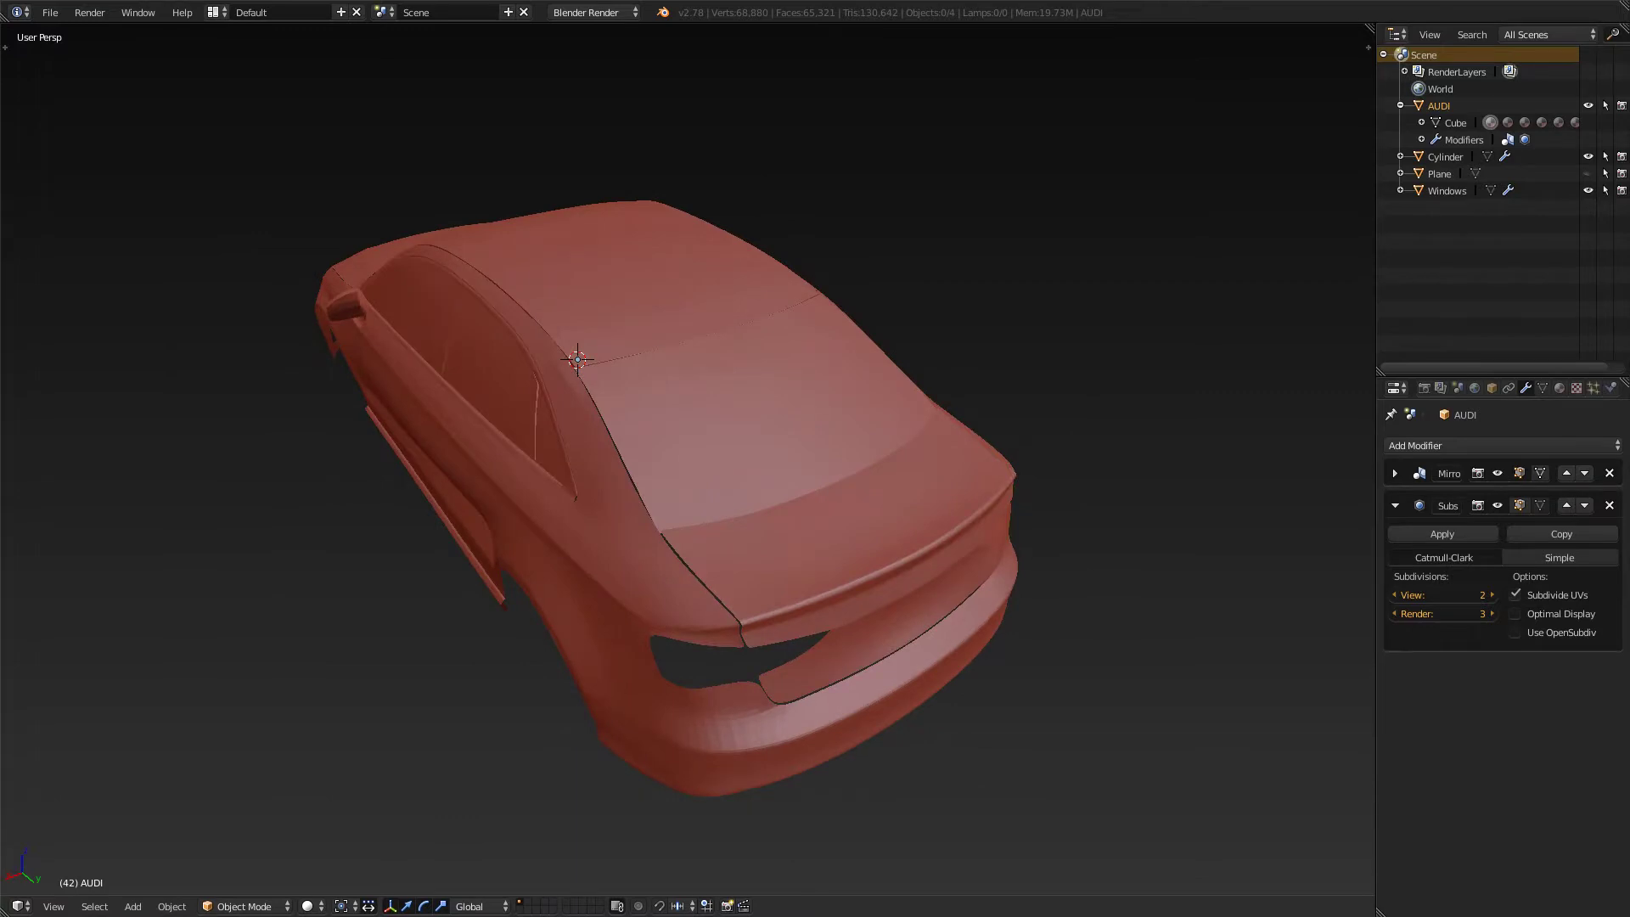
- Inspect the car body's shape and mesh from several angles and compare it with the front blueprint
middle_click_drag(688, 458, 891, 437)
scroll(688, 458, "up", 4)
scroll(688, 458, "down", 5)
middle_click_drag(688, 458, 801, 423, "shift")
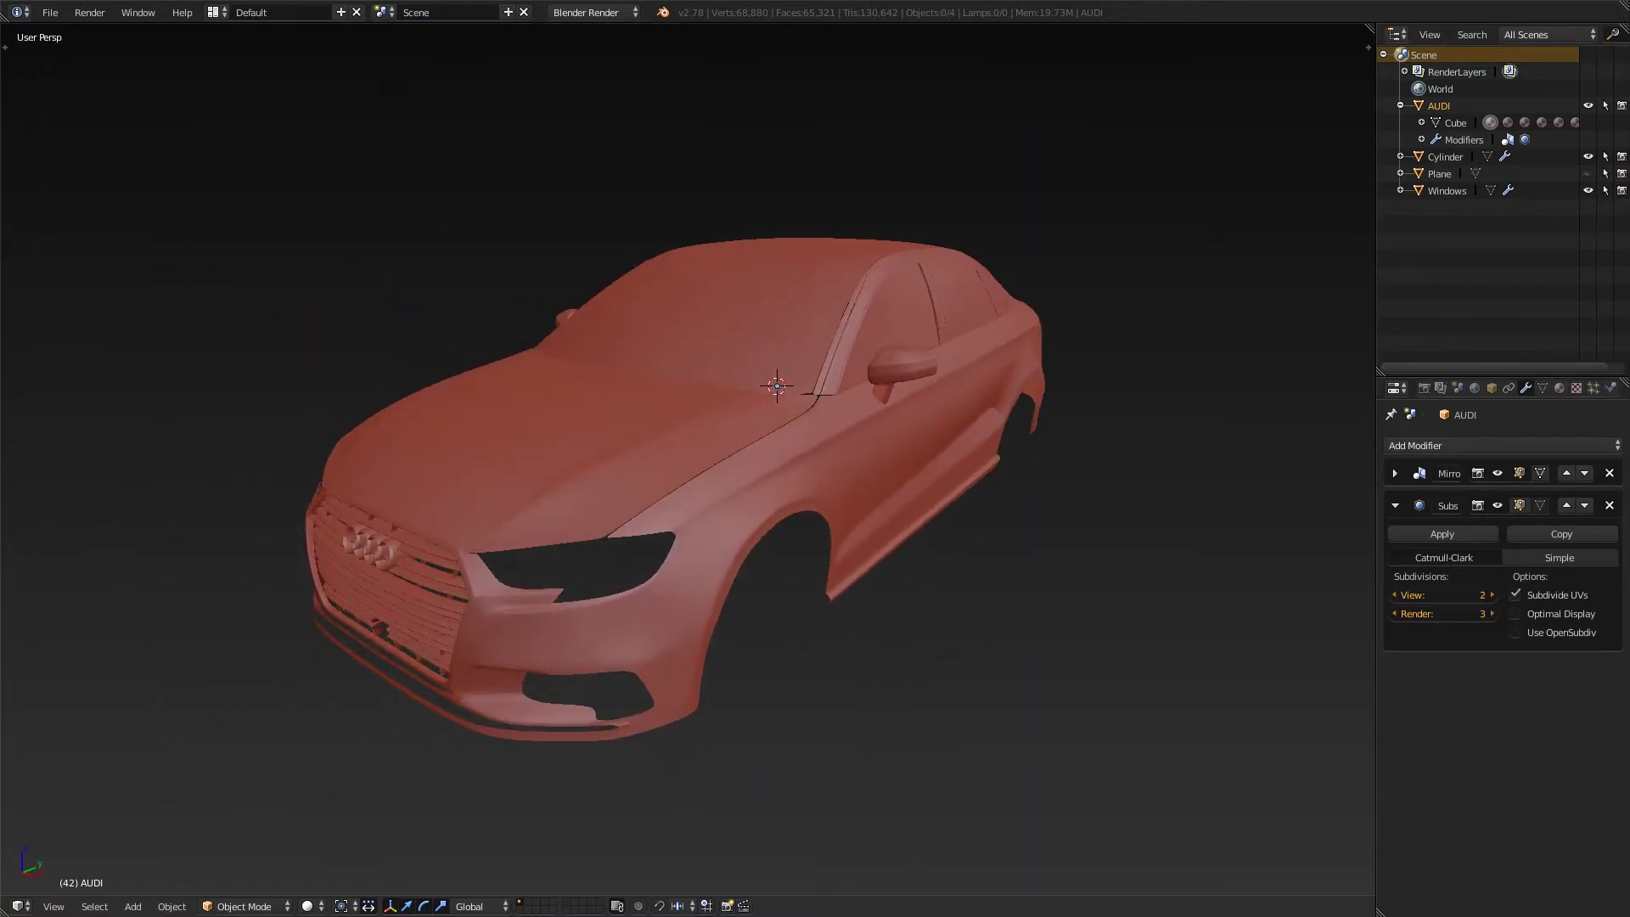
right_click(688, 458)
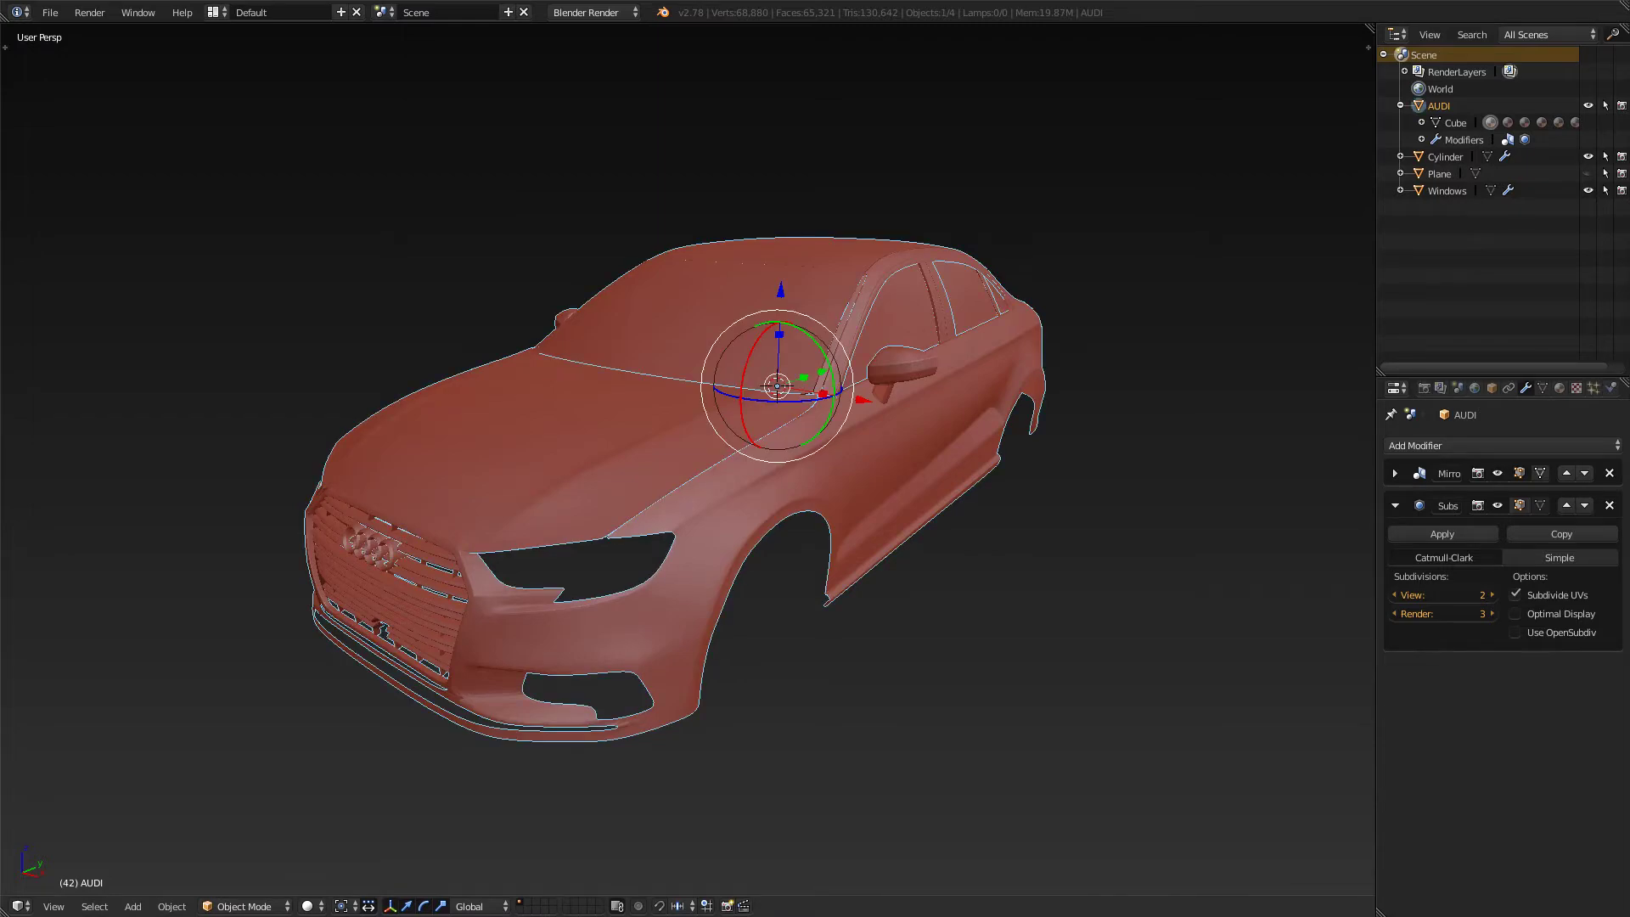
key("Tab")
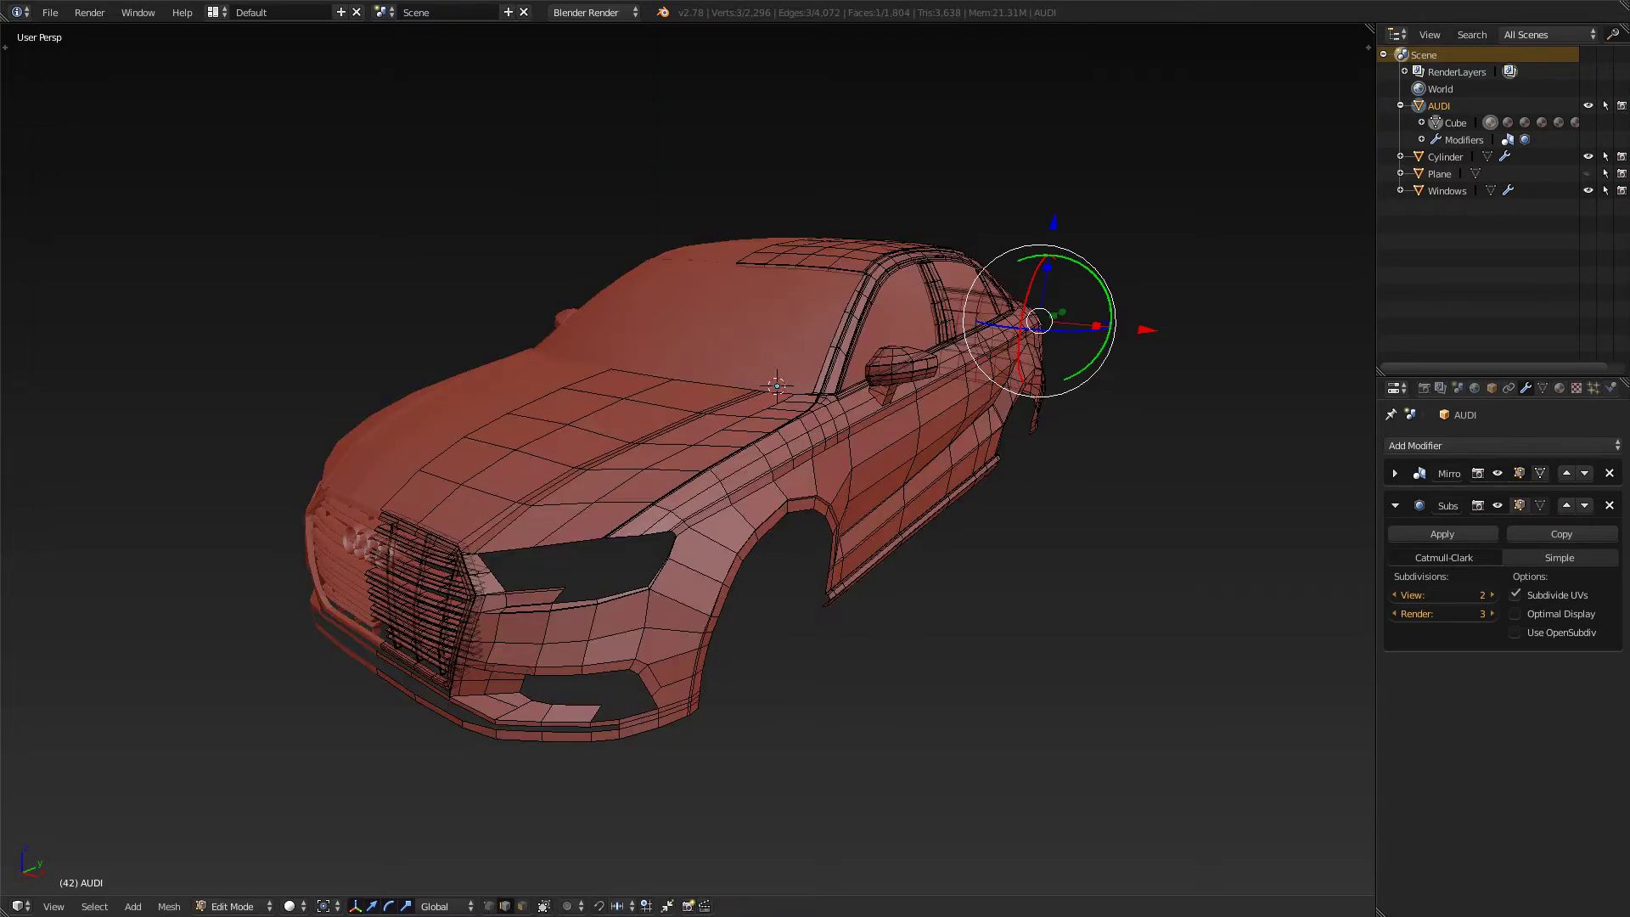
key("Tab")
key("KP_1")
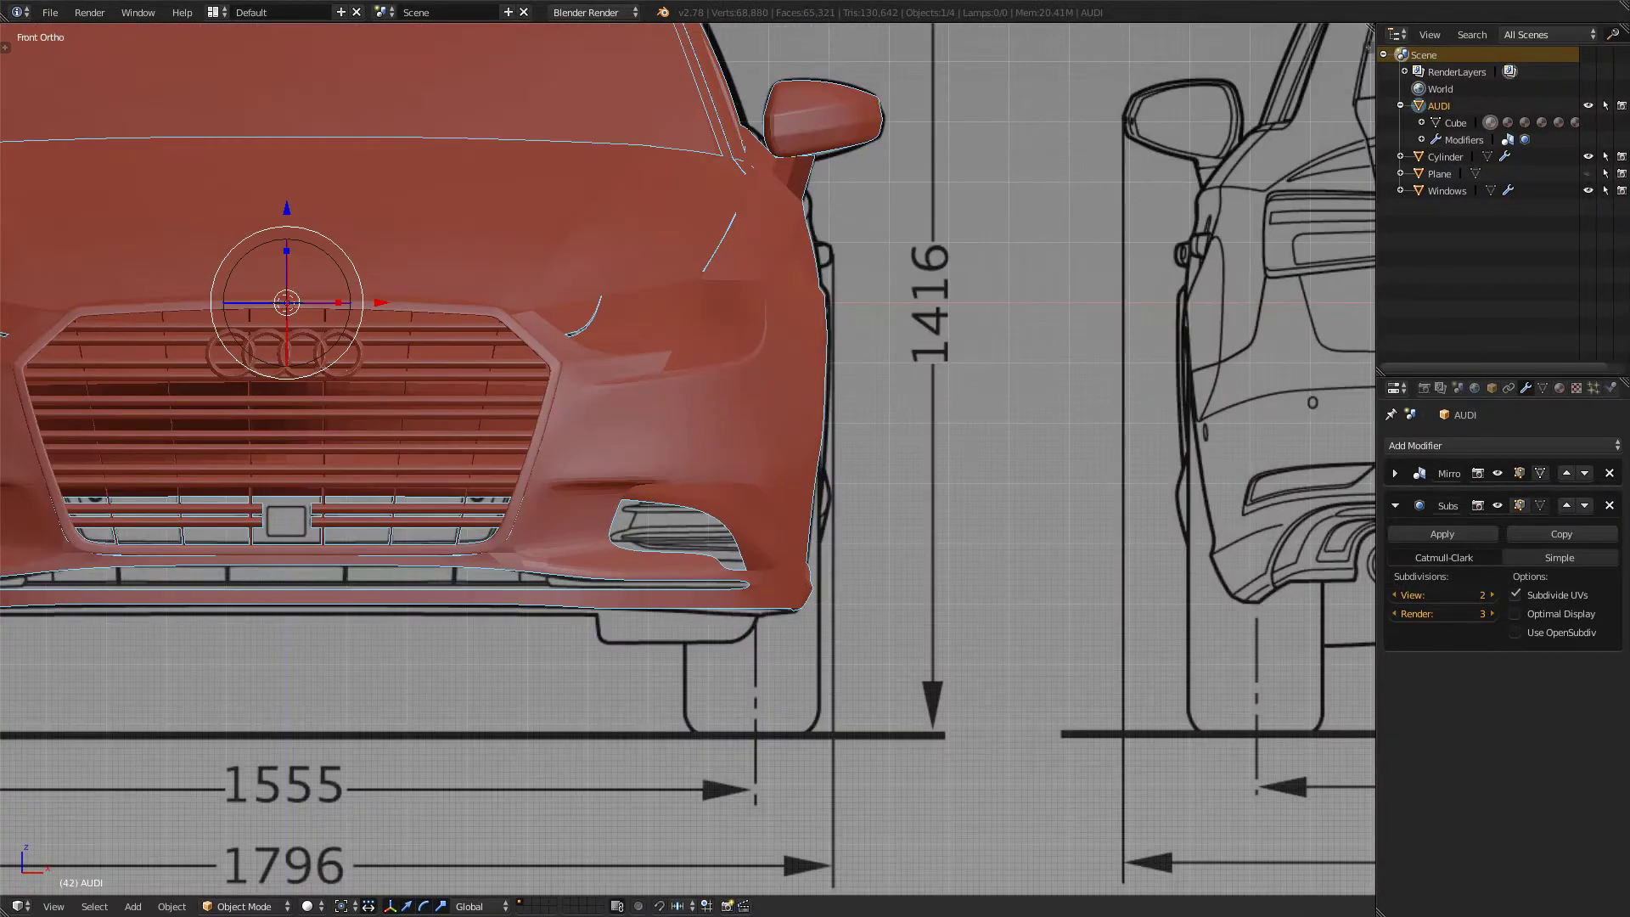
key("Tab")
scroll(688, 458, "up", 2)
key("Tab")
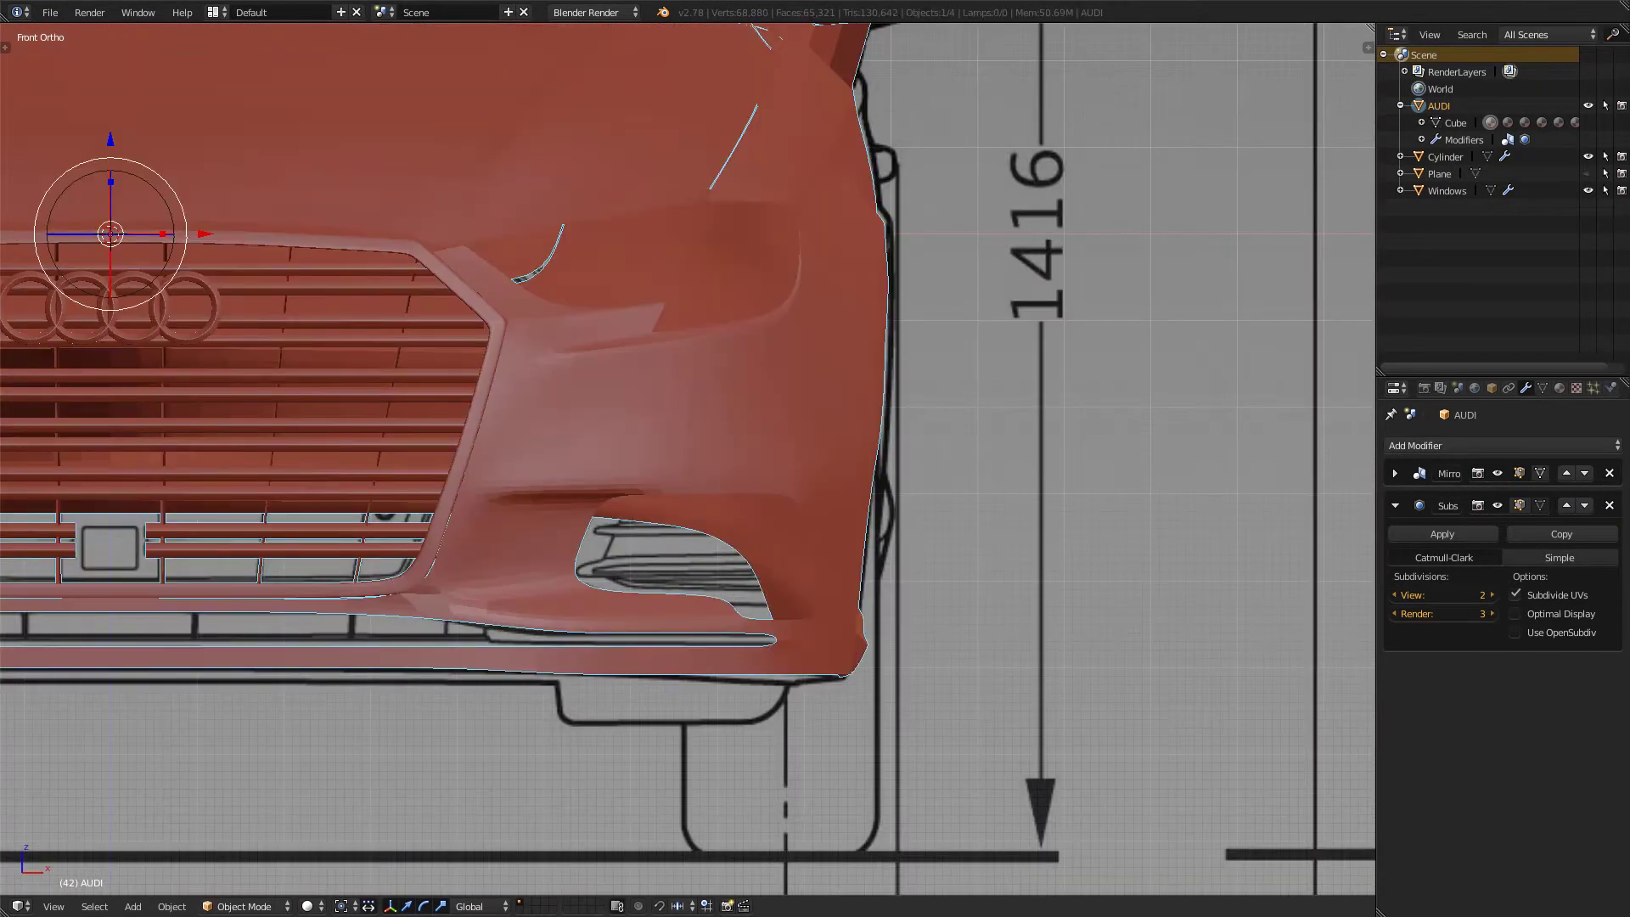
scroll(687, 458, "down", 5)
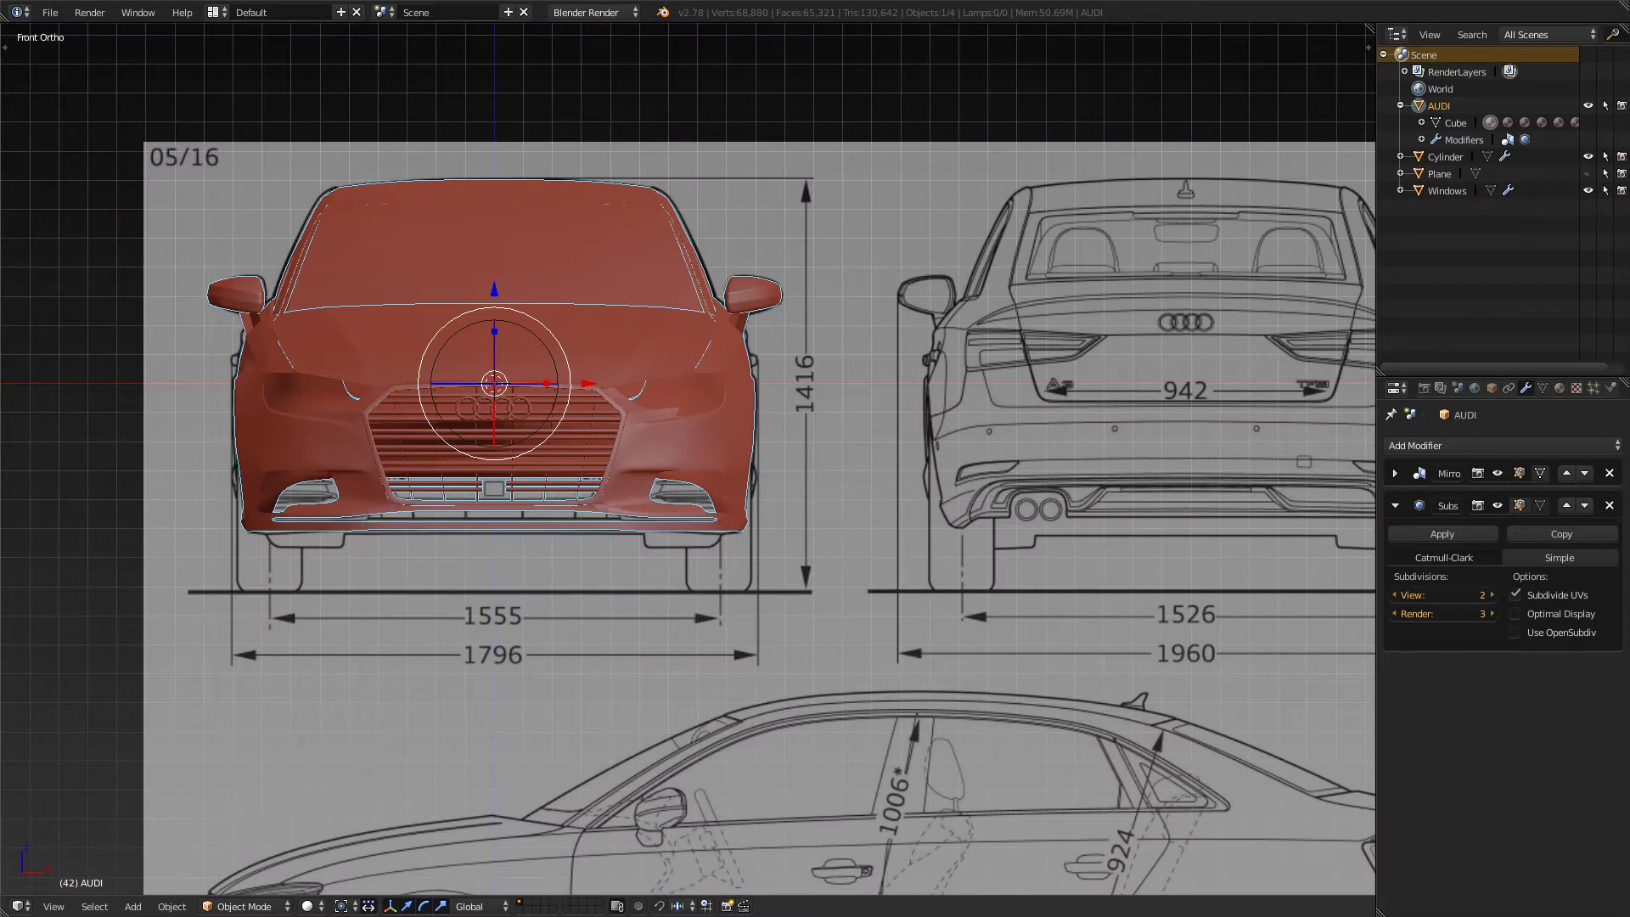
- Hide the AUDI body, Windows and Cylinder objects so only the front blueprint is left in view
key("h")
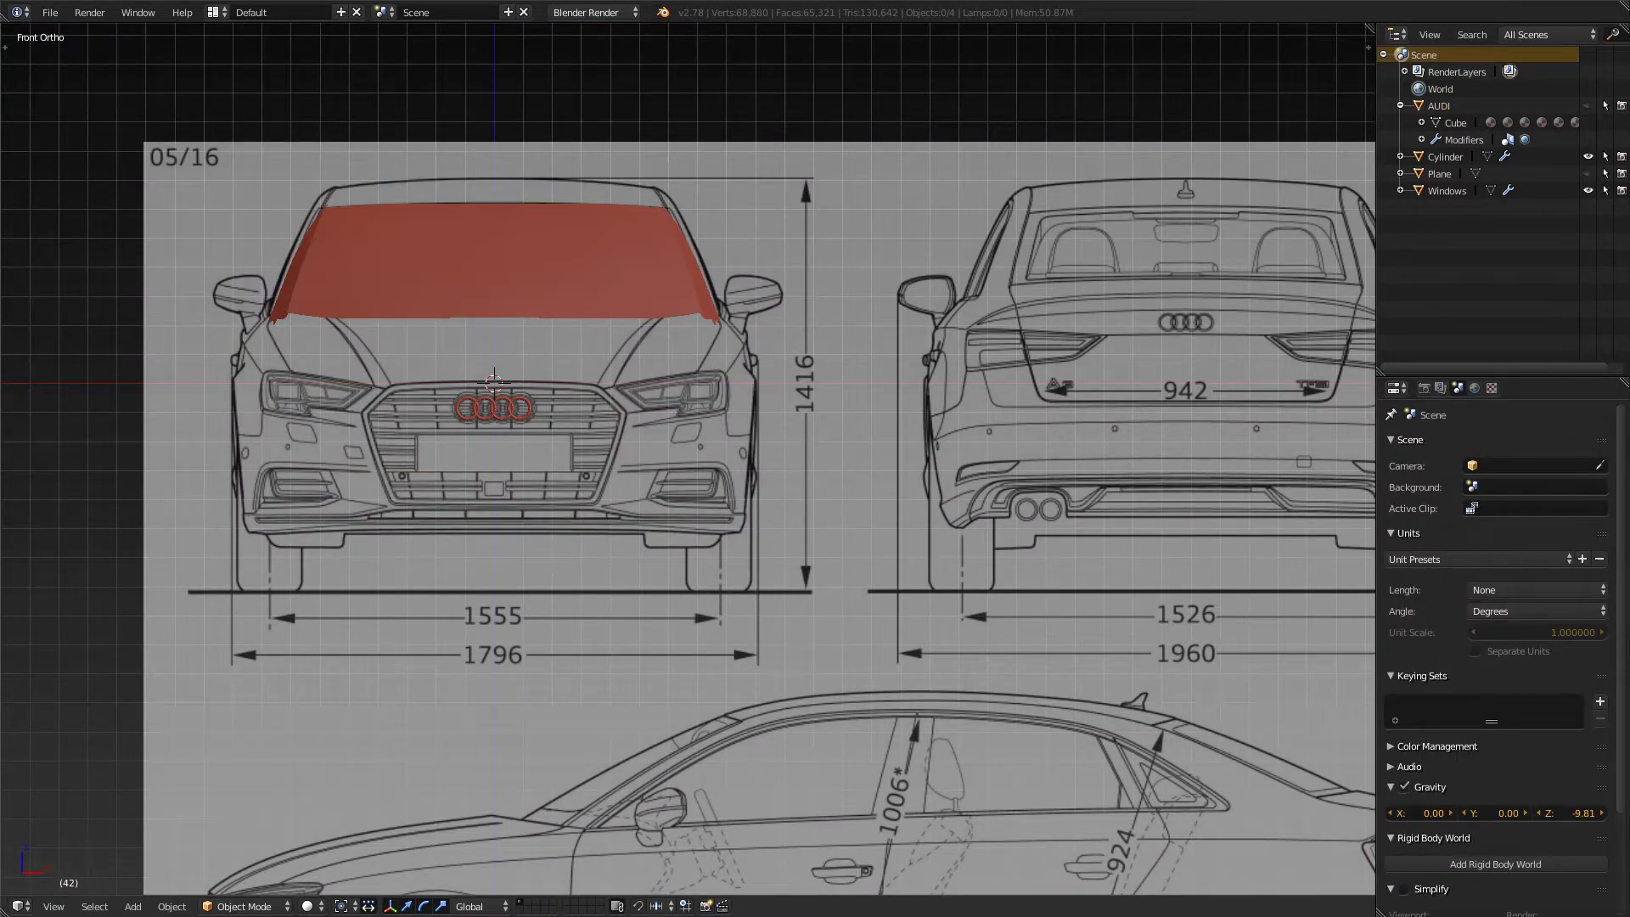
left_click(1588, 191)
left_click(1588, 156)
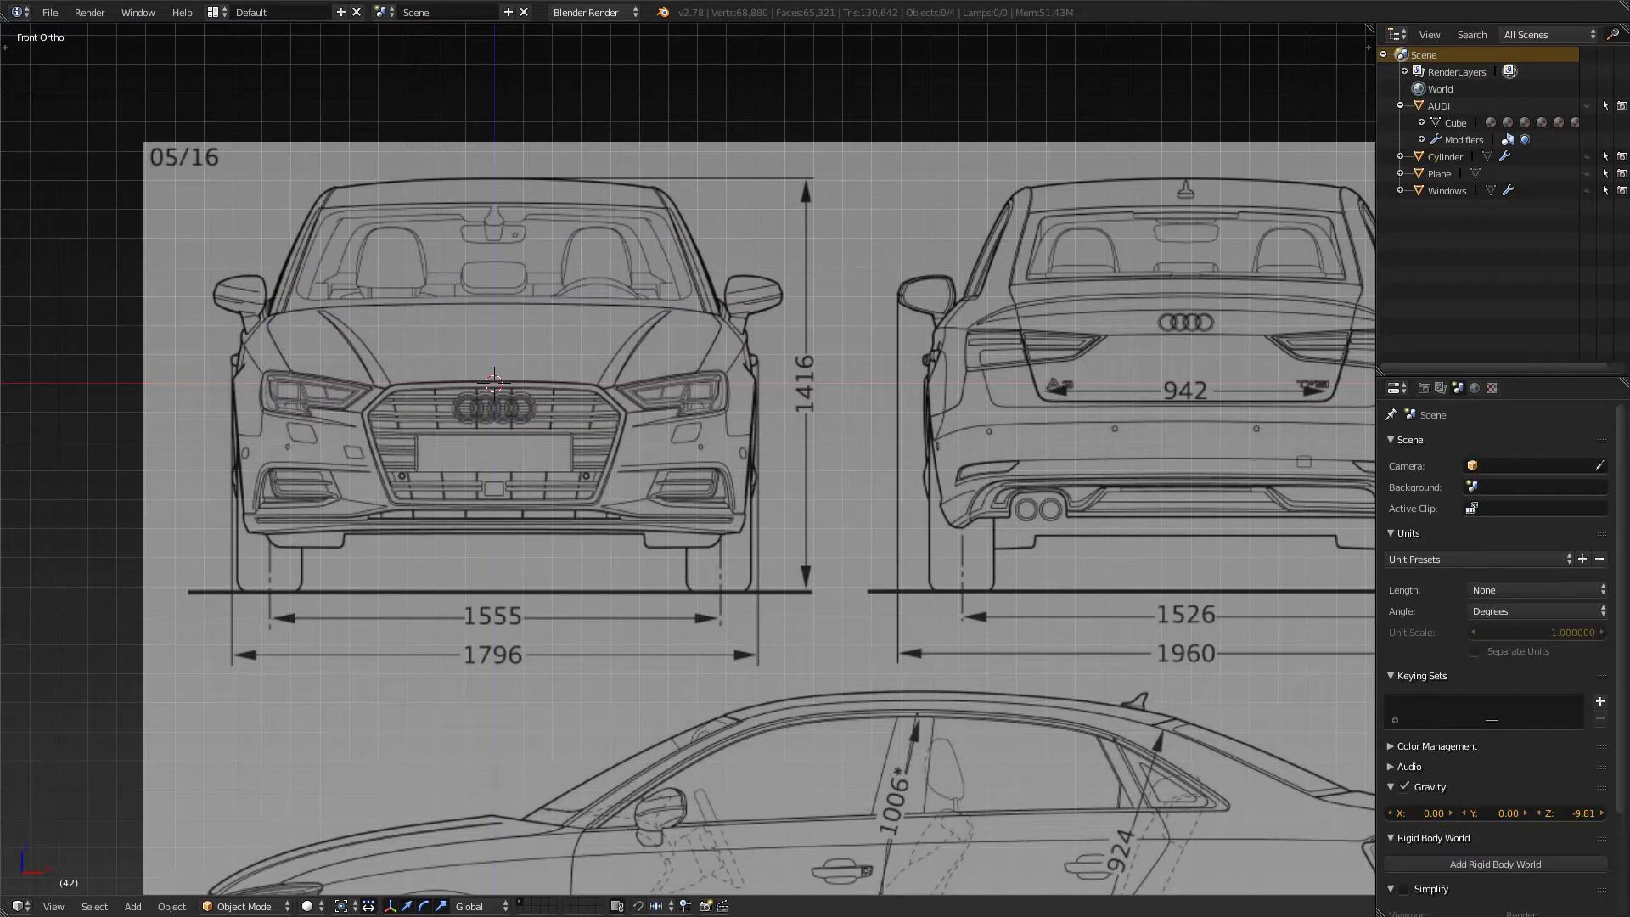
- Switch to the browser to look at the Audi headlight photo and the YouTube channel page, and return to Blender
key("alt+Tab")
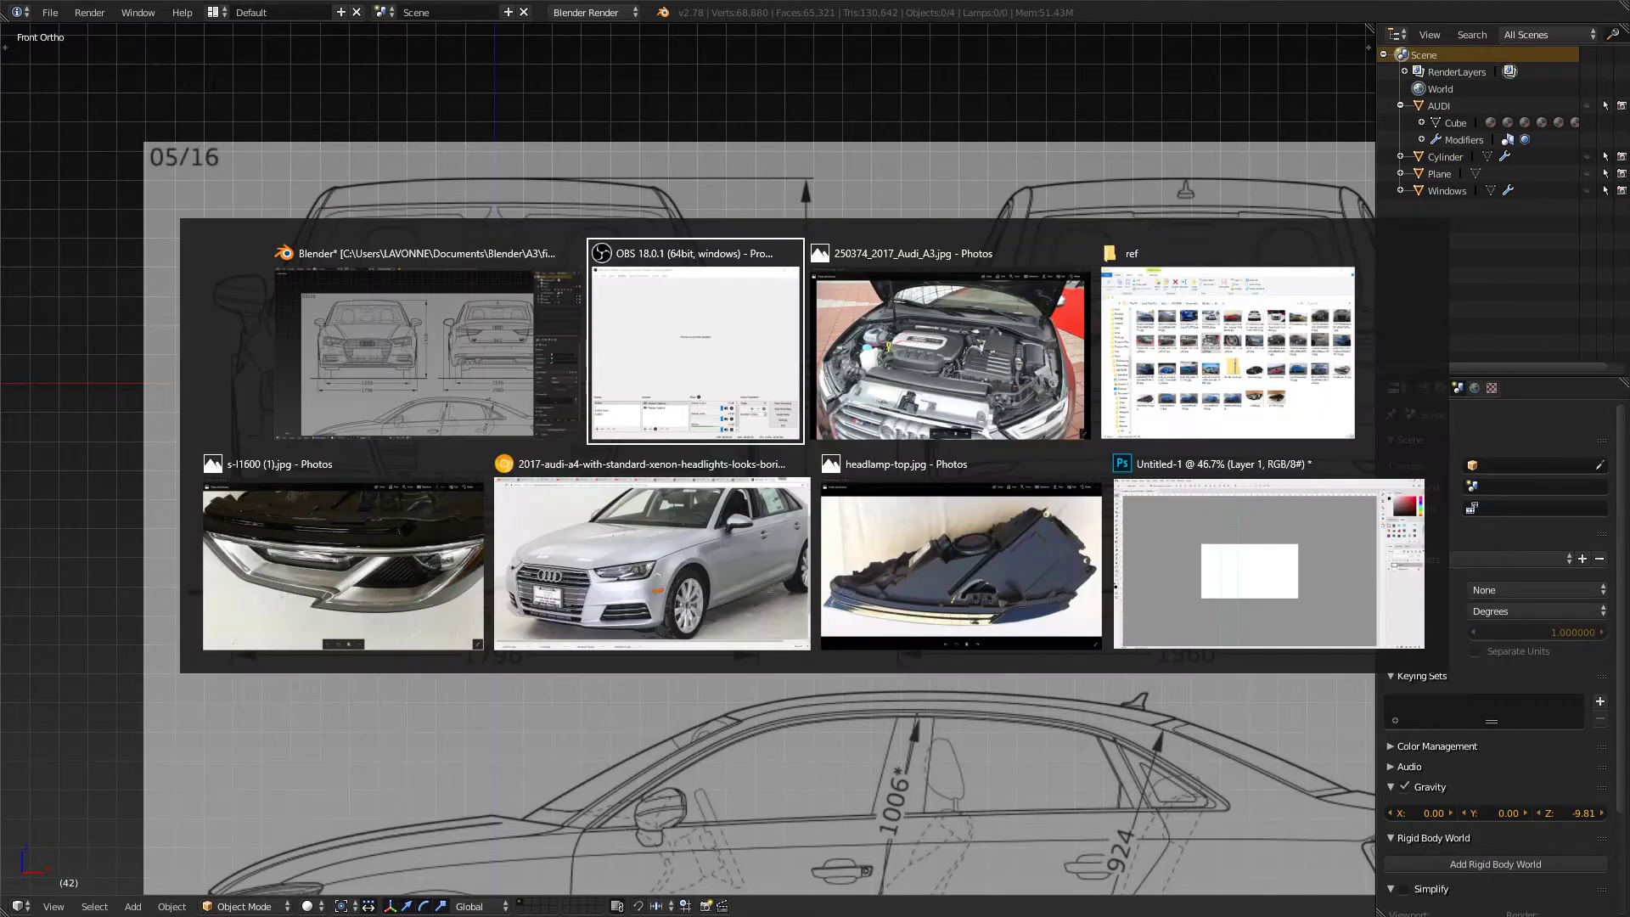
key("alt+Tab")
key("alt+Tab")
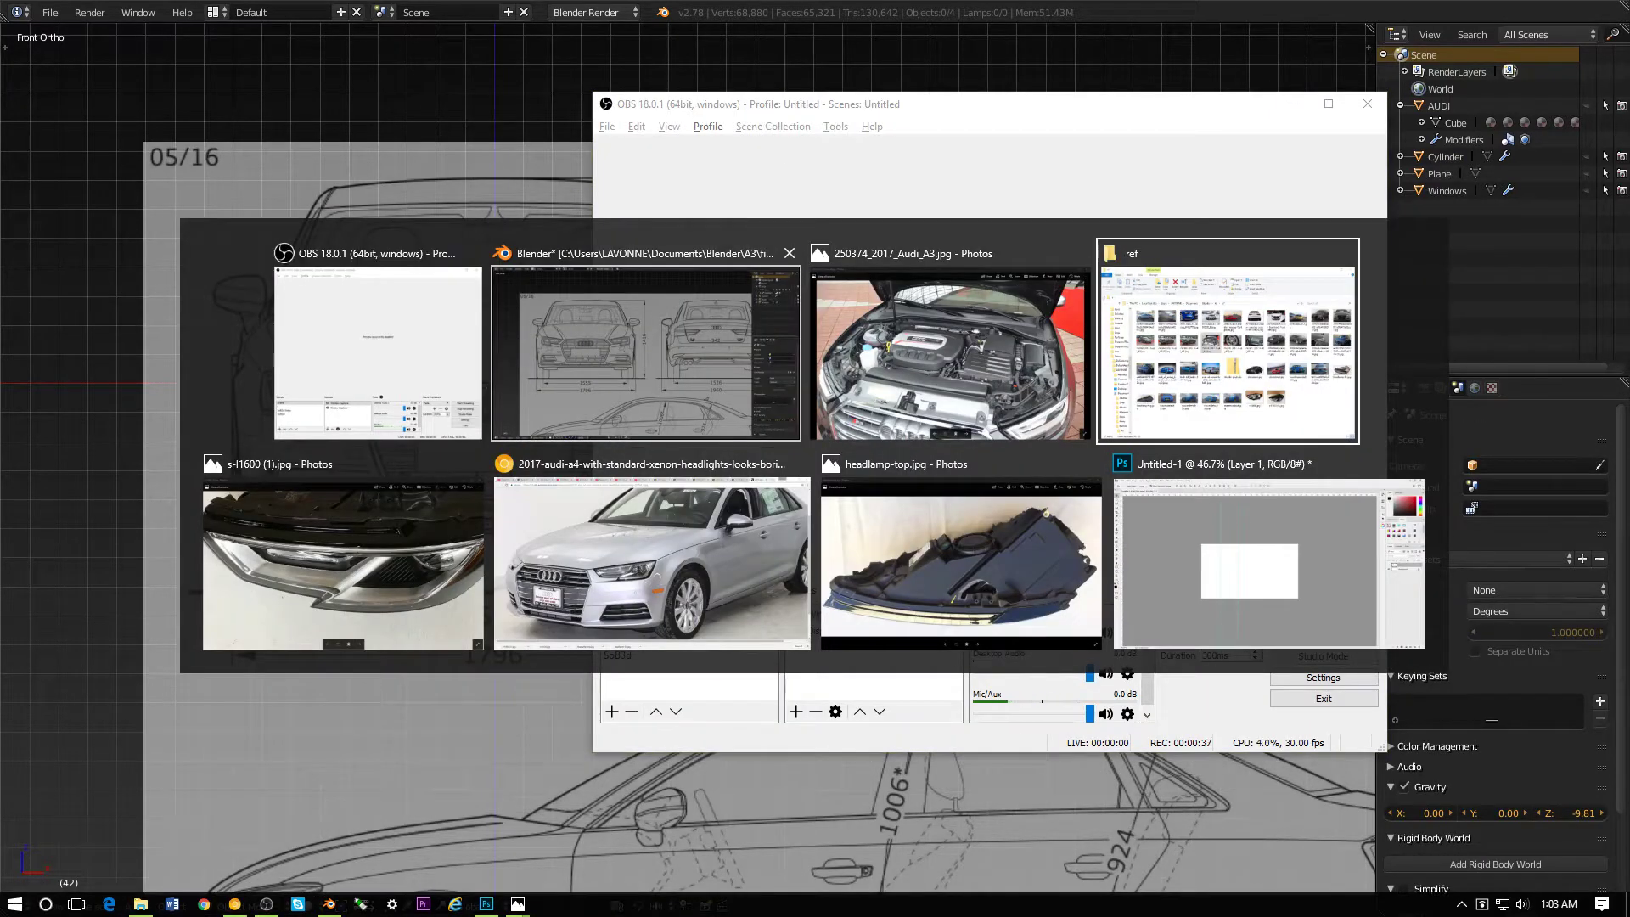
left_click(758, 532)
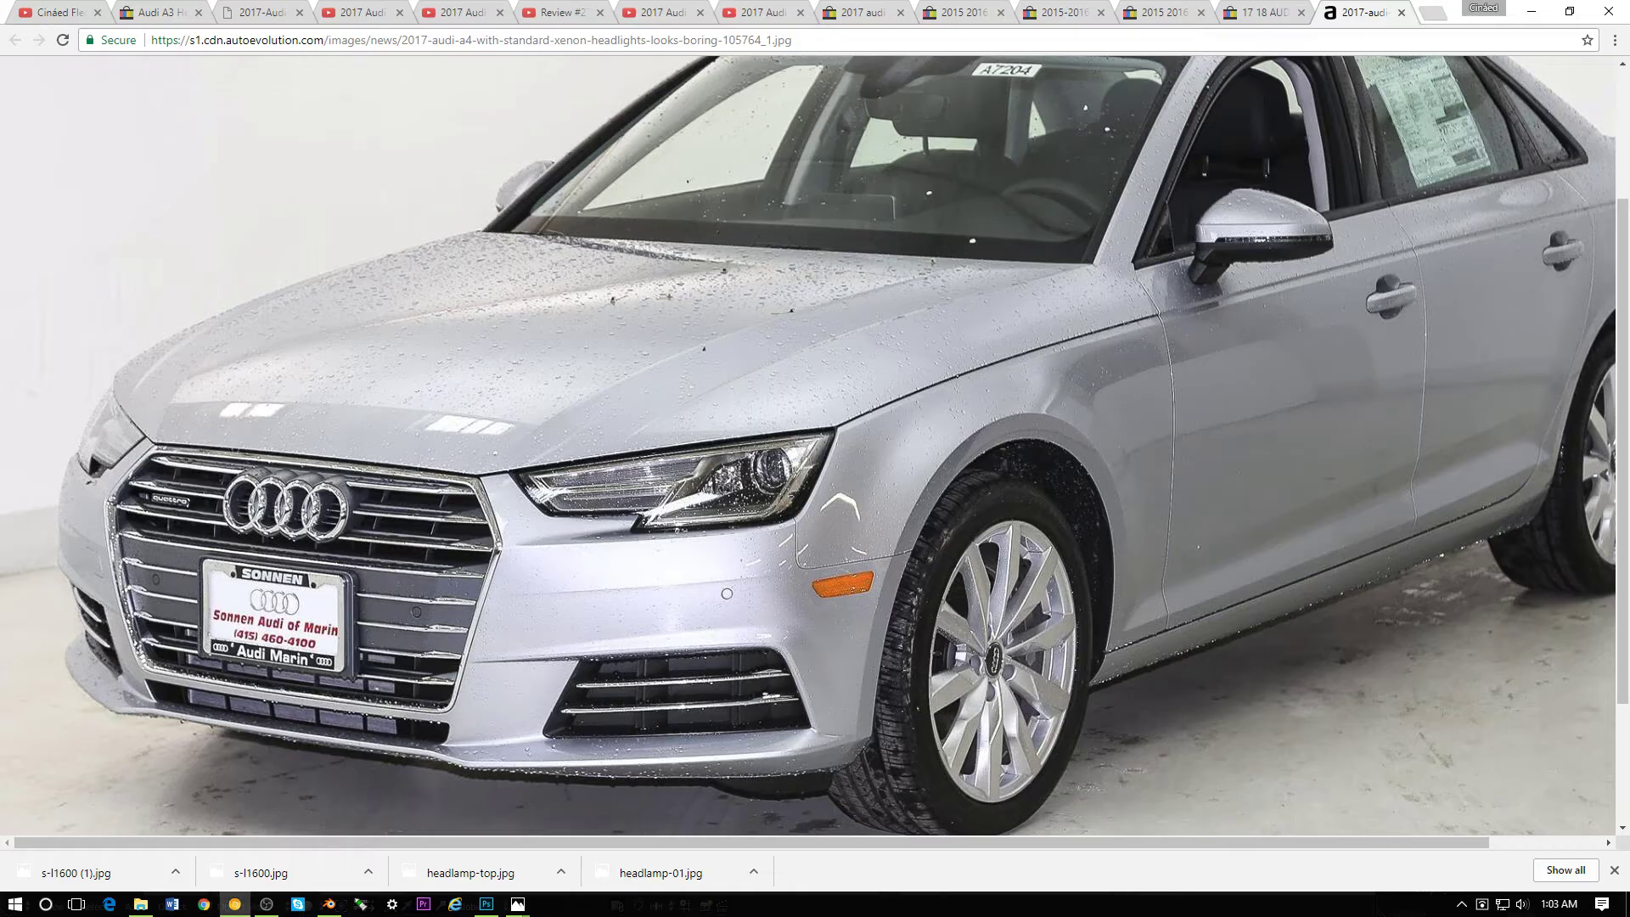
left_click(60, 12)
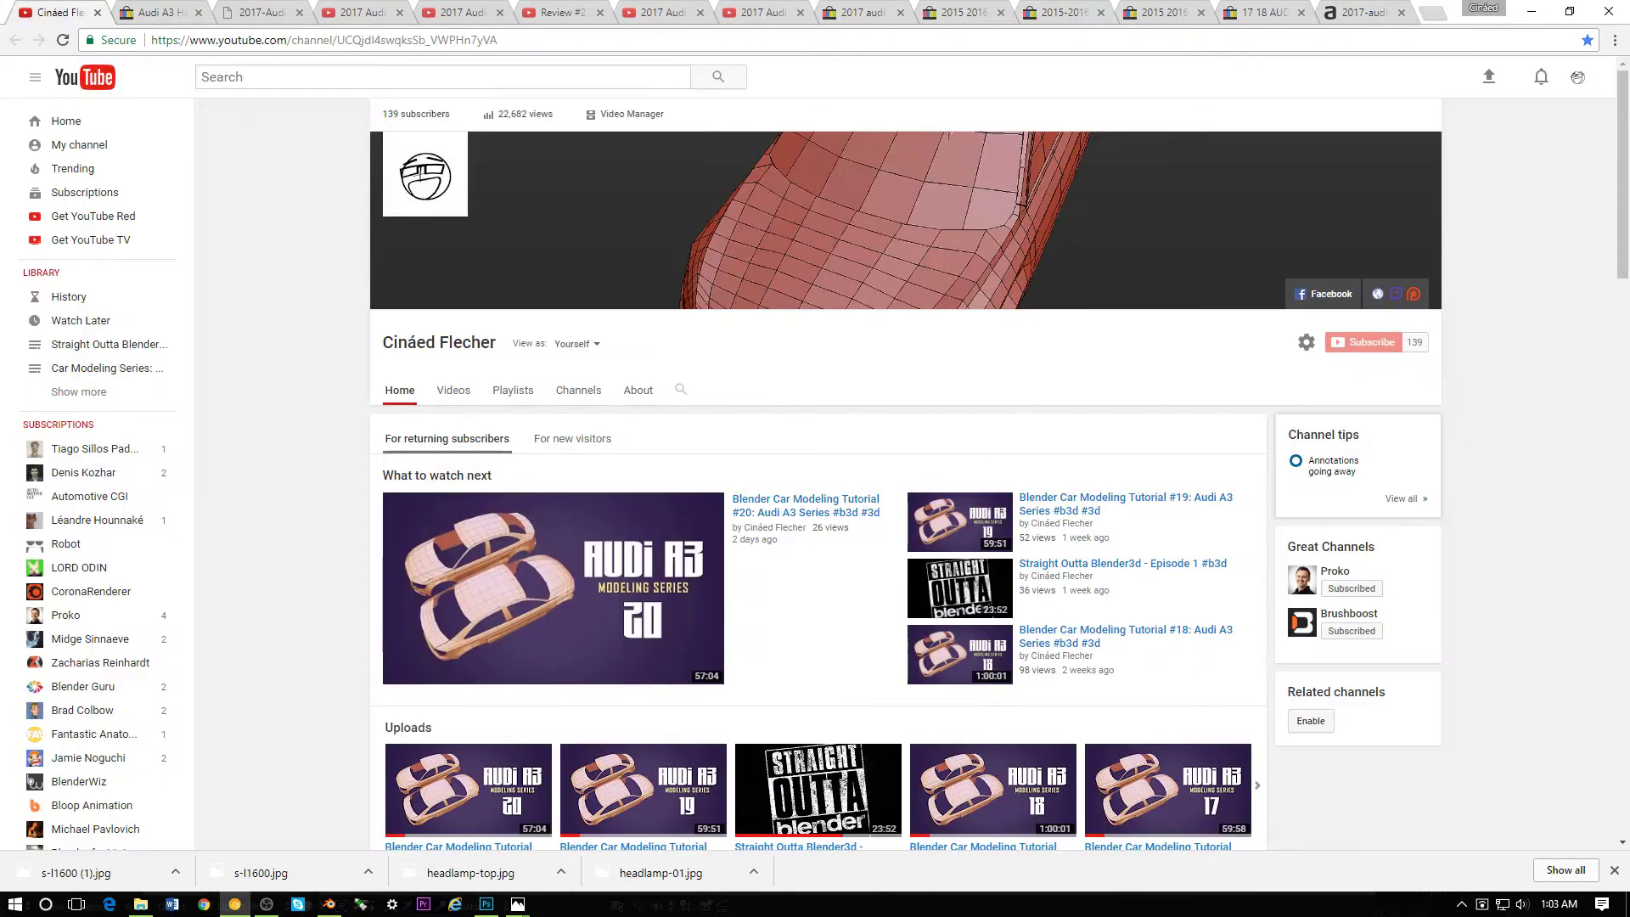
key("alt+Tab")
key("alt+Tab")
key("alt+Tab")
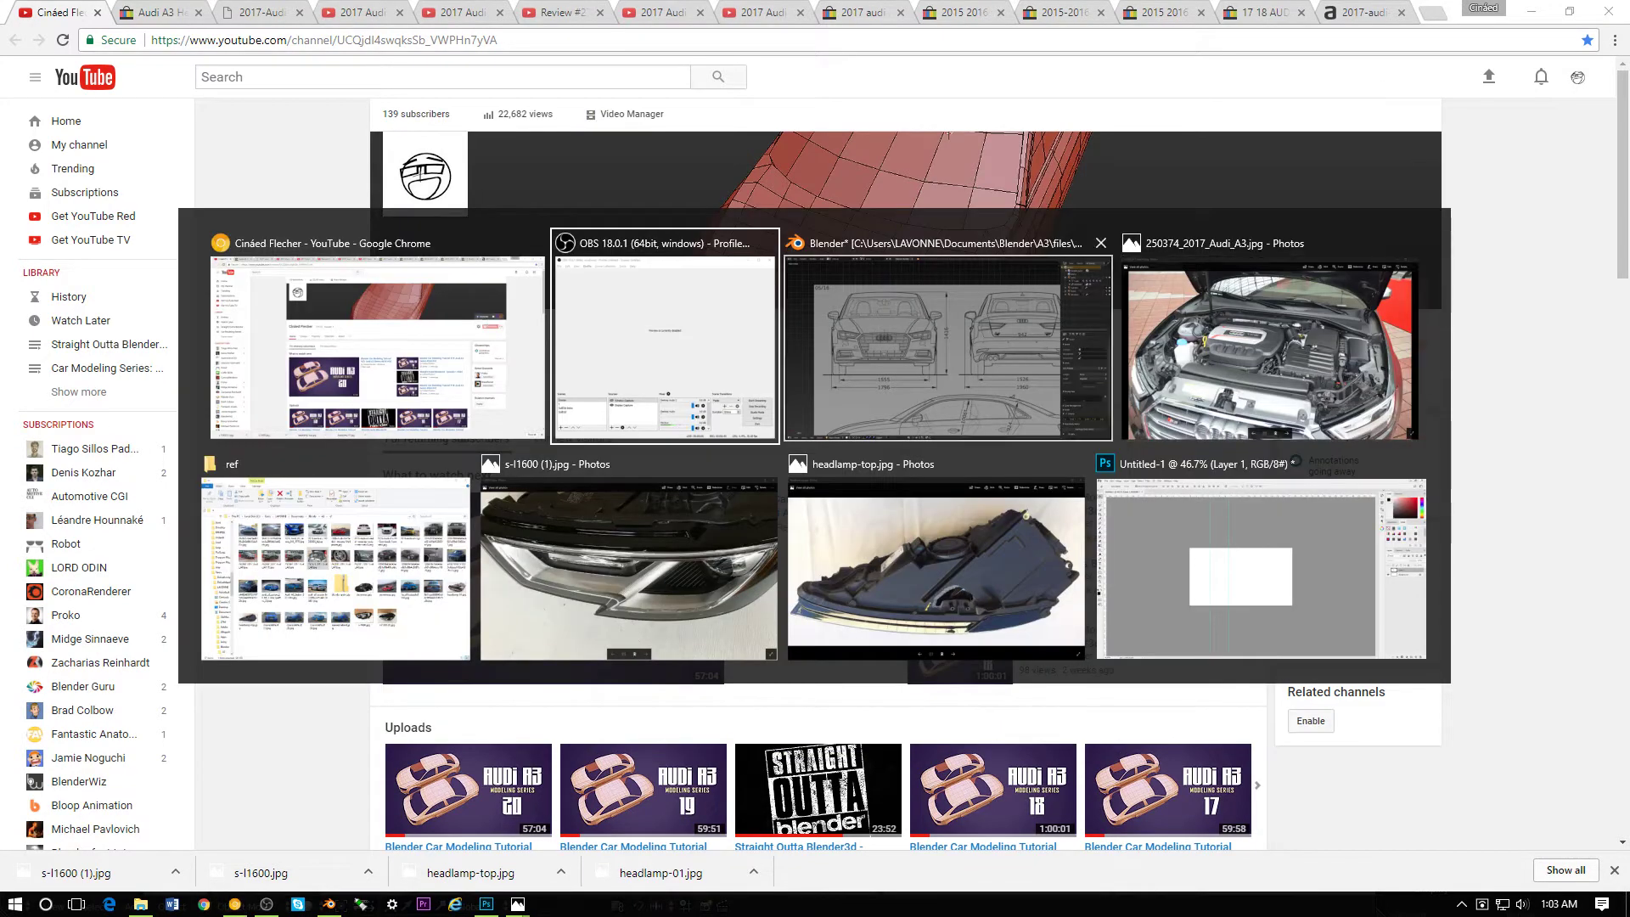
key("alt+Tab")
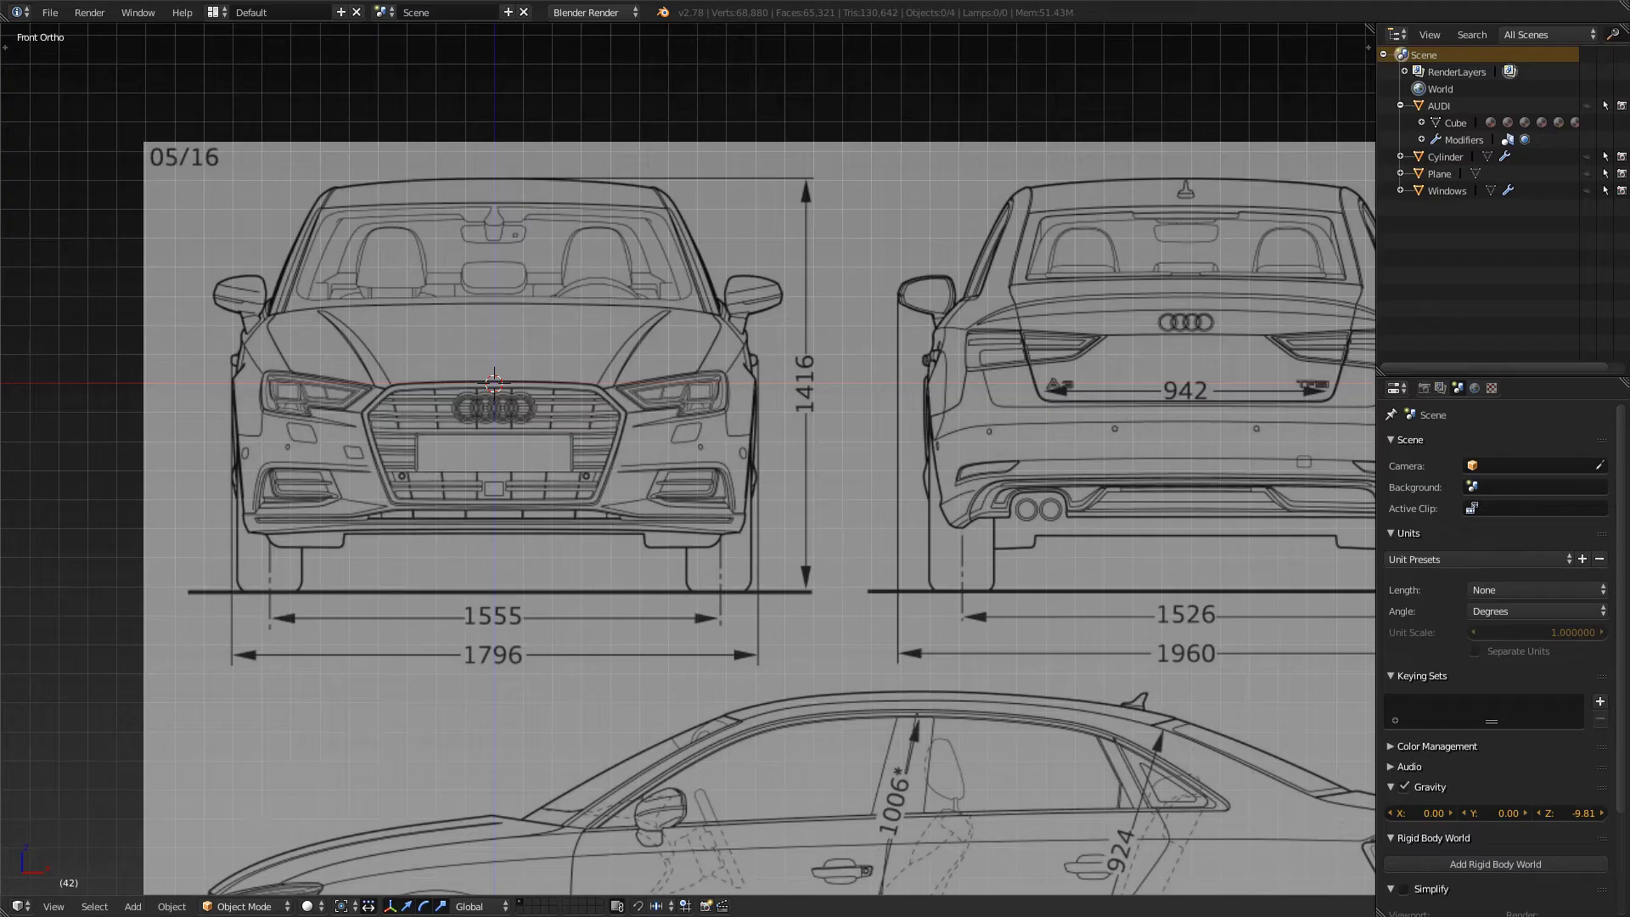
- Check the headlight on the front blueprint and add a plane mesh for modelling it
scroll(846, 517, "up", 5)
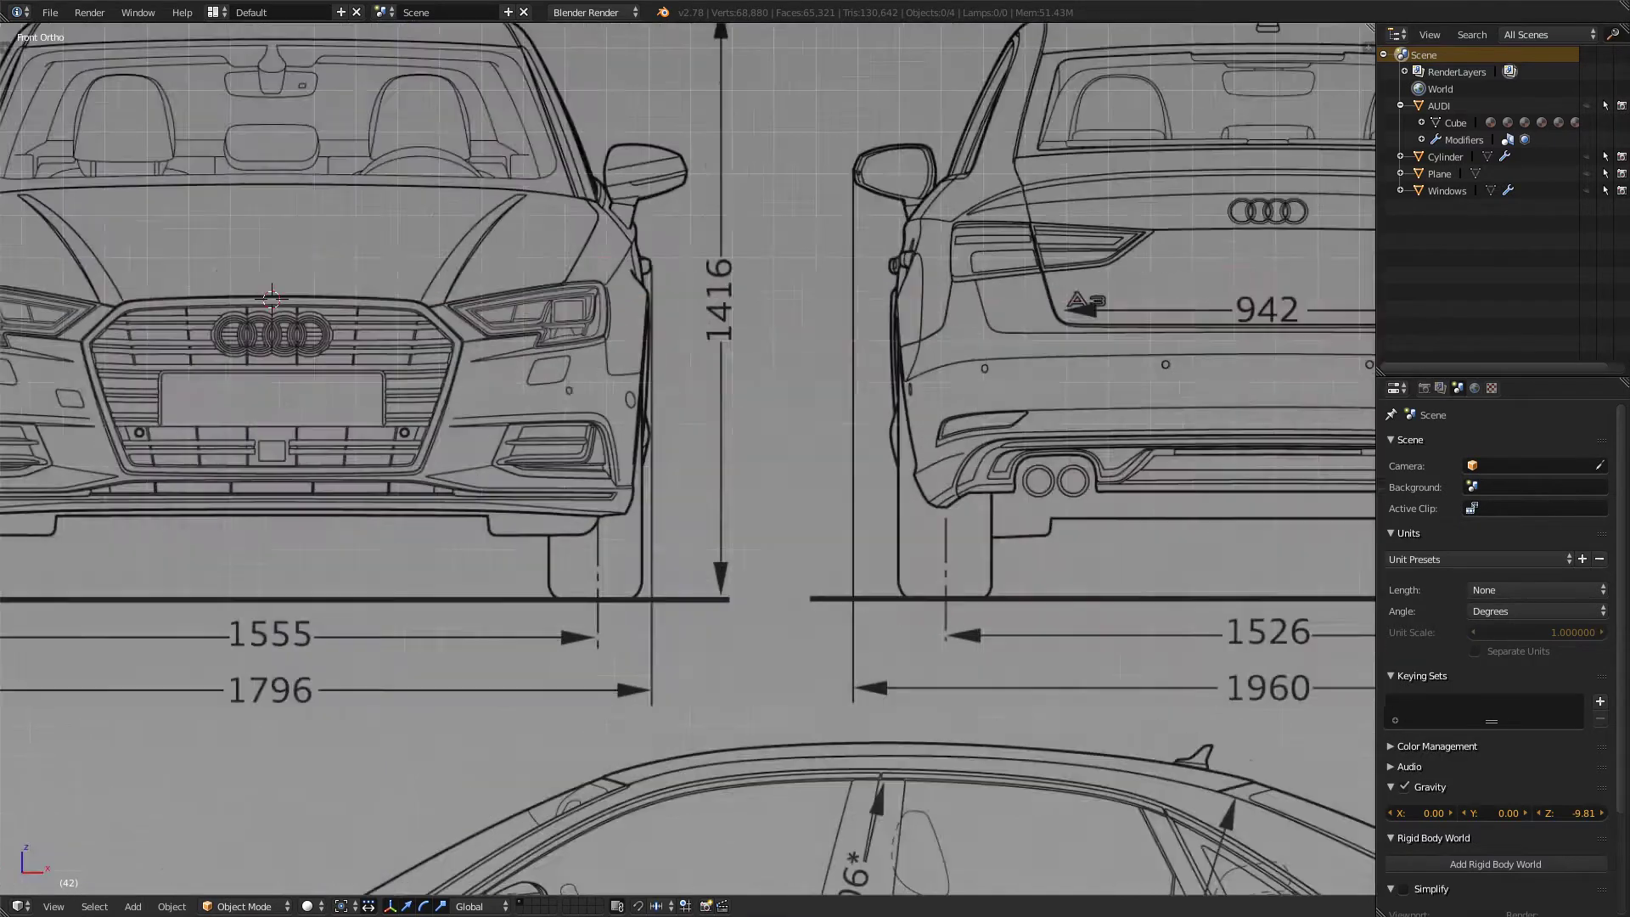
middle_click_drag(543, 339, 802, 577, "shift")
scroll(802, 577, "up", 5)
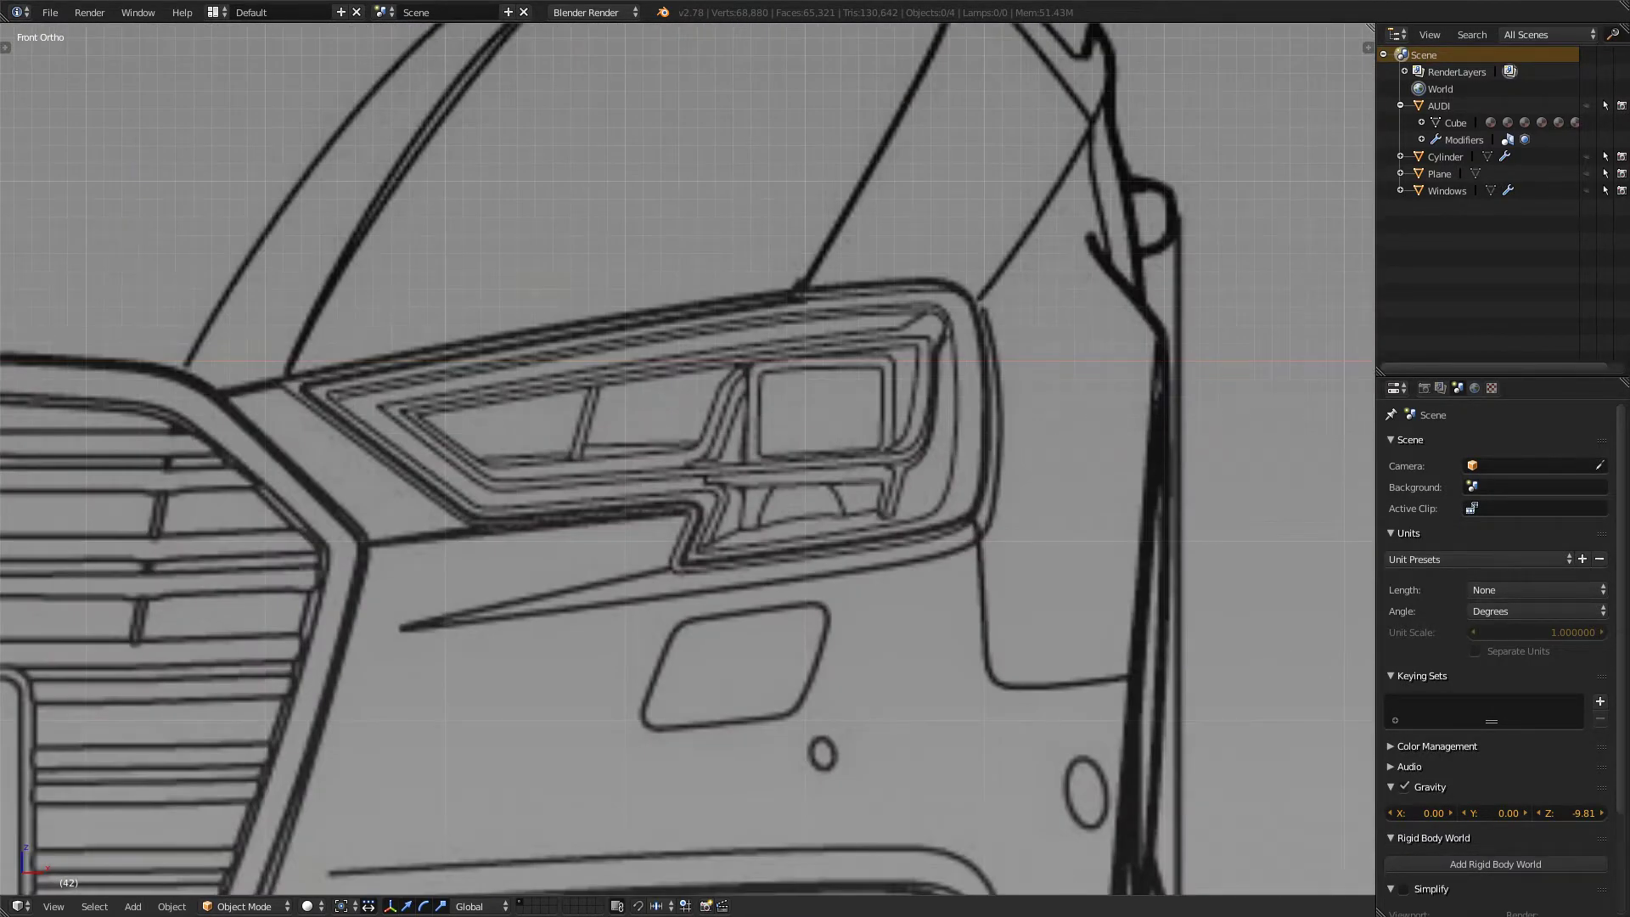
scroll(688, 459, "down", 5)
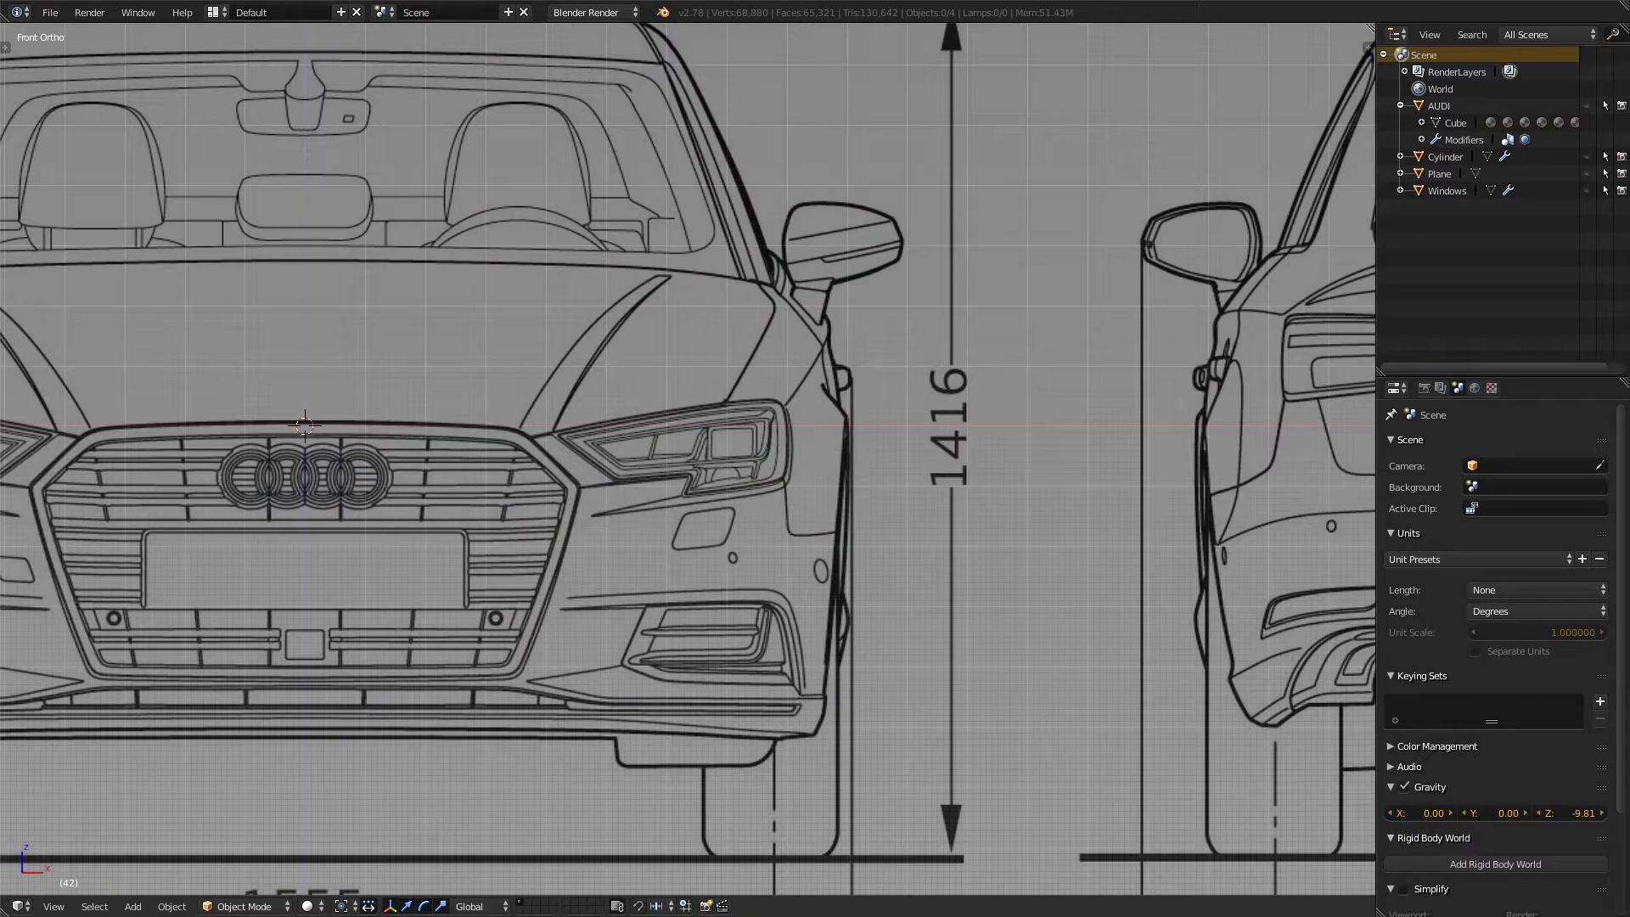
key("shift+a")
mouse_move(798, 431)
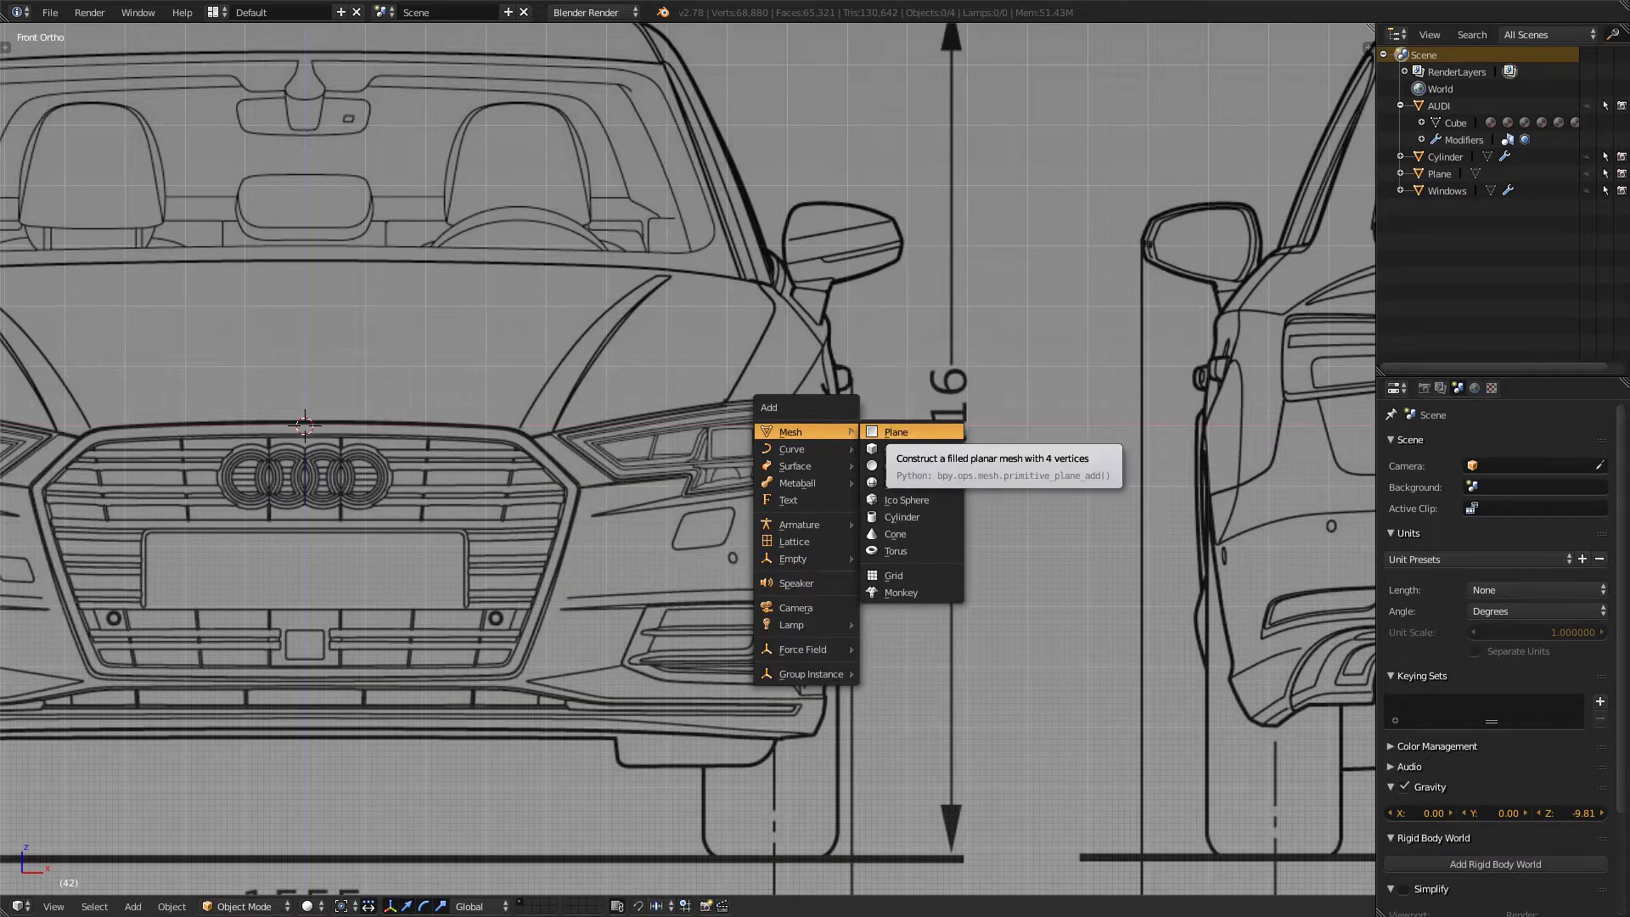
left_click(896, 432)
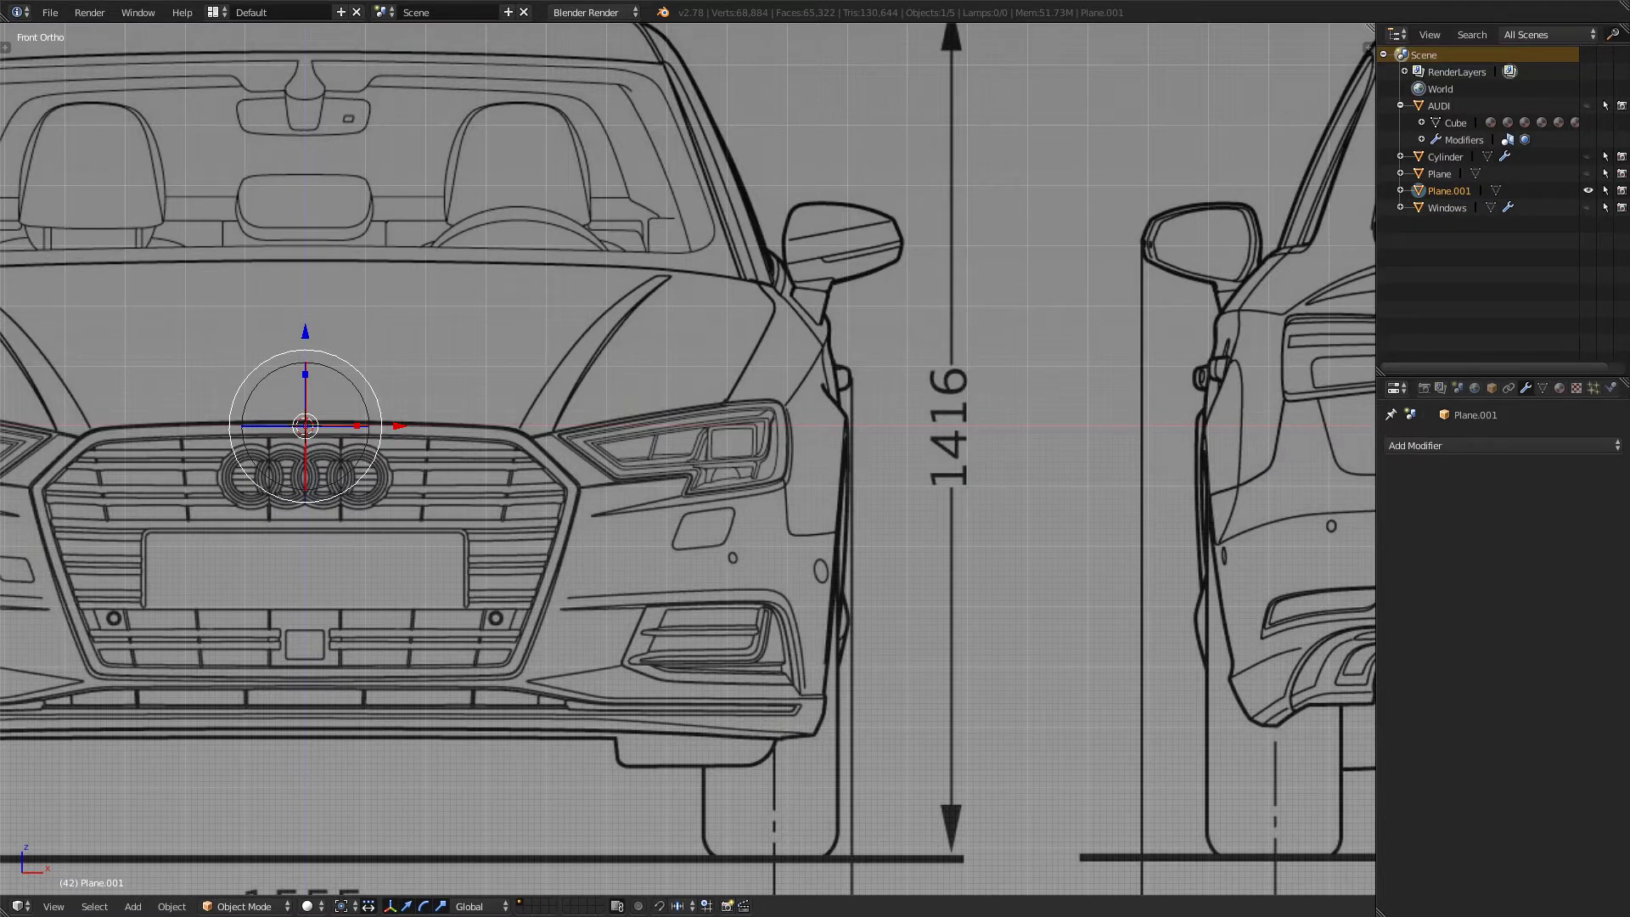
- Try to rotate the plane object 90° about the X, Y and Z axes
key("r")
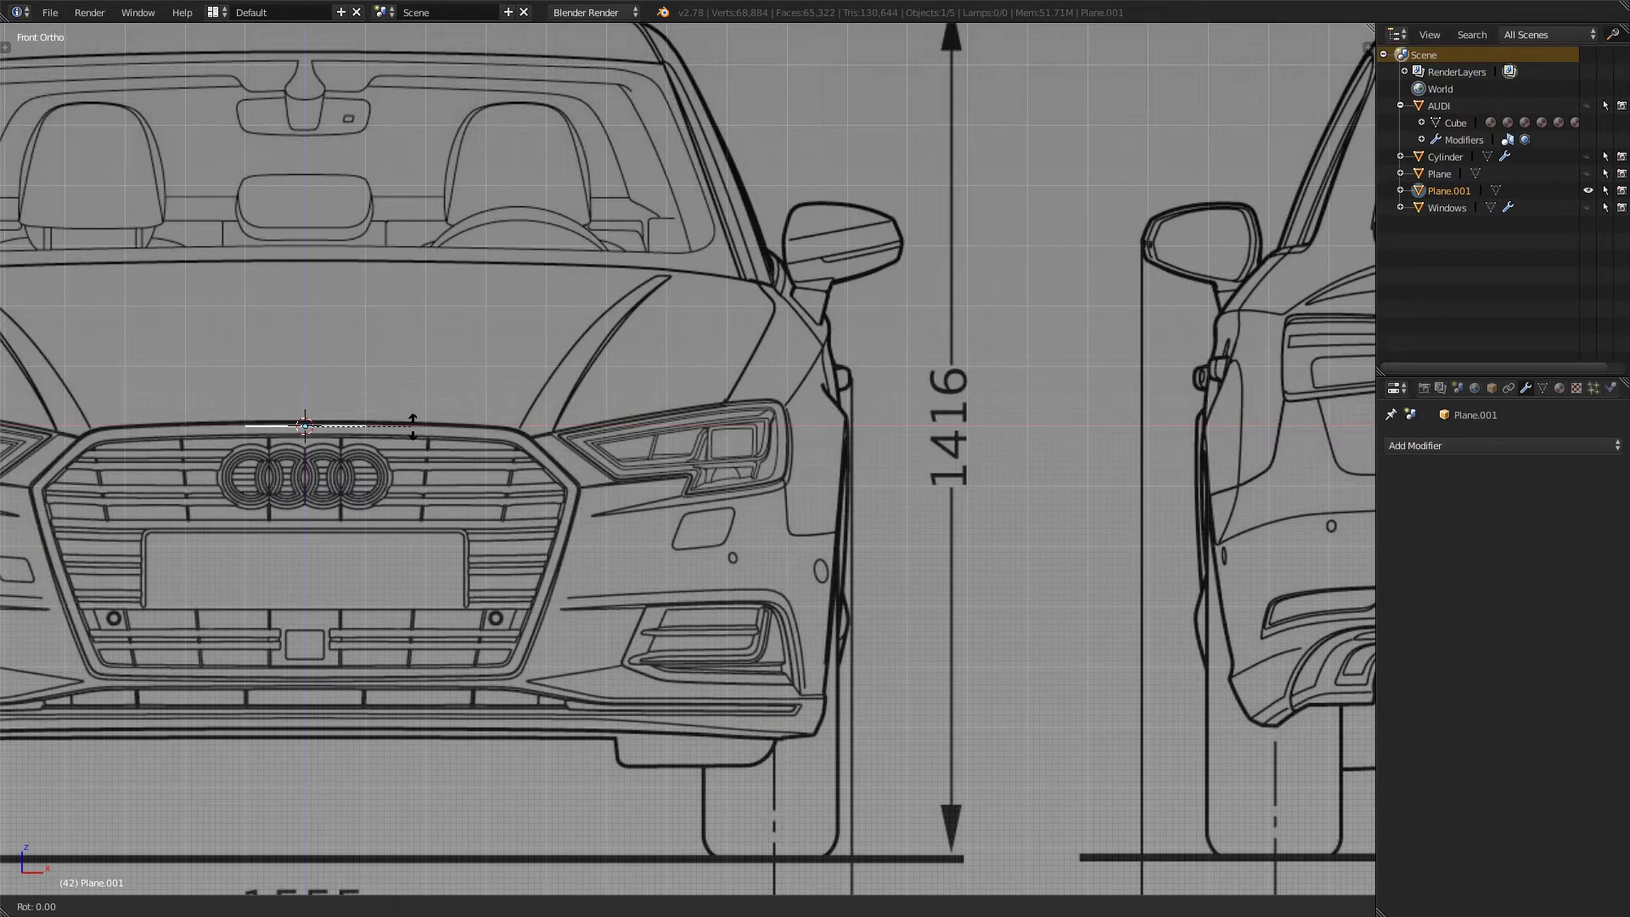
type("x90")
key("Return")
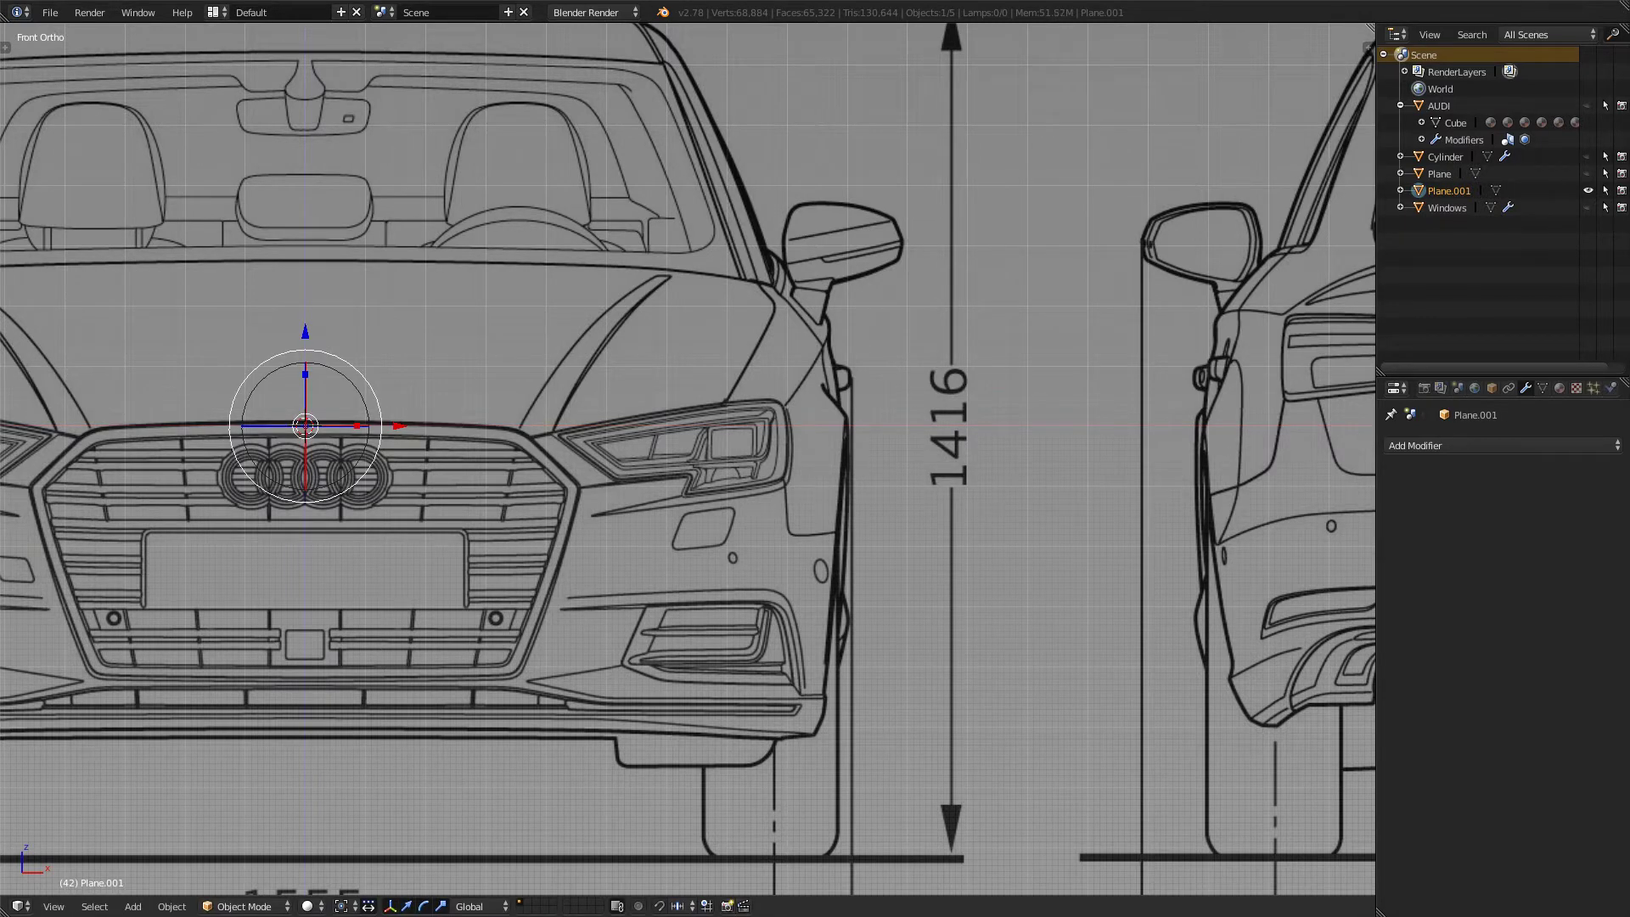
key("r")
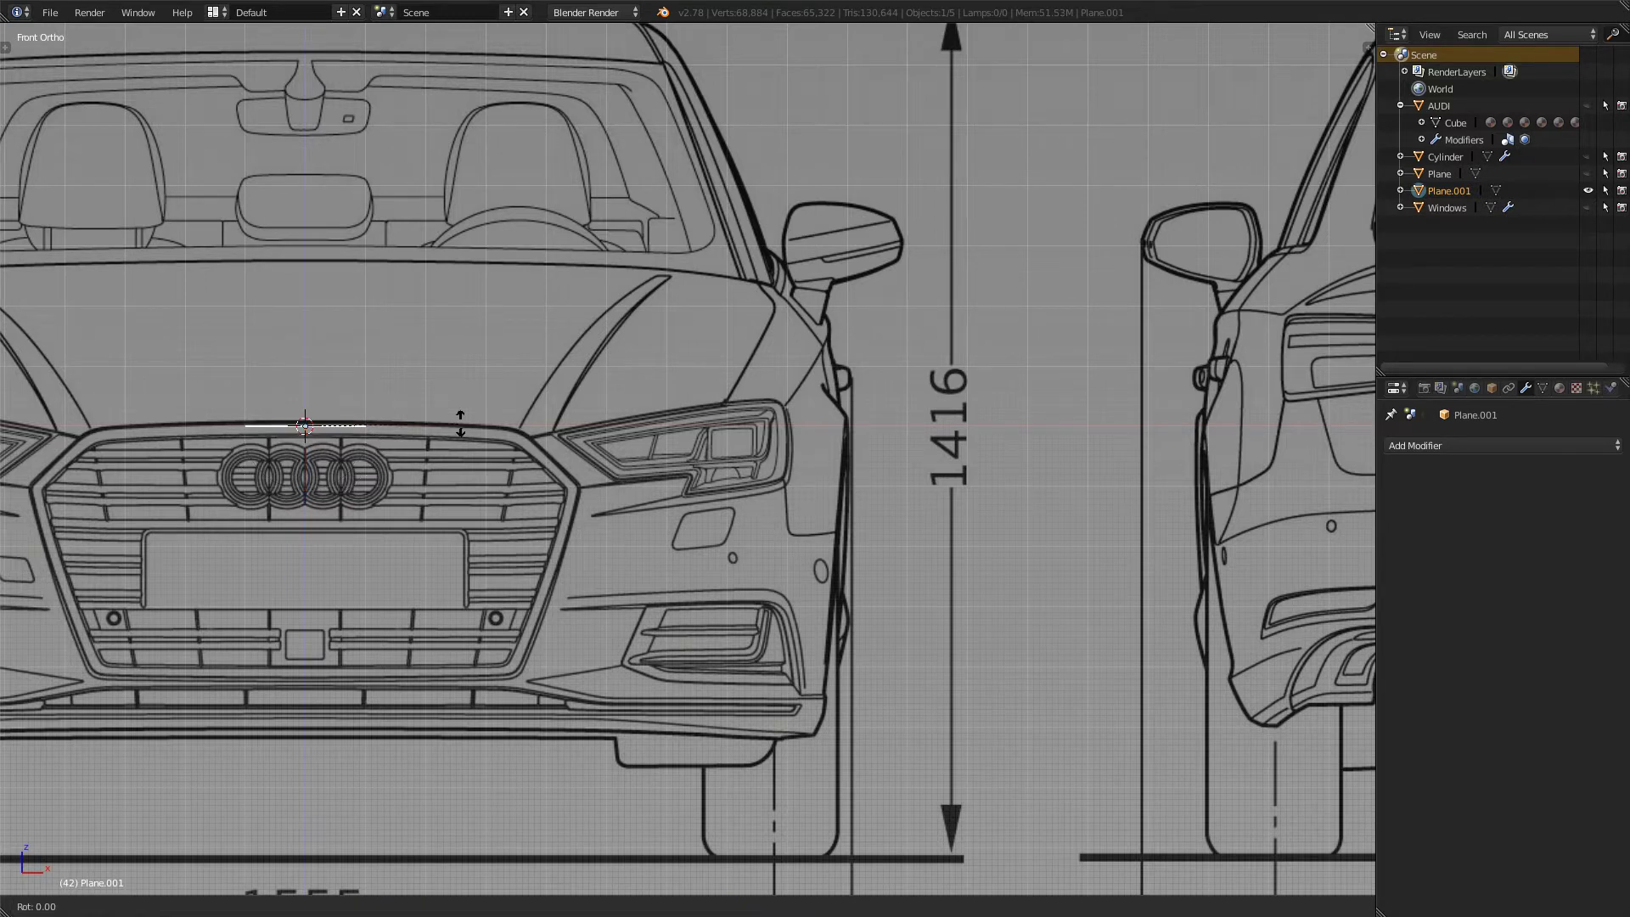
type("x90")
key("Return")
key("r")
type("y90")
key("Return")
type("rz90")
key("Return")
- Rotate all of the plane's geometry 90° about the global X axis in Edit Mode so it stands upright
middle_click_drag(679, 424, 1069, 488)
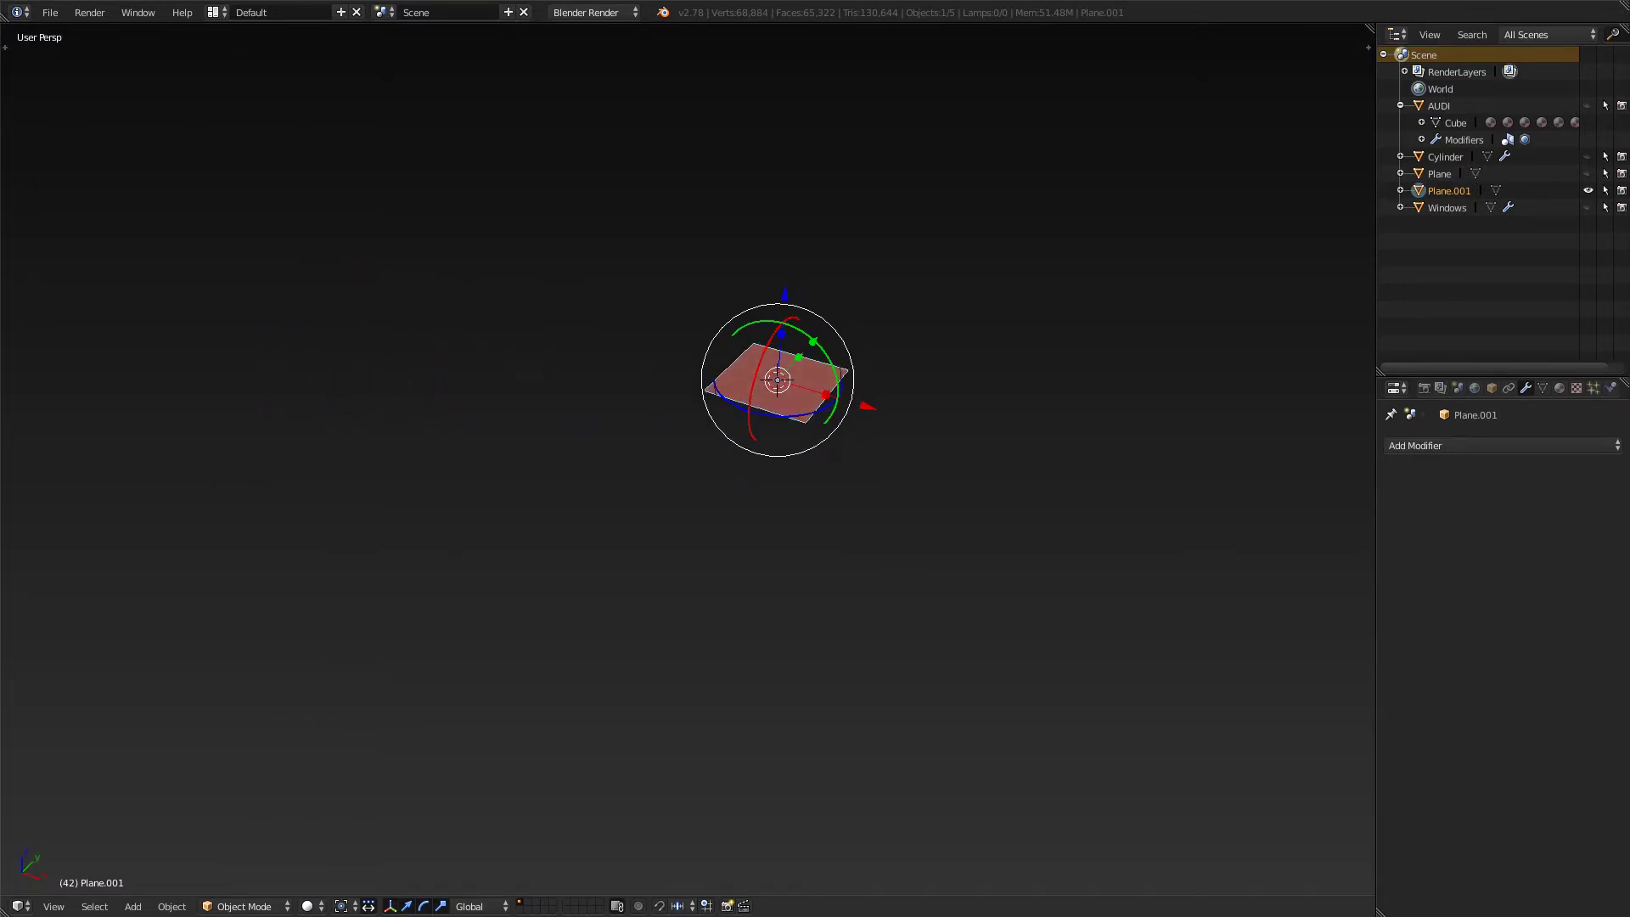
scroll(1069, 488, "up", 3)
key("Tab")
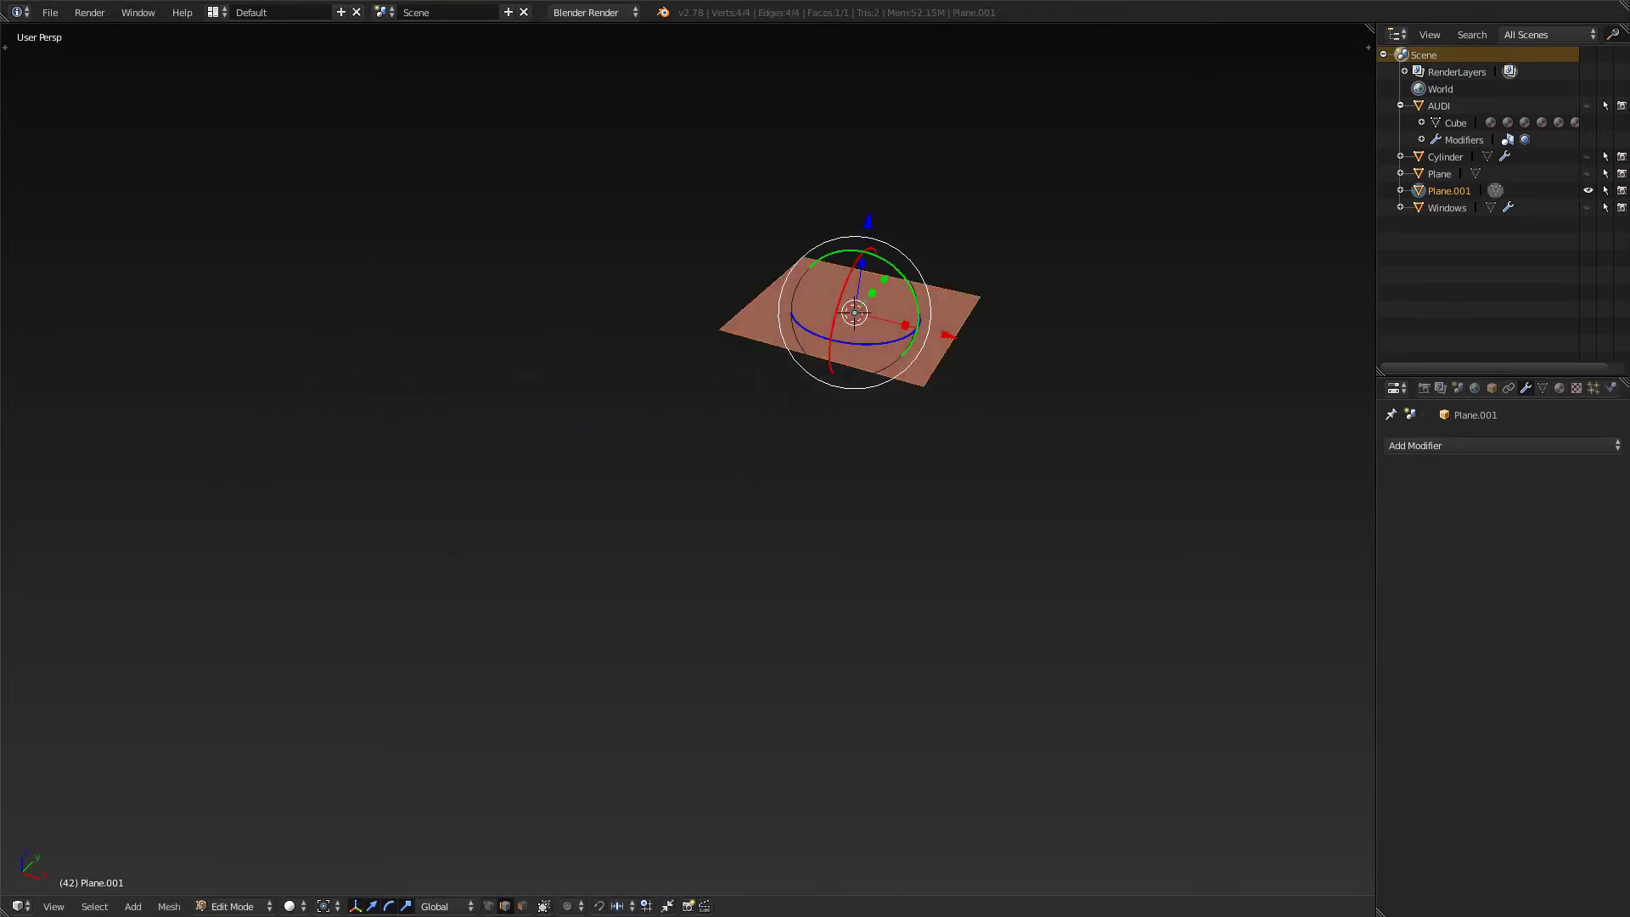
key("a")
key("a")
key("r")
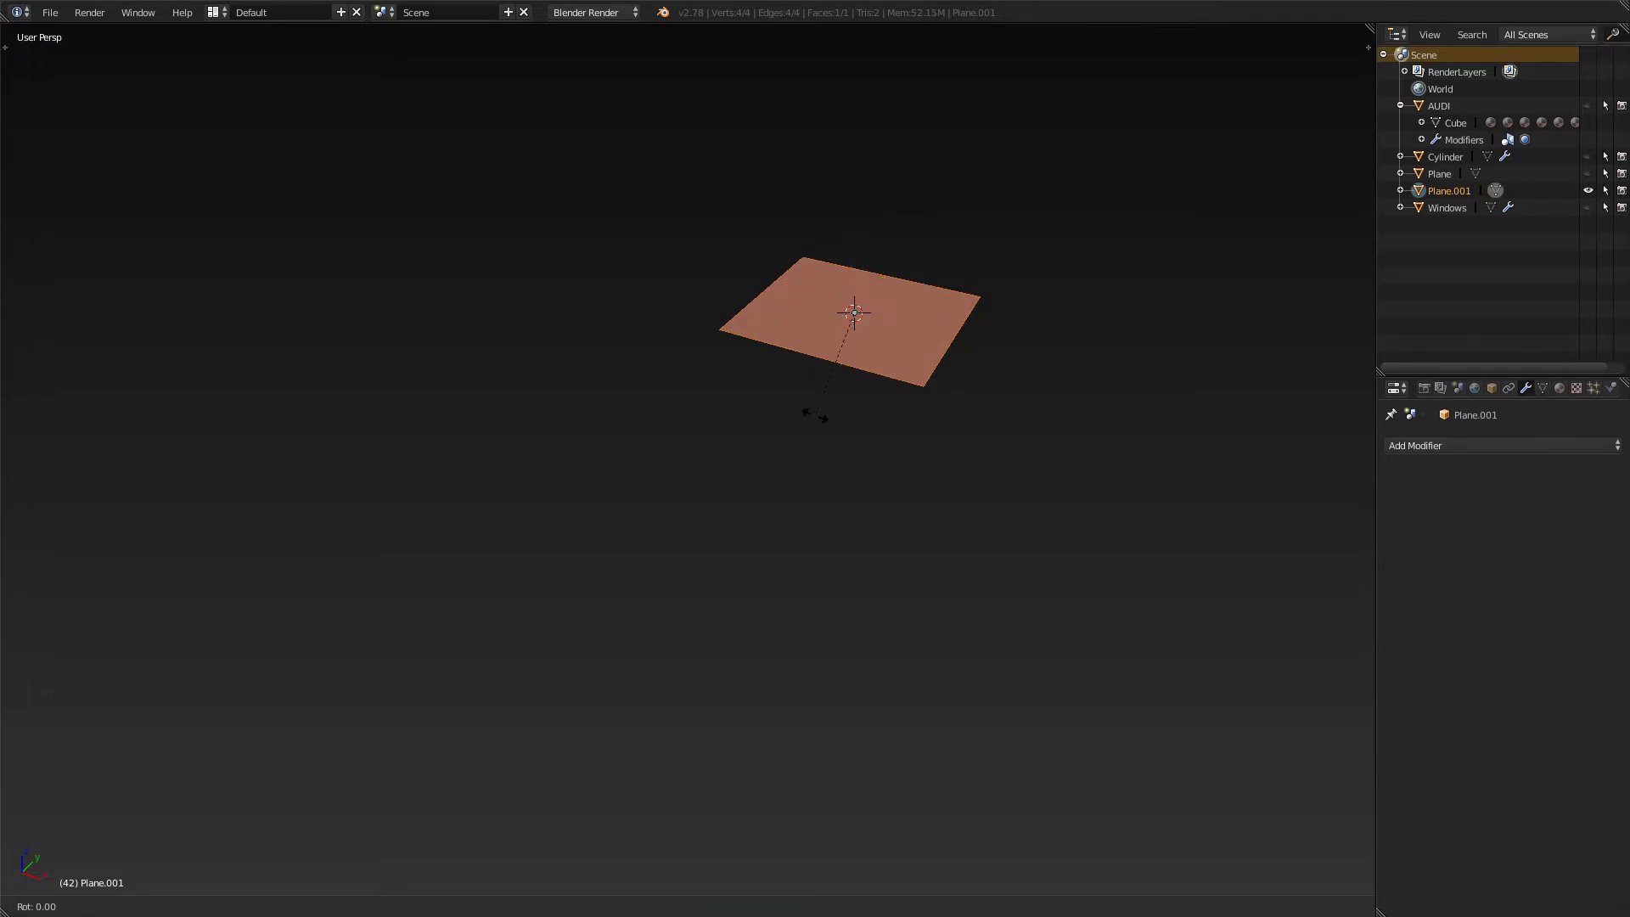
type("x90")
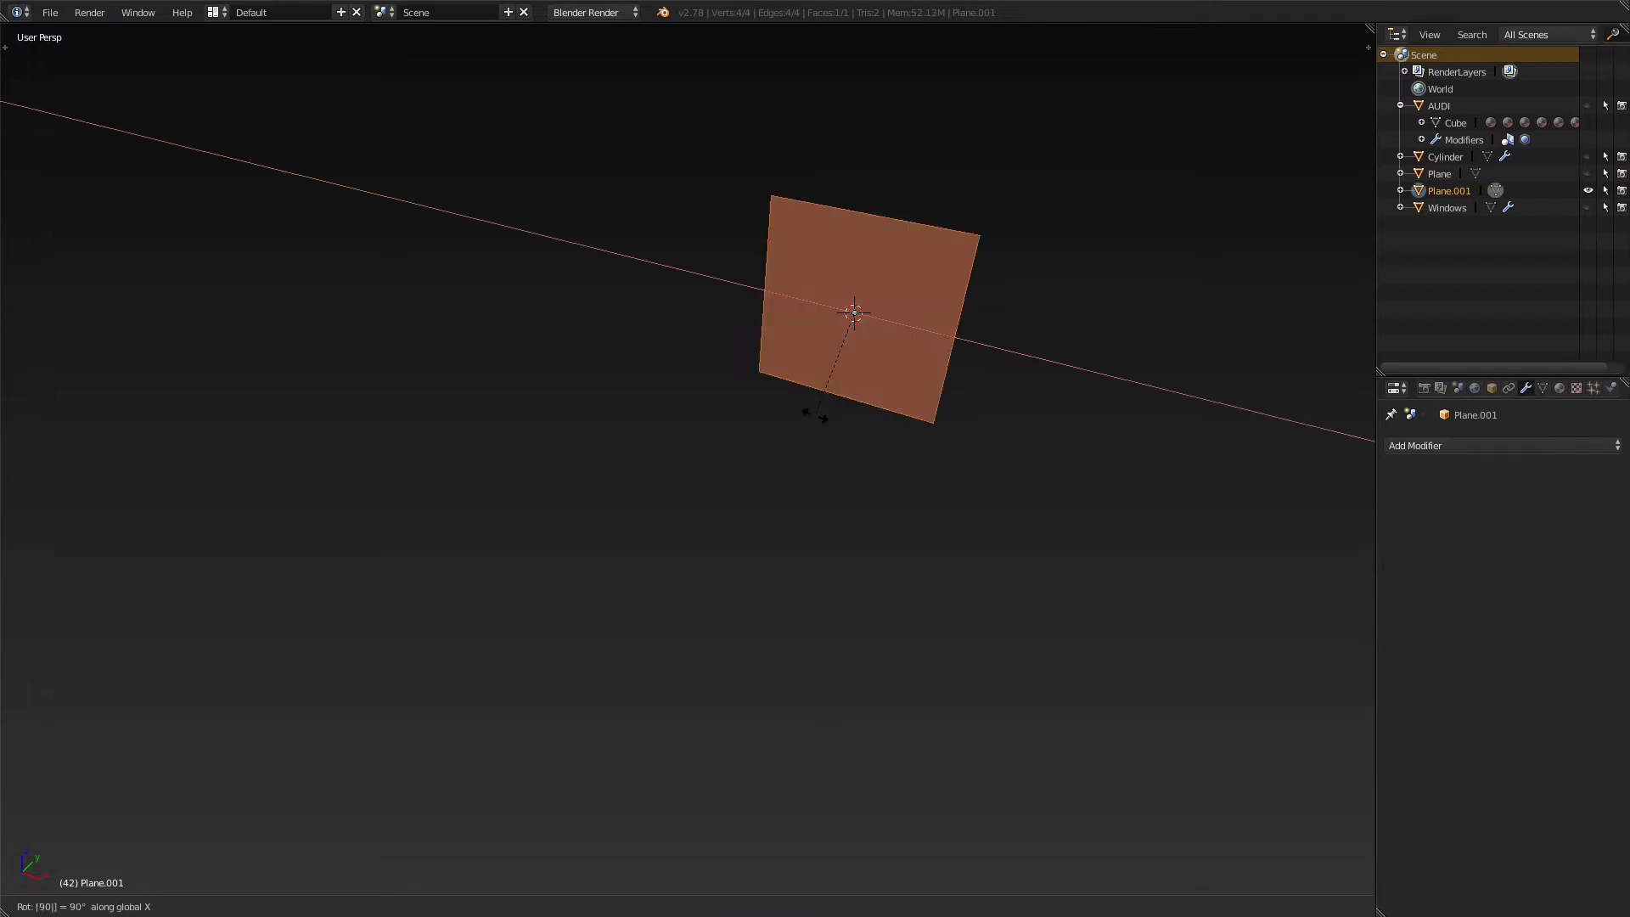
key("Return")
key("Tab")
middle_click_drag(816, 415, 842, 335)
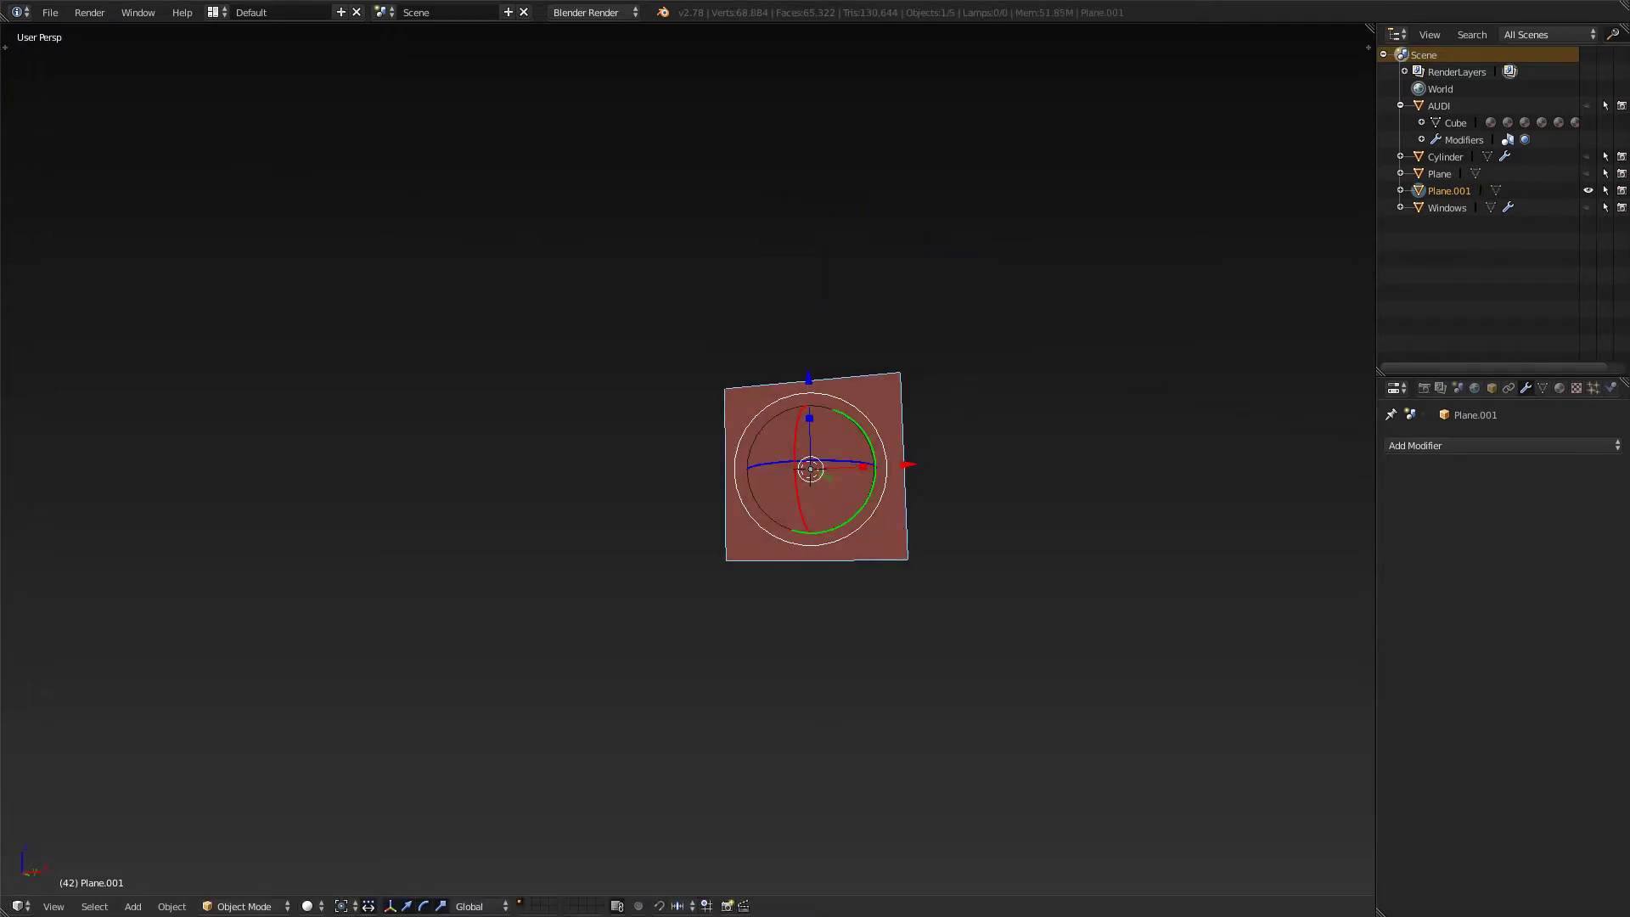
- In the front view, move the plane from the grille onto the headlight on the right of the front blueprint
key("KP_3")
key("KP_1")
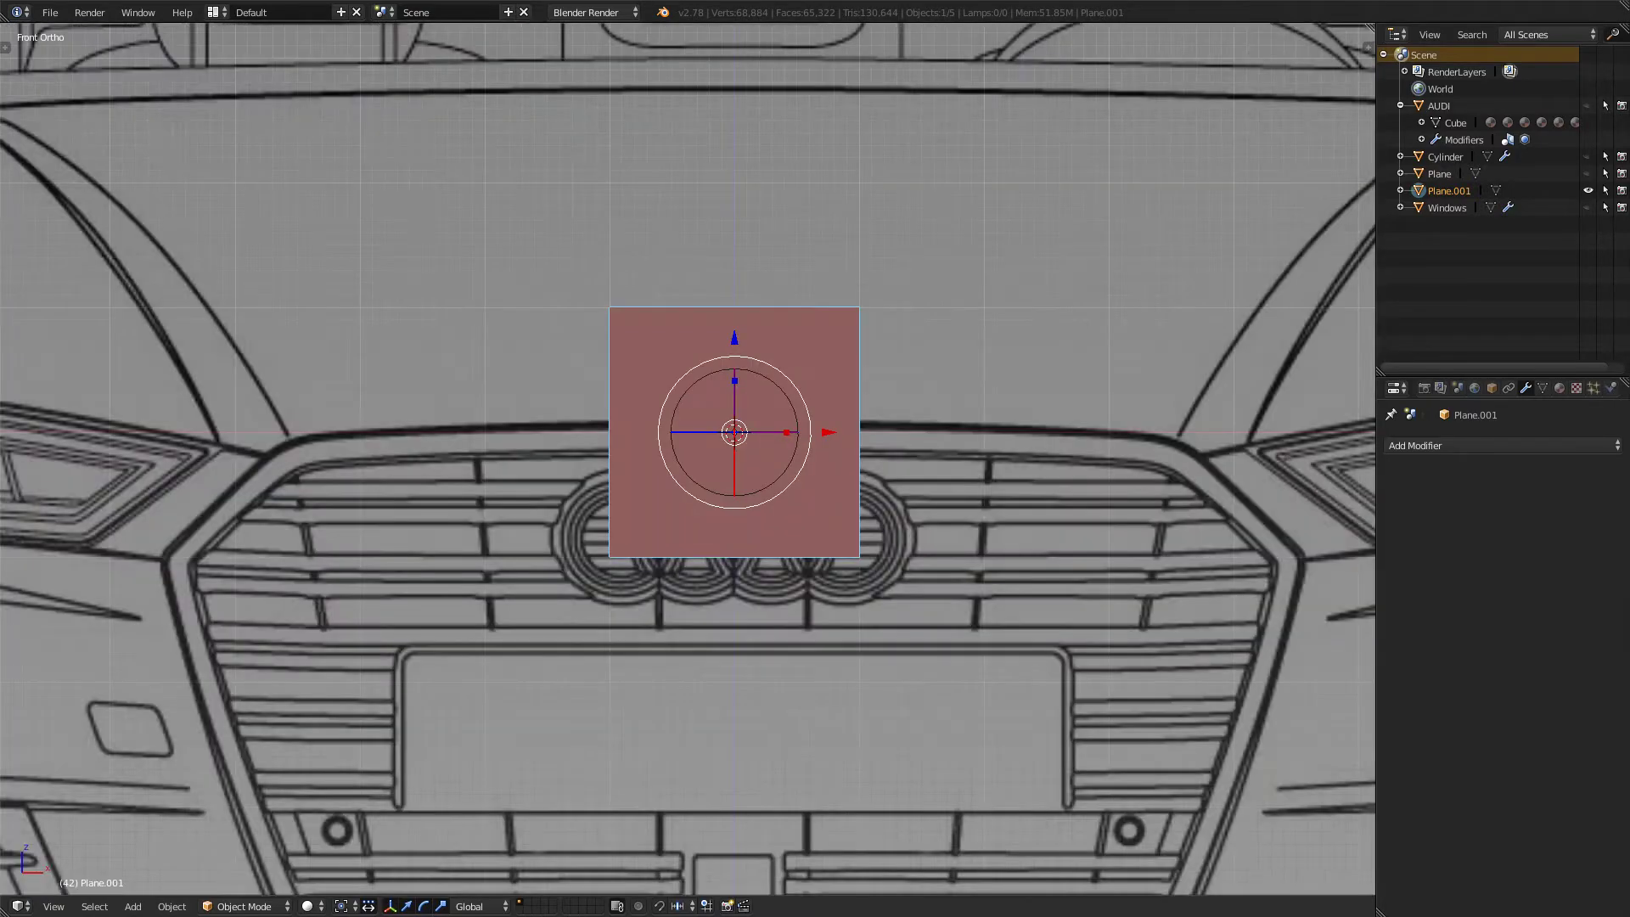
scroll(522, 437, "down", 4)
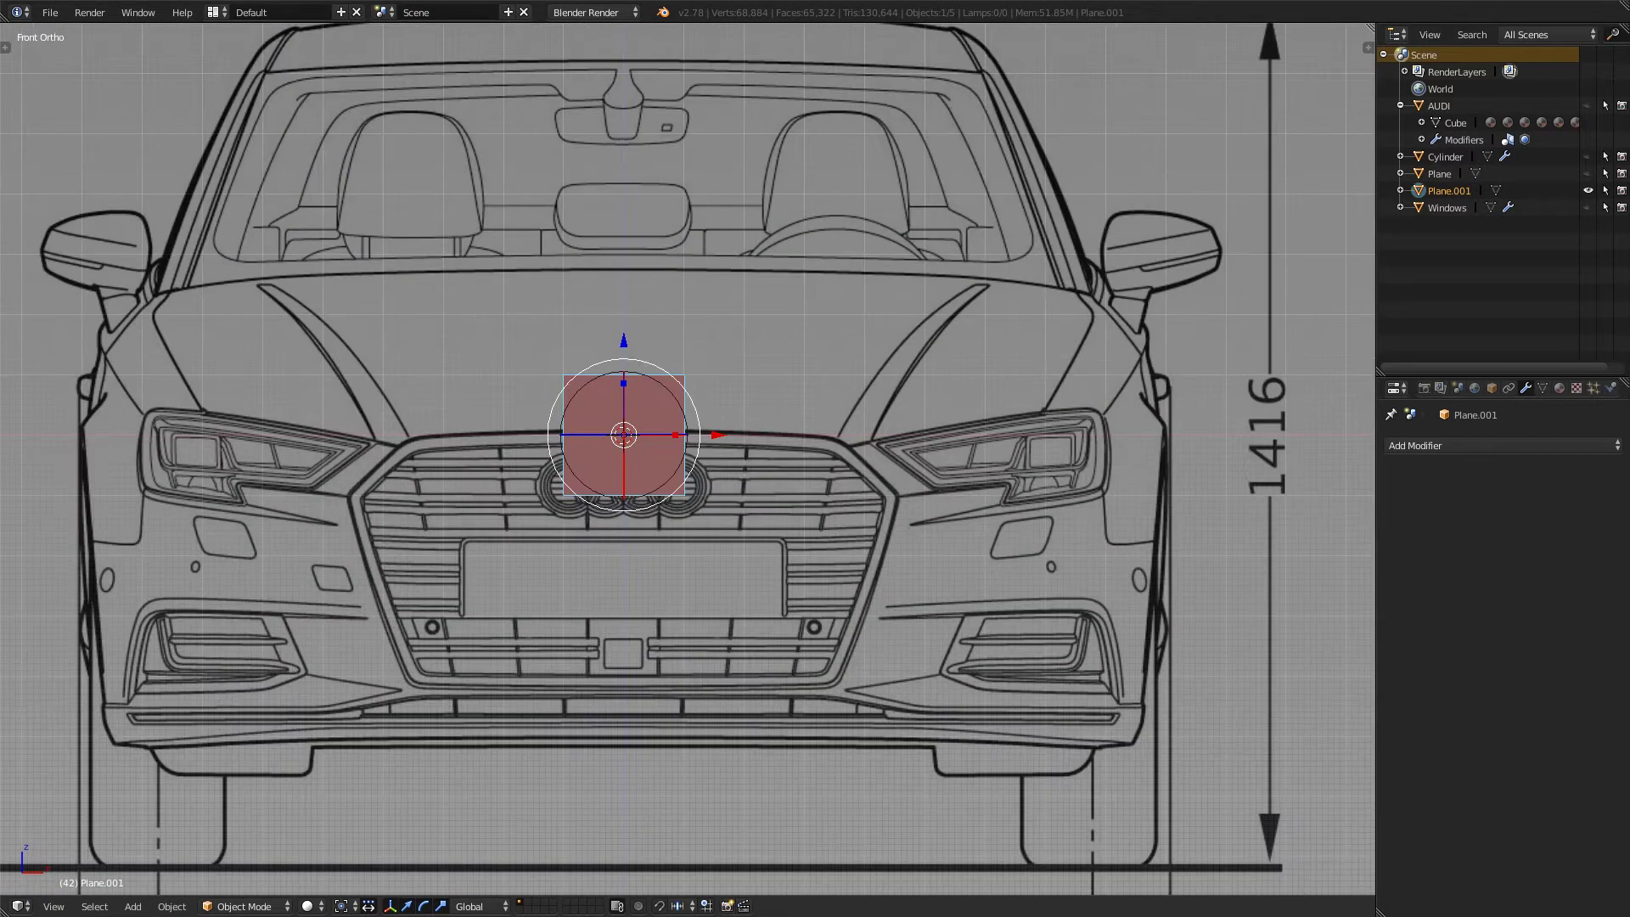
key("g")
key("Return")
scroll(1053, 455, "up", 5)
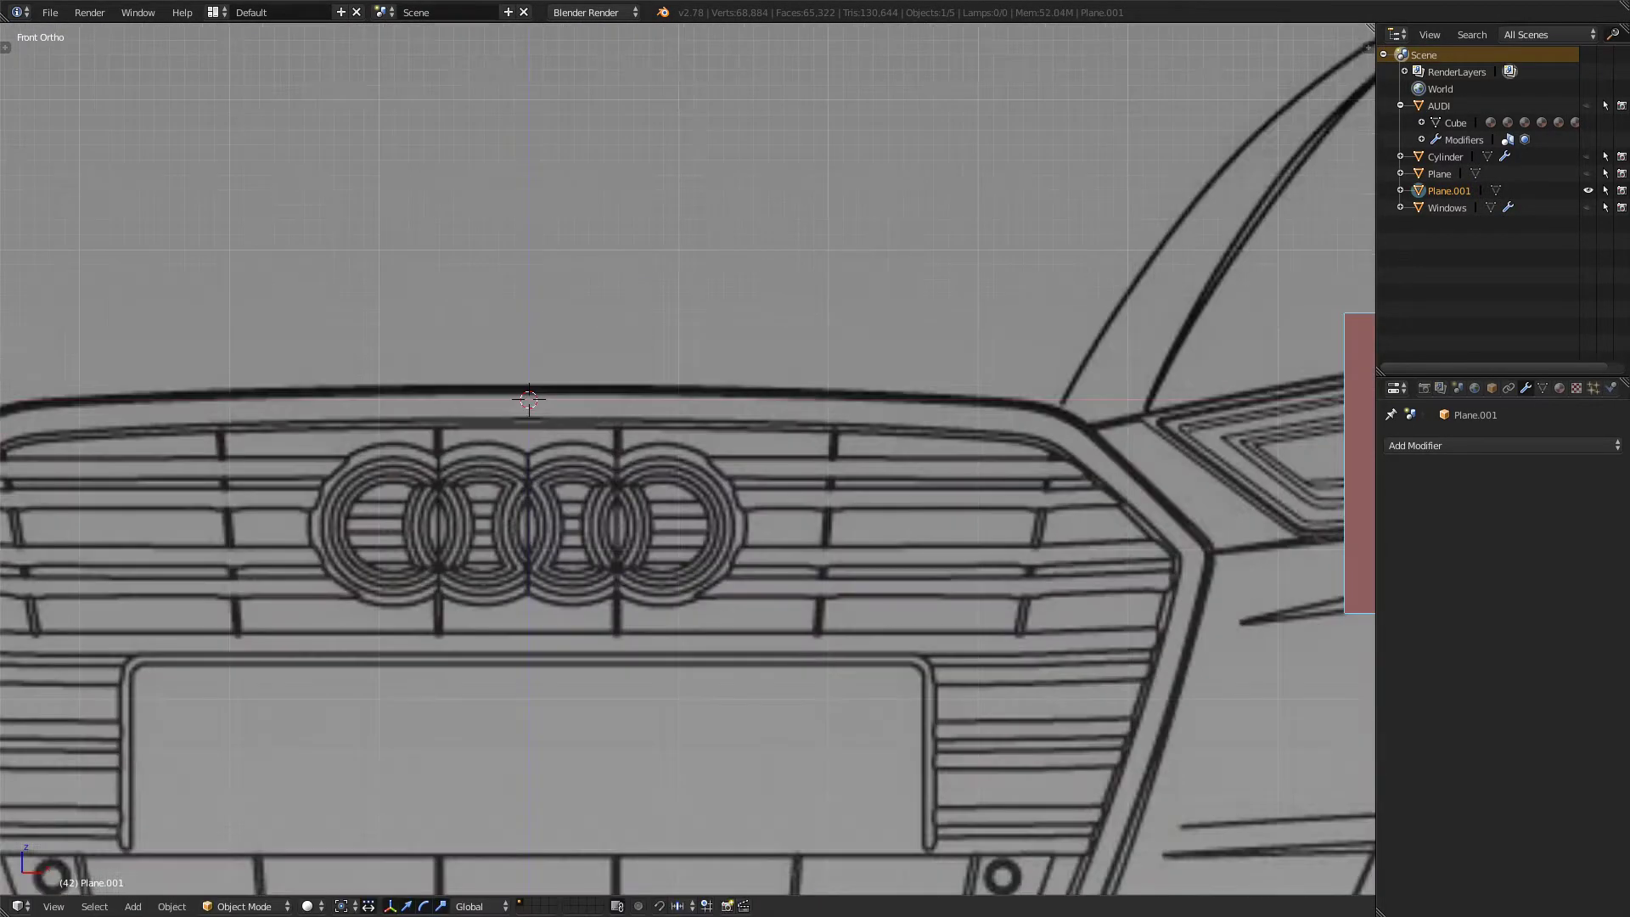
middle_click_drag(929, 454, 802, 460, "shift")
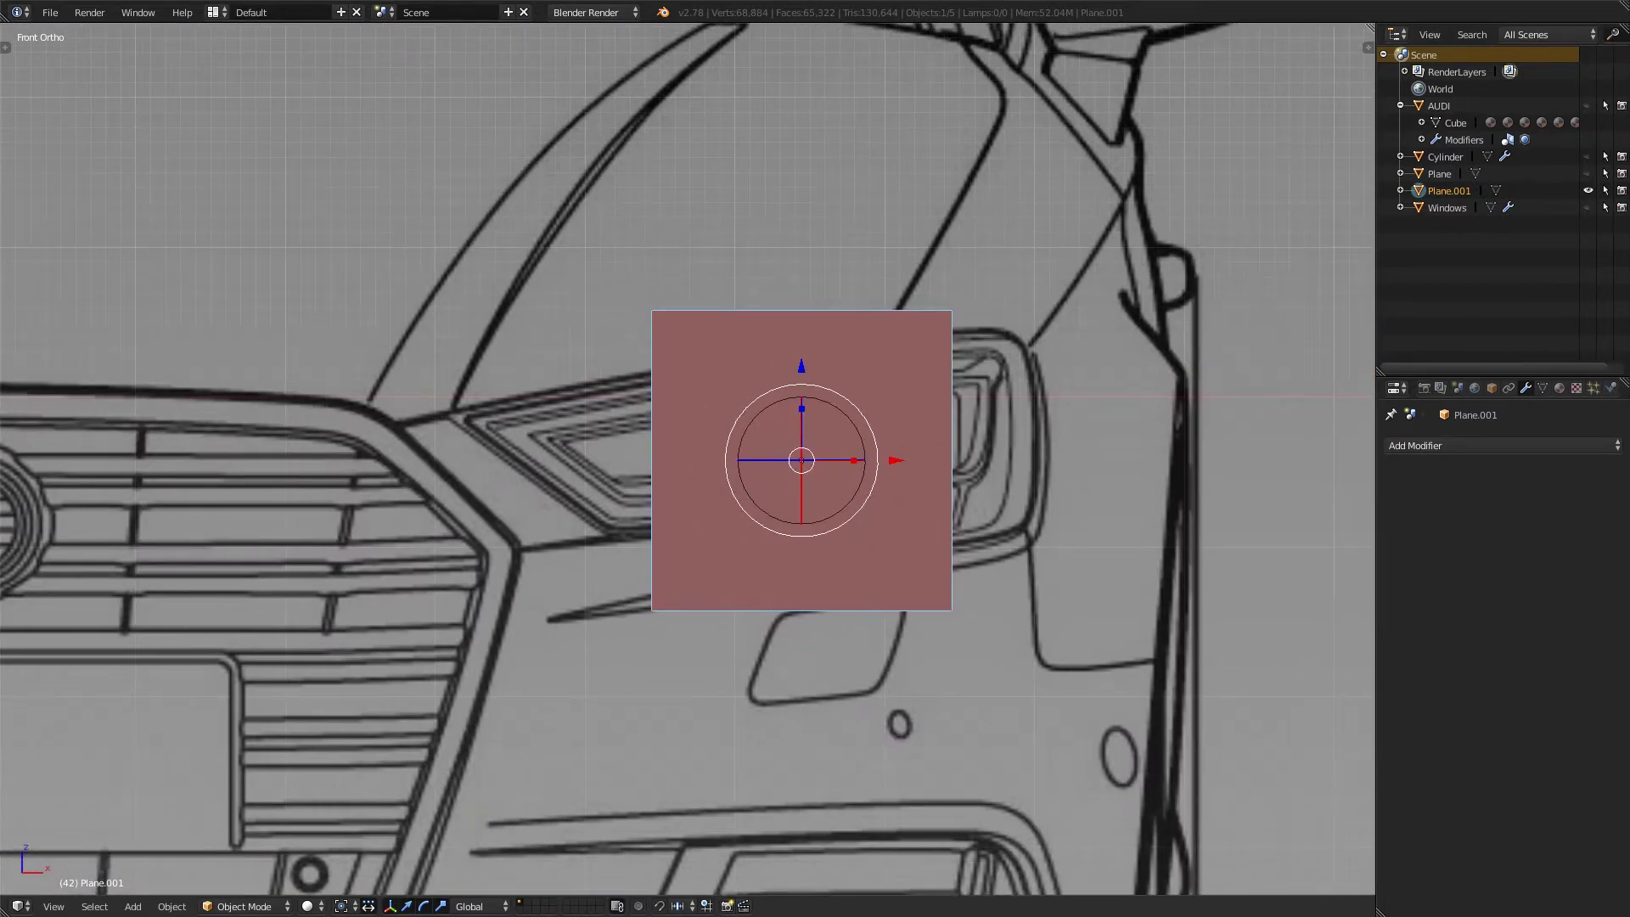
- Display the plane as wireframe, reposition it over the headlight's inner corner, and enter Edit Mode on it
key("z")
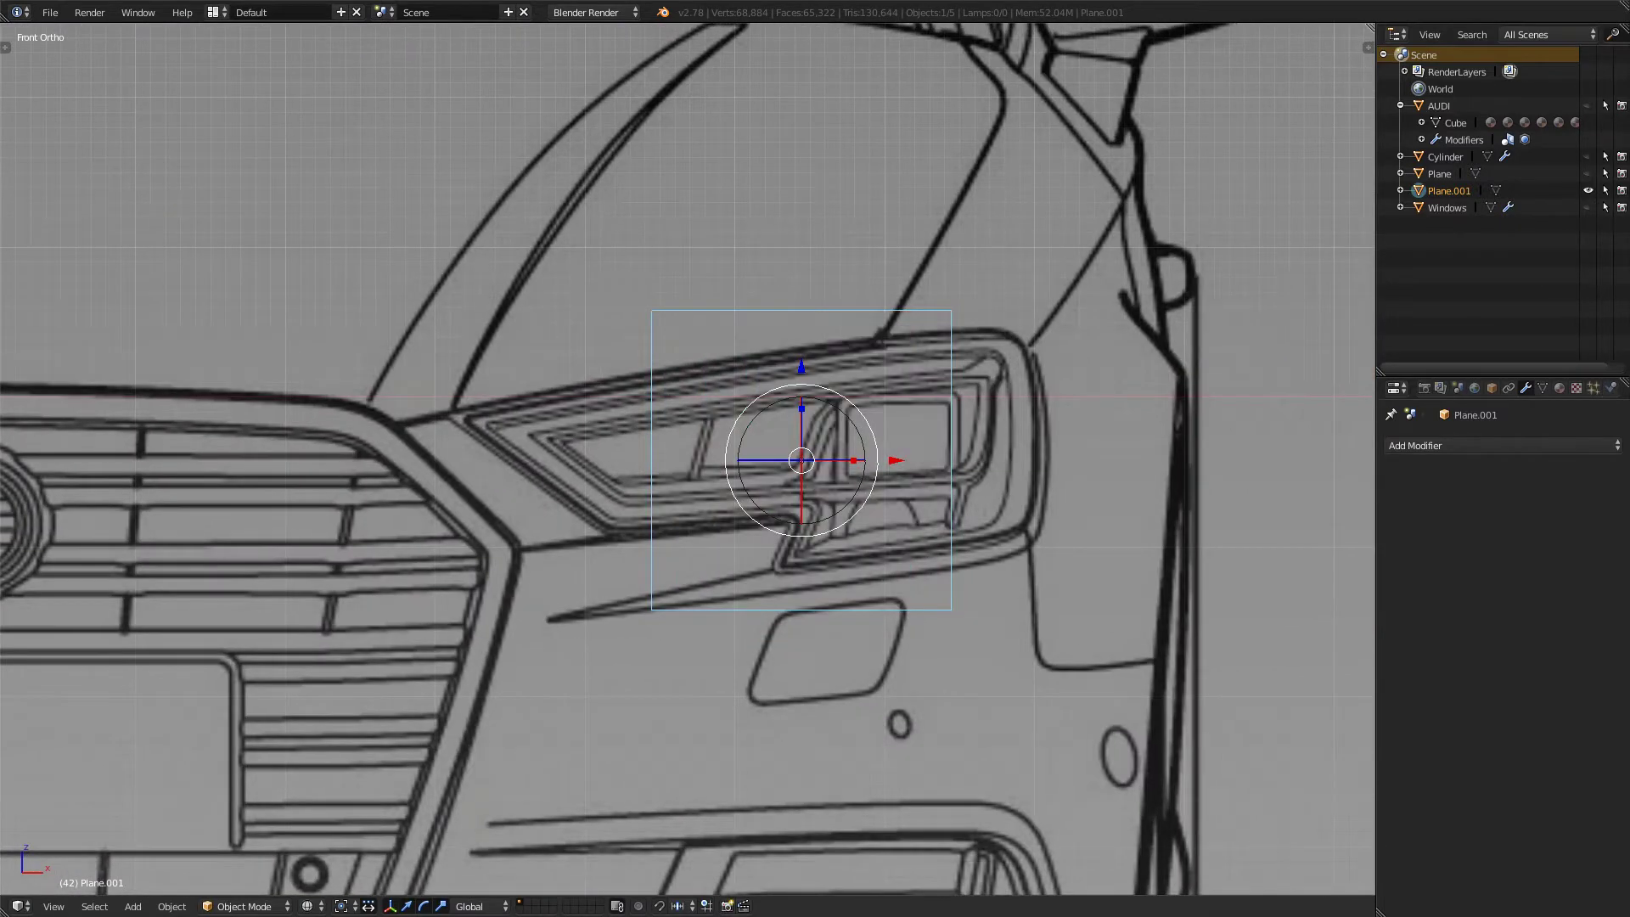
key("g")
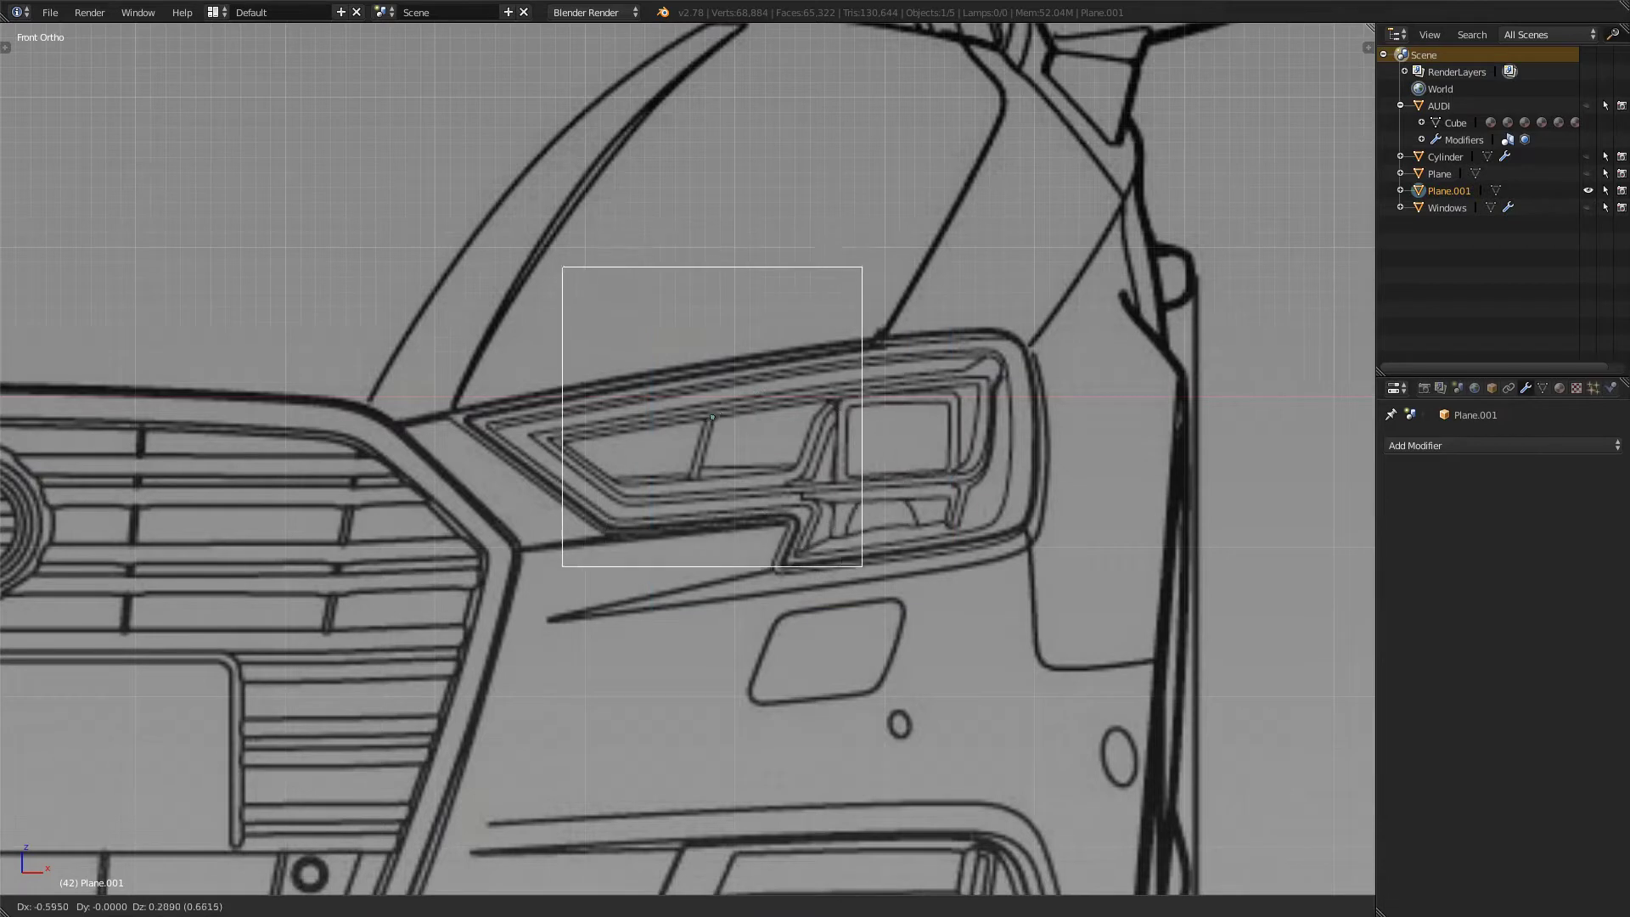
left_click(612, 478)
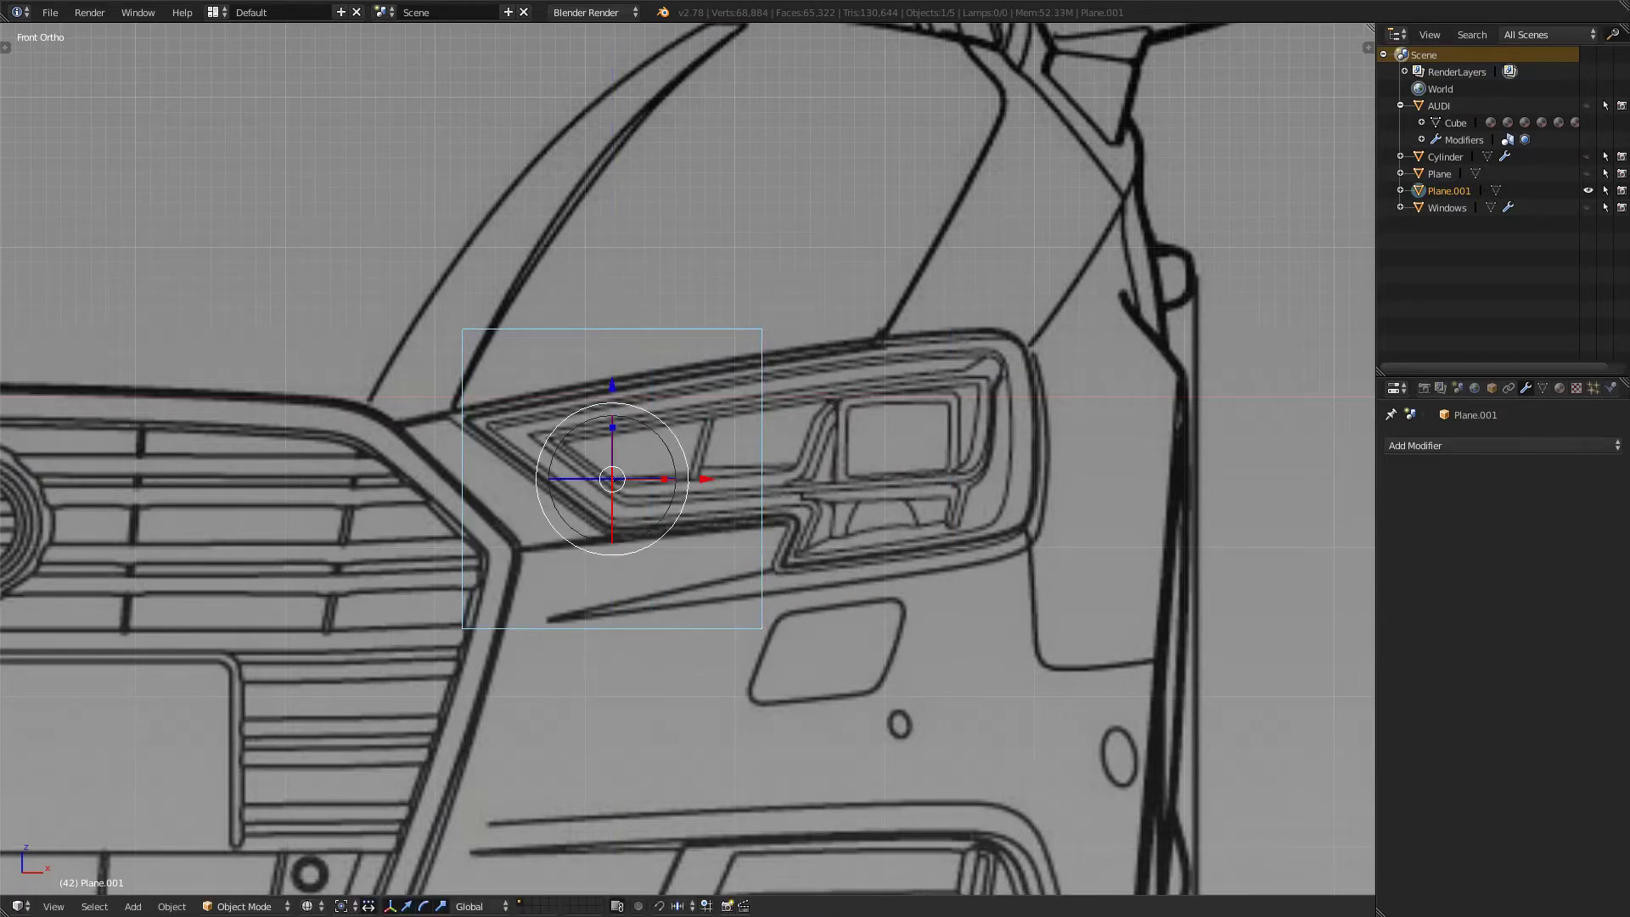
key("Tab")
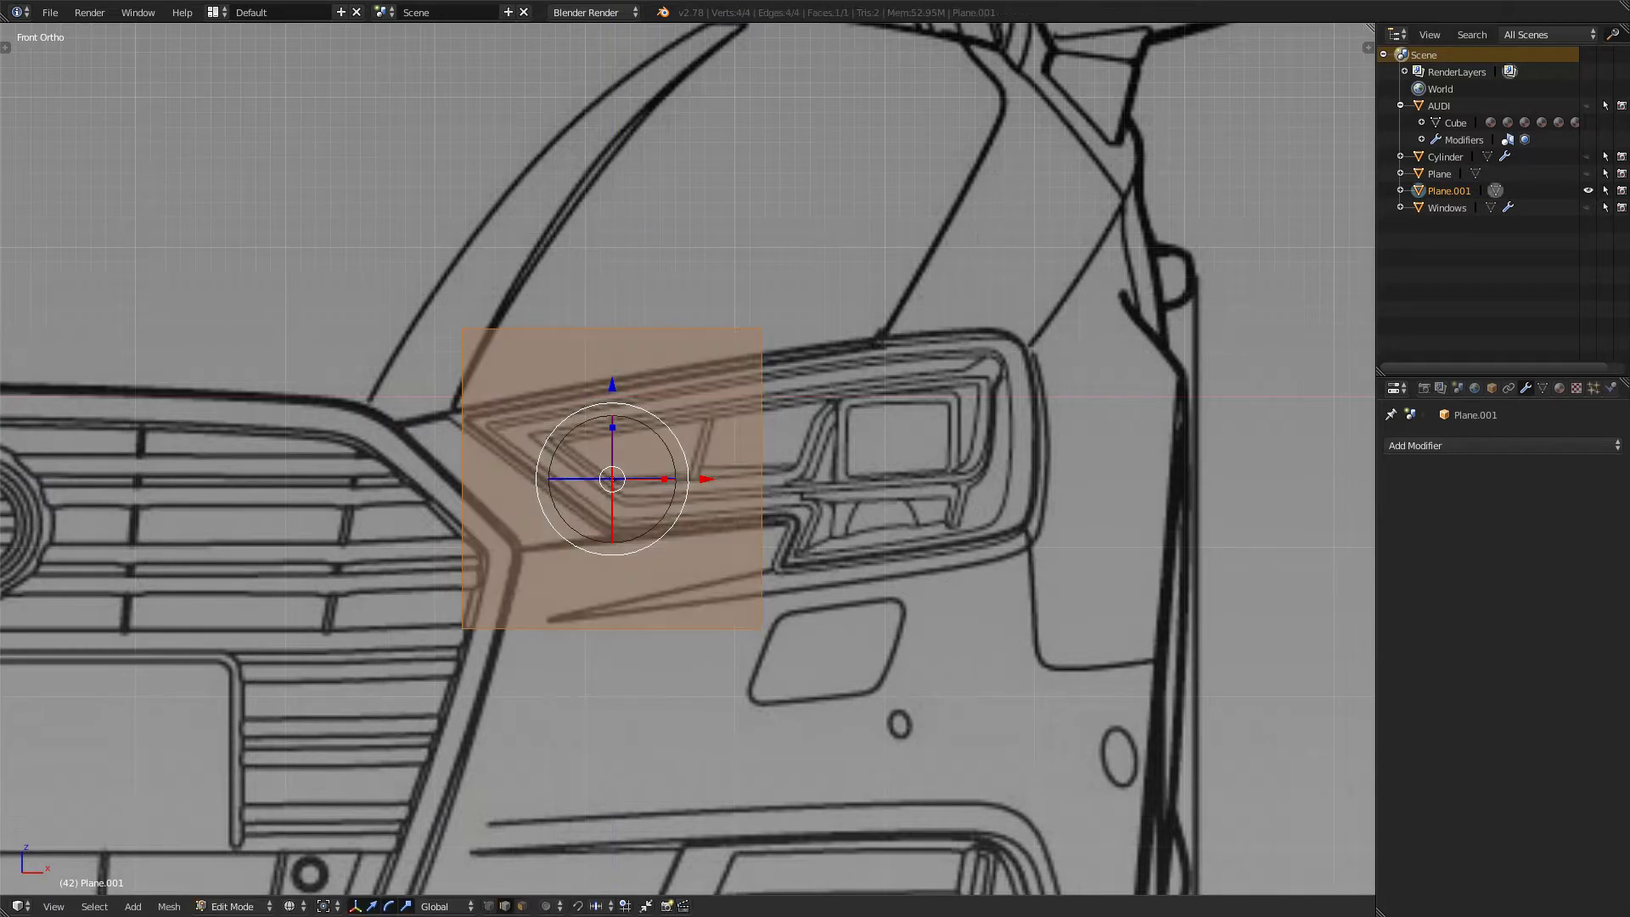
- Shorten the plane to the height of the headlight's inner end and reposition it over that corner in the front view
left_click_drag(612, 427, 612, 454)
key("g")
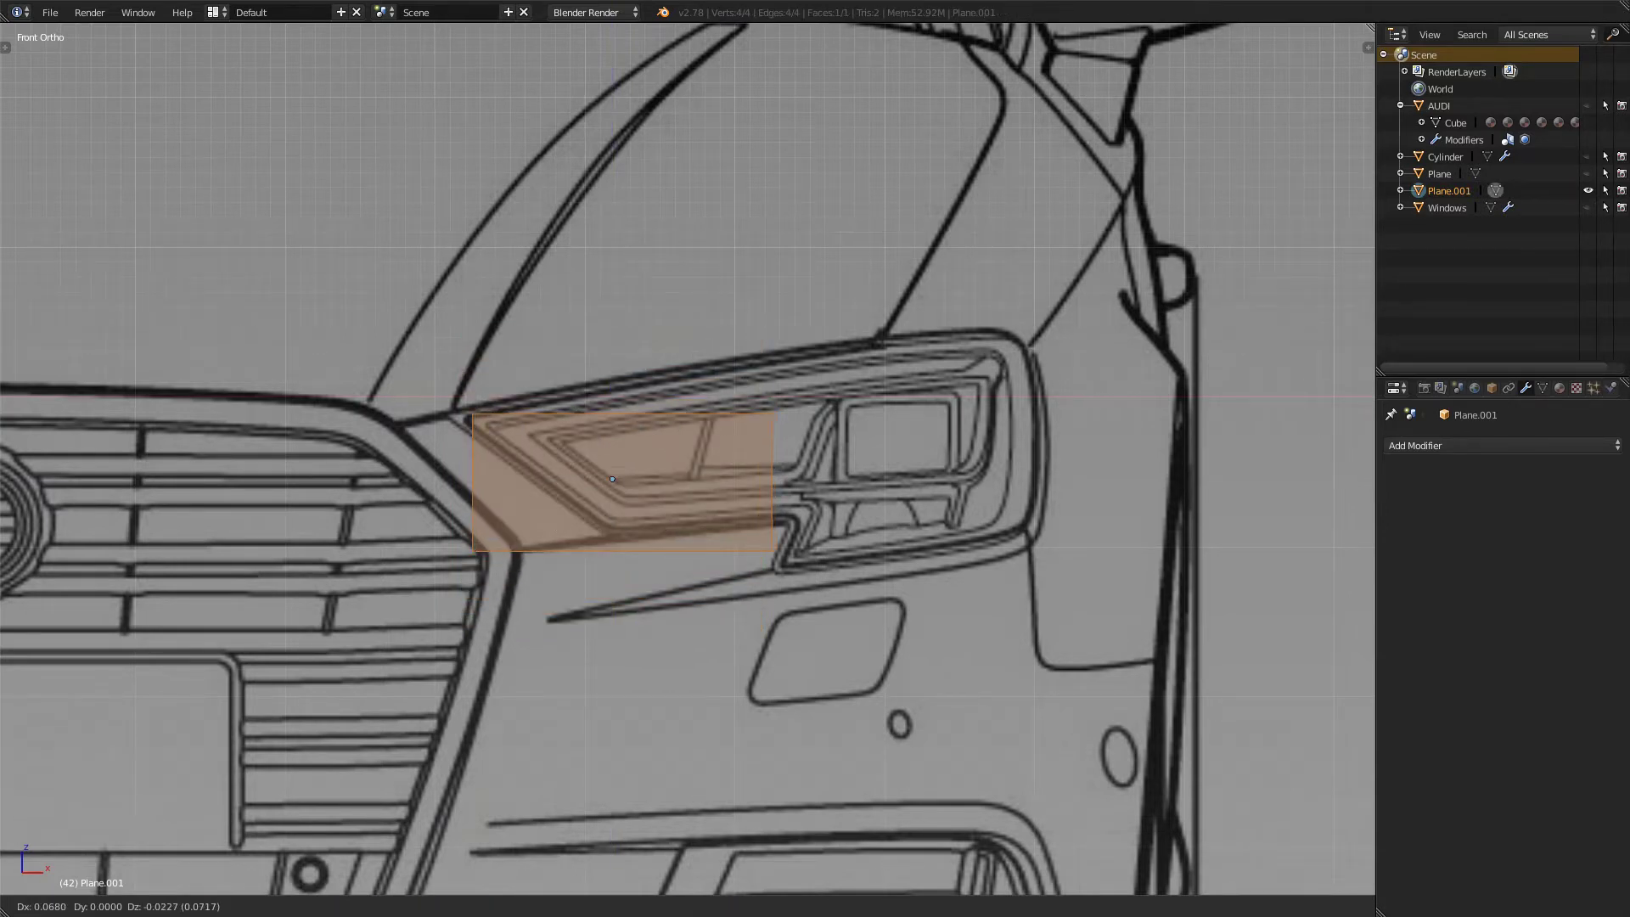
left_click(603, 479)
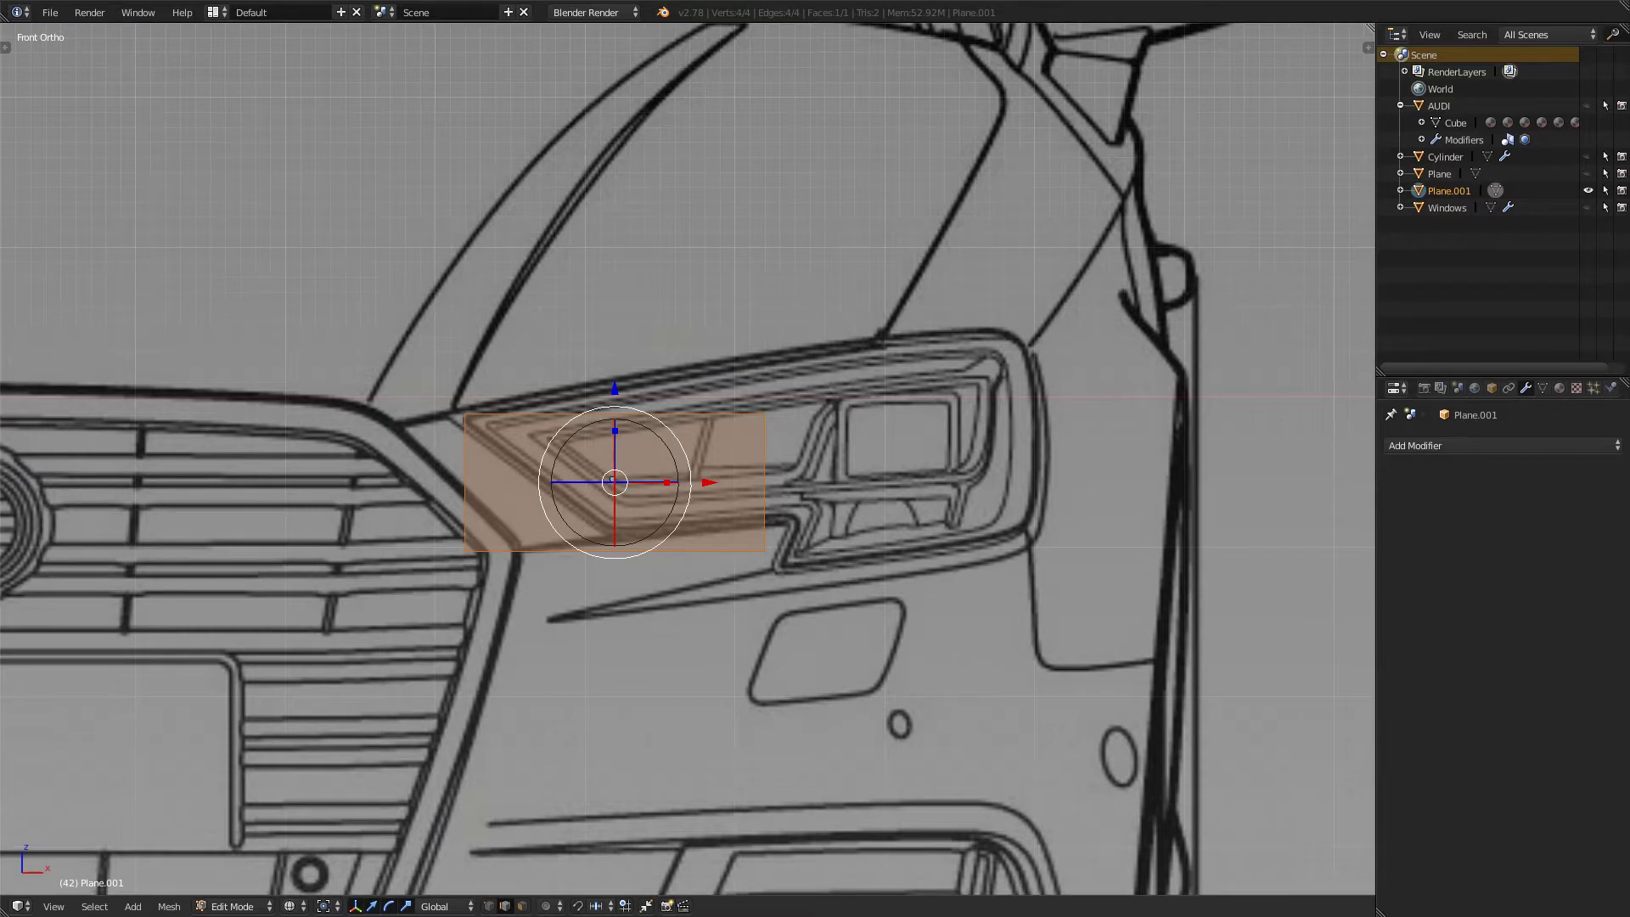
- In the side view, move the plane forward from the front wheel to the inner end of the headlight
key("KP_3")
scroll(687, 459, "down", 5)
scroll(688, 458, "up", 2)
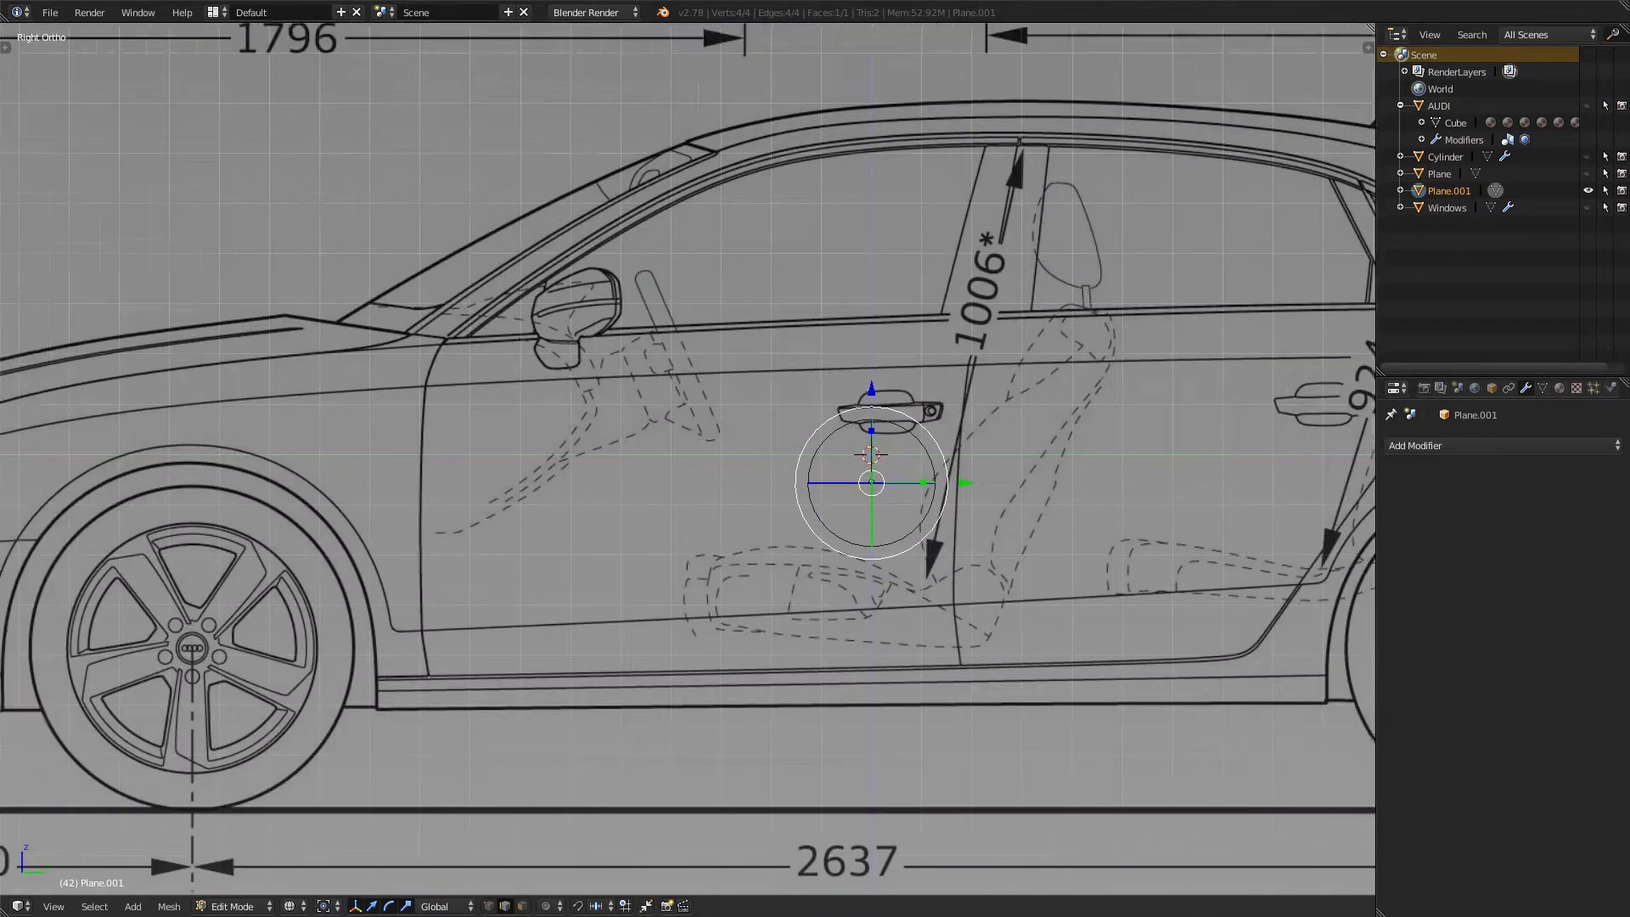
left_click_drag(1146, 474, 486, 474)
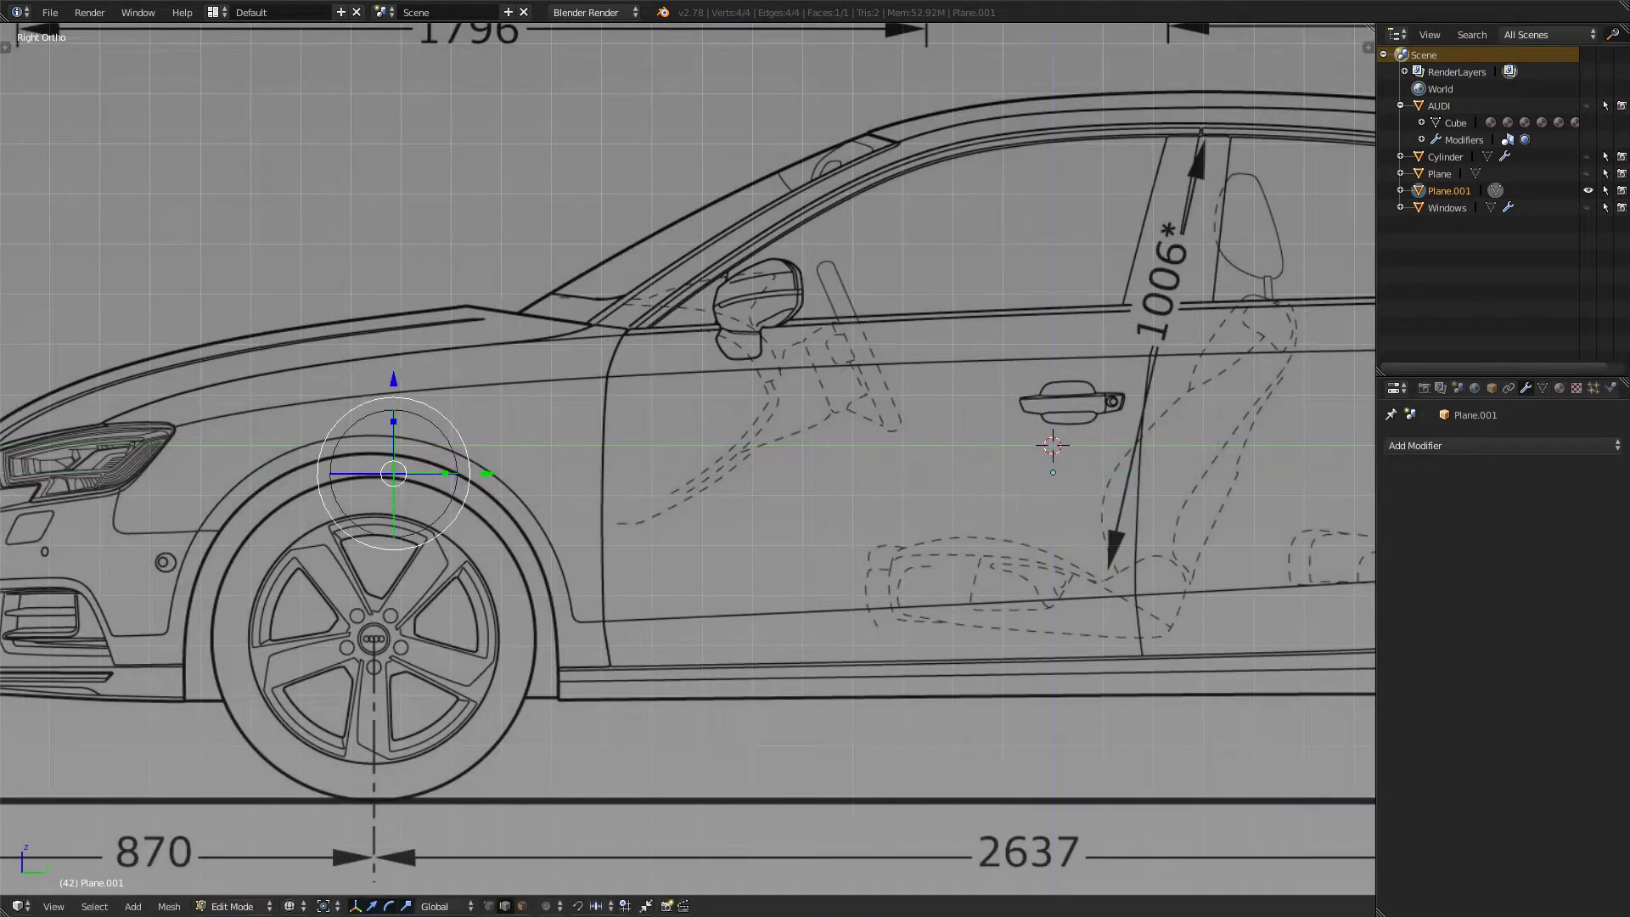
middle_click_drag(486, 473, 1181, 470, "shift")
scroll(688, 459, "up", 2)
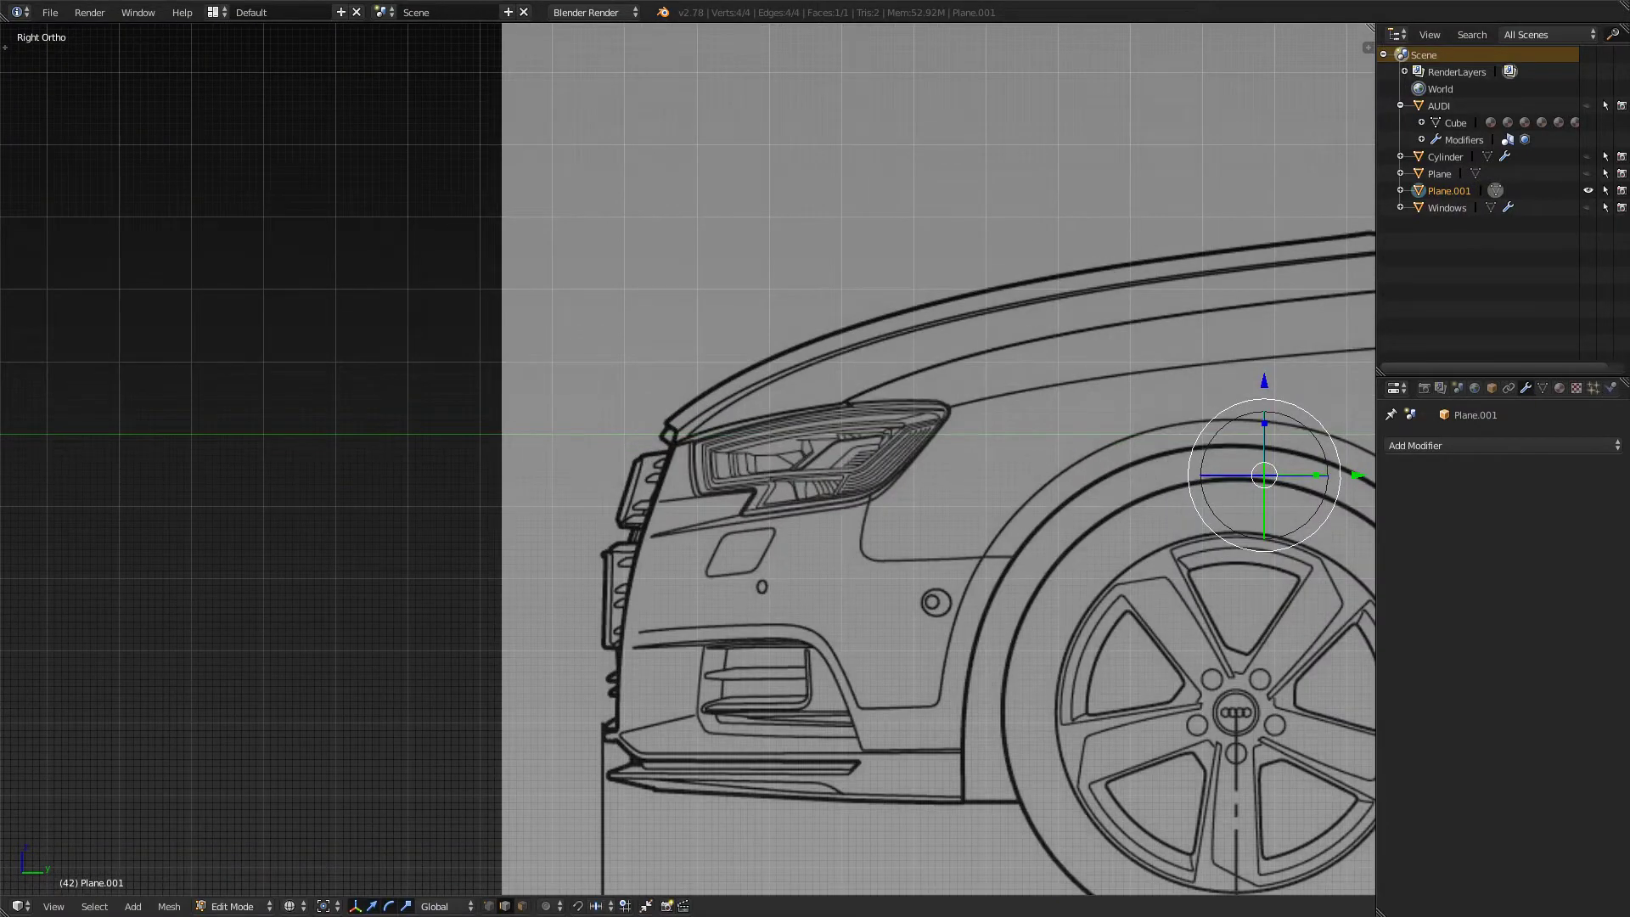
key("g")
key("Return")
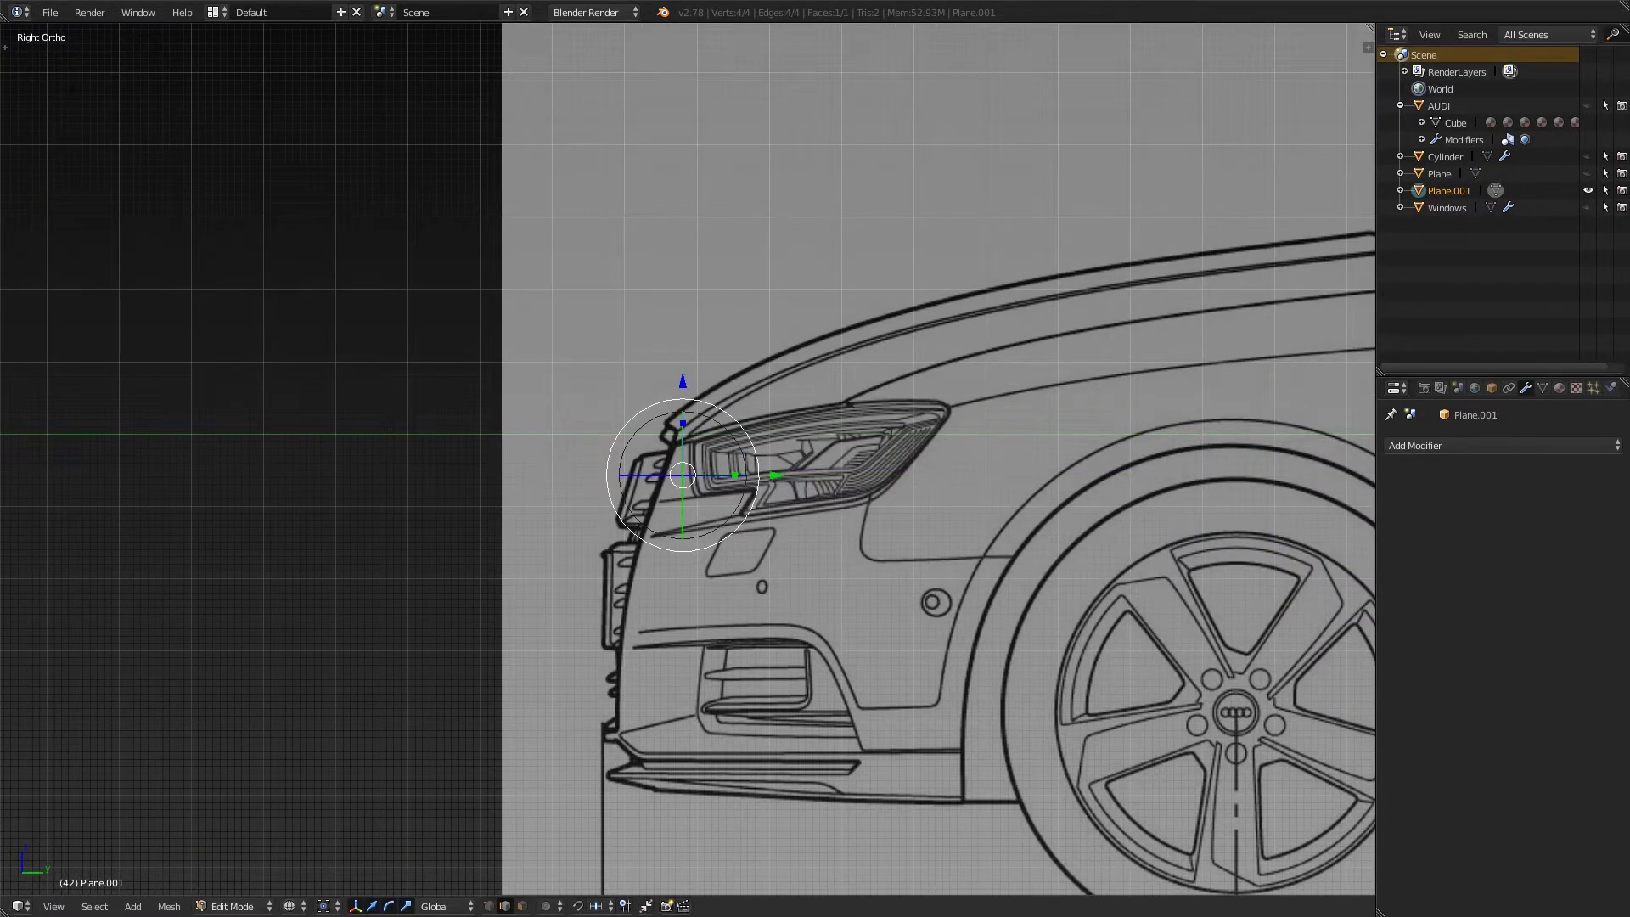
- Fine-tune the plane along the global Y axis so it sits on the headlight's front outline in the side view
scroll(688, 458, "up", 3)
scroll(688, 458, "up", 5)
key("g")
key("y")
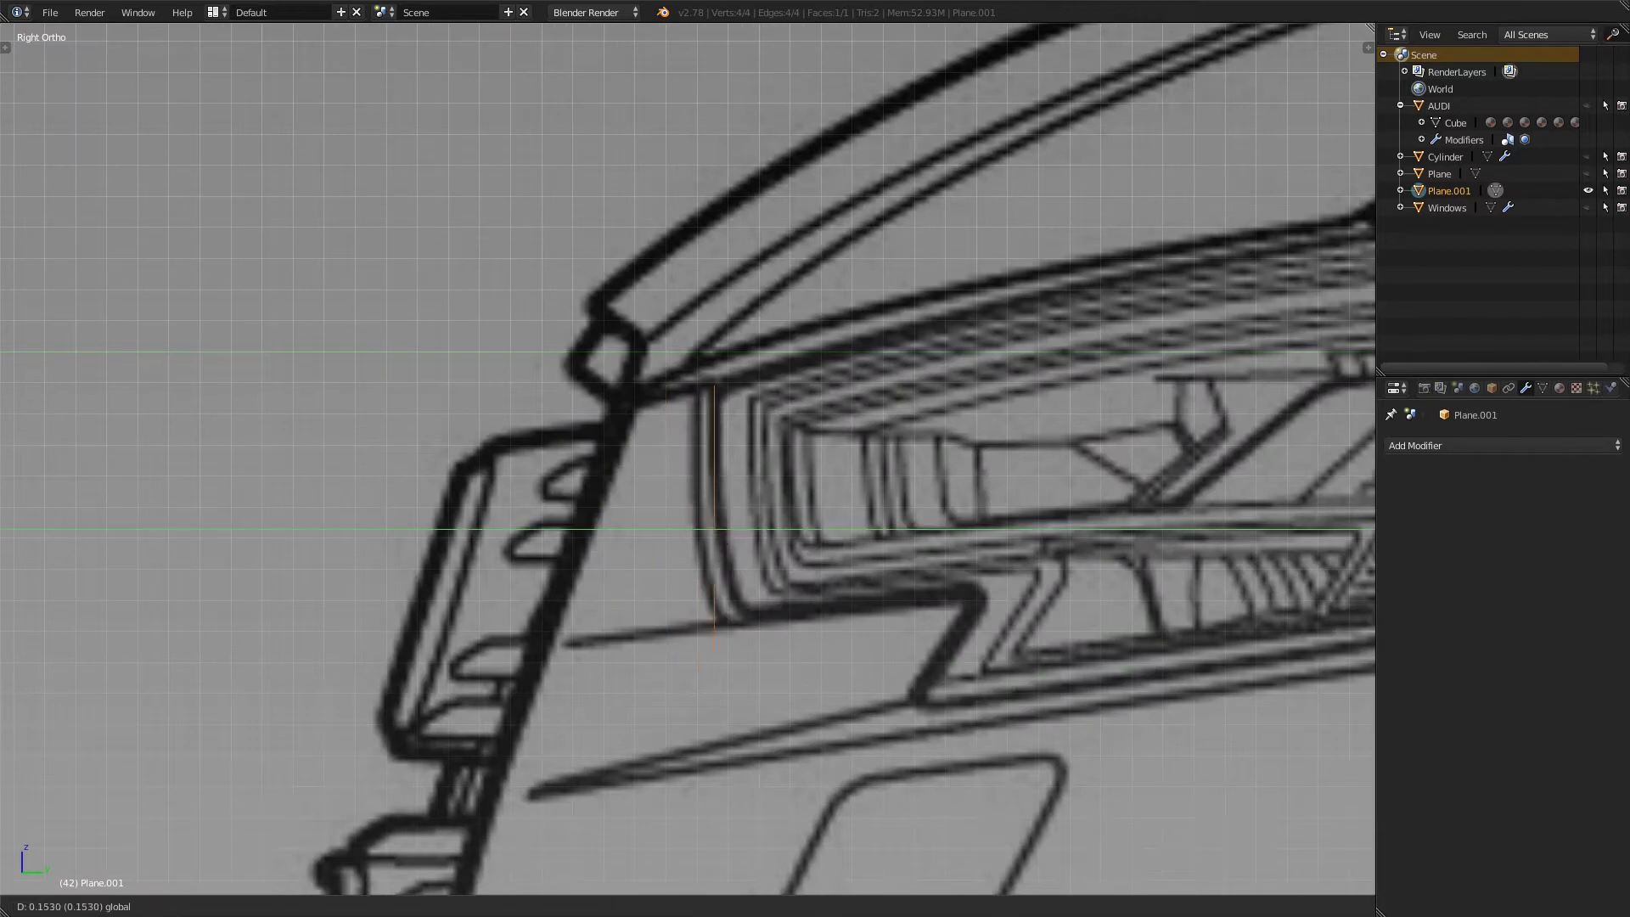
key("Return")
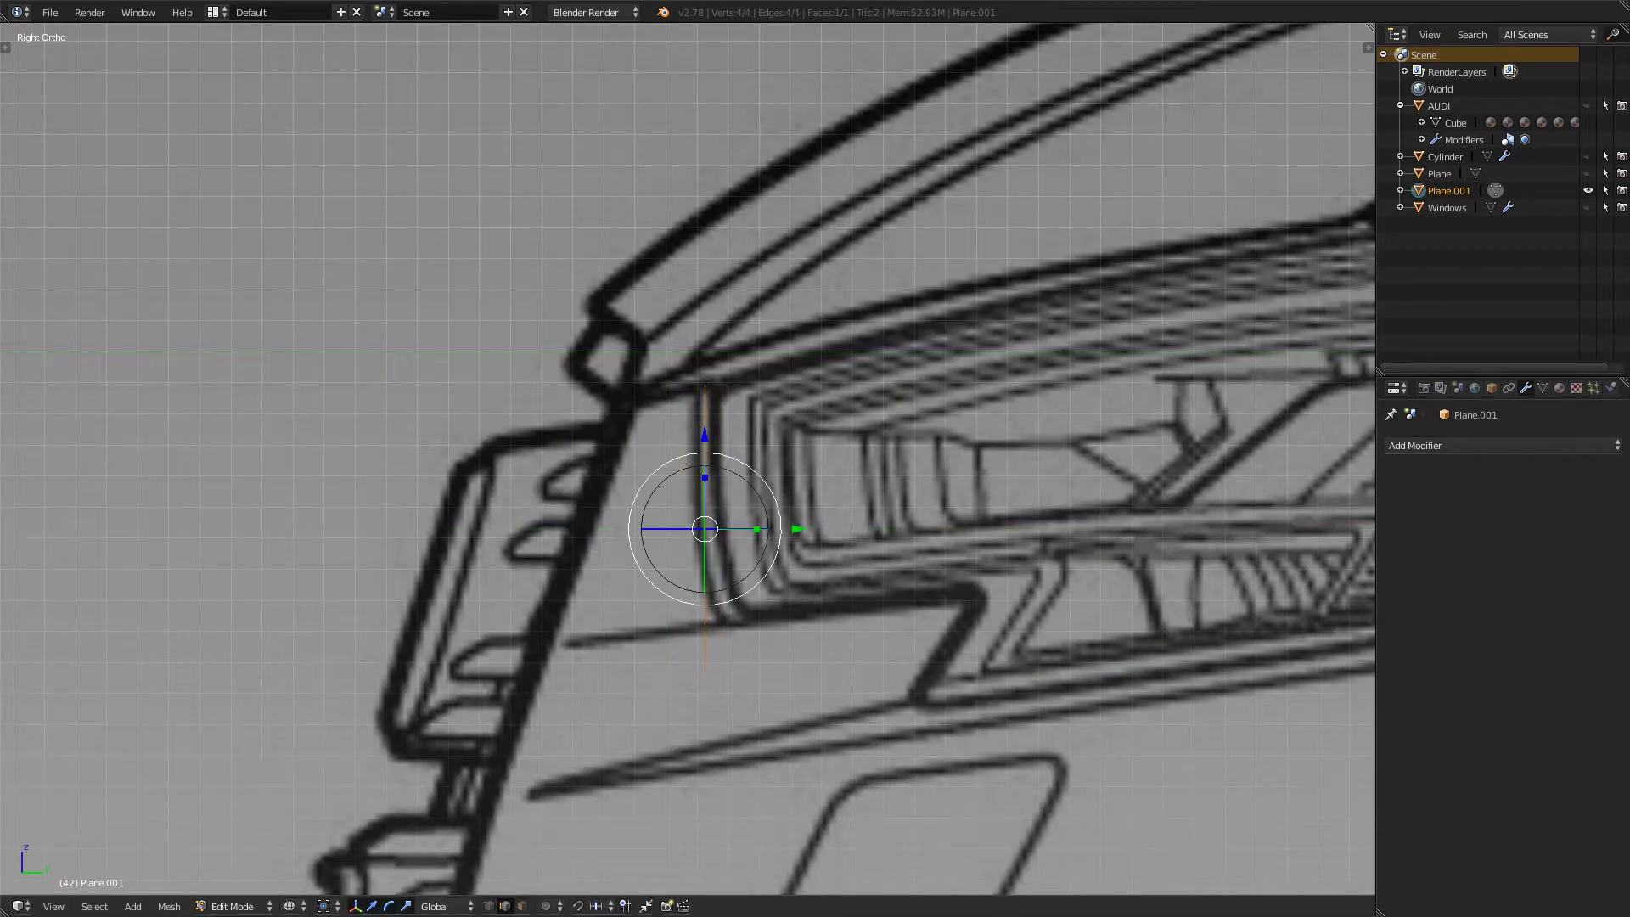
- In the front view, move the plane's outer vertical edge out to the headlight's outer end
key("KP_1")
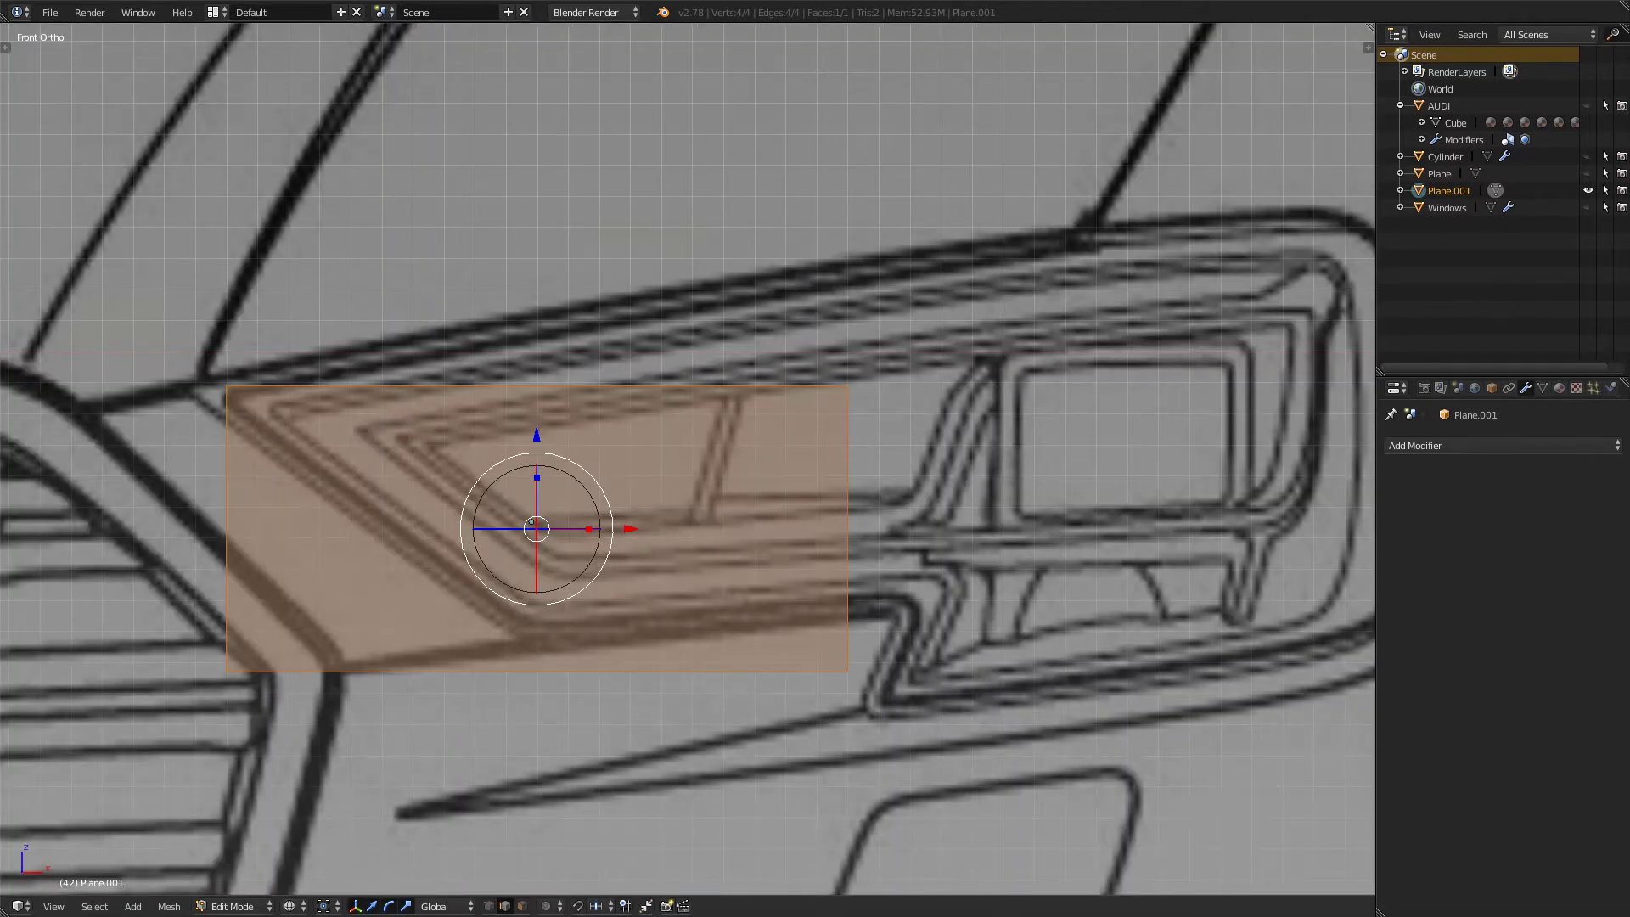
scroll(688, 459, "down", 6)
right_click(741, 482)
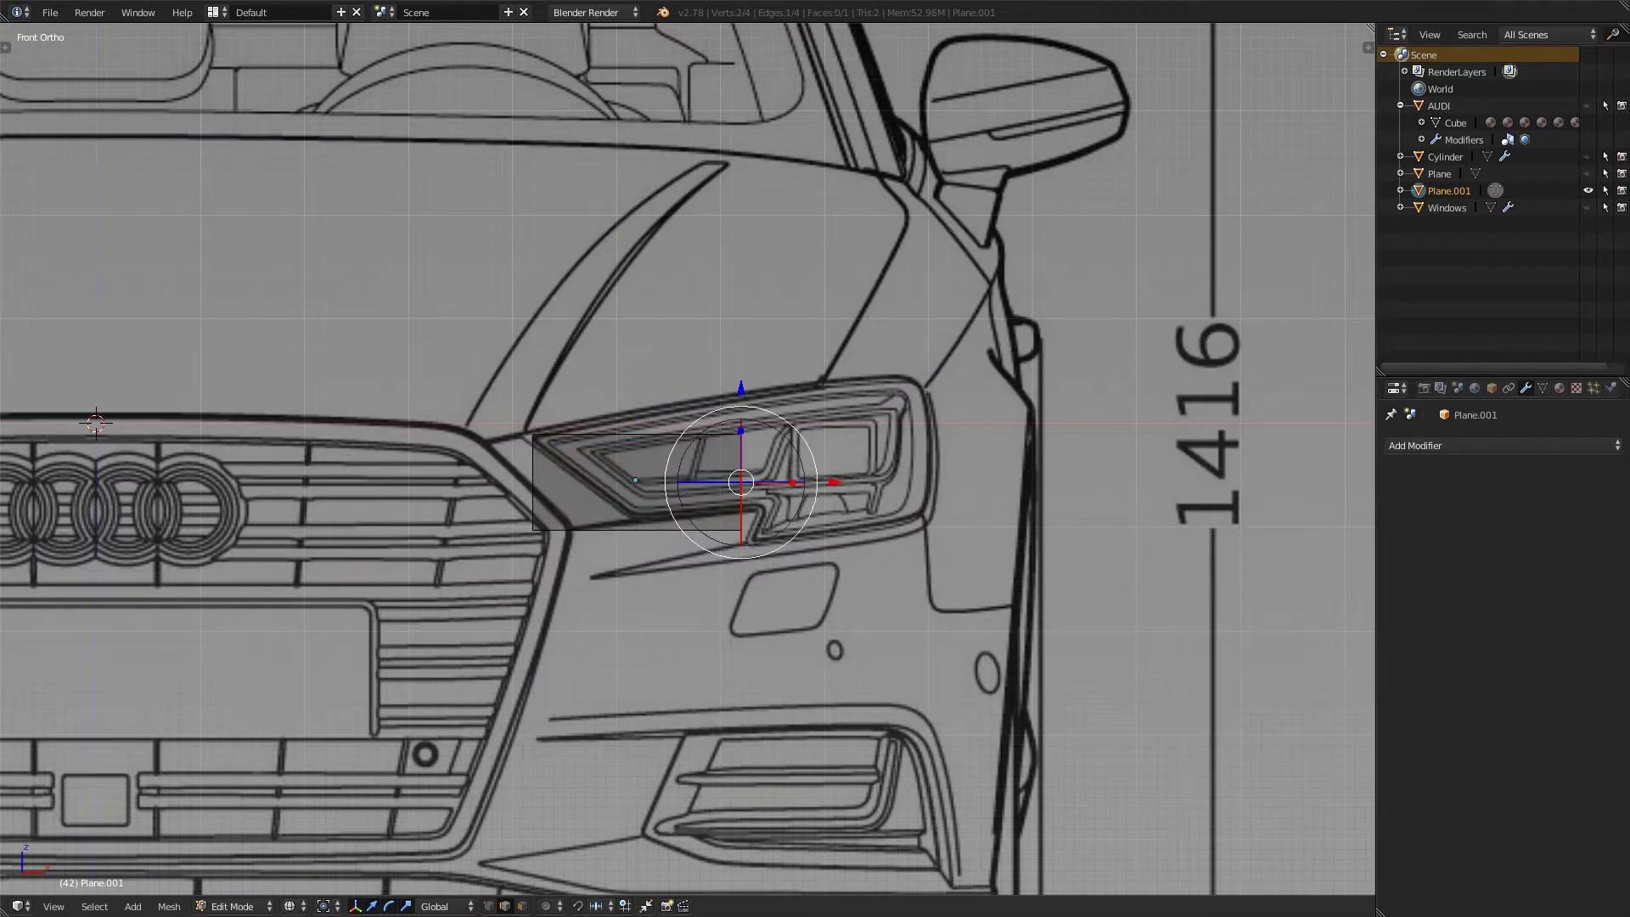
key("g")
key("Return")
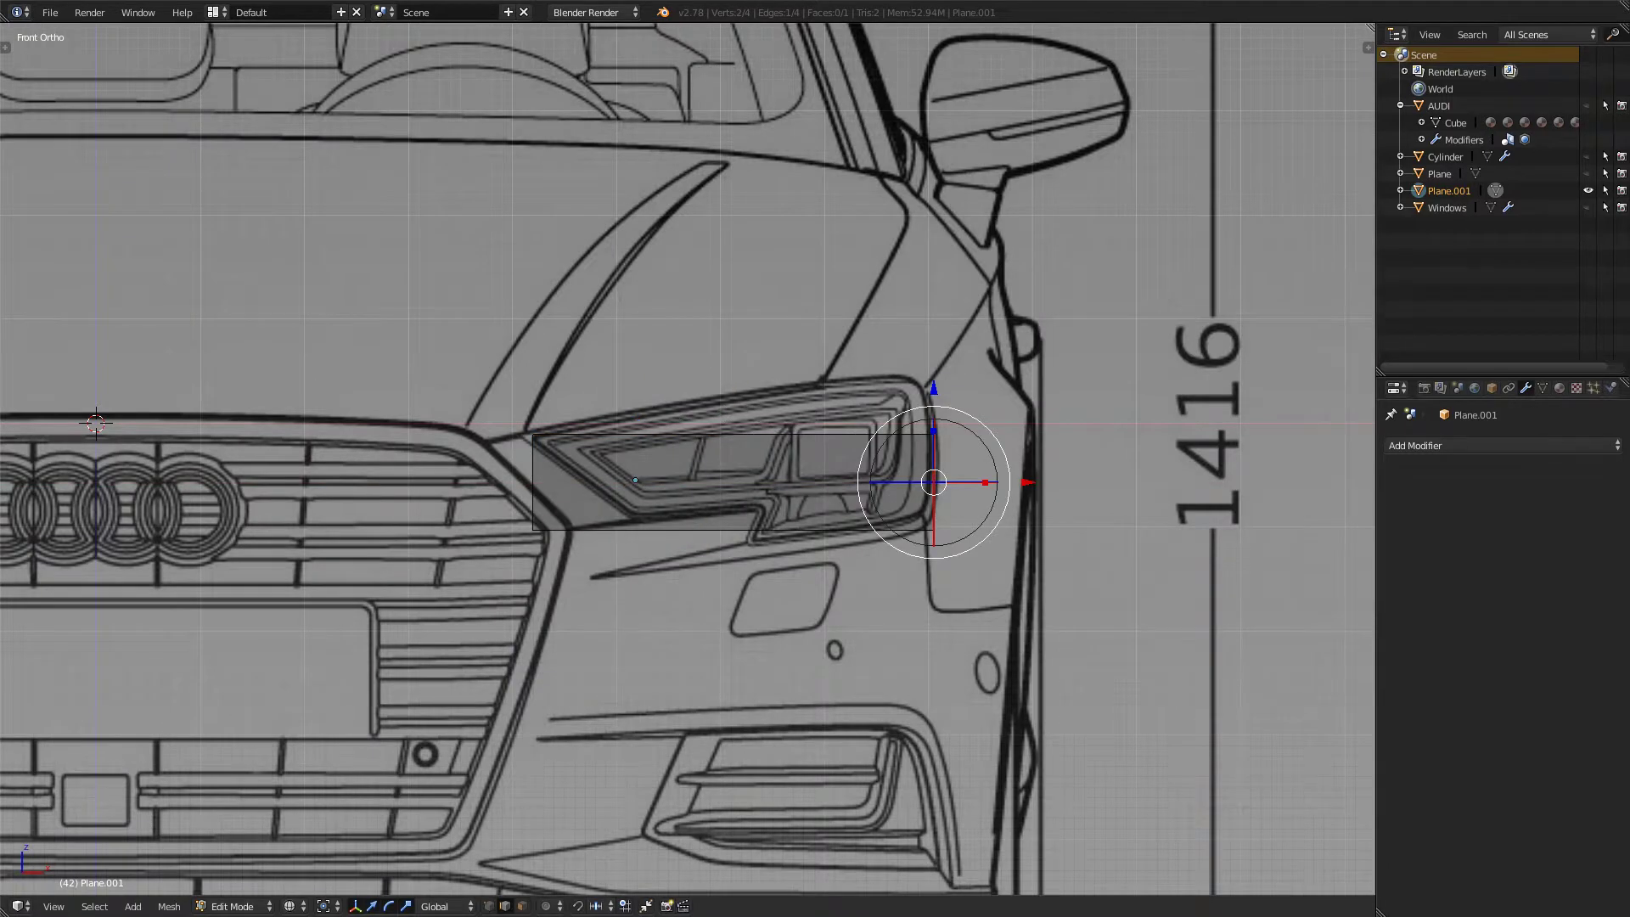
- In the side view, move the same outer edge back to the headlight's rear end
key("KP_3")
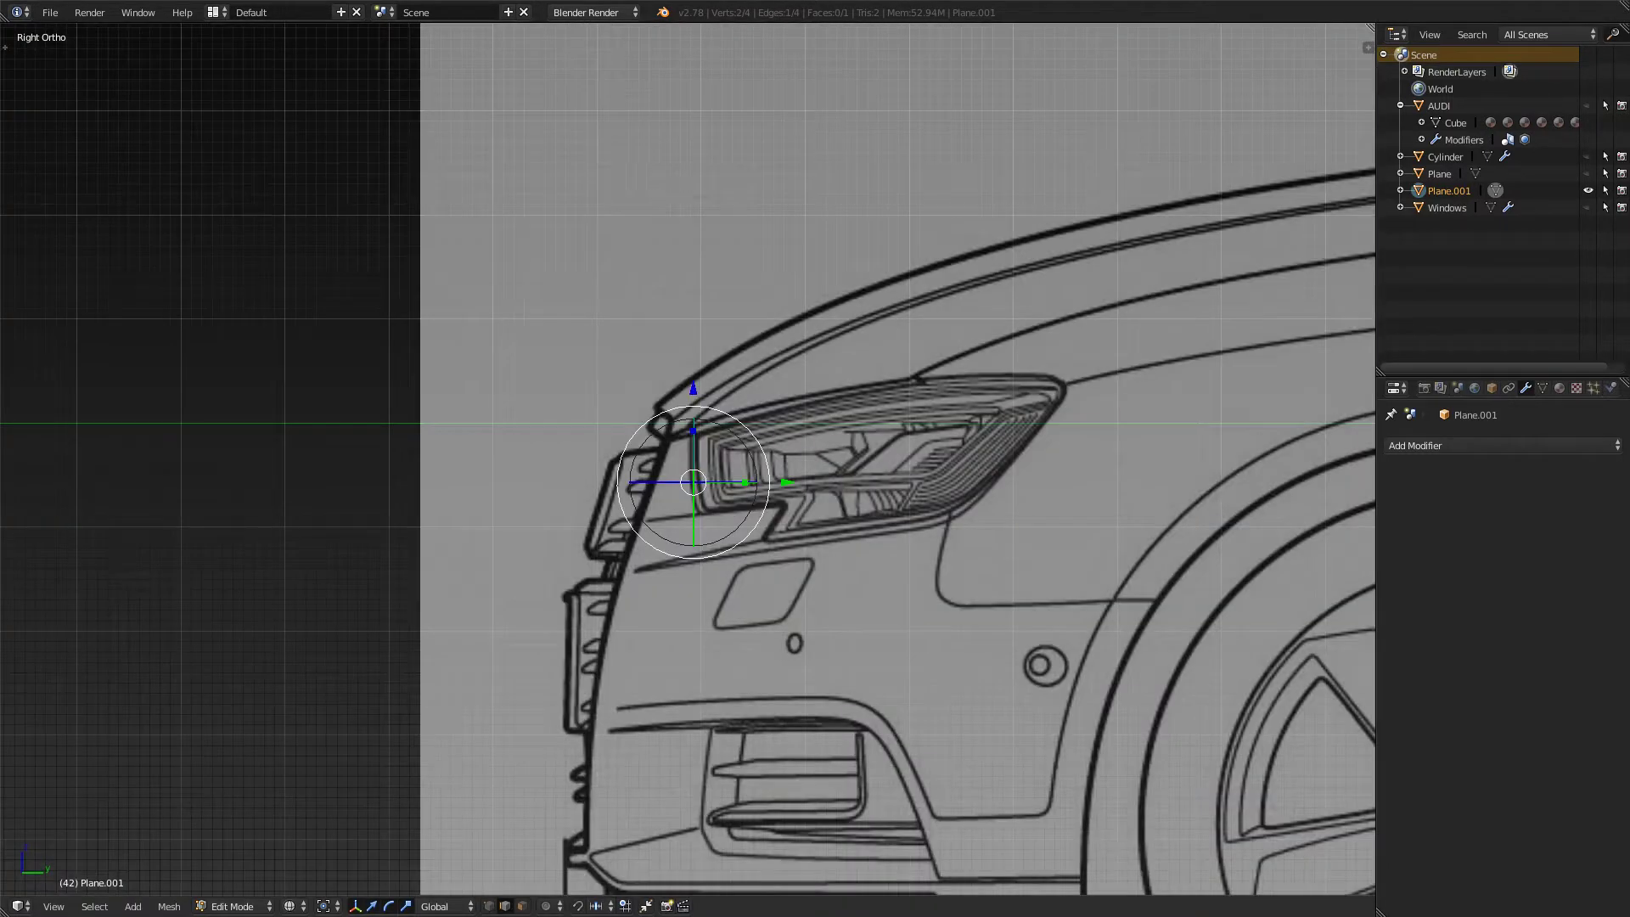
key("g")
key("Return")
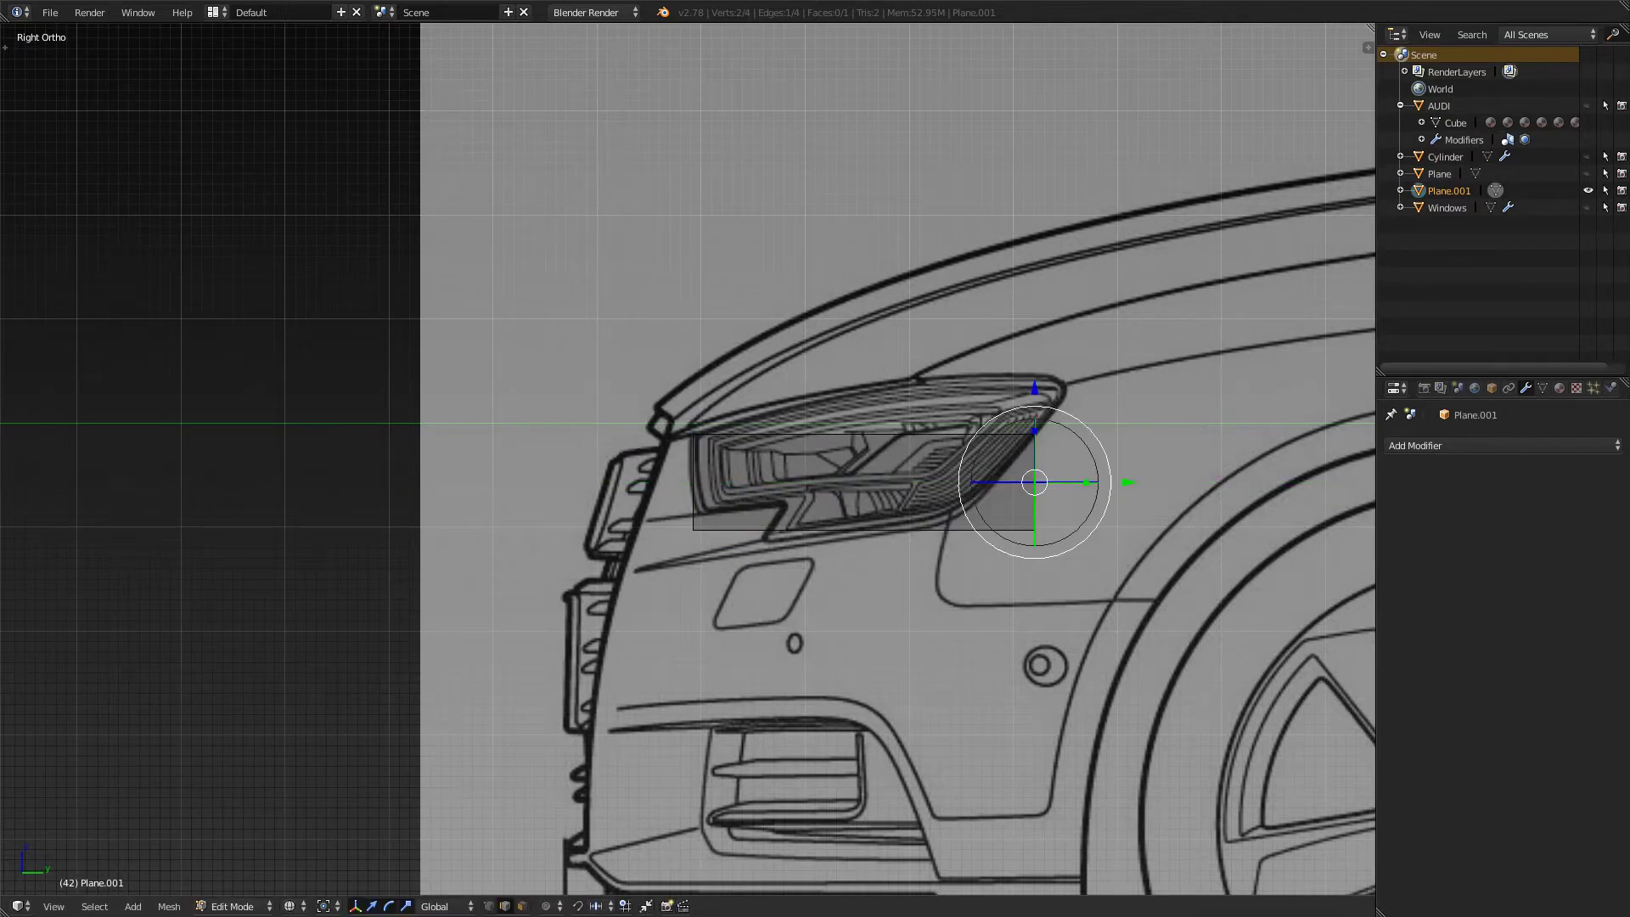
- Raise the outer edge along the global Z axis in the front view so the plane's top follows the headlight's sloping upper outline
key("KP_1")
scroll(764, 500, "up", 4)
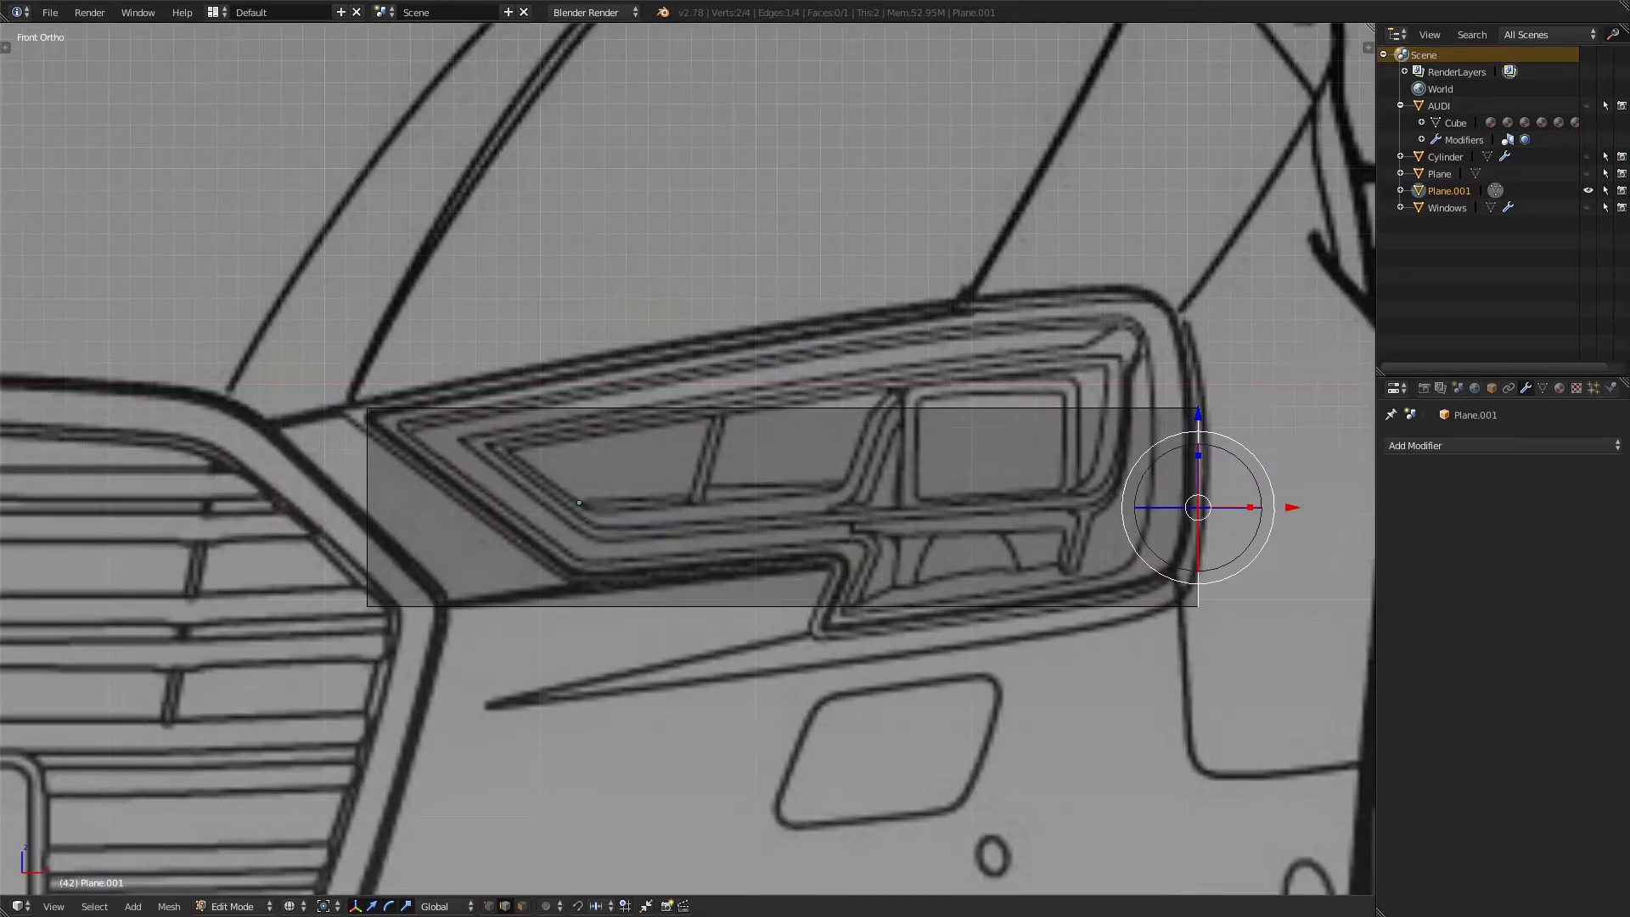
middle_click_drag(579, 503, 521, 575, "shift")
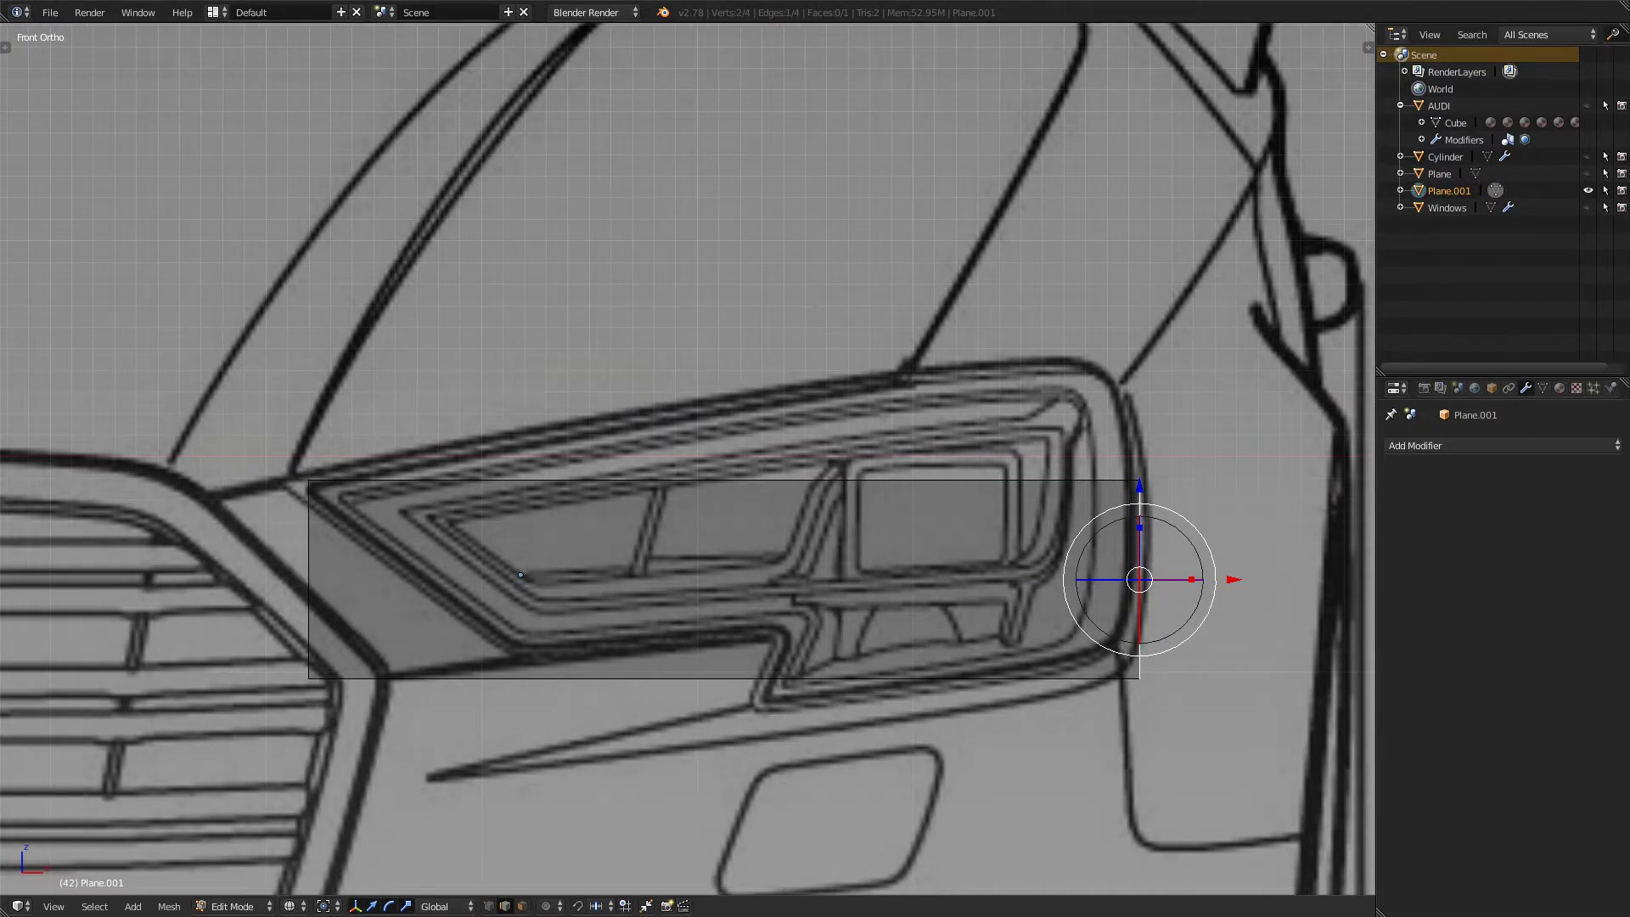
key("g")
key("z")
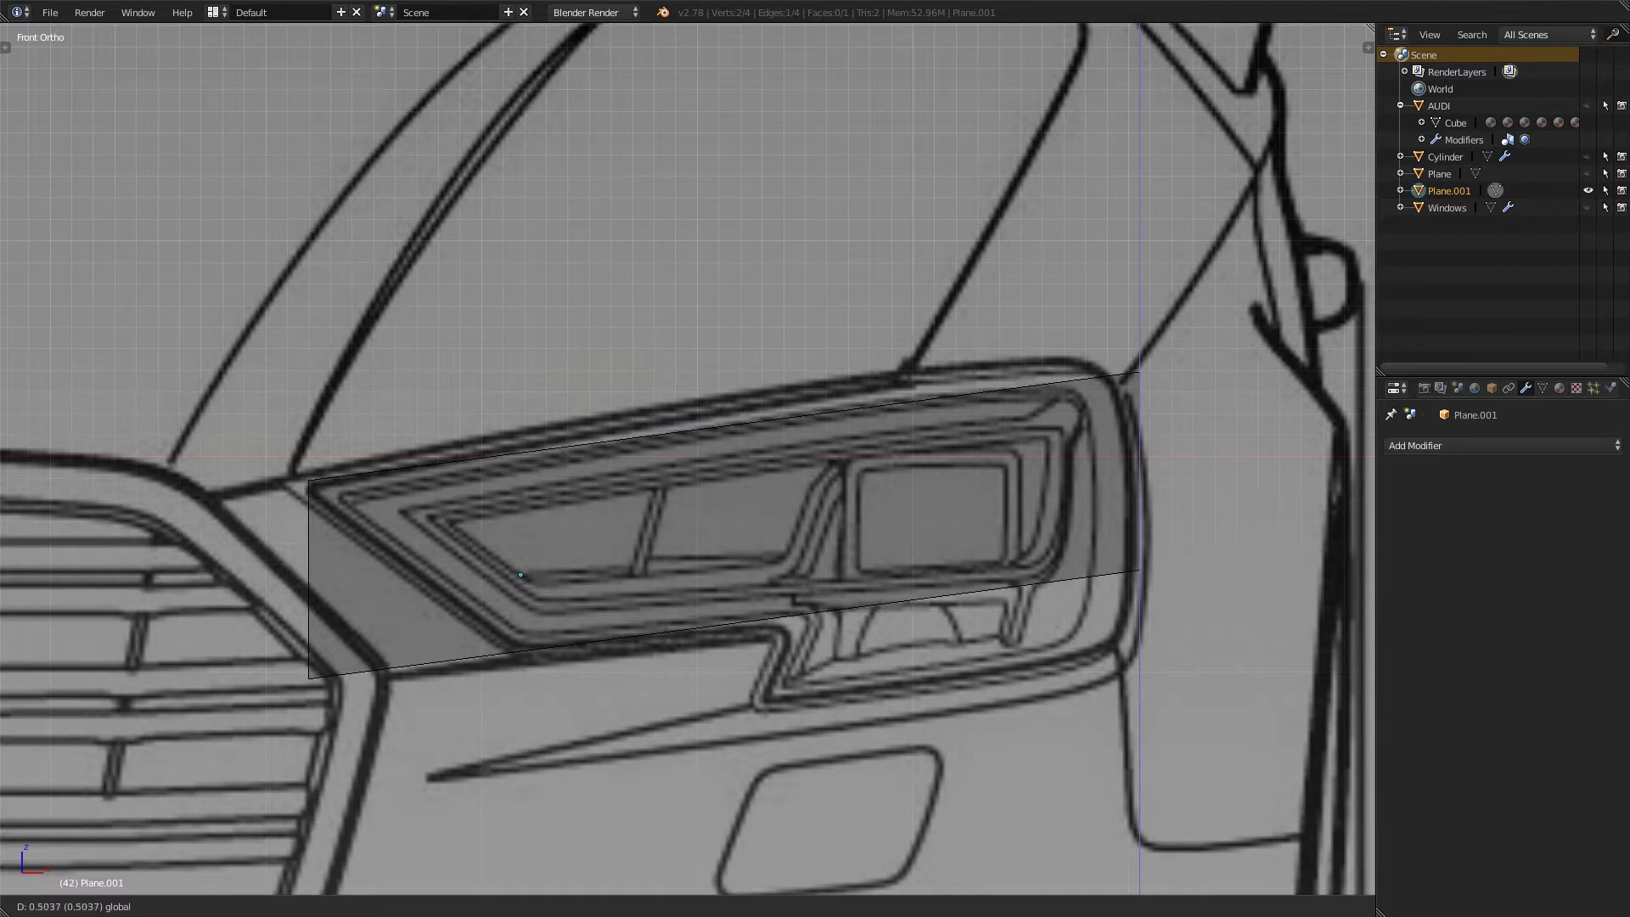
key("Return")
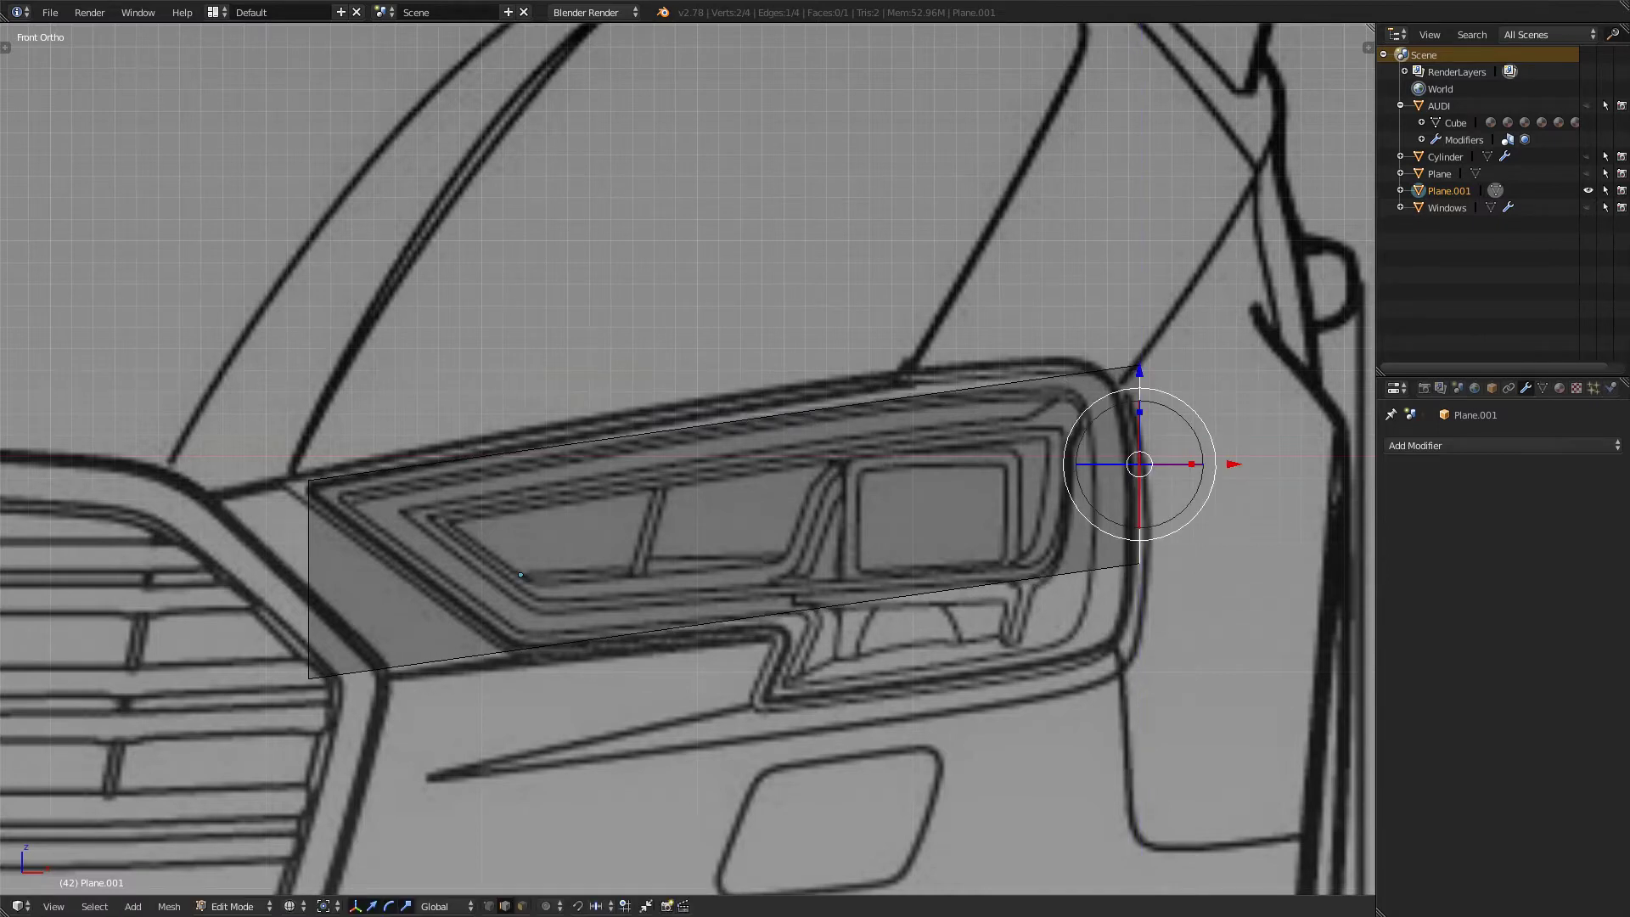
- Adjust the outer edge along the global Y axis in the side view to meet the headlight's rear tip
key("KP_3")
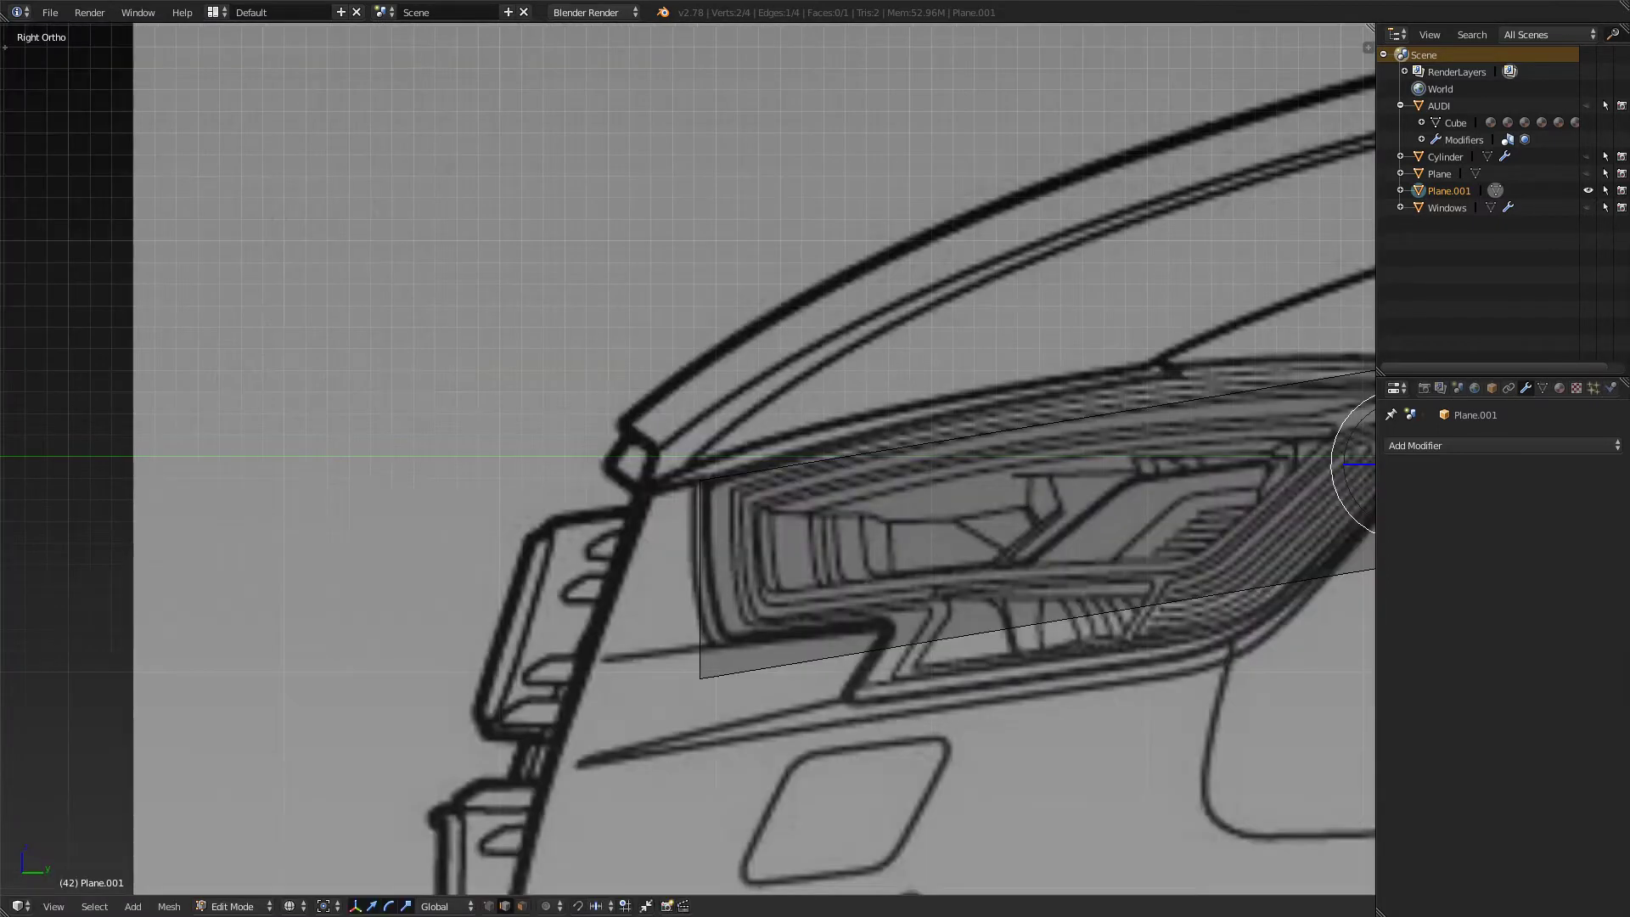
middle_click_drag(1018, 475, 457, 479, "shift")
key("g")
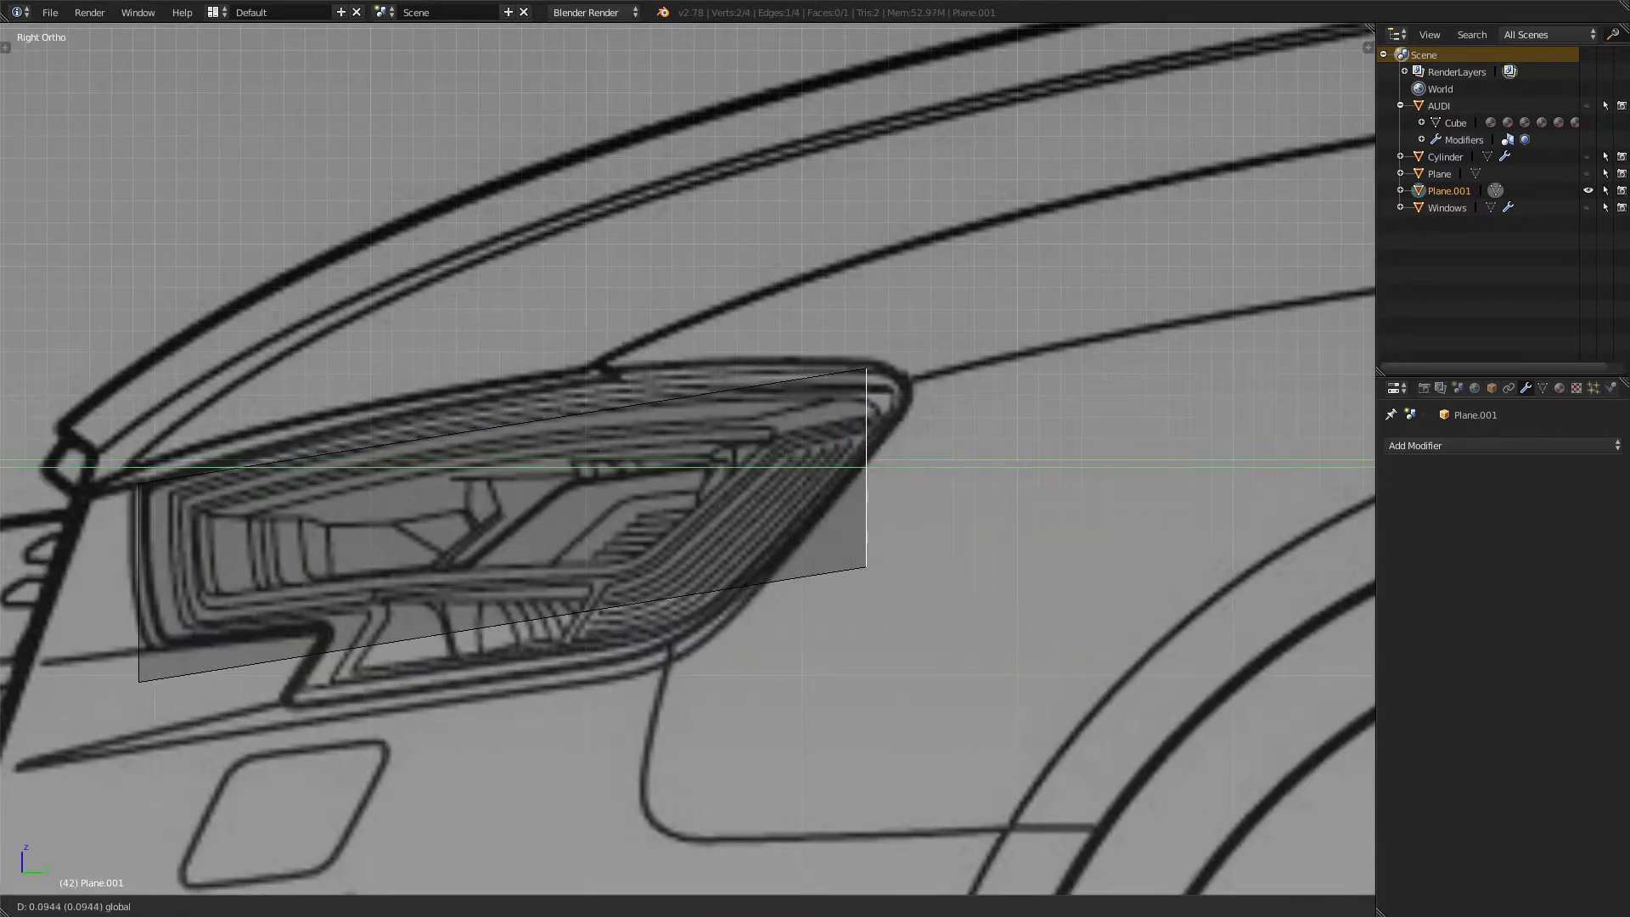
key("Return")
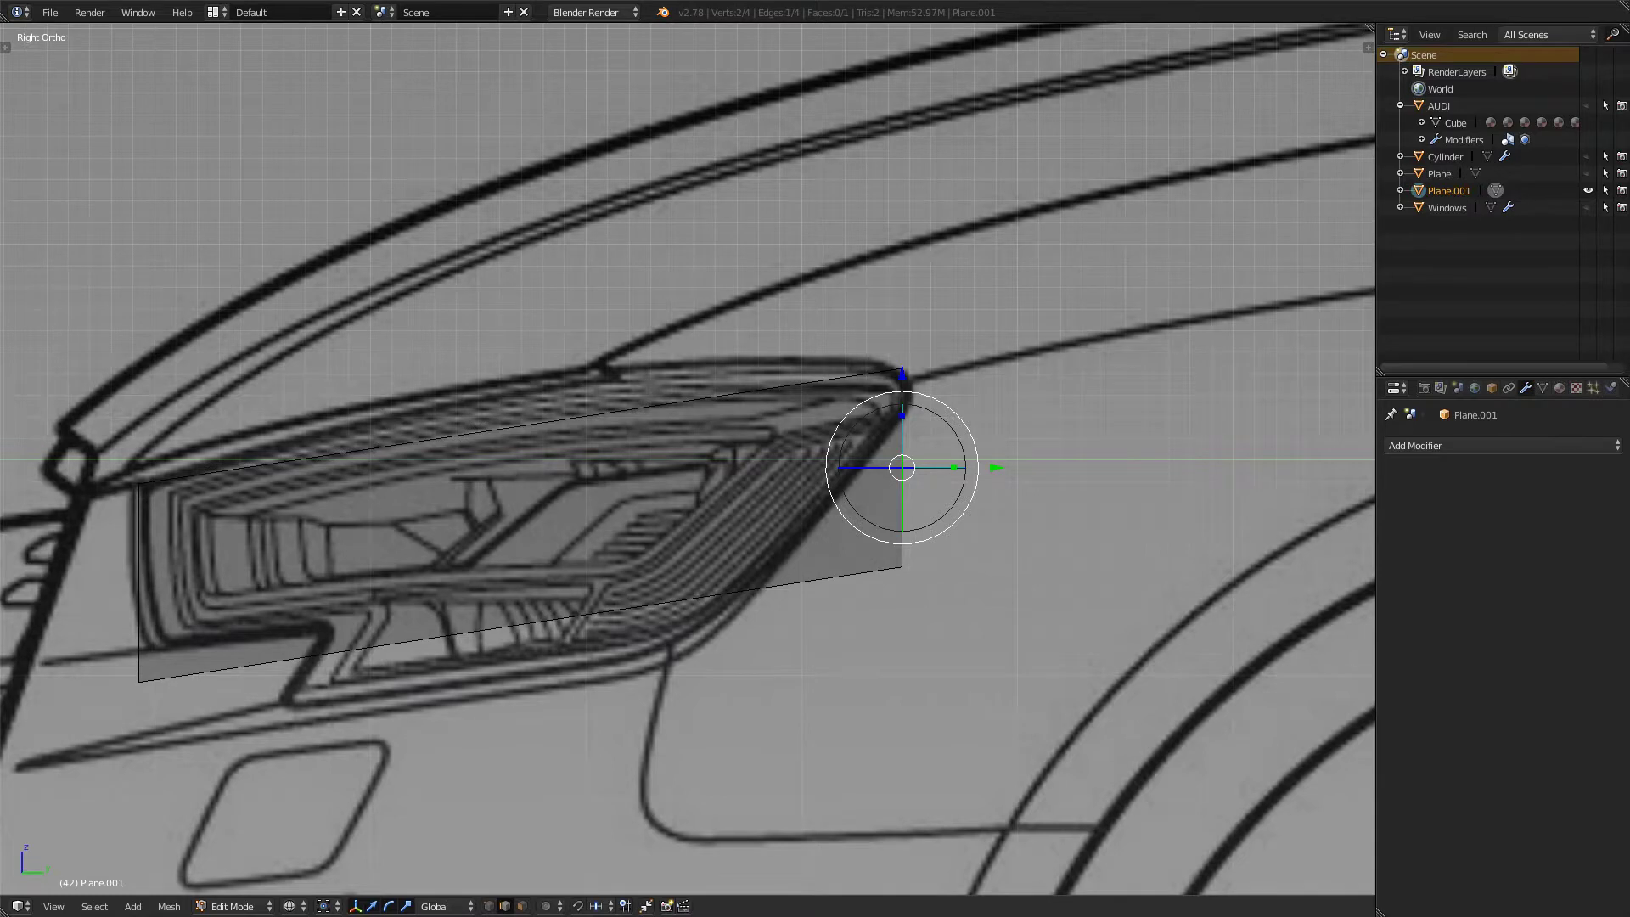
- Add one vertical loop cut across the plane and slide it slightly outward of the middle
key("KP_1")
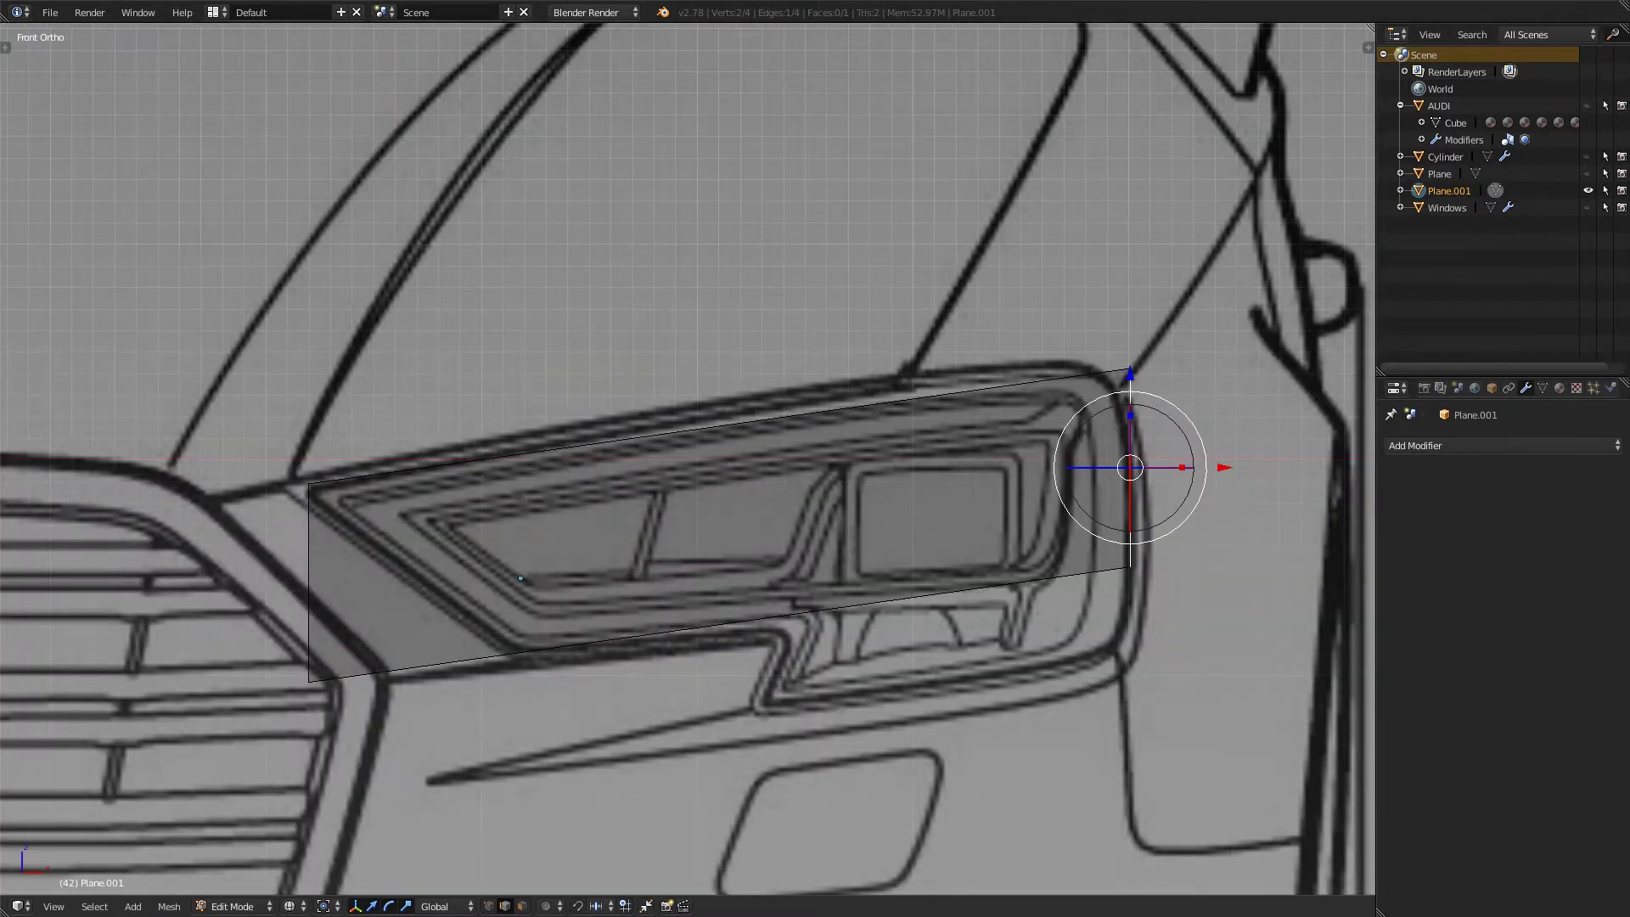
key("ctrl+r")
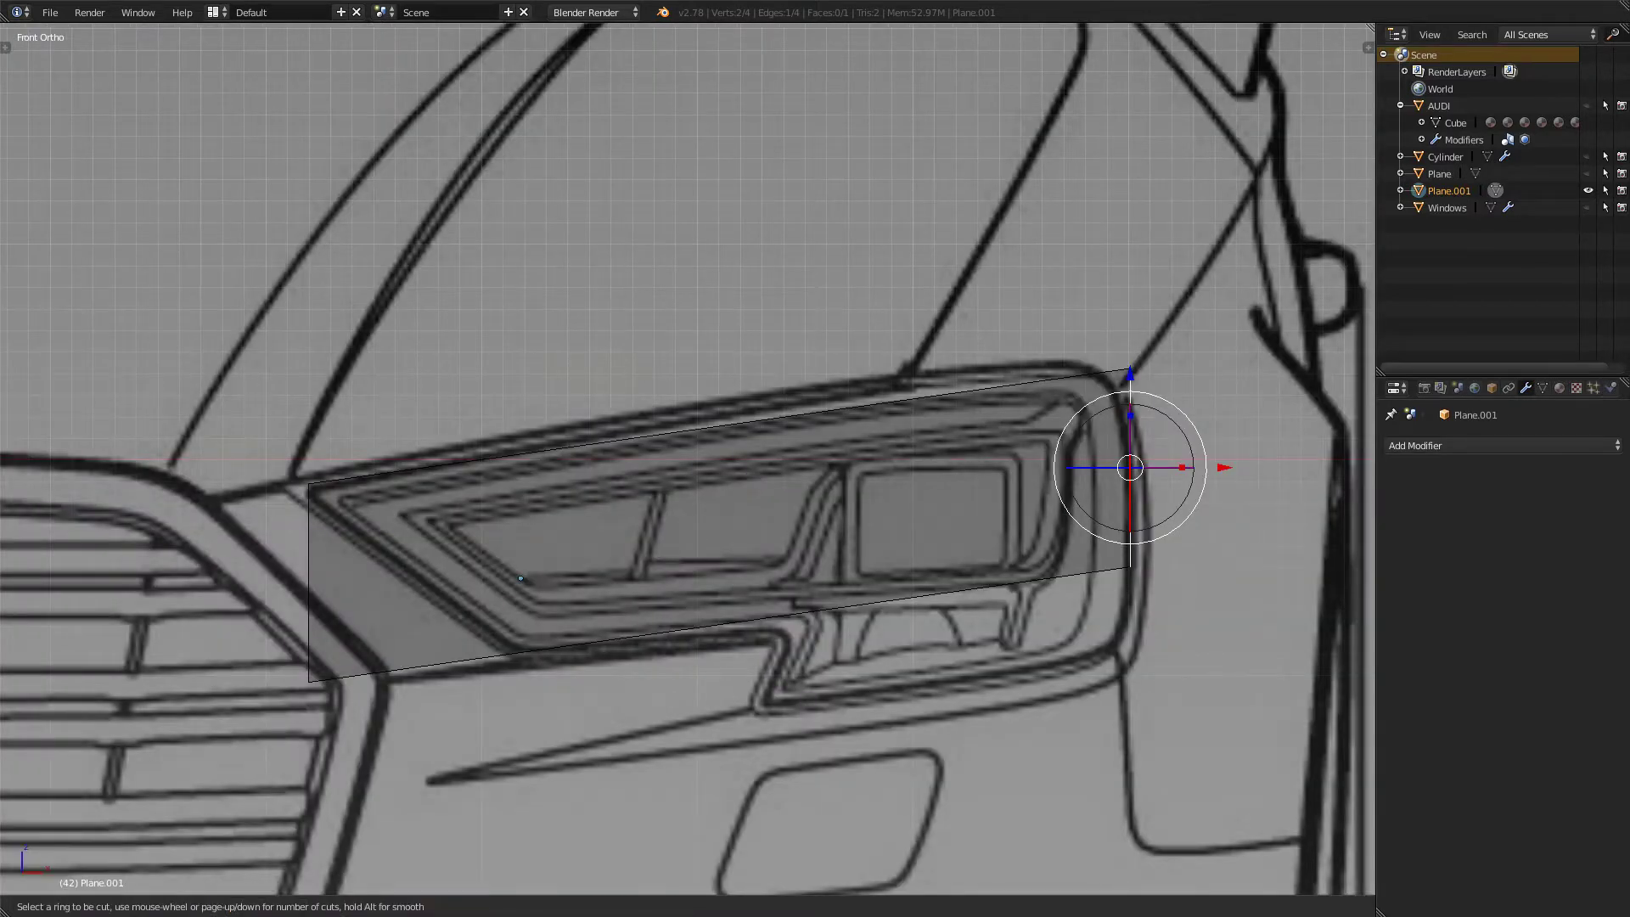
left_click(719, 525)
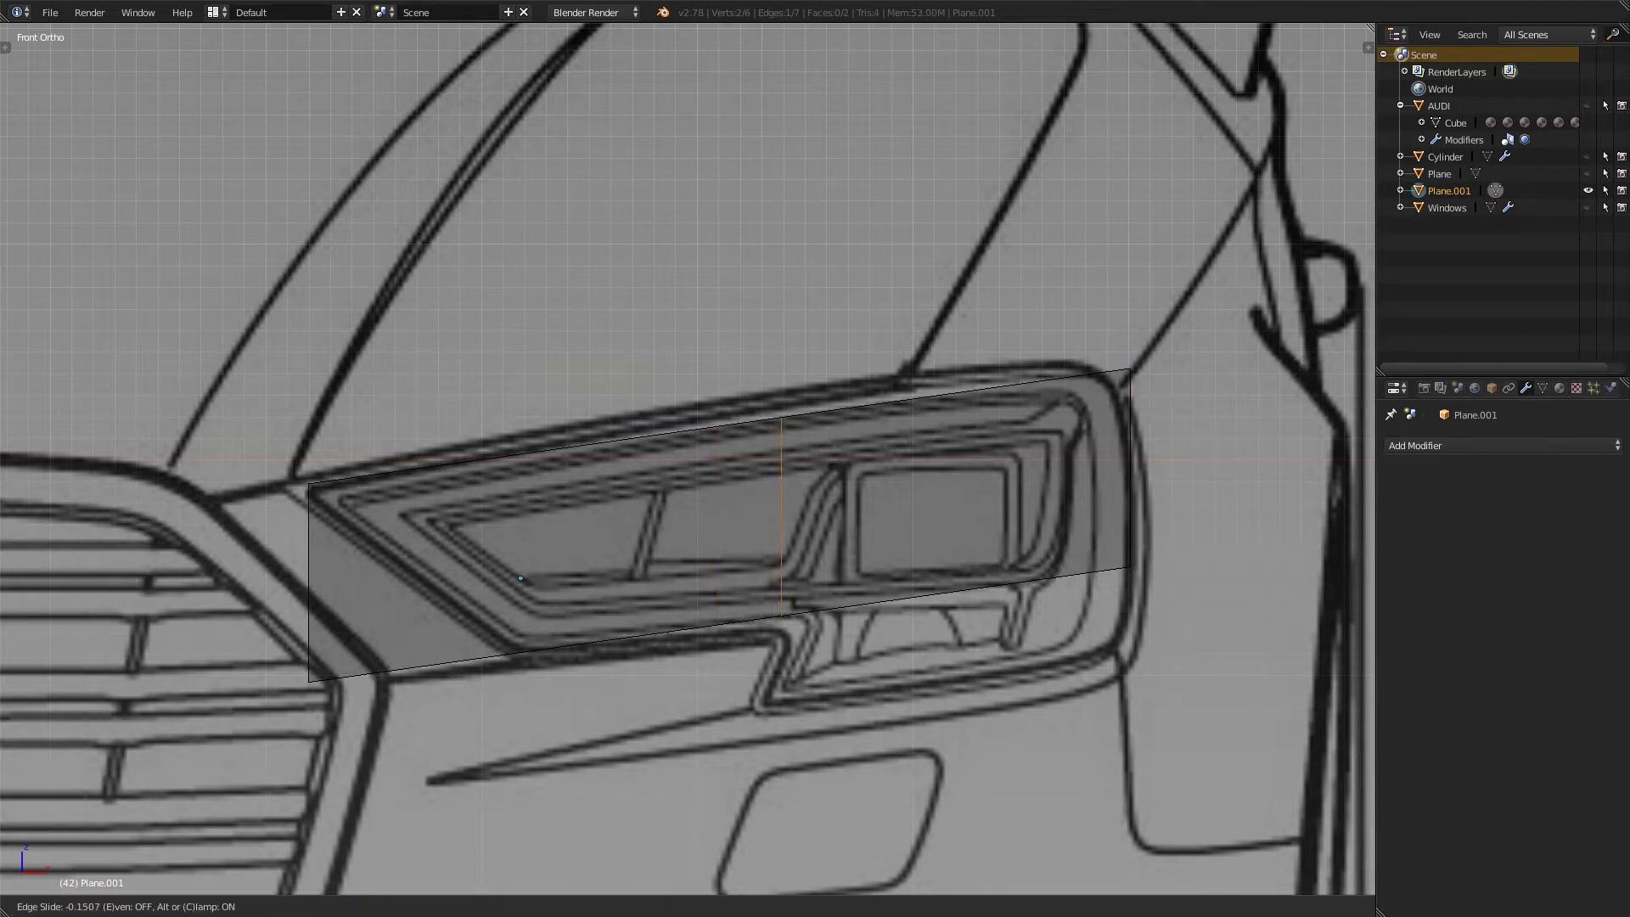
left_click(789, 515)
- In the top view, move the new loop along the global Y axis onto the headlight's curved outline
key("KP_3")
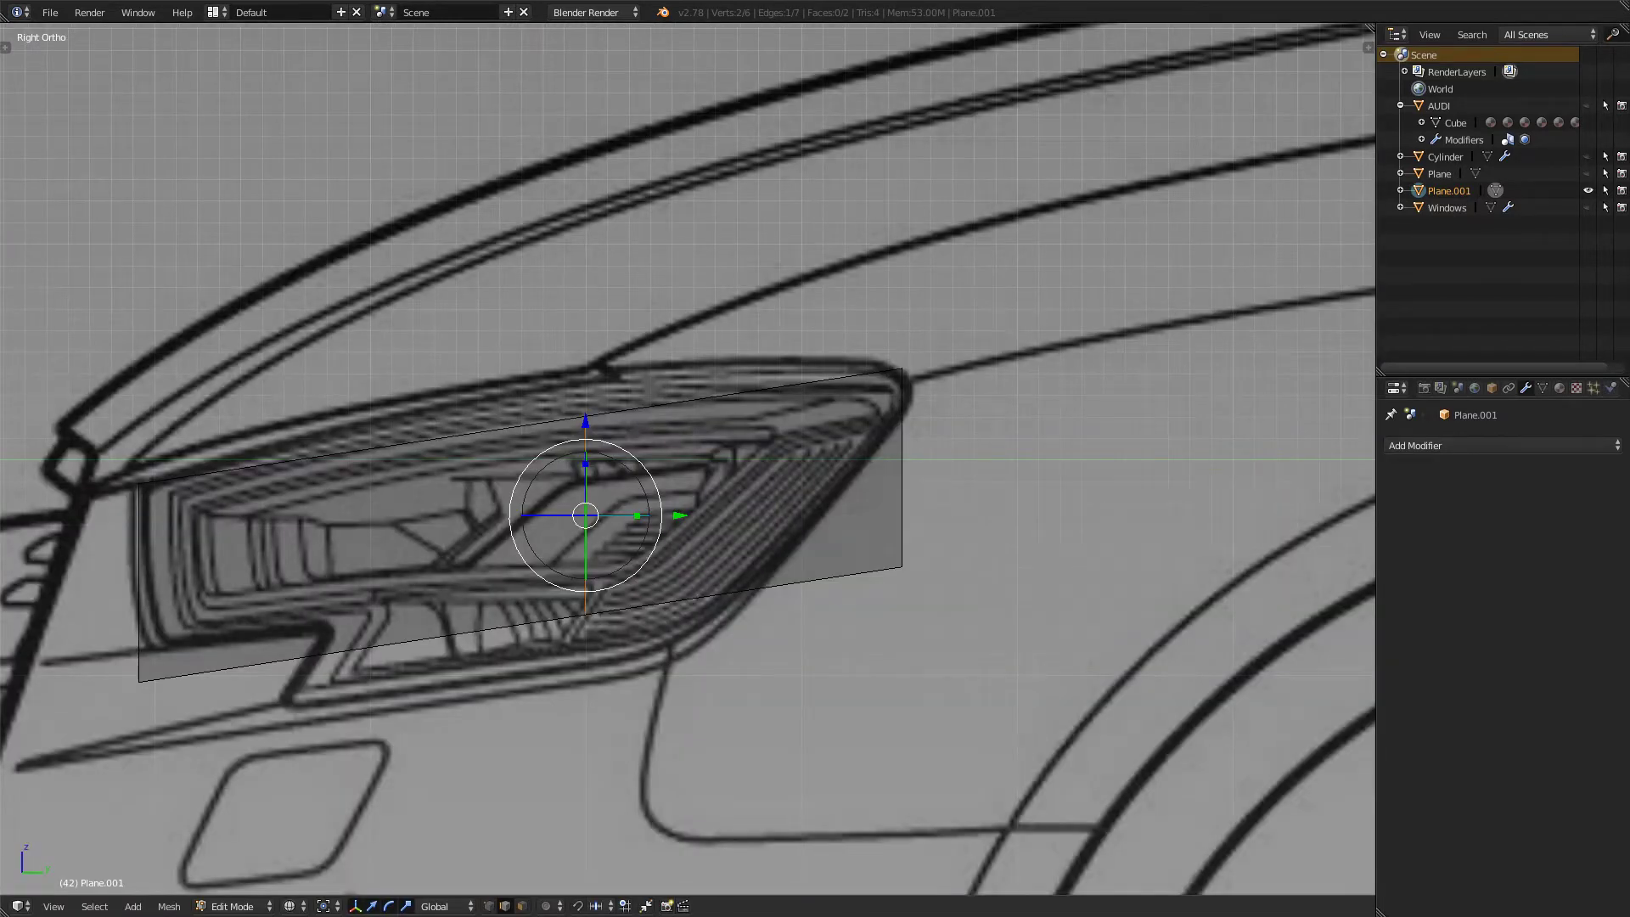
key("KP_7")
middle_click_drag(789, 560, 767, 398, "shift")
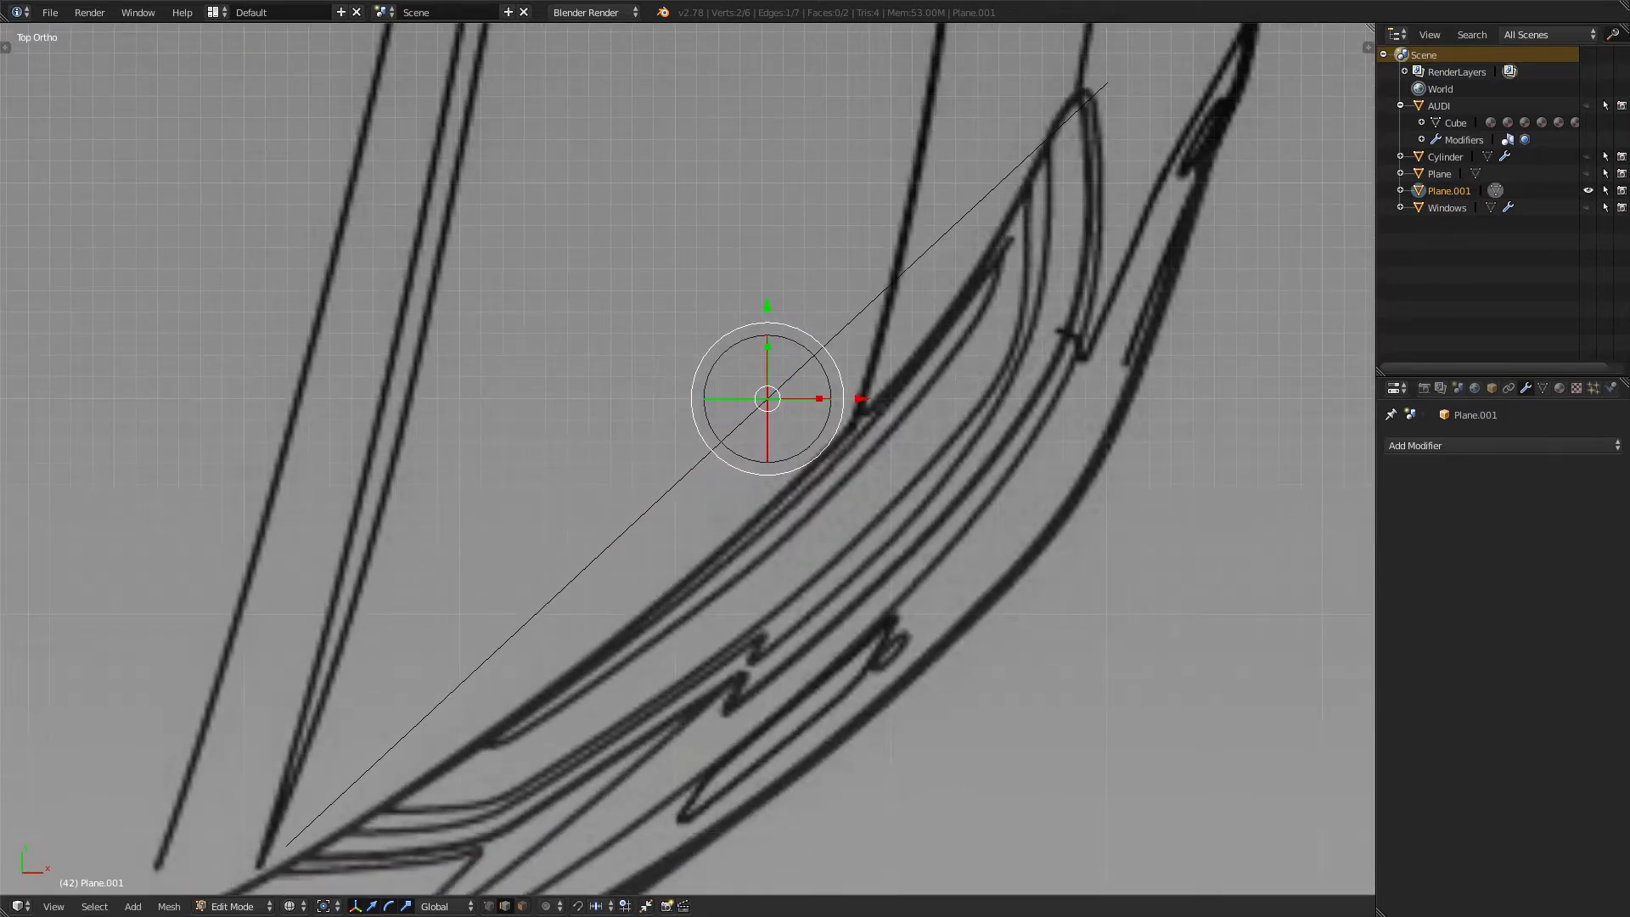
key("g")
key("y")
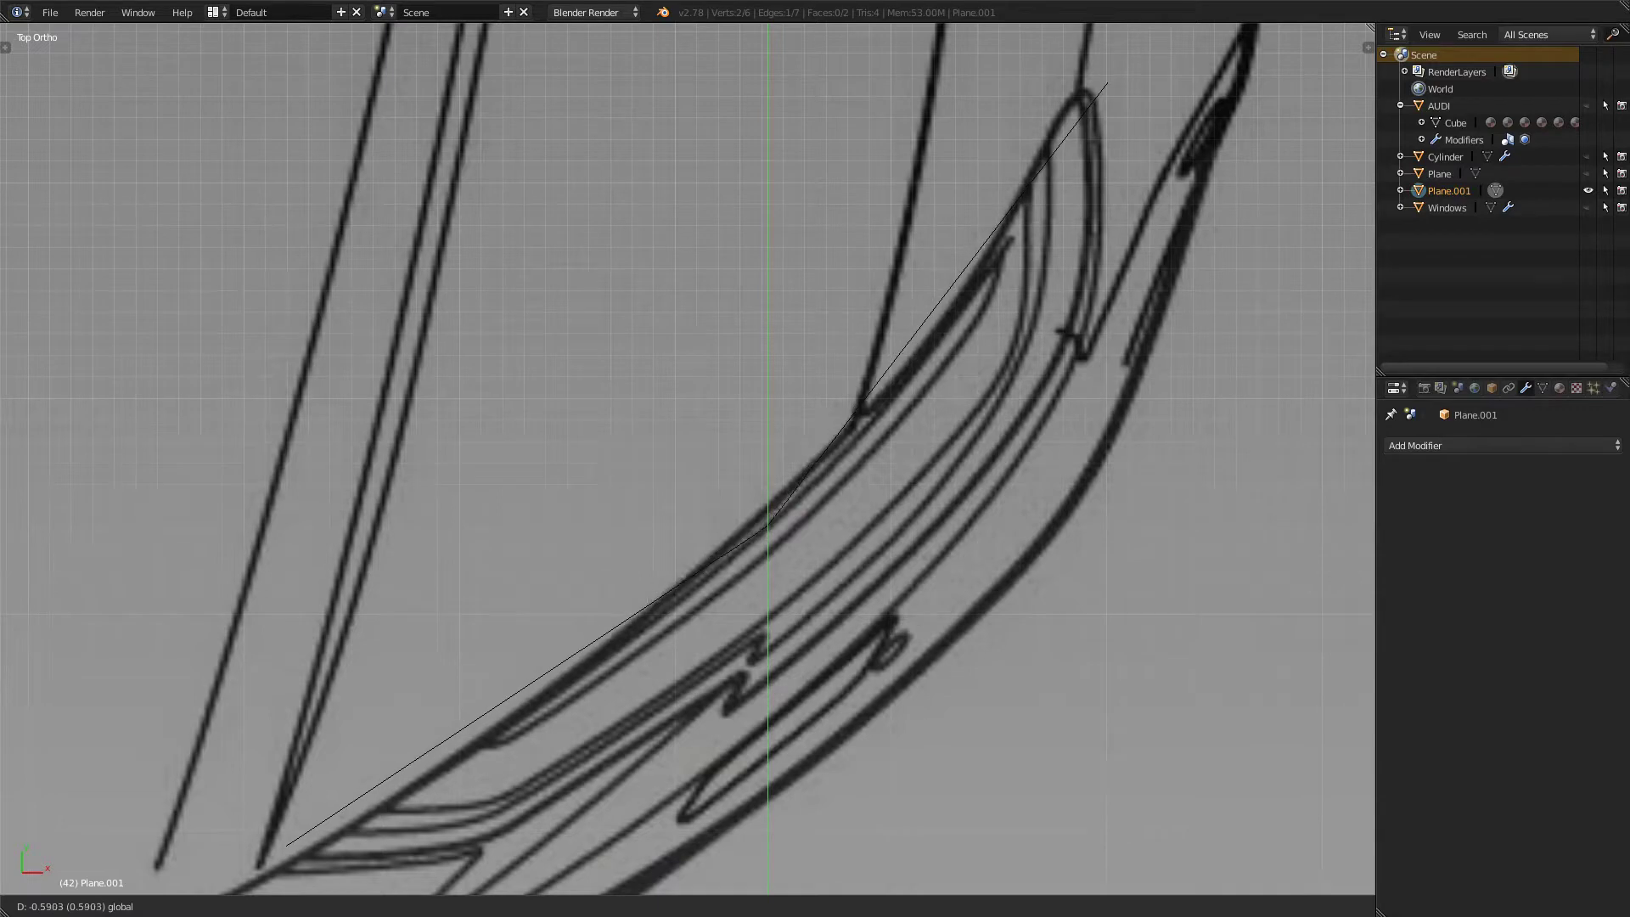
left_click(768, 514)
- Select the plane's inner vertical edge and move it slightly forward in the top view to meet the headlight's inner corner
middle_click_drag(768, 514, 995, 333, "shift")
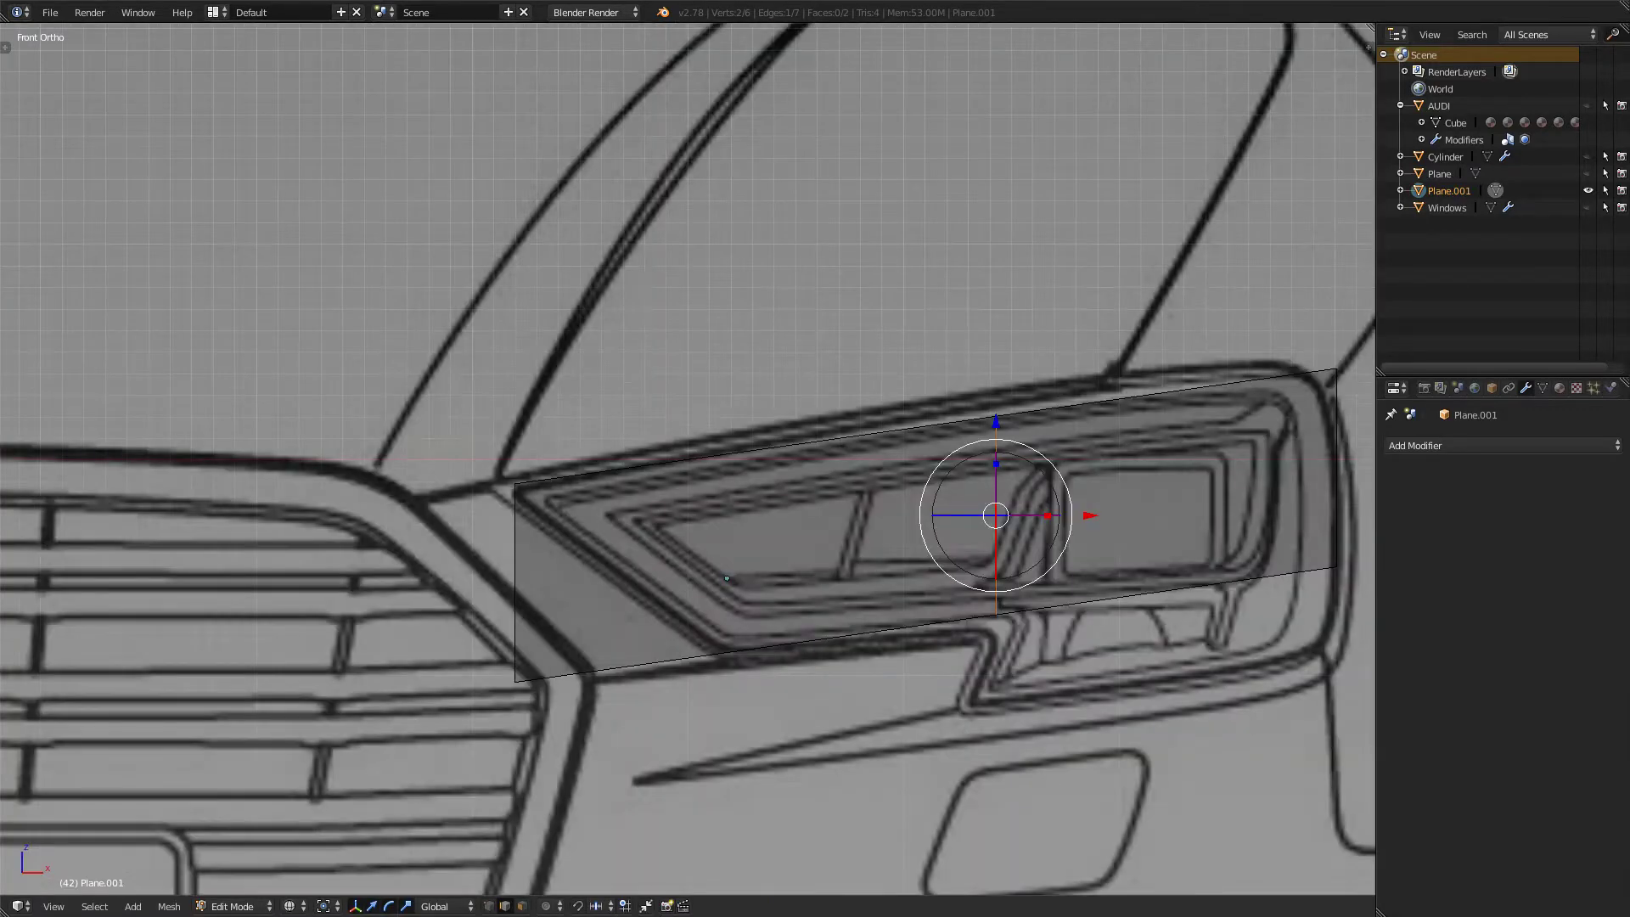
right_click(515, 582)
middle_click_drag(518, 578, 636, 594)
key("KP_7")
left_click_drag(563, 498, 564, 524)
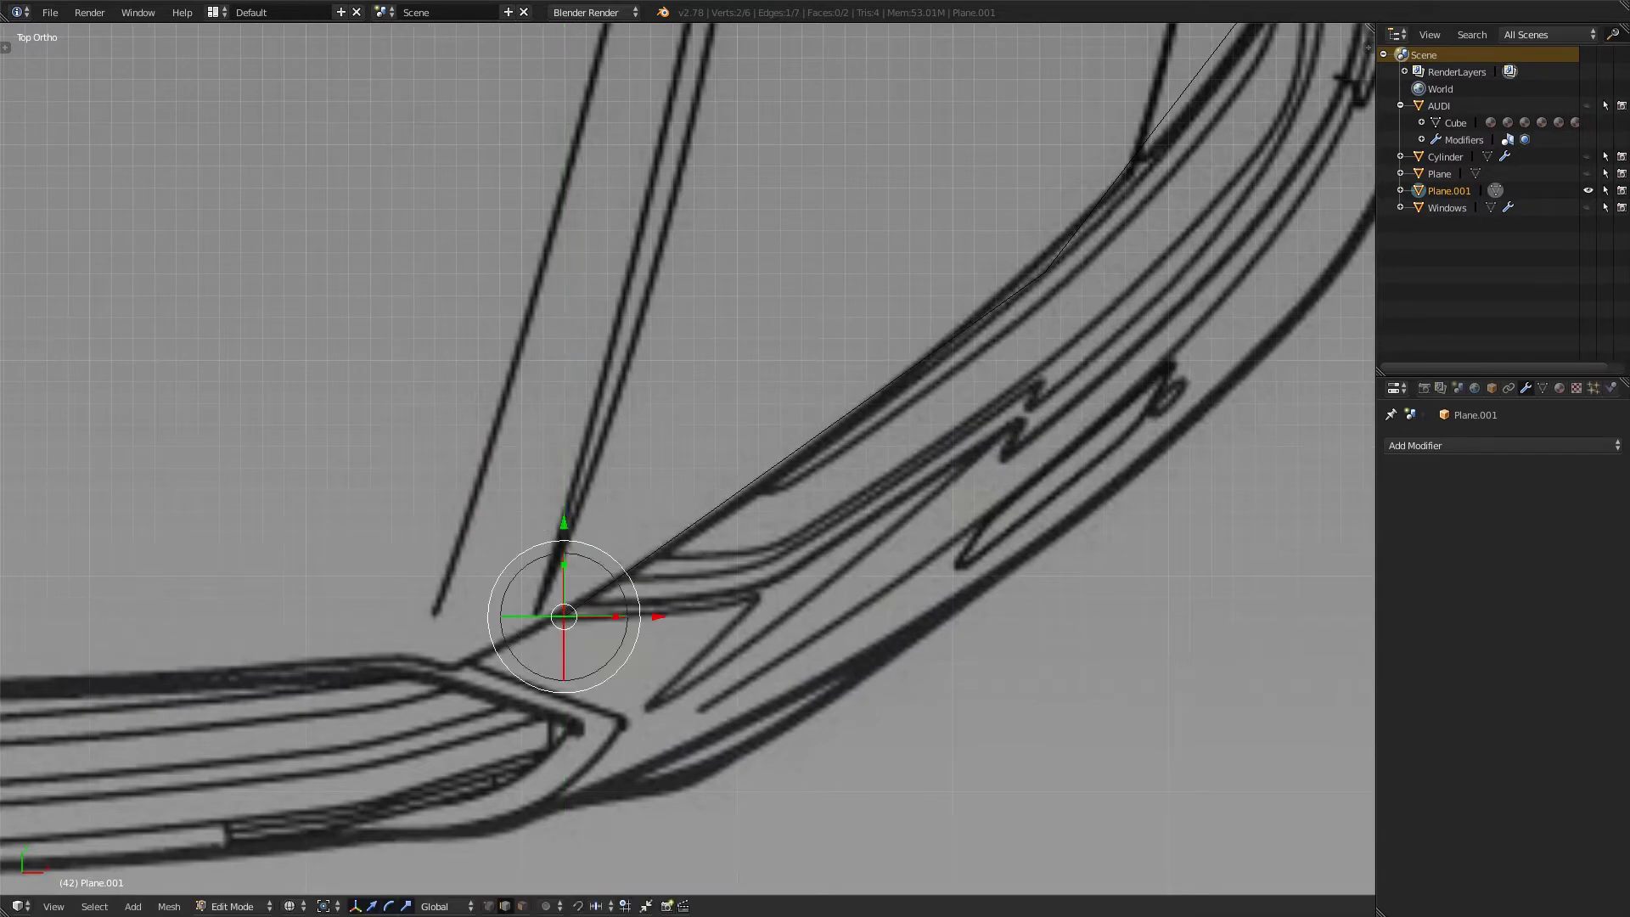
- Select the plane's lower edge loop and adjust its height along the global Z axis to the headlight's lower inner line
key("KP_3")
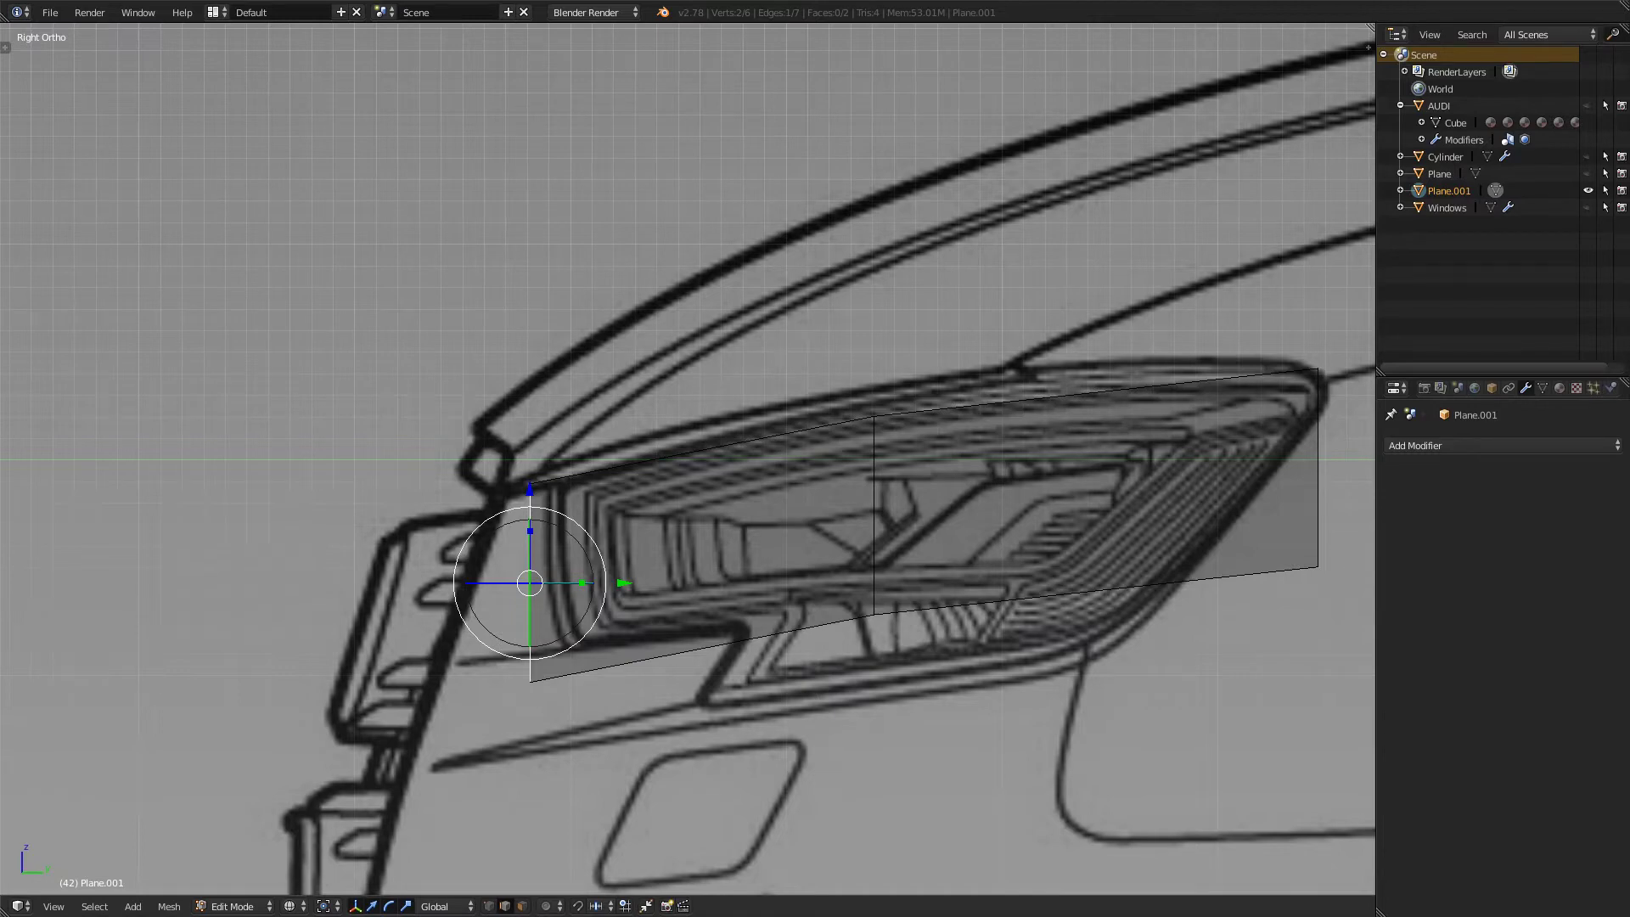
right_click(1019, 598, "alt")
left_click_drag(923, 530, 924, 516)
key("KP_1")
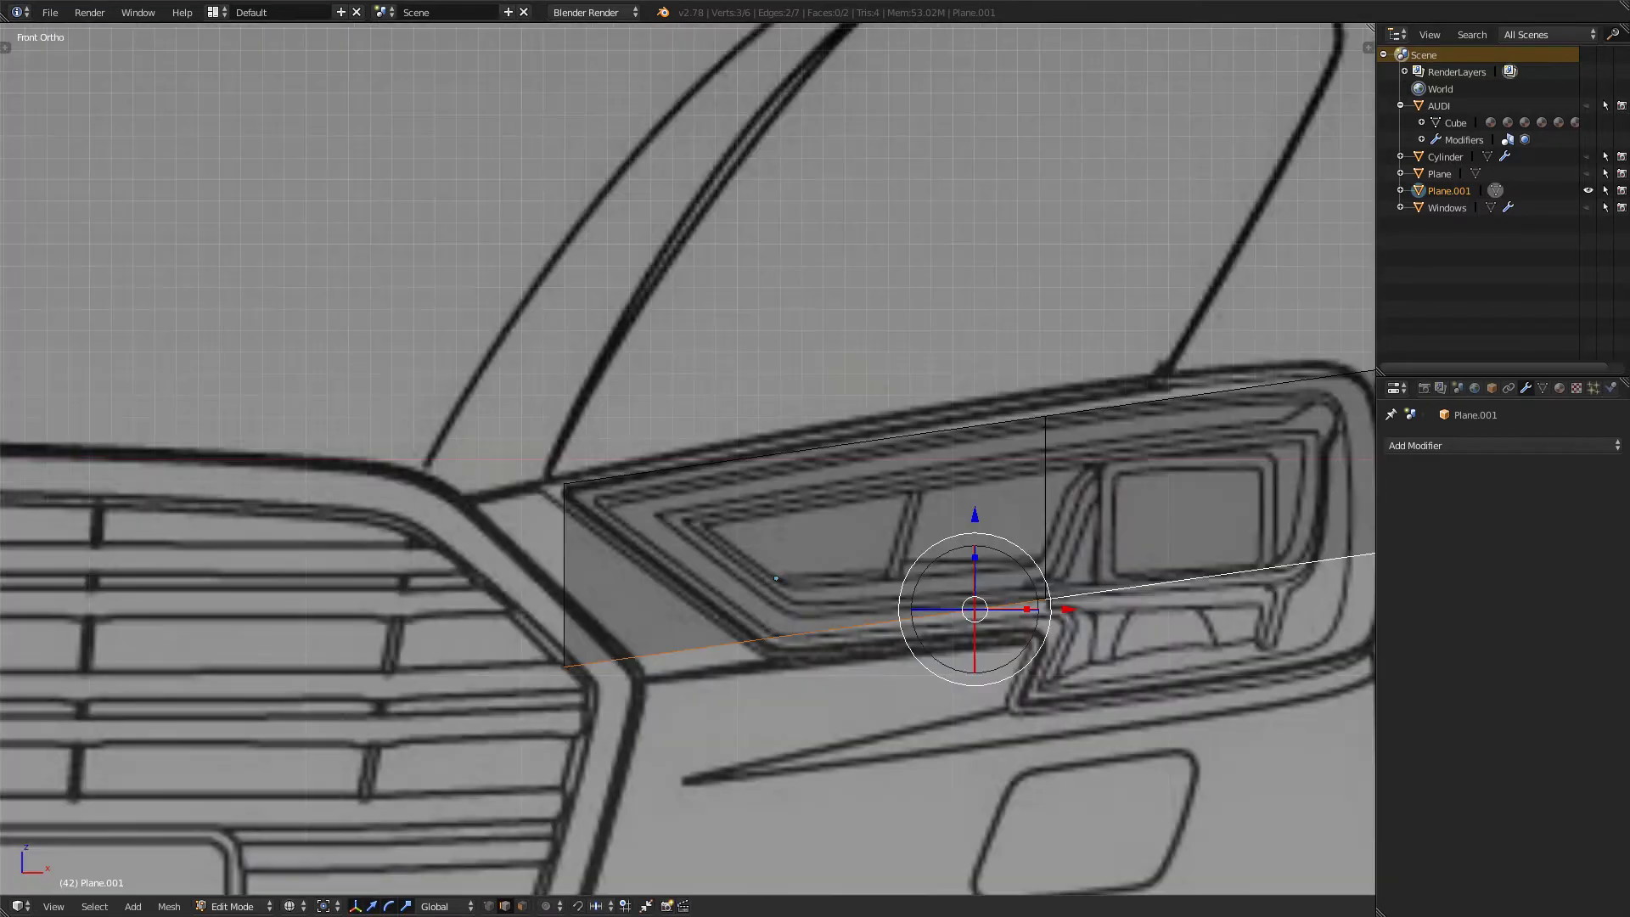
key("g")
key("z")
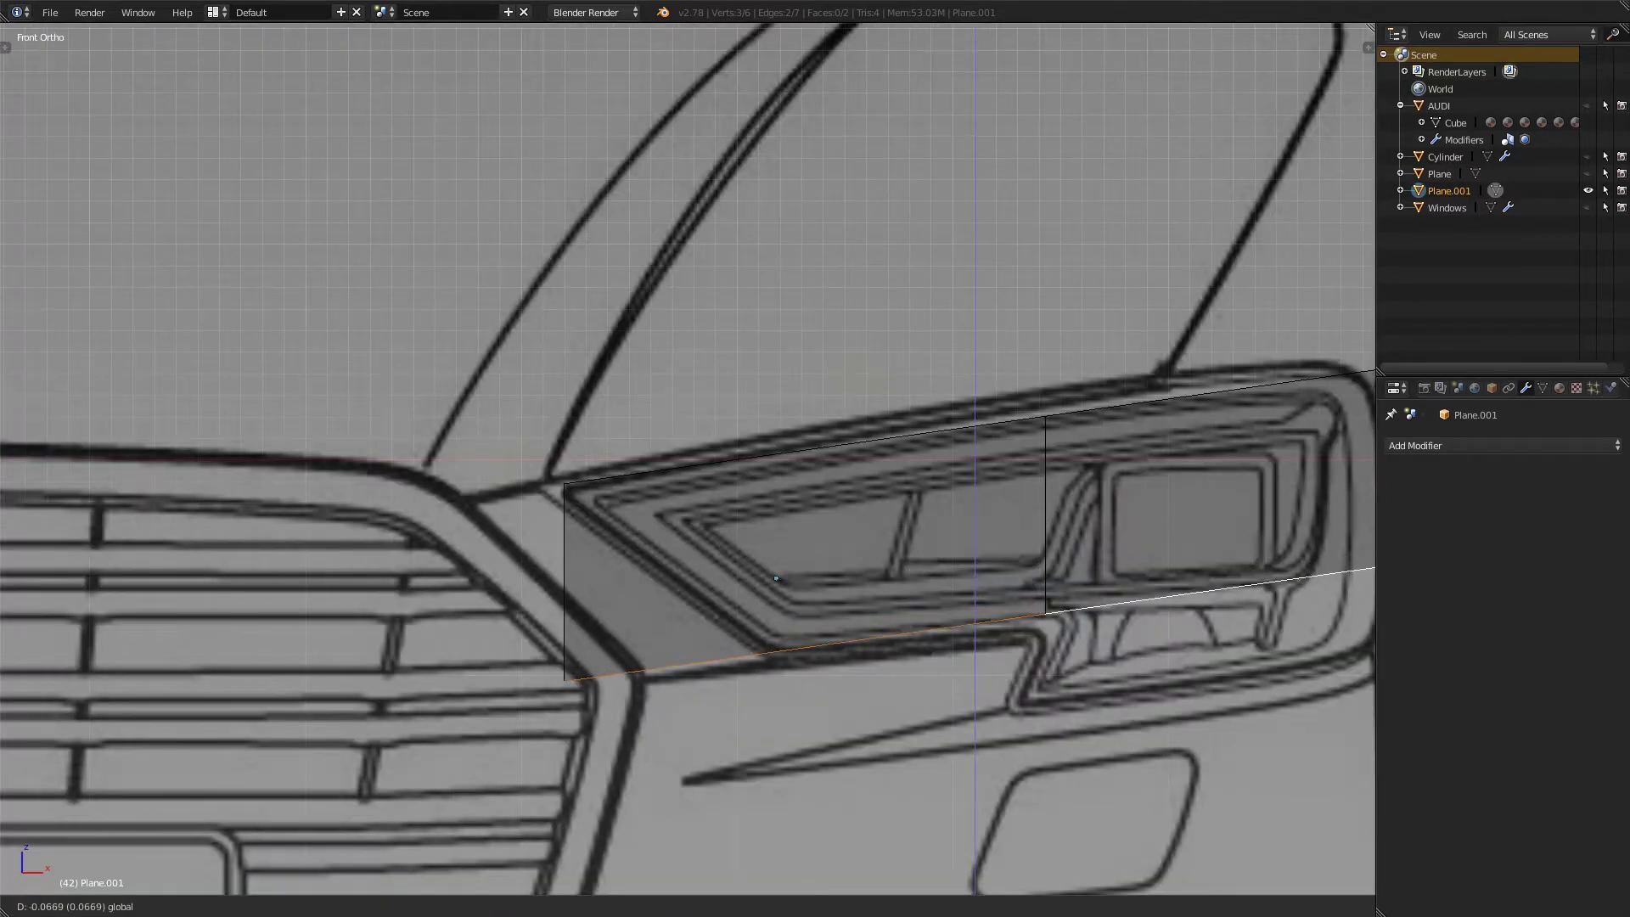
key("Return")
middle_click_drag(849, 509, 696, 550, "shift")
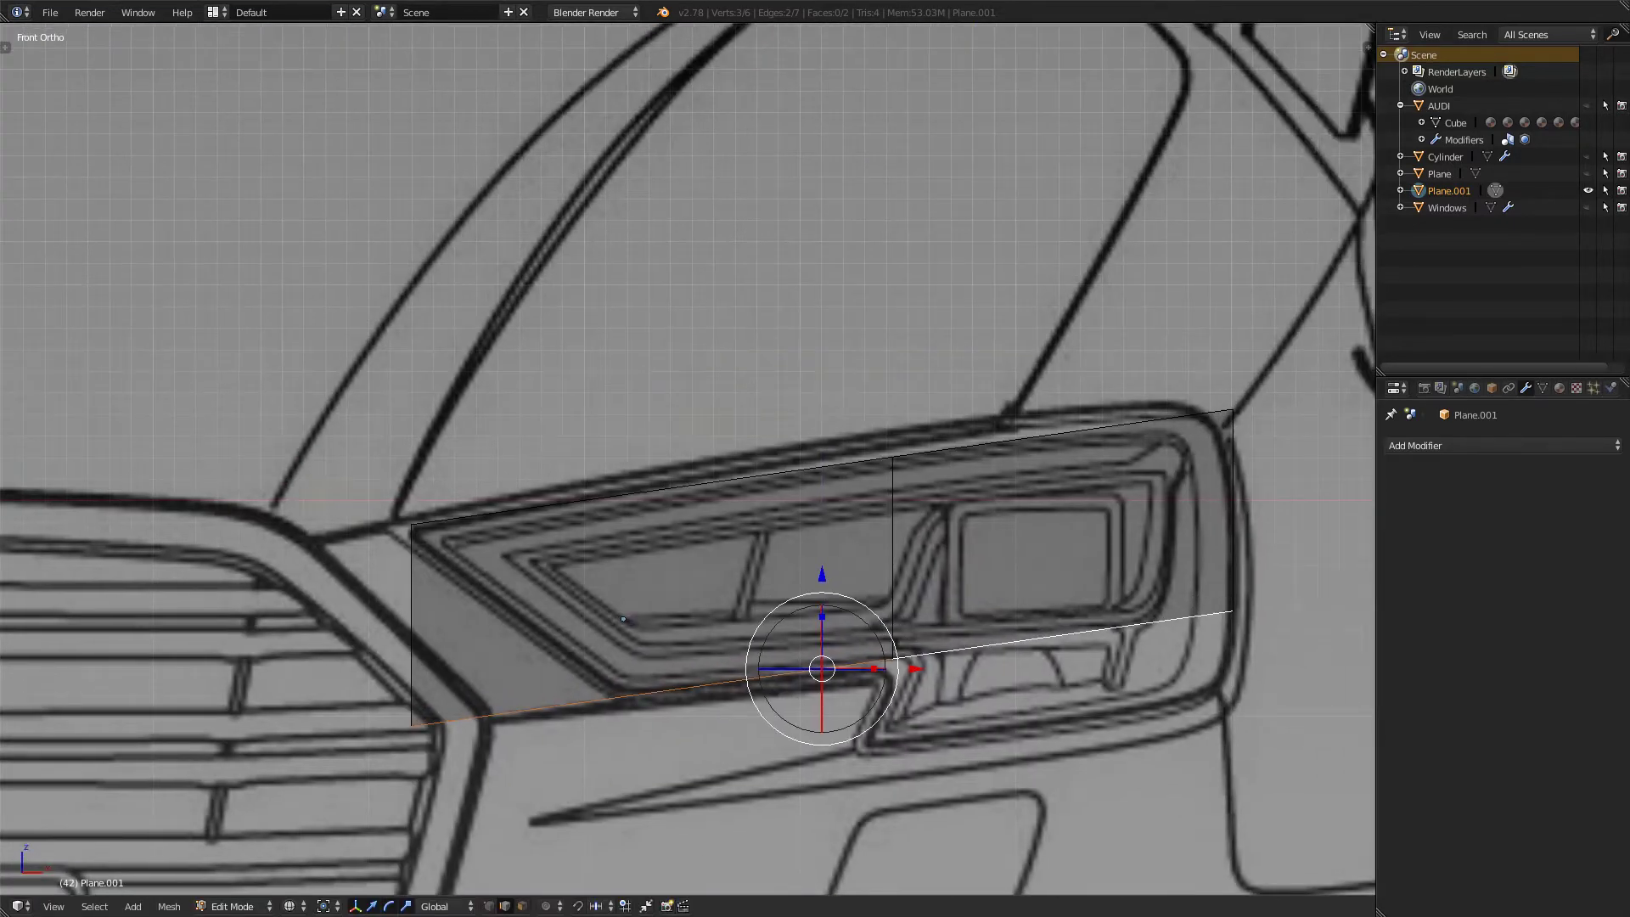
key("g")
key("z")
key("Return")
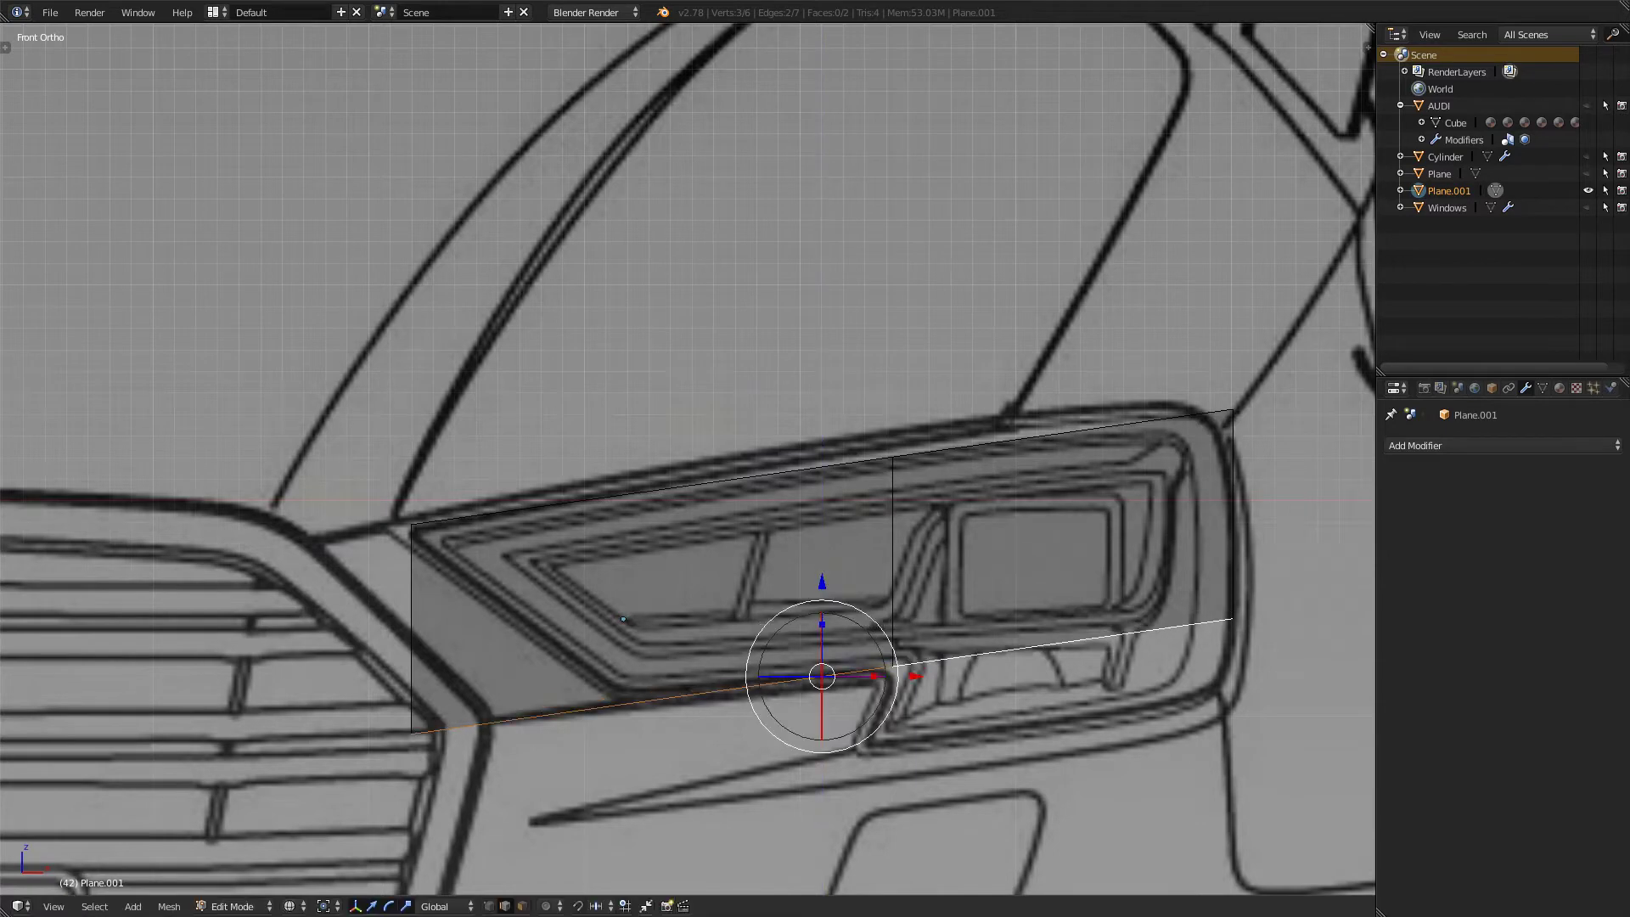
- Select the middle vertical edge and raise it slightly to follow the headlight's upper outline, switching to the side view
right_click(892, 562)
left_click_drag(892, 468, 892, 456)
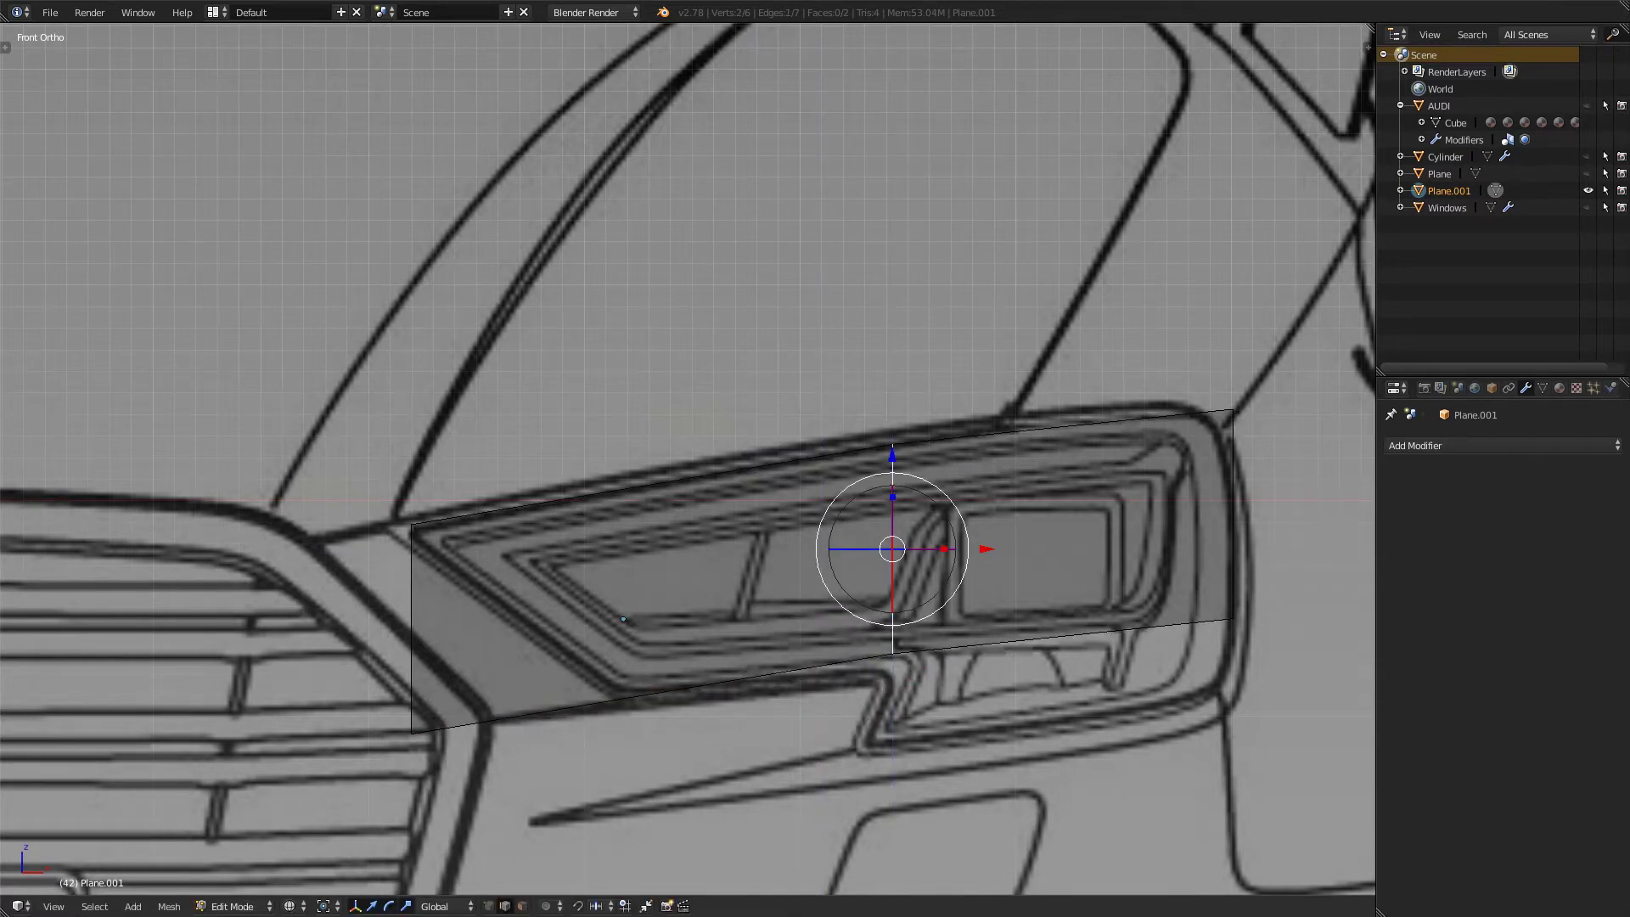
key("KP_3")
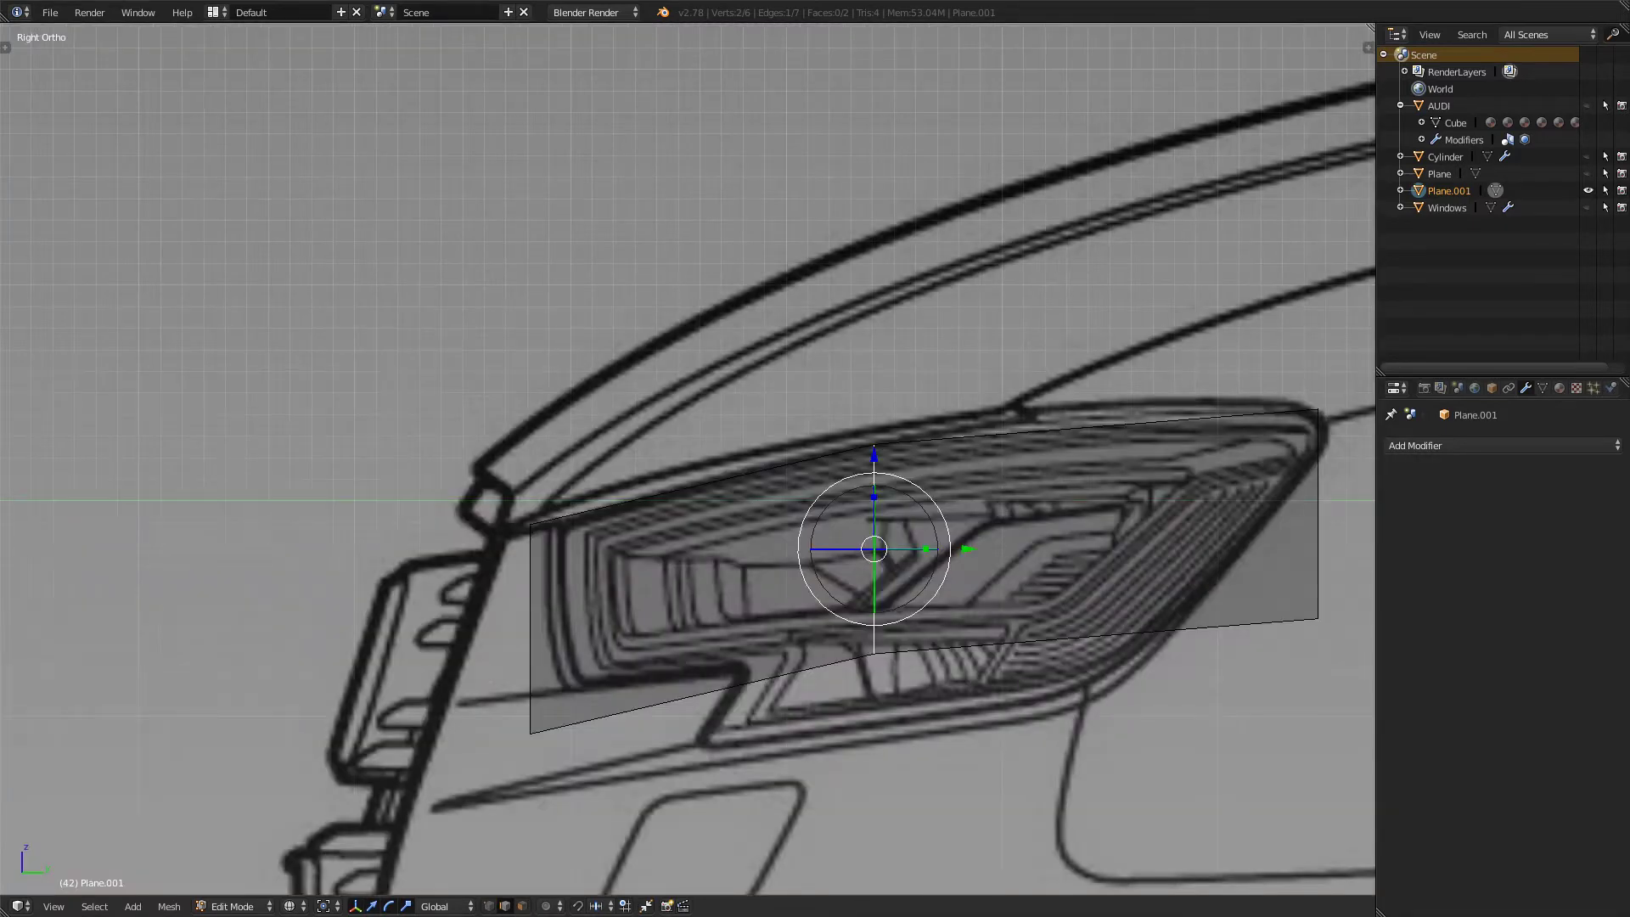
- Select the plane's inner vertical edge and move it slightly back along global Y to the headlight's front end in the side view
right_click(530, 629)
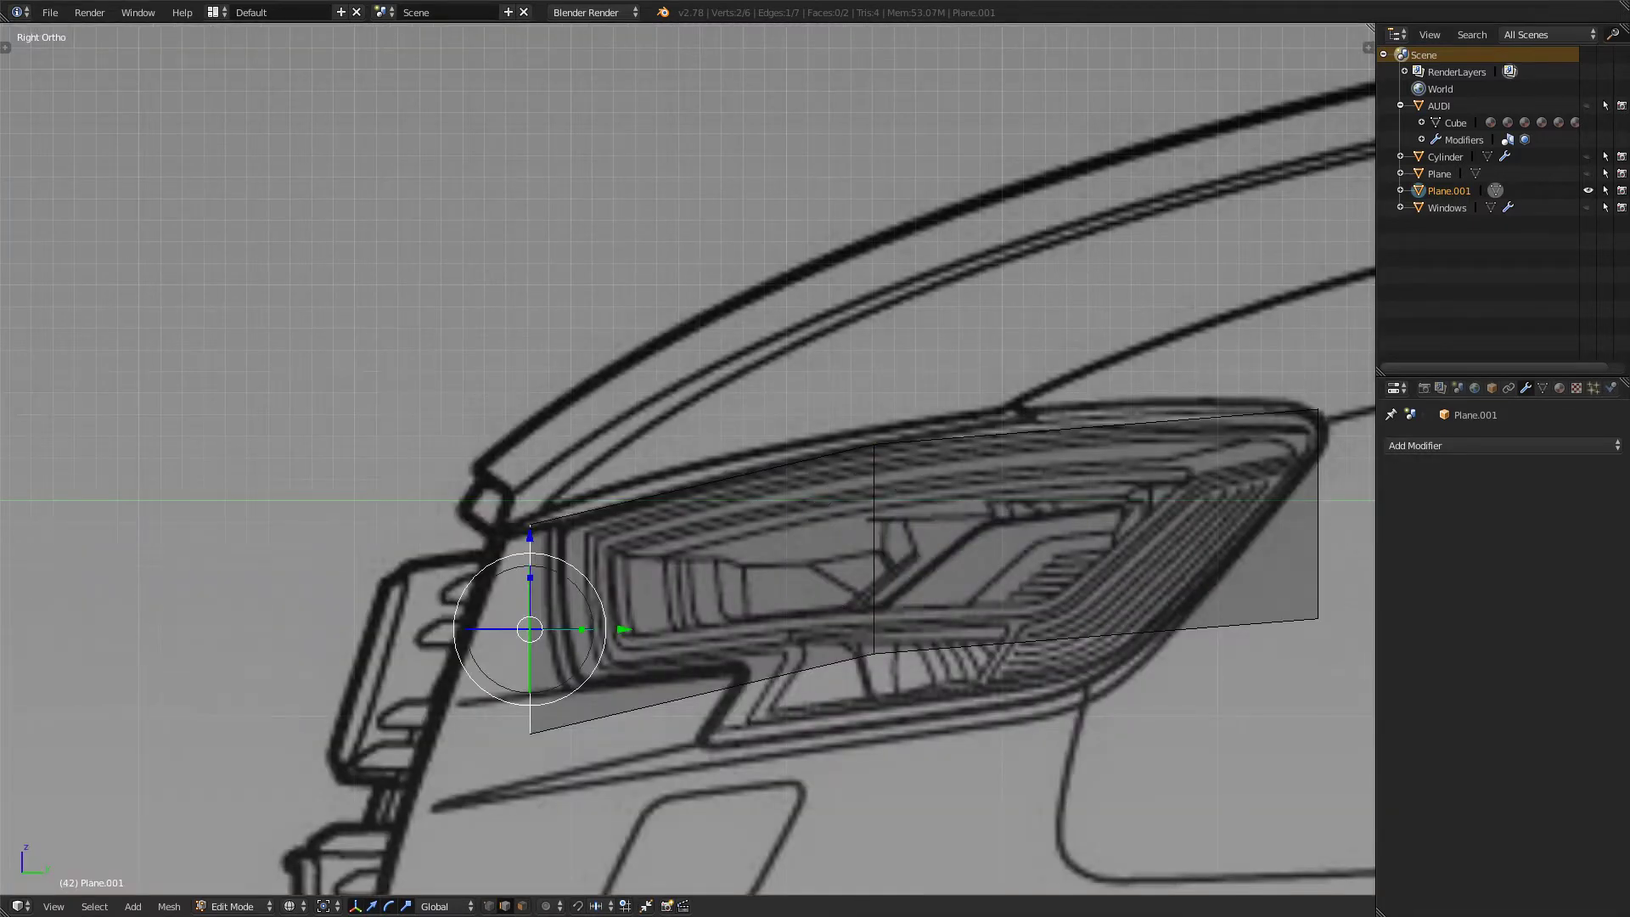
left_click_drag(624, 629, 647, 629)
key("KP_1")
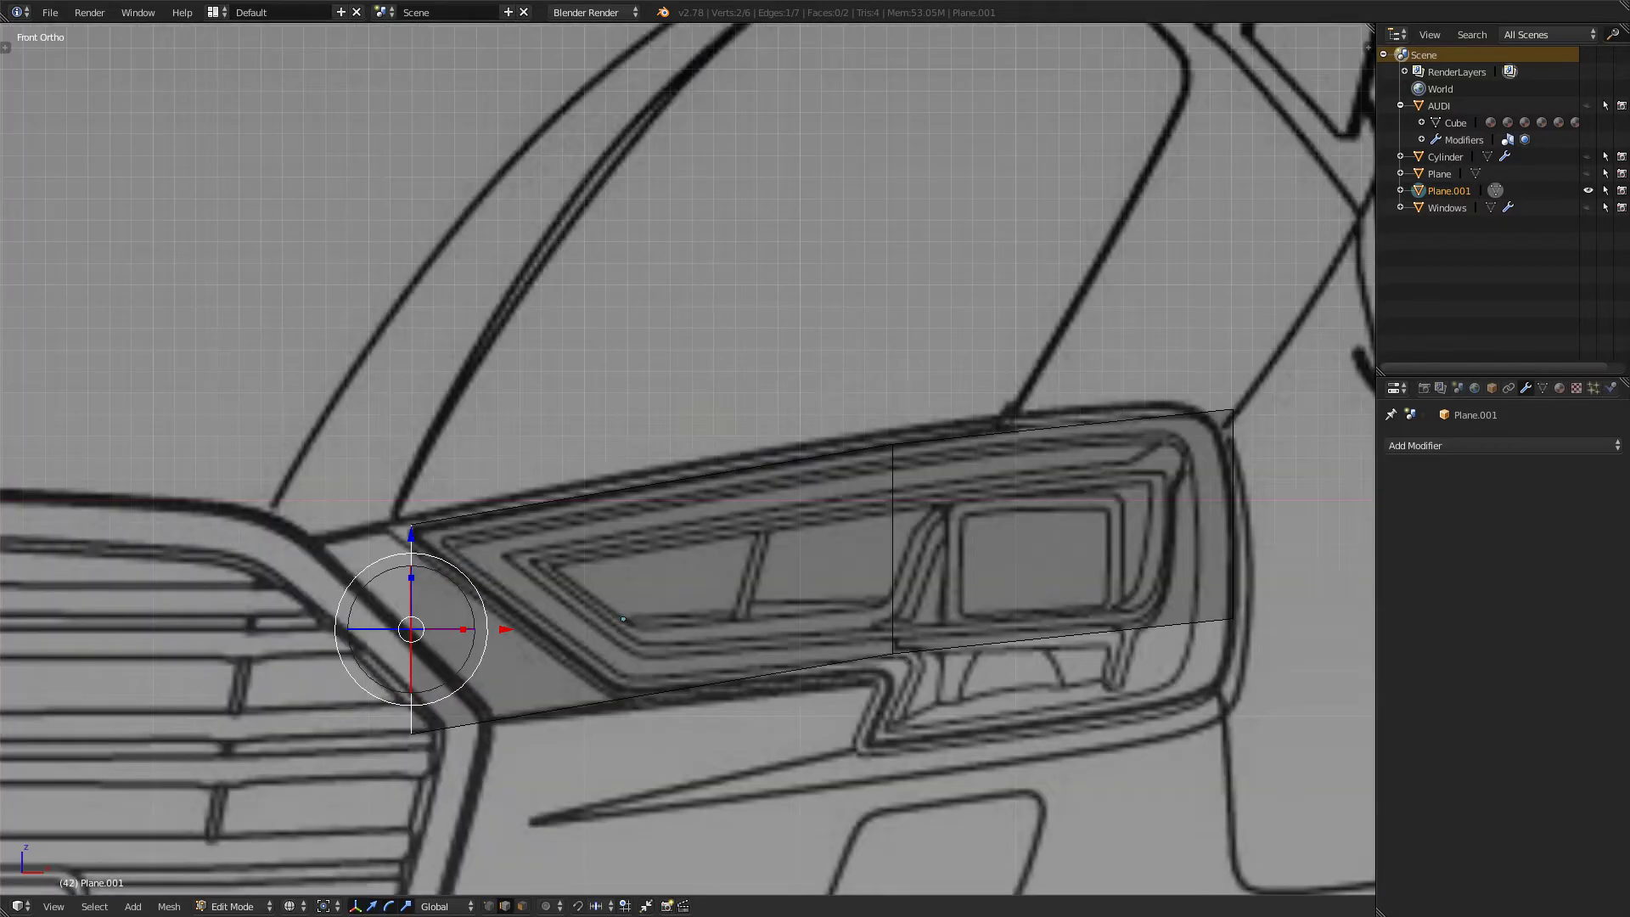
scroll(688, 459, "down", 5)
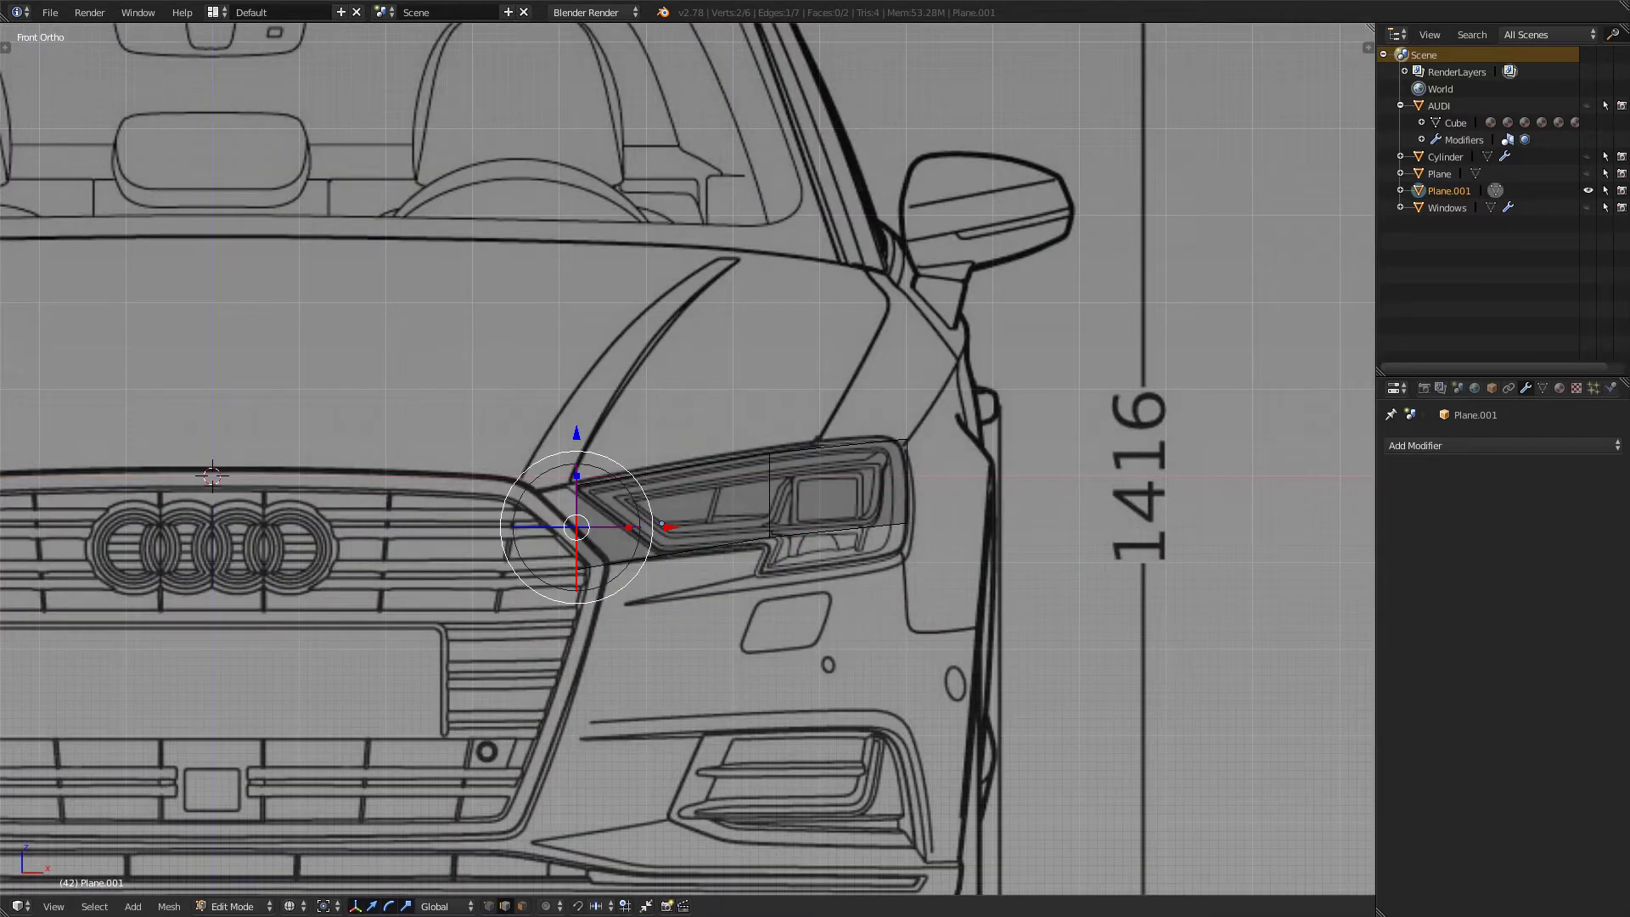
- Inspect the bent plane in solid shading and compare its outline with the headlight in the side and front blueprints
key("Tab")
key("z")
mouse_move(730, 476)
middle_mouse_down()
mouse_move(662, 526)
mouse_move(569, 543)
middle_mouse_up()
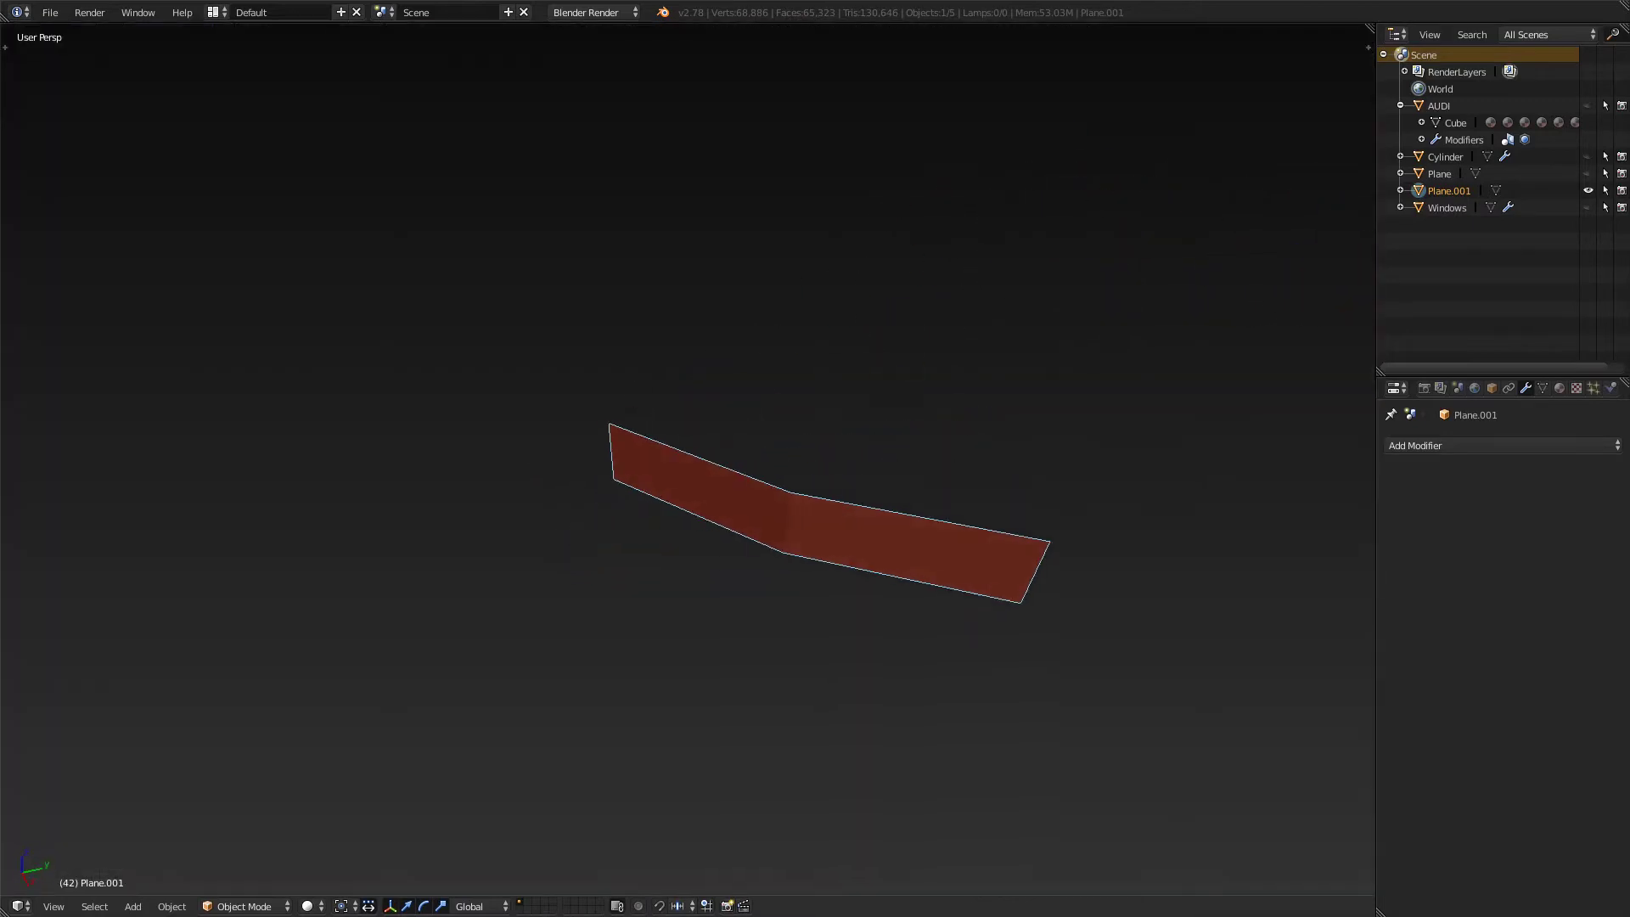
key("KP_3")
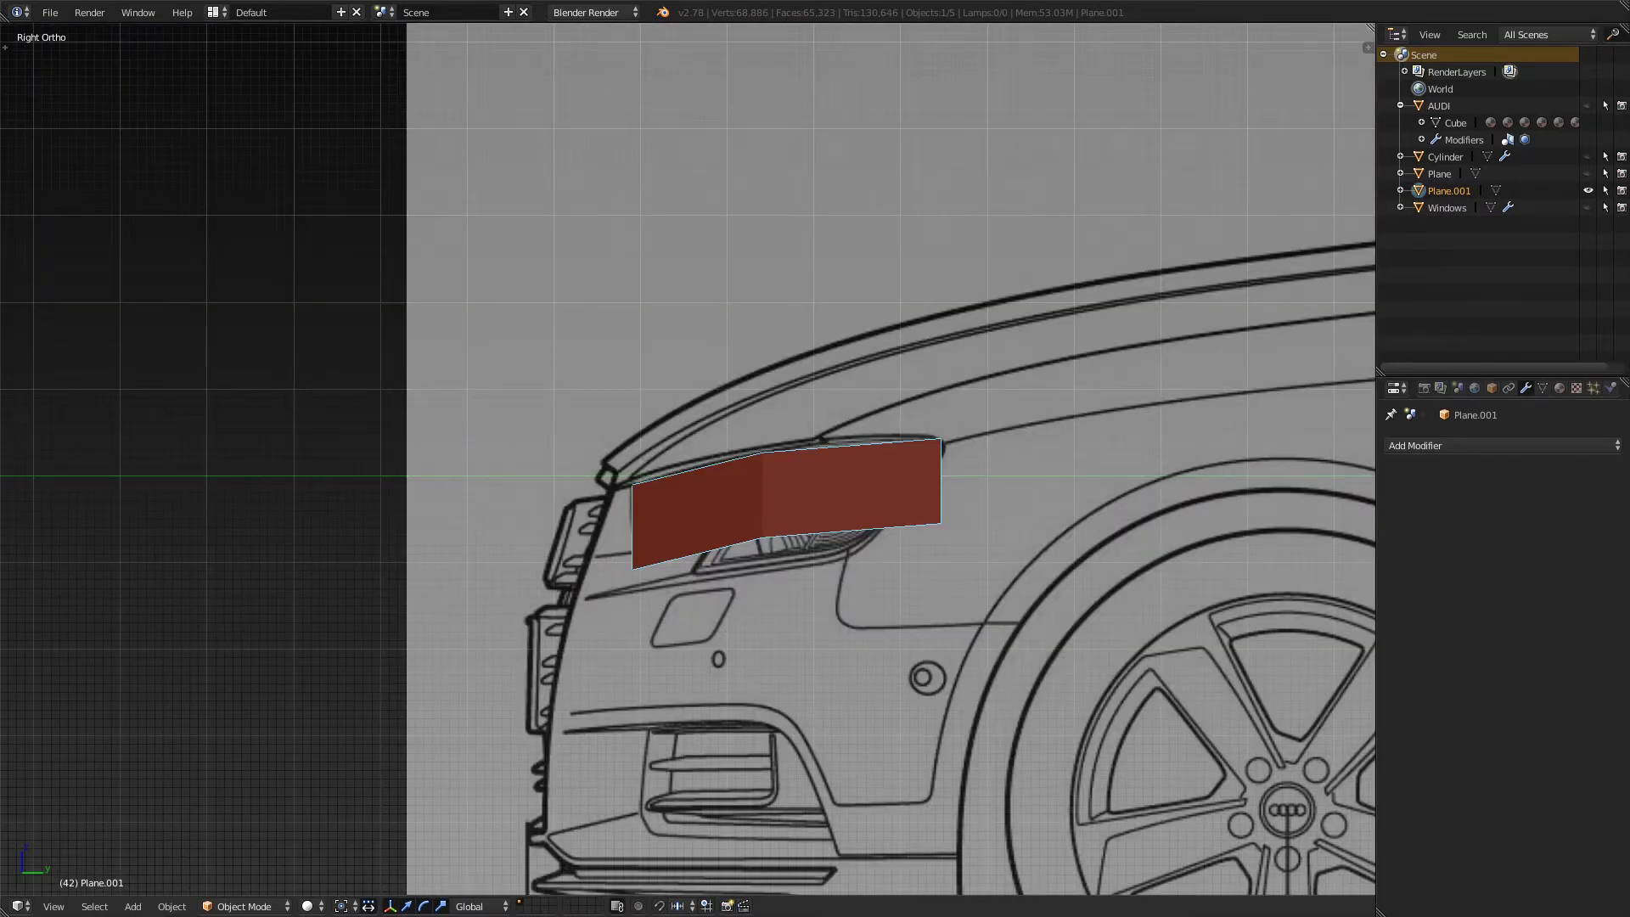
key("z")
scroll(688, 459, "up", 3)
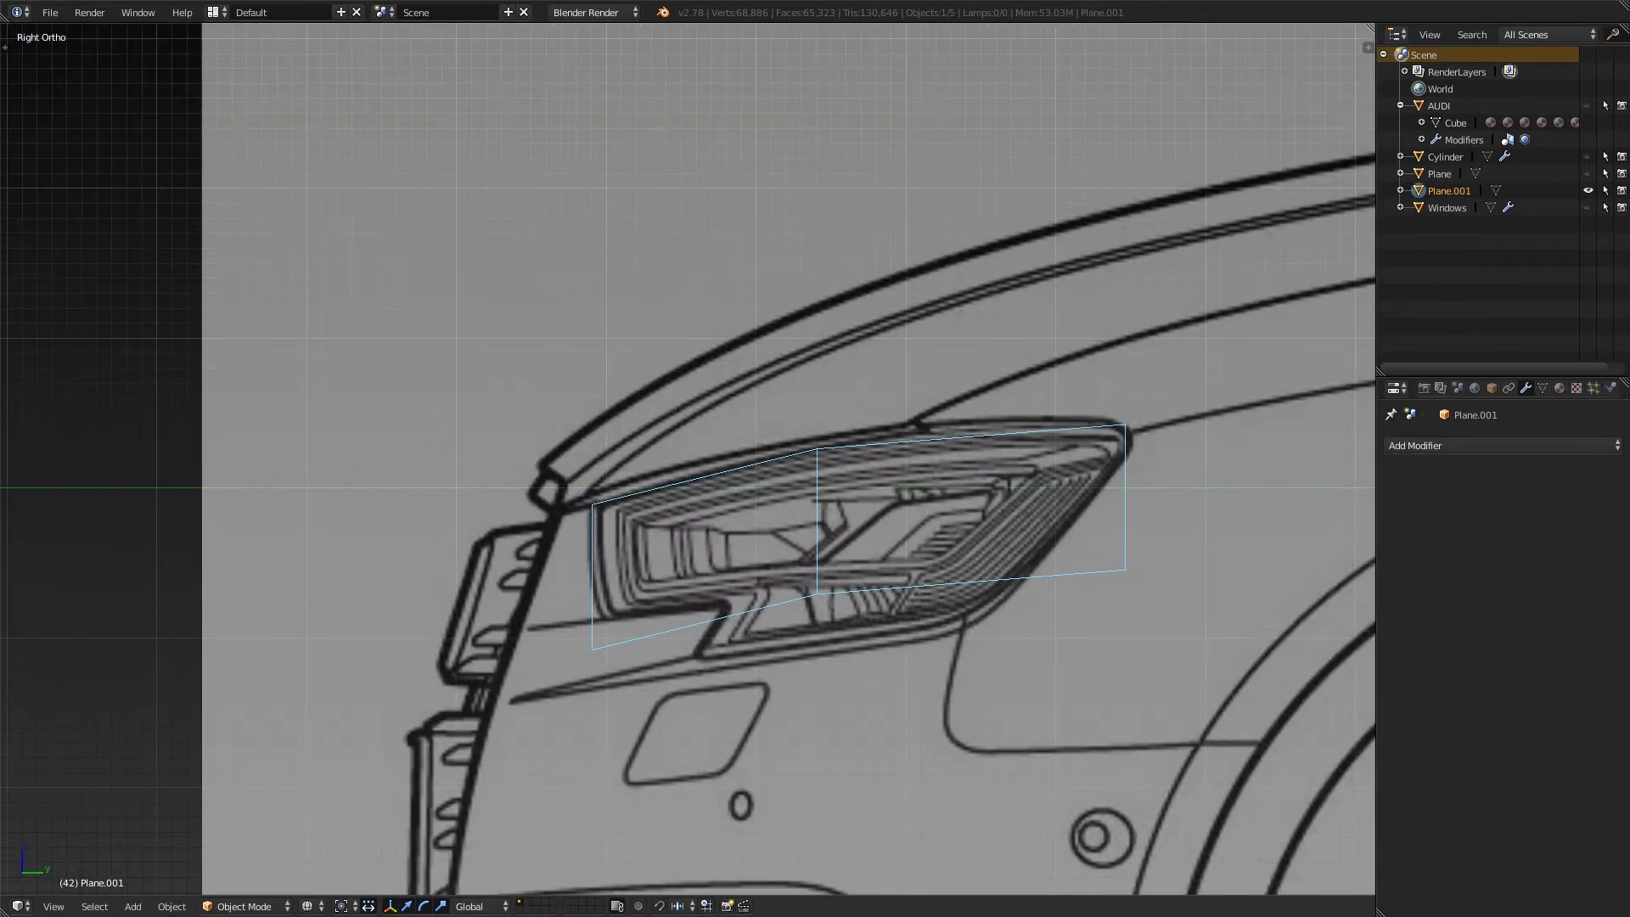
key("KP_1")
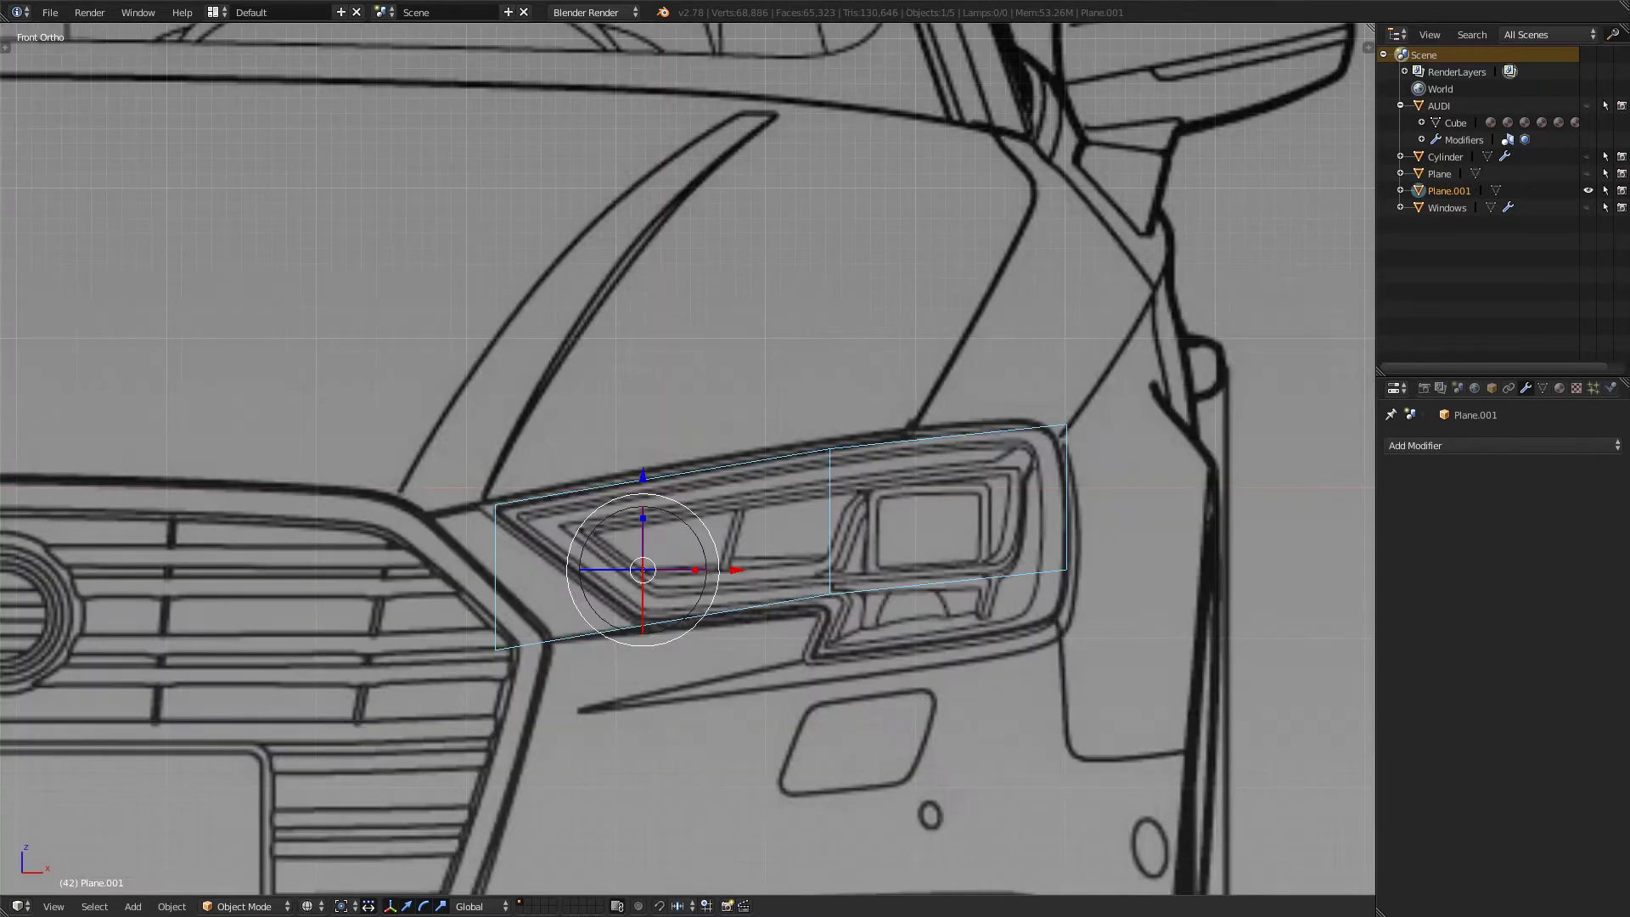
key("KP_3")
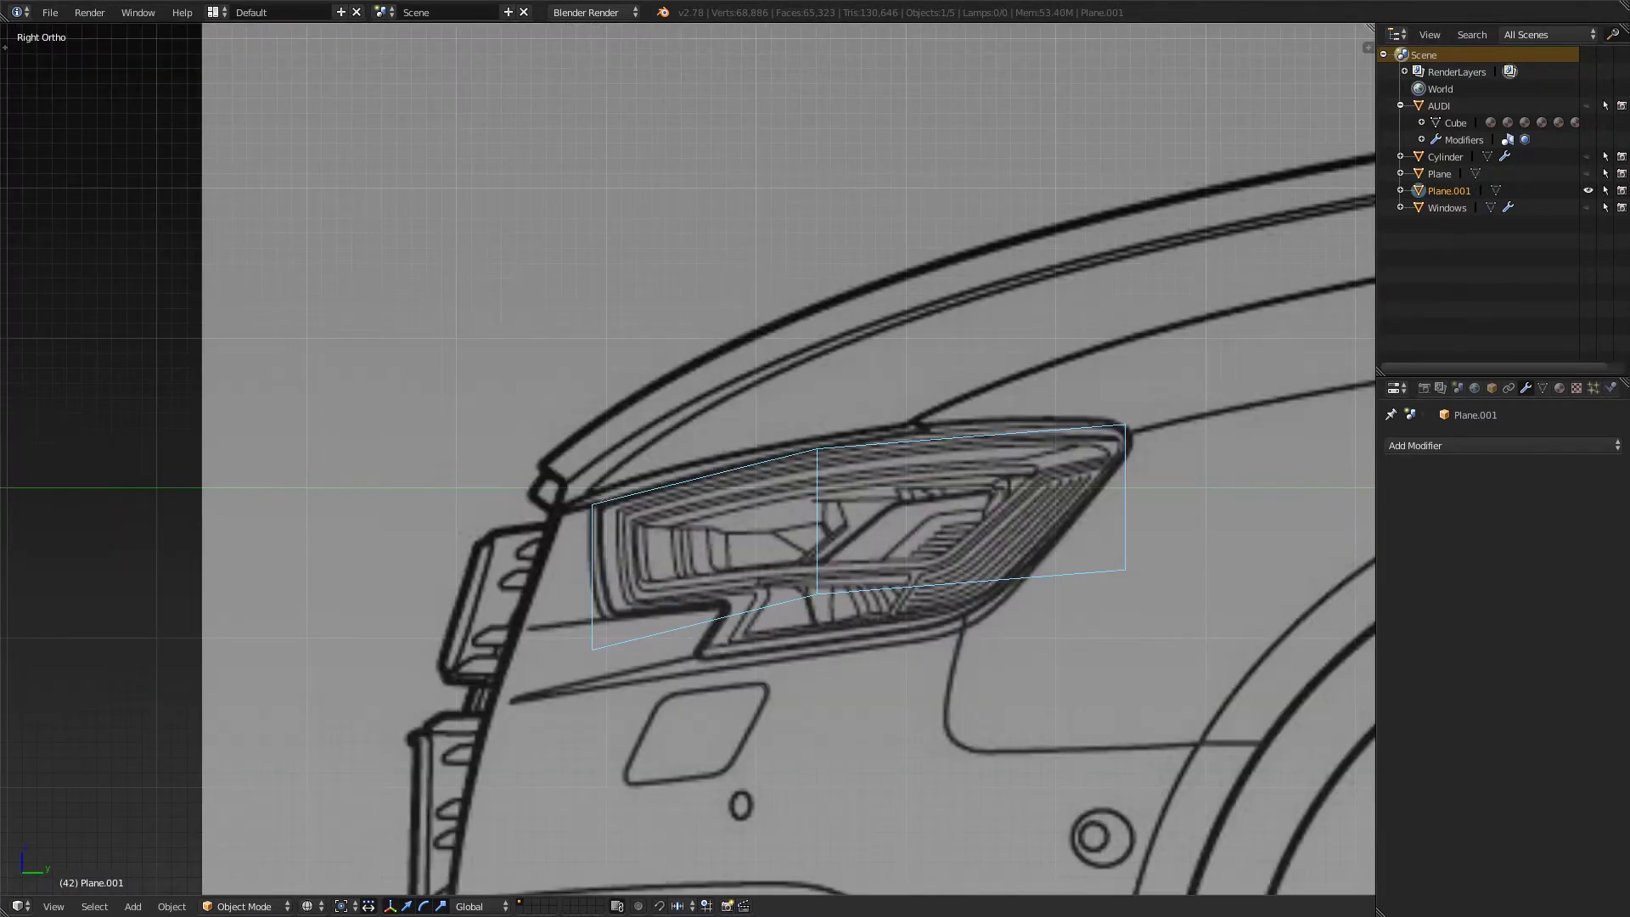
- Select the plane's middle vertical edge and edge-slide it forward to the notch in the headlight's lower outline, in the side view
key("Tab")
right_click(817, 521)
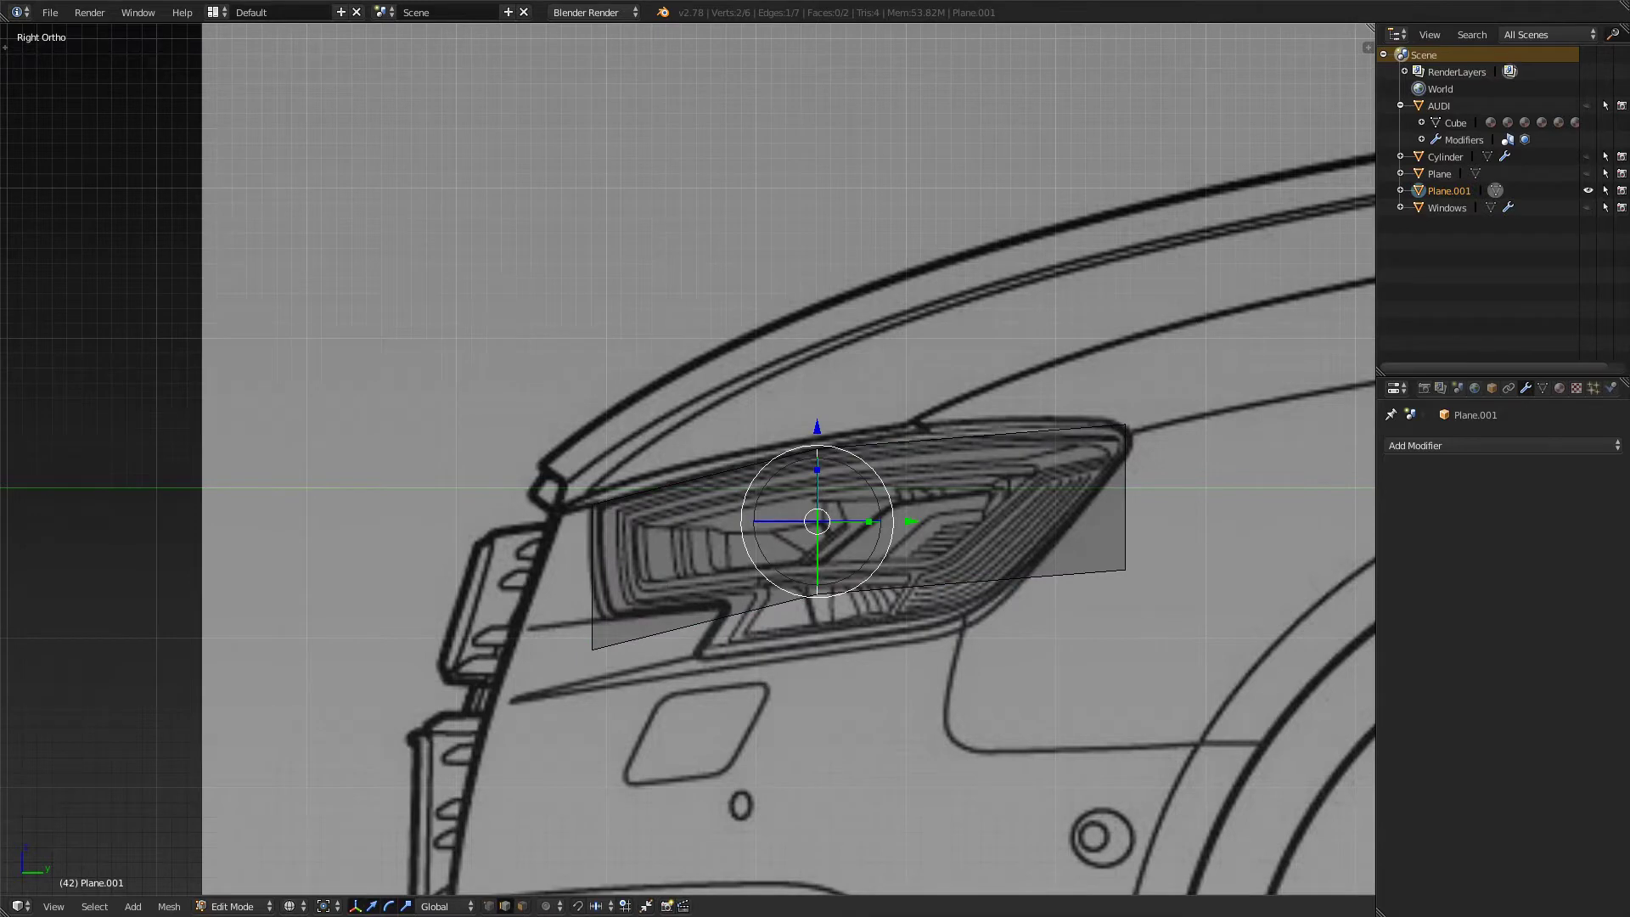
key("g")
key("g")
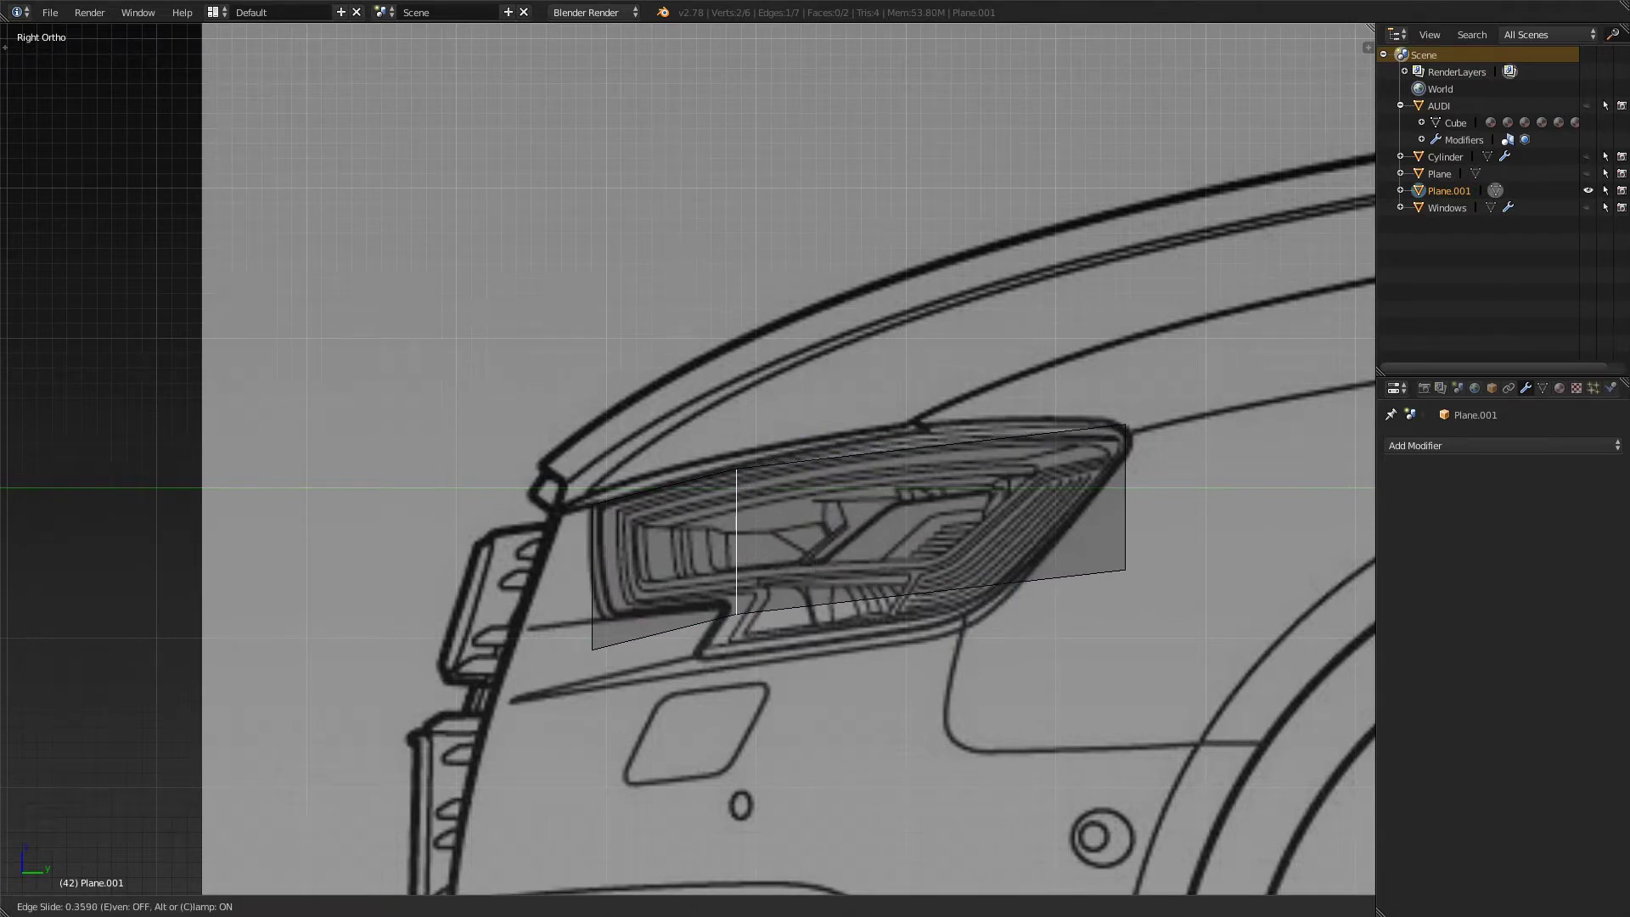
key("Return")
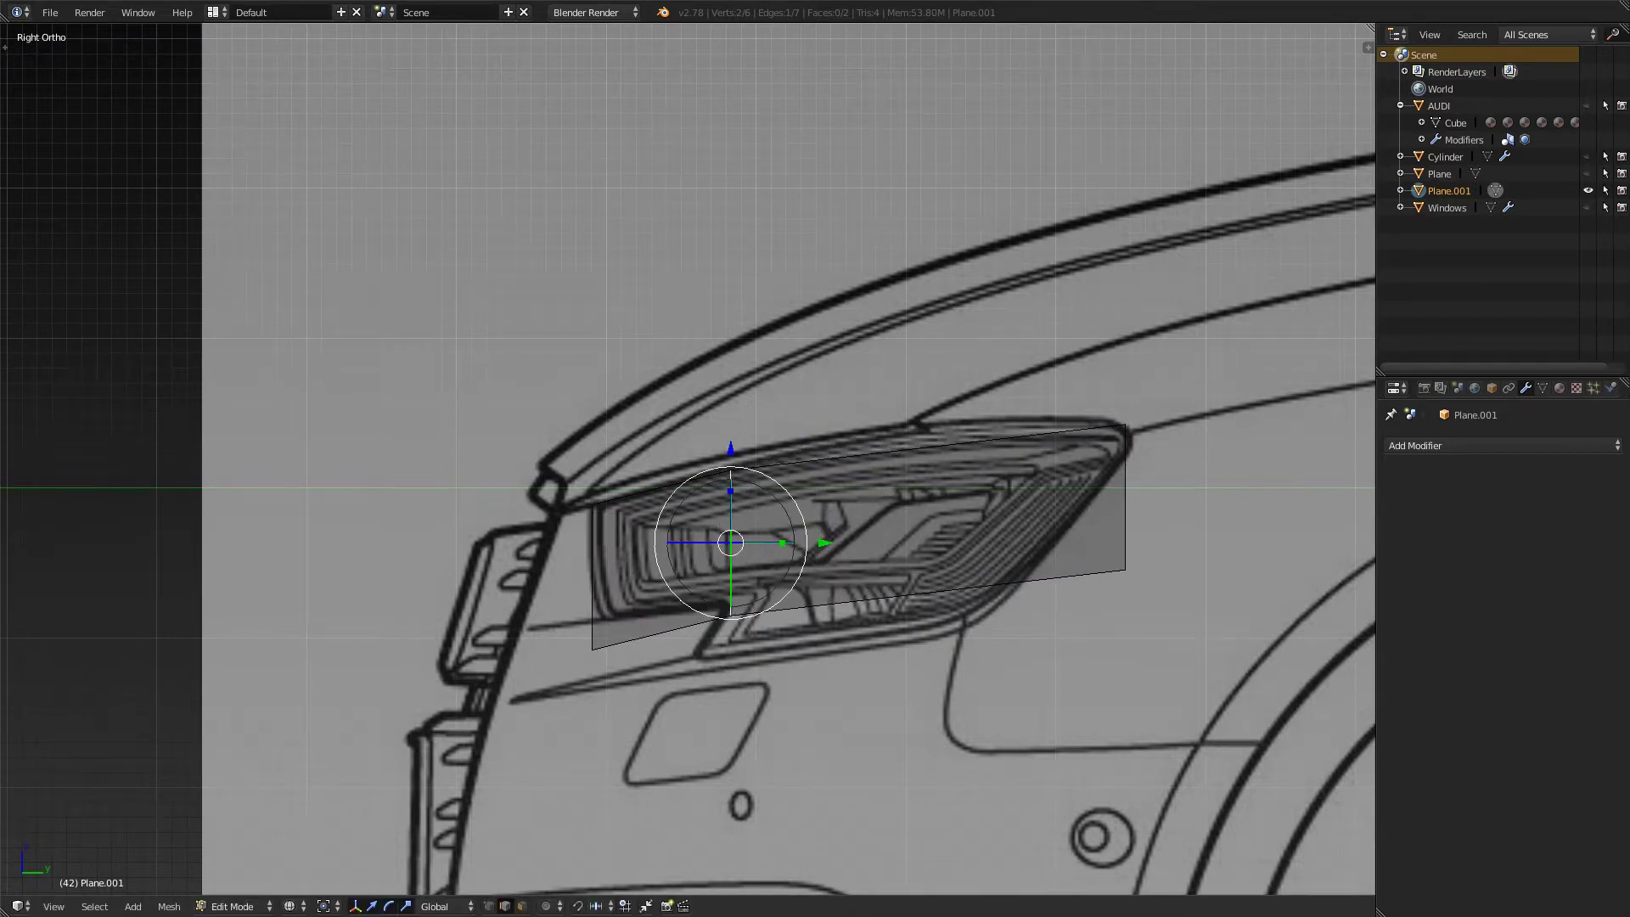
- In the front view, move the middle edge about 0.8 outward along global X to the notch in the headlight's lower outline
key("KP_1")
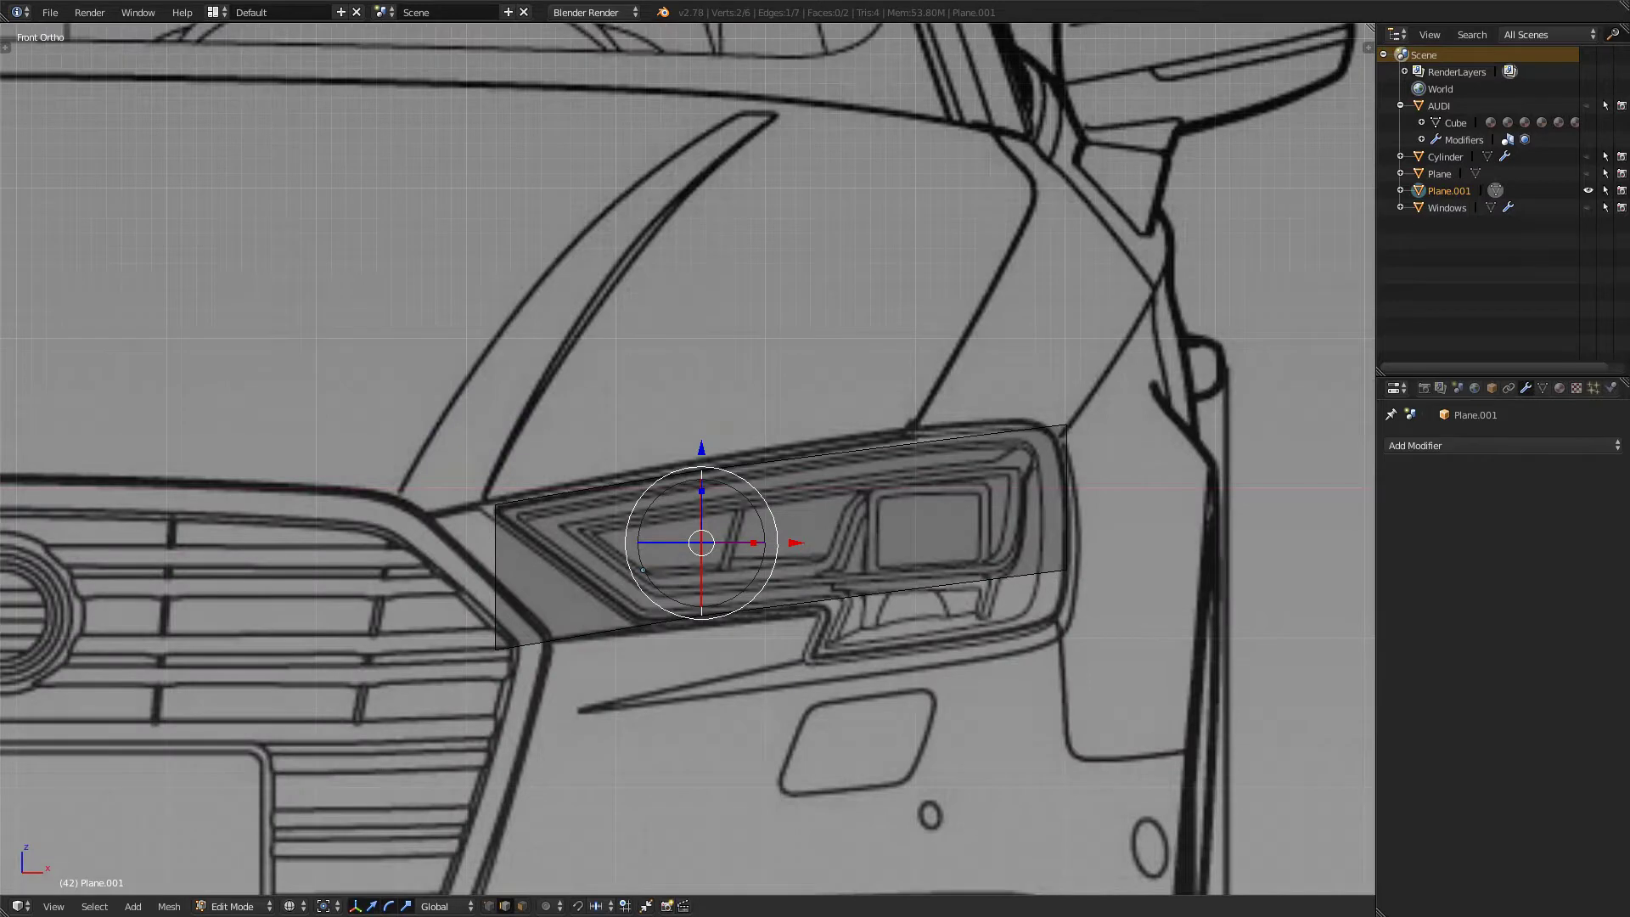
key("g")
key("x")
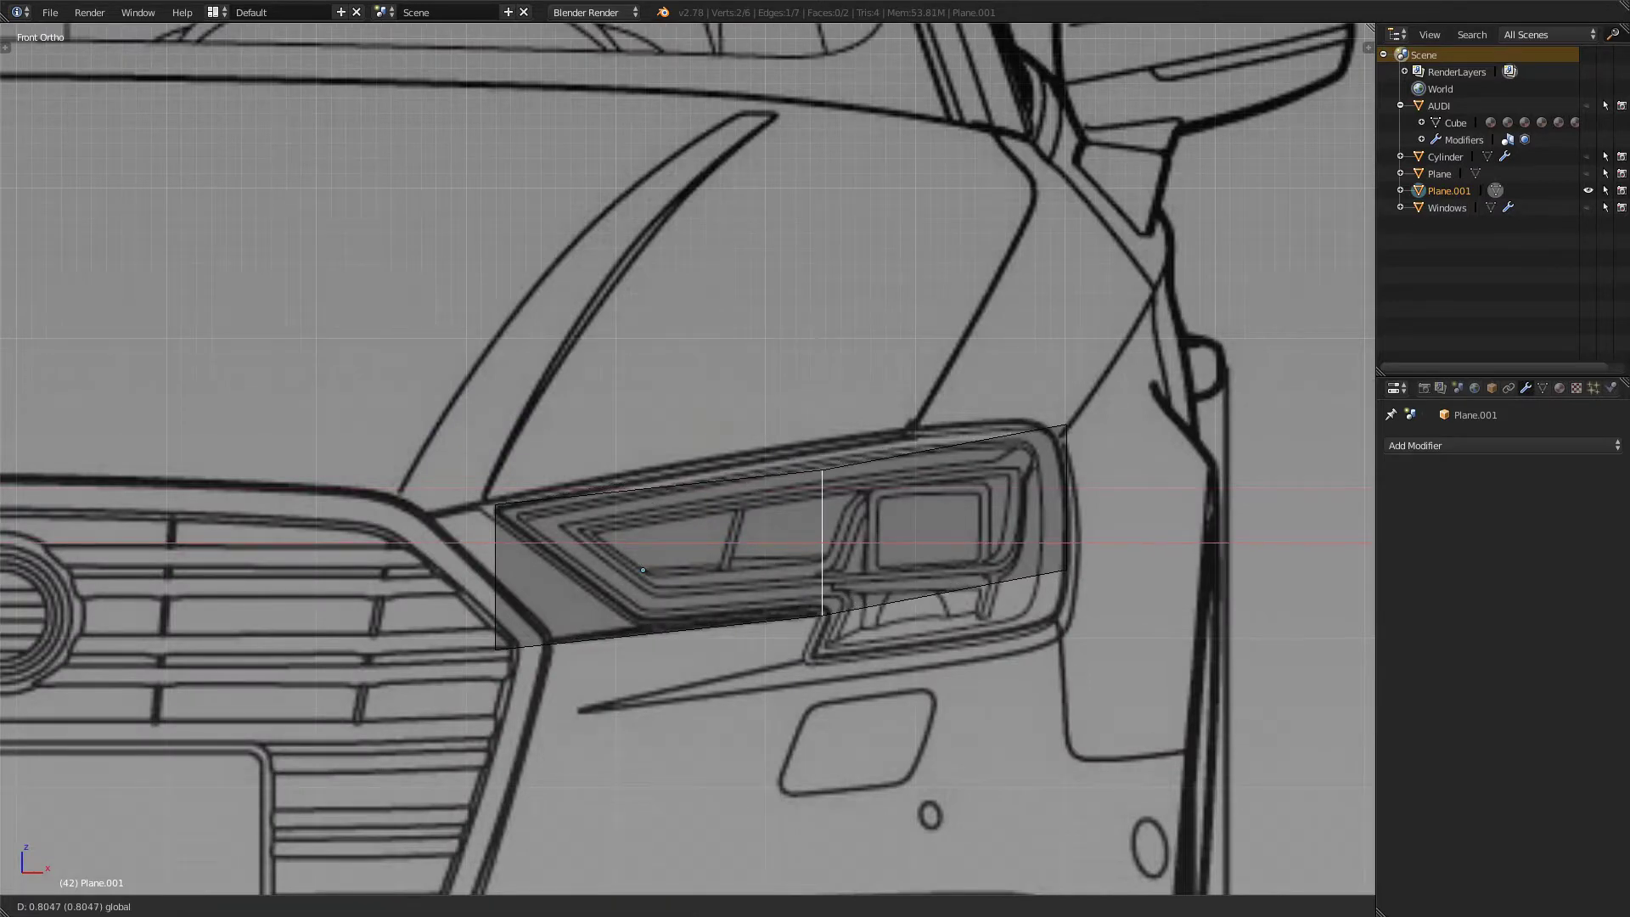
key("Return")
- Nudge the middle edge about 0.02 forward along global Y in the side view, and raise it about 0.09 along Z in the front view
key("KP_3")
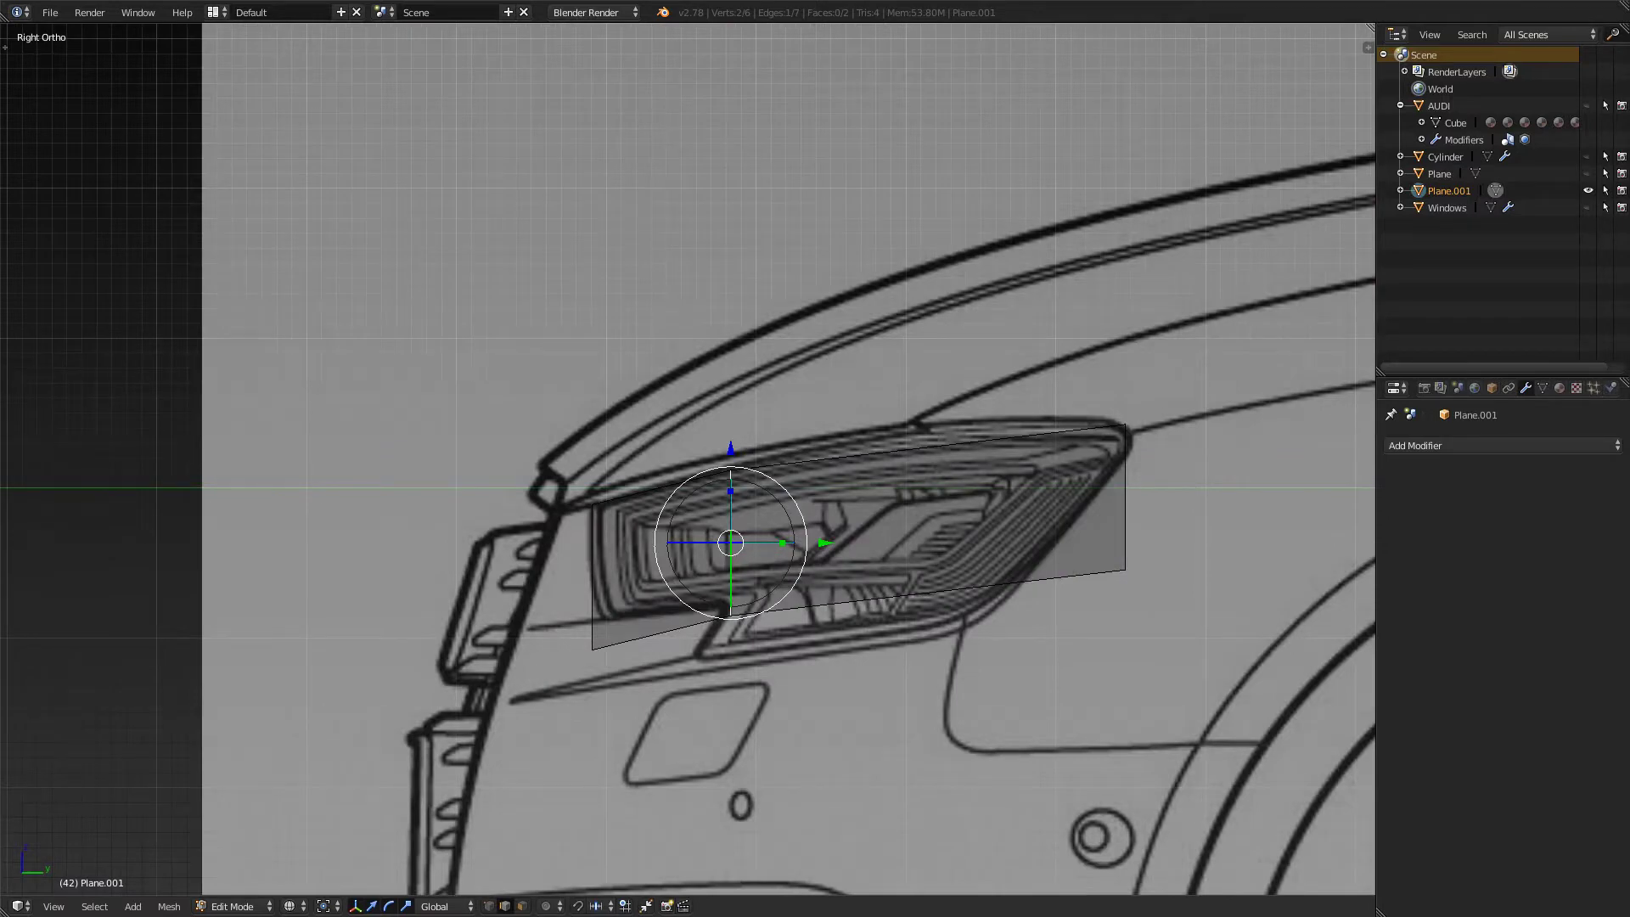
key("g")
key("y")
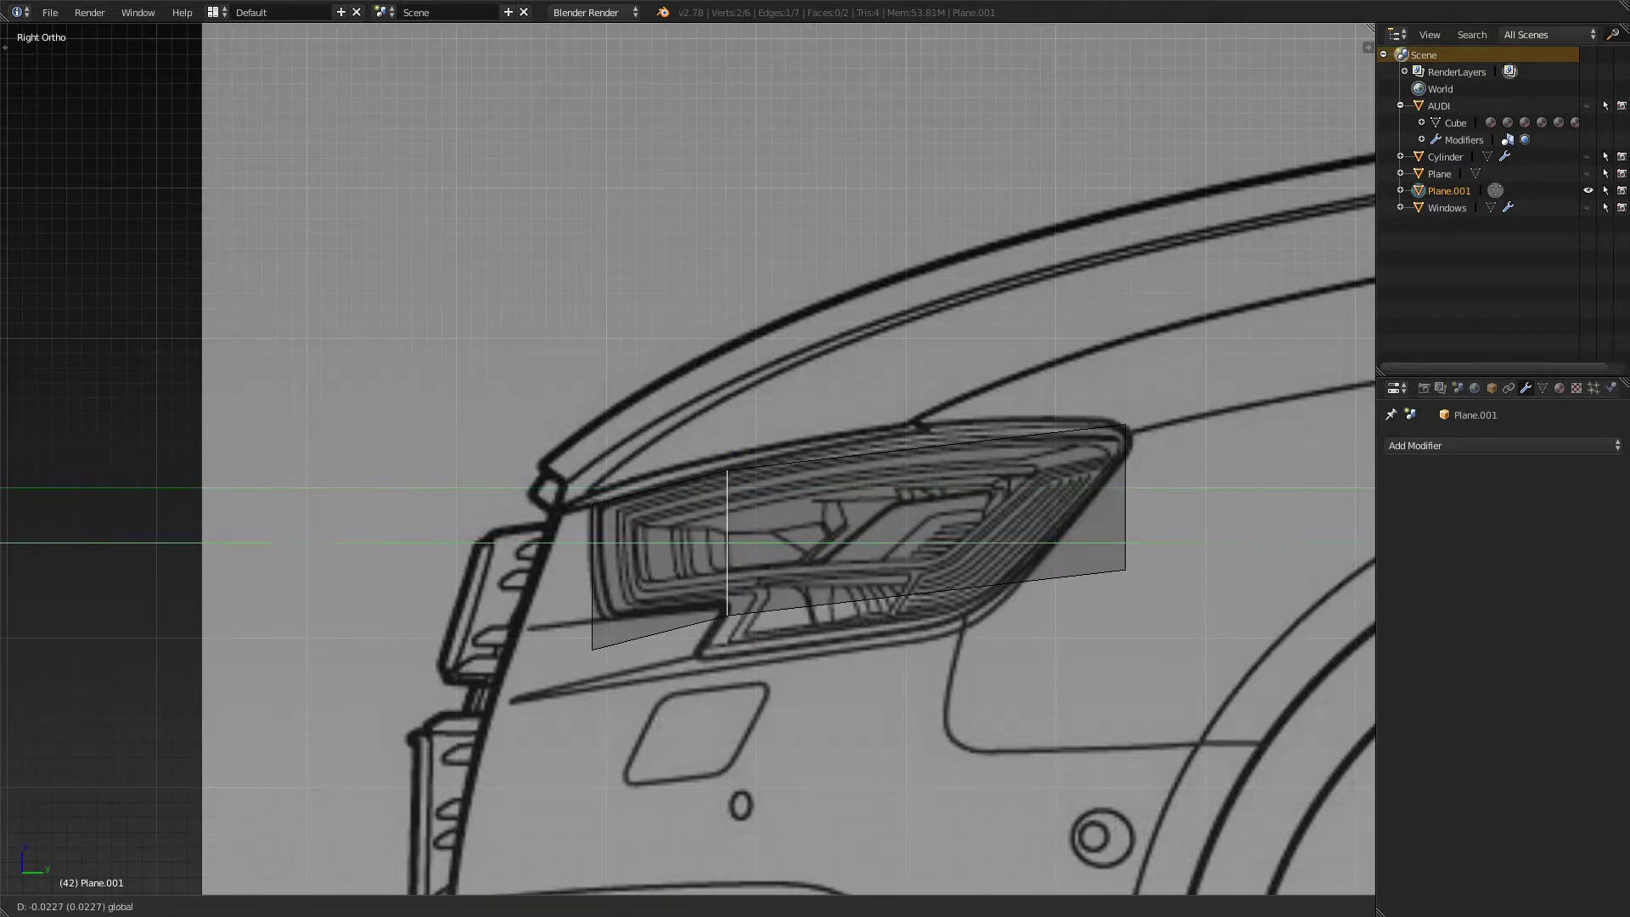
key("Return")
key("KP_1")
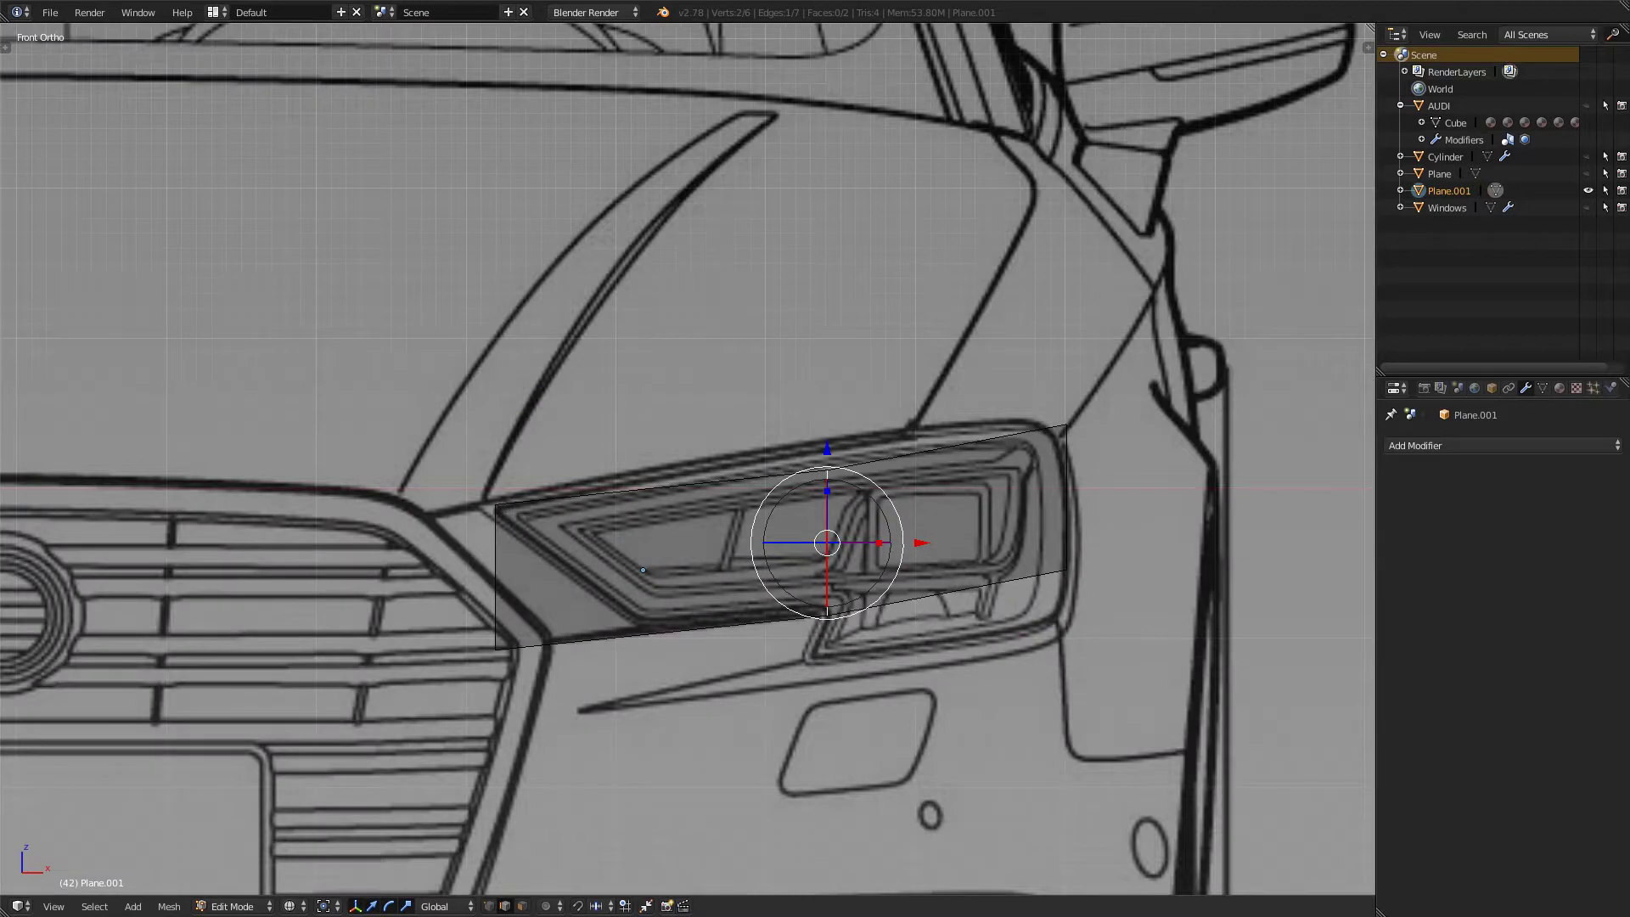
key("g")
key("z")
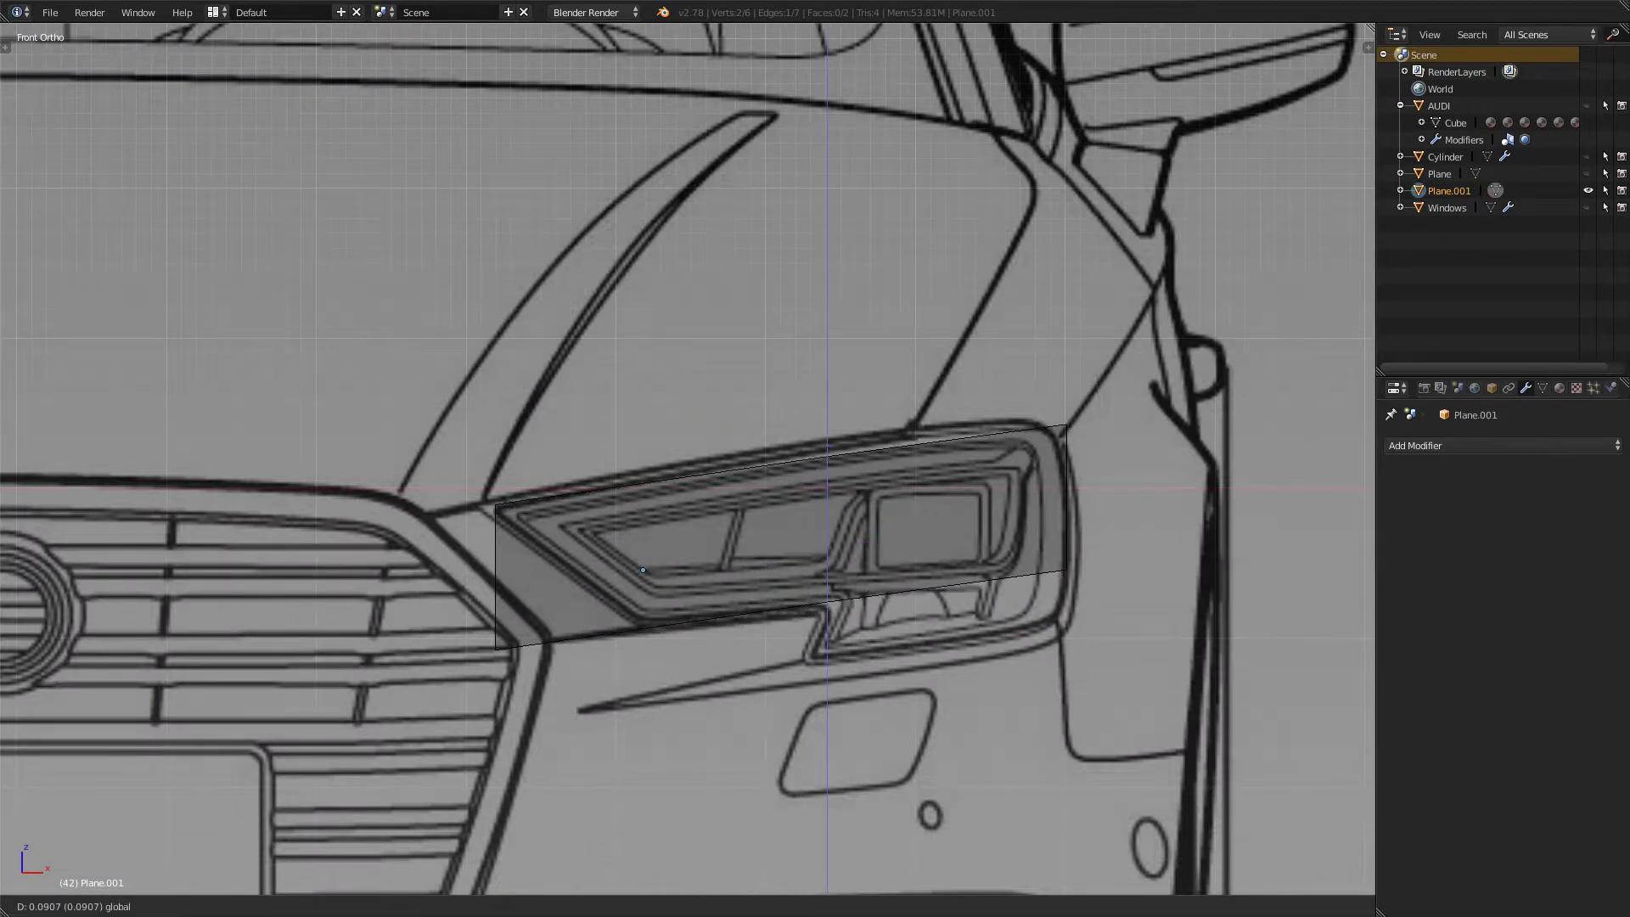
key("Return")
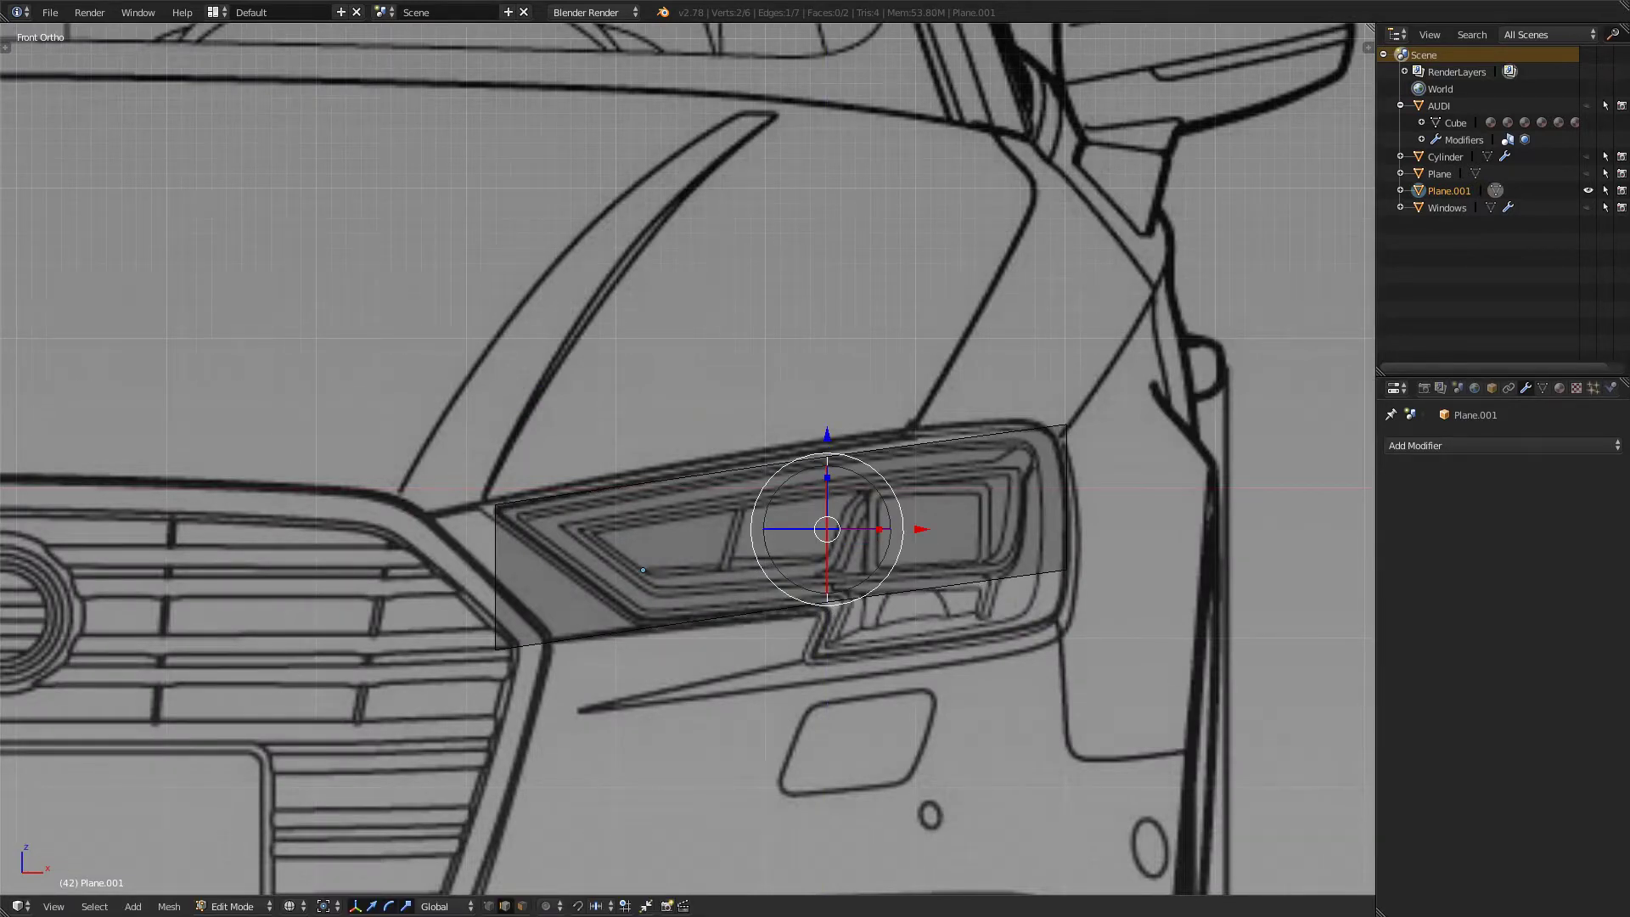
- In the top view, move the middle edge back along global Y onto the headlight's rear outline and compare it in the side and front views
key("Tab")
key("KP_7")
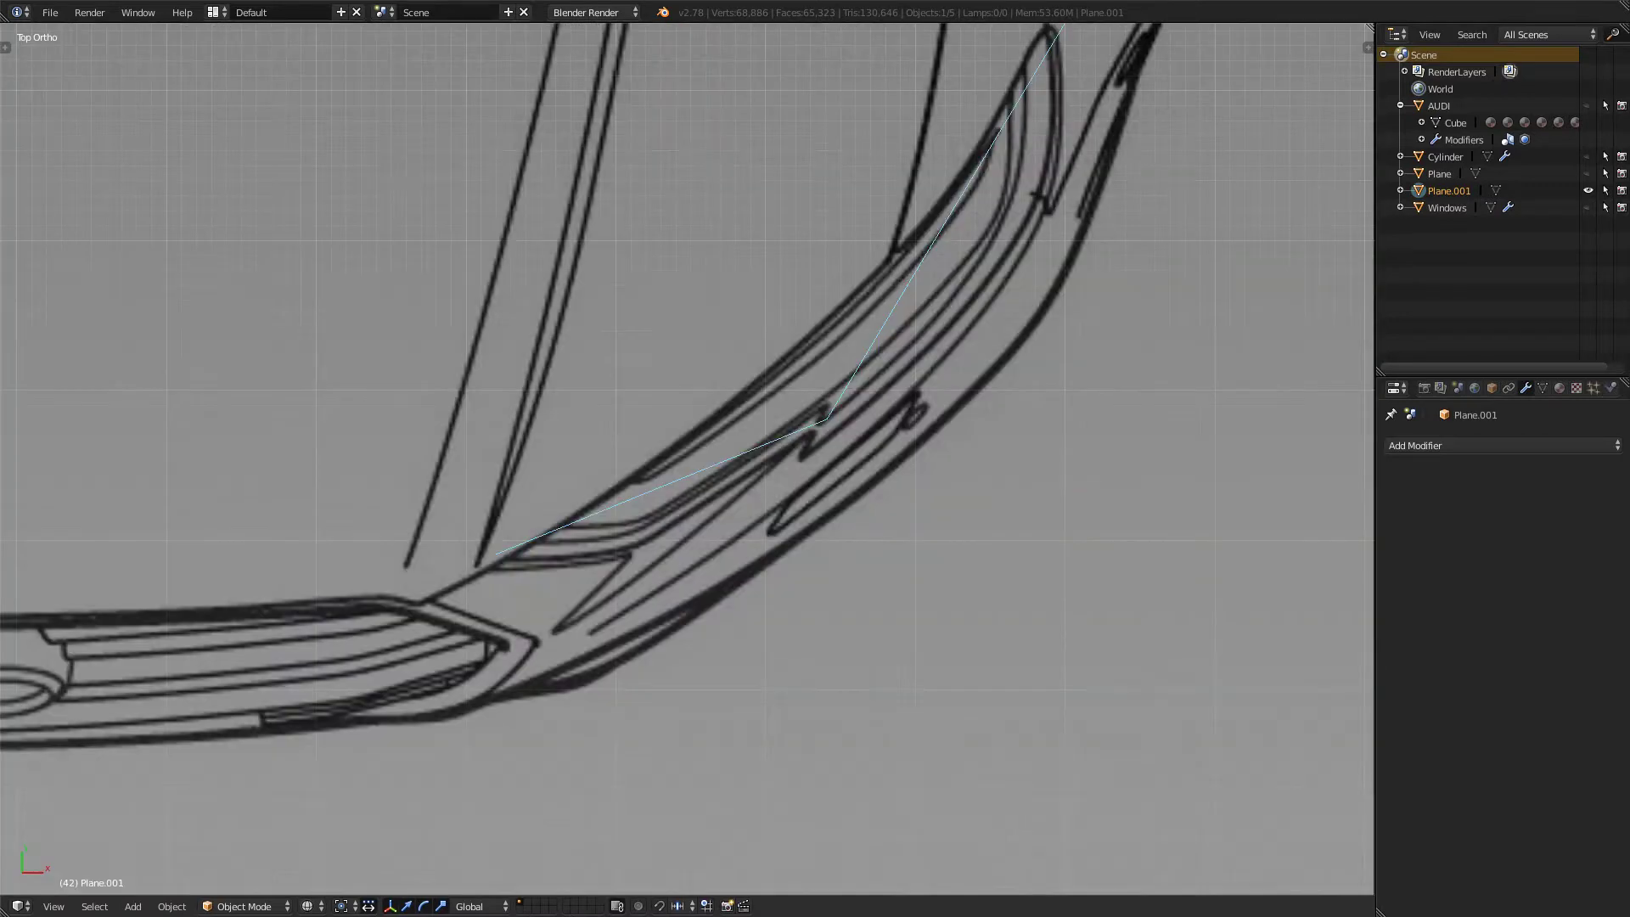
key("KP_3")
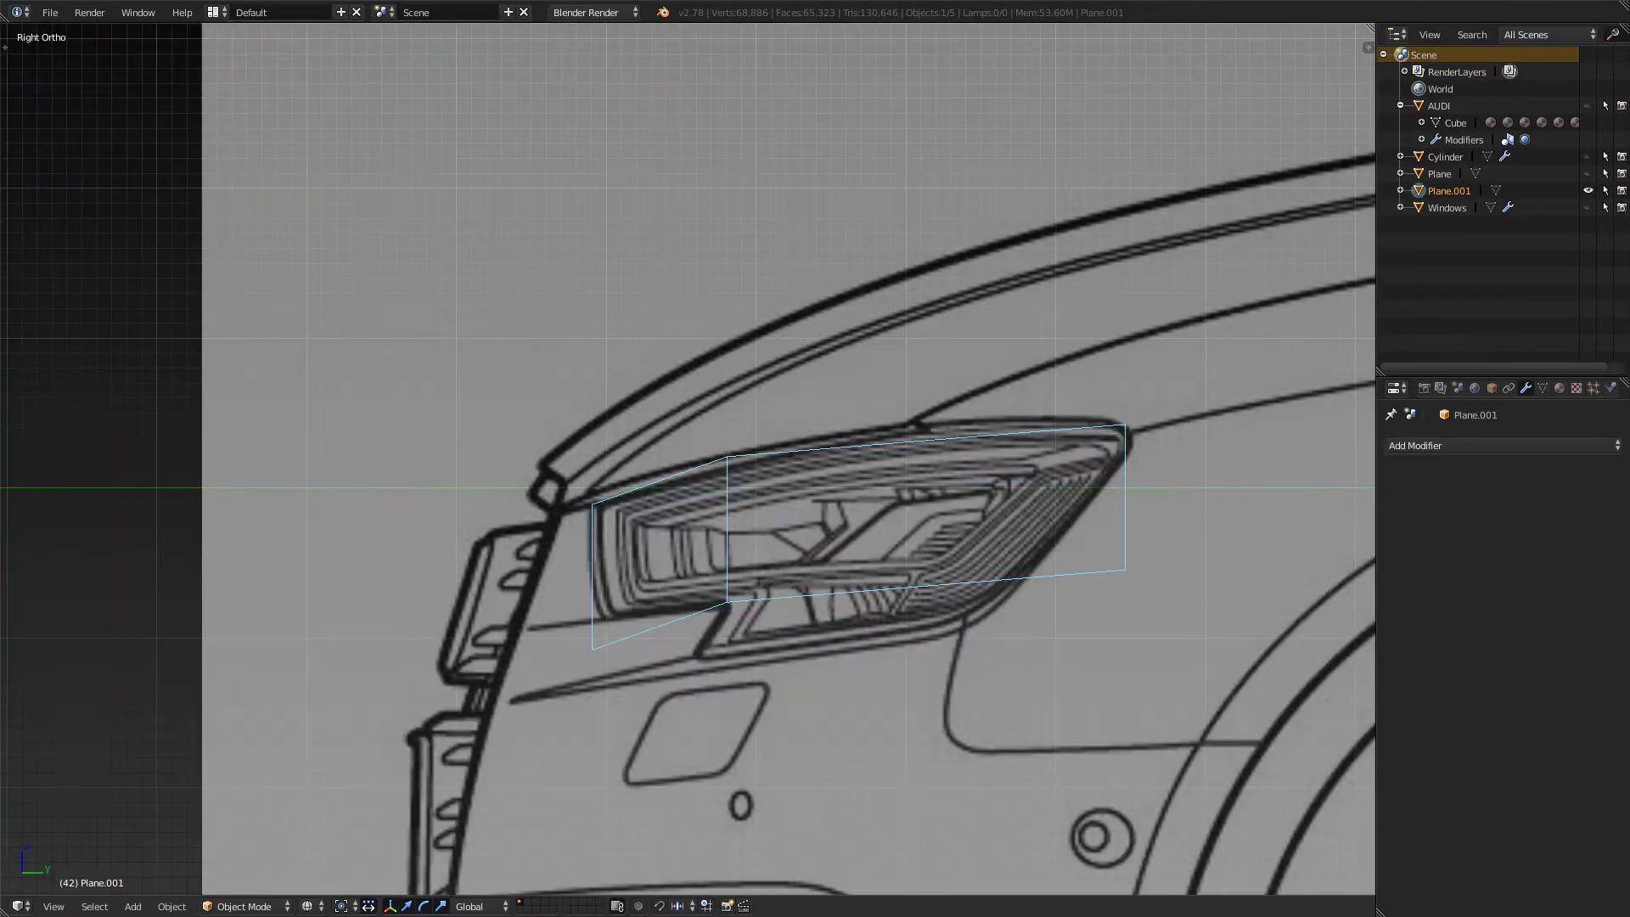
key("Tab")
key("KP_7")
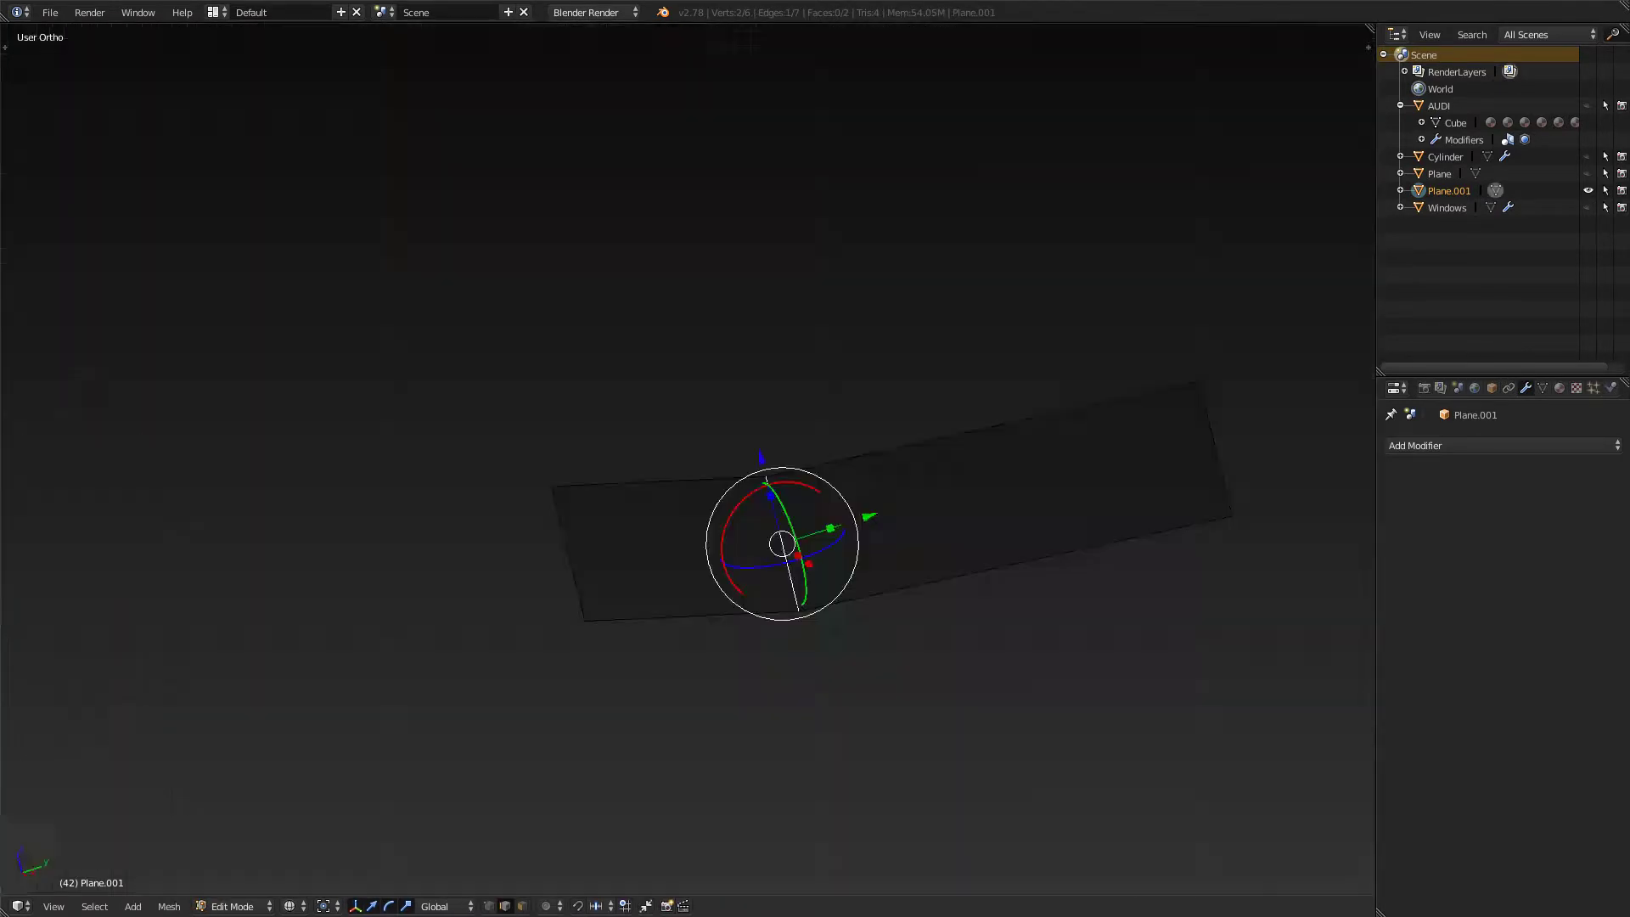
left_click_drag(827, 325, 826, 244)
key("KP_3")
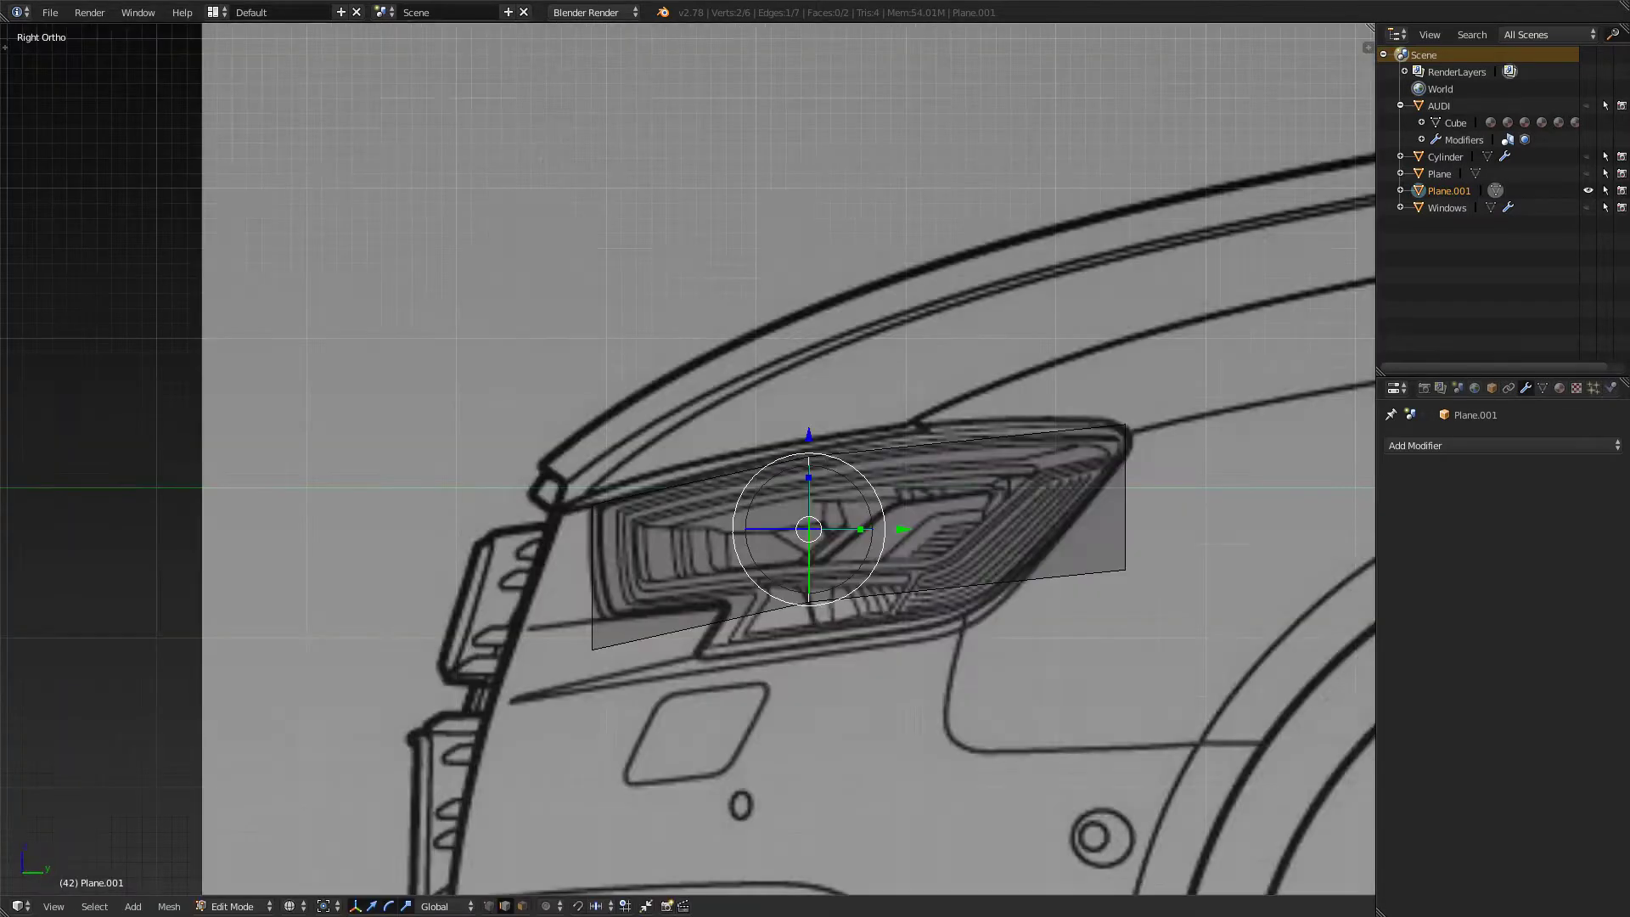
key("KP_1")
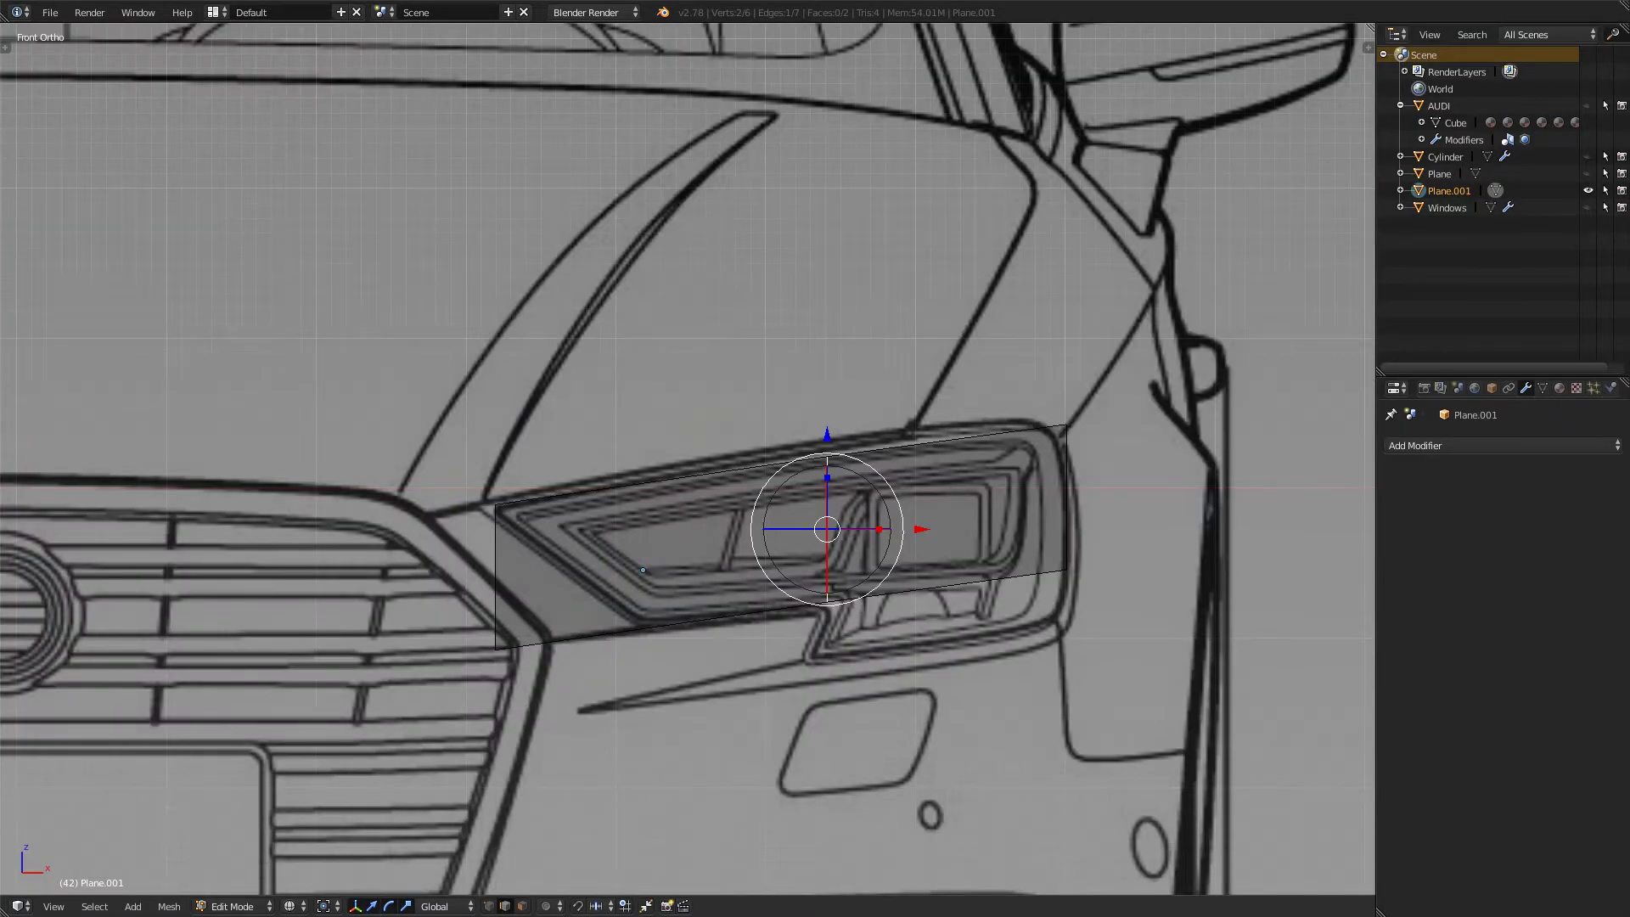
key("KP_7")
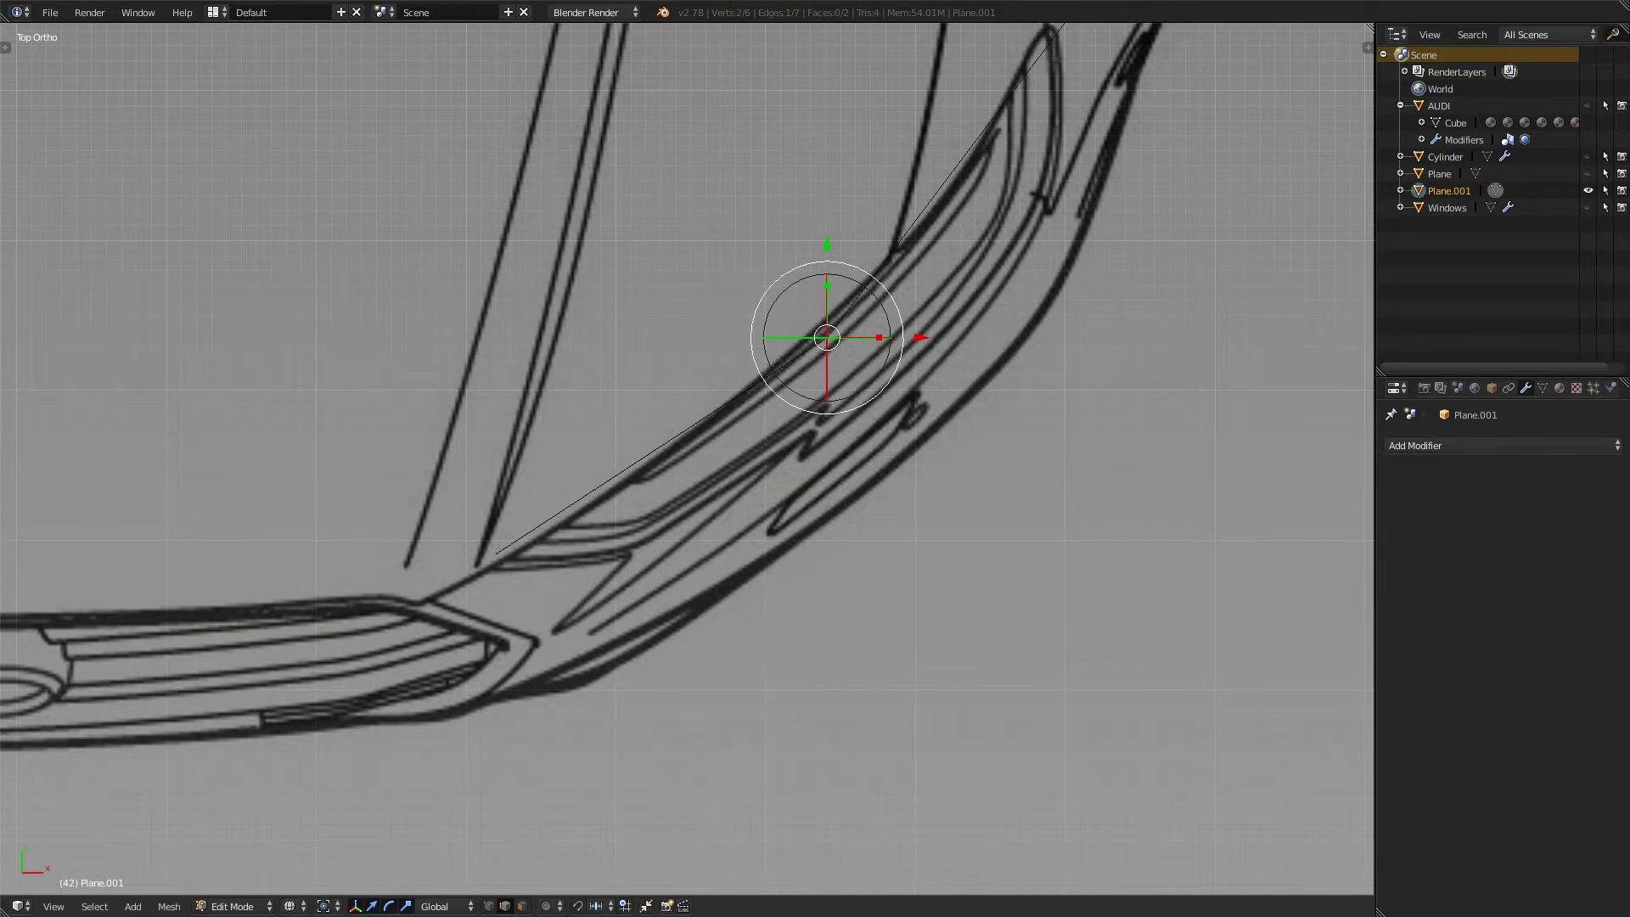
- Undo the last edge moves and reposition the middle edge freely in the top view, forward towards the headlight's notch
left_click_drag(791, 338, 799, 409)
key("ctrl+z")
key("ctrl+z")
key("g")
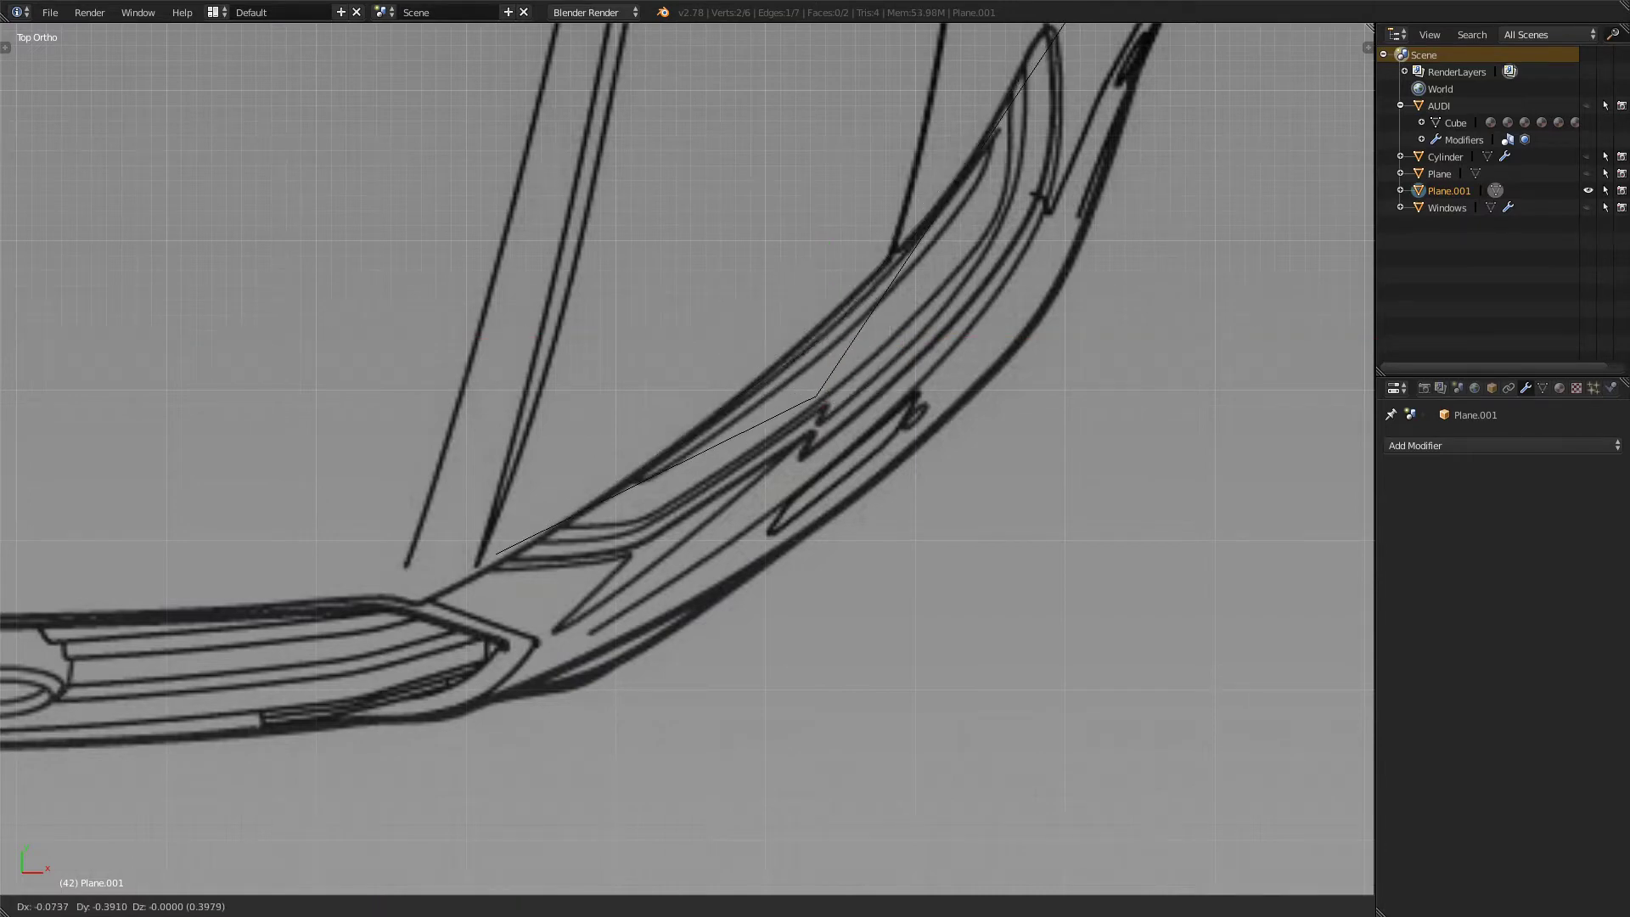
key("Return")
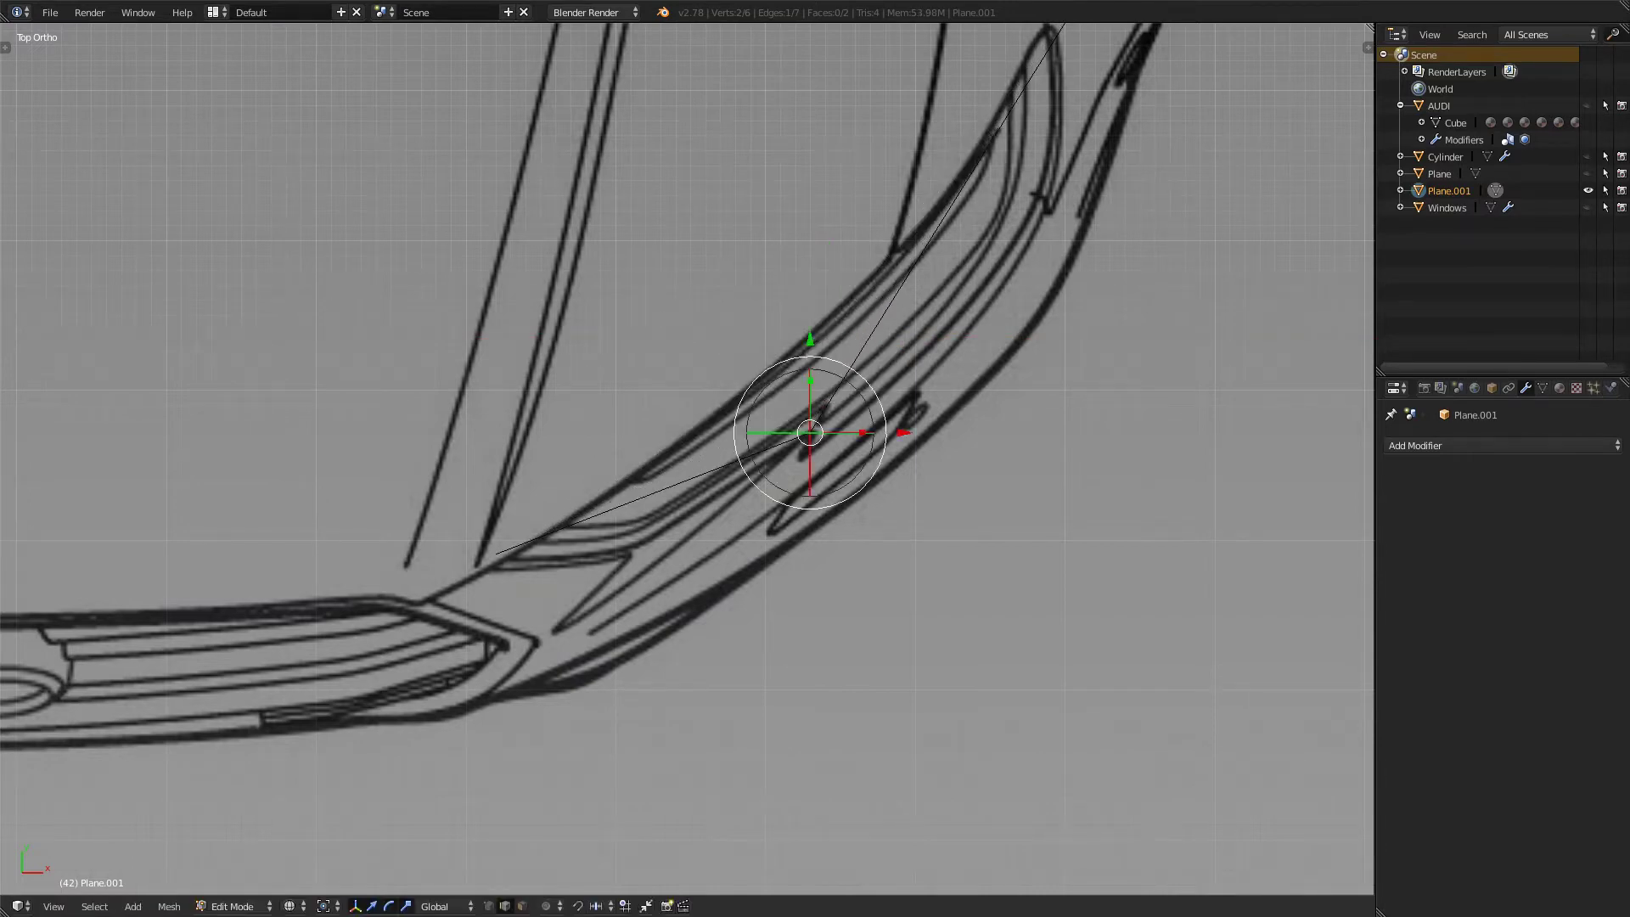
- Move the middle edge back along global Y to the headlight's rear outline in the top view, switching to the side view
key("g")
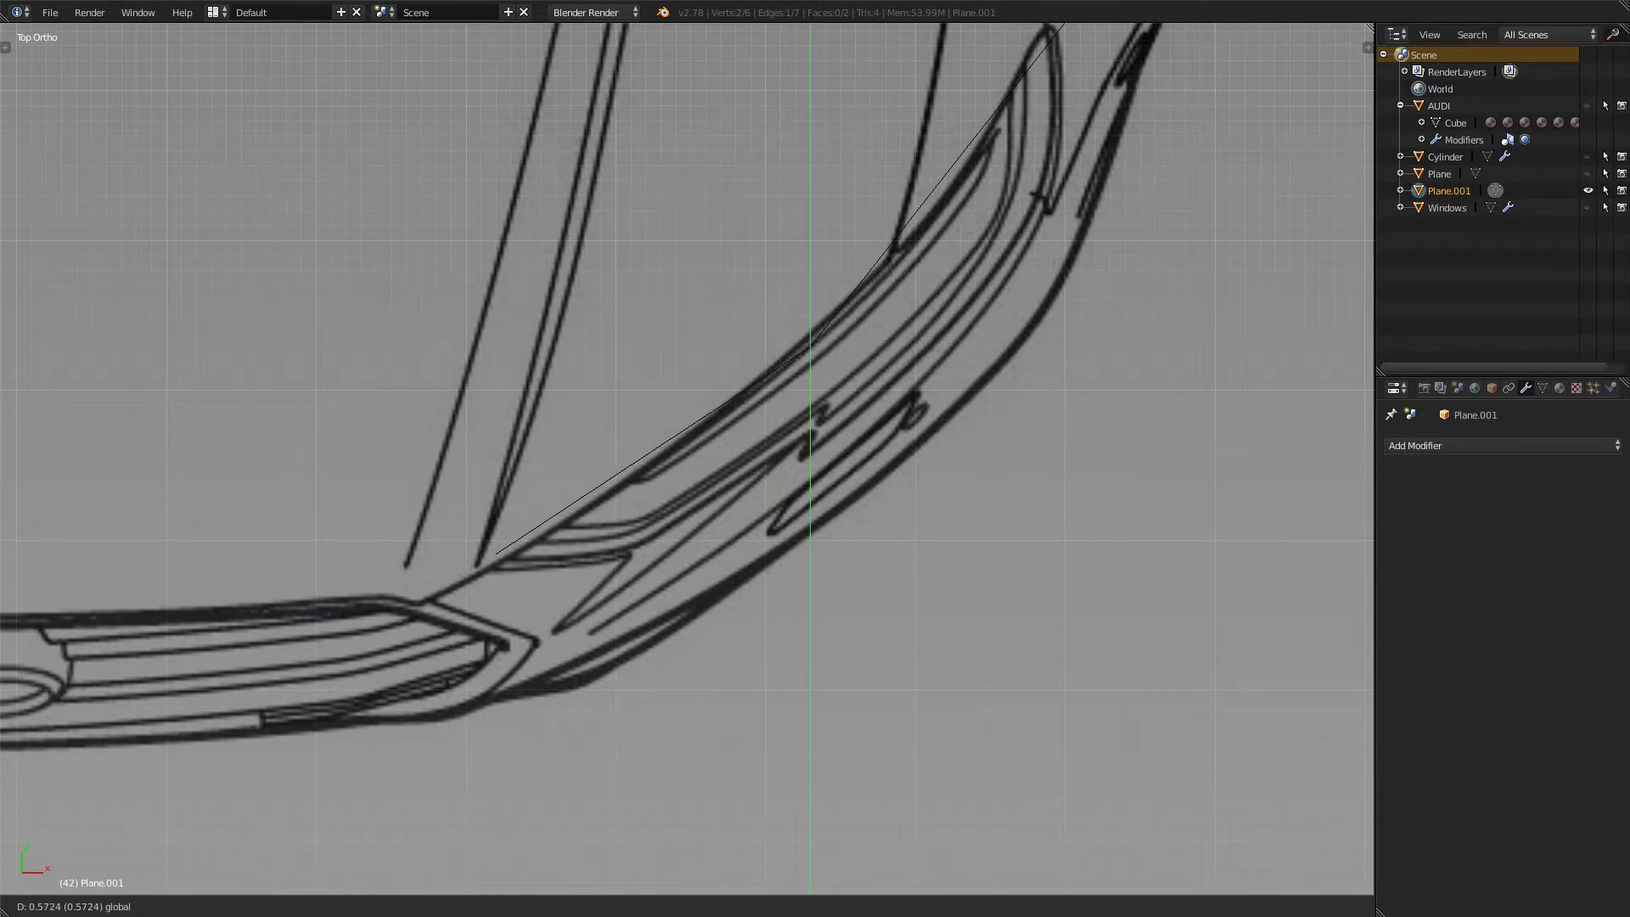
key("Return")
key("KP_3")
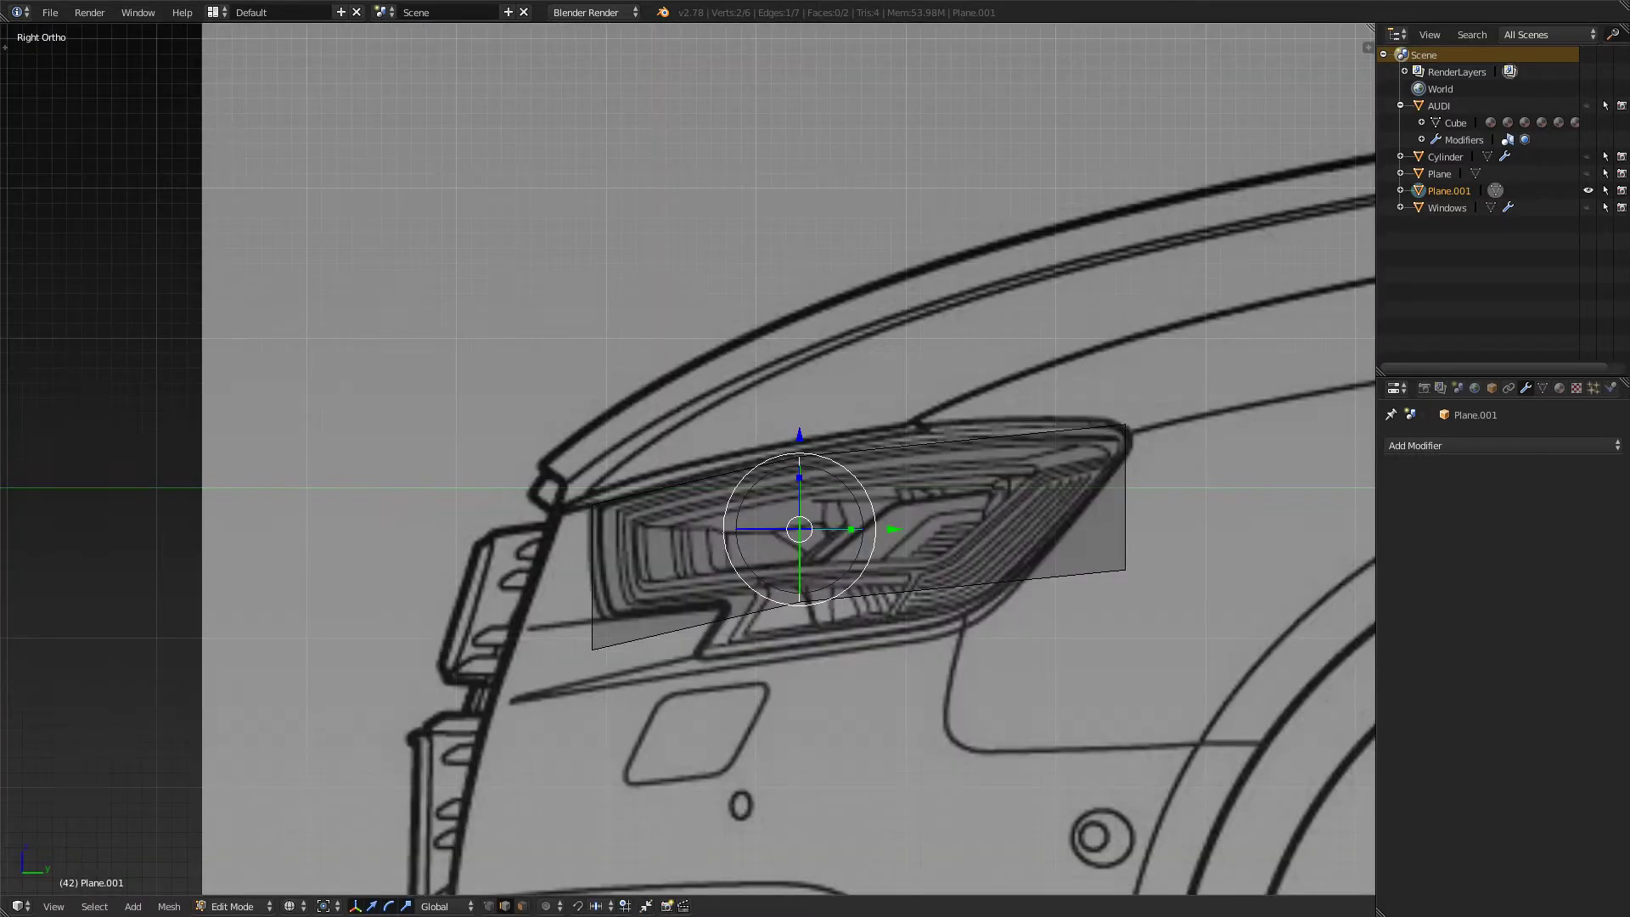
- Align the middle edge with the headlight's lower notch along global X in the front view and global Y in the side view
key("KP_1")
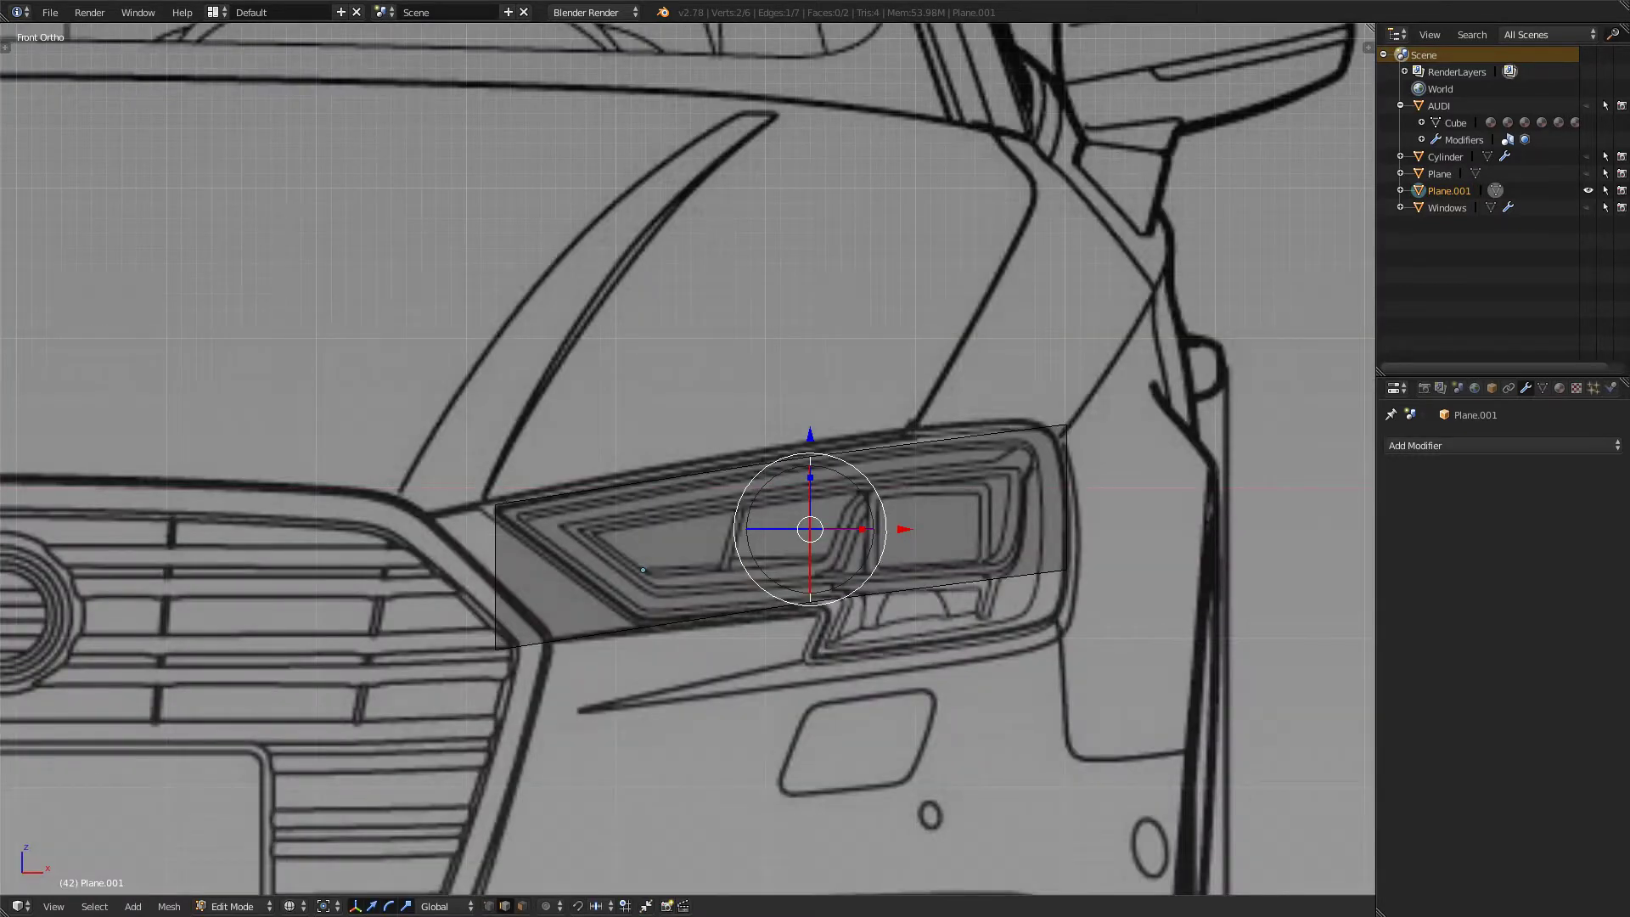
key("g")
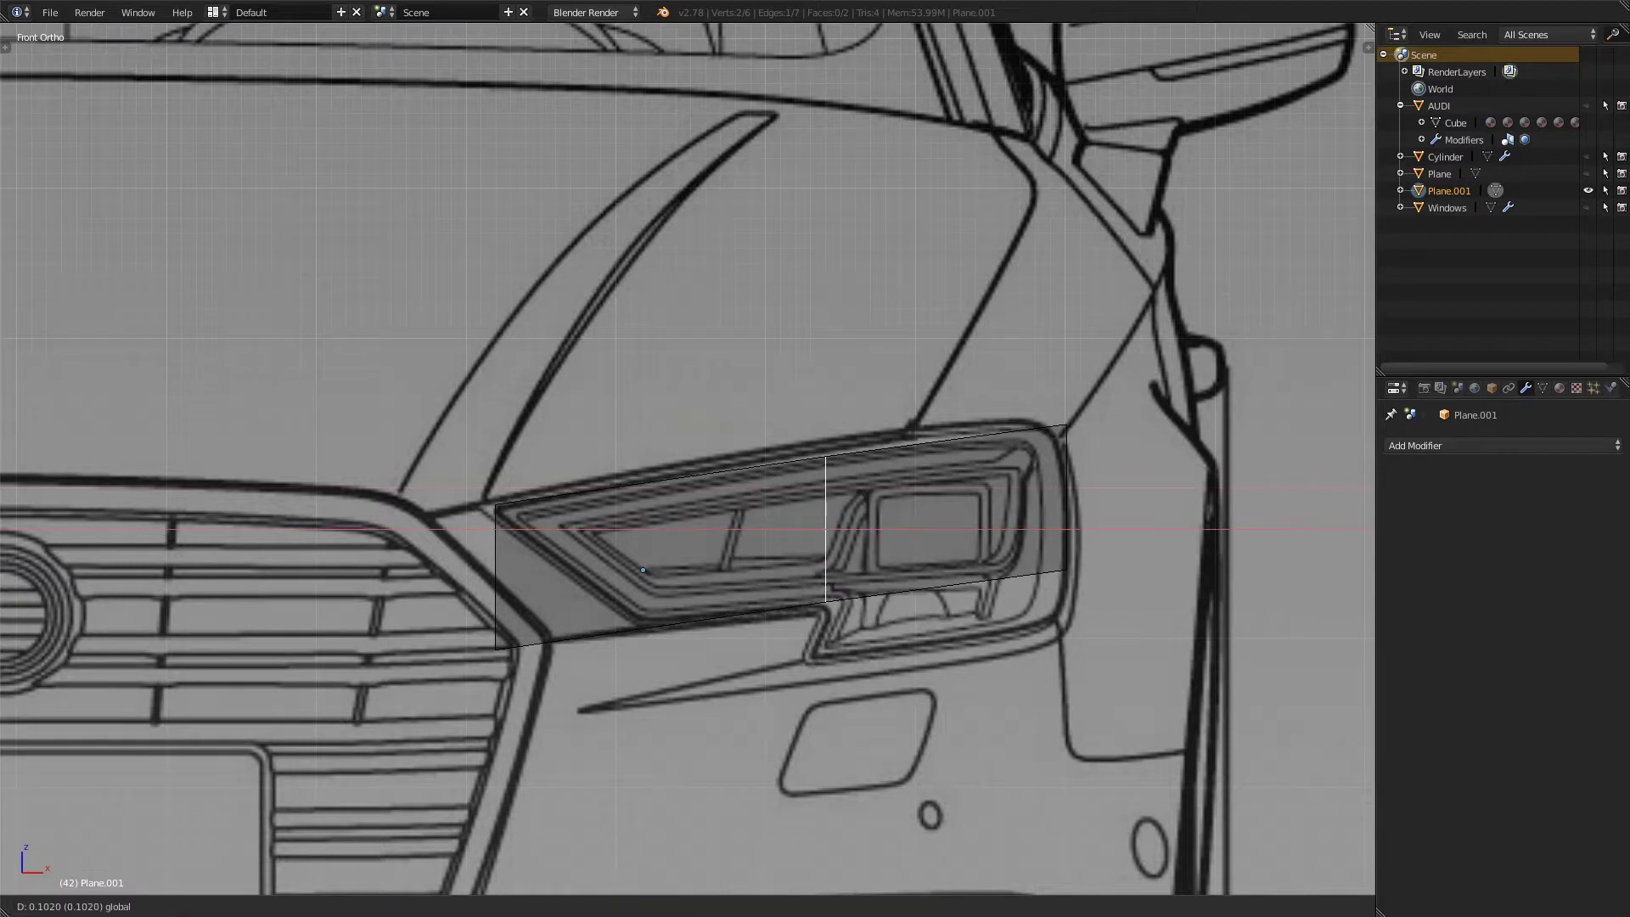
key("Return")
key("KP_3")
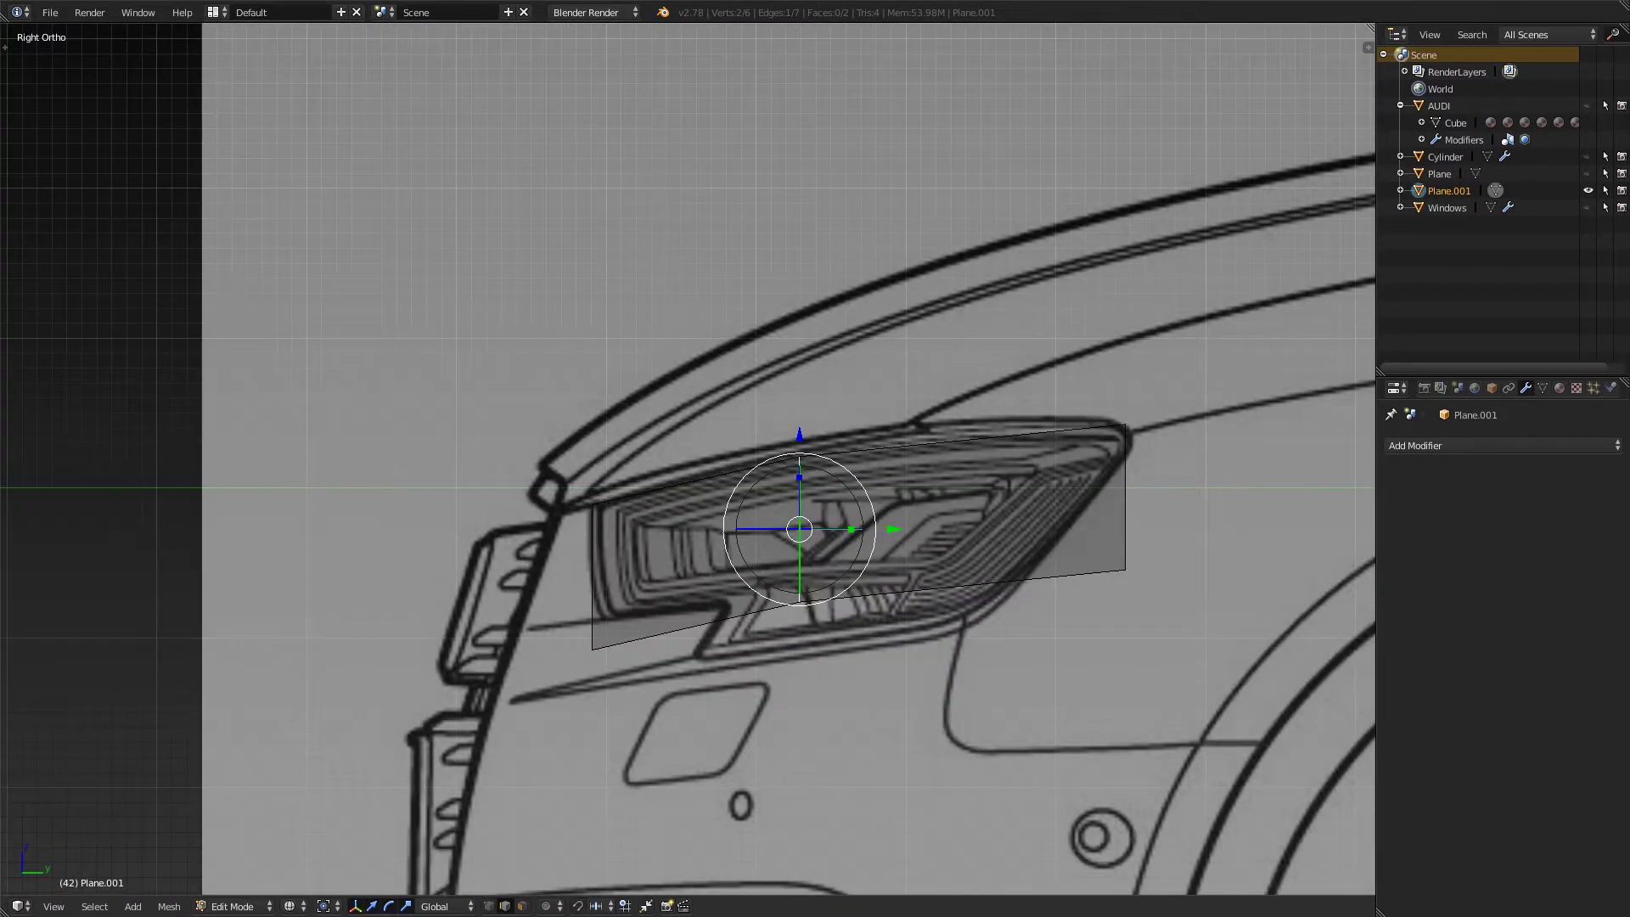
key("g")
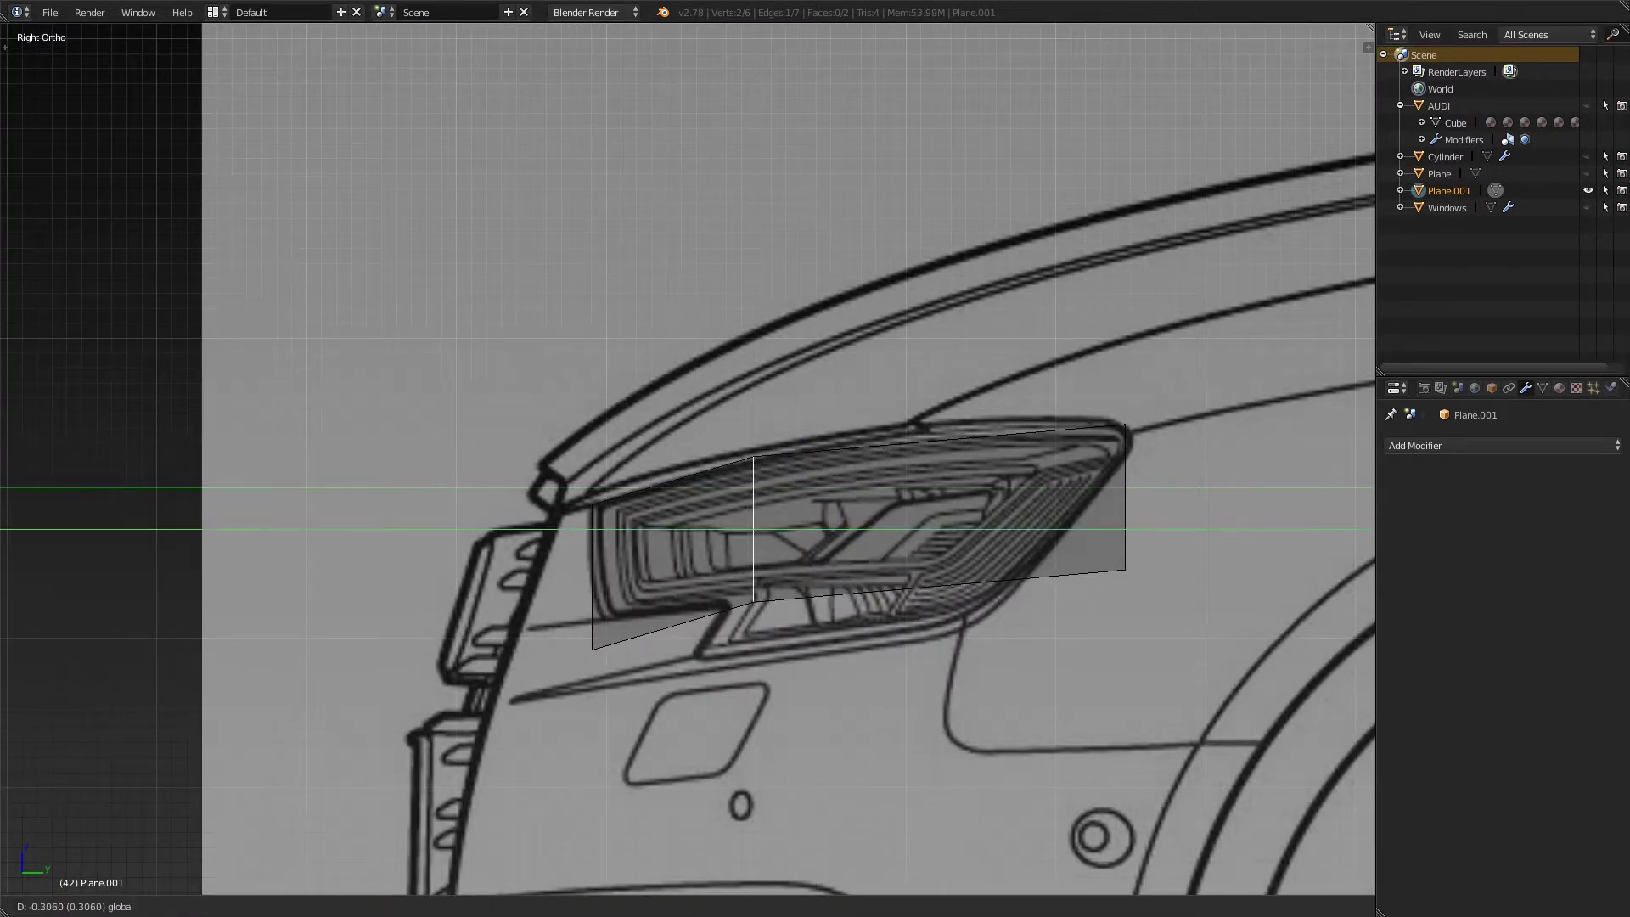
key("Return")
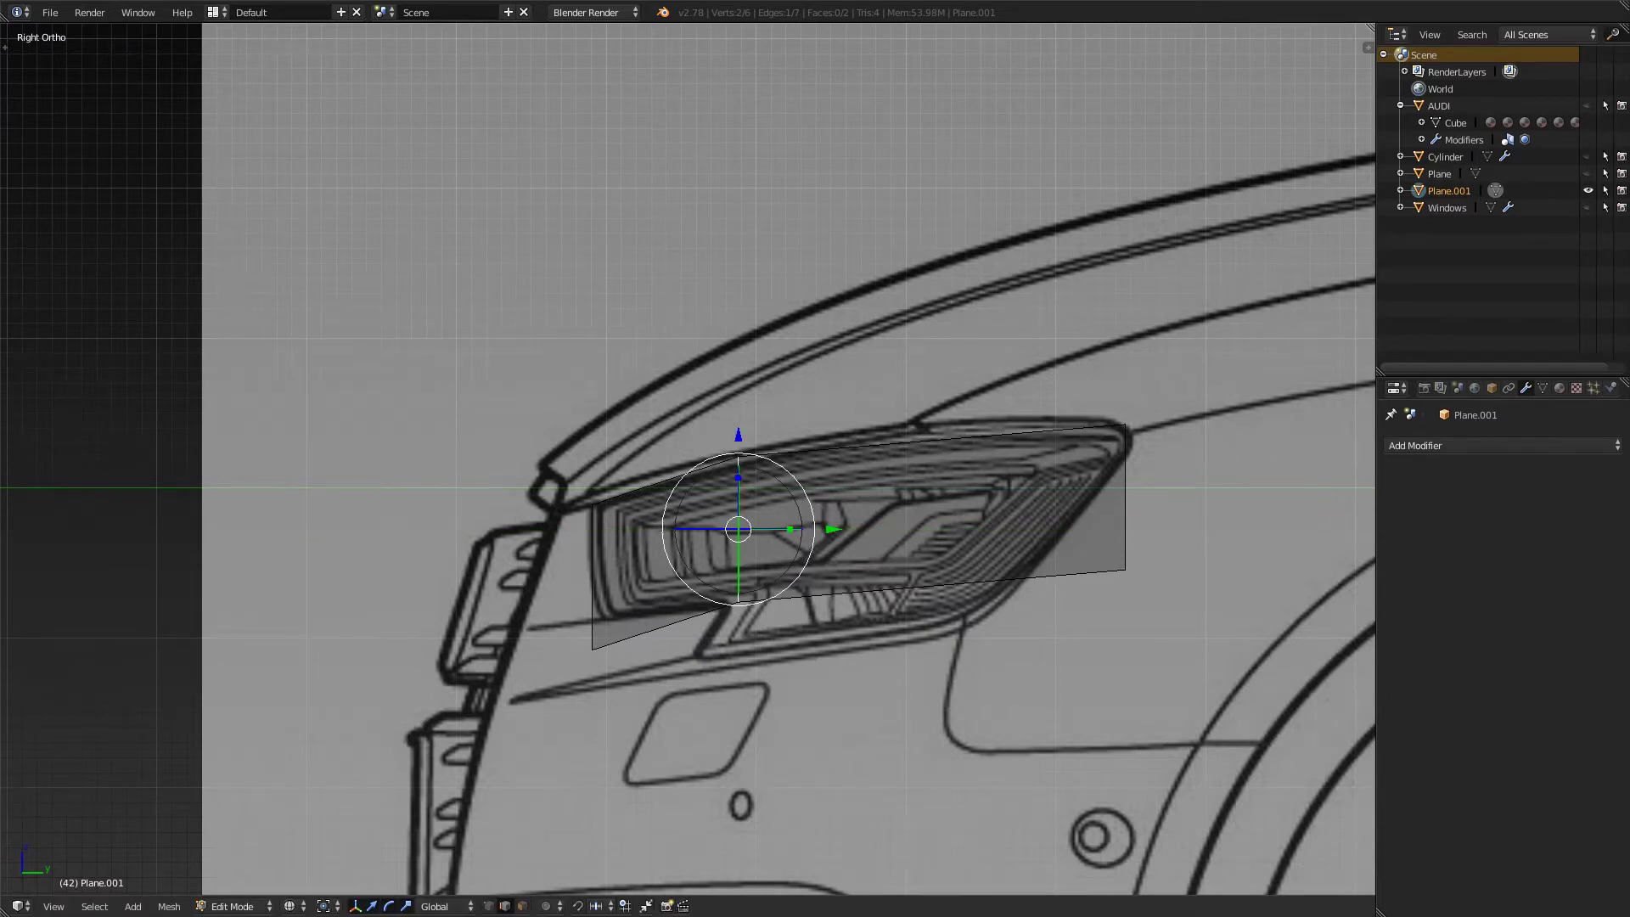
key("KP_1")
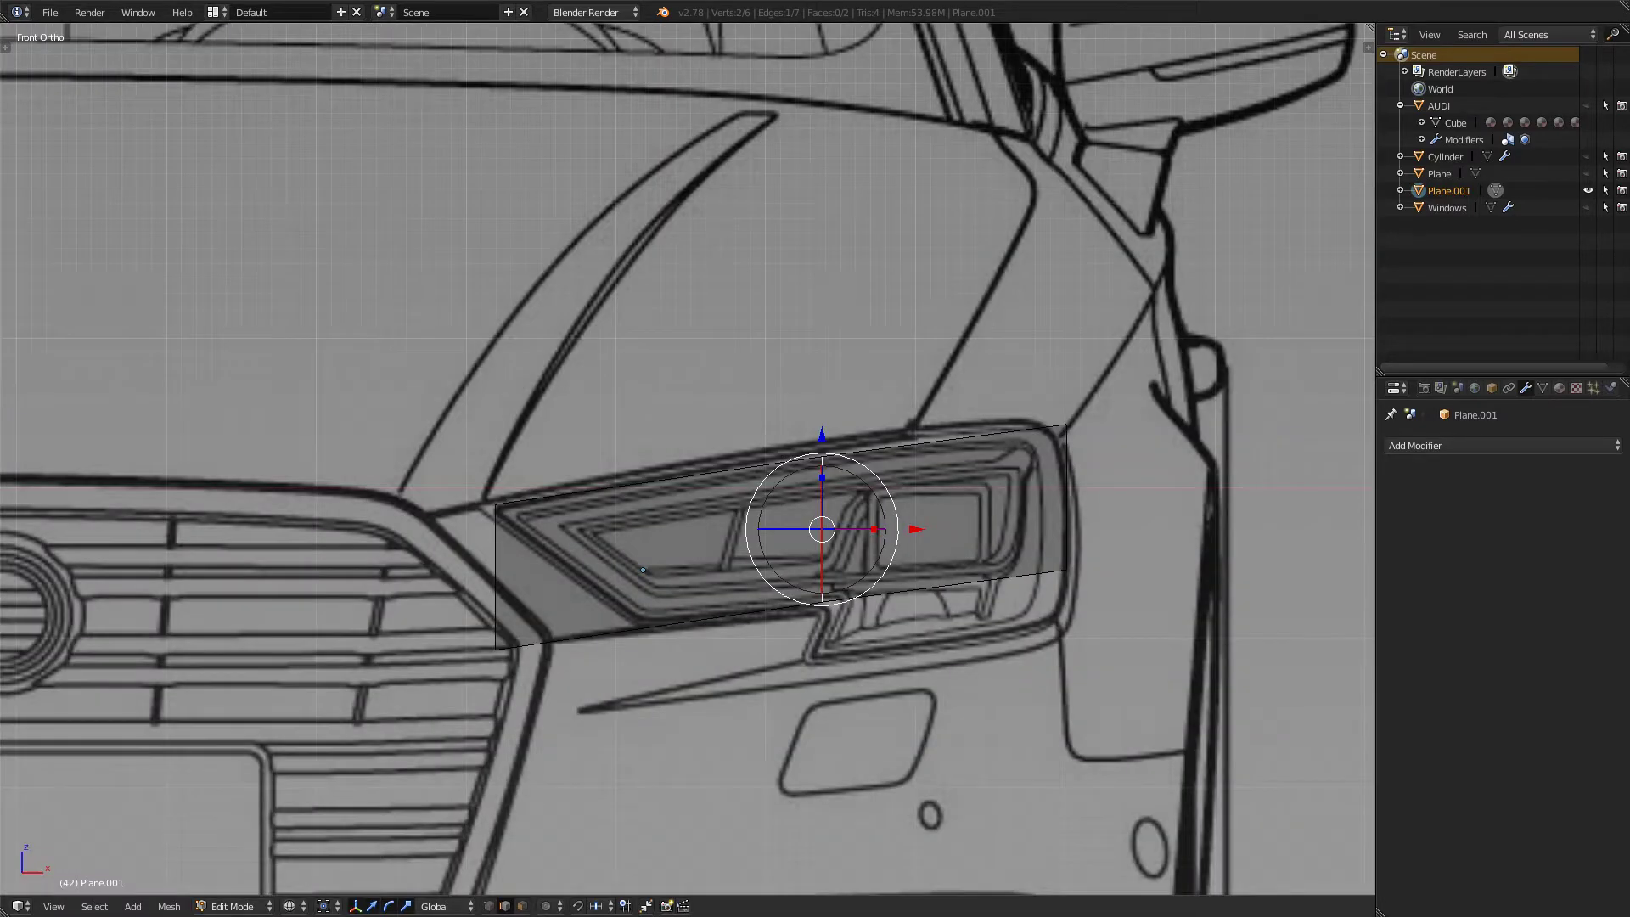
key("KP_7")
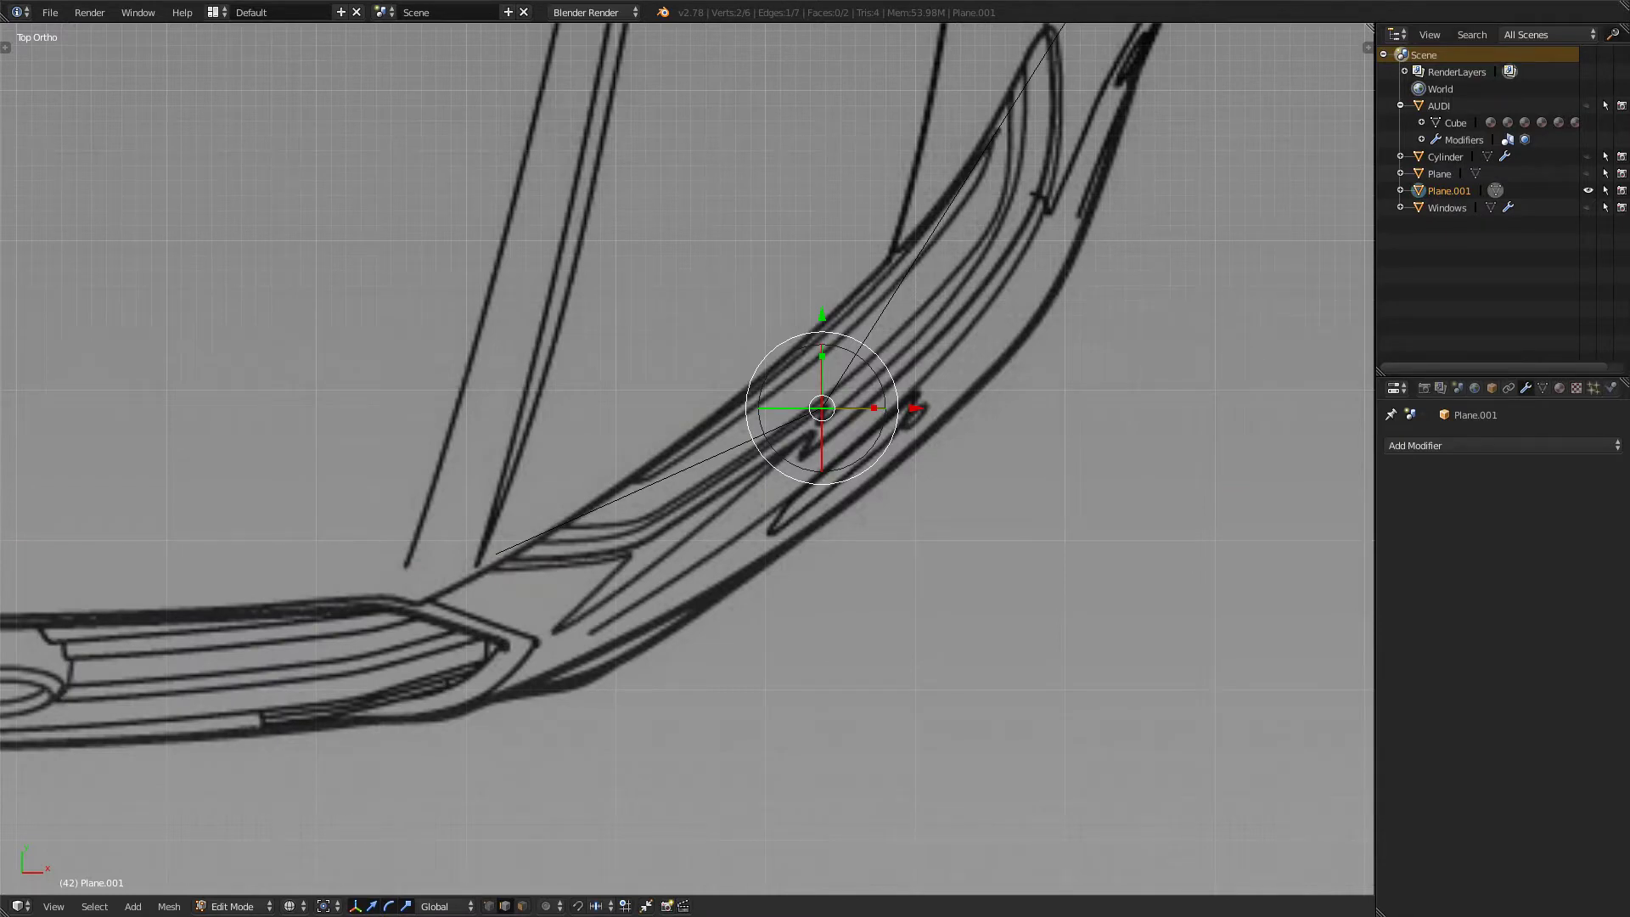
- Move the middle edge back along global Y onto the headlight's rear outline in the top view
key("g")
key("y")
key("Return")
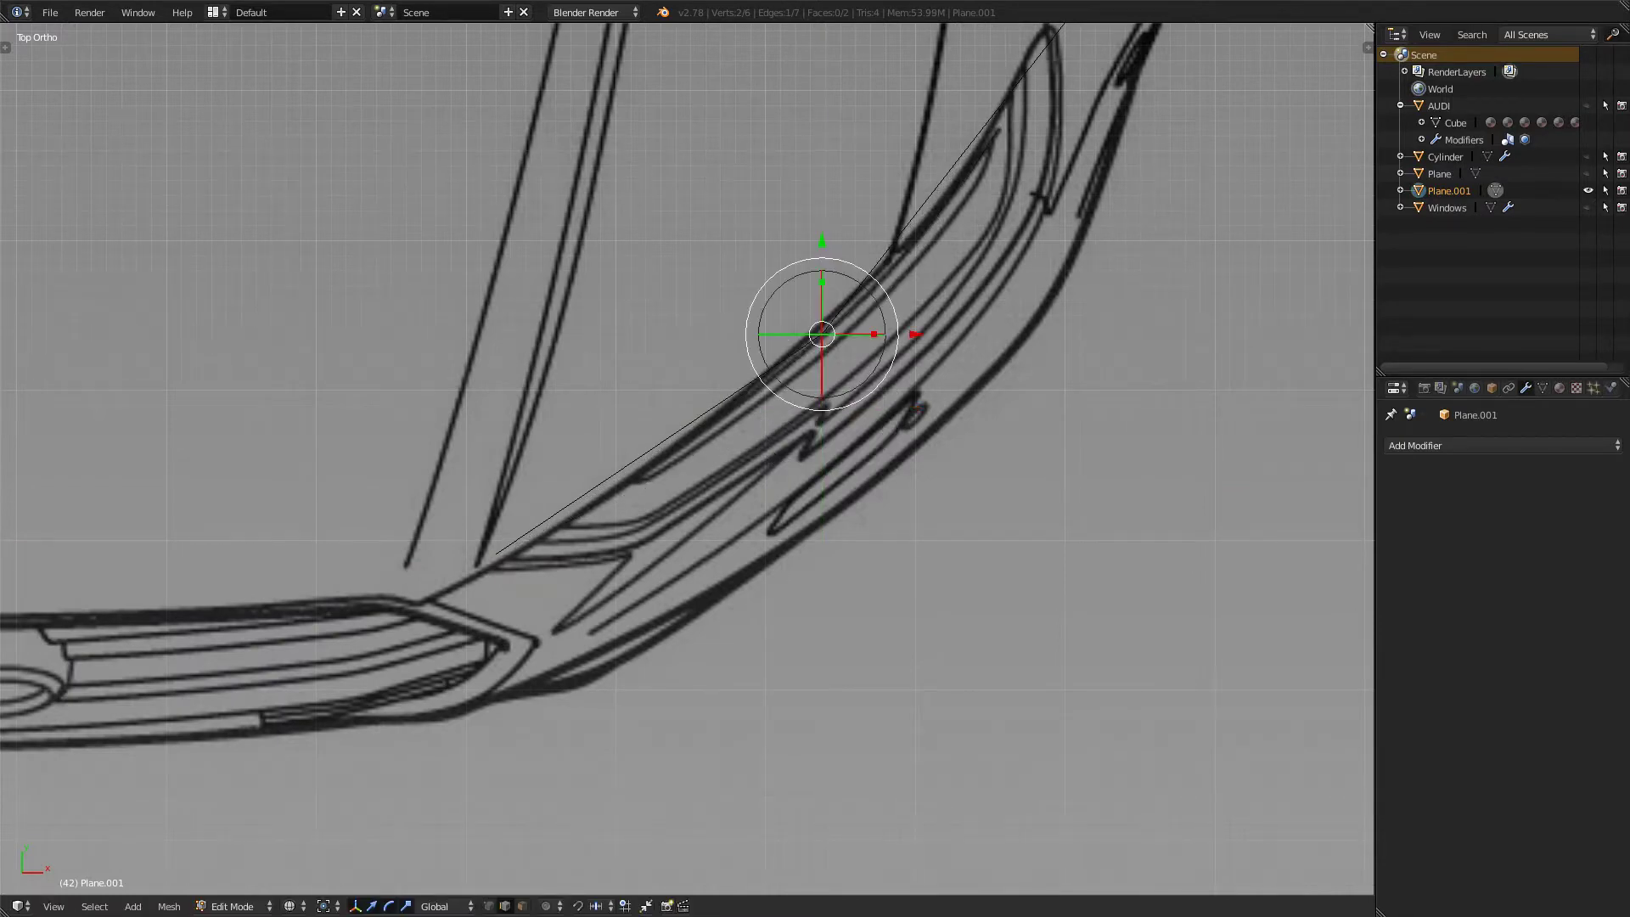
- Select the plane's vertical end edge beside the grille and compare its fit in the front, top and side views and in perspective
key("KP_1")
right_click(498, 577)
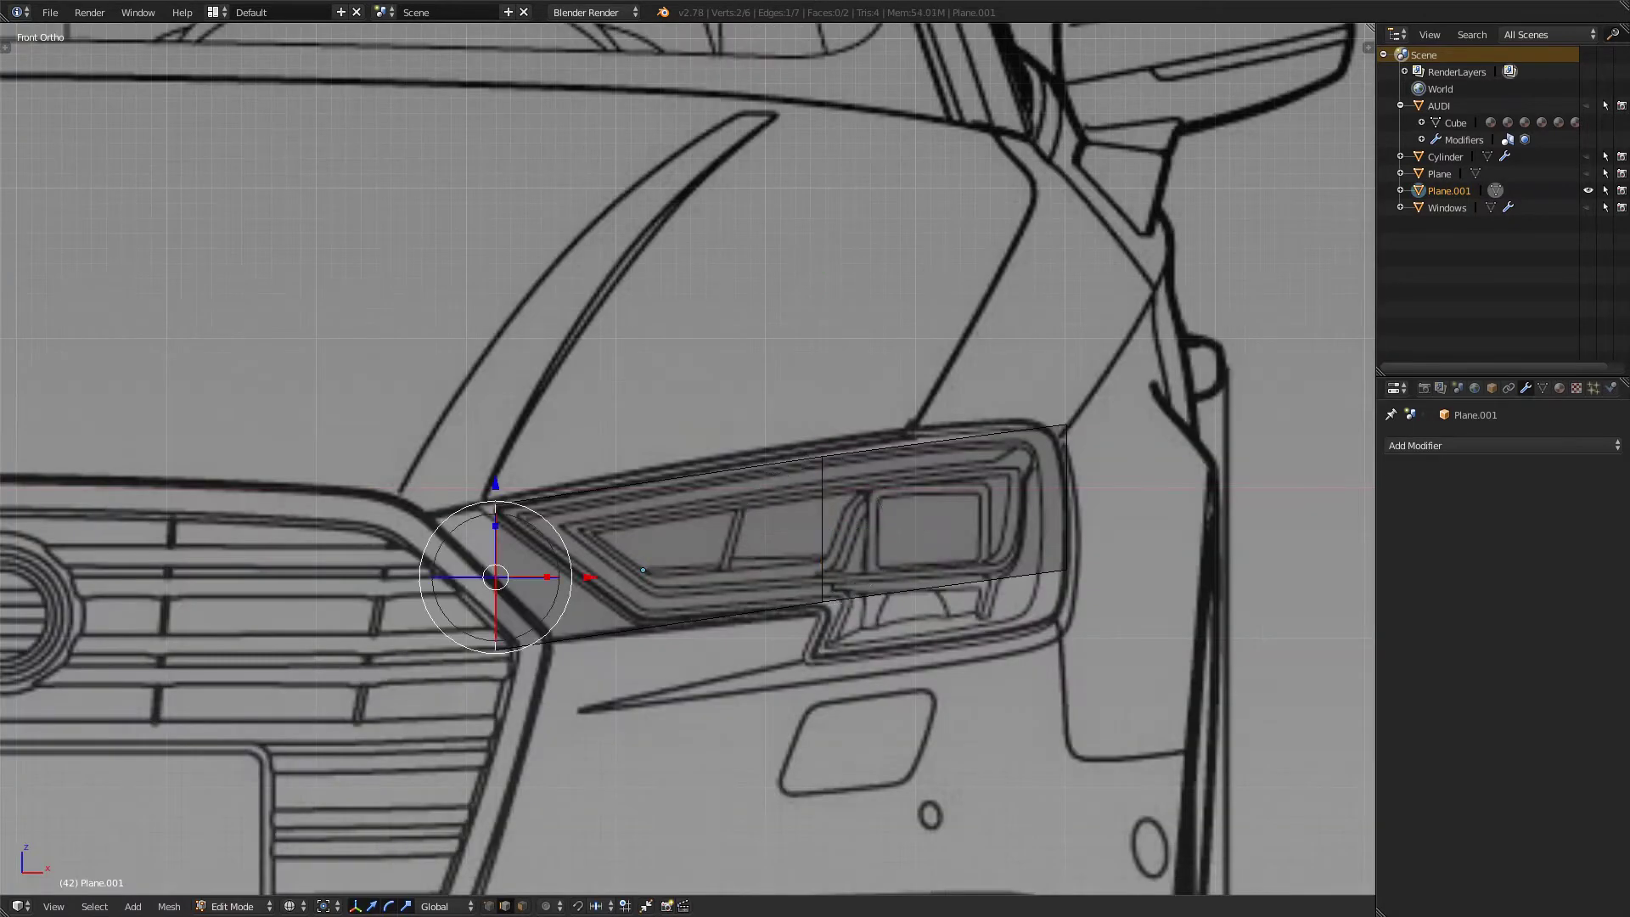
key("KP_7")
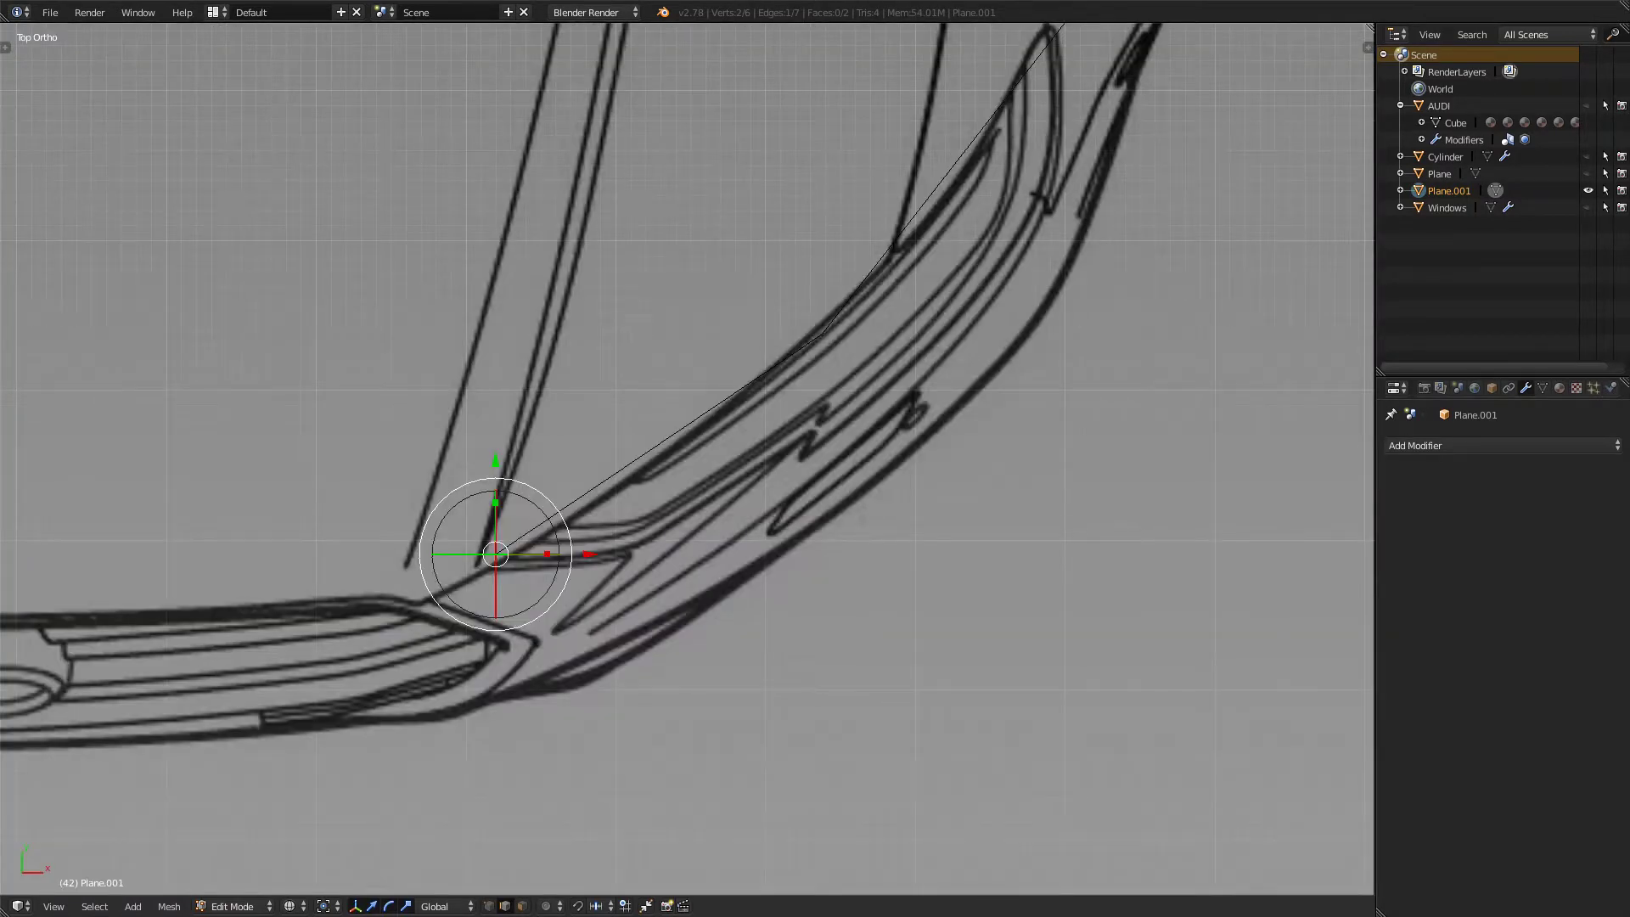
key("KP_3")
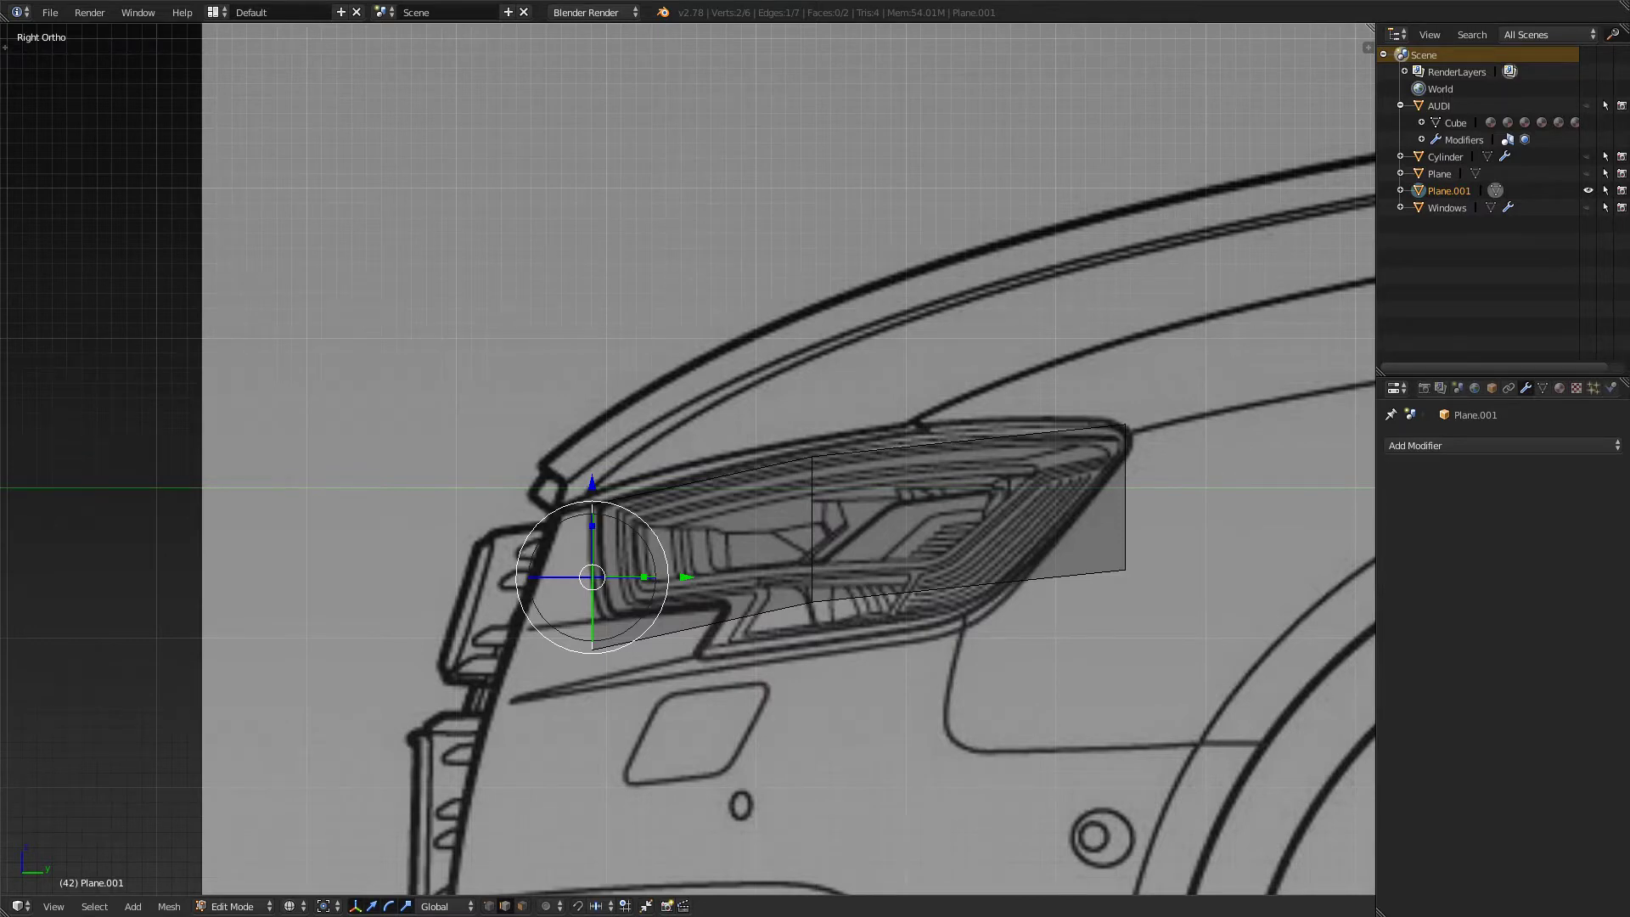
key("KP_1")
key("KP_3")
key("KP_1")
middle_click_drag(643, 569, 678, 321)
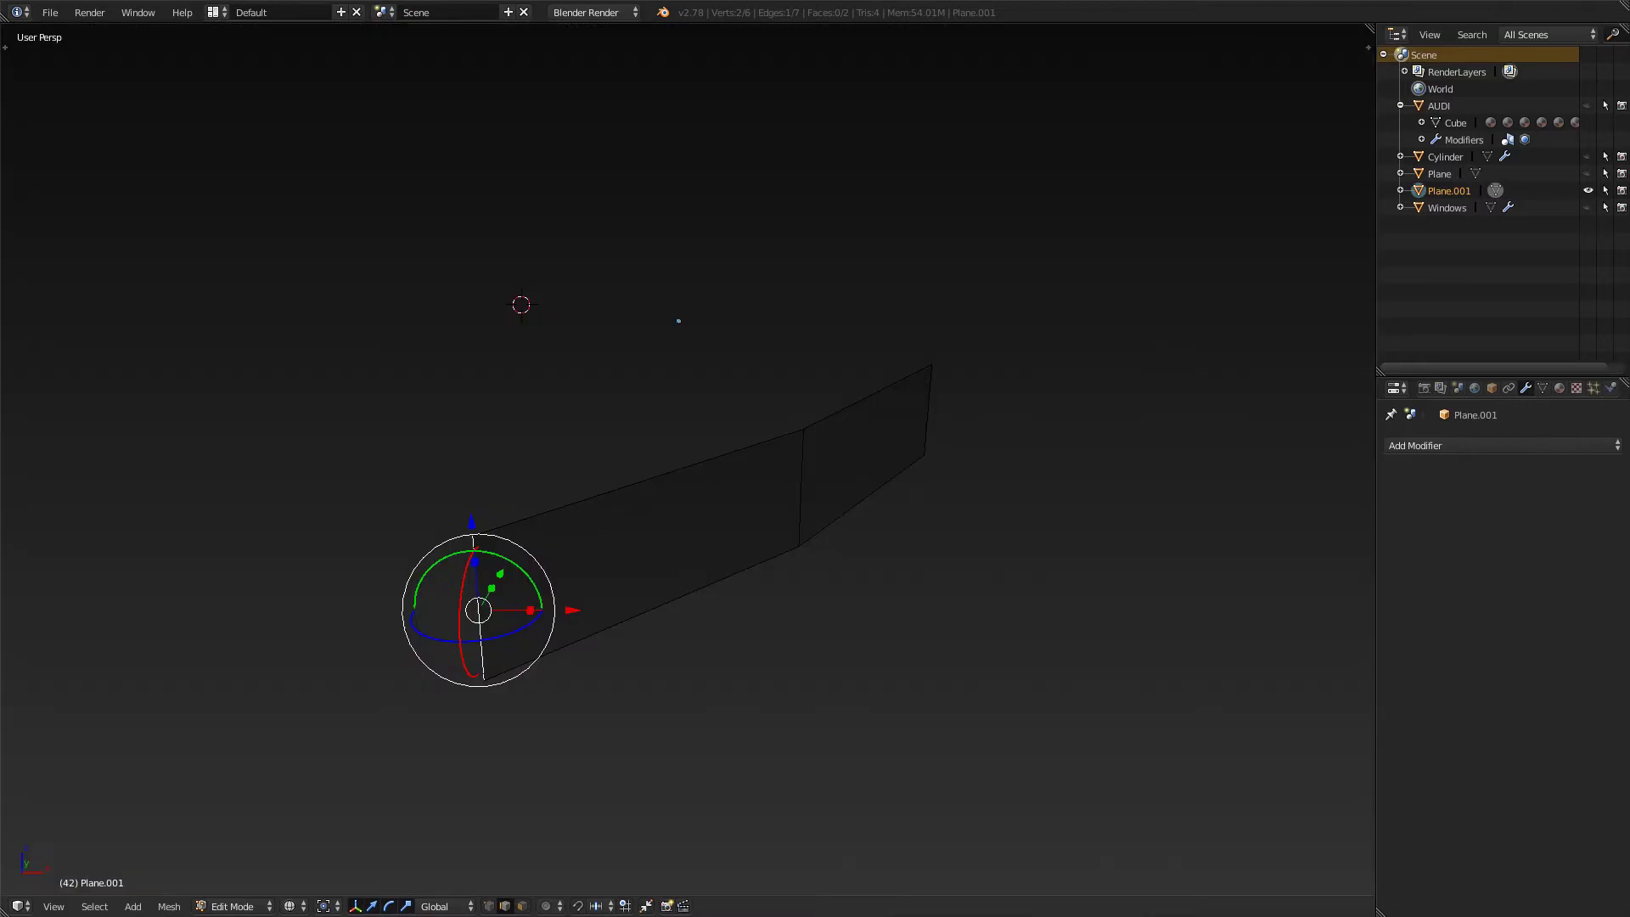
key("KP_1")
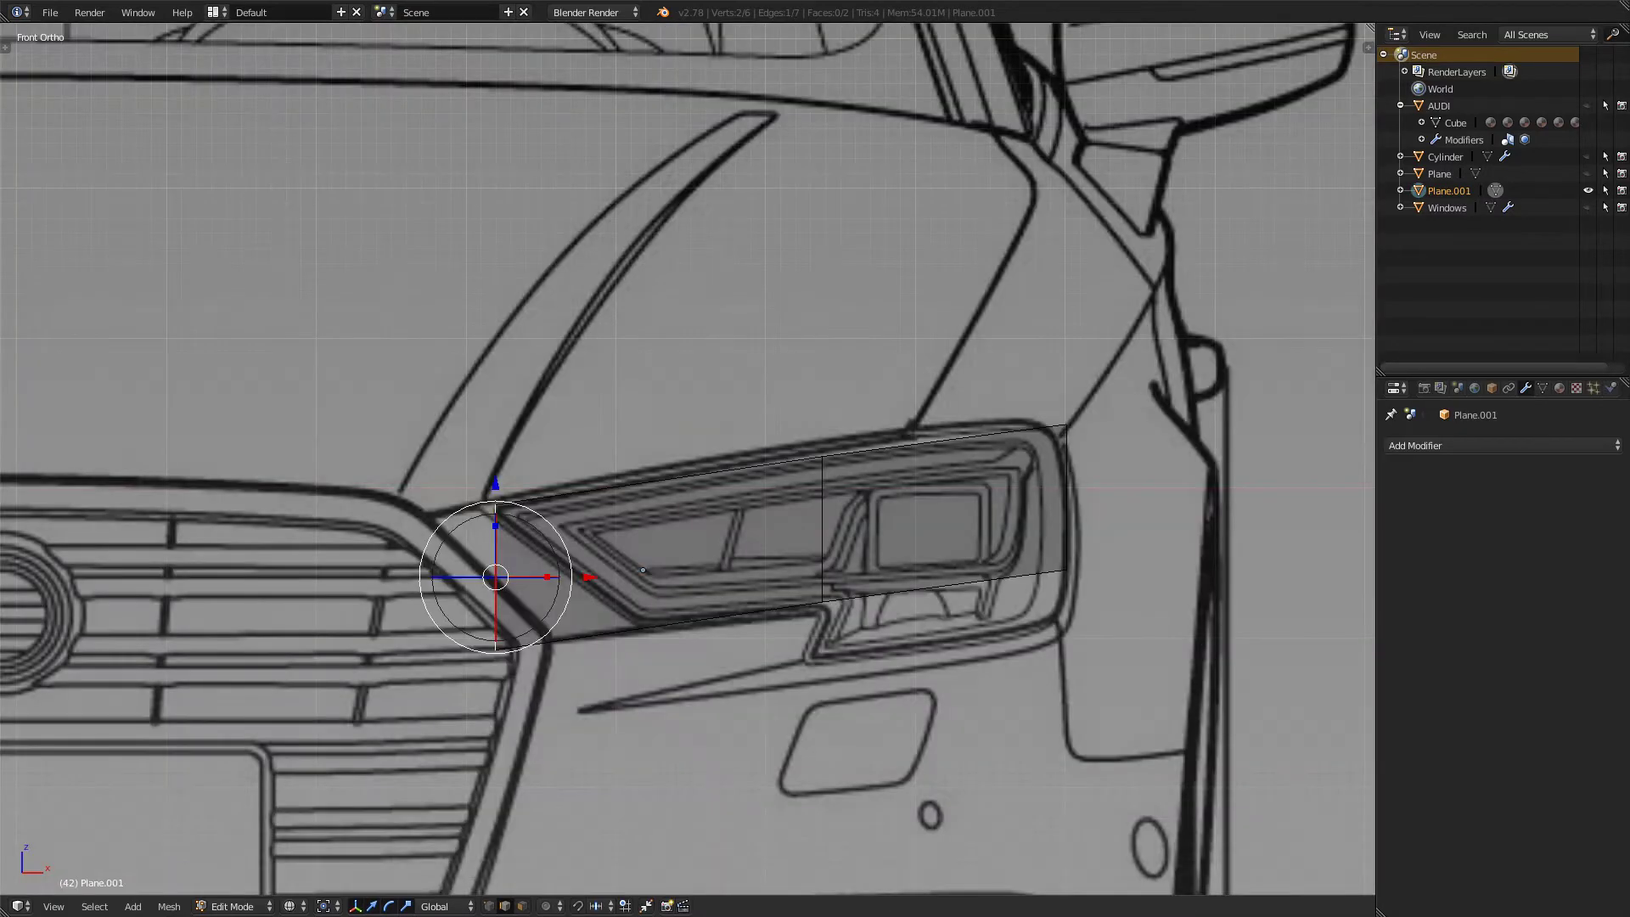
- Unhide the AUDI body, switch to solid shading and examine the plane inside the headlight opening
scroll(642, 569, "down", 5)
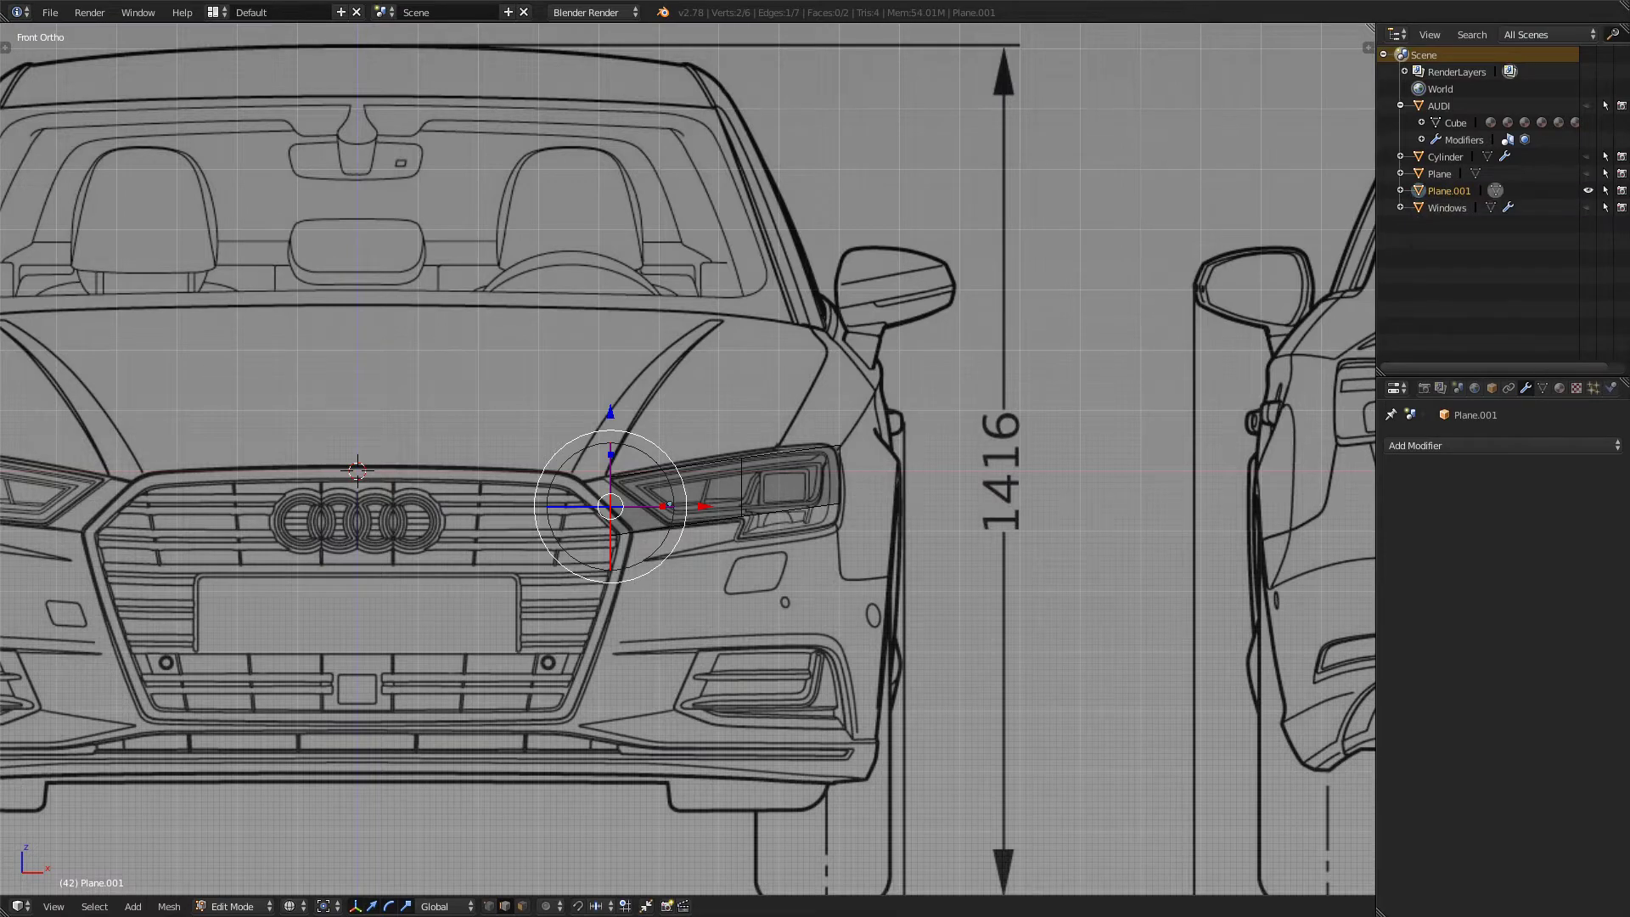
left_click(1588, 105)
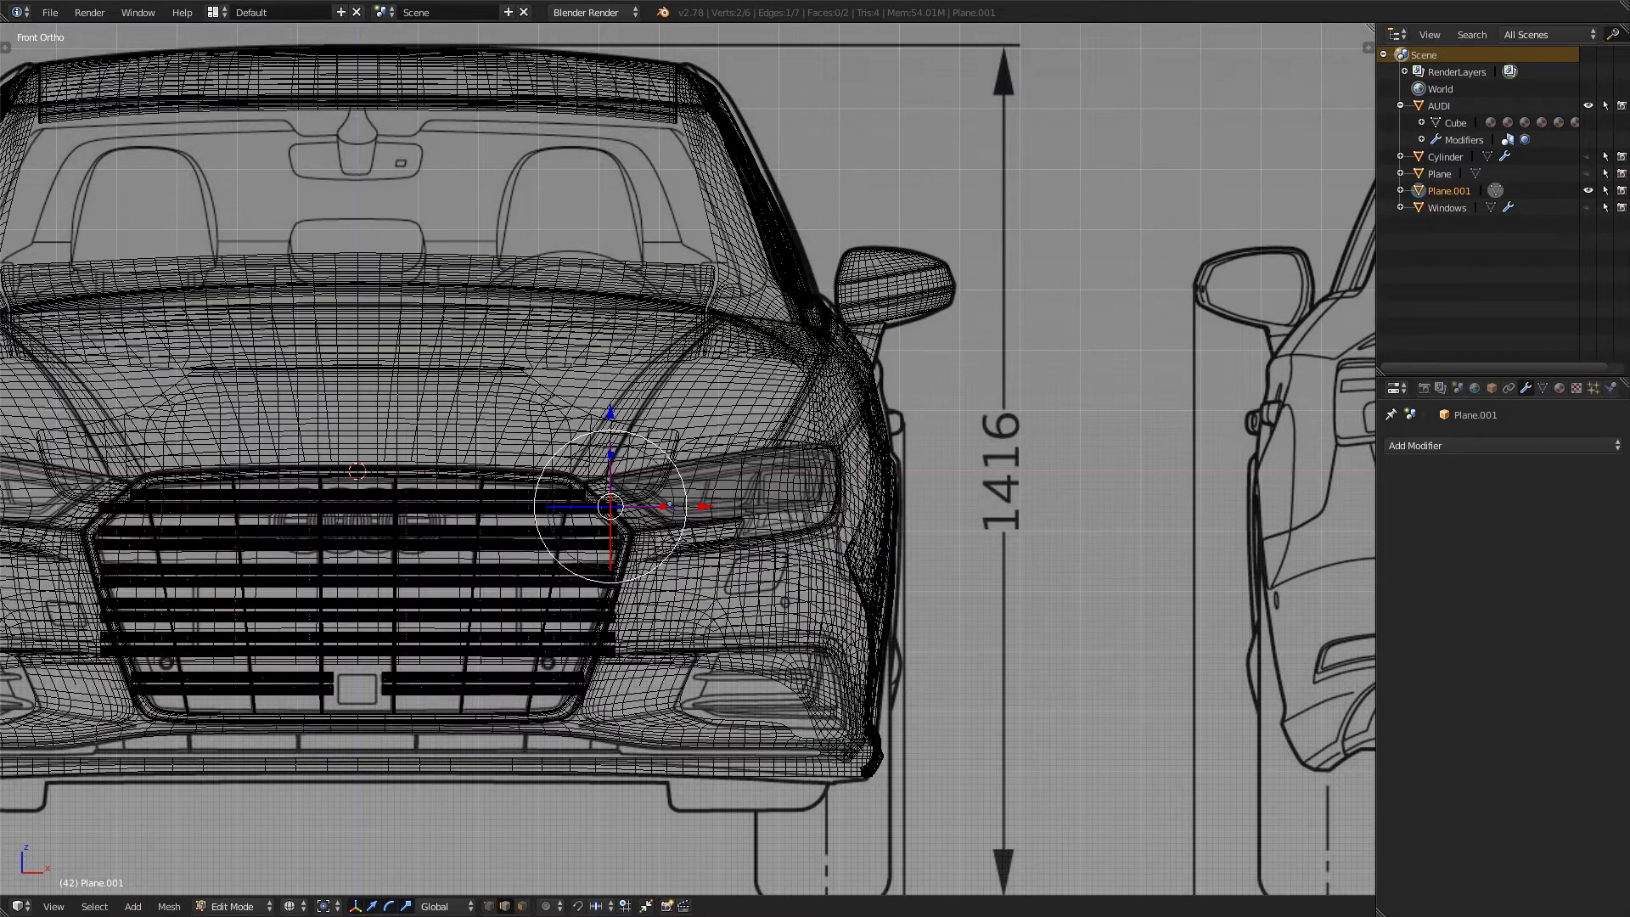
key("z")
middle_click_drag(668, 505, 501, 577)
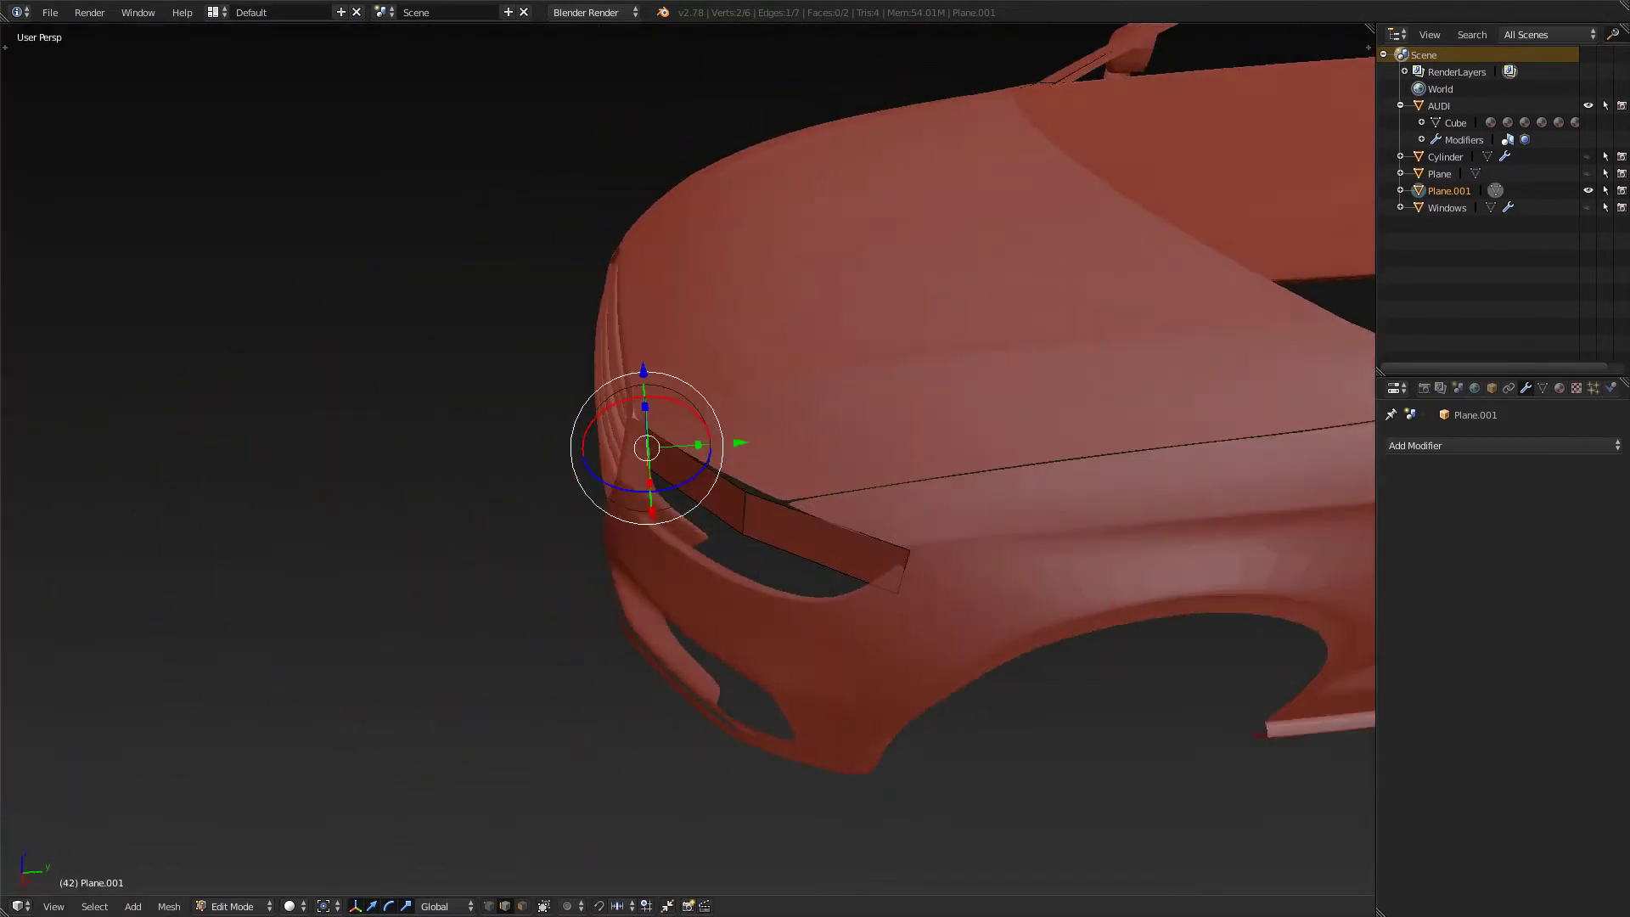
scroll(501, 577, "up", 2)
scroll(594, 509, "up", 2)
middle_click_drag(594, 510, 542, 568)
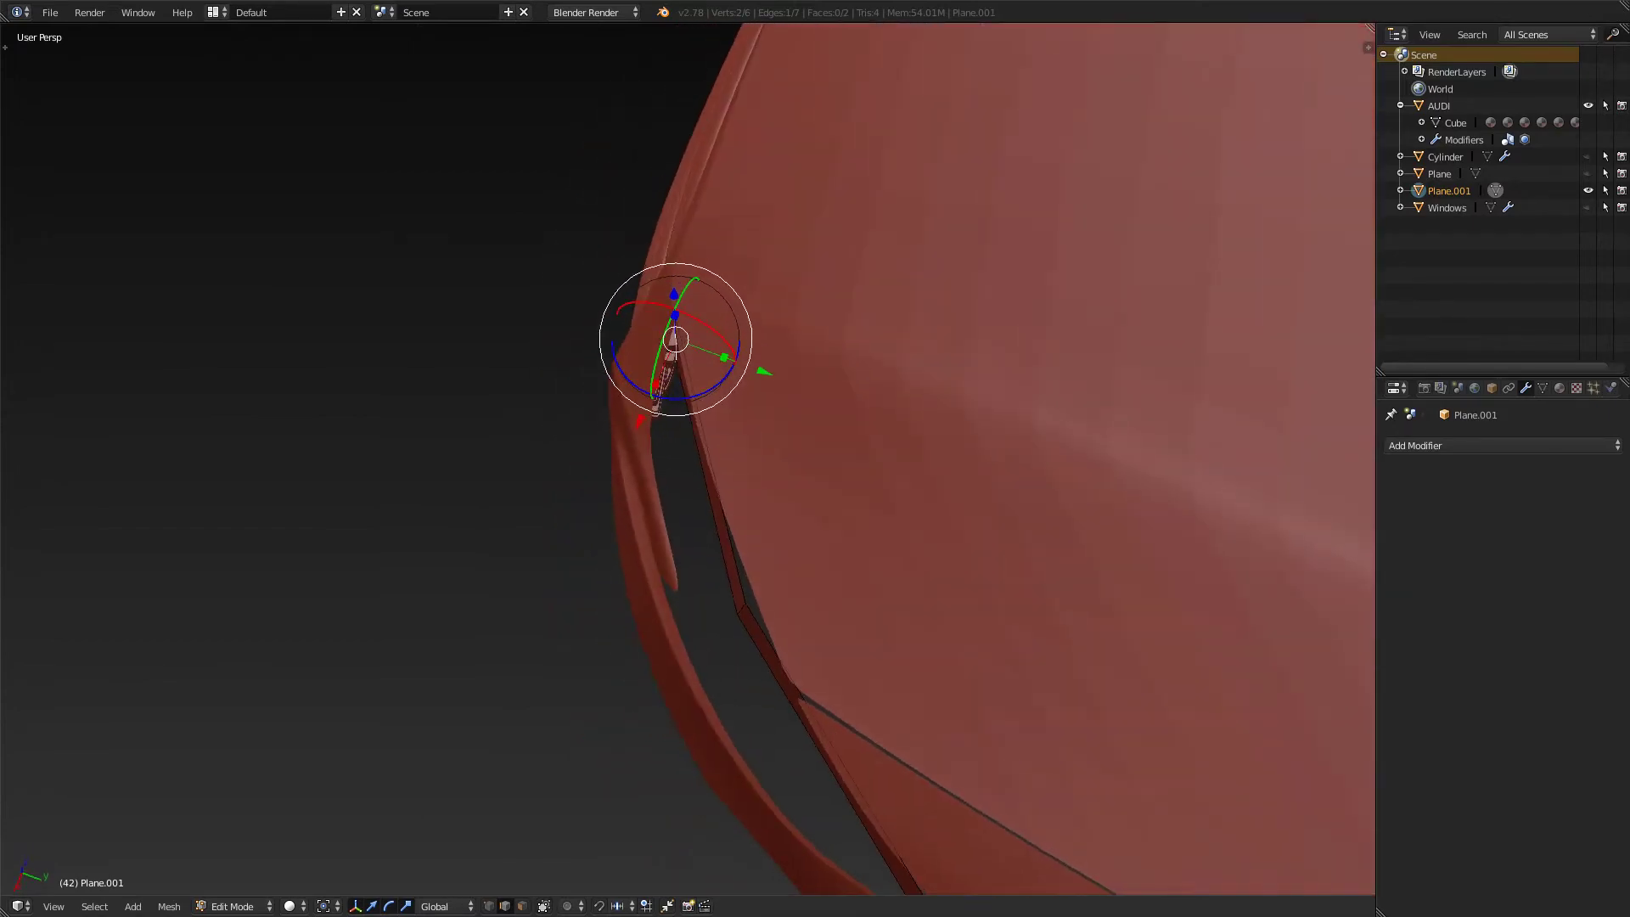
- Move the middle edge back about 0.11 along global Y in the top view and check its fit against the body in perspective
right_click(740, 608)
middle_click_drag(740, 608, 690, 657)
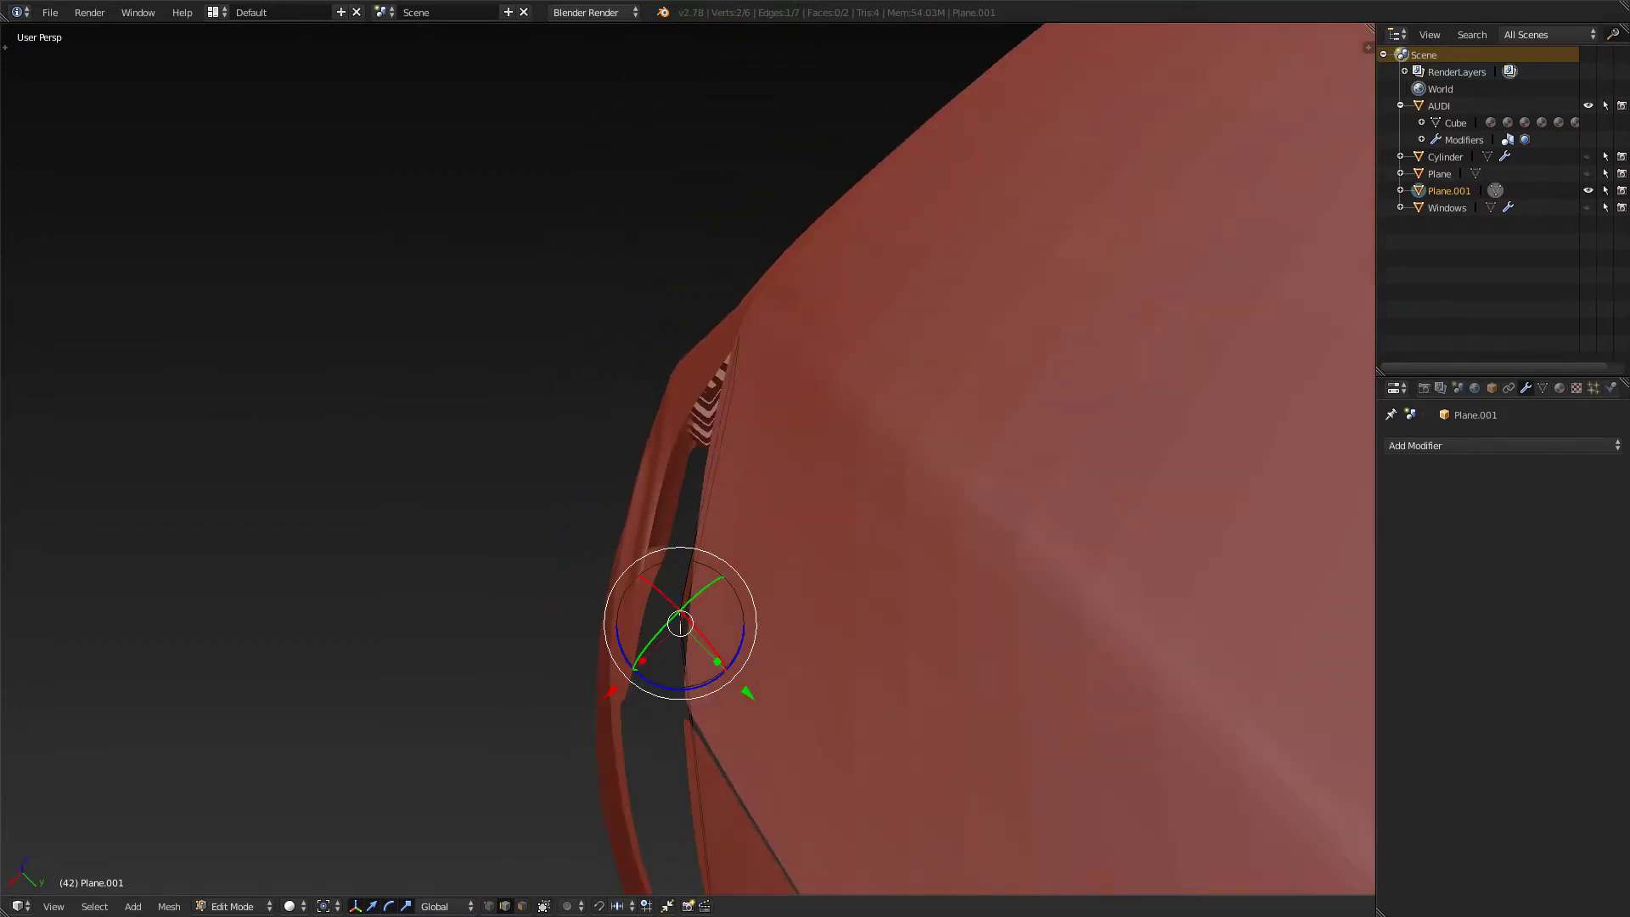
key("KP_7")
scroll(687, 458, "up", 5)
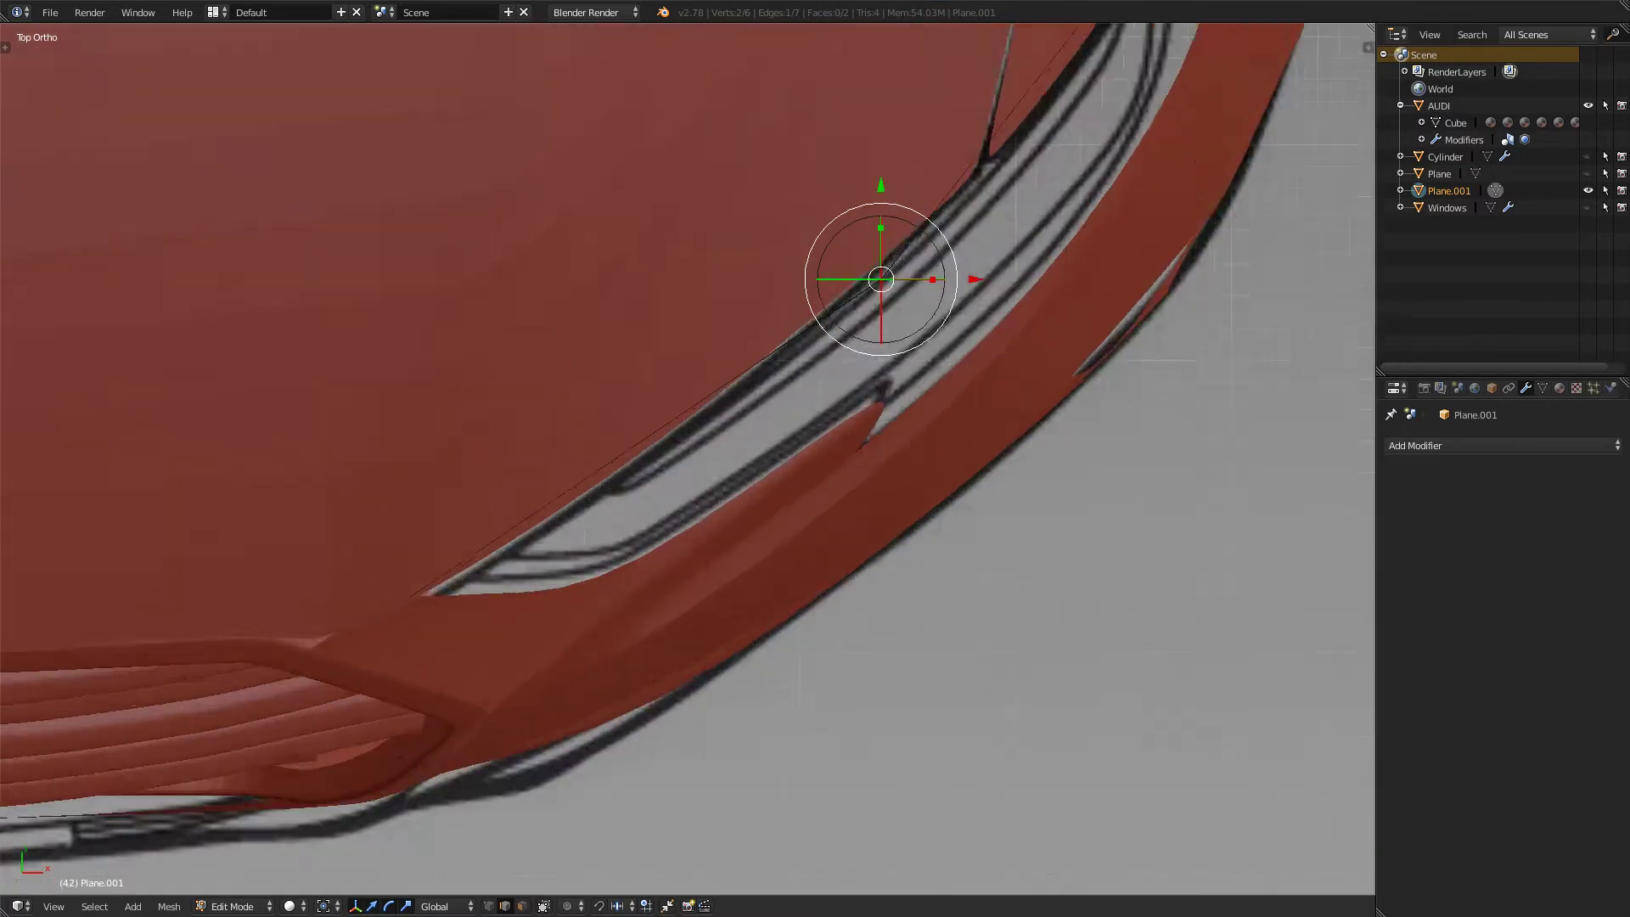
middle_click_drag(687, 458, 661, 604, "shift")
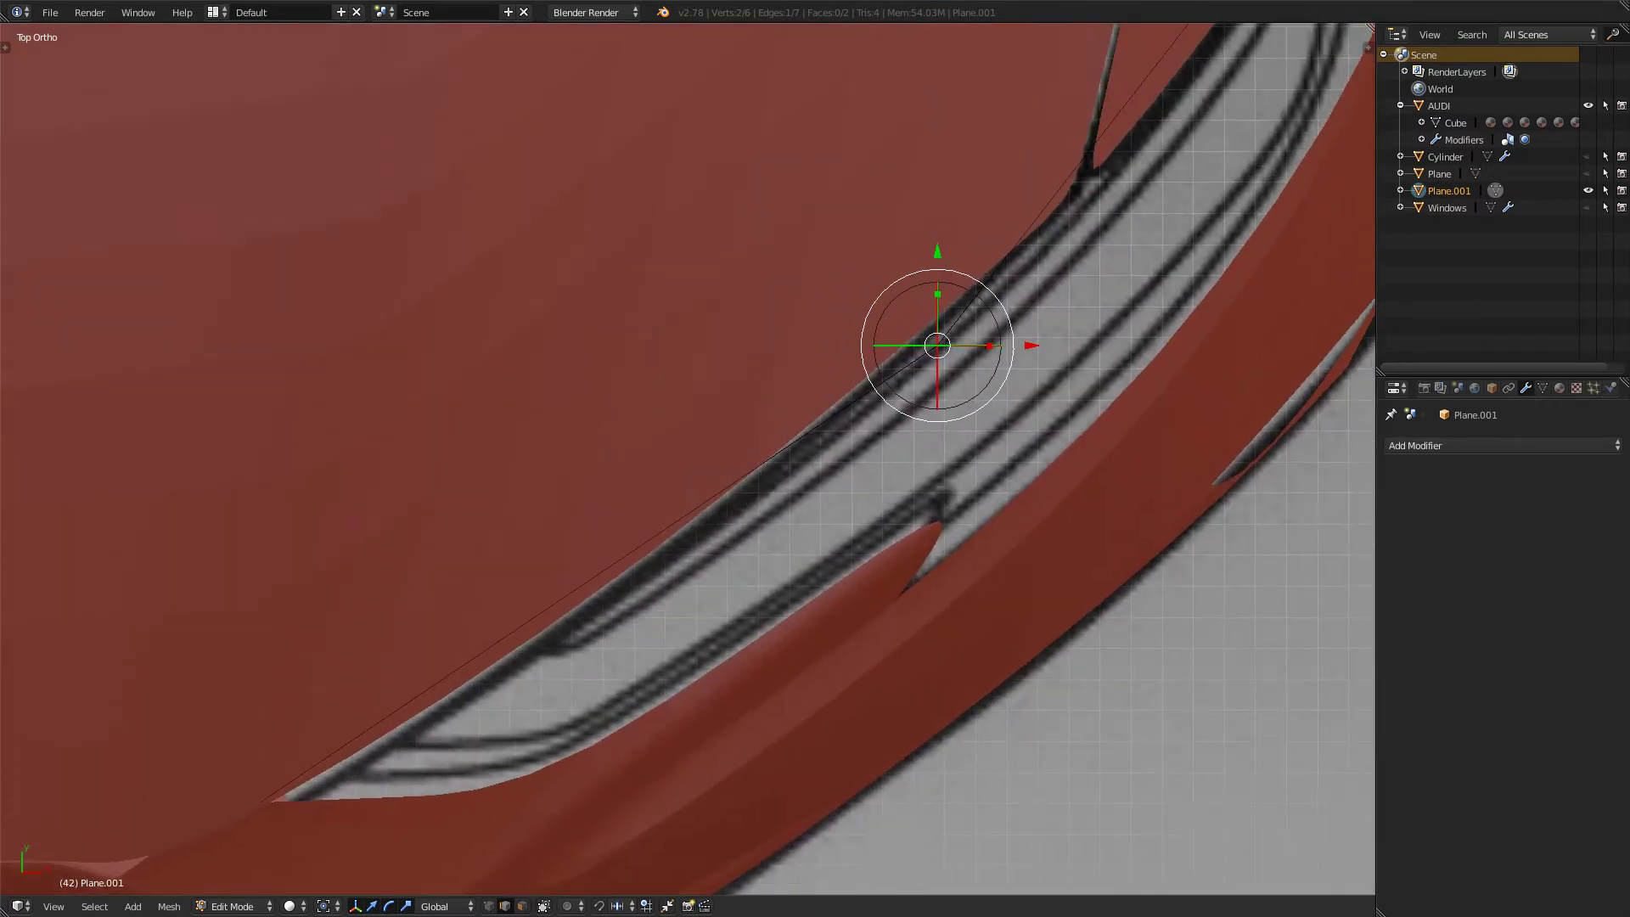
key("g")
key("y")
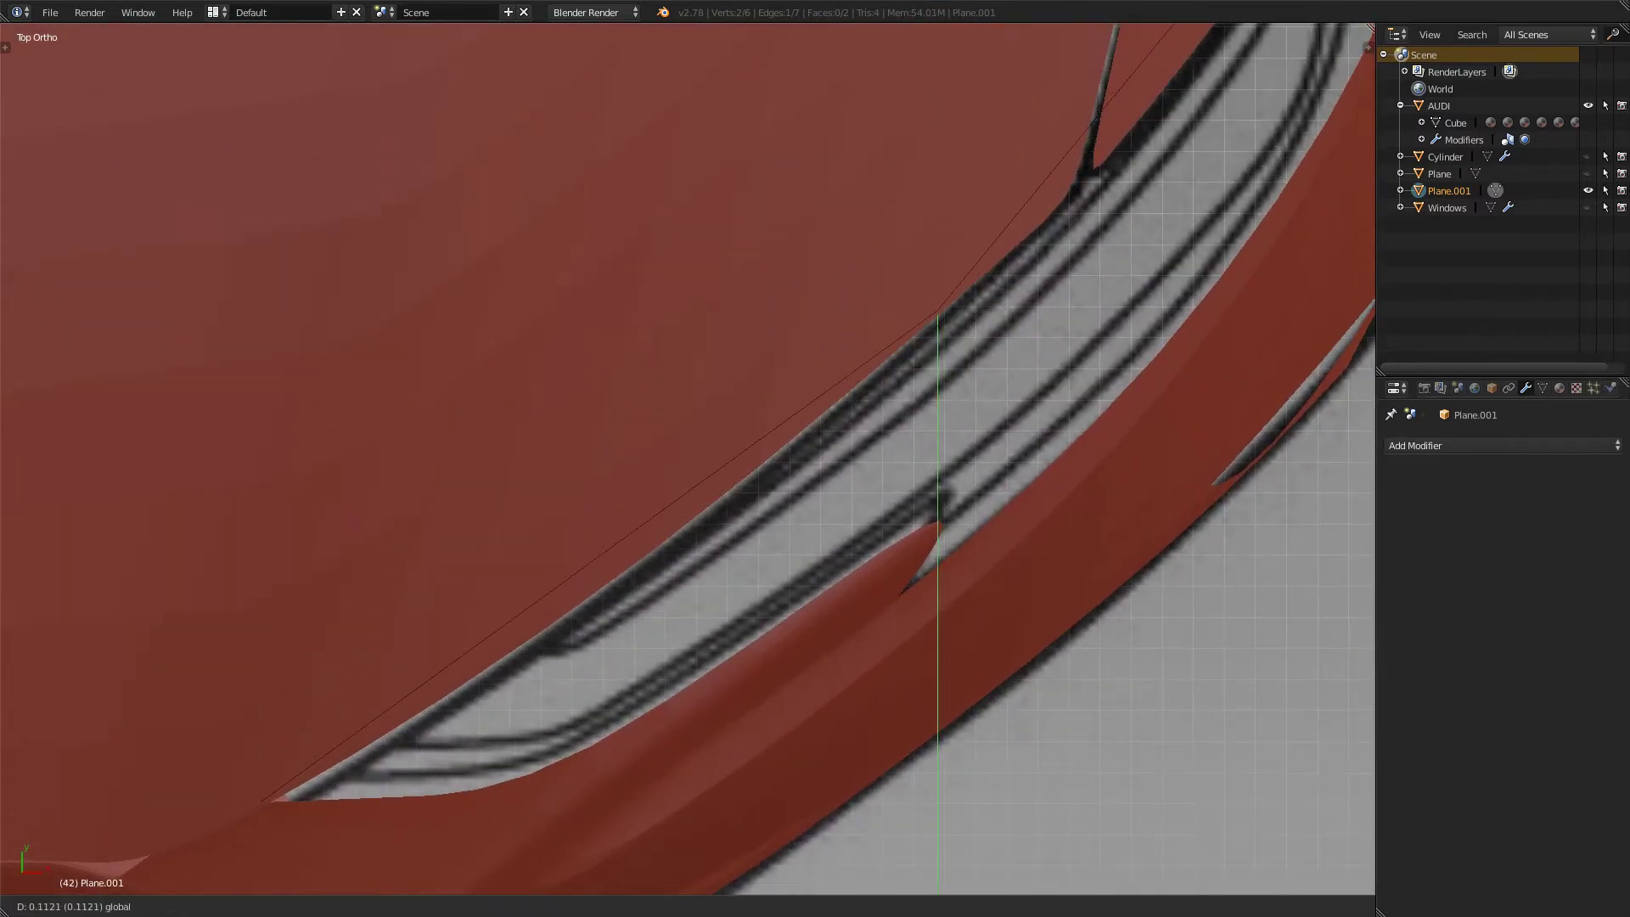
key("Return")
scroll(688, 458, "down", 6)
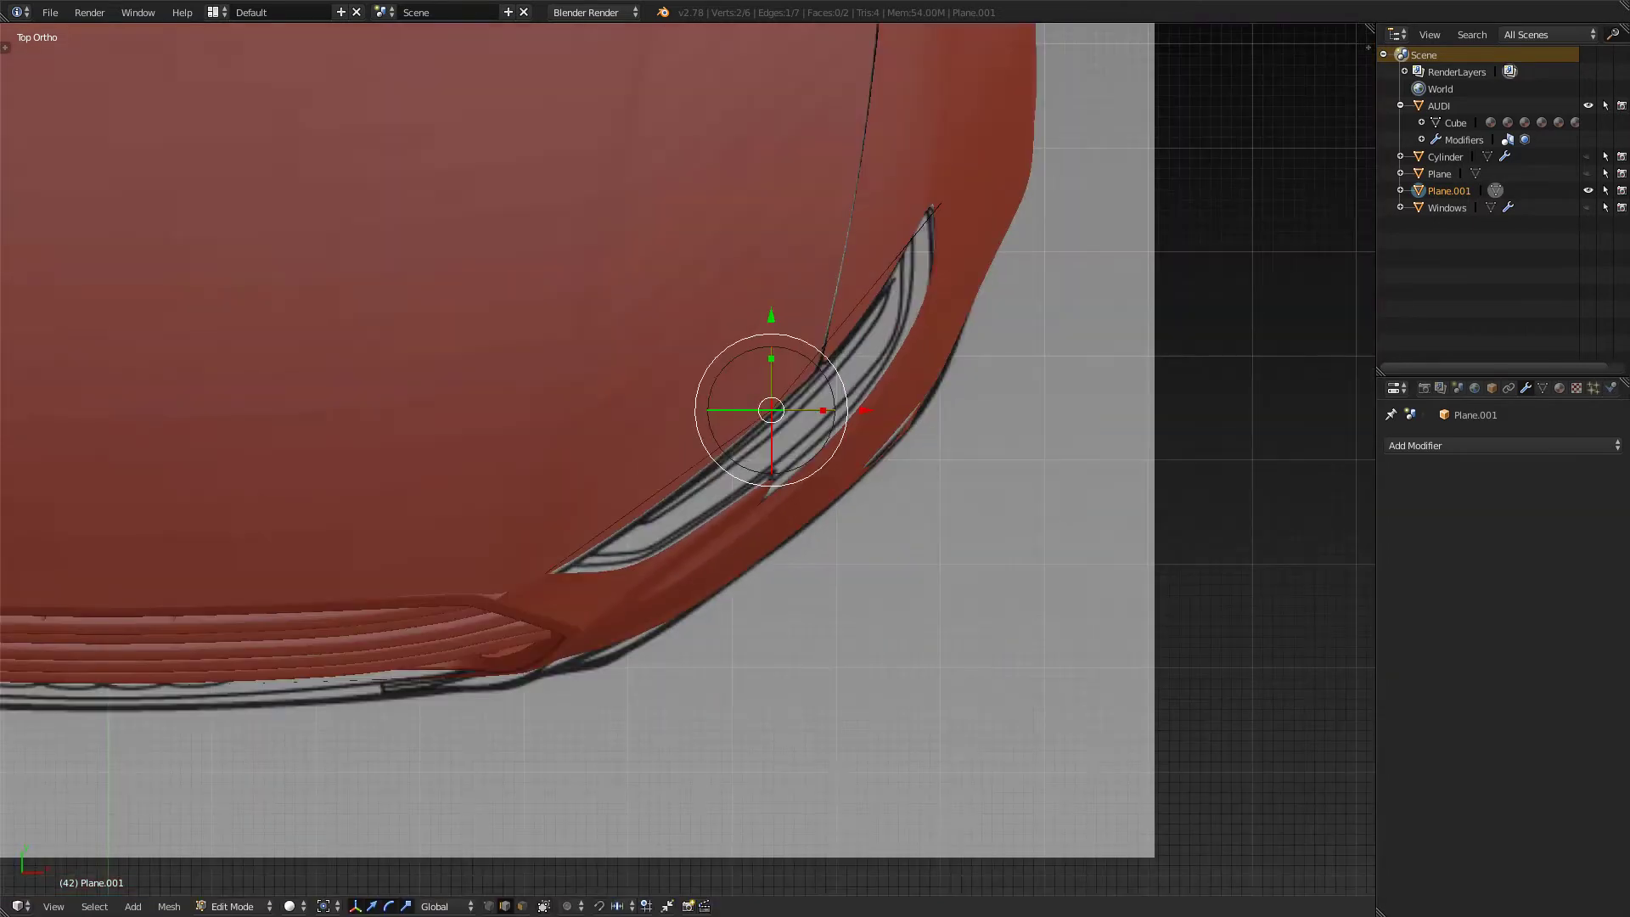
middle_click_drag(764, 510, 637, 350)
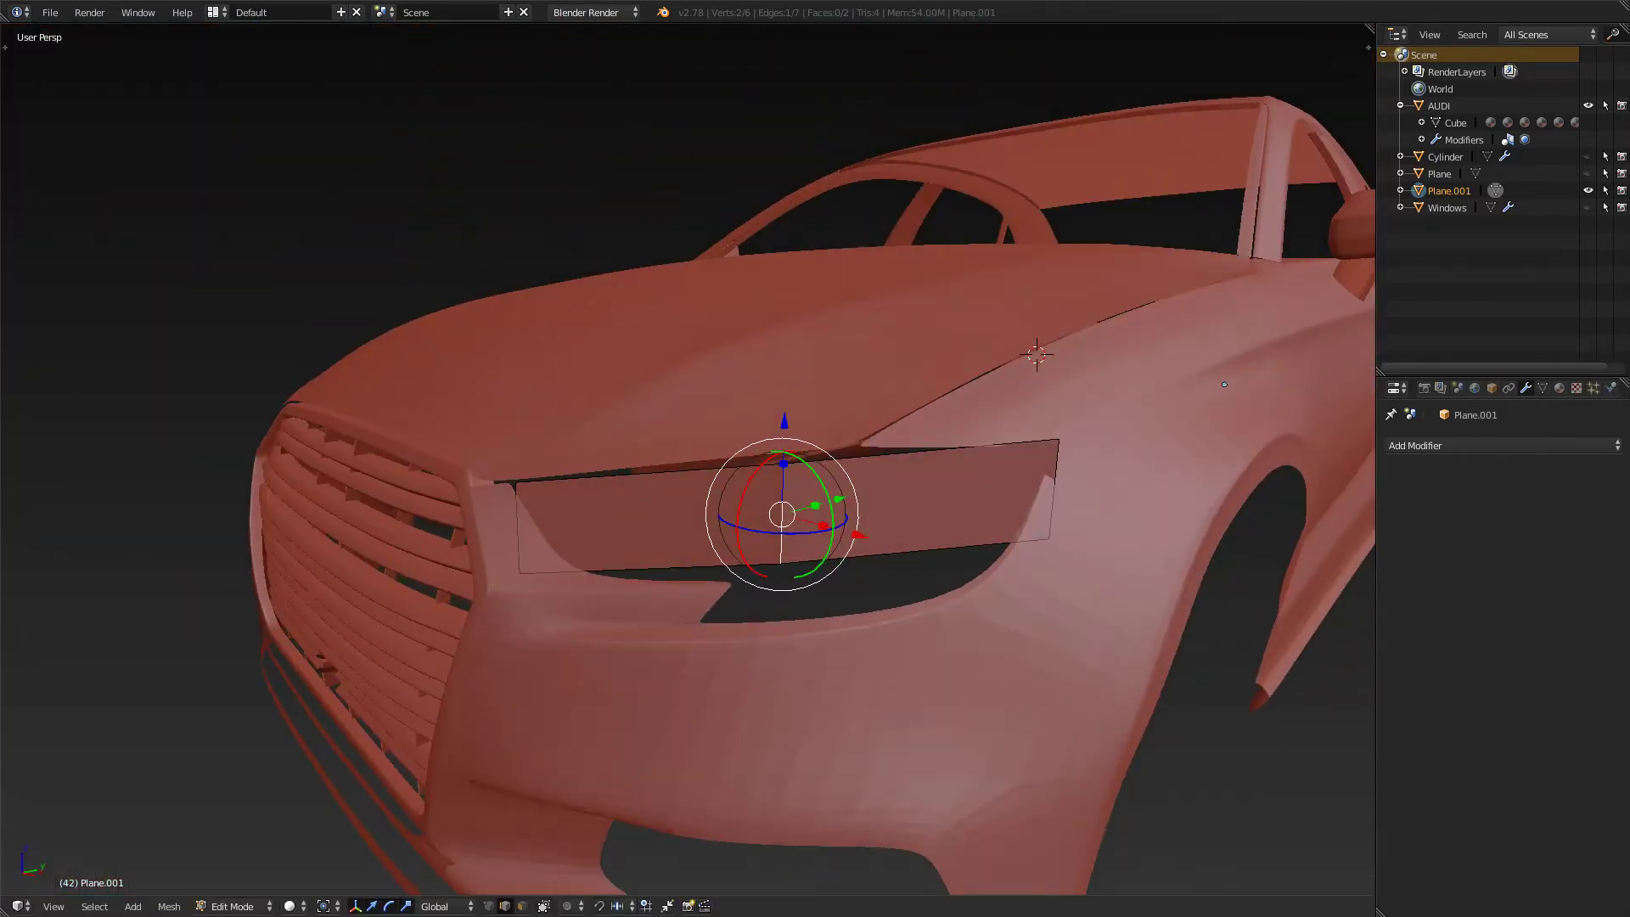
- Return to wireframe shading and select the lower edge of the outer face, viewing it from the side
key("KP_3")
key("KP_1")
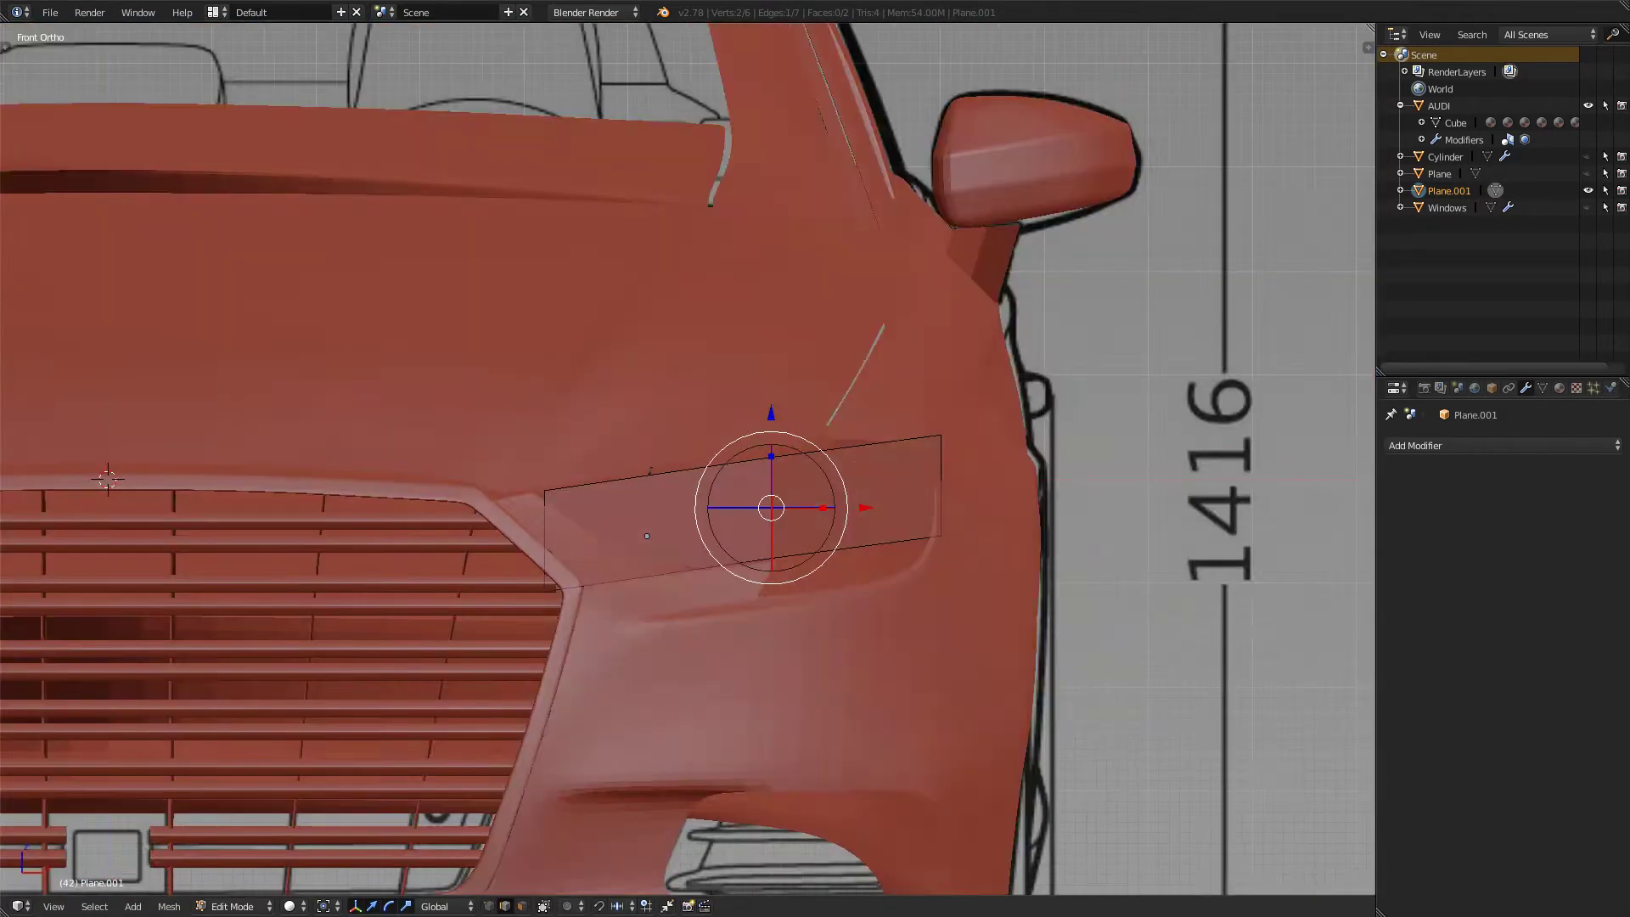
key("z")
right_click(849, 547, "alt")
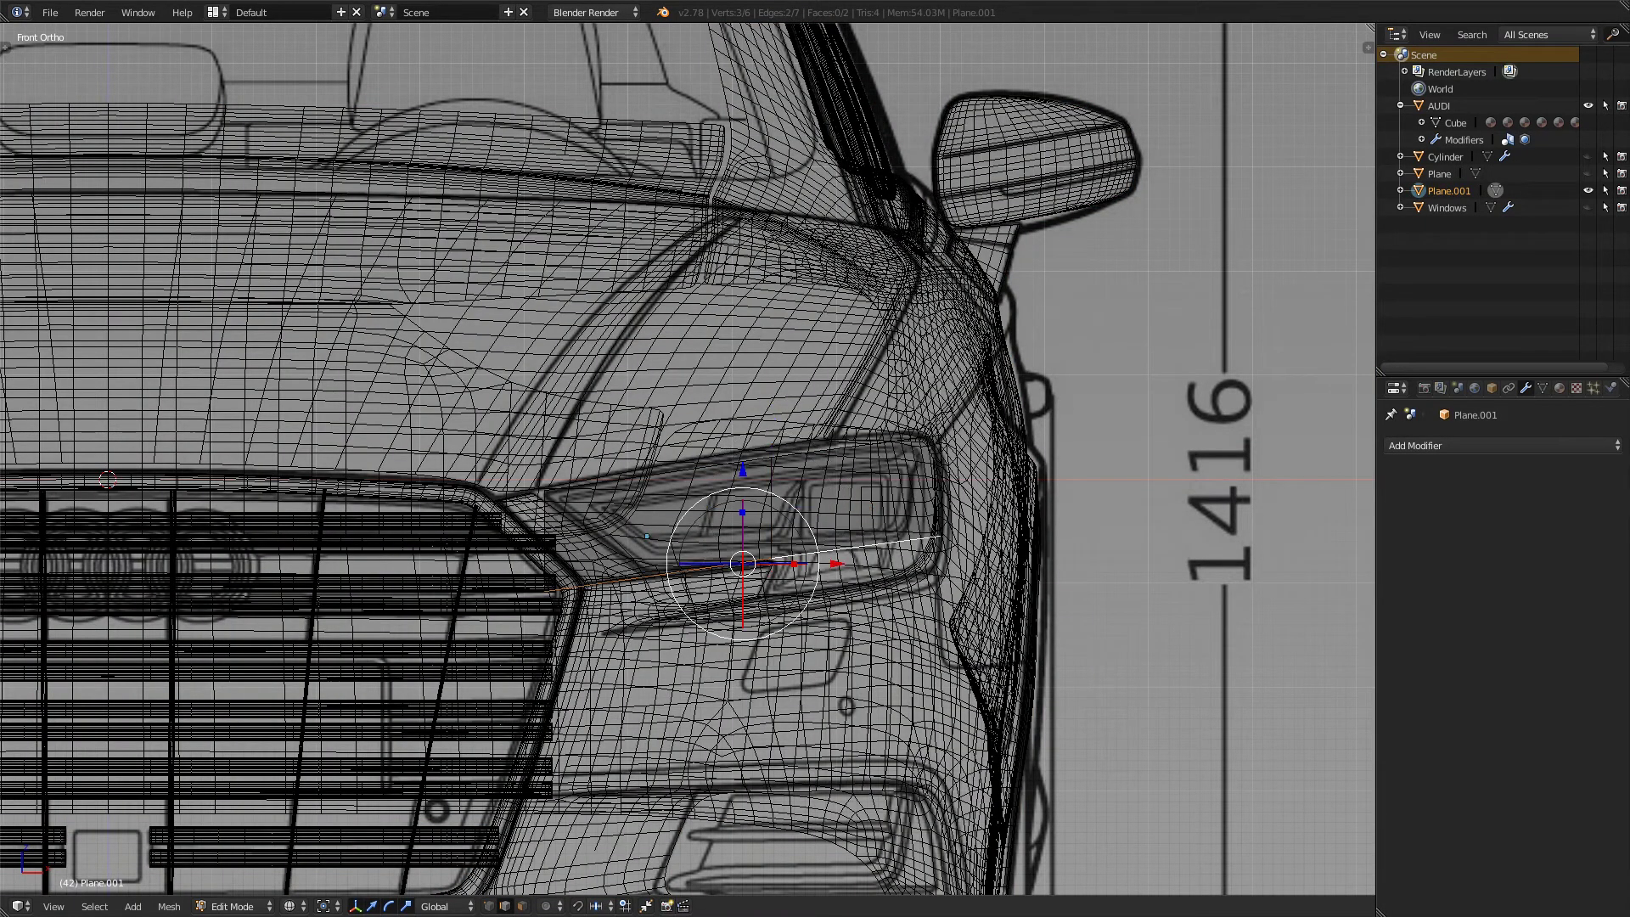
scroll(687, 459, "up", 5)
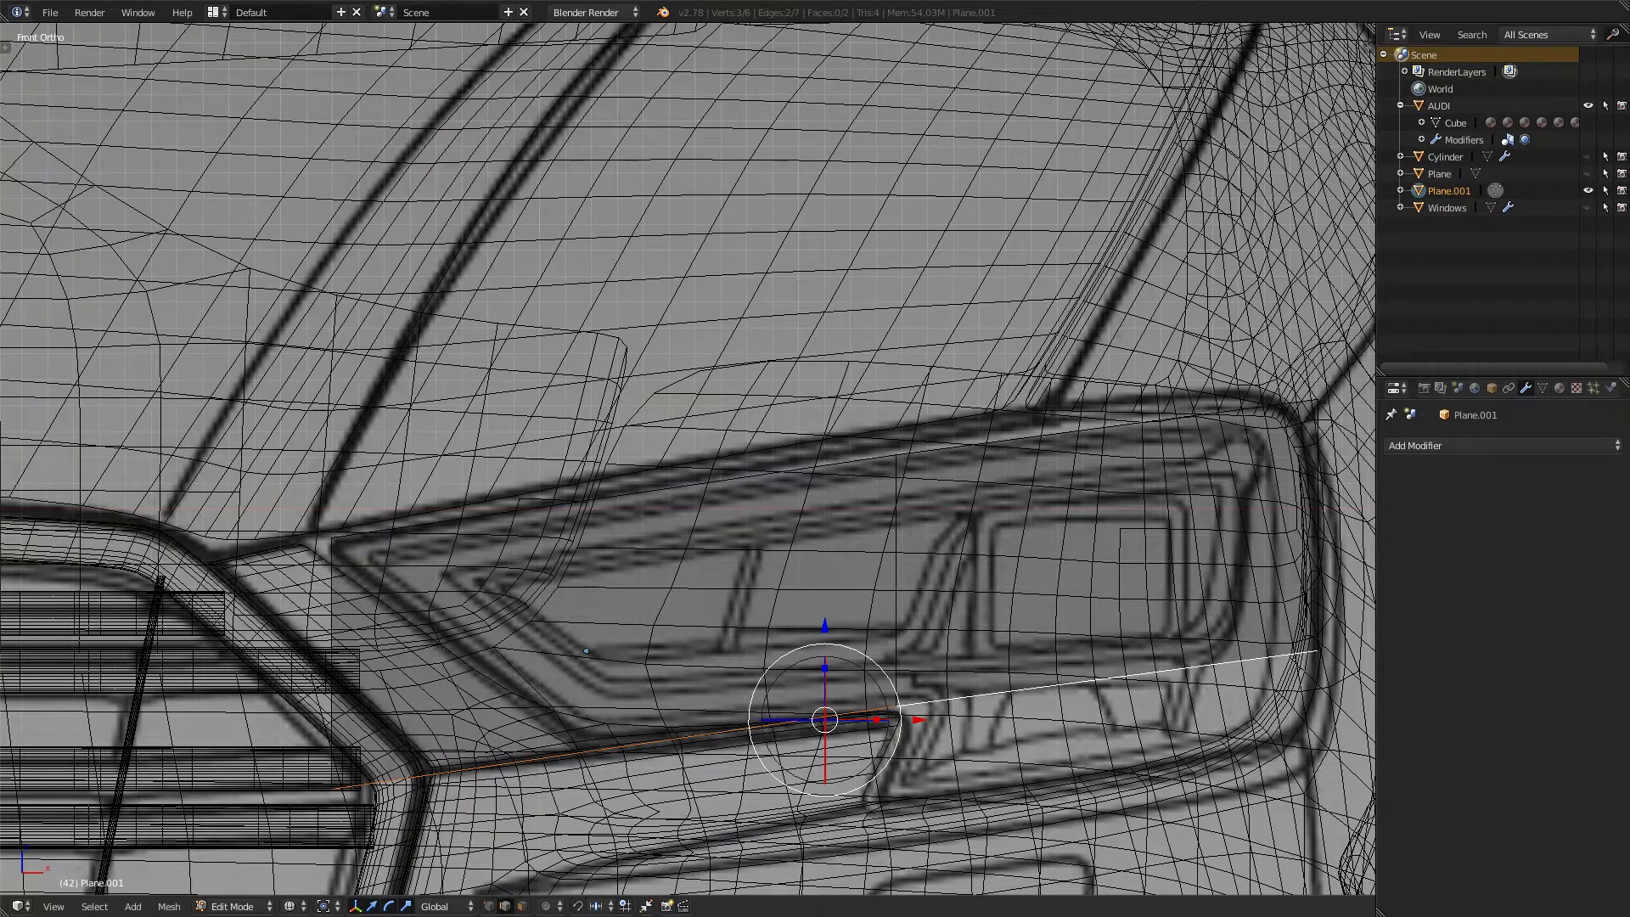
right_click(1106, 678)
key("KP_3")
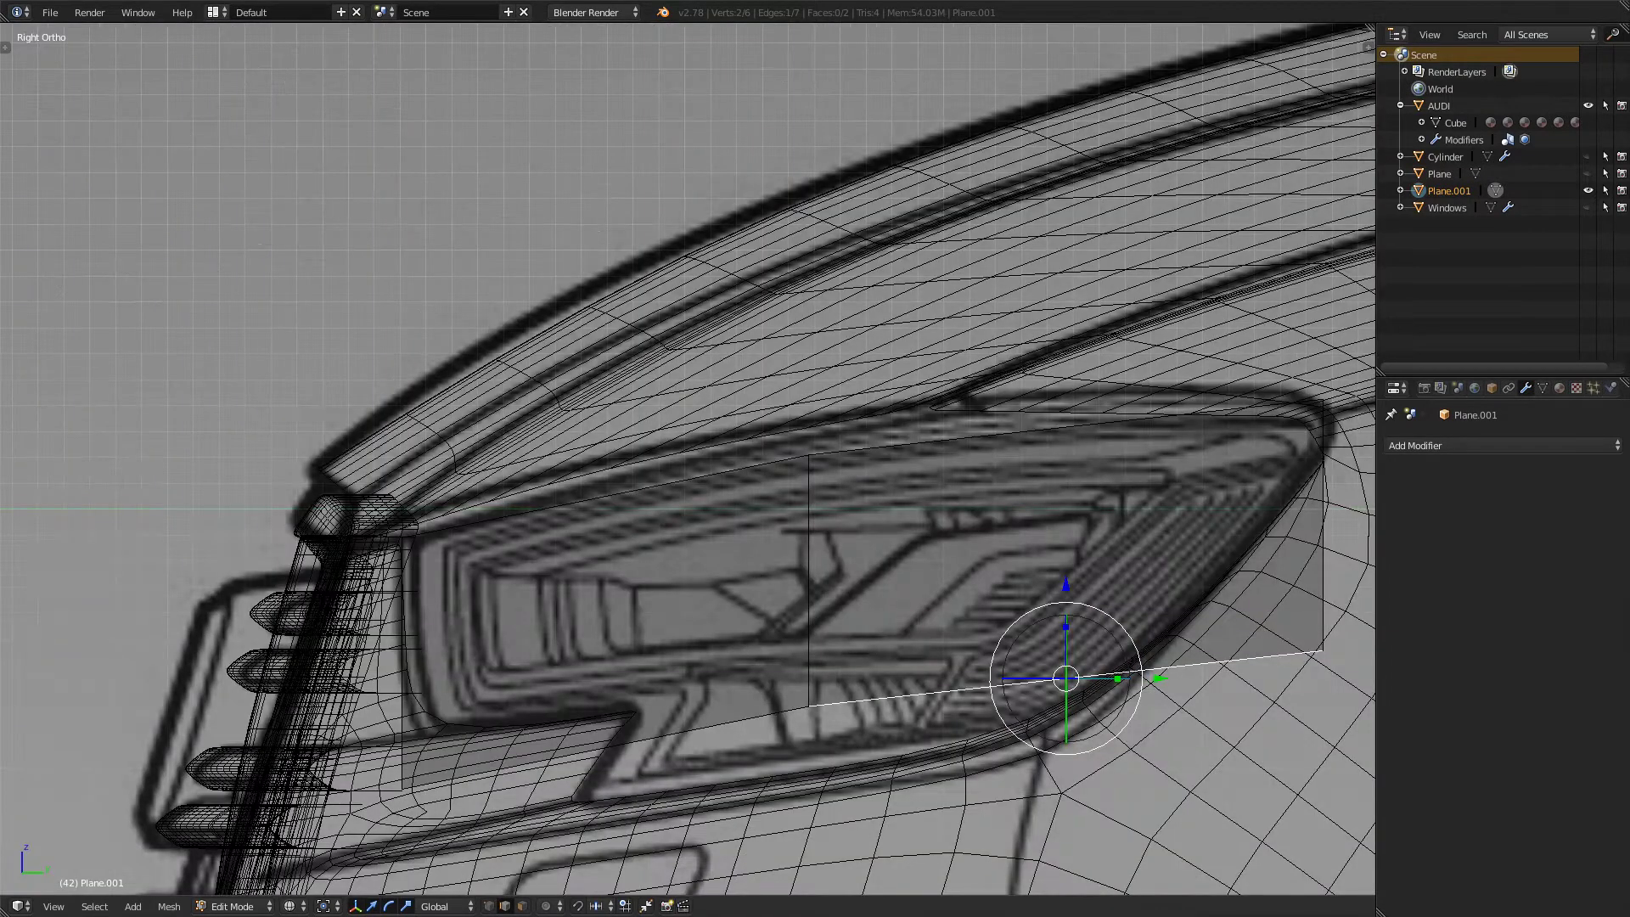
middle_click_drag(794, 459, 580, 465, "shift")
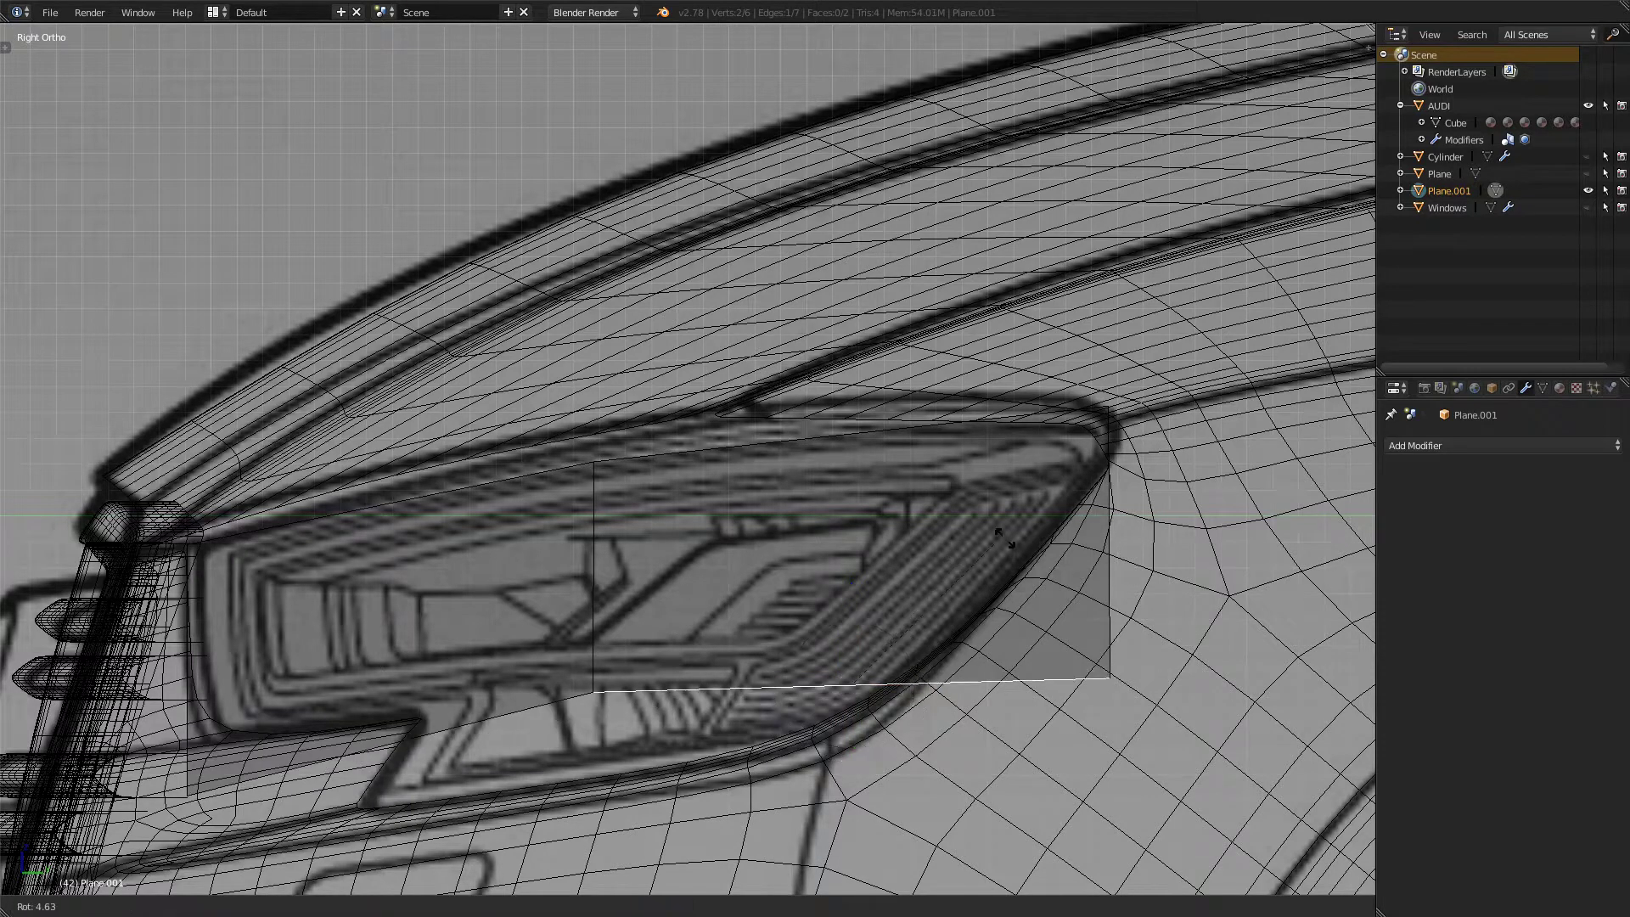
- Knife-cut the outer face diagonally in the side view, from its upper rear corner to its lower edge along the headlight's rear outline
key("k")
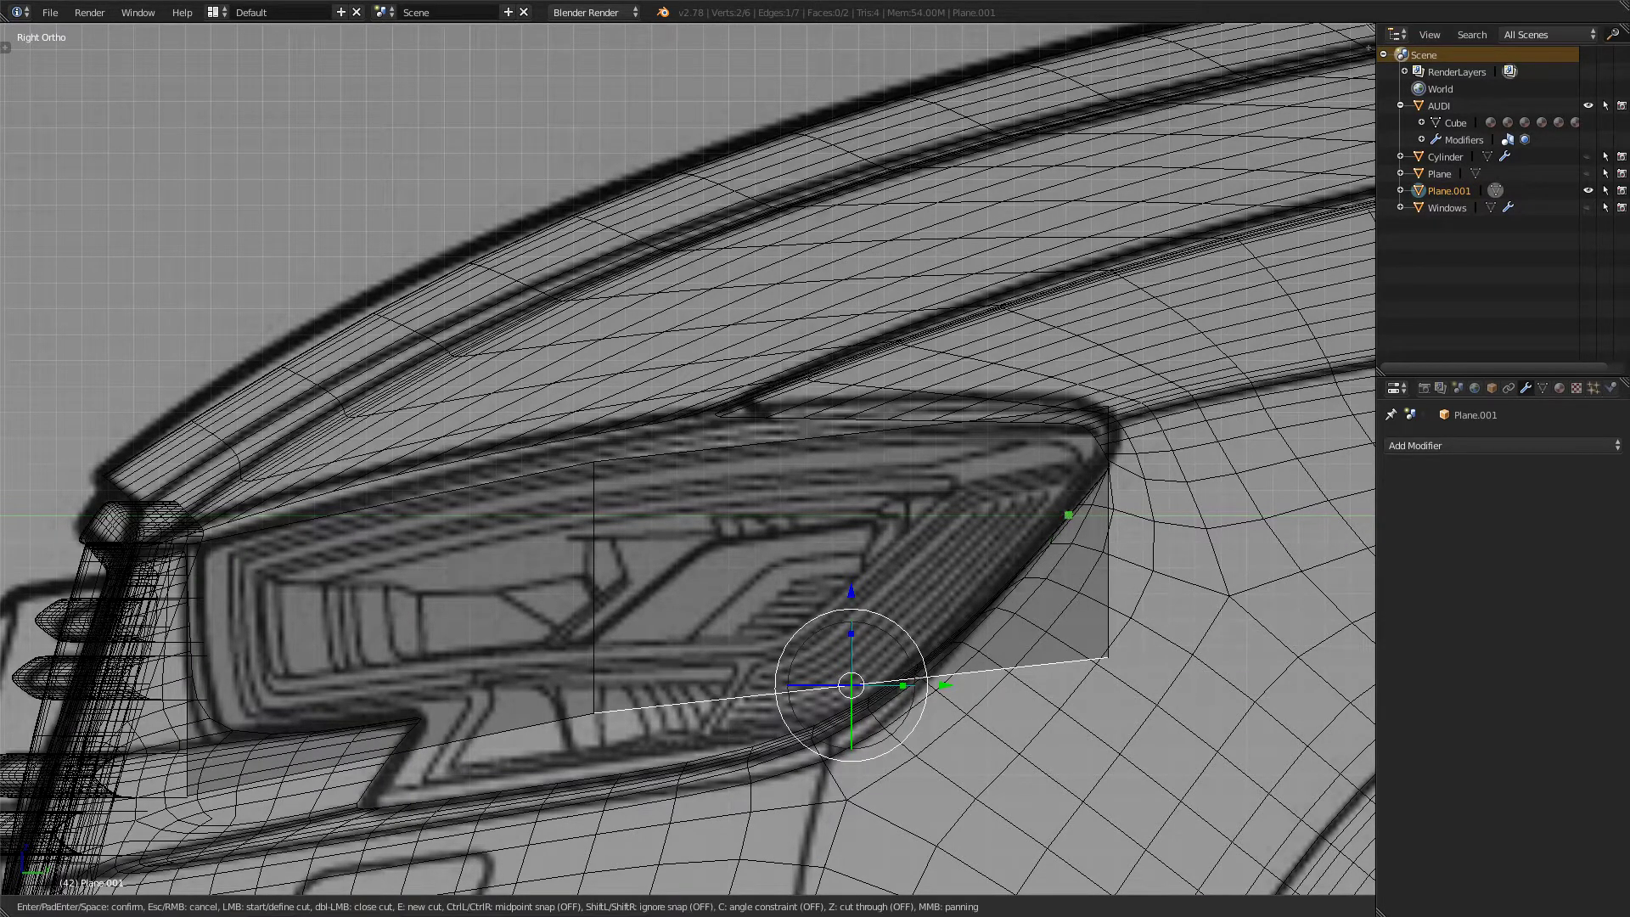
left_click(1108, 406)
left_click(894, 680)
key("Return")
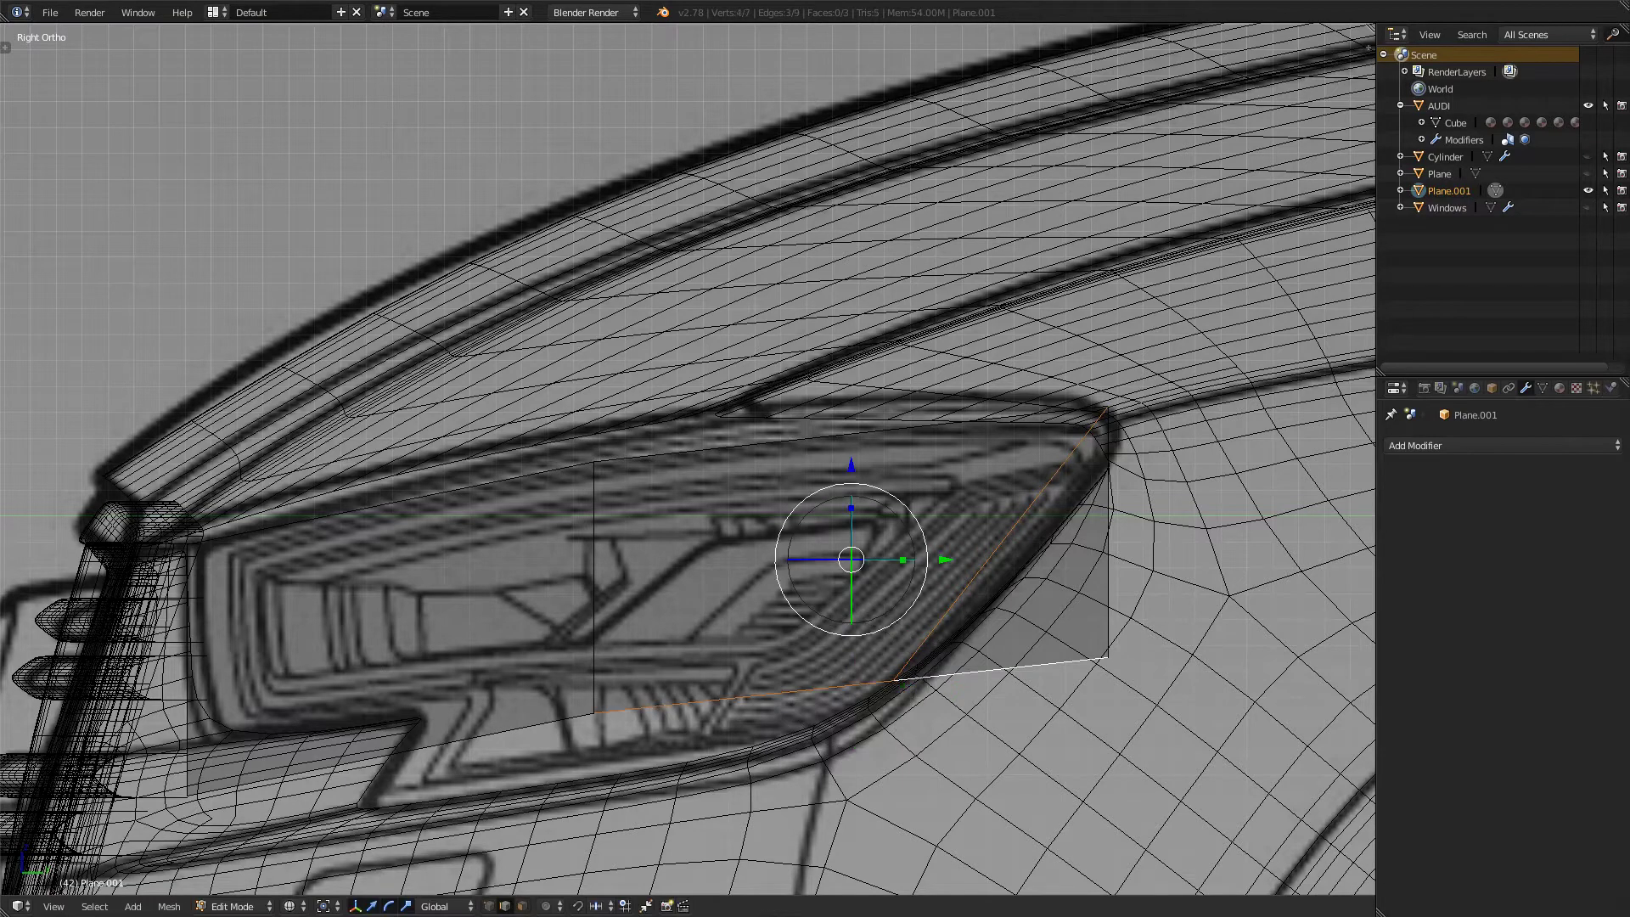
- Delete the triangular face behind the diagonal cut and check the remaining outline in the front view
key("ctrl+Tab")
left_click(997, 571)
right_click(1023, 577)
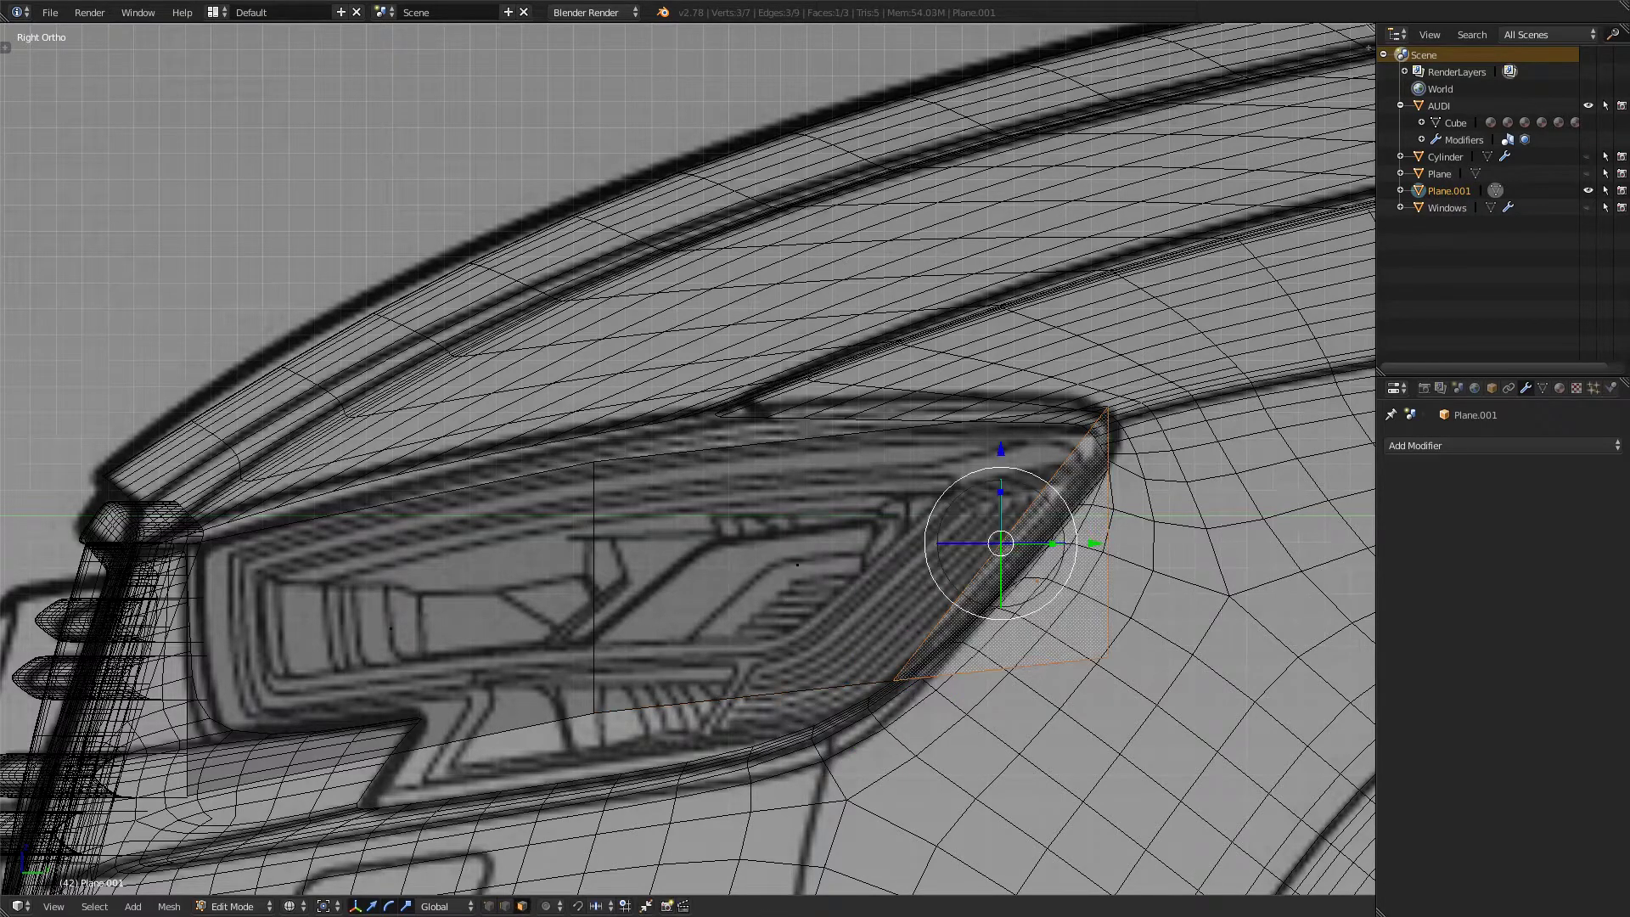
key("x")
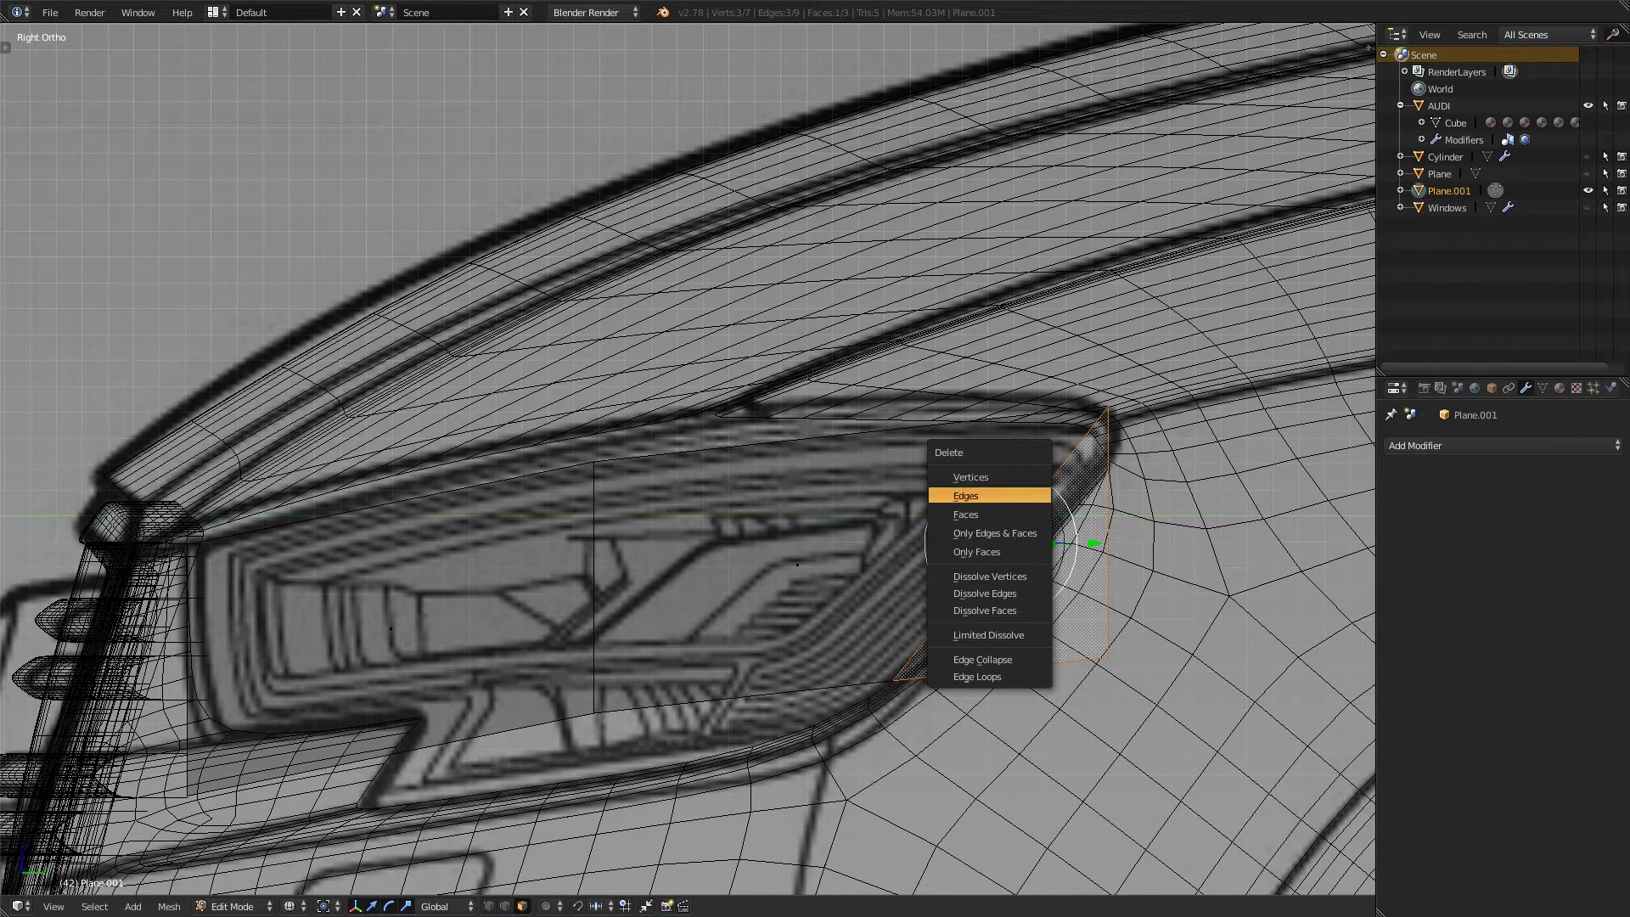
left_click(1006, 514)
key("Tab")
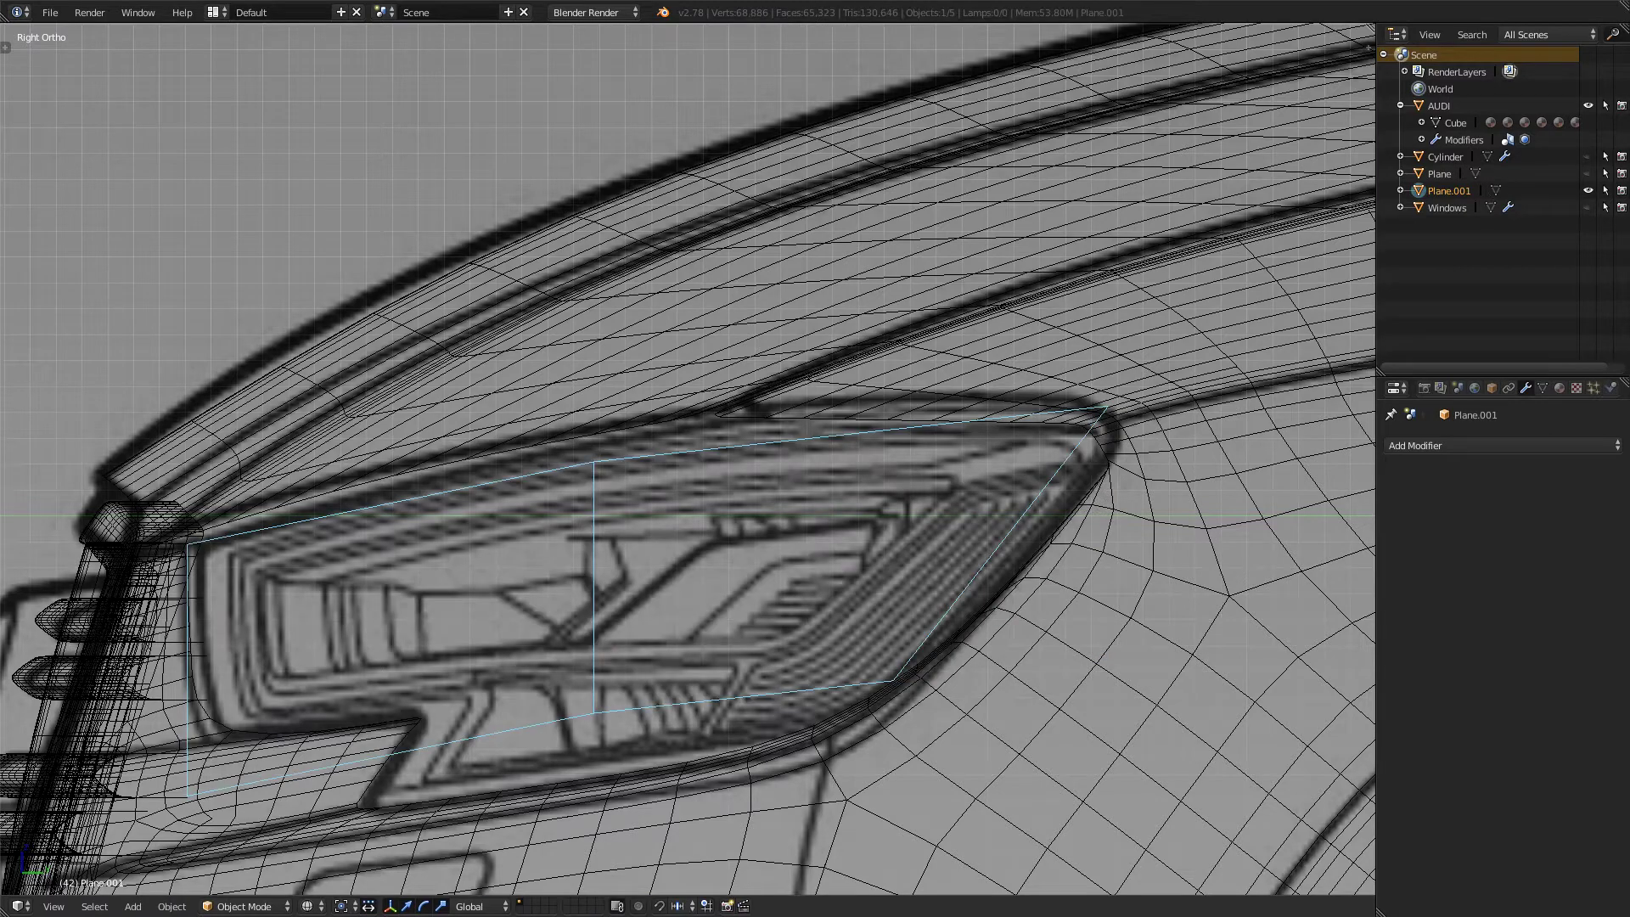
key("KP_1")
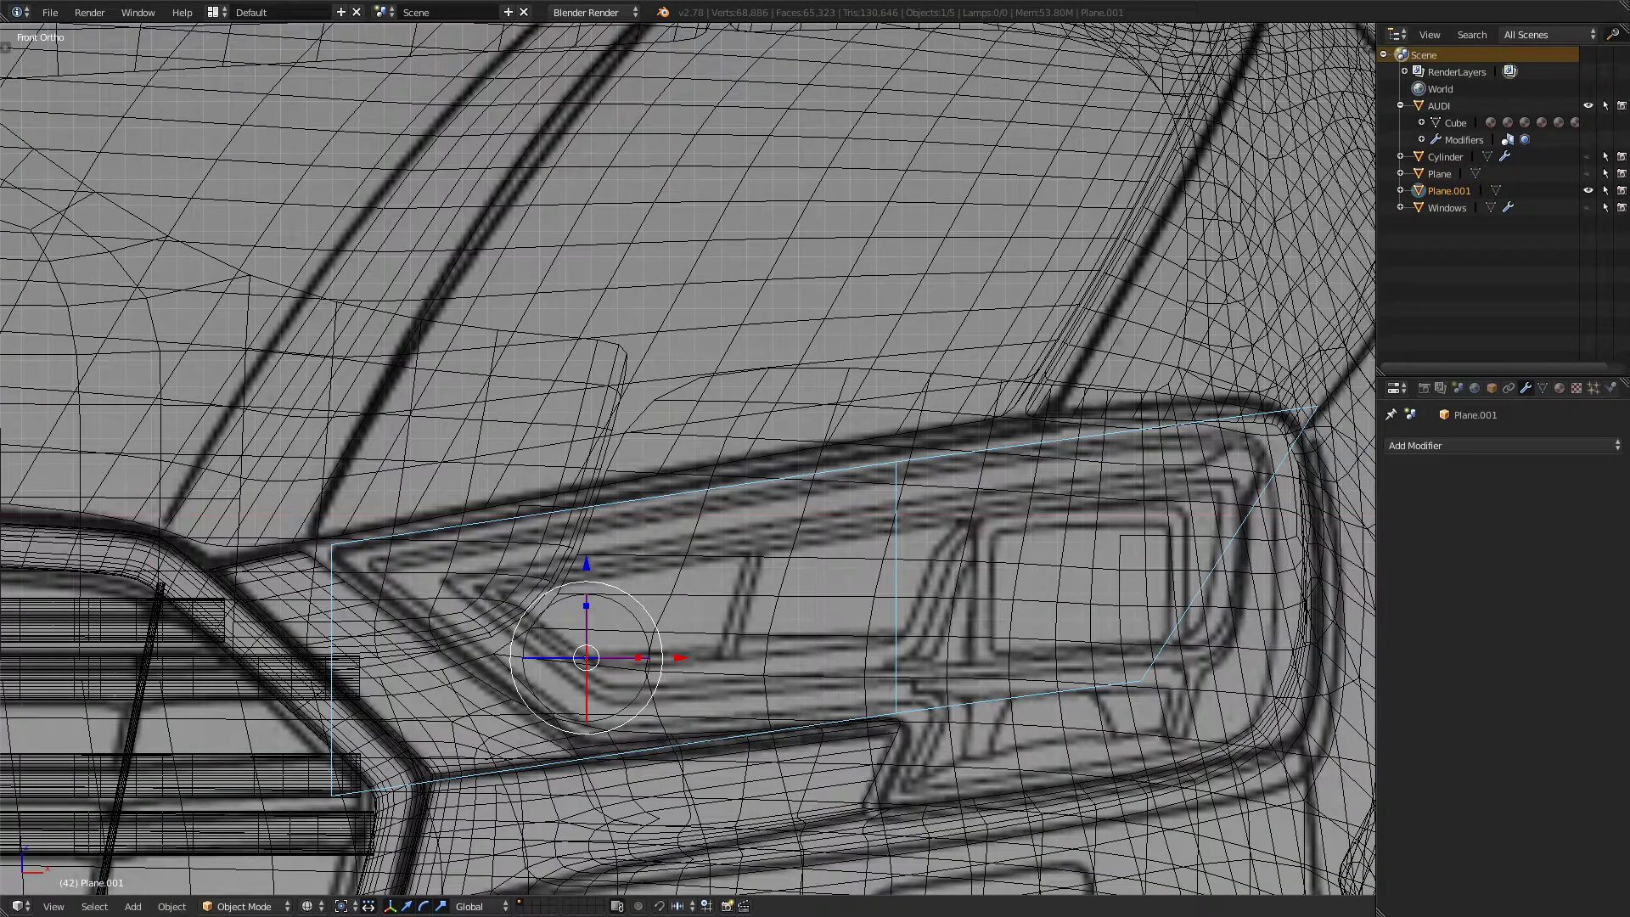
key("Tab")
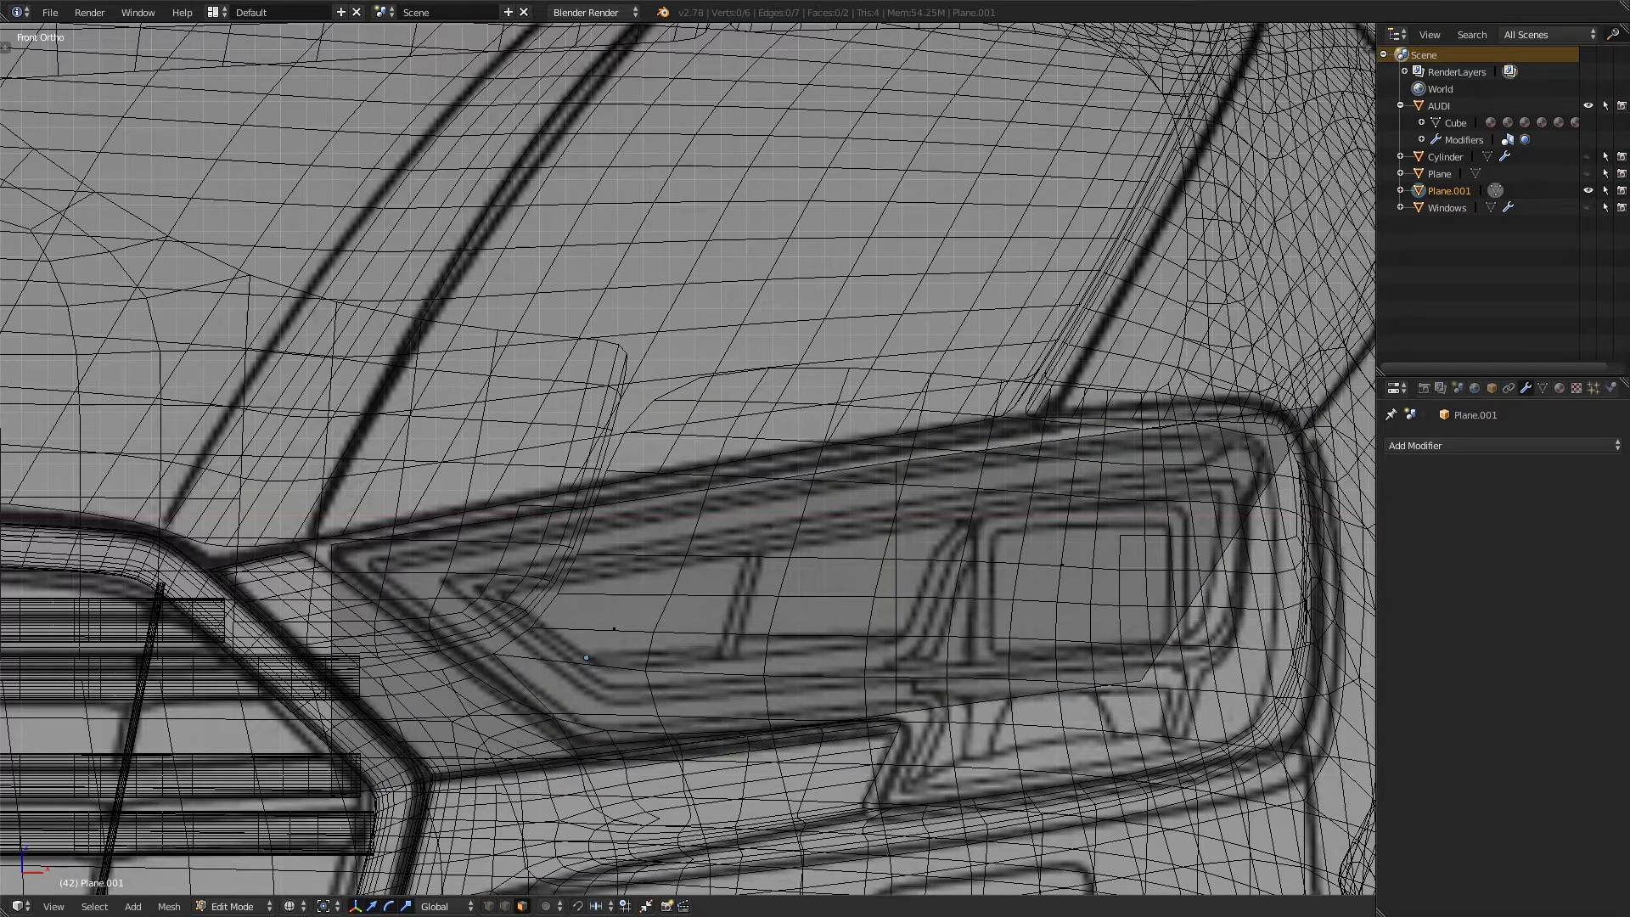
- In vertex mode, move the cut's lower vertex outward about 0.68 along global X to the headlight's outer outline in the front view
key("ctrl+Tab")
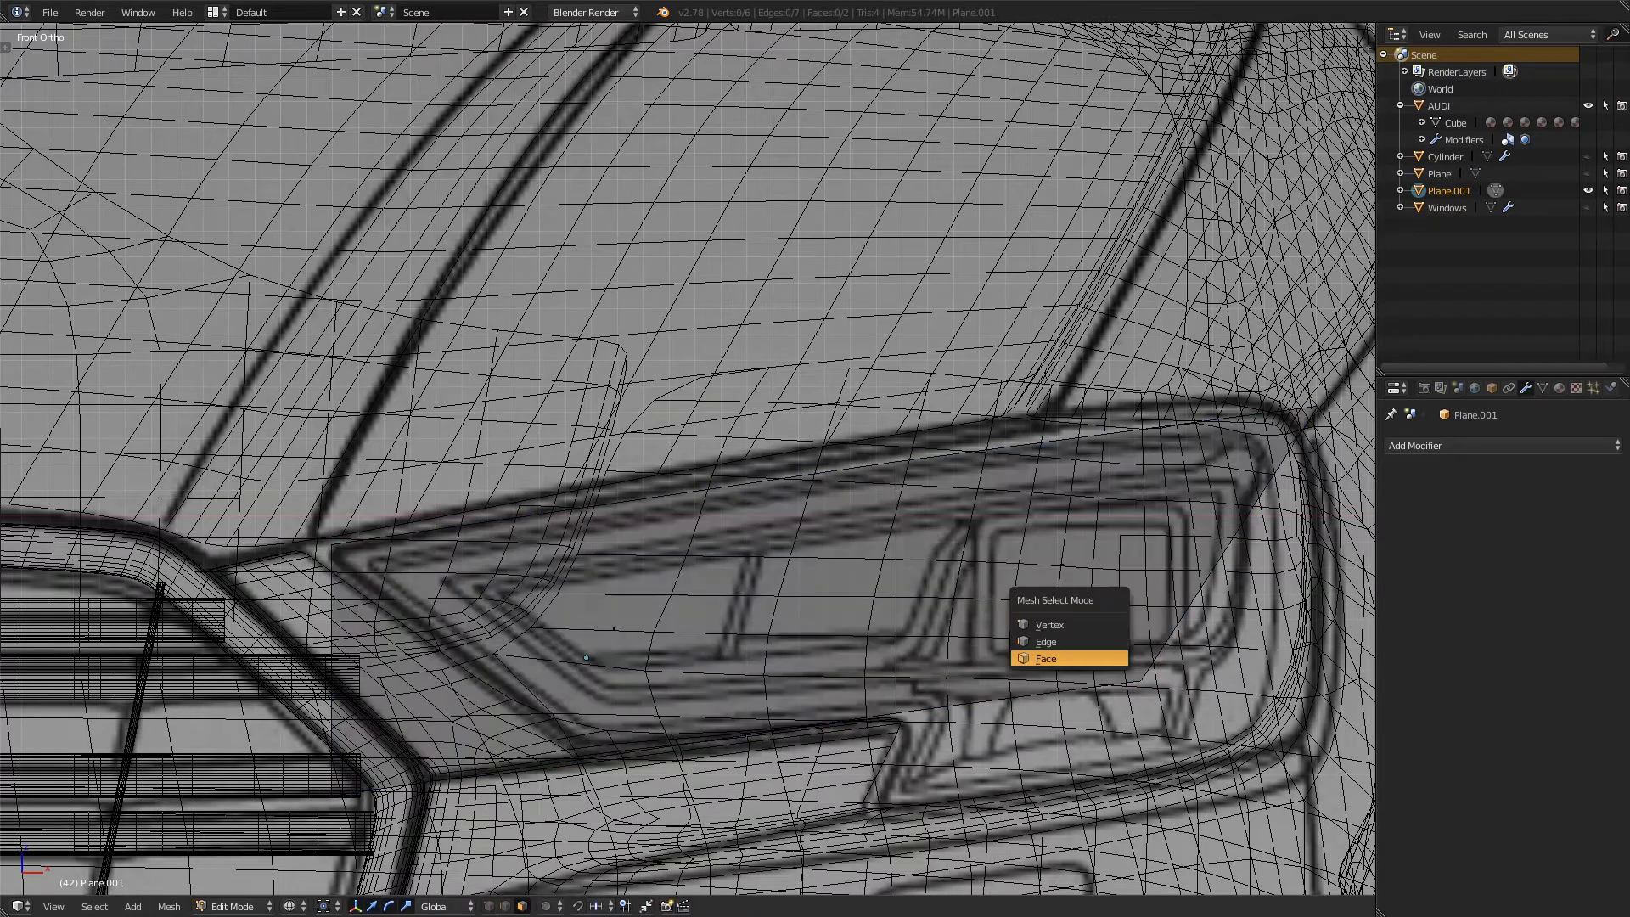
key("Return")
right_click(1140, 680)
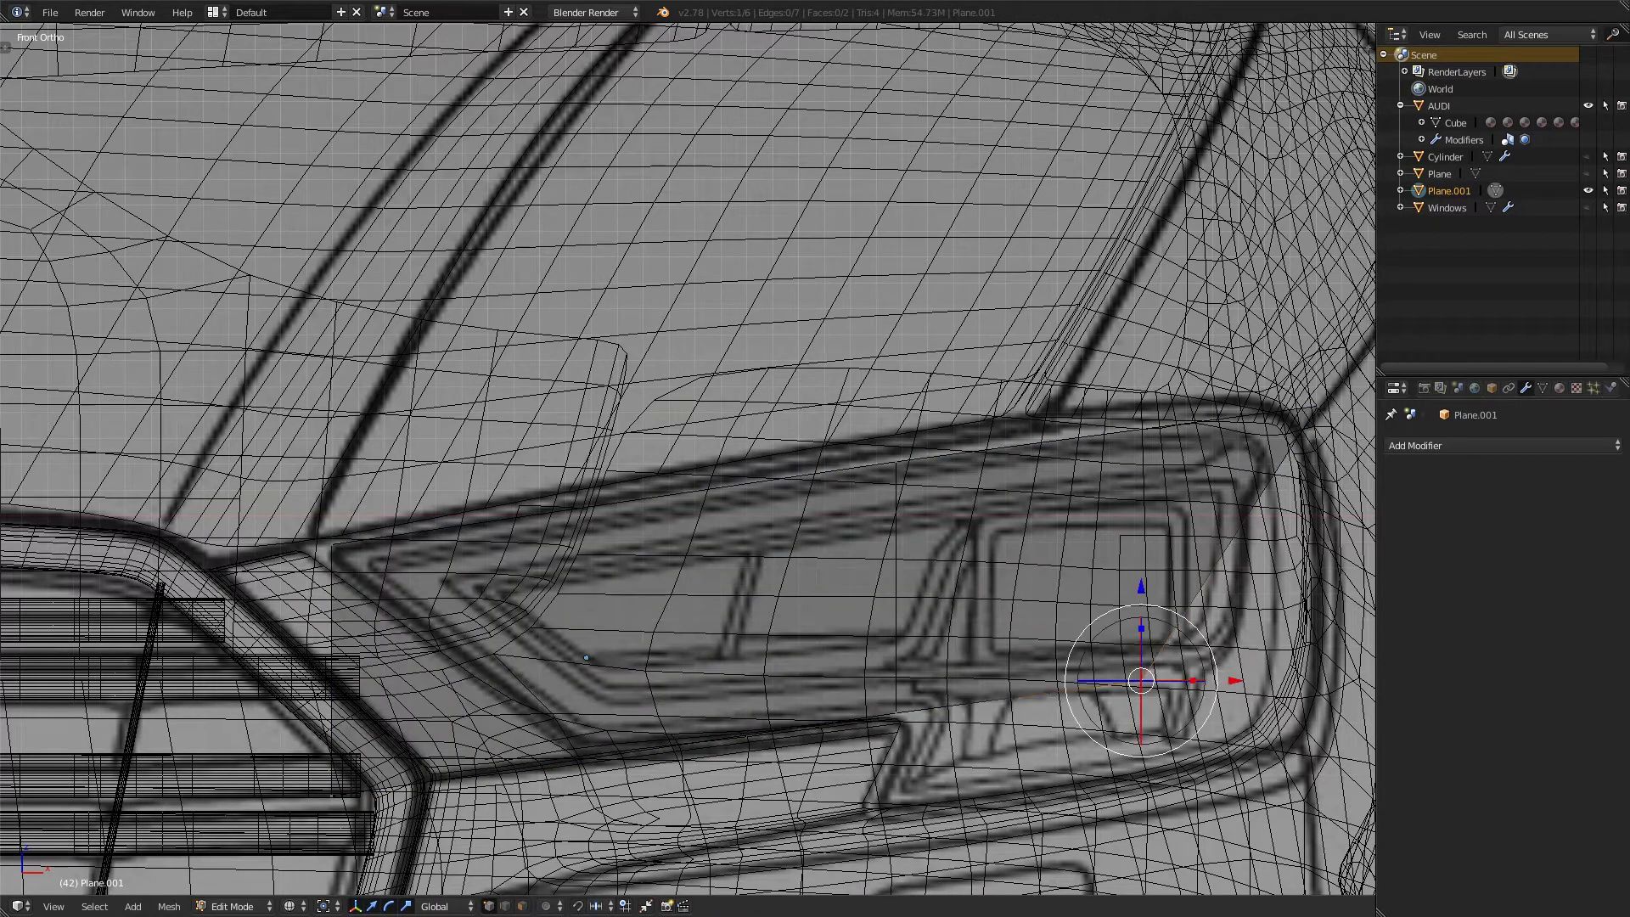
middle_click_drag(1141, 680, 897, 662, "shift")
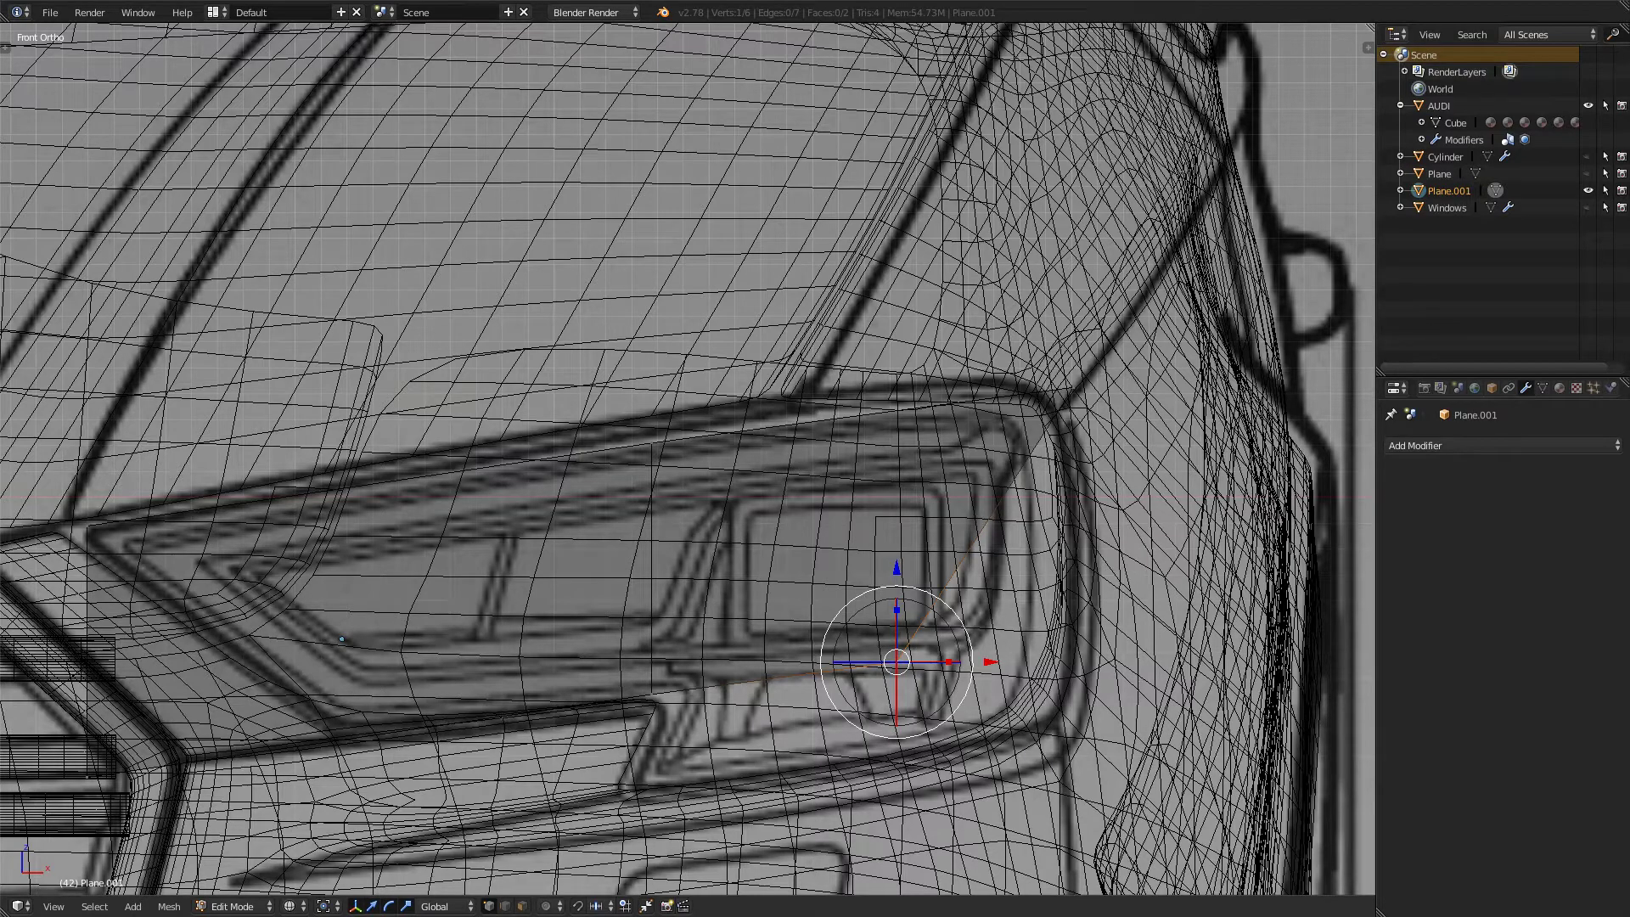
key("g")
key("x")
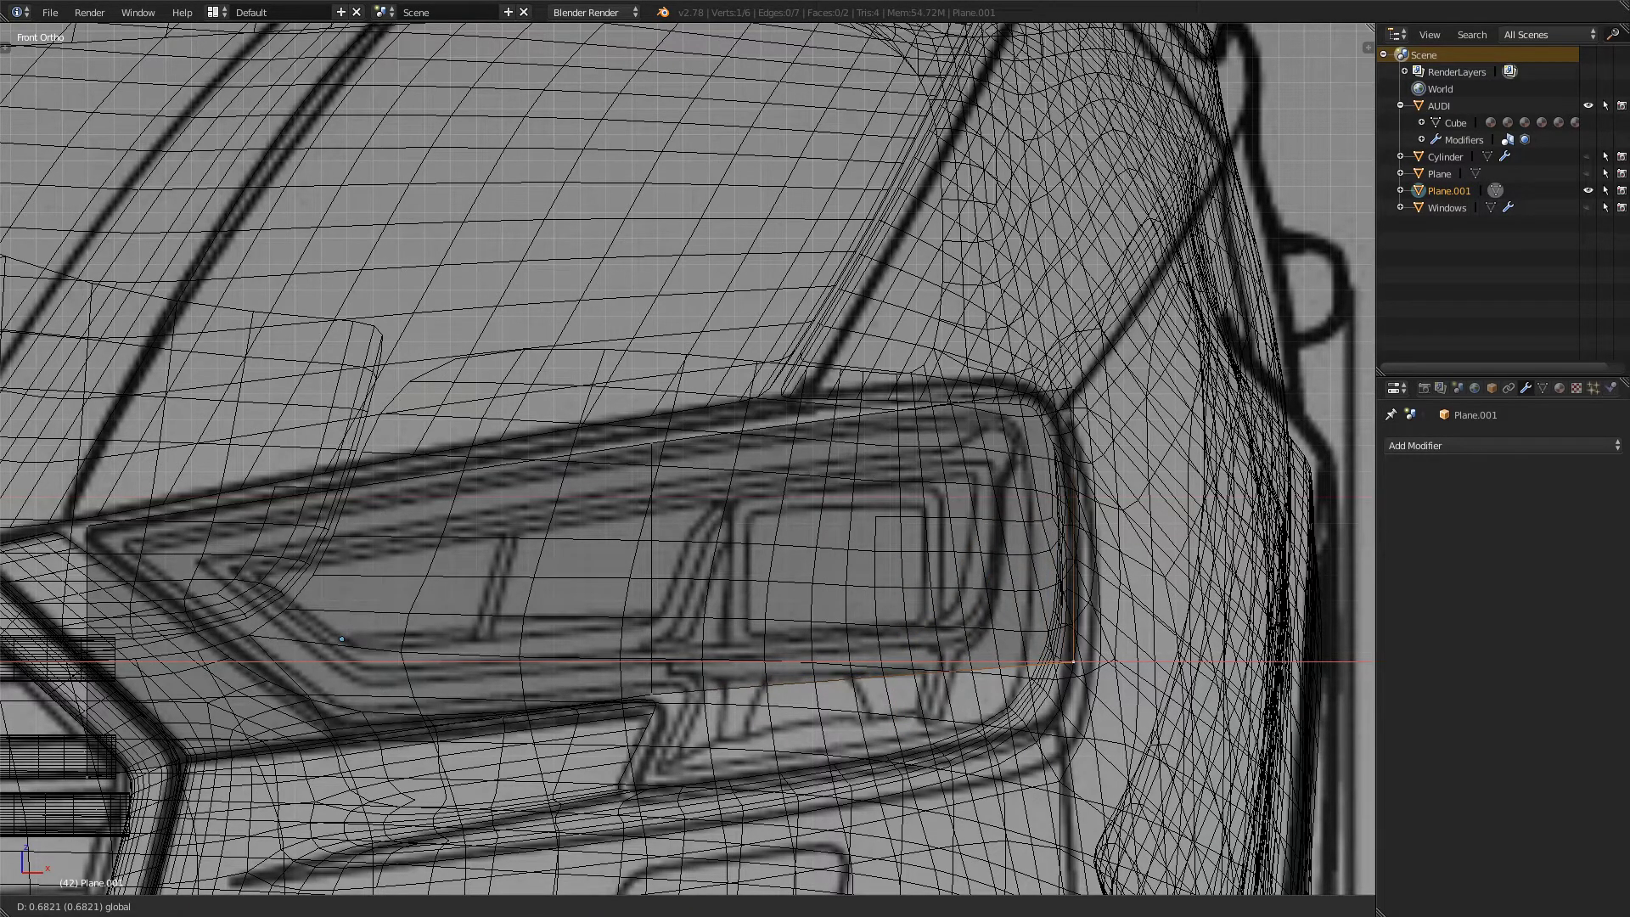
key("Return")
- Compare the moved vertex in the side and top views, using solid shading to see it against the body
key("KP_3")
key("KP_1")
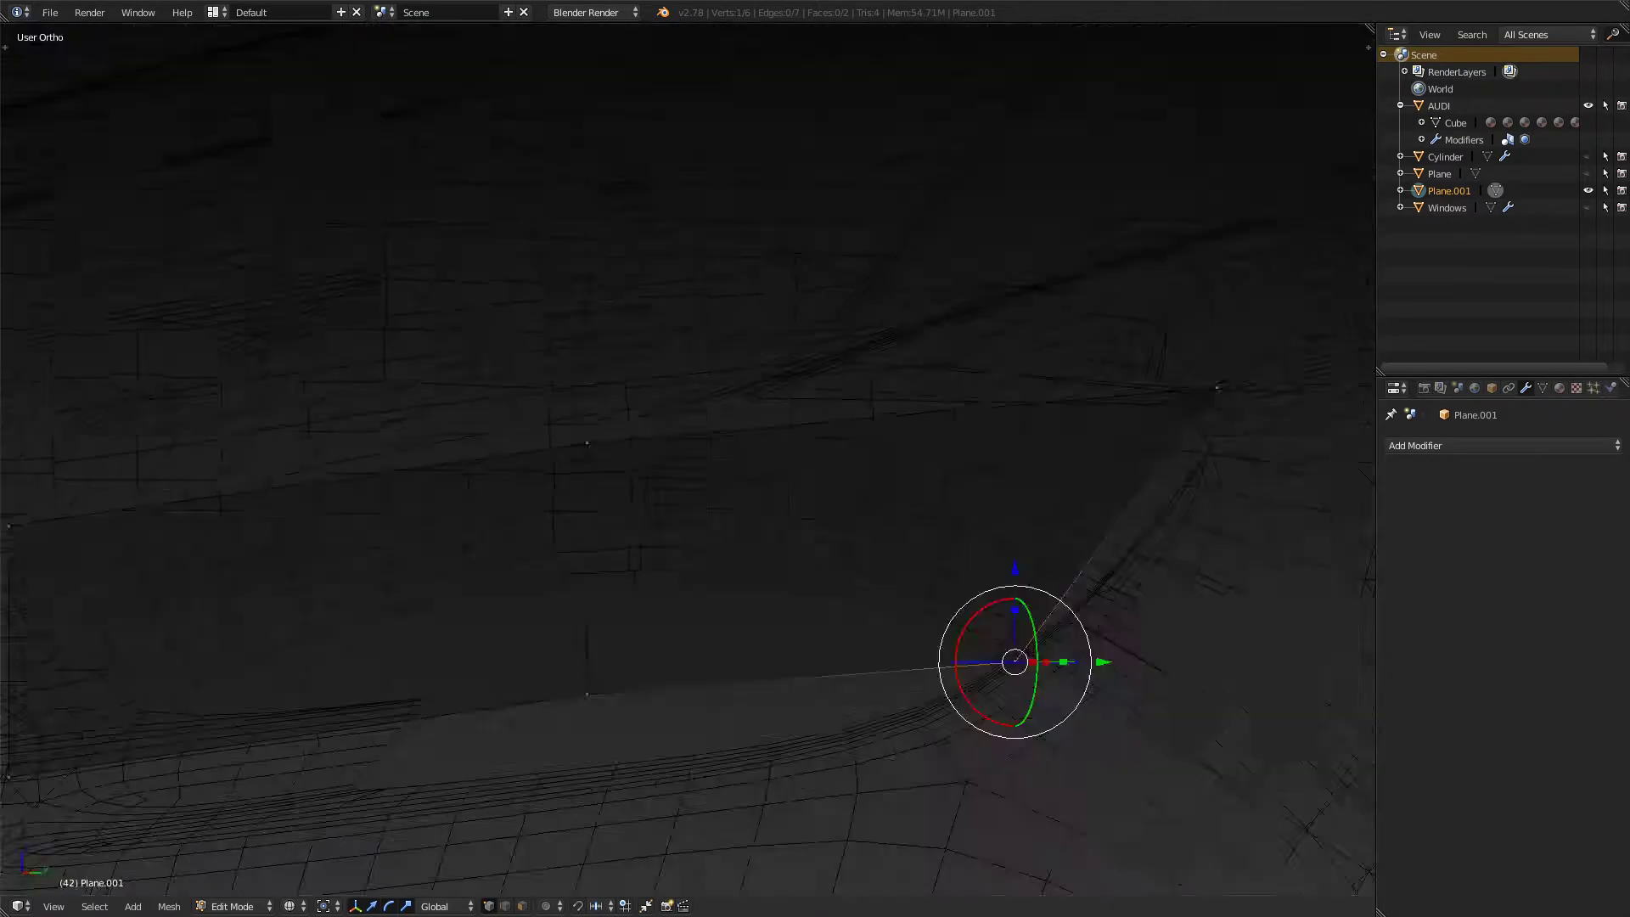
key("KP_7")
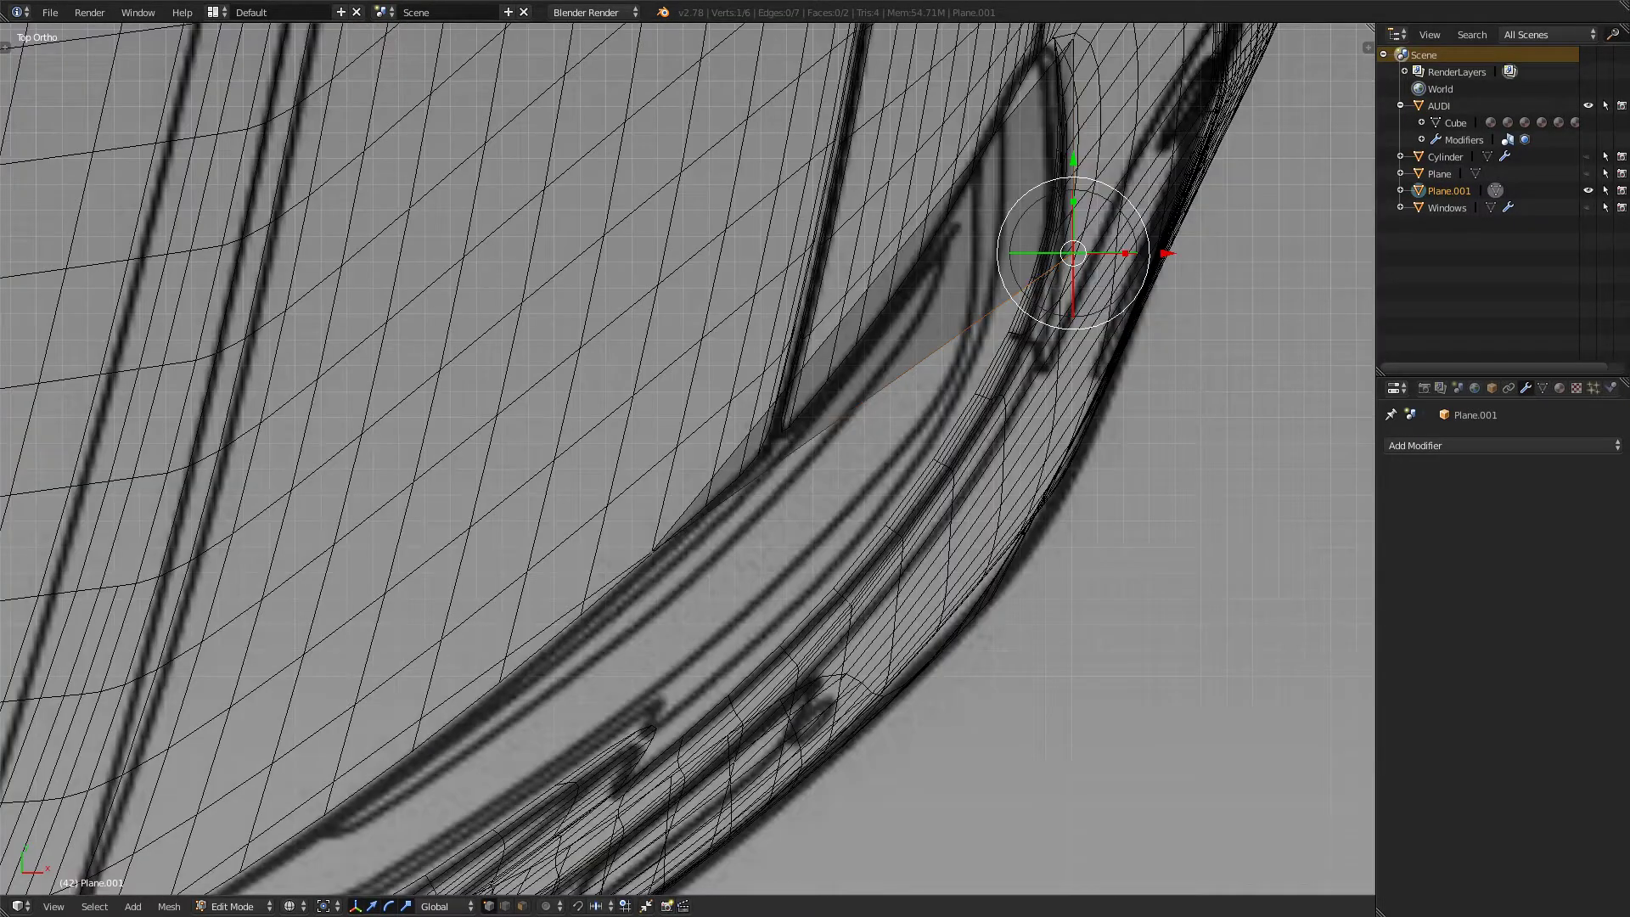
key("z")
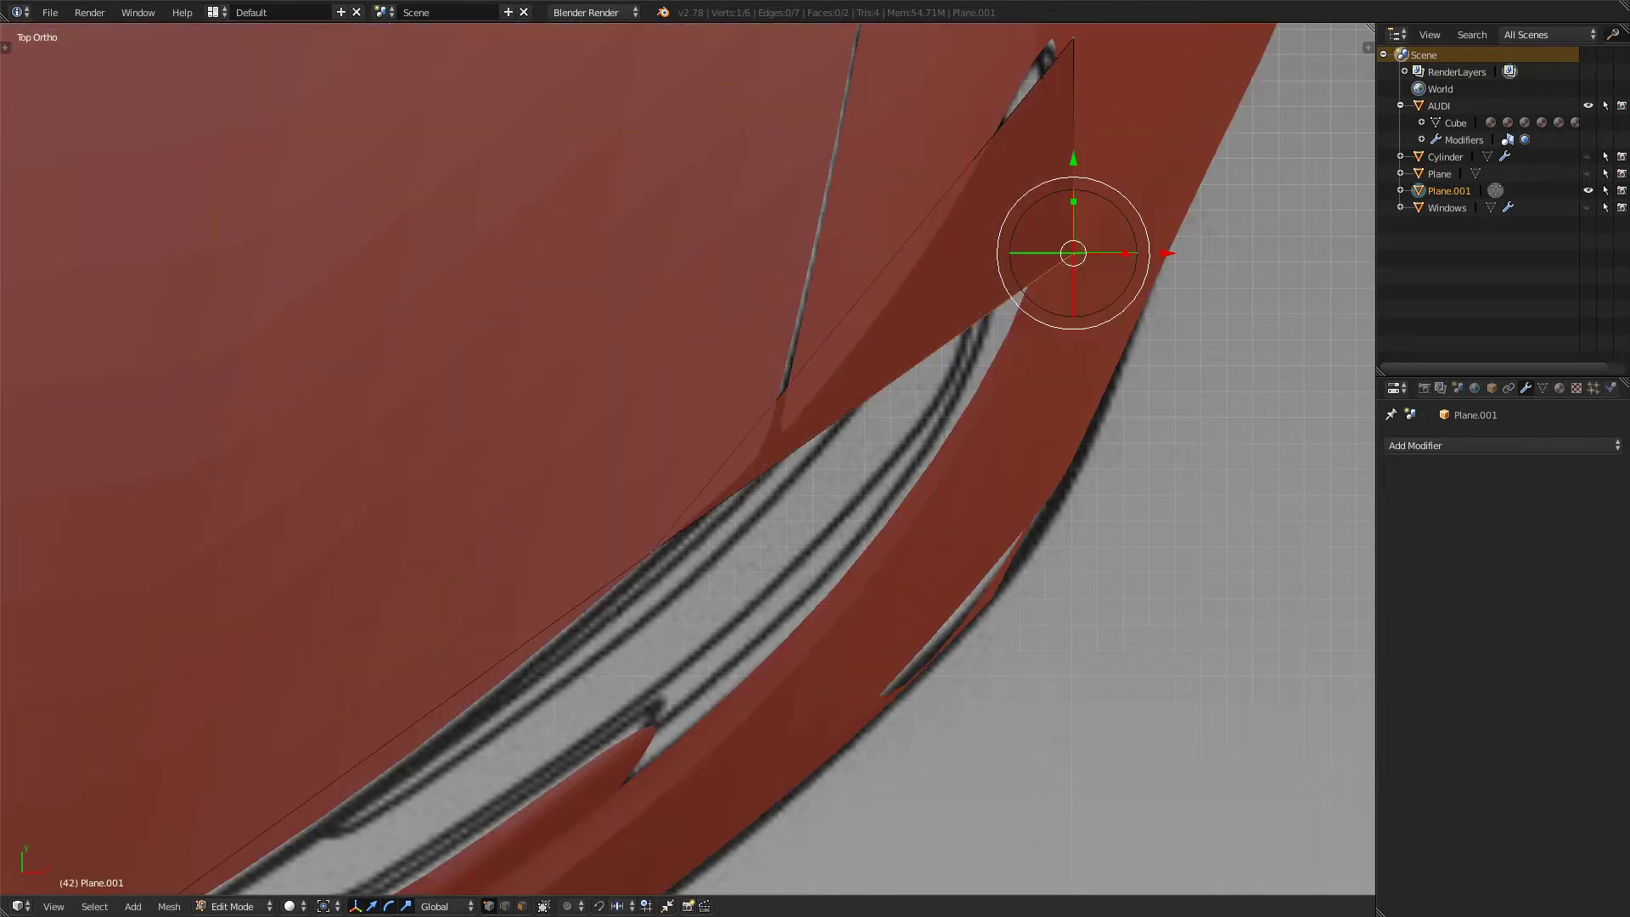
- Nudge the headlight's lower rear vertex slightly inward along global X in the top view
key("z")
left_click_drag(1167, 253, 1136, 253)
key("z")
- Select the middle and front vertices of the headlight's lower edge and move them forward along global Y toward the body opening
scroll(688, 458, "down", 4)
middle_click_drag(815, 560, 624, 446)
right_click(646, 533)
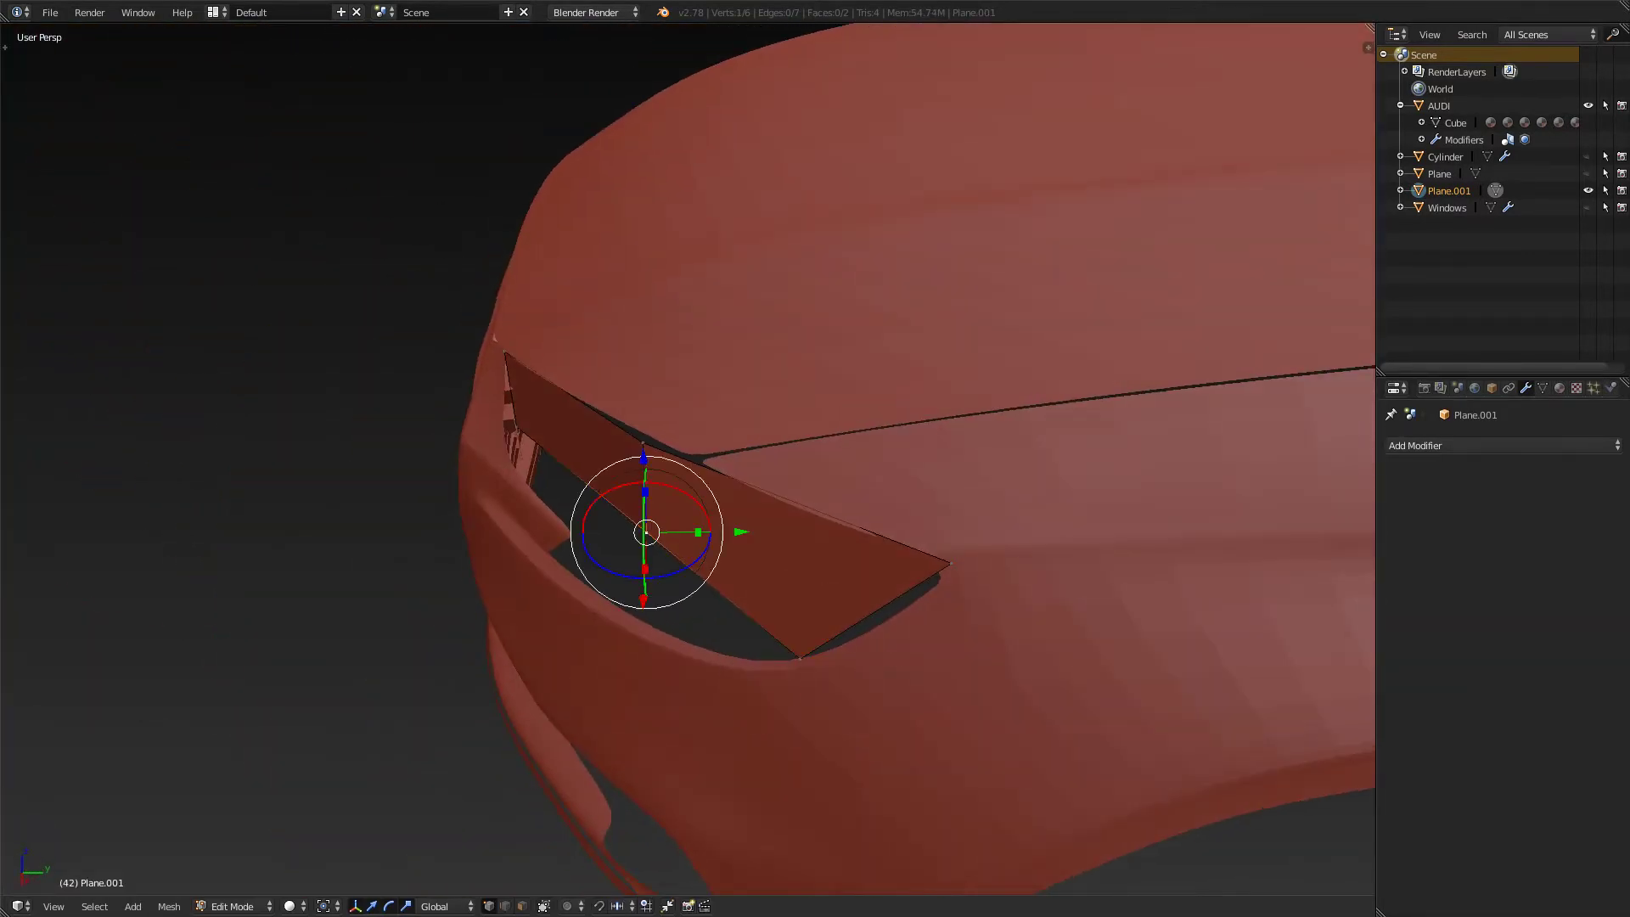
right_click(516, 429, "shift")
middle_click_drag(516, 430, 832, 399)
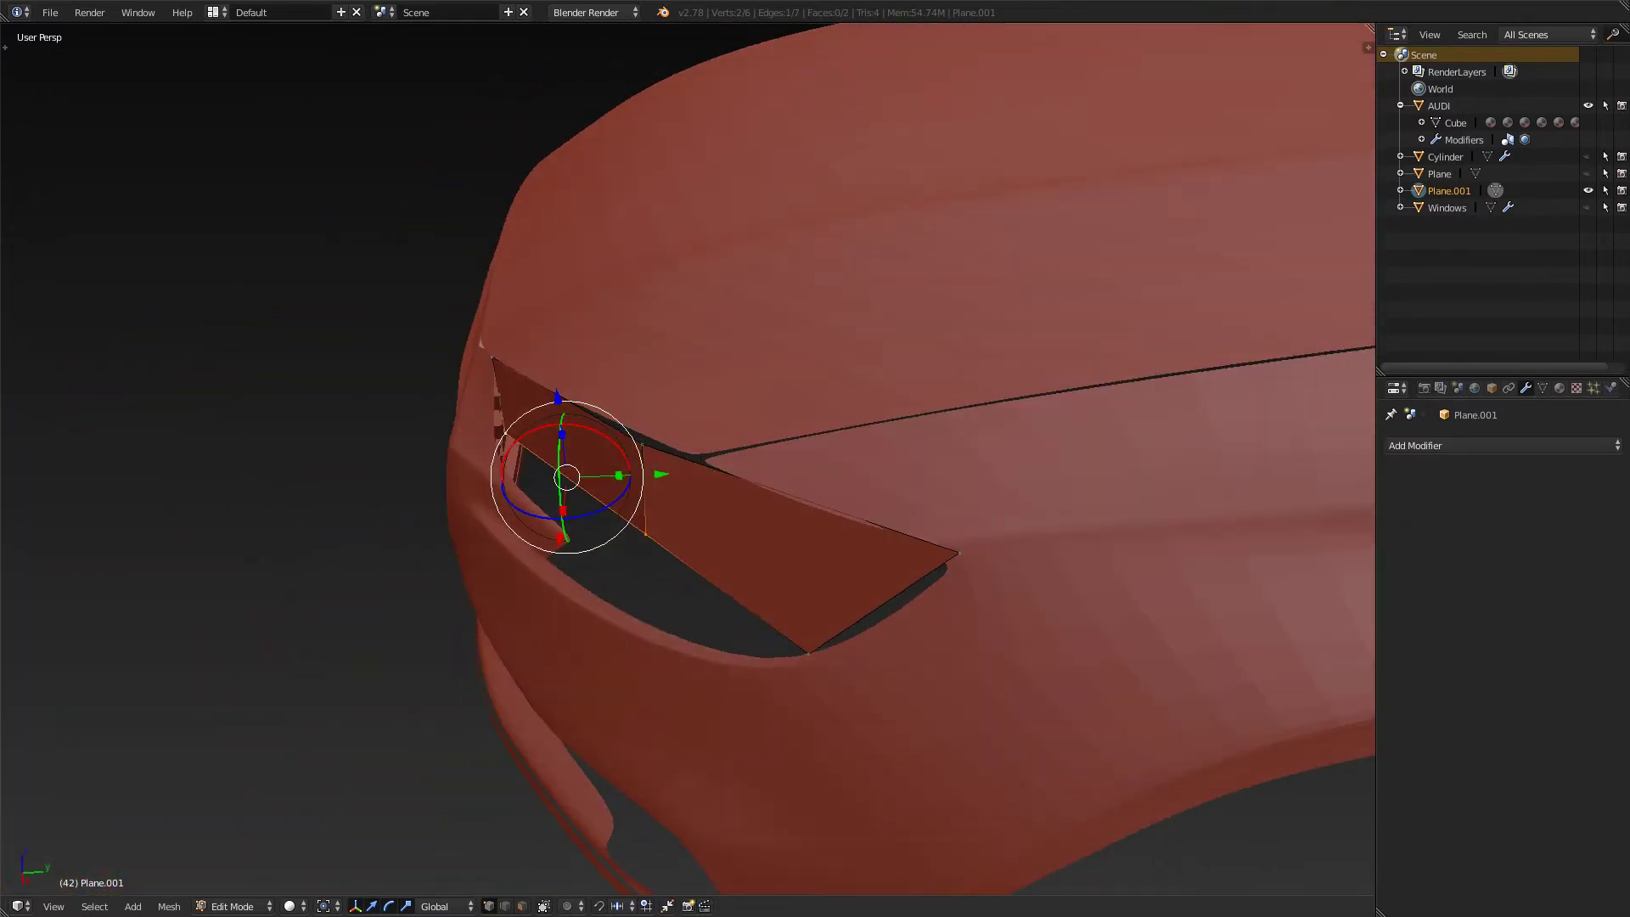
left_click_drag(661, 474, 595, 476)
middle_click_drag(595, 476, 704, 454)
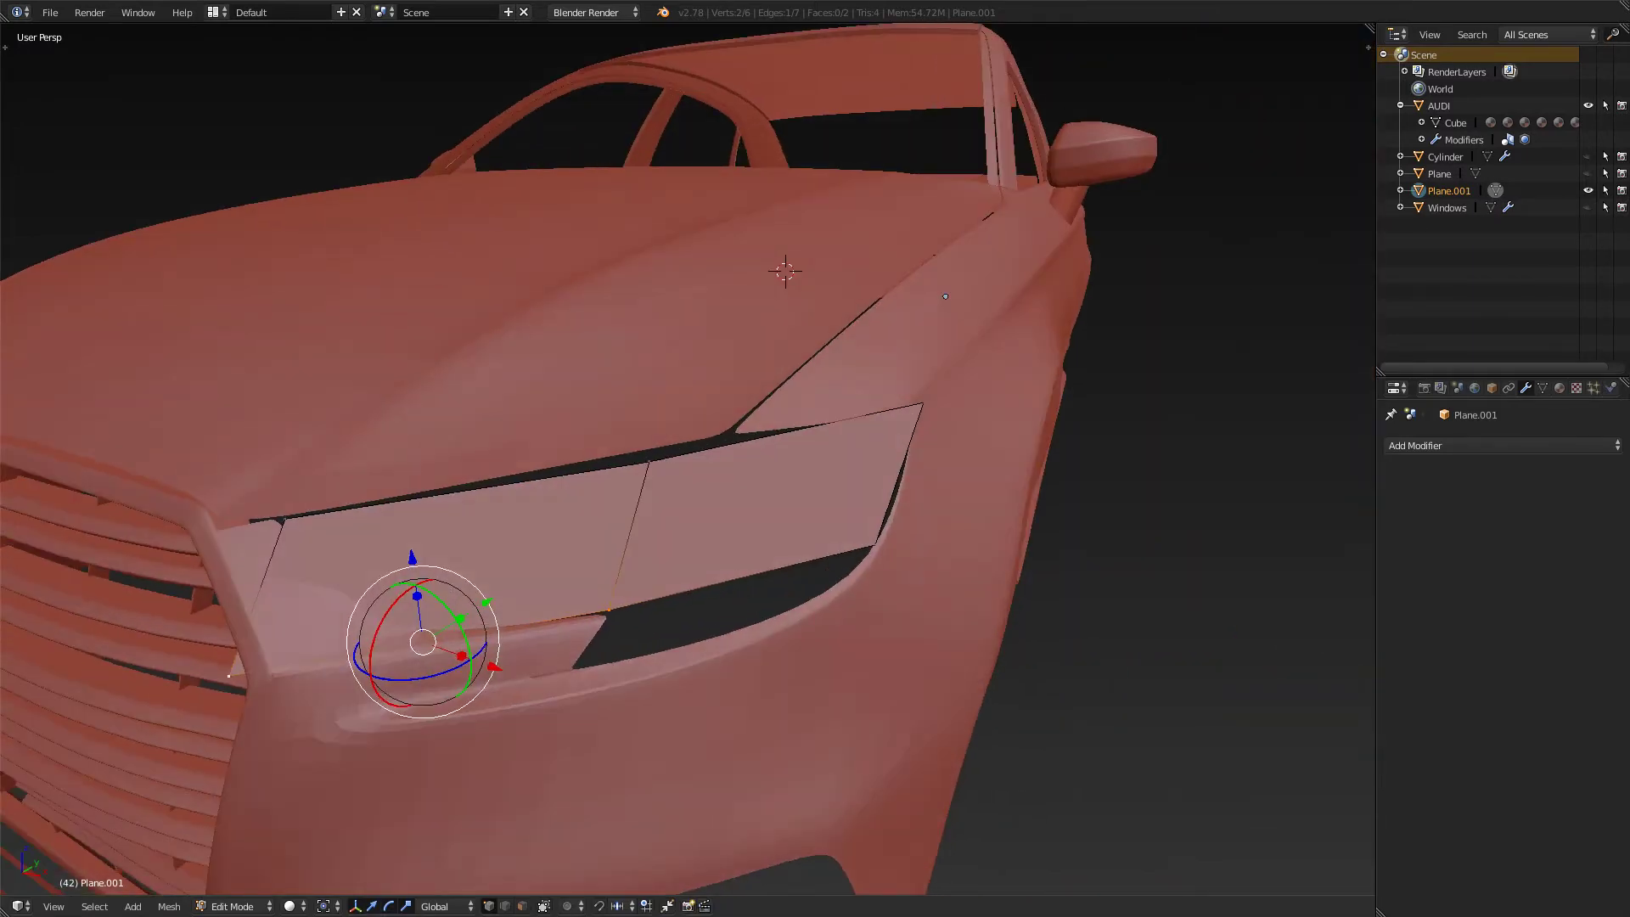
- Knife-cut the inner face diagonally in the front view, from its upper inner corner to its lower edge along the headlight outline
key("KP_3")
key("KP_1")
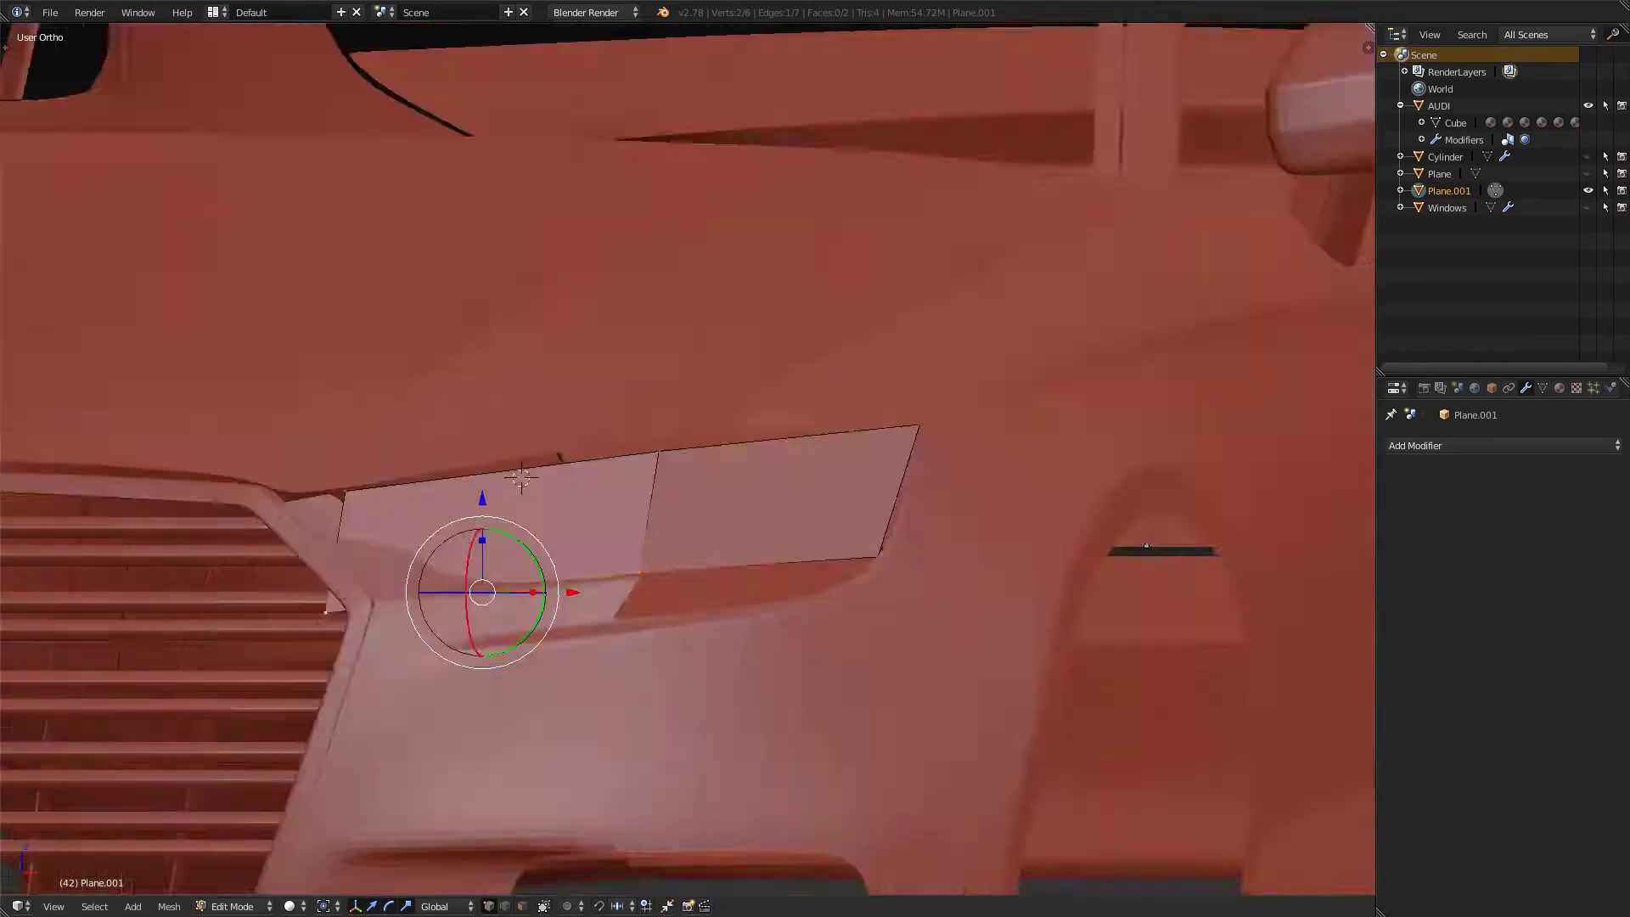
middle_click_drag(720, 475, 796, 433, "shift")
scroll(687, 458, "up", 4)
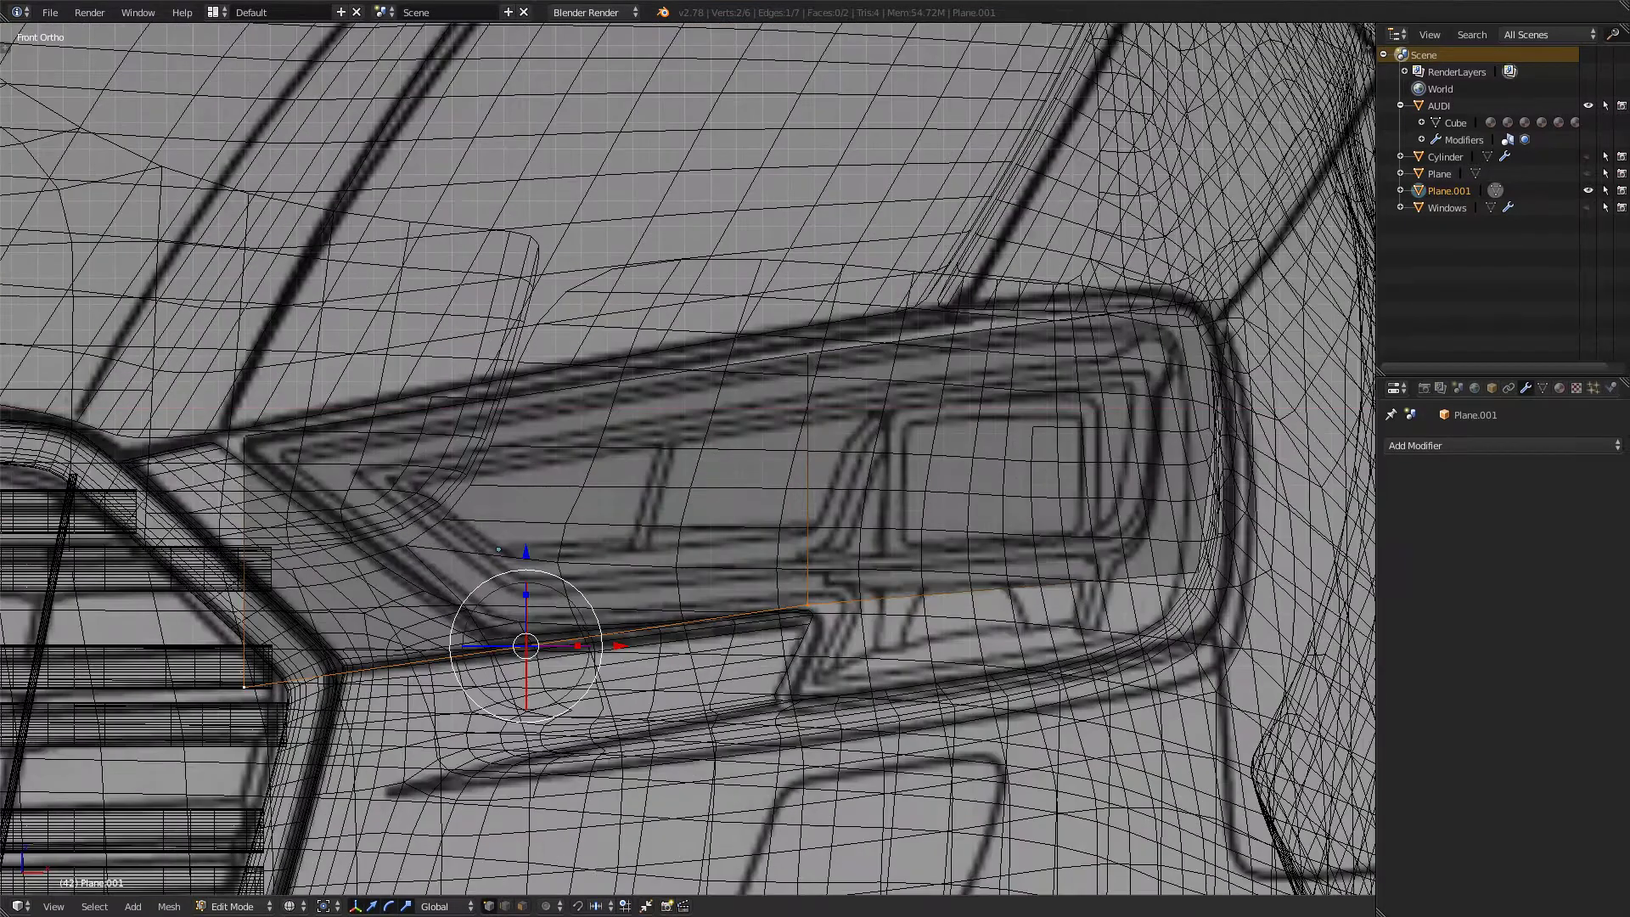
key("k")
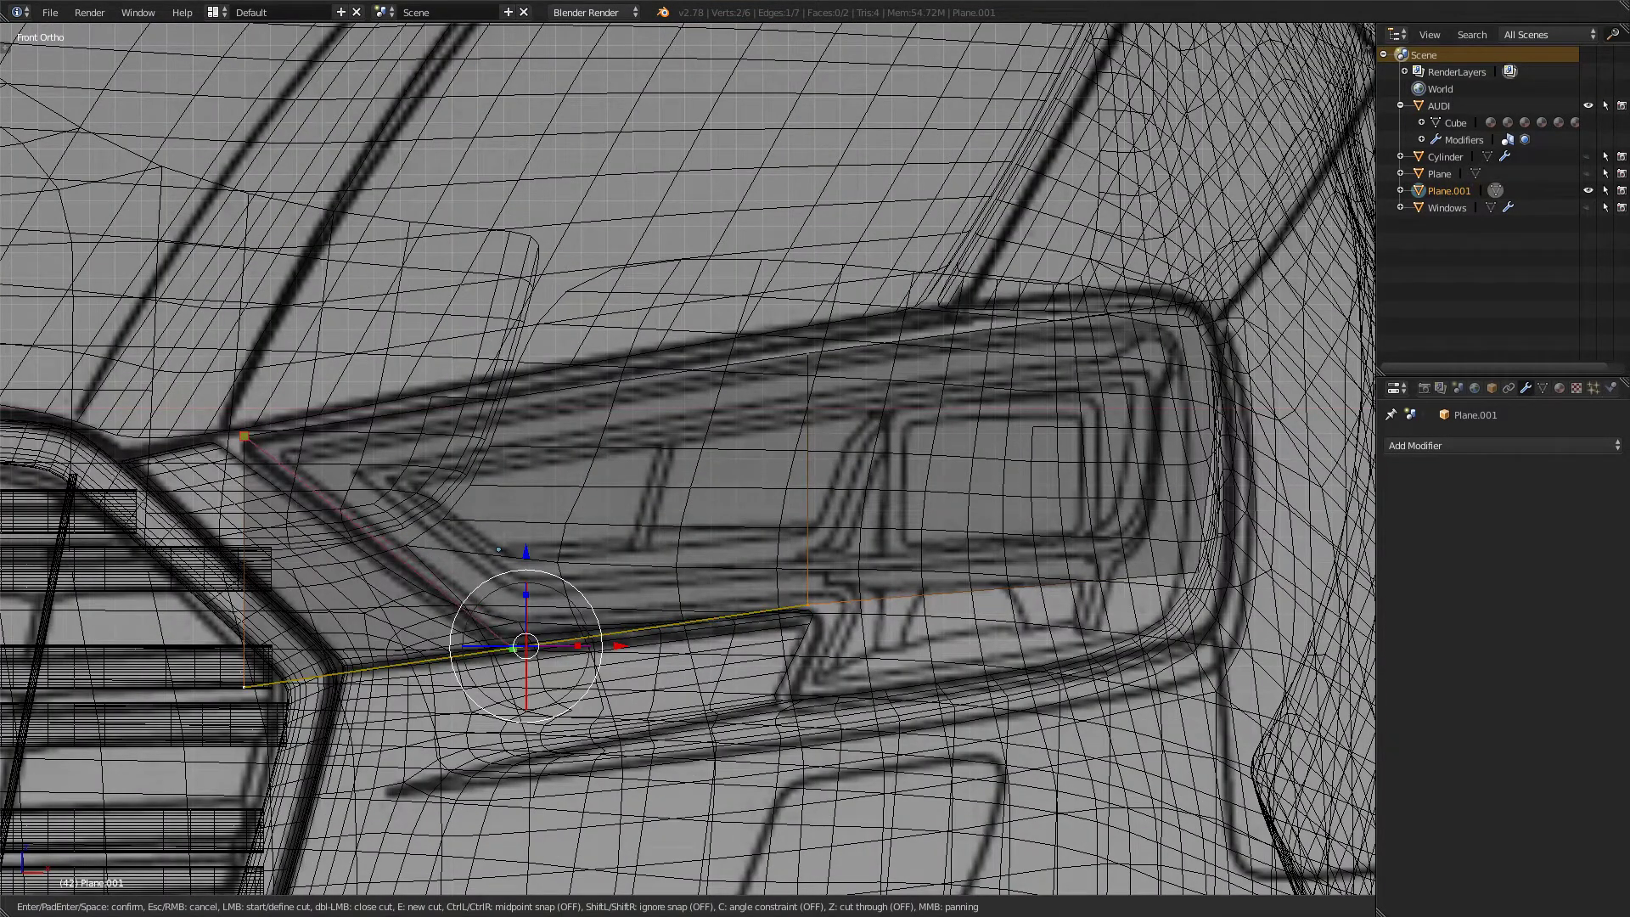
left_click(514, 646)
key("Return")
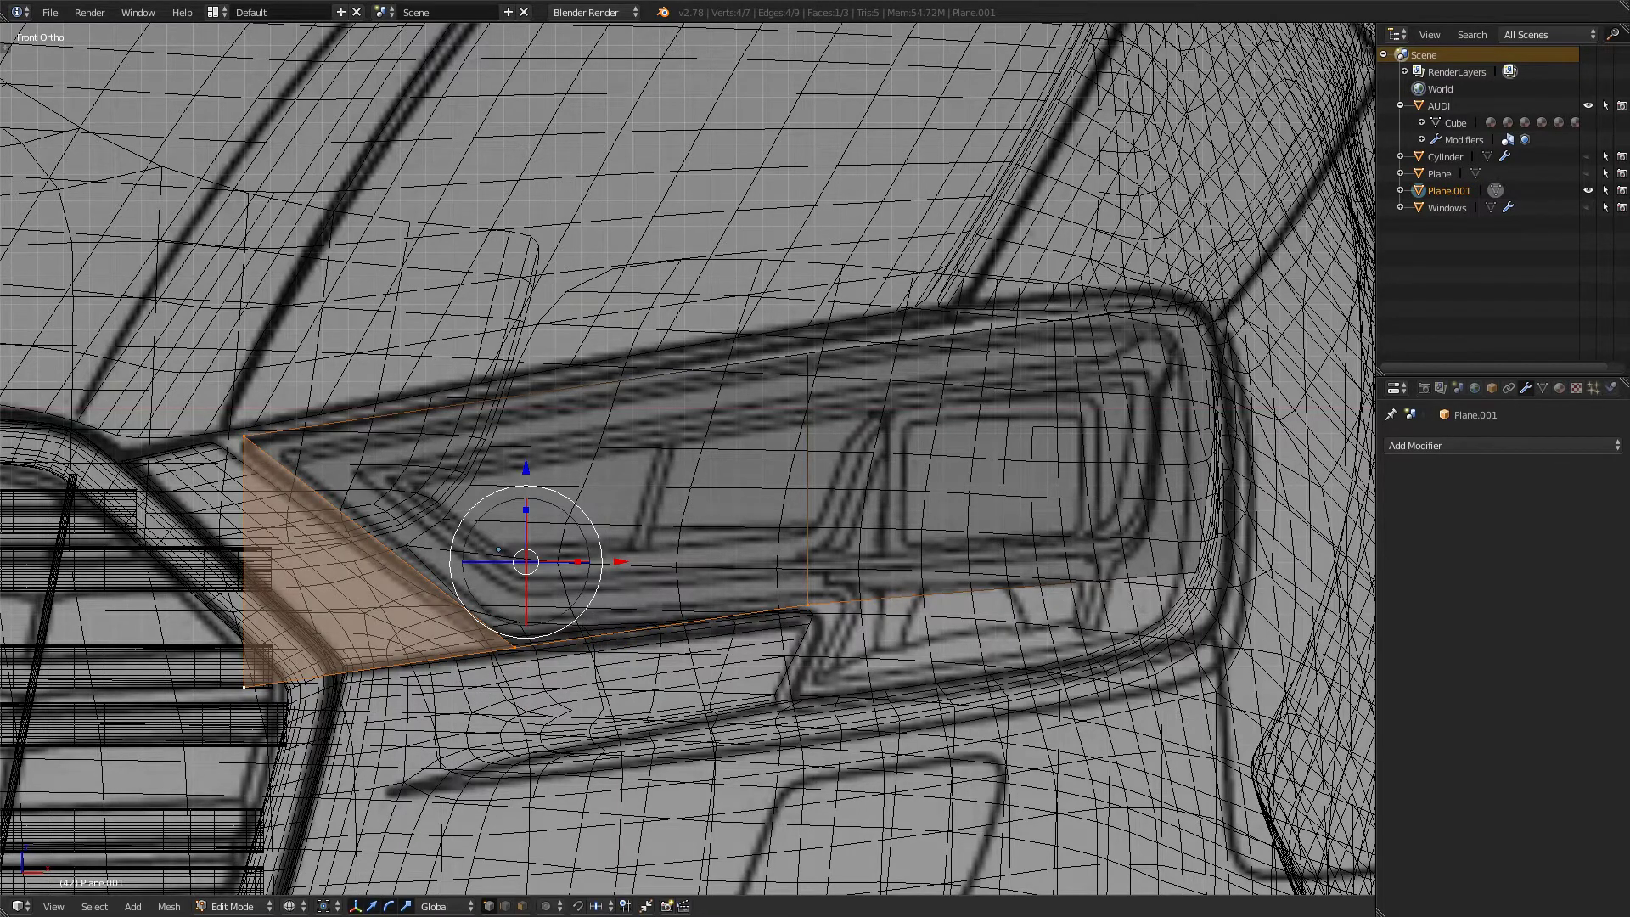
- In face mode, delete the triangular face between the diagonal cut and the grille
key("ctrl+Tab")
left_click(459, 662)
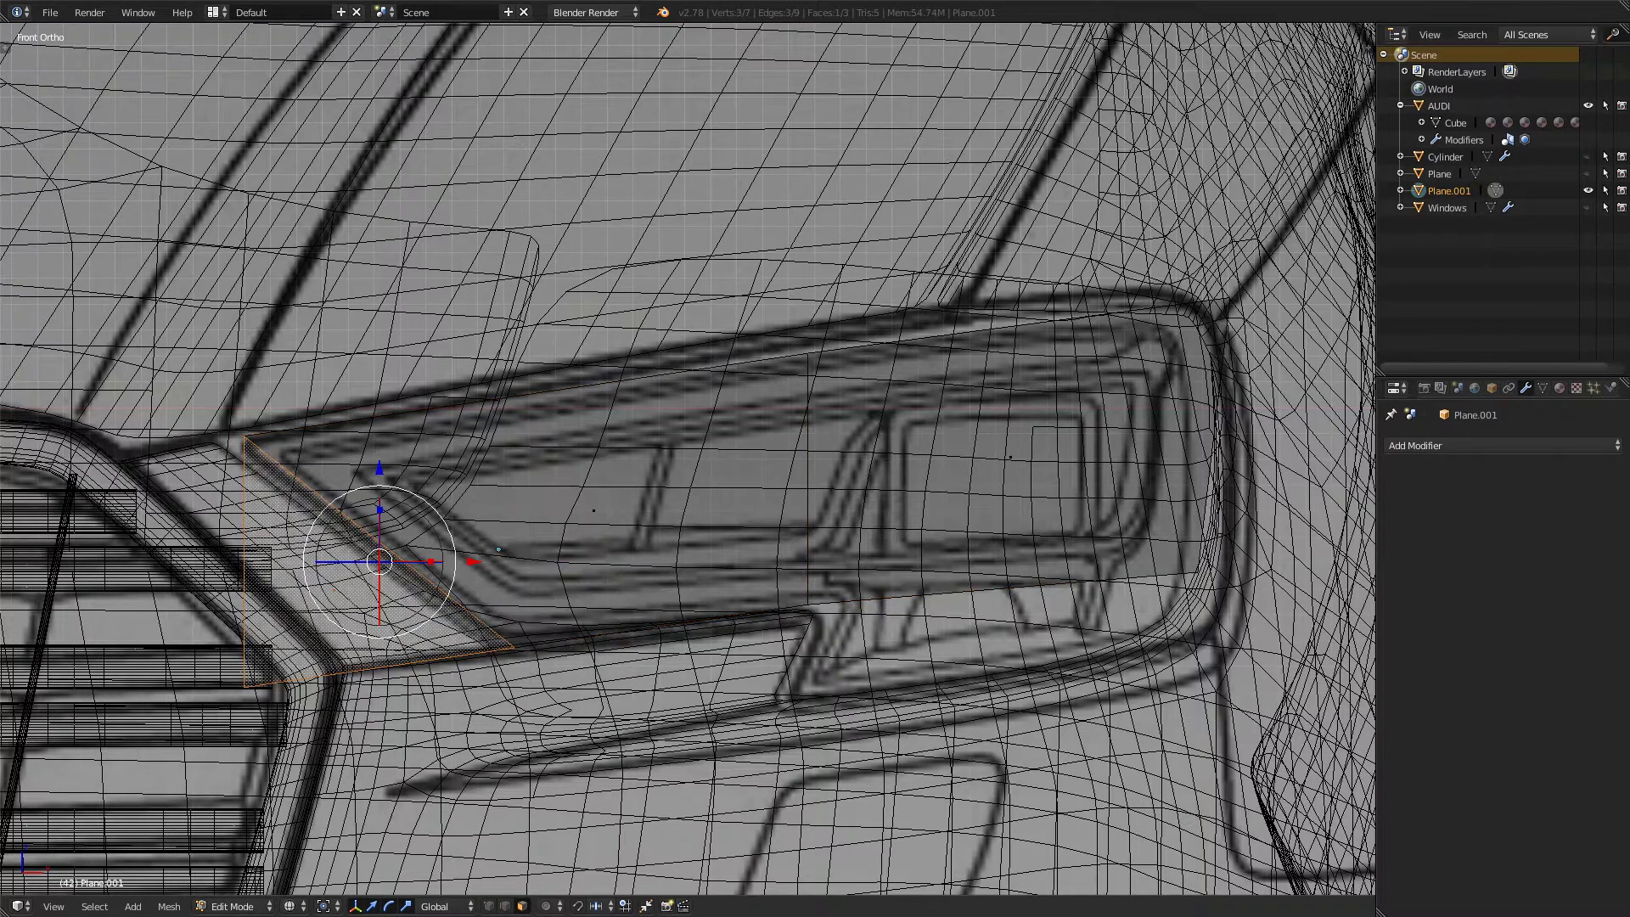
key("x")
left_click(228, 601)
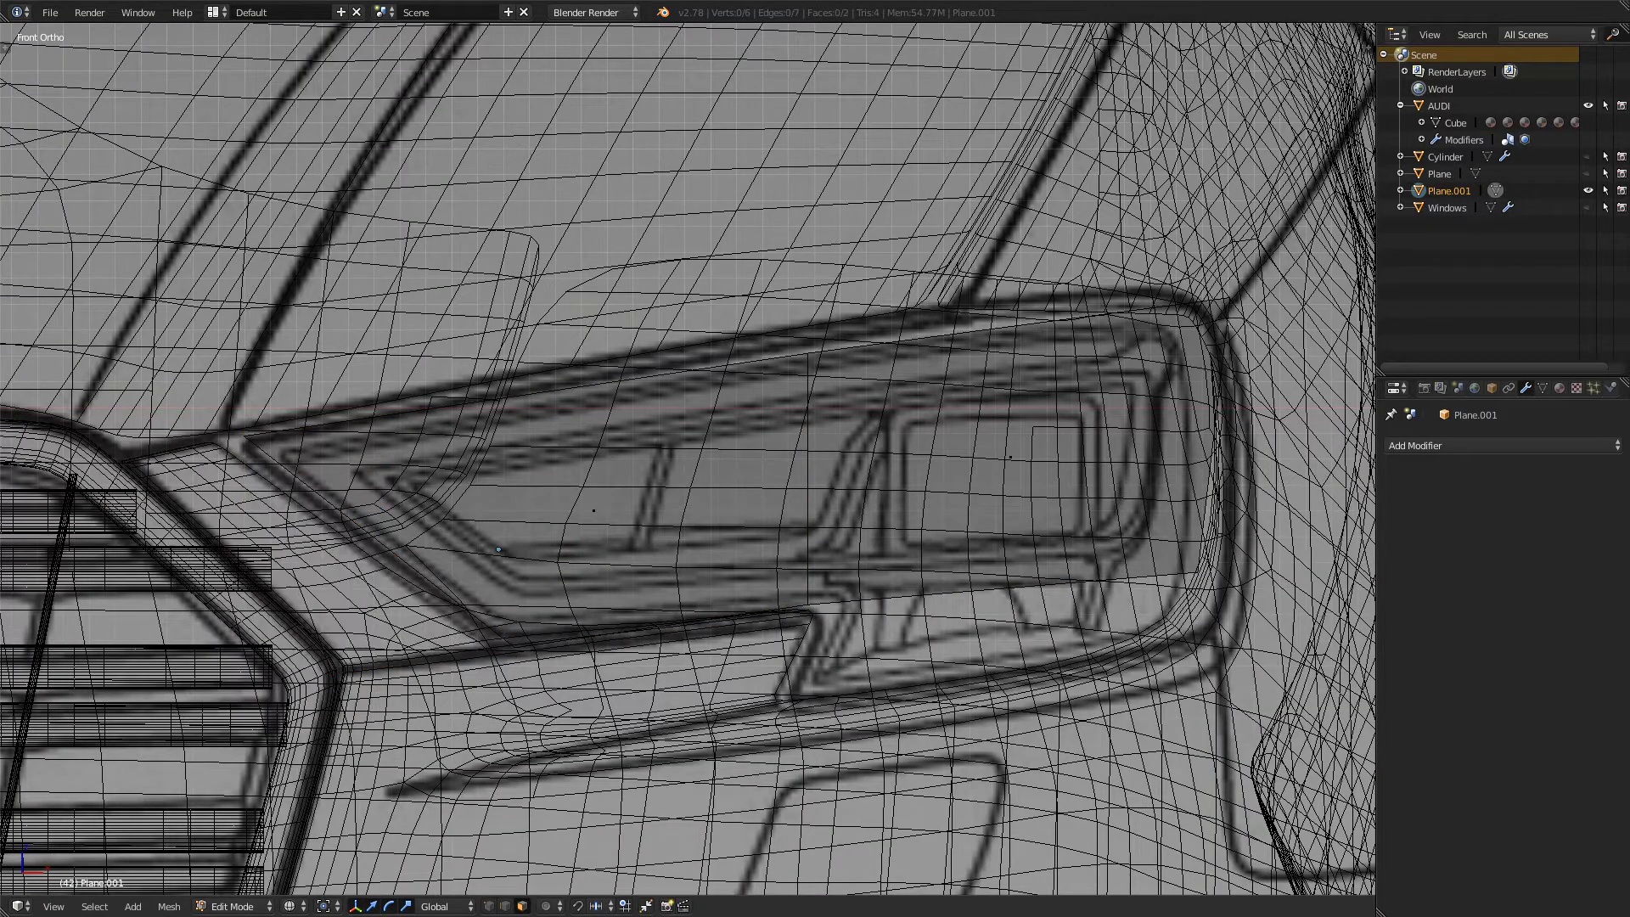
scroll(687, 458, "down", 2)
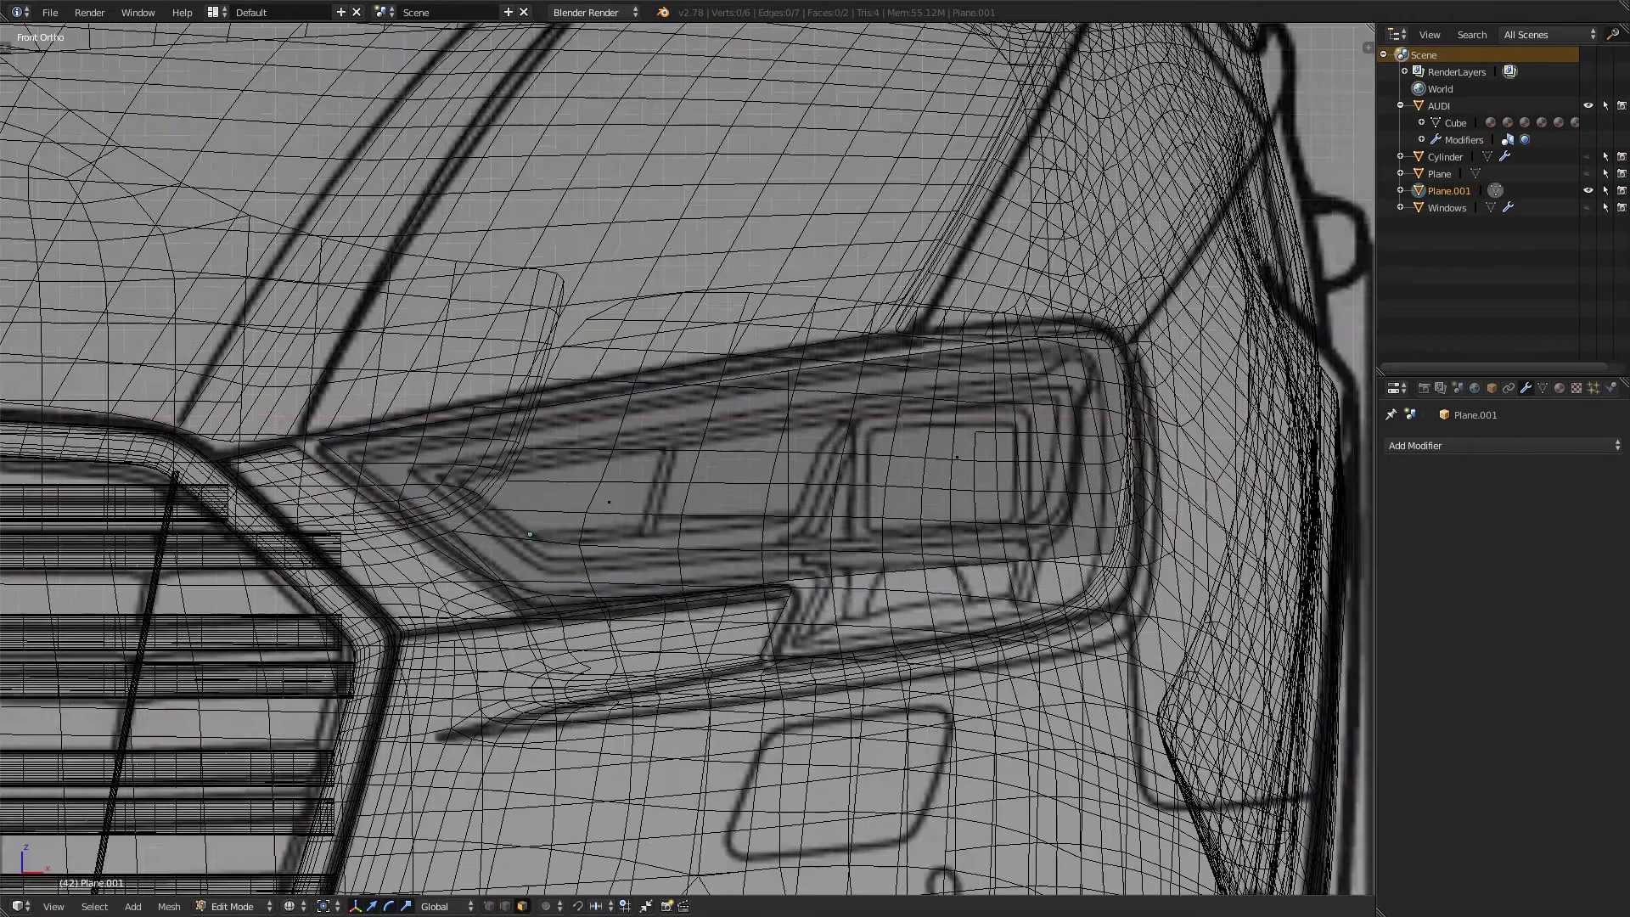
- In edge mode, select the headlight's middle dividing edge and check the mesh with solid shading from the side and in perspective
mouse_move(764, 441)
middle_mouse_down()
mouse_move(730, 497)
mouse_move(653, 505)
middle_mouse_up()
key("Tab")
key("Tab")
key("Tab")
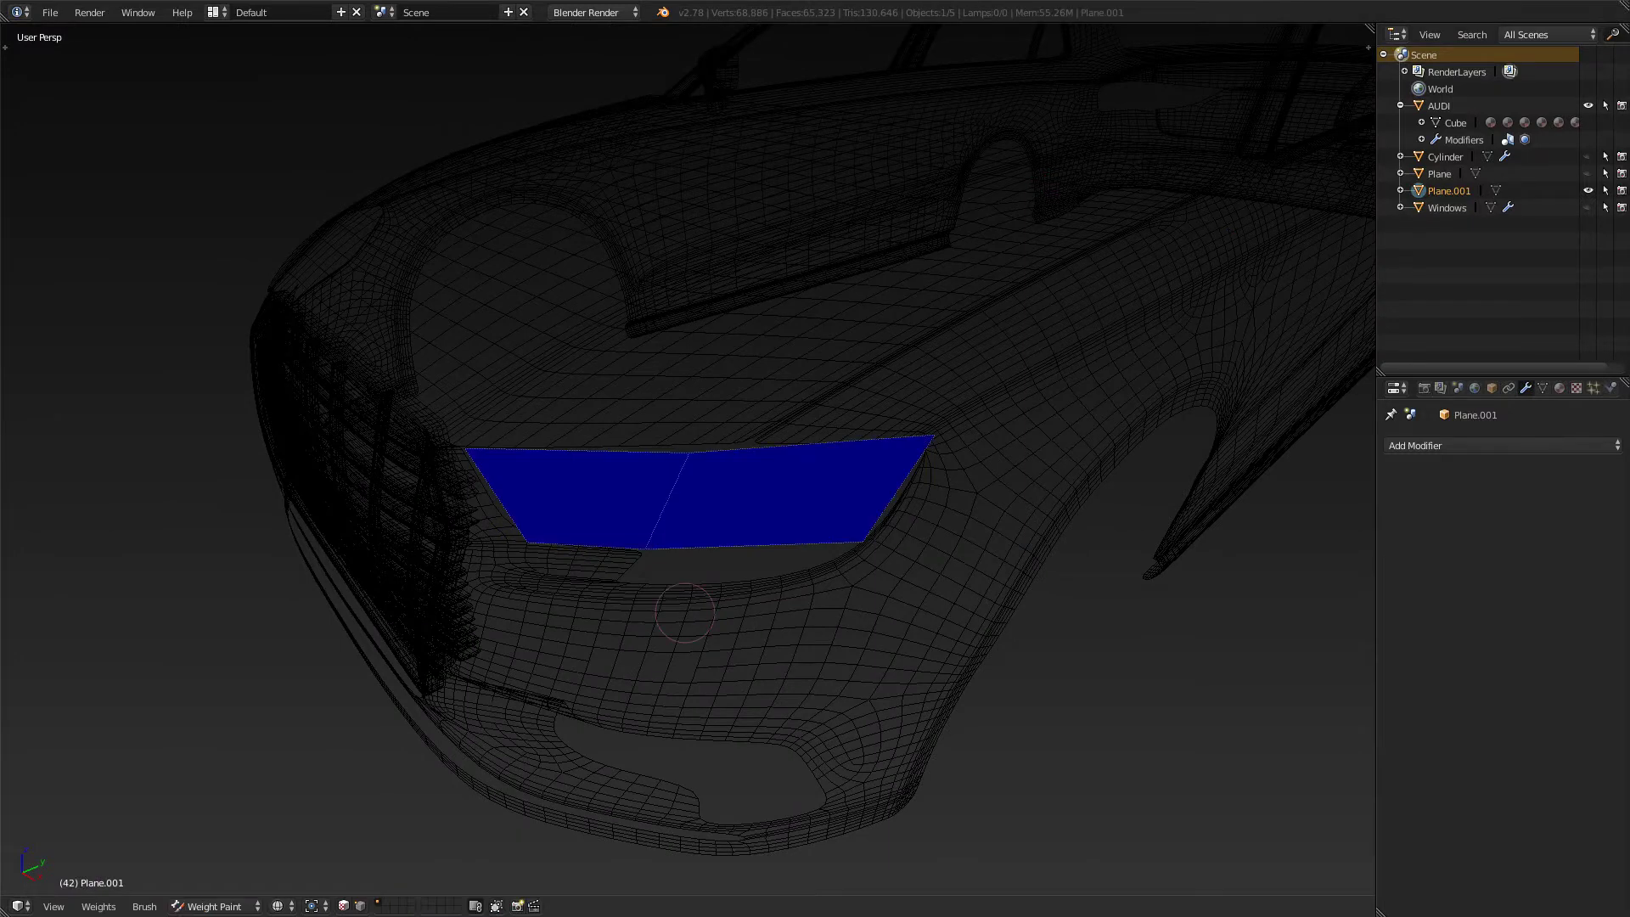
key("Tab")
key("ctrl+Tab")
left_click(666, 597)
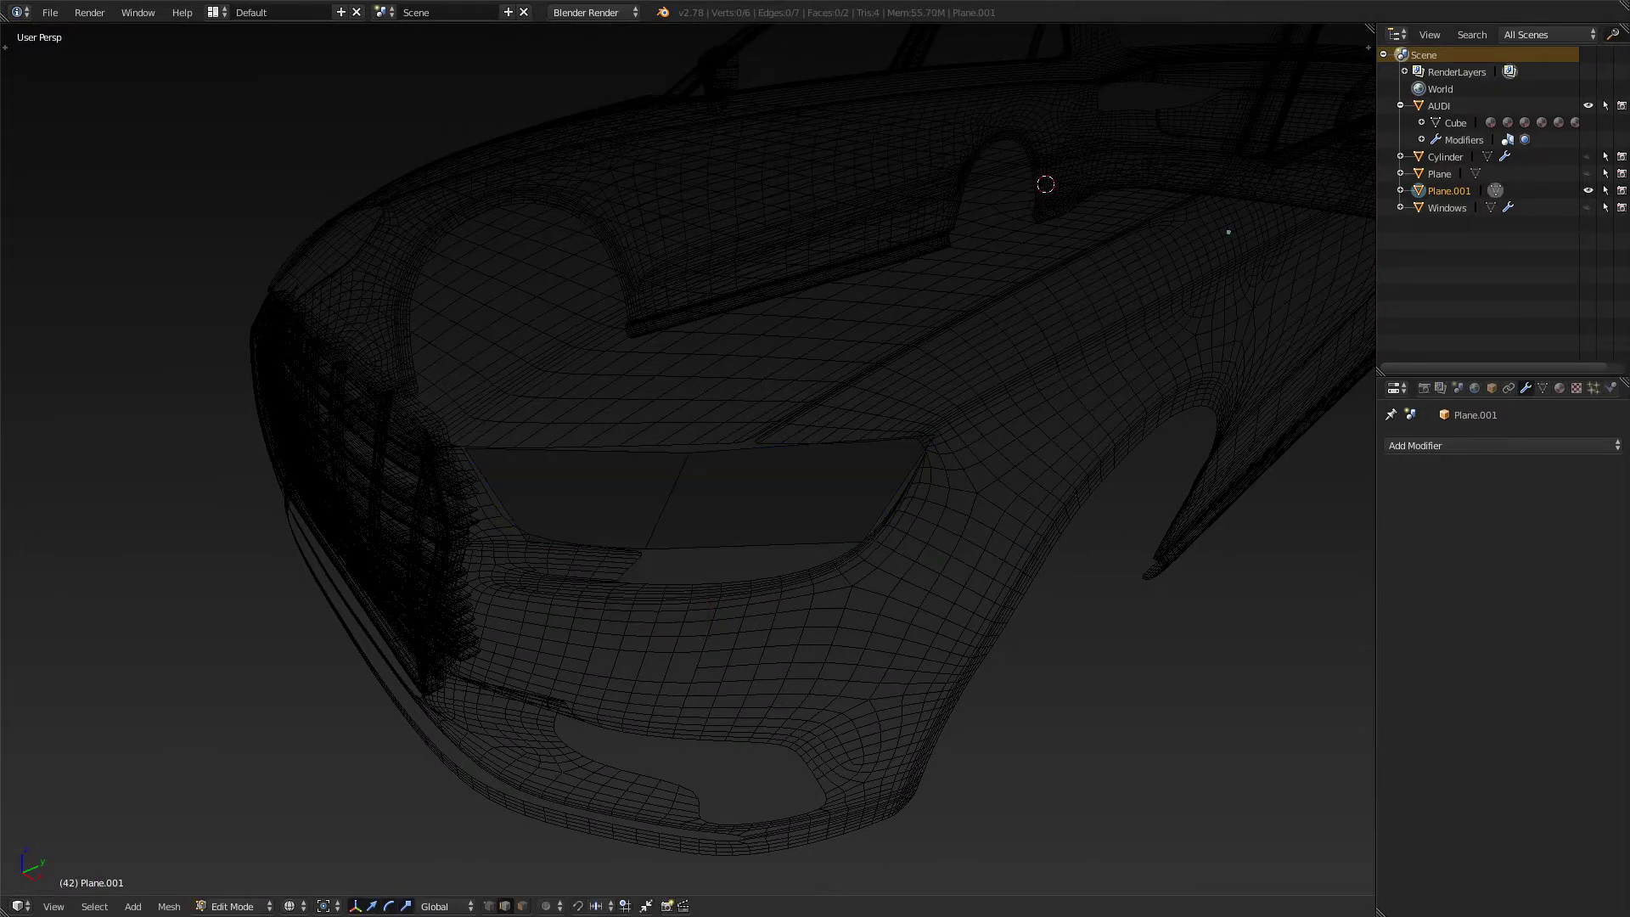
key("Tab")
key("Tab")
key("ctrl+Tab")
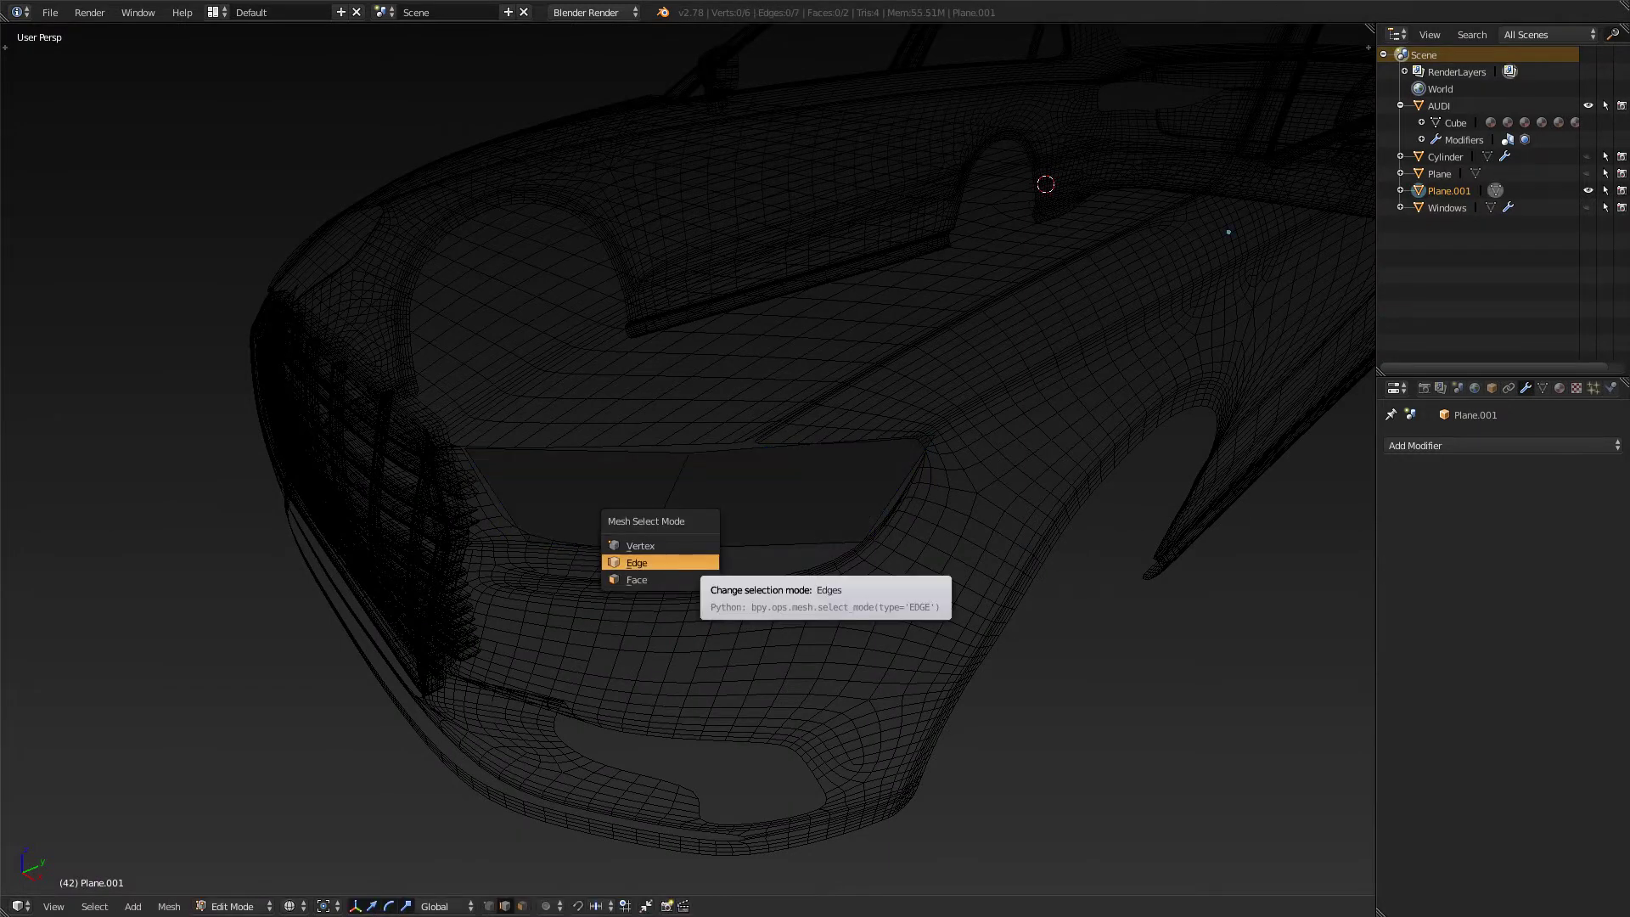
key("Return")
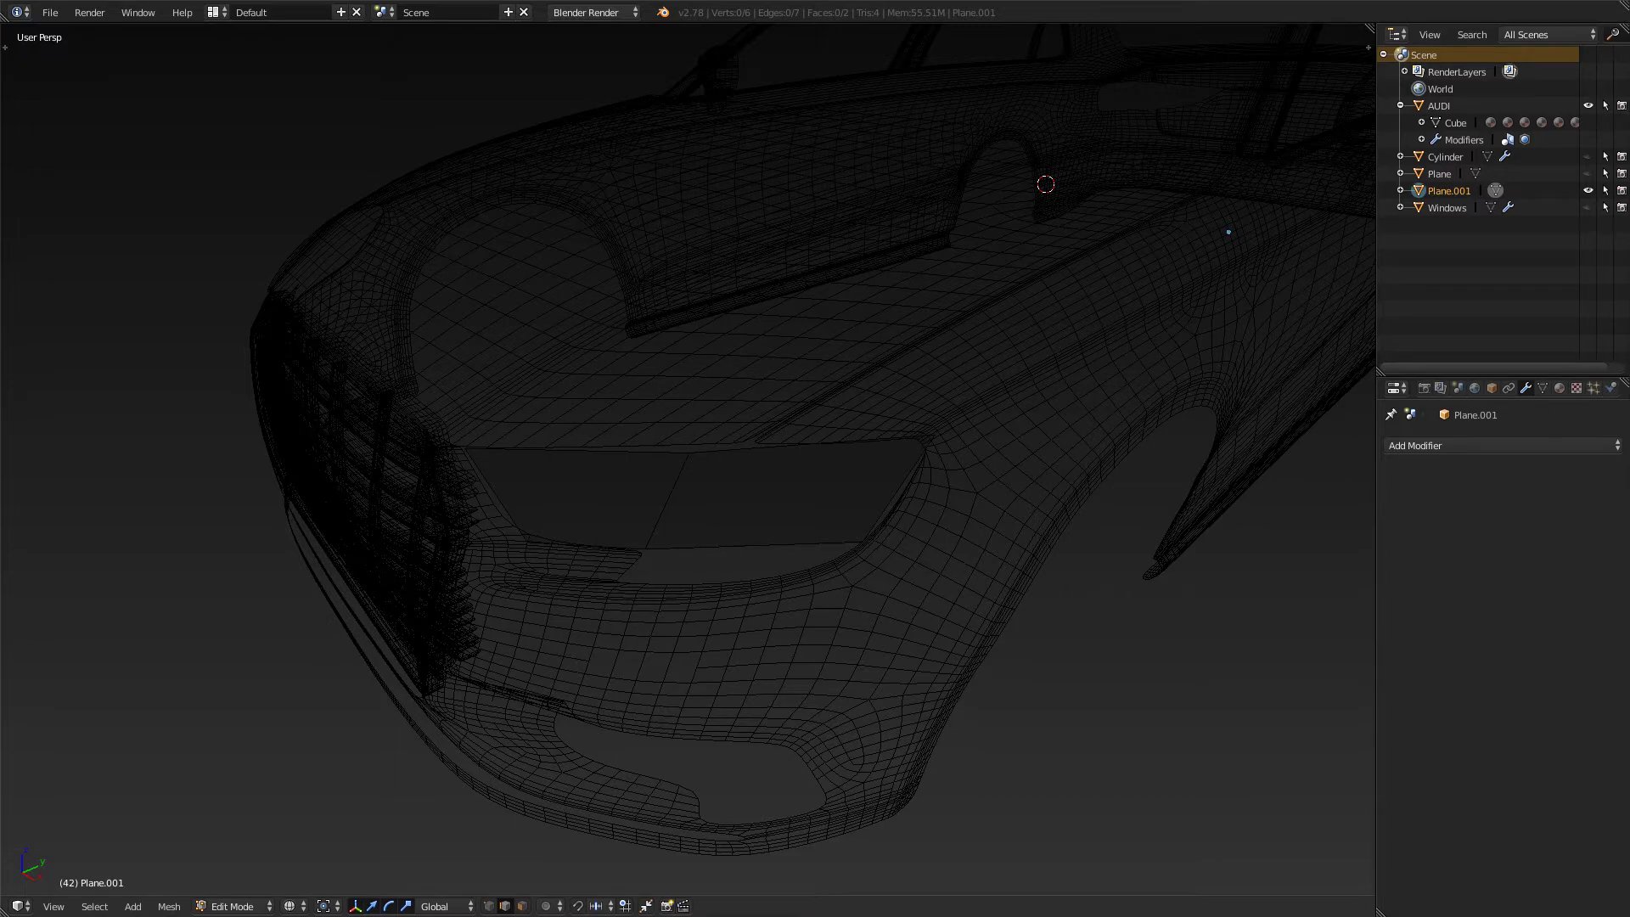
key("alt+Tab")
key("alt+Tab")
right_click(667, 502)
key("KP_3")
key("z")
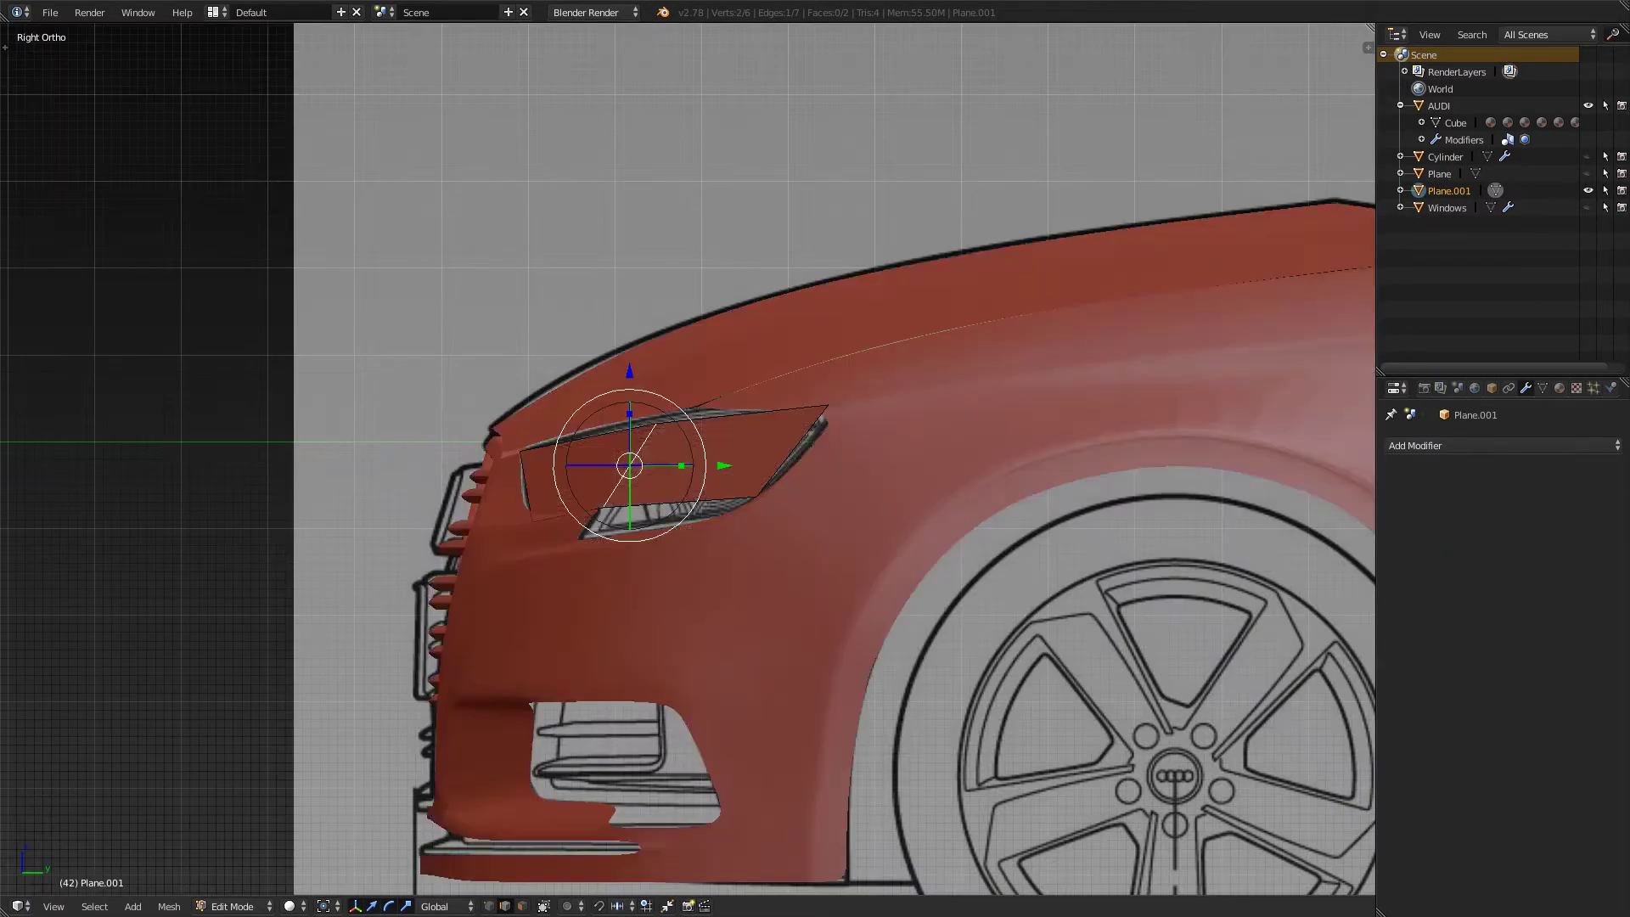
mouse_move(1065, 246)
middle_mouse_down()
mouse_move(1171, 291)
mouse_move(801, 331)
mouse_move(722, 386)
middle_mouse_up()
key("Tab")
key("ctrl+Tab")
key("ctrl+Tab")
key("ctrl+Tab")
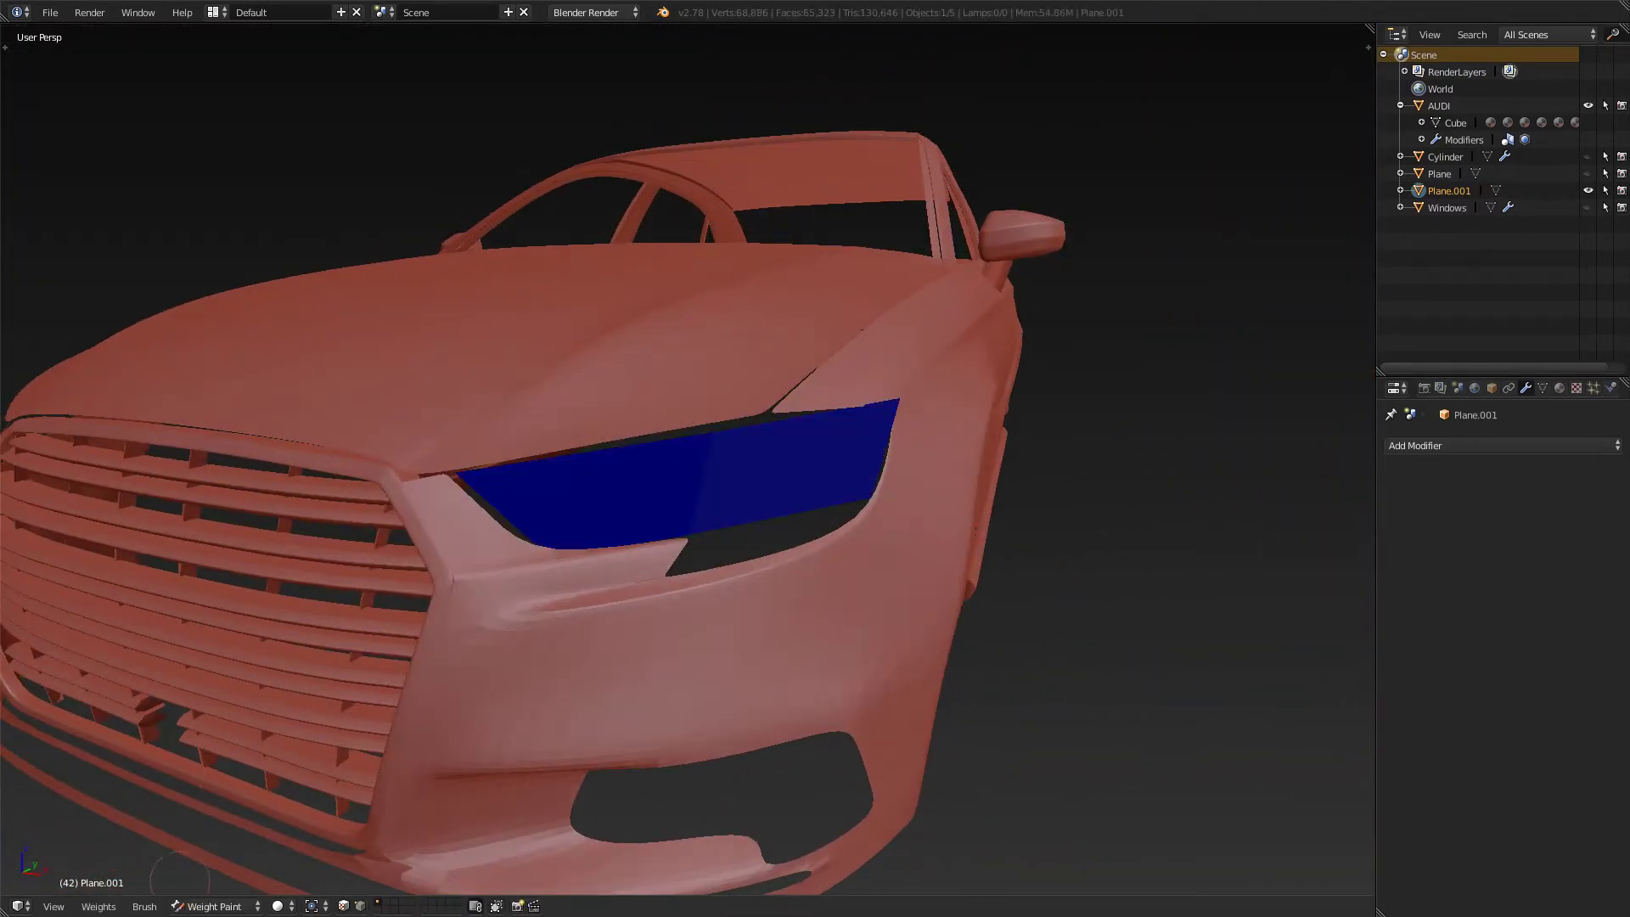
left_click(215, 906)
left_click(219, 885)
key("Tab")
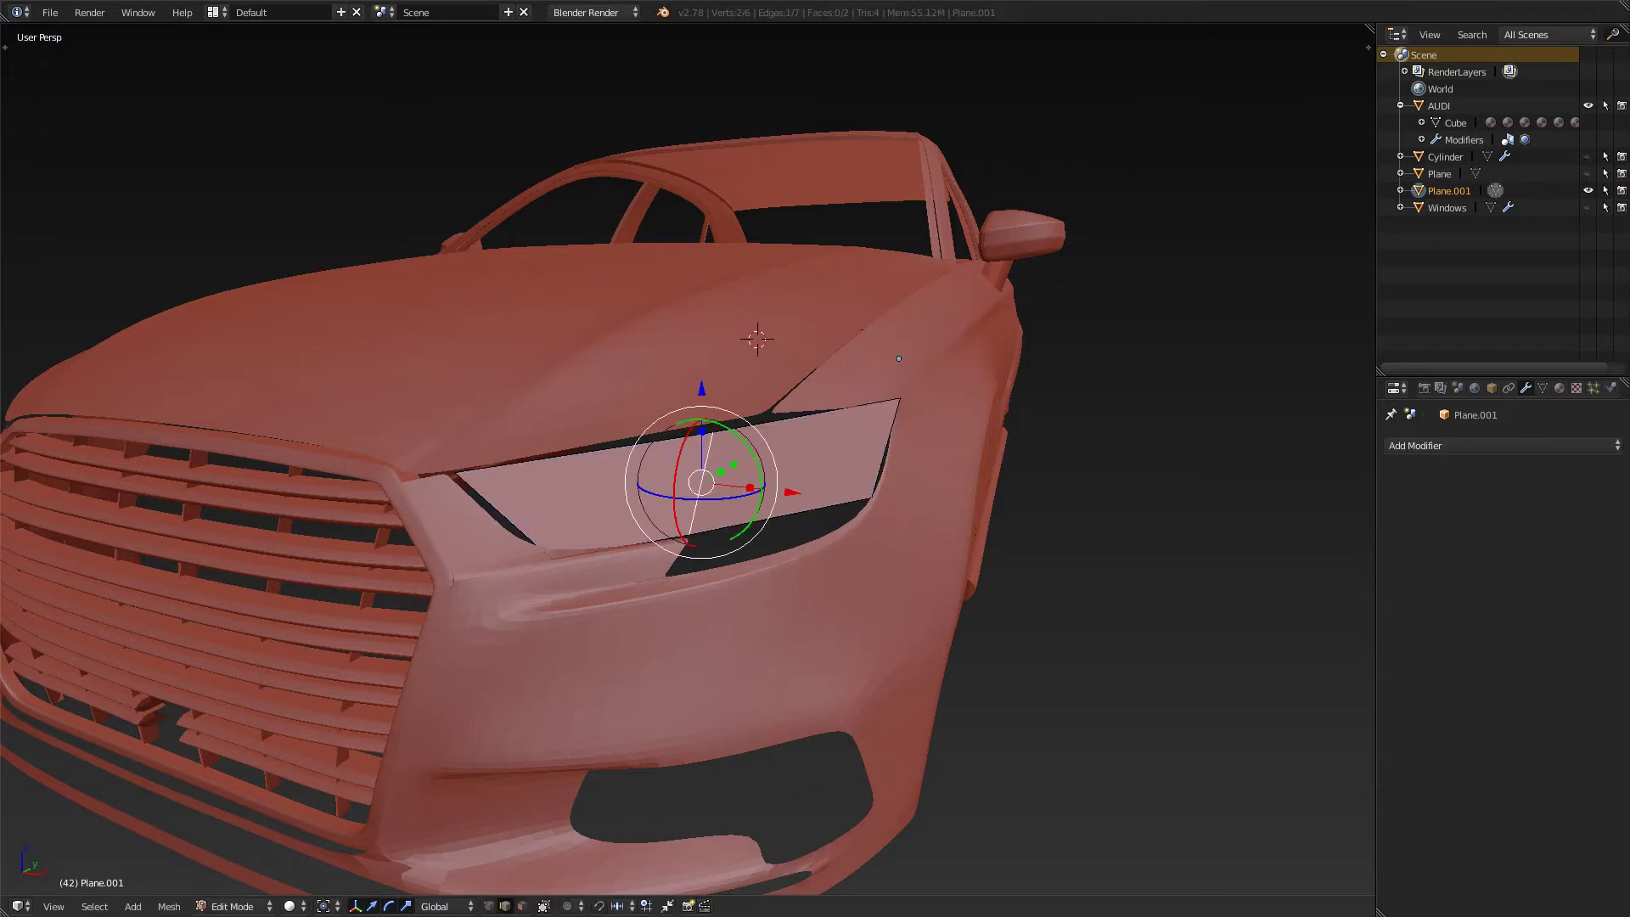
key("Tab")
key("Tab")
key("Tab")
middle_click_drag(815, 458, 722, 458)
key("Tab")
key("Tab")
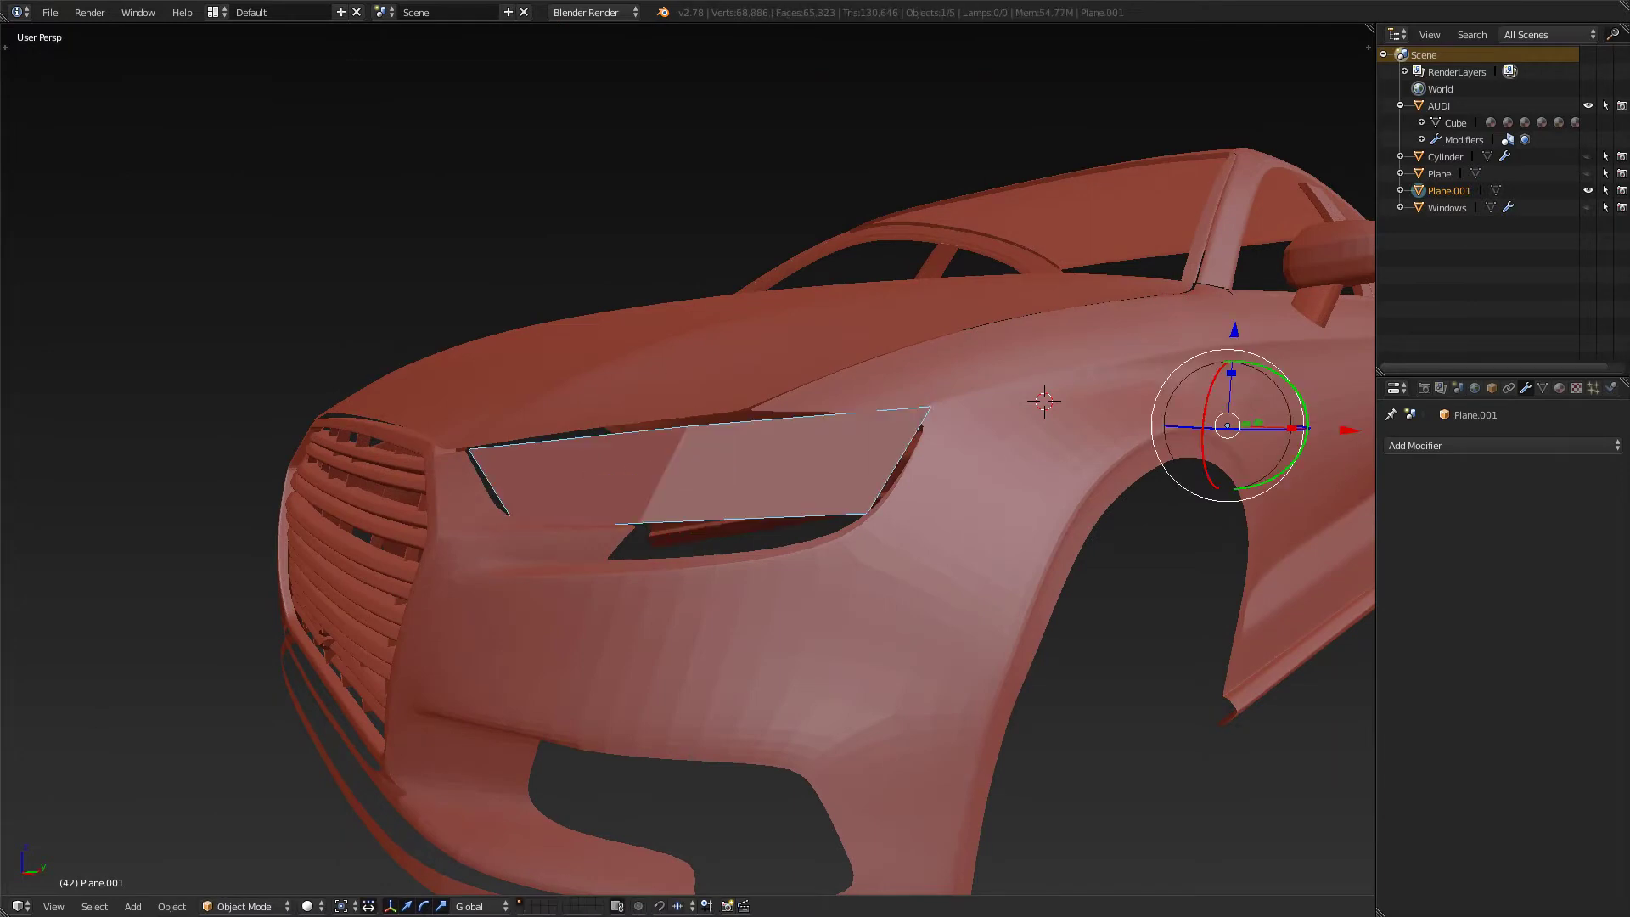
key("Tab")
key("ctrl+Tab")
left_click(726, 522)
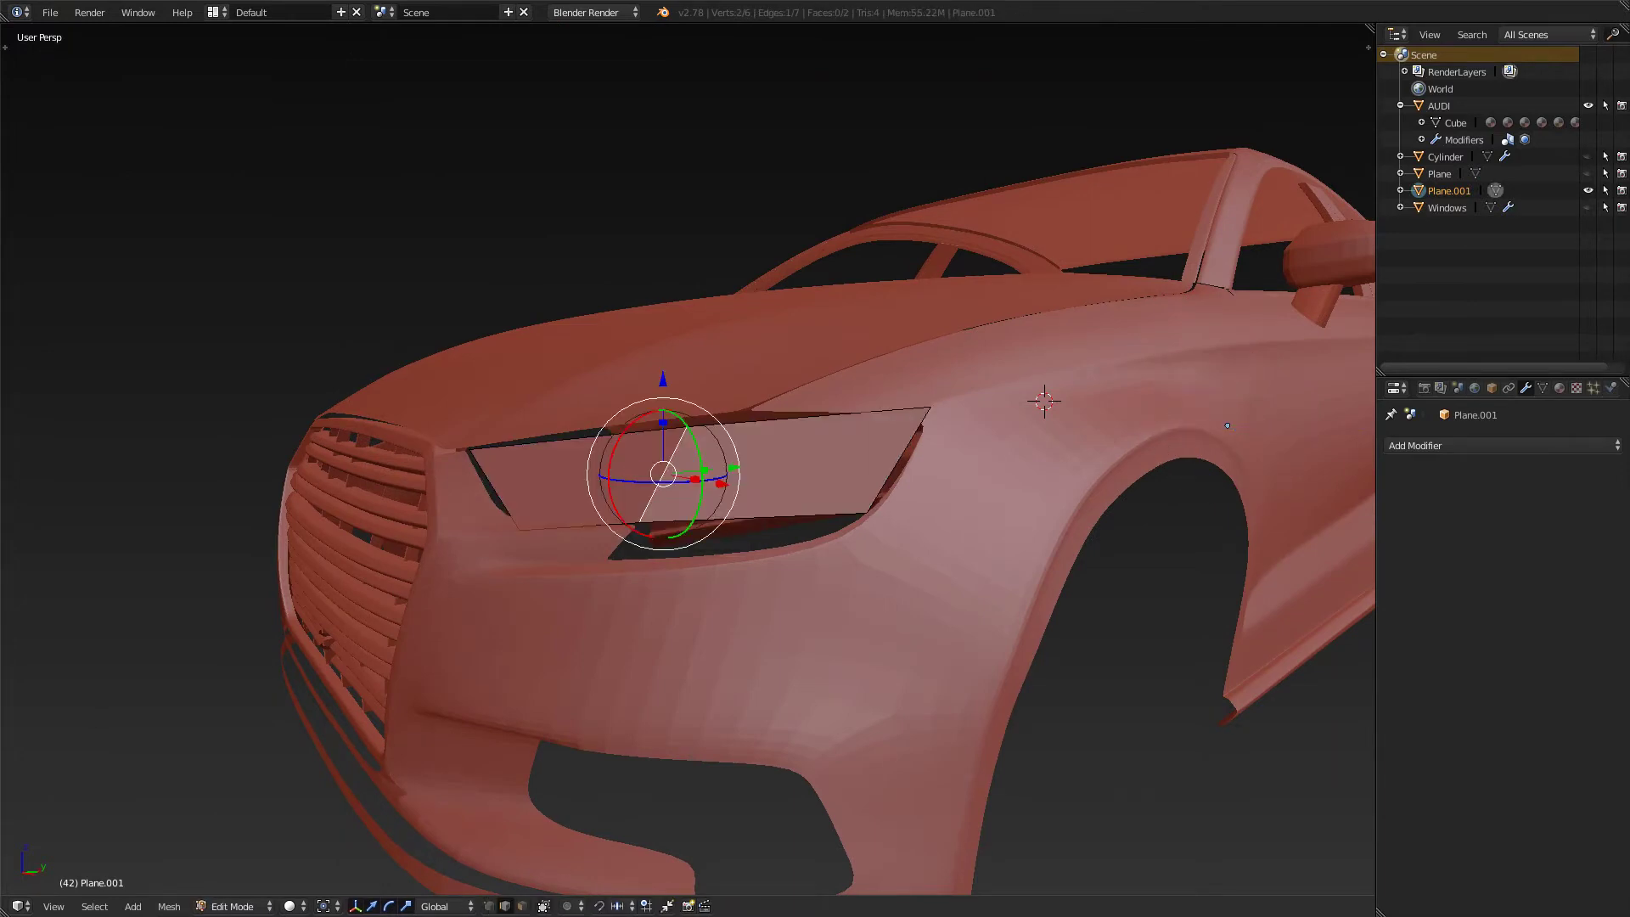
key("ctrl+Tab")
left_click(719, 539)
key("Tab")
key("ctrl+Tab")
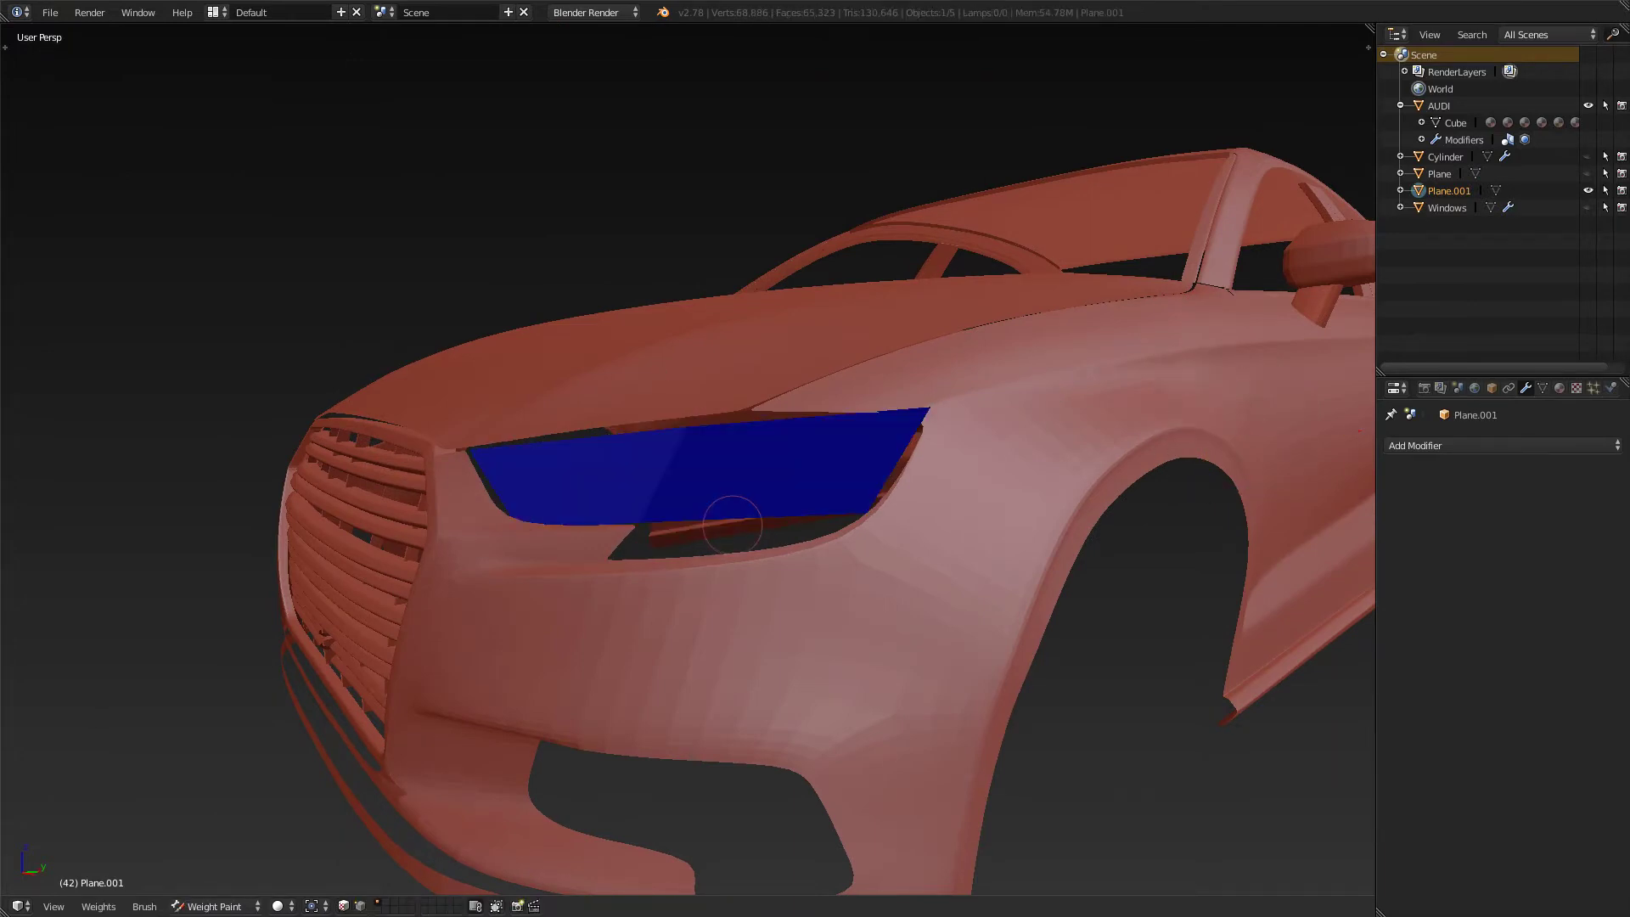
key("Tab")
key("Tab")
key("Tab")
key("ctrl+Tab")
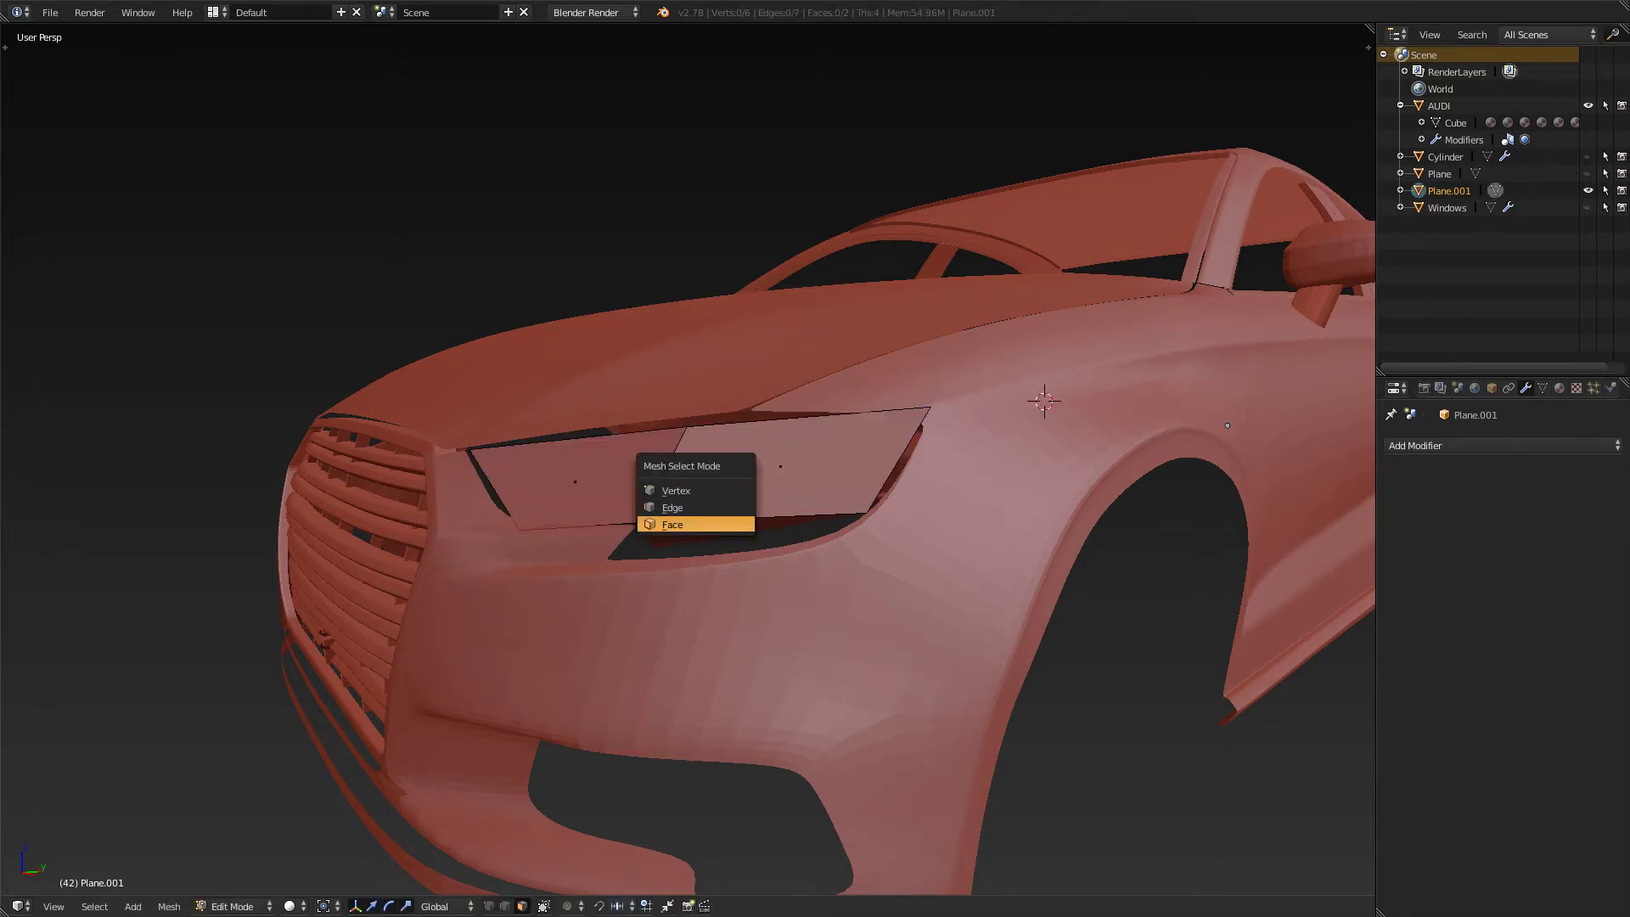
key("Tab")
key("Tab")
key("Tab")
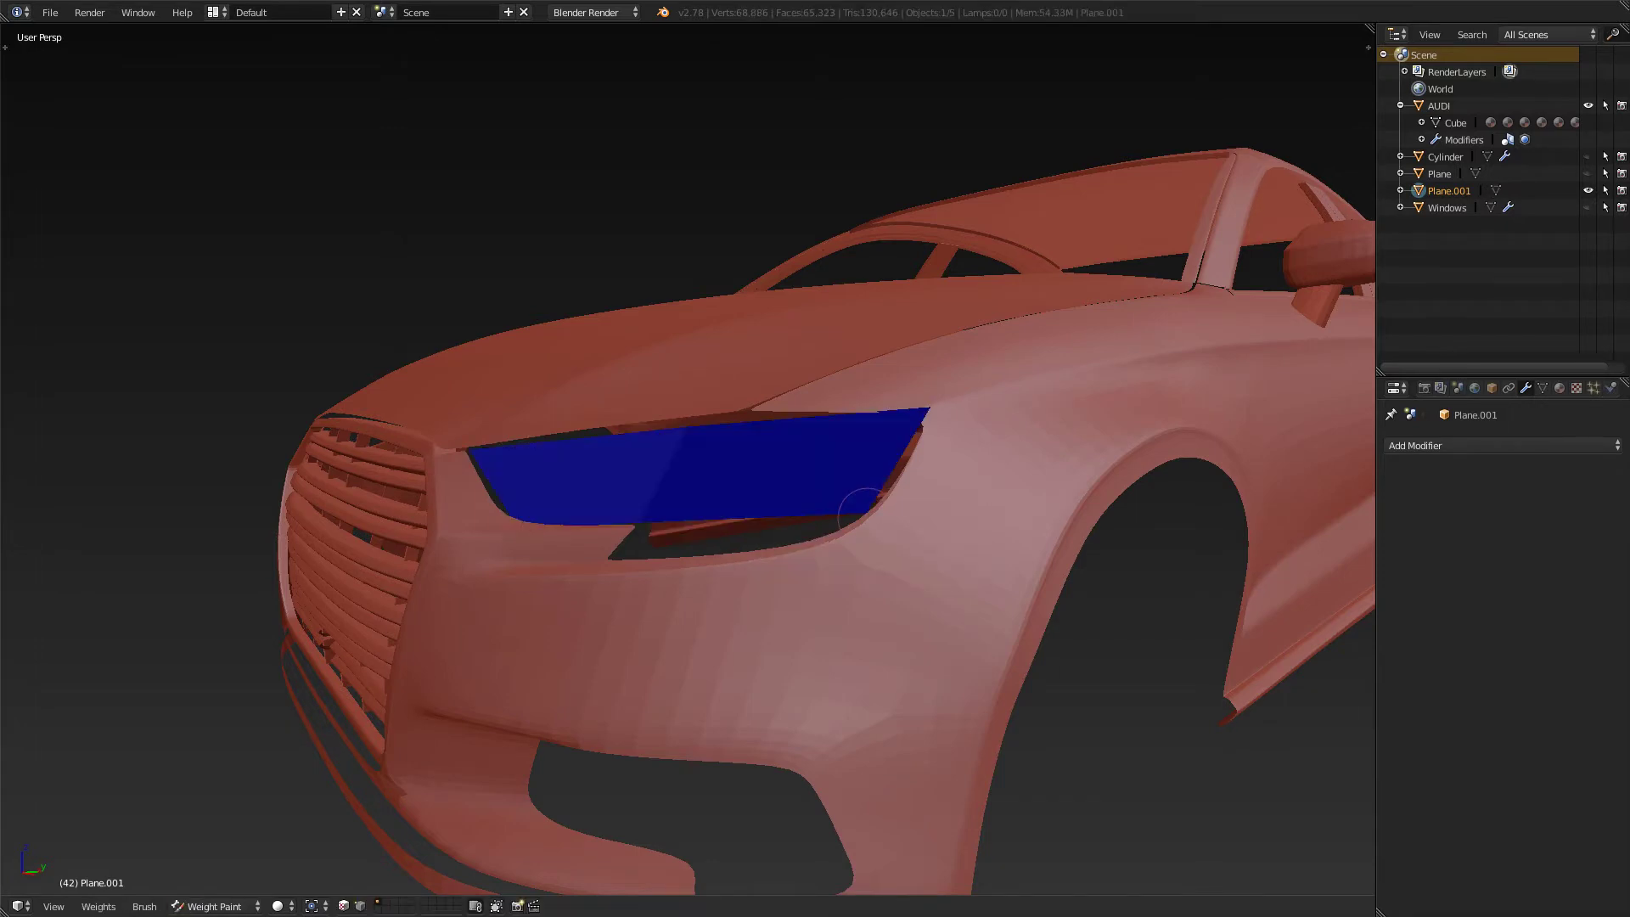
key("ctrl+Tab")
key("Tab")
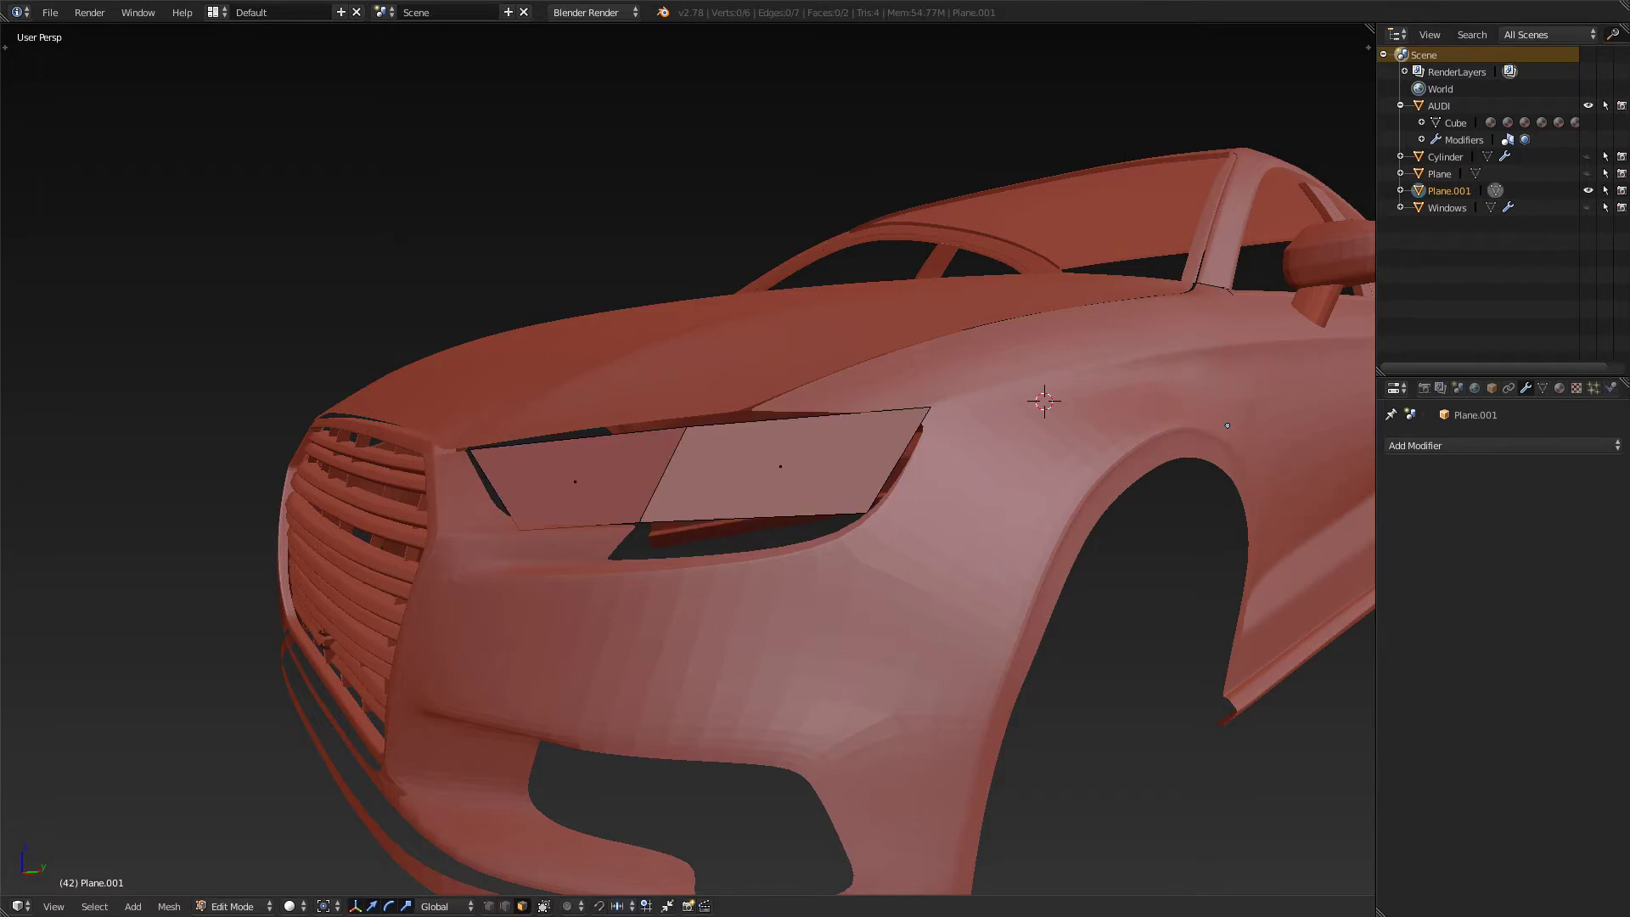
key("Tab")
key("Tab")
- In edge mode, extrude the outer face's lower edge straight down to the headlight opening's lower outline in the front view
key("ctrl+Tab")
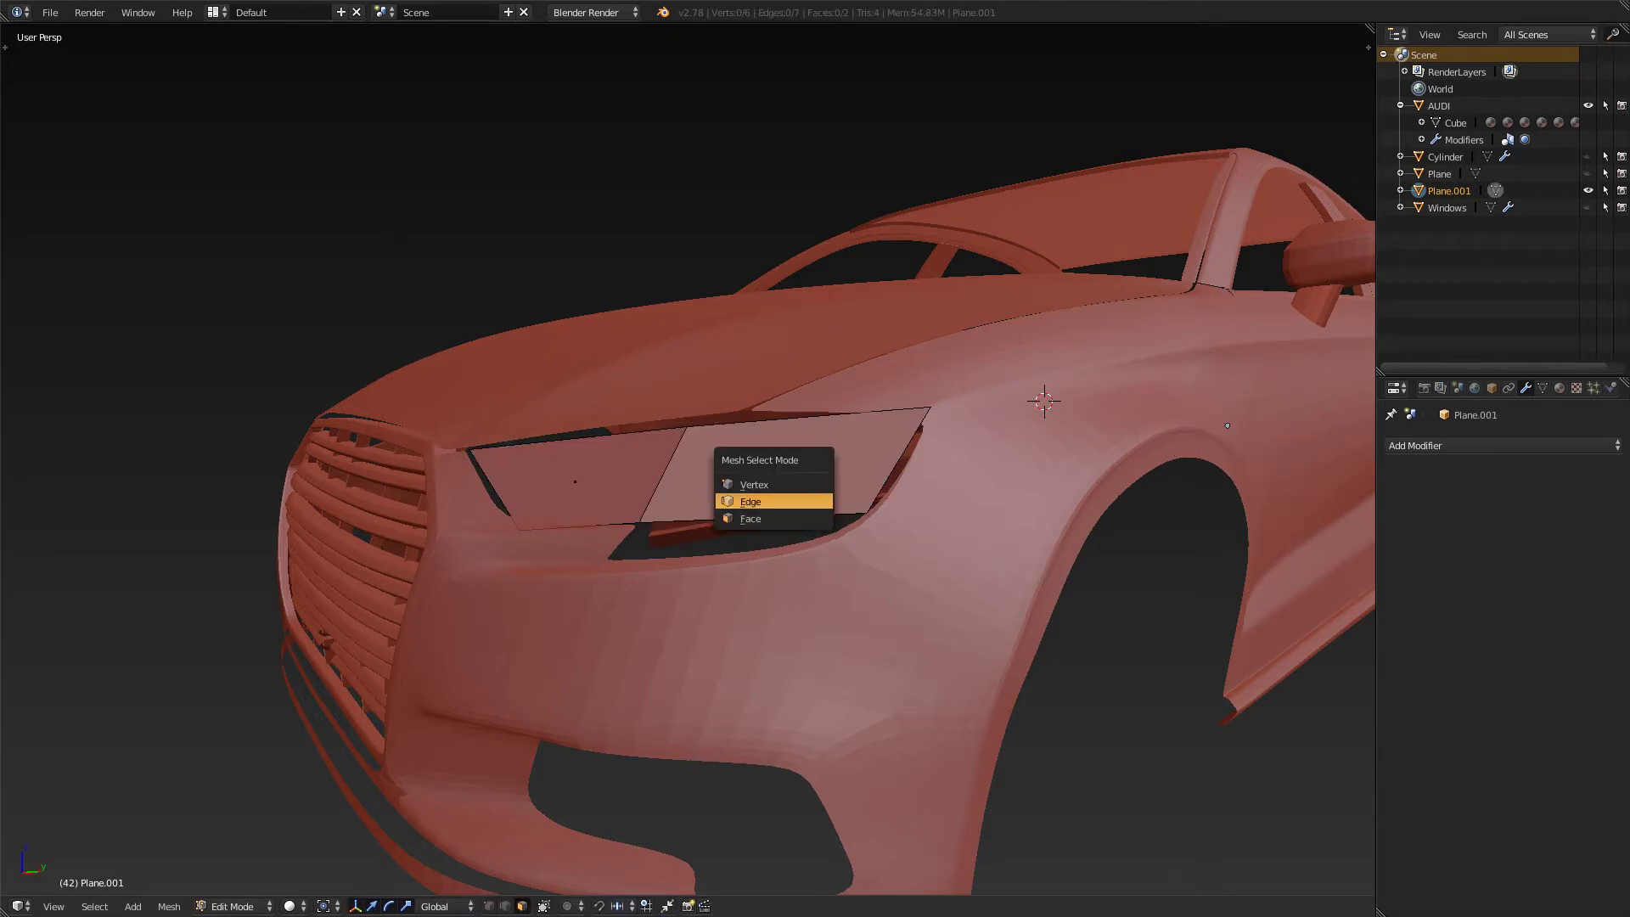
left_click(808, 502)
right_click(808, 515)
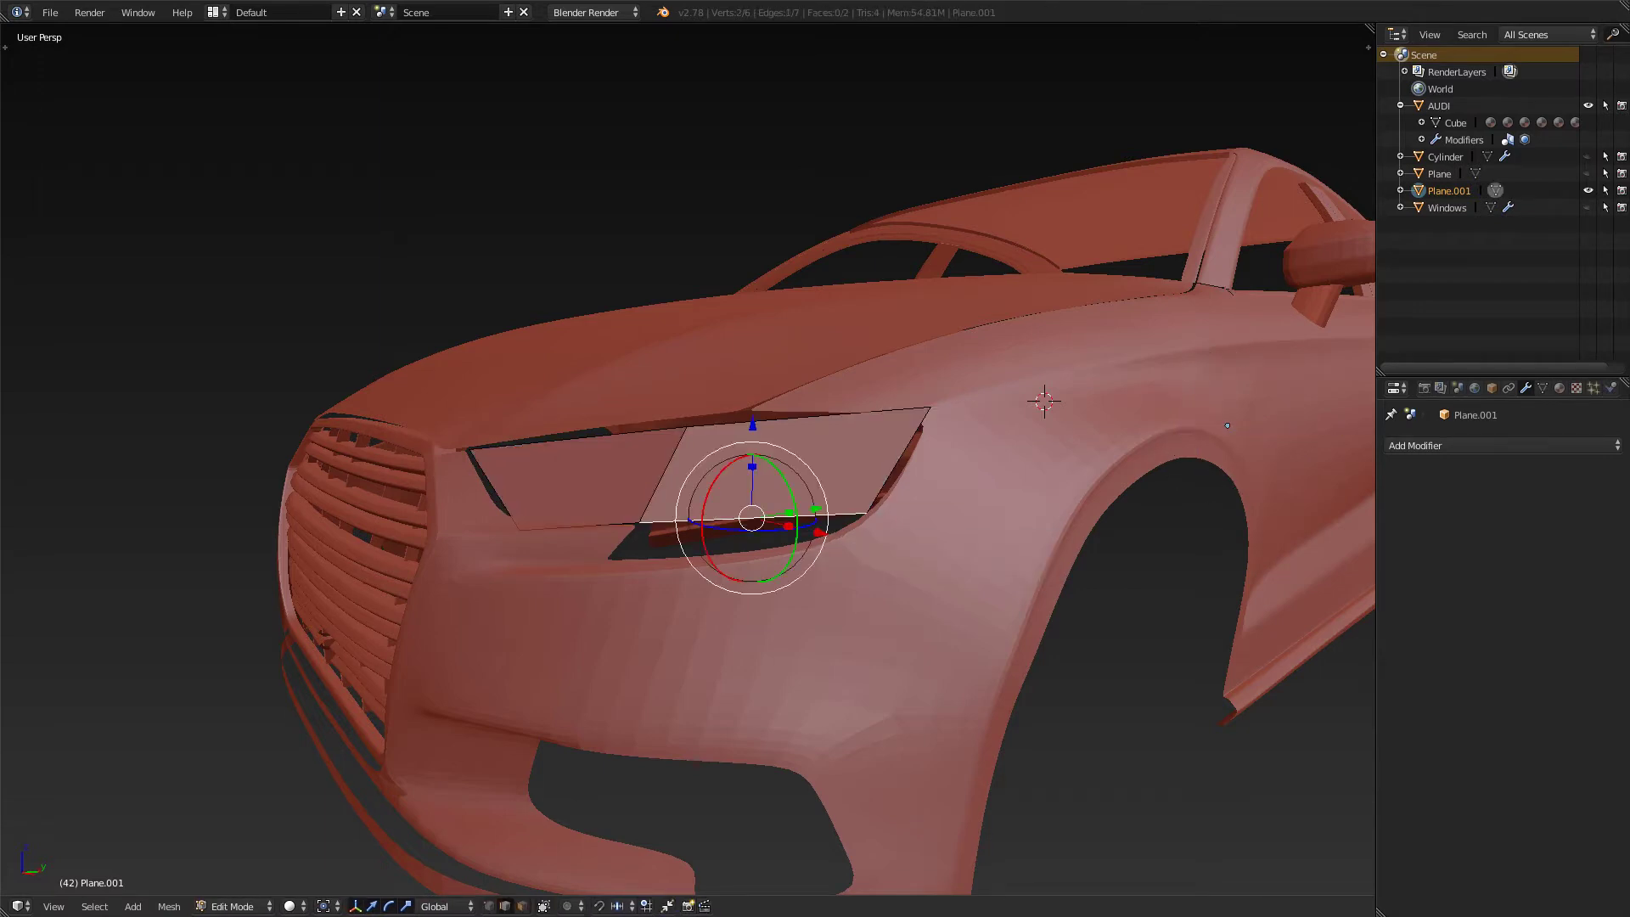
middle_click_drag(1227, 425, 822, 304)
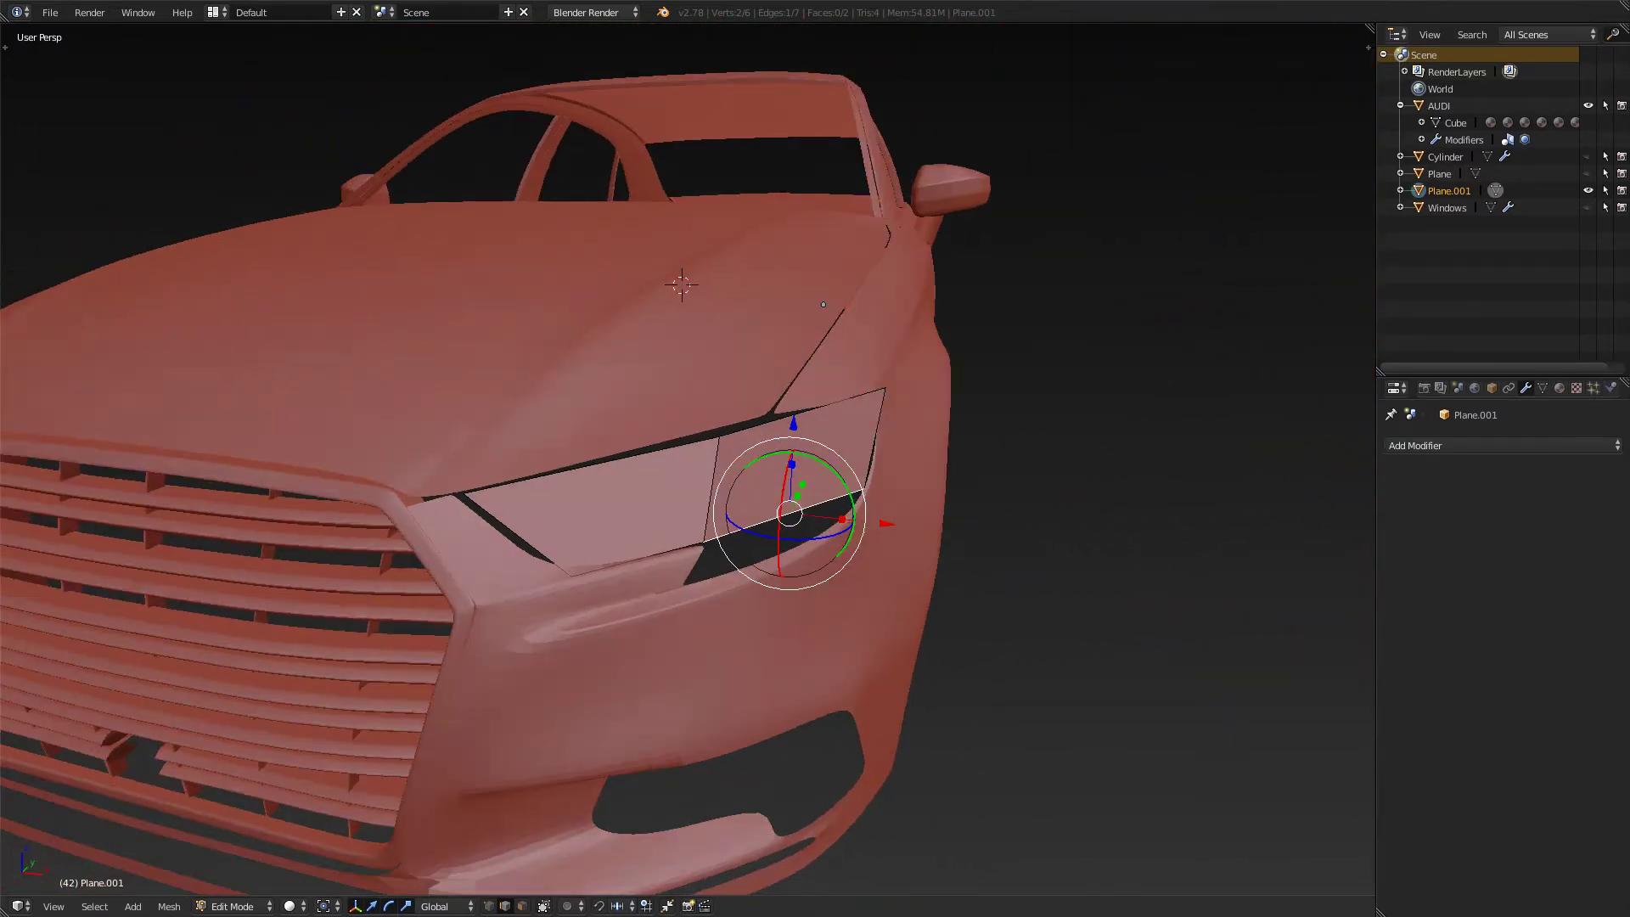
key("KP_1")
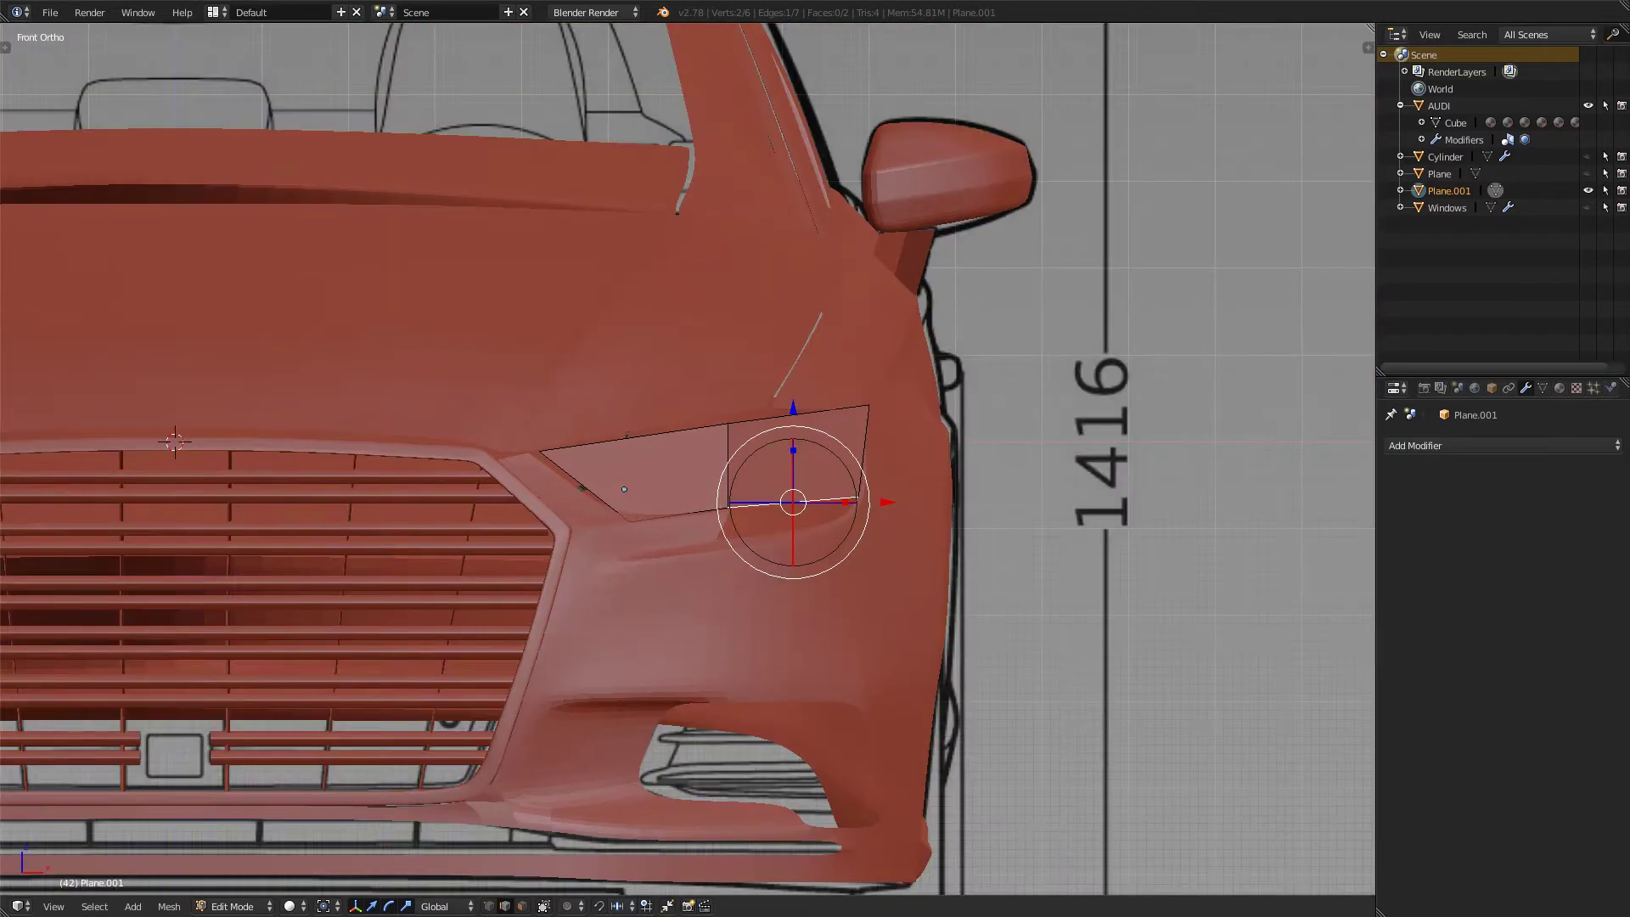
key("KP_3")
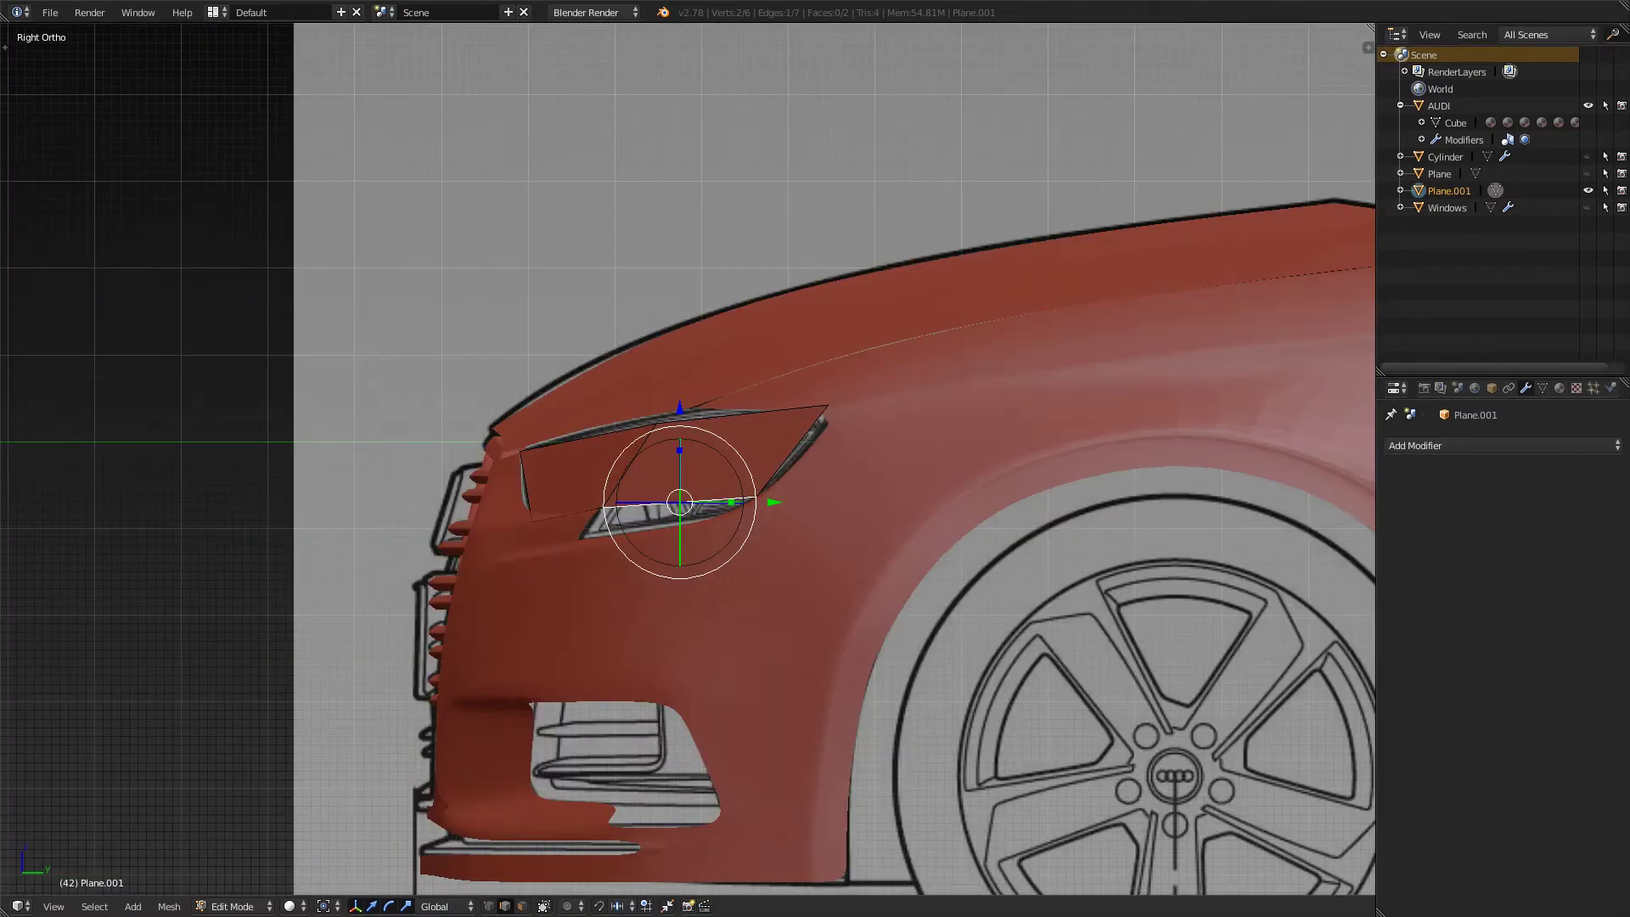
key("KP_1")
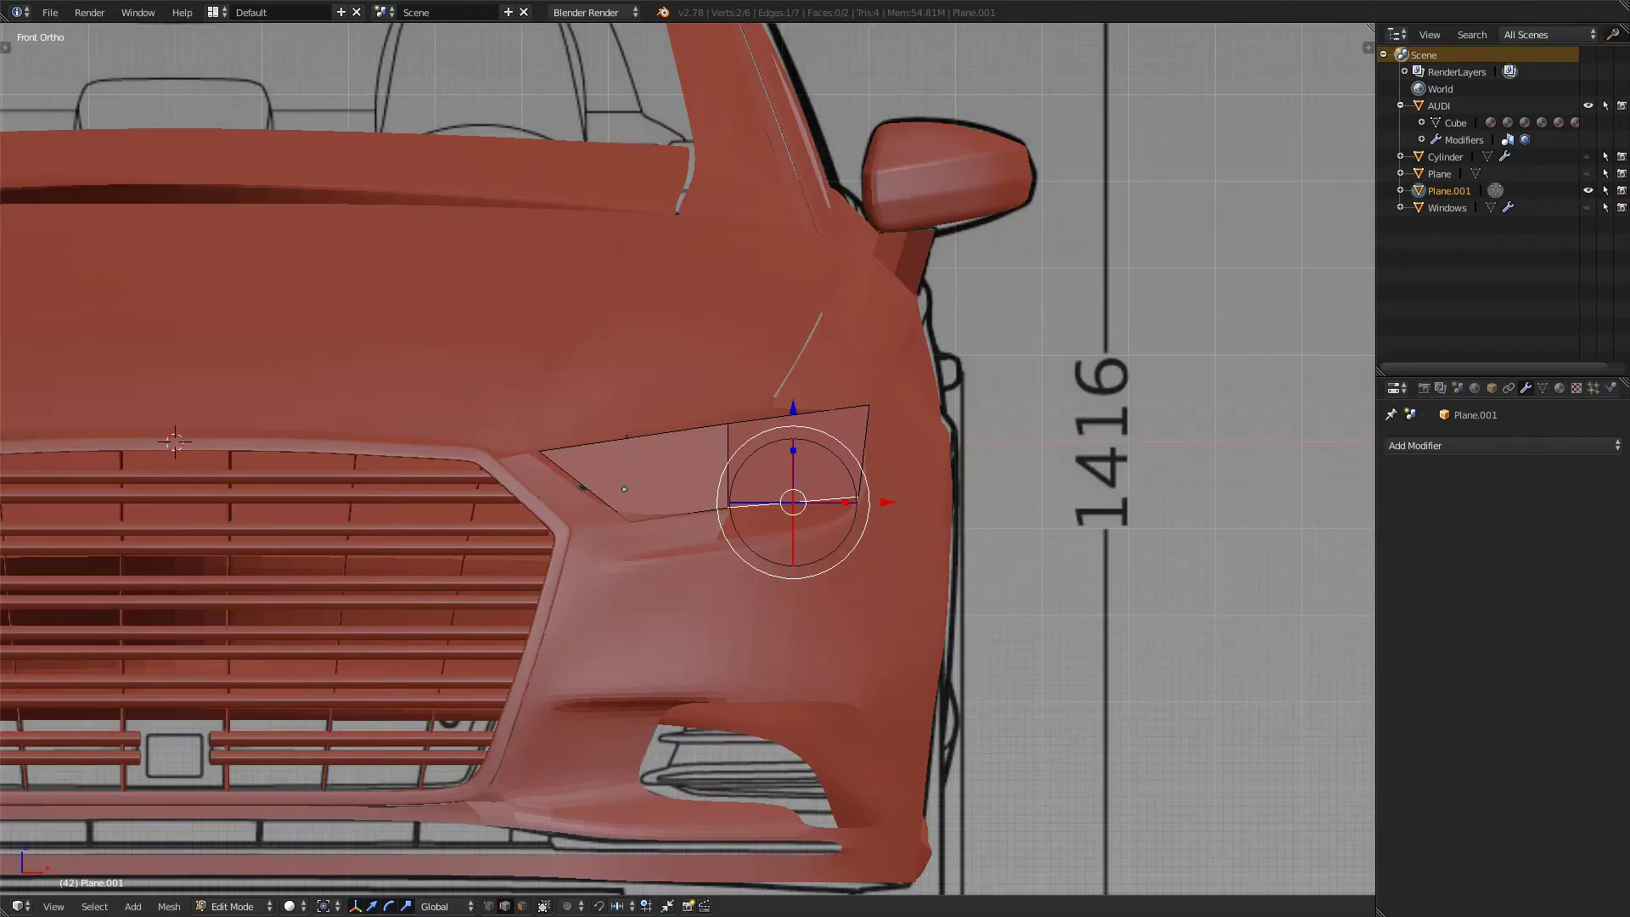
scroll(687, 459, "up", 5)
key("e")
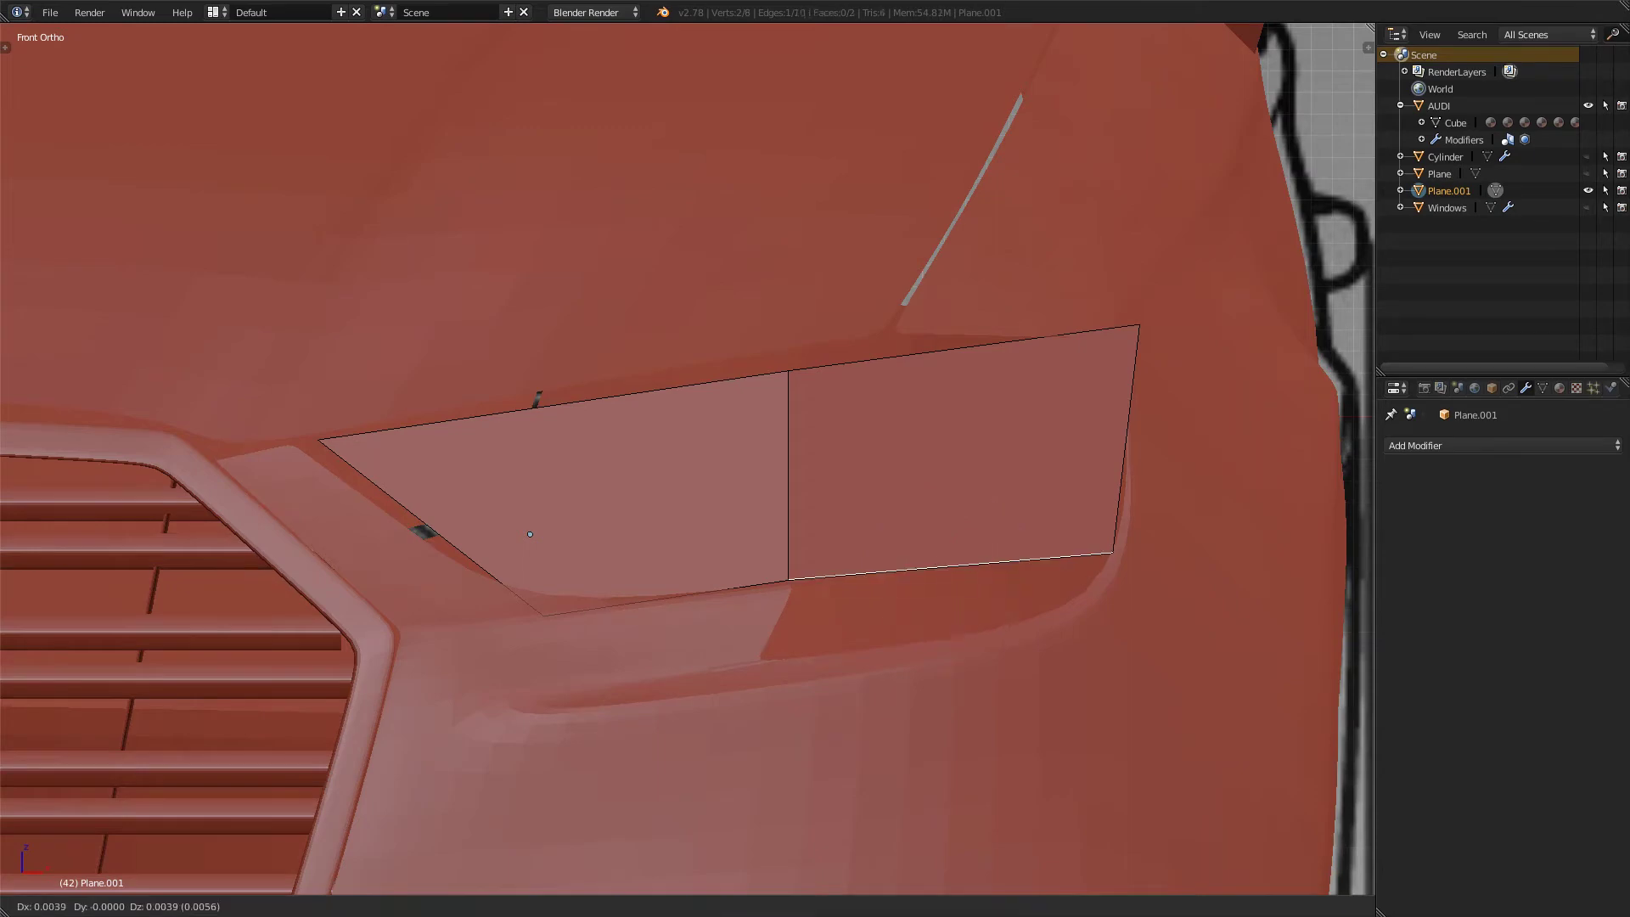
key("Escape")
left_click_drag(950, 472, 950, 552)
middle_click_drag(530, 534, 1201, 484)
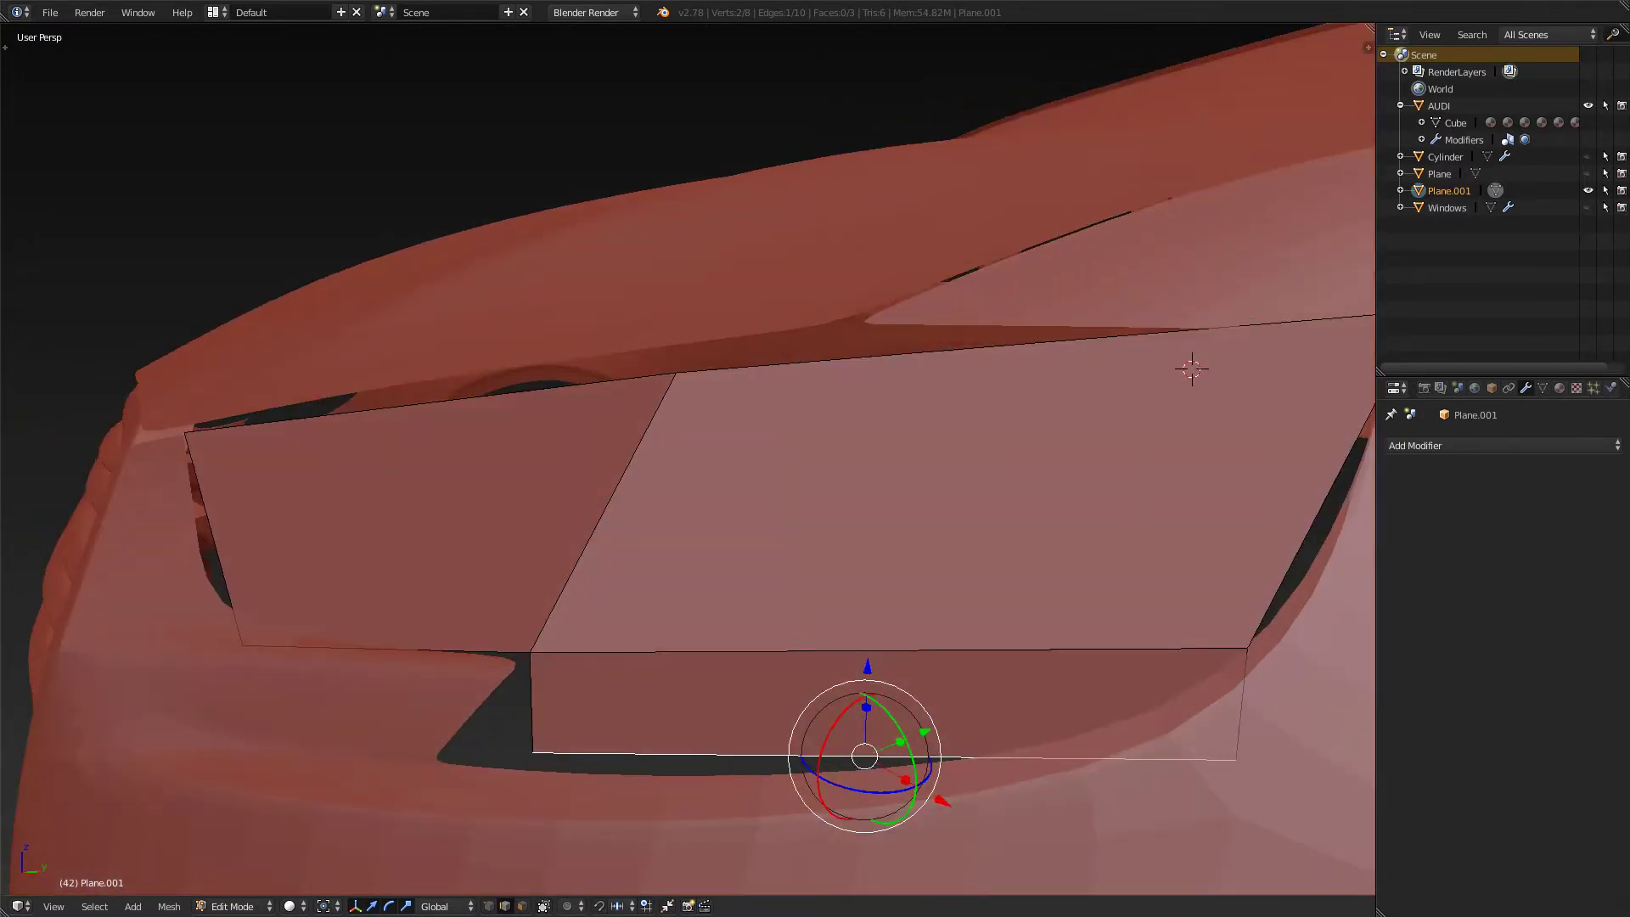
- Move the extruded edge inward about 0.13 along global X to match the opening's slanted inner side, and check its depth
key("KP_1")
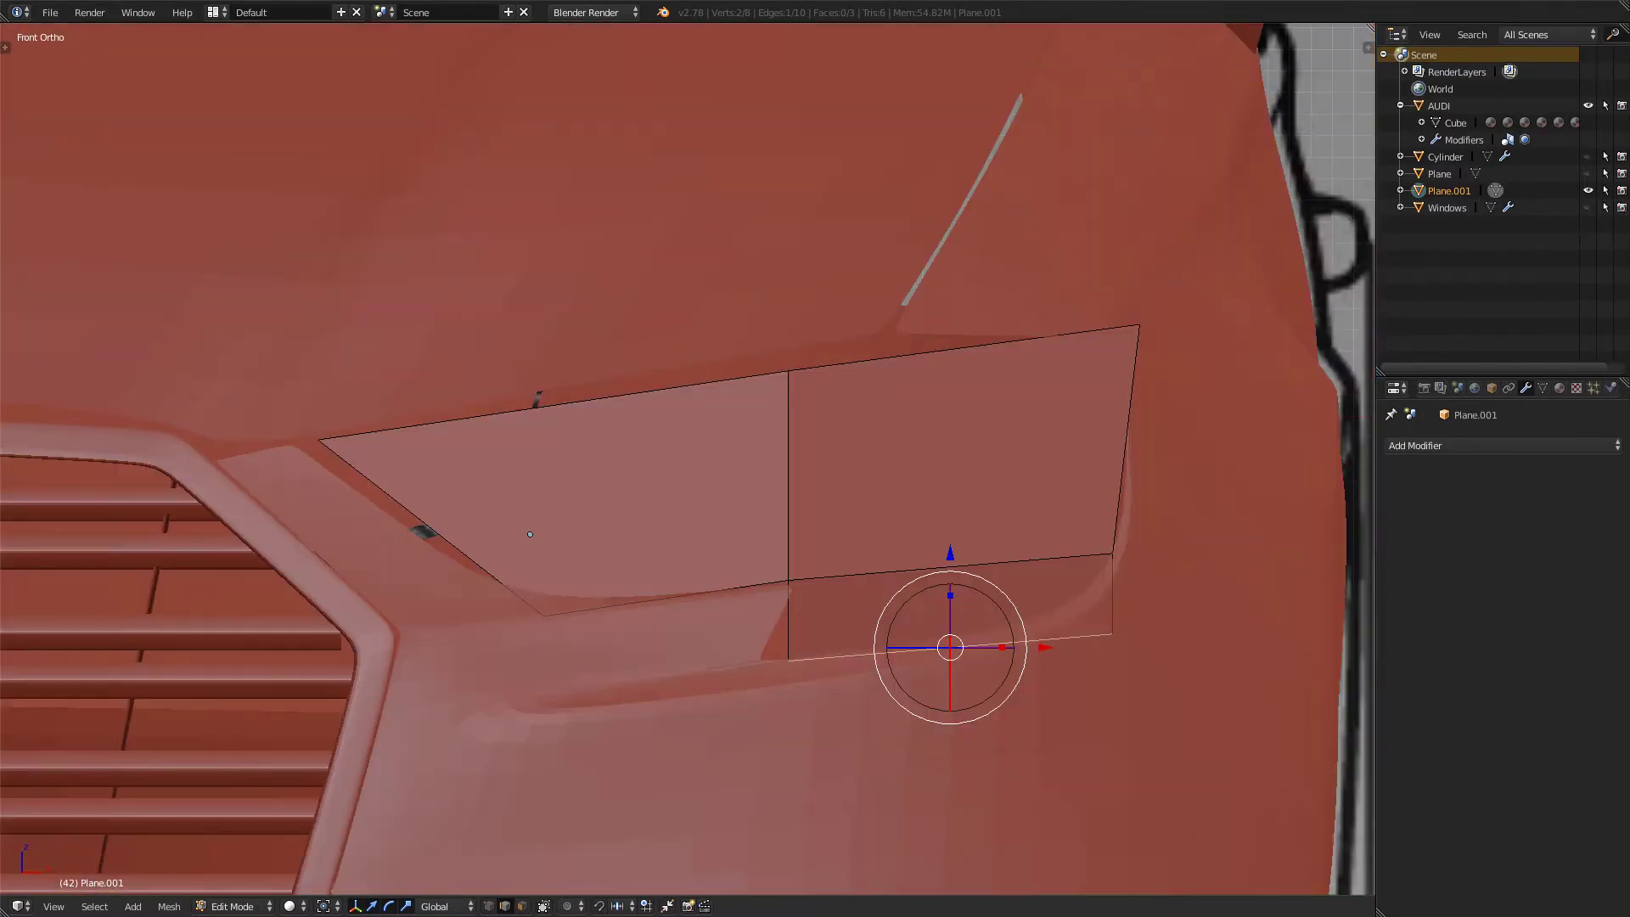
key("g")
key("x")
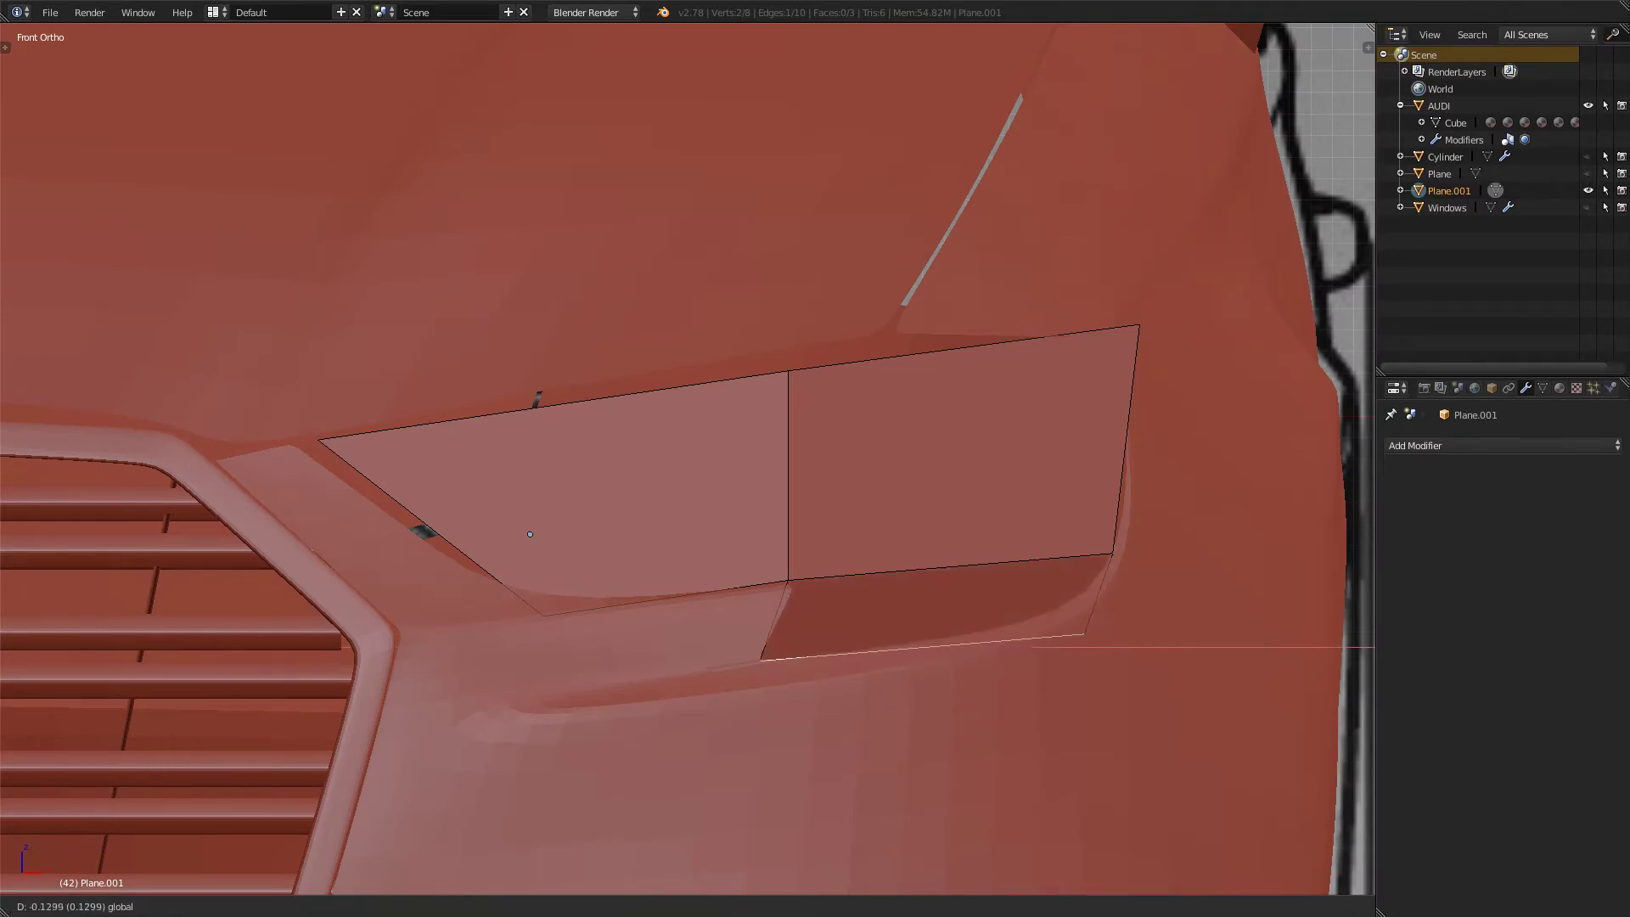
left_click(530, 534)
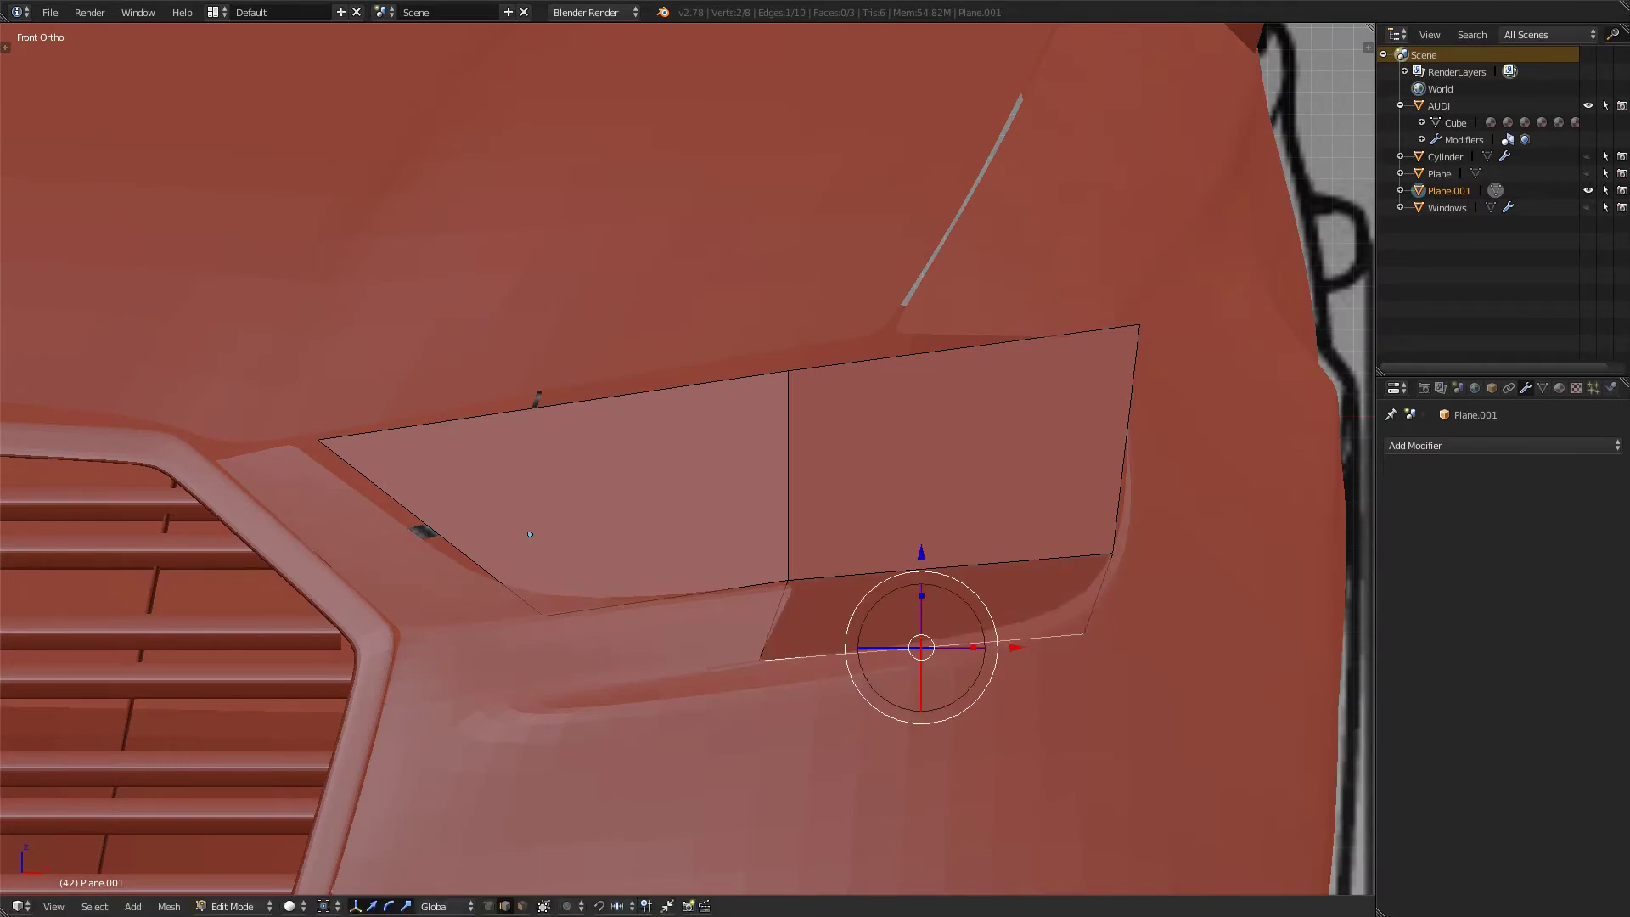
key("KP_3")
middle_click_drag(544, 526, 521, 577)
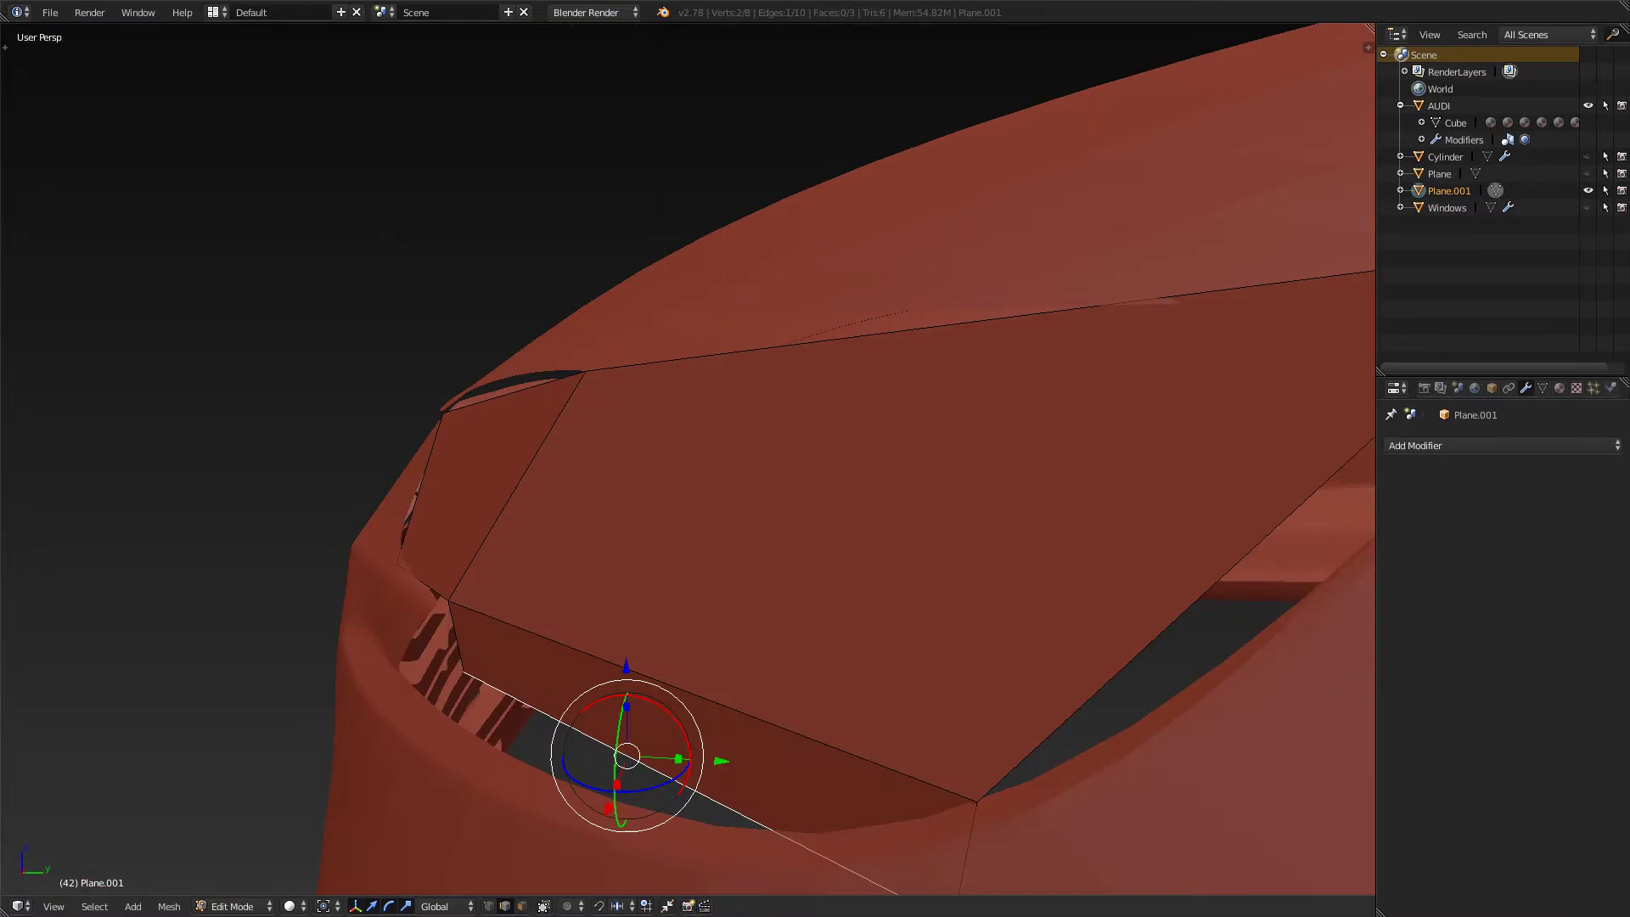
- Move the extruded lower edge forward along global Y toward the headlight opening's lower lip and check its fit in perspective
middle_click_drag(688, 458, 730, 450)
left_click_drag(811, 732, 715, 739)
middle_click_drag(714, 738, 892, 730)
middle_click_drag(840, 488, 1264, 196)
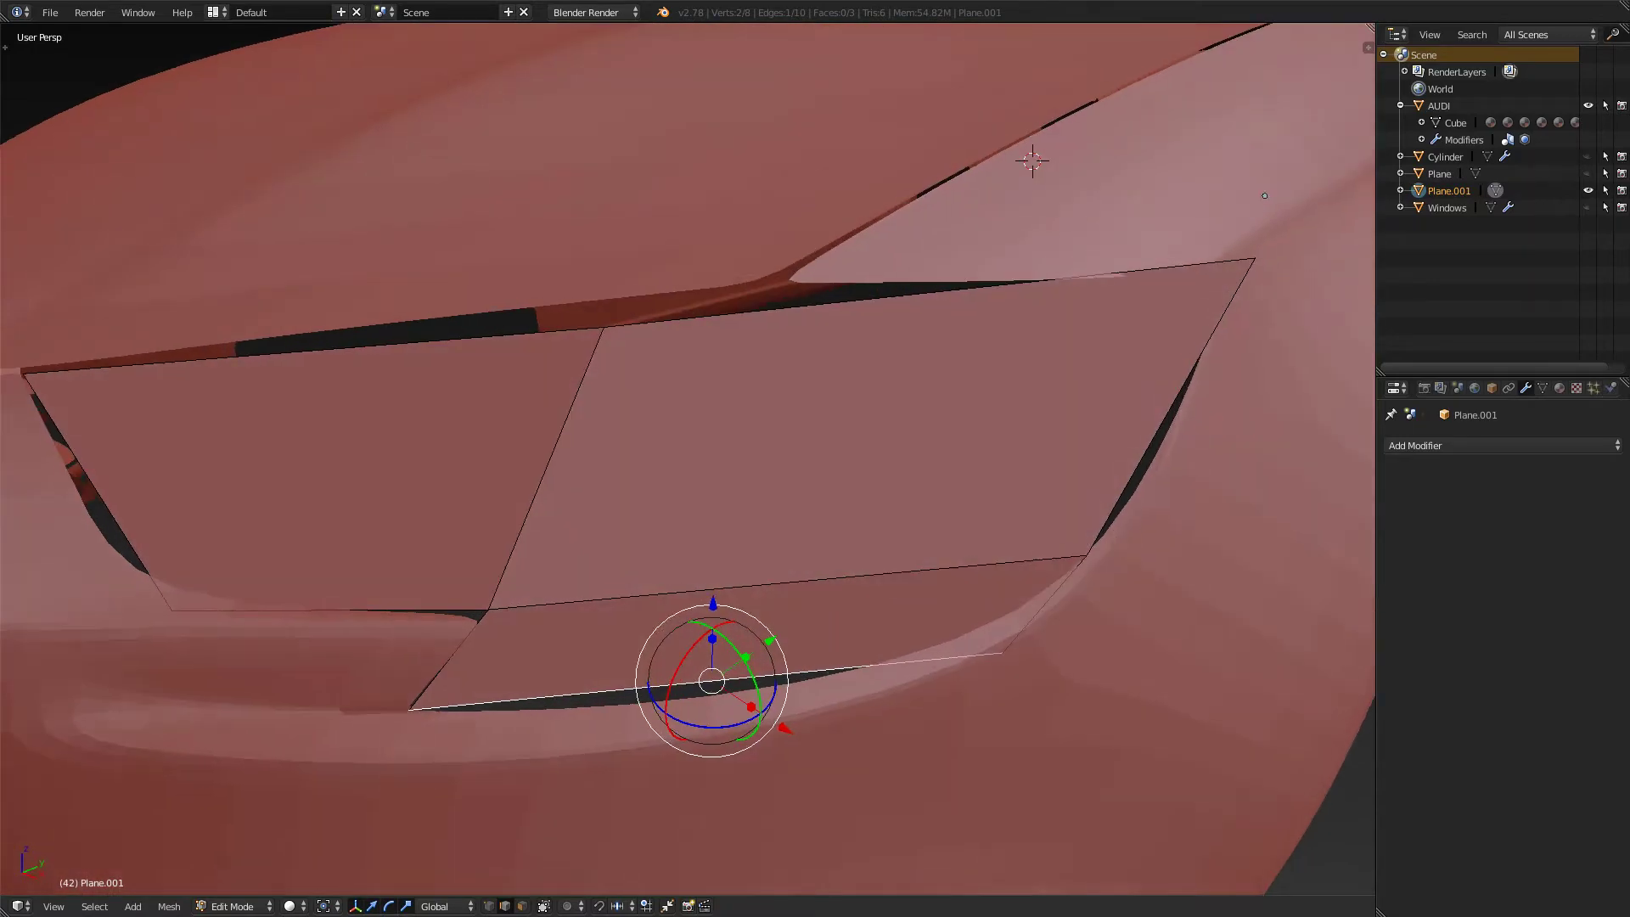
- In vertex mode, select the outer bottom corner of the headlight's lower strip in the front view
key("KP_1")
key("ctrl+Tab")
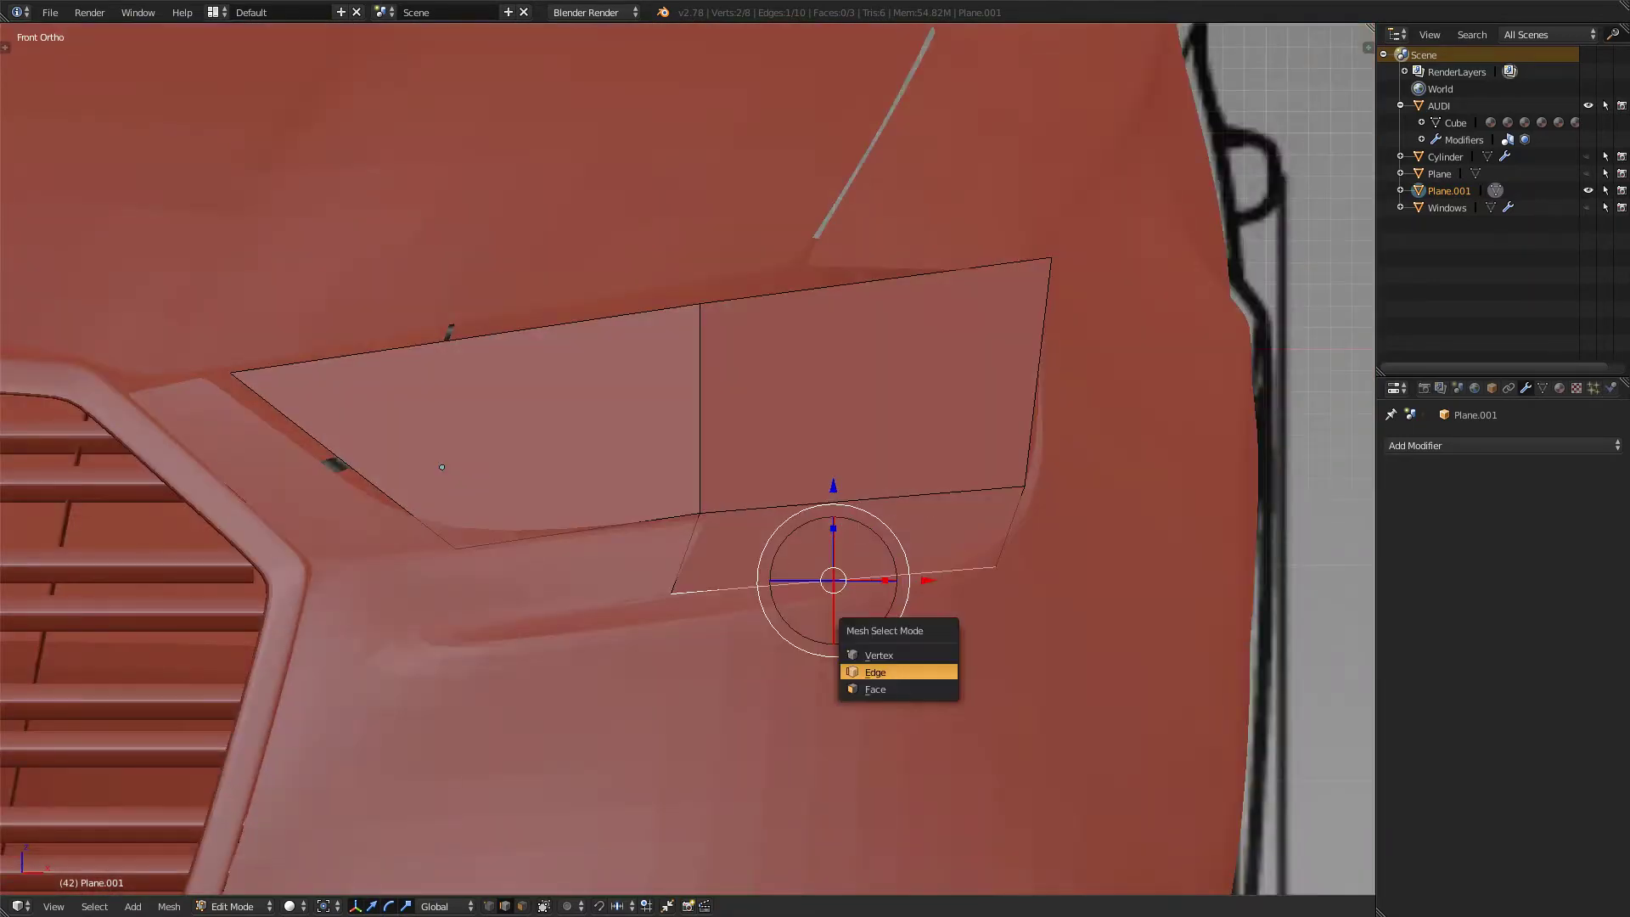
left_click(887, 647)
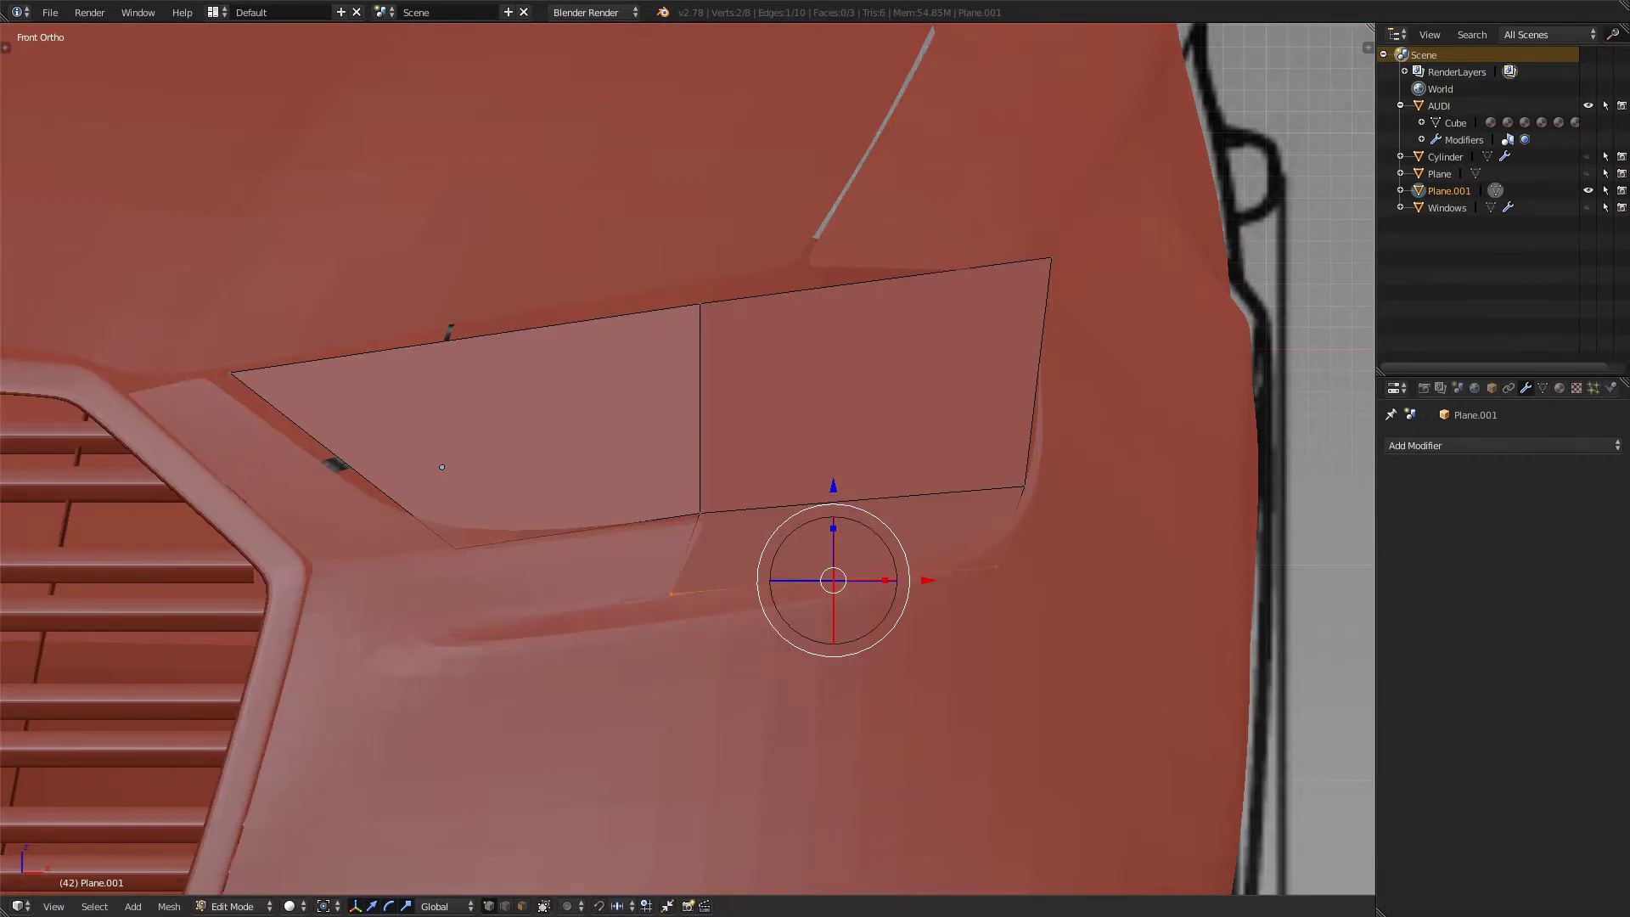
right_click(997, 567)
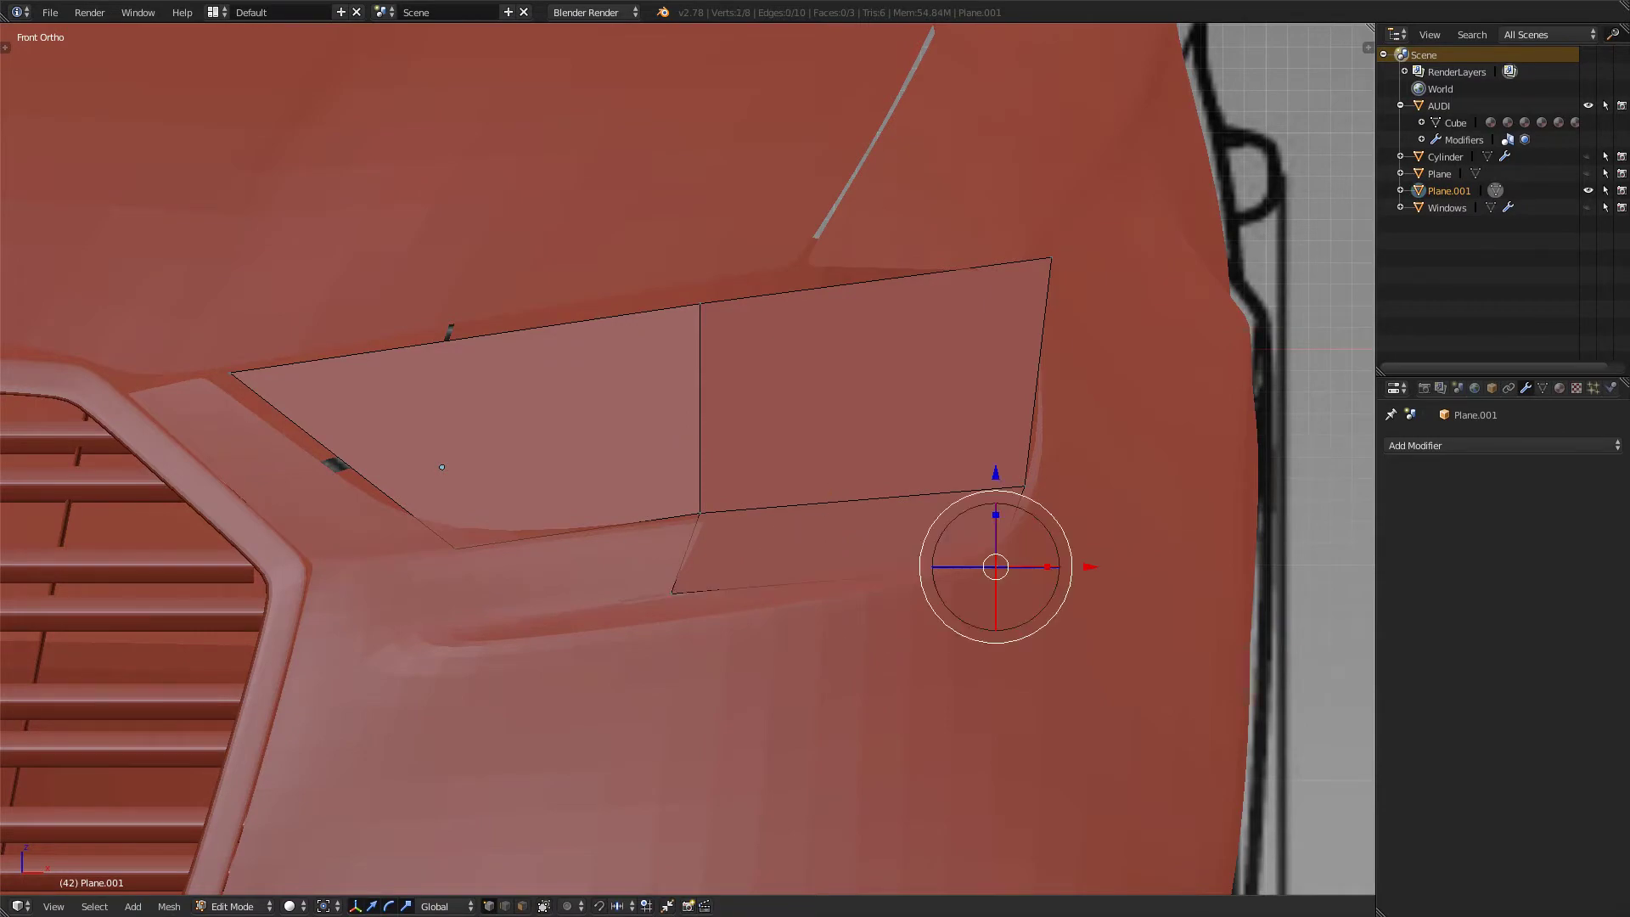
key("z")
key("z")
scroll(687, 459, "down", 8)
scroll(688, 458, "up", 12)
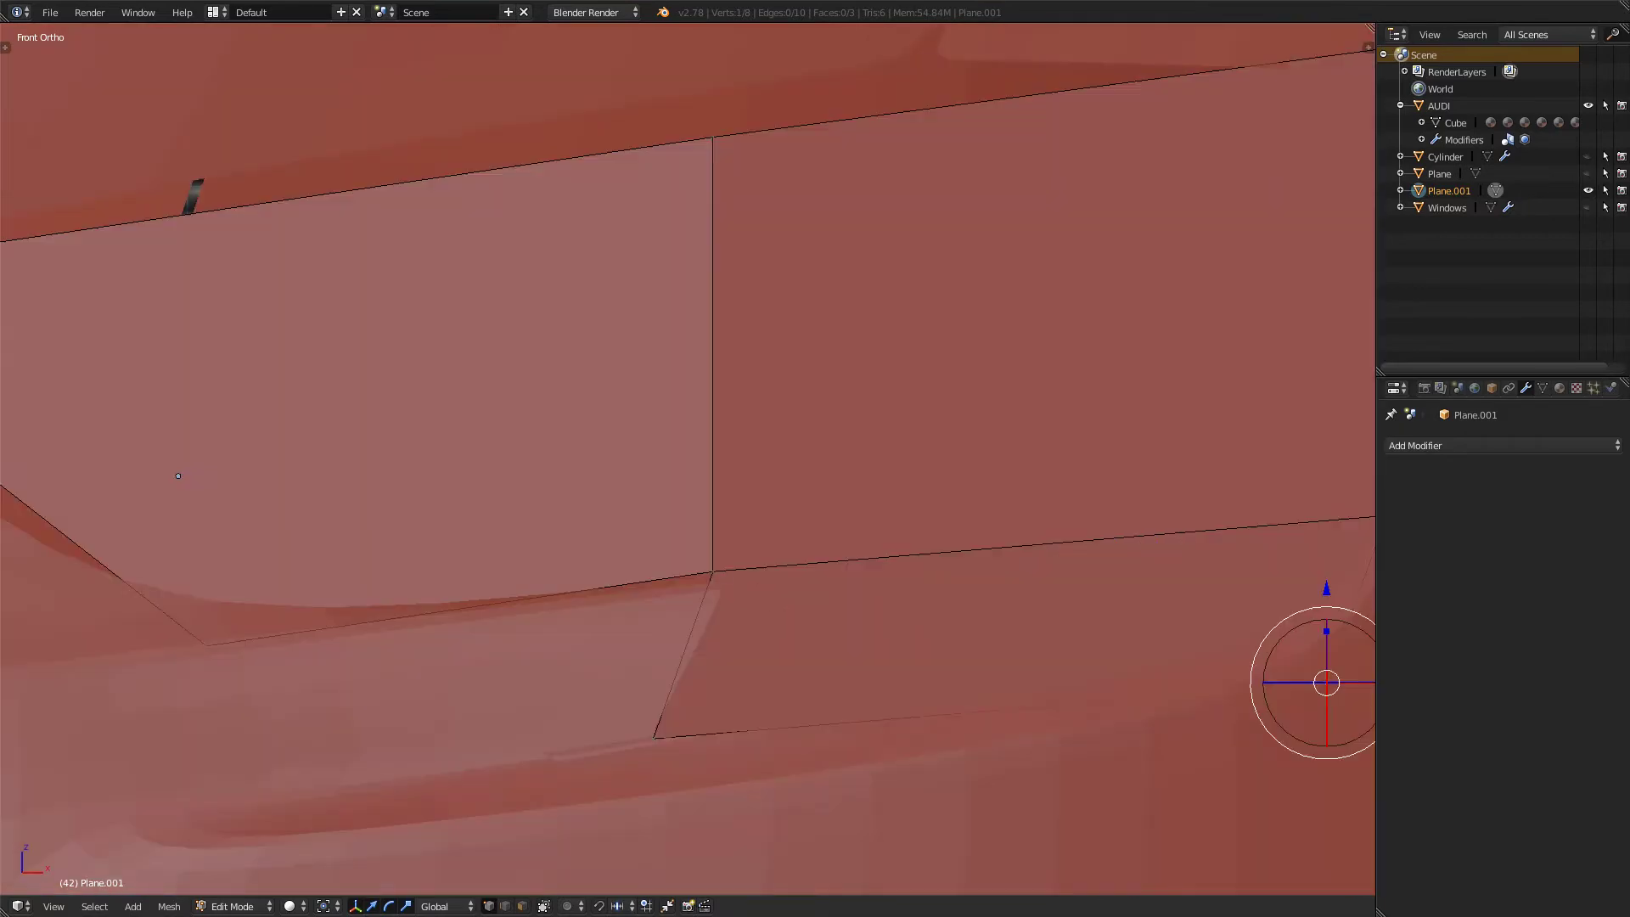
scroll(688, 458, "down", 4)
scroll(687, 459, "up", 2)
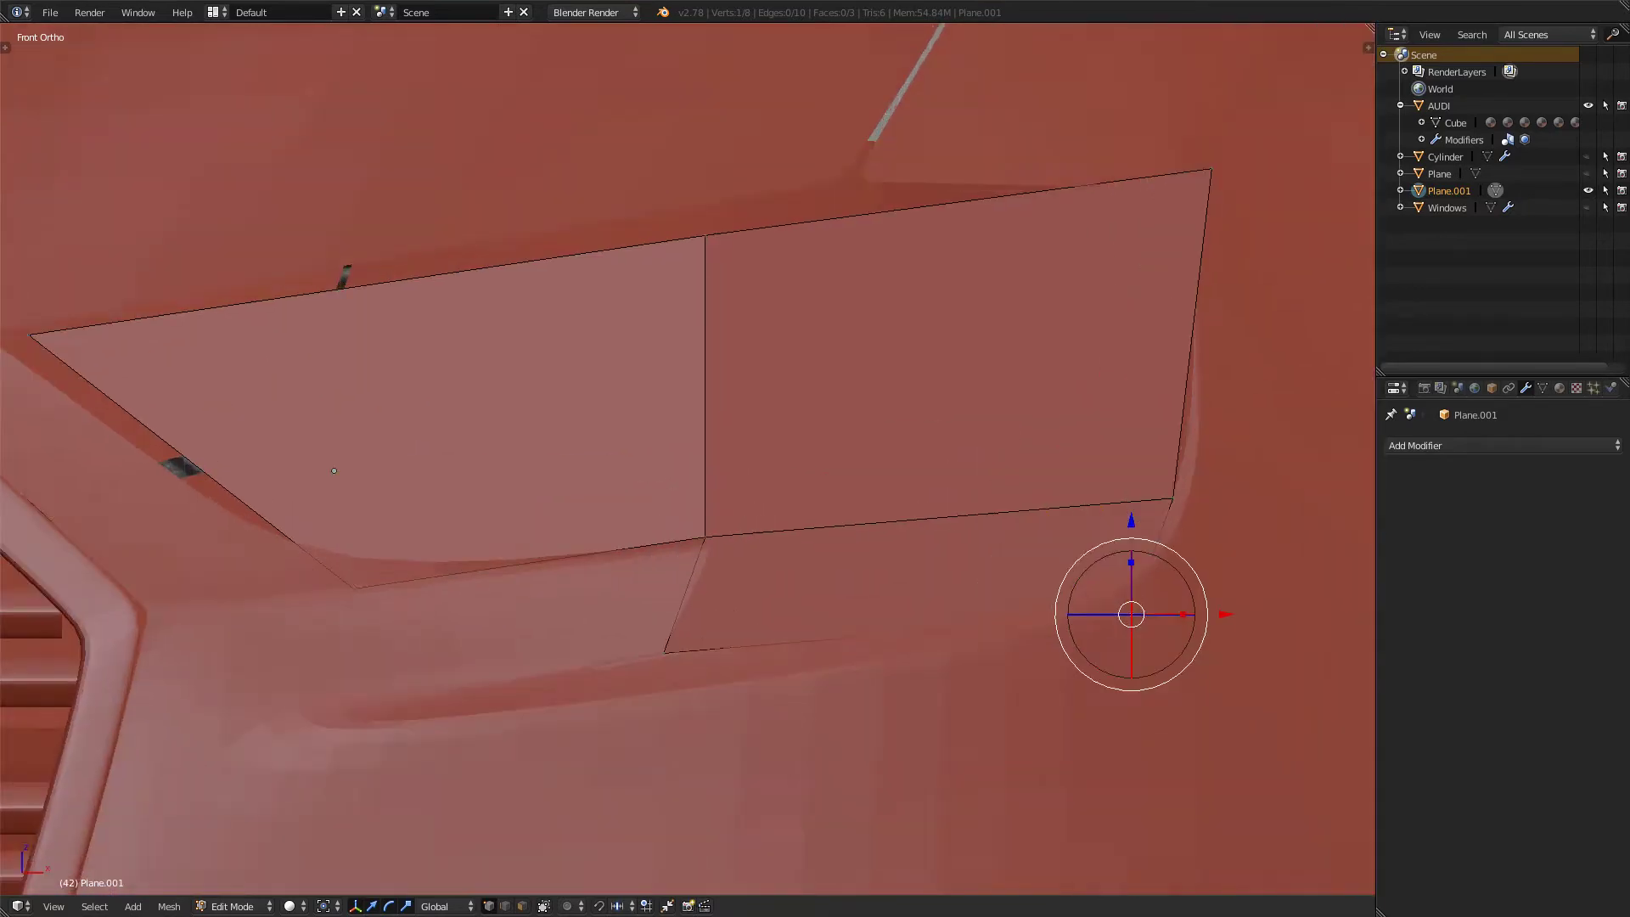
- Try to slide and move the outer bottom corner up and inward to the opening's outline, and undo the move
key("shift+v")
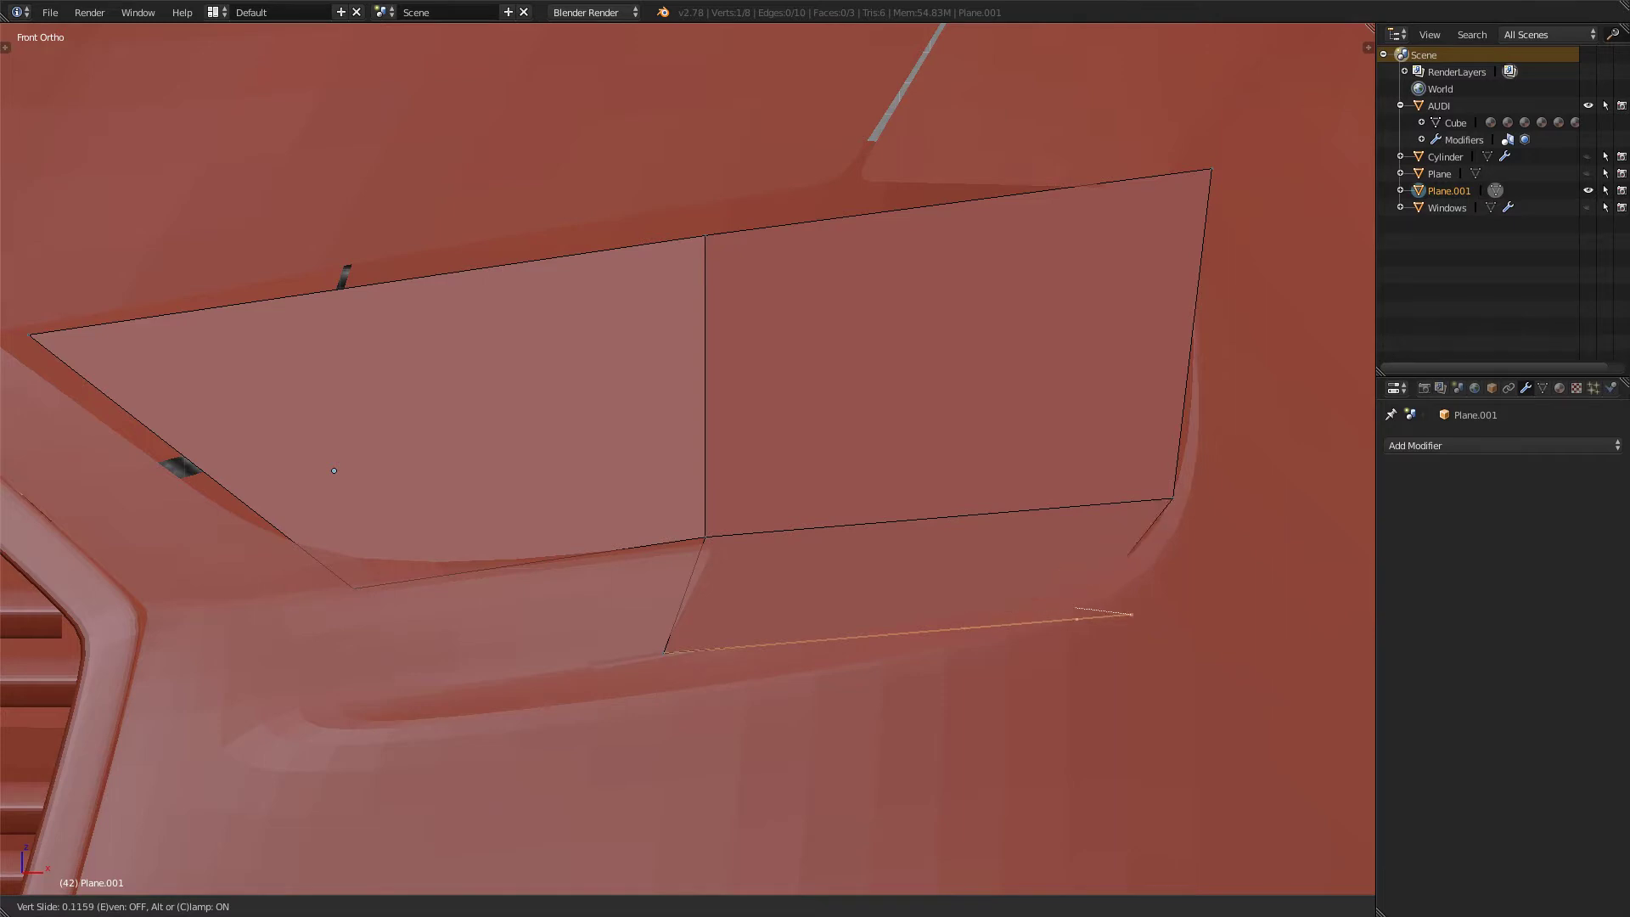
key("Escape")
key("g")
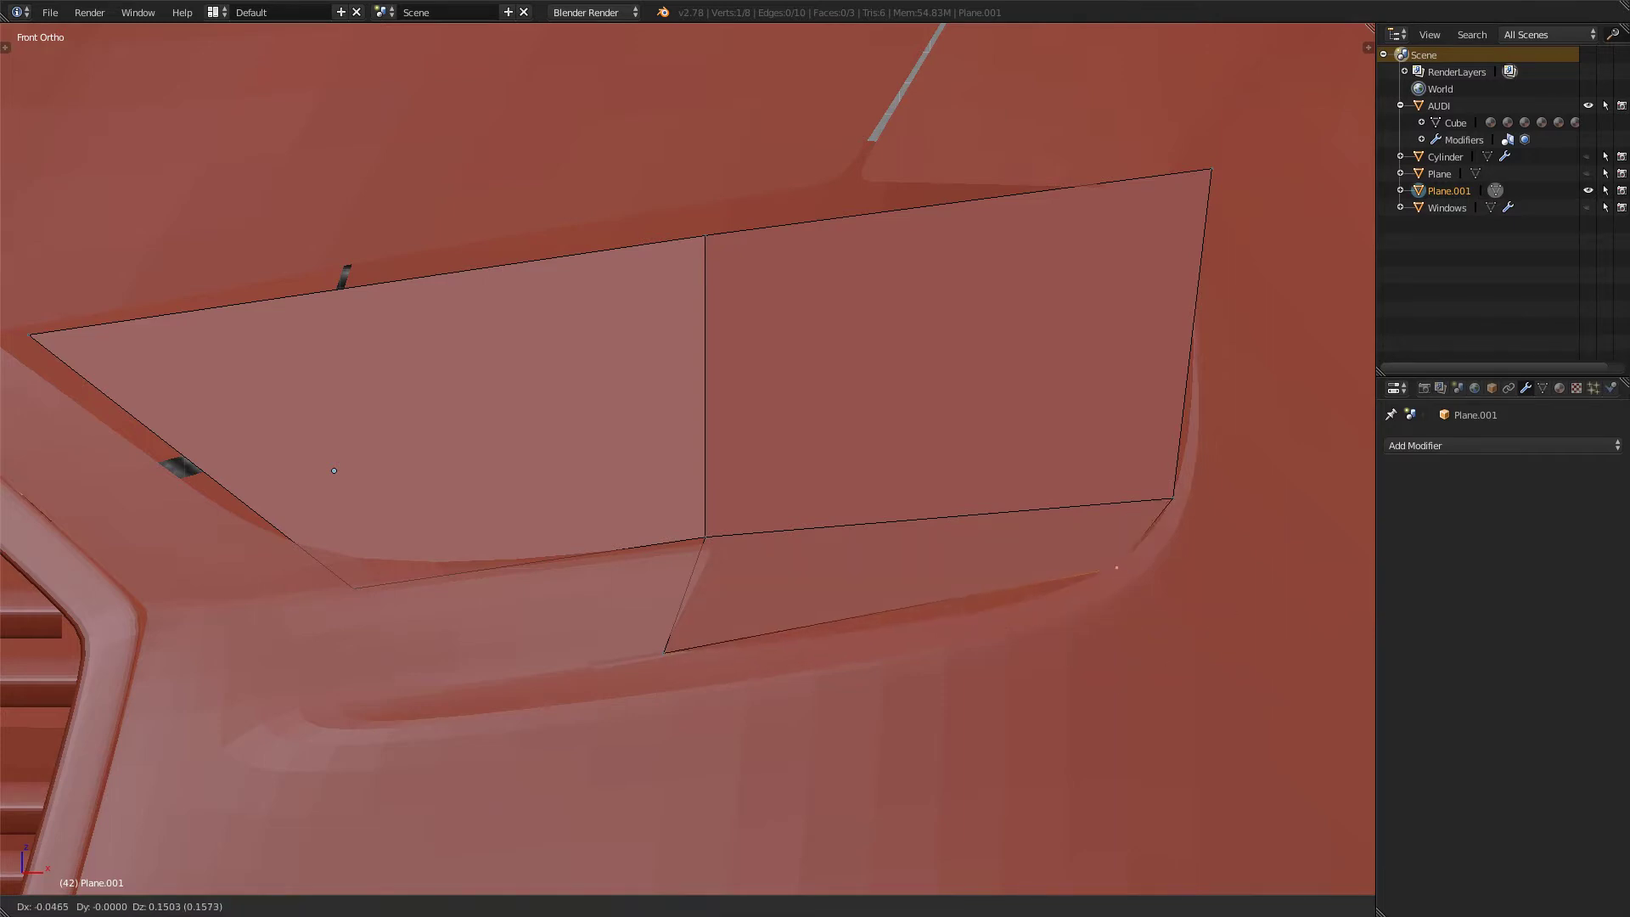
key("Return")
key("KP_3")
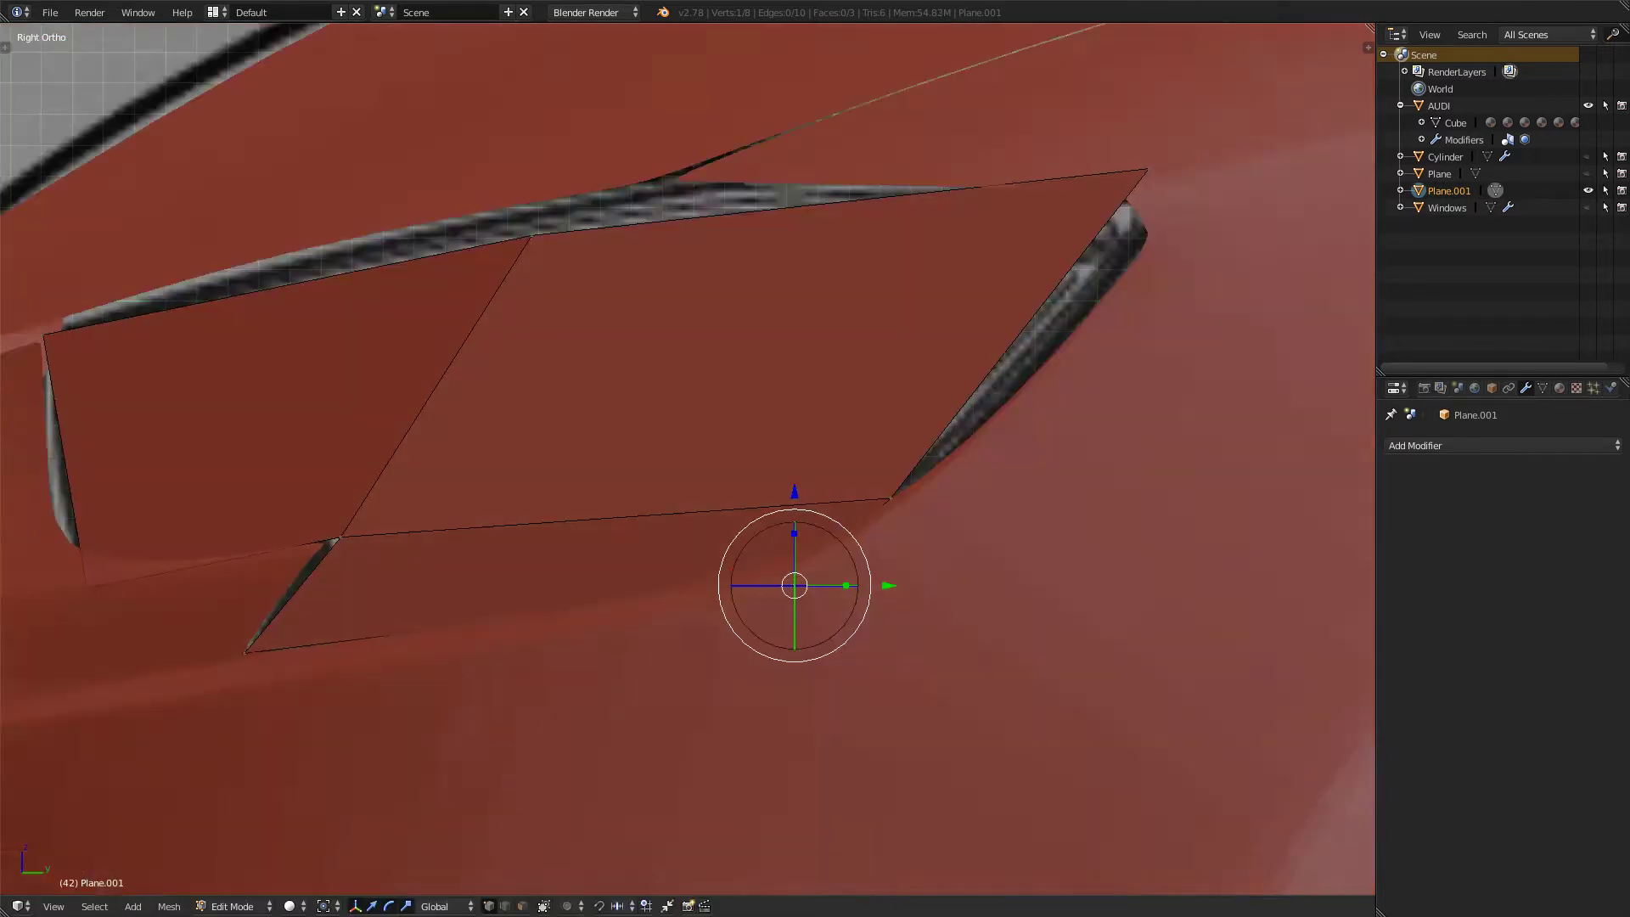
key("ctrl+z")
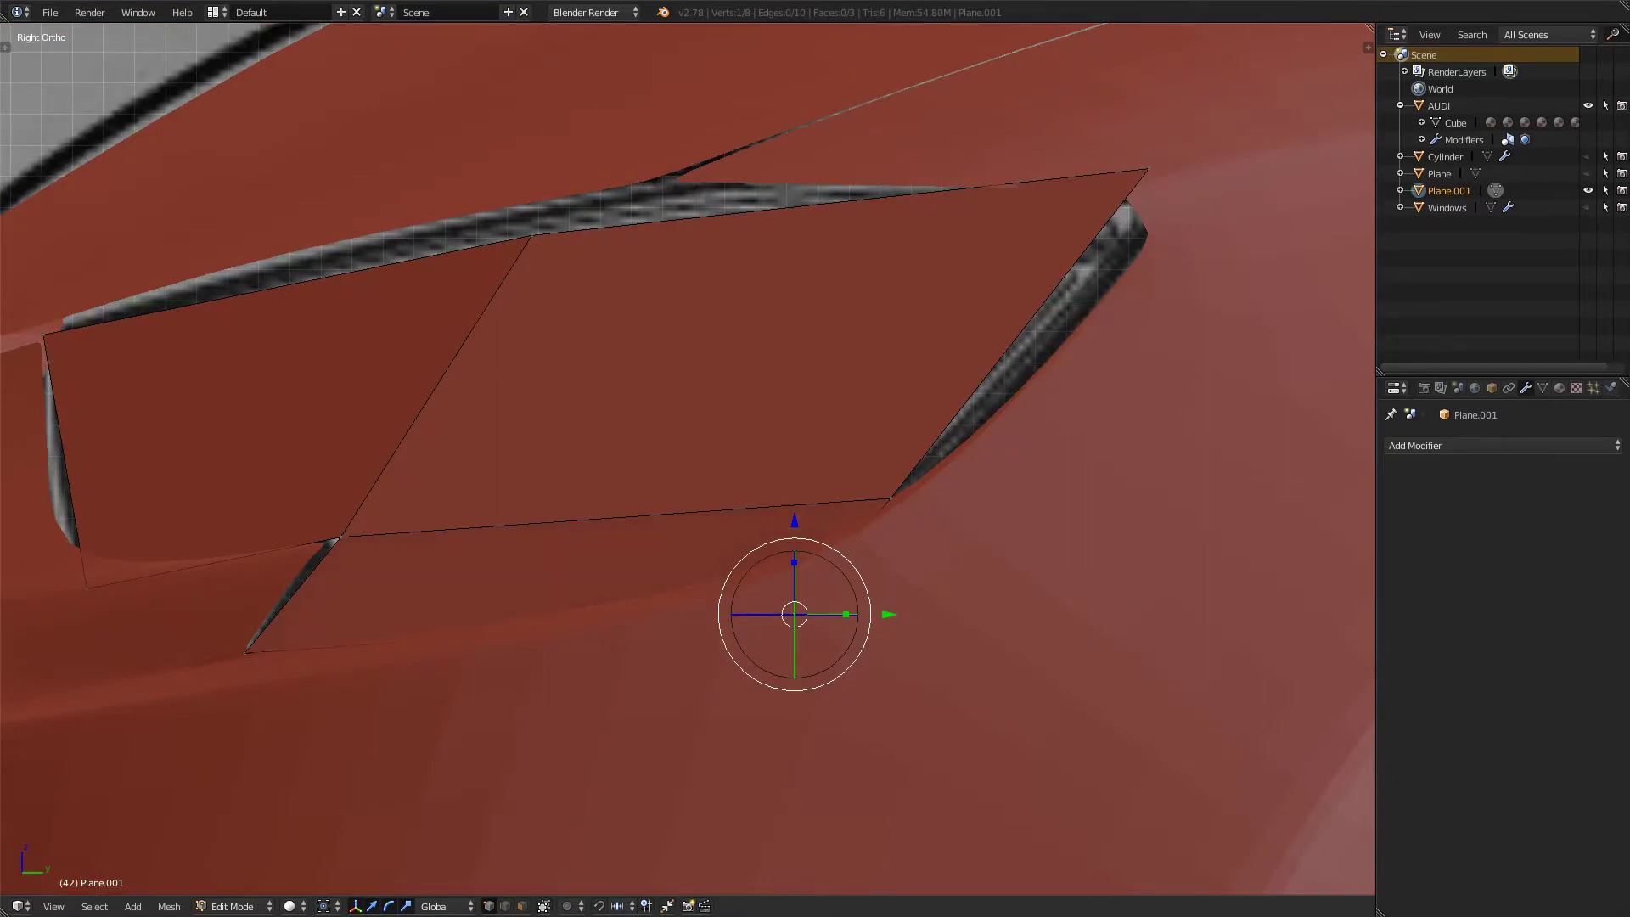
- Inspect the lower strip's fit in perspective and compare its outer corner with the front blueprint in wireframe
middle_click_drag(1061, 493, 1051, 455)
scroll(959, 539, "down", 3)
middle_click_drag(921, 560, 943, 552)
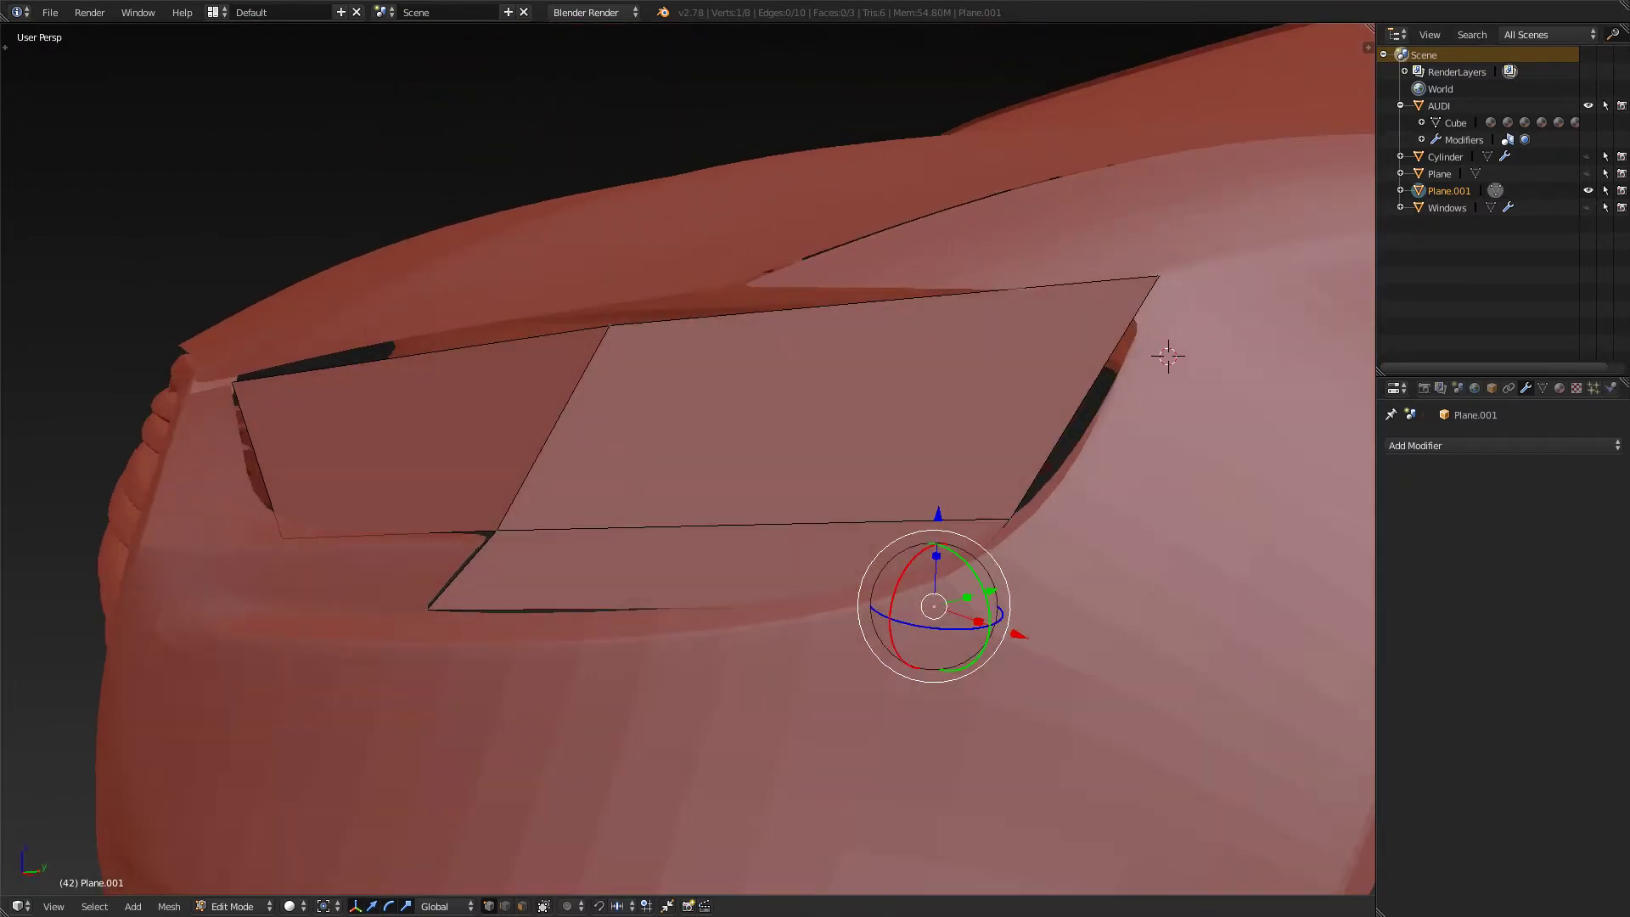
key("KP_1")
scroll(687, 459, "up", 4)
middle_click_drag(687, 458, 429, 375, "shift")
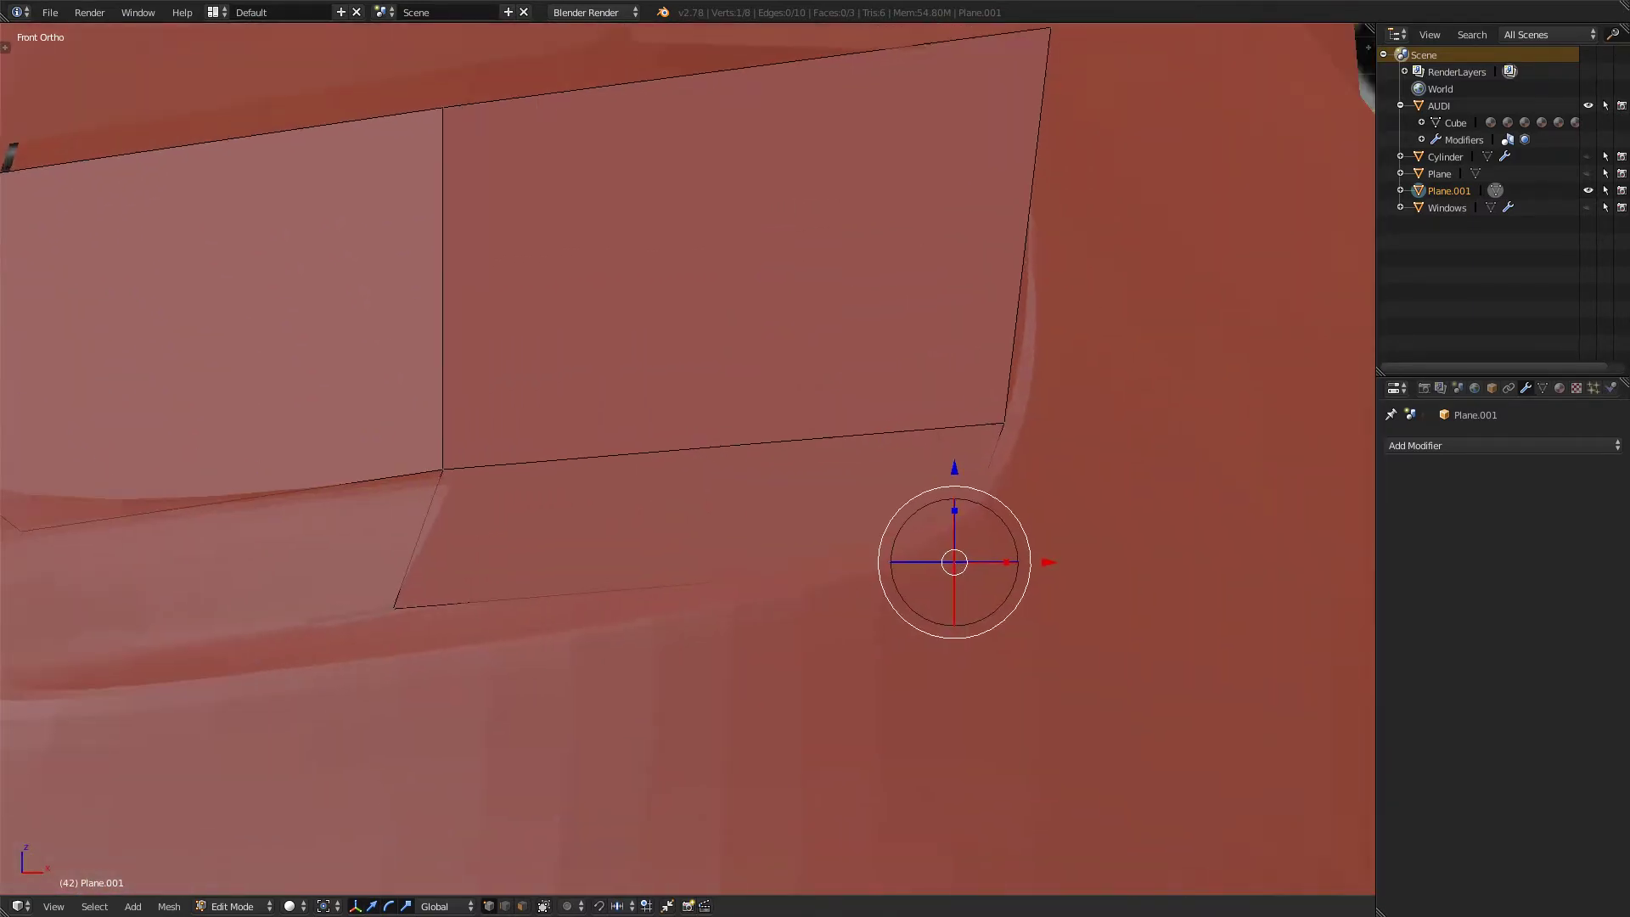
key("z")
key("k")
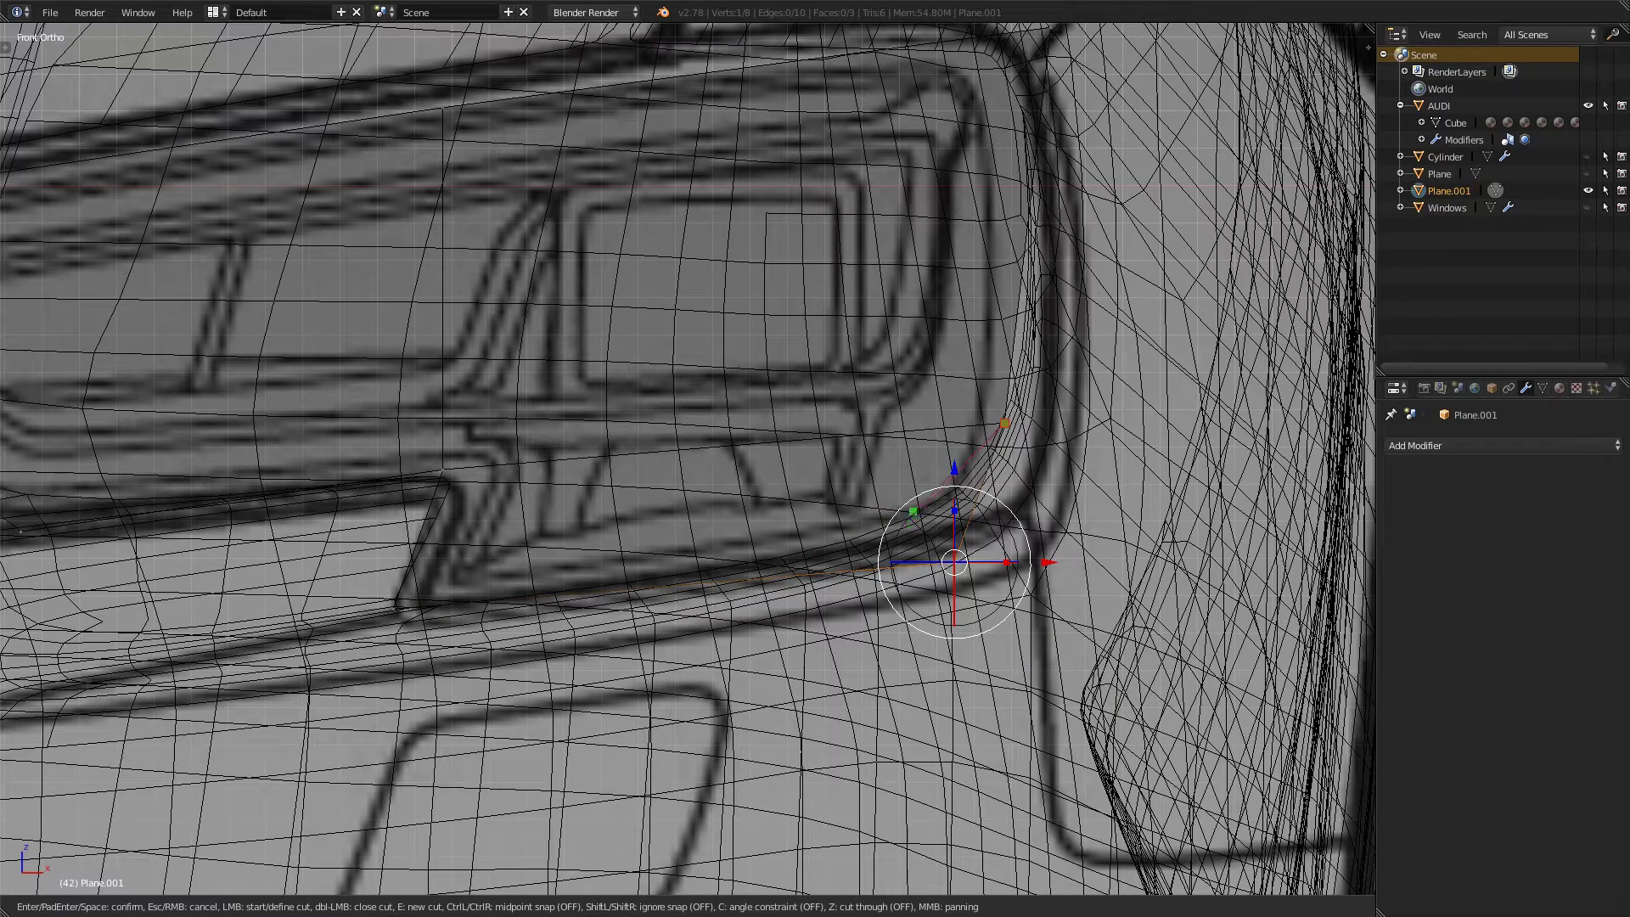
left_click(902, 519)
key("Escape")
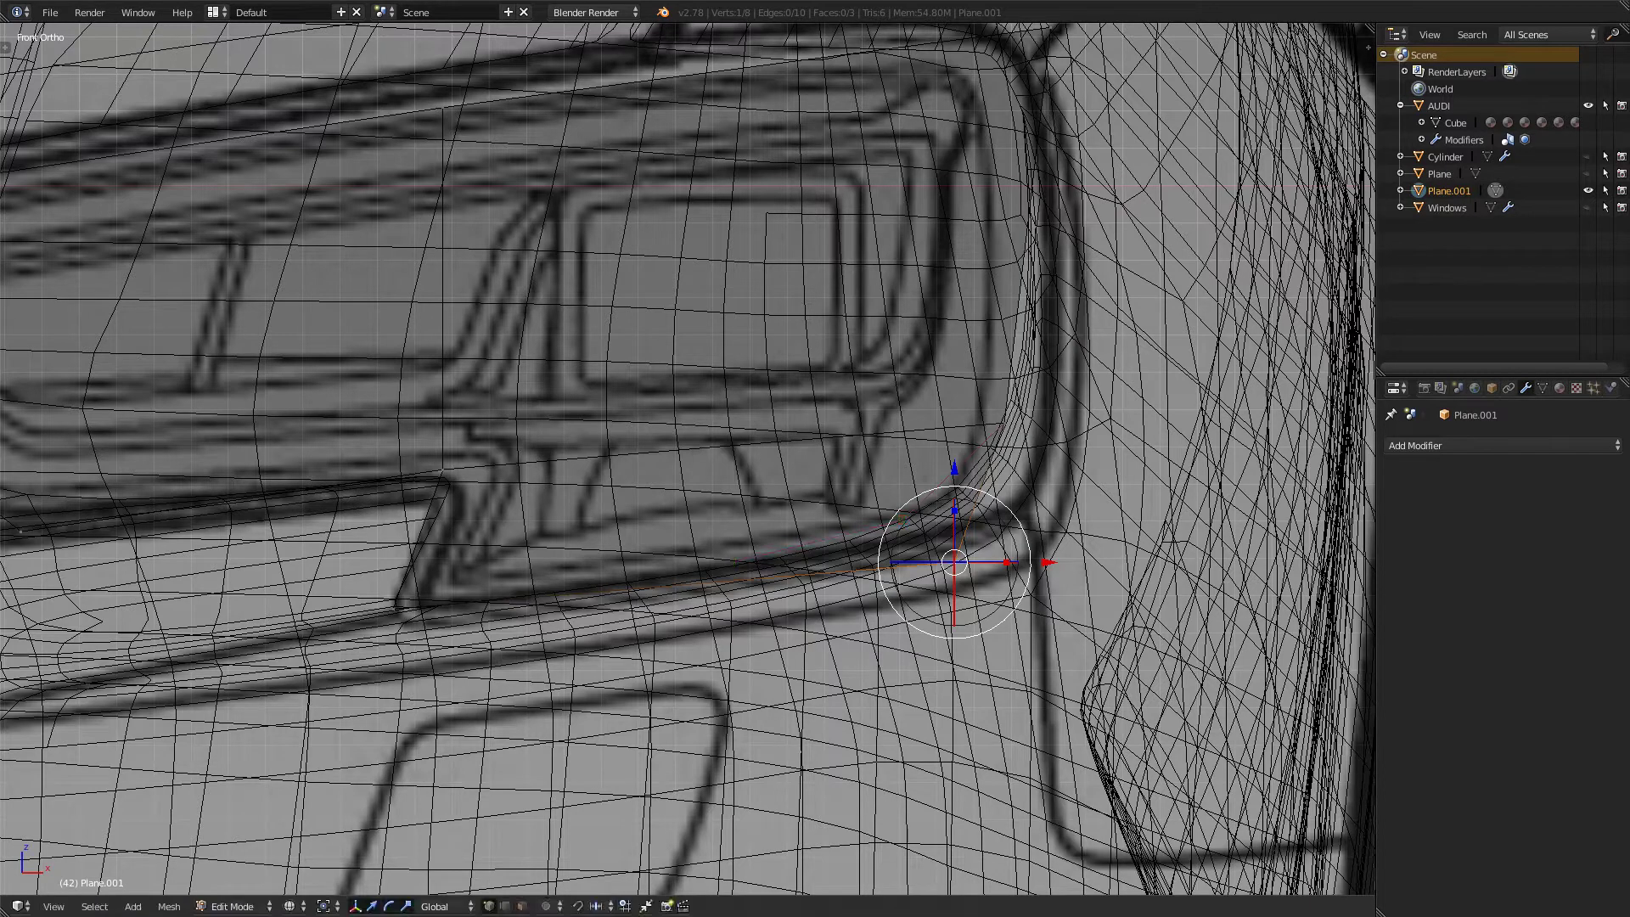
- Add a centred loop cut running down through the headlight's outer face and the strip below it
key("ctrl+r")
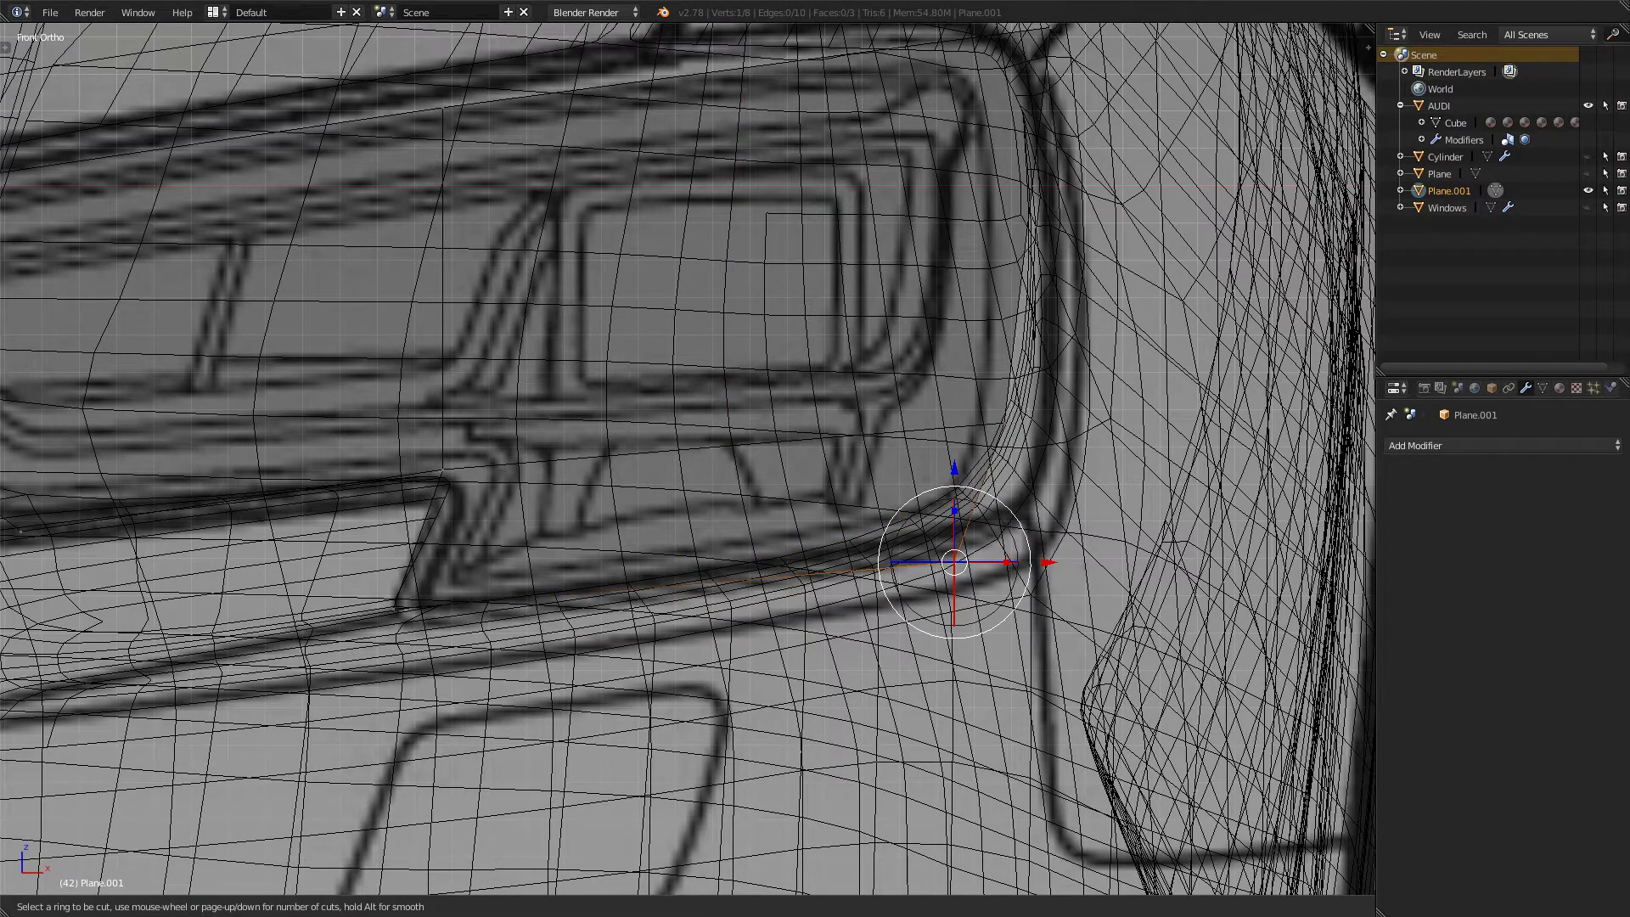
left_click(723, 562)
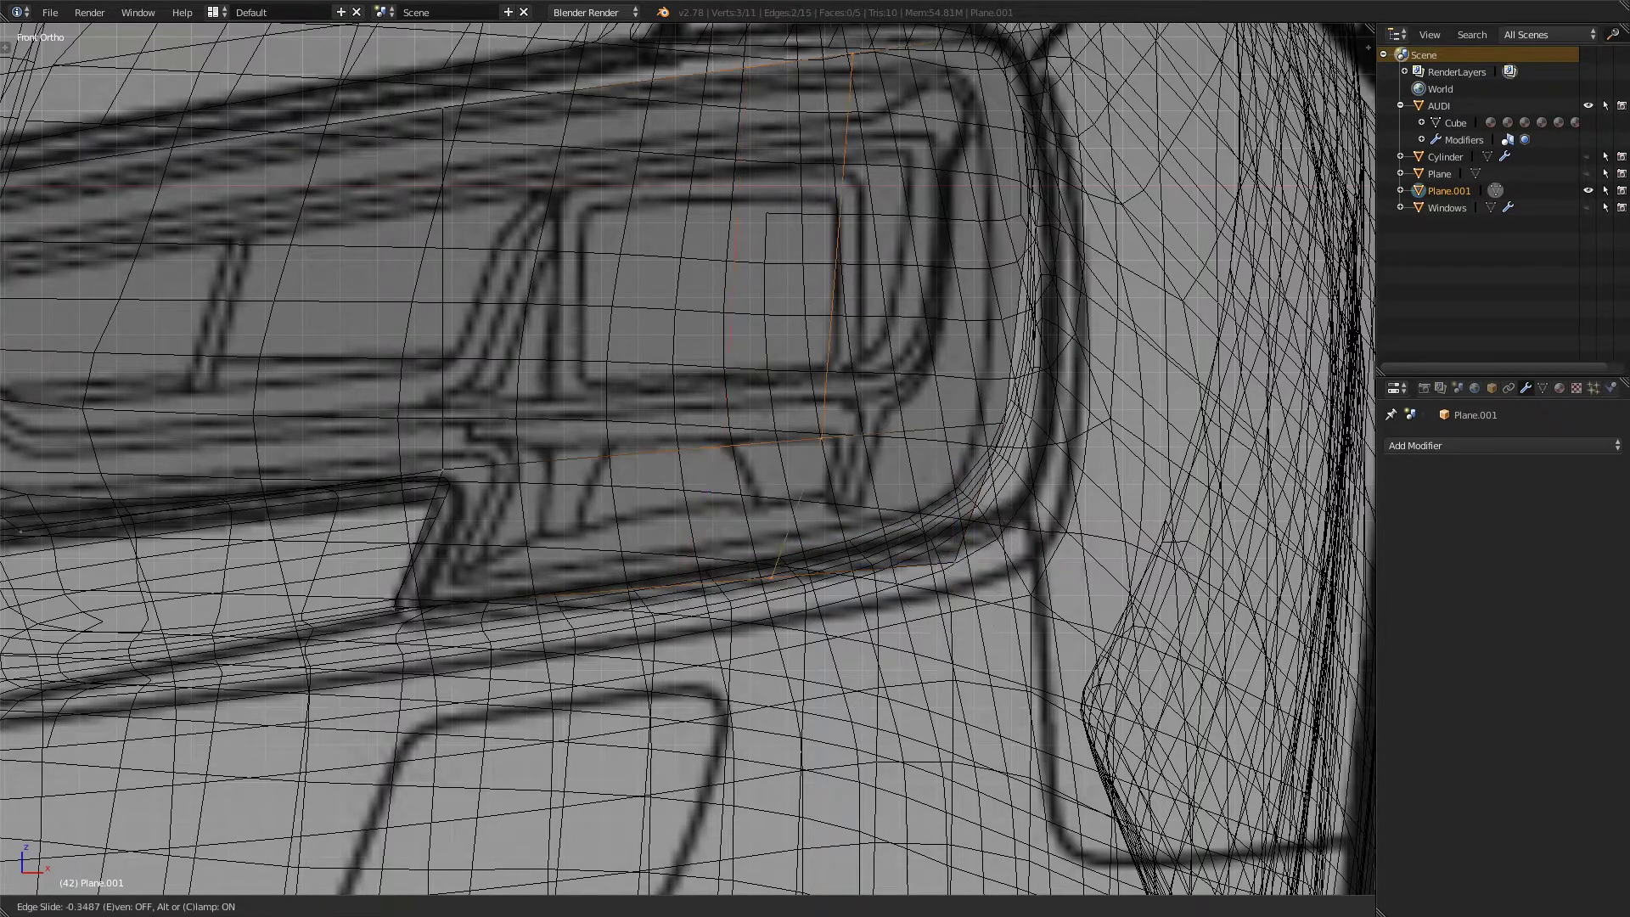
right_click(723, 562)
- Knife-cut the lower strip along the blueprint's curved lower outline, from its upper outer corner to its inner bottom corner
key("k")
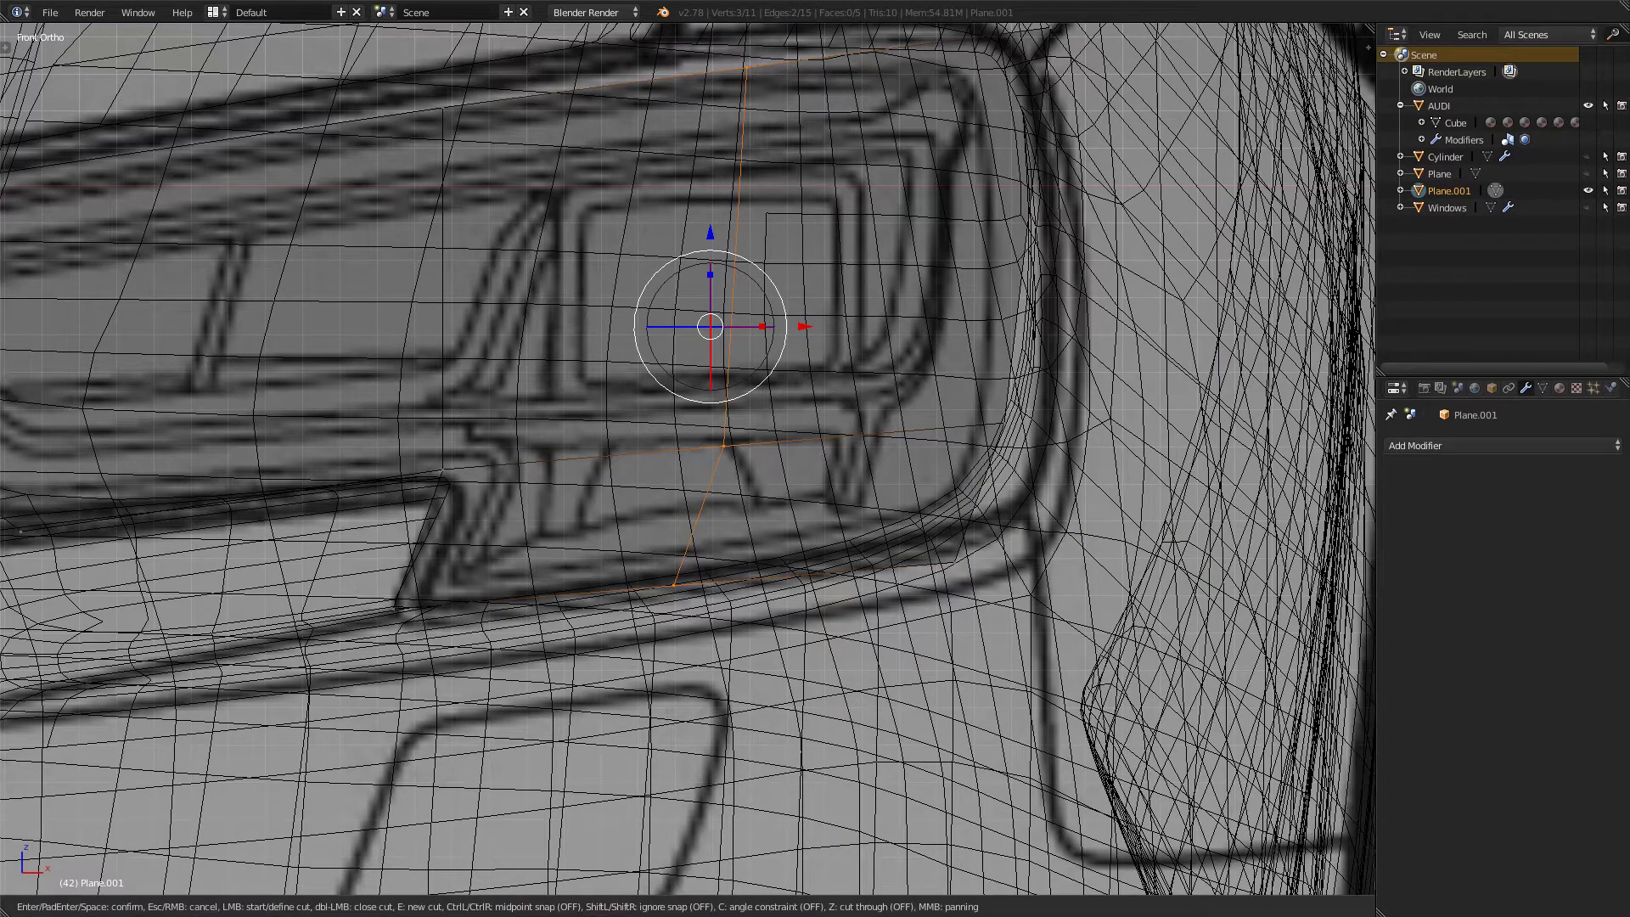
left_click(1004, 423)
left_click(845, 540)
left_click(679, 571)
left_click(393, 608)
key("Return")
- In face mode, delete the two faces of the lower strip lying outside the knife cut
key("ctrl+Tab")
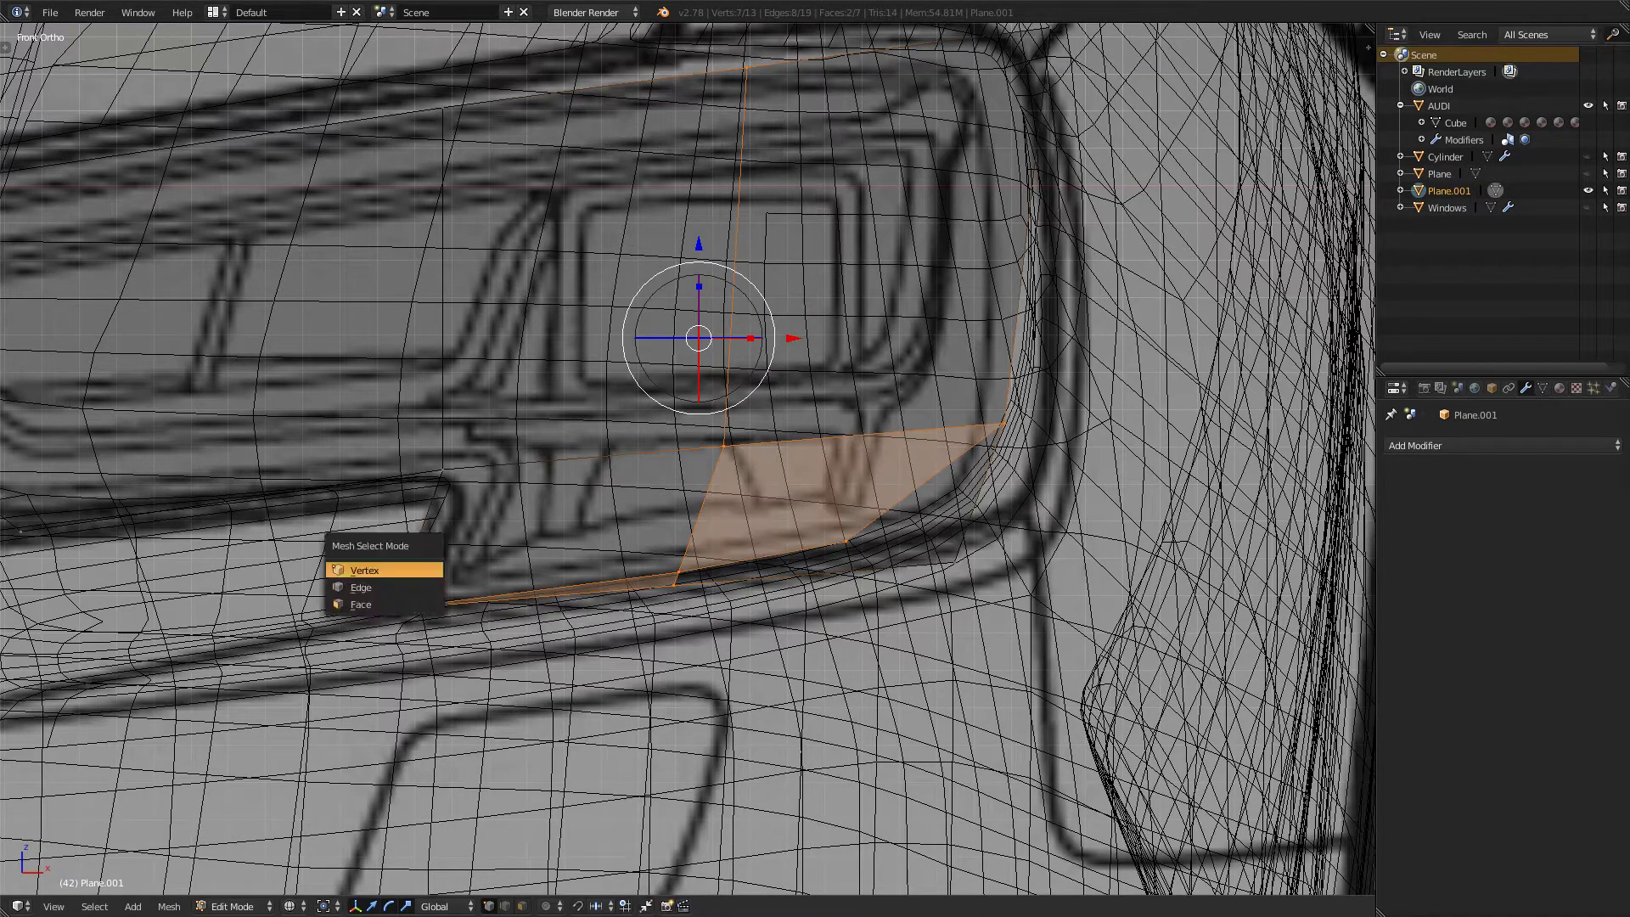
key("Return")
key("a")
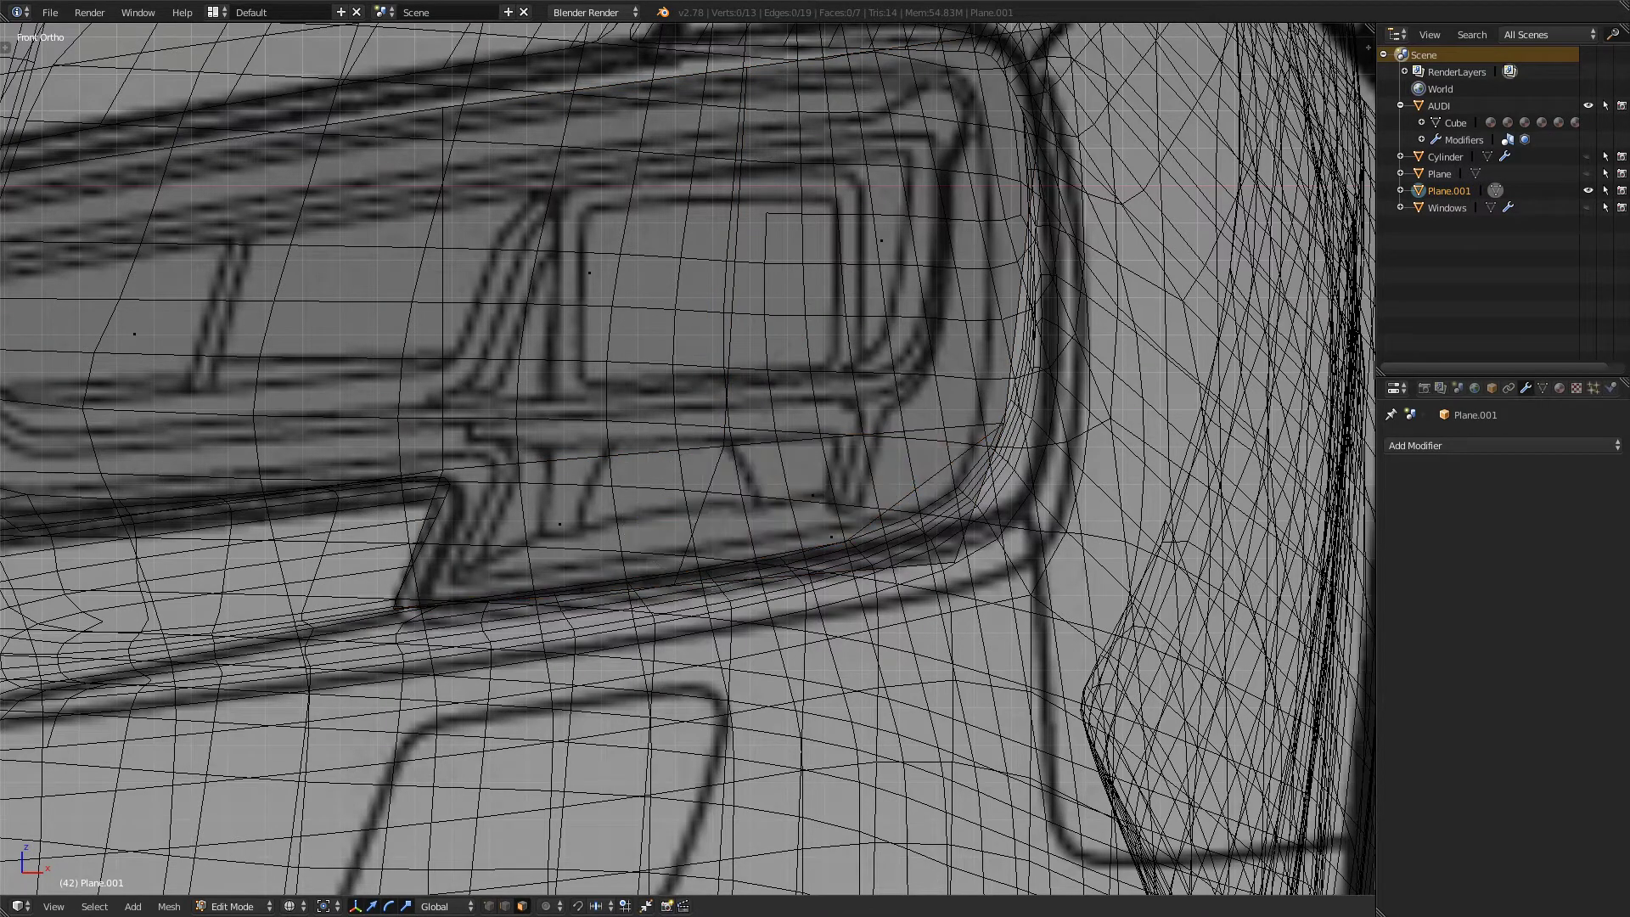
key("c")
key("Escape")
key("ctrl+Tab")
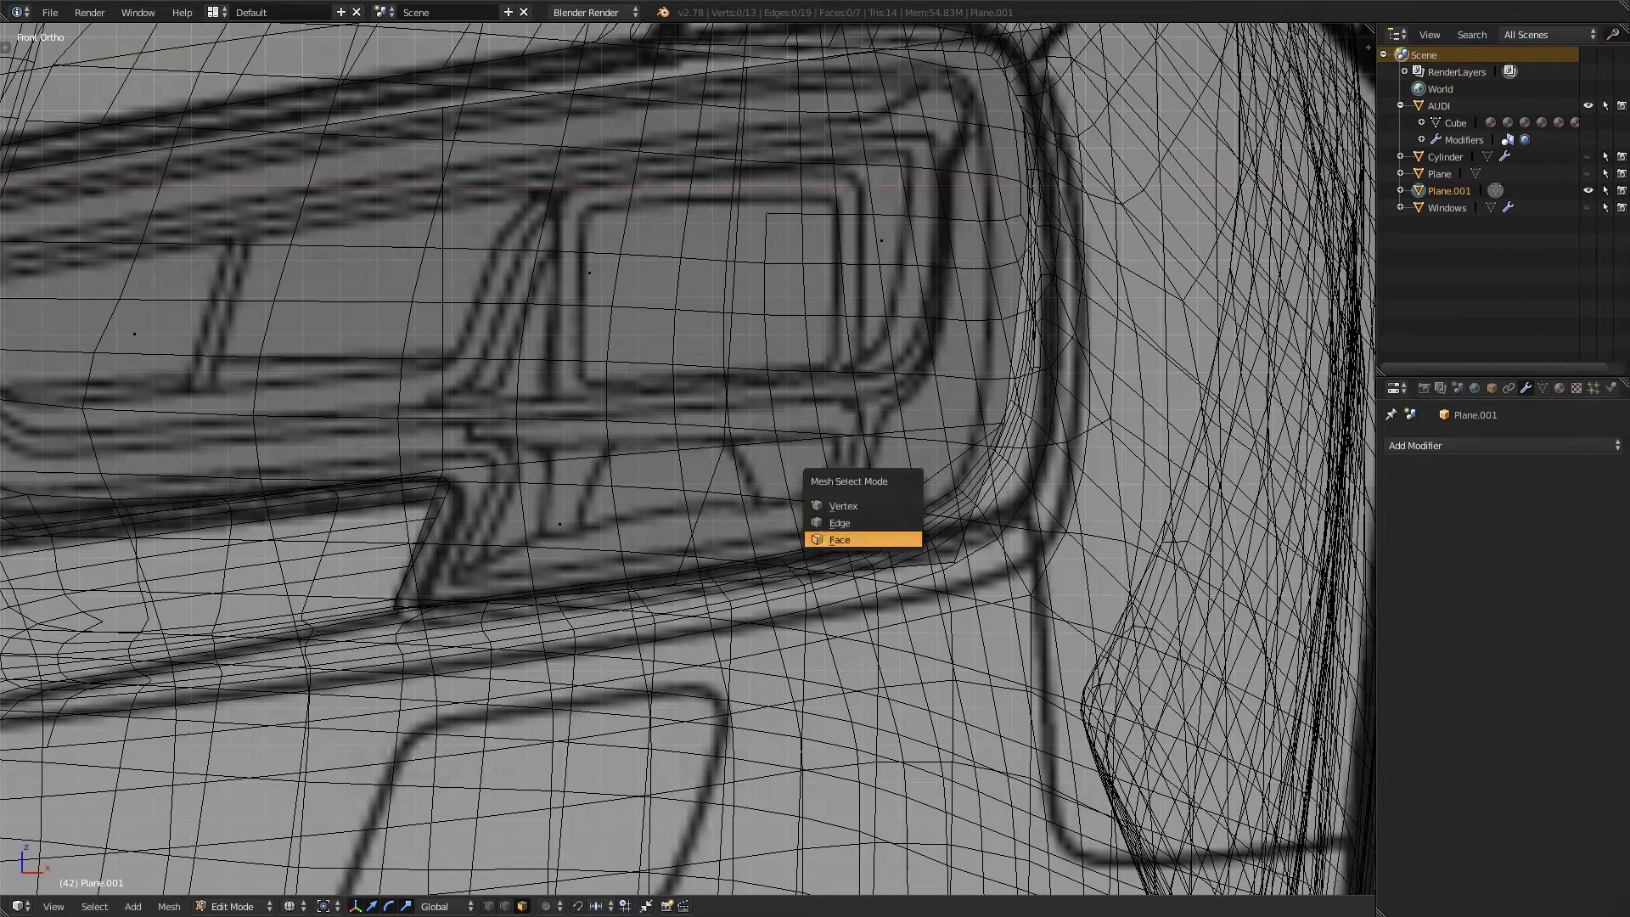
left_click(862, 539)
right_click(849, 539)
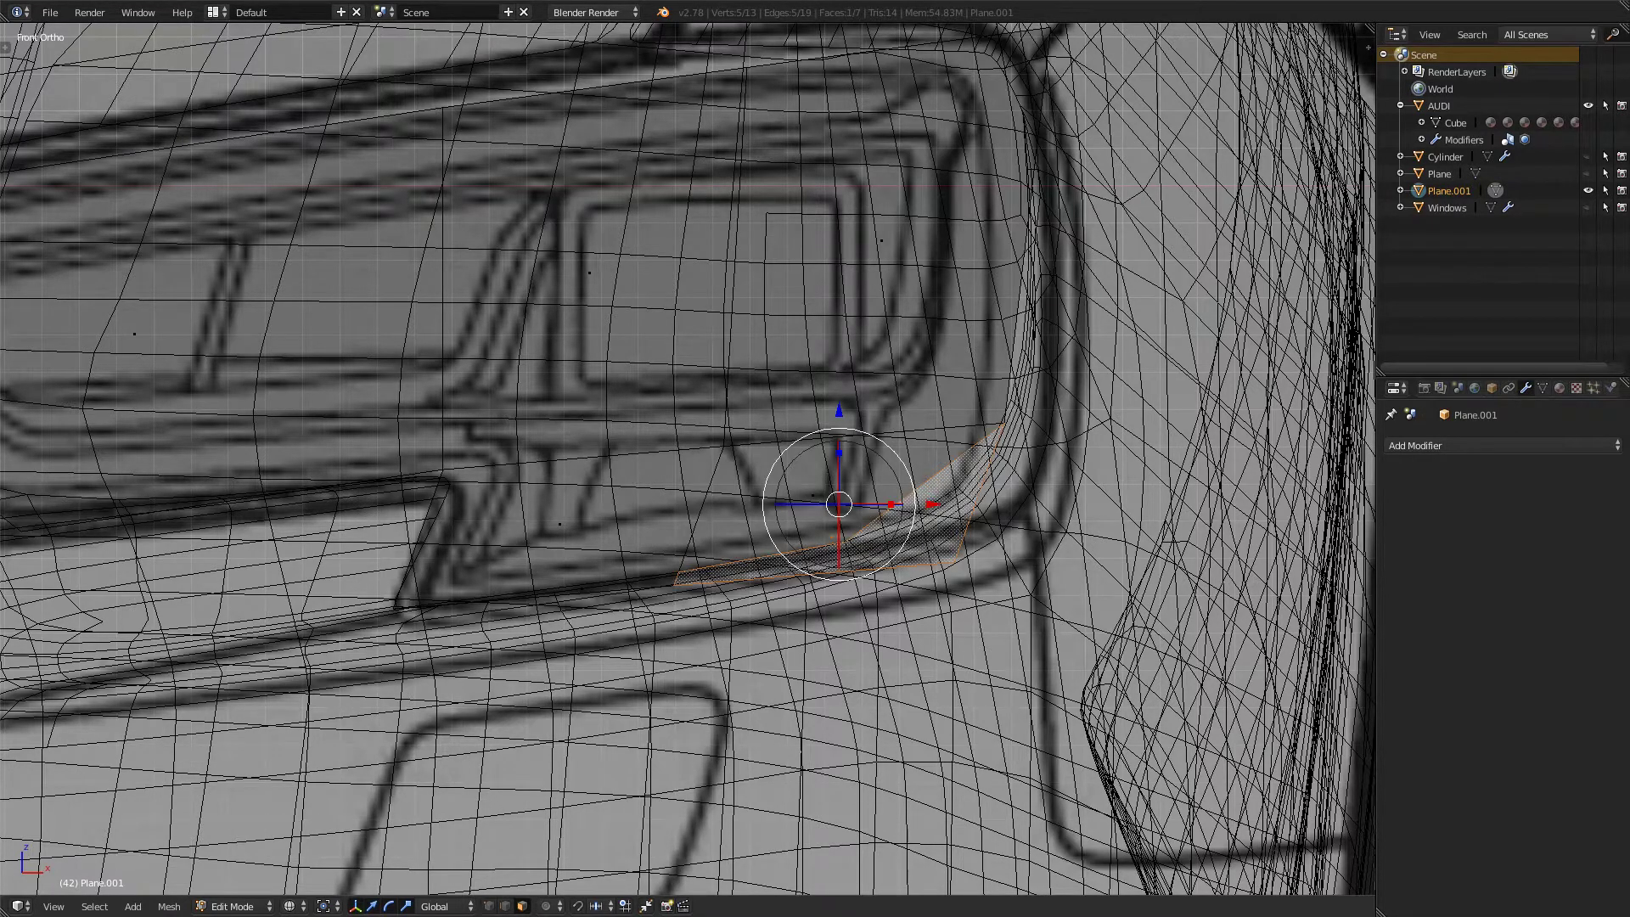
right_click(582, 588, "shift")
key("x")
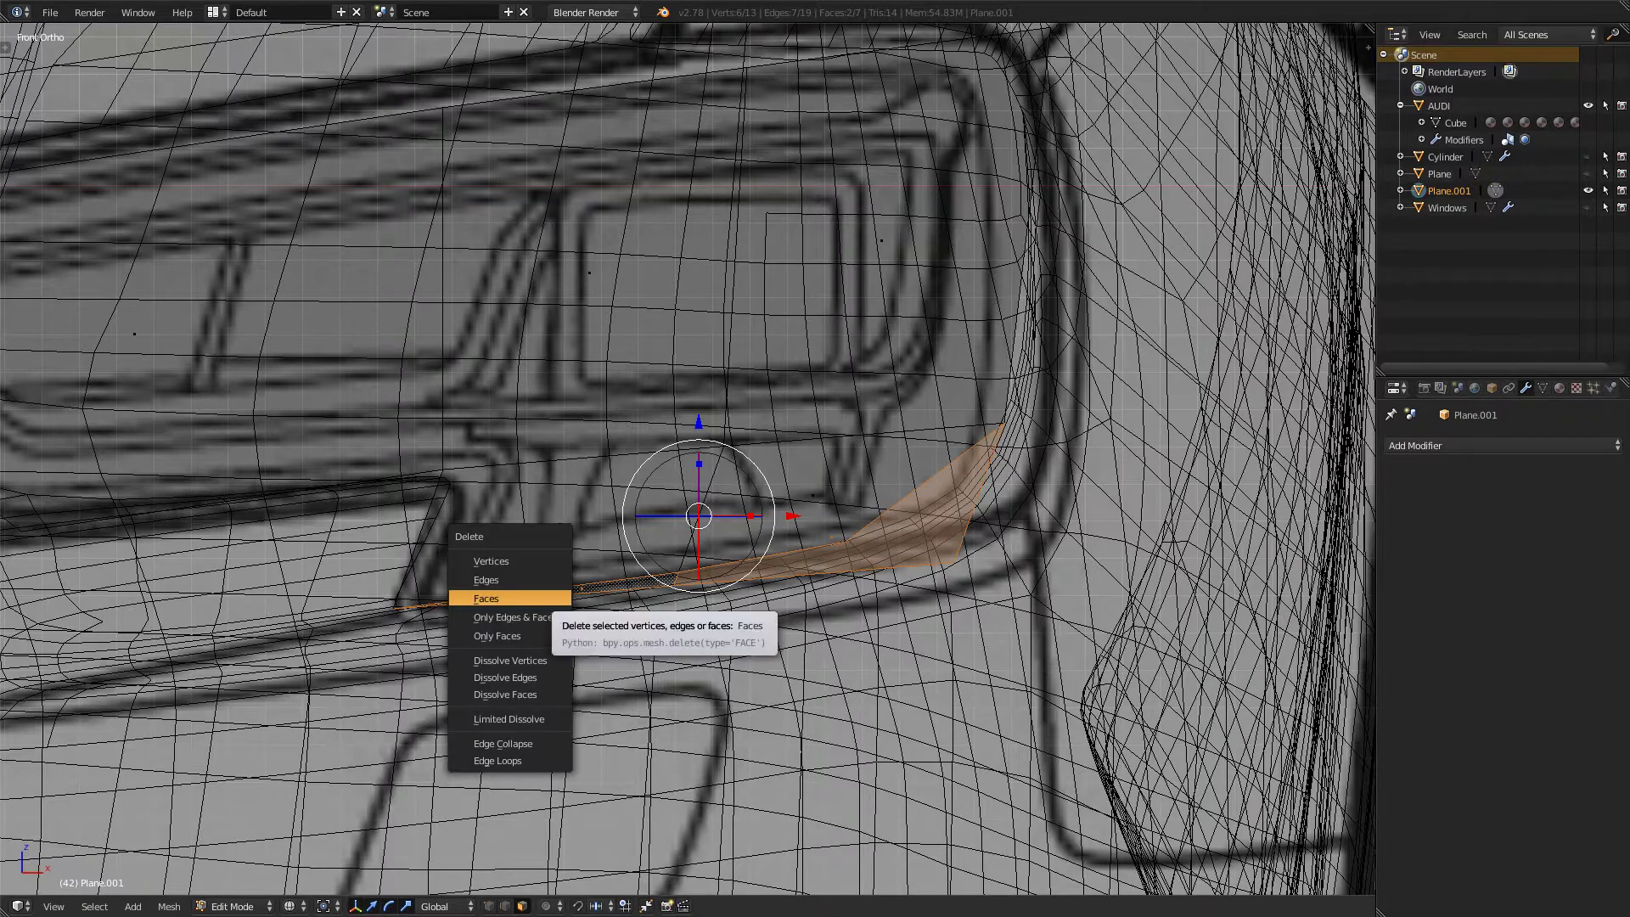
left_click(581, 593)
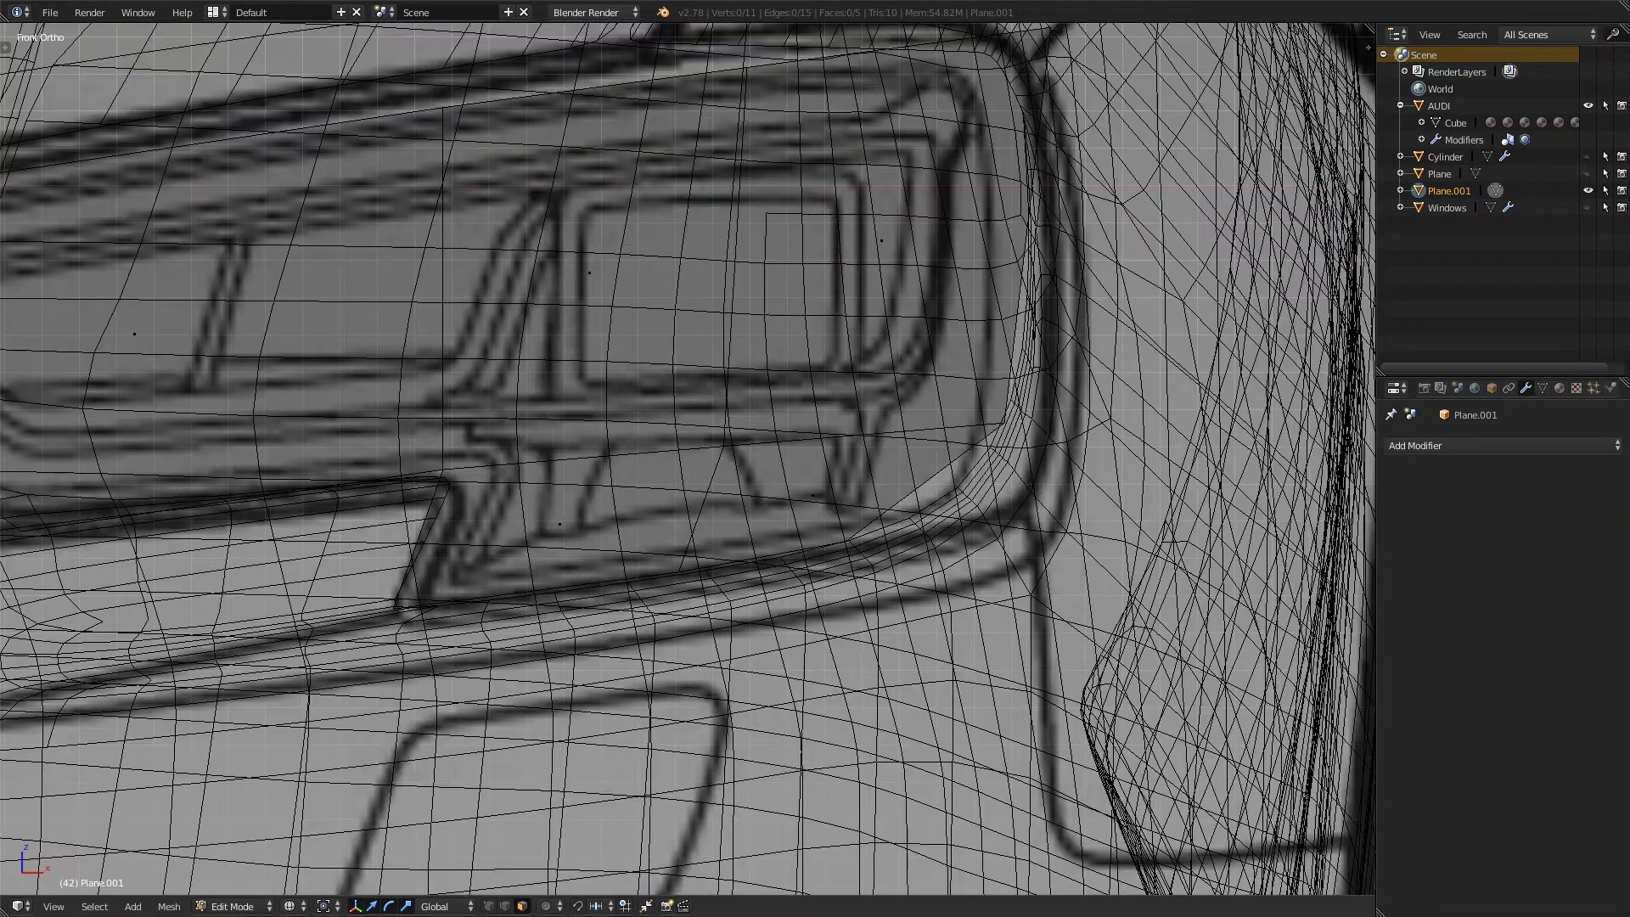
- In vertex mode with solid shading, move the lower strip's two outermost bottom-edge vertices about 0.18 forward along global Y to the body
key("z")
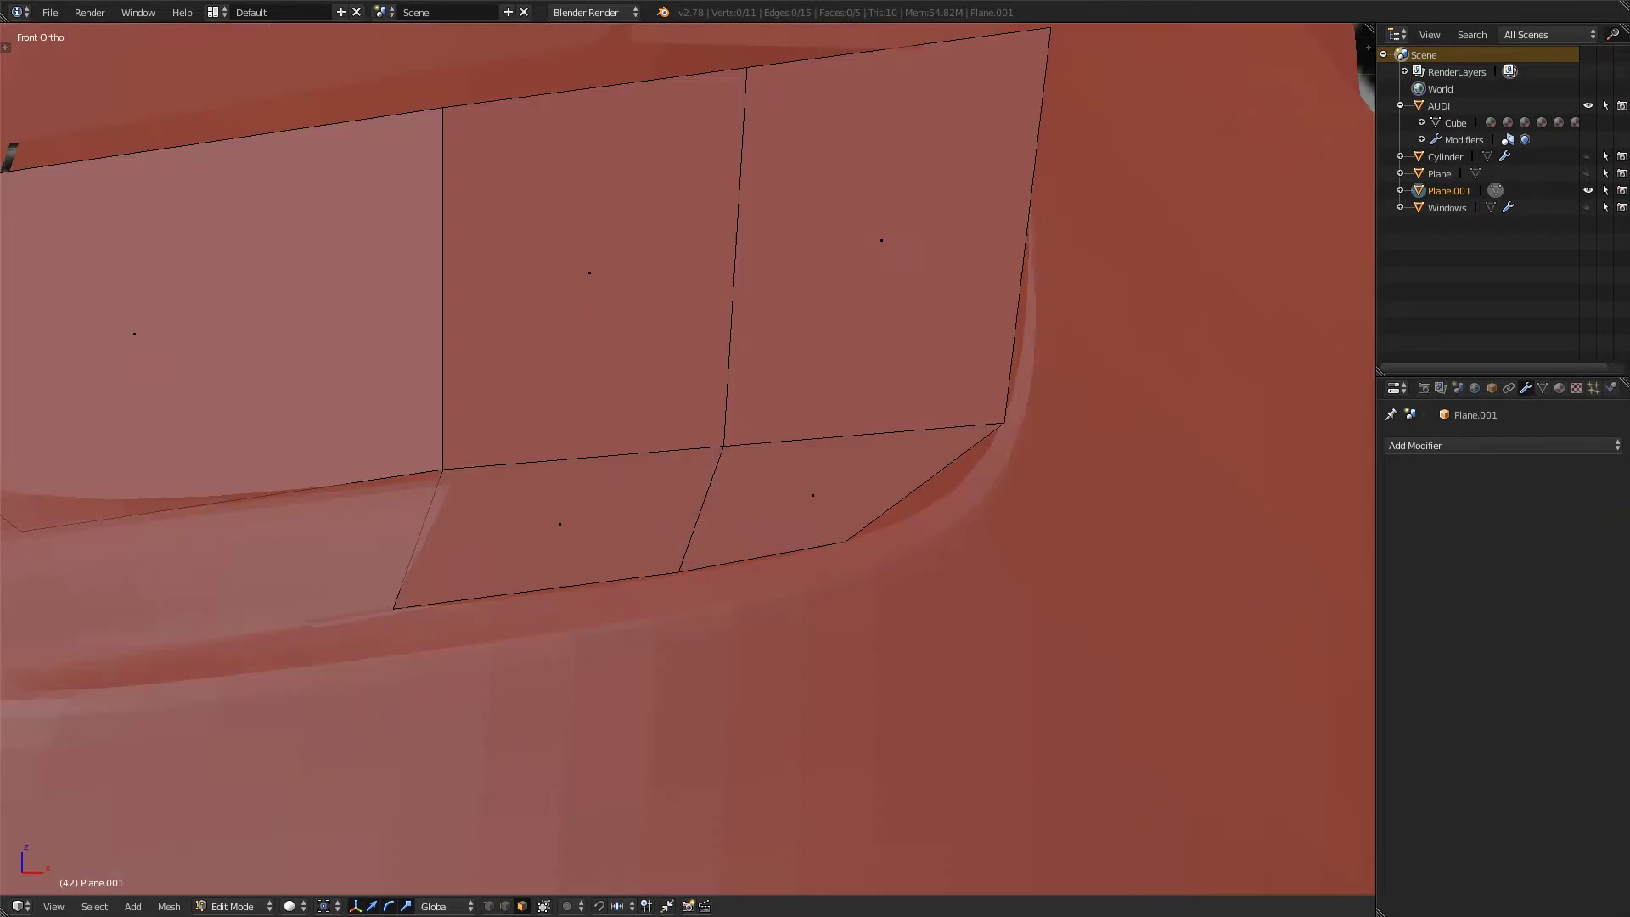
scroll(687, 459, "down", 5)
scroll(696, 333, "up", 2)
middle_click_drag(747, 340, 556, 423)
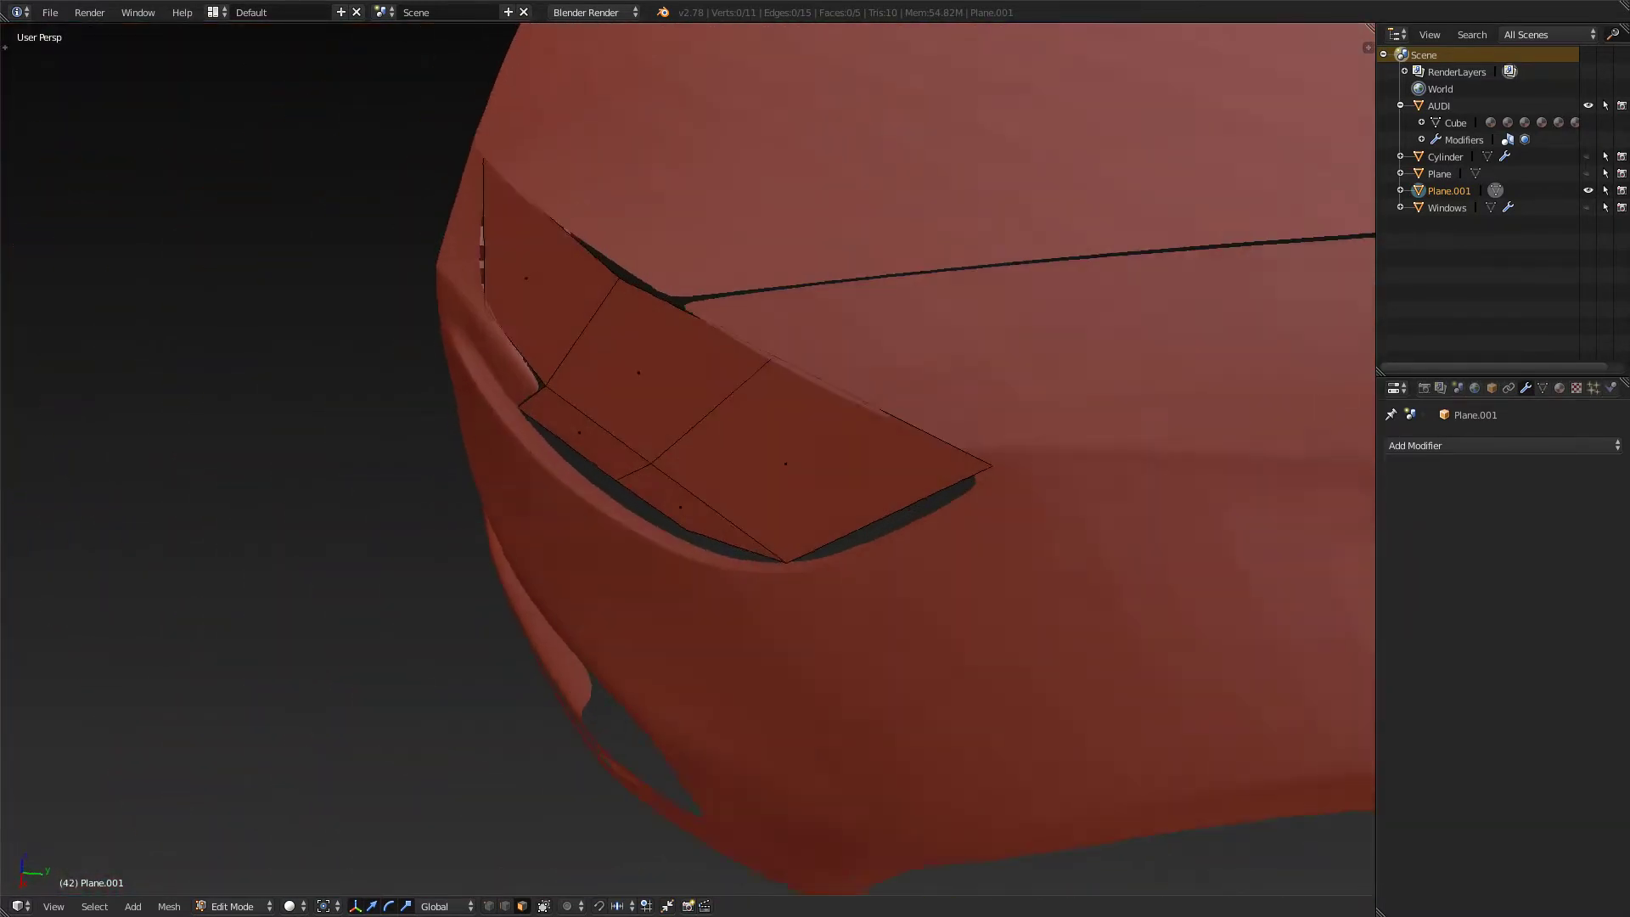
middle_click_drag(638, 511, 650, 507)
key("ctrl+Tab")
left_click(650, 490)
right_click(615, 482)
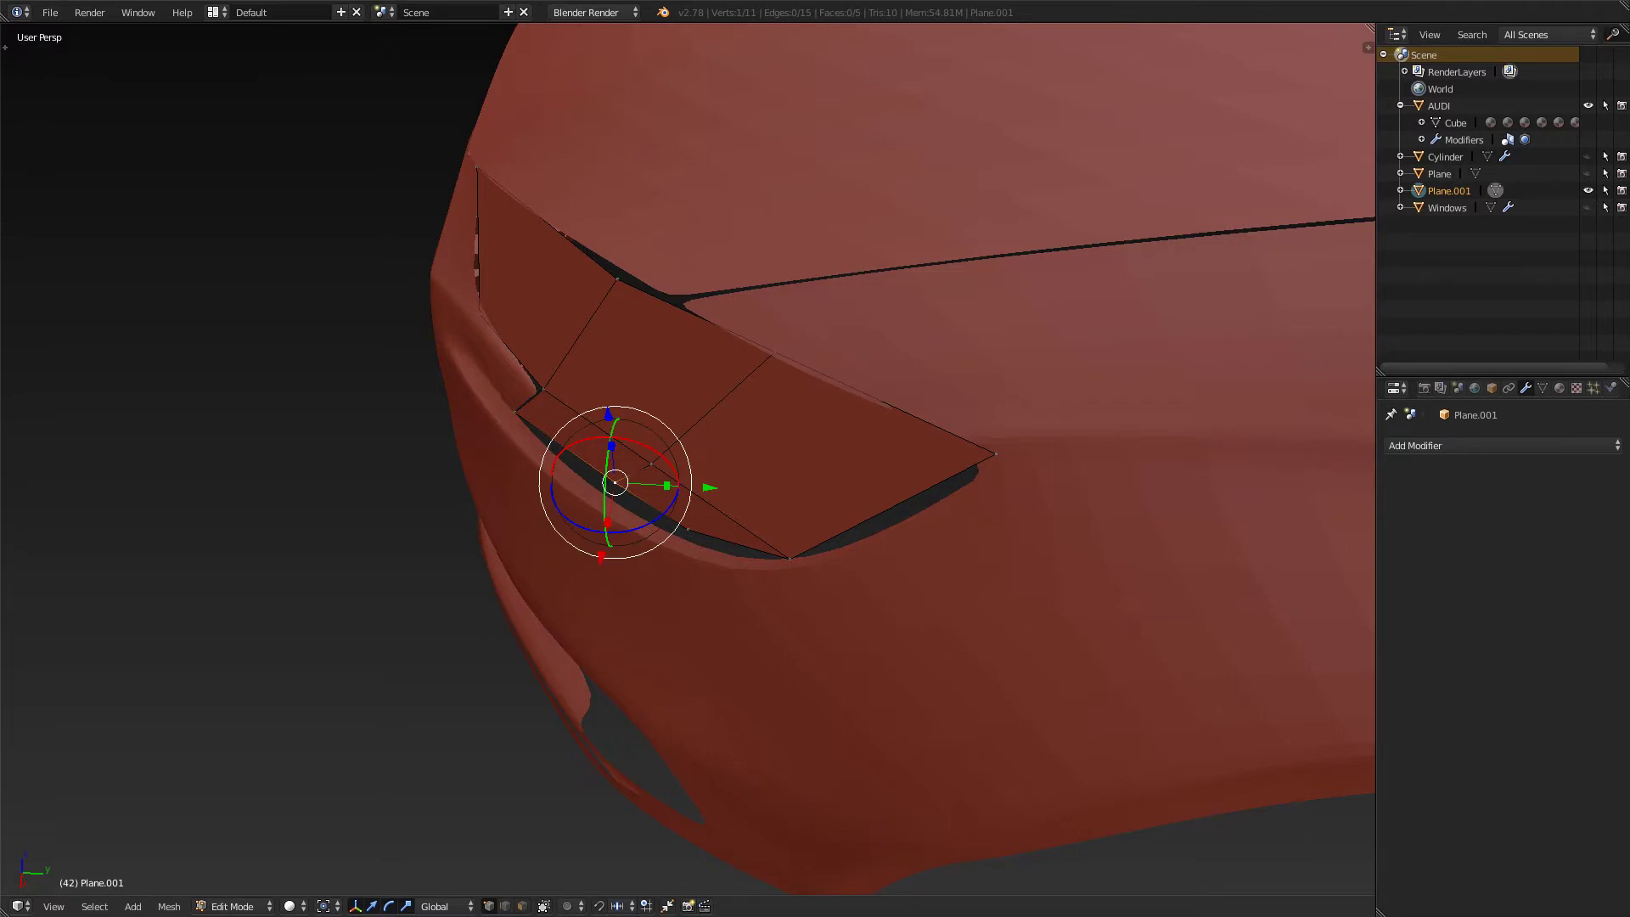
right_click(688, 530, "shift")
middle_click_drag(688, 530, 630, 547)
scroll(629, 546, "up", 2)
key("g")
key("y")
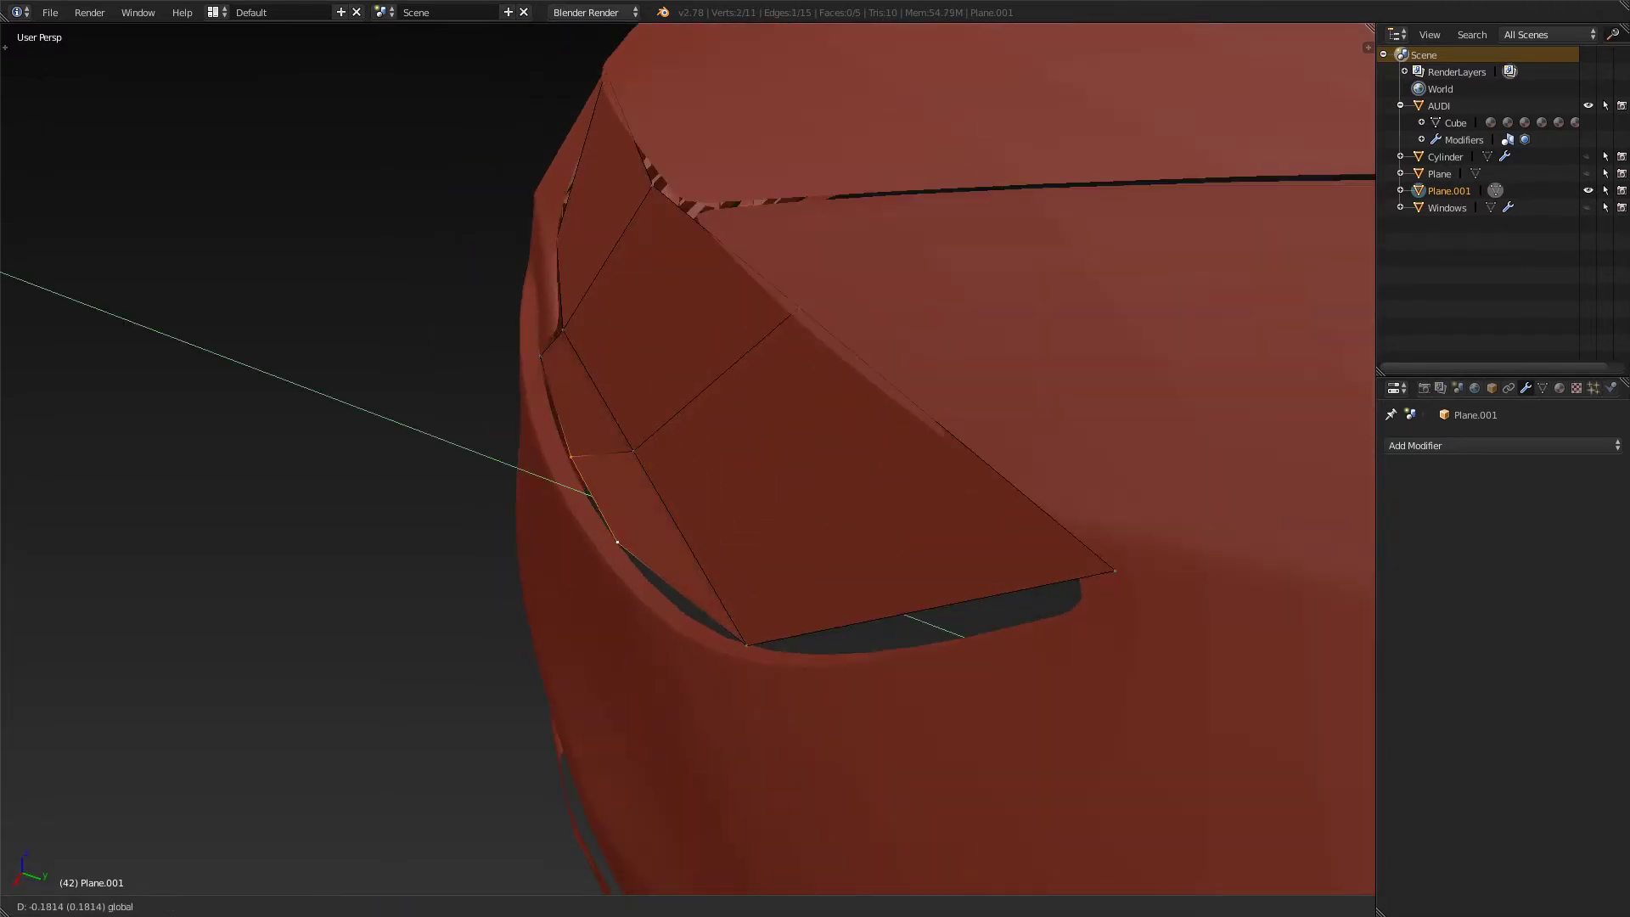
left_click(679, 531)
- Add the loop cut's junction vertex above the strip to the selection, move all three forward along global Y, and check the fit
middle_click_drag(679, 530, 599, 492)
right_click(633, 451, "shift")
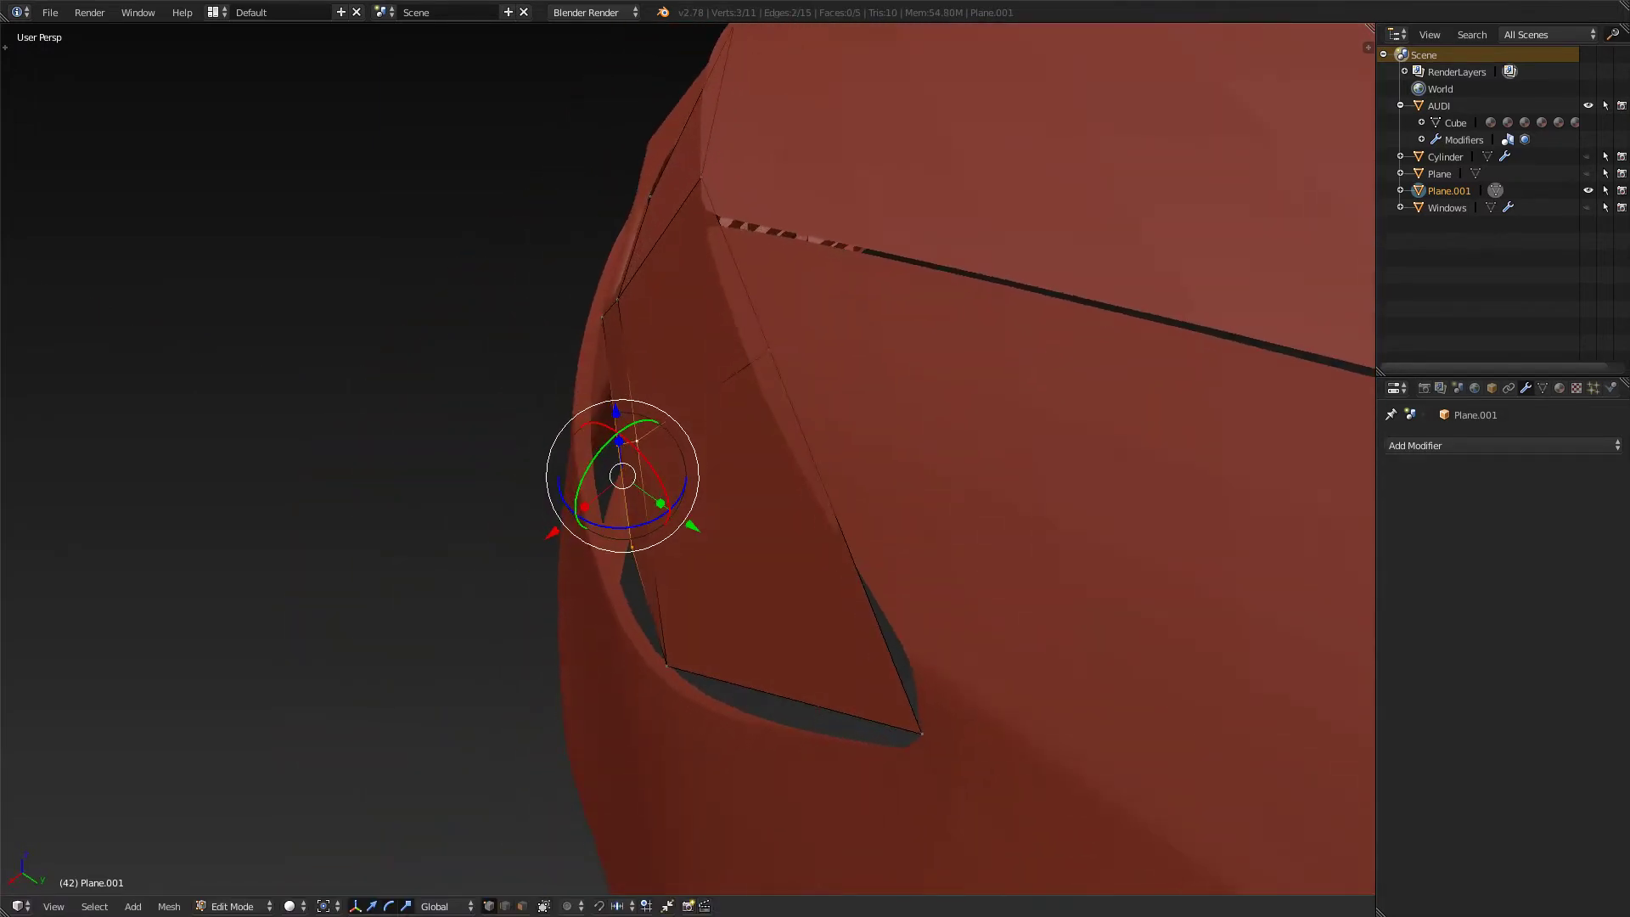
key("g")
key("y")
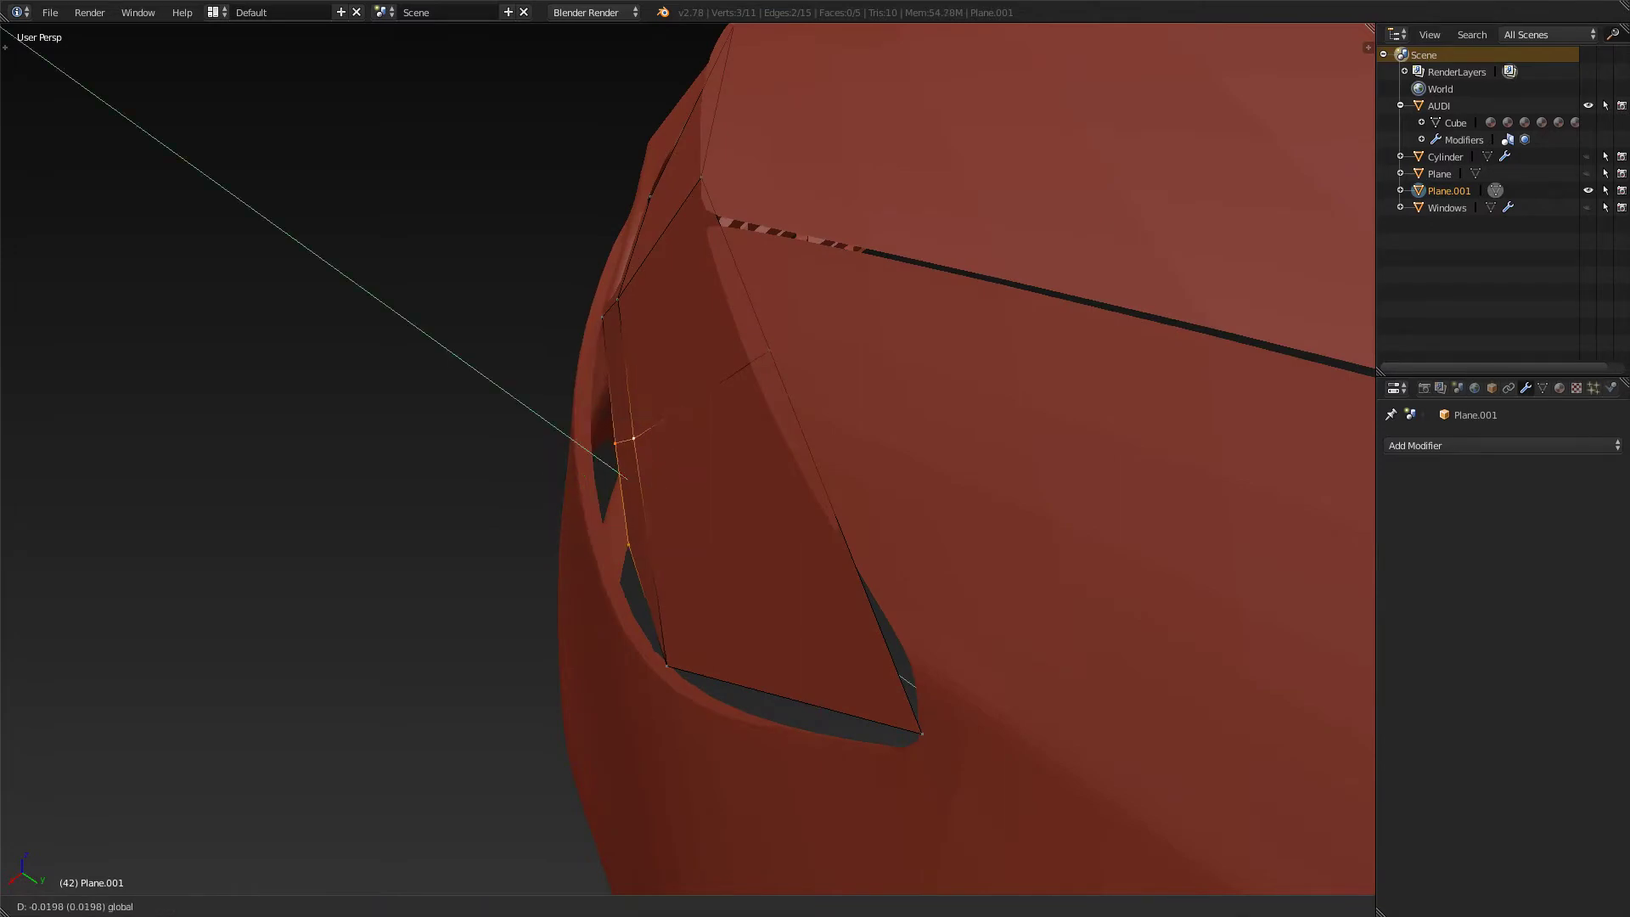
left_click(605, 501)
middle_click_drag(604, 500, 878, 454)
middle_click_drag(526, 497, 344, 508)
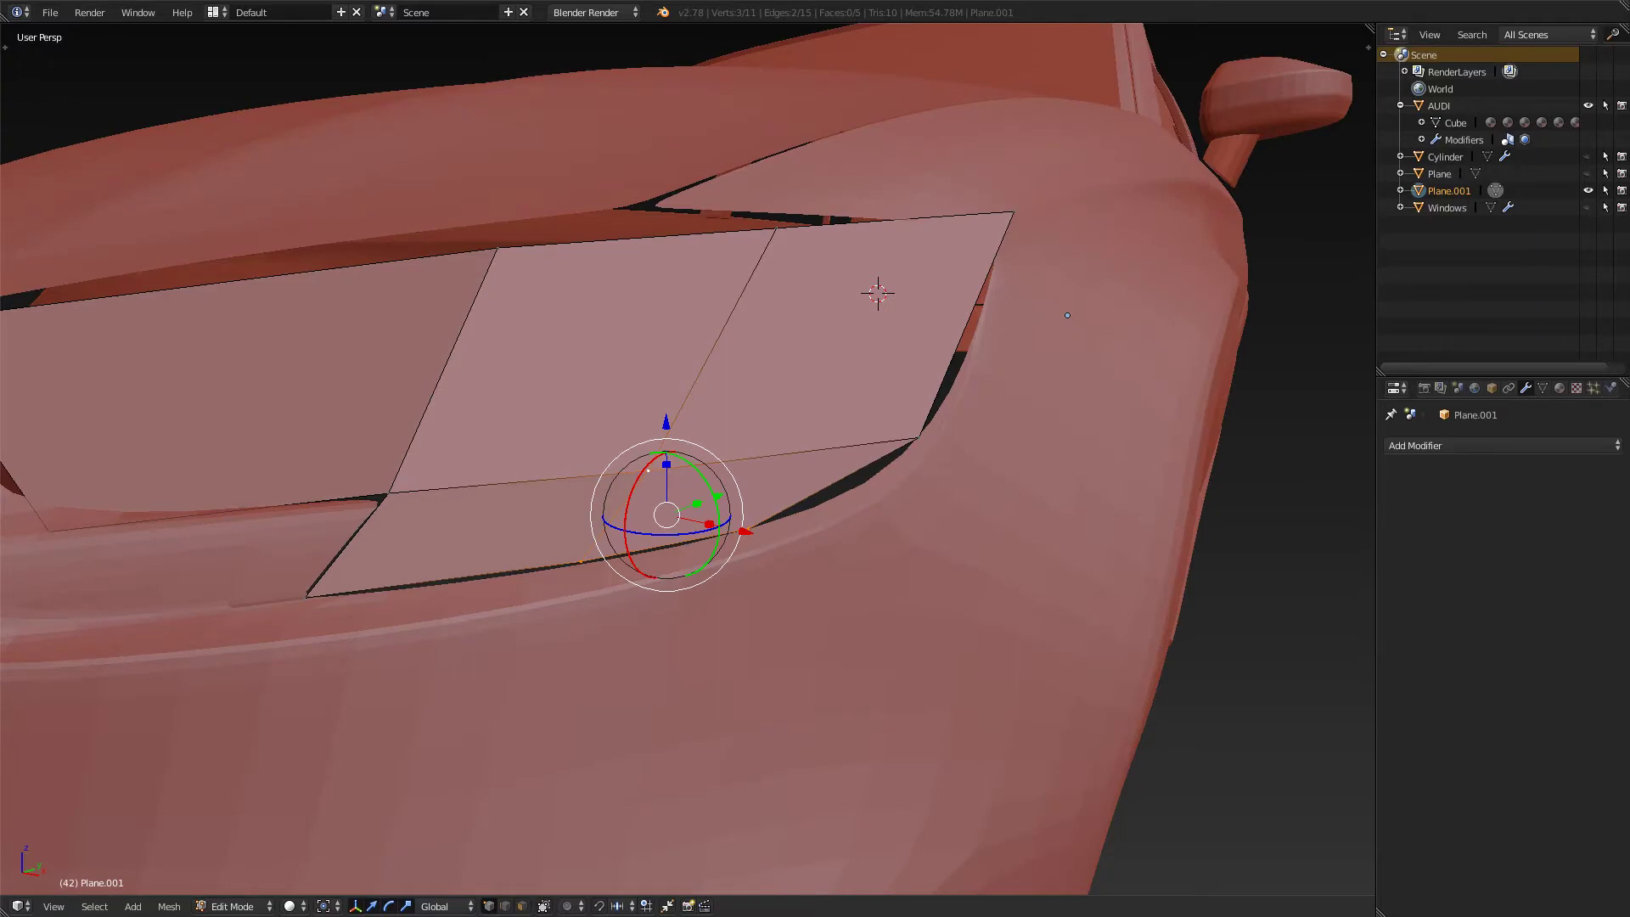
scroll(1067, 315, "down", 4)
middle_click_drag(645, 433, 577, 392)
key("Tab")
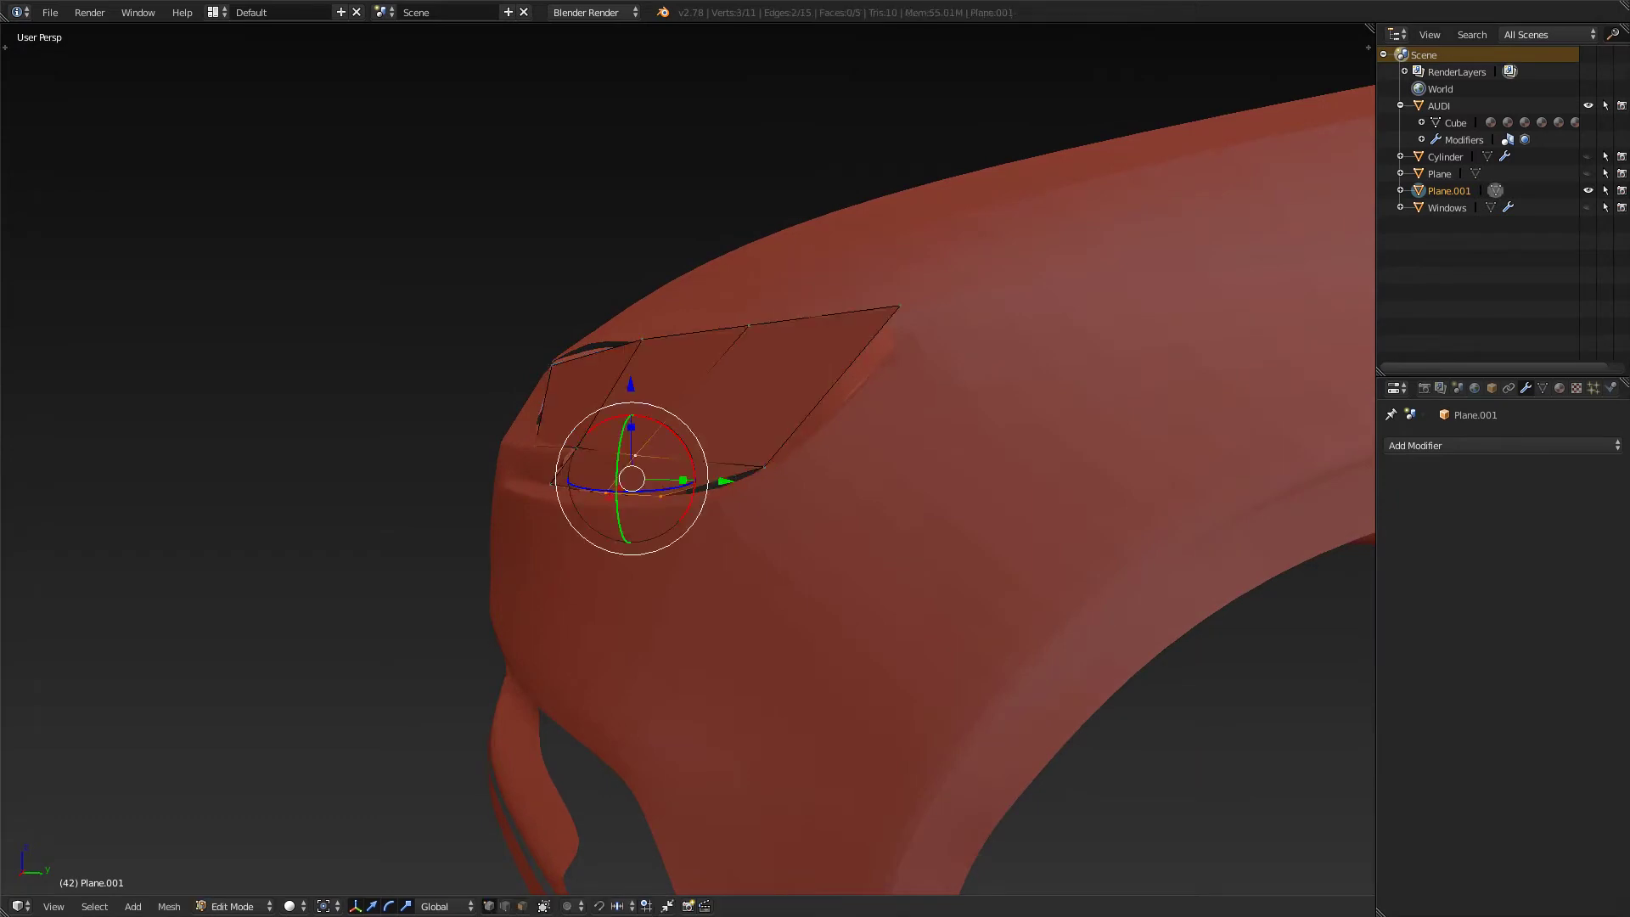
- In vertex mode, move the upper-edge vertex of the headlight's inner vertical cut slightly forward along global Y to the hood edge
key("ctrl+Tab")
left_click(594, 459)
middle_click_drag(598, 459, 535, 525)
right_click(740, 372)
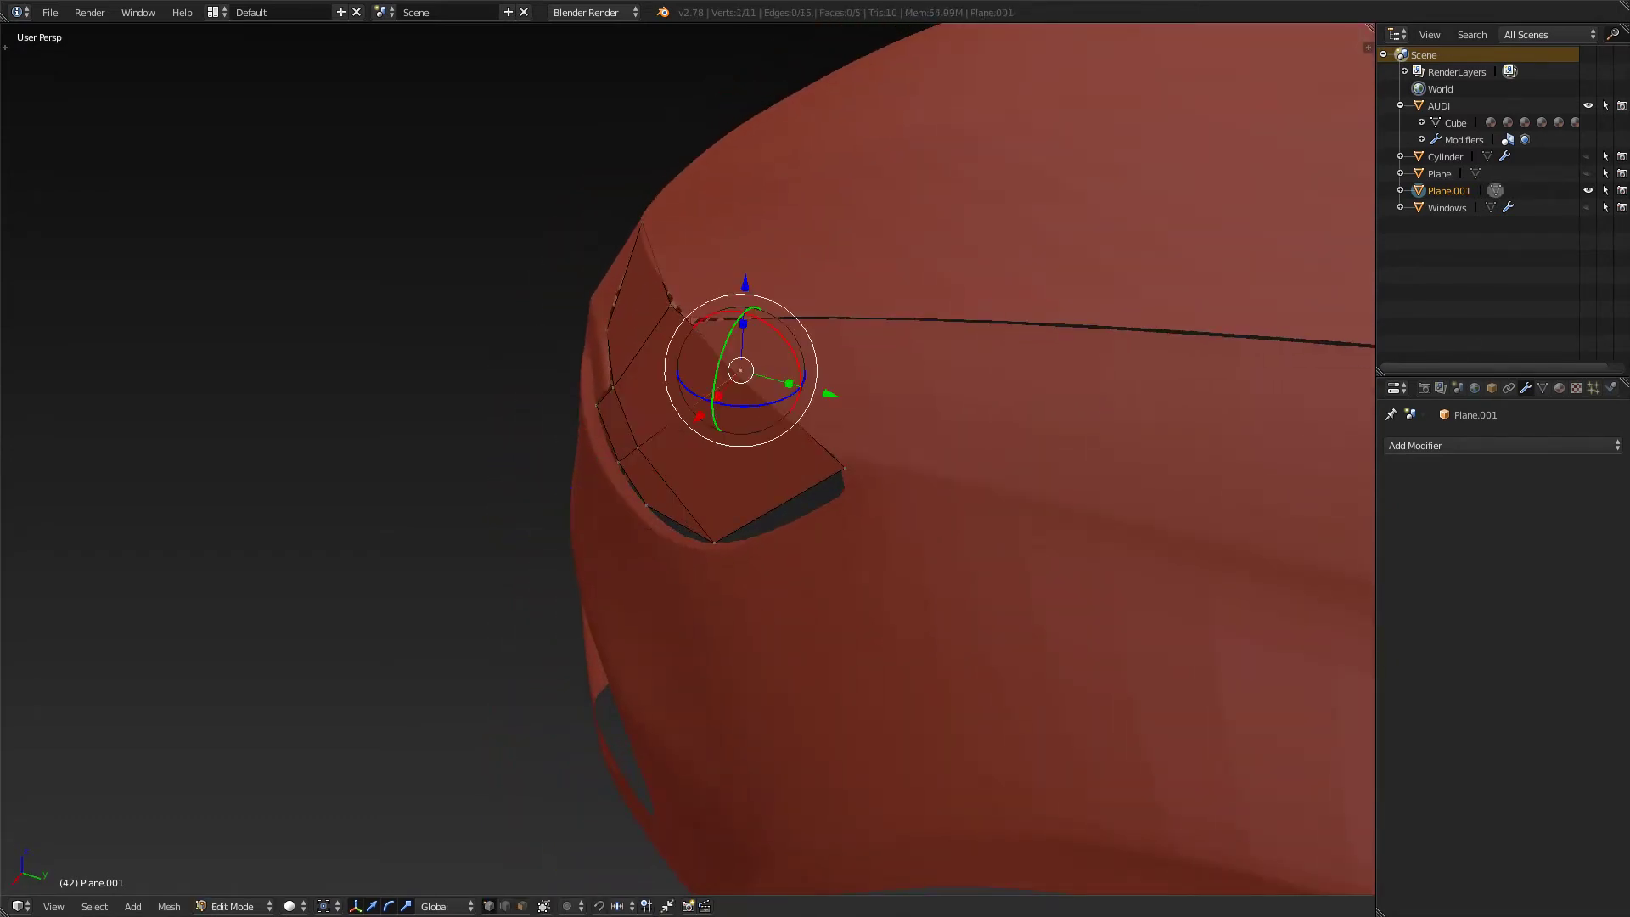
right_click(670, 304)
middle_click_drag(671, 304, 683, 365)
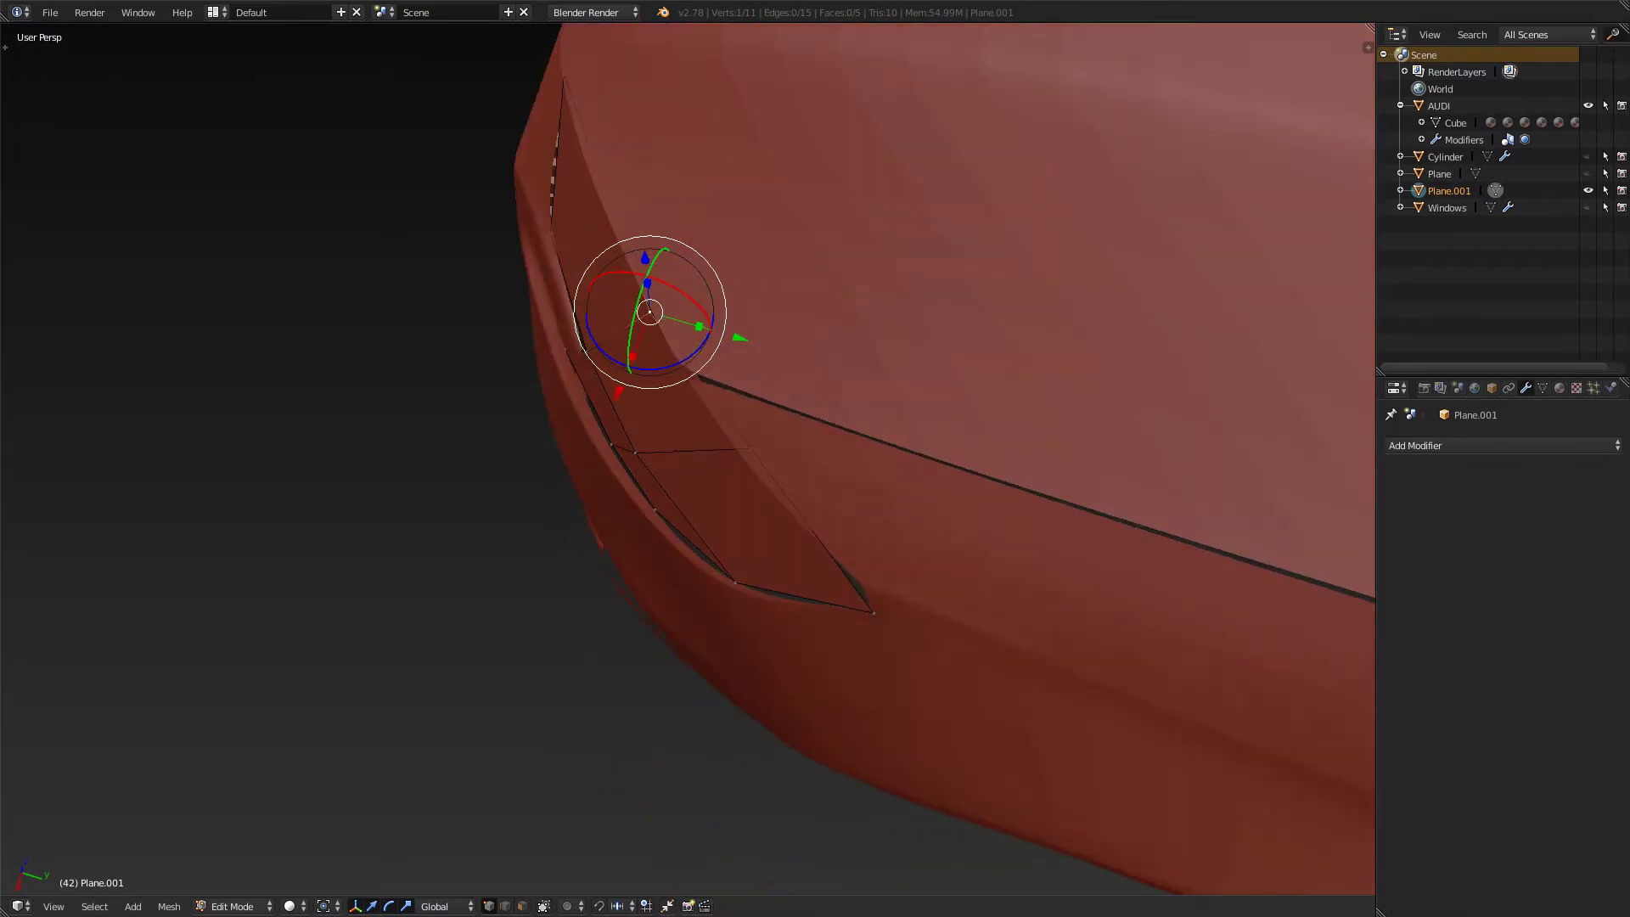
key("KP_7")
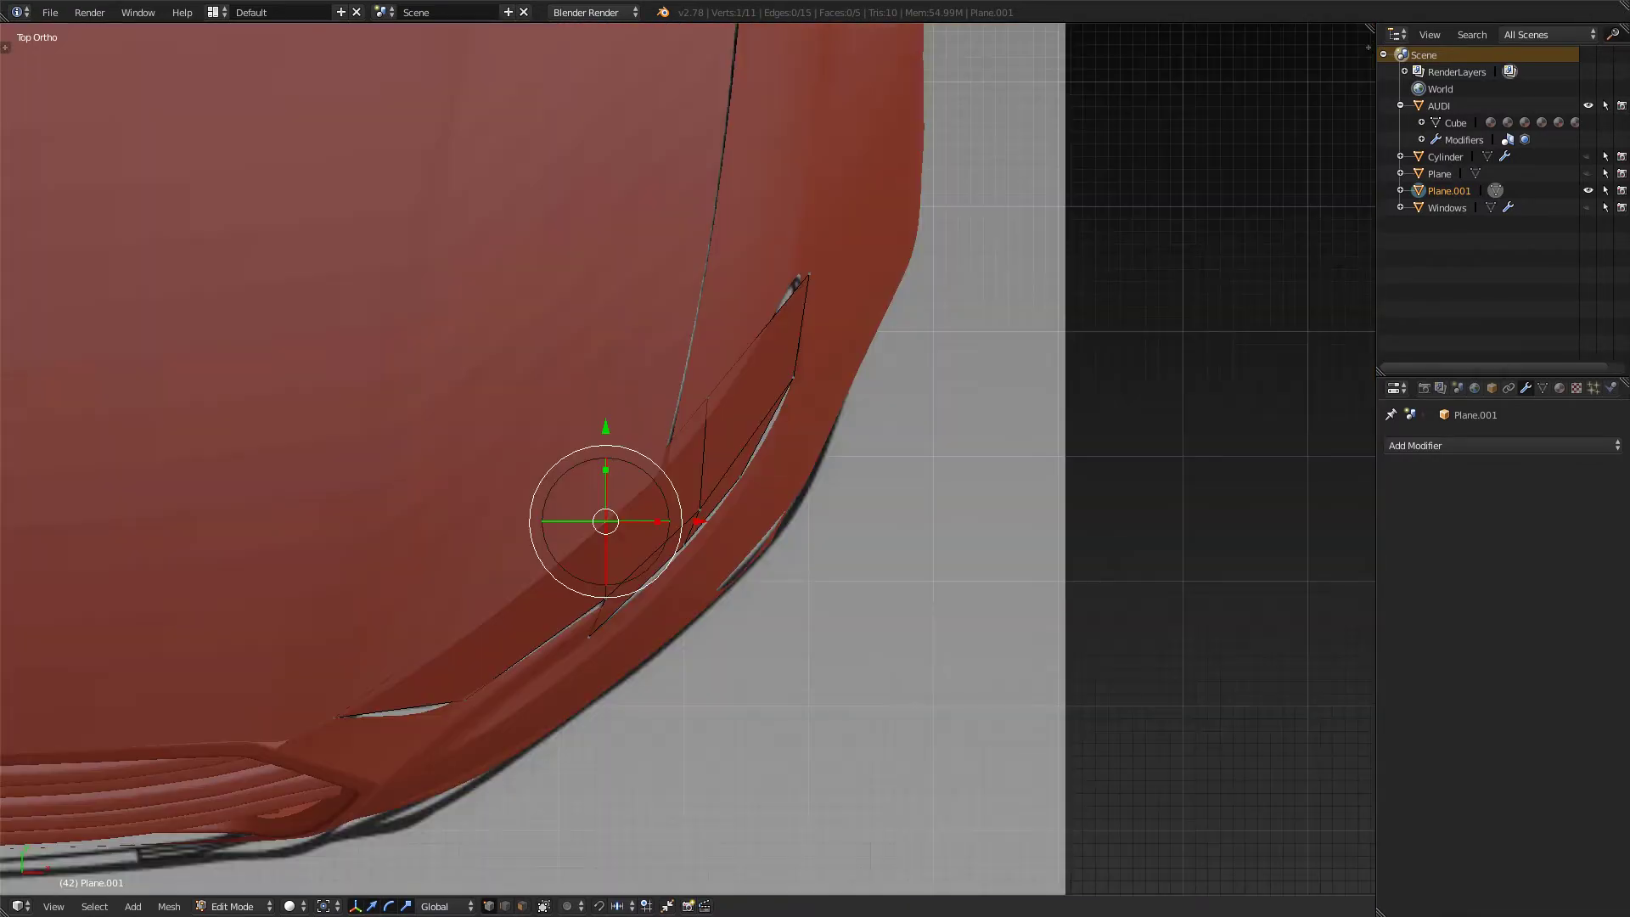
key("z")
scroll(687, 458, "up", 5)
middle_click_drag(605, 511, 770, 406, "shift")
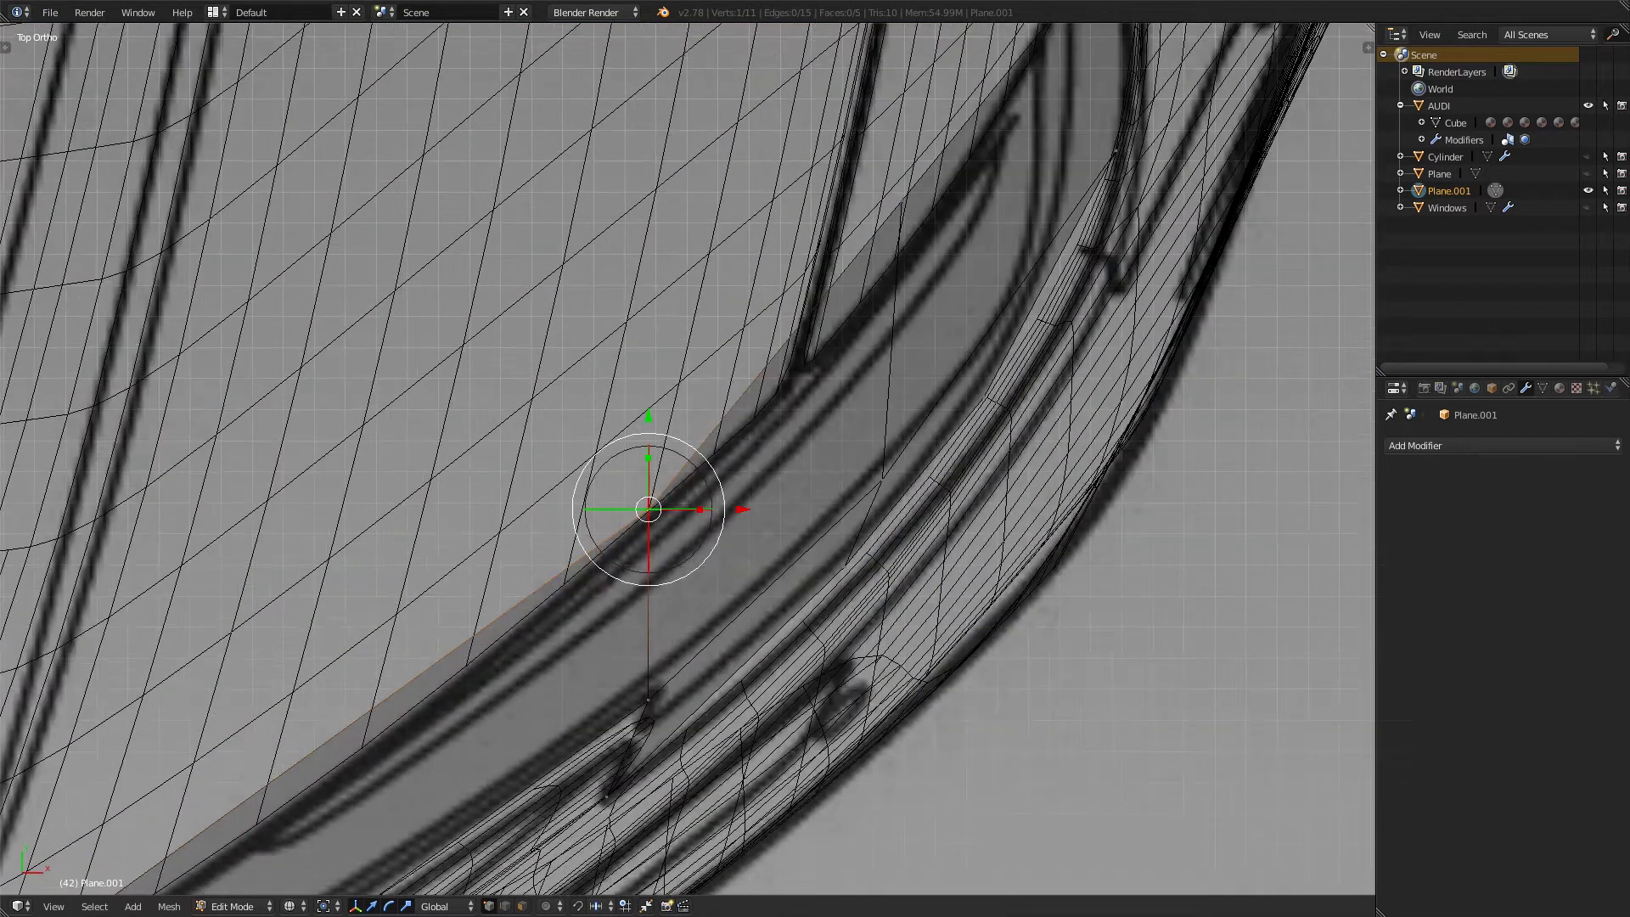
key("z")
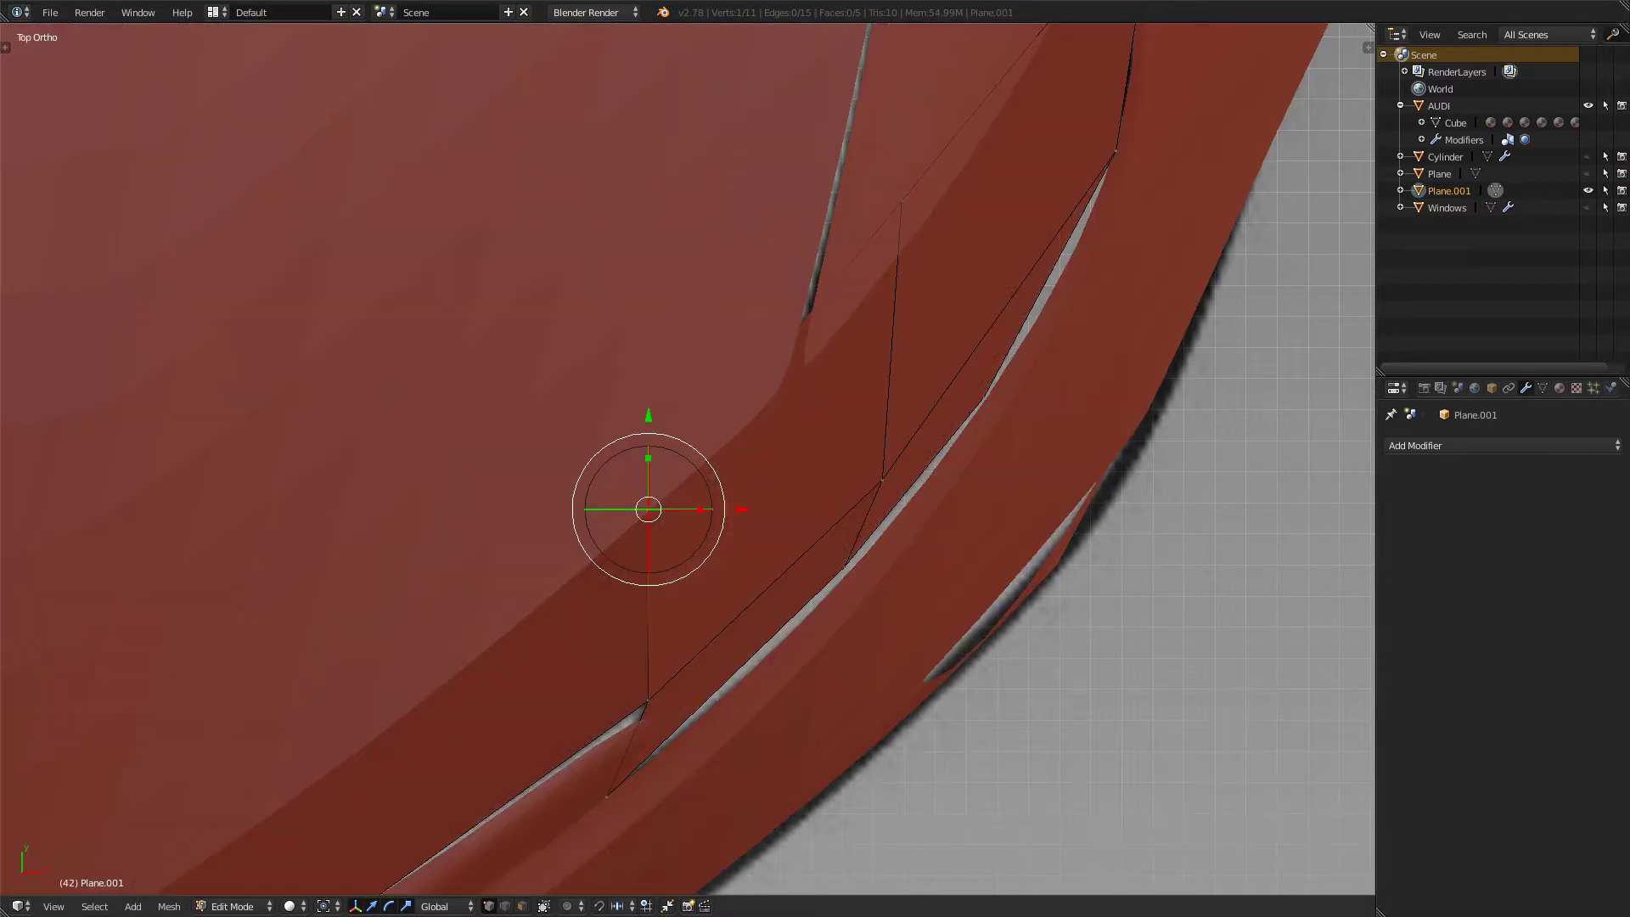
key("g")
key("z")
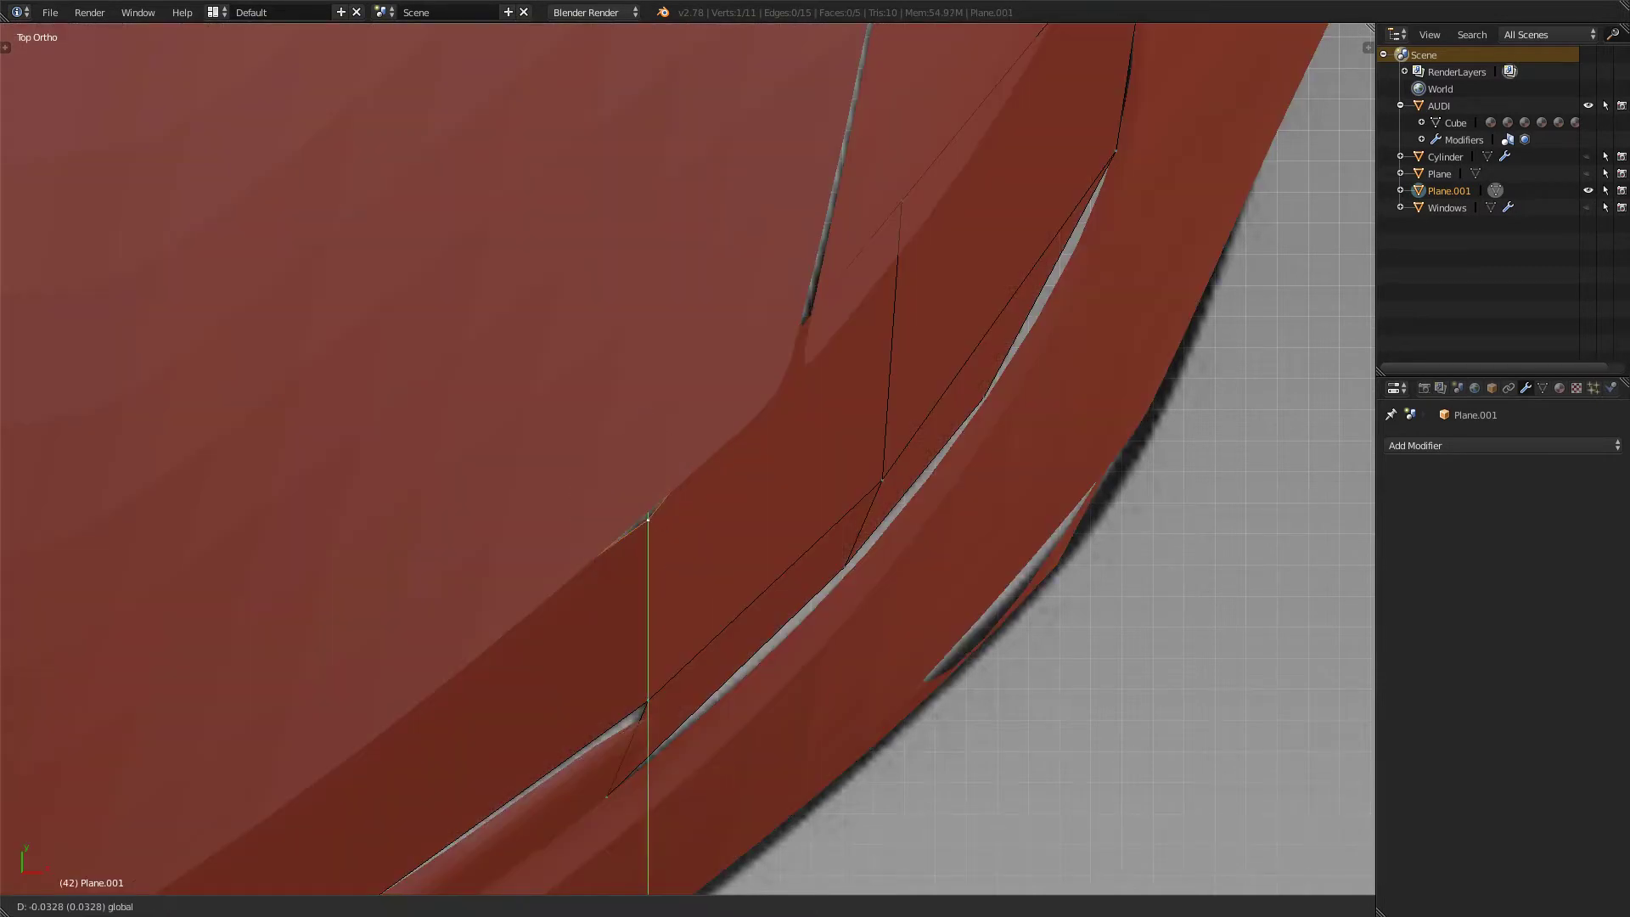
key("Return")
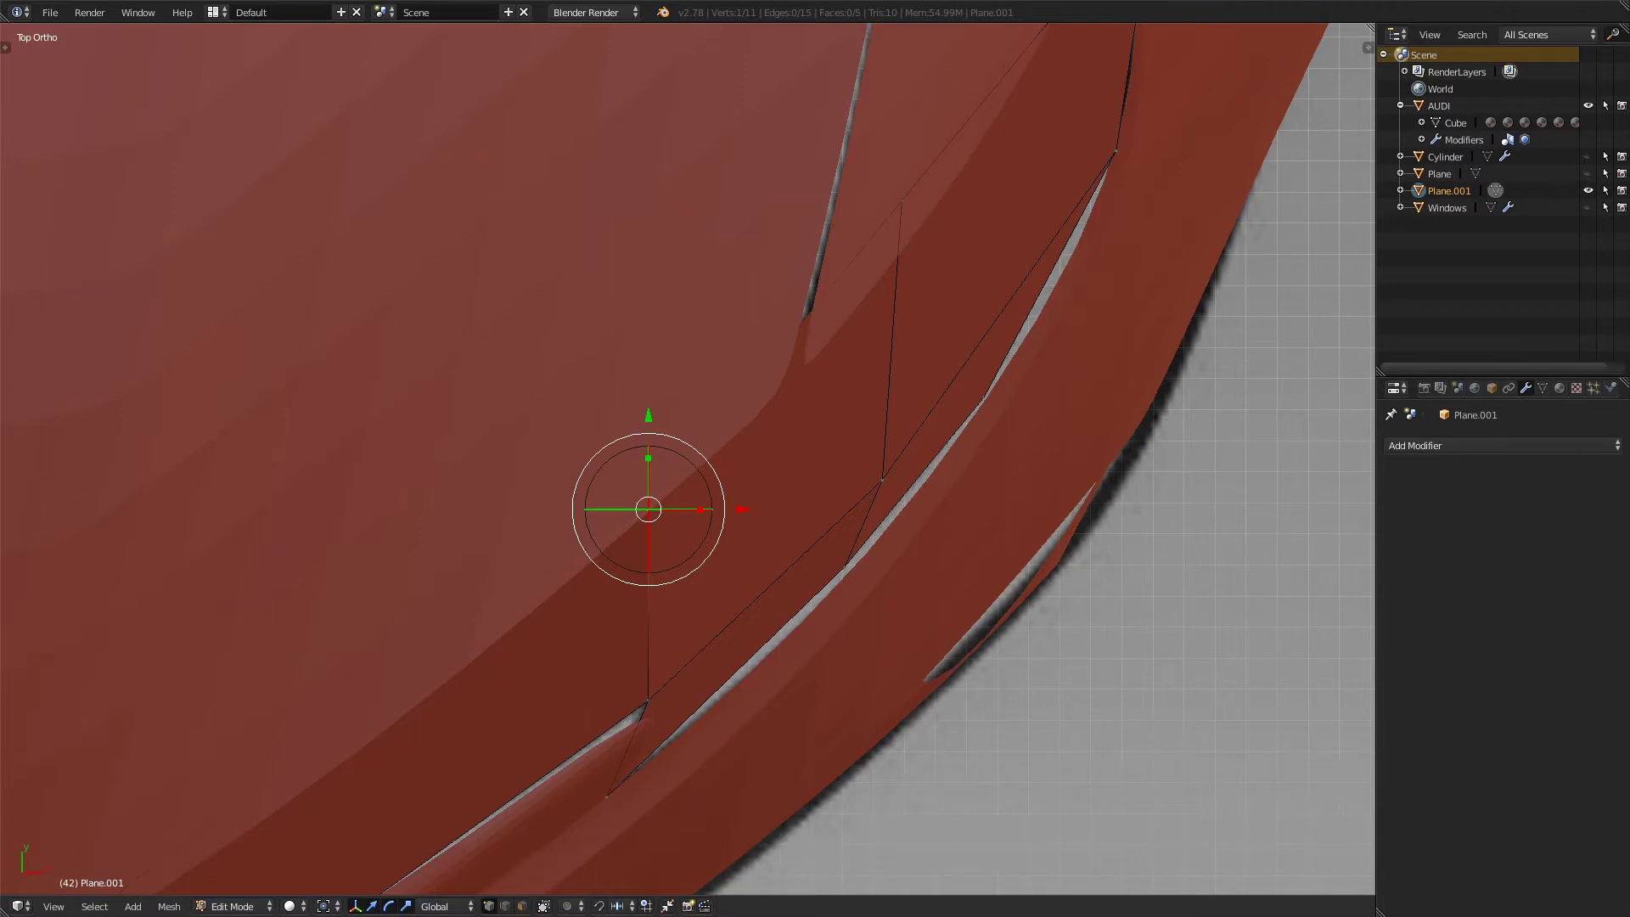
- Move the upper-edge vertex of the outer vertical cut about 0.16 forward along global Y to the body opening
right_click(901, 201)
key("g")
key("y")
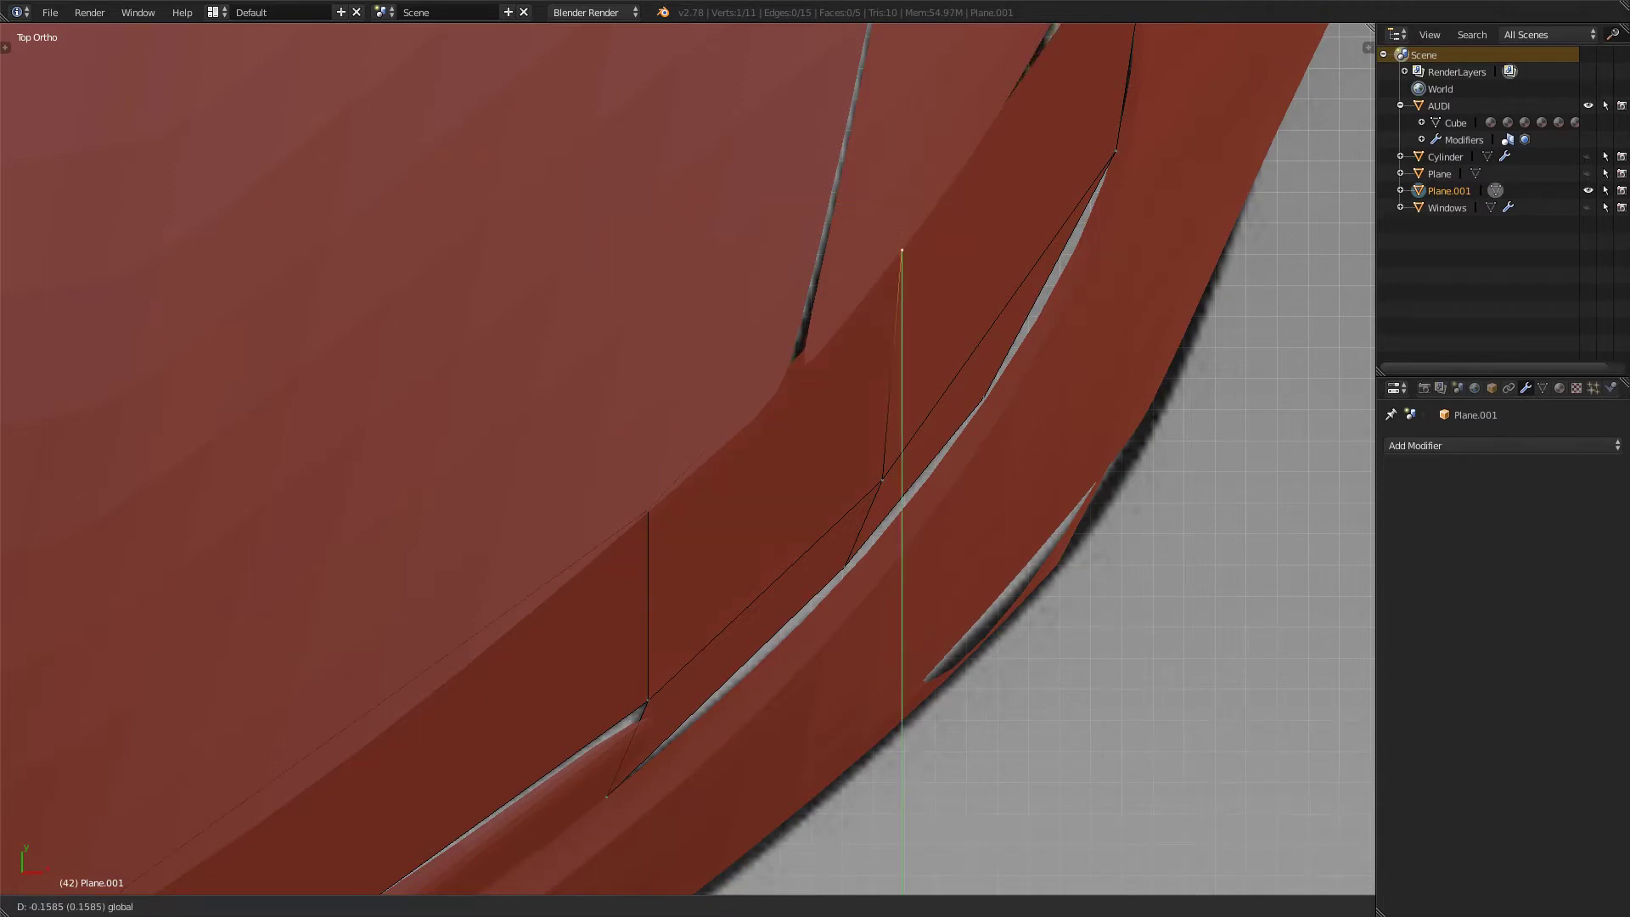
key("Return")
- Select the headlight's outermost upper corner vertex from the top view
scroll(688, 458, "down", 2)
middle_click_drag(819, 325, 557, 593, "shift")
scroll(557, 592, "up", 3)
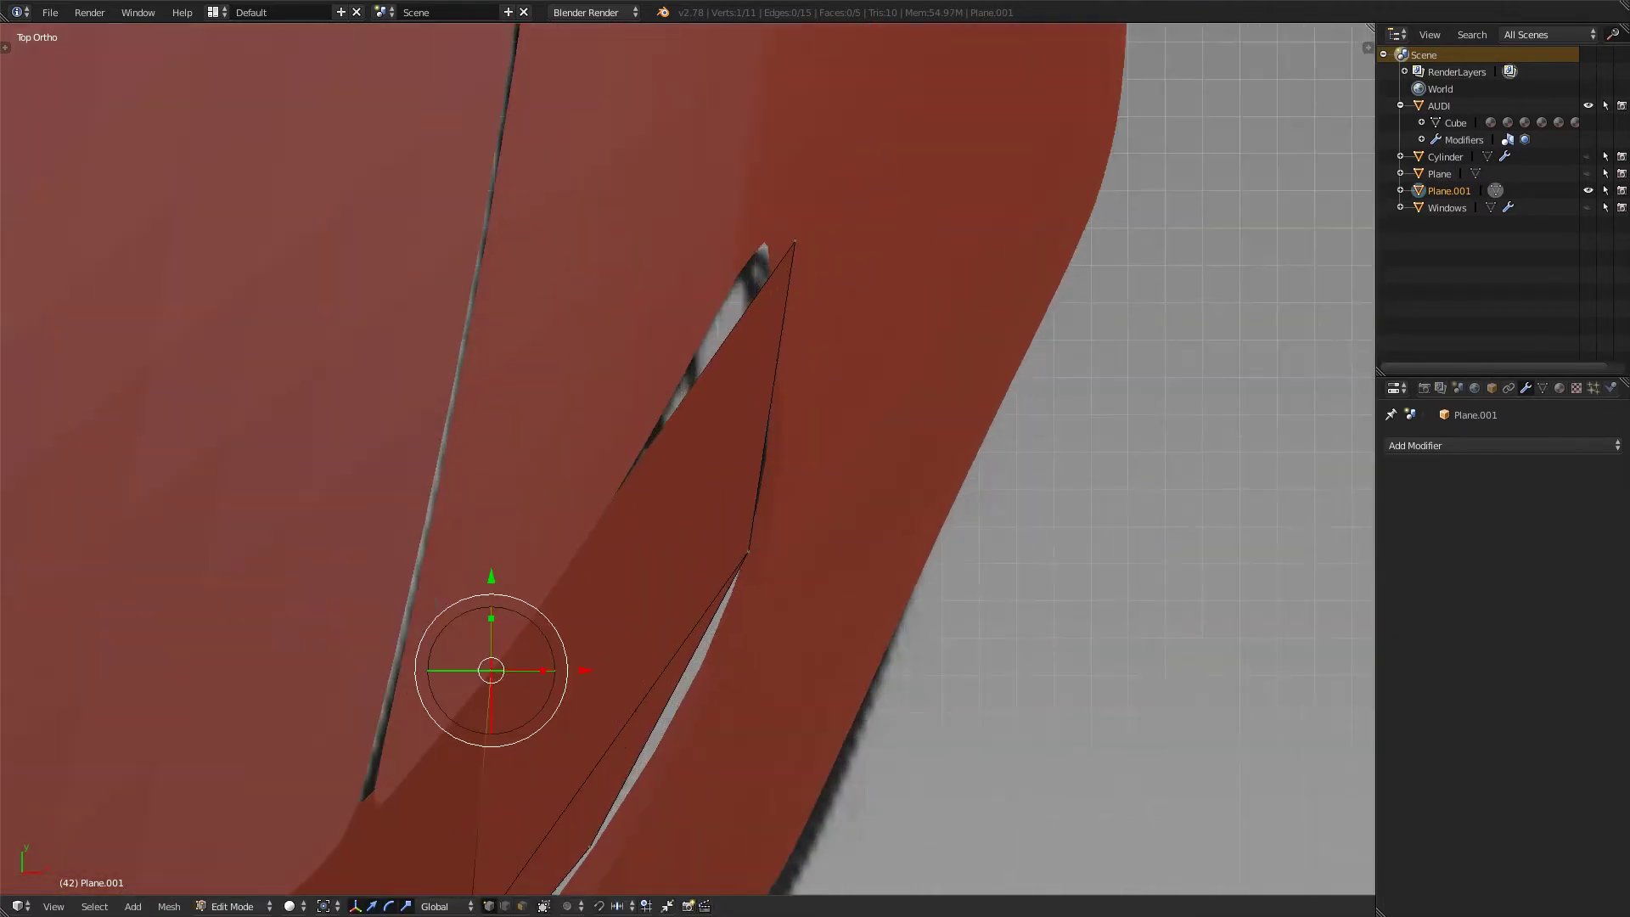
right_click(794, 241)
key("KP_1")
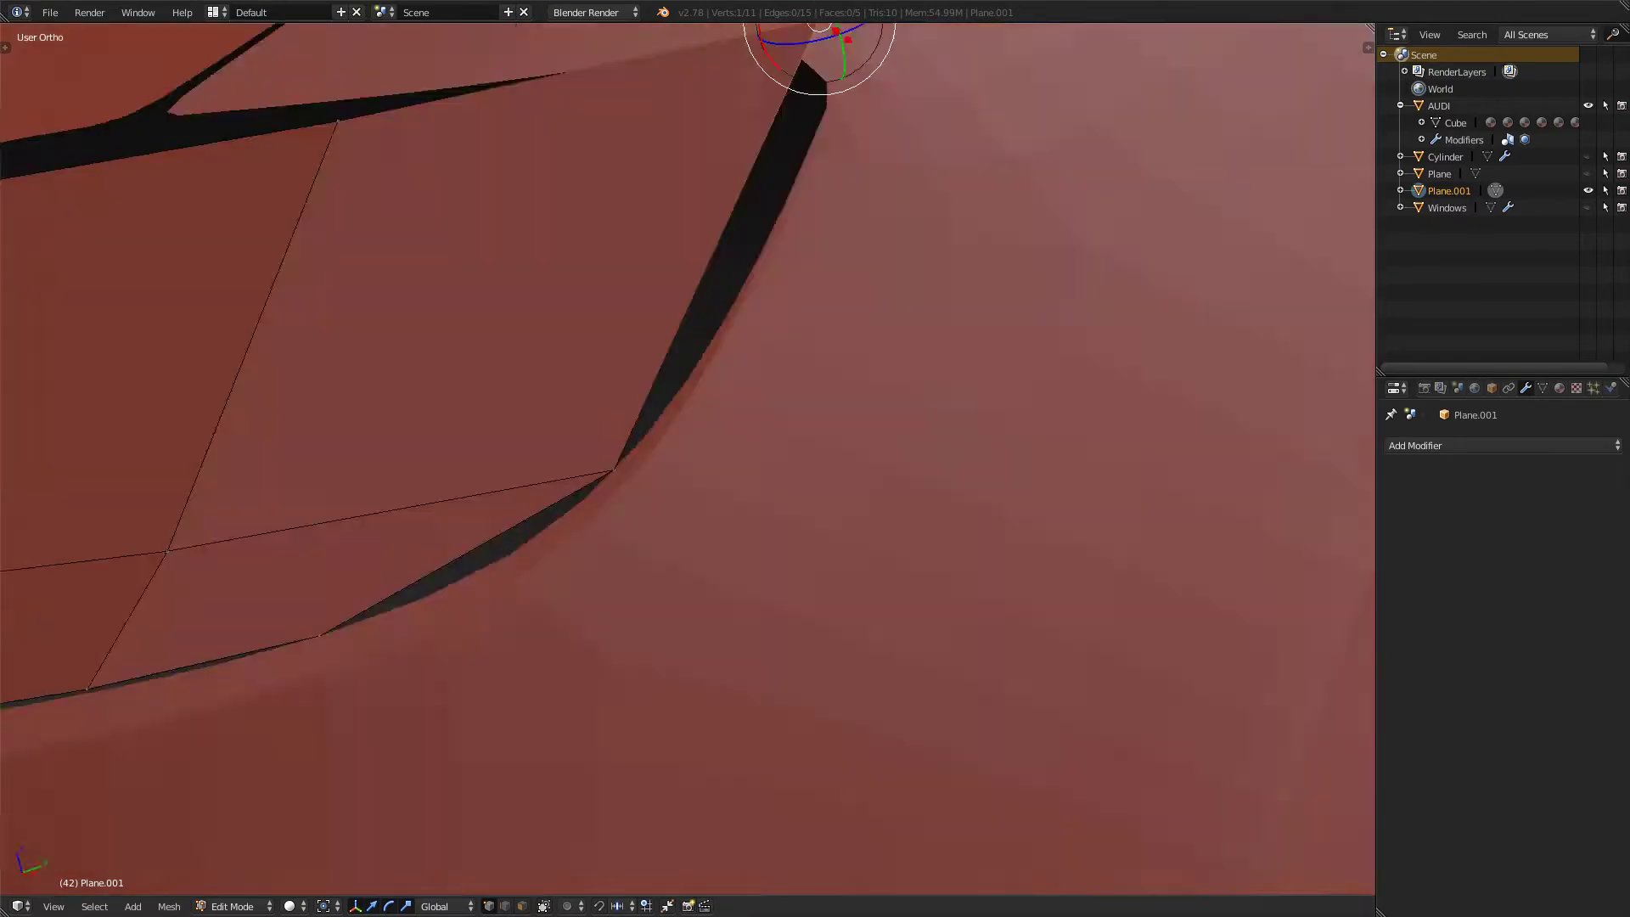
key("z")
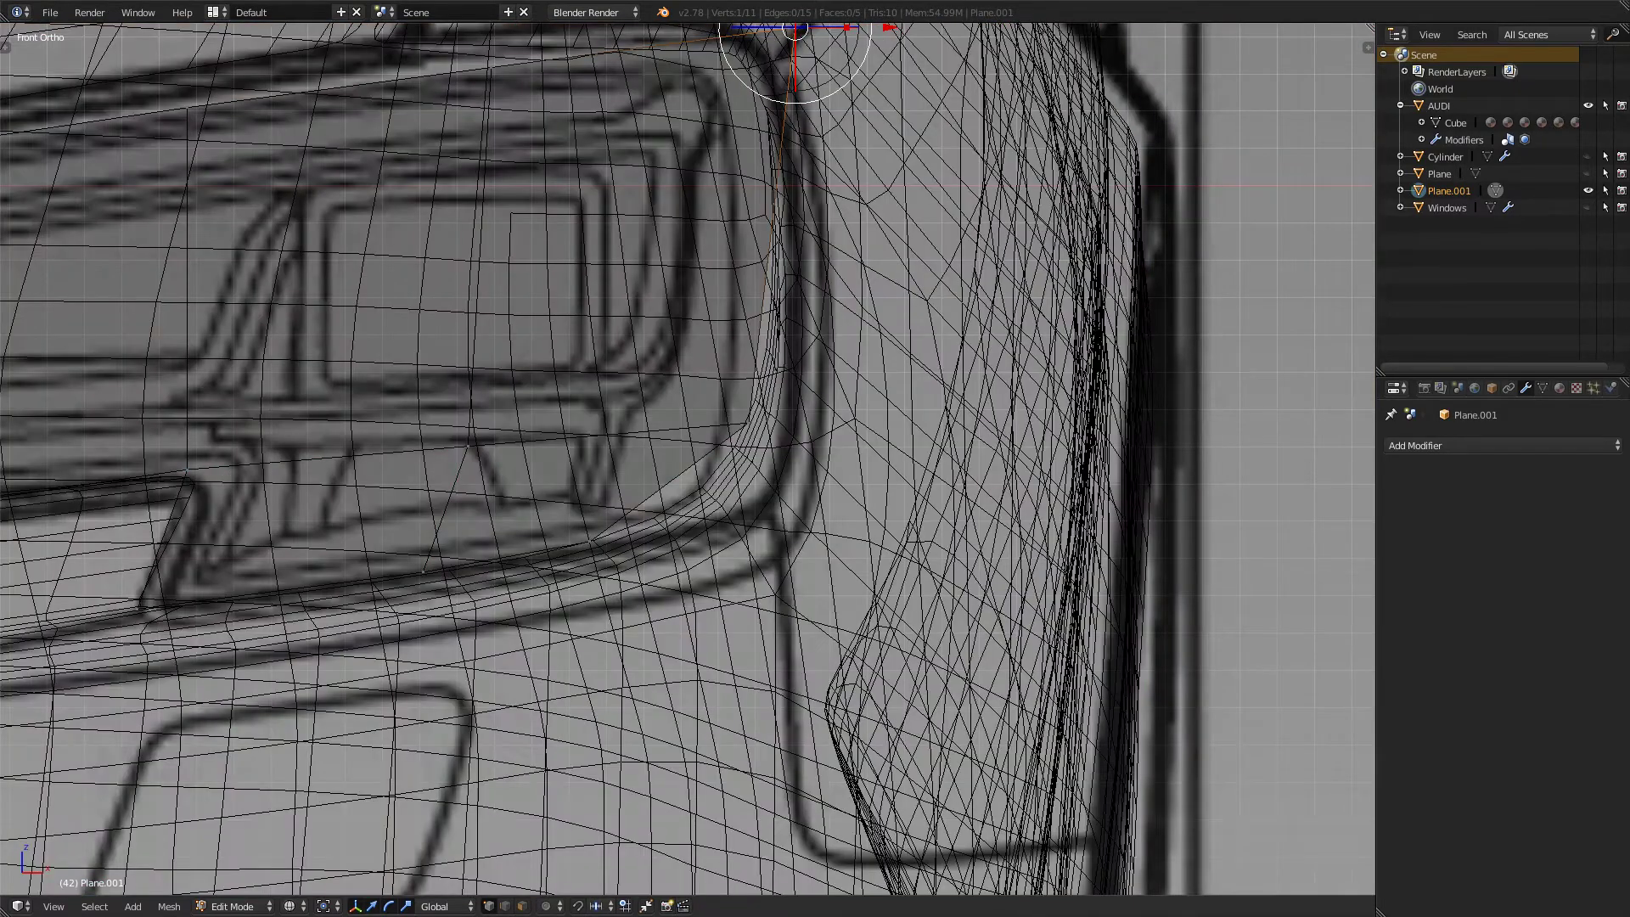
key("z")
middle_click_drag(679, 339, 793, 590, "shift")
key("z")
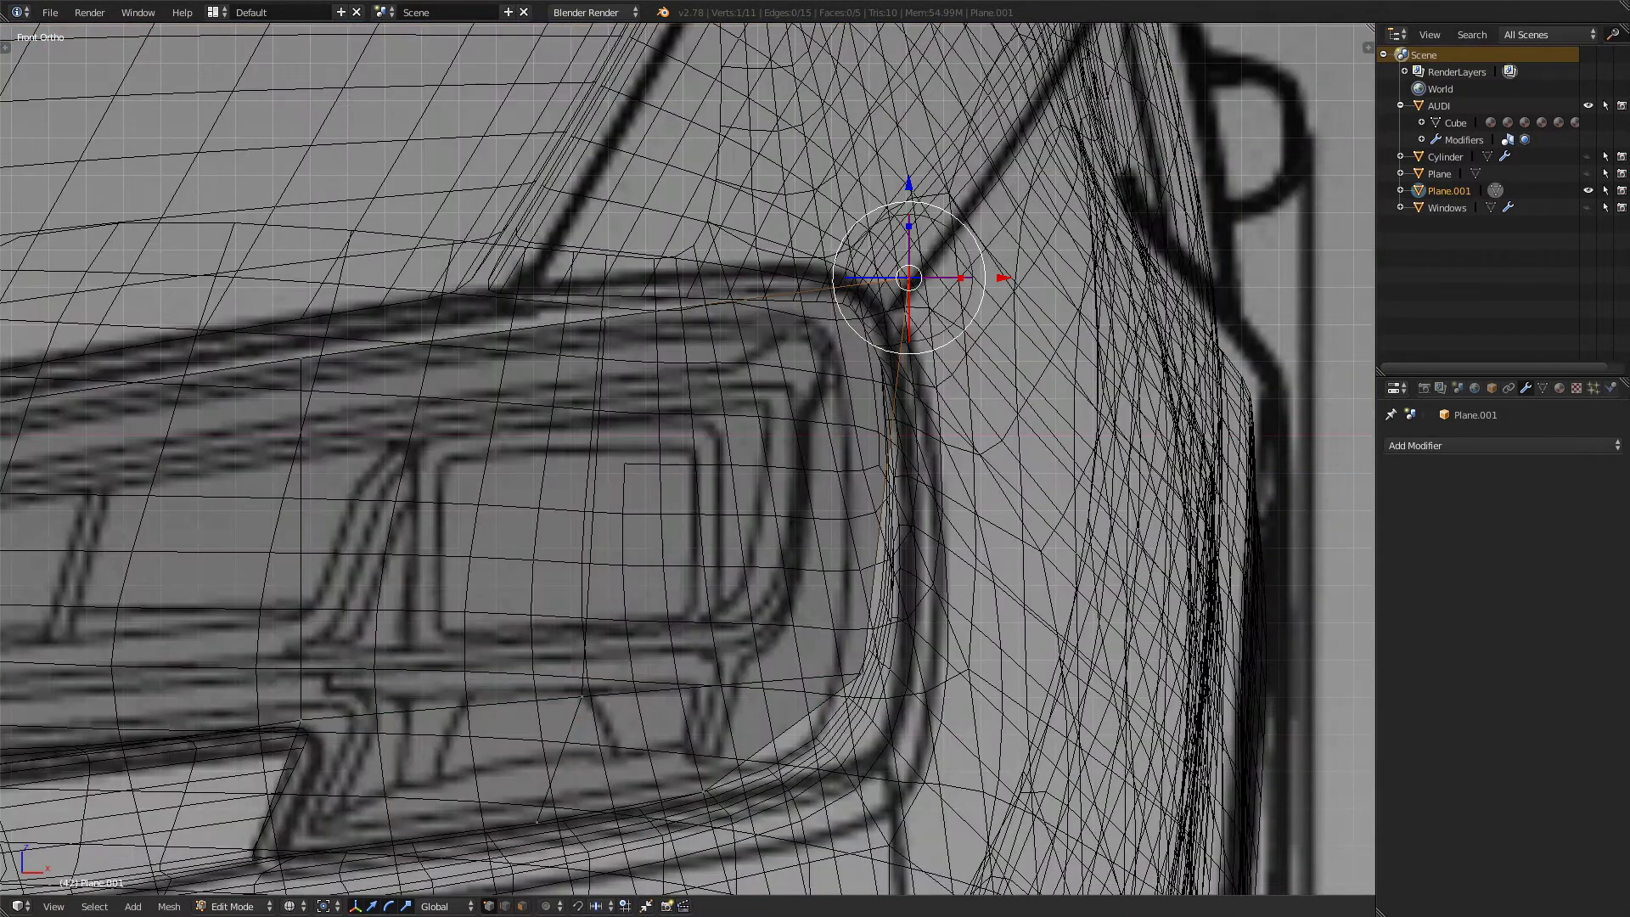
key("z")
key("g")
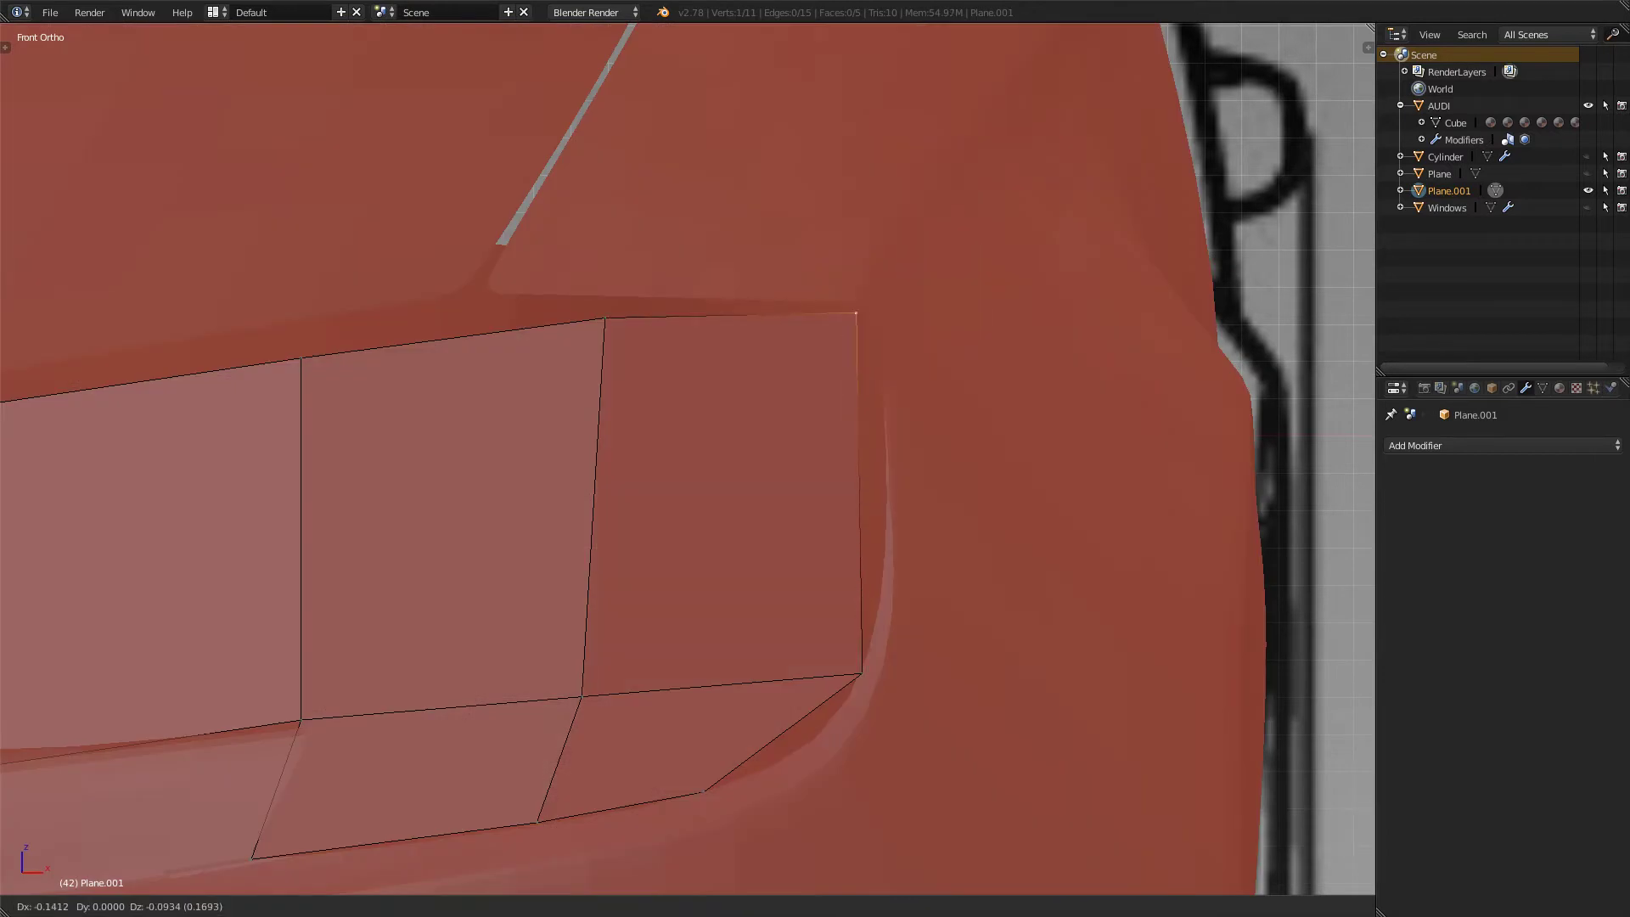
key("Escape")
- In the right view, move the outer upper corner vertex about 0.04 forward and 0.07 down to the opening's corner
key("KP_3")
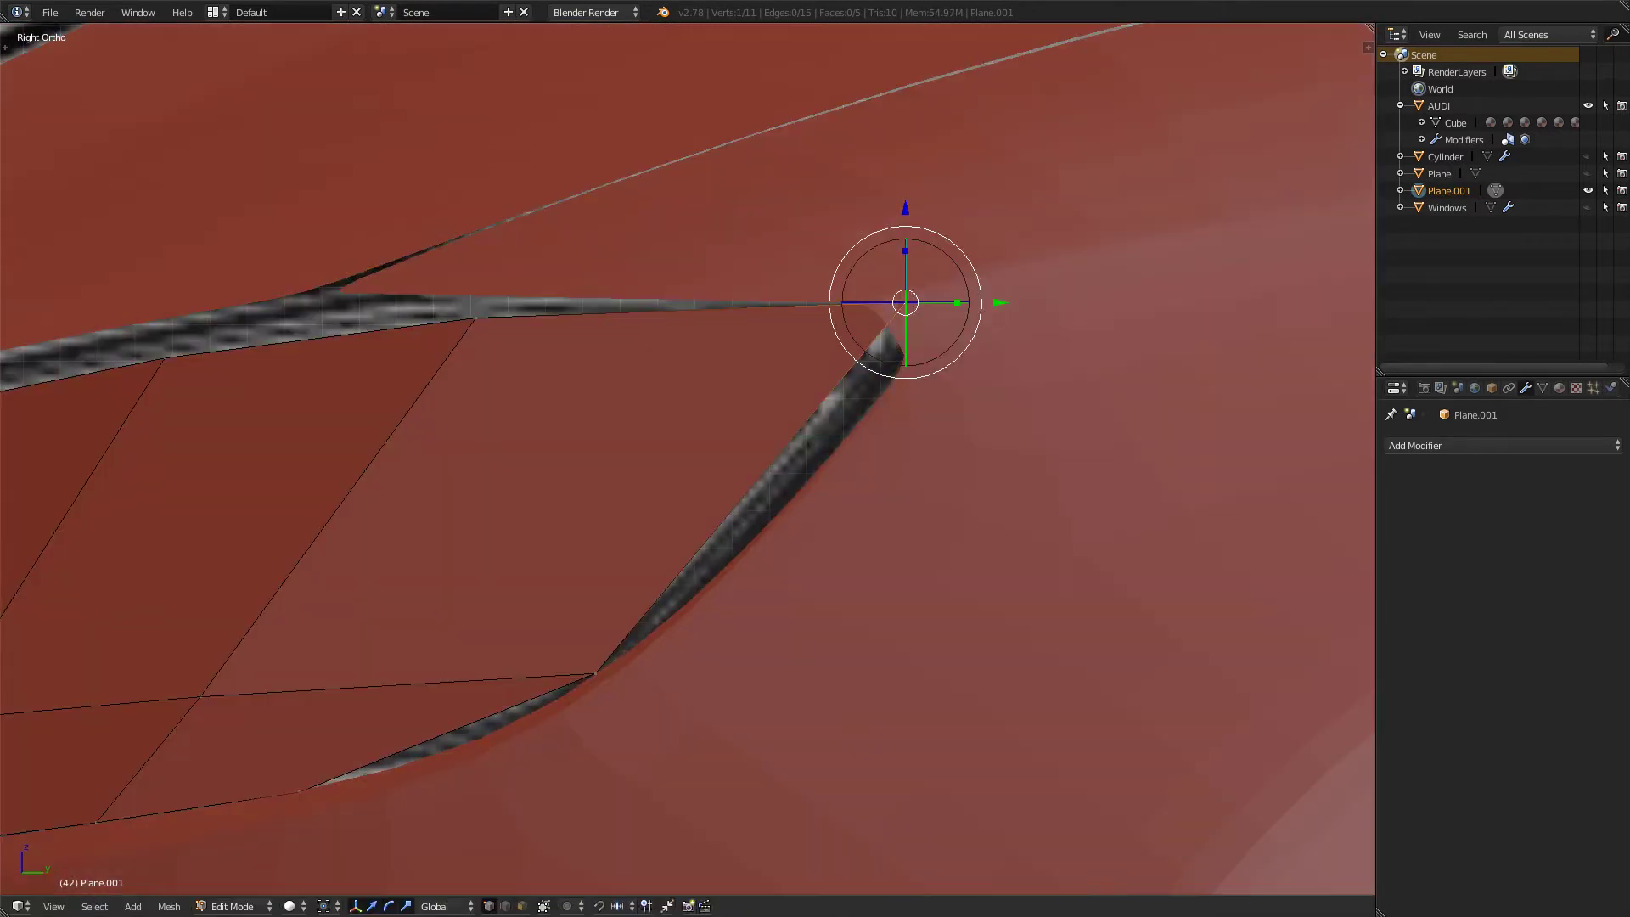
key("g")
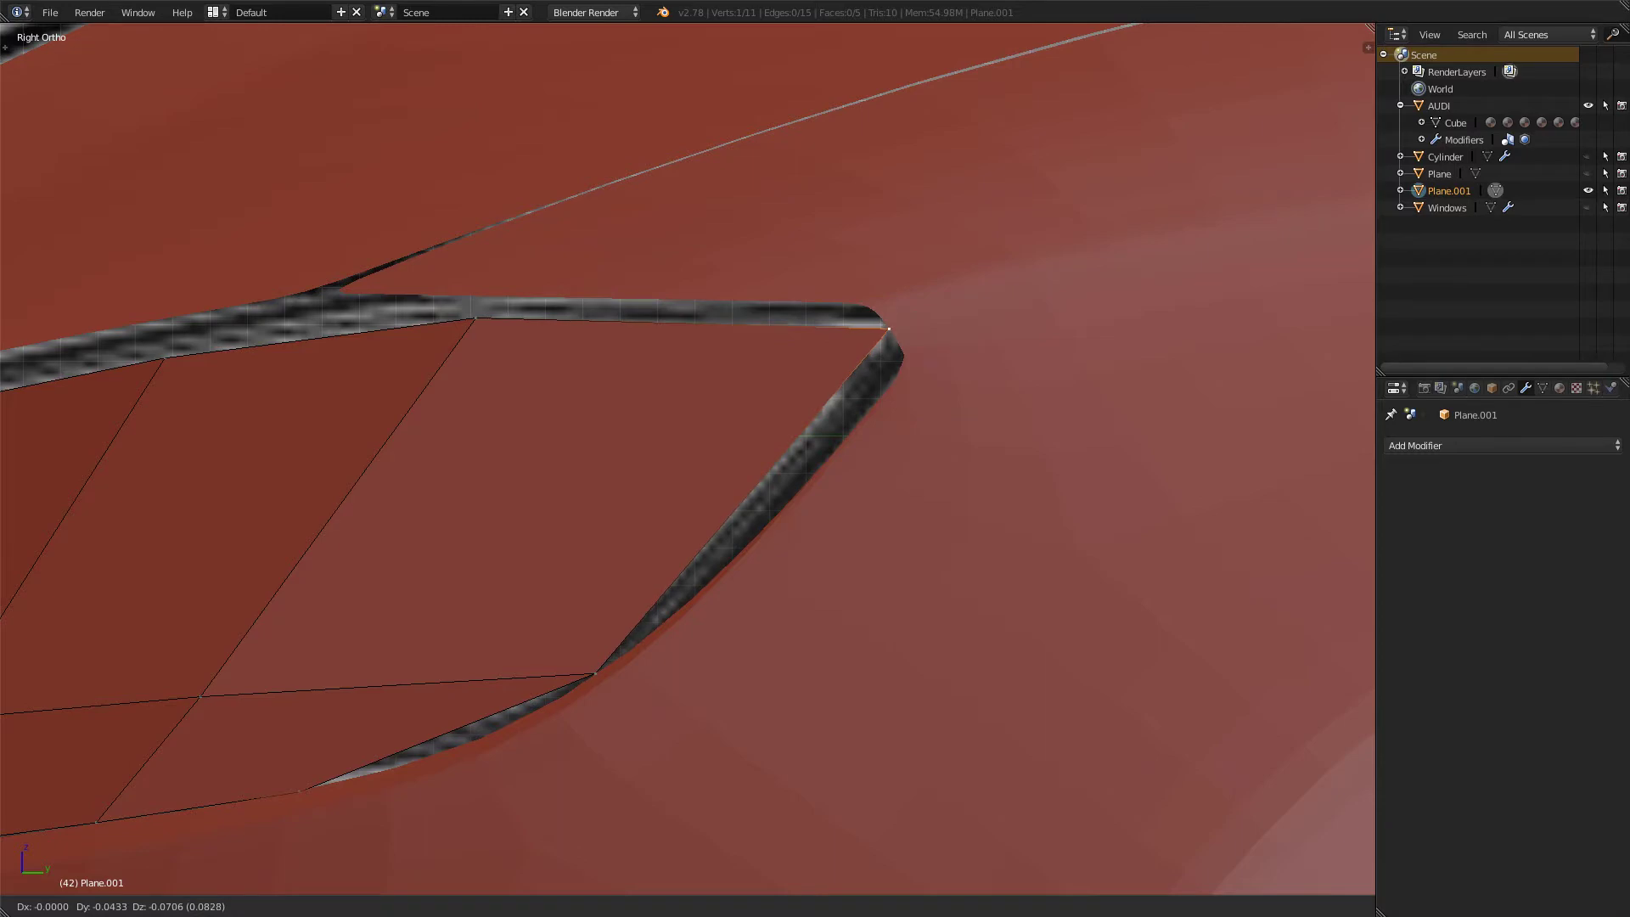
left_click(888, 331)
- Add a vertical loop cut through the middle of the headlight's long inner panel
key("Tab")
scroll(688, 459, "down", 8)
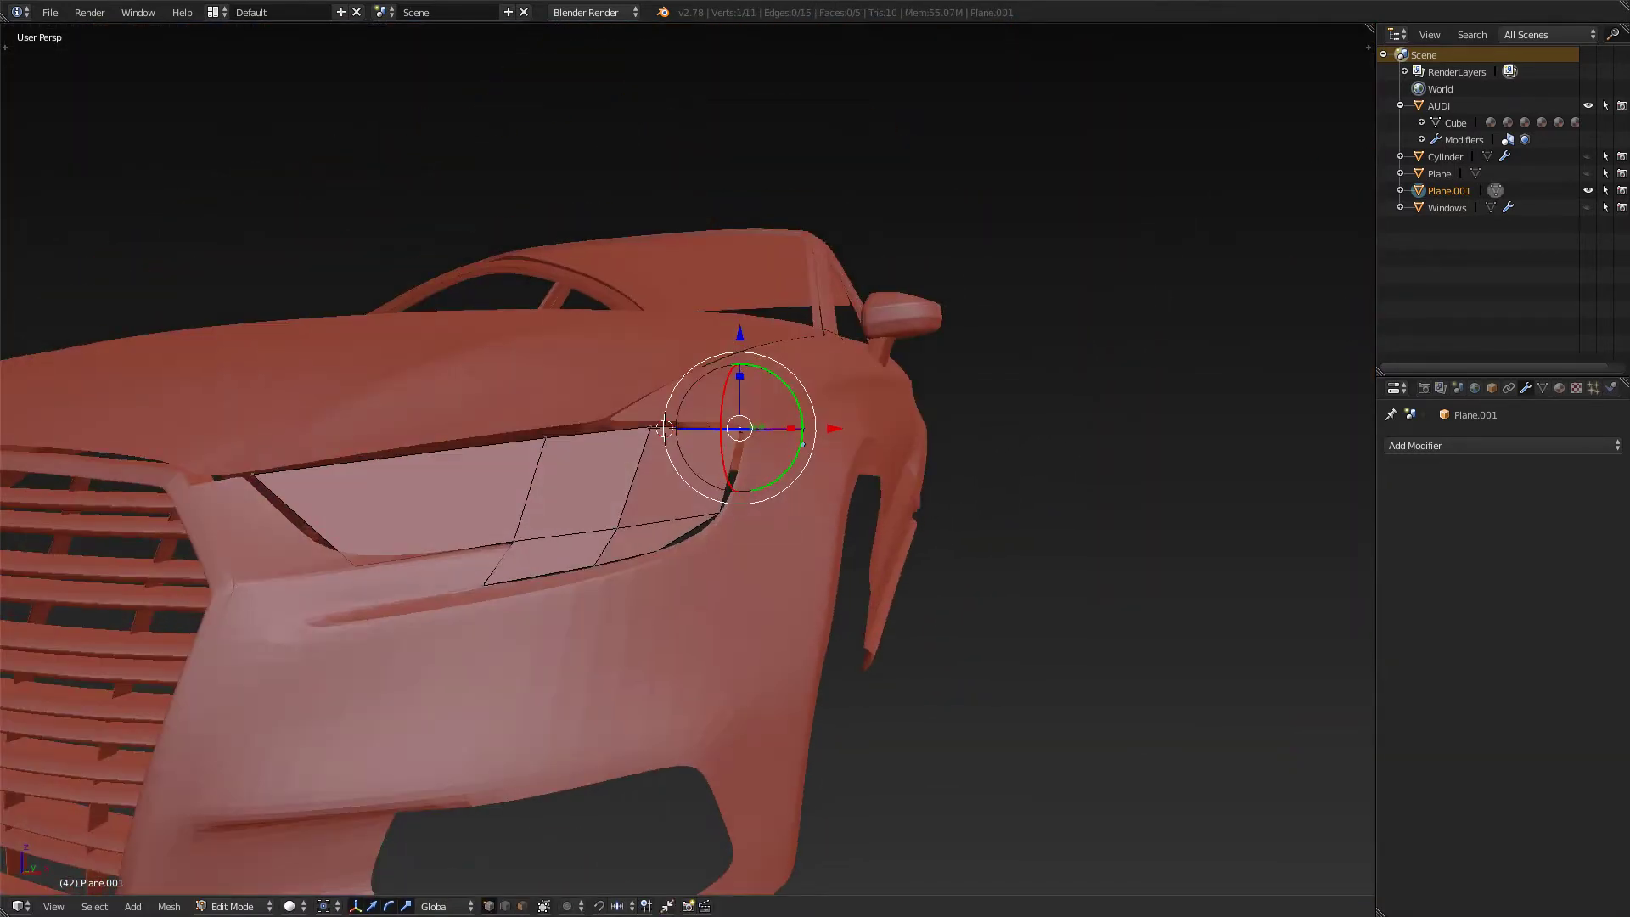
key("ctrl+r")
left_click(424, 502)
left_click(425, 503)
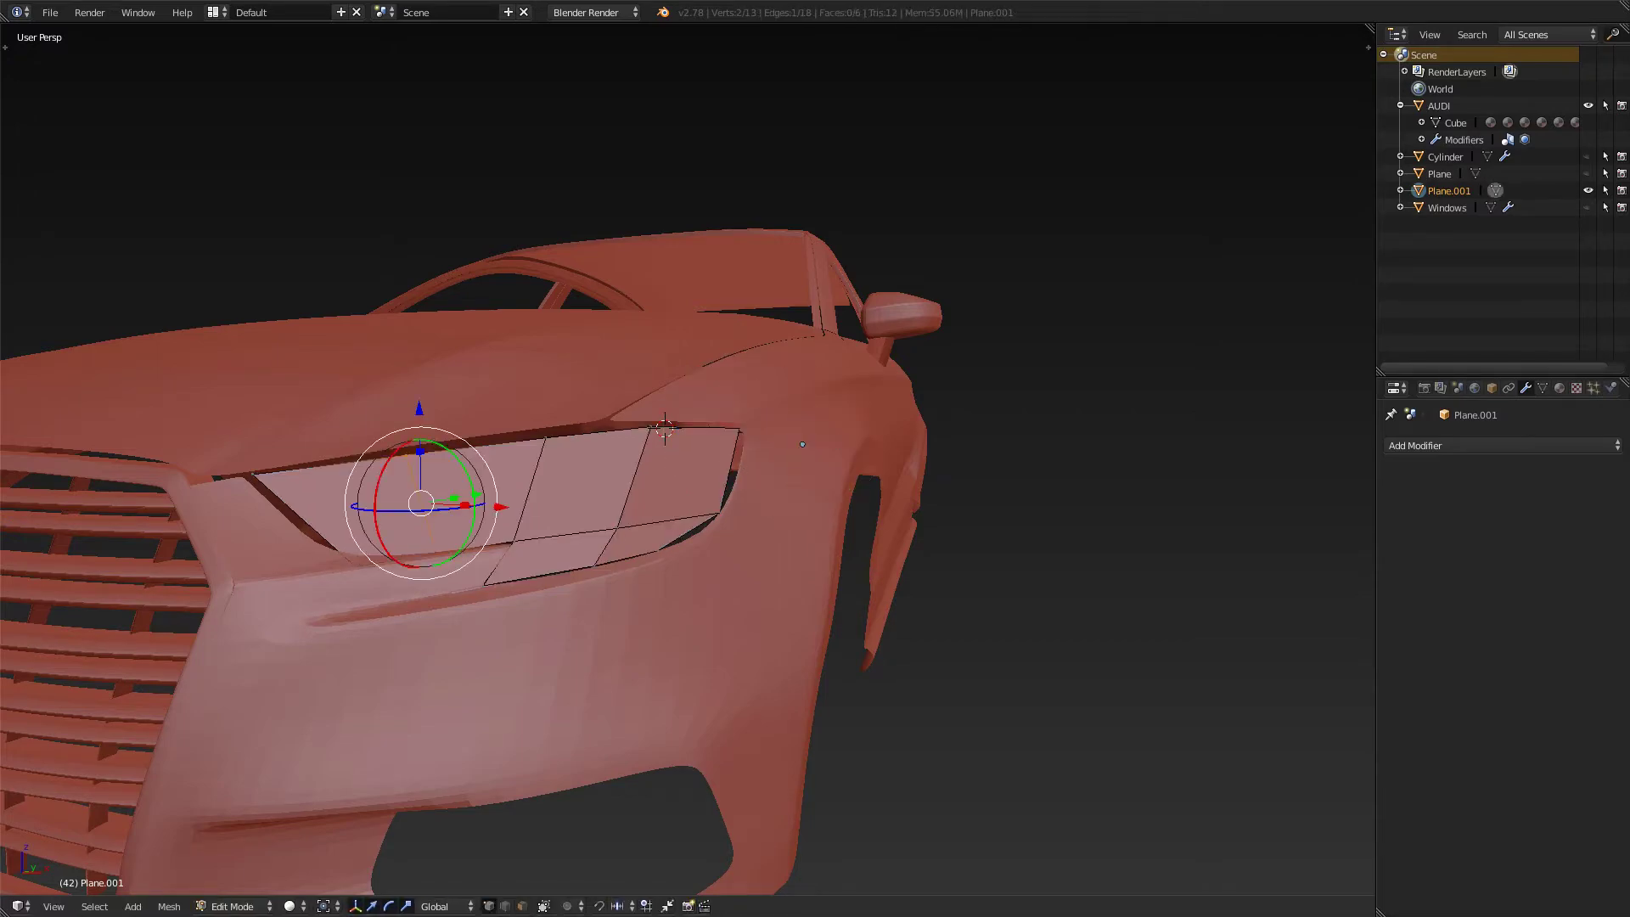
- From the top view, move the new loop cut's upper vertex about 0.07 forward along global Y to the hood edge
key("KP_7")
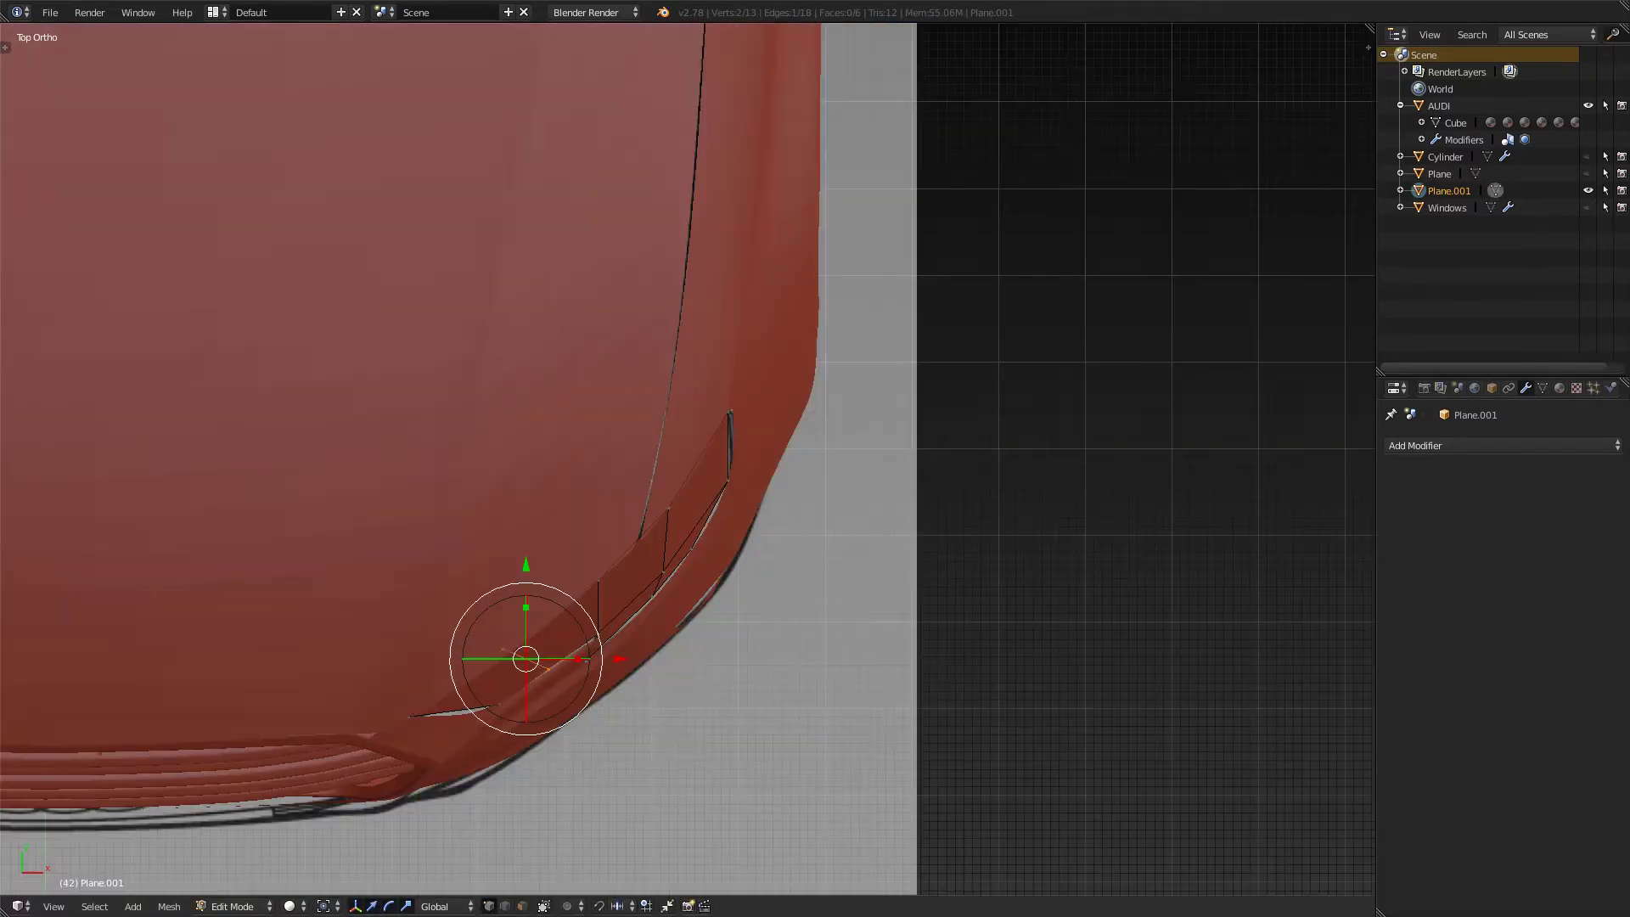
middle_click_drag(629, 674, 688, 458, "shift")
scroll(687, 459, "up", 5)
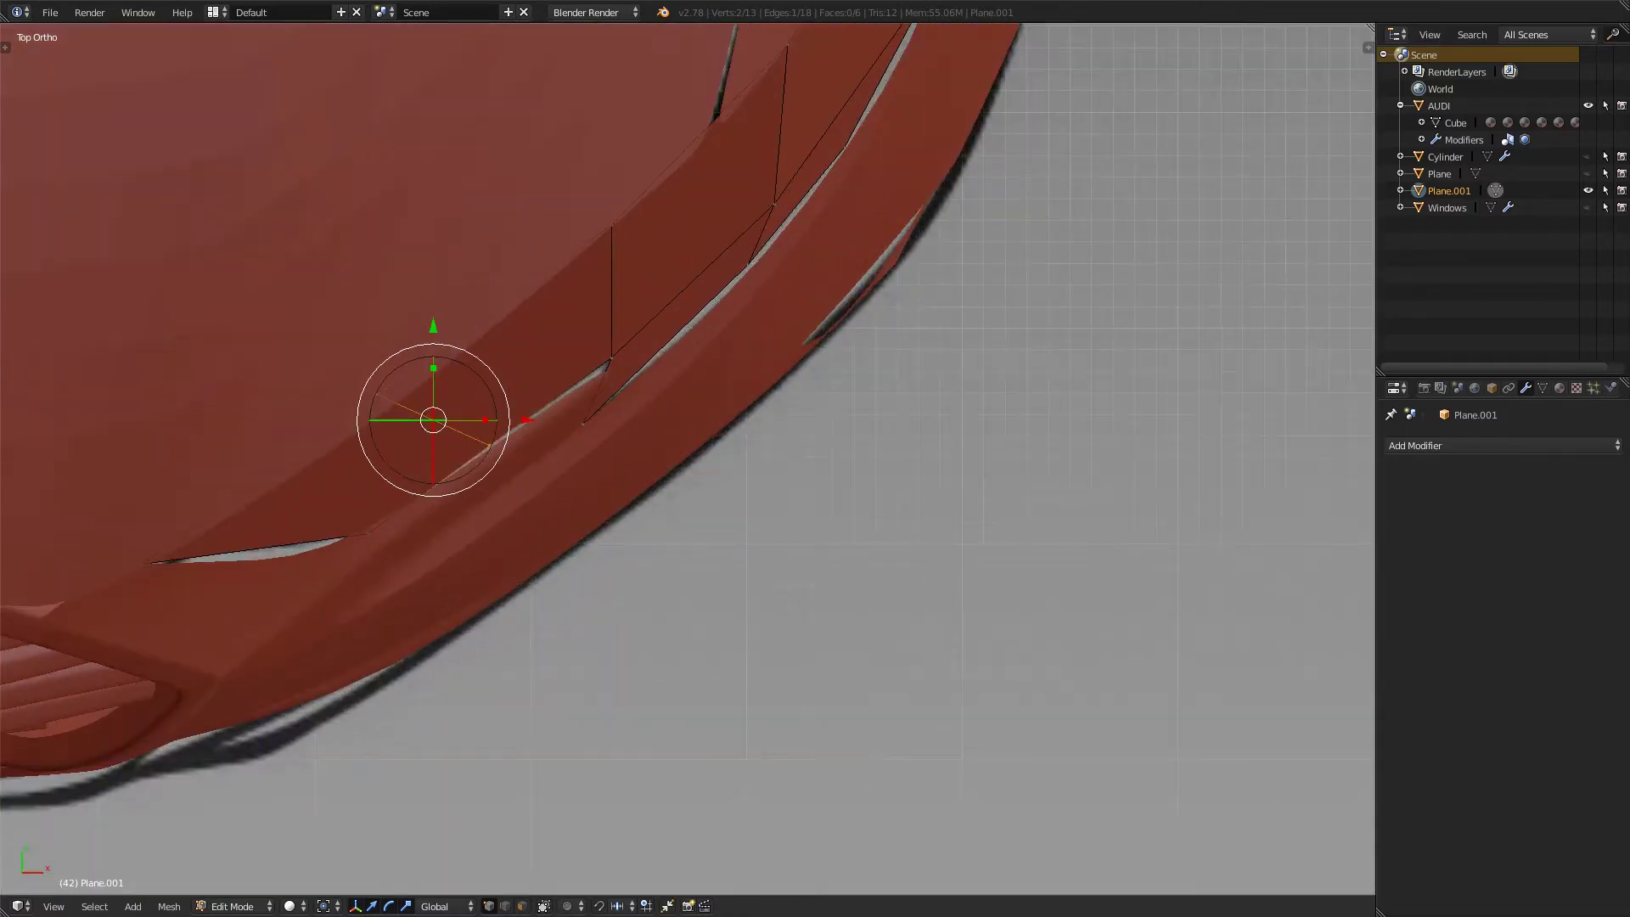
right_click(377, 394)
key("g")
key("y")
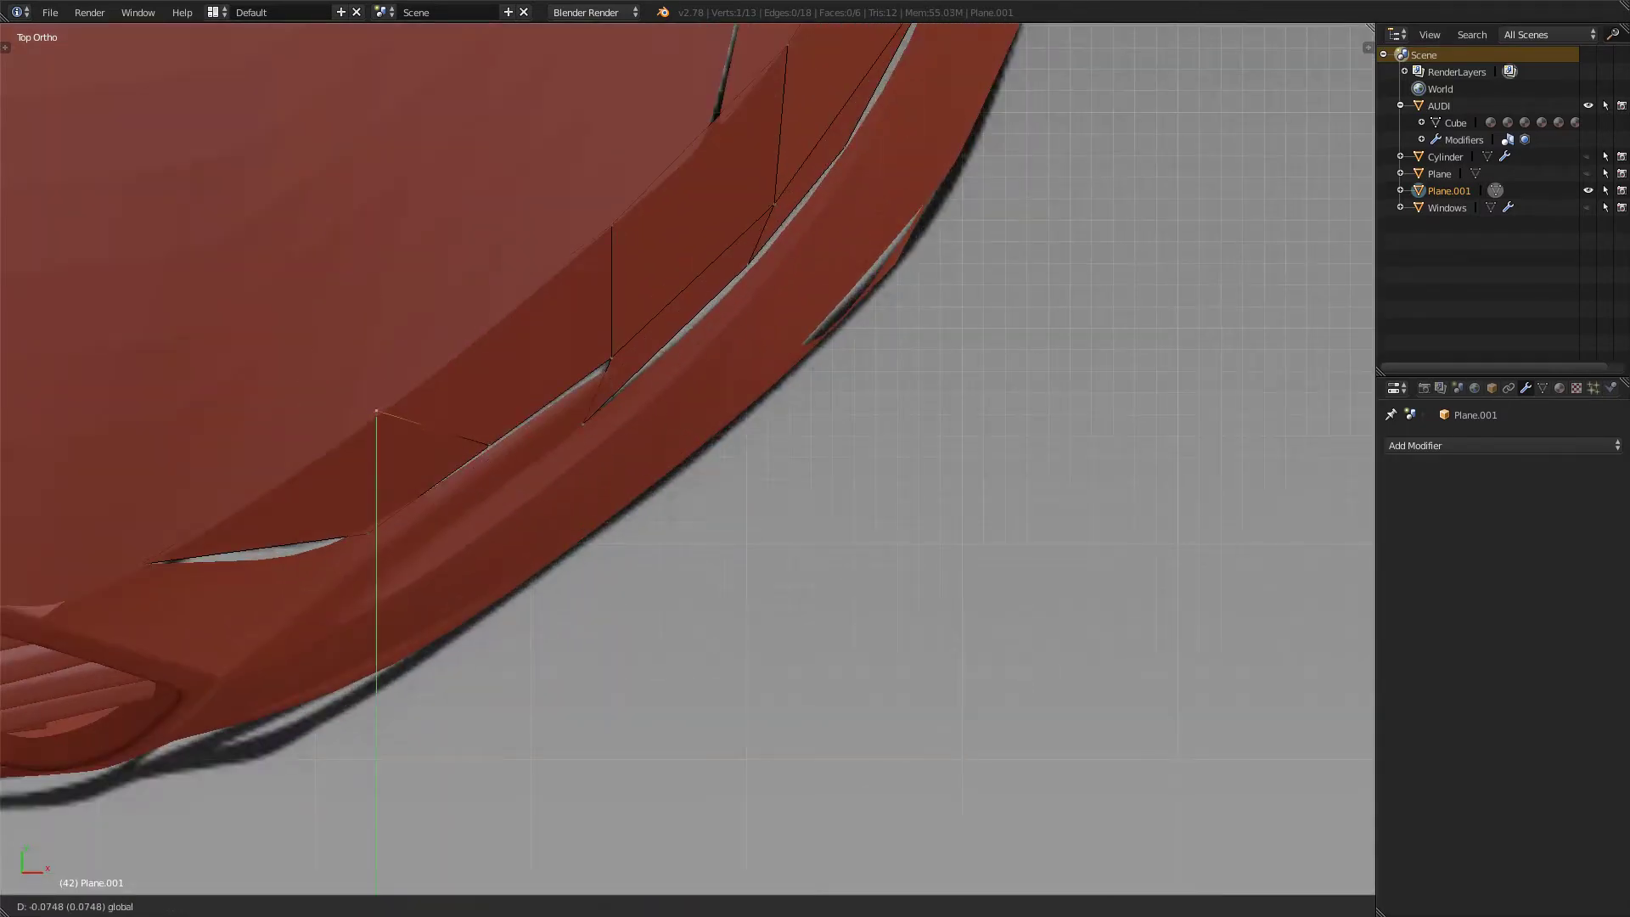
key("Return")
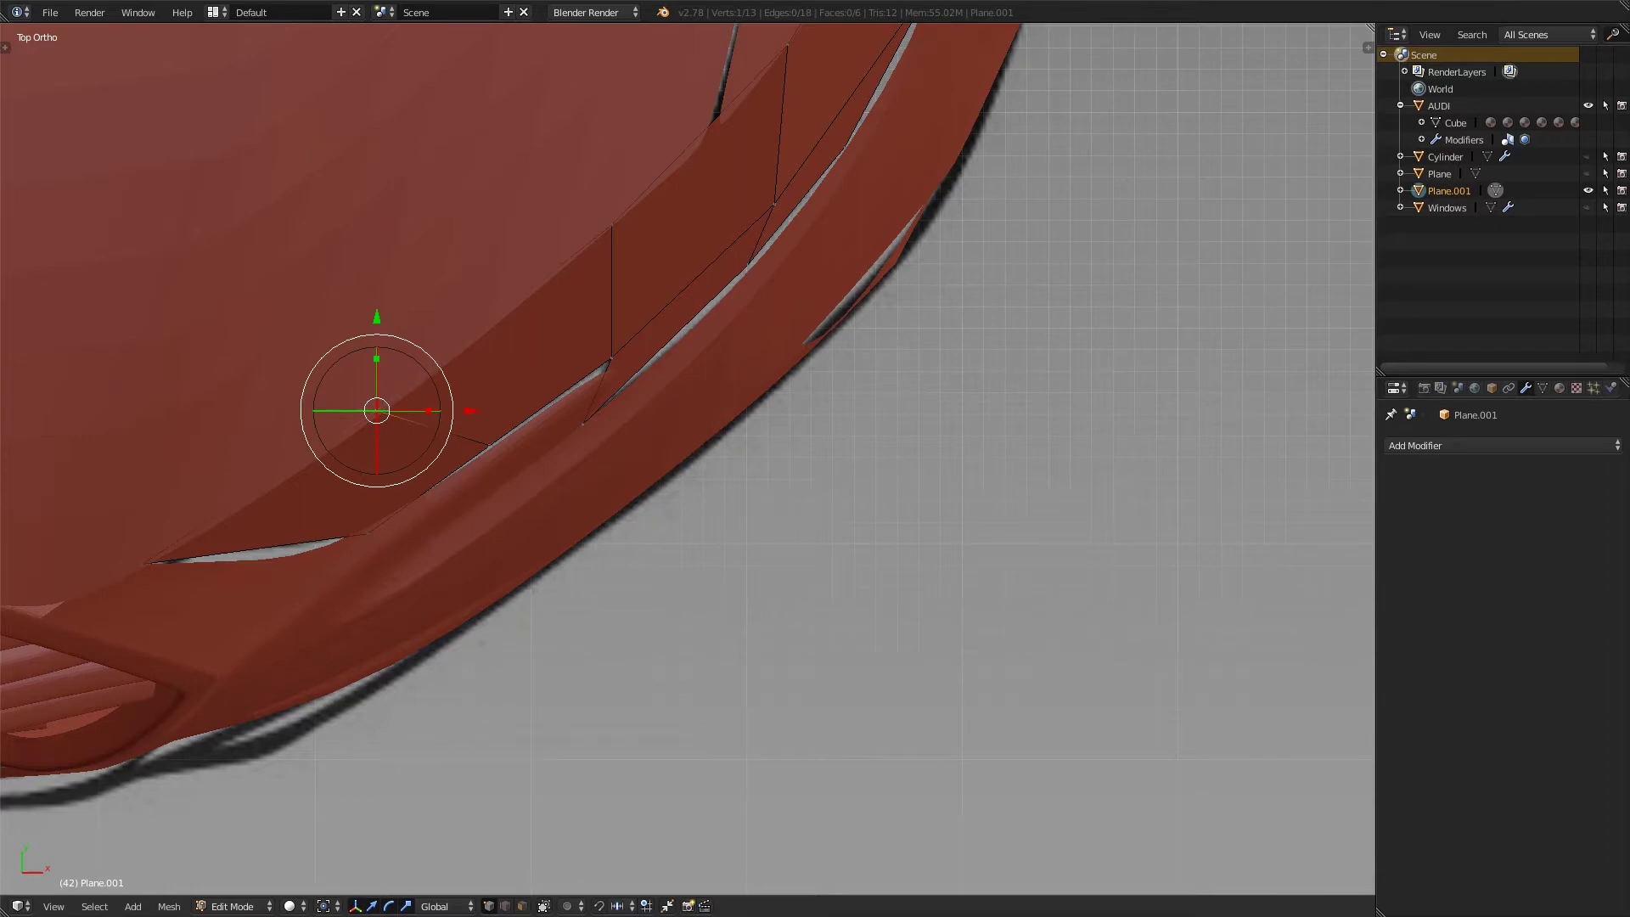
- Examine the headlight's fit in the body opening in object mode from several angles, and return to edit mode
middle_click_drag(594, 407, 378, 123, "shift")
key("Tab")
scroll(520, 457, "down", 8)
scroll(687, 459, "up", 3)
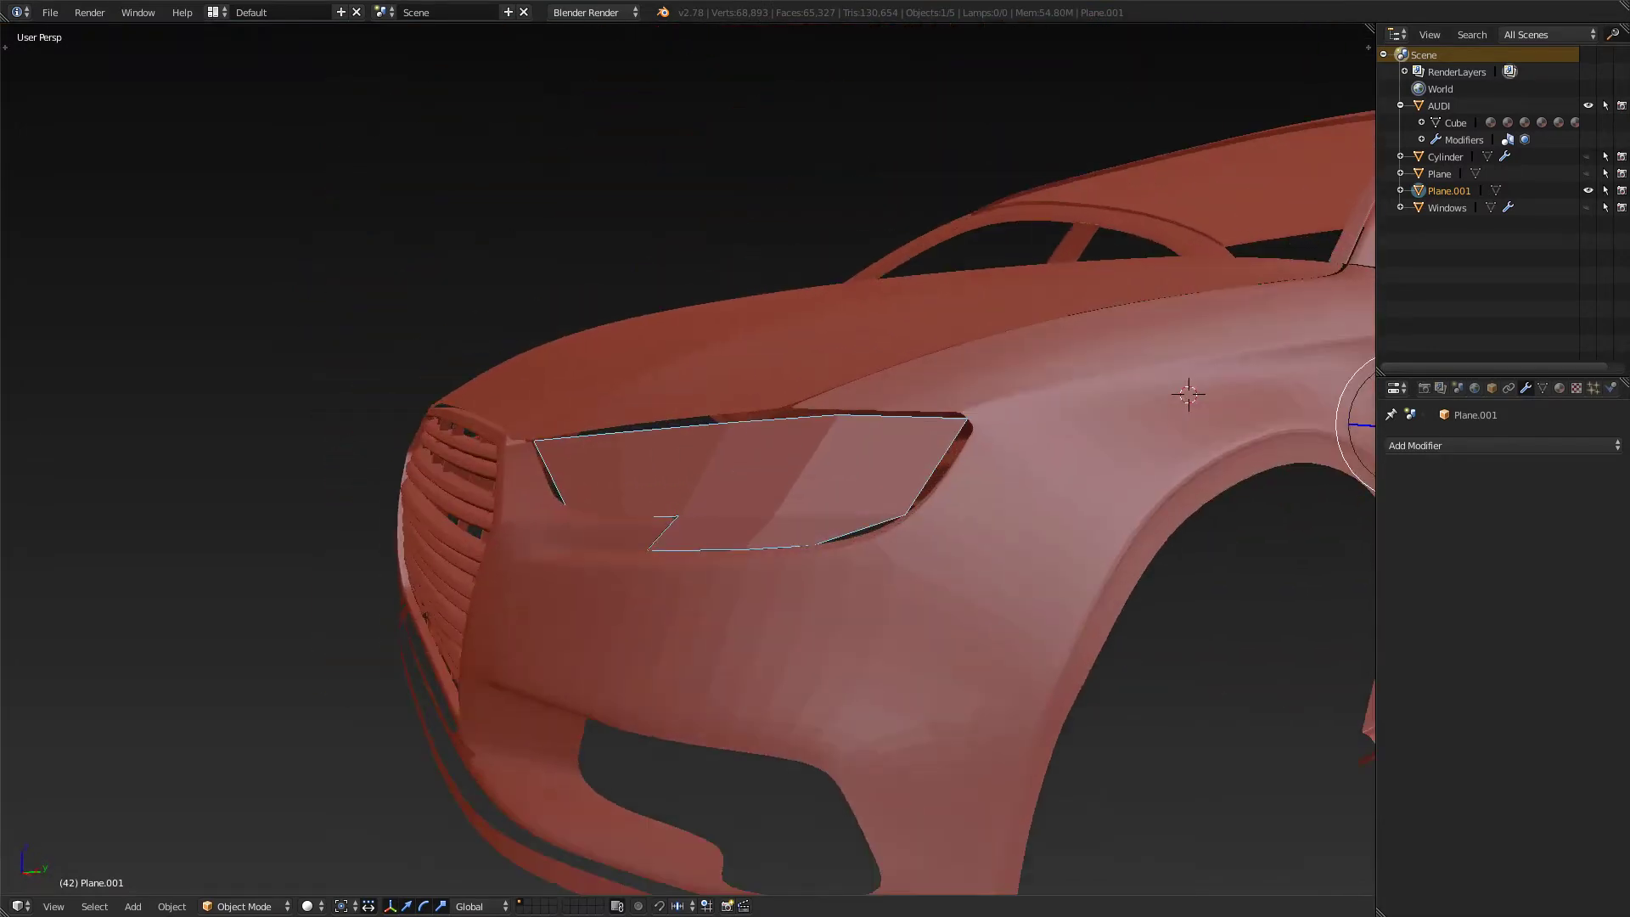
scroll(688, 458, "down", 5)
middle_click_drag(688, 458, 749, 460)
scroll(749, 460, "up", 5)
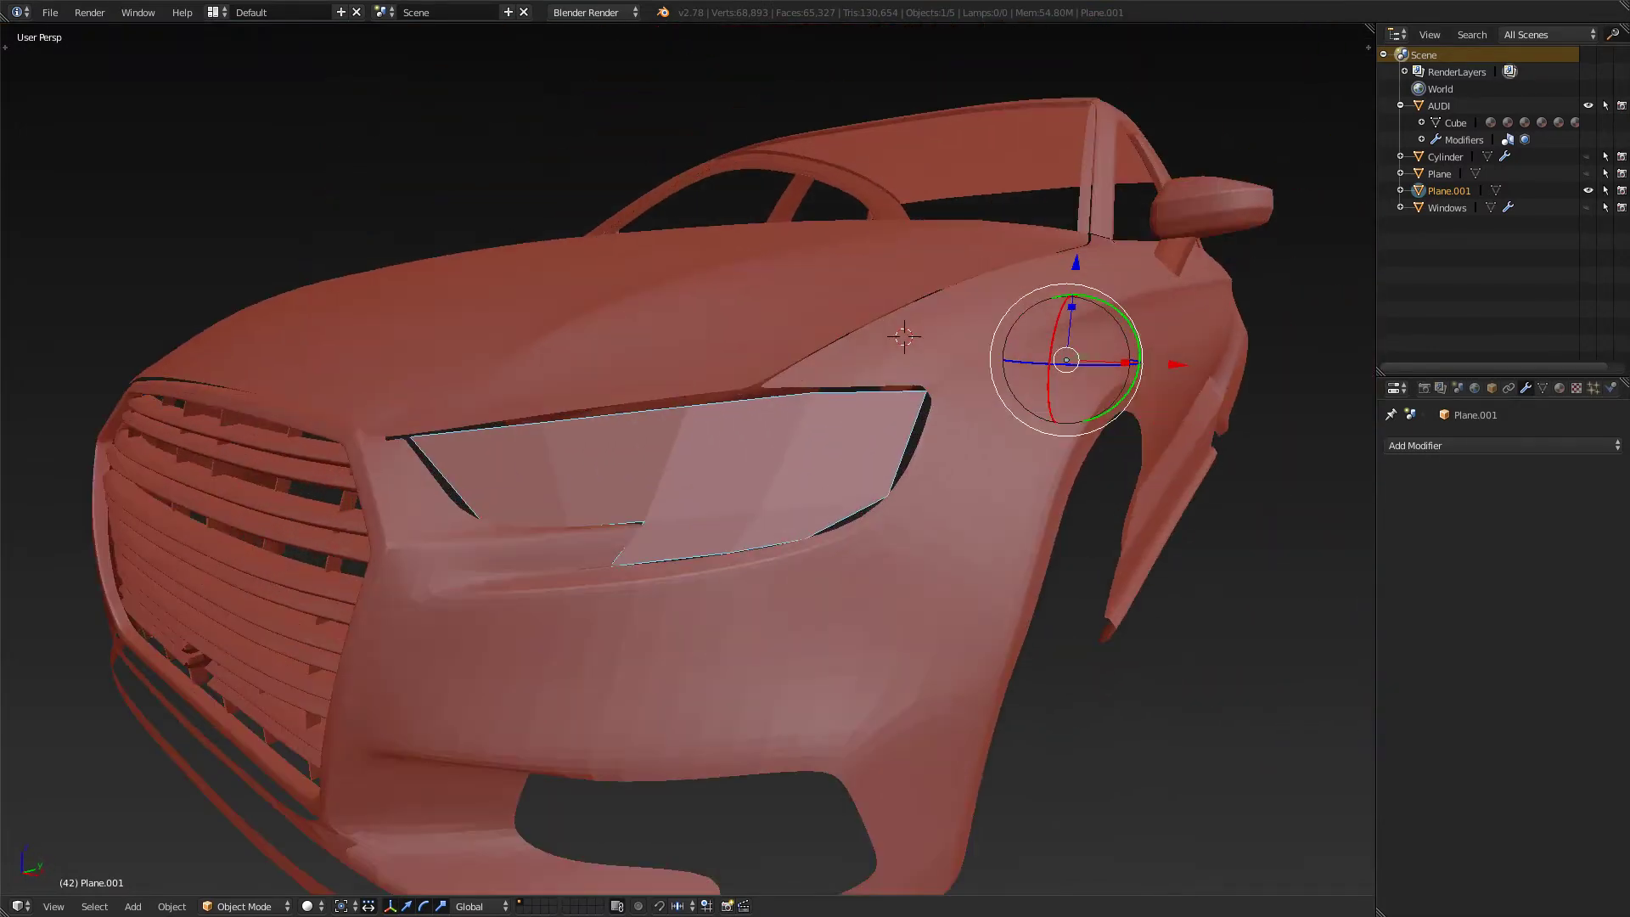
key("Tab")
key("alt+Tab")
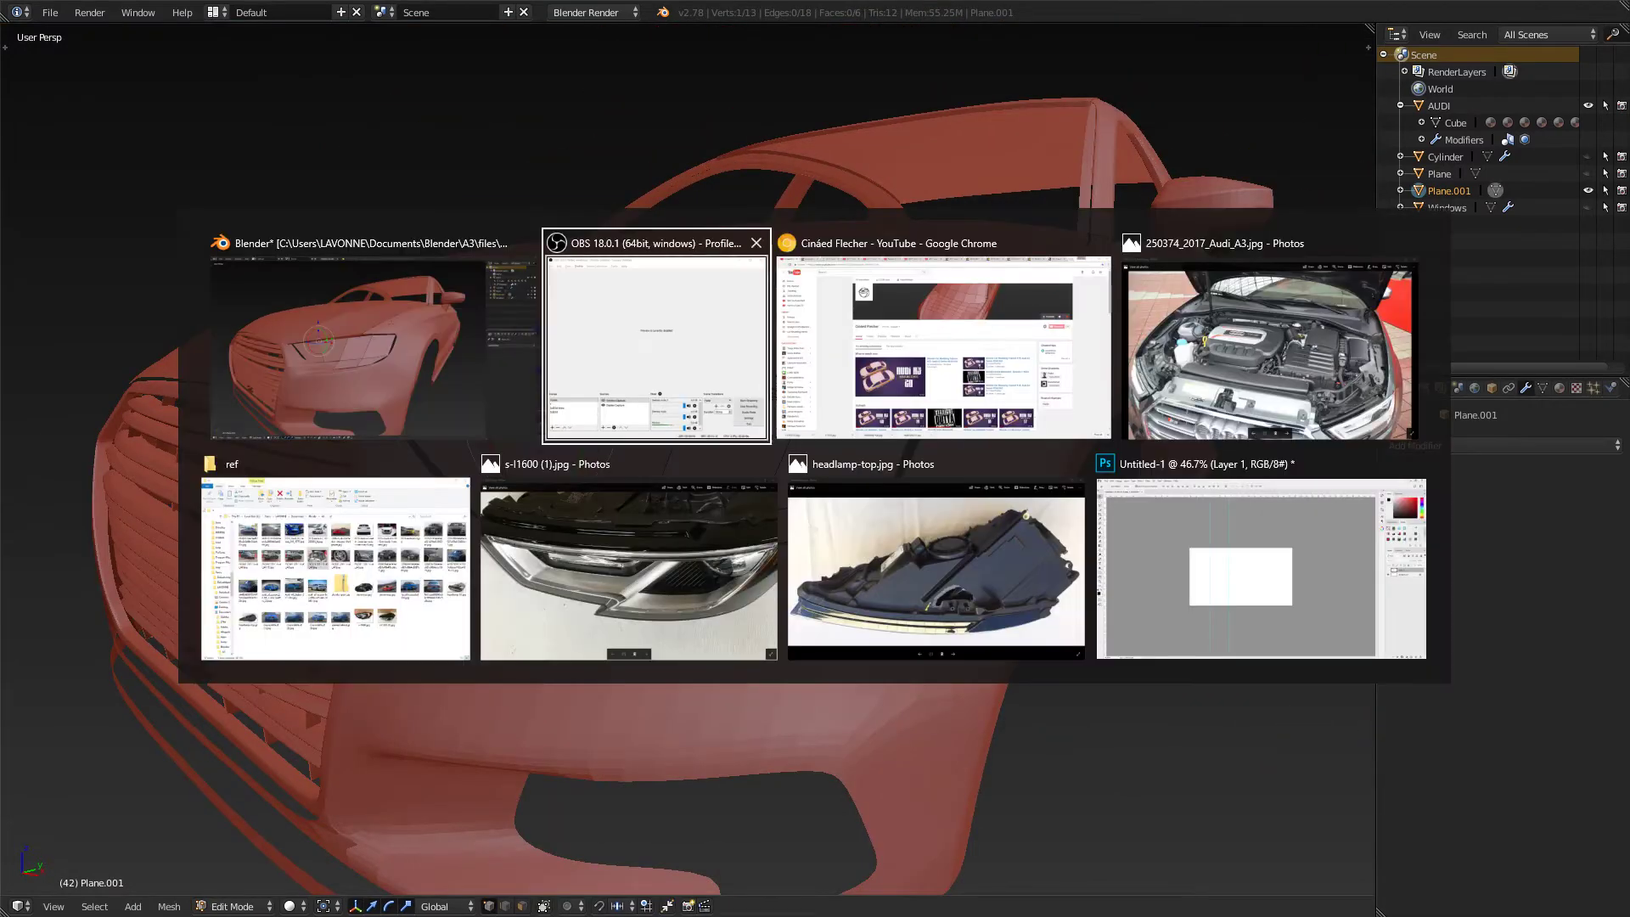
key("alt+Tab")
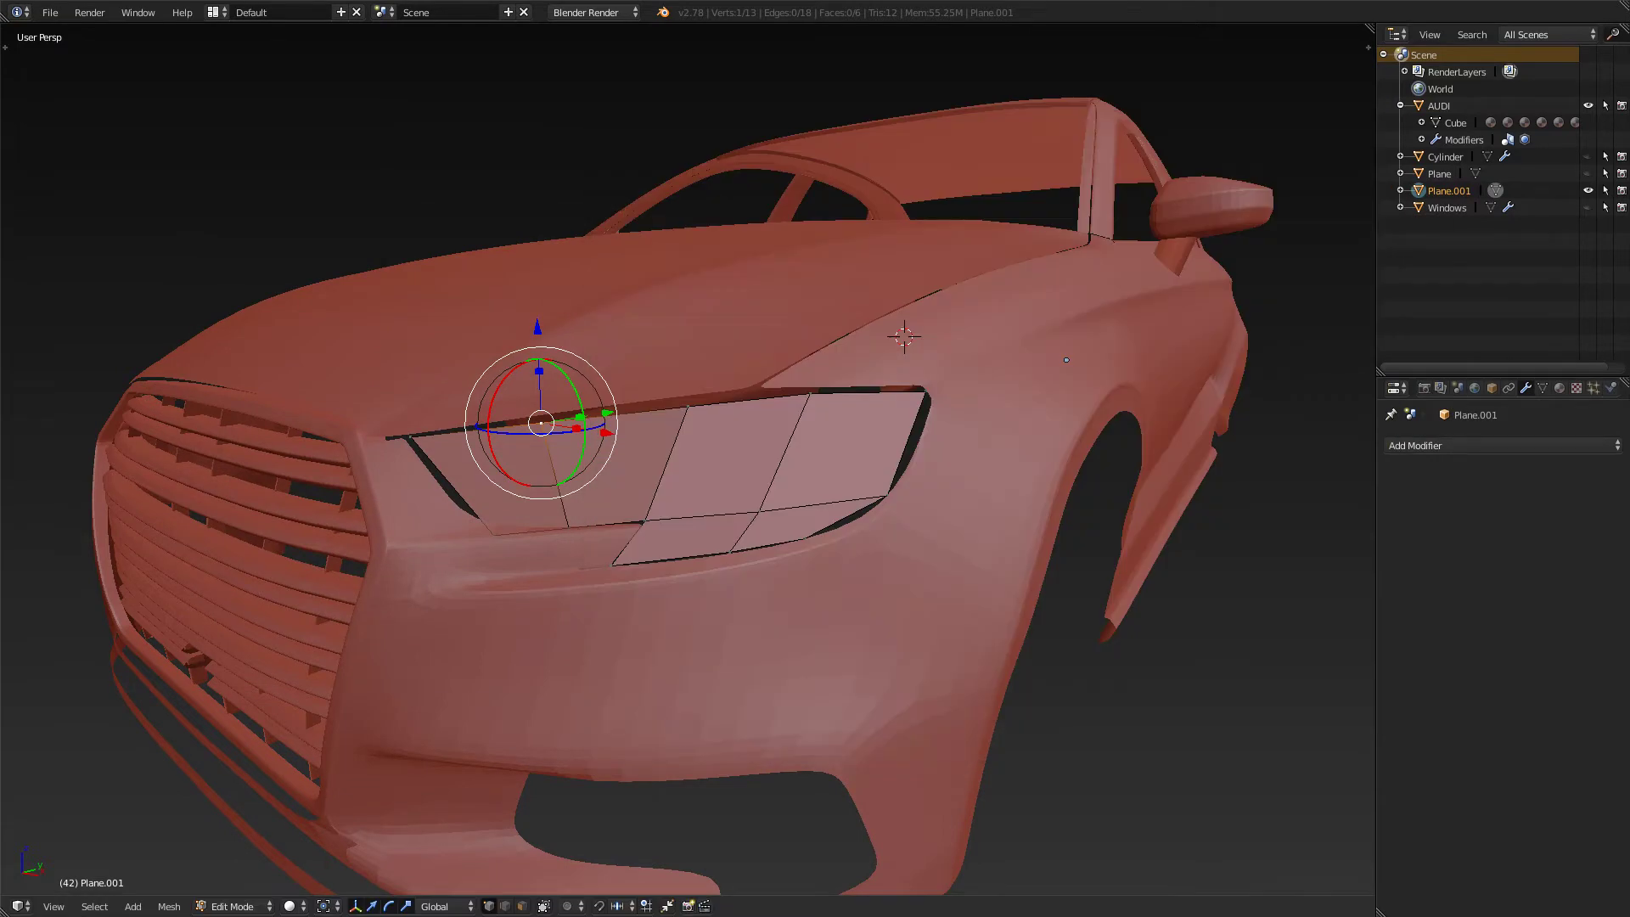
- In edge mode, try selecting the headlight's boundary edges and its outer vertical edge loop
scroll(696, 454, "up", 1)
key("ctrl+Tab")
left_click(696, 472)
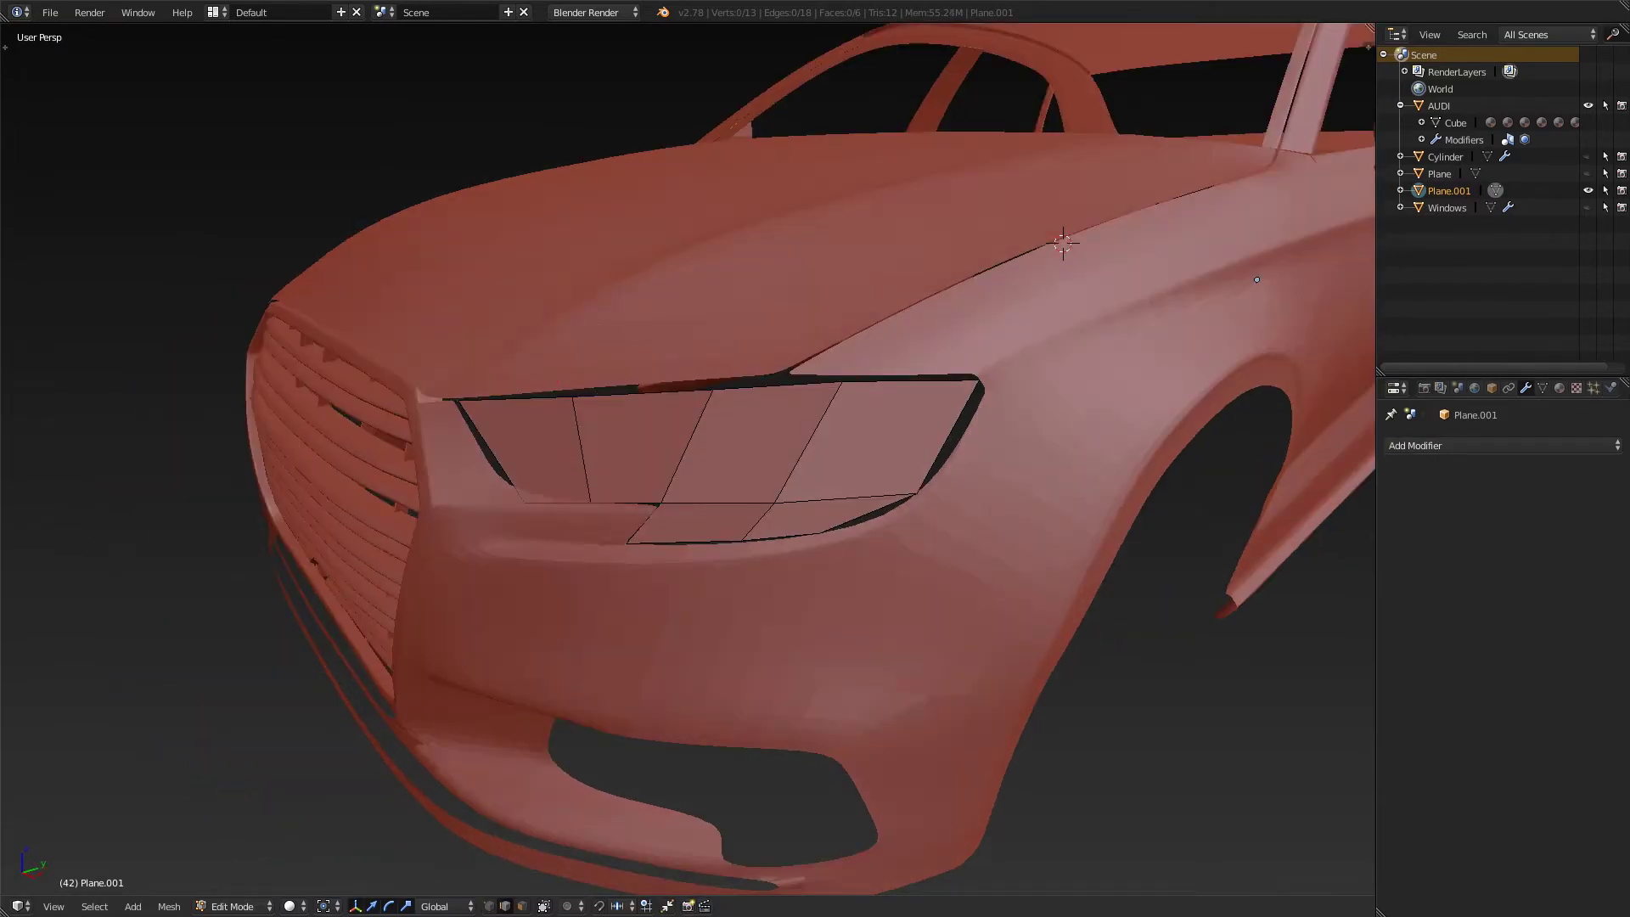
right_click(777, 387, "alt")
right_click(891, 381, "alt")
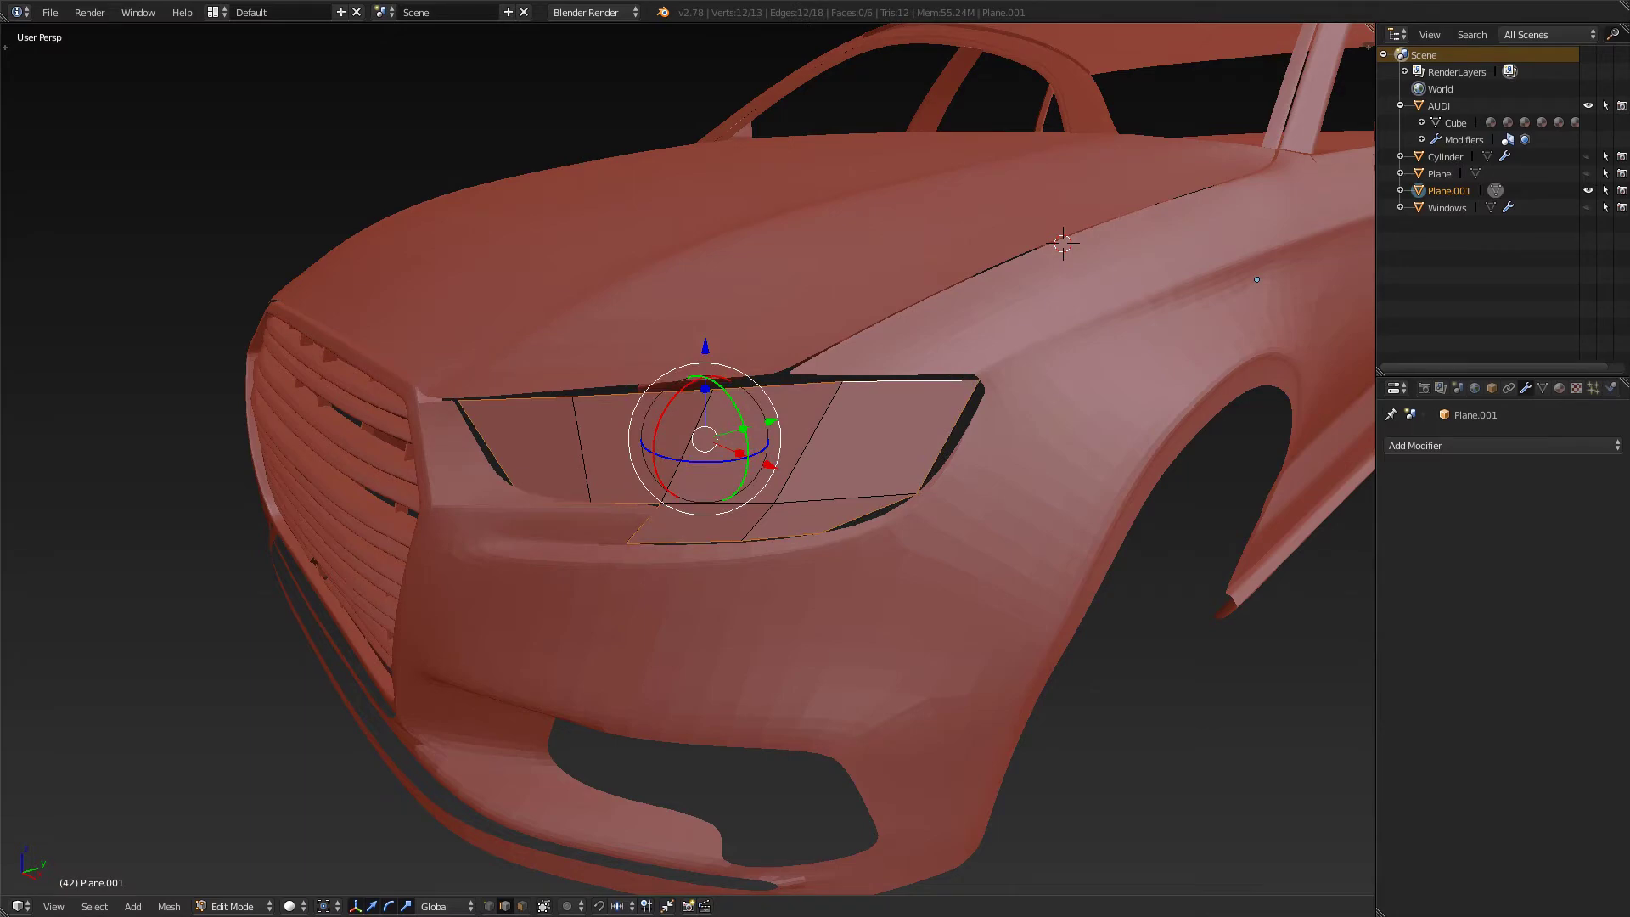
middle_click_drag(1256, 280, 1143, 359)
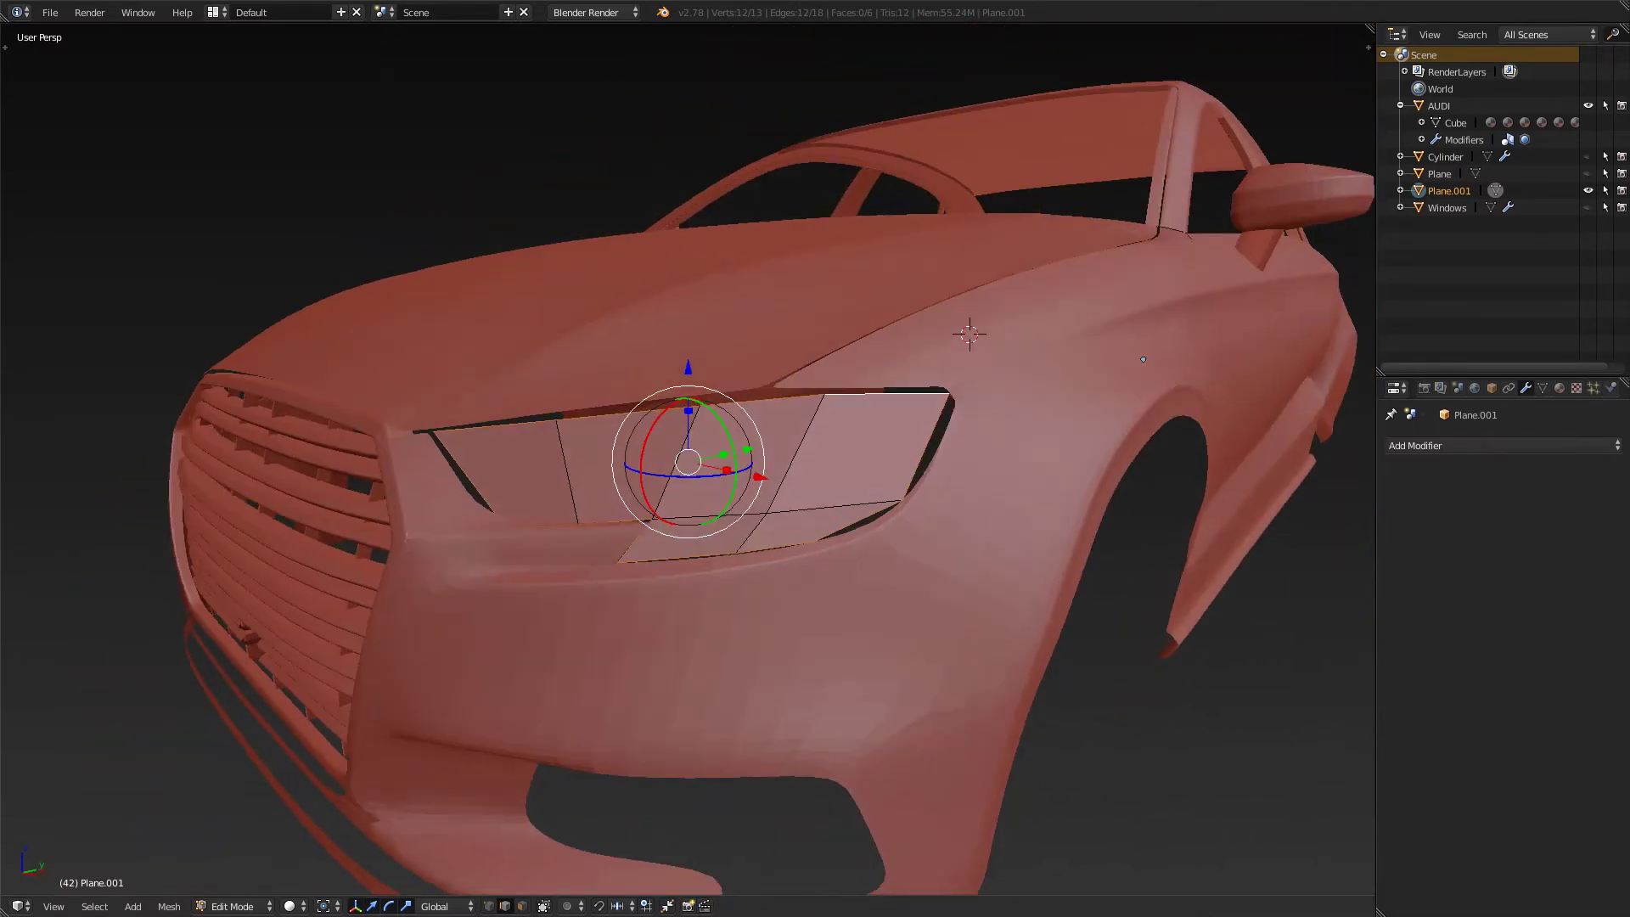
key("ctrl+Tab")
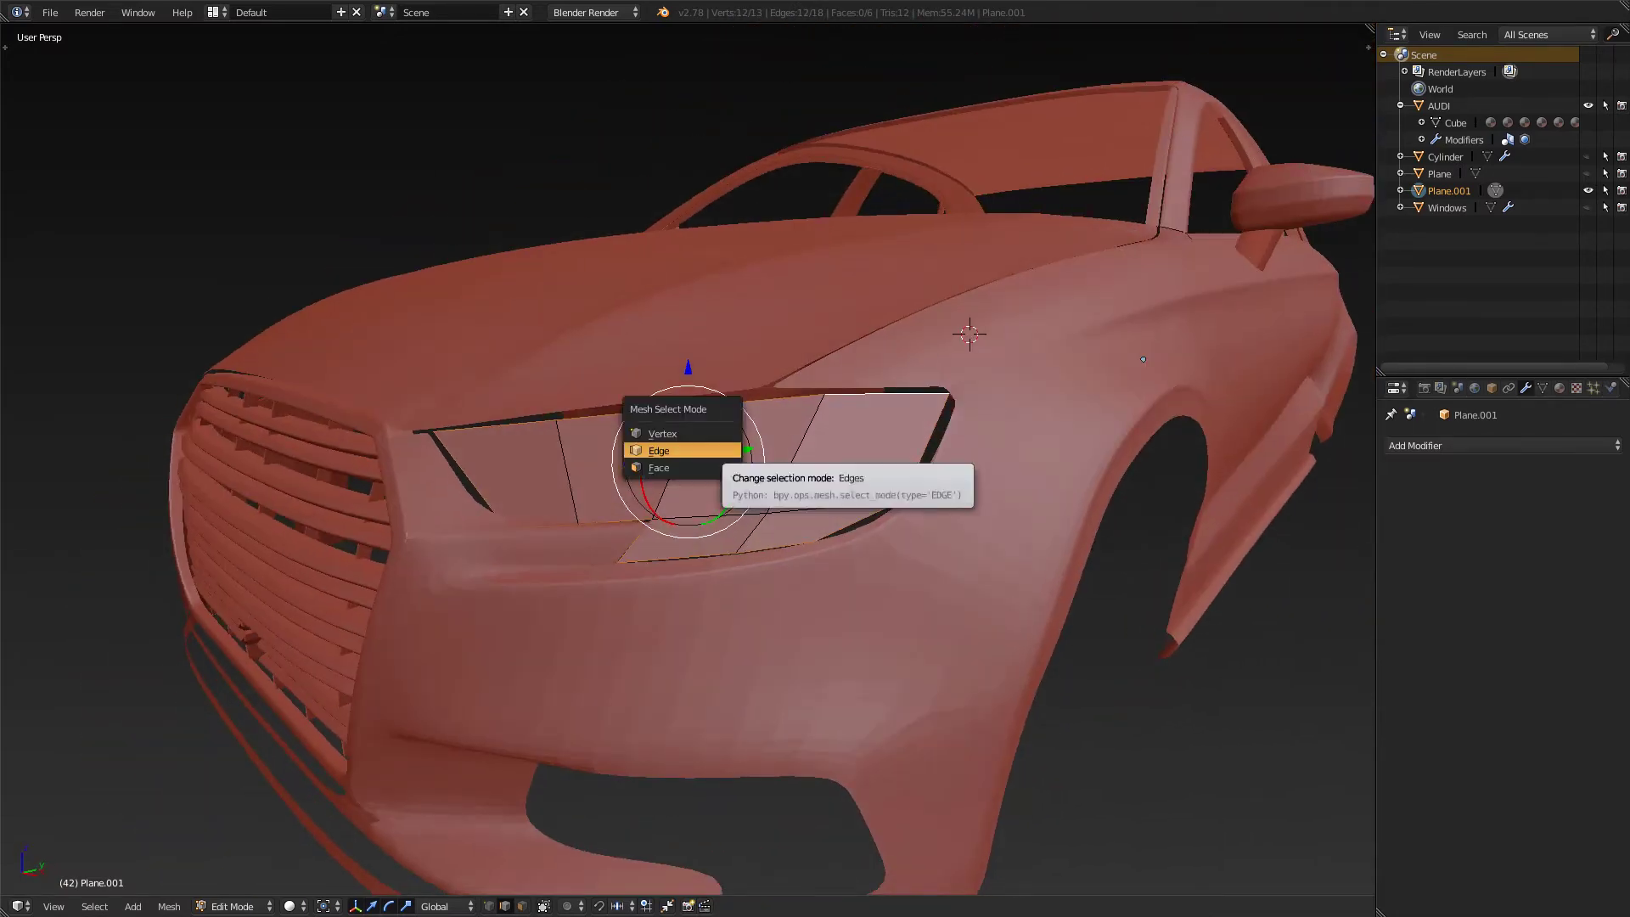
left_click(722, 450)
right_click(796, 451, "alt")
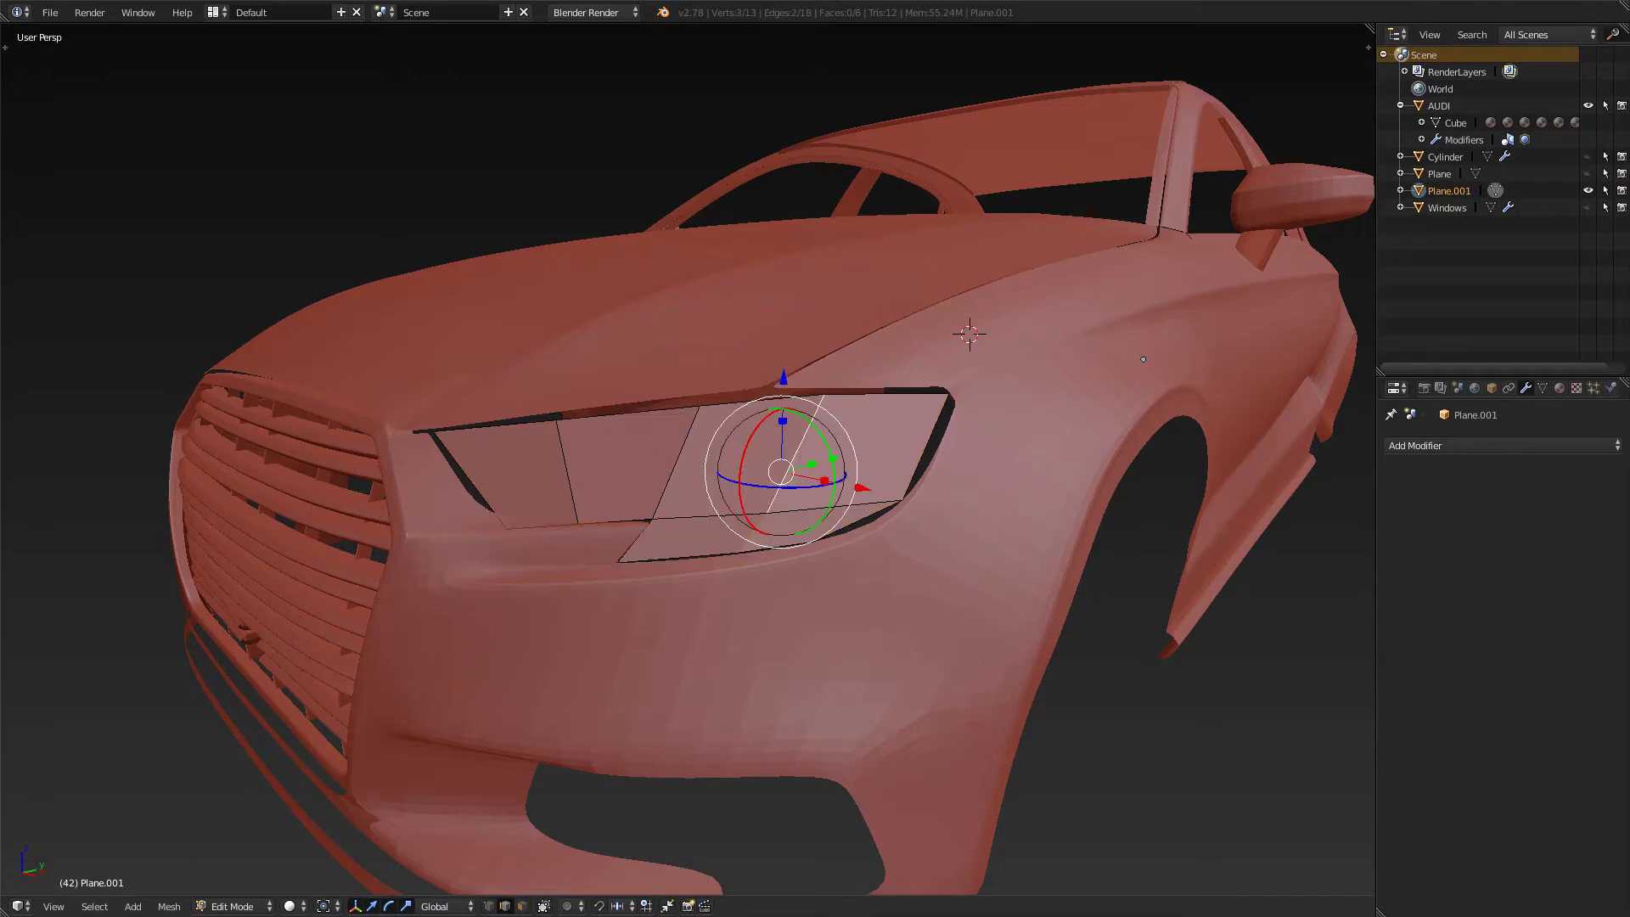
- Loop-cut the headlight's upper panels horizontally and, in vertex mode, move the cut's outer end vertex rearward along Y to the opening's edge
key("ctrl+r")
left_click(1143, 359)
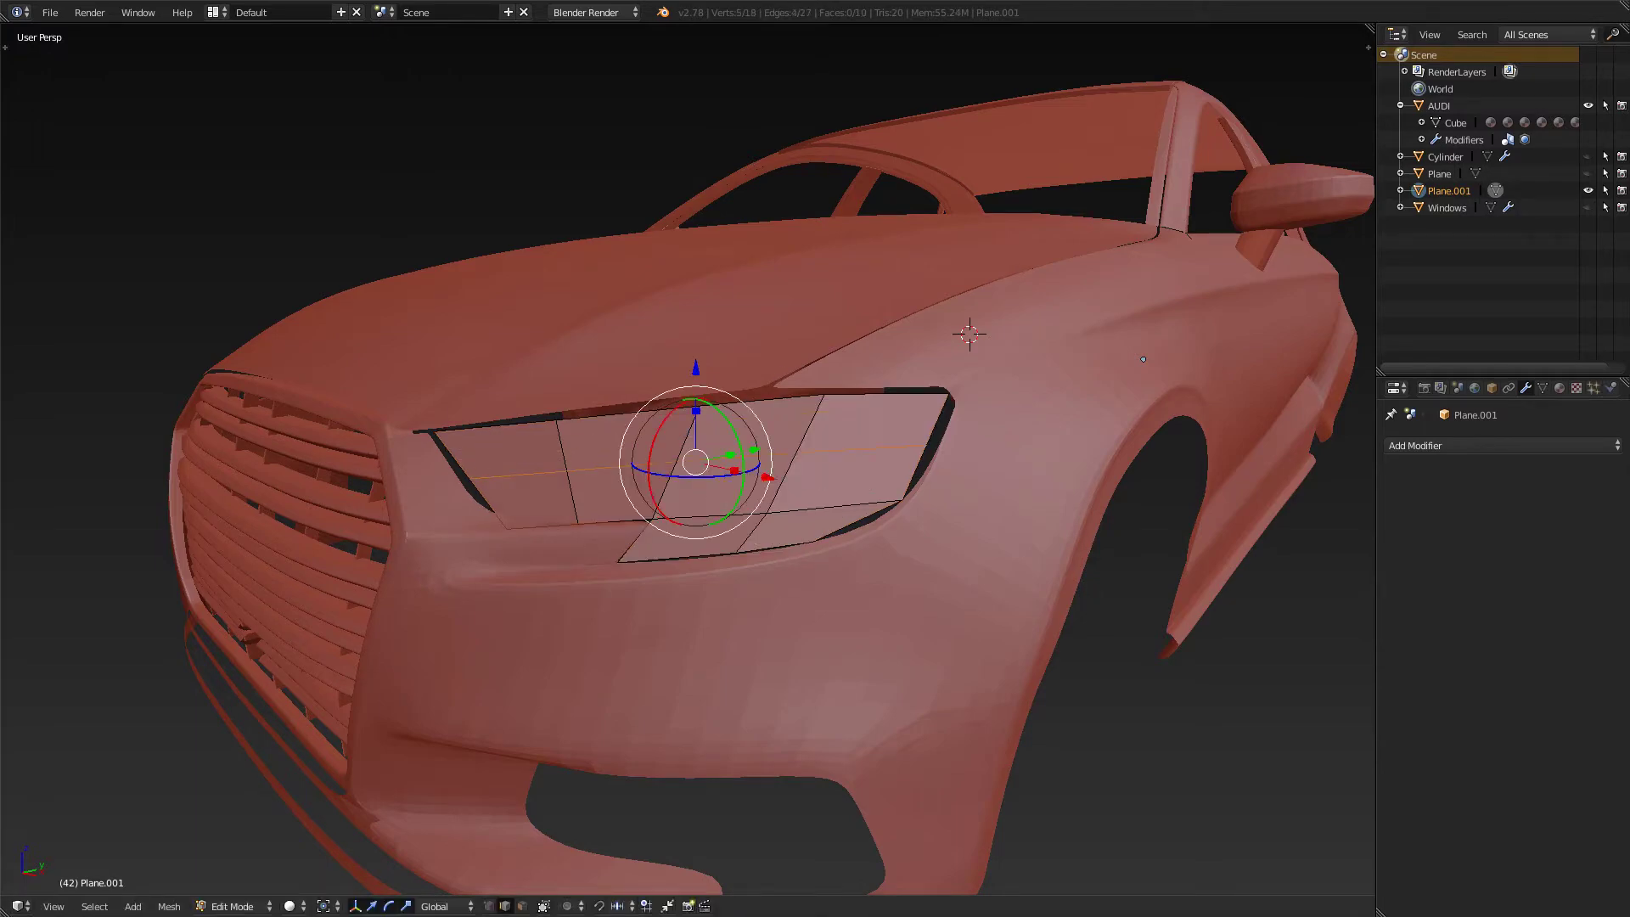
key("KP_3")
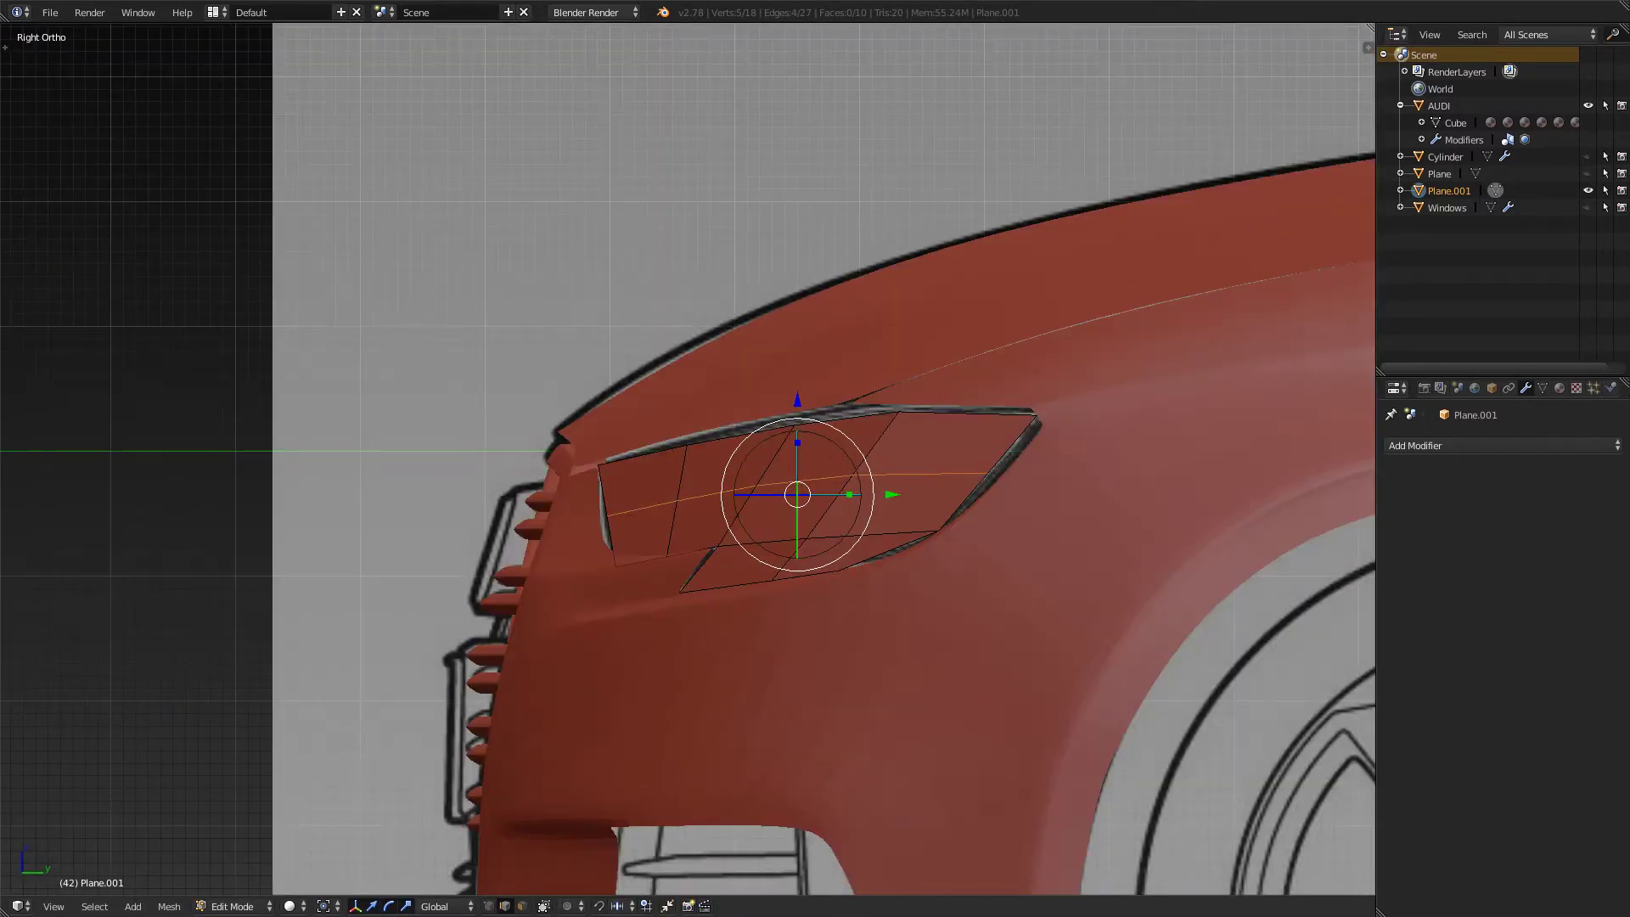
right_click(925, 473)
key("ctrl+Tab")
key("1")
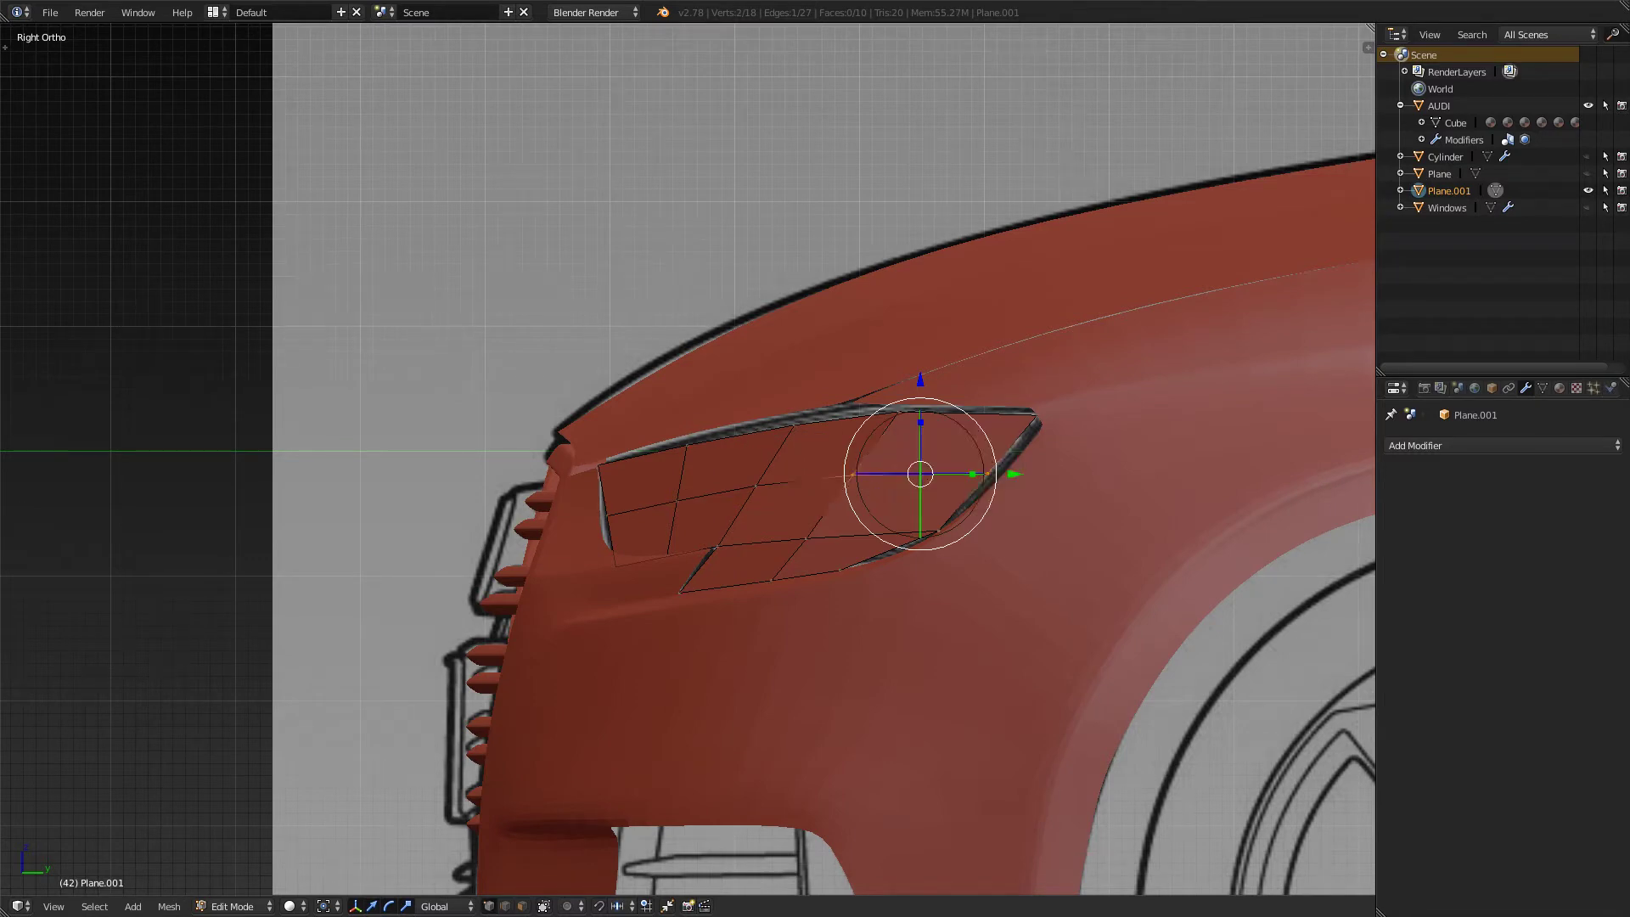
right_click(987, 473)
left_click_drag(1082, 472, 1095, 473)
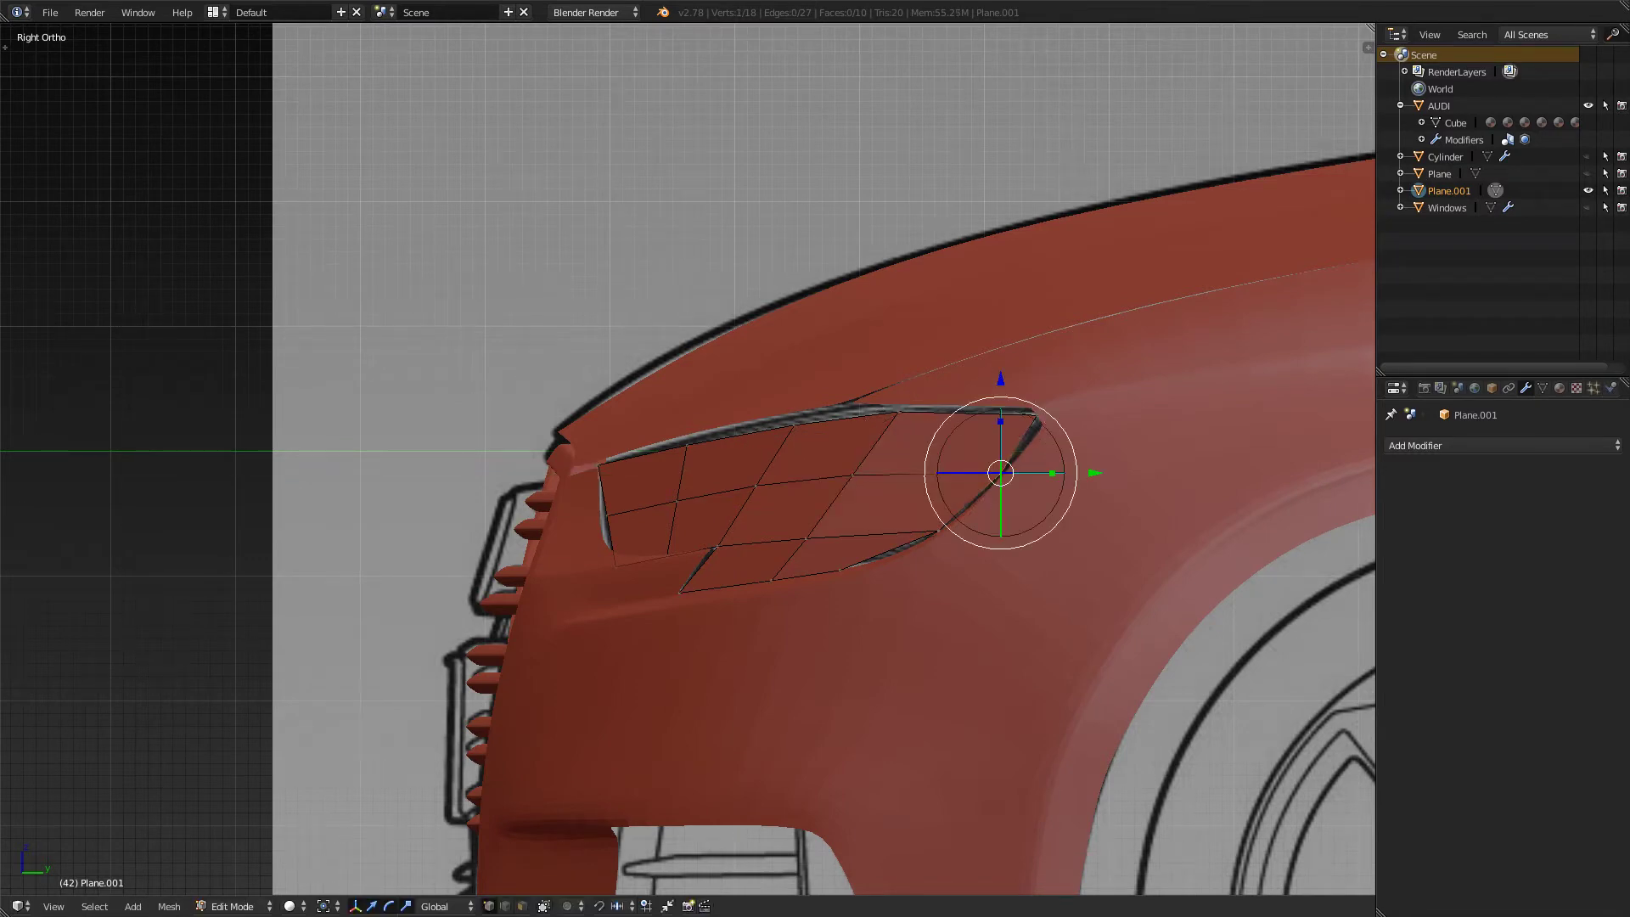
key("KP_1")
scroll(688, 458, "up", 4)
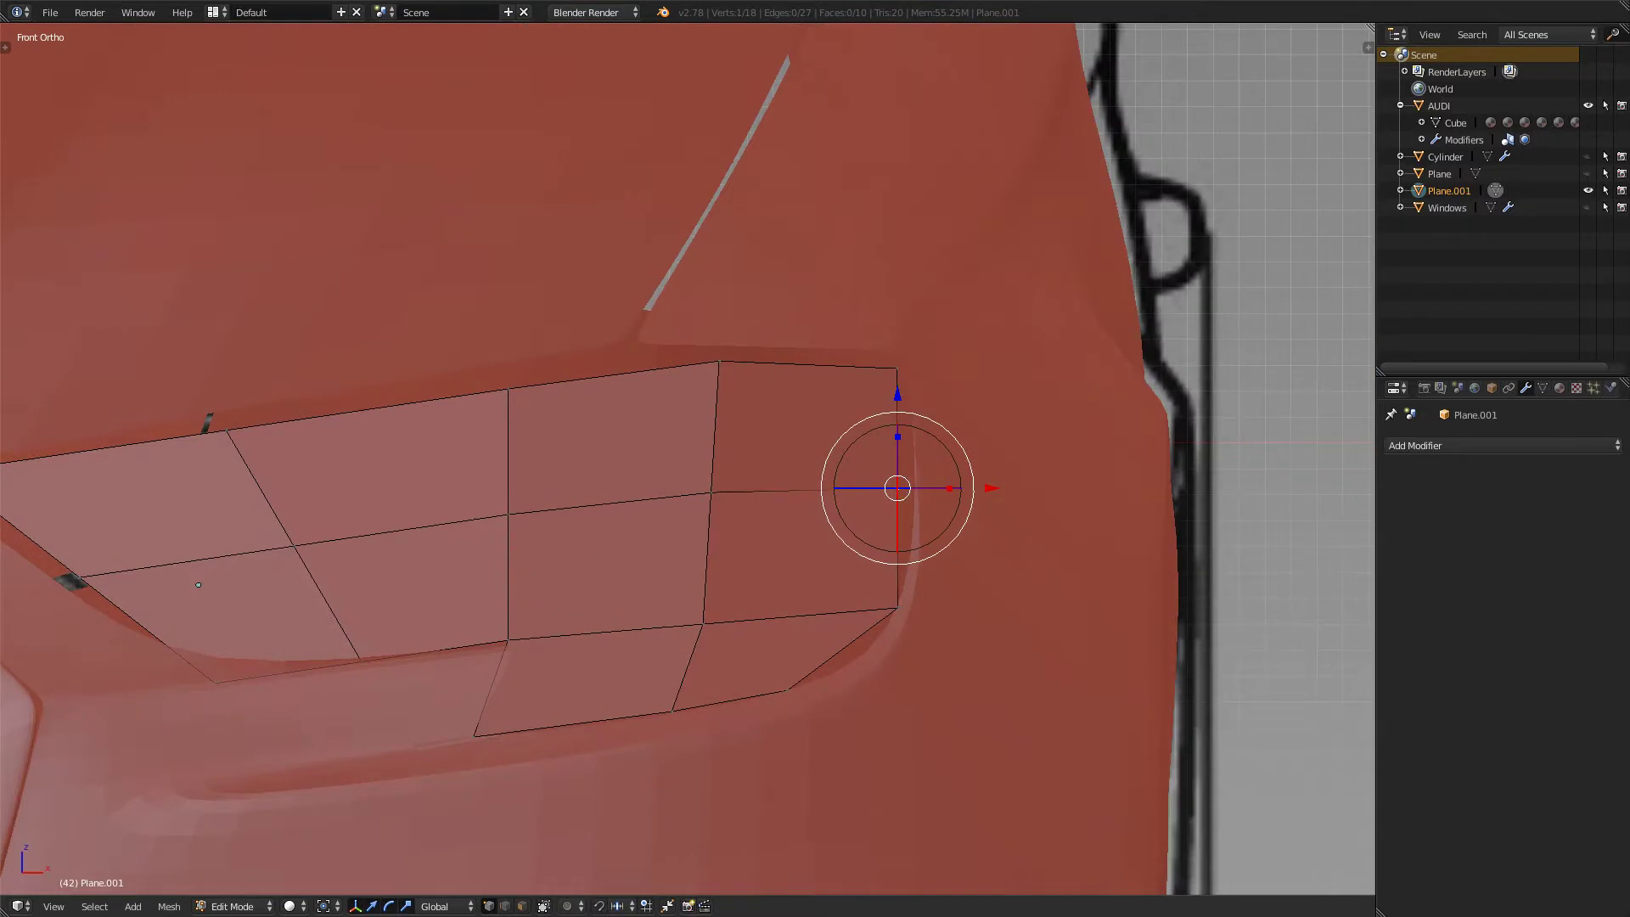
- Move the horizontal cut's outer end vertex outward along global X to the edge of the body's headlight opening
key("g")
key("x")
key("Return")
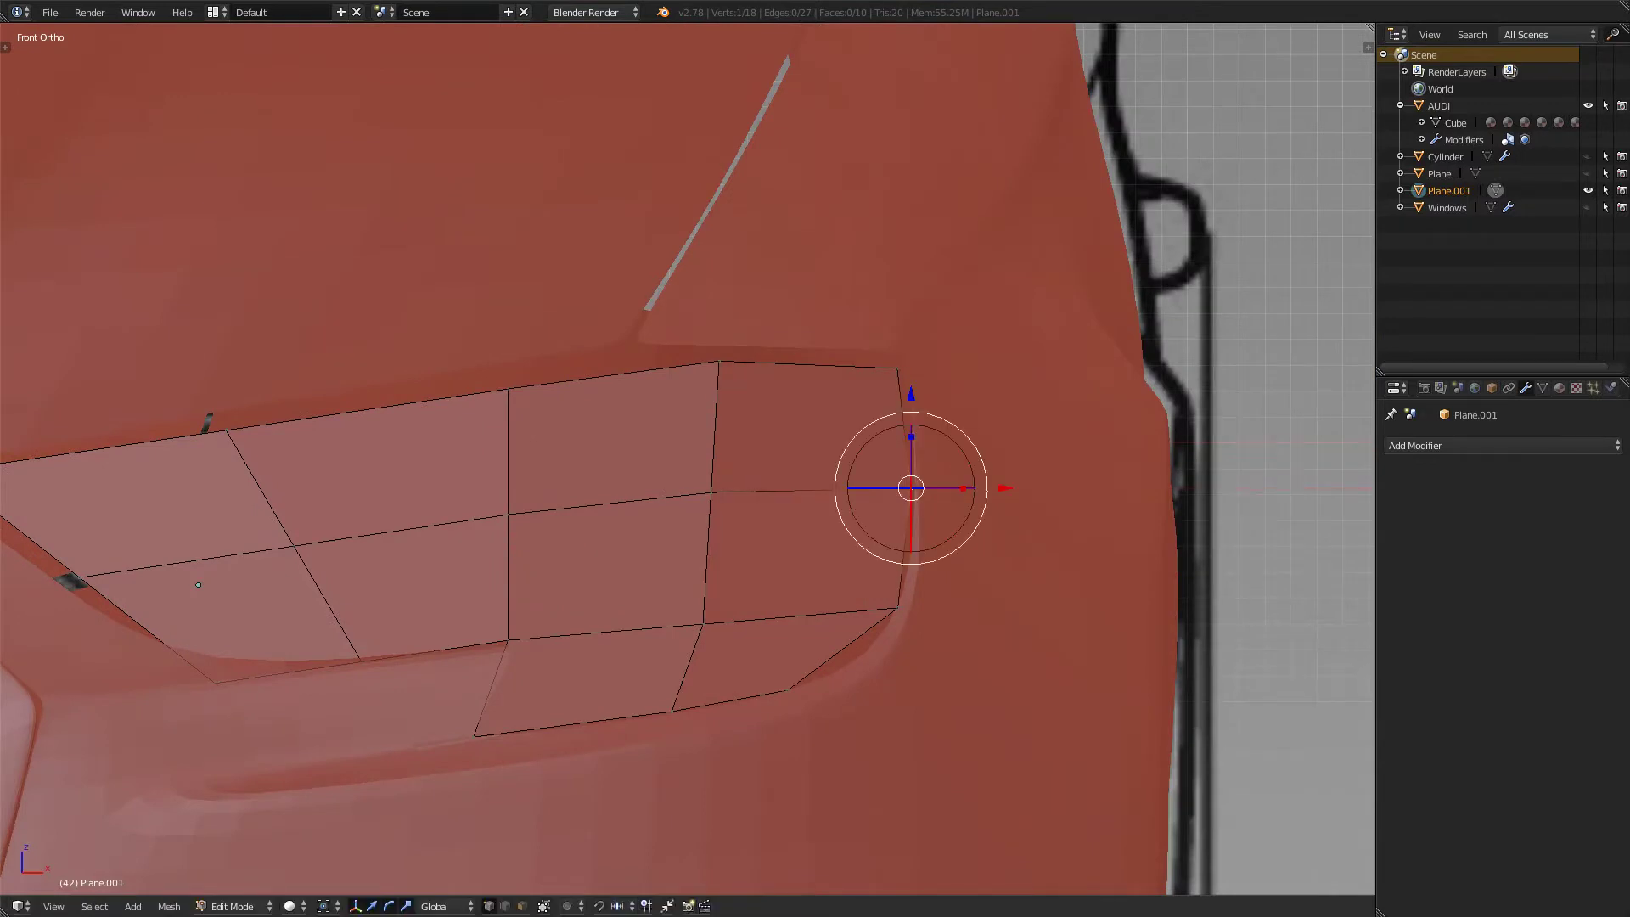
- Move the headlight's inner upper corner and the inner end vertex of the horizontal cut together along X toward the grille
middle_click_drag(493, 543, 877, 461, "shift")
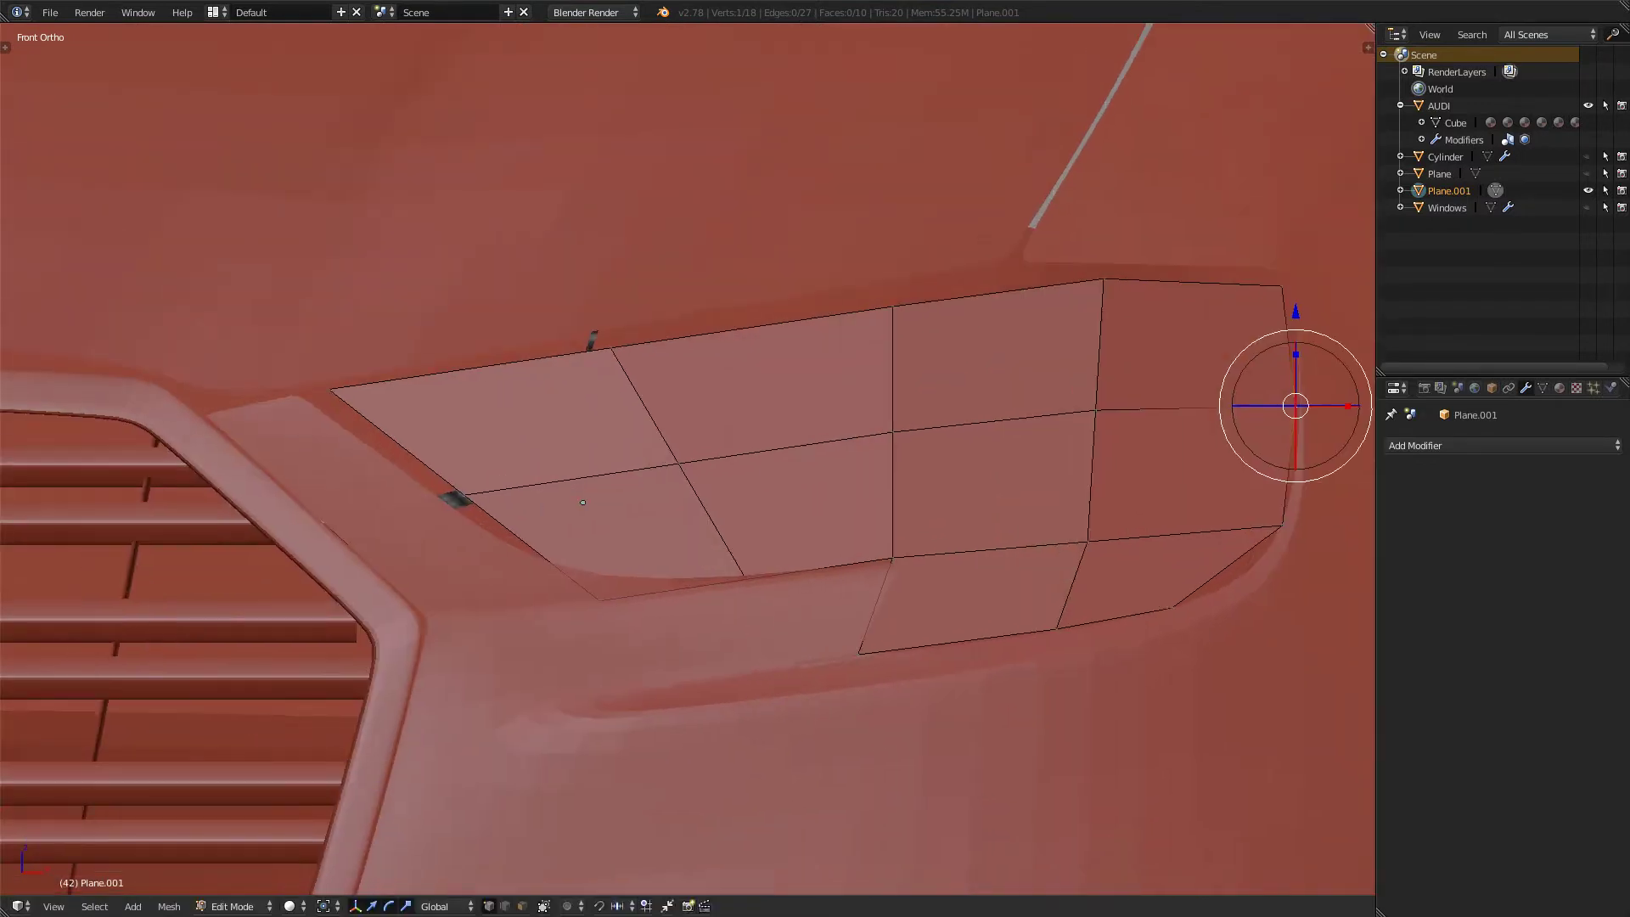
right_click(464, 495)
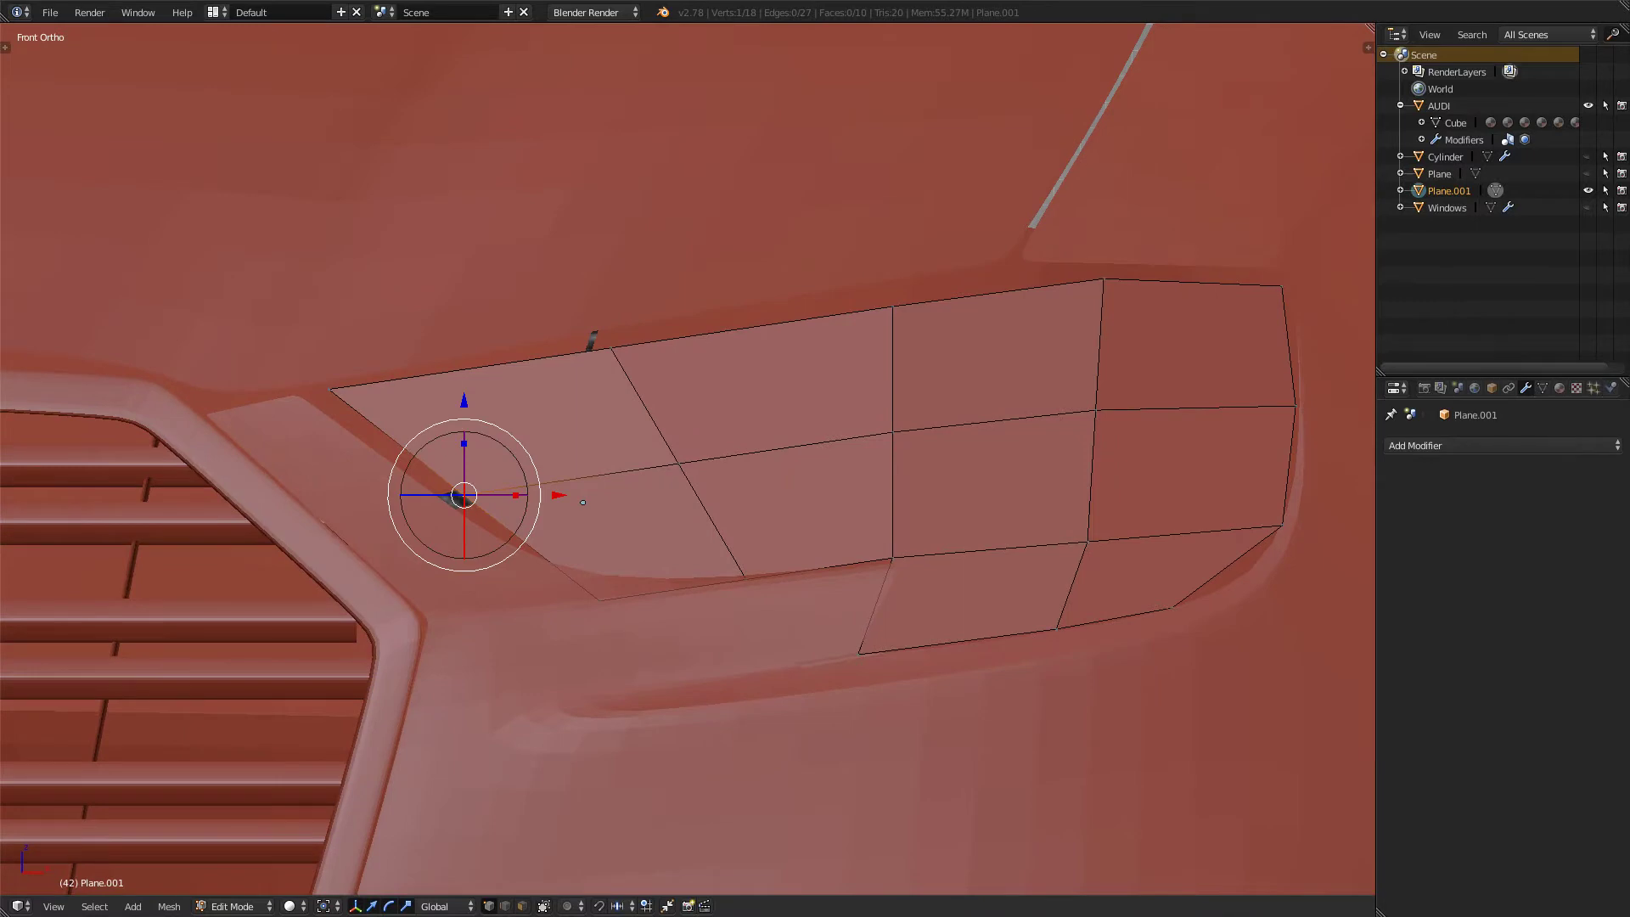
right_click(329, 389, "shift")
key("g")
key("x")
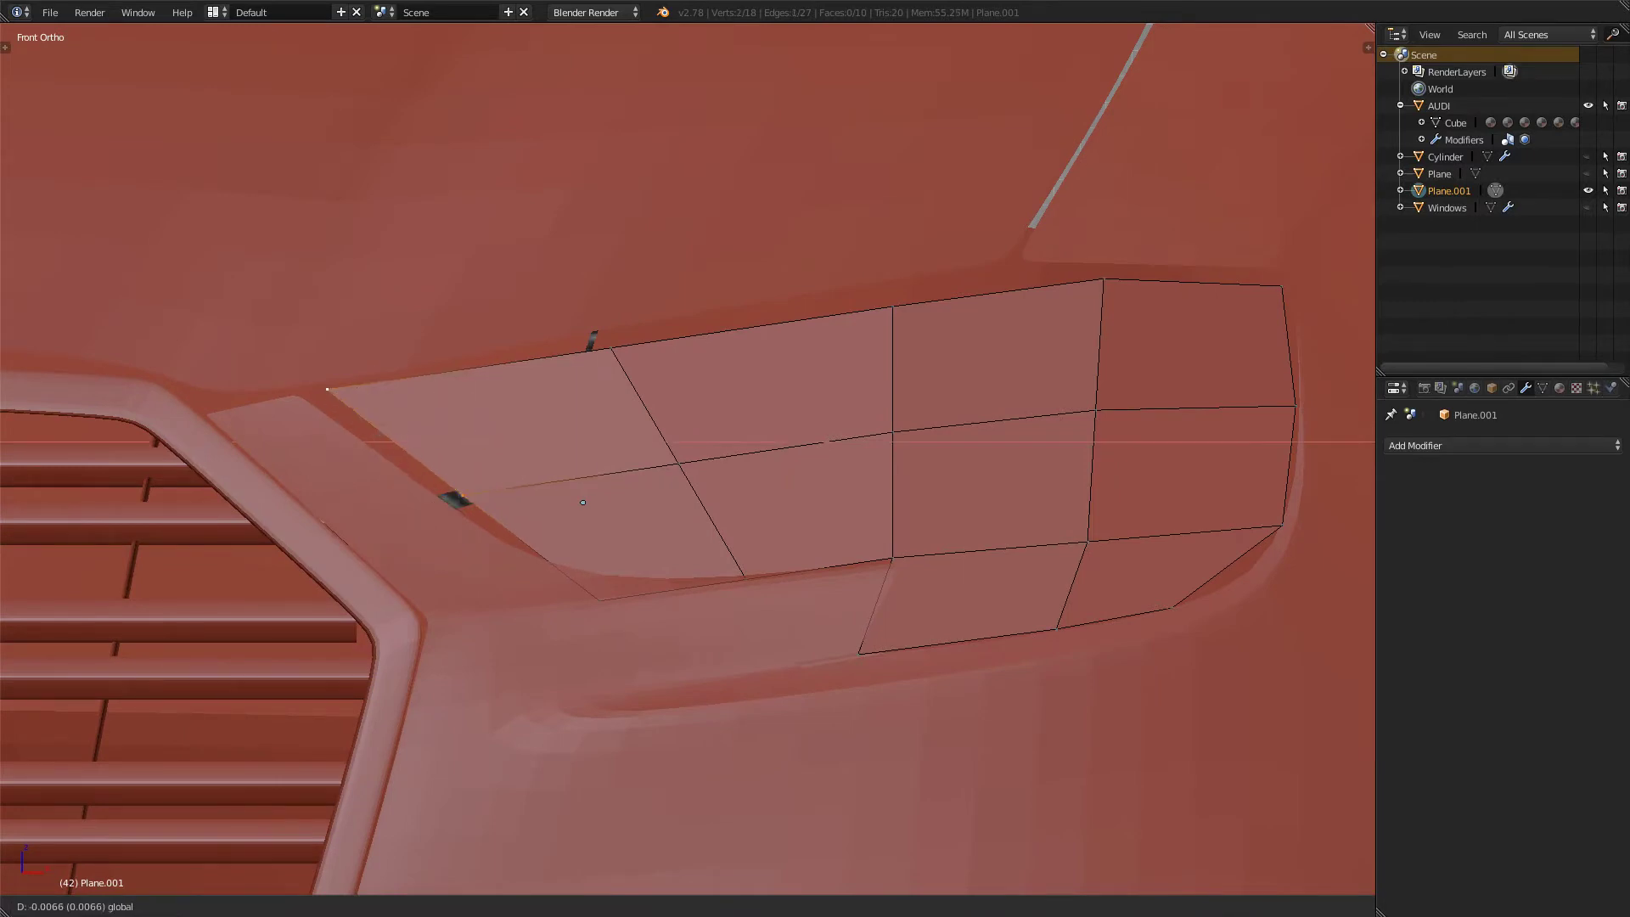
key("Return")
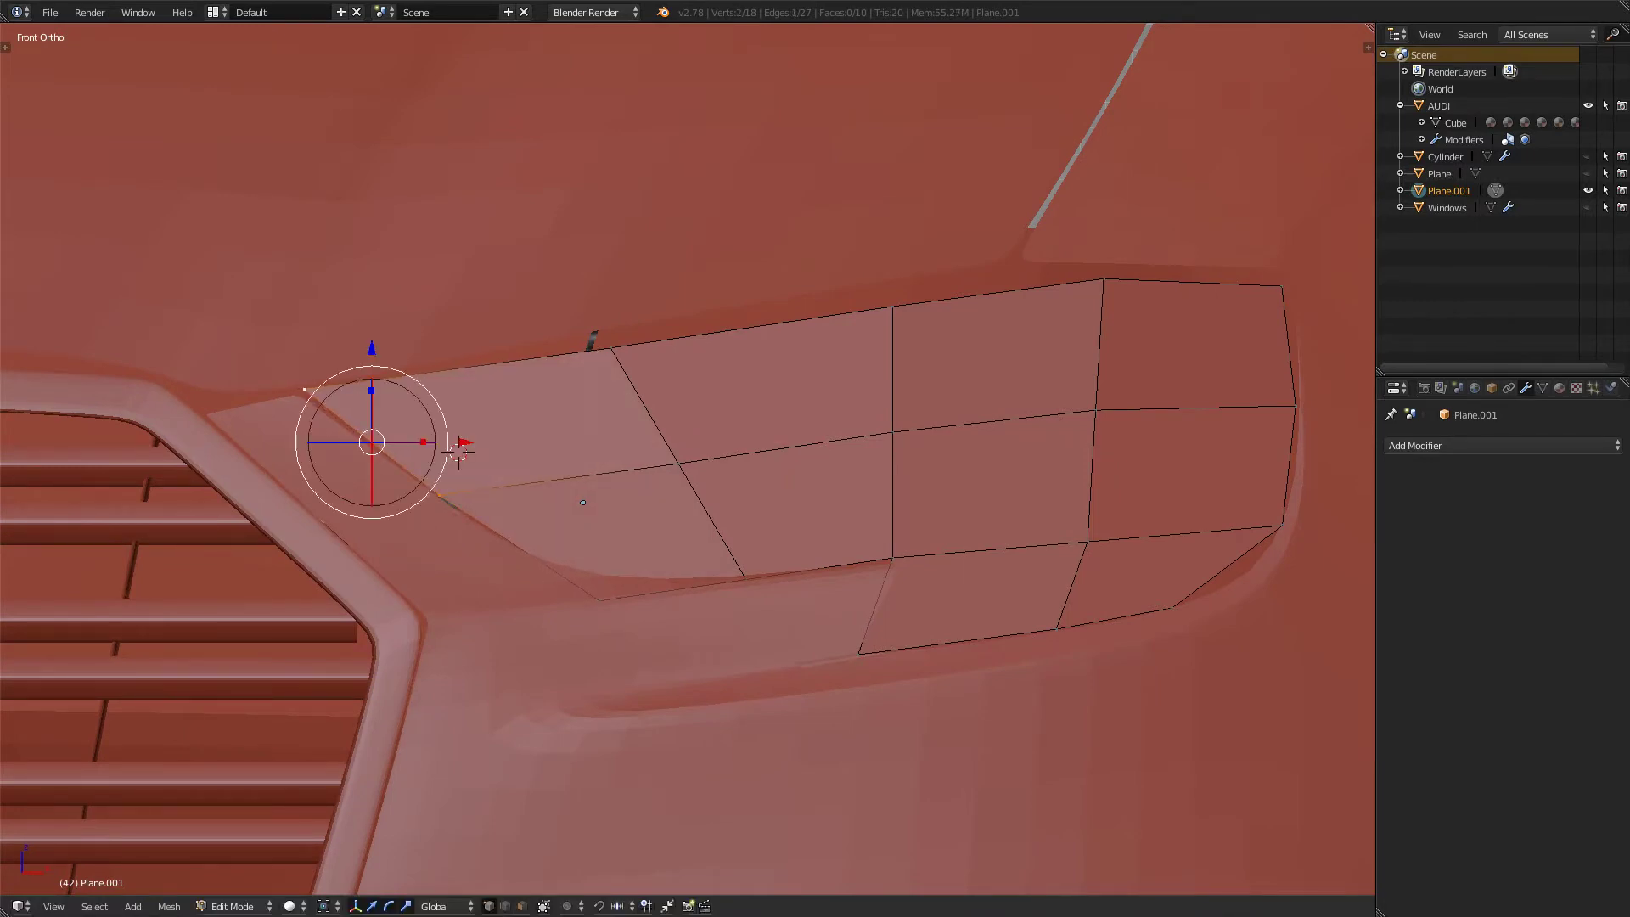
- Fit the horizontal cut's inner end vertex to the opening along X, and from the right view shift it slightly forward along Y
right_click(439, 495)
key("g")
key("x")
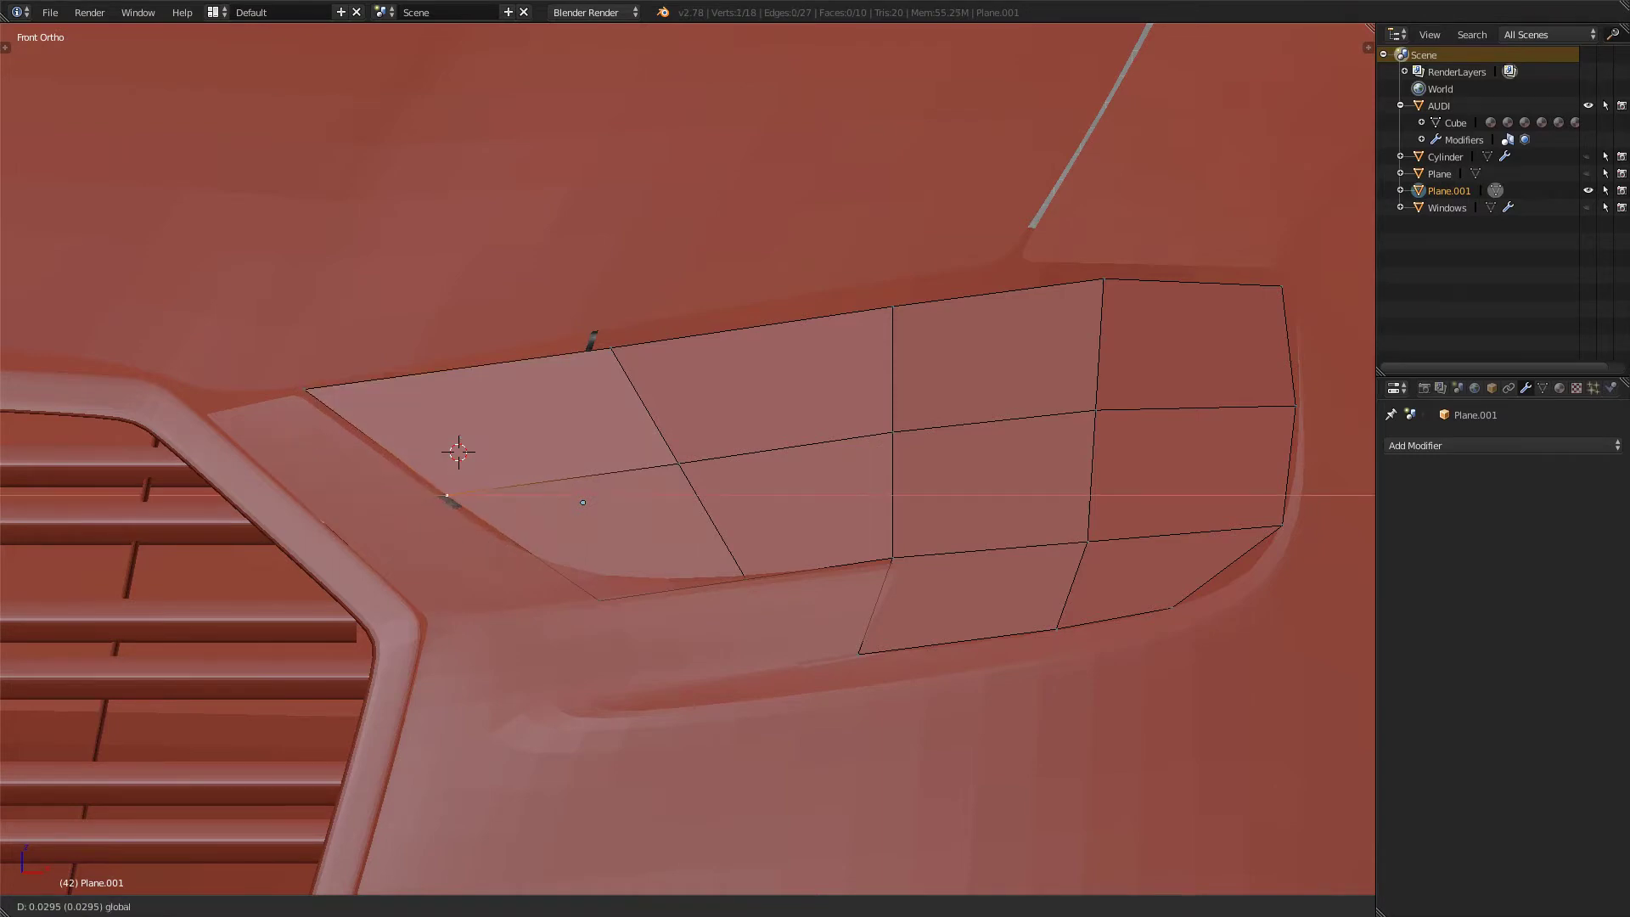
key("Return")
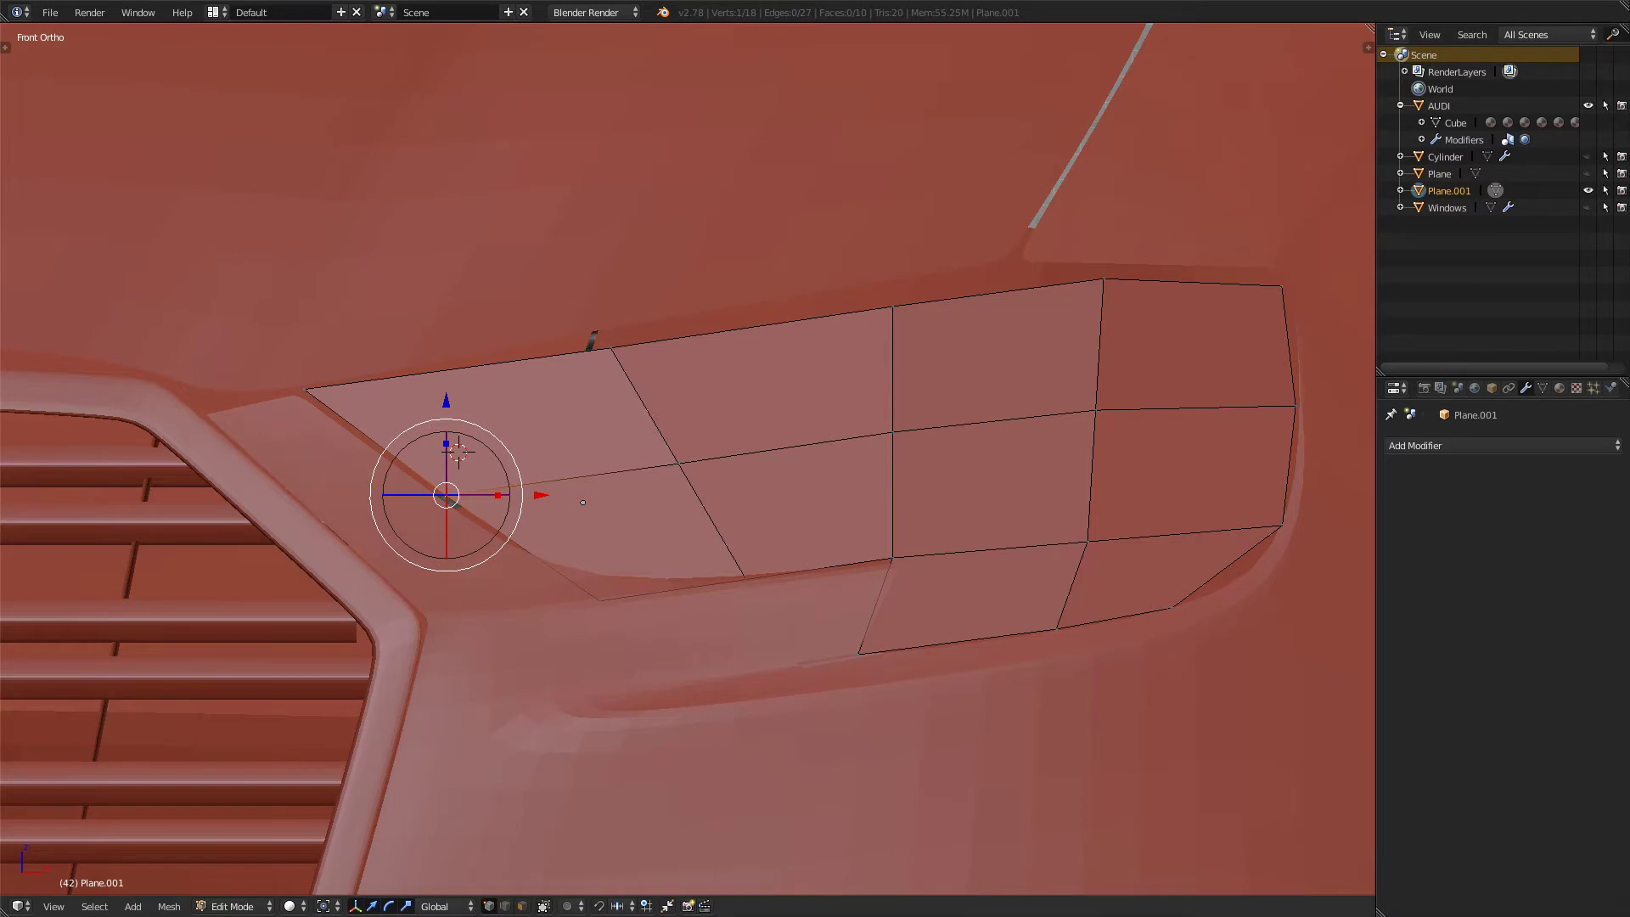
key("KP_3")
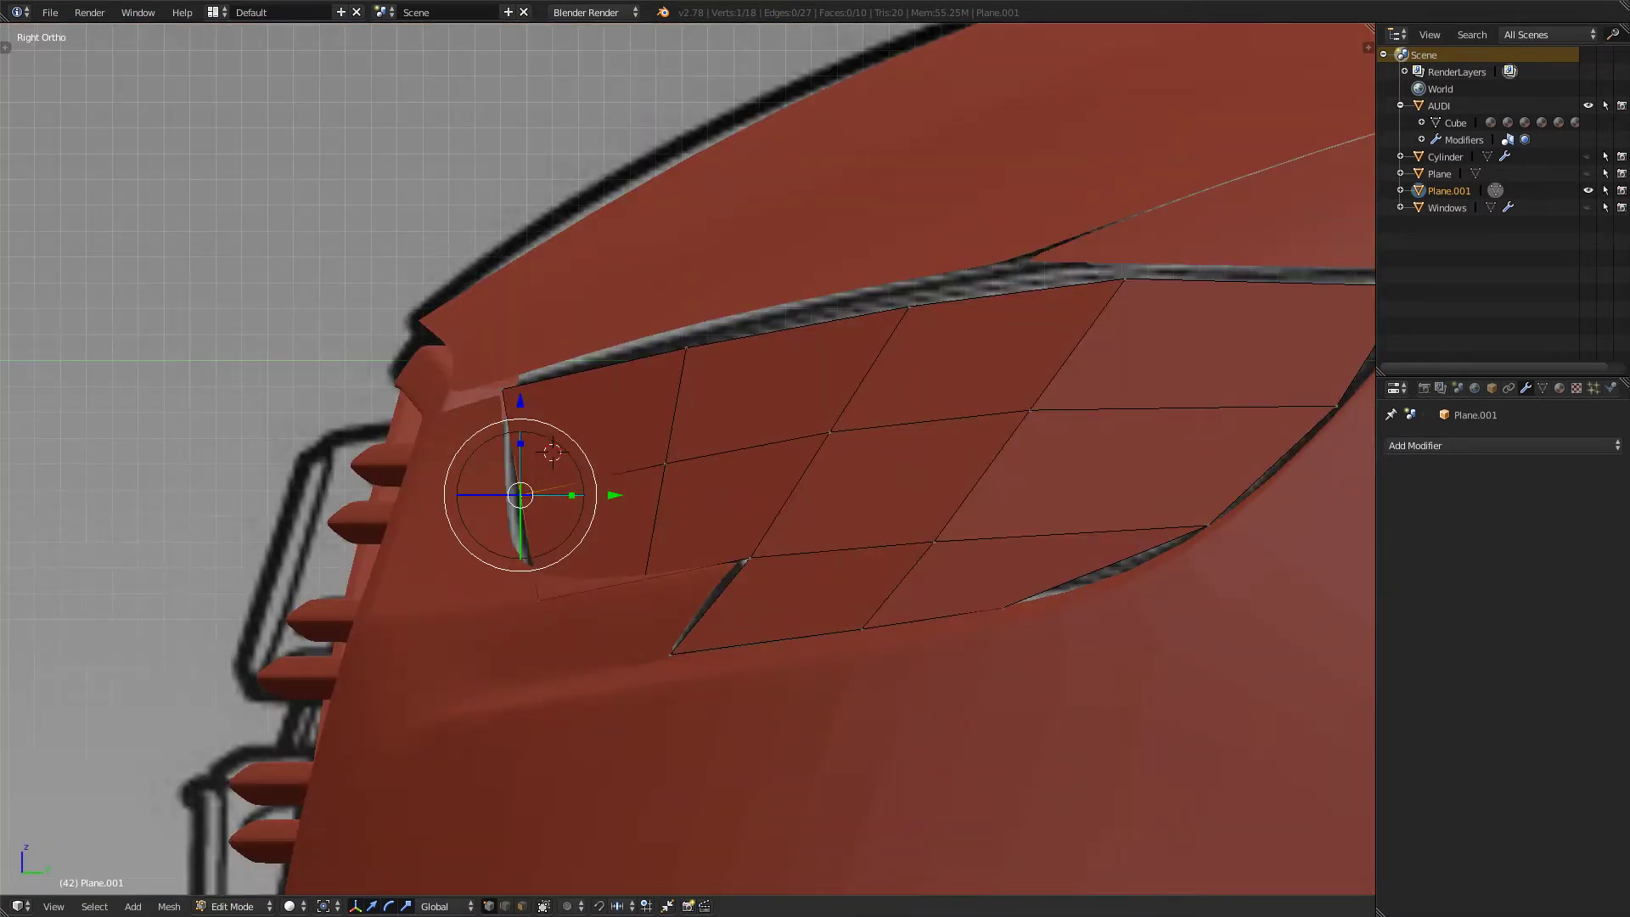
left_click_drag(615, 495, 601, 495)
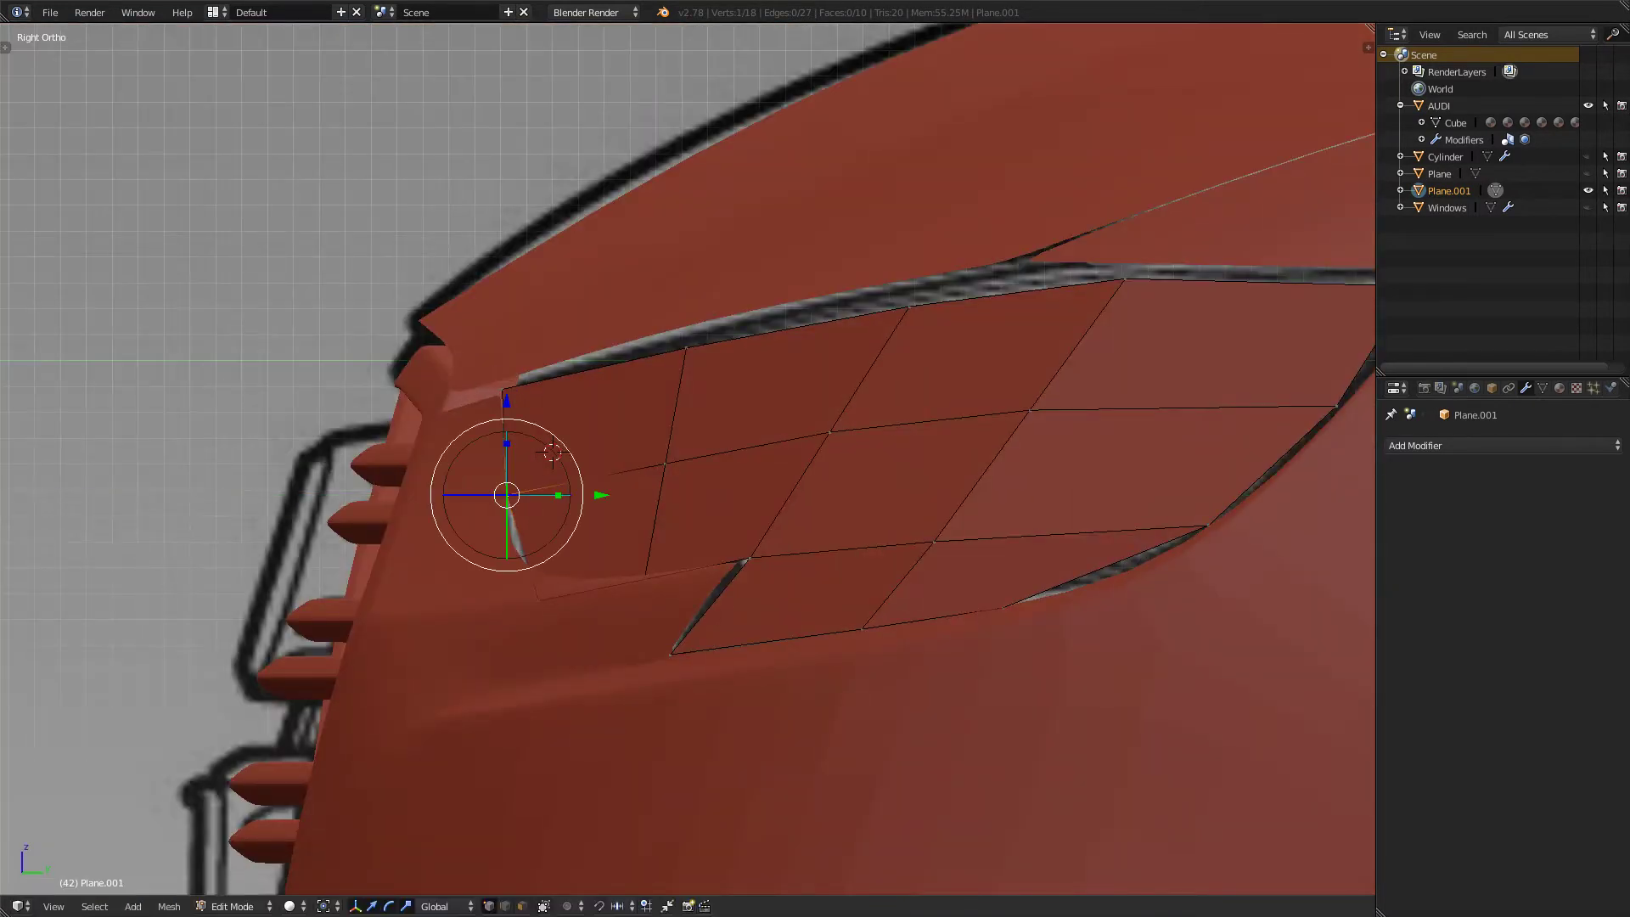
- In the front wireframe view, raise the two inner cut vertices on the headlight's upper edge along Z to the blueprint outline
middle_click_drag(688, 459, 621, 475)
key("KP_1")
scroll(687, 459, "down", 7)
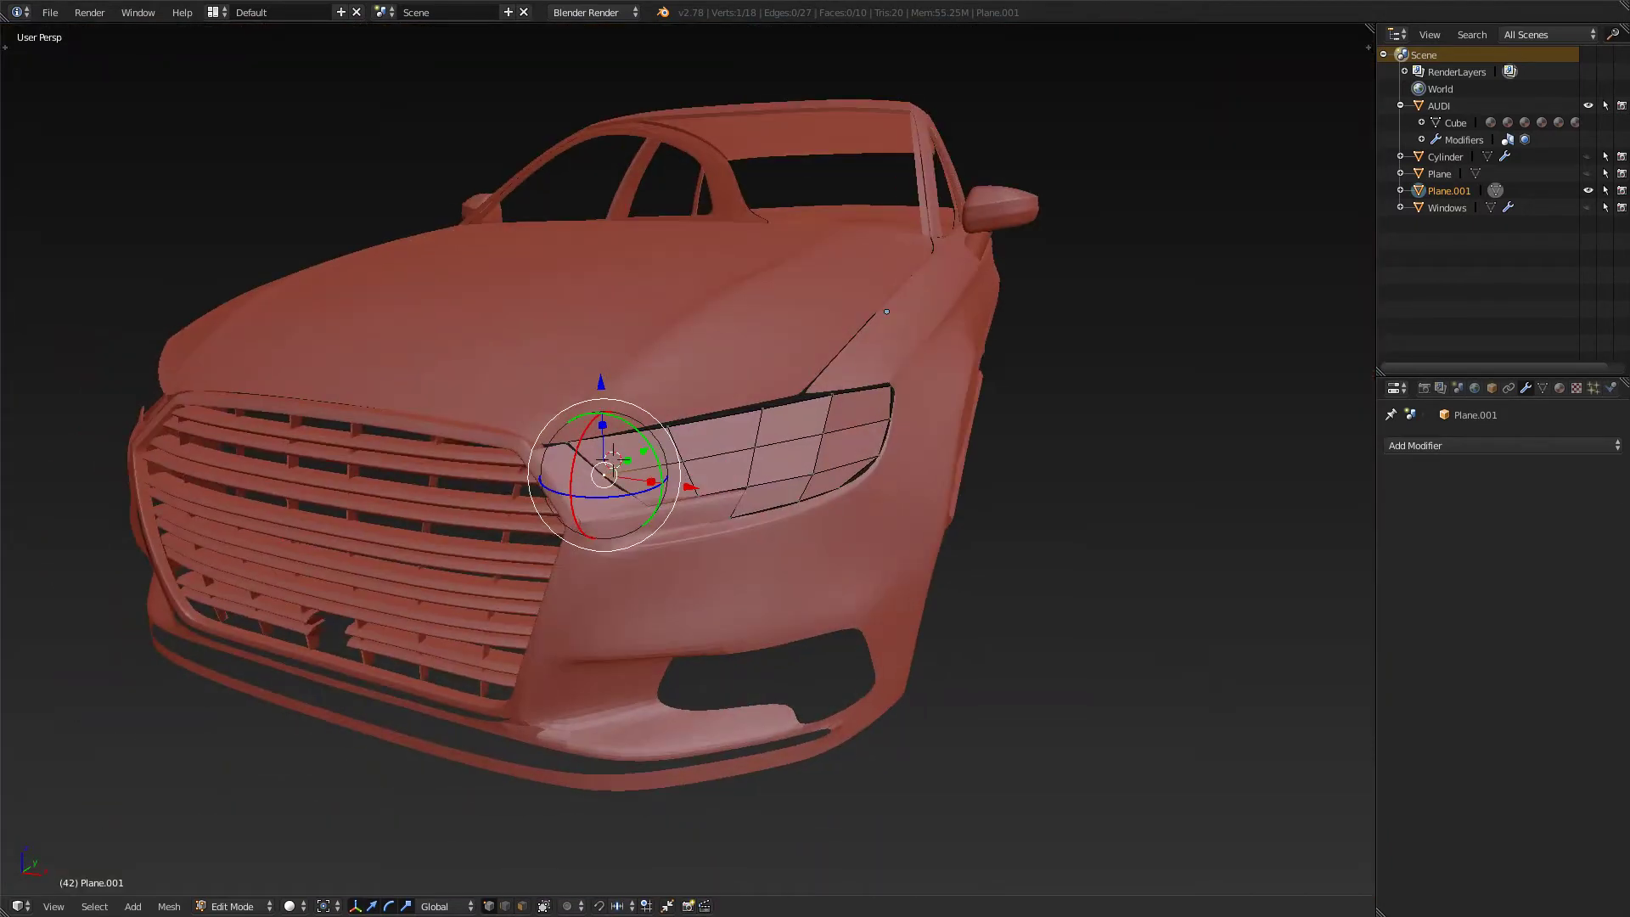
key("KP_1")
scroll(688, 459, "down", 5)
scroll(661, 463, "up", 12)
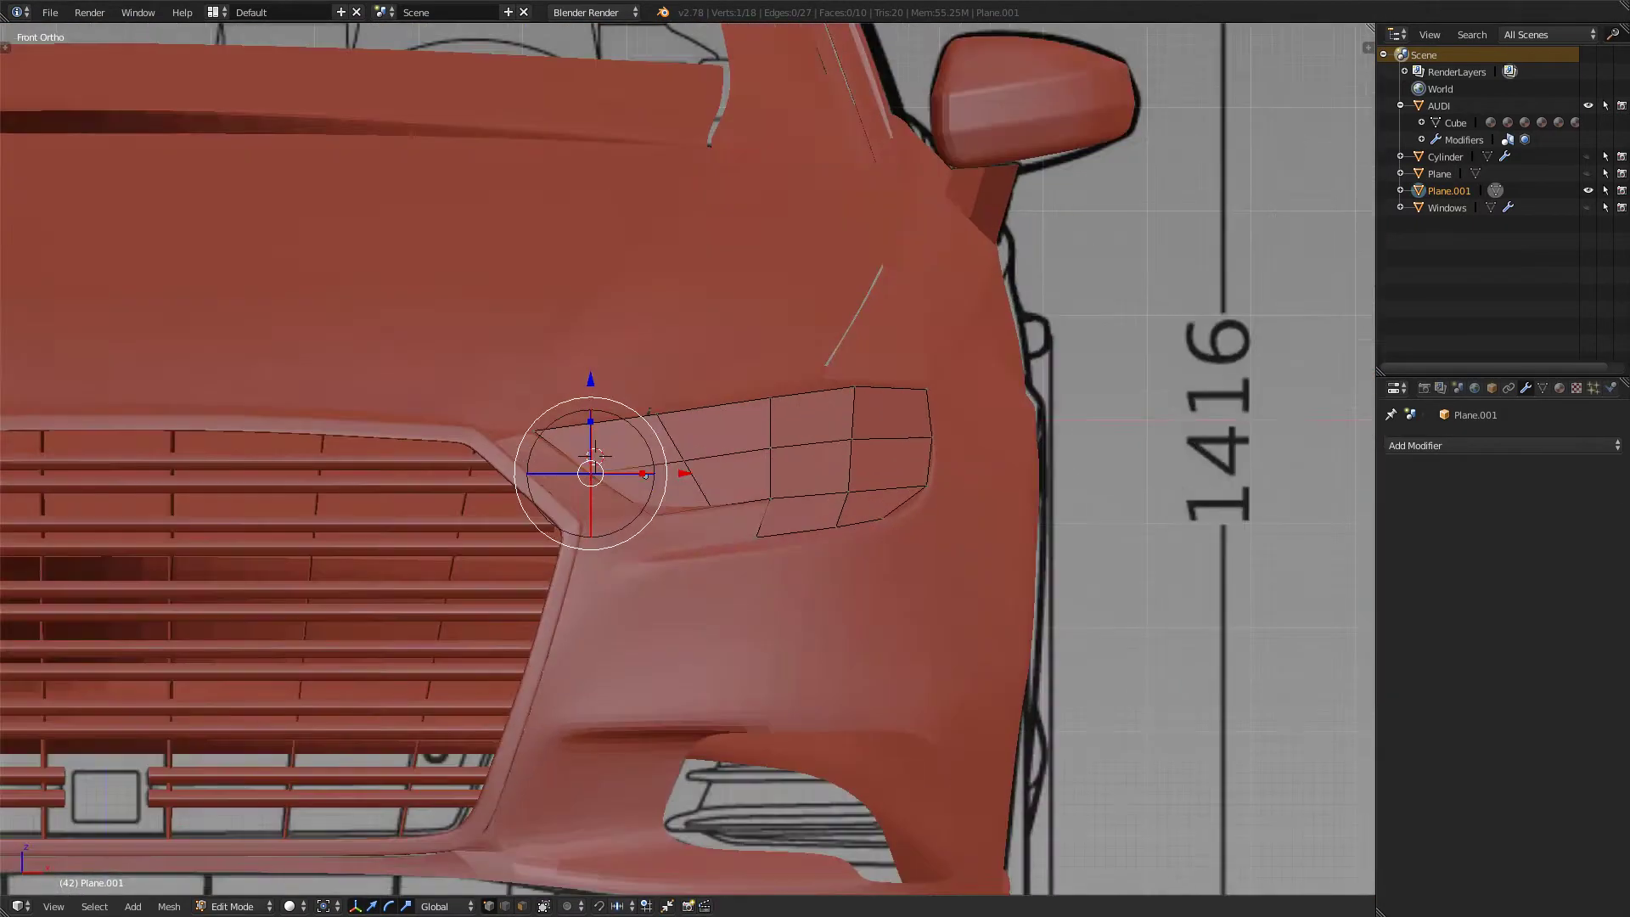
key("z")
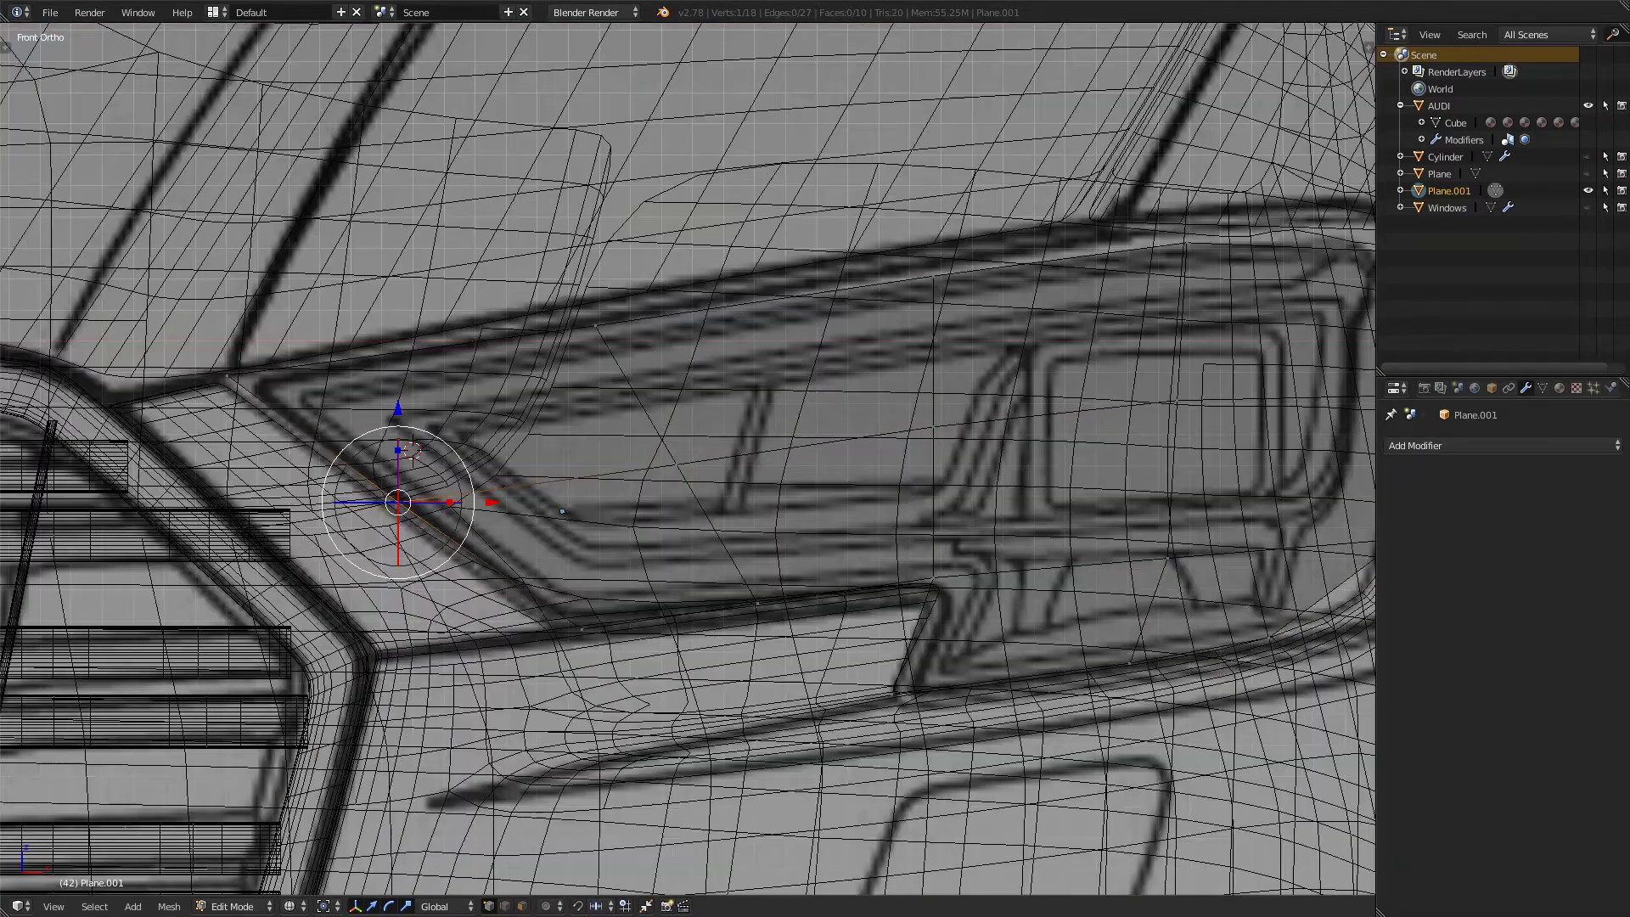
right_click(595, 326)
key("g")
key("z")
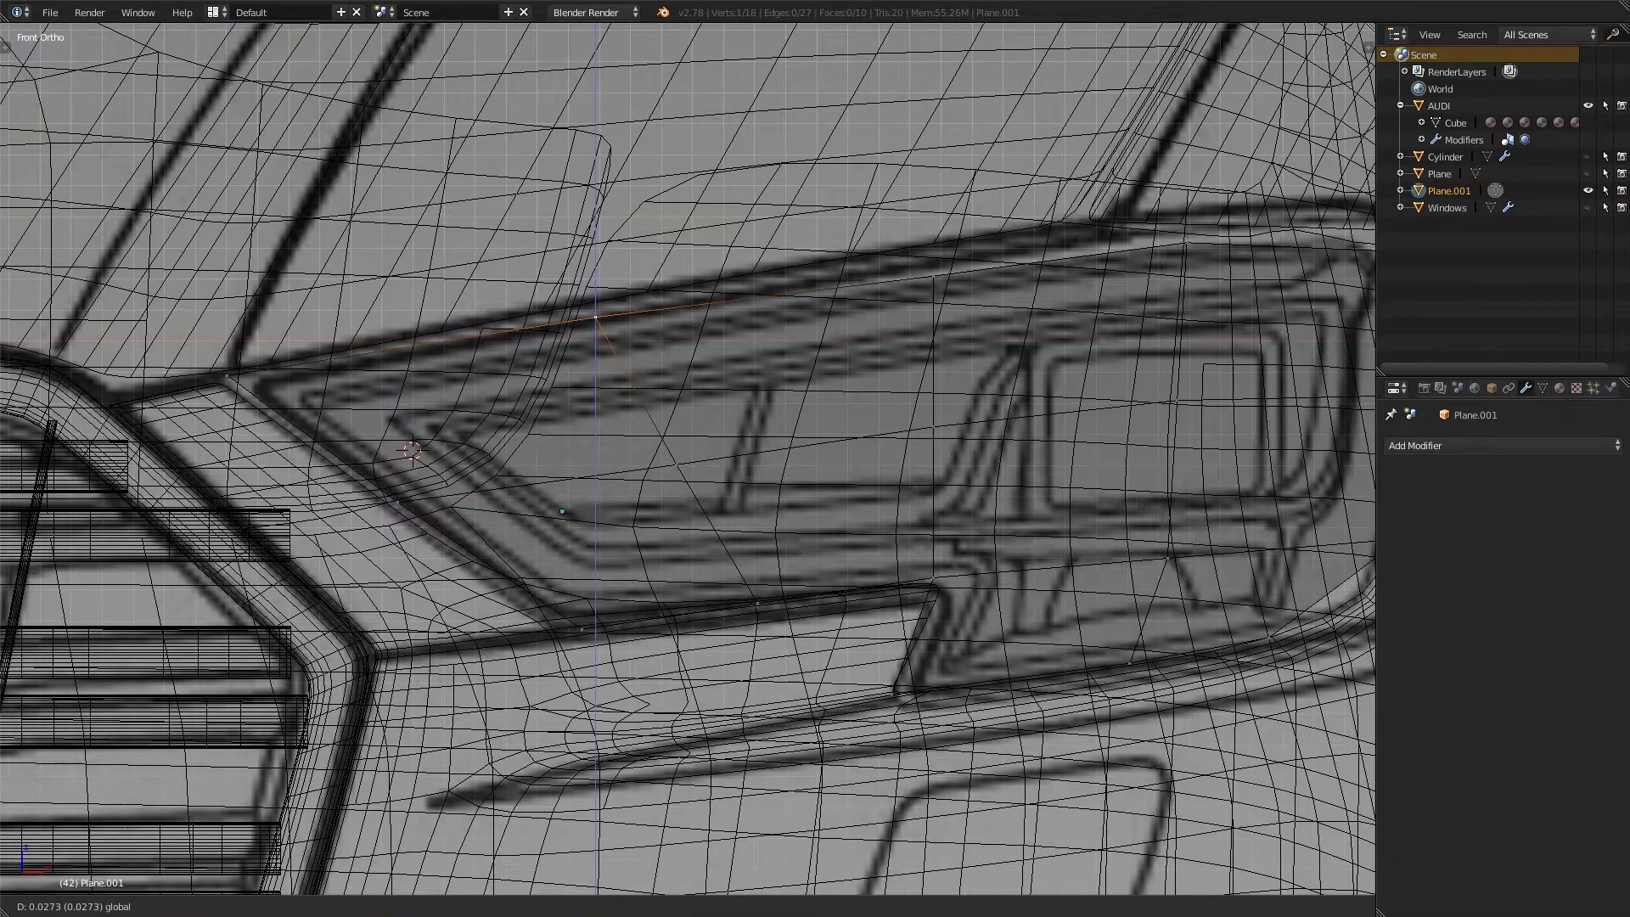
left_click(595, 317)
right_click(934, 276)
key("g")
key("z")
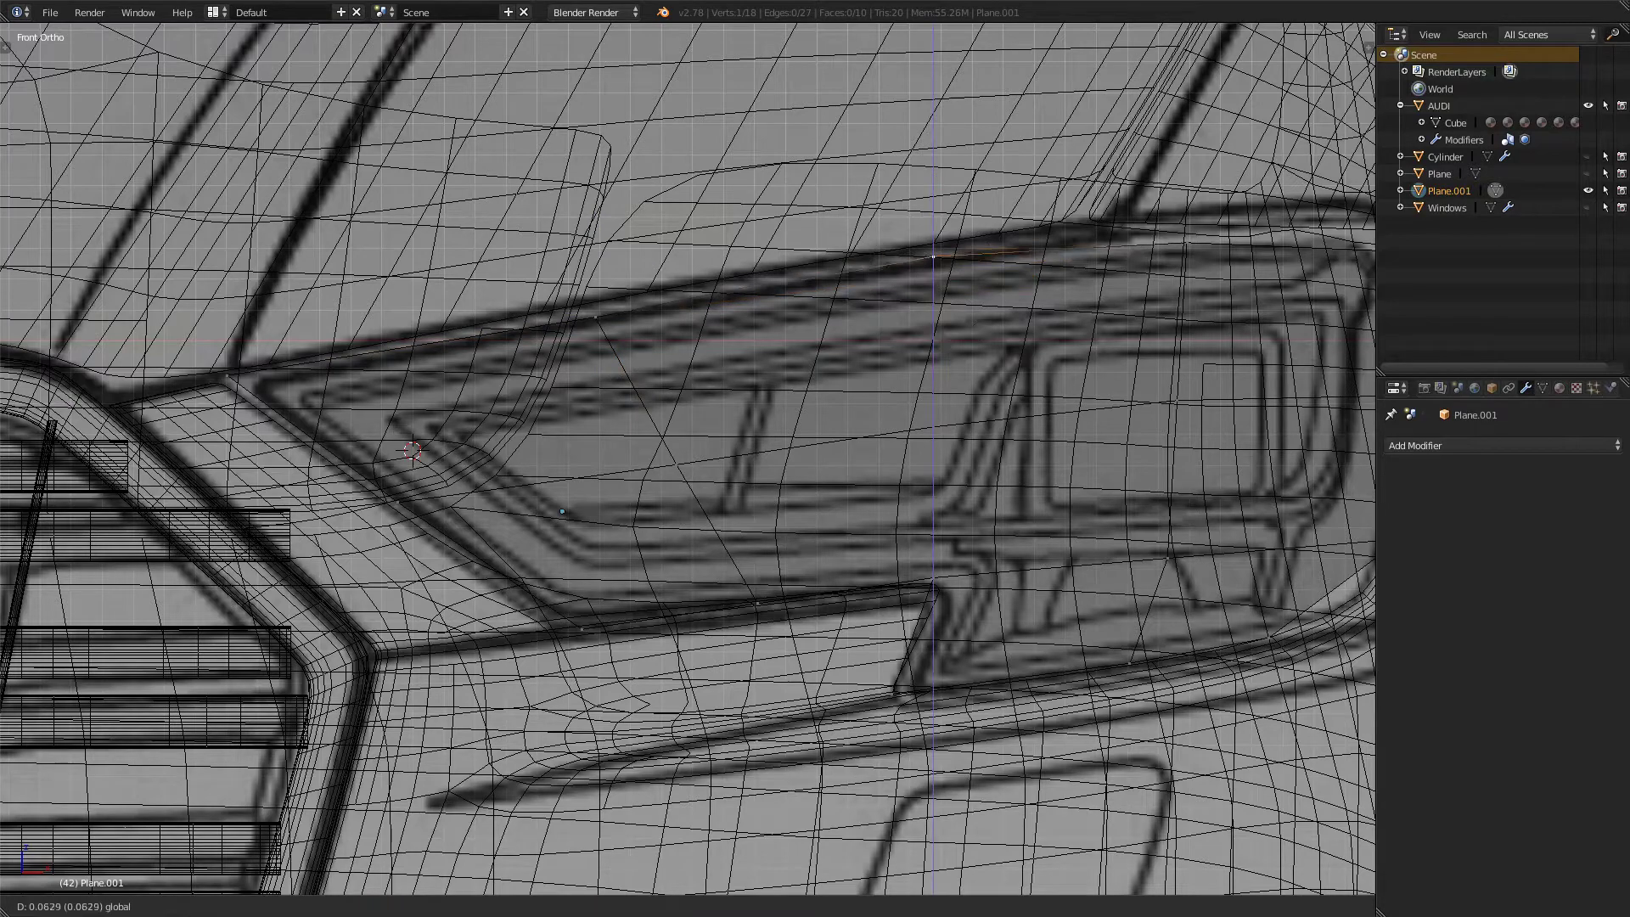
key("Return")
- Raise the upper edge's outermost cut vertex and the outer upper corner along Z toward the blueprint outline, and restore solid shading
right_click(1186, 242)
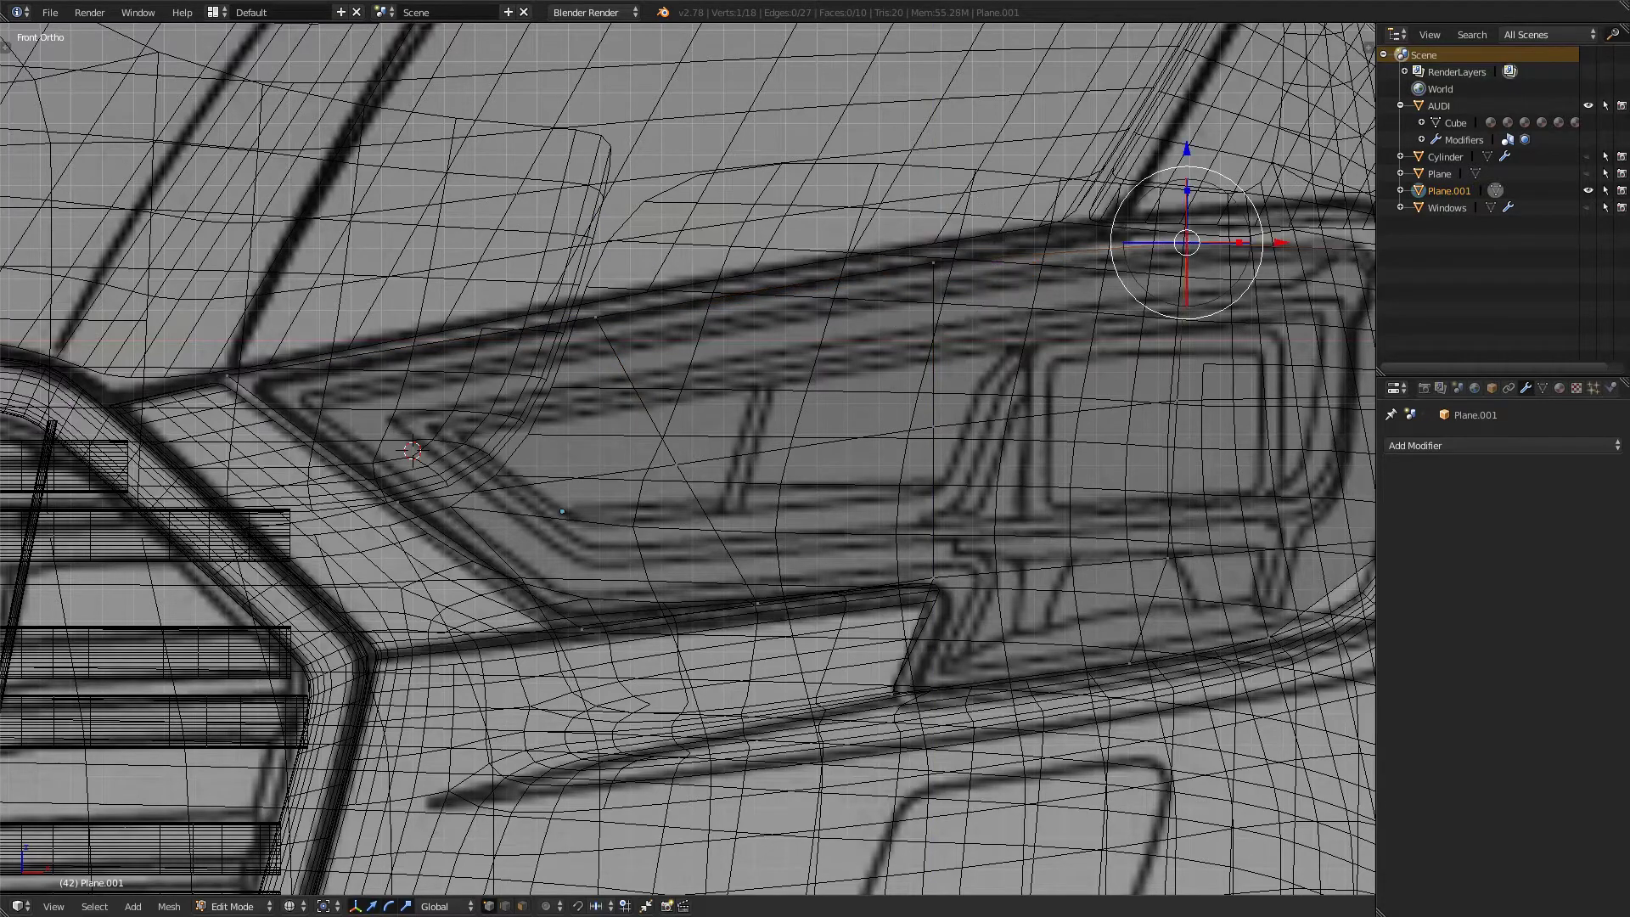
key("g")
key("z")
left_click(1187, 229)
middle_click_drag(1187, 229, 531, 344, "shift")
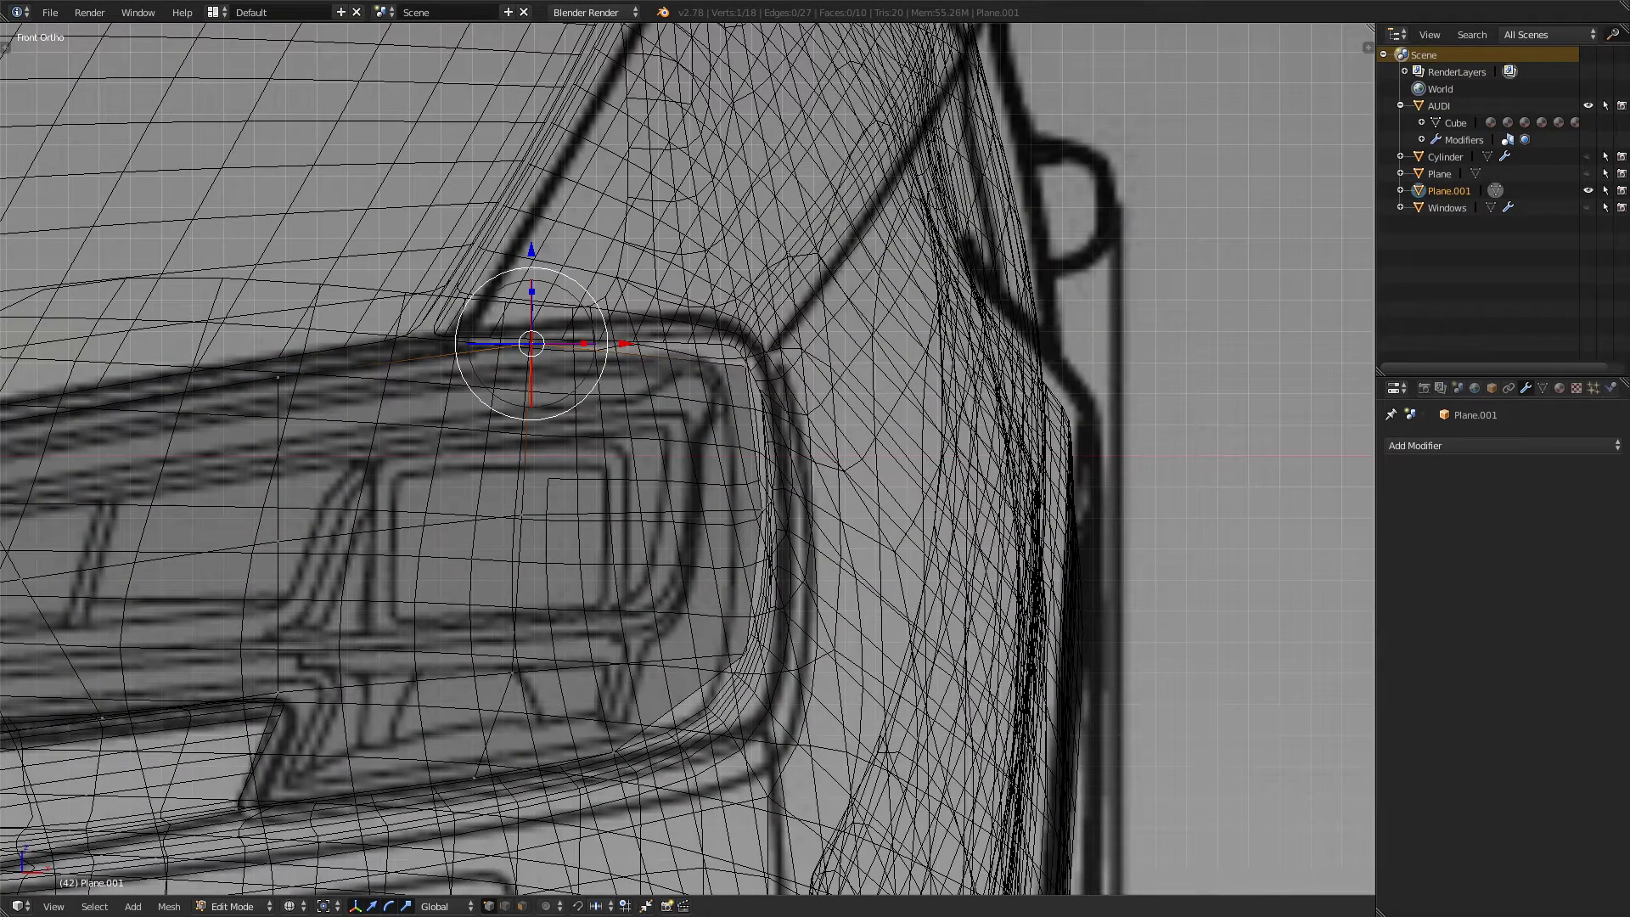
right_click(745, 366)
key("g")
key("z")
left_click(745, 348)
key("z")
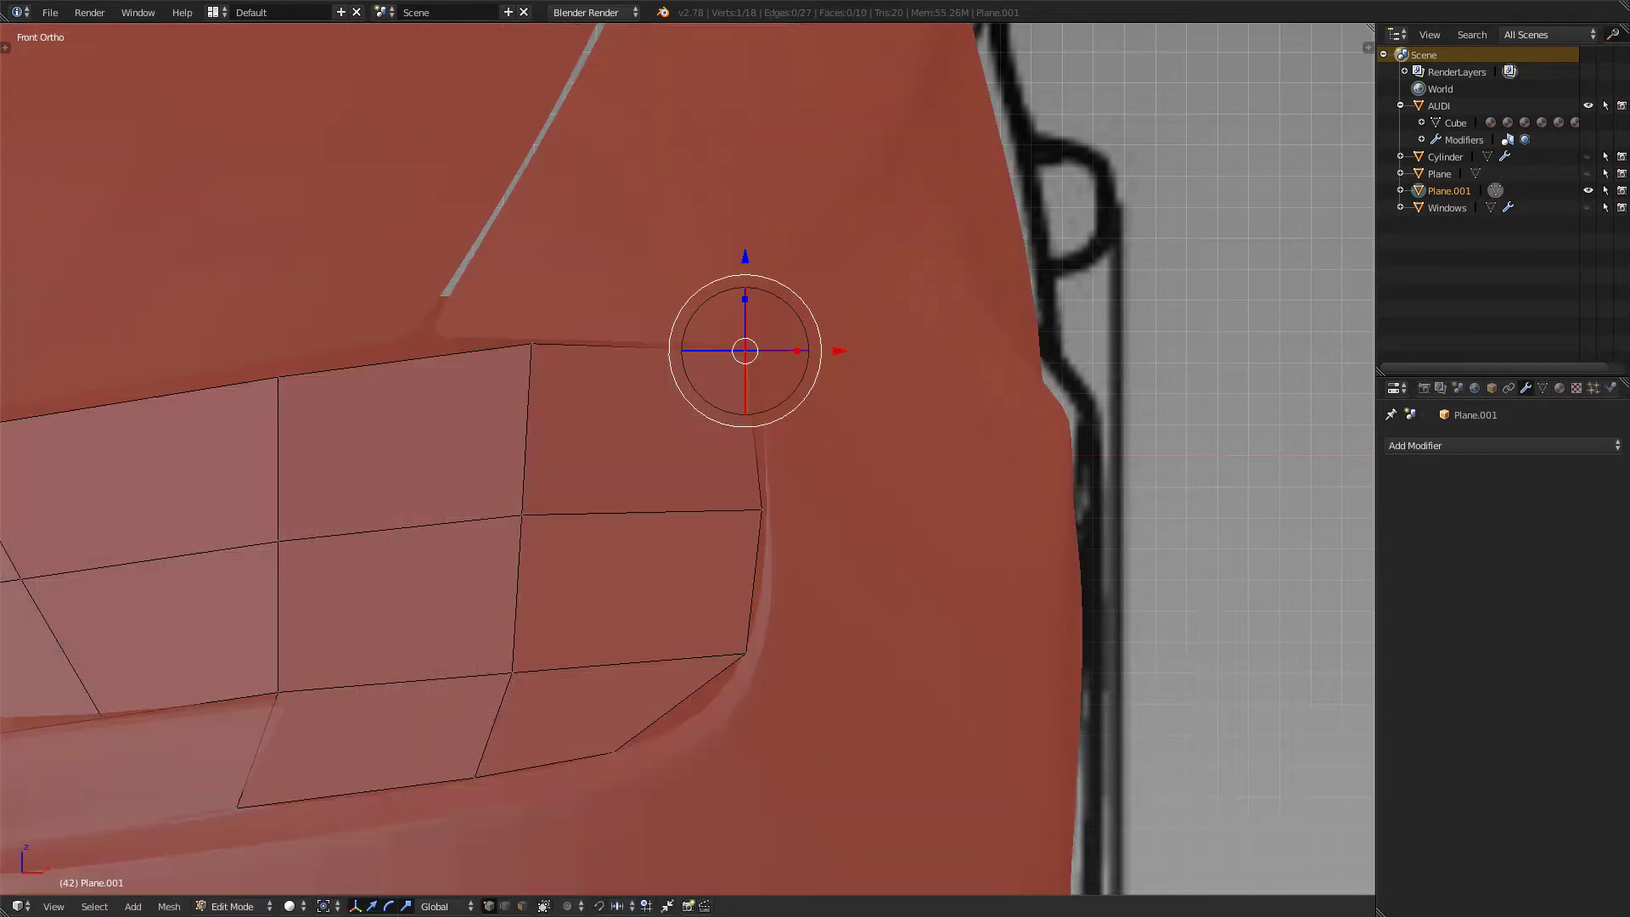
- Move the three interior vertices of the headlight's horizontal cut slightly forward along global Y
scroll(746, 349, "down", 7)
mouse_move(745, 349)
middle_mouse_down()
mouse_move(640, 403)
mouse_move(660, 428)
mouse_move(720, 375)
middle_mouse_up()
scroll(720, 375, "up", 3)
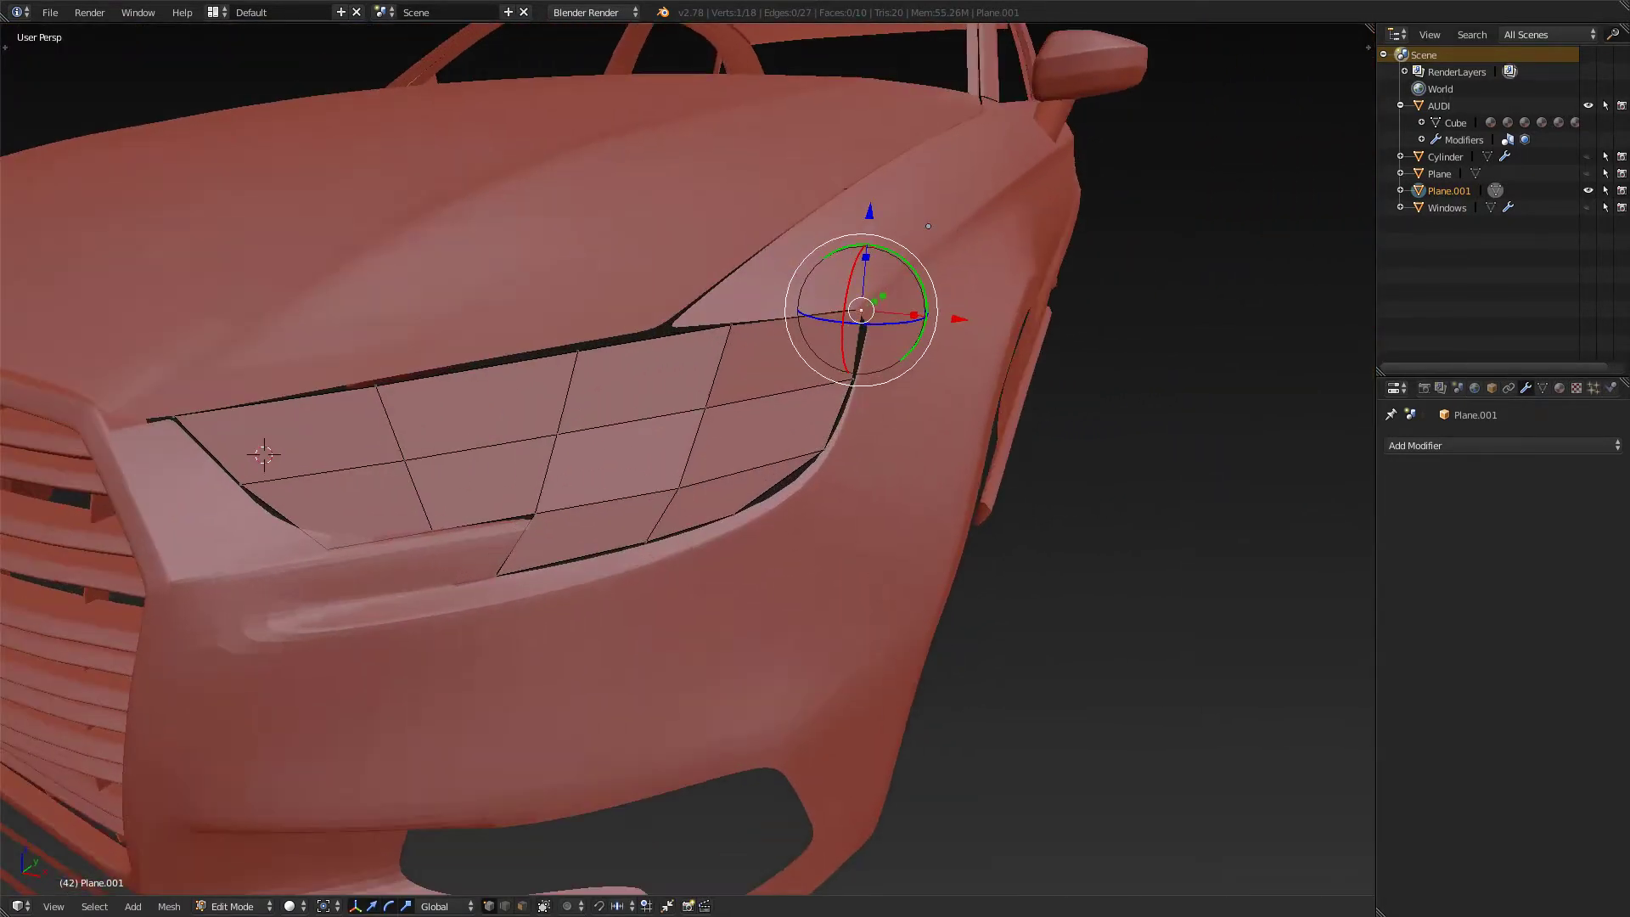
middle_click_drag(927, 226, 1231, 242)
middle_click_drag(934, 382, 954, 518)
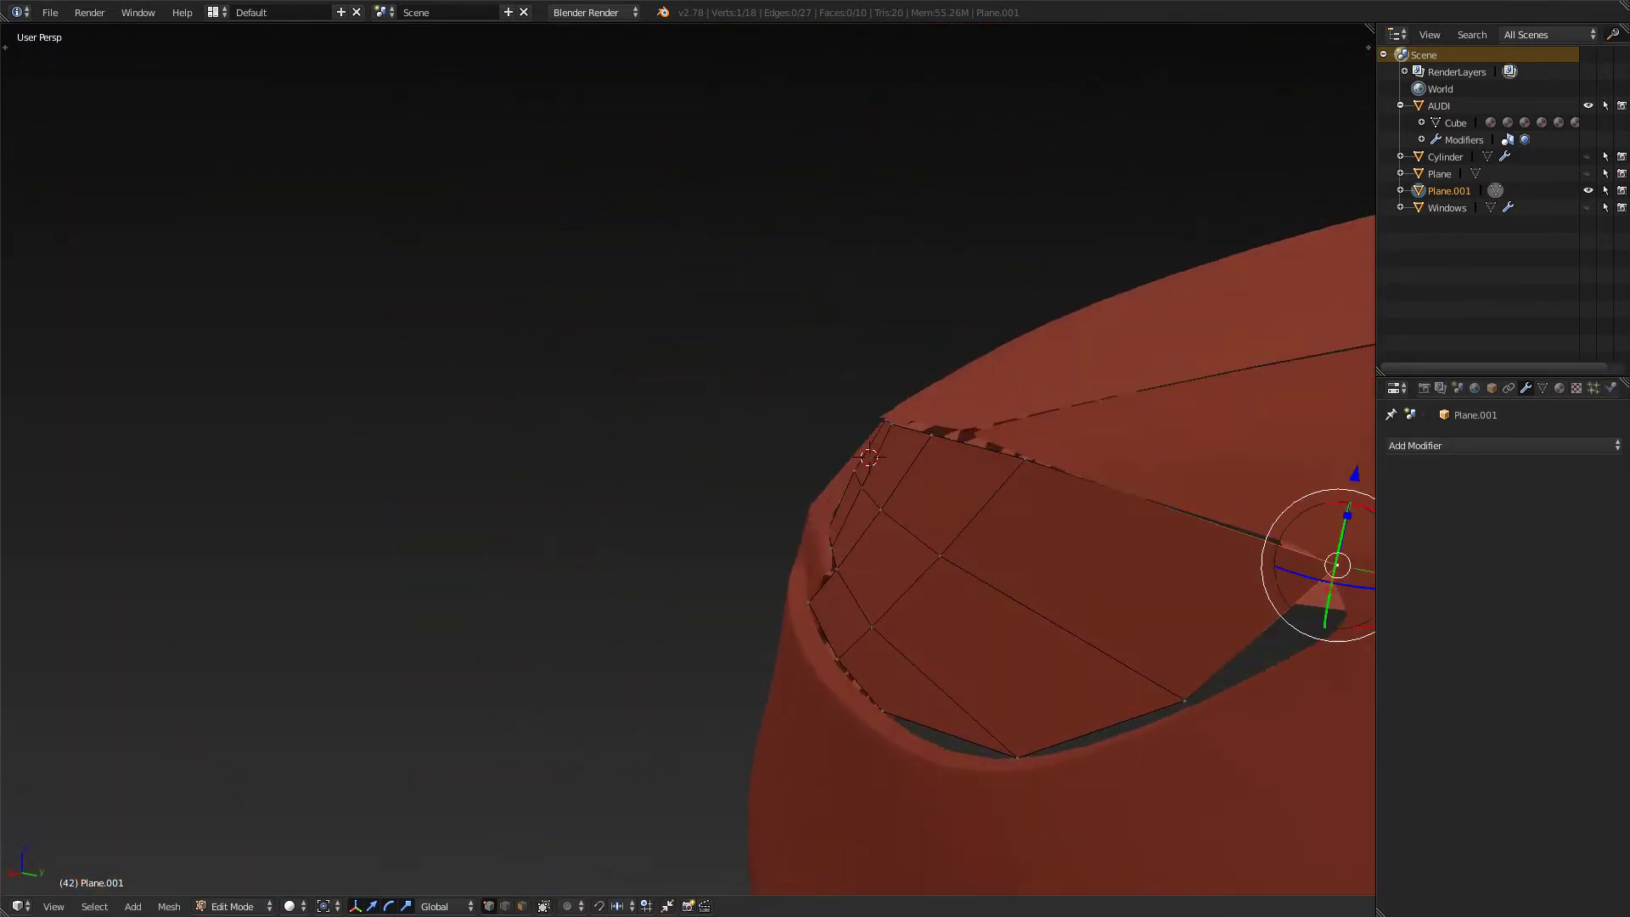
right_click(940, 556)
right_click(880, 510, "shift")
right_click(861, 487, "shift")
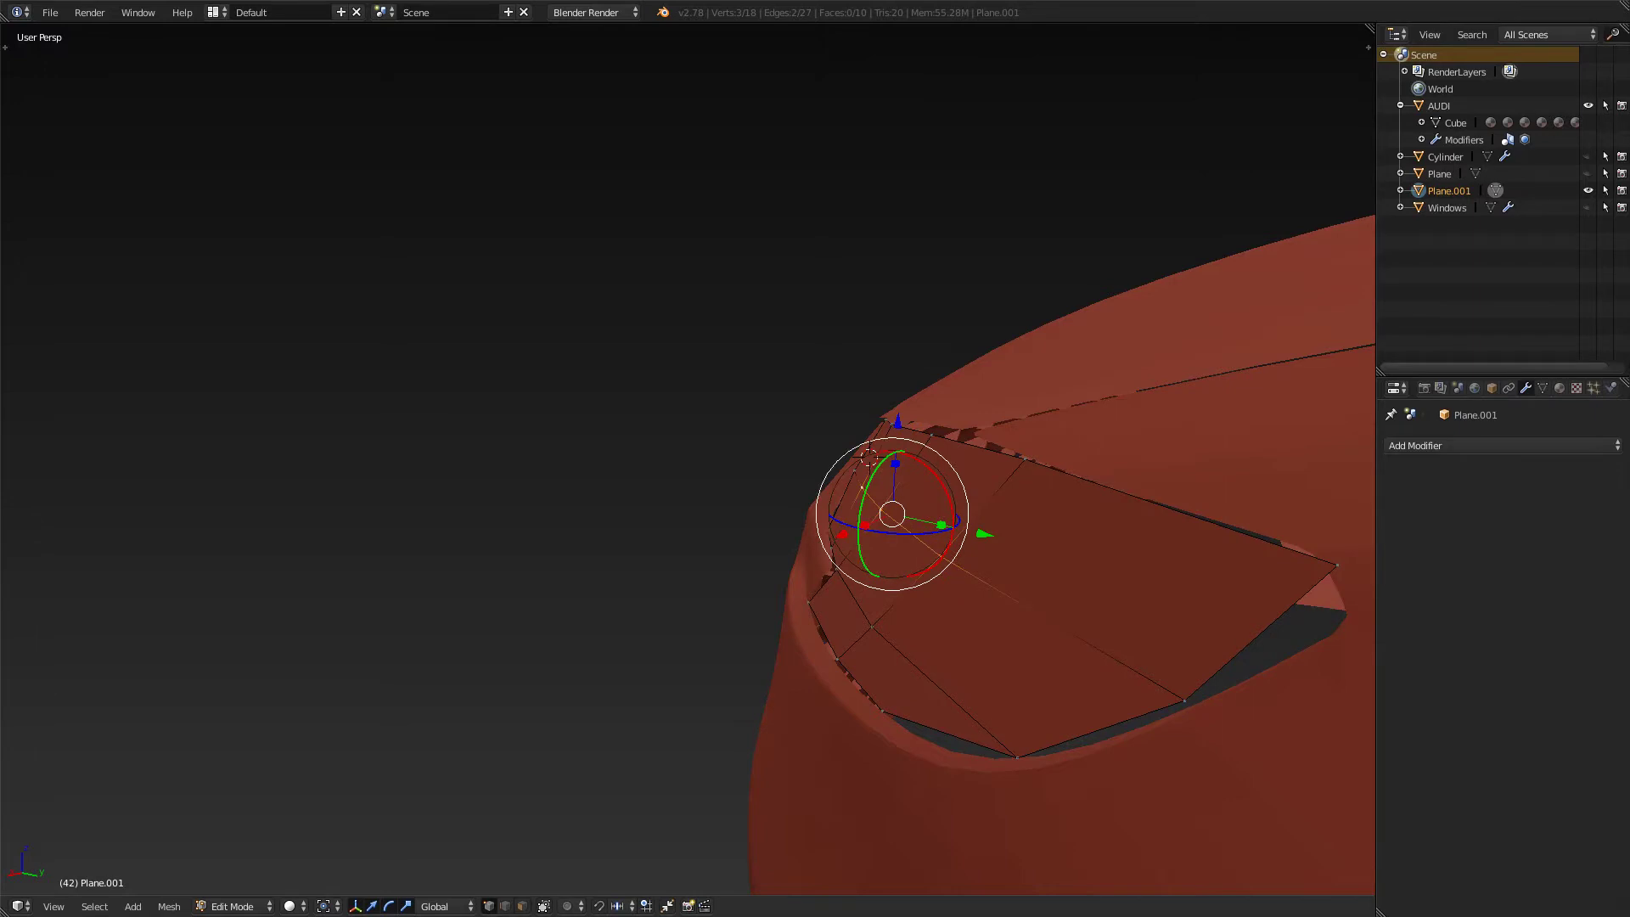
middle_click_drag(861, 487, 830, 526)
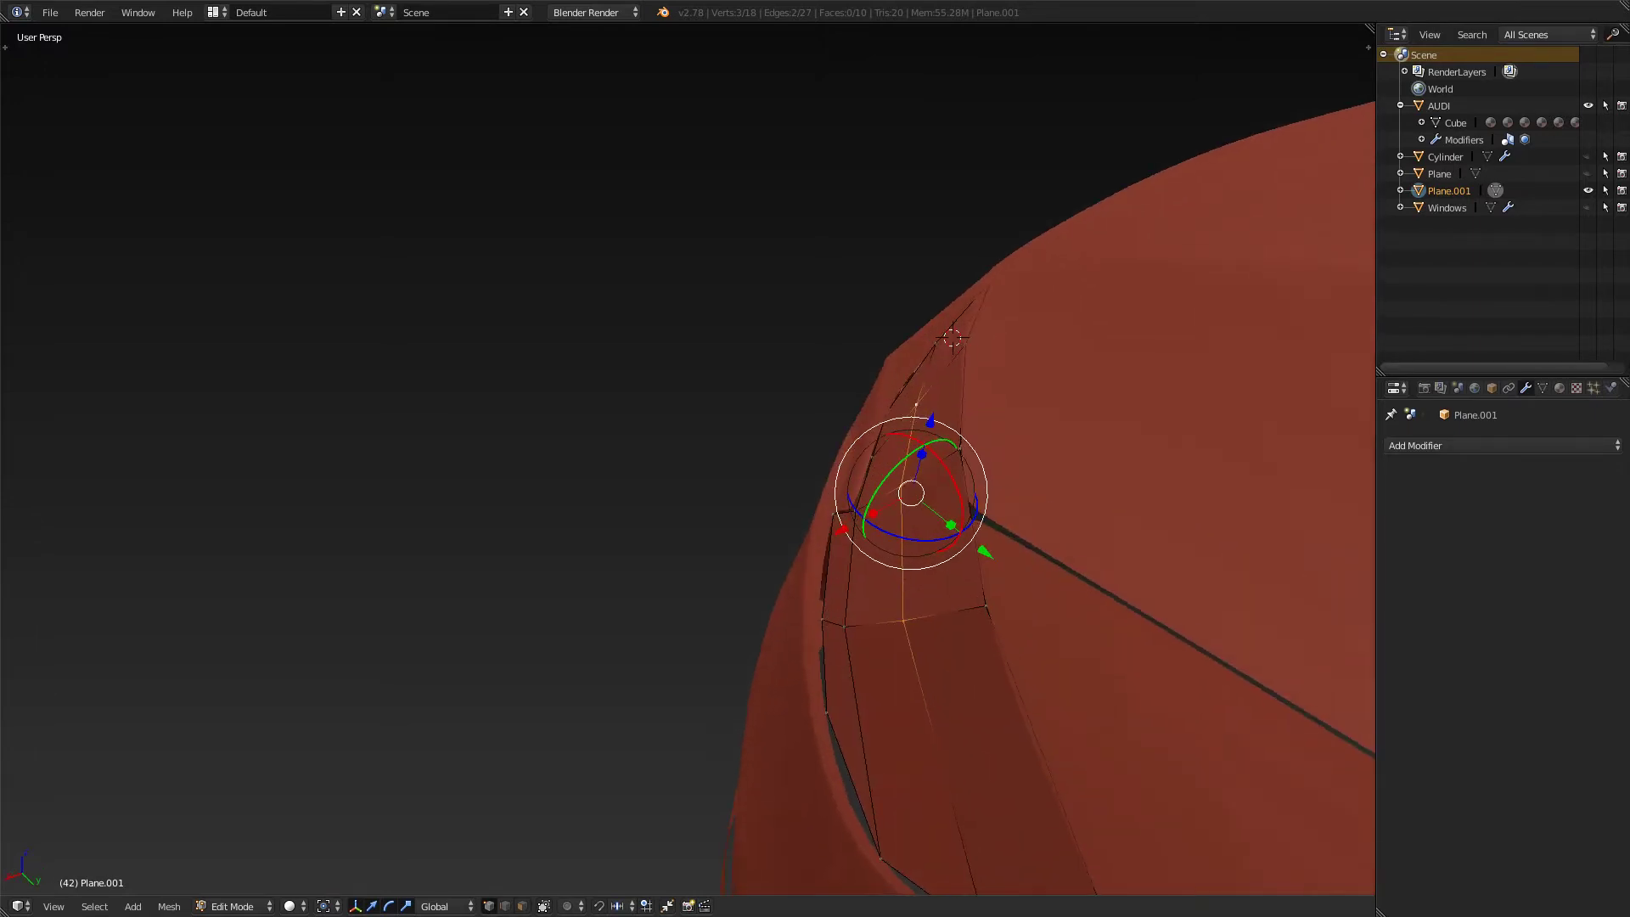
left_click_drag(984, 552, 980, 548)
scroll(979, 547, "down", 2)
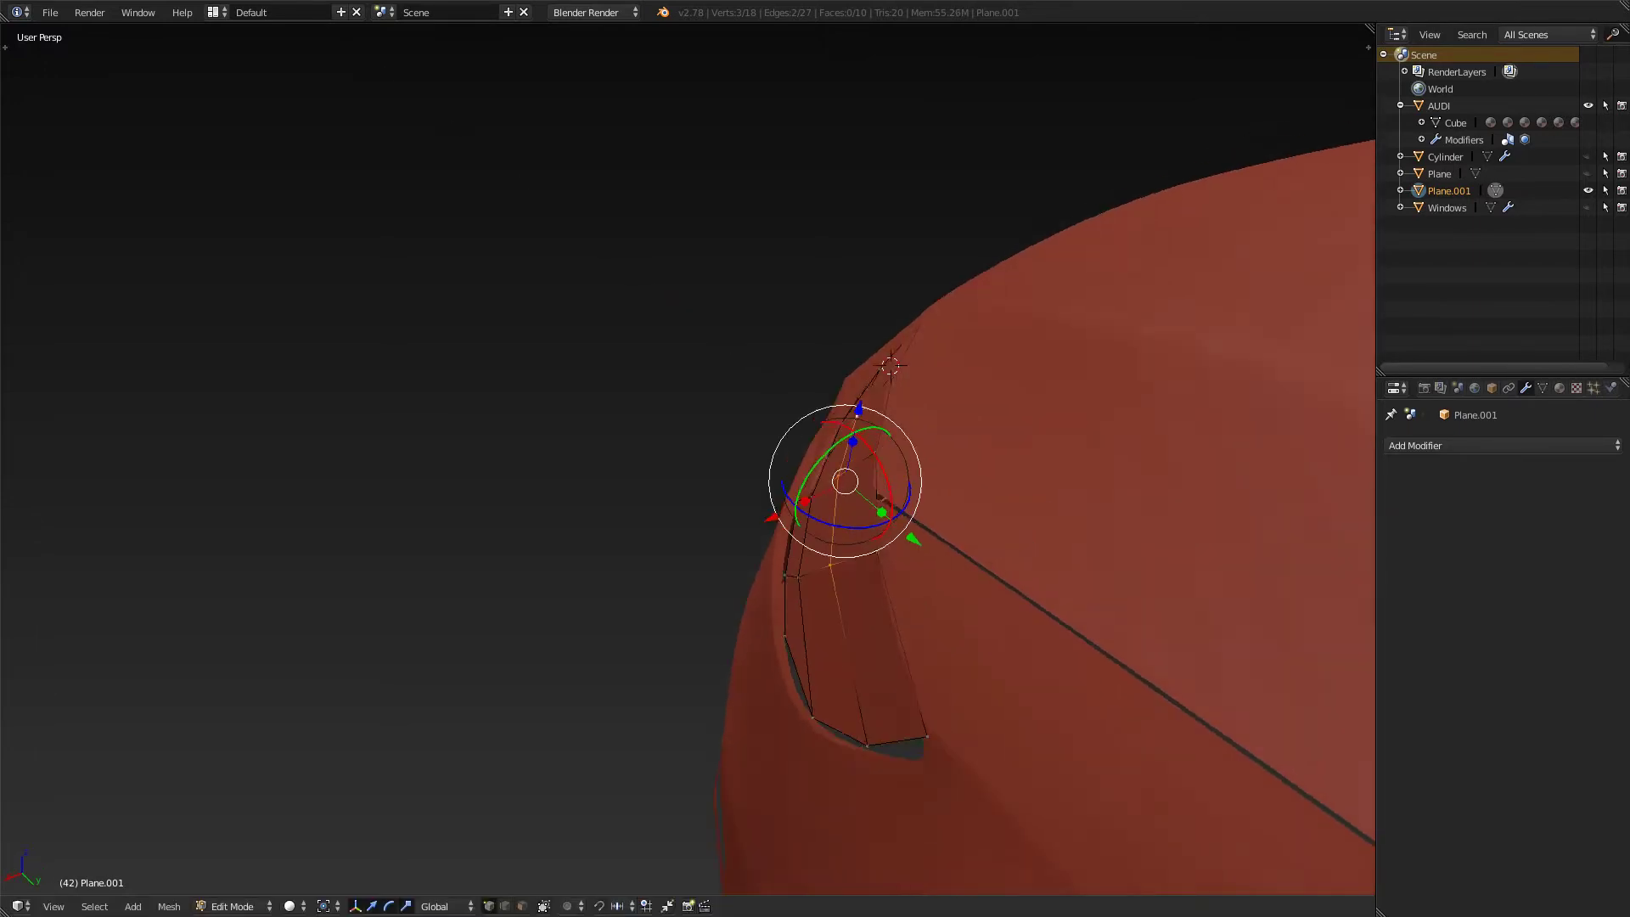
middle_click_drag(979, 547, 1133, 509)
- Check the headlight in object mode, return to edit mode, and select its upper and outer boundary edges in edge mode
key("Tab")
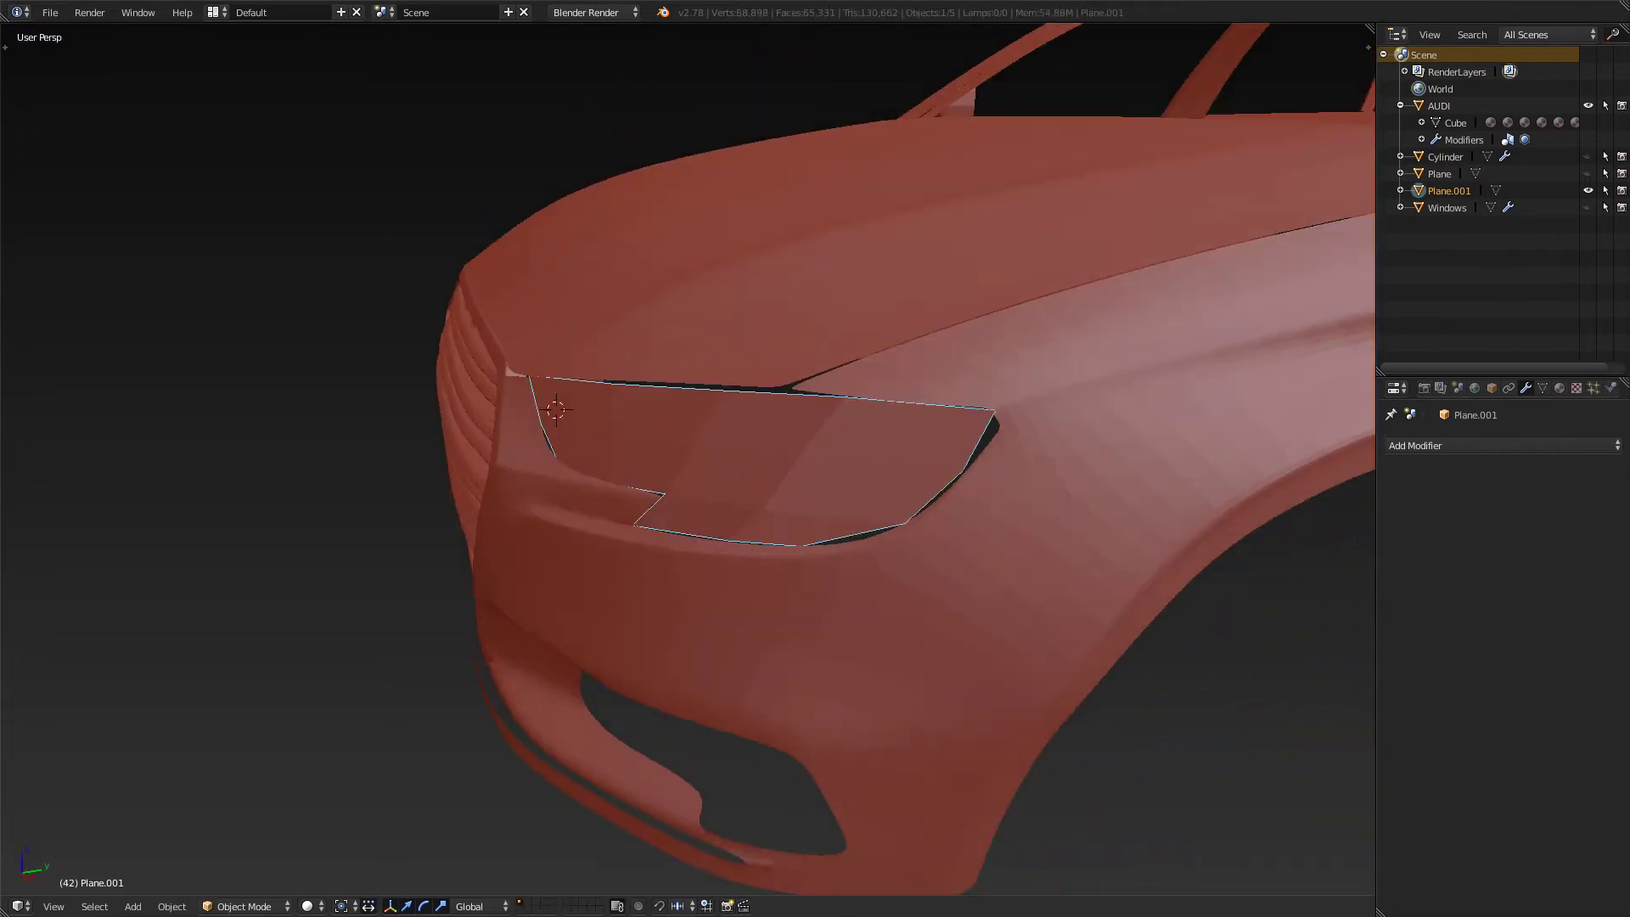
middle_click_drag(849, 475, 830, 439)
key("Tab")
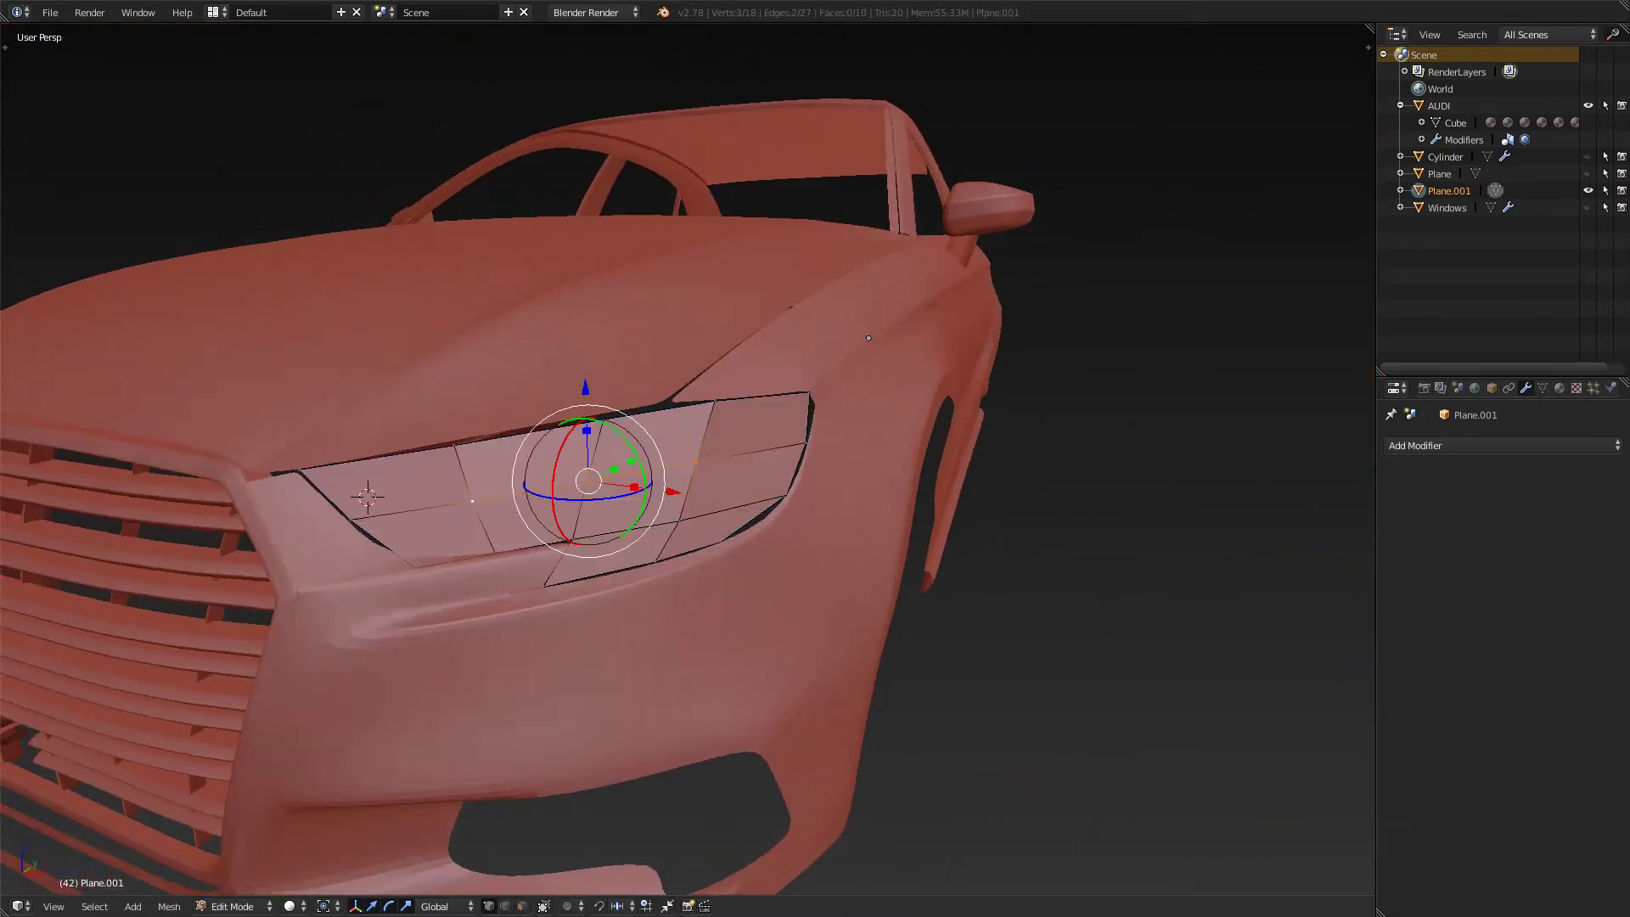
key("ctrl+Tab")
left_click(677, 474)
right_click(699, 450, "alt")
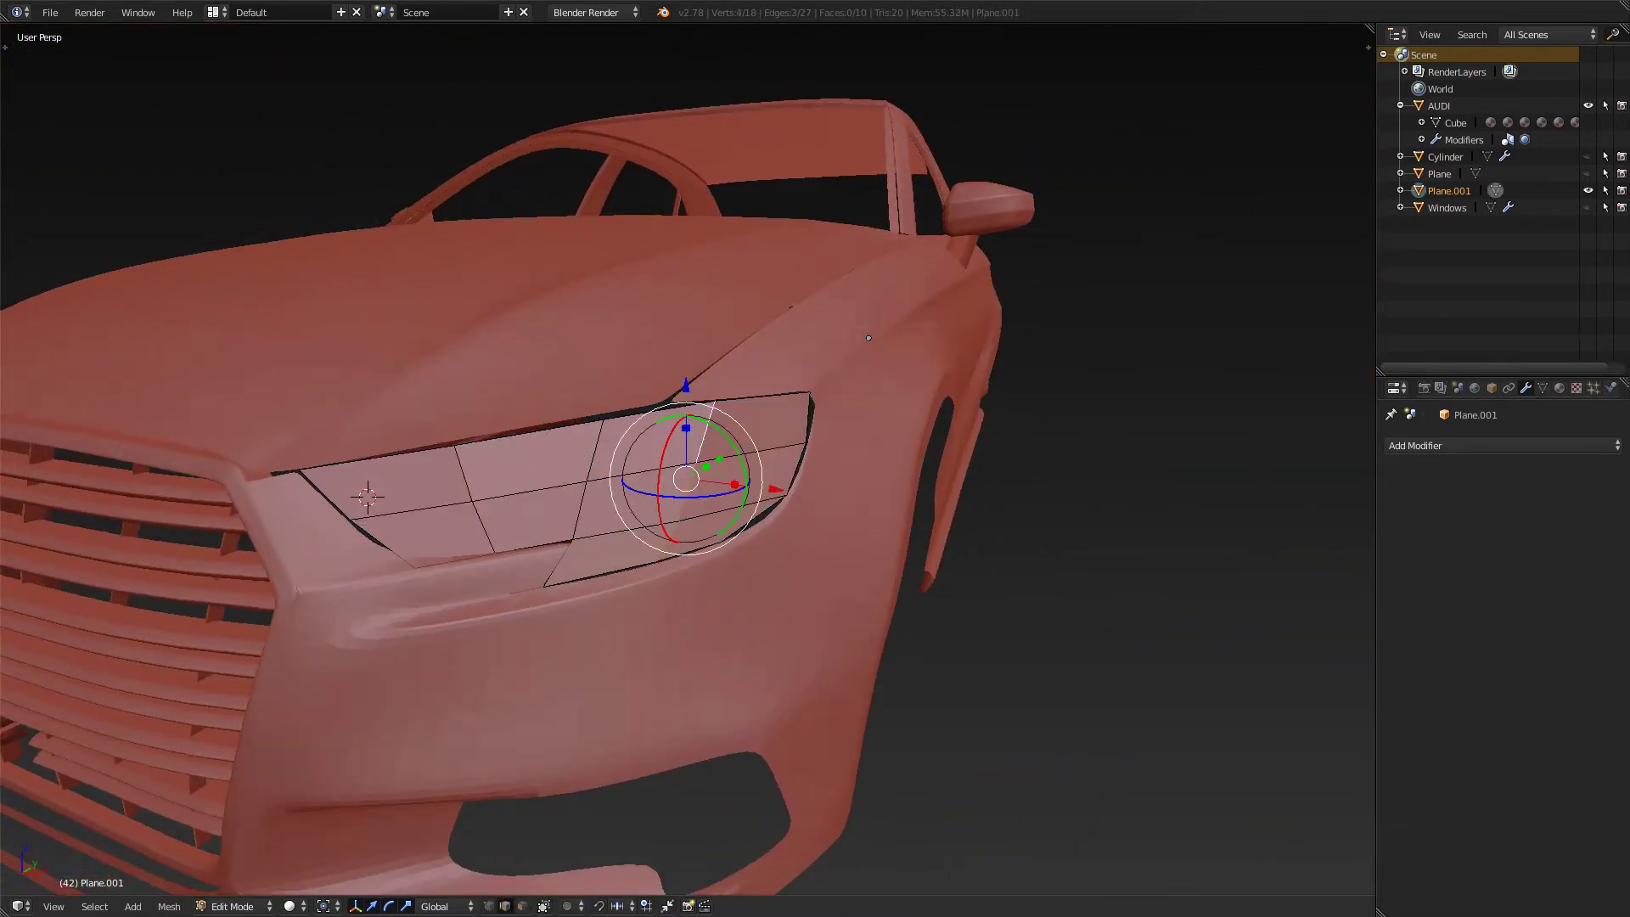
right_click(760, 397, "alt")
right_click(785, 395, "alt+shift")
right_click(789, 395, "alt+shift")
right_click(808, 417, "alt+shift")
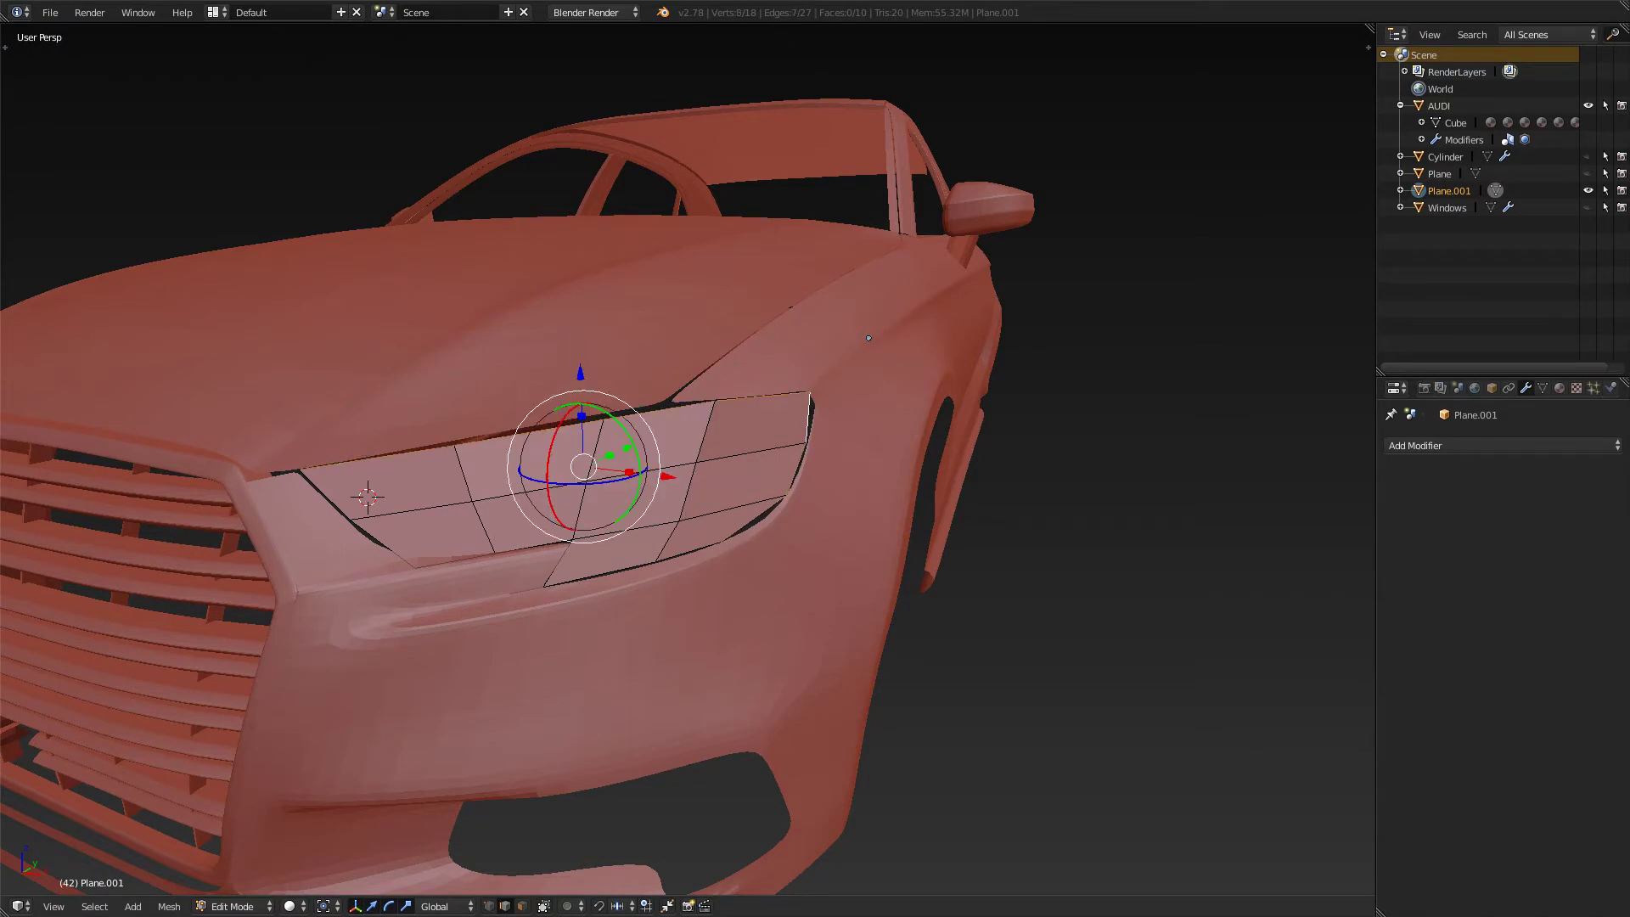
- Extrude the selected boundary edges rearward along Y beneath the body panels to close the gaps, and return to object mode
middle_click_drag(808, 418, 503, 535)
key("e")
key("Escape")
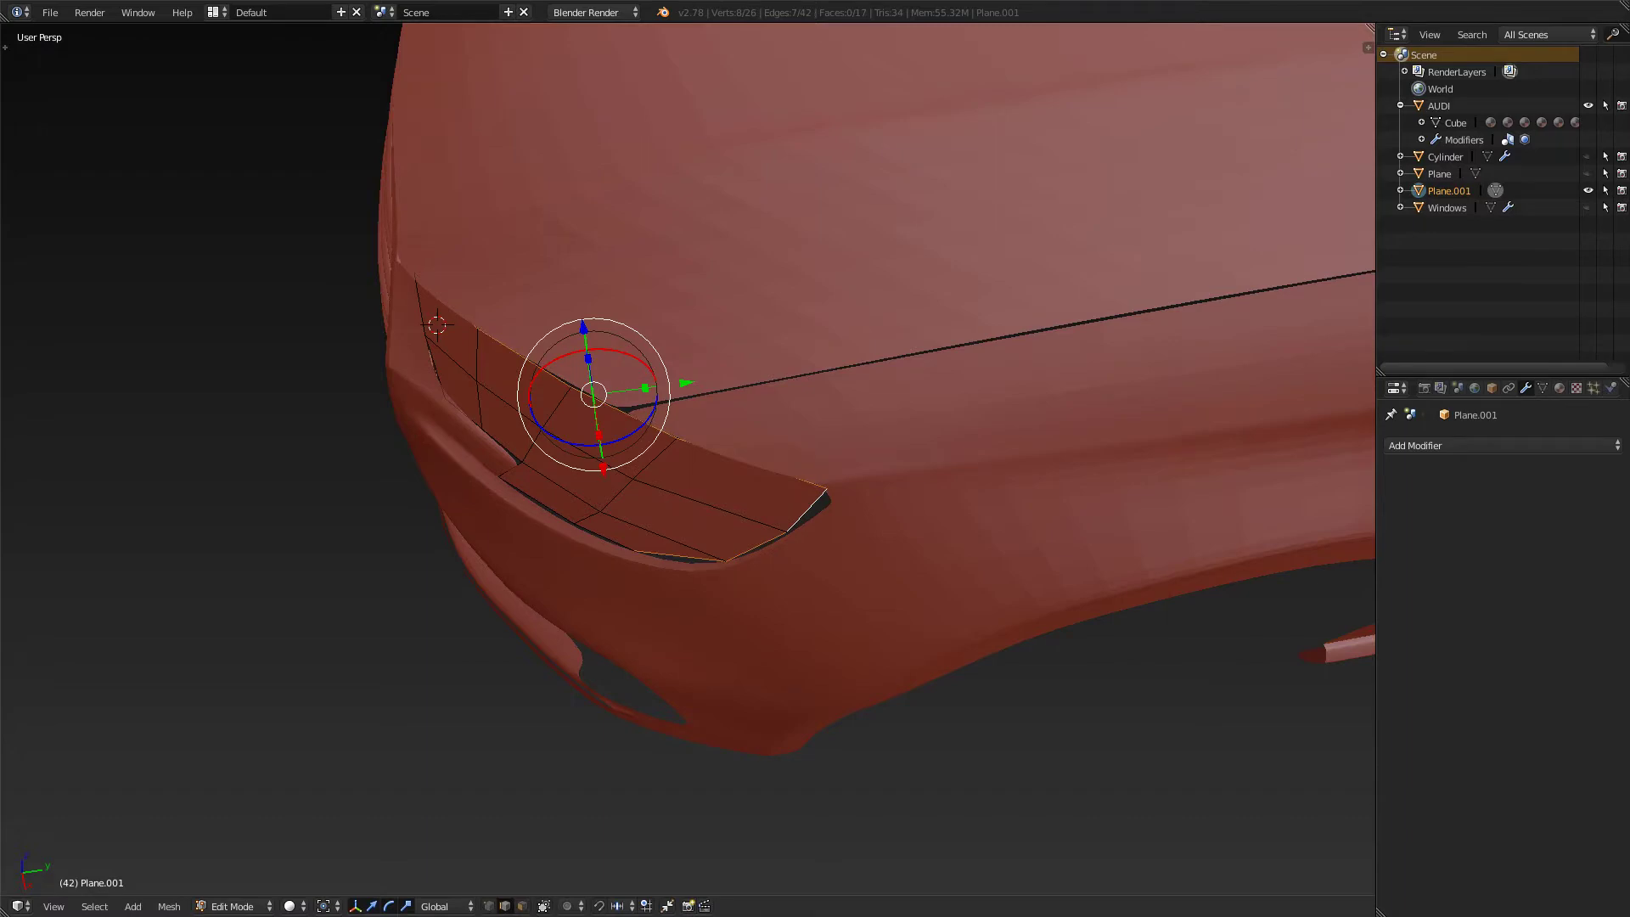
key("g")
key("y")
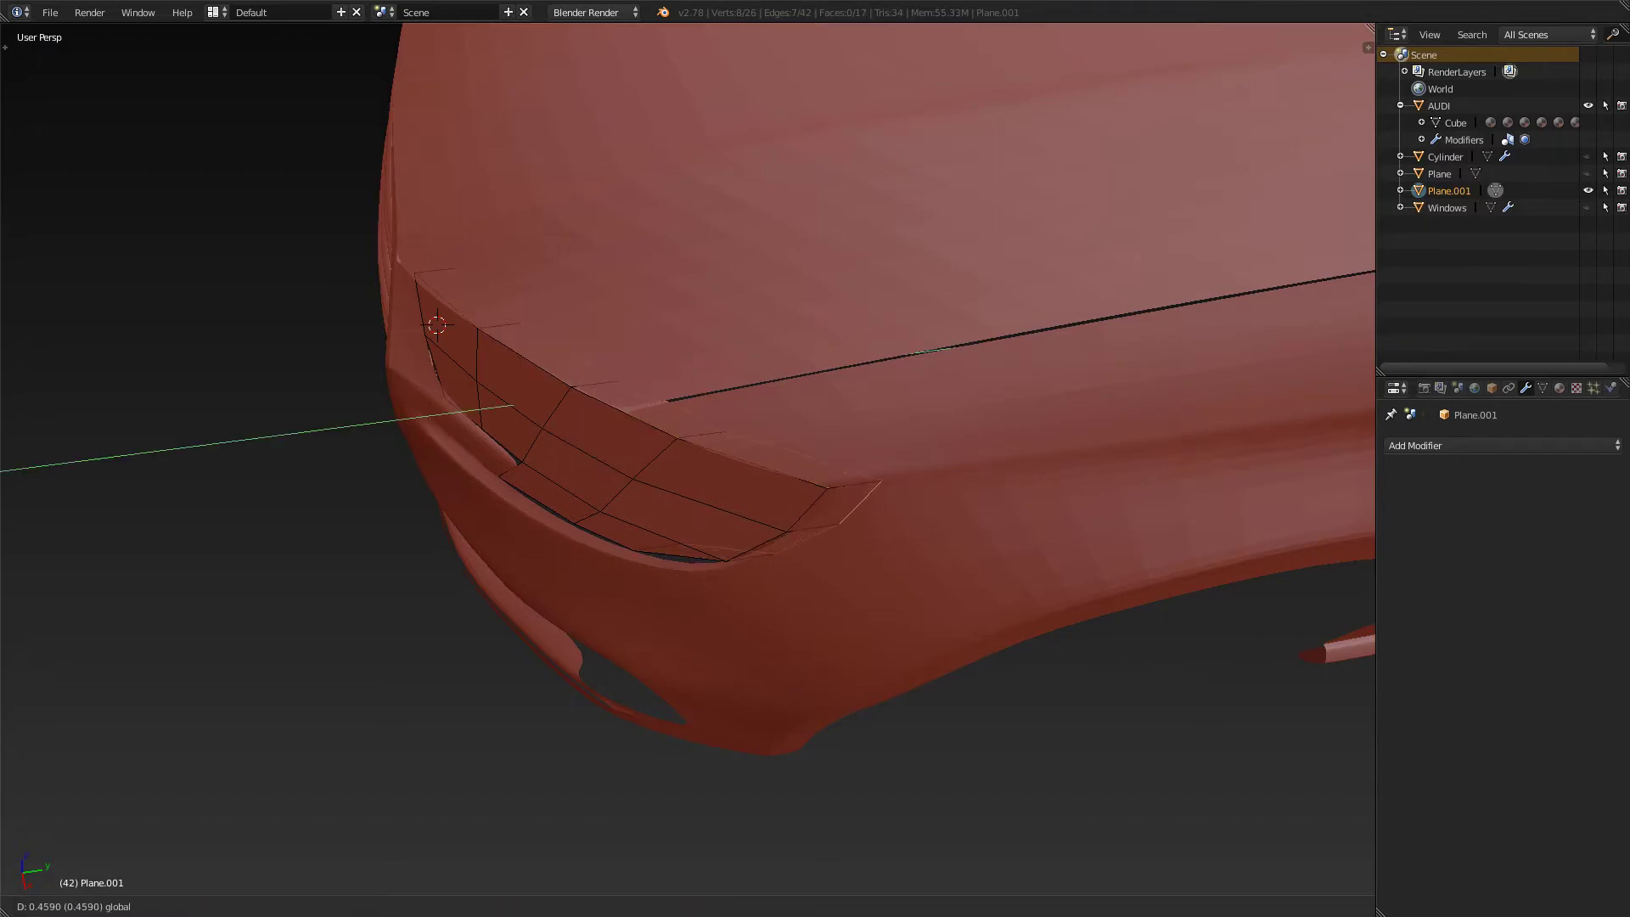
left_click(560, 528)
key("Tab")
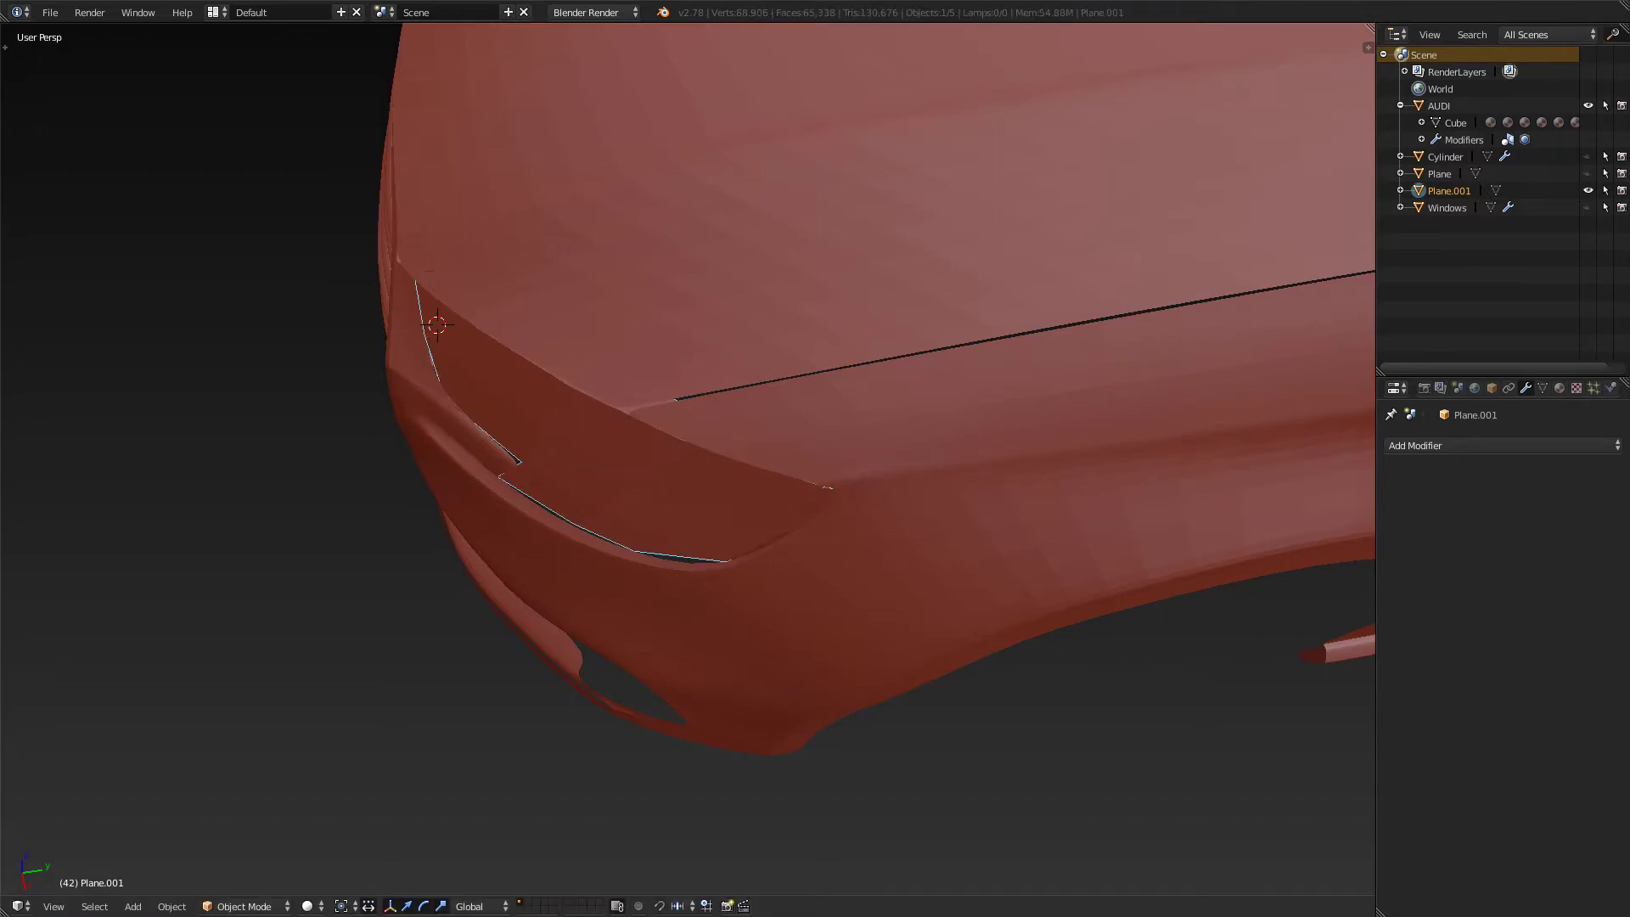
- Examine the extruded headlight's fit against the hood and fender from several angles, in both object and edit mode
middle_click_drag(560, 528, 632, 450)
scroll(763, 409, "down", 6)
scroll(624, 450, "up", 4)
scroll(624, 449, "down", 4)
scroll(730, 411, "up", 4)
key("Tab")
key("Tab")
key("Tab")
scroll(633, 450, "up", 4)
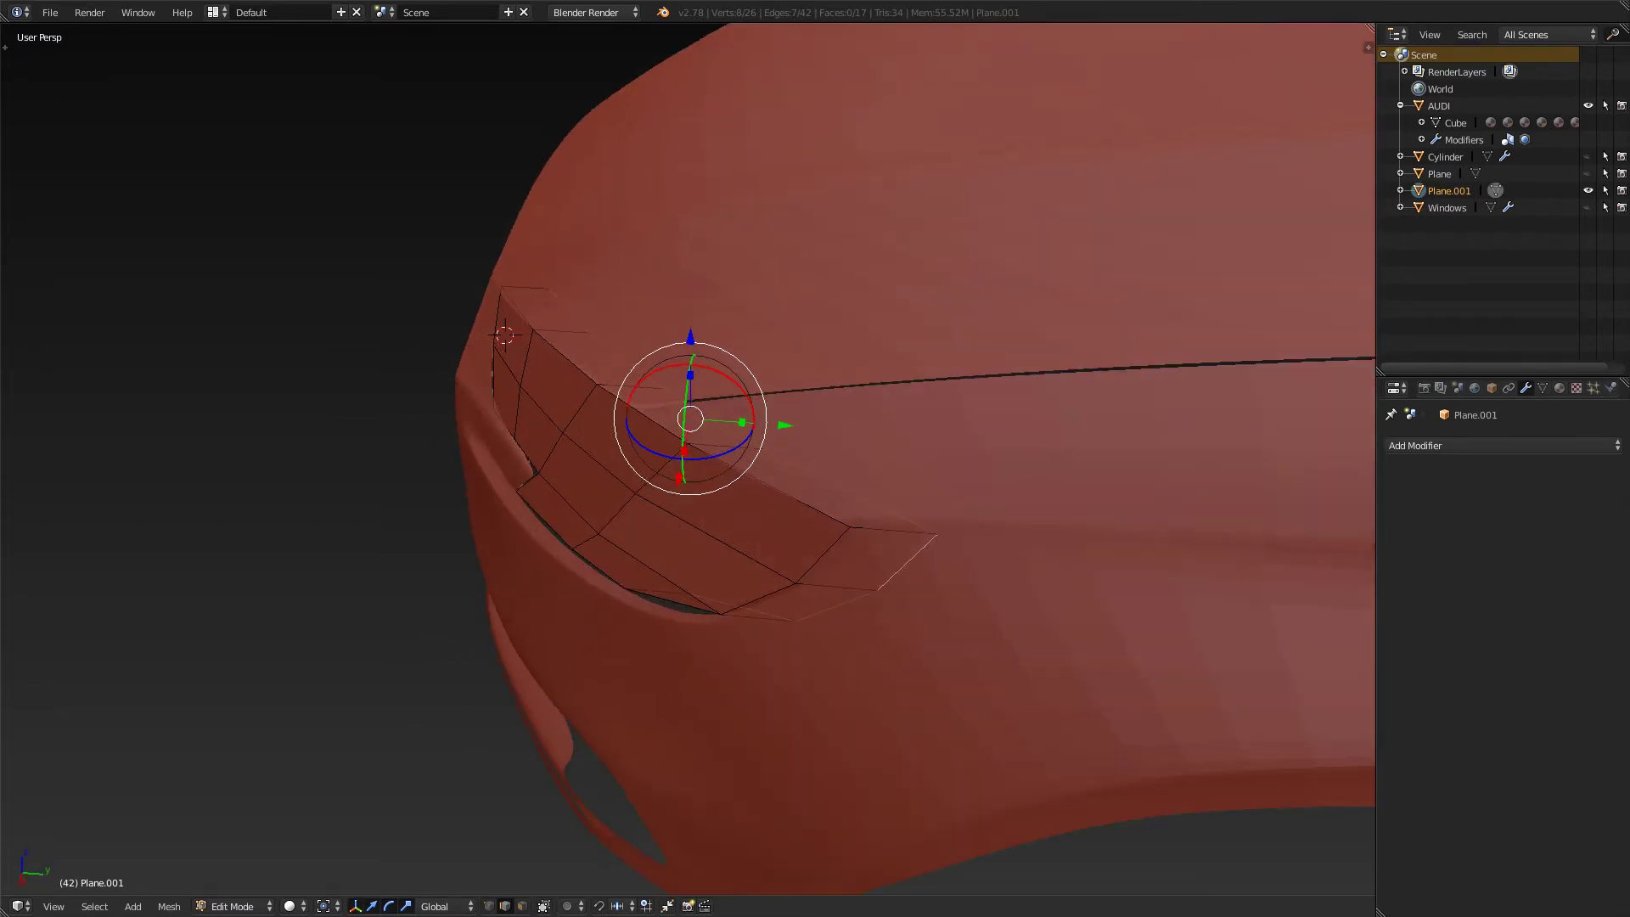
key("Tab")
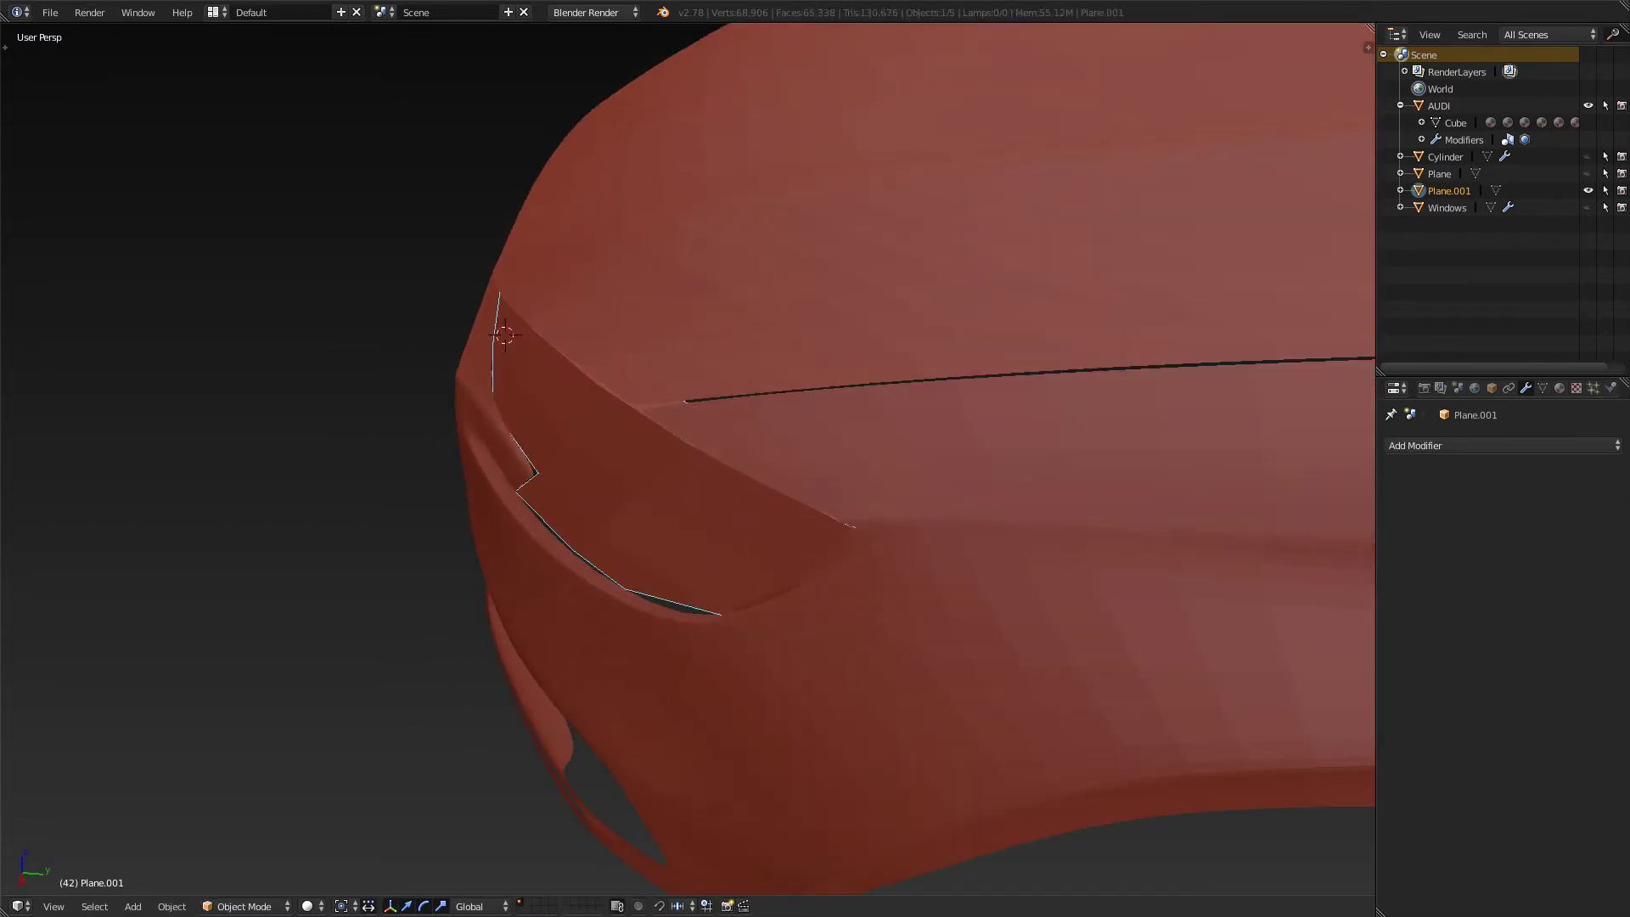
scroll(632, 449, "down", 3)
middle_click_drag(632, 450, 790, 416)
scroll(789, 416, "down", 4)
key("a")
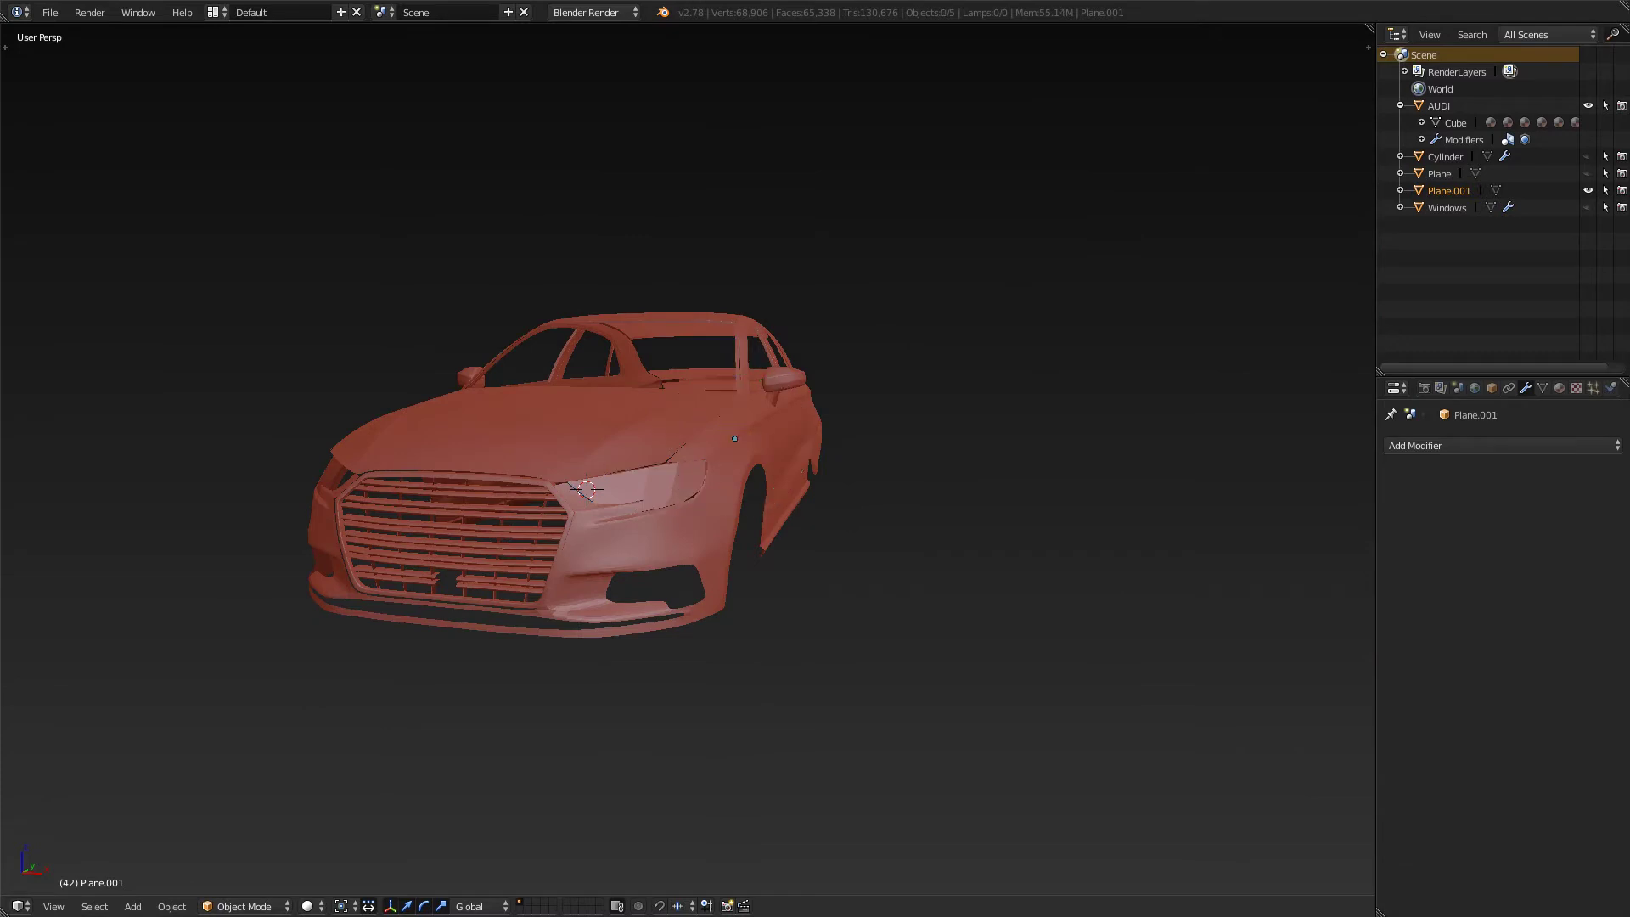
middle_click_drag(679, 416, 764, 403)
key("Tab")
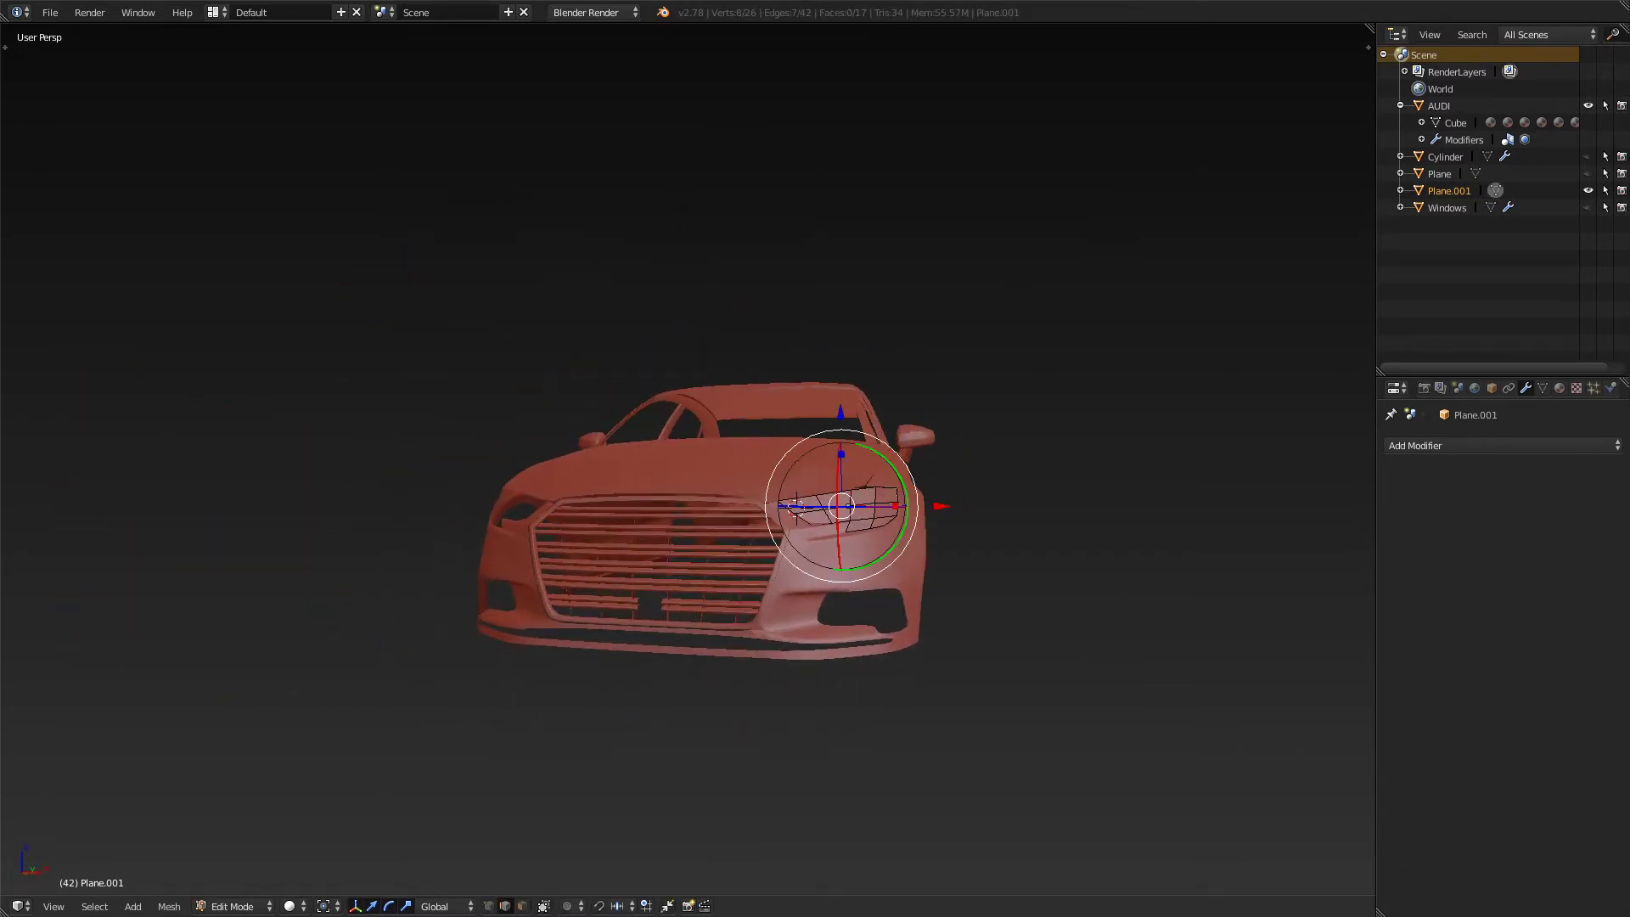
- Check the car's front in object mode, return the headlight to edit mode, and deselect its whole mesh
key("Tab")
scroll(705, 517, "down", 3)
scroll(704, 517, "up", 3)
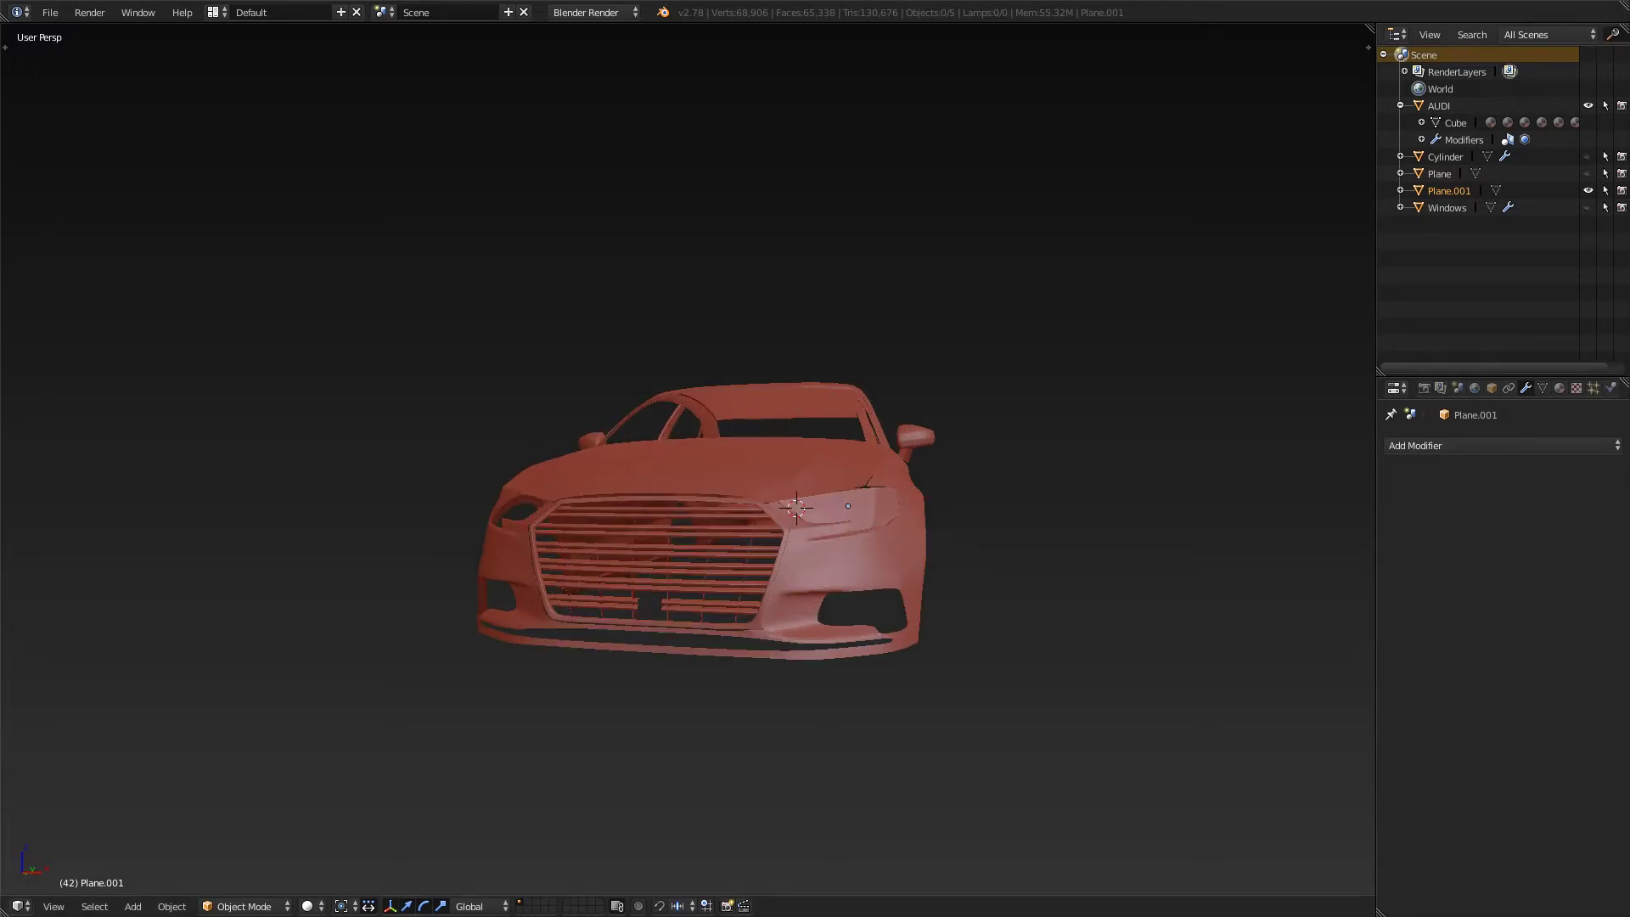
left_click(1443, 445)
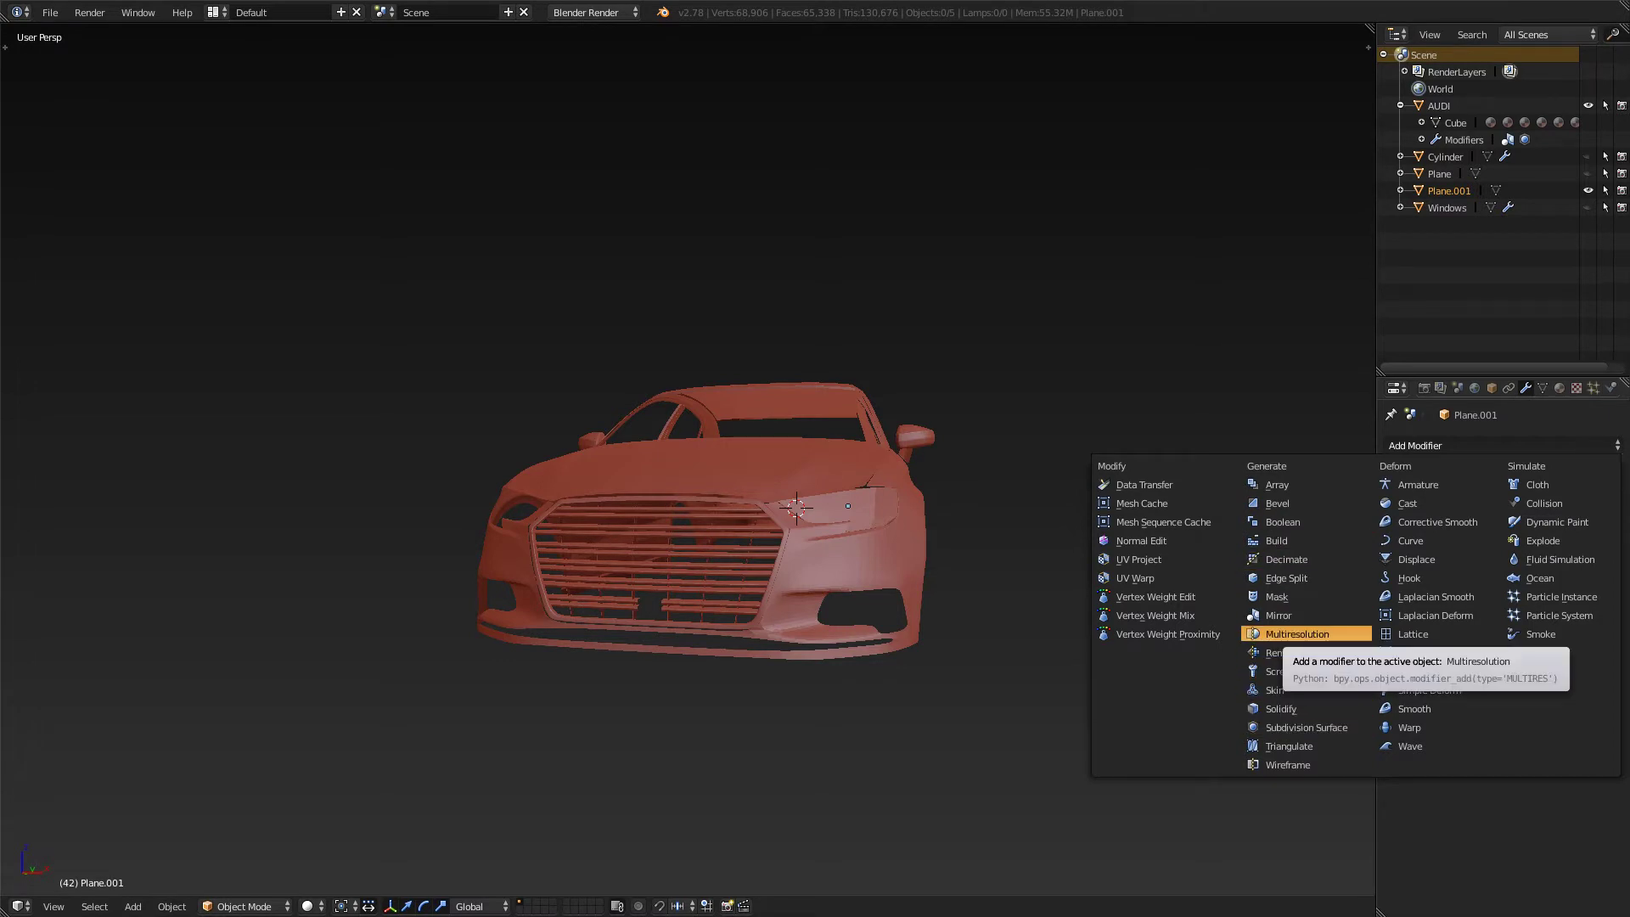
key("Tab")
middle_click_drag(976, 509, 917, 544)
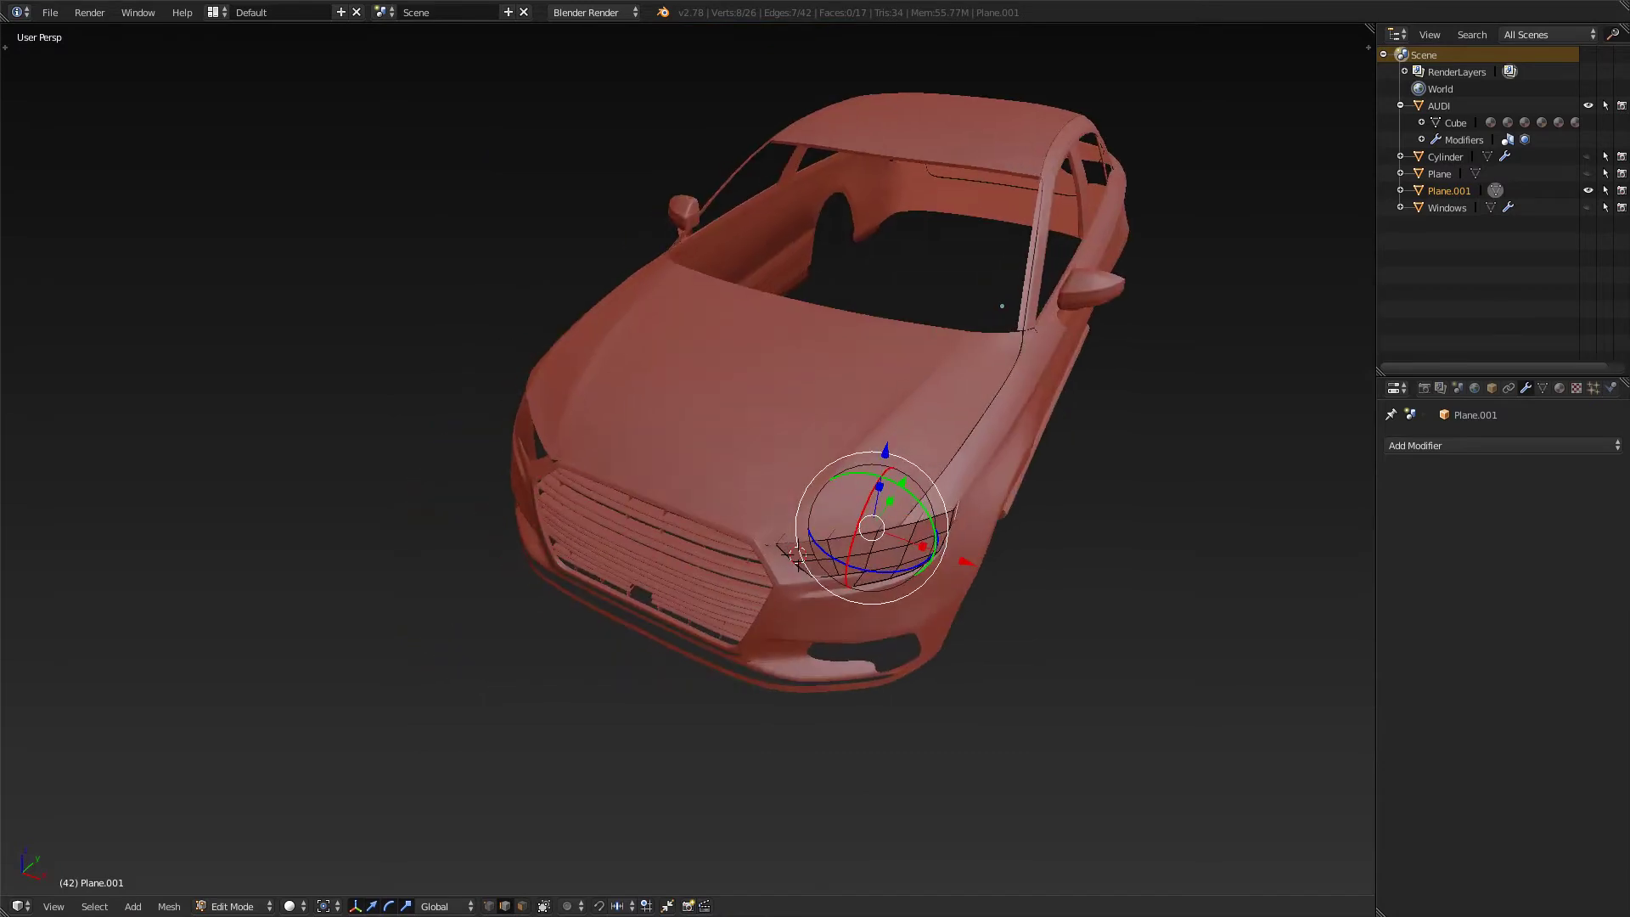
middle_click_drag(798, 556, 803, 550)
key("a")
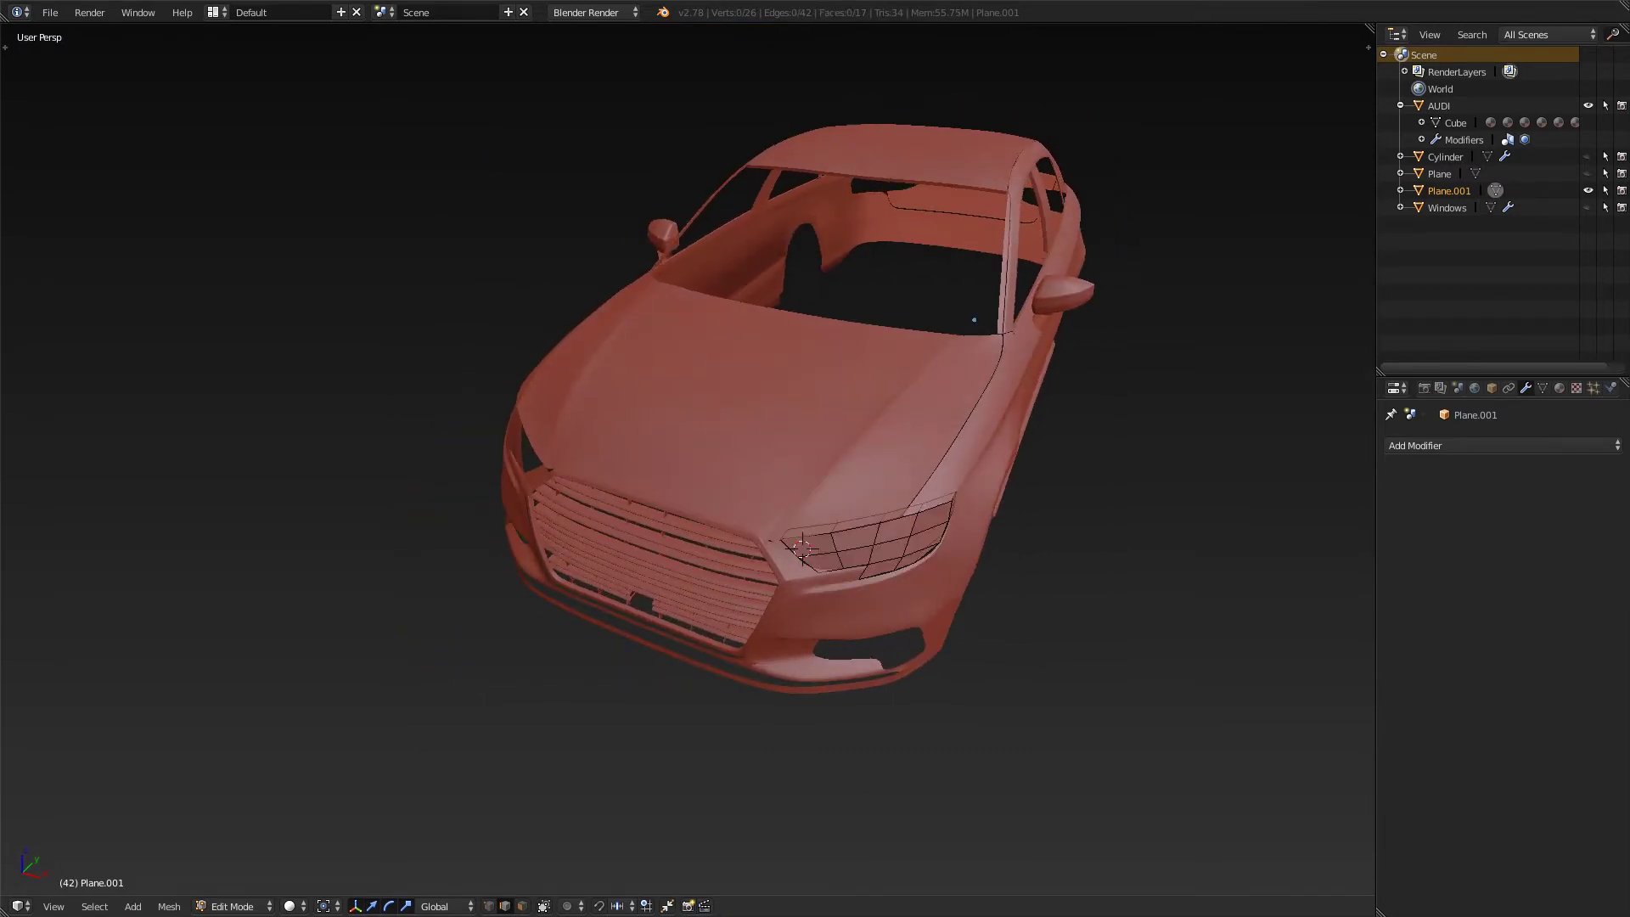
- Try to mirror the headlight across X with a Mirror modifier about its current origin, and remove the modifier
left_click(1443, 444)
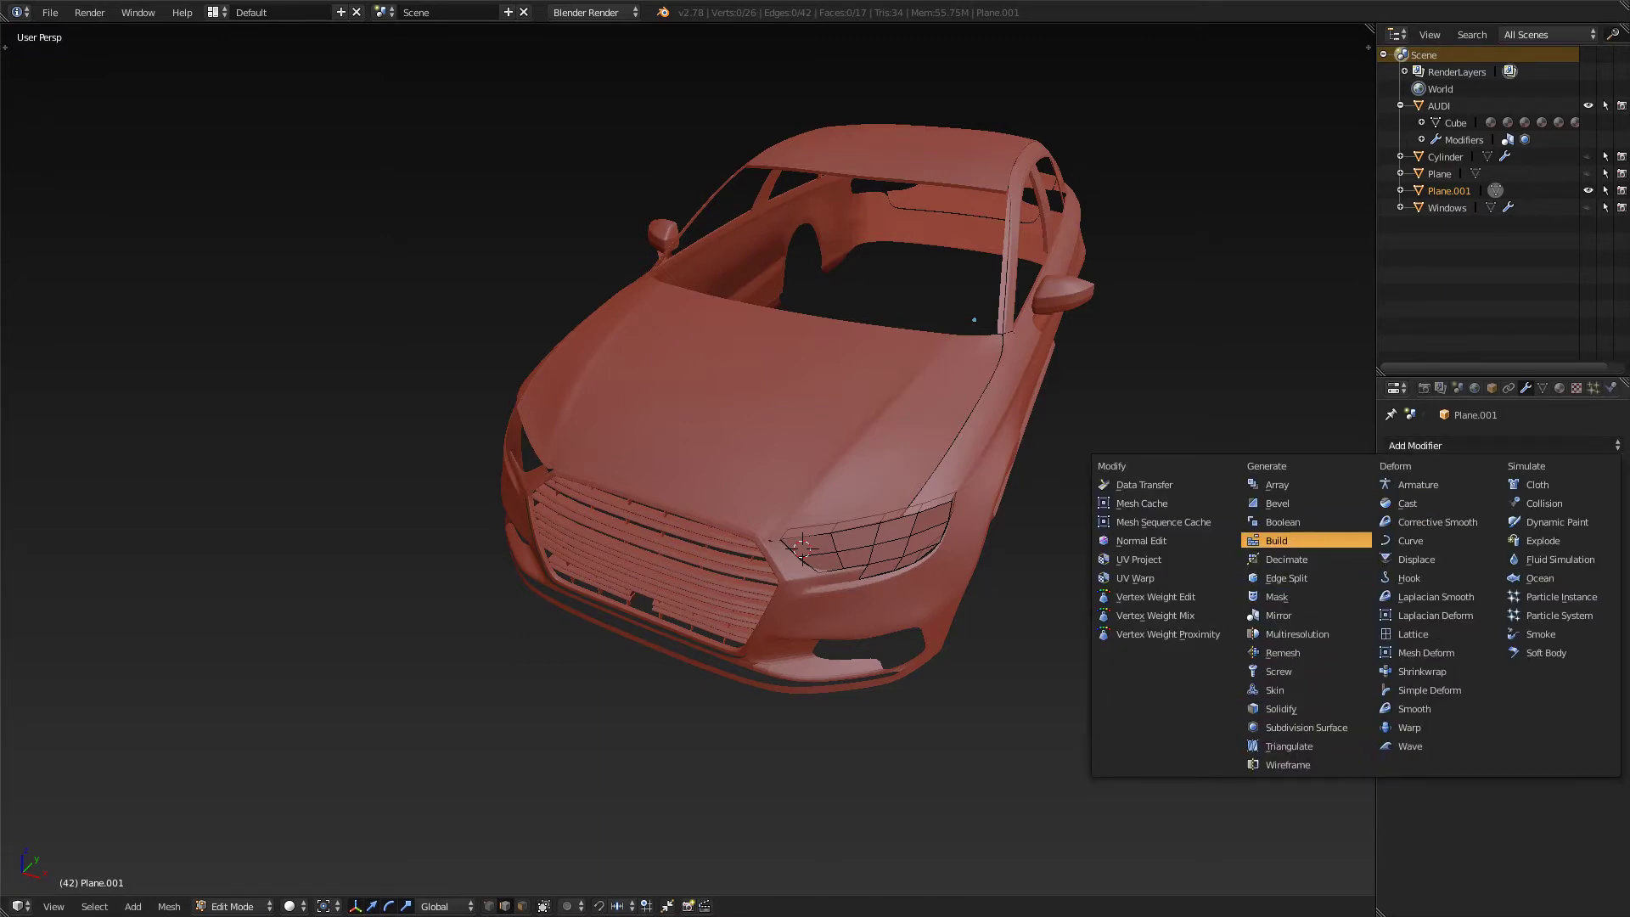
left_click(1278, 615)
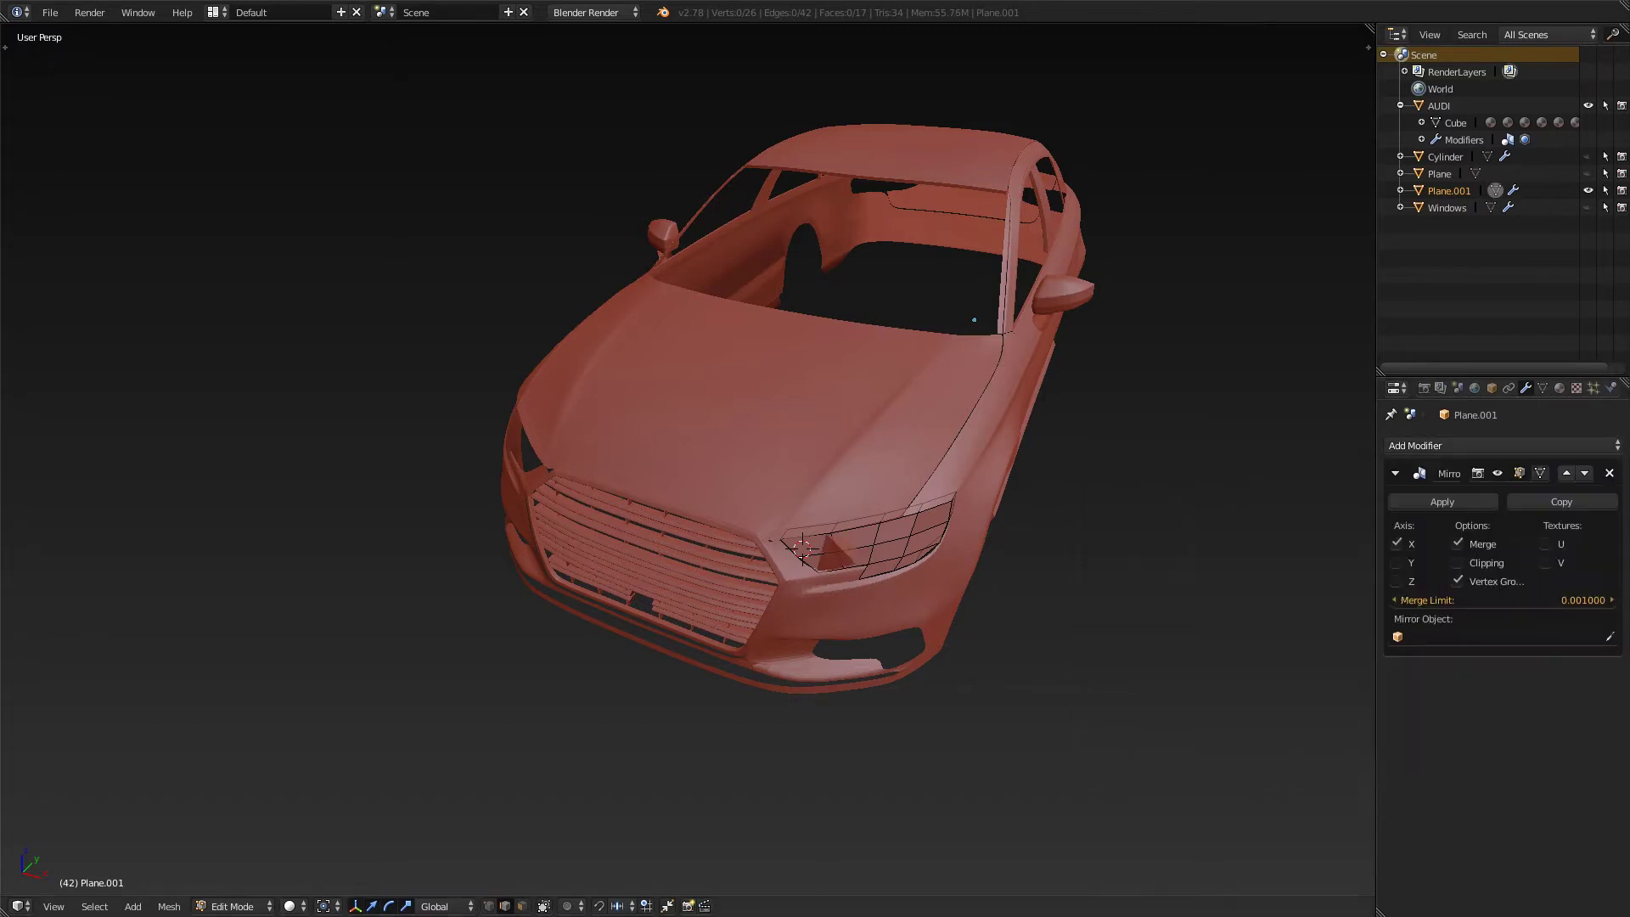
middle_click_drag(974, 319, 848, 450)
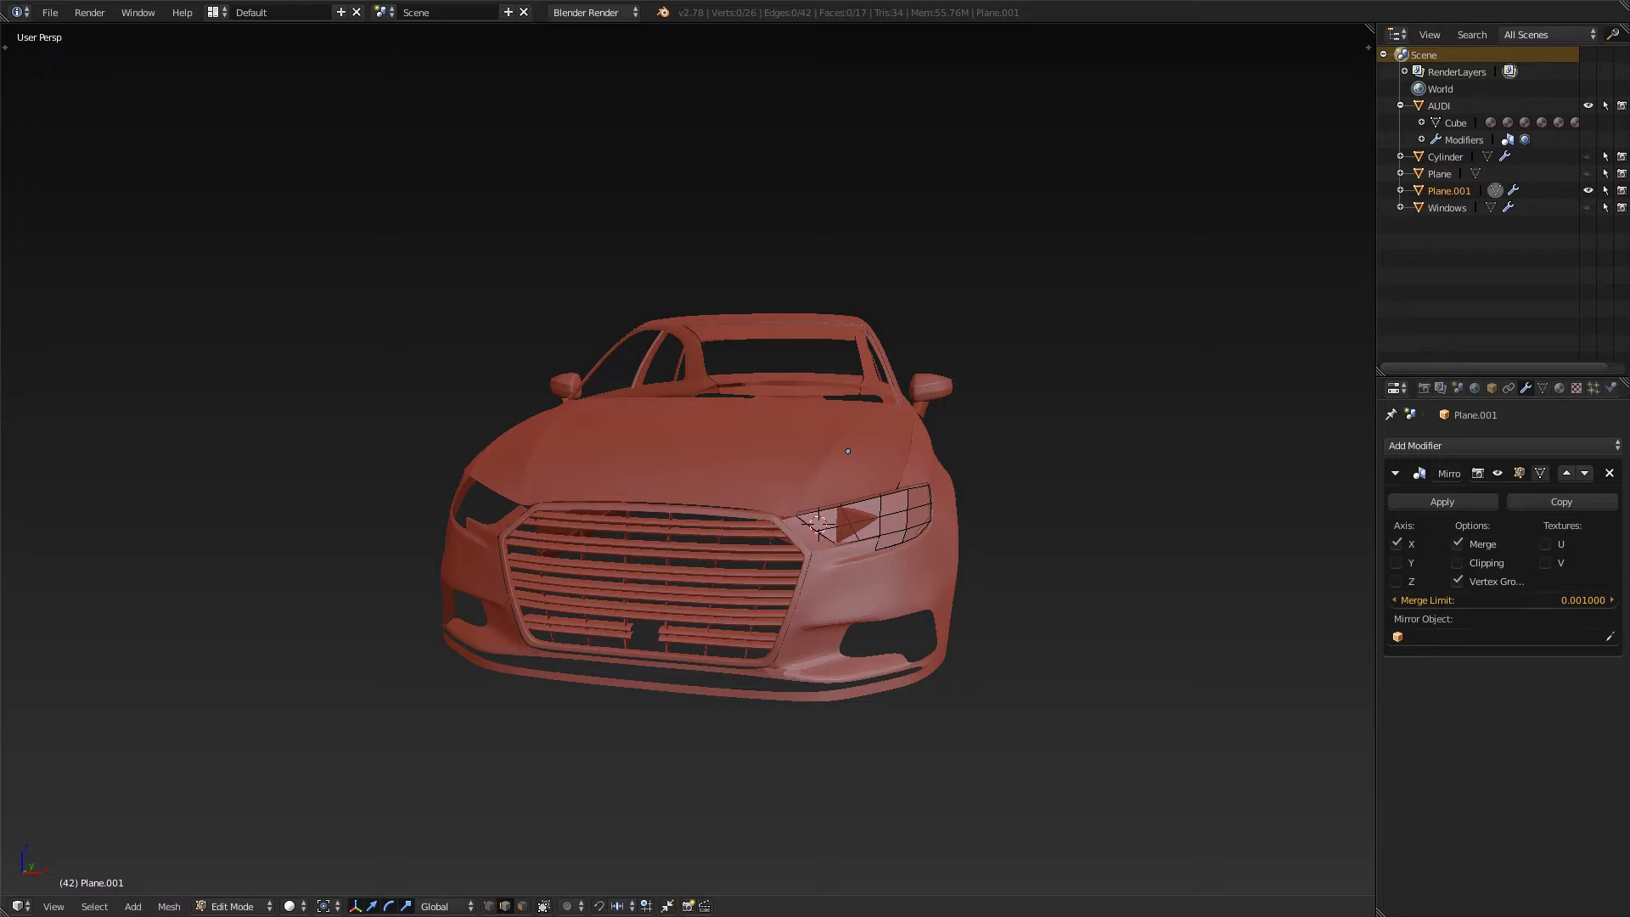
mouse_move(831, 475)
middle_mouse_down()
mouse_move(747, 505)
mouse_move(732, 553)
mouse_move(830, 488)
middle_mouse_up()
middle_click_drag(836, 411, 830, 413)
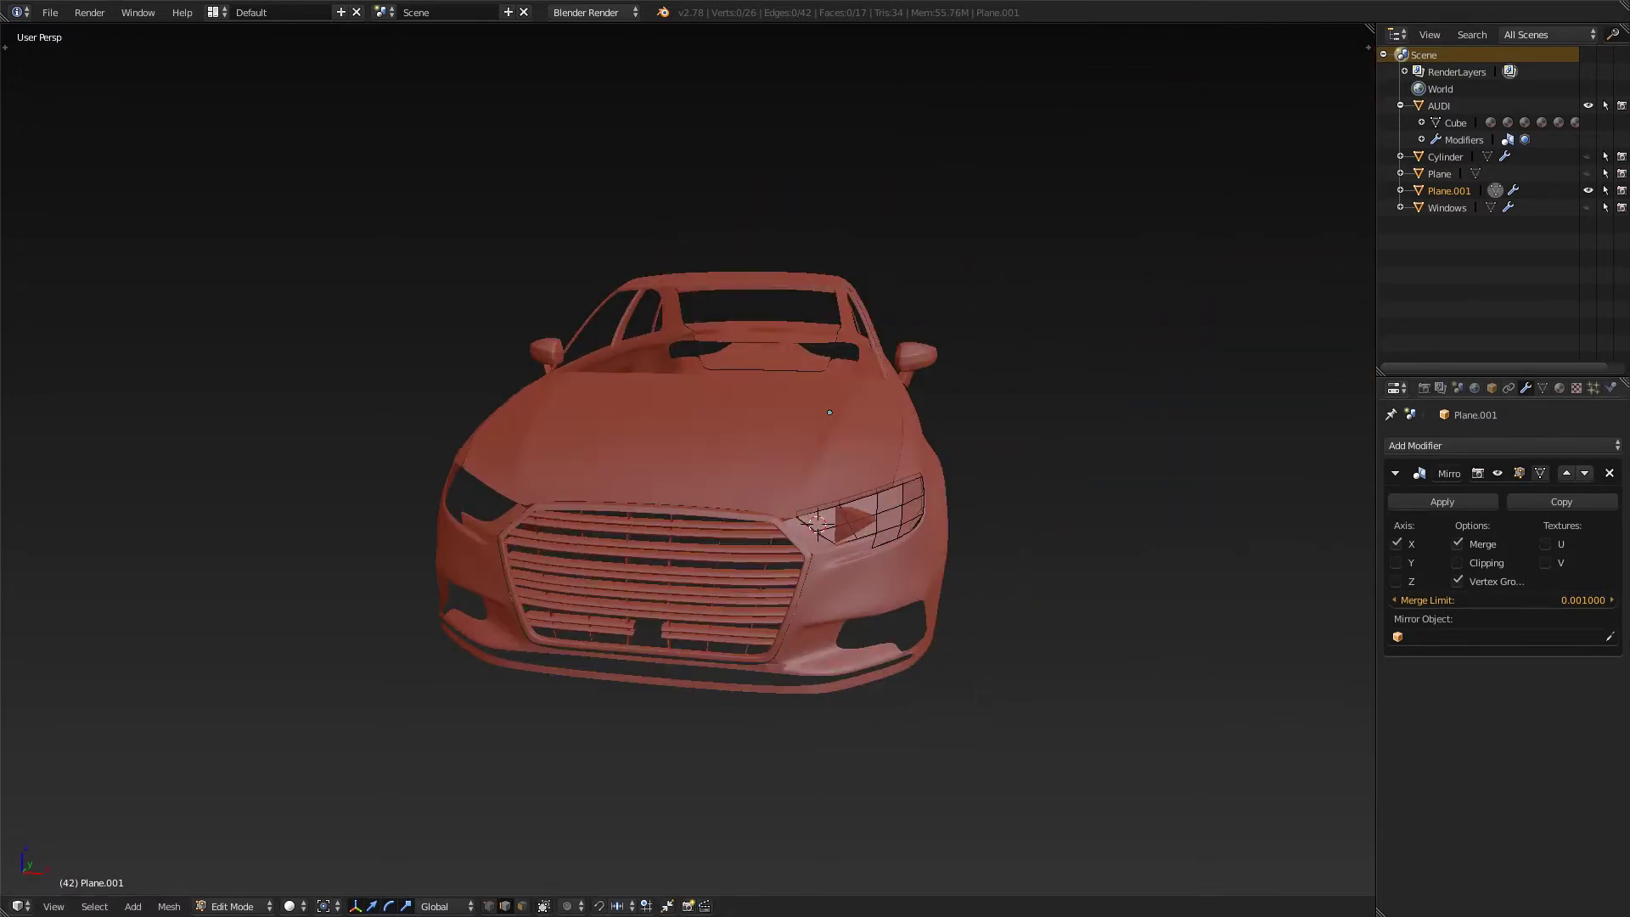
left_click(1610, 472)
- Reset the 3D cursor to the world center and switch the headlight to object mode
middle_click_drag(1189, 493, 1086, 513)
key("shift+c")
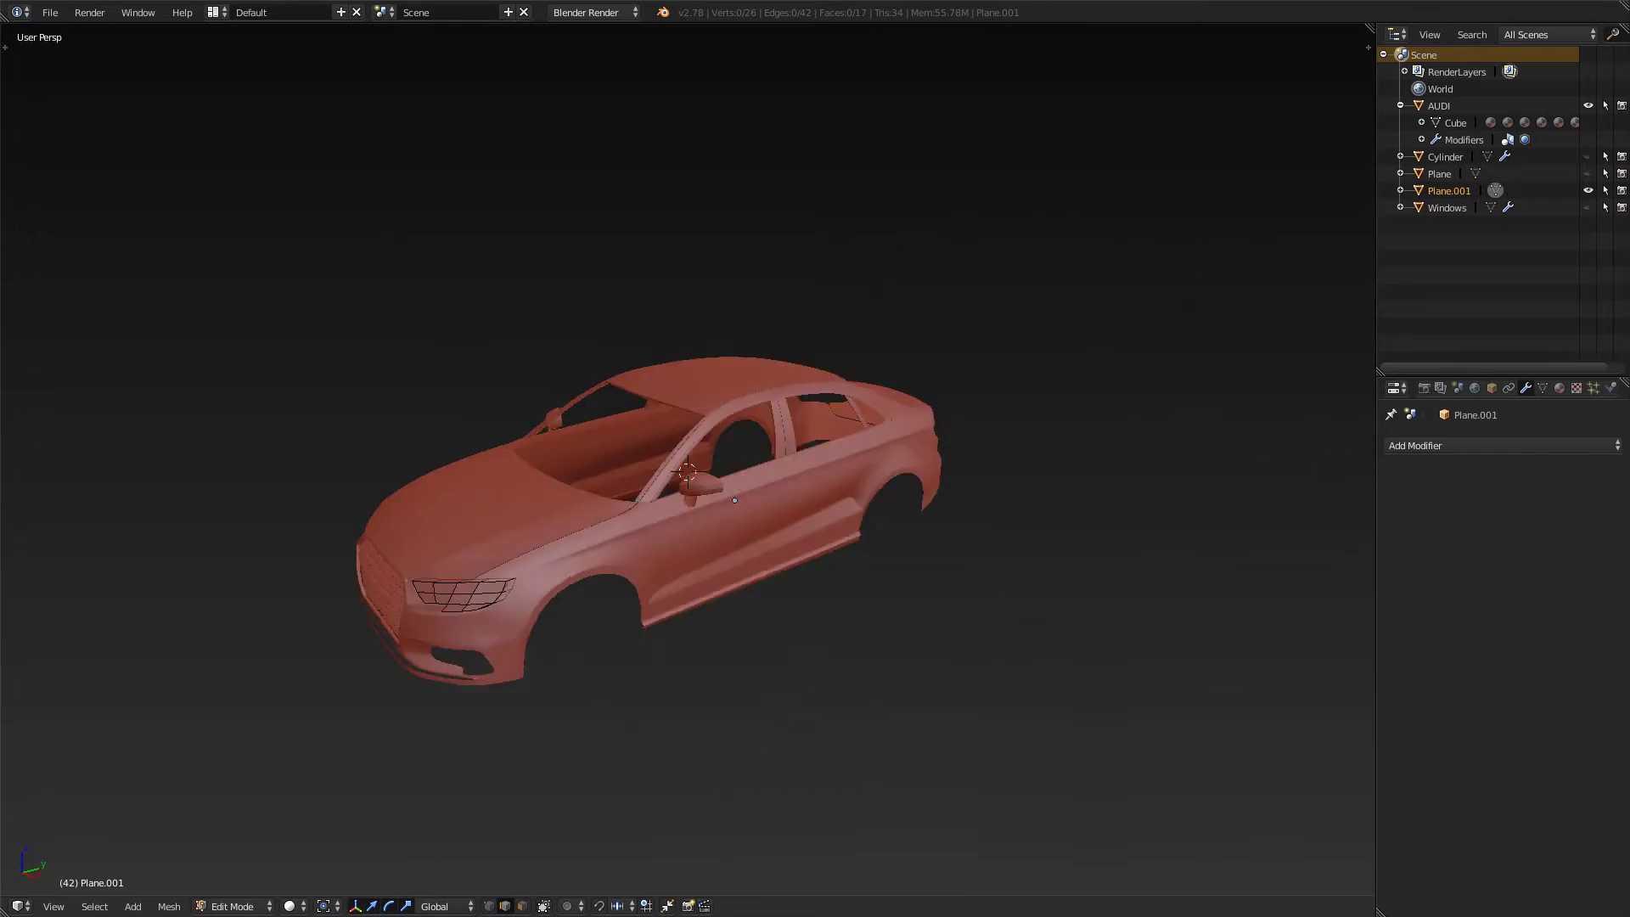
mouse_move(734, 500)
middle_mouse_down()
mouse_move(873, 460)
mouse_move(755, 487)
middle_mouse_up()
key("Tab")
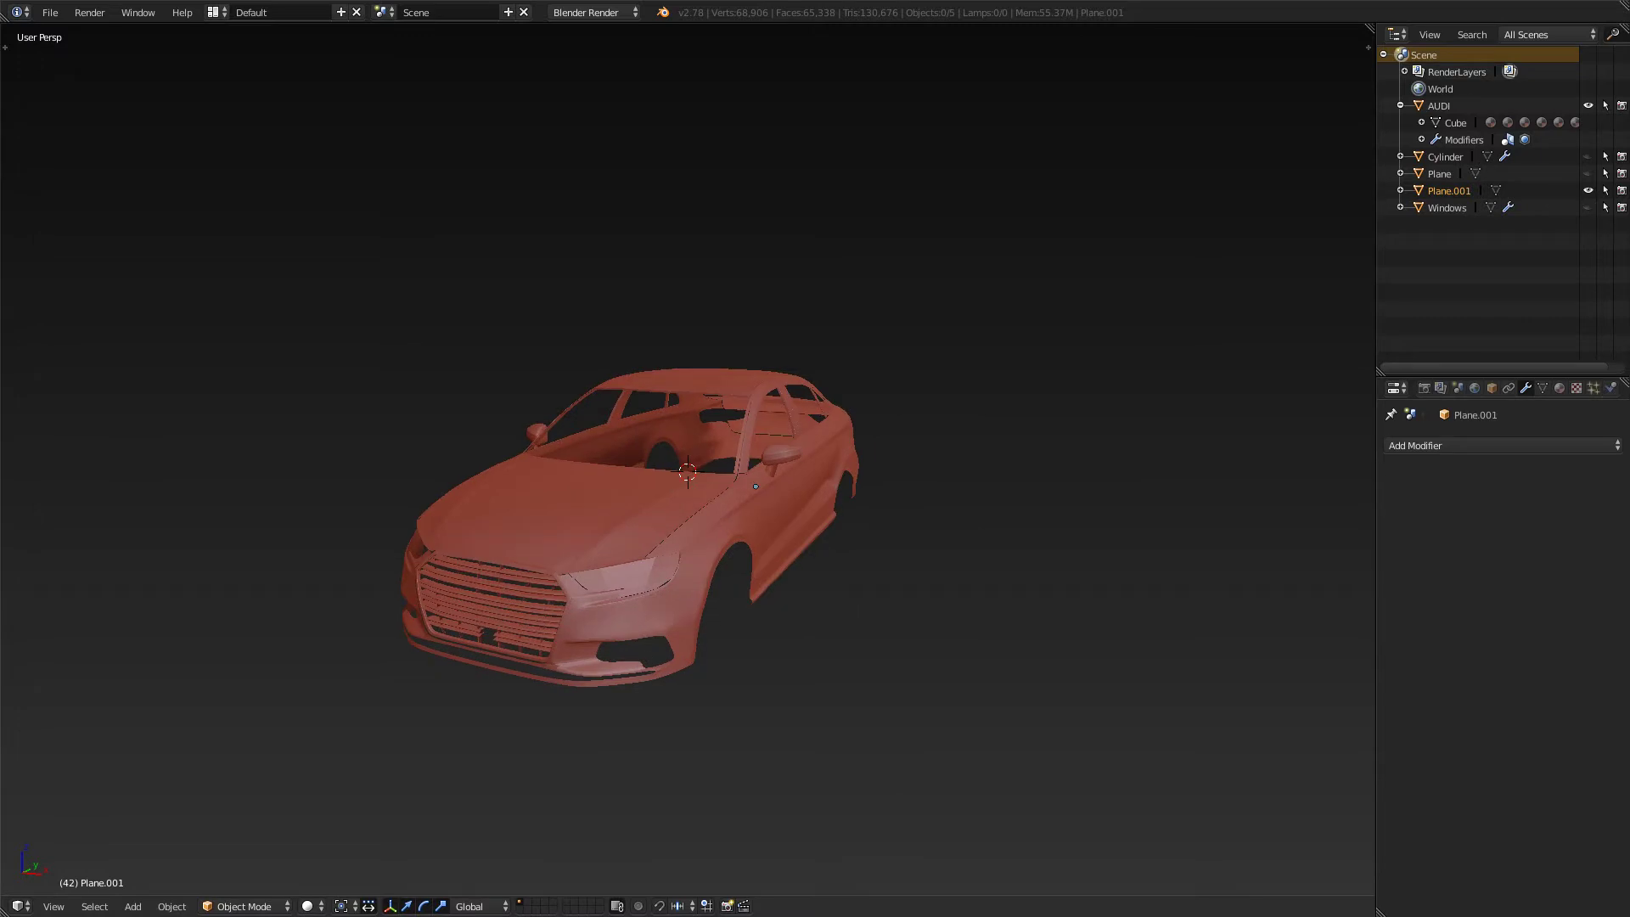
- Start the Screencast Keys display in the 3D viewport
key("n")
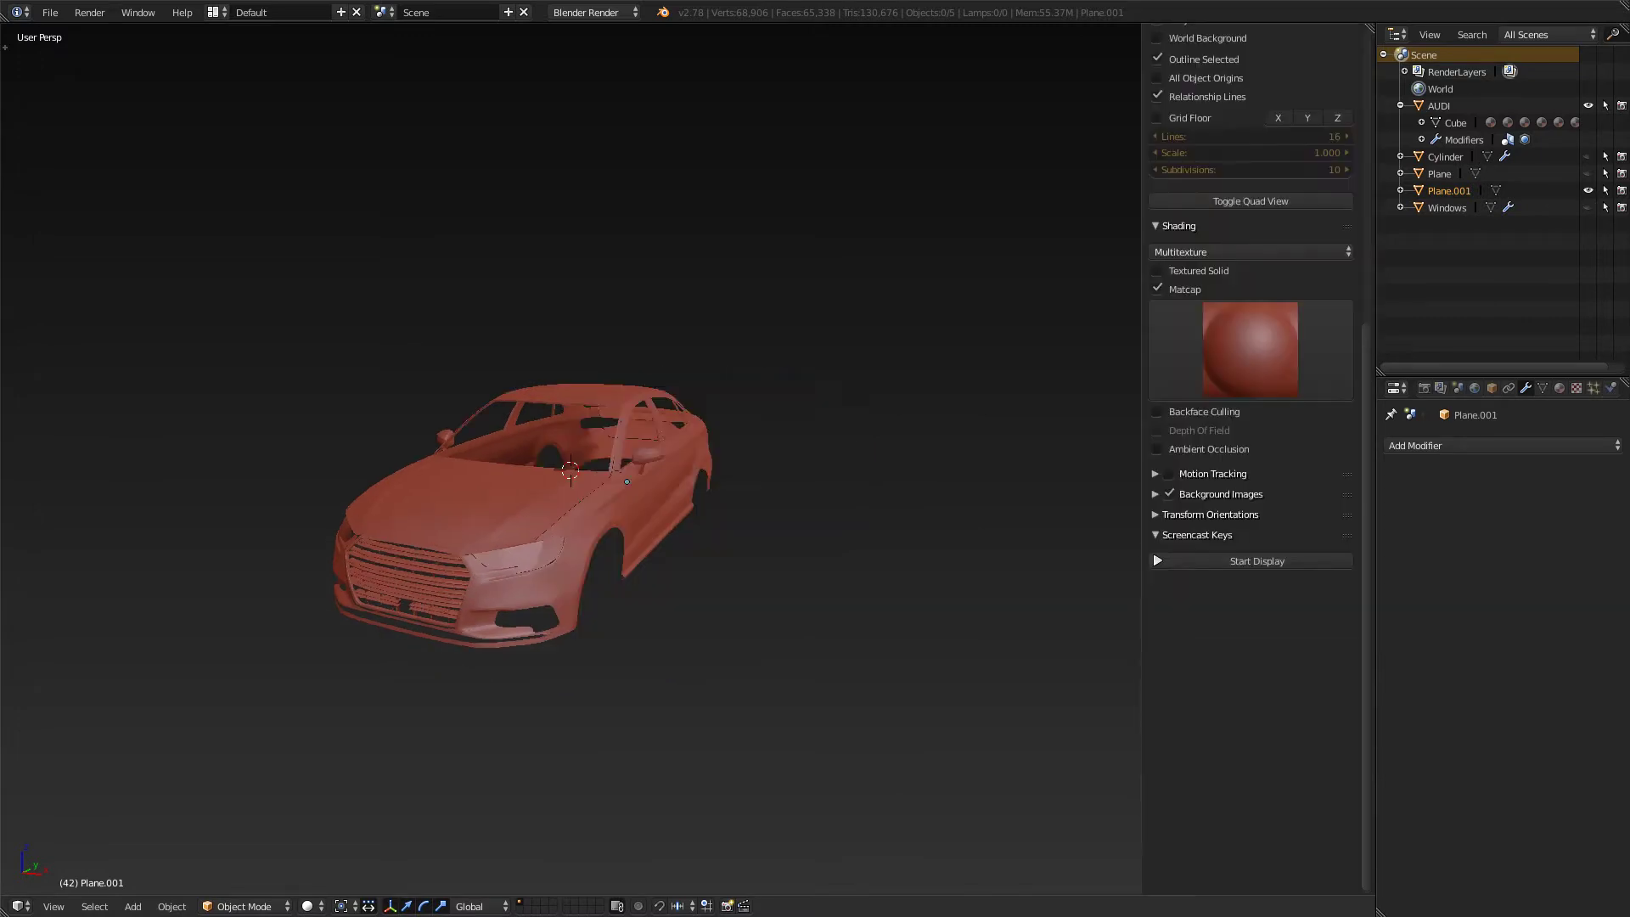
left_click(1258, 561)
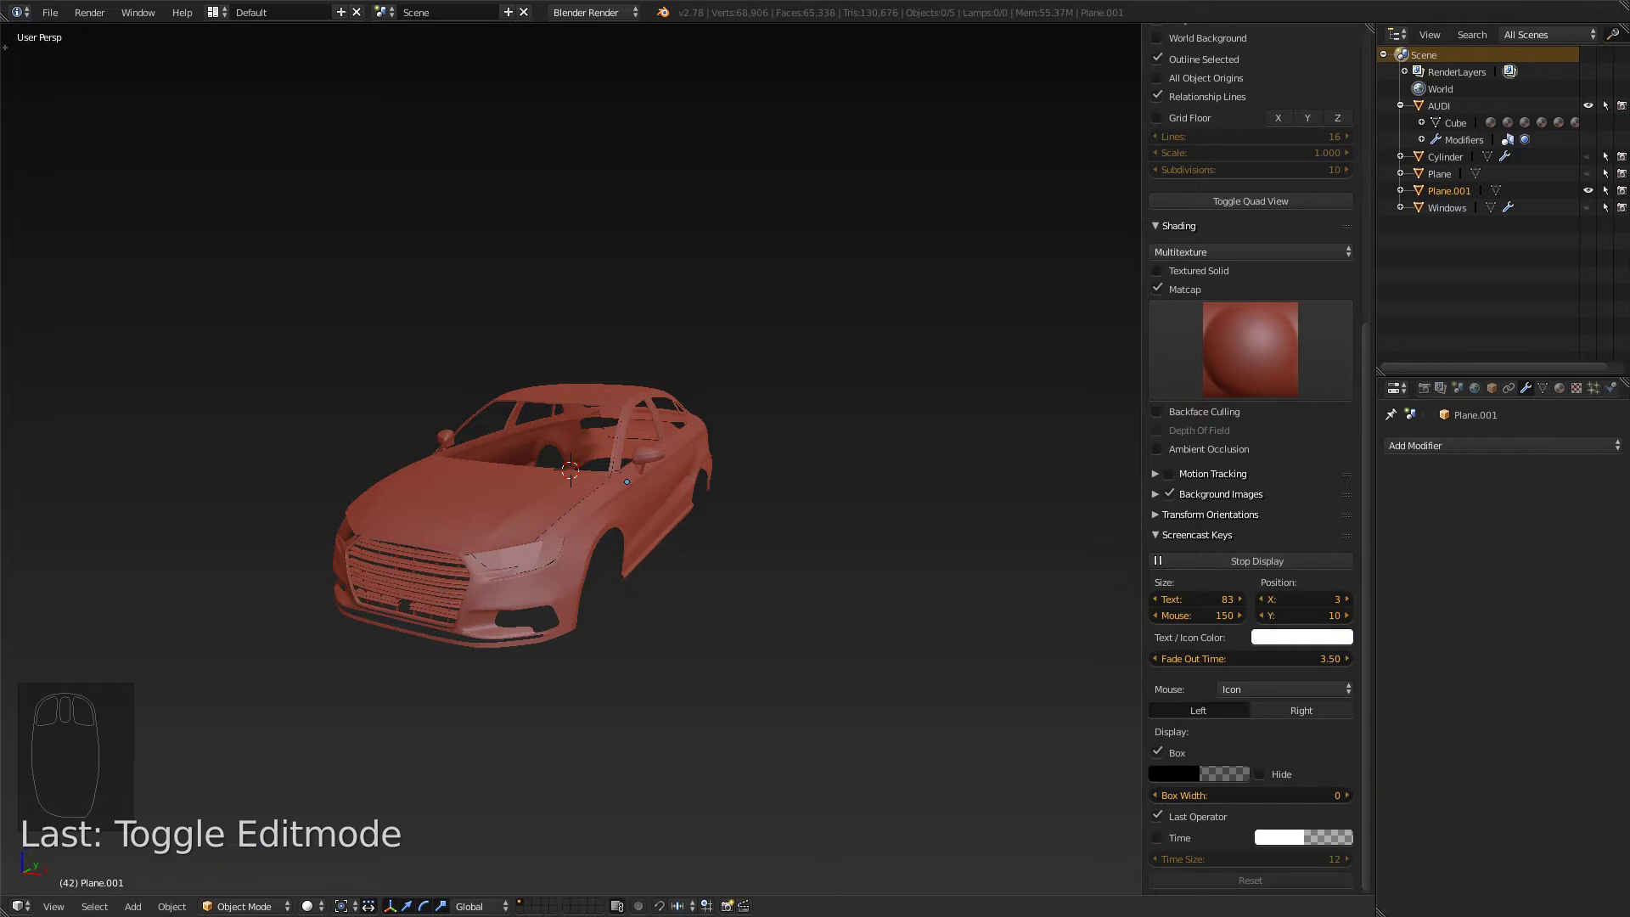
key("n")
scroll(687, 475, "up", 5)
scroll(687, 475, "down", 3)
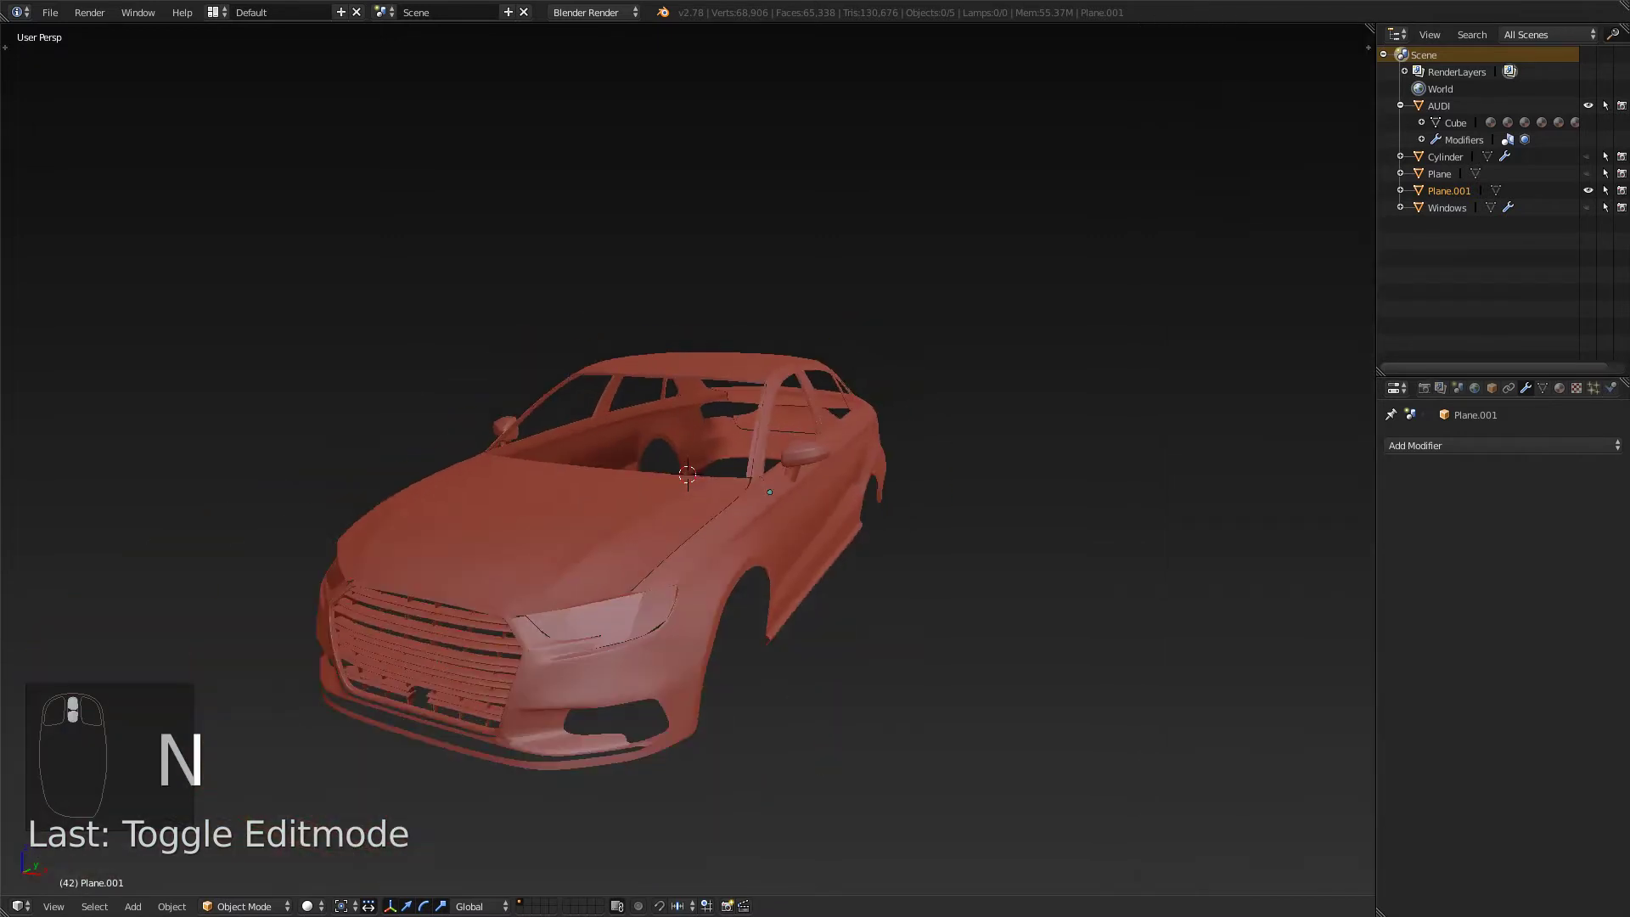
- Select the headlight object and rename it HeadLamps
middle_click_drag(687, 475, 740, 416, "shift")
right_click(741, 416)
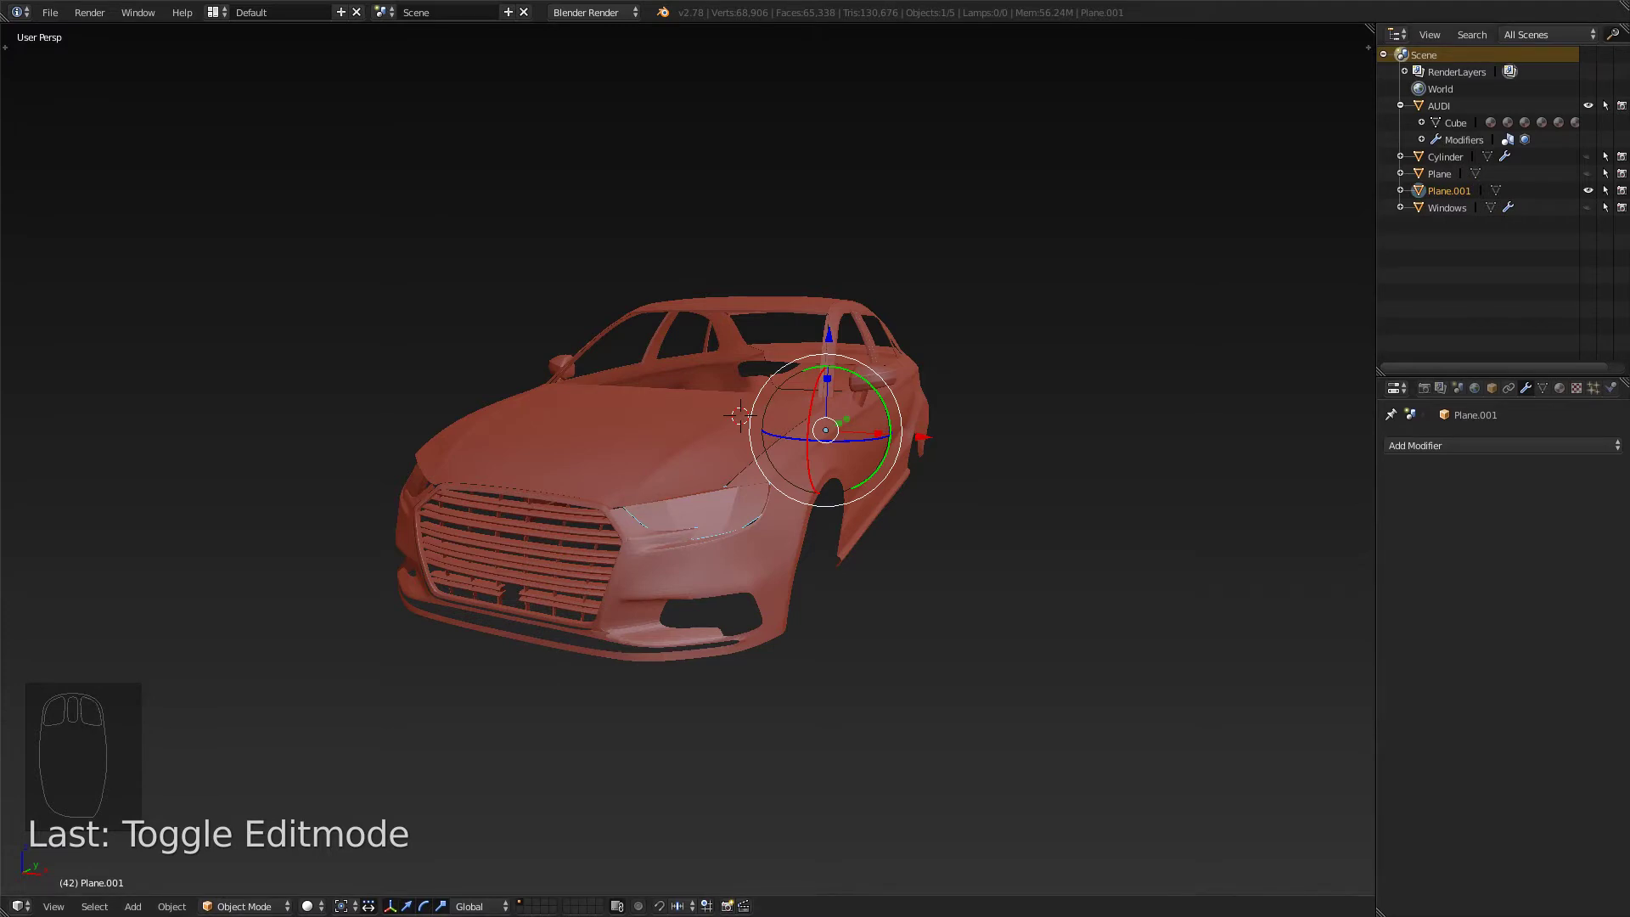
left_click(1491, 387)
left_click(1516, 445)
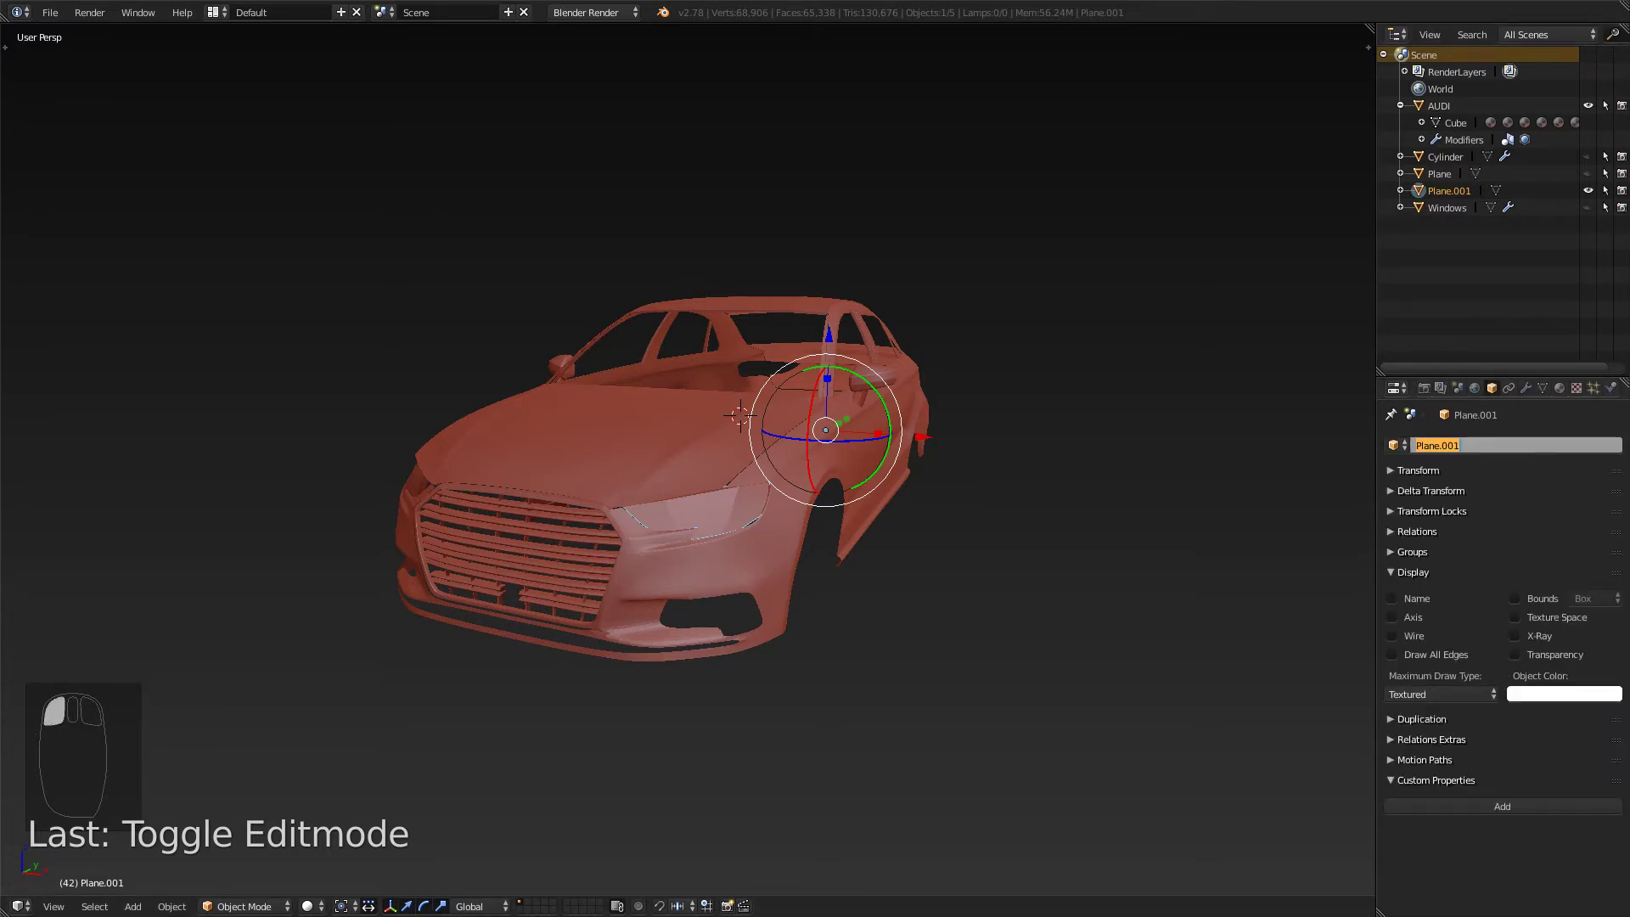
type("Hea")
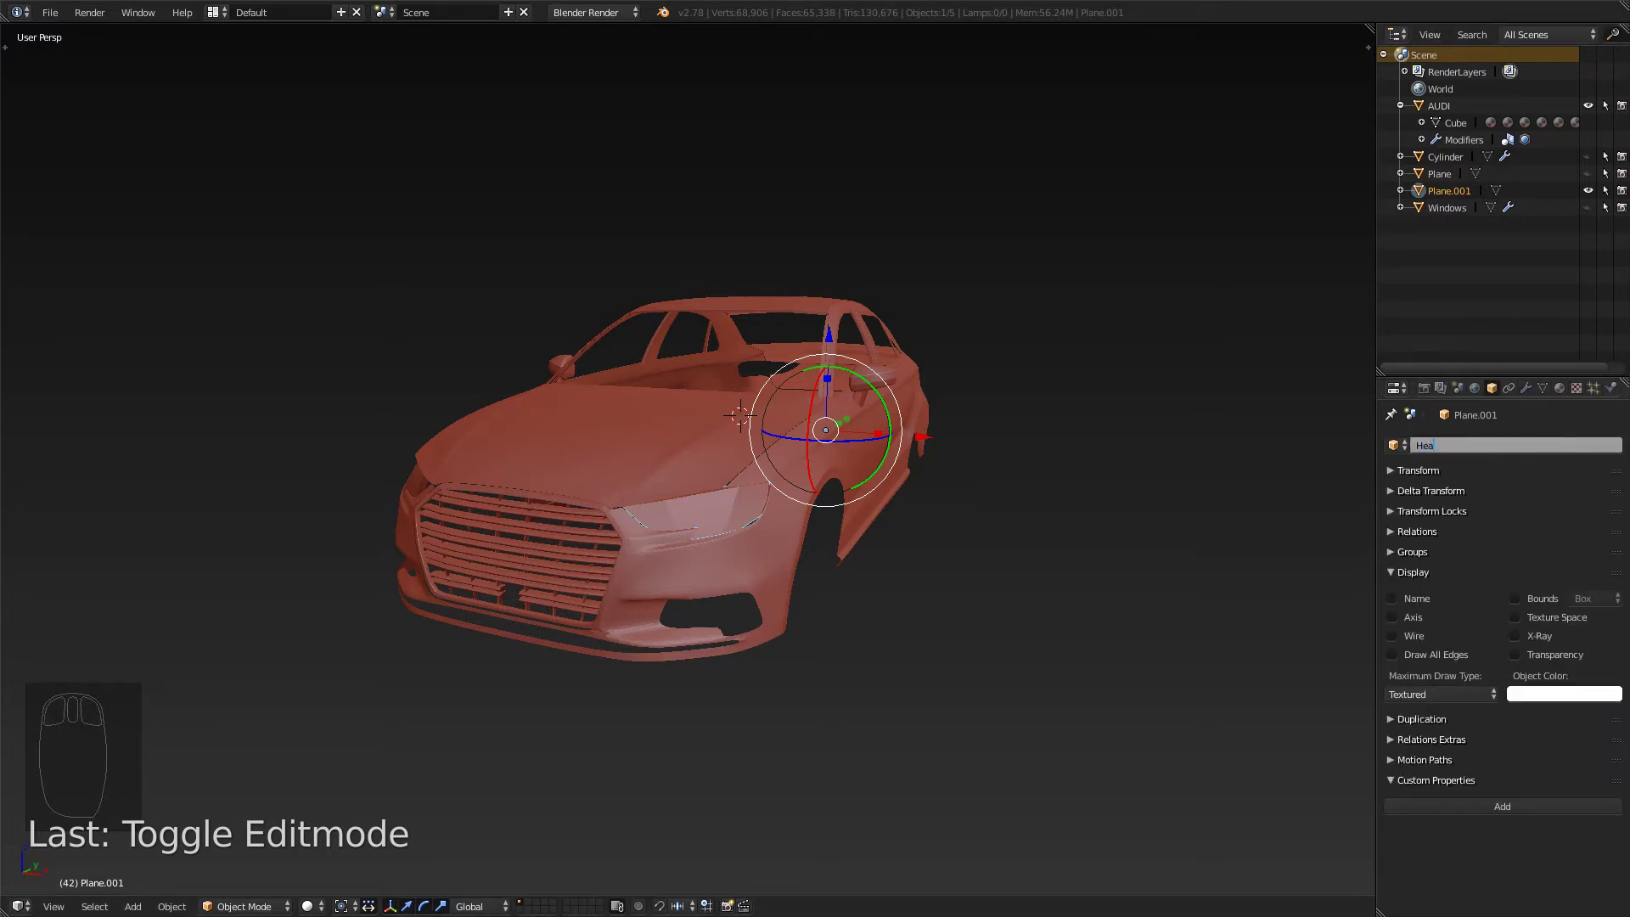
type("dLamps")
key("Return")
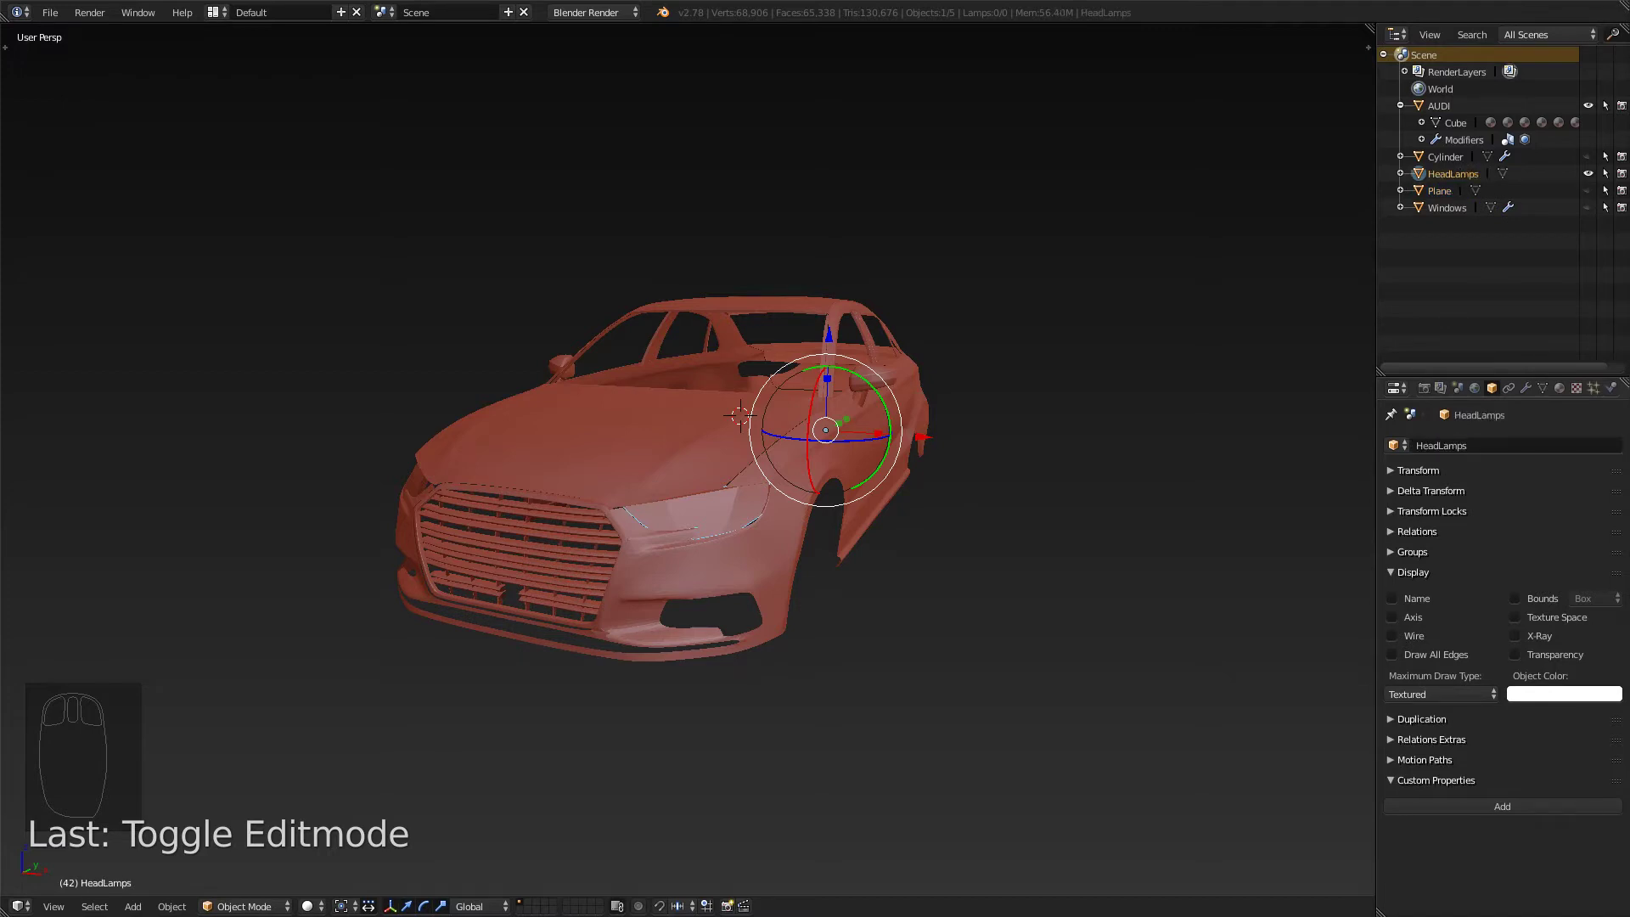
- Bring up the object editing tools for HeadLamps in the 3D viewport
mouse_move(747, 459)
middle_mouse_down()
mouse_move(696, 518)
mouse_move(760, 458)
middle_mouse_up()
middle_click_drag(760, 459, 815, 426, "shift")
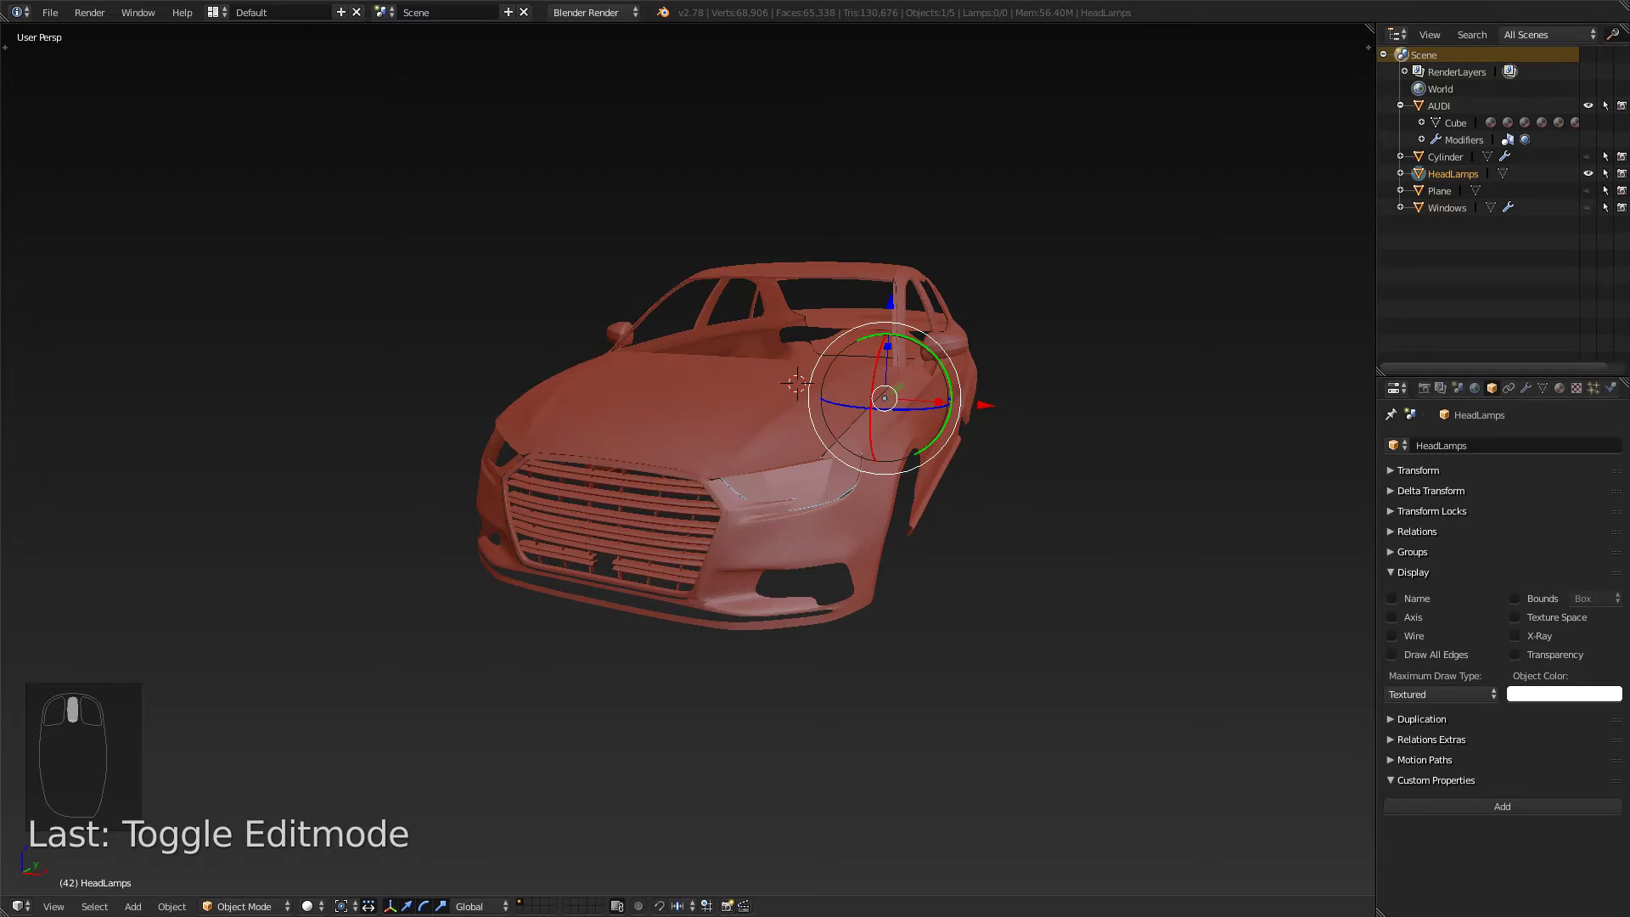
middle_click_drag(730, 492, 730, 530)
key("t")
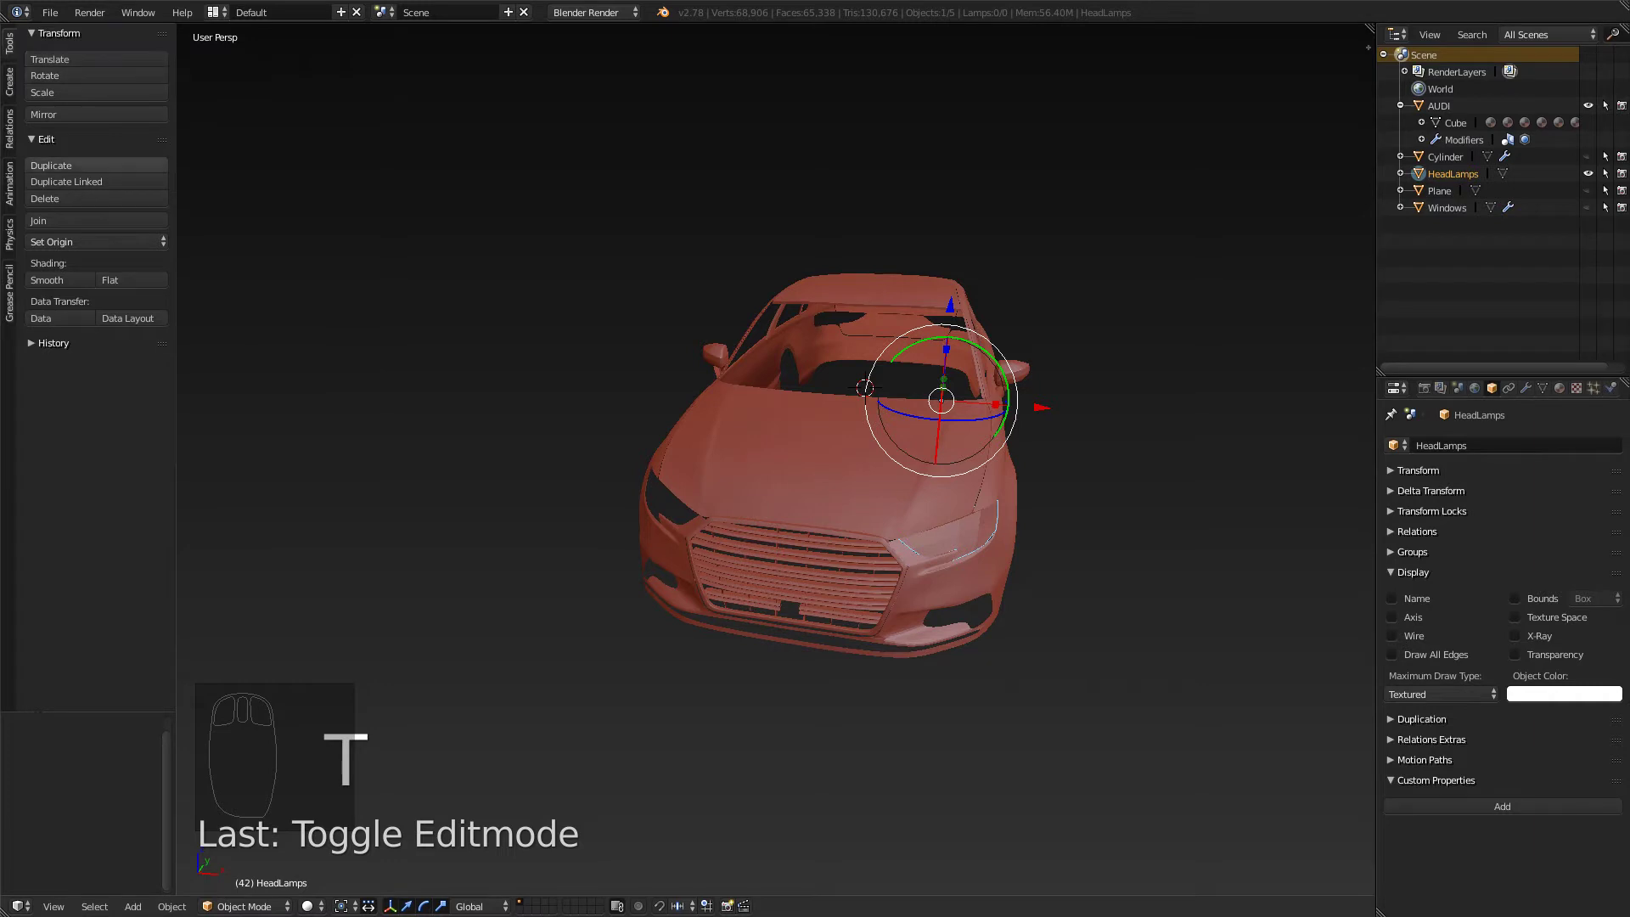
left_click(9, 81)
left_click(9, 128)
left_click(9, 43)
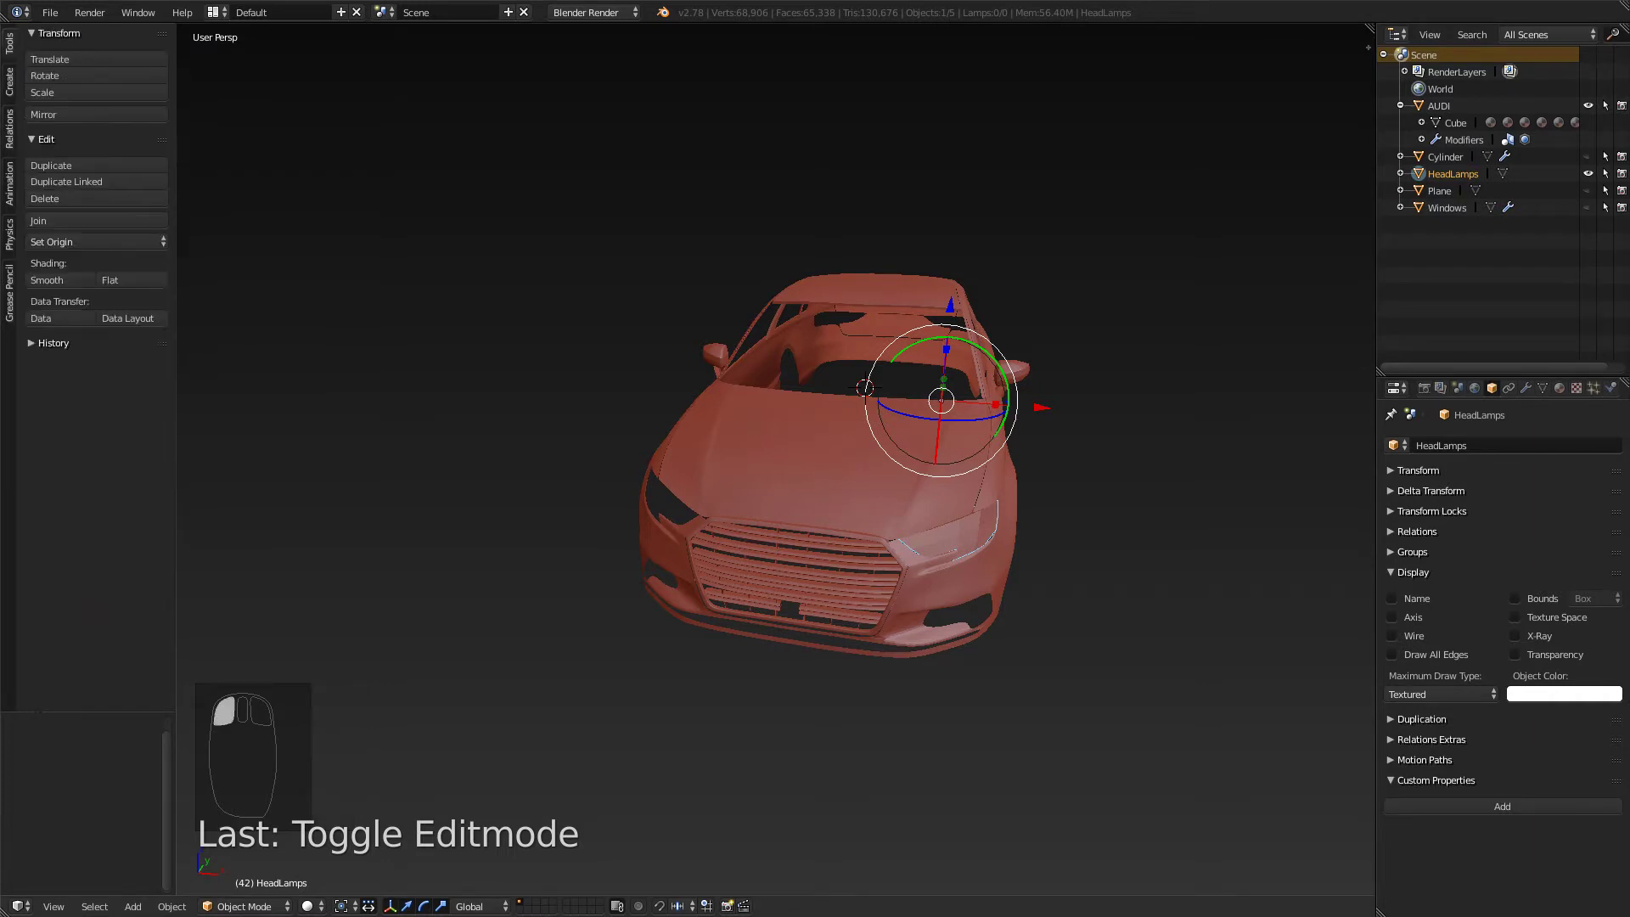
- Toggle the selection of the entire HeadLamps mesh in edit mode and return to object mode
key("Tab")
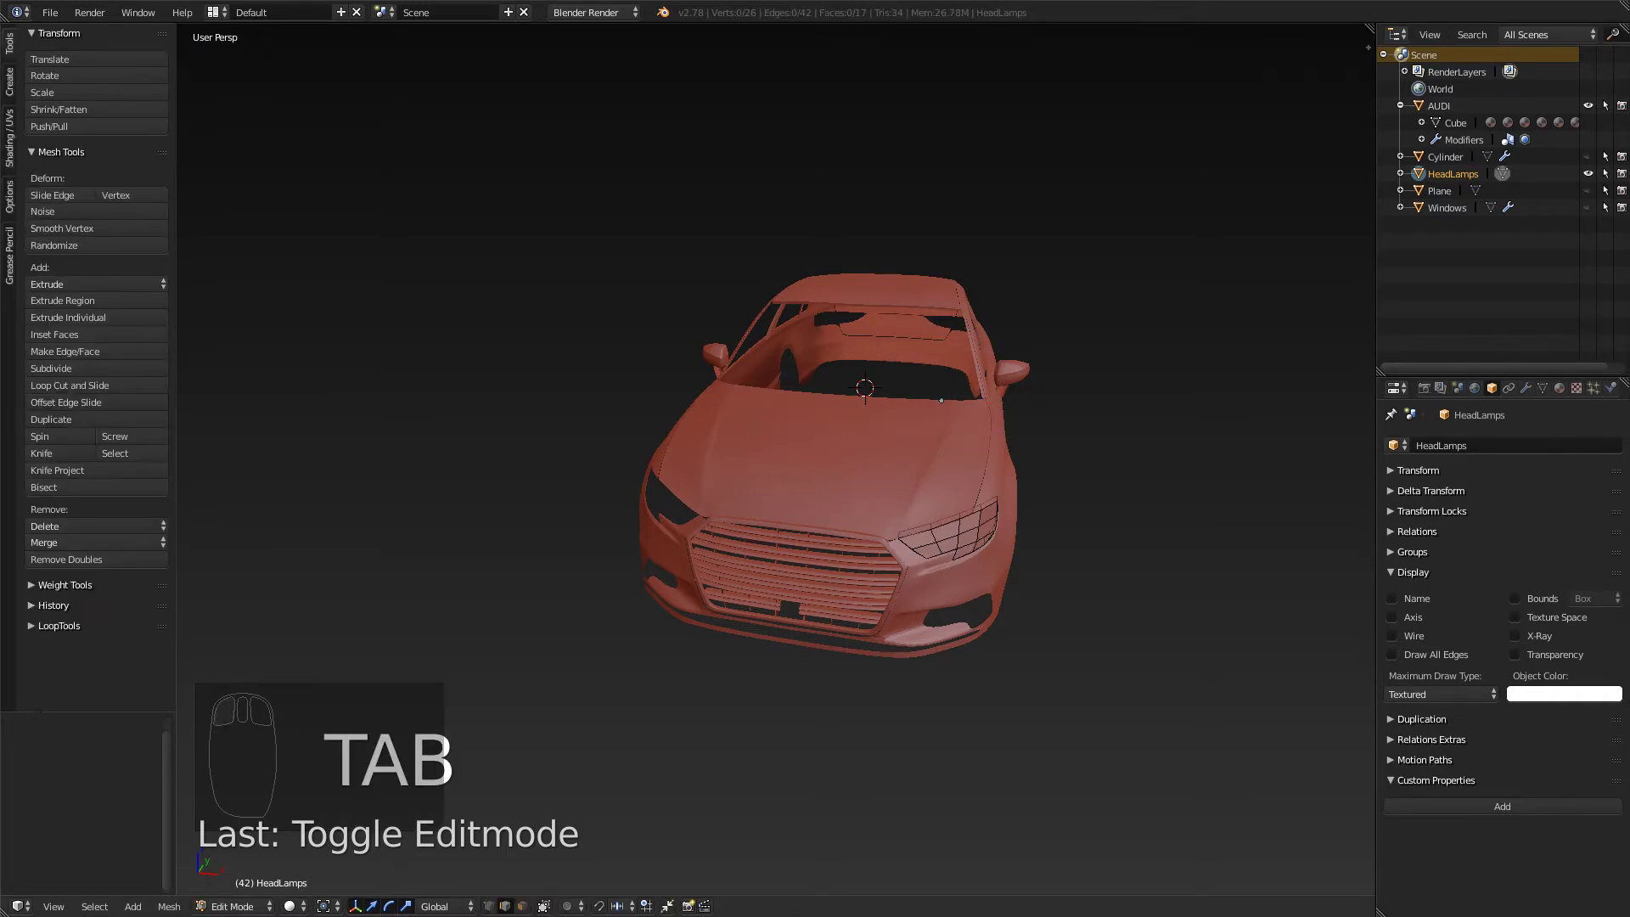
key("a")
key("a")
key("a")
key("a")
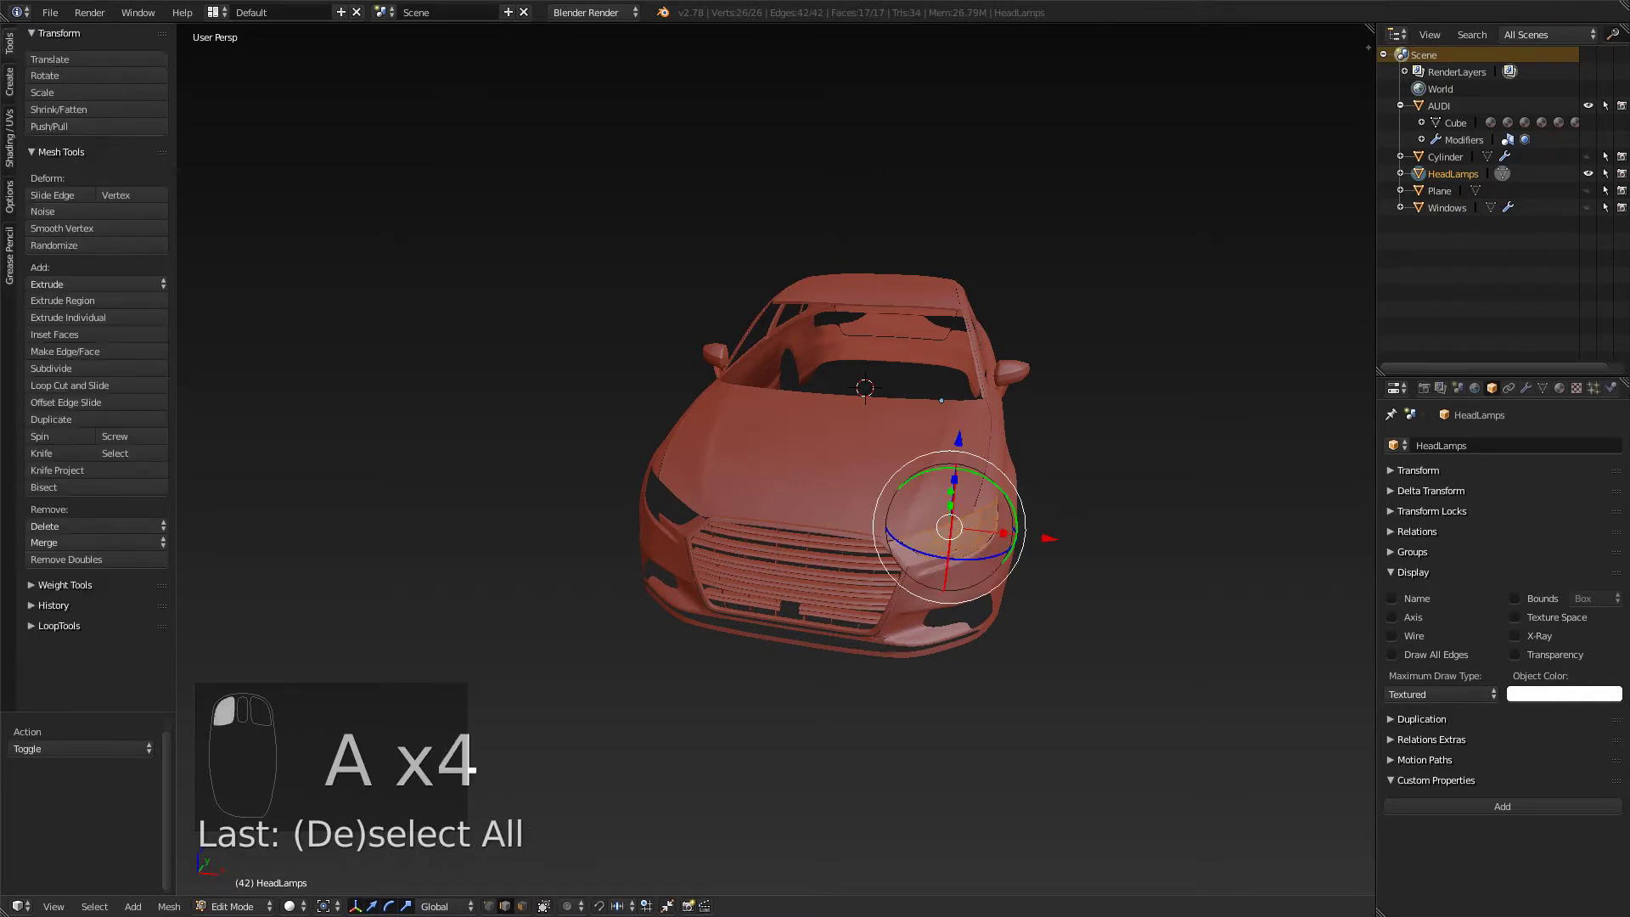
key("Tab")
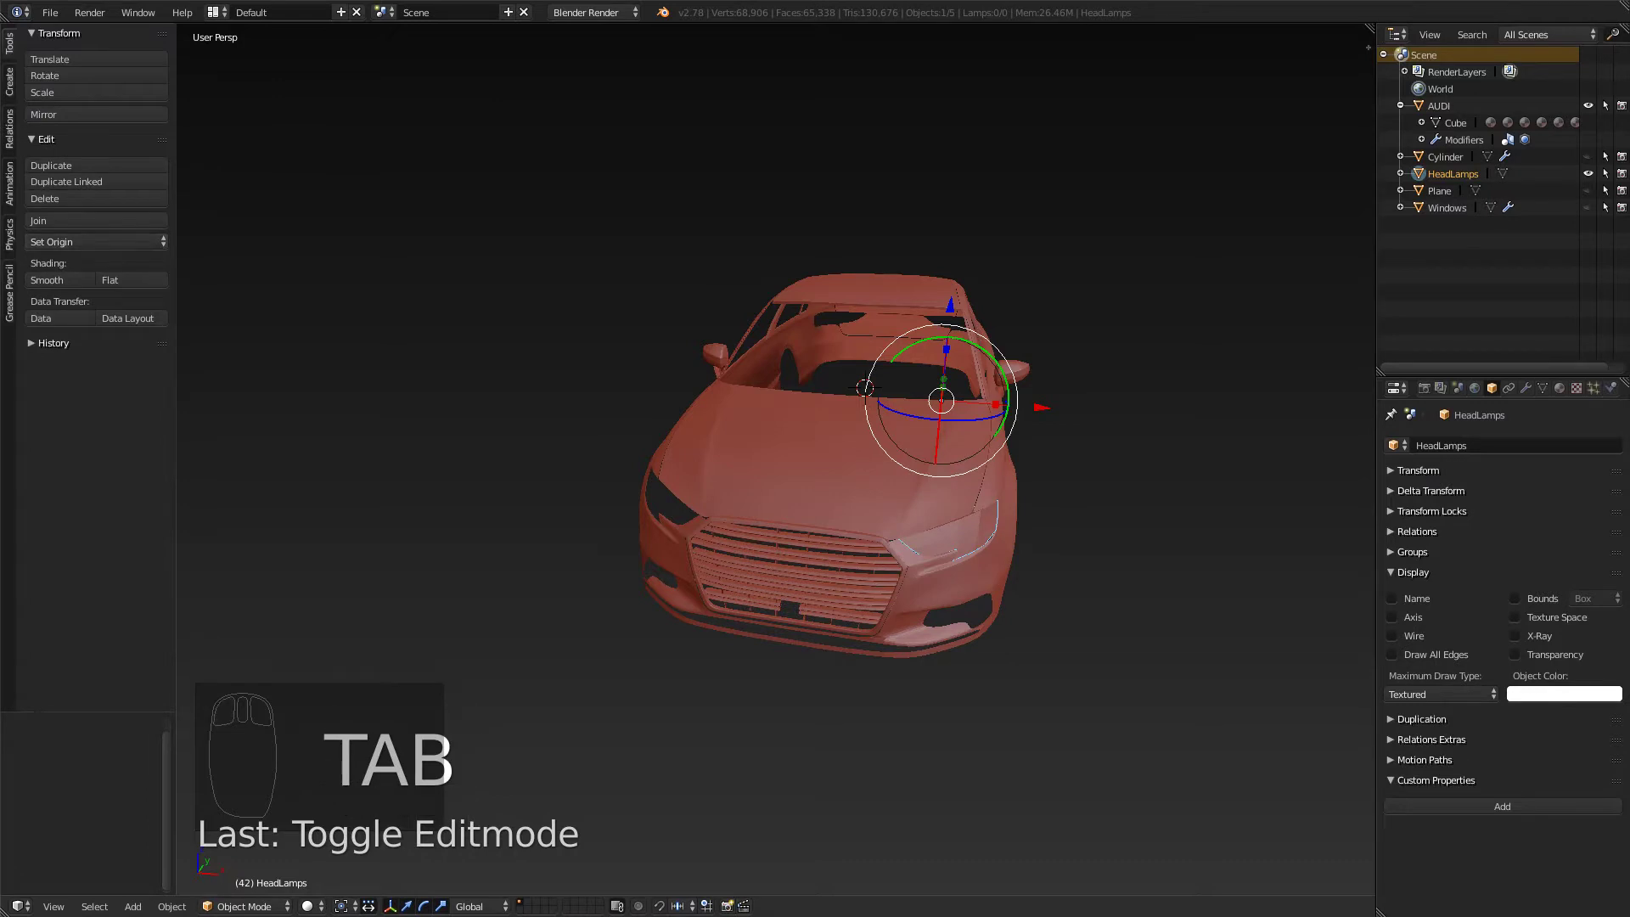
- Set the HeadLamps object's origin to the 3D cursor at the car's center
middle_click_drag(776, 476, 768, 454)
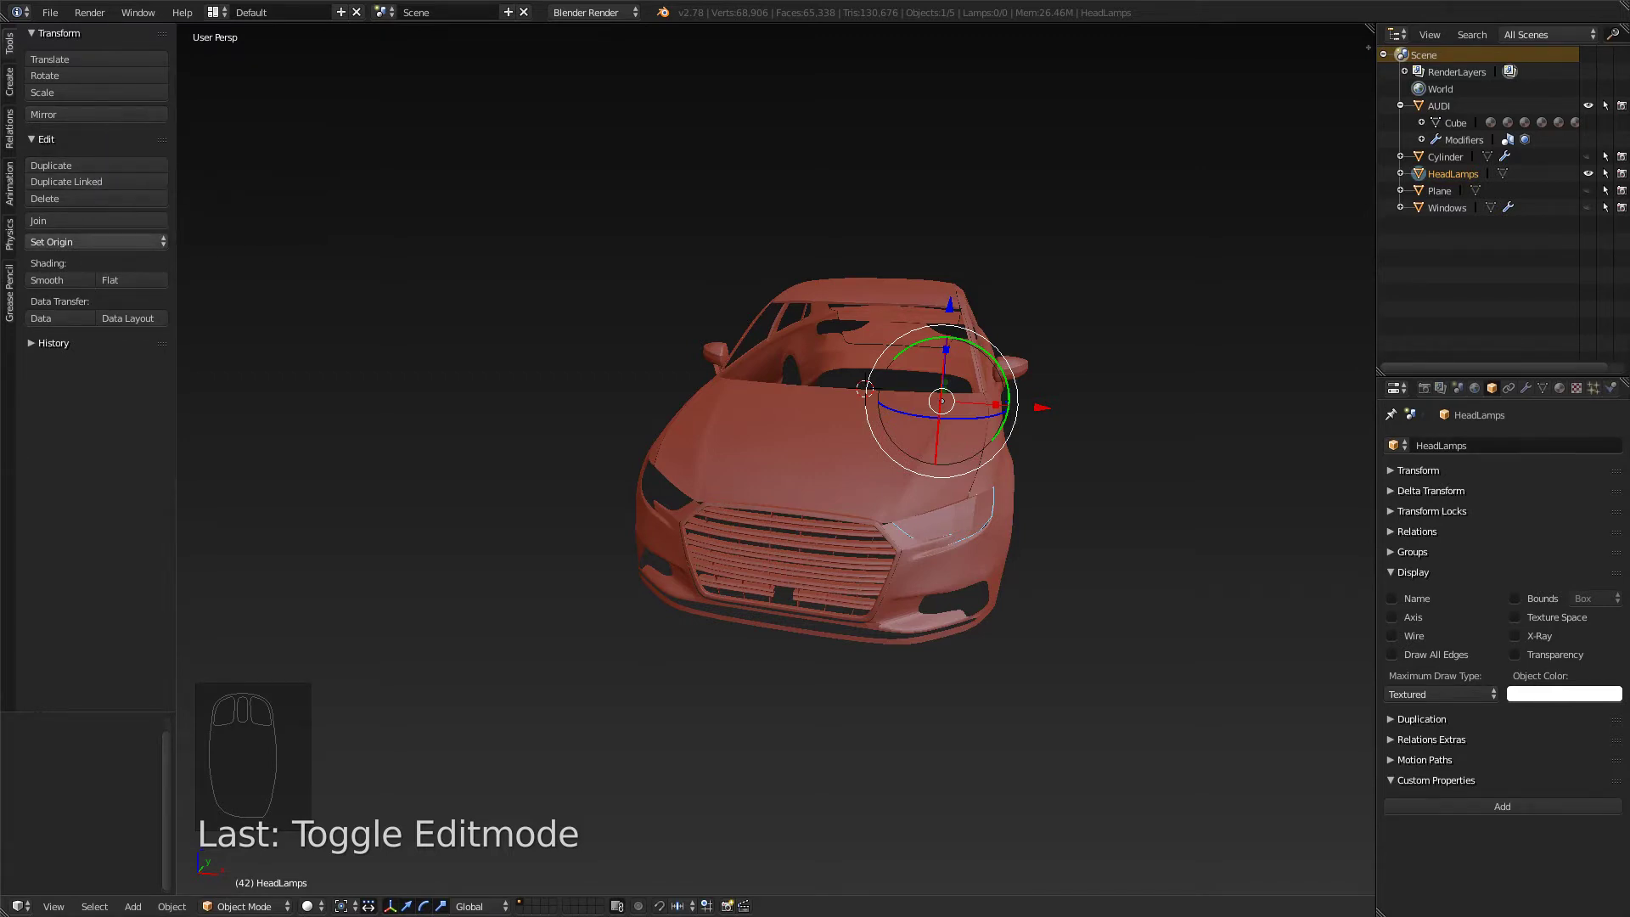
left_click(94, 242)
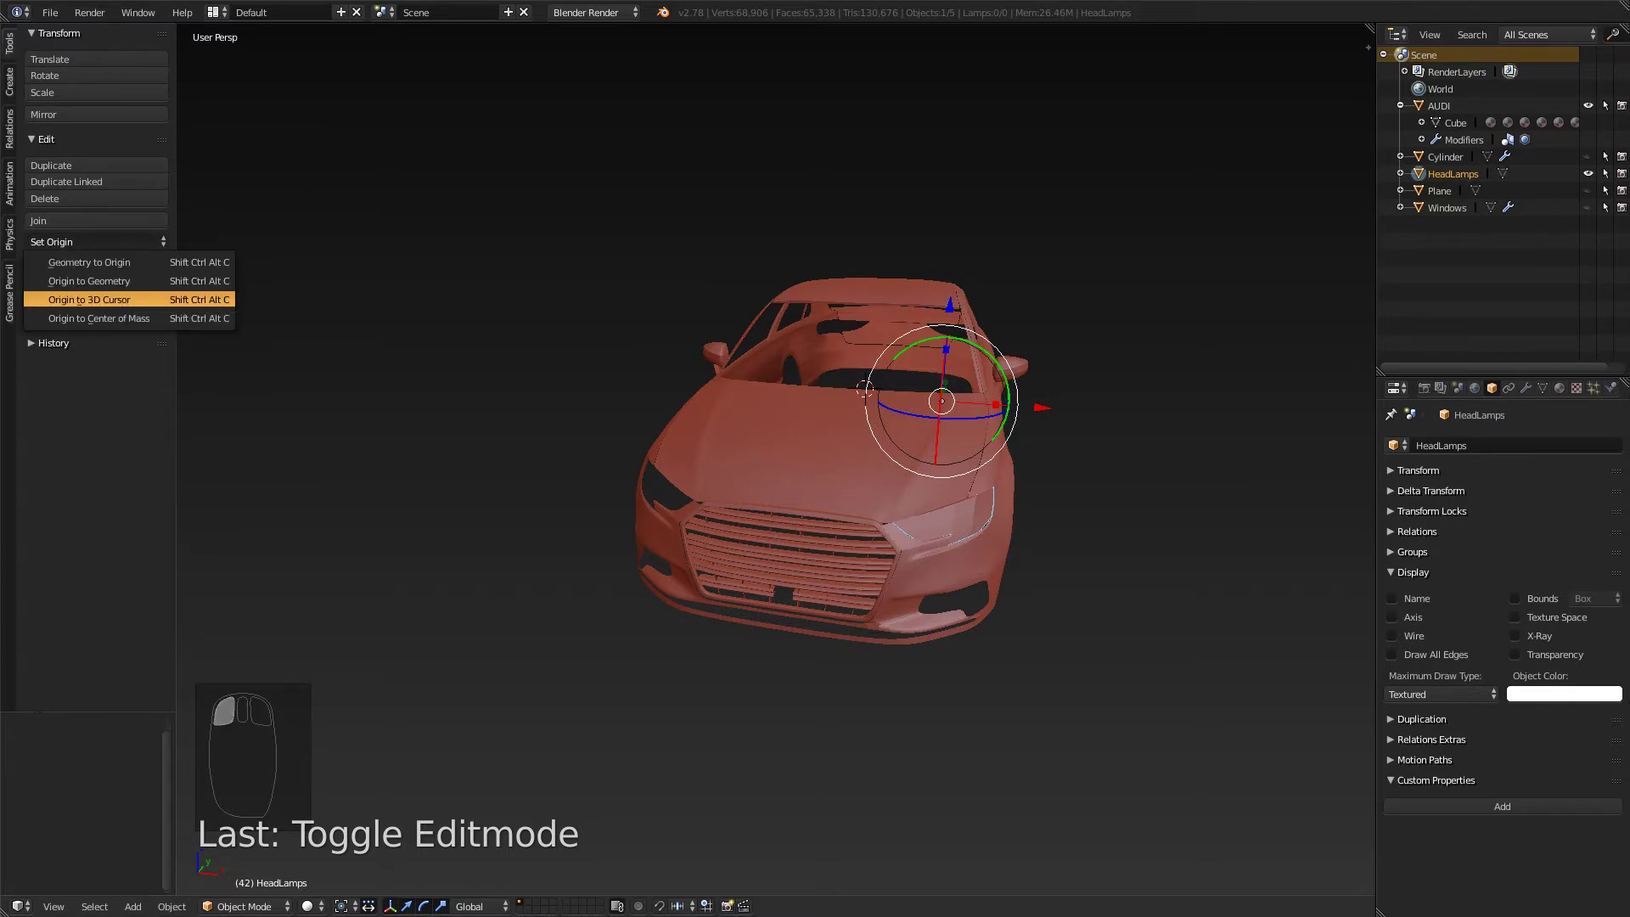
left_click(89, 300)
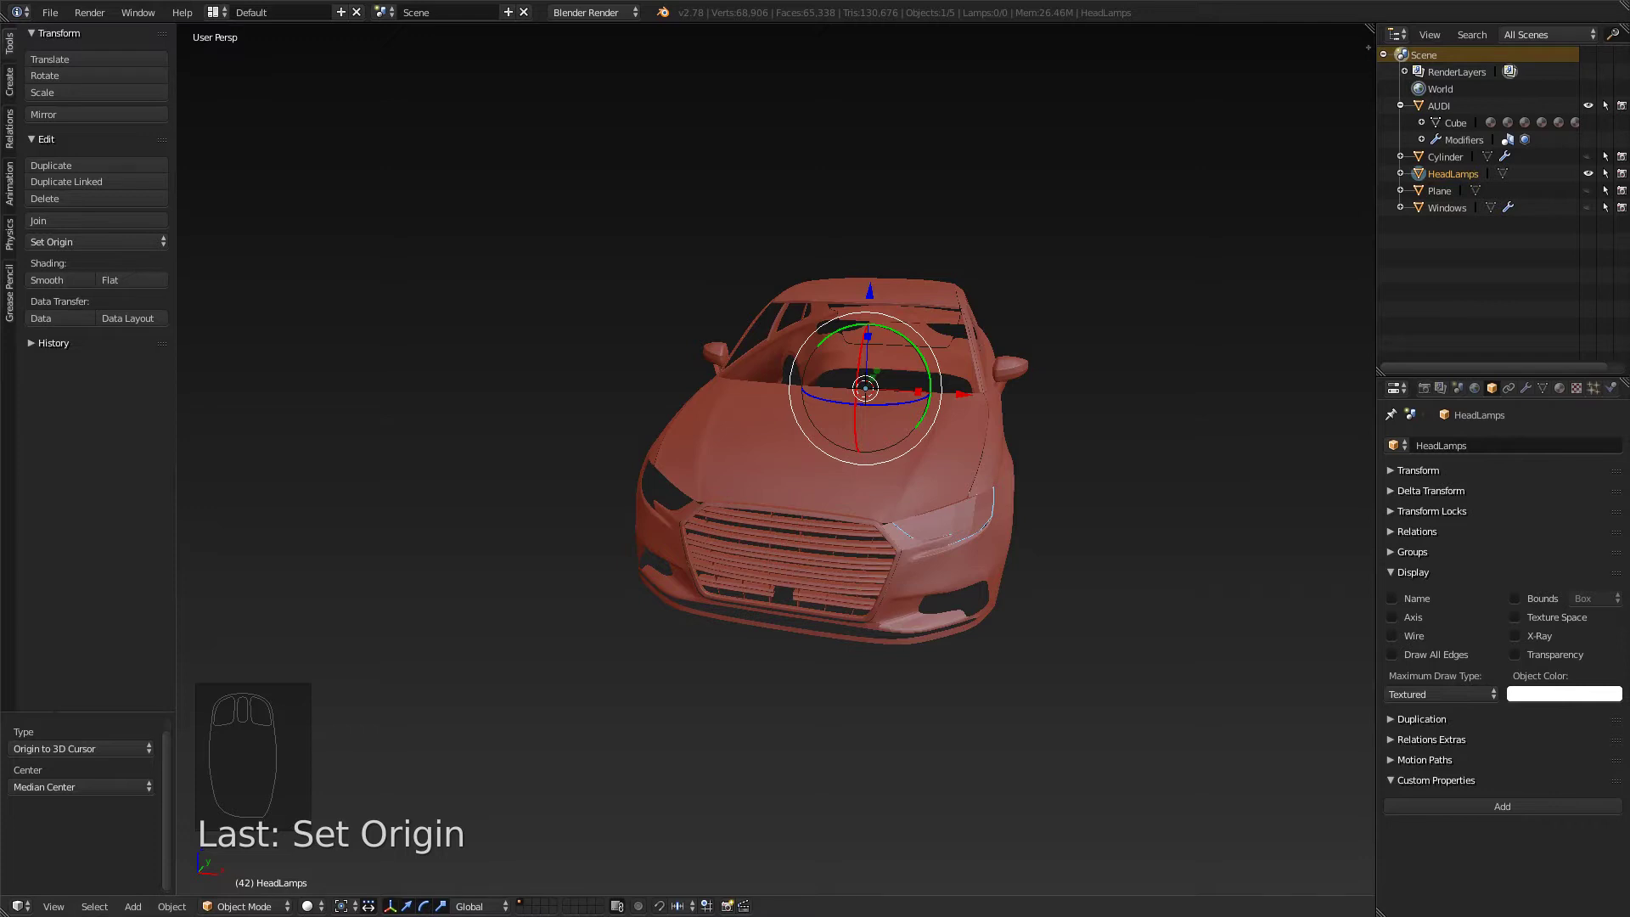
middle_click_drag(857, 458, 687, 486)
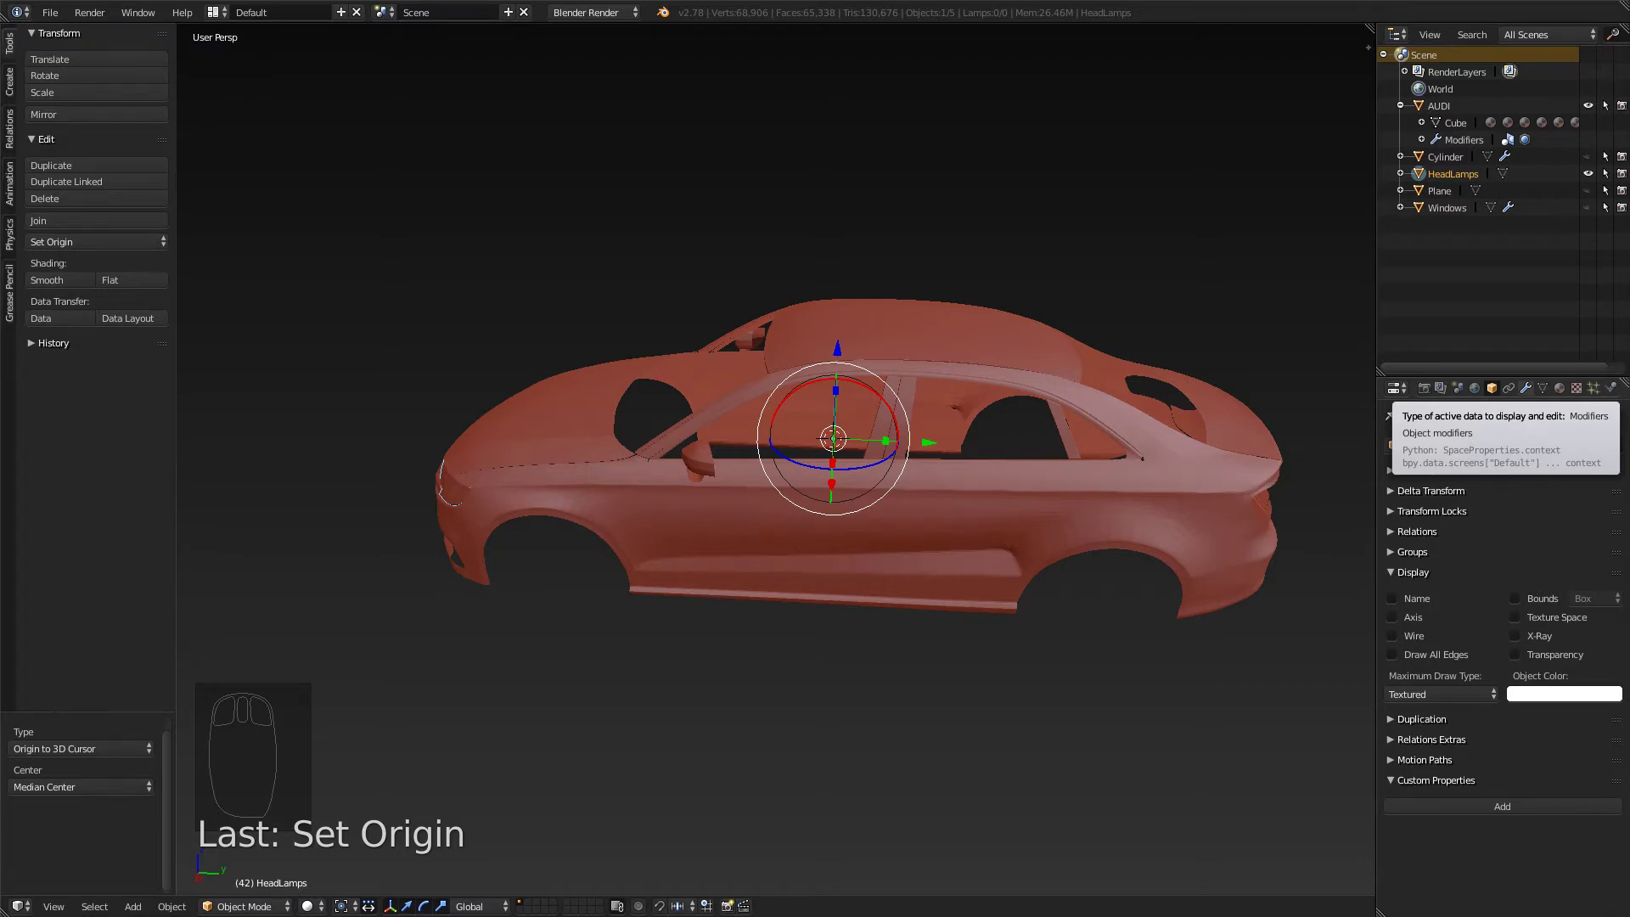
- Add a Mirror modifier across X to HeadLamps and check both headlights from the front
left_click(1526, 387)
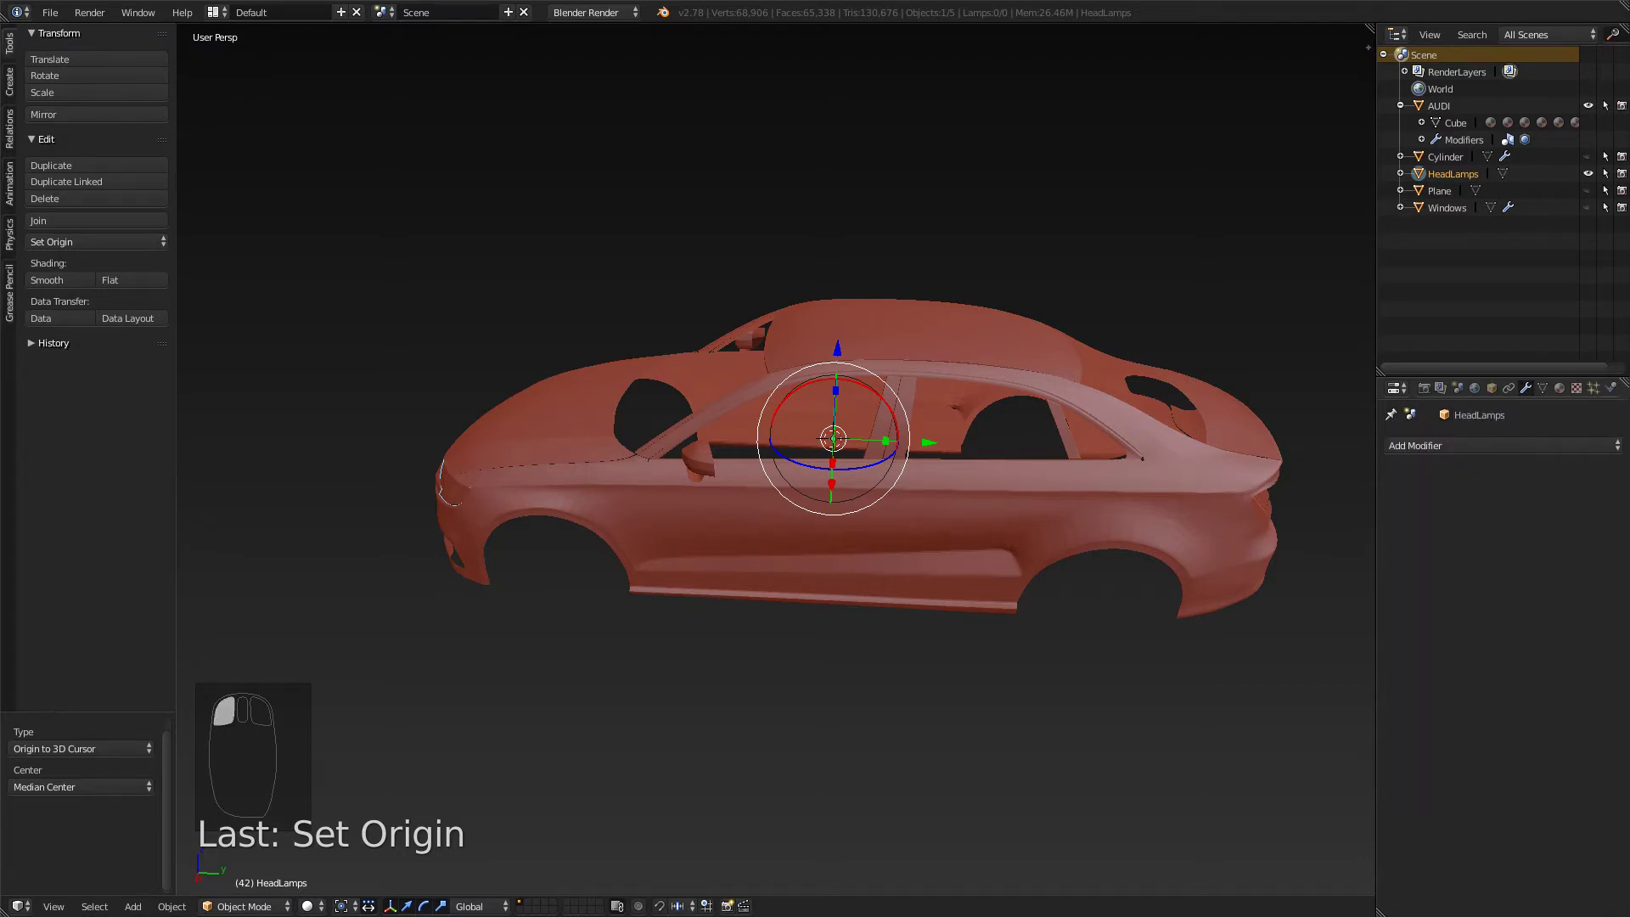
left_click(1435, 445)
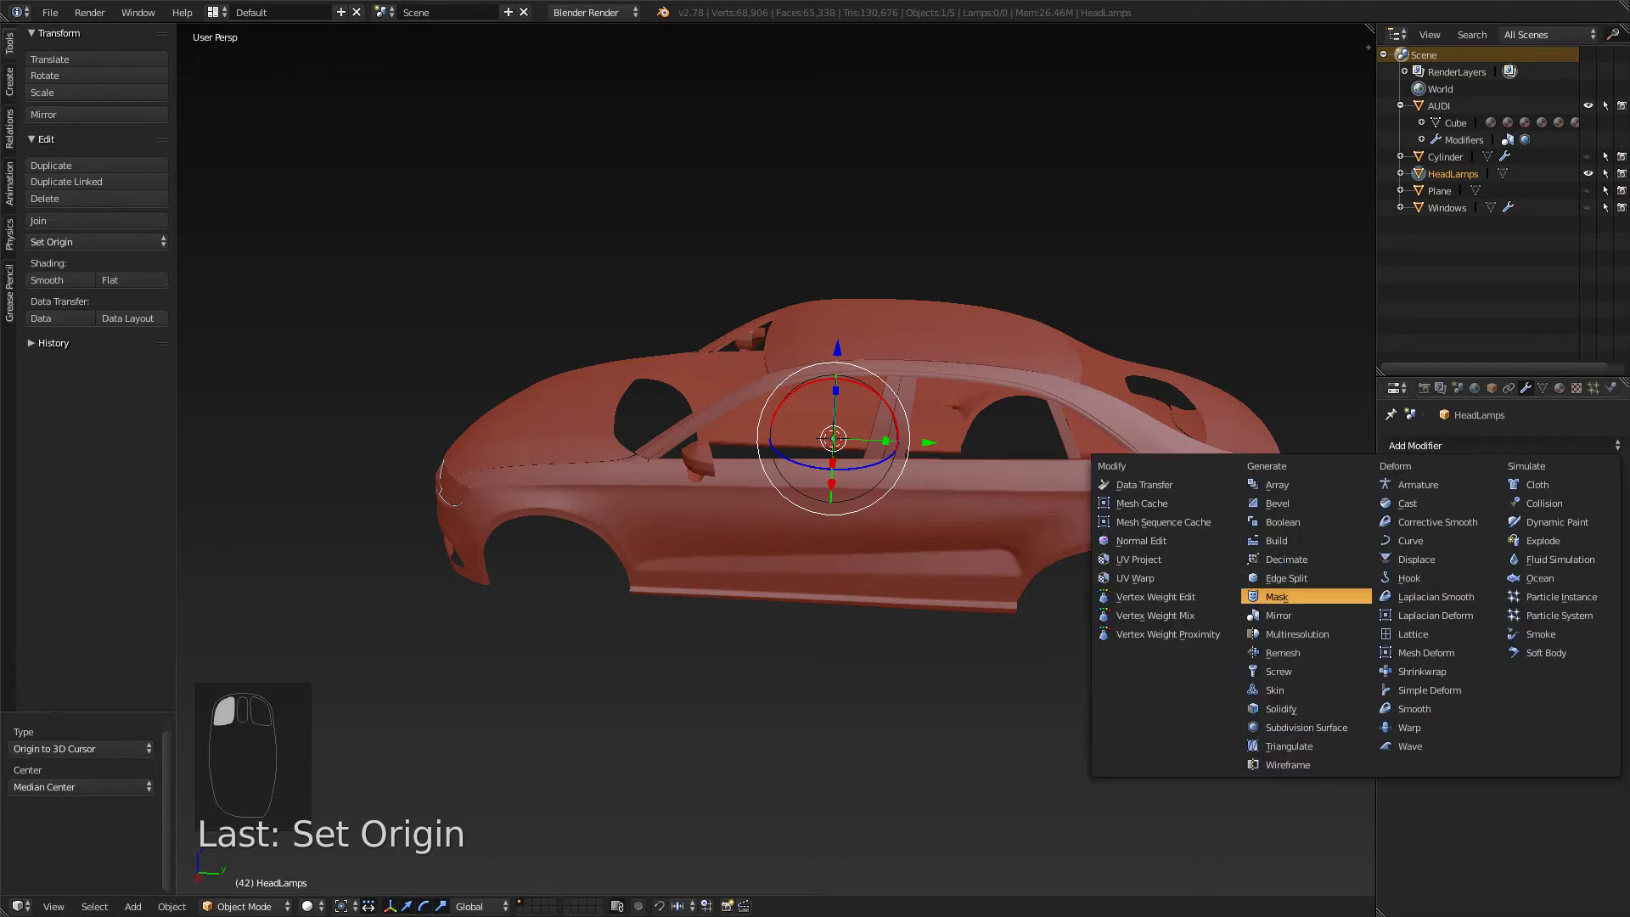
left_click(1278, 616)
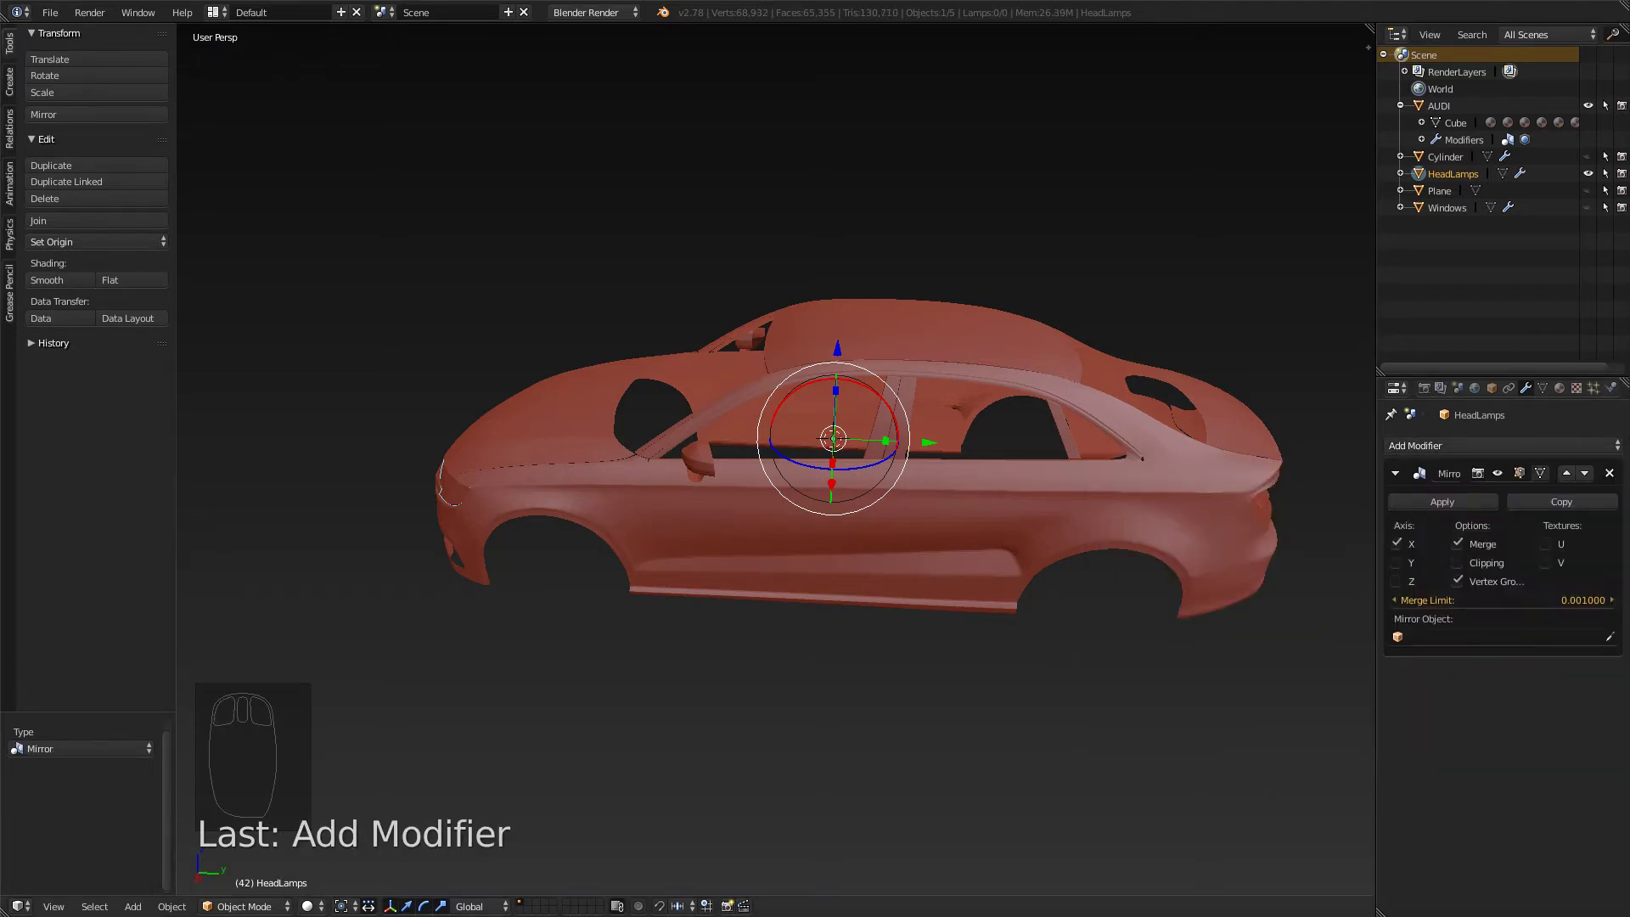
middle_click_drag(815, 510, 969, 511)
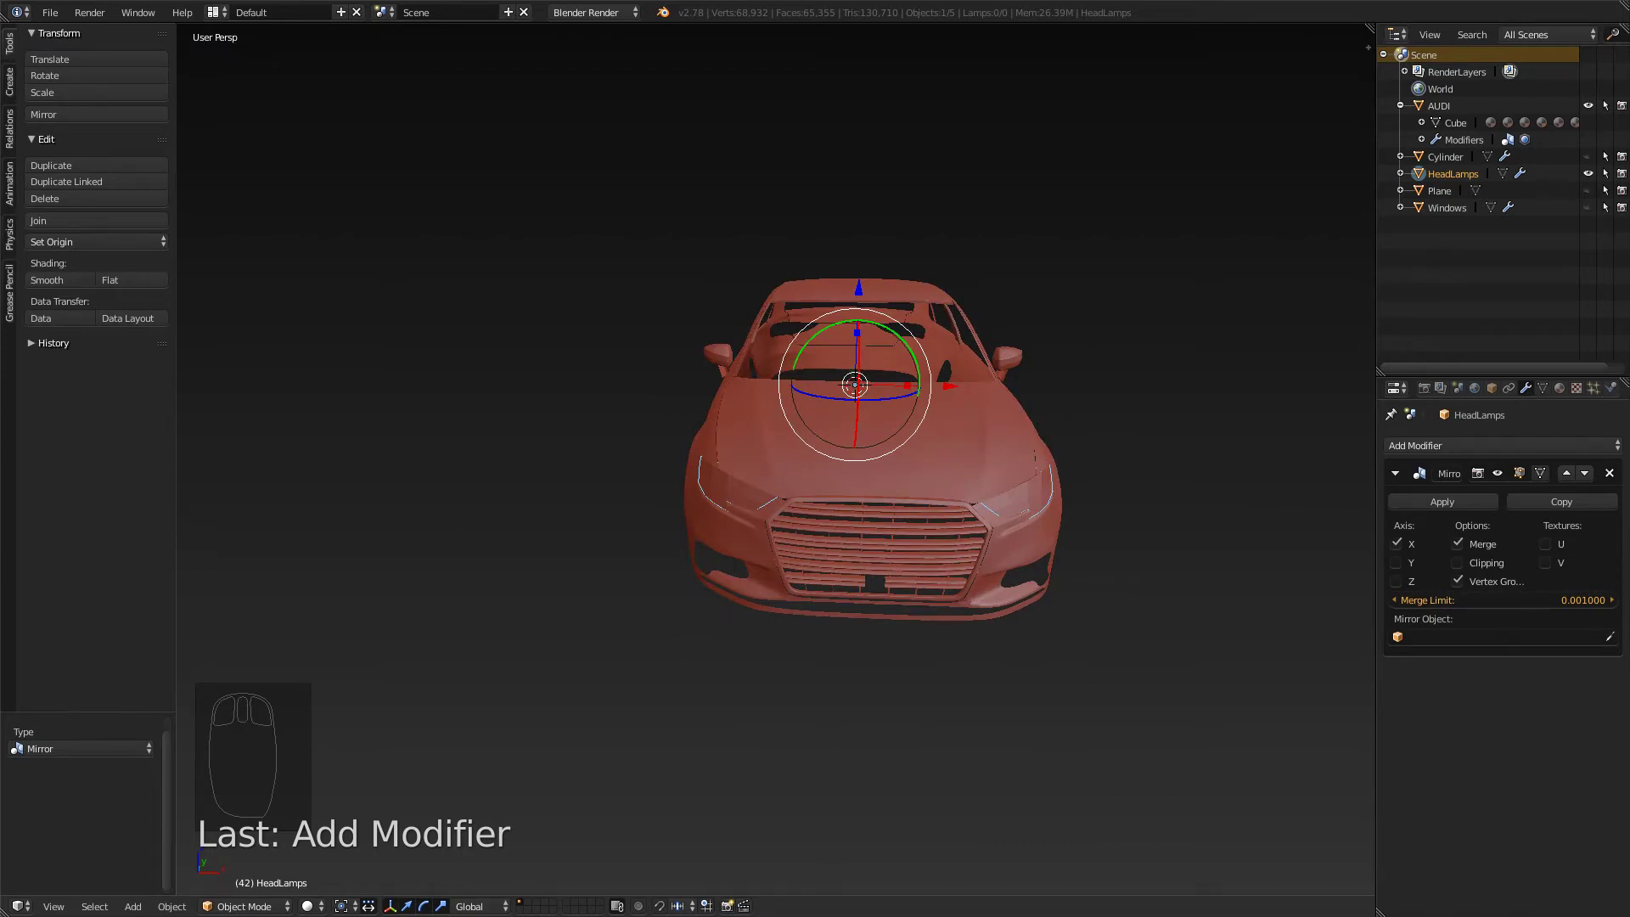
- Deselect the entire HeadLamps mesh and compare the headlight in object and edit modes
key("Tab")
middle_click_drag(969, 511, 887, 486)
key("a")
key("Tab")
scroll(857, 458, "up", 2)
key("Tab")
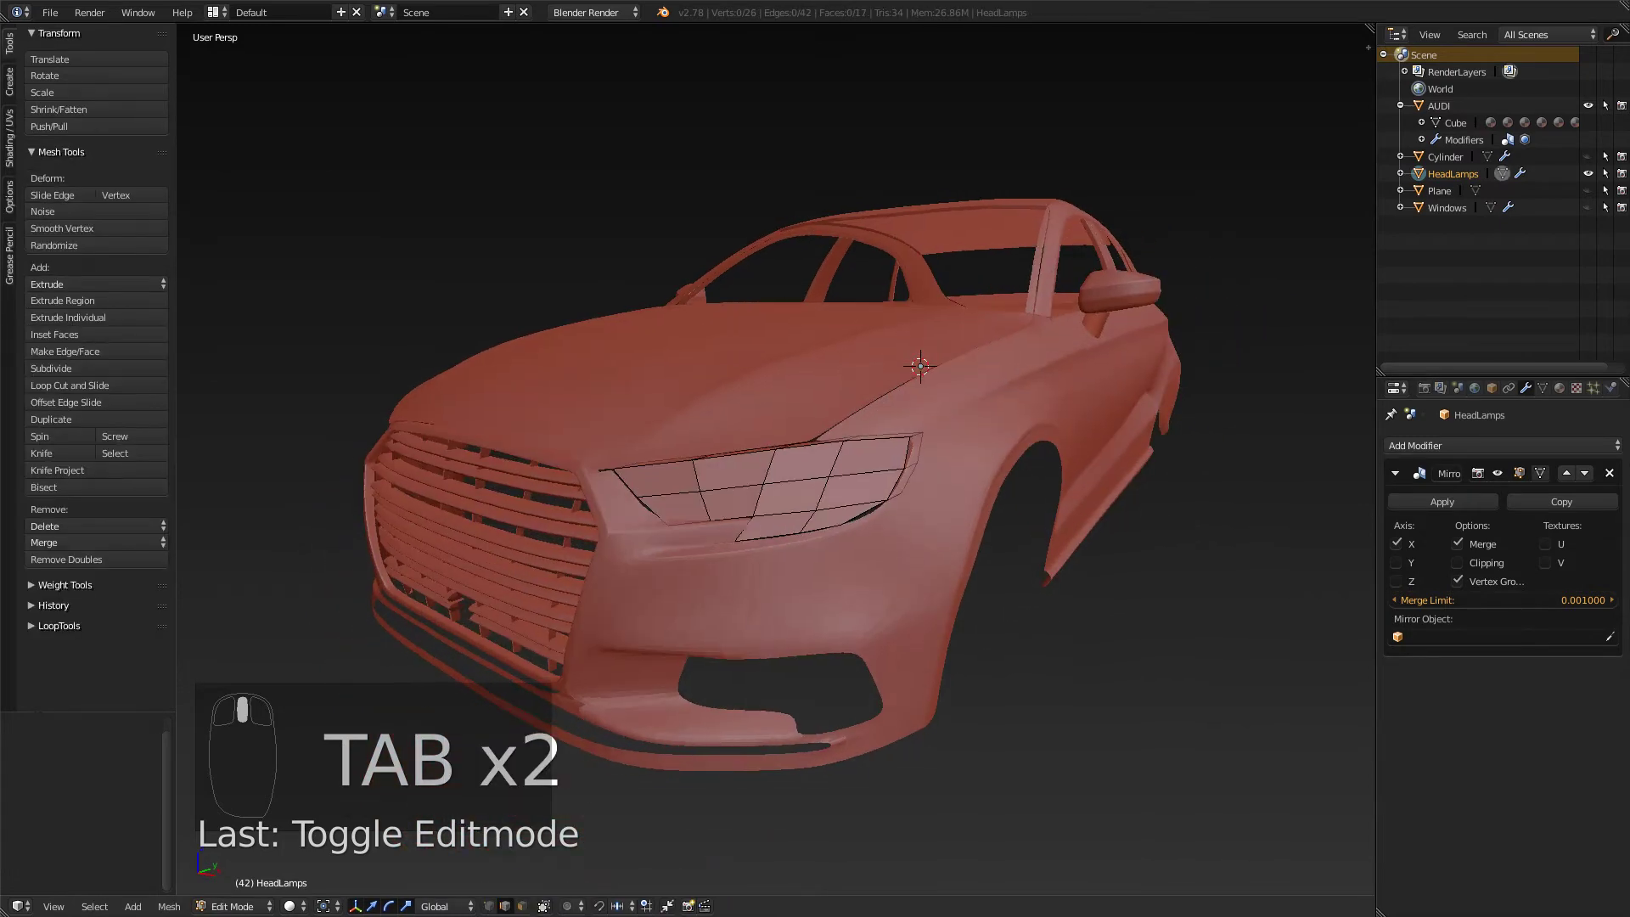
- Add a Subdivision Surface modifier to HeadLamps after its Mirror modifier
middle_click_drag(849, 425, 815, 403)
scroll(815, 399, "up", 2)
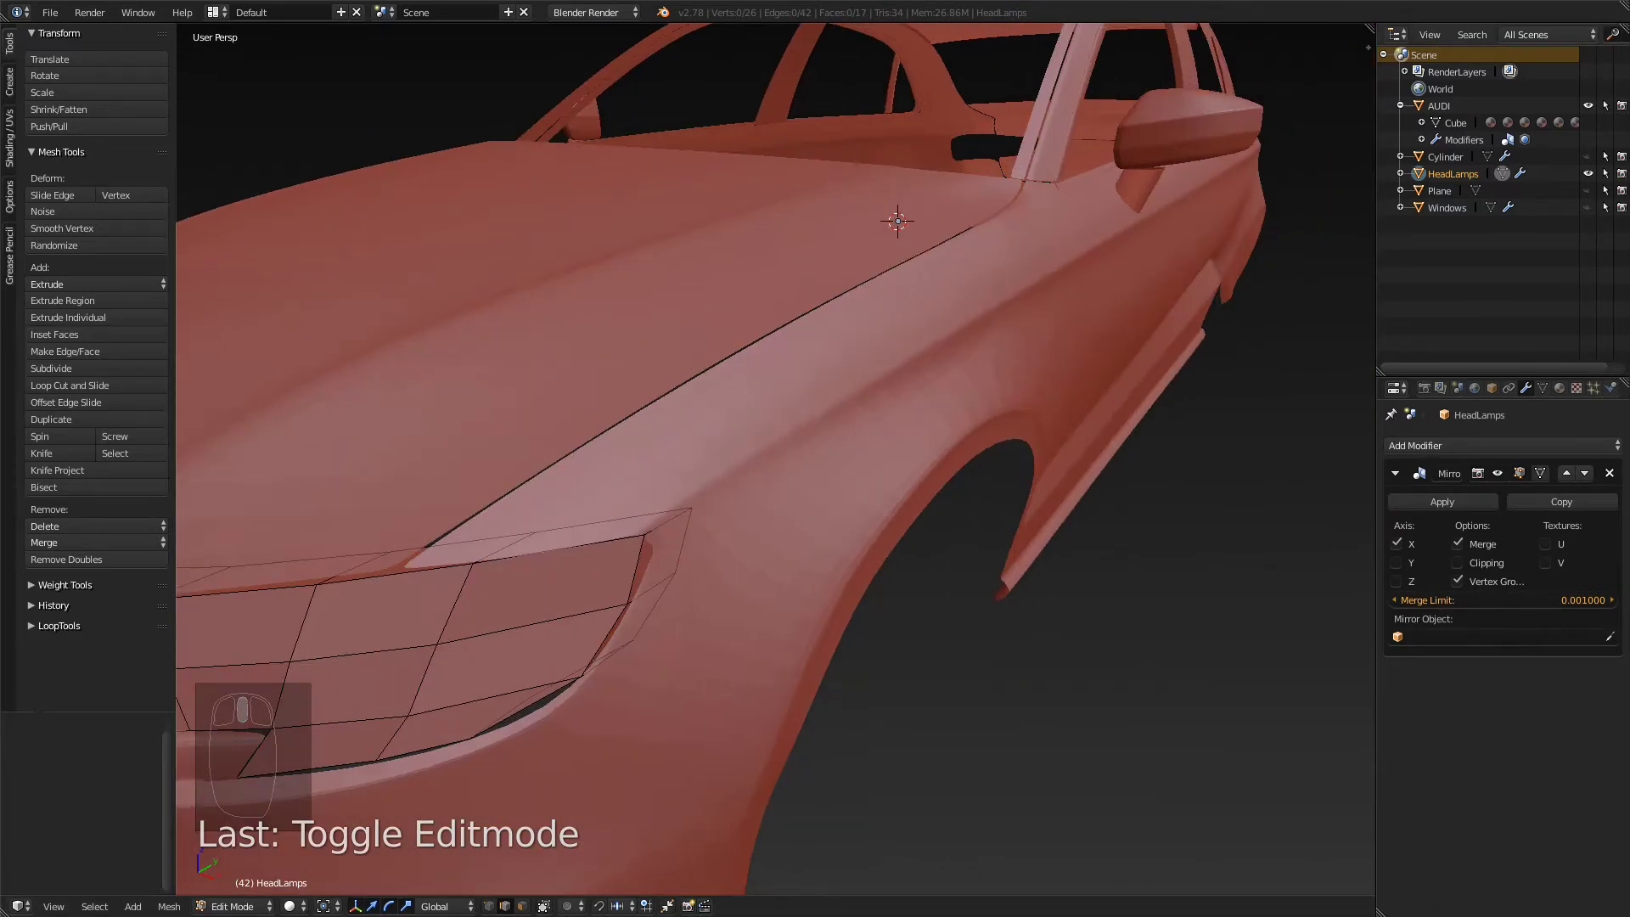
left_click(1502, 445)
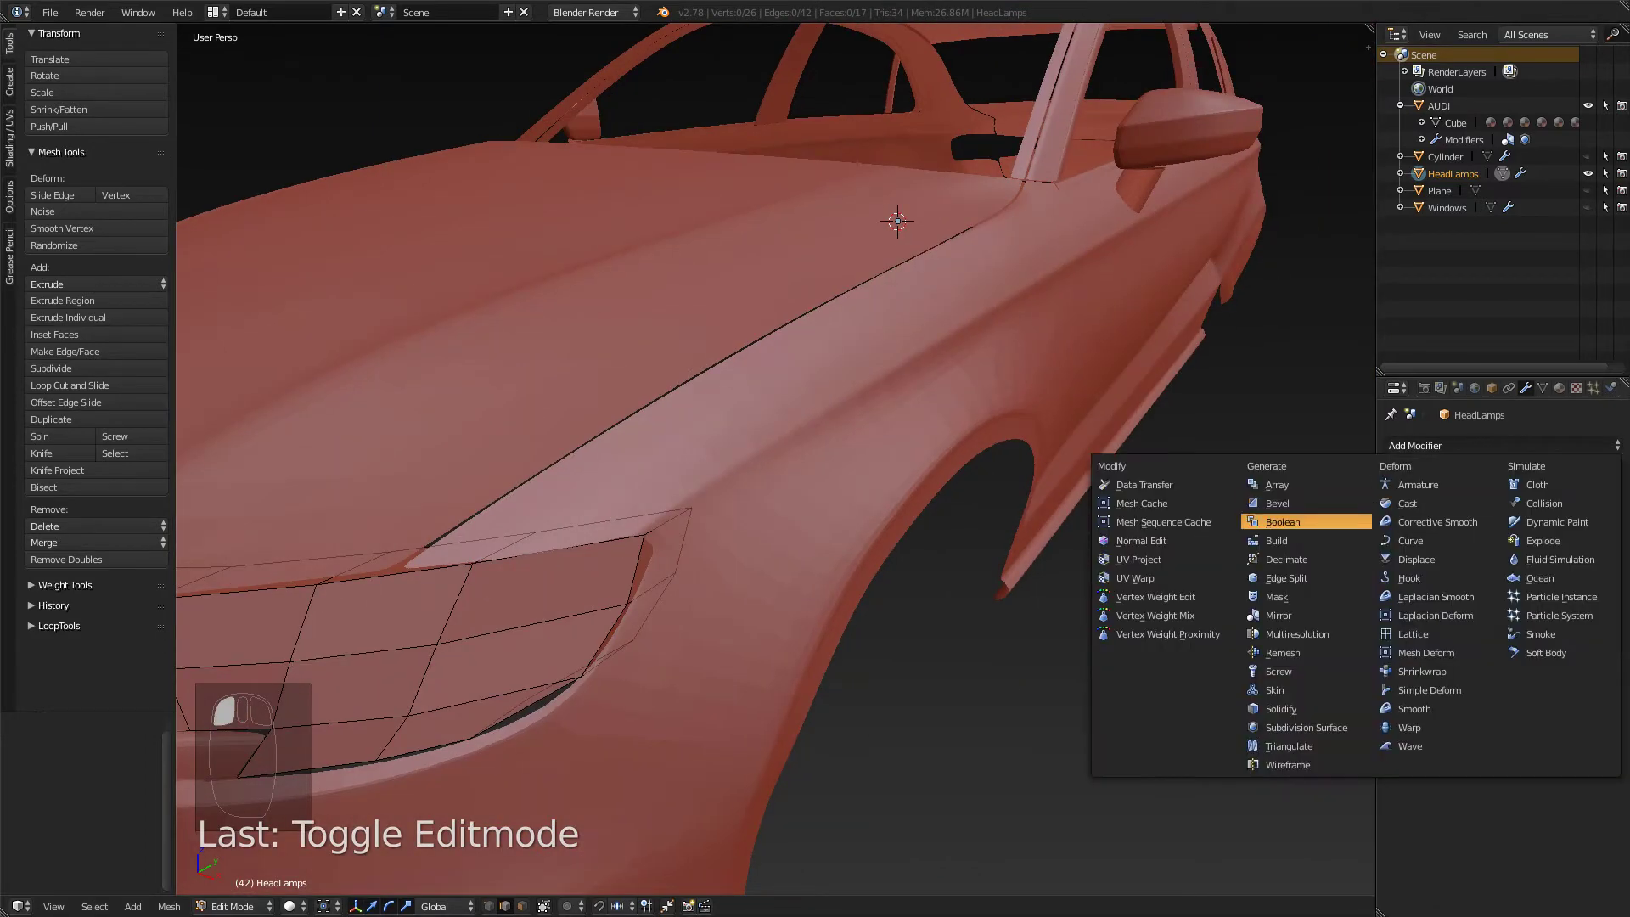
left_click(1303, 727)
scroll(775, 458, "down", 8)
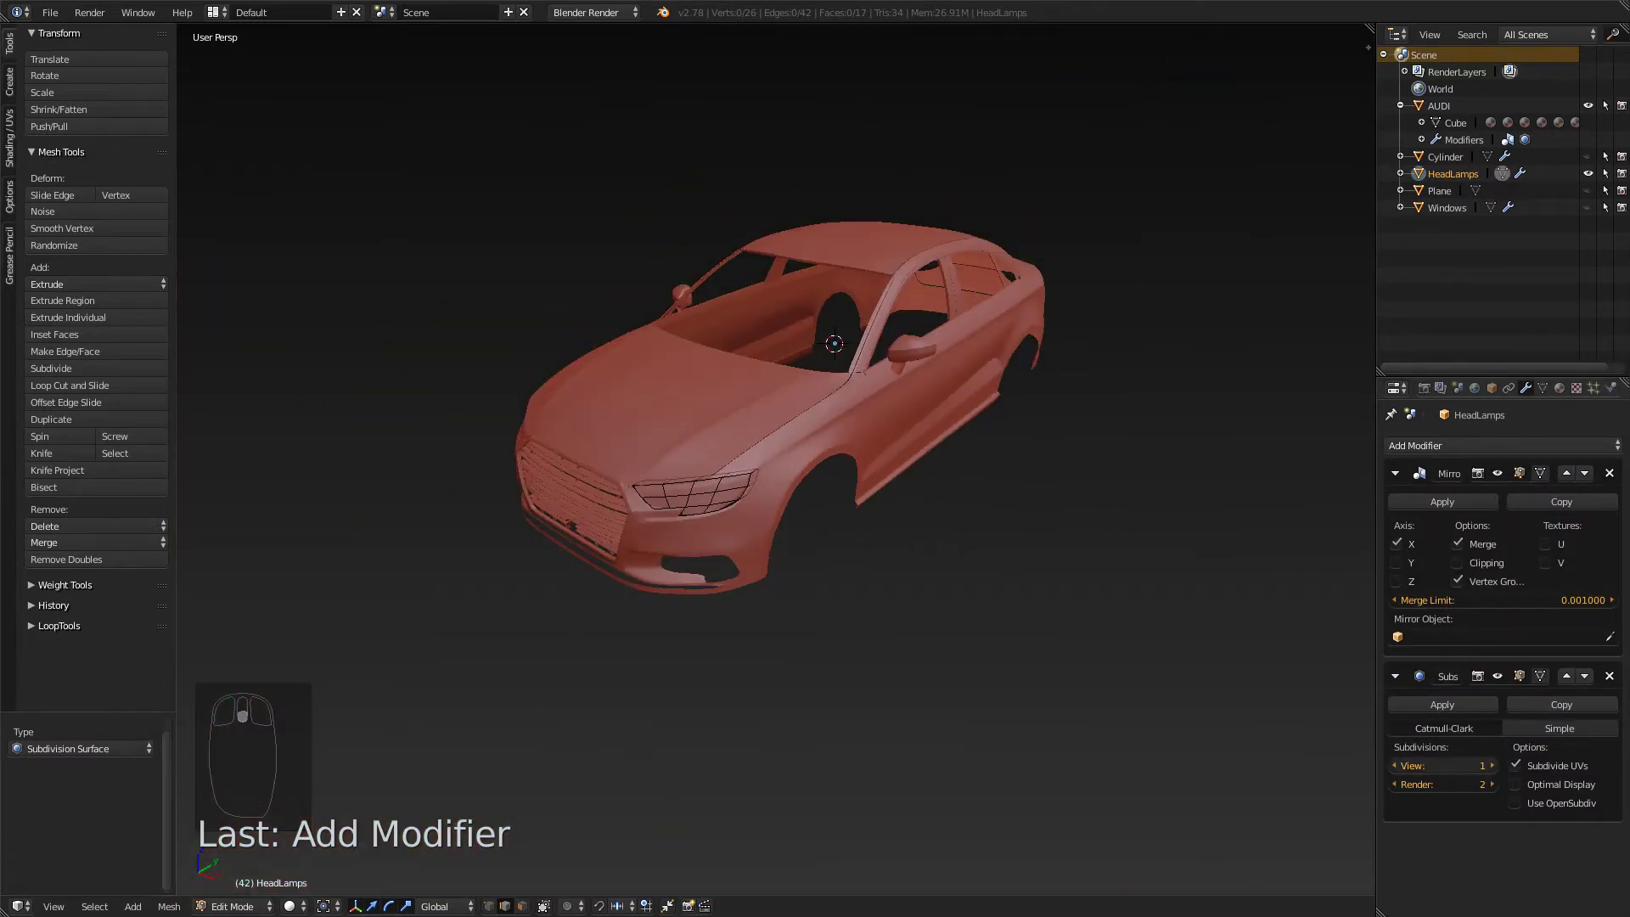
- Set the HeadLamps Subdivision Surface viewport level to 2 and check the smoothed headlight in object mode
left_click(1491, 765)
scroll(775, 459, "up", 5)
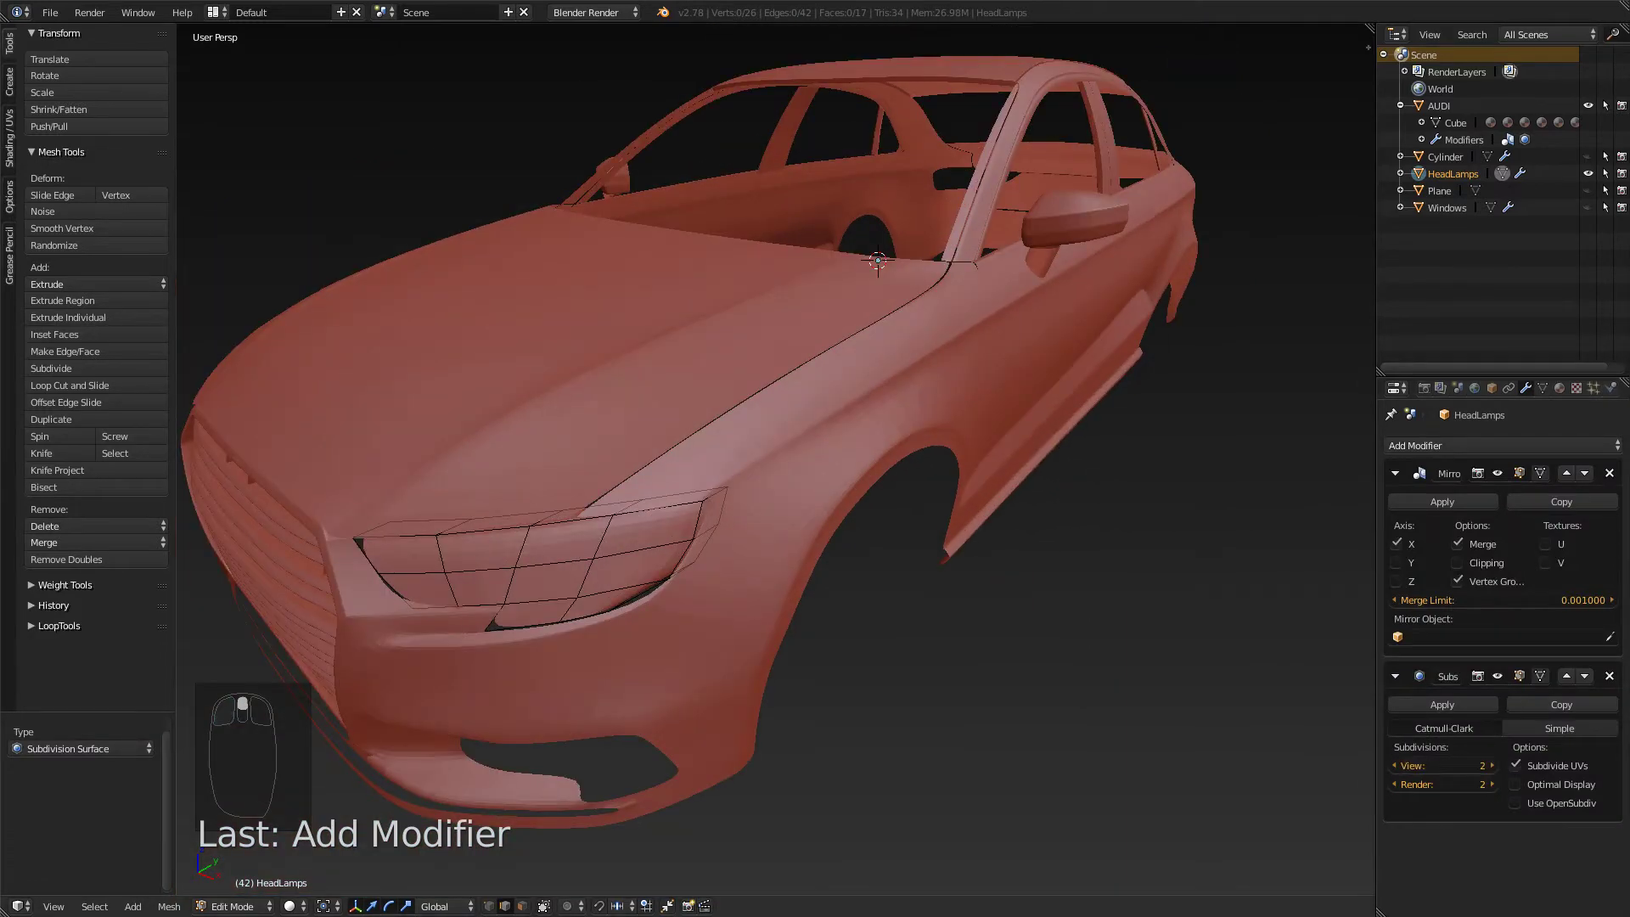
middle_click_drag(775, 458, 722, 445)
key("Tab")
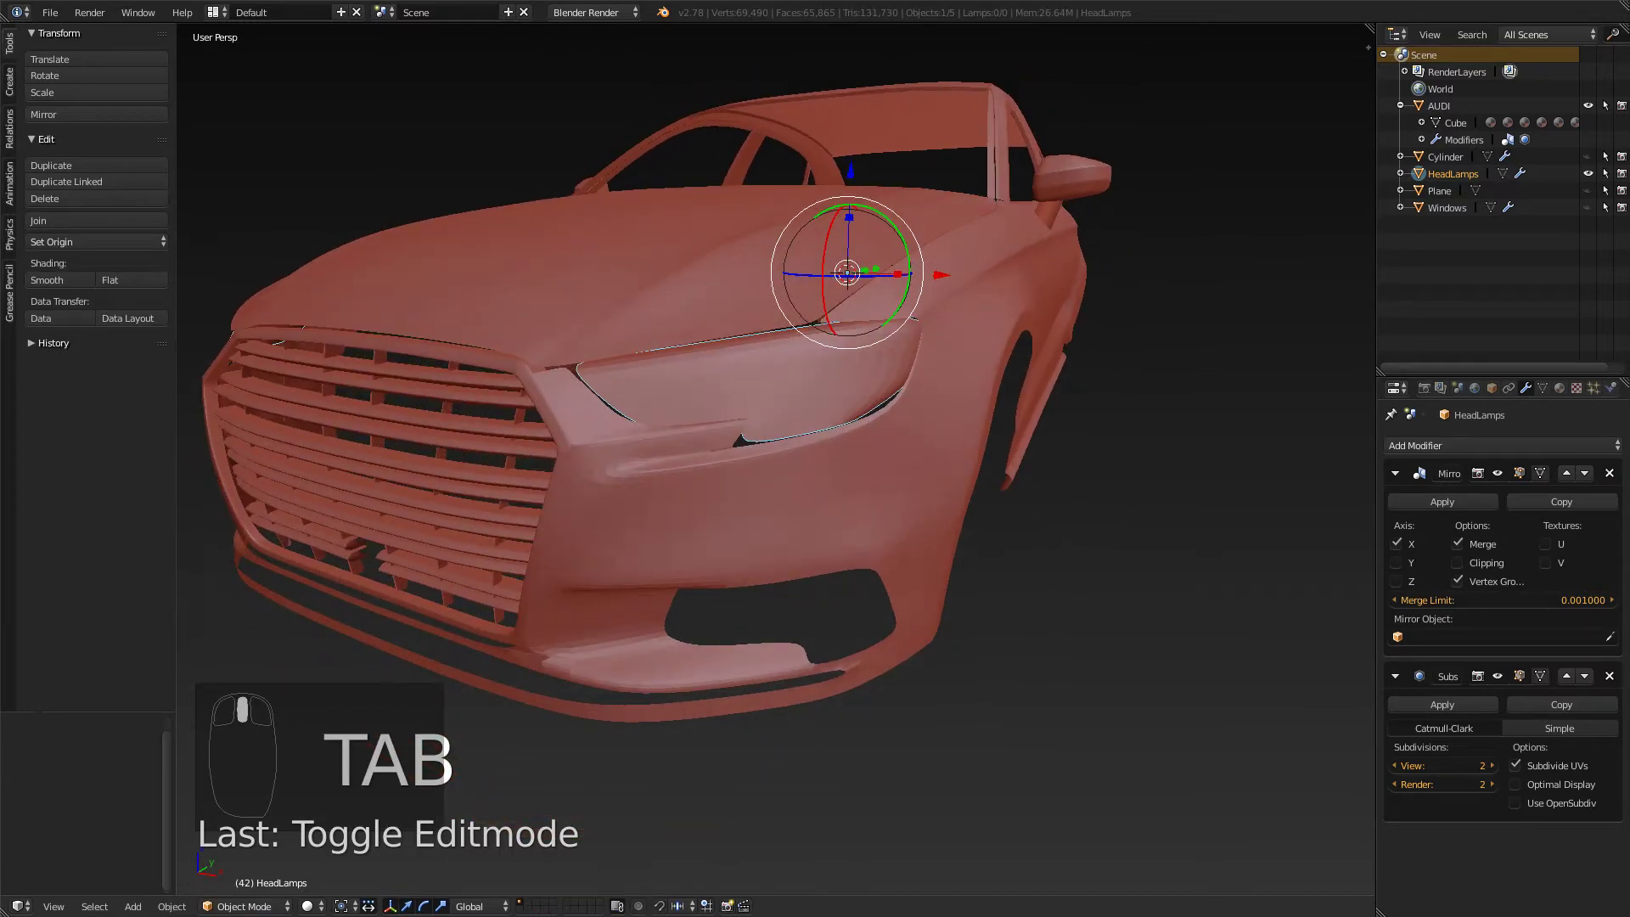
scroll(776, 458, "up", 2)
scroll(776, 458, "down", 2)
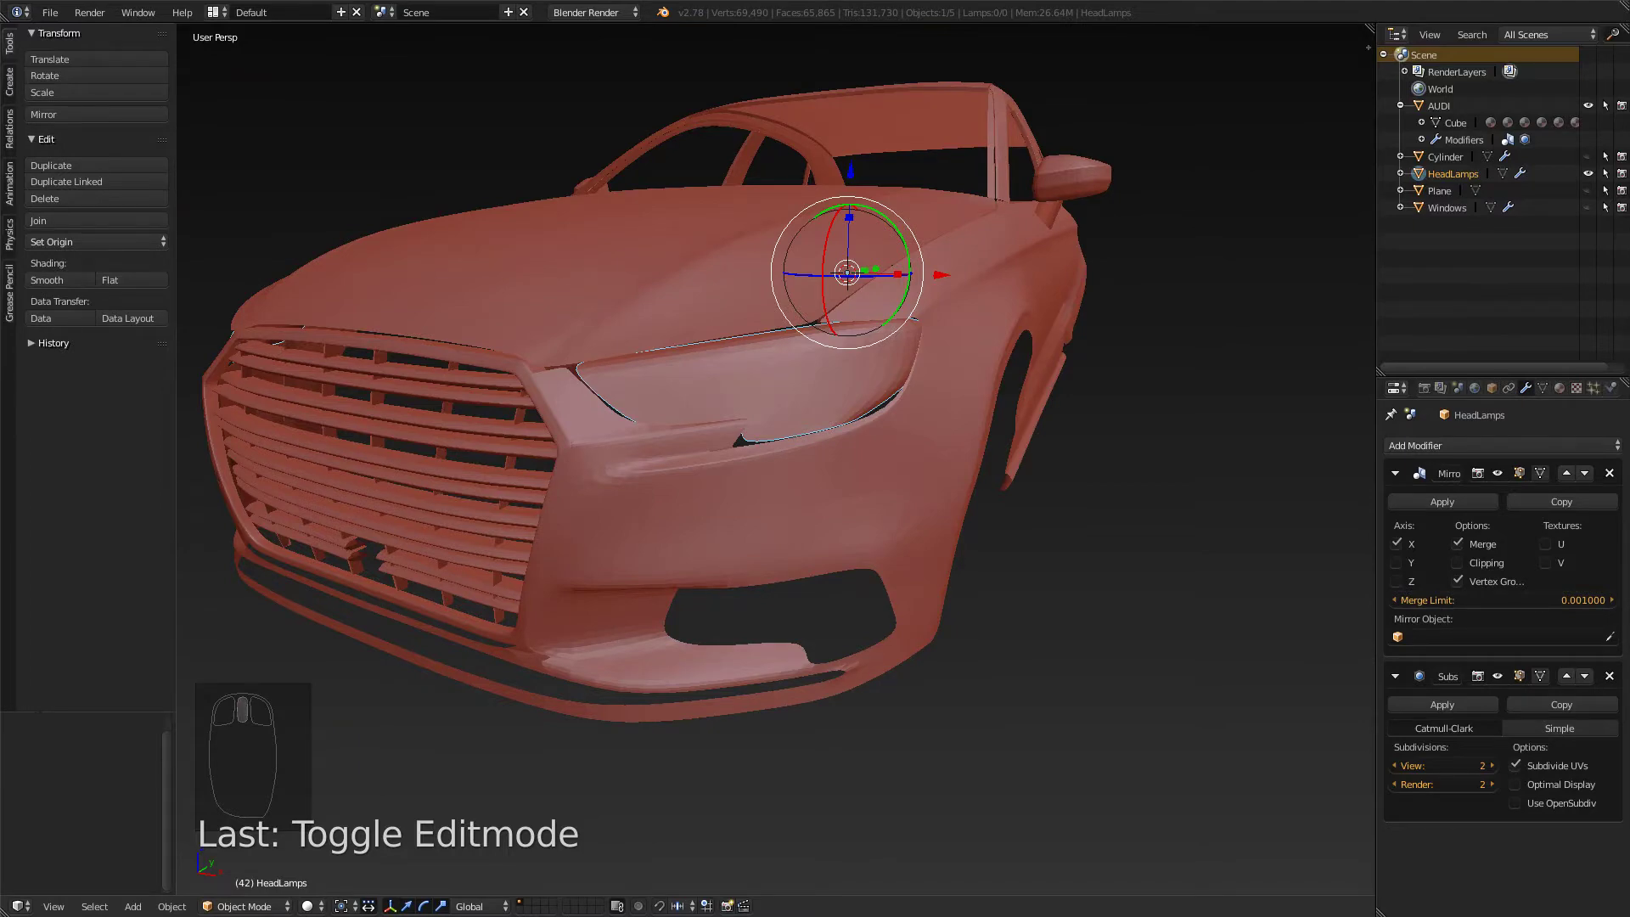
- Save the scene as the next incremented version of audi-a3-vid-21.blend
key("ctrl+shift+s")
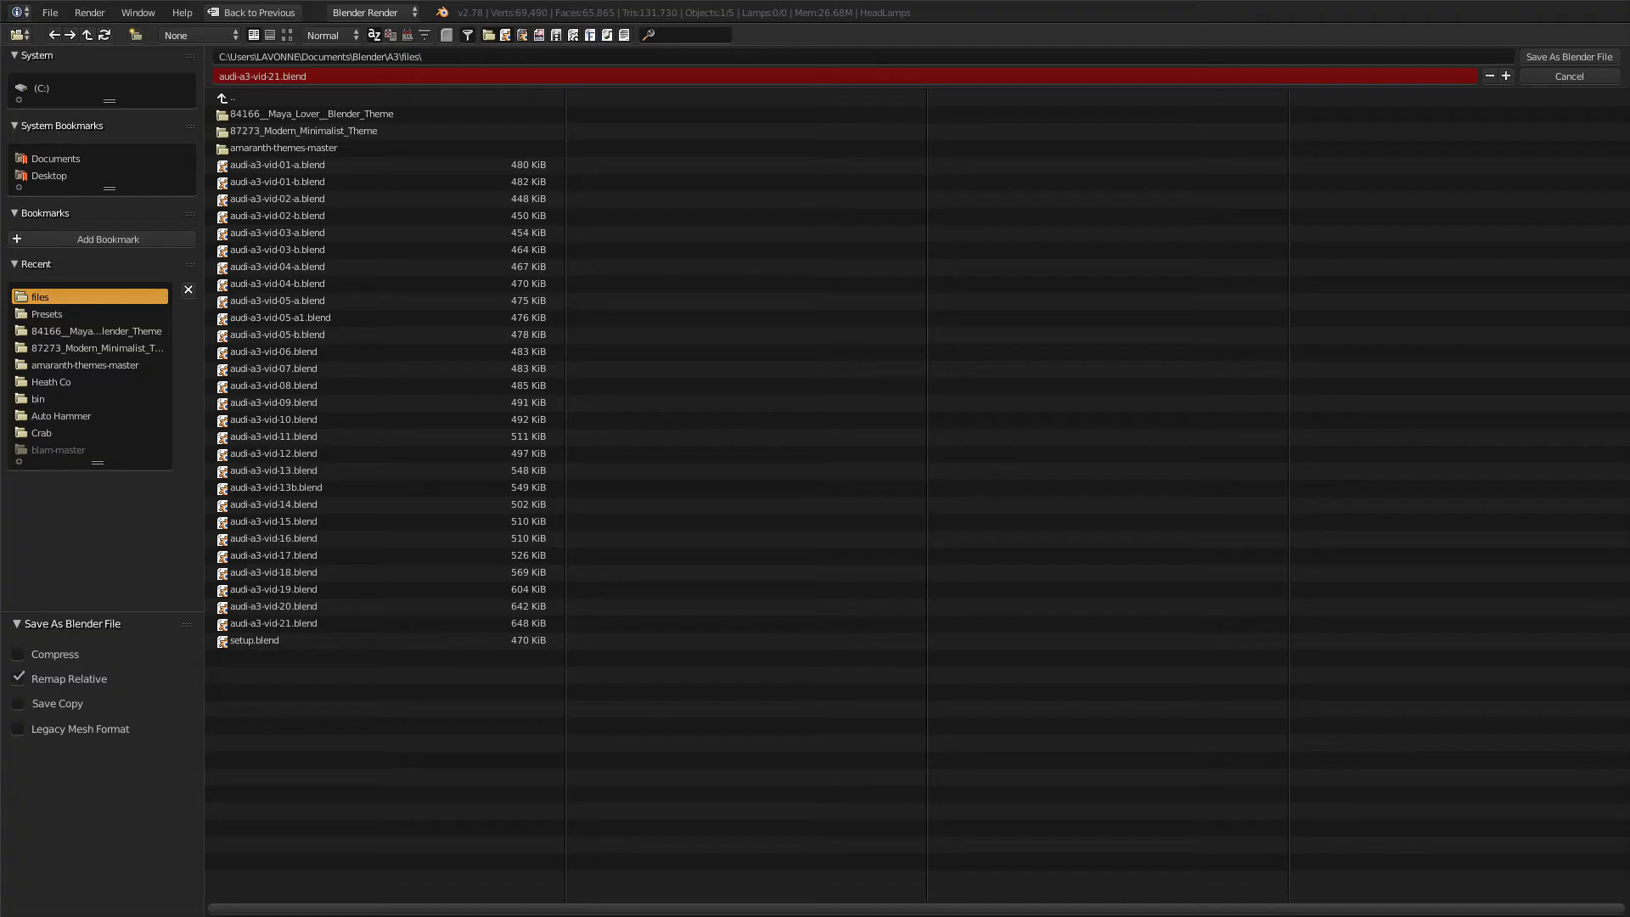
key("KP_Add")
key("Return")
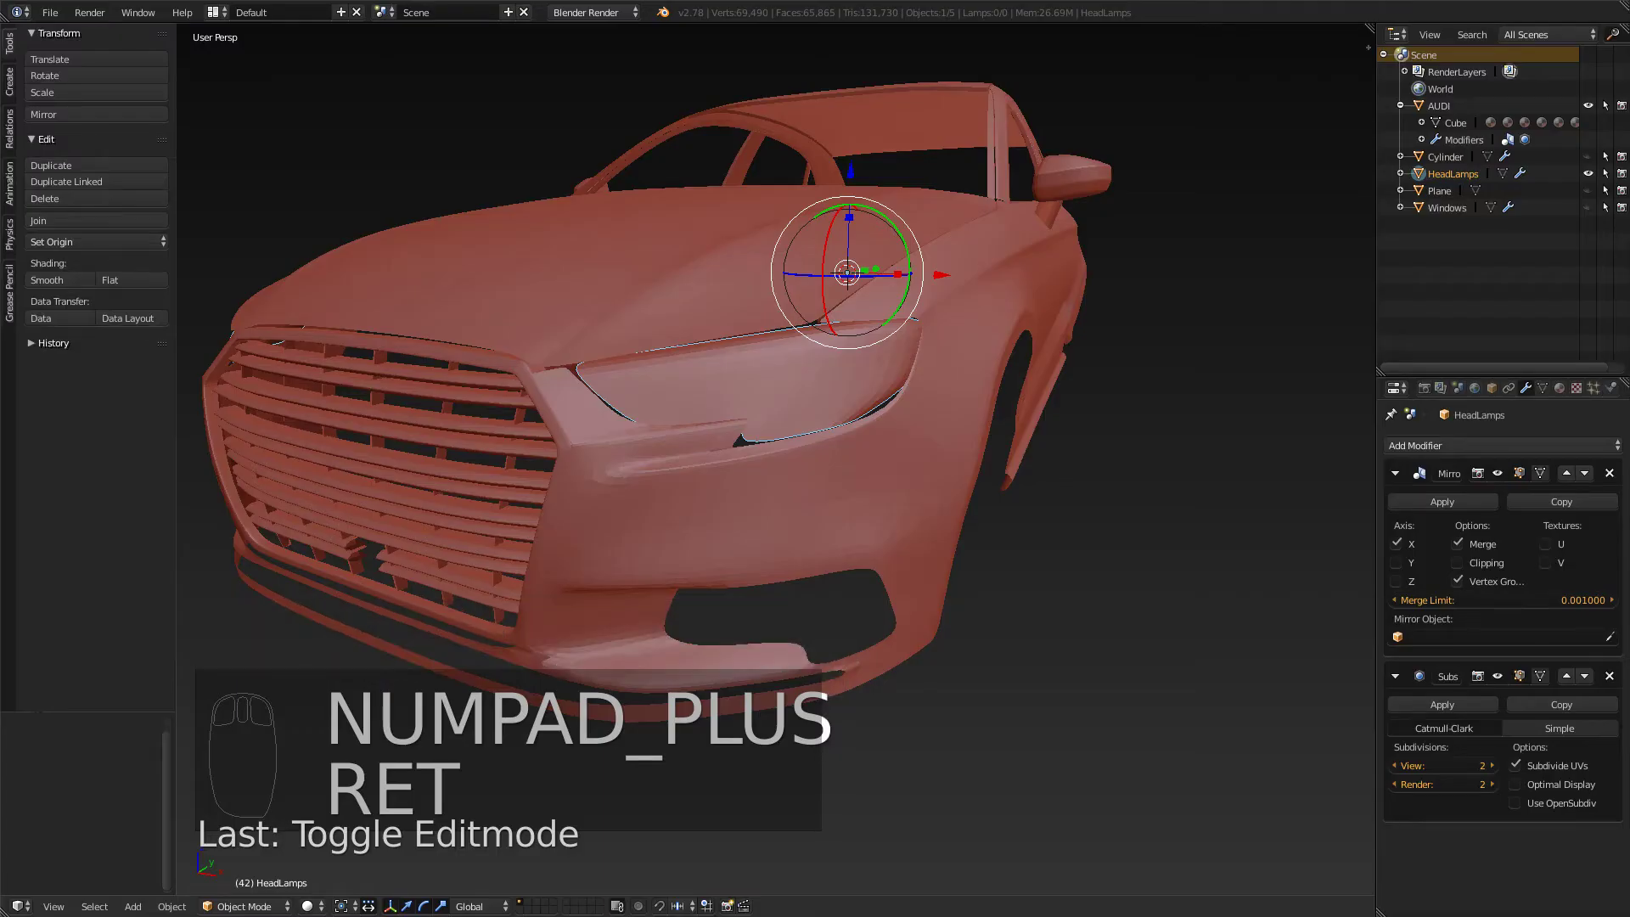
- Hide the tool shelf and show the HeadLamps mesh close up in front view in edit mode
middle_click_drag(776, 458, 819, 459)
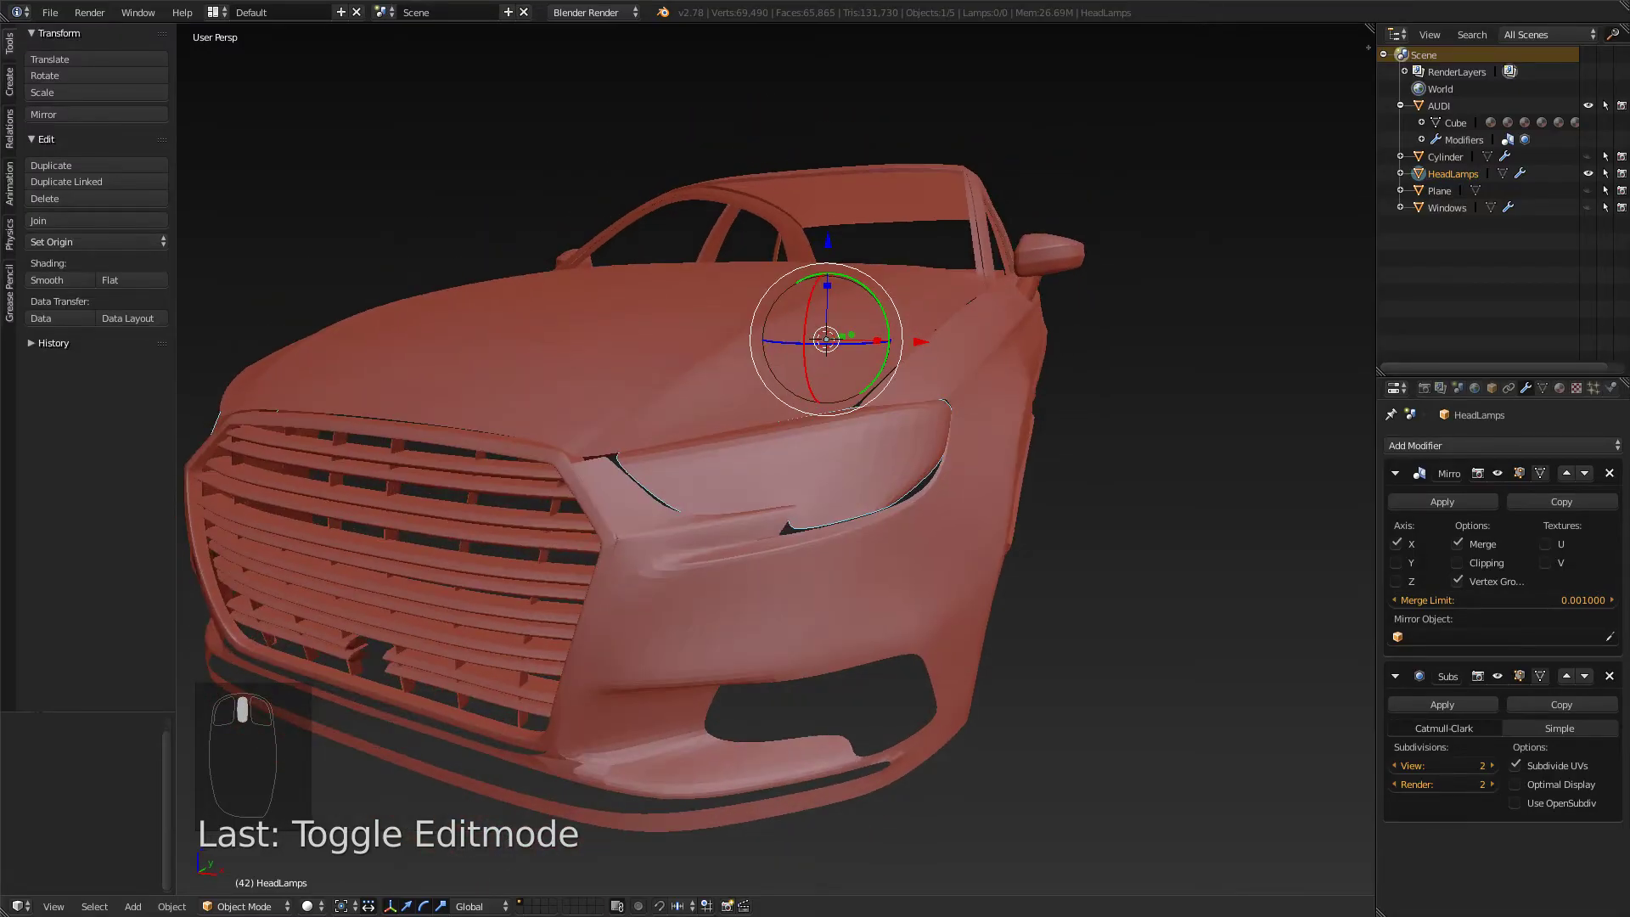
key("t")
key("Tab")
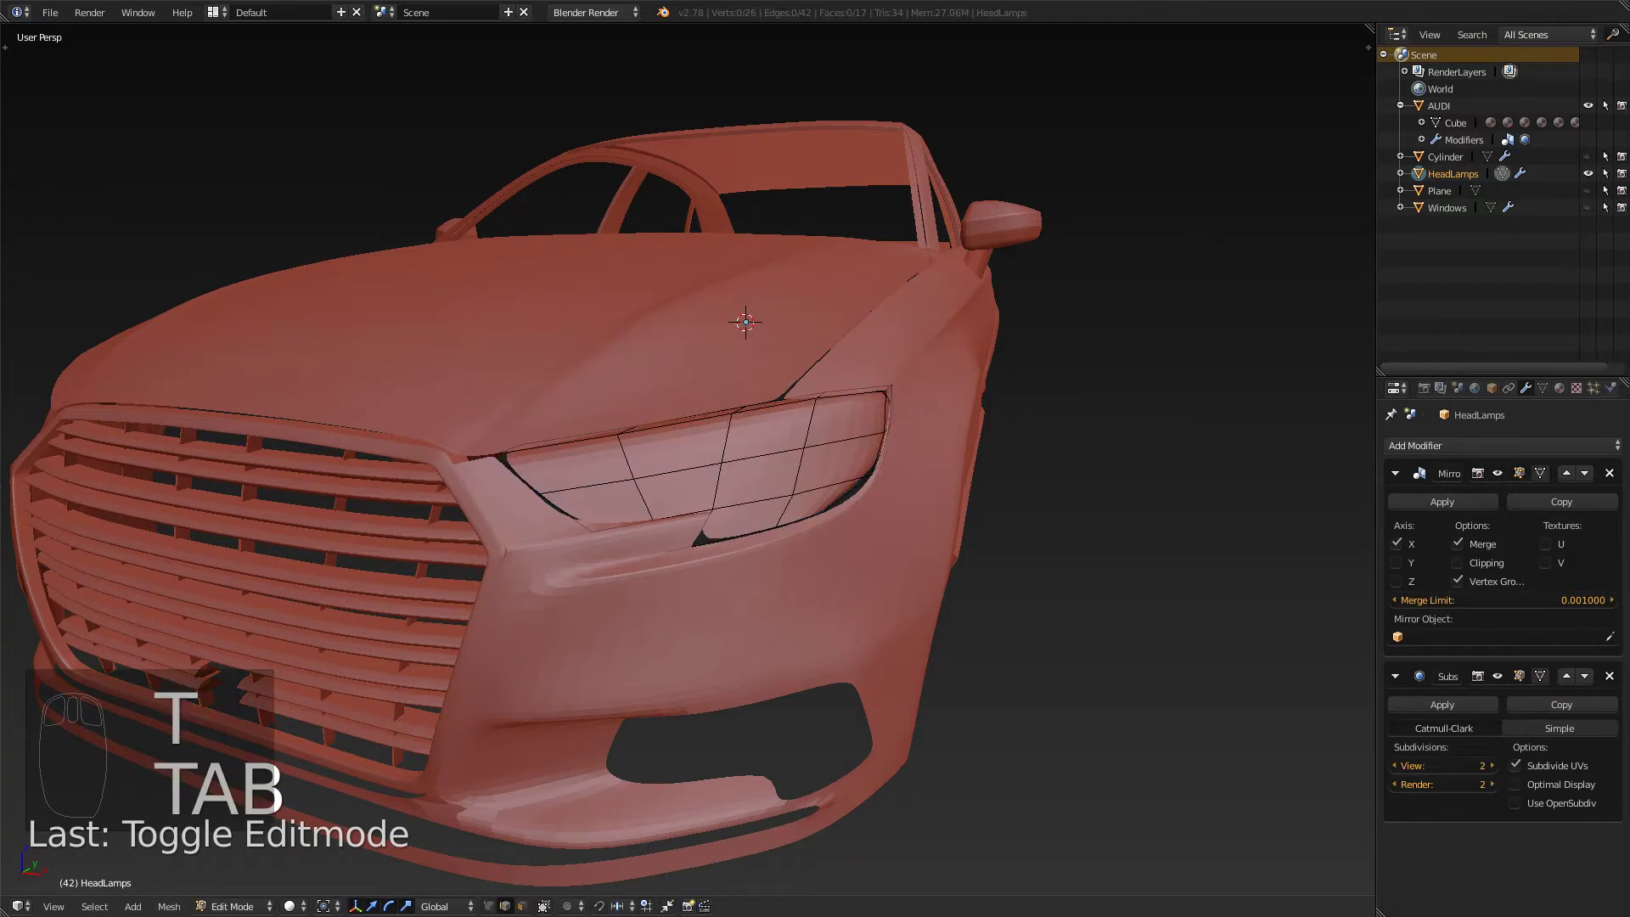
middle_click_drag(774, 416, 772, 475)
key("KP_1")
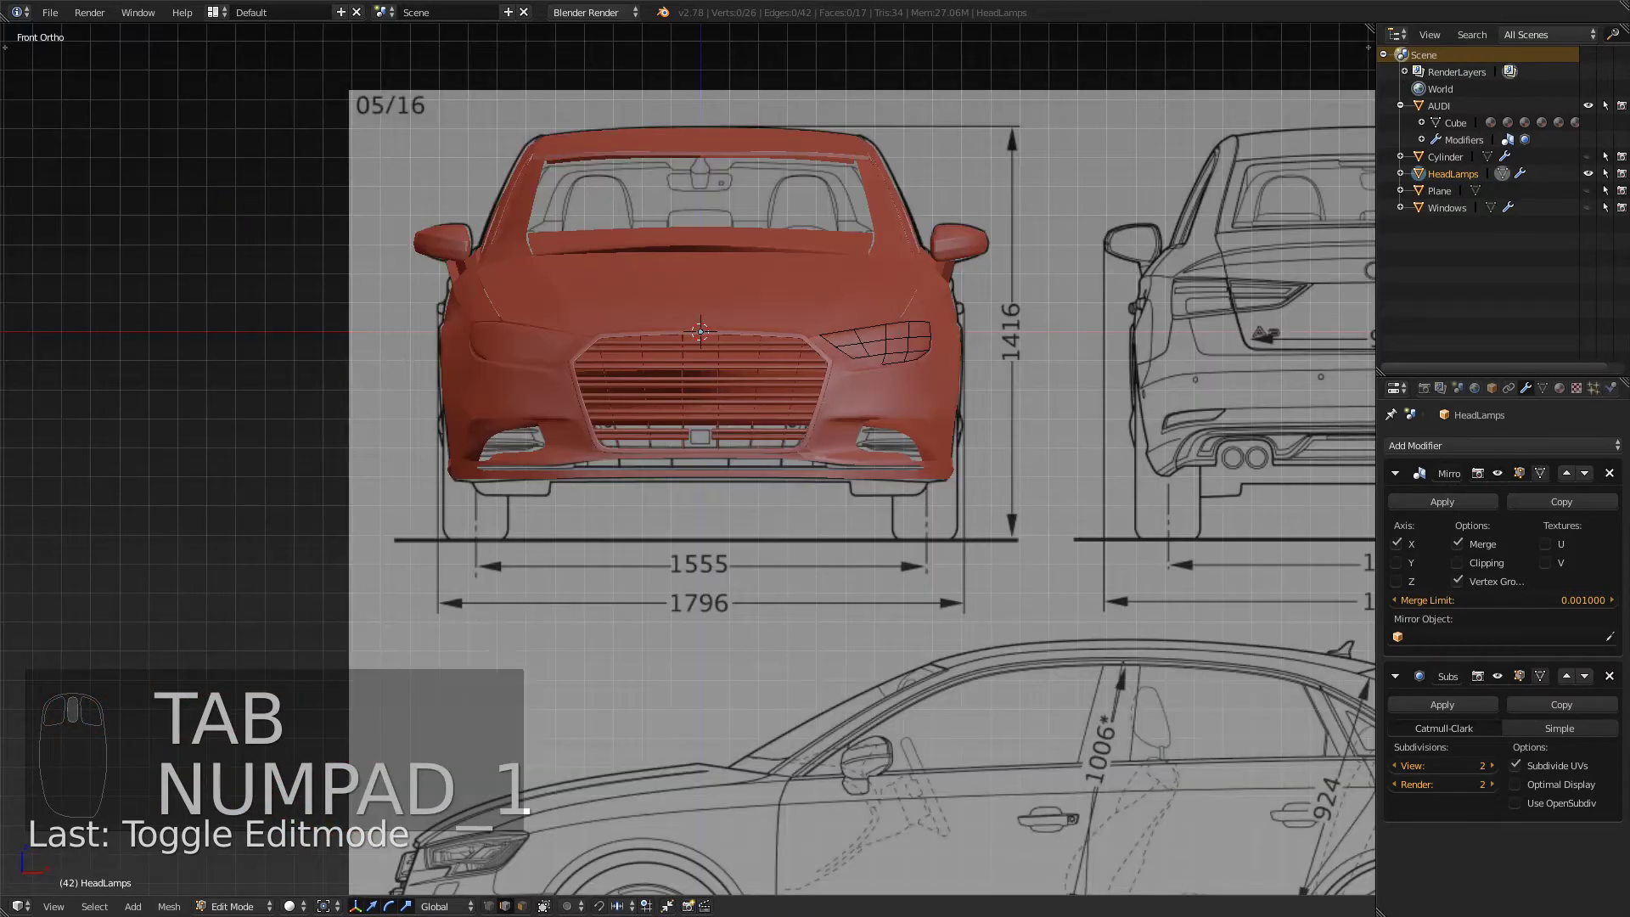
scroll(688, 458, "up", 6)
scroll(687, 459, "up", 5)
key("Tab")
key("Tab")
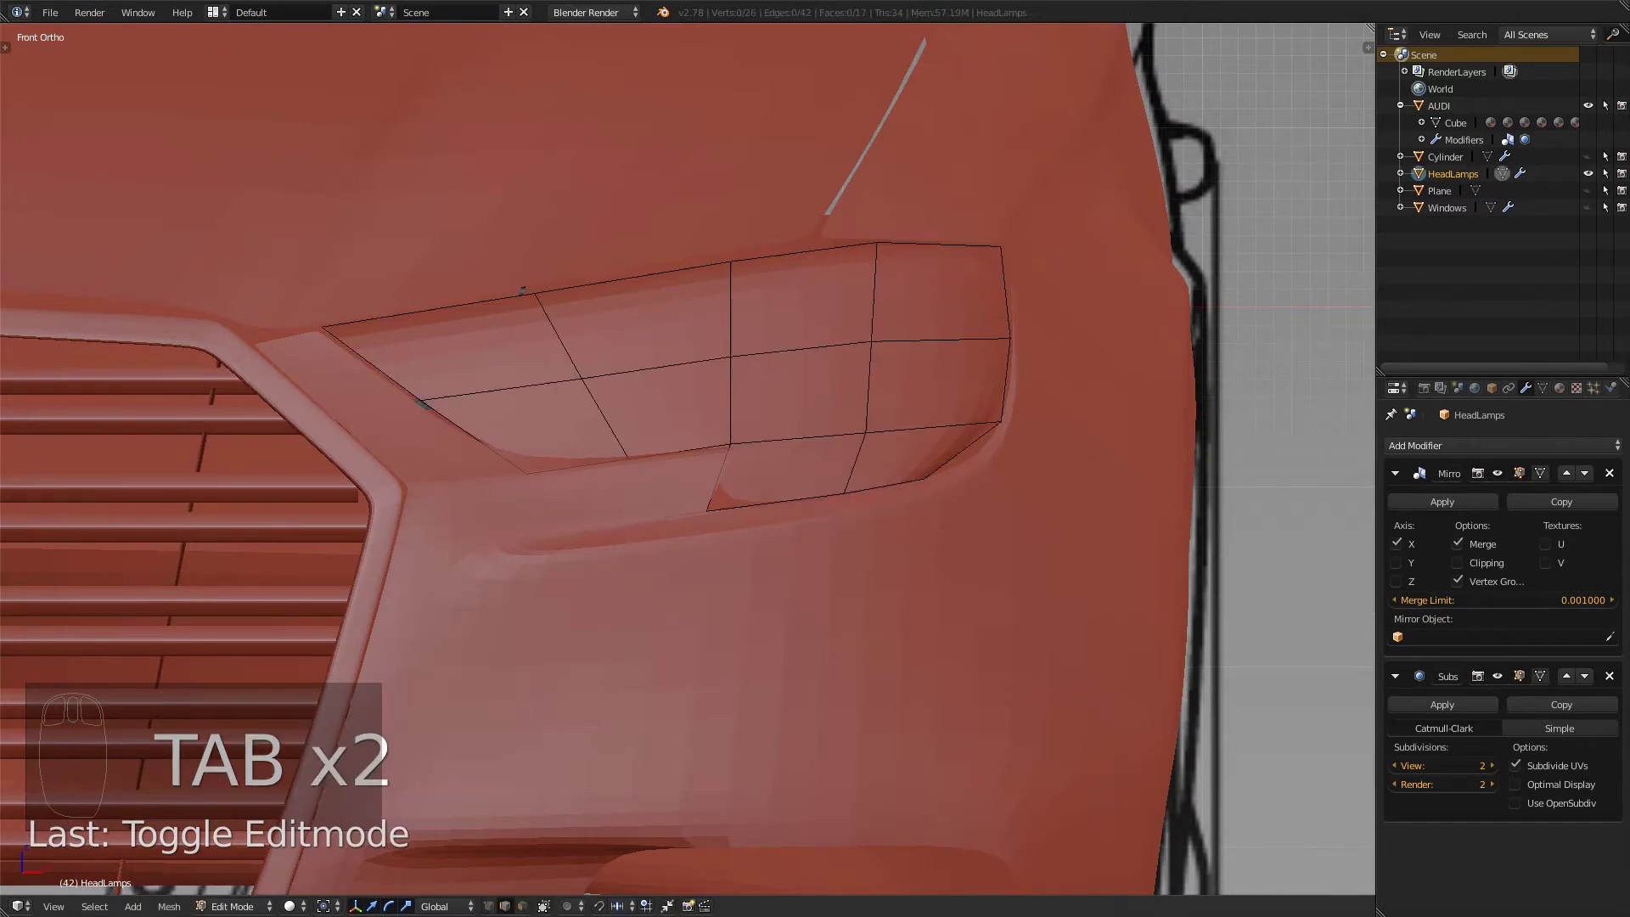
- Turn off the Subdivision Surface modifier's edit mode display and compare the headlight's plain mesh with its smoothed shape
left_click(1540, 473)
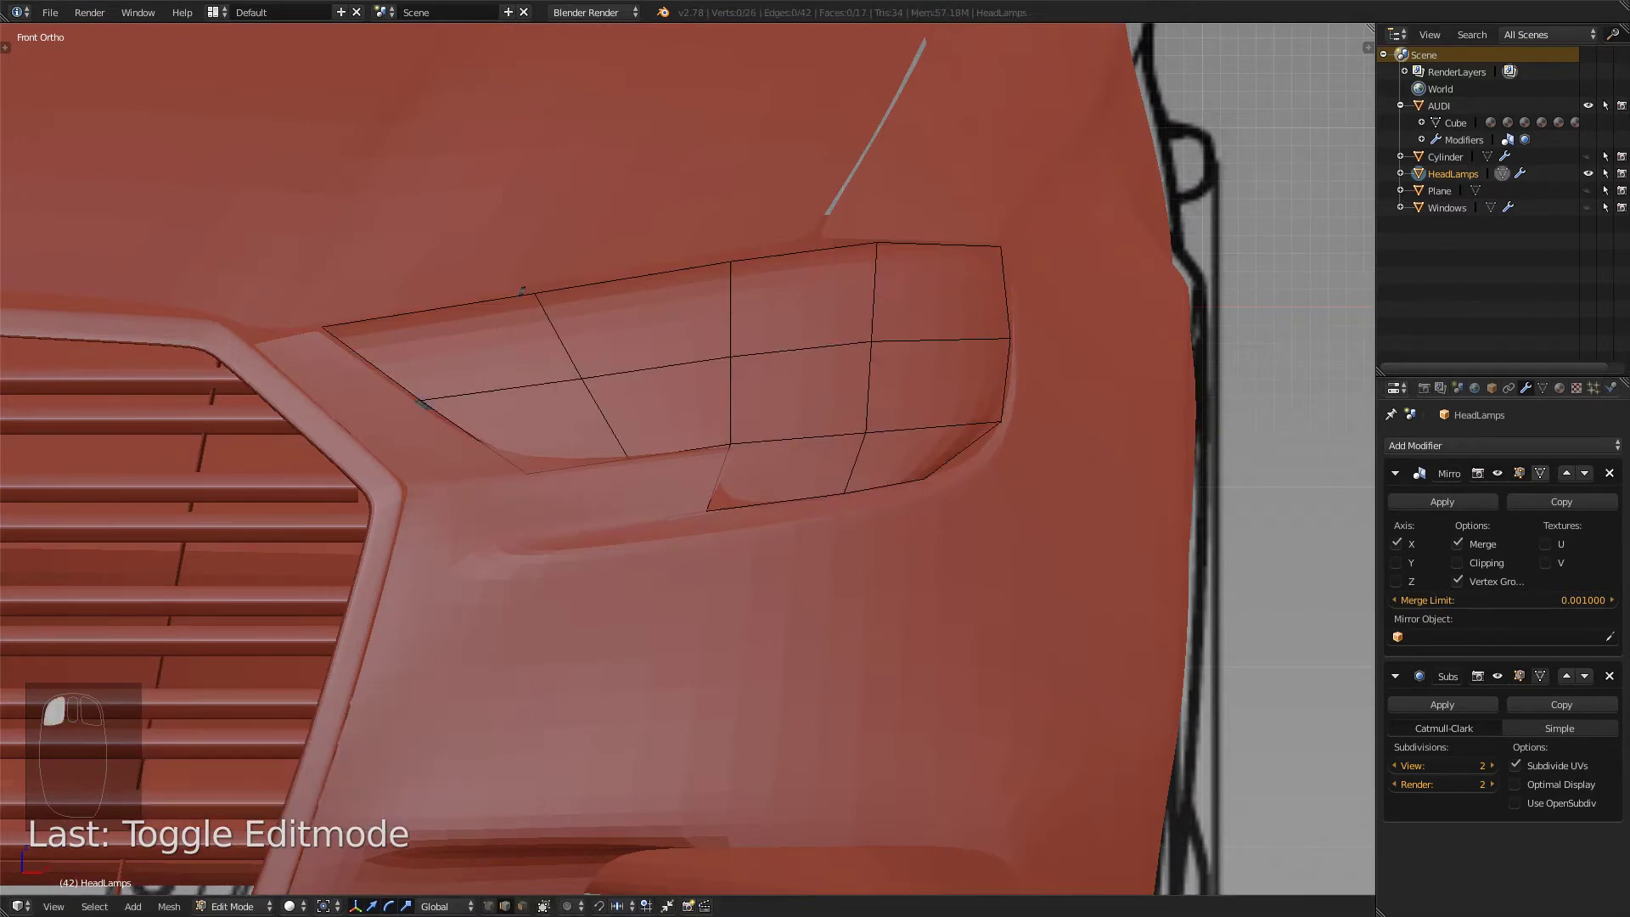
left_click(1540, 677)
left_click(1539, 677)
left_click(1519, 677)
key("Tab")
key("Tab")
key("Tab")
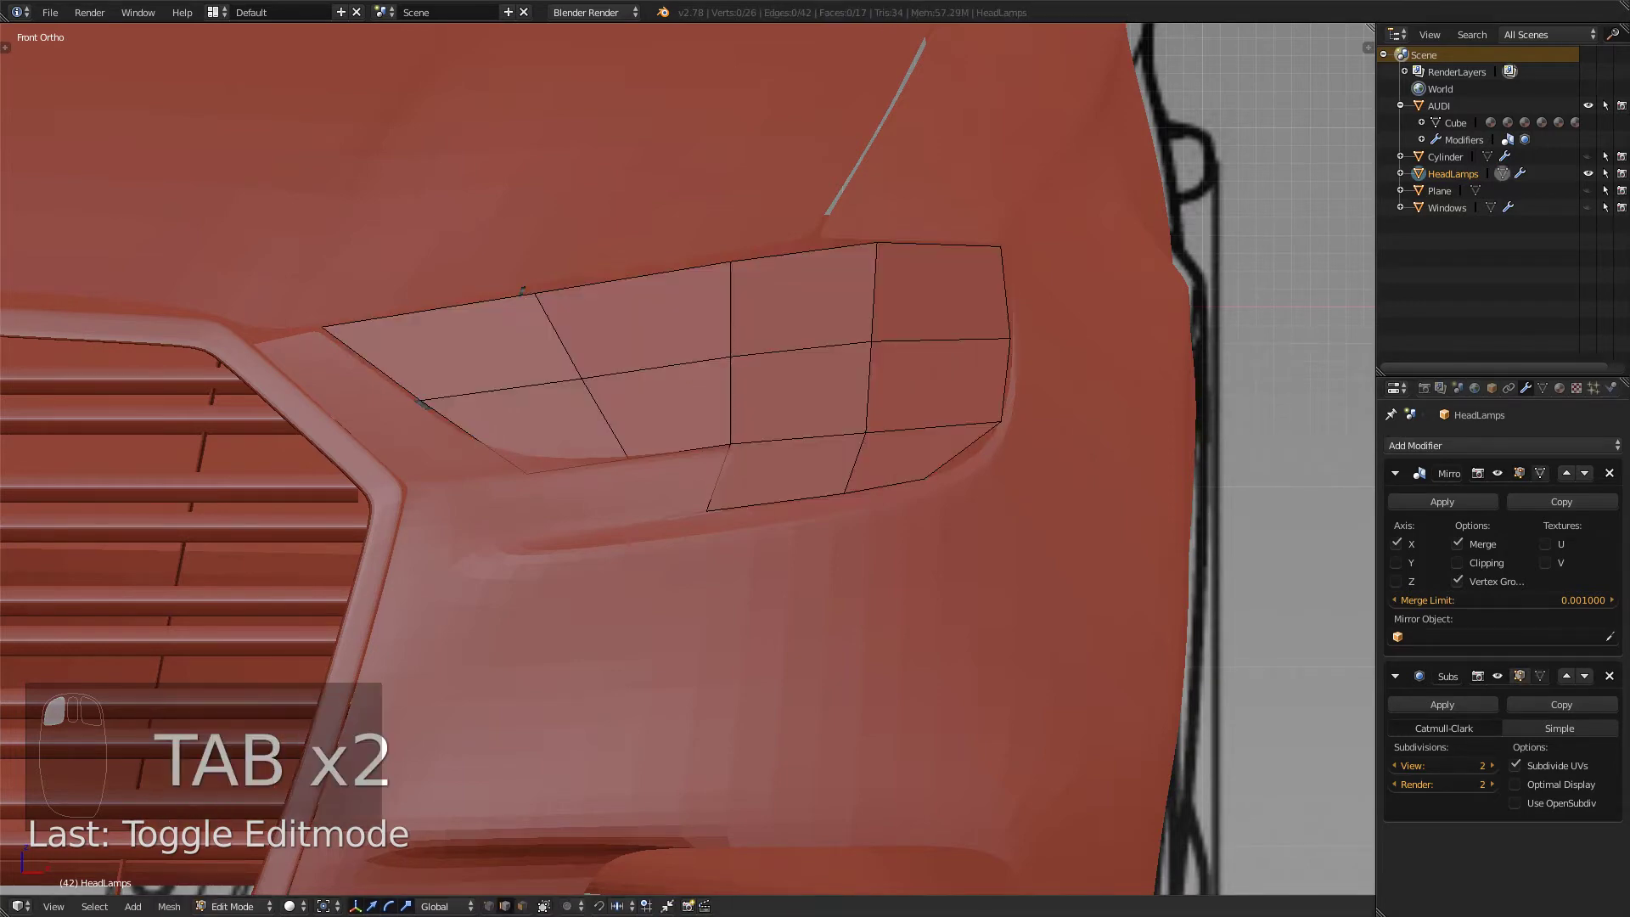
scroll(687, 459, "down", 2)
scroll(688, 458, "up", 2)
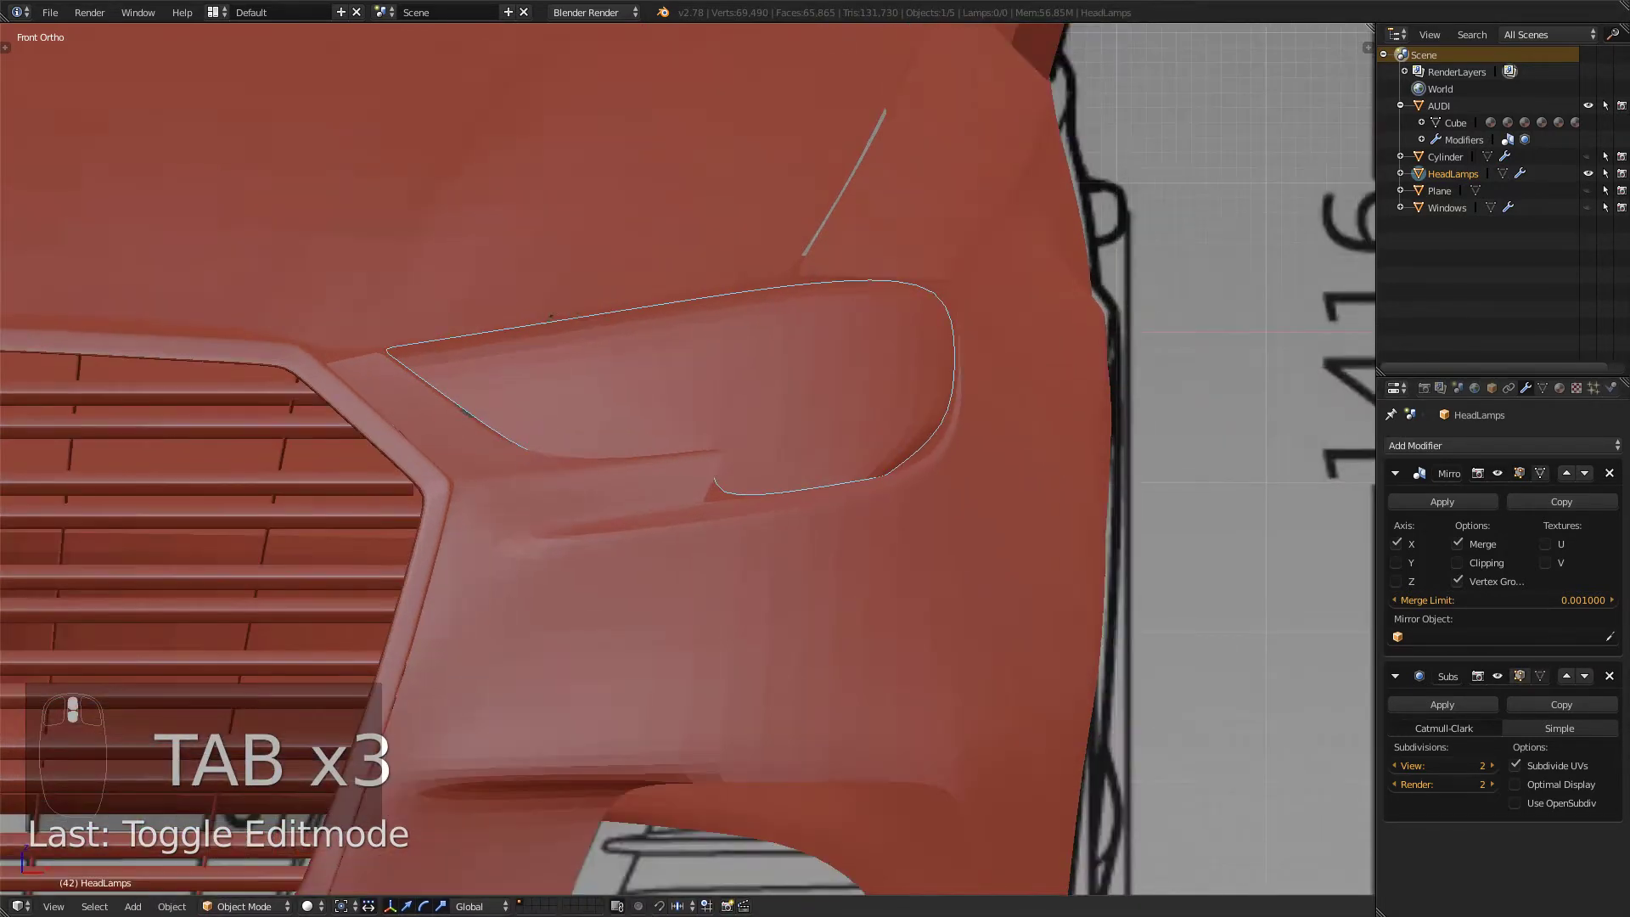
key("Tab")
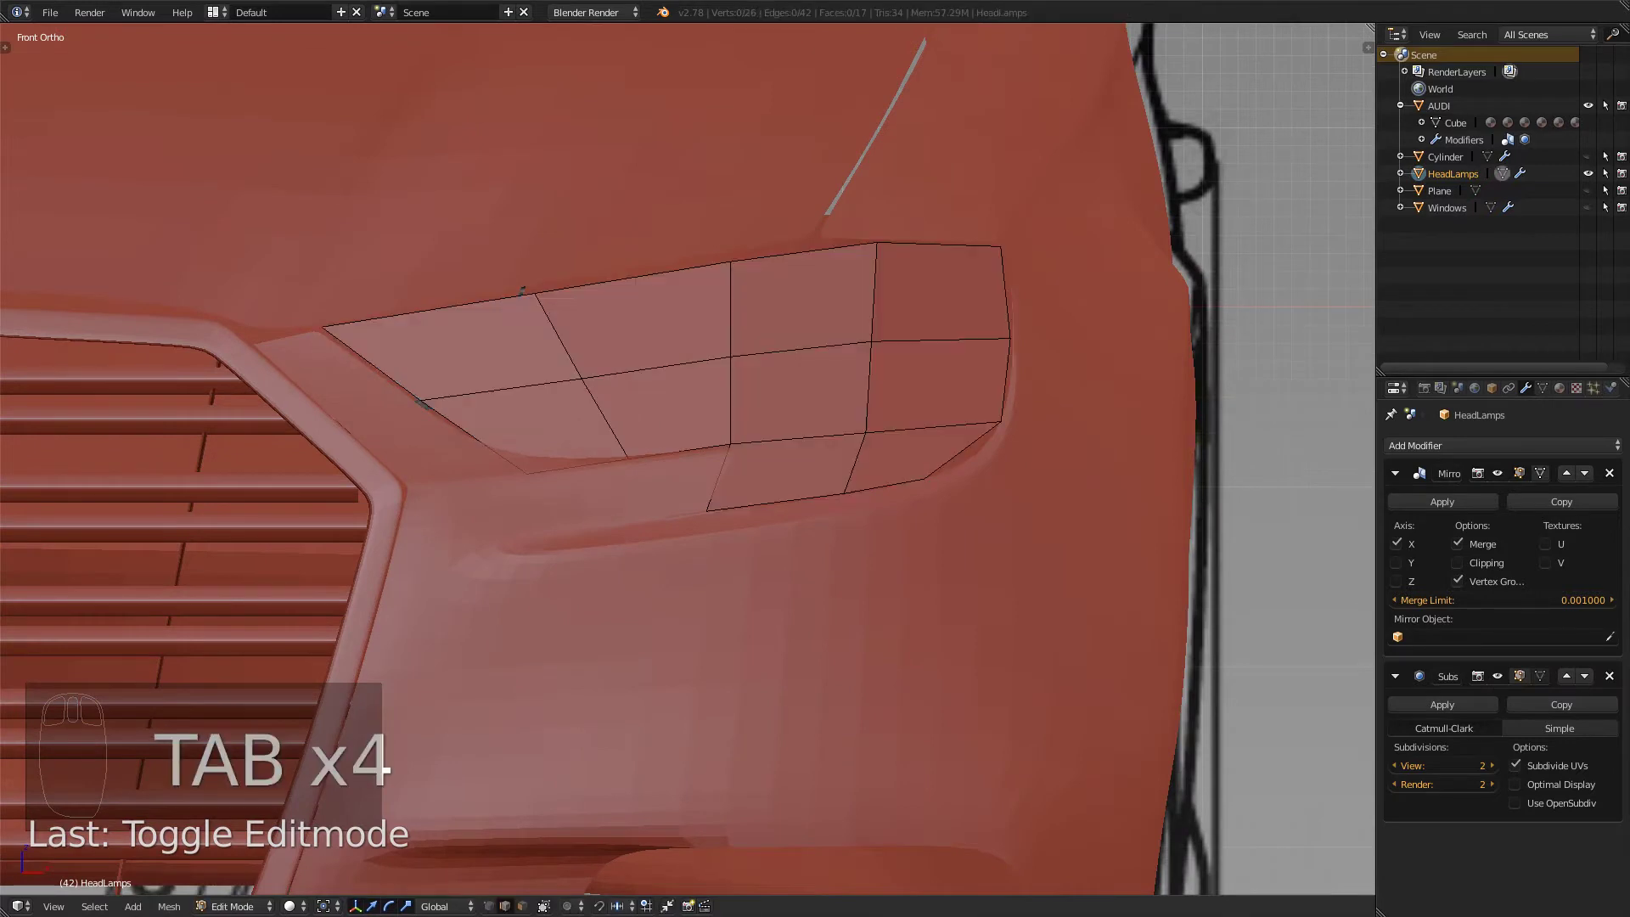
- Add a lengthwise loop cut slid close to the headlight's upper edge and check the sharpened outline
key("ctrl+r")
left_click(904, 261)
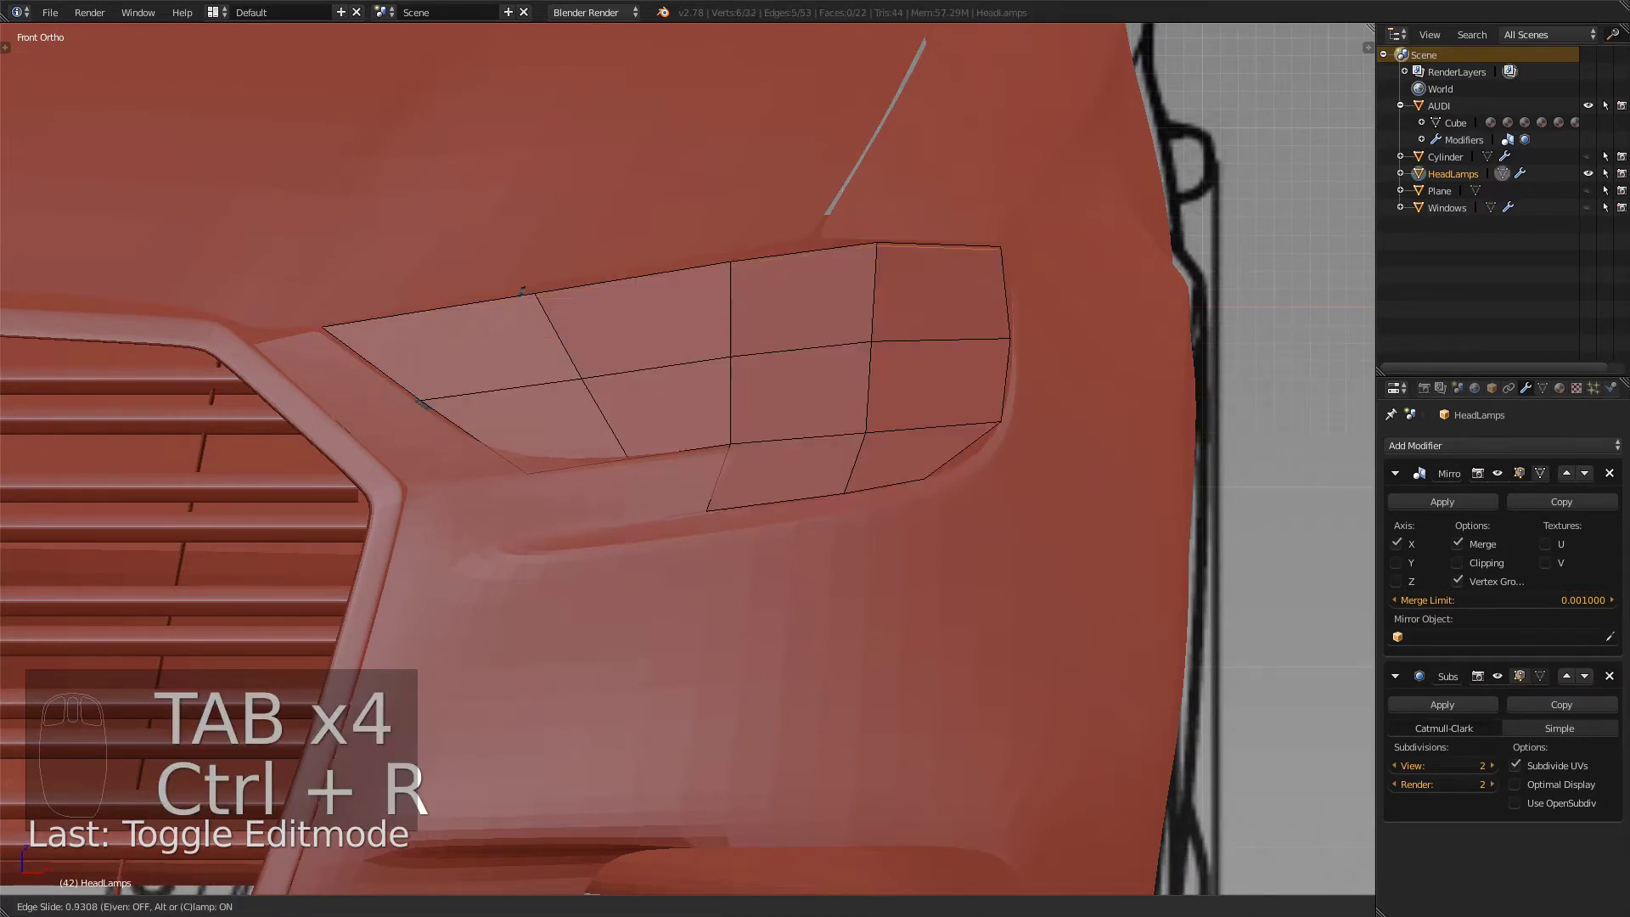
left_click(665, 292)
key("Tab")
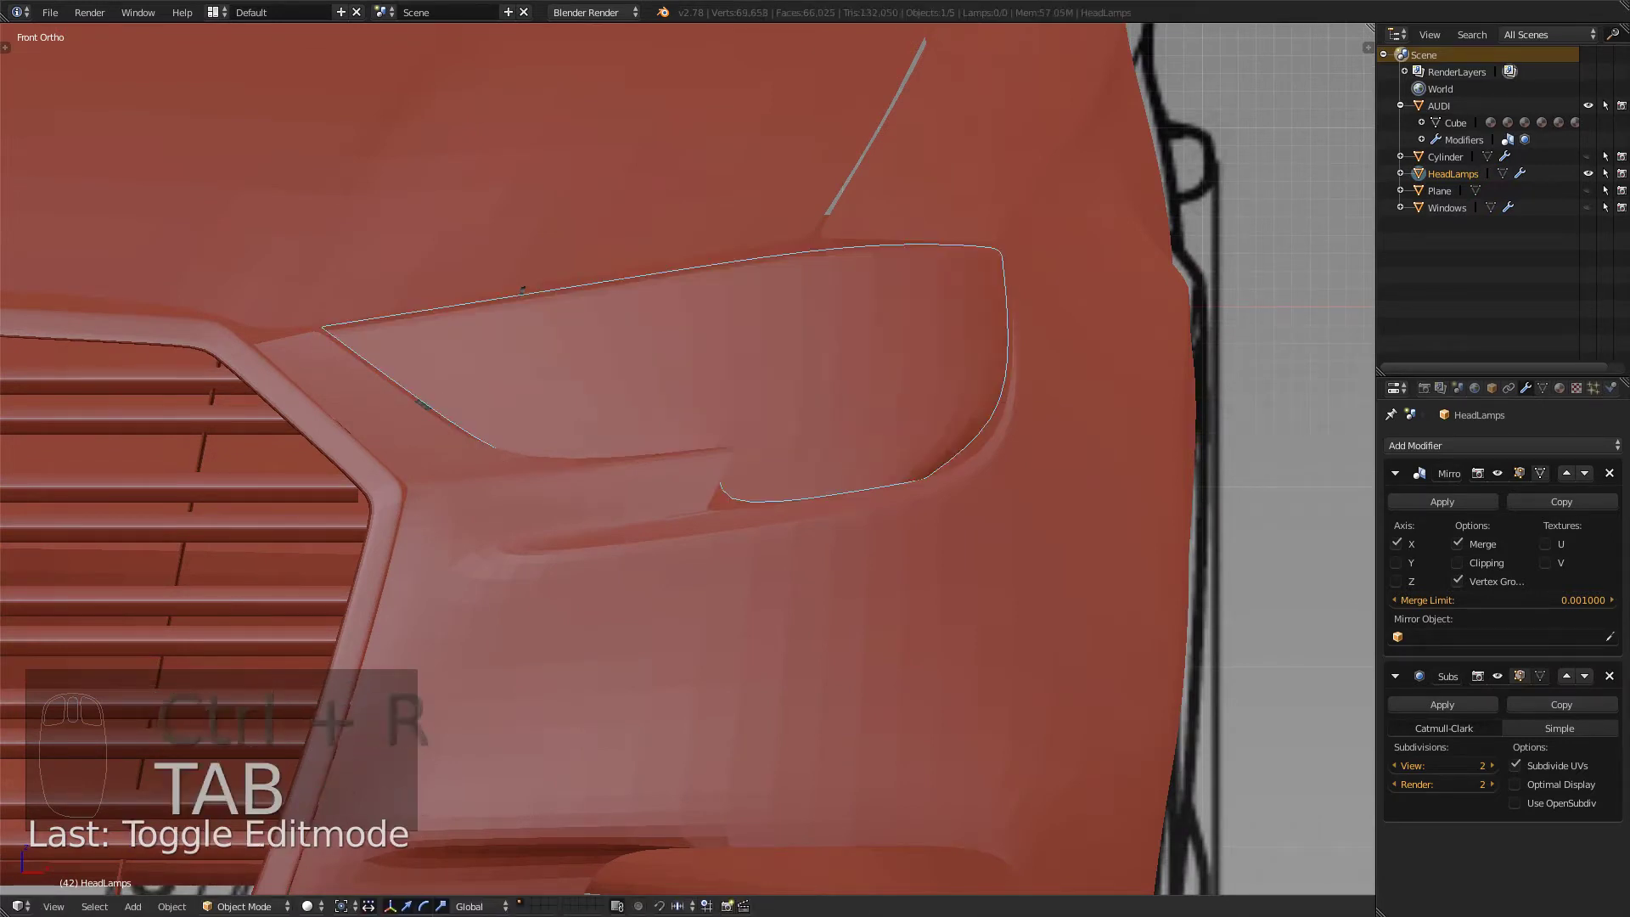
key("Tab")
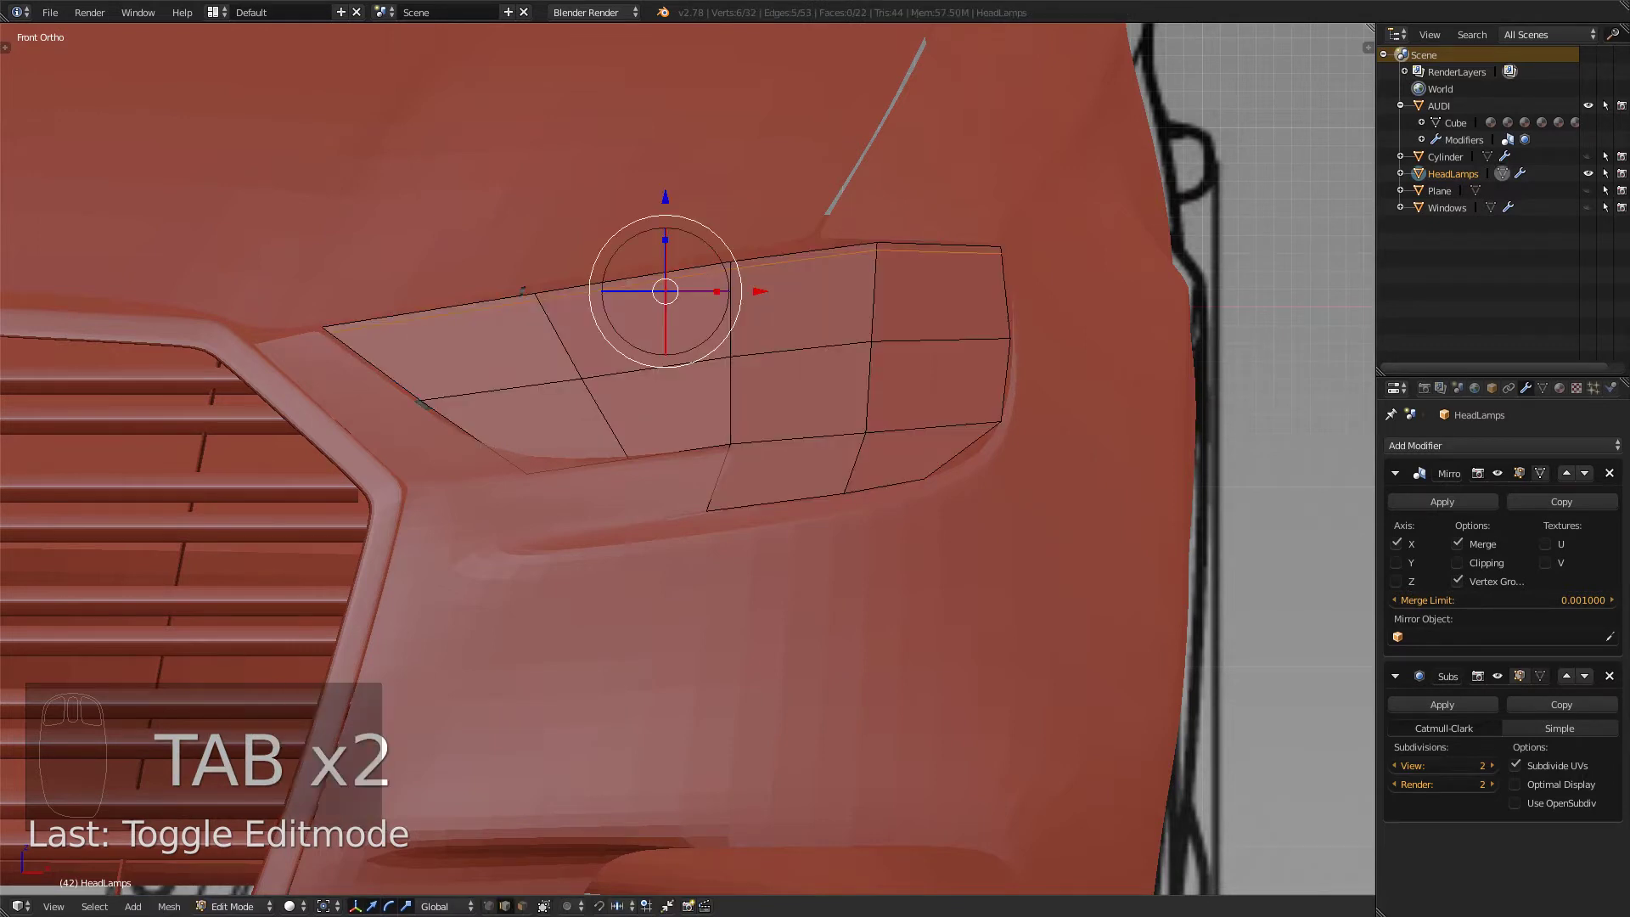
- Add a loop cut slid close to the headlight's inner slanted edge beside the grille and check its smoothed outline
key("ctrl+r")
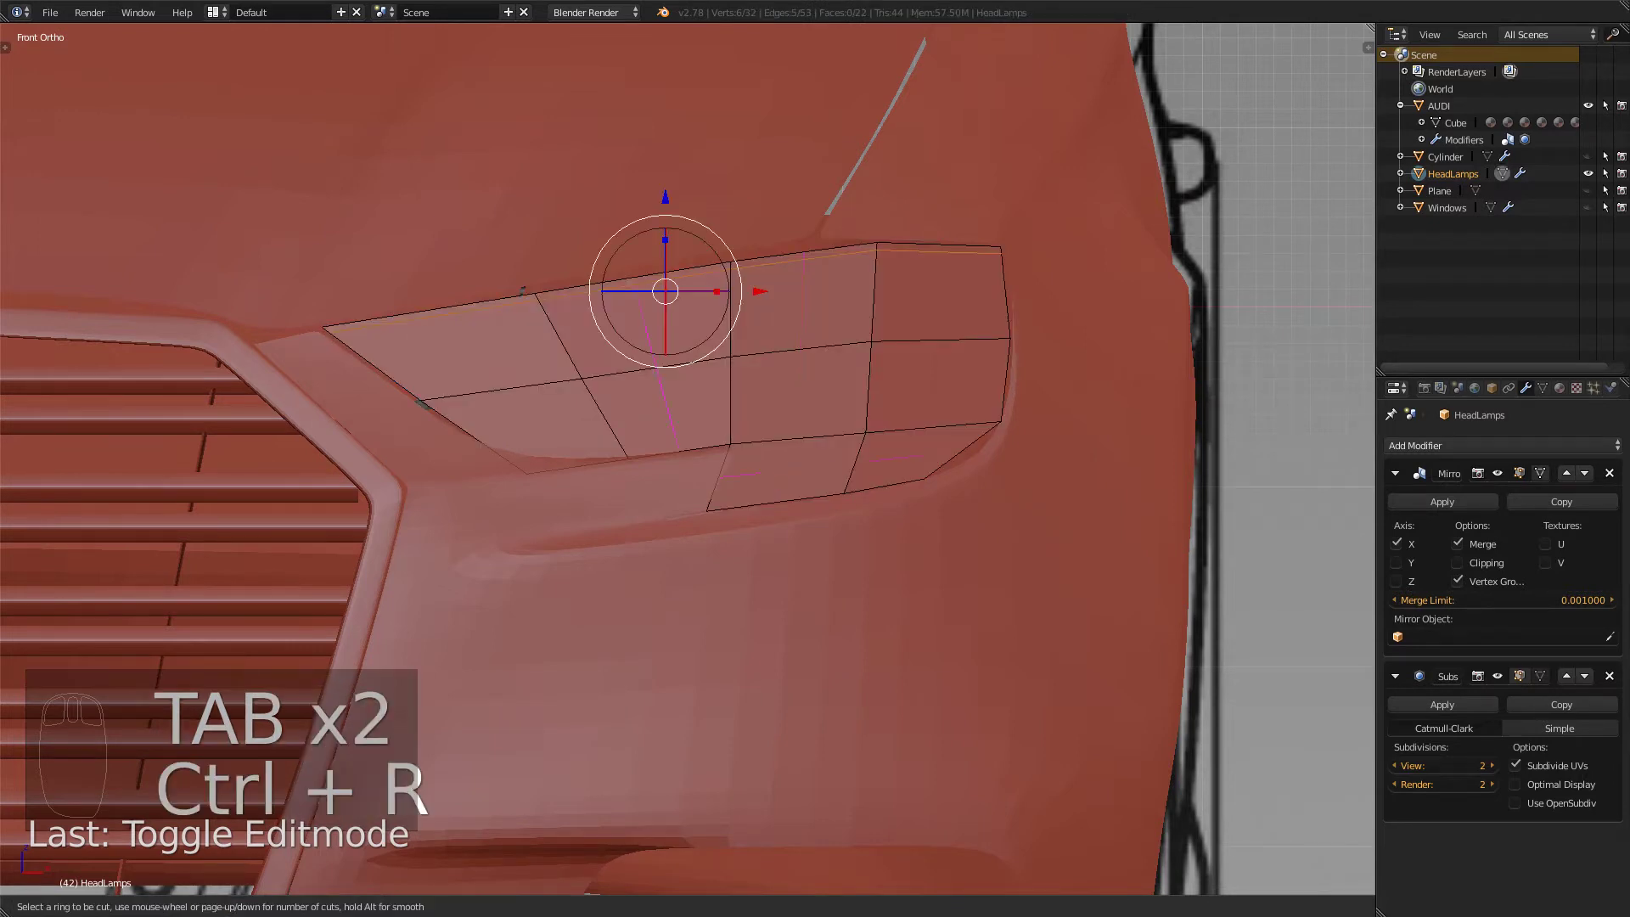
left_click(367, 350)
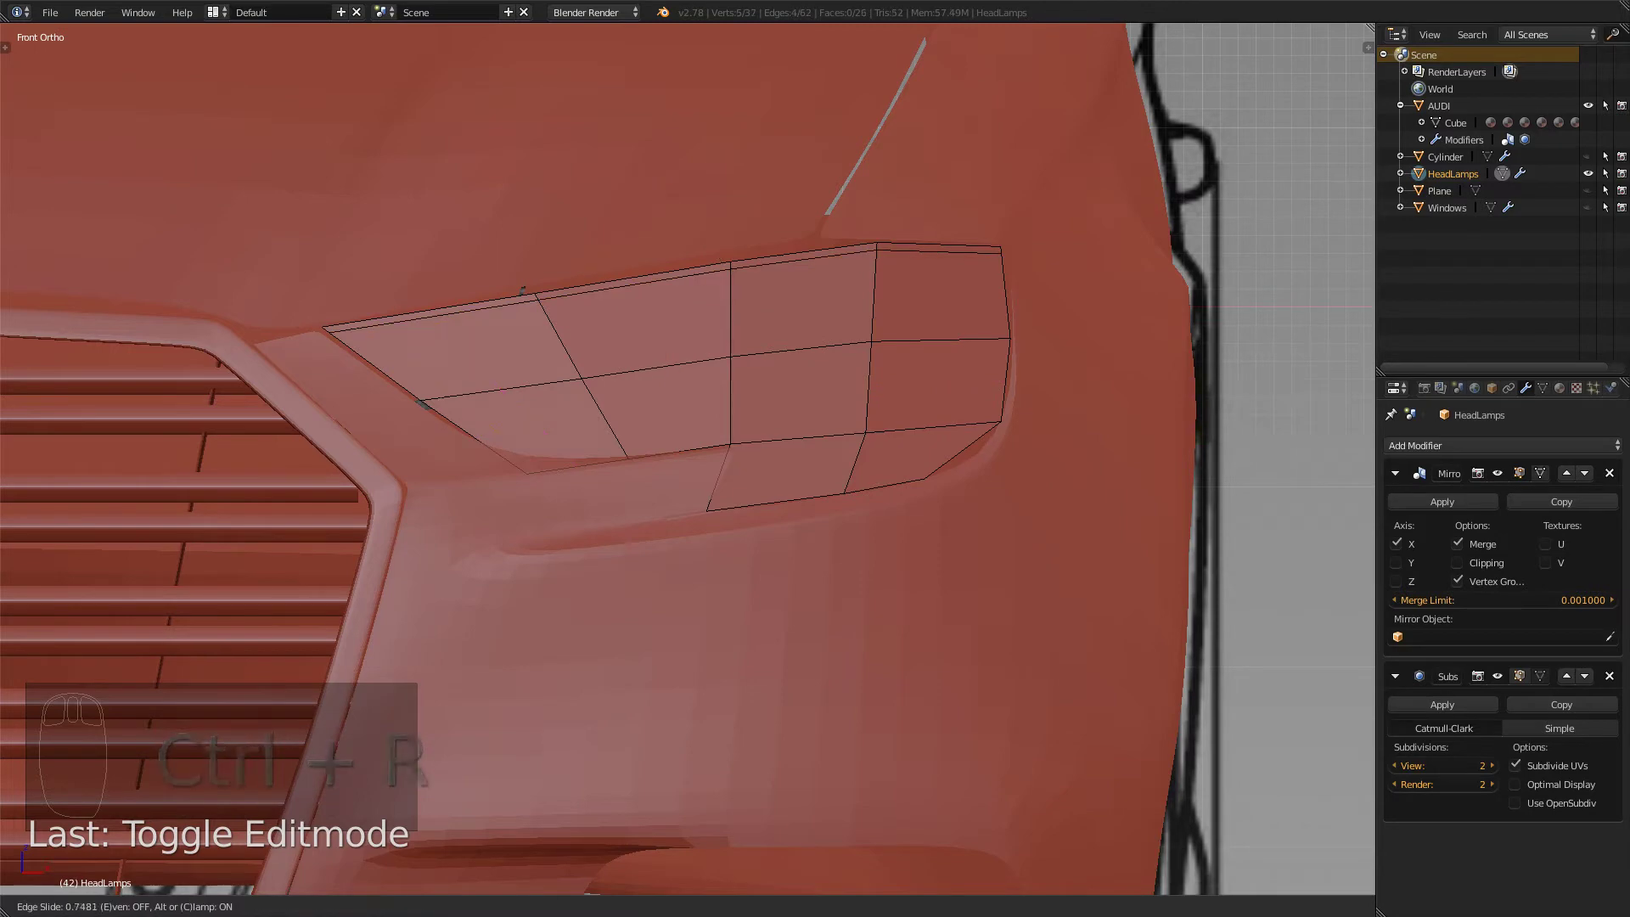
left_click(329, 322)
key("Tab")
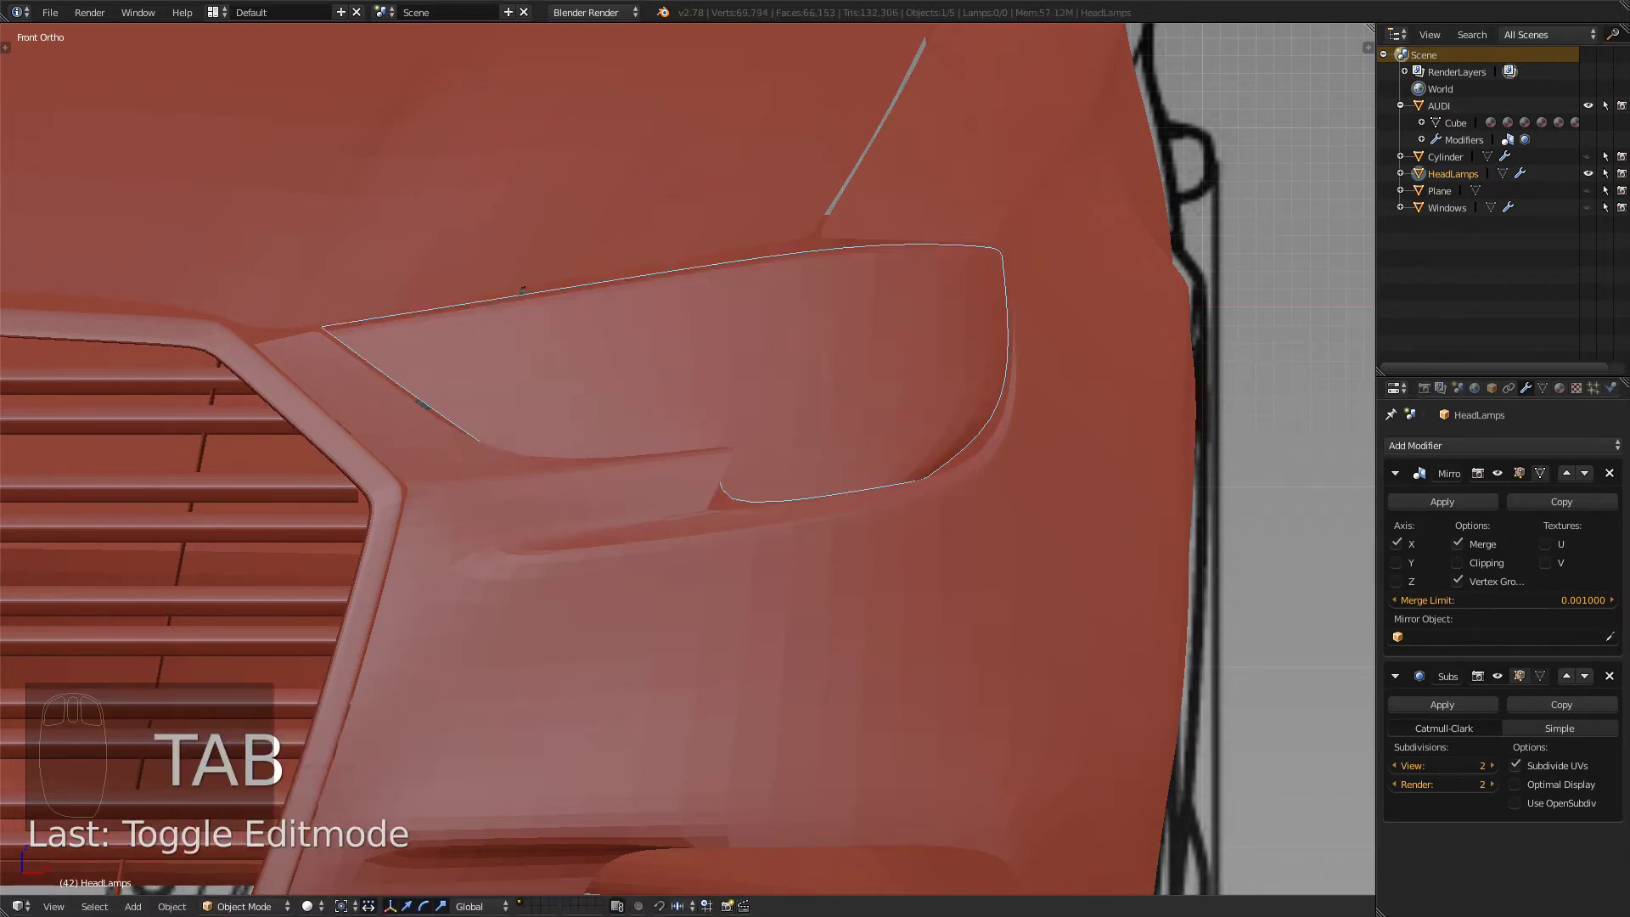
key("Tab")
key("Tab")
- Inspect how the headlight fits the body opening in perspective, comparing object mode with edit mode
scroll(688, 458, "down", 2)
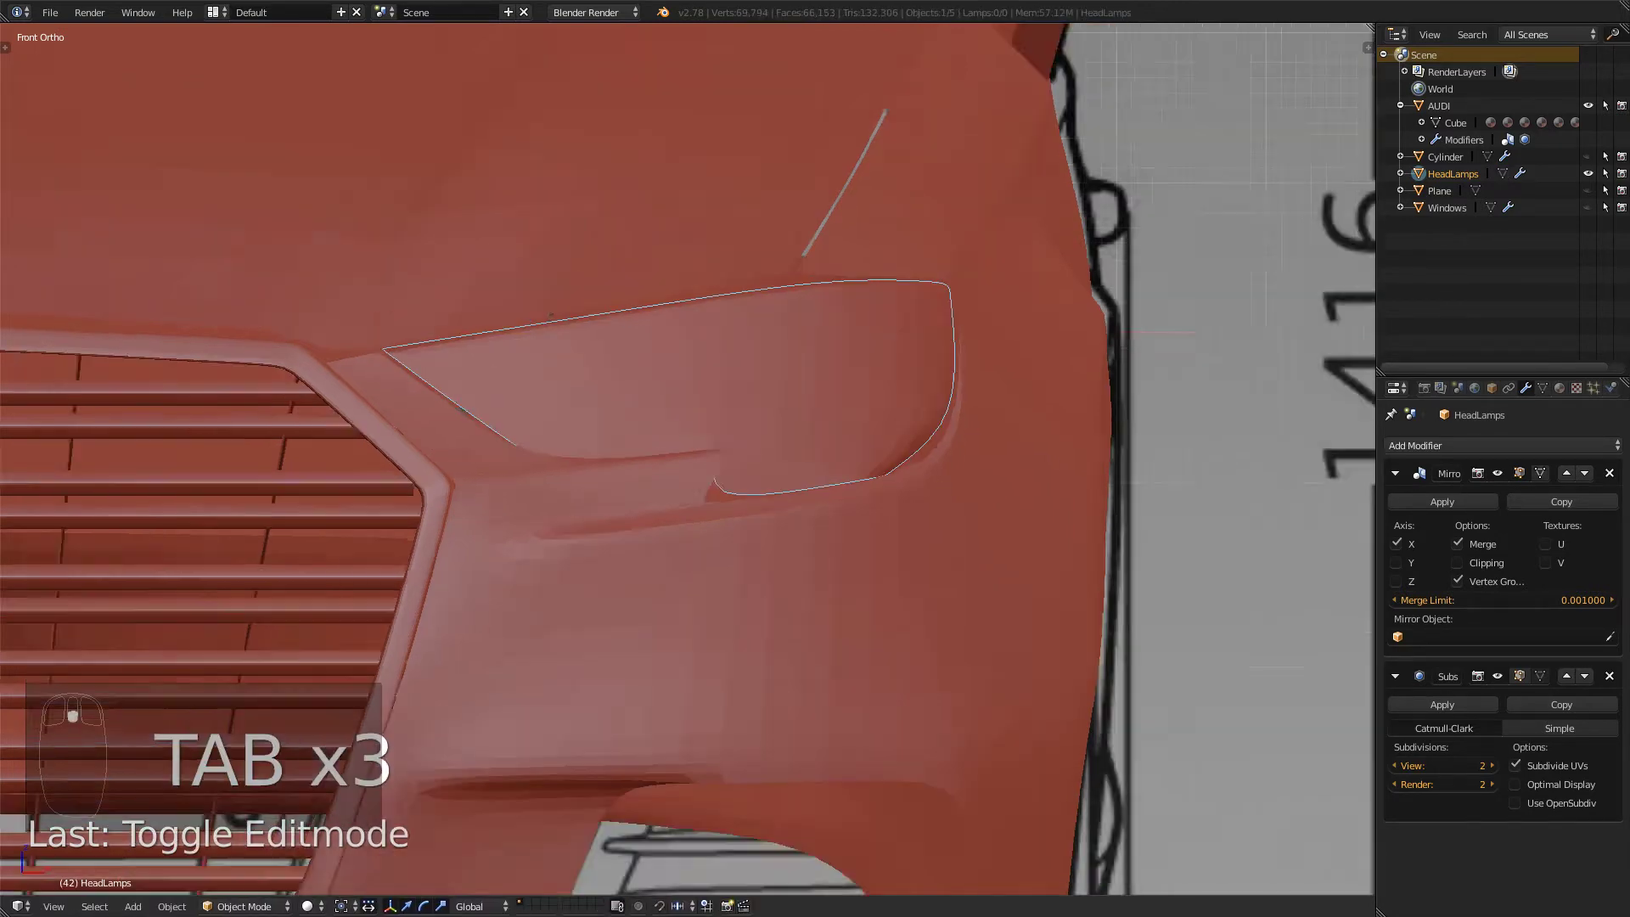
middle_click_drag(687, 458, 620, 544)
scroll(620, 543, "down", 4)
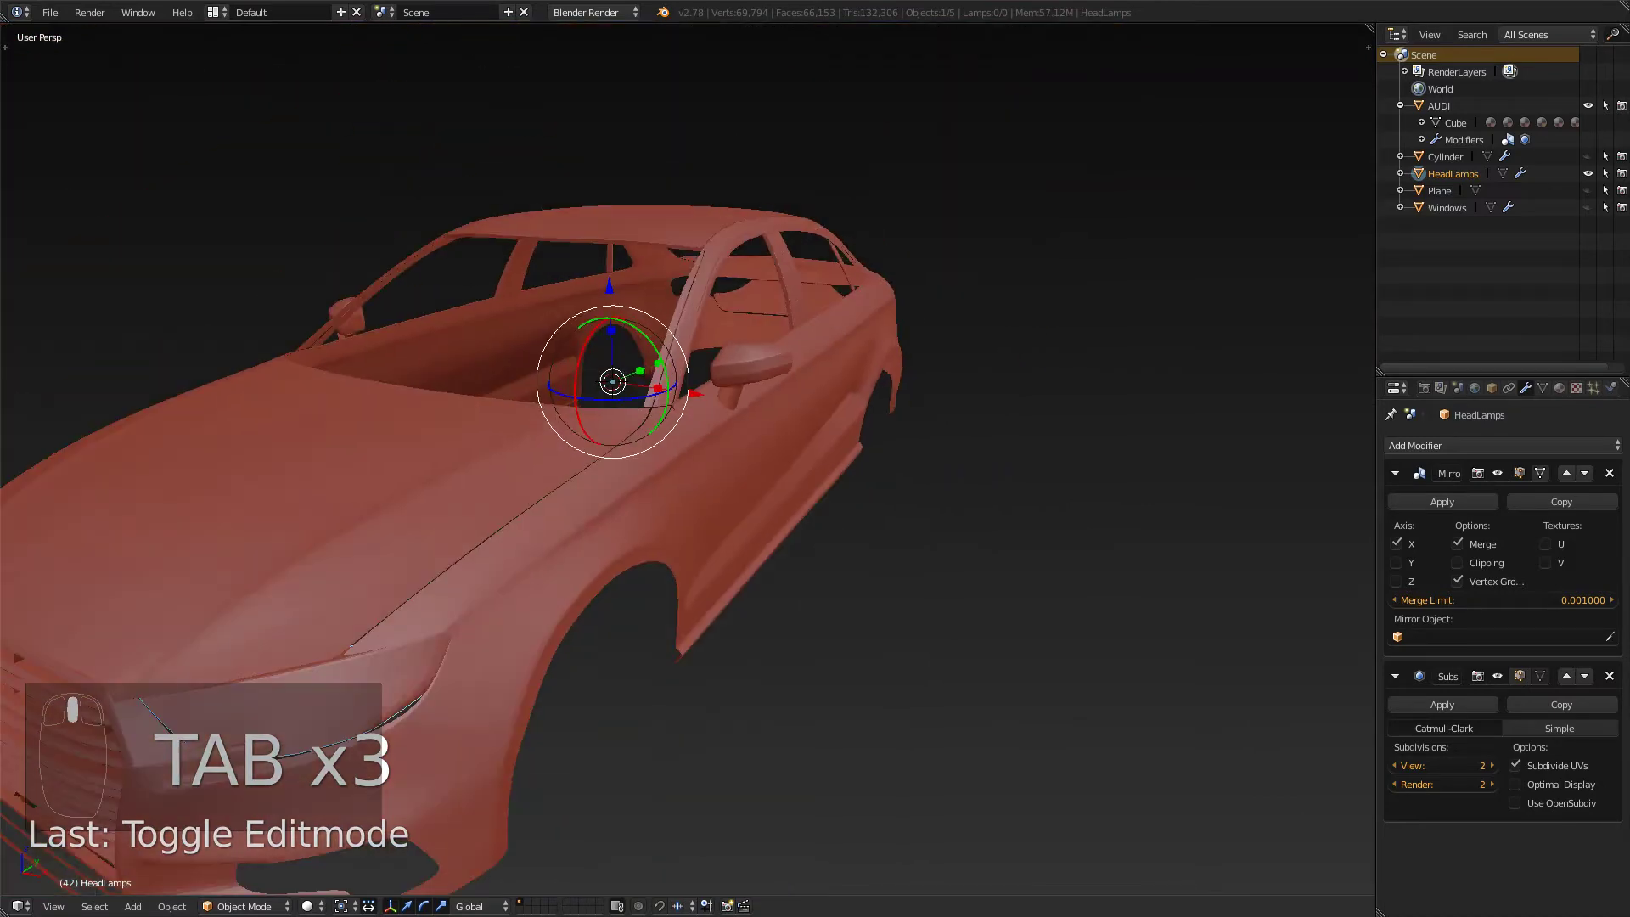
scroll(645, 424, "up", 2)
middle_click_drag(594, 425, 662, 441)
key("Tab")
key("Tab")
key("Tab")
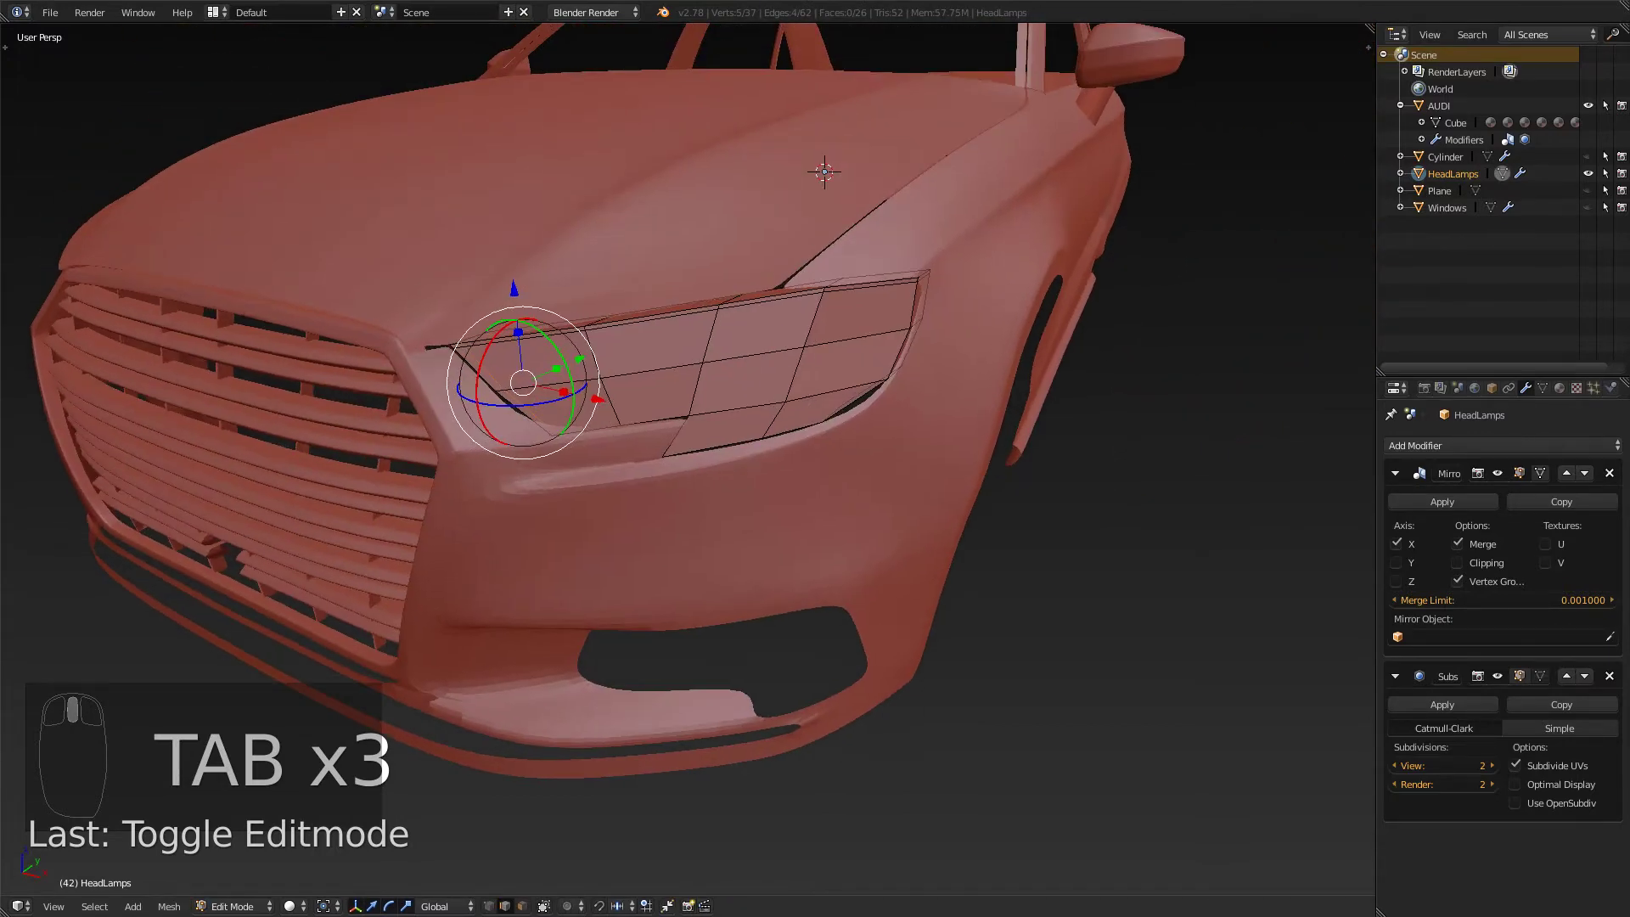
- Try adding a loop cut close to the headlight's outer side edge
key("ctrl+r")
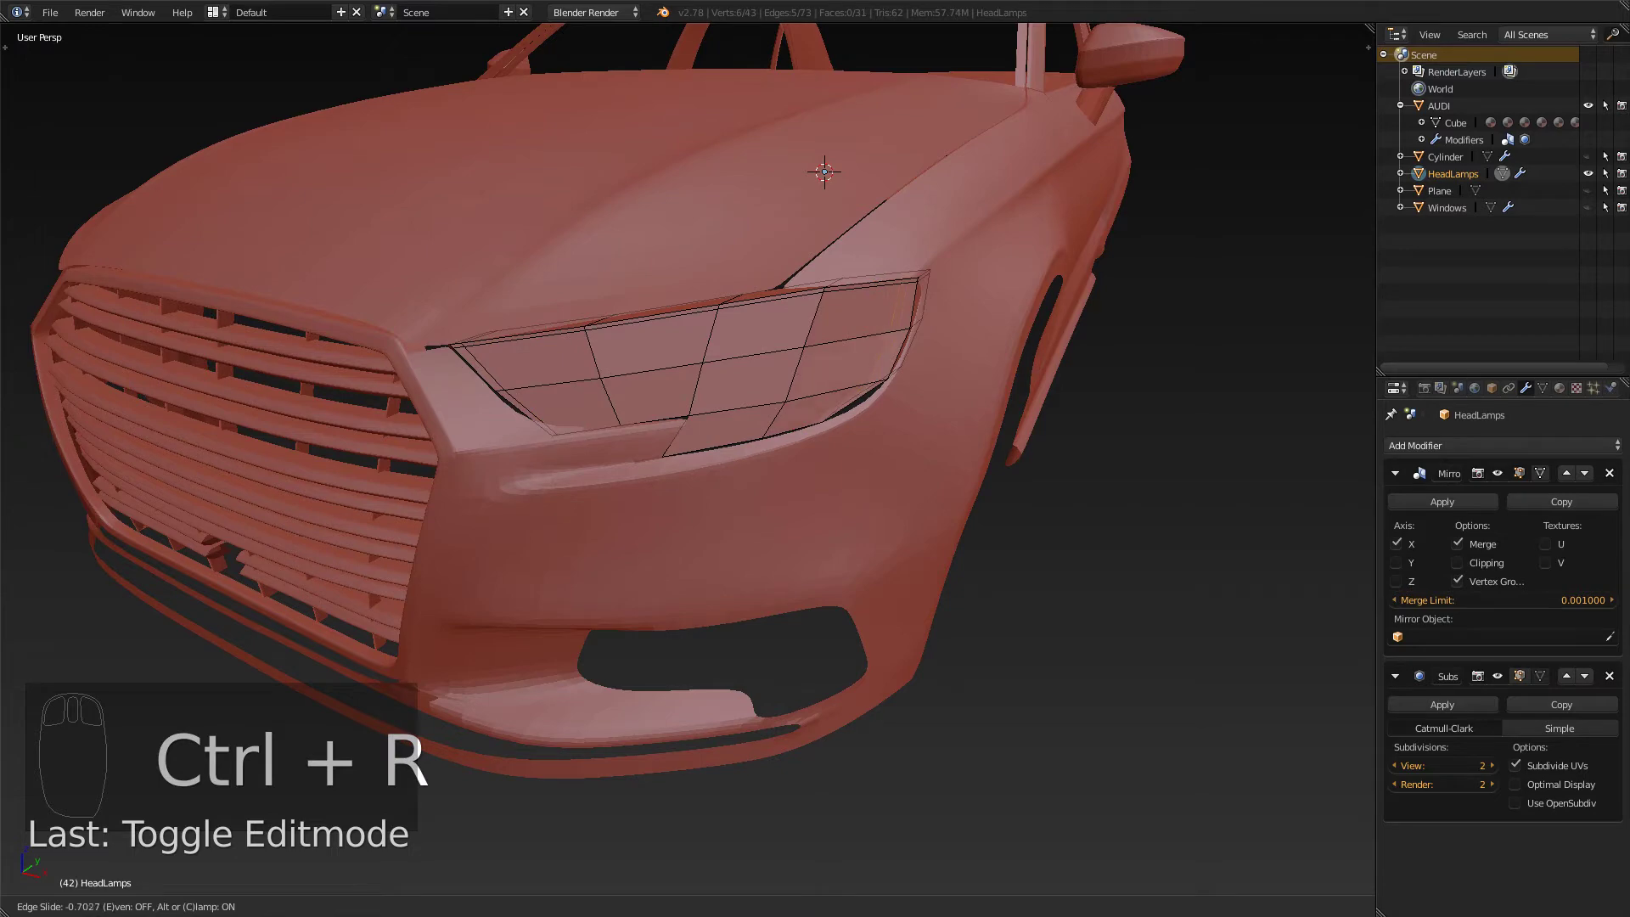
key("Return")
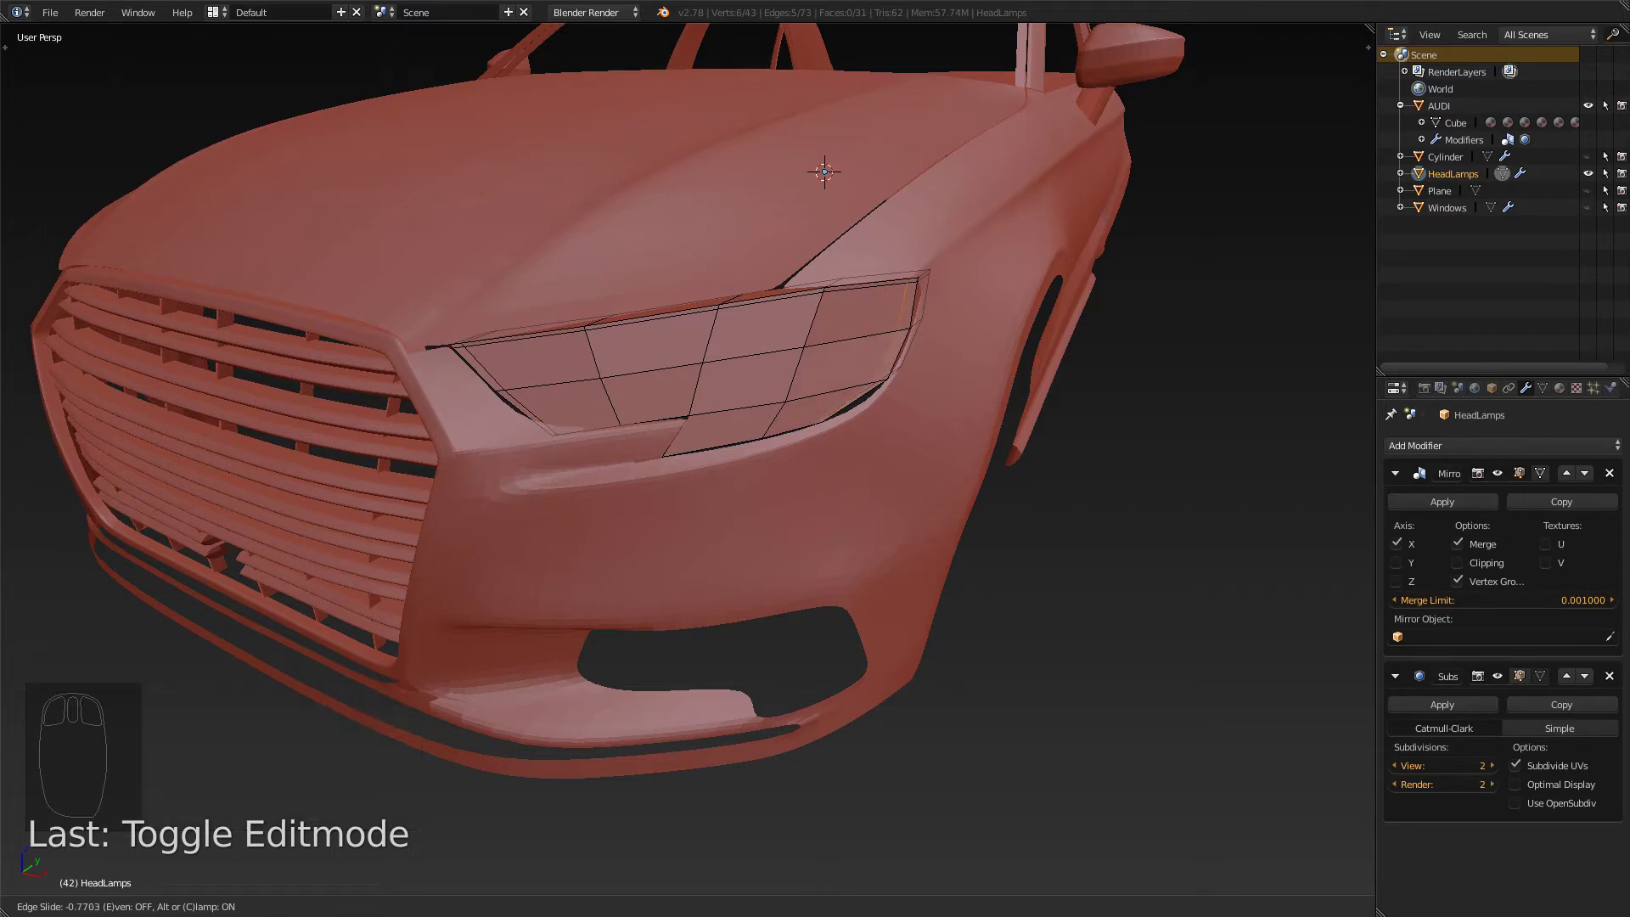
key("Tab")
middle_click_drag(688, 458, 577, 466)
key("ctrl+z")
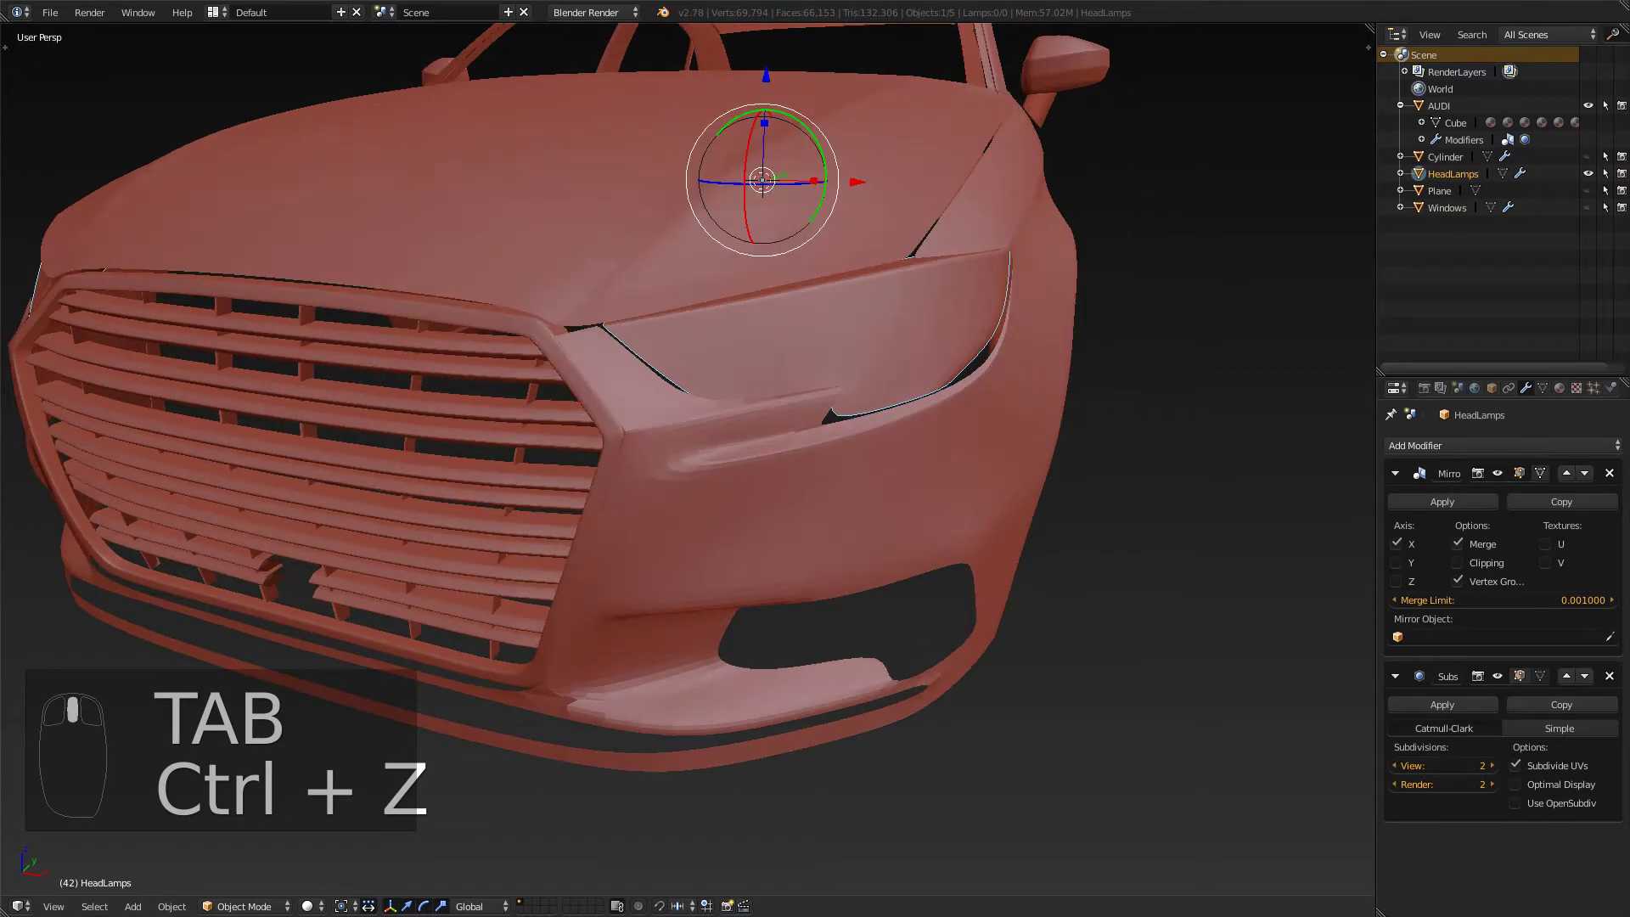
- Add a centered horizontal loop cut through the headlight's bottom row of faces in edit mode
key("Tab")
middle_click_drag(645, 463, 505, 536)
scroll(655, 445, "up", 3)
key("KP_3")
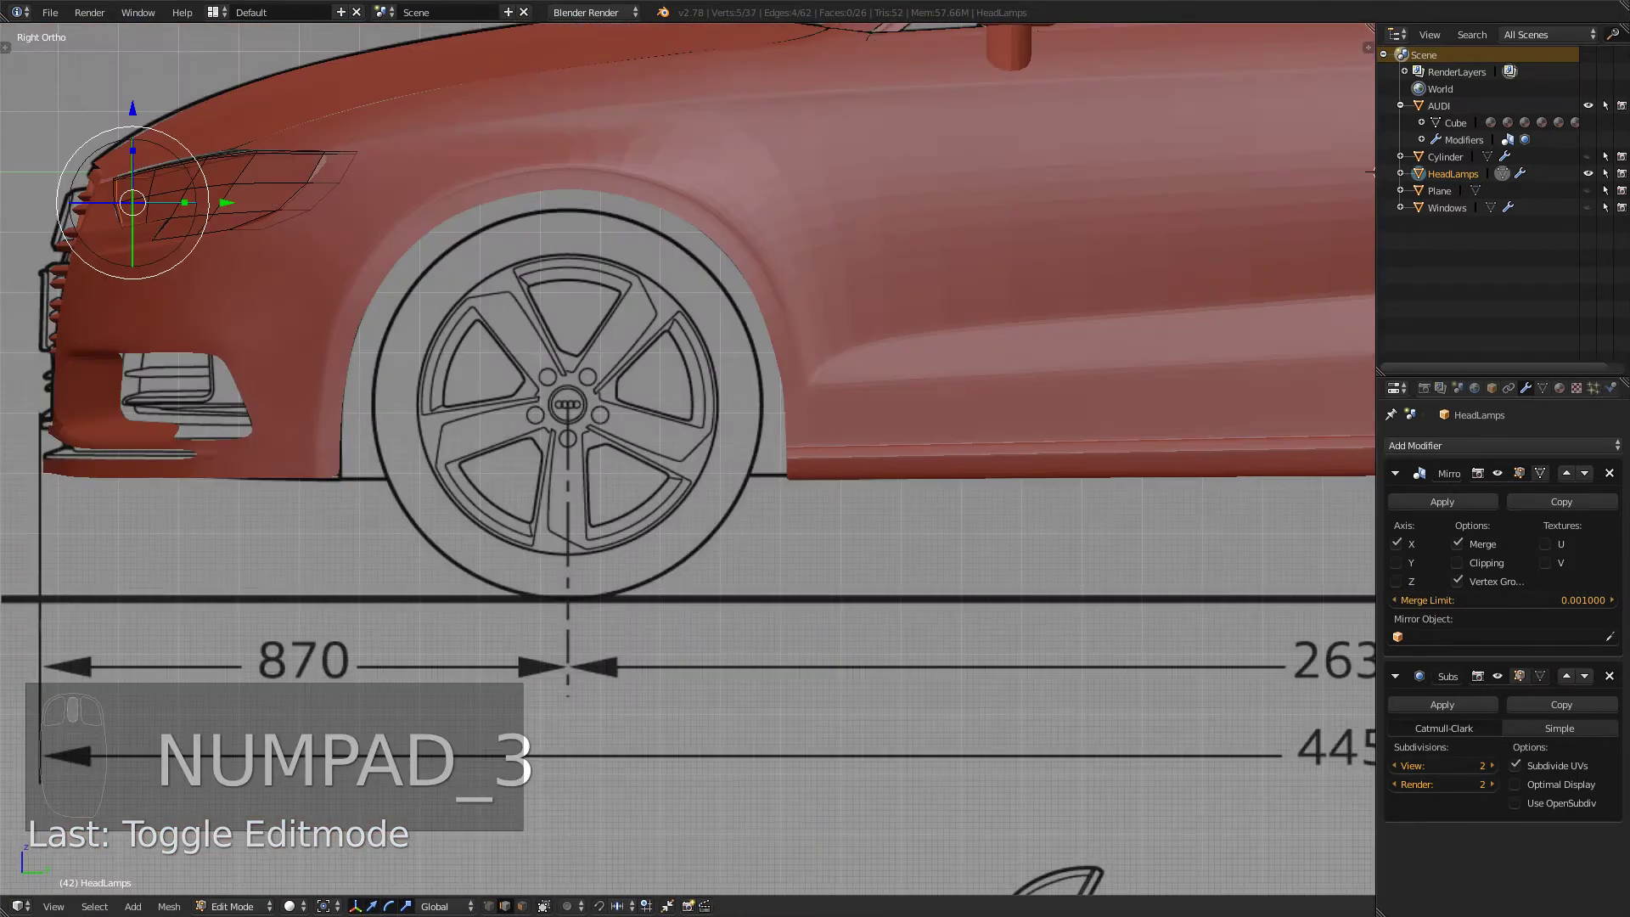
key("KP_1")
middle_click_drag(645, 424, 551, 501, "shift")
scroll(551, 502, "up", 6)
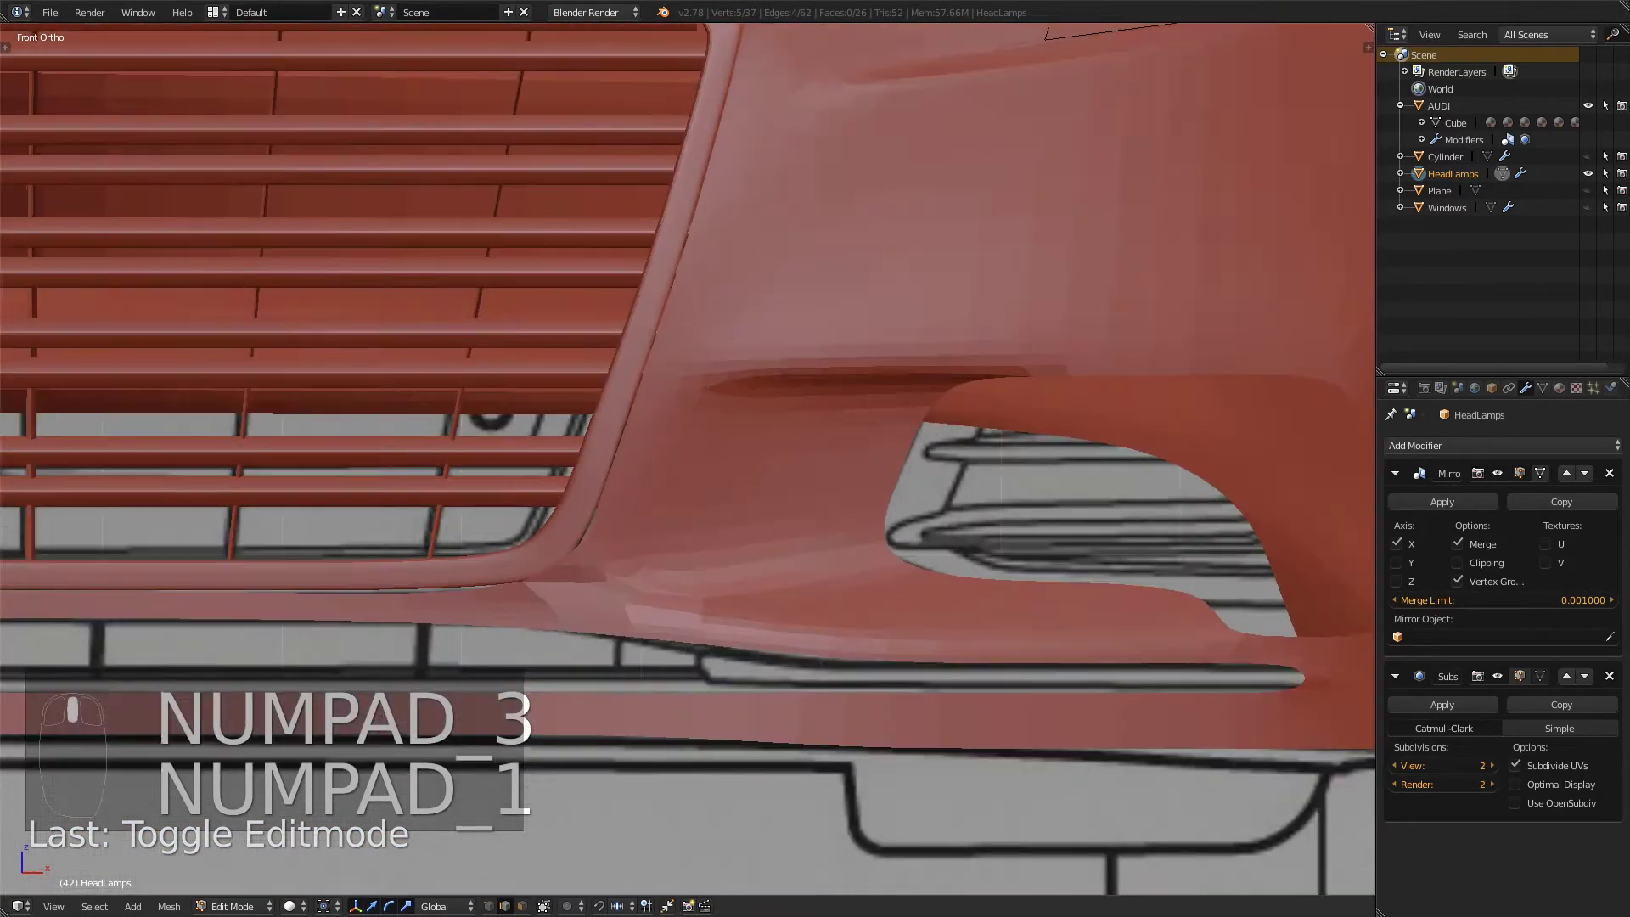
middle_click_drag(747, 340, 398, 759, "shift")
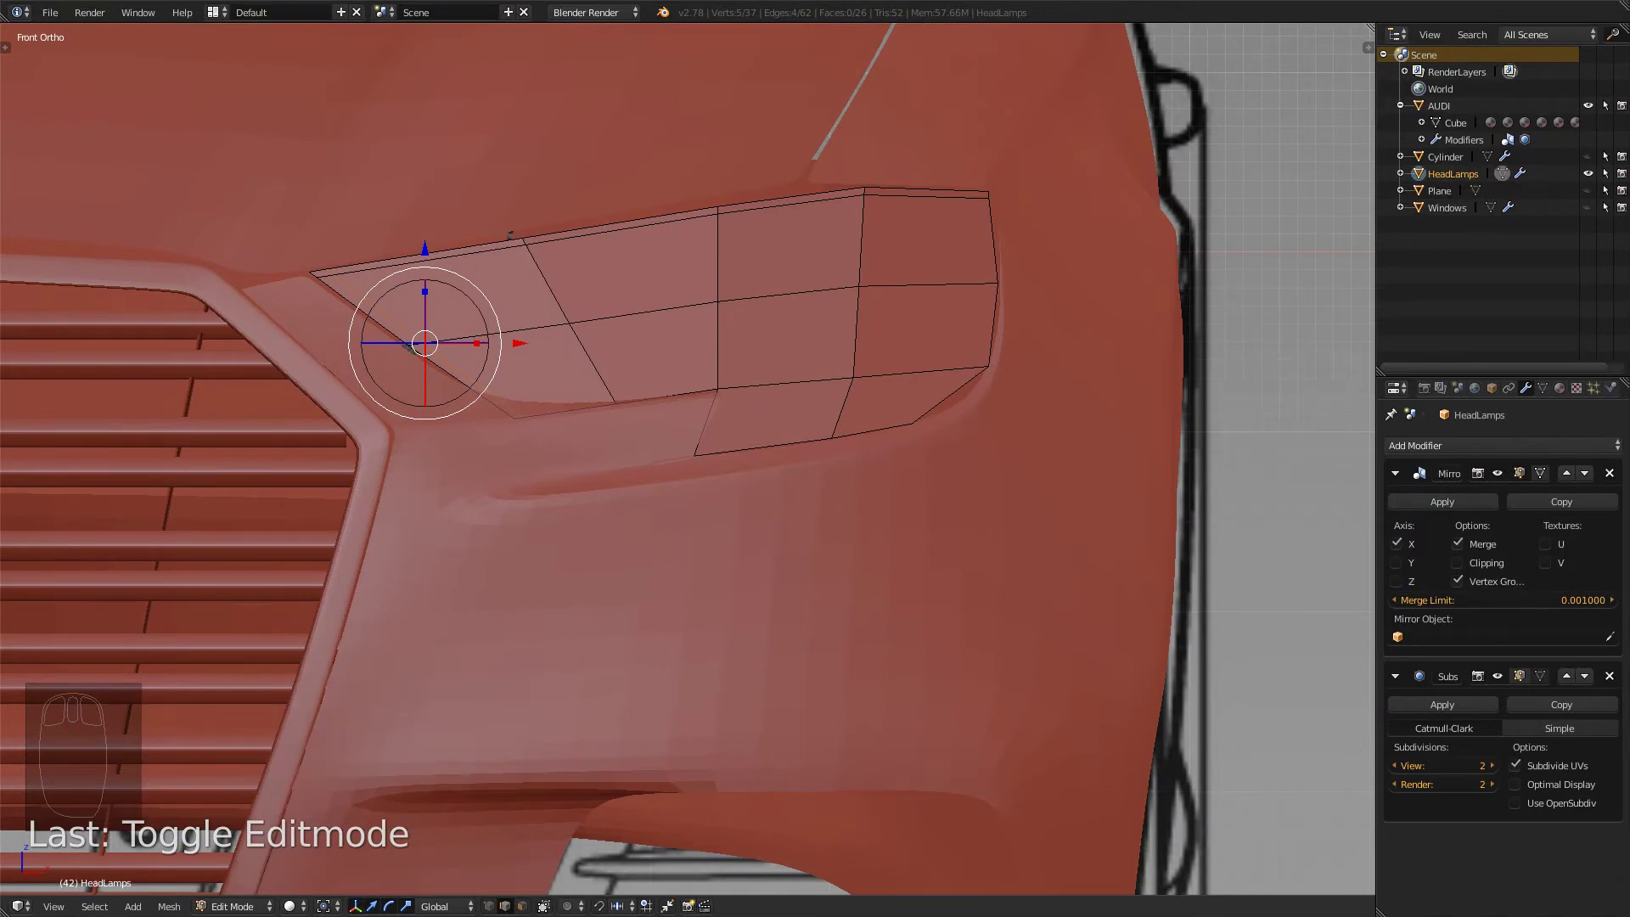
key("ctrl+r")
left_click(842, 407)
right_click(843, 402)
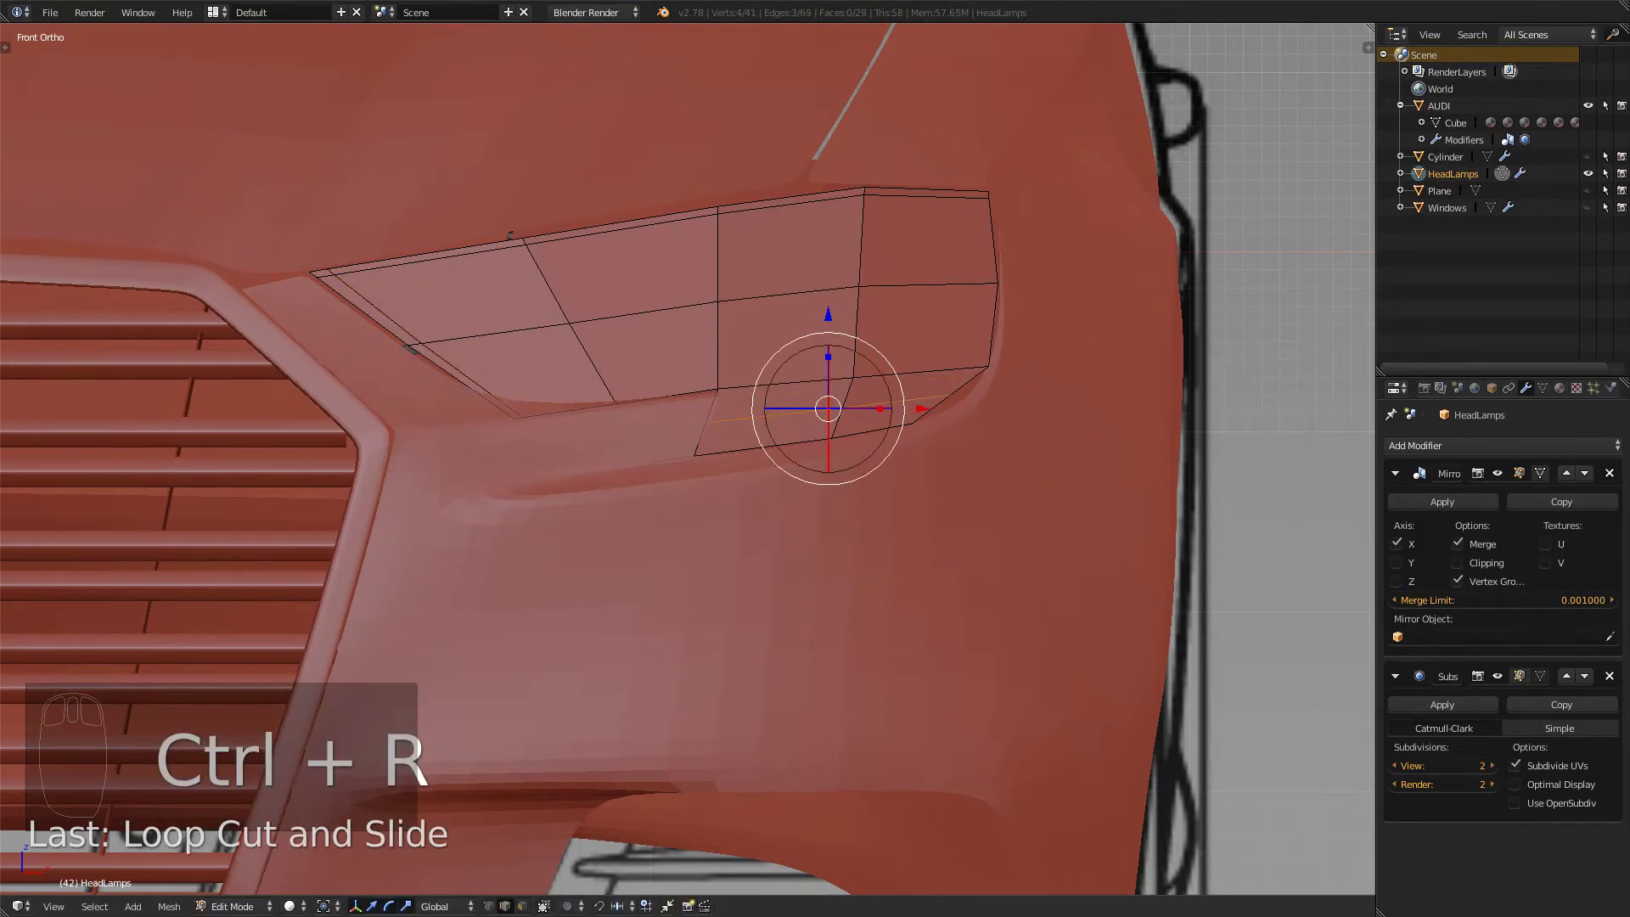
- Try to move the edge at the headlight's lower outer corner slightly outward along X in front view
middle_click_drag(405, 749, 594, 679)
right_click(476, 483)
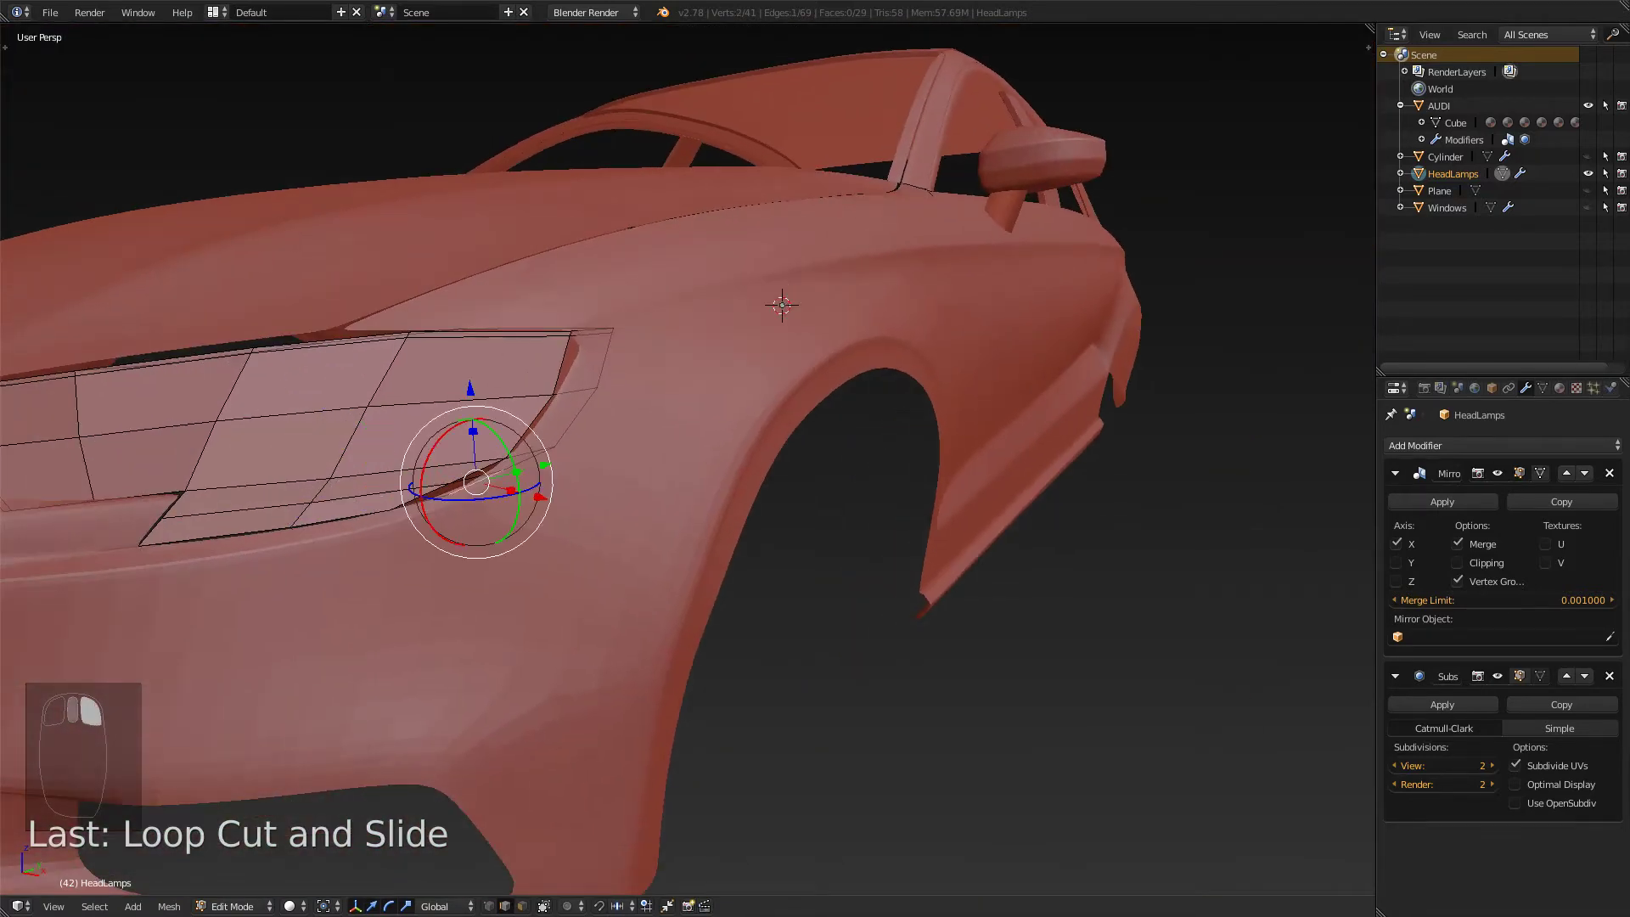
key("KP_3")
key("KP_1")
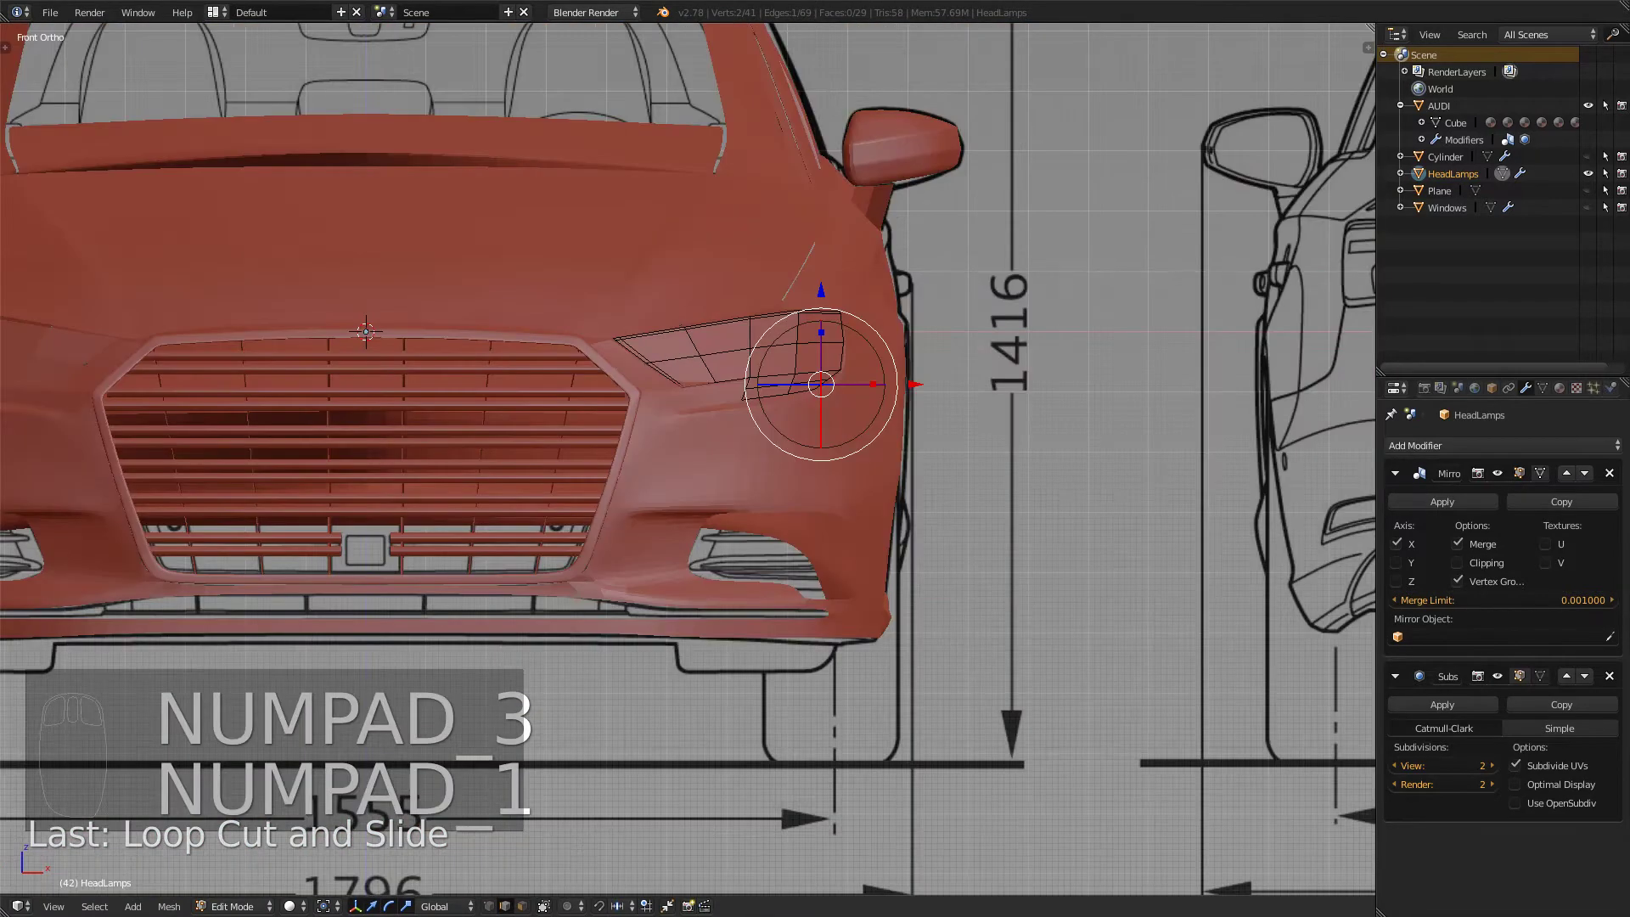
scroll(838, 364, "up", 10)
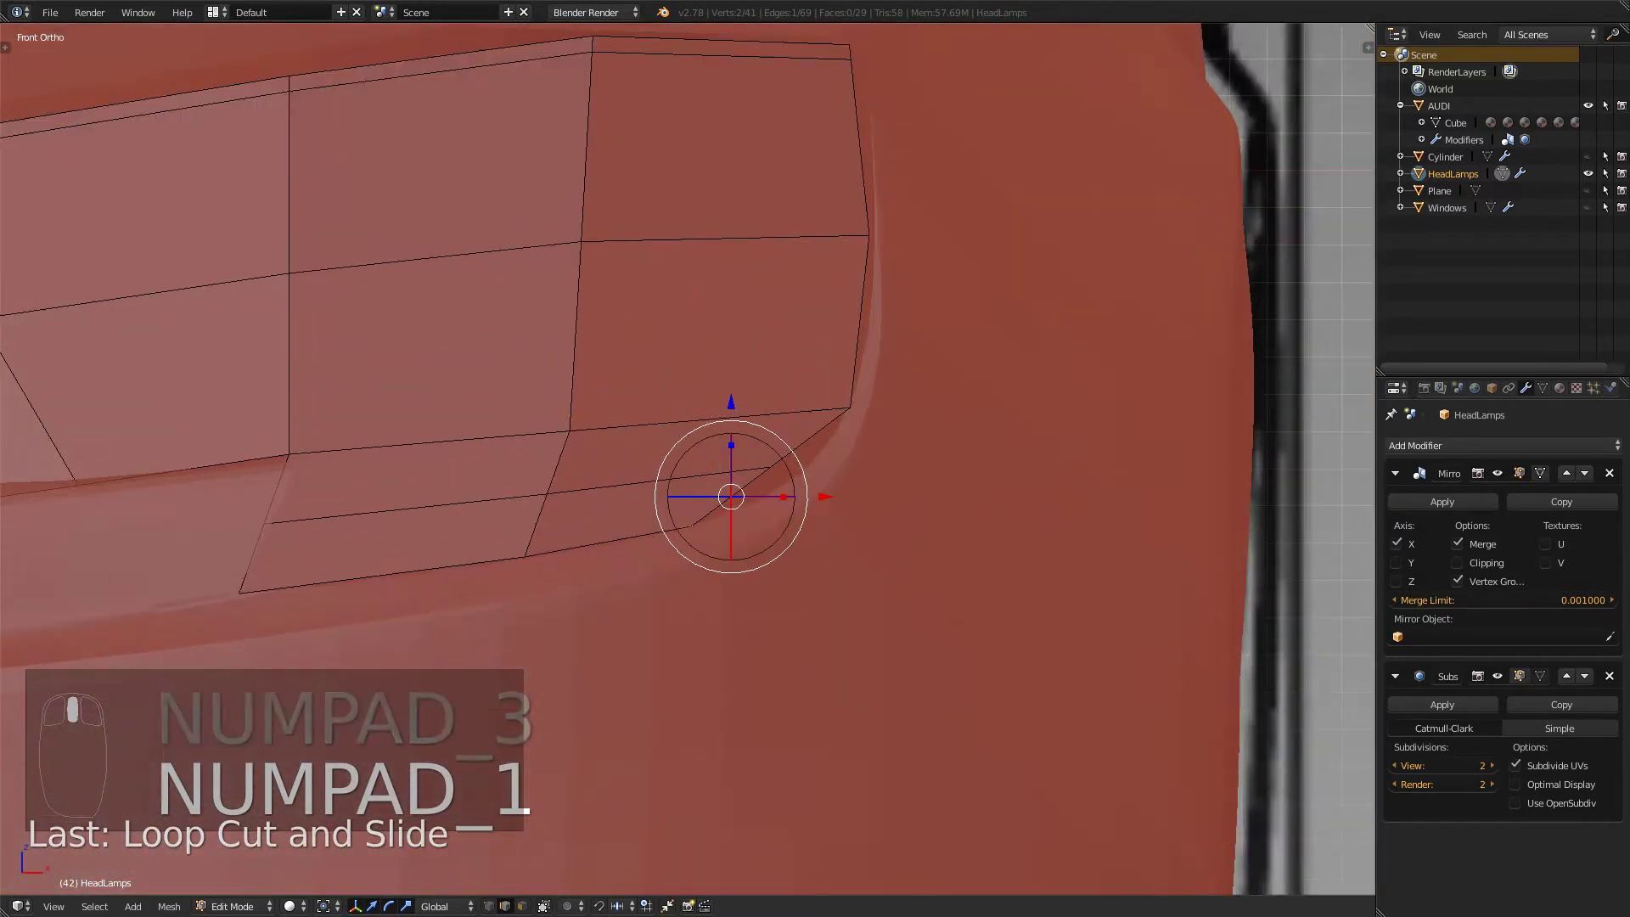
left_click_drag(824, 497, 839, 497)
key("ctrl+z")
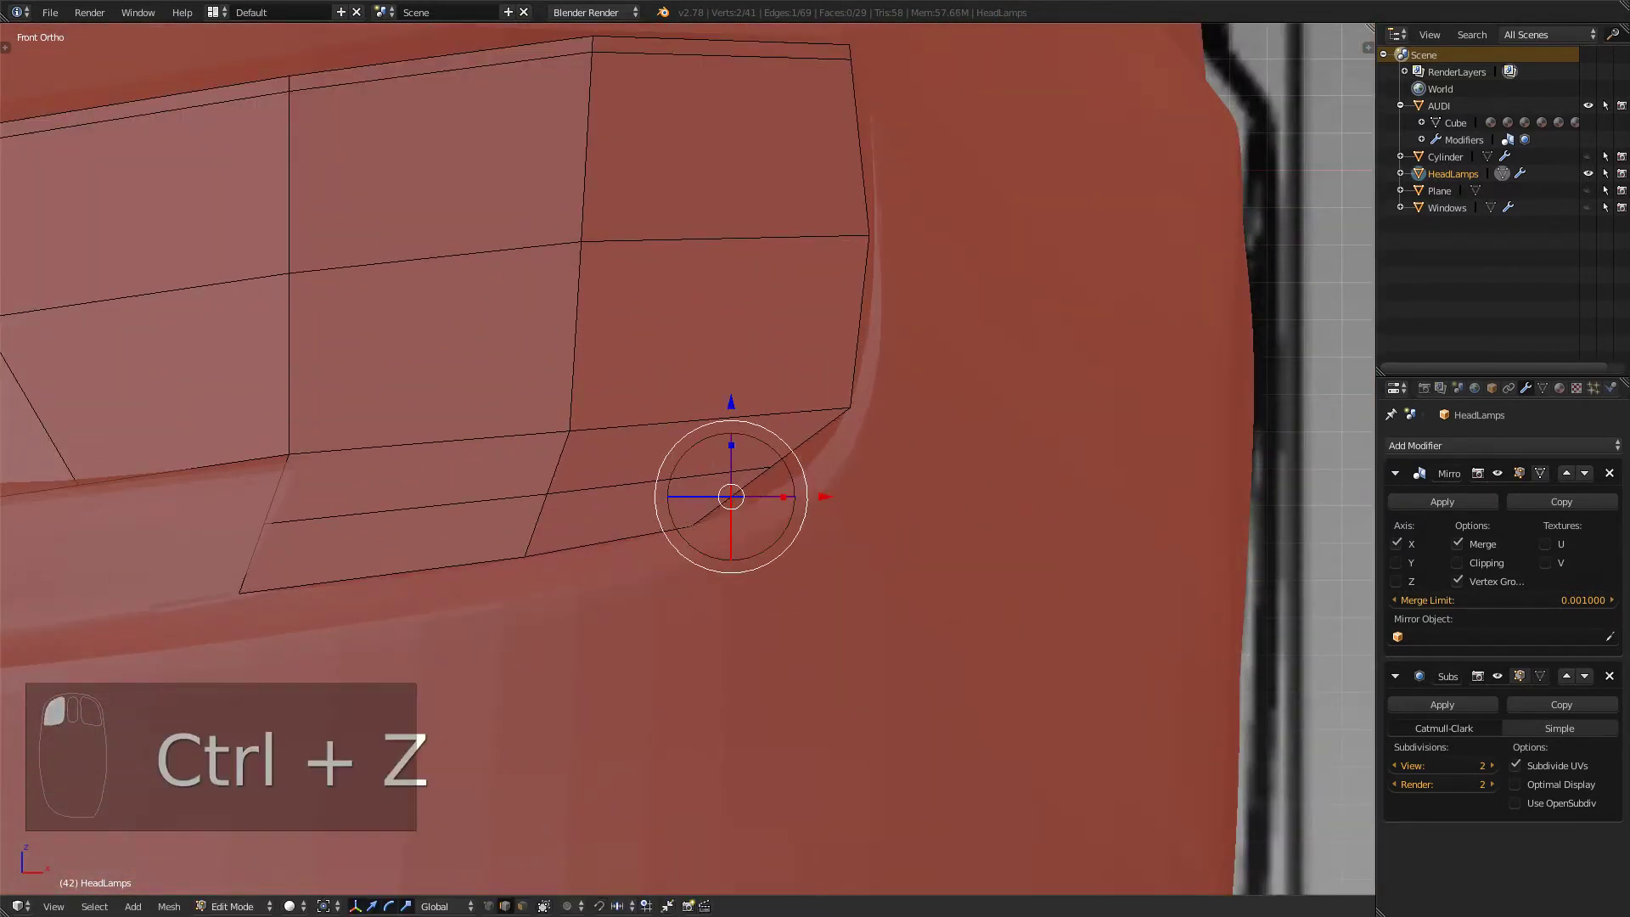
- Move the edge at the headlight's lower outer corner outward along X in front view, adjusting it to the body opening
middle_click_drag(839, 497, 758, 450)
scroll(764, 475, "down", 4)
scroll(662, 475, "down", 2)
scroll(757, 450, "up", 2)
right_click(706, 324)
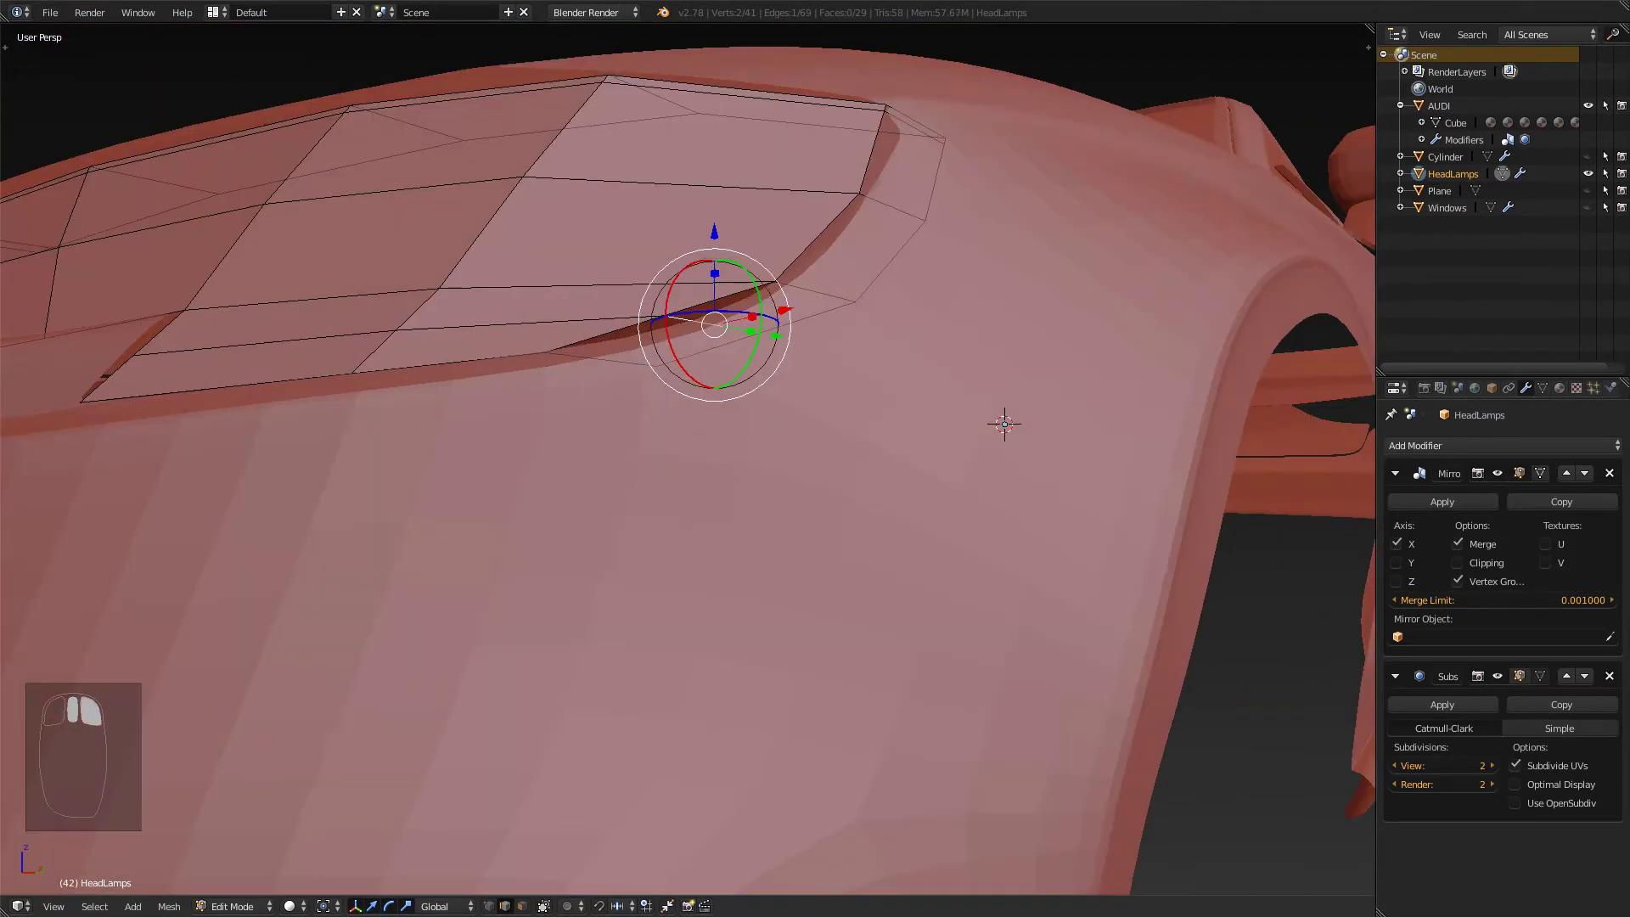
key("KP_3")
key("KP_1")
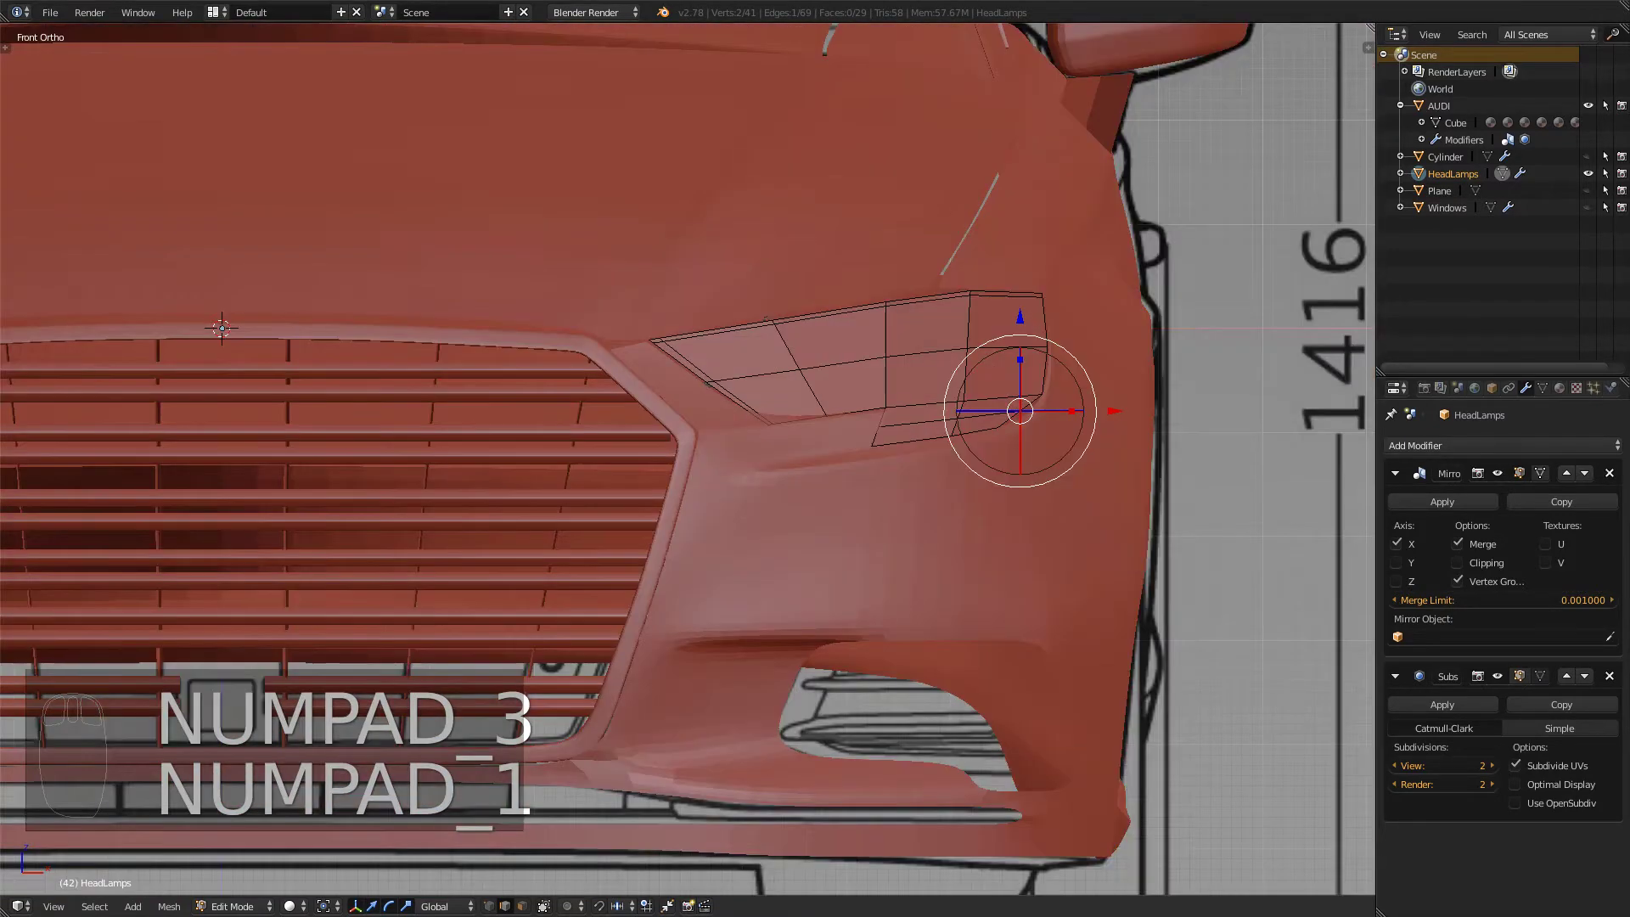
scroll(687, 459, "up", 3)
scroll(688, 458, "up", 1)
middle_click_drag(679, 306, 754, 367, "shift")
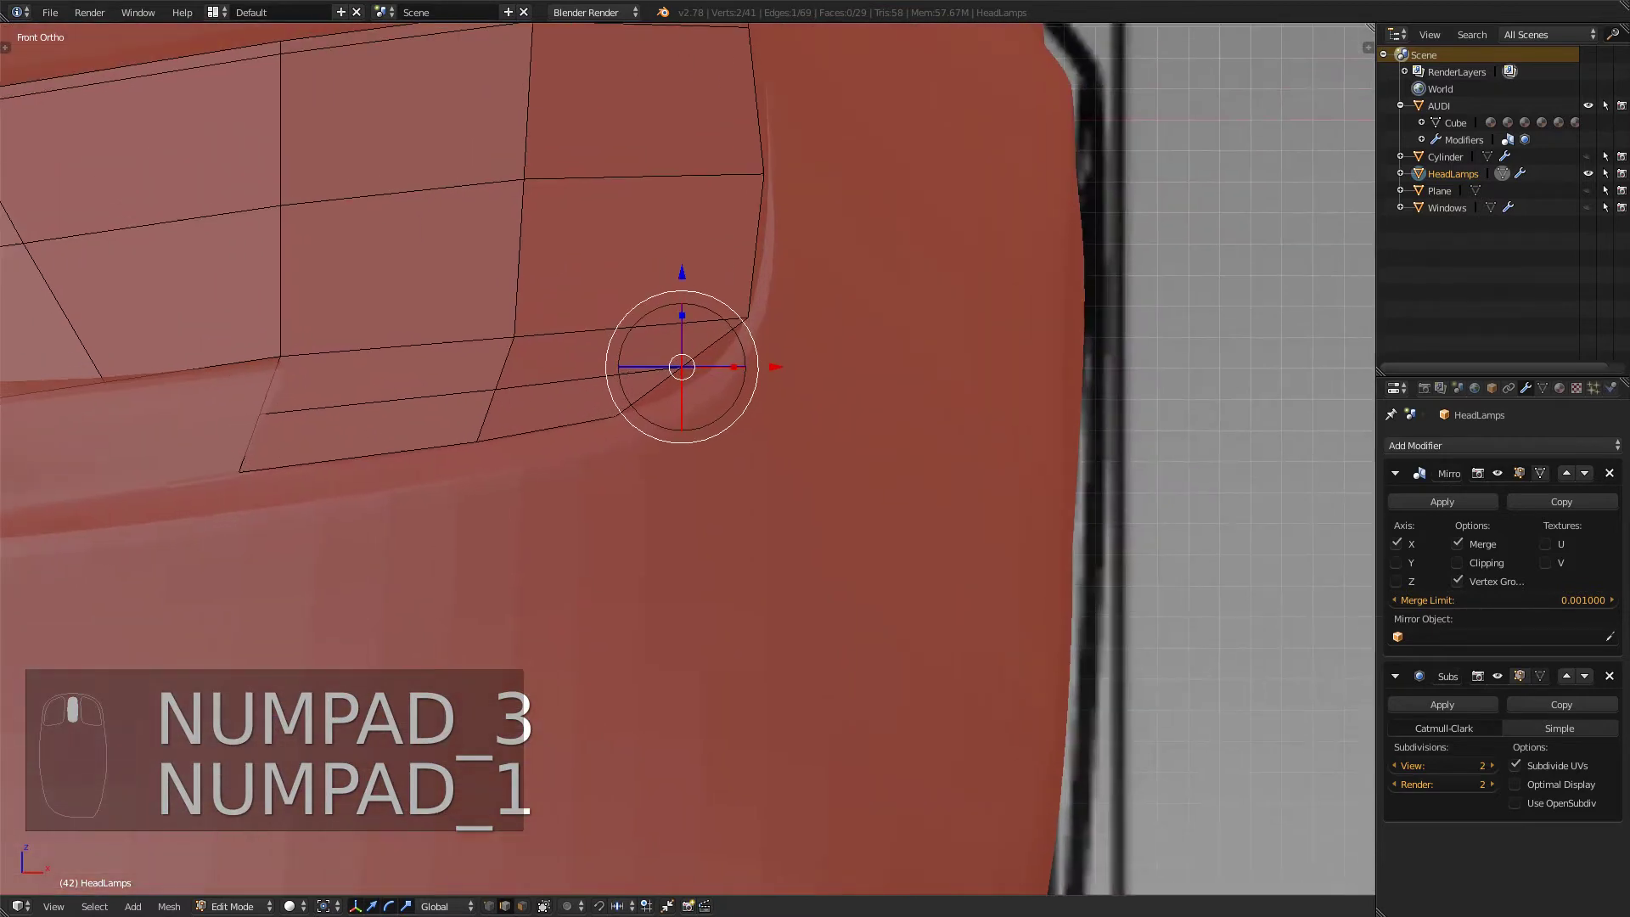
left_click_drag(776, 367, 809, 367)
left_click_drag(706, 367, 699, 374)
- Examine the headlight's fit in the body opening from the side and front, comparing object mode with edit mode
key("Tab")
scroll(699, 373, "down", 6)
middle_click_drag(700, 374, 552, 431)
scroll(630, 402, "down", 4)
scroll(666, 467, "up", 4)
scroll(665, 467, "down", 3)
middle_click_drag(425, 356, 382, 340)
key("Tab")
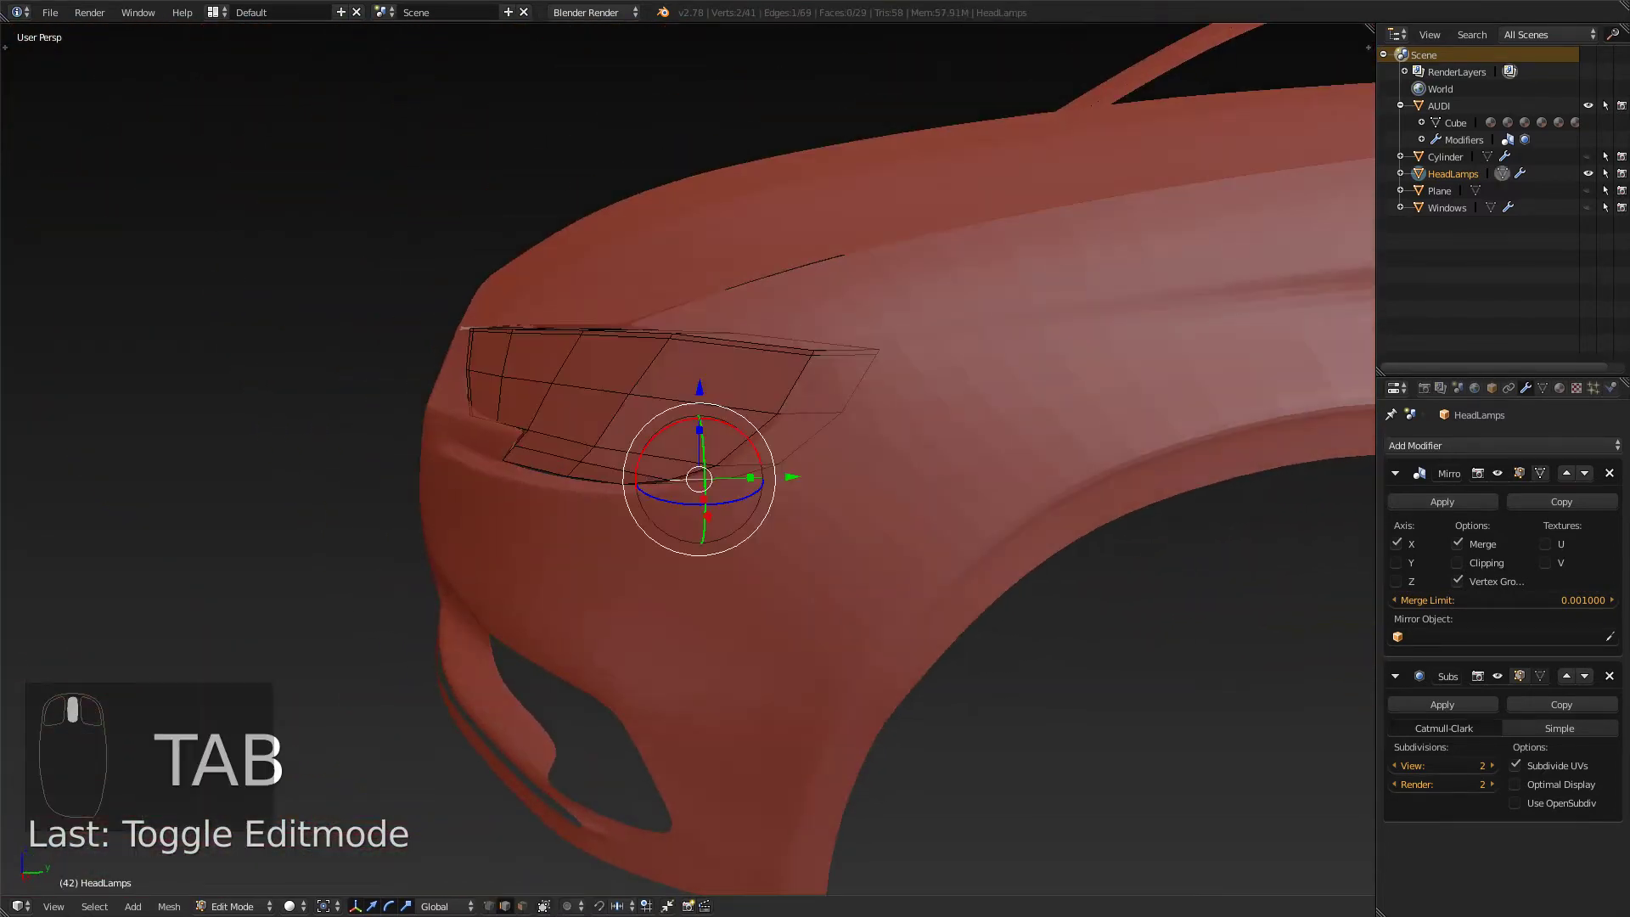
middle_click_drag(679, 425, 751, 513)
middle_click_drag(357, 327, 297, 297)
key("Tab")
key("Tab")
key("Tab")
key("Tab")
key("Tab")
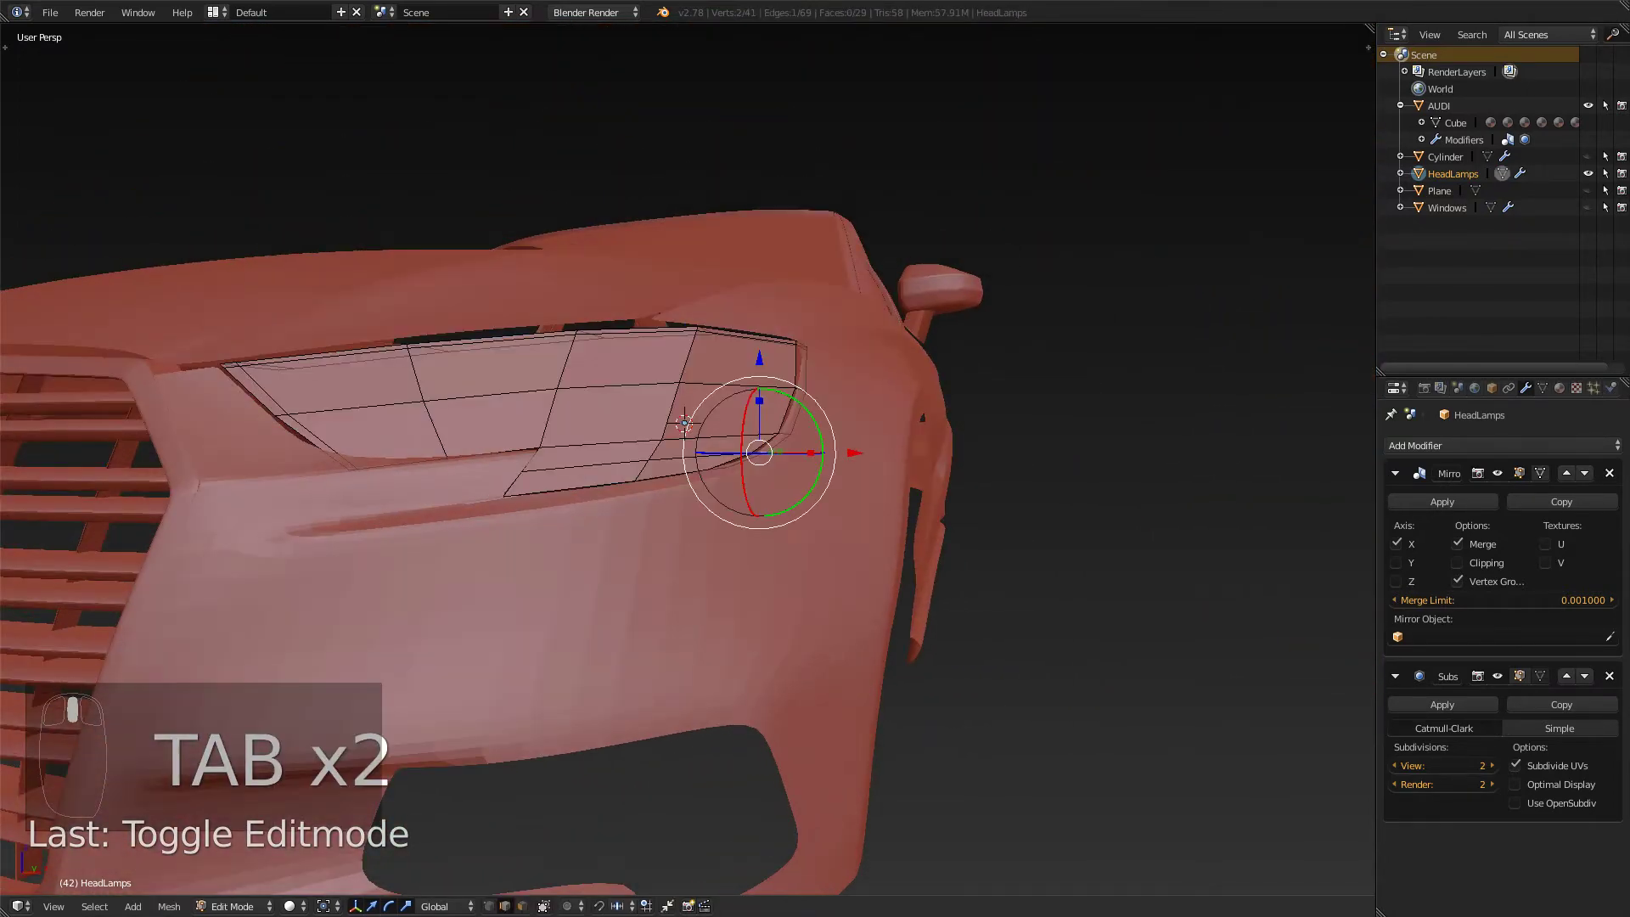
key("Tab")
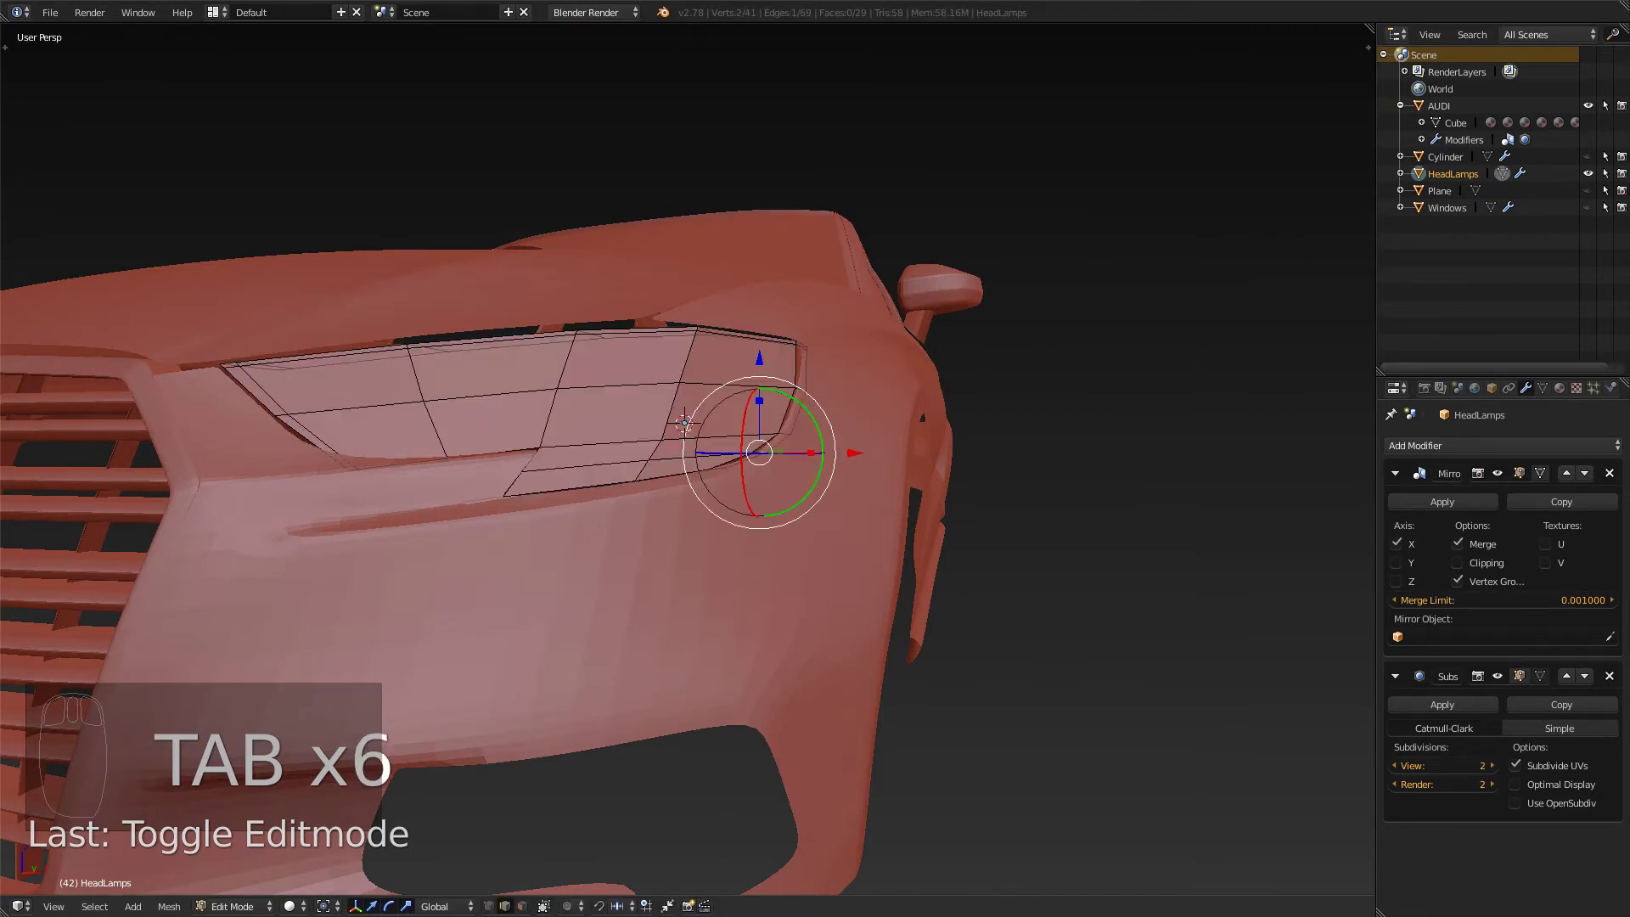
middle_click_drag(297, 297, 280, 296)
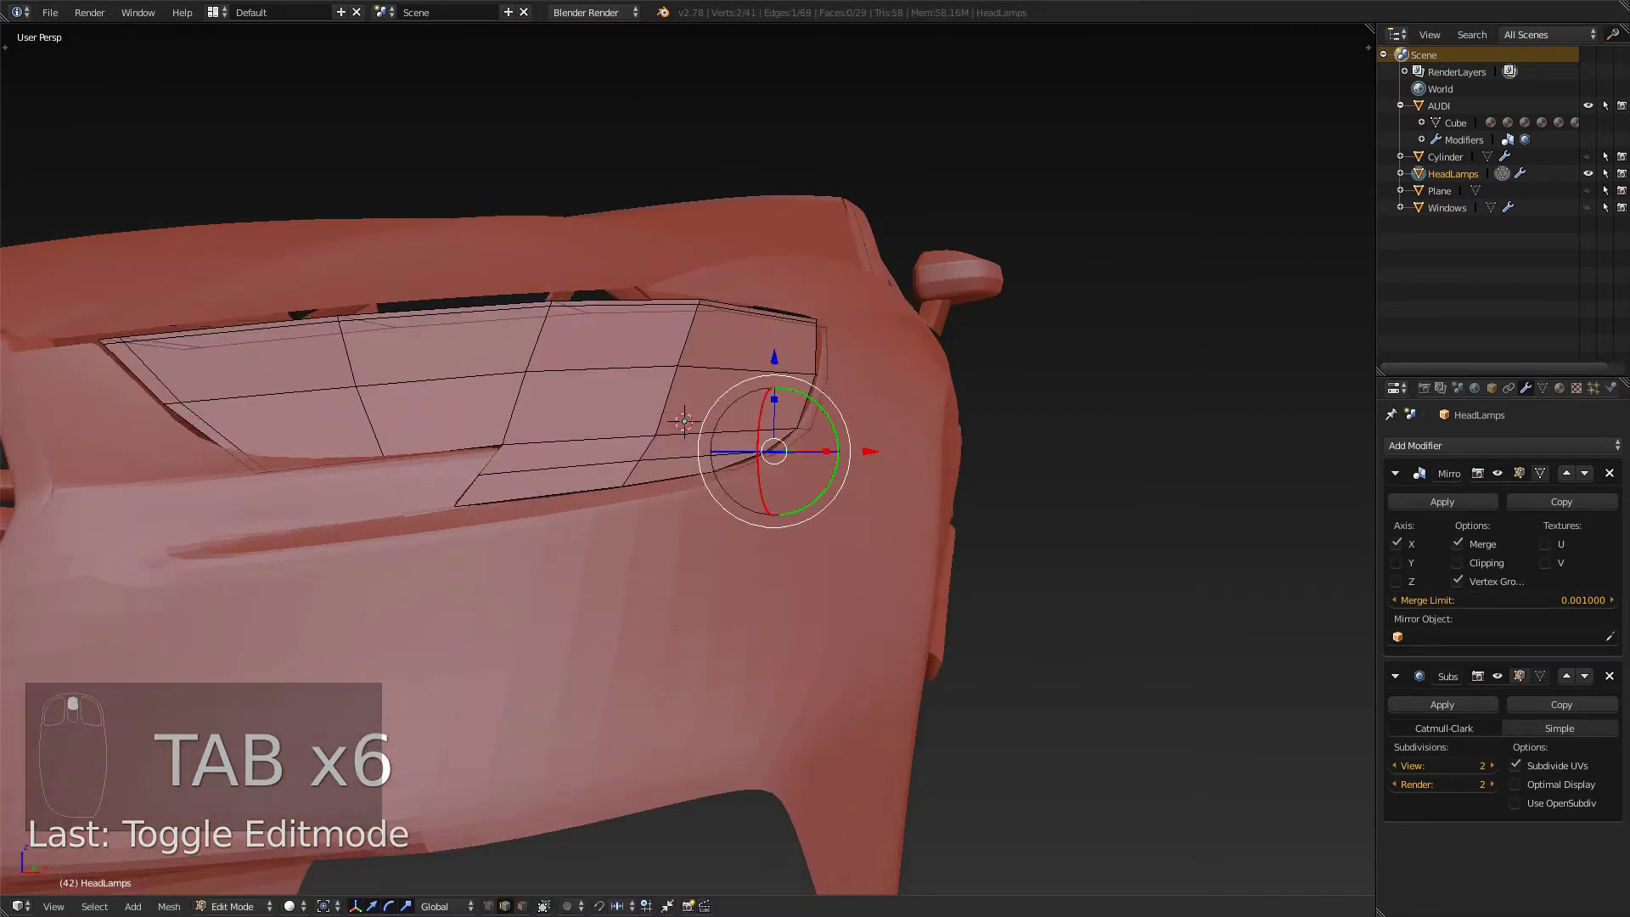
- Add a horizontal loop cut through the headlight's bottom row of faces and slide it close to the bottom edge
key("ctrl+r")
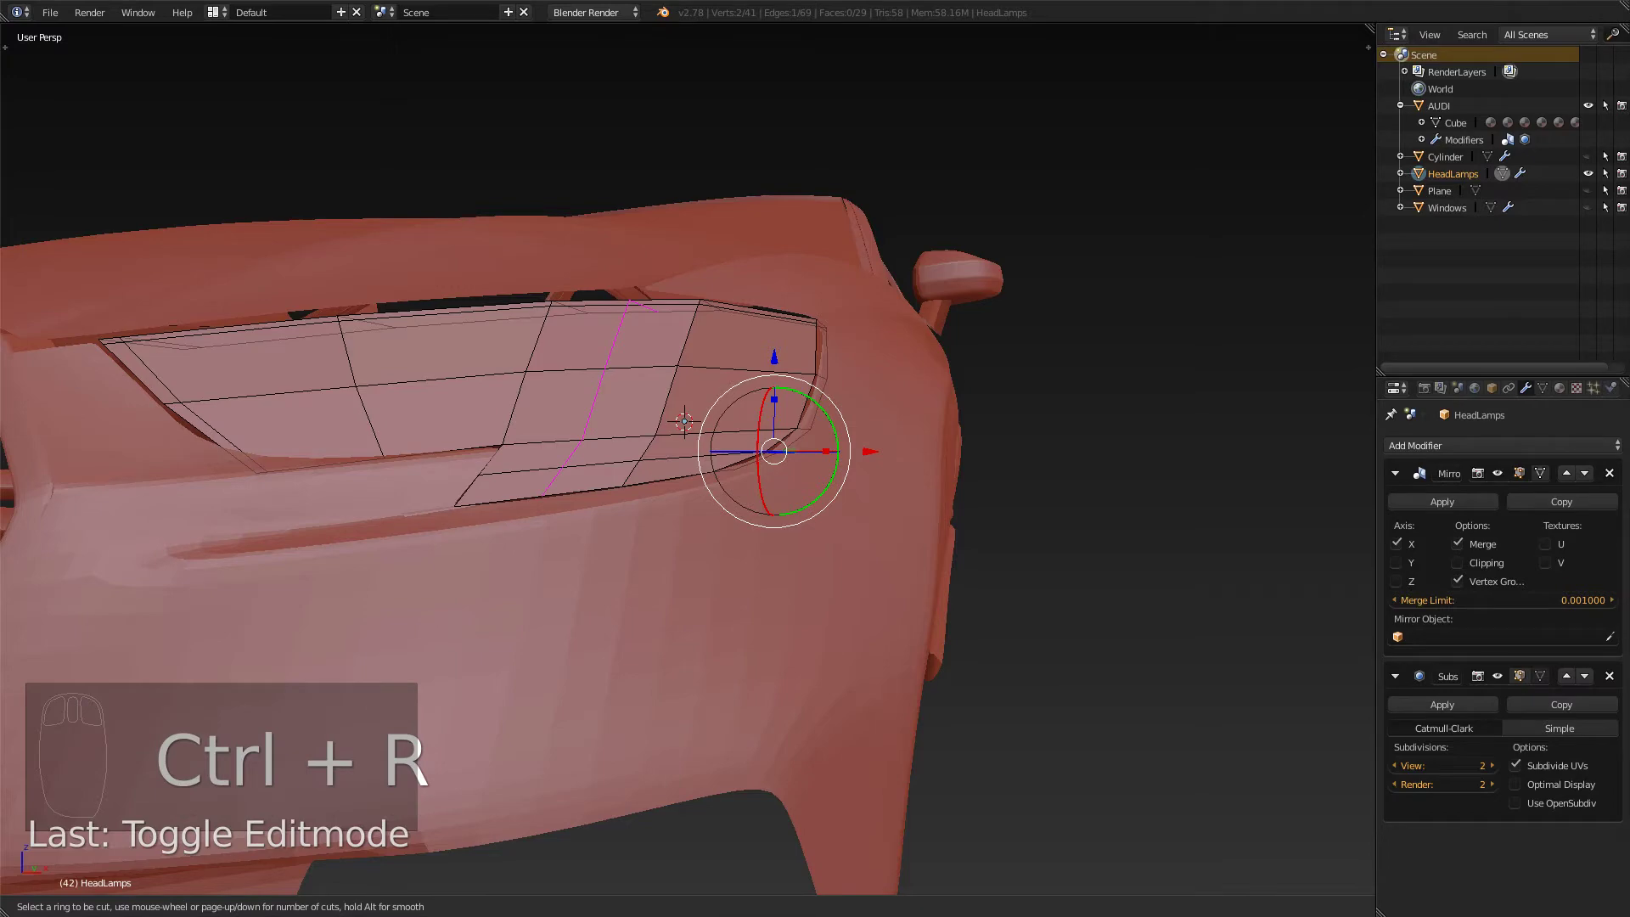
left_click(684, 421)
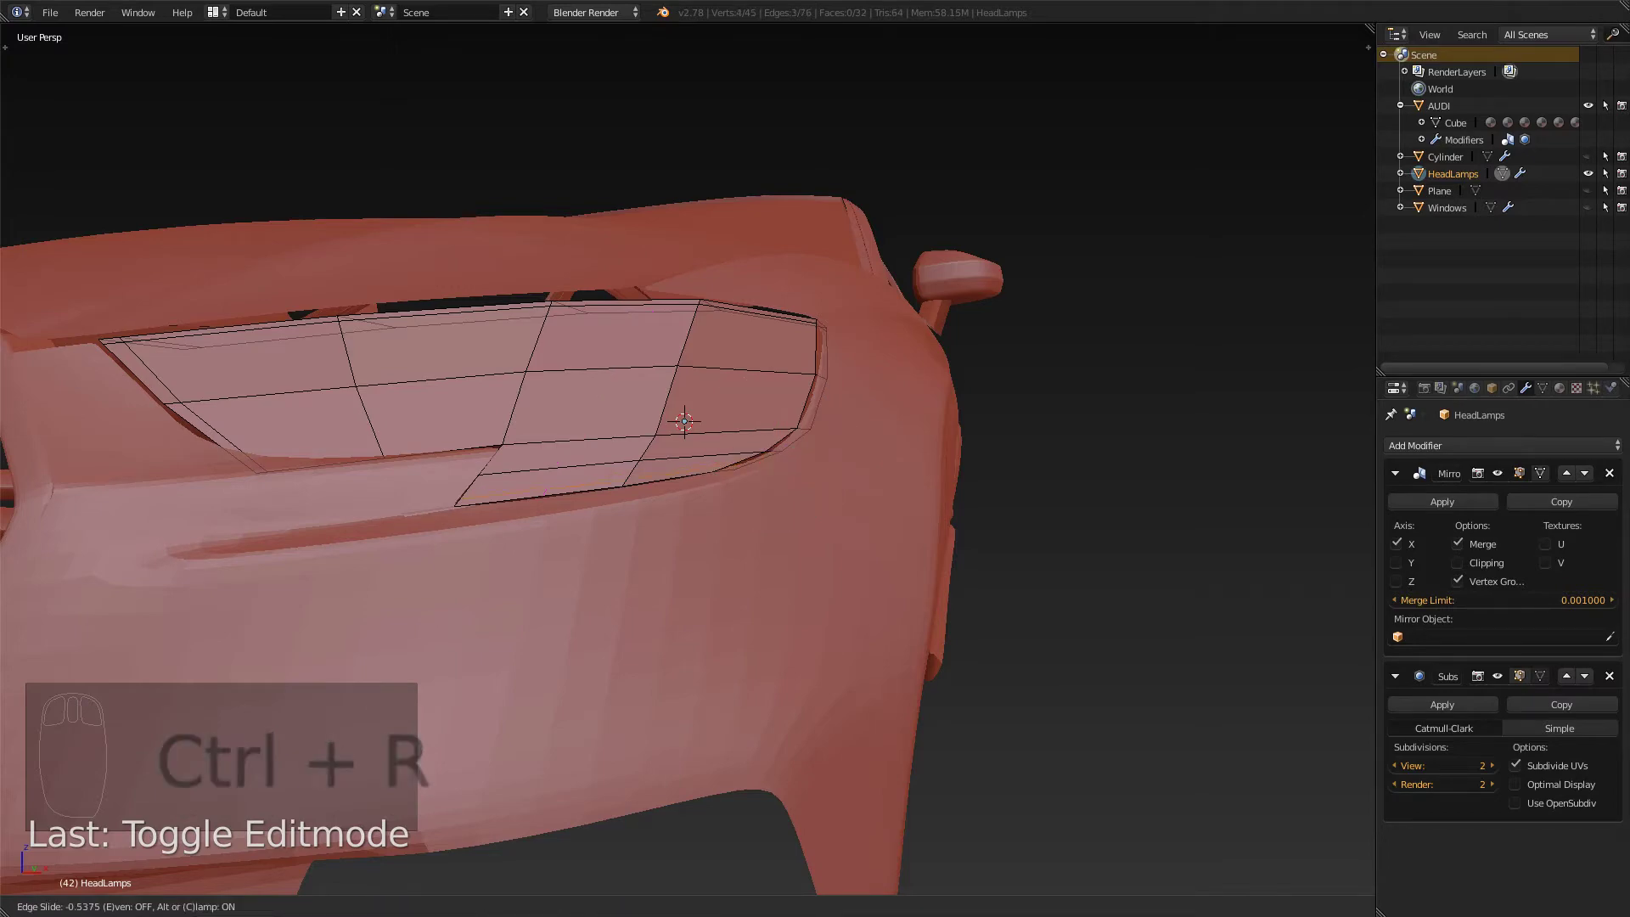
left_click(546, 493)
- Examine the smoothed headlight on the whole car in object mode with nothing selected
key("Tab")
middle_click_drag(546, 492, 387, 556)
key("Tab")
key("Tab")
scroll(463, 519, "down", 4)
scroll(687, 356, "down", 8)
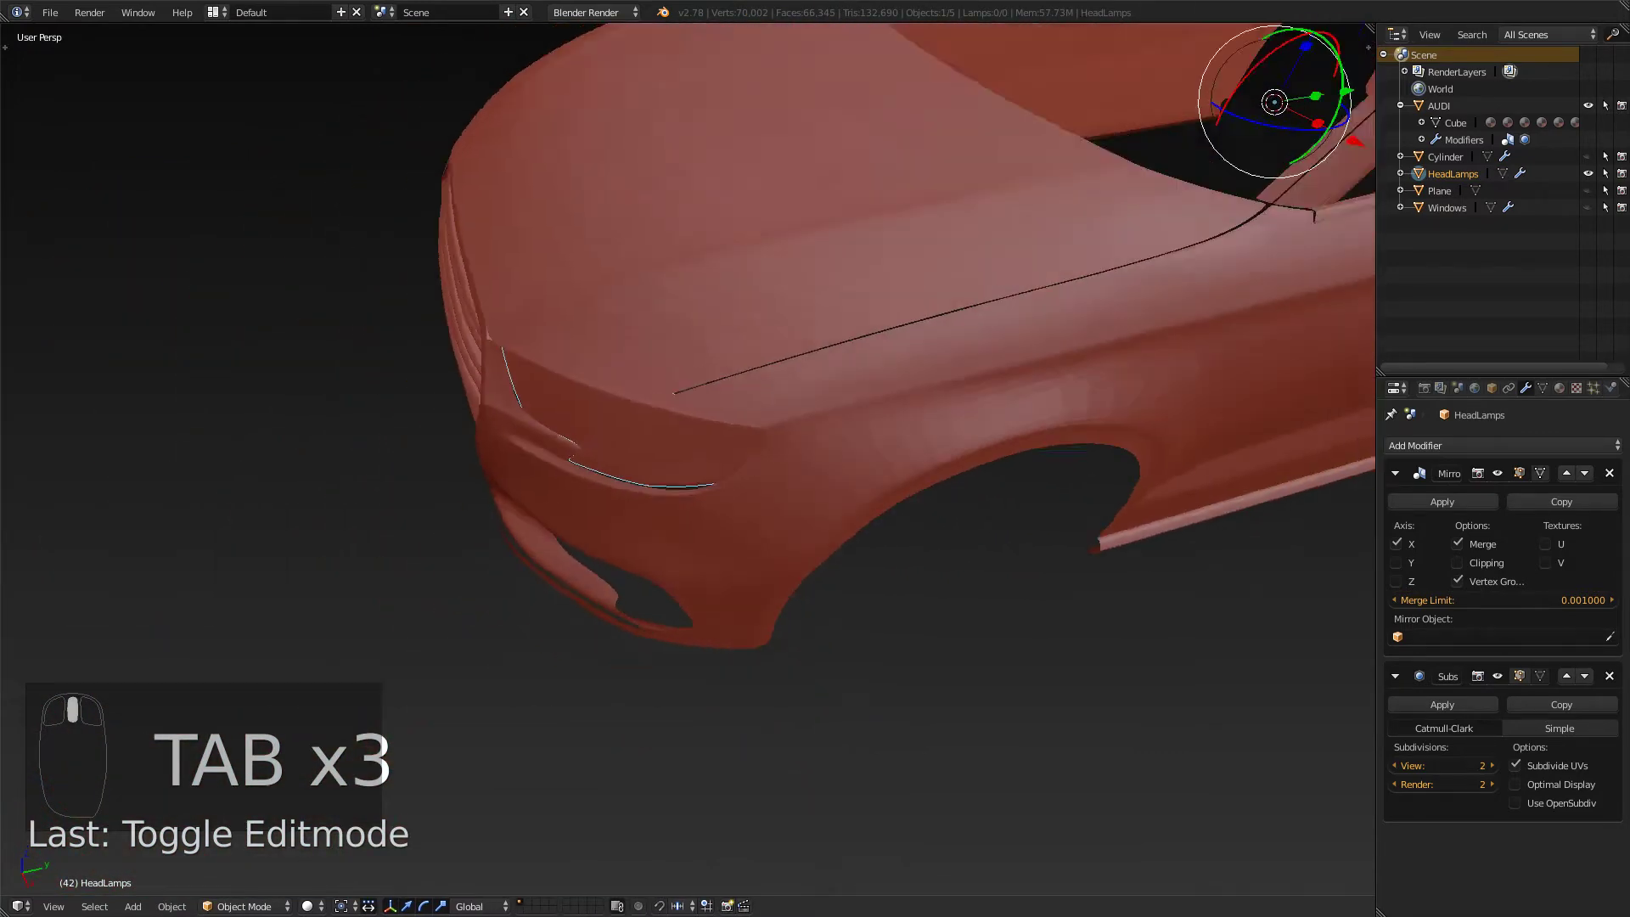
key("a")
scroll(687, 458, "up", 6)
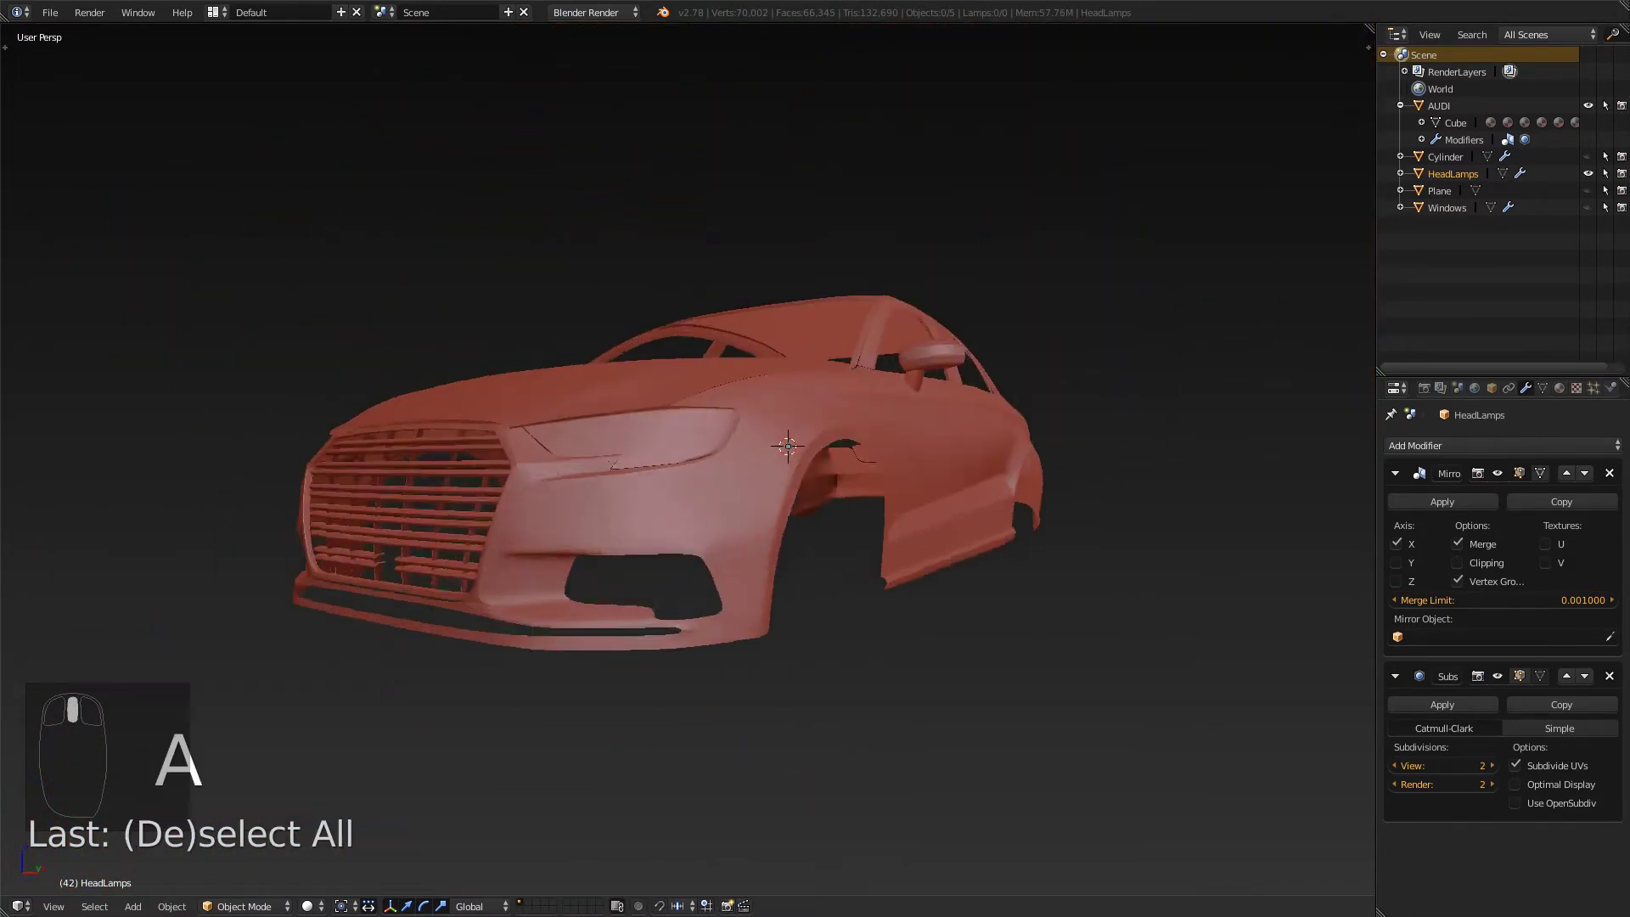
- Add a loop cut around the headlight's folded-back rim close to its front face, and return to object mode
key("Tab")
scroll(688, 458, "up", 4)
middle_click_drag(687, 458, 569, 428)
key("Tab")
key("Tab")
key("ctrl+r")
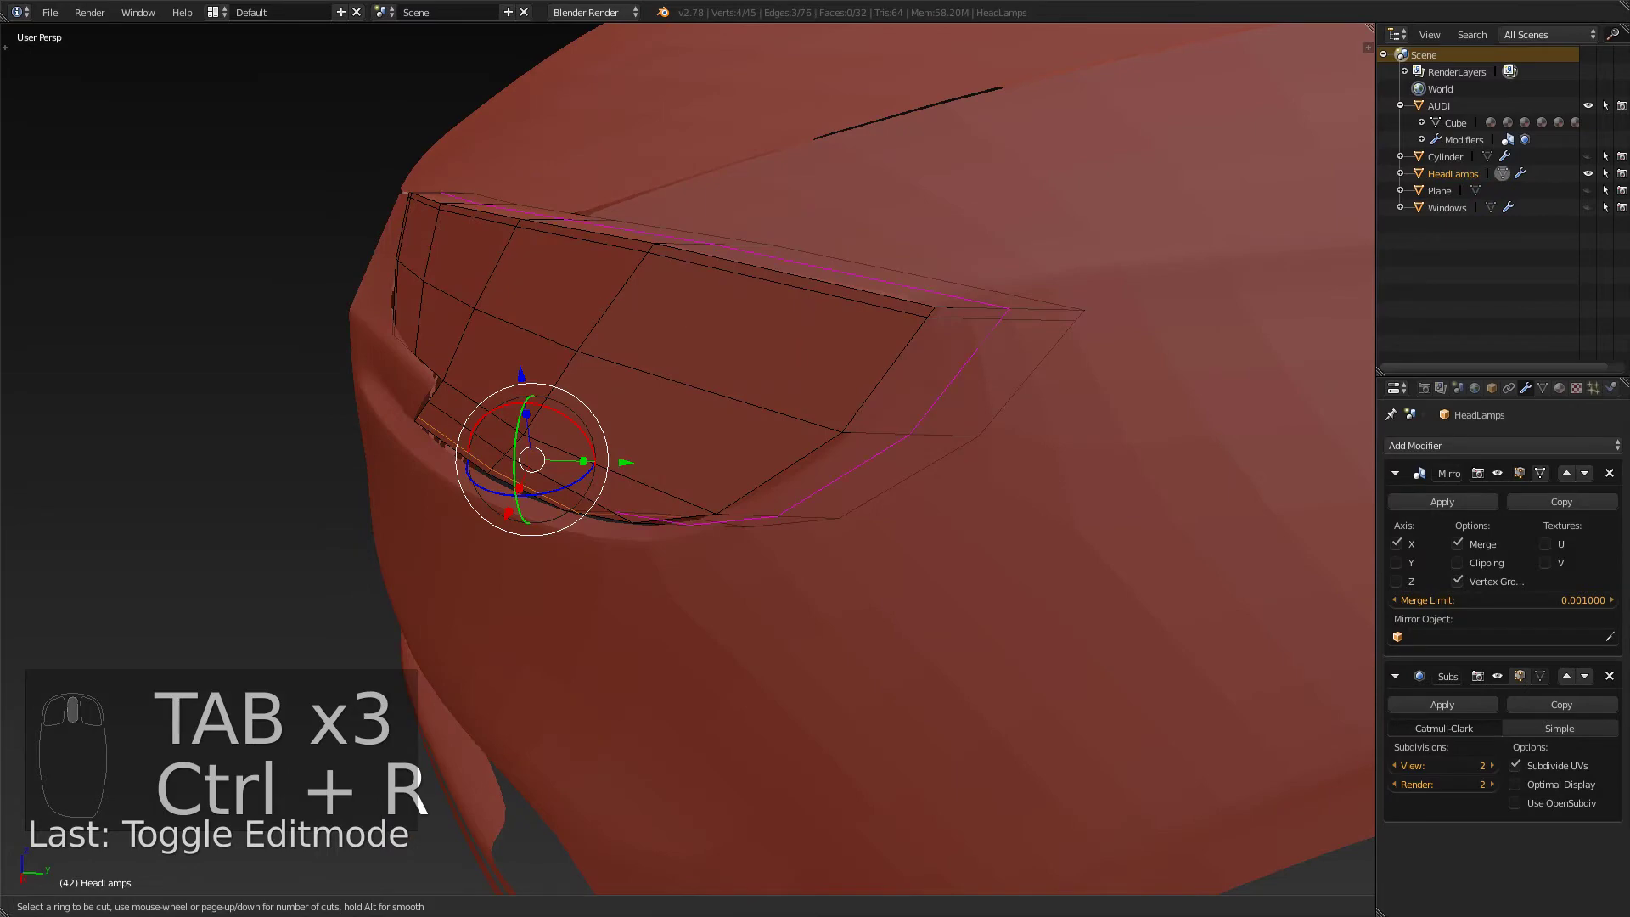
left_click(764, 458)
key("Tab")
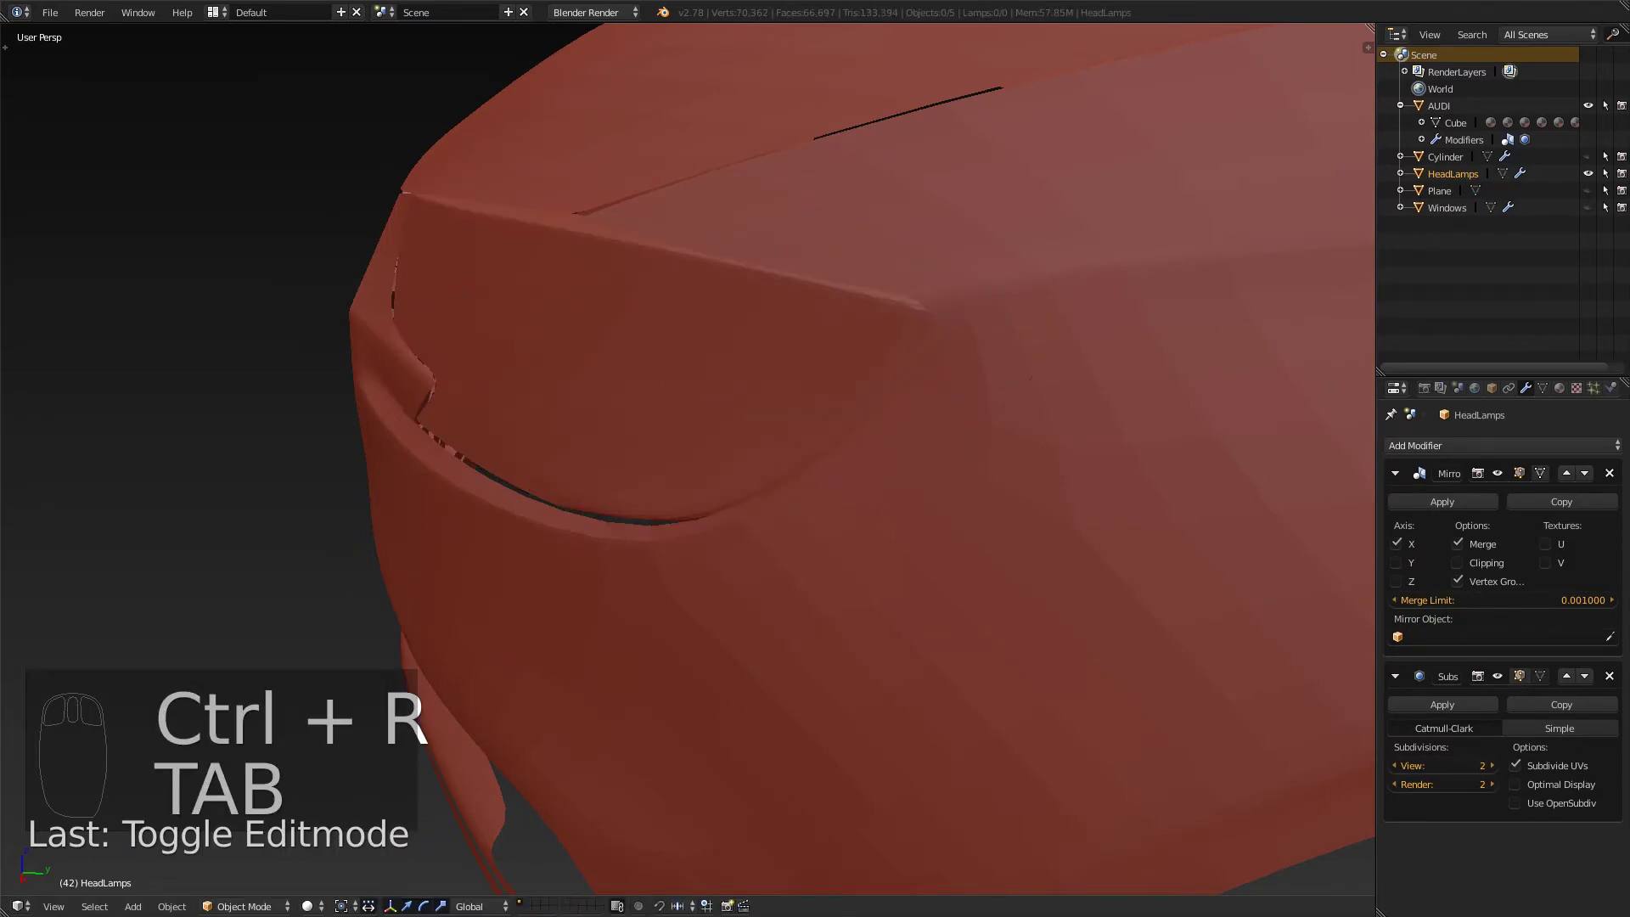
- Examine the smoothed headlight outline and its gaps to the body from several angles, near and far
scroll(687, 459, "down", 3)
middle_click_drag(688, 459, 832, 510)
middle_click_drag(679, 416, 594, 408)
key("Tab")
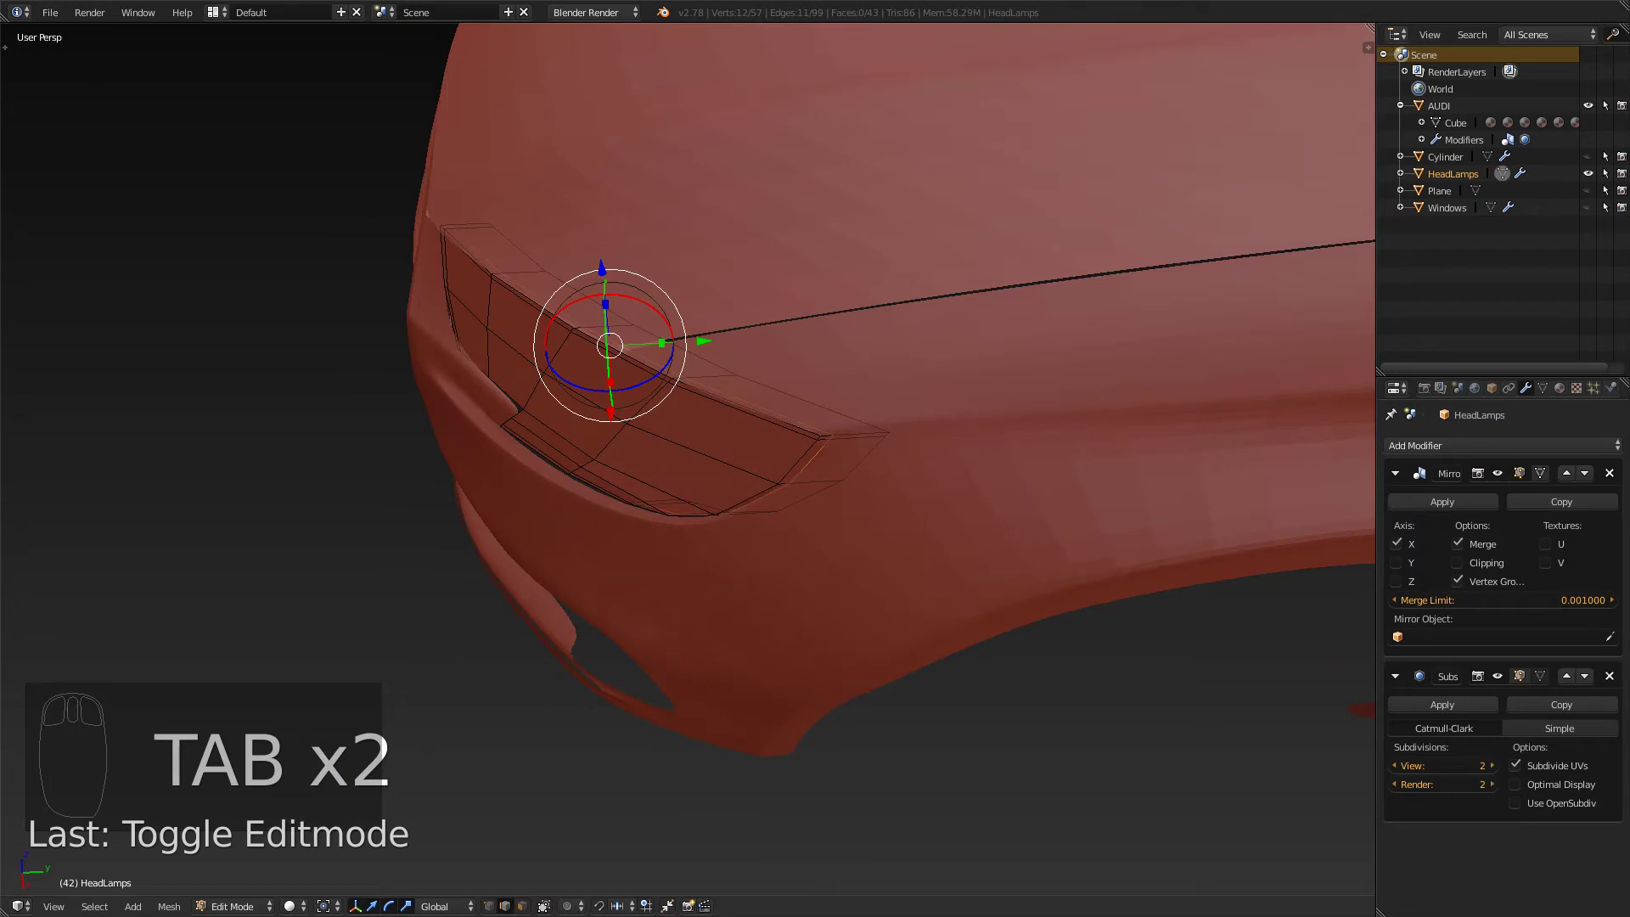
key("Tab")
scroll(679, 407, "down", 8)
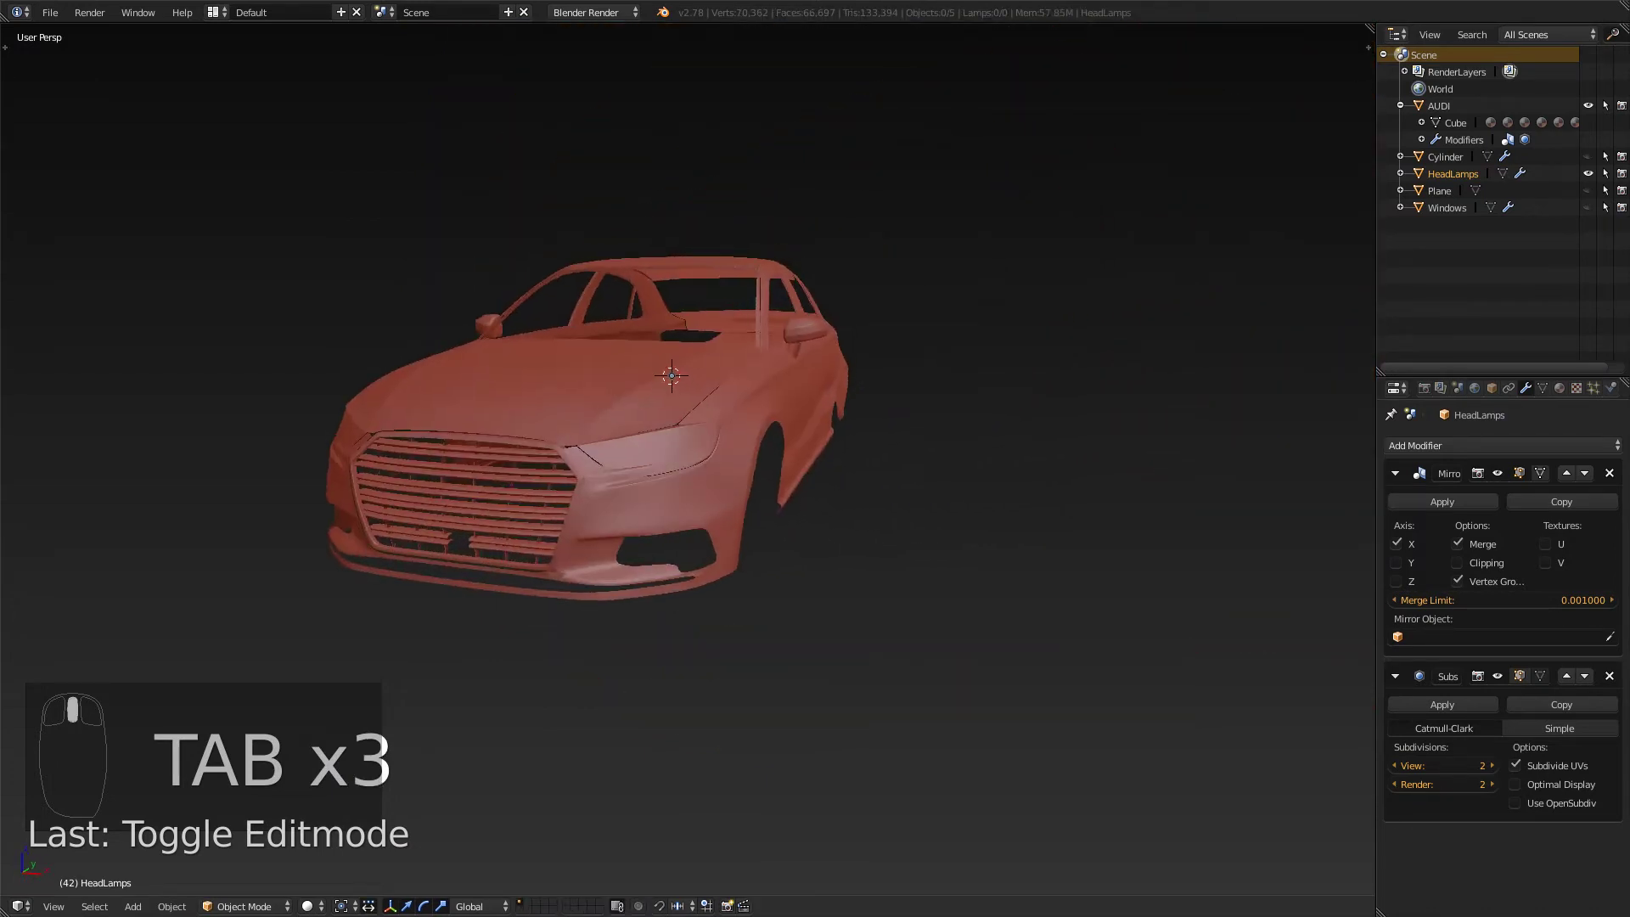
middle_click_drag(679, 408, 759, 403)
scroll(632, 408, "down", 2)
scroll(760, 403, "up", 5)
middle_click_drag(543, 407, 544, 373)
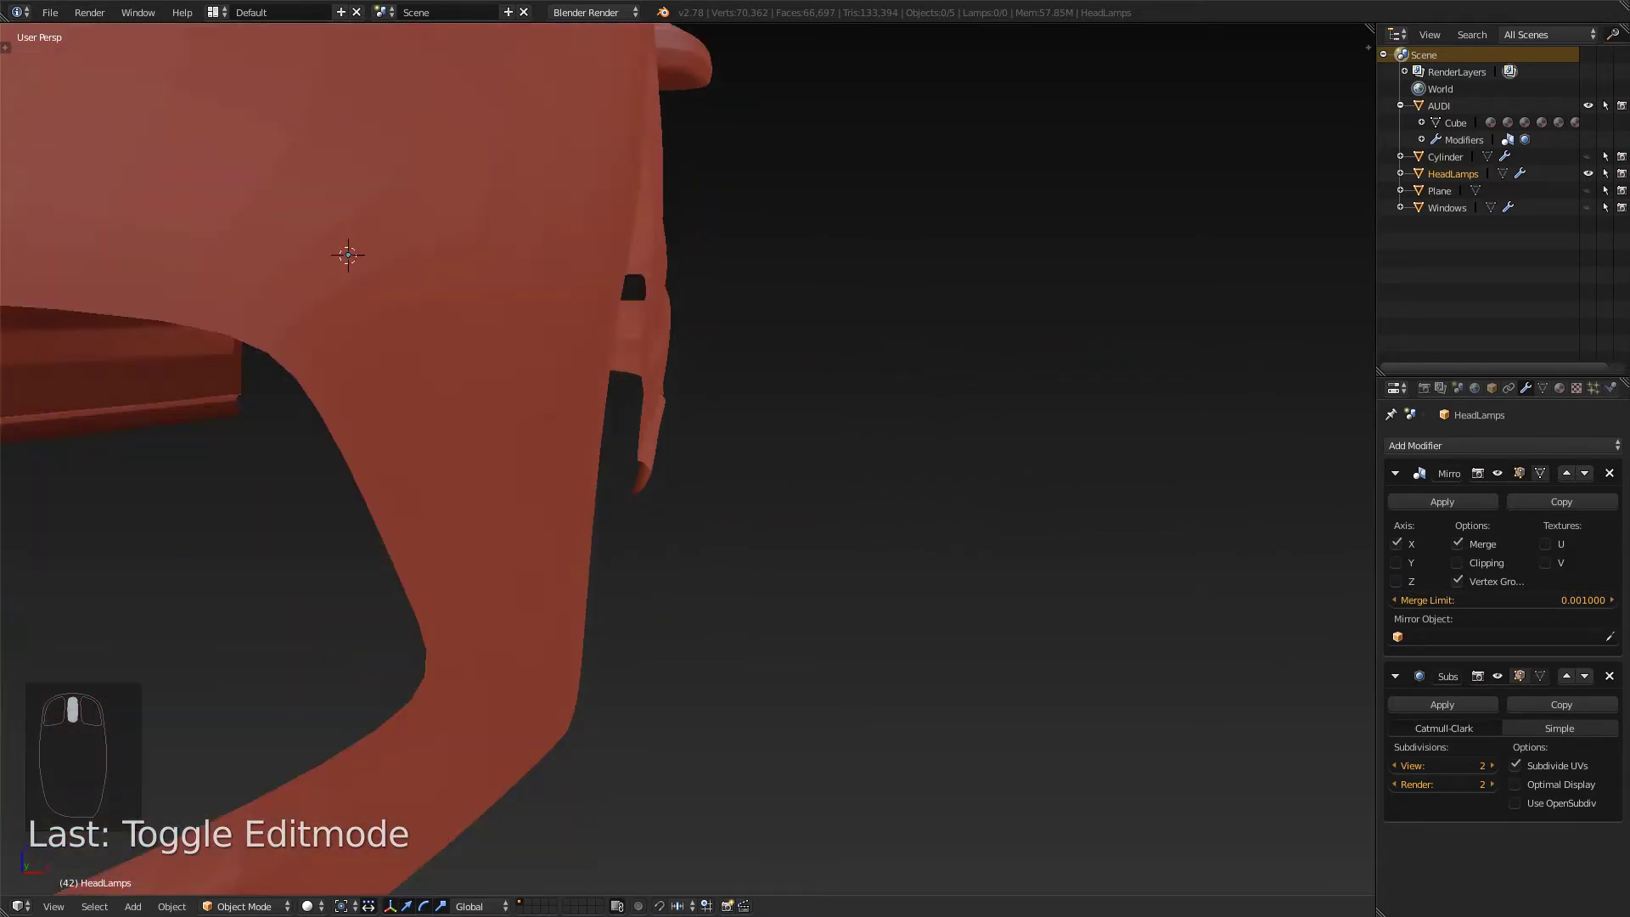
scroll(543, 374, "down", 5)
scroll(543, 373, "up", 4)
scroll(543, 373, "down", 1)
scroll(543, 374, "down", 3)
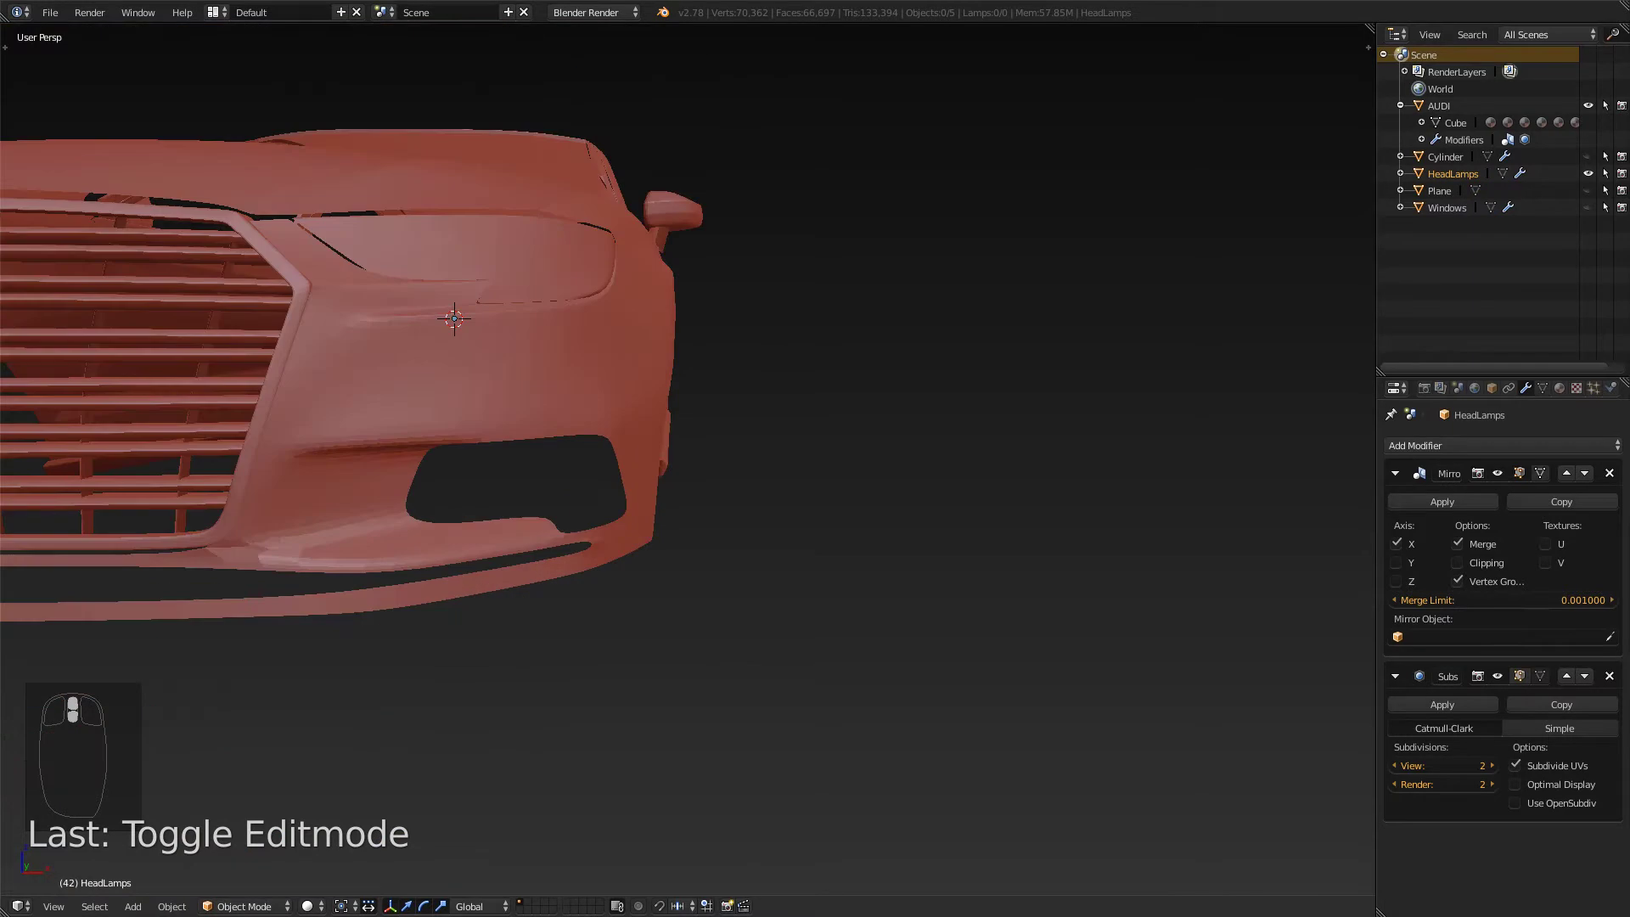
scroll(543, 373, "up", 6)
key("Tab")
key("Tab")
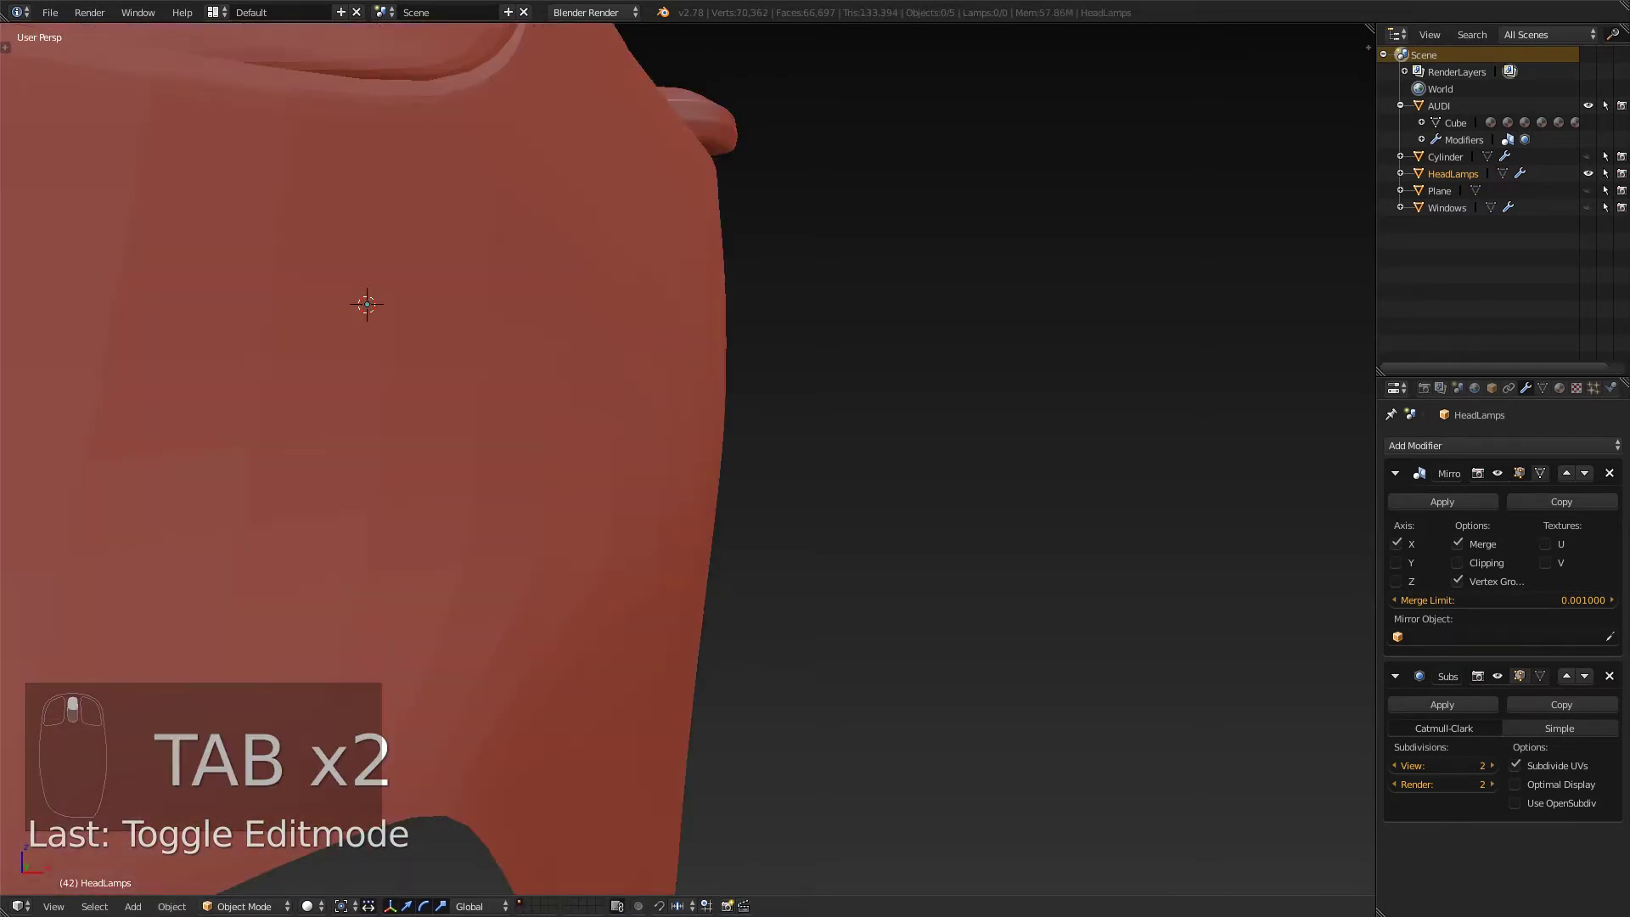
scroll(543, 373, "down", 10)
mouse_move(544, 374)
middle_mouse_down()
mouse_move(543, 339)
mouse_move(492, 374)
mouse_move(560, 348)
middle_mouse_up()
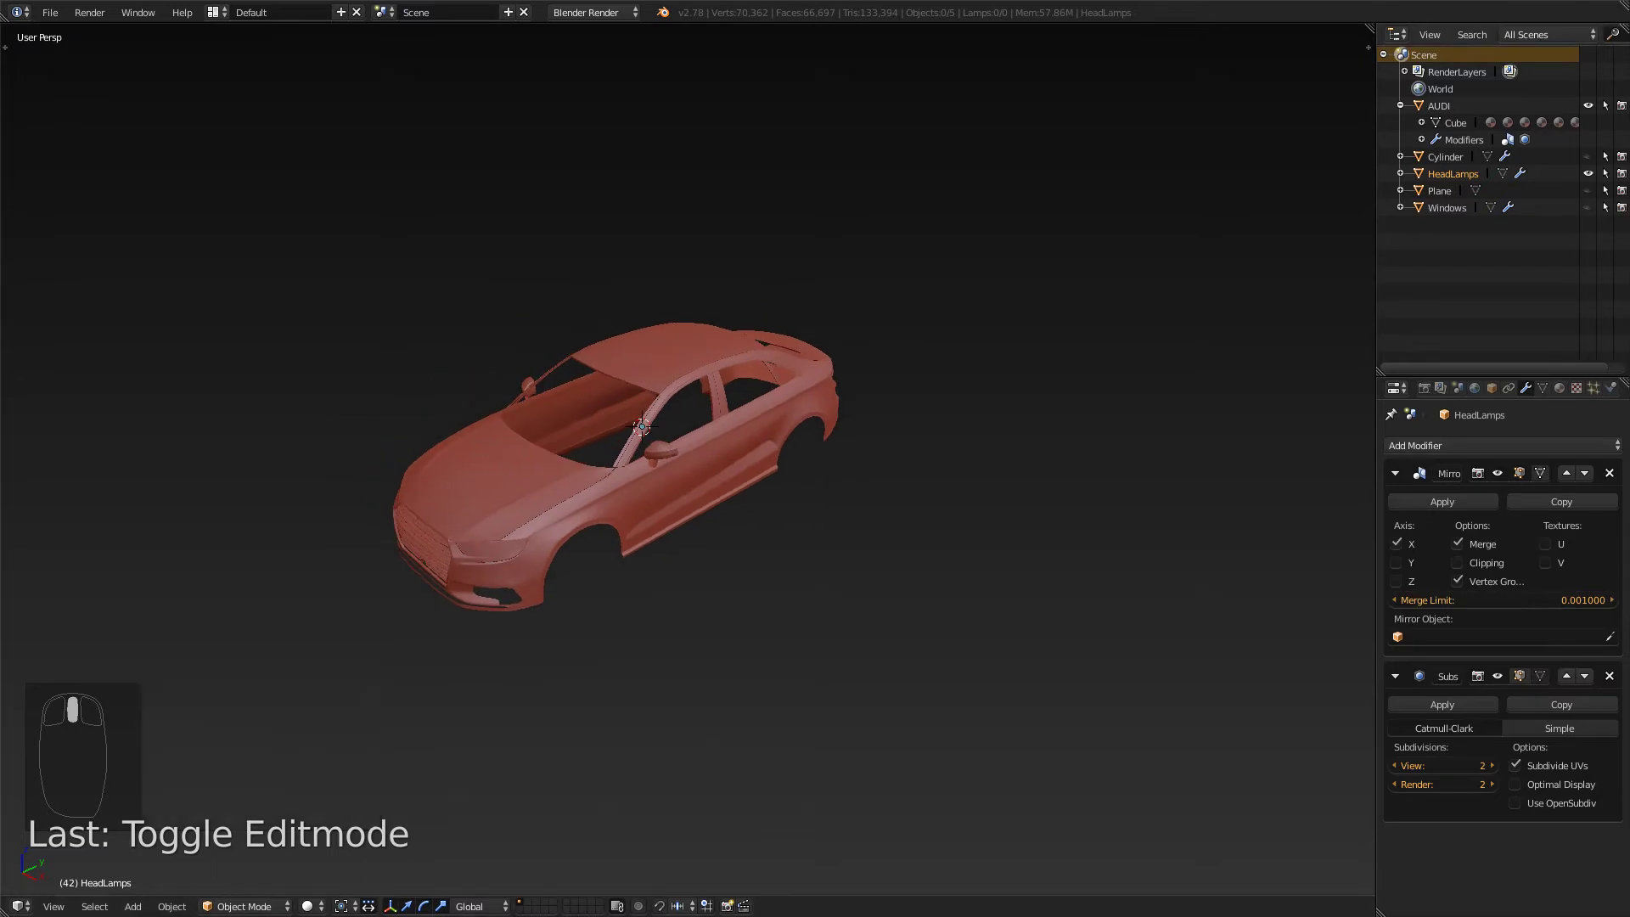
- Make the hidden Cylinder and Windows objects visible on the car
left_click(1588, 157)
scroll(688, 458, "up", 4)
scroll(688, 458, "down", 3)
middle_click_drag(594, 424, 735, 369, "shift")
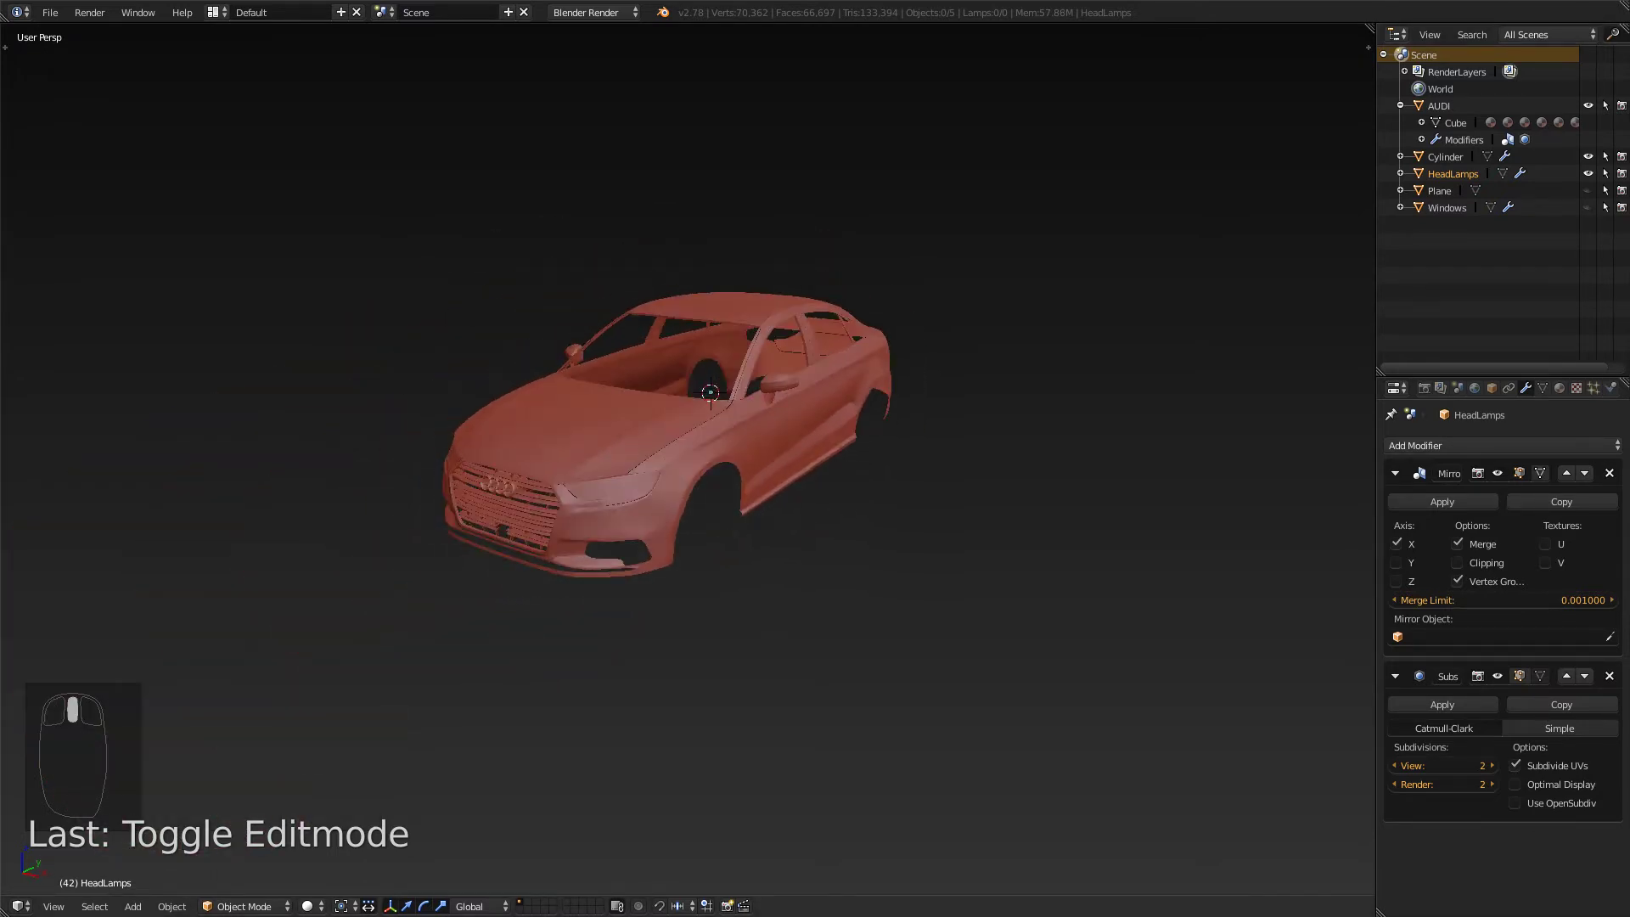
scroll(687, 458, "up", 3)
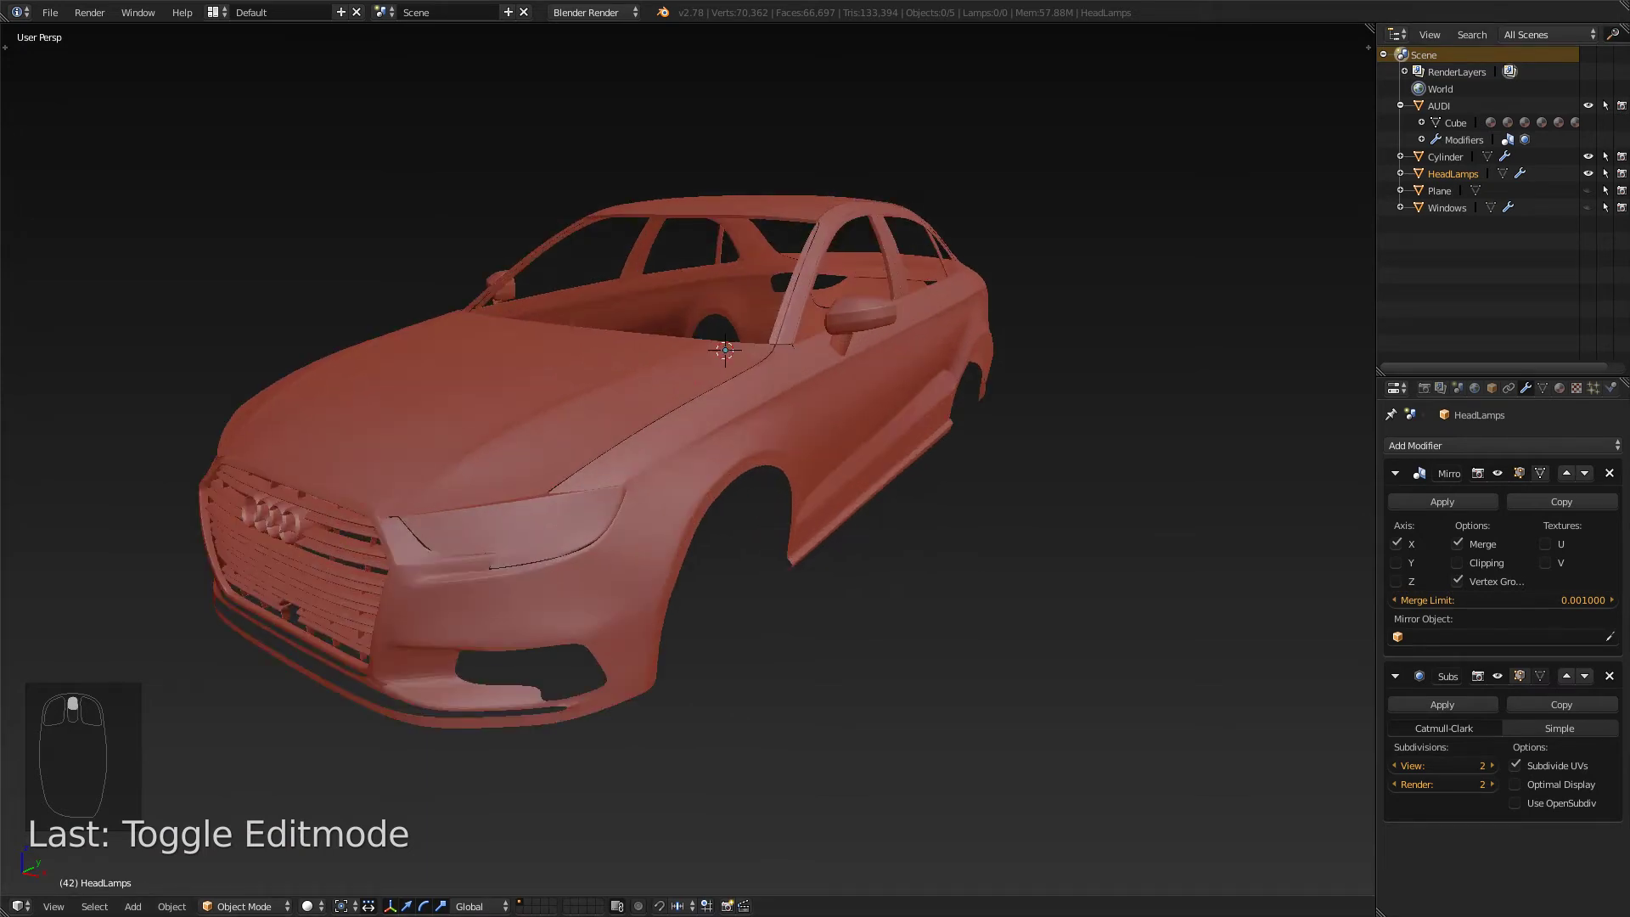
left_click(1588, 207)
left_click(1587, 207)
left_click(1587, 207)
- Rename the HeadLamps object as "Lights- Headlamps"
middle_click_drag(815, 425, 701, 437)
key("a")
key("a")
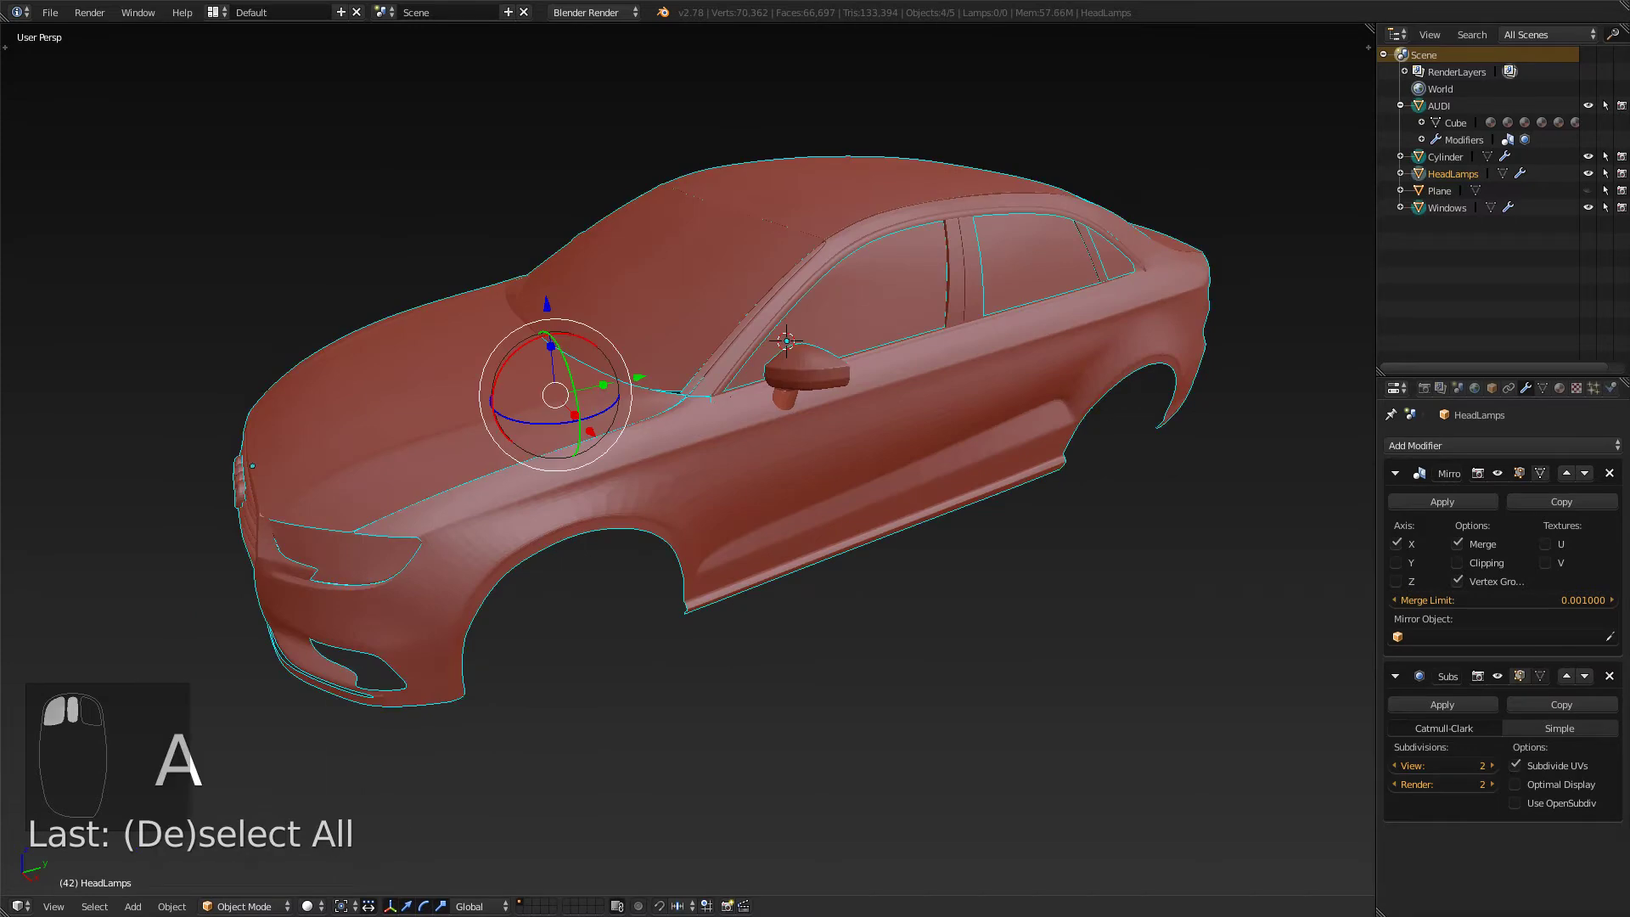
left_click(806, 374)
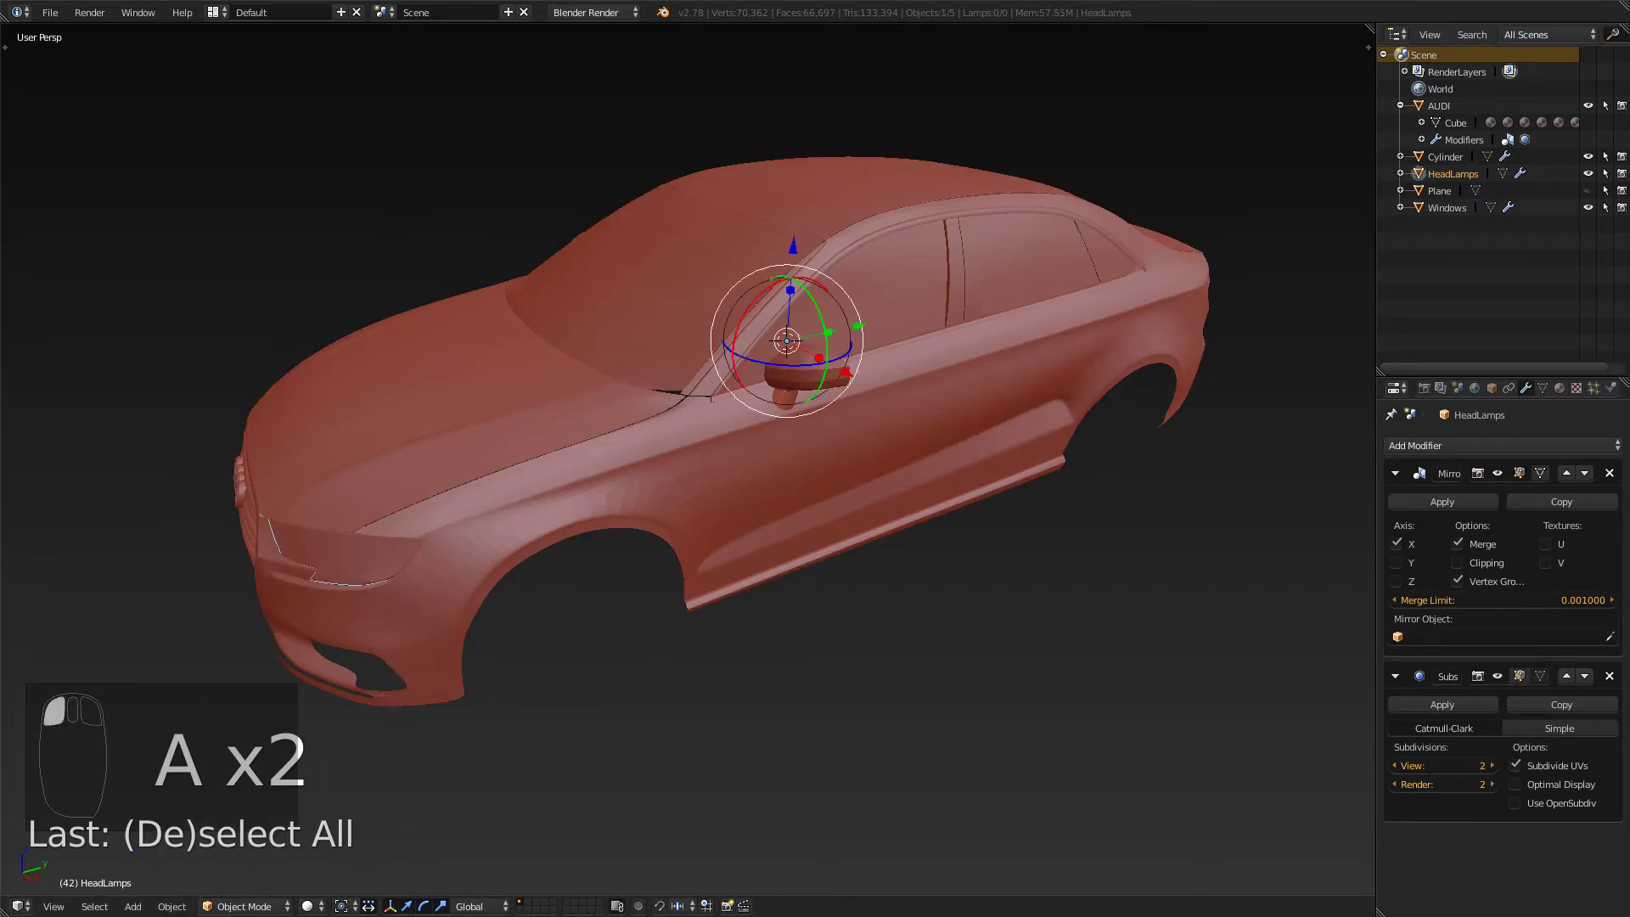
left_click(1492, 388)
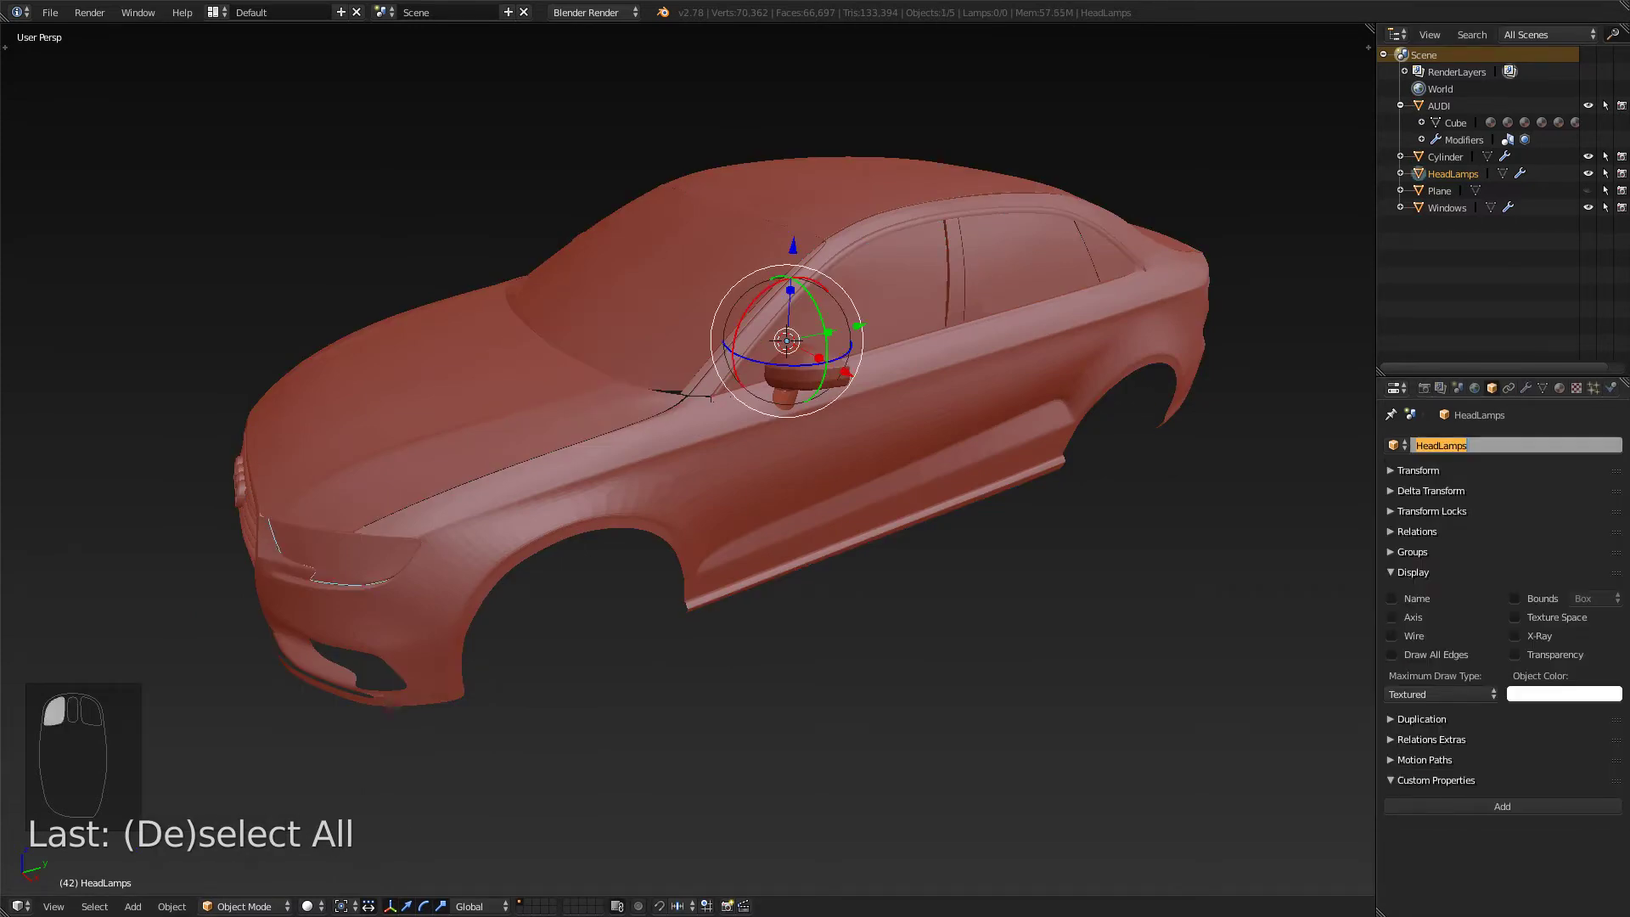
left_click_drag(1470, 445, 1413, 445)
type("Lights-")
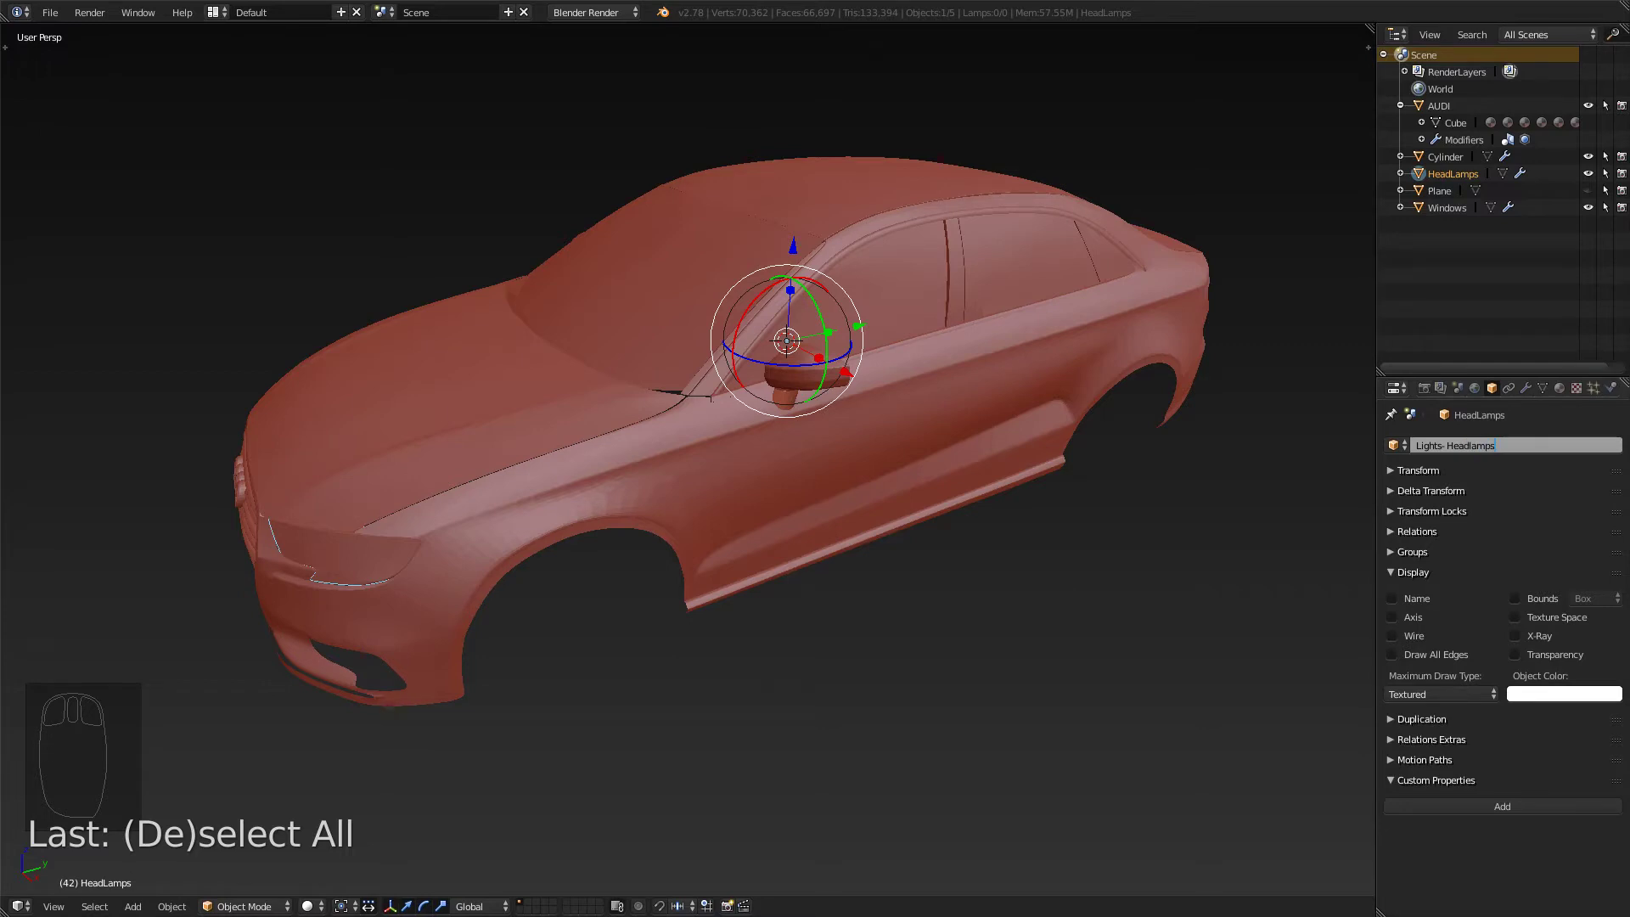
key("Return")
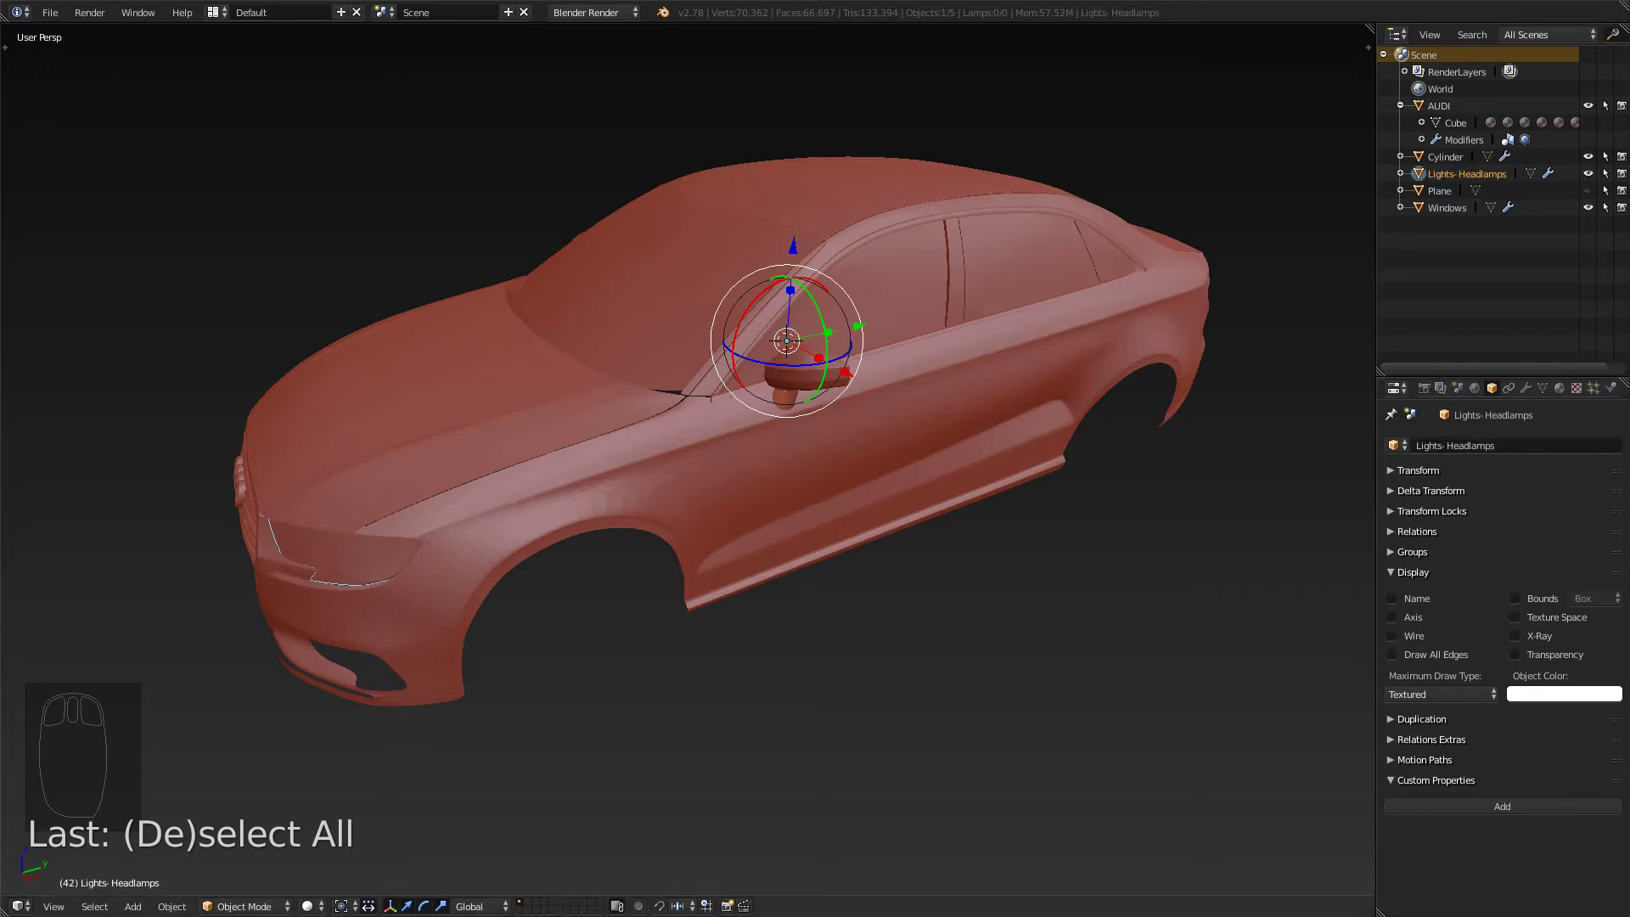
- Deselect everything and examine the car from front to rear, checking the headlight mesh in edit mode
key("a")
middle_click_drag(679, 424, 755, 424)
scroll(692, 479, "up", 1)
scroll(709, 479, "down", 3)
scroll(755, 424, "up", 4)
middle_click_drag(899, 433, 848, 419)
key("Tab")
key("Tab")
key("Tab")
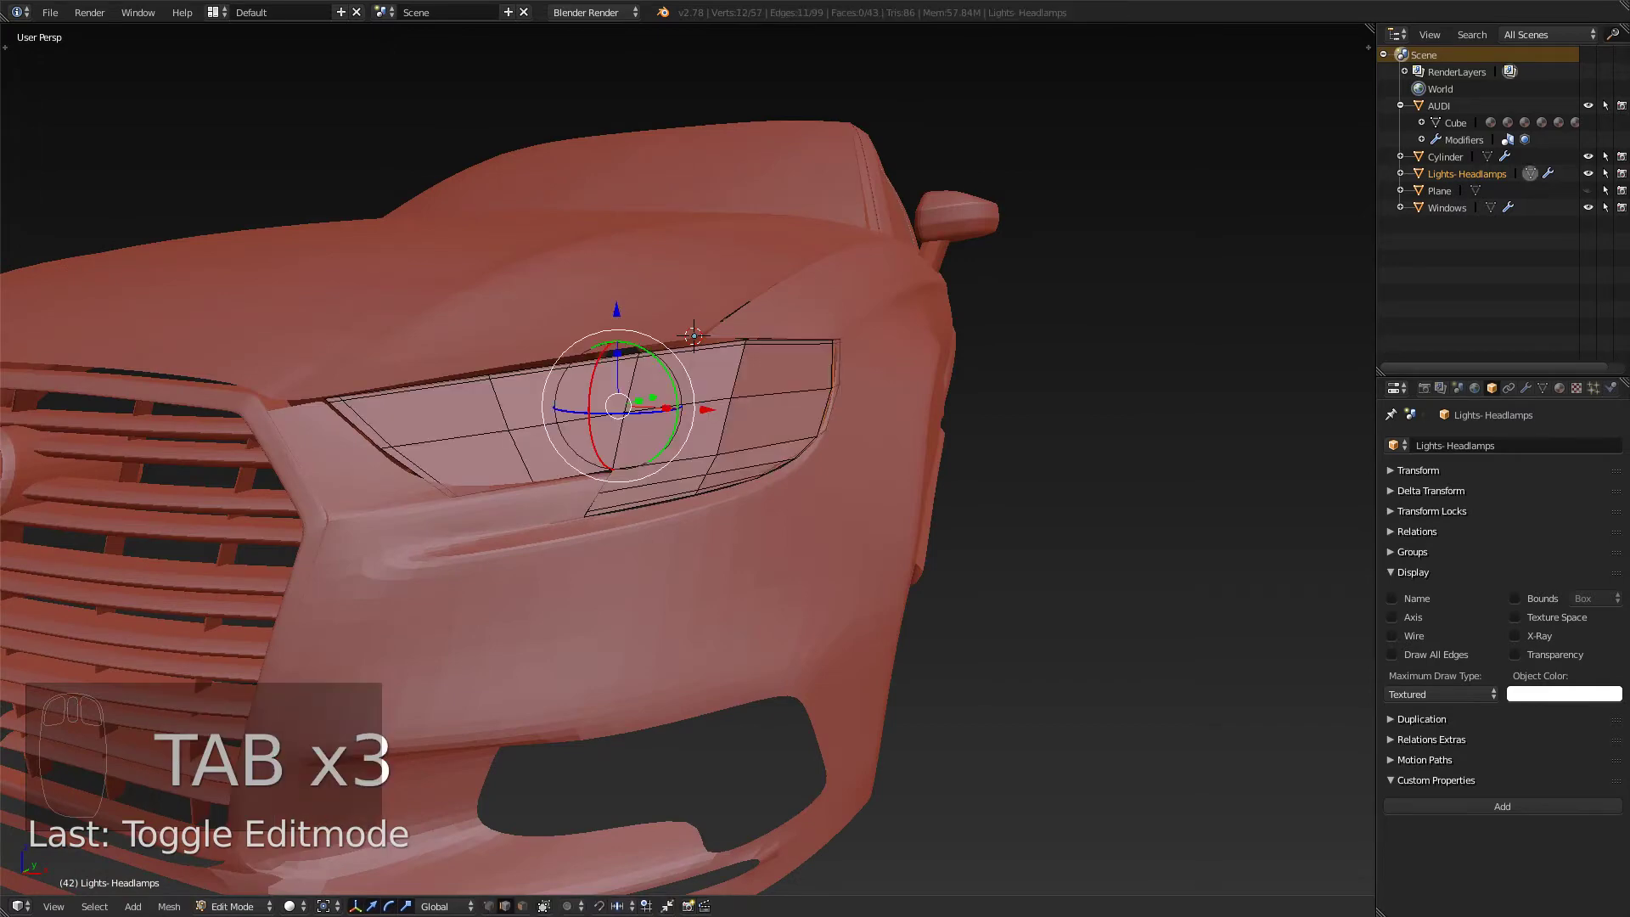
key("Tab")
middle_click_drag(849, 433, 951, 425)
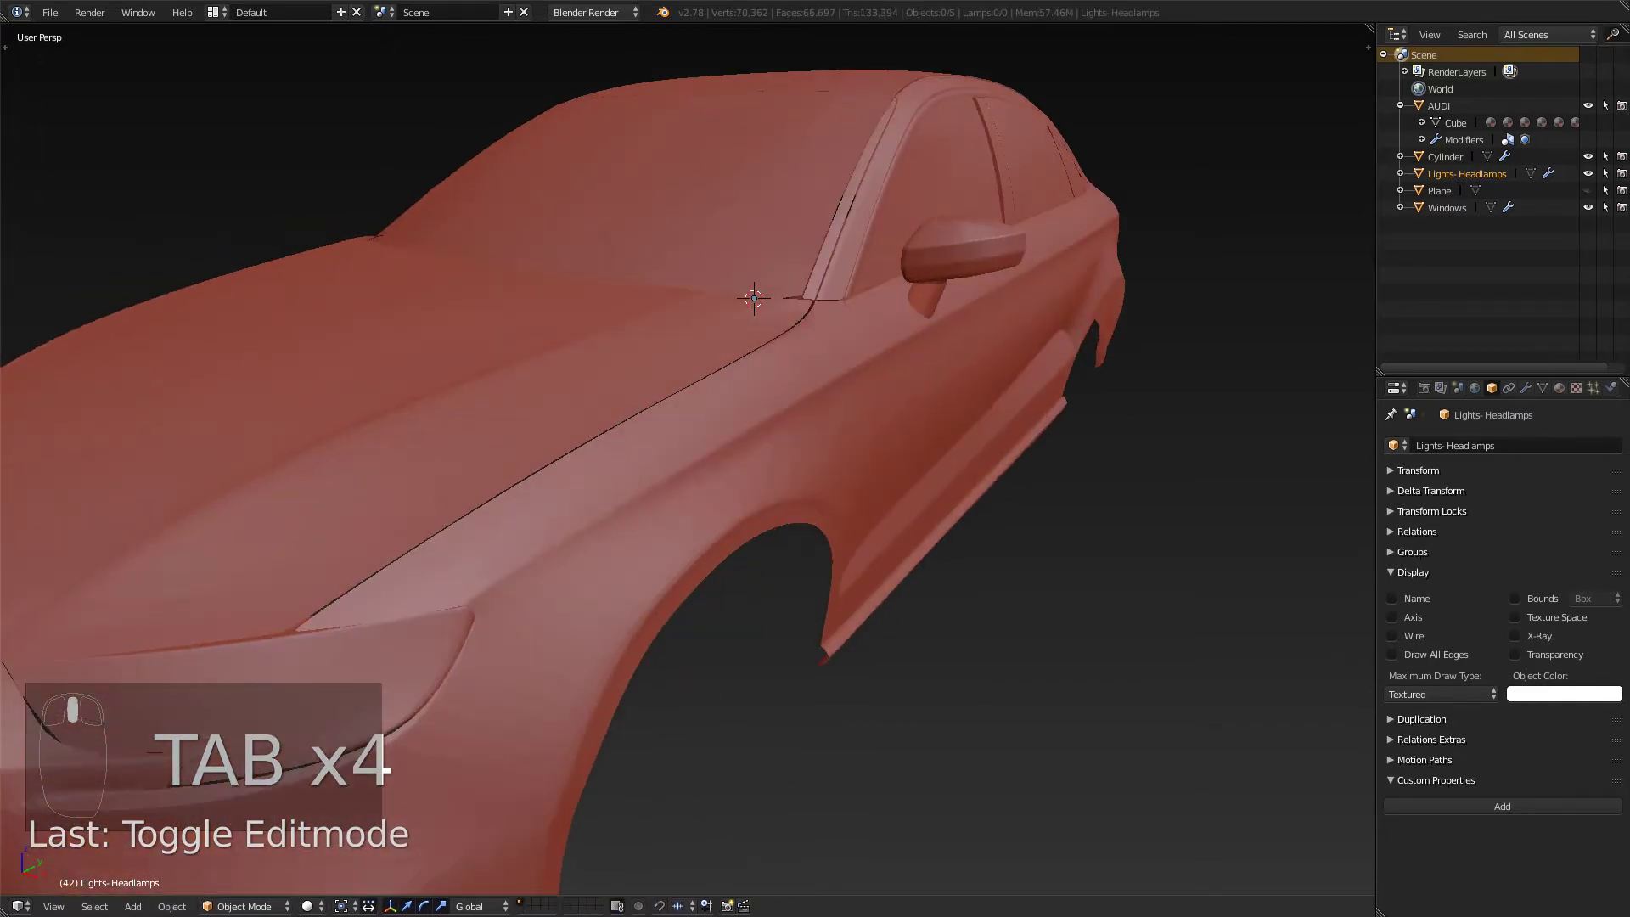
scroll(688, 458, "down", 5)
middle_click_drag(815, 459, 594, 458)
key("alt+Tab")
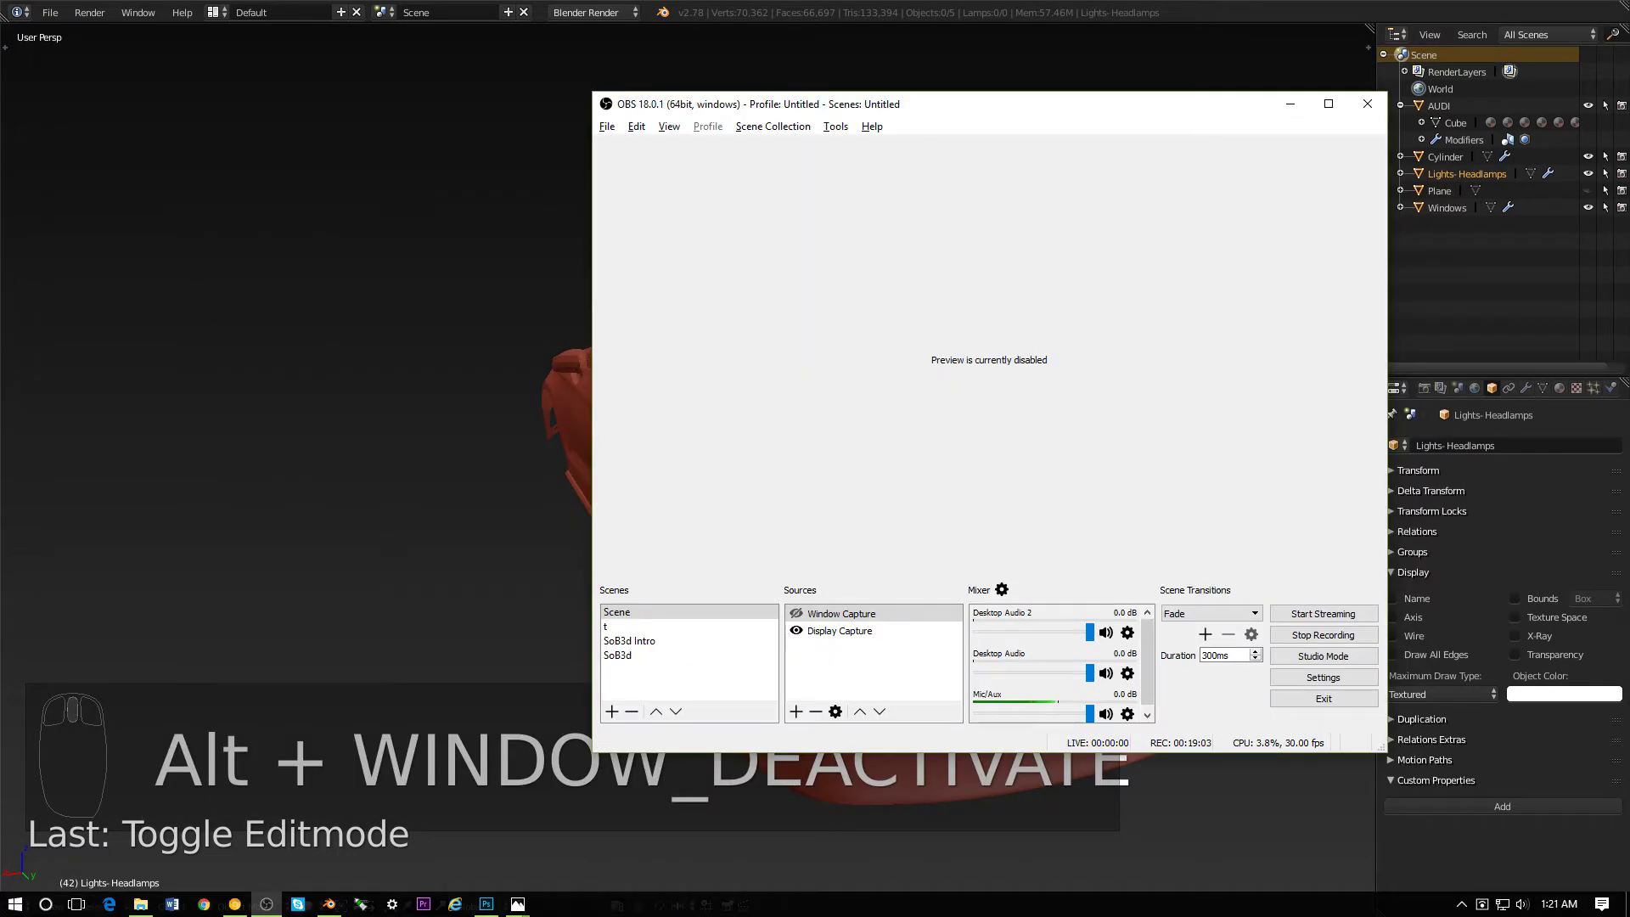
key("alt+Tab")
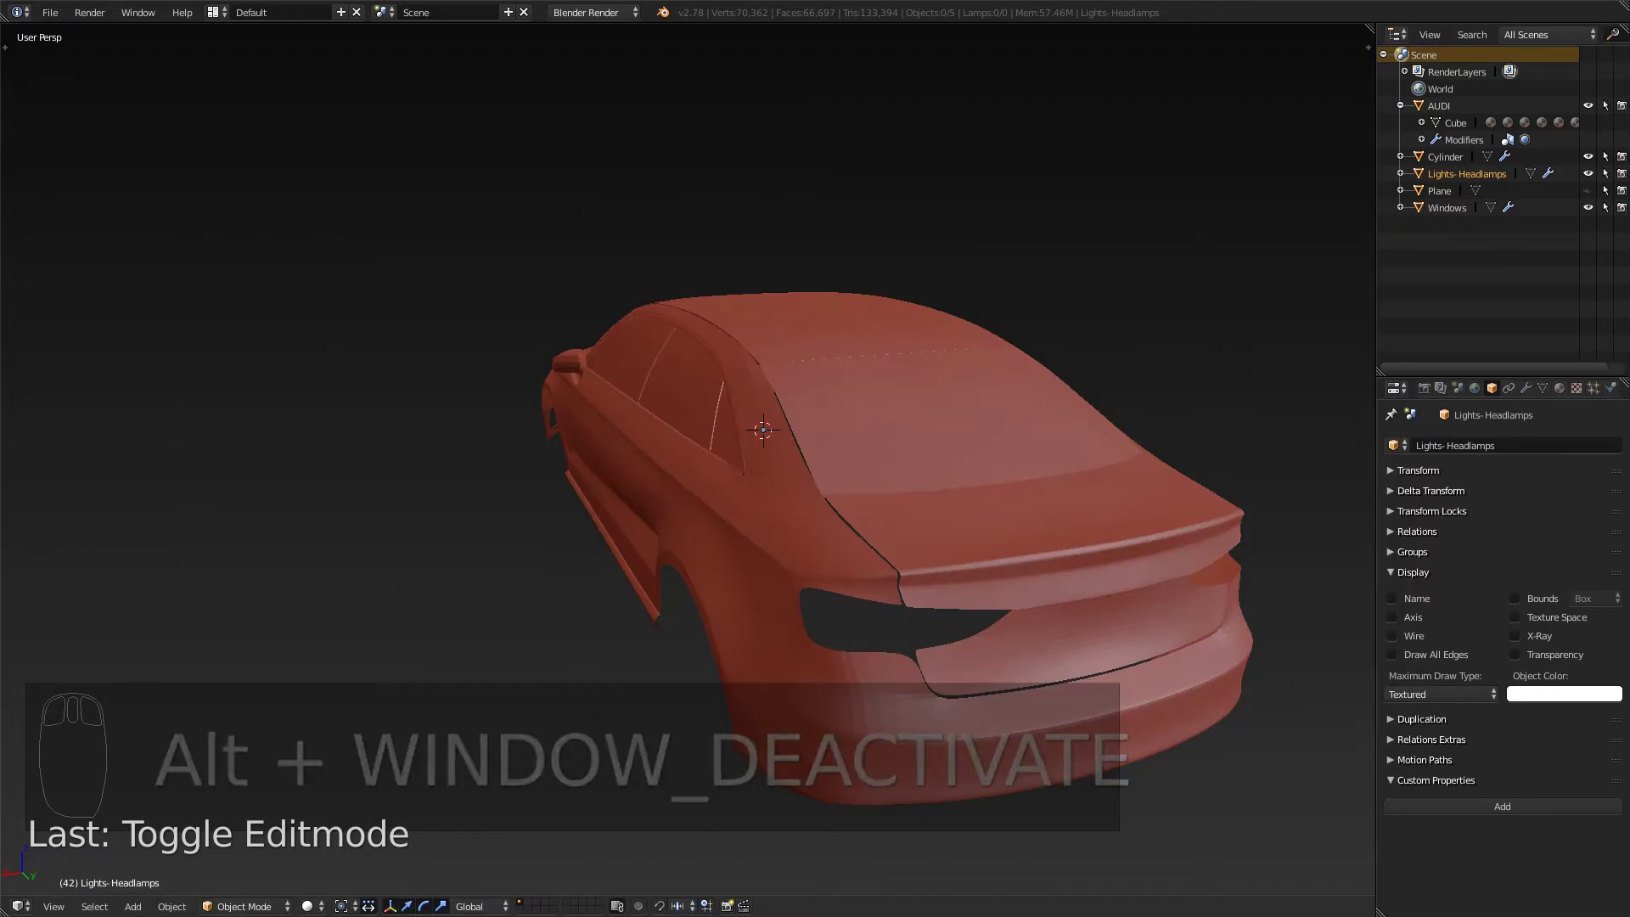
- Compare the car with the blueprint in right and front orthographic views, and examine the blueprint's rear-view drawing
middle_click_drag(679, 458, 577, 459)
key("KP_3")
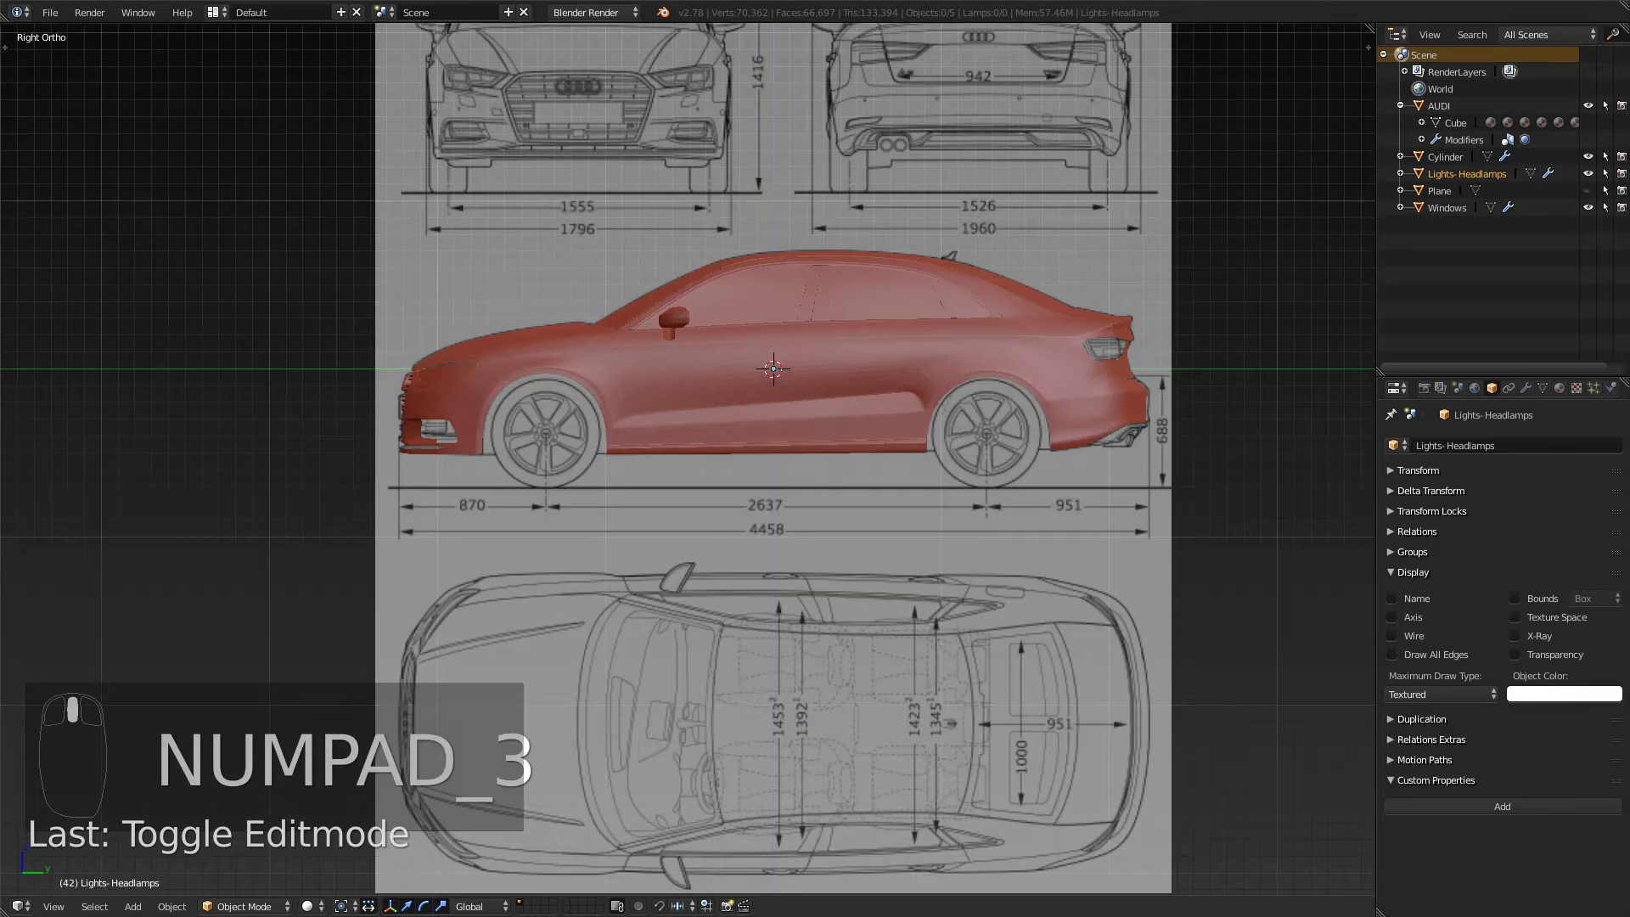
key("KP_1")
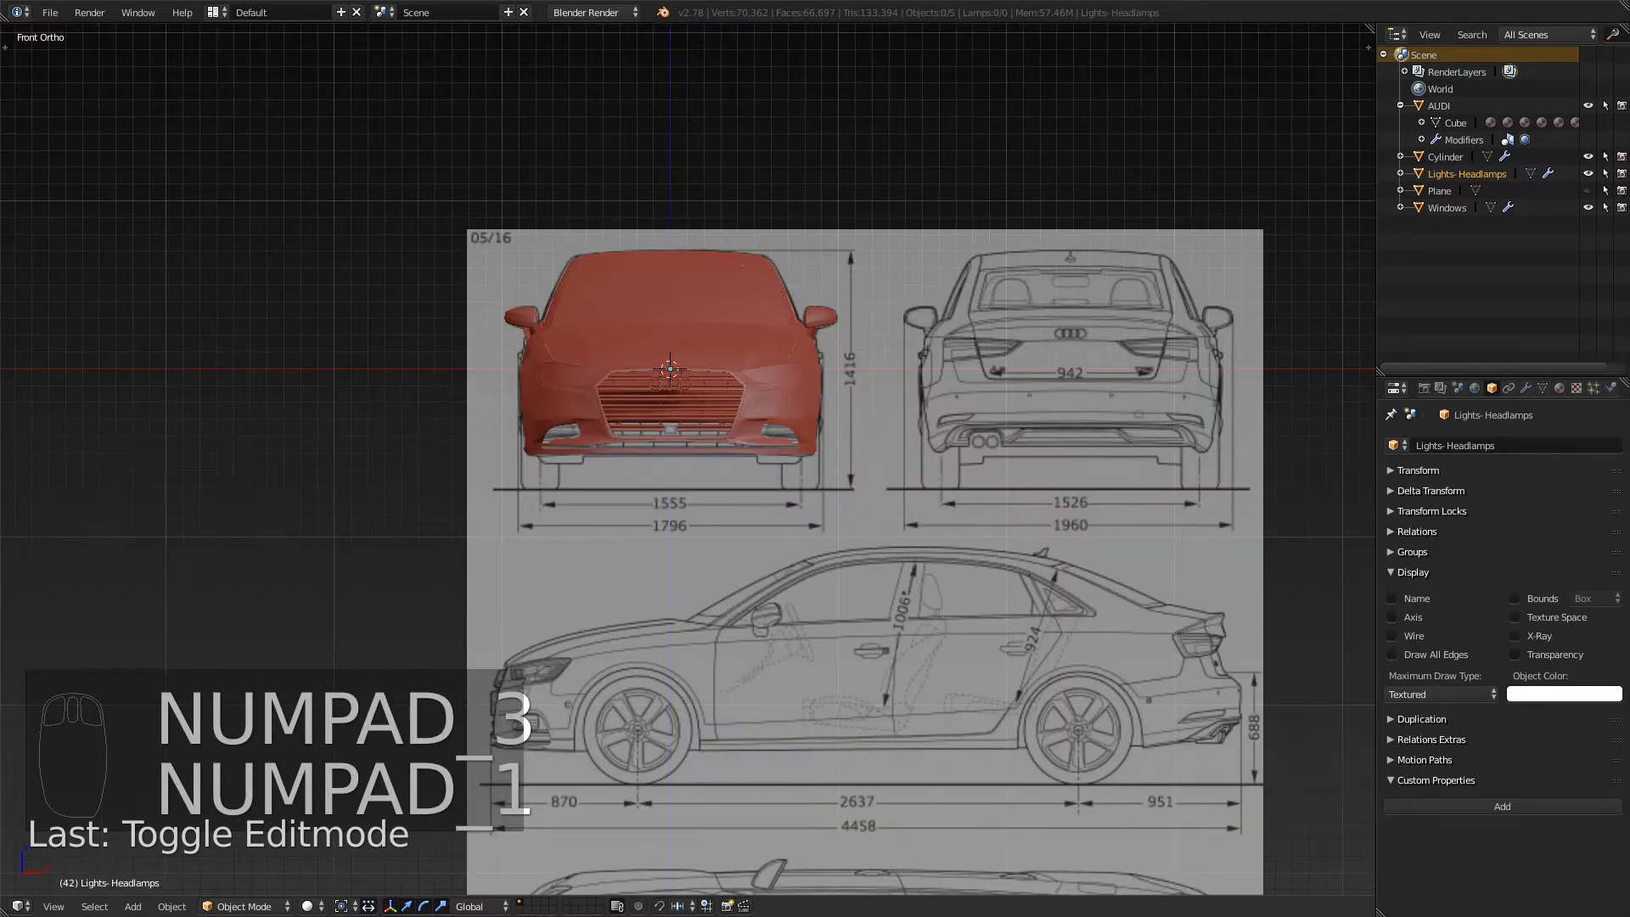
key("KP_3")
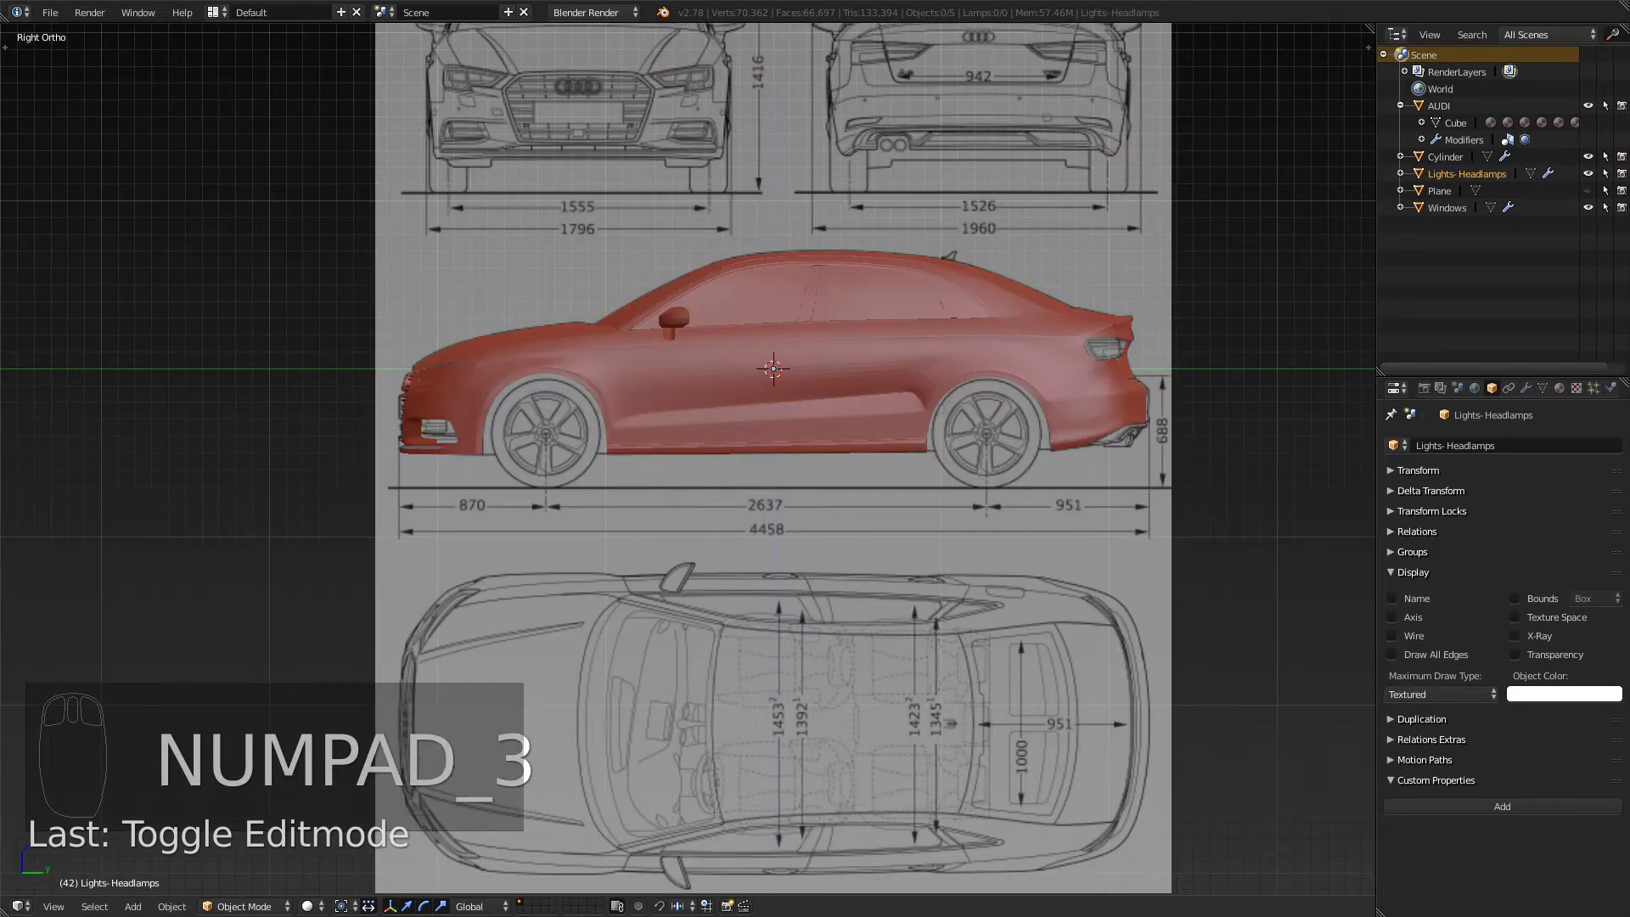
key("KP_1")
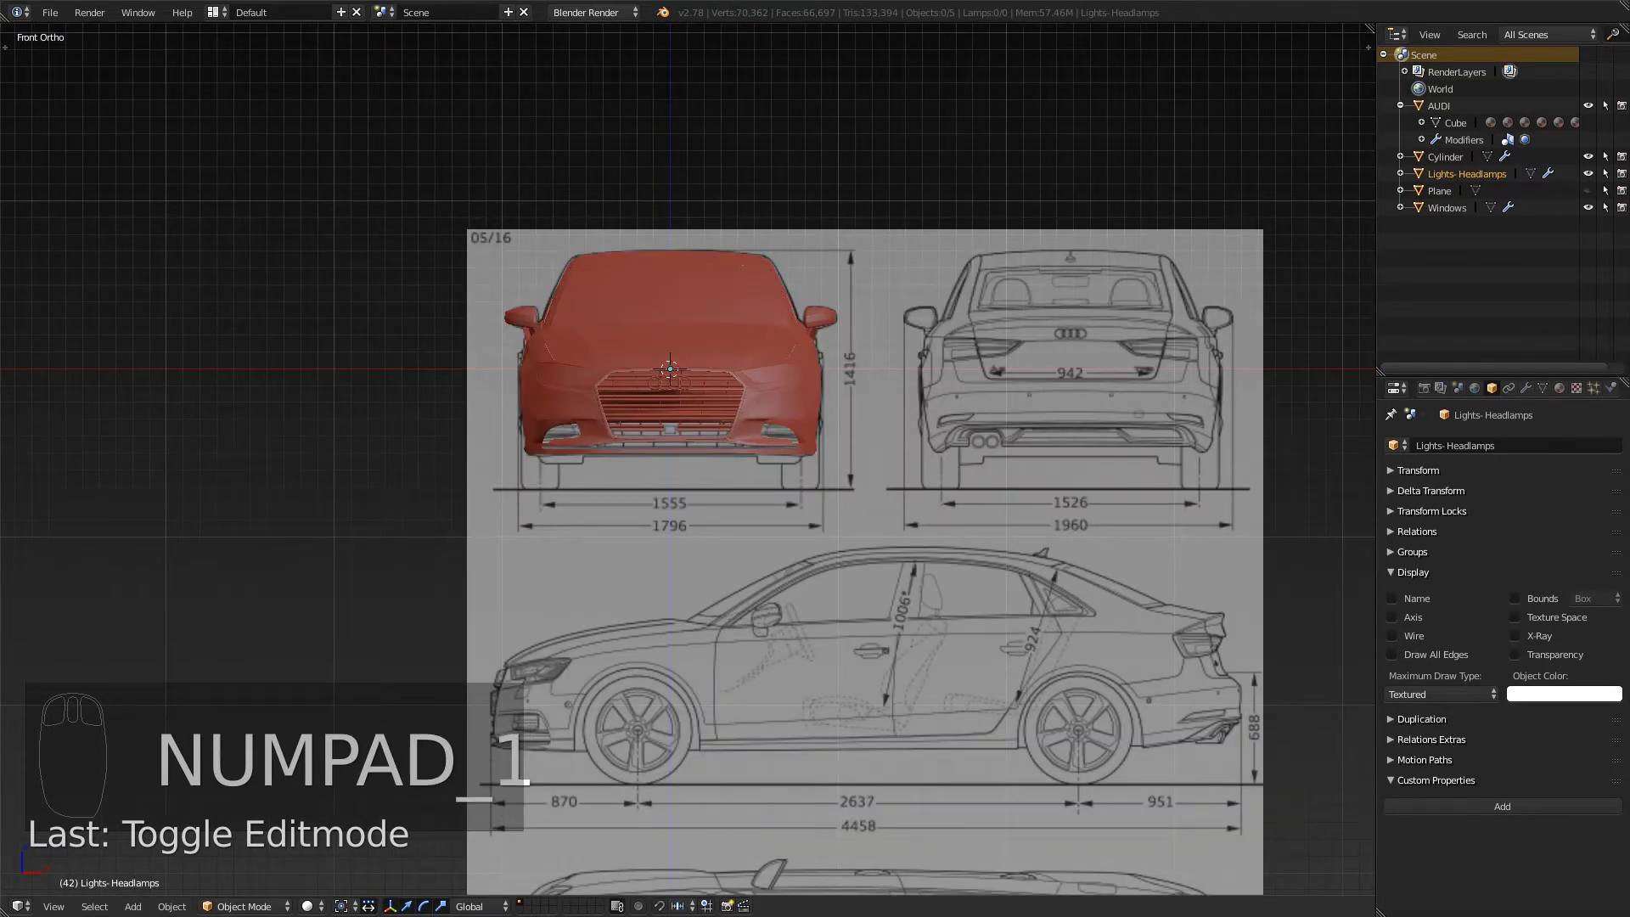
middle_click_drag(747, 441, 631, 449, "shift")
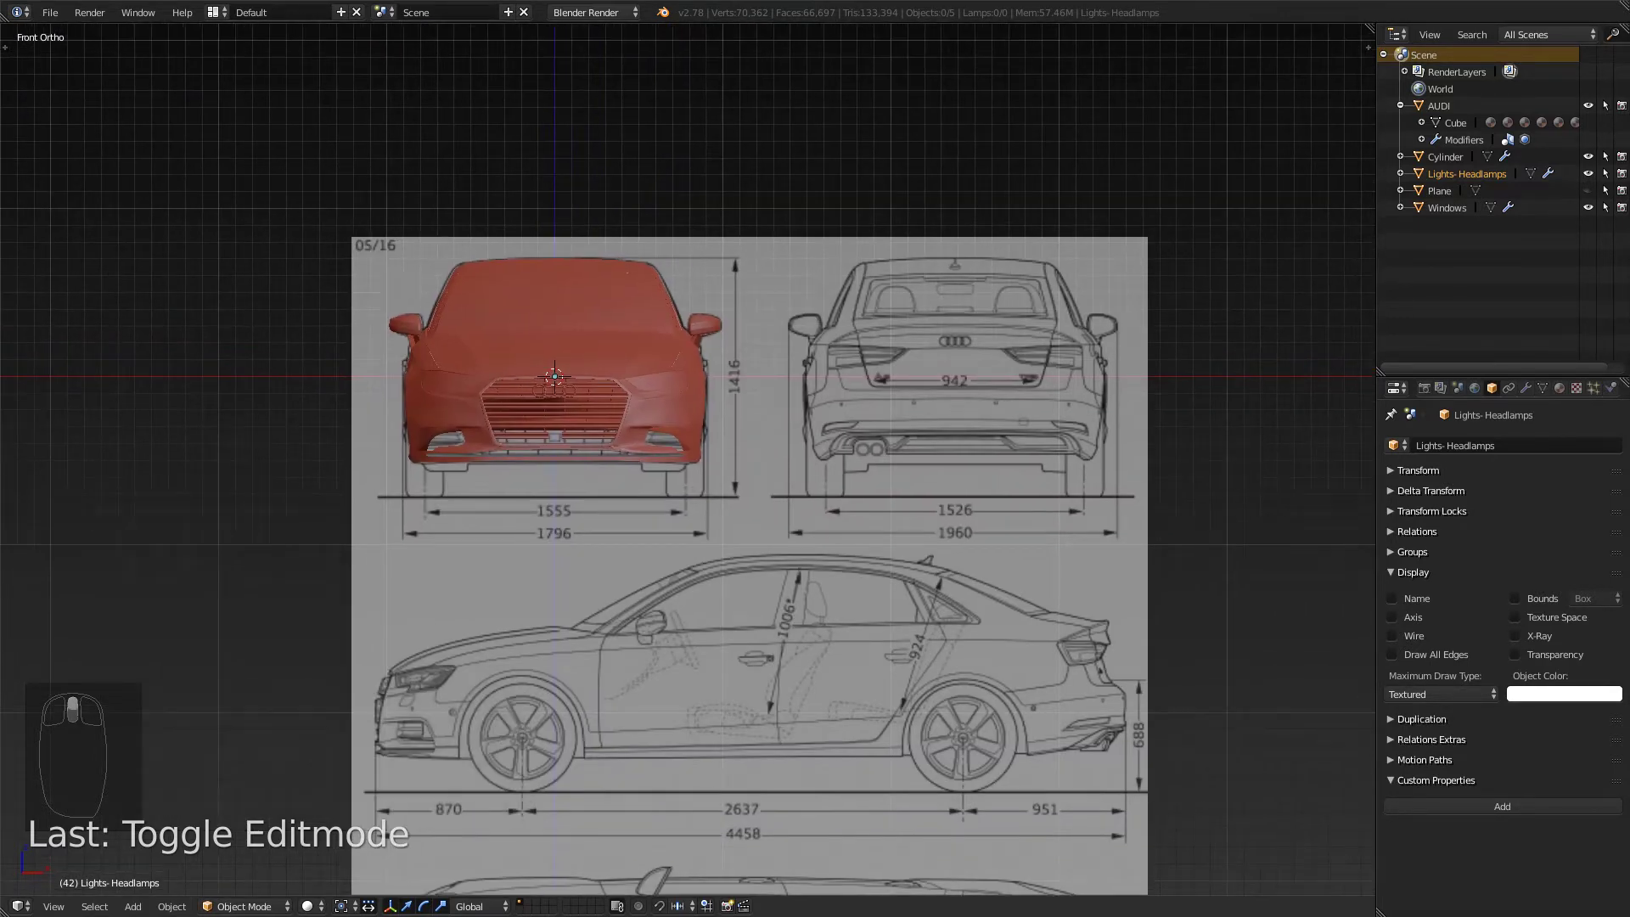
scroll(688, 458, "up", 5)
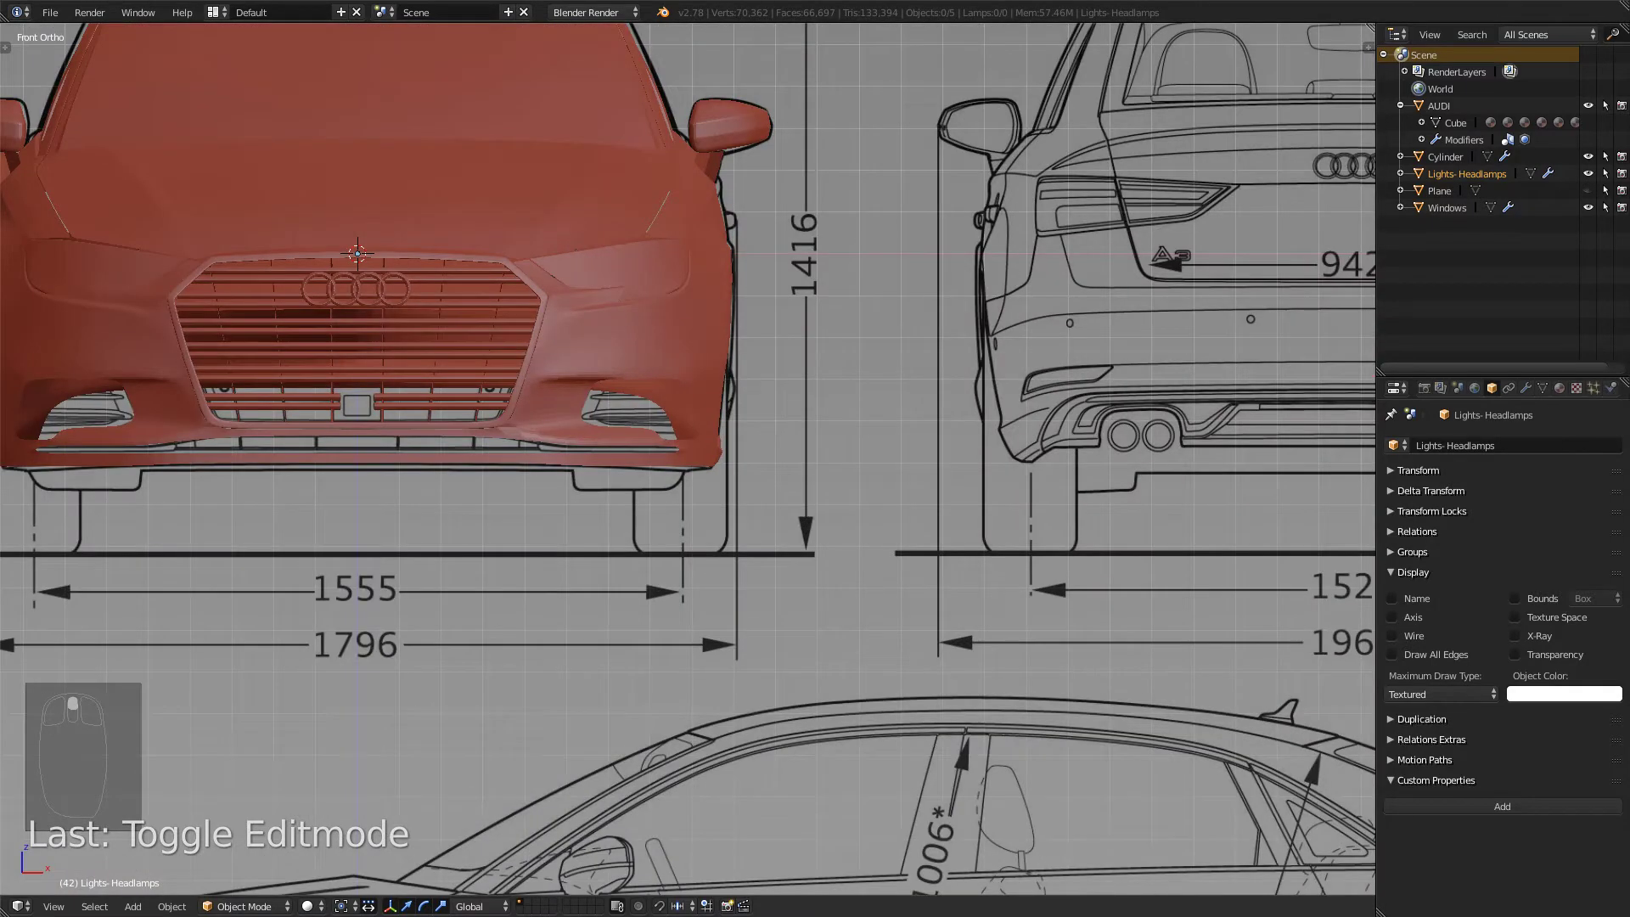
- Examine the AUDI car body from the front and rear corners, leaving nothing selected
key("KP_3")
middle_click_drag(747, 441, 790, 490, "shift")
scroll(688, 458, "down", 4)
right_click(551, 399)
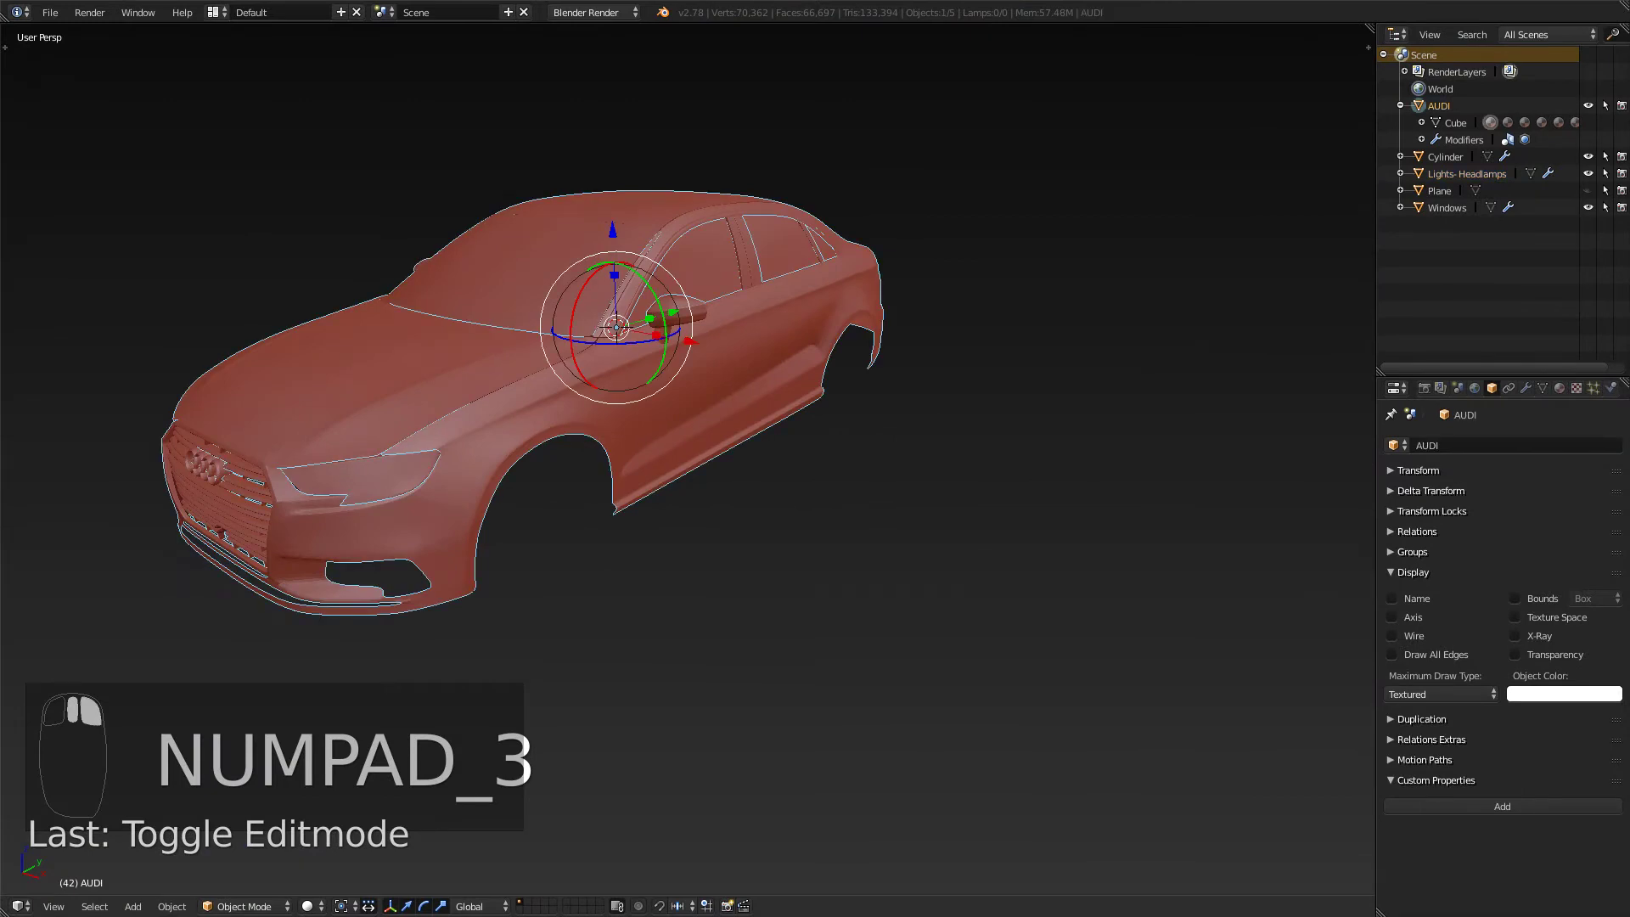
key("shift+c")
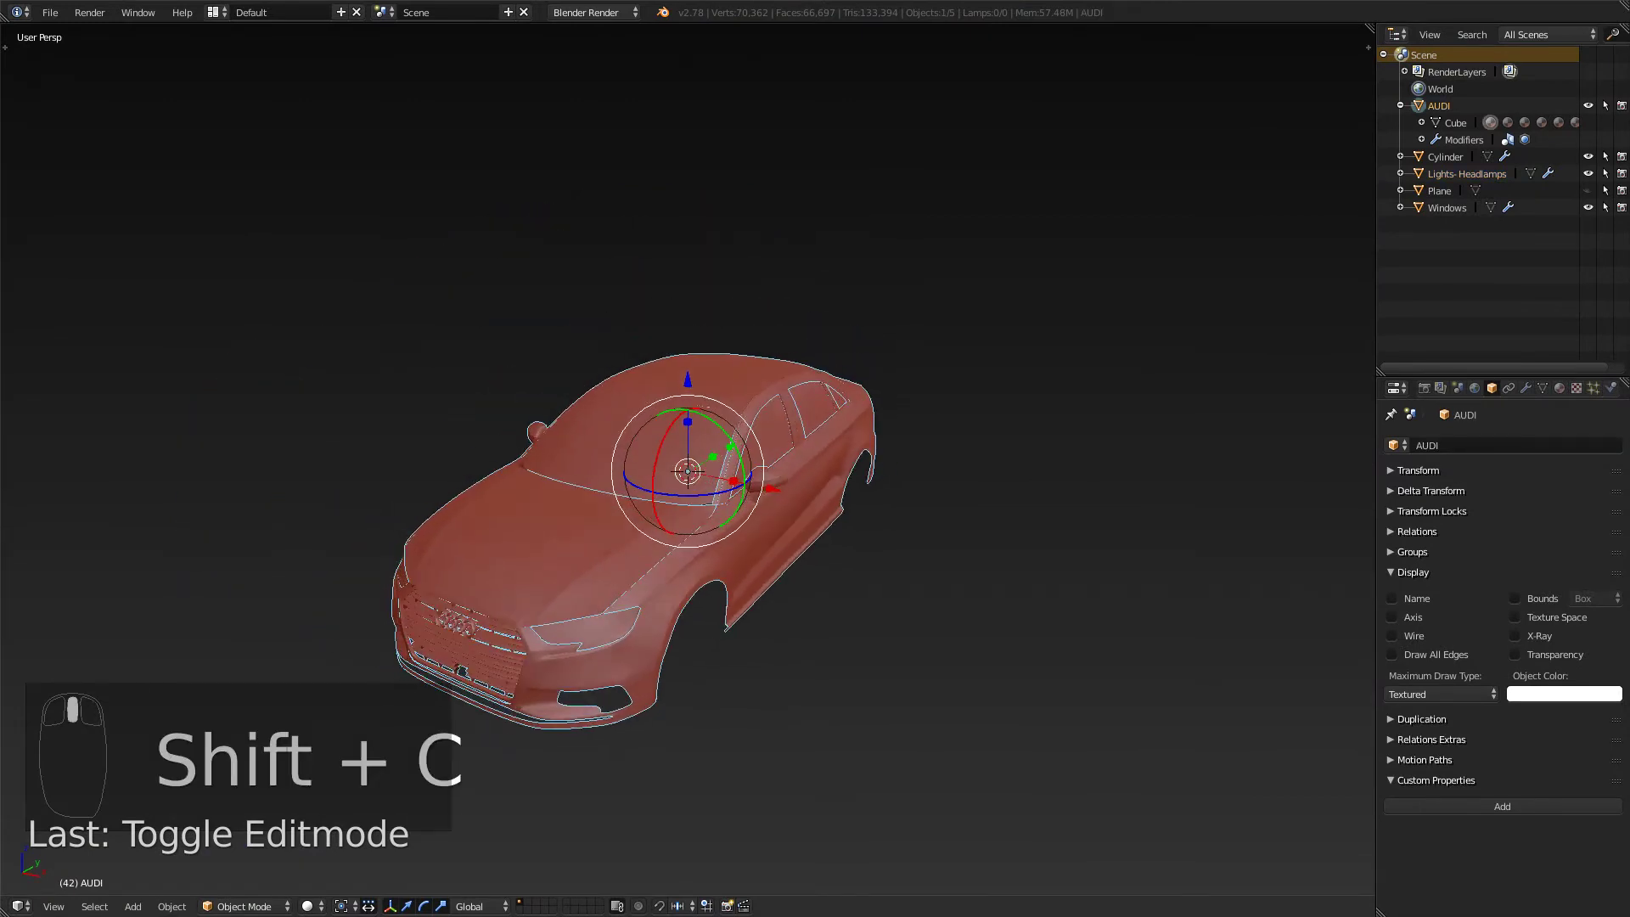
key("a")
middle_click_drag(687, 466, 781, 543)
scroll(731, 455, "up", 4)
scroll(781, 543, "down", 4)
middle_click_drag(719, 448, 681, 466)
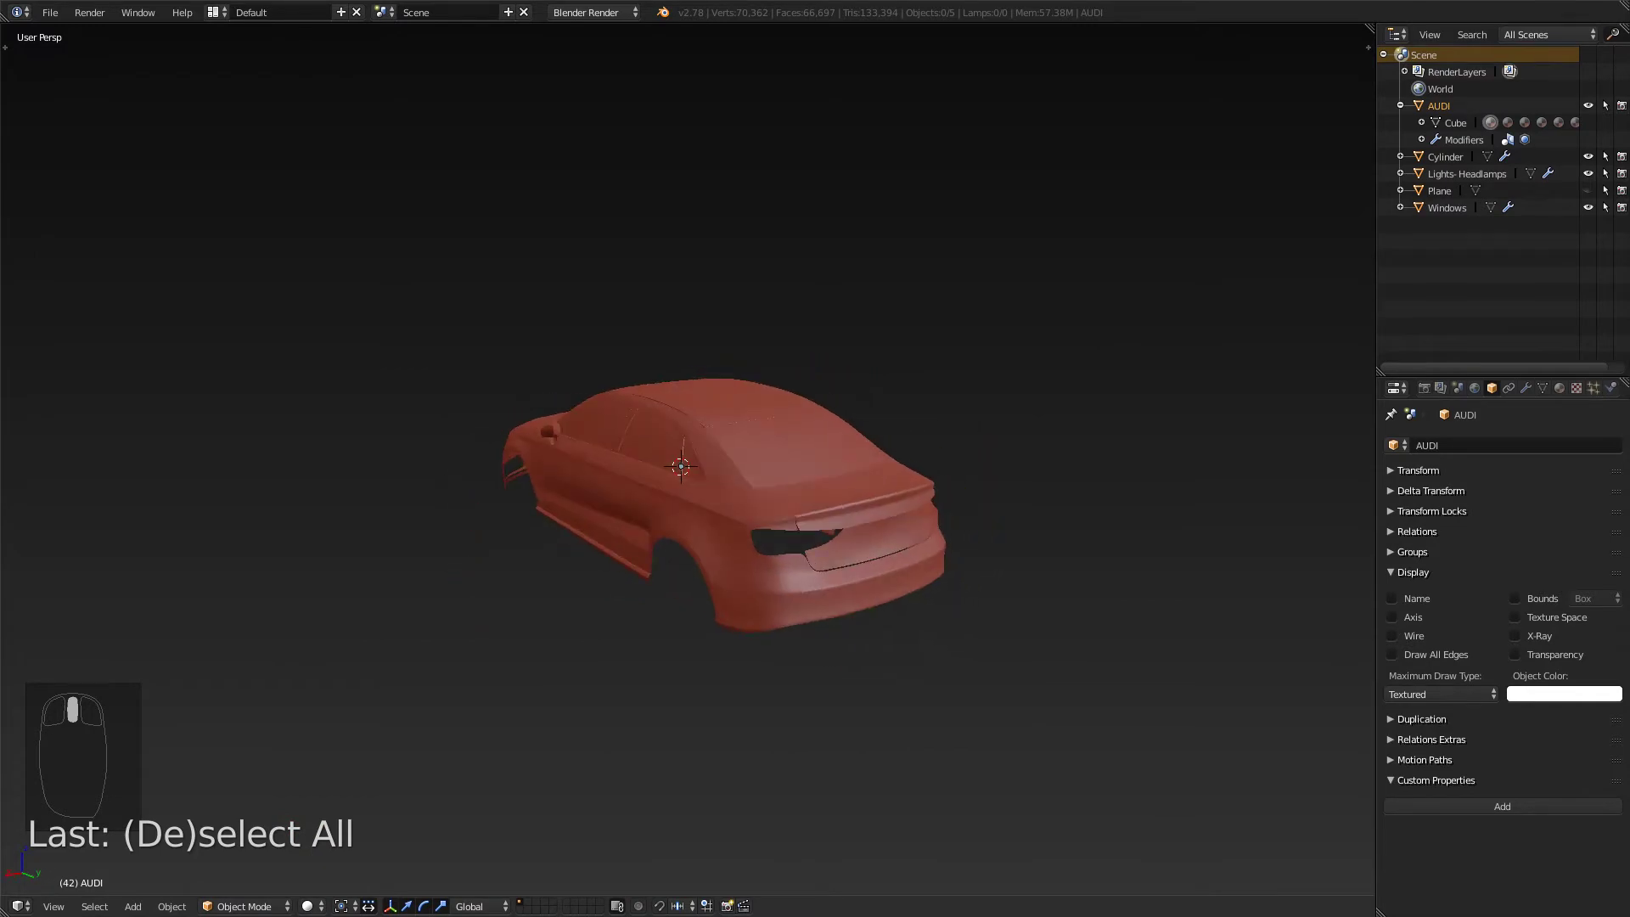
- Compare the car body with the side and rear blueprints, viewing the rear in wireframe
key("KP_1")
key("KP_3")
scroll(687, 458, "up", 6)
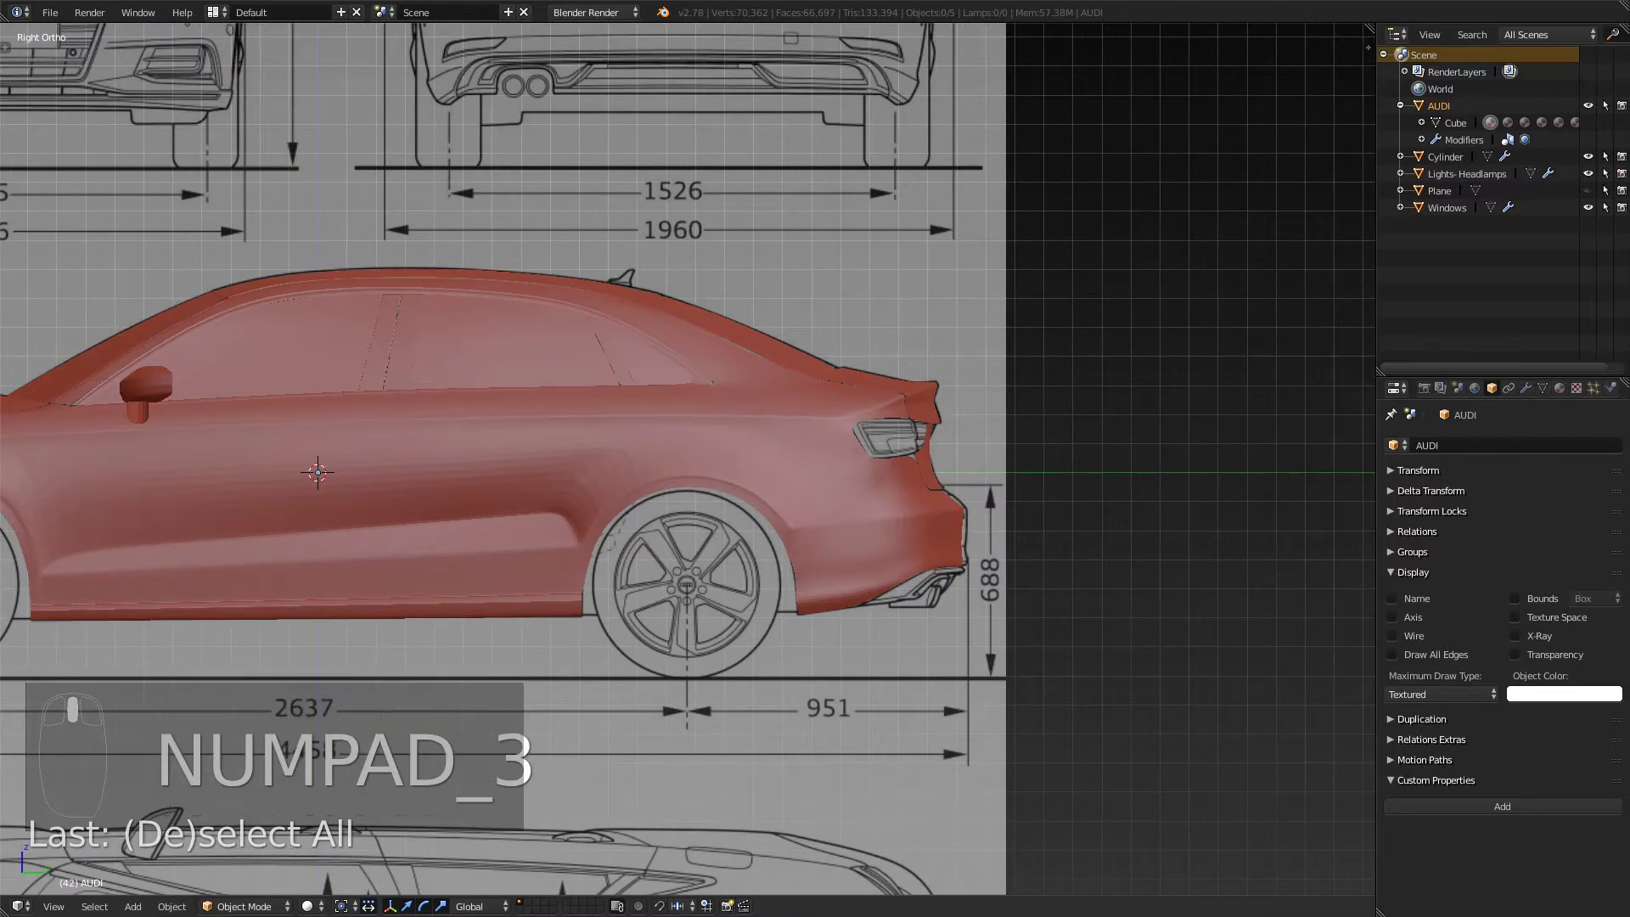
middle_click_drag(687, 458, 705, 544, "shift")
key("KP_1")
key("ctrl+KP_1")
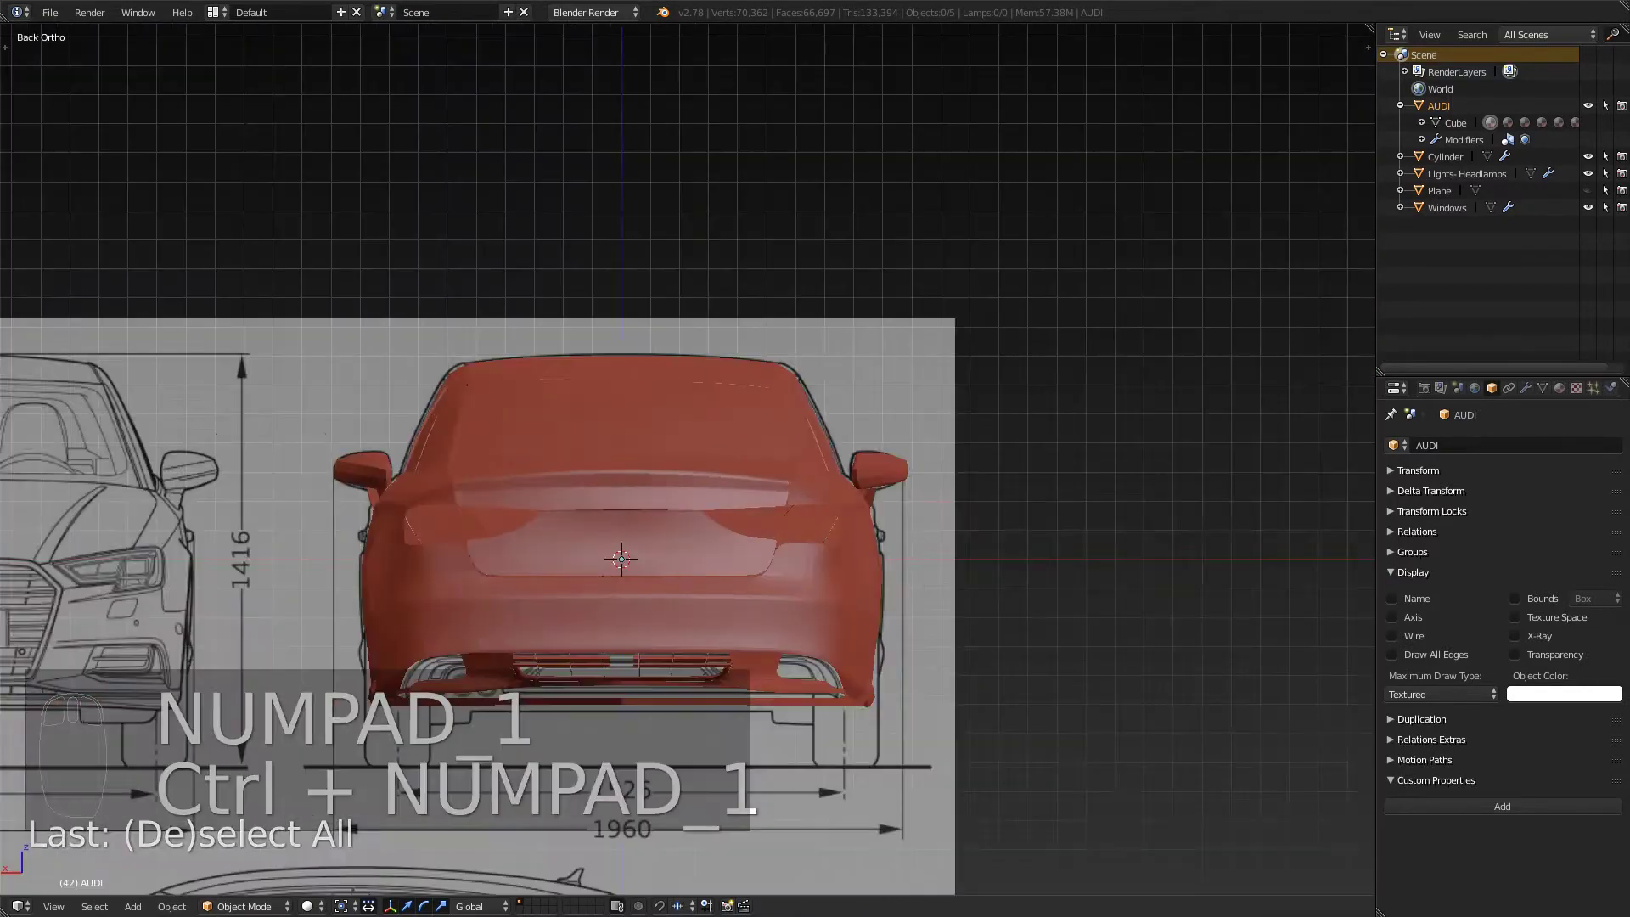
scroll(687, 459, "up", 5)
key("z")
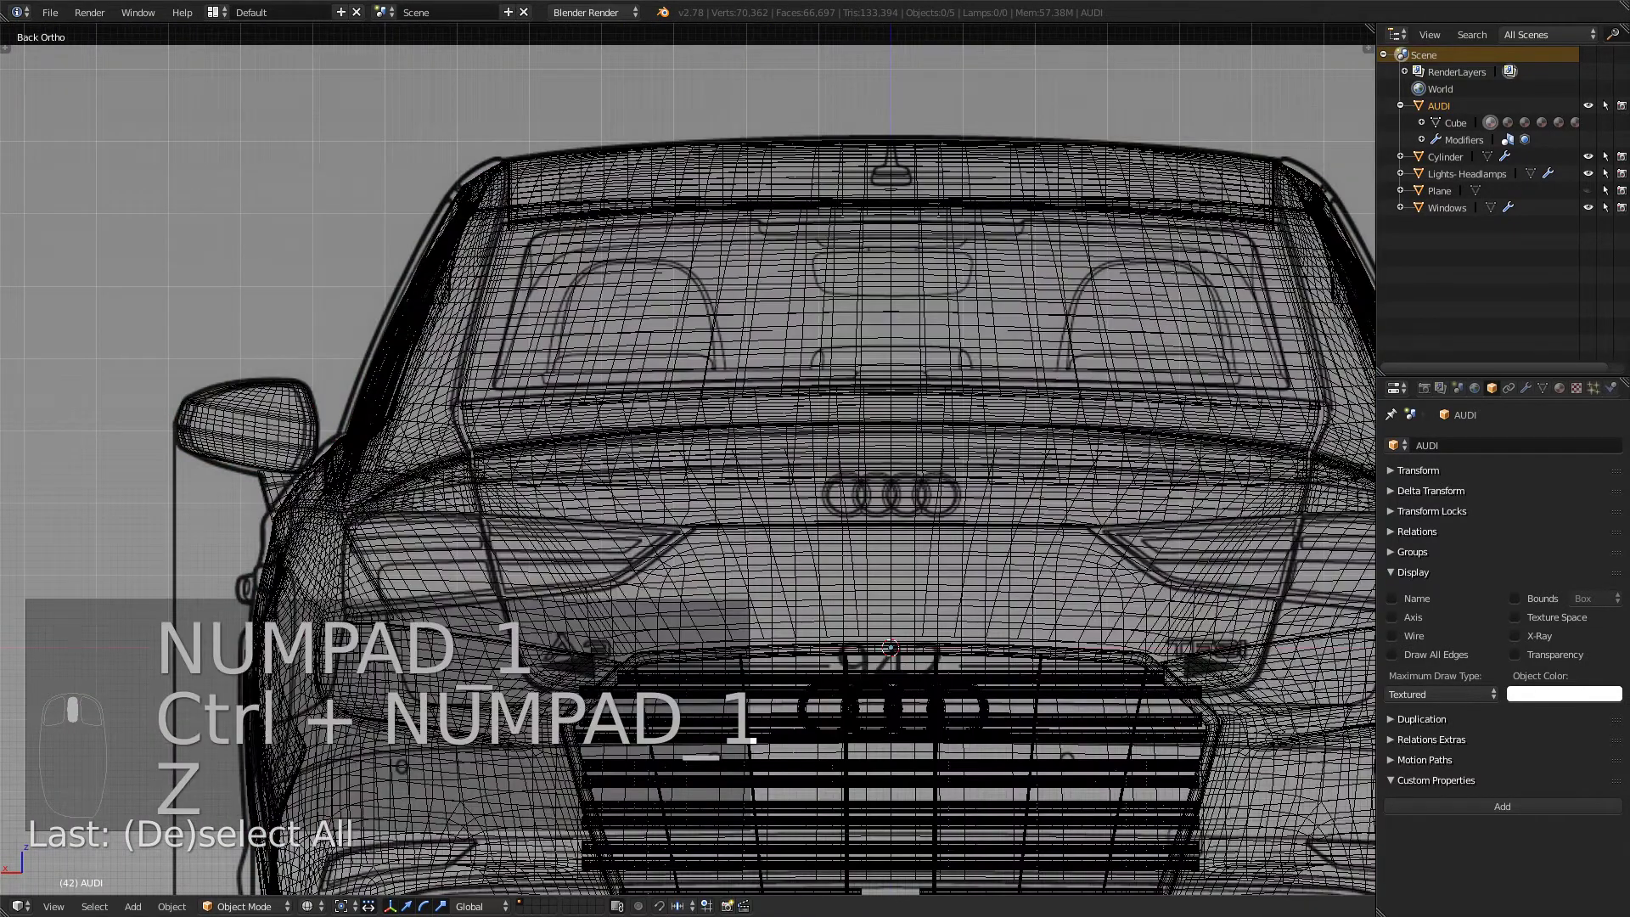
- Switch to Chrome and look through the open reference pages for Audi headlight and body images
key("alt+Tab")
key("alt+Tab")
key("alt+Tab")
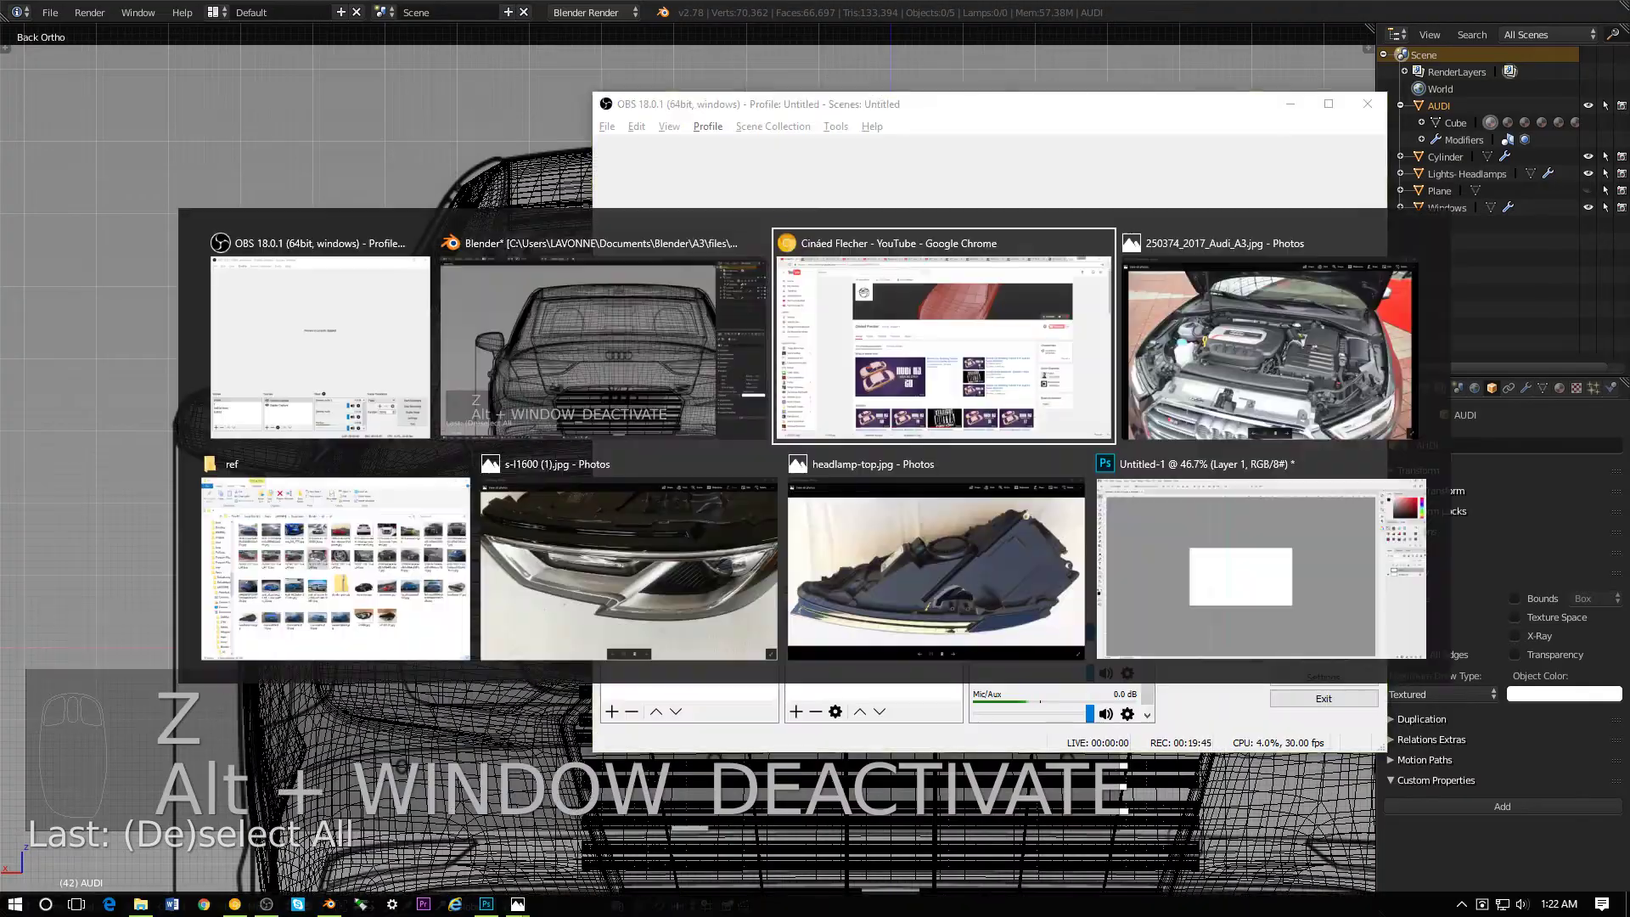
key("alt+Tab")
key("alt+Tab")
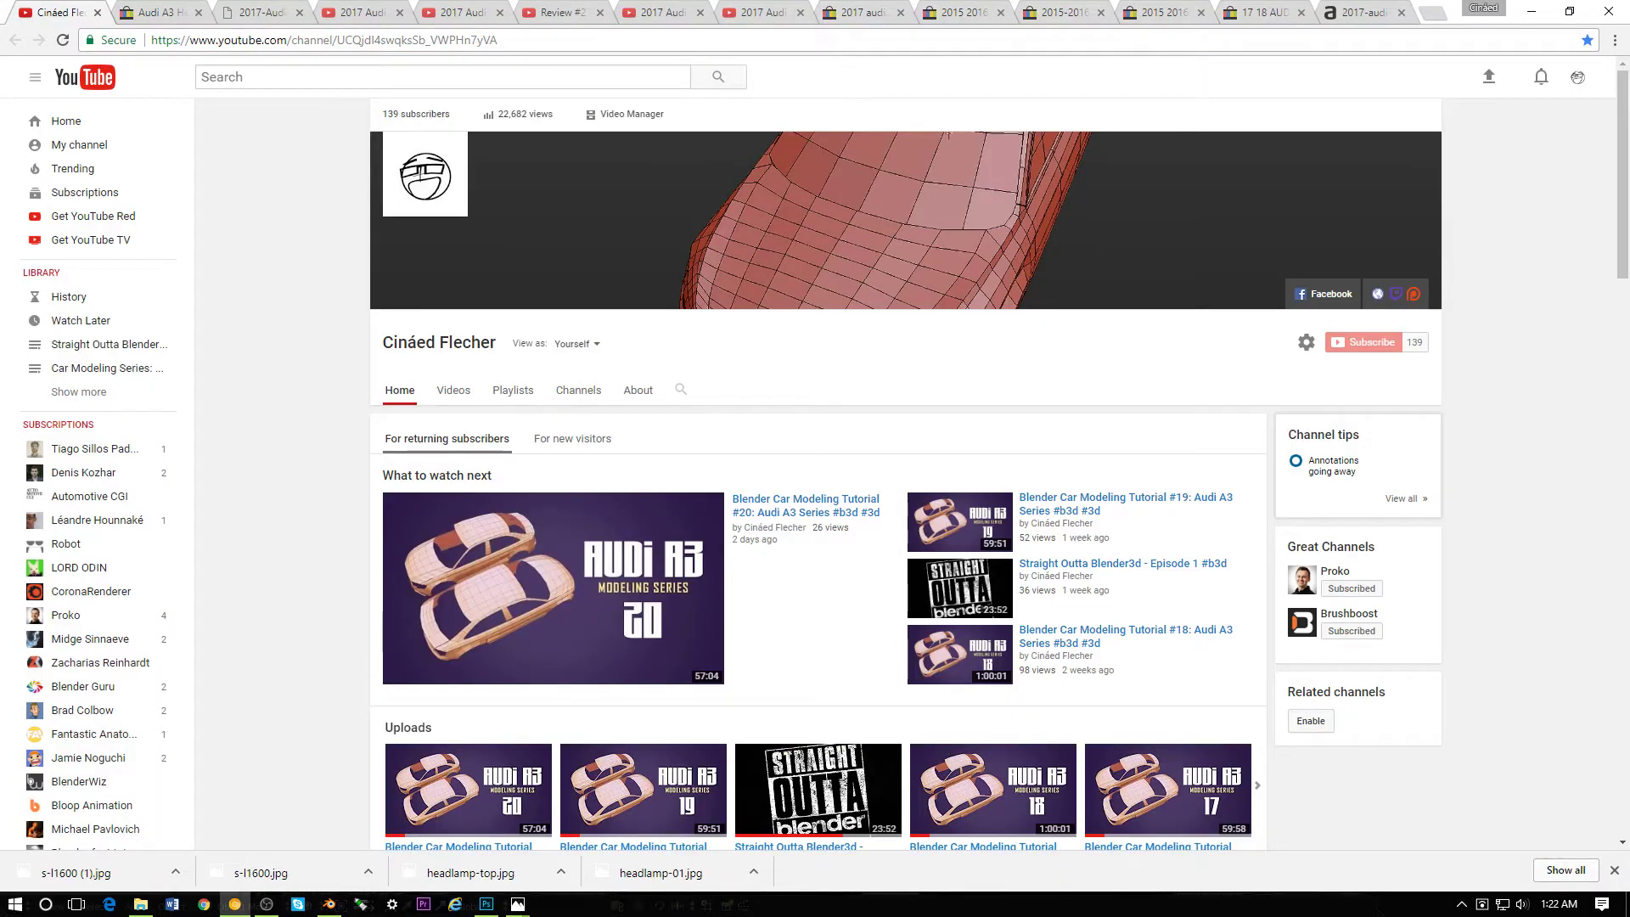
left_click(1064, 12)
left_click(963, 13)
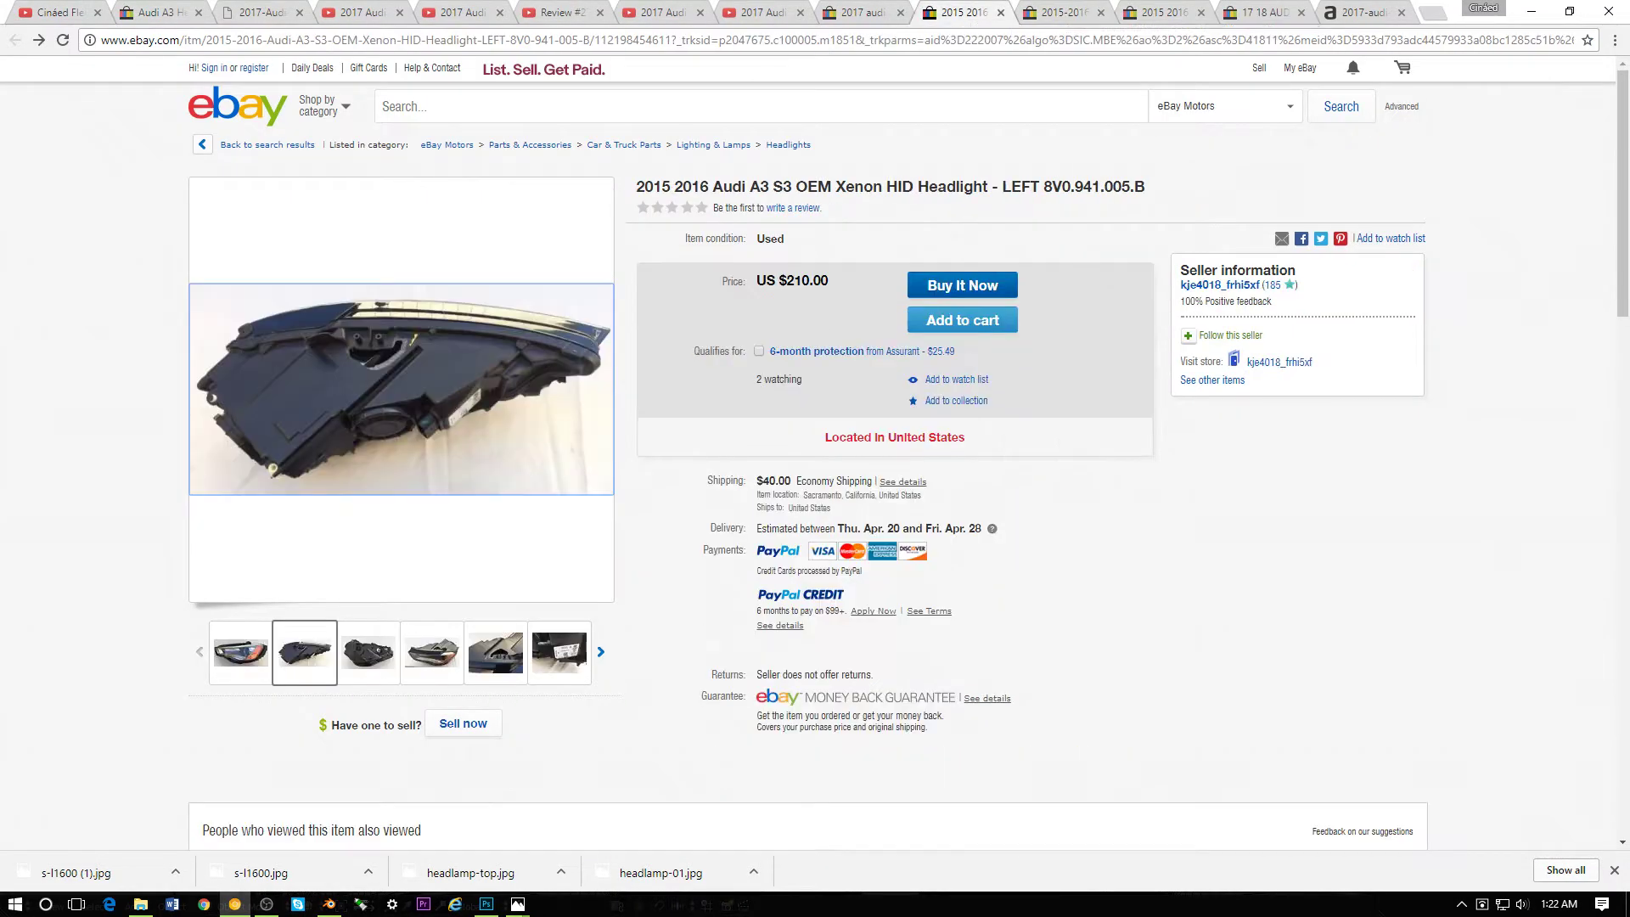
left_click(1358, 13)
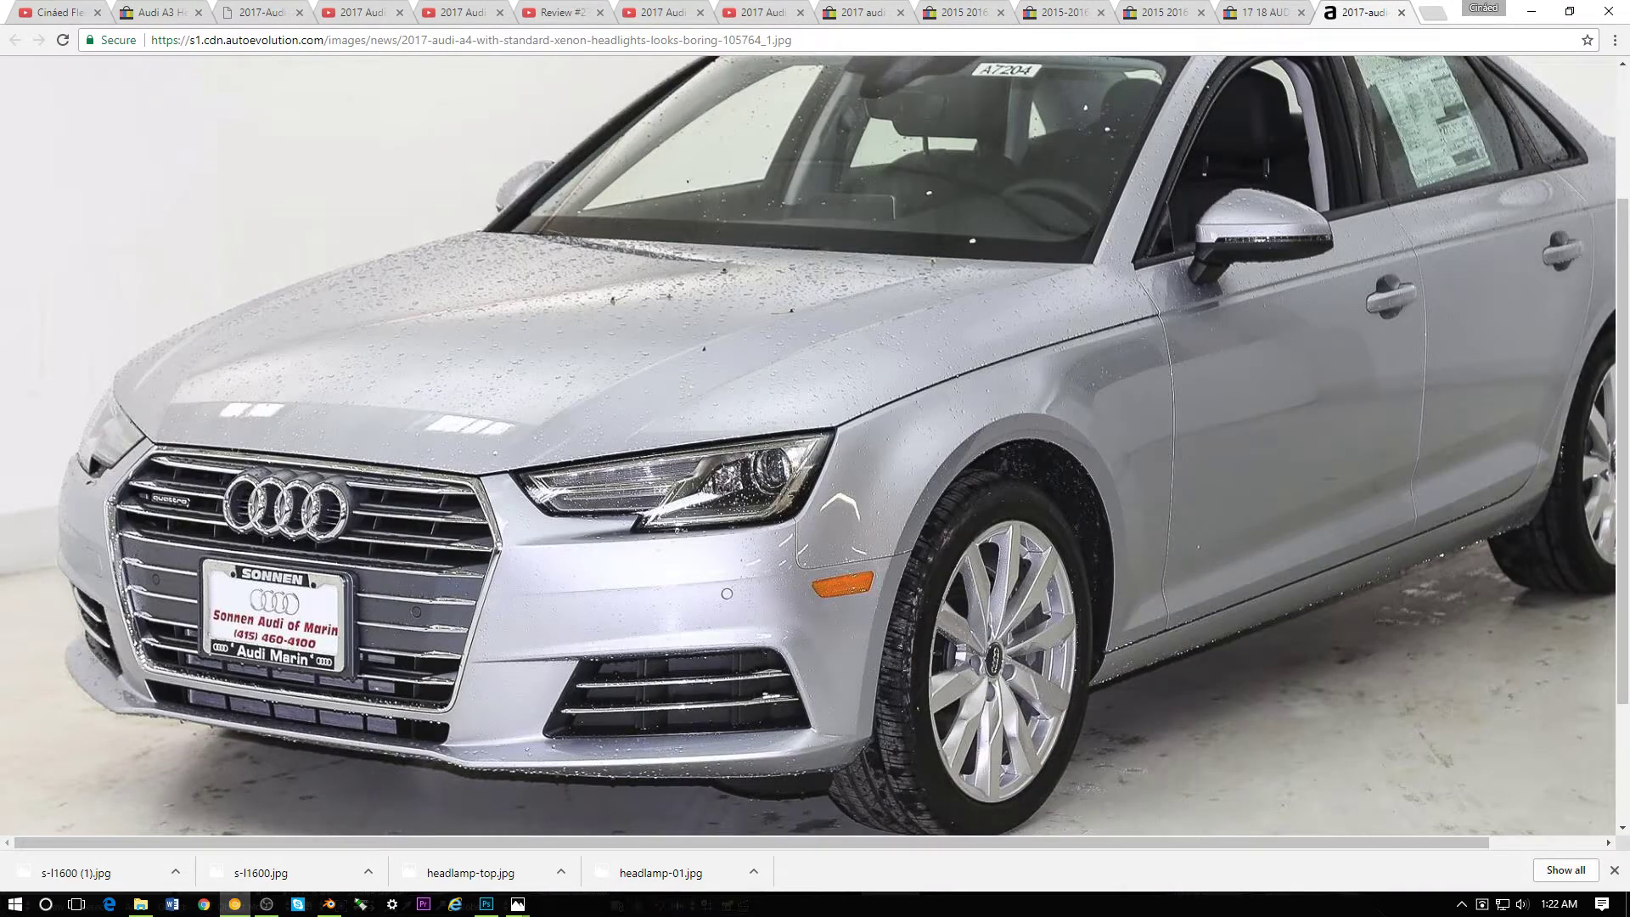
left_click(862, 13)
key("ctrl+Tab")
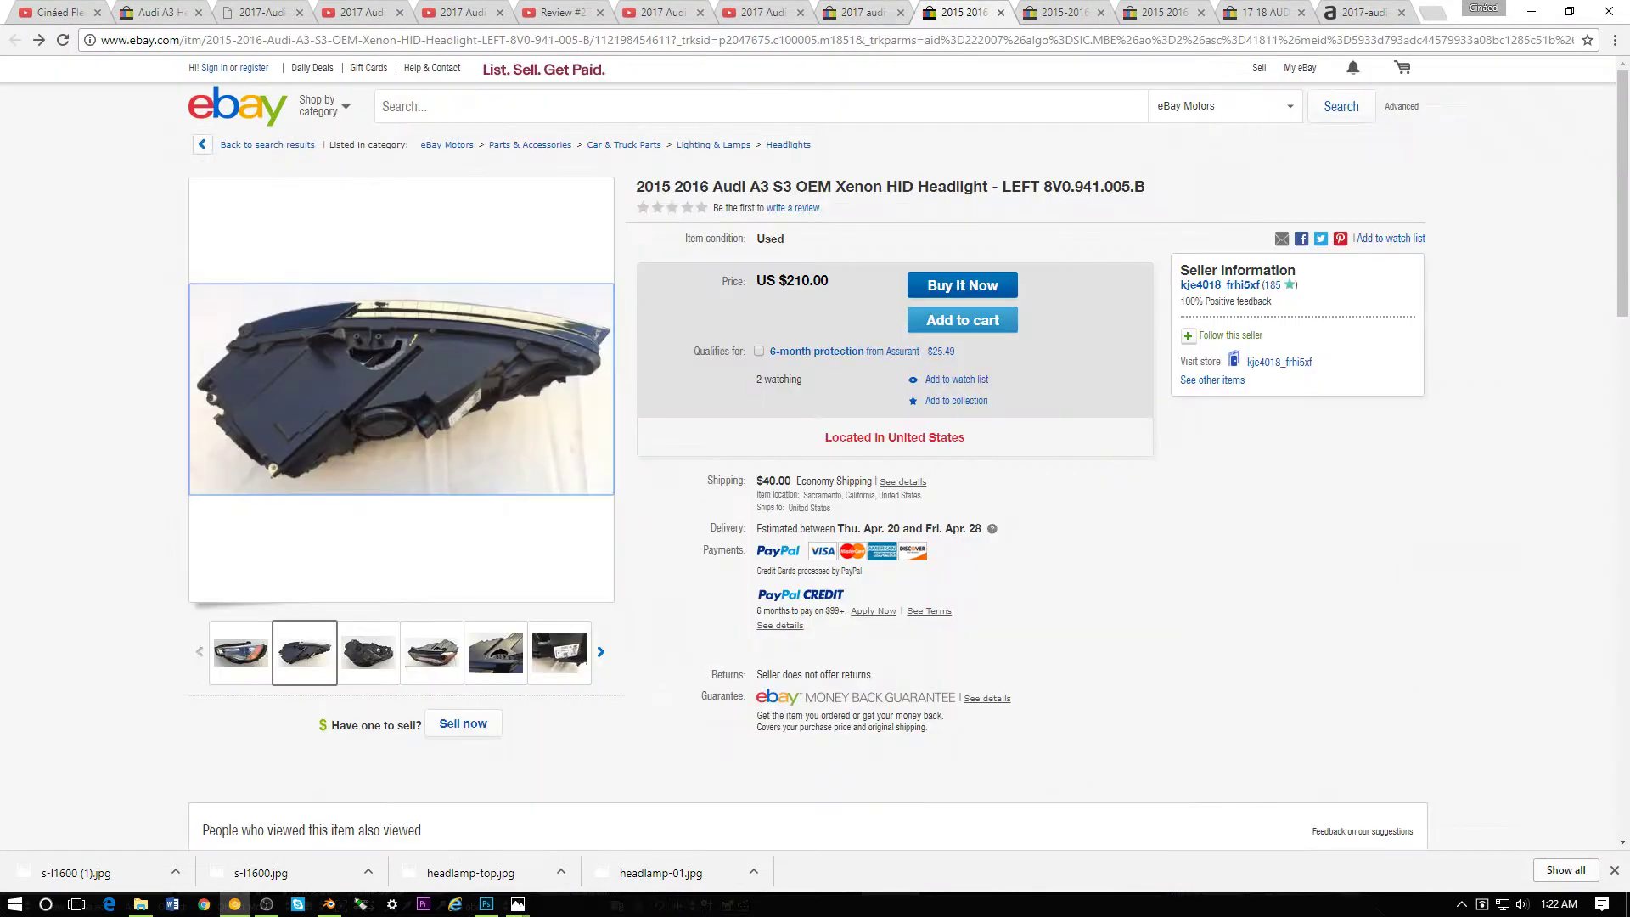
- Bring up the muted 2017 Audi A3 in-depth review video in theater mode, paused on the car's rear at 0:10
left_click(661, 14)
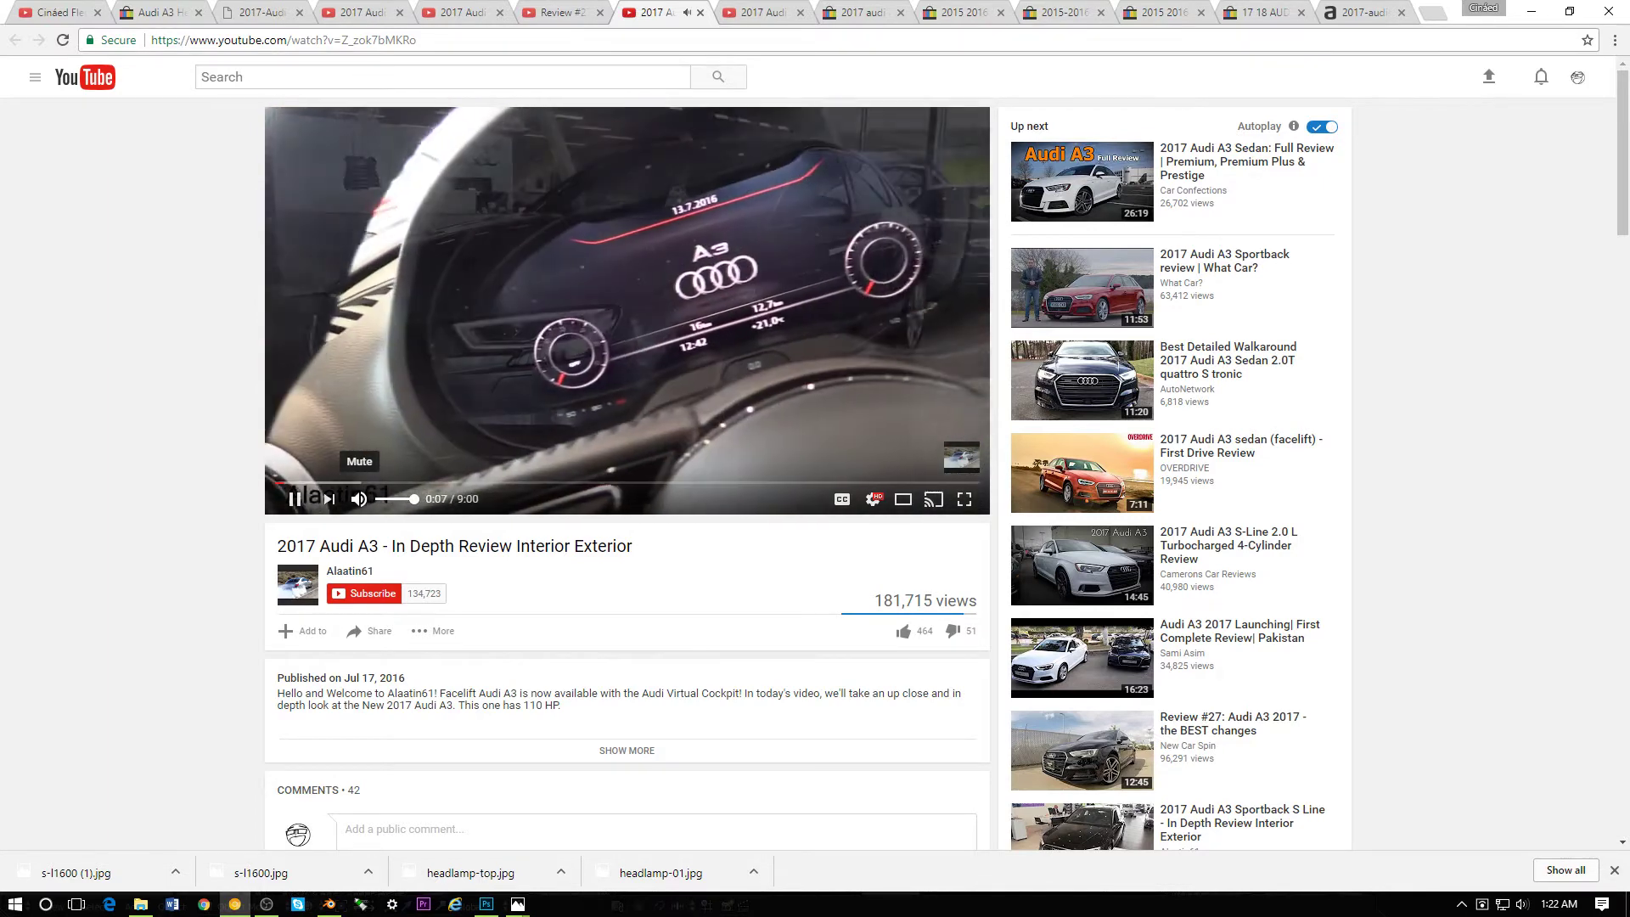
left_click(359, 499)
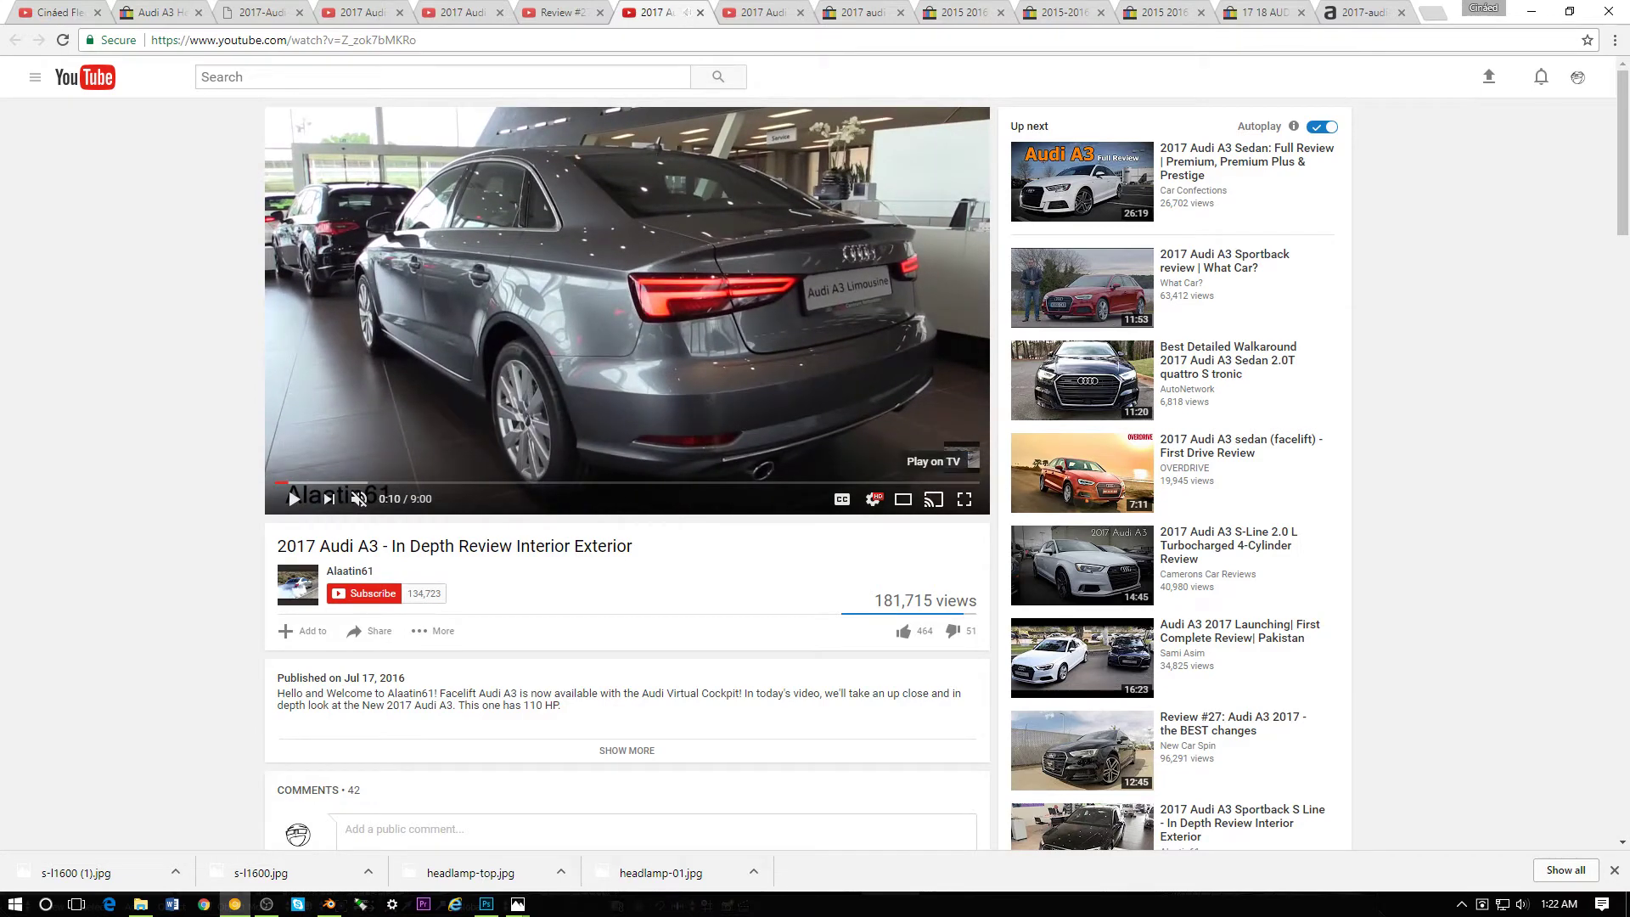
left_click(903, 498)
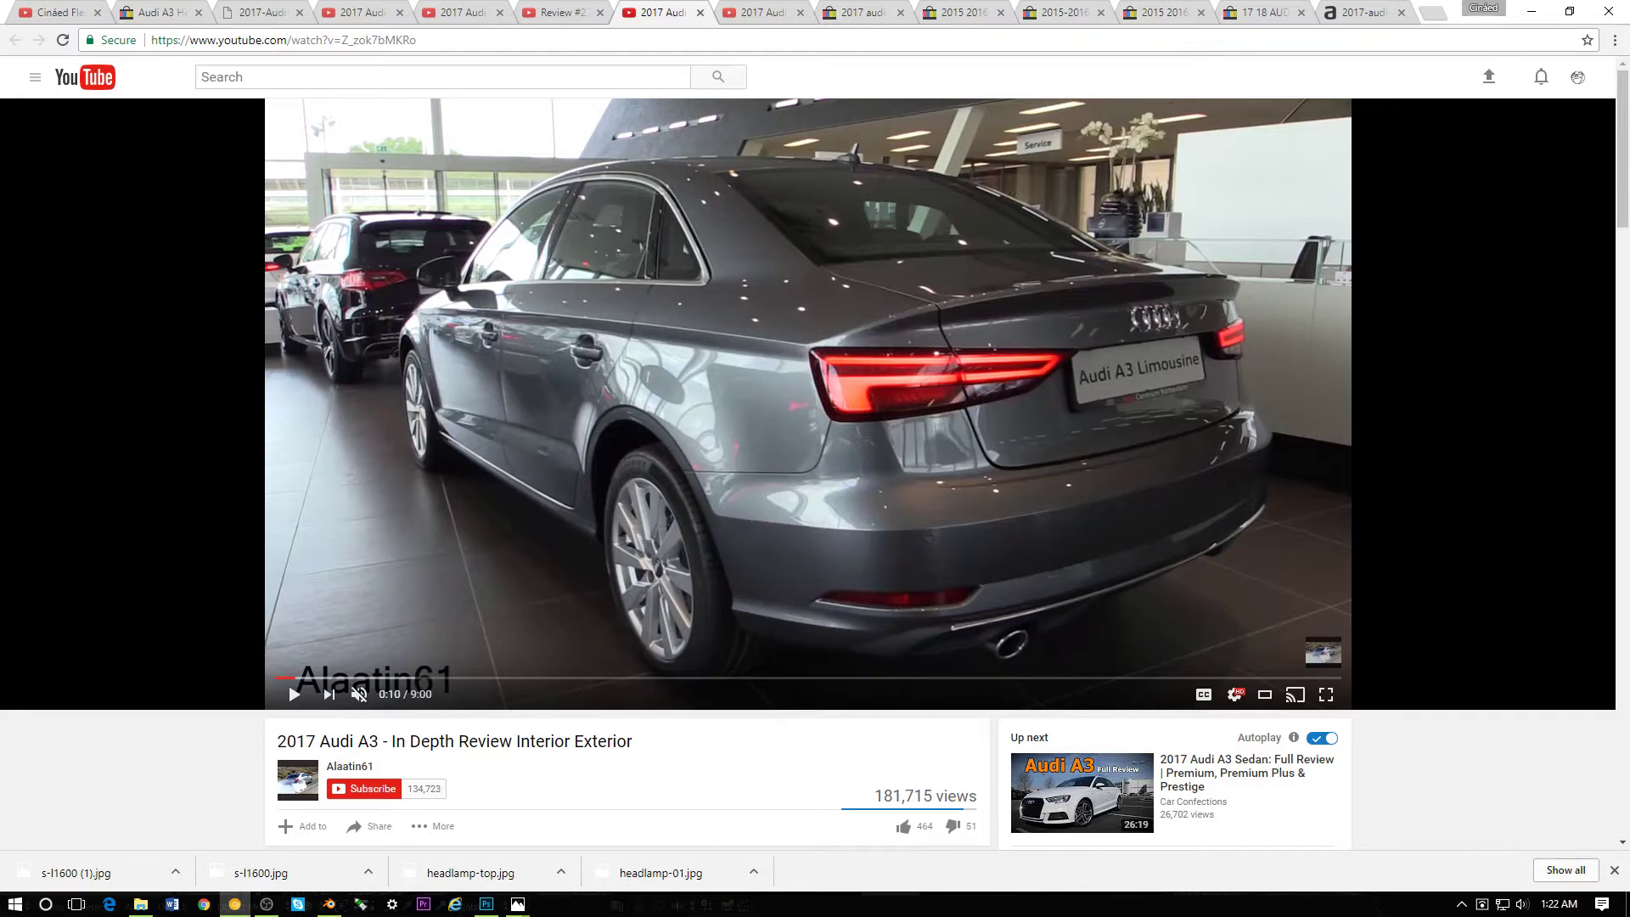
- Switch back to Blender and return the viewport to solid shading
key("alt+Tab")
key("alt+Tab")
key("alt+Tab")
key("alt+Tab")
key("alt+Tab")
key("alt+Tab")
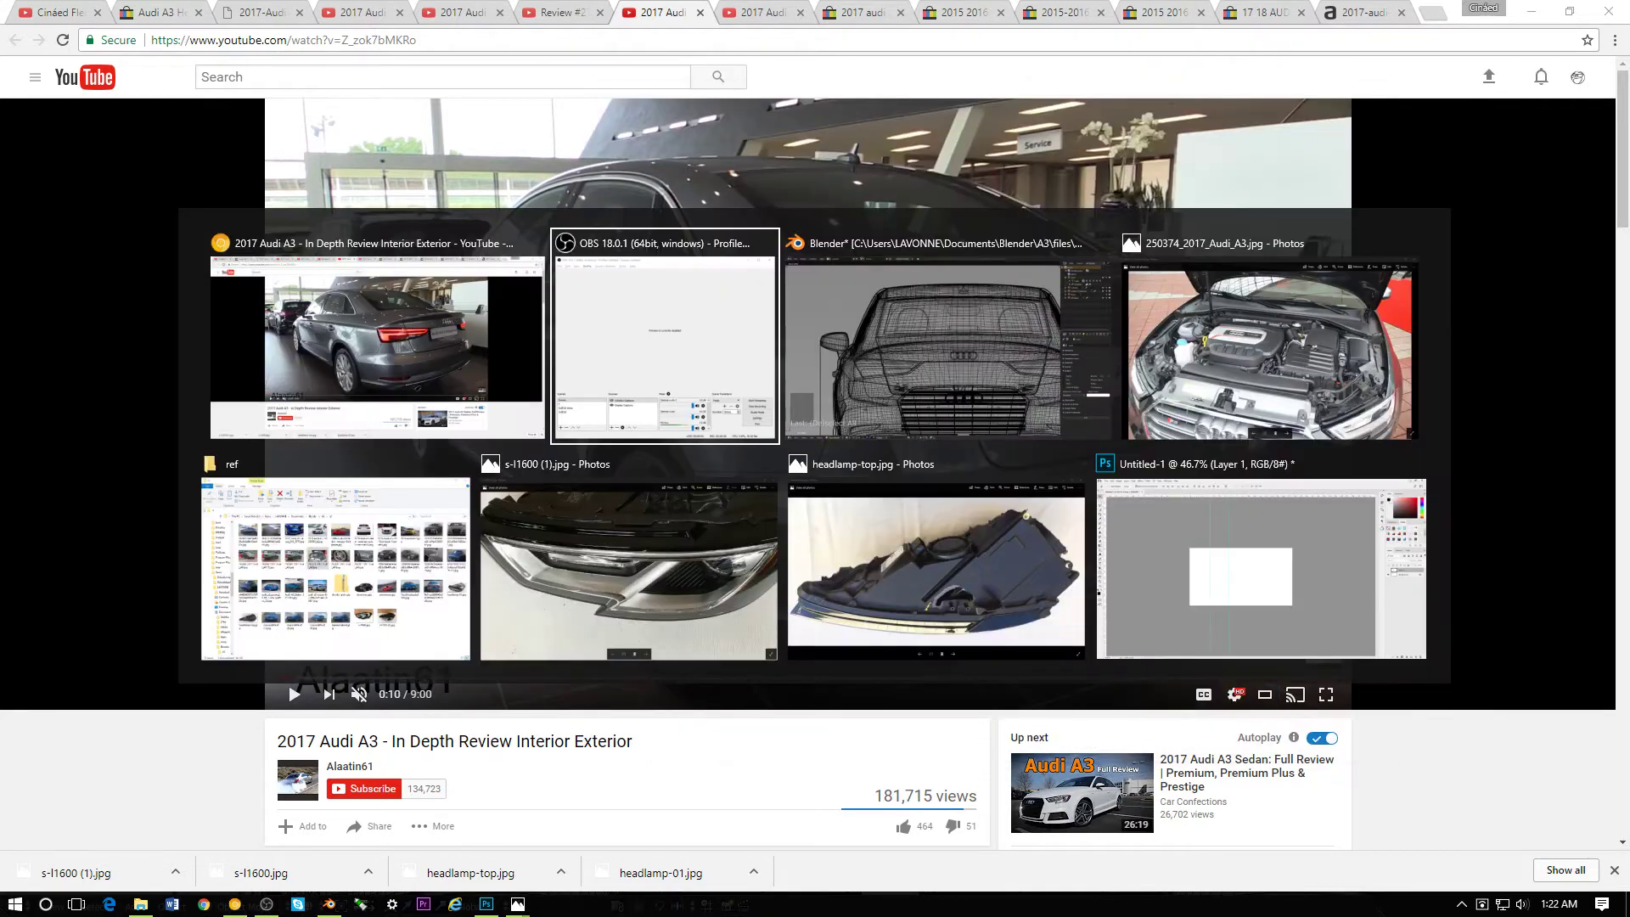
left_click(943, 356)
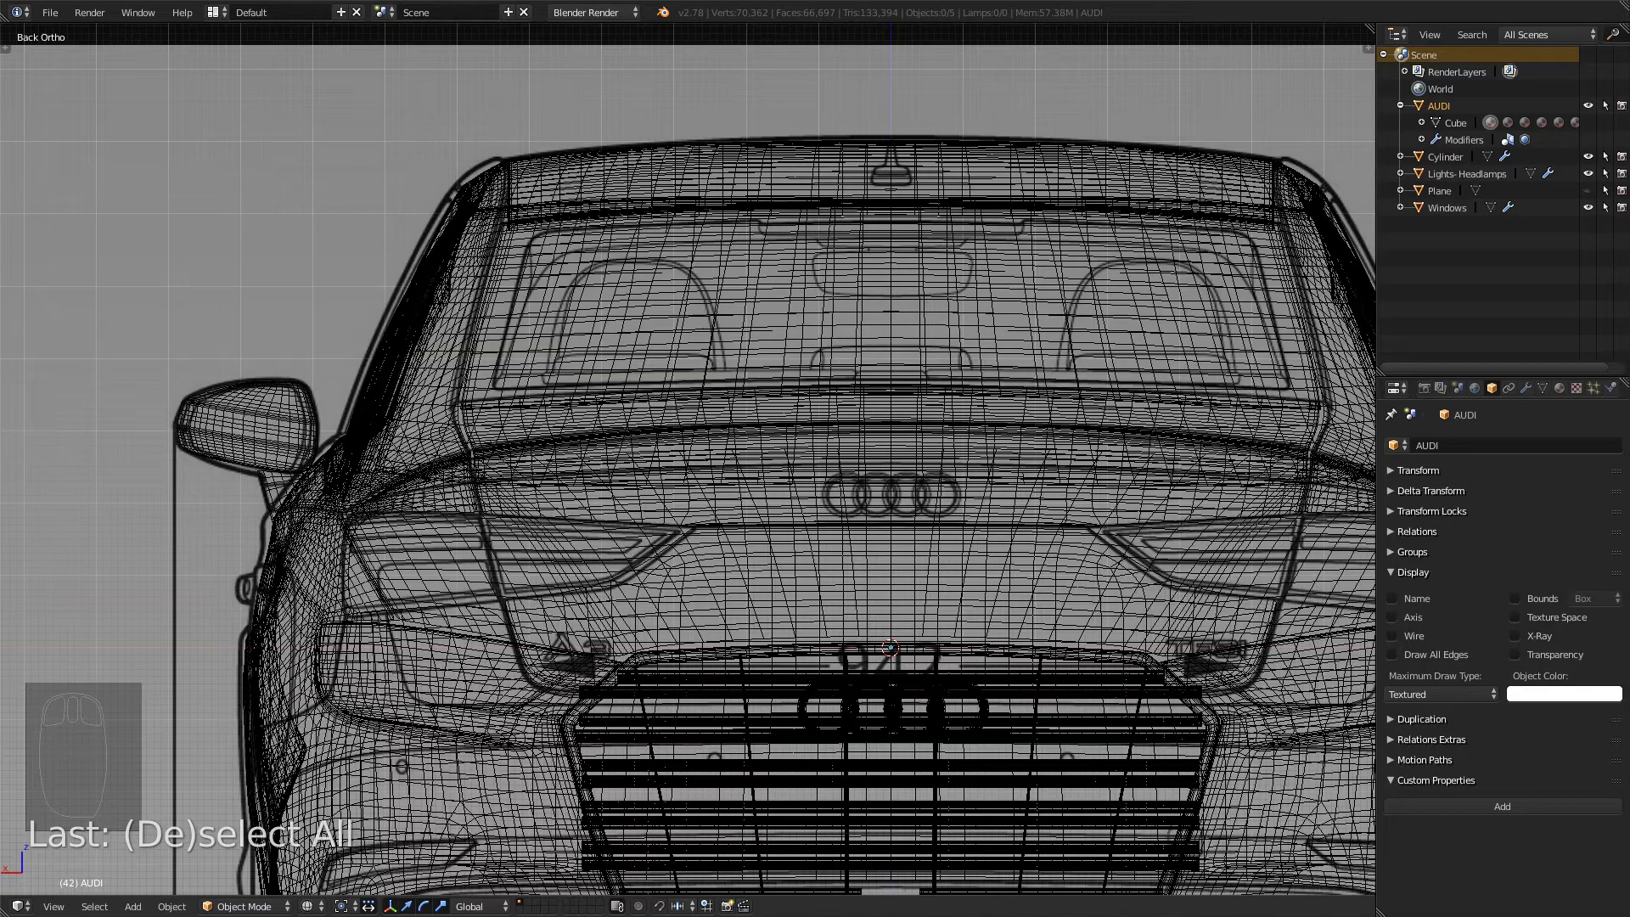
key("z")
key("z")
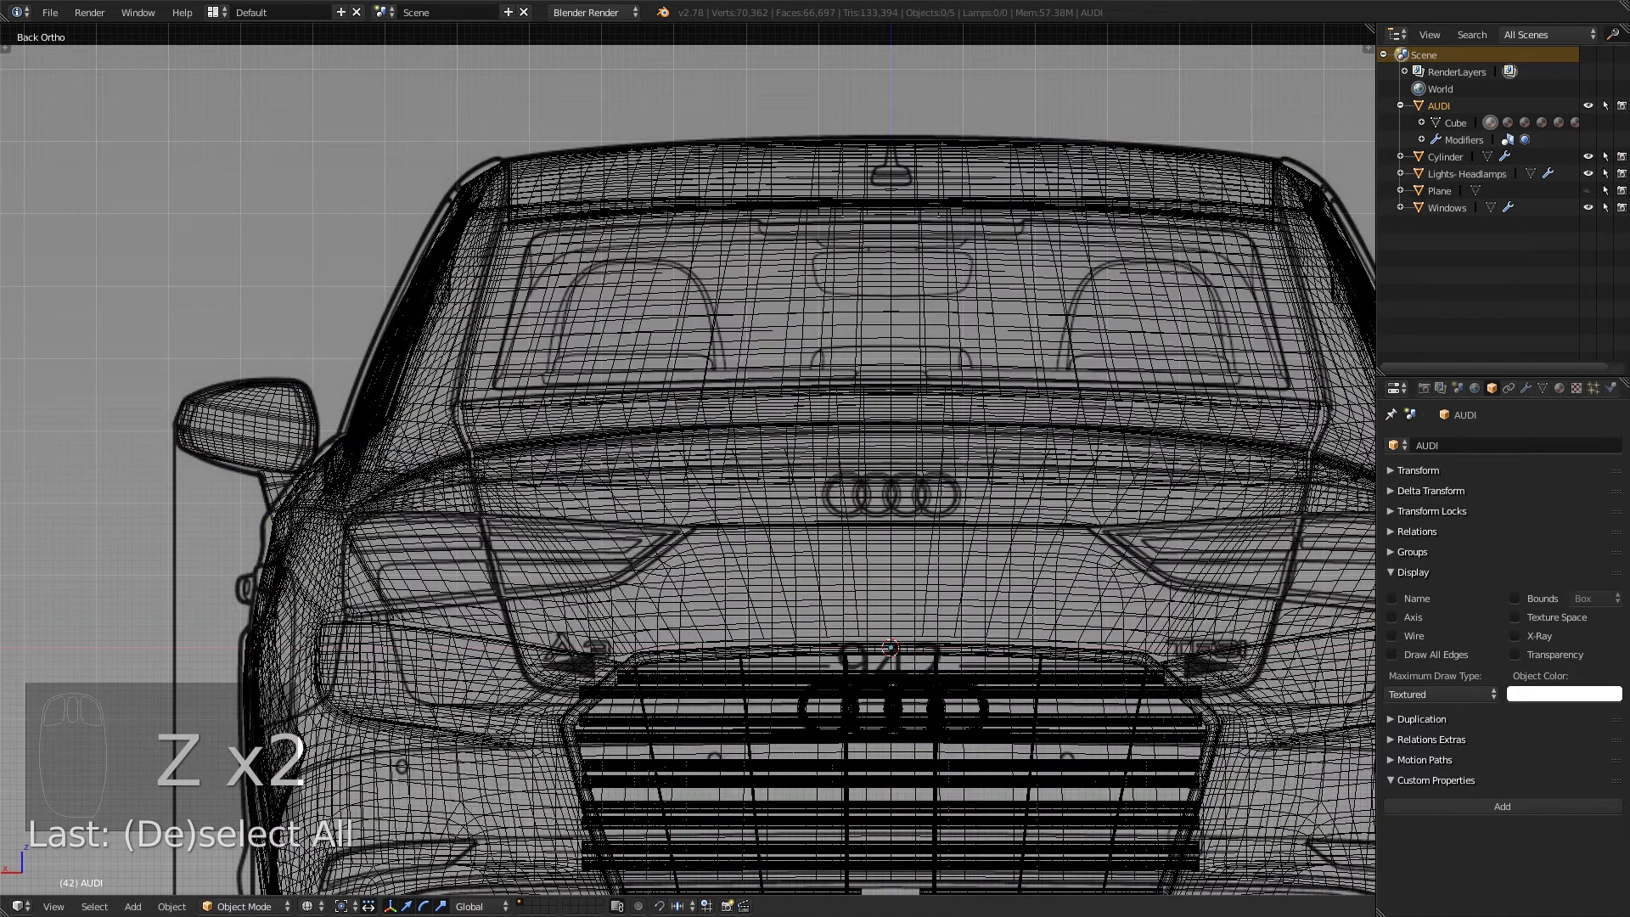
key("z")
- Hide the AUDI car body object so only the lights and windows remain
scroll(688, 458, "down", 9)
middle_click_drag(594, 467, 785, 488)
scroll(688, 458, "down", 3)
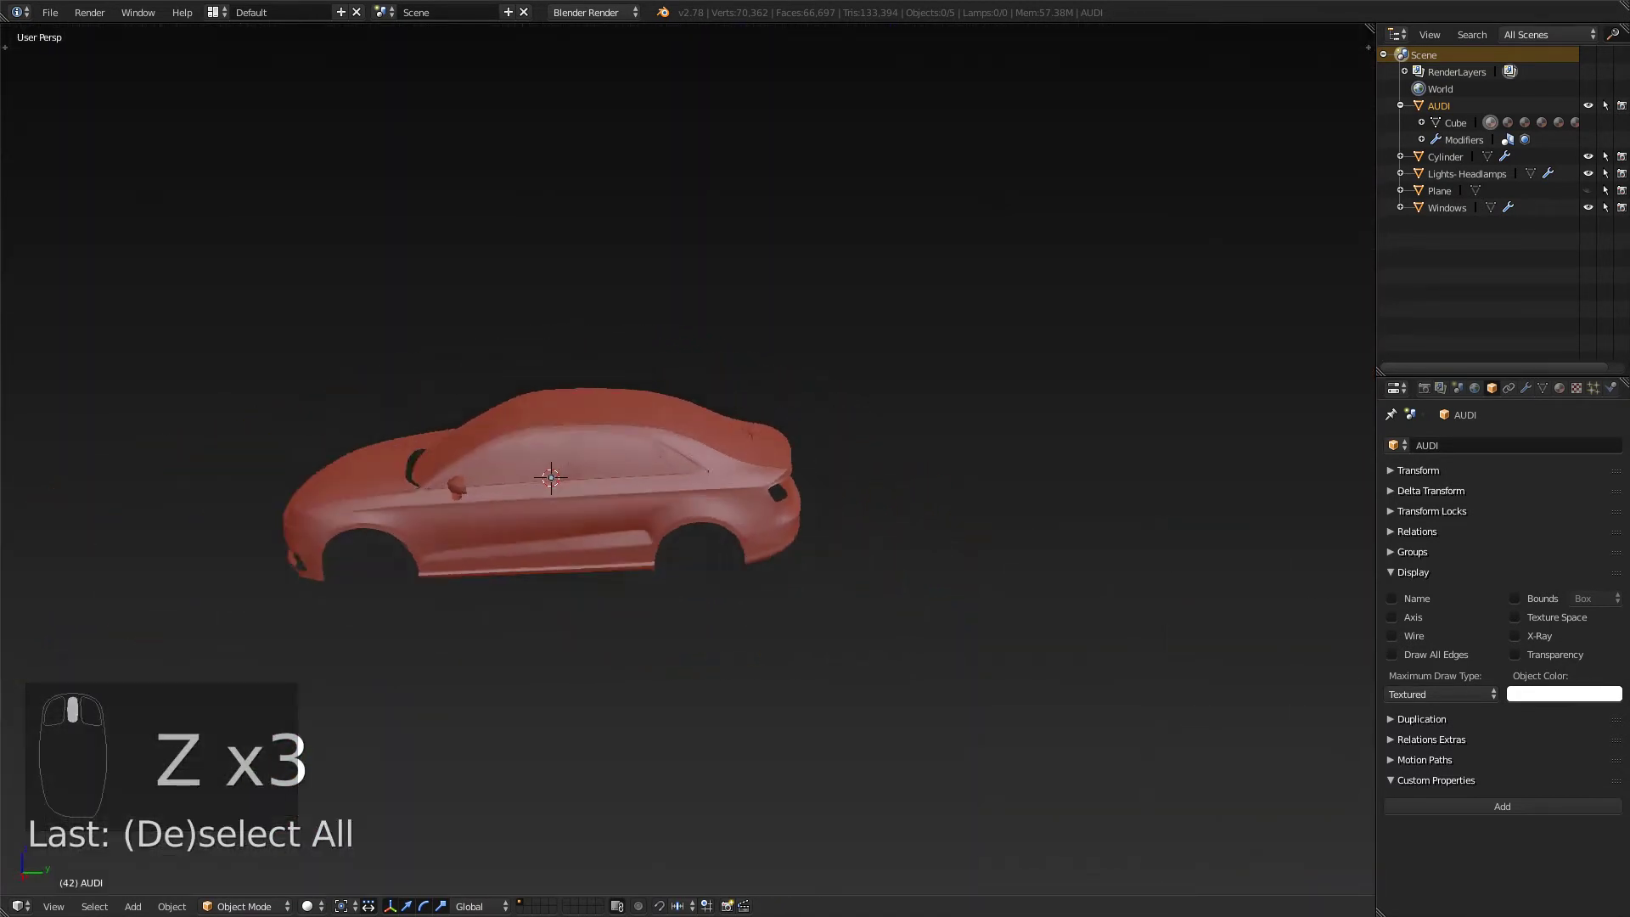
scroll(688, 458, "down", 2)
scroll(688, 459, "up", 4)
right_click(586, 534)
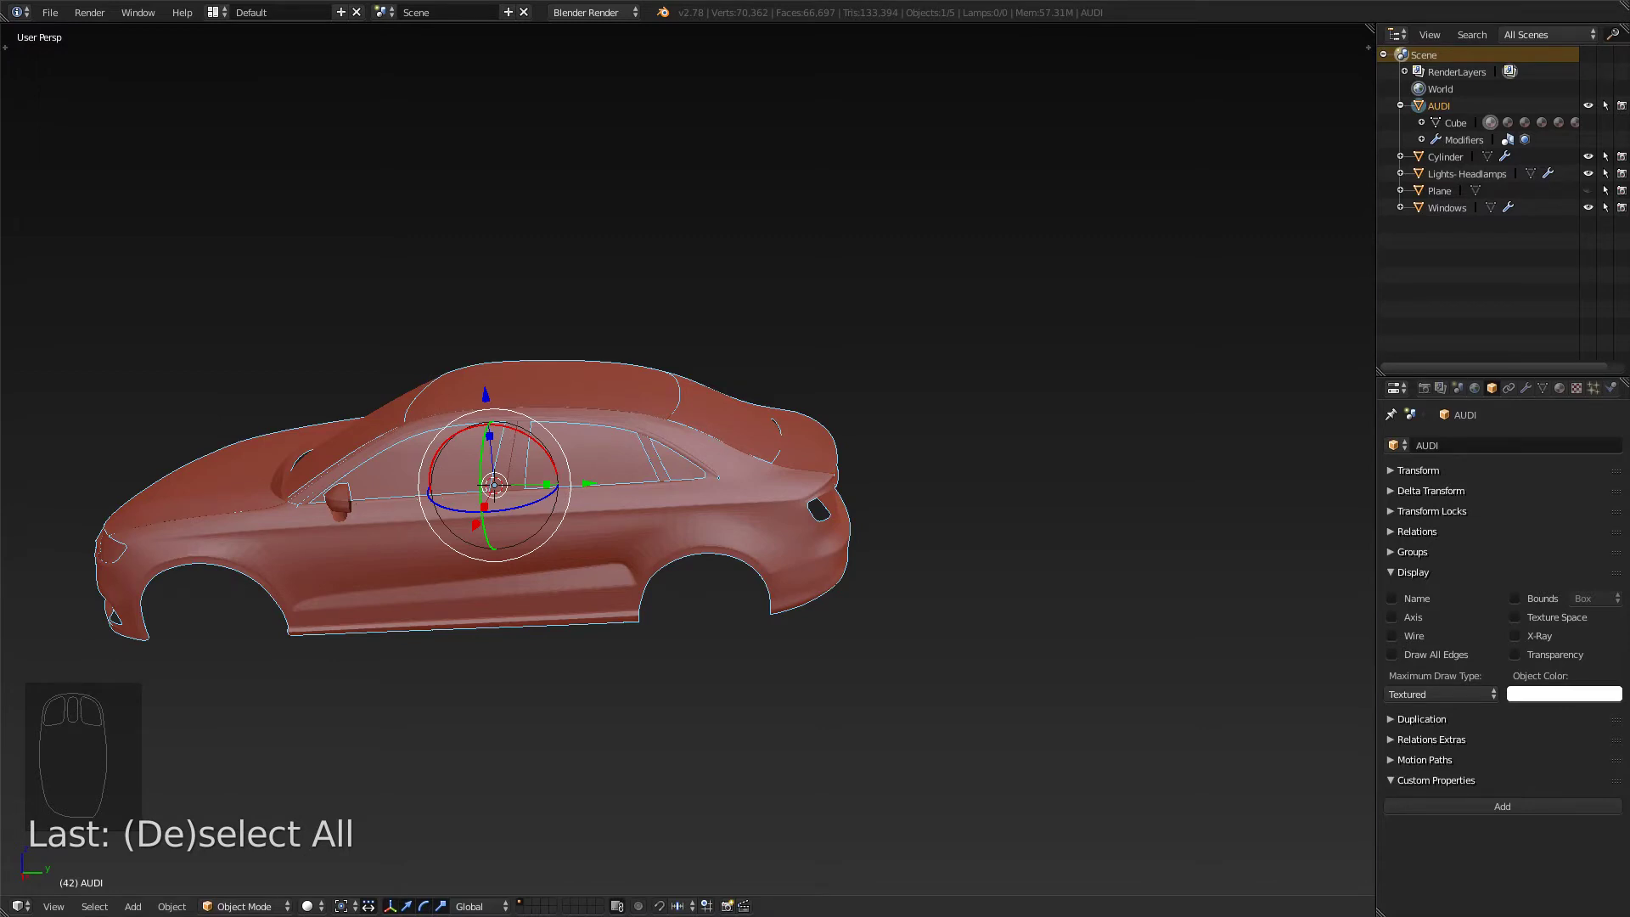
key("h")
- Open the Lights- Headlamps mesh for editing and deselect all of its geometry
middle_click_drag(687, 458, 730, 463)
key("Tab")
key("a")
key("a")
key("a")
key("a")
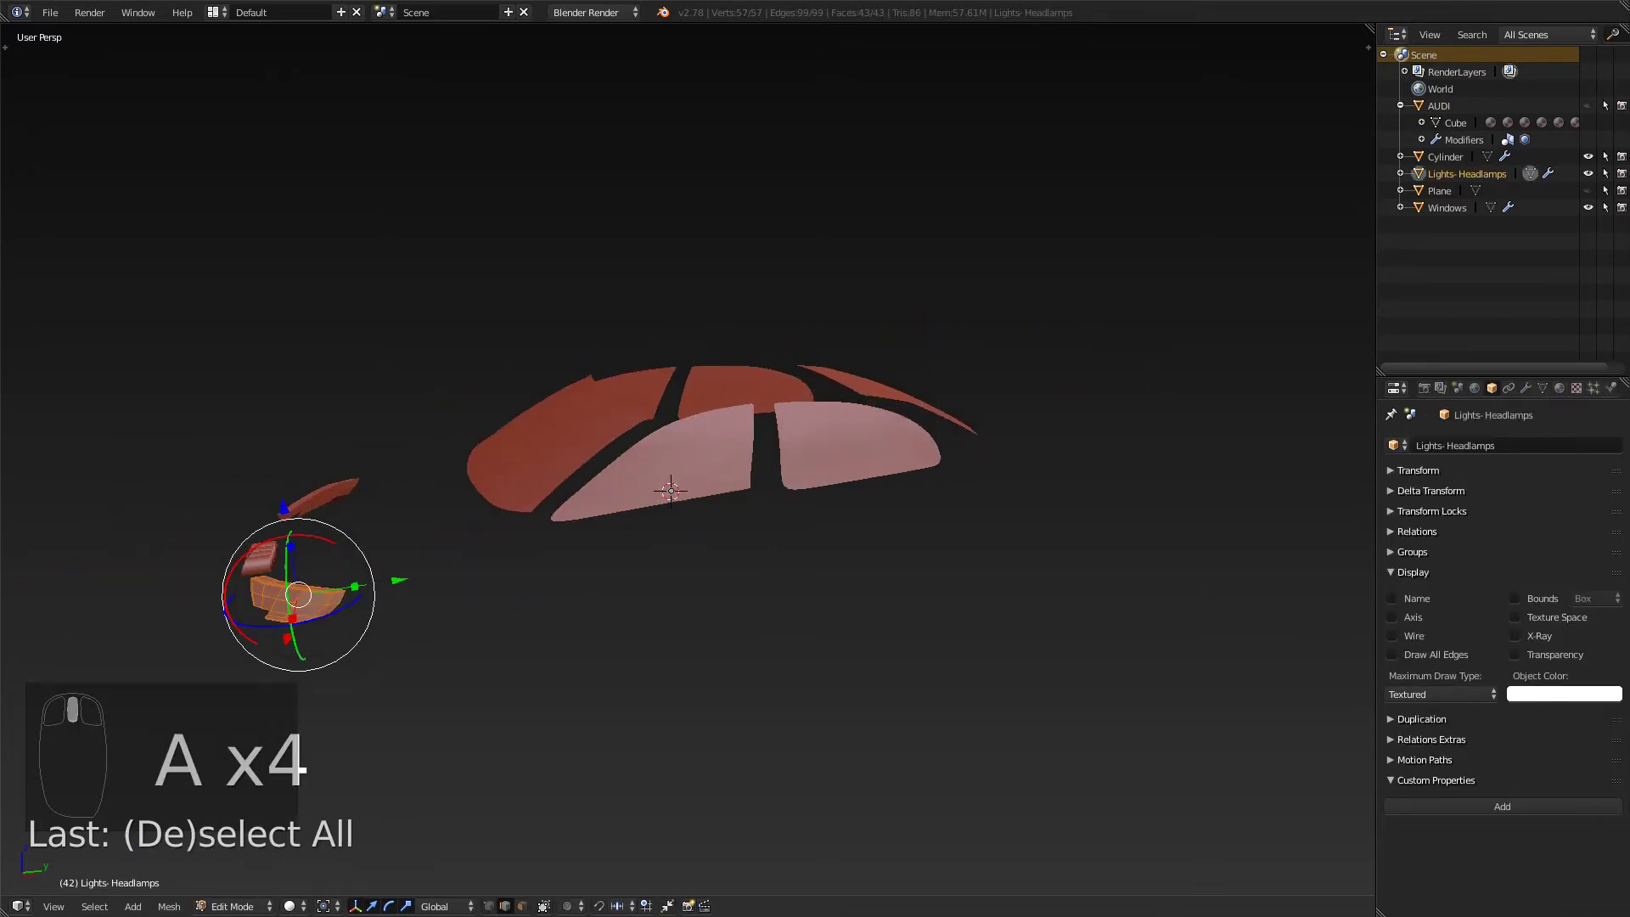
key("a")
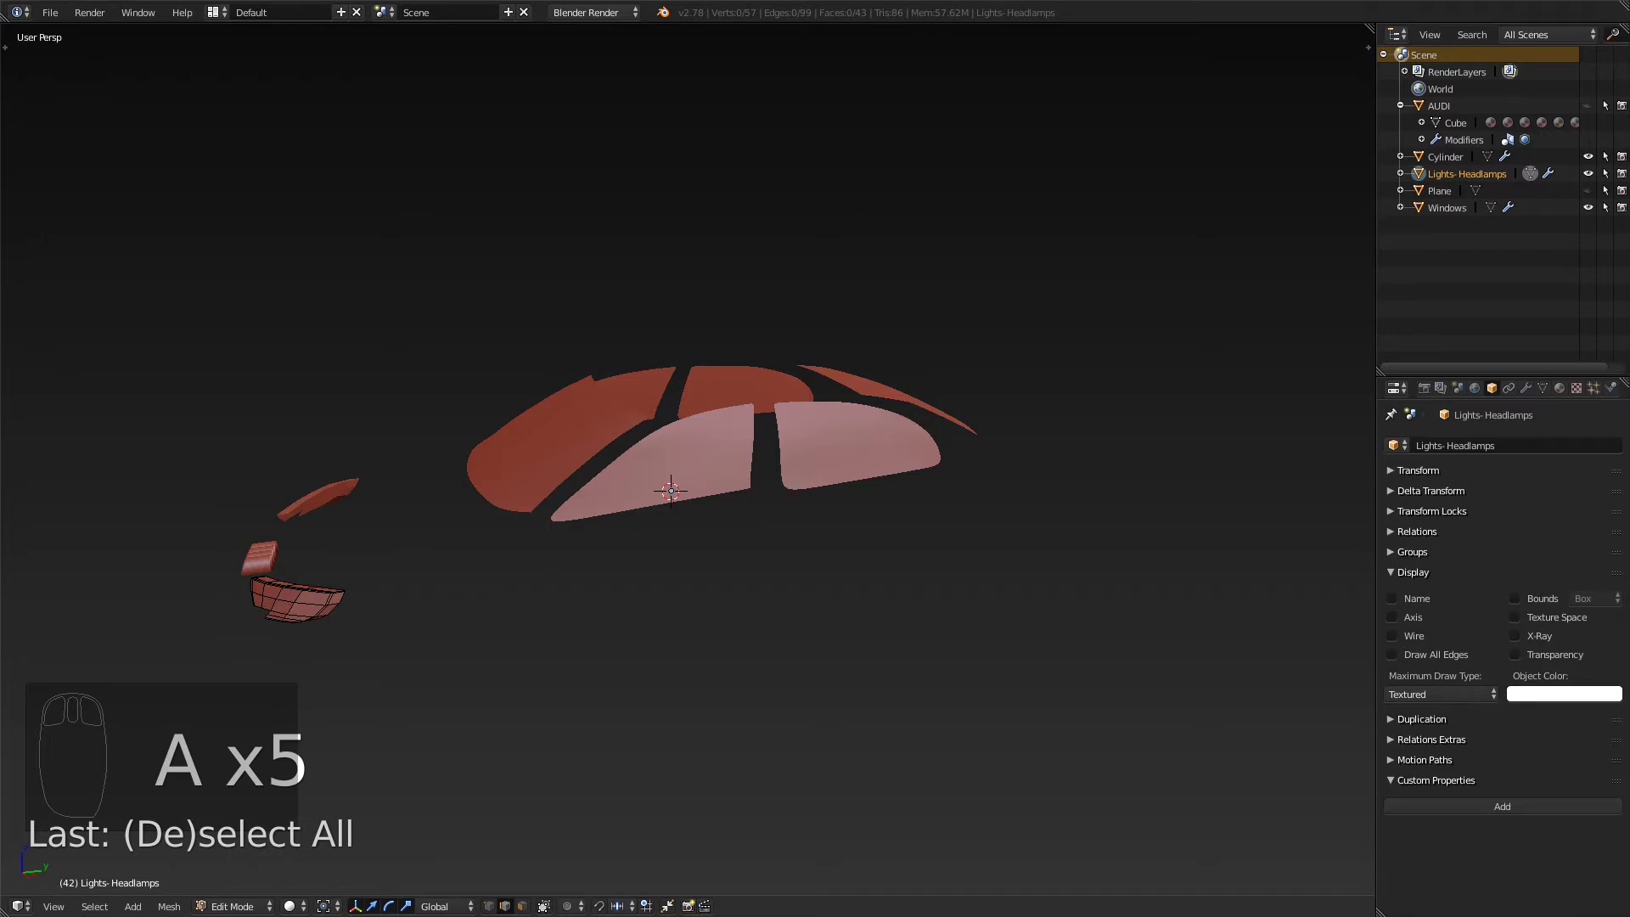
- Add a plane at the scene origin inside the headlamps mesh and rotate it 90° about the X axis
key("shift+c")
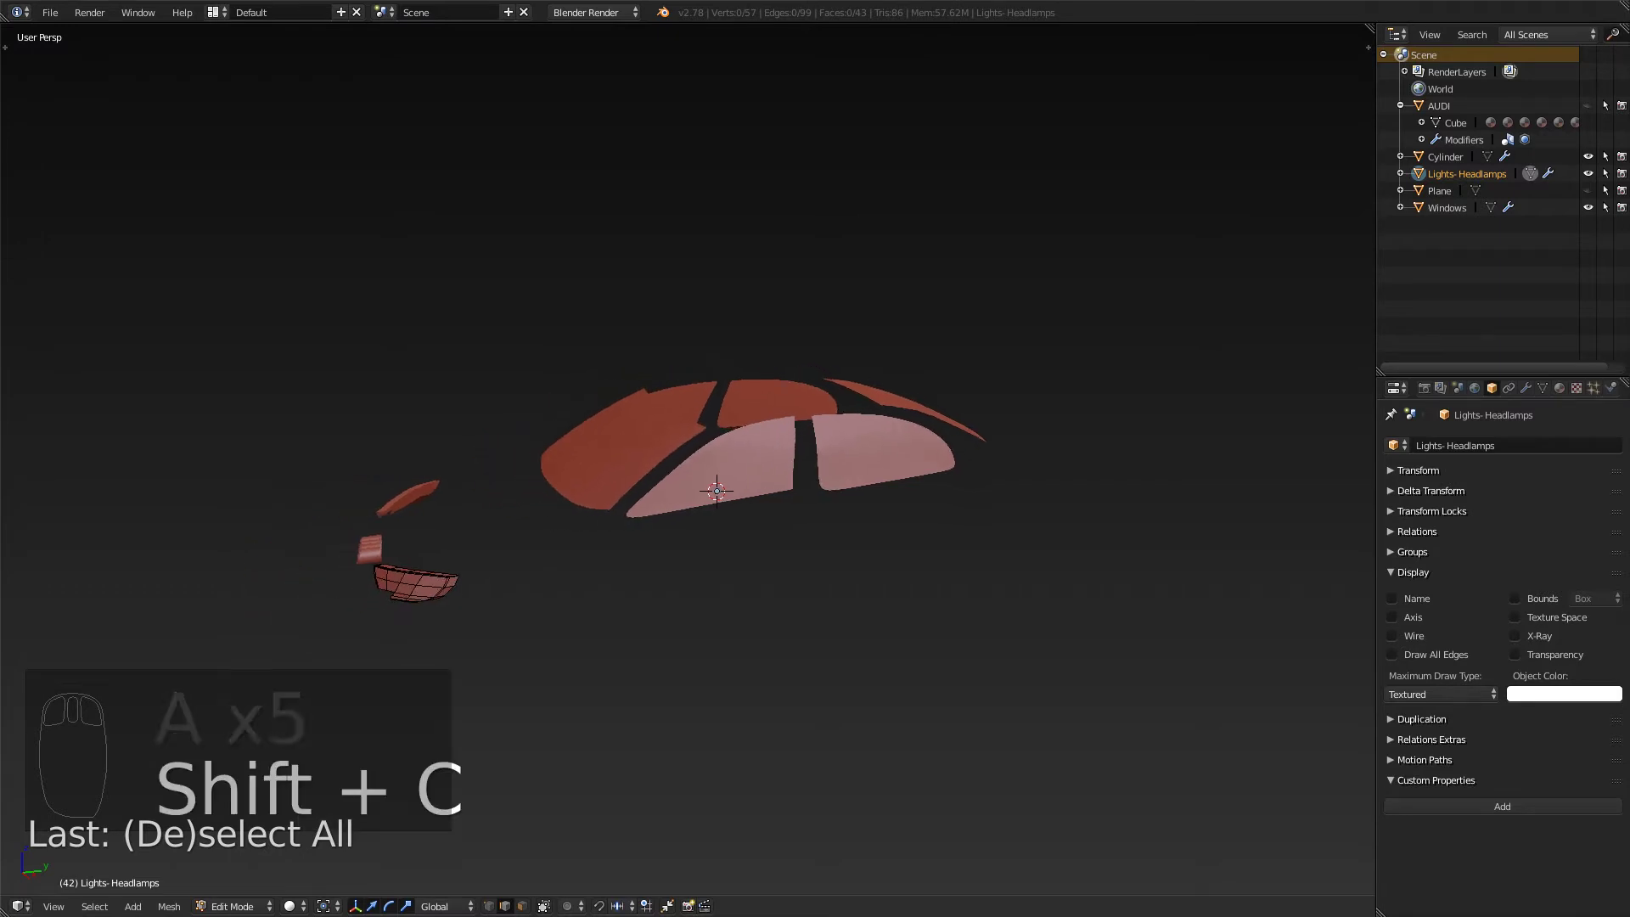
key("shift+a")
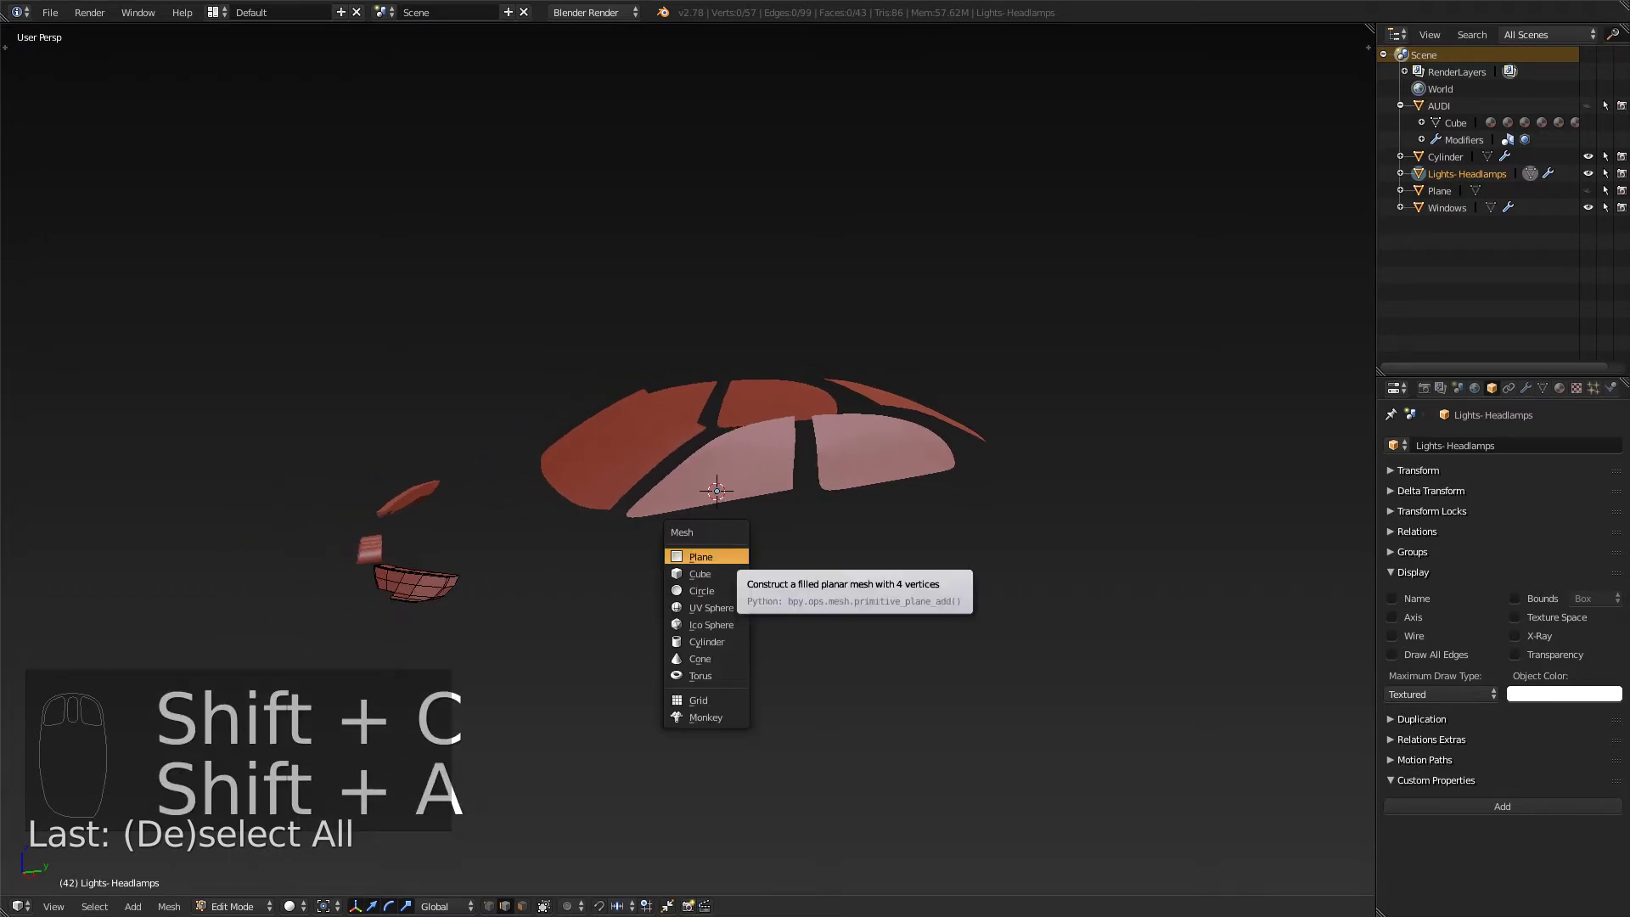
left_click(691, 557)
middle_click_drag(691, 557, 713, 552)
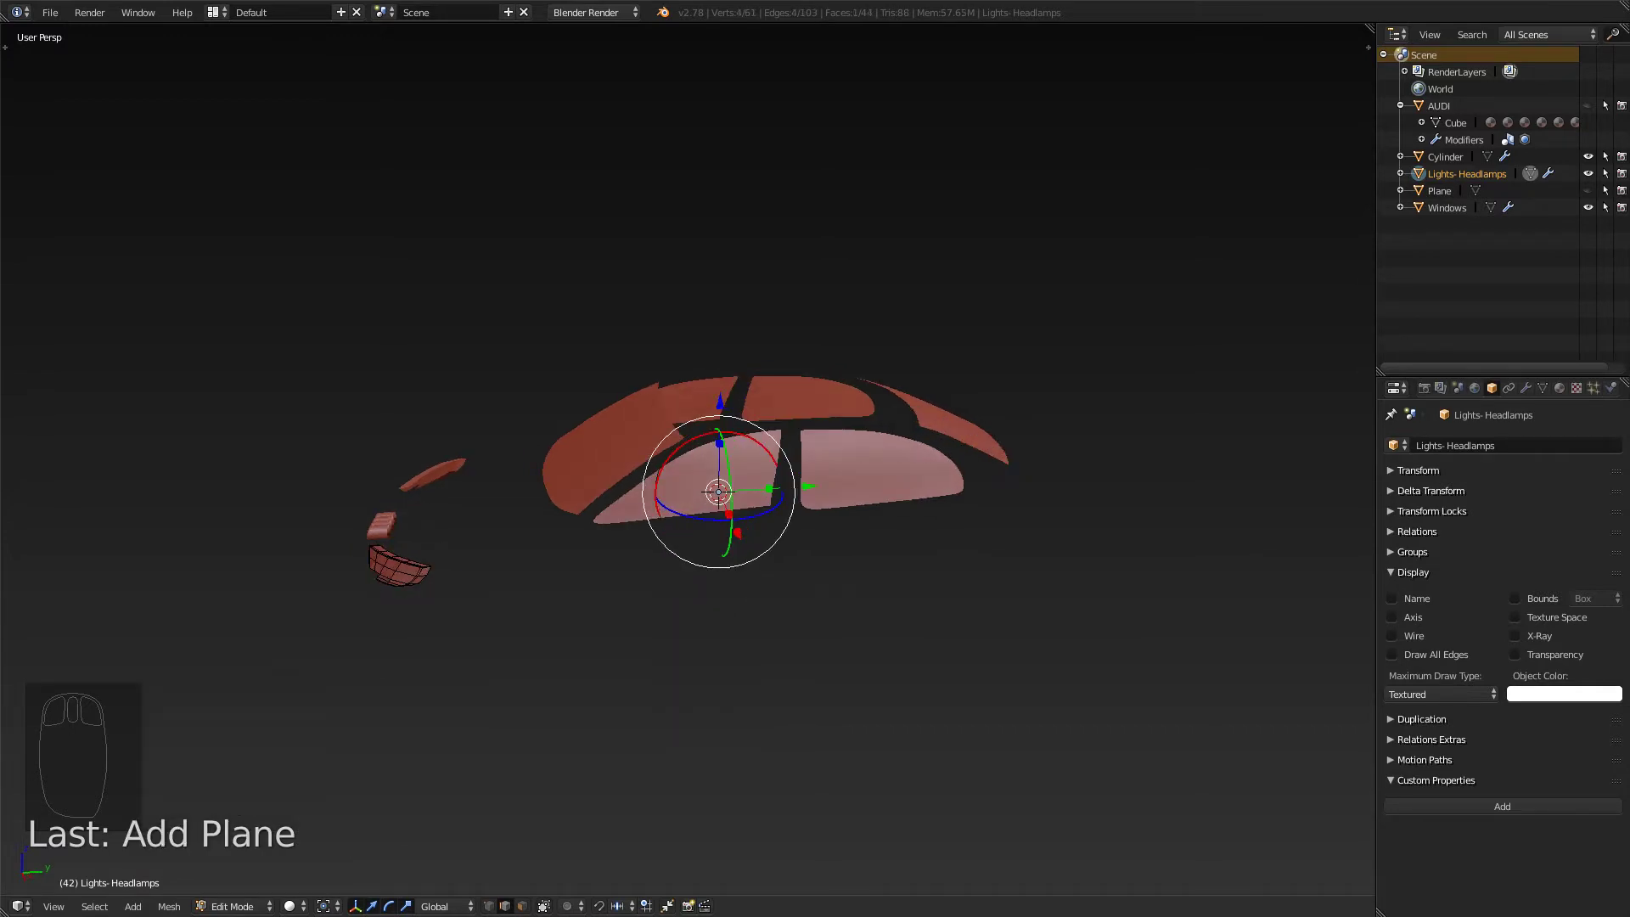
type("rx90")
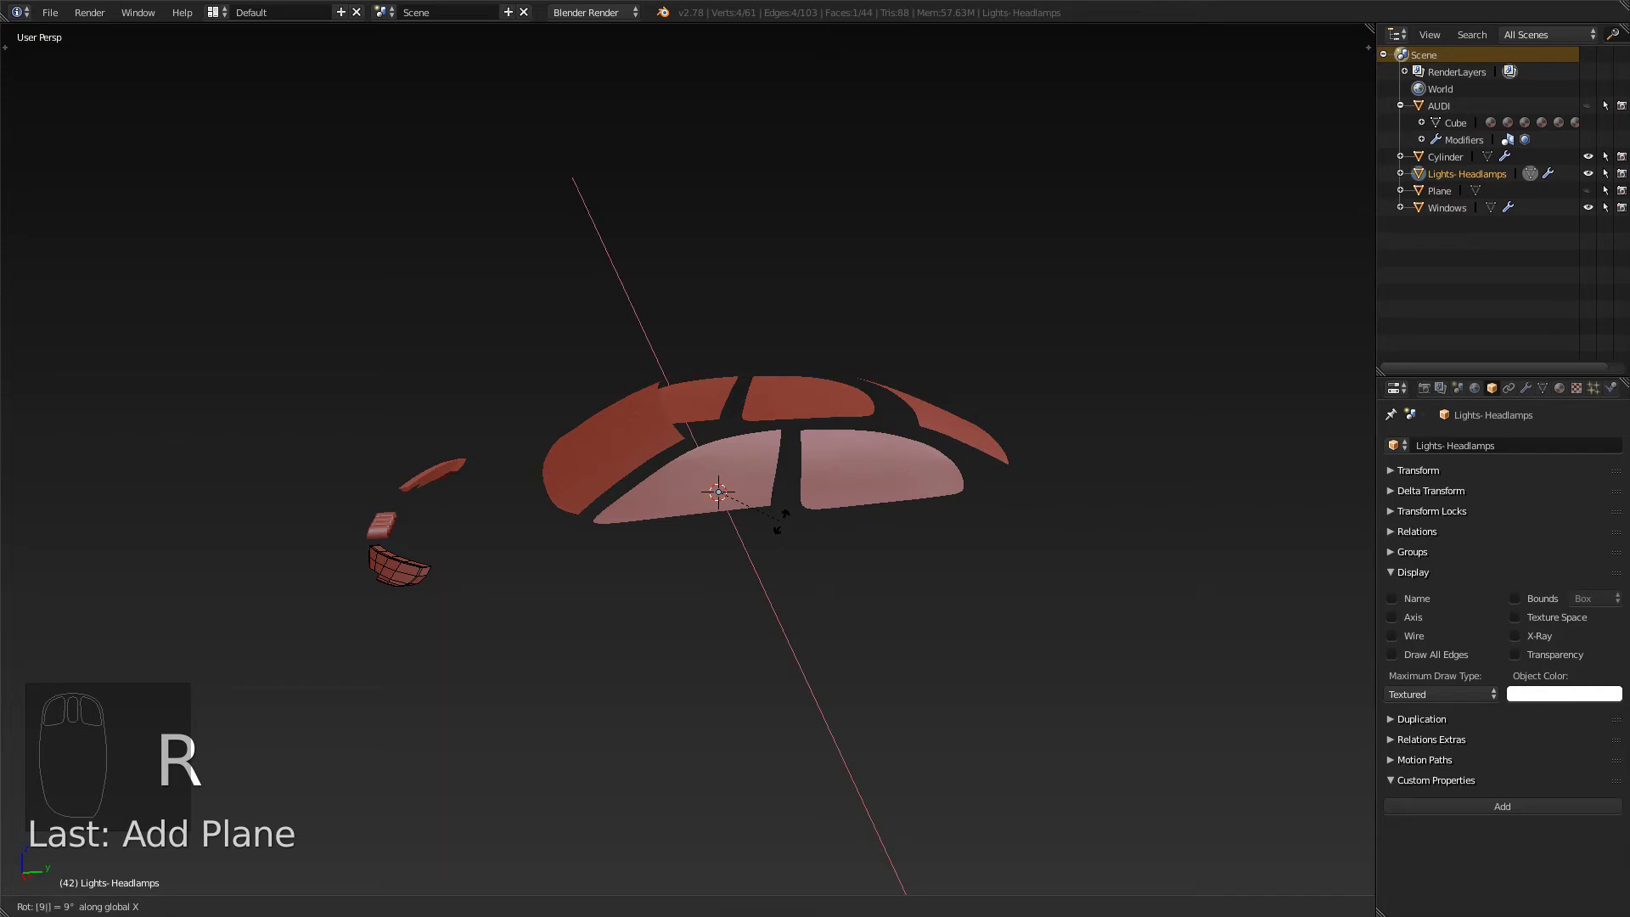
key("Return")
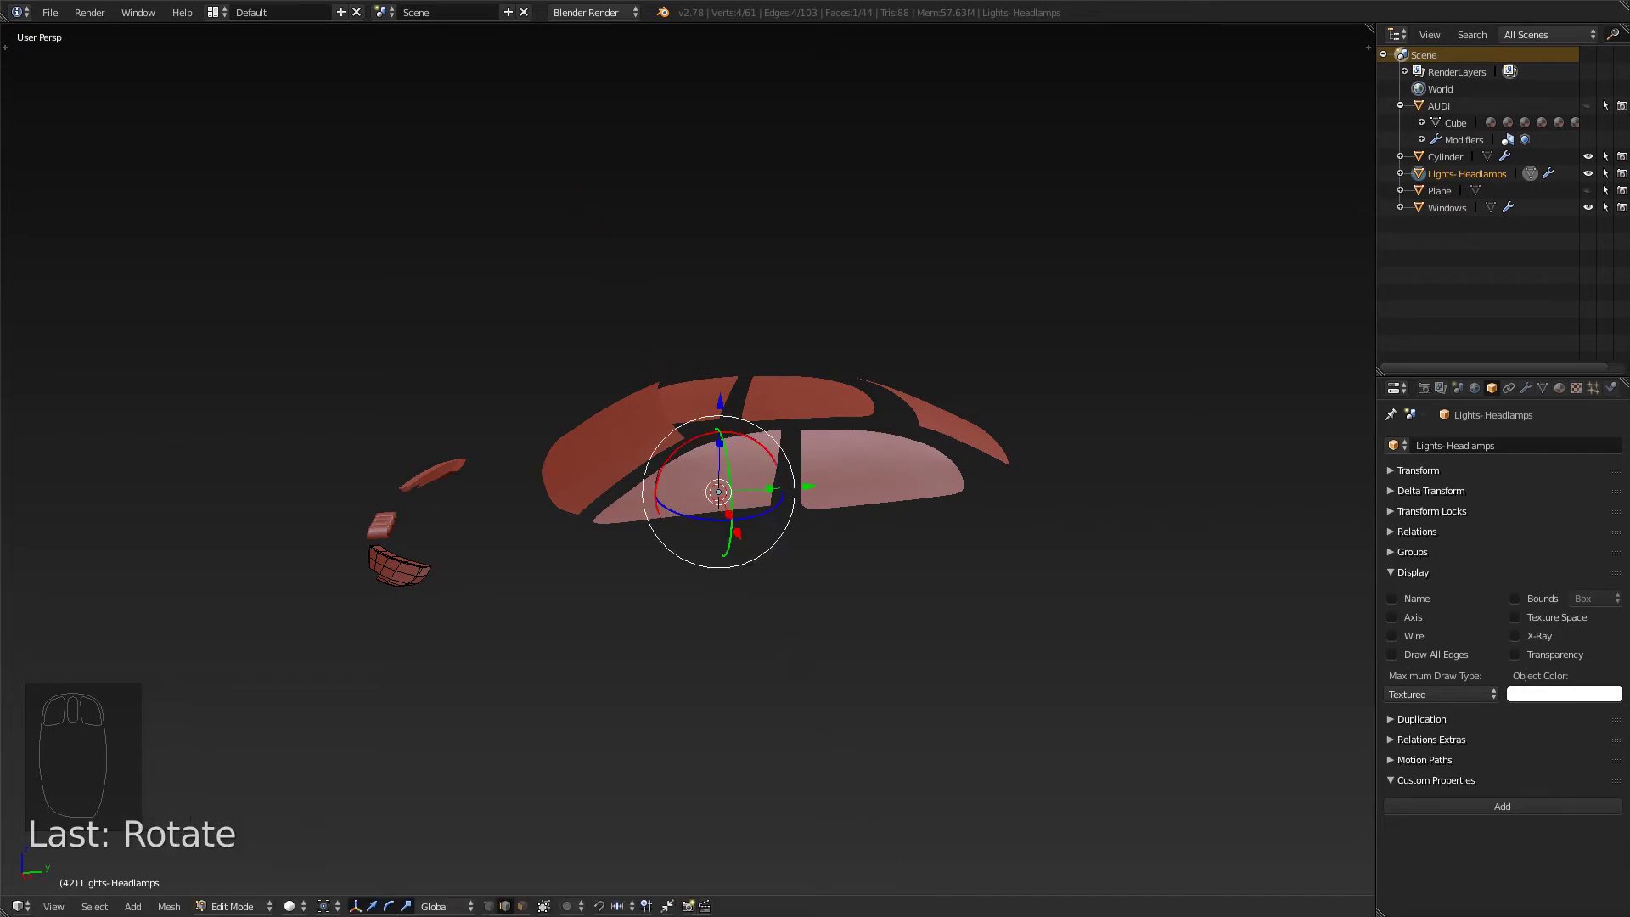
middle_click_drag(780, 520, 777, 386)
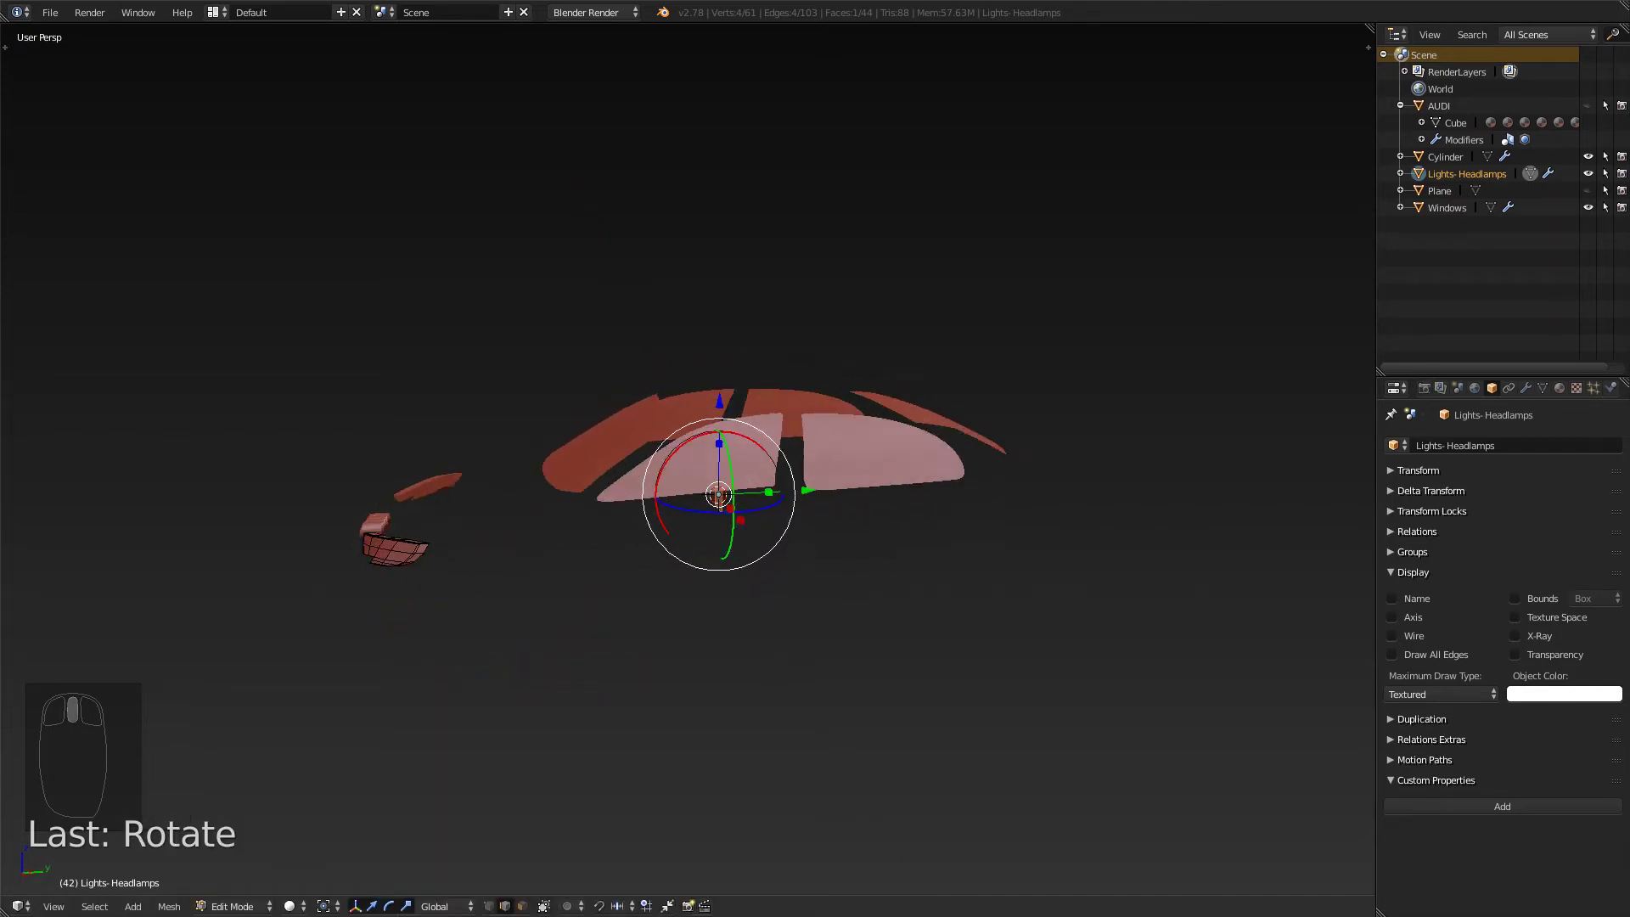
- In the back view, move the plane over the left taillight of the rear blueprint and show it in wireframe
key("KP_3")
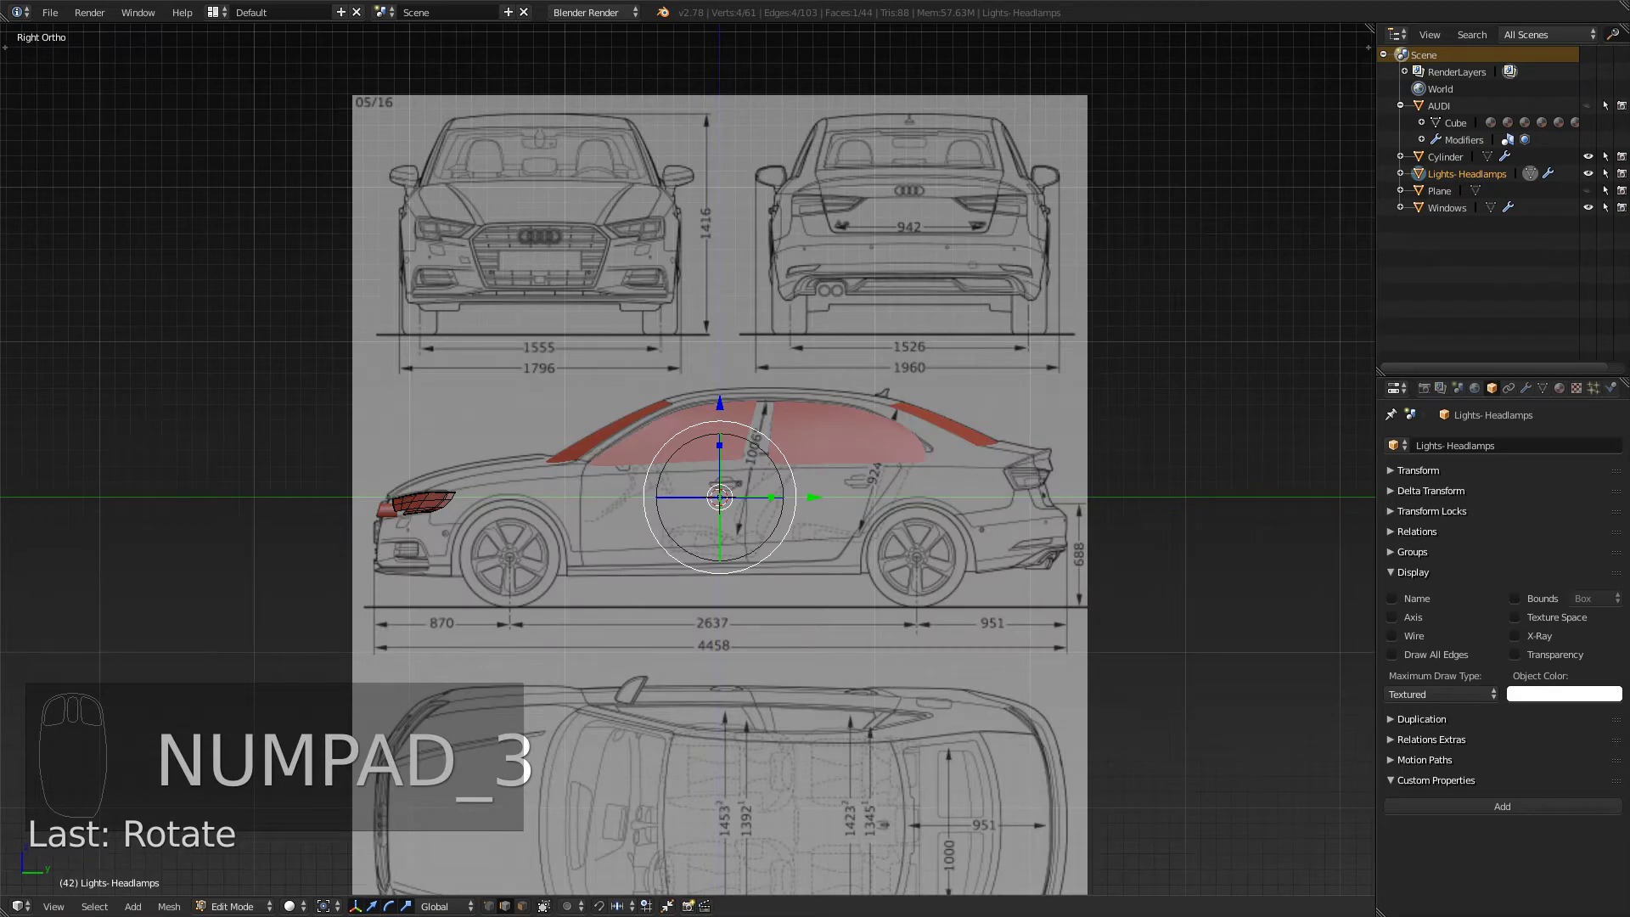
key("KP_1")
key("ctrl+KP_1")
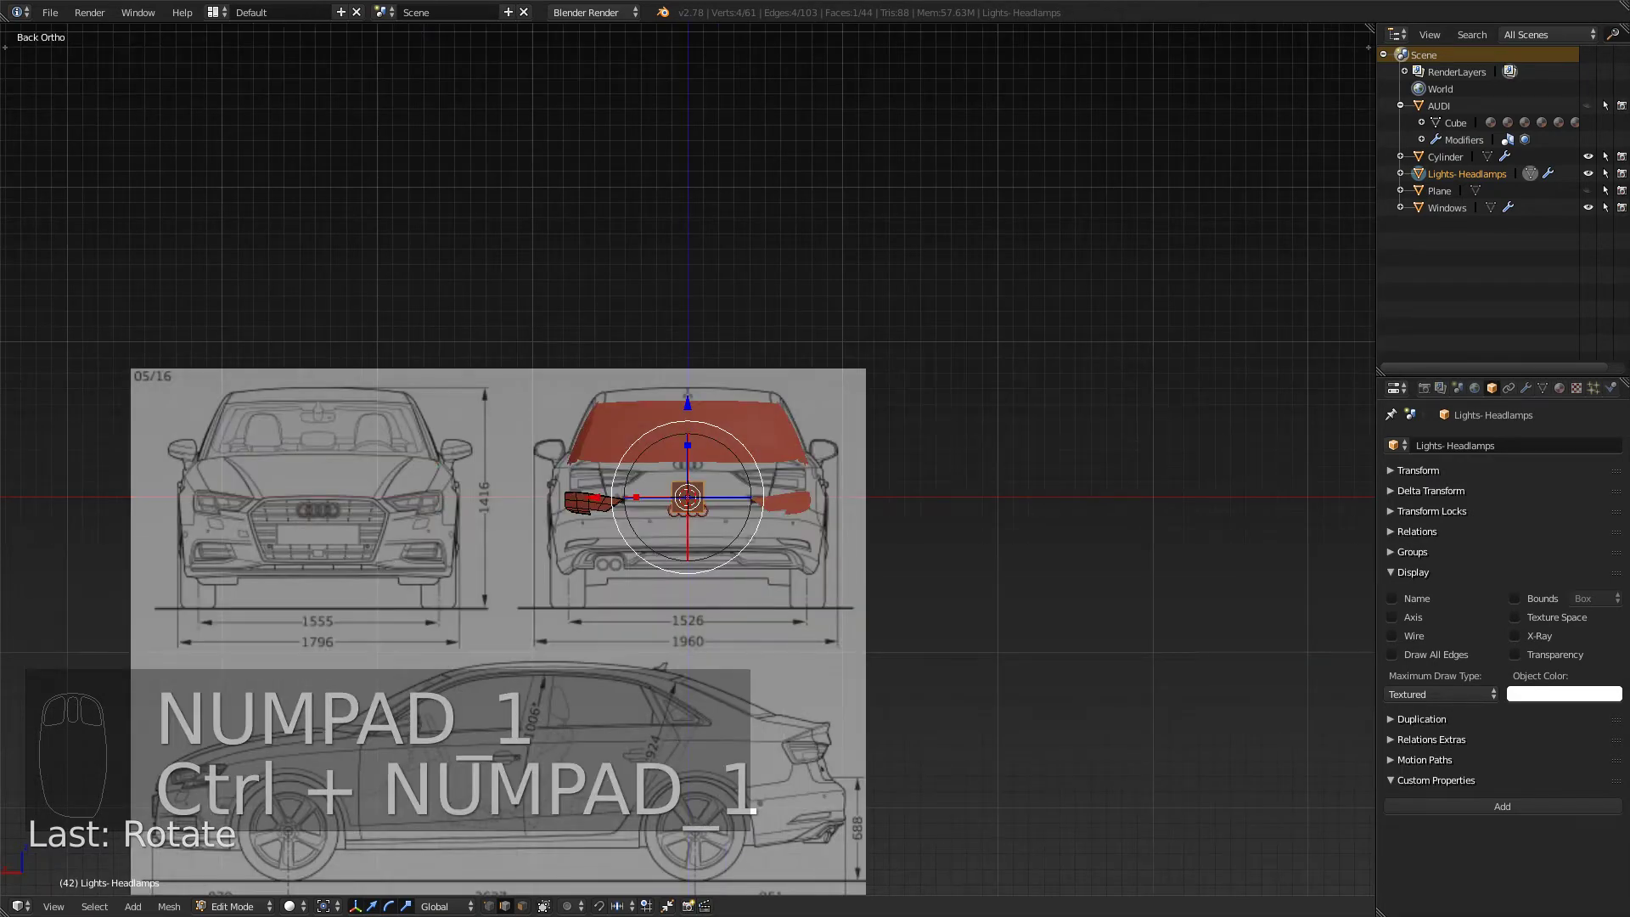
scroll(688, 552, "up", 4)
middle_click_drag(687, 509, 894, 502, "shift")
scroll(894, 501, "up", 3)
left_click_drag(1050, 608, 653, 546)
middle_click_drag(653, 546, 747, 483, "shift")
scroll(798, 509, "up", 5)
key("z")
key("z")
key("z")
key("z")
scroll(627, 511, "down", 3)
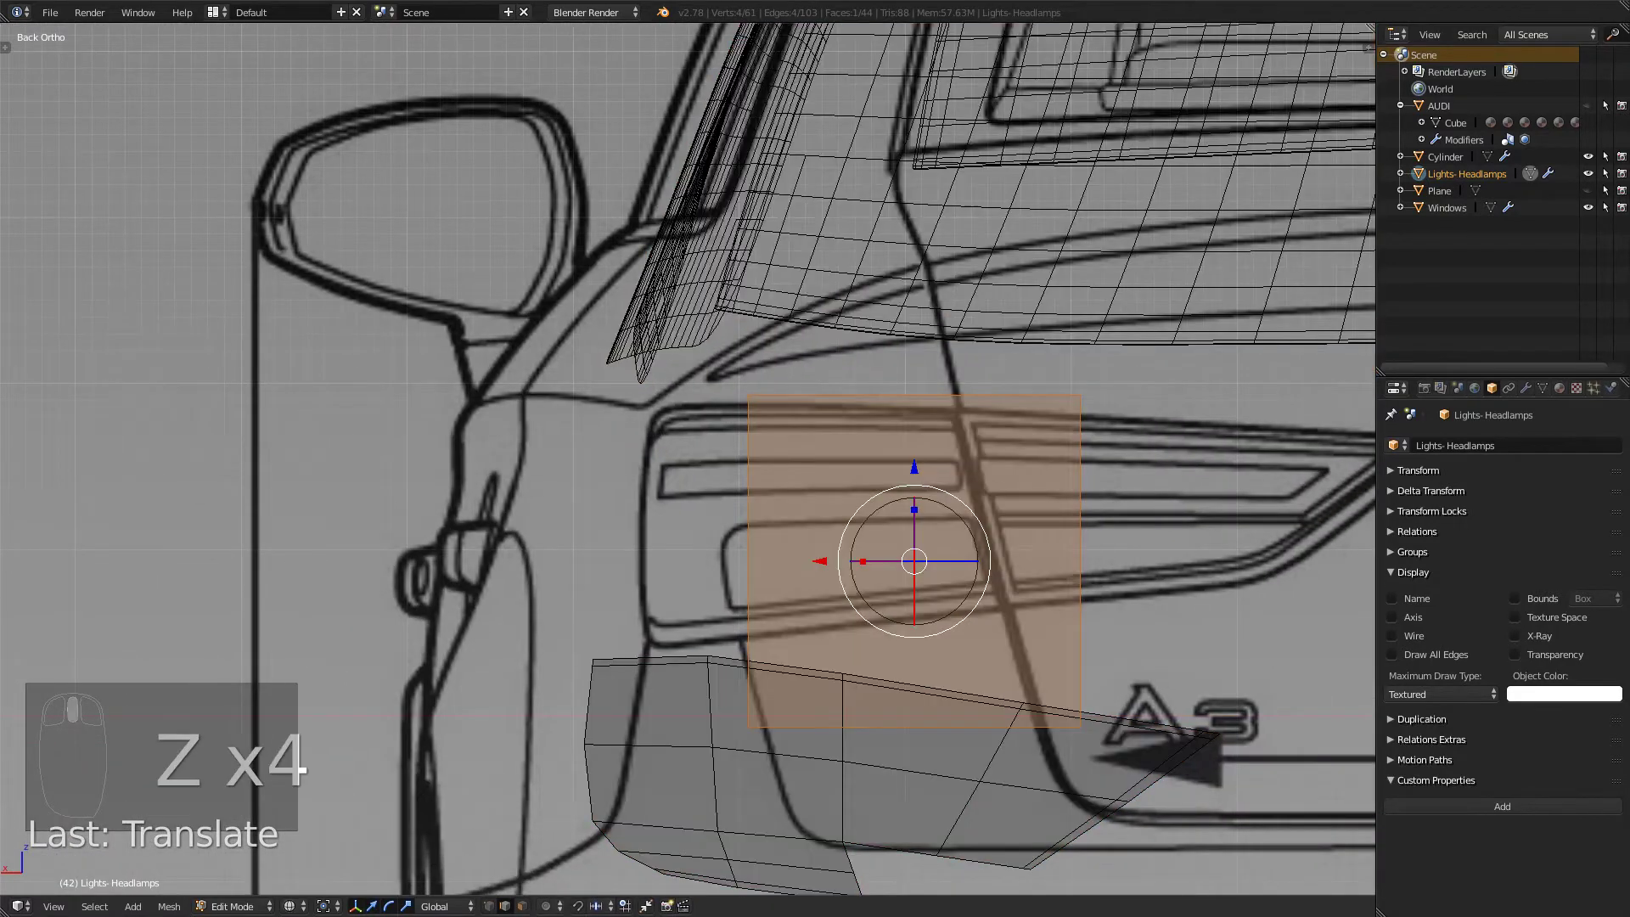
middle_click_drag(627, 510, 543, 493, "shift")
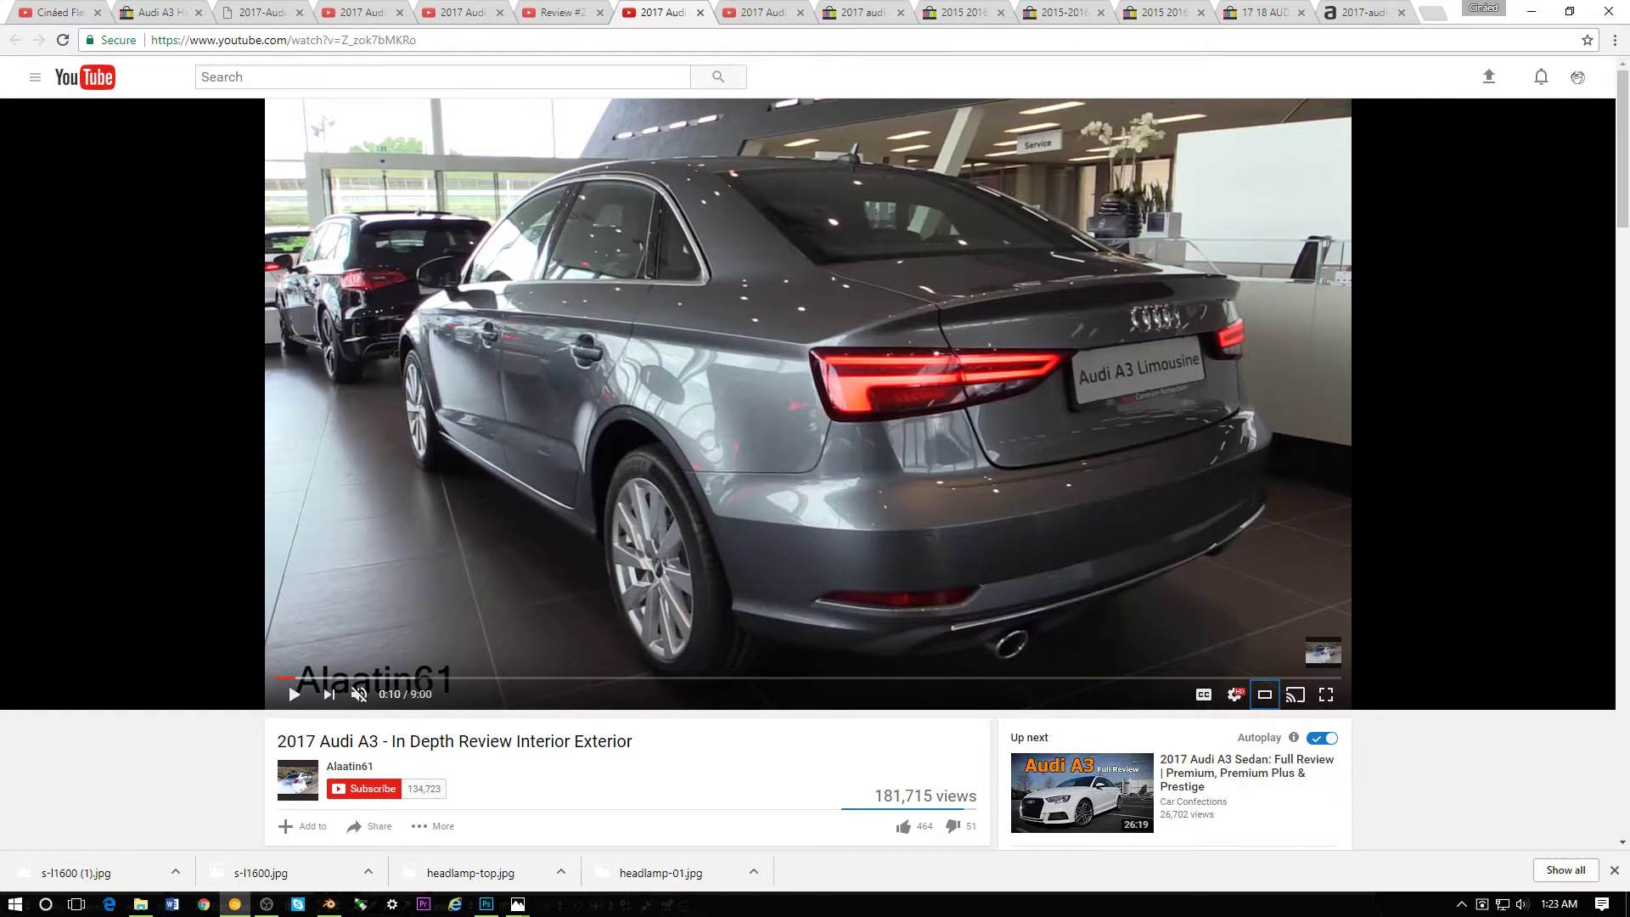
- Check the taillight's shape in the Audi A3 review video and switch back to Blender
key("alt+Tab")
key("alt+Tab")
key("alt+Tab")
key("alt+Tab")
key("alt+Tab")
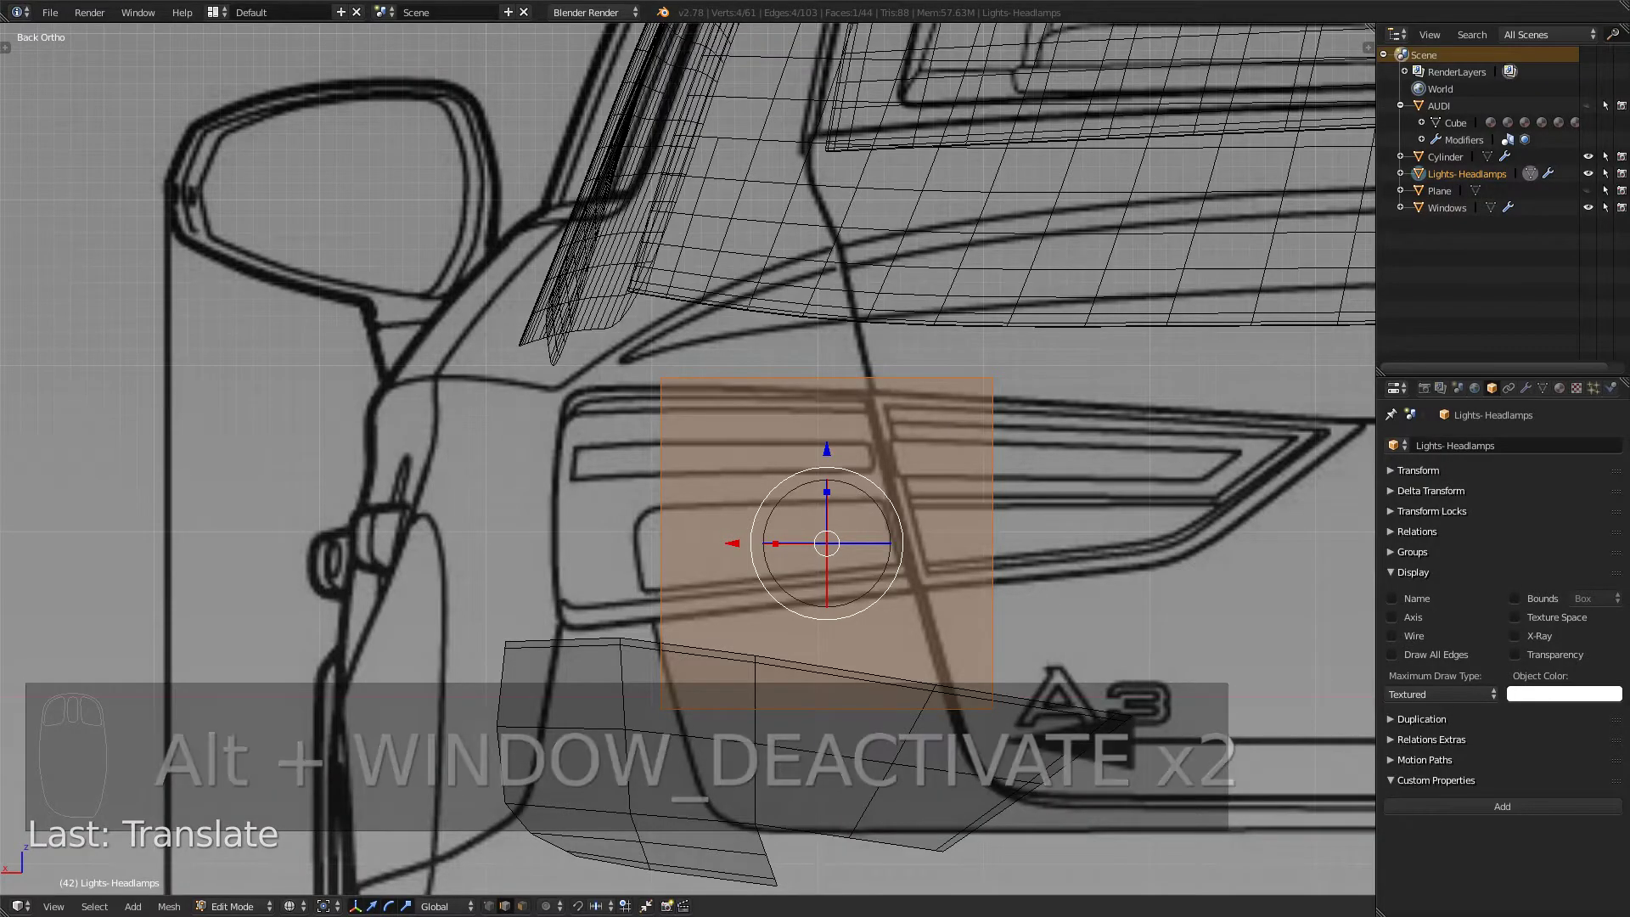
- Align the plane with the taillight's outer edge and stretch its inner edge along X to near the taillight's inner tip
left_click_drag(827, 543, 727, 505)
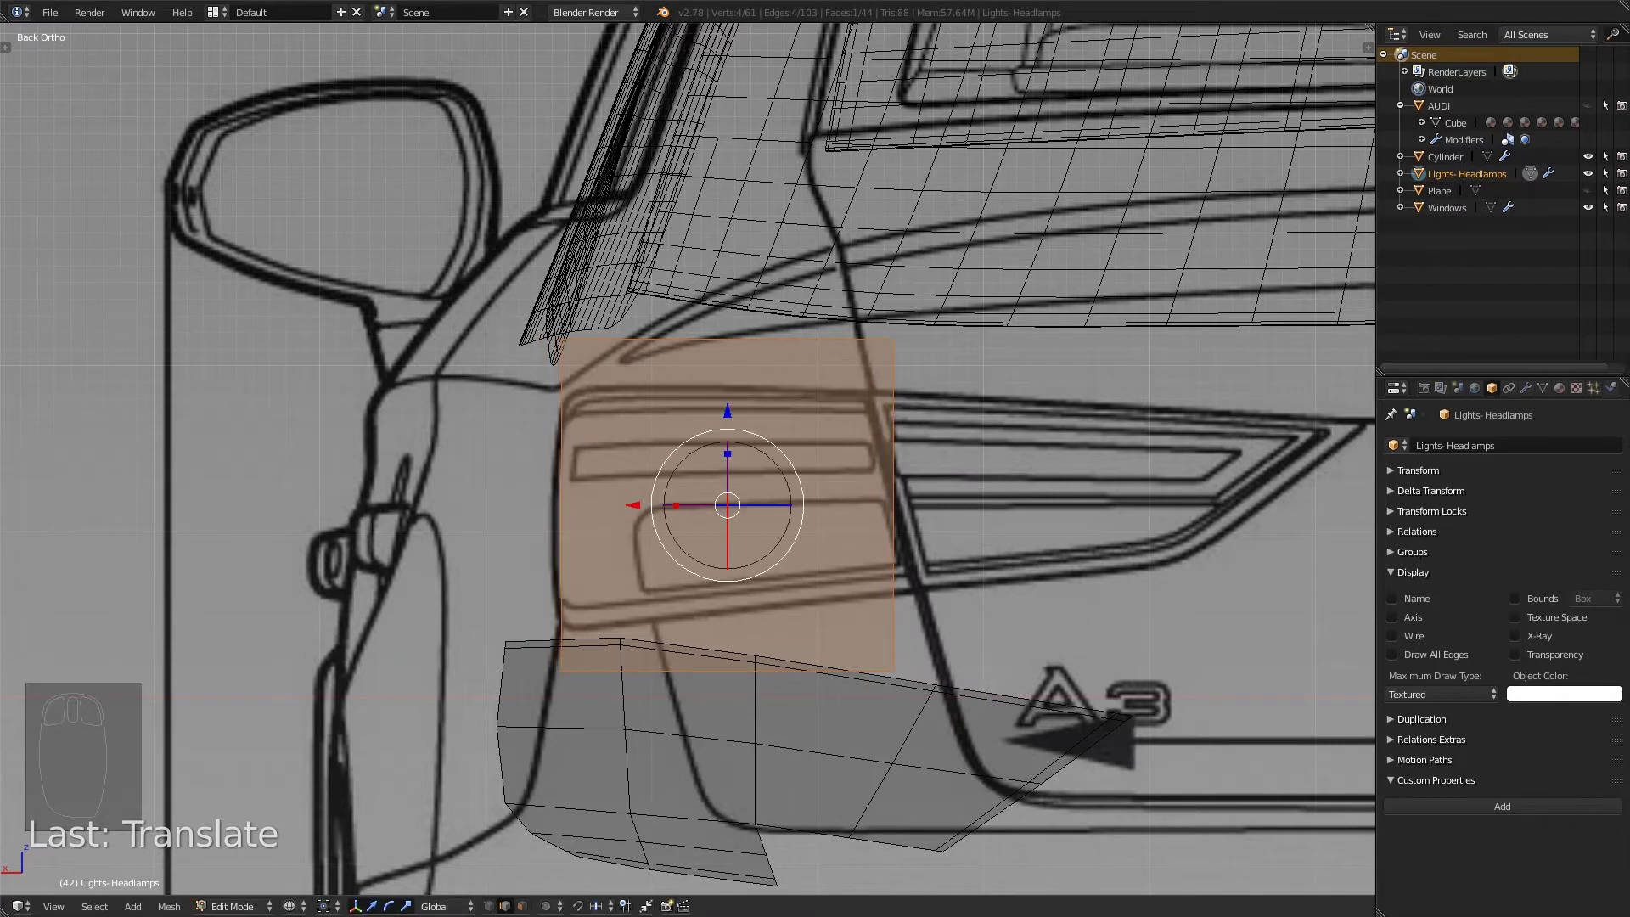
right_click(893, 505)
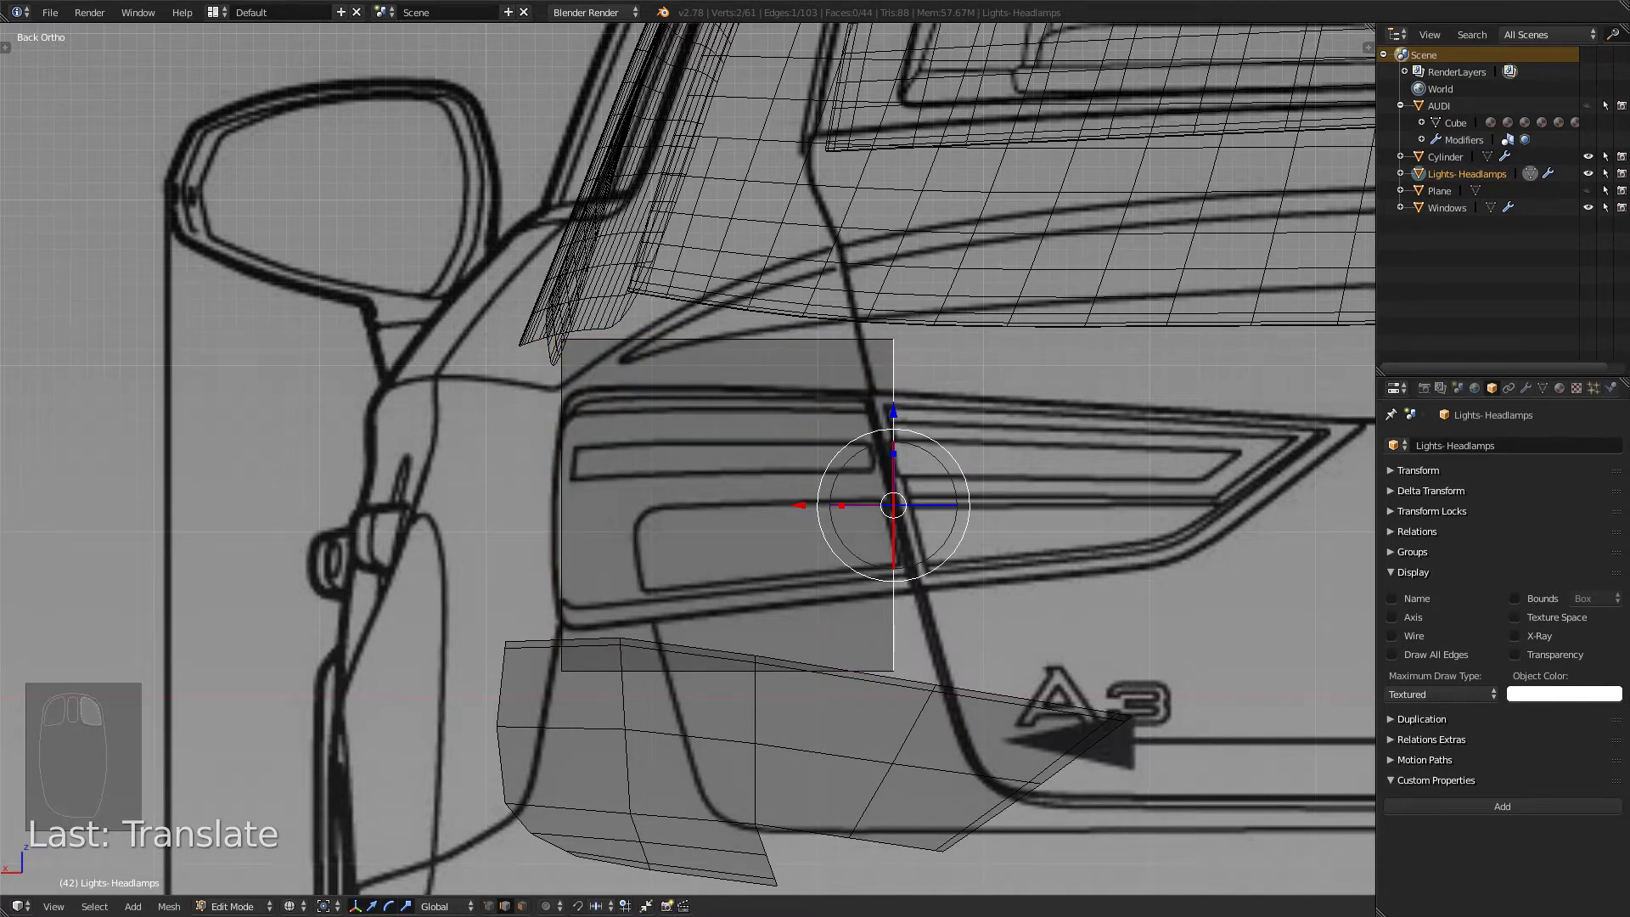
left_click_drag(799, 505, 1240, 505)
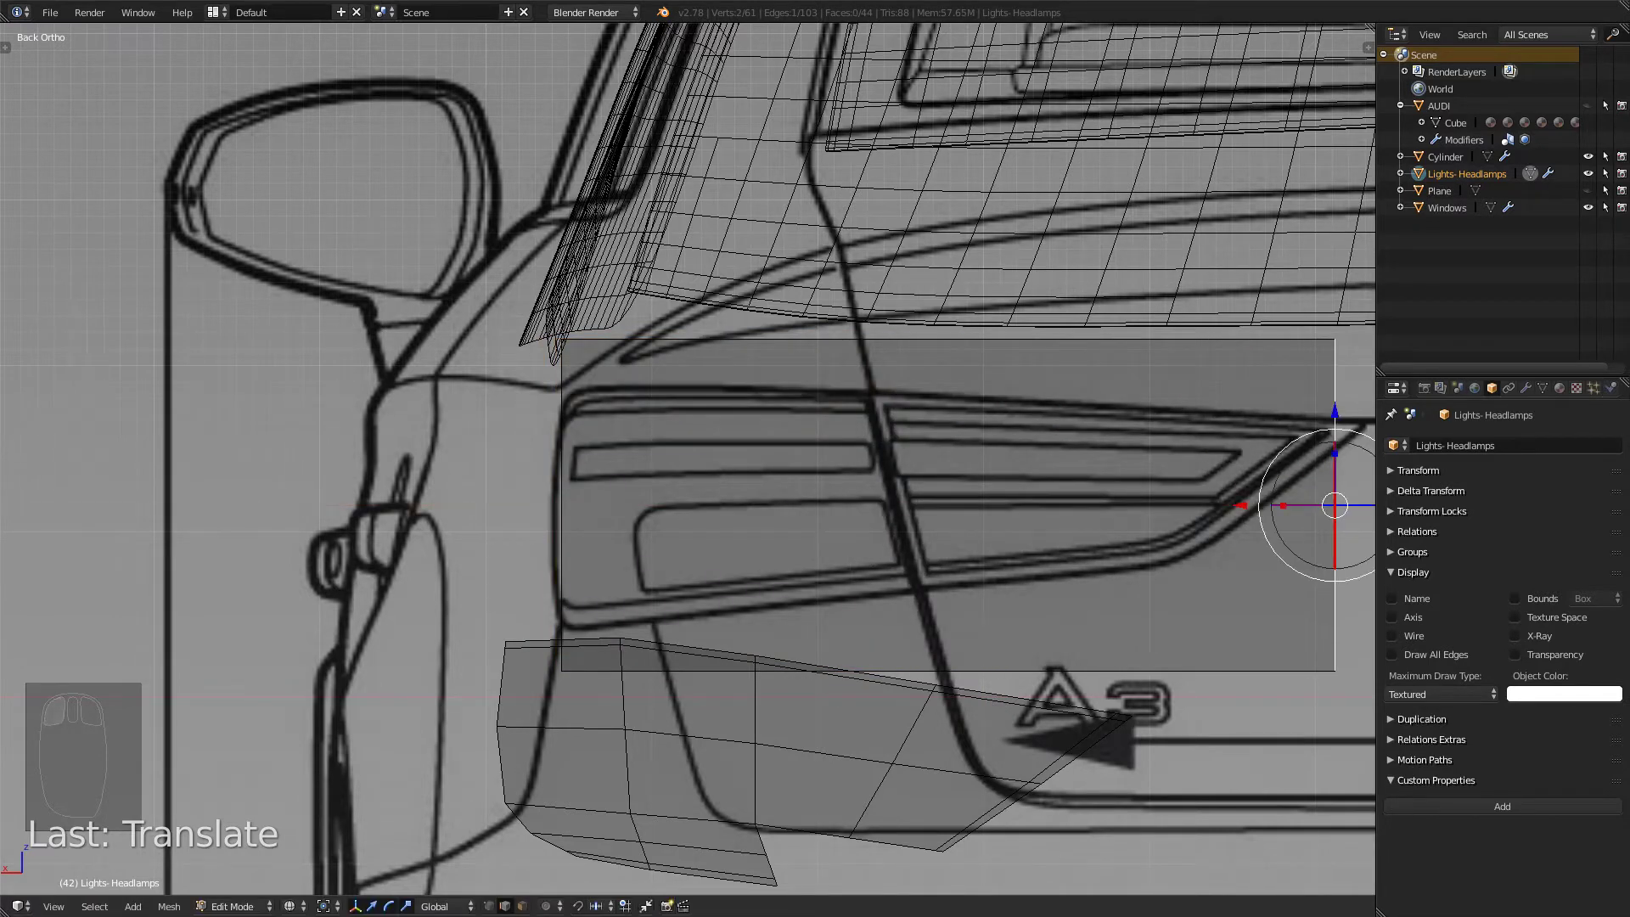
- Move the plane's top and bottom edges vertically to match the height of the left taillight in the back view
right_click(976, 339)
left_click_drag(948, 246, 949, 363)
right_click(933, 683)
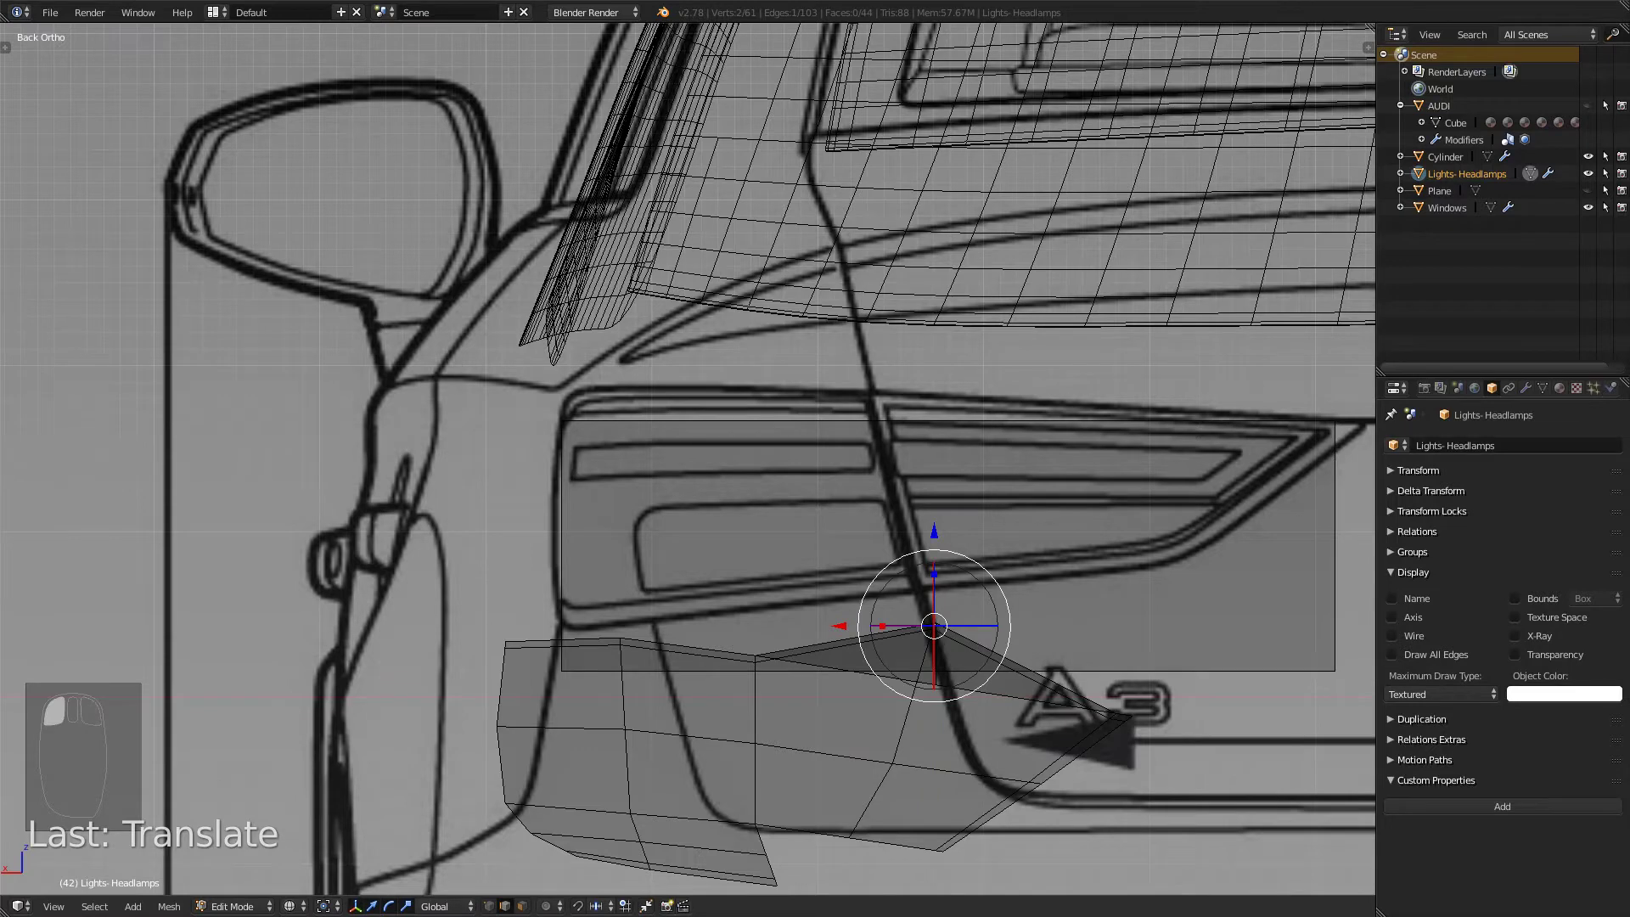
key("ctrl+z")
right_click(933, 671)
left_click_drag(948, 578, 948, 533)
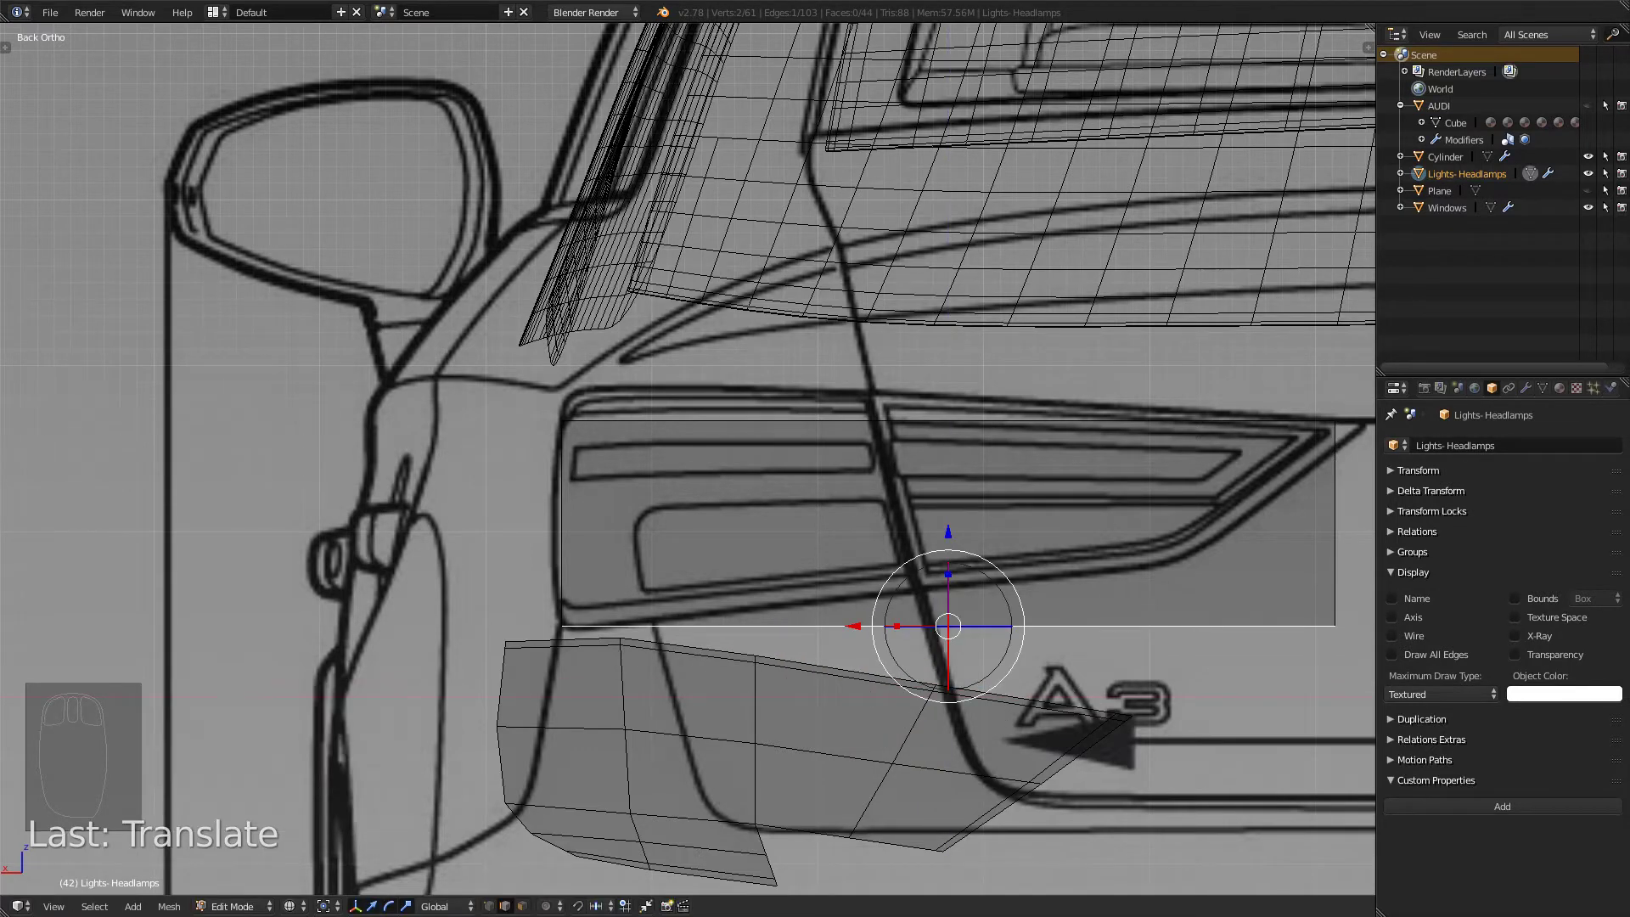
right_click(948, 421)
left_click_drag(948, 327, 948, 309)
- Select the whole linked plane and move it along Y to the rear taillight in the right side view
right_click(561, 513)
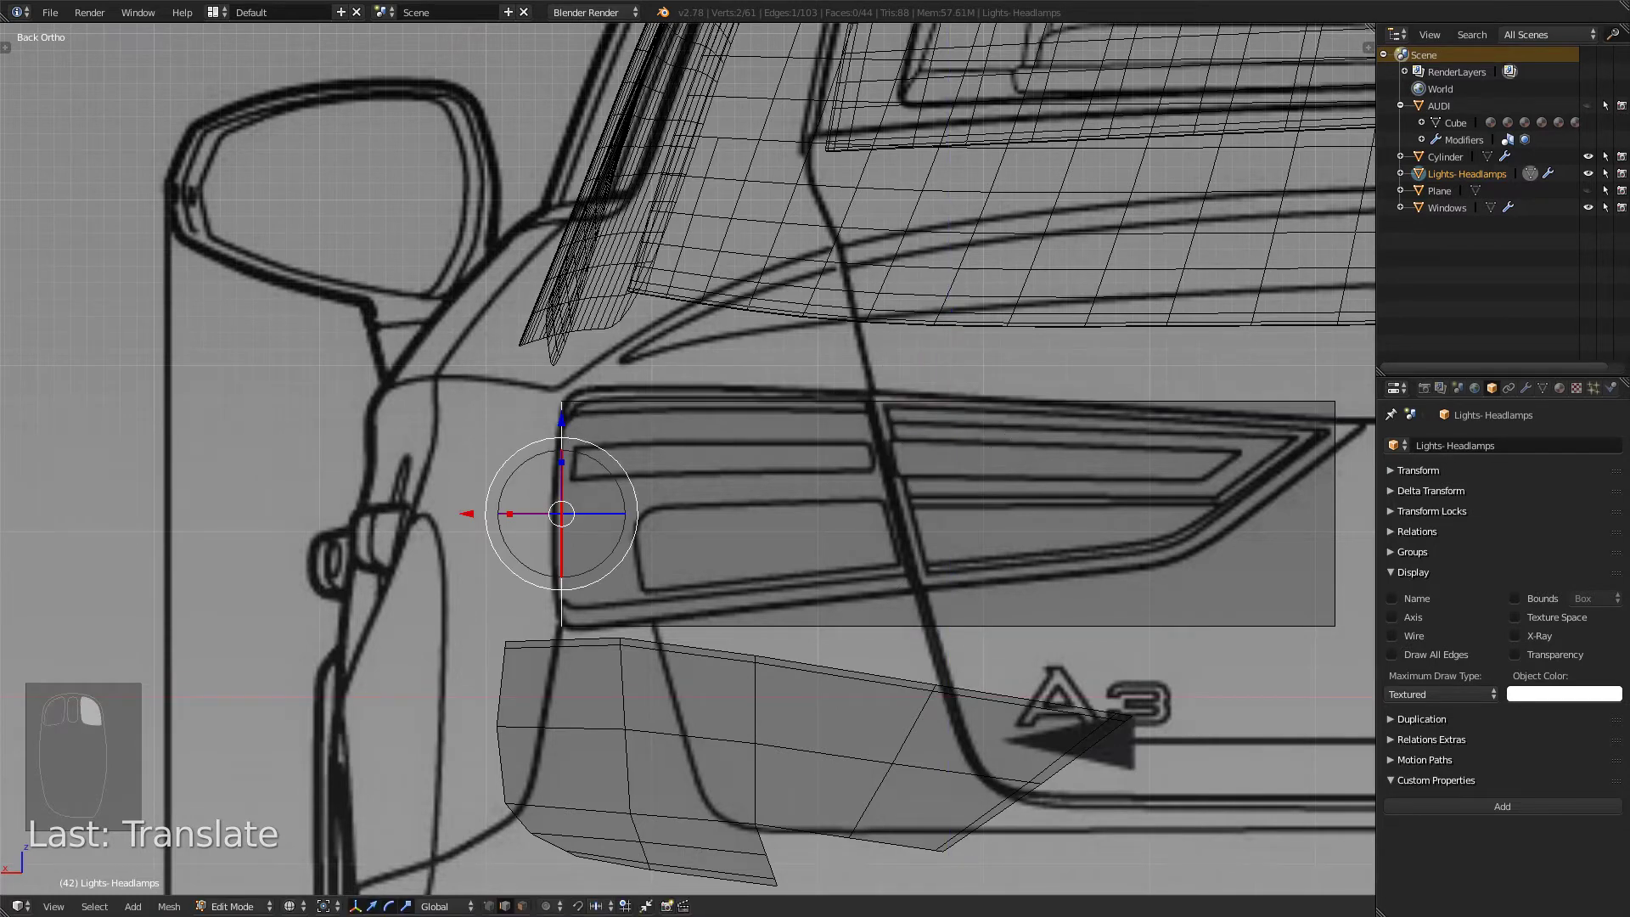
key("KP_3")
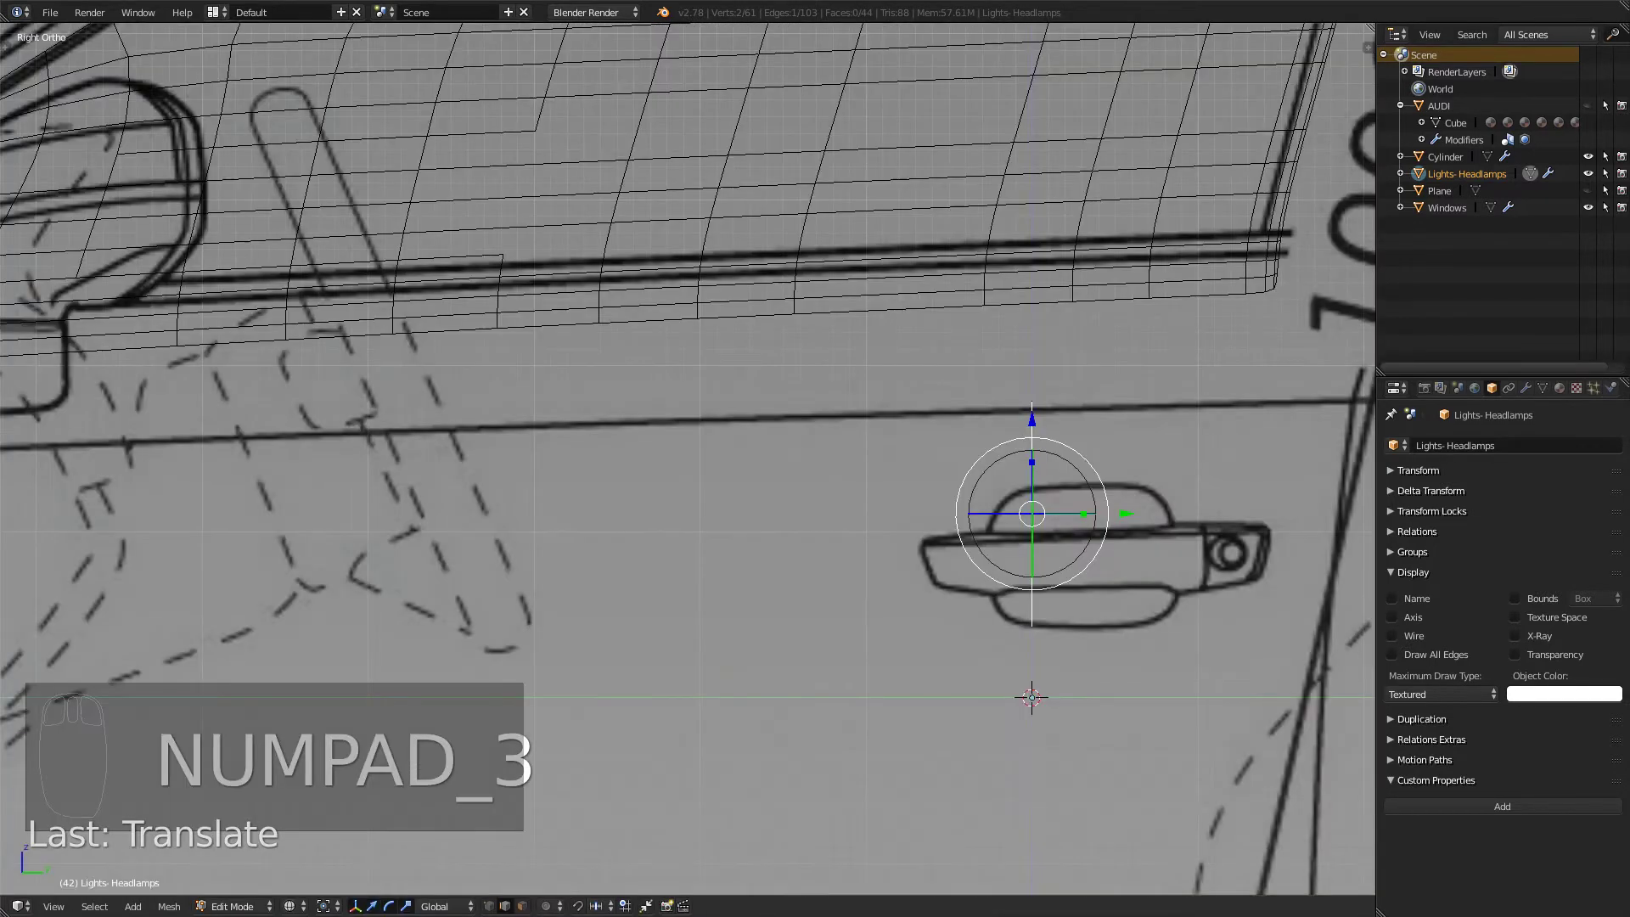
scroll(687, 458, "down", 6)
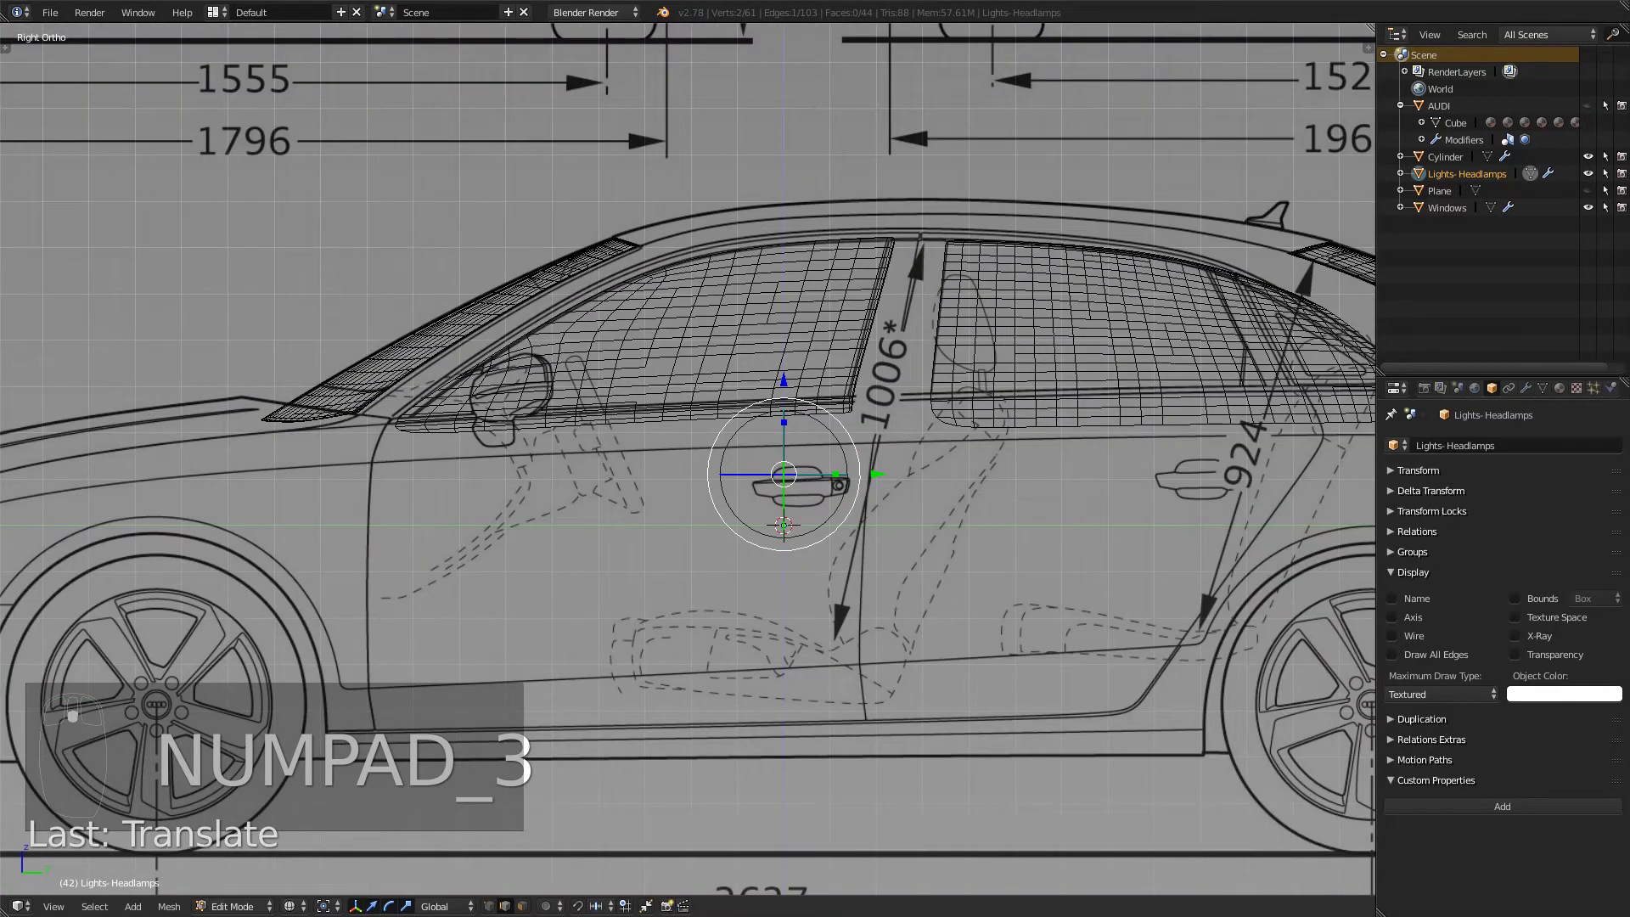
key("KP_3")
key("KP_2")
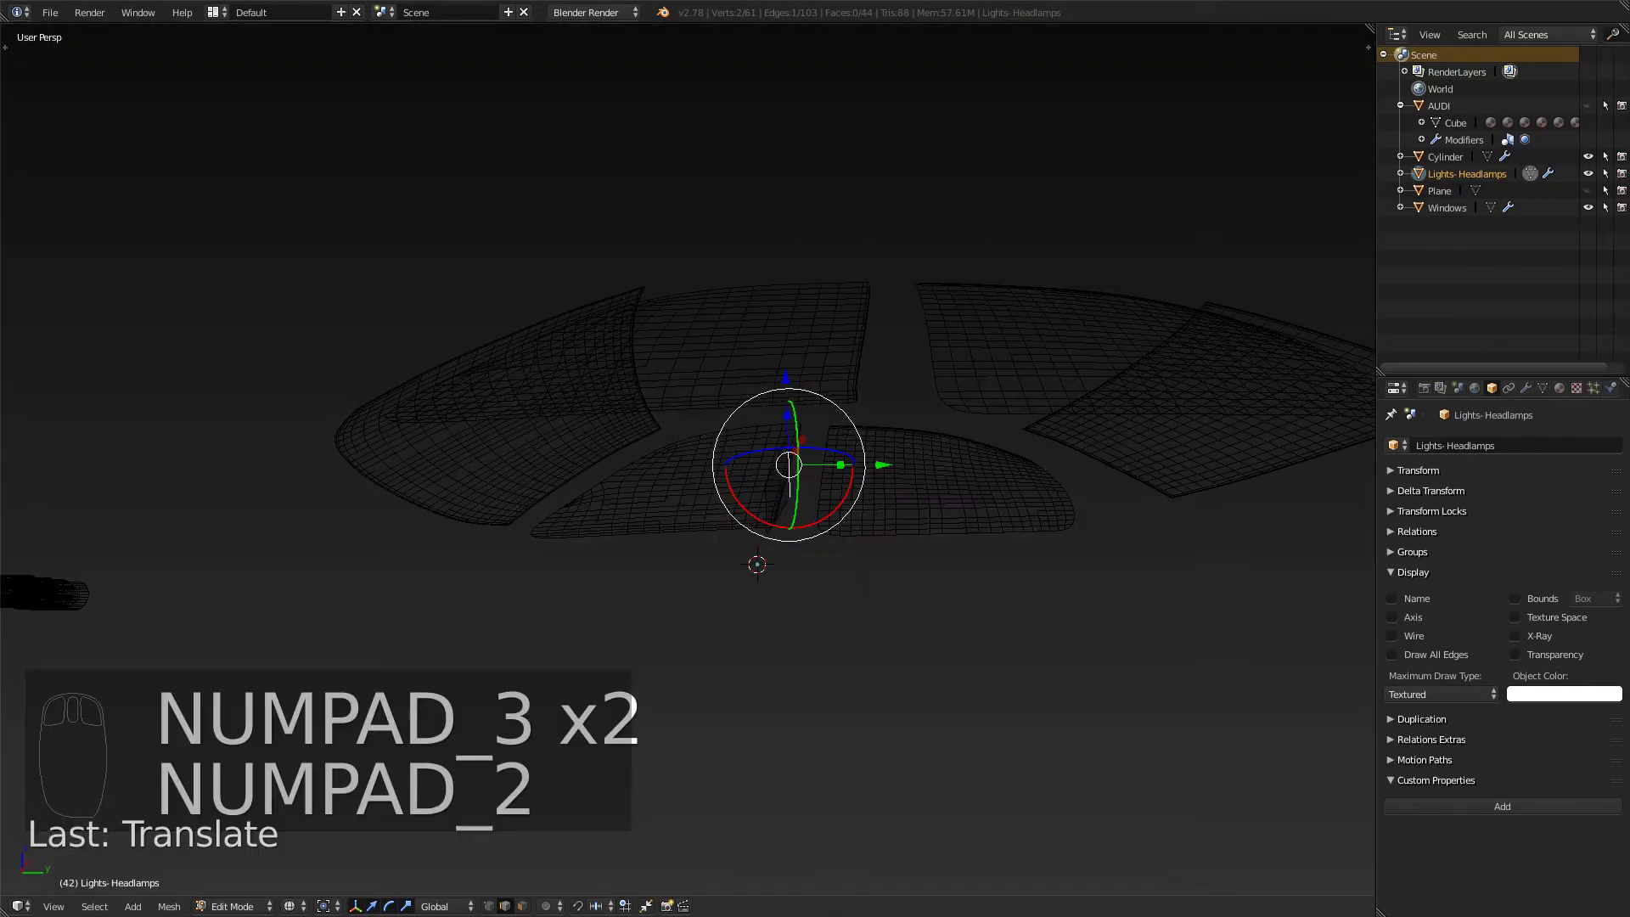
key("KP_1")
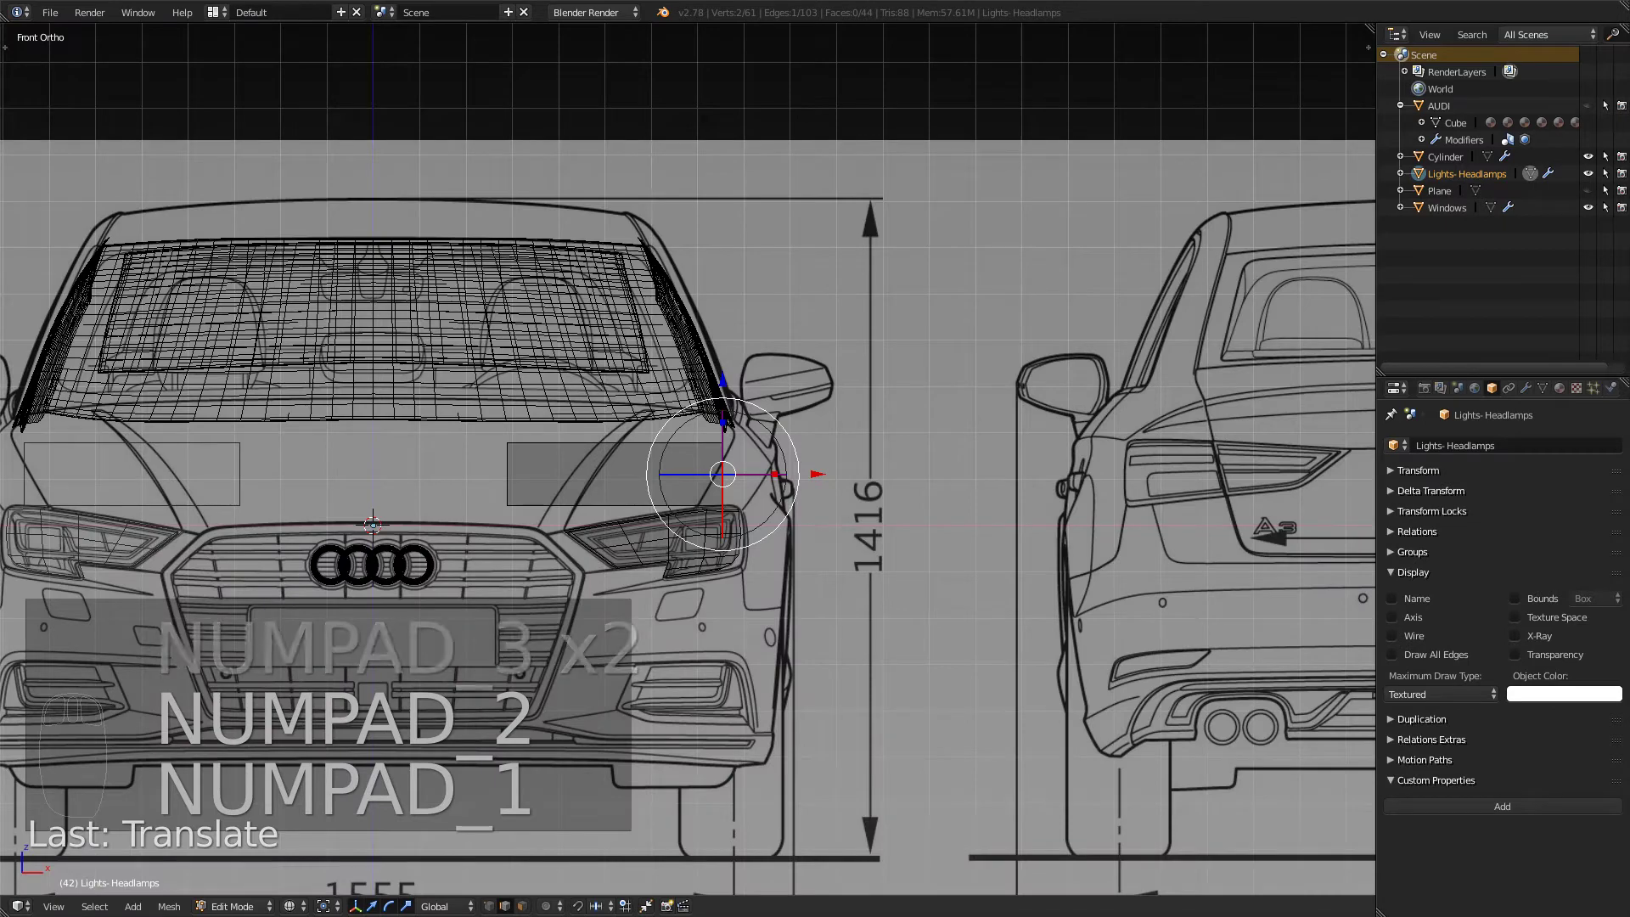
key("l")
key("KP_3")
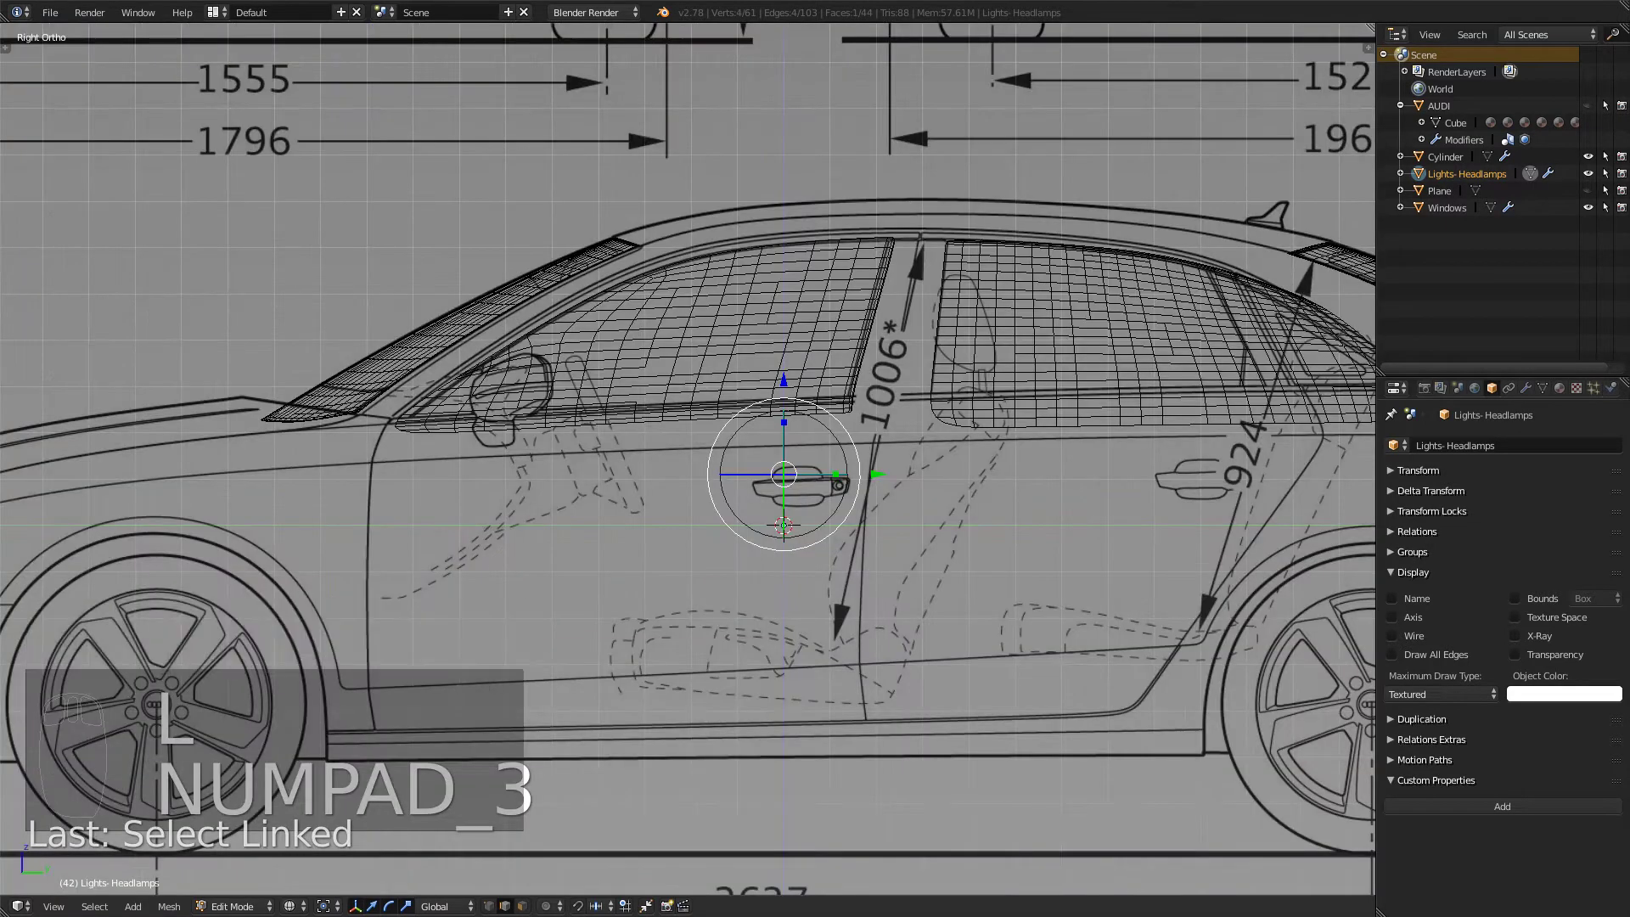
middle_click_drag(942, 458, 435, 458, "shift")
left_click_drag(369, 475, 1213, 475)
middle_click_drag(1197, 476, 712, 497, "shift")
- Fine-tune the plane's Y position to meet the upper front corner of the side-view taillight
scroll(712, 497, "up", 3)
scroll(615, 513, "up", 5)
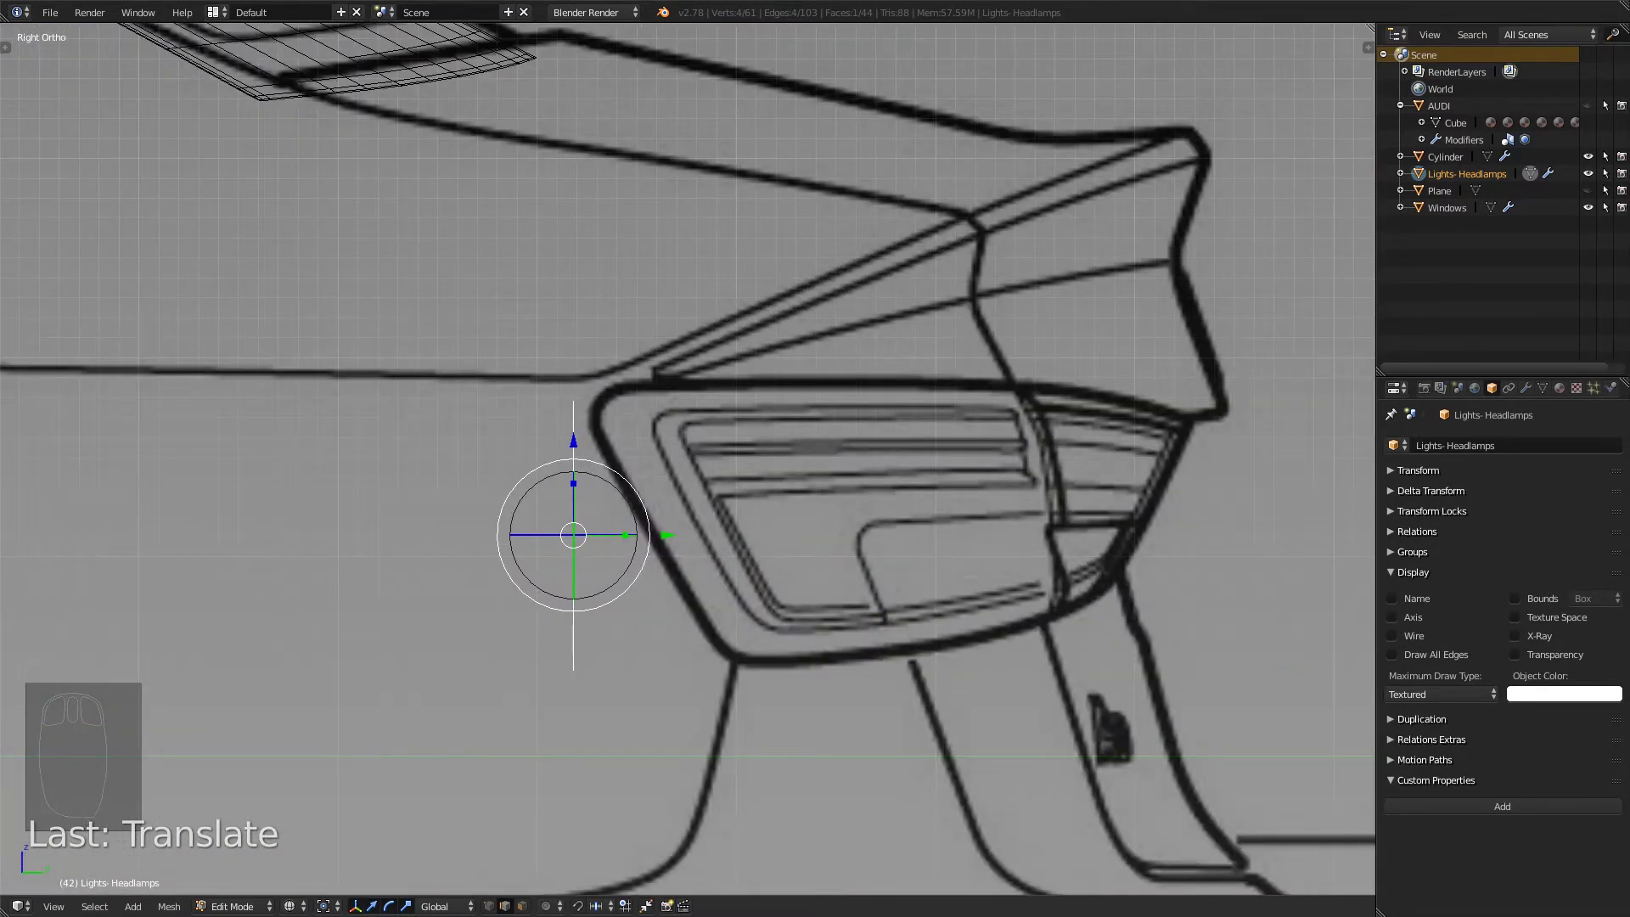
key("g")
key("y")
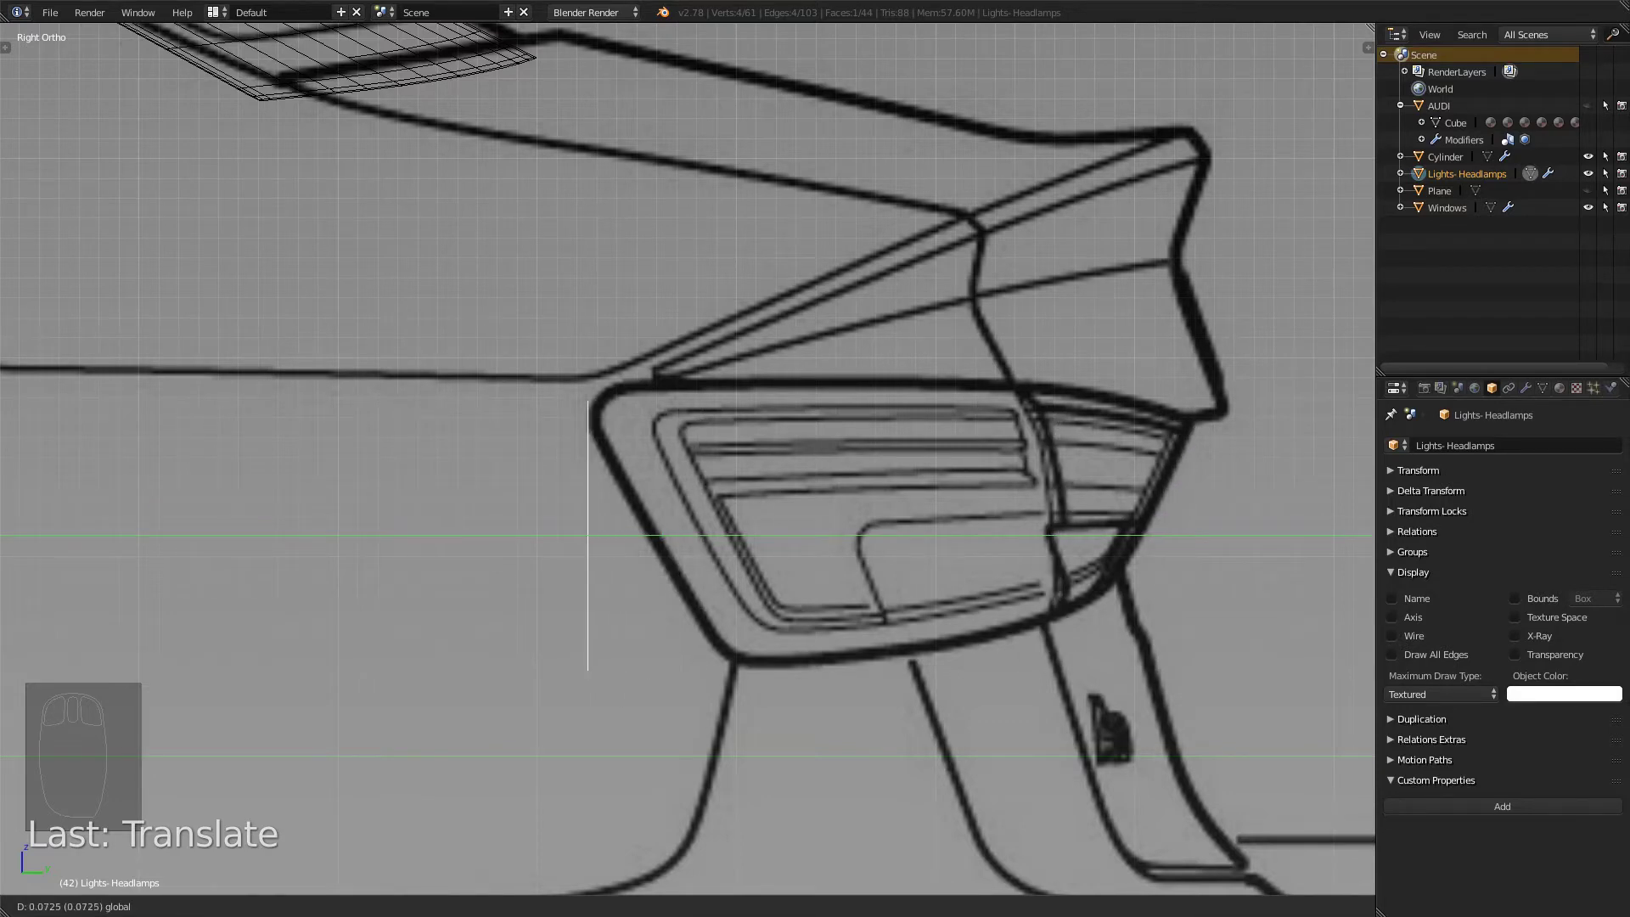
key("Return")
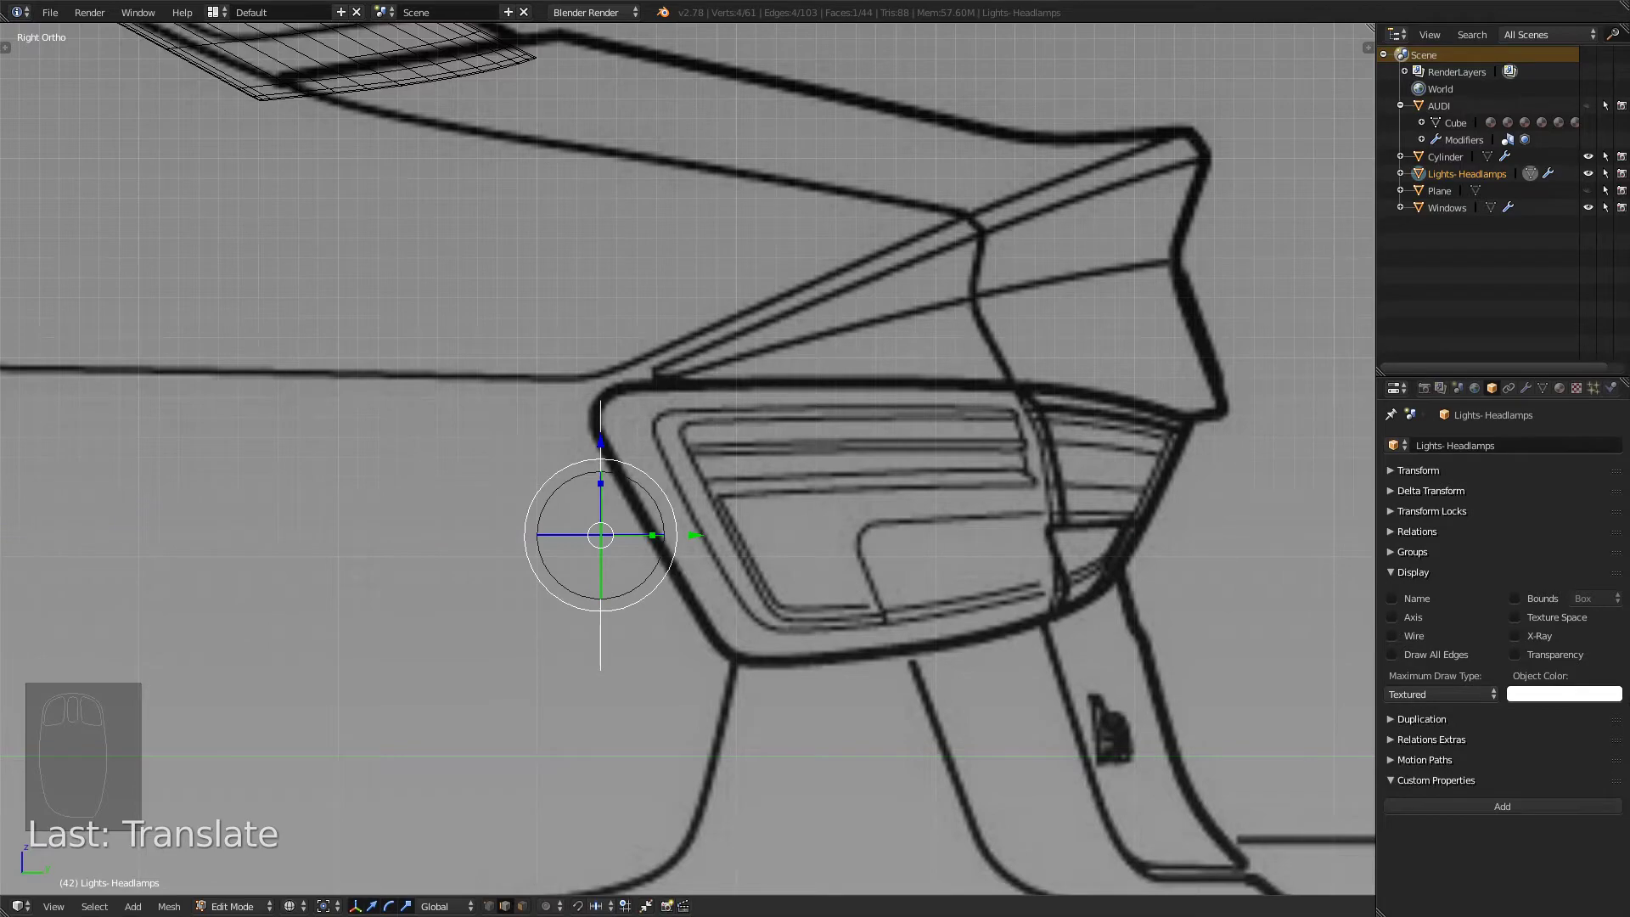
- Compare the plane's placement against the blueprint in the front and back views
key("KP_3")
key("KP_1")
scroll(688, 458, "down", 3)
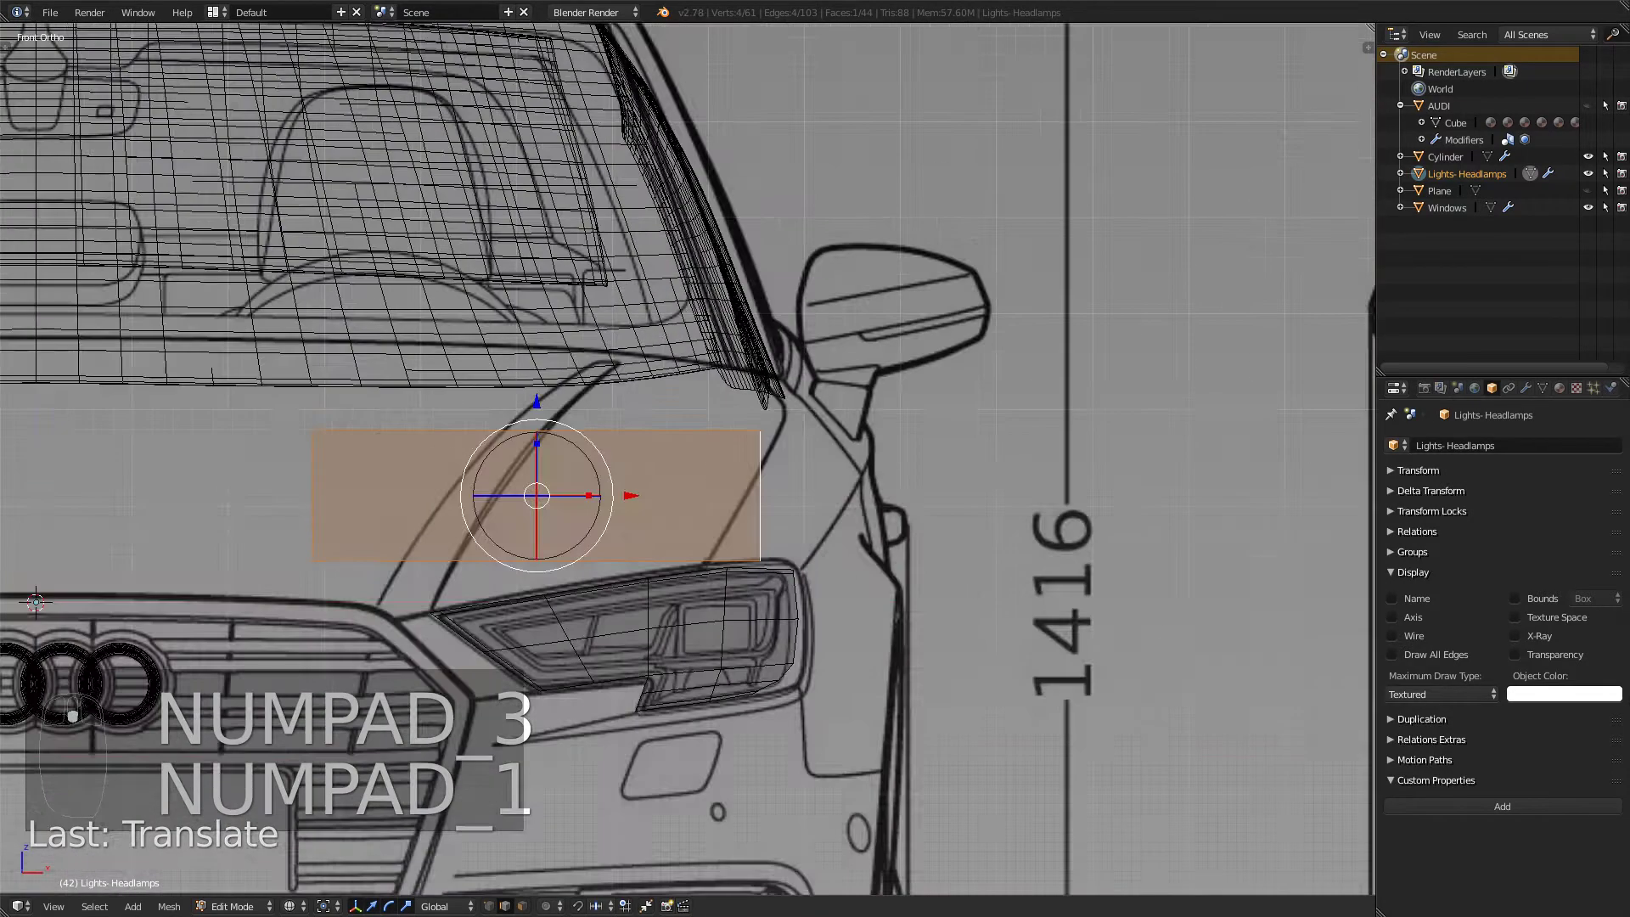
key("ctrl+KP_1")
scroll(688, 458, "up", 4)
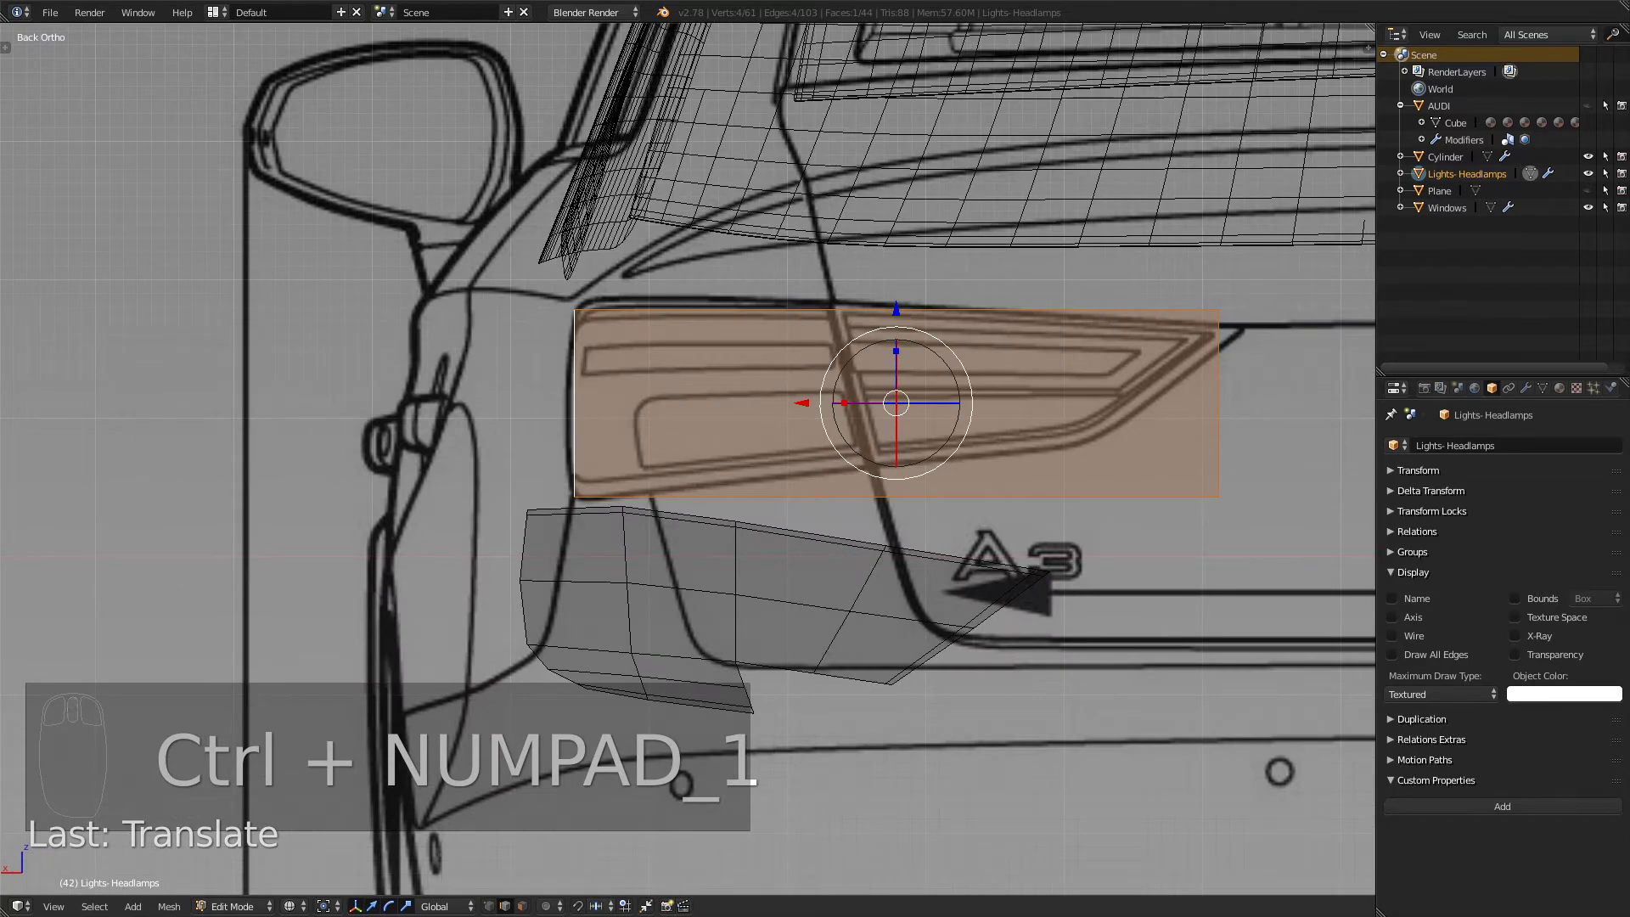
scroll(687, 458, "down", 6)
middle_click_drag(688, 458, 667, 433, "shift")
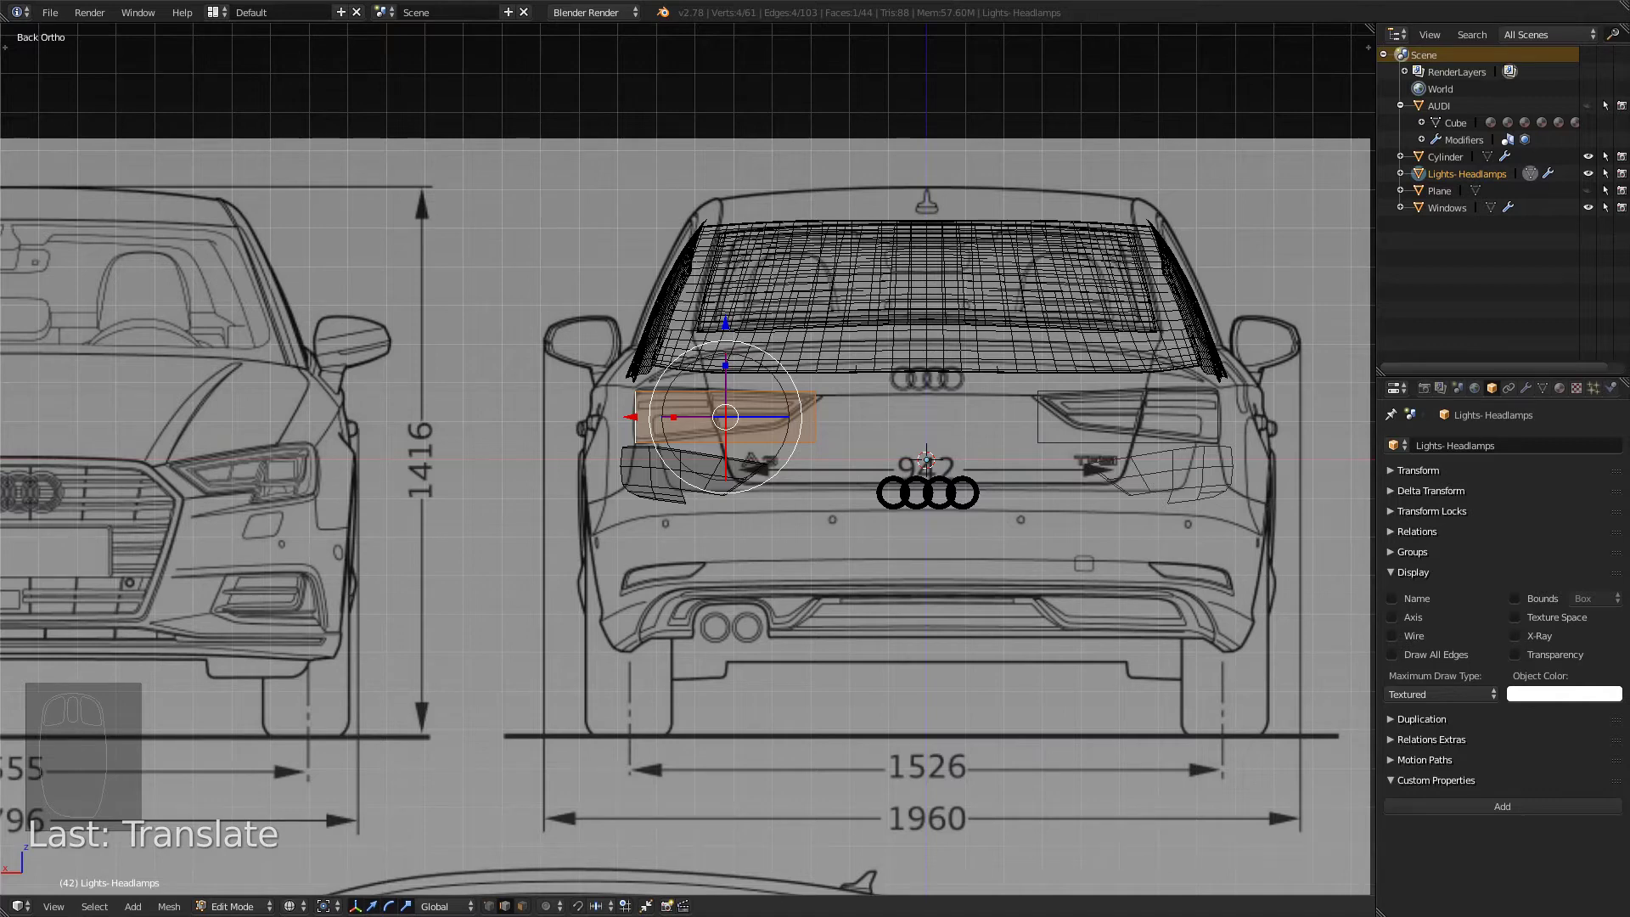
key("ctrl+KP_1")
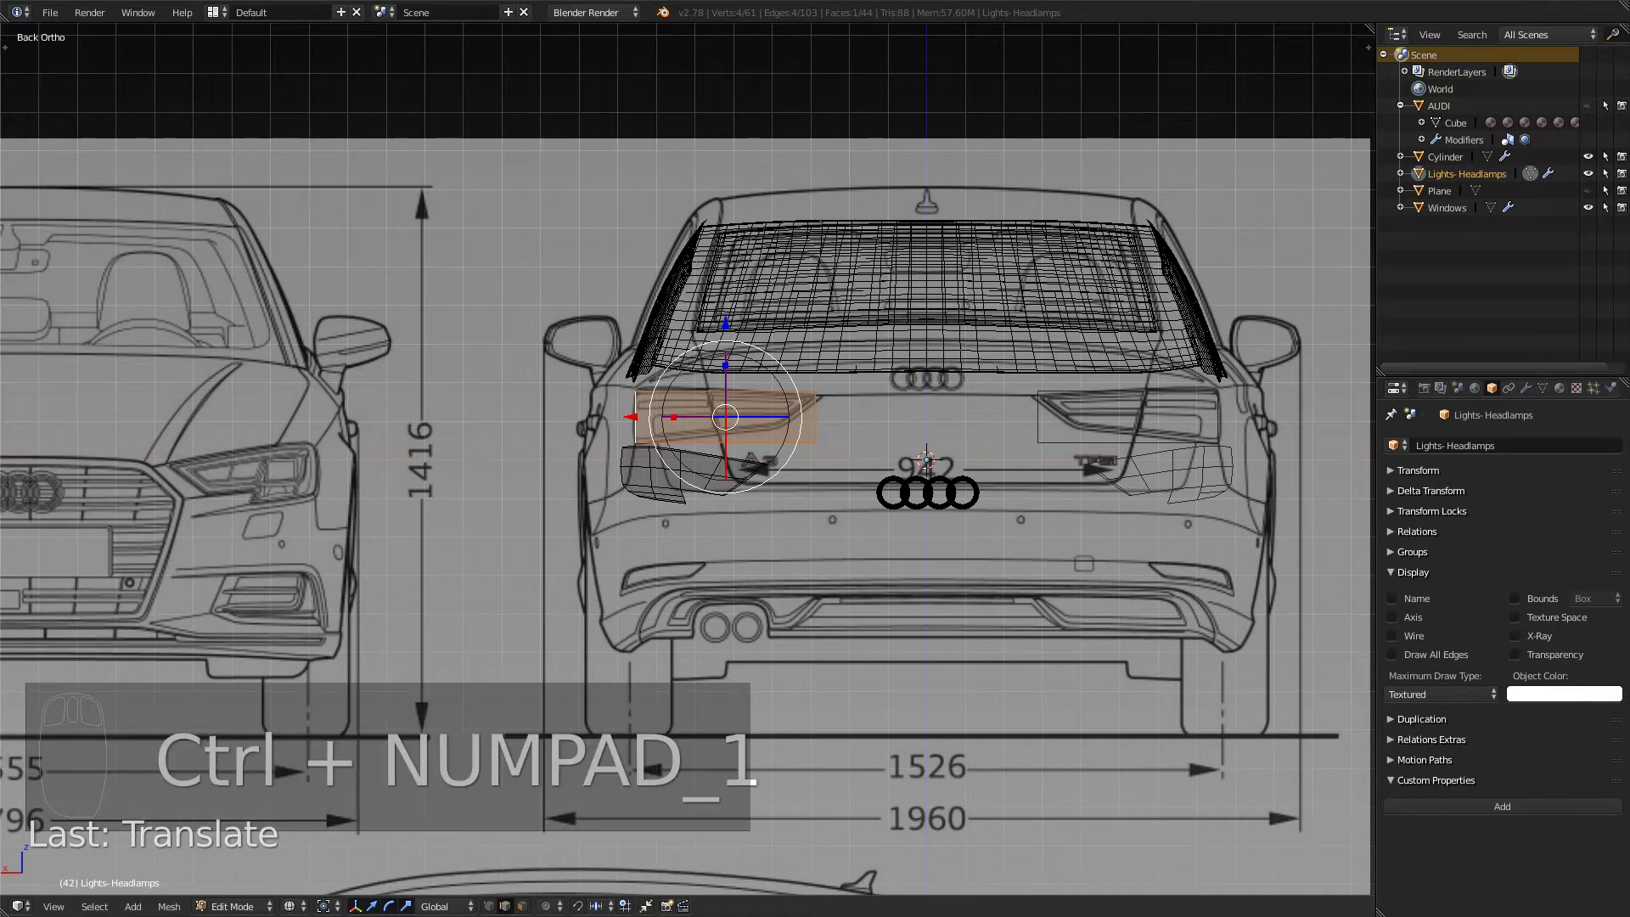
key("KP_1")
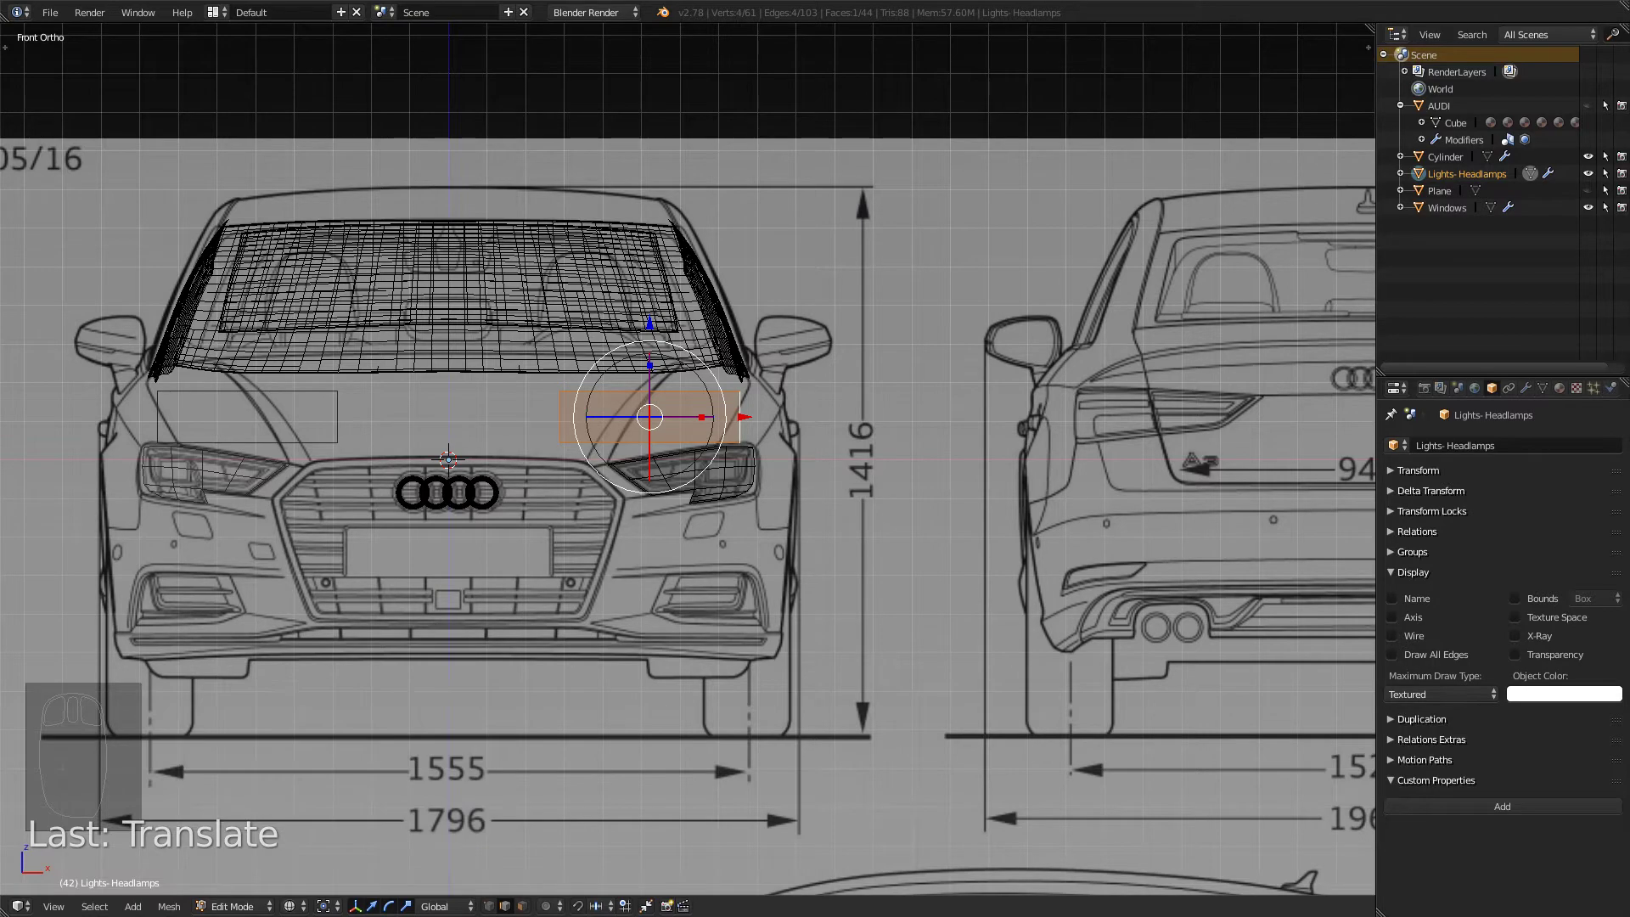
key("KP_1")
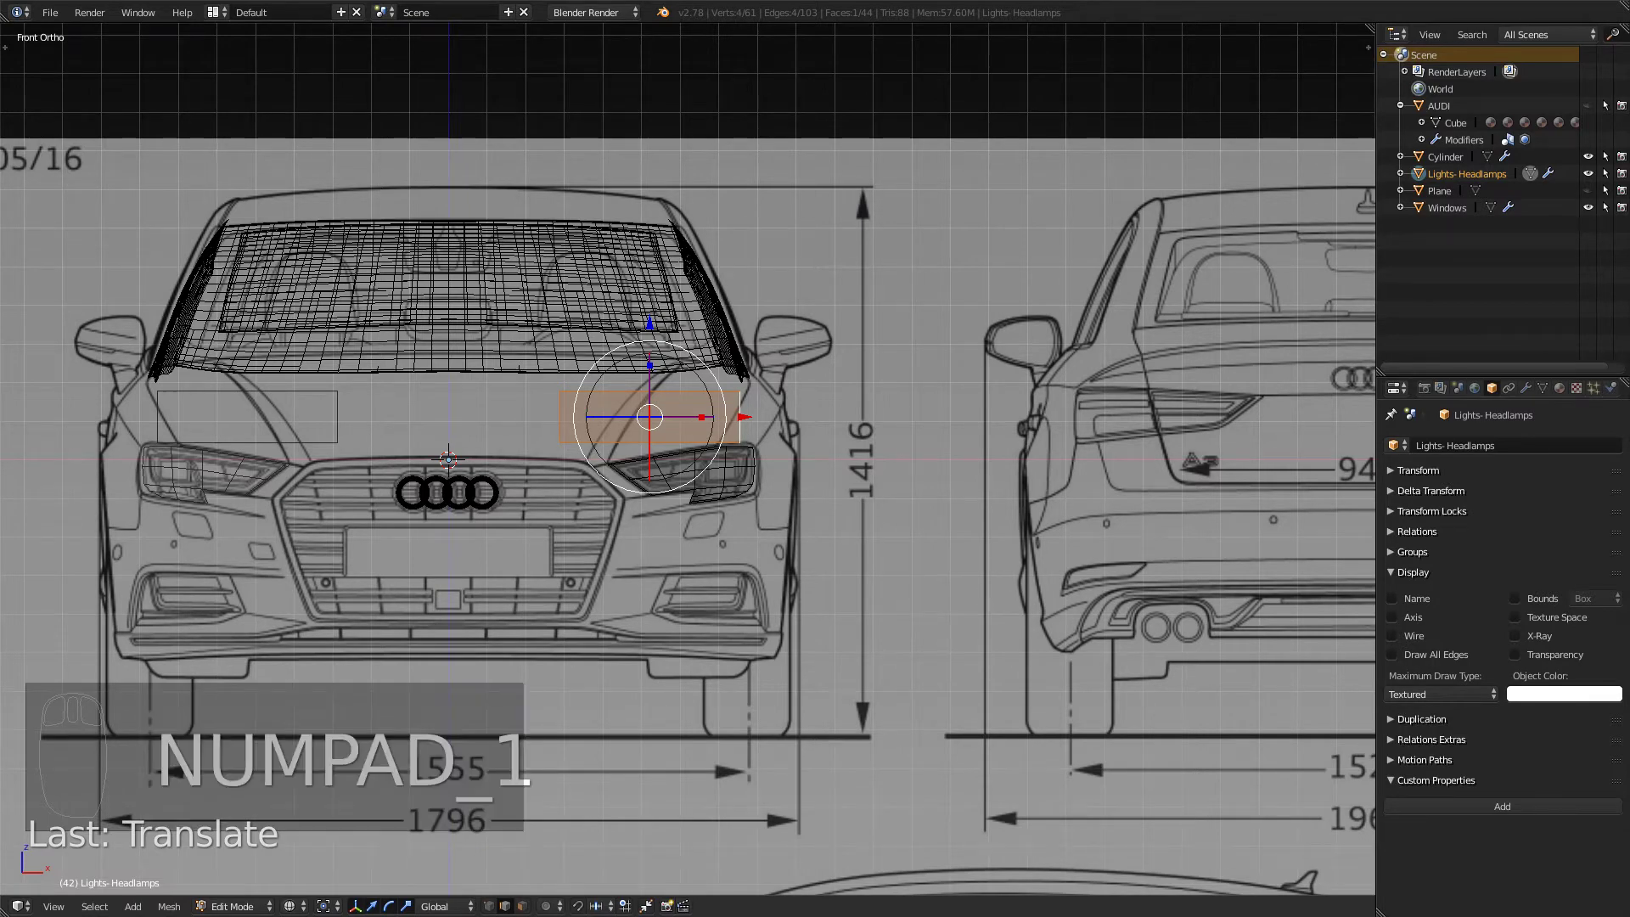
key("ctrl+KP_1")
- Extend the plane's inner edge along X to the inner tip of the taillight in the back view
scroll(690, 409, "up", 9)
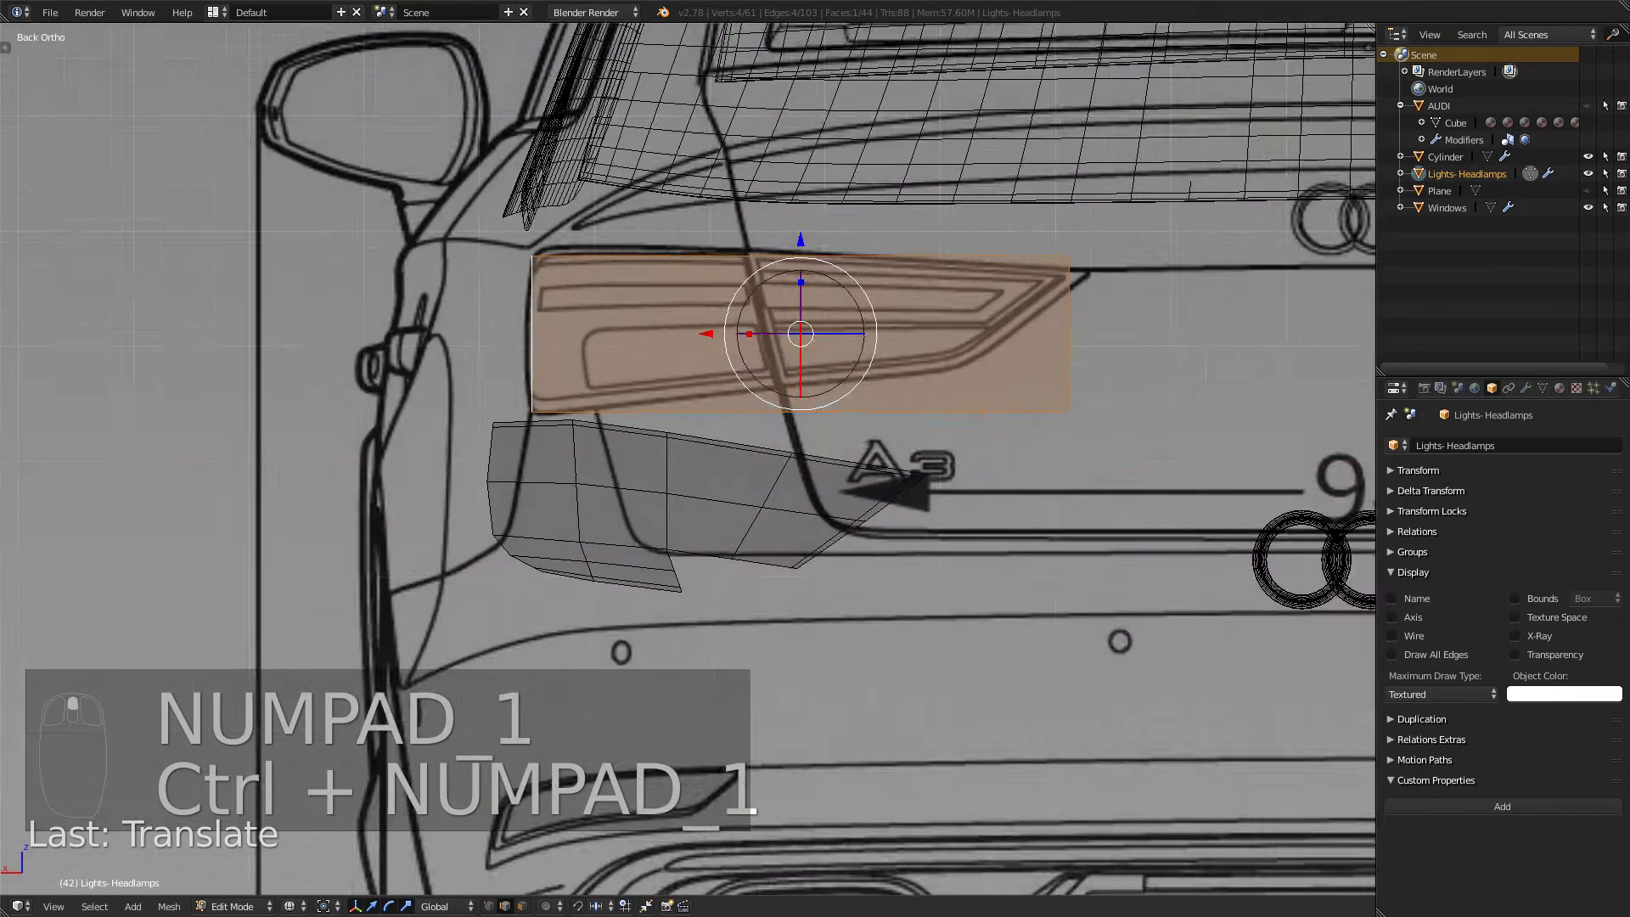
scroll(690, 409, "down", 3)
scroll(688, 457, "up", 2)
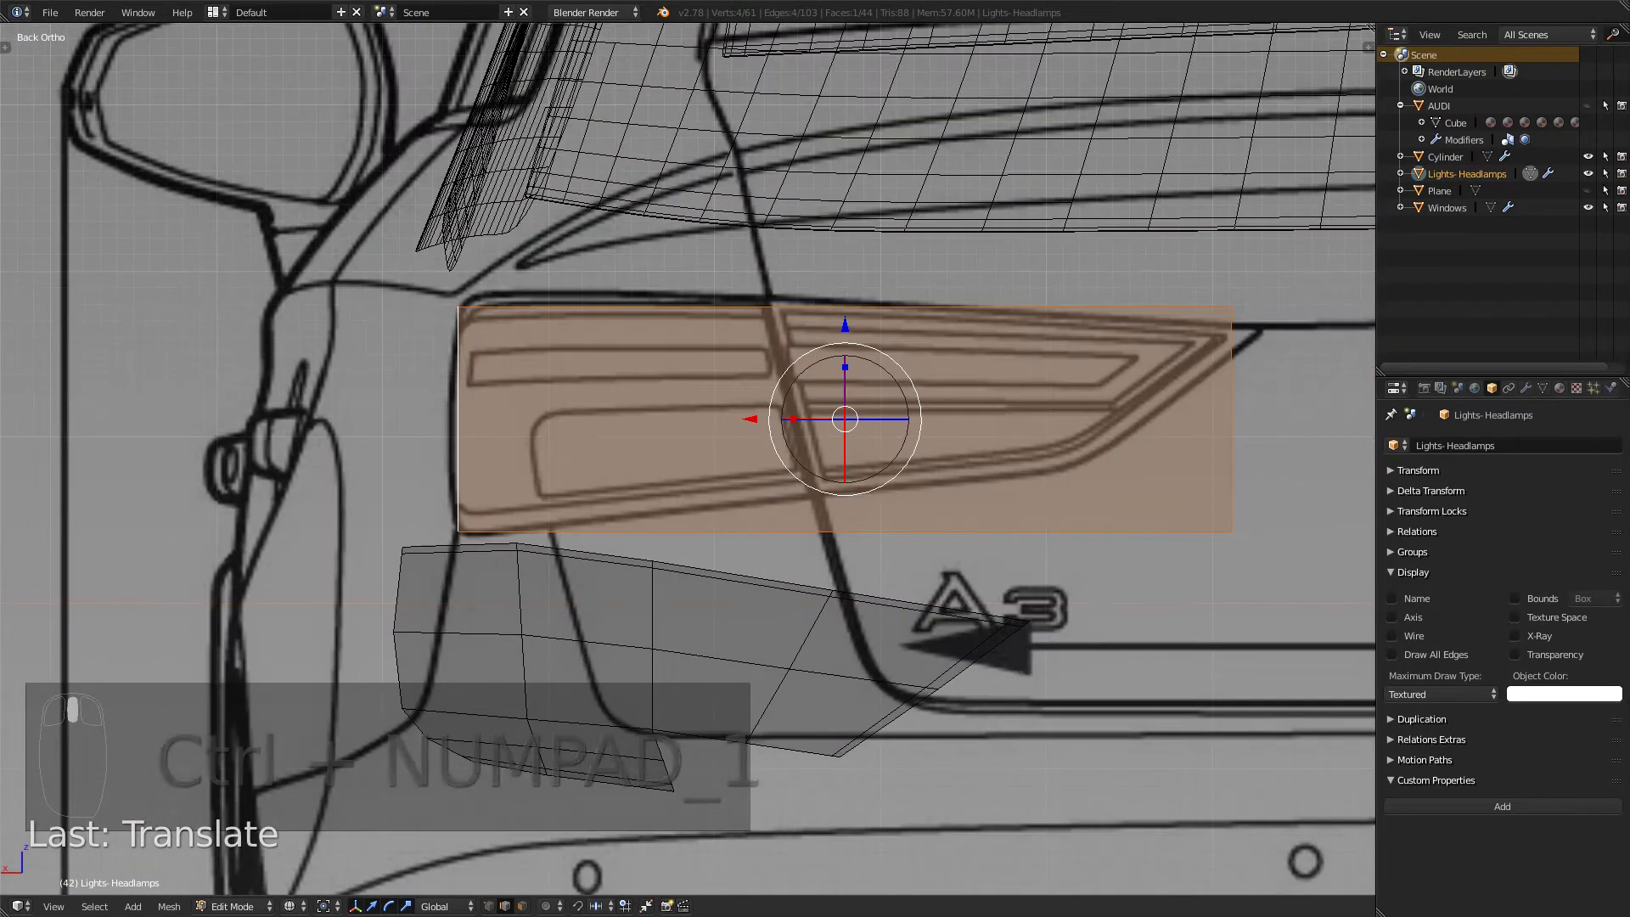
right_click(458, 424)
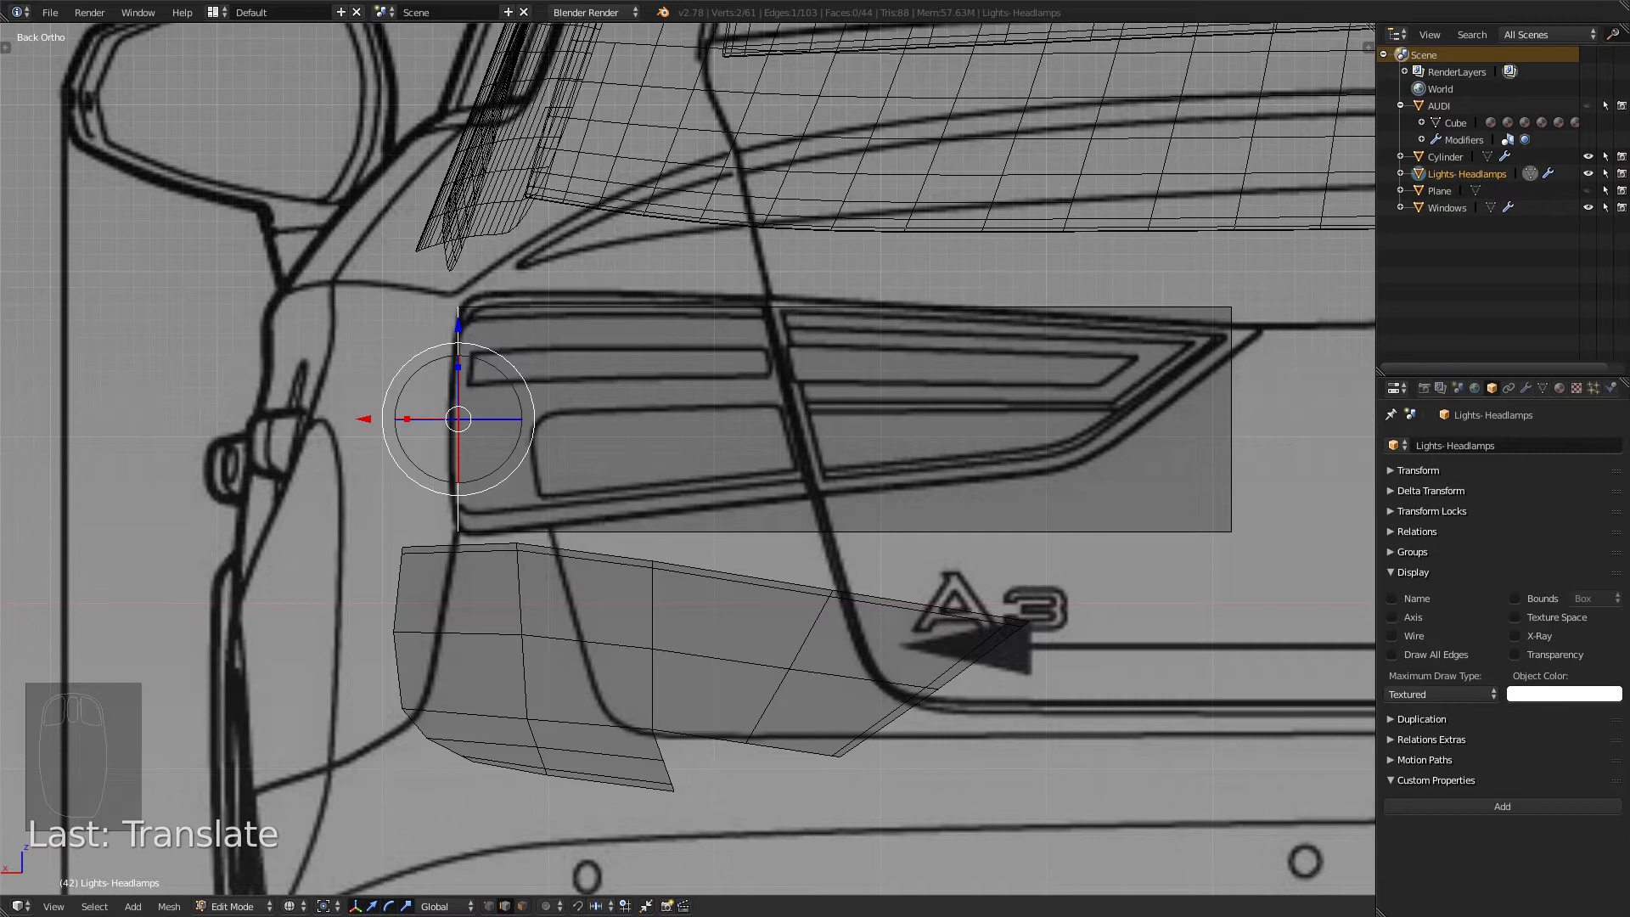
right_click(1231, 419)
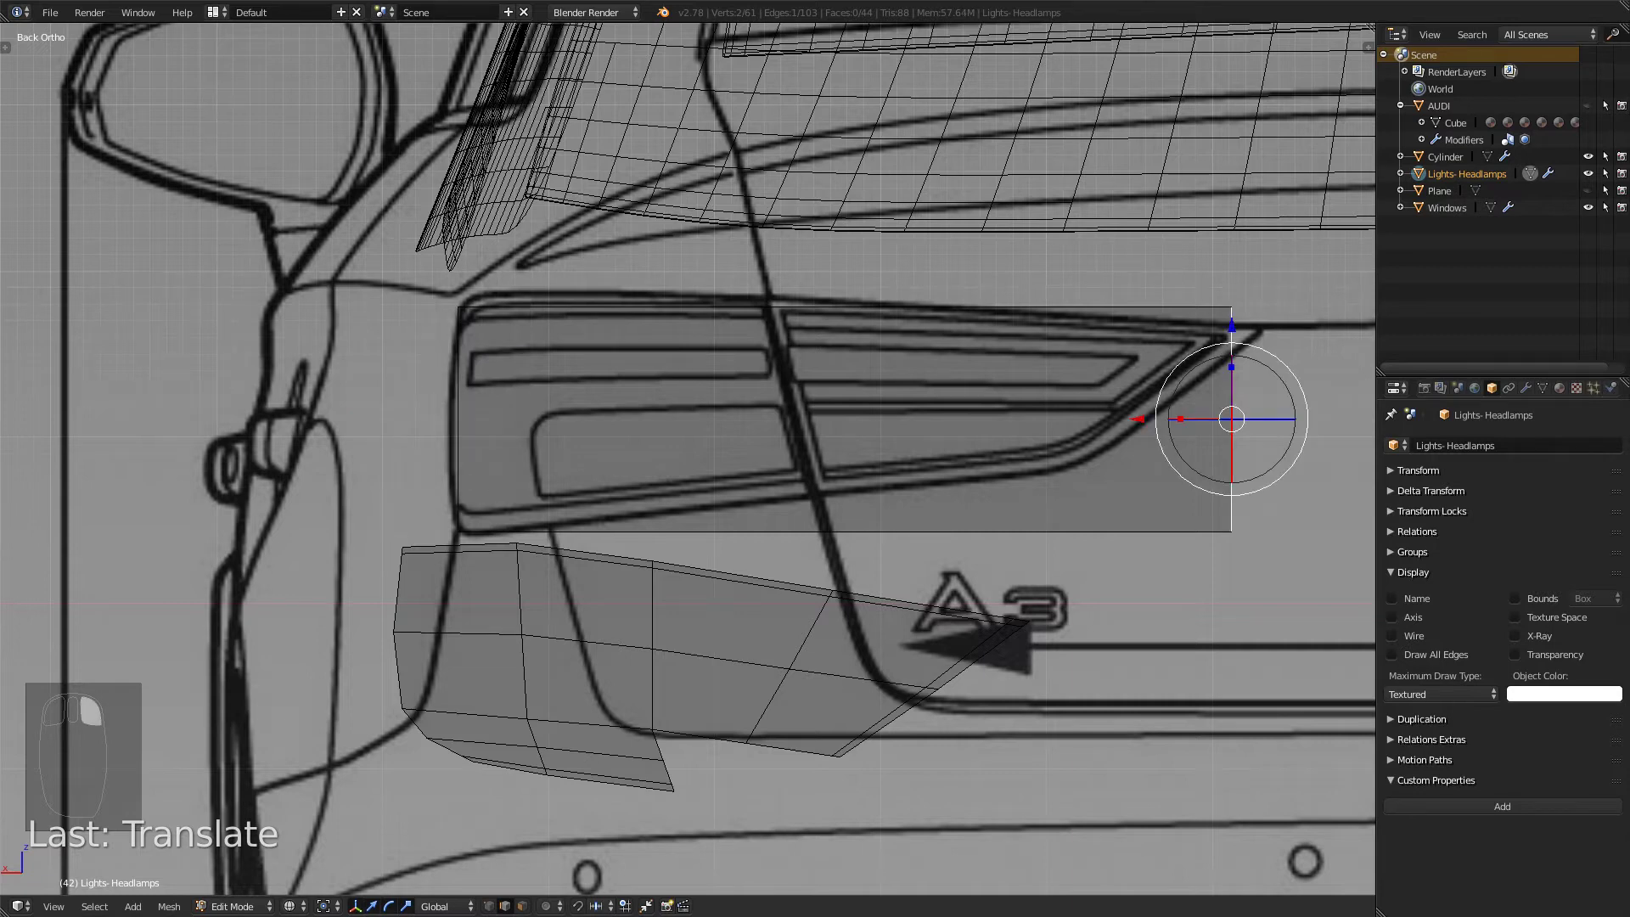
left_click_drag(1139, 420, 1168, 419)
- Select the plane's outer edge and compare its position with the taillight outline in the front, back and right side views
right_click(460, 418)
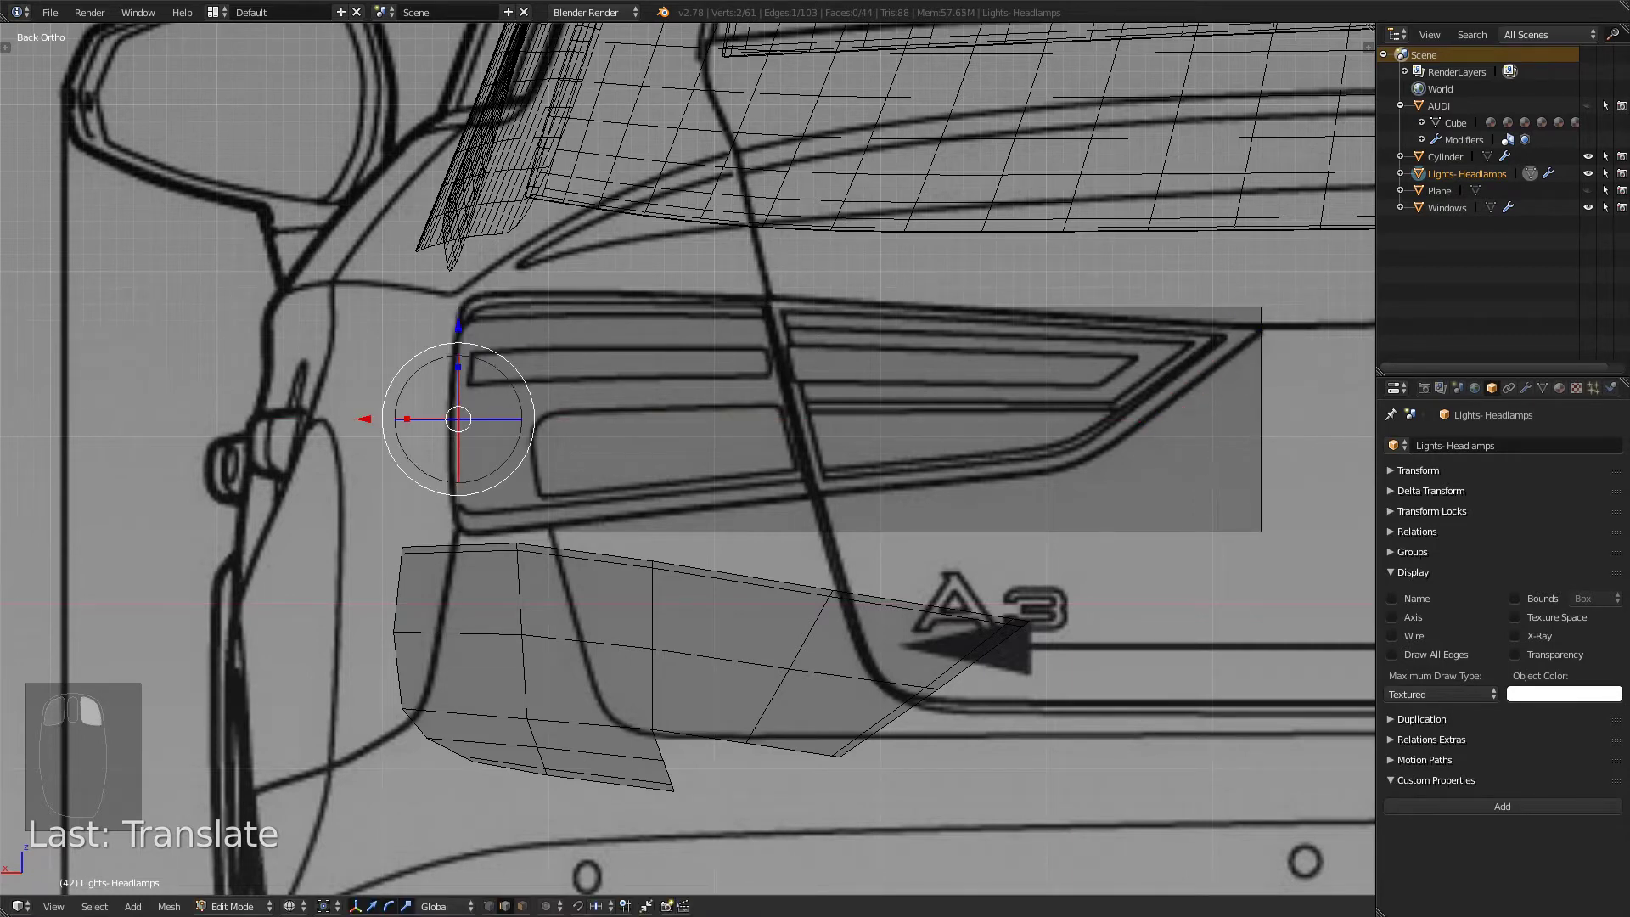
key("KP_1")
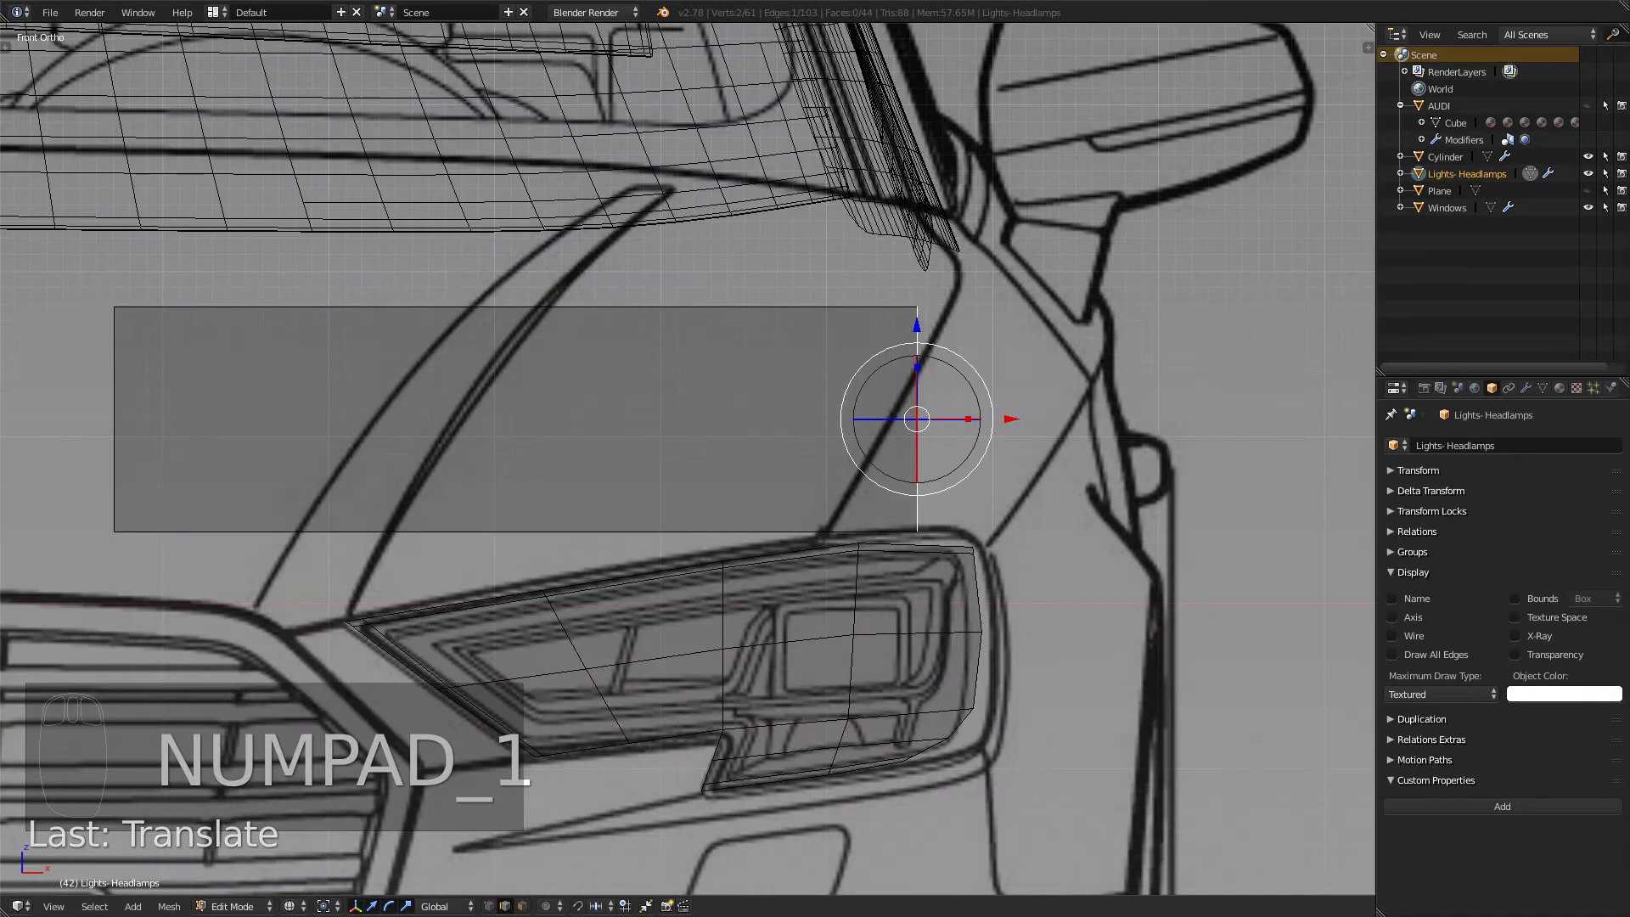
key("ctrl+KP_1")
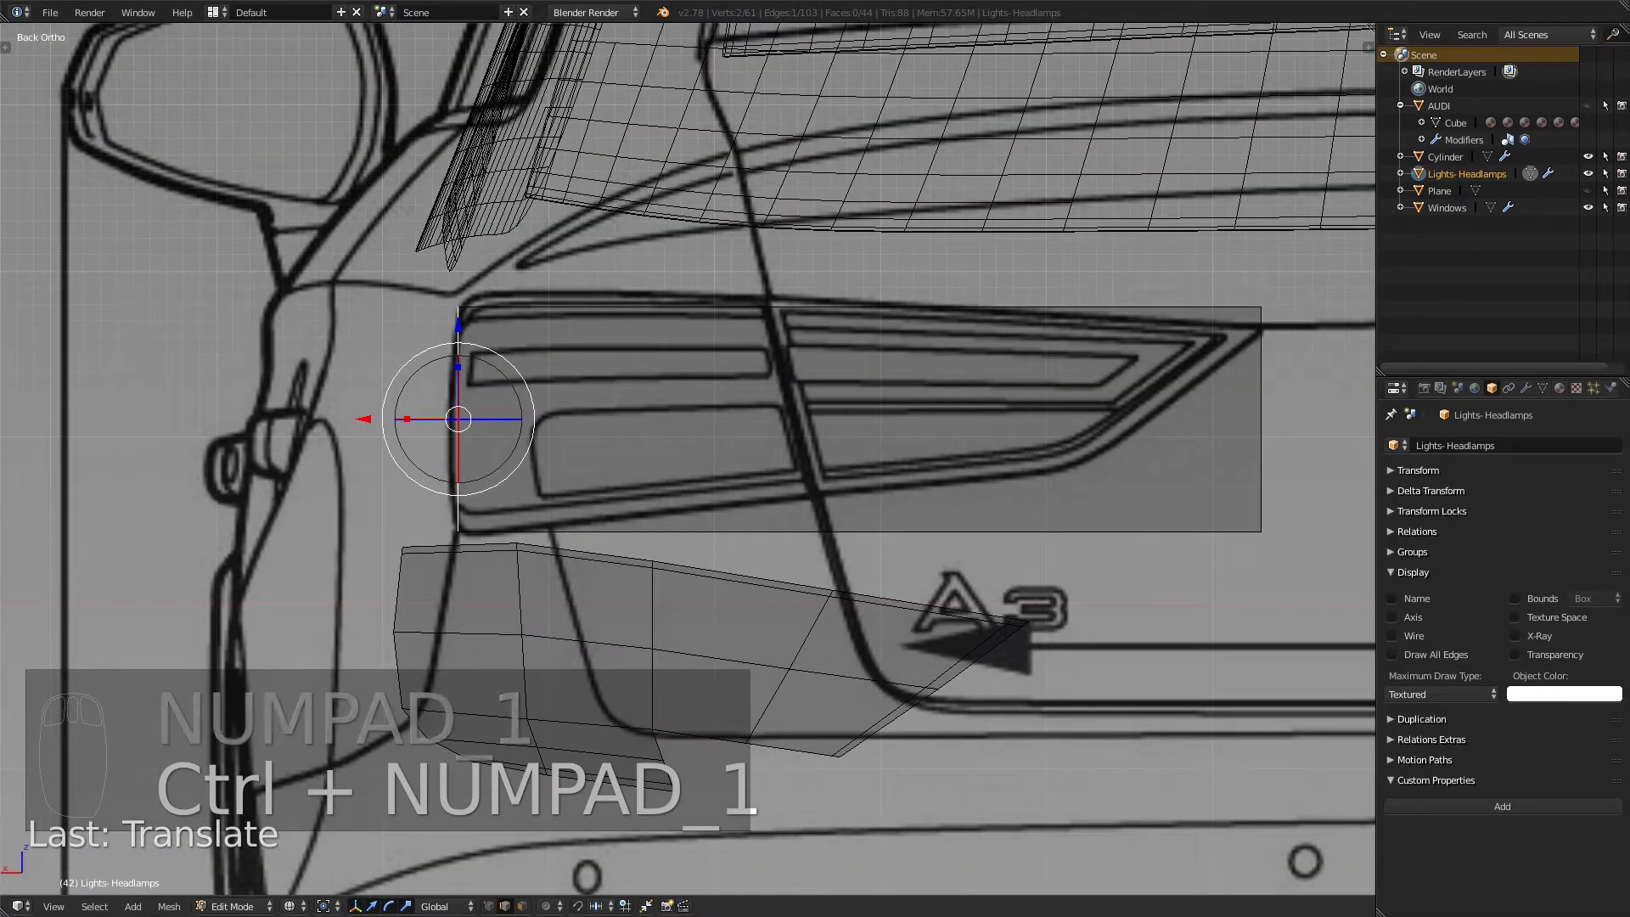
key("KP_3")
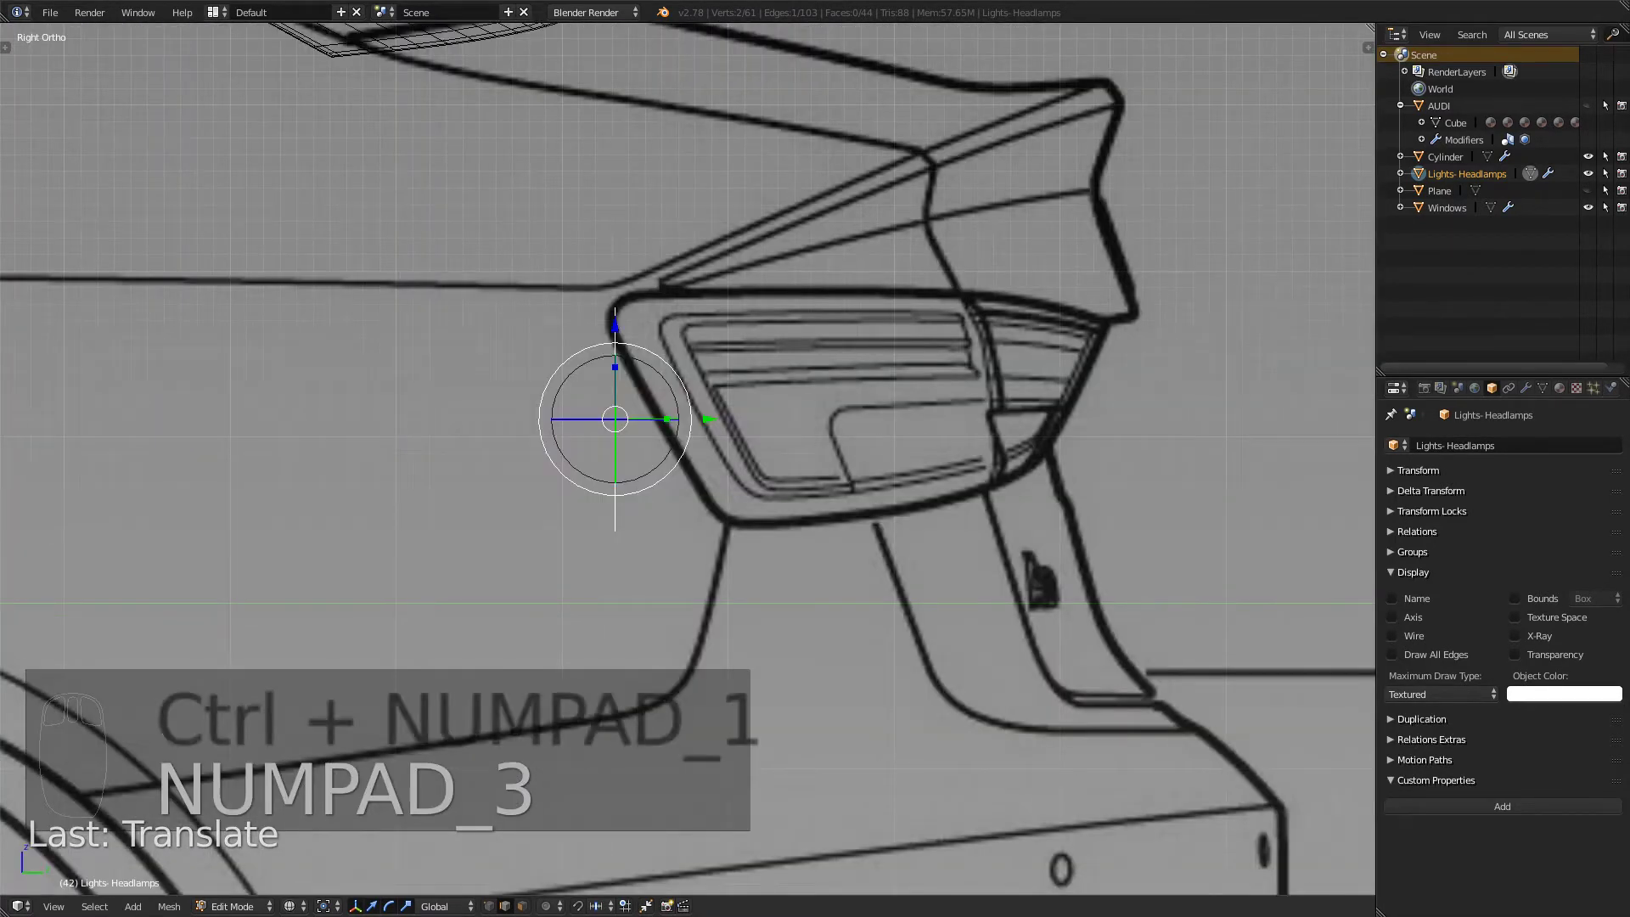
key("KP_3")
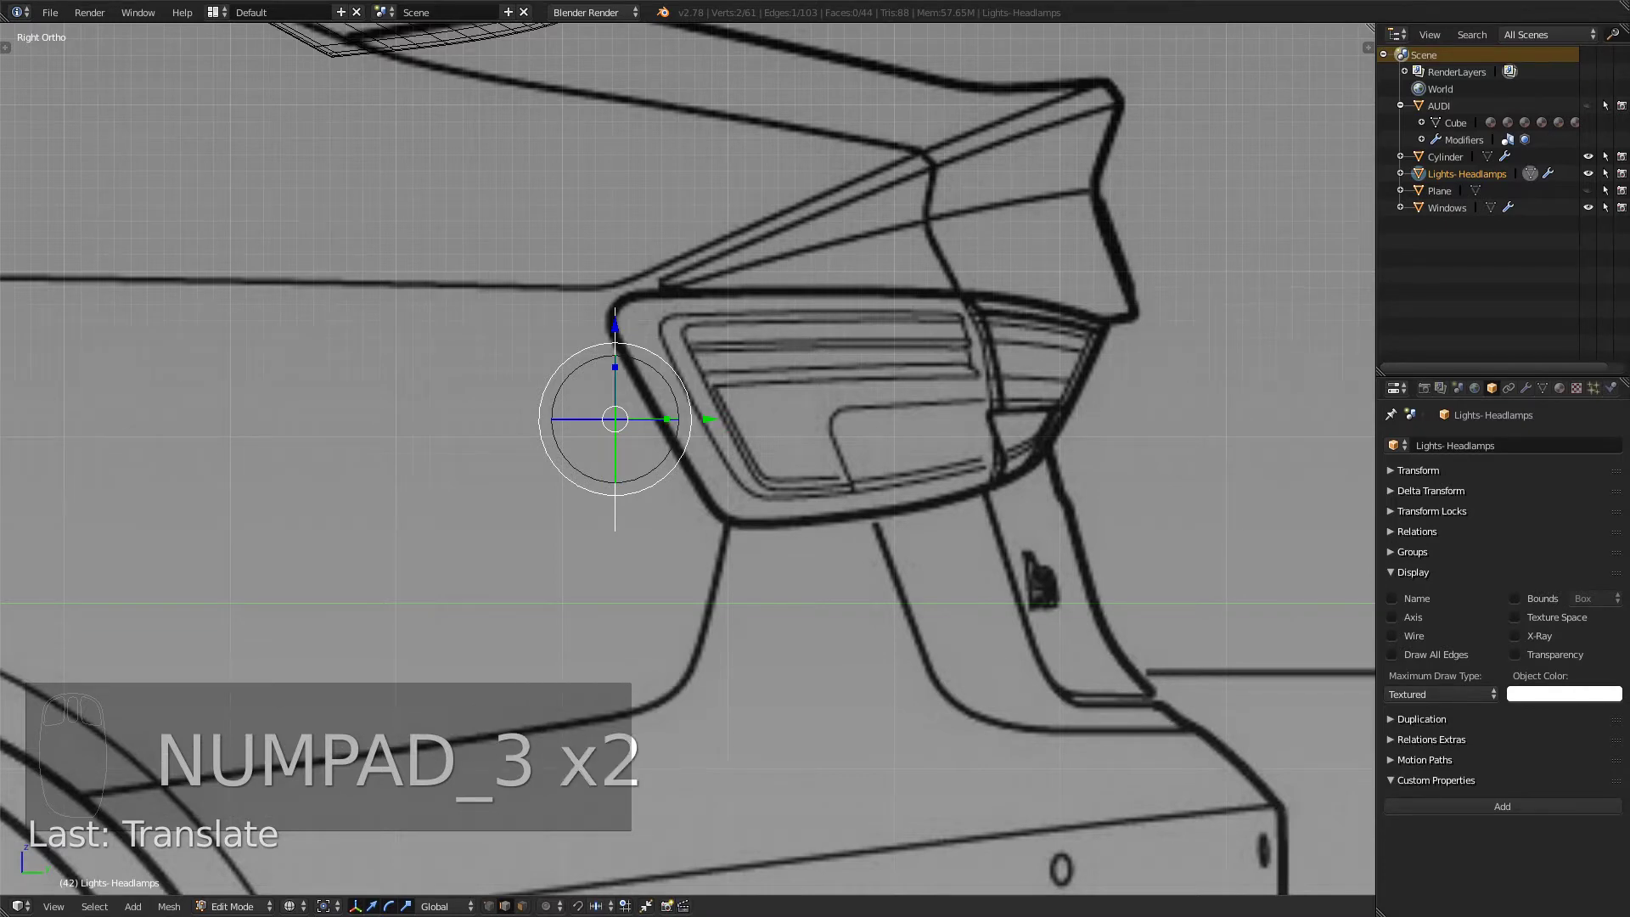
key("KP_3")
key("ctrl+KP_1")
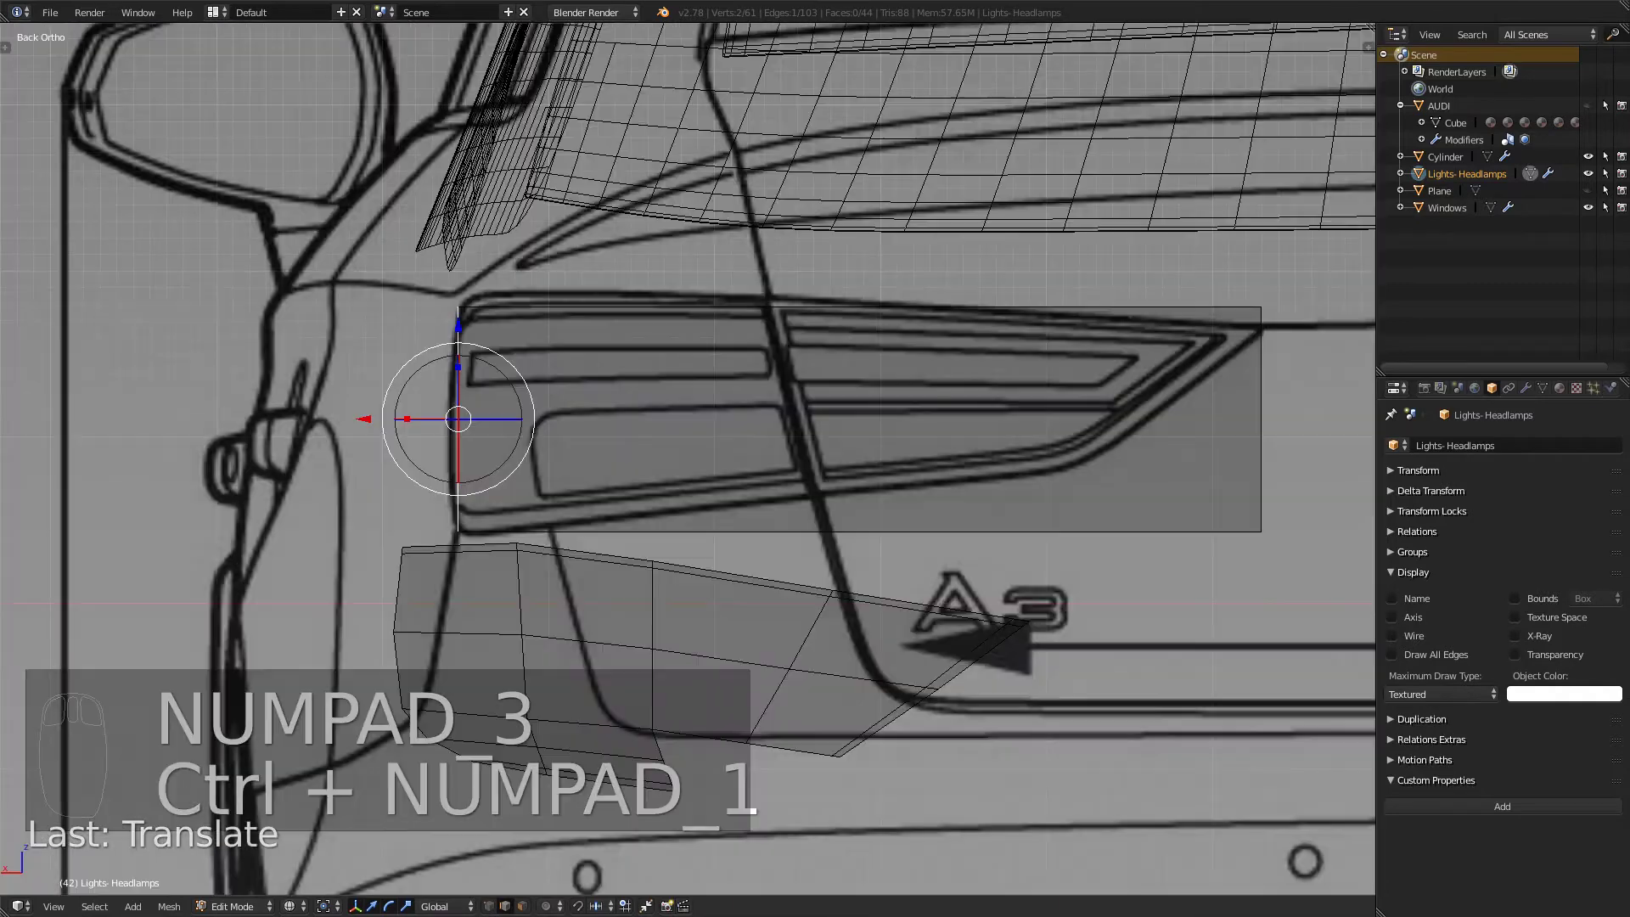
- Move the plane's bottom edge along Y to the taillight's lower front corner in the right side view
right_click(859, 533)
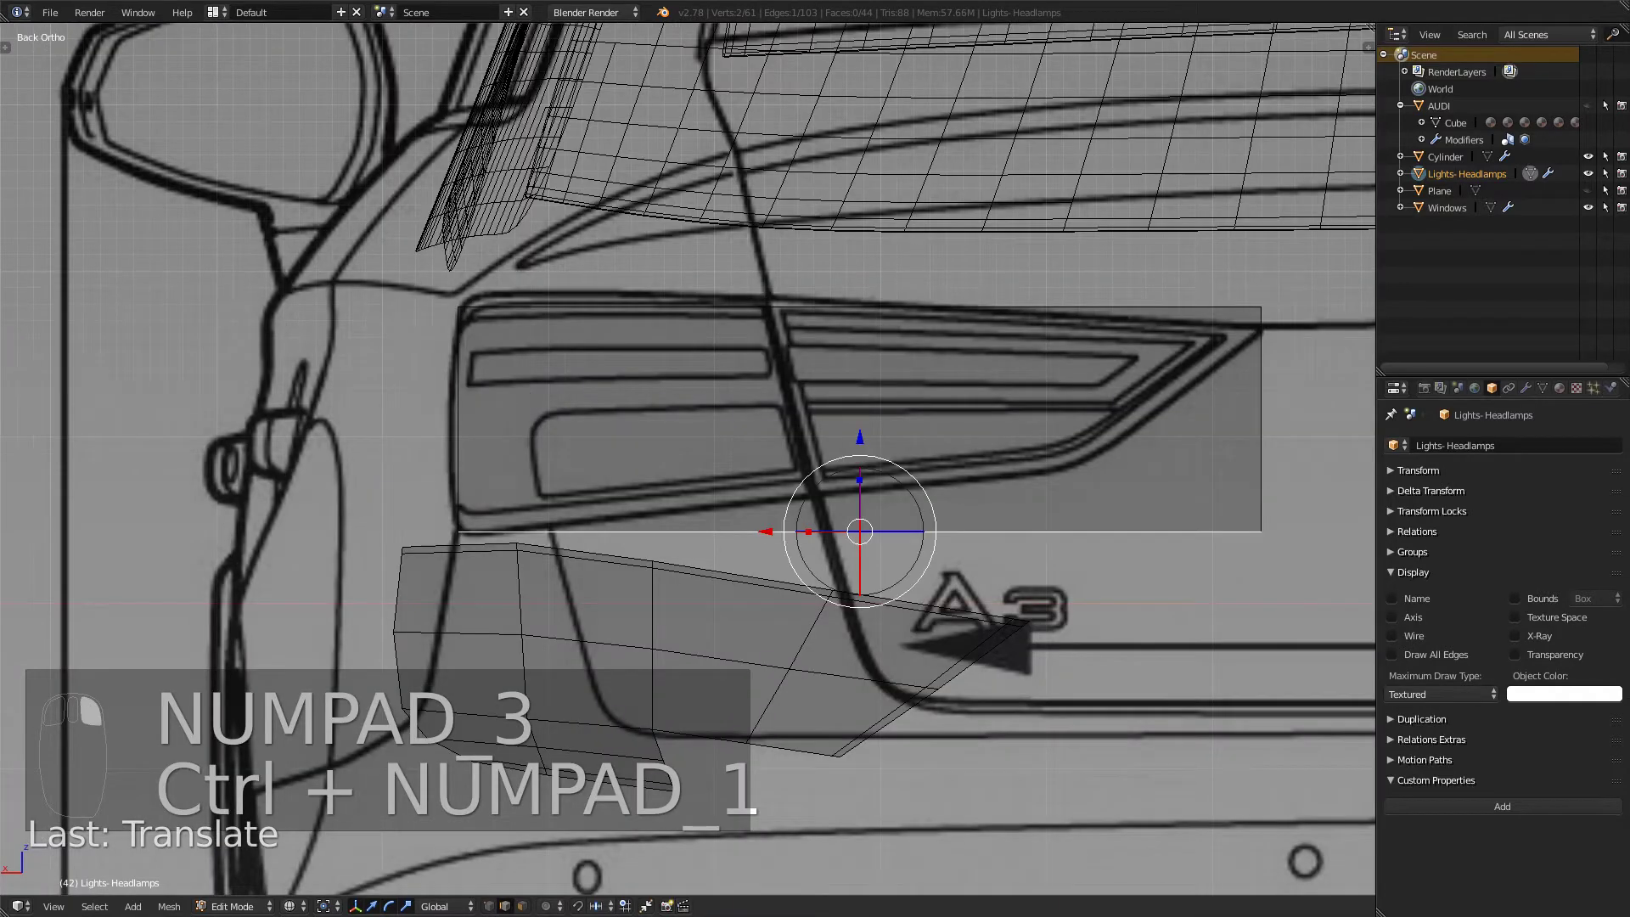
key("ctrl+KP_1")
key("KP_3")
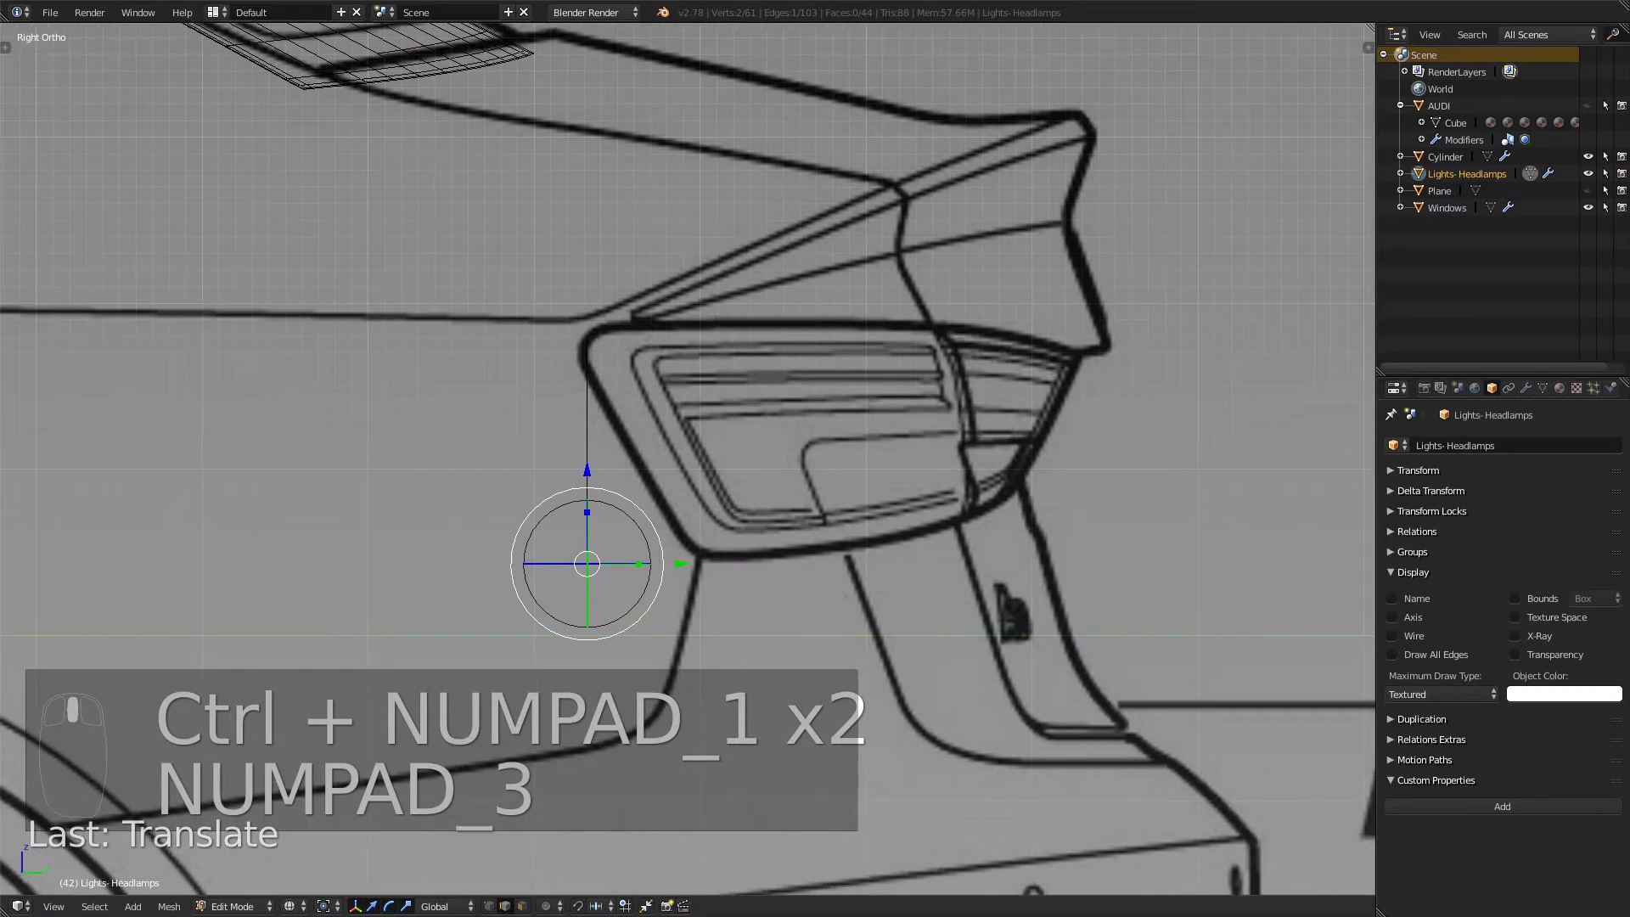
key("KP_1")
key("ctrl+KP_1")
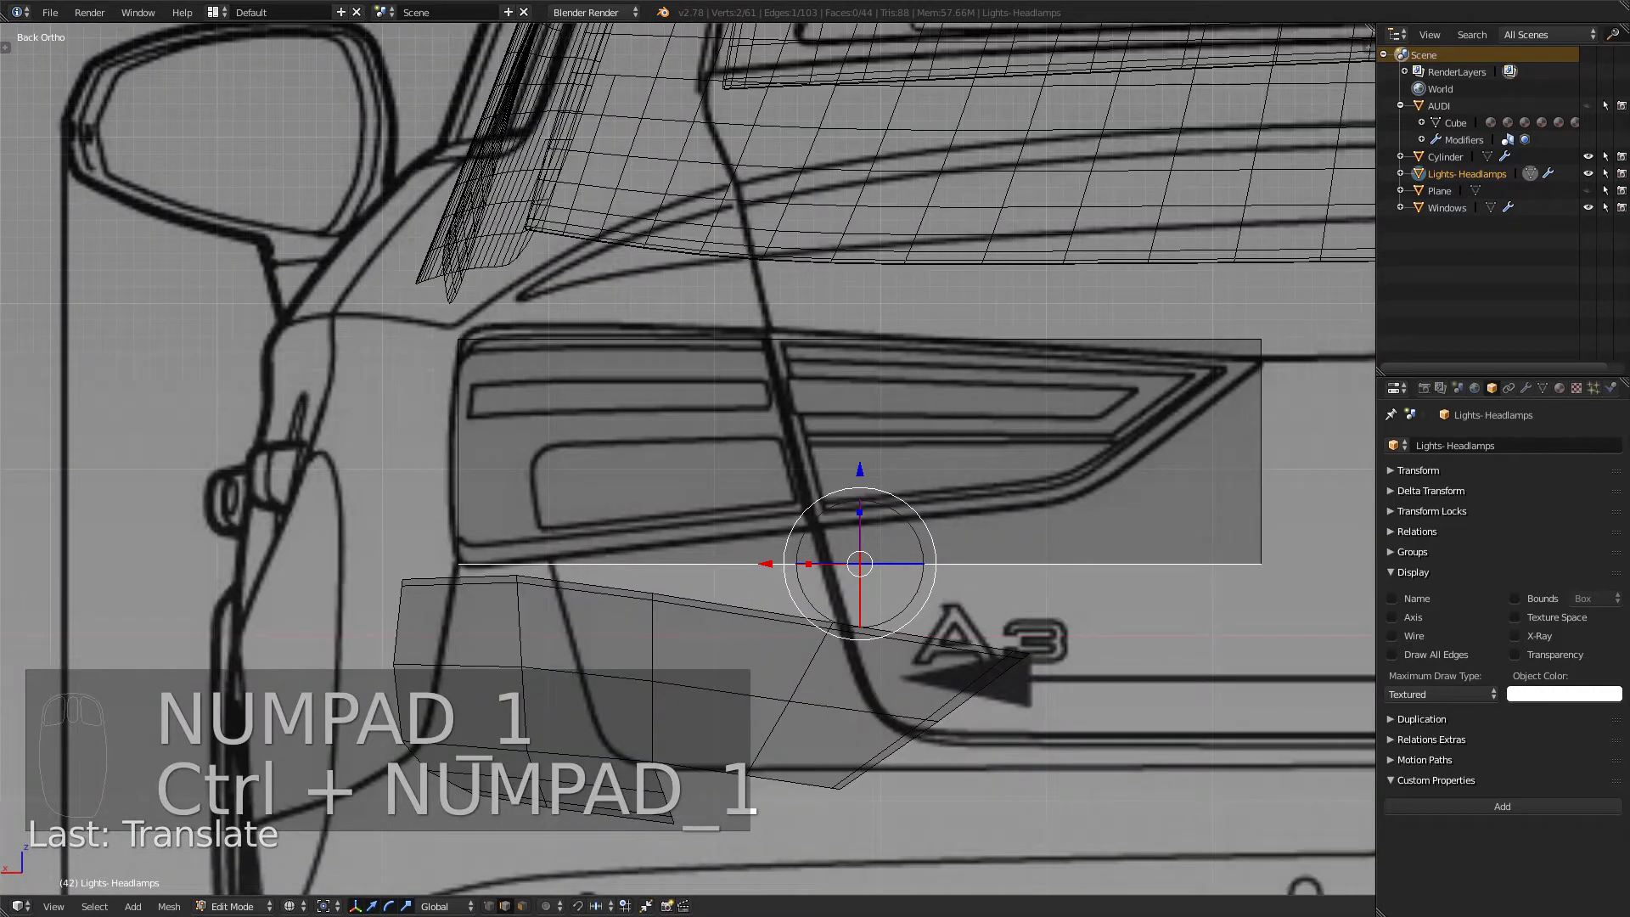
key("KP_3")
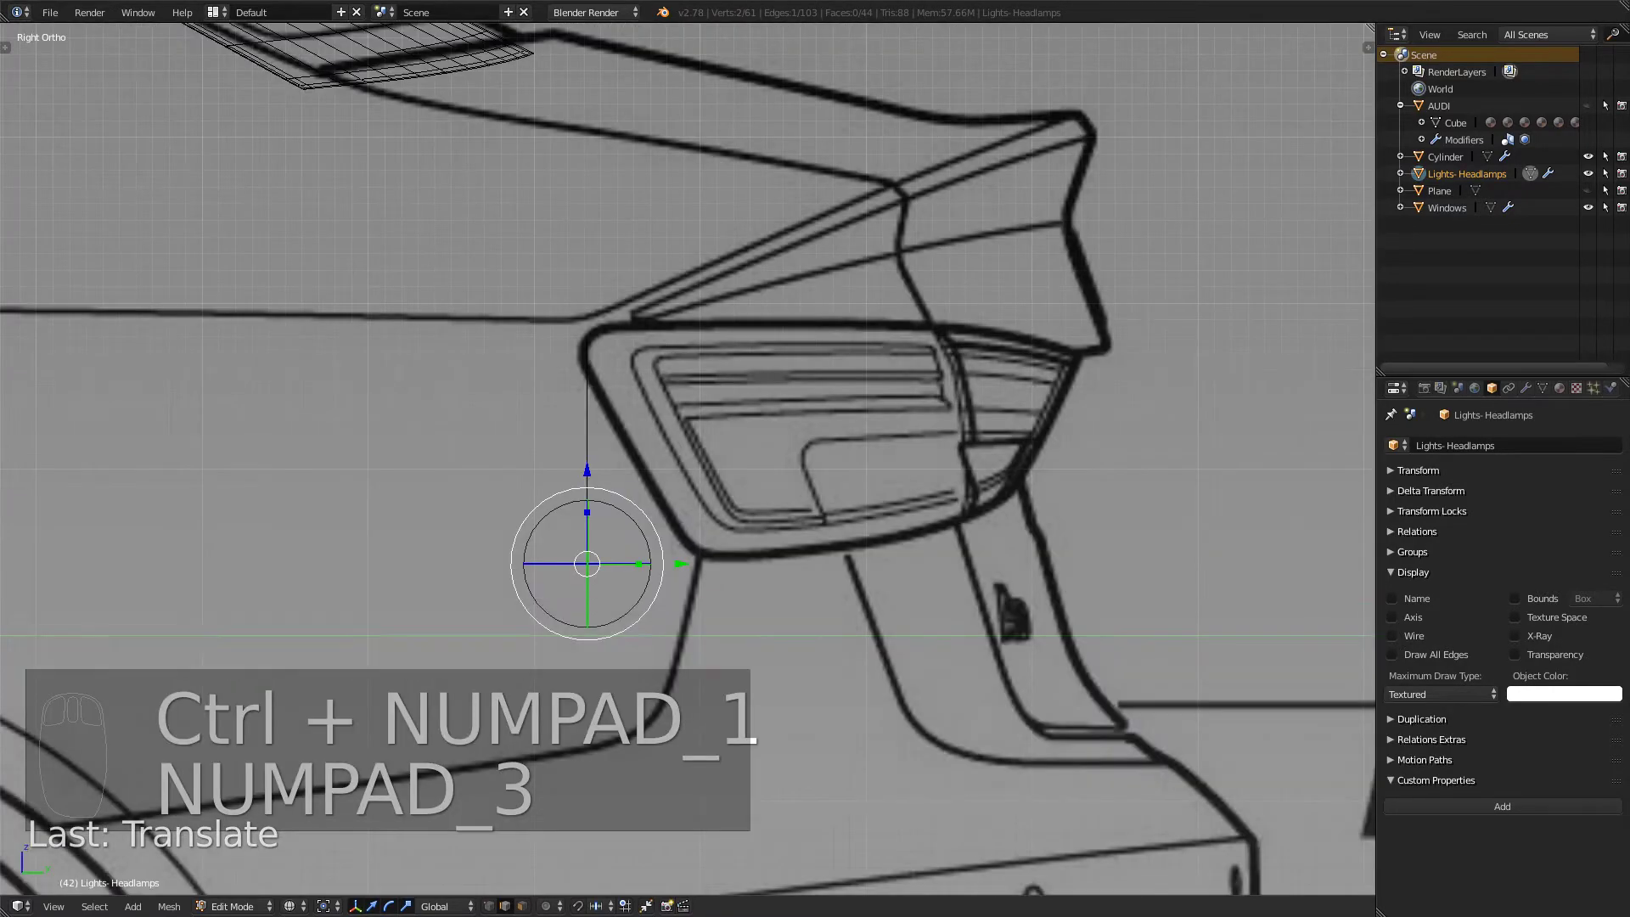
mouse_move(682, 563)
left_mouse_down()
mouse_move(809, 564)
mouse_move(704, 562)
left_mouse_up()
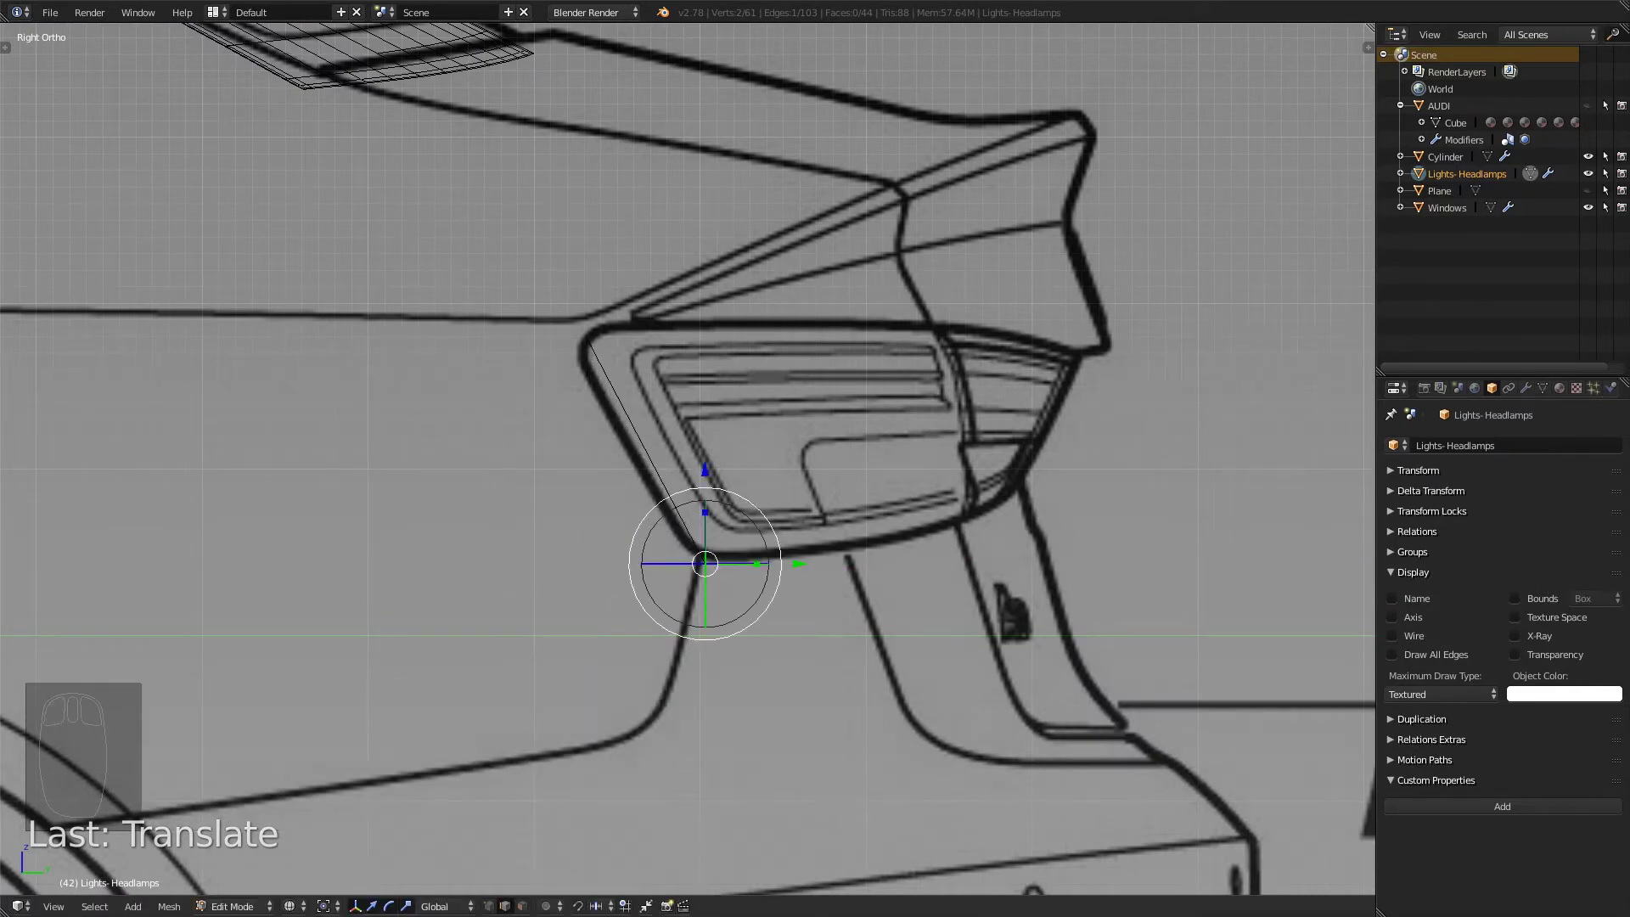
- Move the plane's top edge along Y to the taillight's upper front corner in the right side view
key("KP_1")
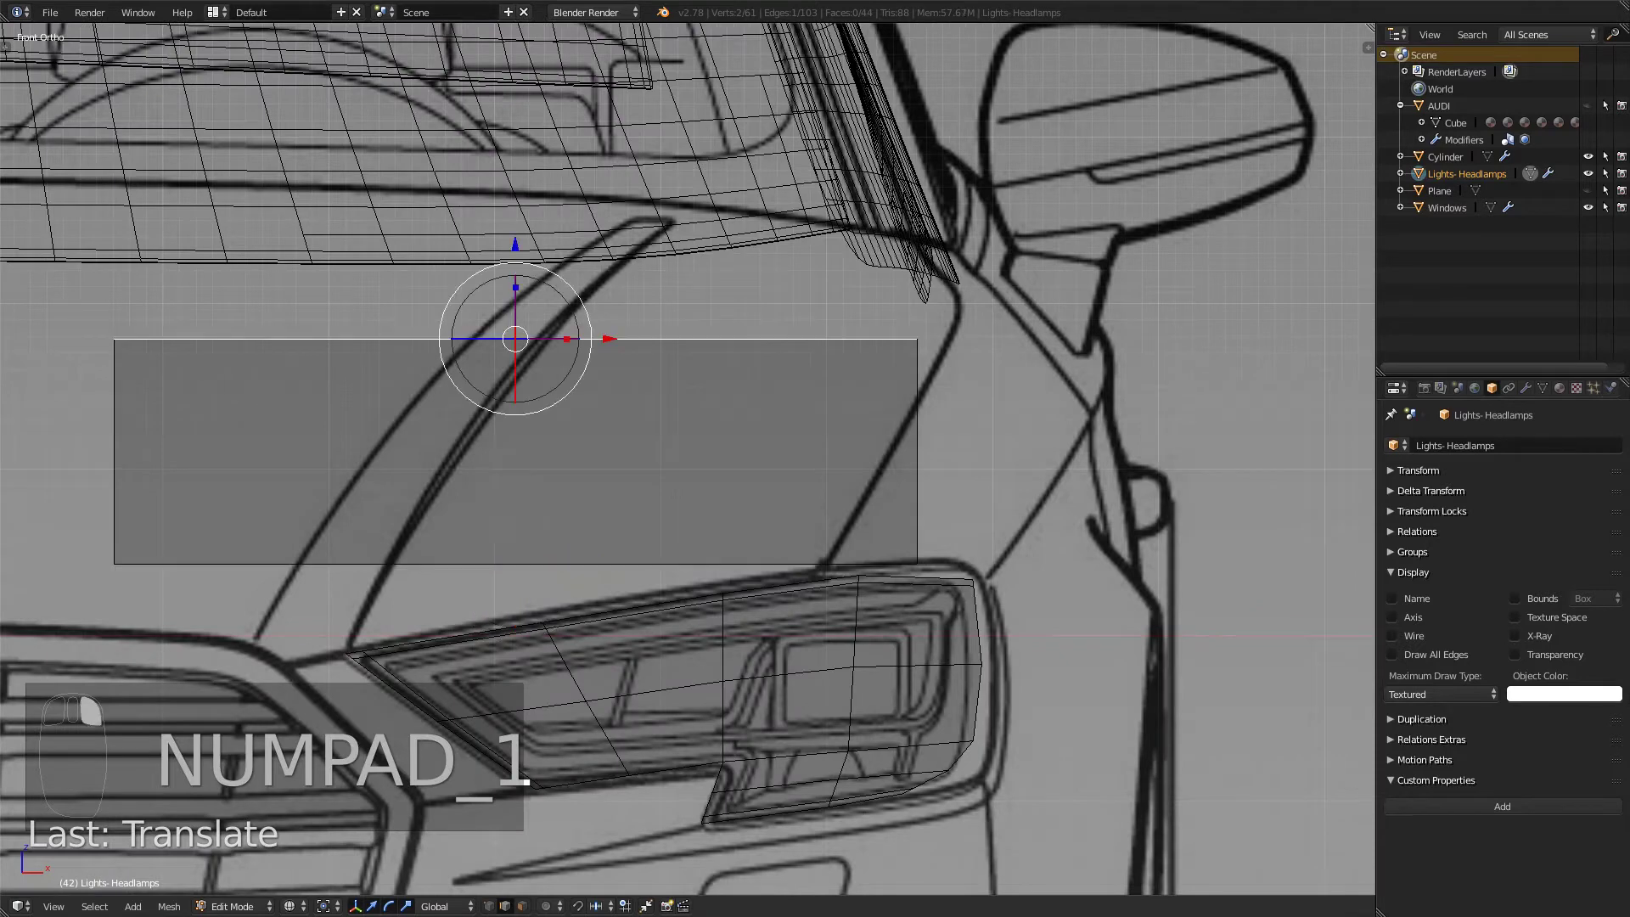
key("KP_1")
key("KP_3")
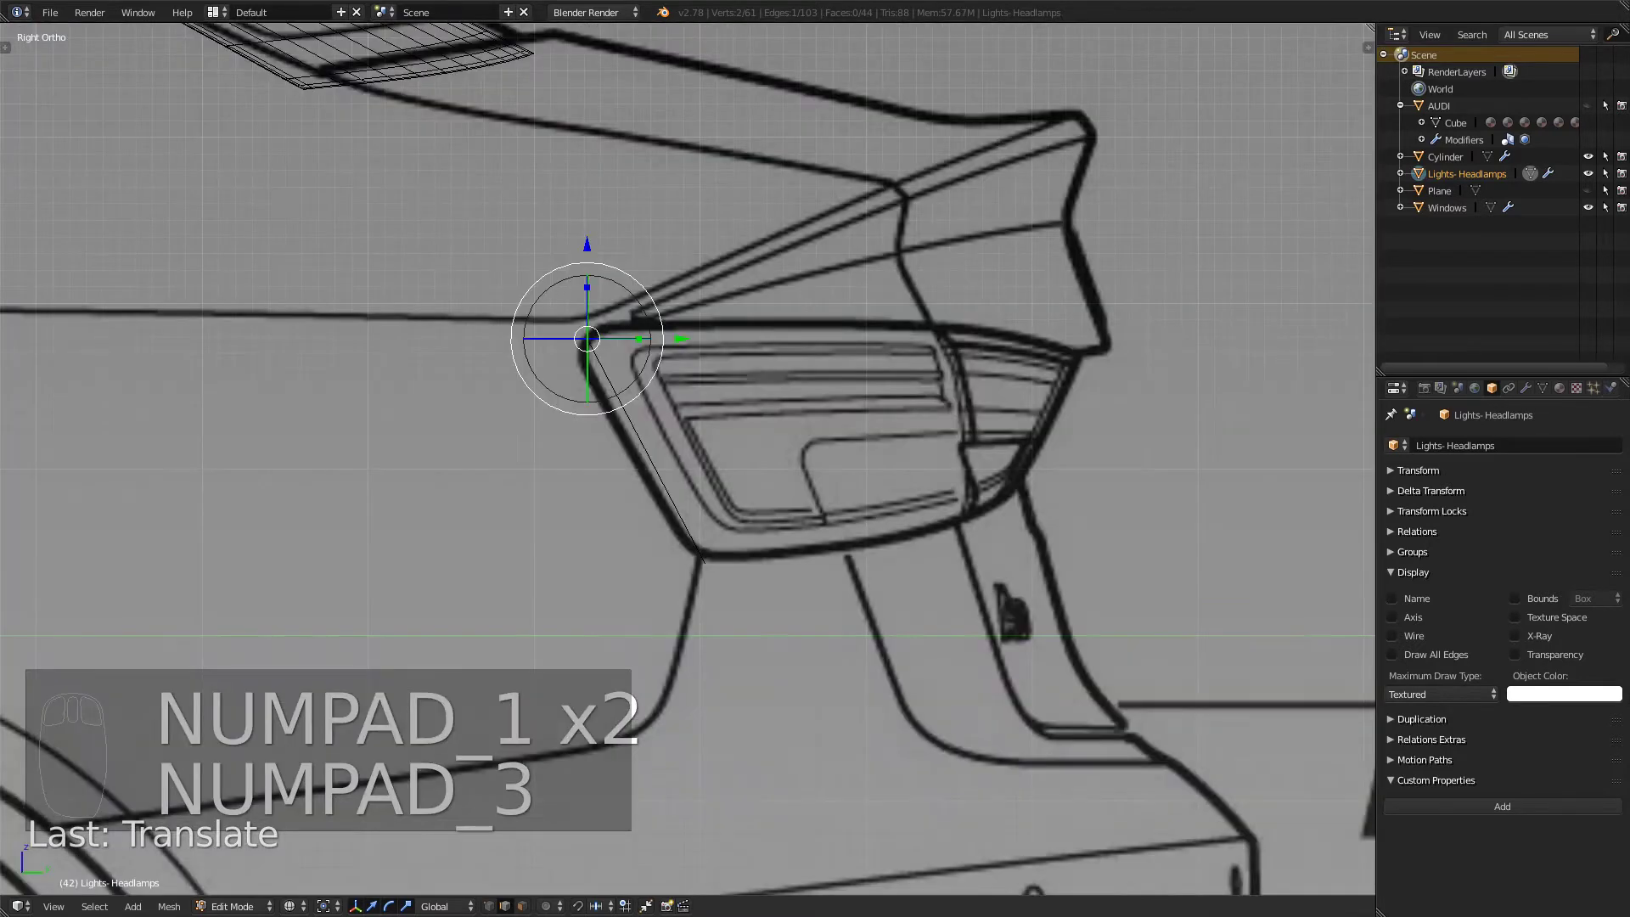
left_click_drag(681, 339, 679, 339)
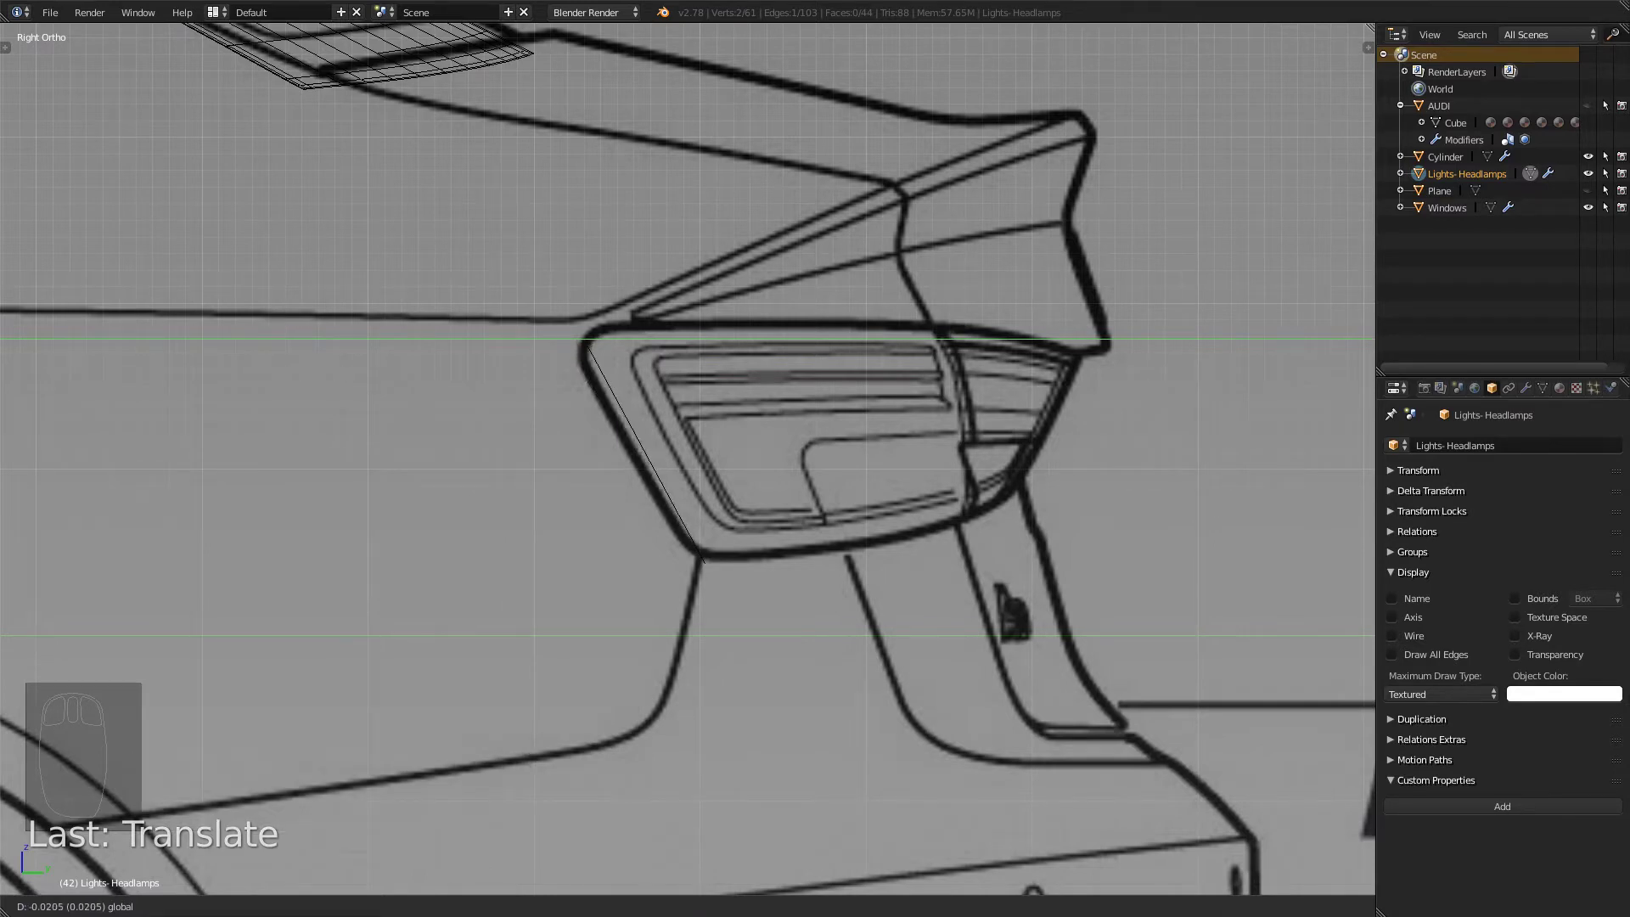
key("Return")
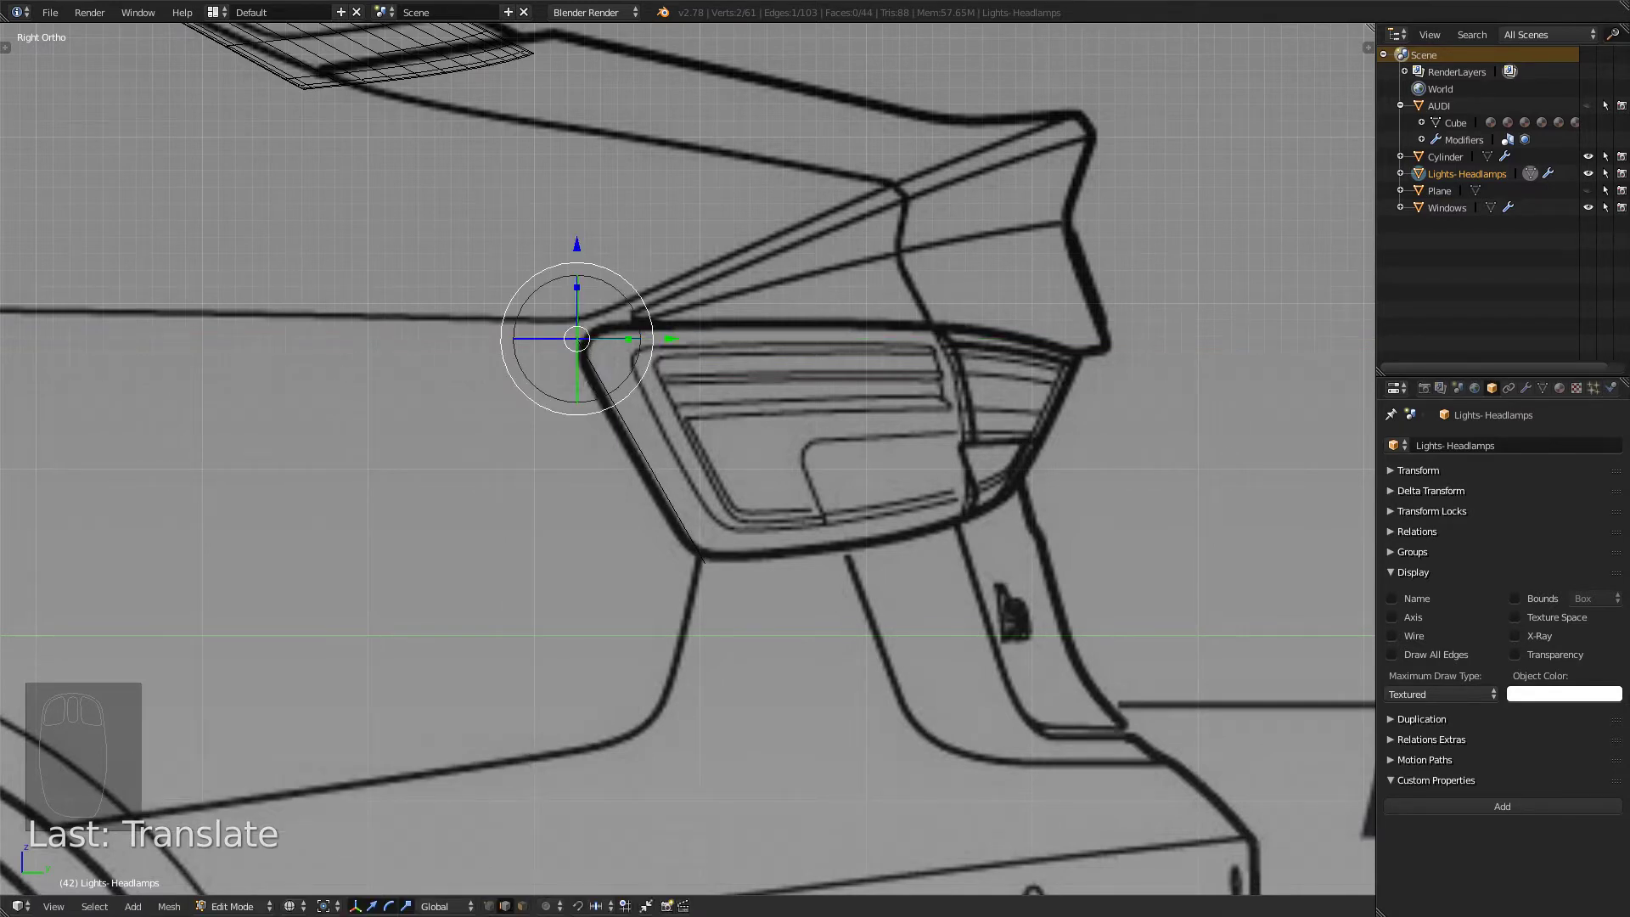
- Select the plane's inner edge in the back view and move it along Y to the taillight's rear end in the right side view
key("KP_3")
key("ctrl+KP_1")
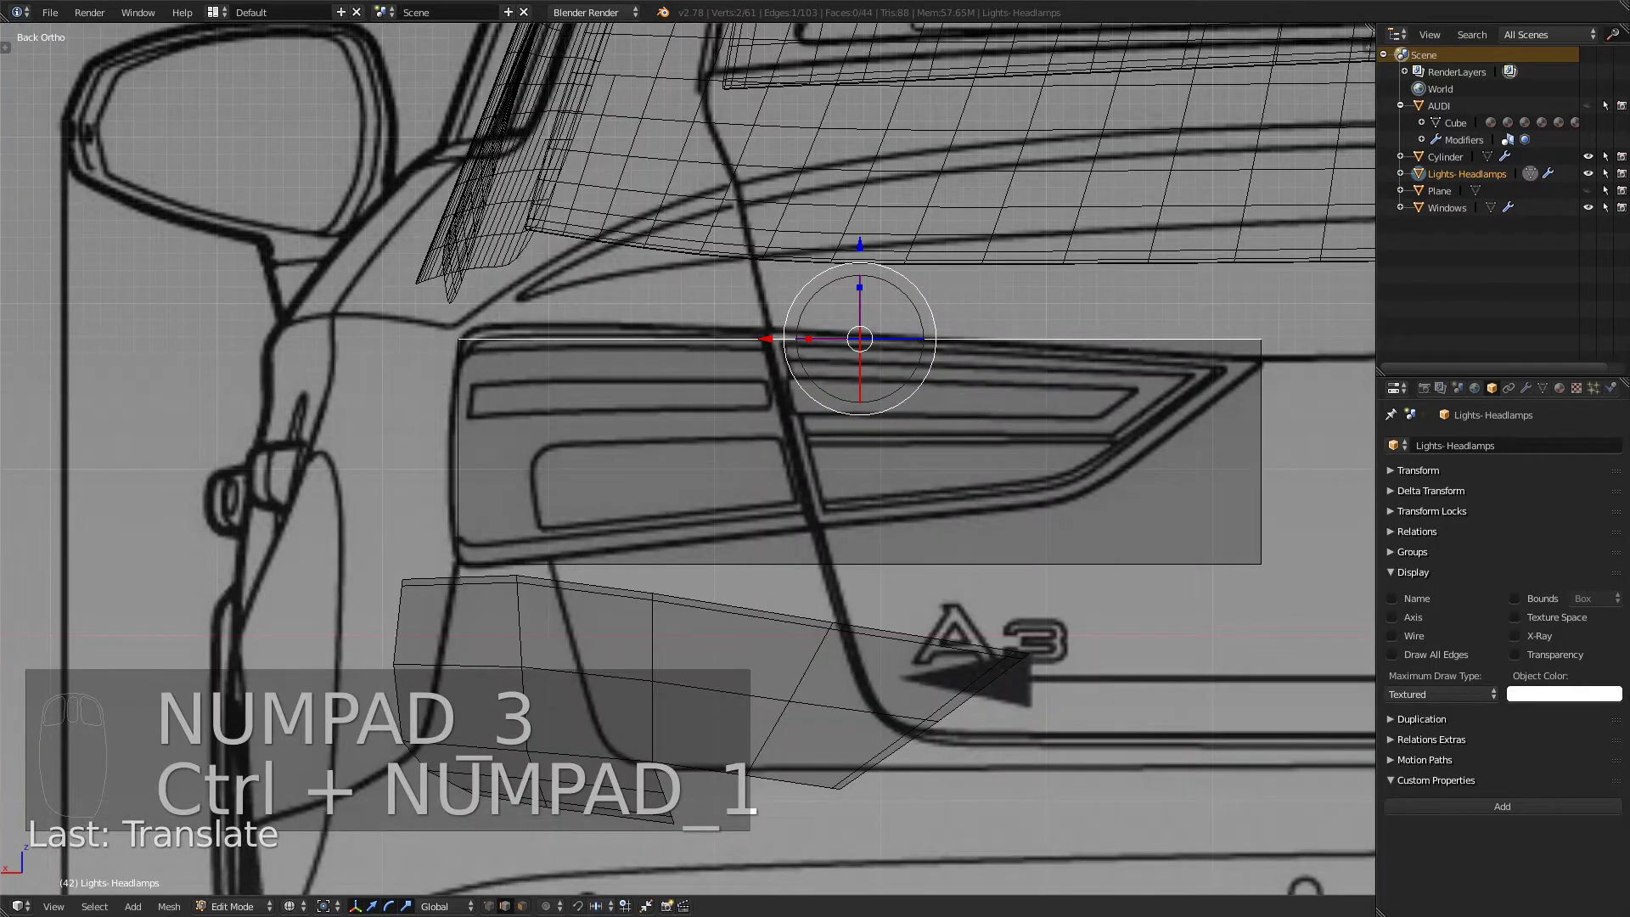
right_click(1262, 450)
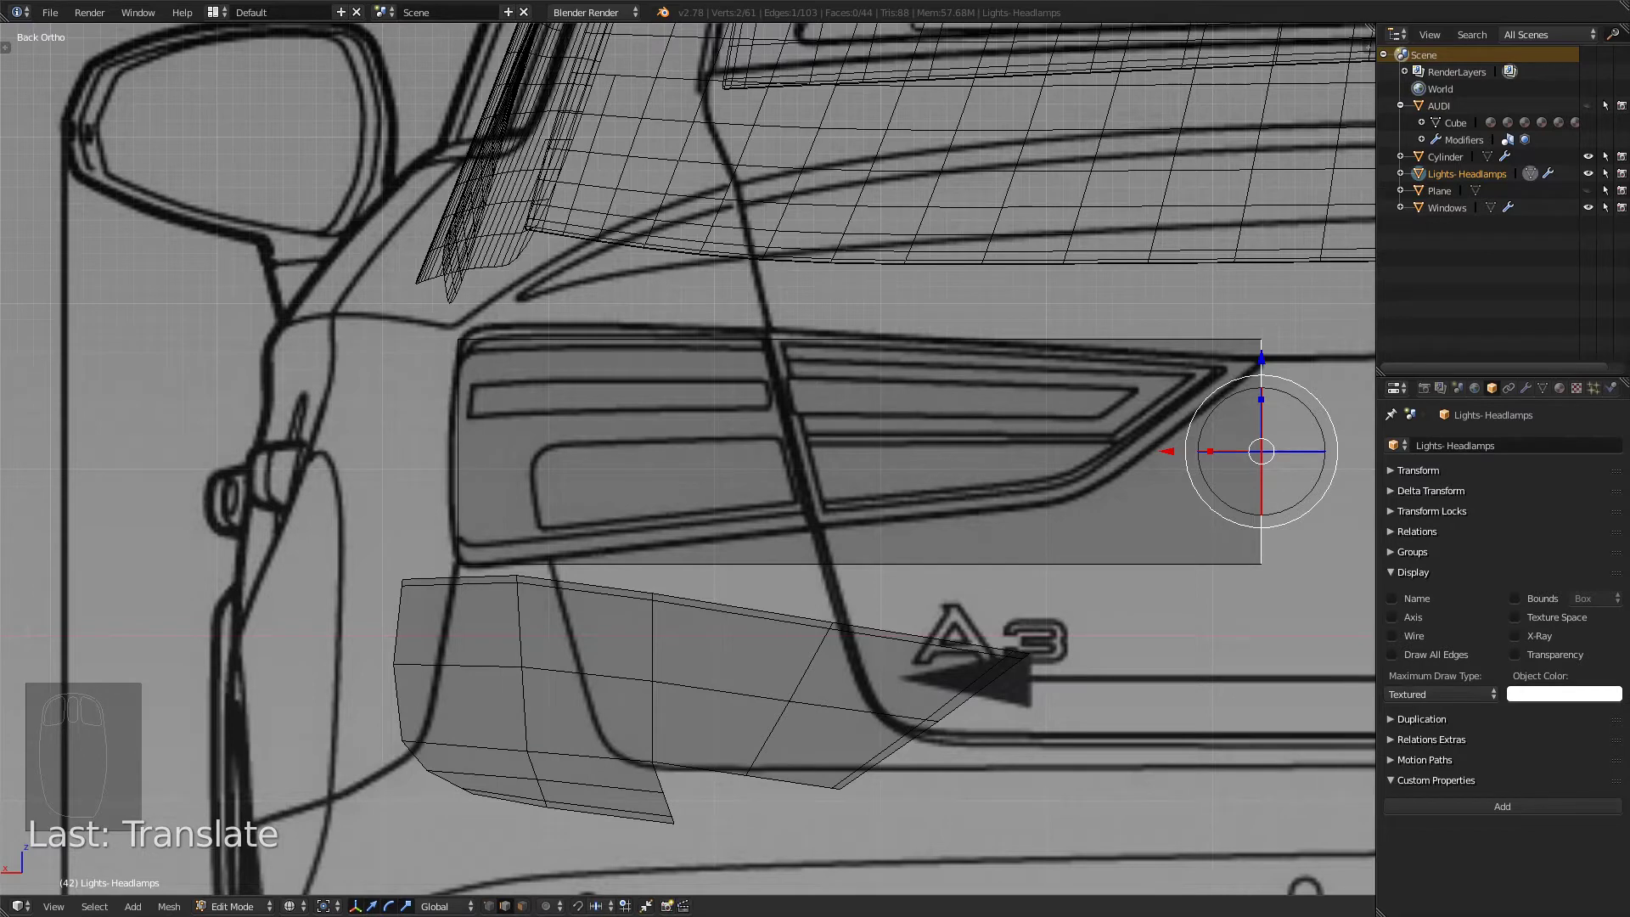
key("ctrl+KP_3")
key("KP_3")
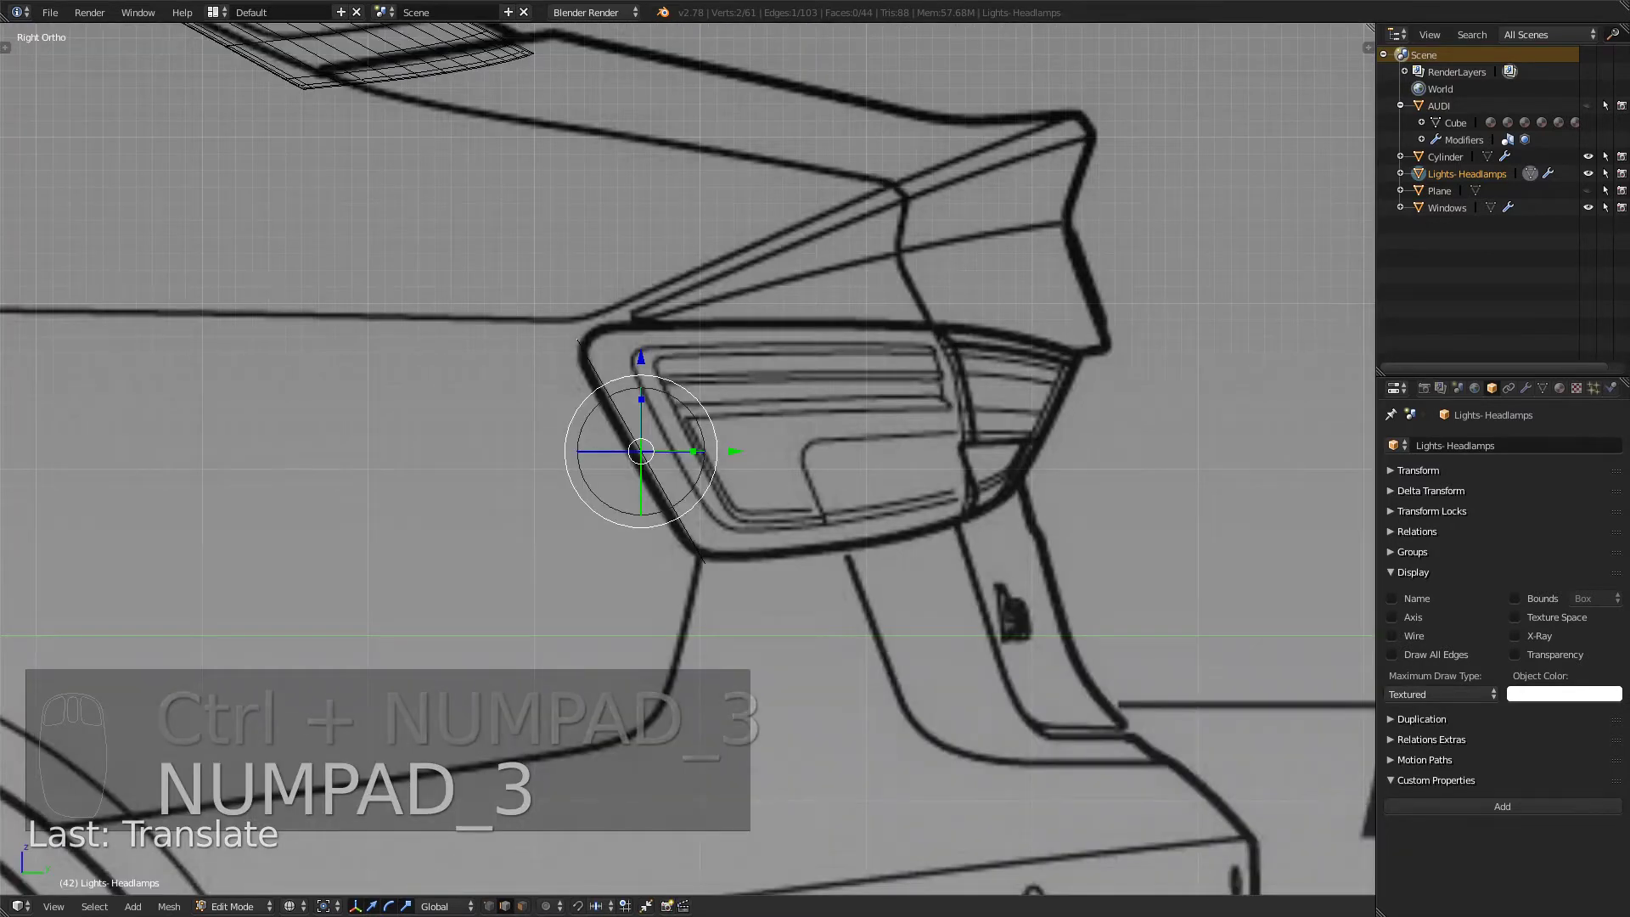
key("KP_1")
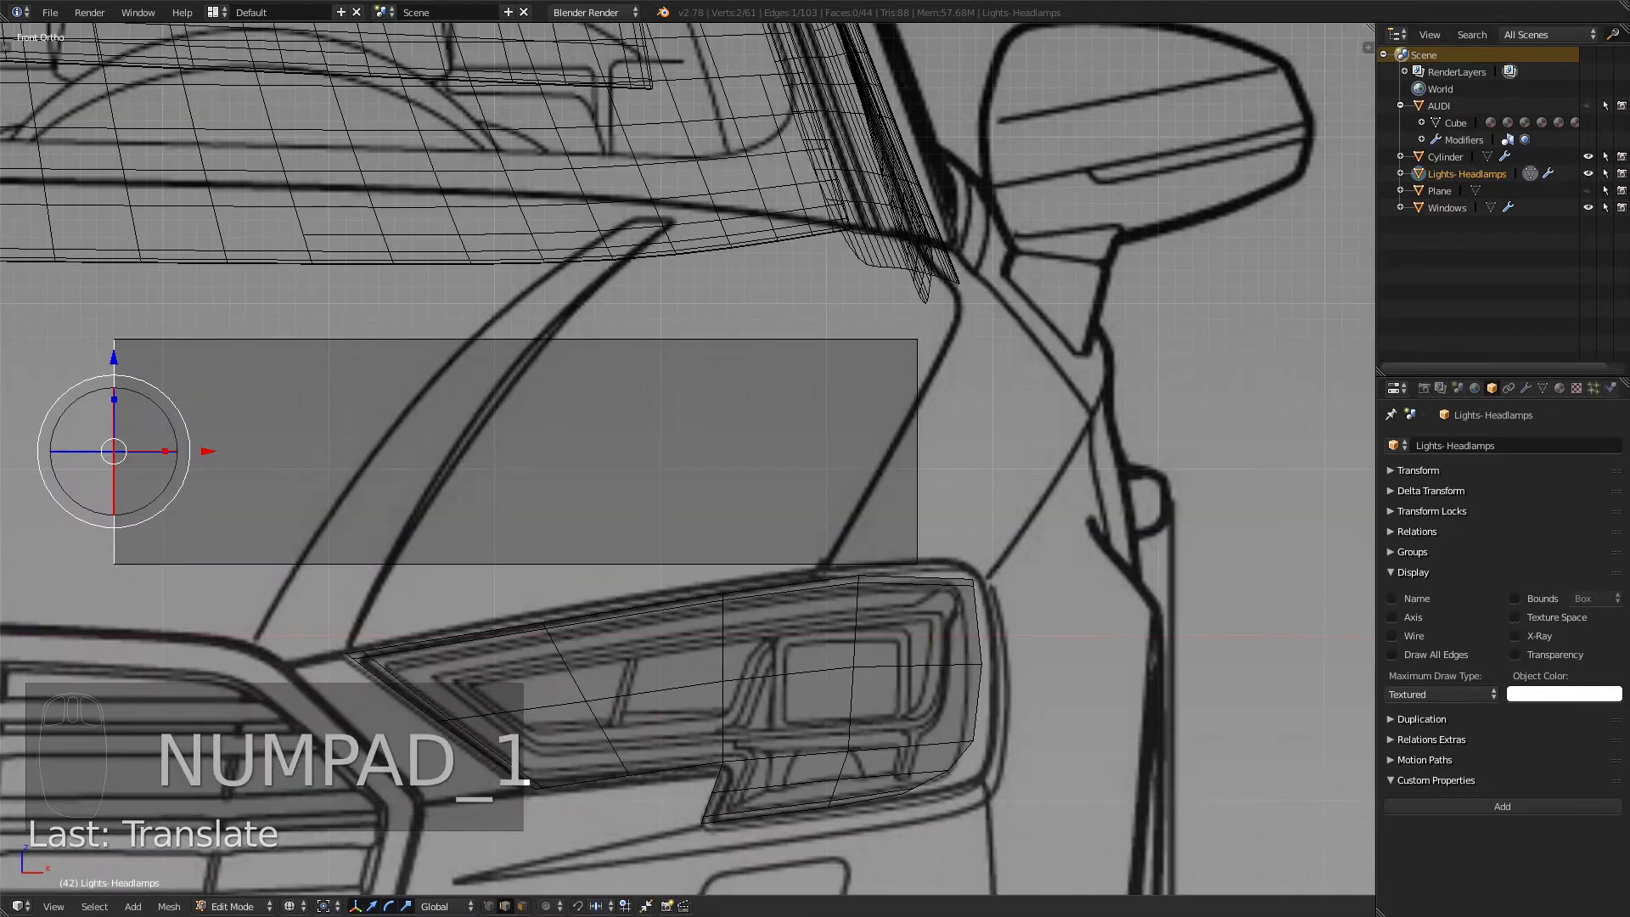
key("KP_3")
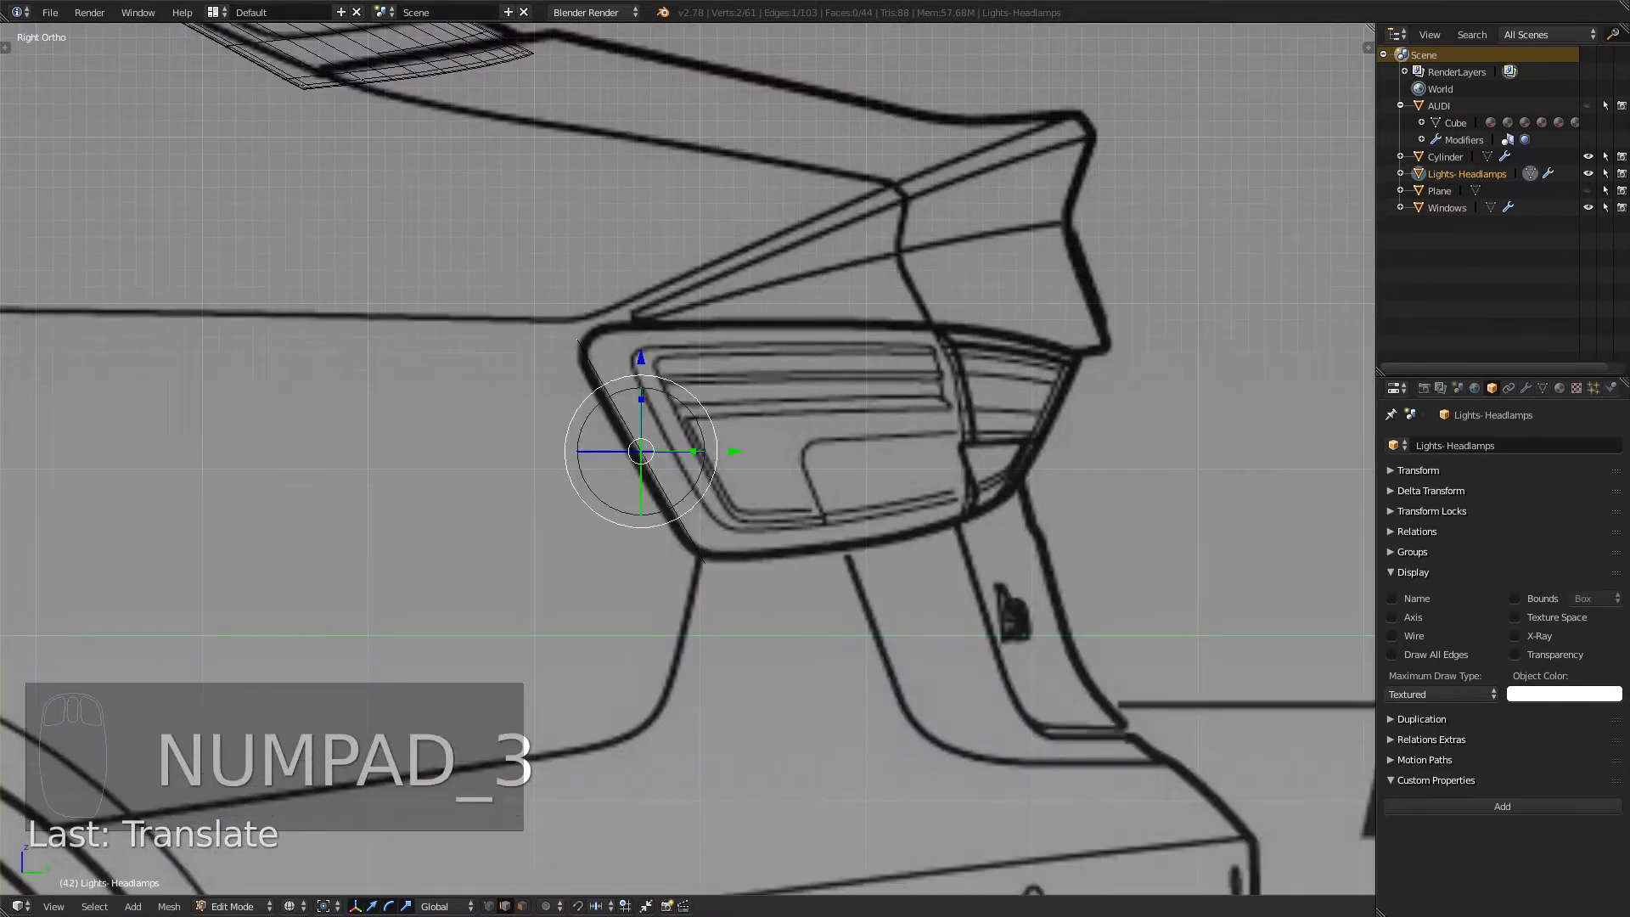
key("e")
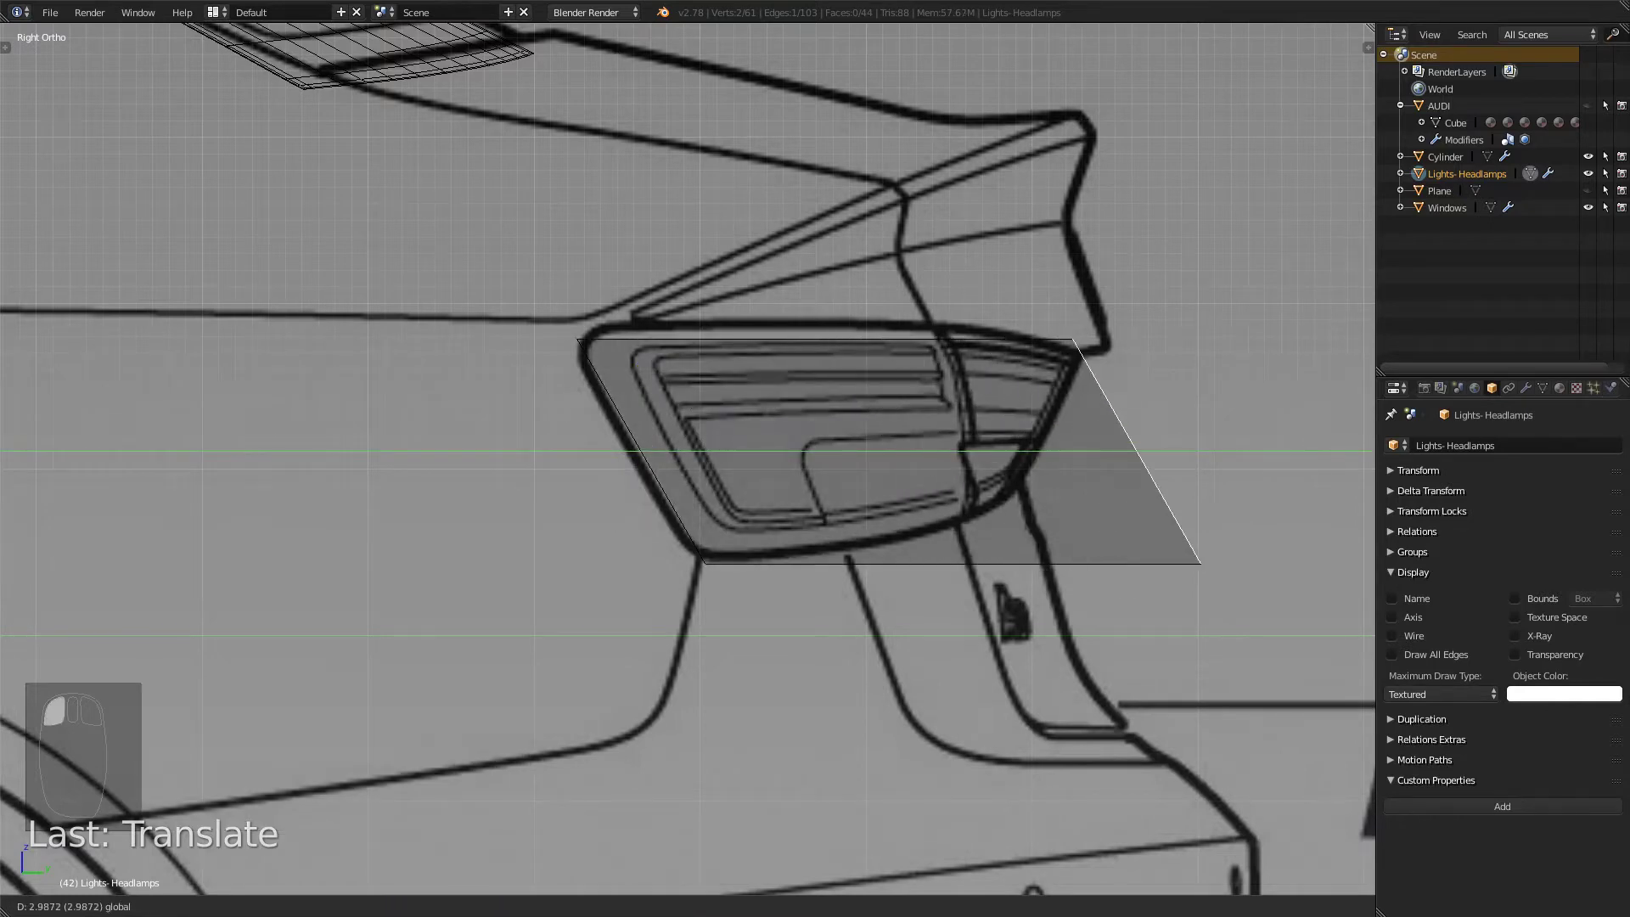
left_click_drag(1213, 451, 1211, 451)
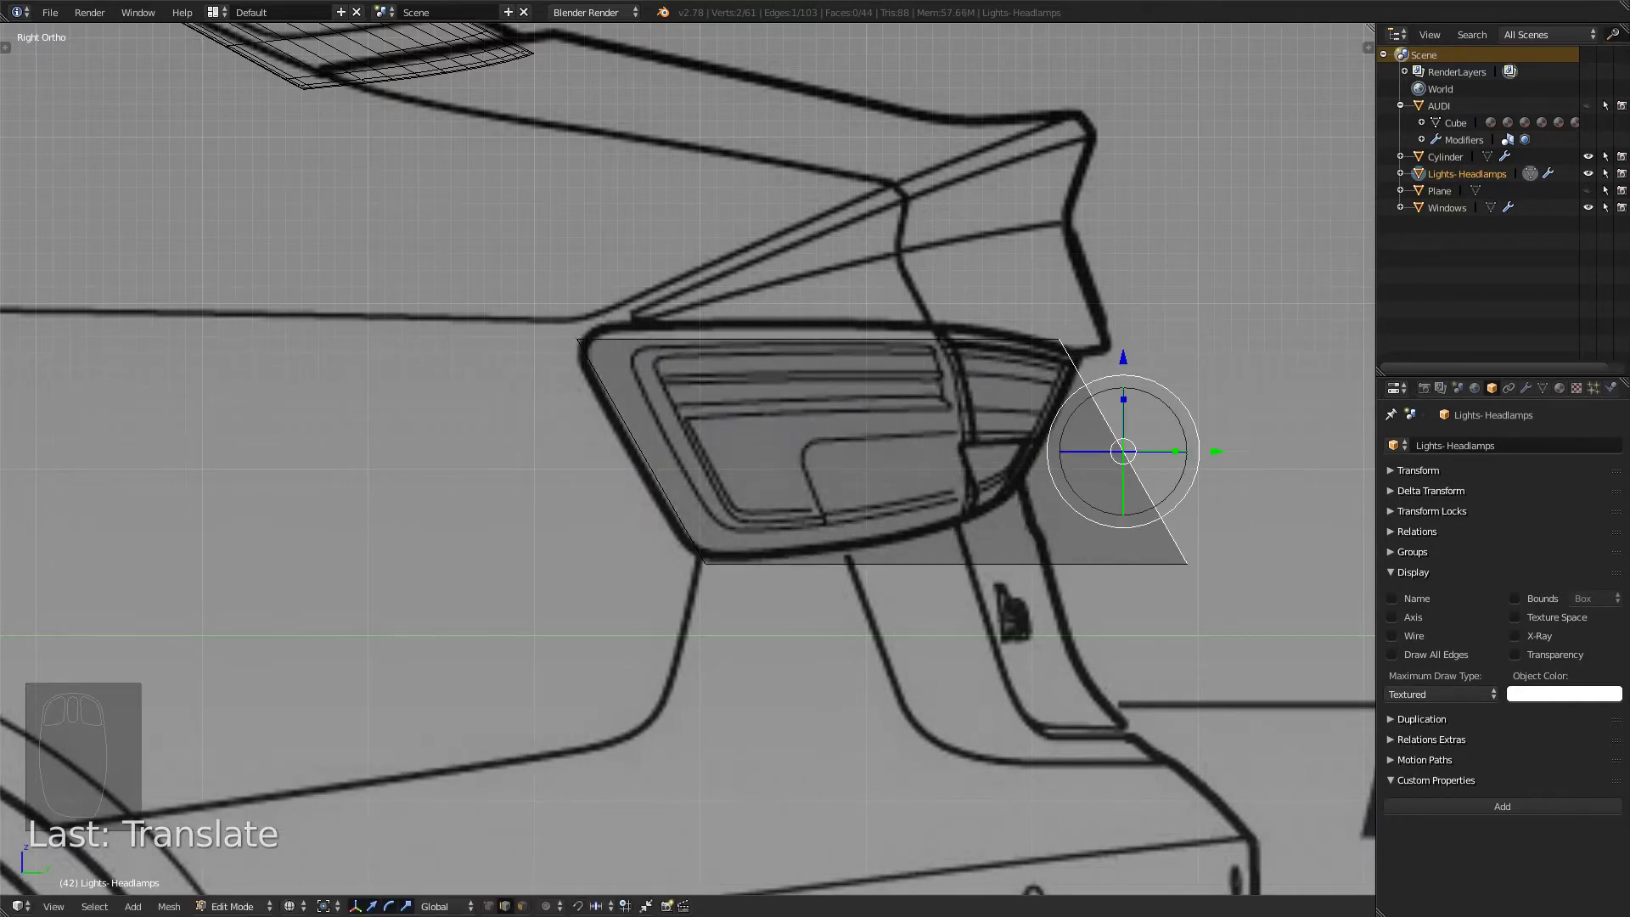
- Scale the inner edge down along Z and raise it toward the taillight's inner tip in the back view
key("KP_3")
key("KP_1")
key("ctrl+KP_1")
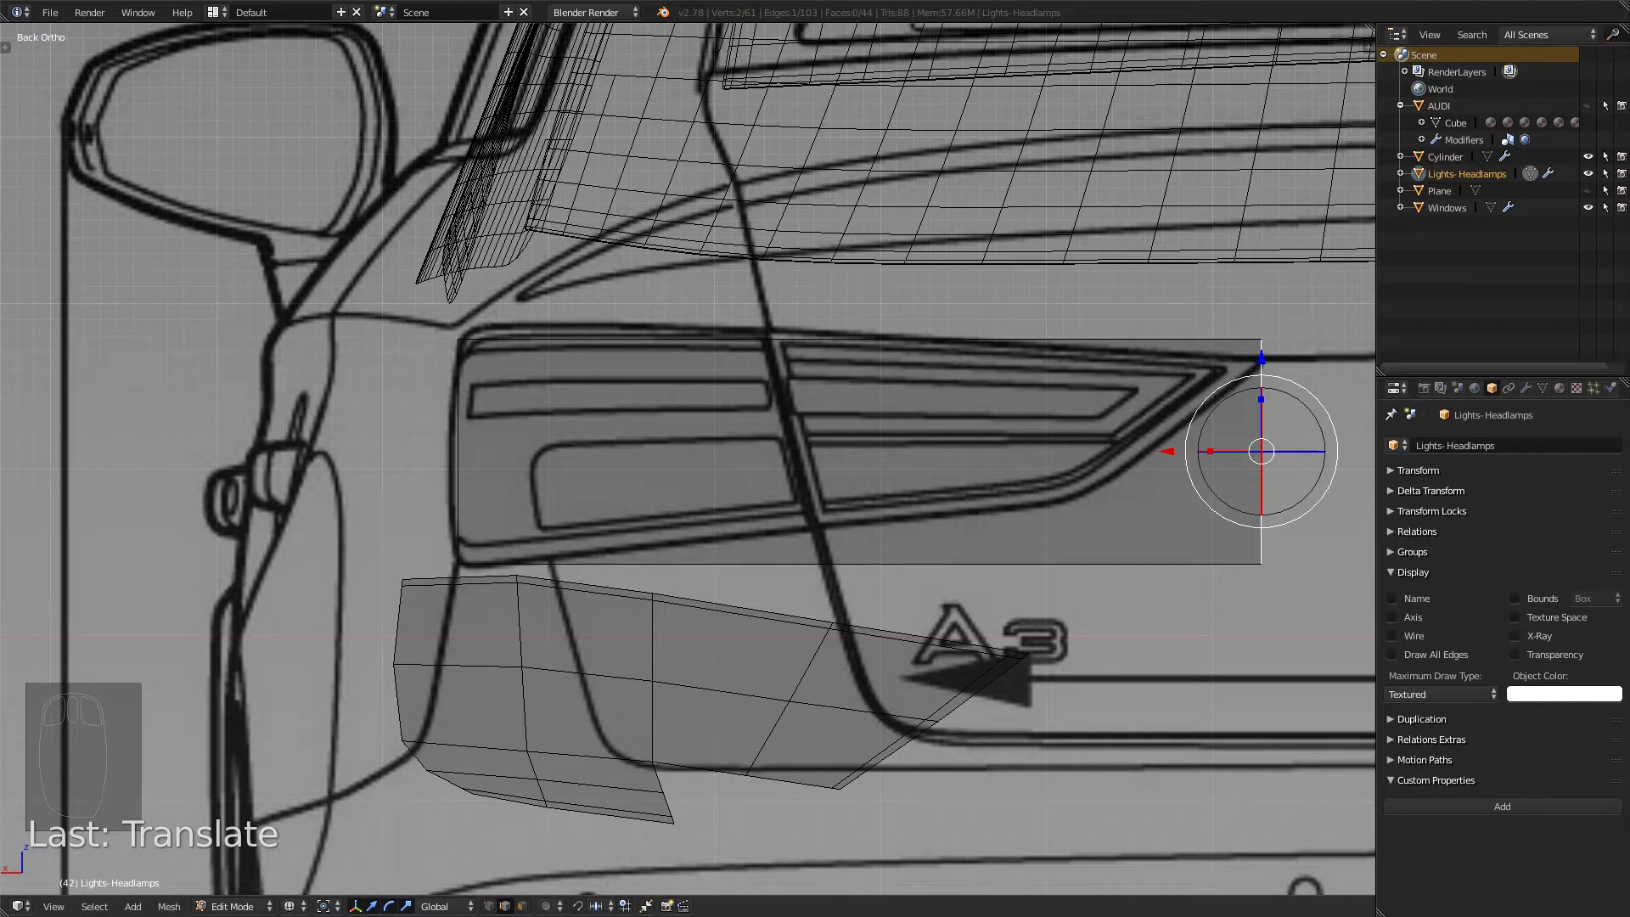
key("s")
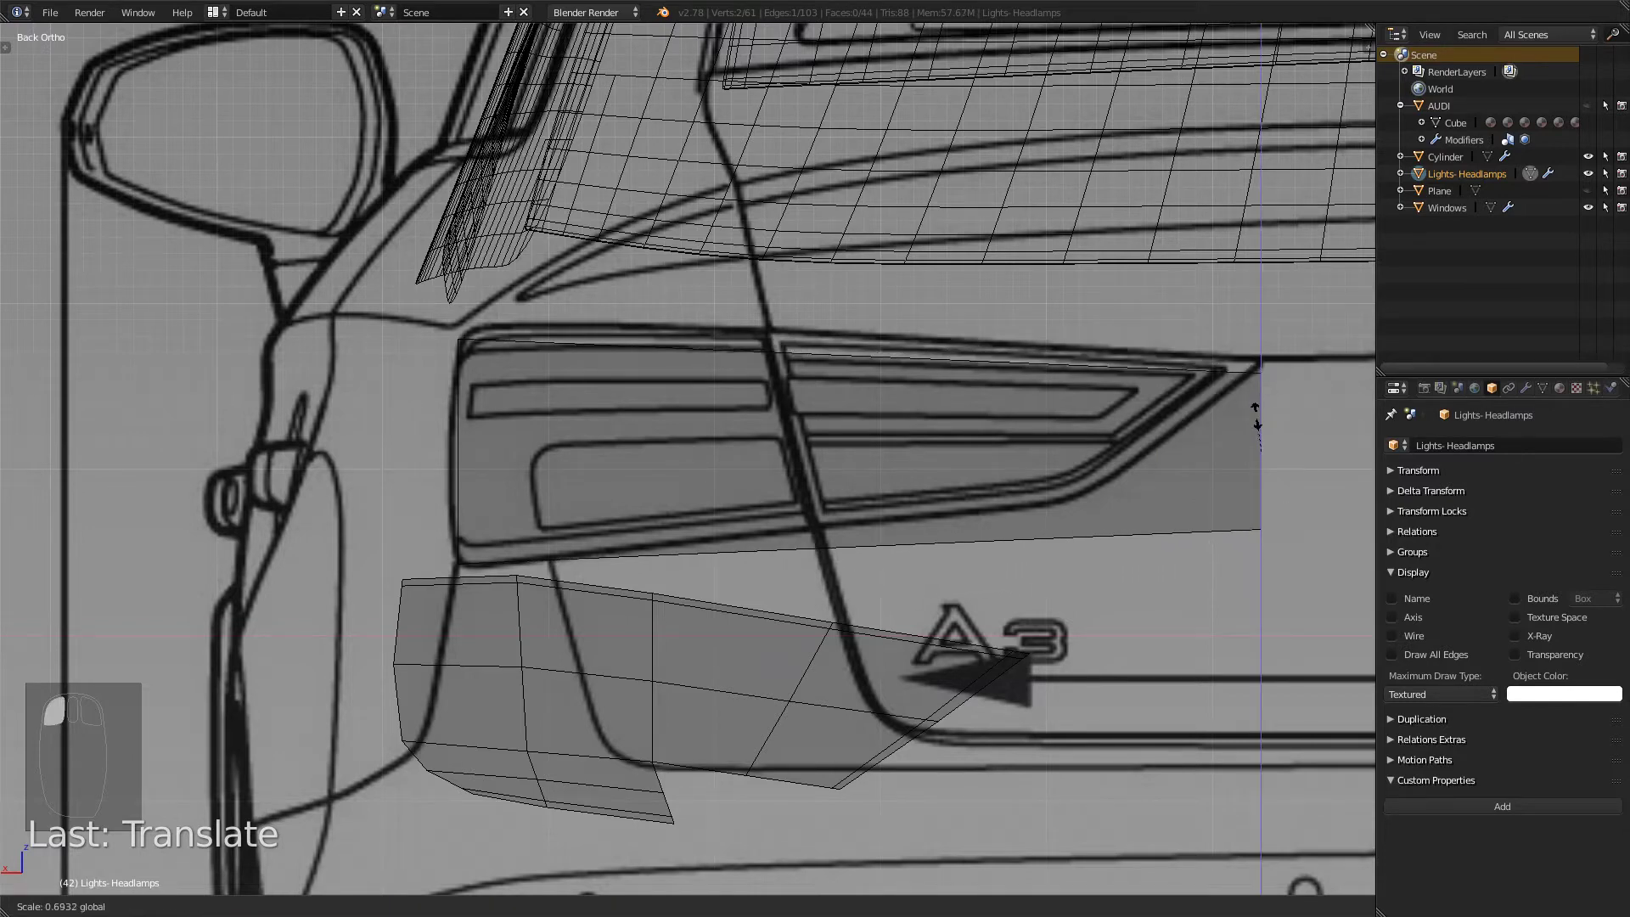
key("Return")
left_click_drag(1261, 357, 1262, 340)
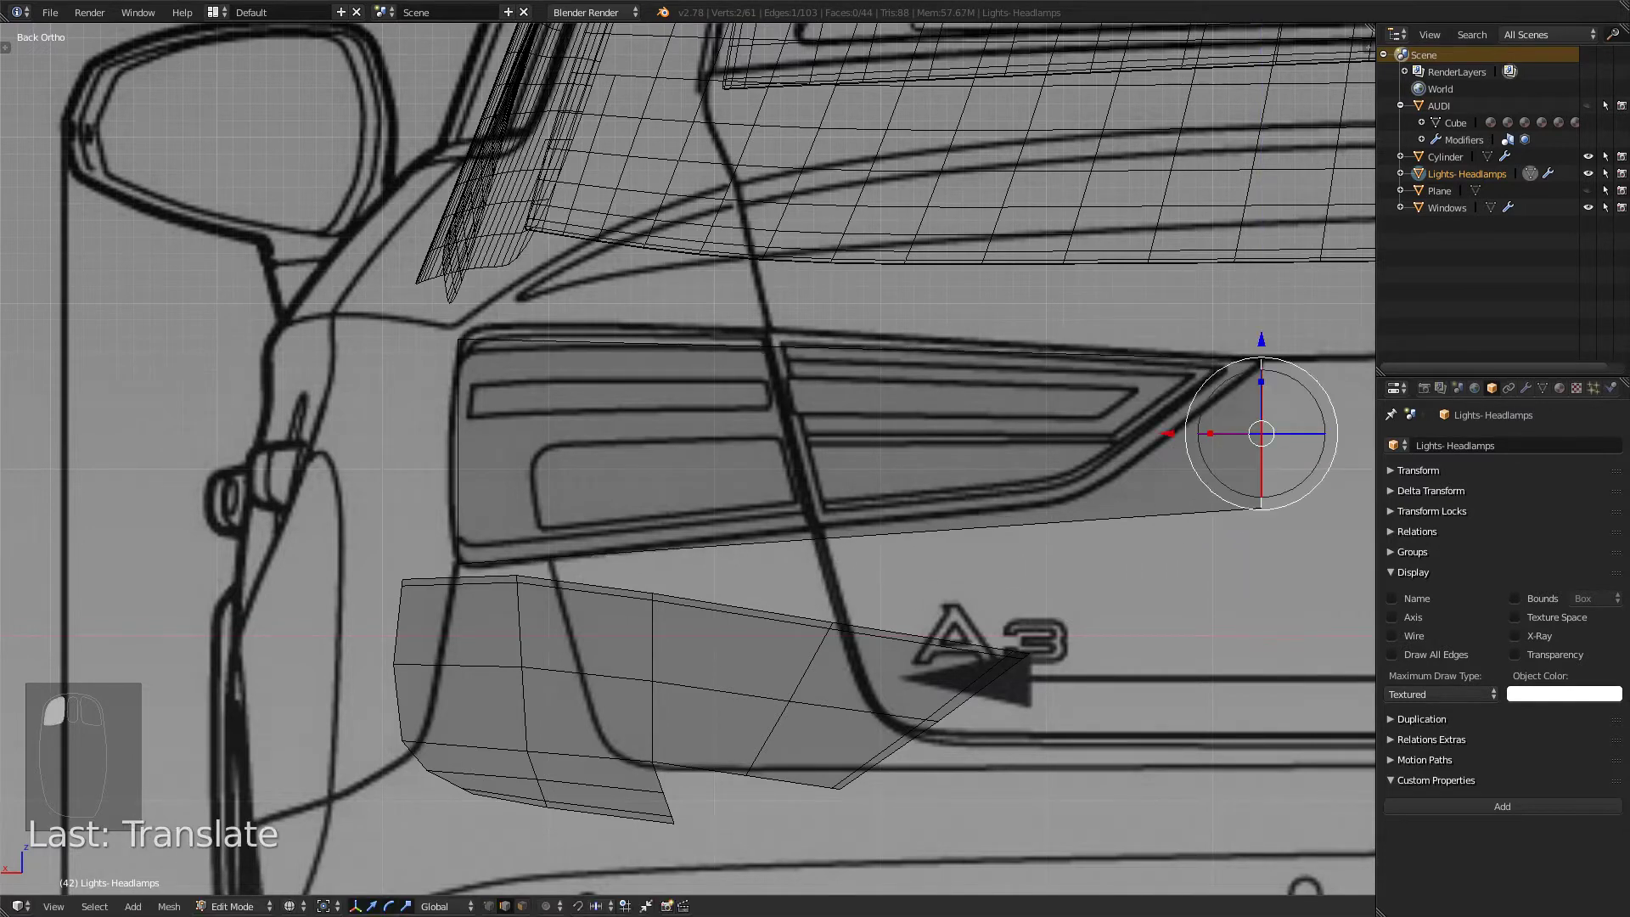
- Shrink the inner edge further along Z and raise it so the plane follows the taillight's upper and lower outlines, then check the side and front views
key("s")
key("z")
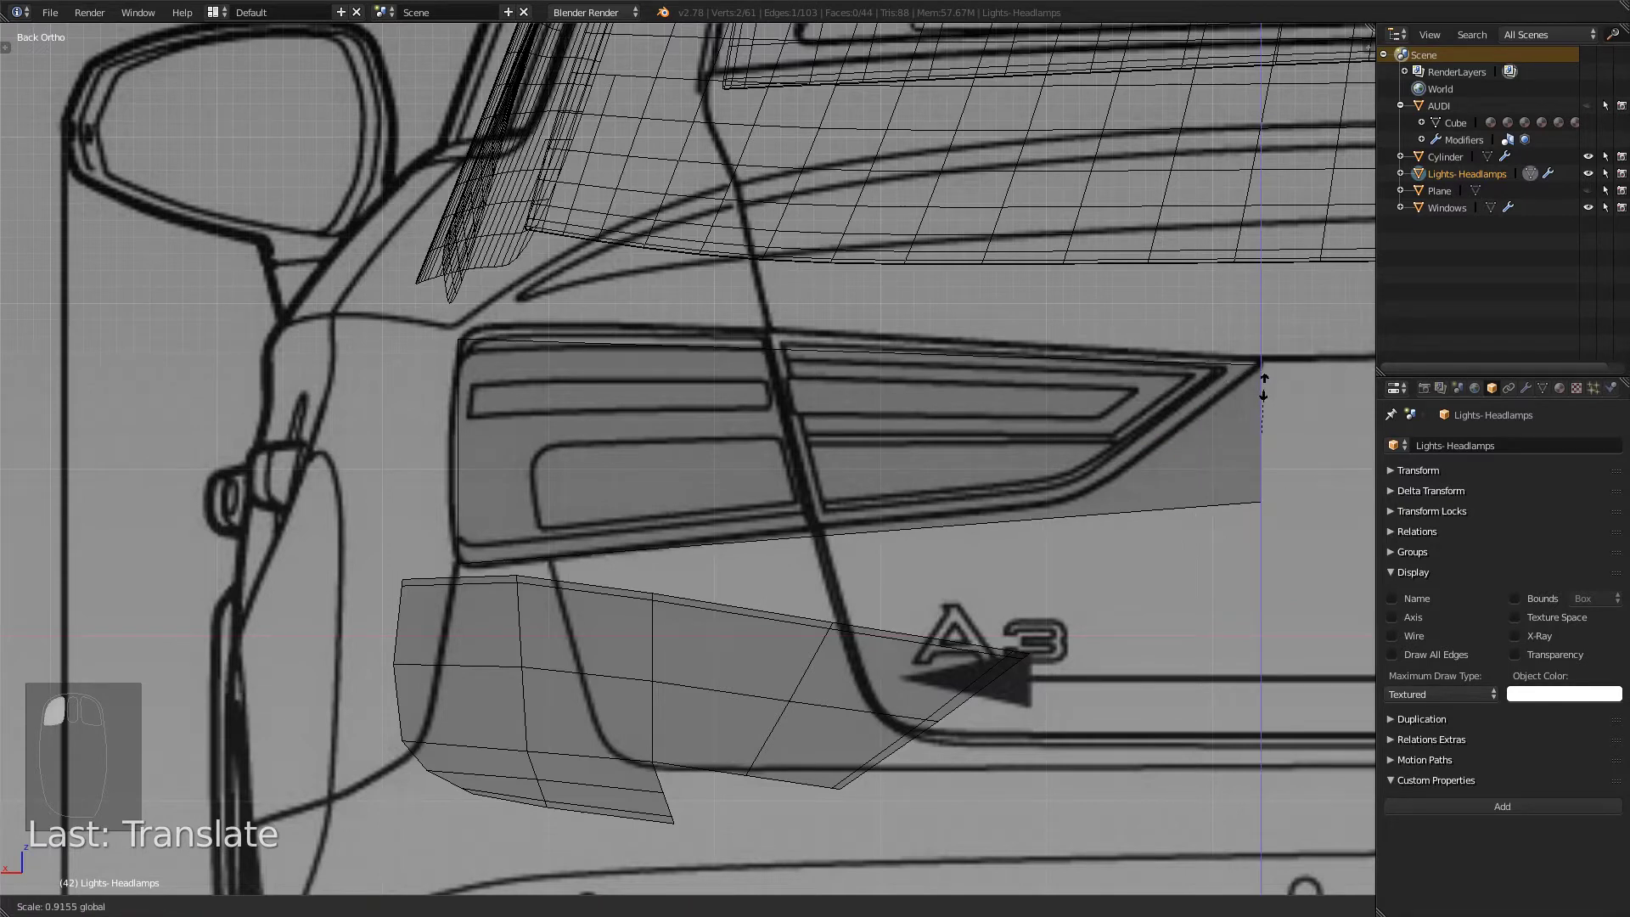
left_click_drag(1264, 386, 1262, 338)
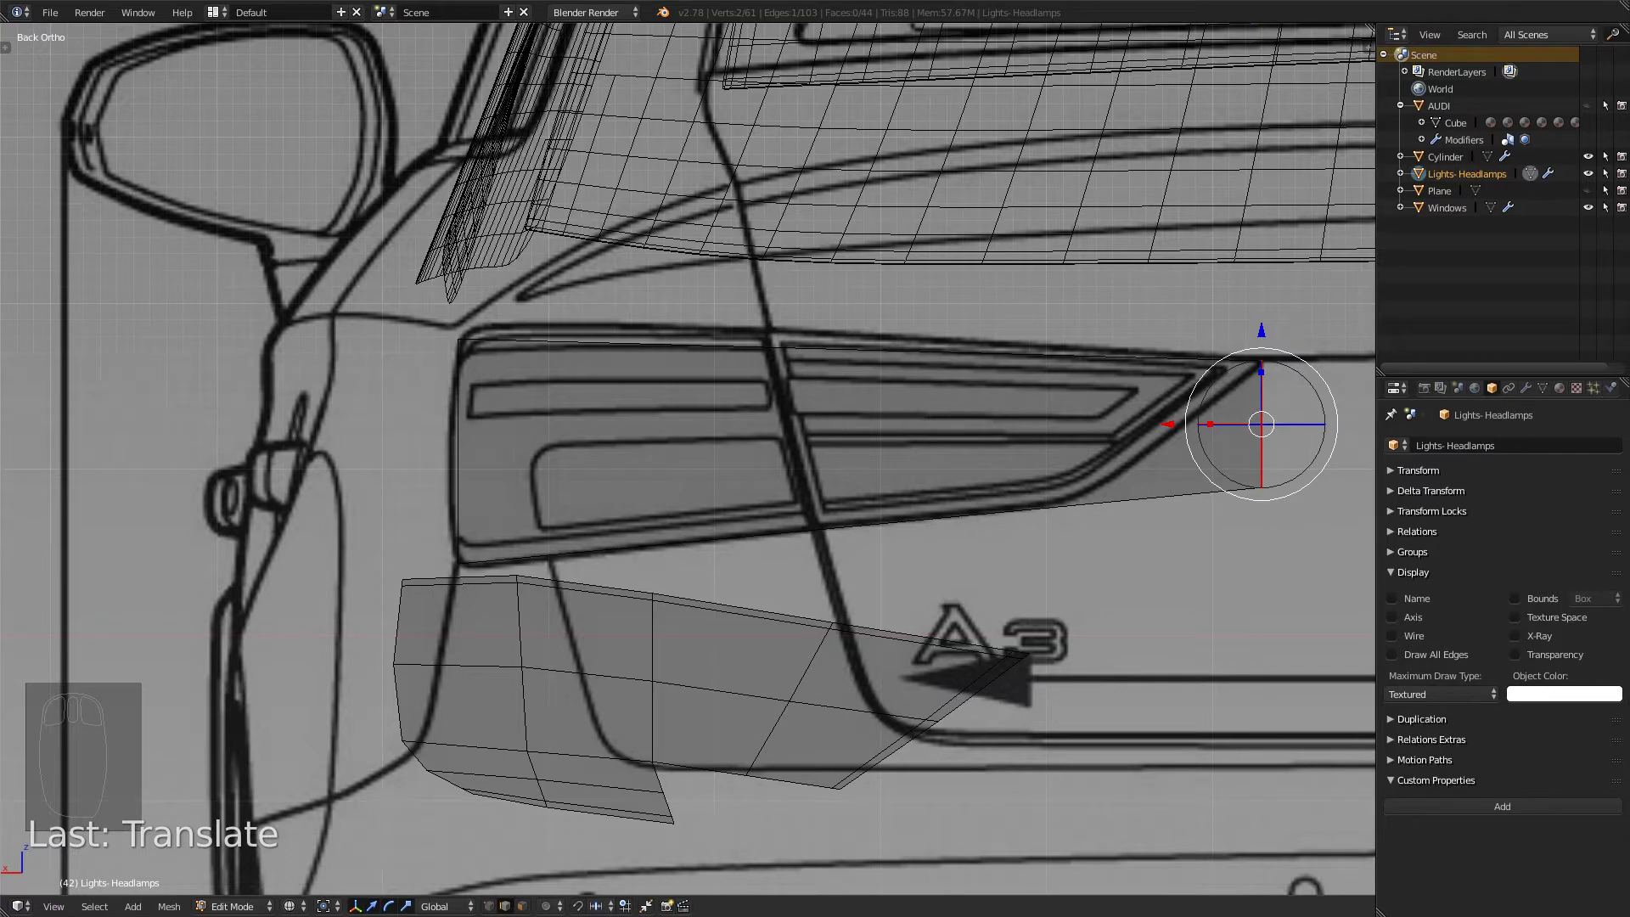
key("KP_3")
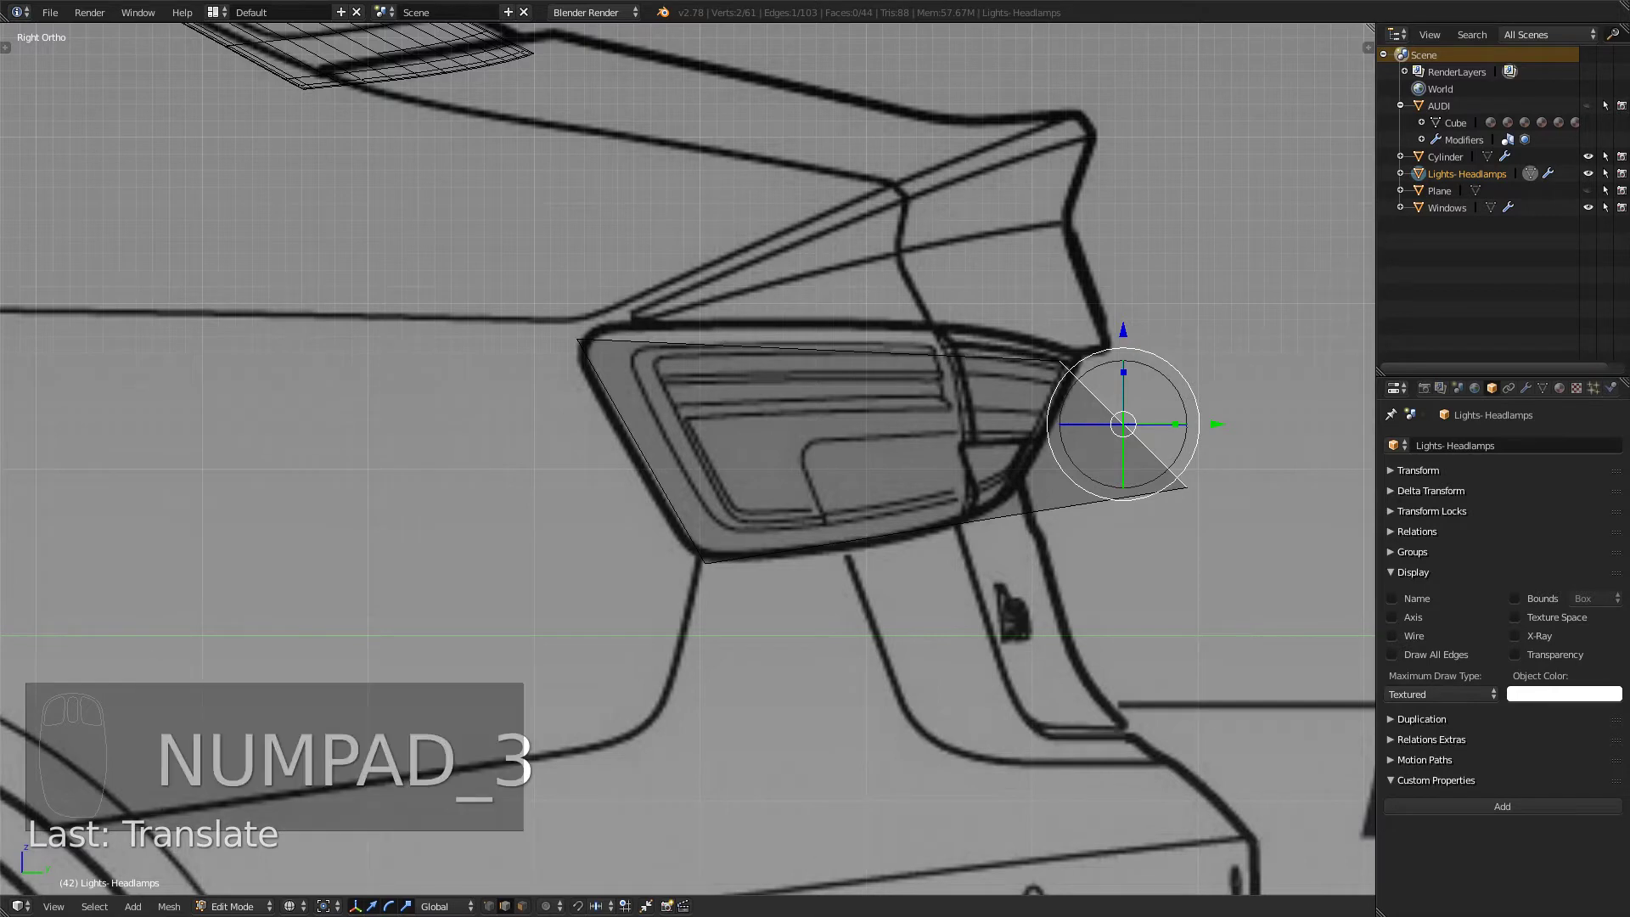
key("KP_1")
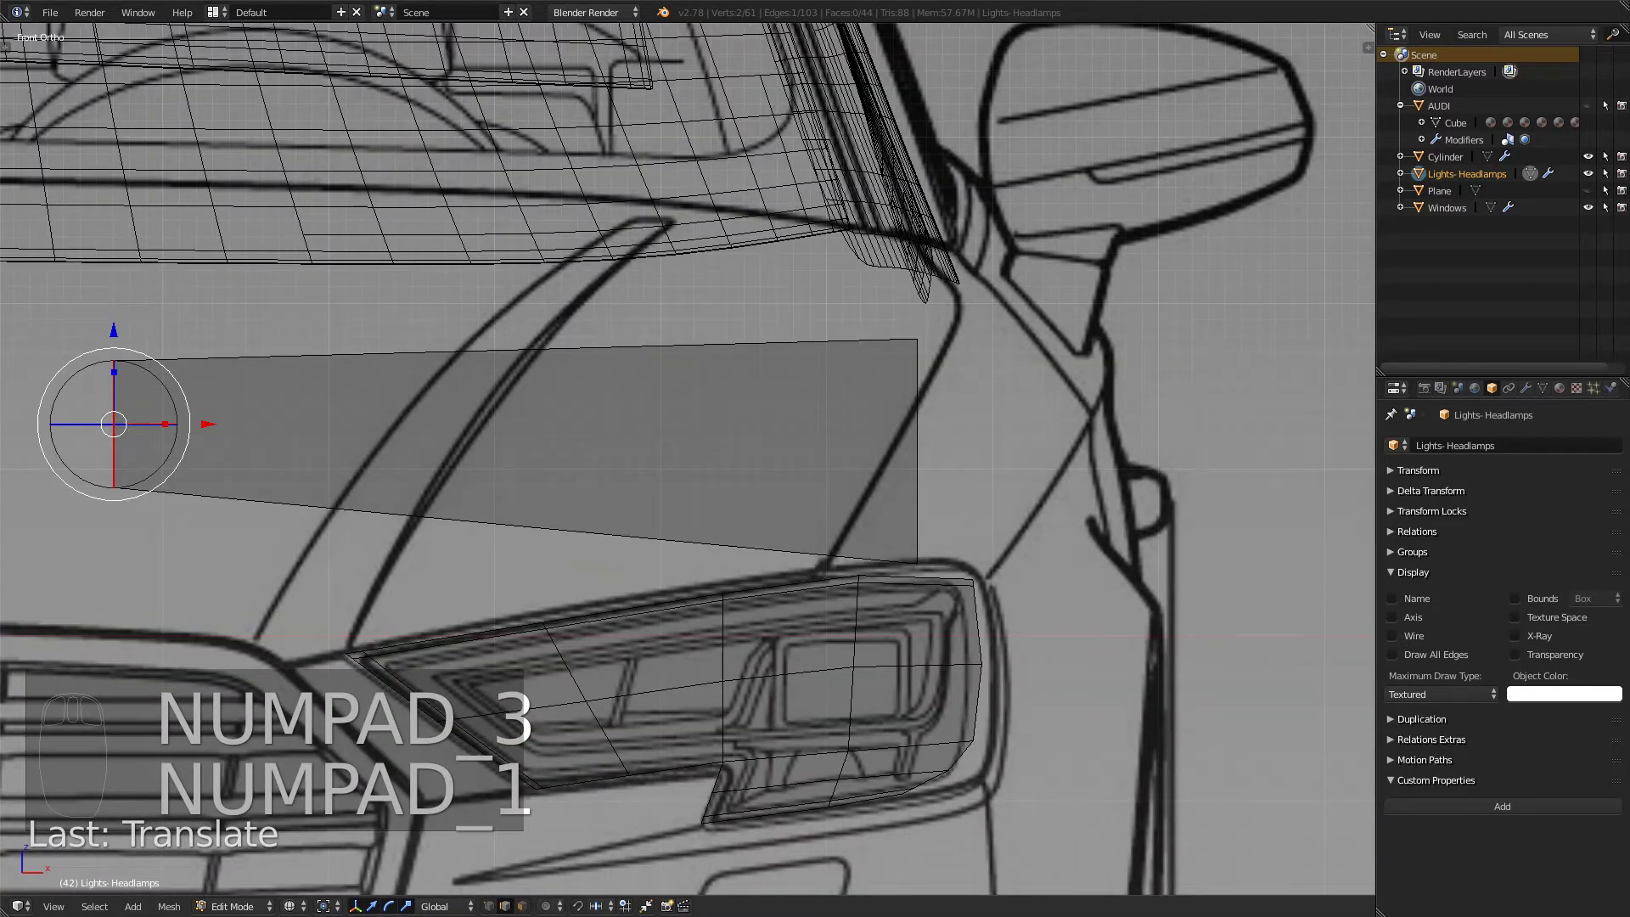
key("KP_3")
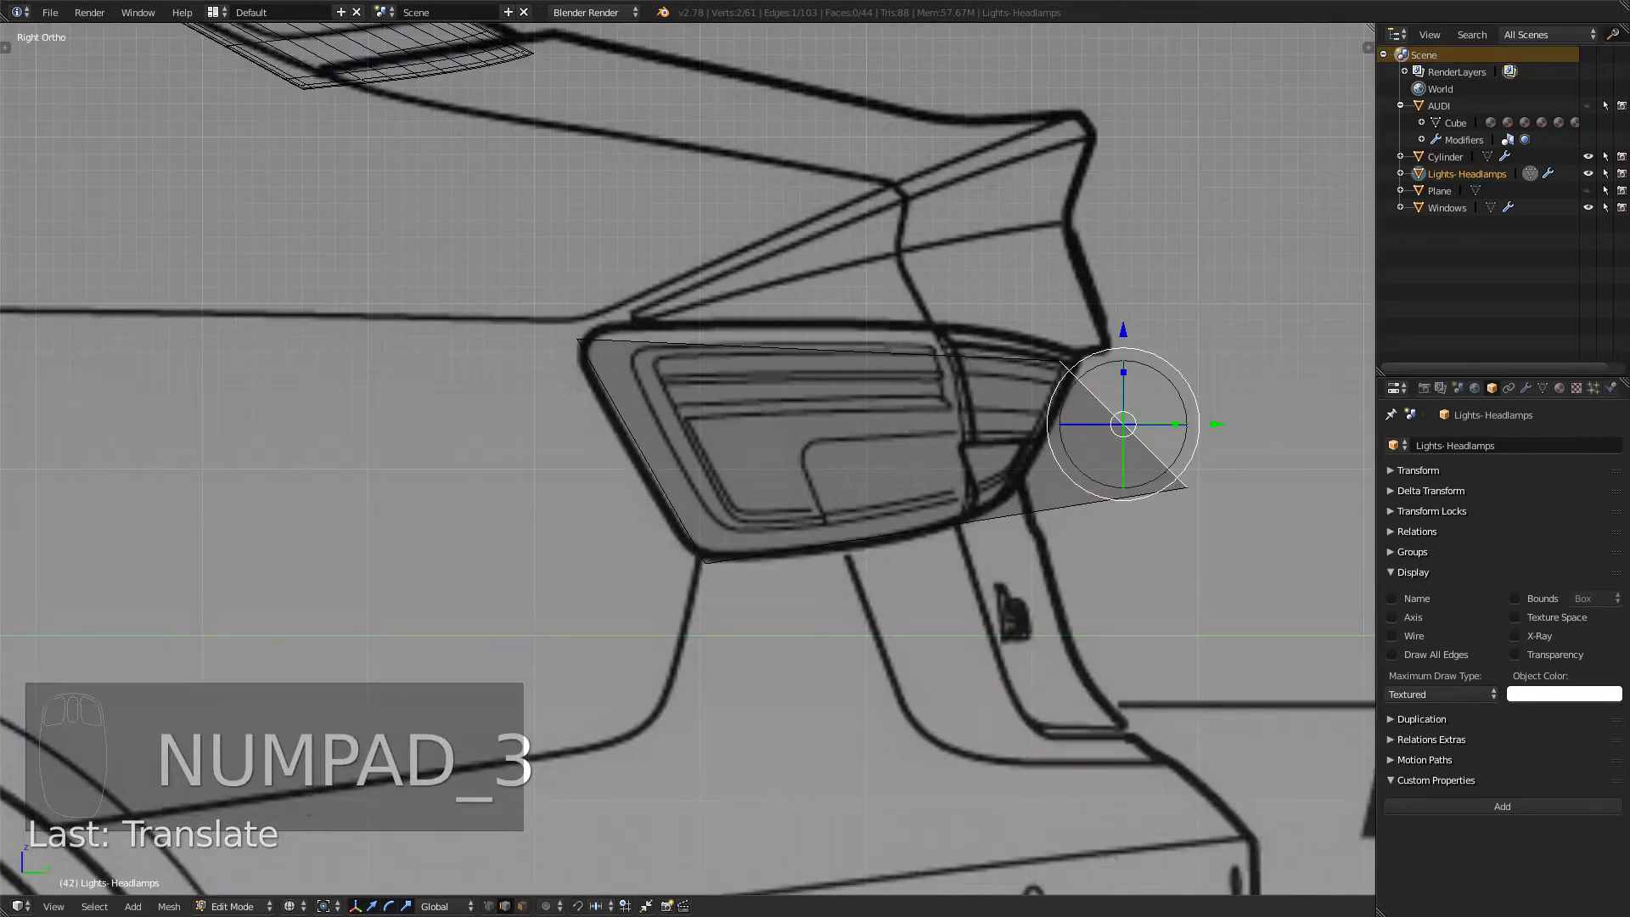
key("ctrl+KP_1")
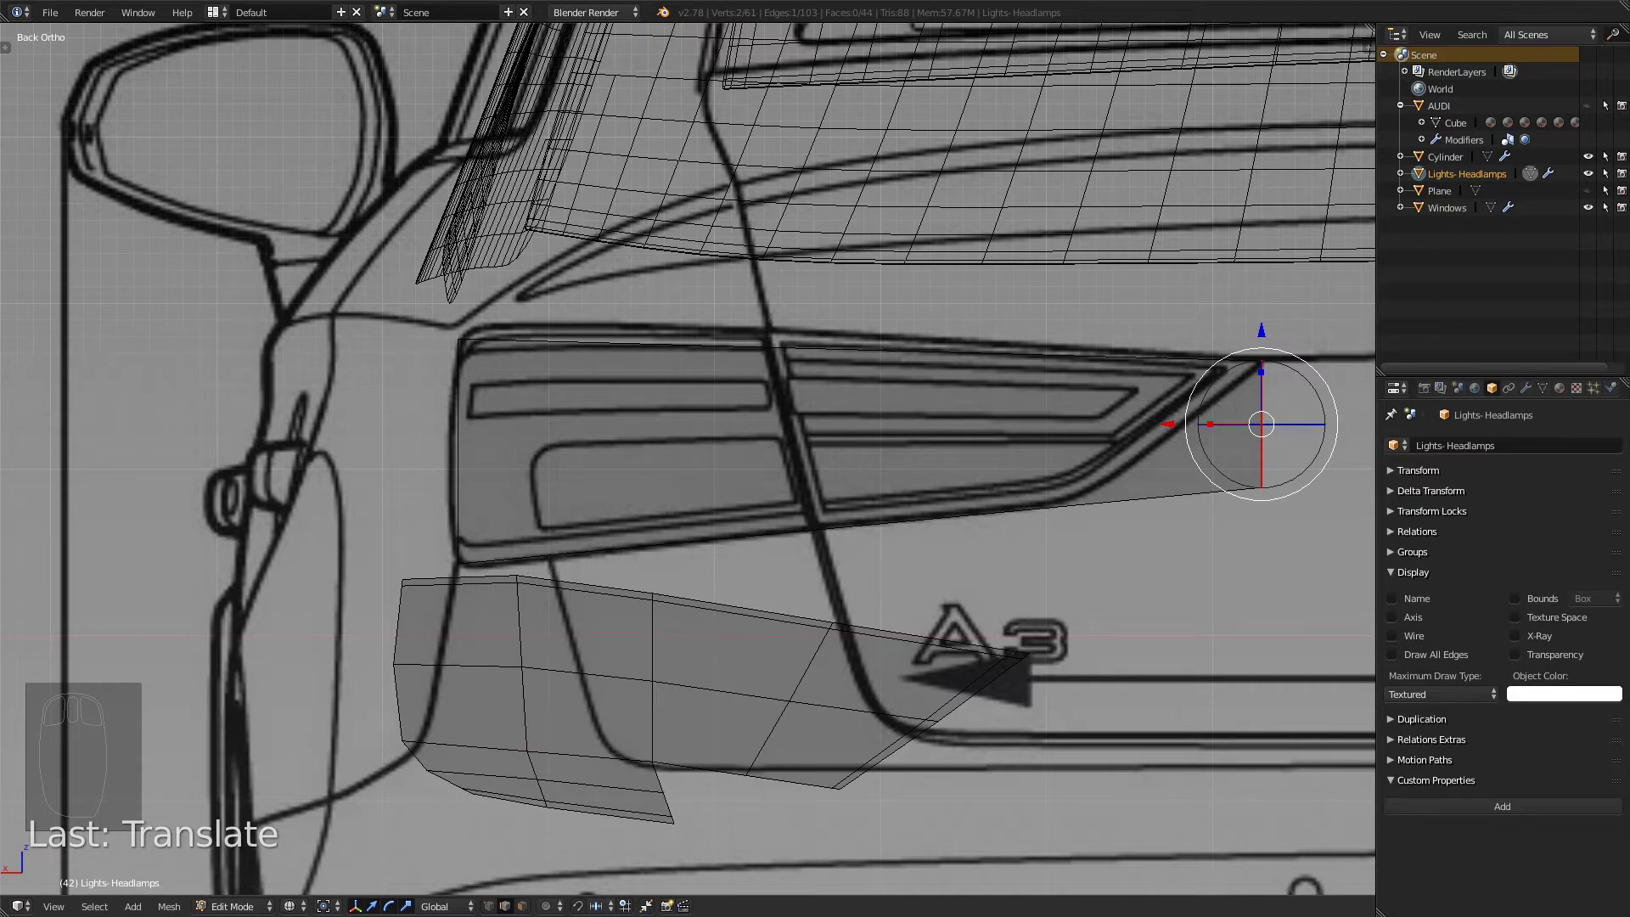
- Return to Object Mode and unhide the car body in solid shading
key("Tab")
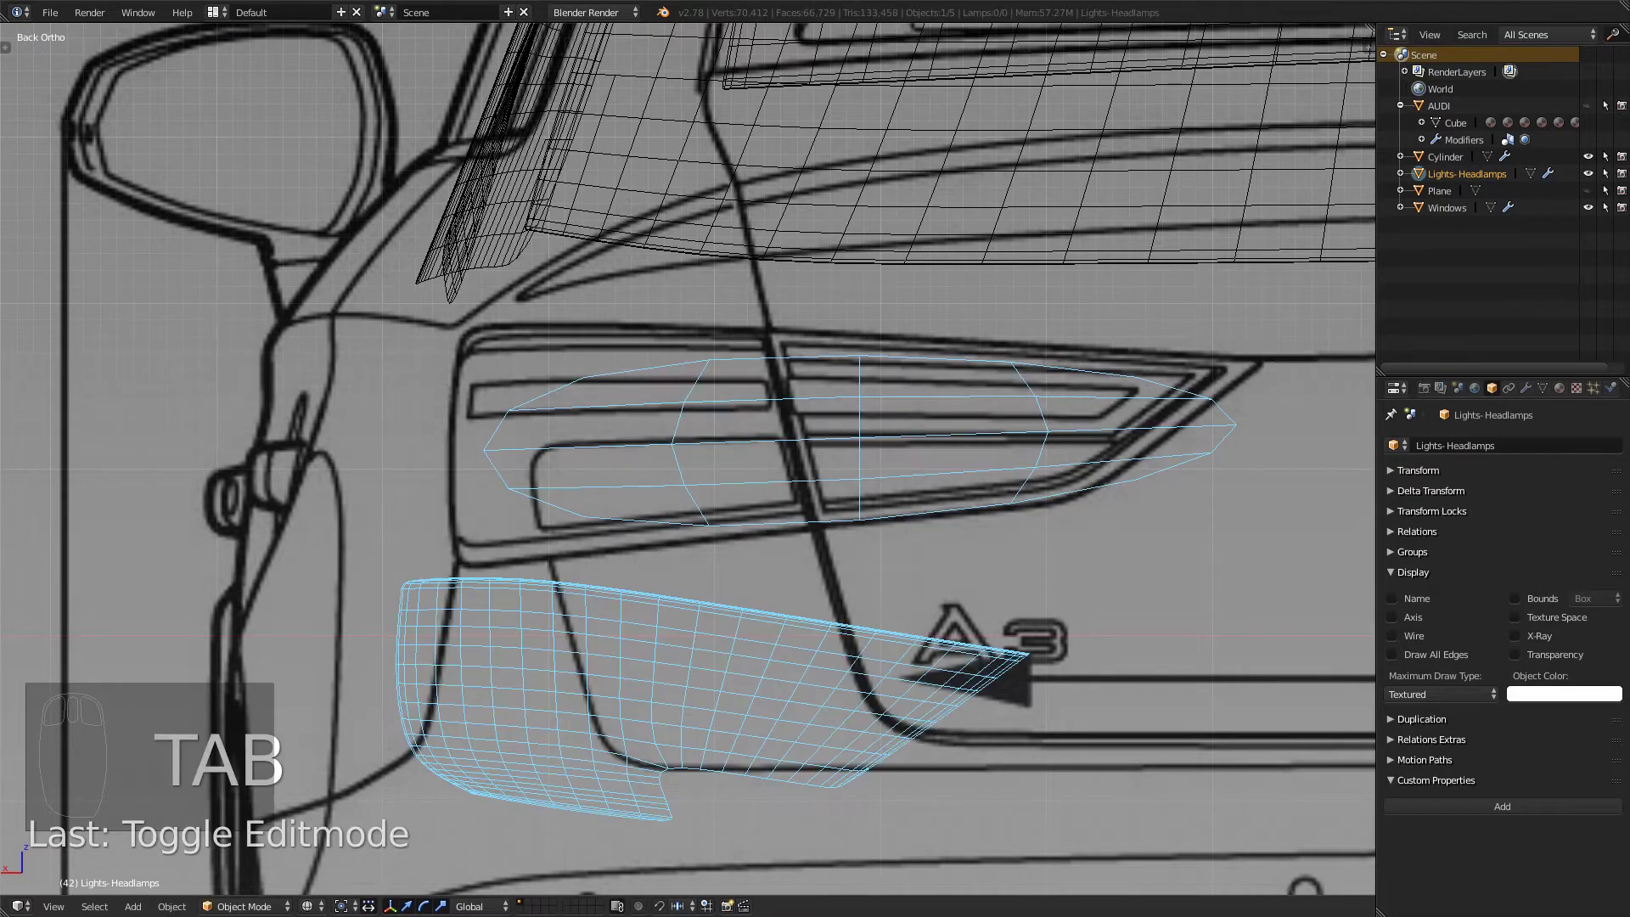
scroll(687, 459, "down", 4)
mouse_move(687, 458)
middle_mouse_down()
mouse_move(700, 509)
mouse_move(755, 514)
middle_mouse_up()
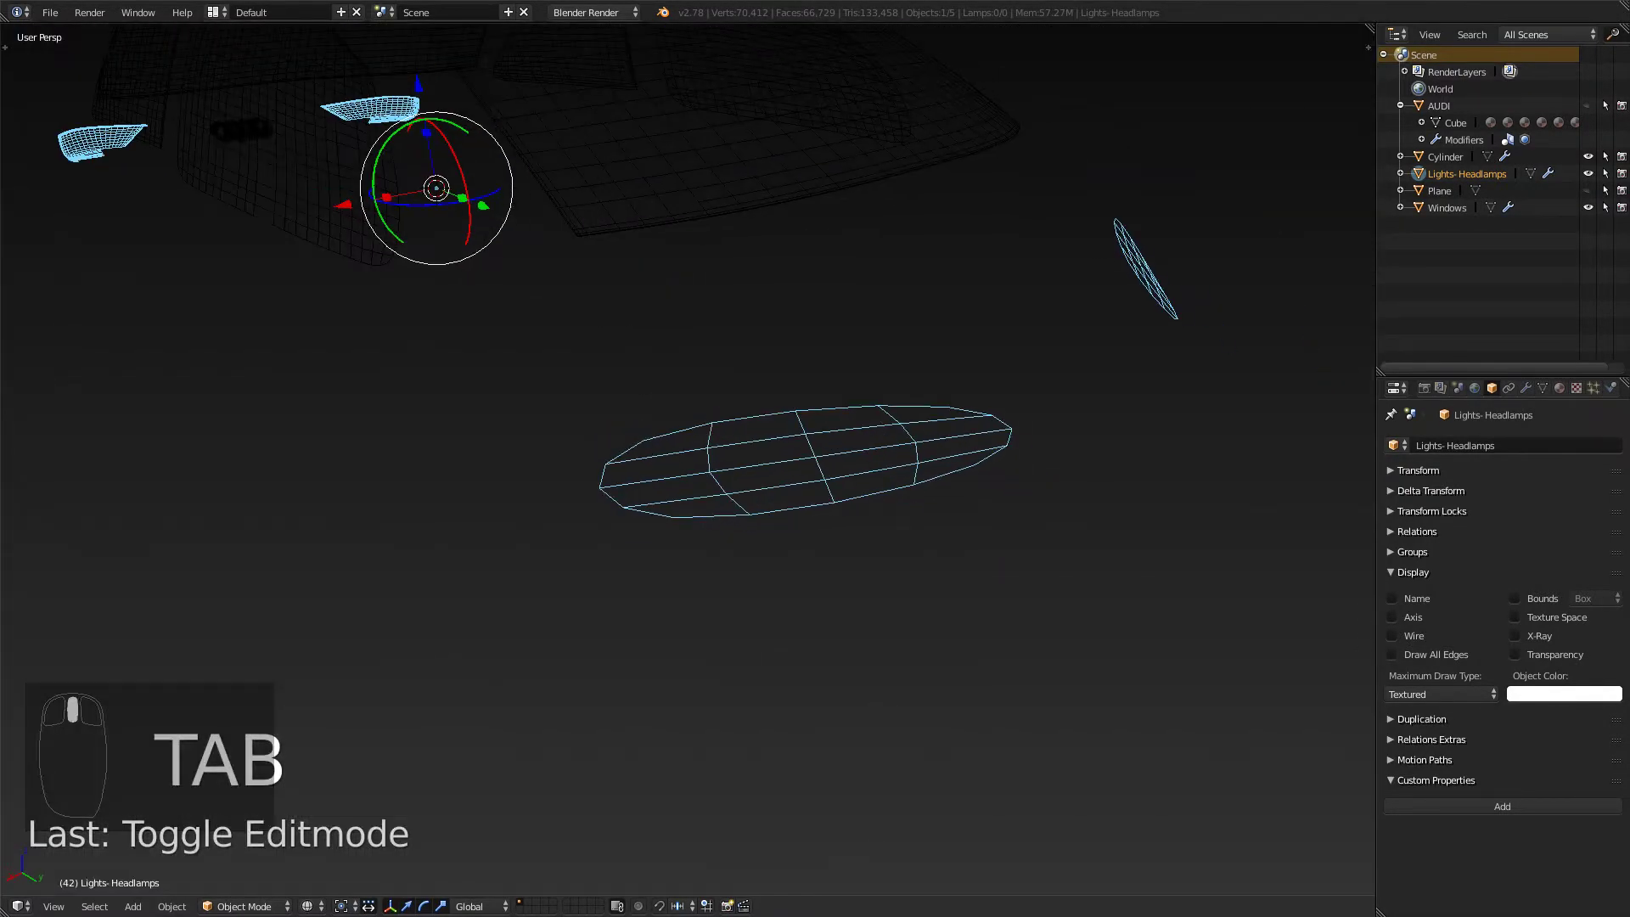
key("z")
scroll(755, 514, "down", 4)
scroll(687, 458, "up", 2)
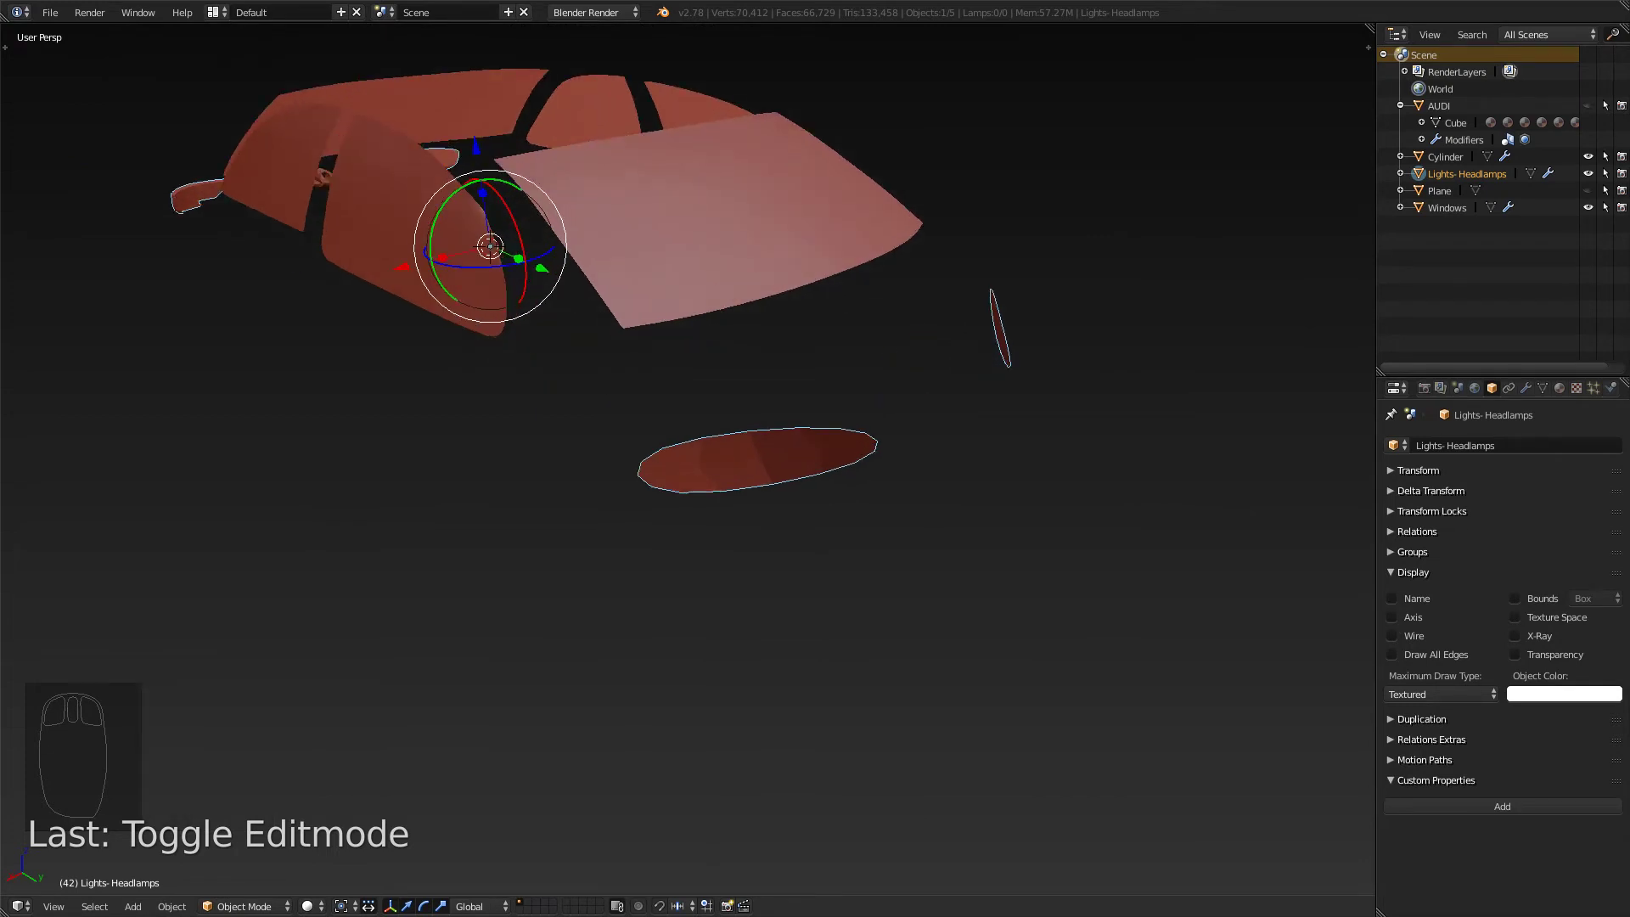
key("alt+h")
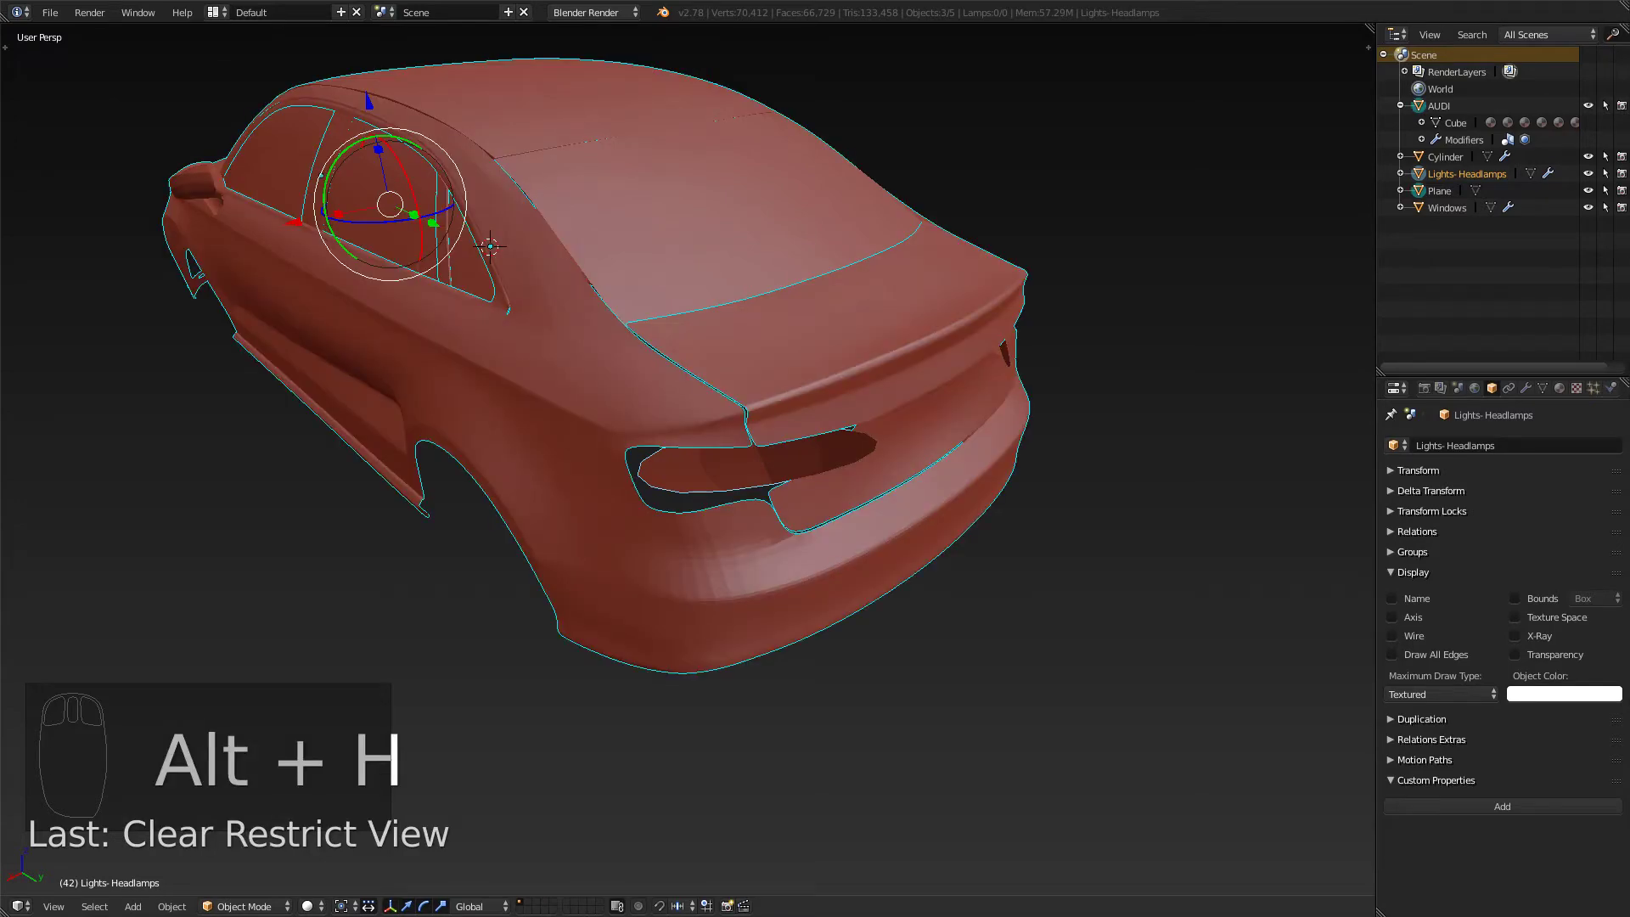
- Select the Lights-Headlamps object at the rear of the car and open its mesh for editing
mouse_move(696, 551)
middle_mouse_down()
mouse_move(713, 510)
mouse_move(709, 542)
mouse_move(675, 556)
middle_mouse_up()
right_click(721, 534)
key("Tab")
key("Tab")
right_click(696, 466)
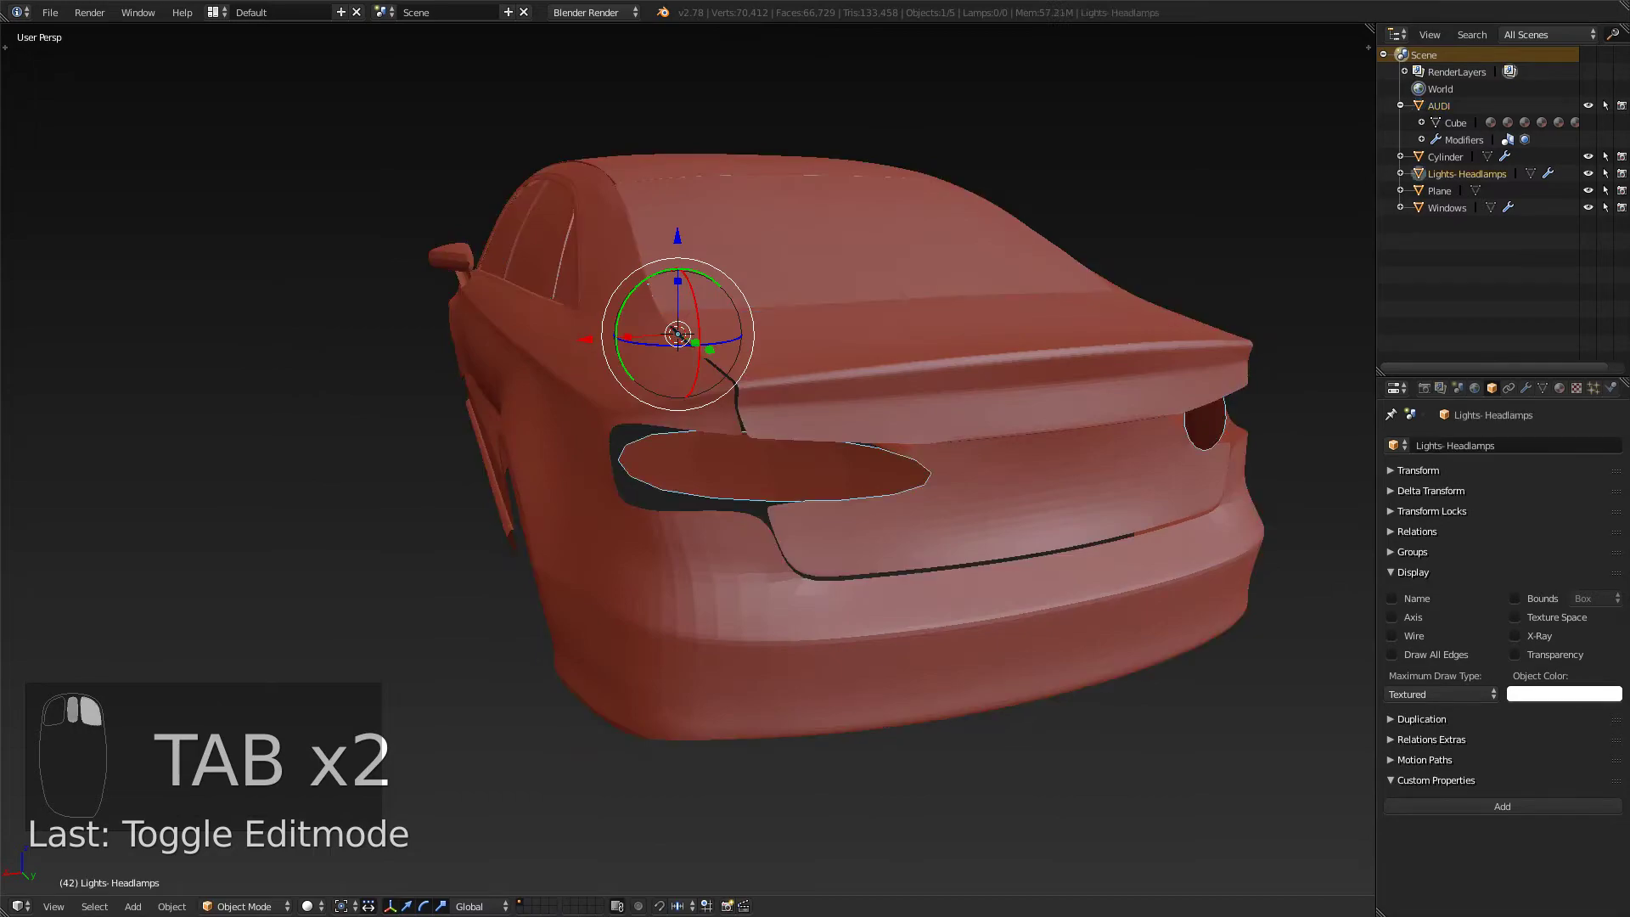
key("Tab")
key("Tab")
key("Tab")
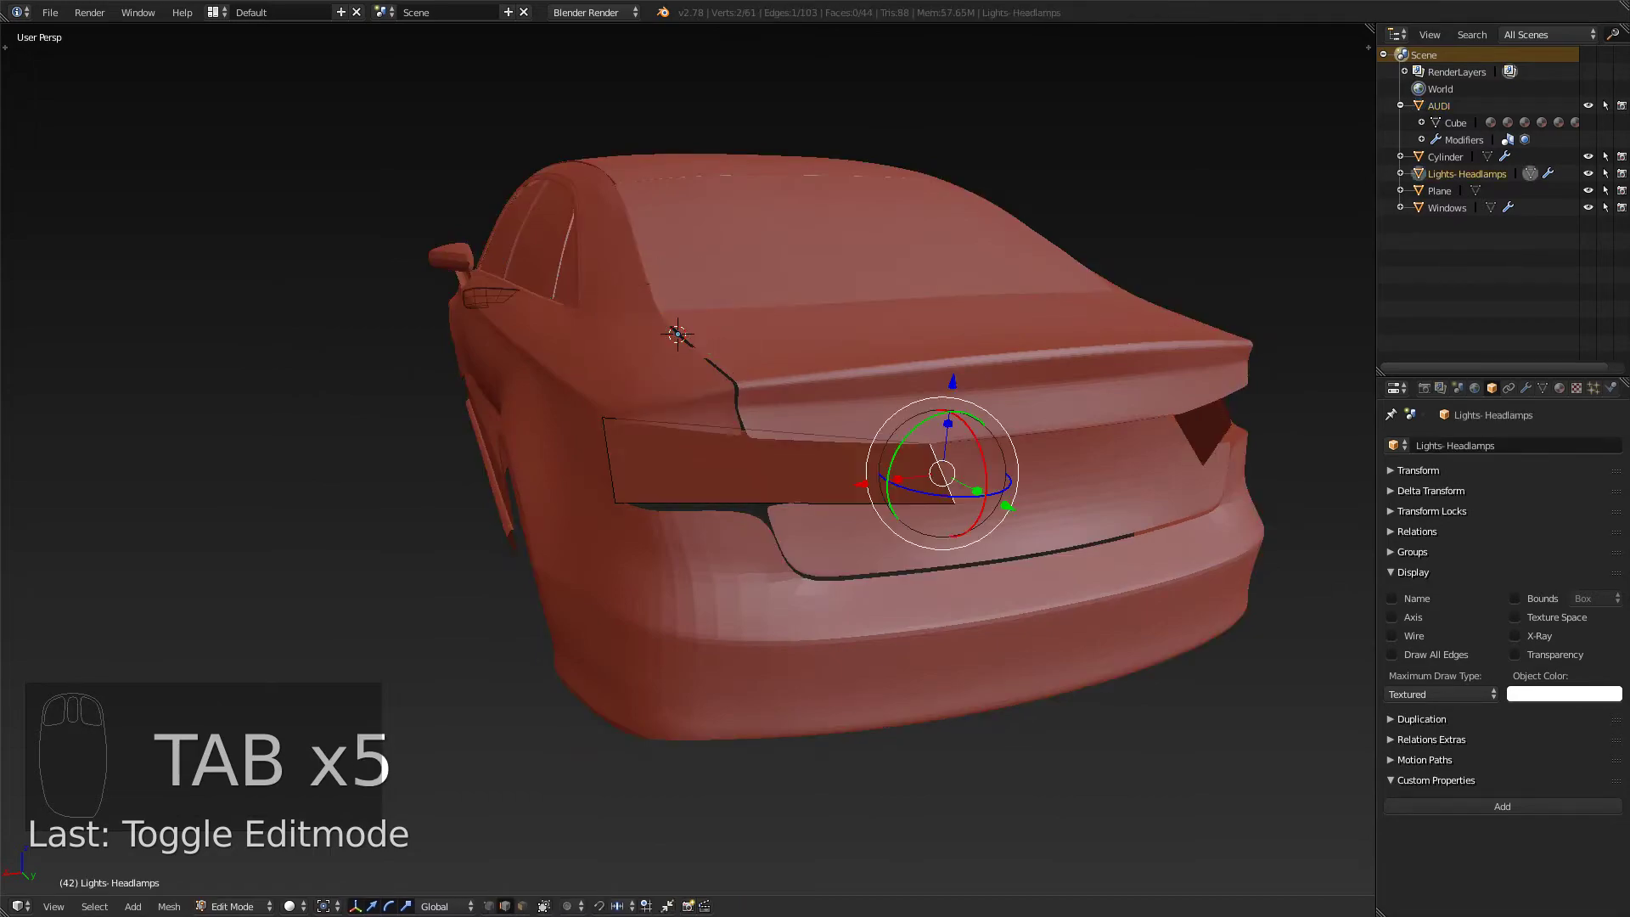
- In vertex select mode, move the plane's lower inner vertex about -1.04 along Y to the taillight's lower rear corner in the right side wireframe view
key("KP_3")
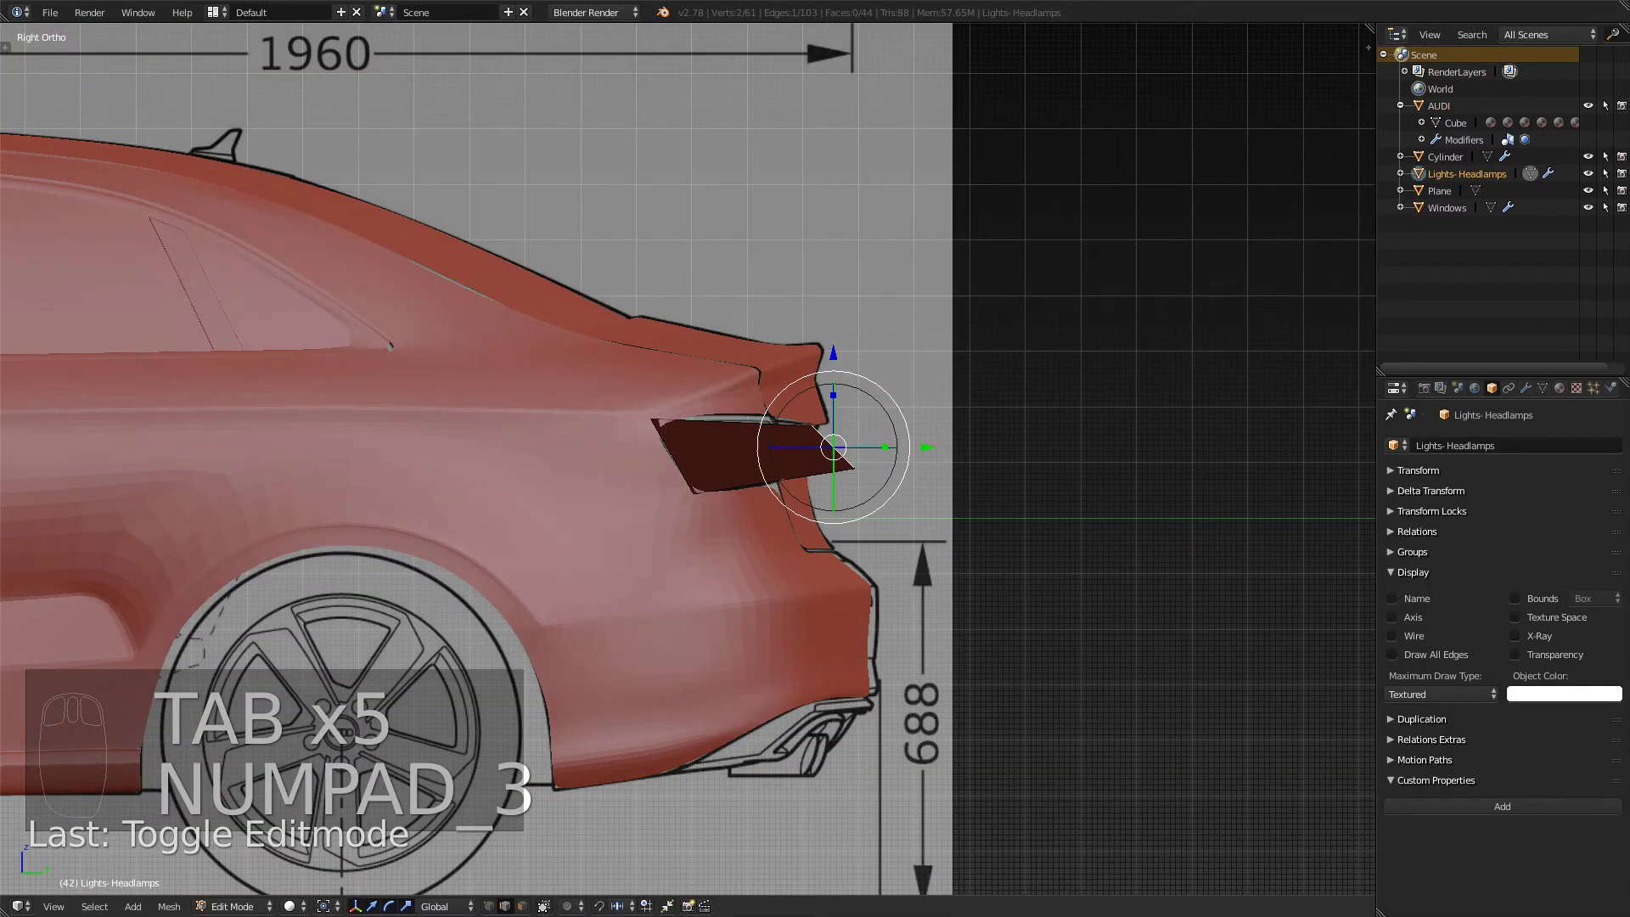
key("z")
scroll(1050, 467, "up", 5)
key("ctrl+Tab")
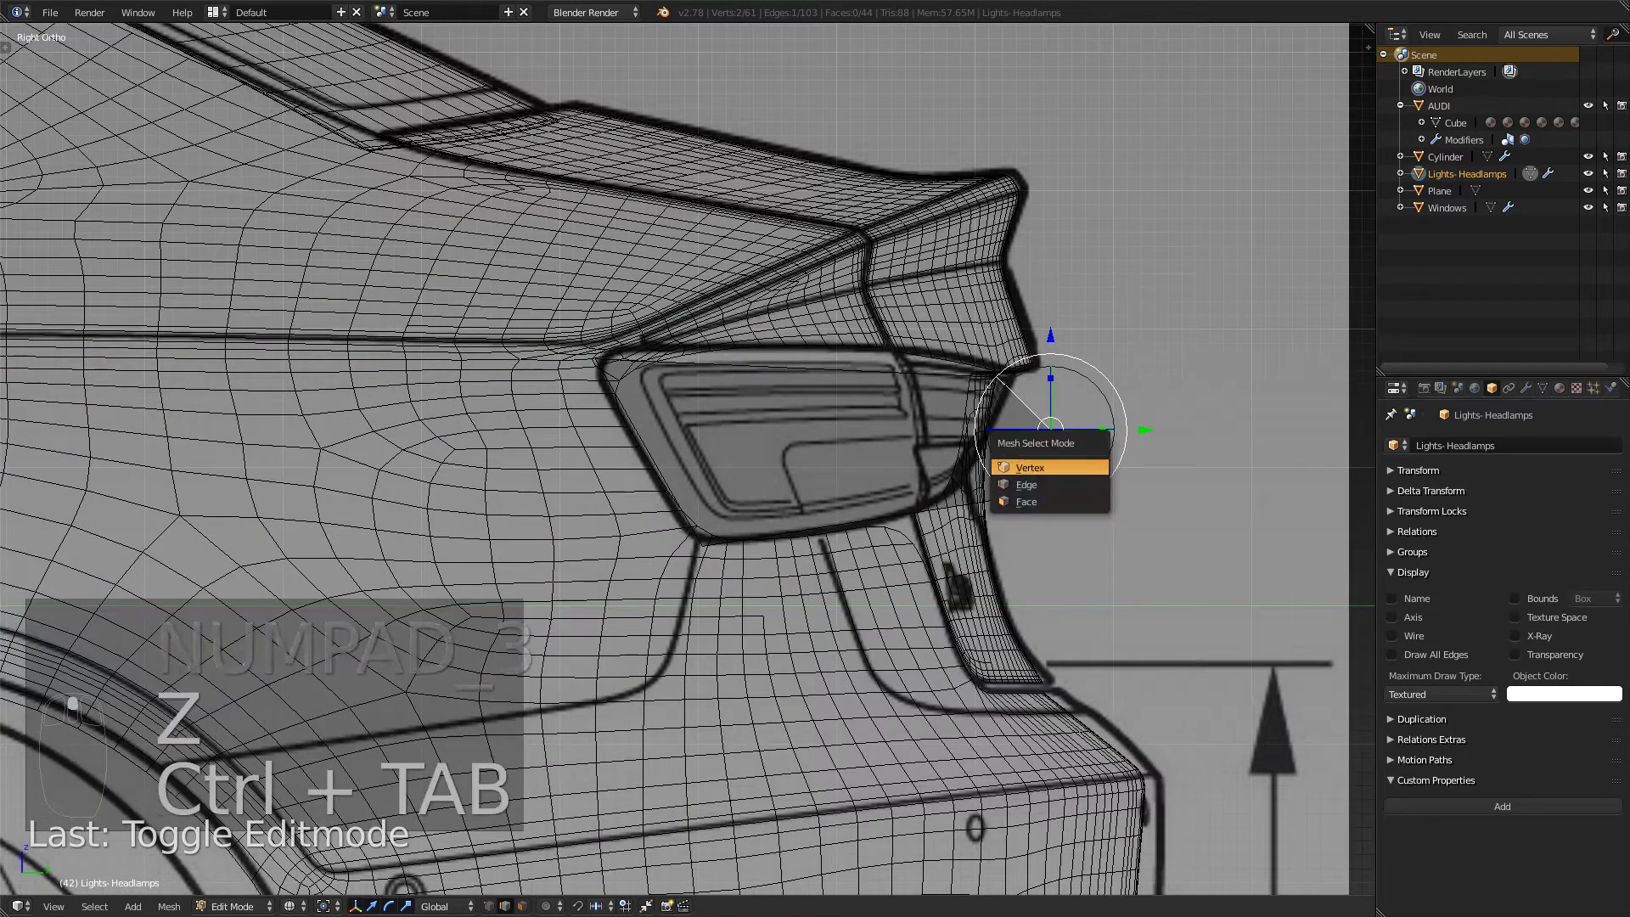
left_click(1028, 467)
right_click(1104, 482)
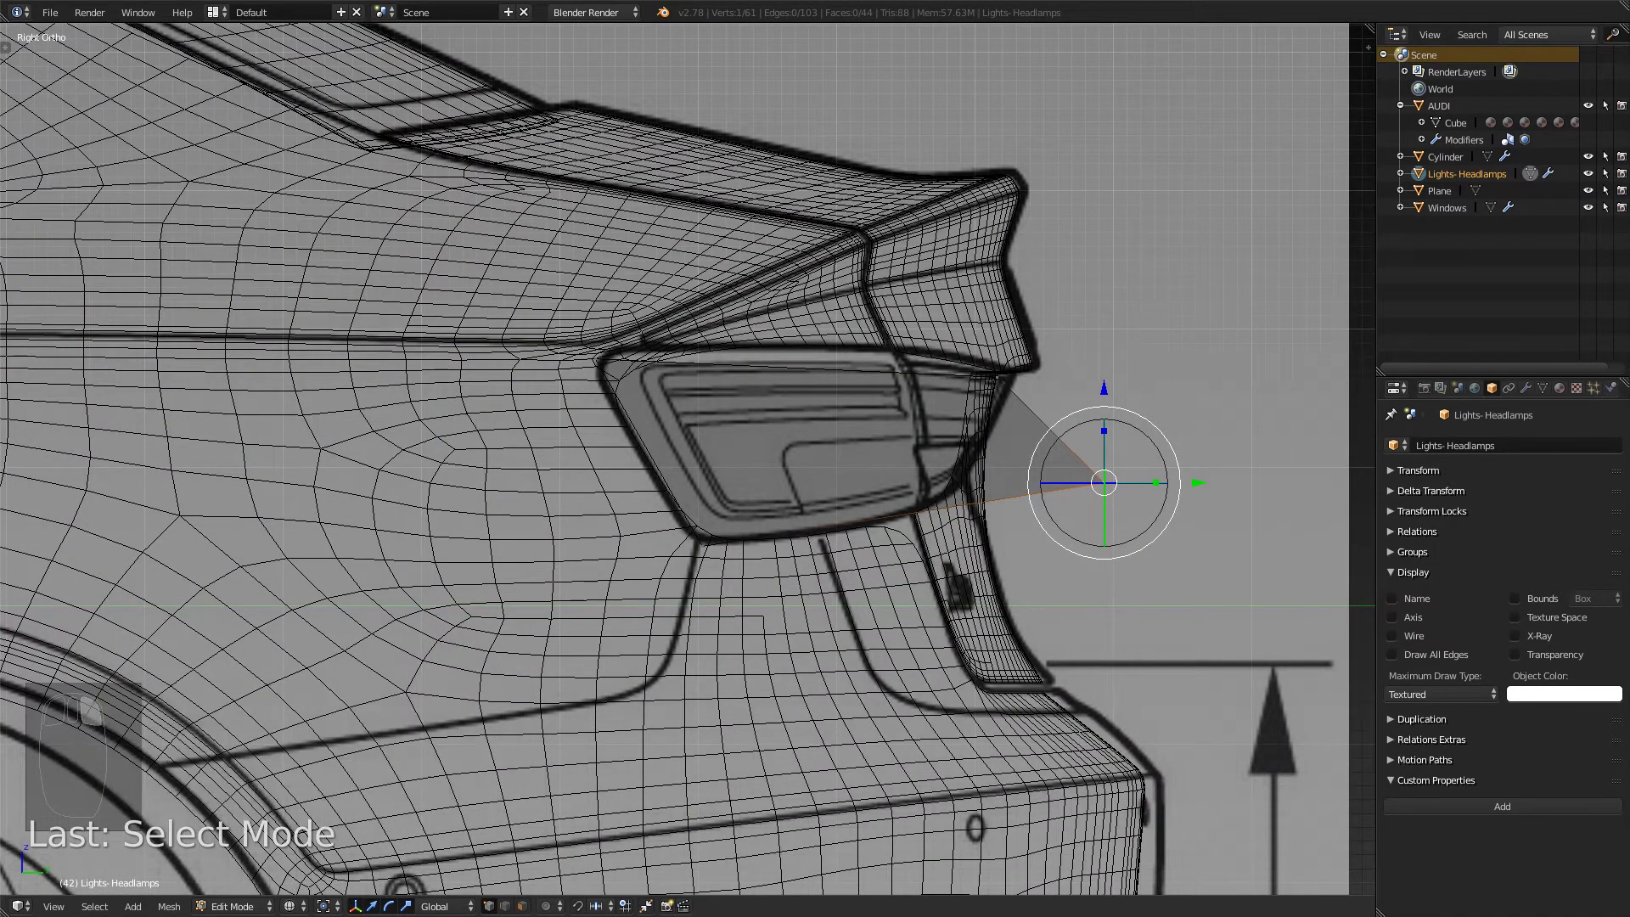
key("g")
key("y")
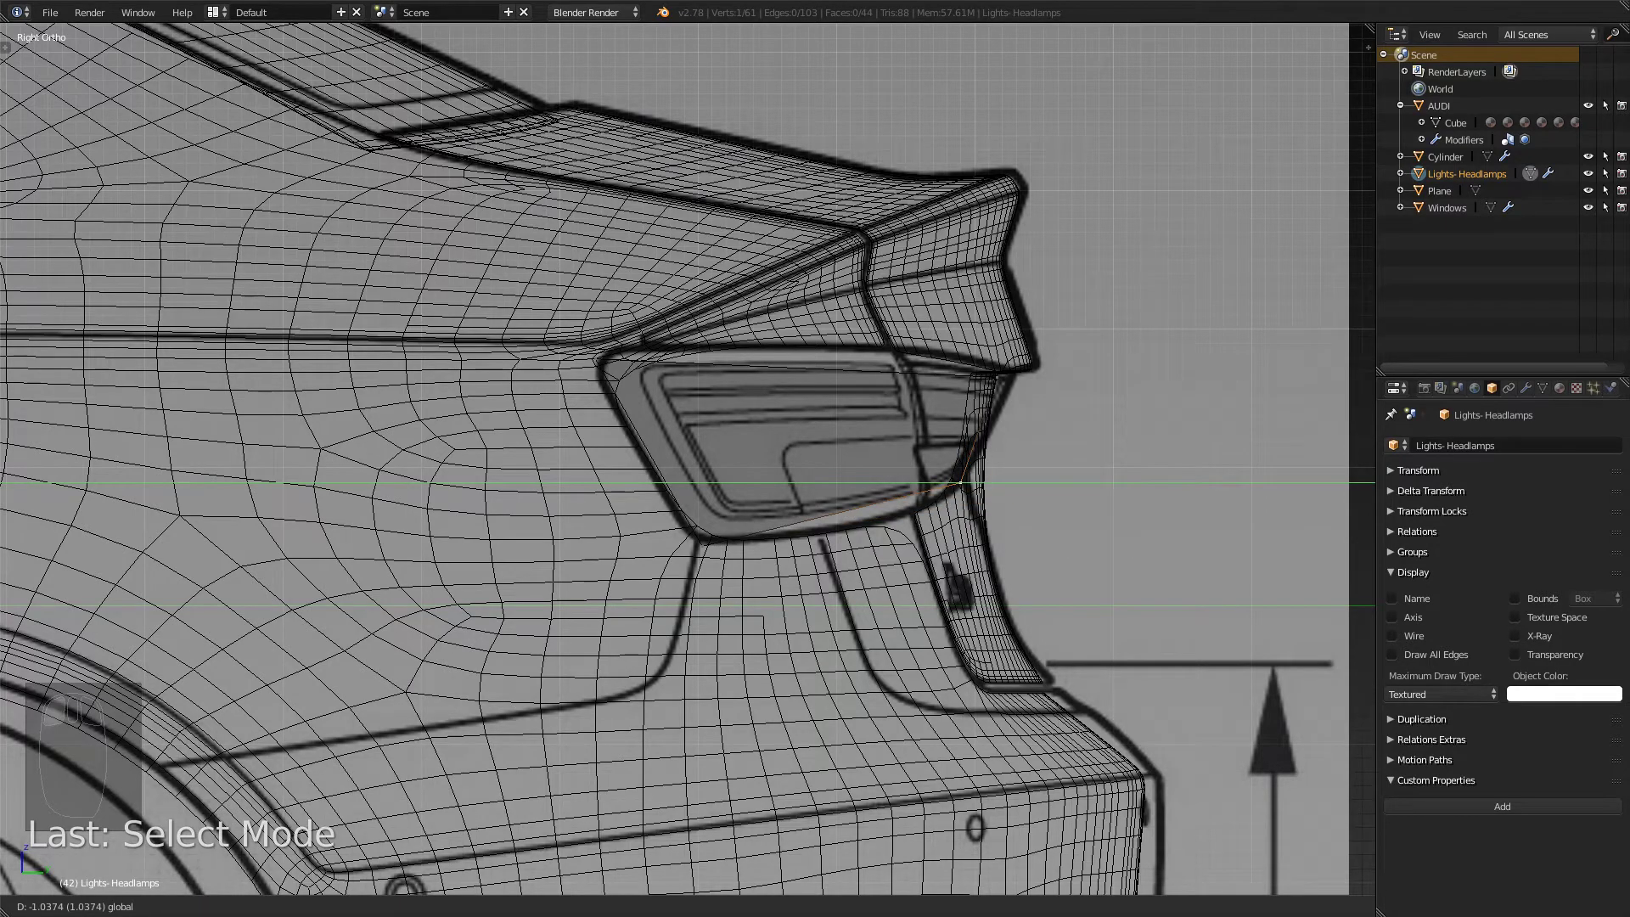
key("Return")
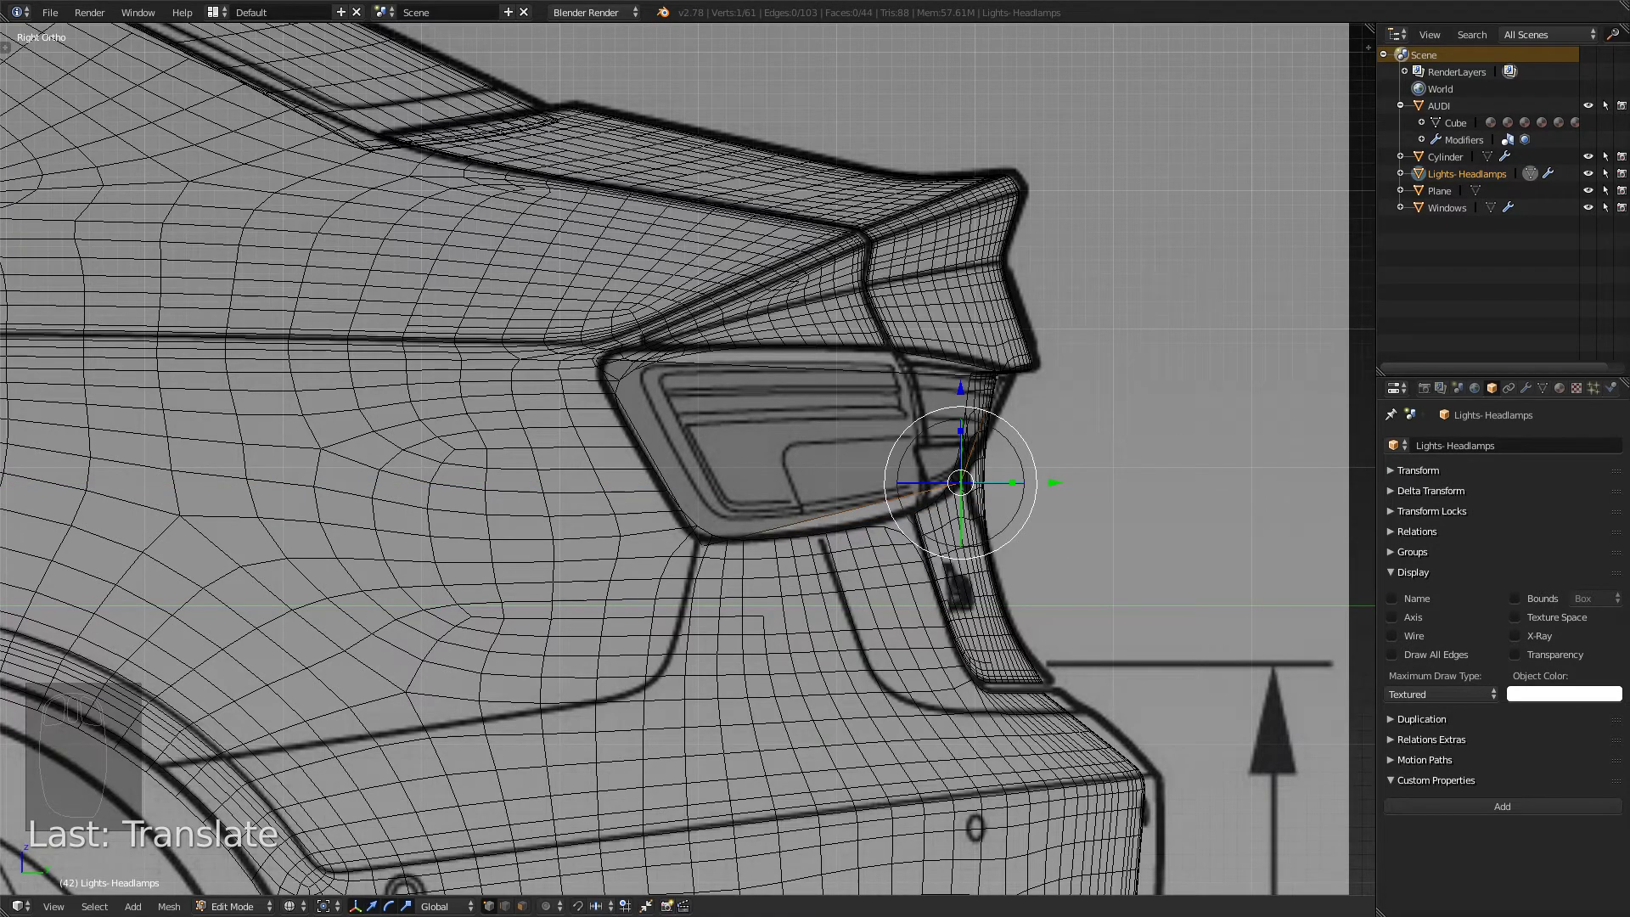
- Move the plane's upper inner vertex about 0.05 along Y toward the taillight's rear outline
scroll(688, 458, "up", 8)
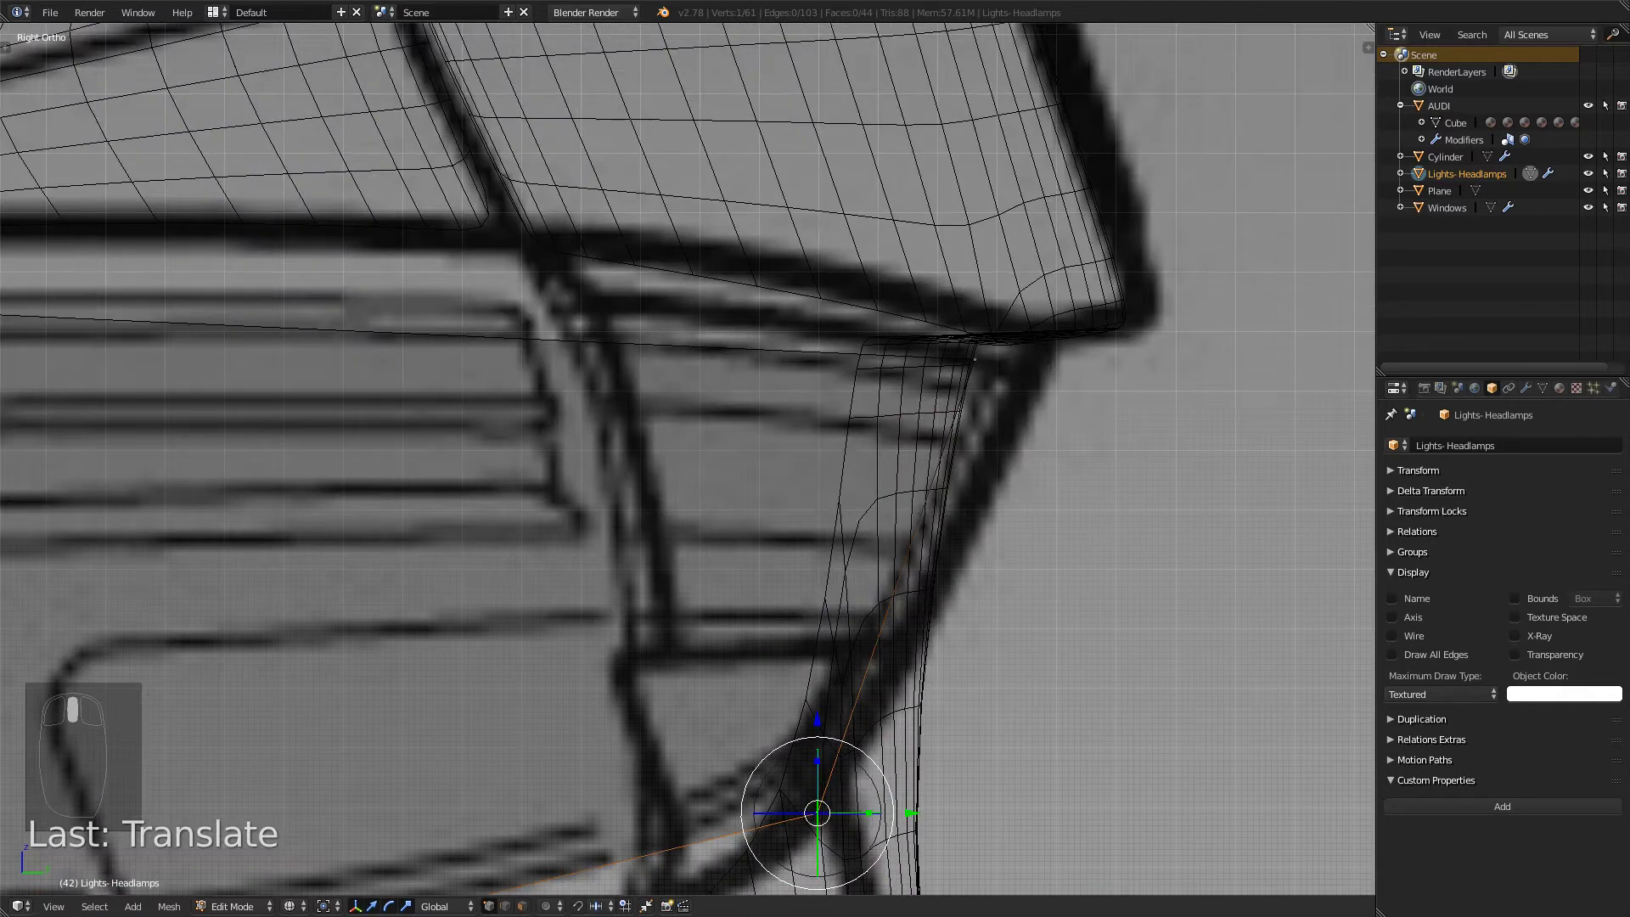
right_click(975, 359)
key("g")
key("y")
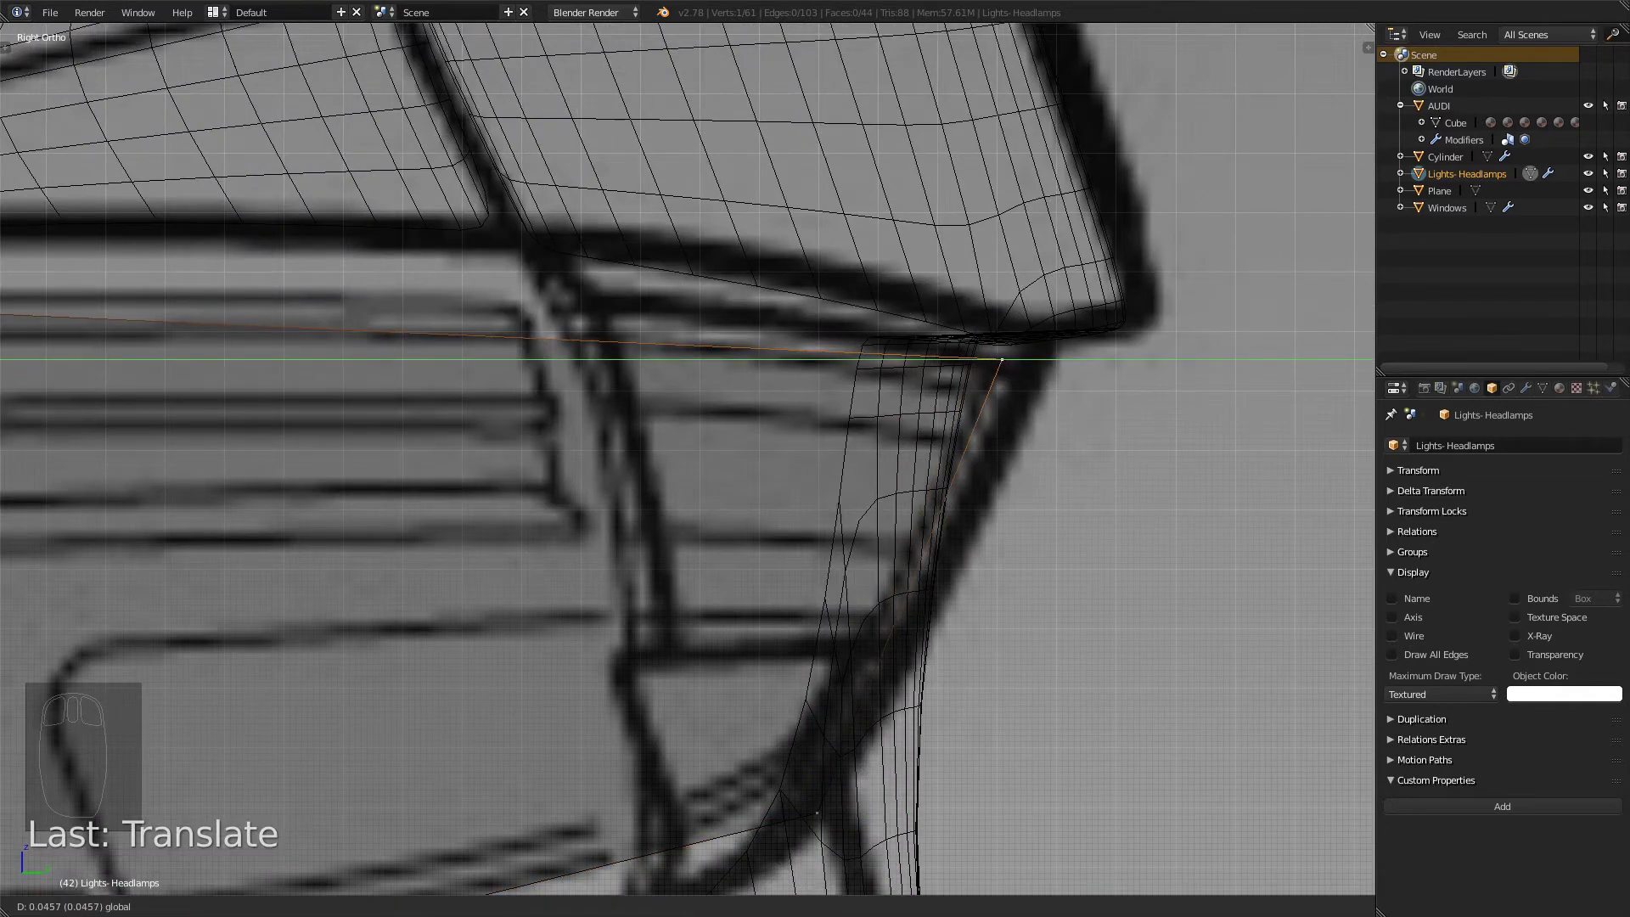
key("Return")
- Fine-tune the plane's lower inner vertex by about -0.03 along Y to fit the taillight's rear outline
right_click(817, 813)
key("g")
key("y")
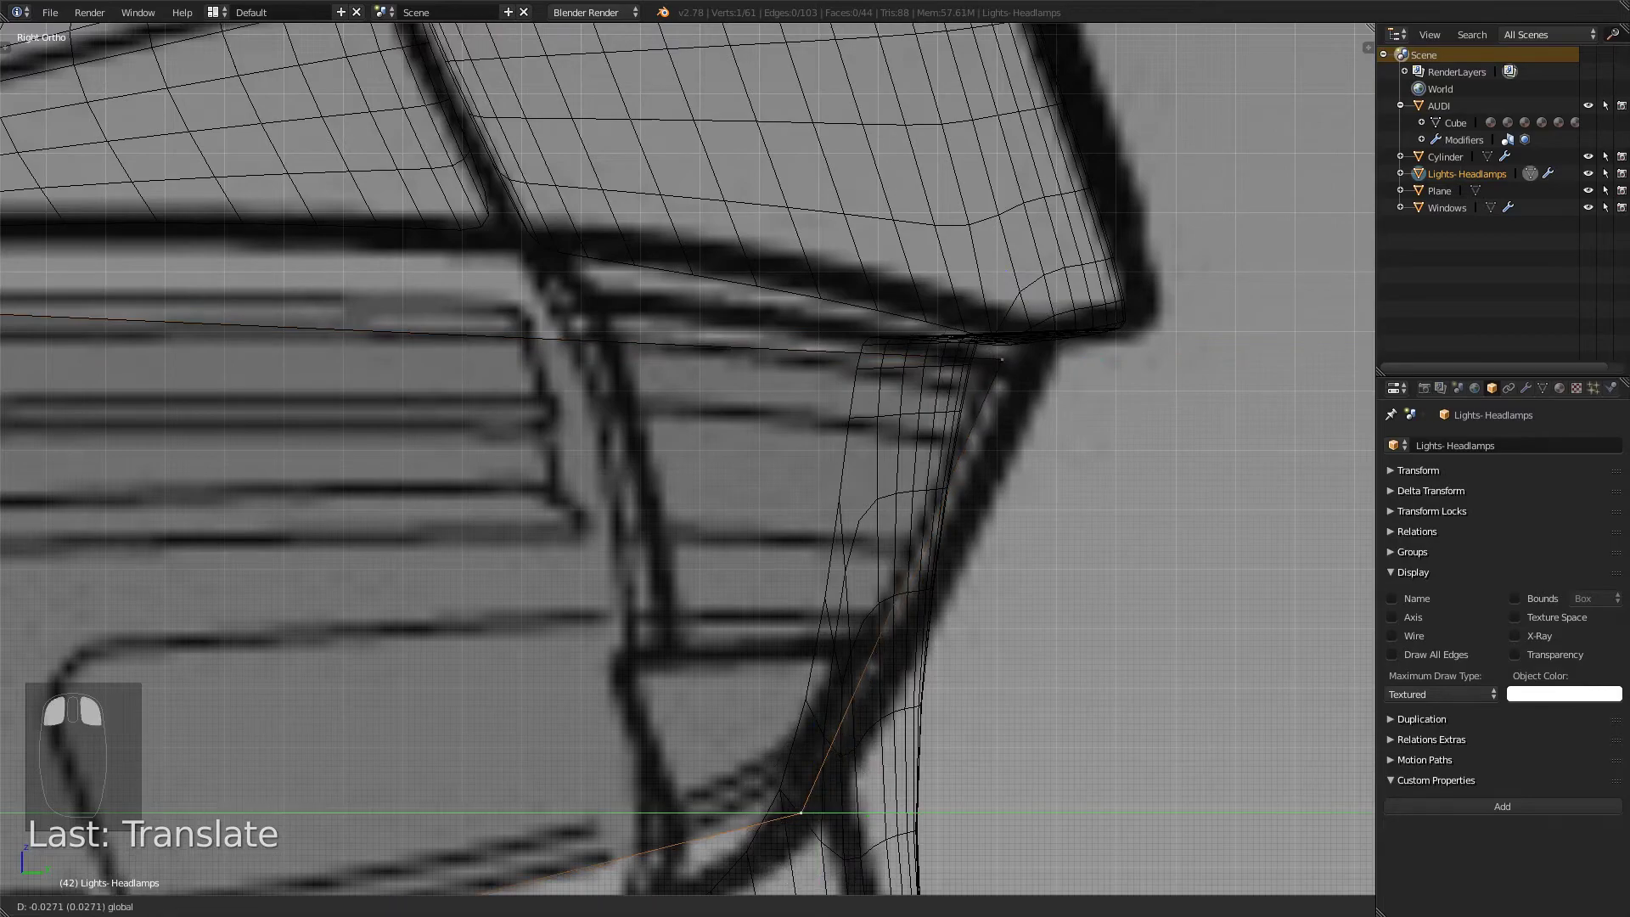
key("Return")
scroll(688, 458, "down", 5)
key("KP_3")
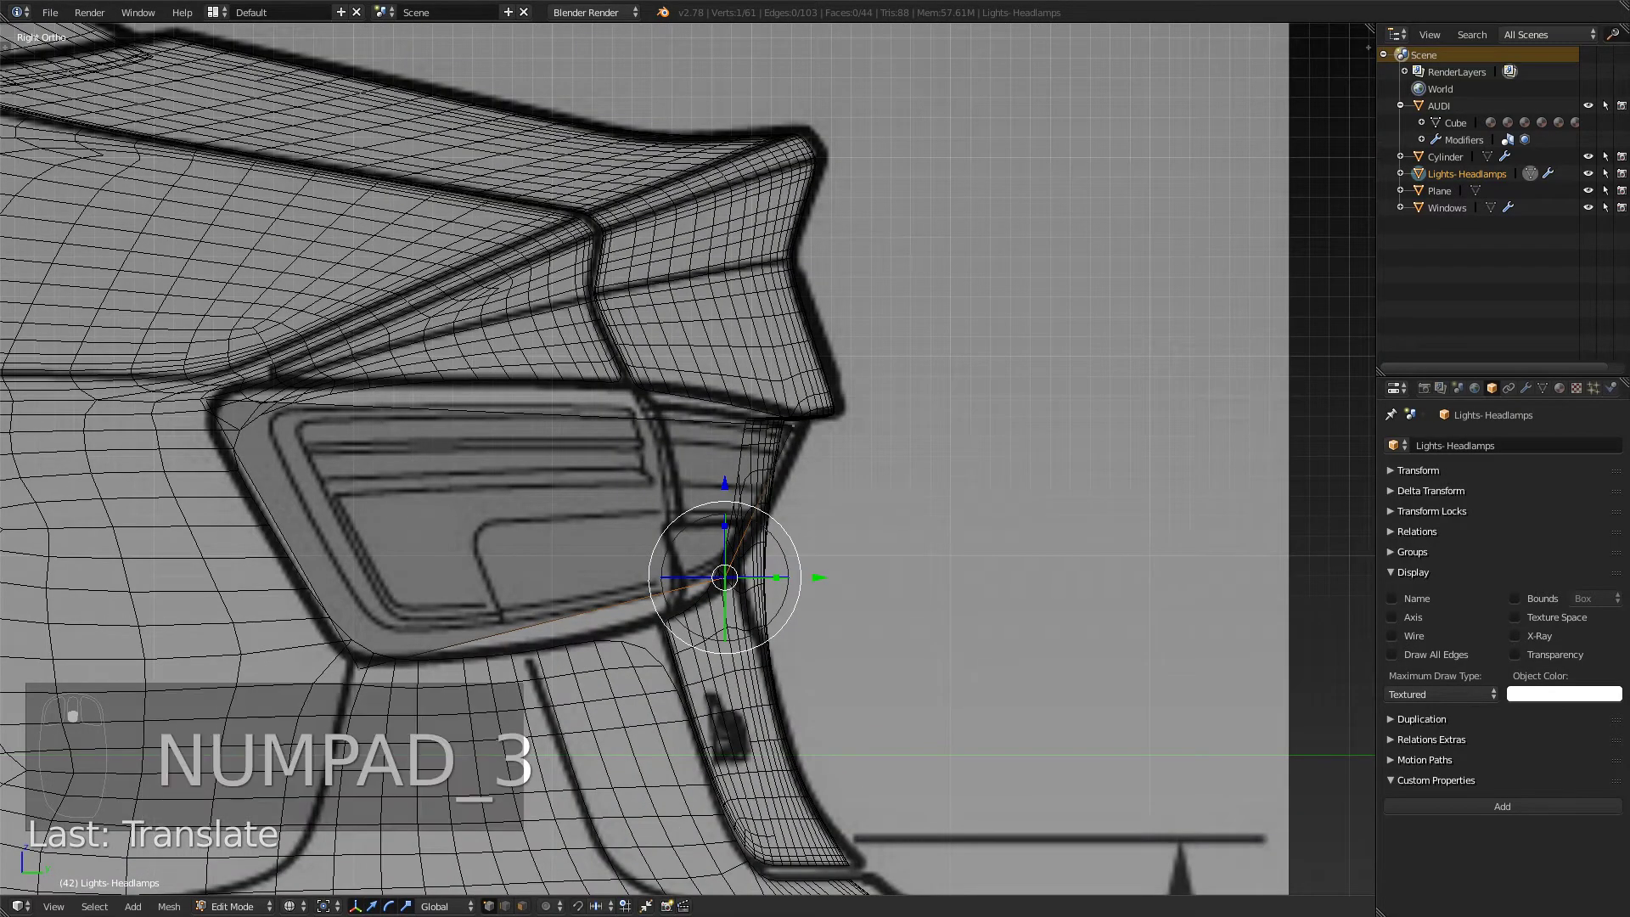
- In the back wireframe view, slide the plane's lower inner vertex along its lower edge to the bend in the taillight's lower outline
key("KP_1")
key("ctrl+KP_1")
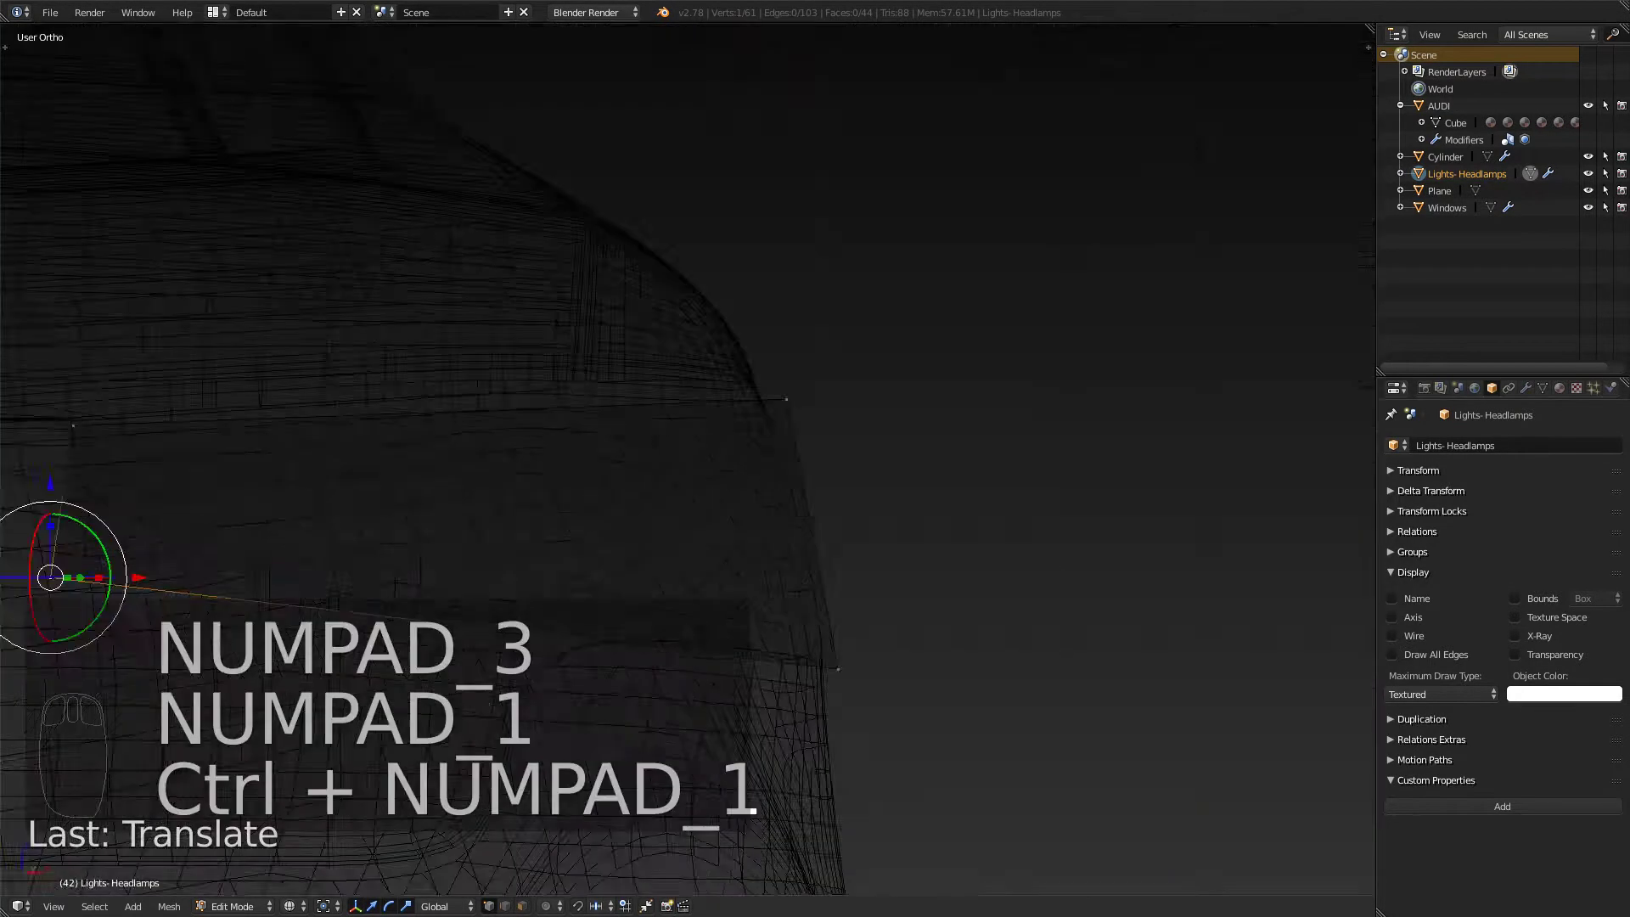
key("z")
scroll(687, 458, "down", 4)
key("z")
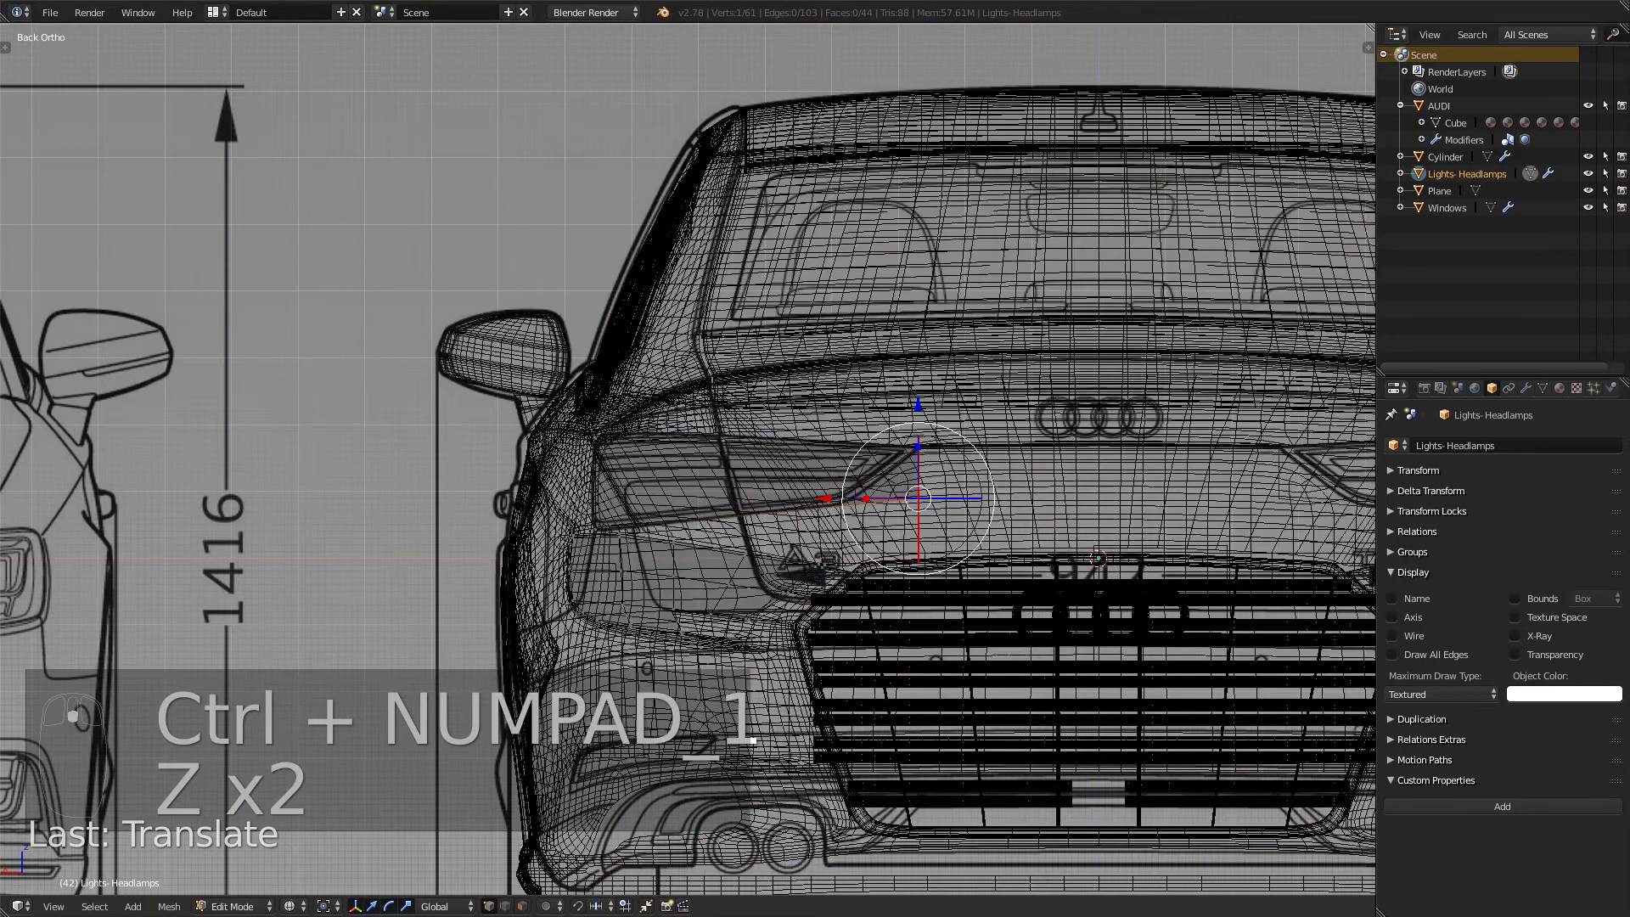
scroll(687, 459, "up", 4)
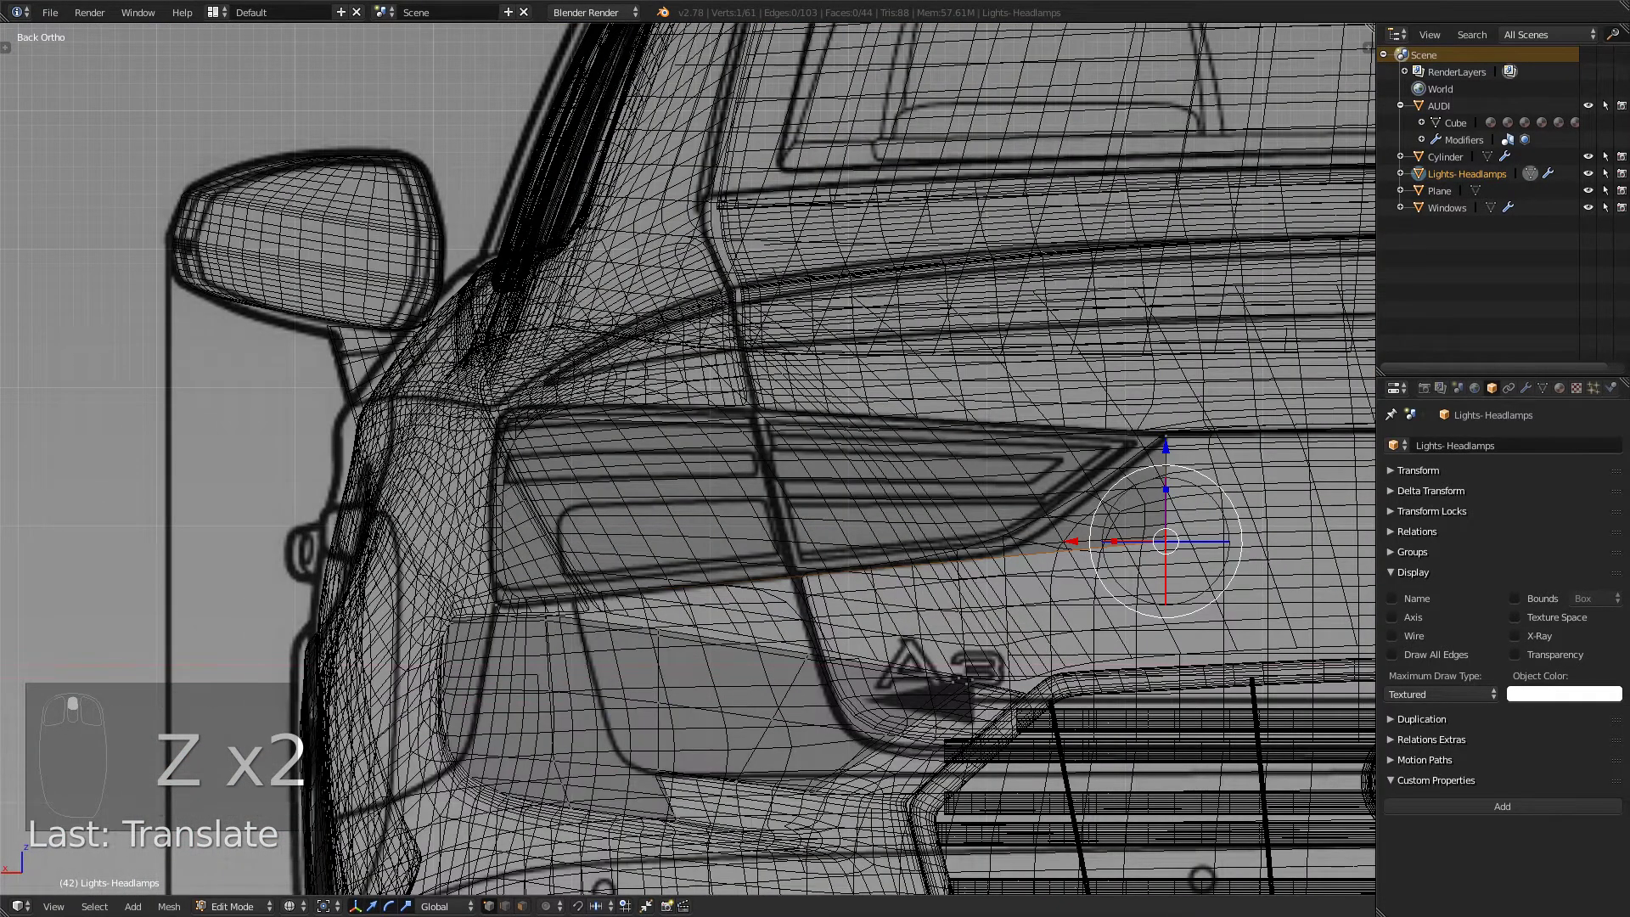
right_click(1165, 541)
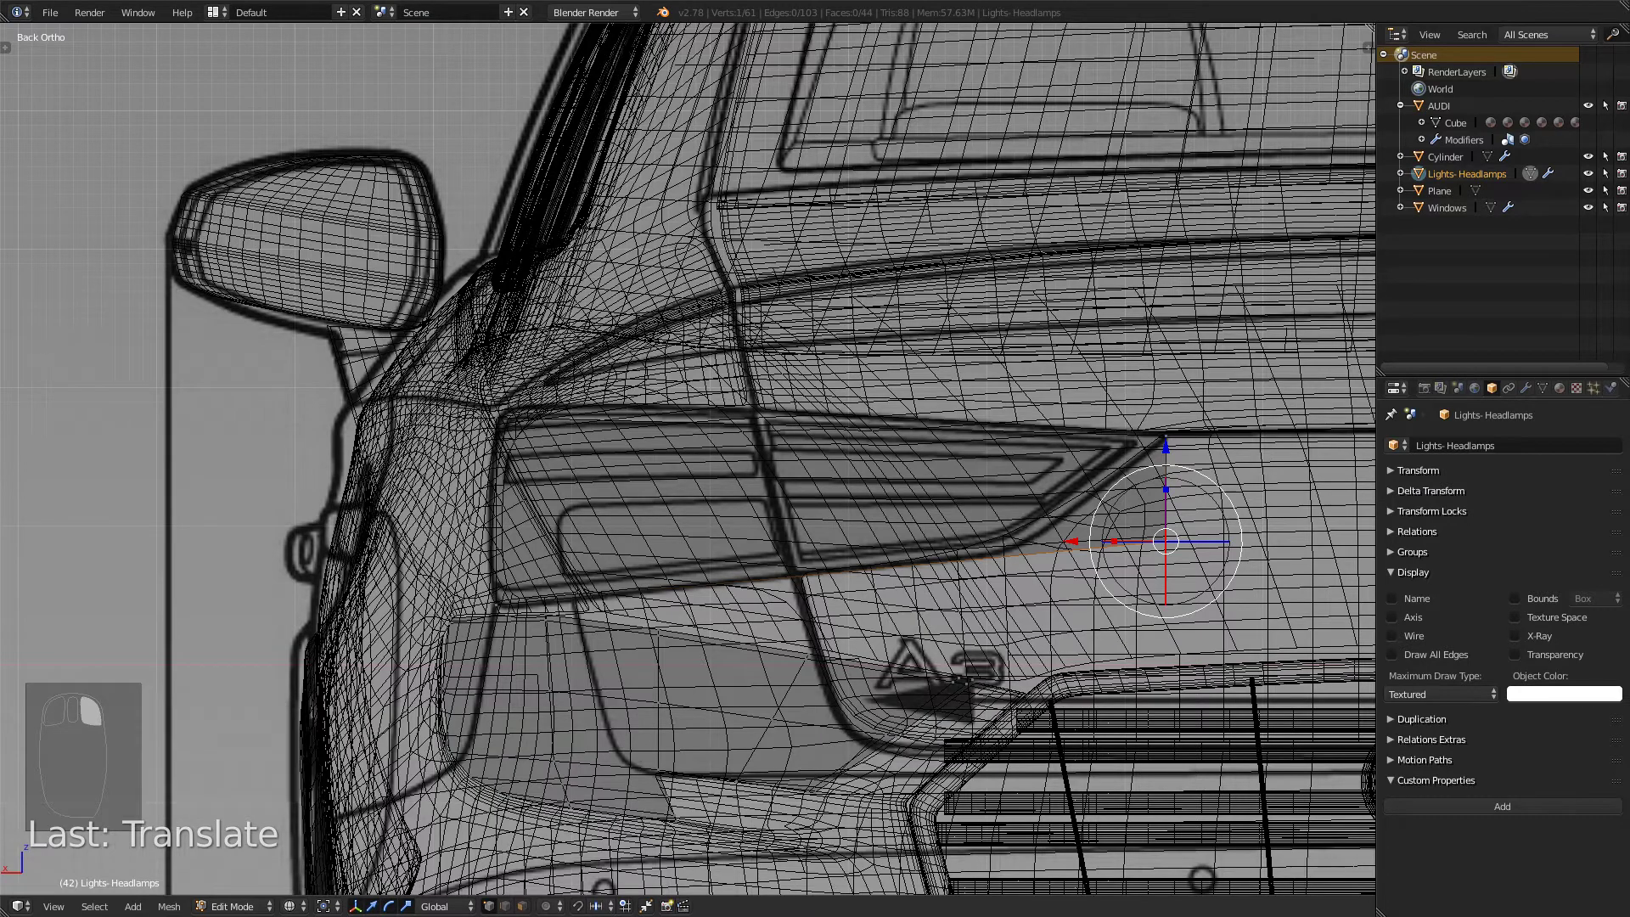
key("g")
key("g")
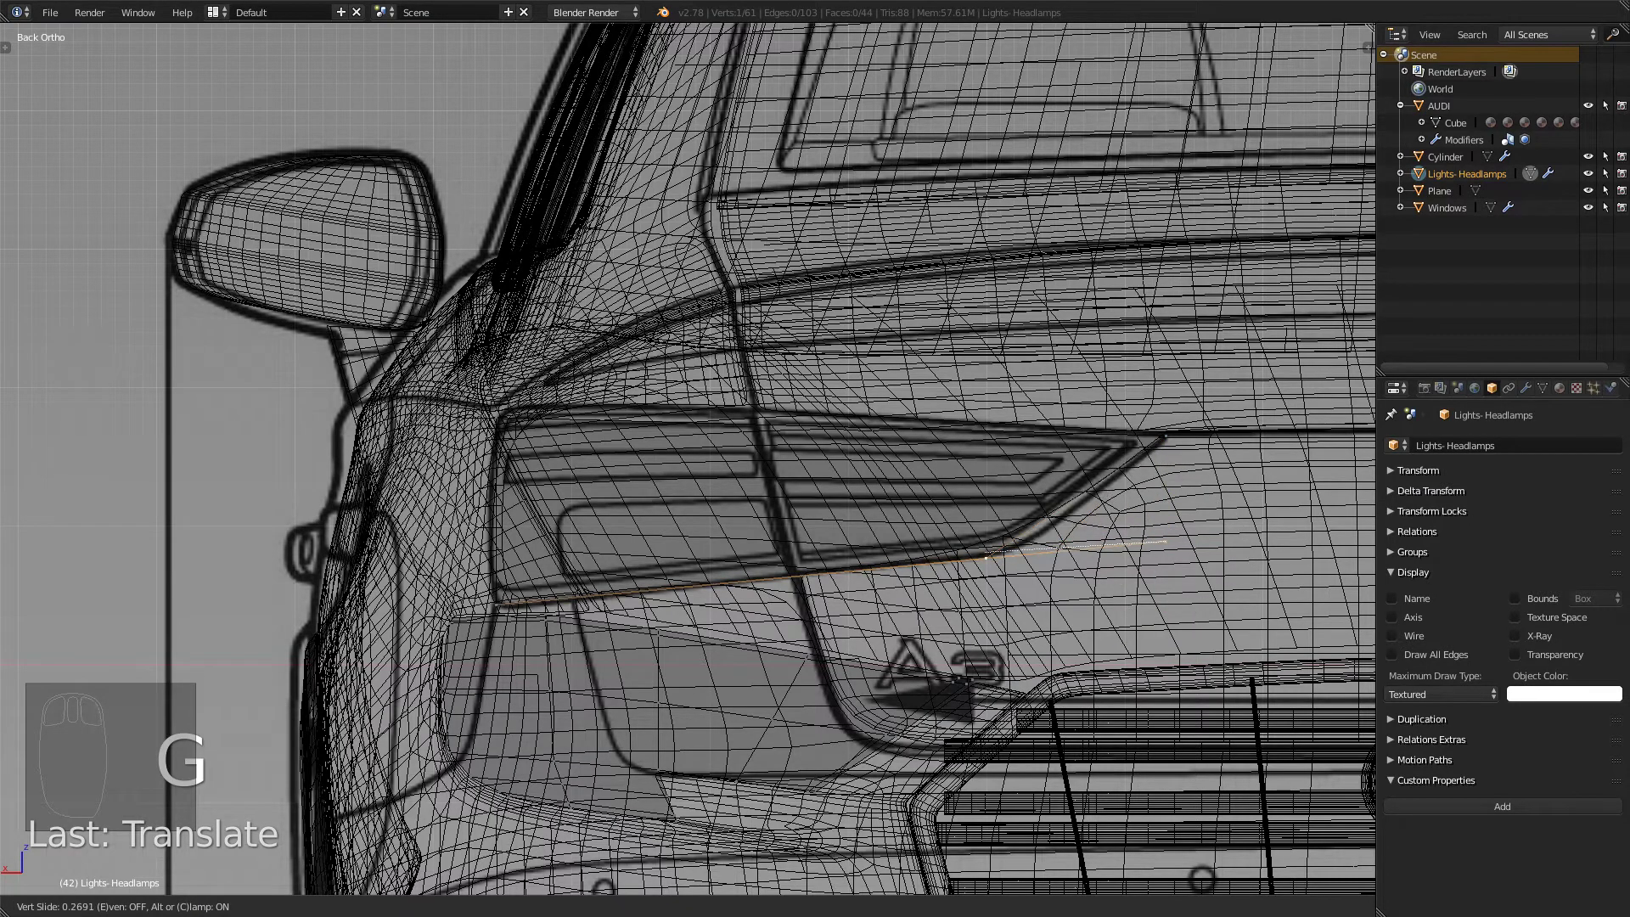
left_click(986, 552)
- In the right side wireframe view, move the slid lower inner vertex about 0.44 along Y to the taillight's lower rear outline
key("KP_1")
key("KP_3")
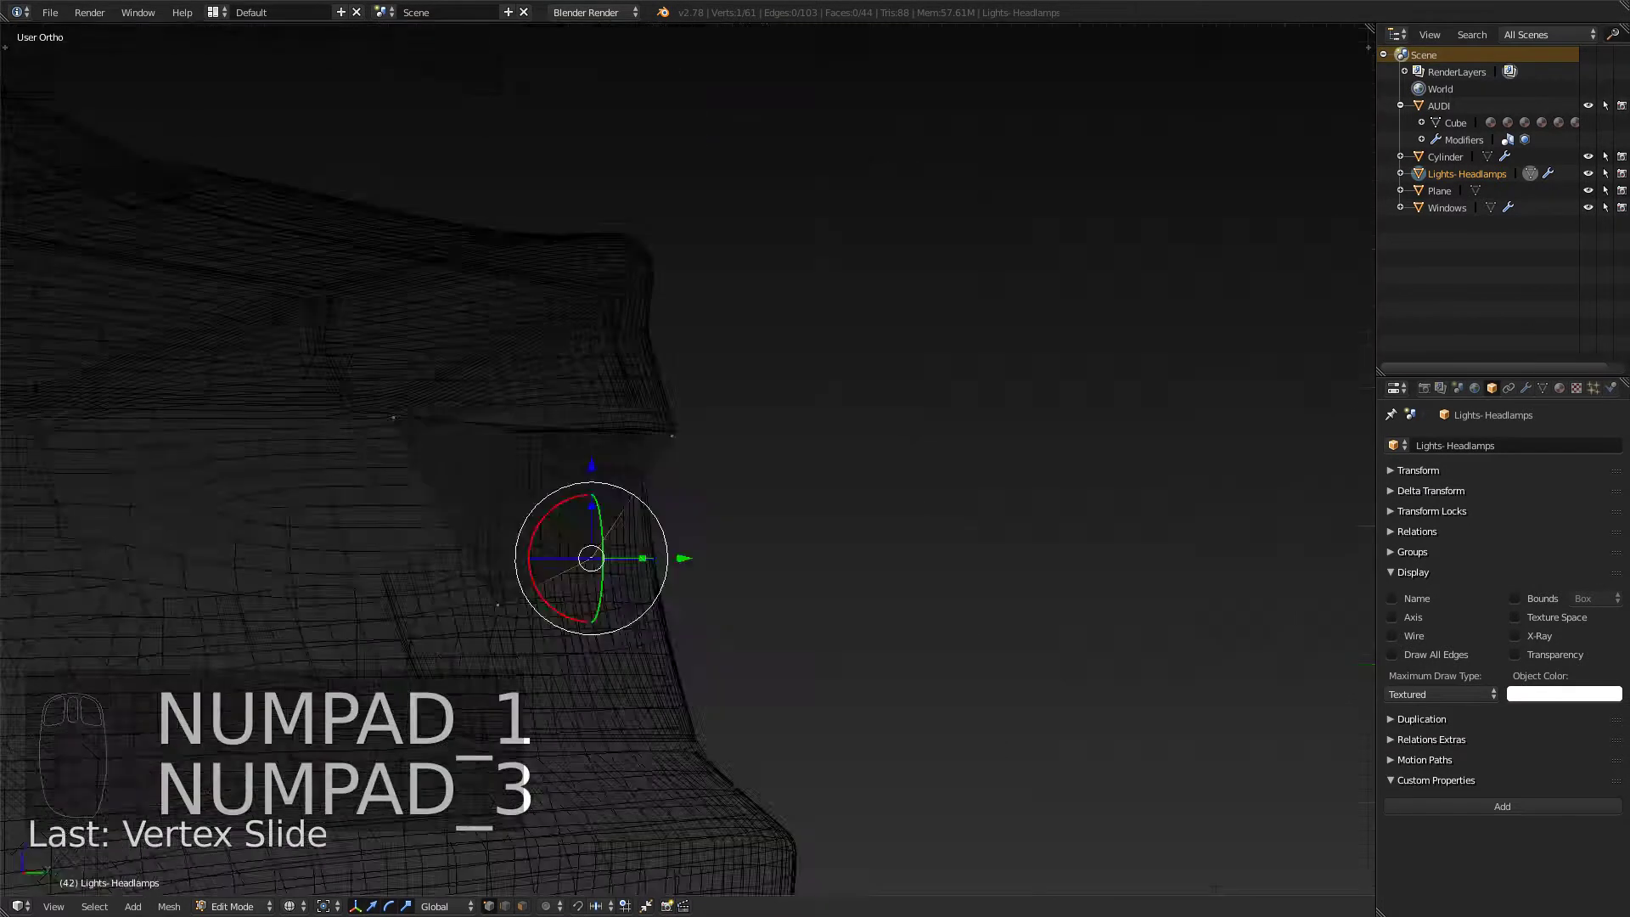
key("ctrl+KP_1")
key("KP_3")
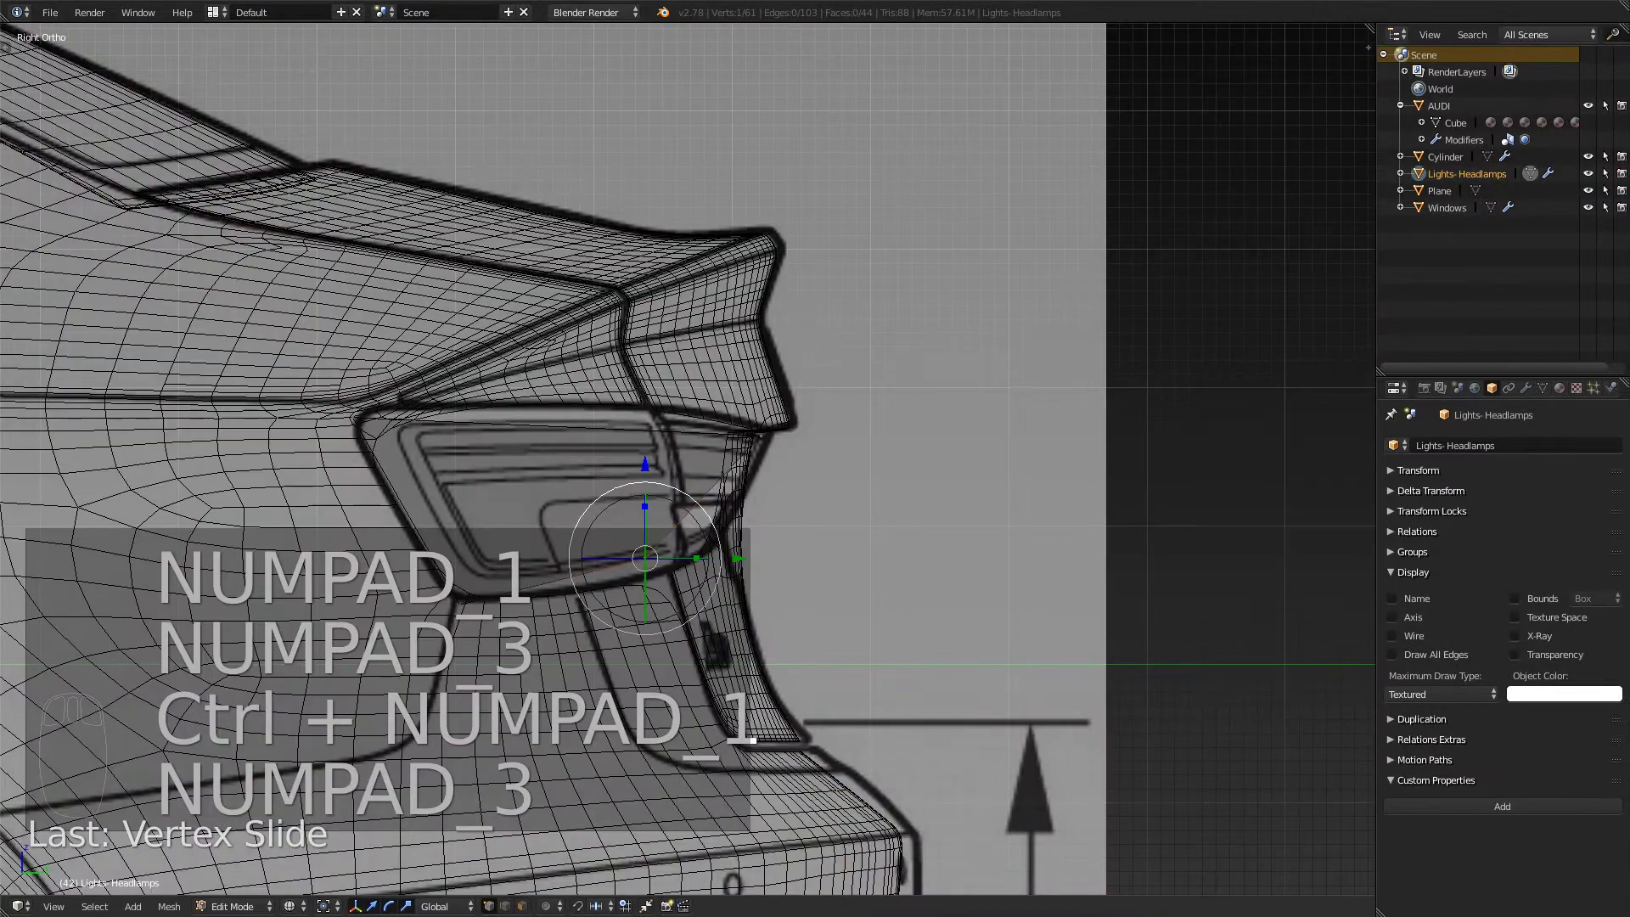
middle_click_drag(679, 475, 884, 437, "shift")
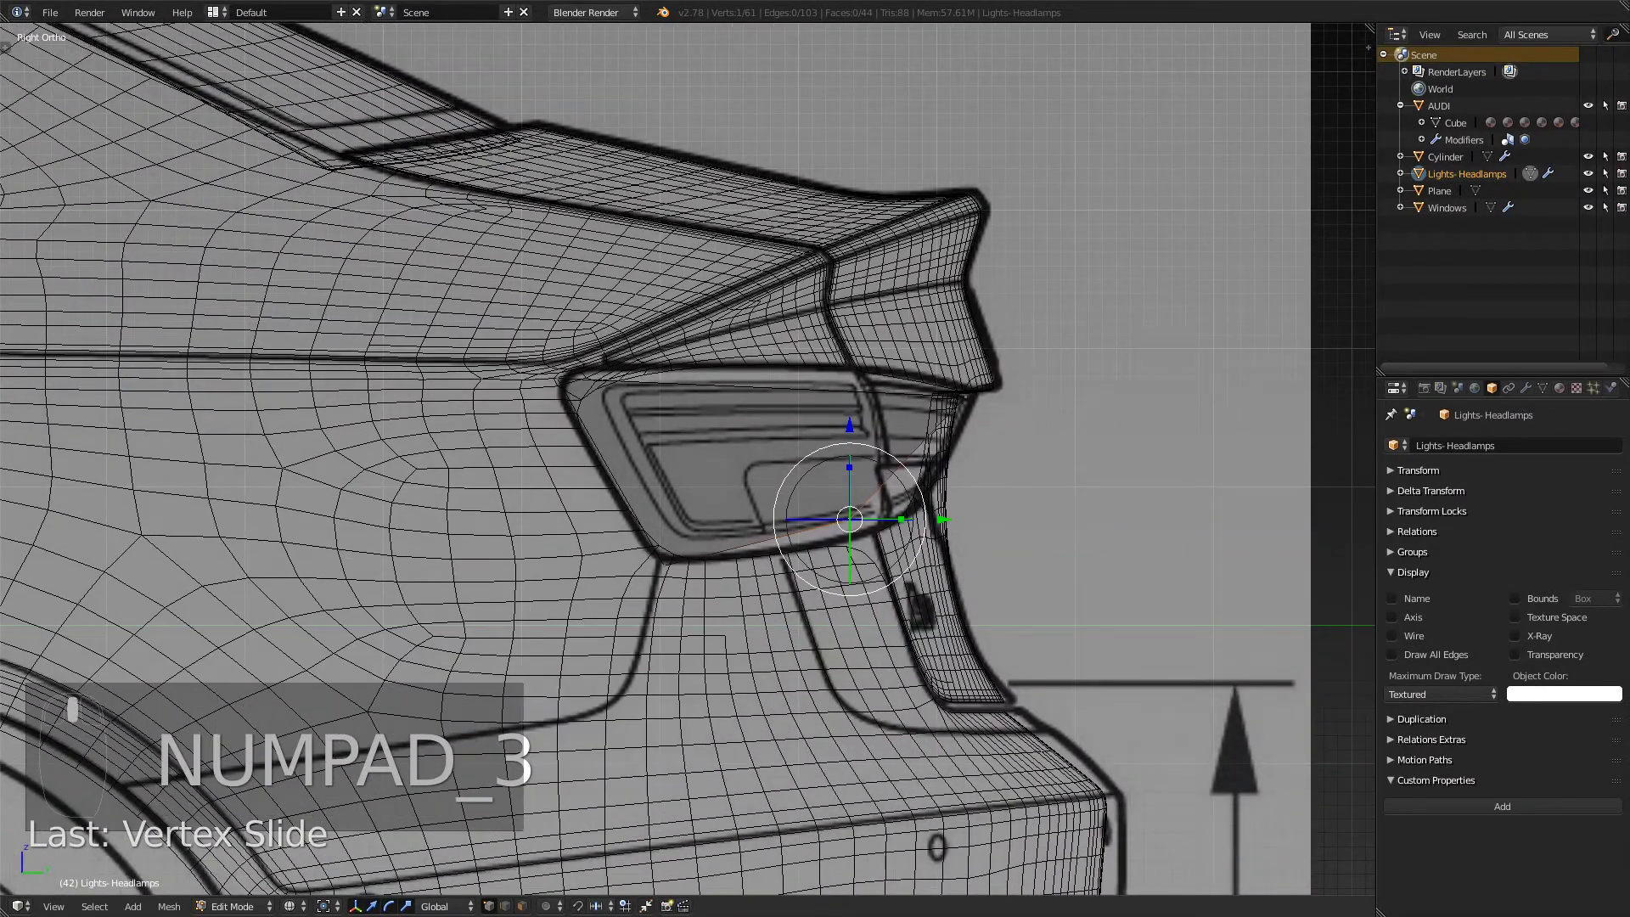
scroll(934, 493, "up", 4)
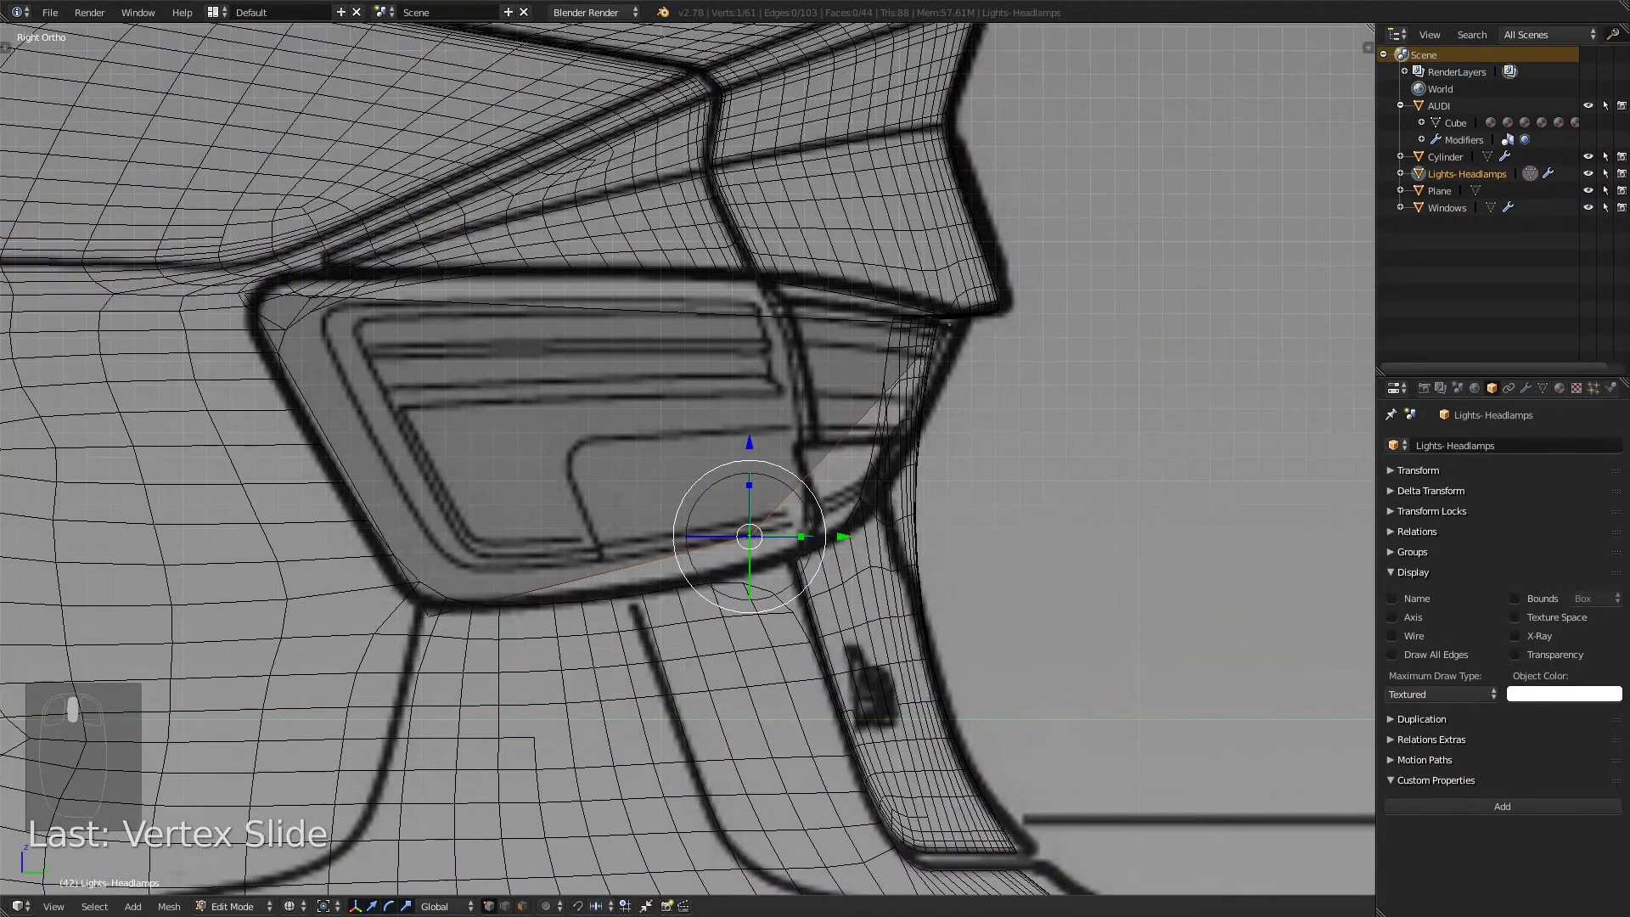
key("g")
key("y")
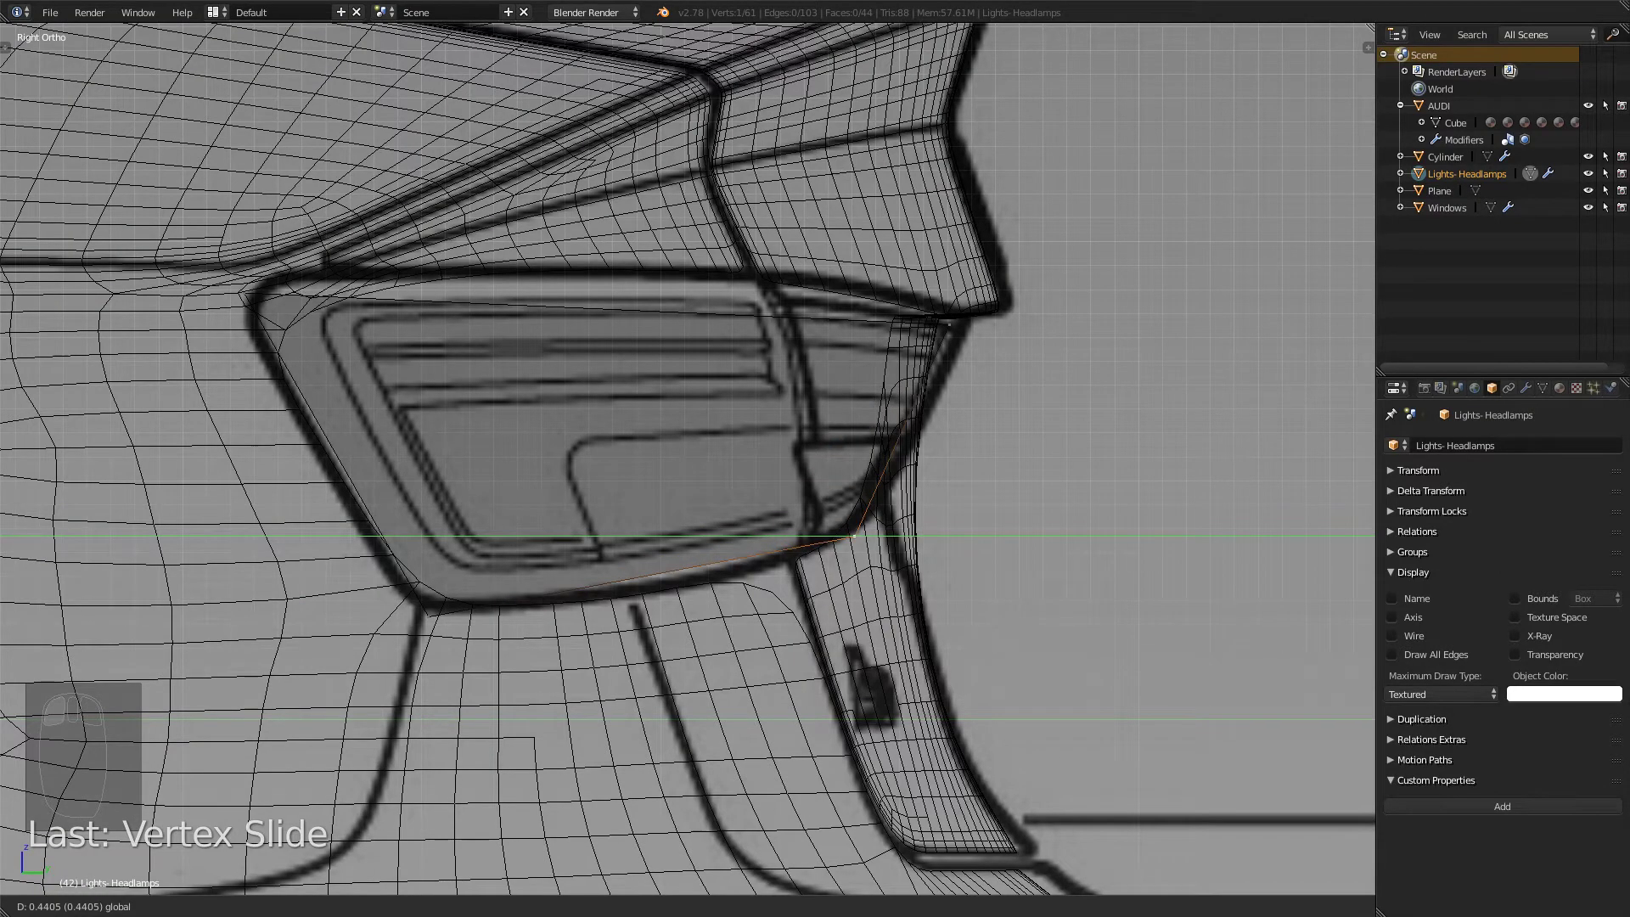
left_click(853, 537)
- Add a single centred vertical loop cut across the taillight plane, from its upper edge to its lower edge
scroll(854, 537, "down", 5)
mouse_move(854, 537)
middle_mouse_down()
mouse_move(781, 579)
mouse_move(704, 550)
mouse_move(783, 574)
mouse_move(720, 551)
middle_mouse_up()
key("z")
mouse_move(687, 424)
middle_mouse_down()
mouse_move(670, 492)
mouse_move(755, 449)
mouse_move(679, 454)
middle_mouse_up()
key("ctrl+r")
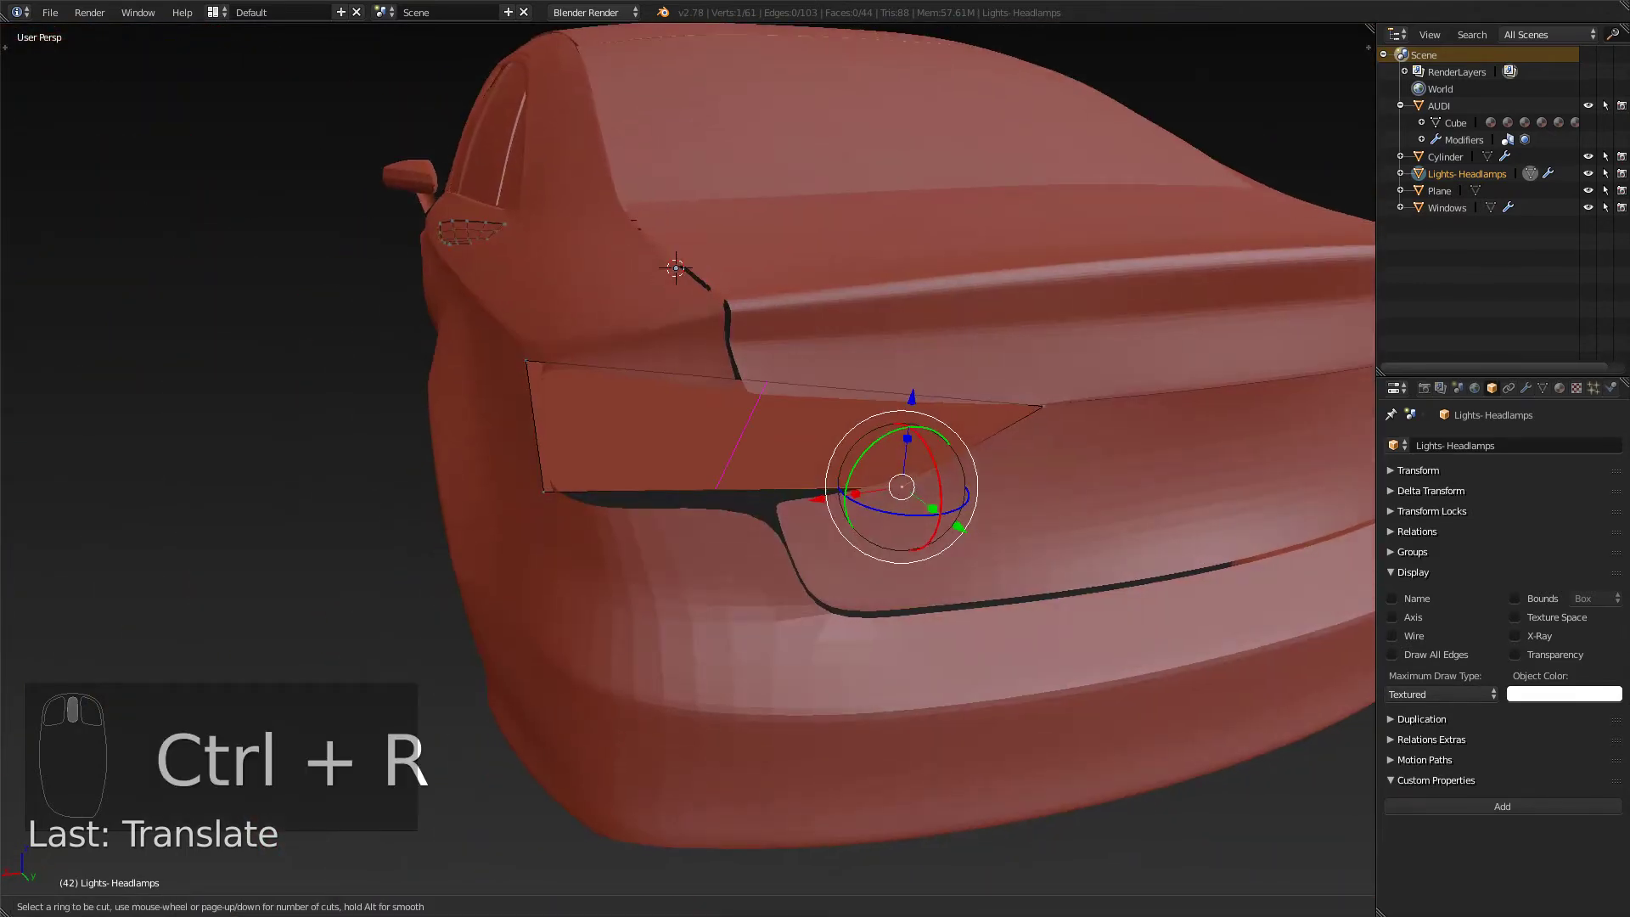
left_click(742, 437)
right_click(747, 437)
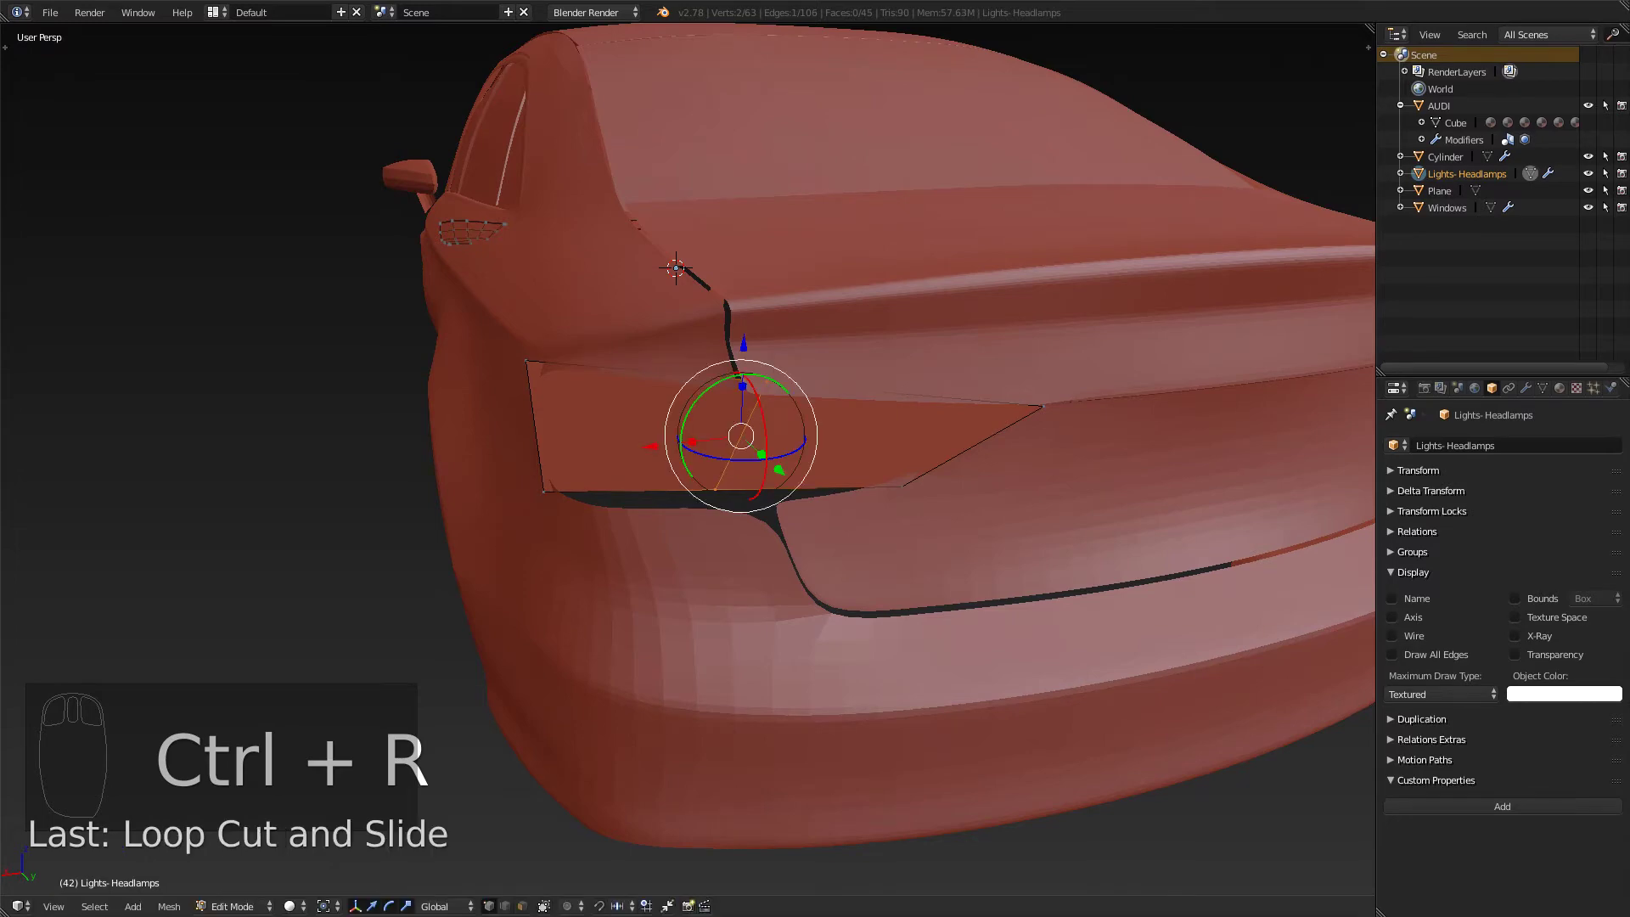
- In the right side wireframe view, shift the new middle edge and its lower vertex along Y toward the trunk seam line
key("KP_3")
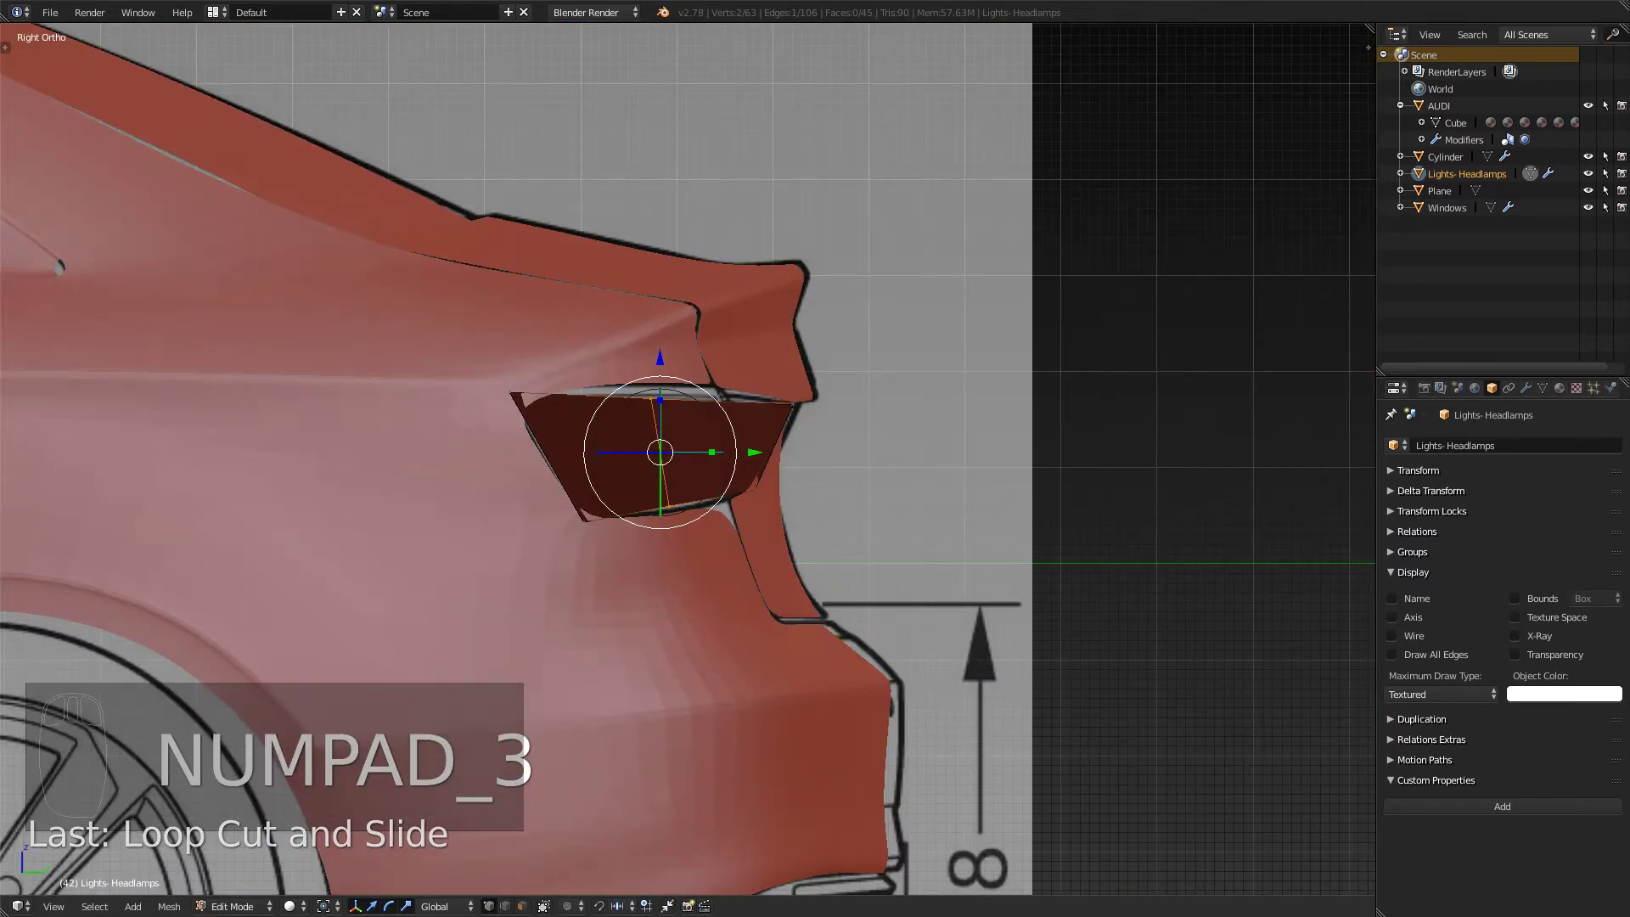
key("z")
scroll(687, 458, "up", 3)
left_click_drag(733, 449, 765, 430)
right_click(781, 524)
left_click_drag(780, 524, 762, 523)
- Move the middle edge's upper vertex about 0.55 along X to the trunk seam in the back wireframe view
right_click(749, 337)
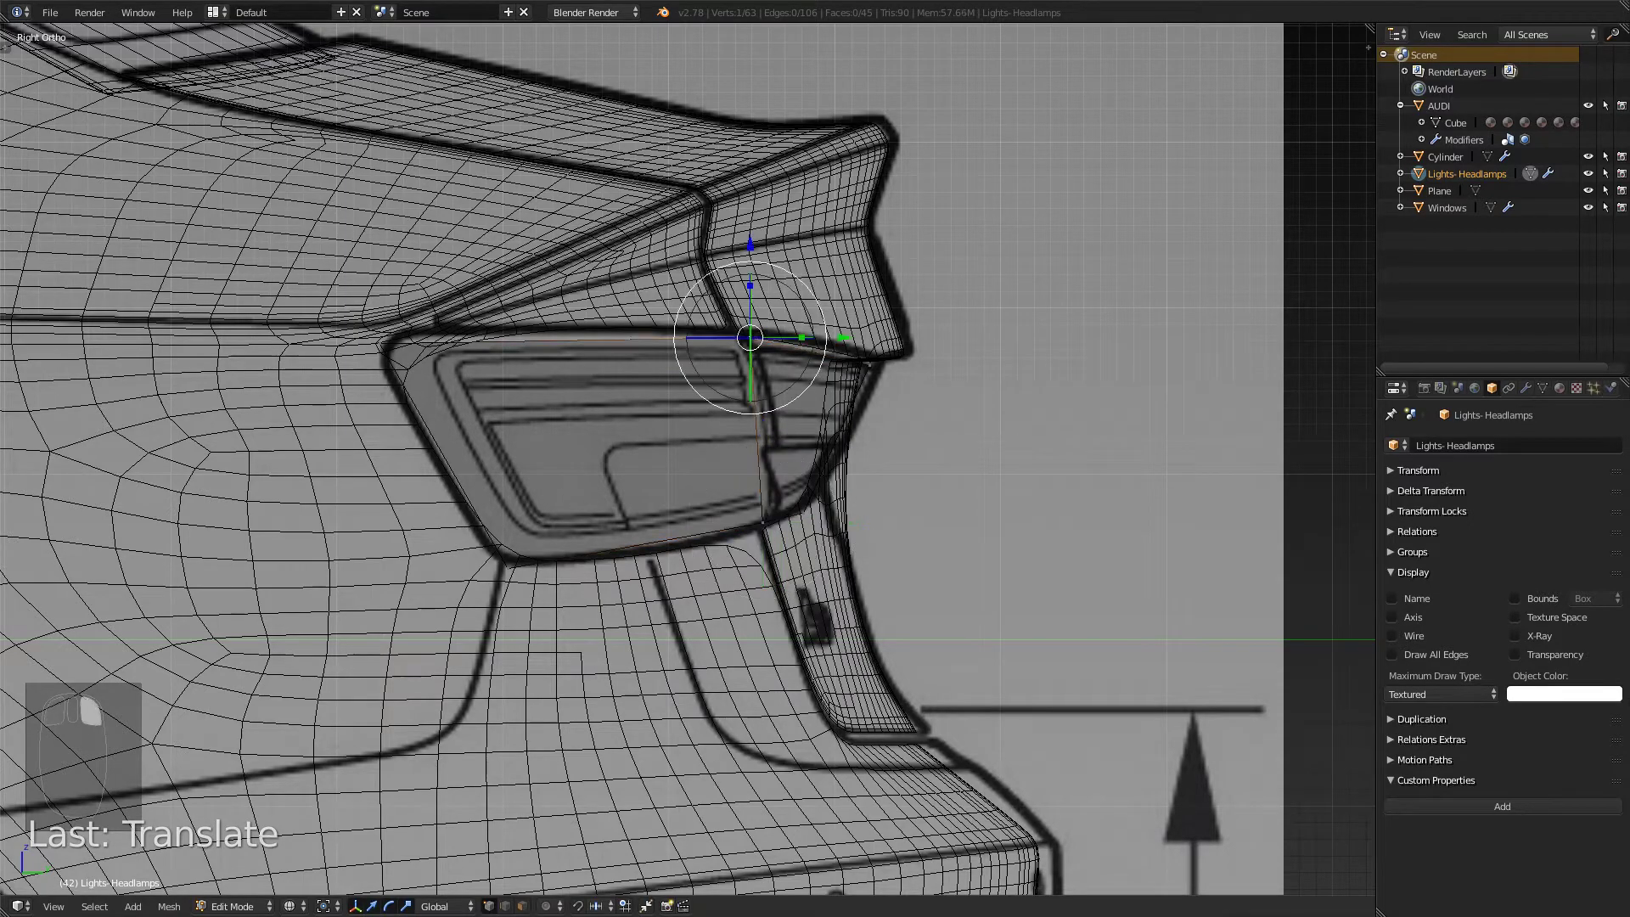
key("KP_3")
key("KP_1")
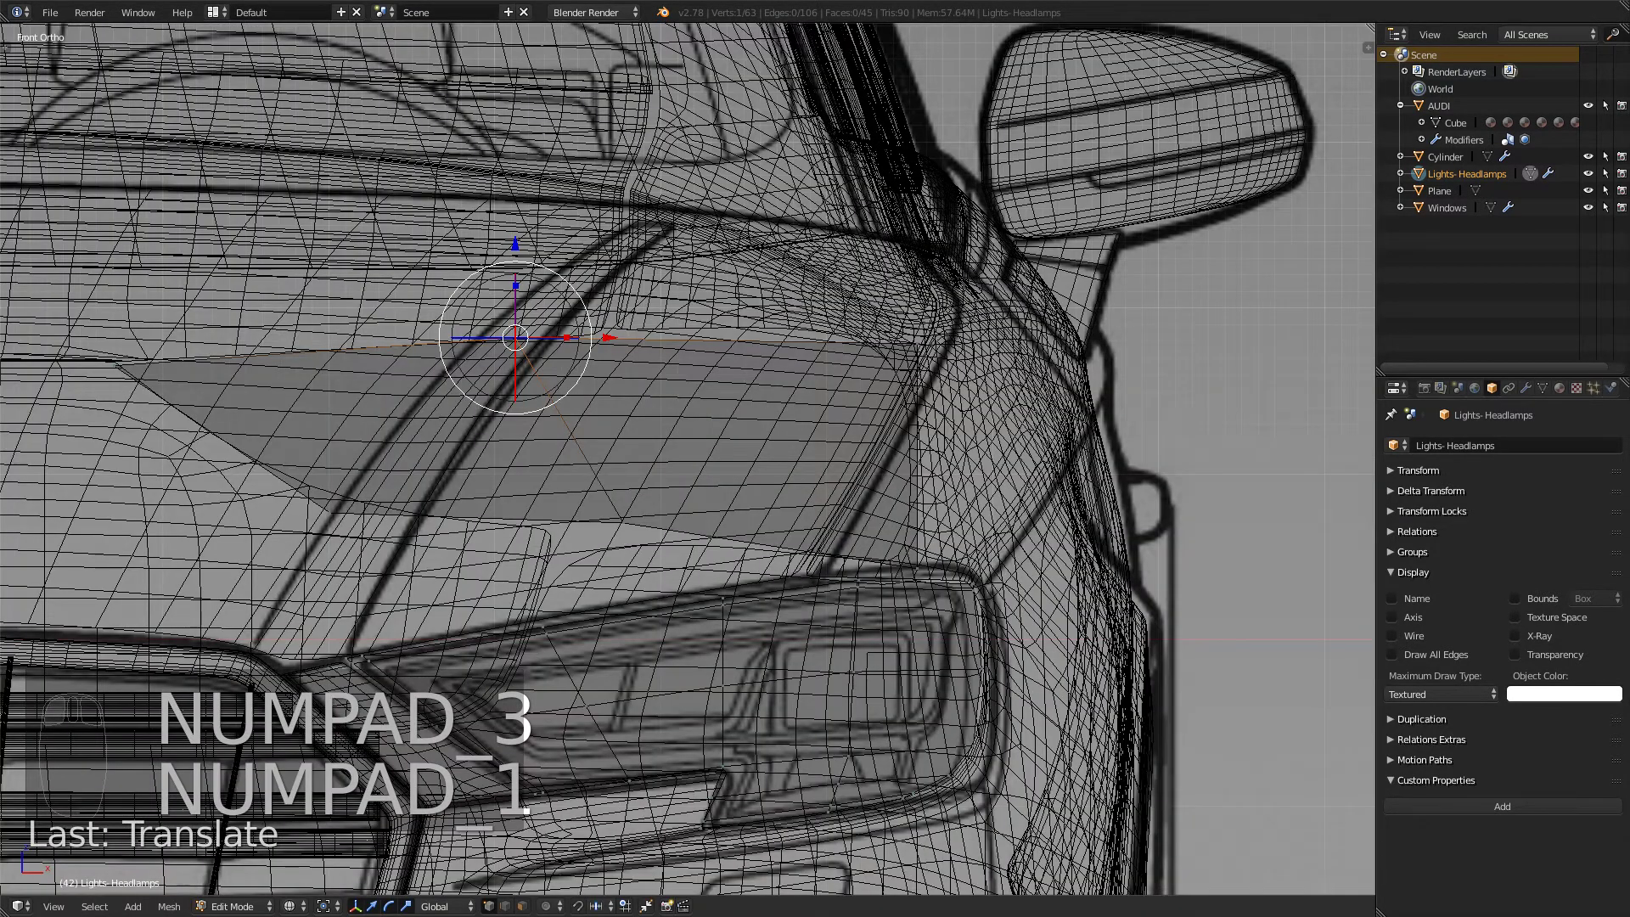
key("ctrl+KP_1")
middle_click_drag(764, 425, 758, 462, "shift")
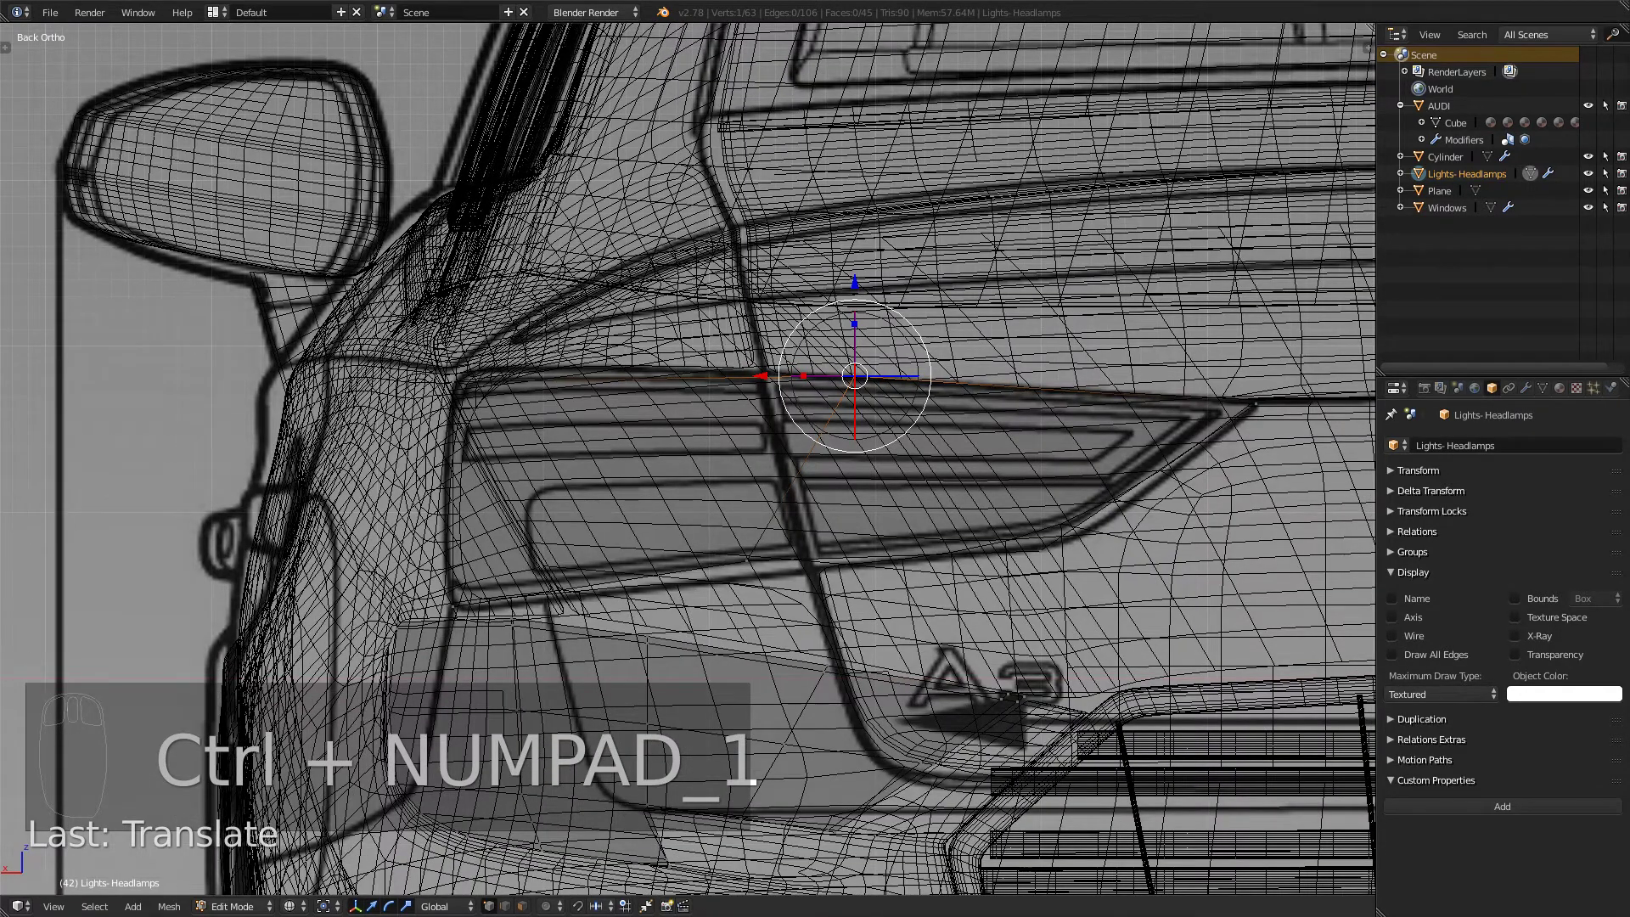
left_click_drag(762, 374, 671, 374)
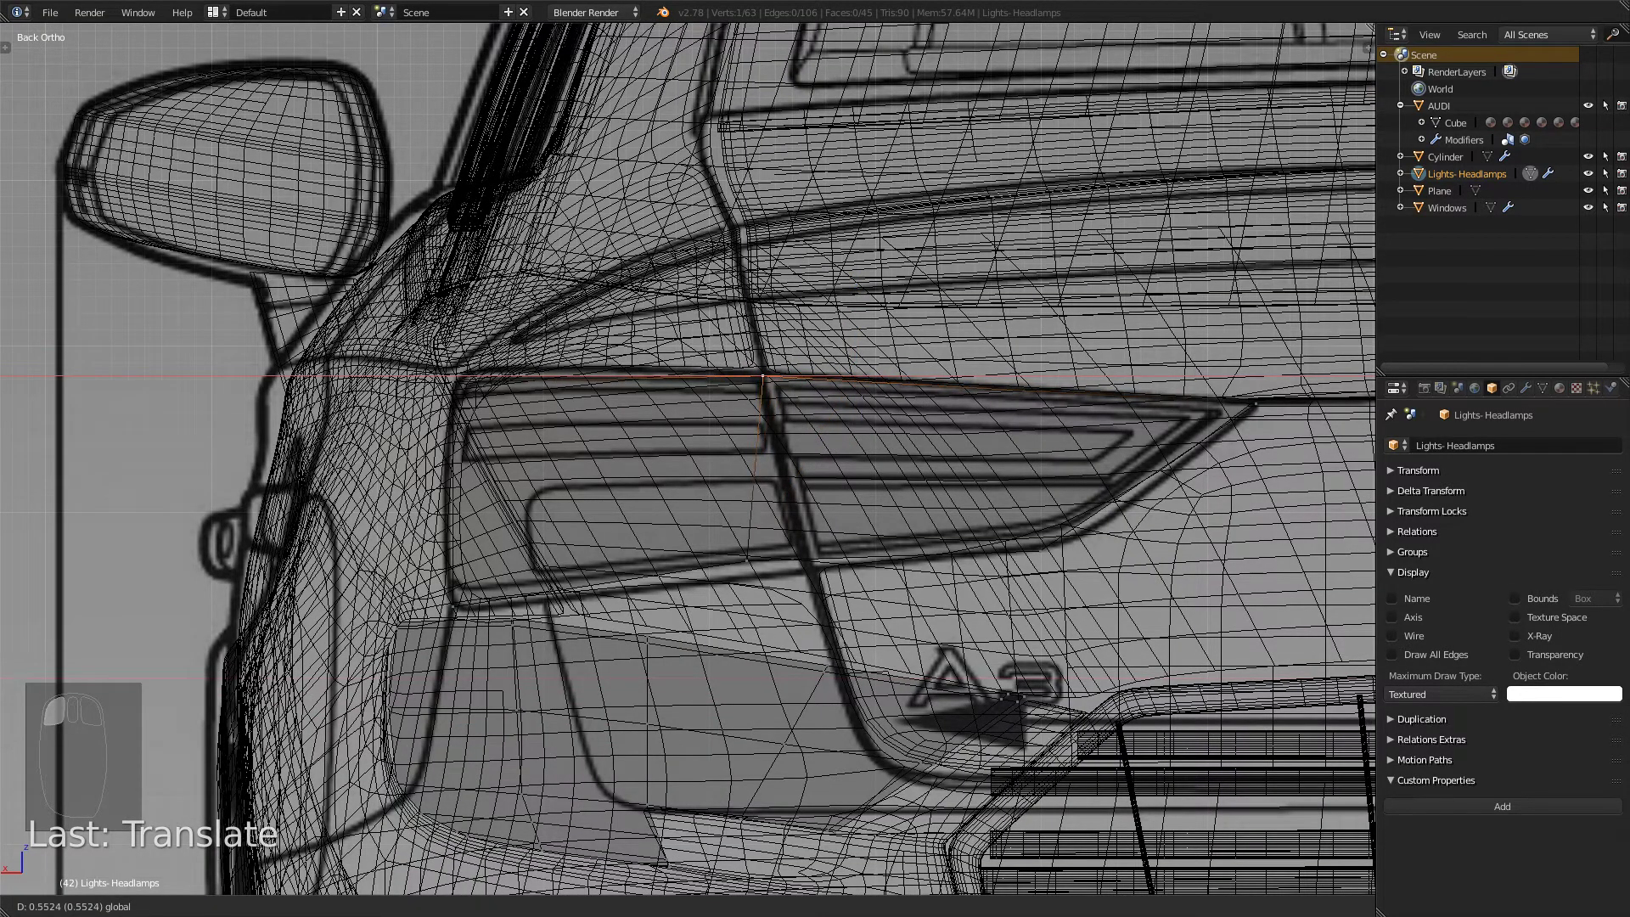
- Move the middle edge's lower vertex to where the trunk seam meets the taillight's lower outline in the back view
right_click(746, 561)
key("g")
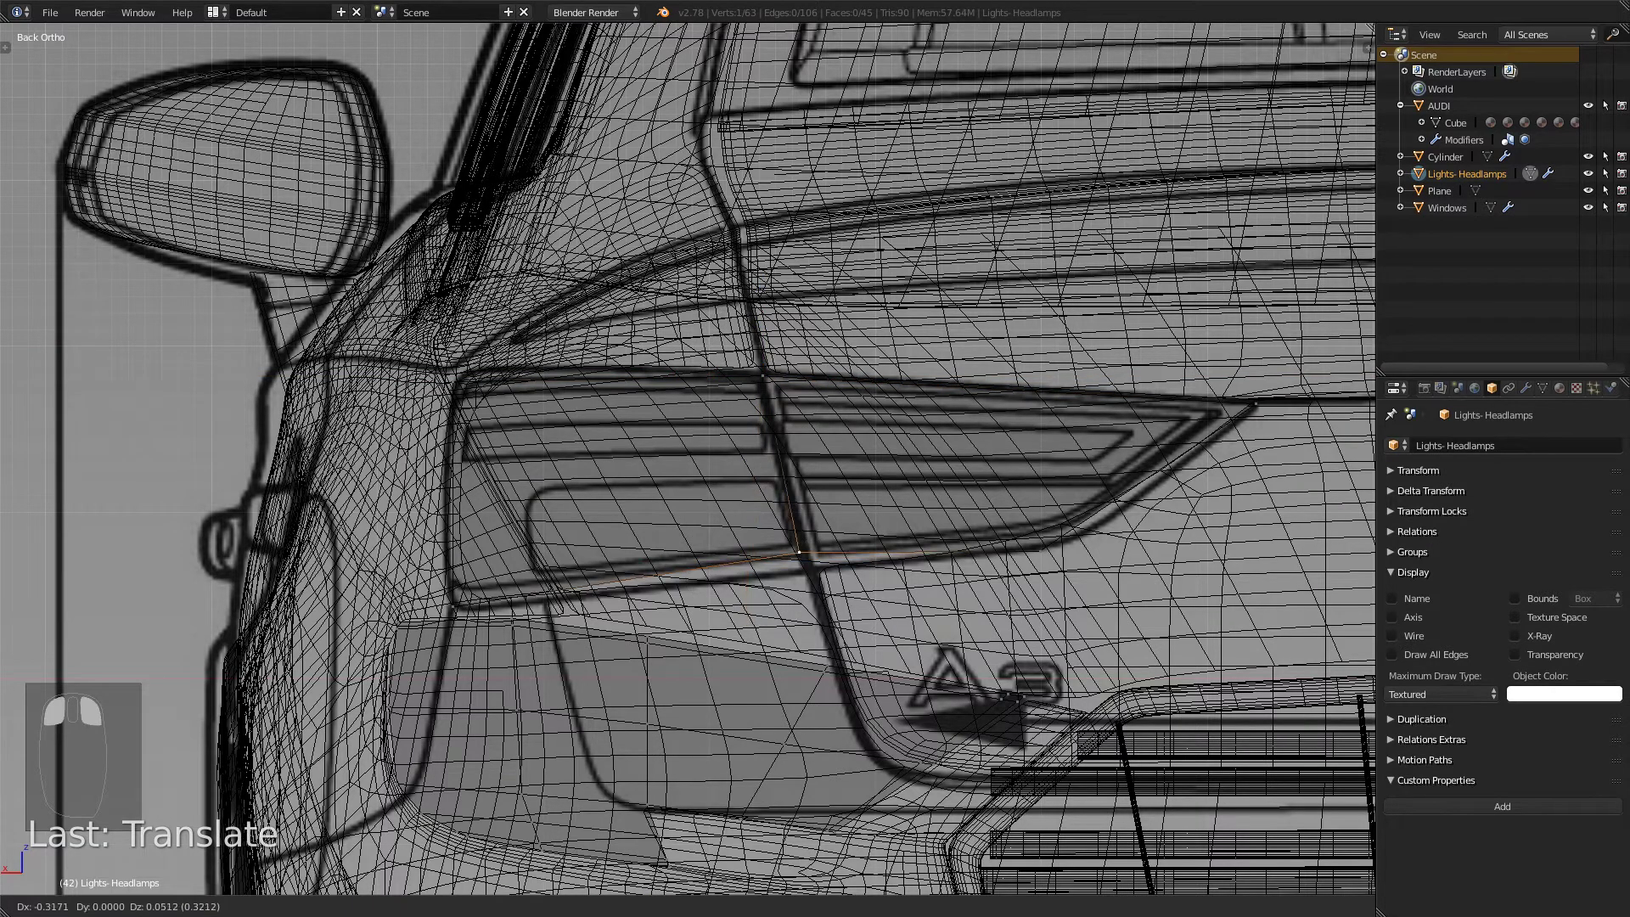
left_click(812, 569)
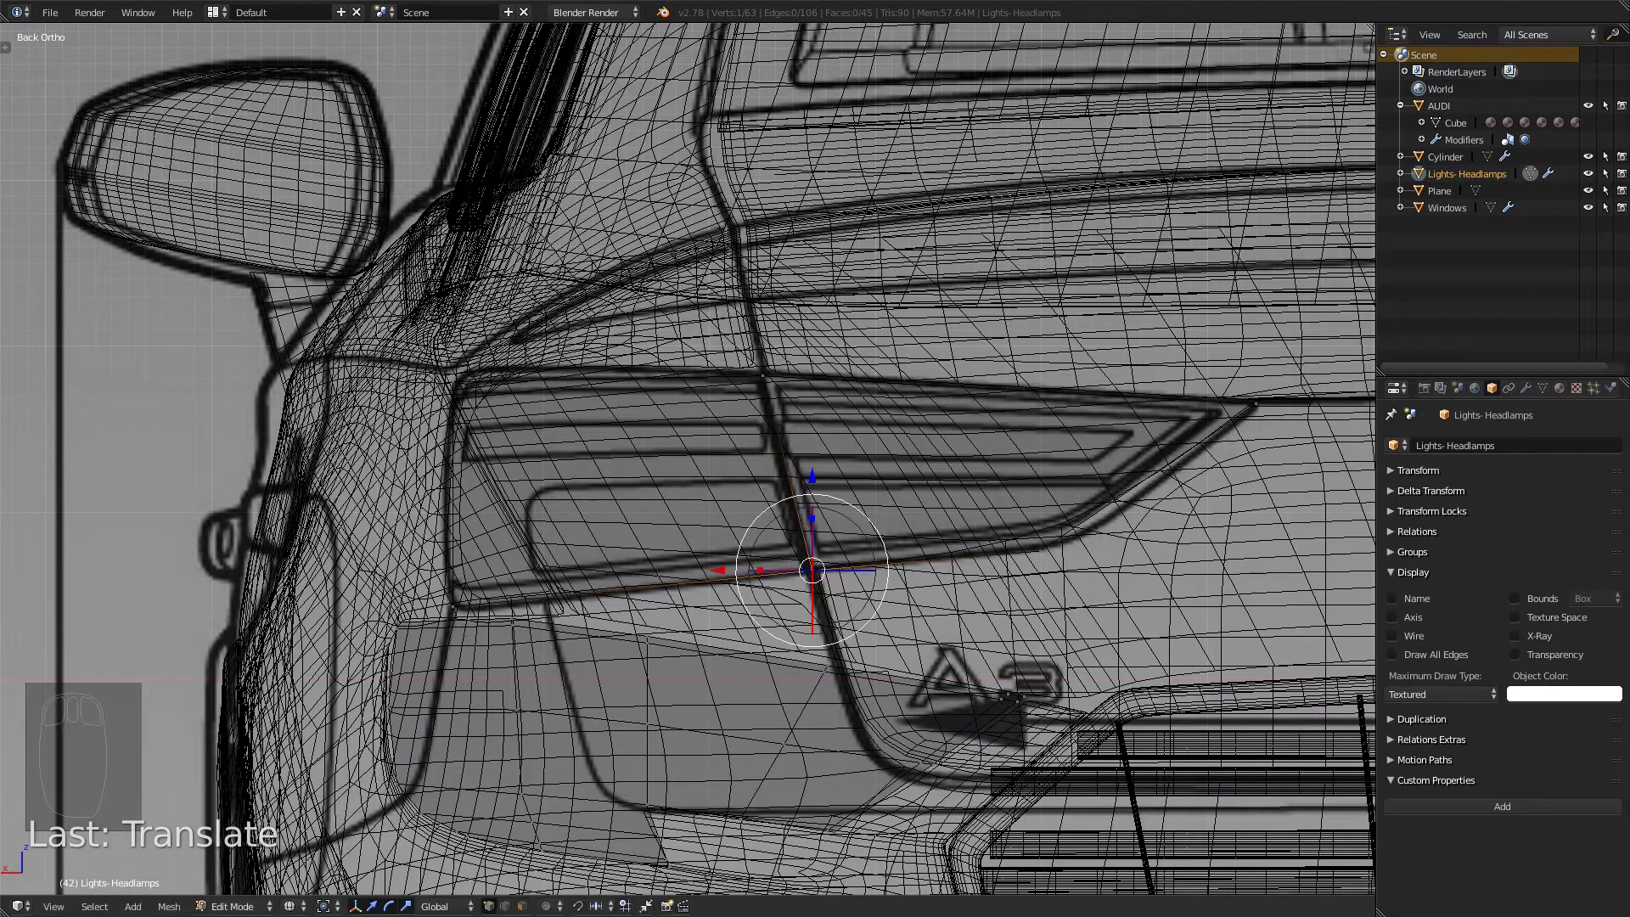
- Check the taillight's curvature against the Audi A3 rear photo and nudge the middle edge's upper vertex slightly along Y toward the body
key("KP_3")
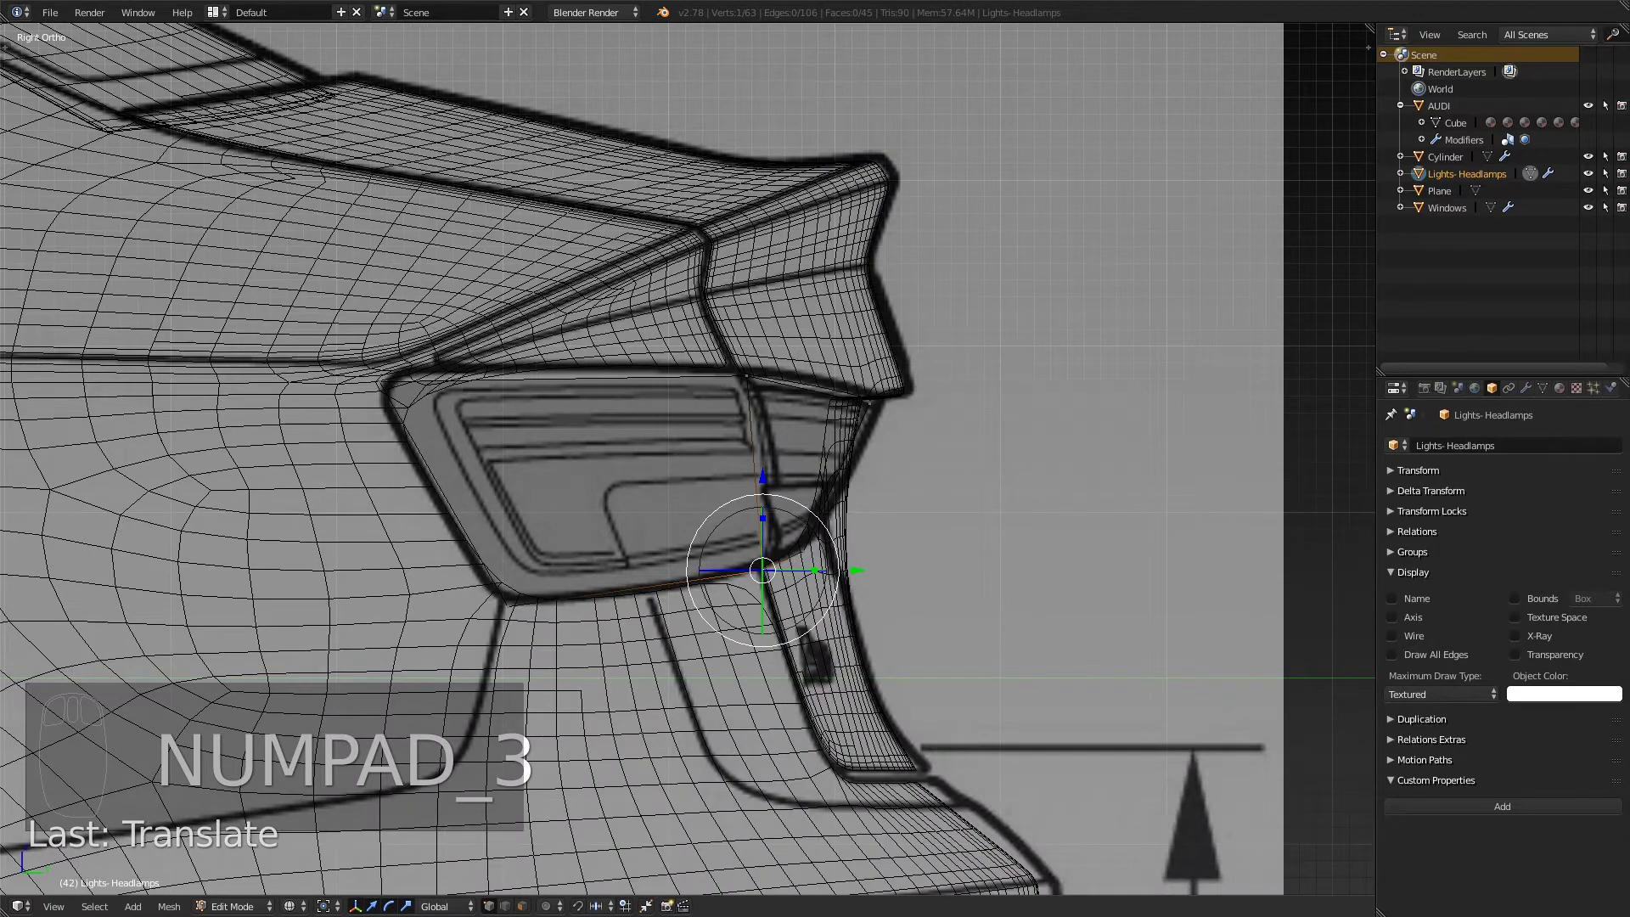
key("z")
mouse_move(812, 569)
middle_mouse_down()
mouse_move(696, 475)
mouse_move(475, 441)
middle_mouse_up()
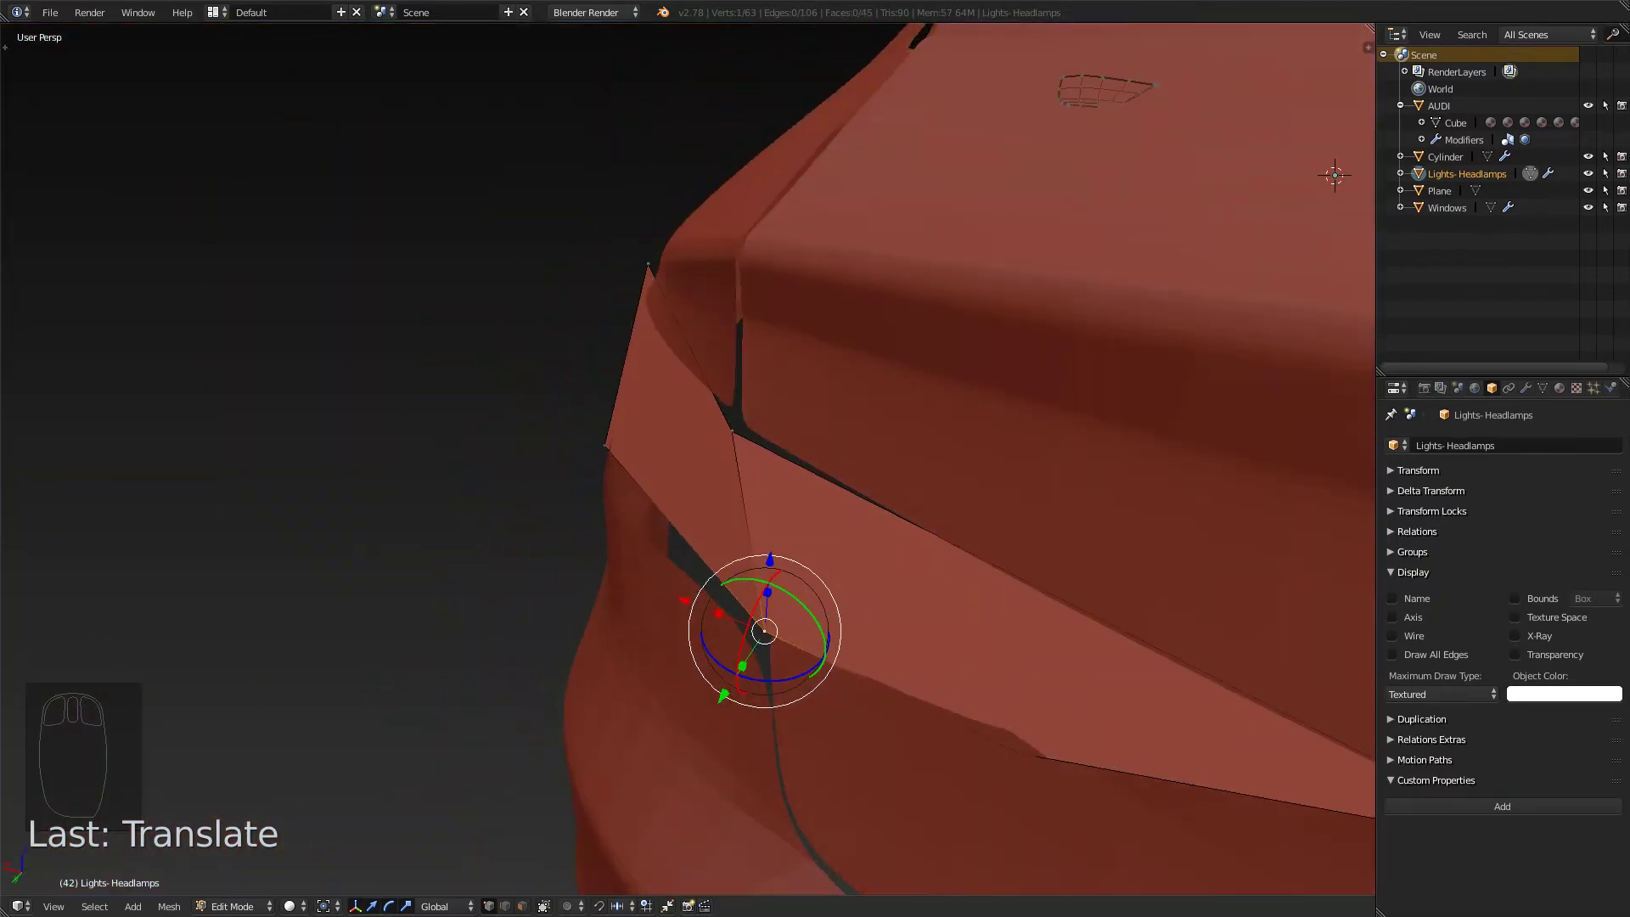
key("alt+Tab")
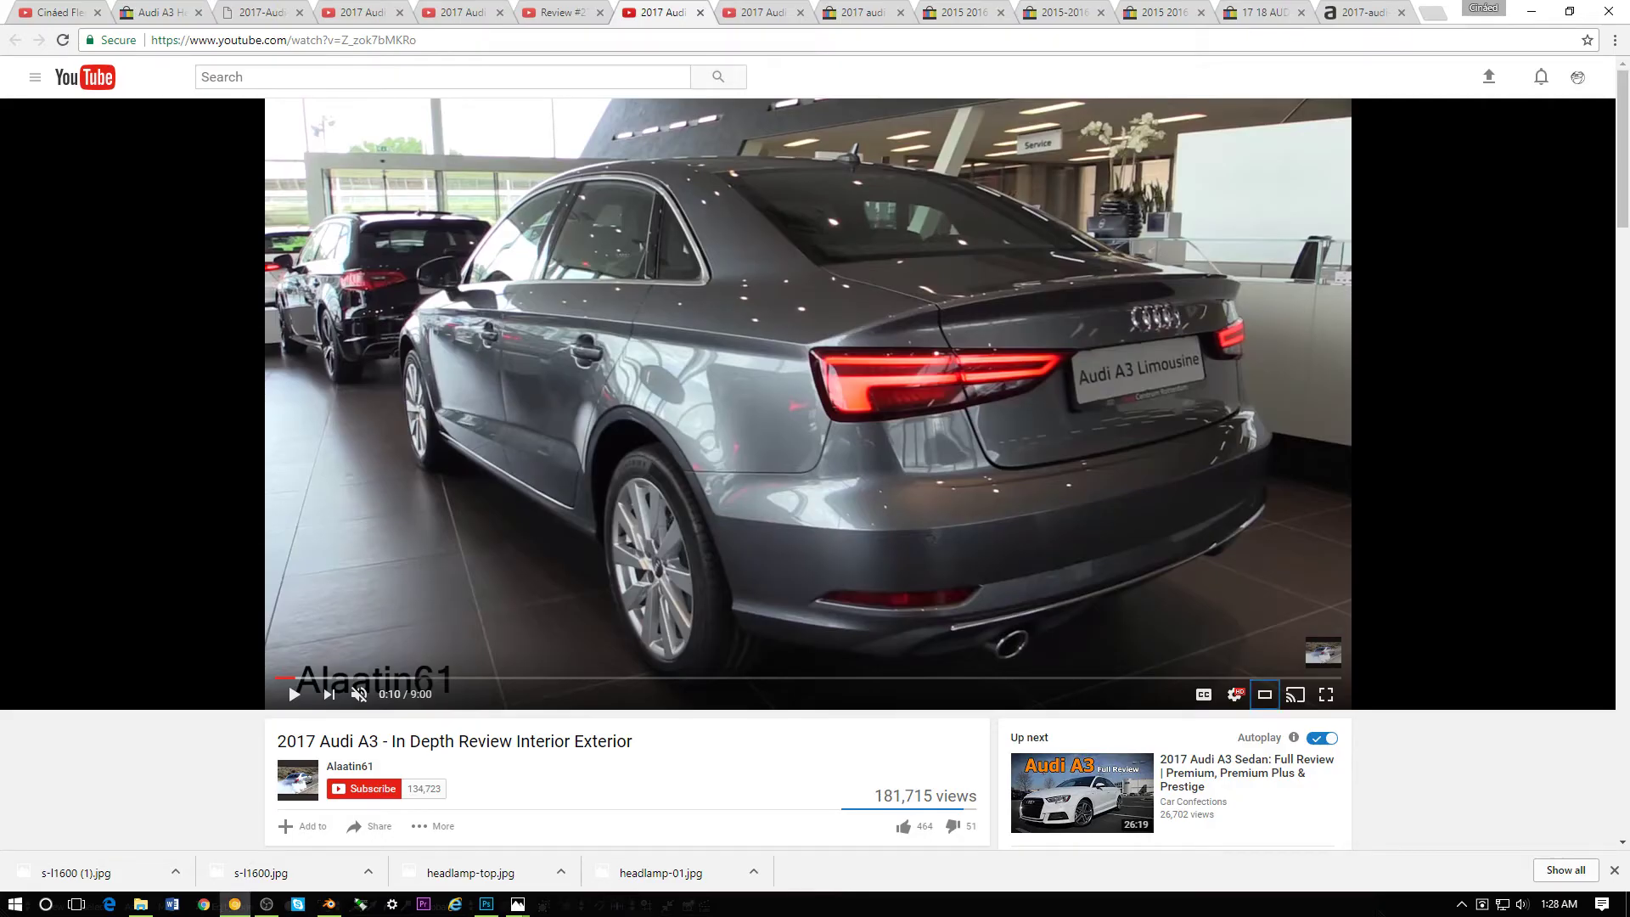
key("alt+Tab")
right_click(727, 431)
middle_click_drag(727, 431, 650, 471)
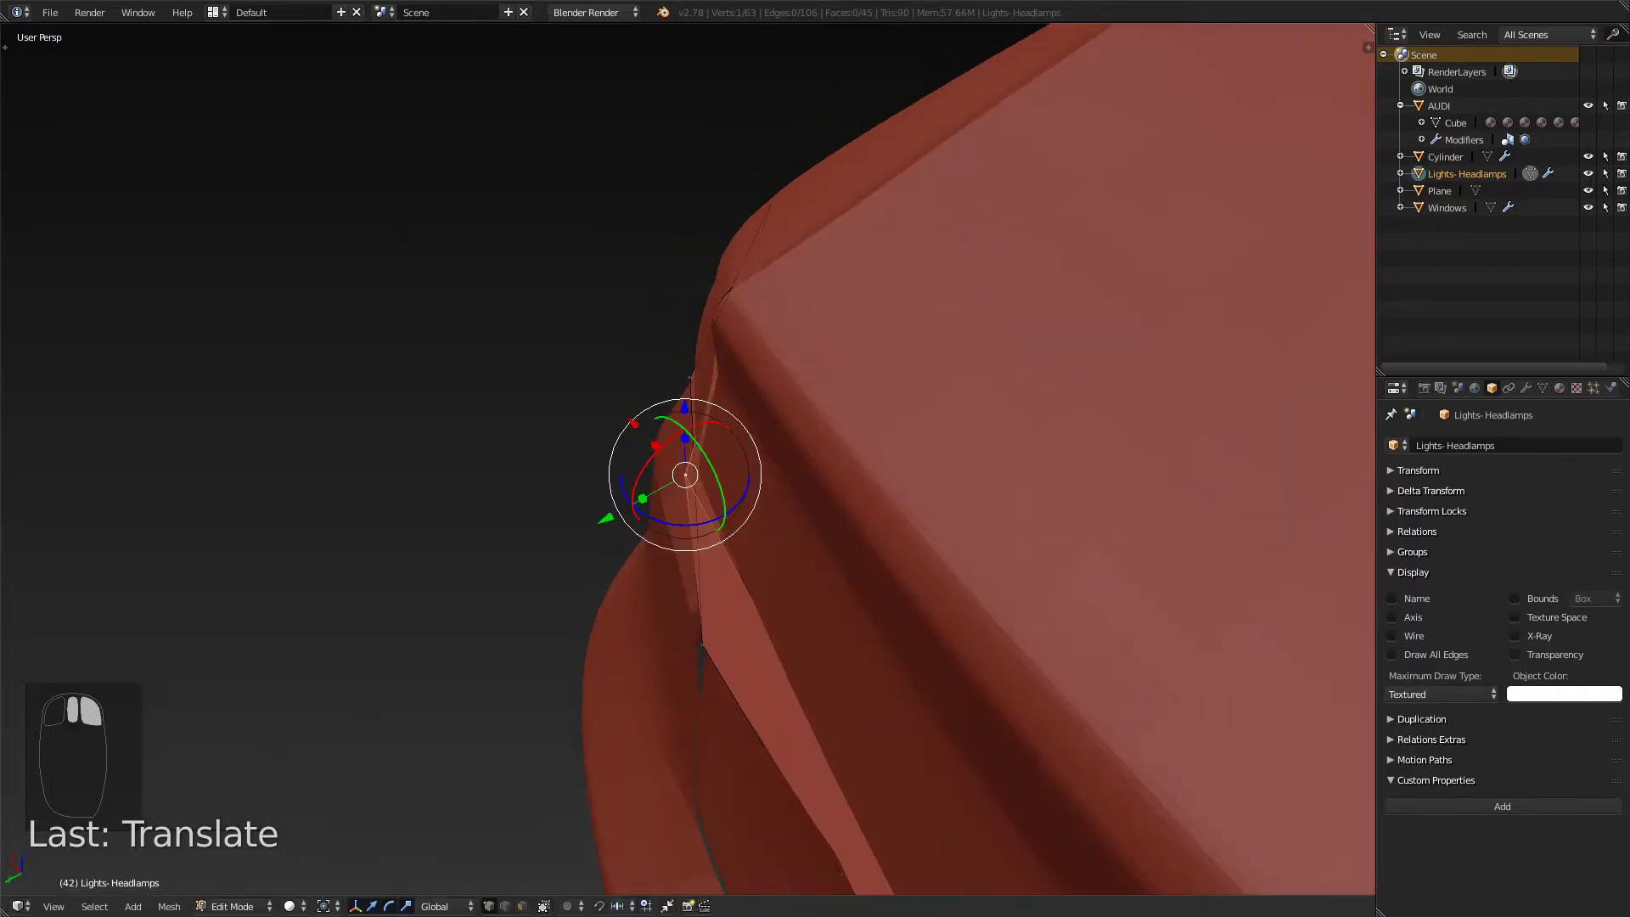
left_click_drag(605, 518, 623, 509)
middle_click_drag(623, 508, 686, 472)
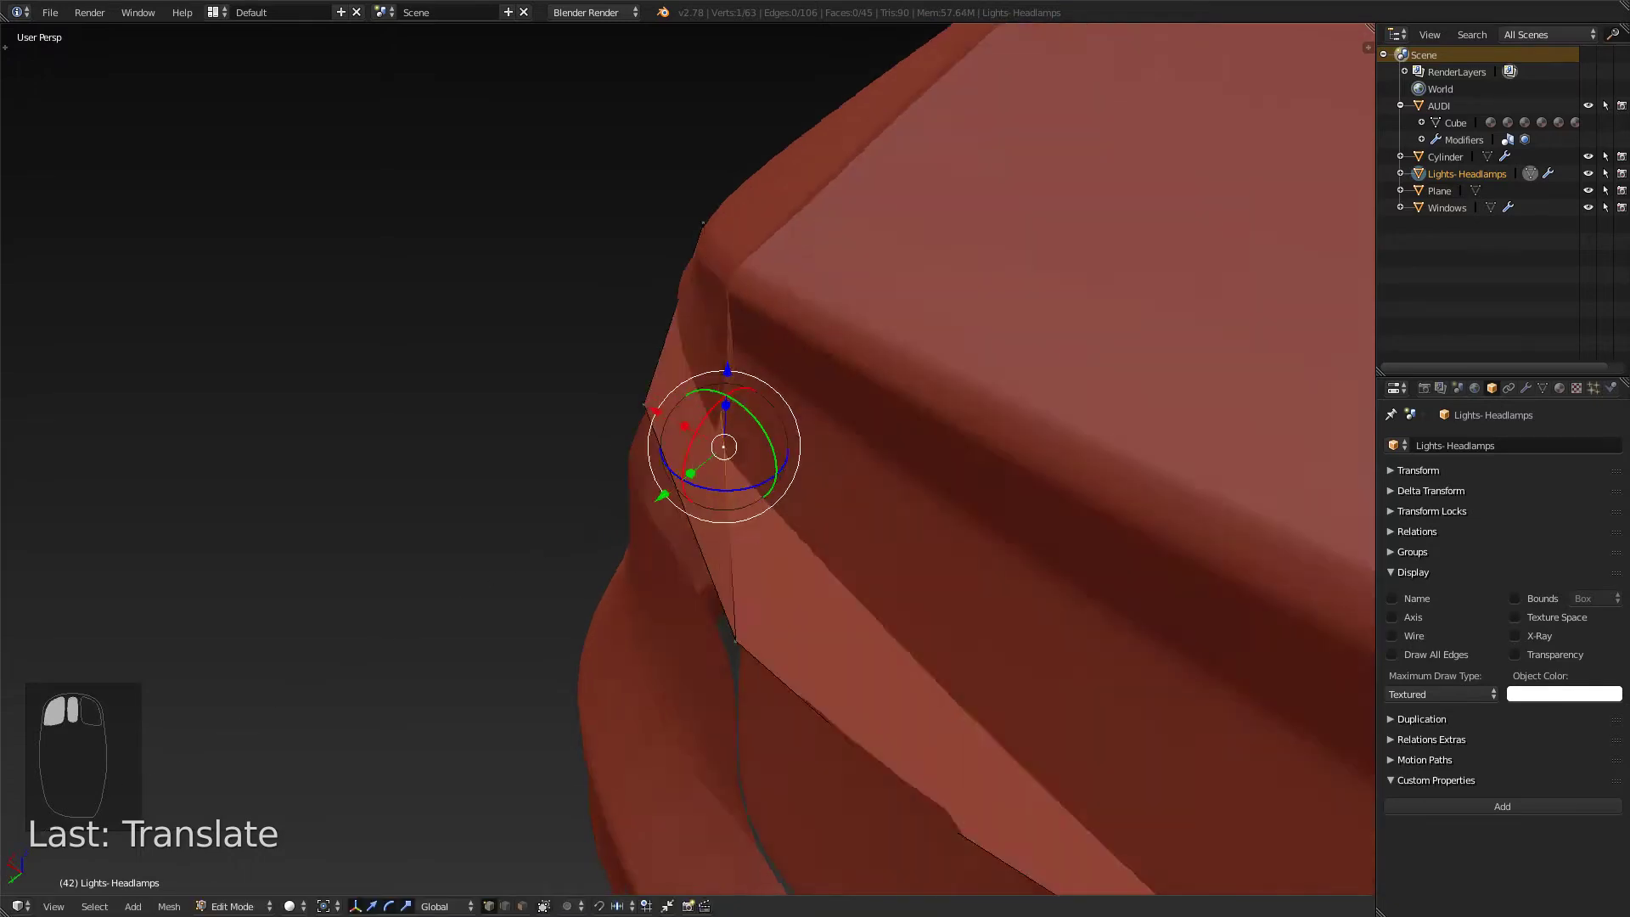
- Compare the taillight plane's side shape with the Audi A3 reference photo and the right side blueprint
middle_click_drag(254, 696, 360, 671)
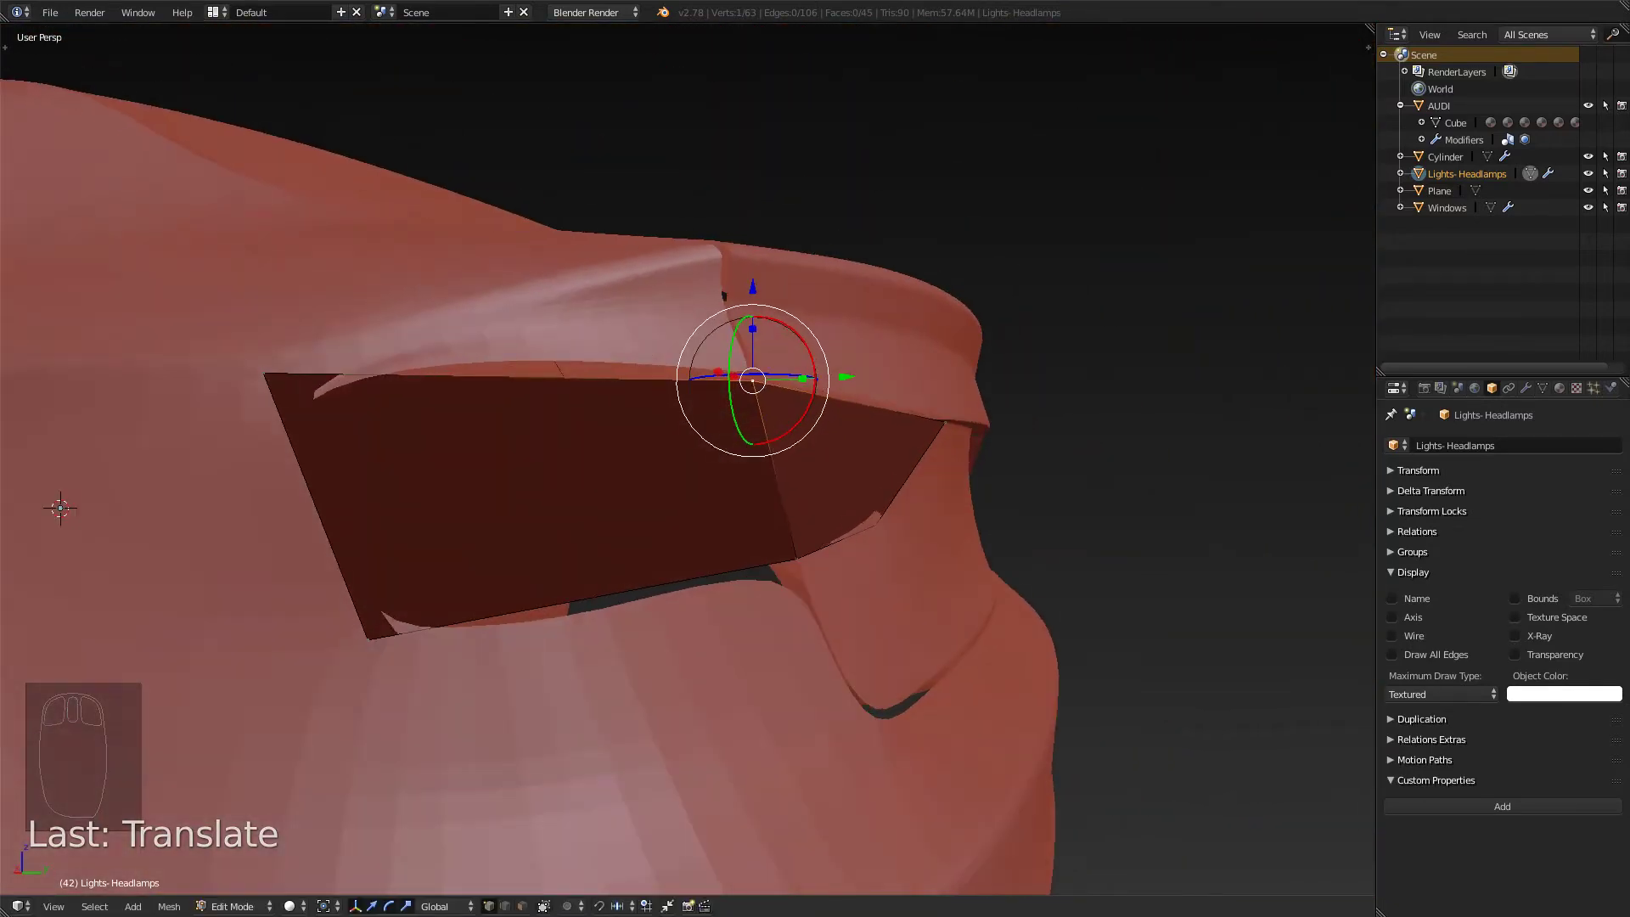
key("Tab")
key("Tab")
key("alt+Tab")
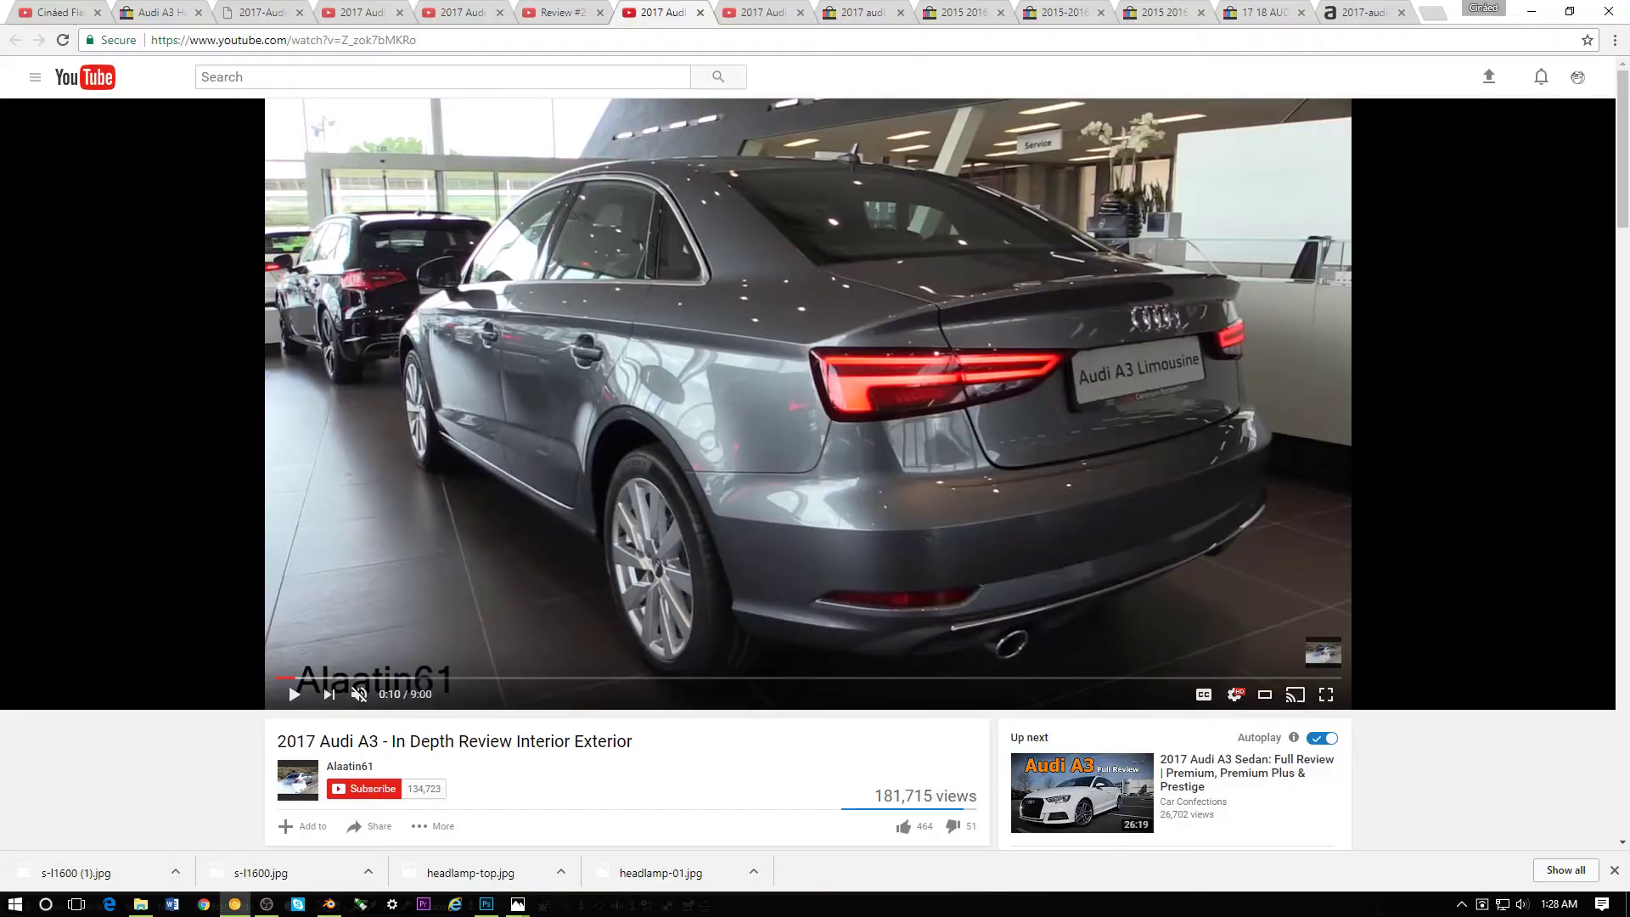
key("alt+Tab")
key("KP_3")
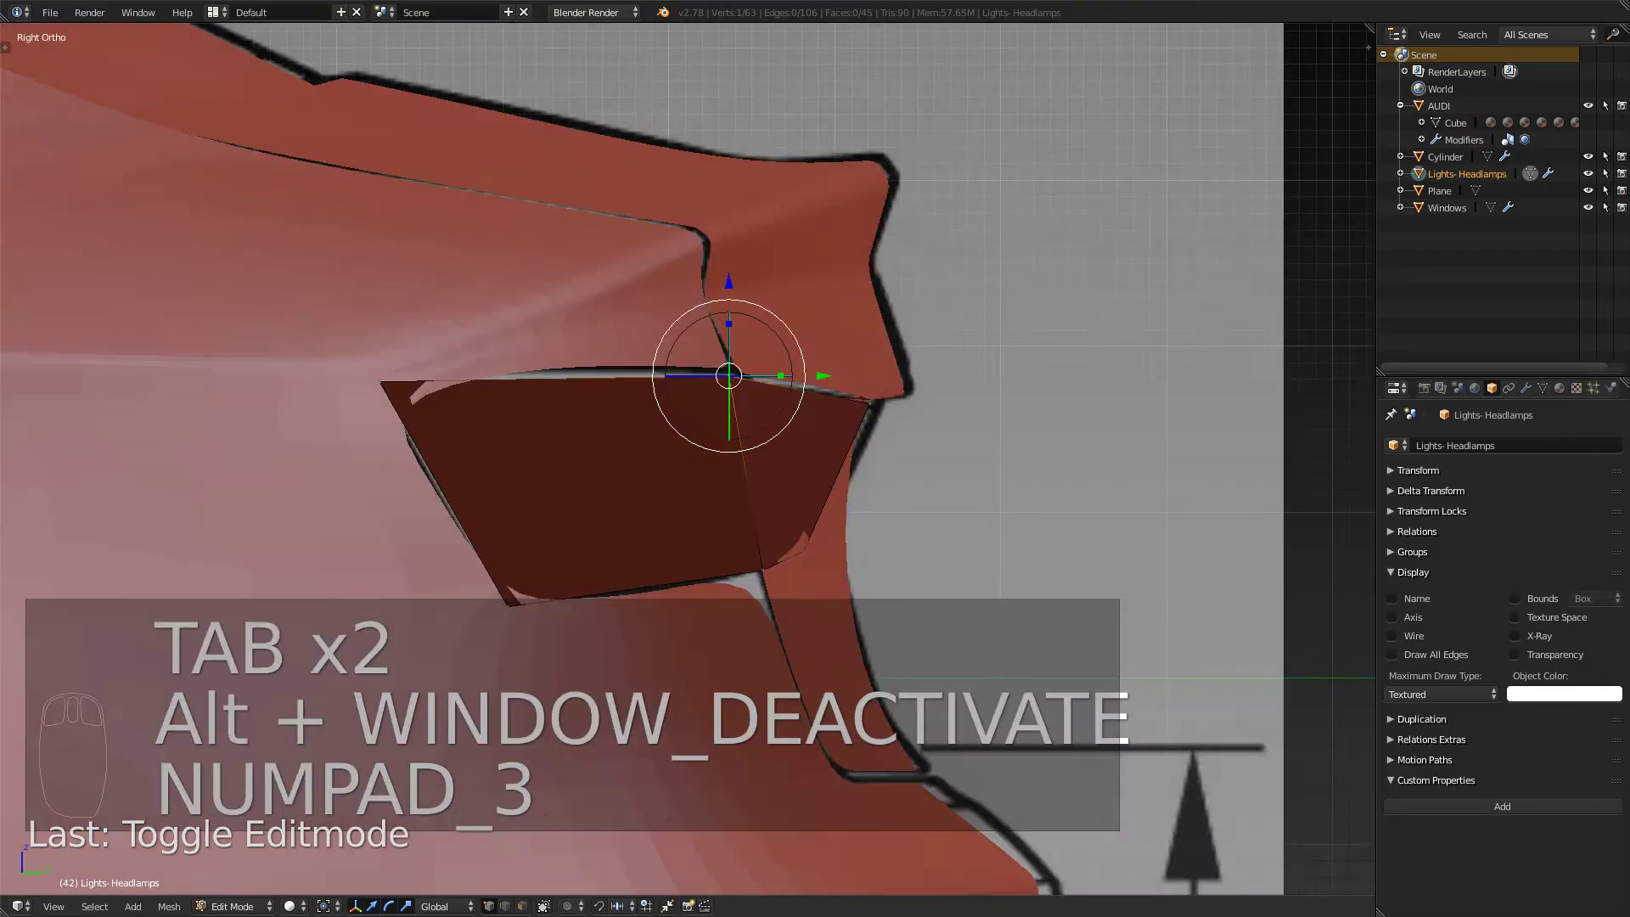
key("KP_1")
key("z")
key("KP_3")
key("z")
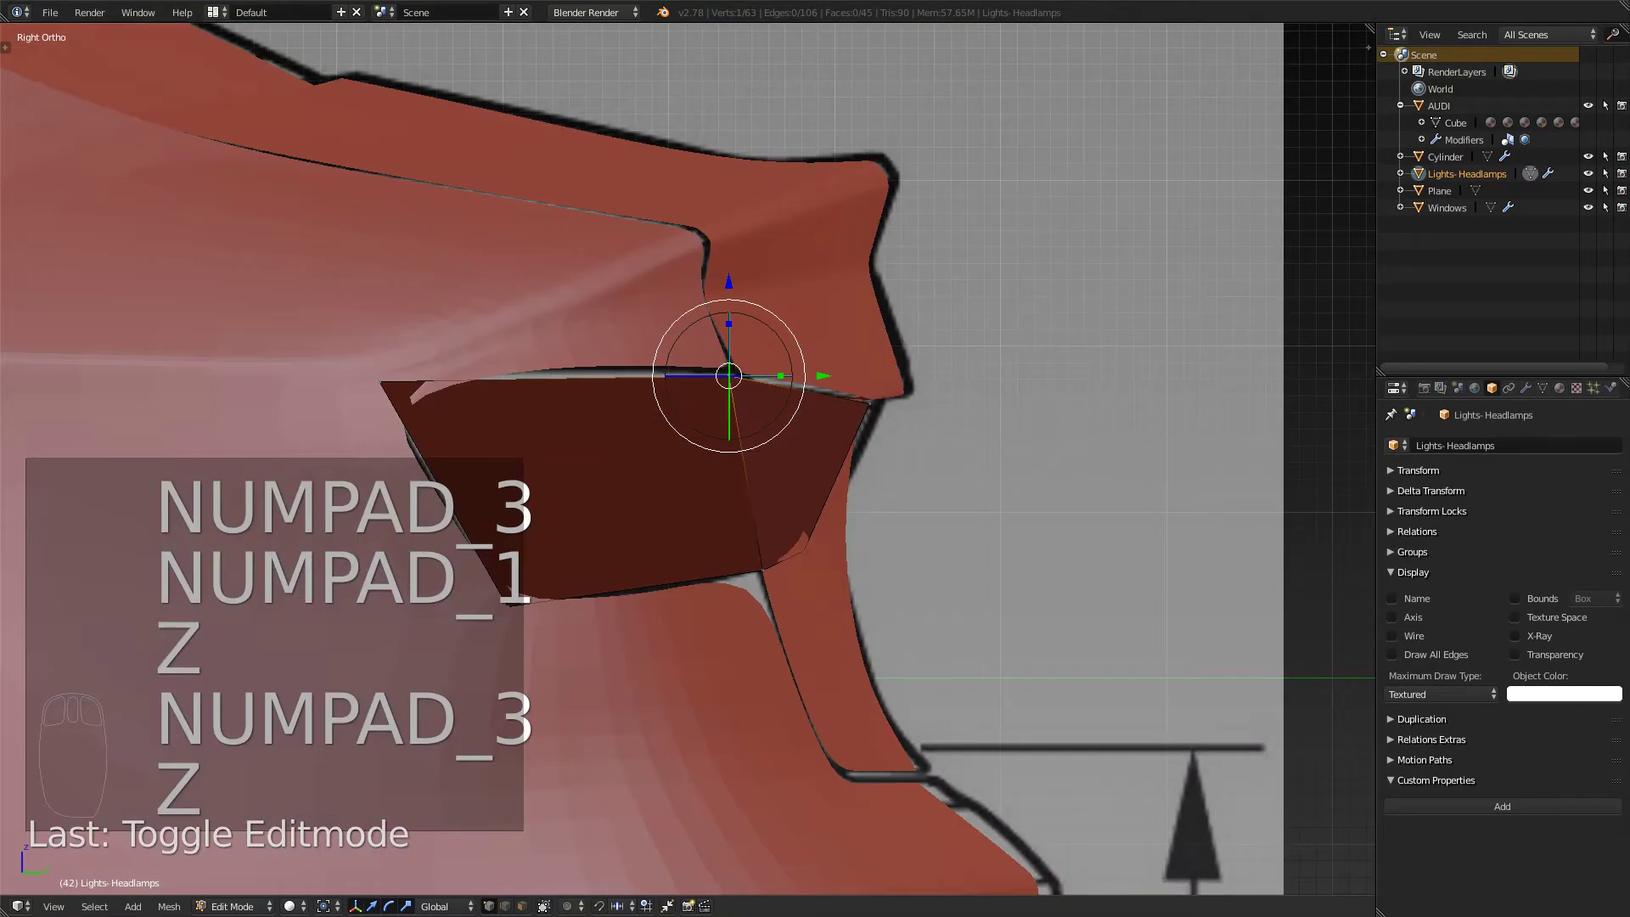
key("z")
scroll(688, 458, "up", 1)
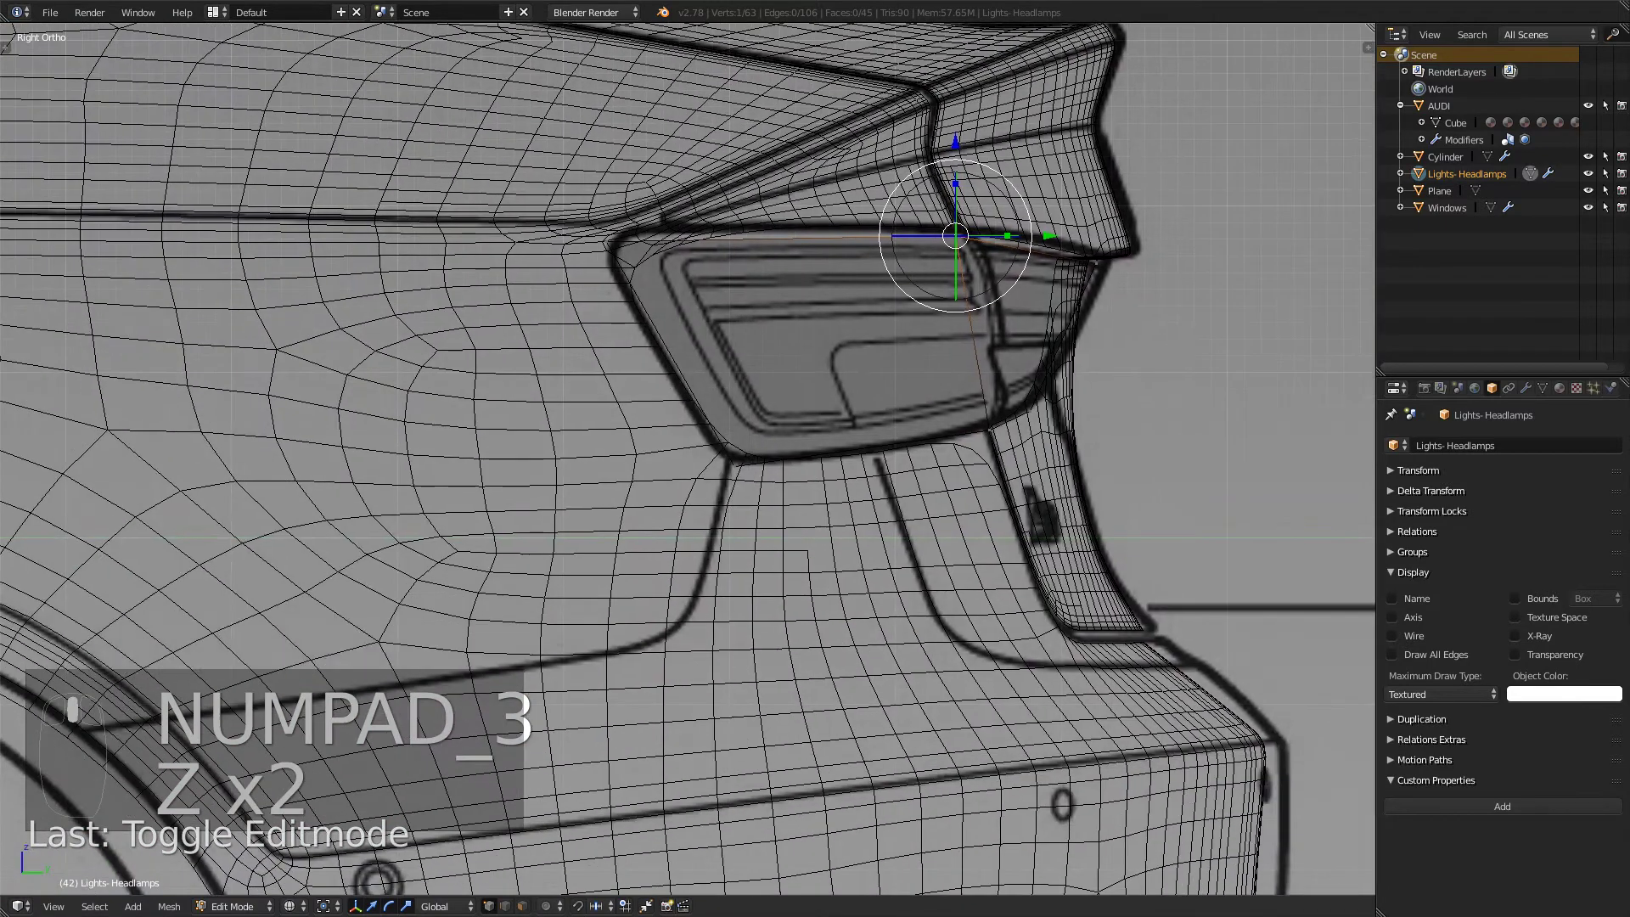
scroll(687, 458, "up", 2)
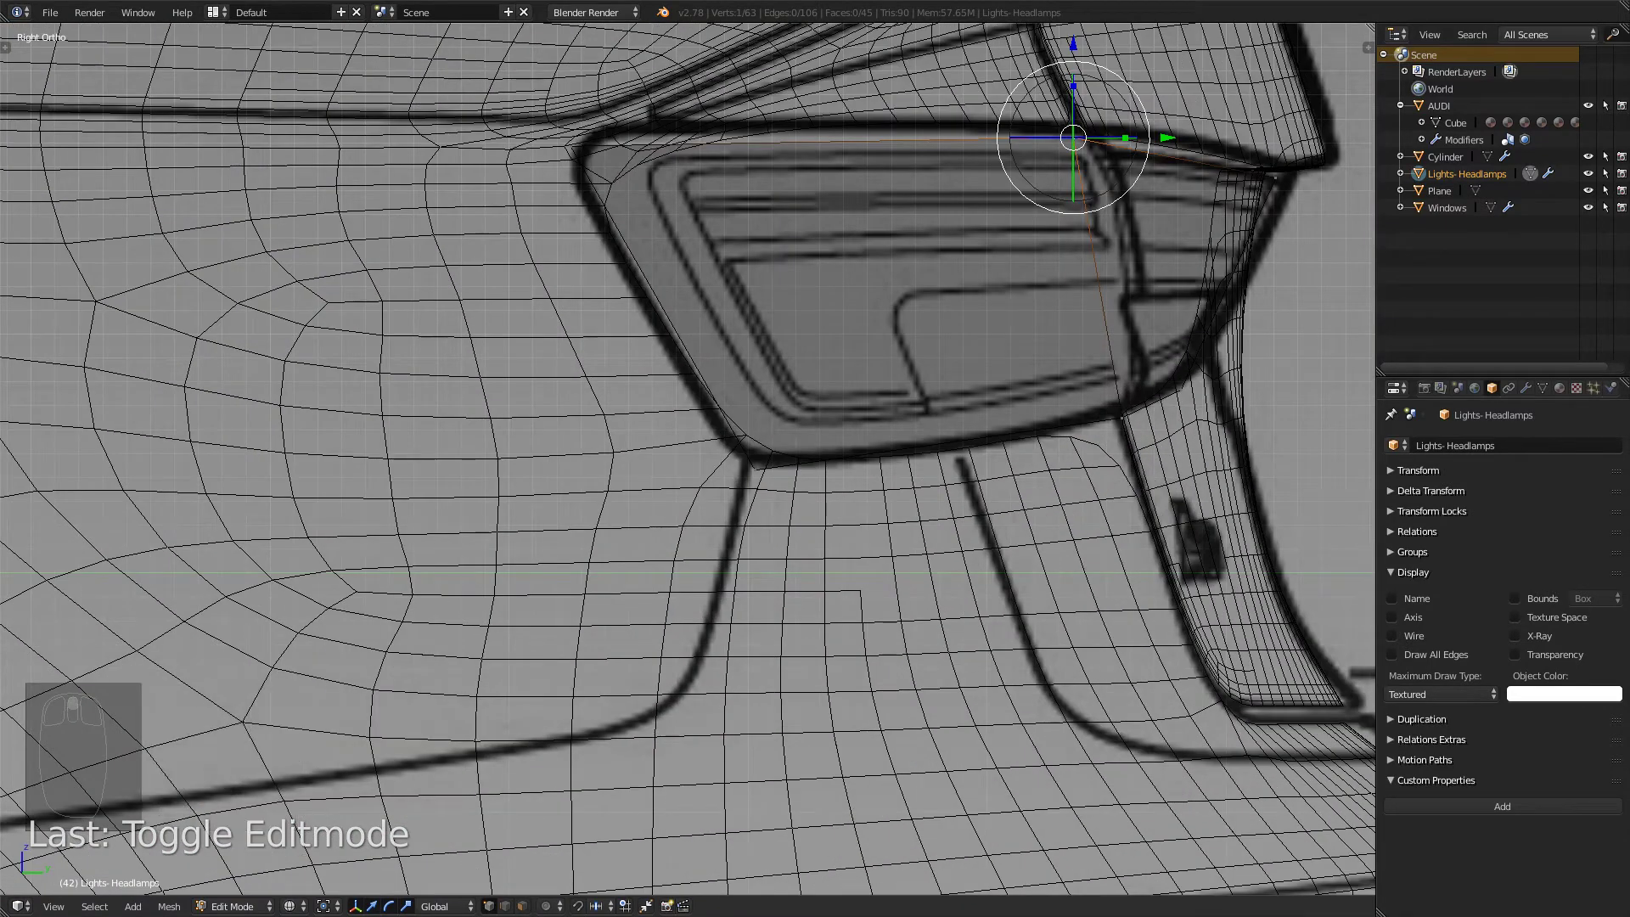
- Examine the taillight plane's fit to the rear blueprint and the car body in both wireframe and solid shading
key("KP_3")
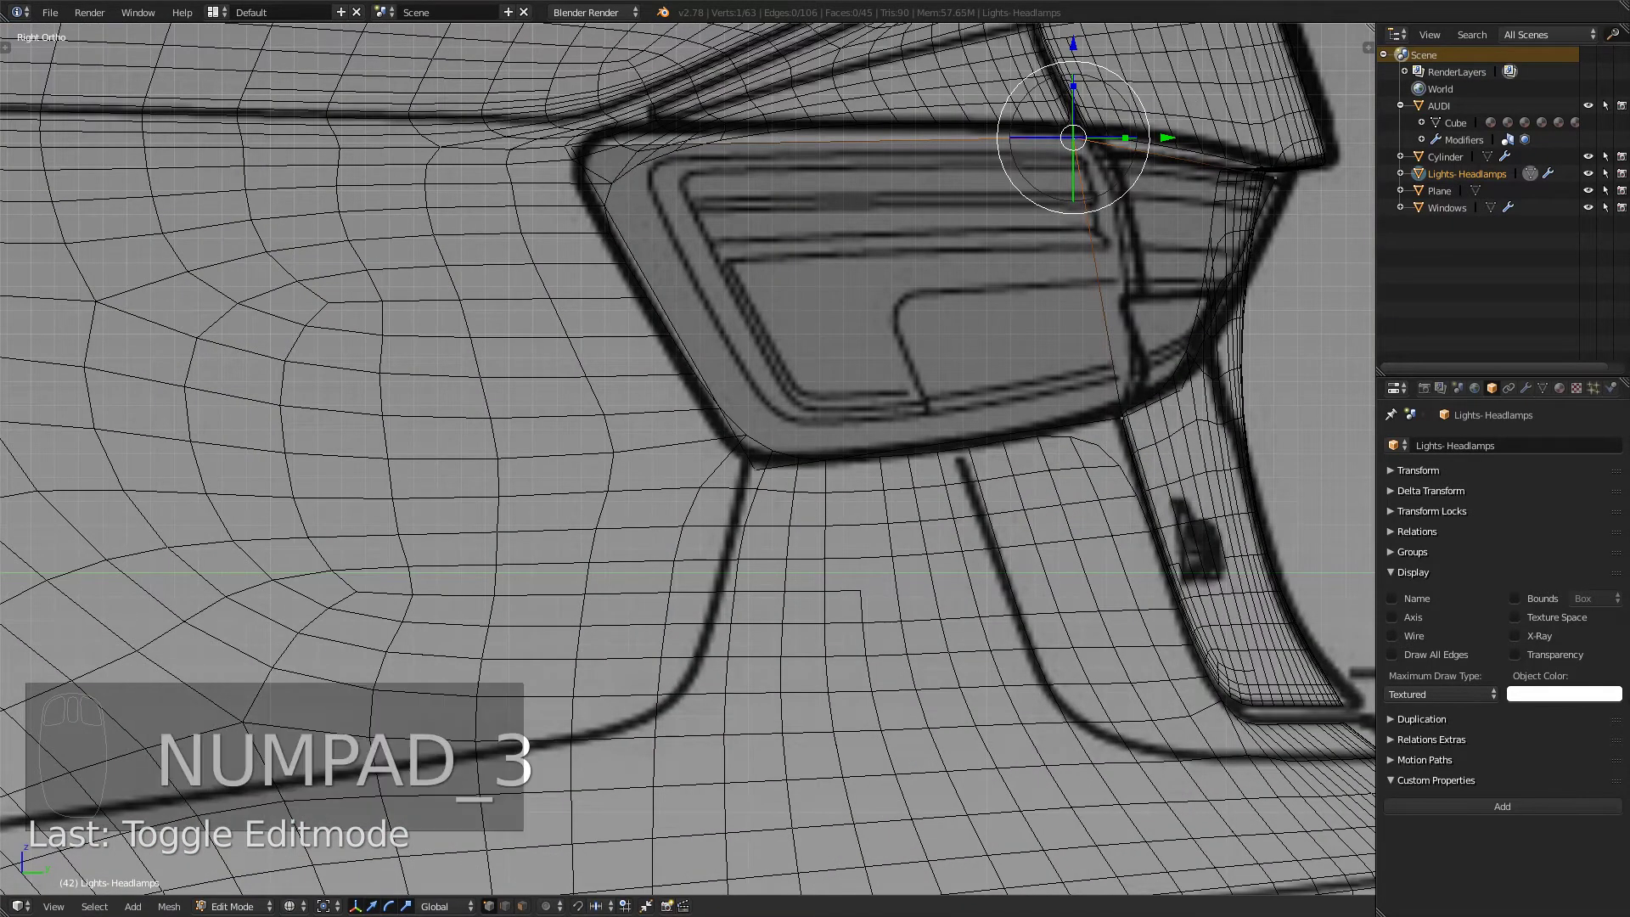
key("KP_1")
key("ctrl+KP_1")
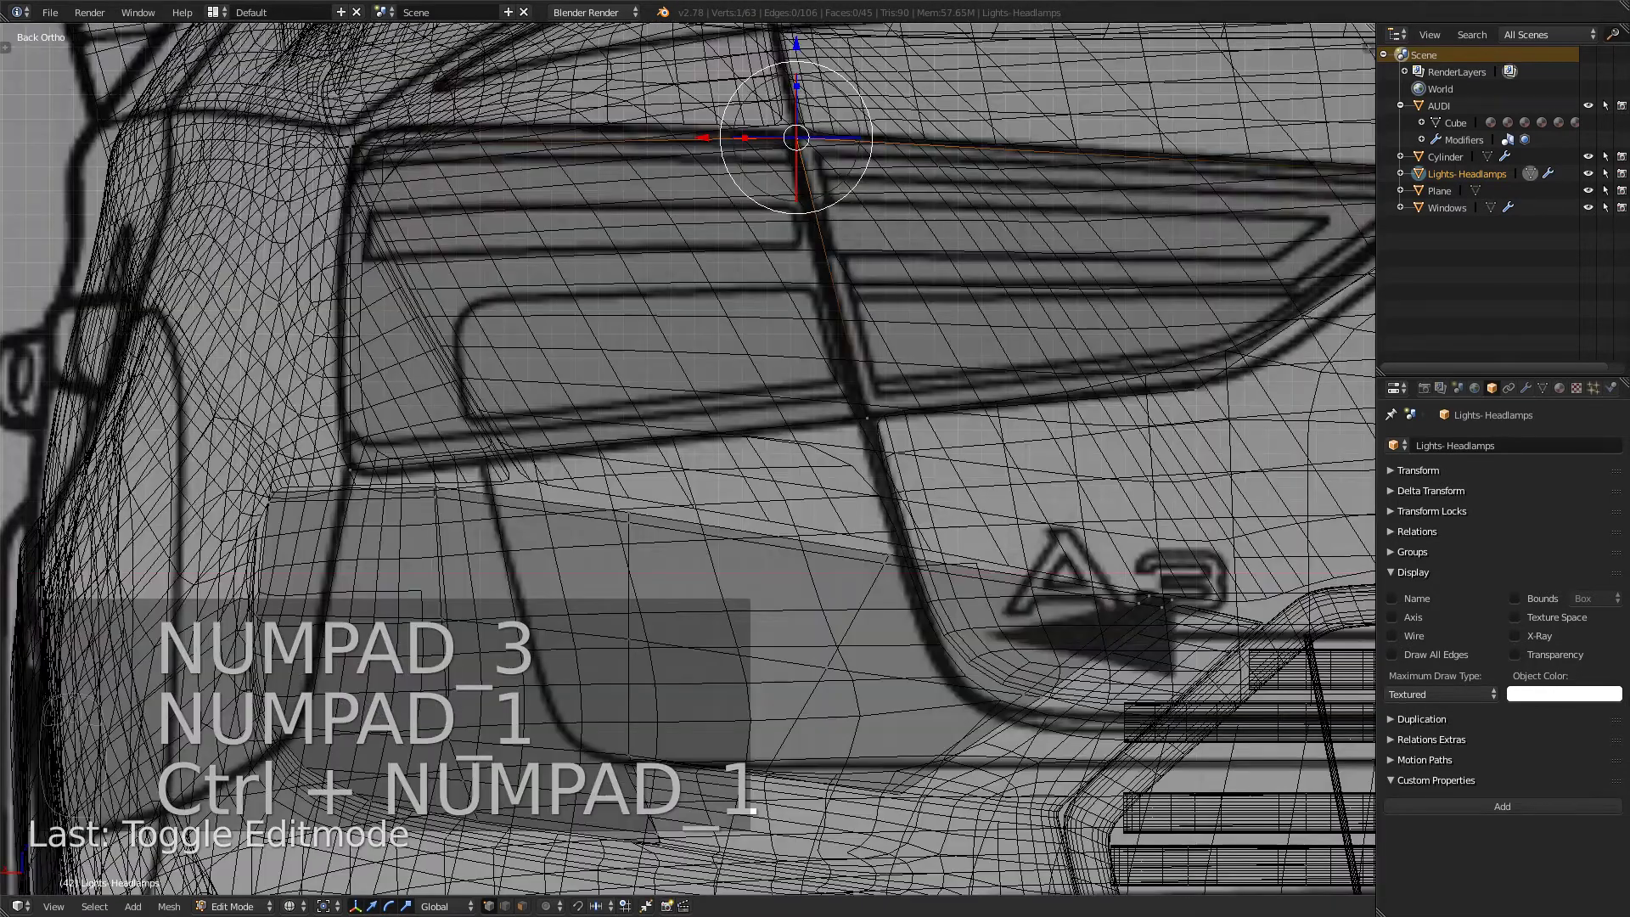
key("z")
key("z")
key("z")
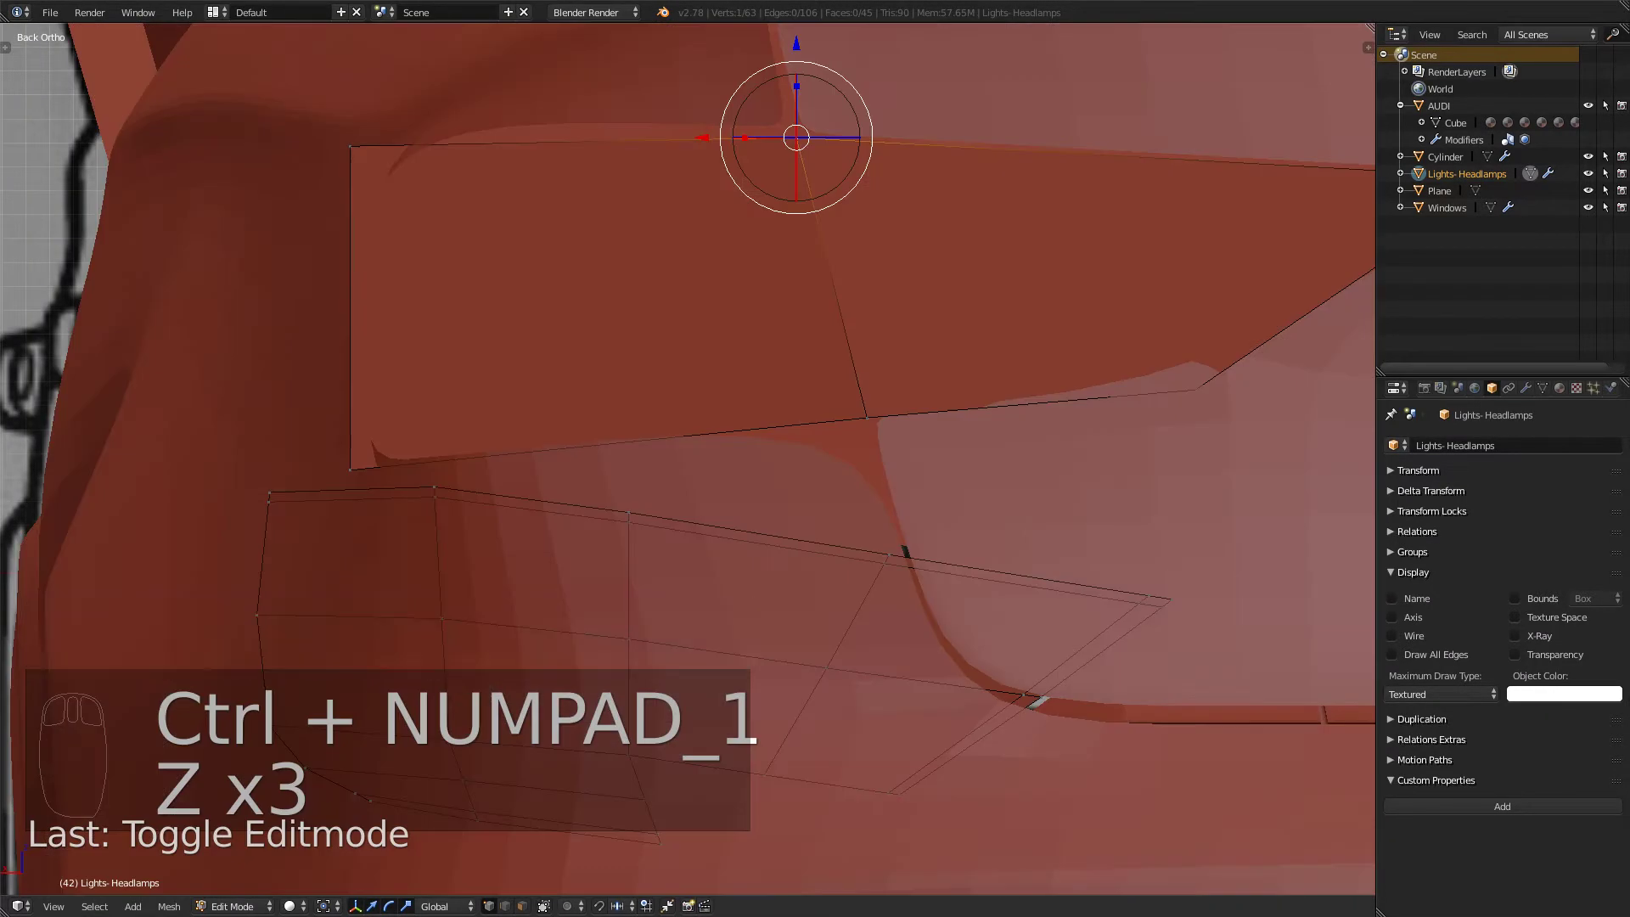
scroll(688, 459, "down", 5)
key("z")
key("z")
key("z")
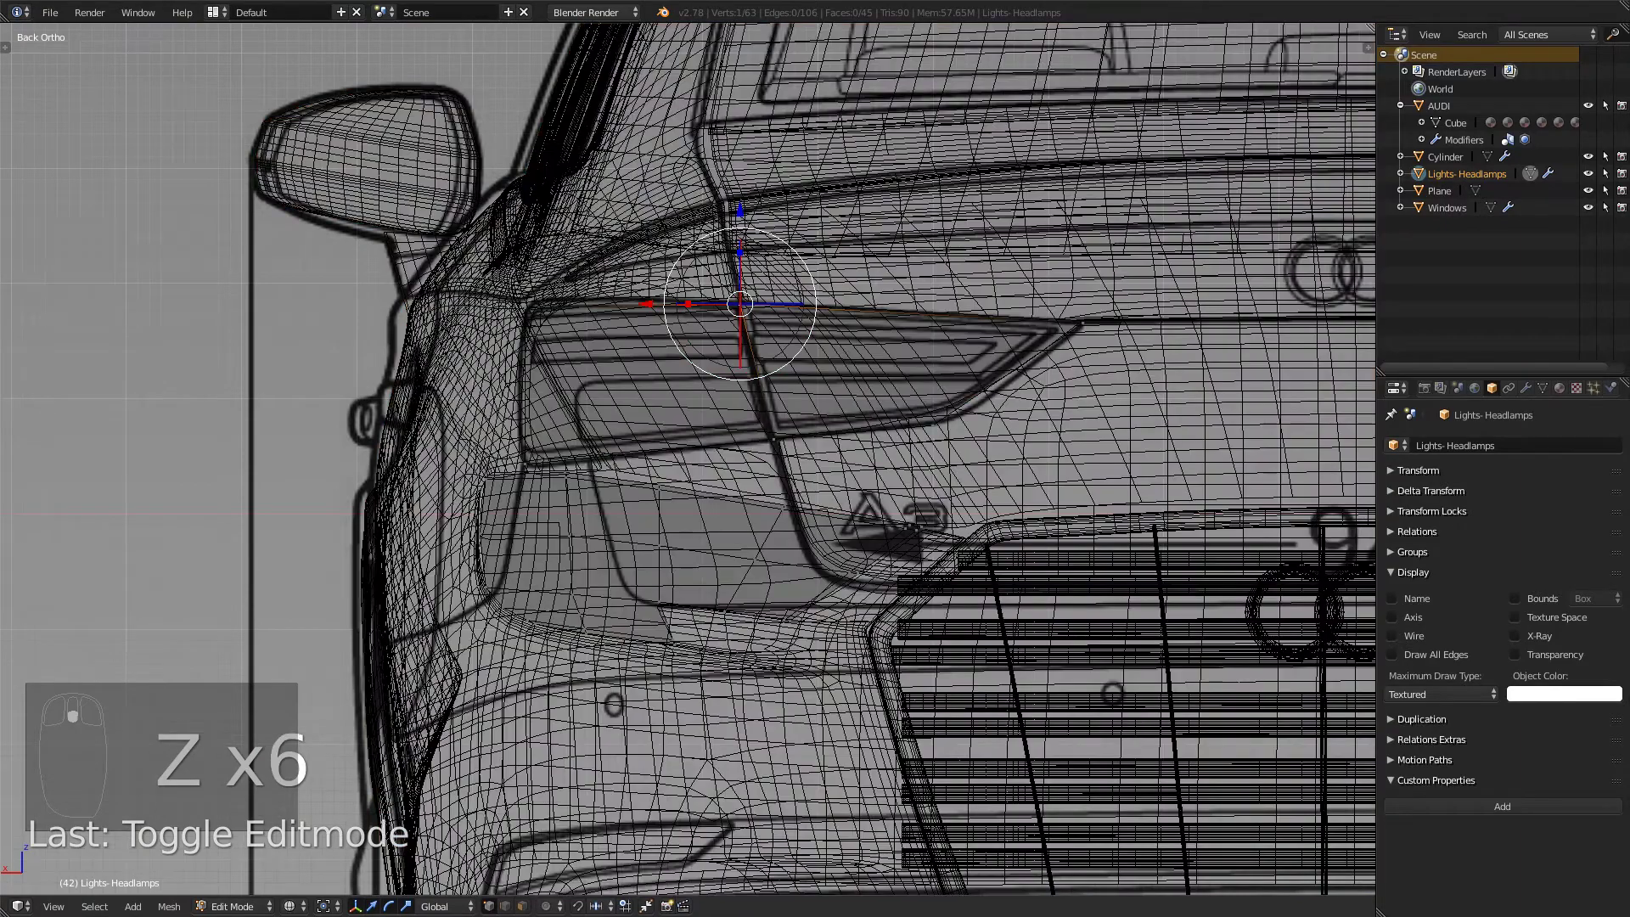
key("z")
scroll(687, 458, "down", 5)
mouse_move(688, 458)
middle_mouse_down()
mouse_move(717, 497)
mouse_move(785, 501)
mouse_move(819, 471)
mouse_move(721, 526)
middle_mouse_up()
scroll(722, 526, "up", 3)
key("KP_3")
scroll(721, 526, "up", 1)
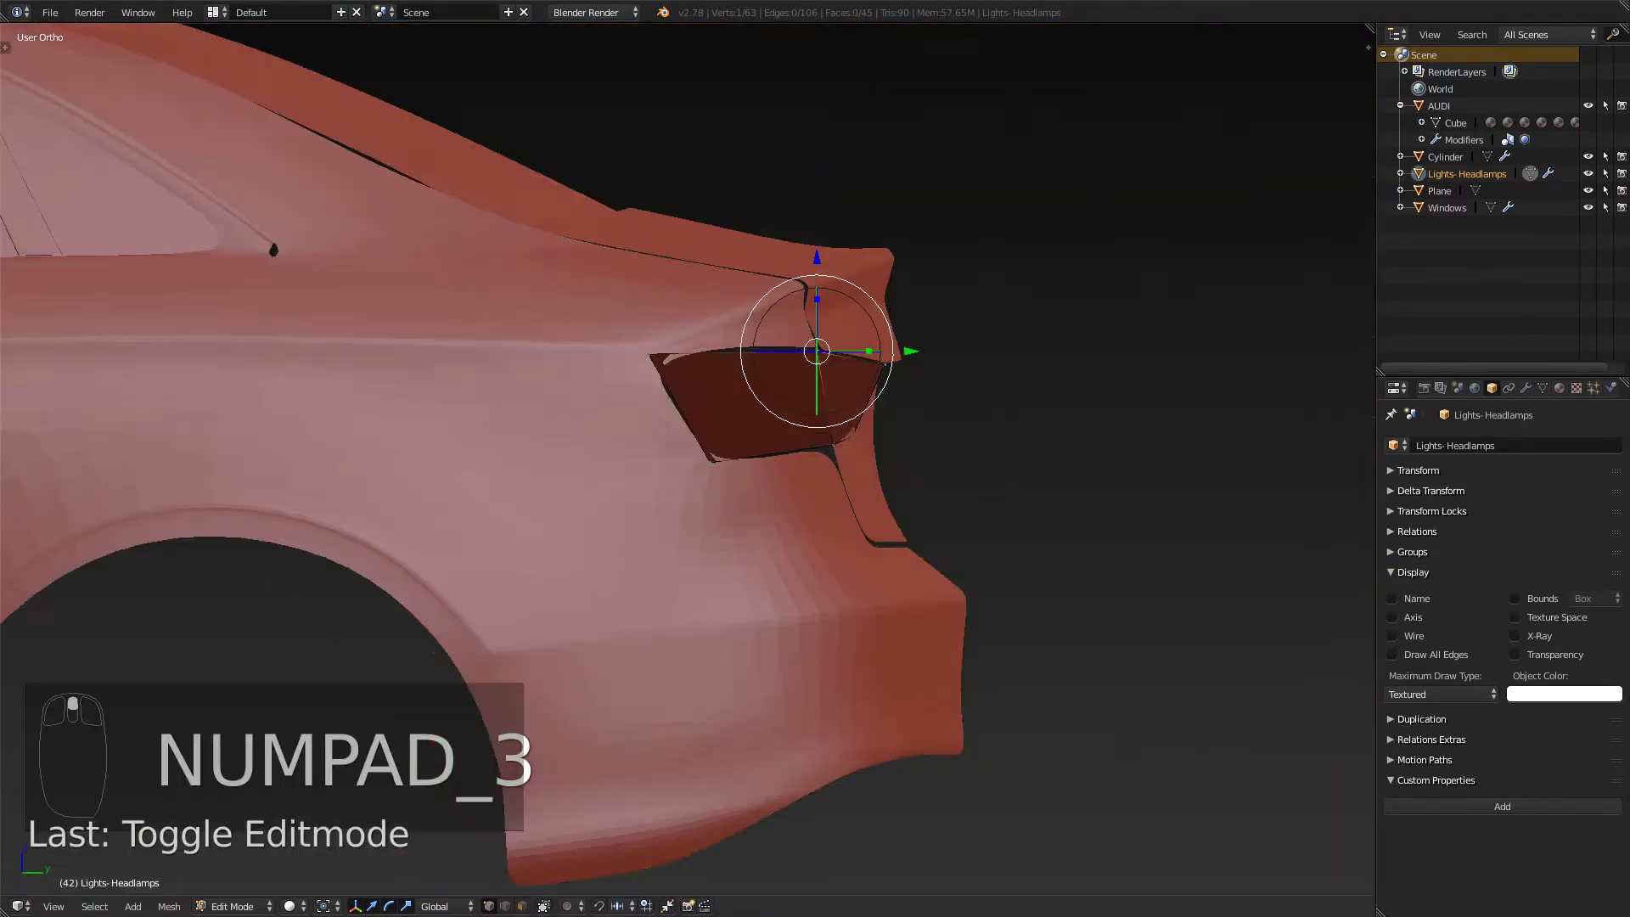
- Add a centred vertical loop cut across the taillight plane's outer section, between its outer edge and the trunk seam edge
key("KP_1")
key("KP_3")
key("ctrl+KP_1")
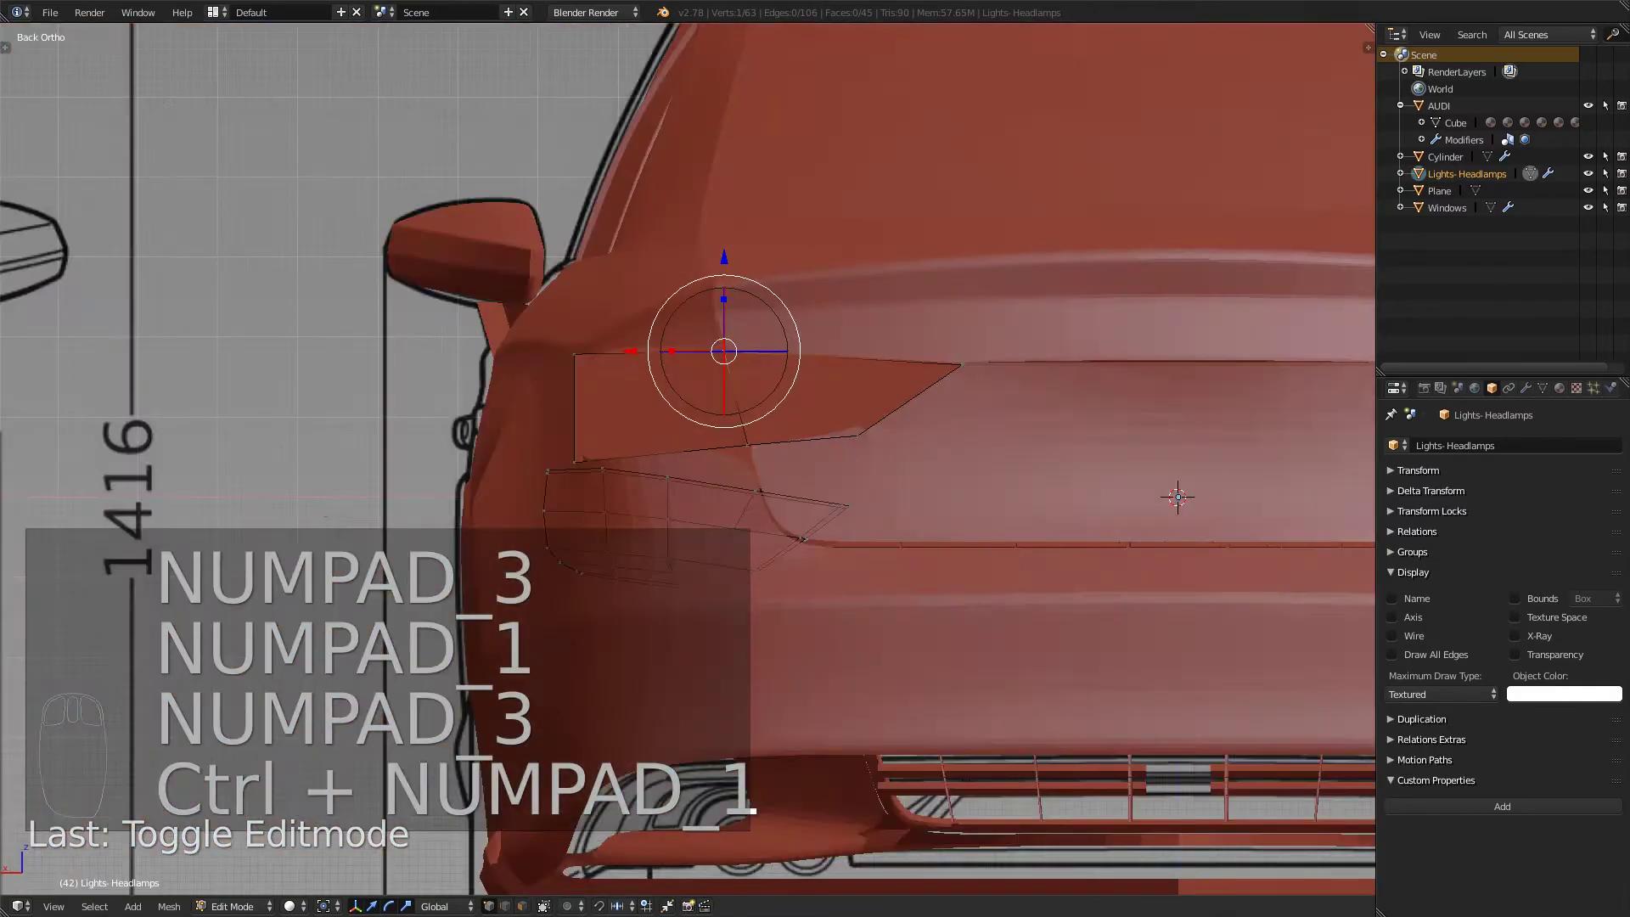
key("z")
scroll(687, 459, "up", 4)
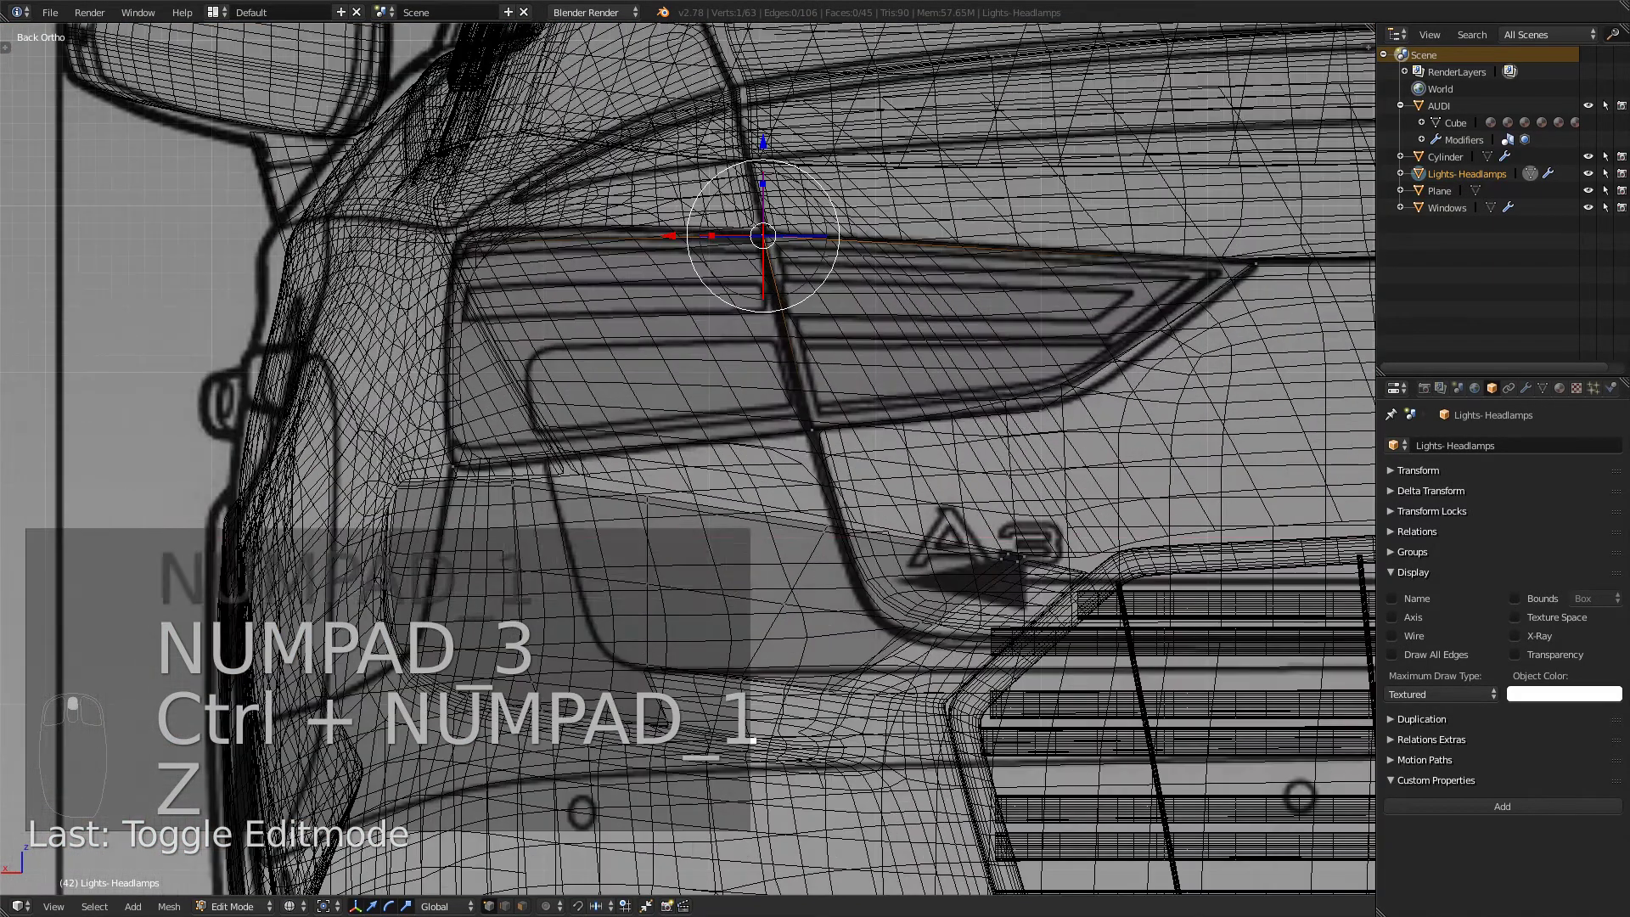
key("z")
scroll(688, 459, "down", 5)
middle_click_drag(688, 459, 726, 501)
key("ctrl+r")
left_click(696, 416)
right_click(696, 416)
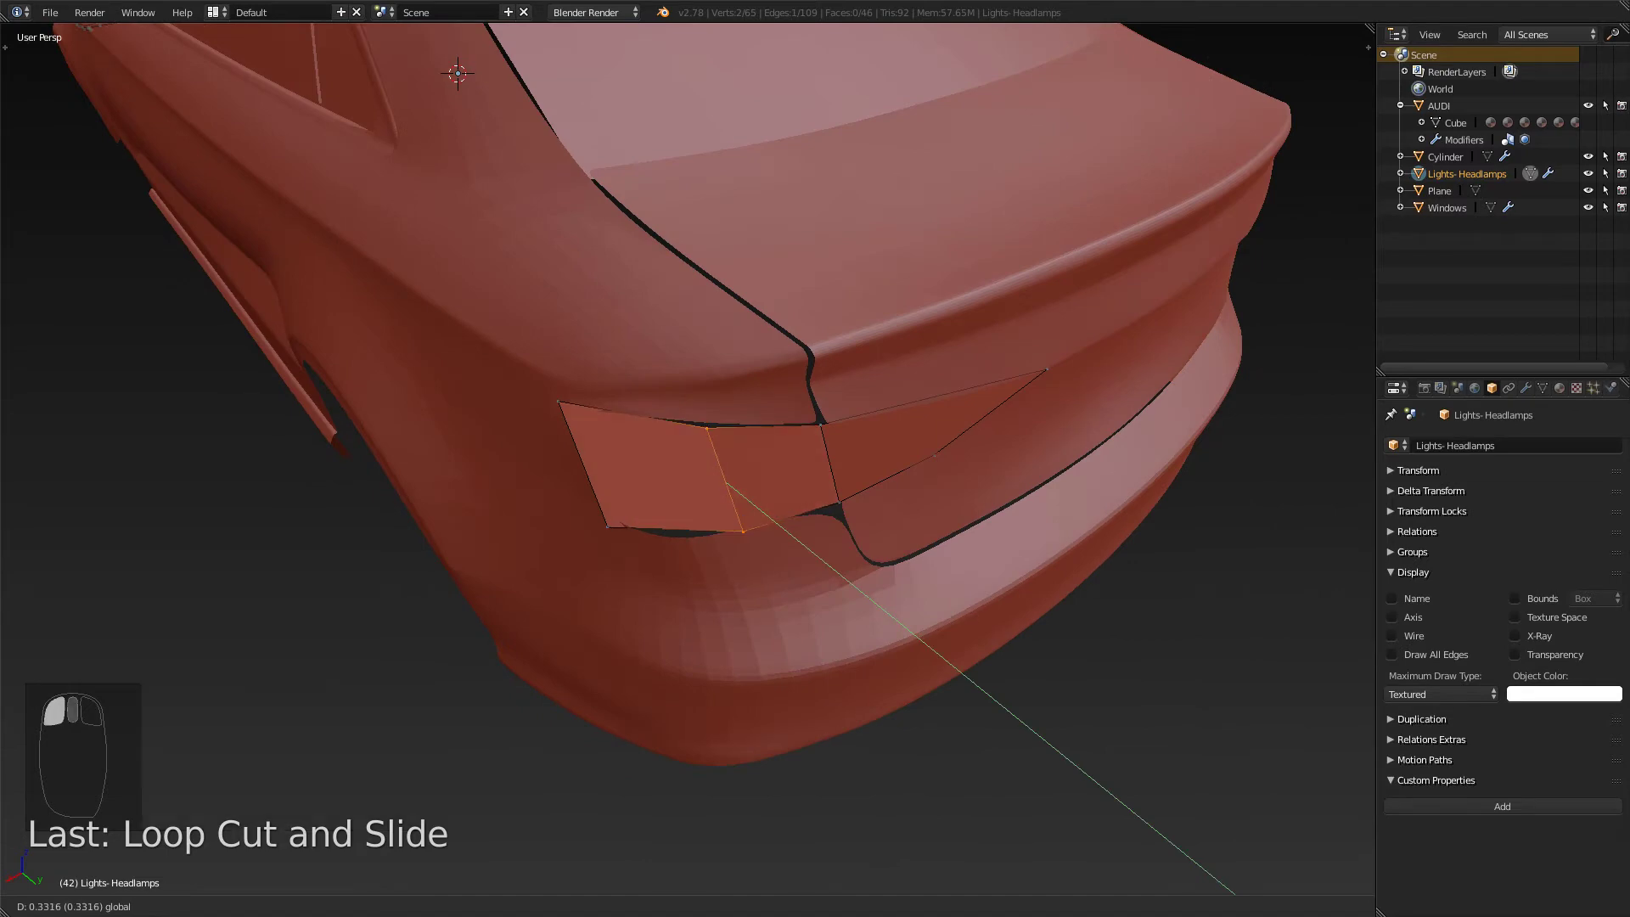
- Move the new edge about 0.33 rearward along Y, then nudge its upper vertex along Y toward the body surface
left_click_drag(776, 522, 775, 522)
middle_click_drag(775, 522, 747, 390)
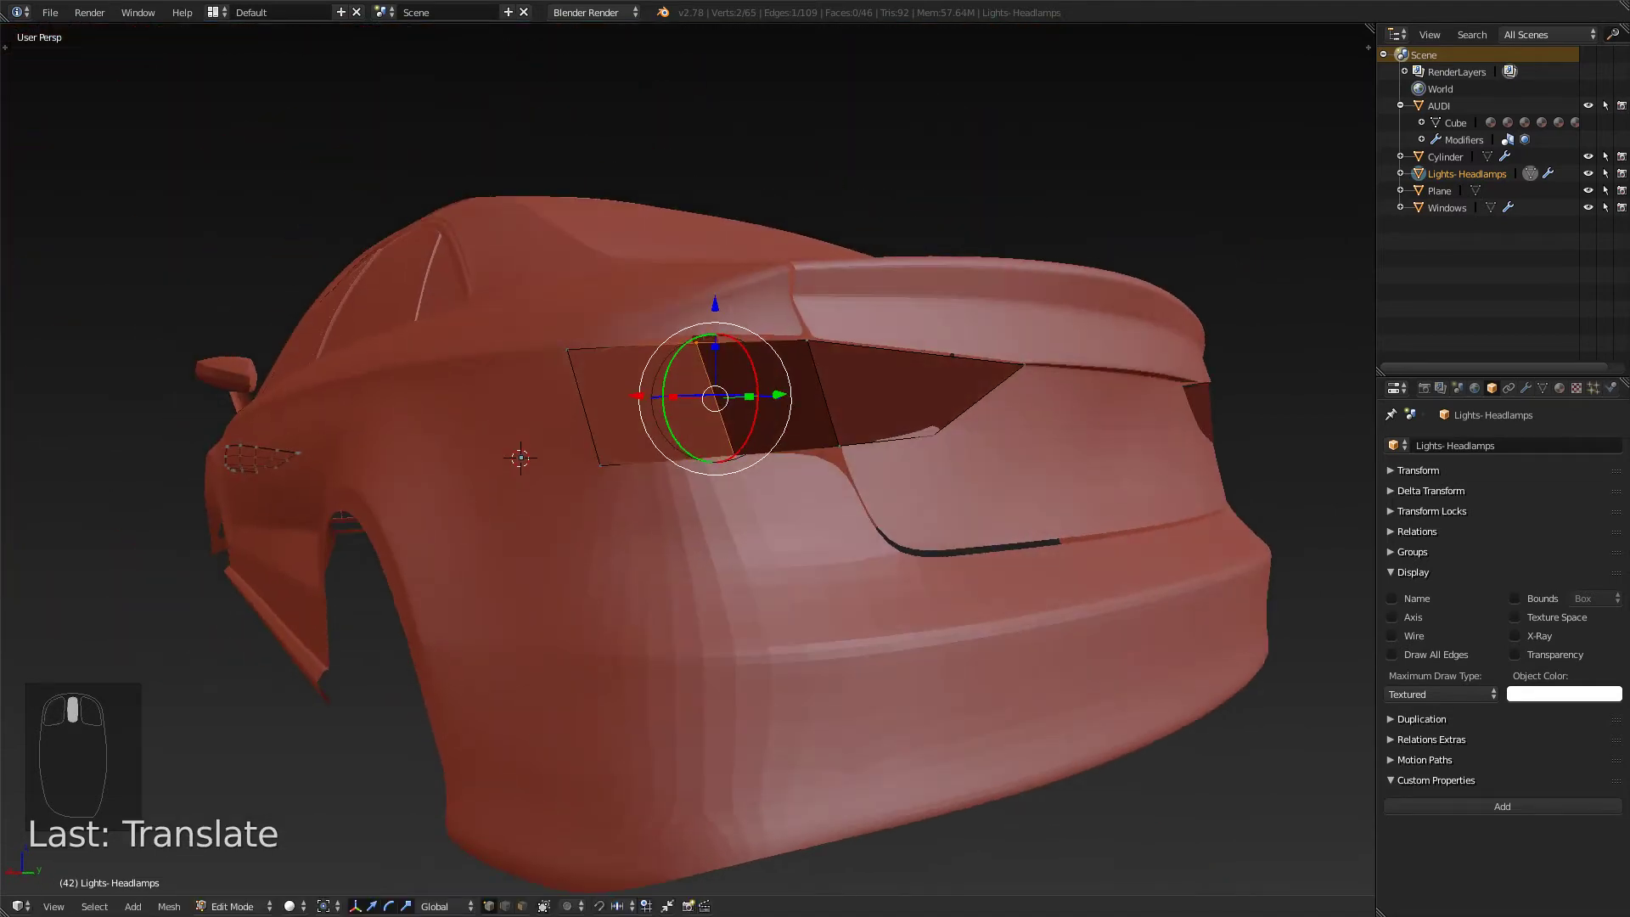
middle_click_drag(696, 343, 615, 442)
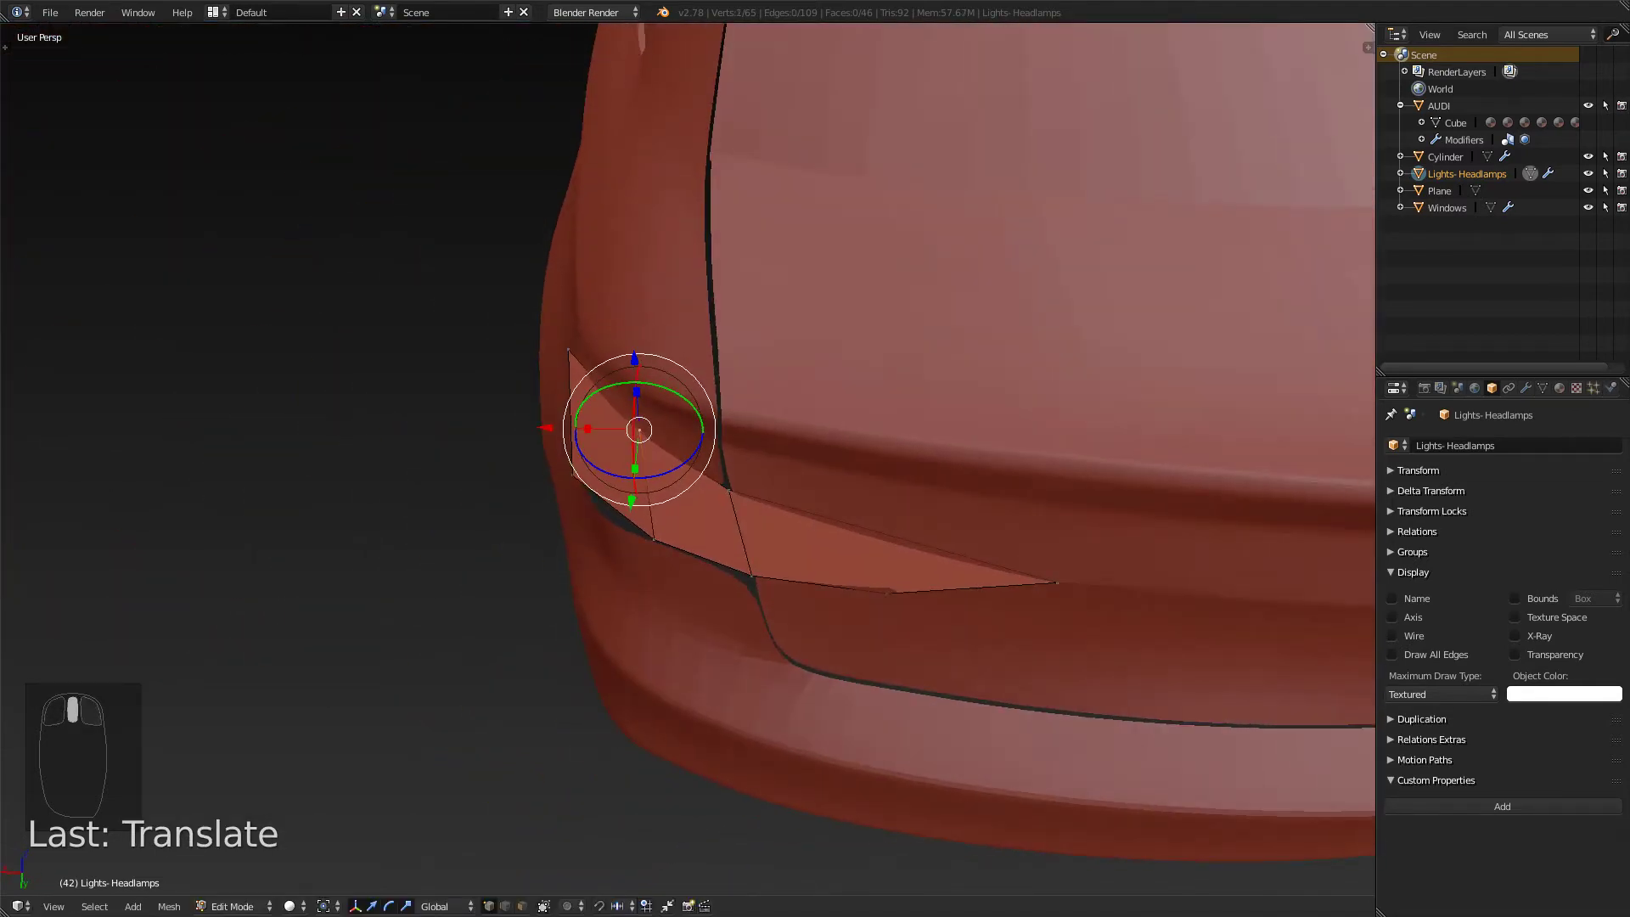
left_click_drag(631, 501, 630, 512)
middle_click_drag(630, 511, 837, 437)
scroll(755, 450, "up", 5)
key("KP_3")
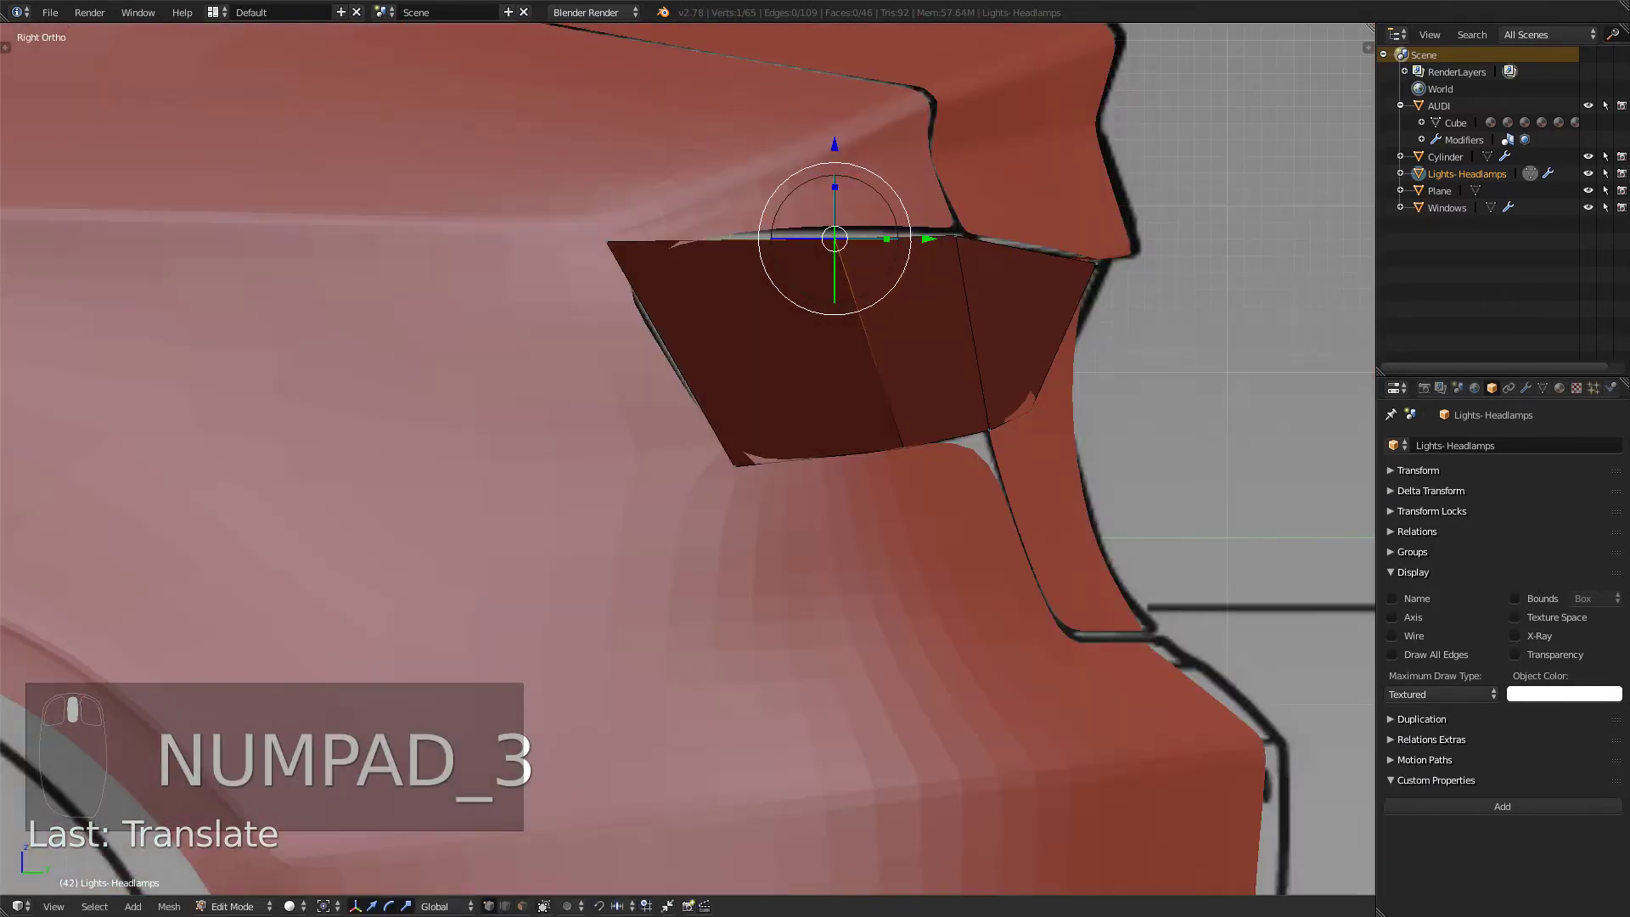
- Raise the new edge's upper vertex about 0.066 along Z to the taillight's upper outline in the rear blueprint
key("KP_1")
key("ctrl+KP_1")
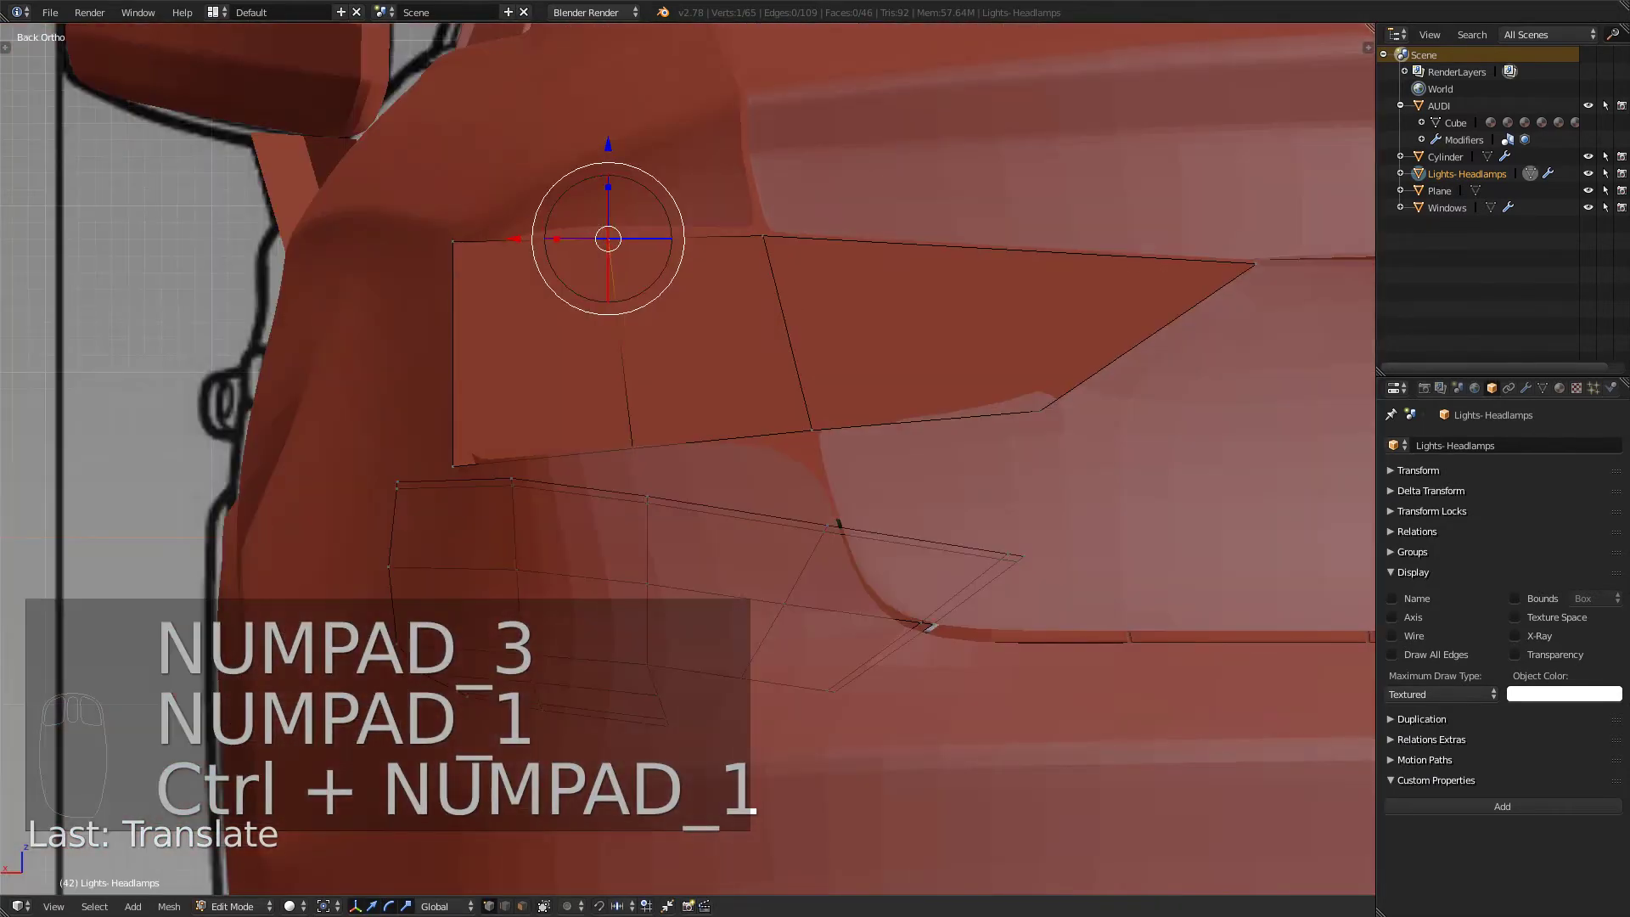
key("z")
scroll(688, 458, "down", 3)
scroll(687, 458, "up", 5)
key("z")
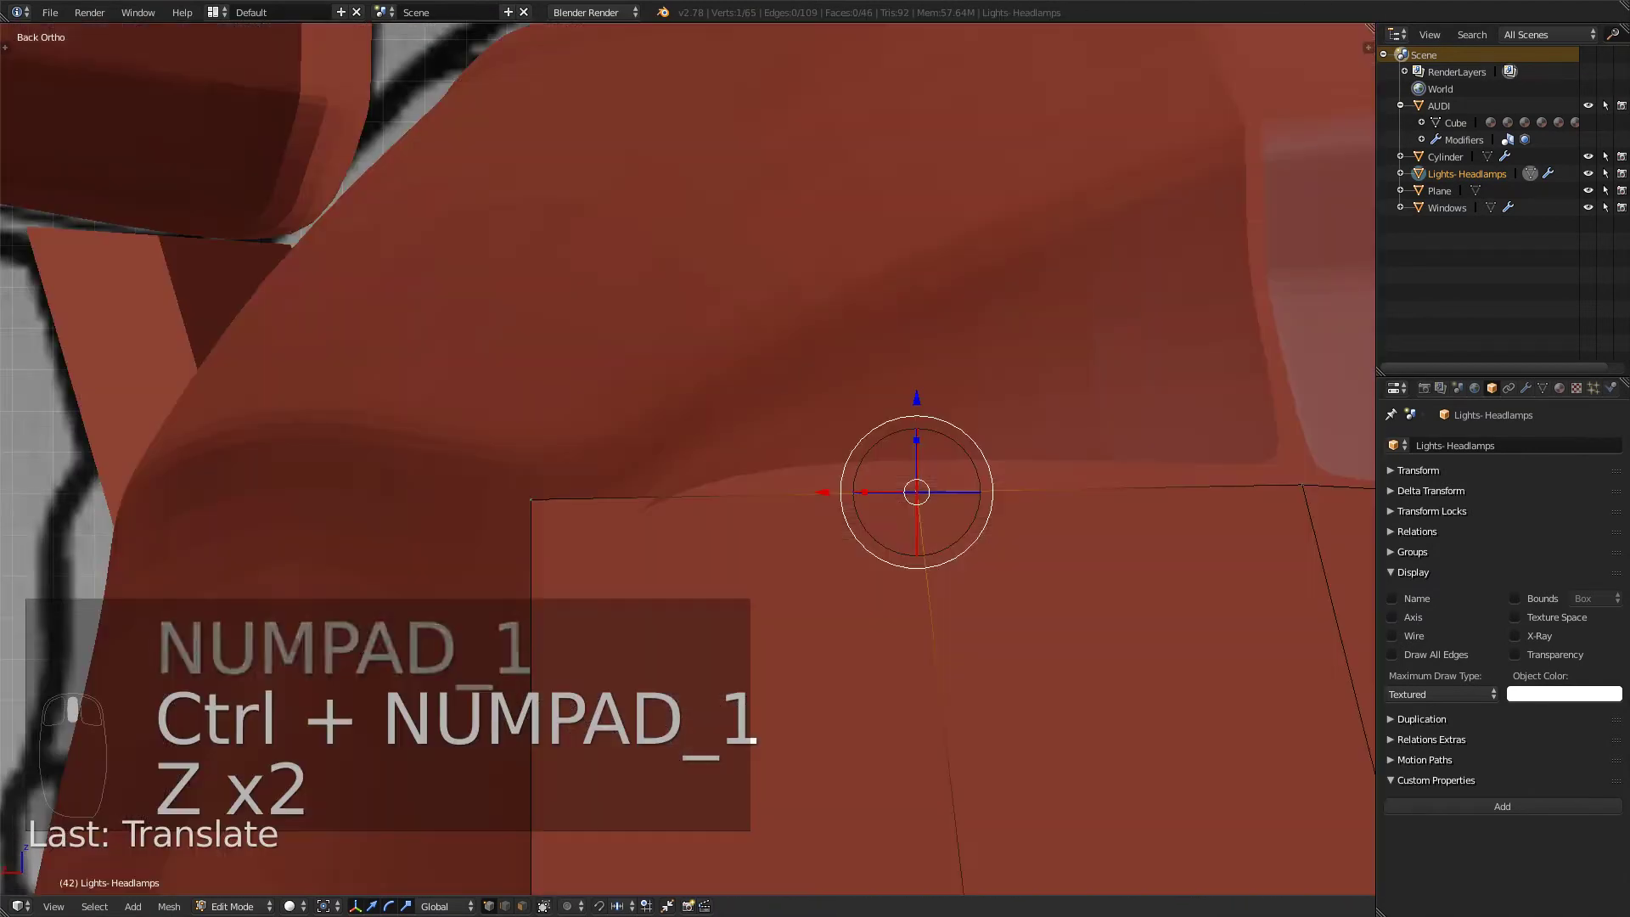
key("z")
left_click_drag(916, 399, 917, 372)
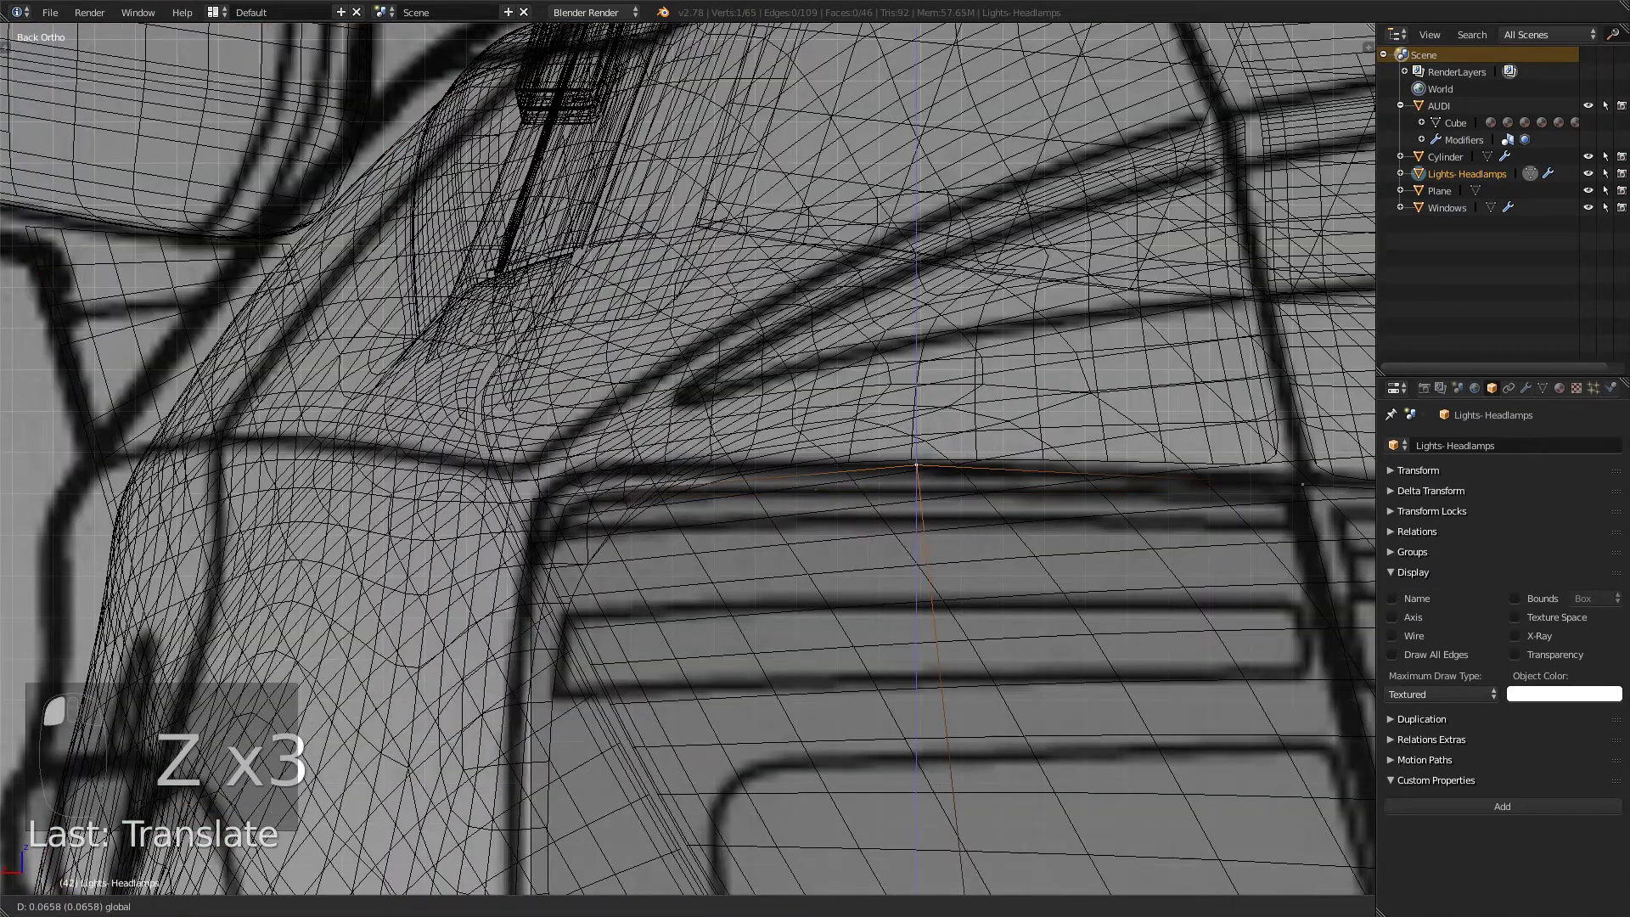
scroll(779, 462, "down", 5)
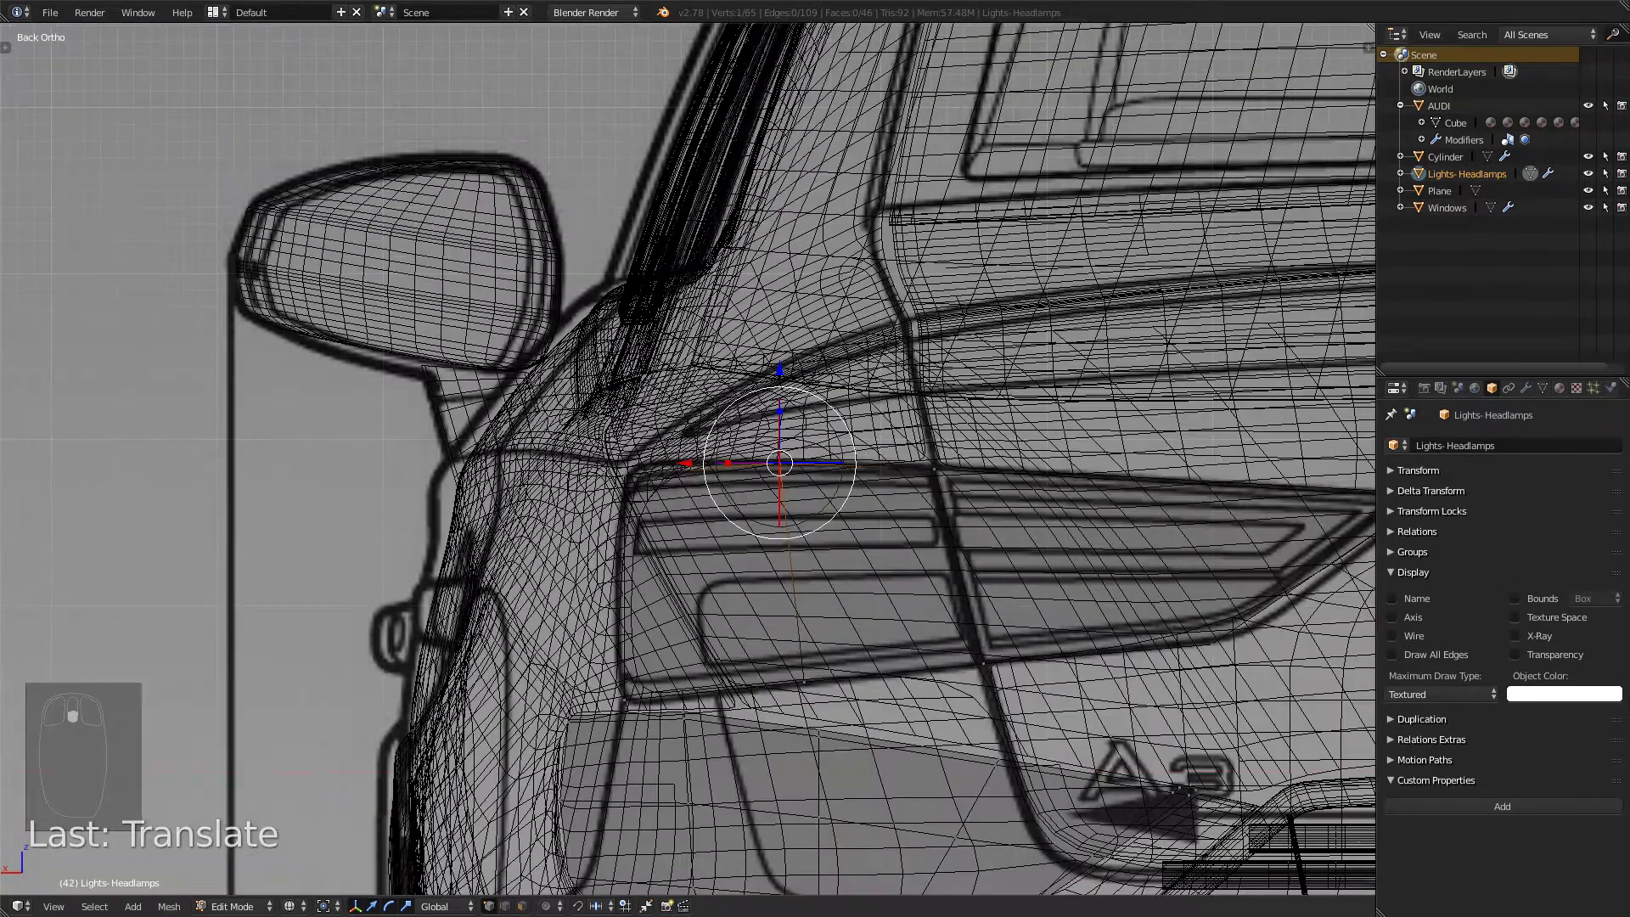
scroll(779, 463, "up", 5)
- Raise the new edge's lower vertex slightly along Z to the taillight's lower outline in the rear blueprint
key("z")
key("z")
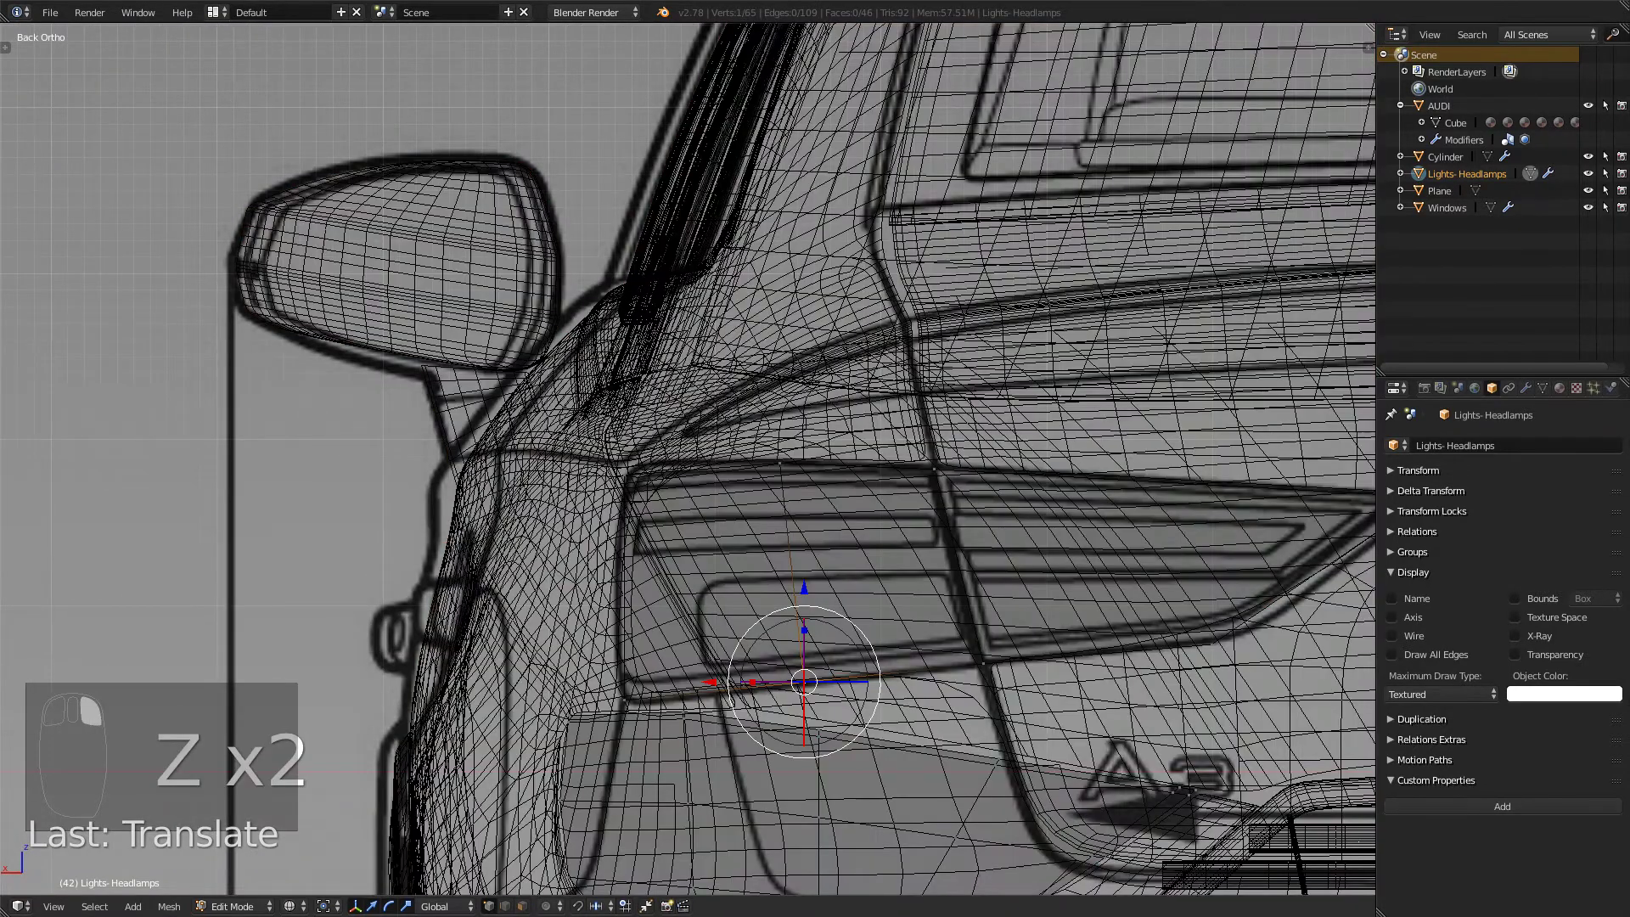
scroll(684, 685, "up", 3)
key("z")
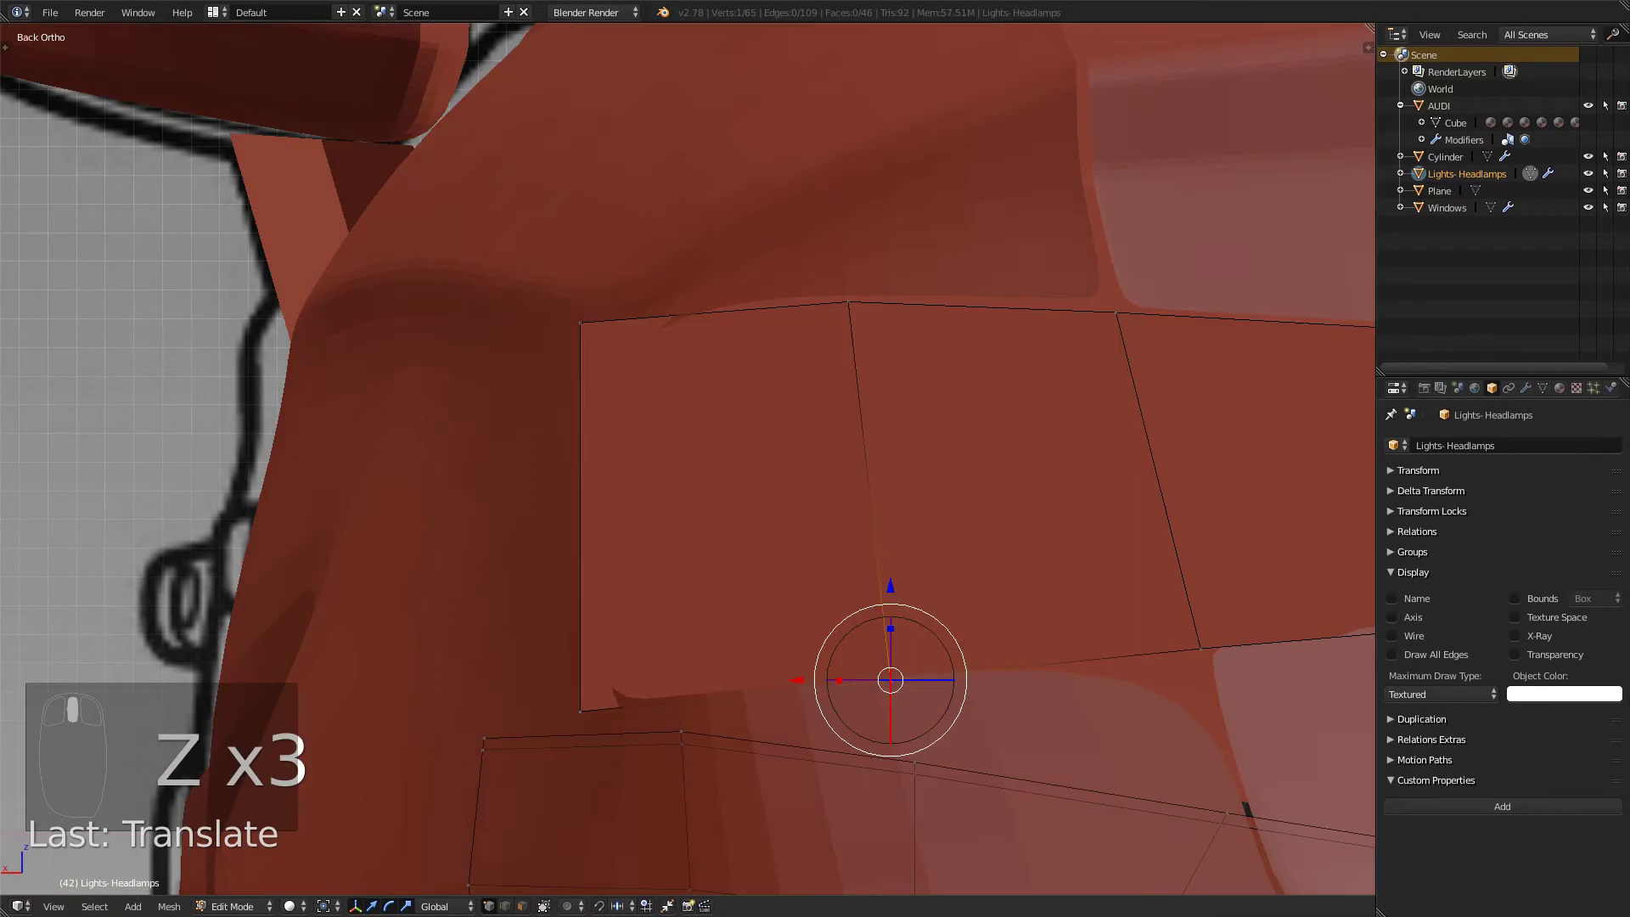
key("z")
left_click_drag(890, 587, 889, 578)
key("z")
- Nudge the new edge's lower vertex slightly rearward along Y to follow the body's curve
middle_click_drag(890, 586, 913, 700)
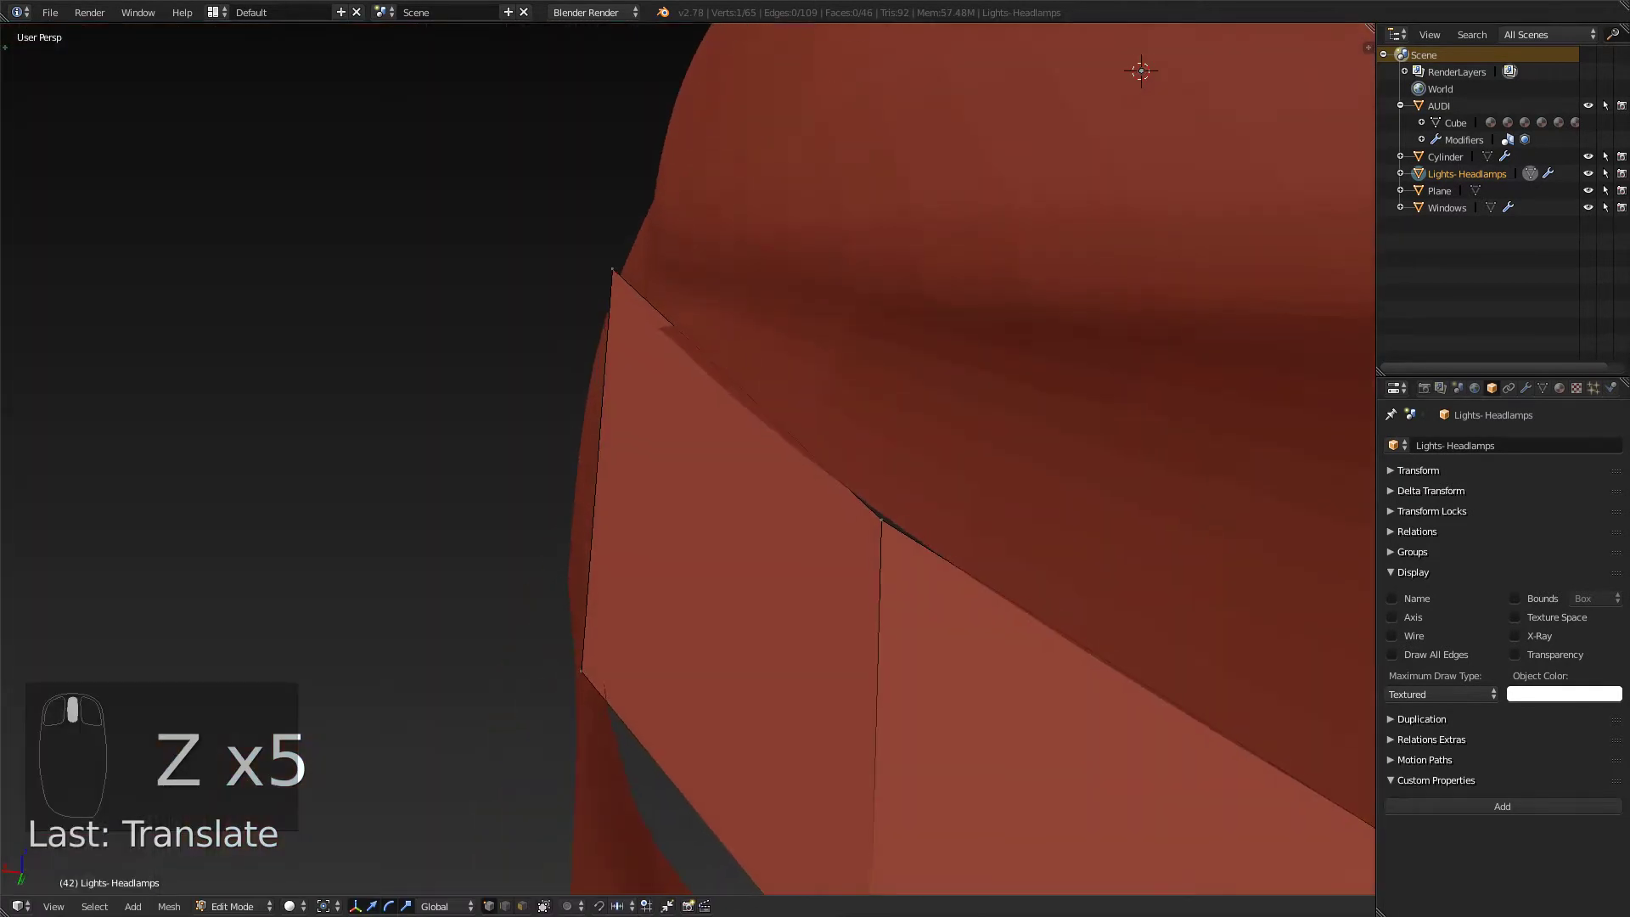
scroll(912, 700, "down", 3)
middle_click_drag(900, 479, 912, 513)
scroll(911, 513, "up", 2)
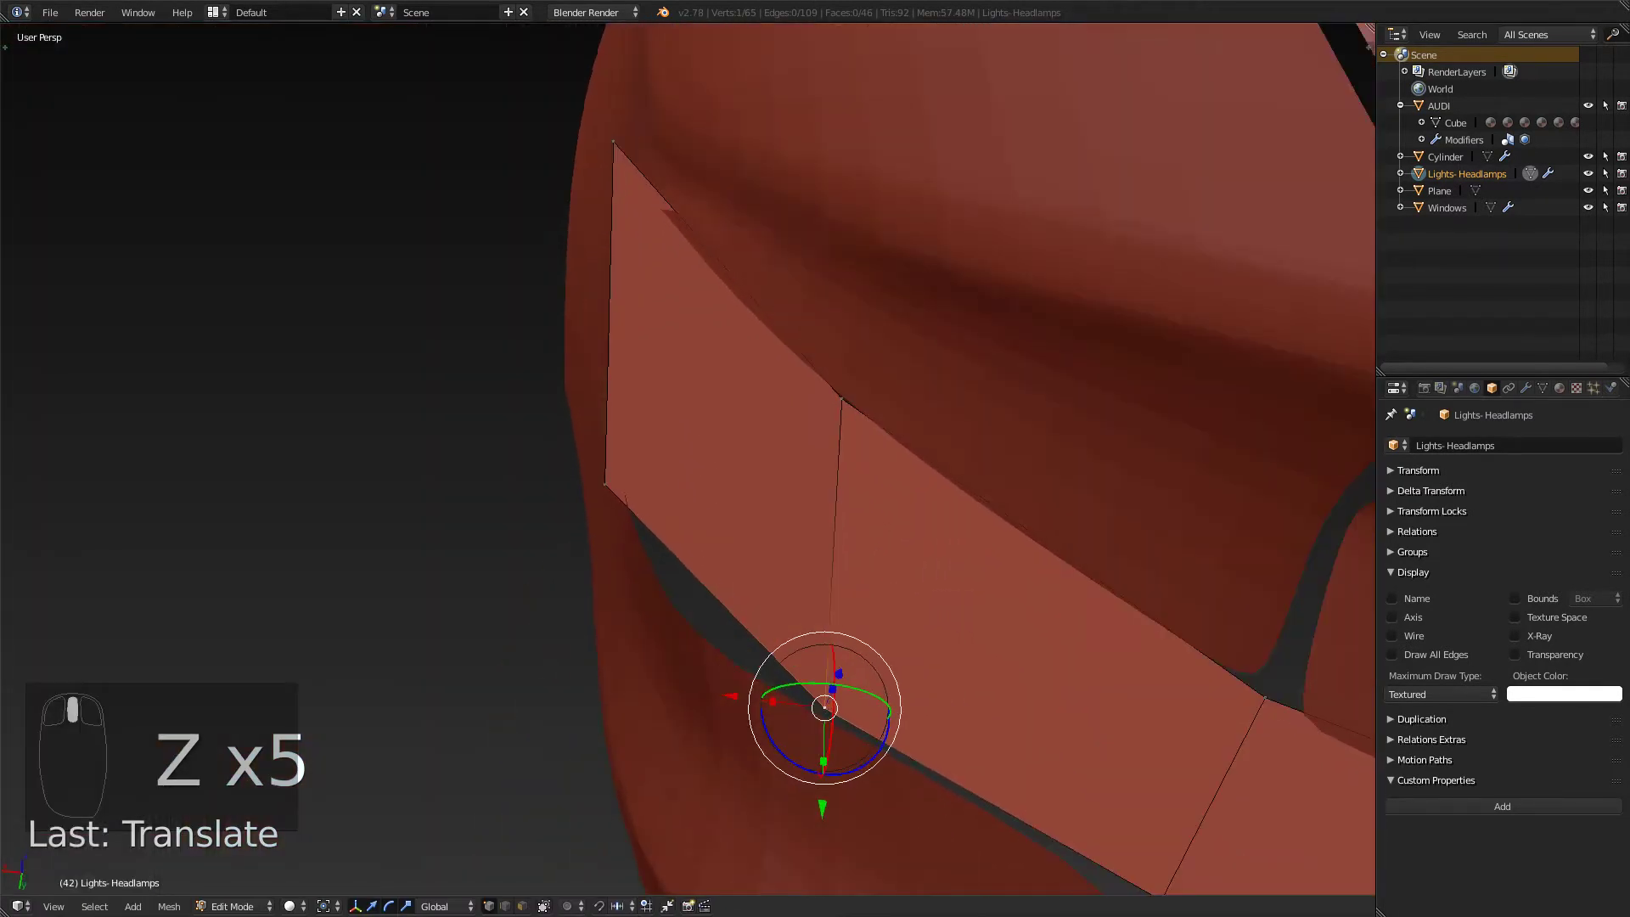
left_click_drag(822, 807, 822, 814)
middle_click_drag(821, 814, 952, 708)
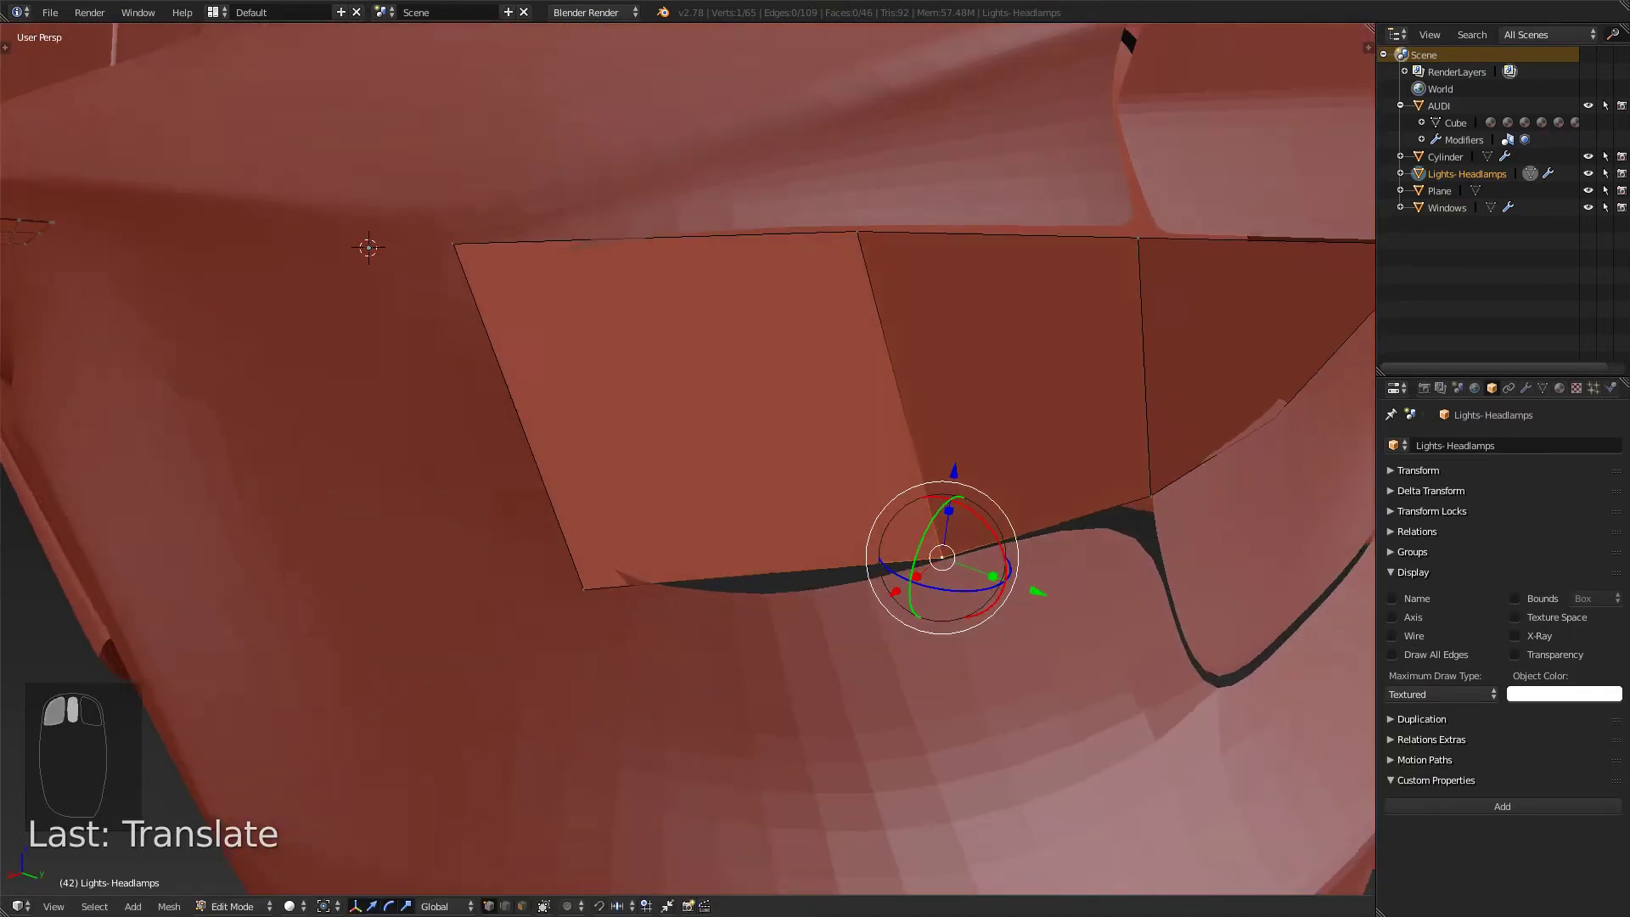
- Check the taillight's curvature against the Audi A3 rear photo and nudge the plane's inner tip vertex slightly rearward along Y
middle_click_drag(911, 459, 714, 408)
scroll(904, 484, "down", 2)
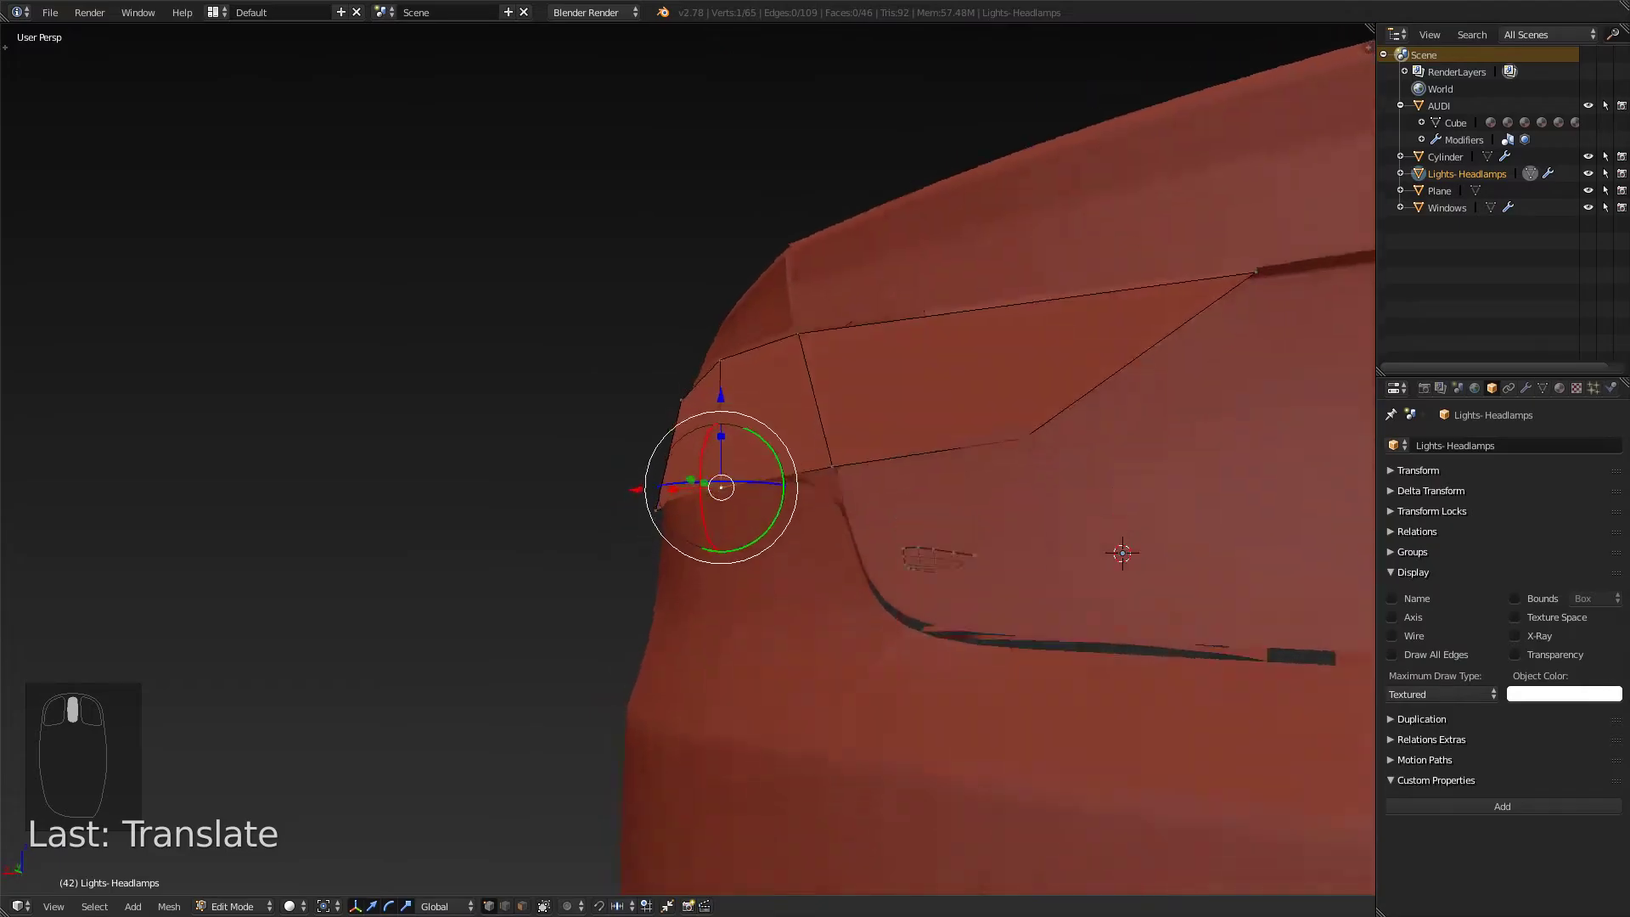
middle_click_drag(887, 426, 901, 419)
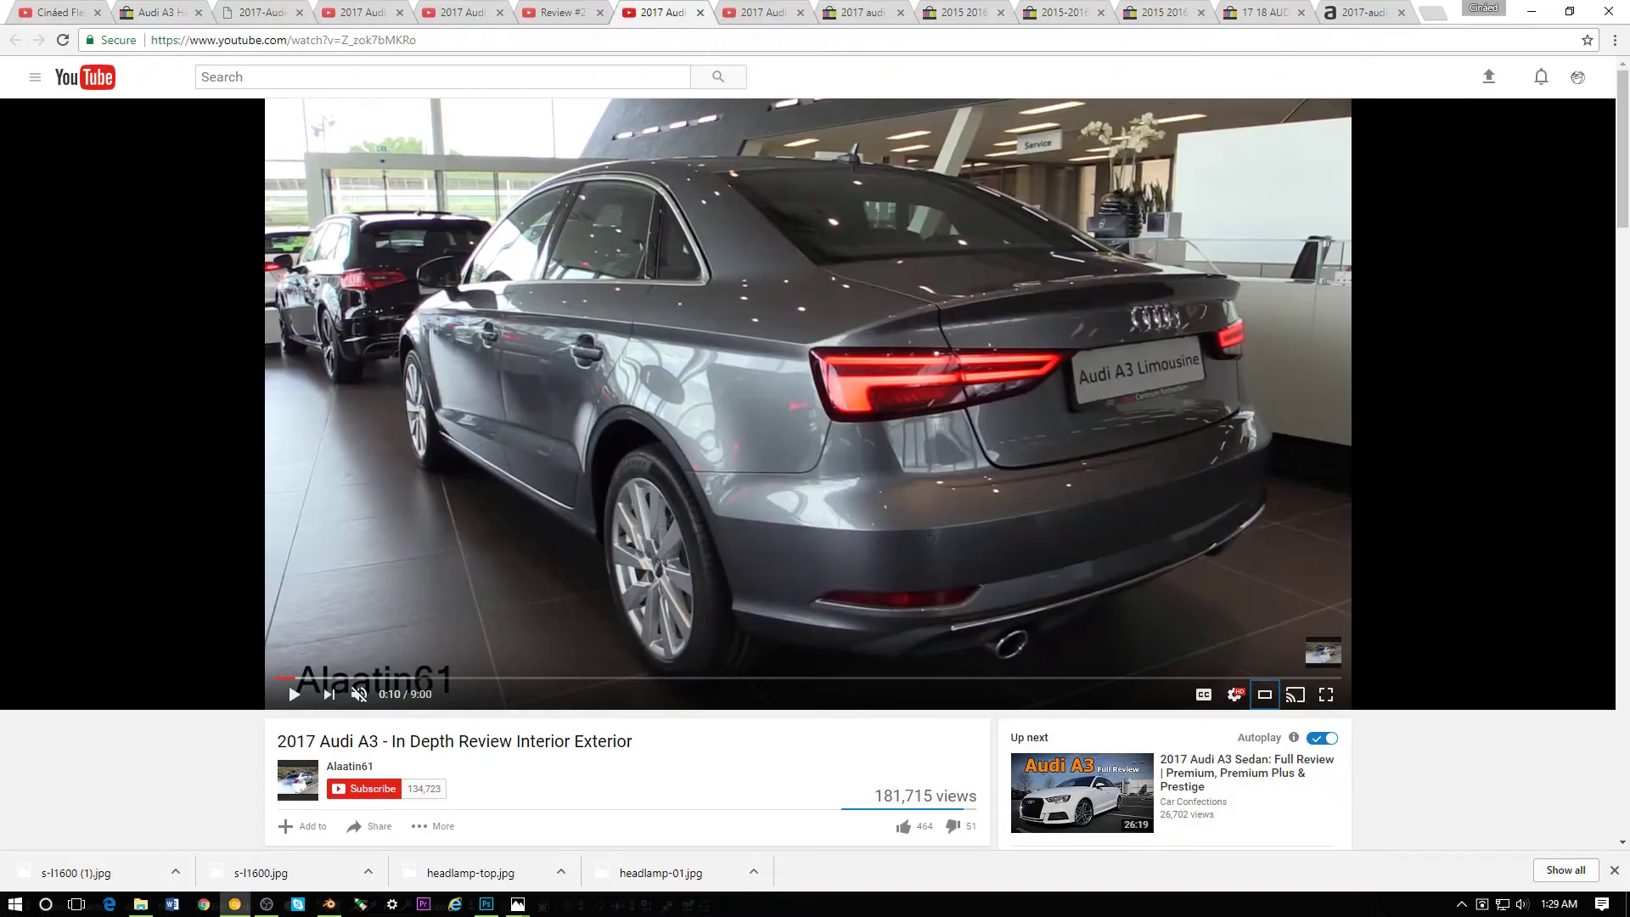
key("alt+Tab")
middle_click_drag(849, 441, 757, 416)
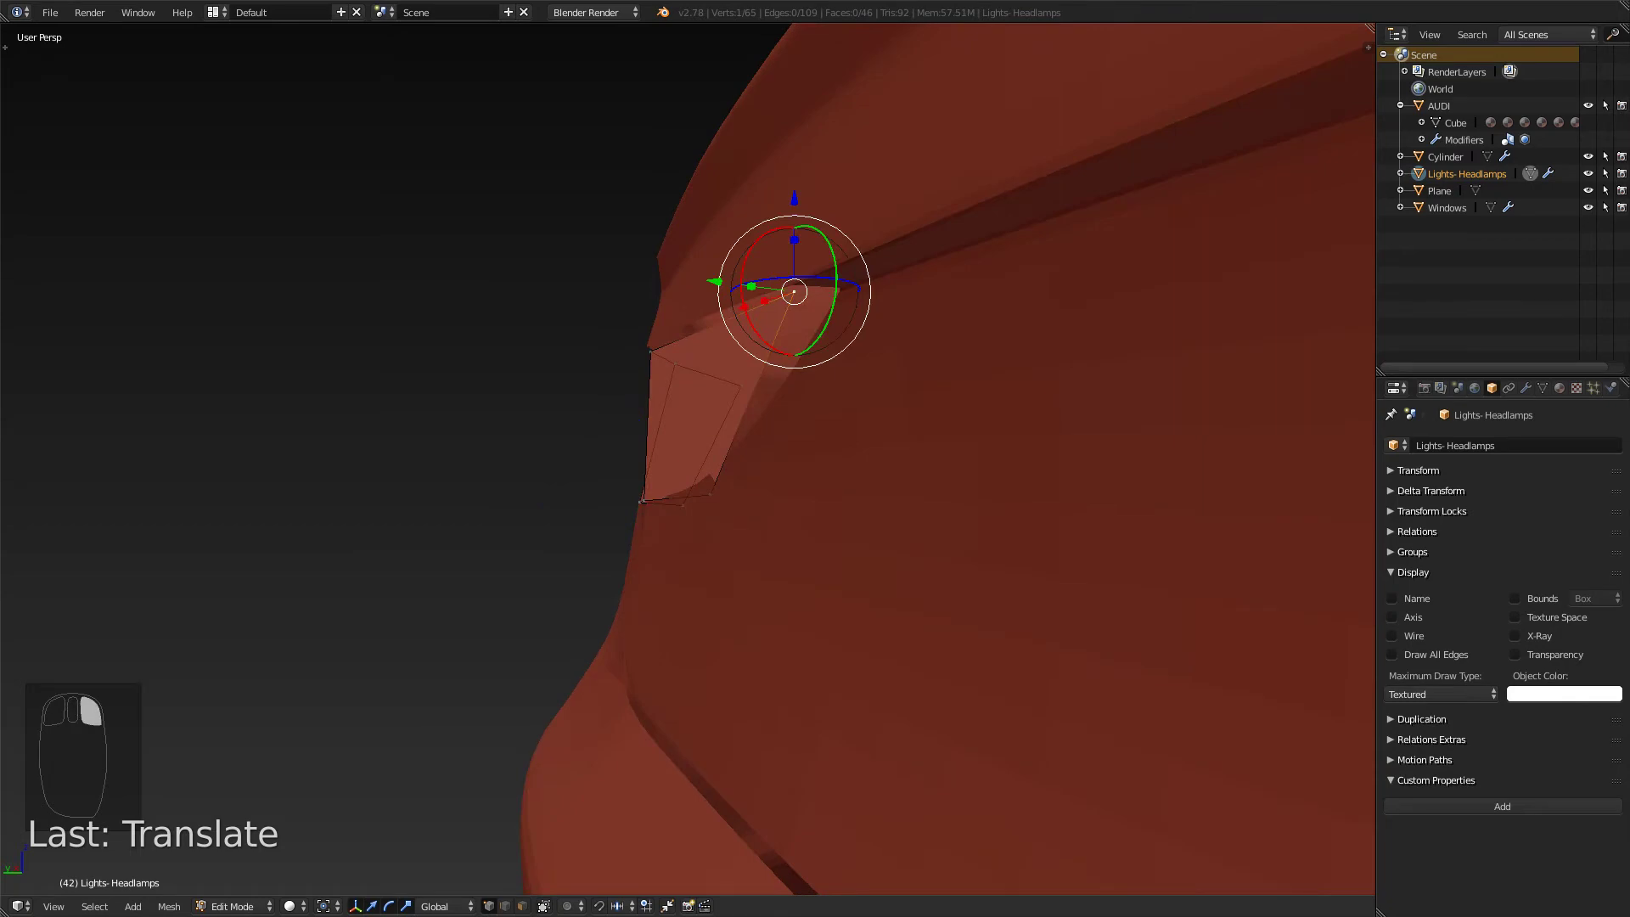
left_click_drag(714, 281, 711, 281)
middle_click_drag(679, 459, 475, 468)
- Examine the smoothed taillight shape in Object Mode and compare it with the Audi A3 review video
key("Tab")
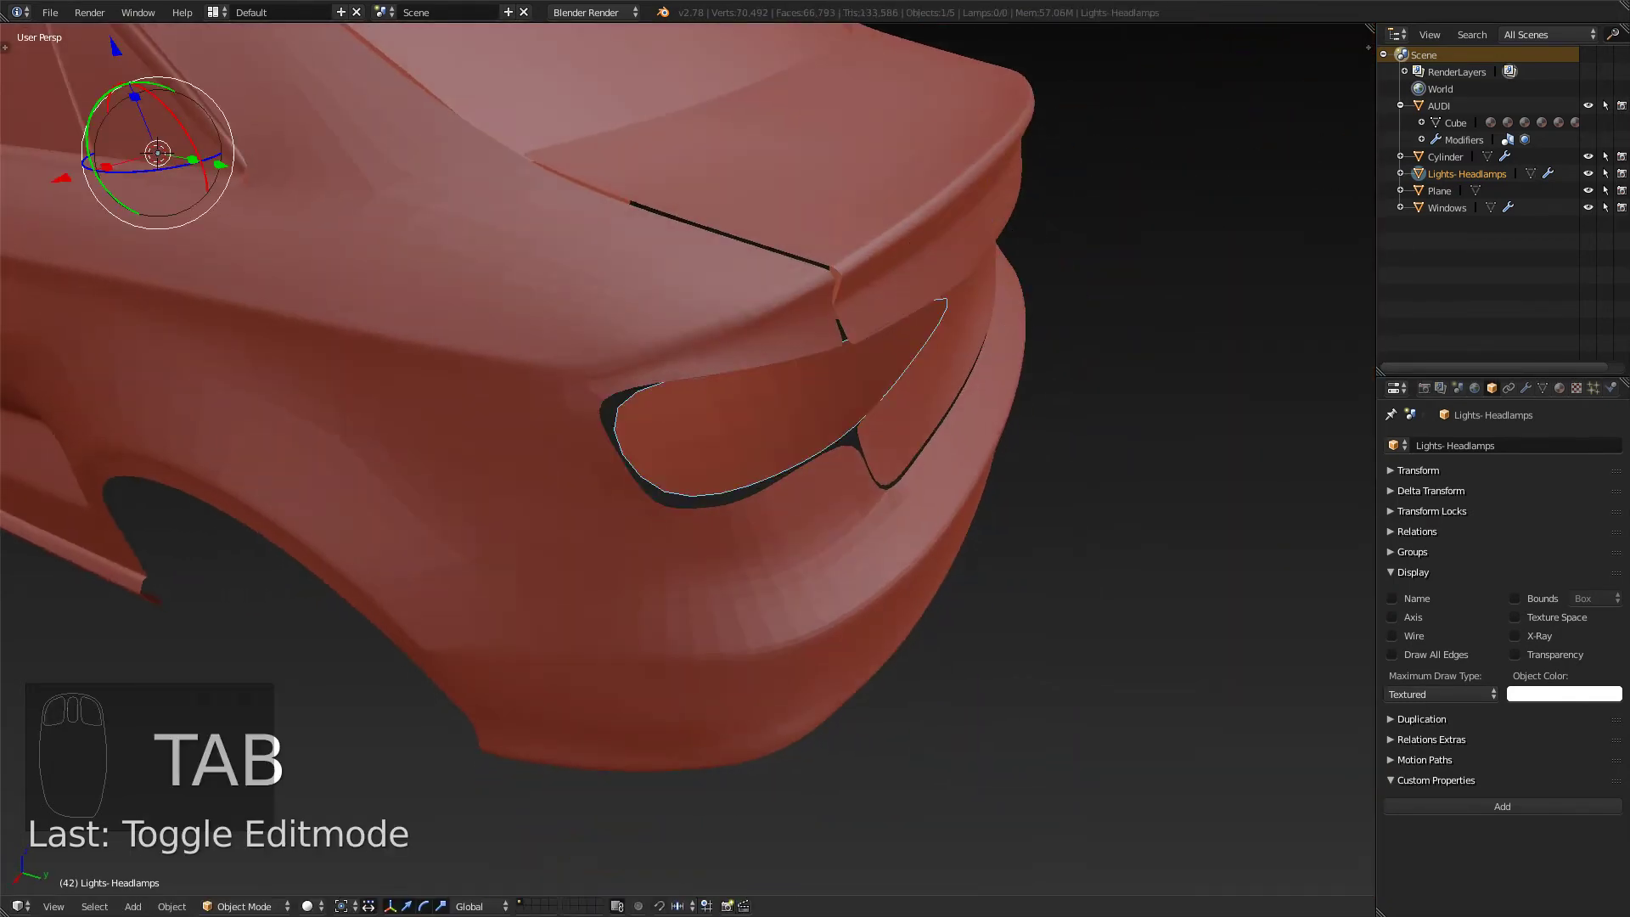
scroll(679, 459, "down", 4)
middle_click_drag(679, 458, 713, 420)
scroll(704, 437, "up", 2)
scroll(704, 437, "up", 2)
key("Tab")
scroll(577, 424, "down", 4)
middle_click_drag(509, 476, 577, 472)
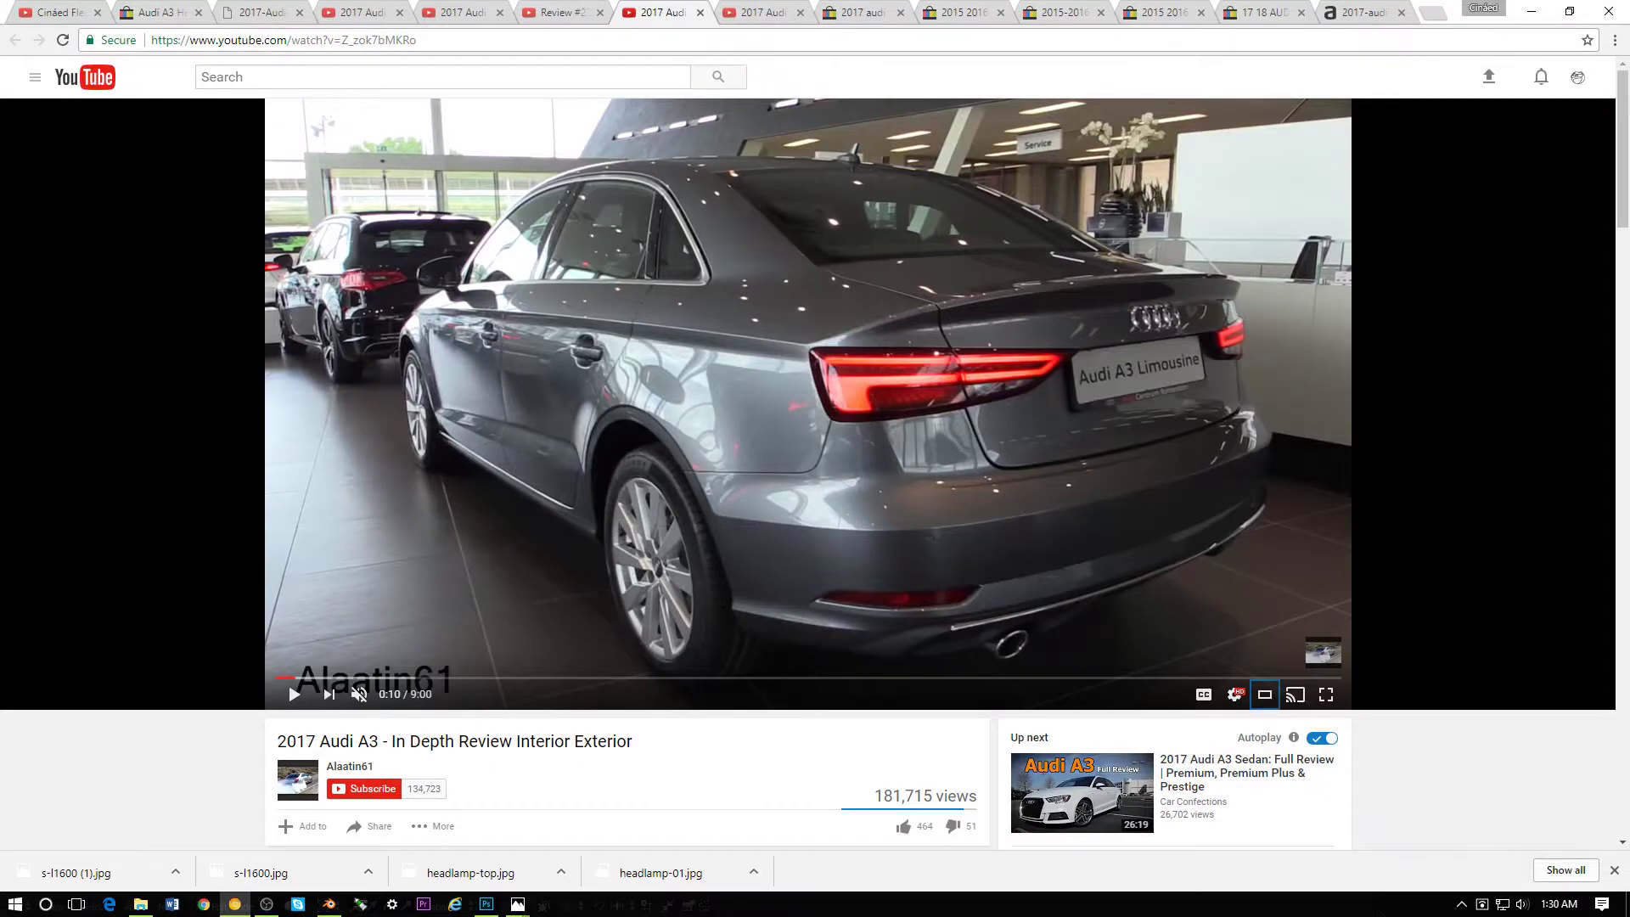
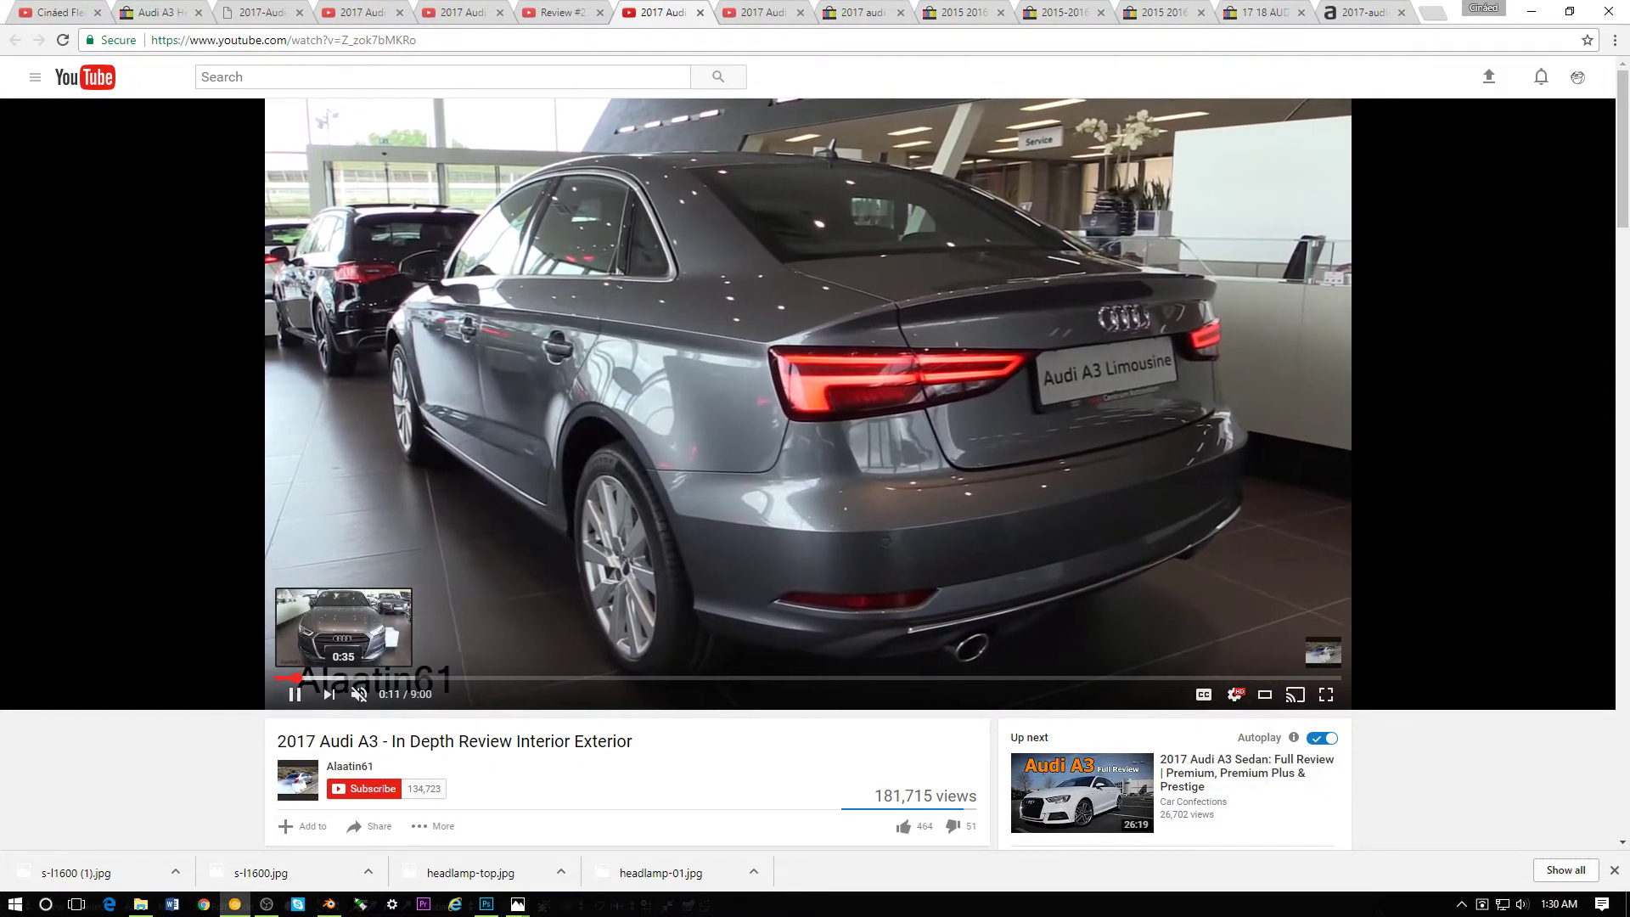
key("space")
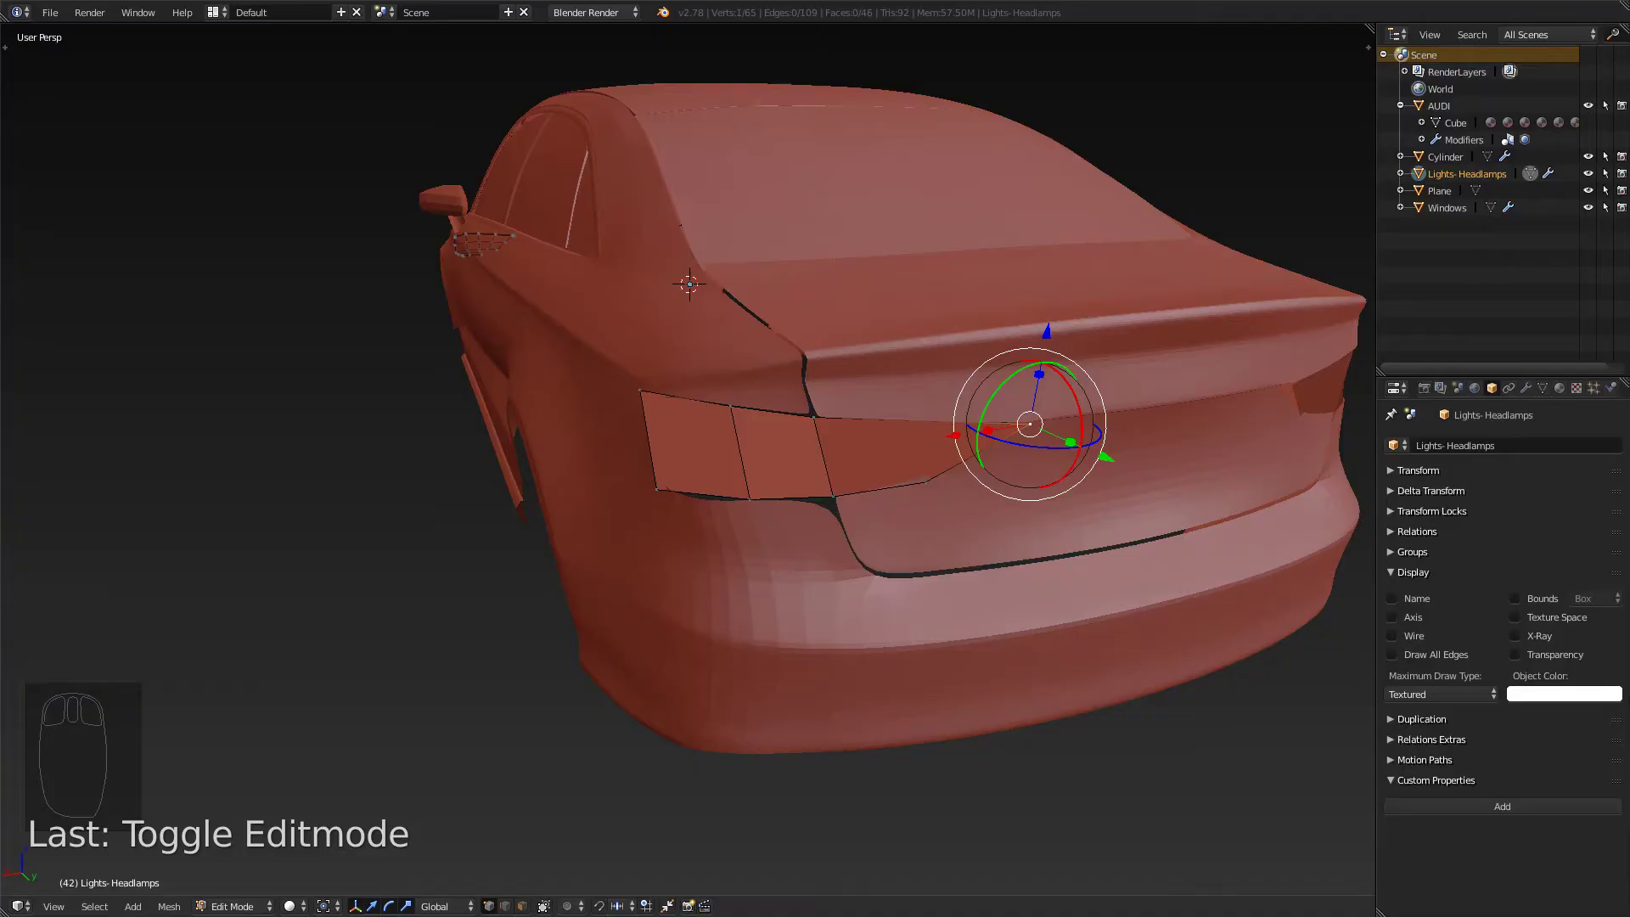
- Pull the taillight plane's lower inner corner vertex slightly rearward along Y
scroll(688, 458, "up", 6)
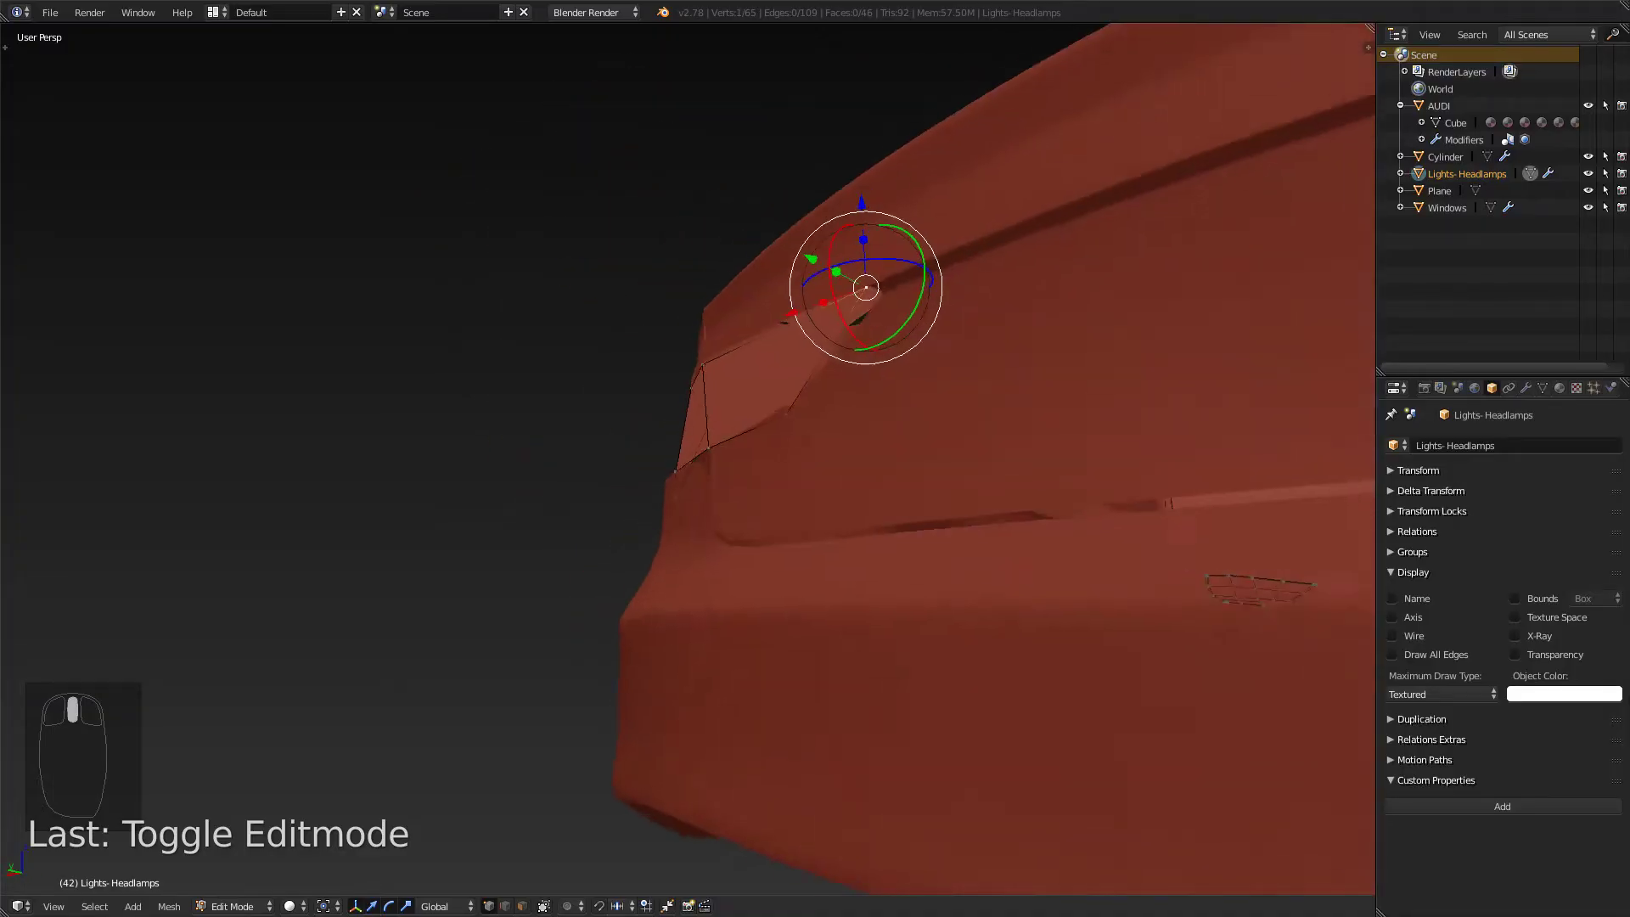
middle_click_drag(688, 458, 781, 408)
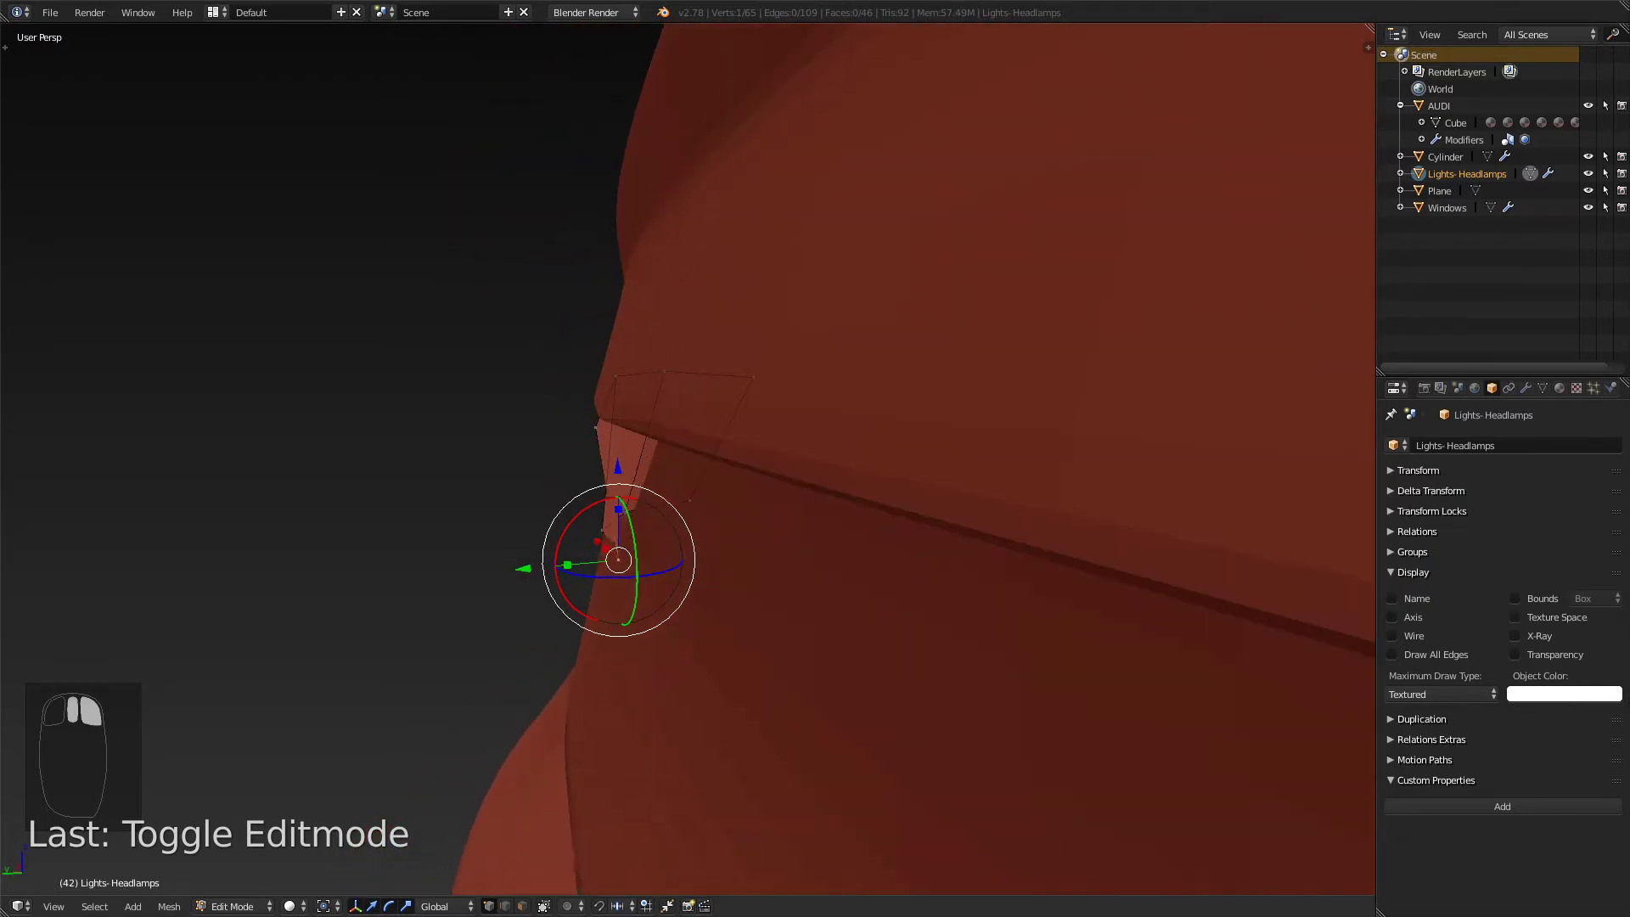
left_click_drag(522, 568, 510, 570)
middle_click_drag(509, 569, 649, 650)
middle_click_drag(577, 548, 611, 538)
- Nudge the lower inner corner vertex slightly forward along Y to match the taillight outline in the right side blueprint
key("KP_3")
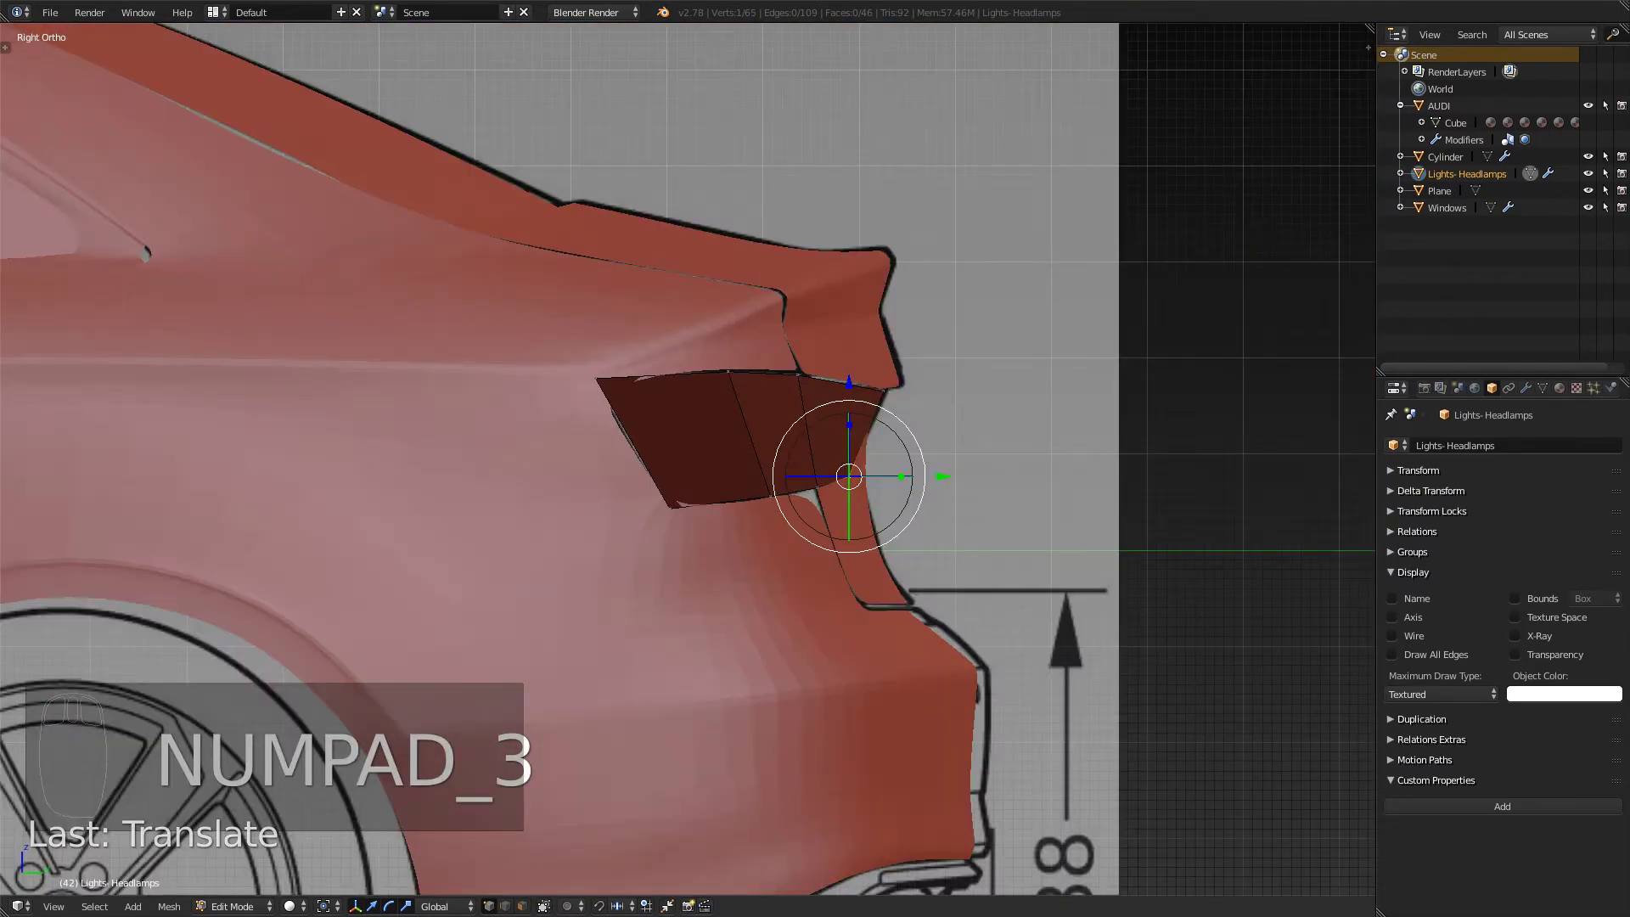
middle_click_drag(849, 492, 611, 543, "shift")
scroll(611, 543, "up", 4)
key("z")
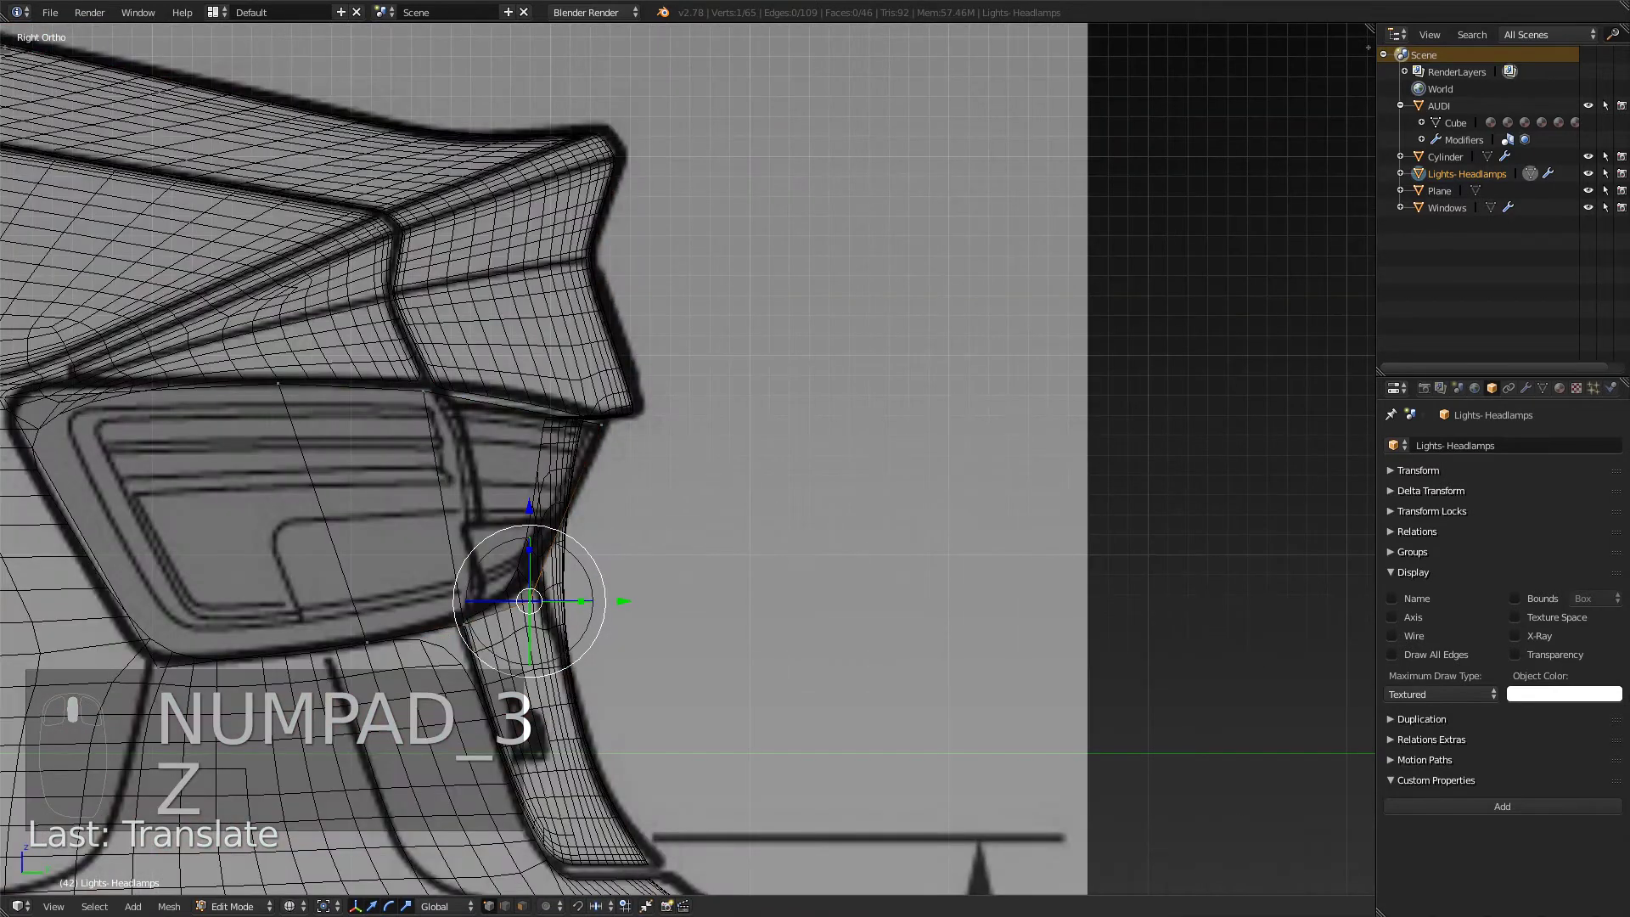
left_click_drag(624, 601, 619, 601)
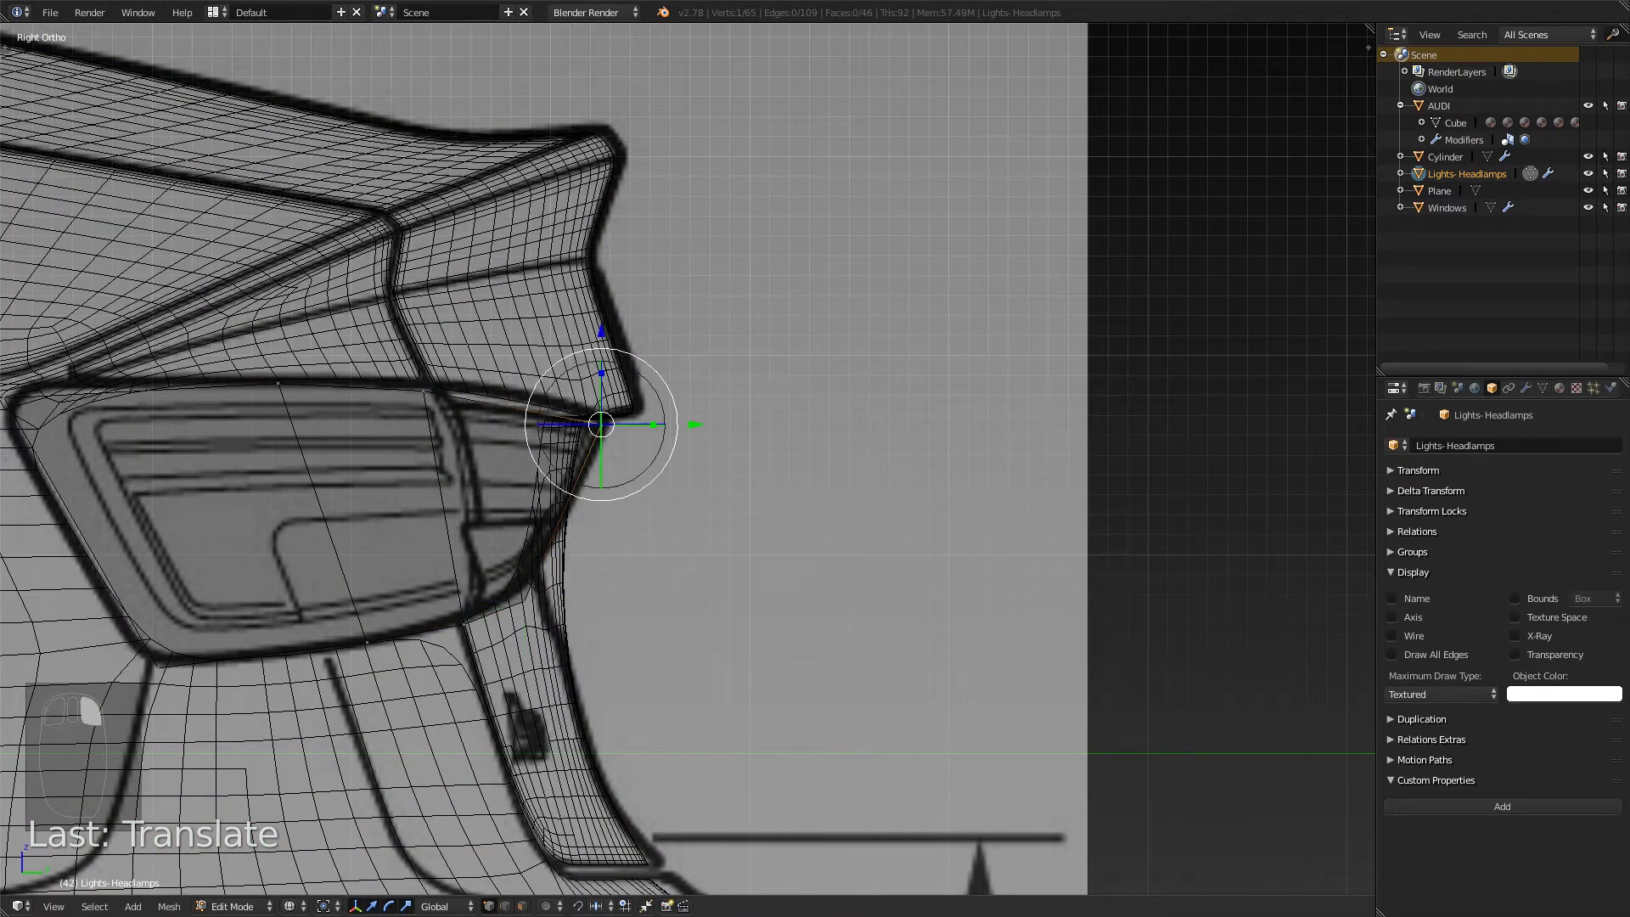
- Move the taillight plane's inner tip vertex slightly rearward along Y in the side view and check its fit to the trunk
left_click_drag(696, 425, 703, 425)
mouse_move(703, 426)
middle_mouse_down()
mouse_move(551, 476)
mouse_move(579, 471)
mouse_move(570, 399)
middle_mouse_up()
key("z")
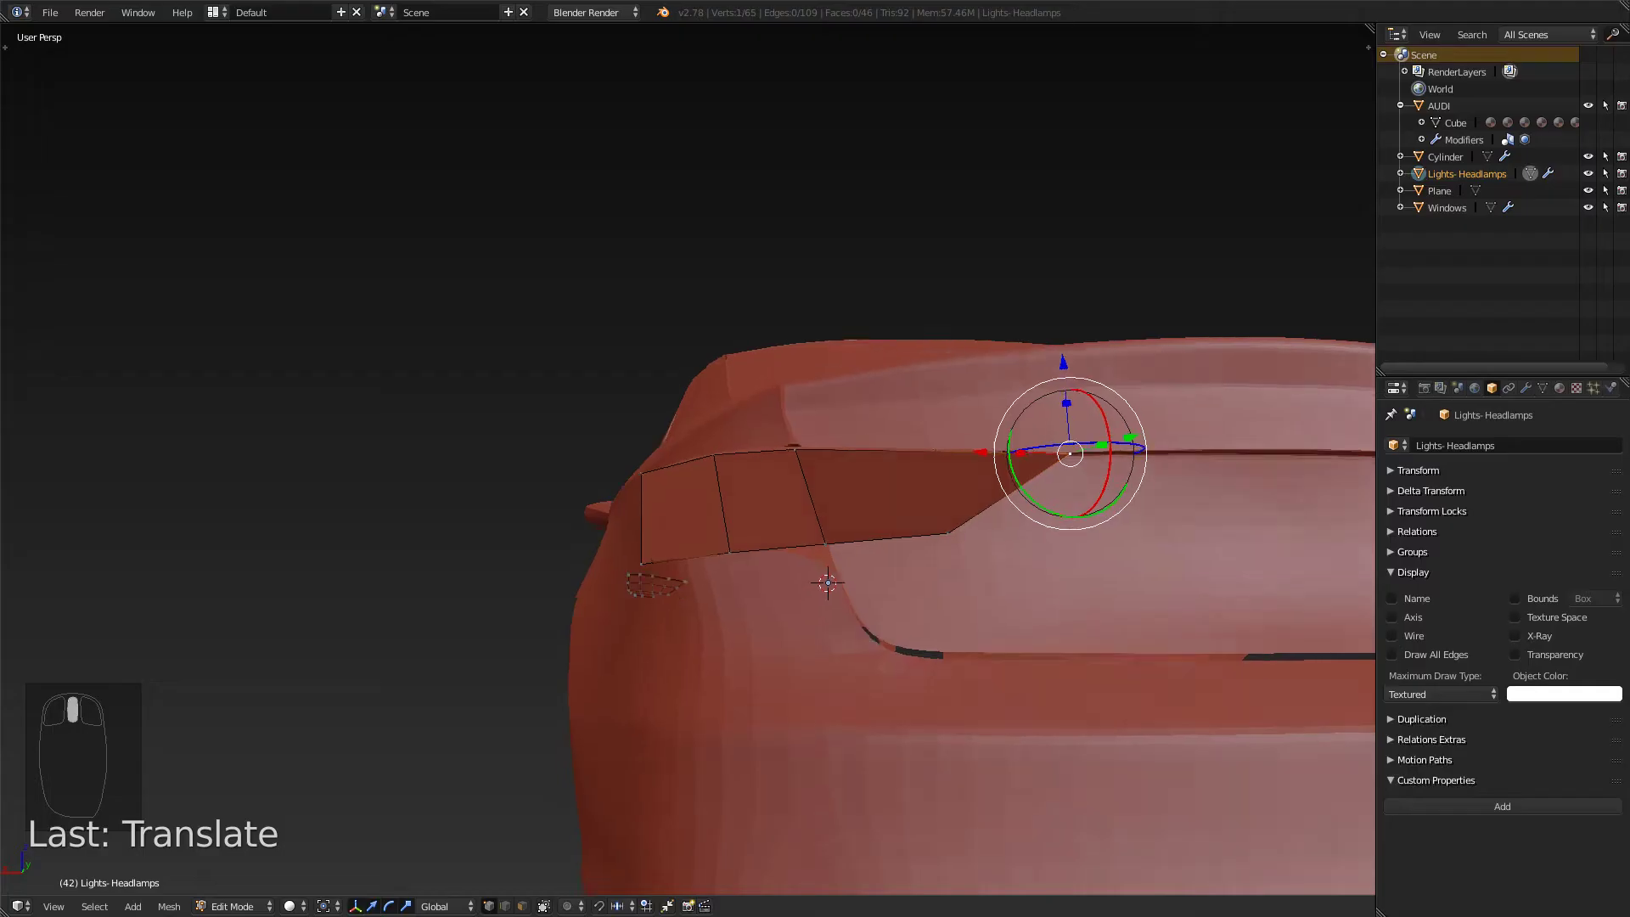
middle_click_drag(522, 424, 555, 429)
middle_click_drag(679, 395, 783, 383)
- Shift the seam edge's upper vertex rearward along Y to where the trunk seam meets the taillight in the right side view
key("KP_1")
key("KP_3")
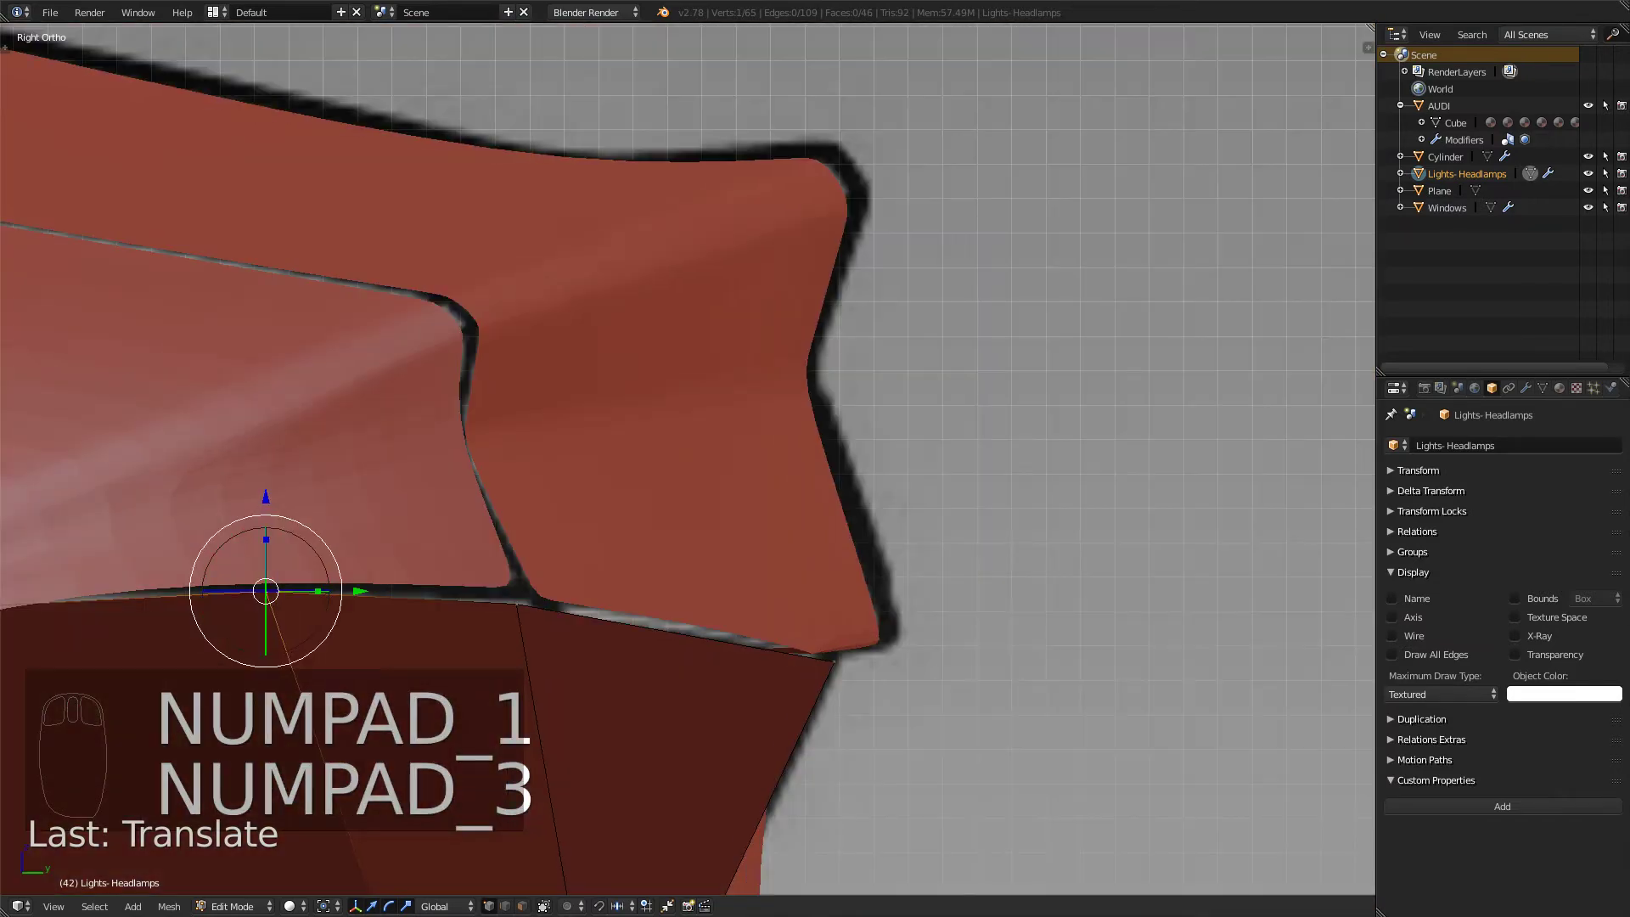
middle_click_drag(517, 605, 561, 491, "shift")
right_click(559, 490)
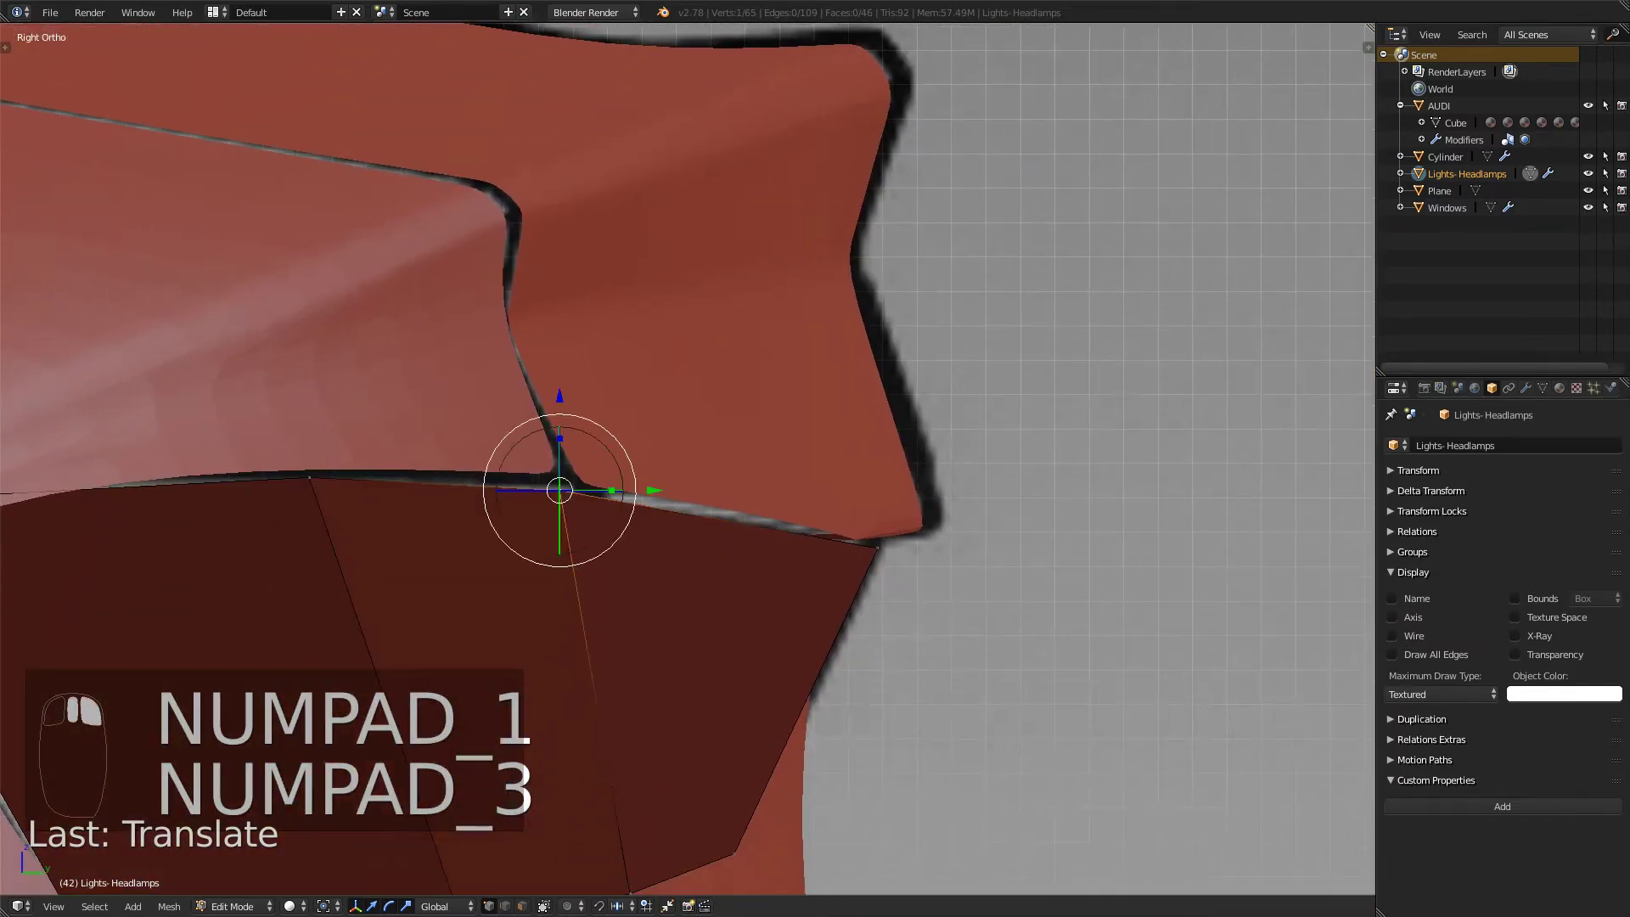
key("z")
key("z")
left_click(653, 490)
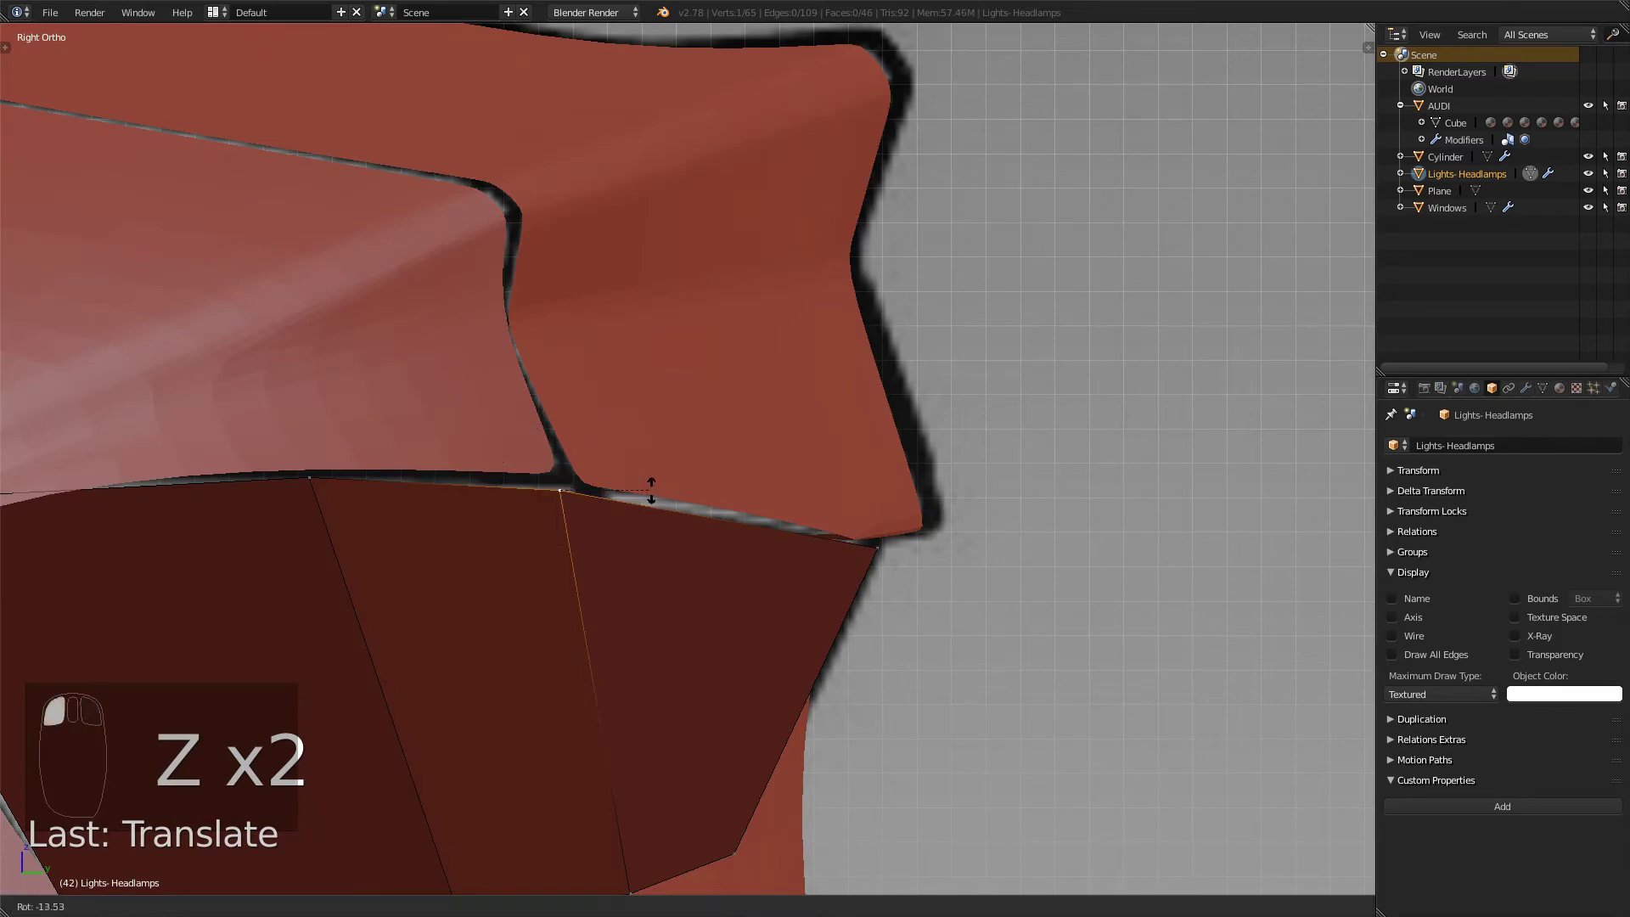
left_click_drag(653, 491, 665, 490)
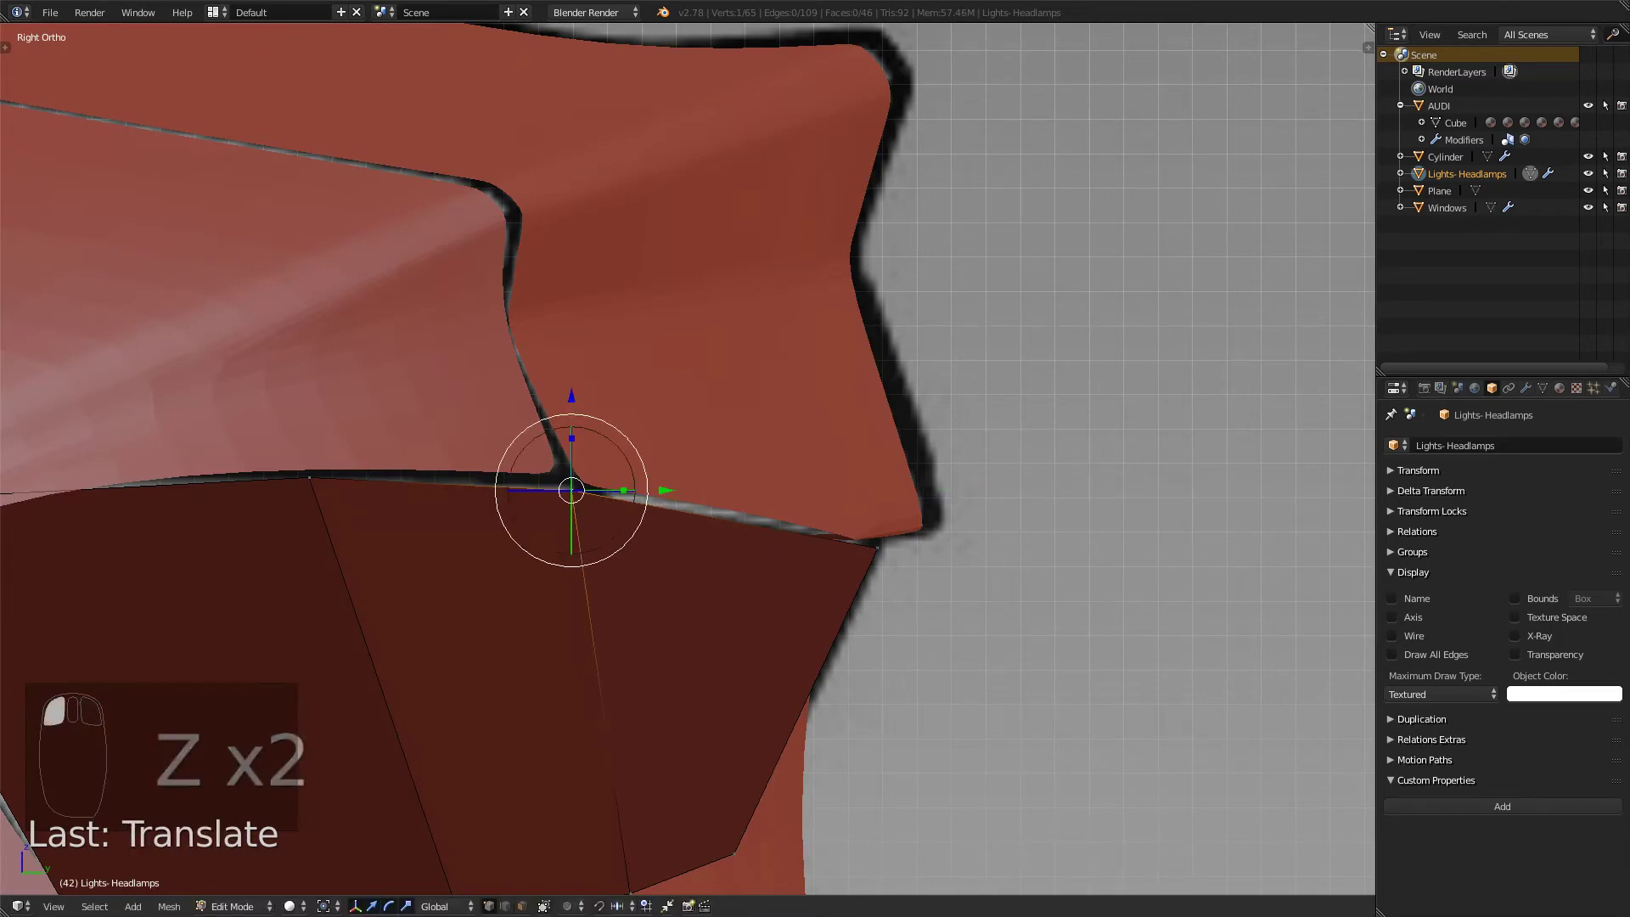
middle_click_drag(663, 490, 891, 389, "shift")
- Nudge the taillight plane's upper outer corner vertex in the right side view to match the blueprint outline
scroll(1176, 424, "down", 7)
scroll(688, 458, "down", 5)
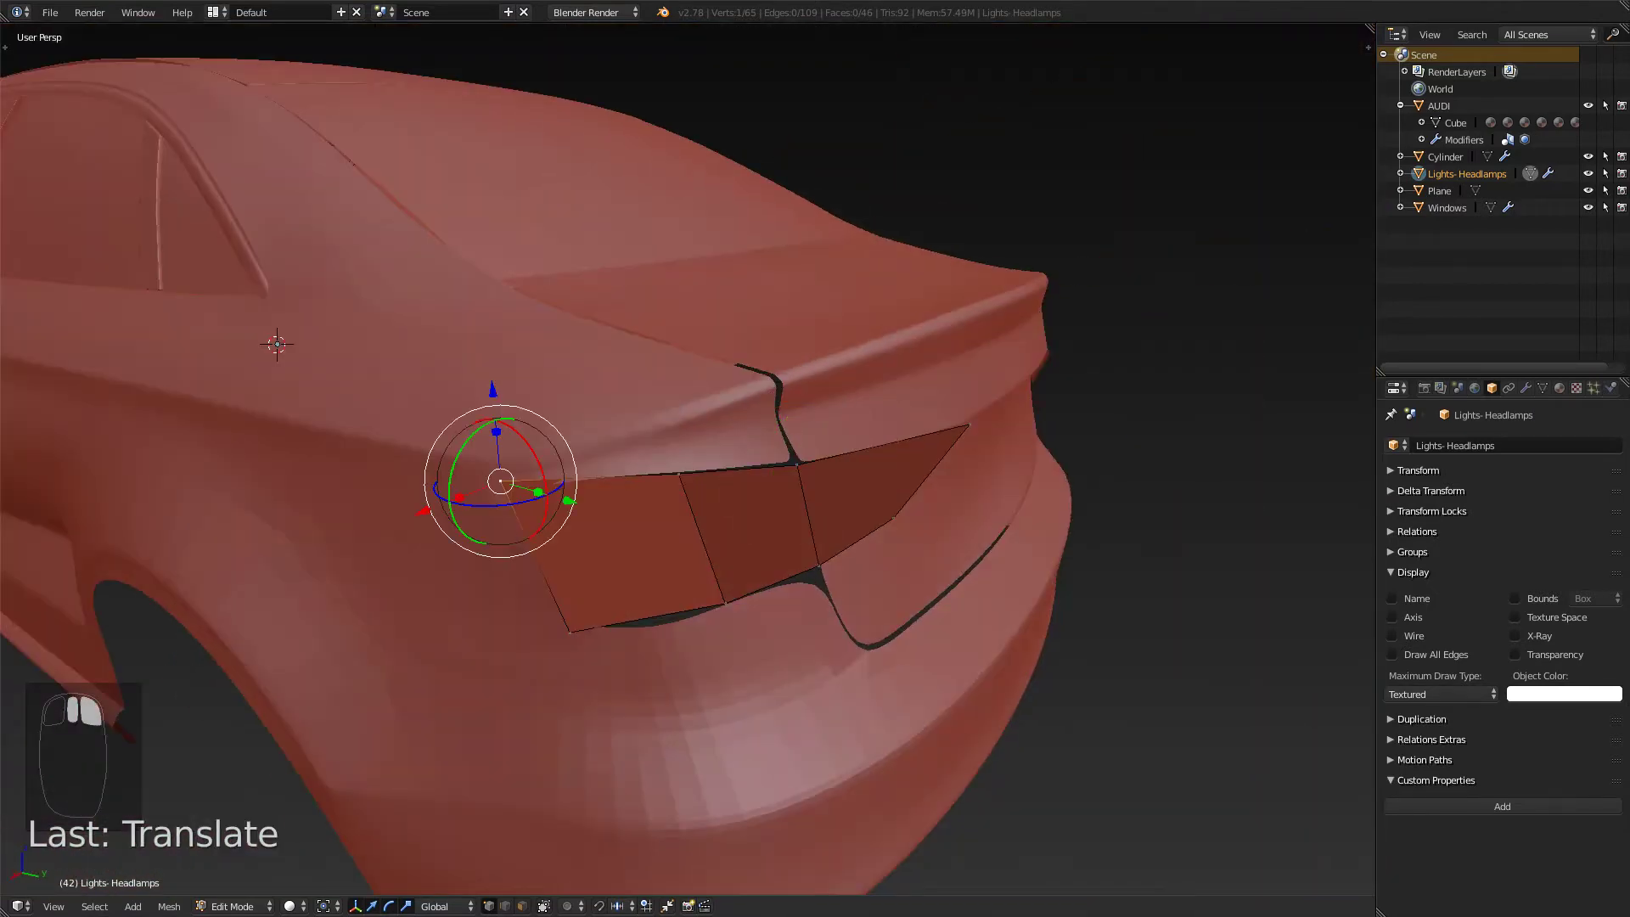
key("KP_3")
scroll(688, 458, "up", 4)
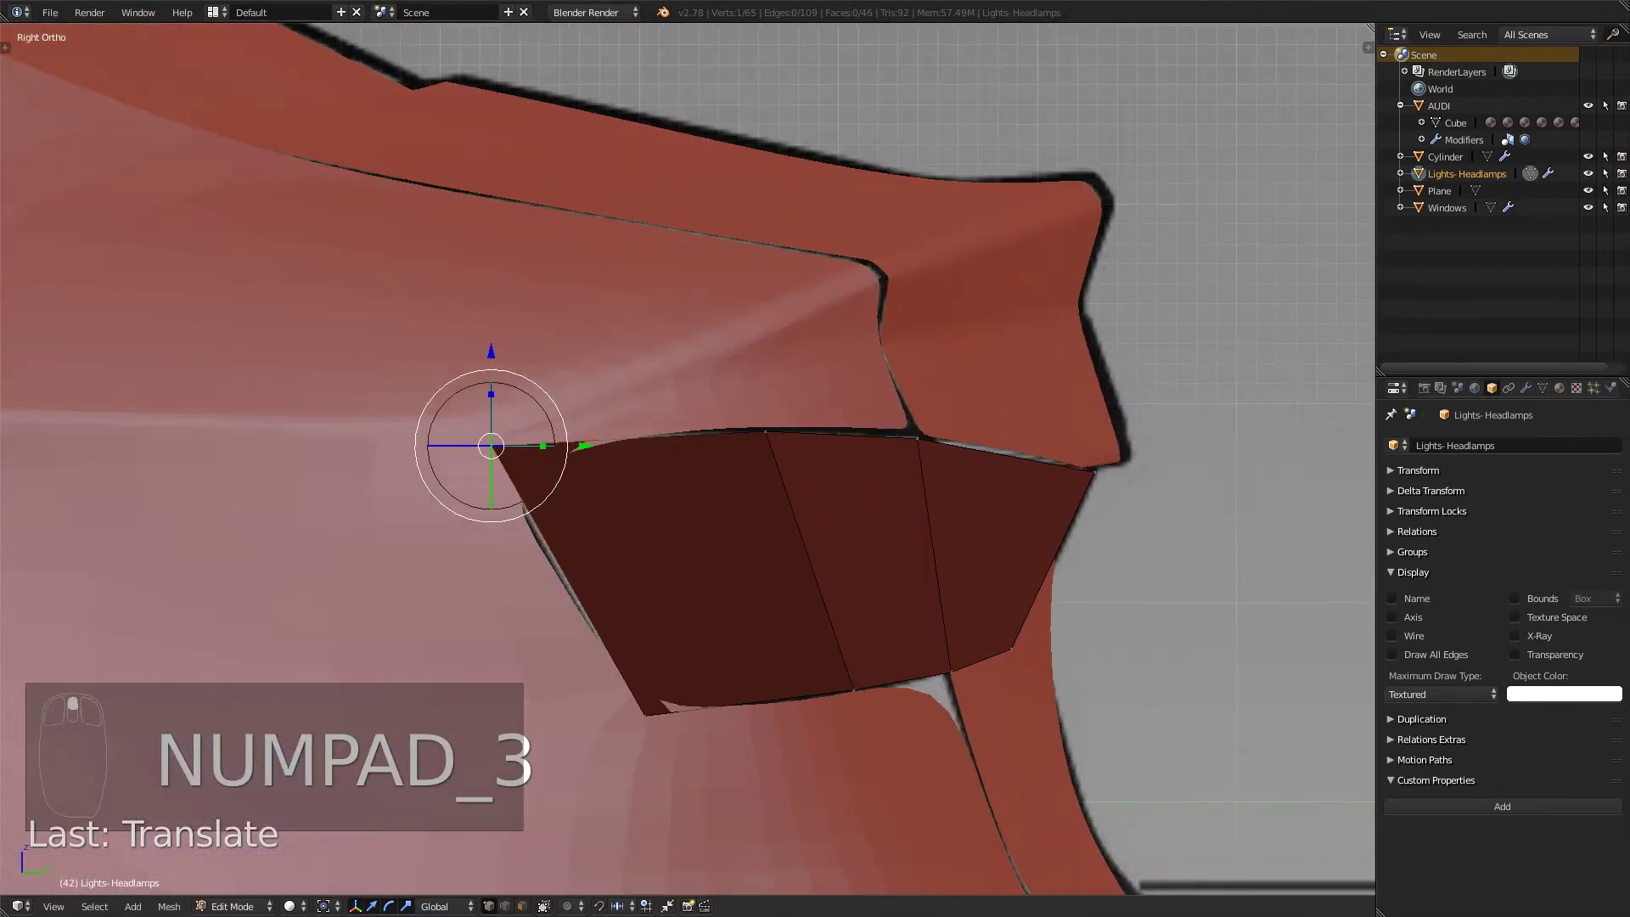
key("z")
left_click_drag(585, 446, 590, 445)
right_click(645, 716)
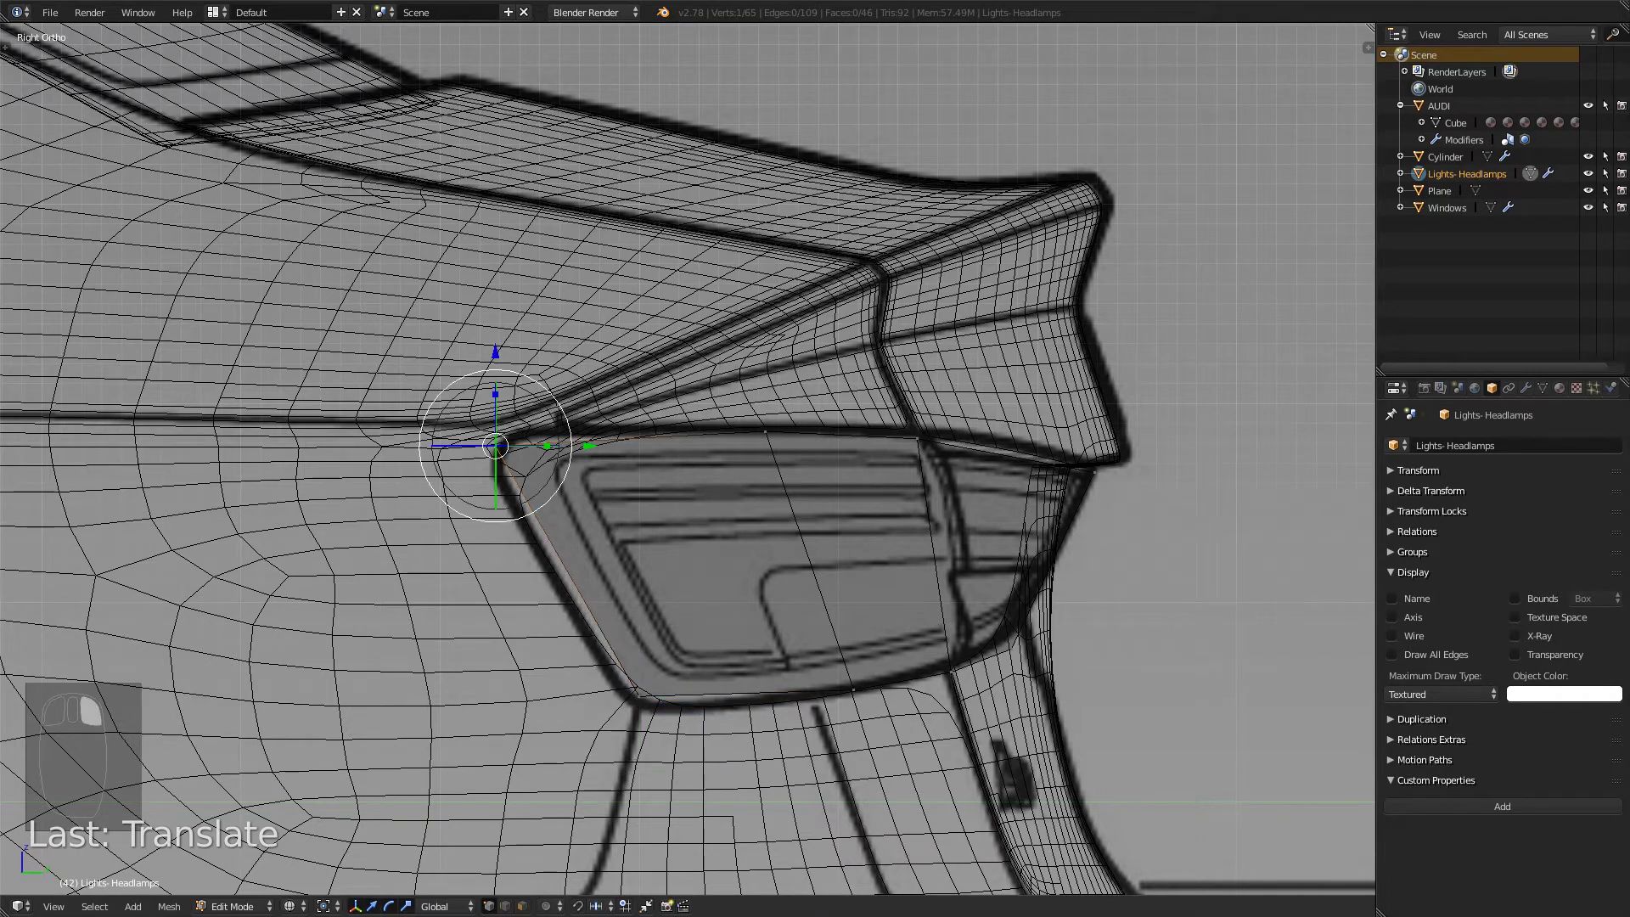
right_click_drag(496, 445, 499, 462)
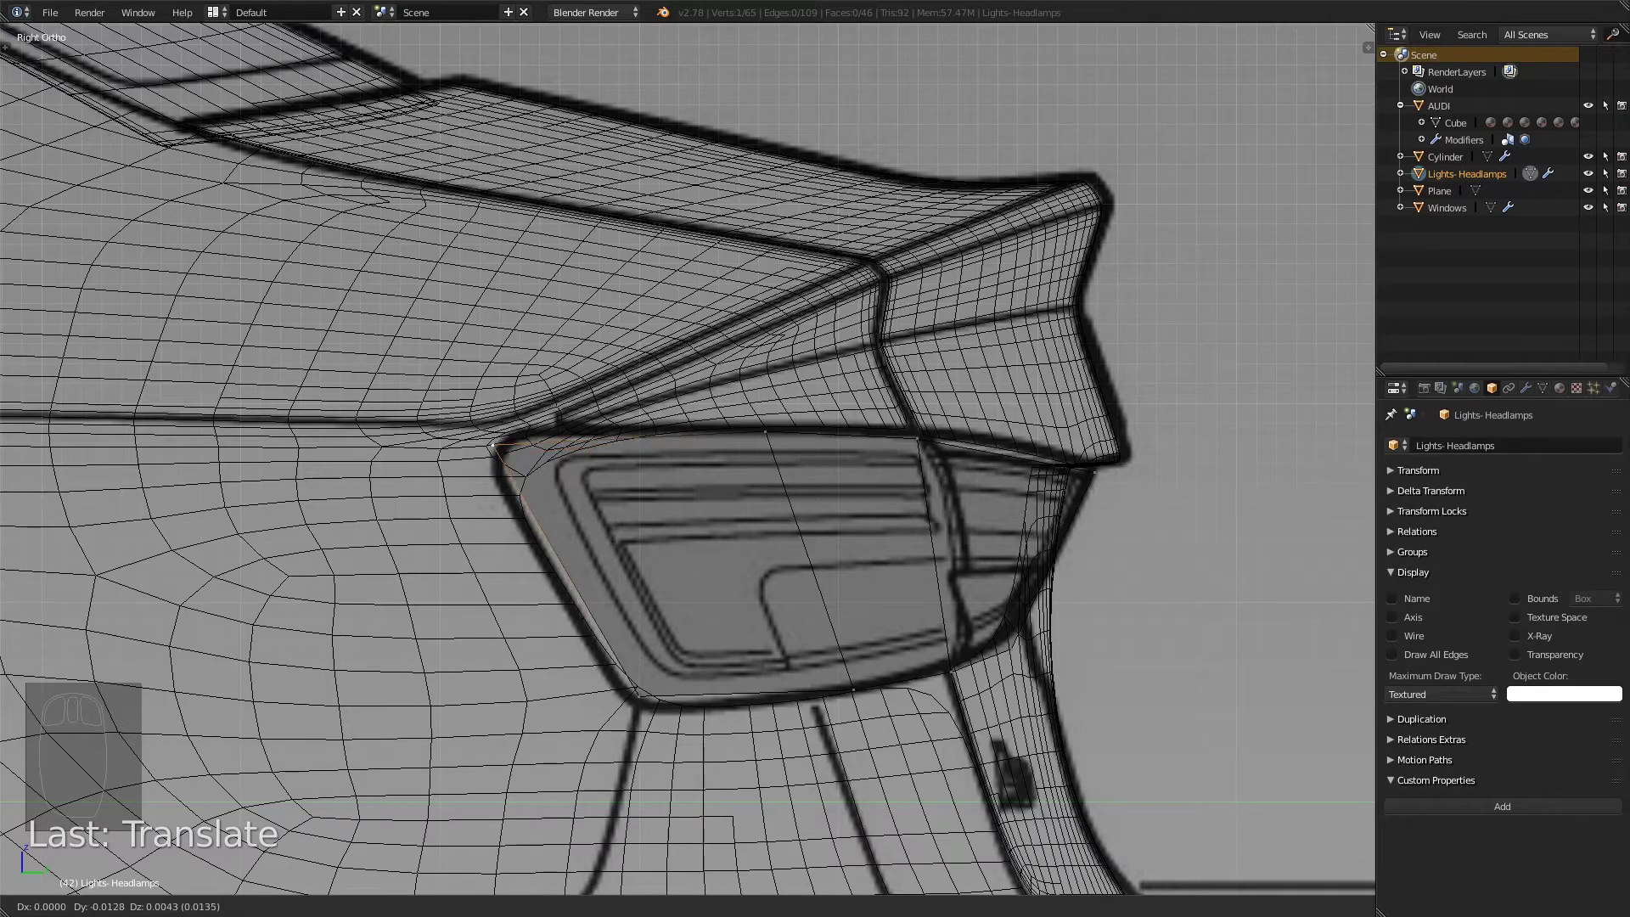
left_click(492, 445)
- Check the smoothed taillight, then add a centred vertical loop cut through its trunk-side section
key("Tab")
scroll(687, 458, "down", 7)
middle_click_drag(815, 441, 578, 420)
key("z")
scroll(666, 430, "up", 5)
key("Tab")
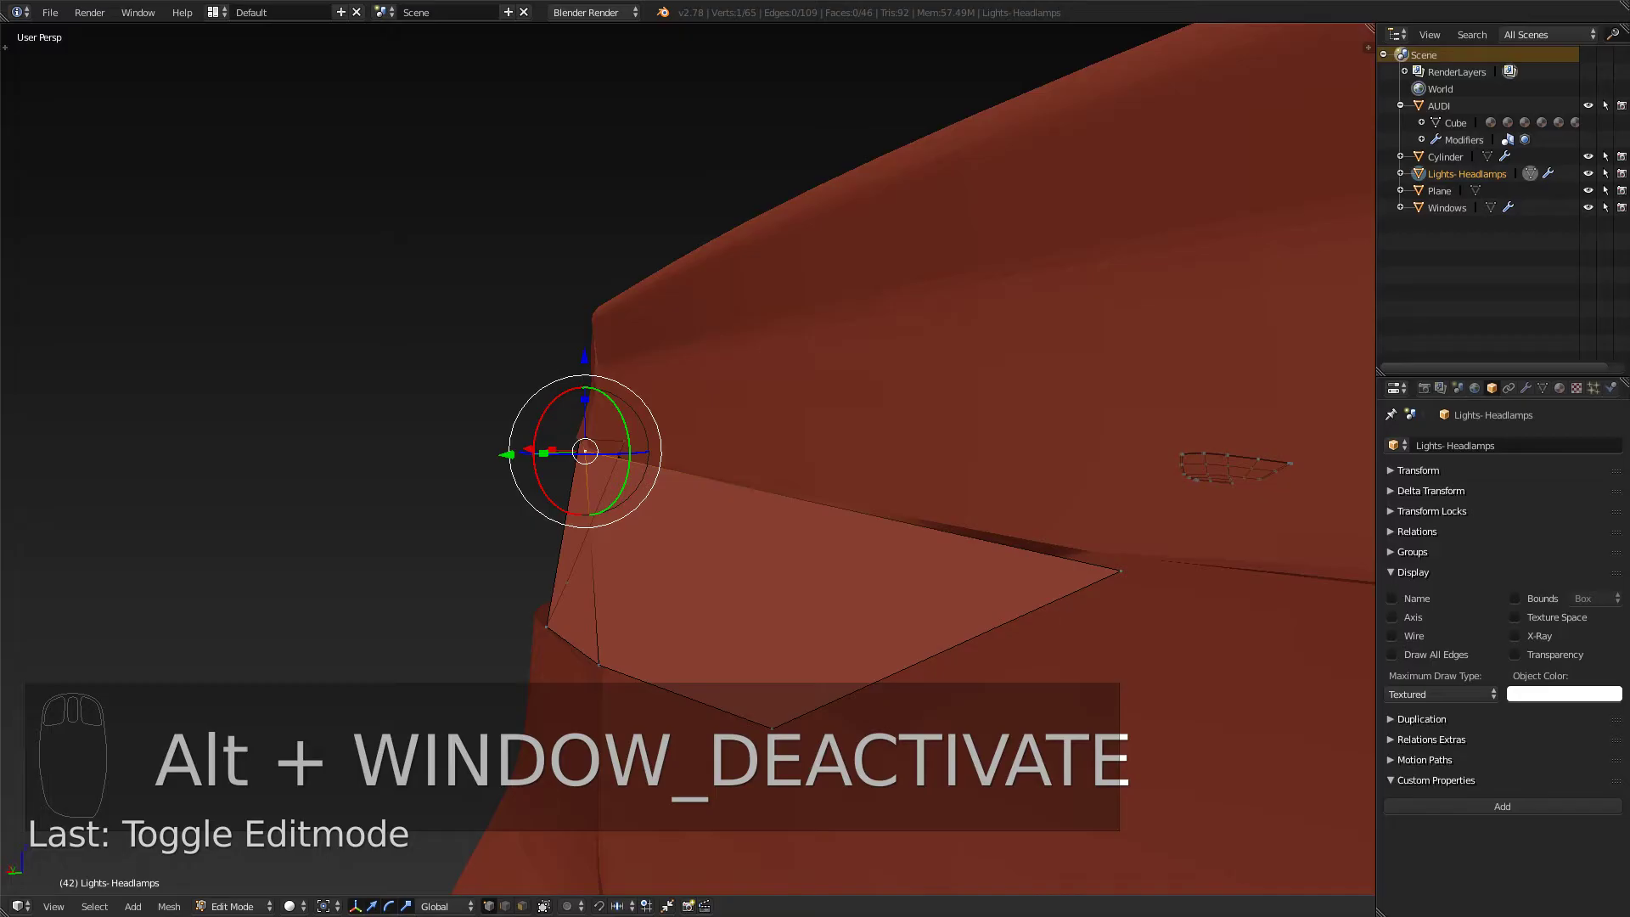
middle_click_drag(645, 373, 611, 374)
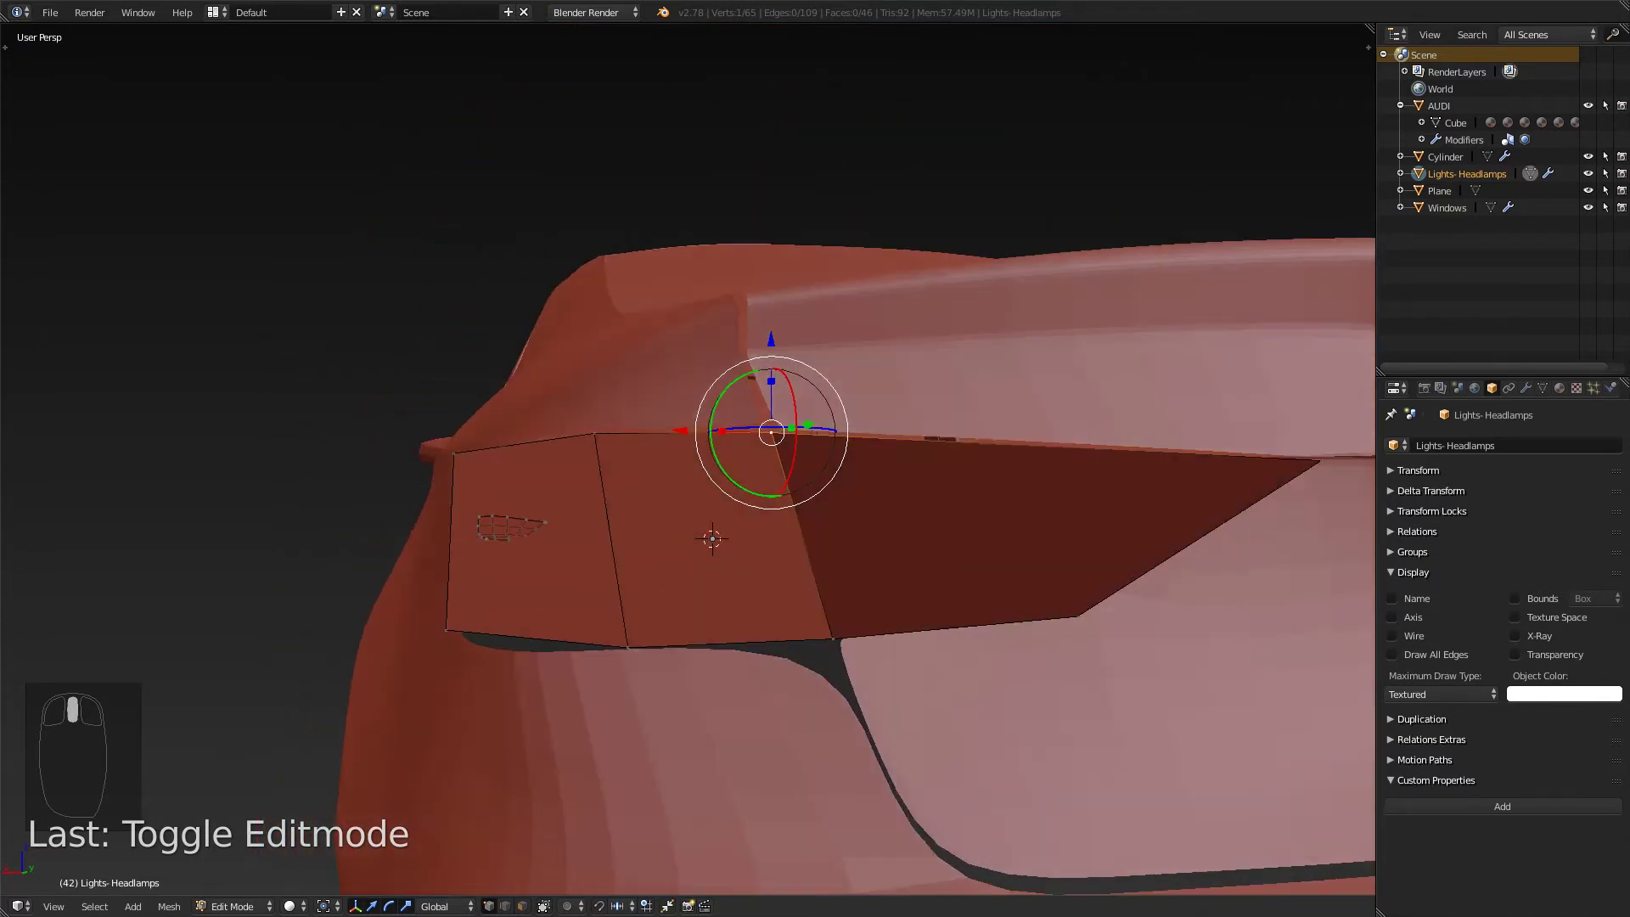
key("ctrl+r")
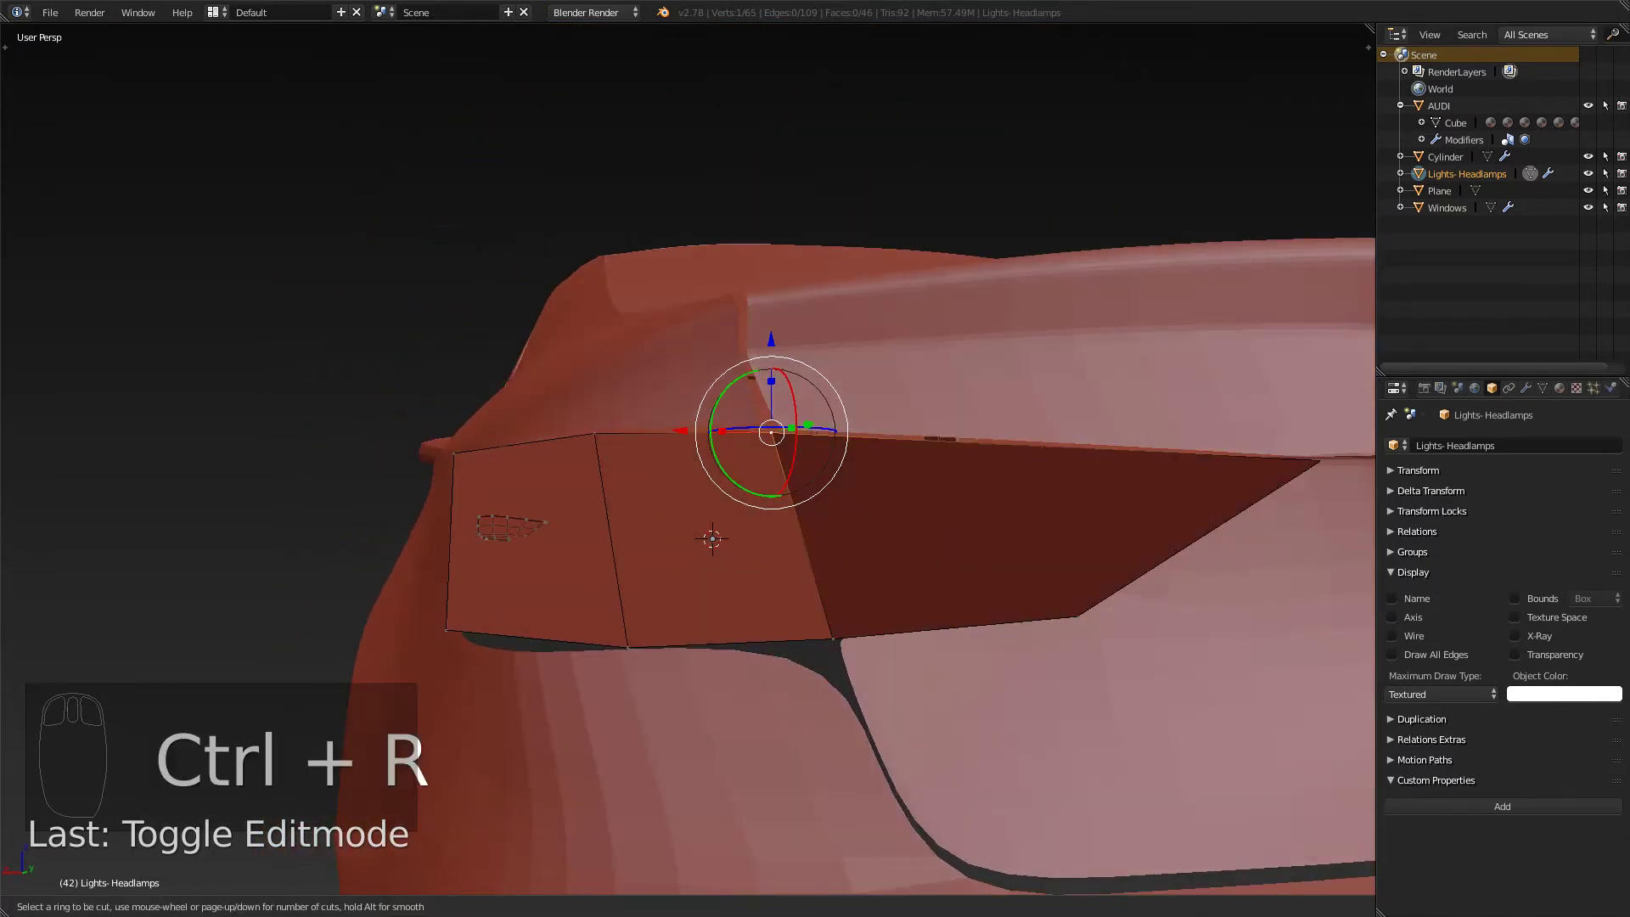
left_click(1000, 537)
left_click(996, 535)
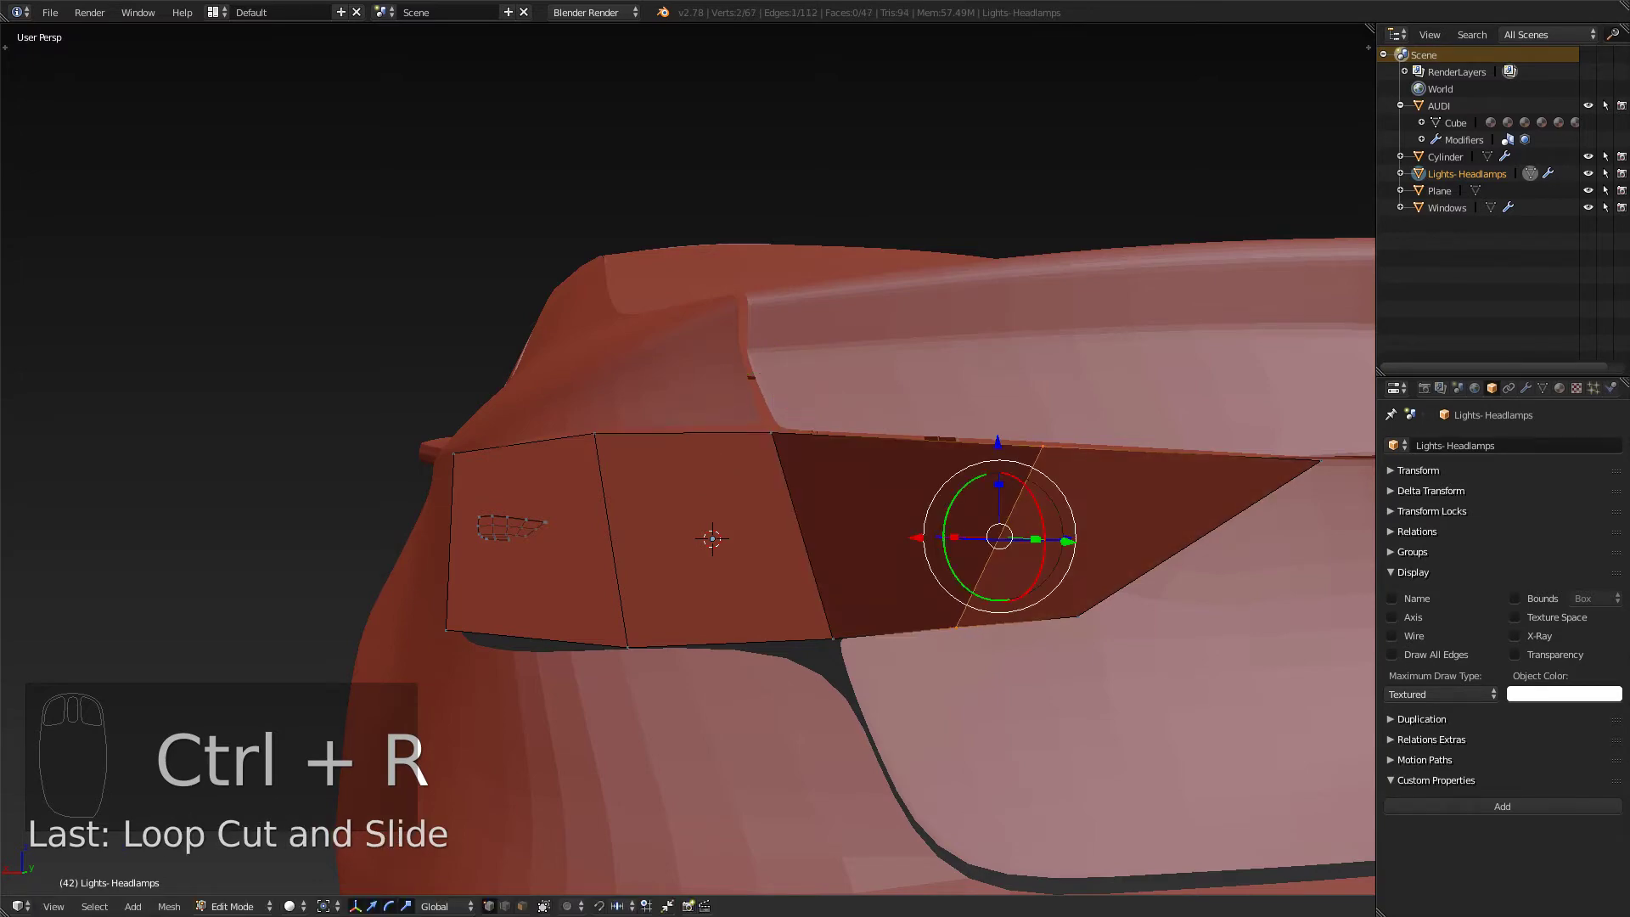
- Slide the new loop cut's upper vertex along the top edge toward the trunk seam in the back view
middle_click_drag(997, 534, 908, 520)
right_click(865, 647)
middle_click_drag(866, 646, 888, 674)
key("KP_3")
key("KP_1")
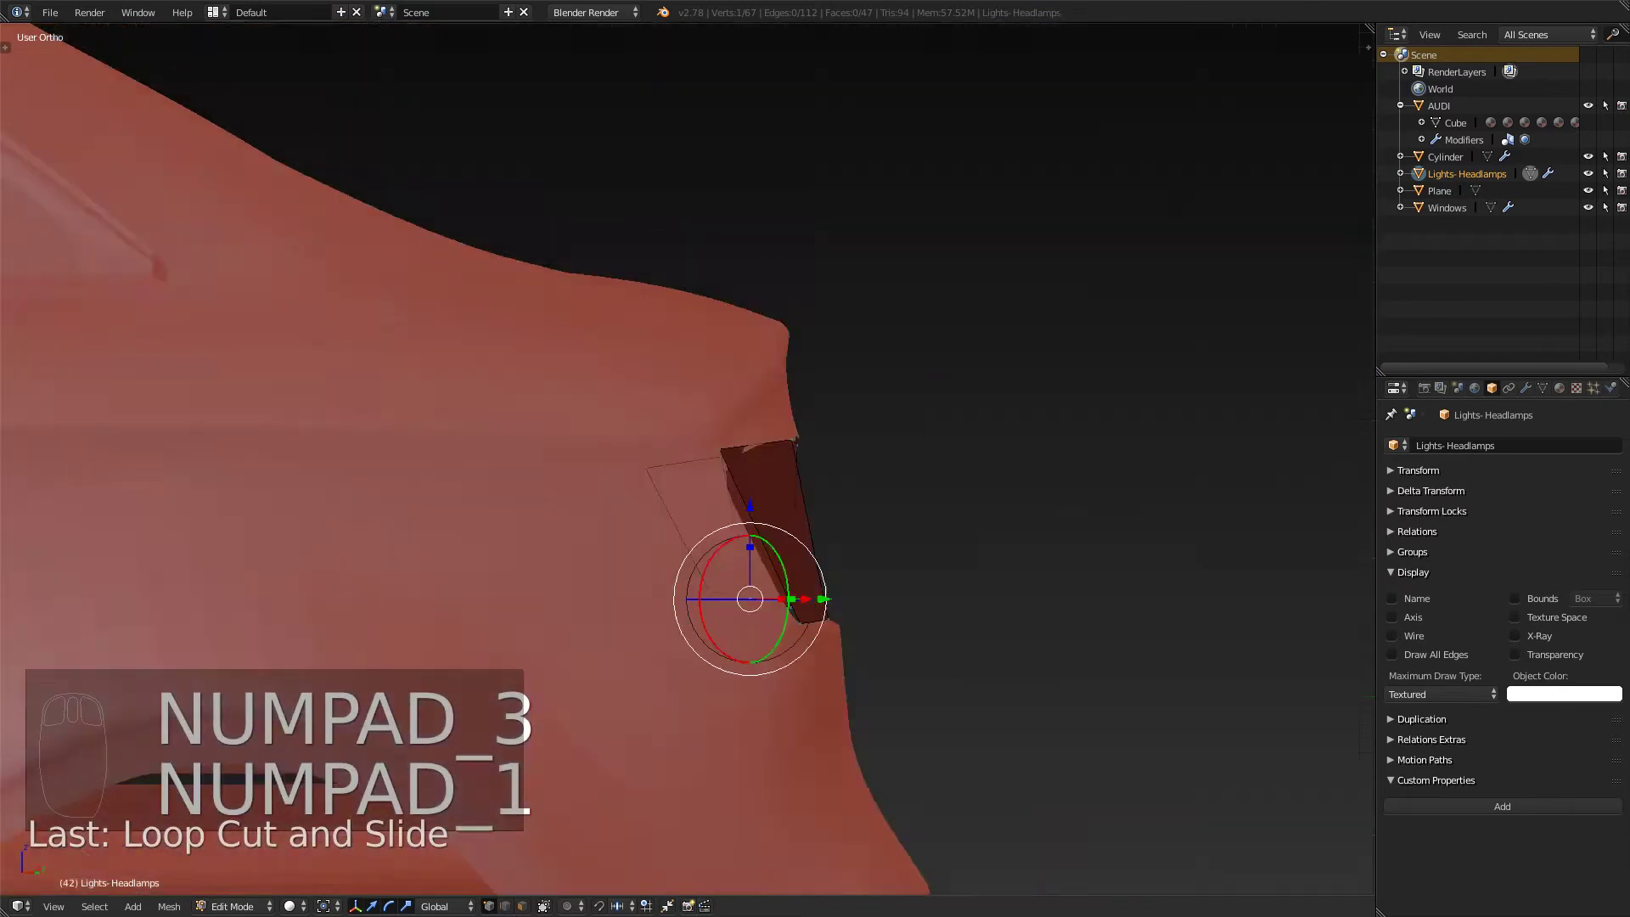
key("ctrl+KP_1")
middle_click_drag(888, 674, 818, 664, "shift")
middle_click_drag(783, 590, 836, 565, "shift")
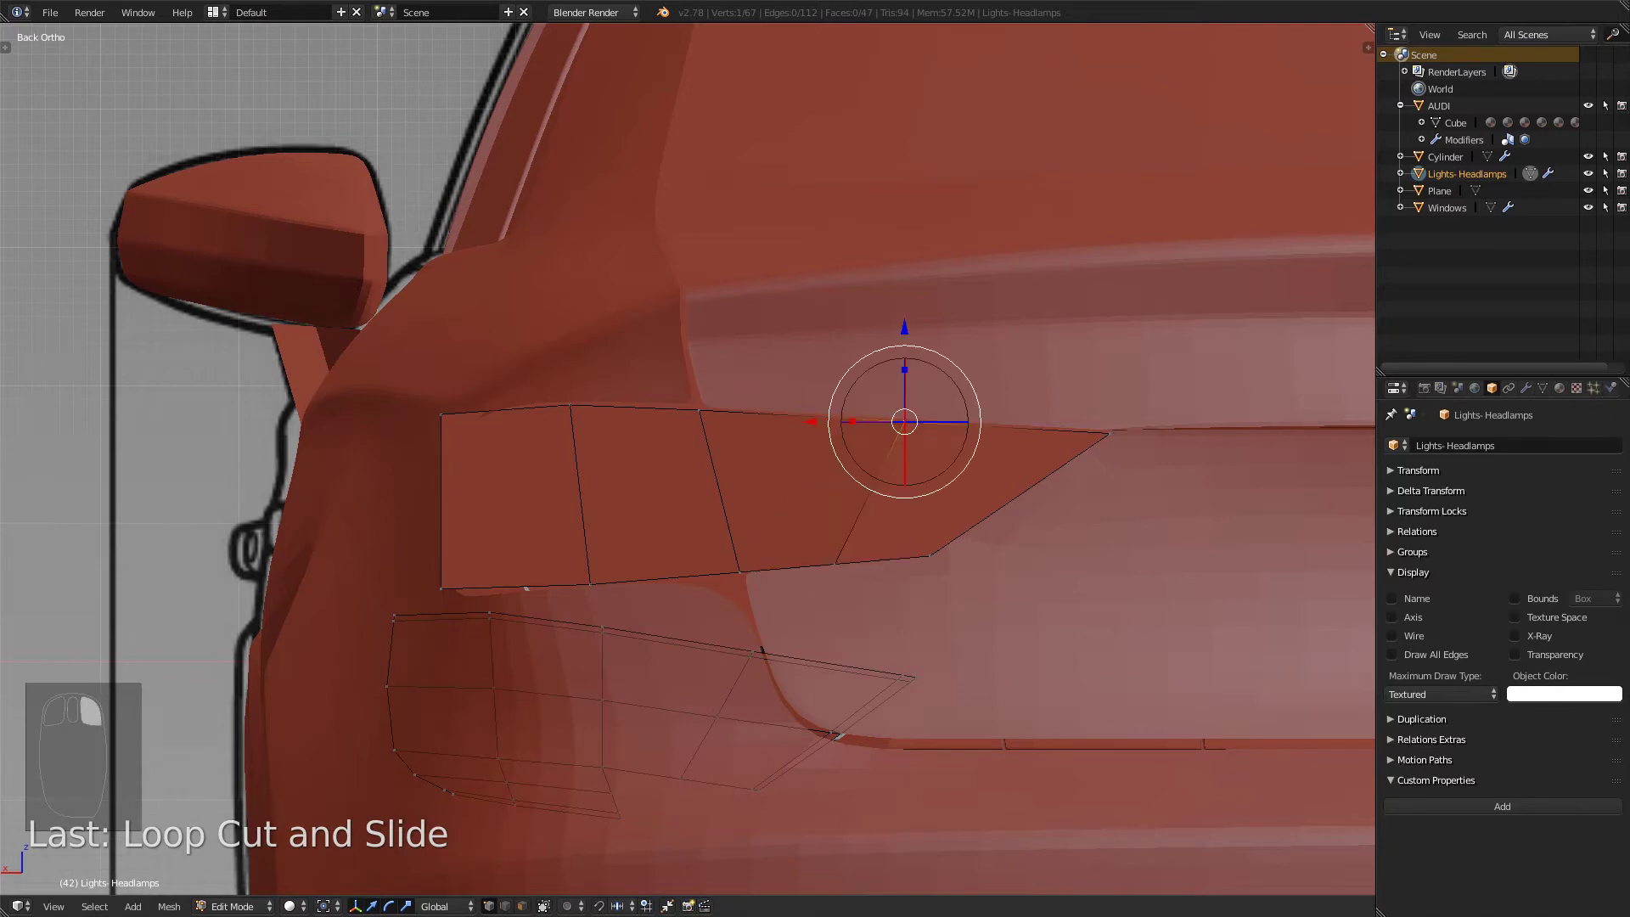
key("g")
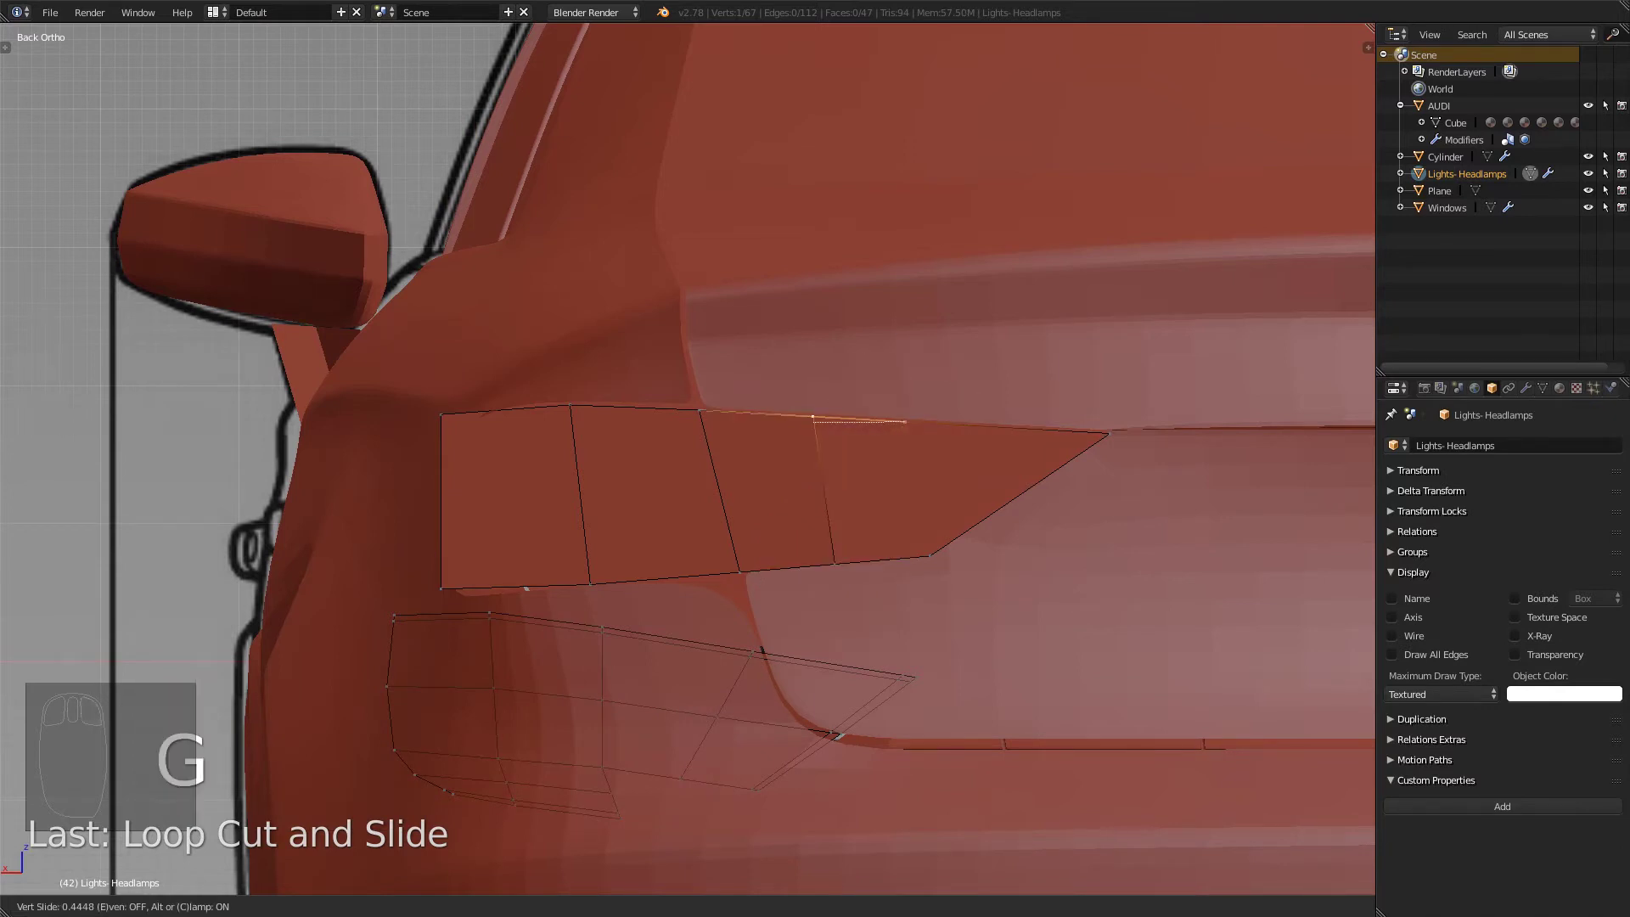
left_click(825, 422)
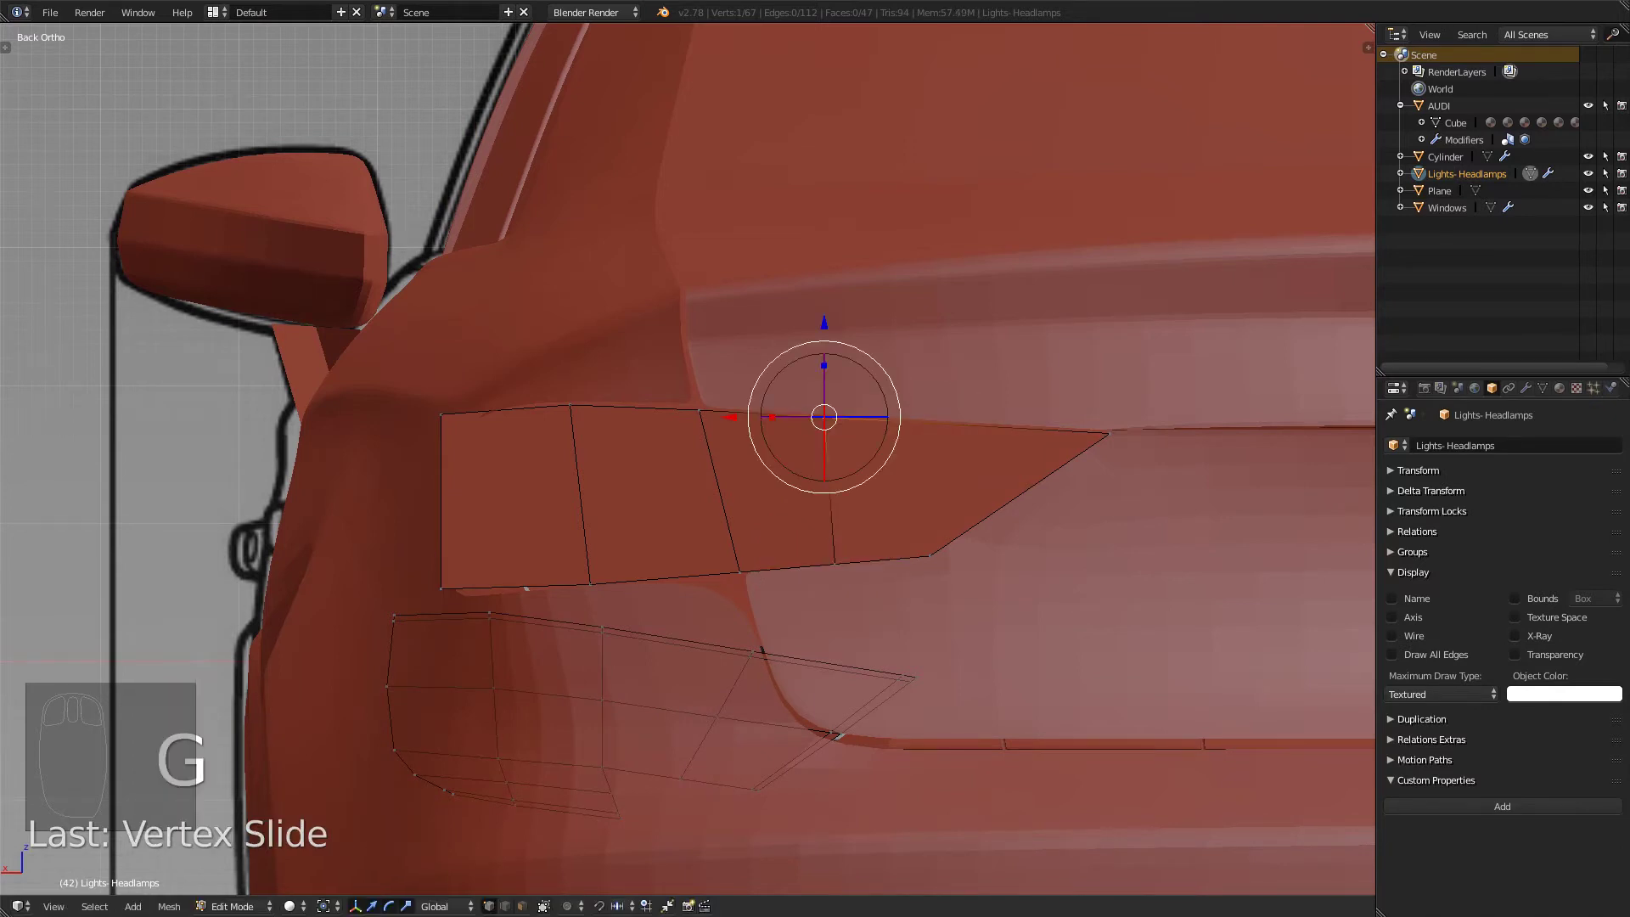
- Shift the two lower vertices of the trunk-side section along Y to follow the trunk surface
key("Tab")
scroll(874, 494, "down", 3)
middle_click_drag(874, 495, 985, 475)
key("Tab")
middle_click_drag(781, 442, 1010, 416)
left_click_drag(533, 523, 516, 528)
middle_click_drag(516, 528, 815, 425)
key("g")
key("y")
left_click(662, 416)
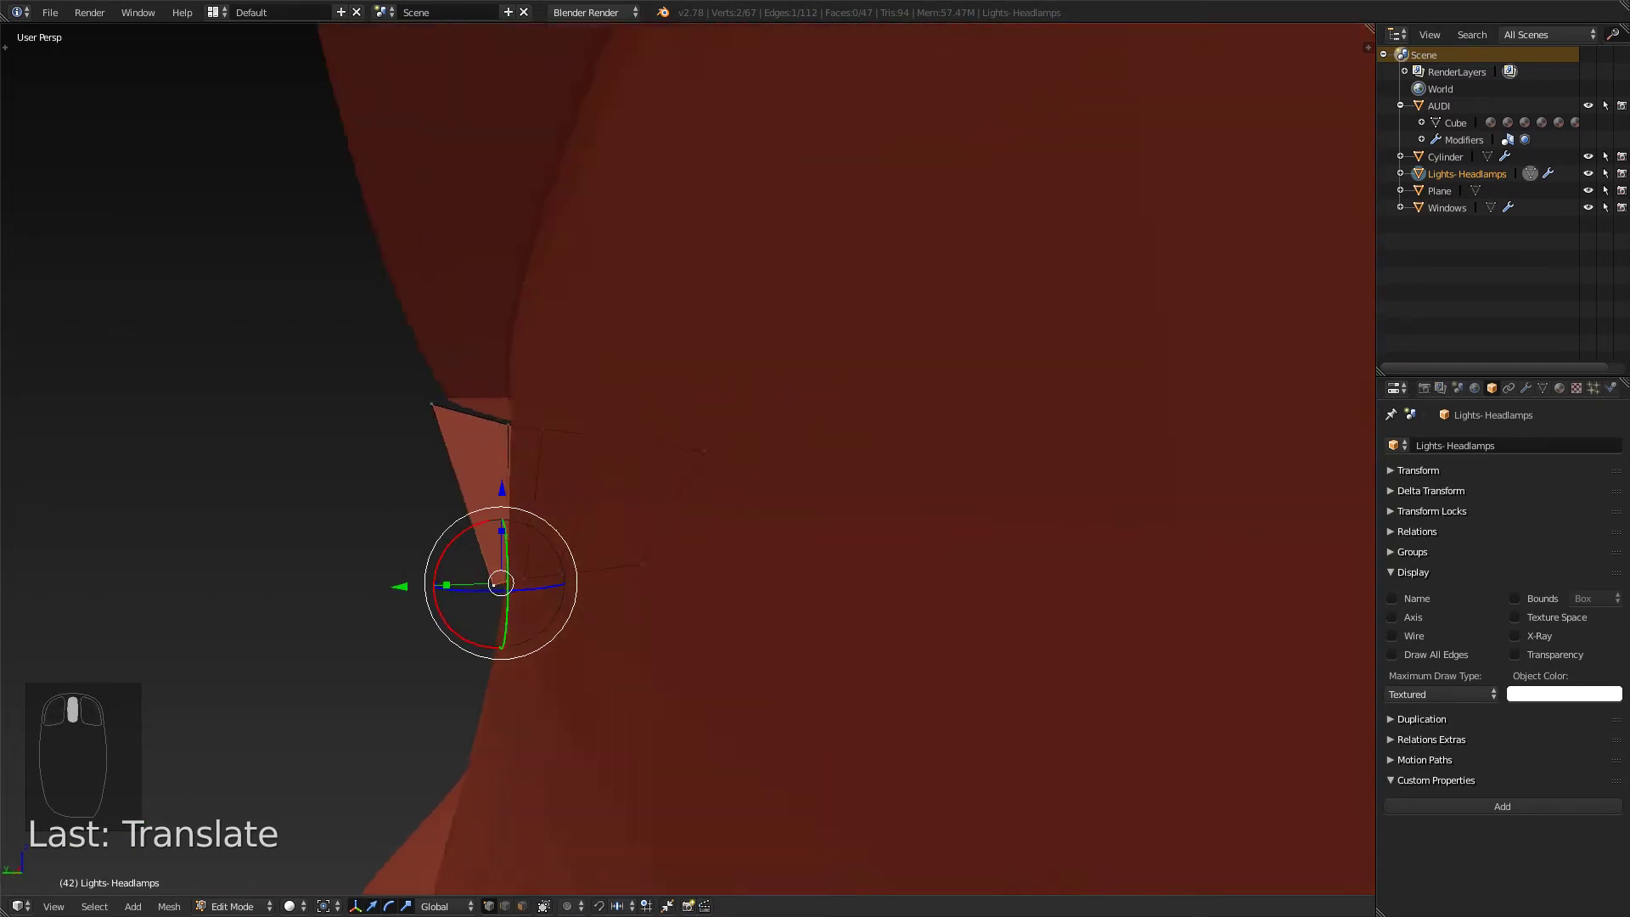
middle_click_drag(680, 424, 993, 480)
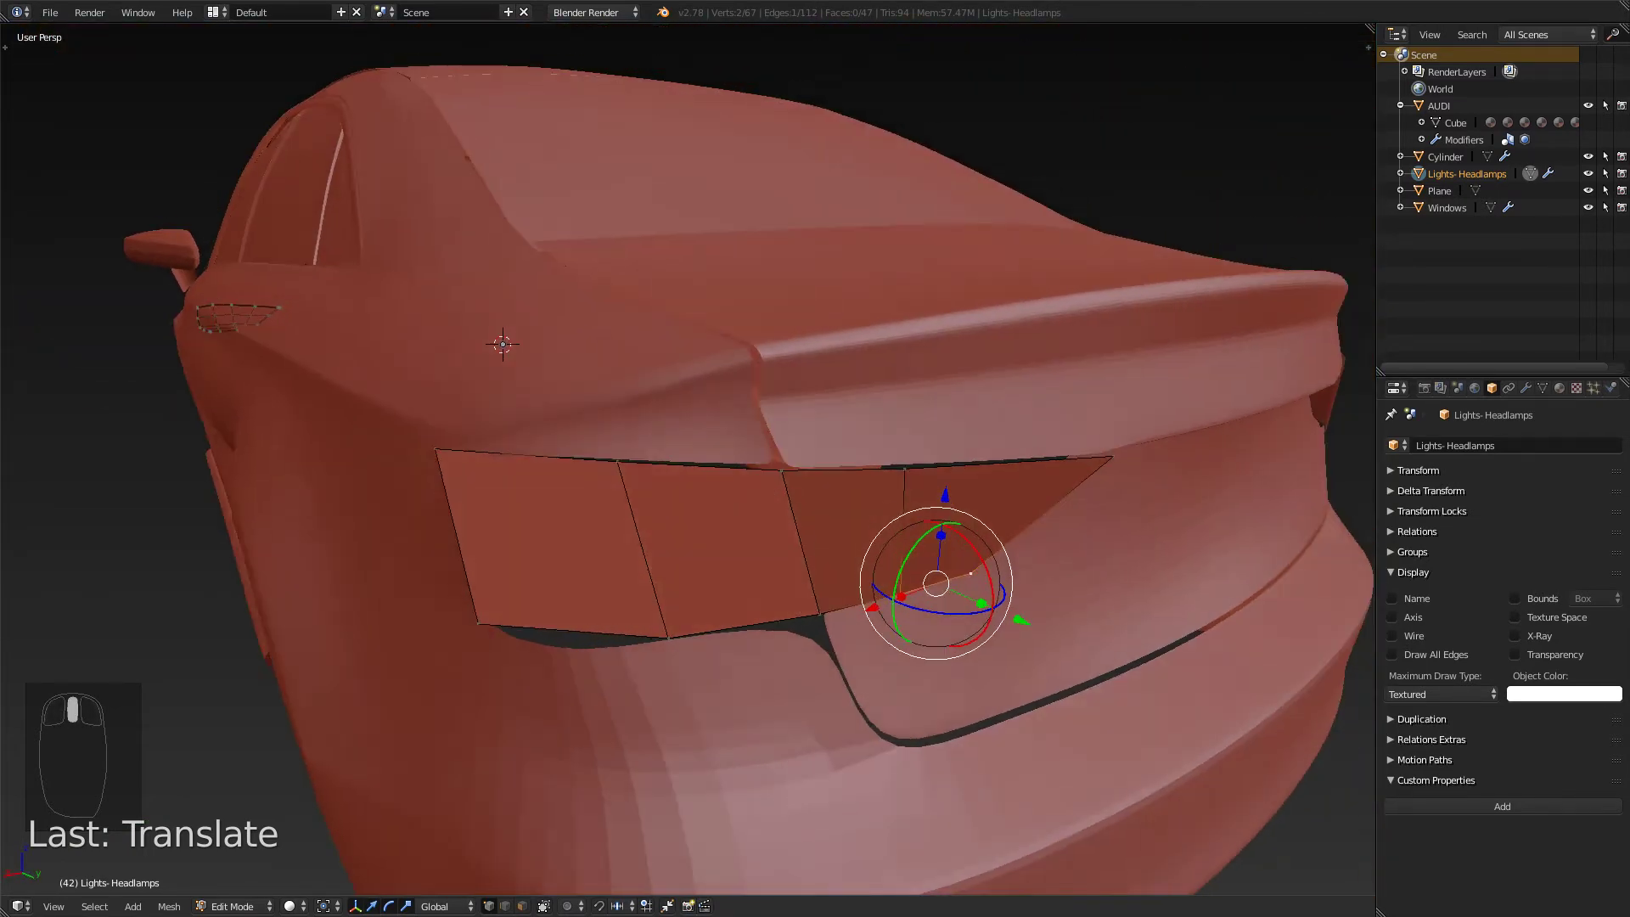
- Check the taillight in the browser's Audi A3 review video, then add a centred horizontal loop cut along the whole taillight plane in Blender
key("alt+Tab")
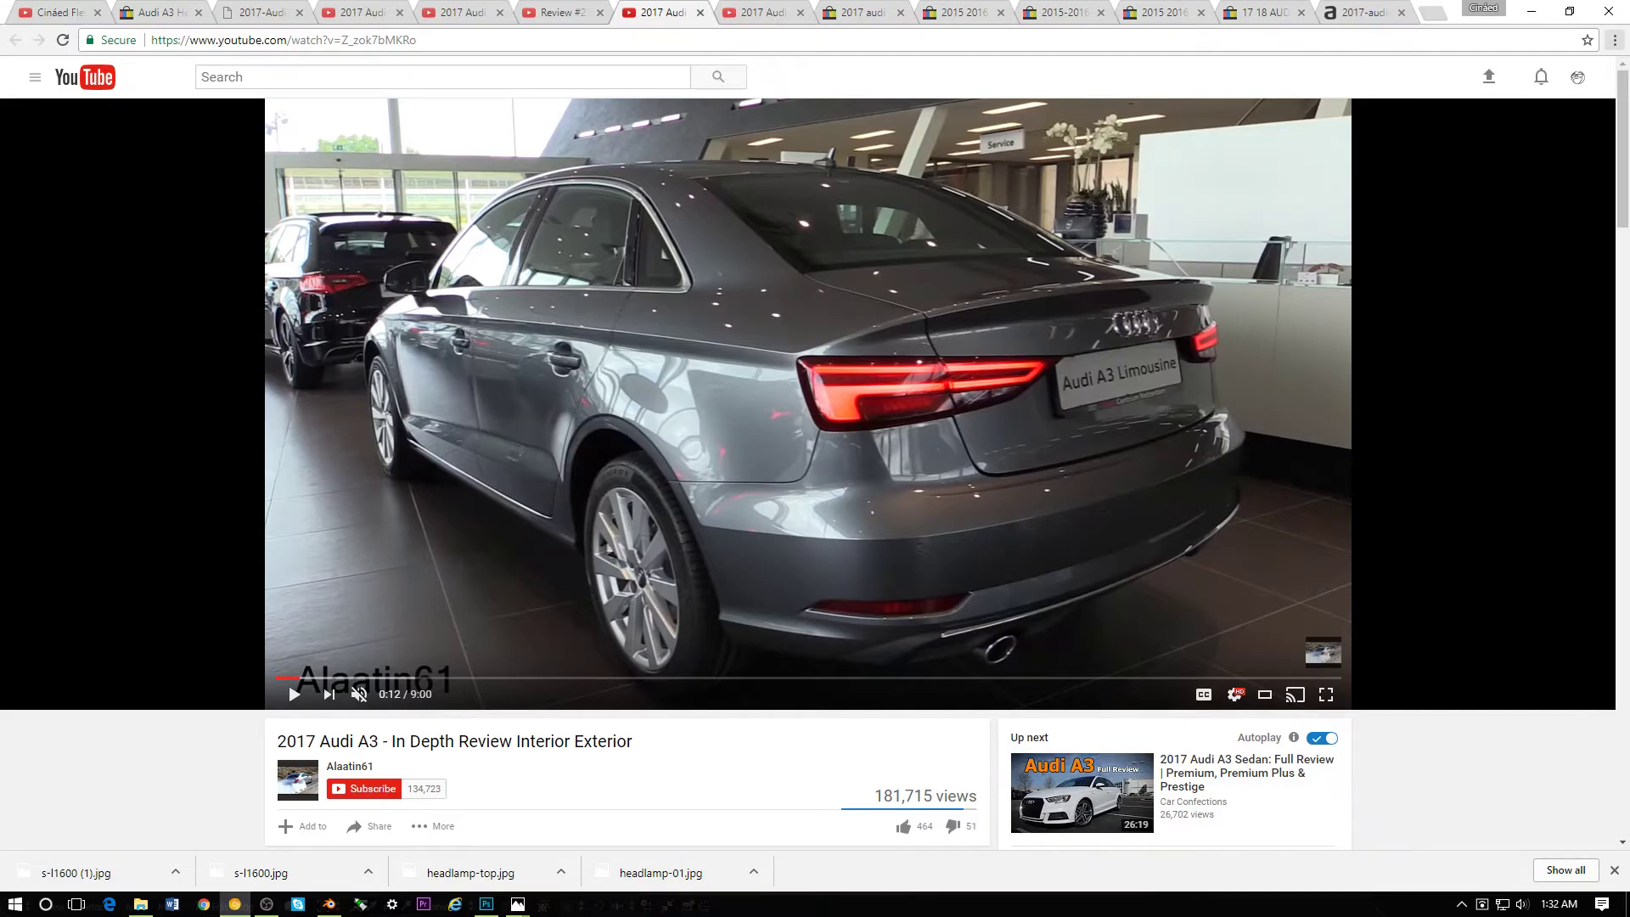
key("alt+Tab")
scroll(688, 458, "up", 5)
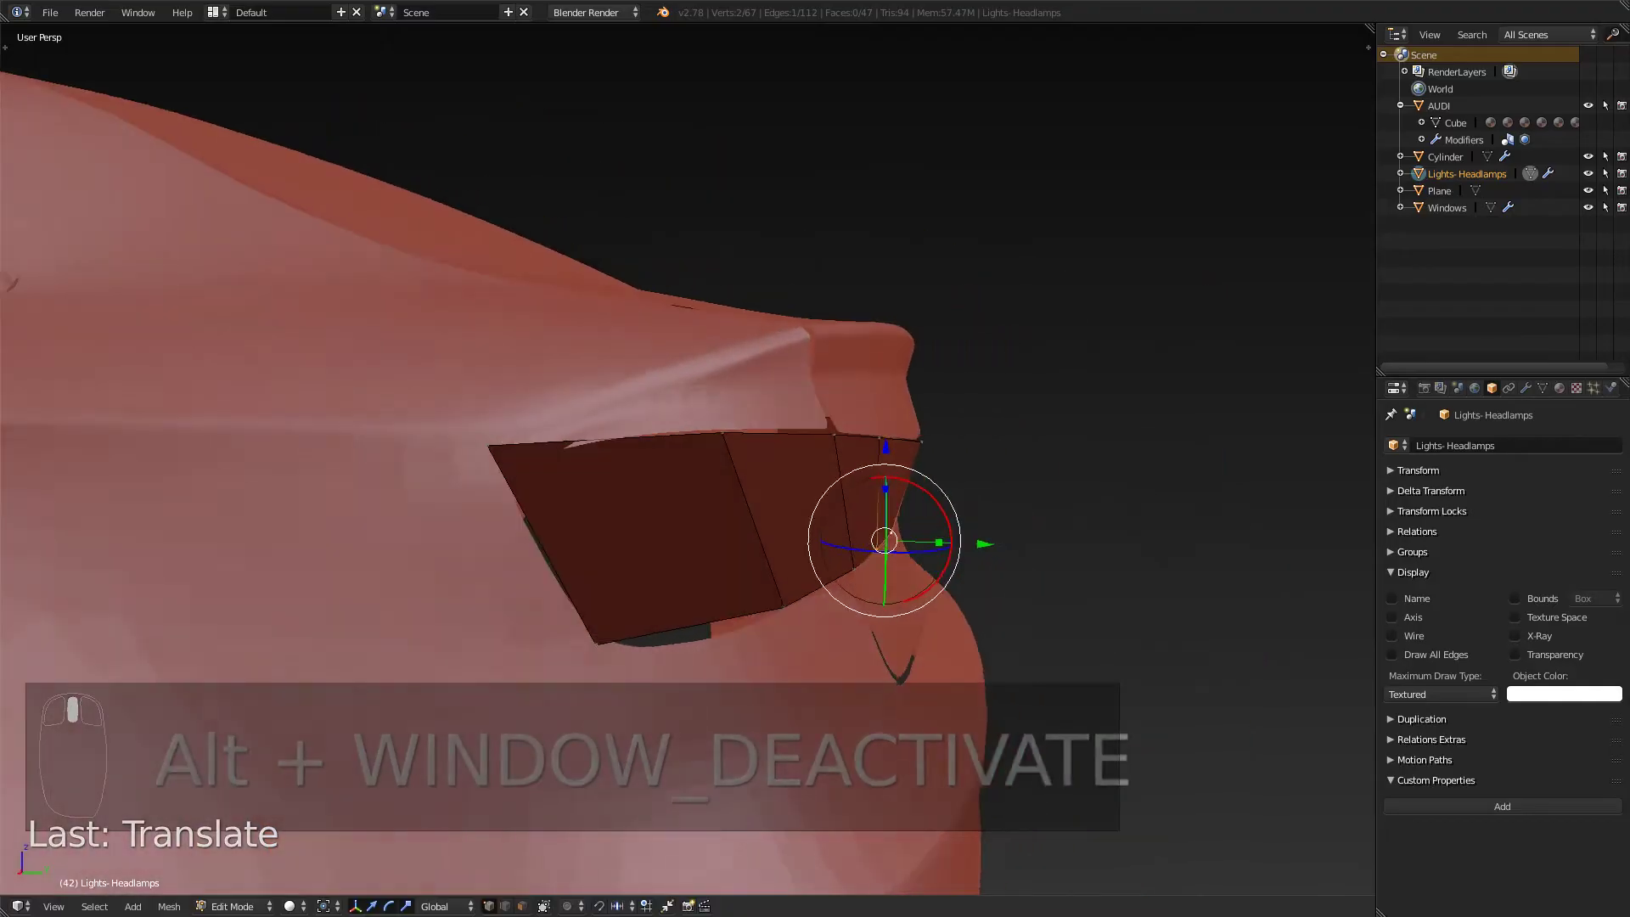
middle_click_drag(688, 458, 611, 441)
key("ctrl+r")
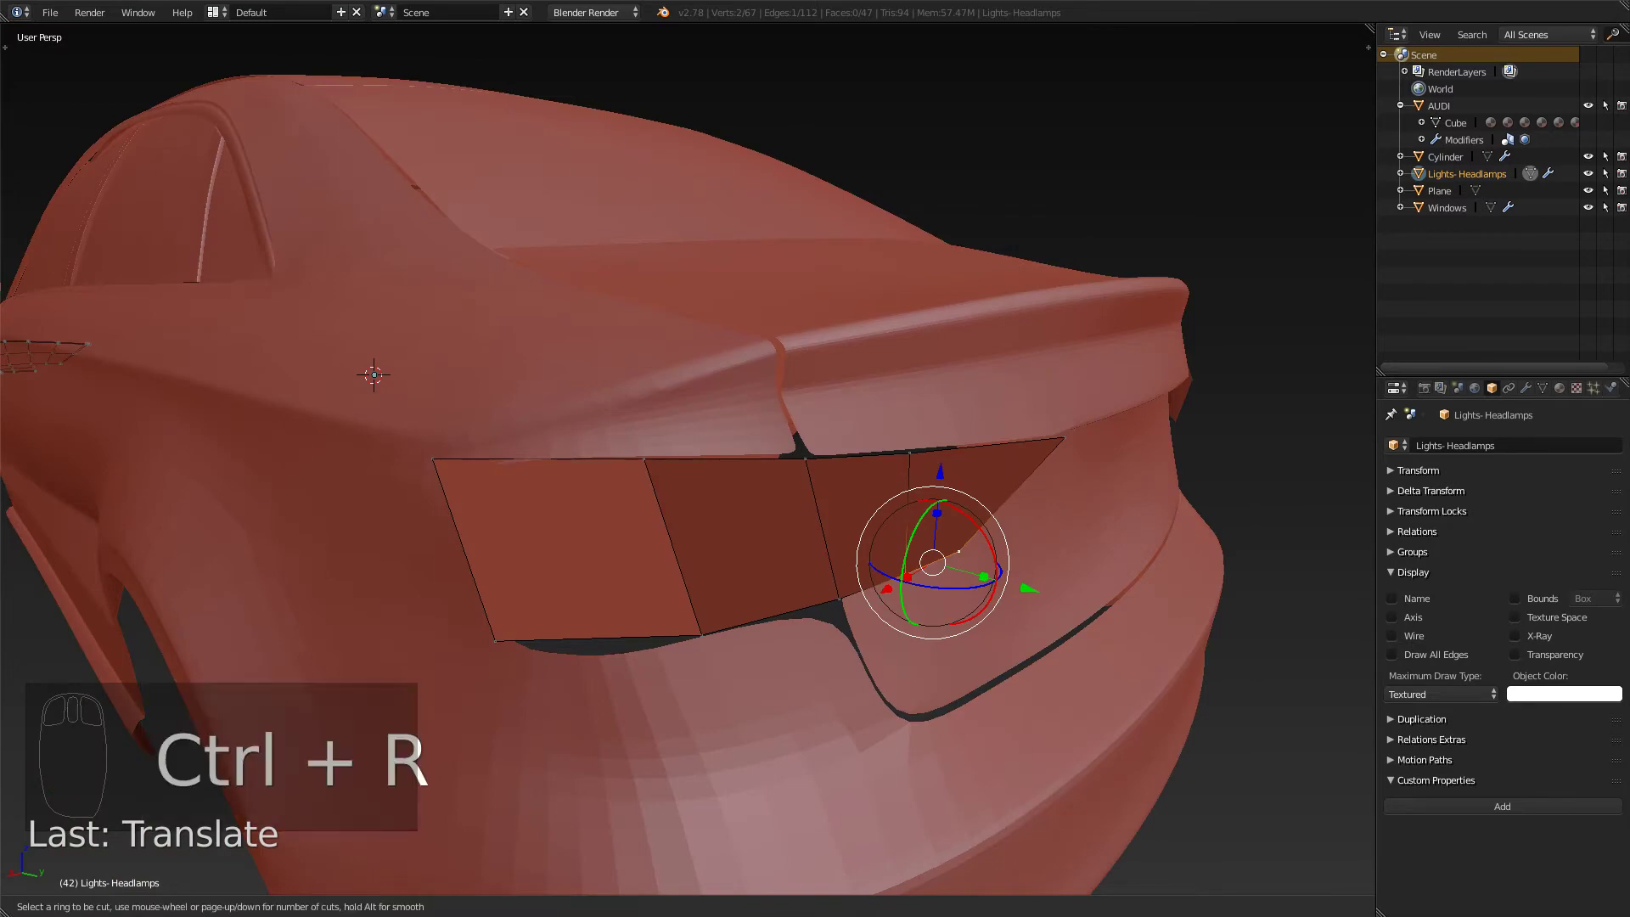
left_click(797, 547)
right_click(798, 548)
- Move the entire horizontal middle loop slightly rearward along Y to curve the taillight surface
middle_click_drag(763, 509, 407, 471)
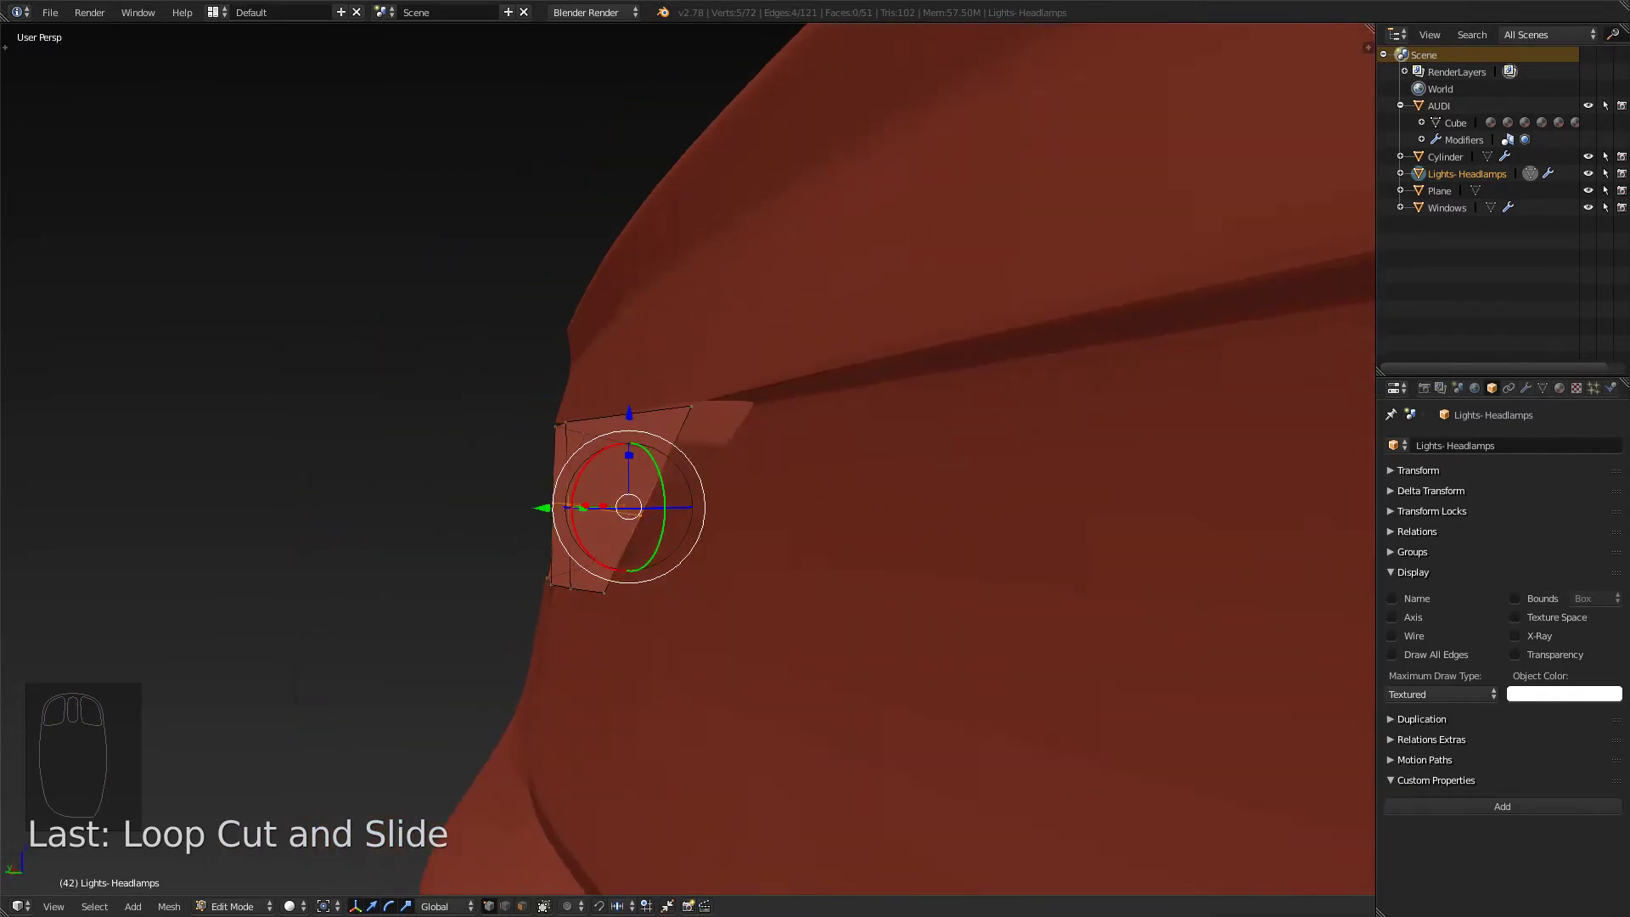
middle_click_drag(543, 501, 545, 533)
left_click_drag(553, 536, 549, 538)
middle_click_drag(549, 538, 853, 511)
- Move the middle loop's outer end vertex forward along Y to meet the taillight outline in the right side view
right_click(521, 532)
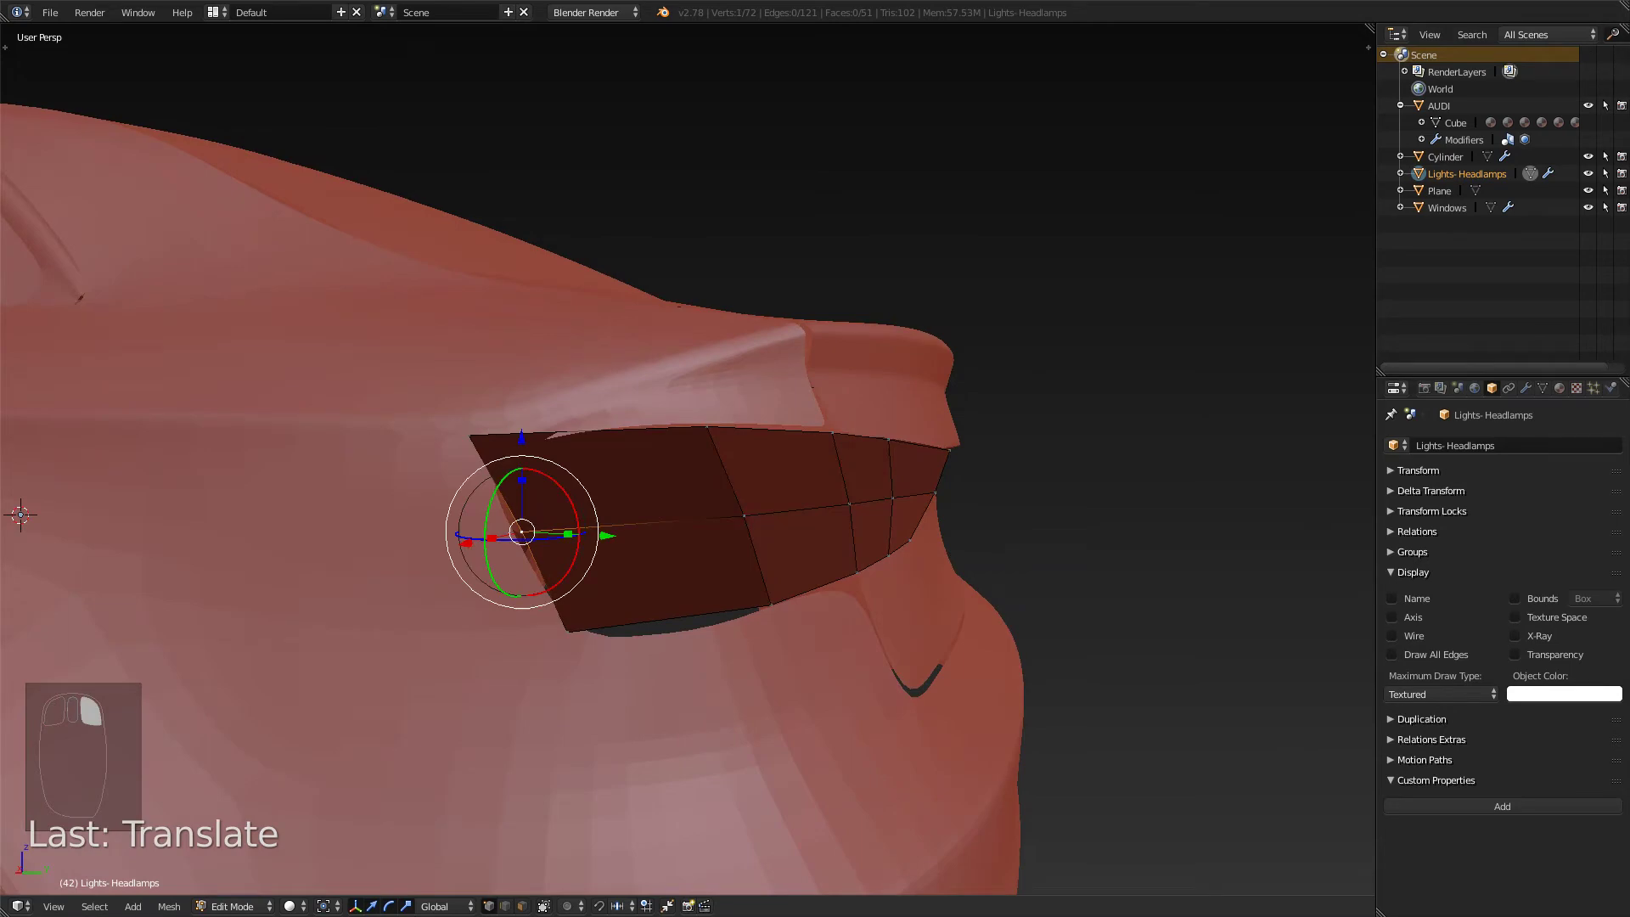
key("KP_3")
scroll(574, 538, "up", 6)
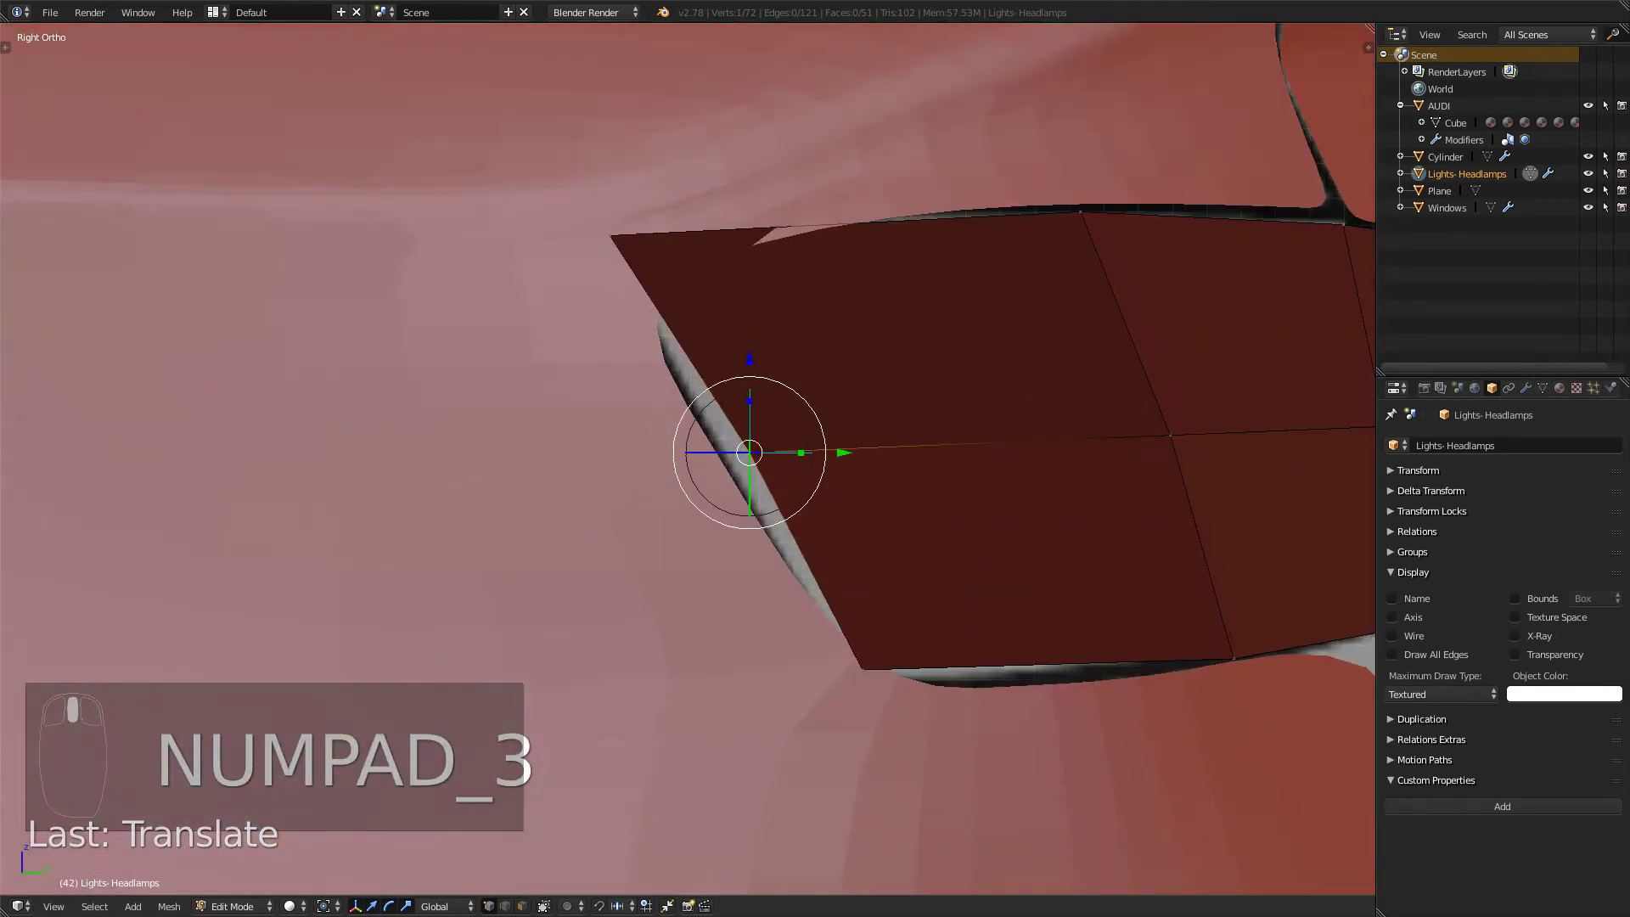
key("z")
key("z")
left_click_drag(843, 452, 814, 453)
- Fine-tune the lower outer corner vertex along Y and compare the smoothed taillight shape with the side blueprint
key("z")
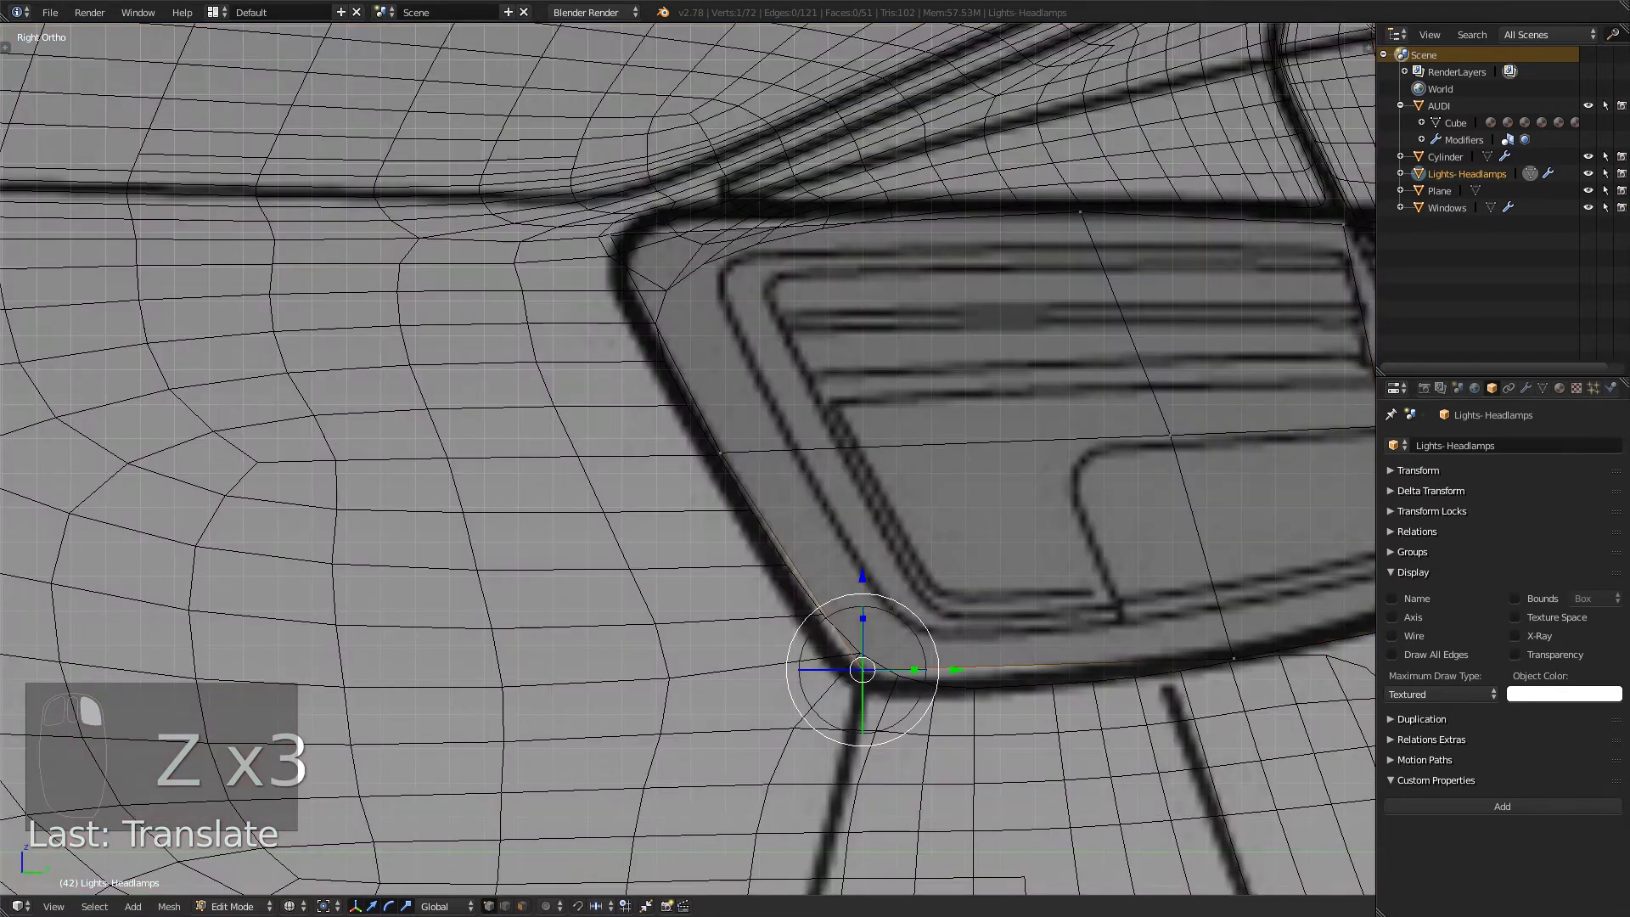
left_click_drag(951, 669, 960, 670)
key("z")
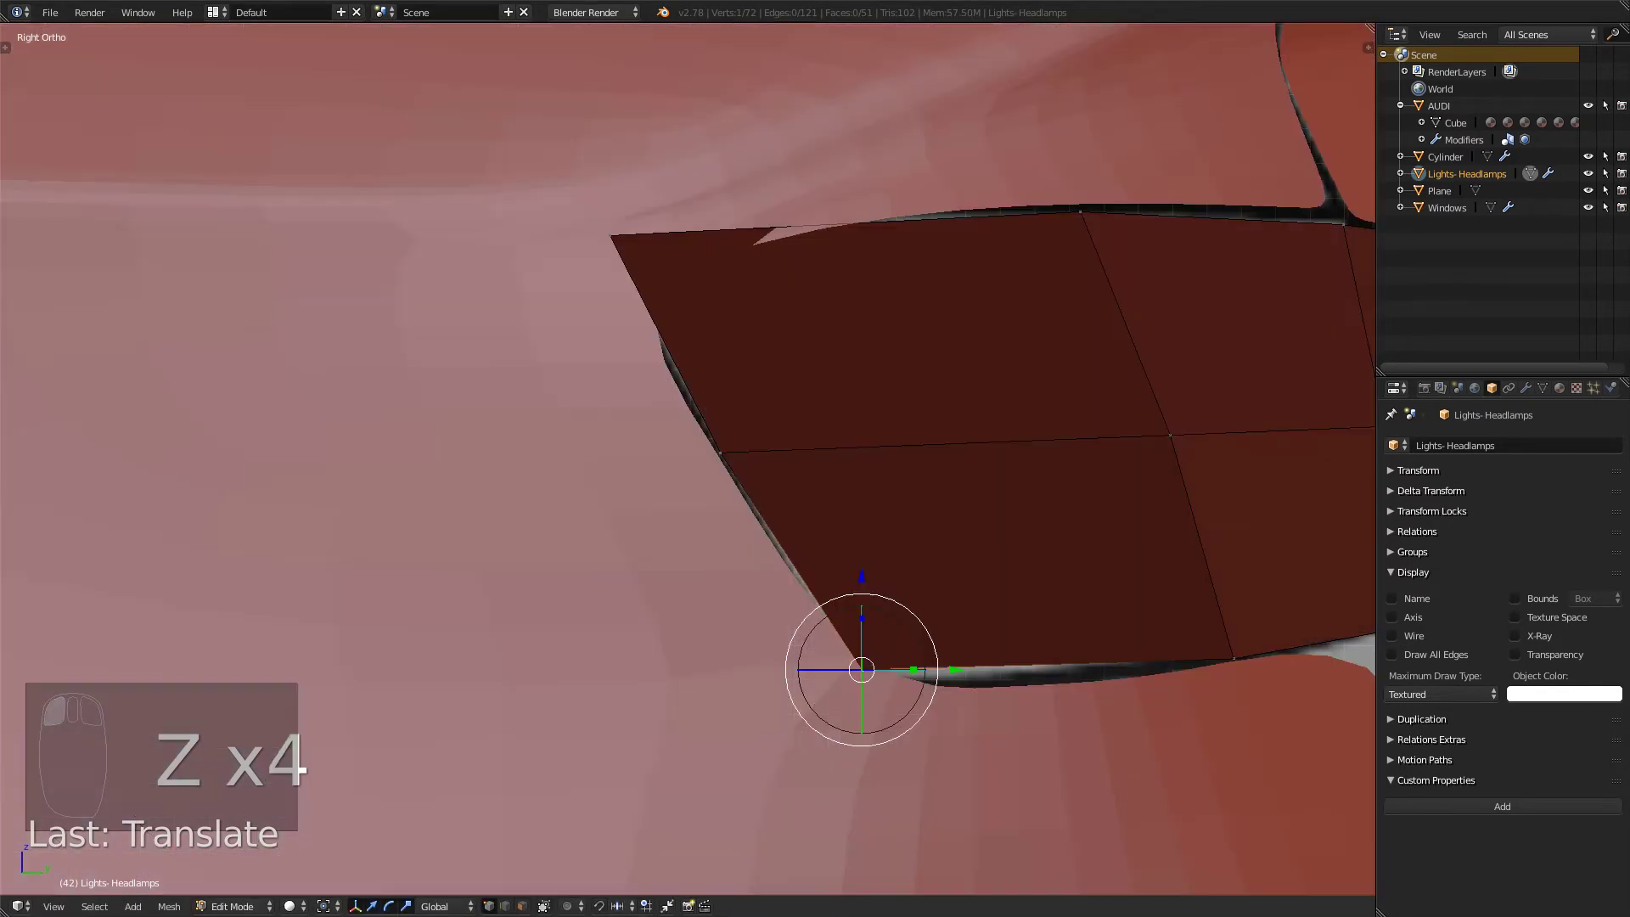
right_click(609, 235)
key("z")
key("z")
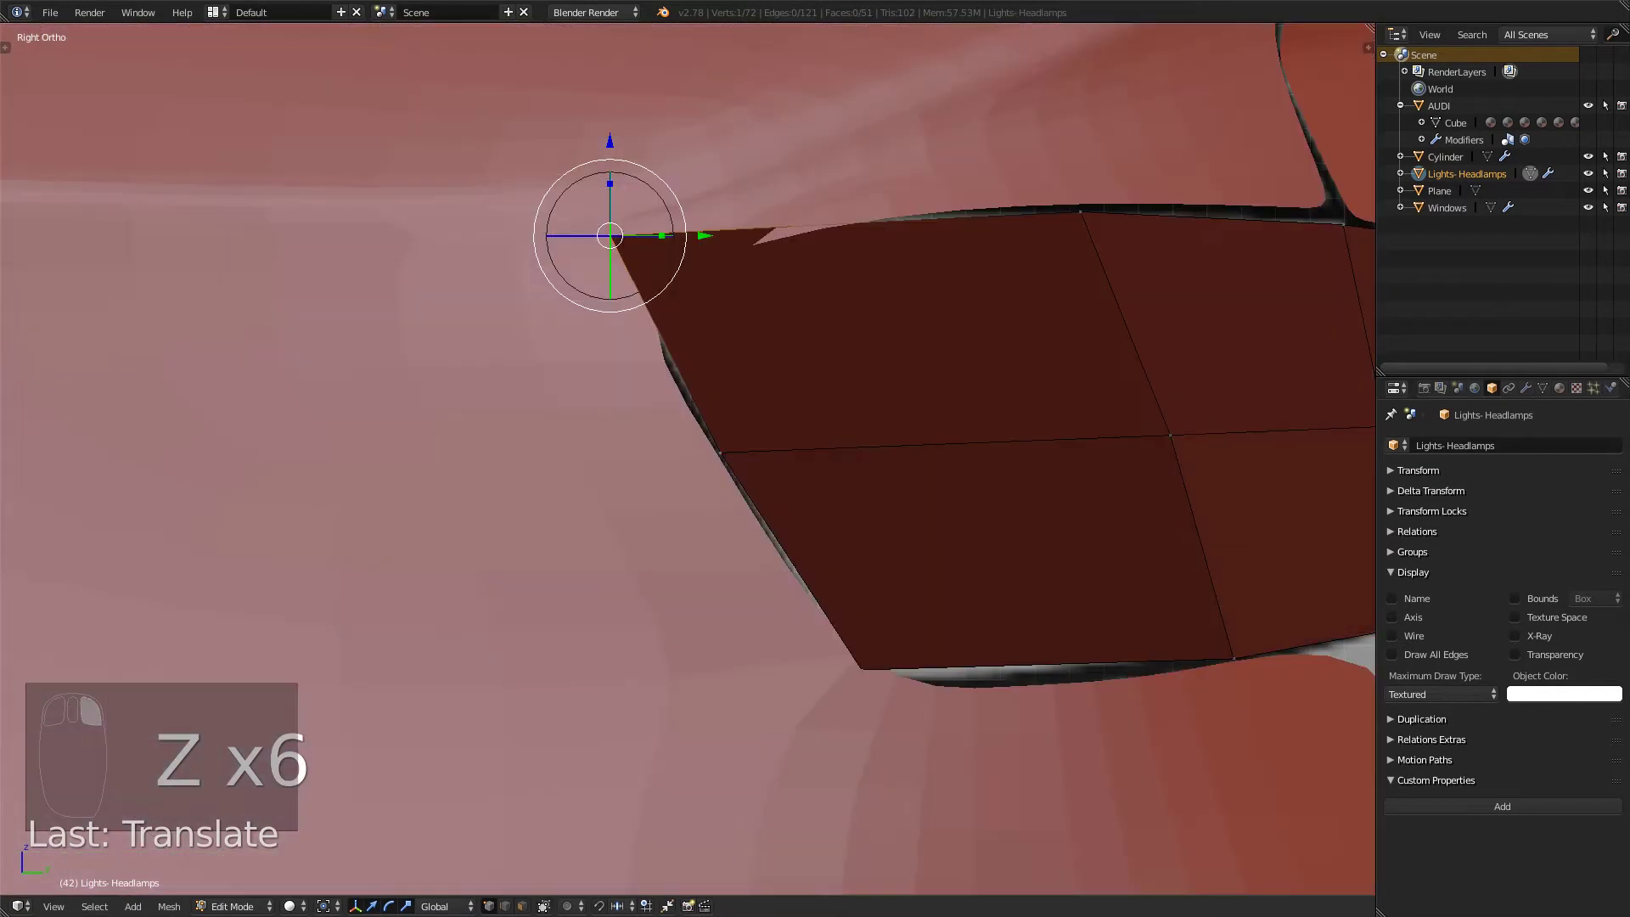
scroll(688, 459, "down", 4)
key("Tab")
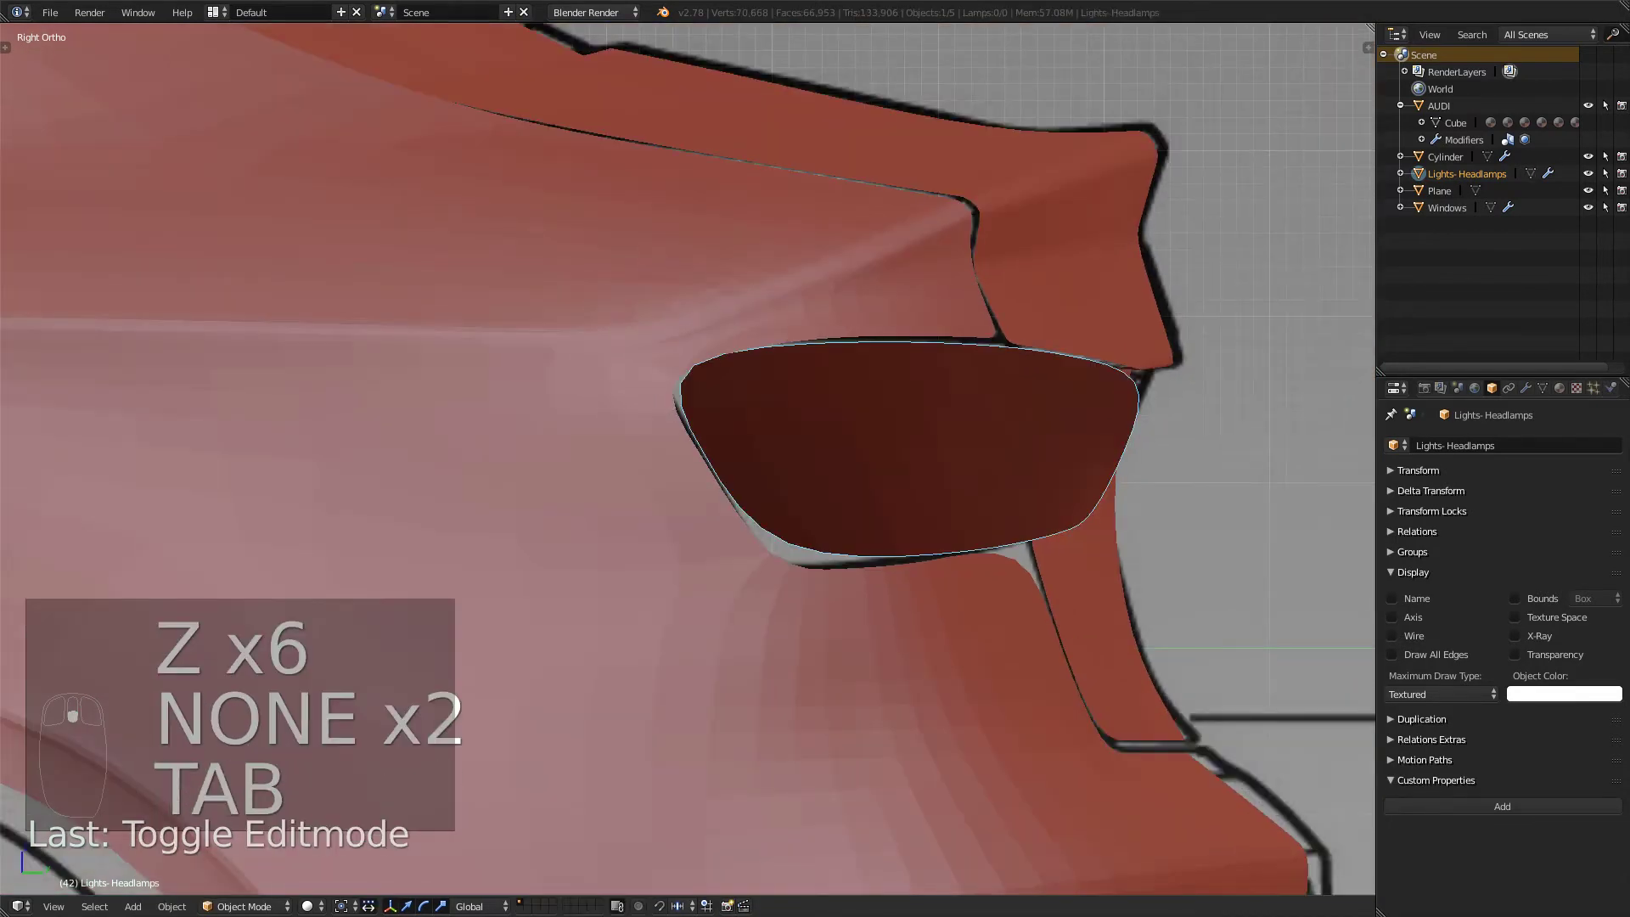
mouse_move(730, 382)
middle_mouse_down()
mouse_move(556, 416)
mouse_move(518, 527)
mouse_move(615, 403)
mouse_move(679, 373)
mouse_move(722, 394)
middle_mouse_up()
key("Tab")
- Adjust the upper segment of the outermost interior vertical edge along Y so the taillight follows the body's curvature
middle_click_drag(565, 618, 306, 513)
right_click(639, 437)
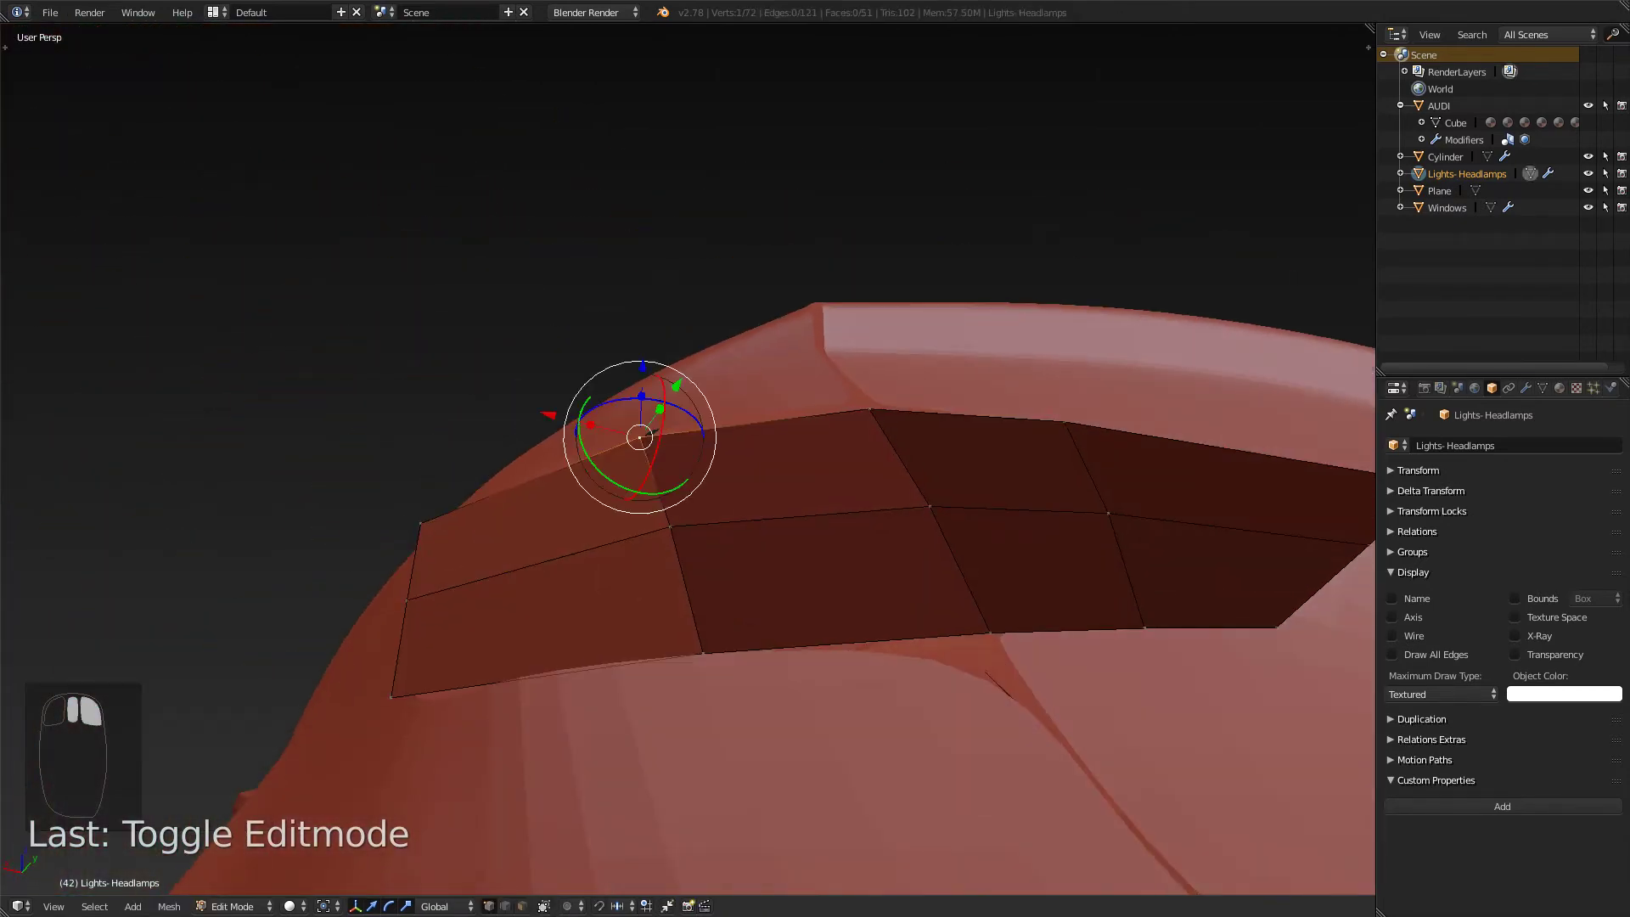
right_click(670, 526, "shift")
middle_click_drag(670, 526, 692, 679)
left_click(690, 736)
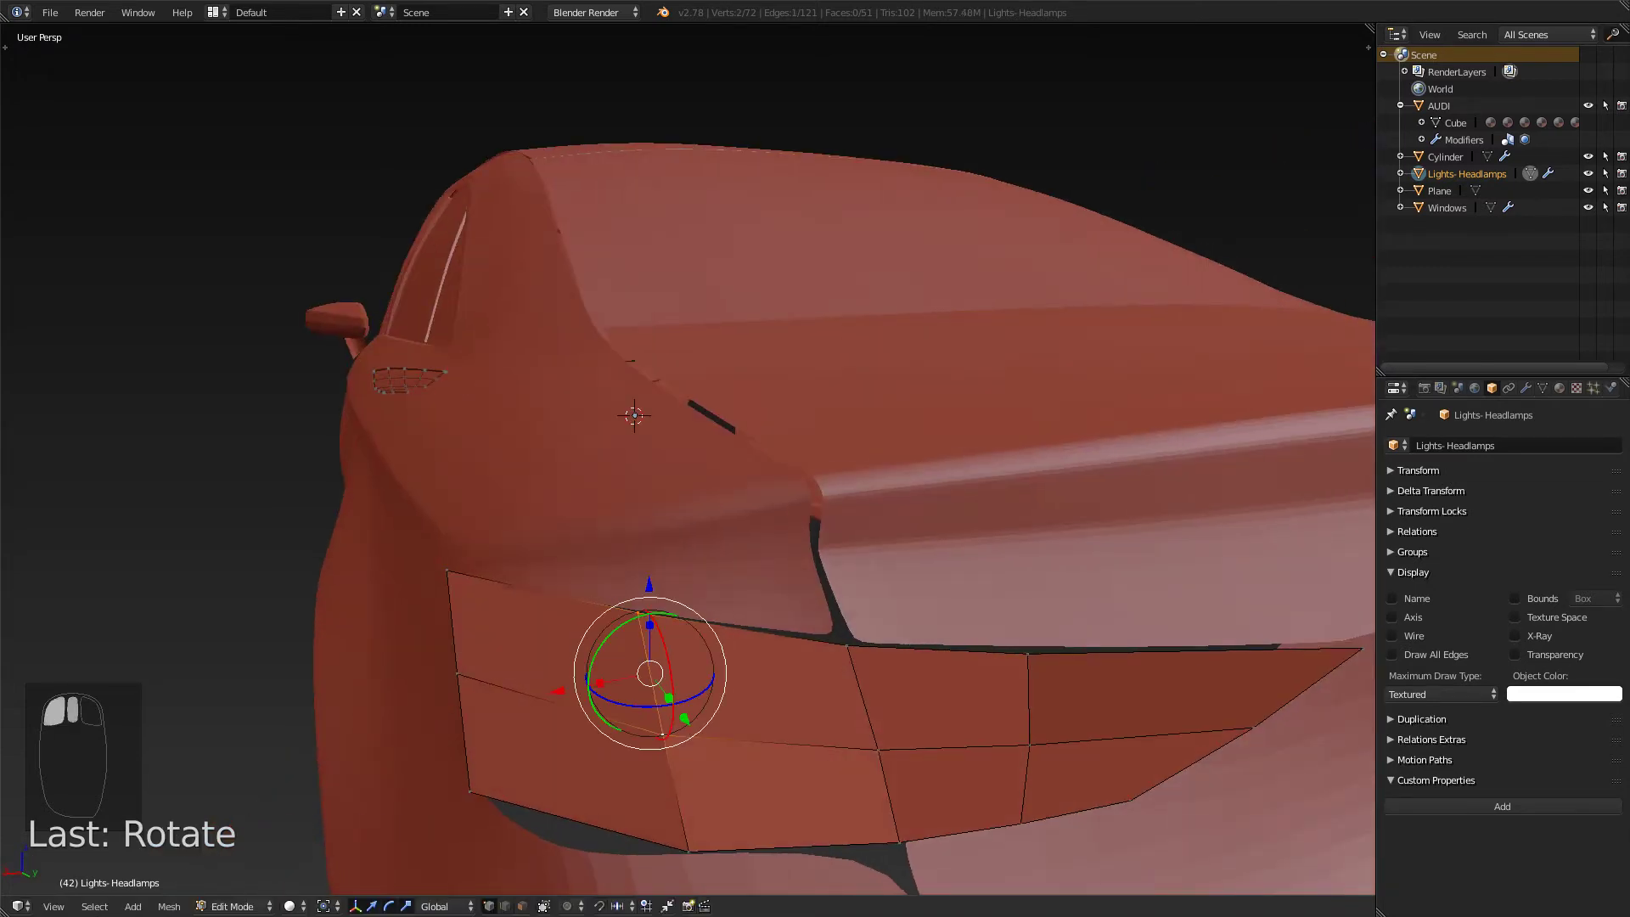
key("ctrl+x")
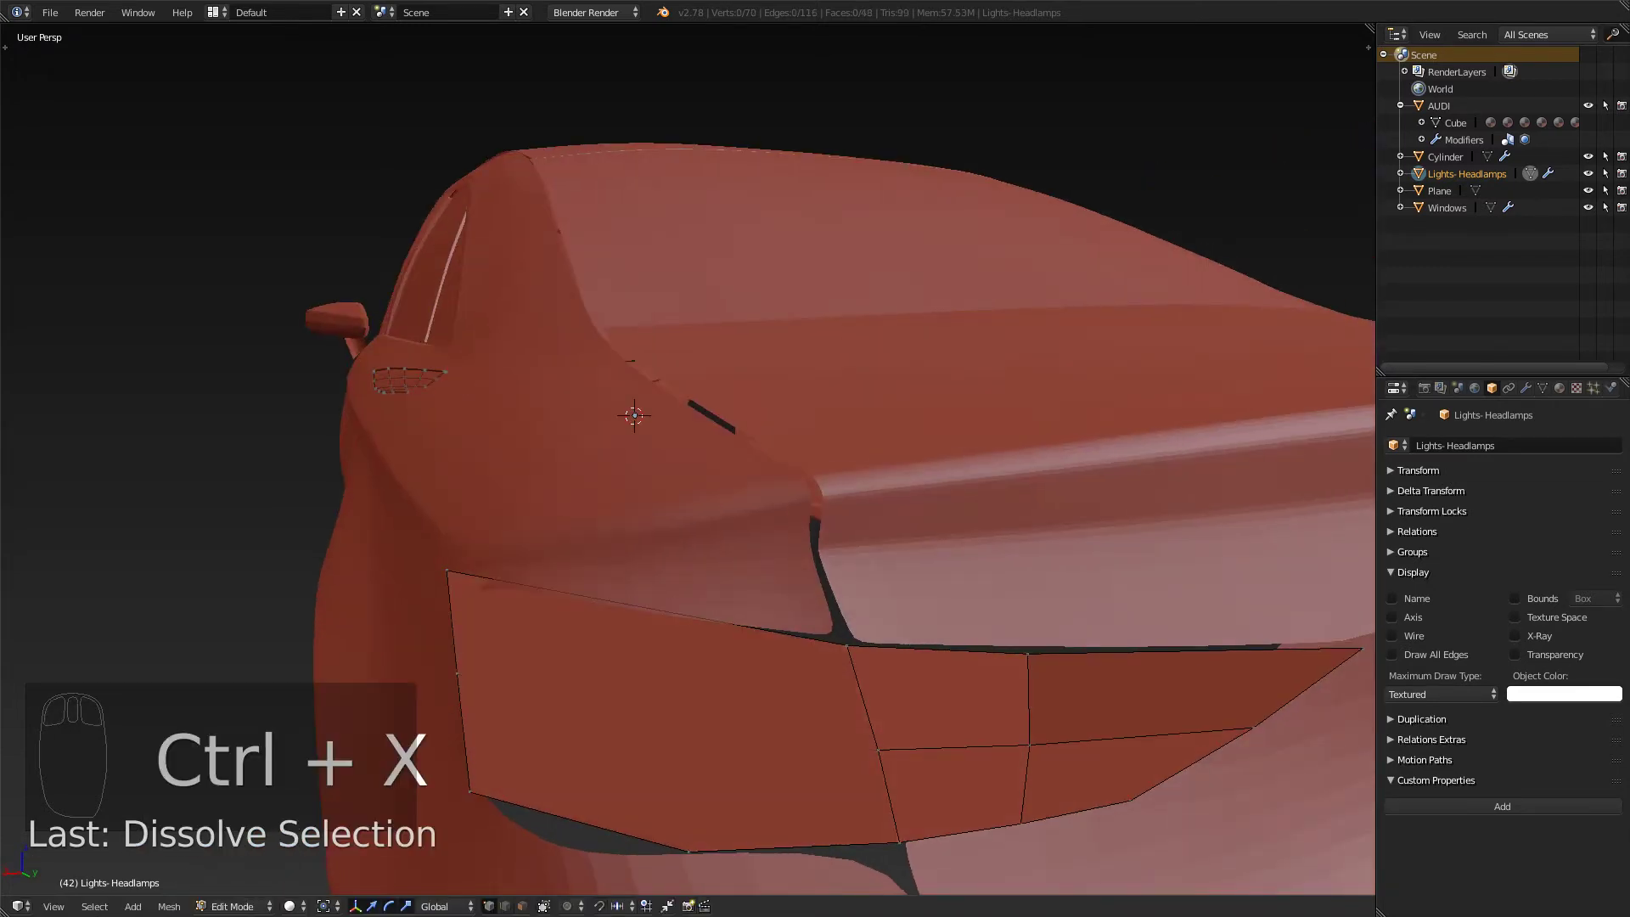
key("ctrl+z")
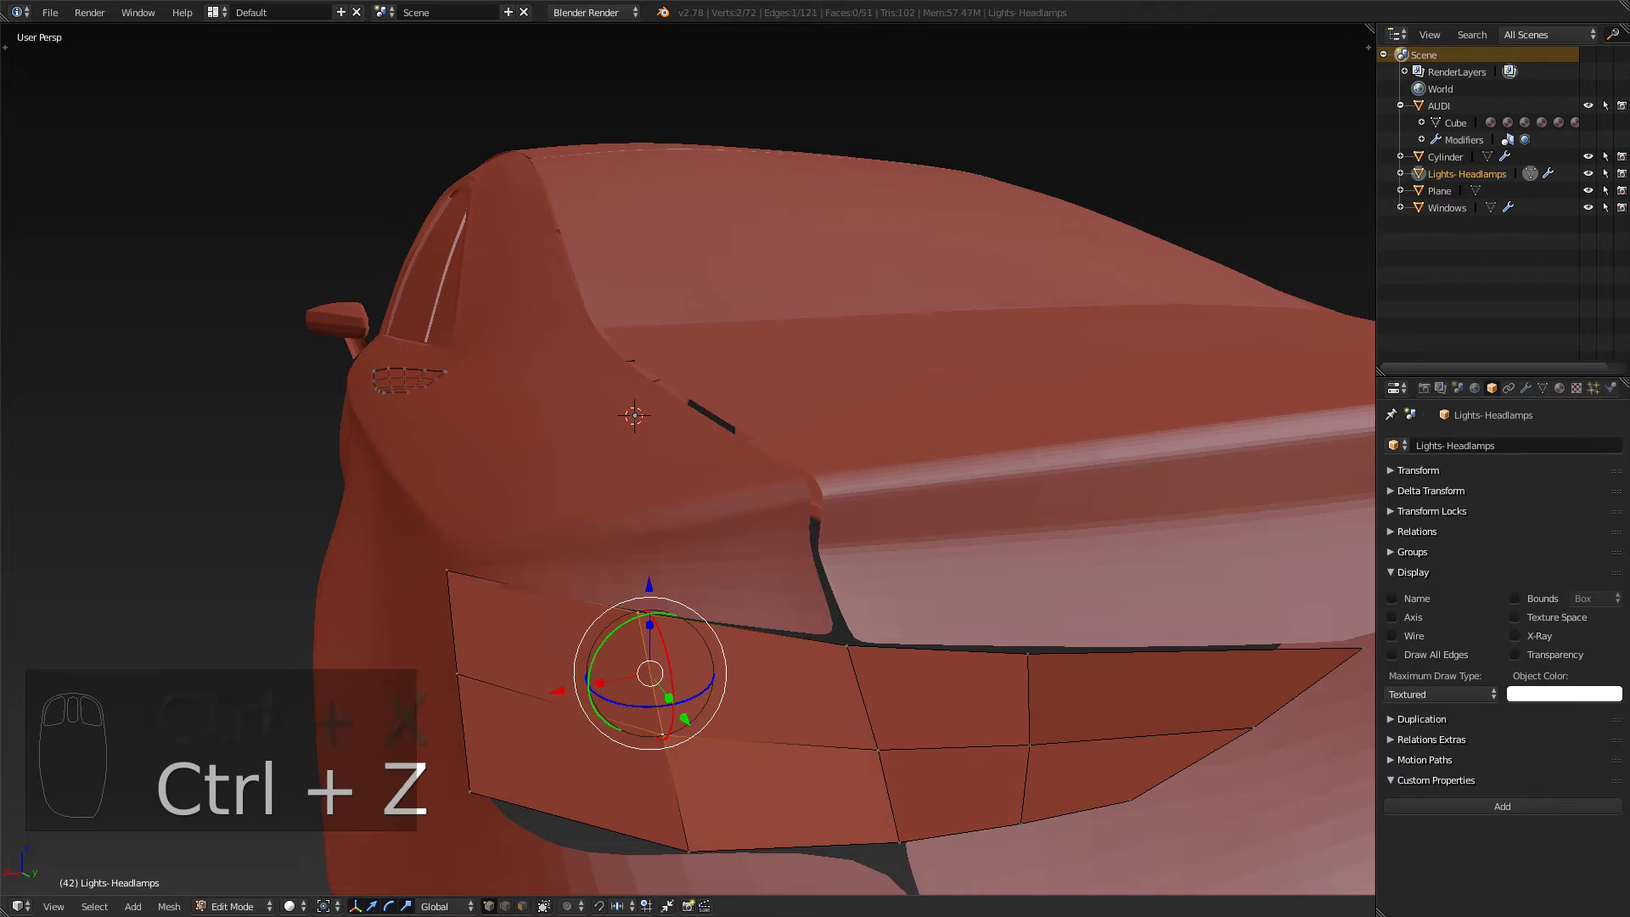
left_click_drag(684, 719, 693, 730)
middle_click_drag(693, 730, 853, 777)
scroll(853, 679, "up", 2)
middle_click_drag(853, 679, 891, 696)
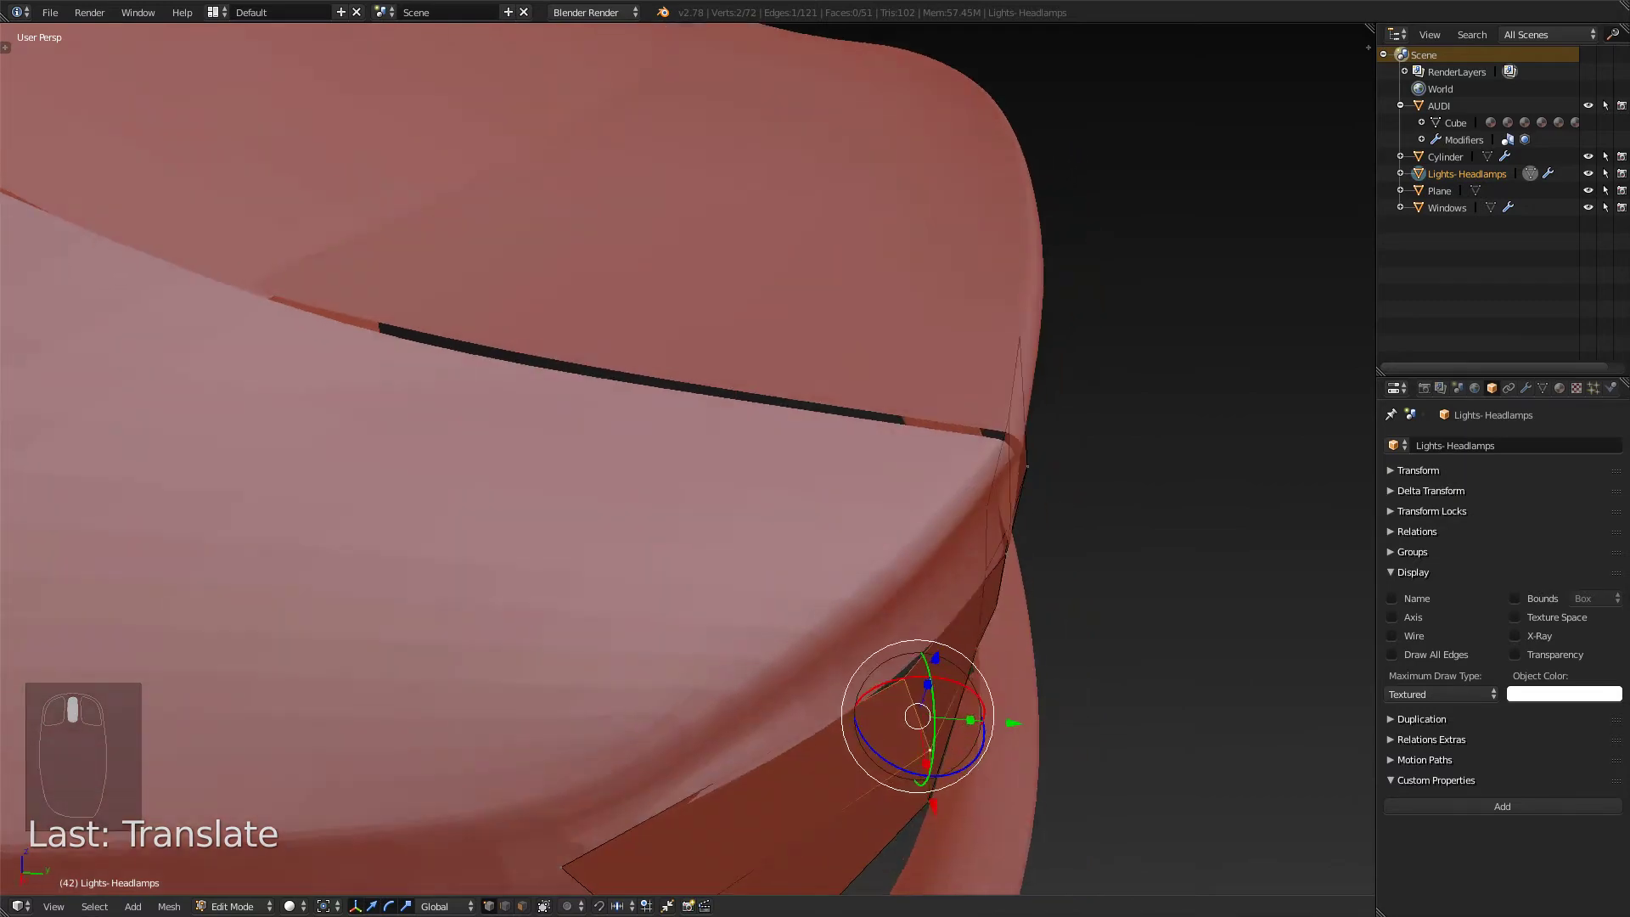
left_click_drag(1012, 723, 1004, 722)
middle_click_drag(1004, 722, 921, 662)
- Check the smoothed taillight against the body and add a vertical loop cut through its outermost section
scroll(904, 645, "down", 4)
scroll(815, 632, "down", 3)
key("Tab")
middle_click_drag(408, 458, 374, 501)
key("Tab")
middle_click_drag(527, 424, 357, 408)
key("ctrl+r")
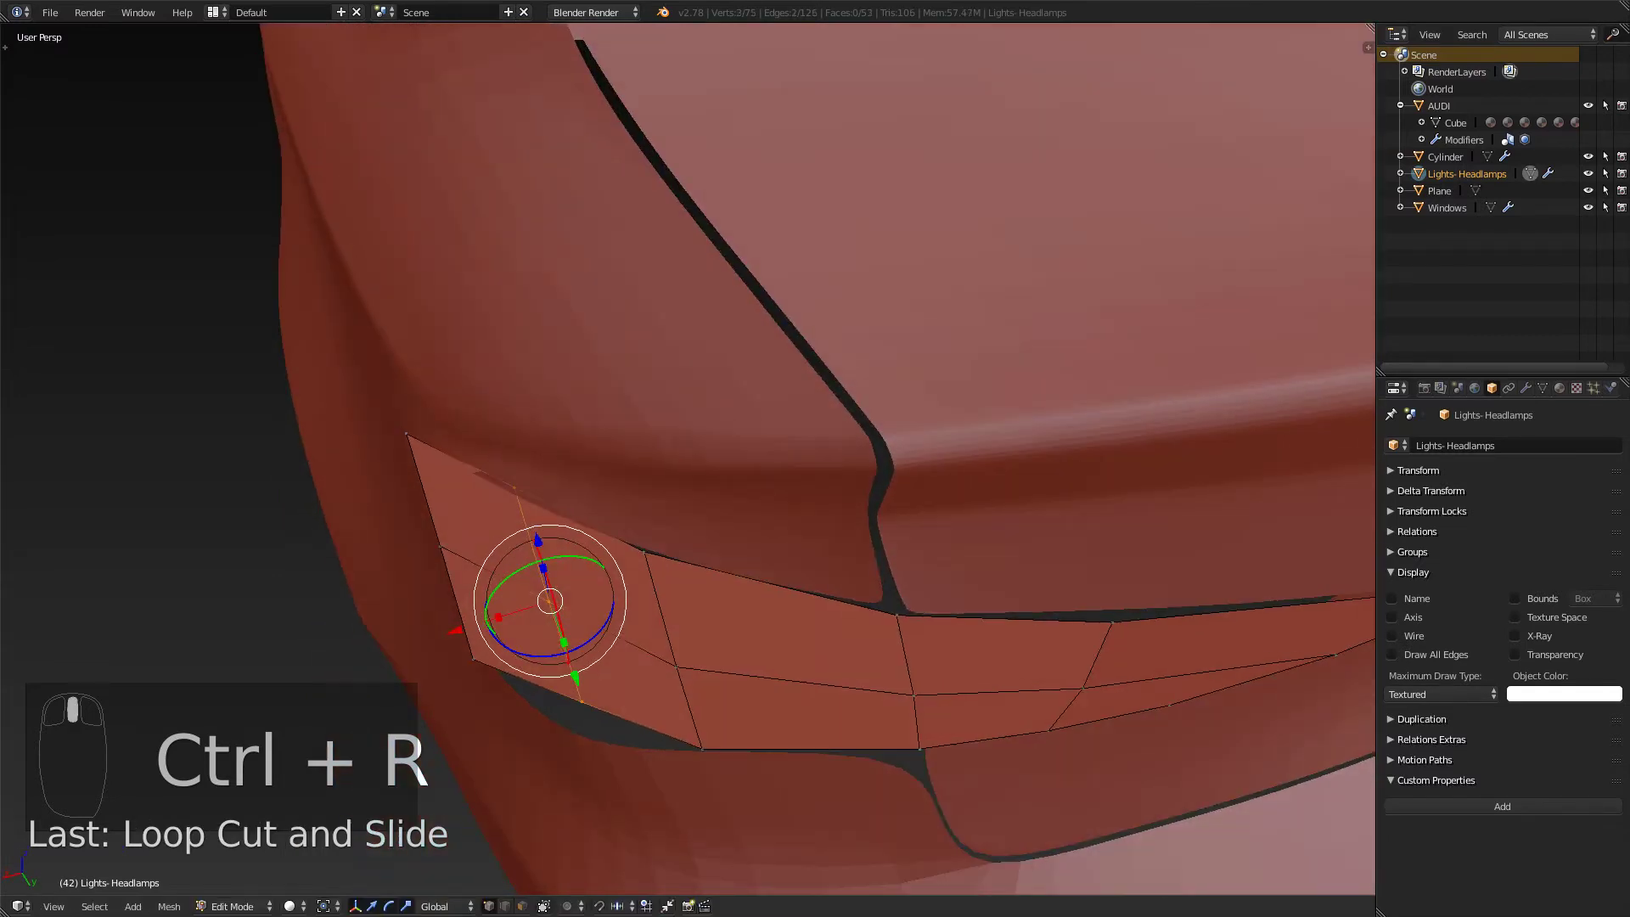
- Move the new outer vertical loop rearward along Y to round the taillight around the body corner
middle_click_drag(543, 552, 564, 526)
left_click_drag(611, 627, 625, 662)
middle_click_drag(624, 660, 554, 698)
- Pull the outer vertical loop's upper vertex forward along Y to line it up with the body edge
right_click(455, 435)
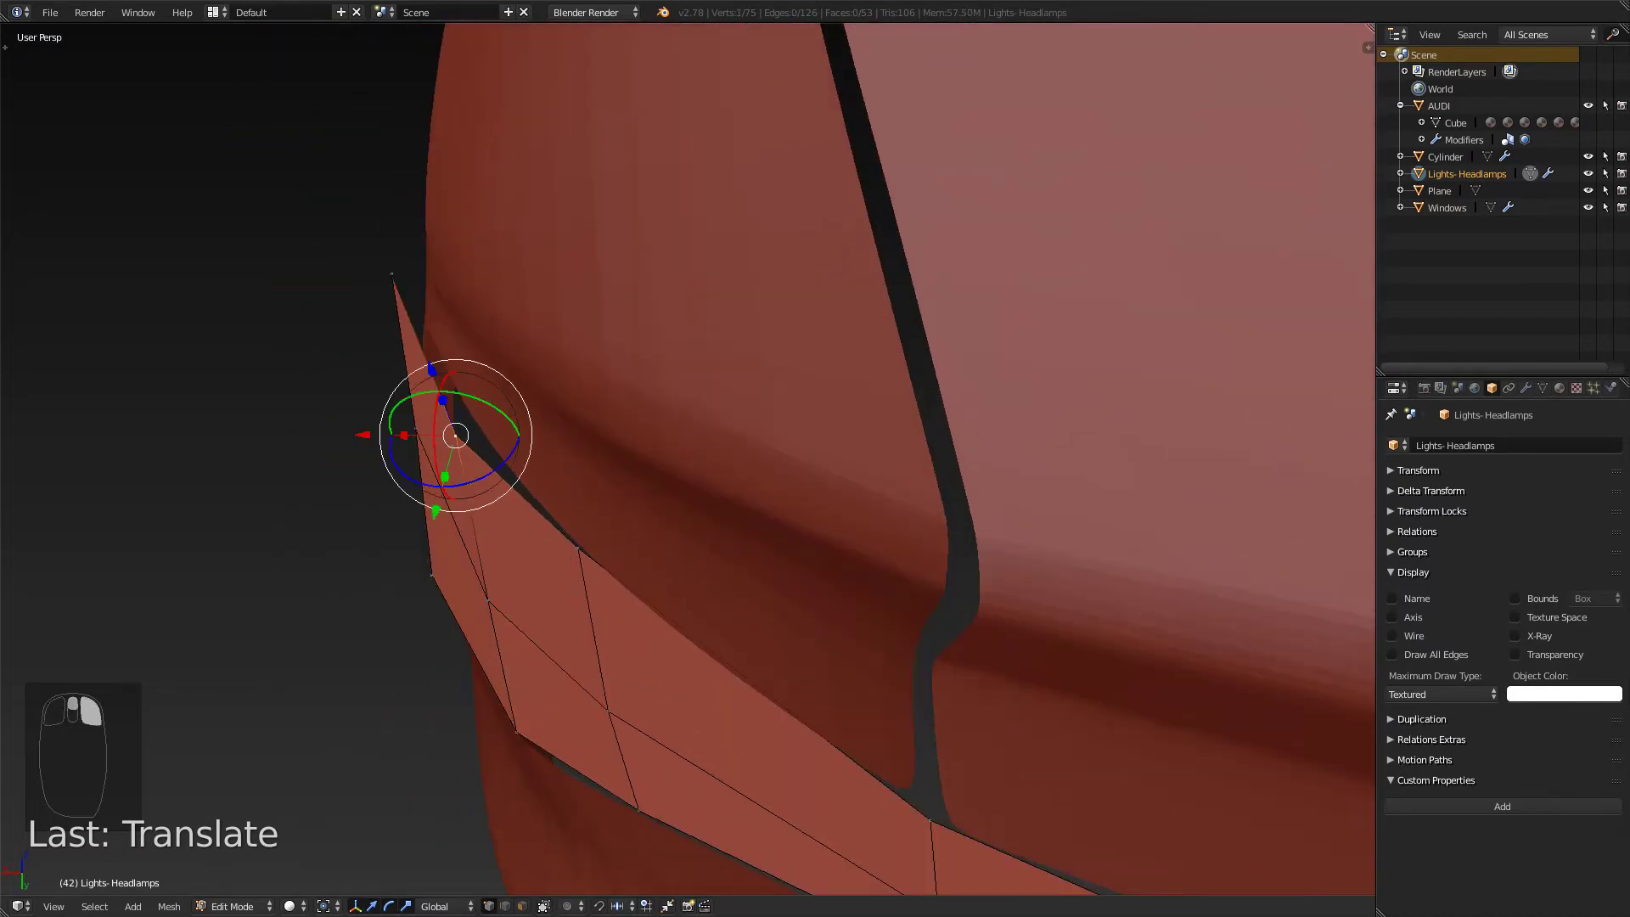
left_click(430, 528)
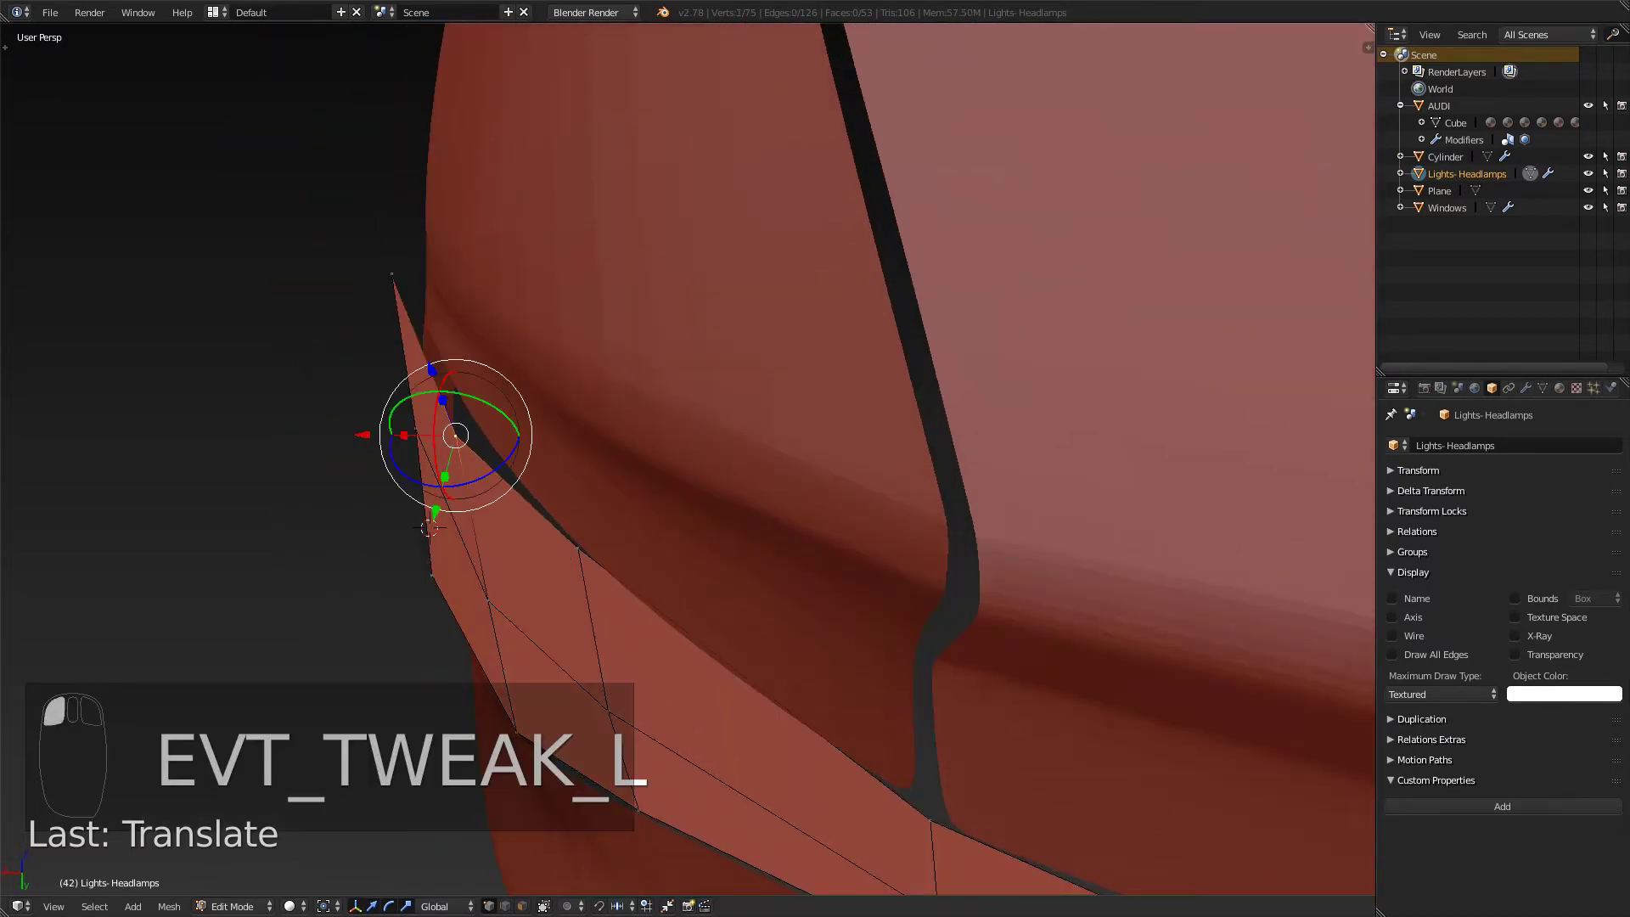
left_click_drag(435, 511, 444, 478)
middle_click_drag(444, 478, 626, 356)
- Move the upper outer corner vertex rearward and down onto the taillight outline in the right side view
key("KP_3")
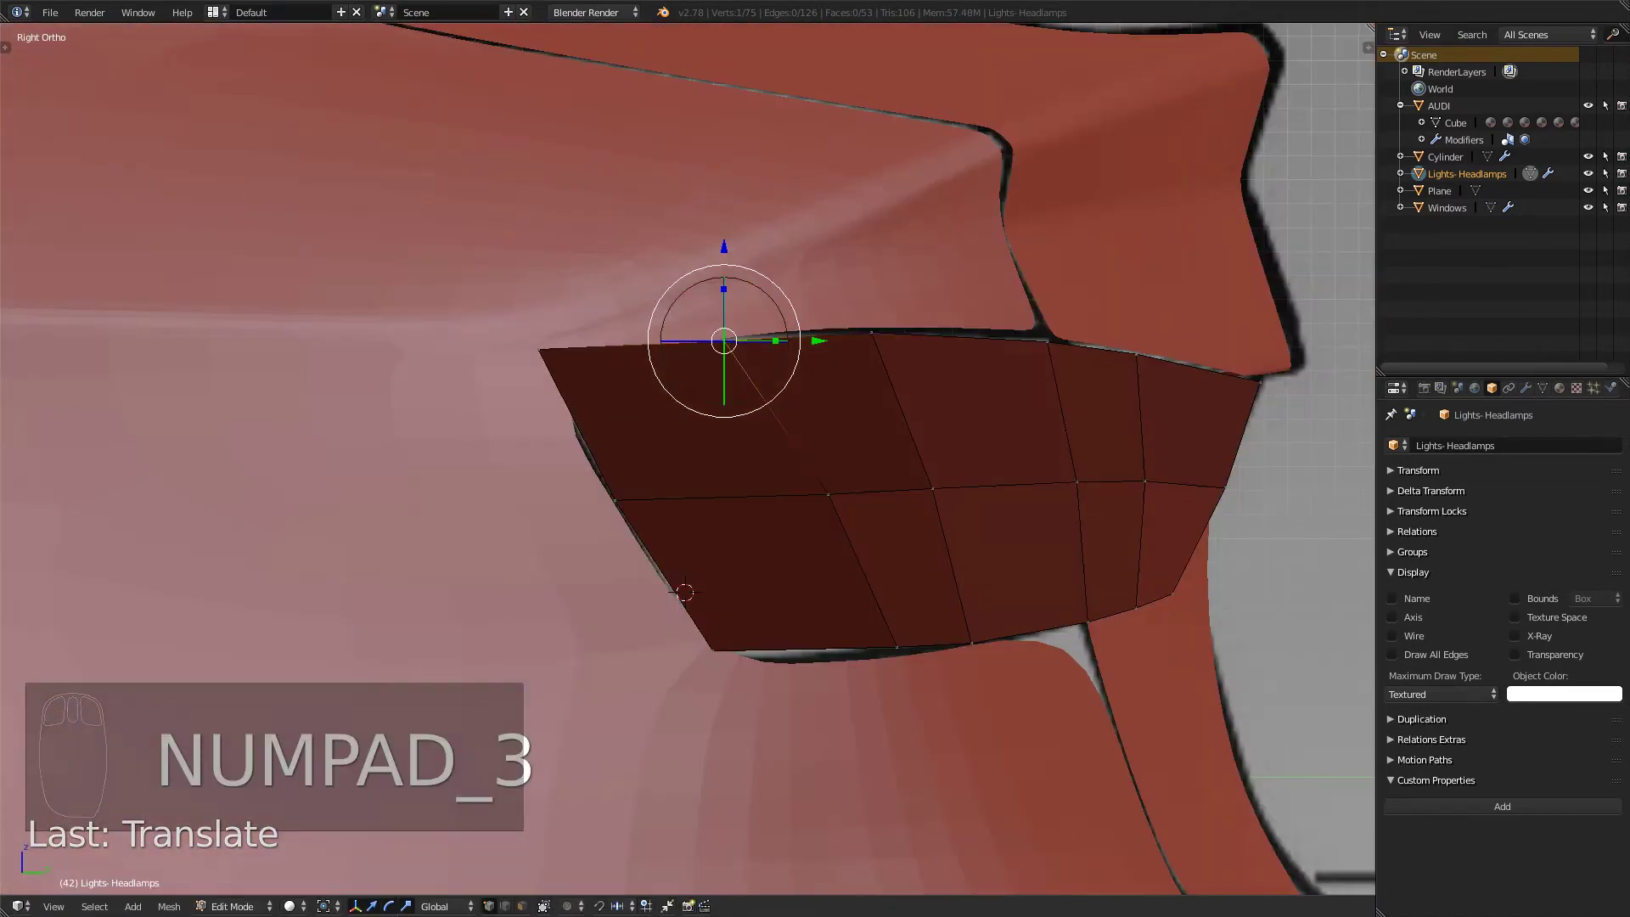
right_click(538, 349)
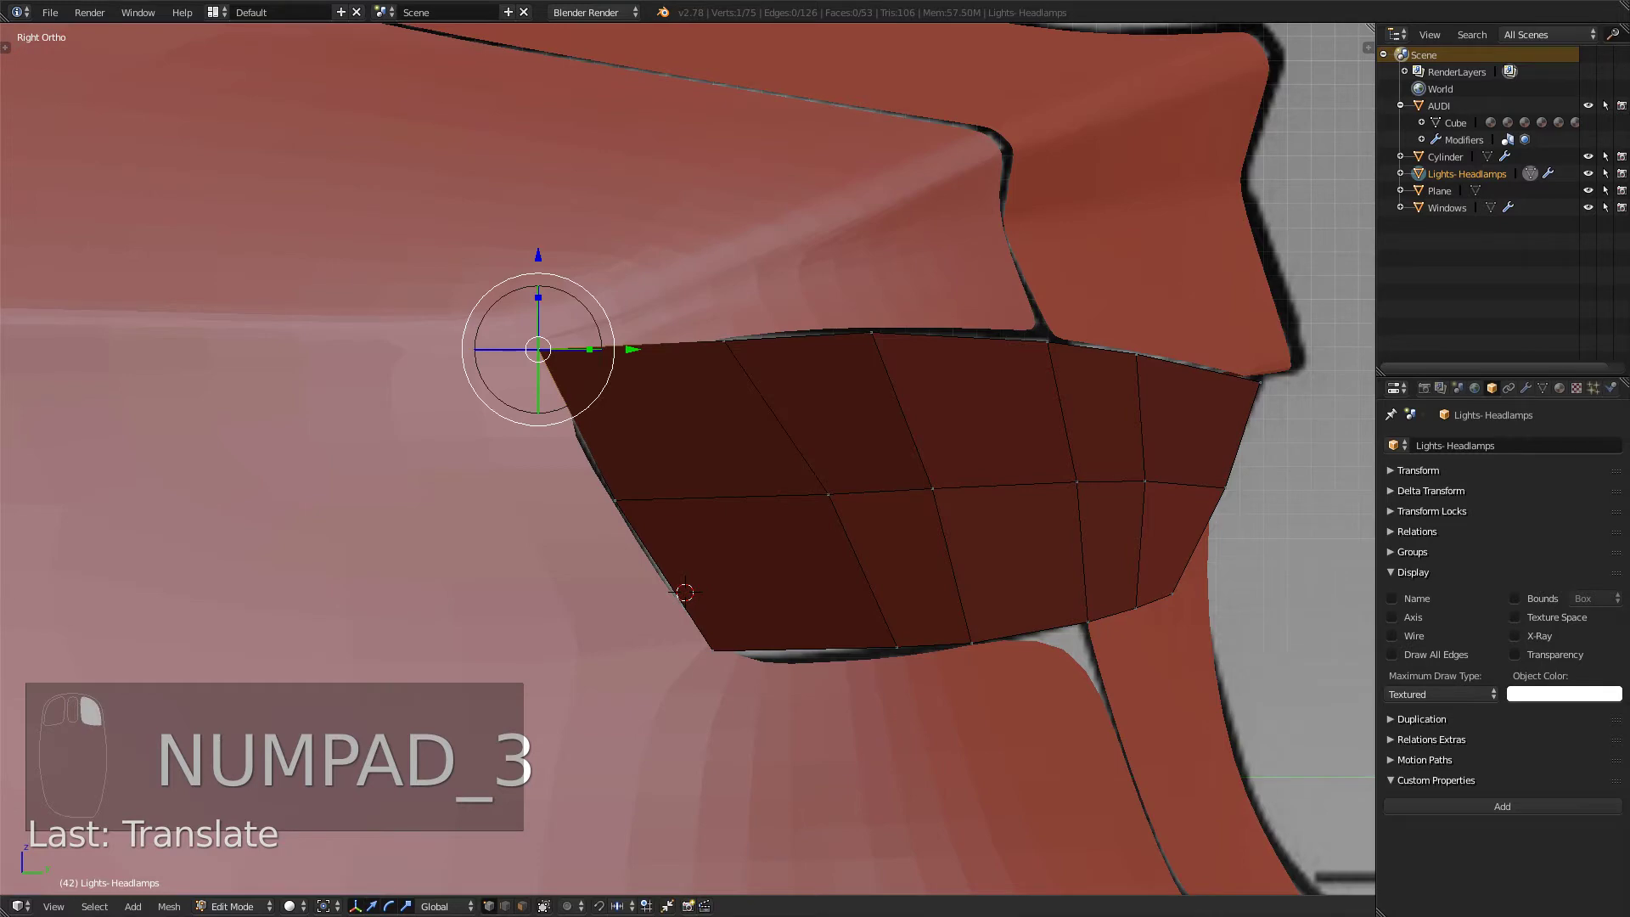
left_click_drag(538, 348, 573, 384)
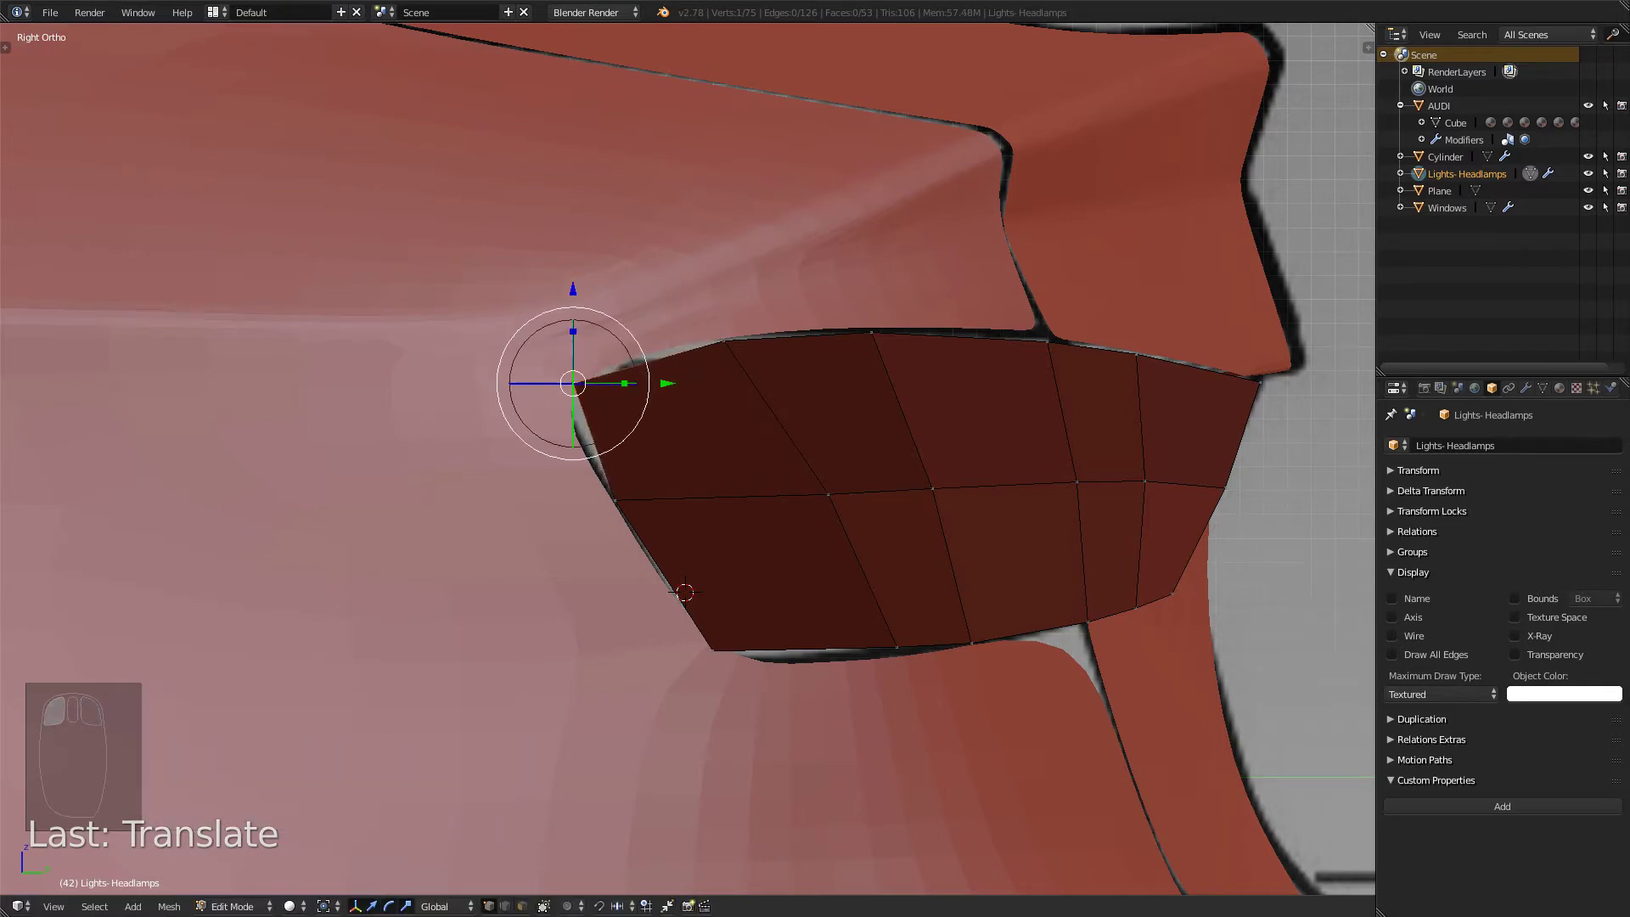
- Move the taillight's upper outer corner vertex inward along X onto the lamp outline in the back view
key("KP_3")
key("KP_1")
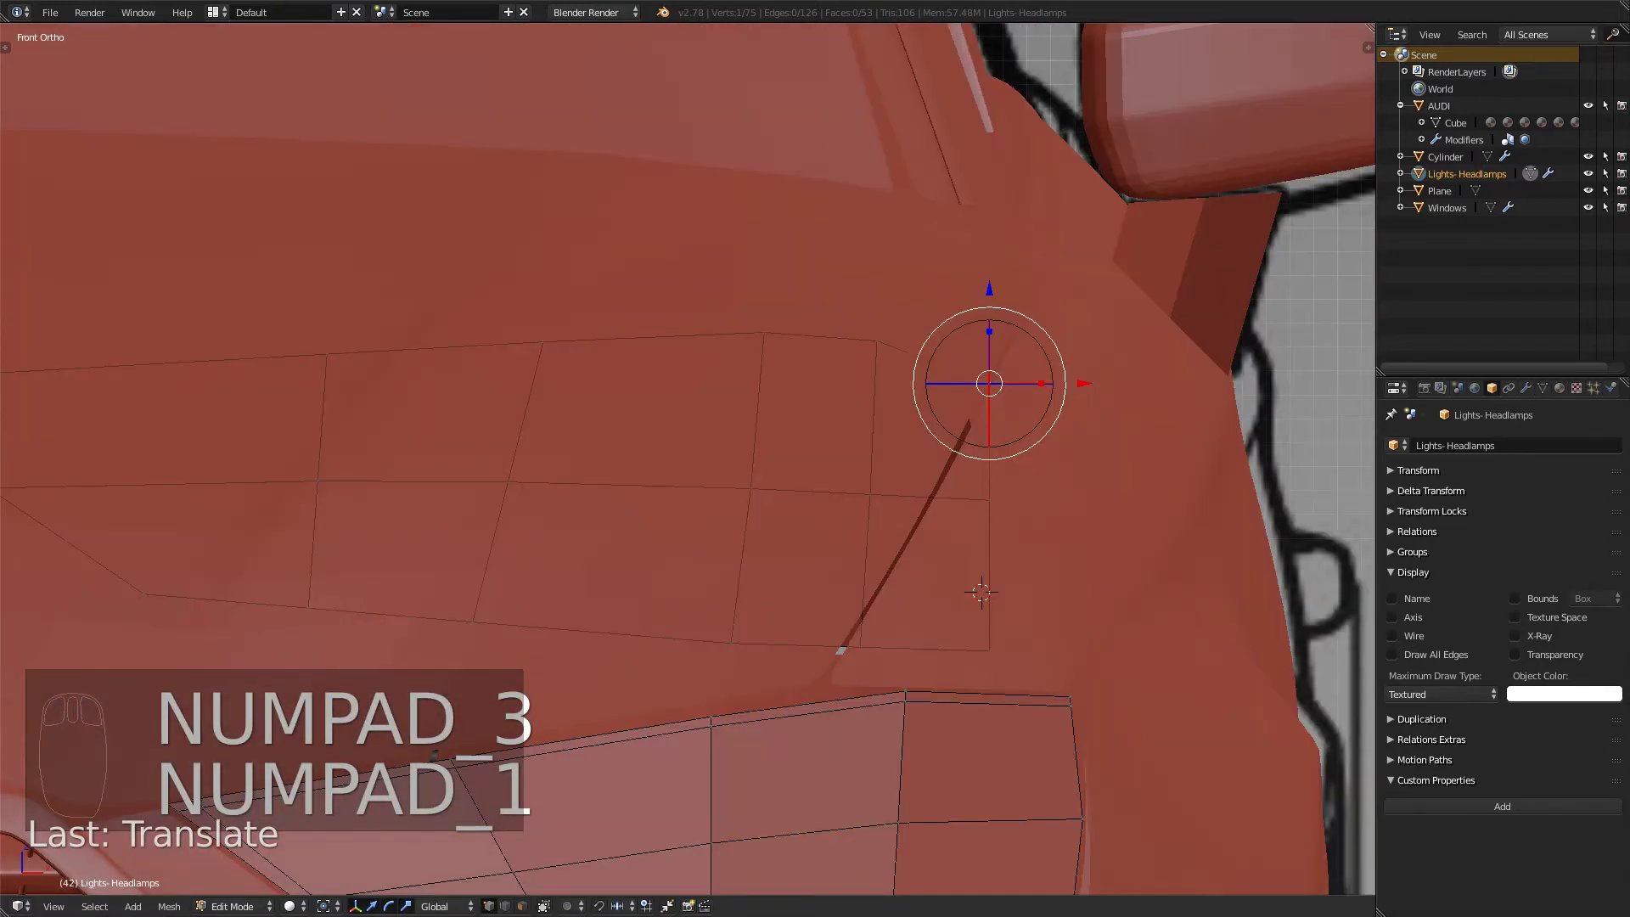
key("KP_3")
key("ctrl+KP_1")
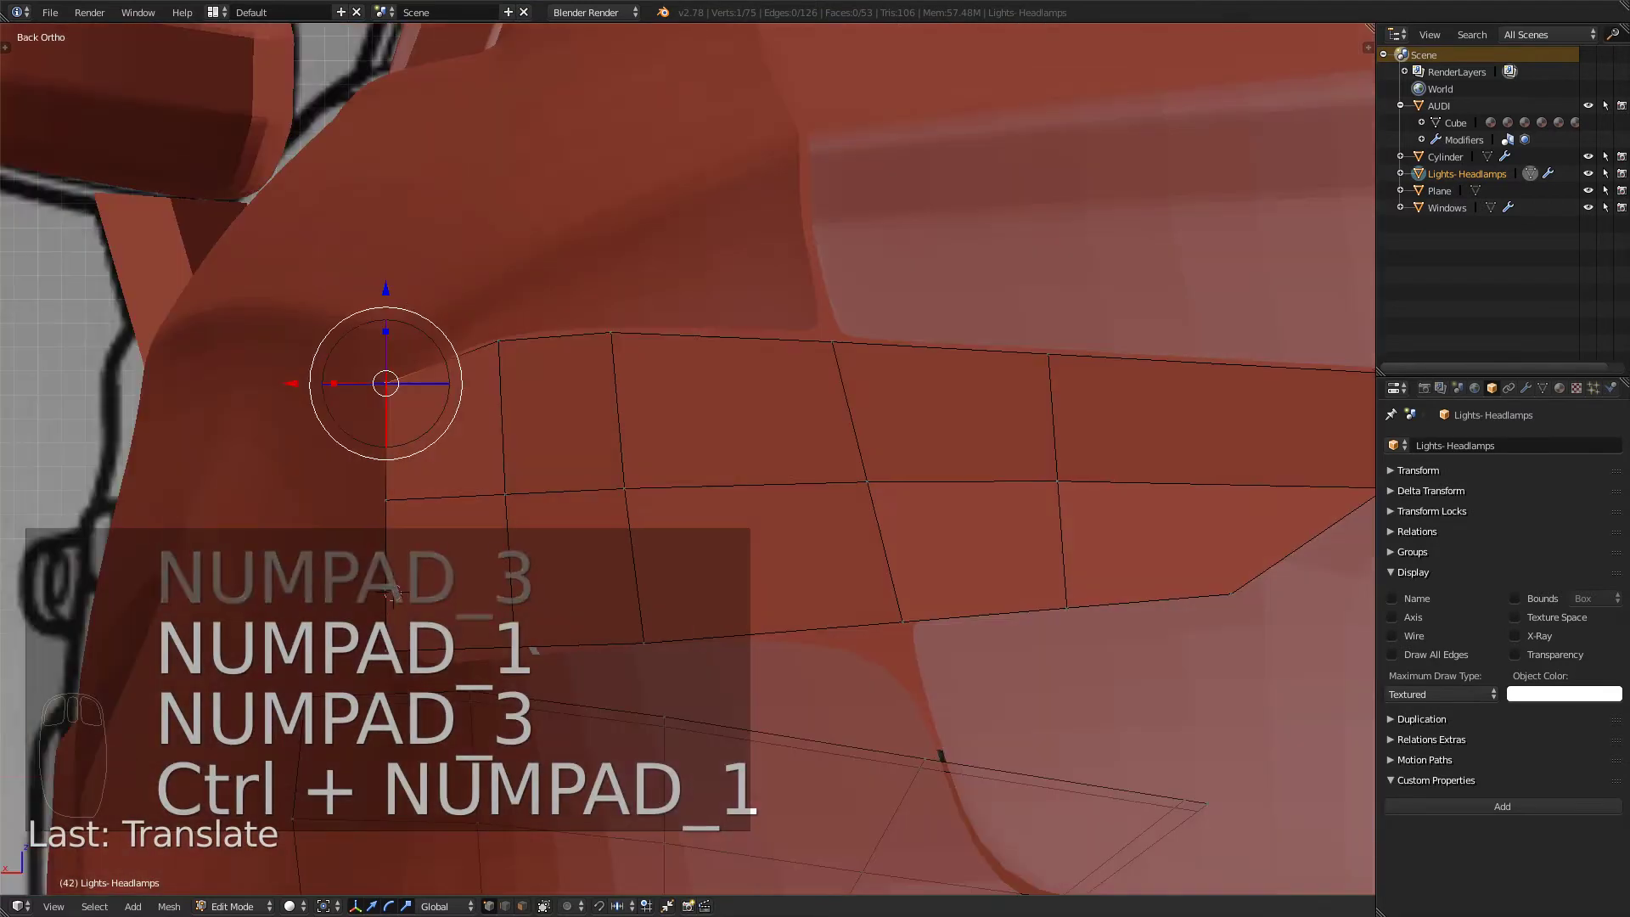
middle_click_drag(392, 591, 533, 588, "shift")
scroll(437, 696, "up", 3)
key("z")
key("z")
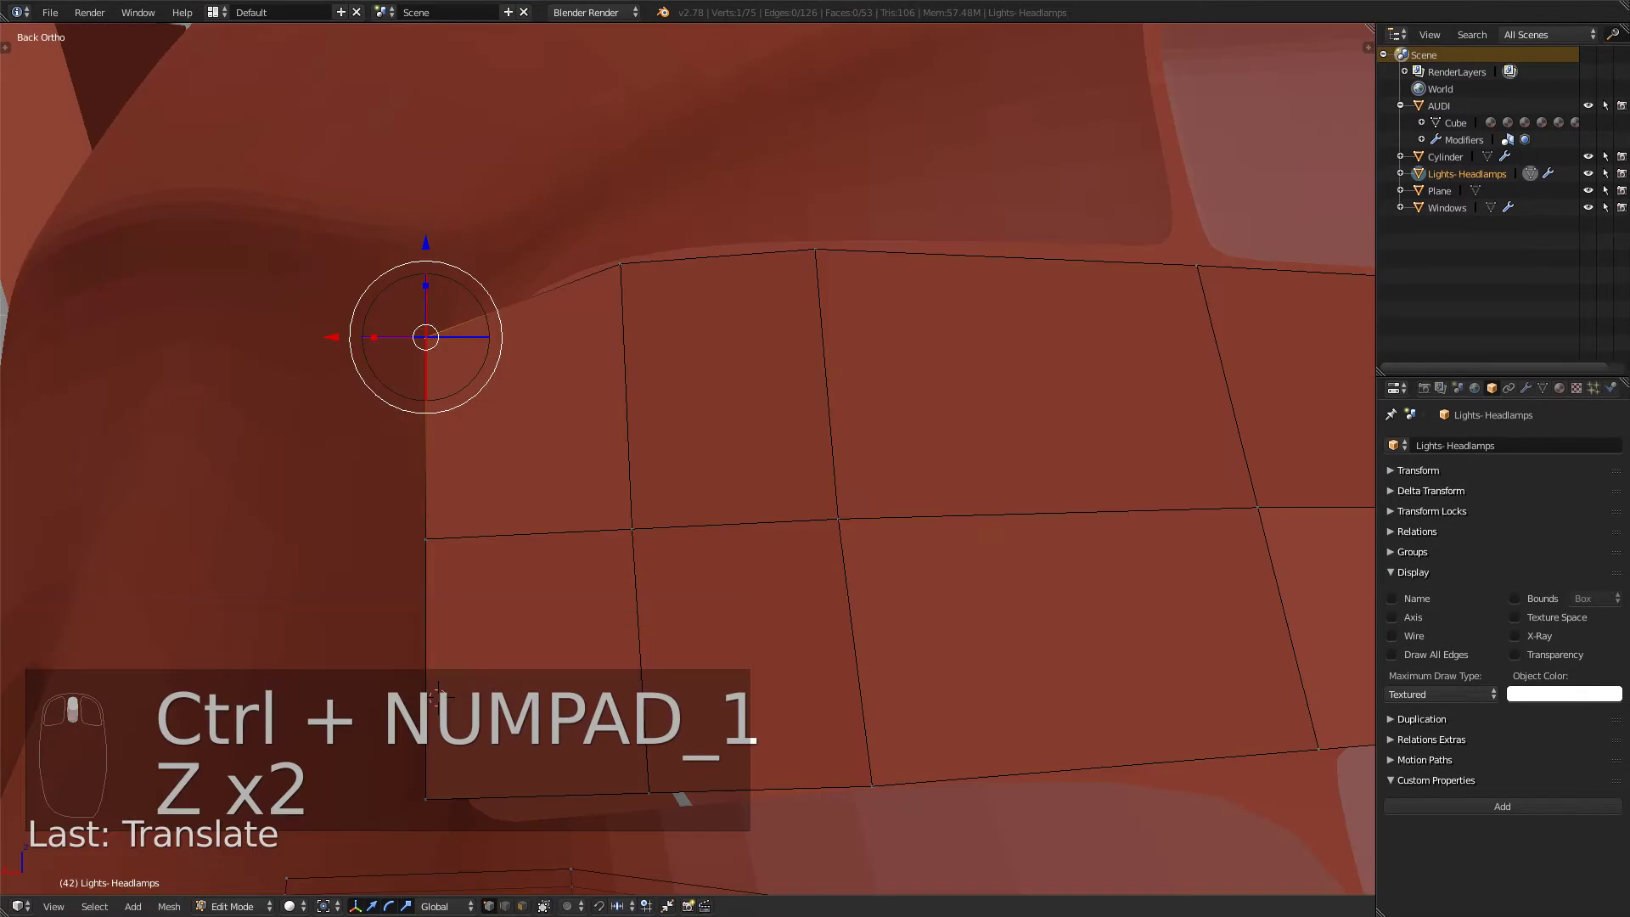
left_click_drag(332, 337, 392, 337)
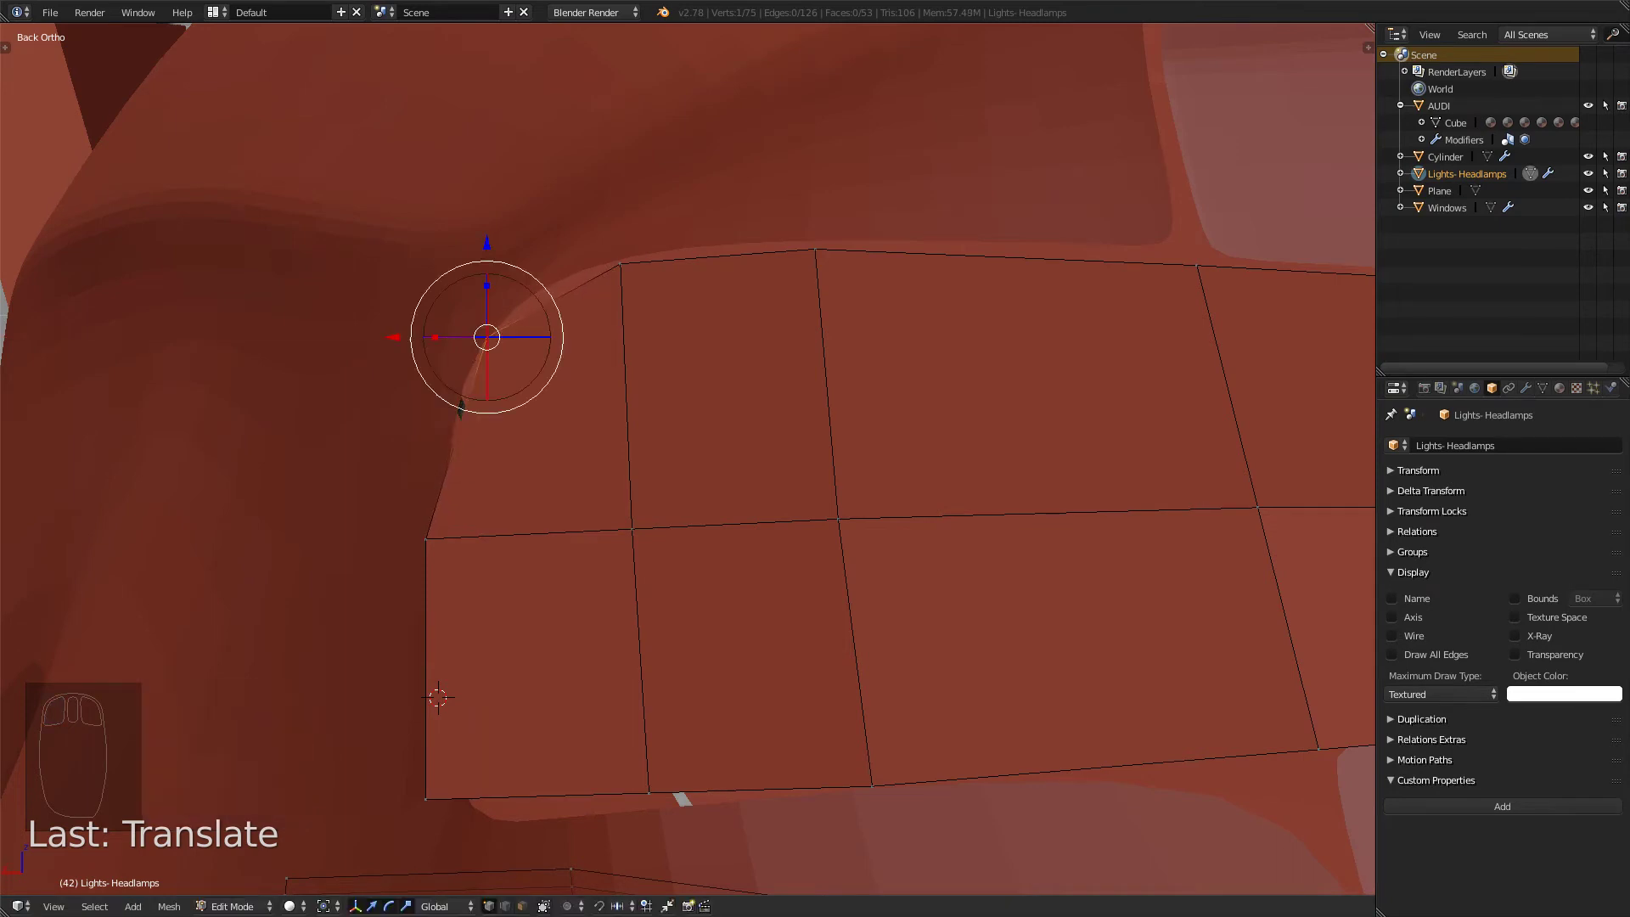
- Move the lower corner and middle vertices of the taillight's outer edge inward along X to follow the lamp opening
right_click(437, 696)
left_click_drag(332, 799, 376, 798)
right_click(426, 539)
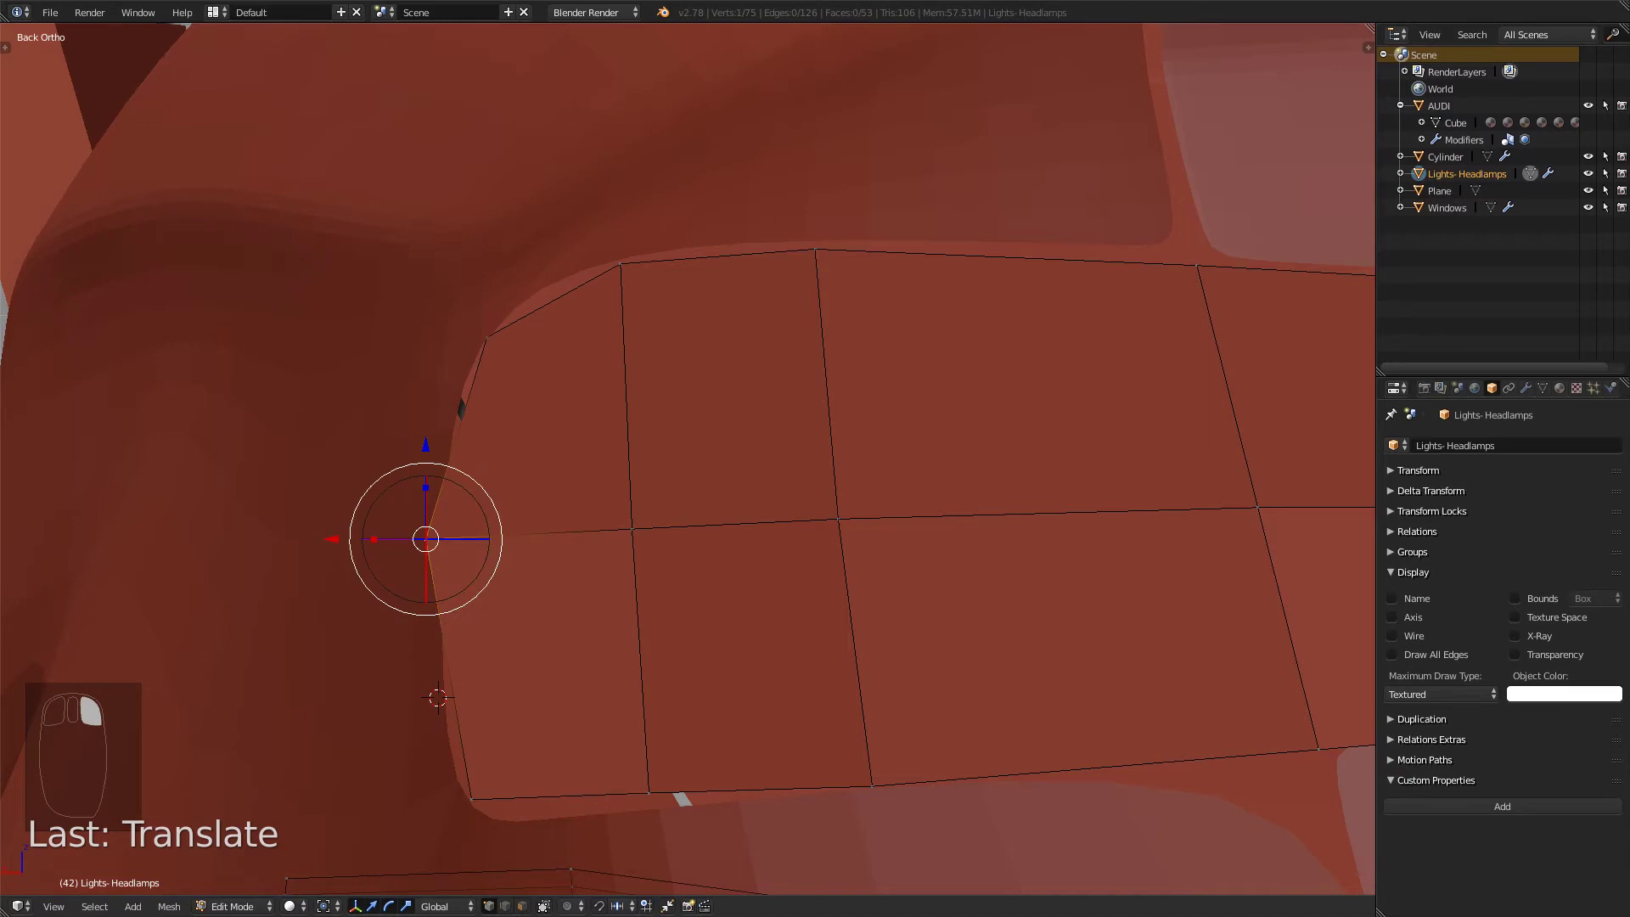
left_click_drag(332, 539, 354, 538)
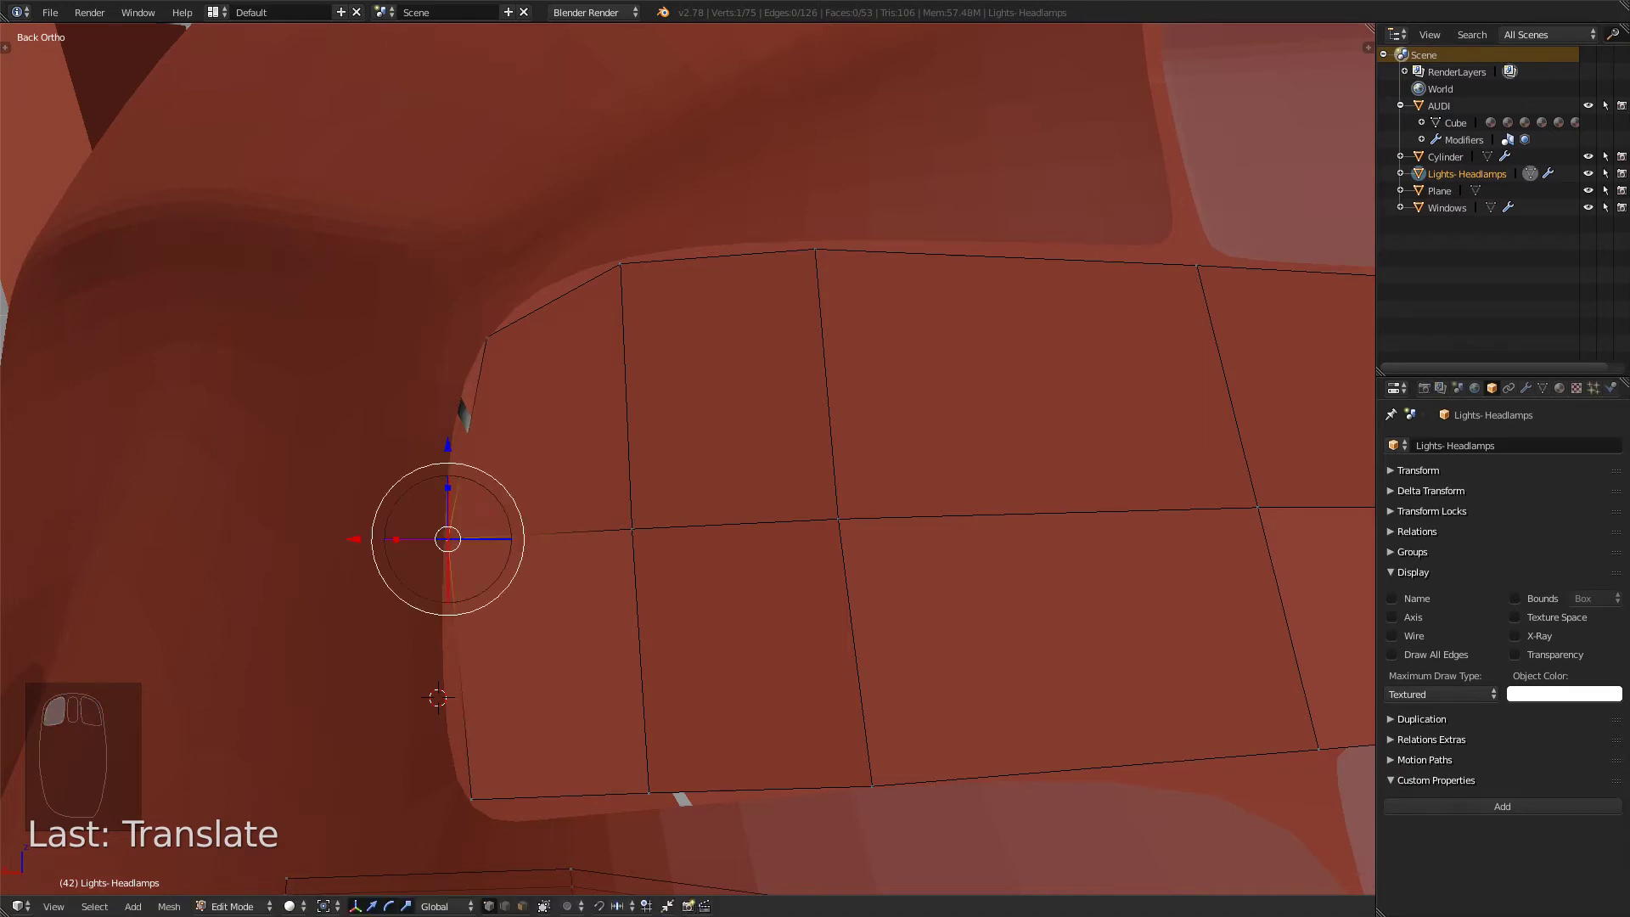
- In the right side view, slide the middle vertex of the outermost interior loop toward the taillight's outer edge
key("KP_3")
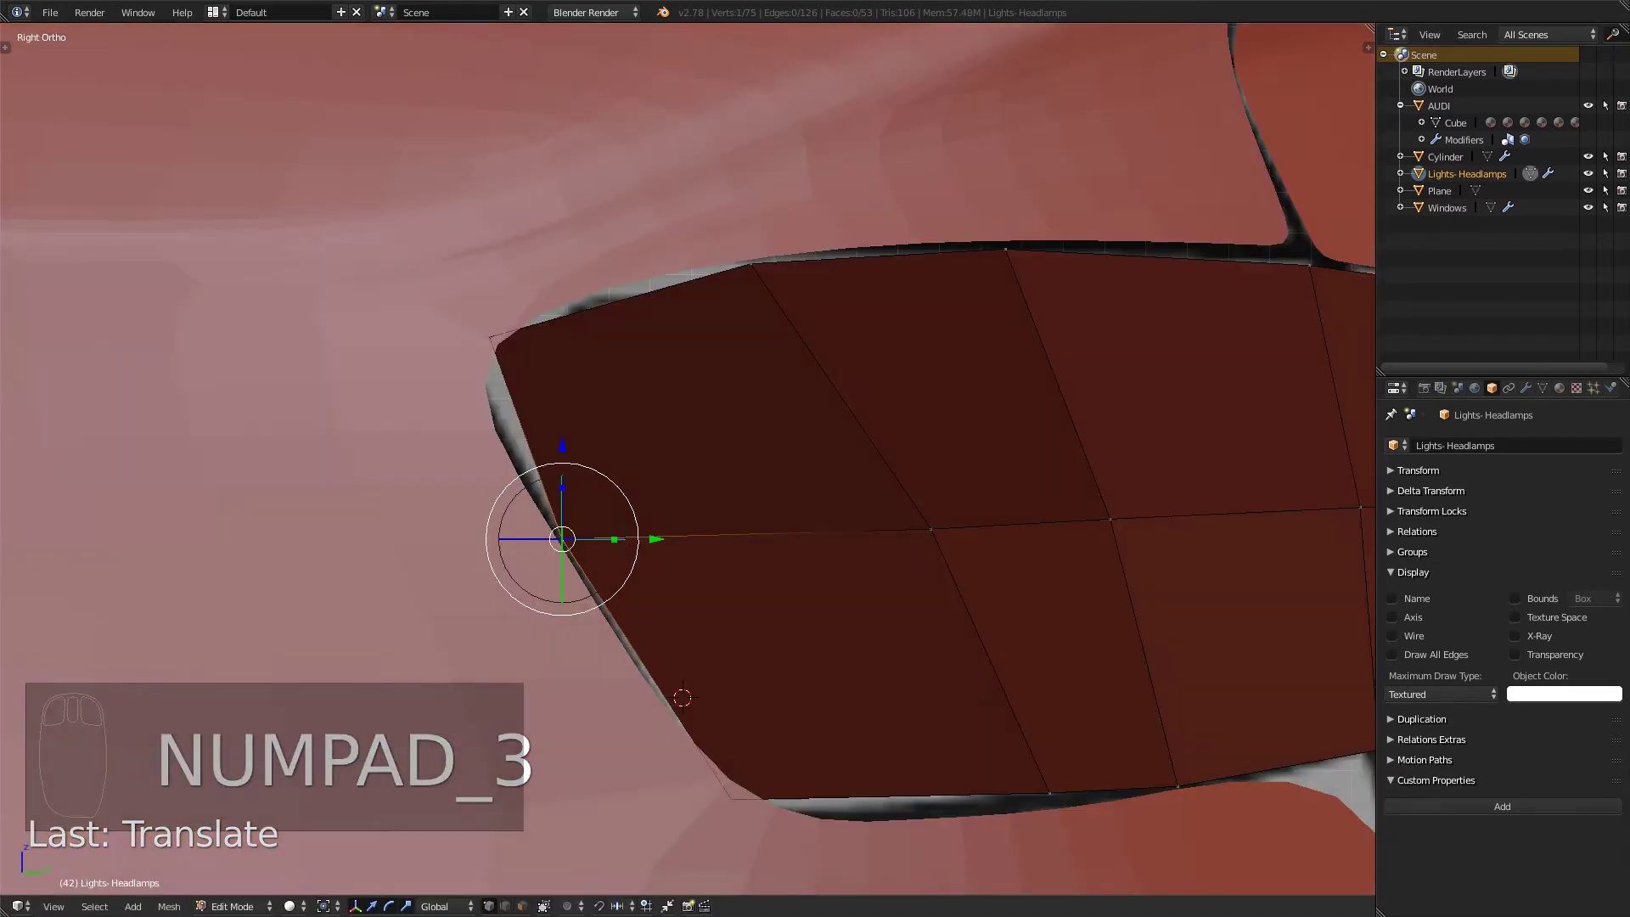
right_click(489, 337)
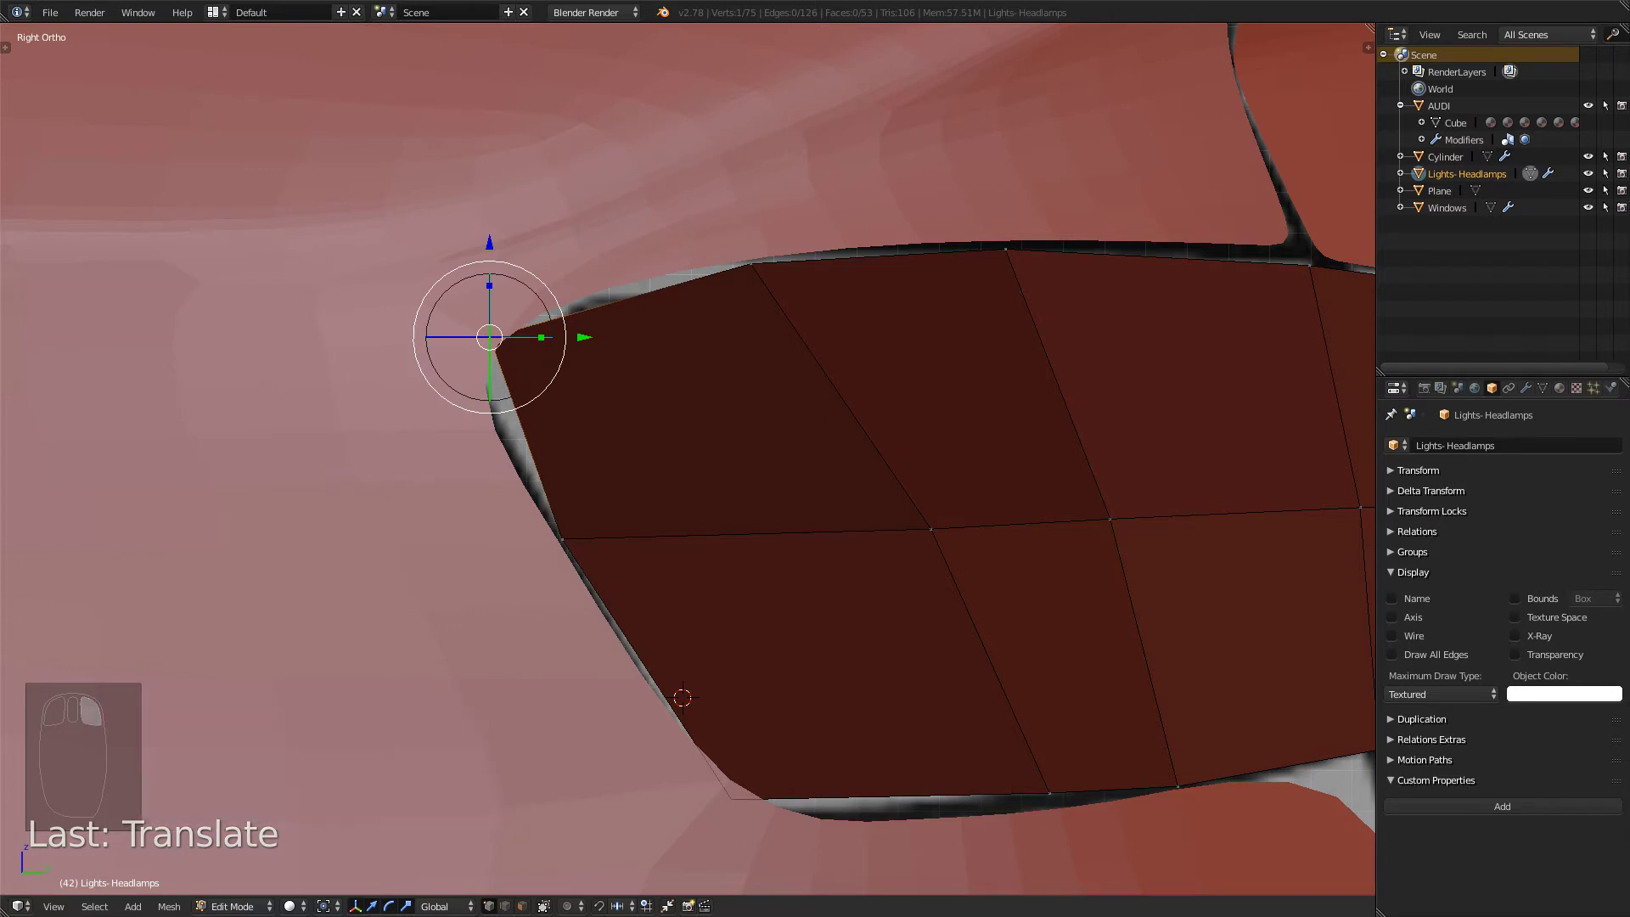
key("Tab")
key("Tab")
scroll(688, 460, "down", 3)
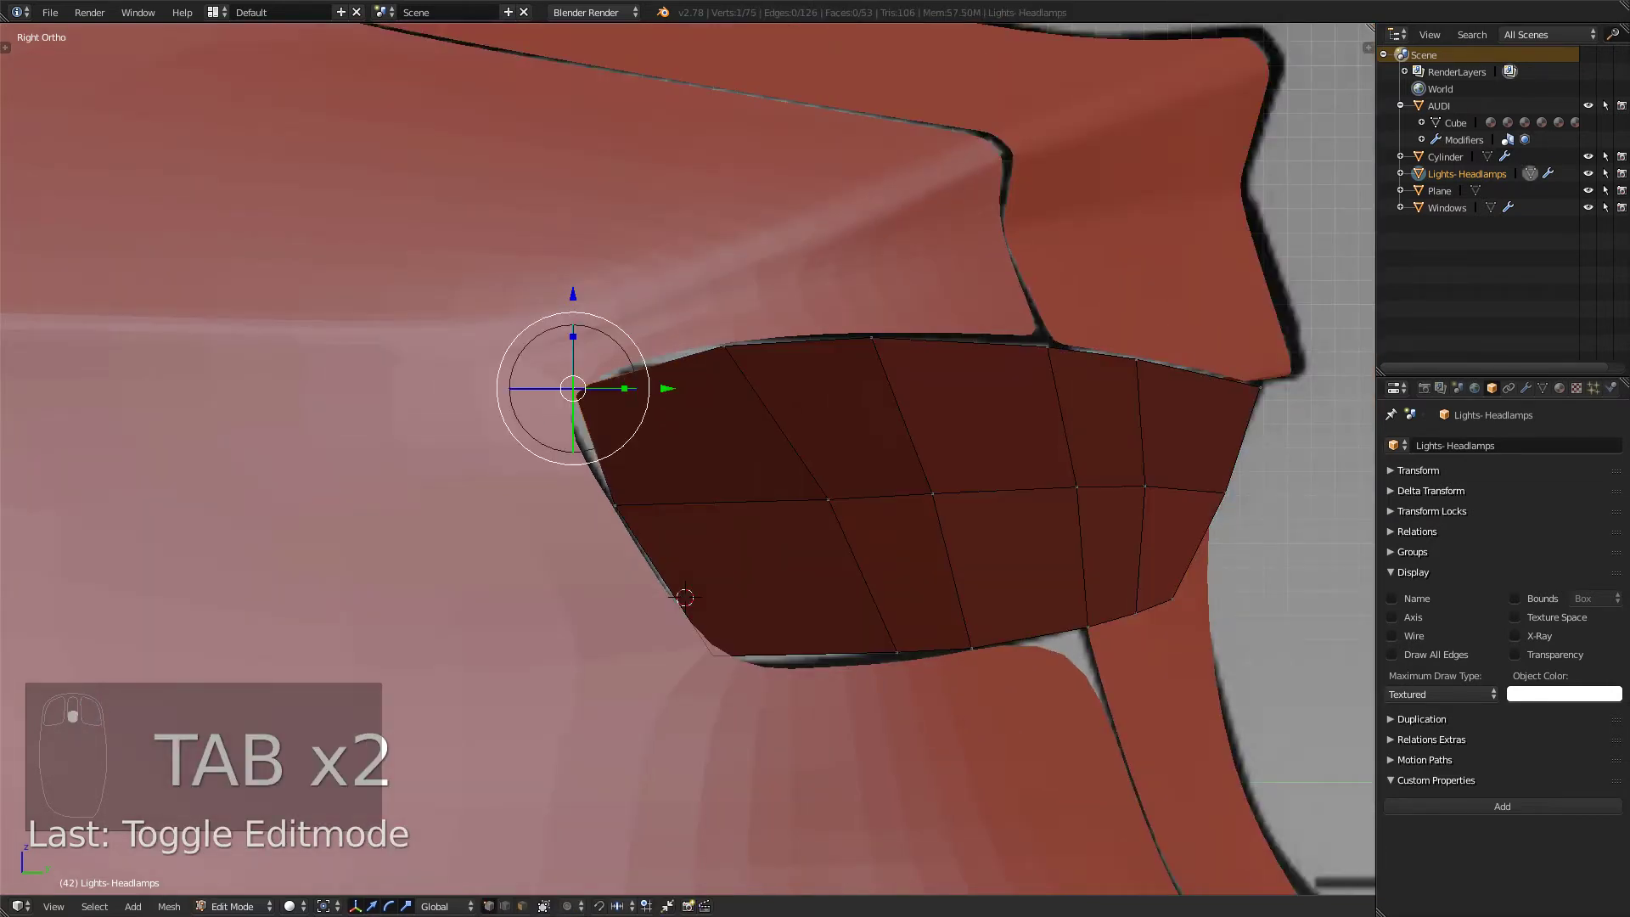
right_click(828, 499)
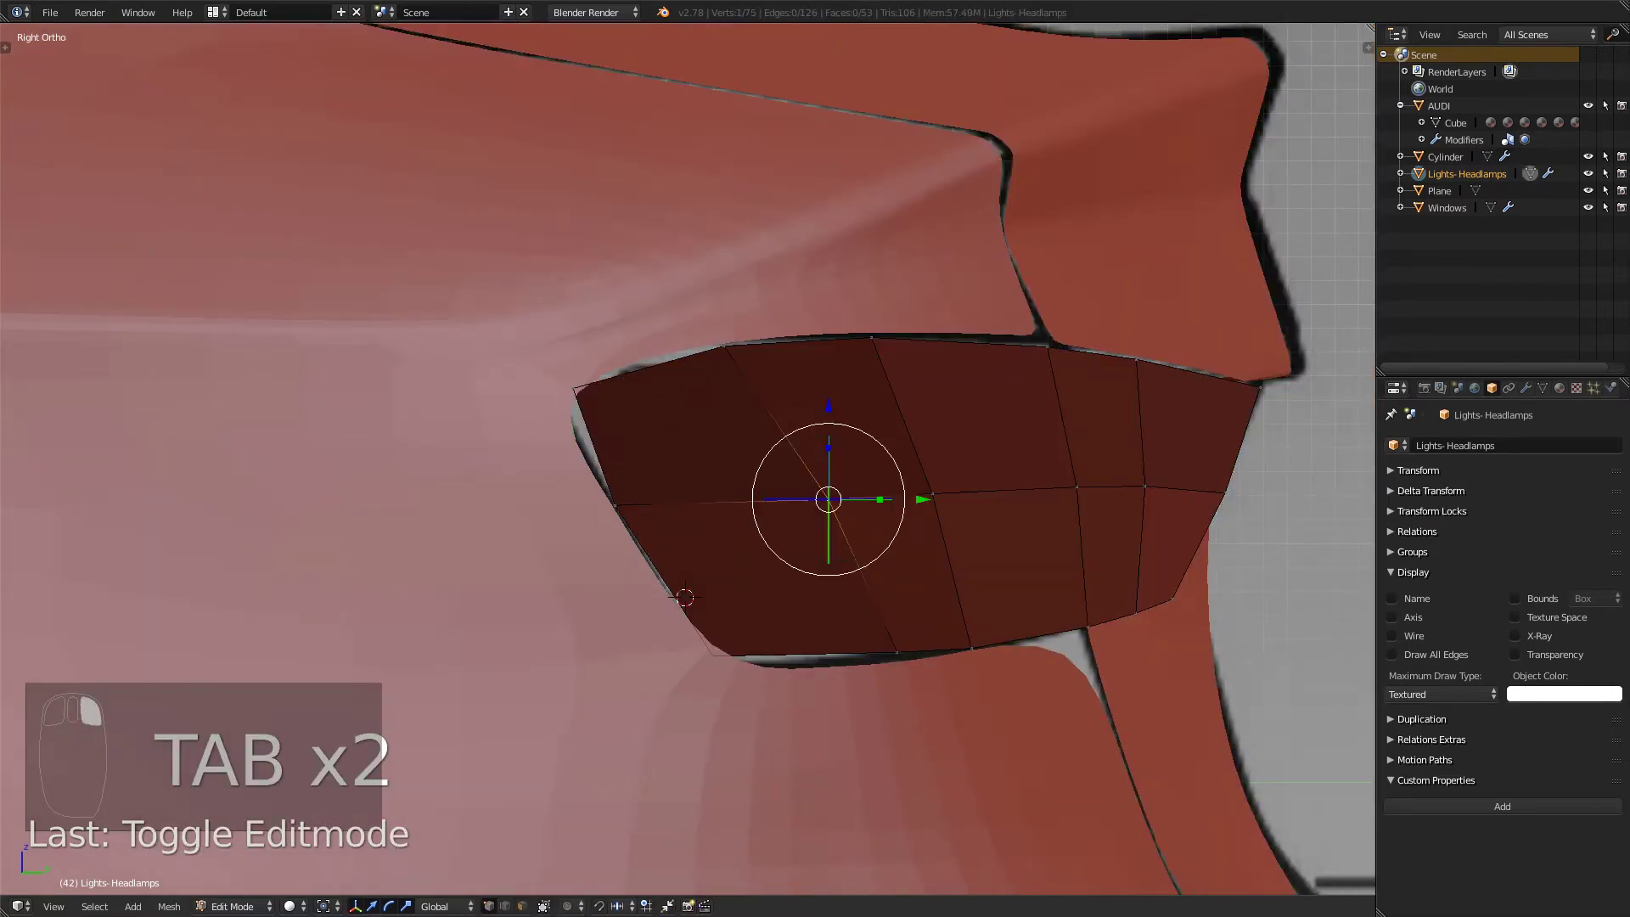
key("g")
key("g")
left_click(779, 501)
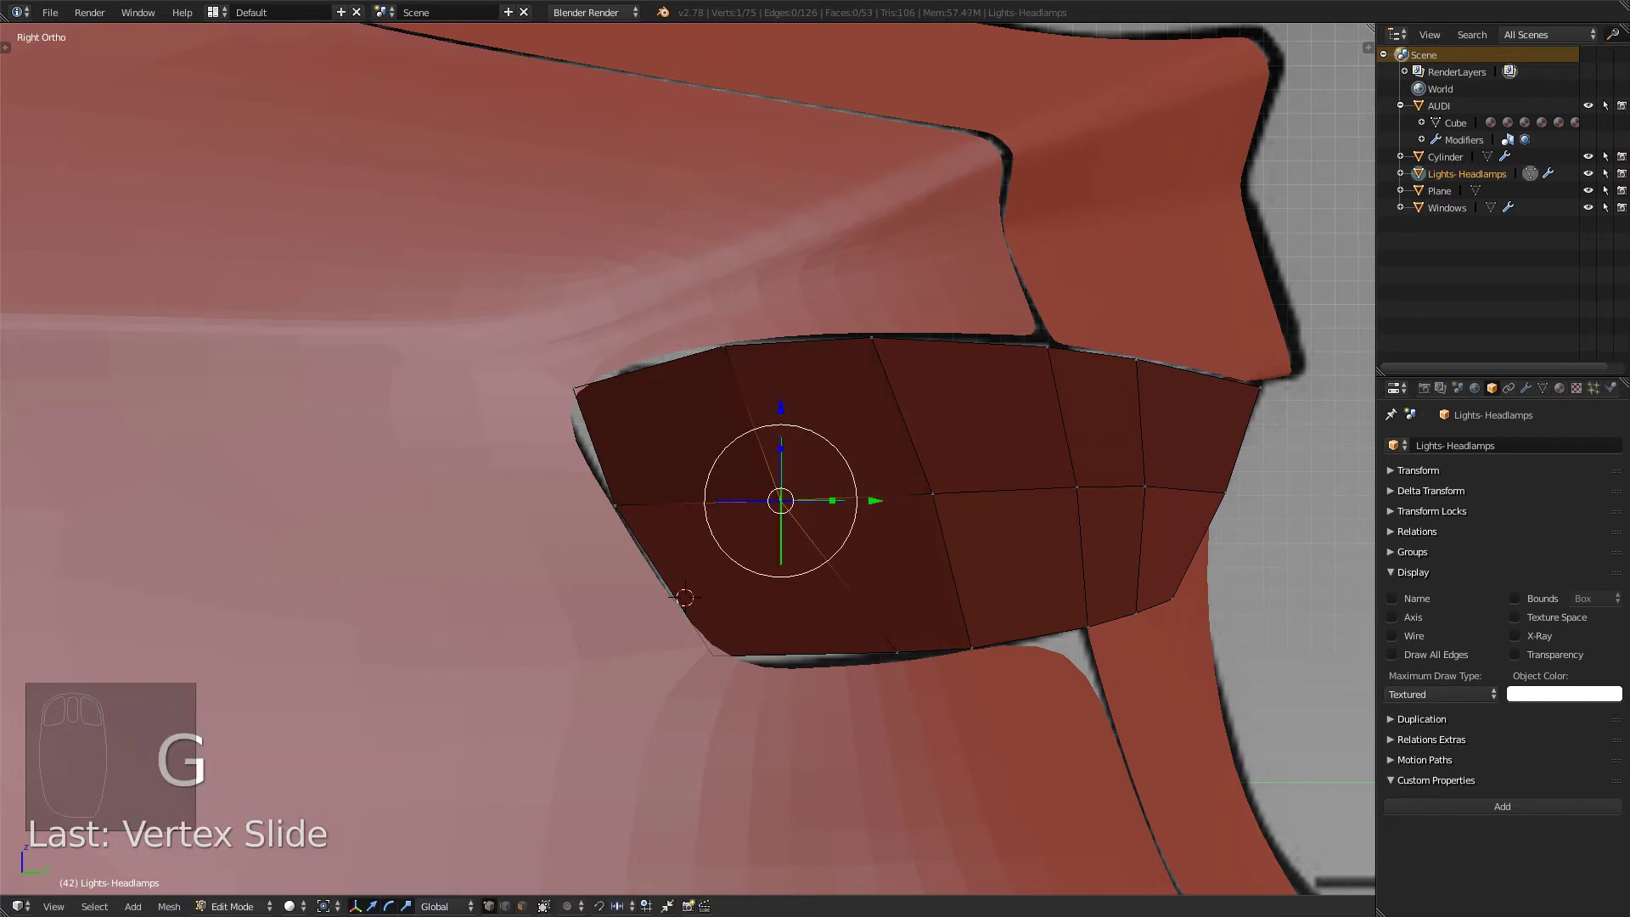
- Slide the same loop's bottom vertex toward the outer edge and lower it along Z onto the outline
right_click(897, 652)
key("g")
key("g")
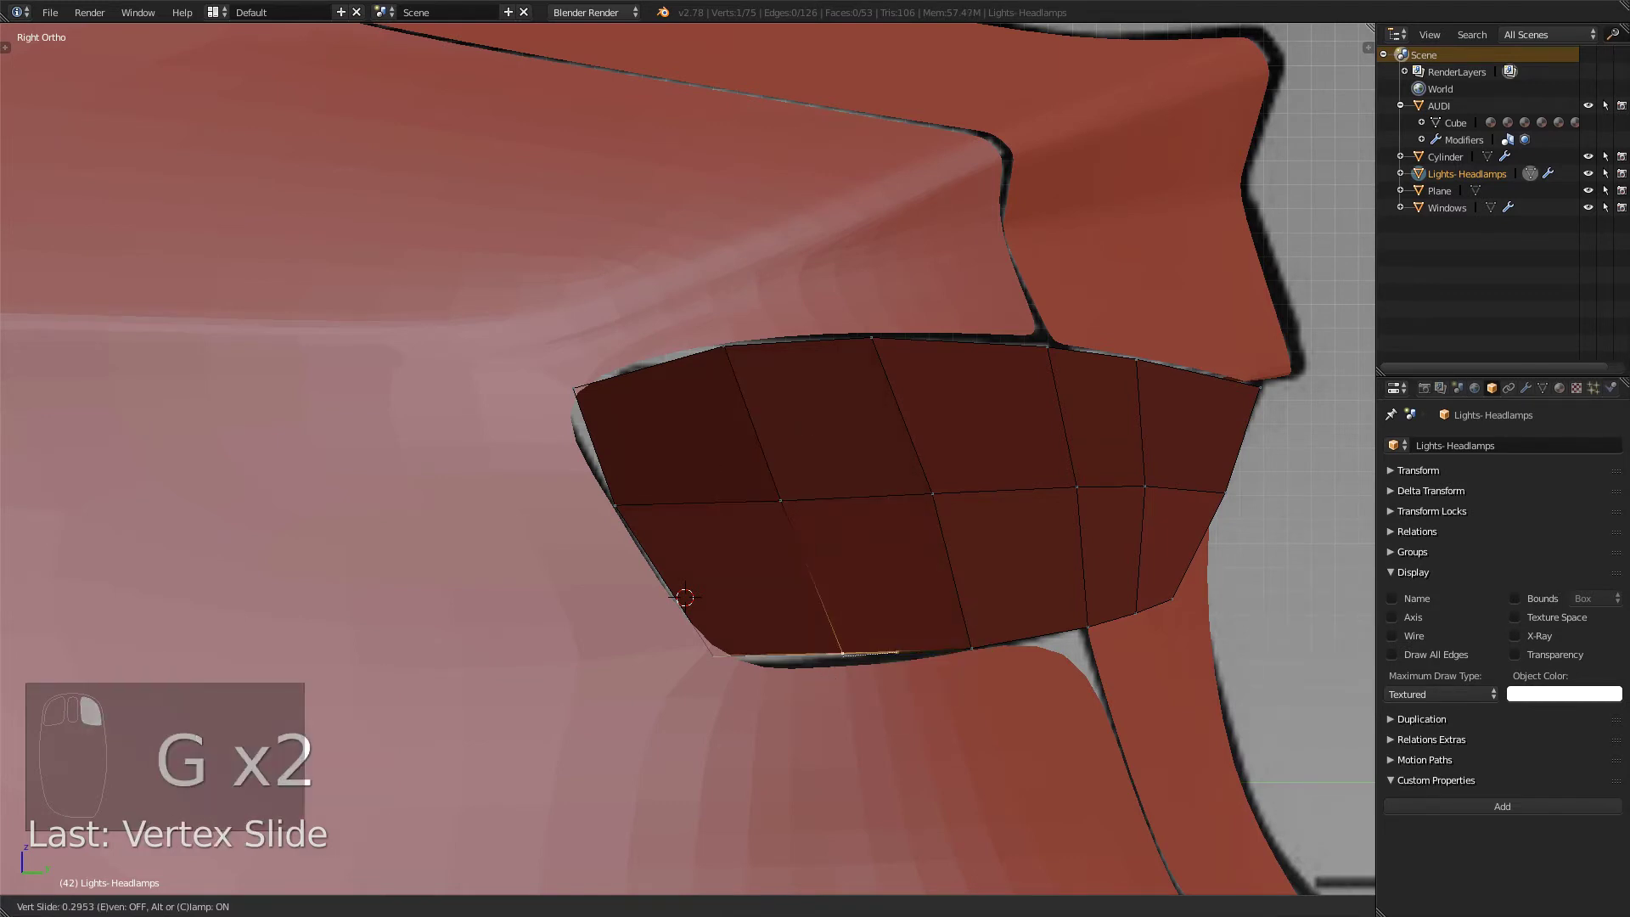
left_click(685, 597)
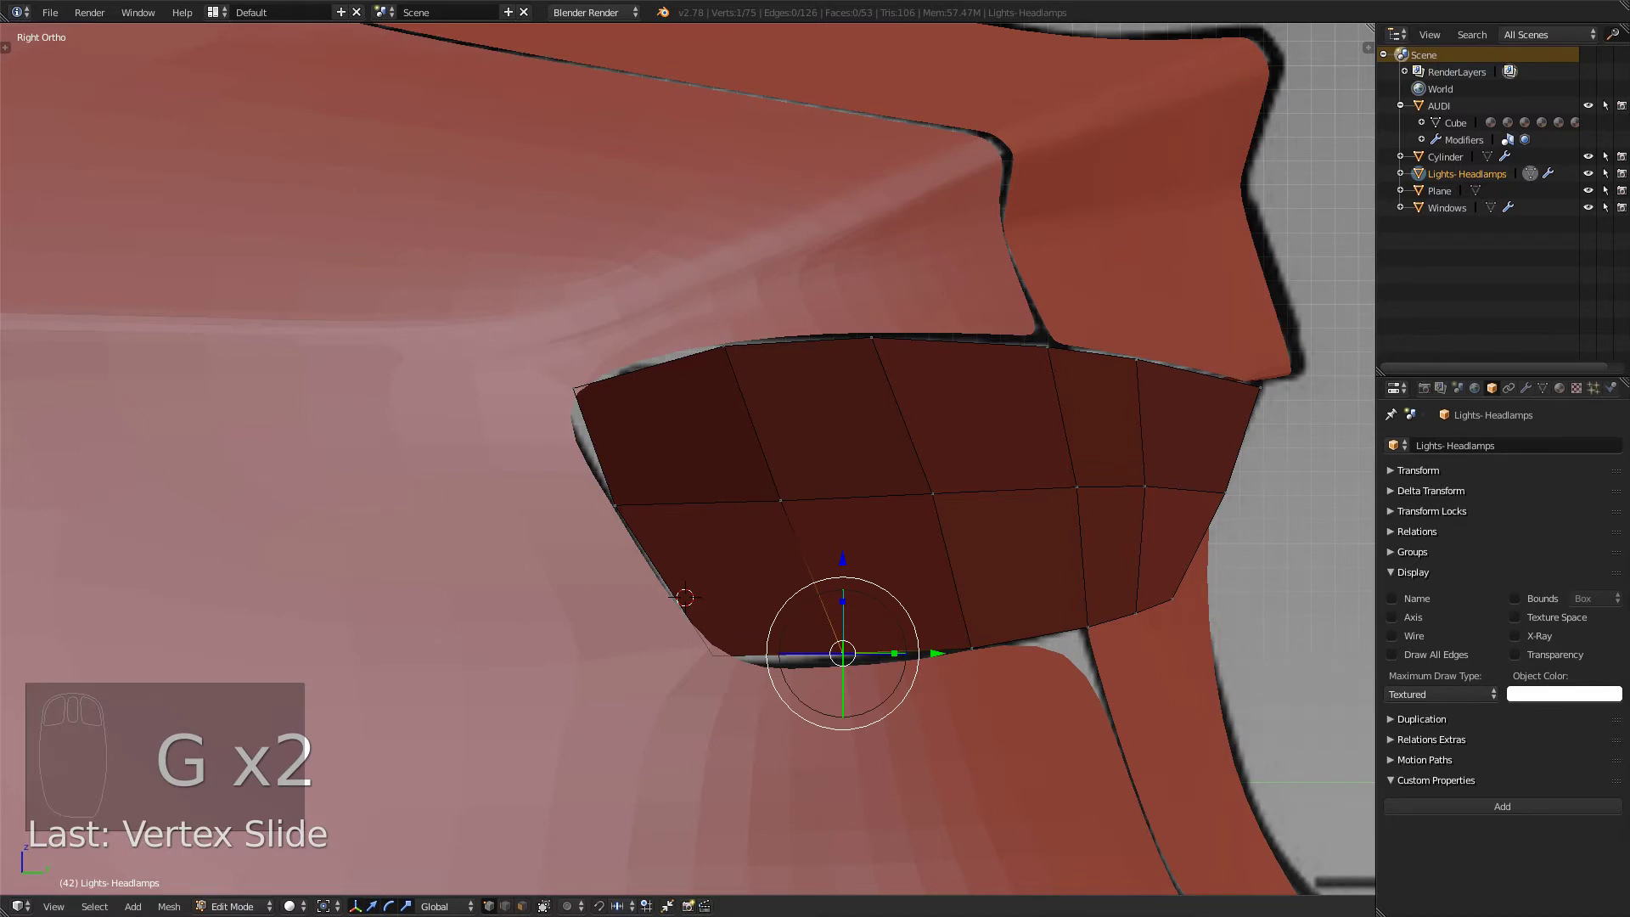
left_click_drag(843, 559, 843, 577)
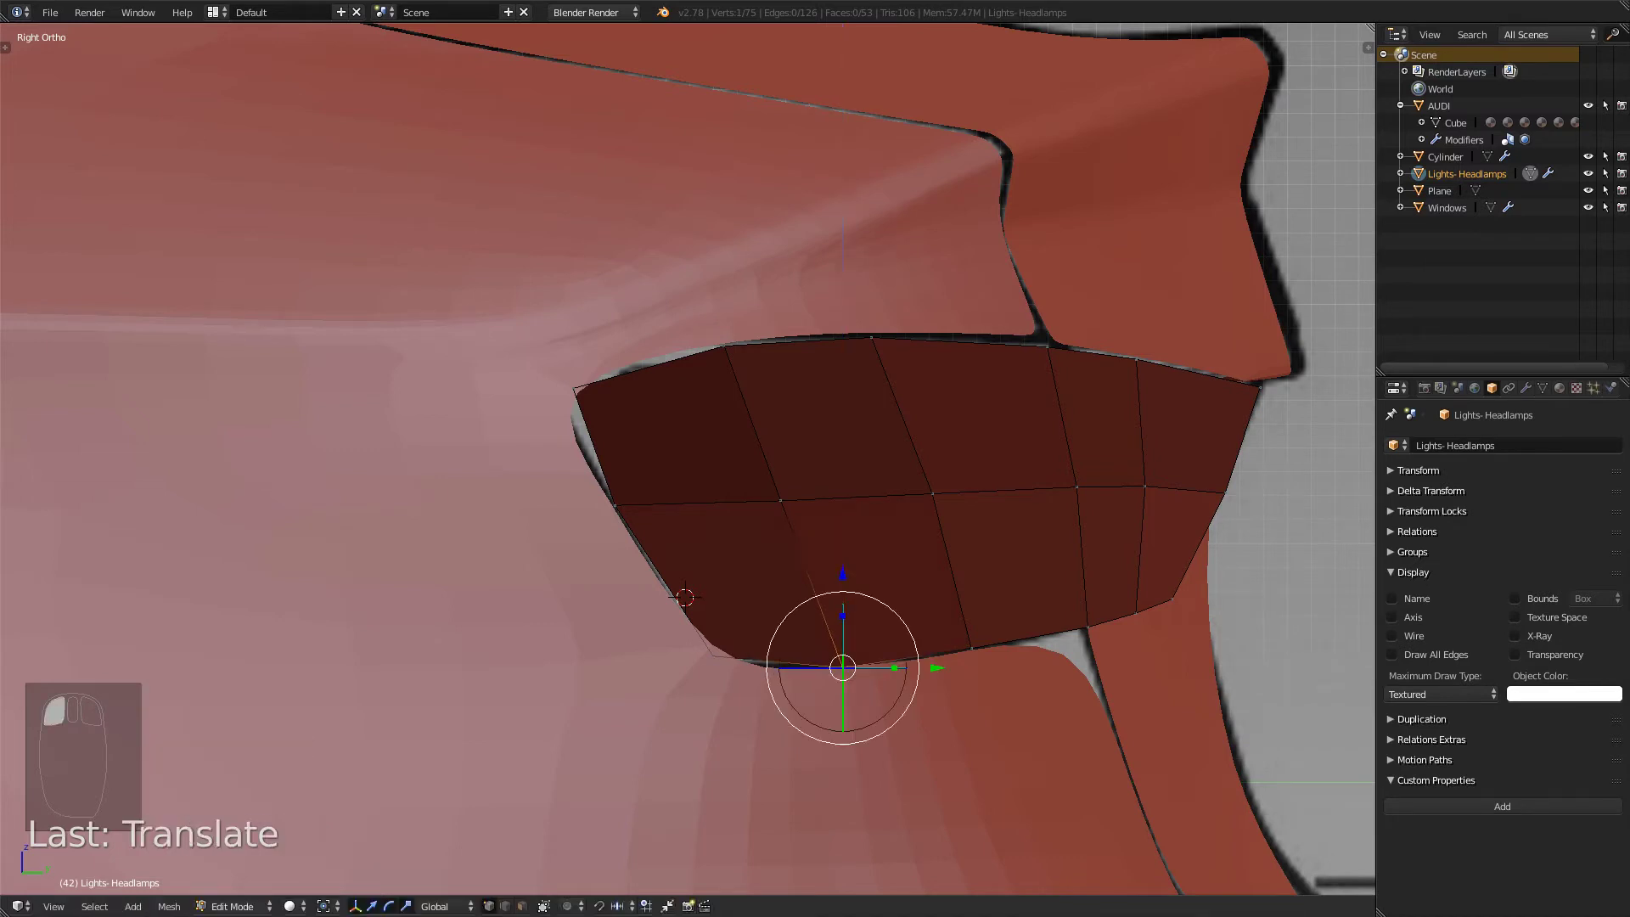
- Move the loop's top vertex forward in the side view and fit its height to the upper outline from behind
right_click(727, 345)
right_click_drag(727, 345, 701, 346)
key("KP_3")
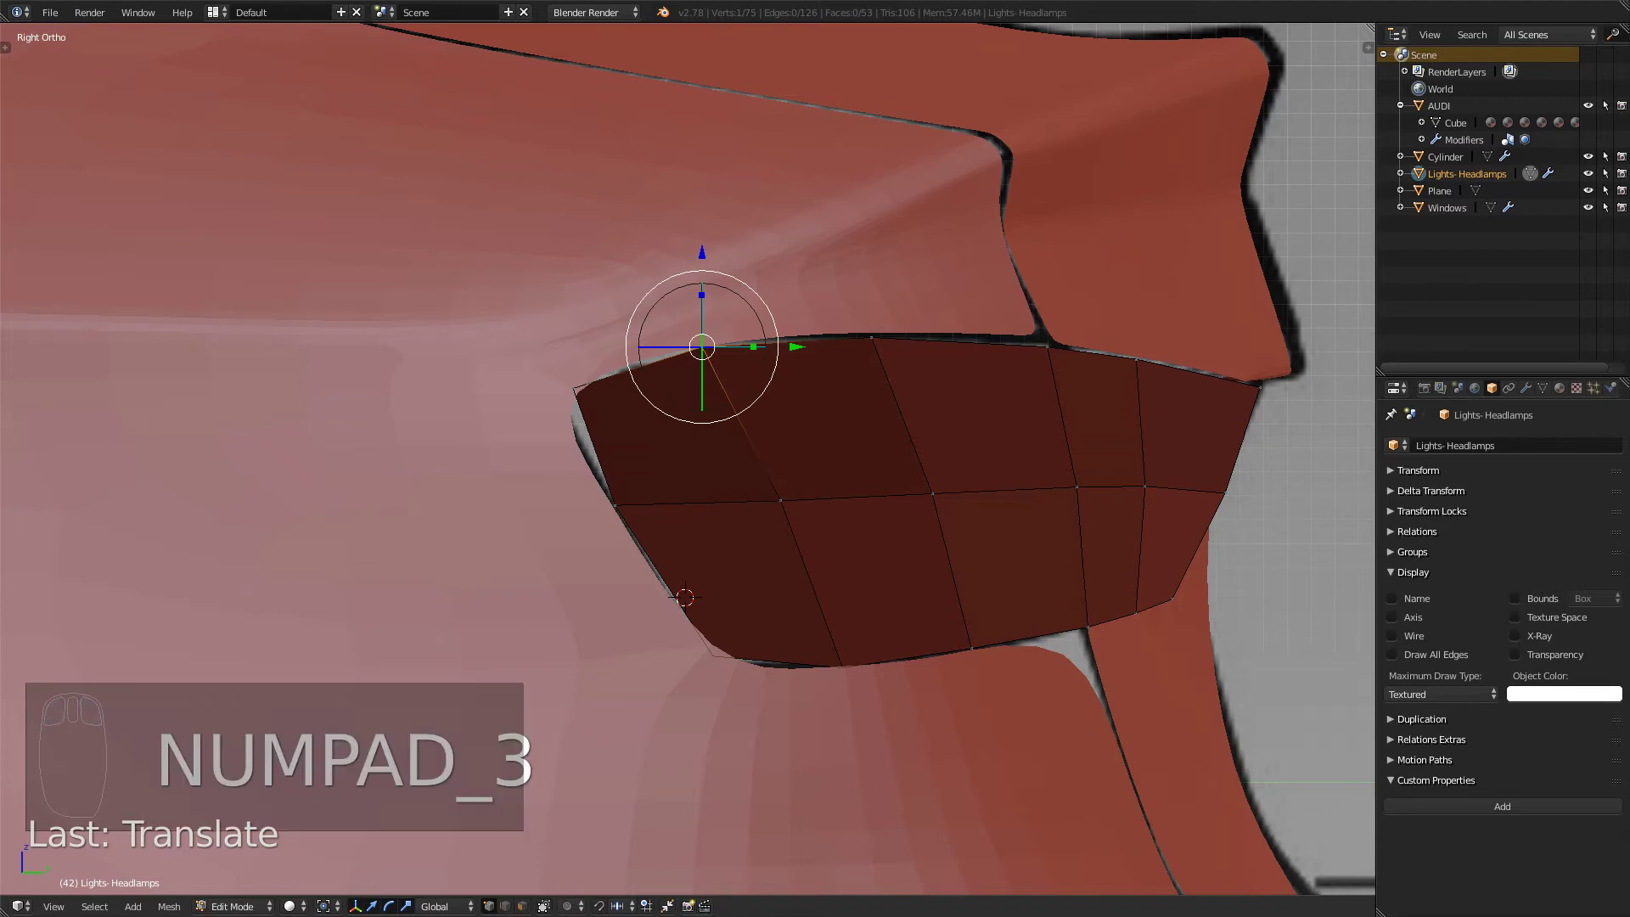
key("KP_1")
key("ctrl+KP_1")
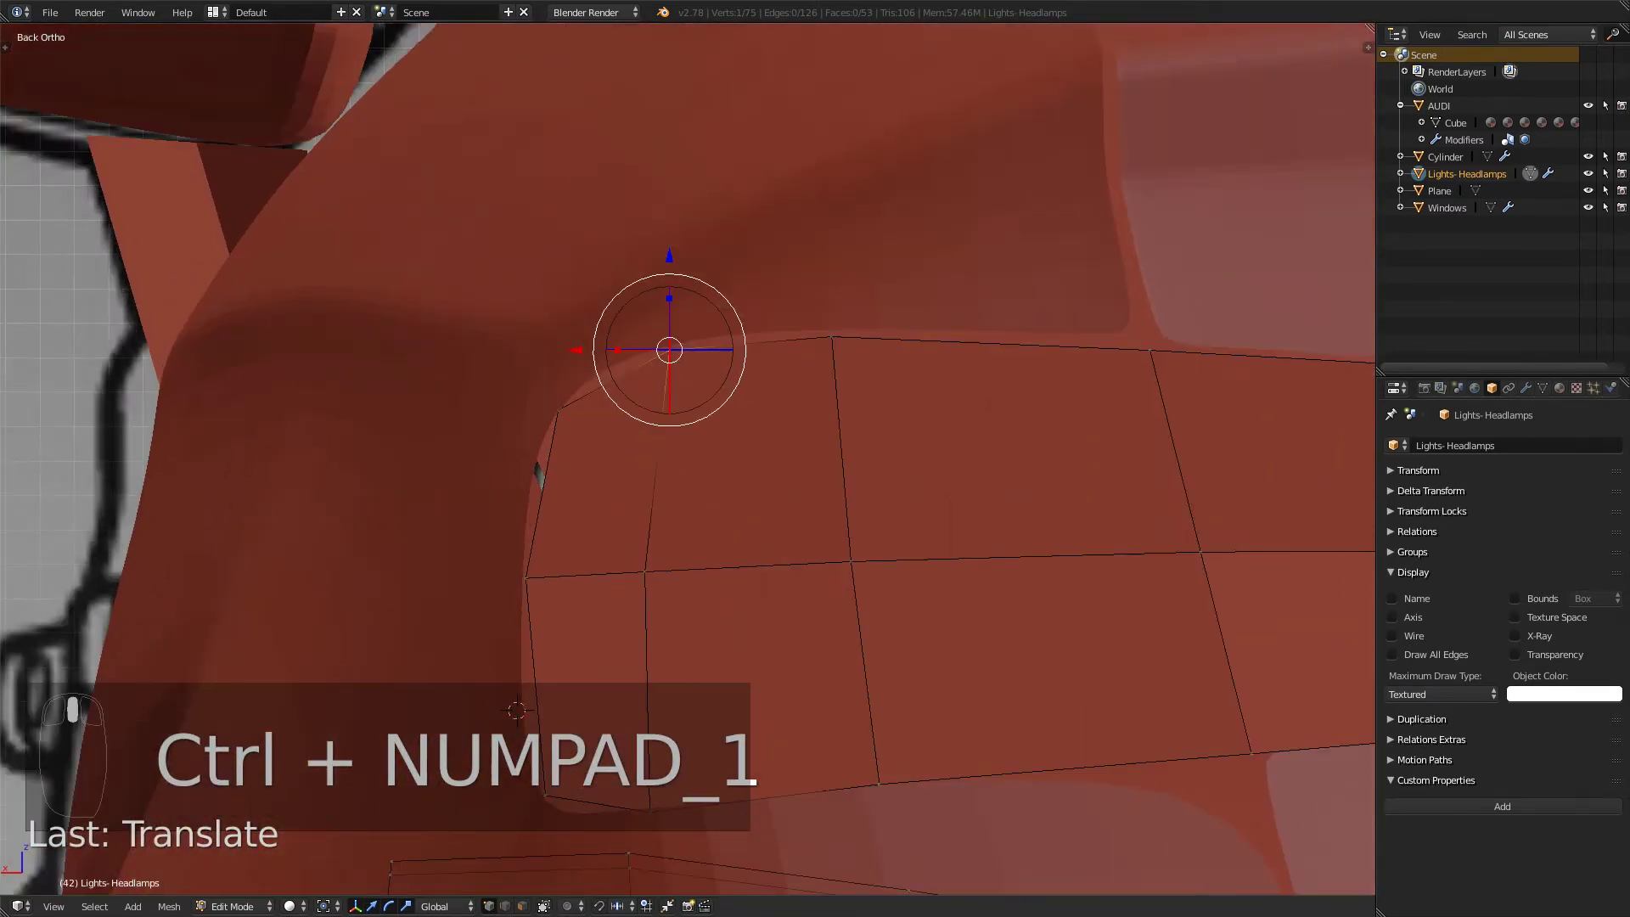
left_click_drag(669, 258, 669, 278)
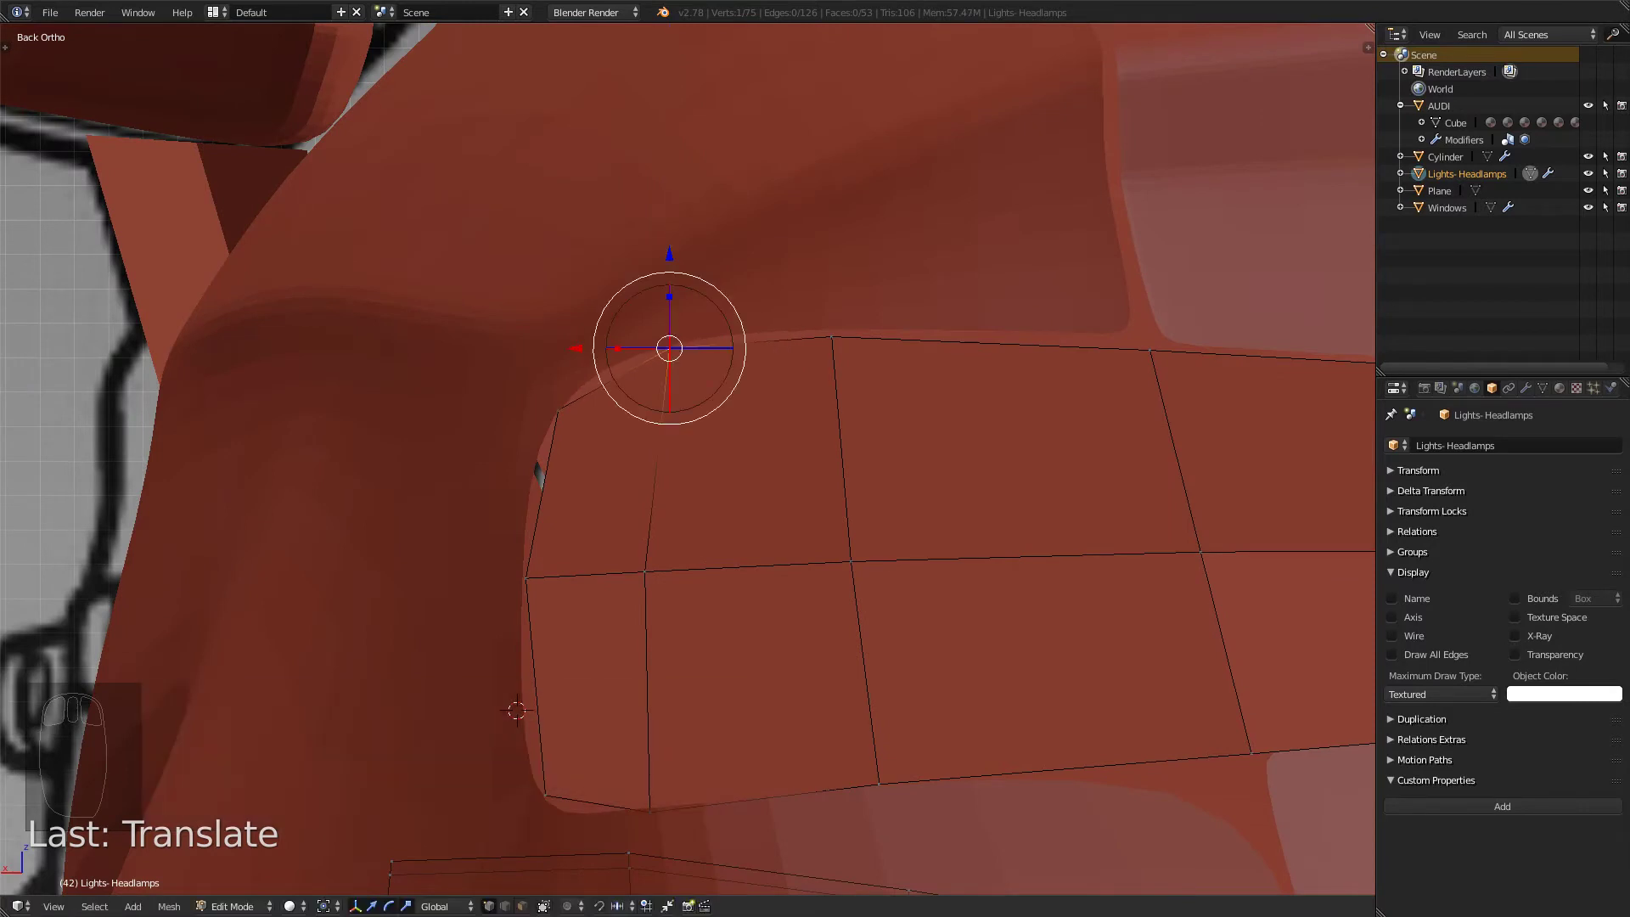
- Raise the loop's bottom vertex slightly along Z in the back view
right_click(649, 812)
left_click_drag(650, 720, 649, 707)
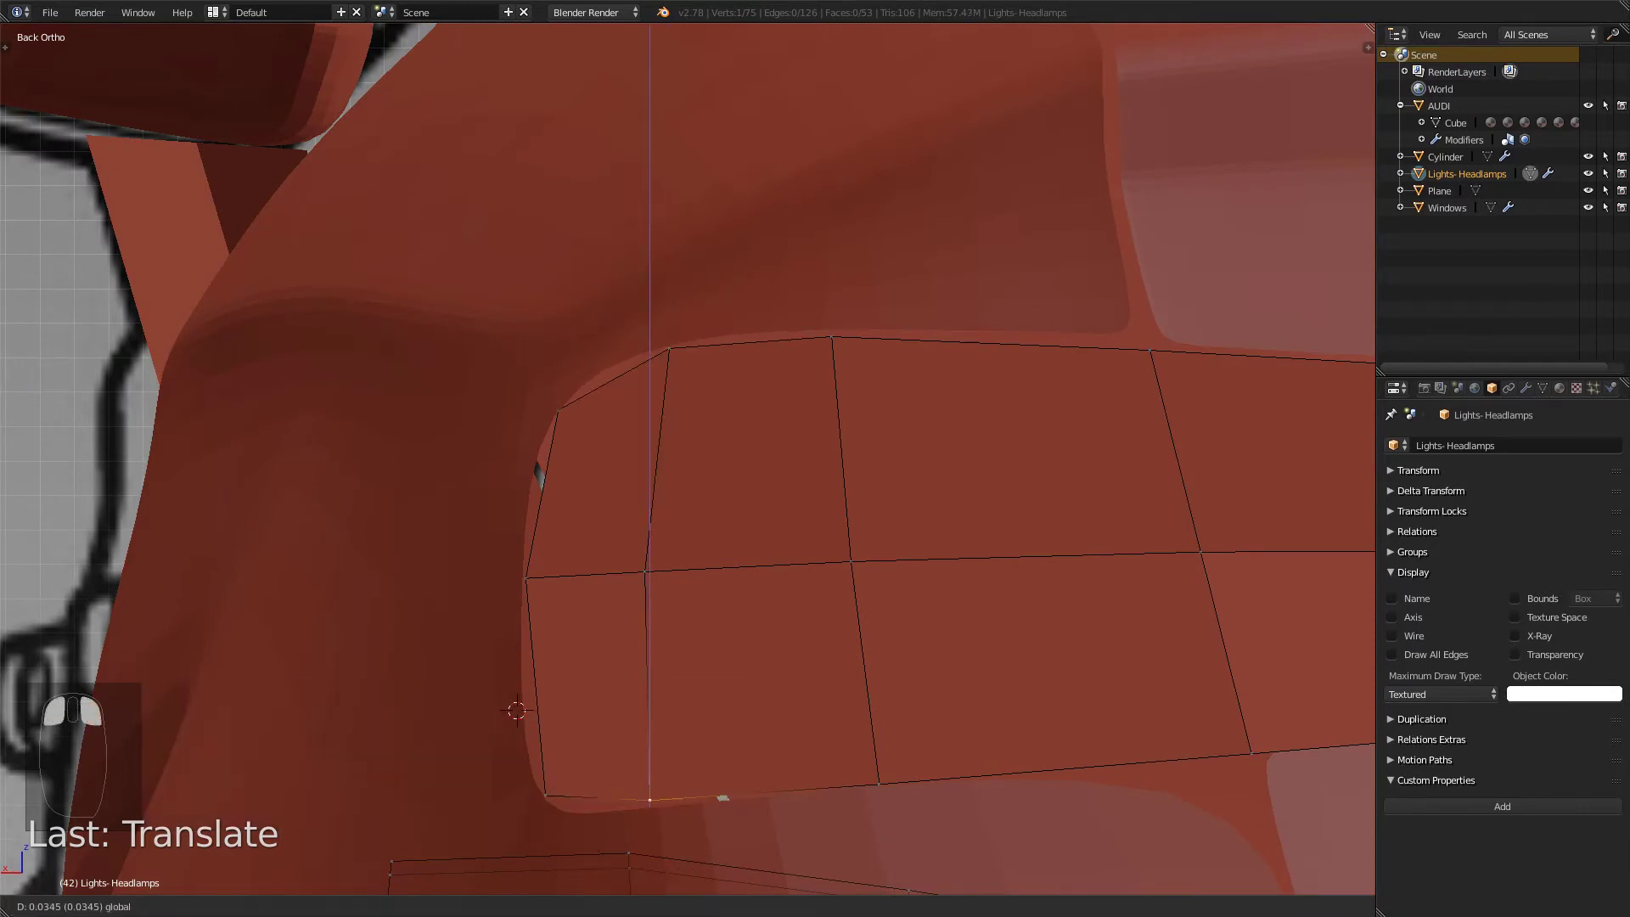
left_click_drag(516, 709, 516, 709)
scroll(618, 558, "down", 5)
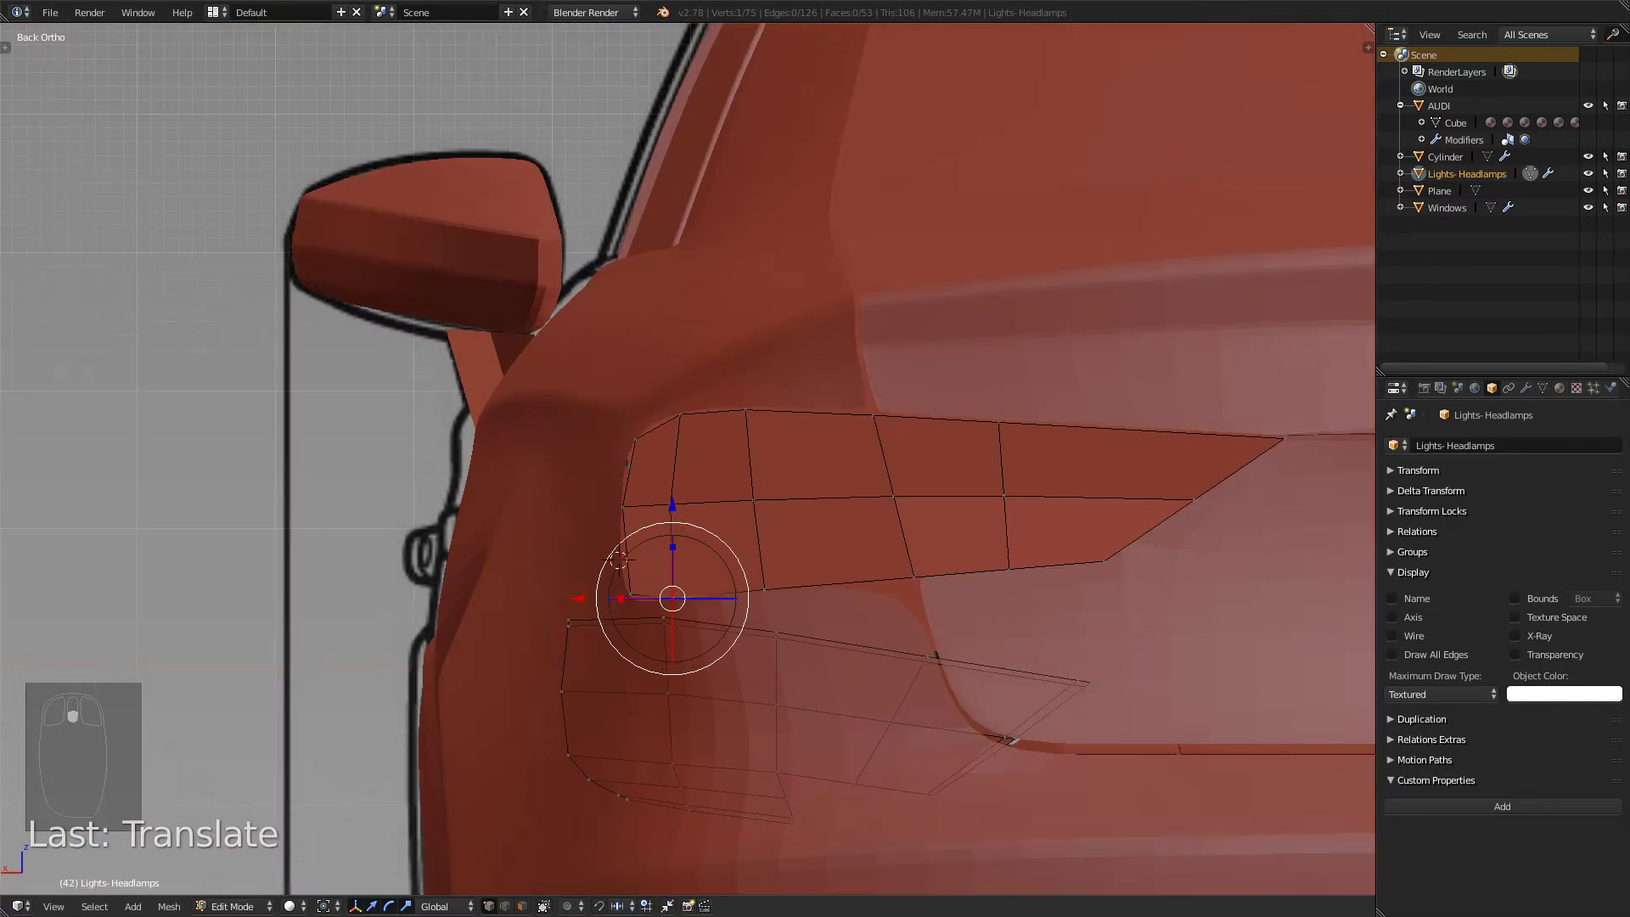
- Inspect how the smoothed taillight fits the body opening from the rear and the side
key("Tab")
key("Tab")
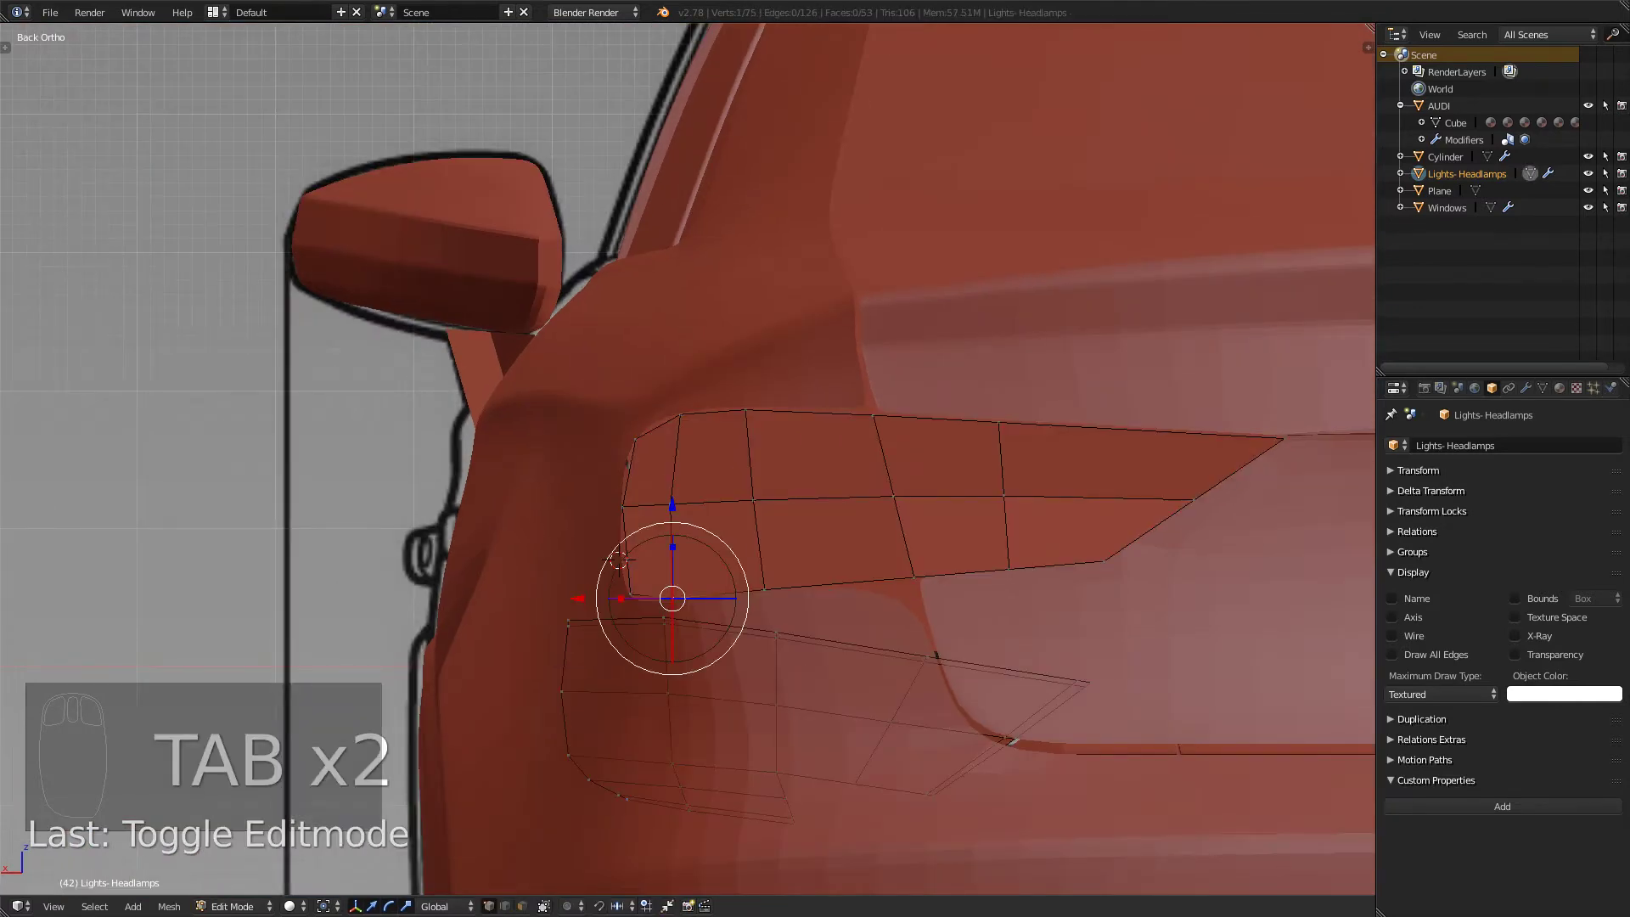
key("Tab")
scroll(687, 458, "down", 5)
middle_click_drag(688, 458, 800, 486)
scroll(800, 486, "up", 3)
middle_click_drag(651, 520, 585, 505)
key("alt+Tab")
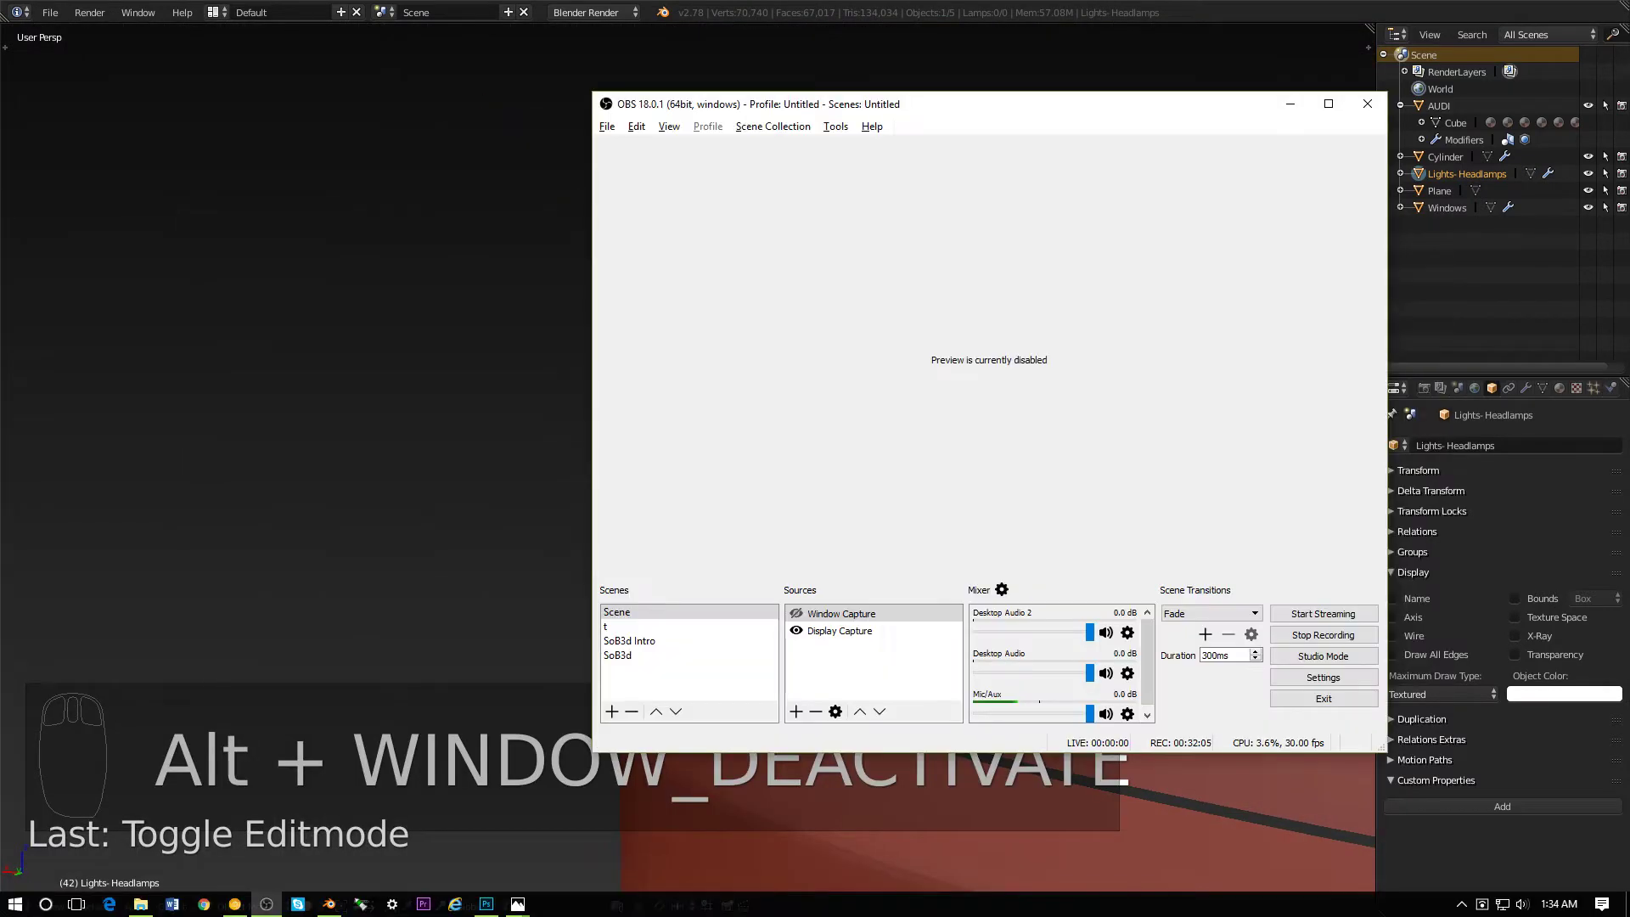
key("alt+Tab")
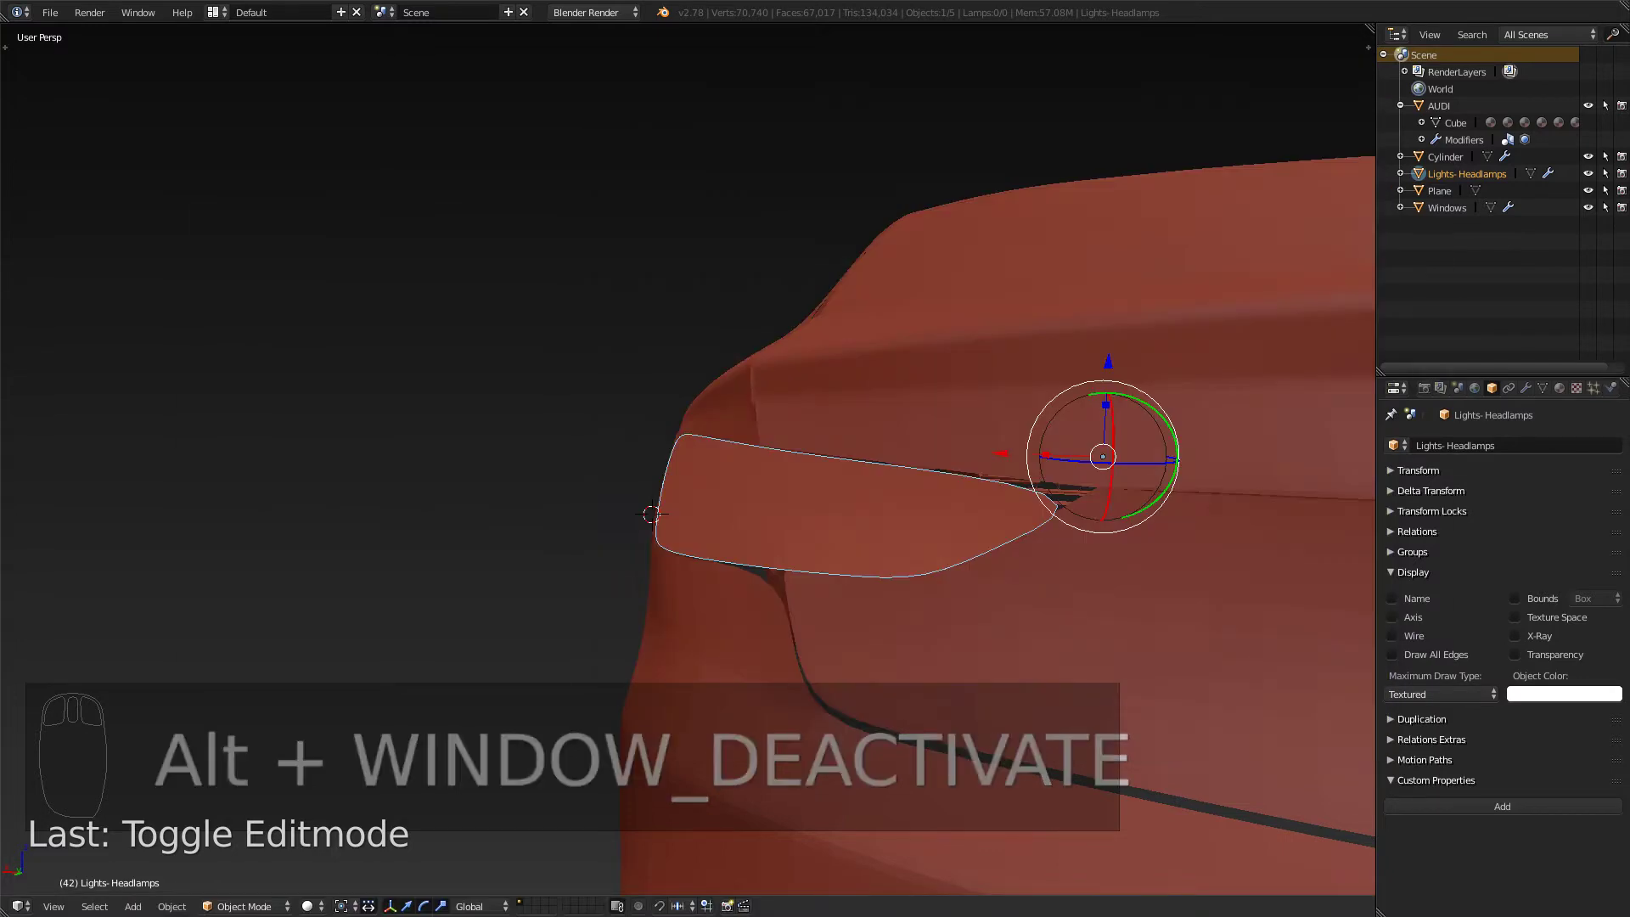
middle_click_drag(585, 505, 663, 578)
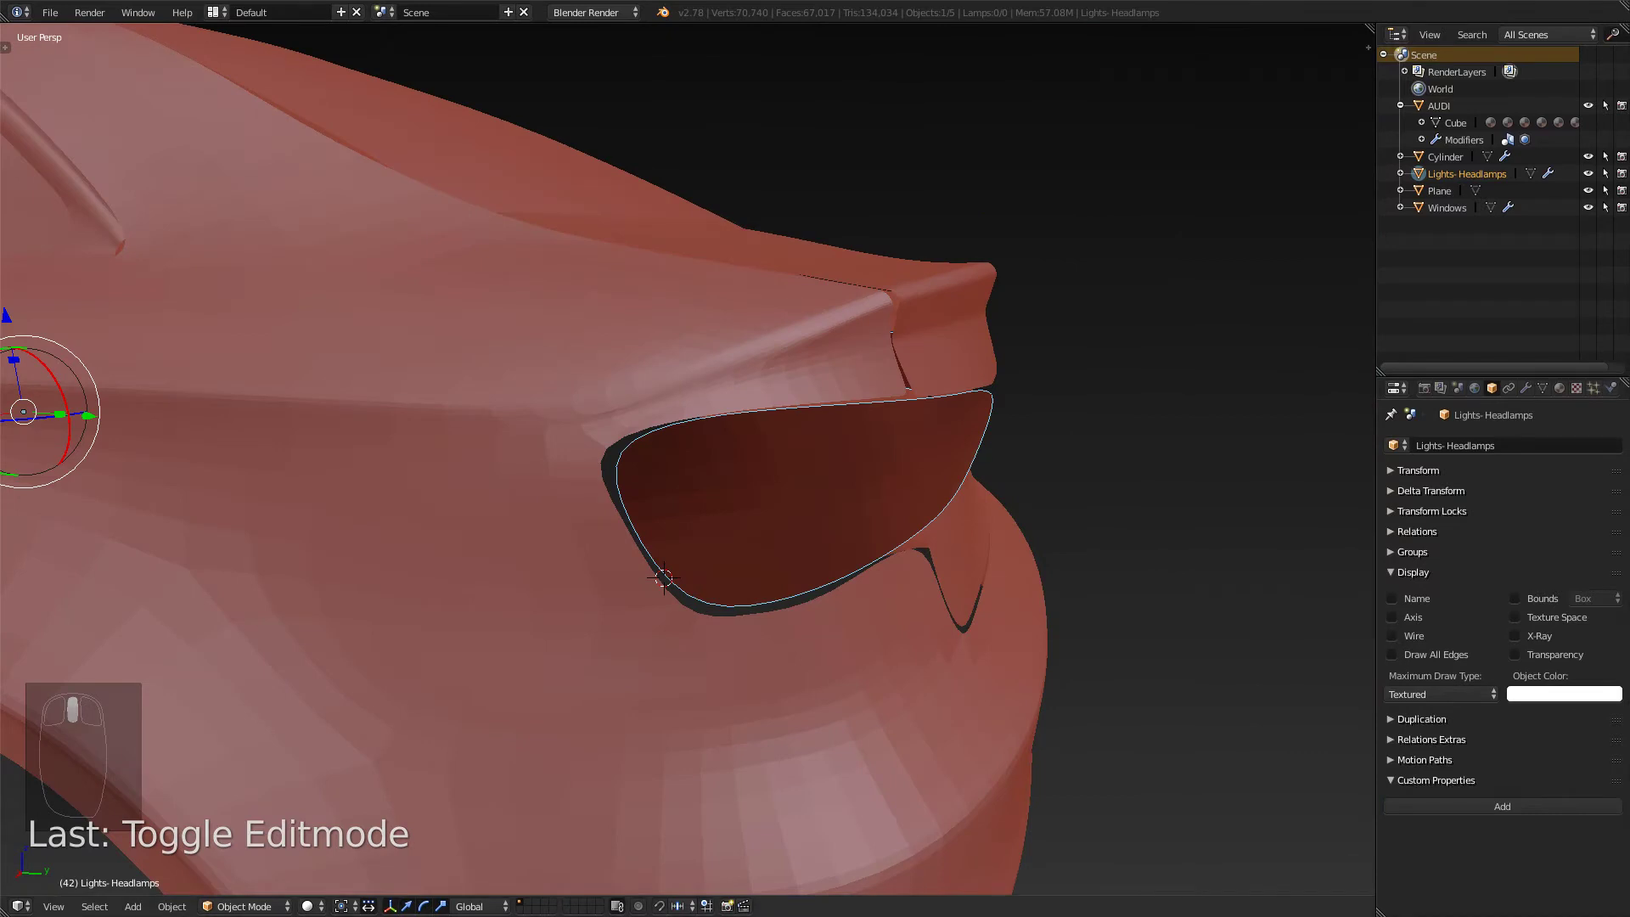
- Compare the modifier settings of the car body and the taillight object
key("Tab")
key("Tab")
right_click(663, 578)
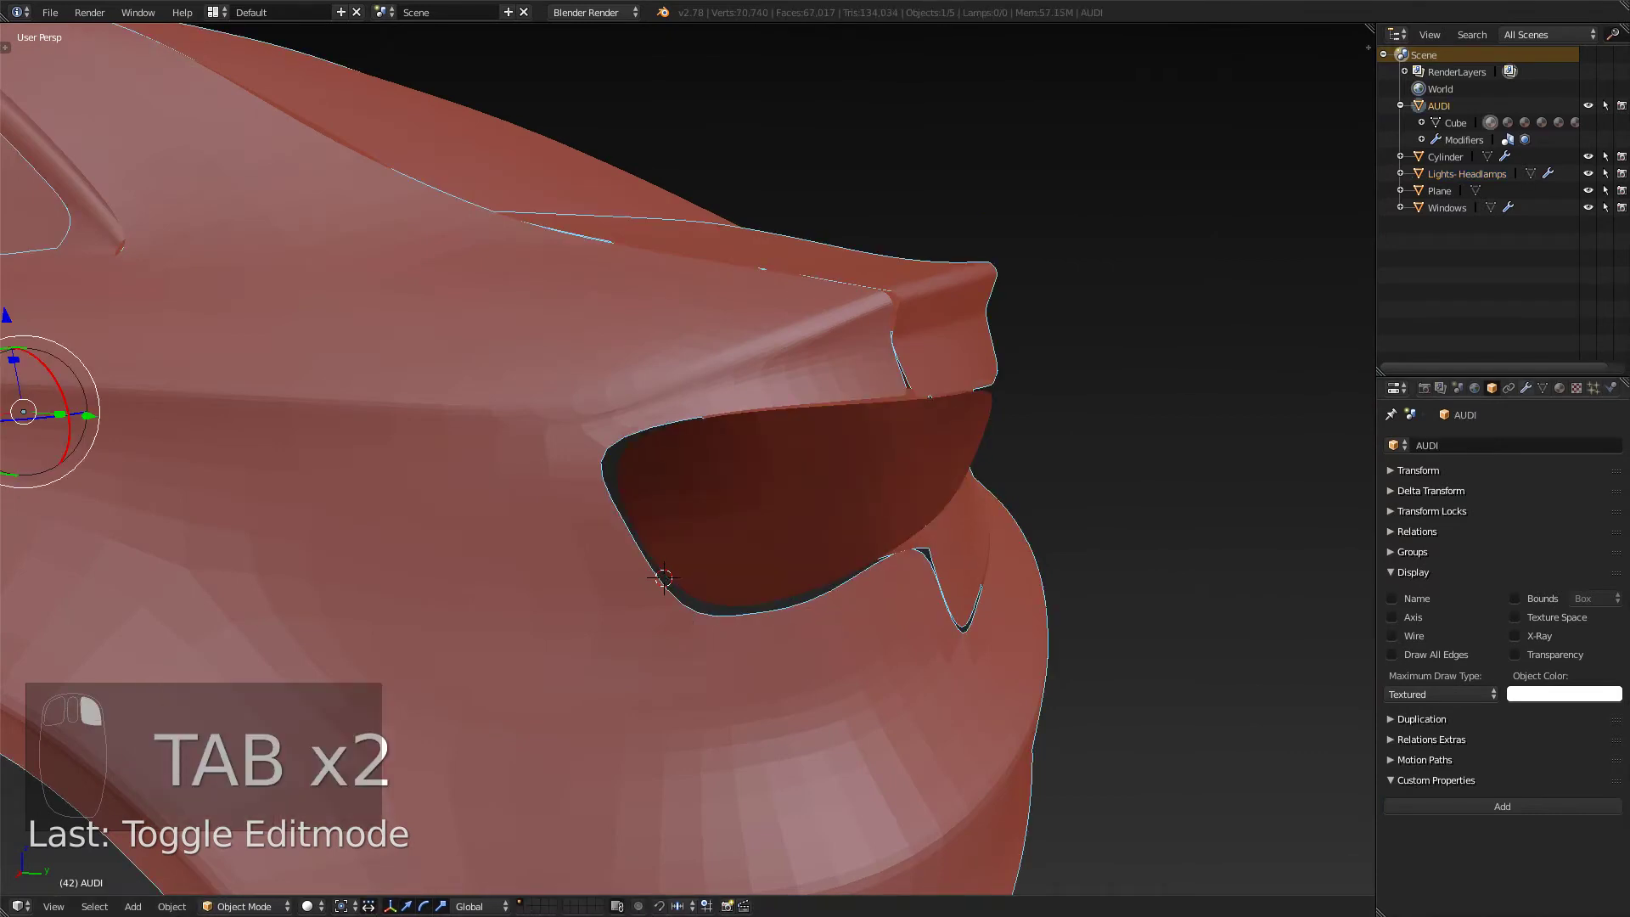
left_click(1526, 388)
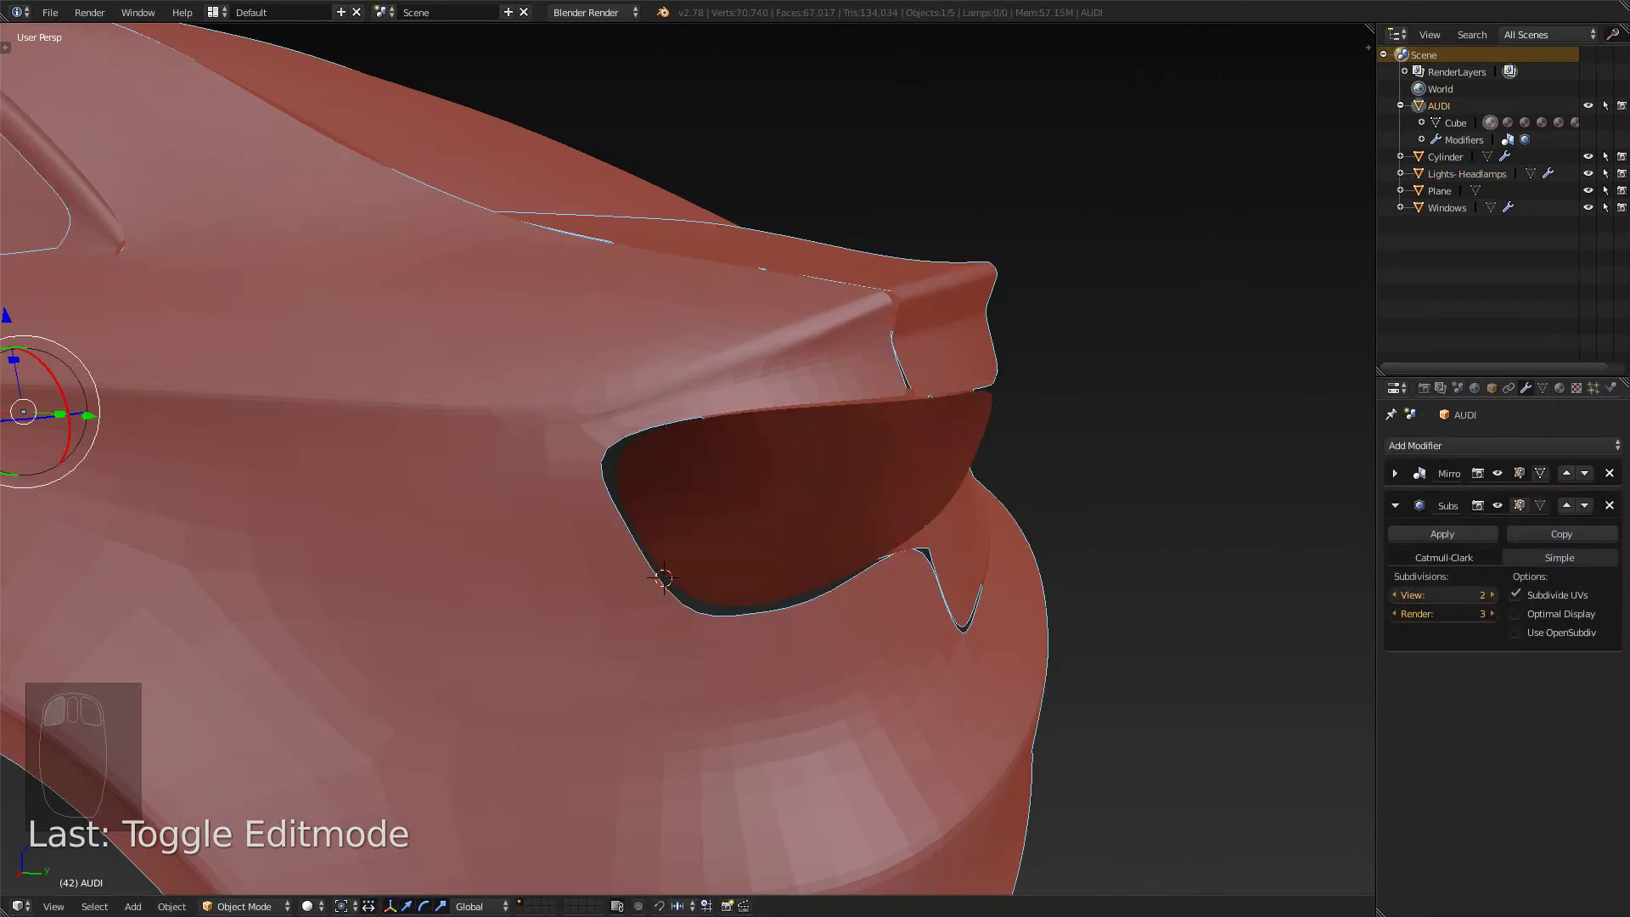
right_click(764, 492)
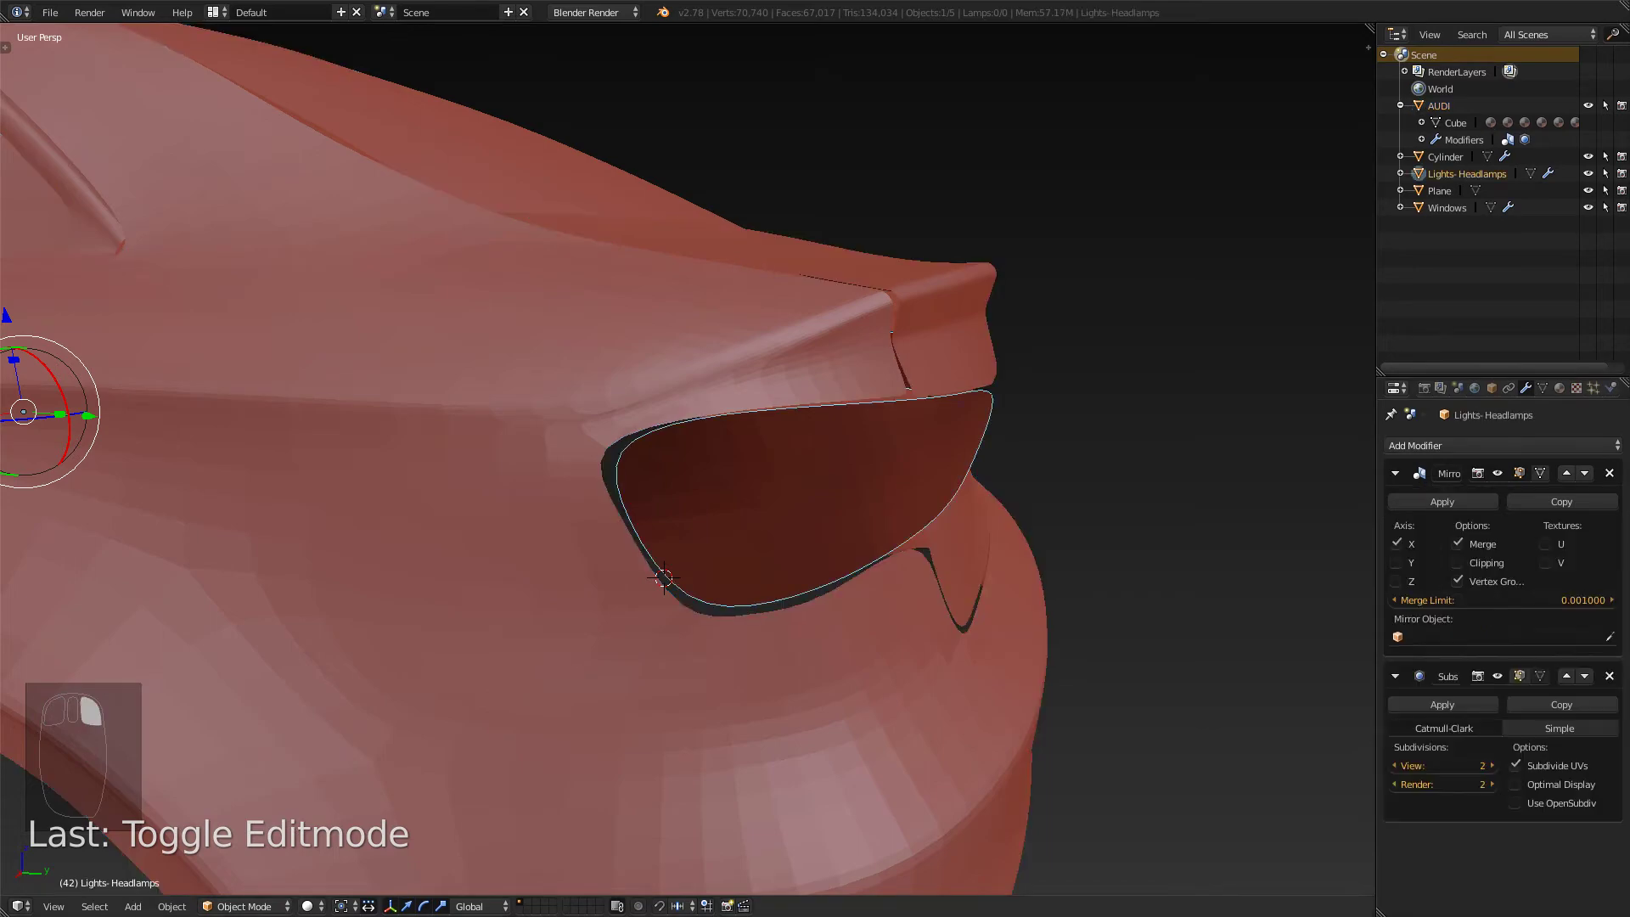
- Examine the gaps between the taillight and the body opening from several angles, in both object and edit mode
middle_click_drag(764, 492, 781, 550)
key("Tab")
key("Tab")
middle_click_drag(692, 573, 639, 528)
middle_click_drag(764, 476, 789, 543)
right_click(814, 475)
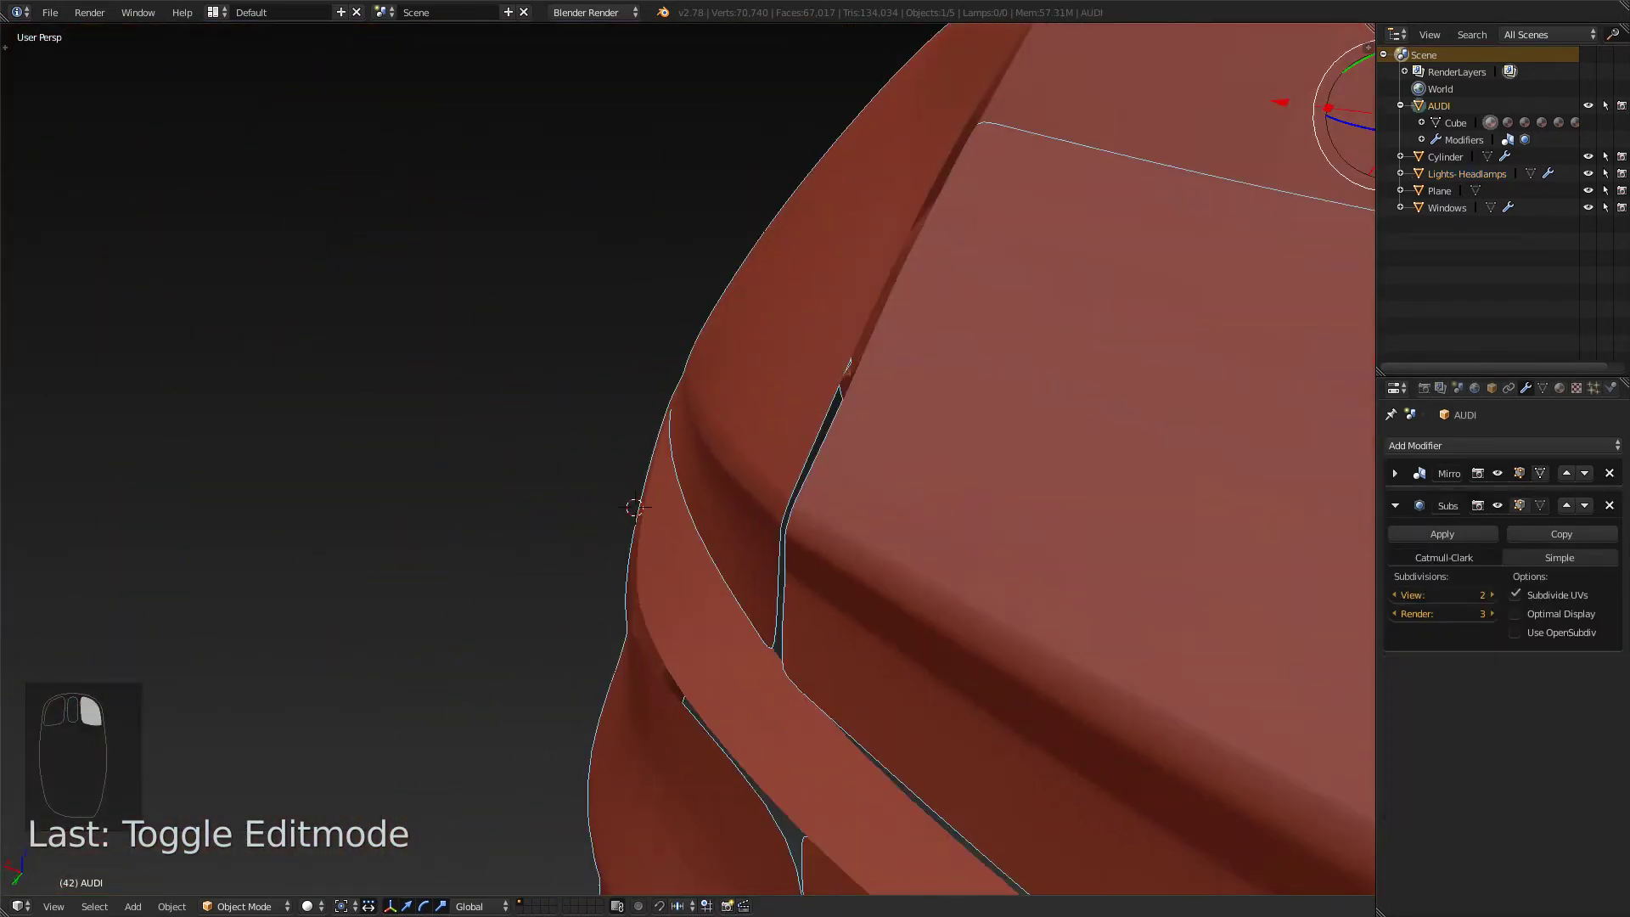
key("Tab")
middle_click_drag(814, 475, 917, 416)
key("Tab")
right_click(626, 538)
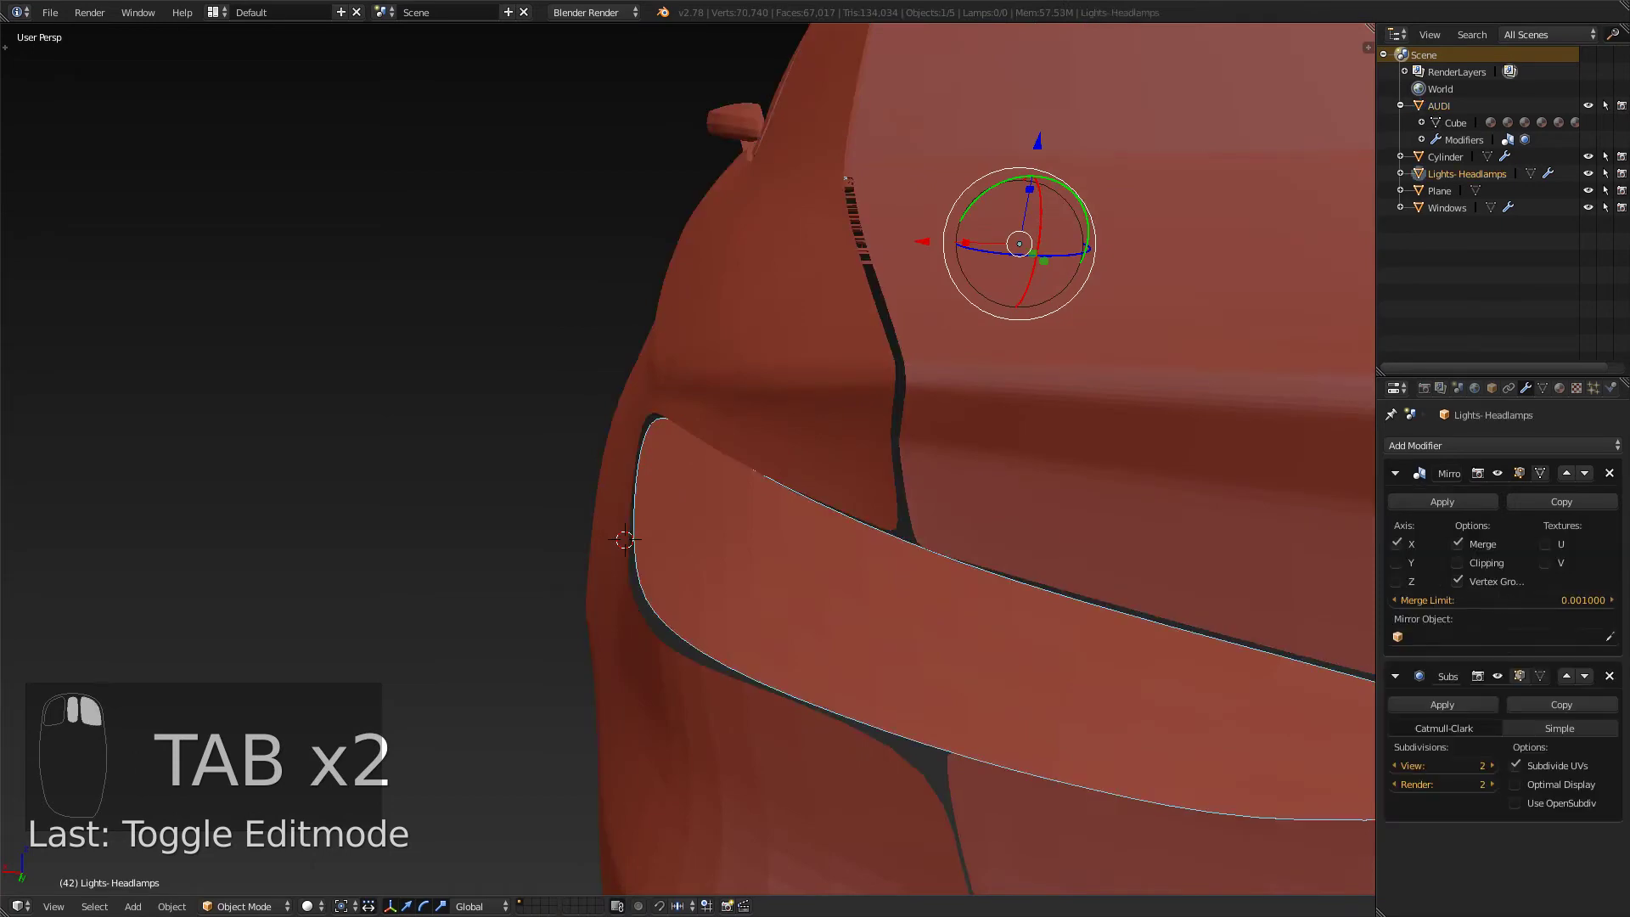
key("Tab")
middle_click_drag(626, 538, 622, 576)
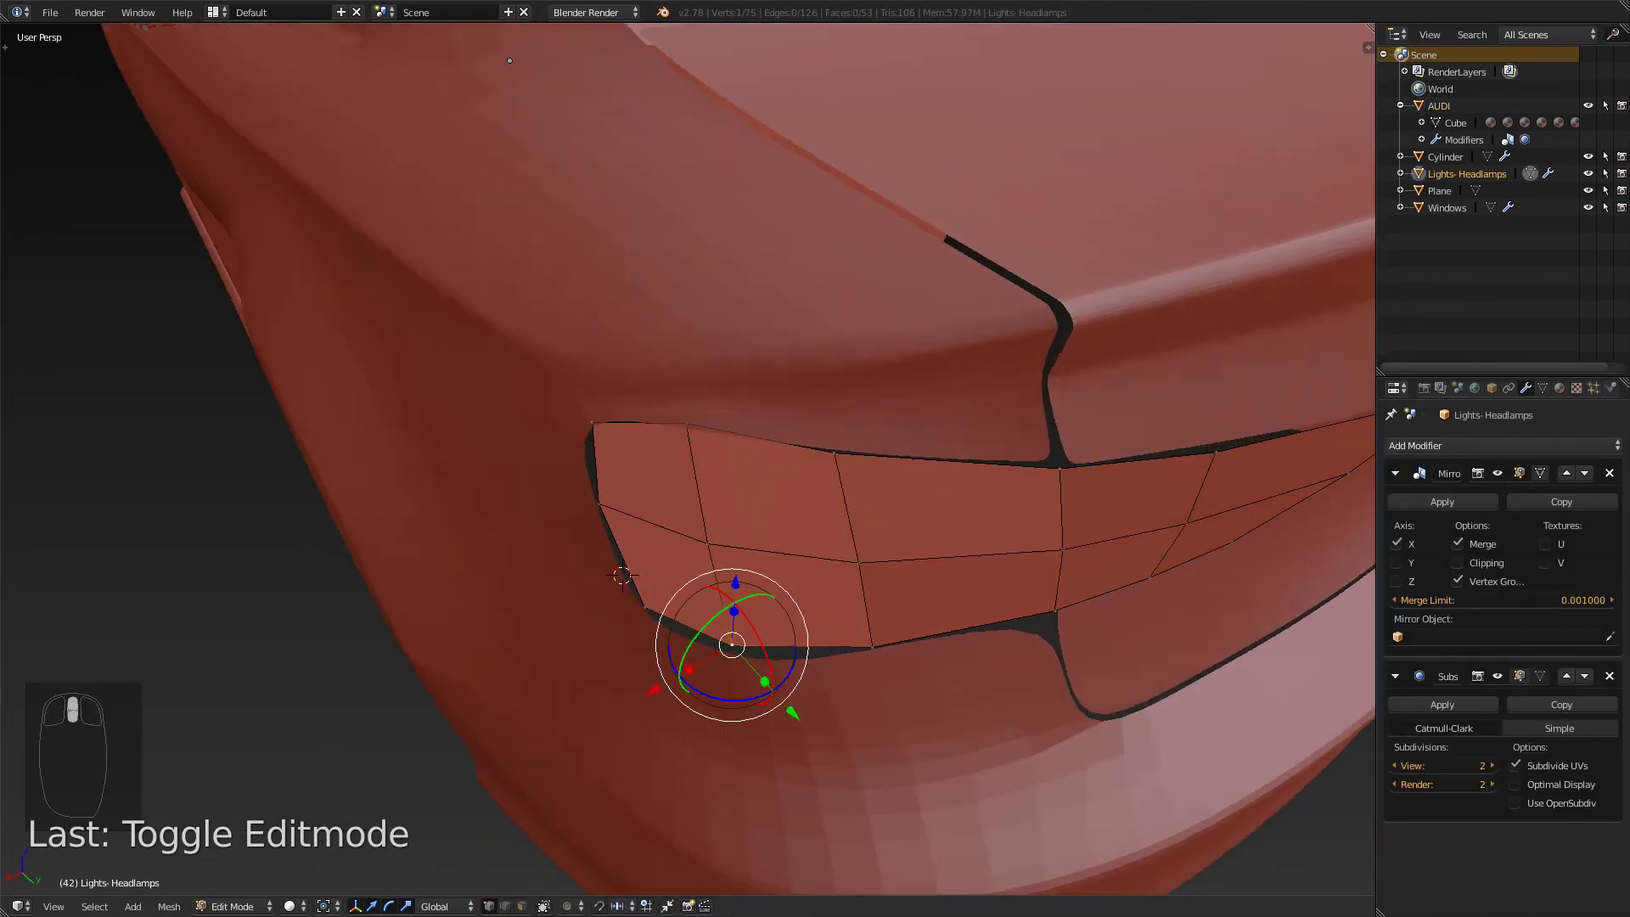
- Nudge the bottom and middle vertices of the outermost interior loop to close the gap and follow the body curvature
key("g")
left_click(737, 652)
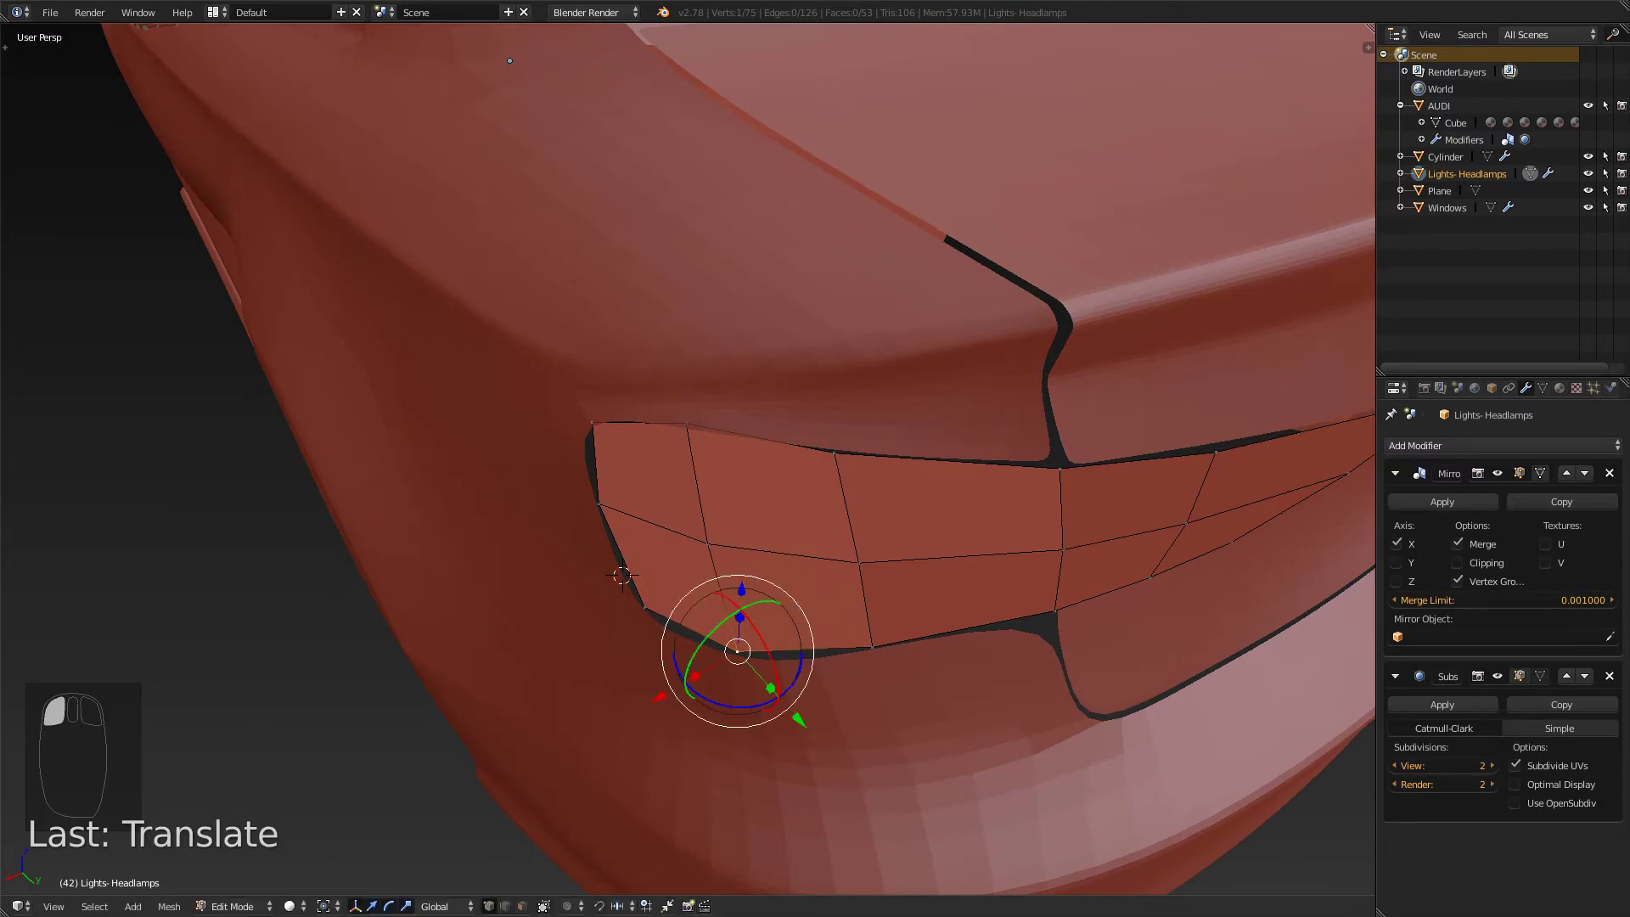
key("g")
key("y")
left_click(713, 547)
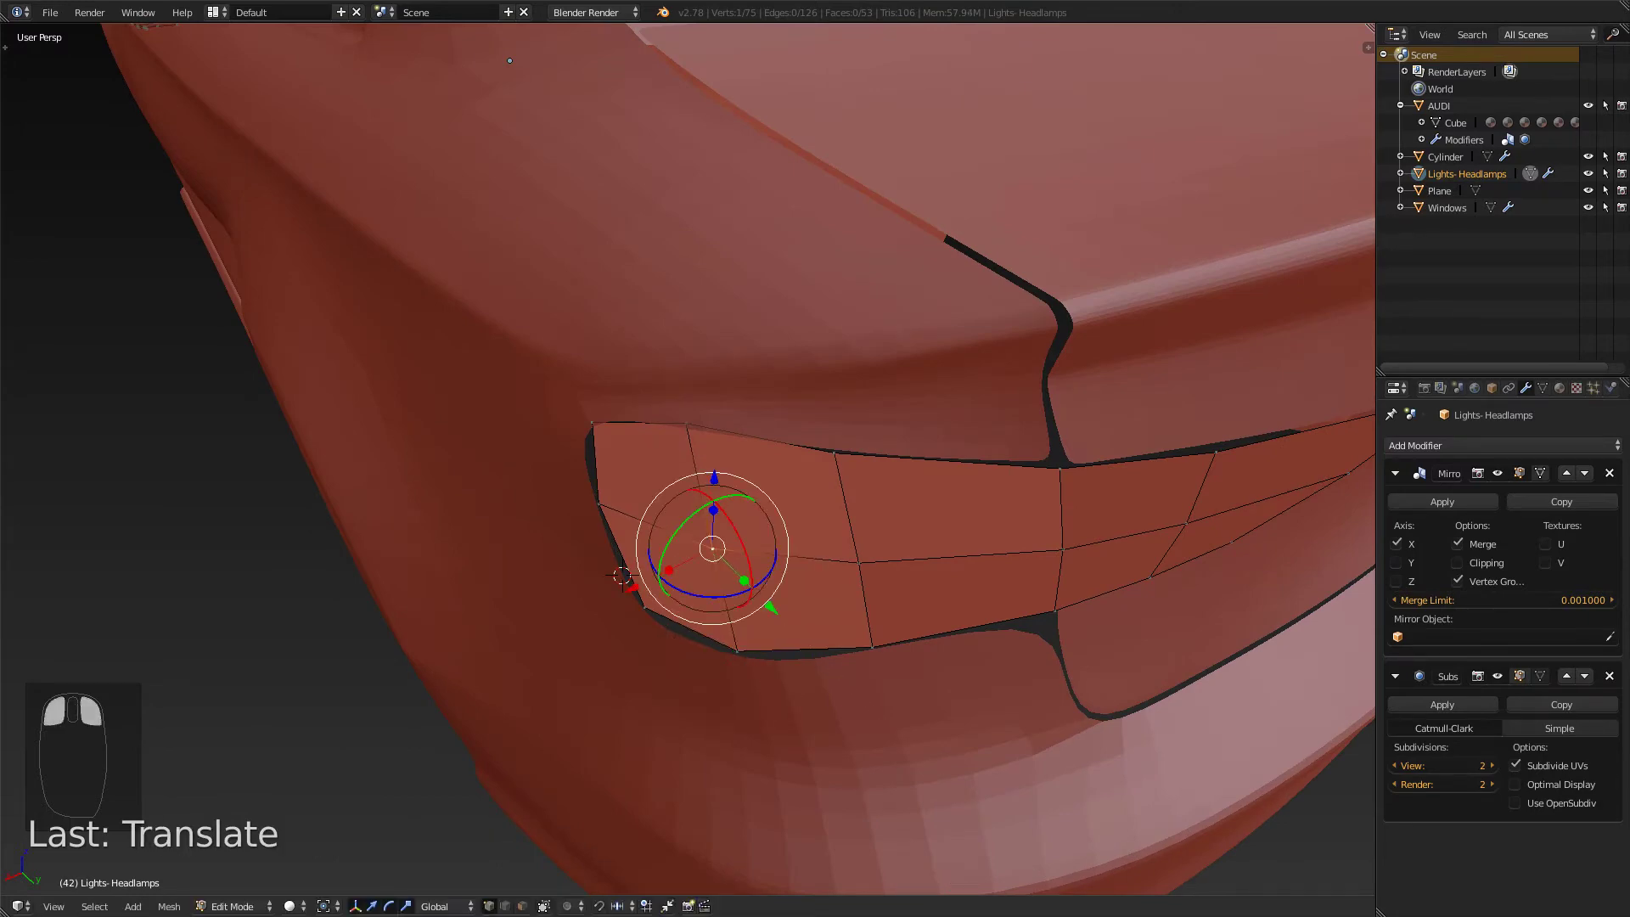
- Pull the top vertices of the two outermost interior loops slightly rearward along Y and check the smoothed shape
middle_click_drag(713, 547, 639, 511)
middle_click_drag(421, 519, 526, 641)
key("Tab")
key("Tab")
middle_click_drag(360, 591, 424, 693)
left_click_drag(533, 512, 540, 507)
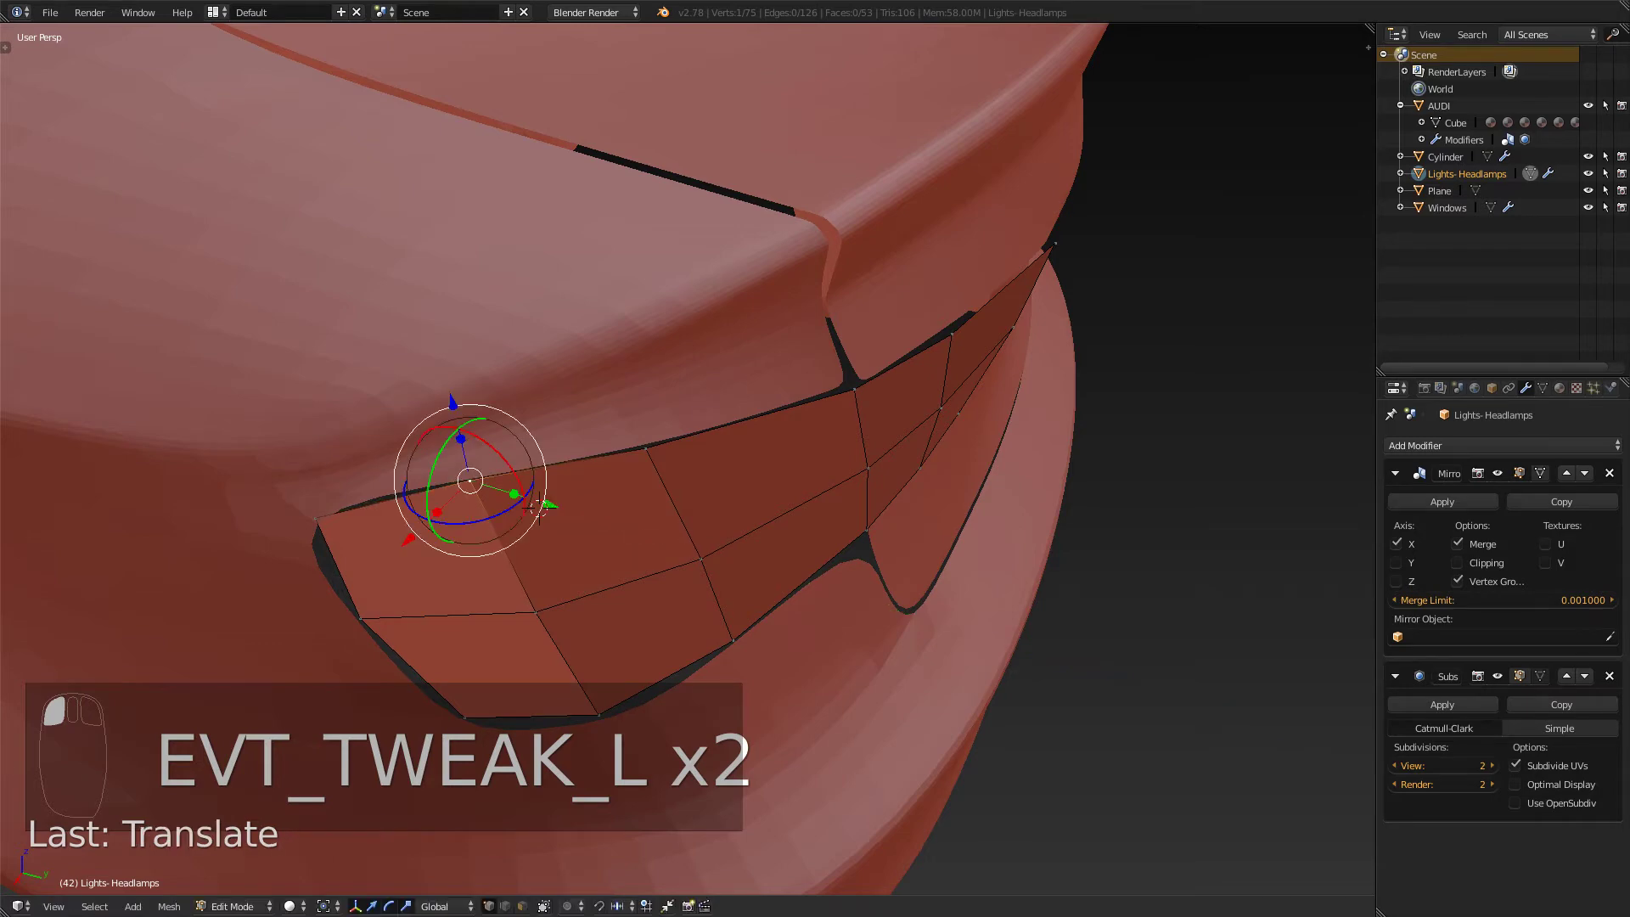
right_click(538, 508)
left_click_drag(732, 471, 742, 473)
key("Tab")
middle_click_drag(742, 473, 594, 532)
key("Tab")
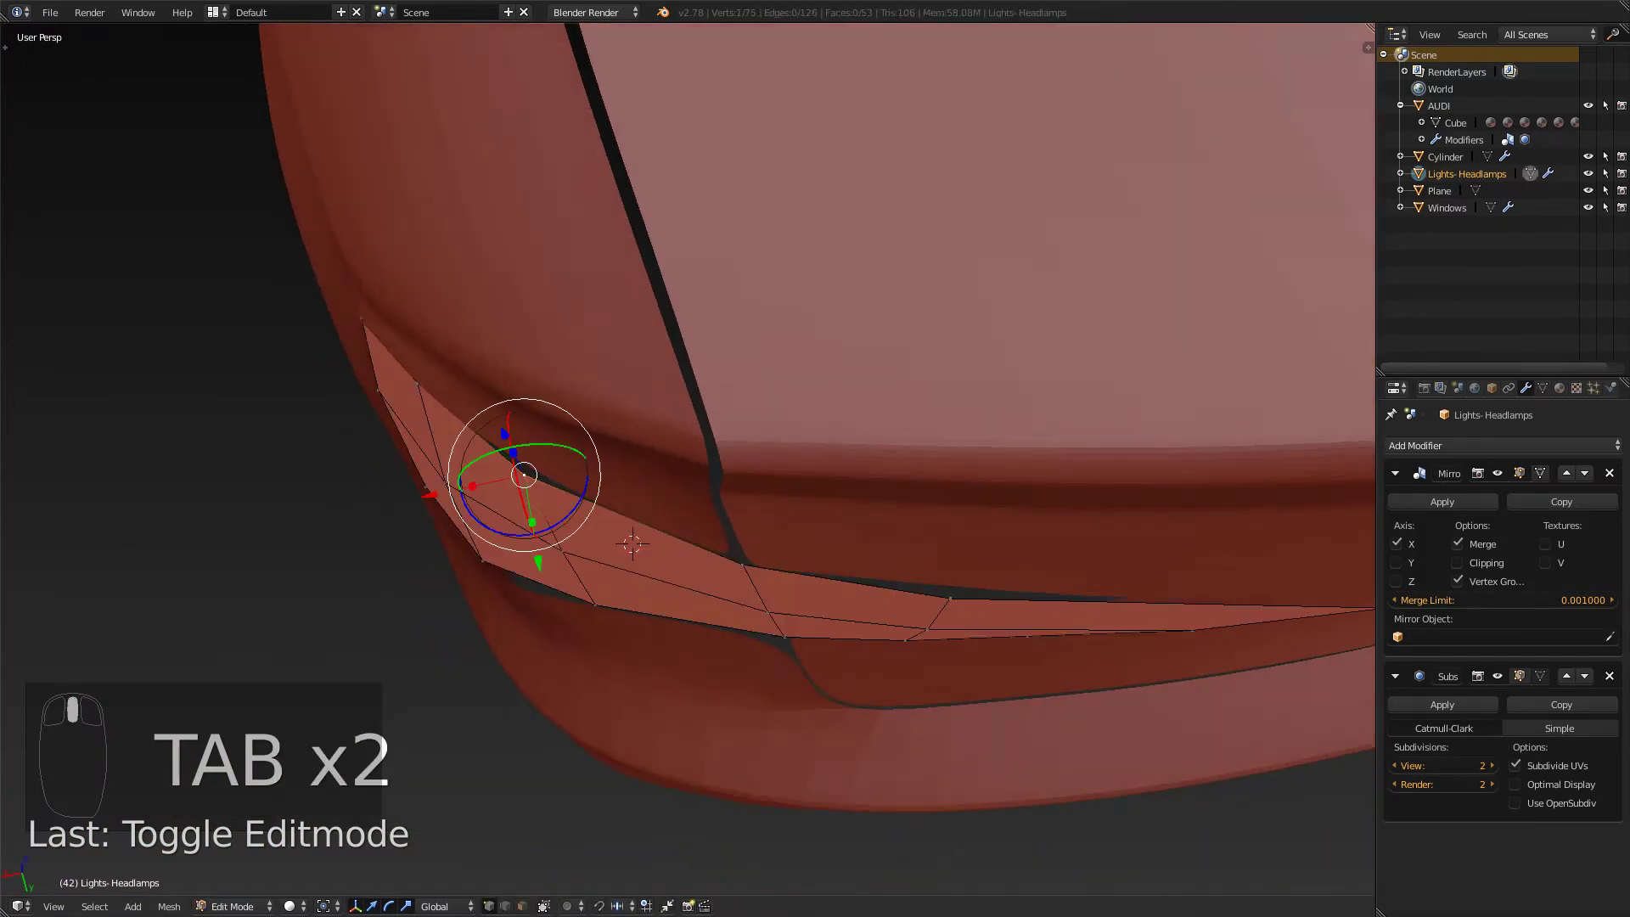
- Switch to edge selection and select all the border edges around the taillight's outline, including its outer side
middle_click_drag(594, 471, 679, 450)
key("ctrl+Tab")
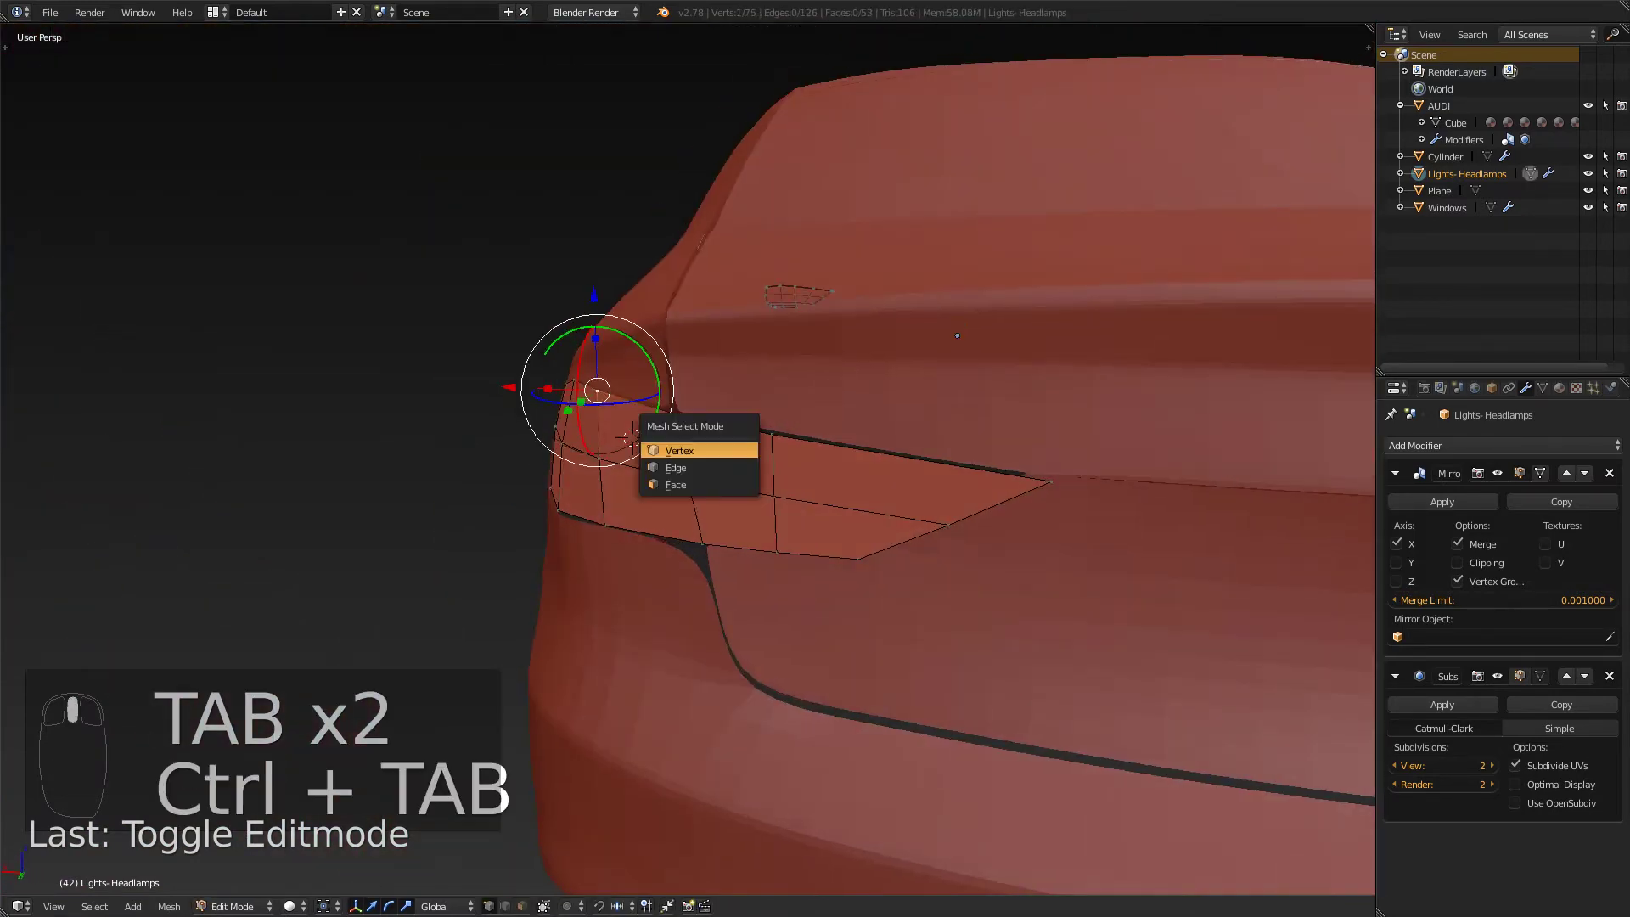
left_click(679, 467)
right_click(723, 425, "alt")
right_click(904, 541, "alt")
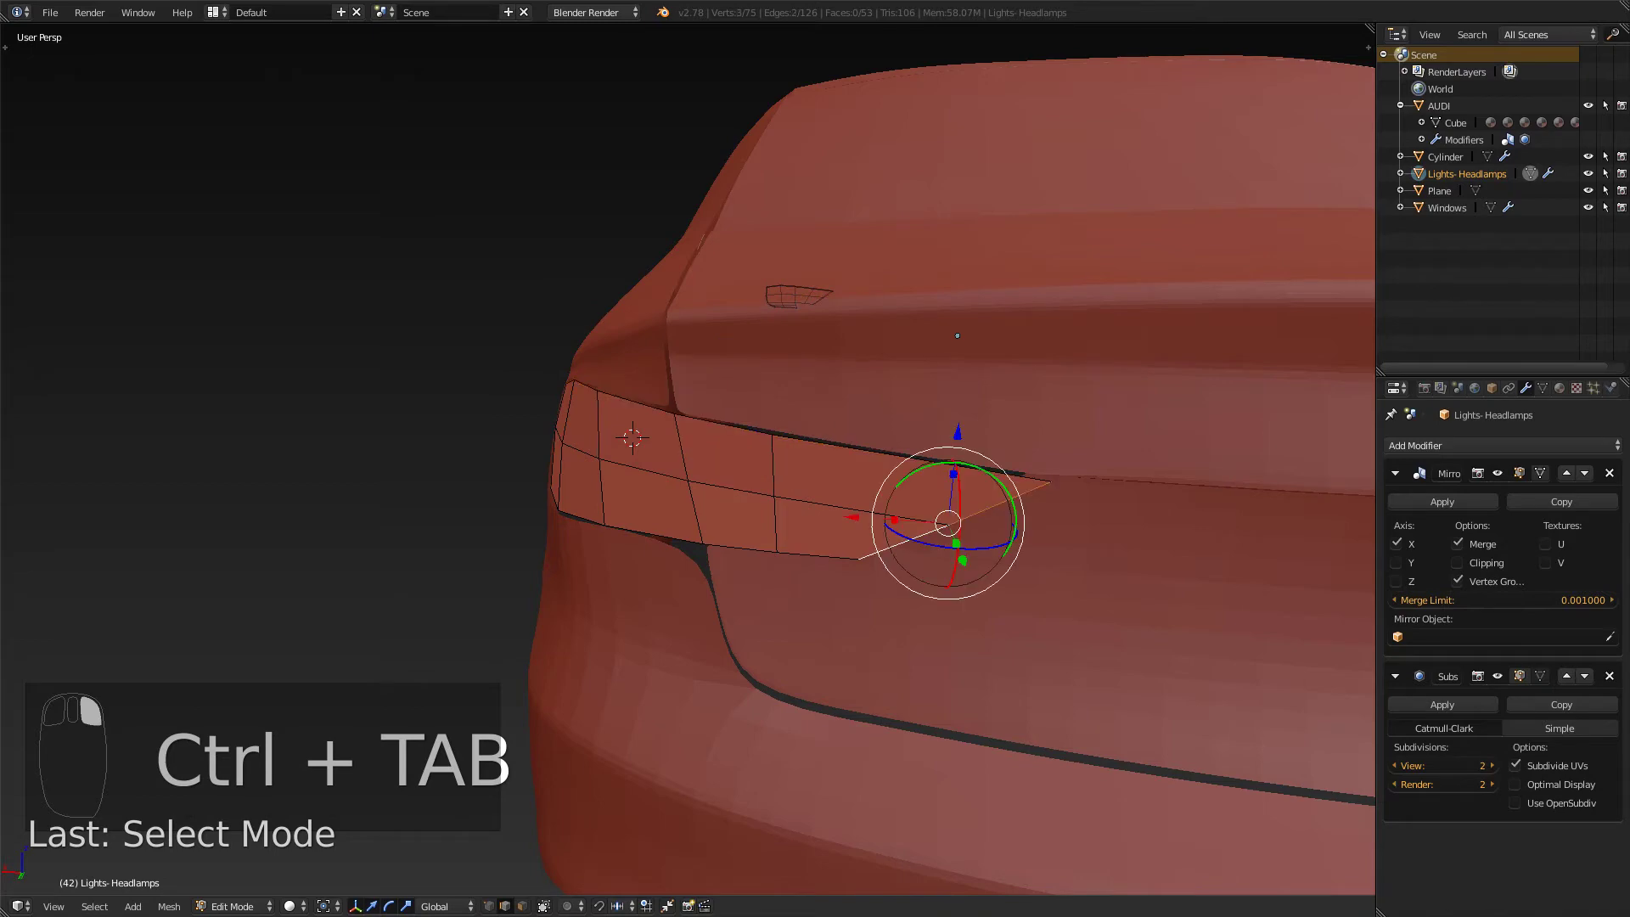
right_click(904, 541, "alt+shift")
right_click(817, 556, "alt+shift")
right_click(904, 541, "alt+shift")
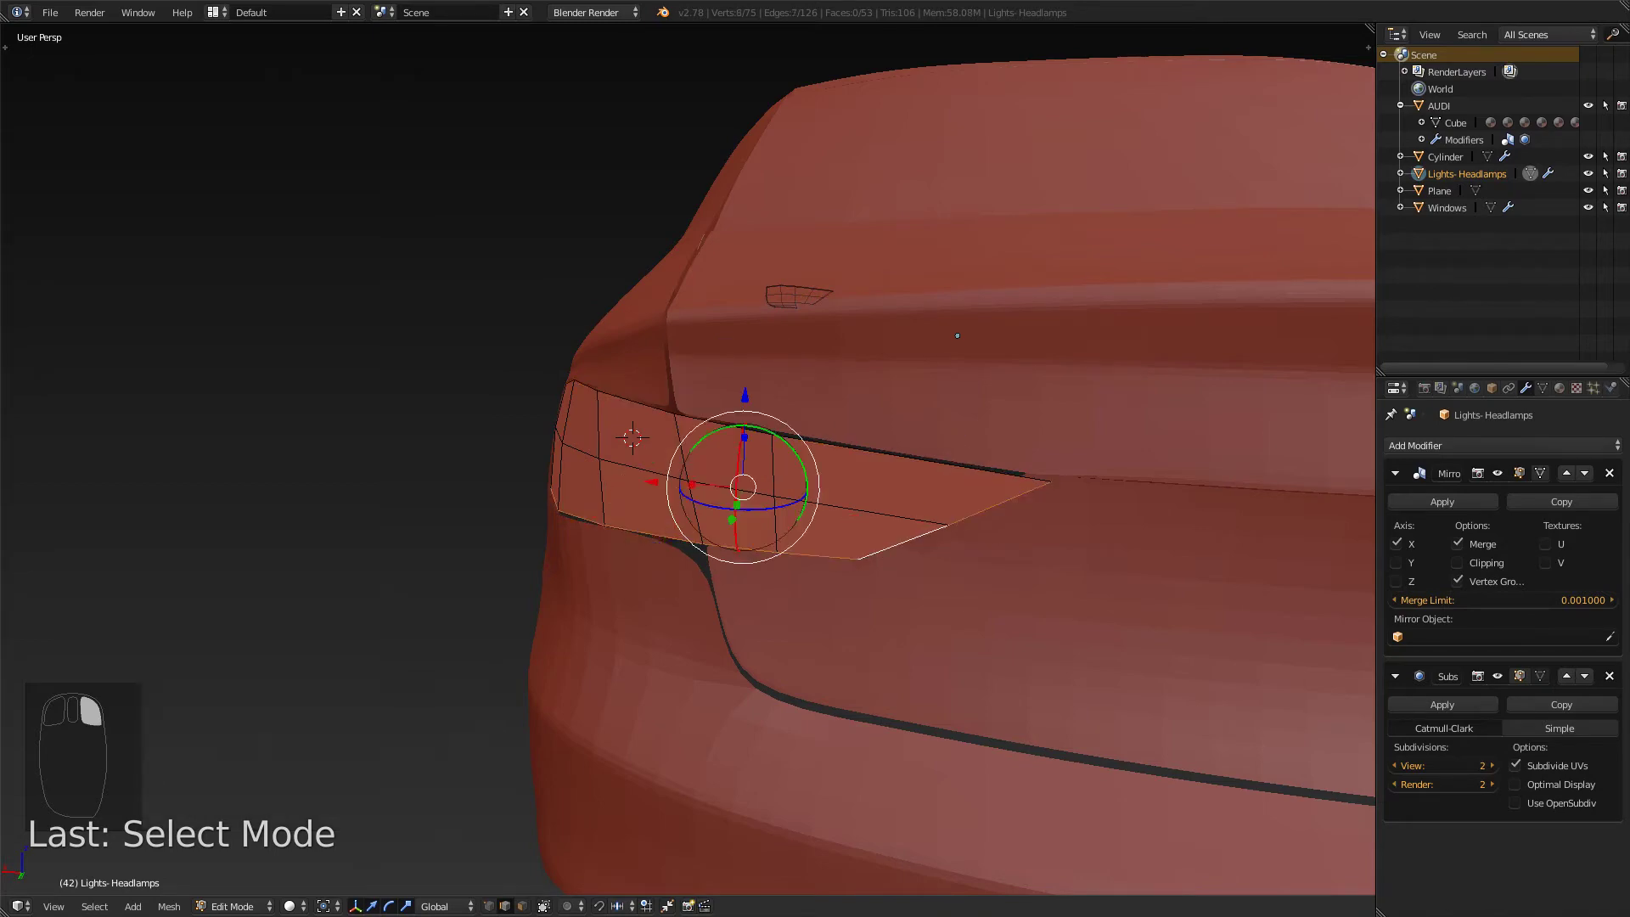
right_click(934, 463, "alt+shift")
middle_click_drag(933, 462, 376, 401)
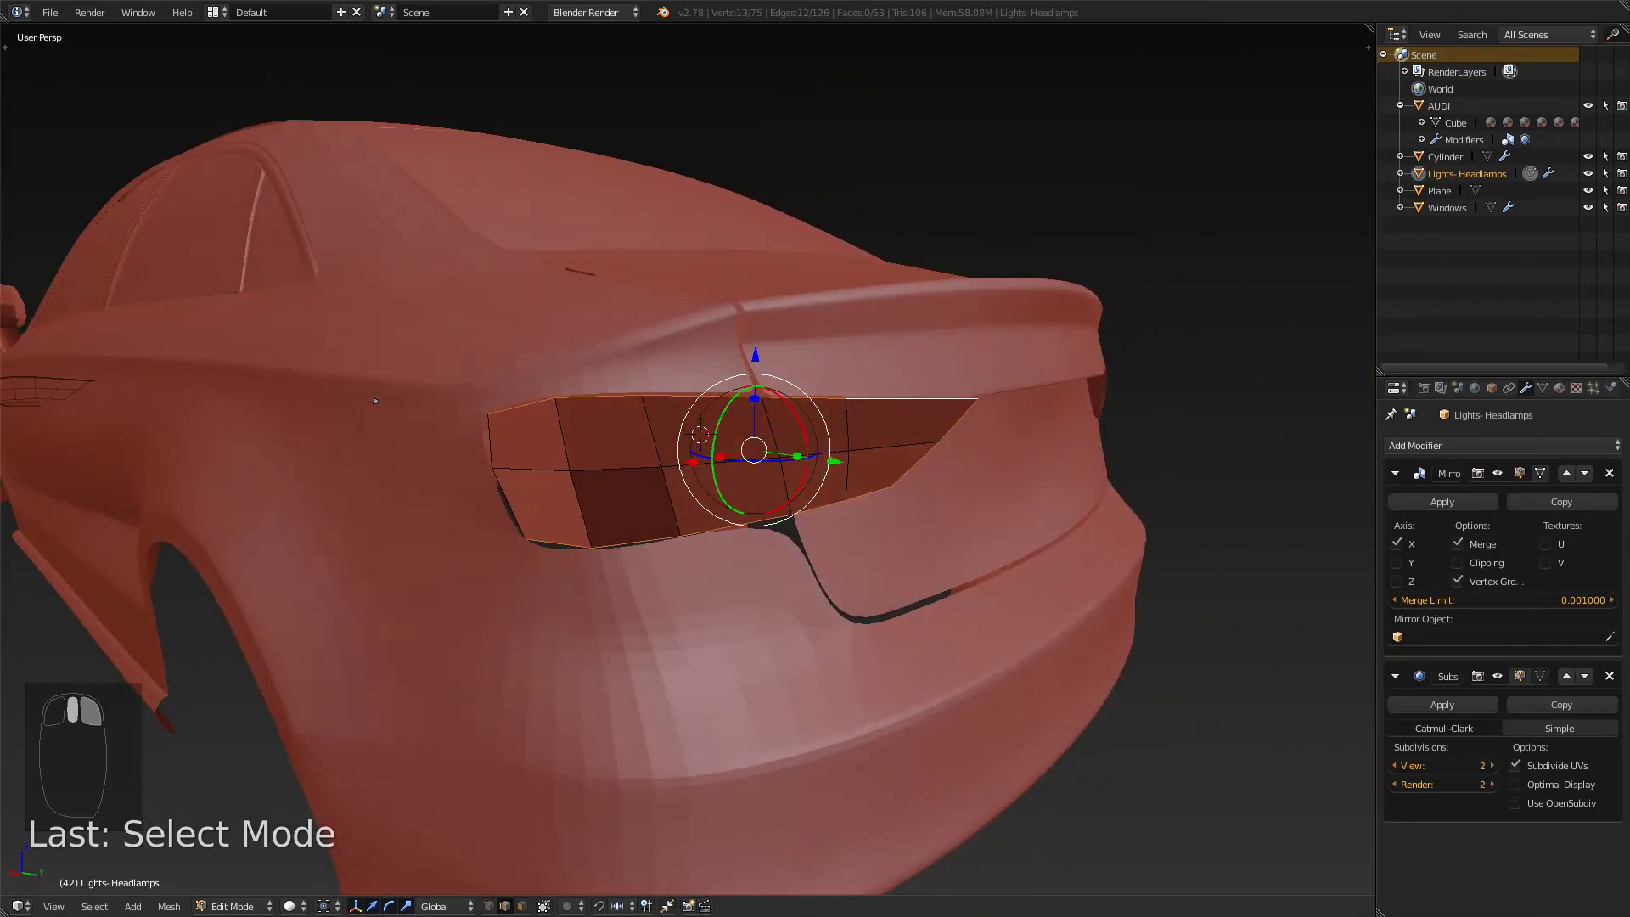
right_click(492, 465, "alt+shift")
middle_click_drag(492, 466, 334, 506)
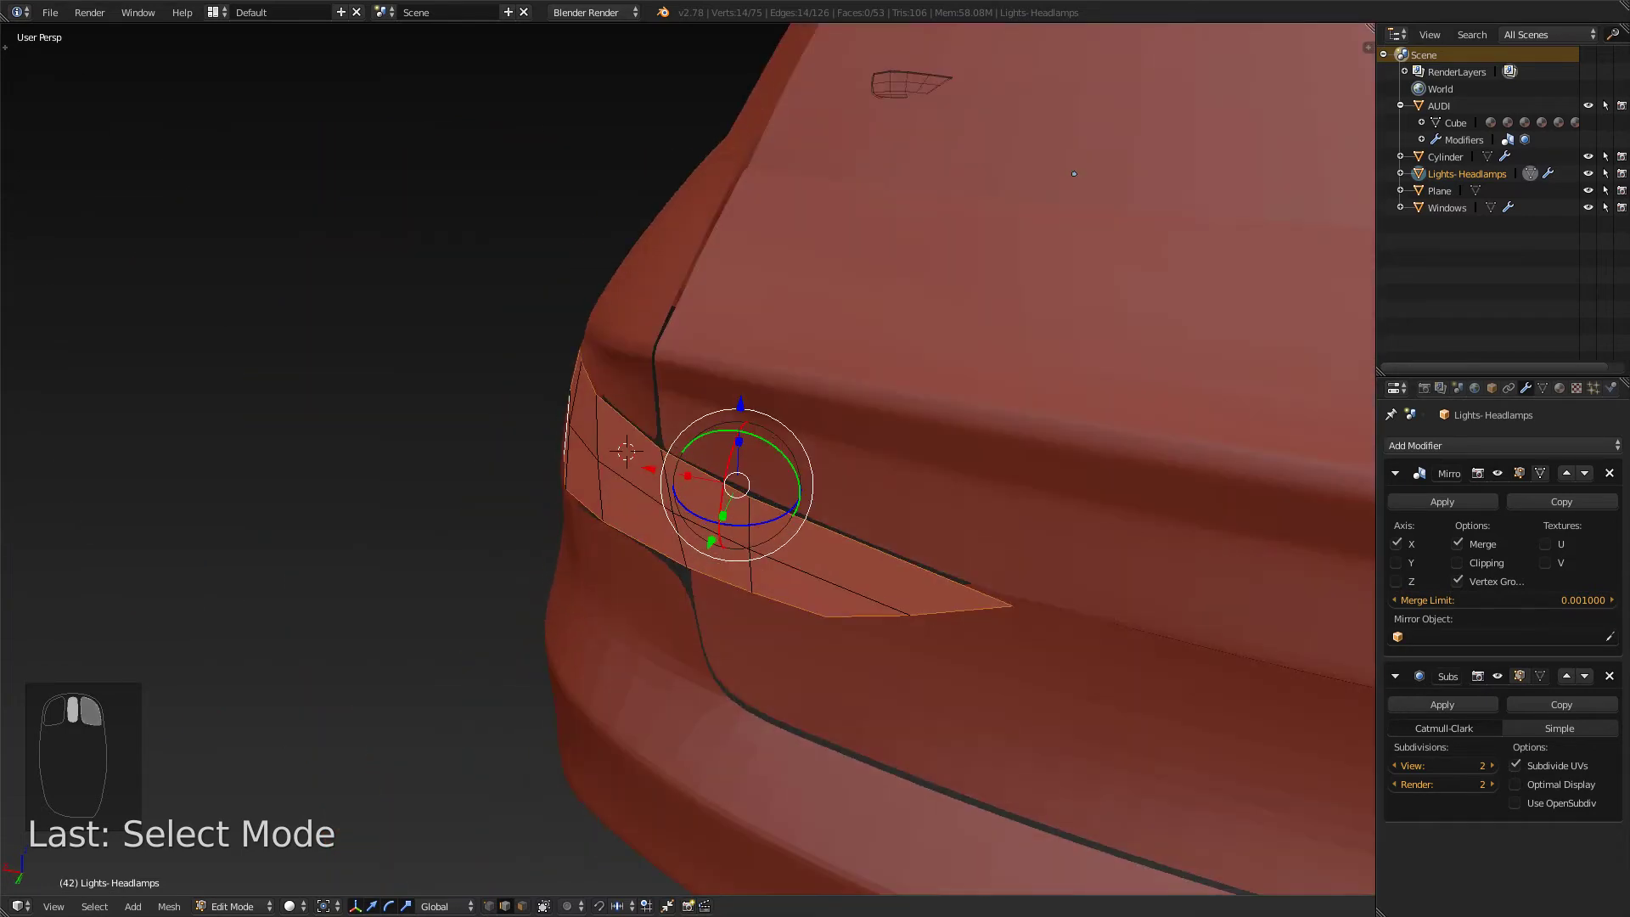
- Extrude the taillight's border edges and move them about -0.3 along Y into the body, checking the smoothed shape
key("e")
right_click(1073, 173)
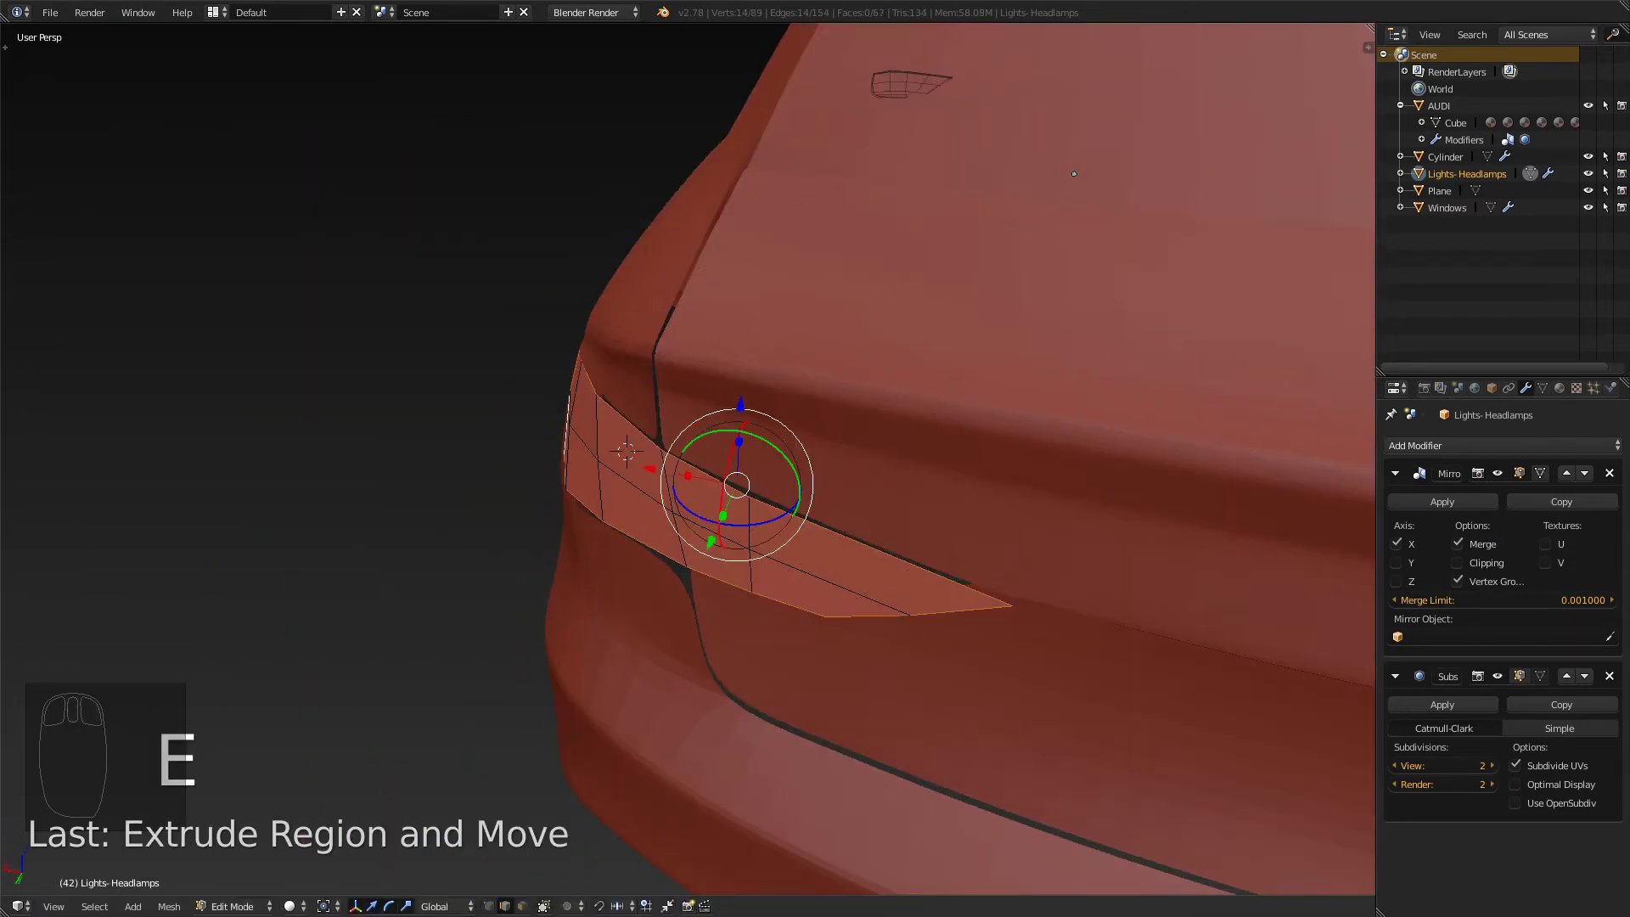
key("r")
left_click(1074, 173)
key("ctrl+z")
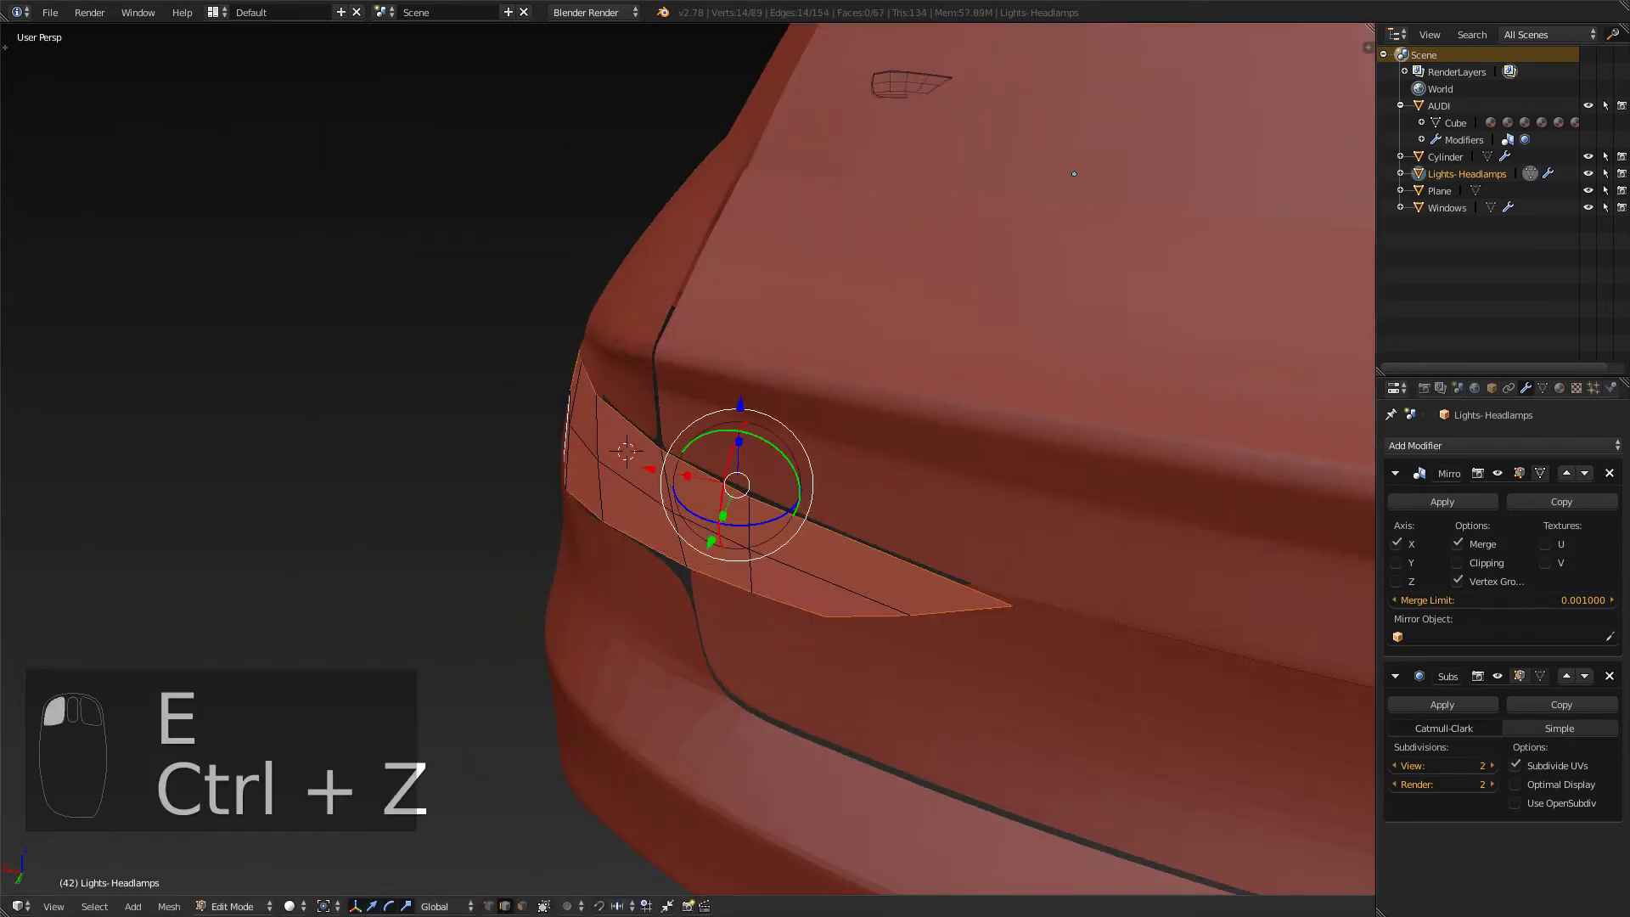
key("g")
key("y")
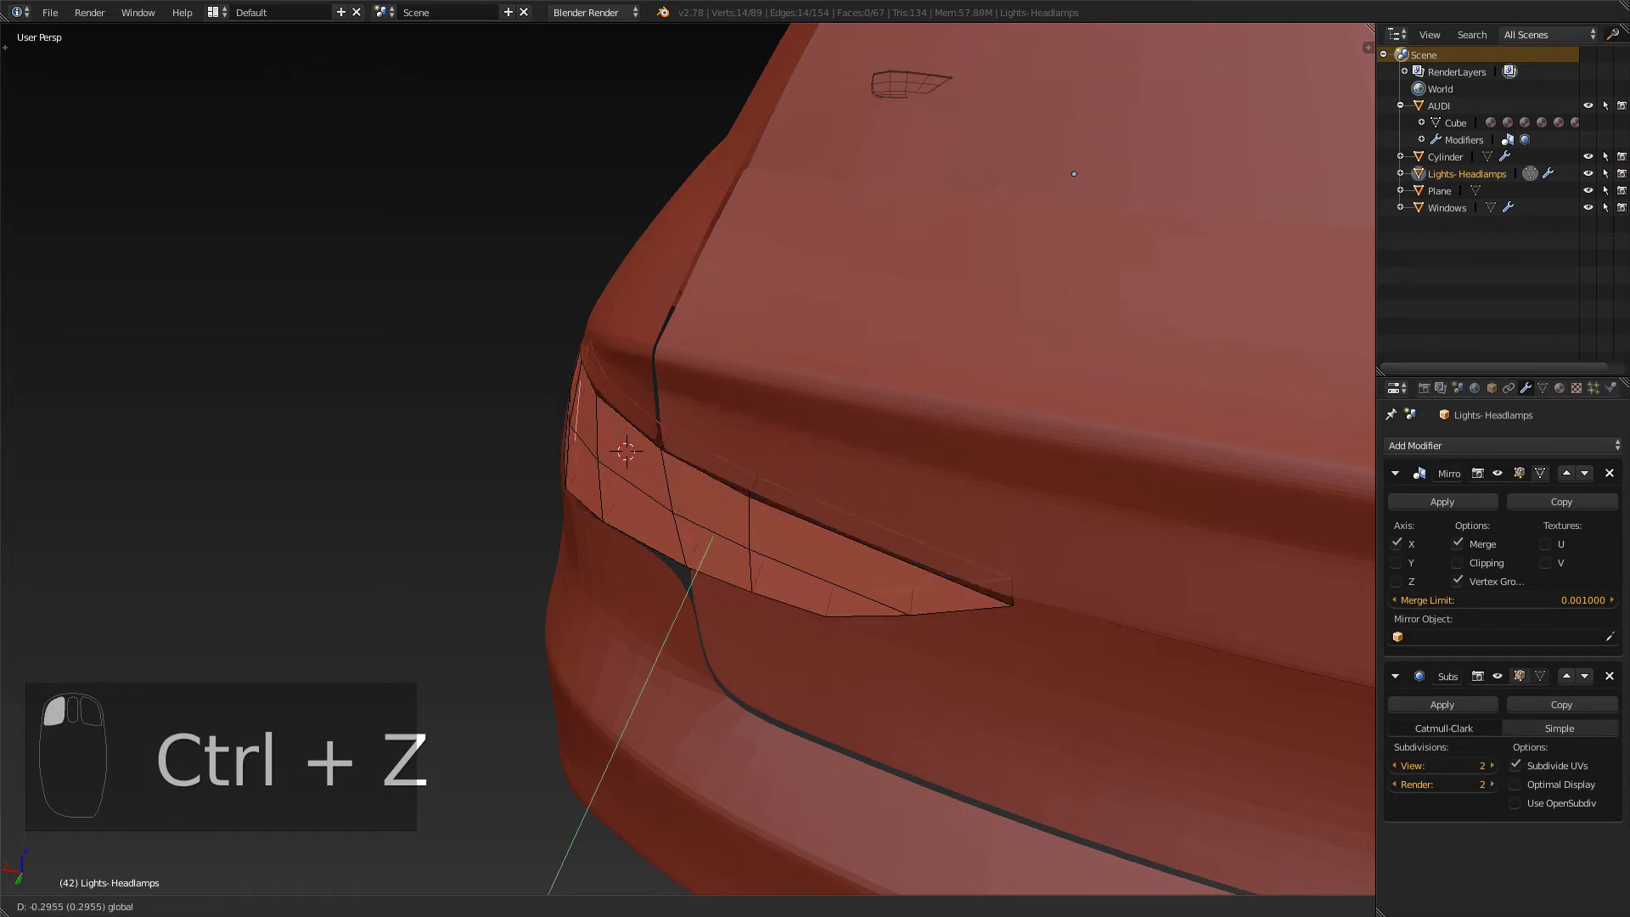
left_click(688, 459)
middle_click_drag(688, 458, 946, 370)
key("Tab")
key("Tab")
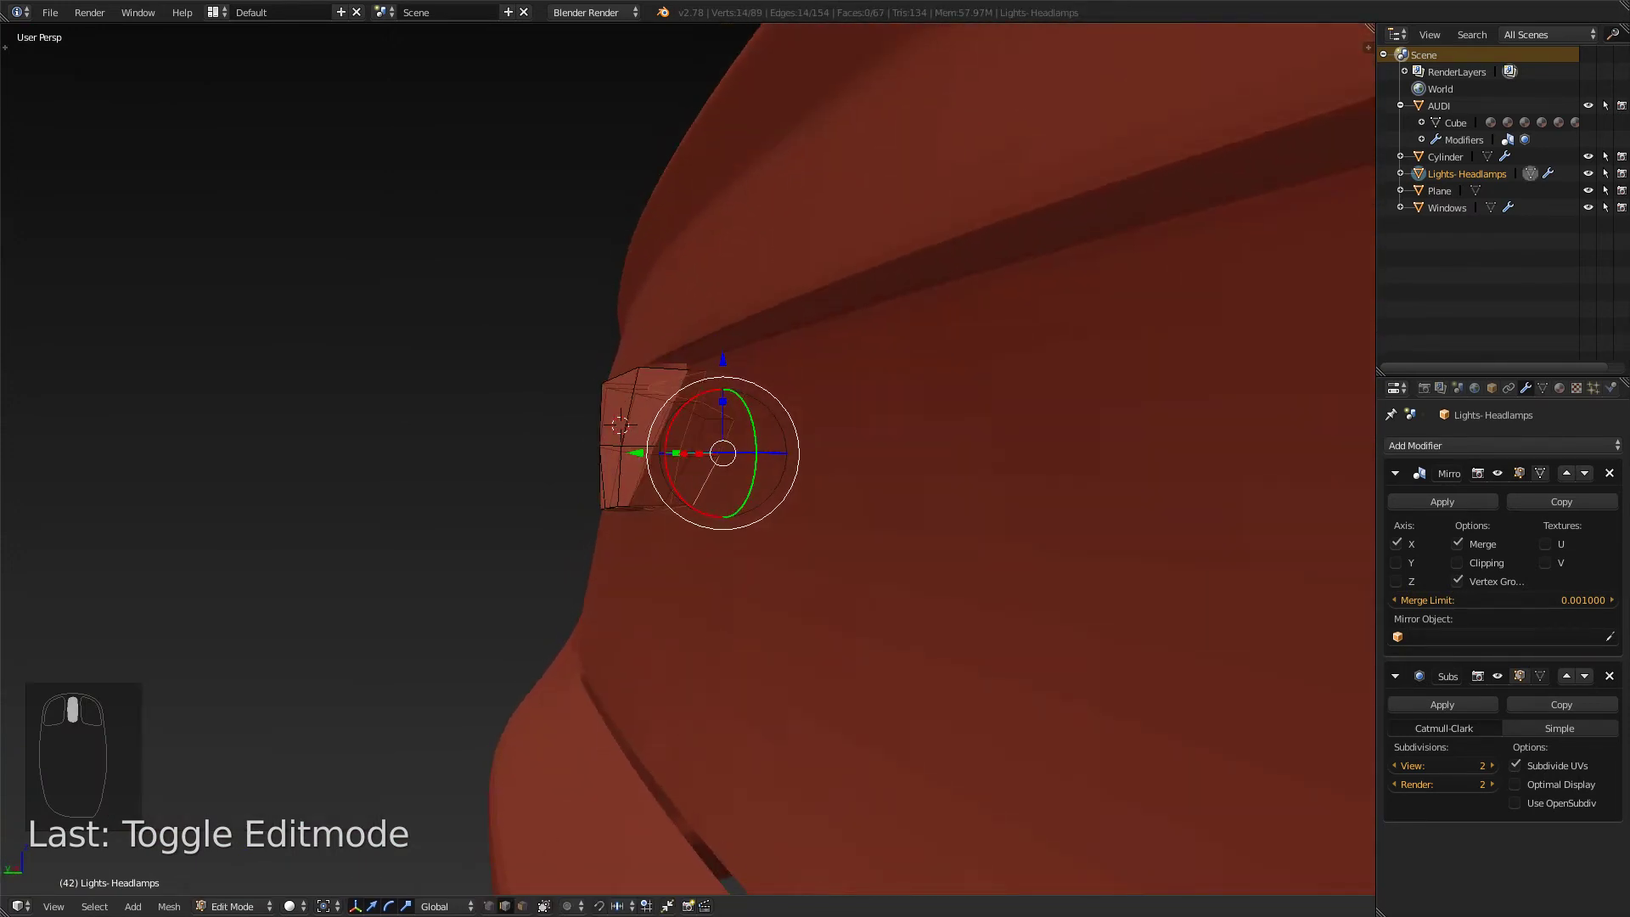
- Add an edge loop around the extruded side walls, slid toward the taillight's front face, and check the smoothed shape
key("ctrl+r")
left_click(672, 428)
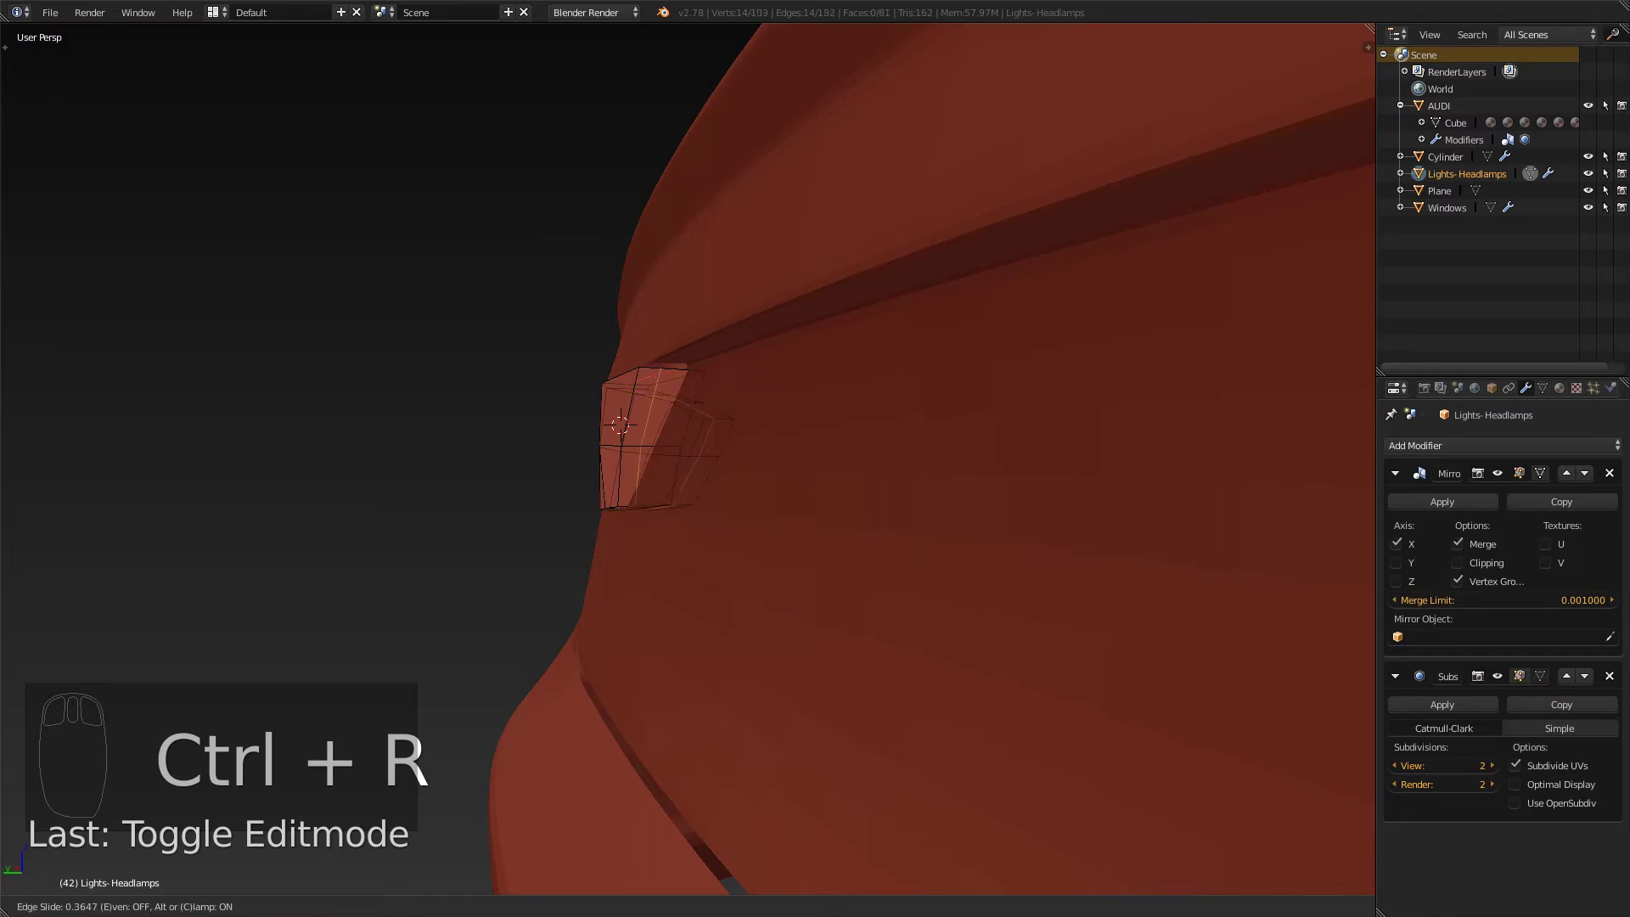
left_click(662, 429)
key("Tab")
middle_click_drag(662, 430, 900, 449)
key("Tab")
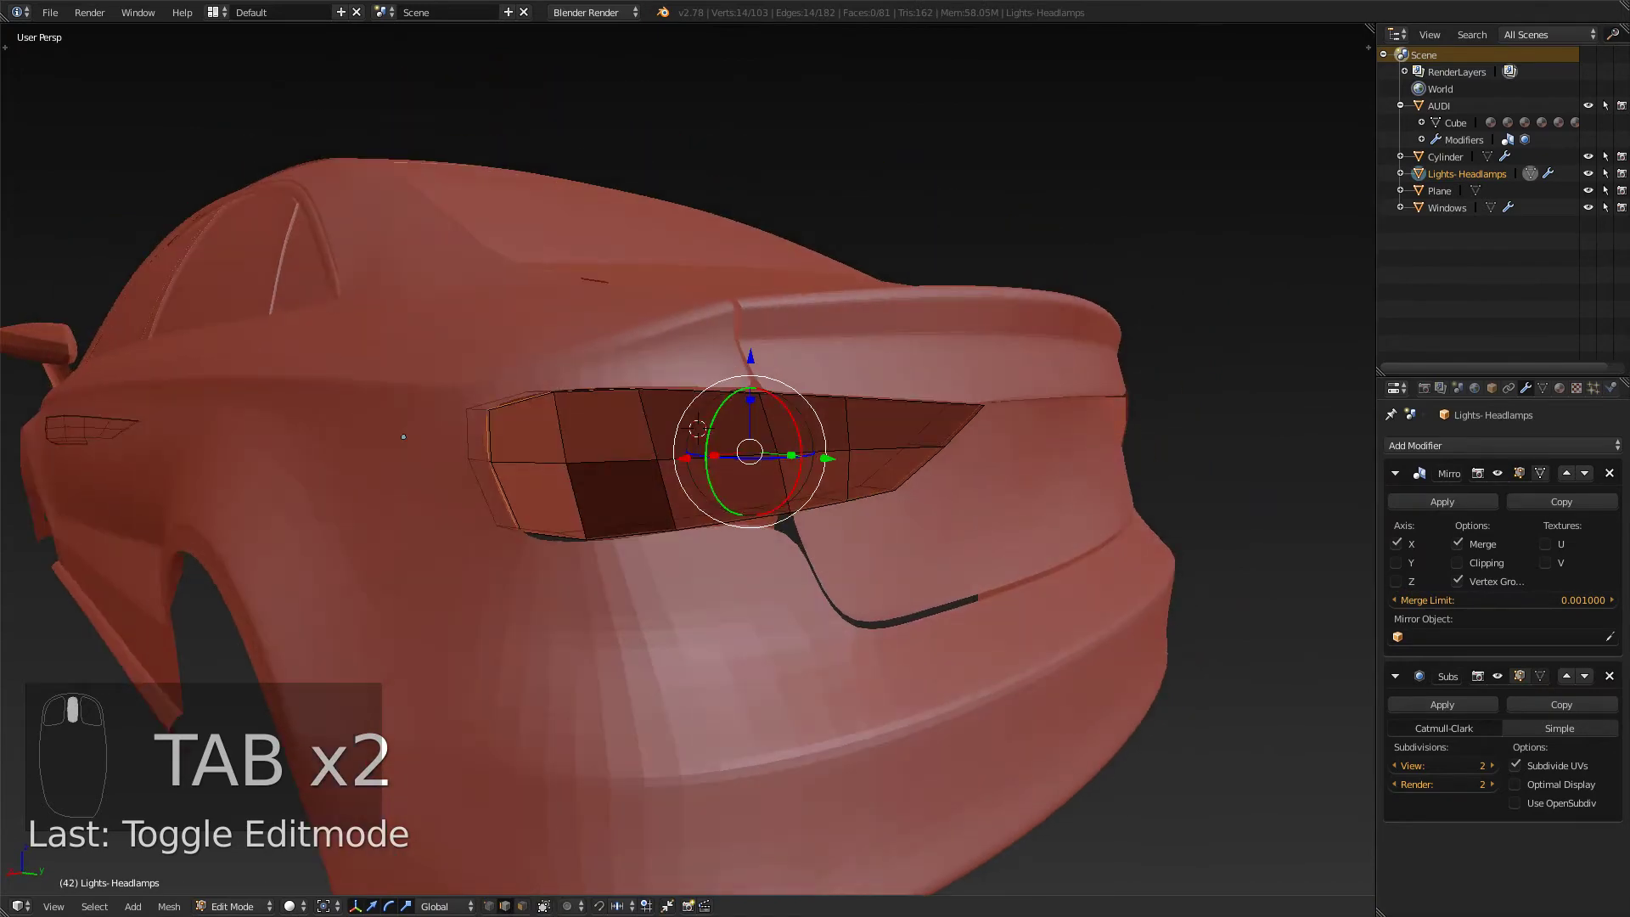
- Add a lengthwise loop cut across the taillight face, slid close to its top edge, and check the sharpened outline
mouse_move(950, 390)
middle_mouse_down()
mouse_move(904, 422)
mouse_move(949, 411)
middle_mouse_up()
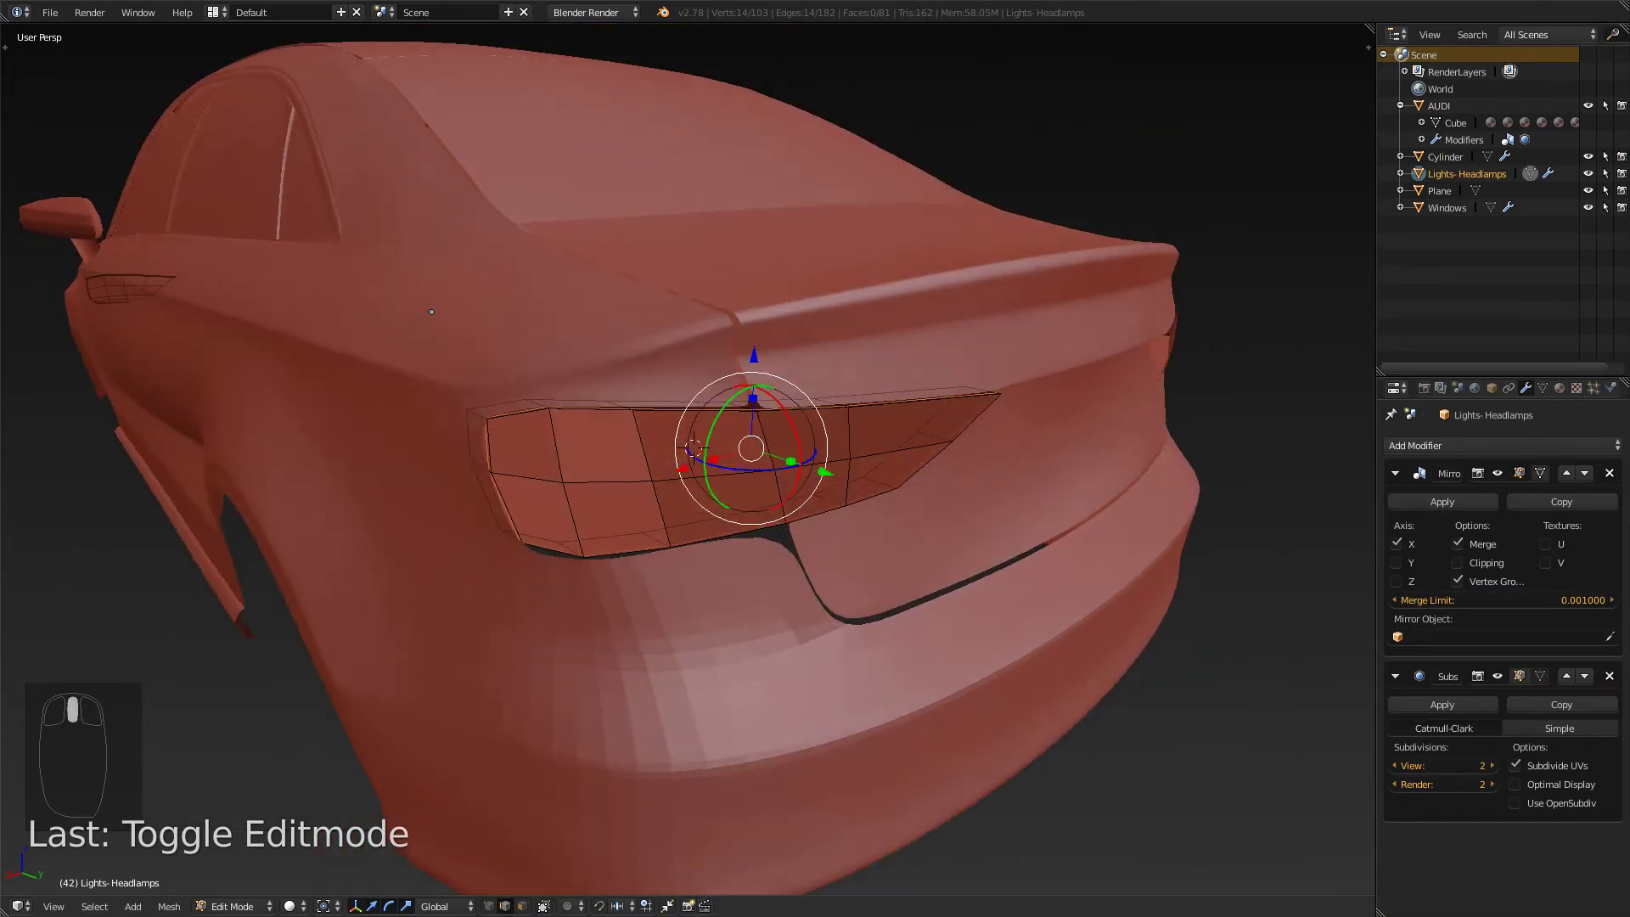
scroll(949, 411, "up", 1)
middle_click_drag(417, 303, 722, 341)
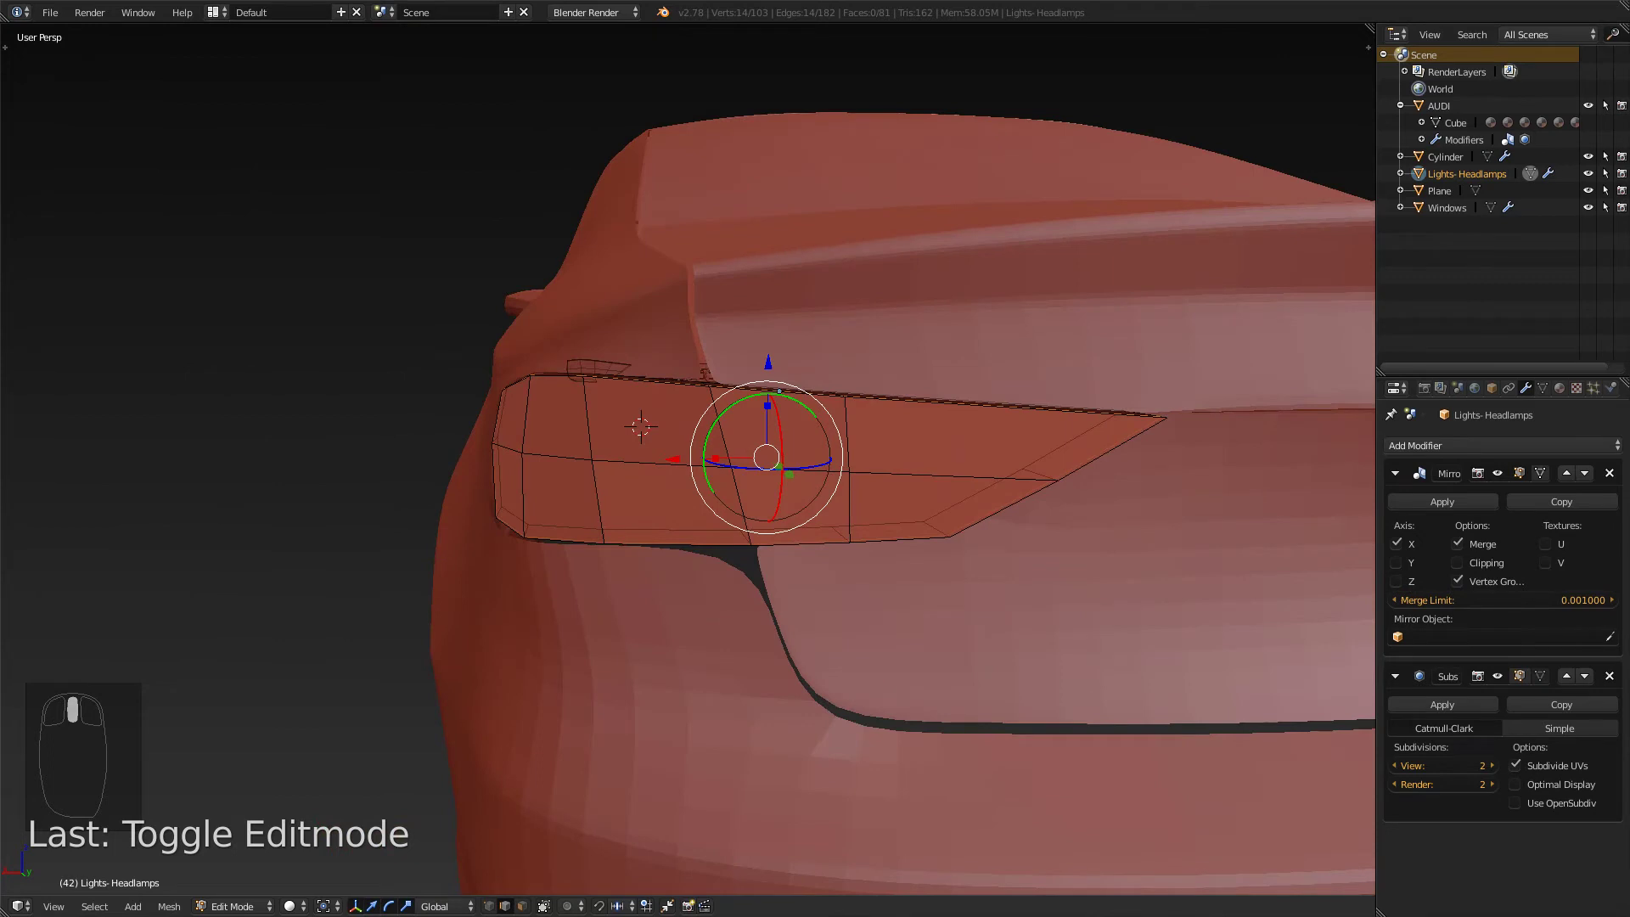
key("Tab")
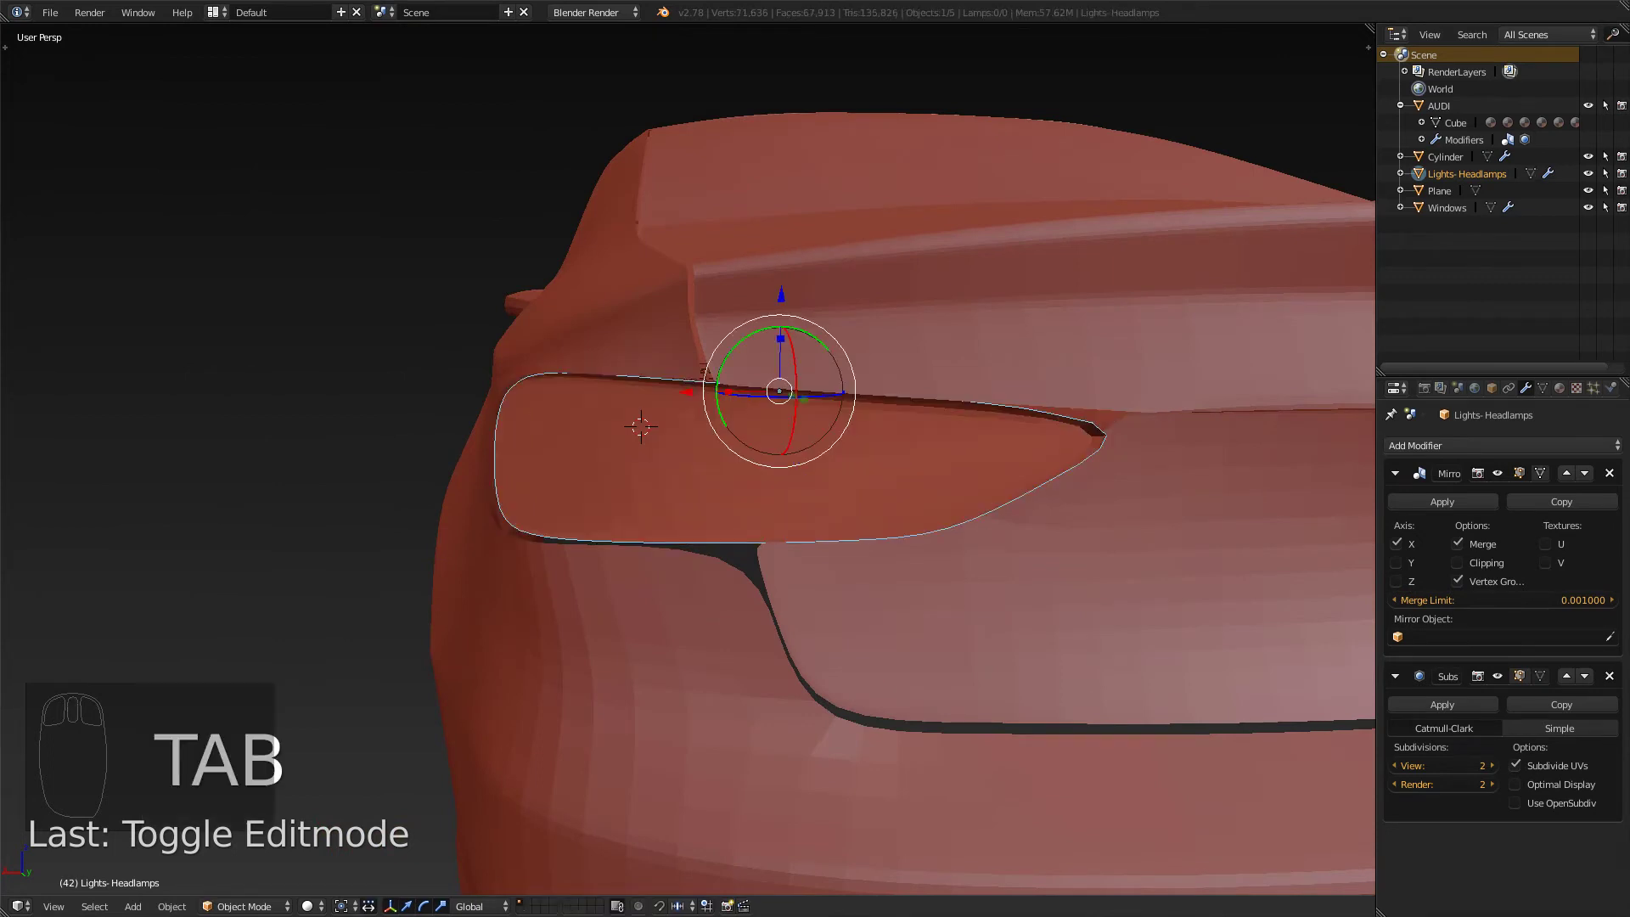
mouse_move(798, 475)
middle_mouse_down()
mouse_move(813, 403)
mouse_move(793, 454)
middle_mouse_up()
key("Tab")
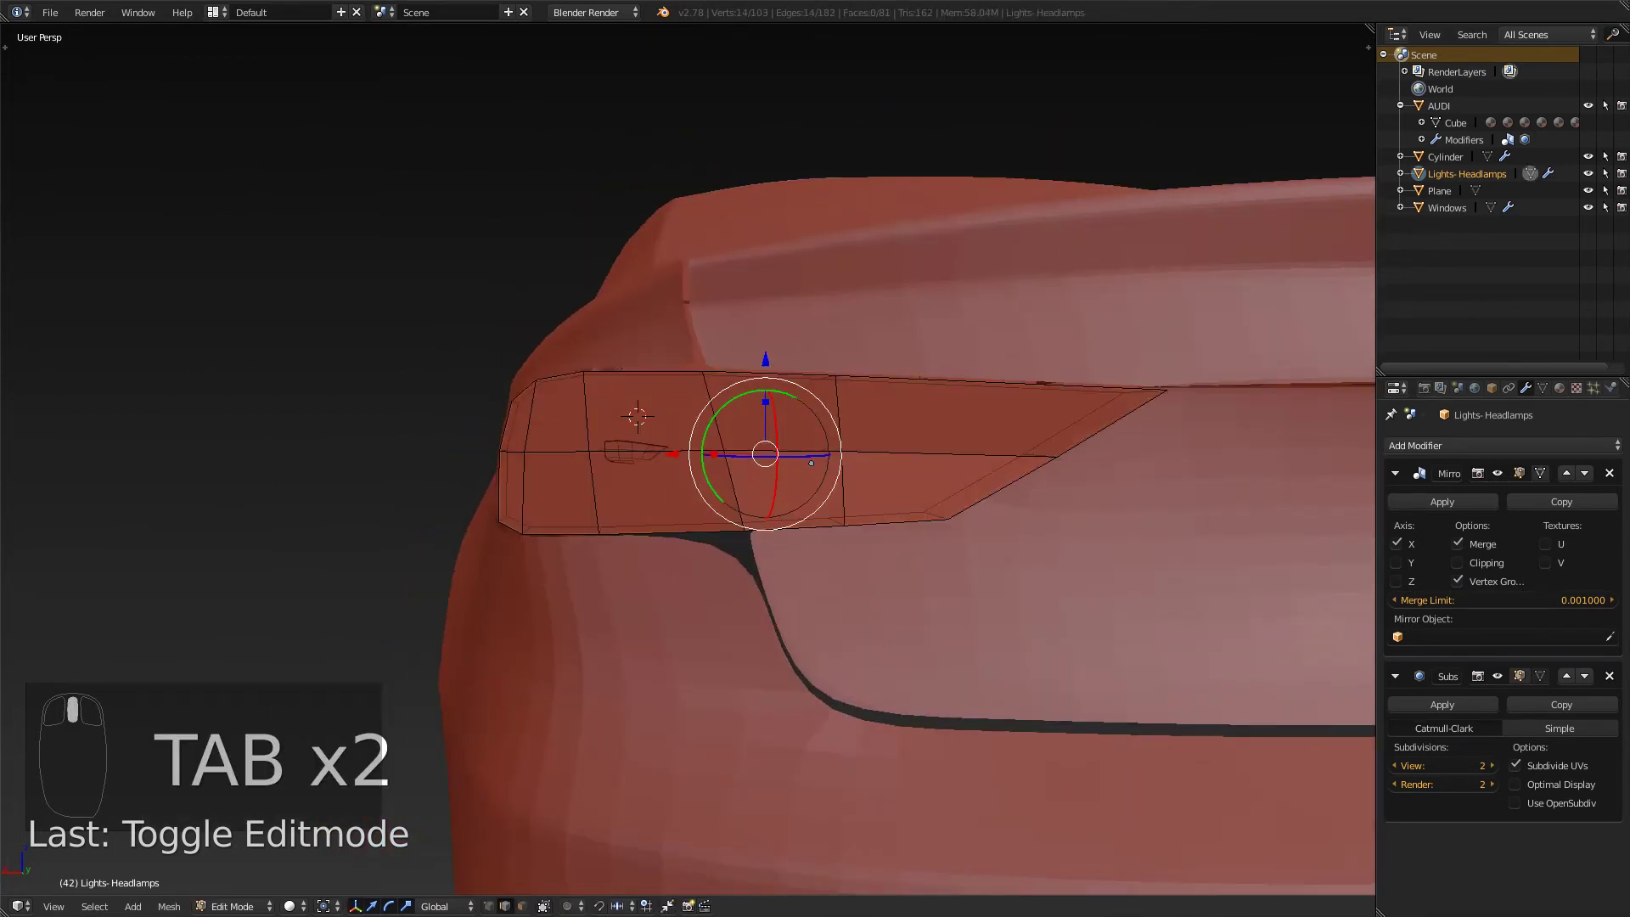
key("ctrl+r")
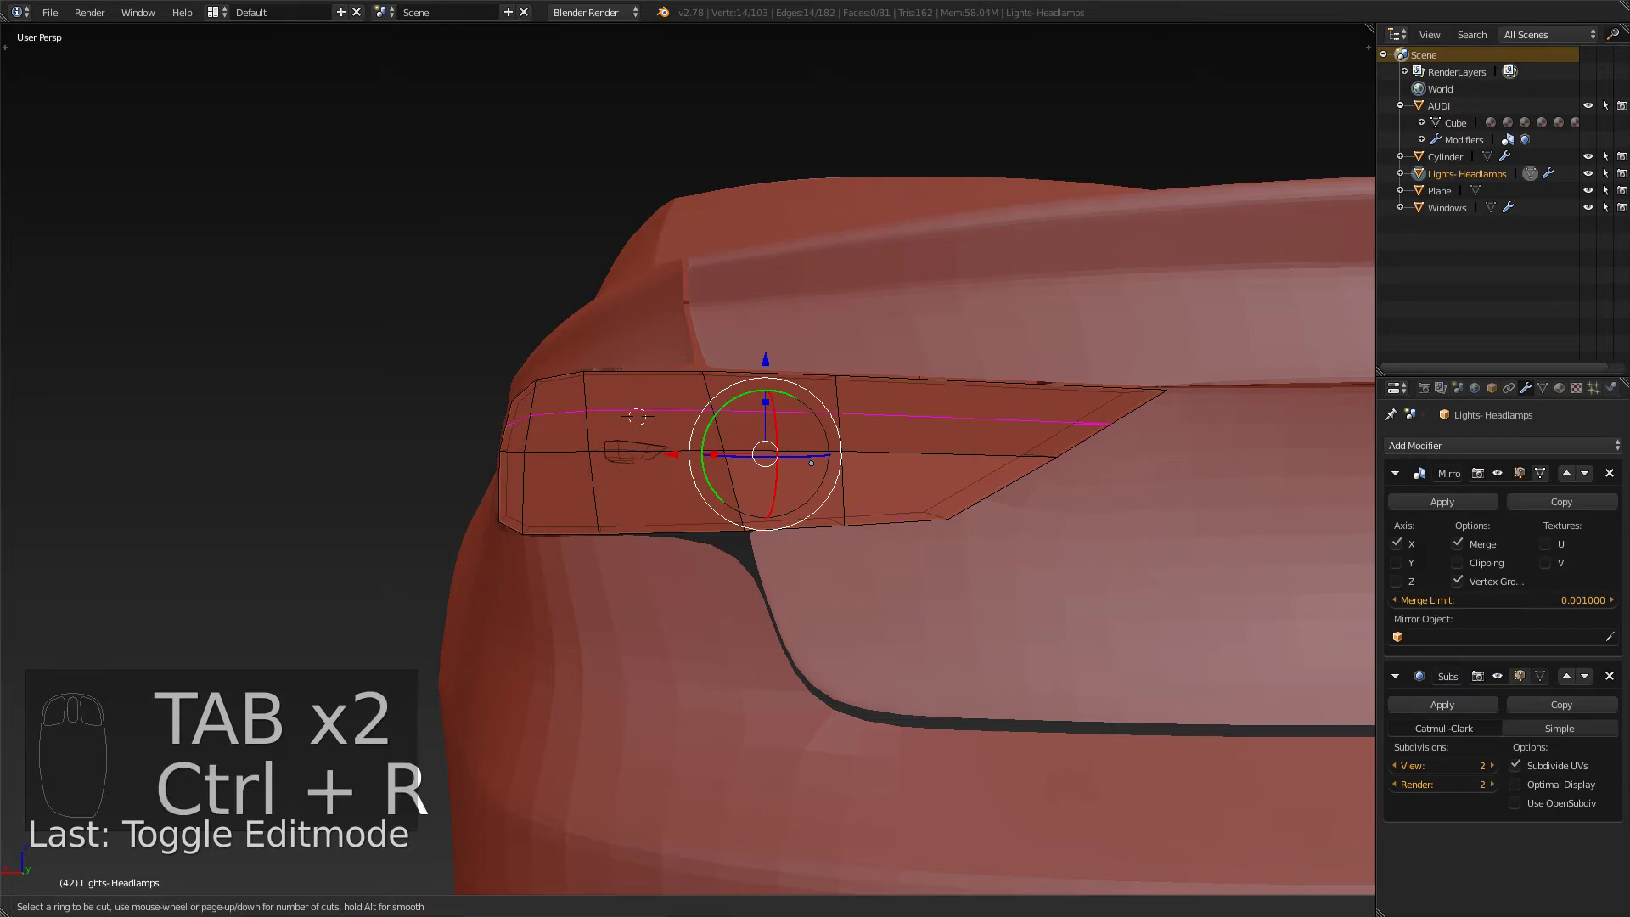
left_click(812, 463)
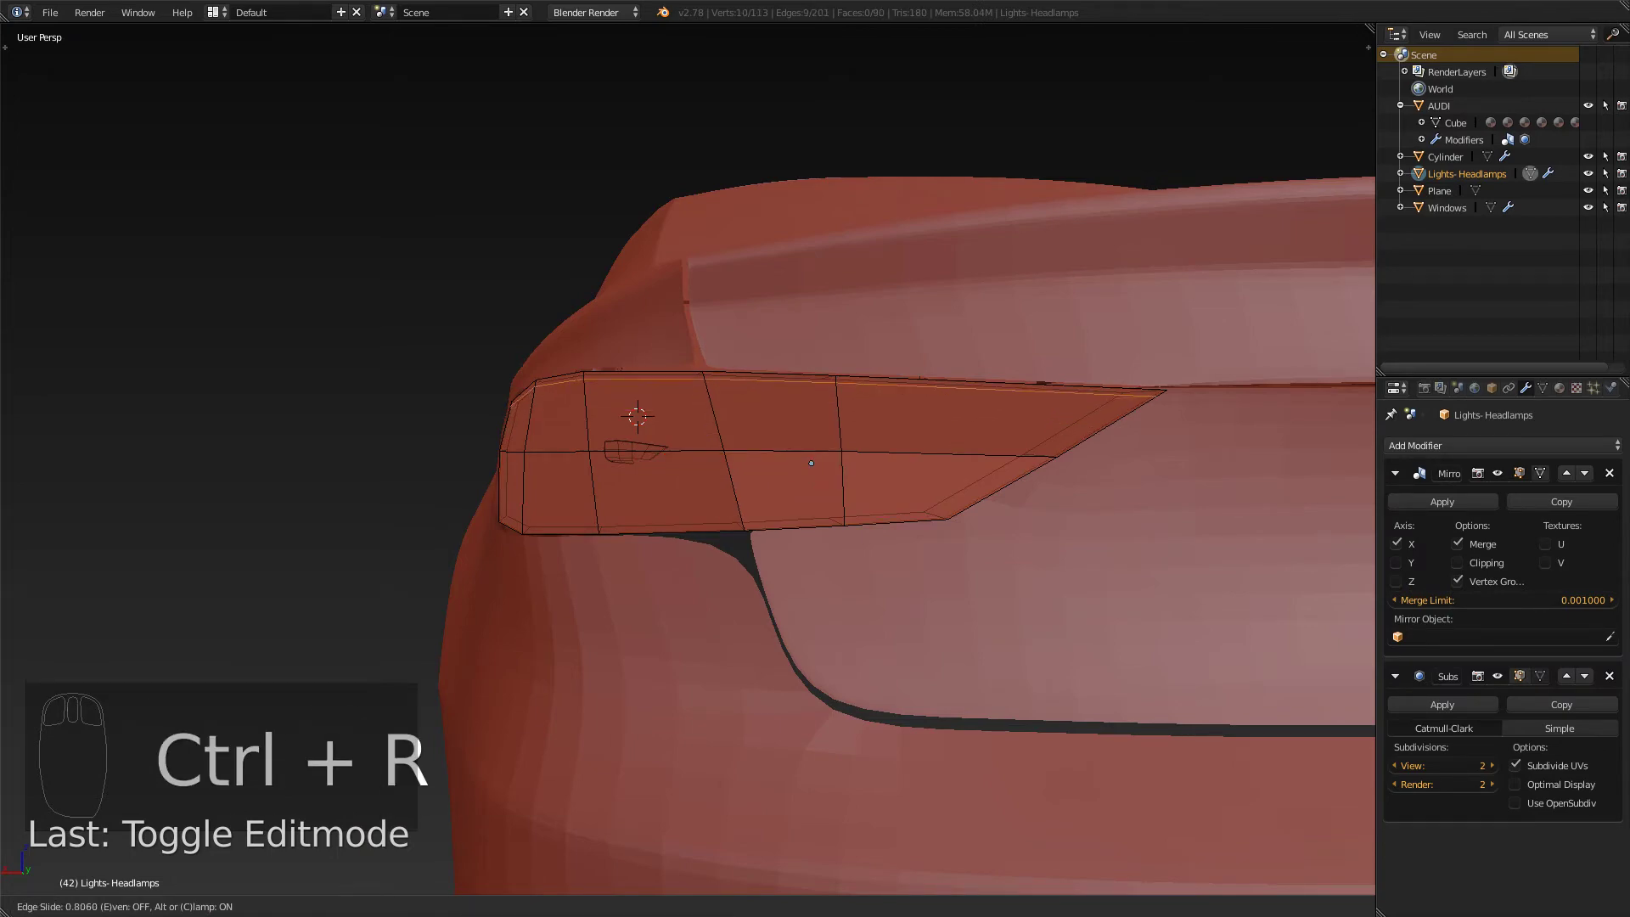
left_click(812, 462)
key("Tab")
middle_click_drag(811, 463, 840, 428)
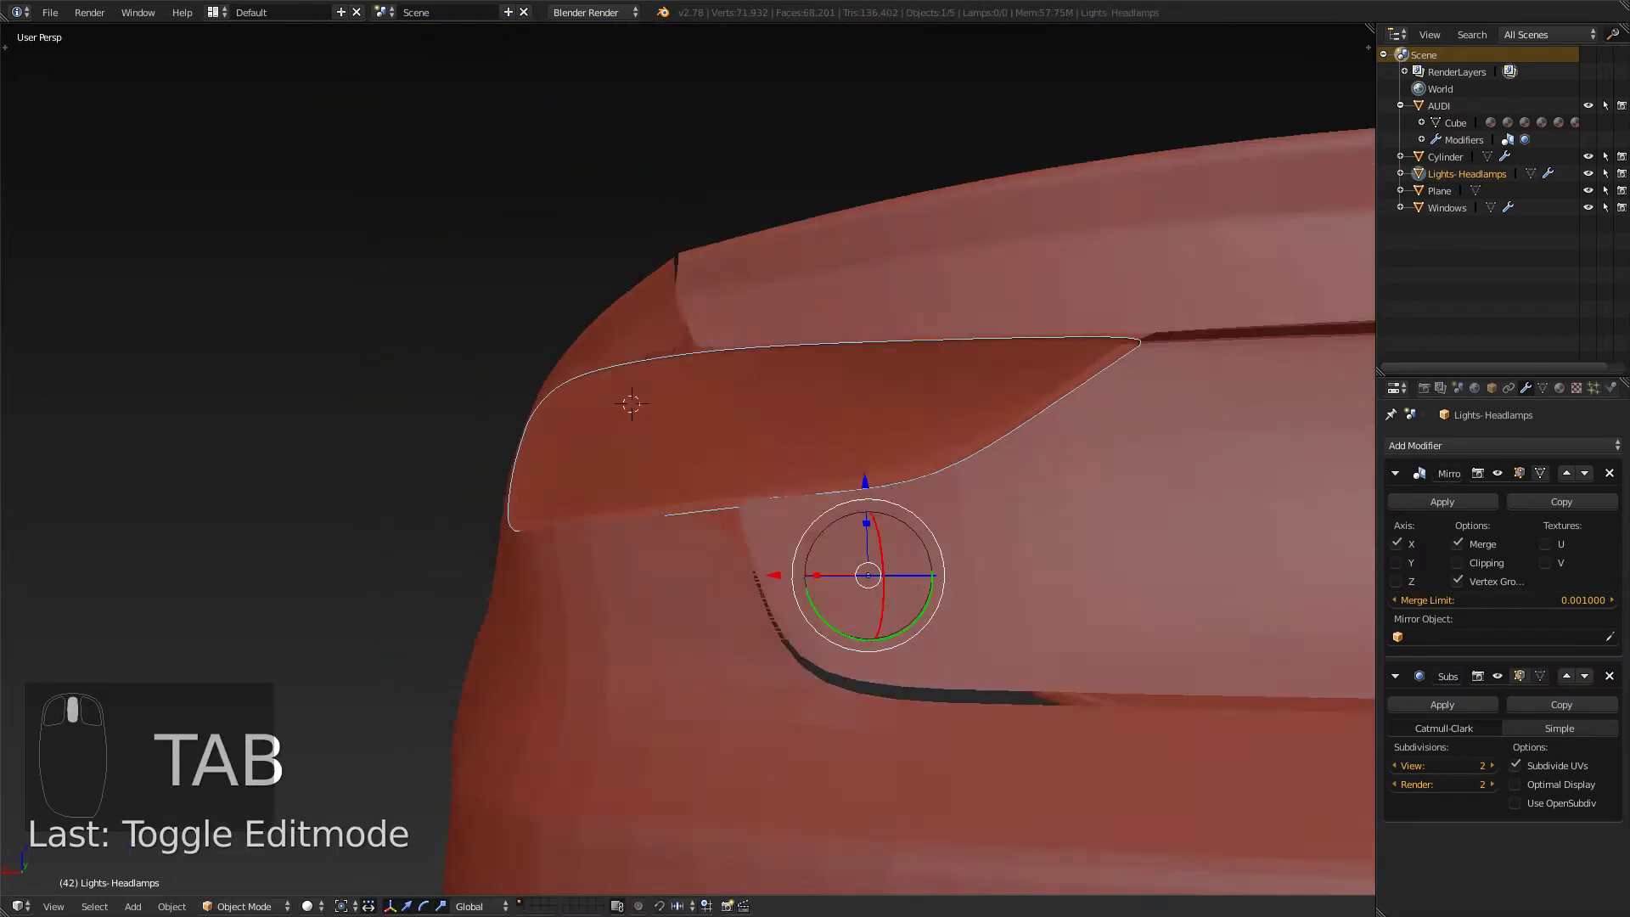
key("Tab")
- Switch to the reference windows and open audi-a3-sedan-8v-2016-pictures-303481.jpg from the ref folder
key("alt+Tab")
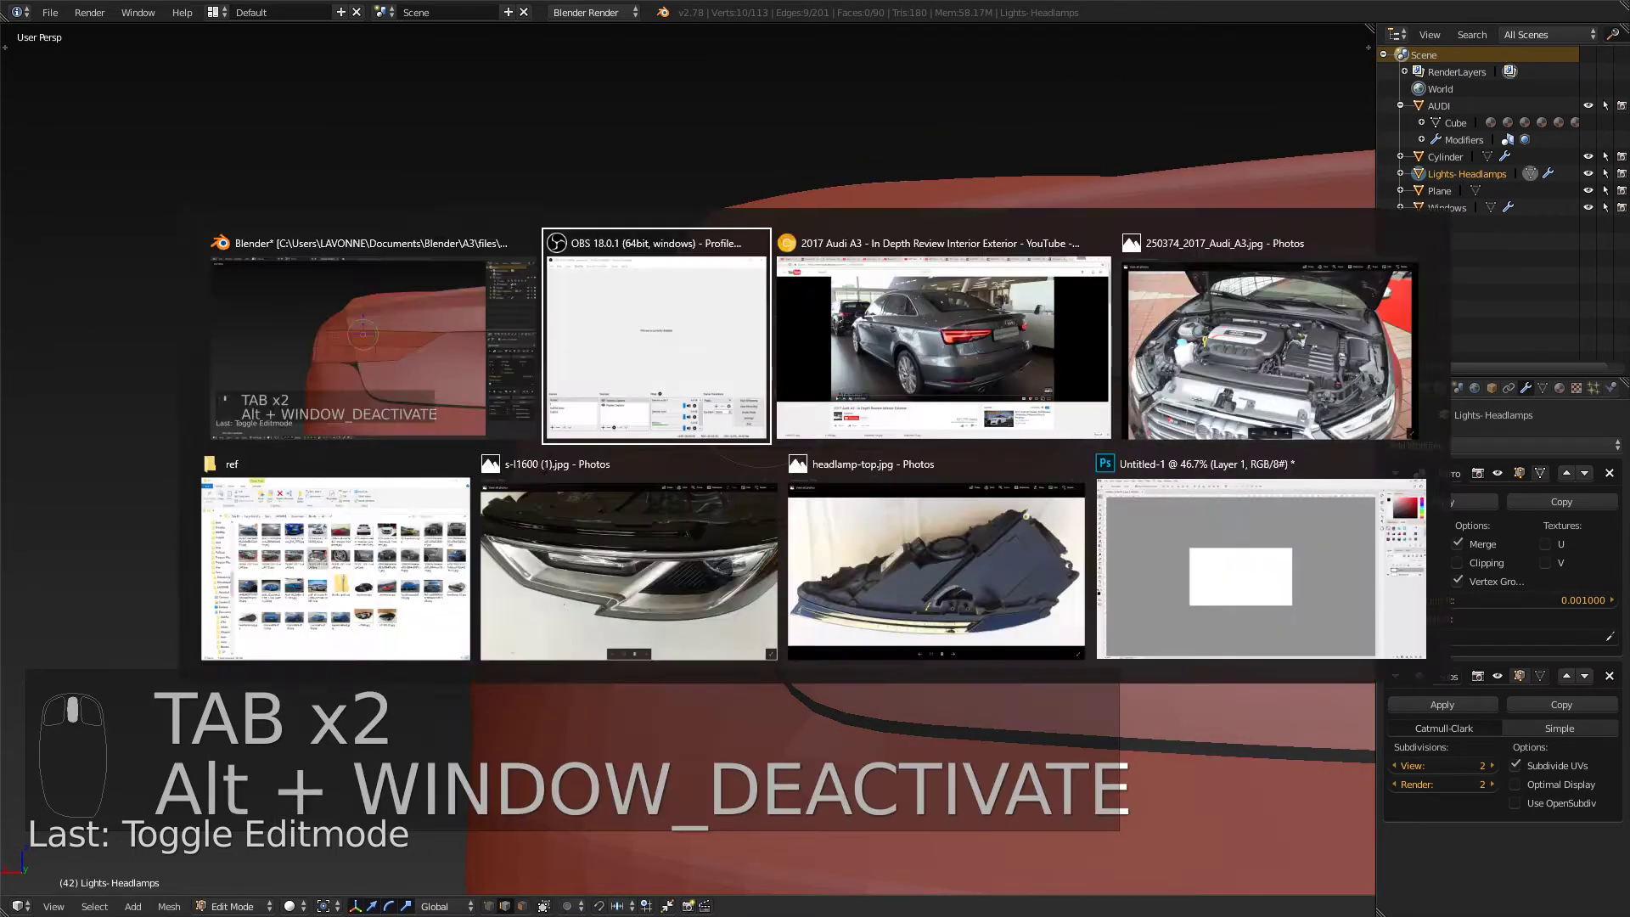
key("alt+Tab")
key("alt+Tab")
key("alt+Tab")
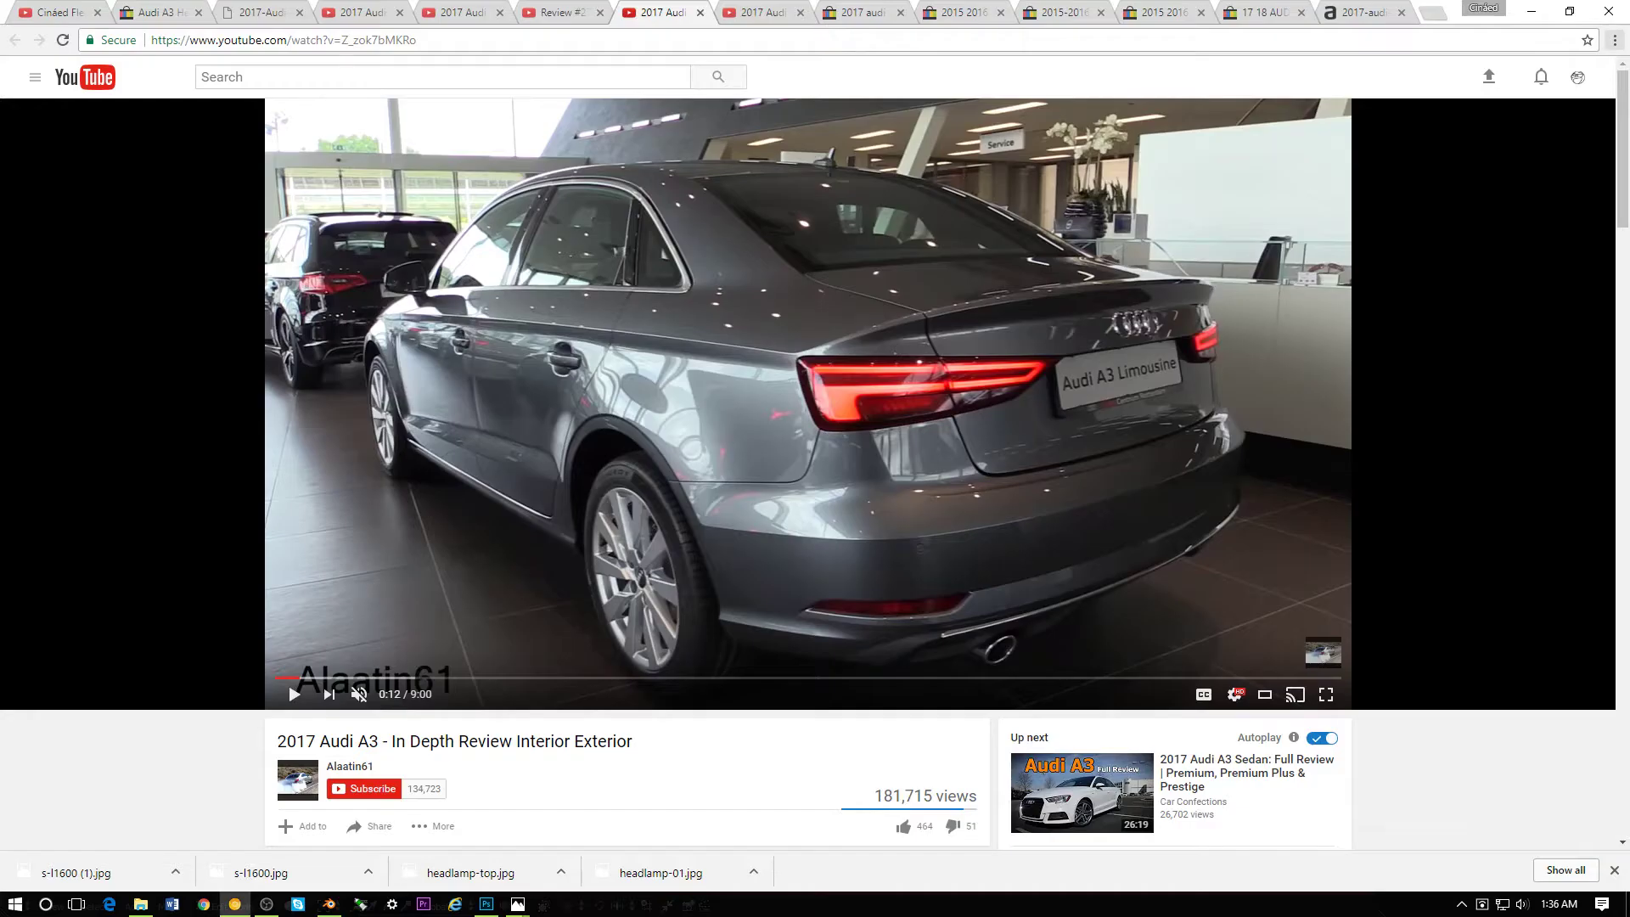
key("alt+Tab")
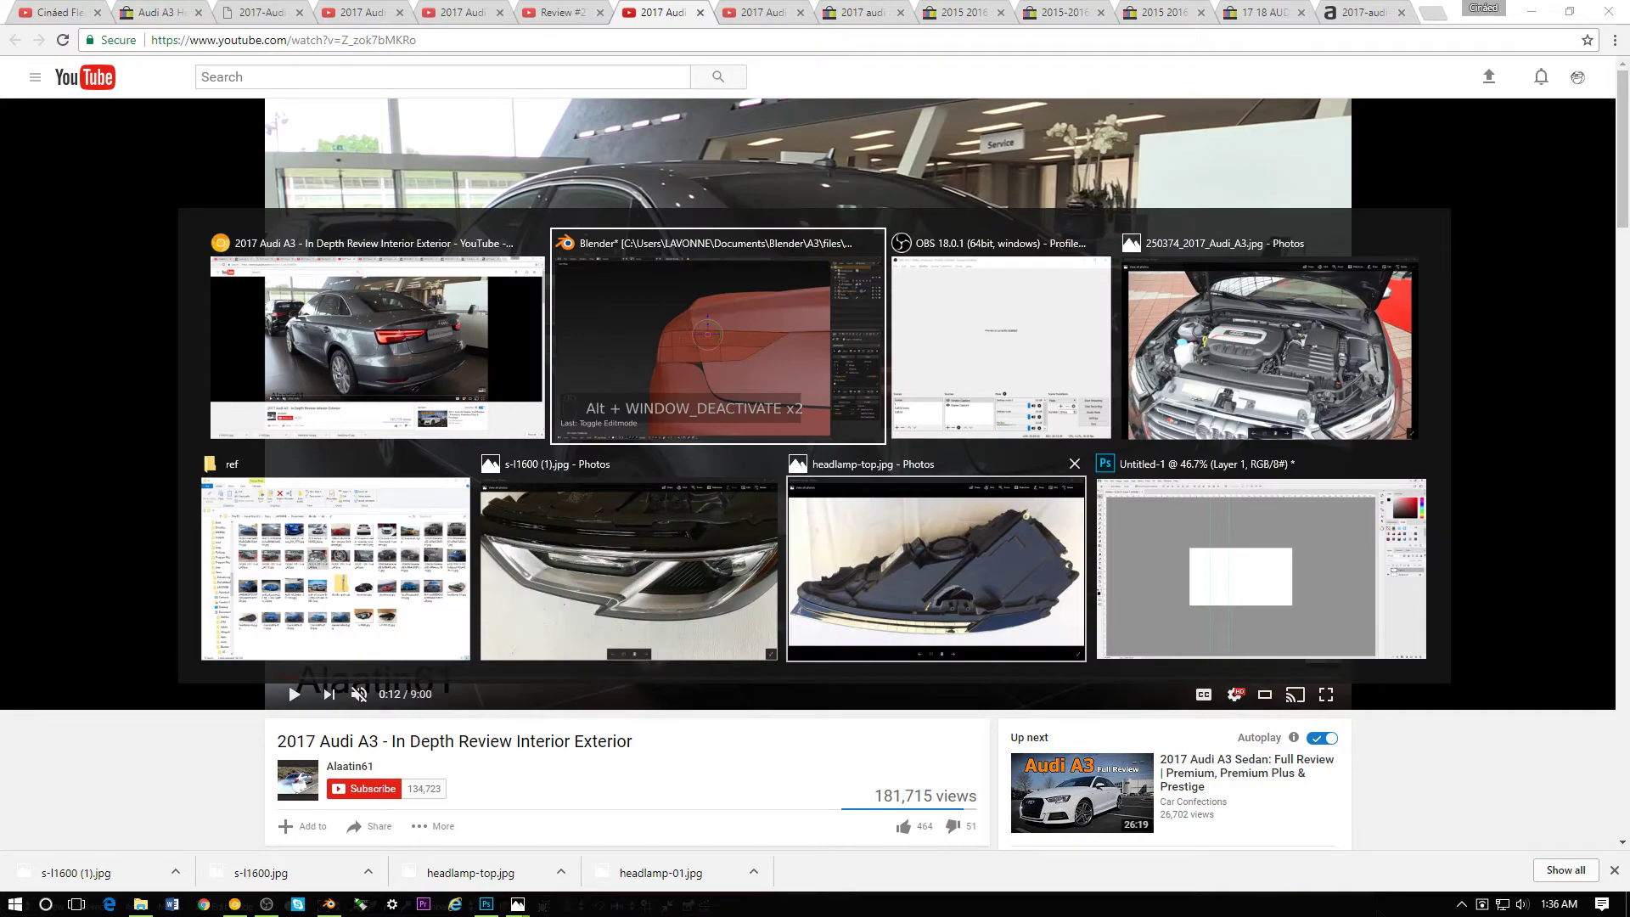
left_click(415, 563)
double_click(834, 501)
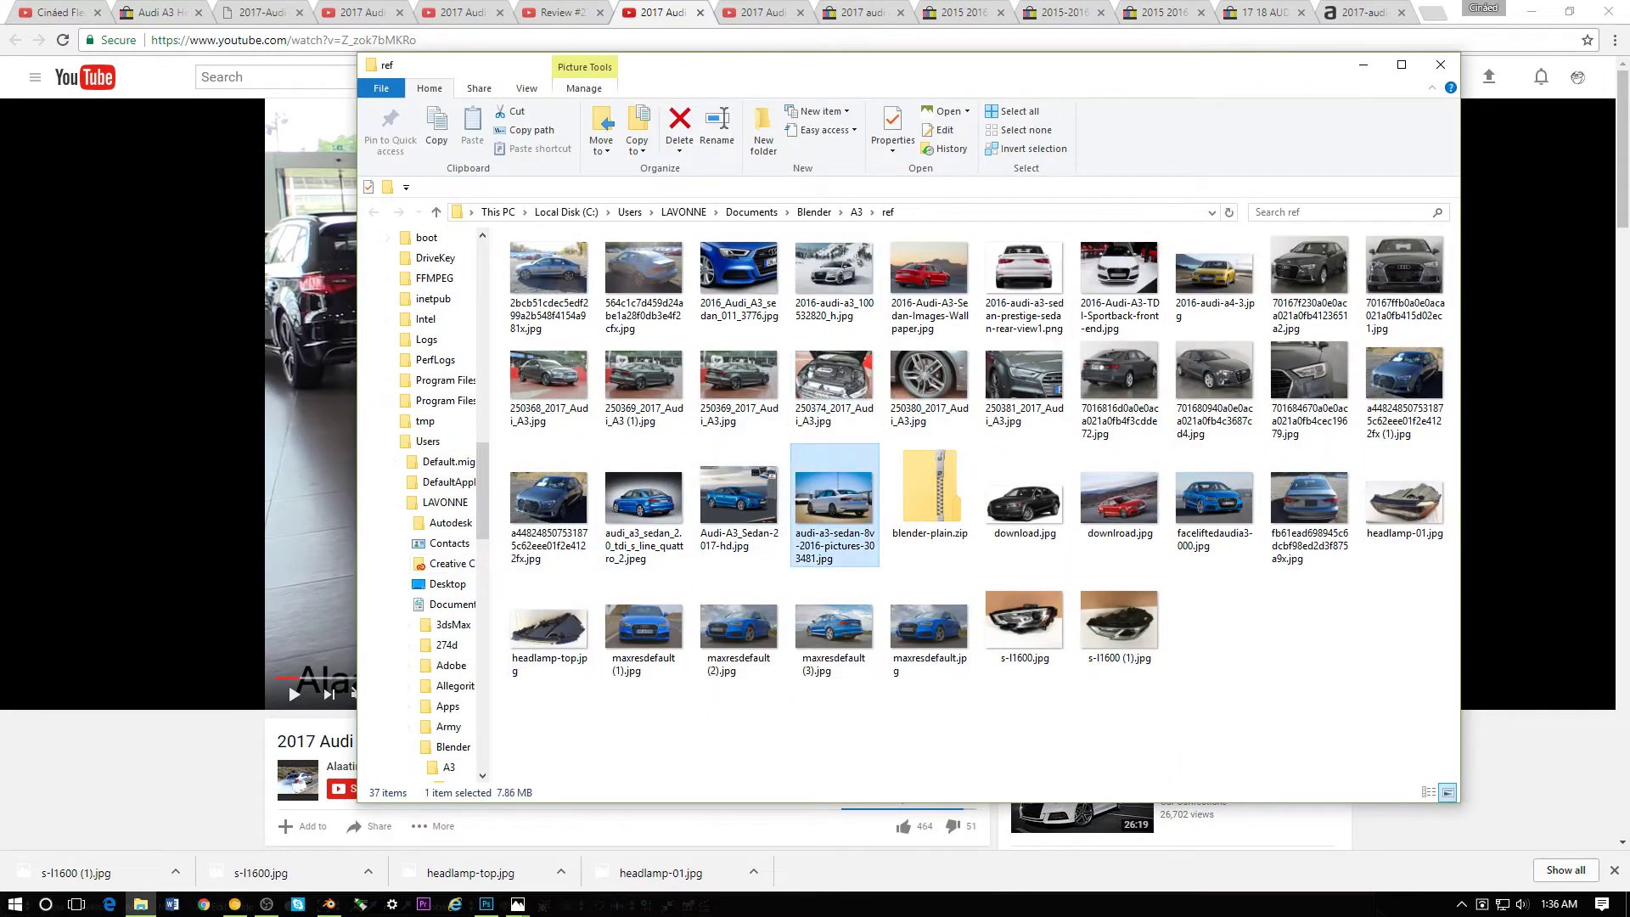
- Examine the taillight's shape and corners in the photo and the YouTube video, and return to Blender
scroll(839, 496, "up", 5, "ctrl")
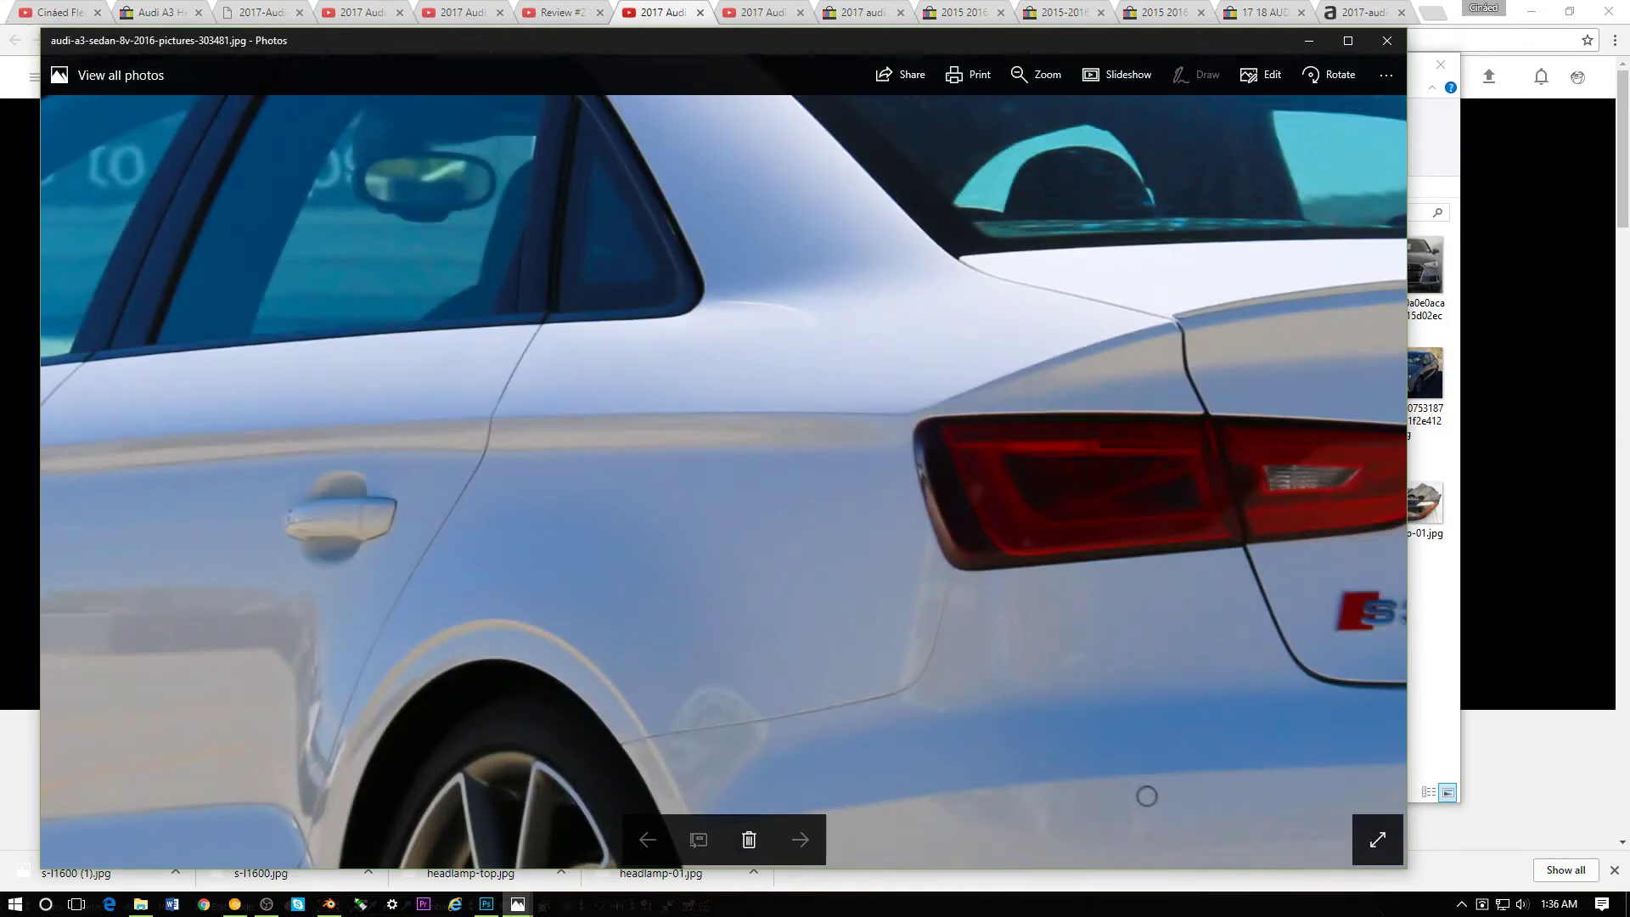
left_click_drag(839, 495, 147, 495)
mouse_move(594, 496)
left_mouse_down()
mouse_move(200, 496)
mouse_move(605, 496)
left_mouse_up()
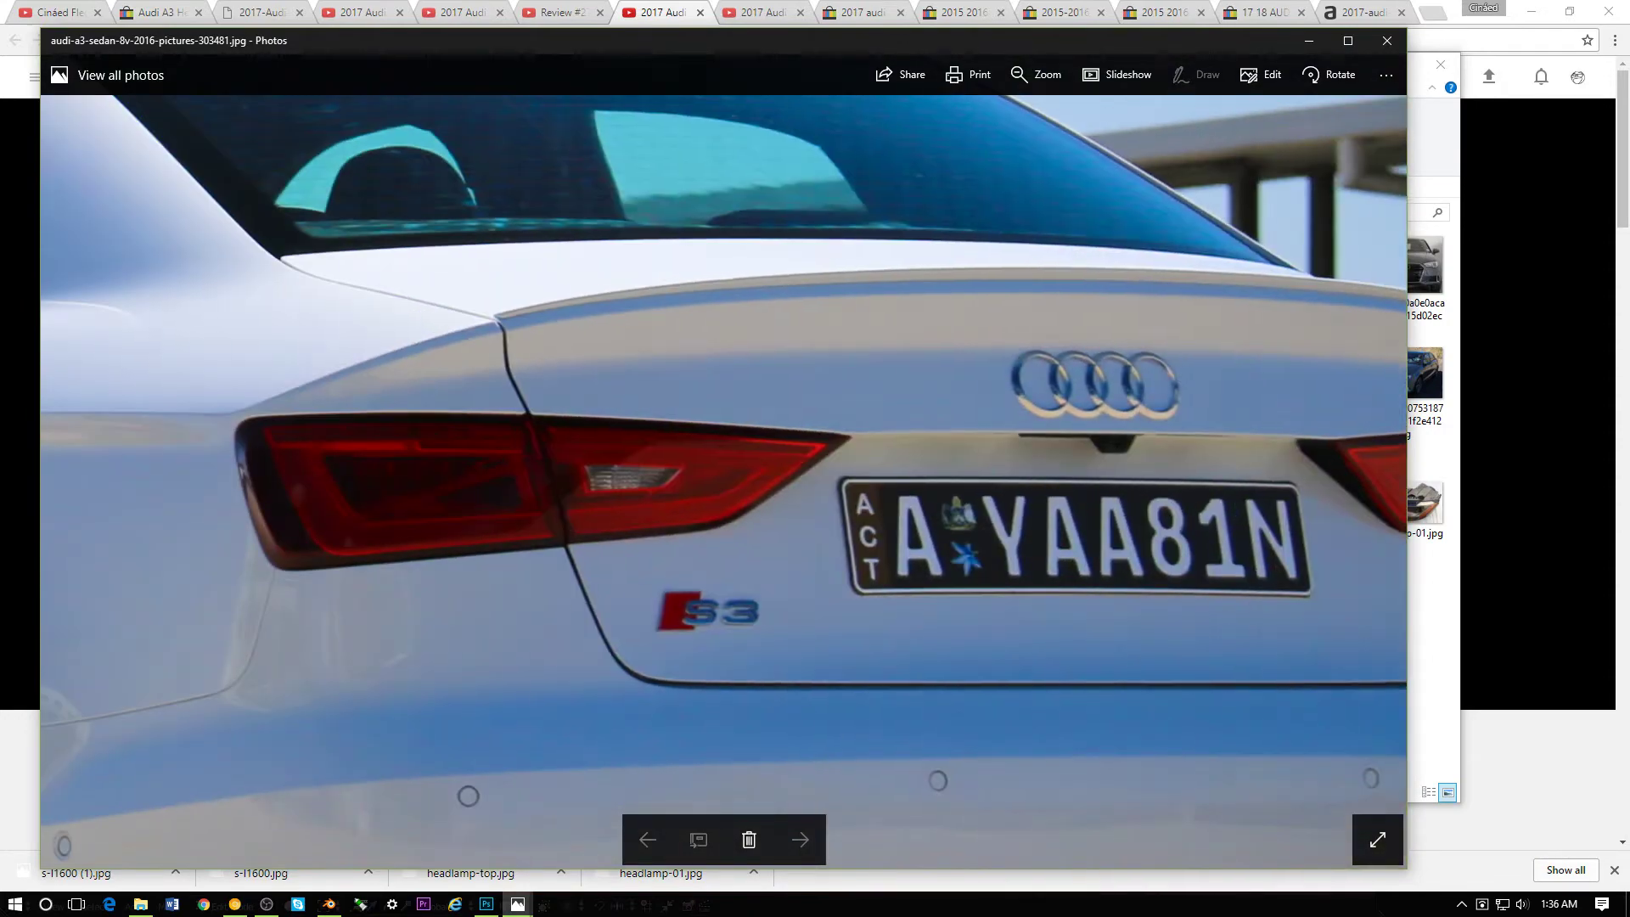
left_click_drag(422, 556, 734, 551)
scroll(780, 559, "down", 2, "ctrl")
scroll(780, 559, "up", 6, "ctrl")
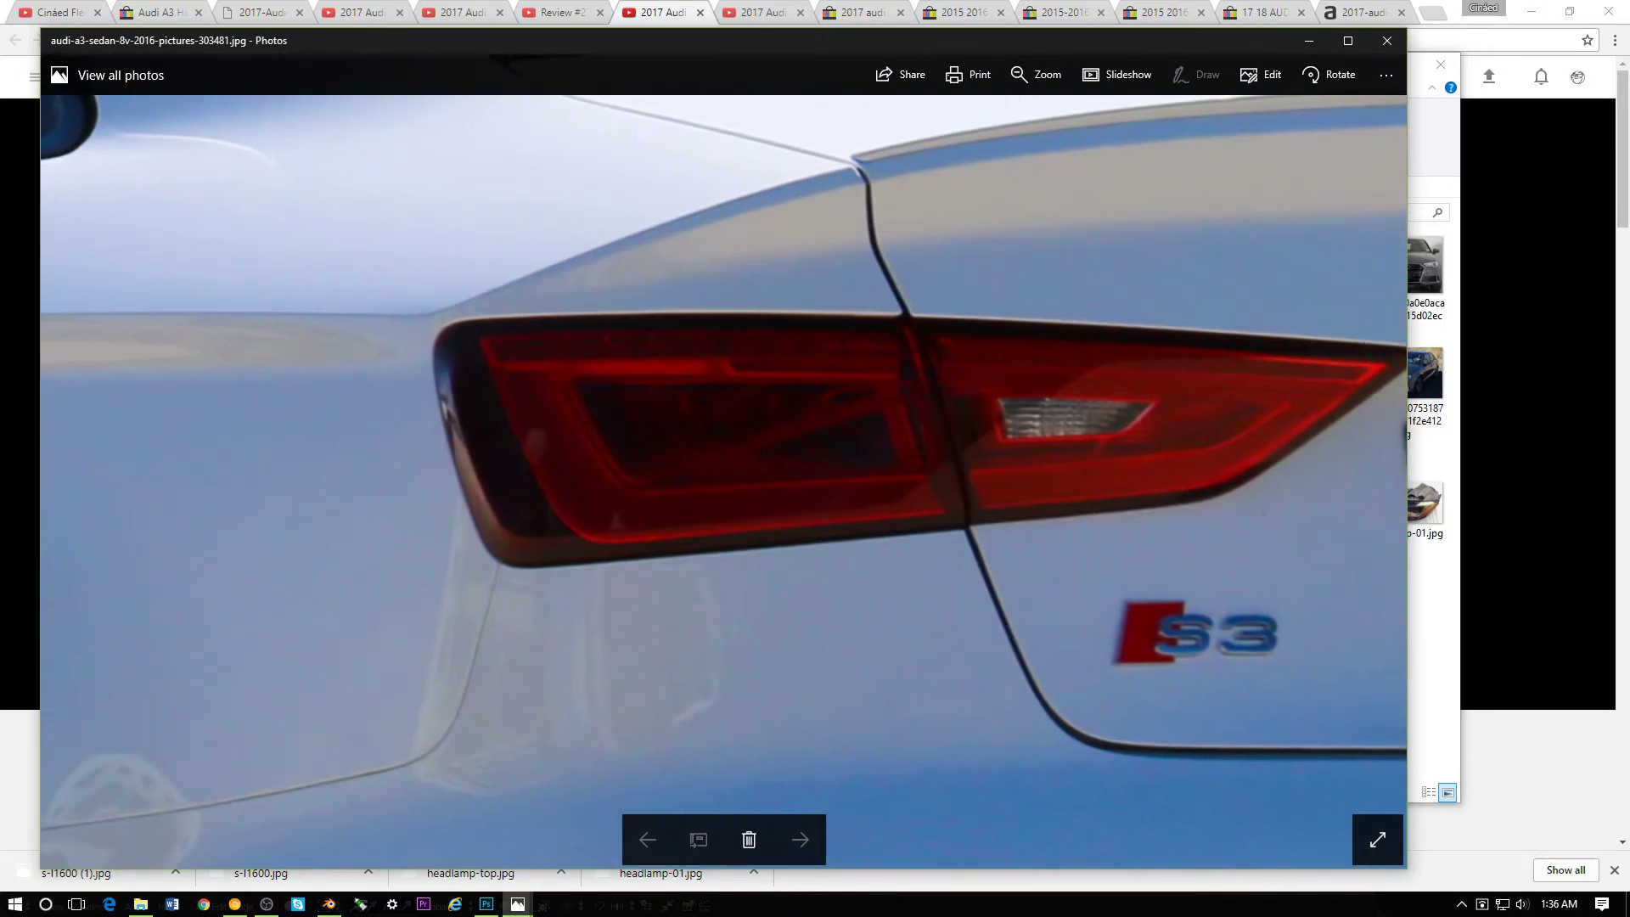
key("alt+Tab")
key("alt+Tab")
key("alt+Tab")
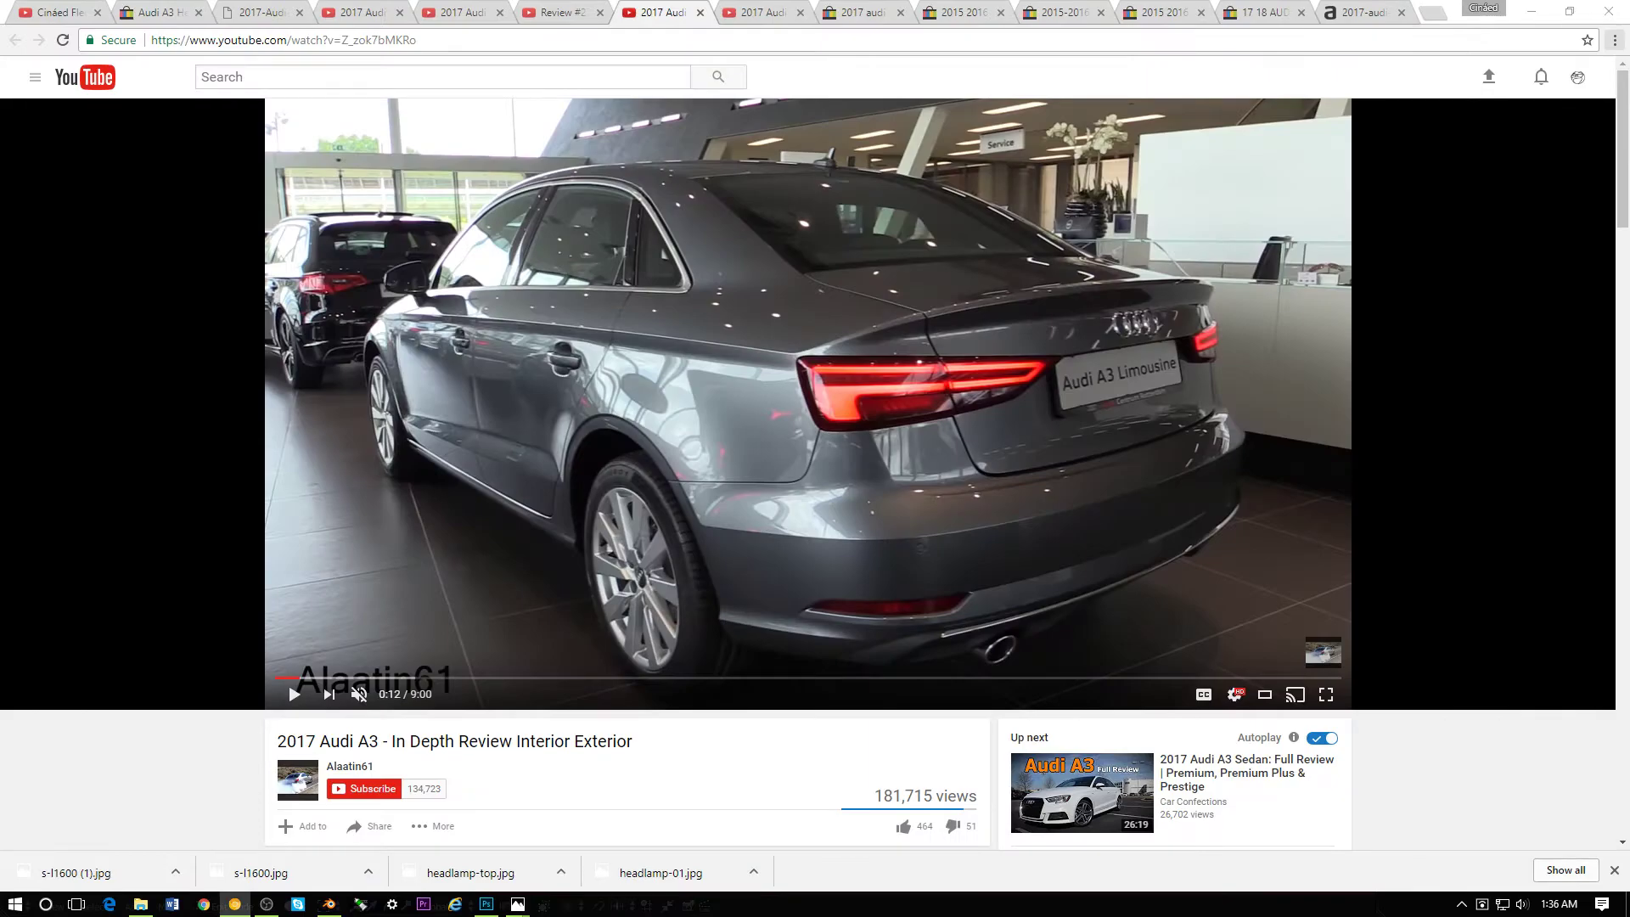
key("alt+Tab")
key("alt+Tab")
key("alt+Tab")
- Add a lengthwise loop cut across the taillight face, slid close to its bottom edge, and check the smoothed result
middle_click_drag(734, 550, 921, 545)
key("Tab")
key("Tab")
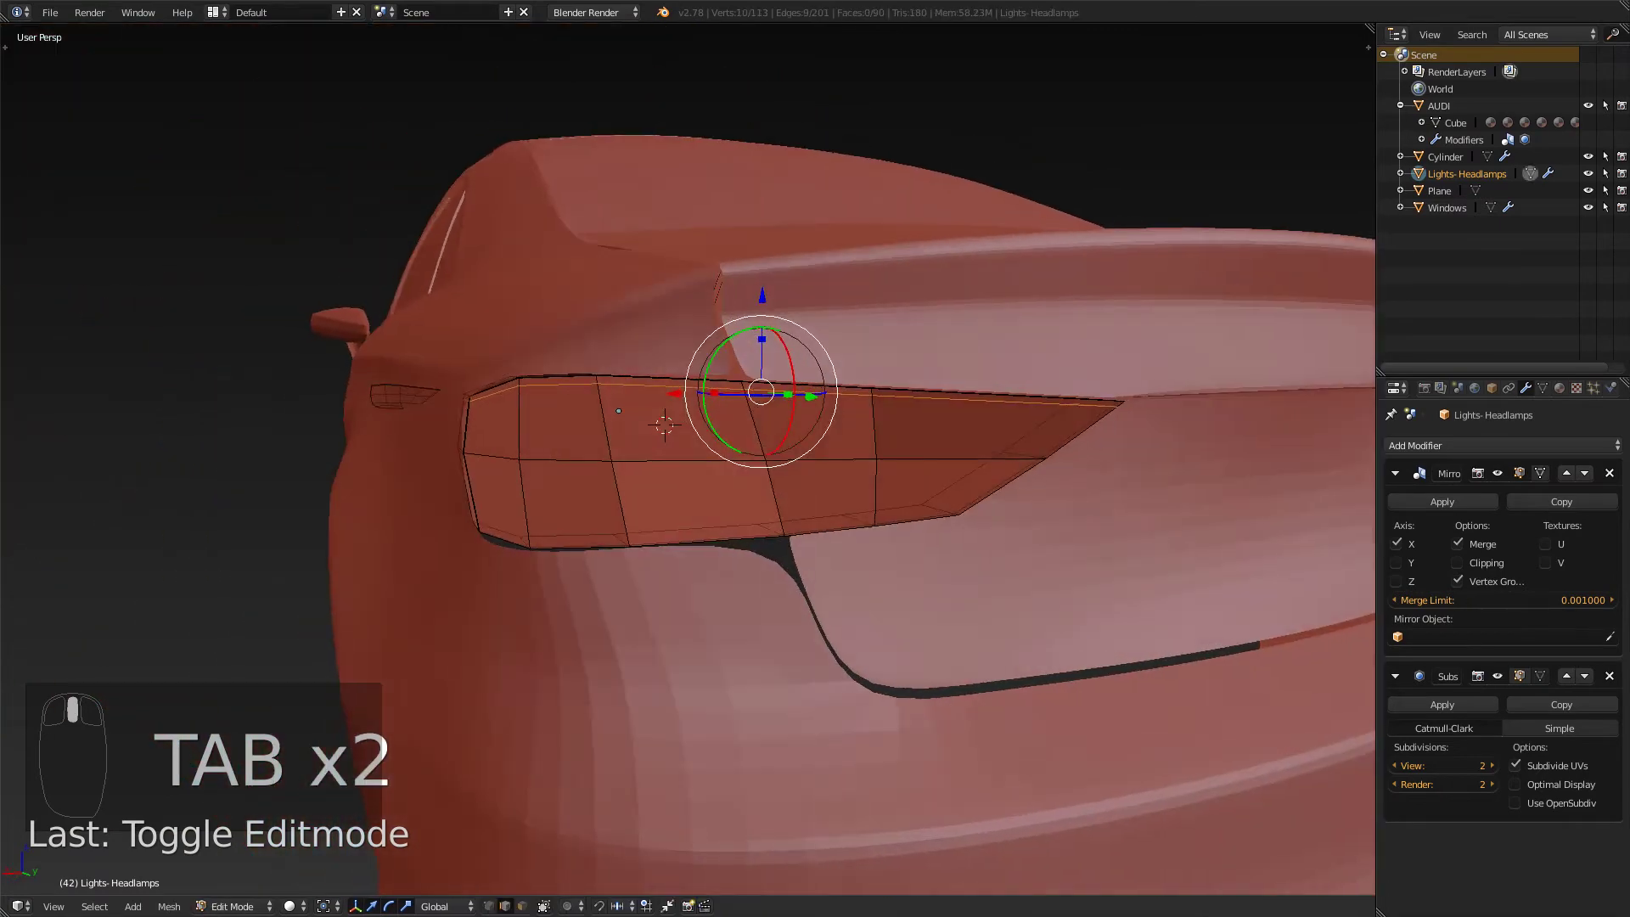
key("ctrl+r")
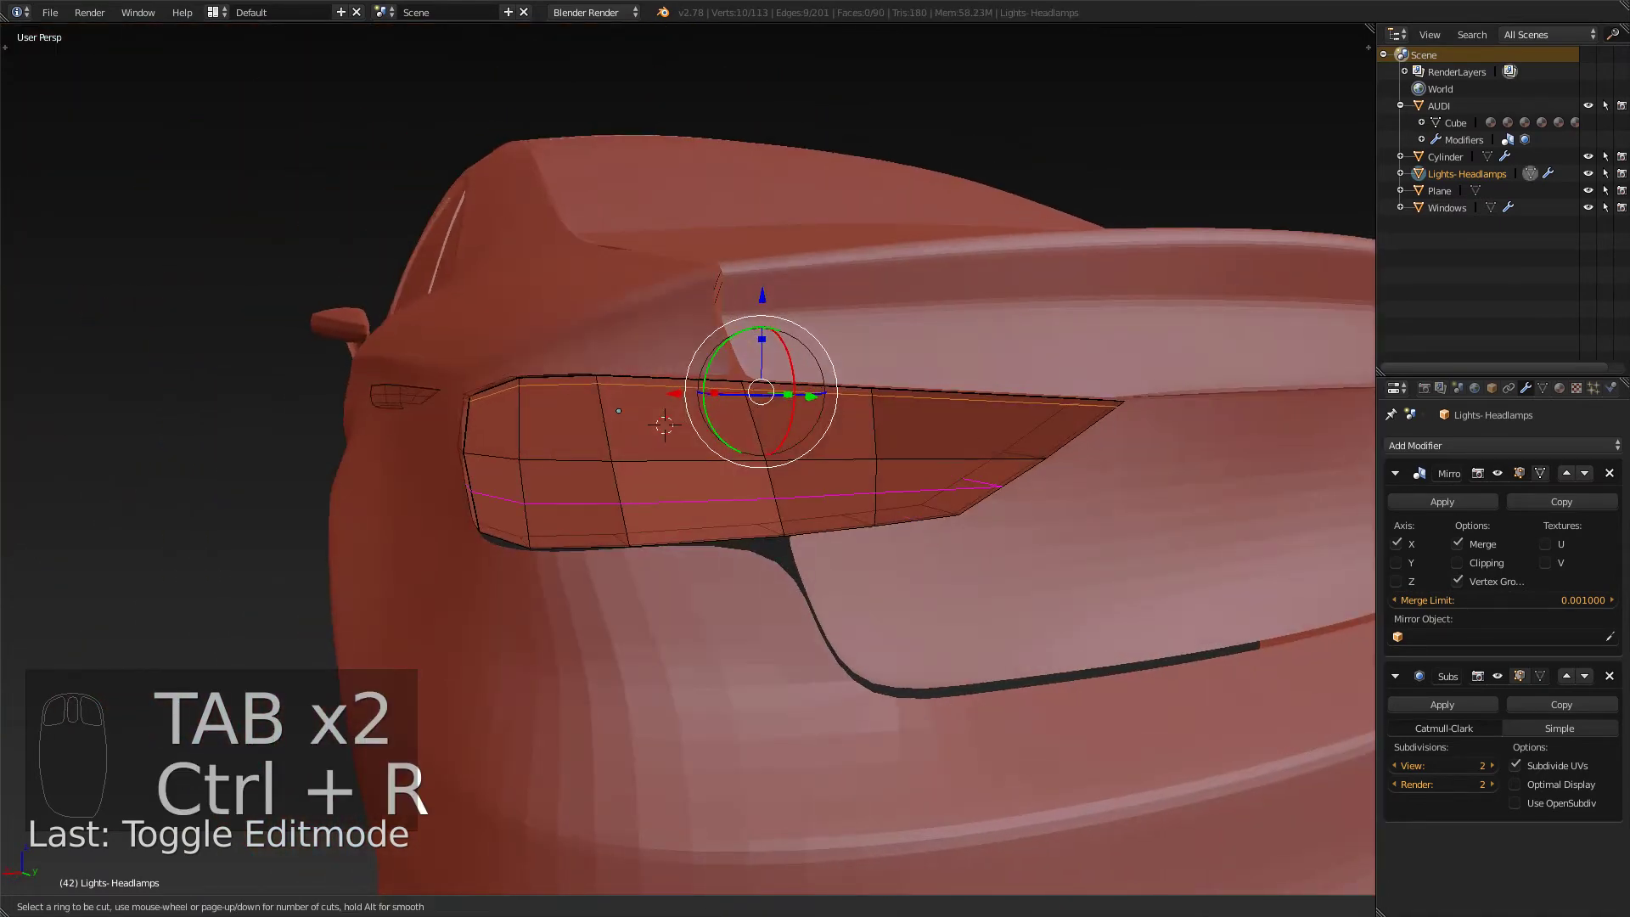
left_click(849, 511)
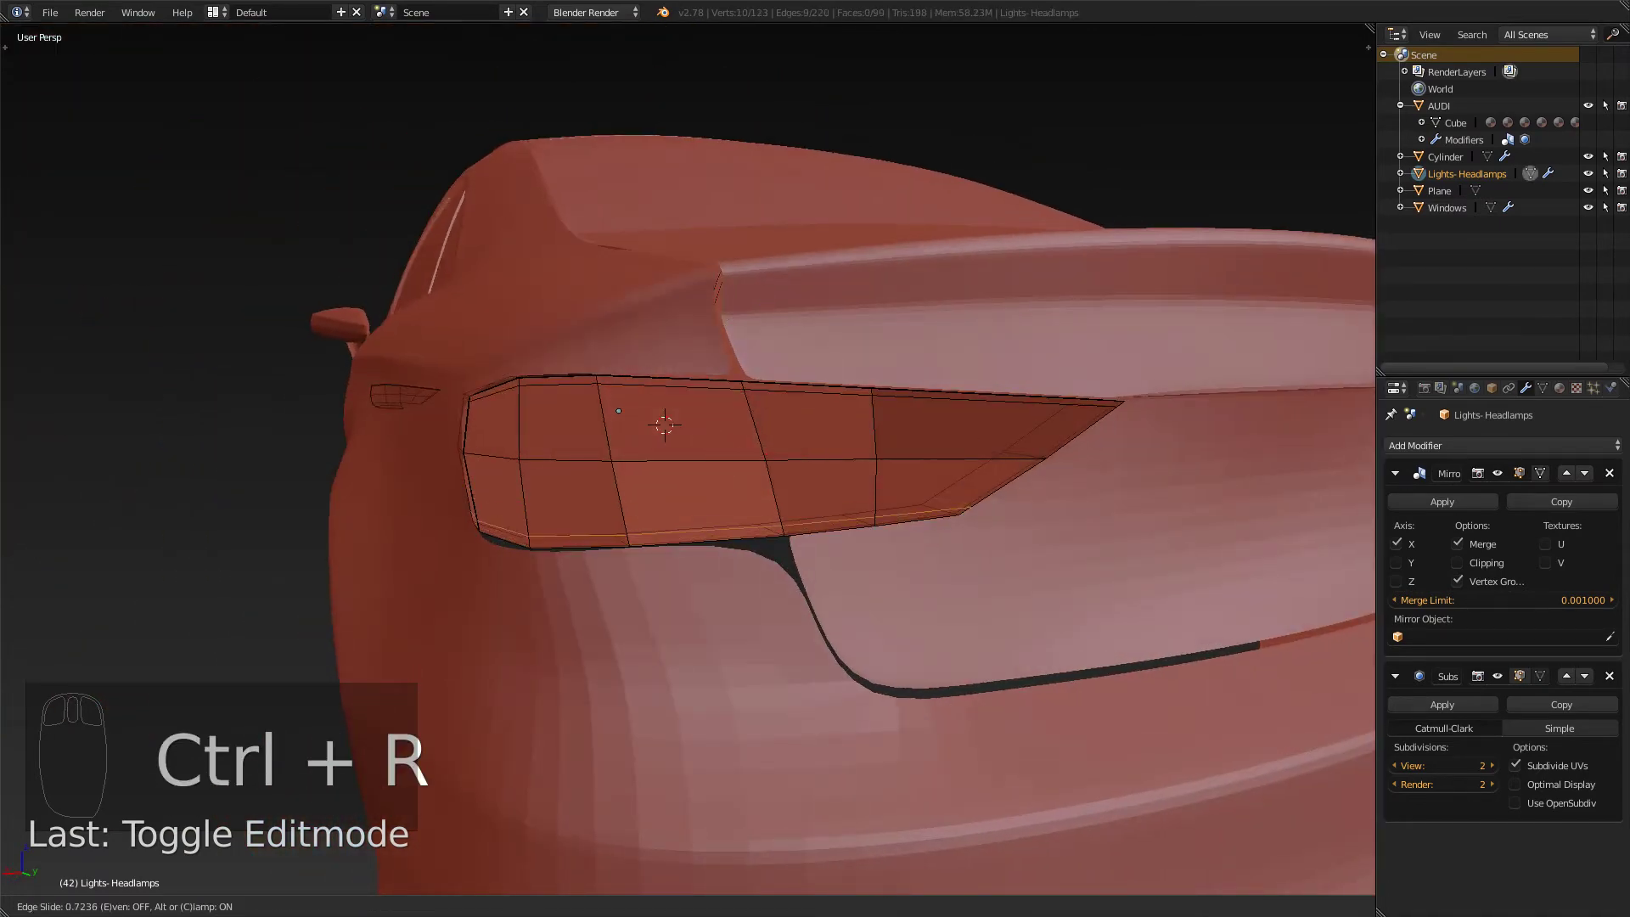
left_click(853, 536)
key("Tab")
middle_click_drag(853, 536, 751, 496)
key("Tab")
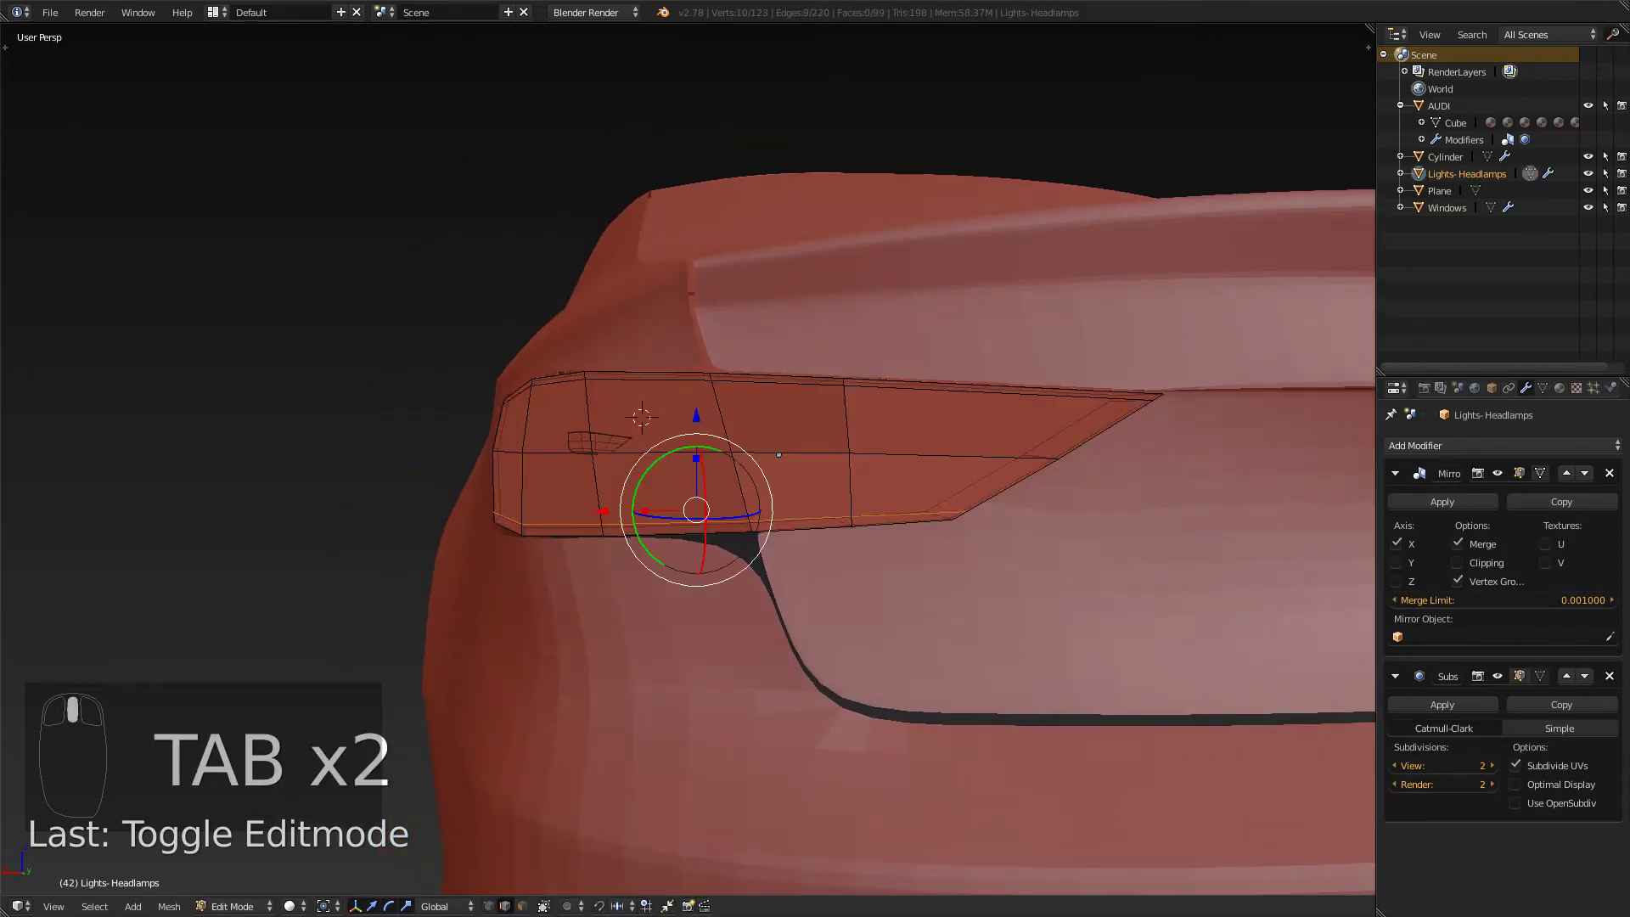
- Add a loop cut parallel to the taillight's slanted inner end, slid close to that edge, and inspect the smoothed lamp
key("ctrl+r")
left_click(778, 455)
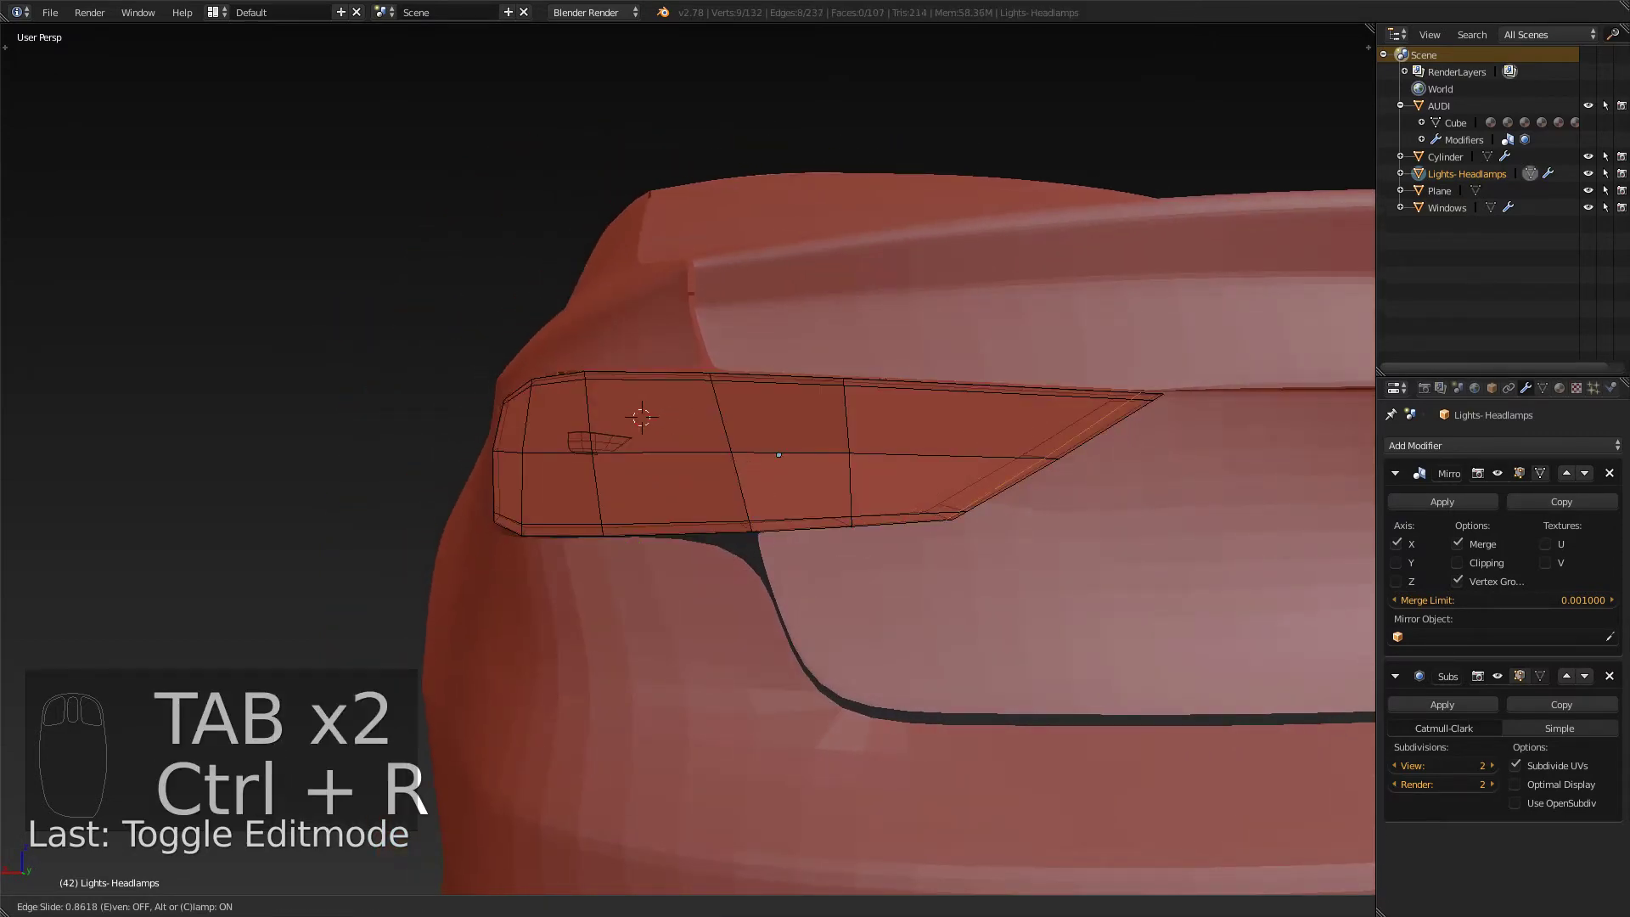
left_click(1032, 463)
key("Tab")
scroll(849, 475, "down", 4)
middle_click_drag(849, 476, 909, 543)
scroll(781, 475, "up", 5)
- Move the vertical edge loop between the outer corner and the trunk seam slightly rearward along Y, checking the smoothed fit
key("Tab")
scroll(637, 565, "up", 5)
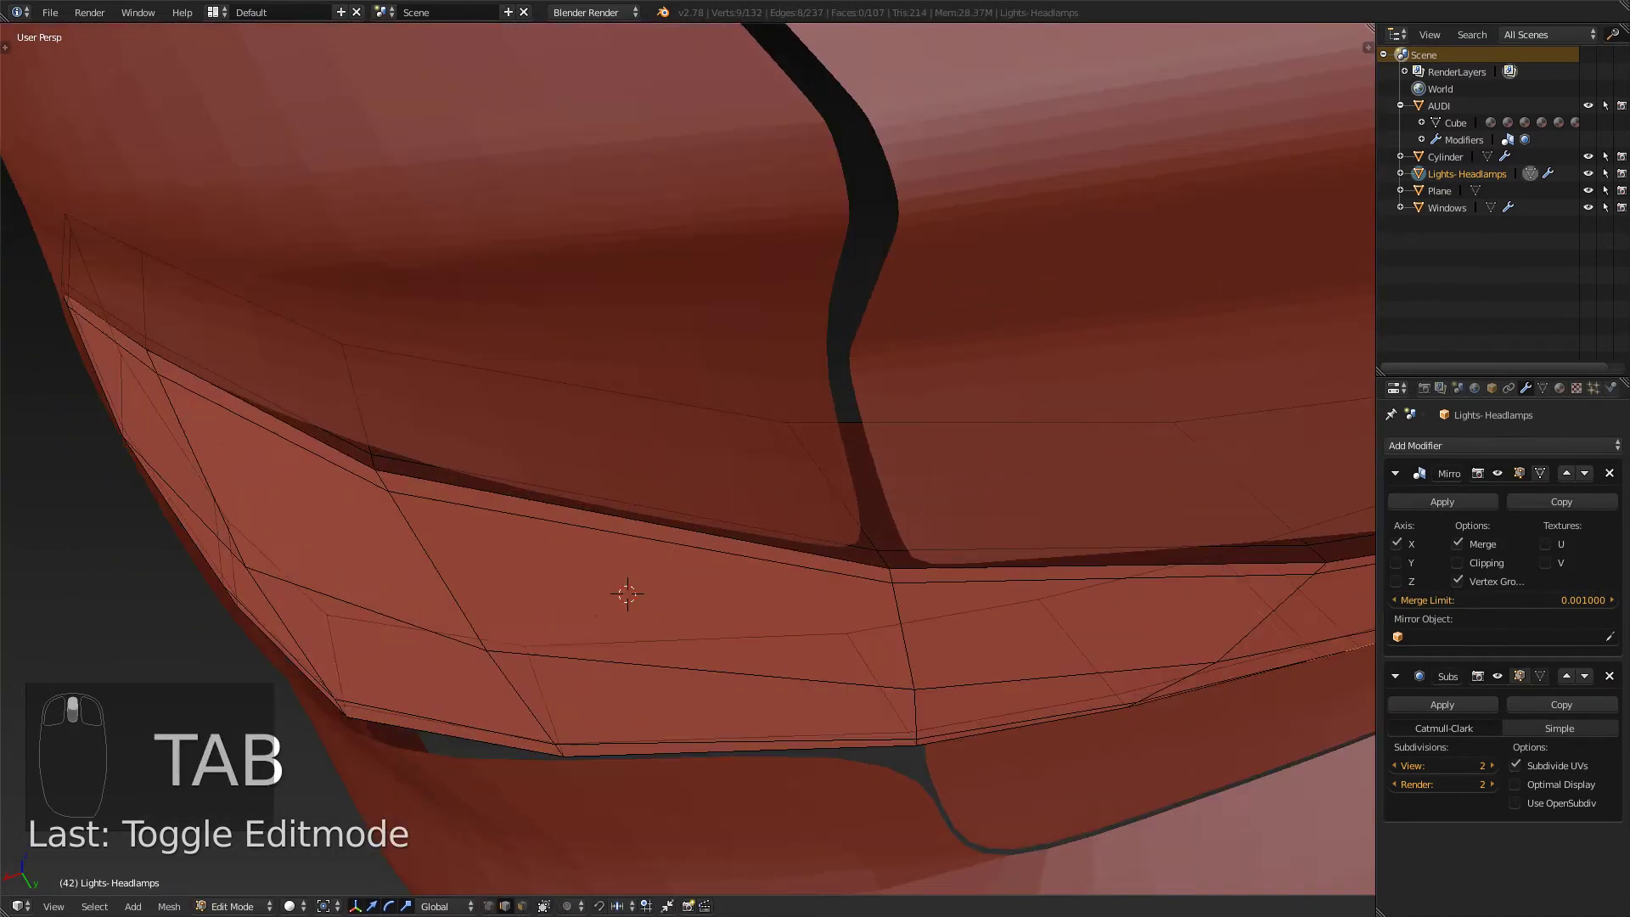
middle_click_drag(637, 564, 666, 484)
right_click(528, 677, "alt")
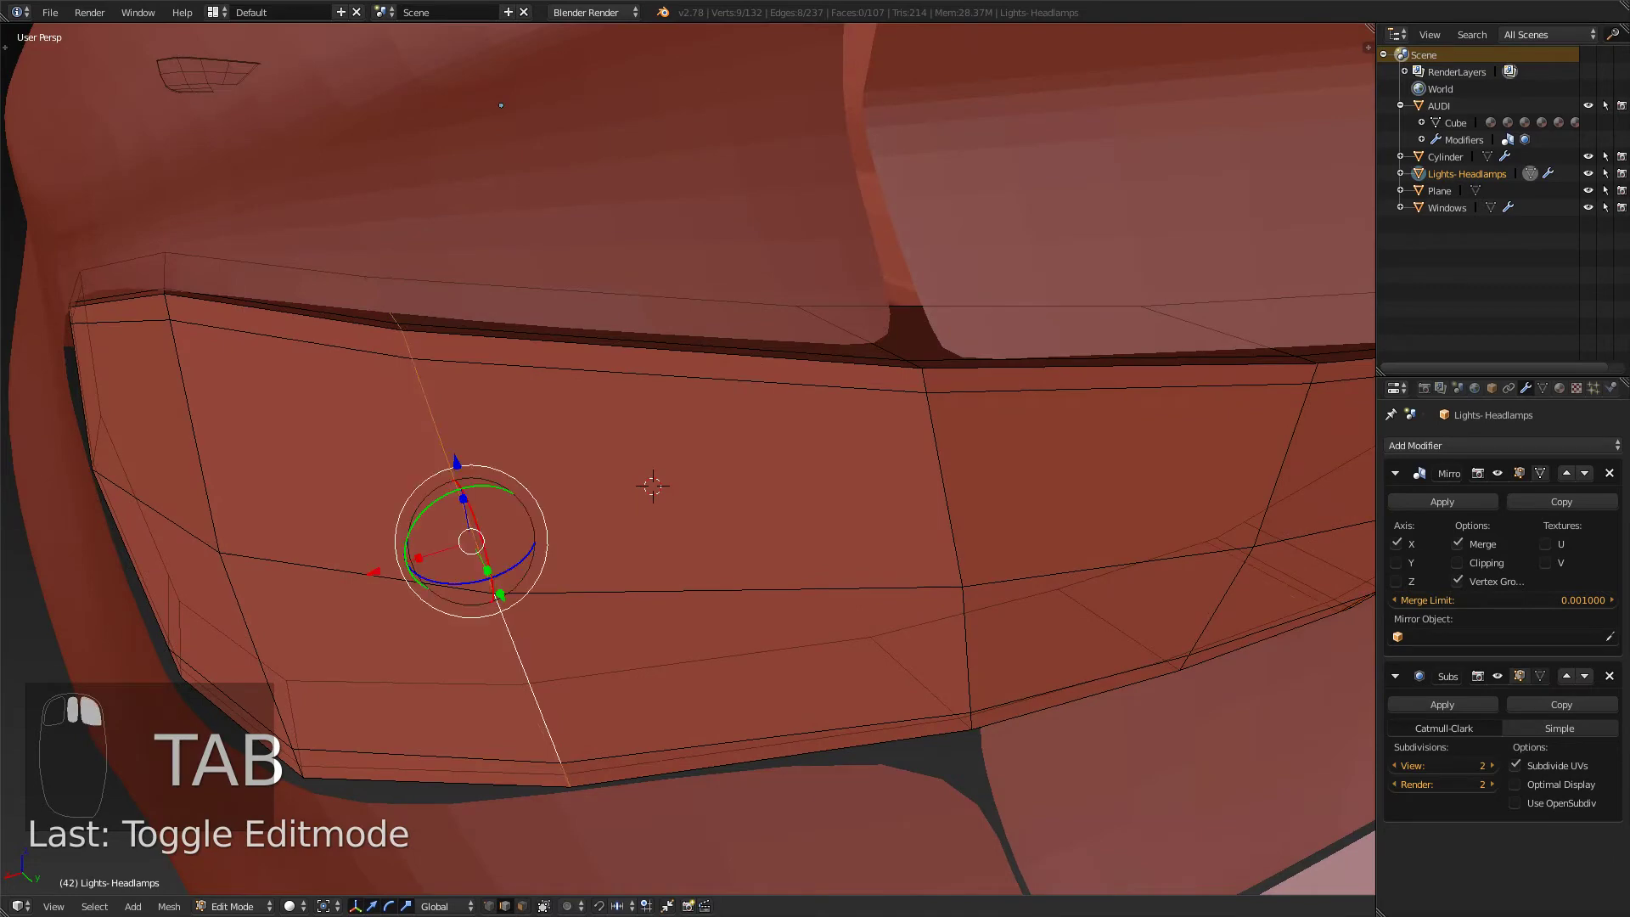
left_click_drag(501, 596, 507, 608)
key("Tab")
middle_click_drag(509, 607, 522, 730)
key("Tab")
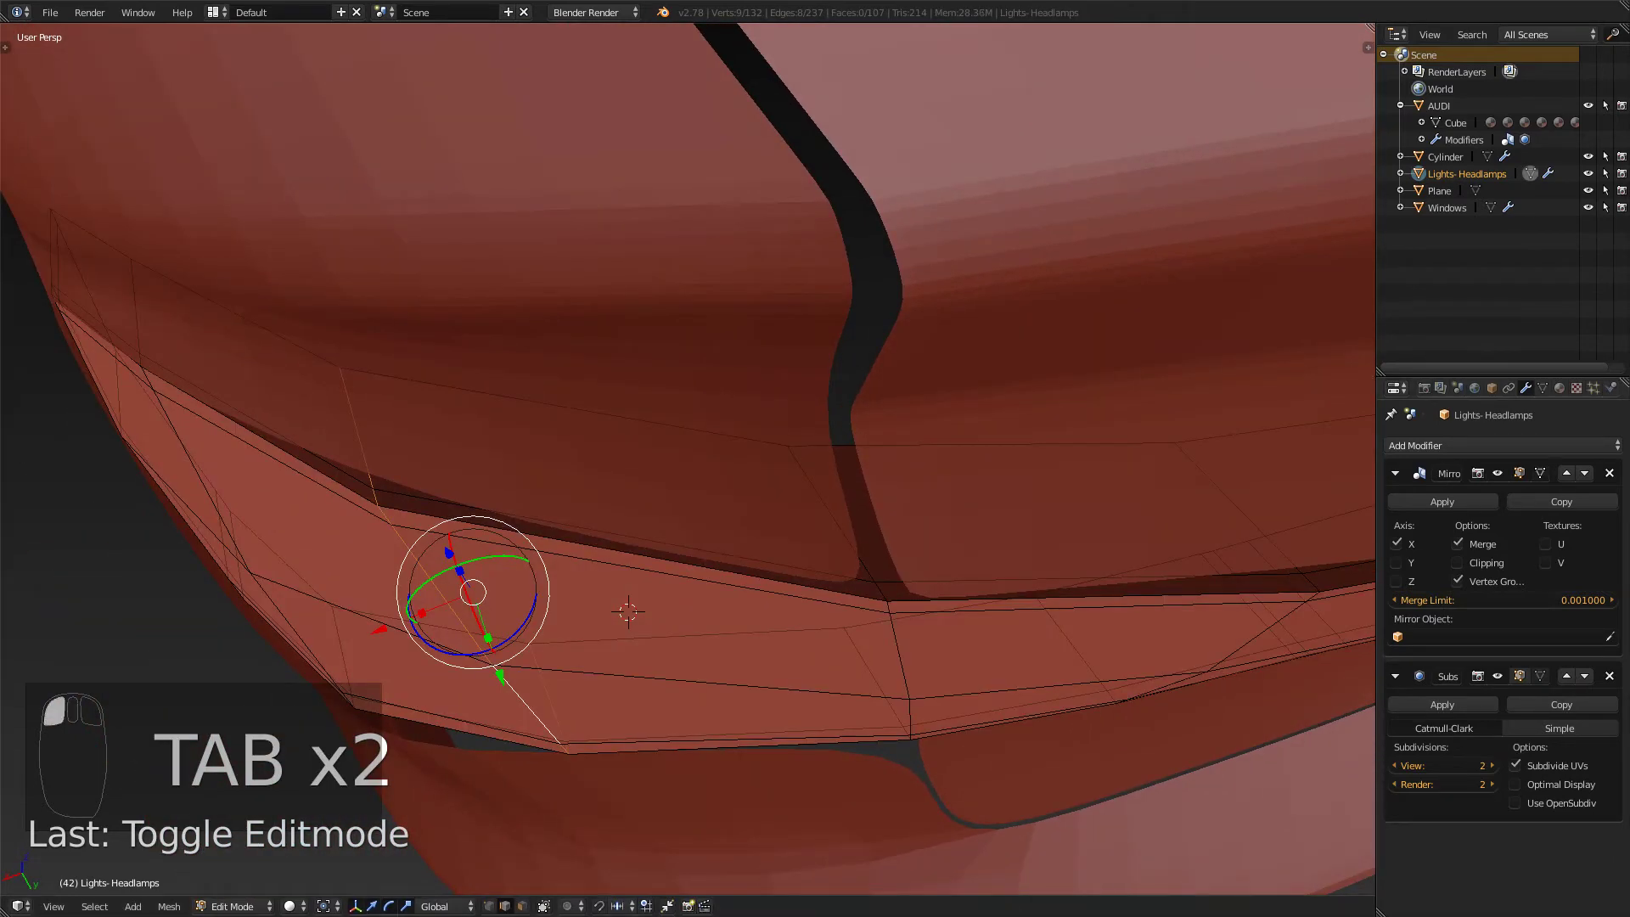
key("Tab")
key("Tab")
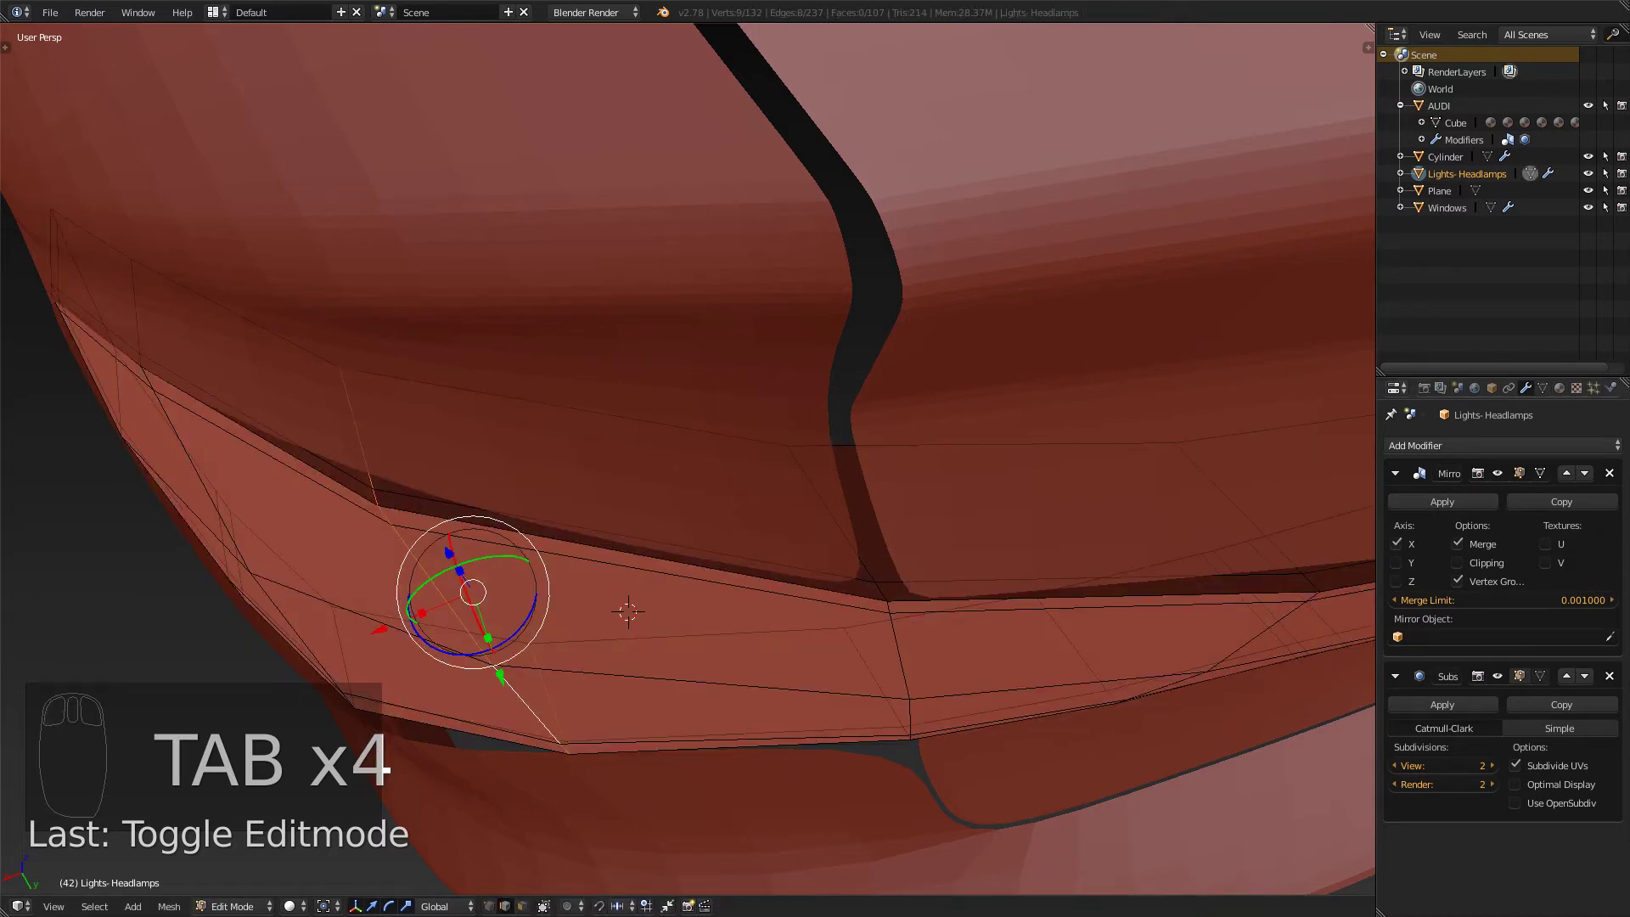
- Toggle the Mirror modifier's display options and inspect the smoothed taillight from the side and rear in Object Mode
left_click(1520, 473)
left_click(1520, 473)
left_click(1519, 472)
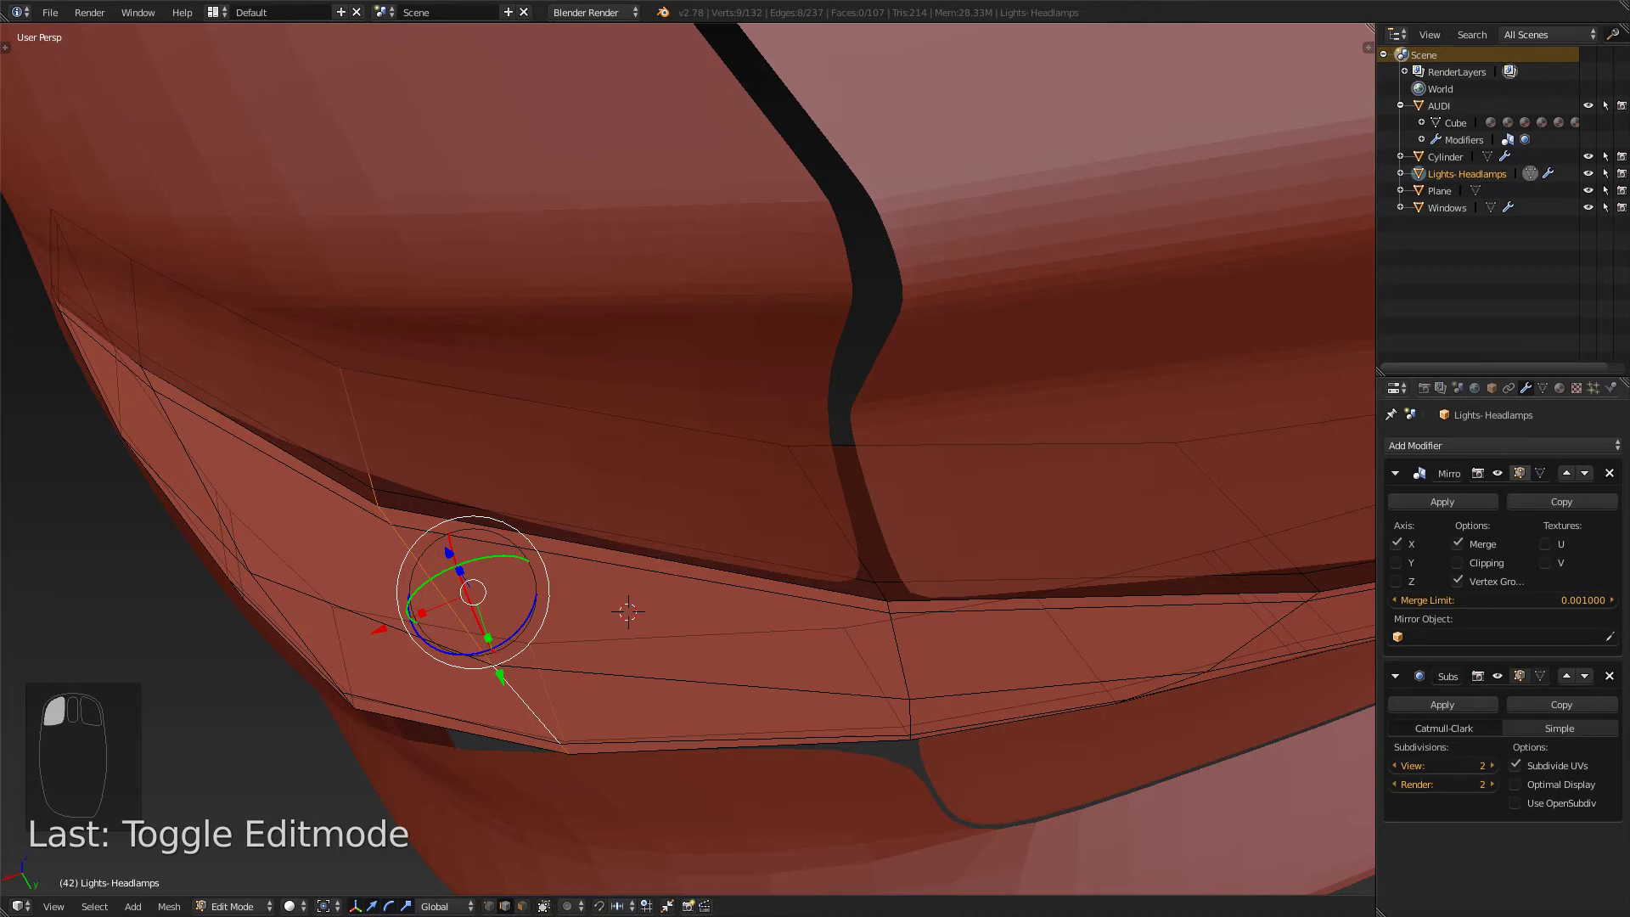
left_click(1538, 472)
key("Tab")
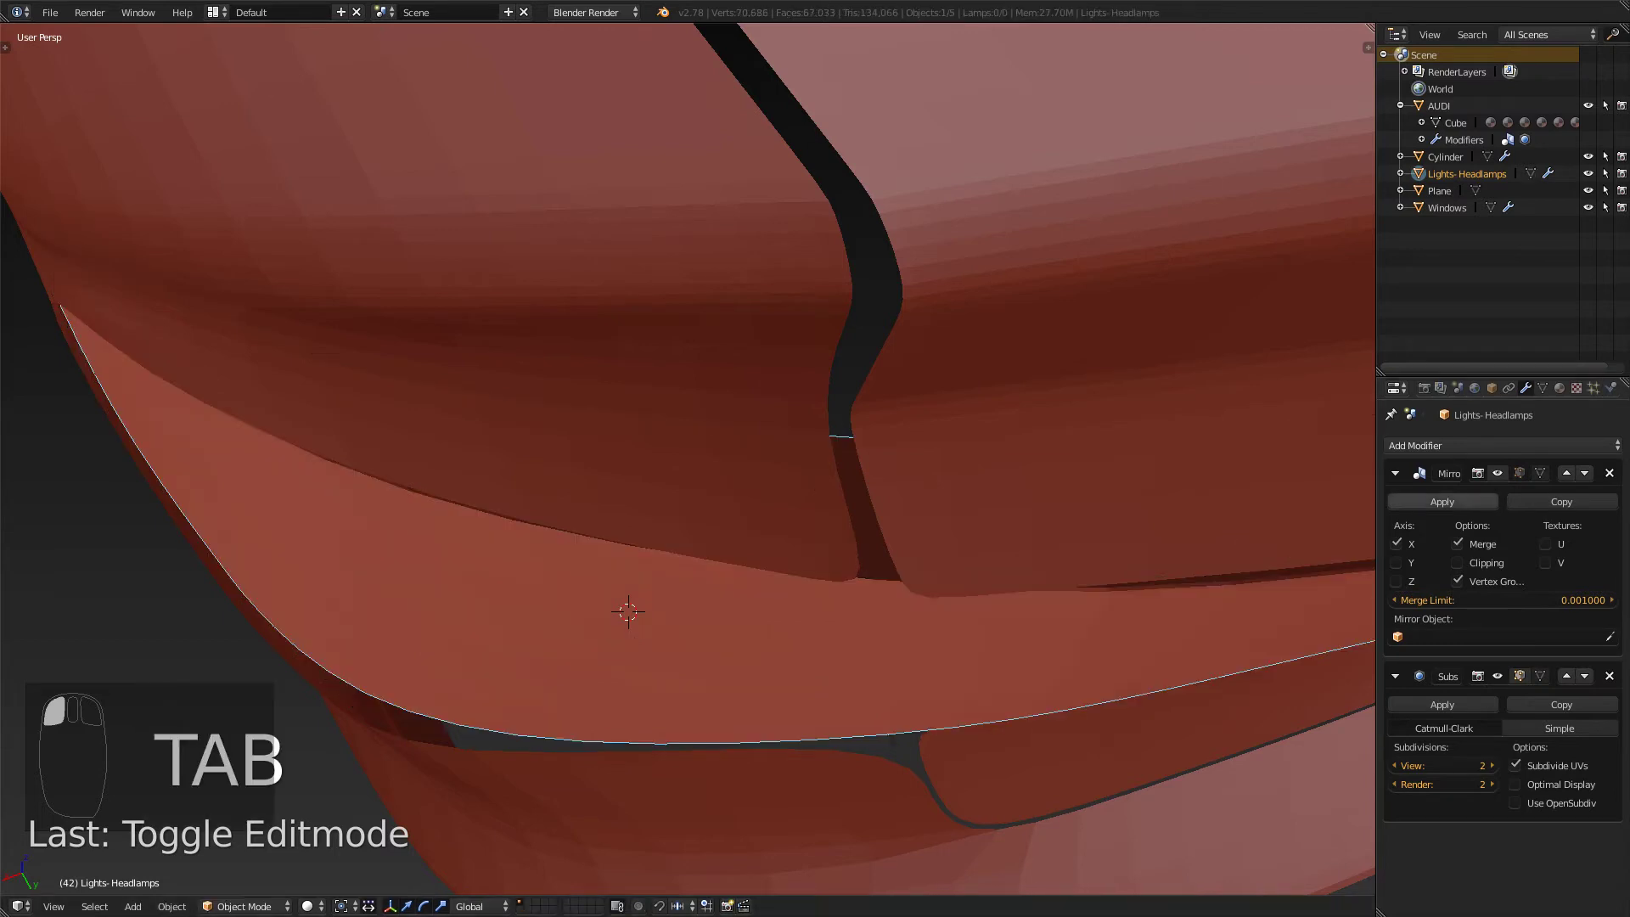
left_click(1498, 473)
left_click(1497, 473)
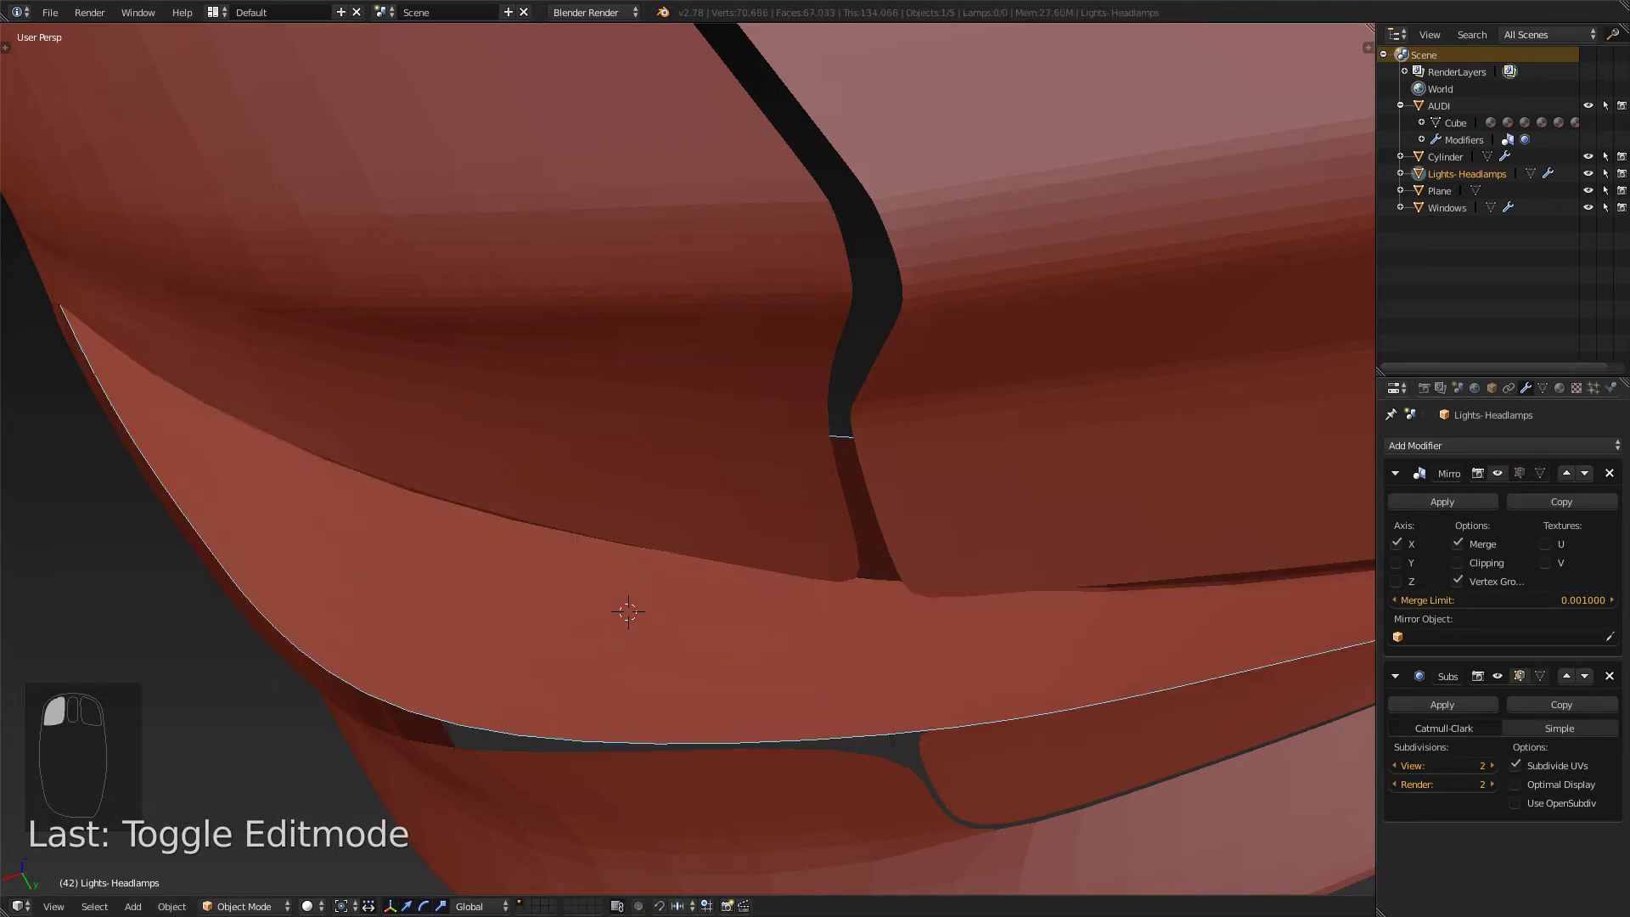
scroll(637, 586, "down", 6)
scroll(734, 438, "up", 6)
key("Tab")
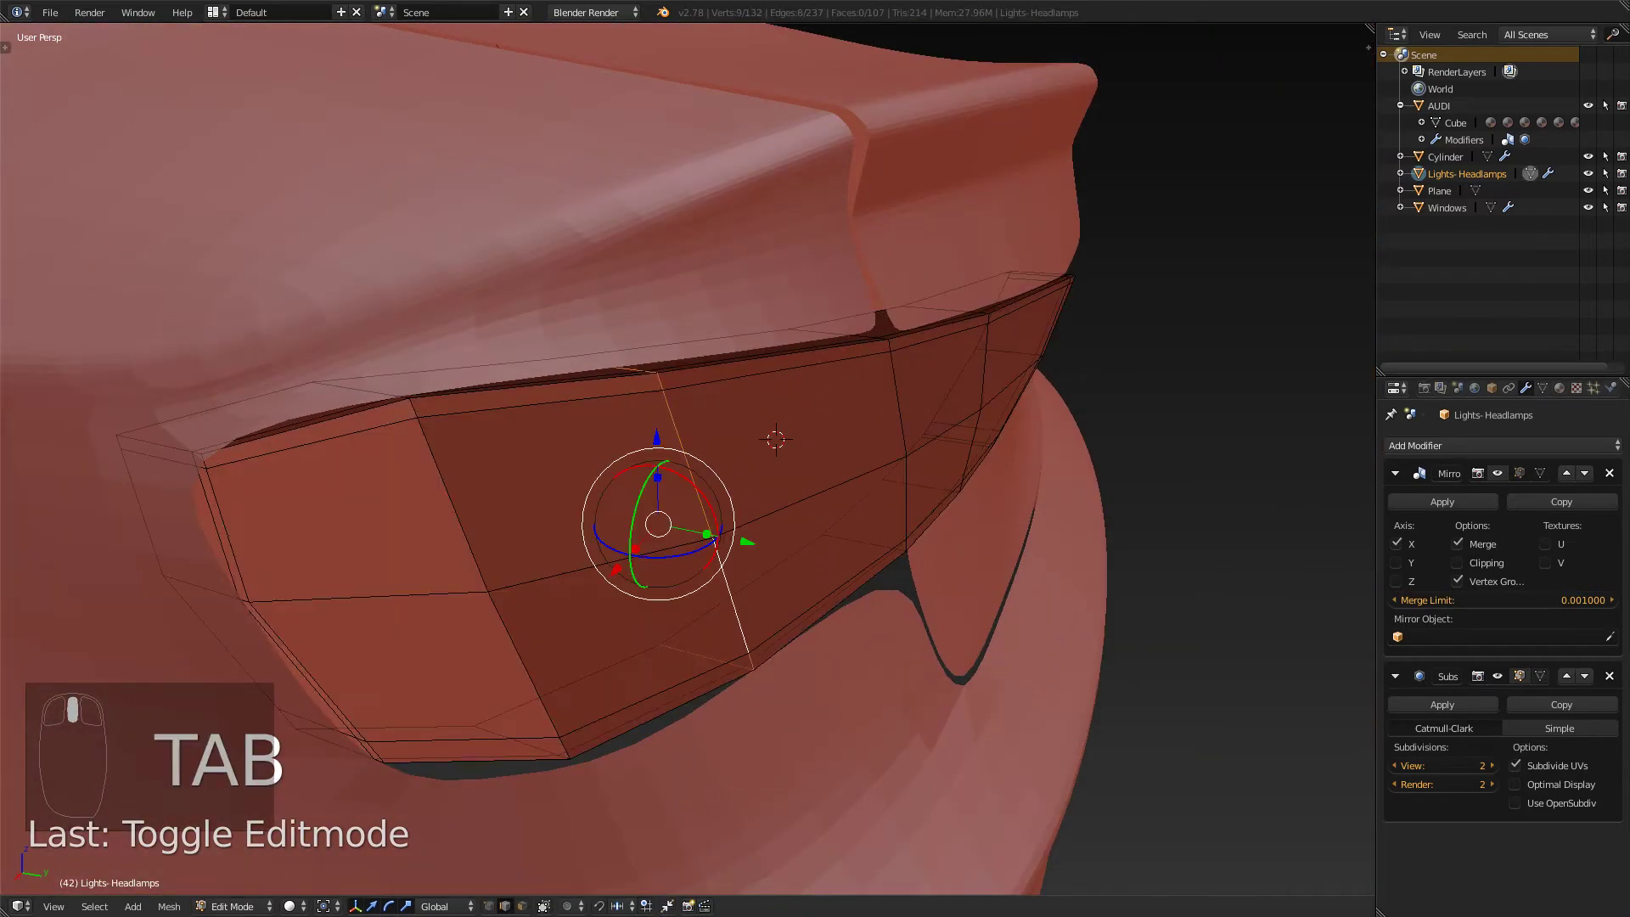
key("Tab")
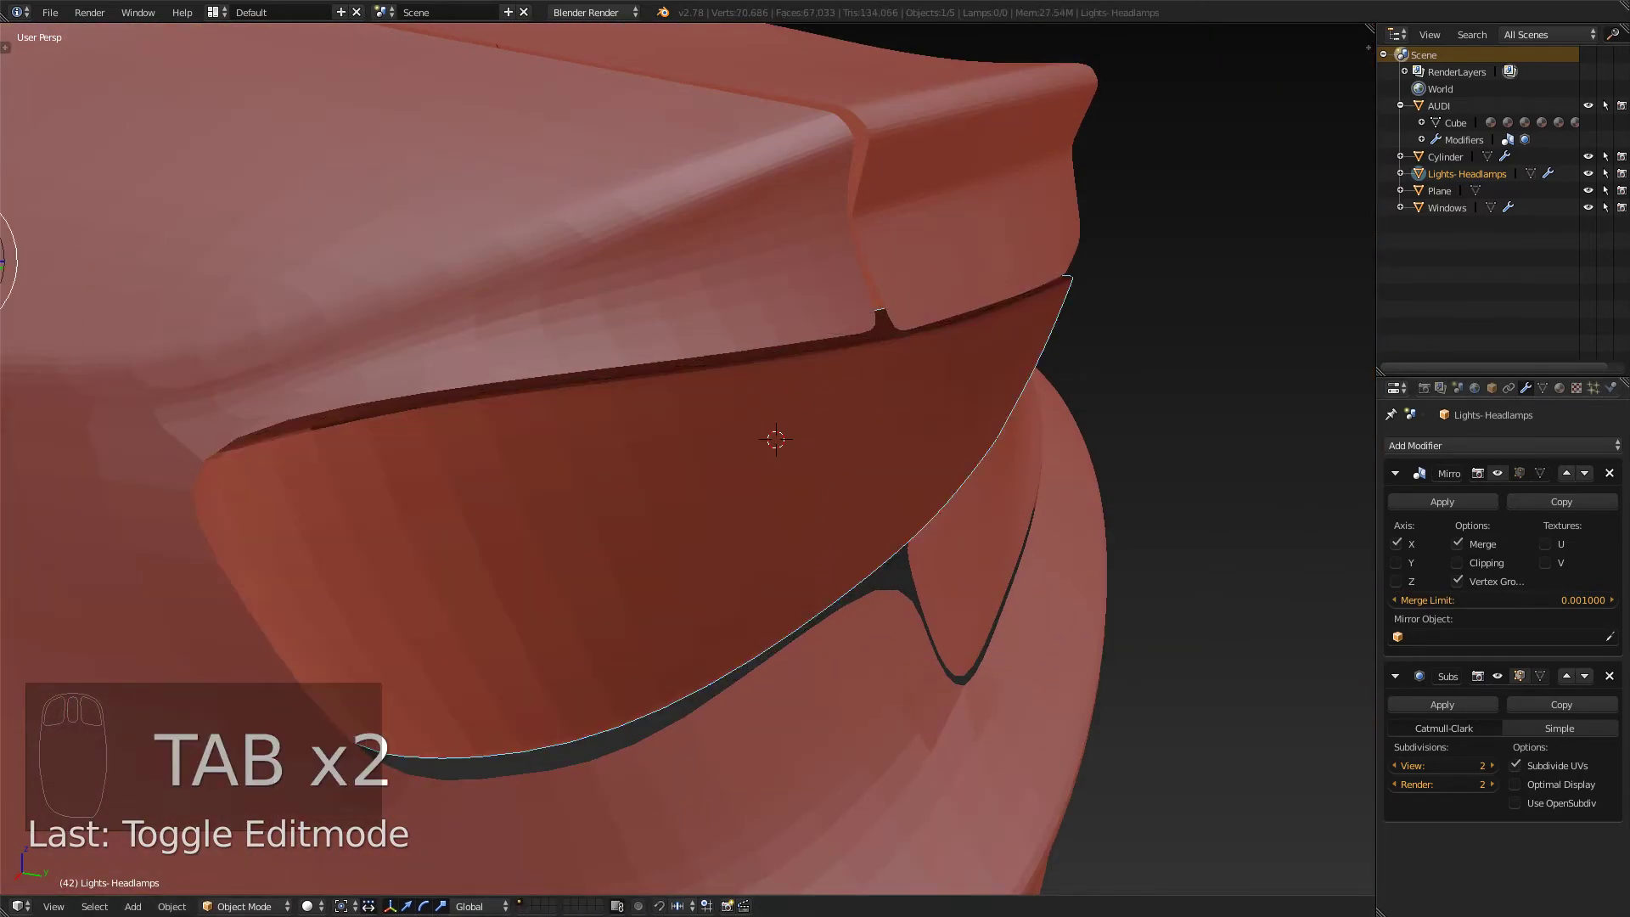
scroll(775, 439, "down", 5)
scroll(679, 458, "up", 4)
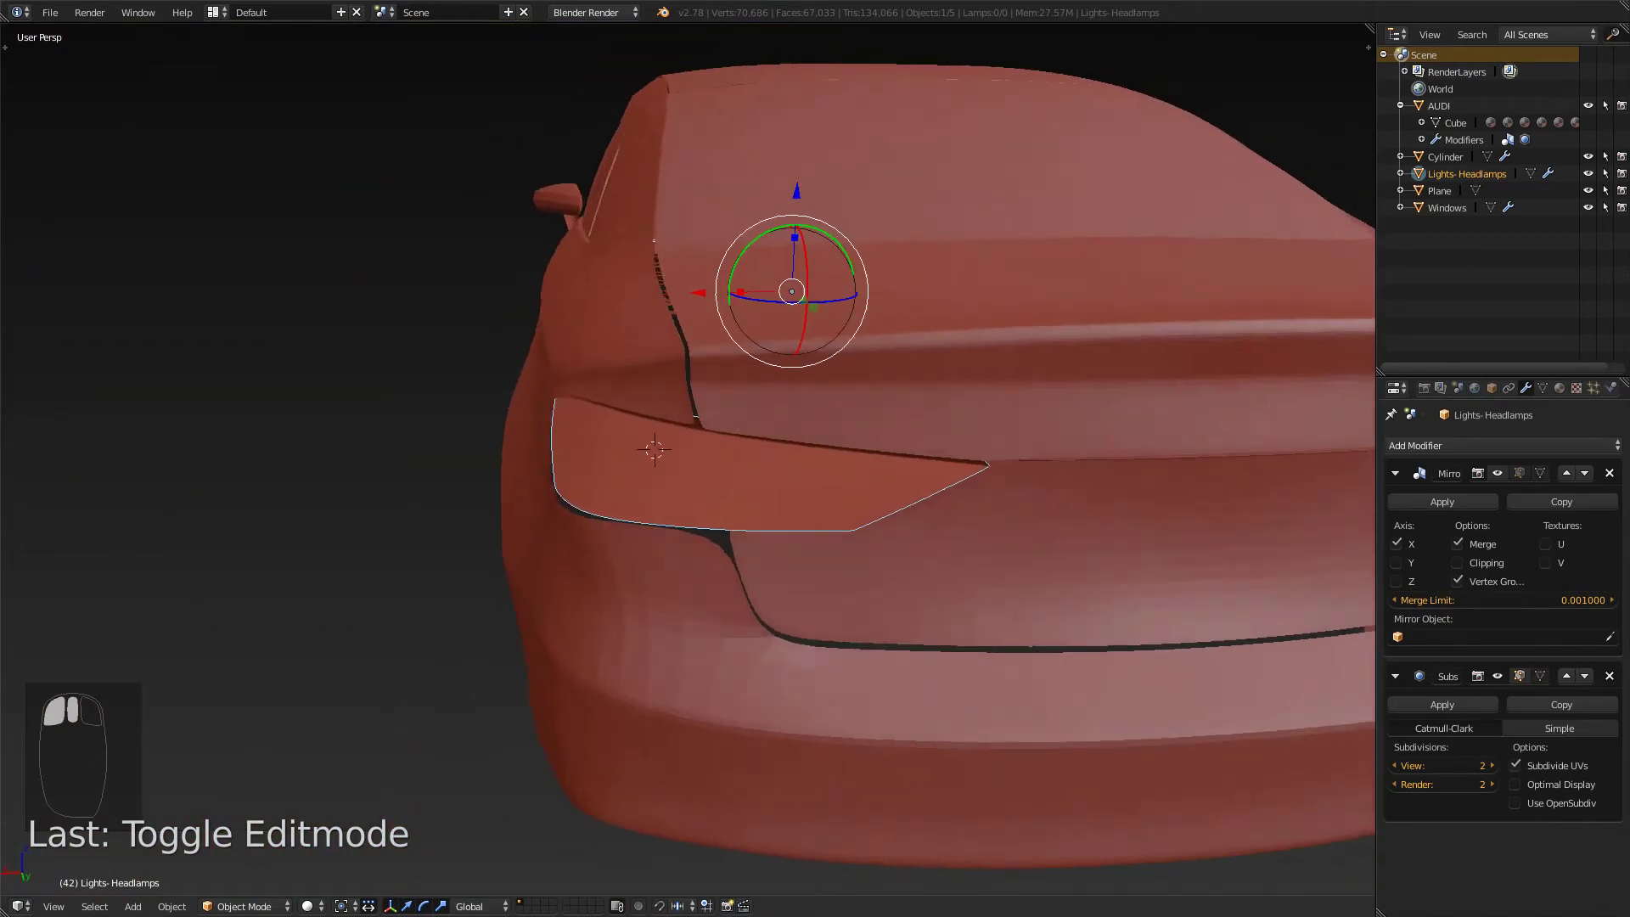
scroll(679, 459, "down", 4)
scroll(679, 459, "up", 4)
- Show the Mirror modifier in the viewport, apply the subdivision smoothing to the lamp's editing cage, and return to Edit Mode
left_click(1497, 473)
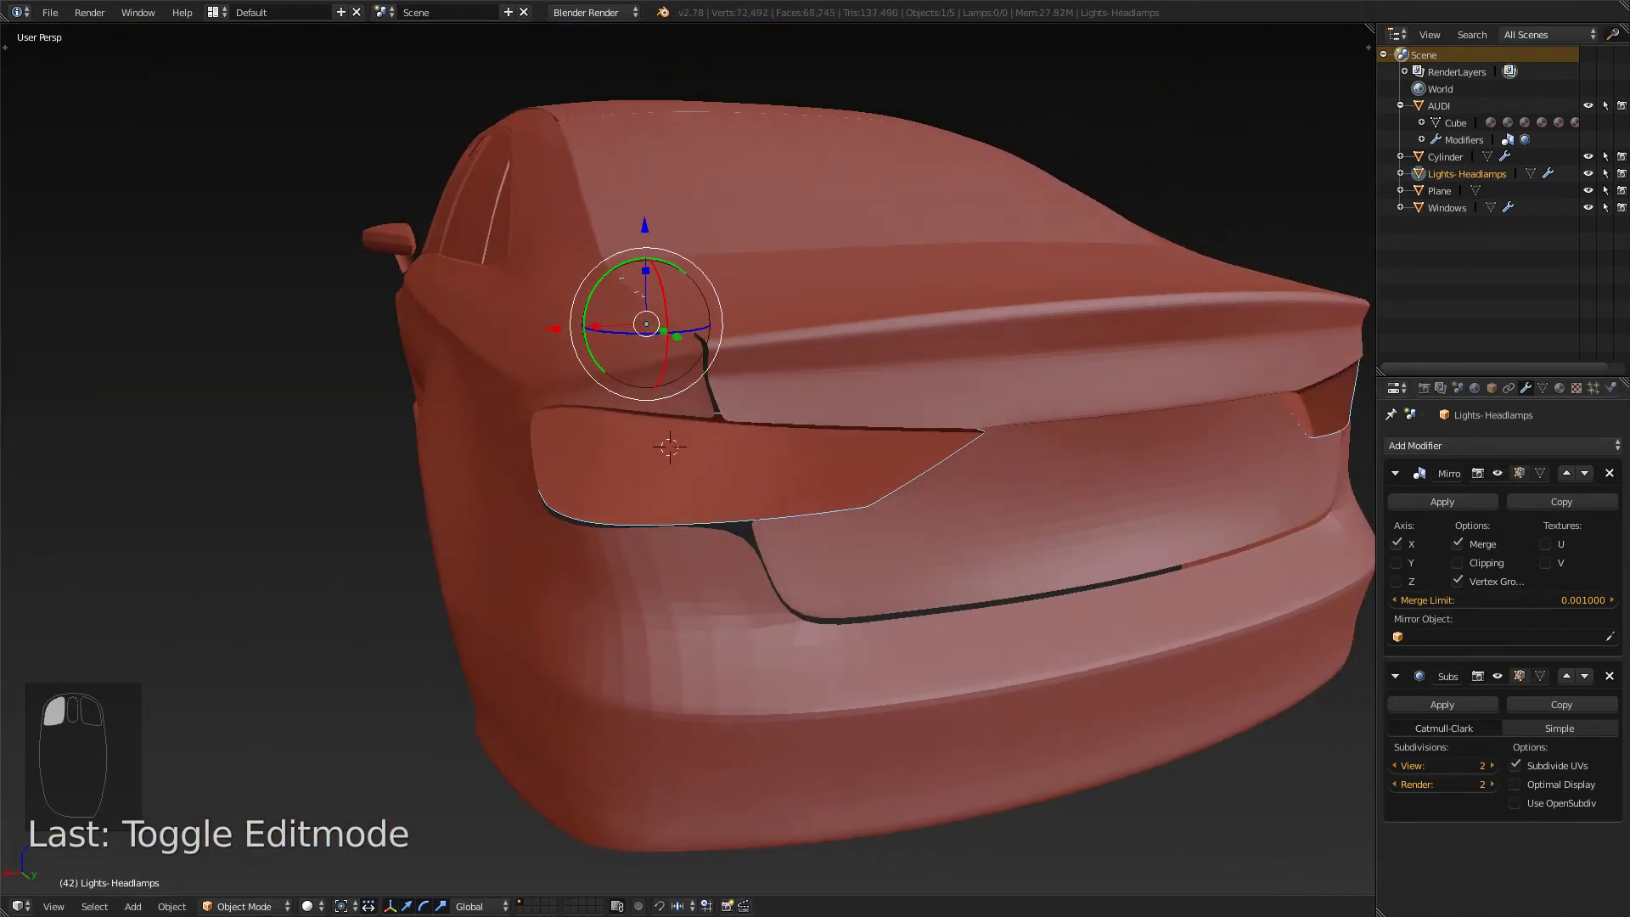
left_click(1497, 472)
left_click(1497, 473)
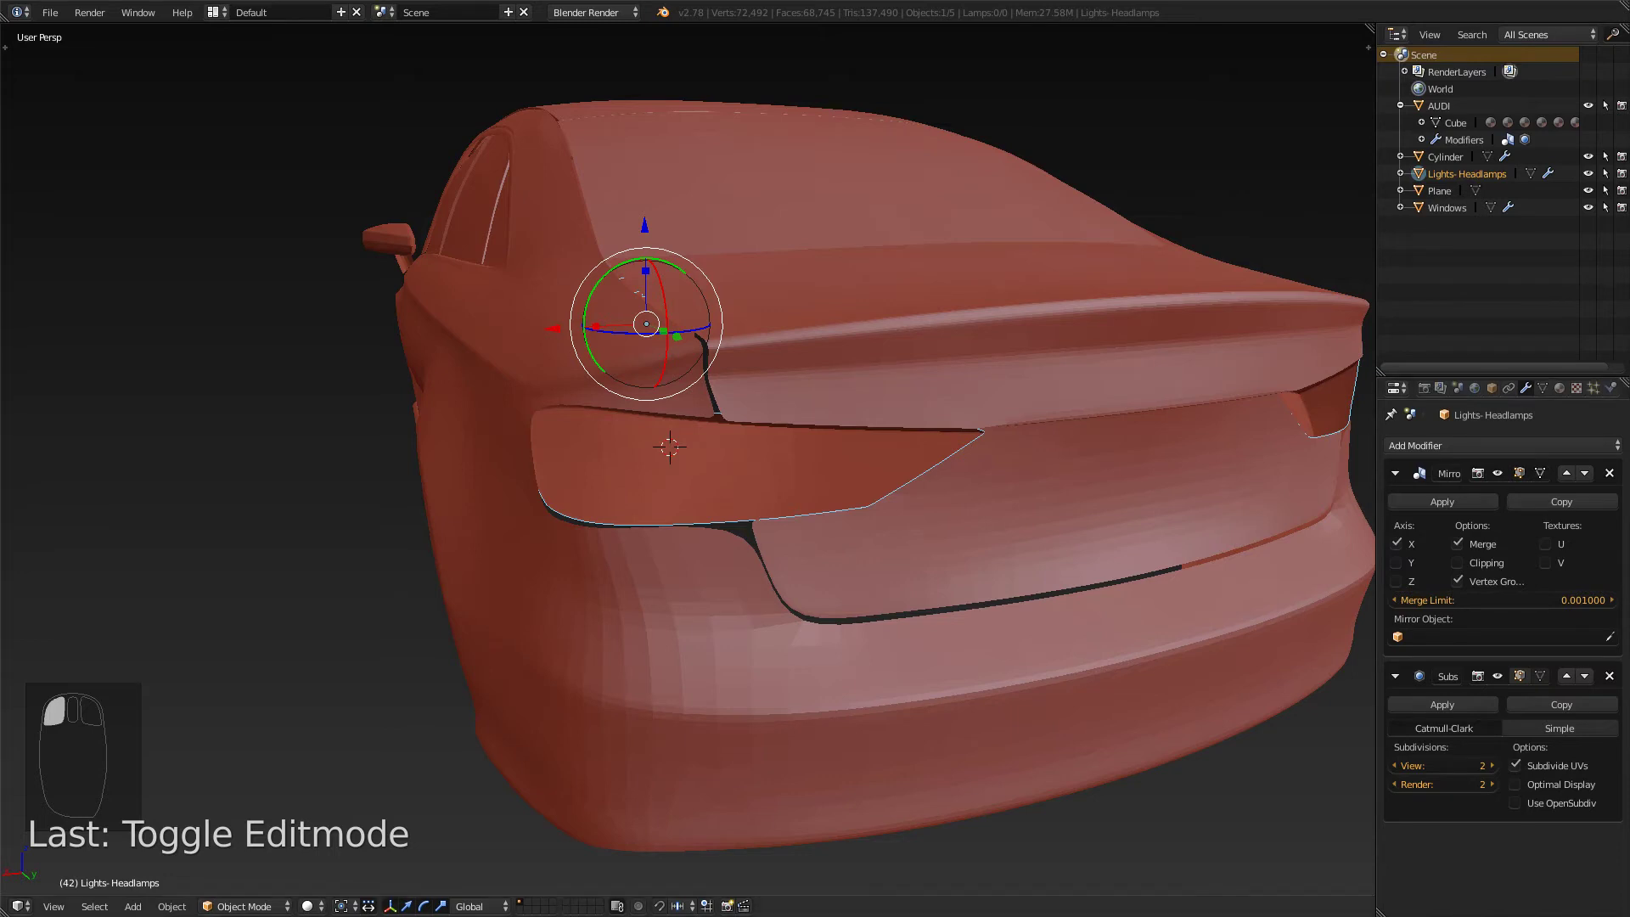
left_click(1498, 677)
left_click(1498, 676)
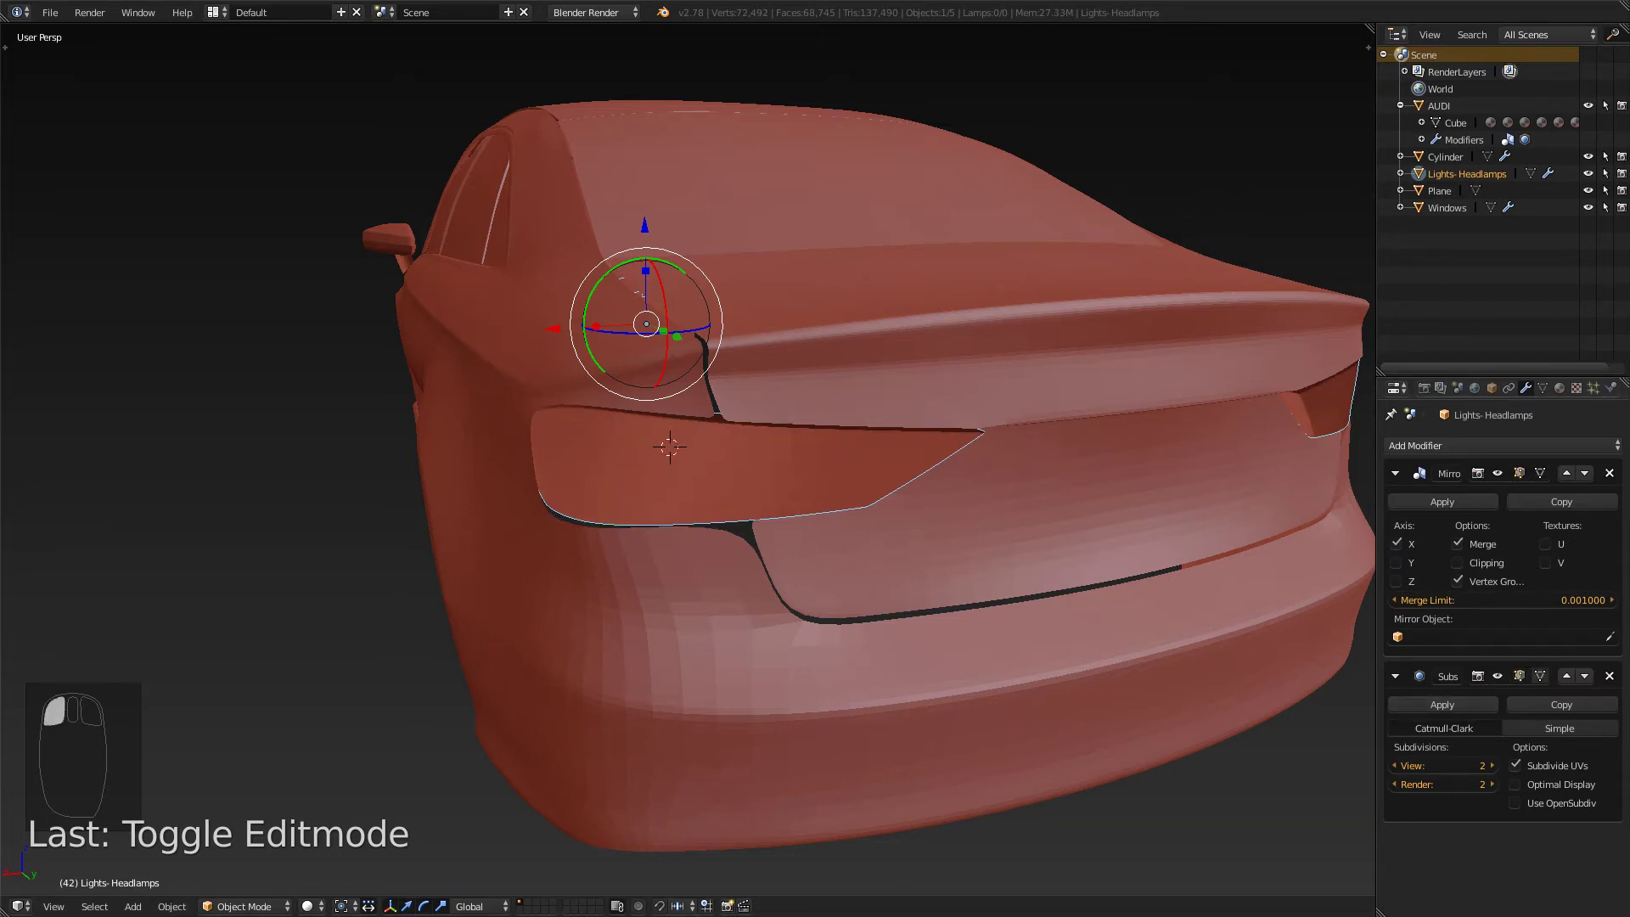
key("Tab")
- Move the two vertical edge loops between the lamp's outer corner and the trunk seam slightly rearward along Y
scroll(687, 458, "up", 5)
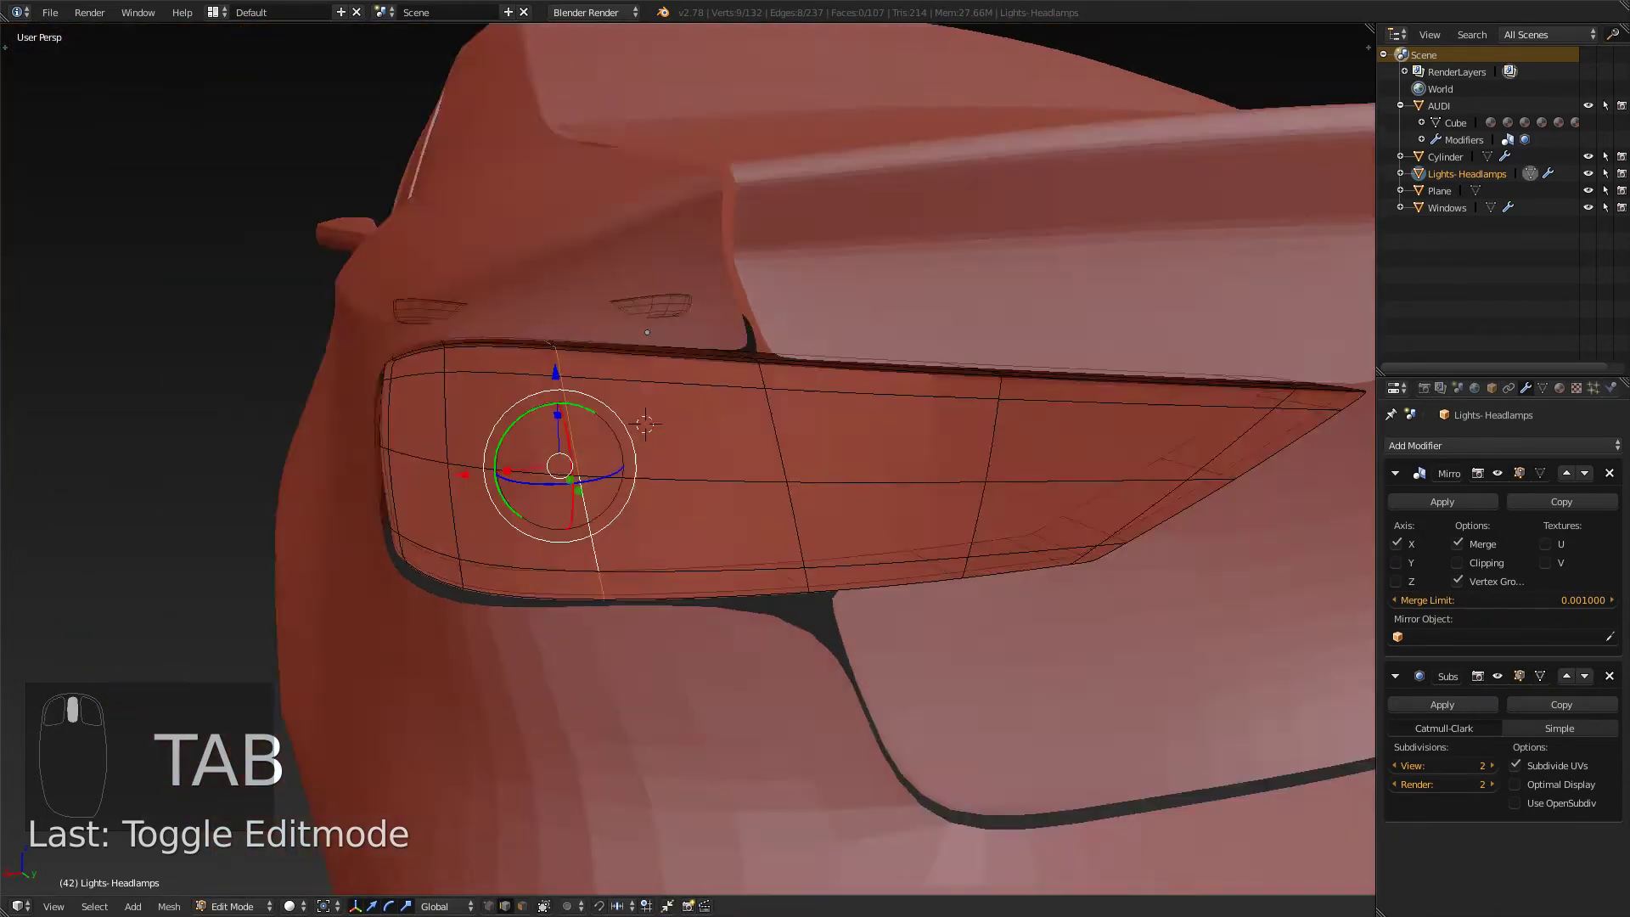
middle_click_drag(646, 424, 759, 539)
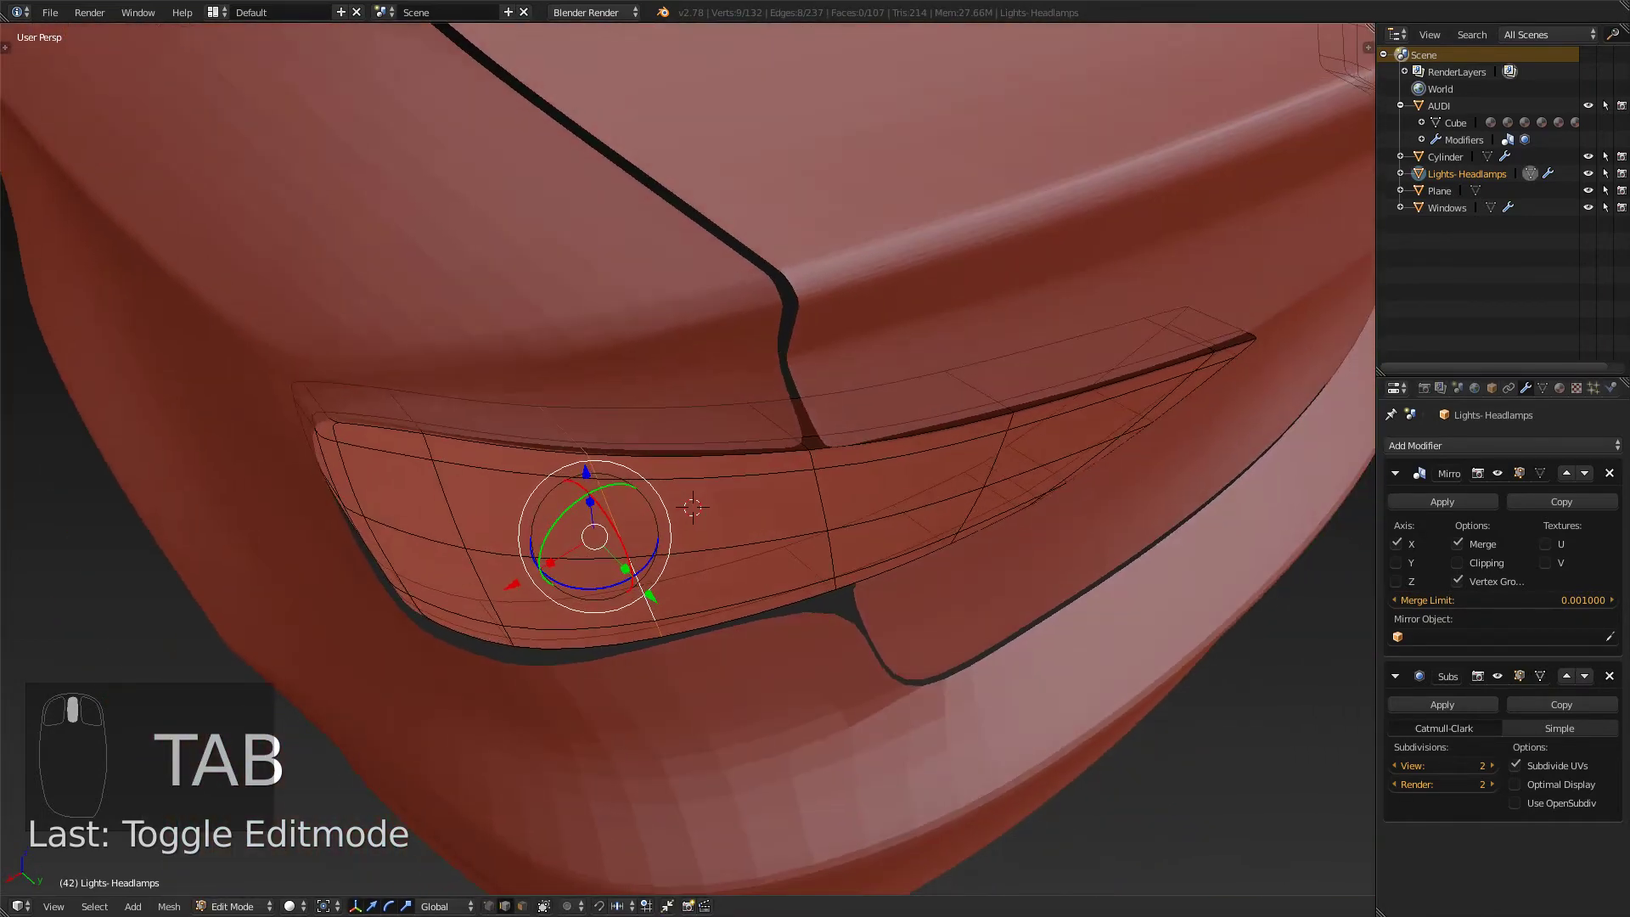
left_click_drag(651, 597, 658, 605)
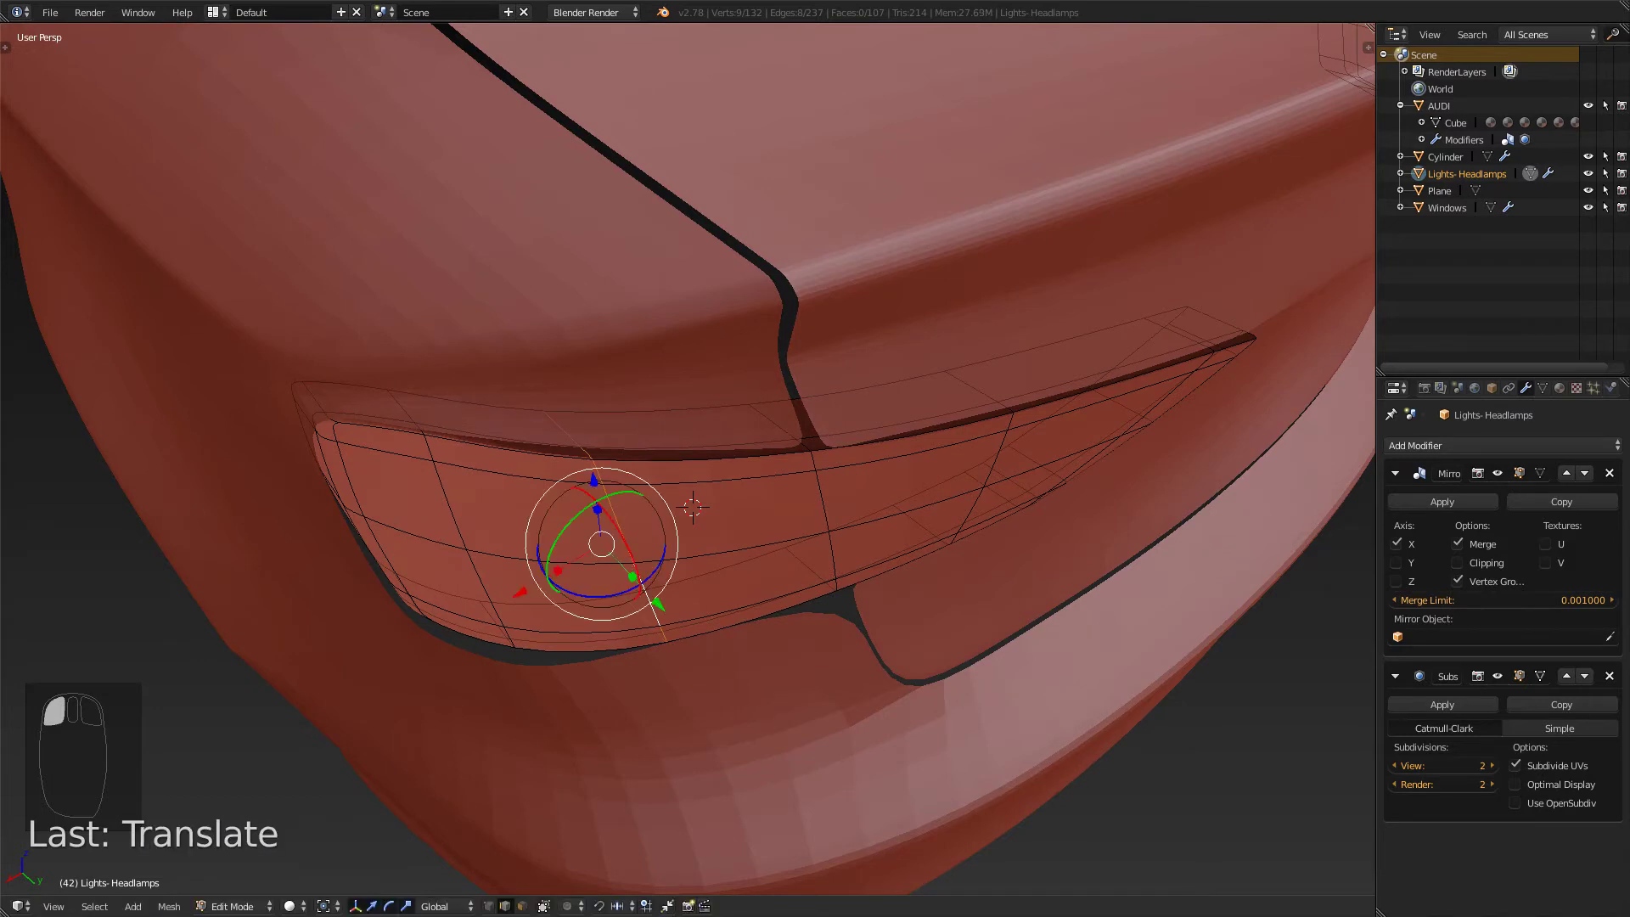
right_click(491, 594, "alt")
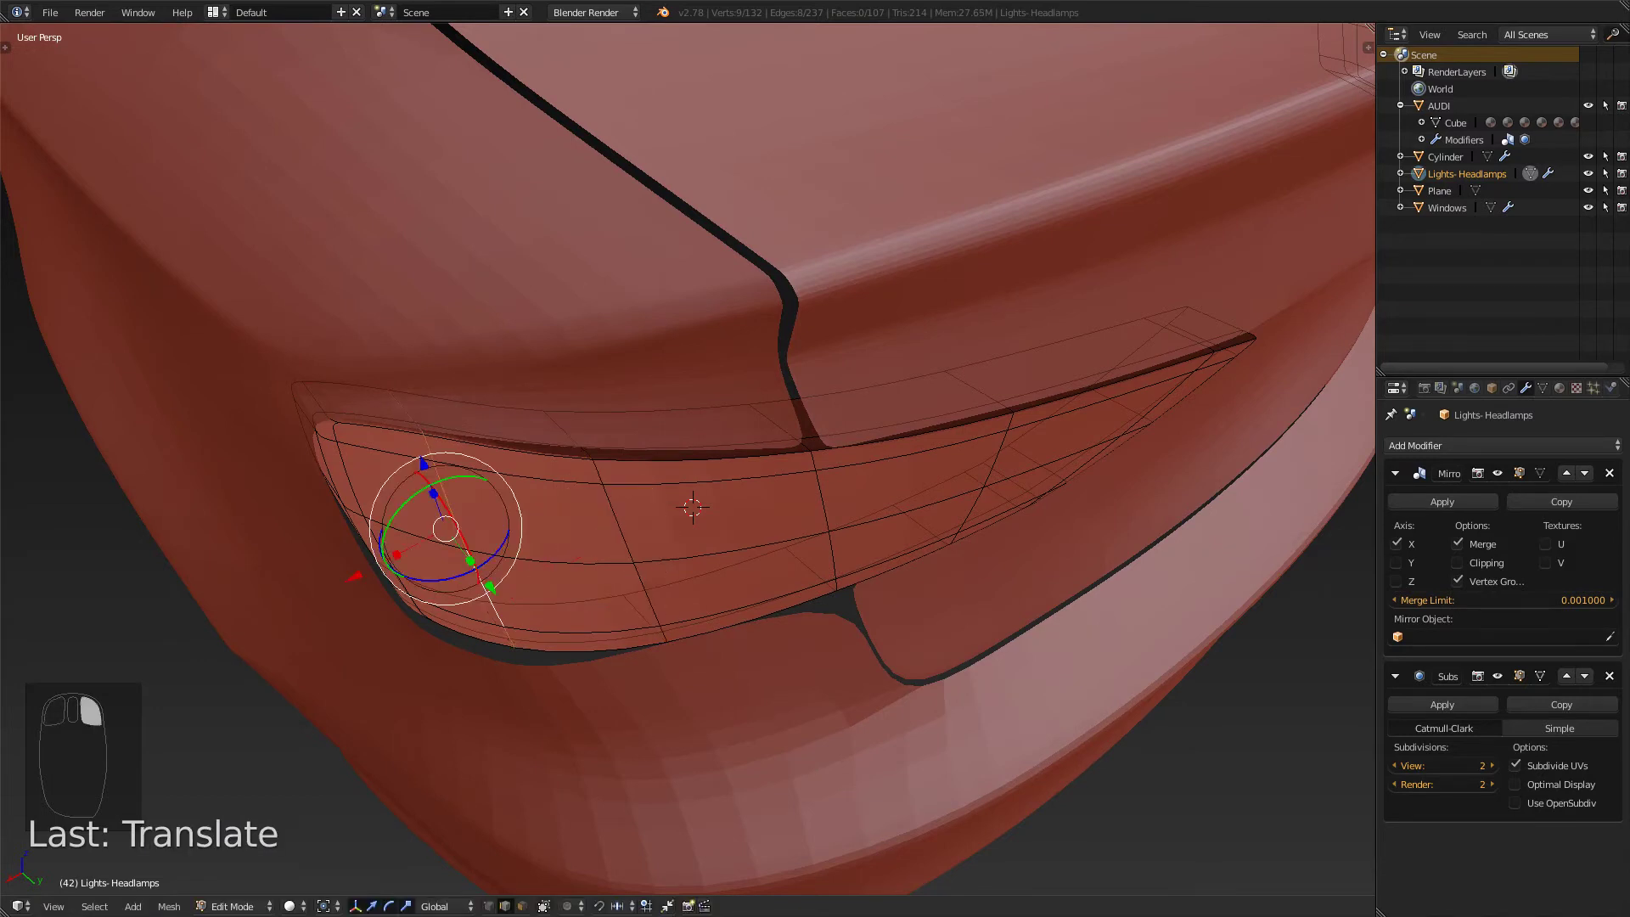
left_click_drag(490, 587, 508, 613)
- Move the vertical edge loop at the trunk seam about 0.03 rearward along Y and check the lamp's fit
right_click(808, 451, "alt")
right_click(821, 499, "alt")
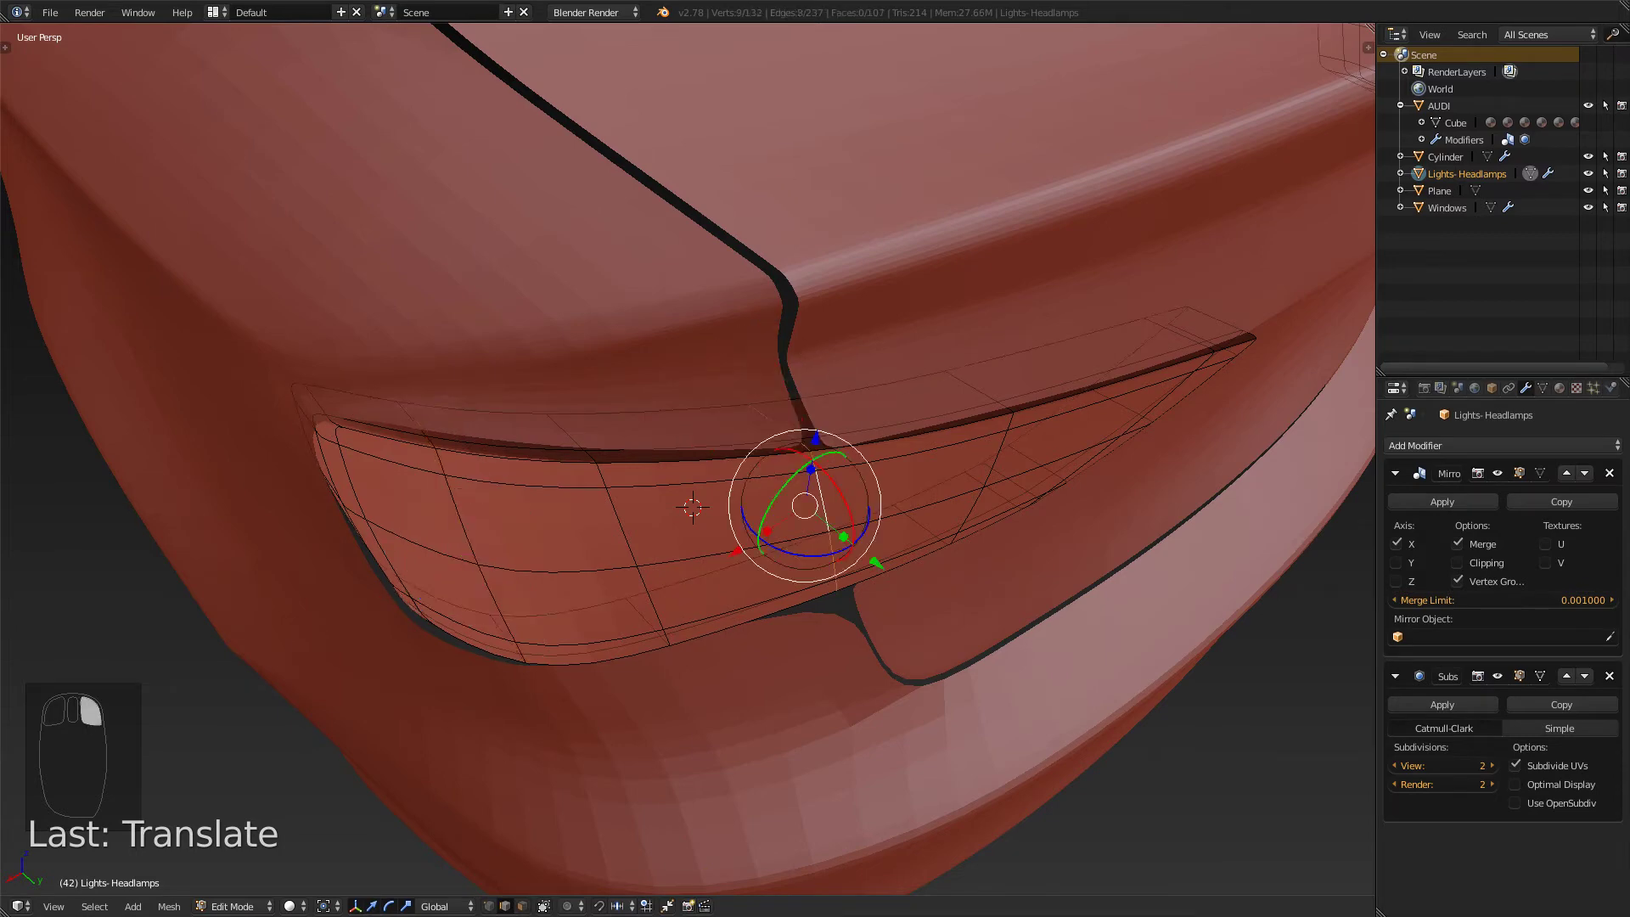
left_click_drag(805, 507, 821, 514)
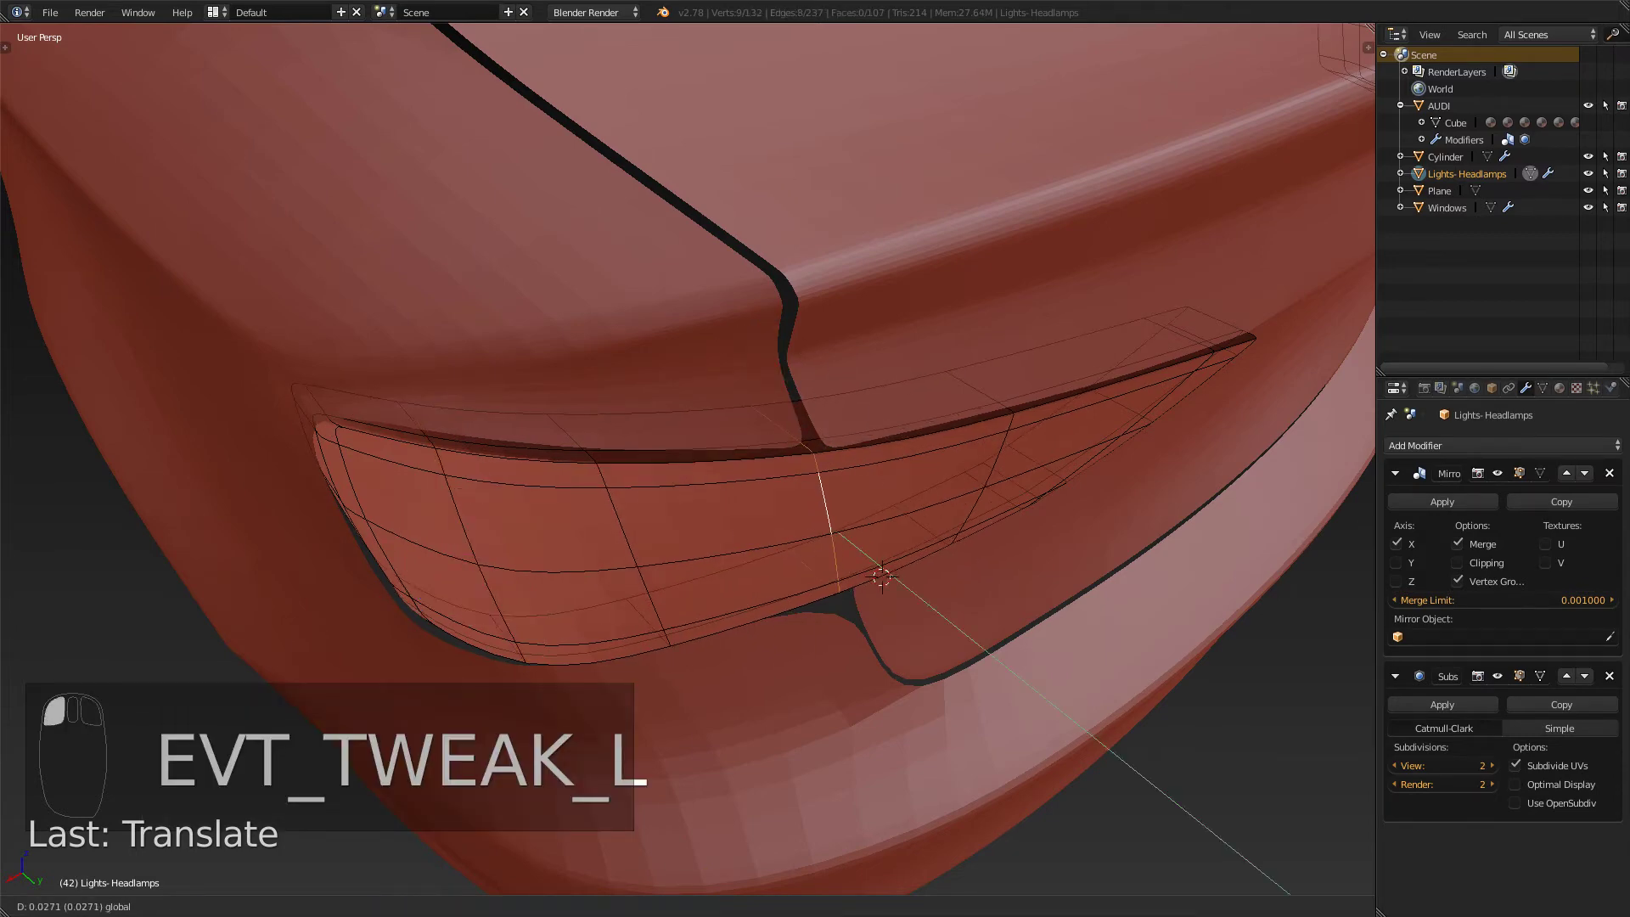
left_click_drag(821, 515, 822, 515)
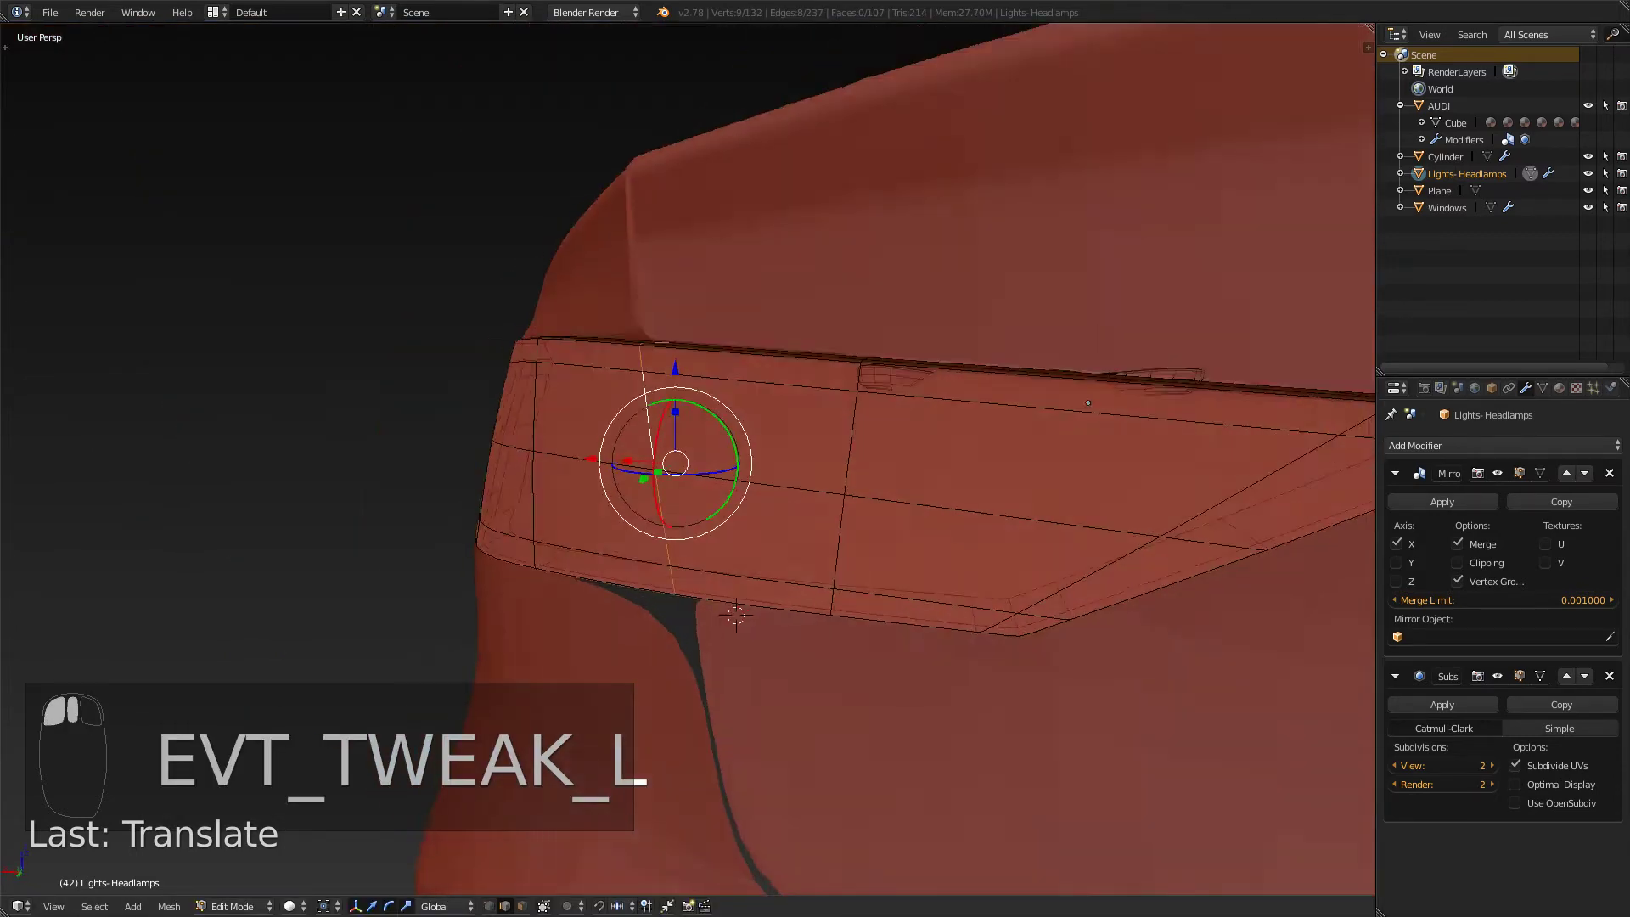
middle_click_drag(822, 514, 929, 607)
middle_click_drag(883, 442, 857, 425)
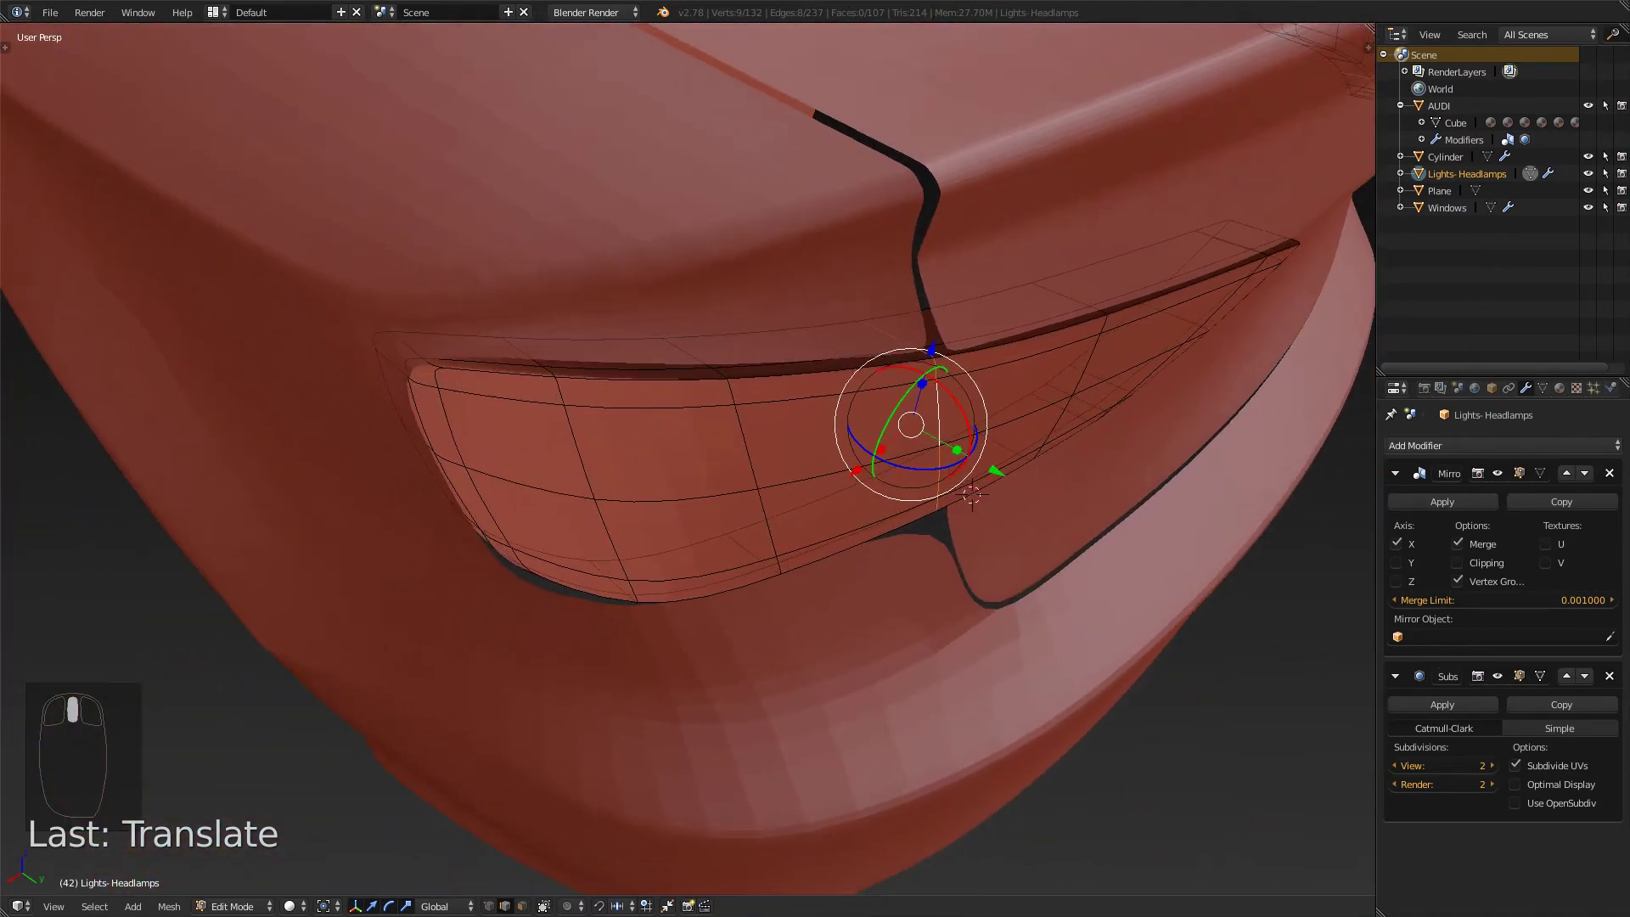
- Try moving the edge loop near the lamp's outer corner further out, and undo the move
right_click(490, 509, "alt")
left_click_drag(512, 522, 529, 541)
key("ctrl+z")
middle_click_drag(530, 541, 431, 527)
- Try moving the vertical edge loop inboard of the trunk seam rearward along Y, and undo the move
right_click(865, 535, "alt")
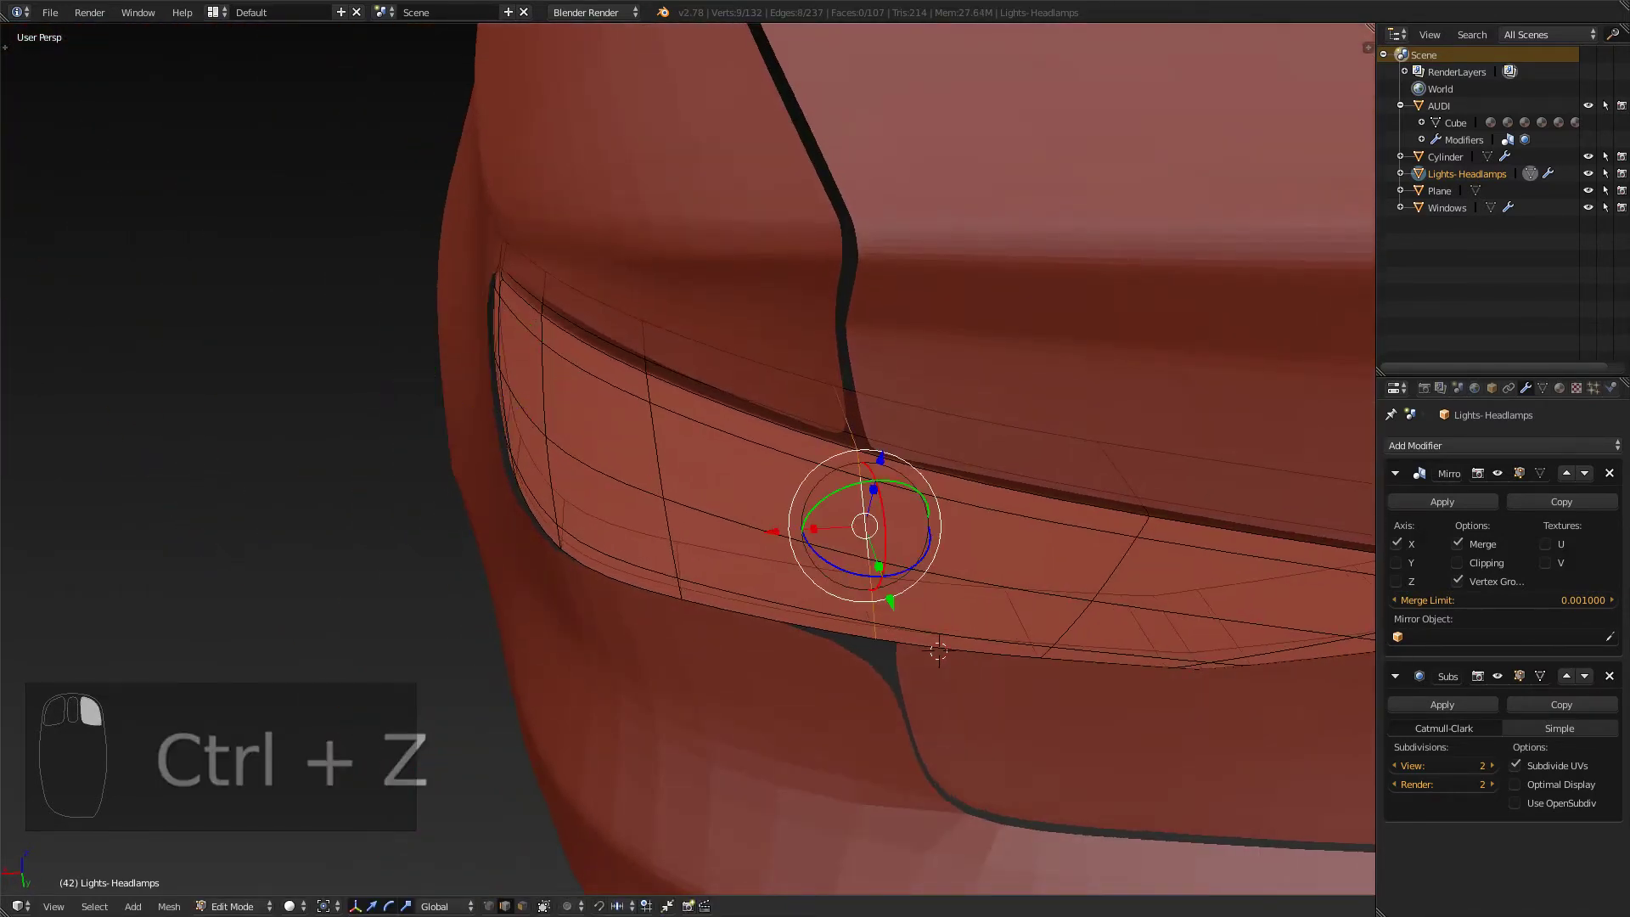
middle_click_drag(865, 535, 836, 560)
right_click(757, 510, "alt")
left_click_drag(807, 589, 821, 595)
middle_click_drag(820, 595, 732, 670)
key("ctrl+z")
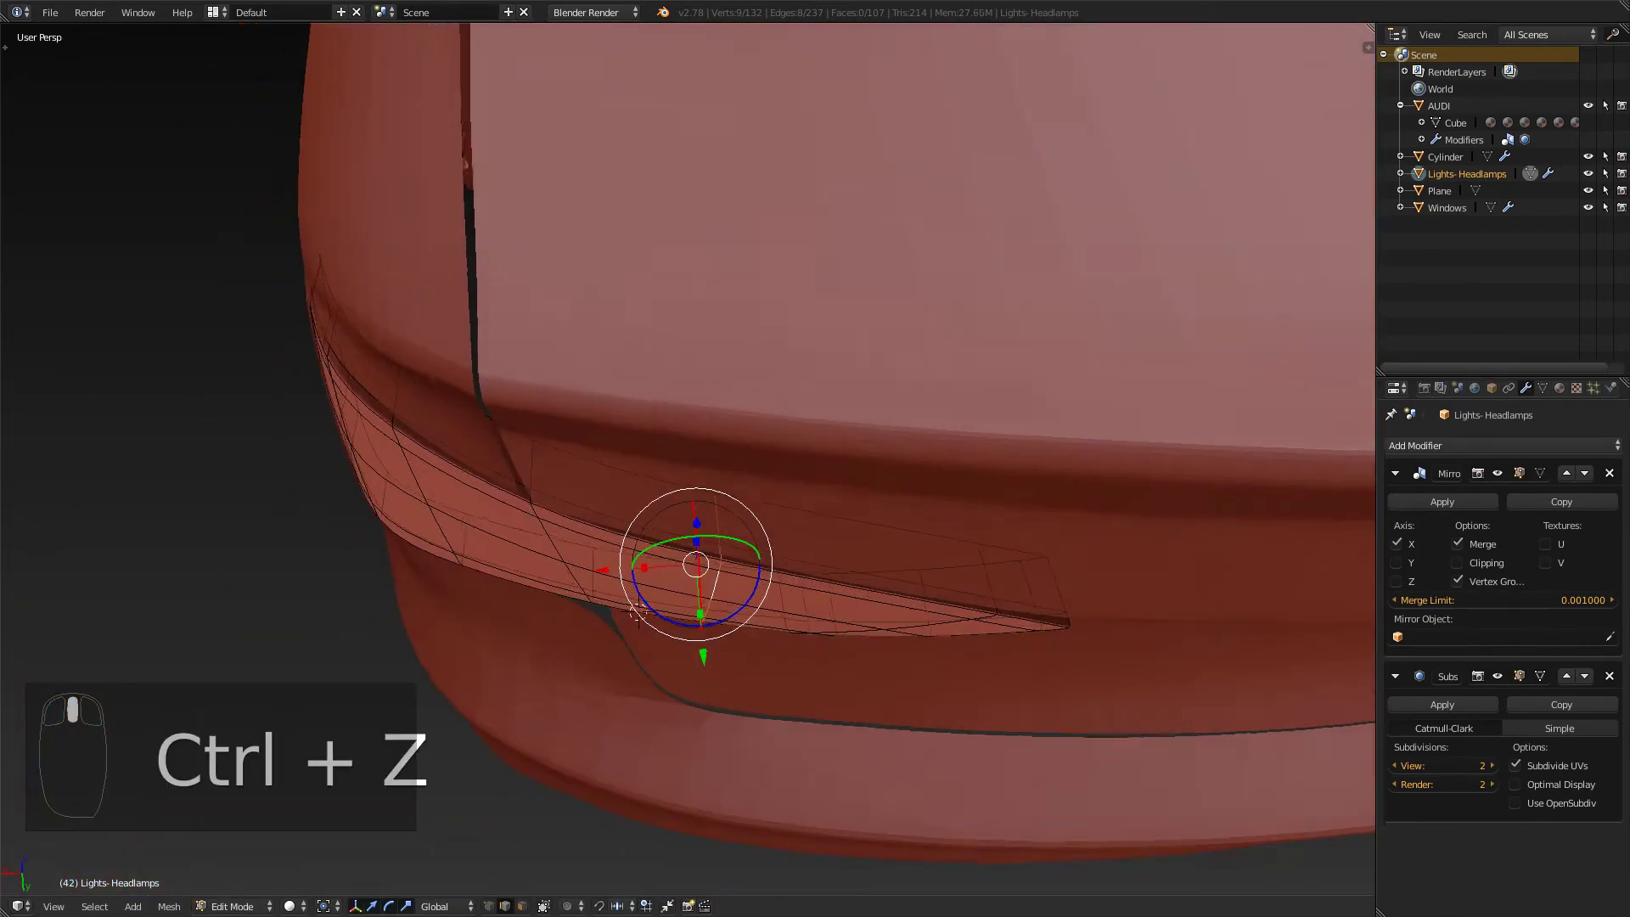
middle_click_drag(638, 611, 587, 661)
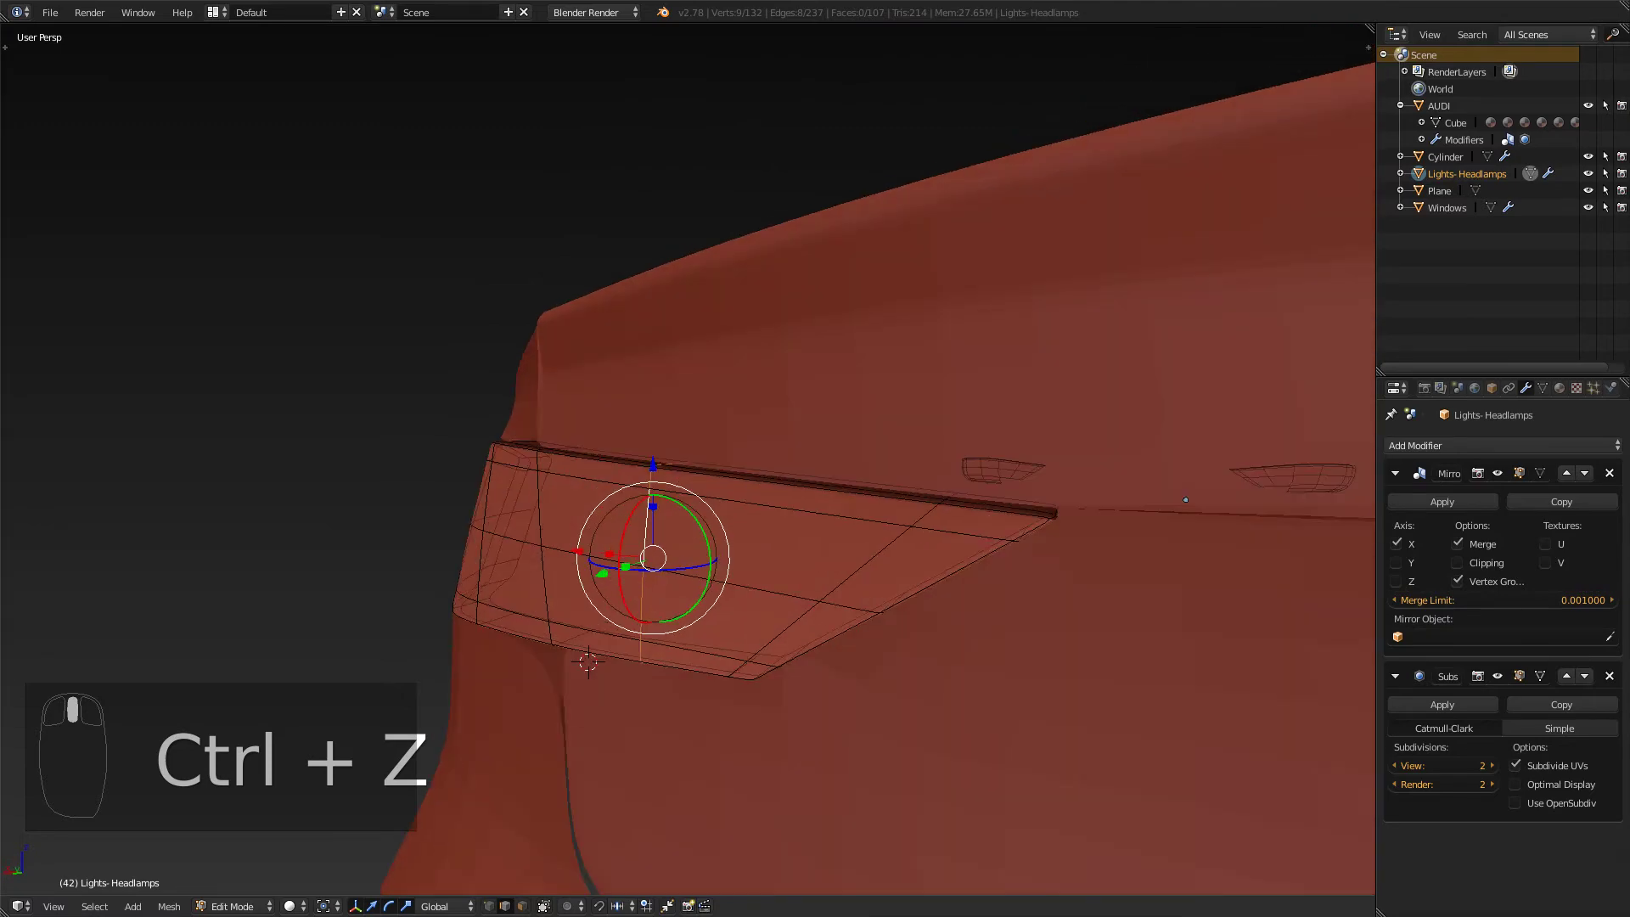
- Inspect the smoothed taillight's fit against the body from the side and rear, with everything deselected in Object Mode
right_click(764, 481, "alt")
middle_click_drag(764, 481, 703, 501)
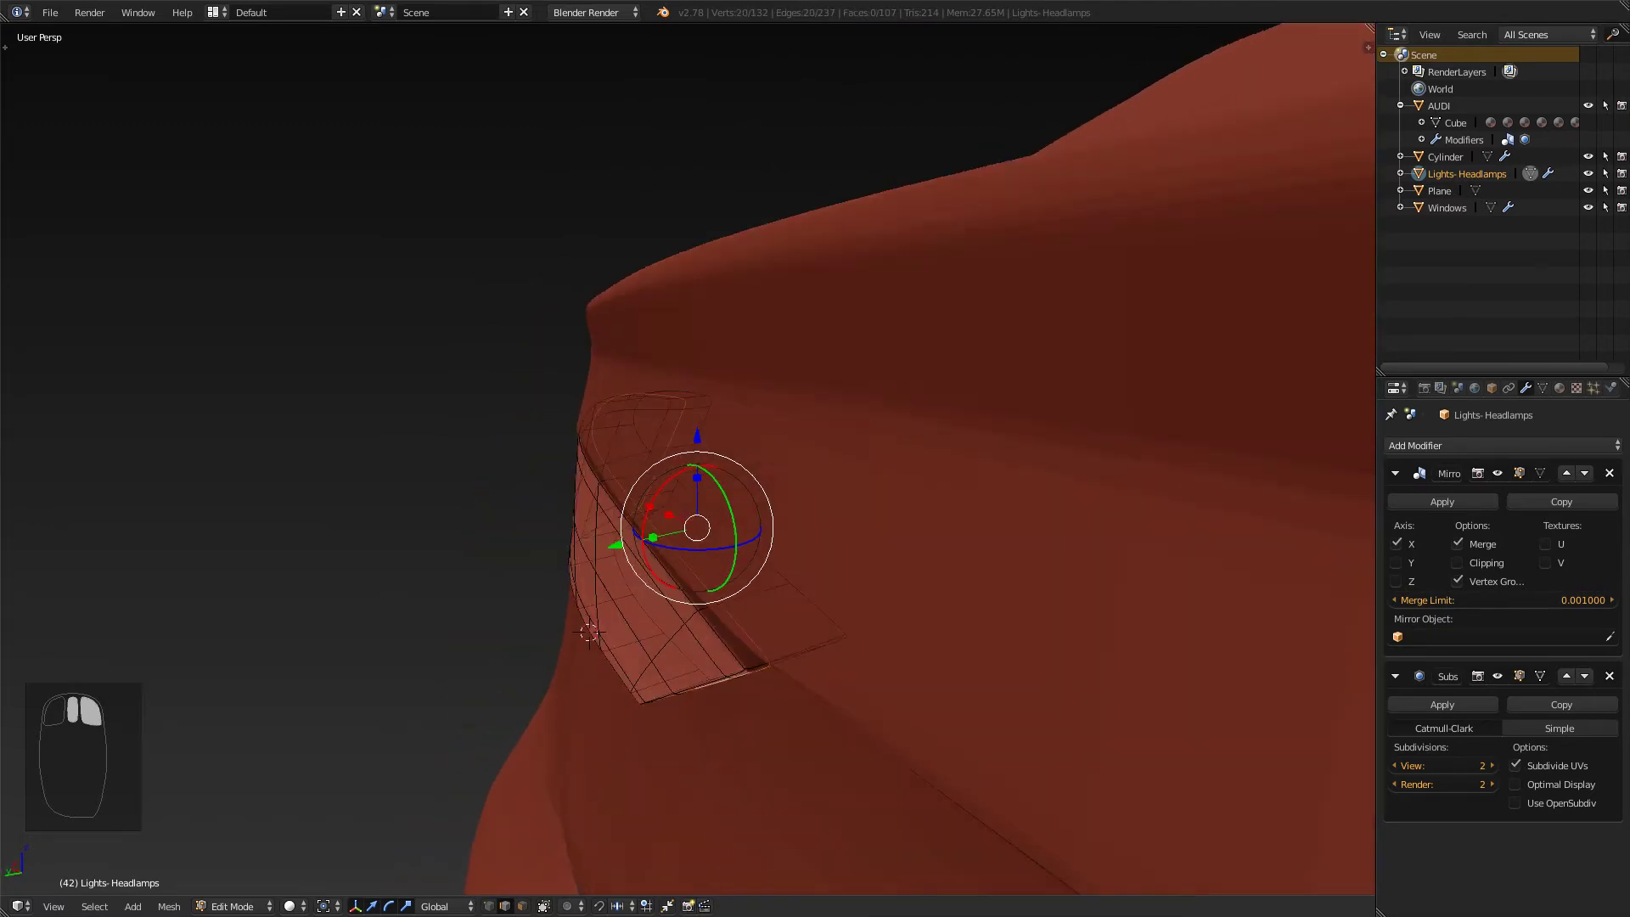
middle_click_drag(588, 632, 672, 543)
key("Tab")
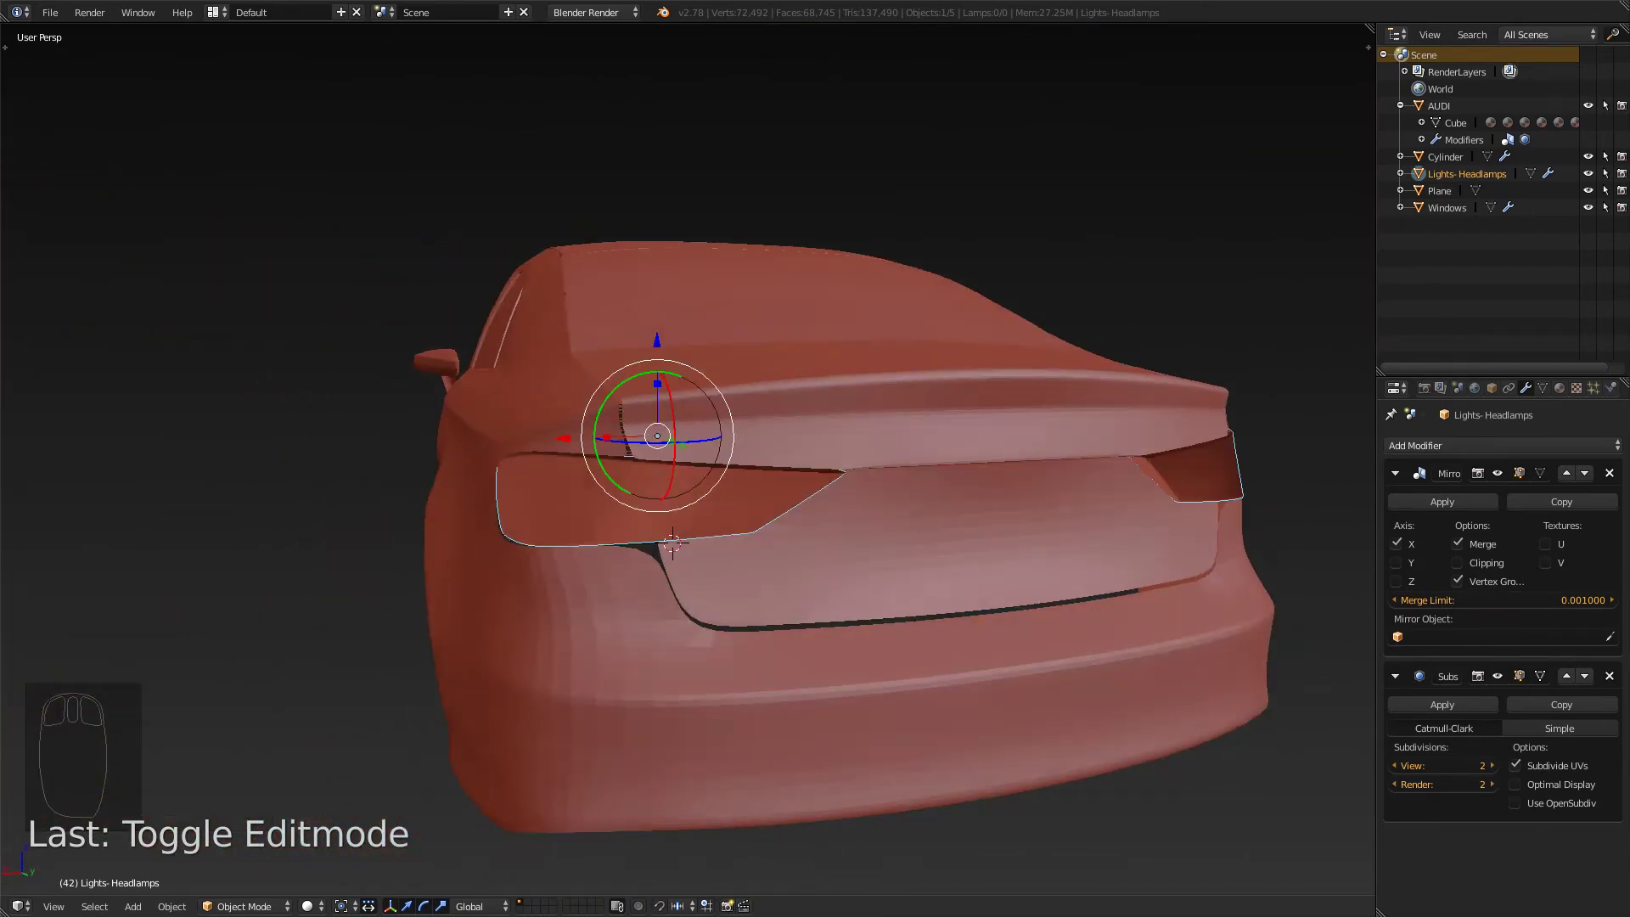
key("Tab")
scroll(672, 543, "up", 6)
key("Tab")
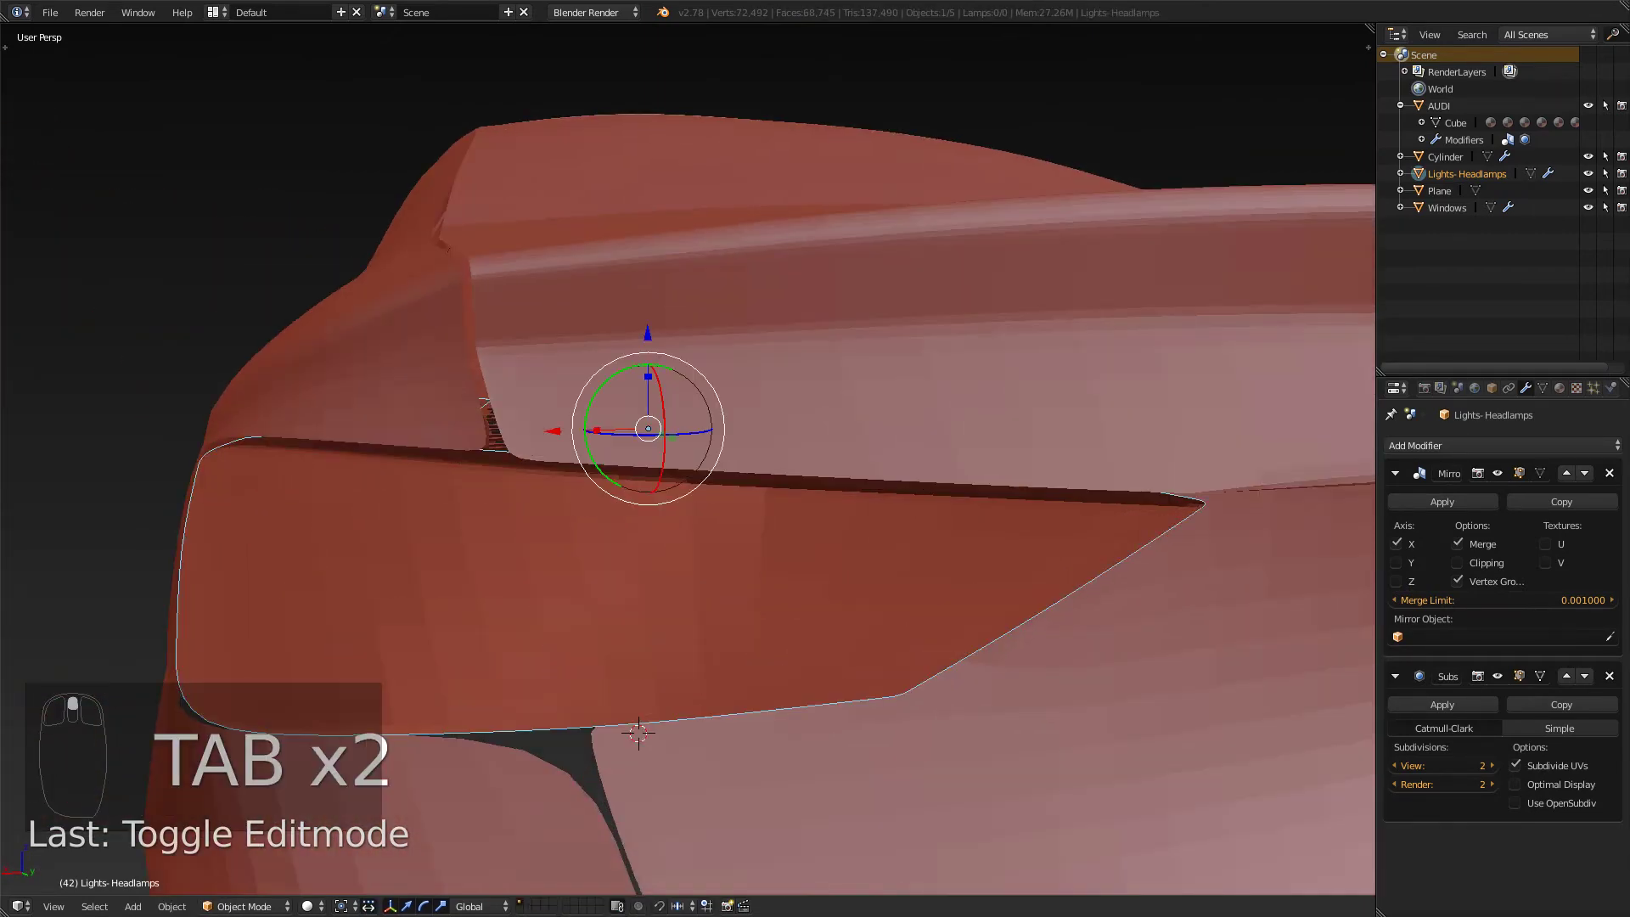
scroll(675, 528, "down", 6)
scroll(717, 516, "up", 6)
key("a")
key("a")
key("a")
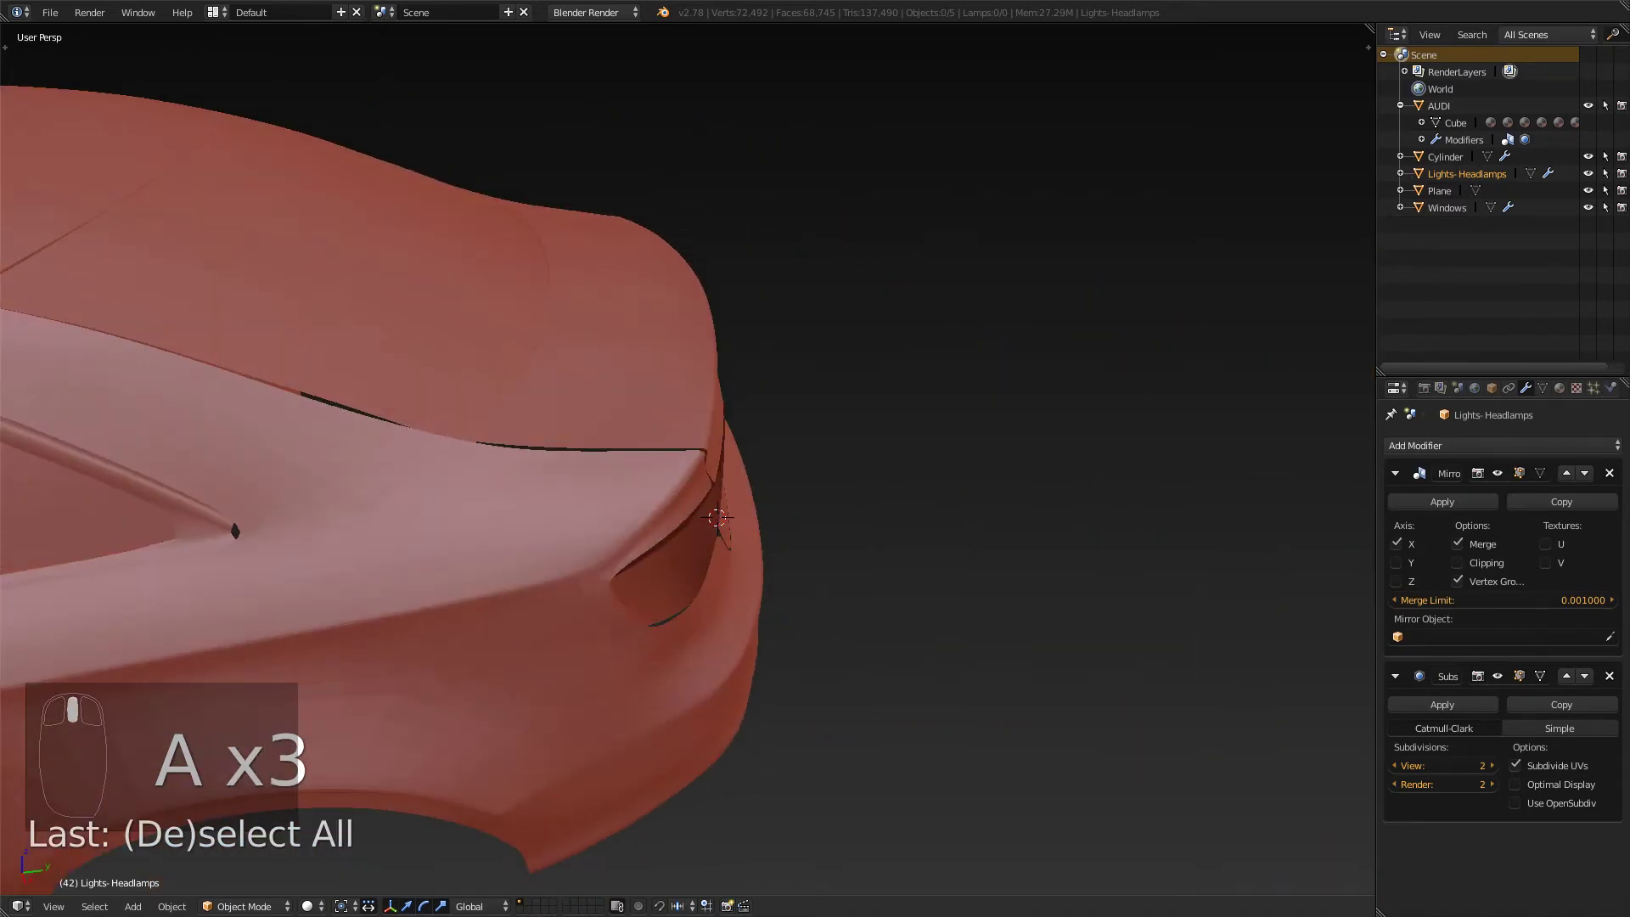
scroll(717, 516, "down", 6)
middle_click_drag(696, 520, 670, 531)
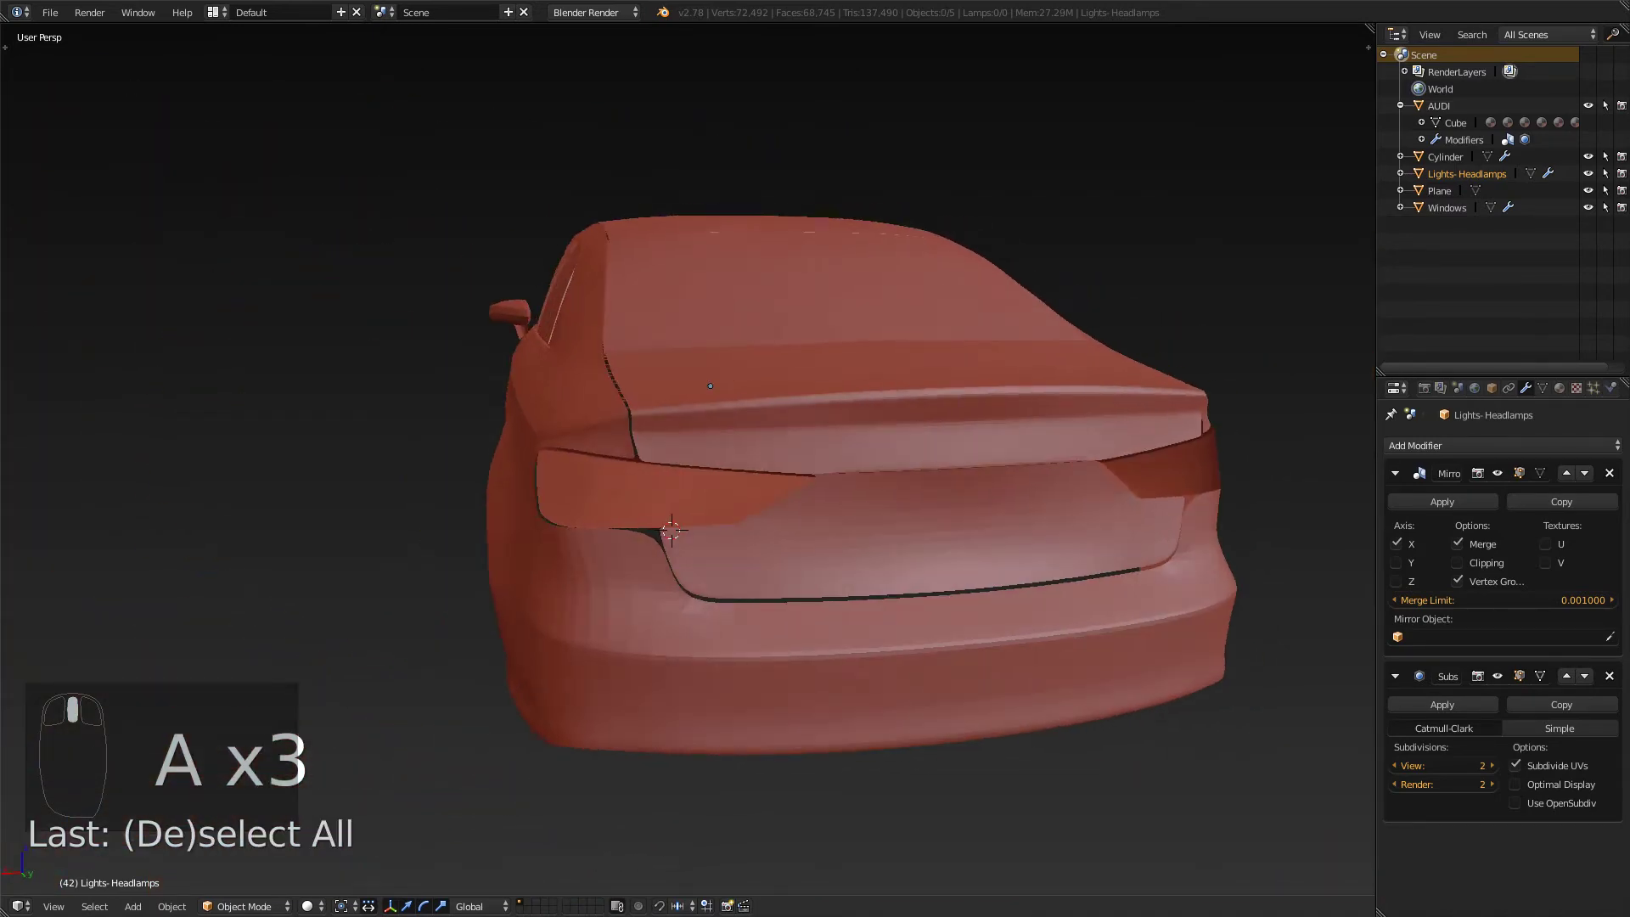
- Examine the material slots of the lamp object and the AUDI body, and reselect the lamps
right_click(670, 531)
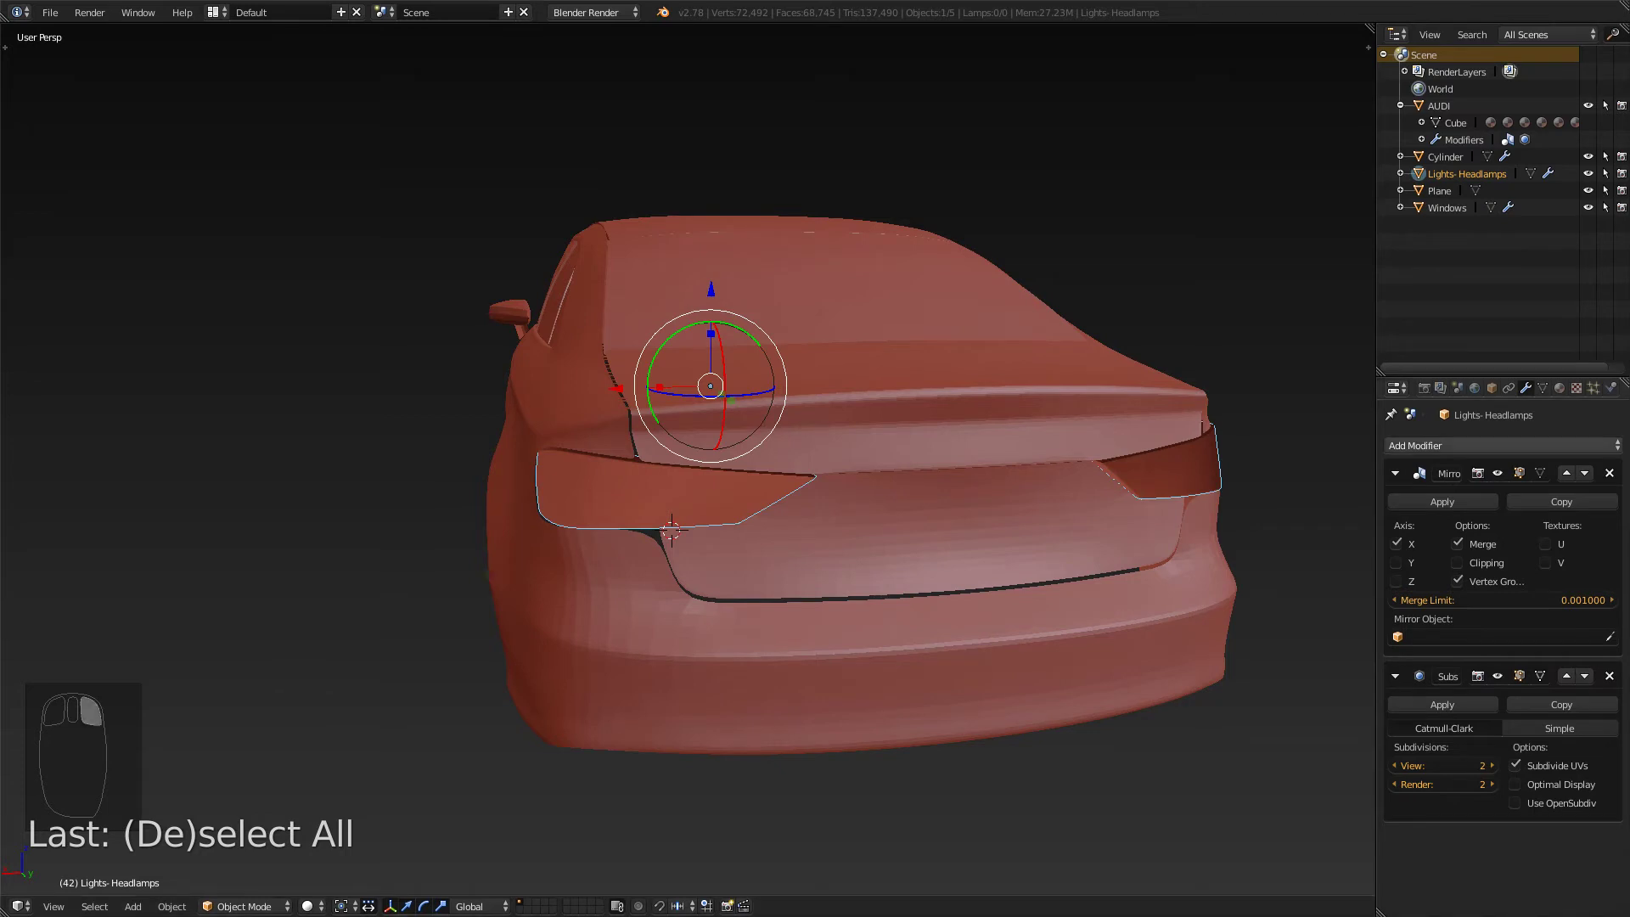
left_click(1559, 388)
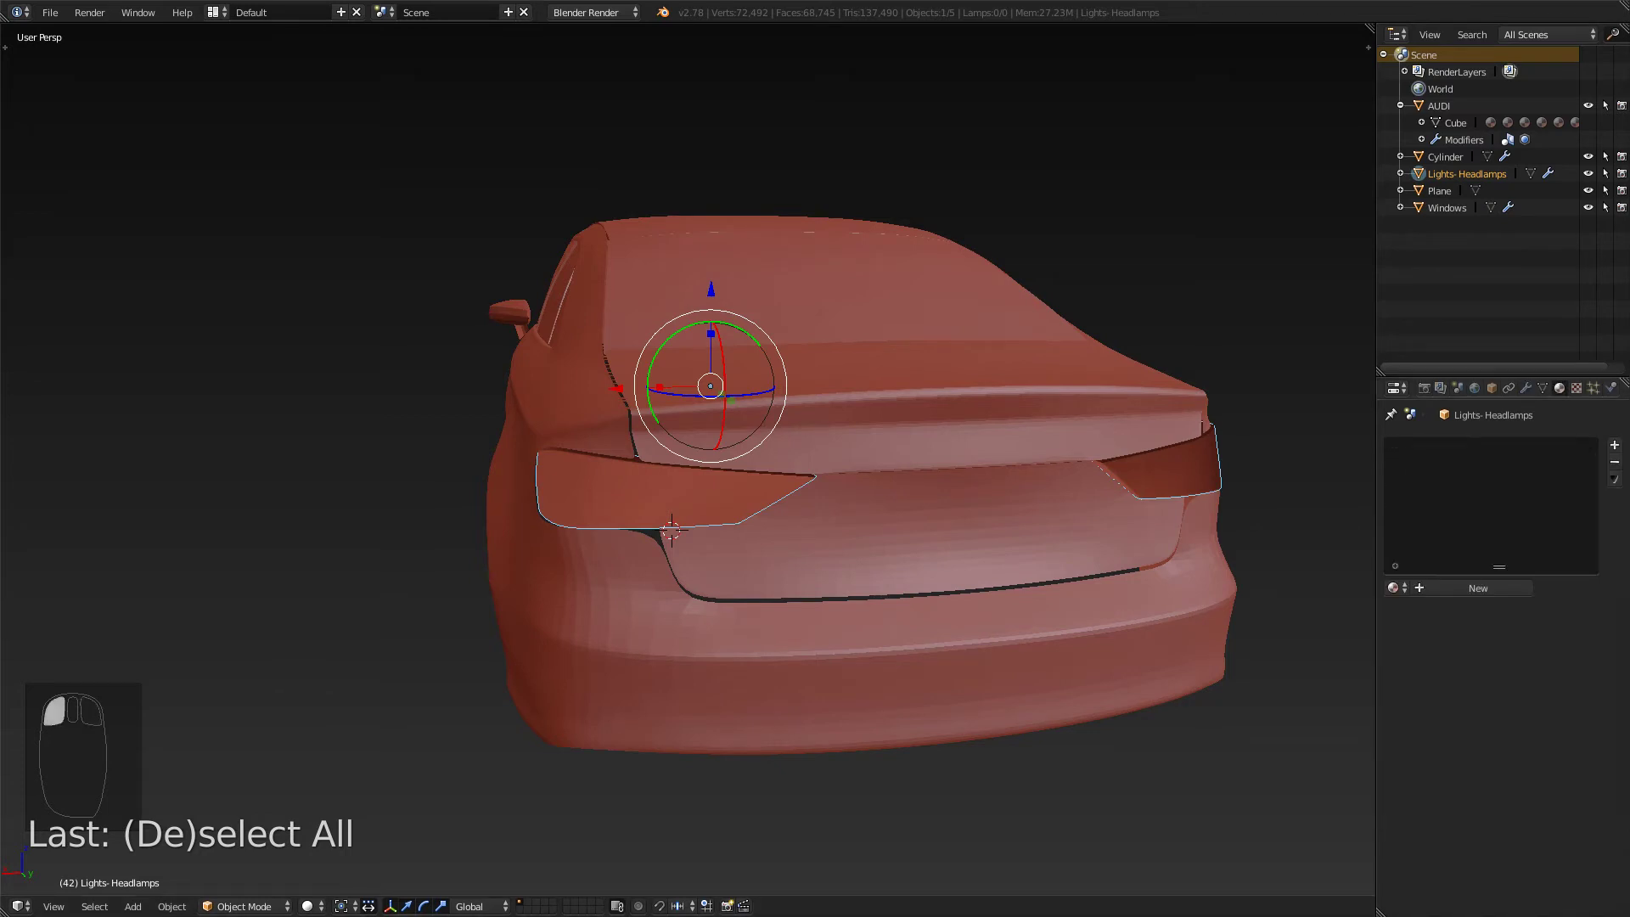
right_click(671, 531)
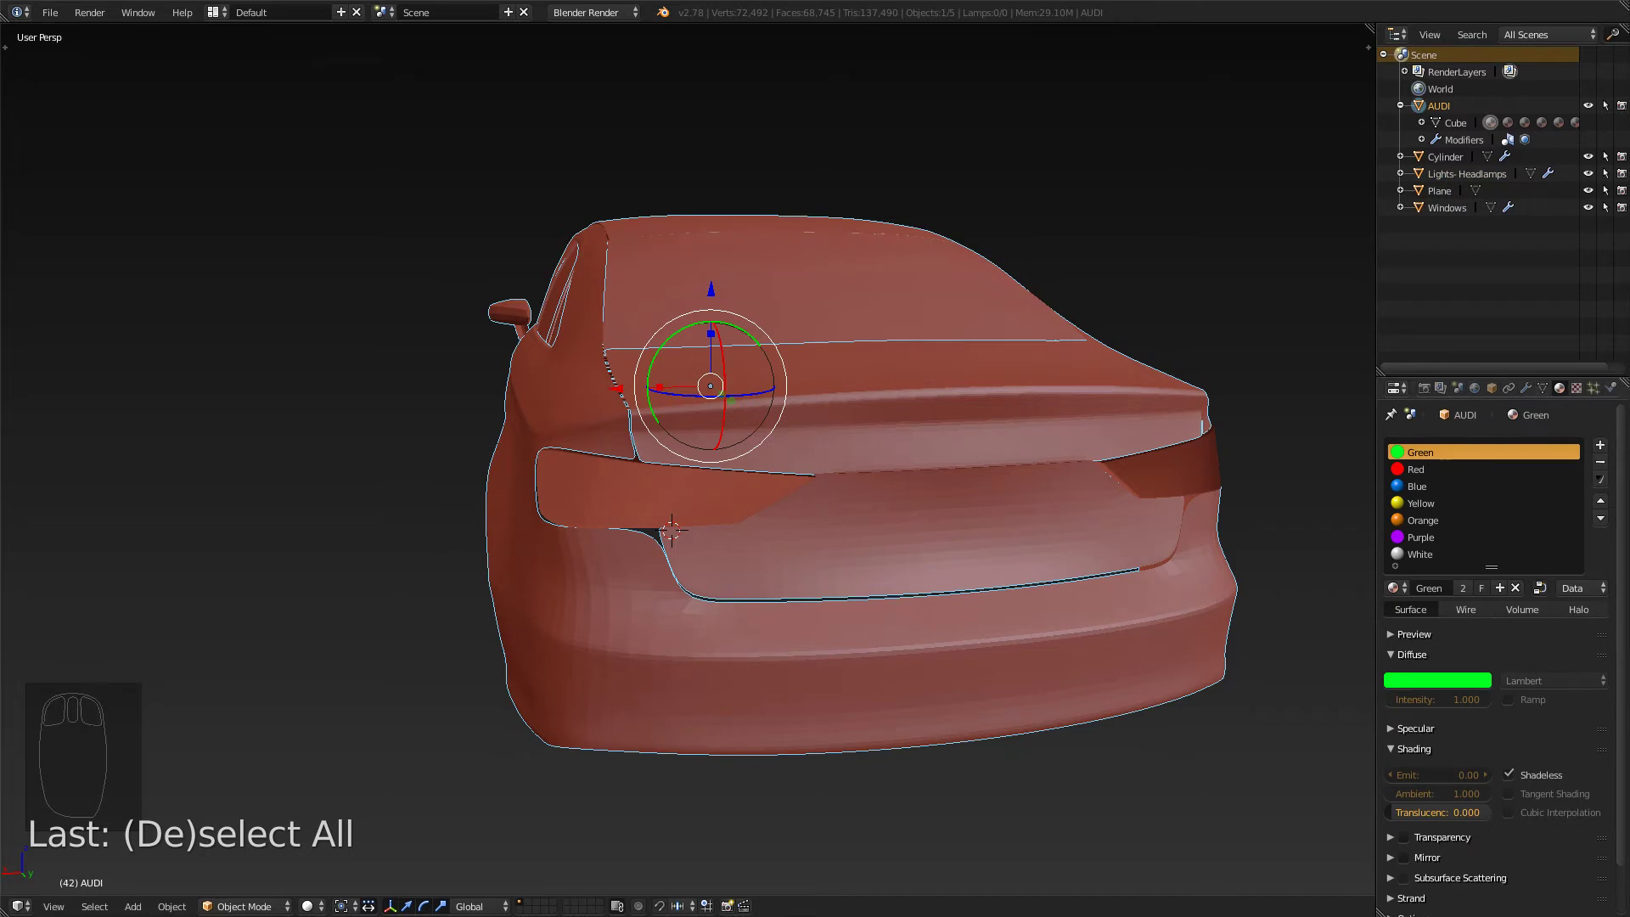
right_click(670, 531)
middle_click_drag(670, 530, 701, 530)
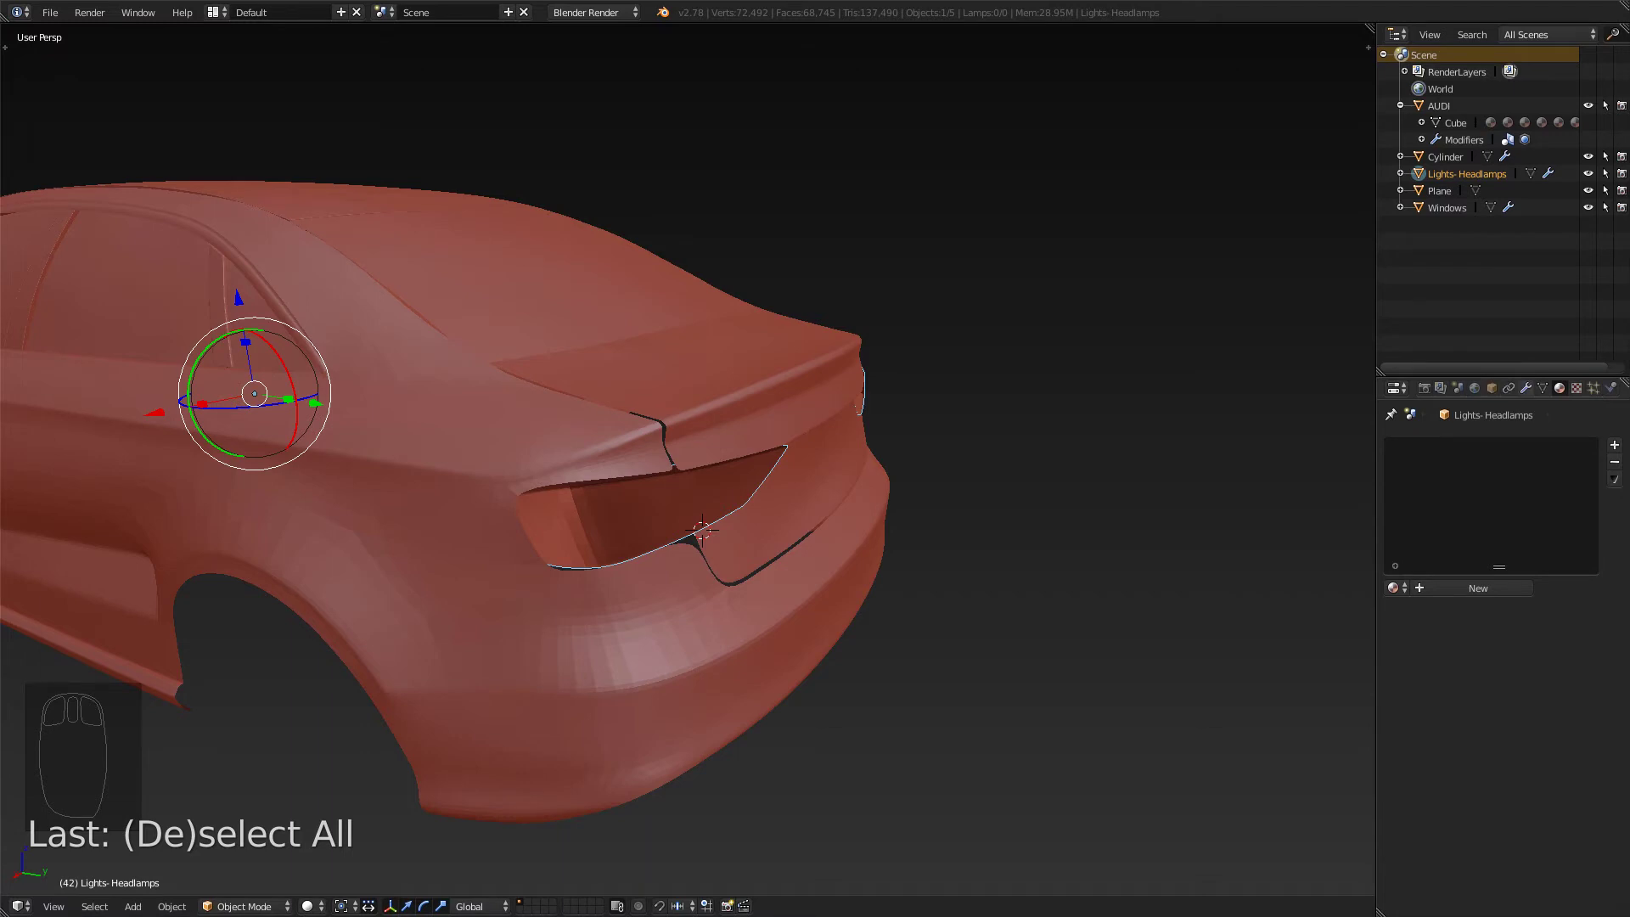
- Set the lamp's subdivision render level to 3, trying viewport level 3 before returning it to 2
left_click(1526, 388)
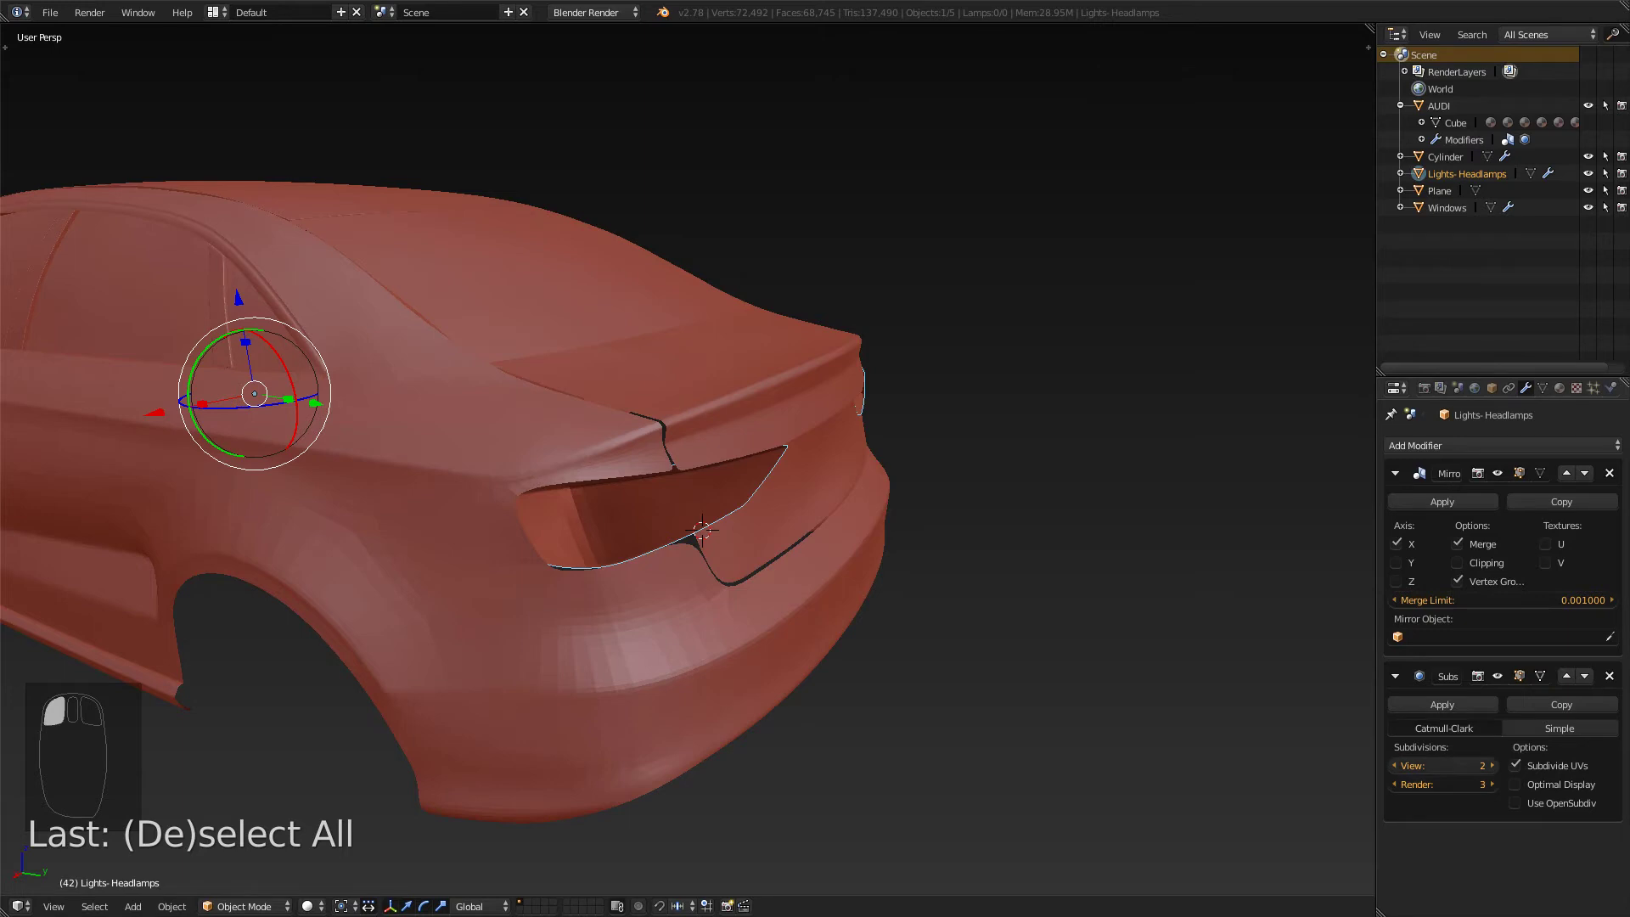
left_click(1491, 765)
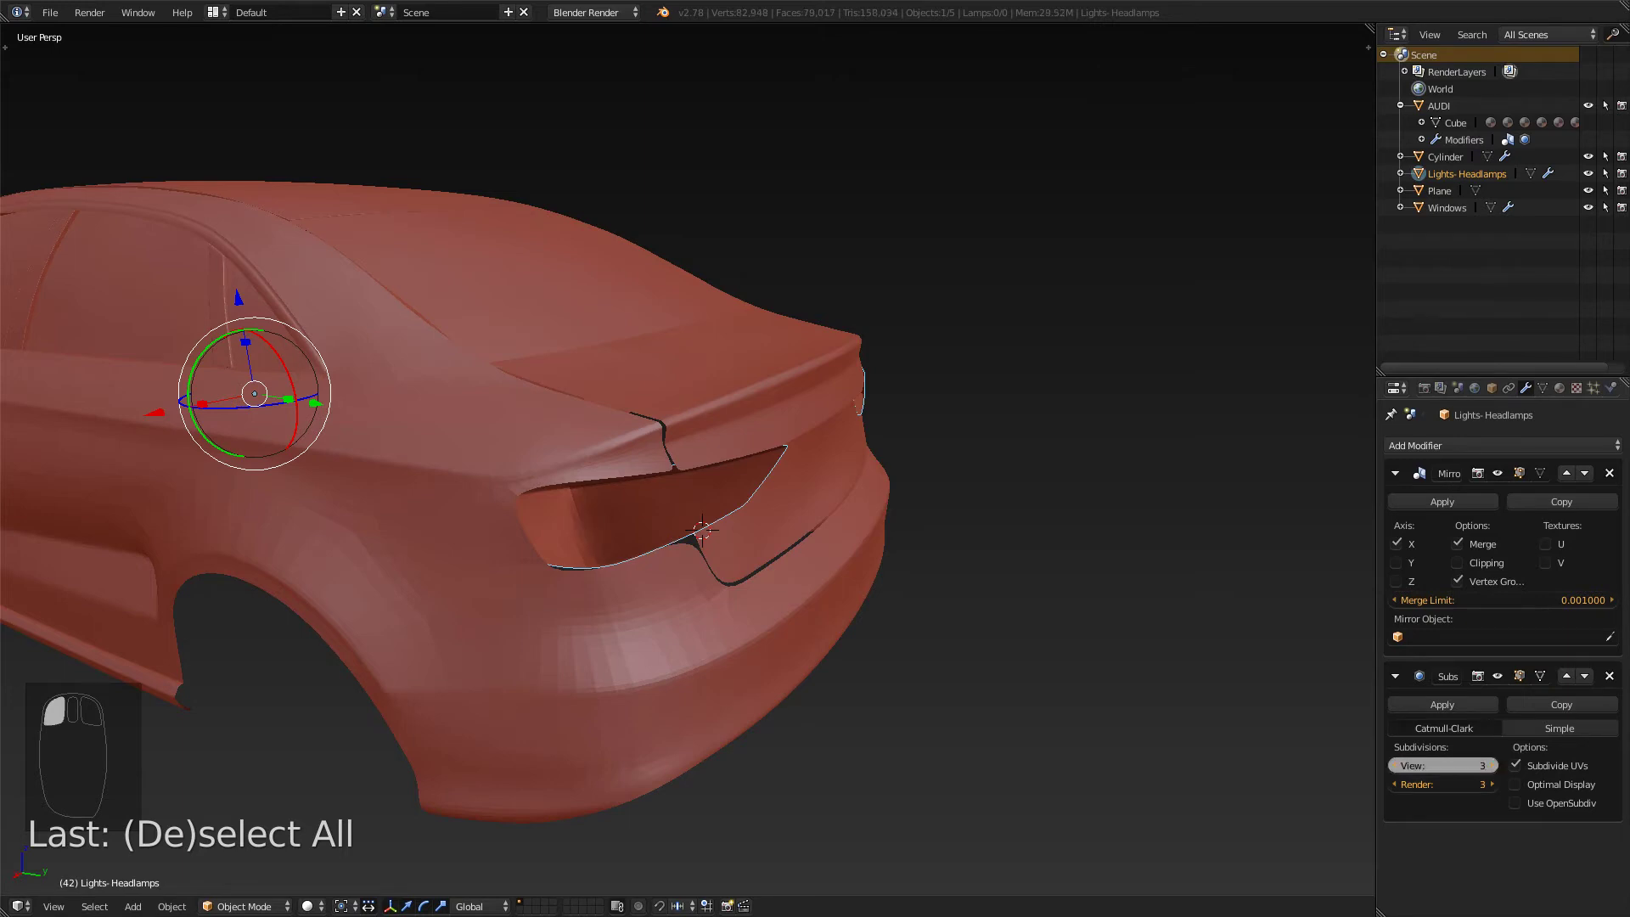
left_click(1395, 765)
- Deselect the lamps and examine the whole car from the side and the taillights from the rear
middle_click_drag(1019, 543, 1121, 488)
scroll(688, 458, "down", 5)
key("a")
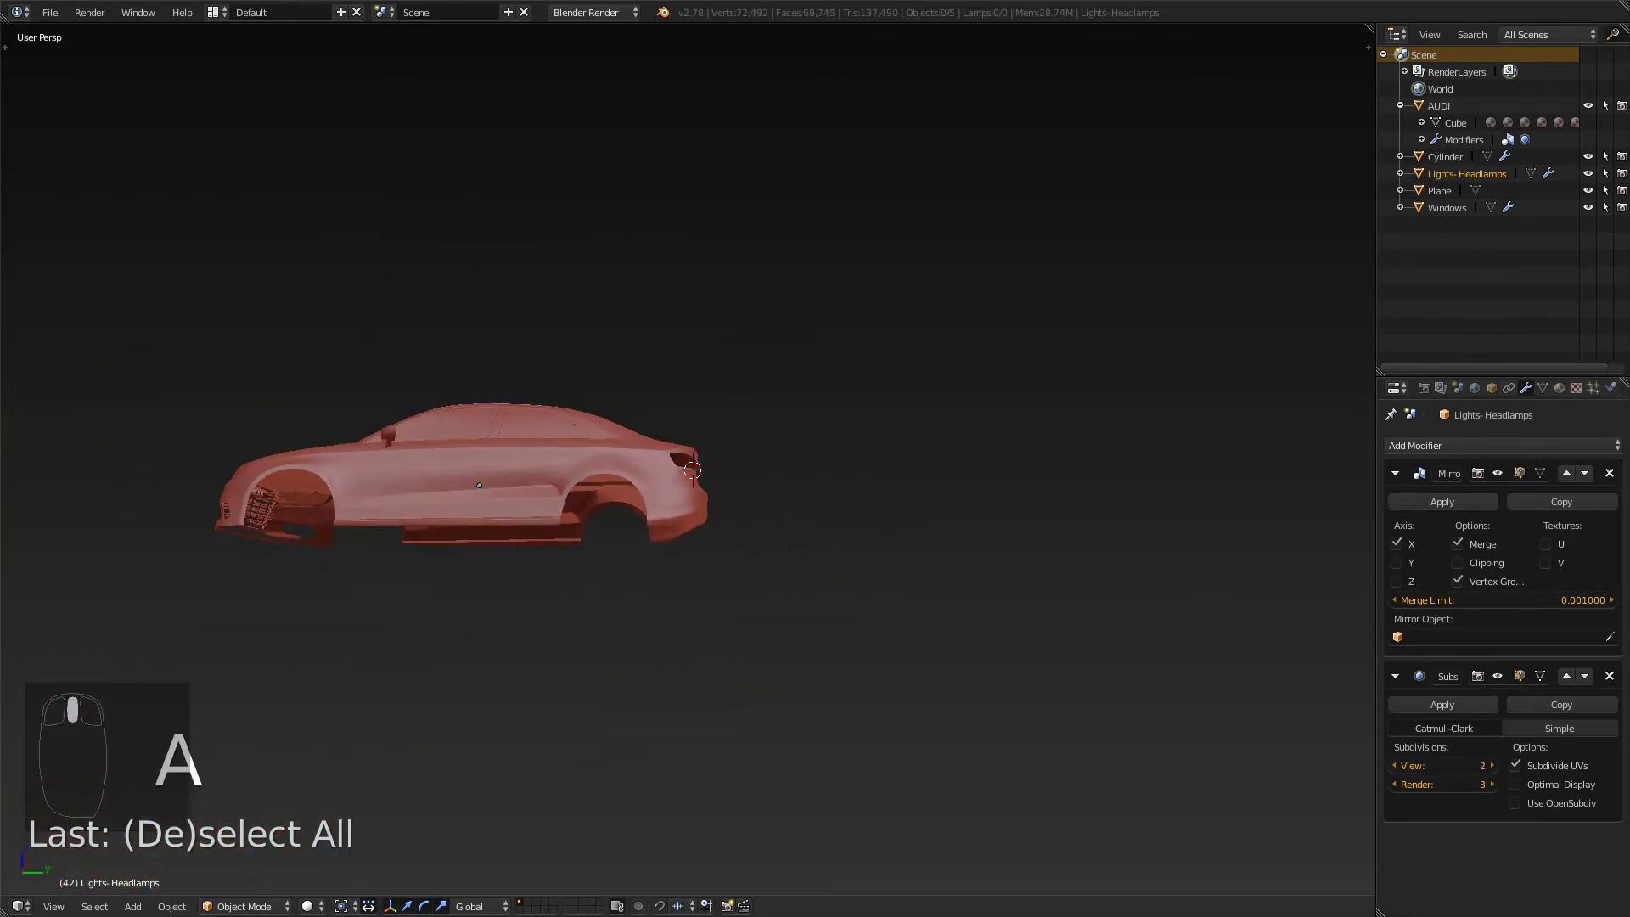
middle_click_drag(679, 501, 509, 506)
scroll(688, 458, "up", 6)
middle_click_drag(815, 475, 900, 509)
scroll(815, 476, "down", 2)
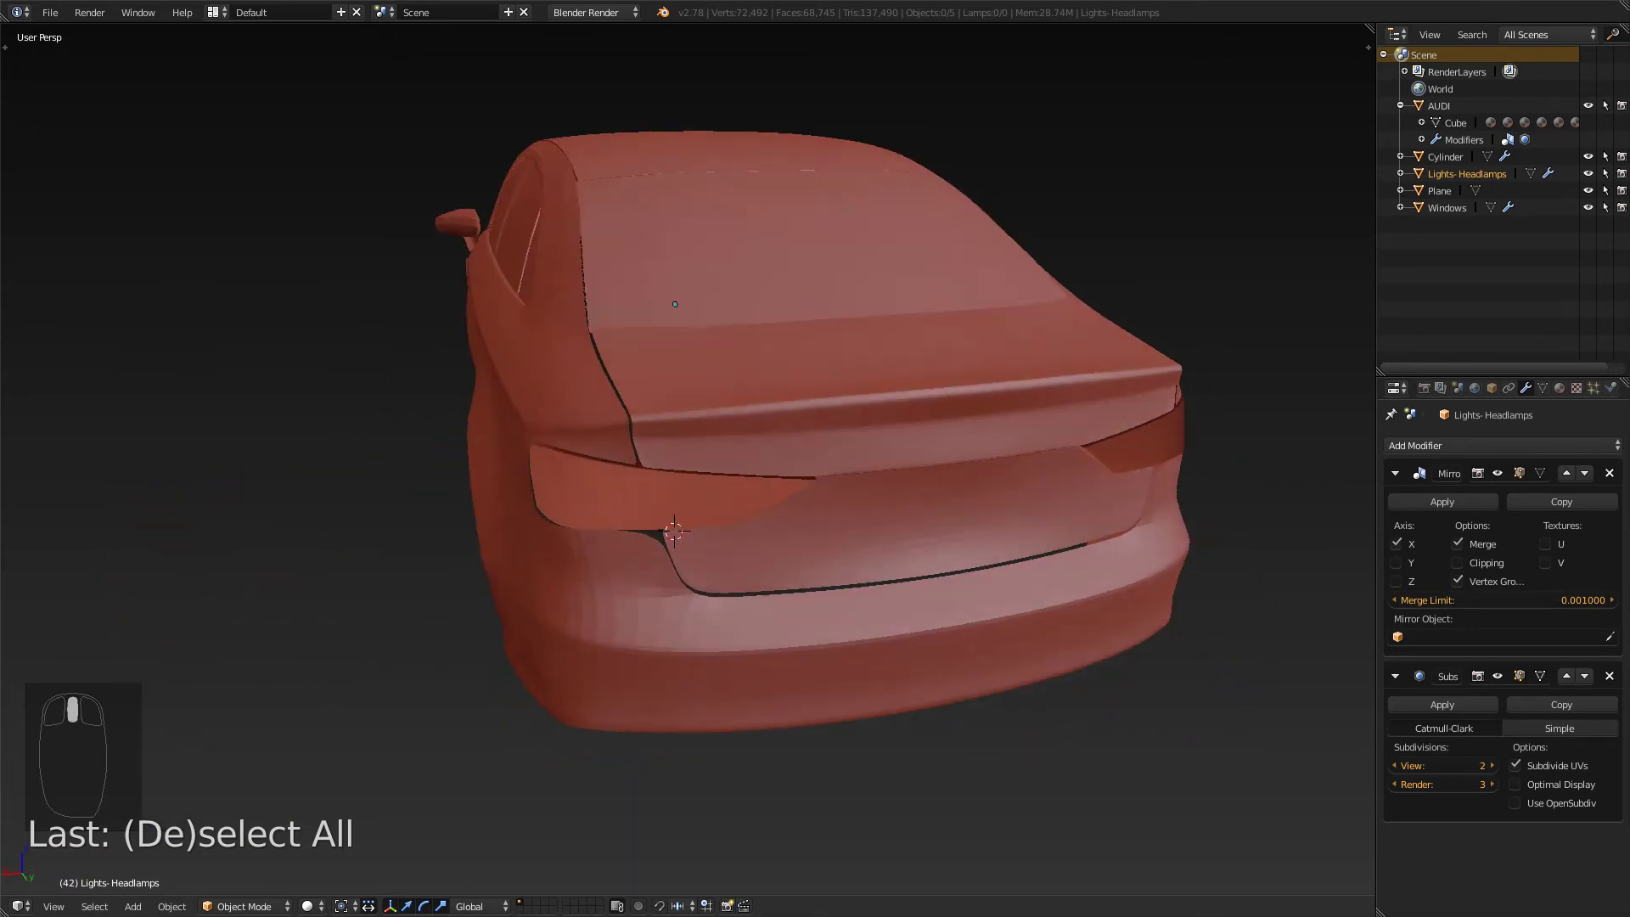
- Recalculate the normals of the entire lamp mesh, returning to Object Mode with everything deselected
key("Tab")
key("a")
key("a")
key("a")
key("a")
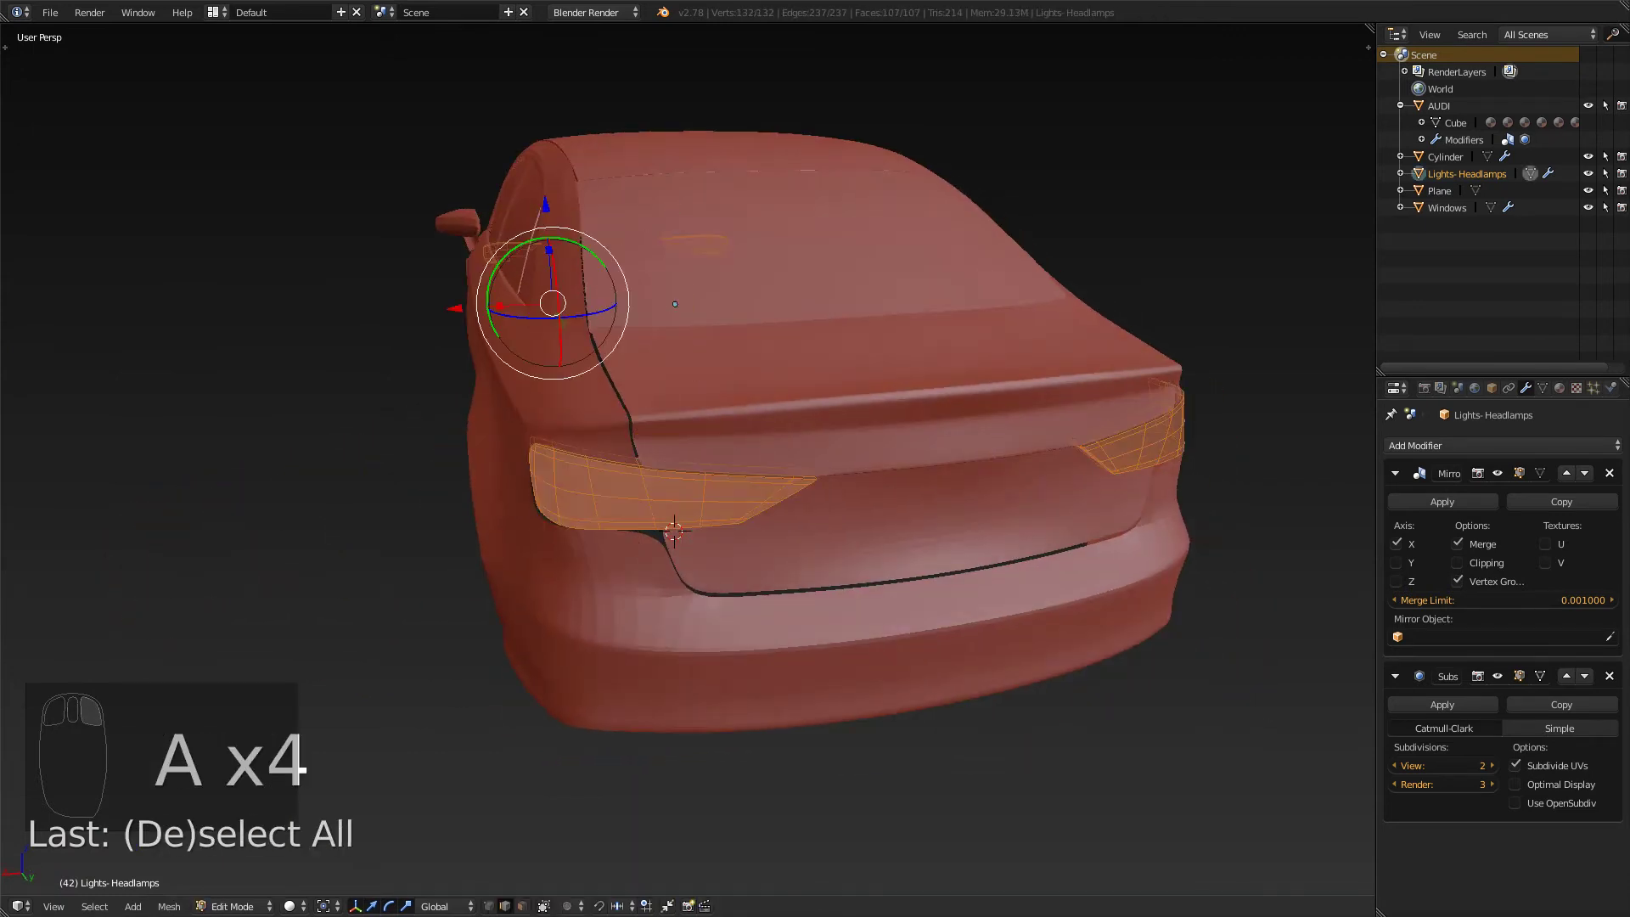
key("t")
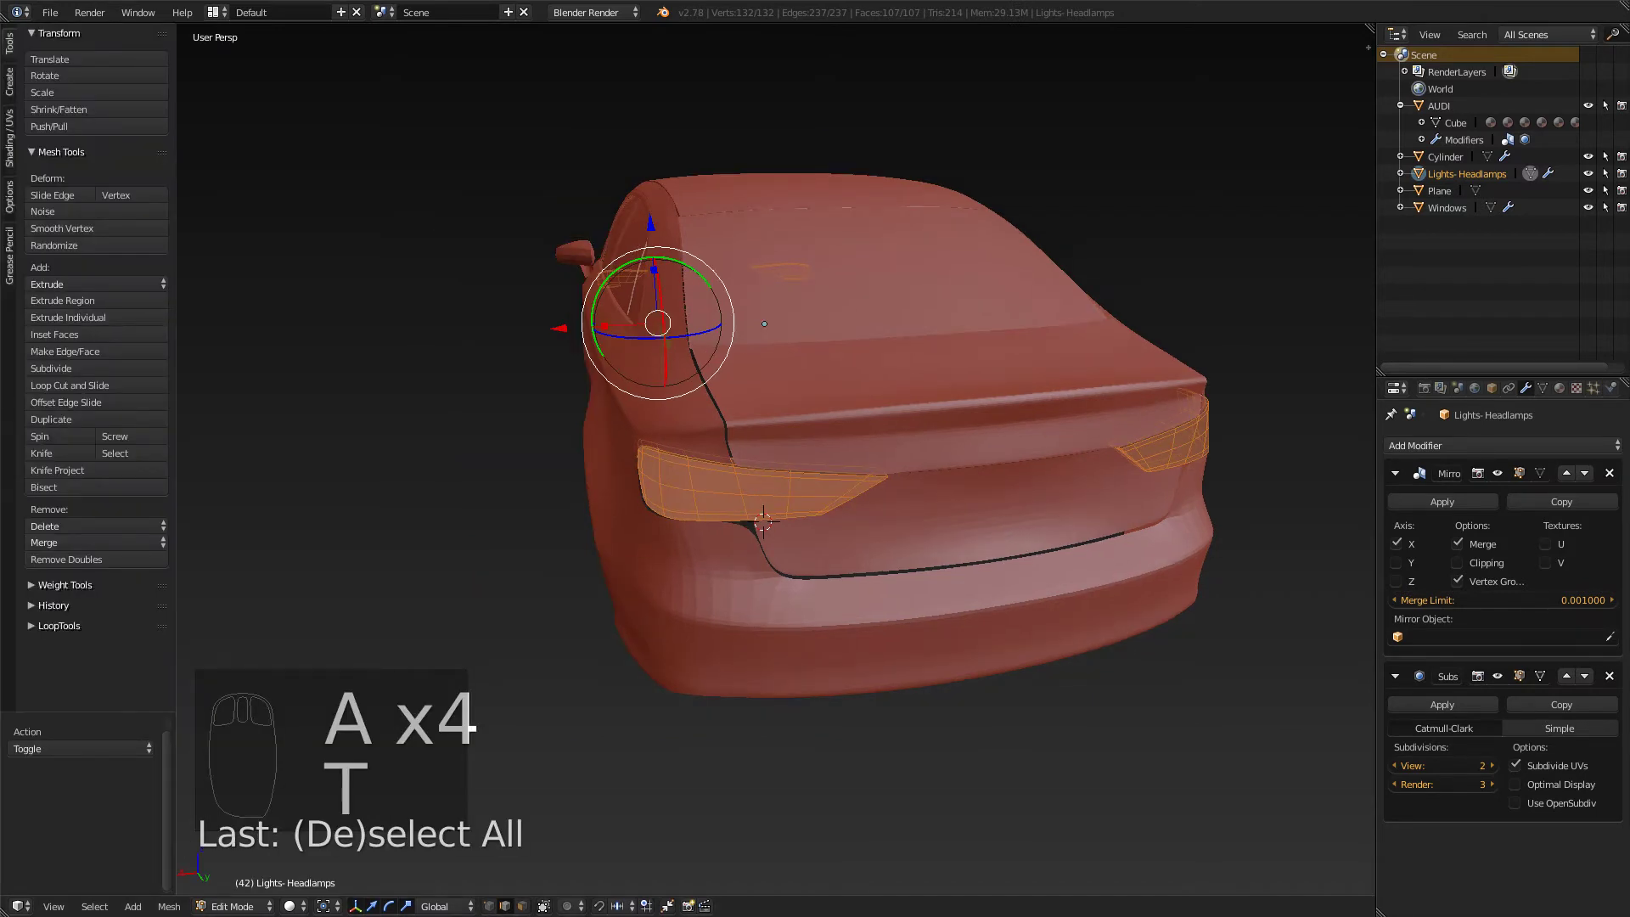
left_click(9, 137)
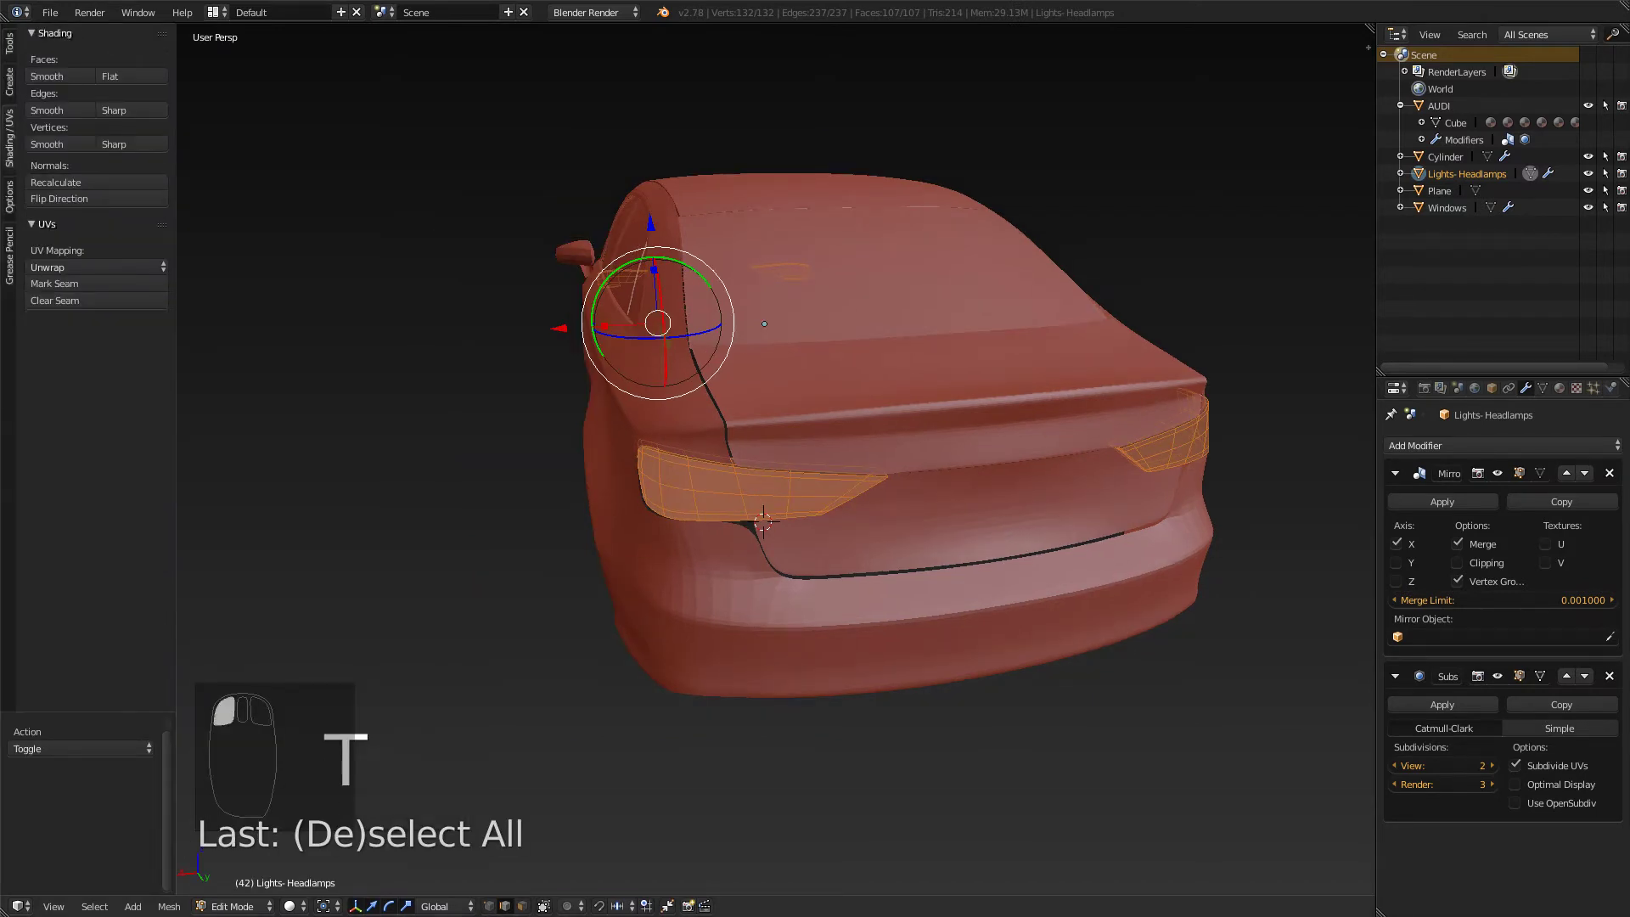
left_click(56, 182)
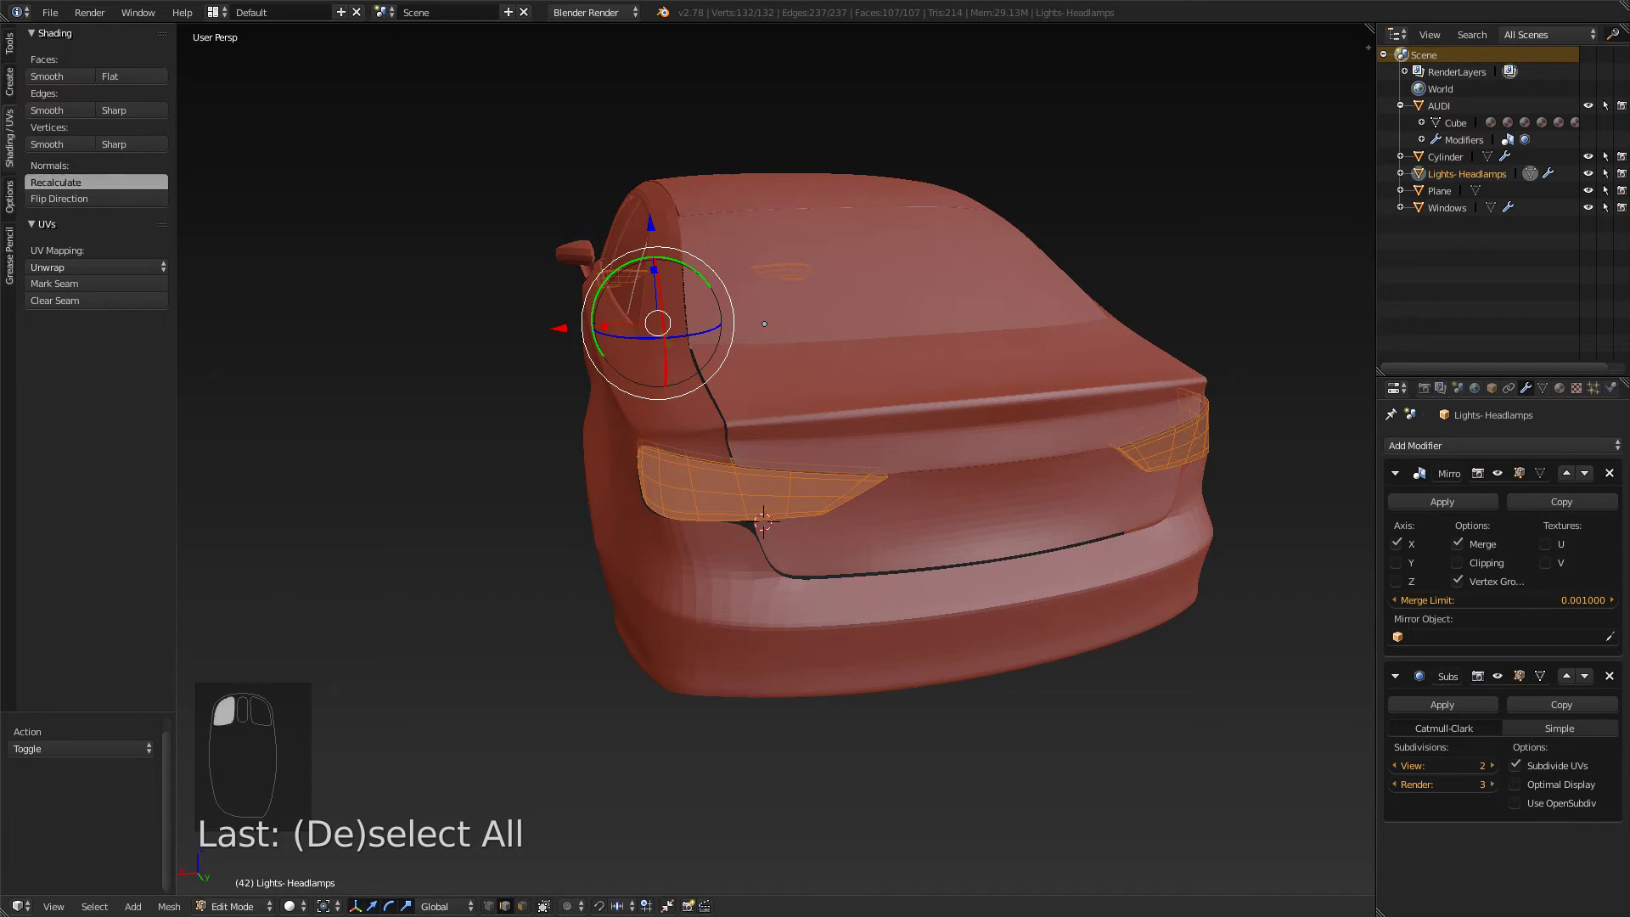
key("Tab")
key("a")
key("a")
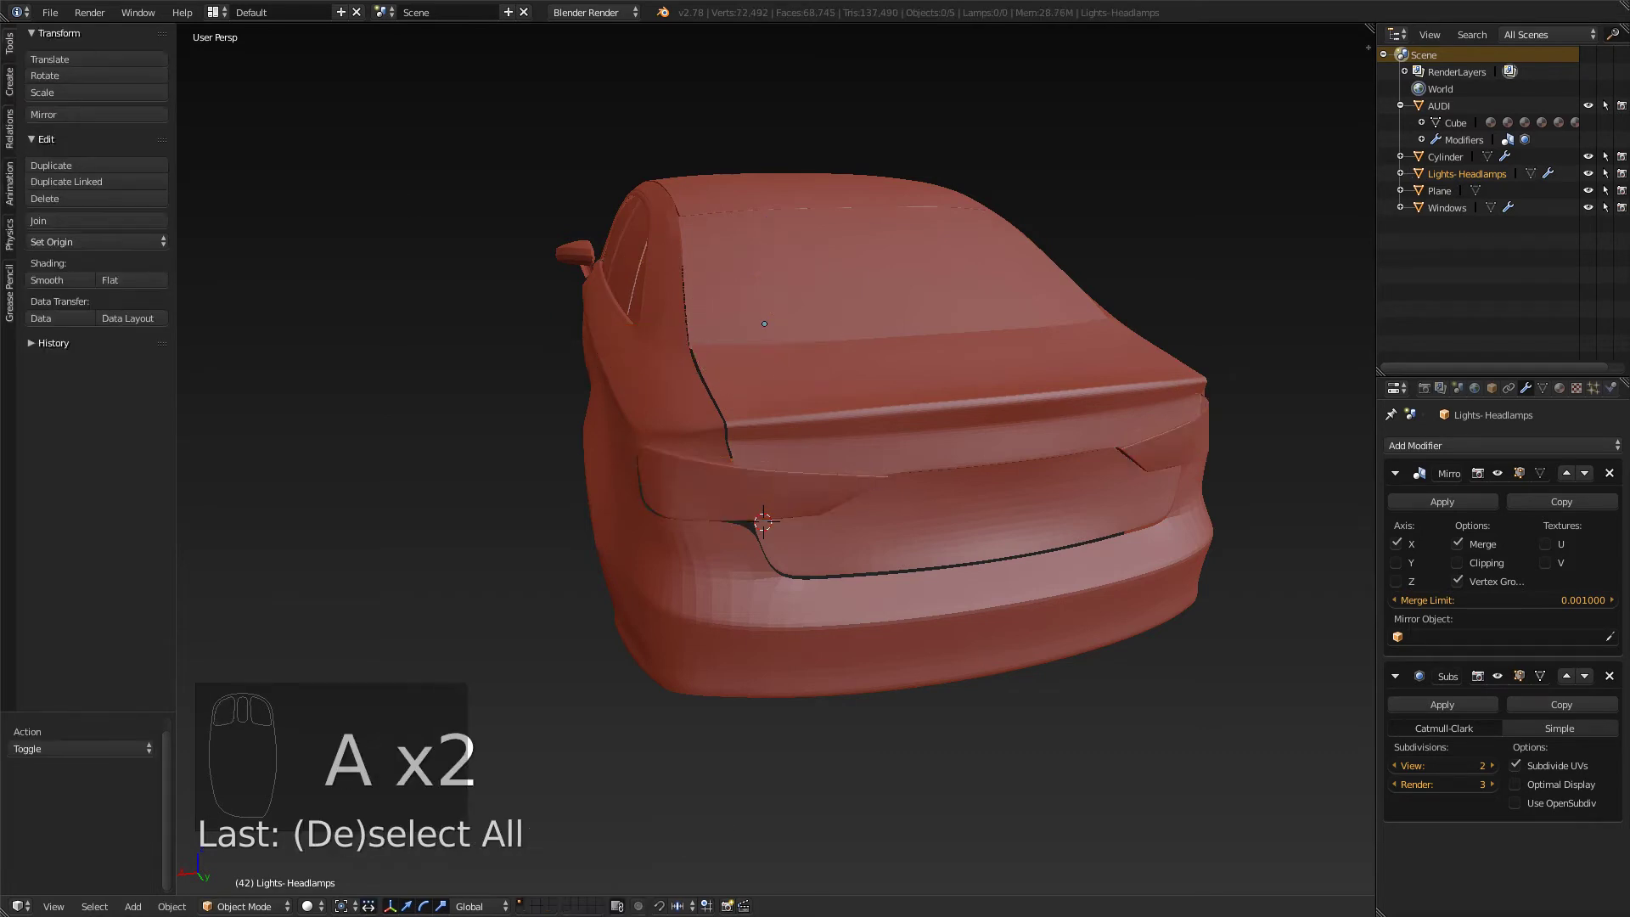
- Examine the taillight's surface and fit from the side and rear, comparing Edit Mode with Object Mode, and deselect the lamps
middle_click_drag(764, 476, 881, 480)
scroll(882, 473, "up", 3)
right_click(671, 543)
middle_click_drag(671, 543, 606, 548)
scroll(484, 594, "down", 4)
scroll(594, 522, "up", 5)
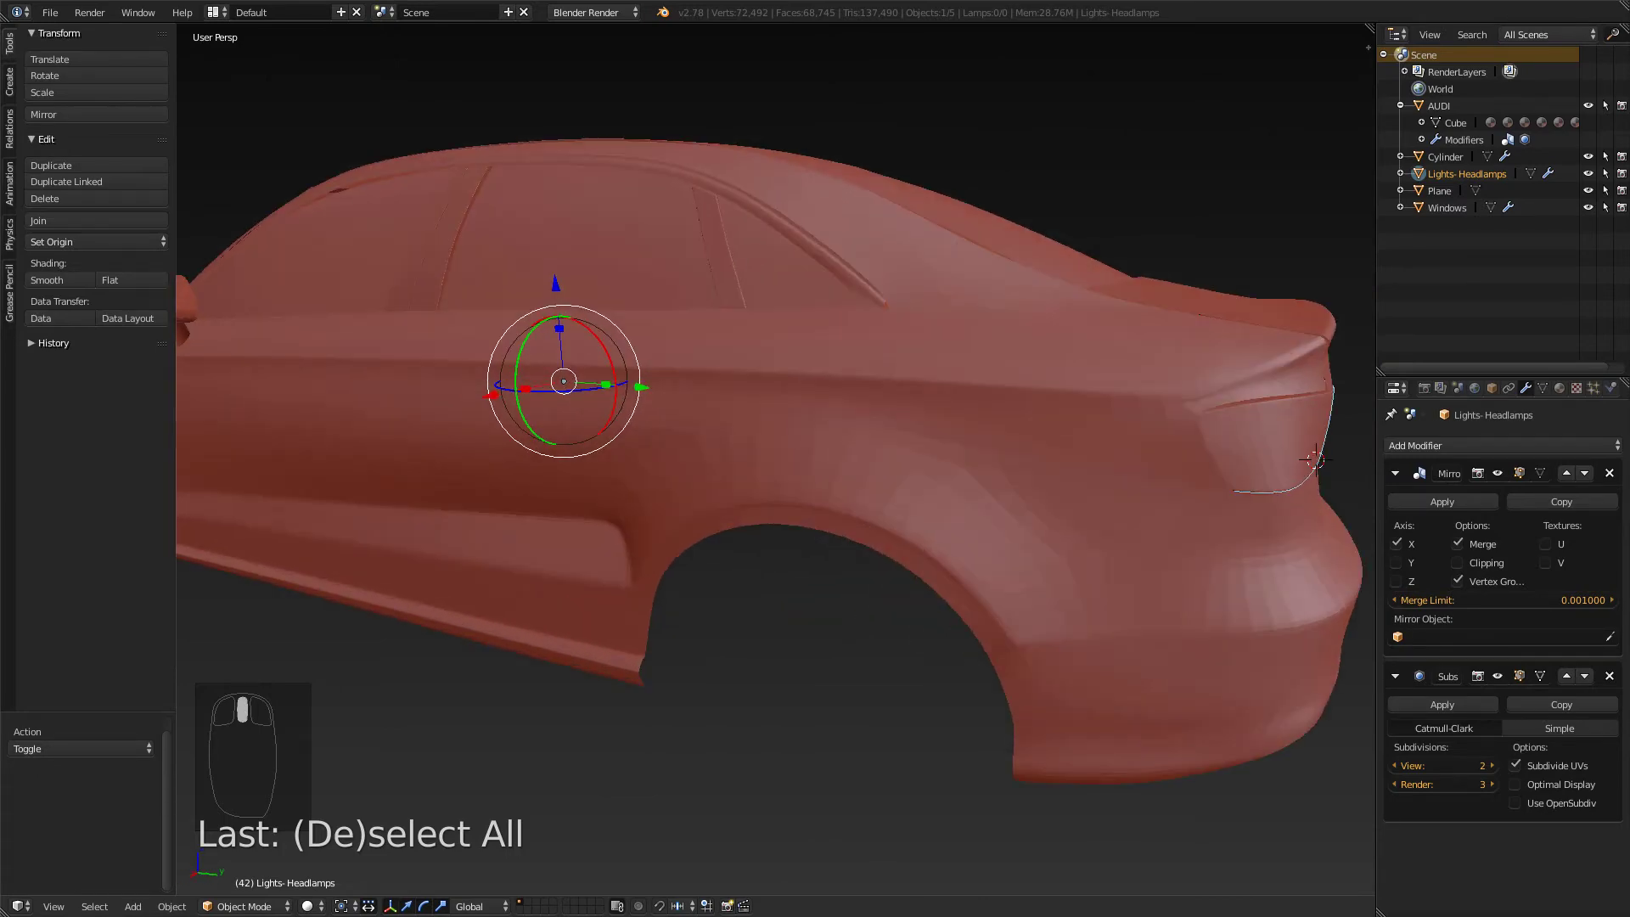
key("Tab")
key("Tab")
key("Tab")
key("Tab")
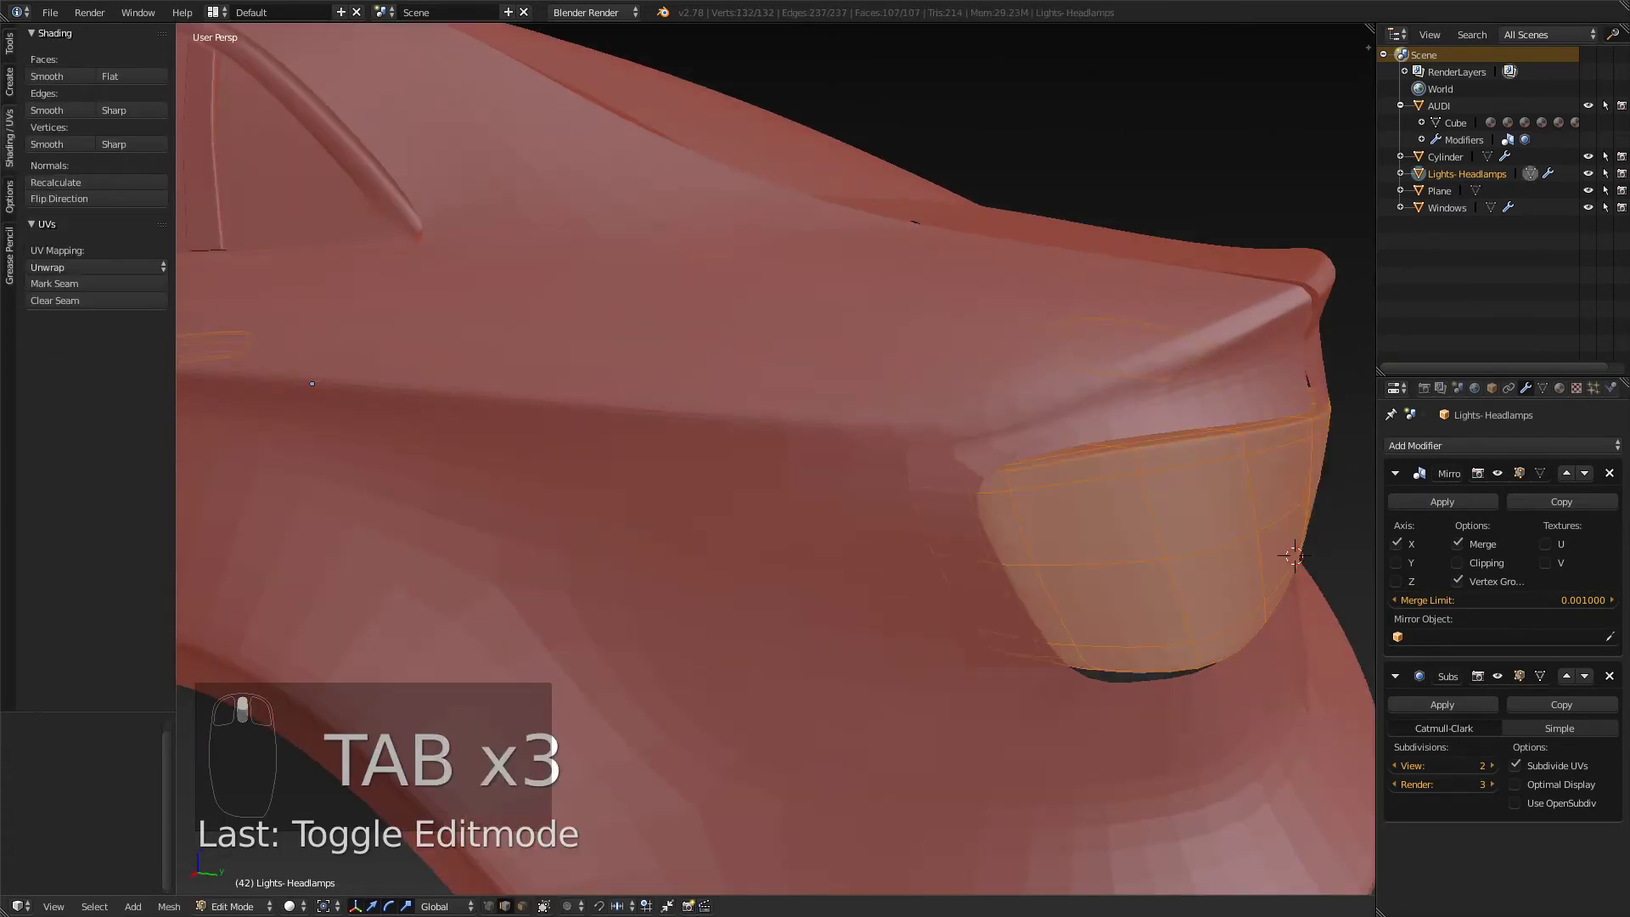
scroll(594, 522, "down", 4)
scroll(775, 458, "down", 1)
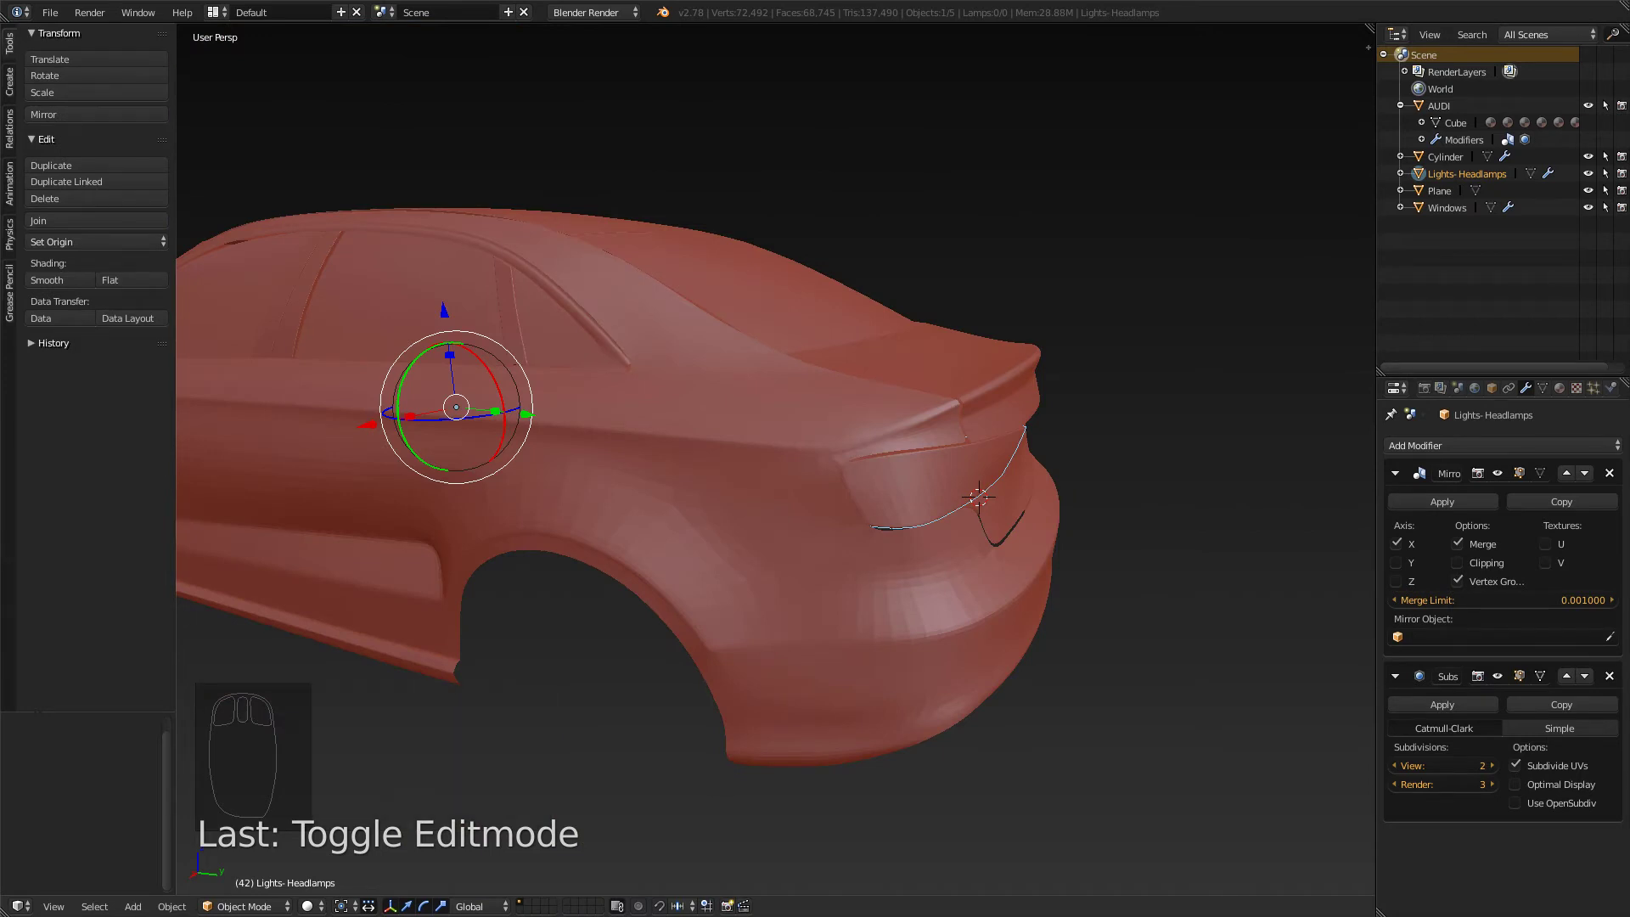
scroll(775, 458, "down", 2)
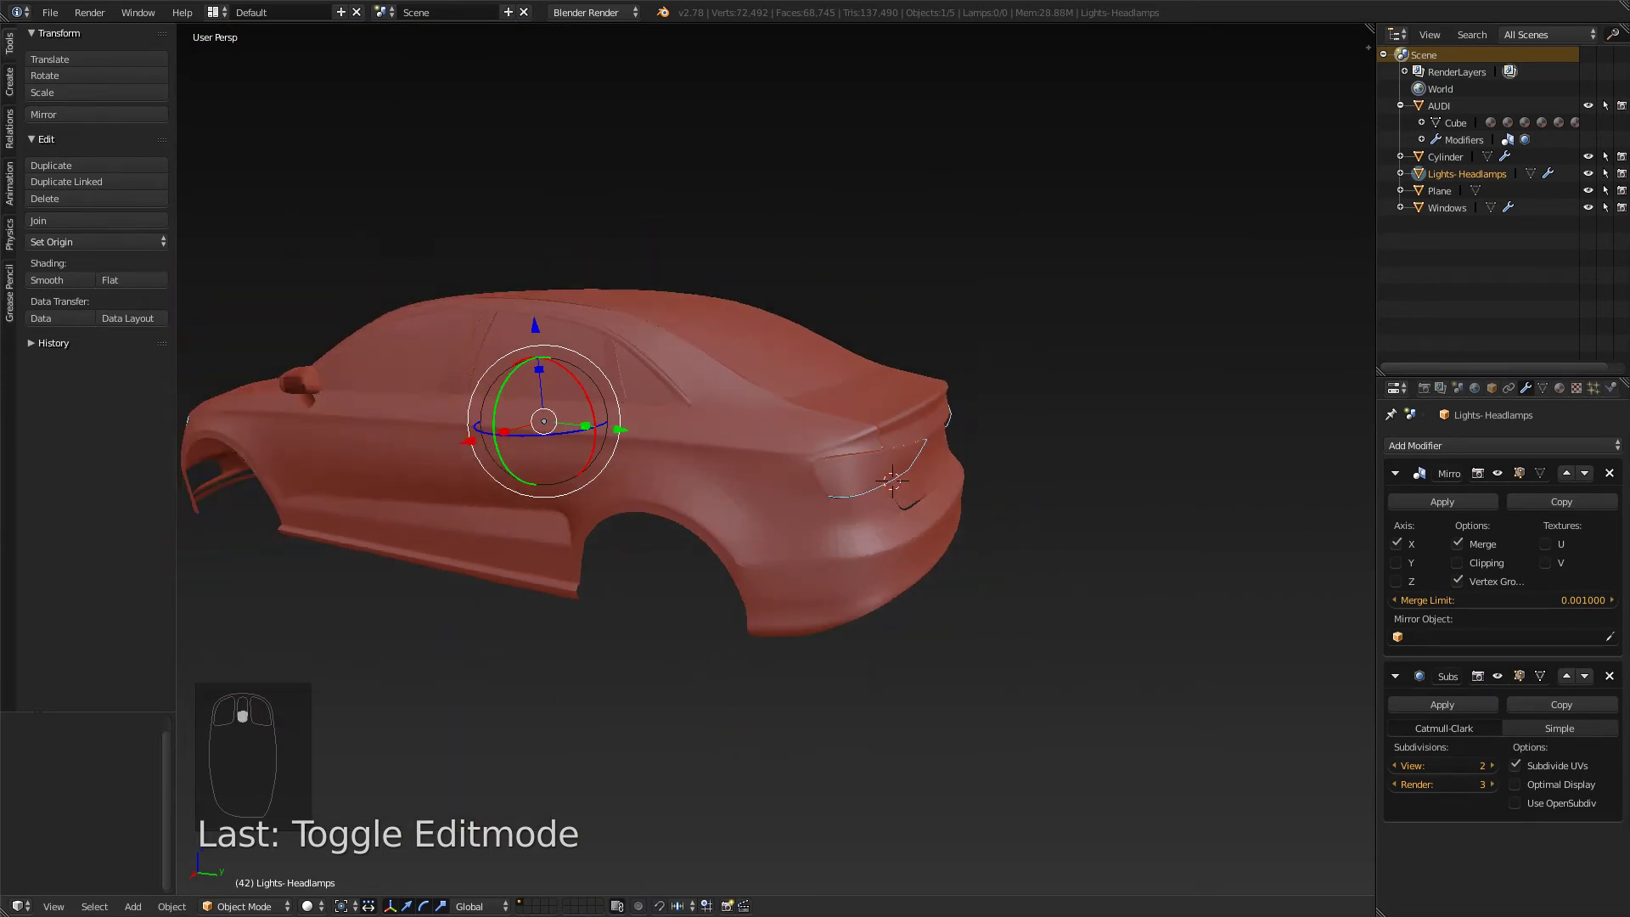
key("a")
mouse_move(775, 458)
middle_mouse_down()
mouse_move(687, 510)
mouse_move(868, 454)
mouse_move(776, 454)
middle_mouse_up()
scroll(776, 458, "down", 5)
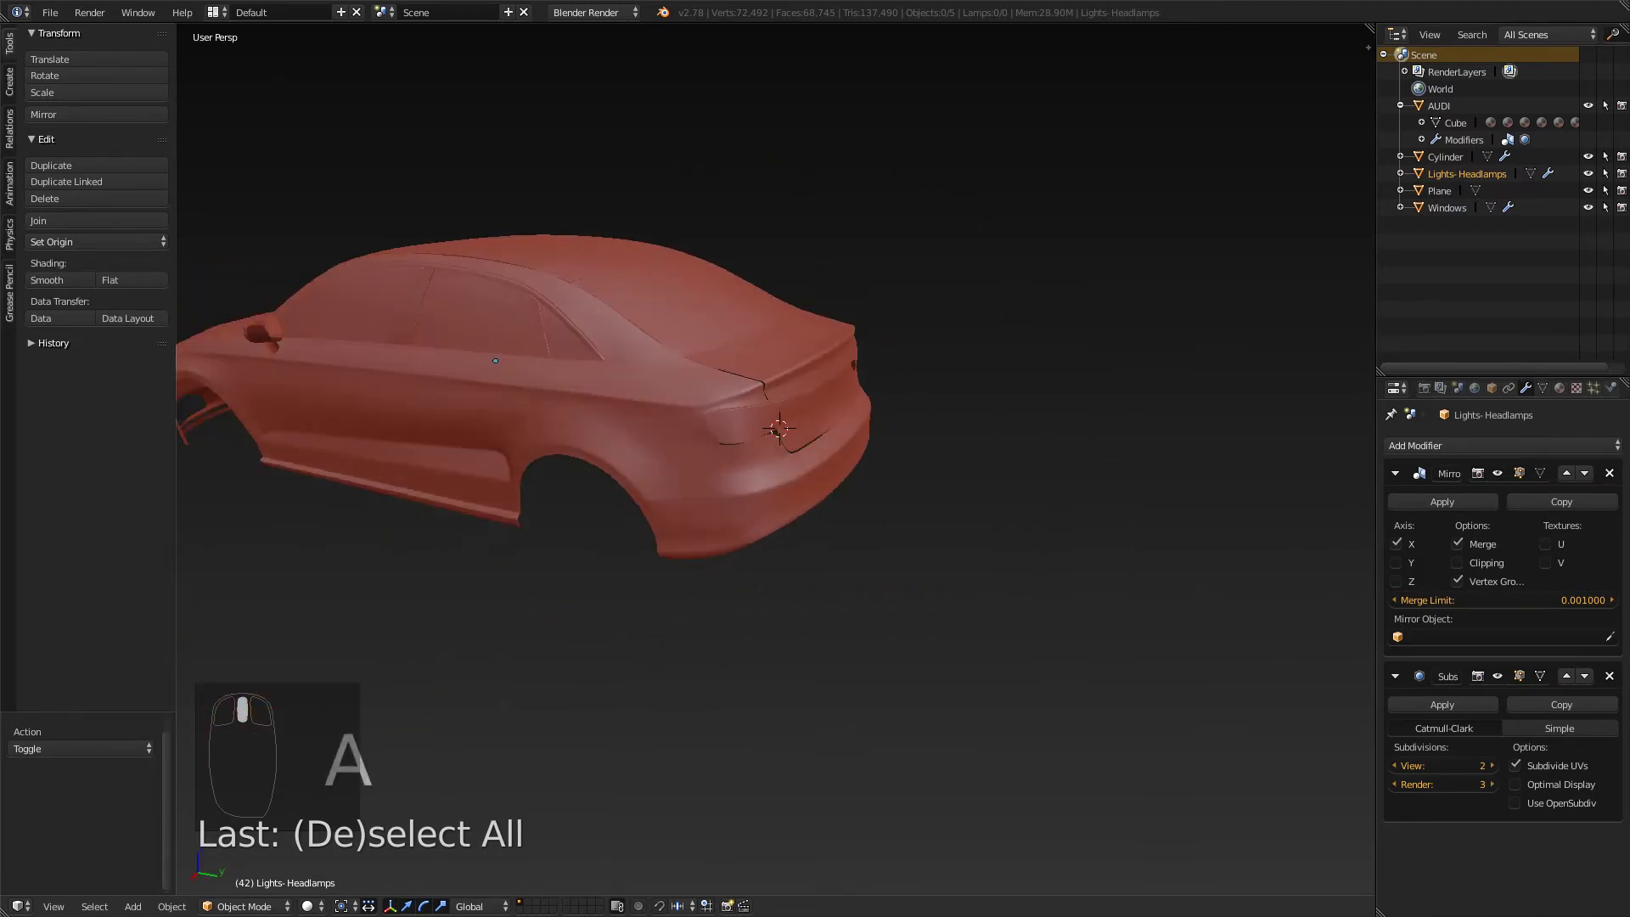
- Reset the 3D cursor to the scene centre with the whole car in view, and stay in Object Mode
key("shift+c")
middle_click_drag(775, 471, 891, 514)
key("Tab")
key("Tab")
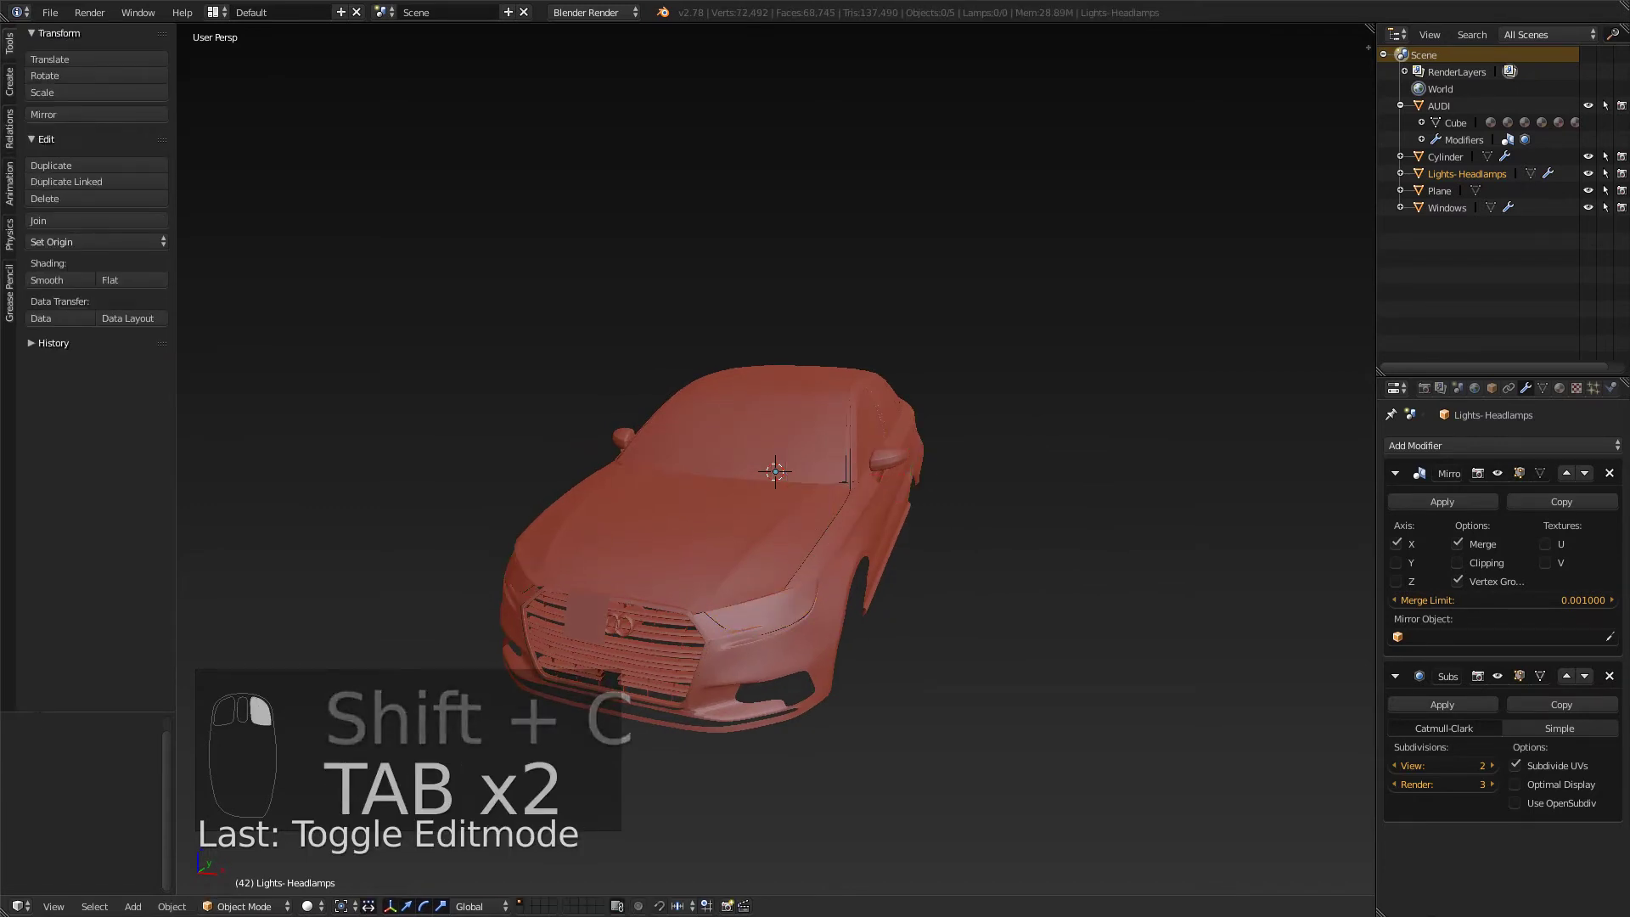
- Identify the Plane object at the front grille by toggling its visibility, and try to delete it
right_click(589, 617)
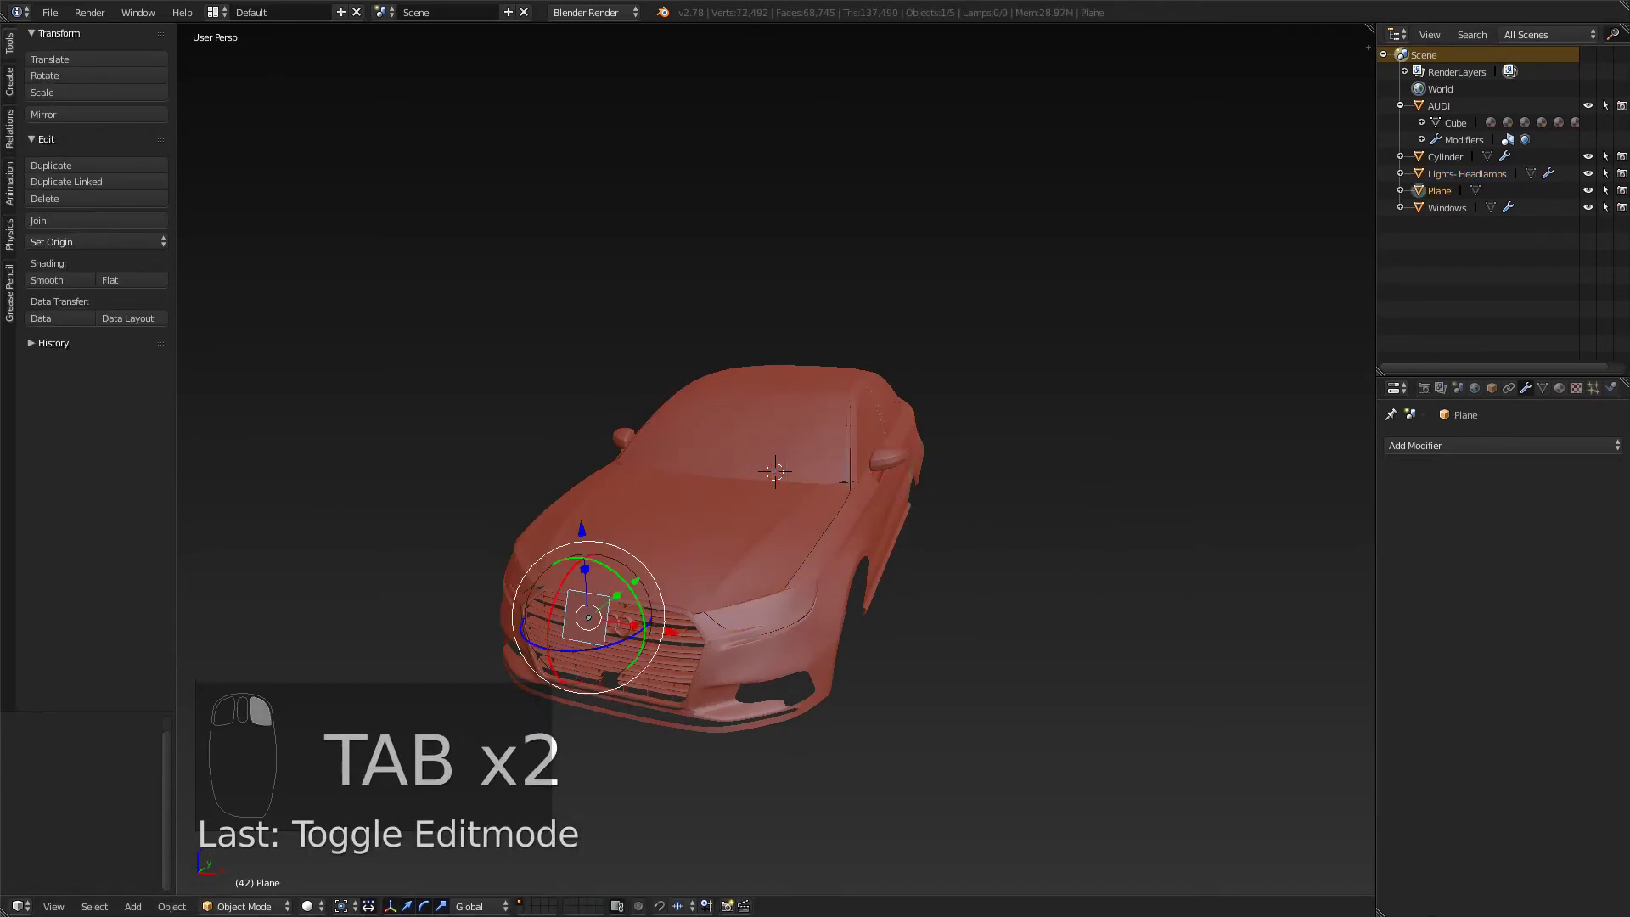
left_click(1588, 191)
left_click(1588, 191)
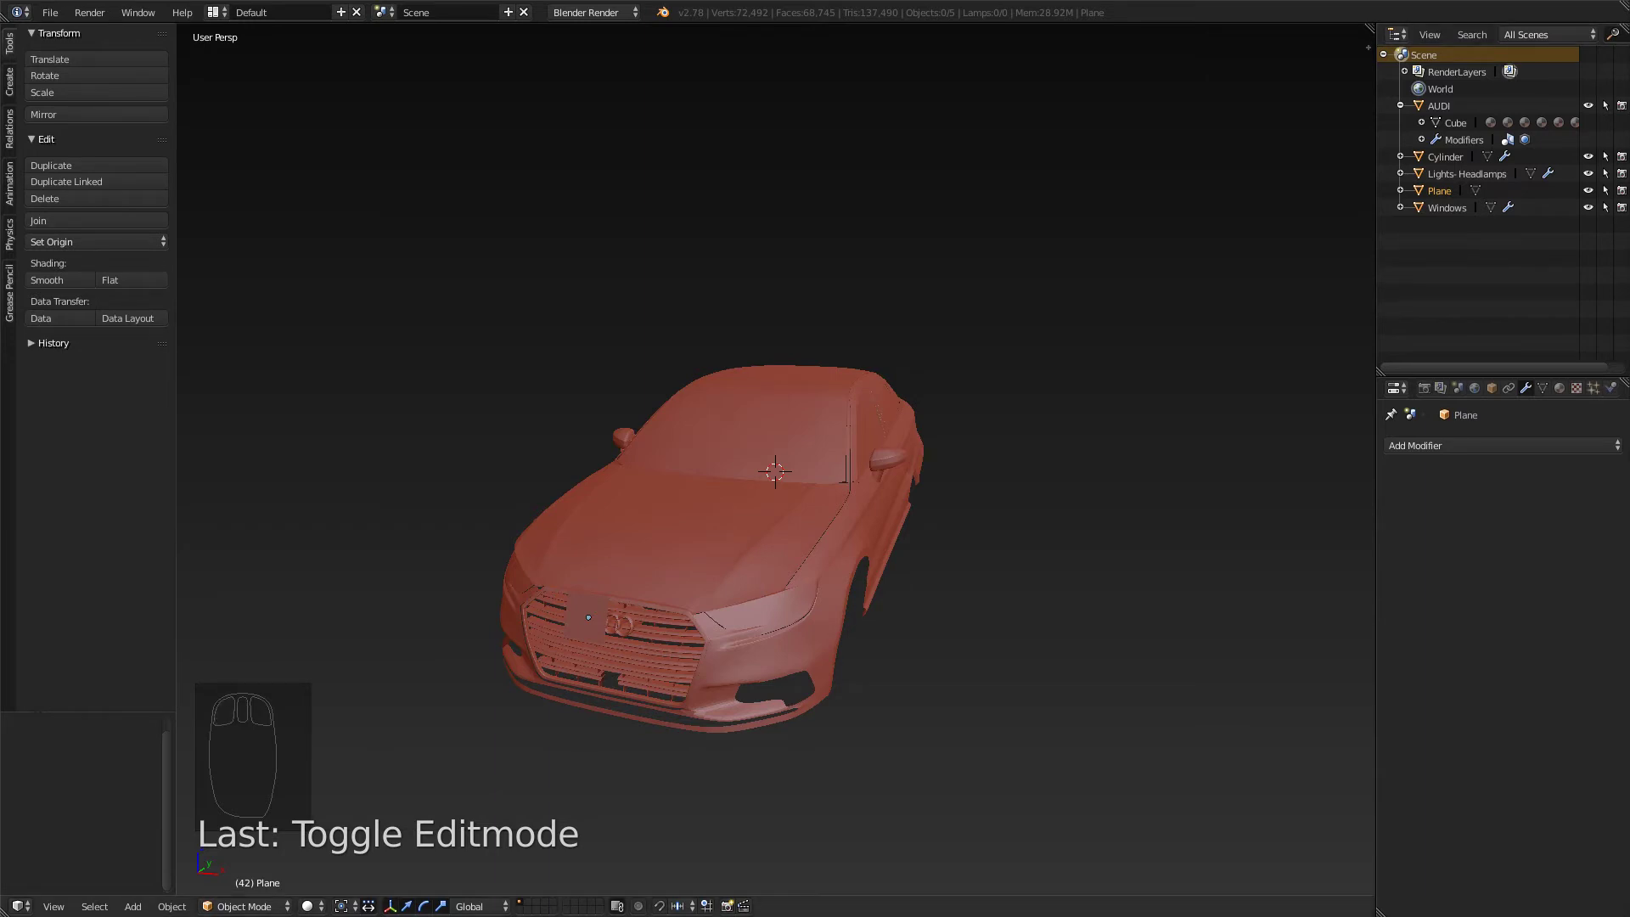
key("x")
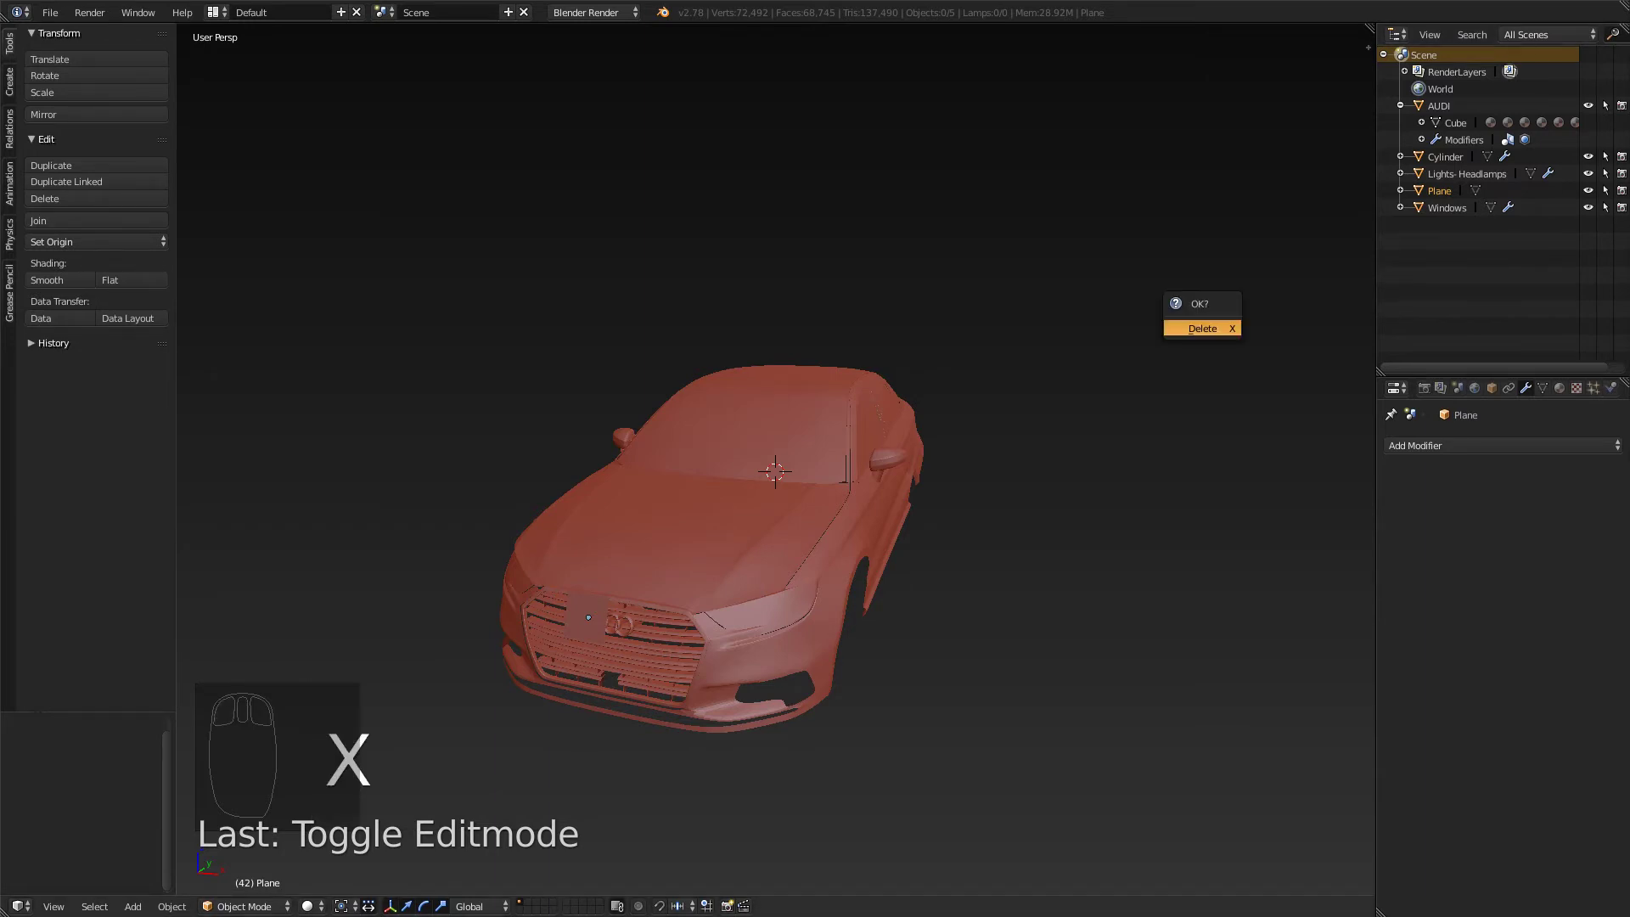
left_click(1202, 328)
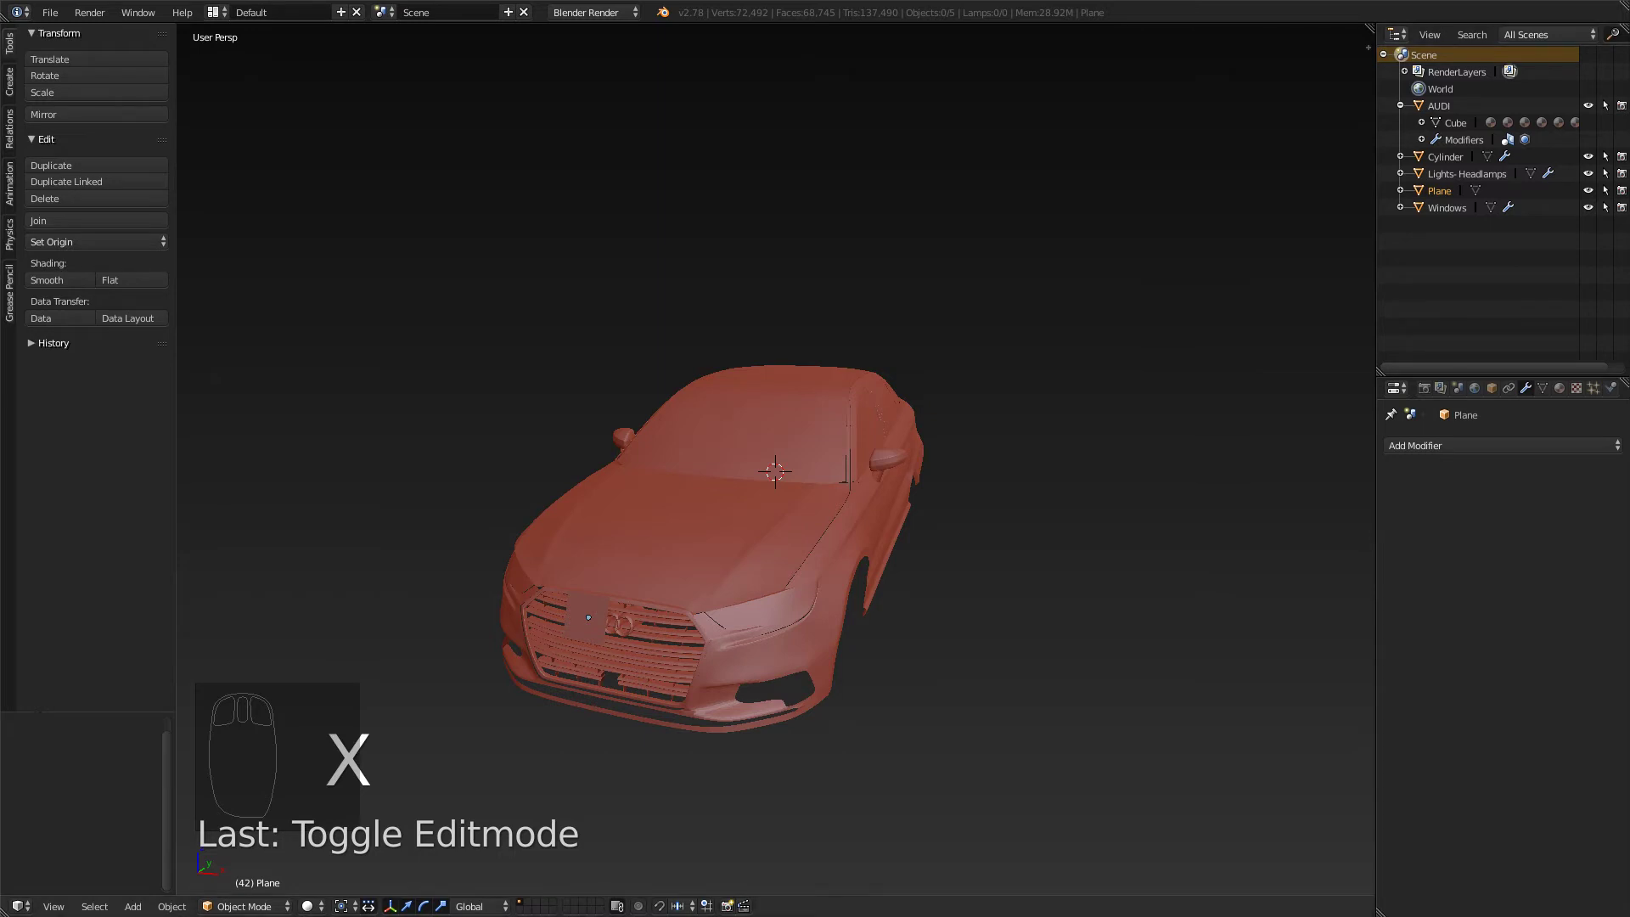
- Save the file and delete the Plane object in front of the grille
key("ctrl+s")
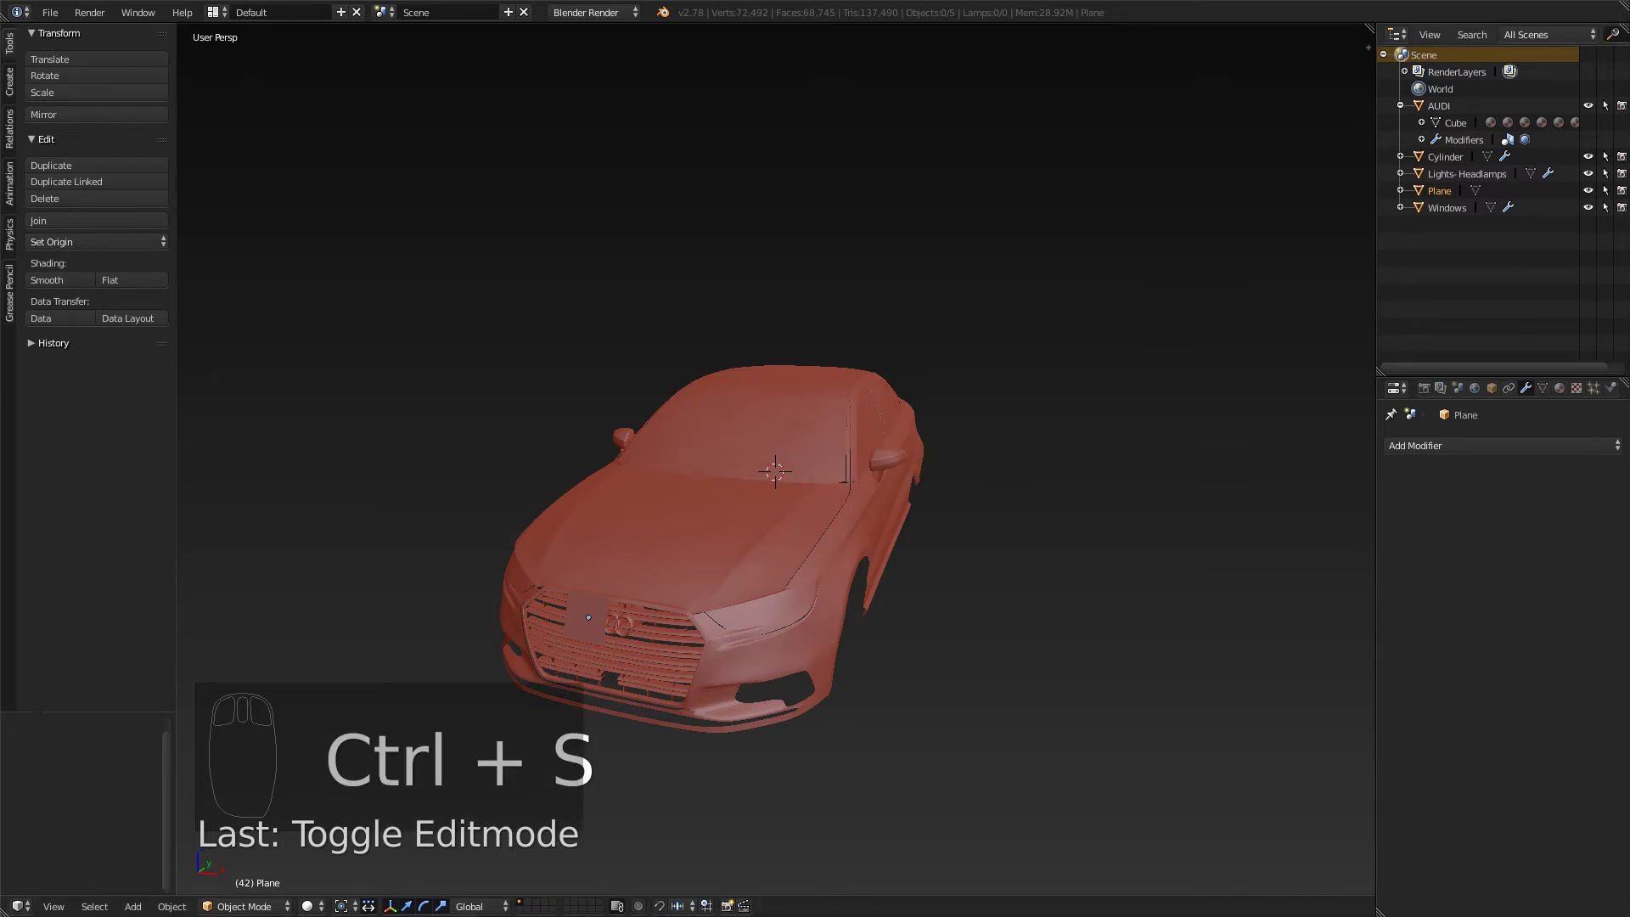
middle_click_drag(763, 509, 645, 510)
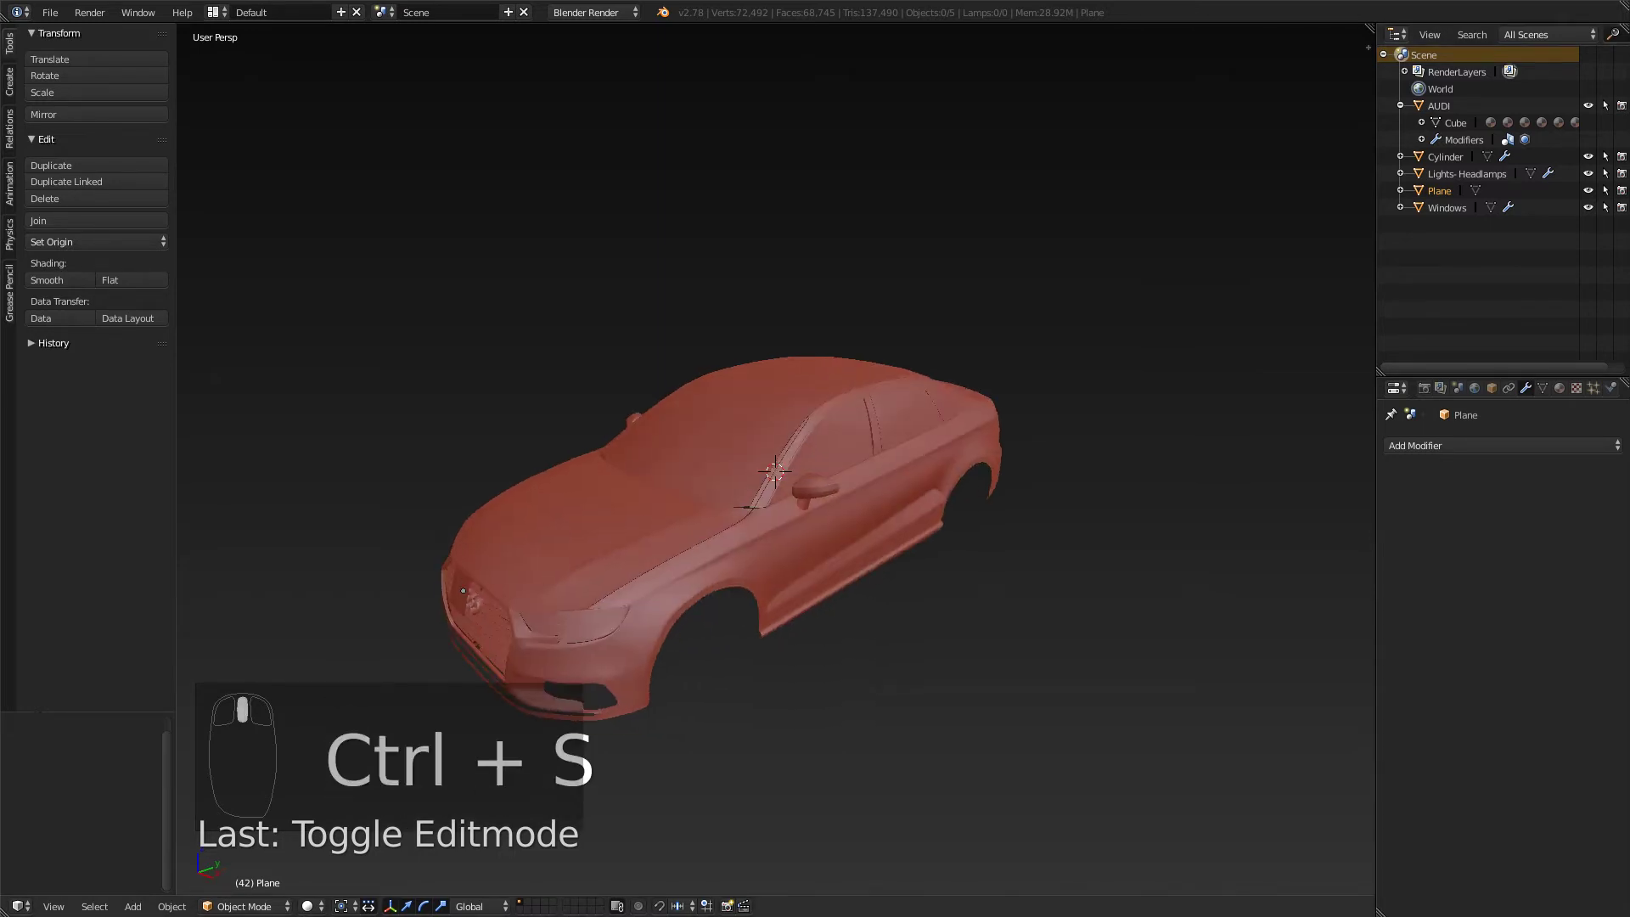
key("a")
key("a")
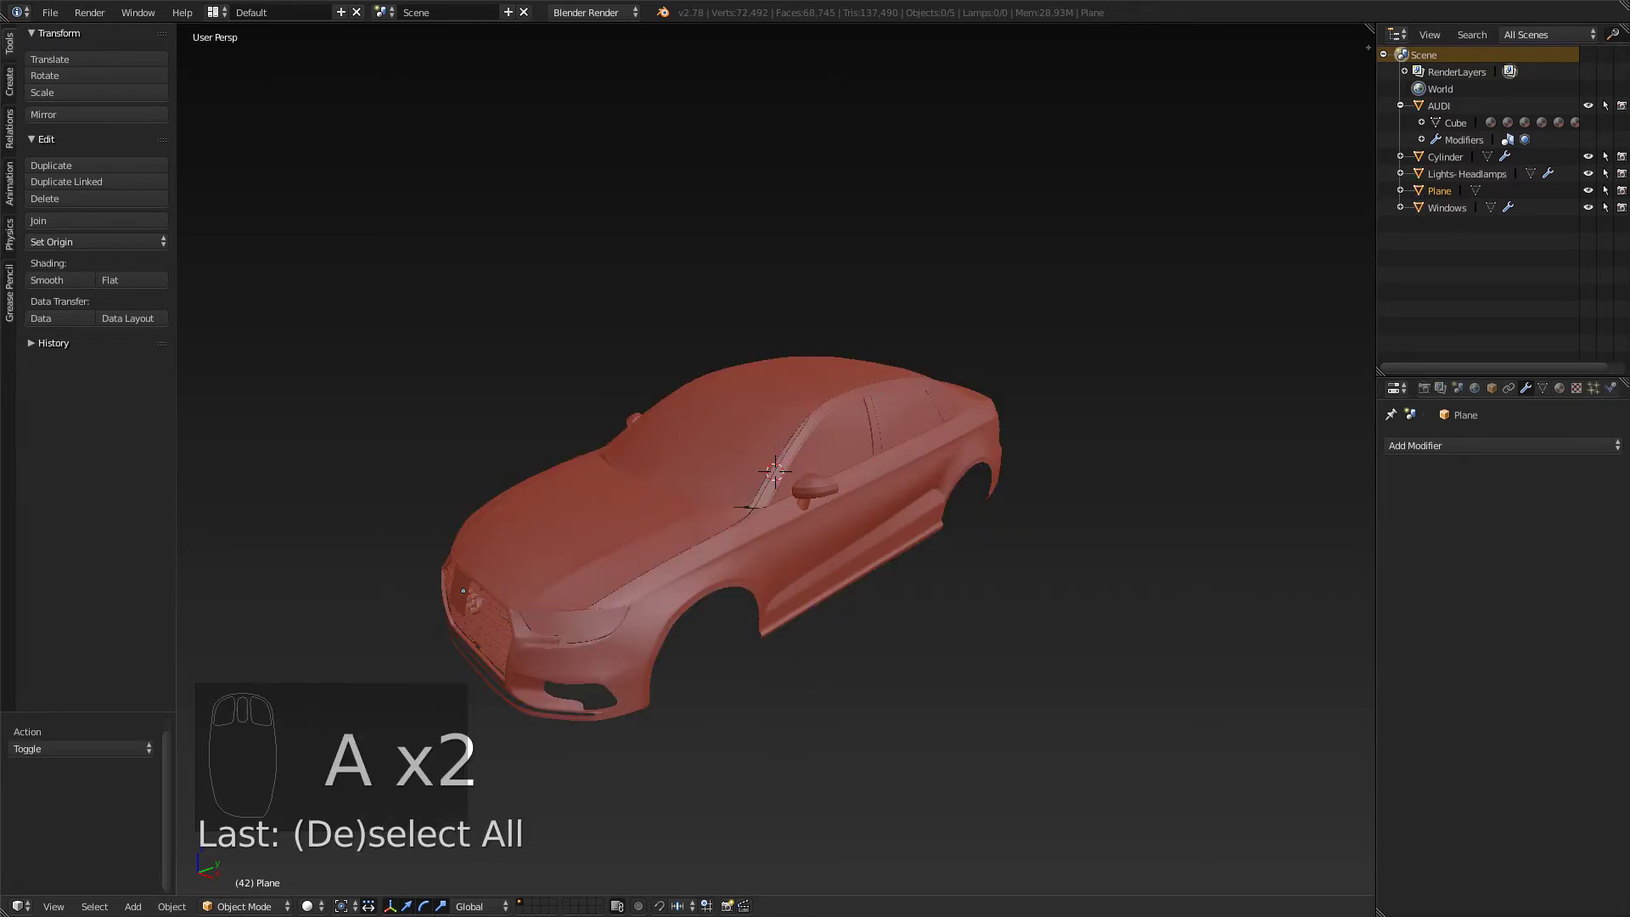
right_click(747, 508)
right_click(465, 594)
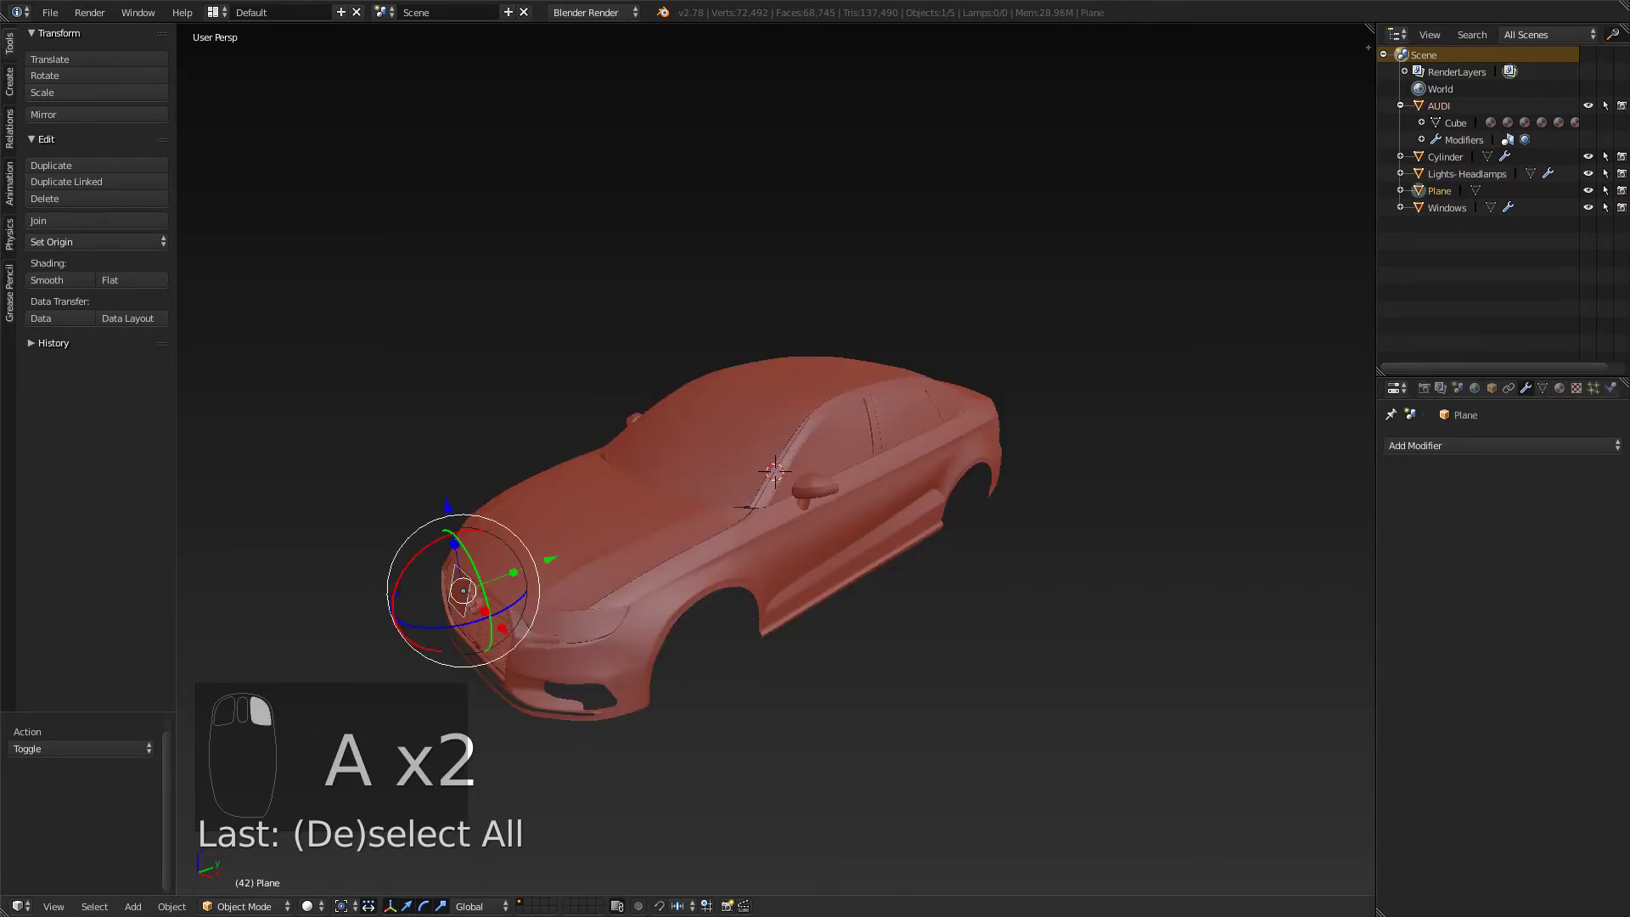
key("x")
left_click(446, 584)
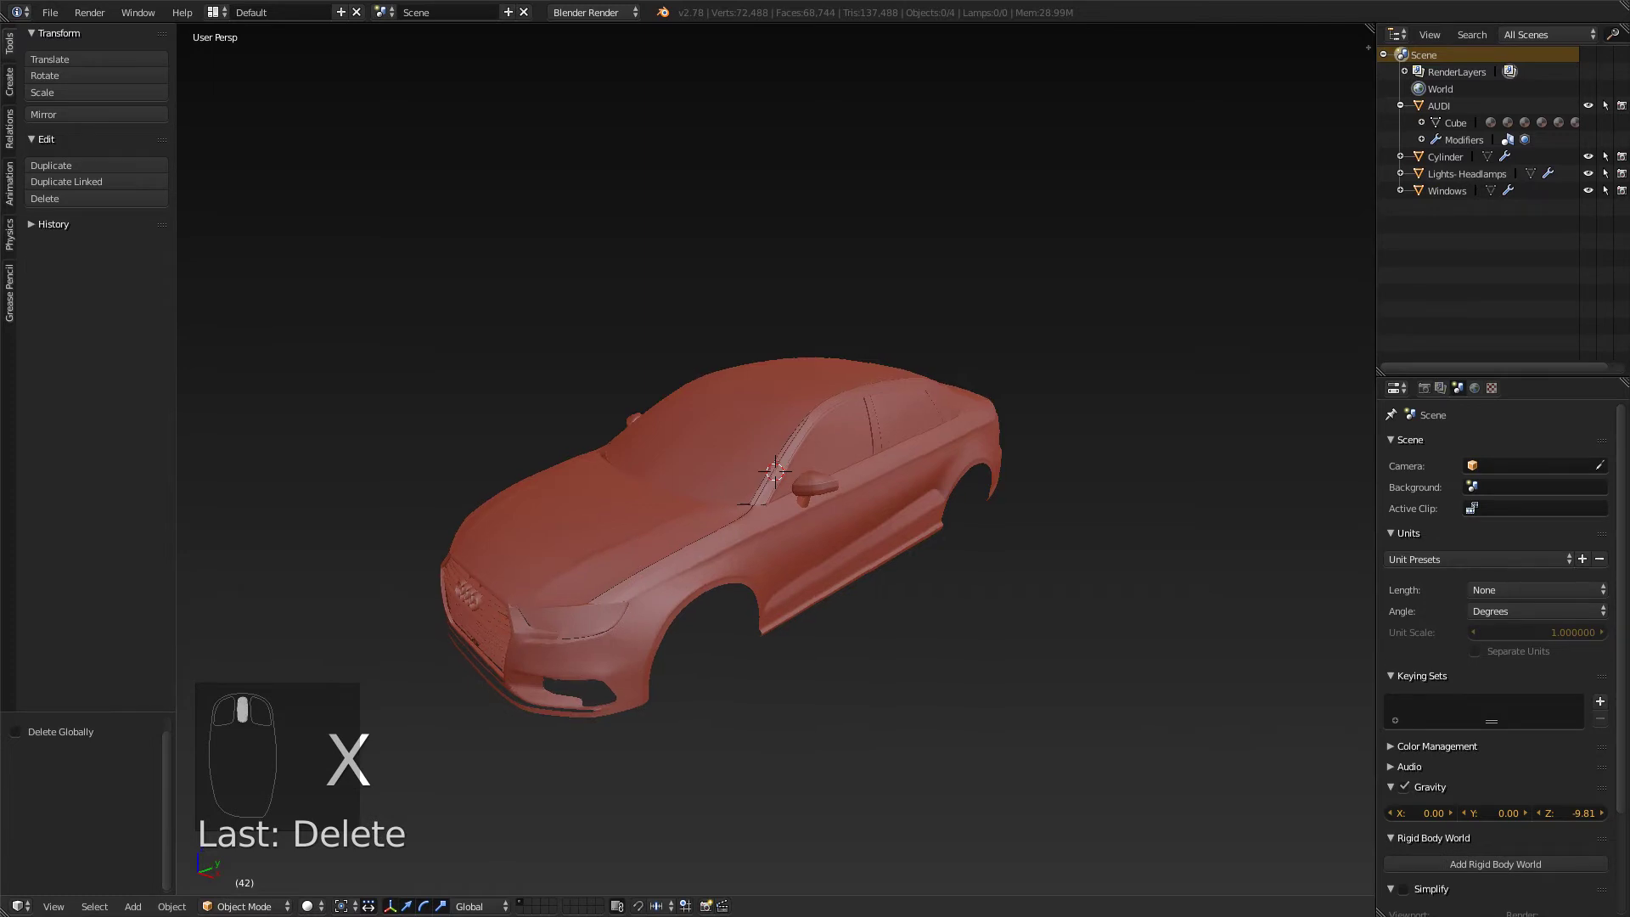
- Hide the tool shelf and examine the whole car from the front and rear, recentring the 3D cursor
middle_click_drag(446, 584, 505, 513)
scroll(505, 514, "up", 1)
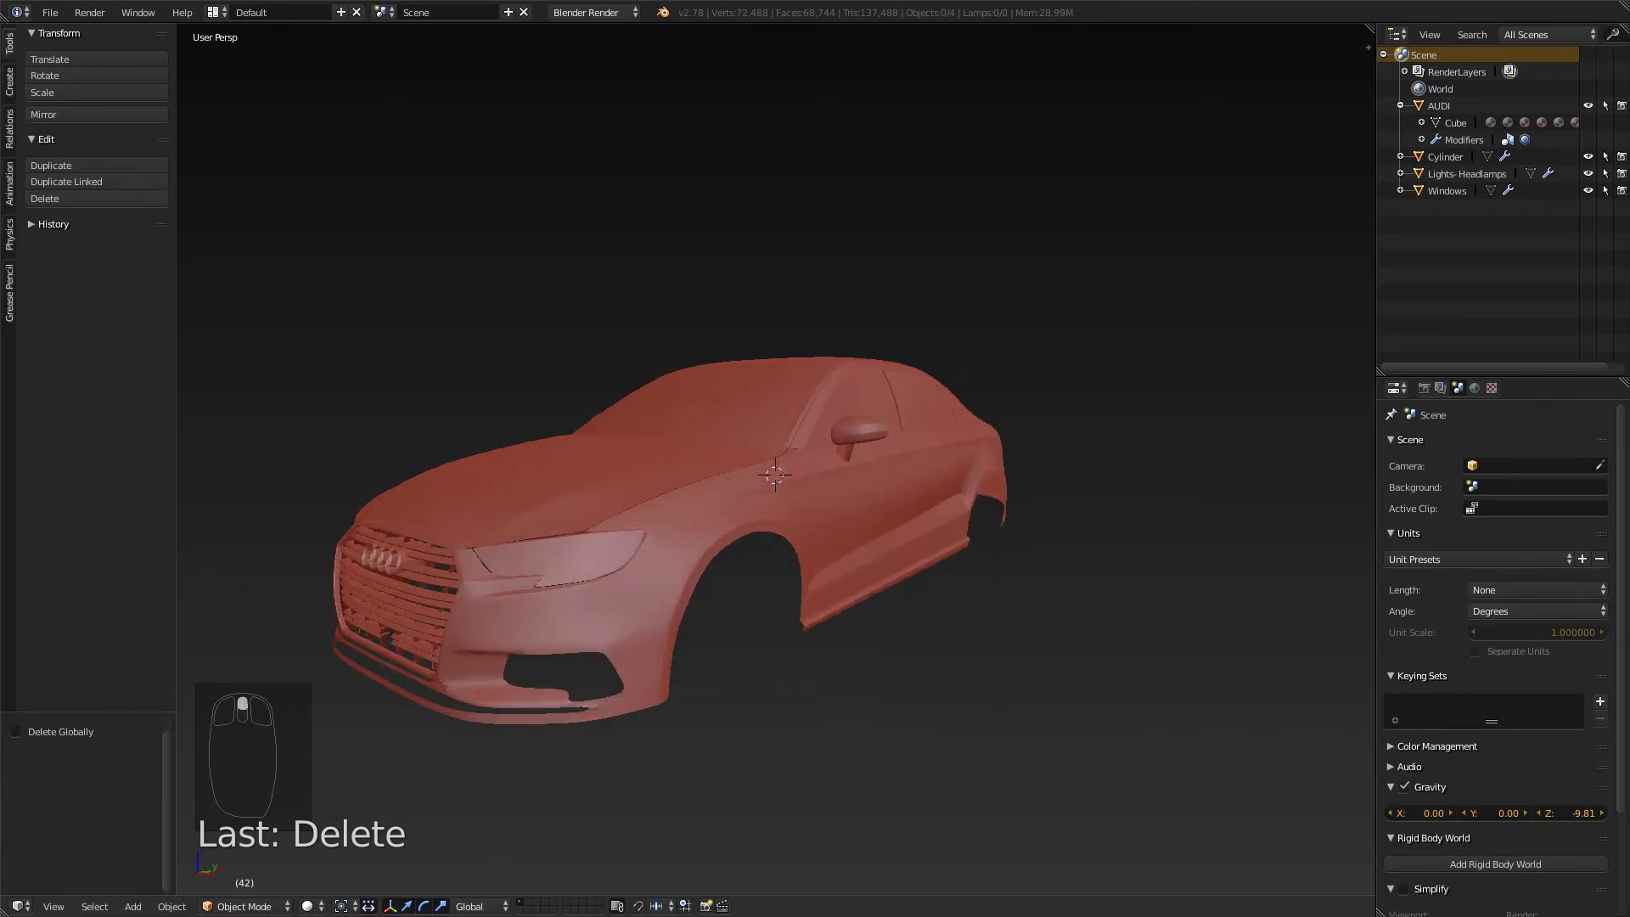
key("t")
middle_click_drag(505, 514, 588, 459, "shift")
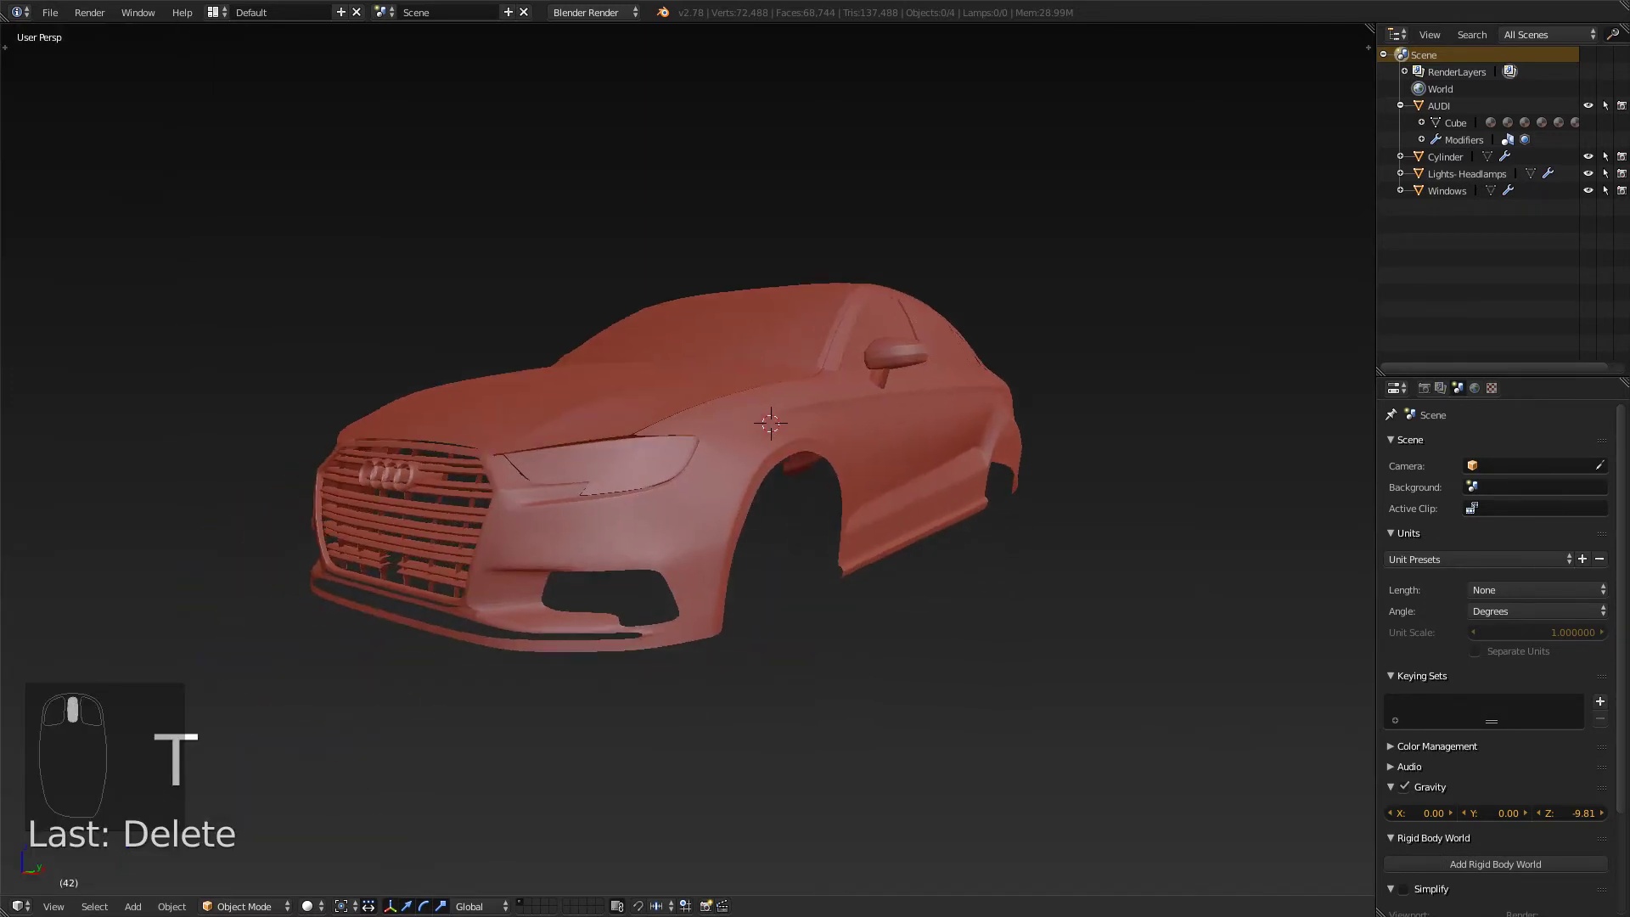
middle_click_drag(739, 441, 480, 442)
key("shift+c")
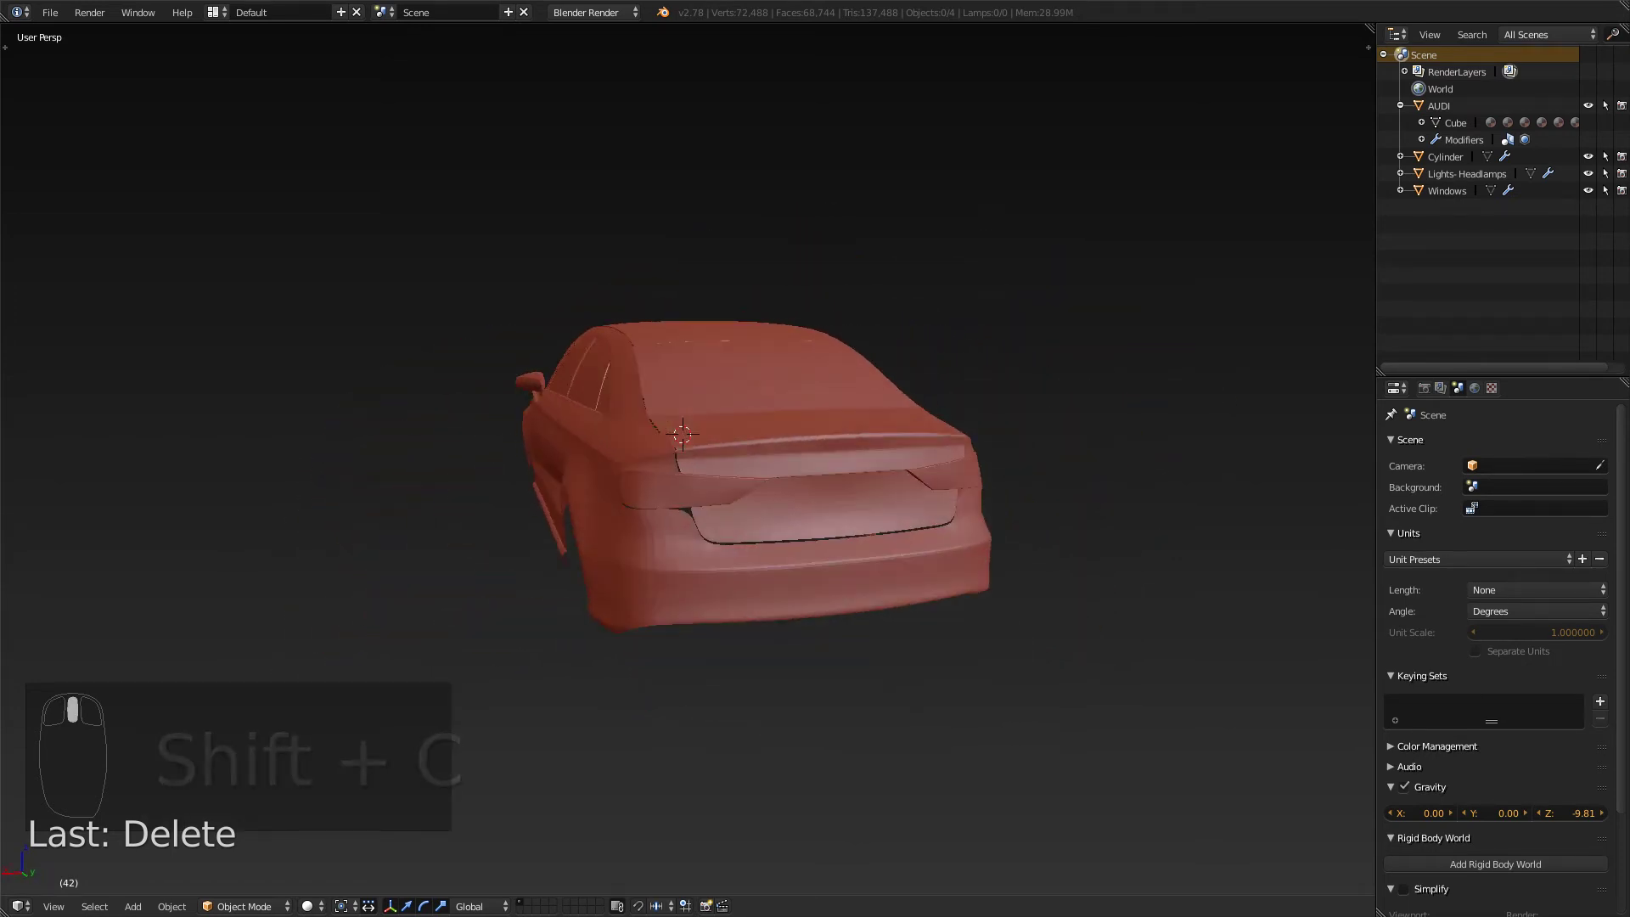
scroll(687, 458, "up", 1)
scroll(688, 459, "up", 2)
middle_click_drag(687, 458, 764, 471)
- Switch to OBS to check the recording status and return to Blender
key("alt+Tab")
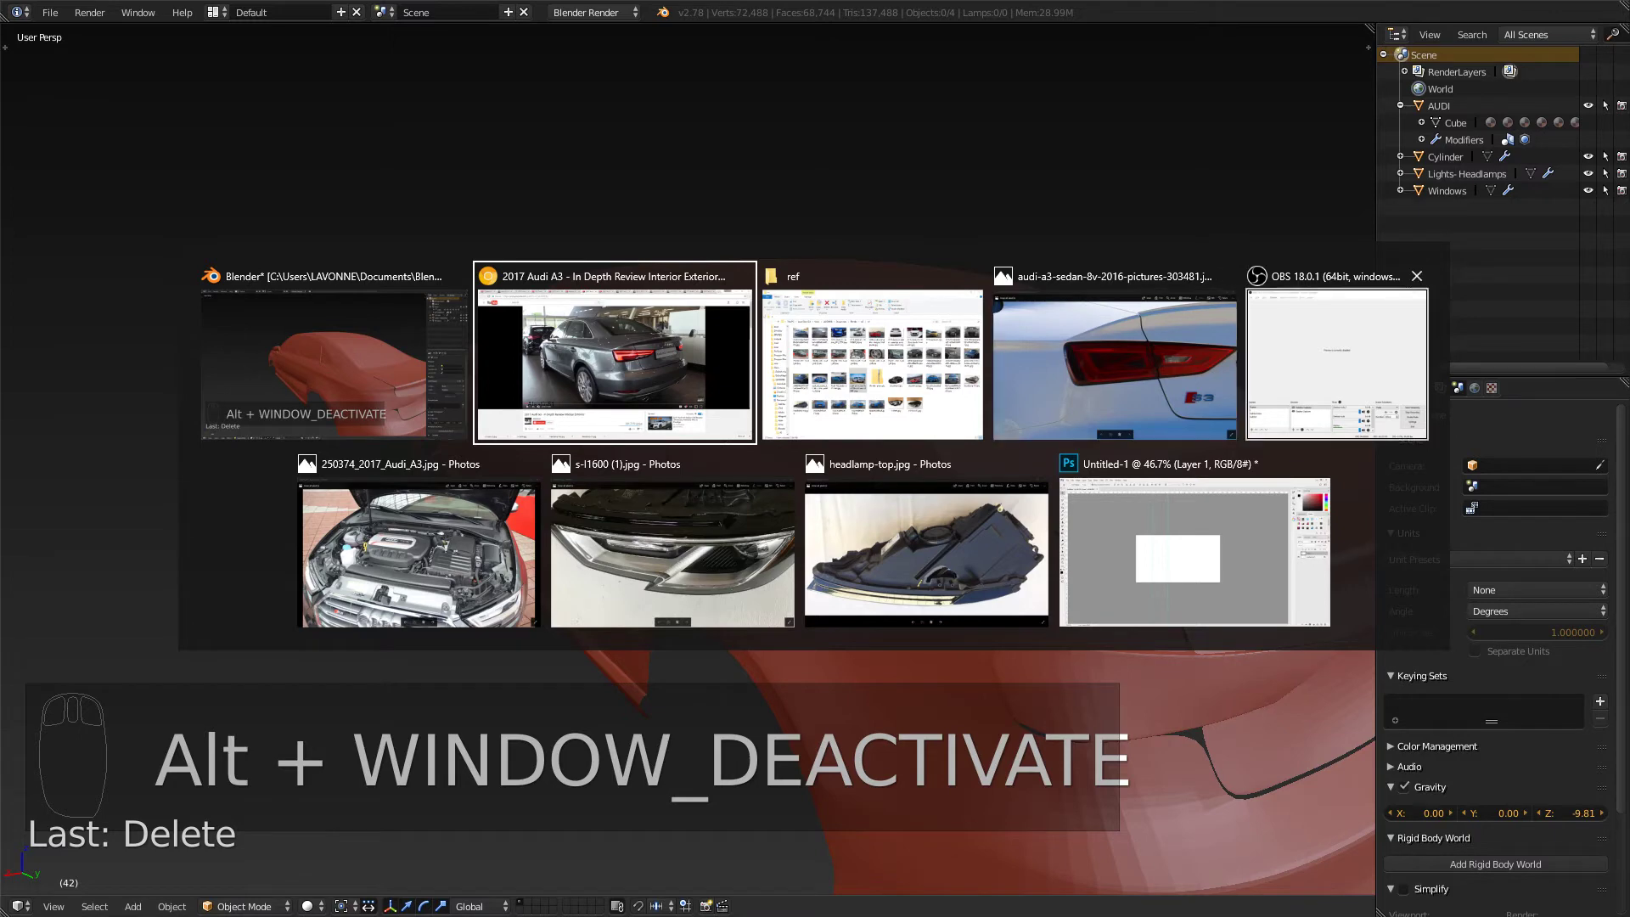
left_click(1337, 365)
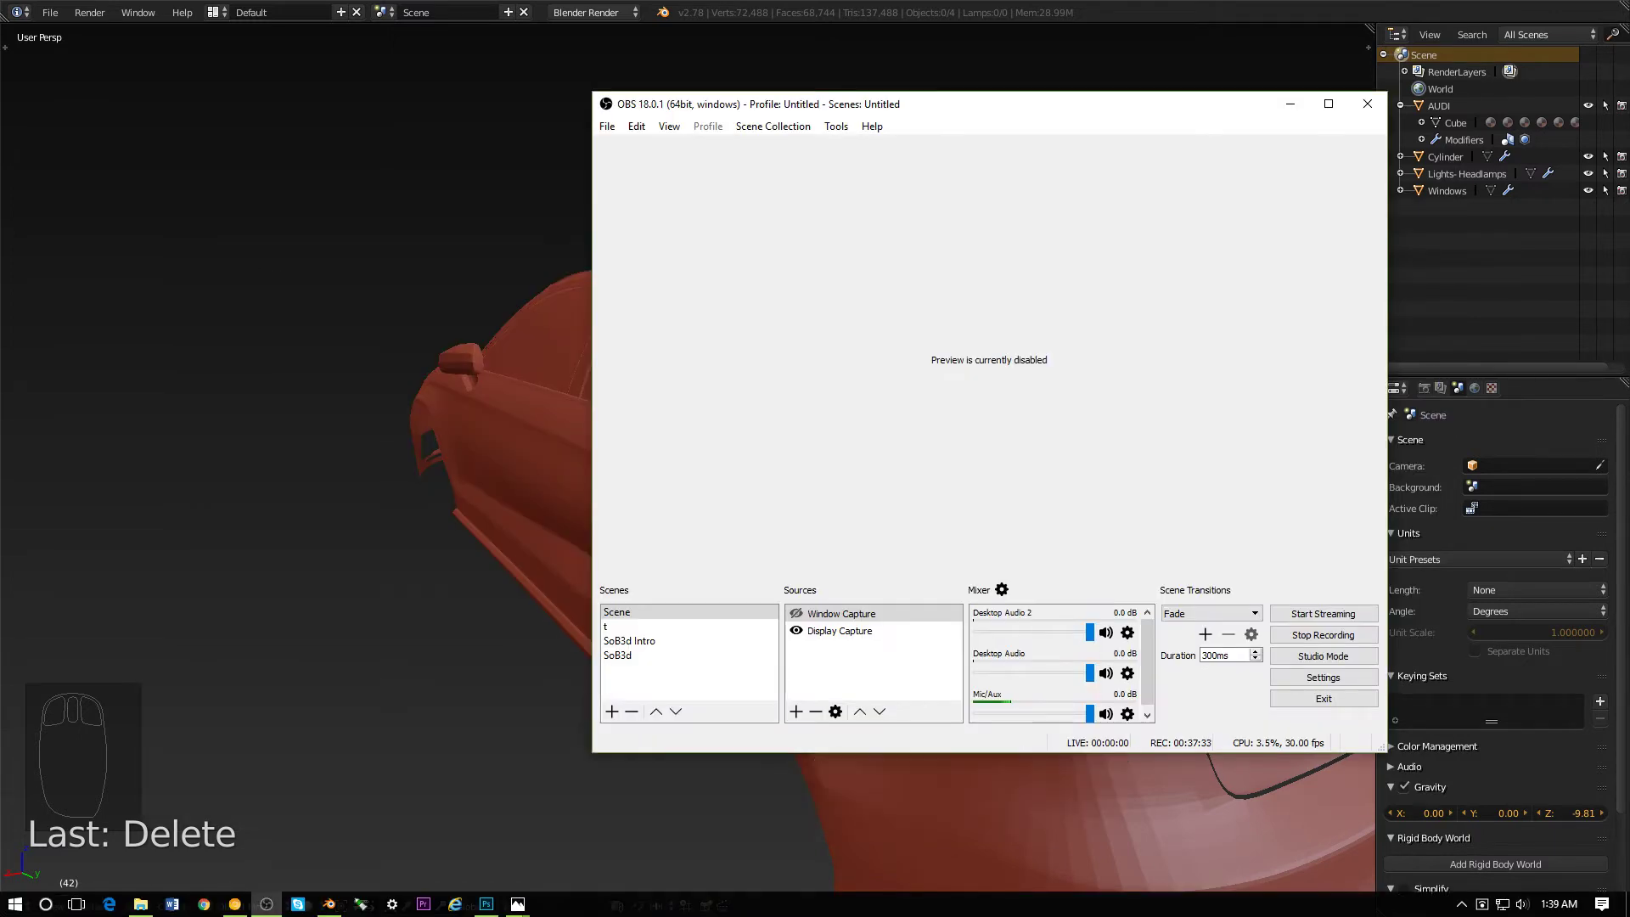
key("alt+Tab")
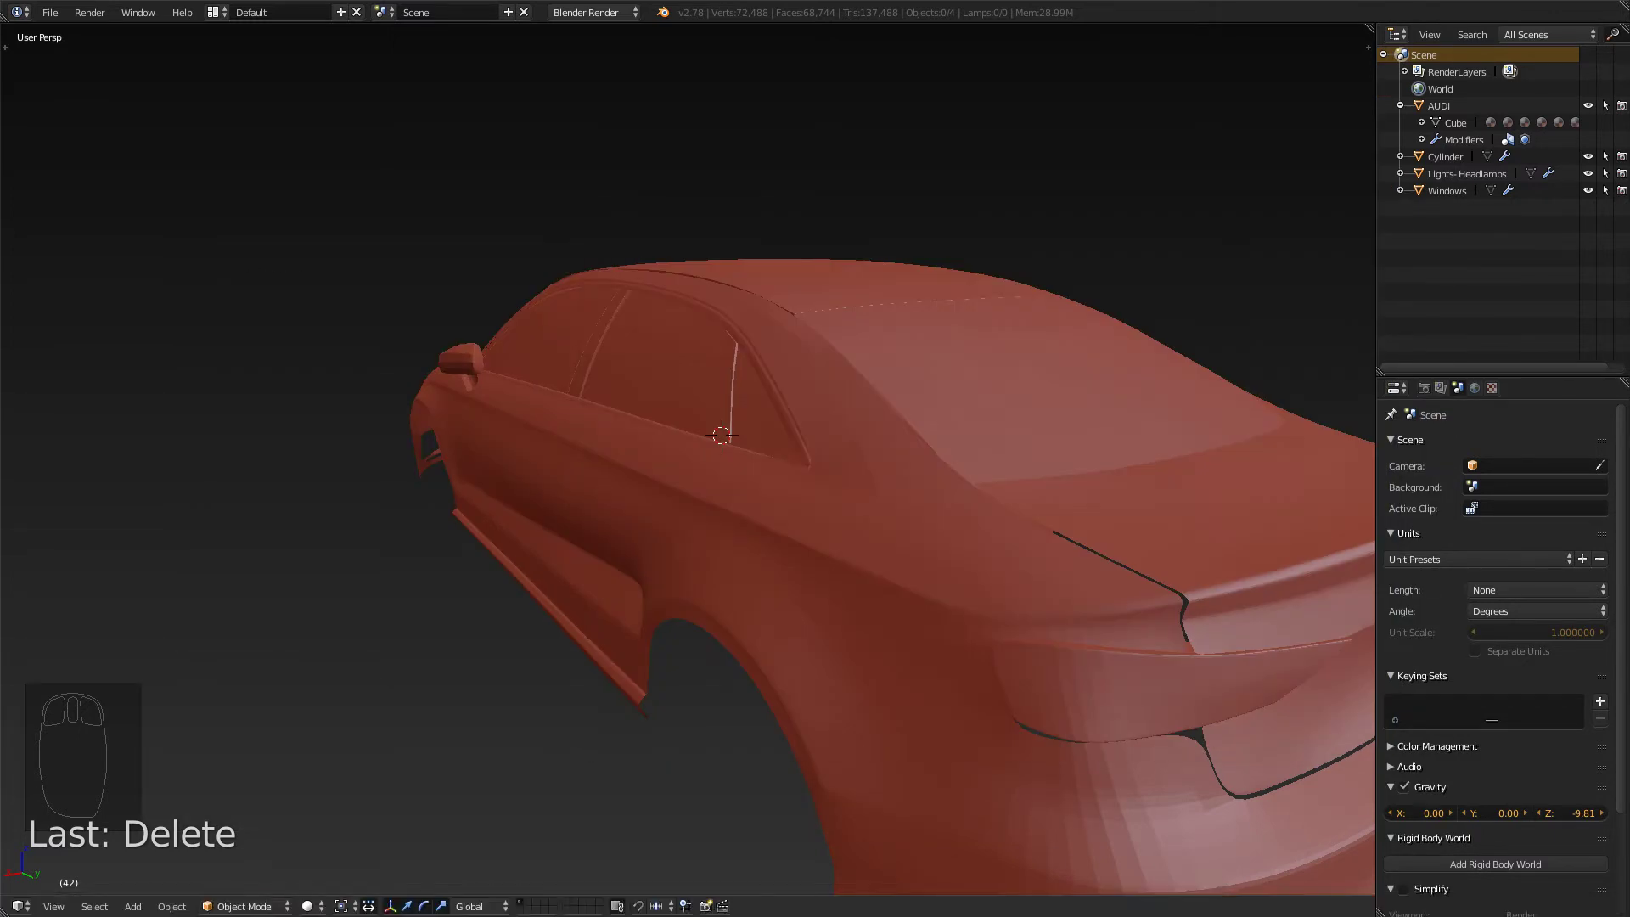
- Select the AUDI body and examine its rear bumper mesh below the taillight in Edit Mode
left_click(722, 435)
middle_click_drag(722, 435, 586, 331)
scroll(586, 331, "up", 2)
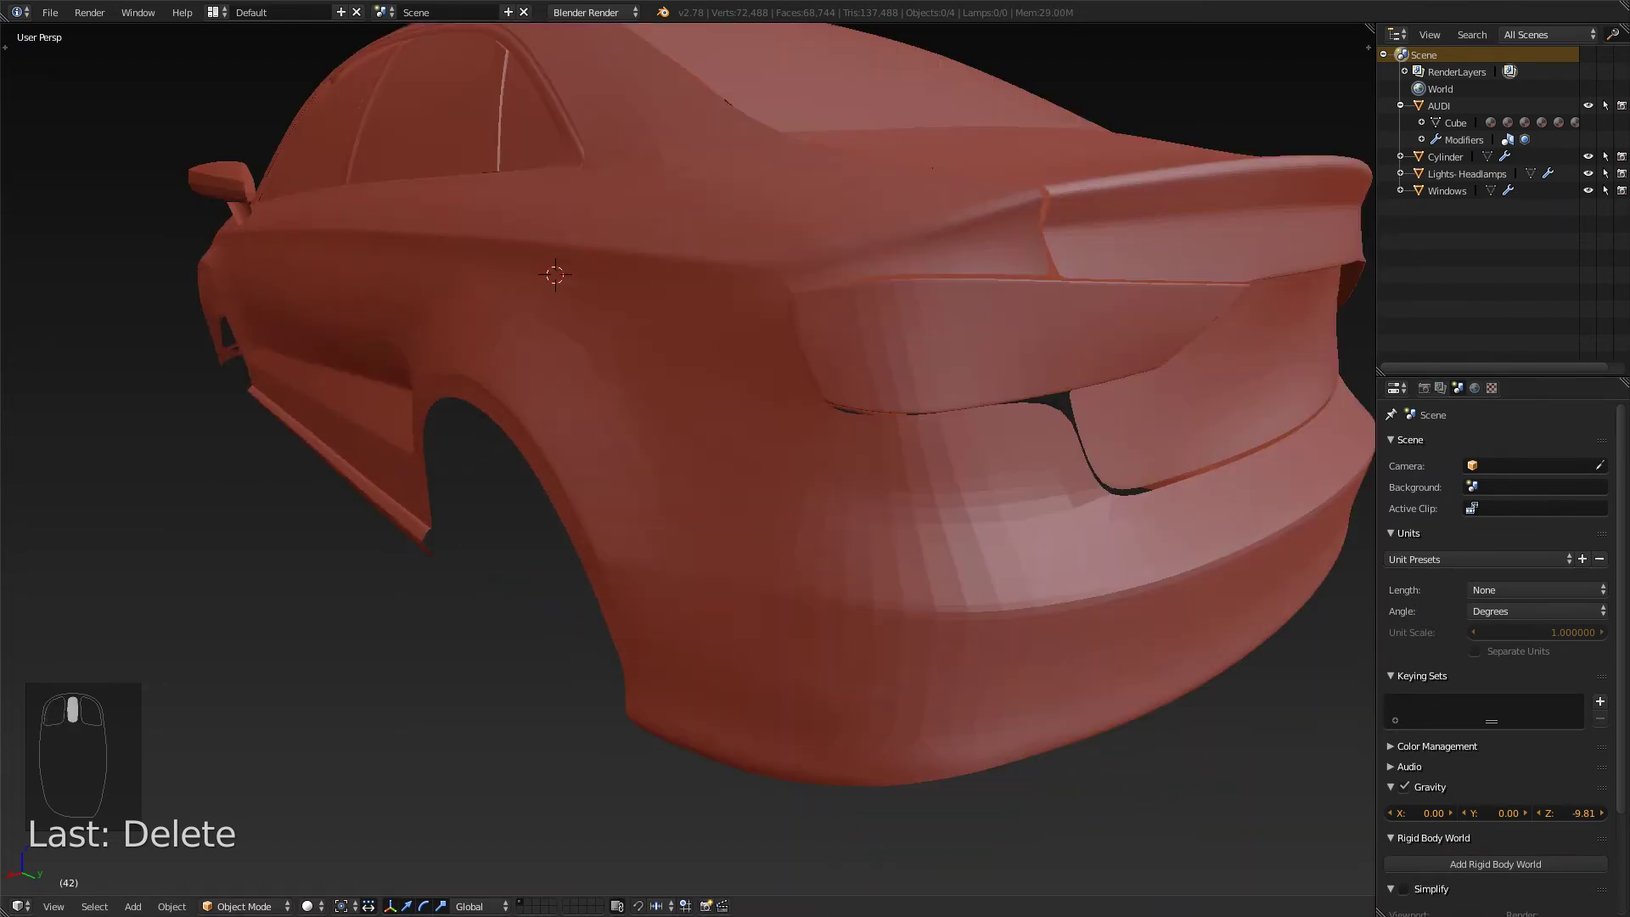
right_click(594, 339)
key("Tab")
middle_click_drag(687, 459, 645, 526)
key("Tab")
key("Tab")
middle_click_drag(679, 407, 688, 382)
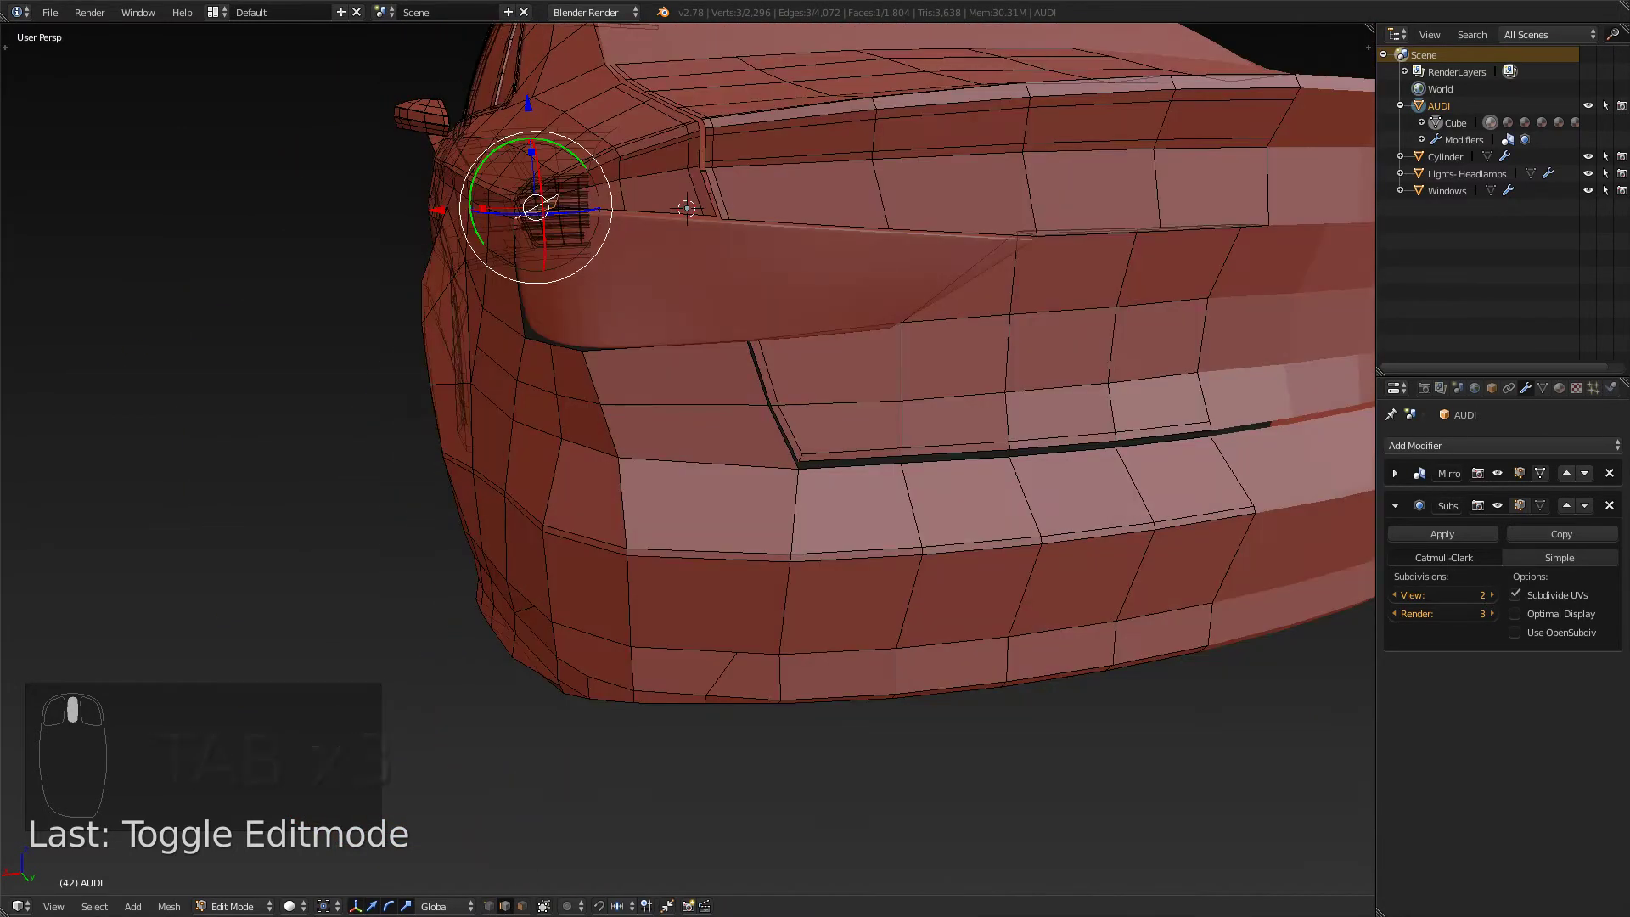
key("Tab")
key("Tab")
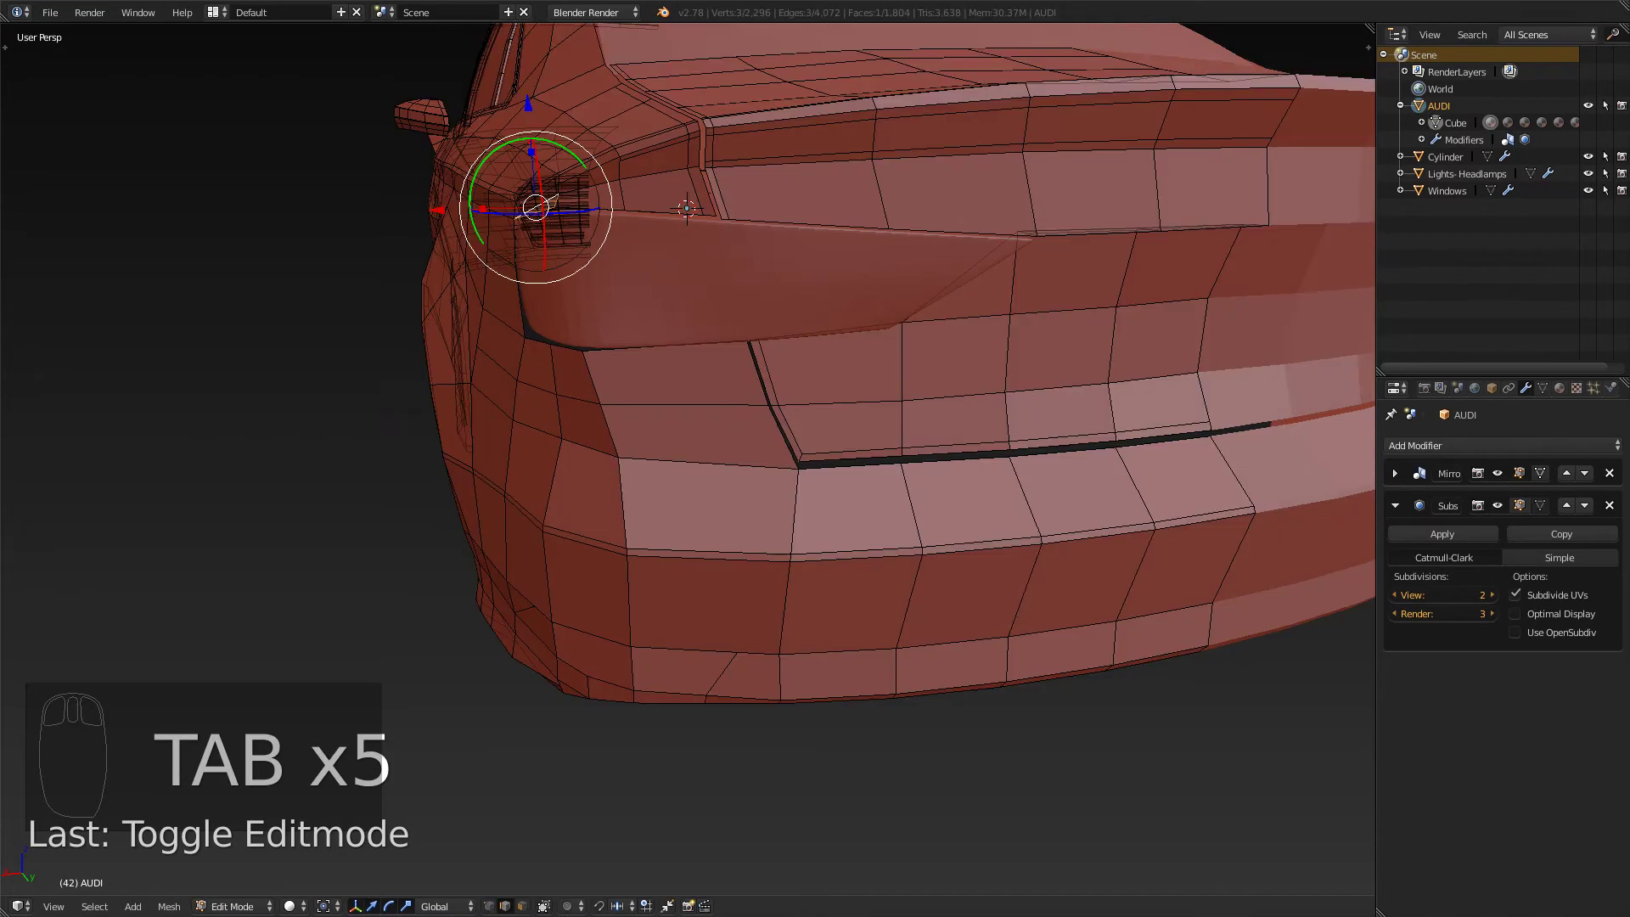
- Try a vertical edge loop on the rear bumper between its corner and the trunk gap, check the smoothed result, and undo it
key("ctrl+r")
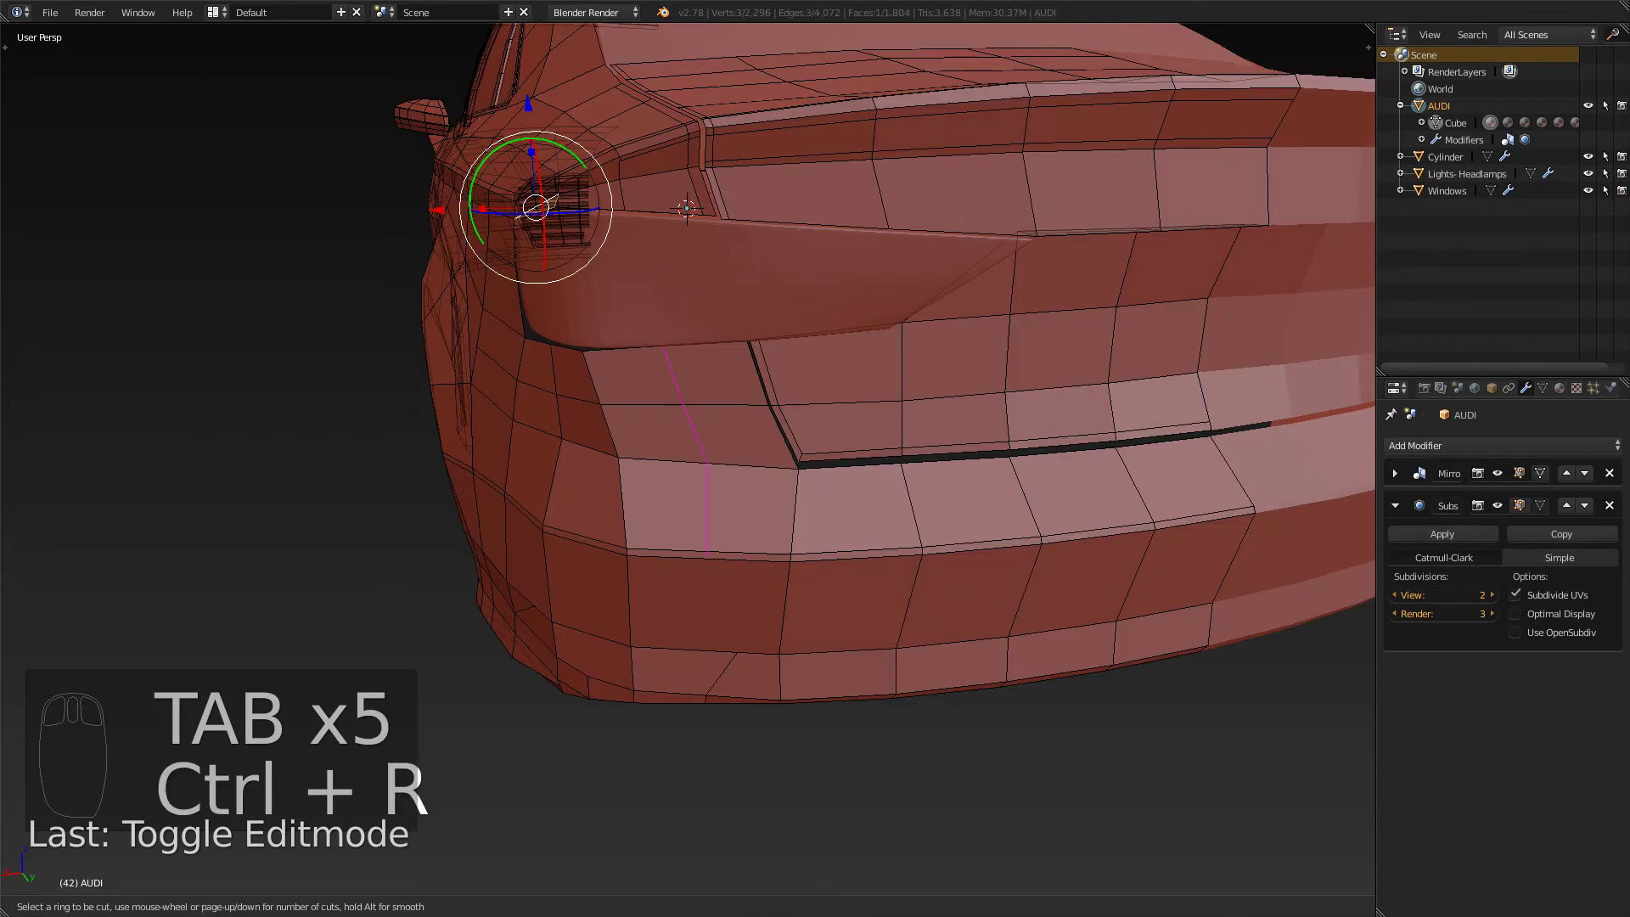
left_click(689, 409)
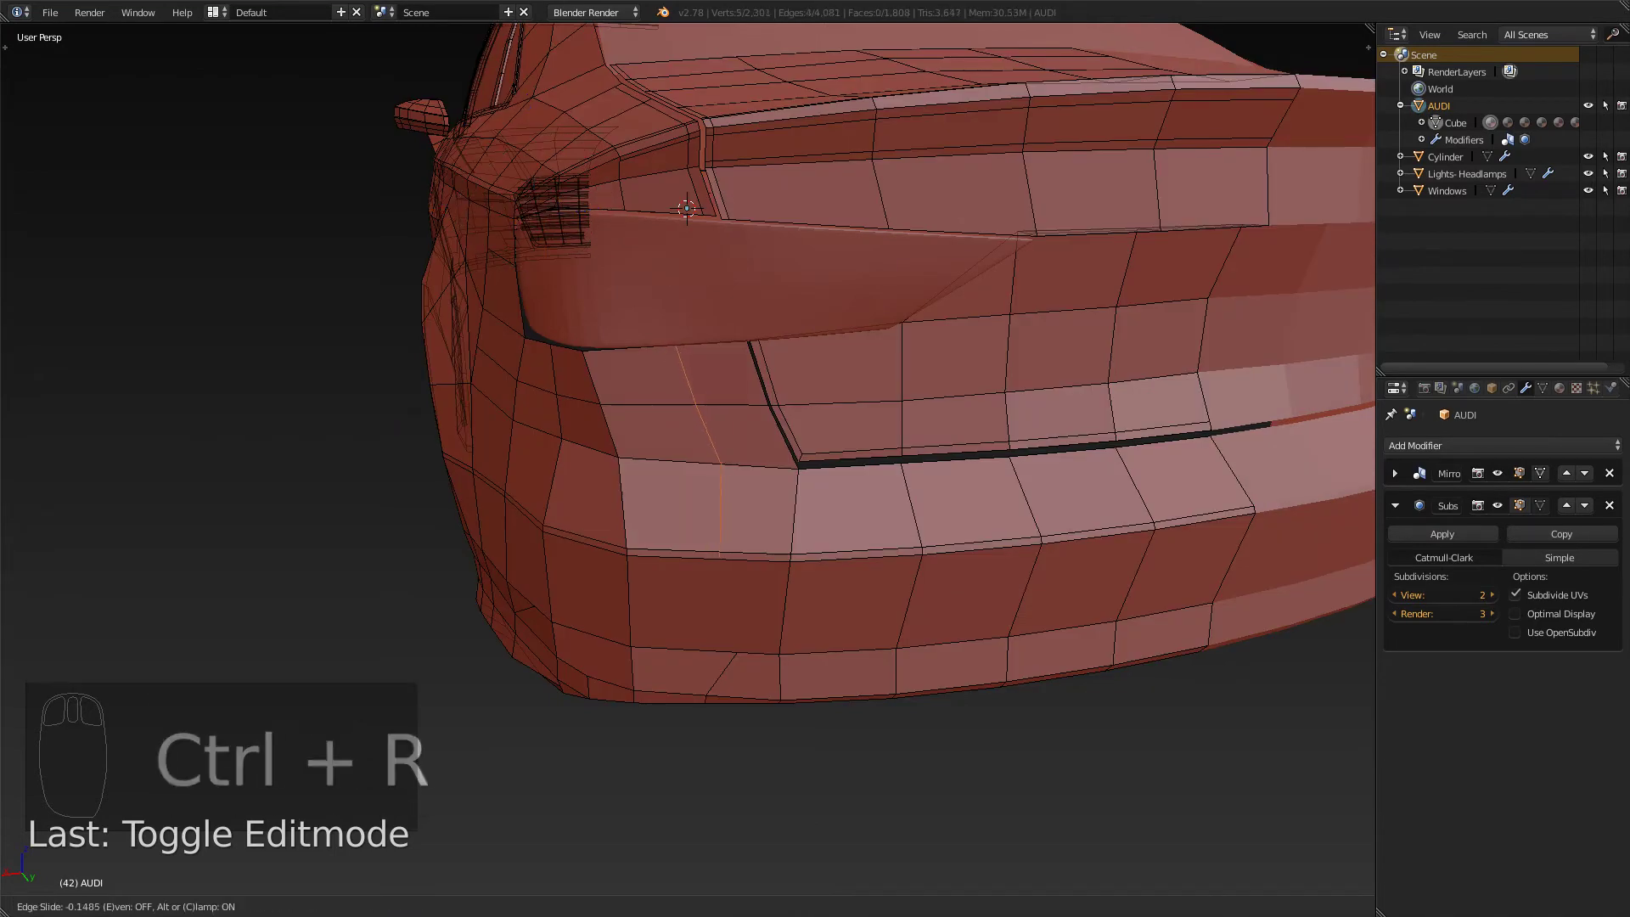
left_click(691, 408)
middle_click_drag(691, 408, 713, 449)
key("Tab")
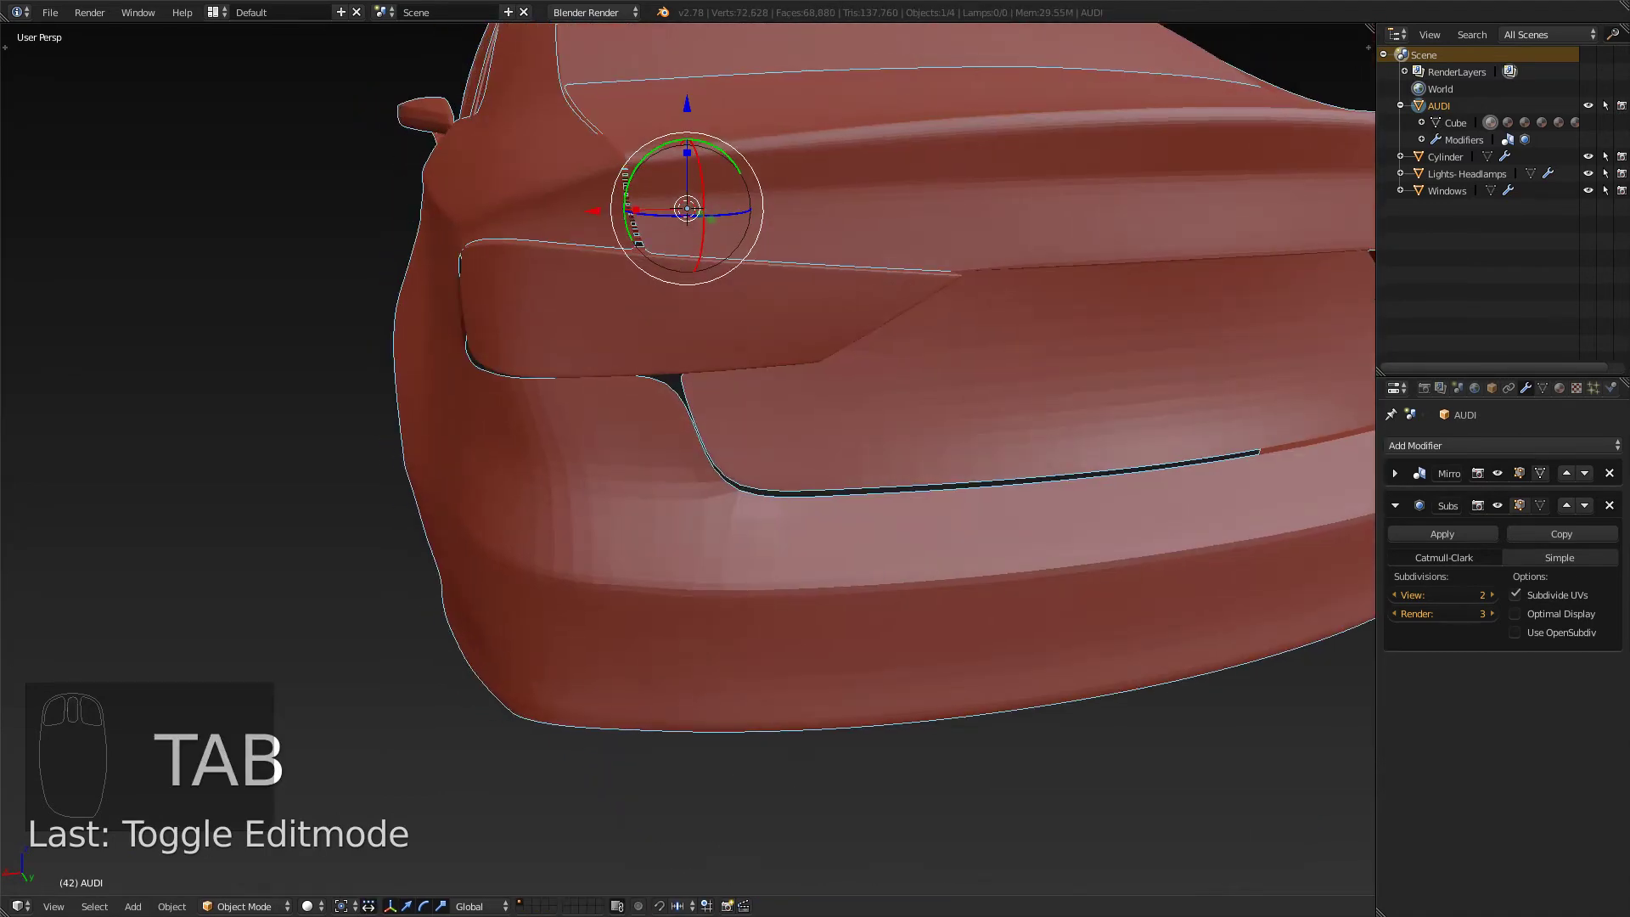
key("ctrl+z")
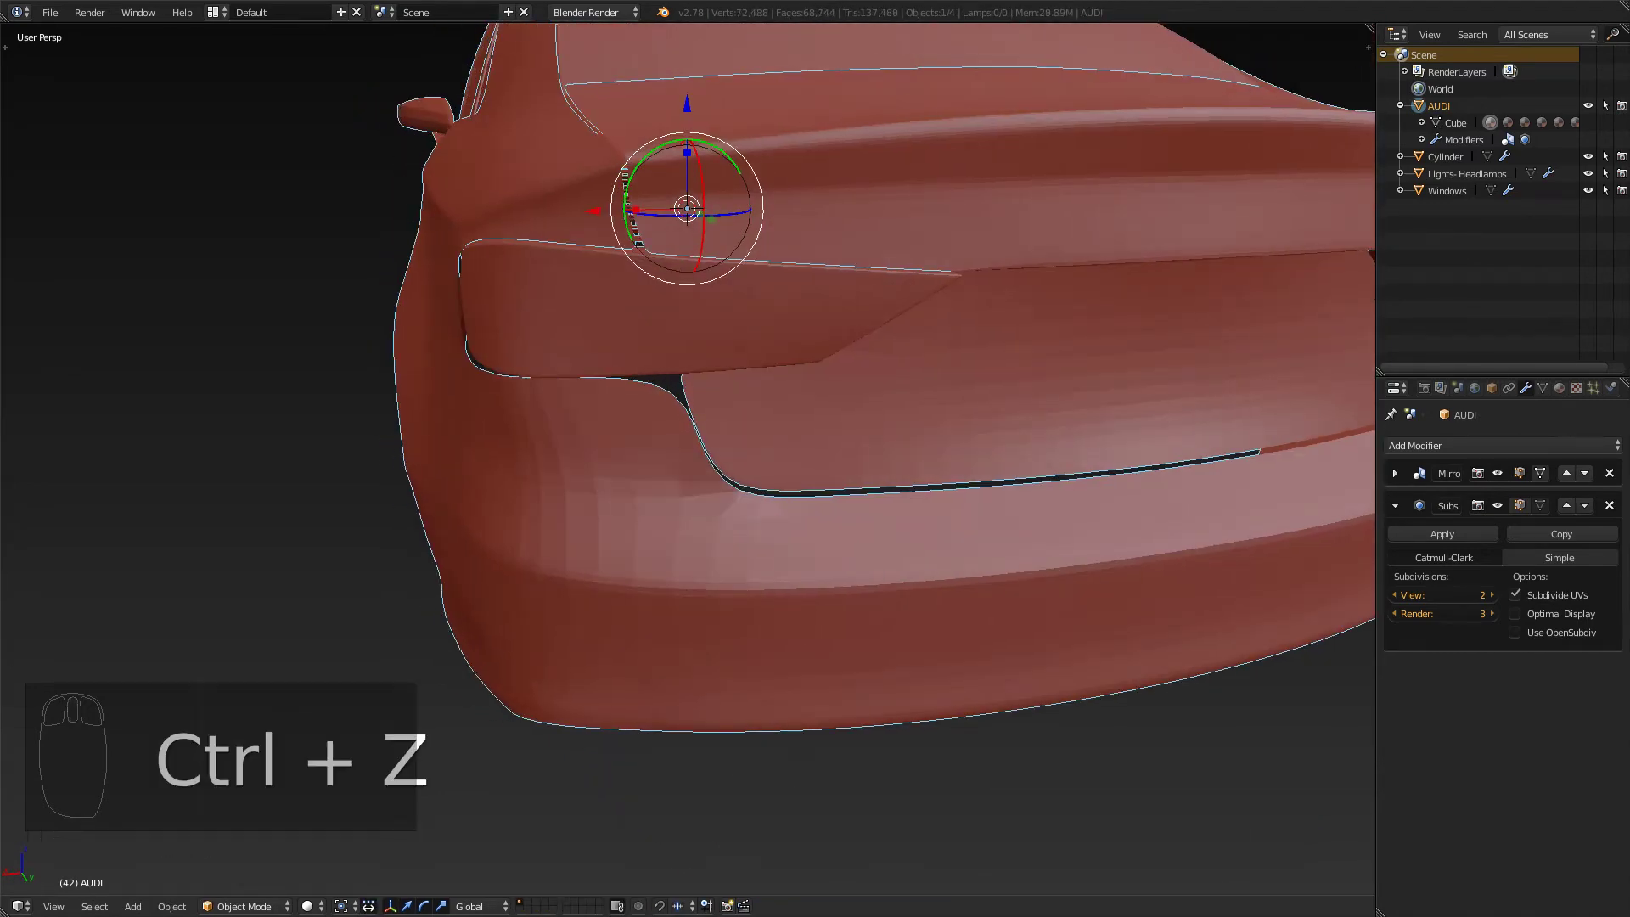
- Add a centred vertical edge loop to the AUDI's rear bumper between its corner and the trunk gap
key("Tab")
middle_click_drag(713, 449, 527, 450)
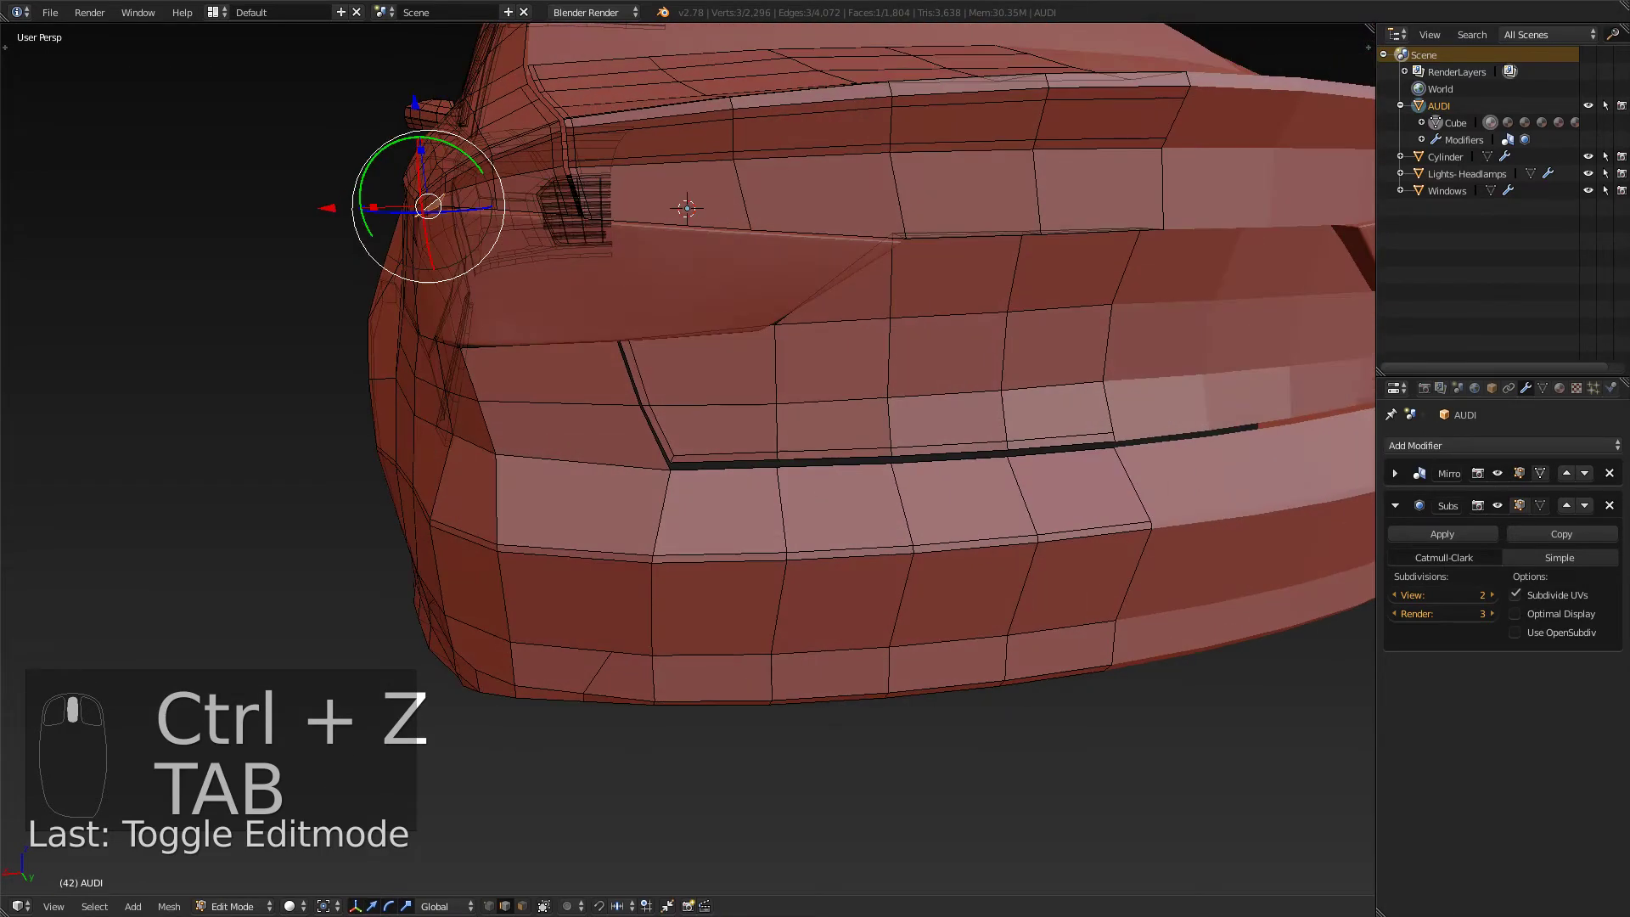
key("ctrl+r")
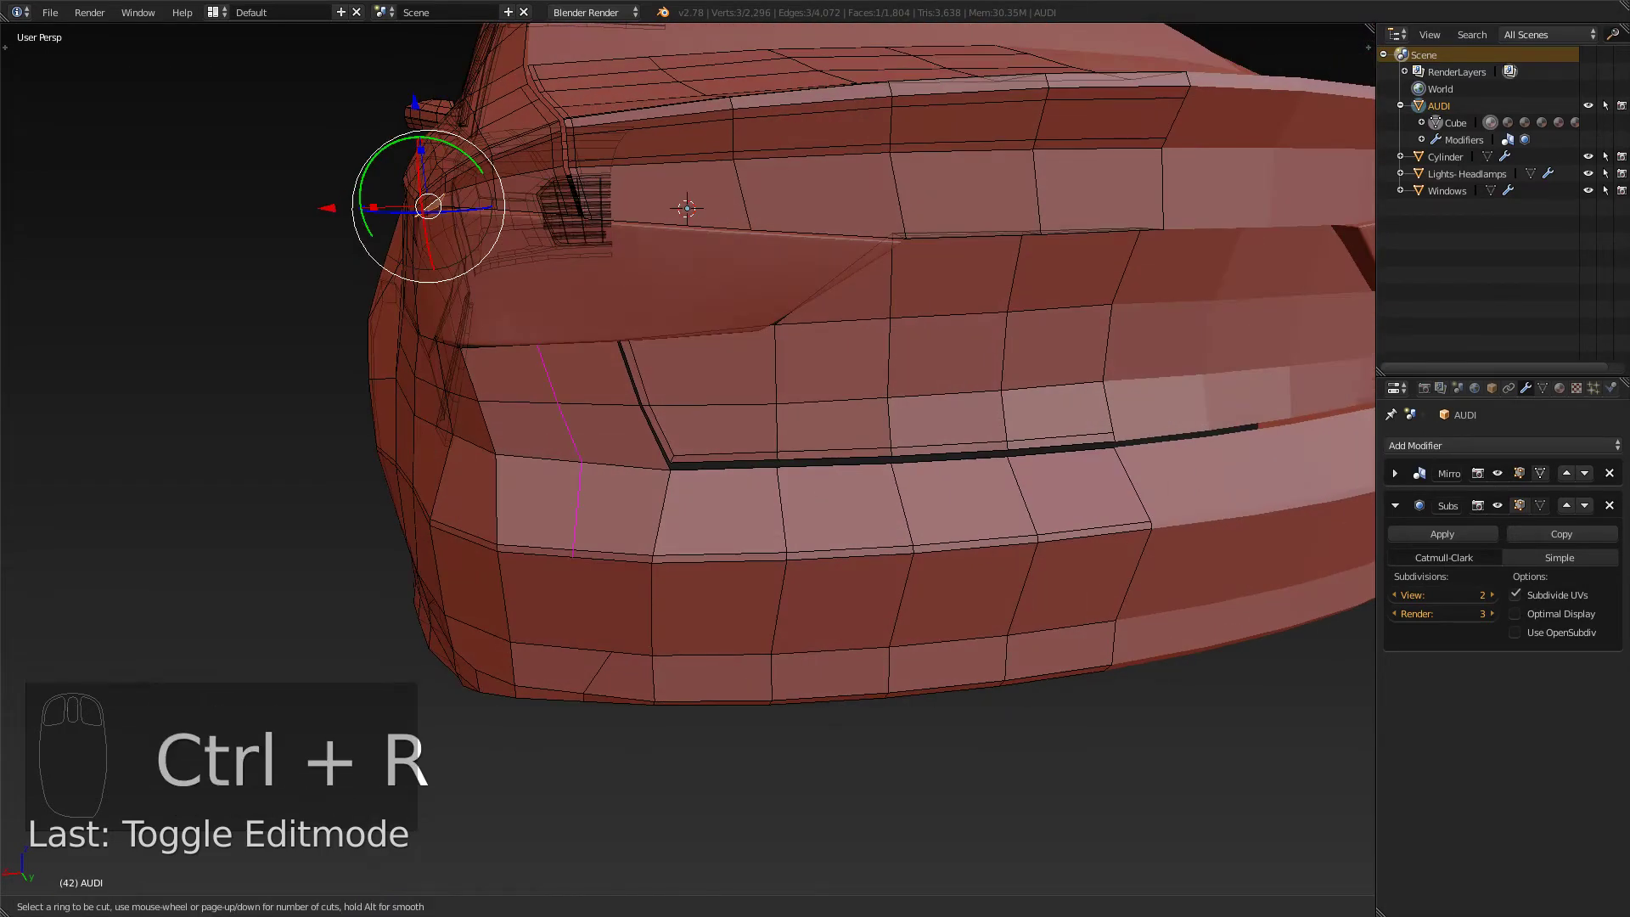
left_click(580, 459)
right_click(652, 463)
middle_click_drag(652, 463, 814, 539)
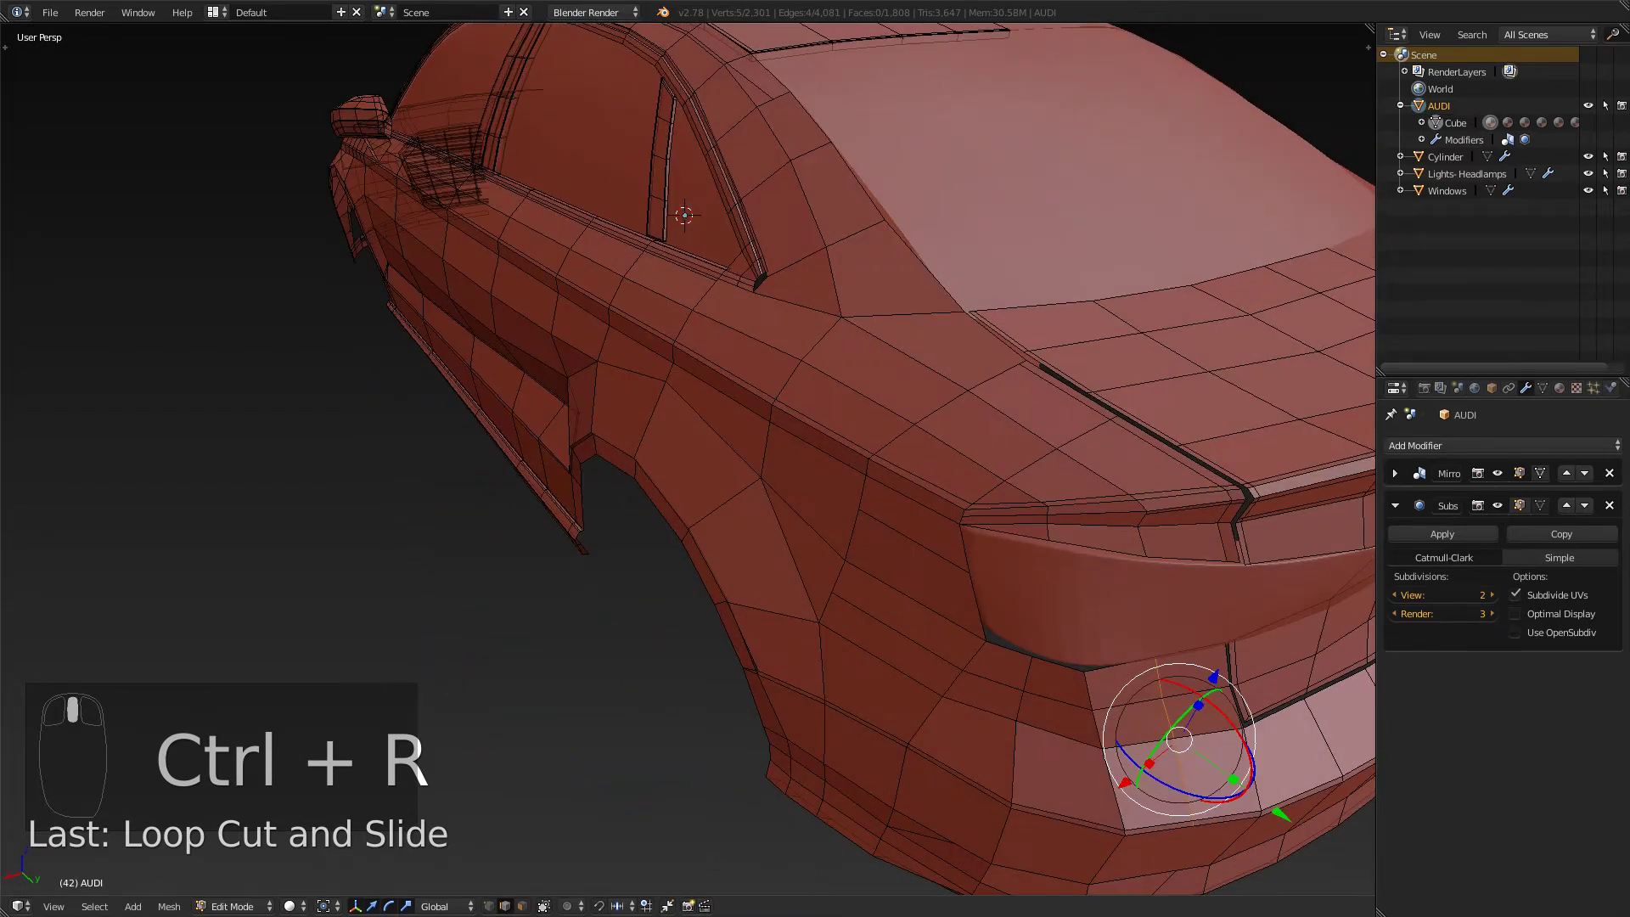
- Move the new bumper loop slightly rearward along Y to match the bumper curve in the top blueprint
key("KP_7")
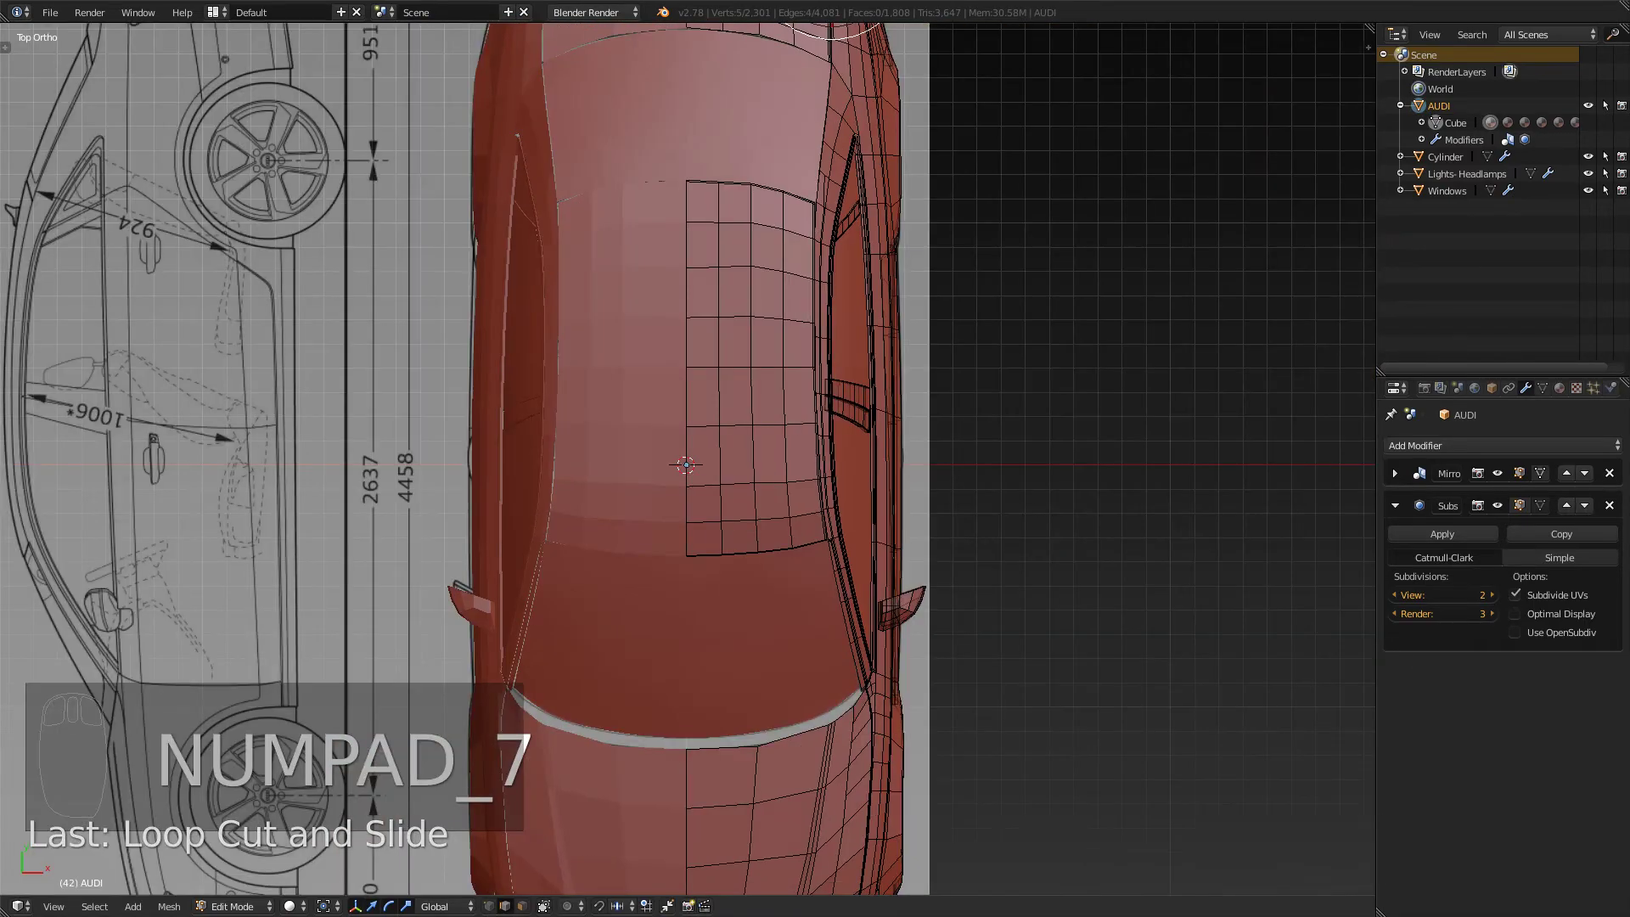
middle_click_drag(815, 255, 540, 752, "shift")
scroll(743, 741, "up", 7)
scroll(541, 752, "up", 3)
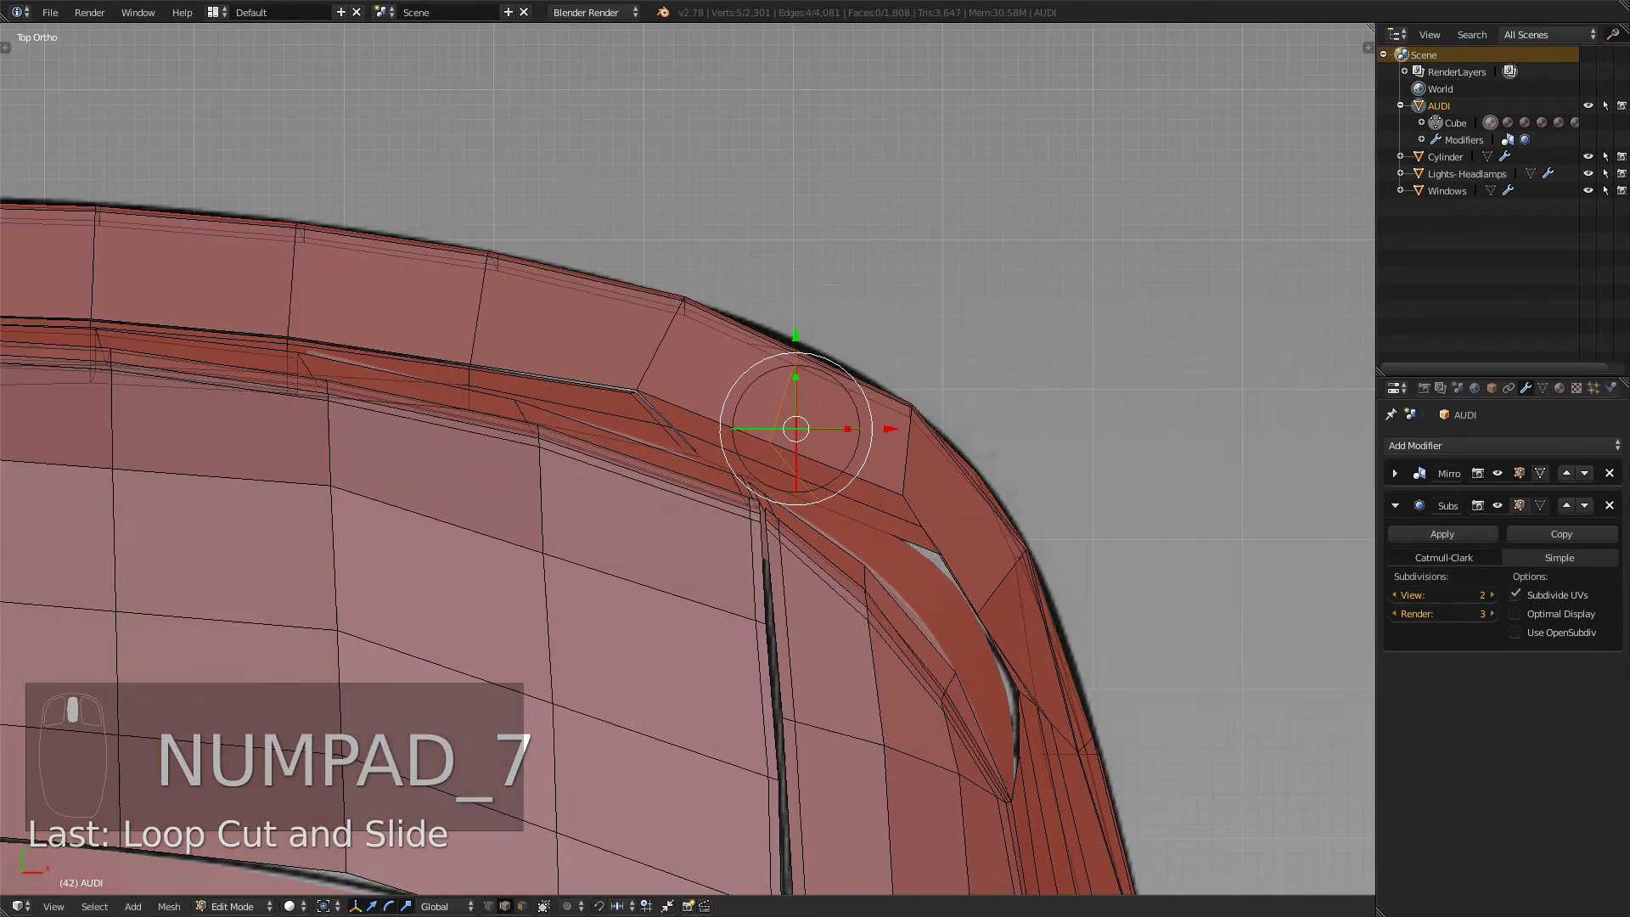
middle_click_drag(796, 429, 666, 428, "shift")
scroll(667, 428, "up", 1)
scroll(666, 427, "up", 6)
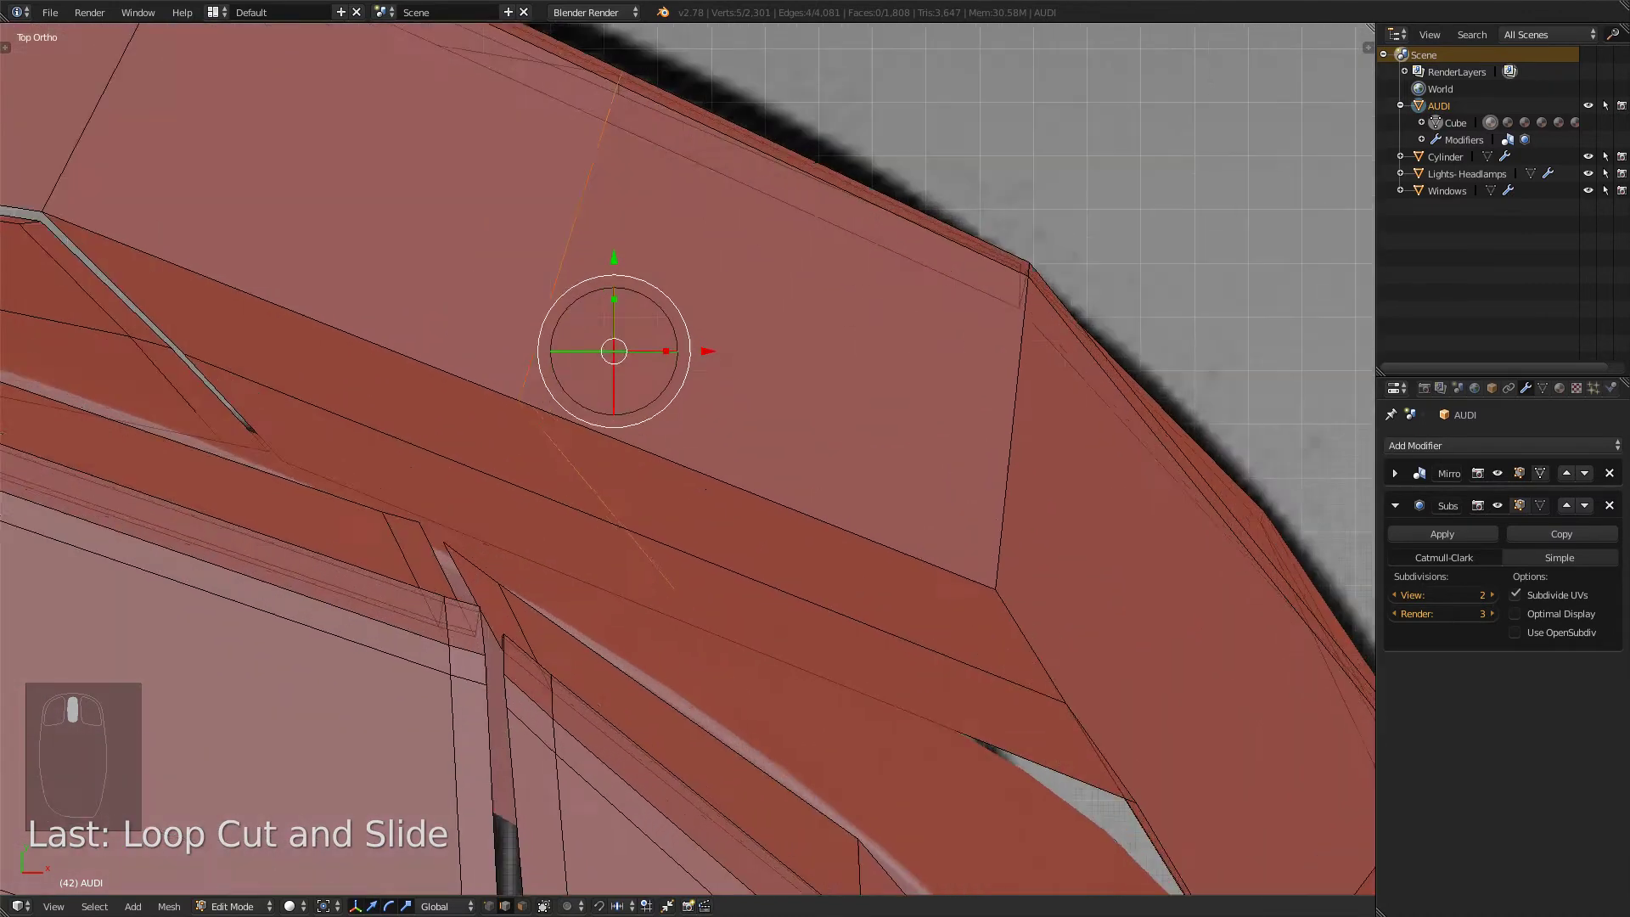
key("z")
key("z")
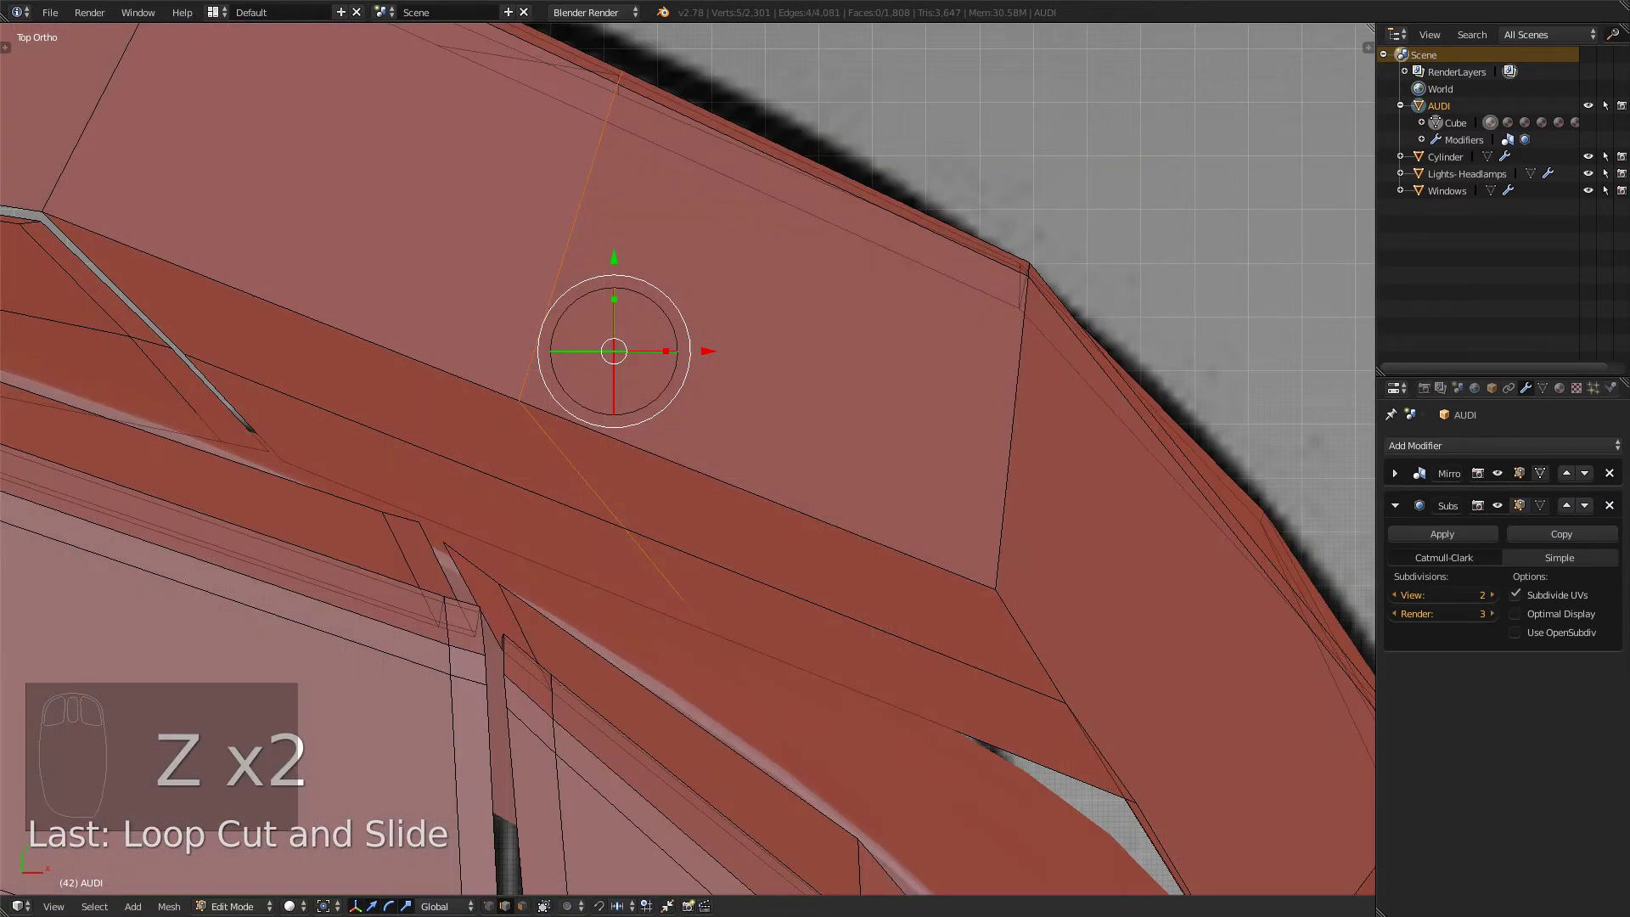
key("z")
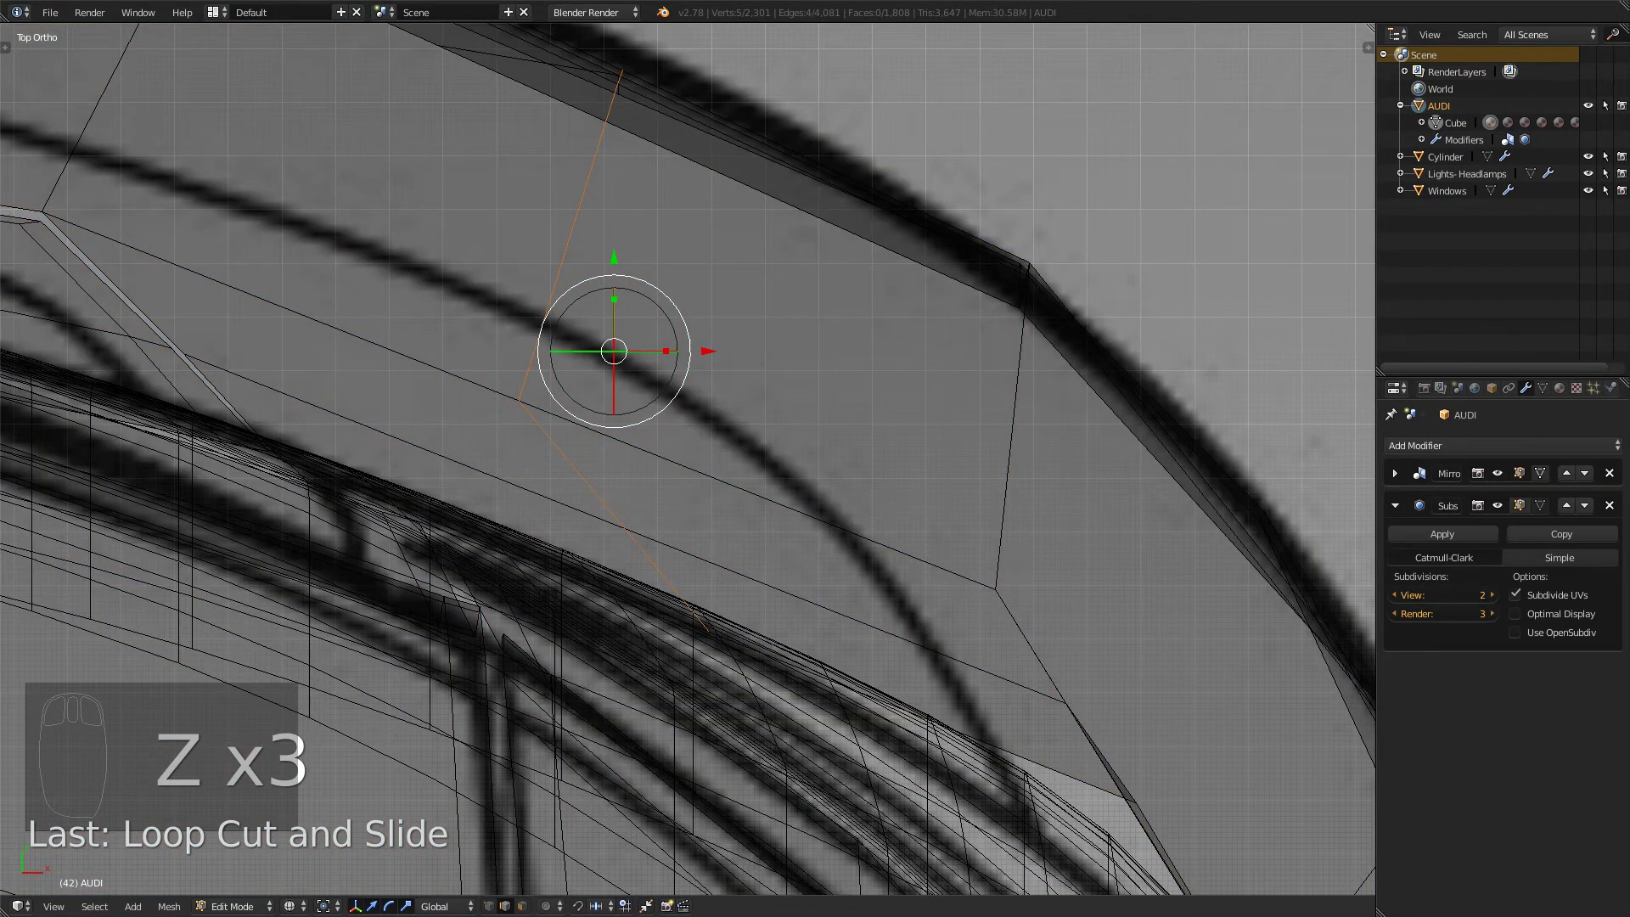
left_click_drag(614, 256, 614, 240)
scroll(614, 240, "down", 5)
key("z")
scroll(614, 239, "down", 3)
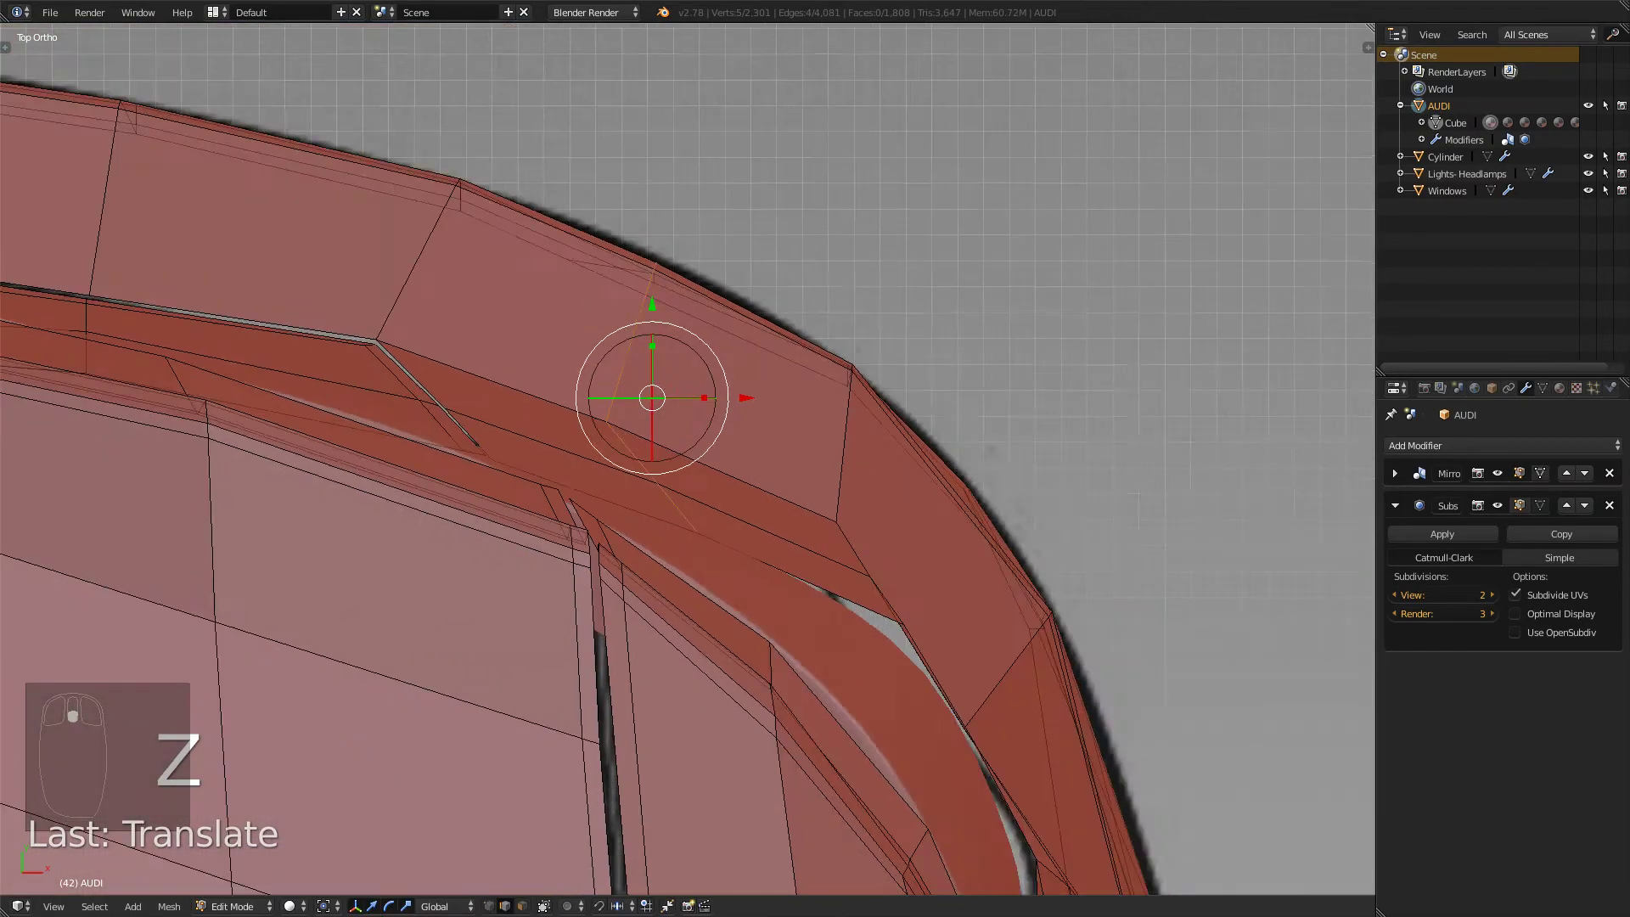
- Hide the Lights-Headlamps object and reopen the AUDI body in Edit Mode with the taillight opening in top view
middle_click_drag(764, 544, 559, 332, "shift")
middle_click_drag(645, 442, 518, 348)
scroll(688, 458, "down", 5)
middle_click_drag(730, 475, 551, 365)
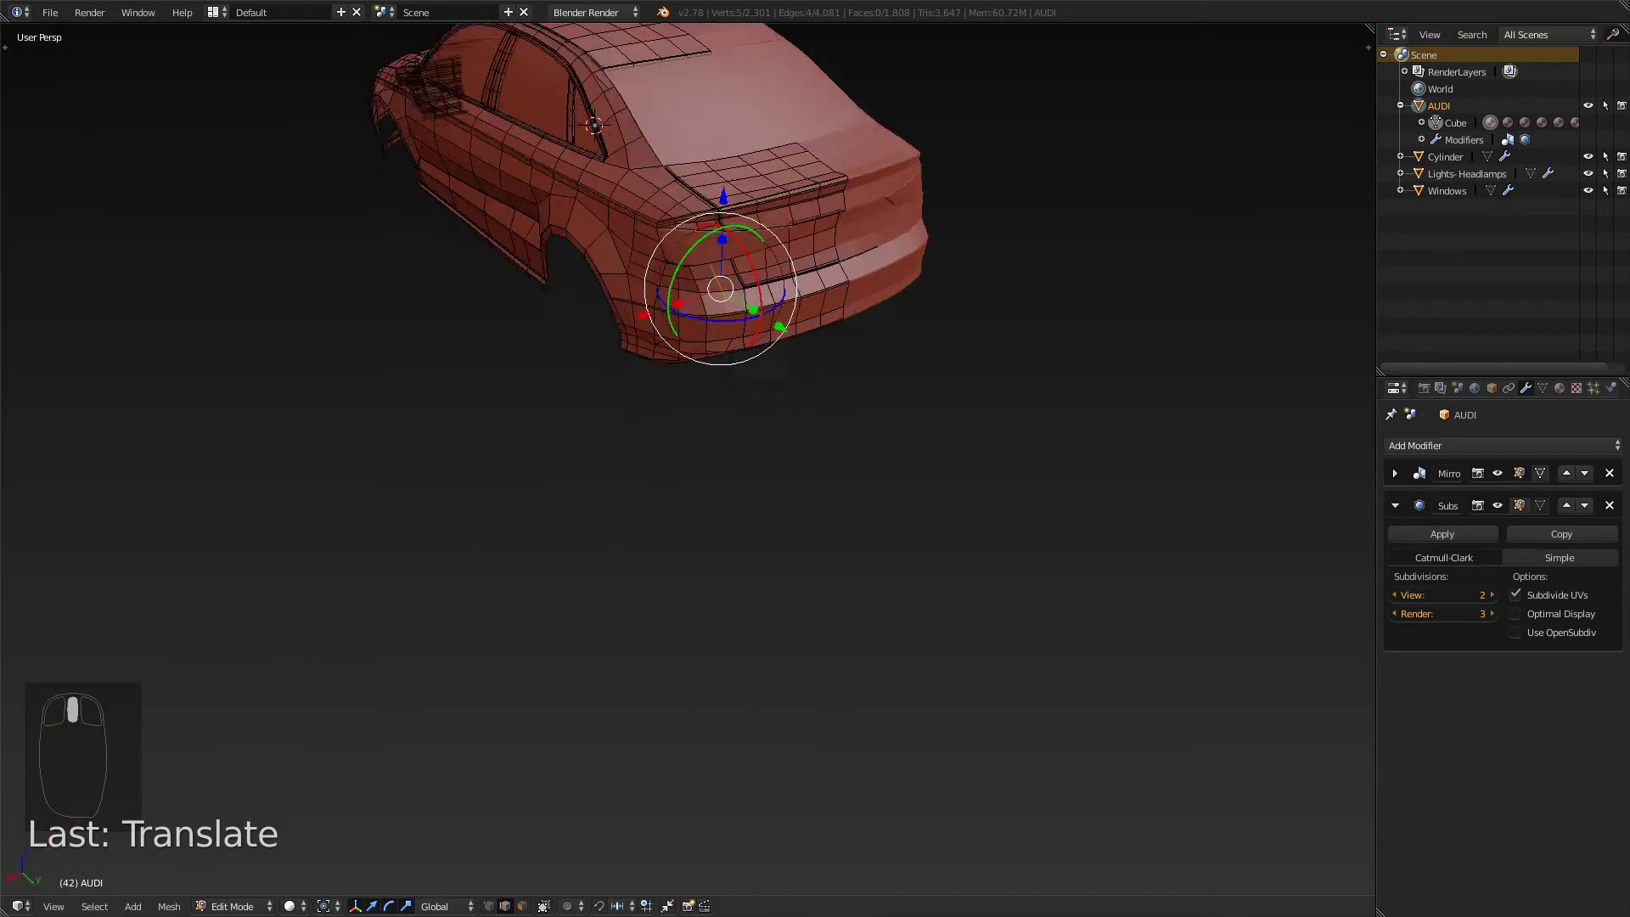
scroll(687, 459, "up", 5)
middle_click_drag(688, 255, 709, 510, "shift")
key("KP_7")
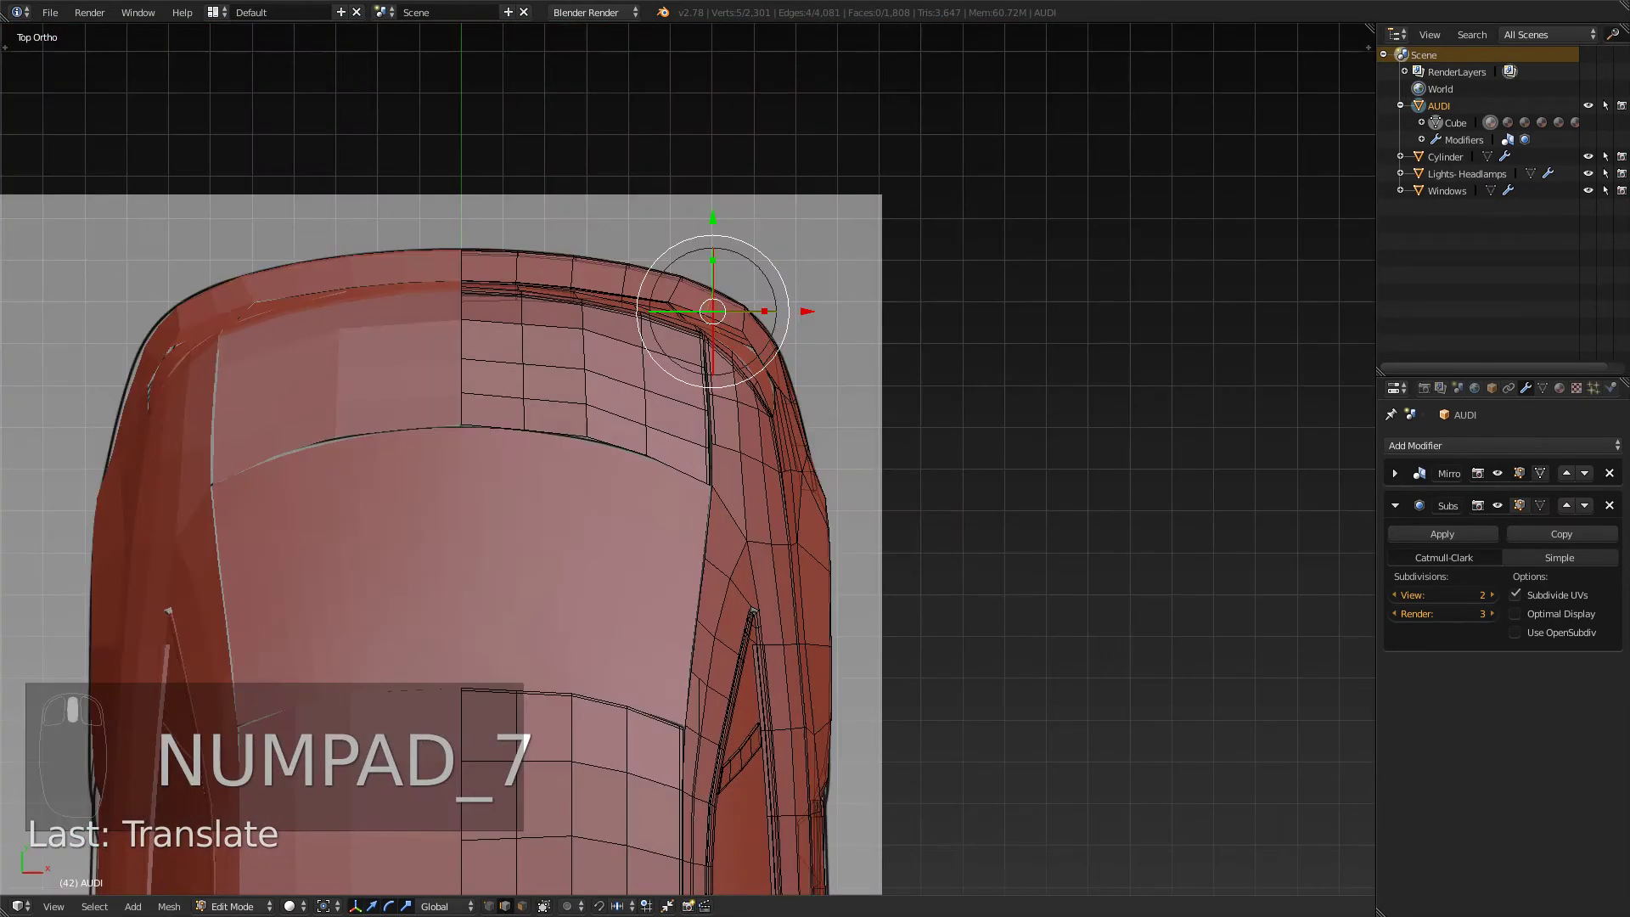
key("Tab")
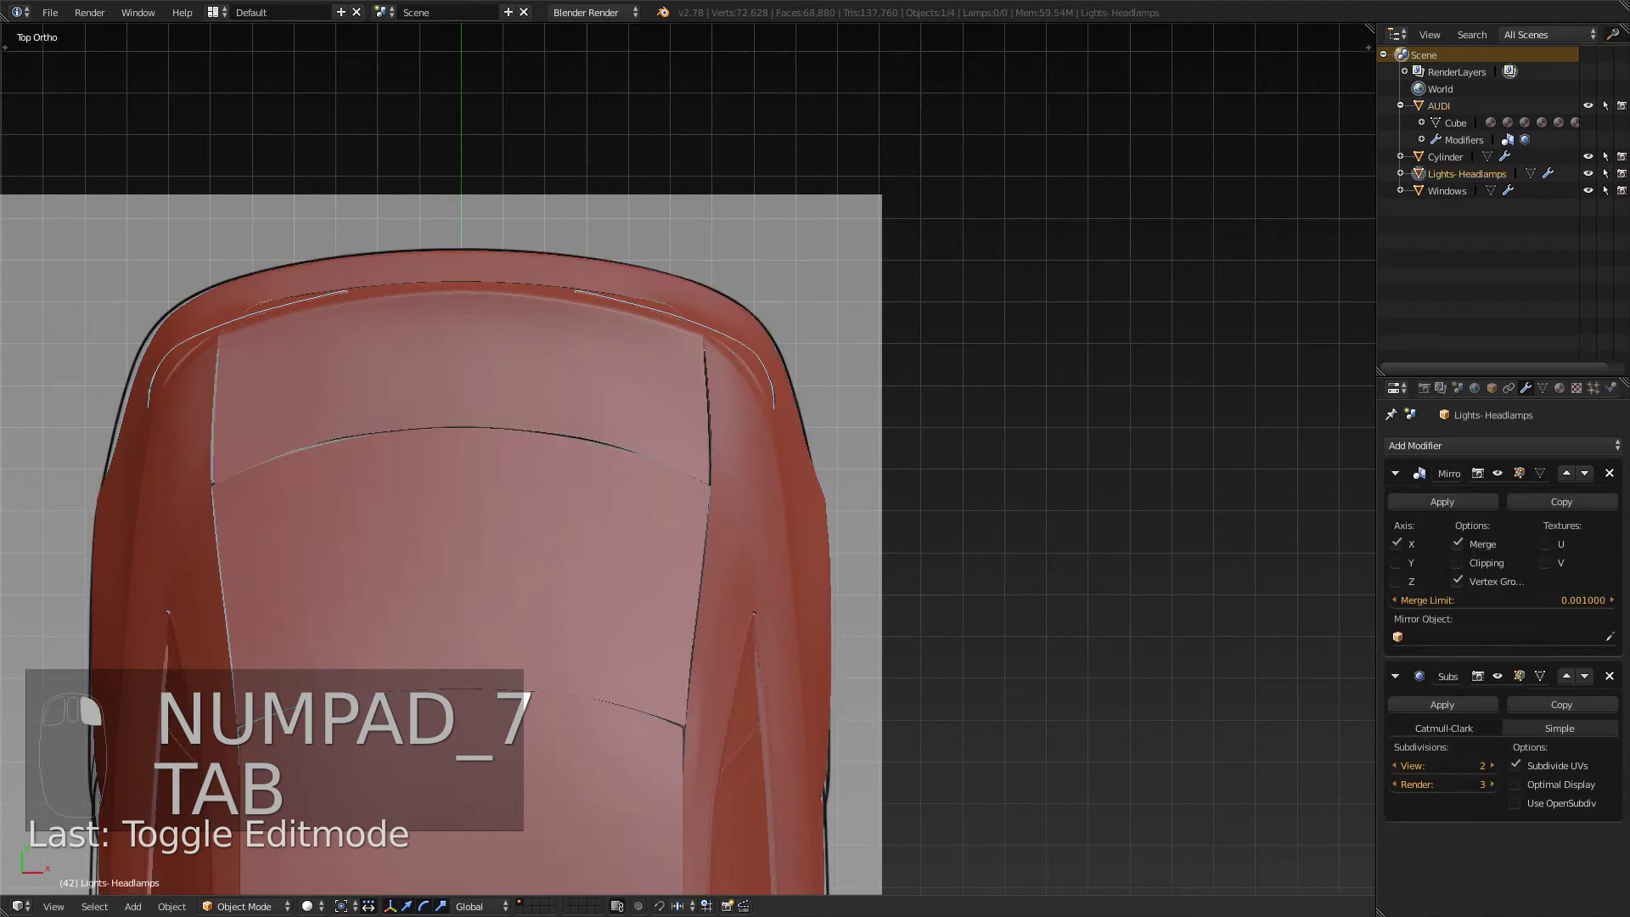
key("h")
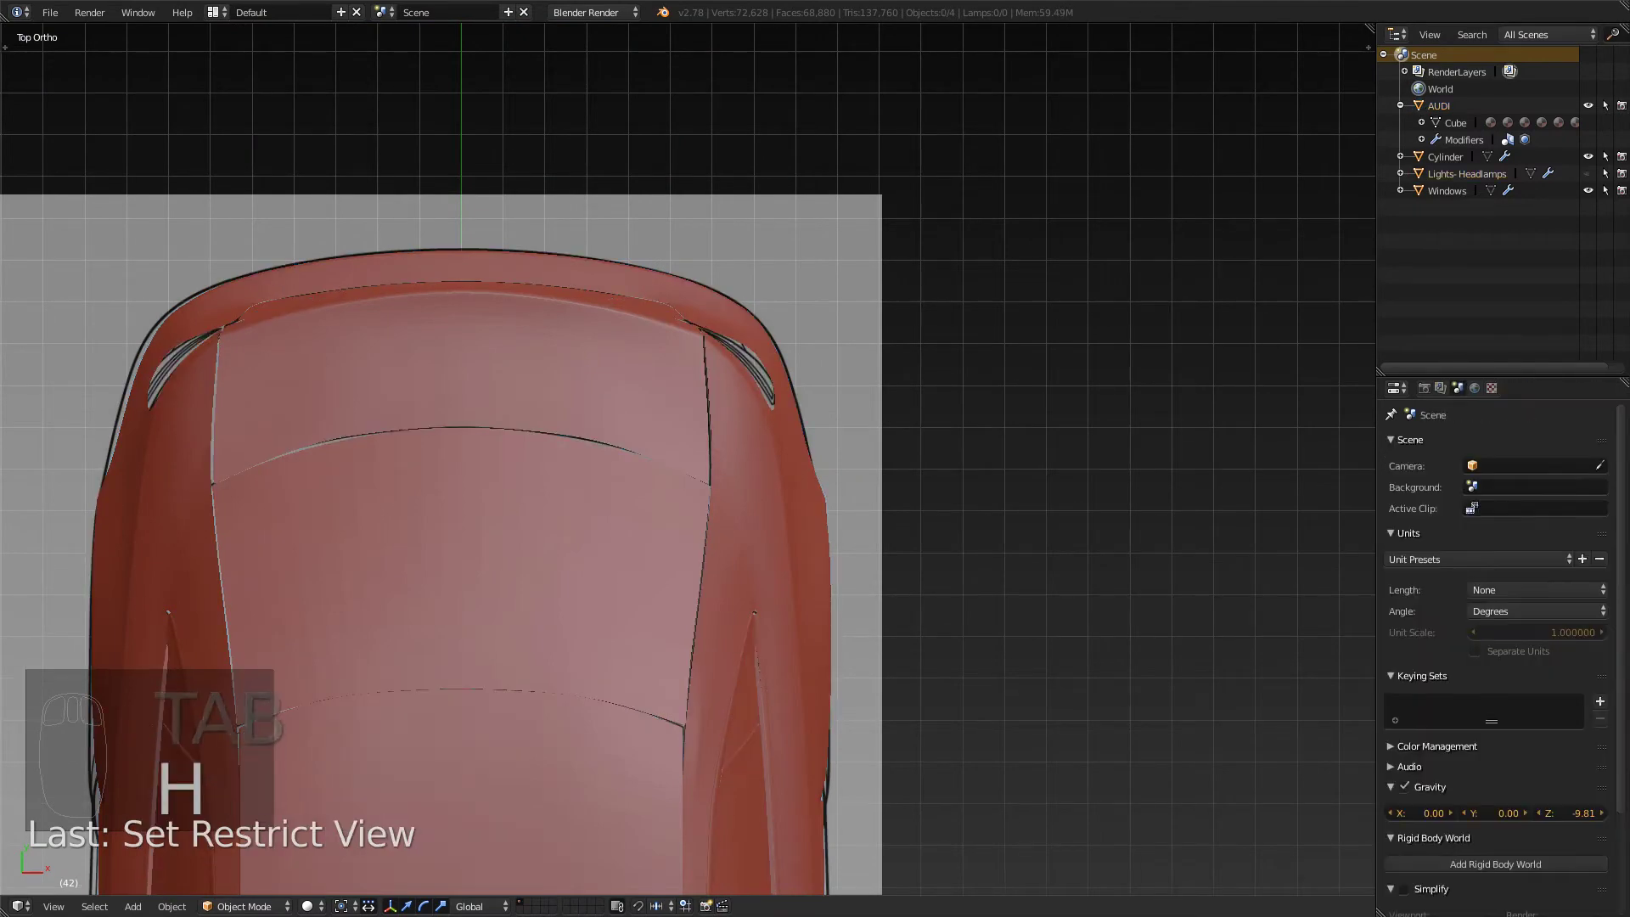
scroll(687, 458, "up", 5)
middle_click_drag(764, 272, 595, 591, "shift")
right_click(595, 590)
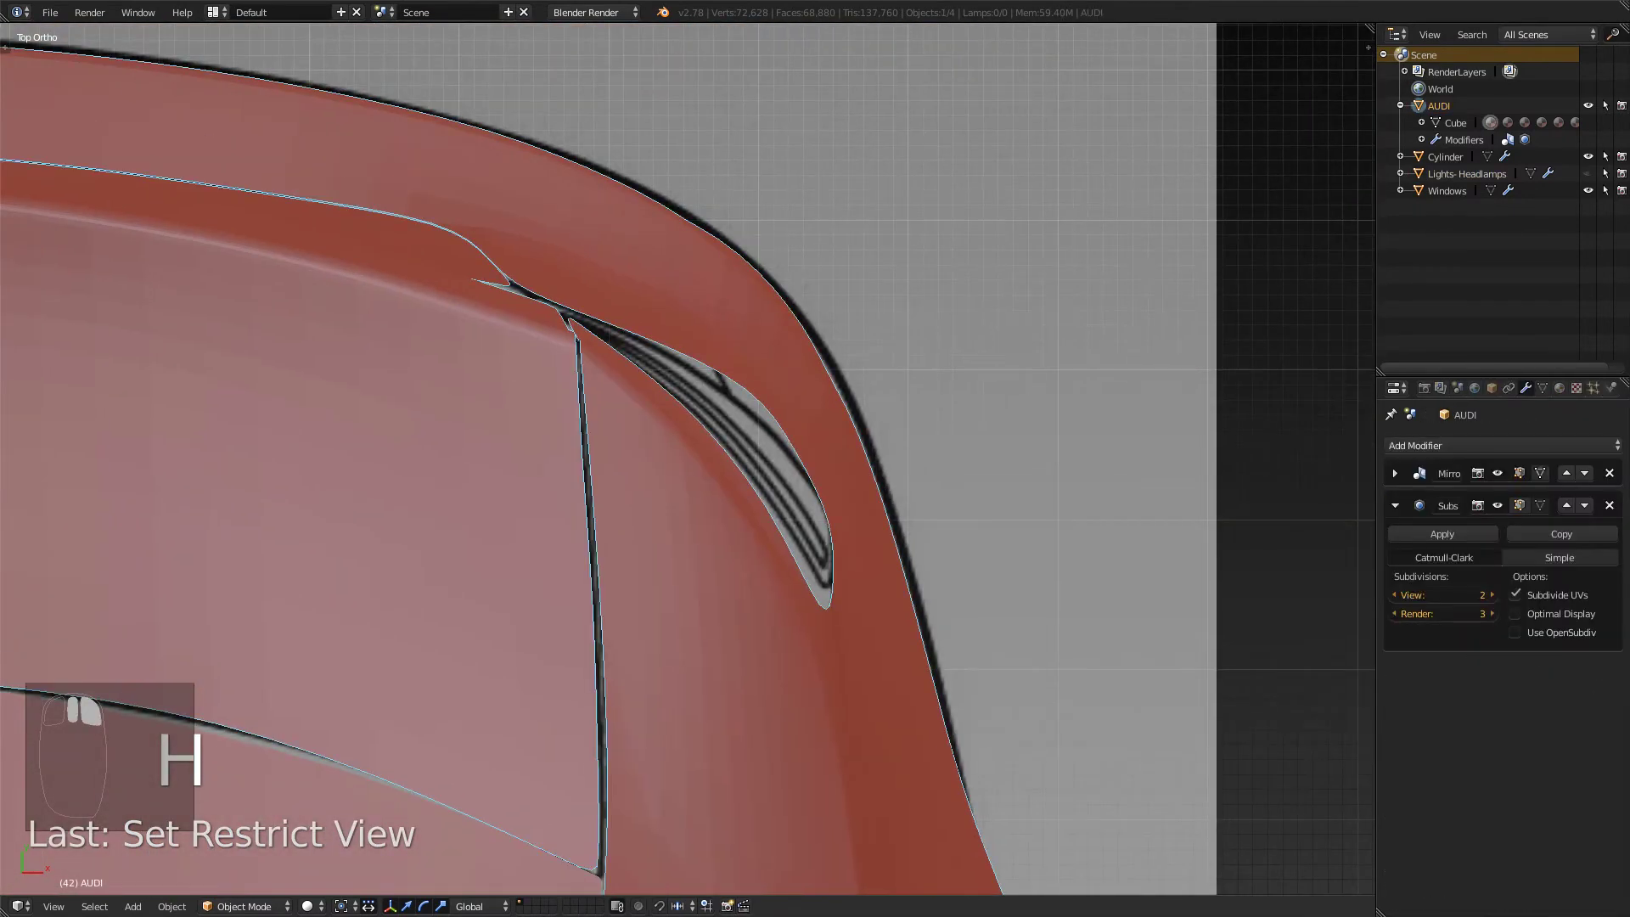
key("Tab")
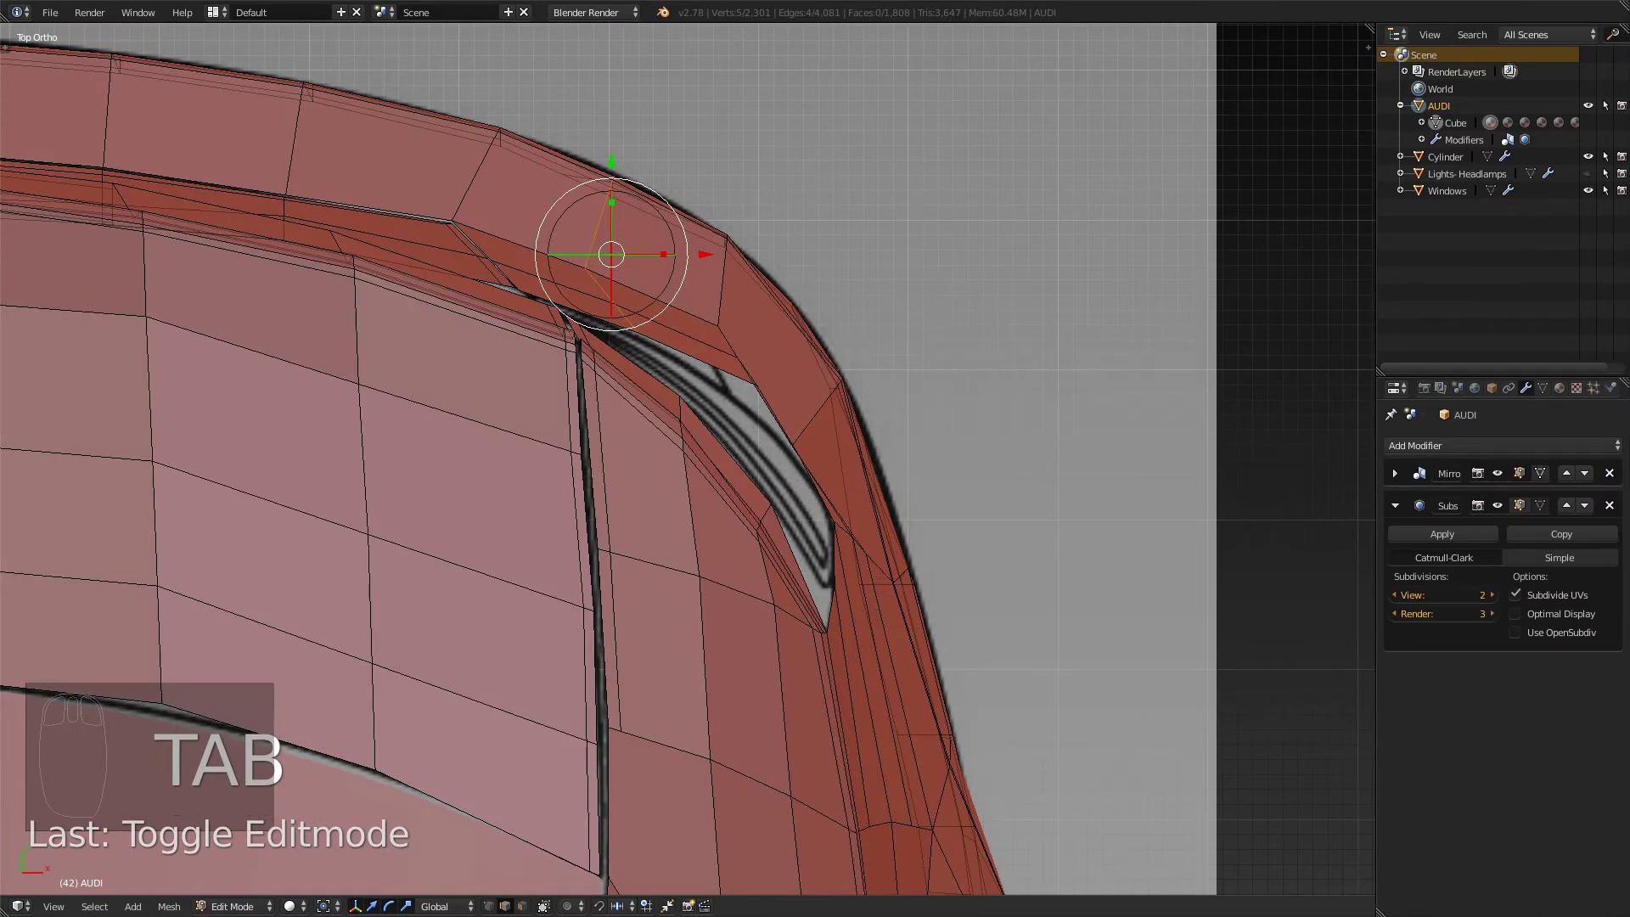
scroll(688, 458, "up", 4)
middle_click_drag(861, 360, 815, 463, "shift")
right_click(815, 463)
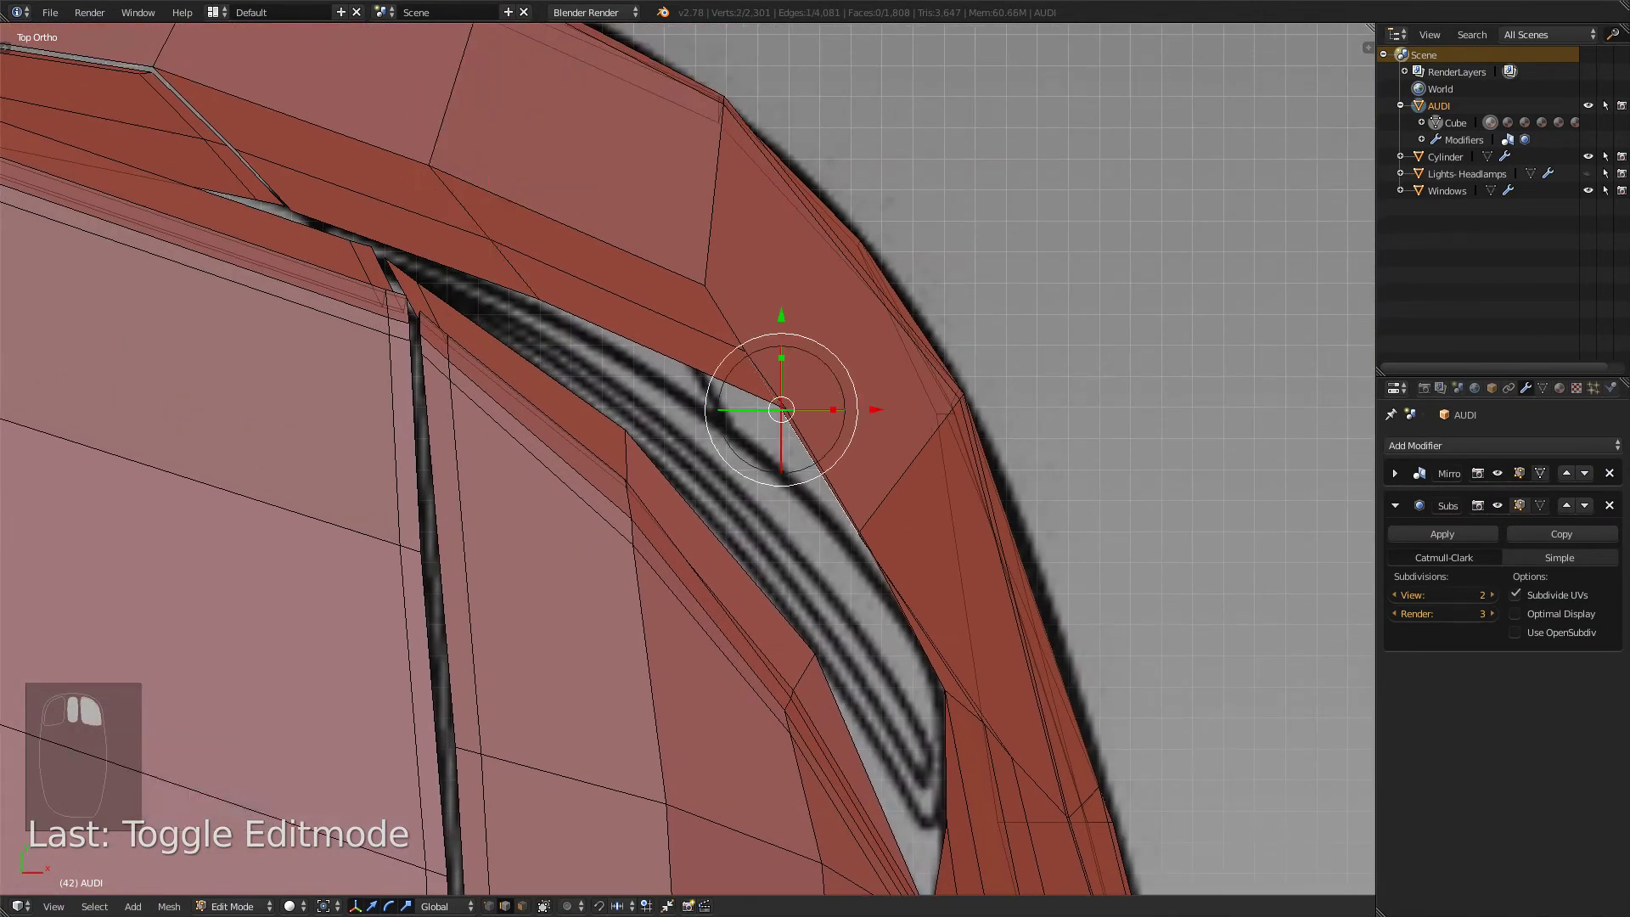
key("KP_3")
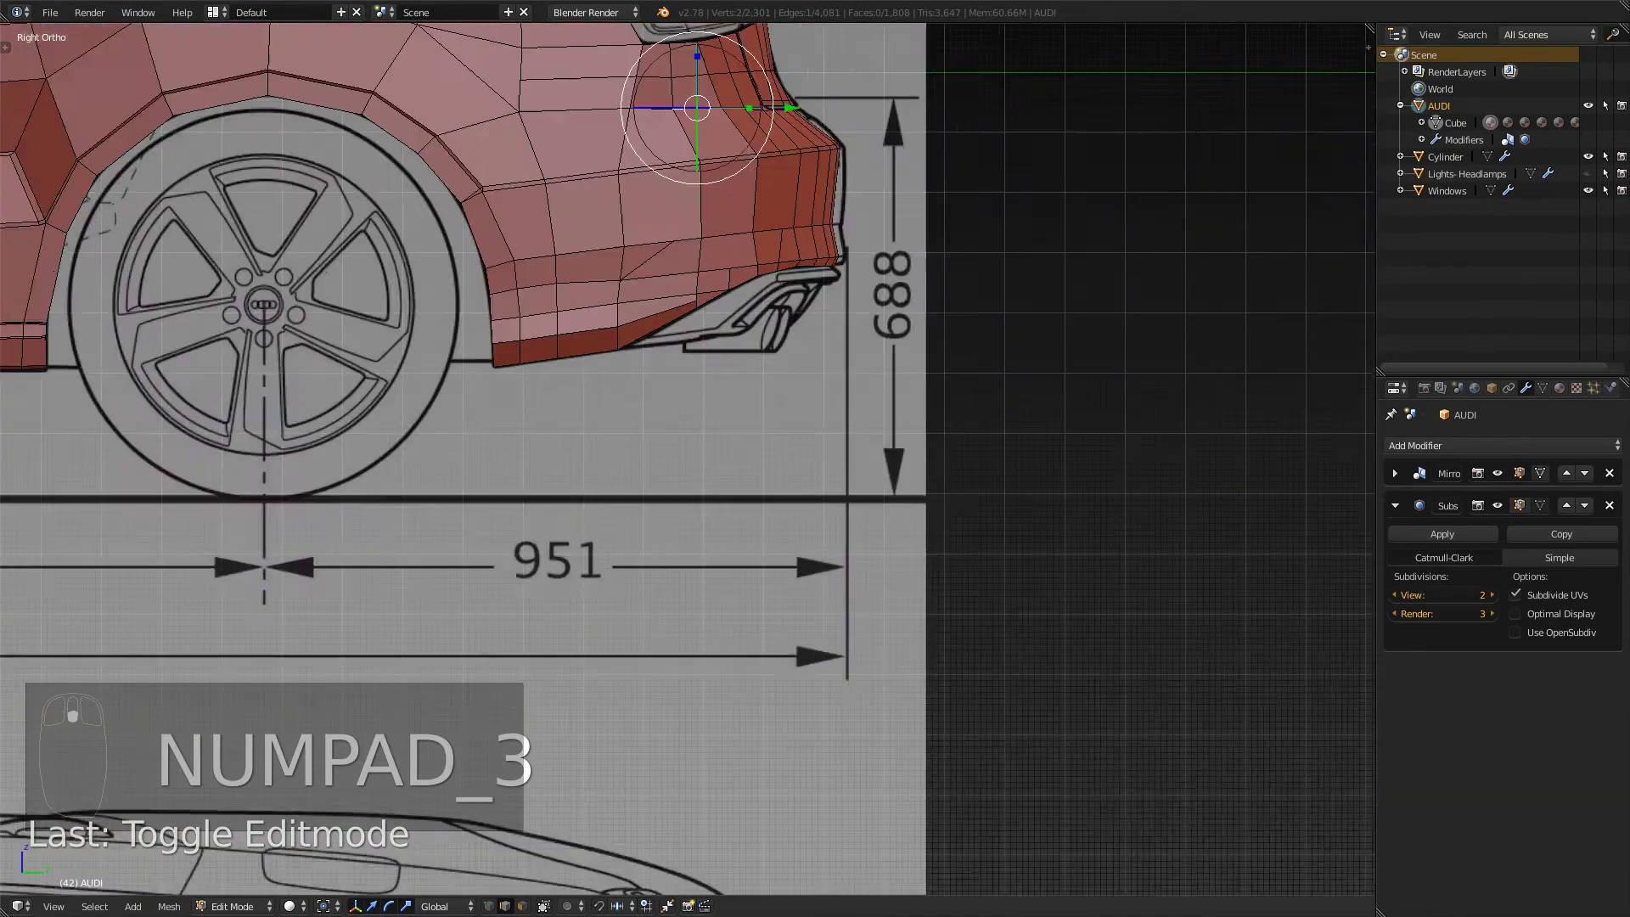
scroll(688, 458, "down", 2)
scroll(629, 268, "up", 5)
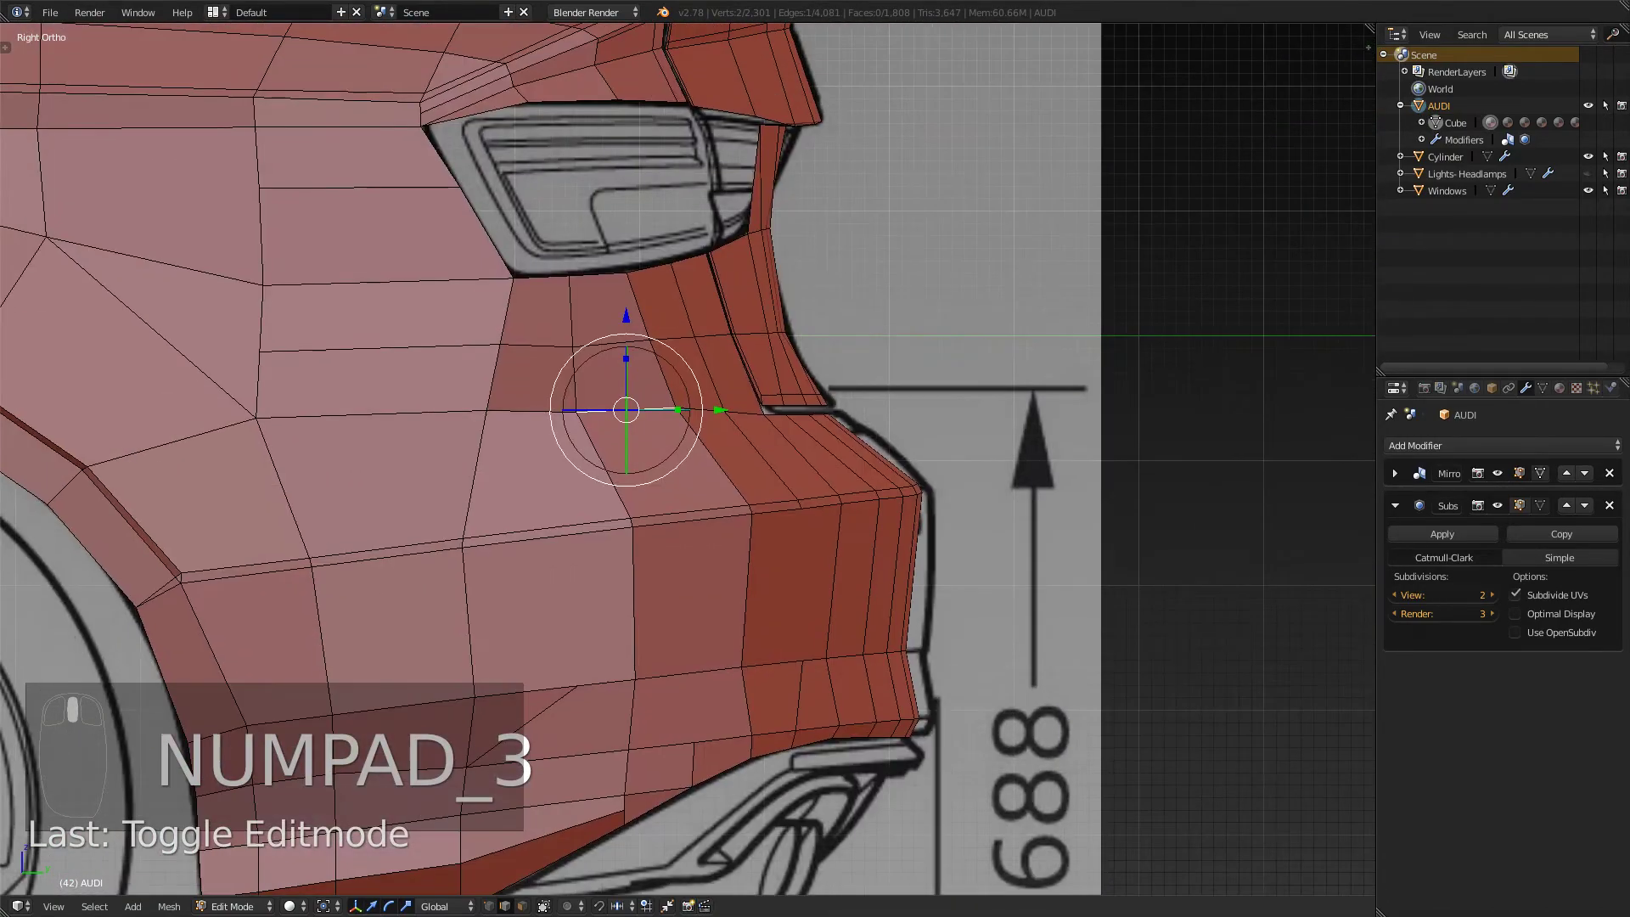
right_click(571, 311)
right_click(575, 378, "shift")
key("KP_7")
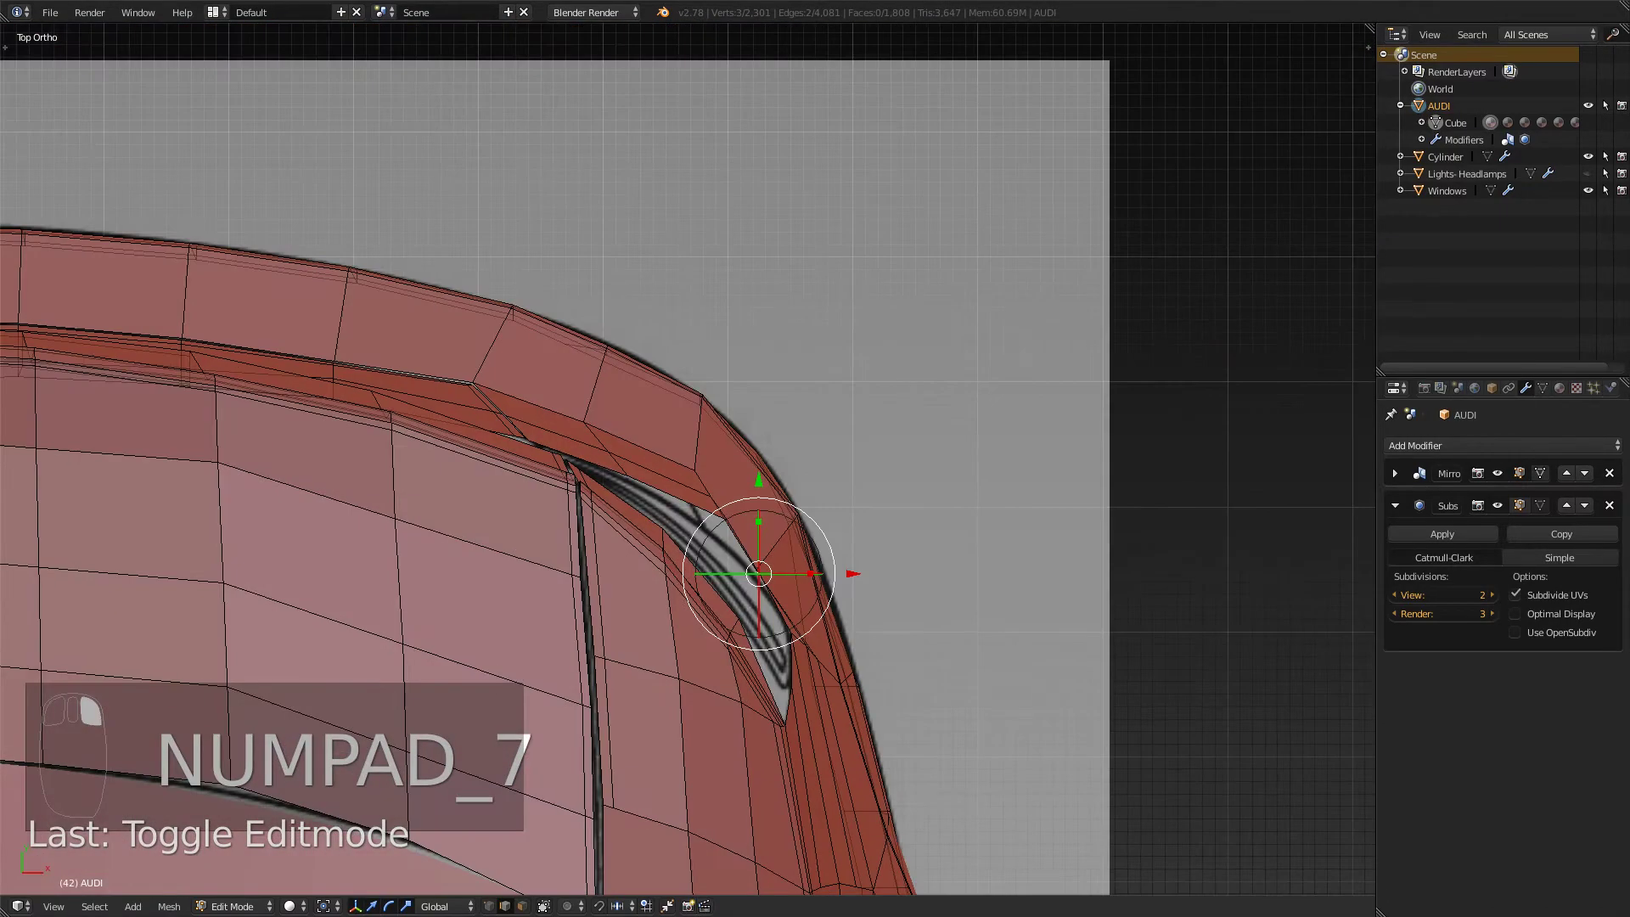
scroll(688, 459, "up", 2)
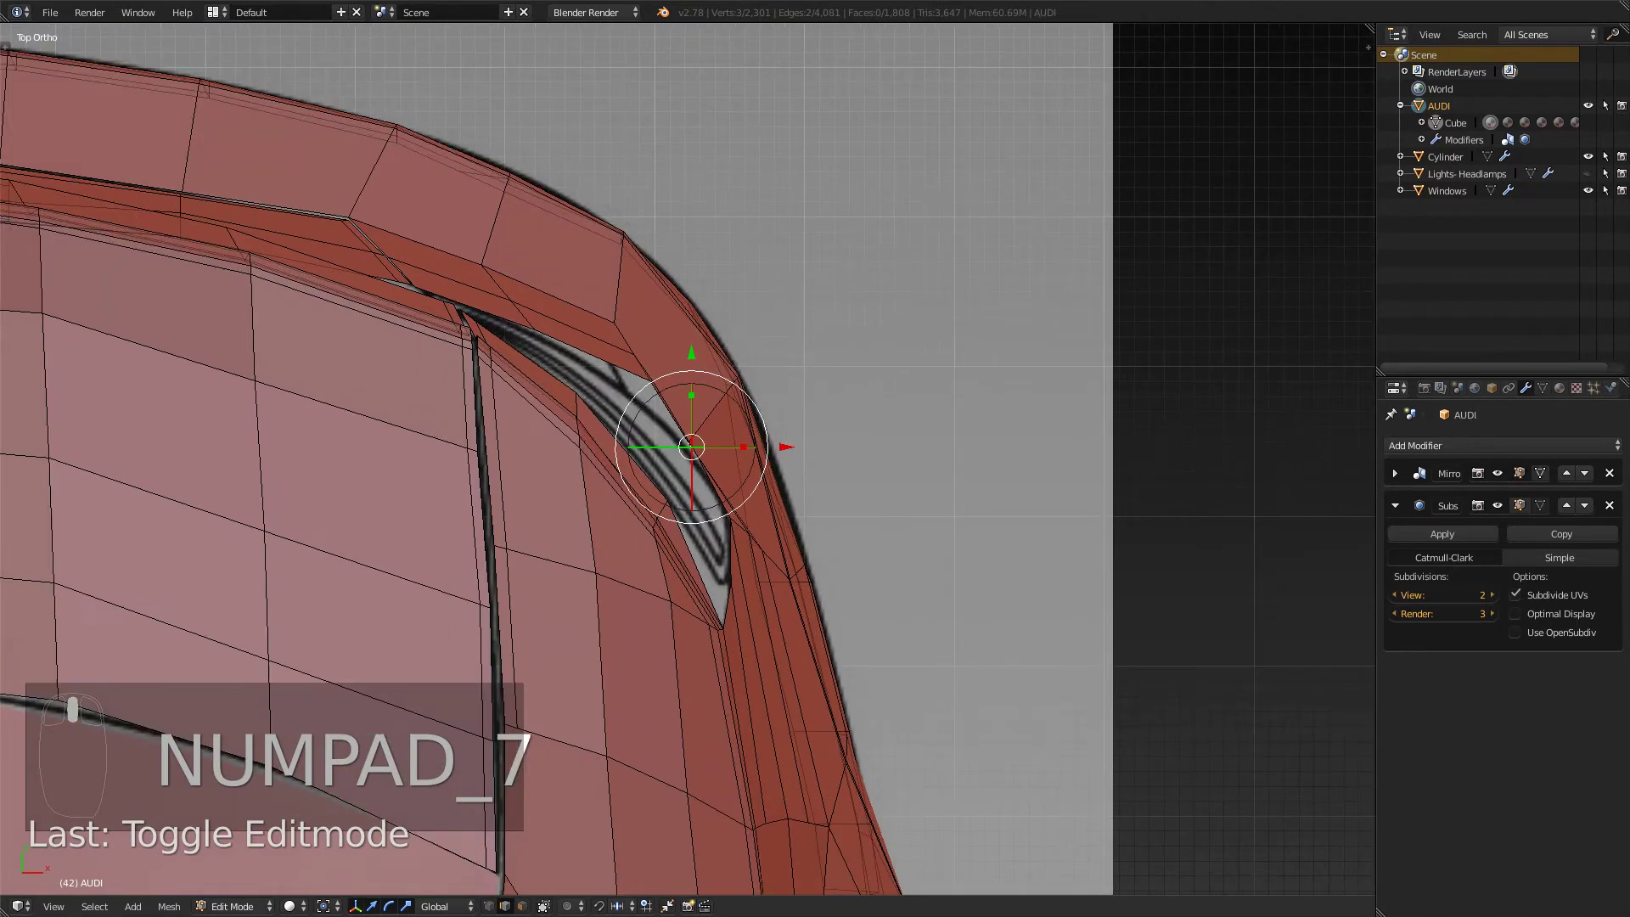
scroll(692, 445, "up", 2)
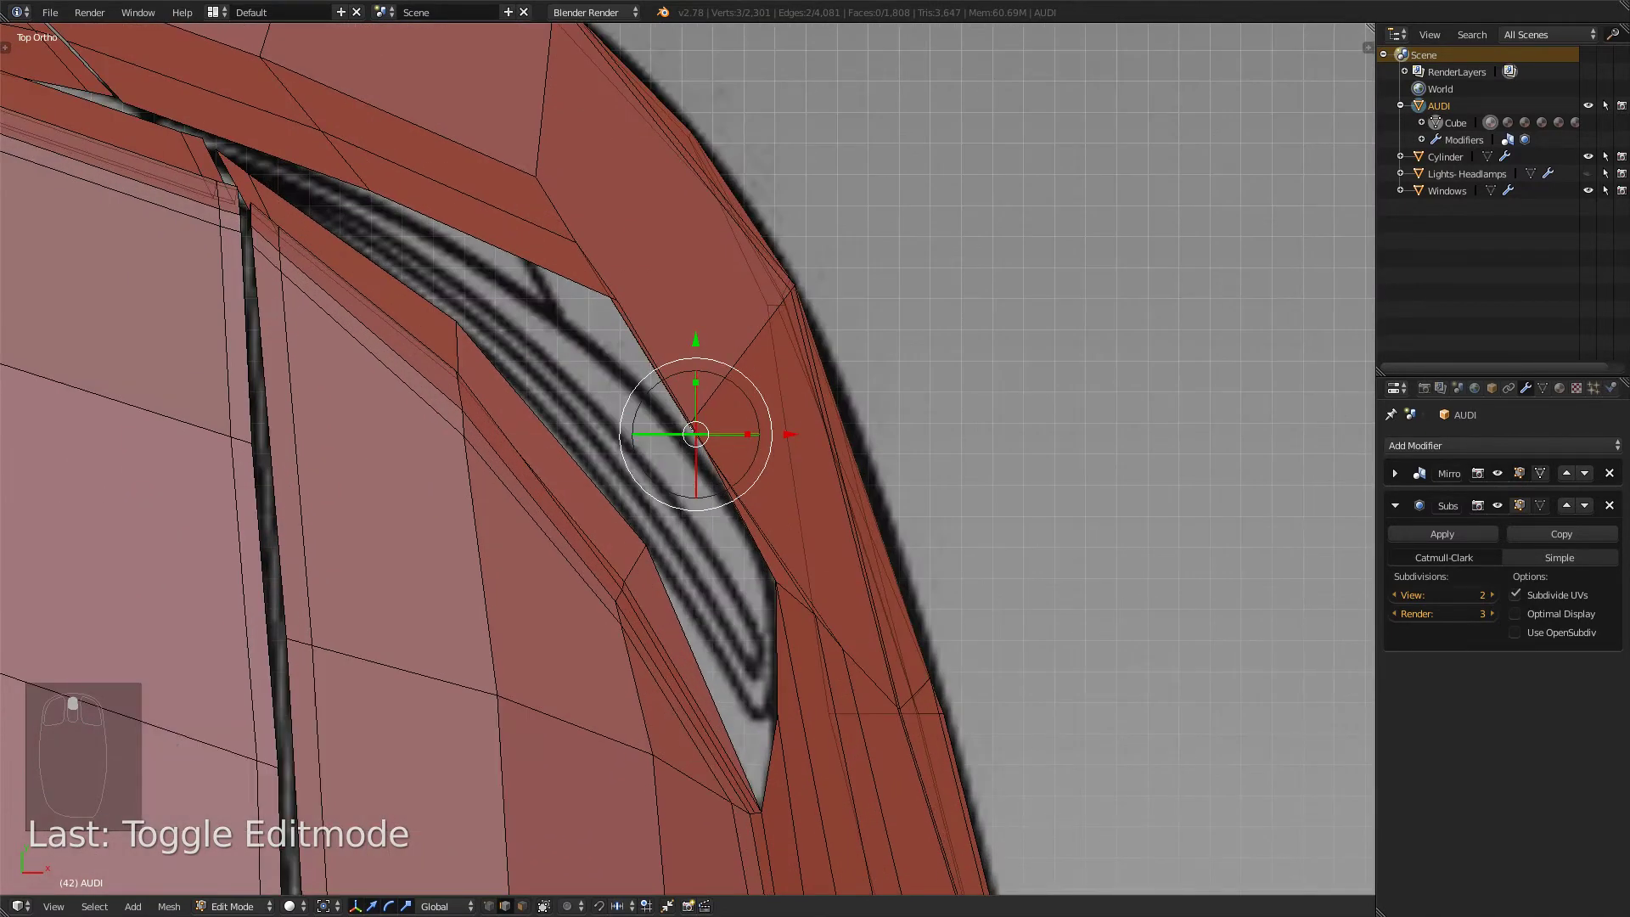
- Move the two stacked edges below the middle of the taillight opening forward along Y, following the blueprint's taillight outline
right_click(557, 209)
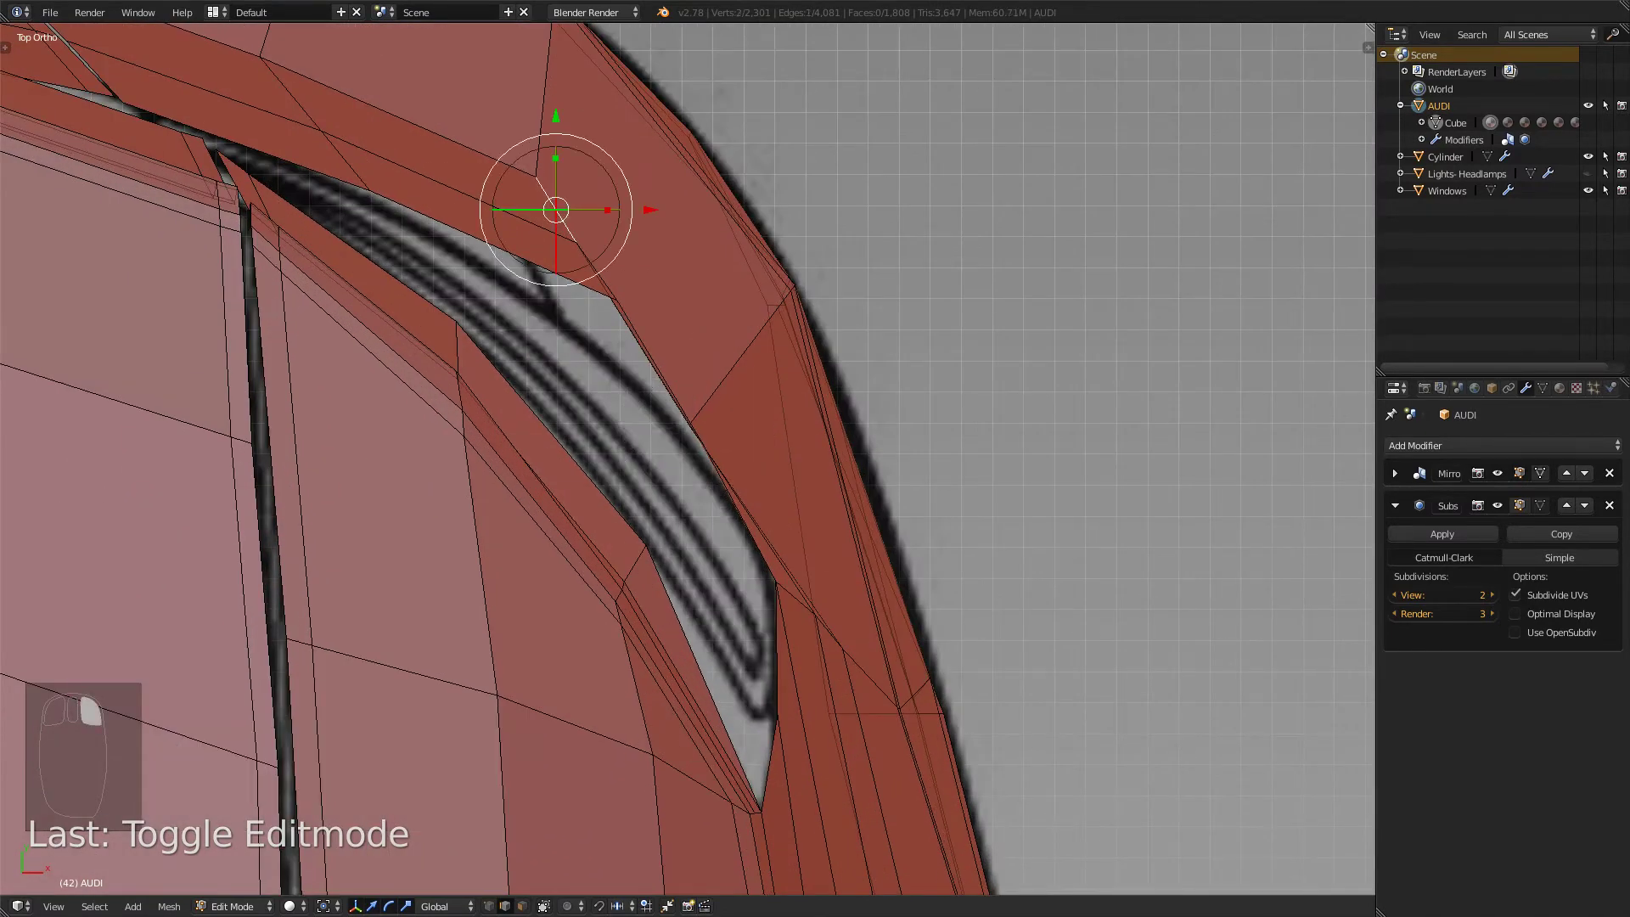
key("KP_3")
scroll(688, 458, "down", 3)
scroll(688, 458, "up", 3)
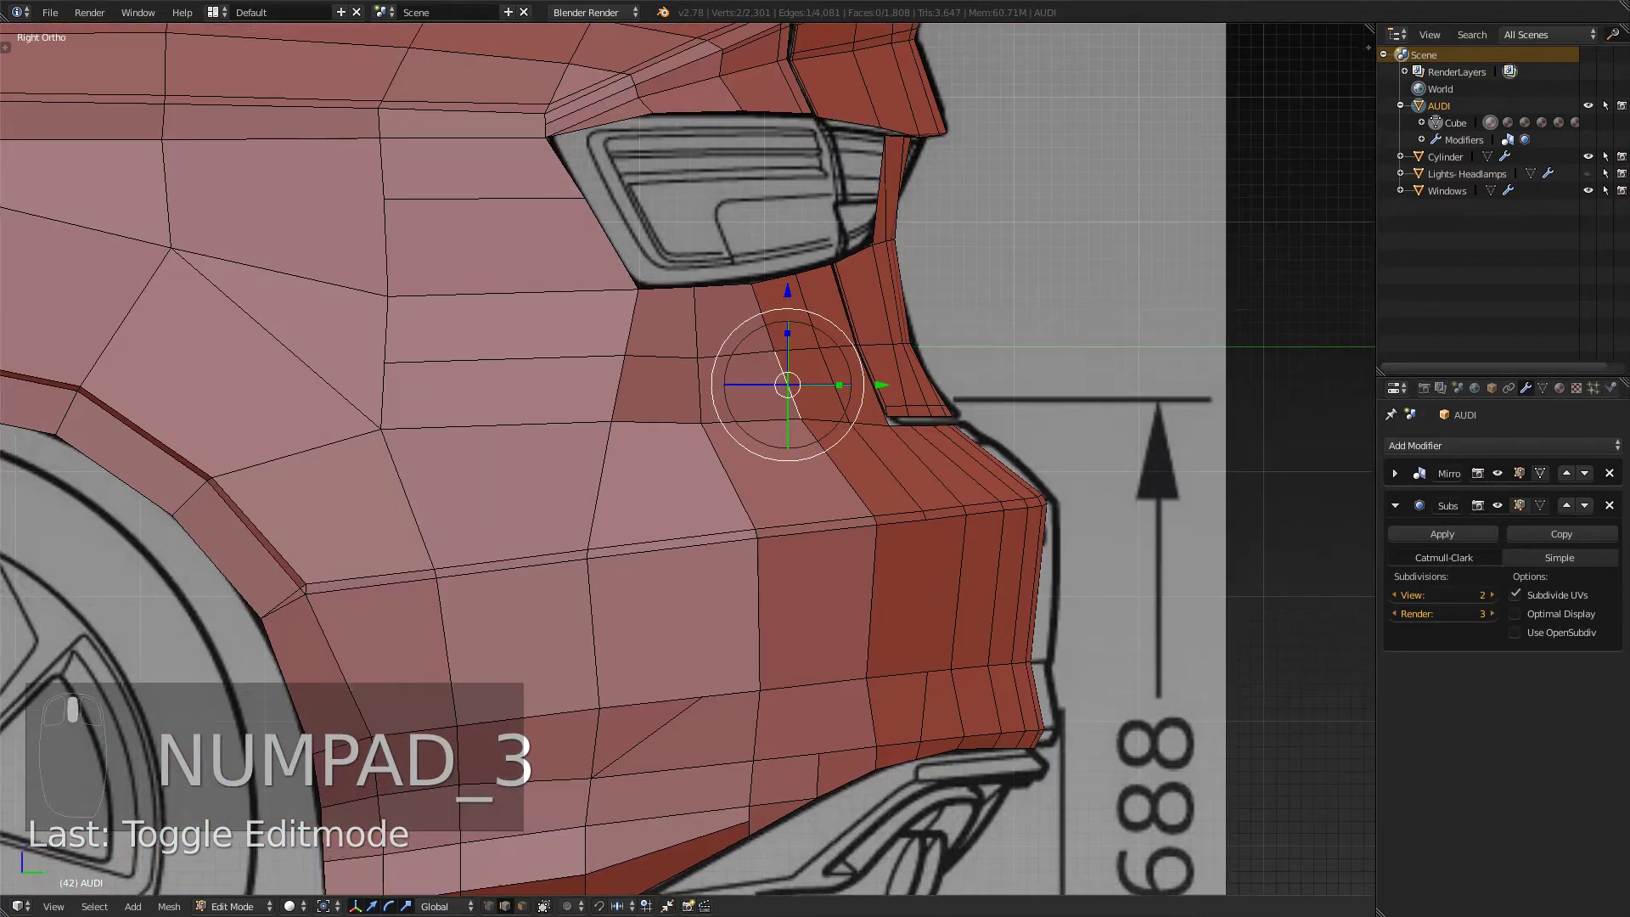
right_click(735, 379, "shift")
key("KP_7")
scroll(687, 458, "down", 3)
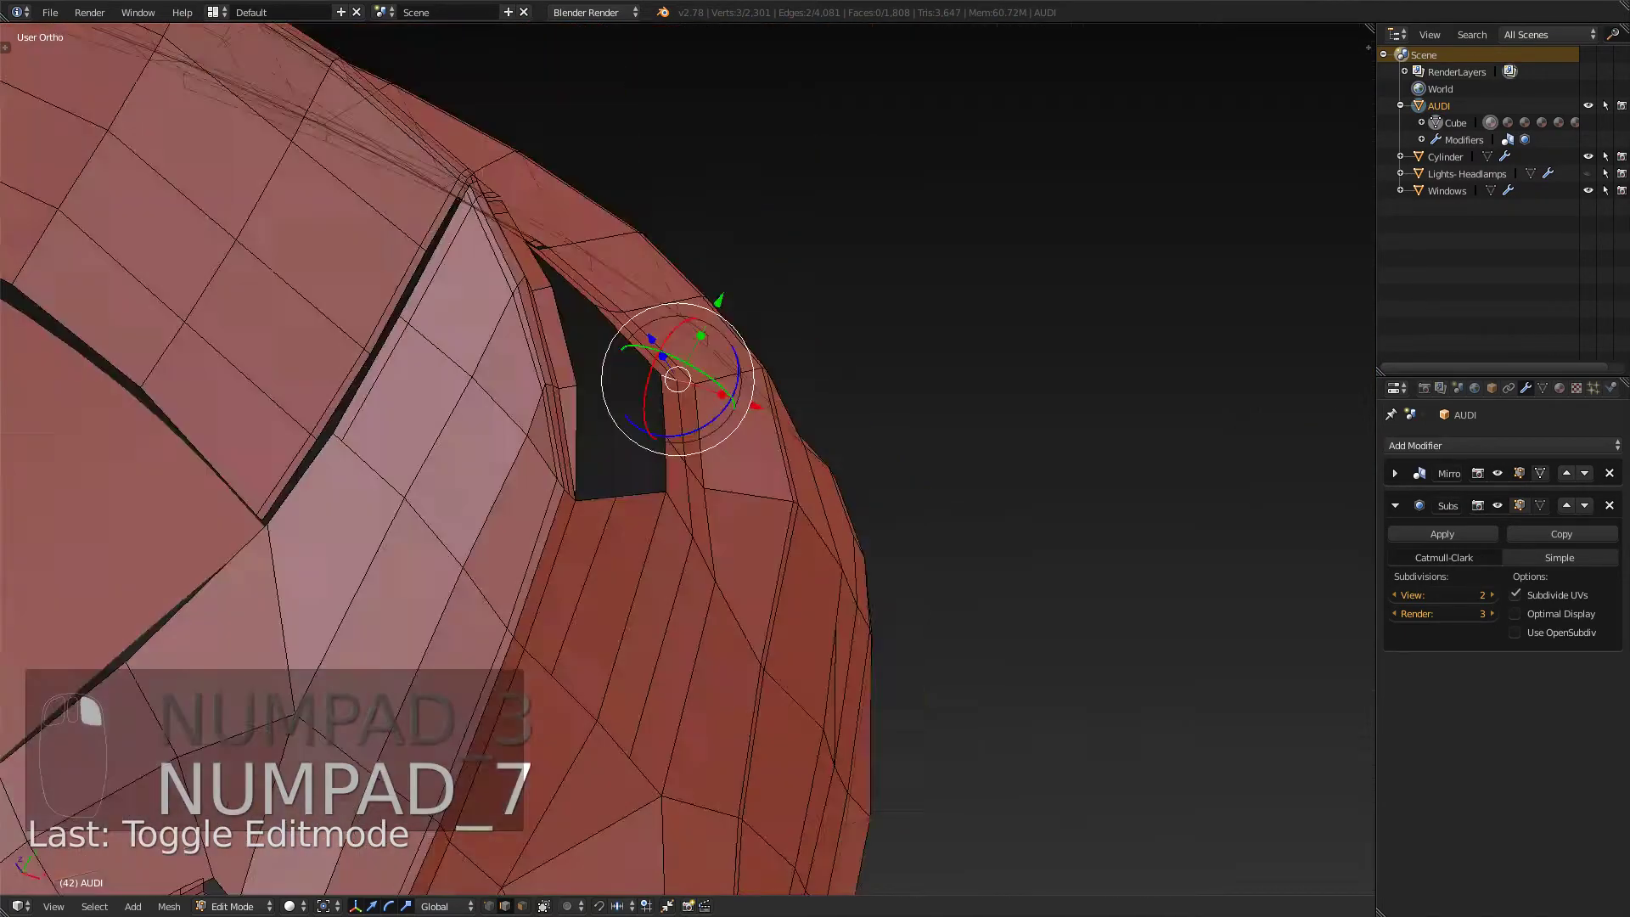
scroll(688, 458, "up", 5)
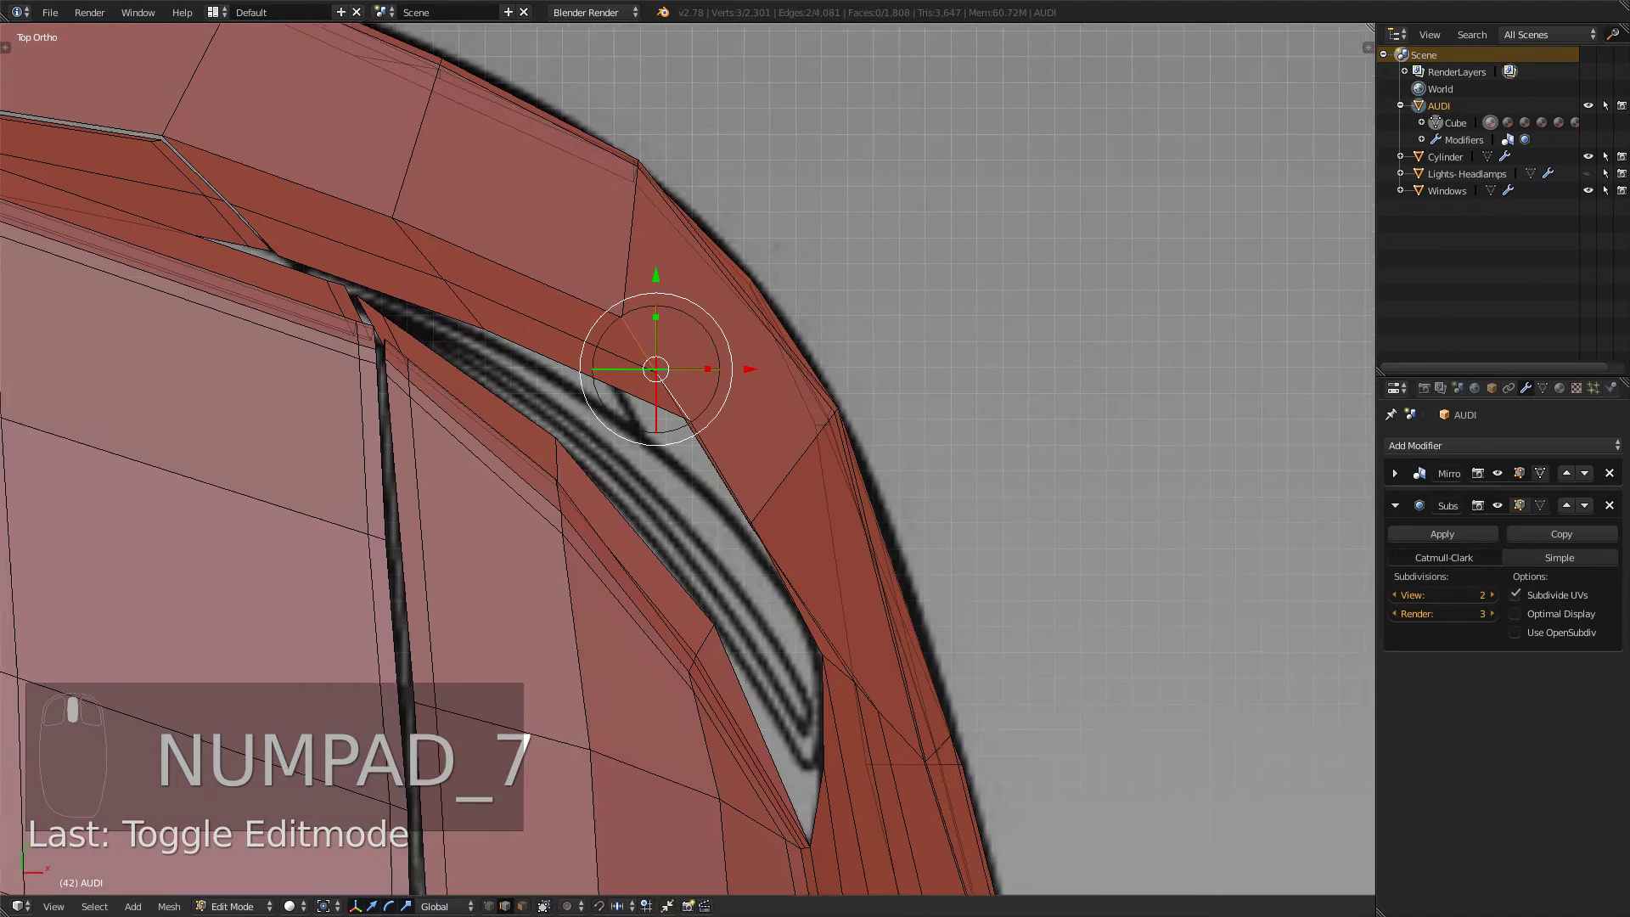
key("z")
key("z")
left_click_drag(765, 340, 765, 397)
- Move the adjacent edge pair nearer the rear wheel, below the taillight opening, slightly inward along X
key("KP_3")
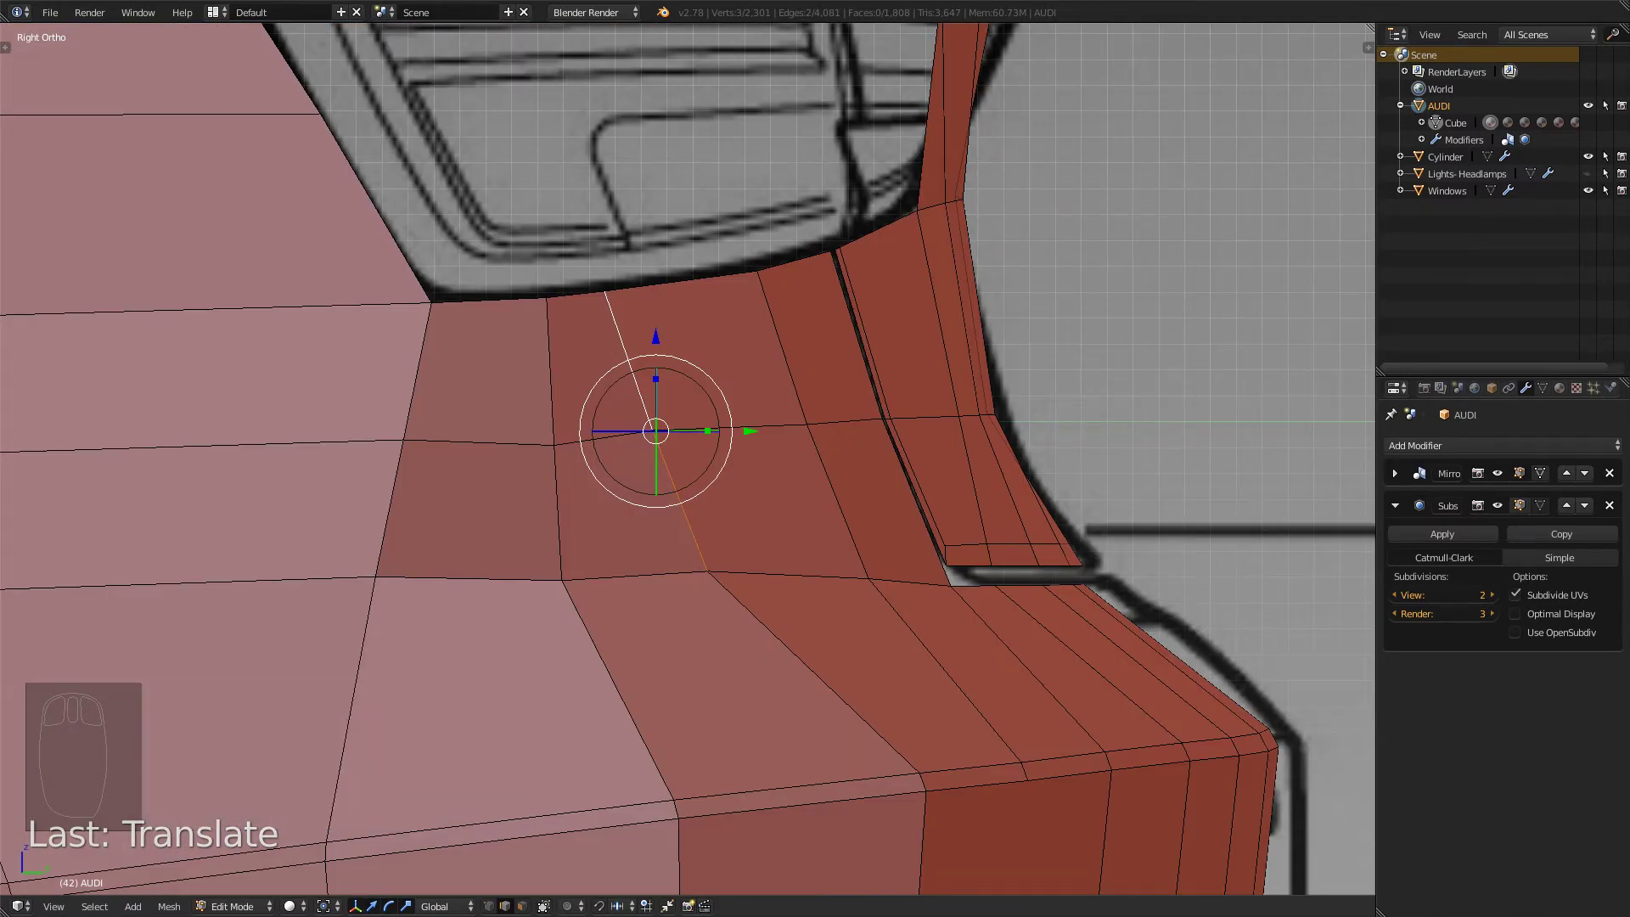
right_click(551, 373, "alt")
right_click(551, 374)
right_click(558, 509, "shift")
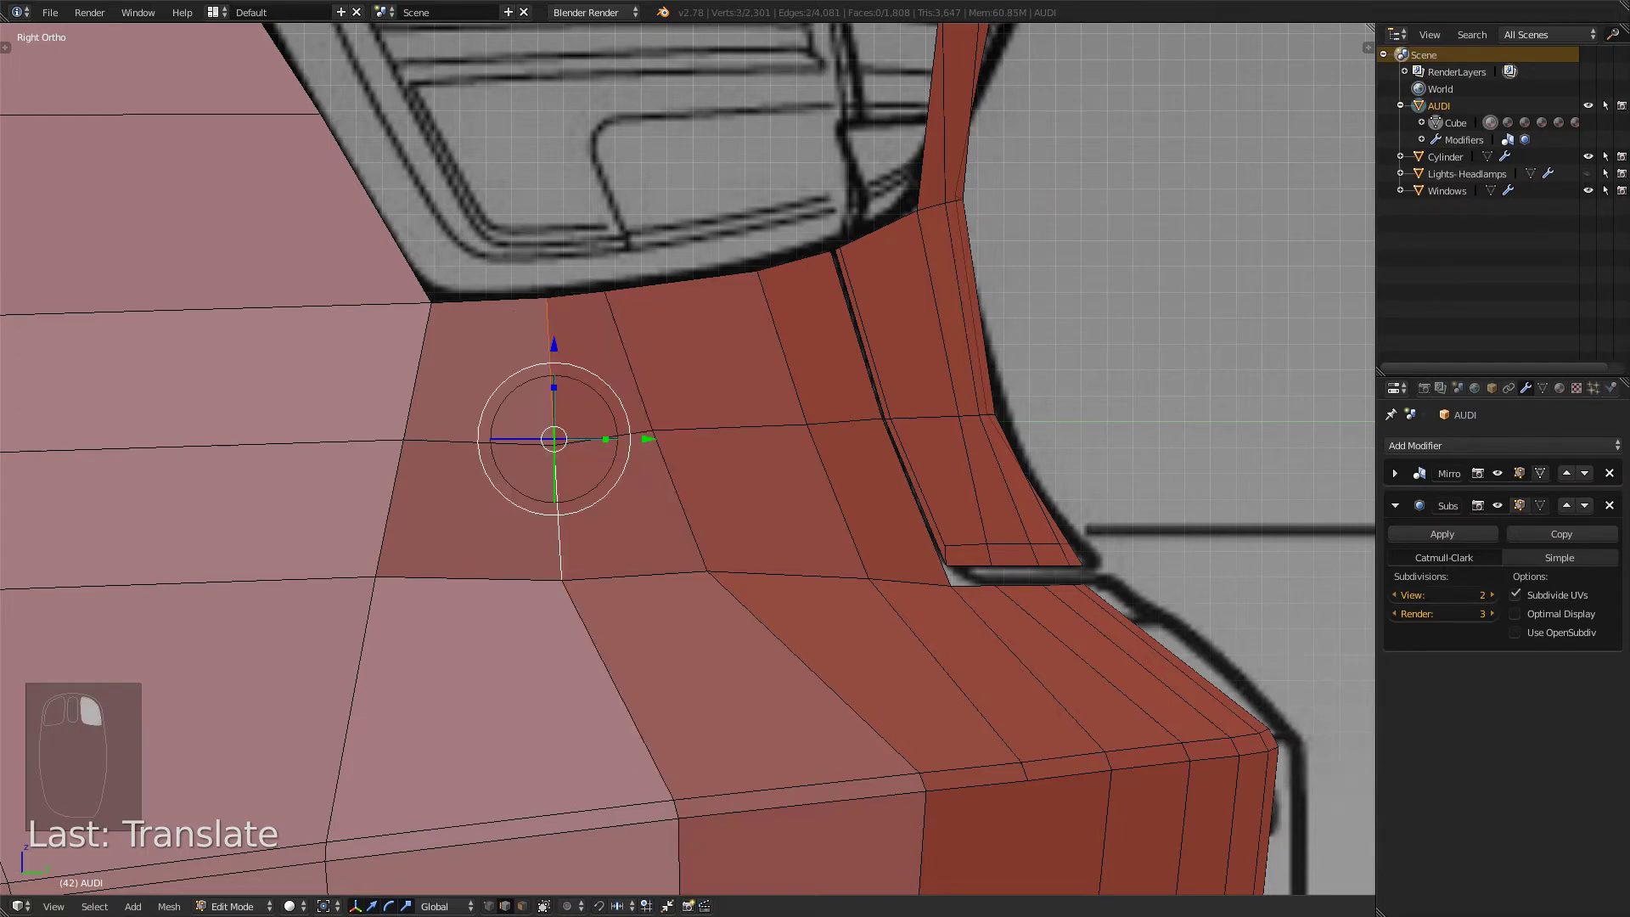
key("KP_7")
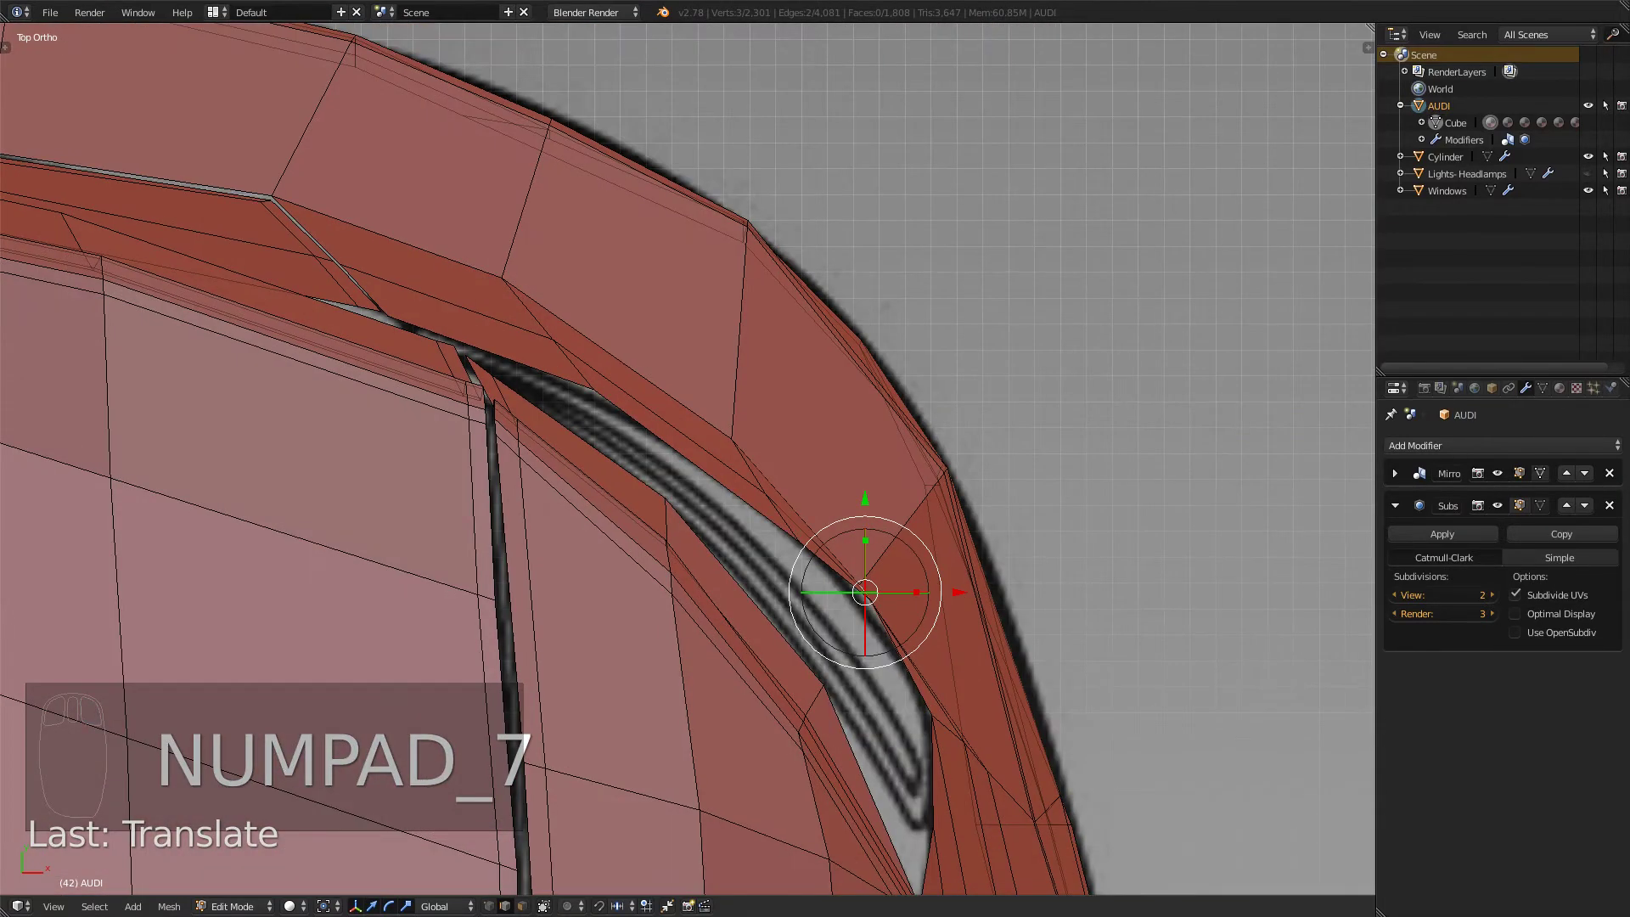
left_click_drag(959, 592, 942, 591)
- Move the new loop's two upper edges below the taillight opening slightly forward along Y
right_click(573, 365)
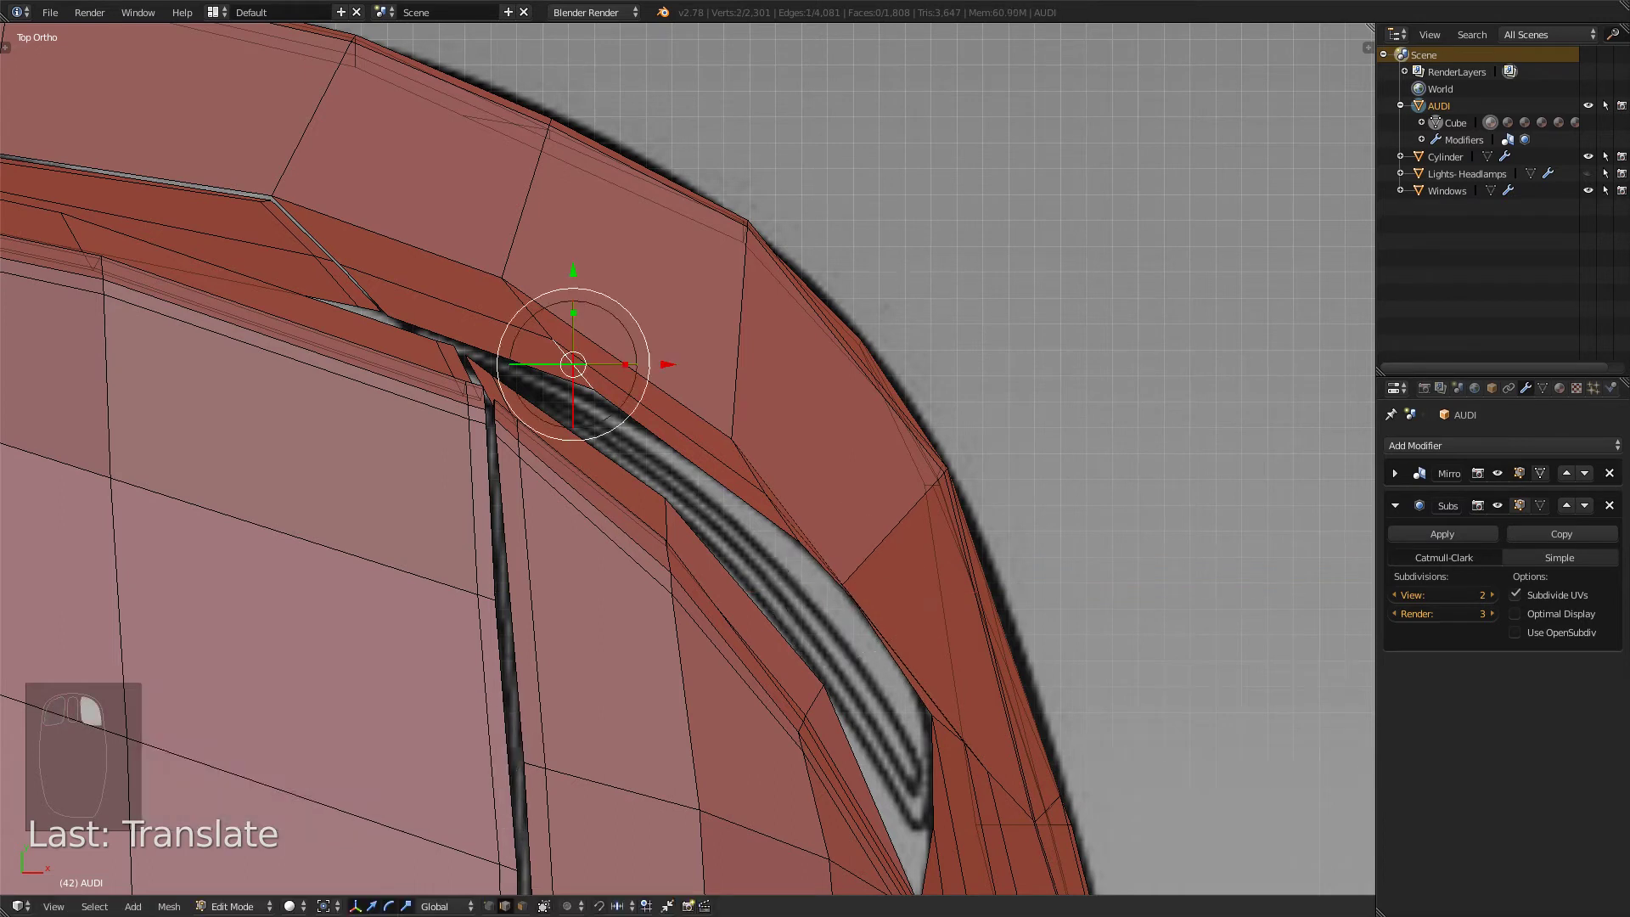
right_click(527, 308, "shift")
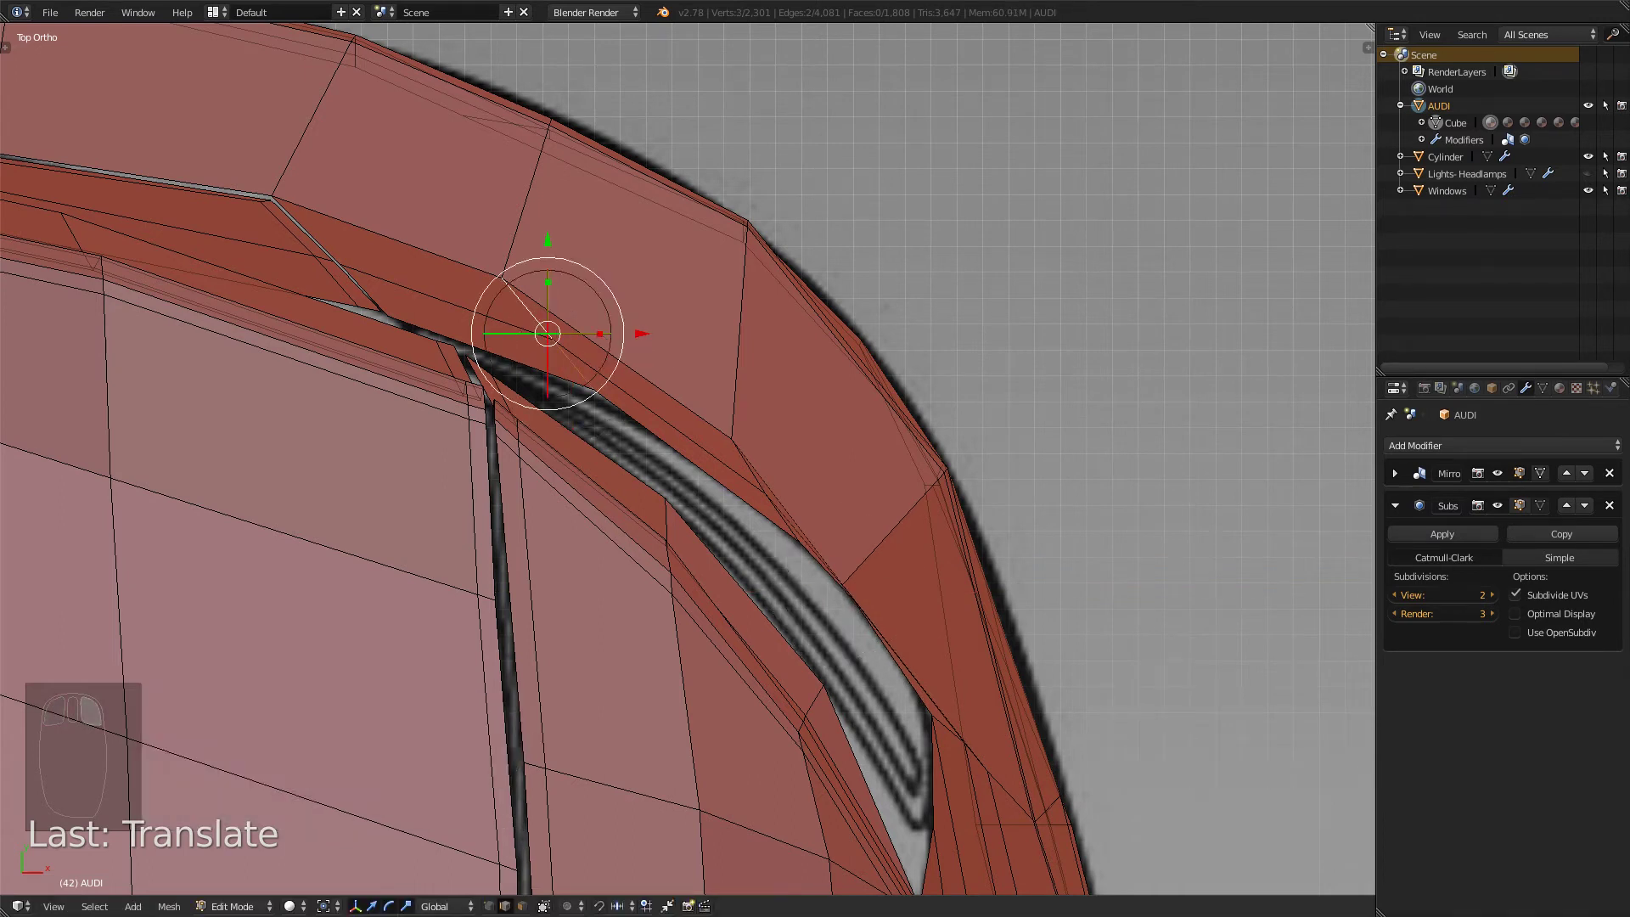
left_click_drag(547, 240, 547, 250)
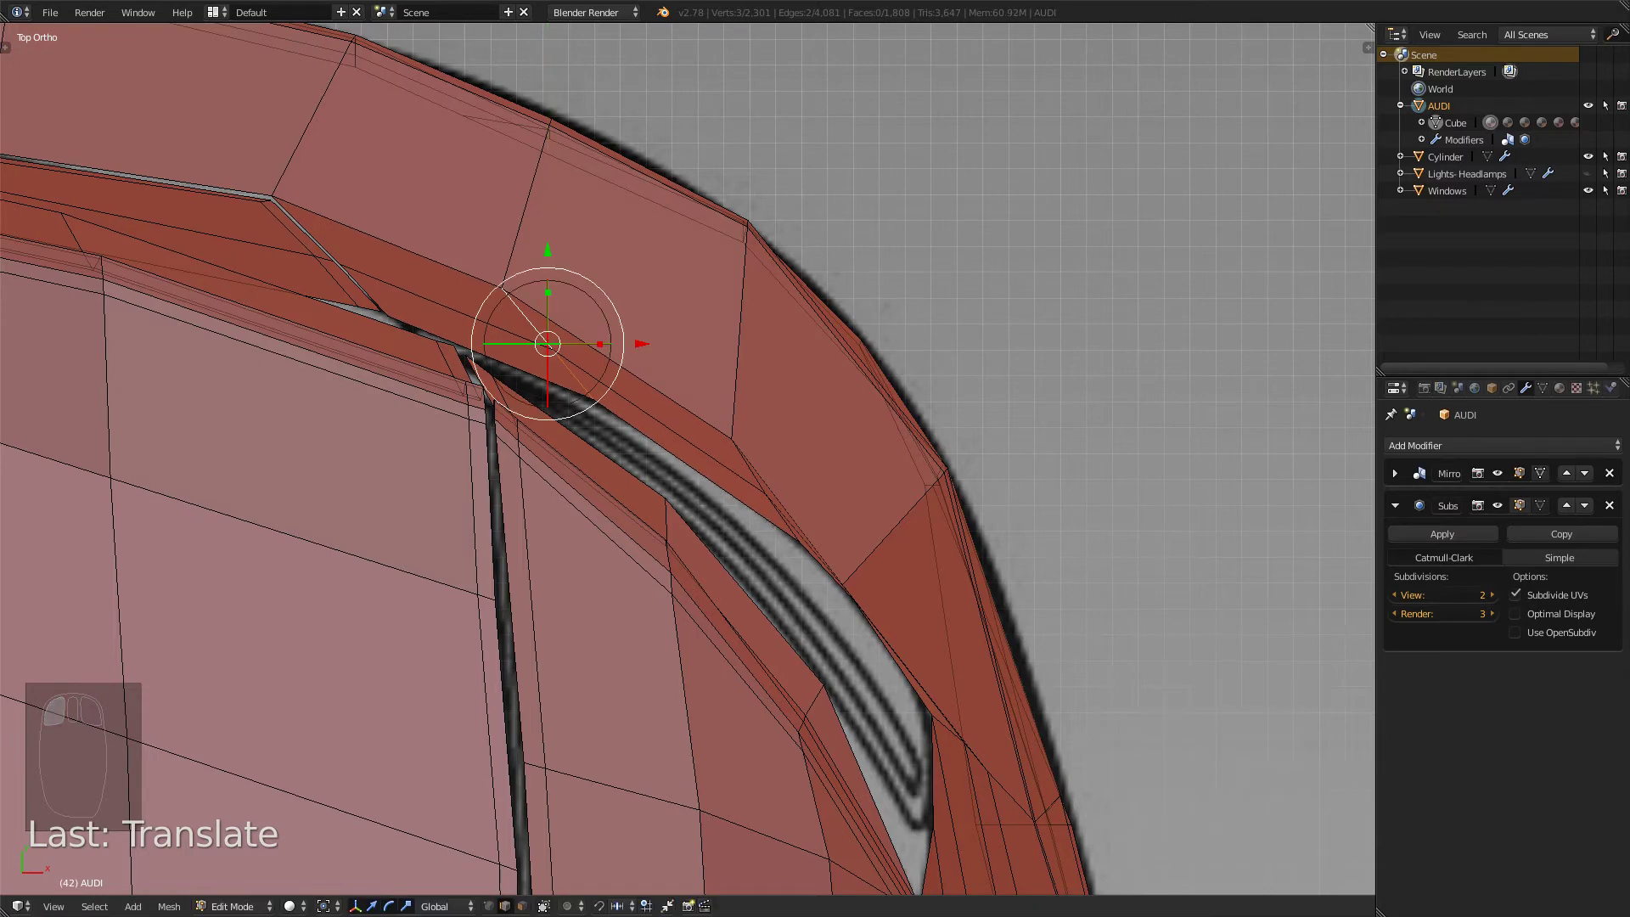
- Switch to vertex selection and nudge the new loop's top vertex forward along Y onto the blueprint's taillight line
key("ctrl+Tab")
left_click(539, 361)
right_click(594, 399)
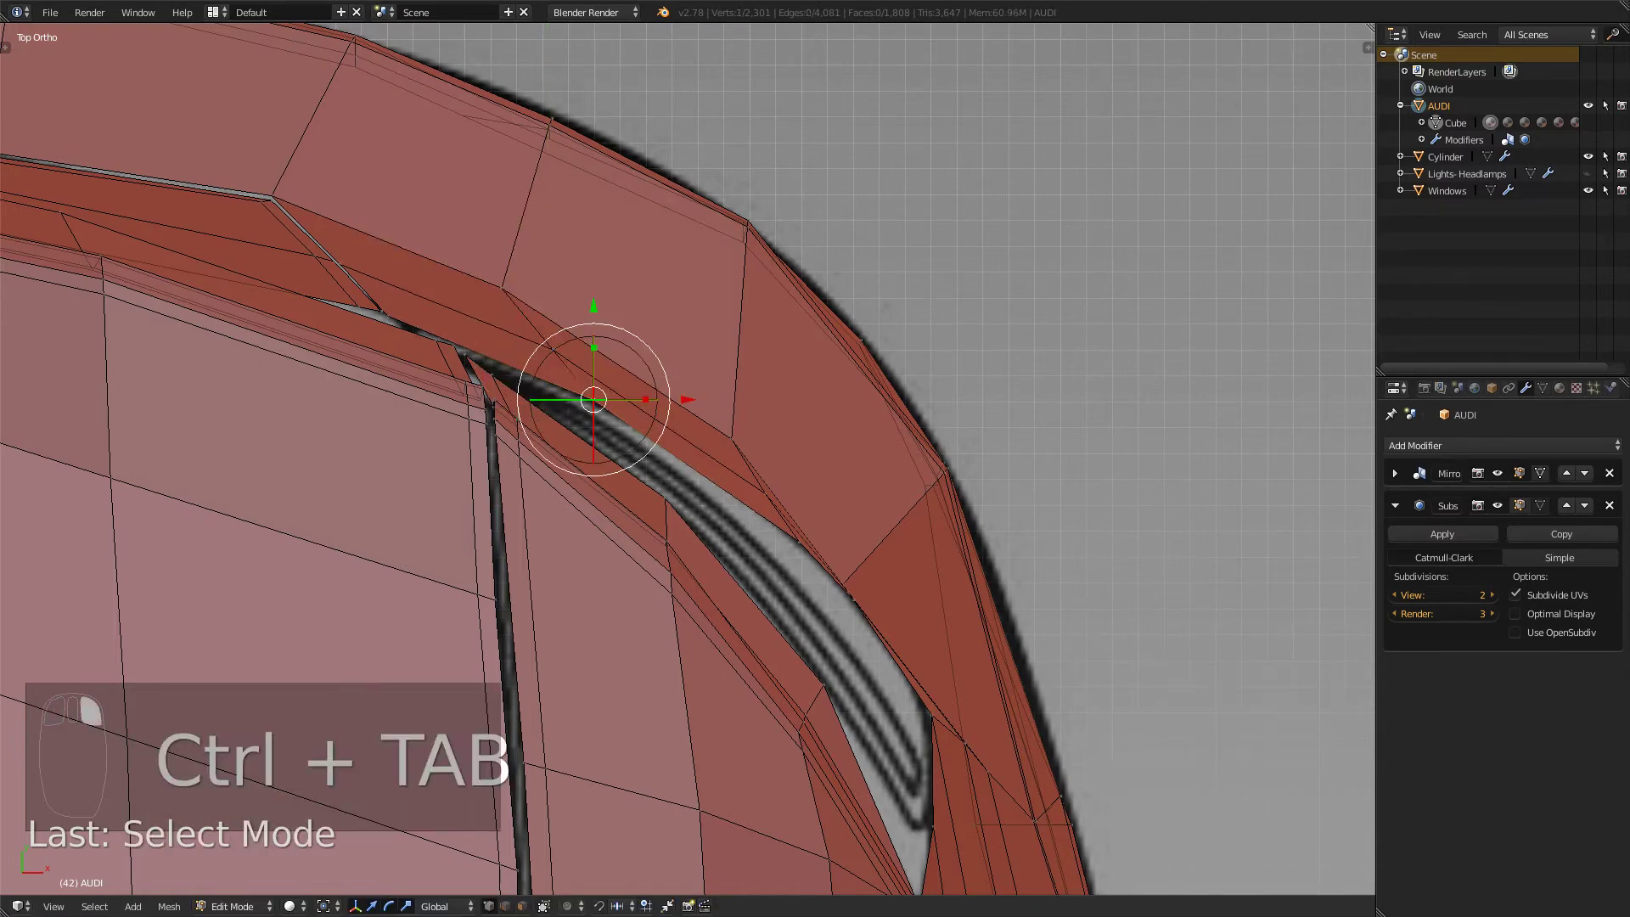
left_click_drag(593, 399, 593, 400)
key("z")
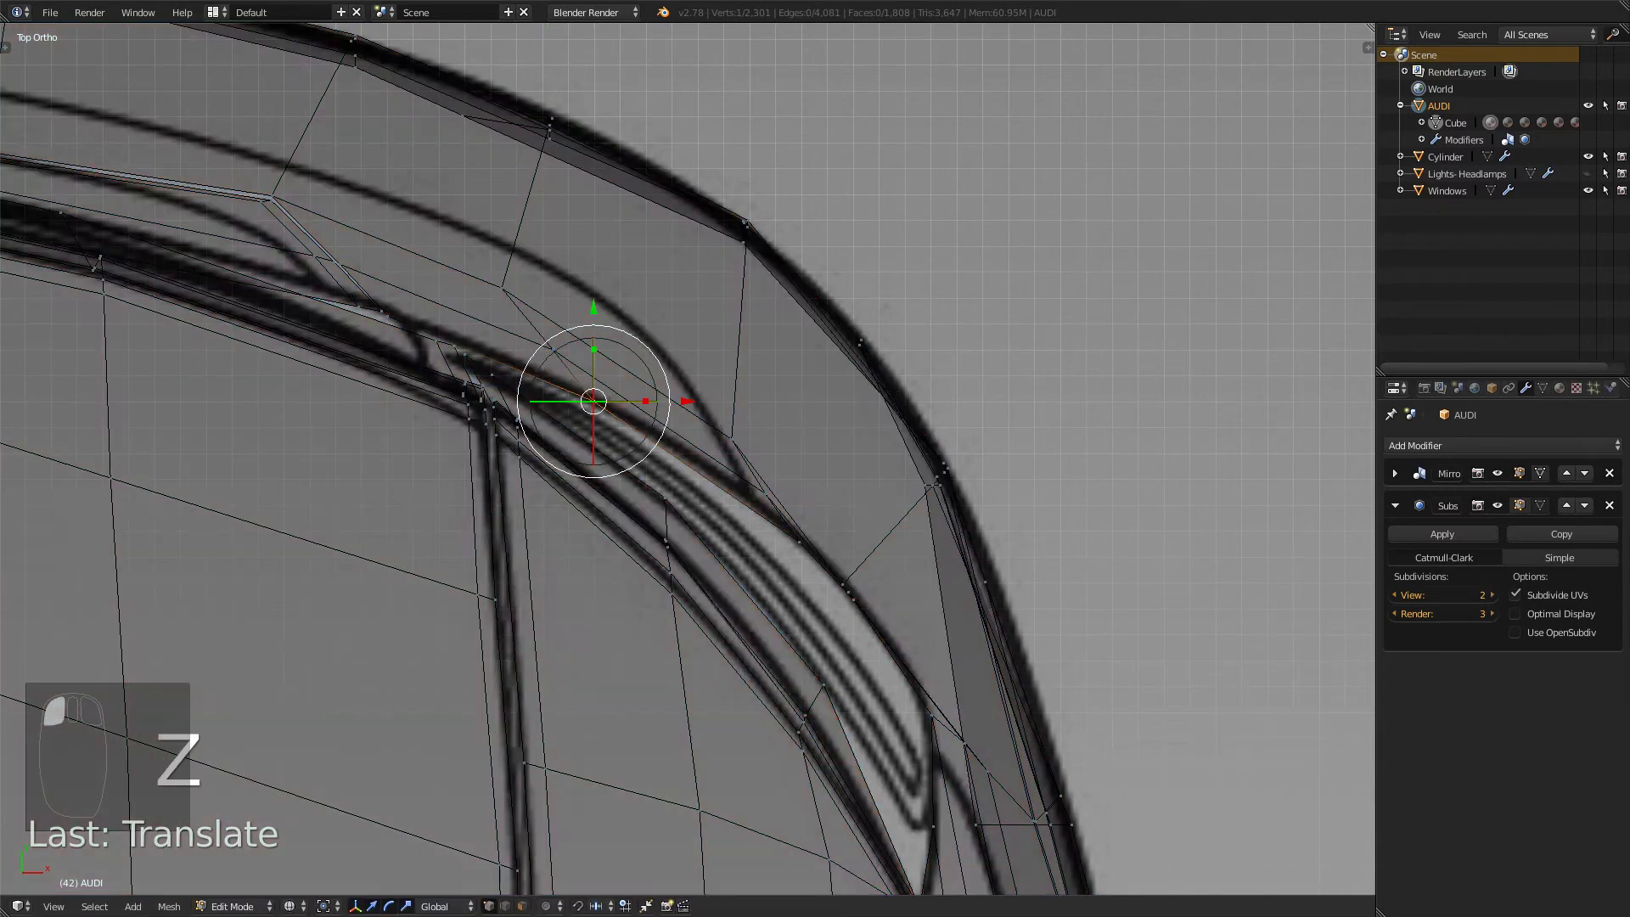
key("z")
- Edge-slide the upper edge below the taillight opening's outer part toward the trunk gap by about 0.19
scroll(688, 459, "down", 3)
mouse_move(679, 543)
middle_mouse_down()
mouse_move(539, 356)
mouse_move(399, 361)
mouse_move(530, 382)
mouse_move(369, 368)
middle_mouse_up()
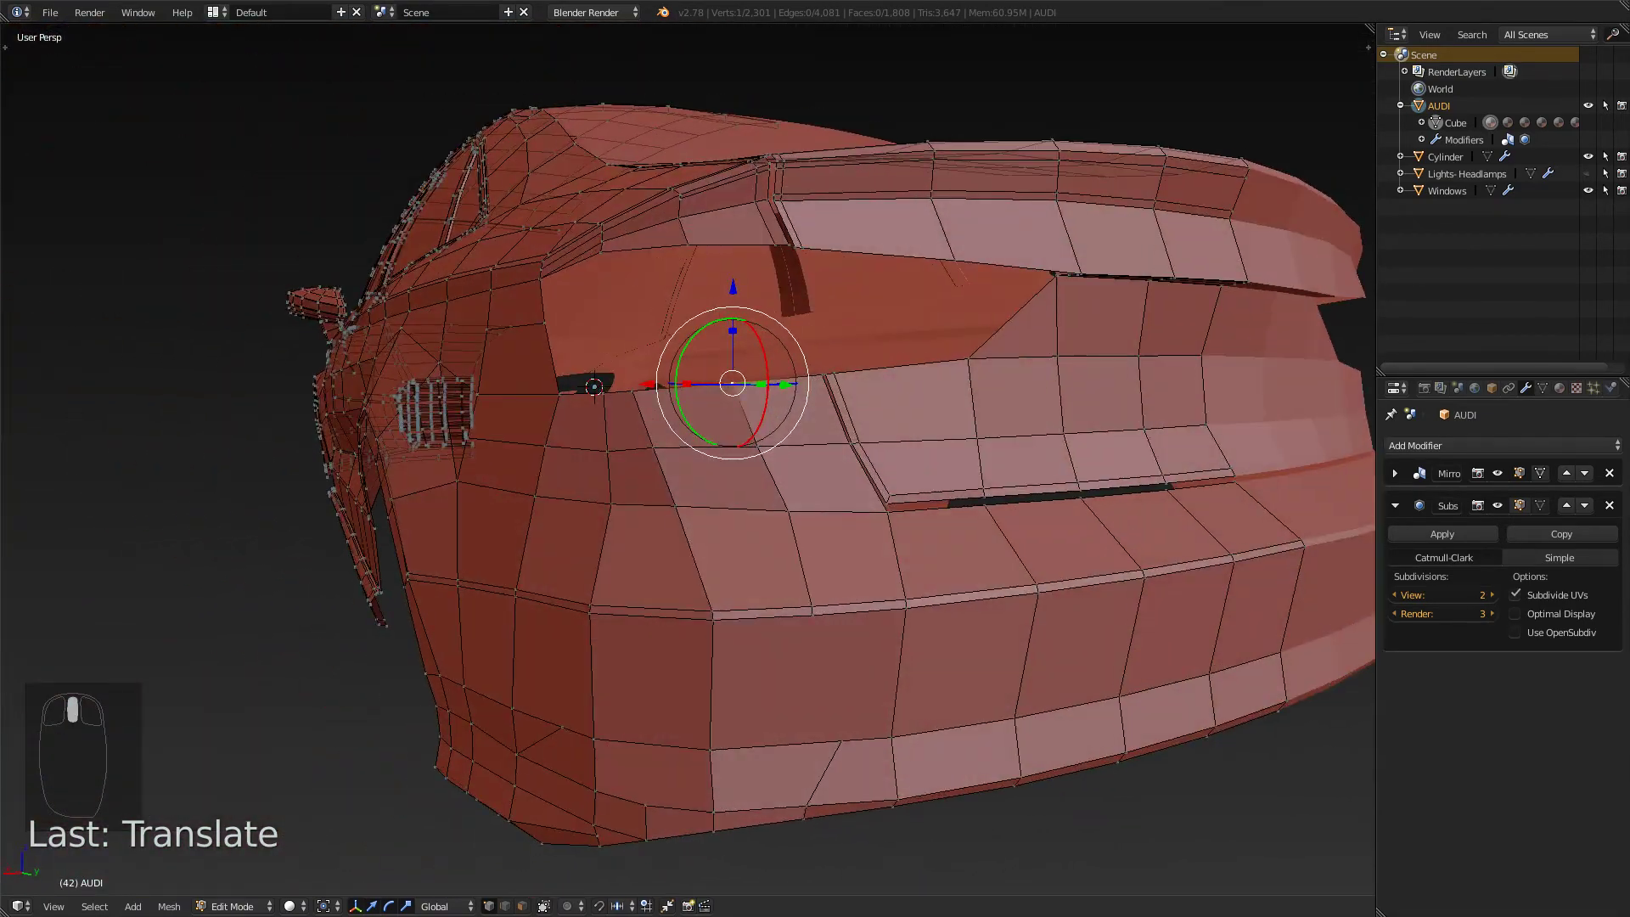
right_click(632, 391)
right_click(653, 448, "shift")
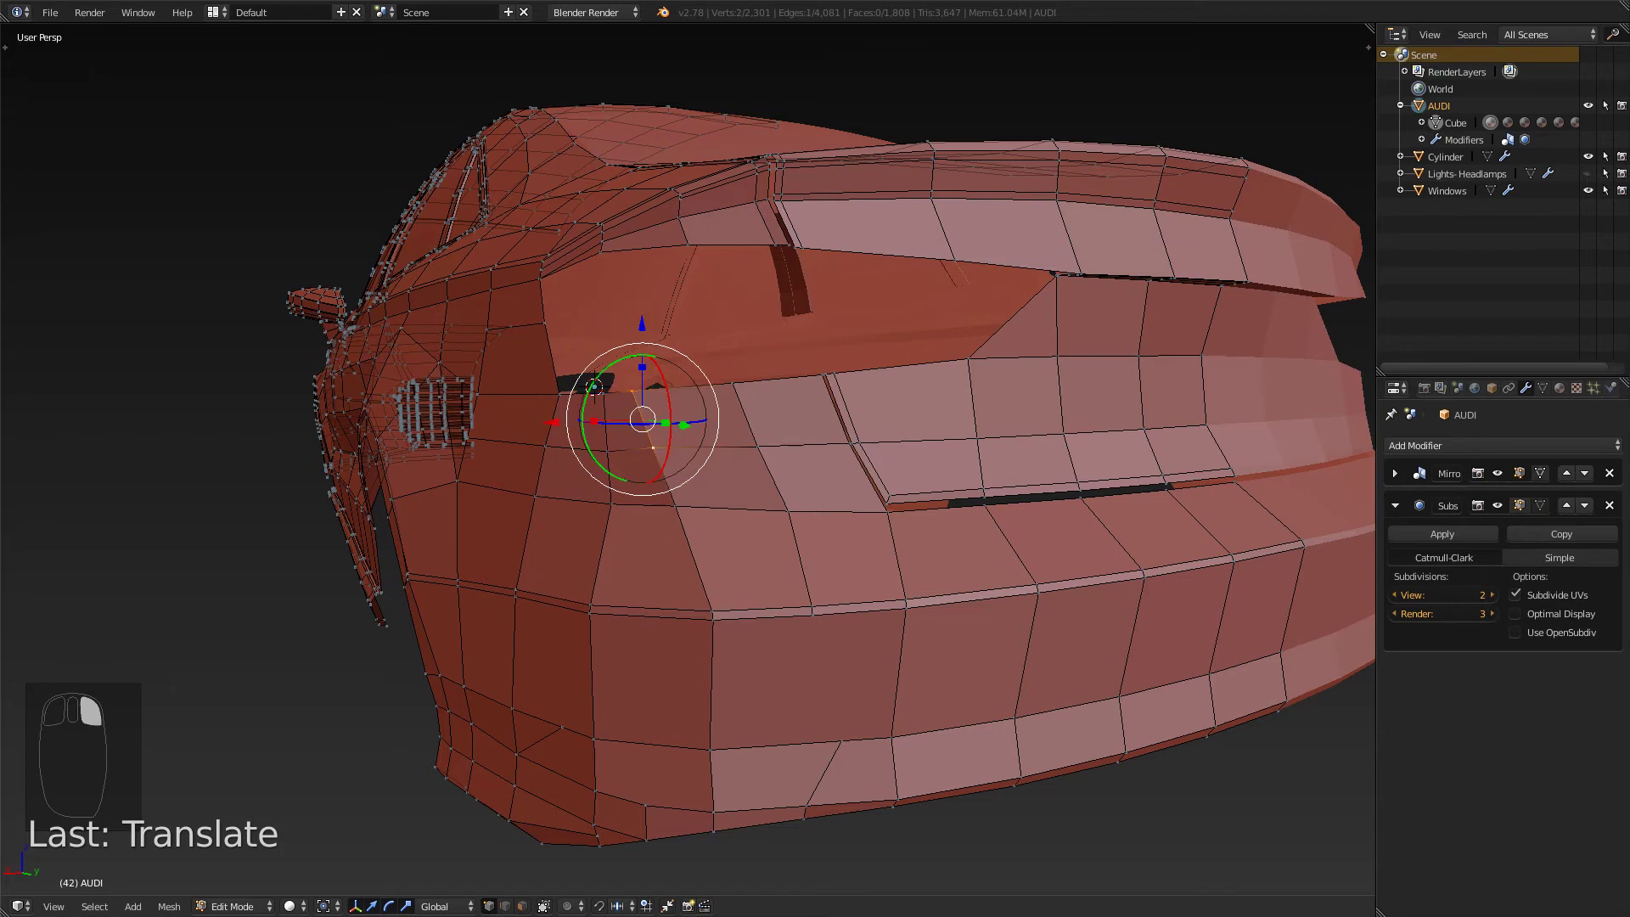
key("g")
key("g")
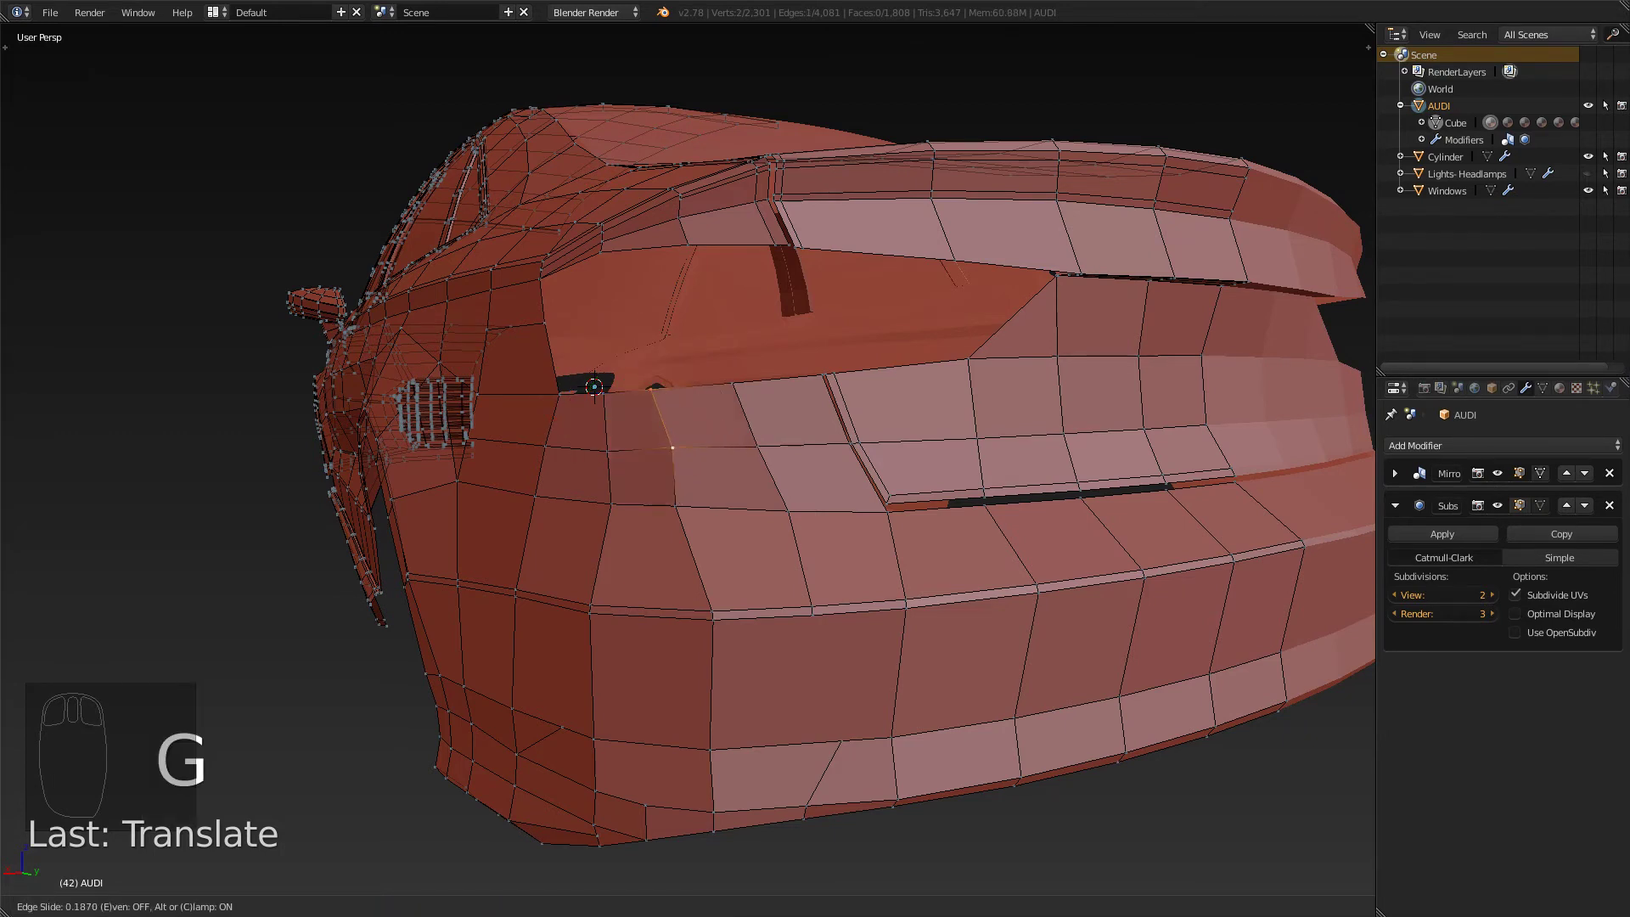
left_click(652, 390)
- Vertex-slide that edge's top vertex along the opening's lower rim toward the trunk gap by about 0.23
right_click(651, 389)
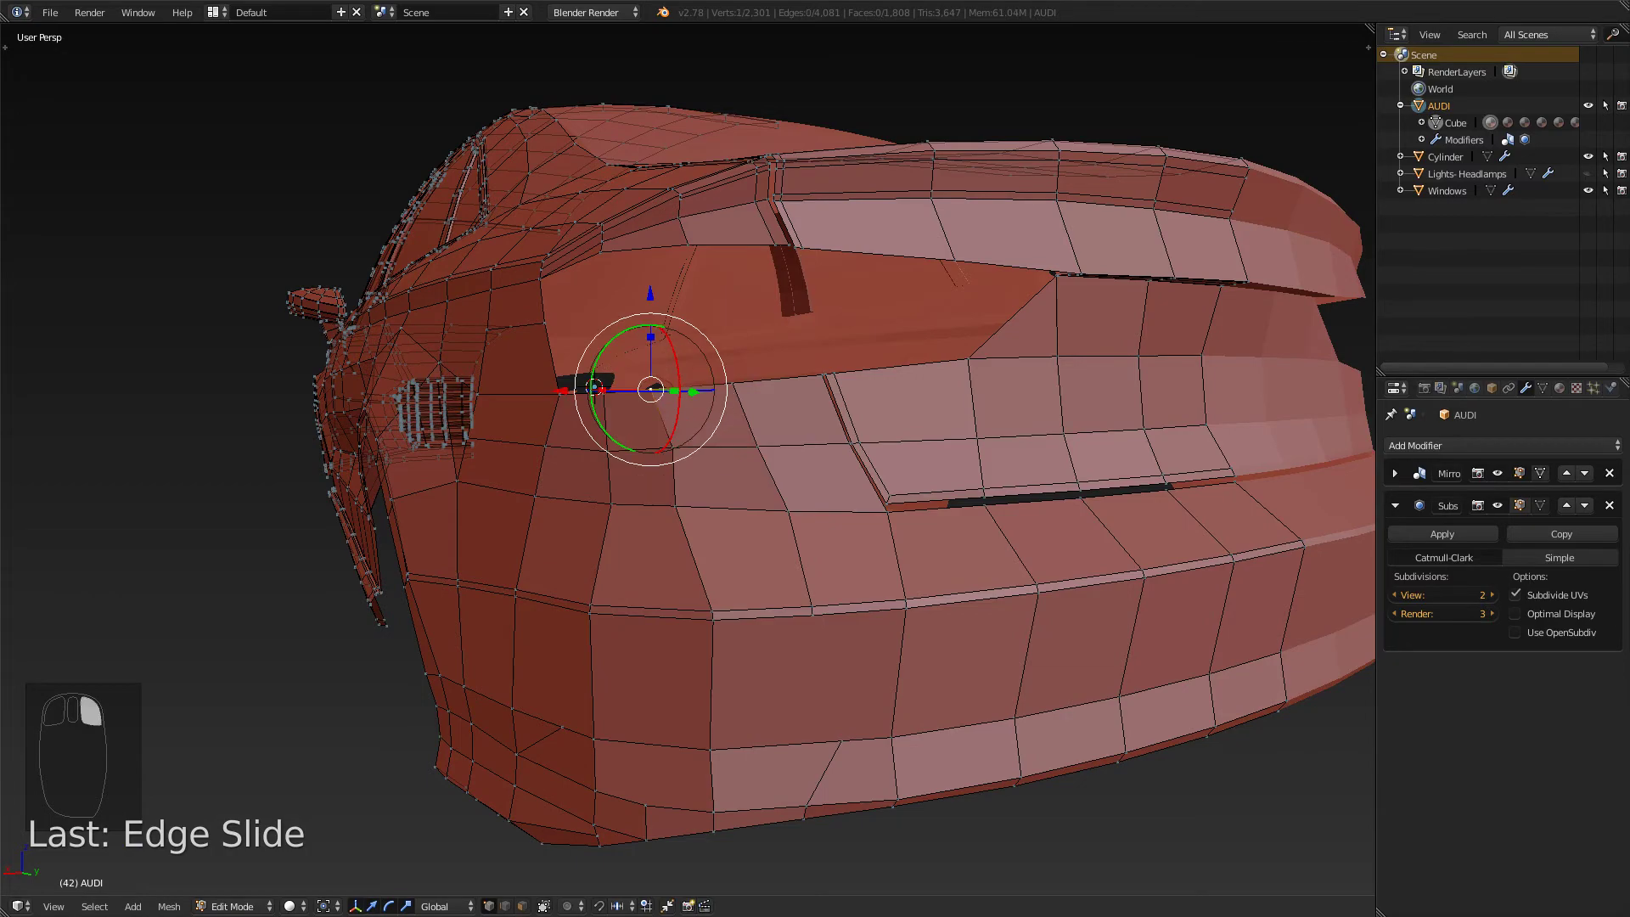
key("g")
key("g")
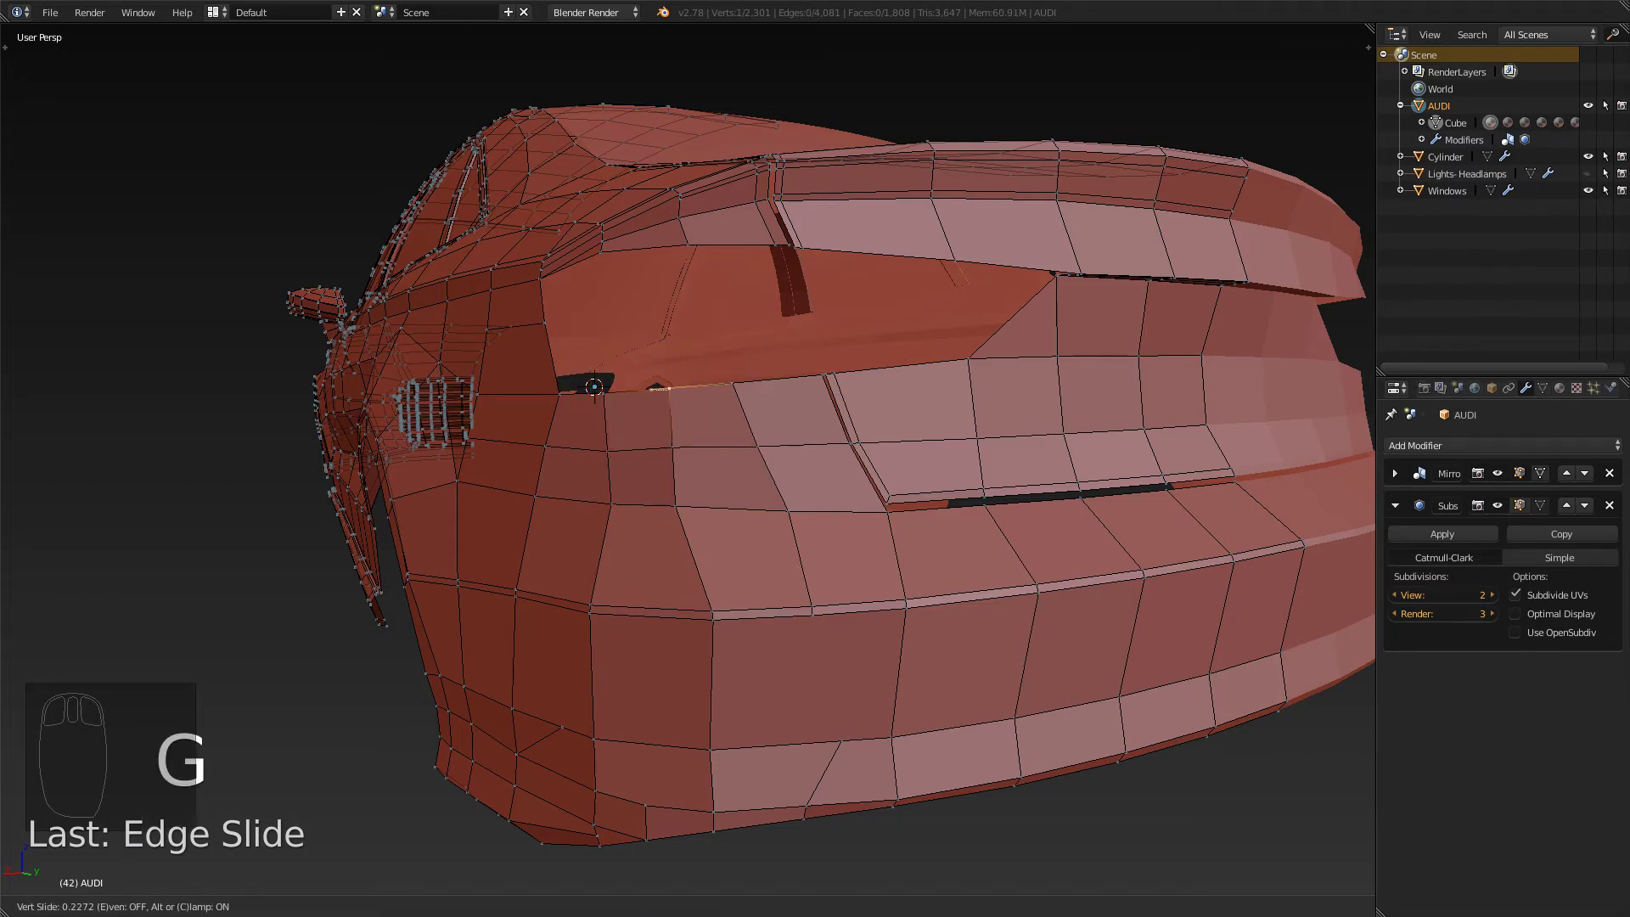
left_click(669, 389)
middle_click_drag(669, 389, 696, 475)
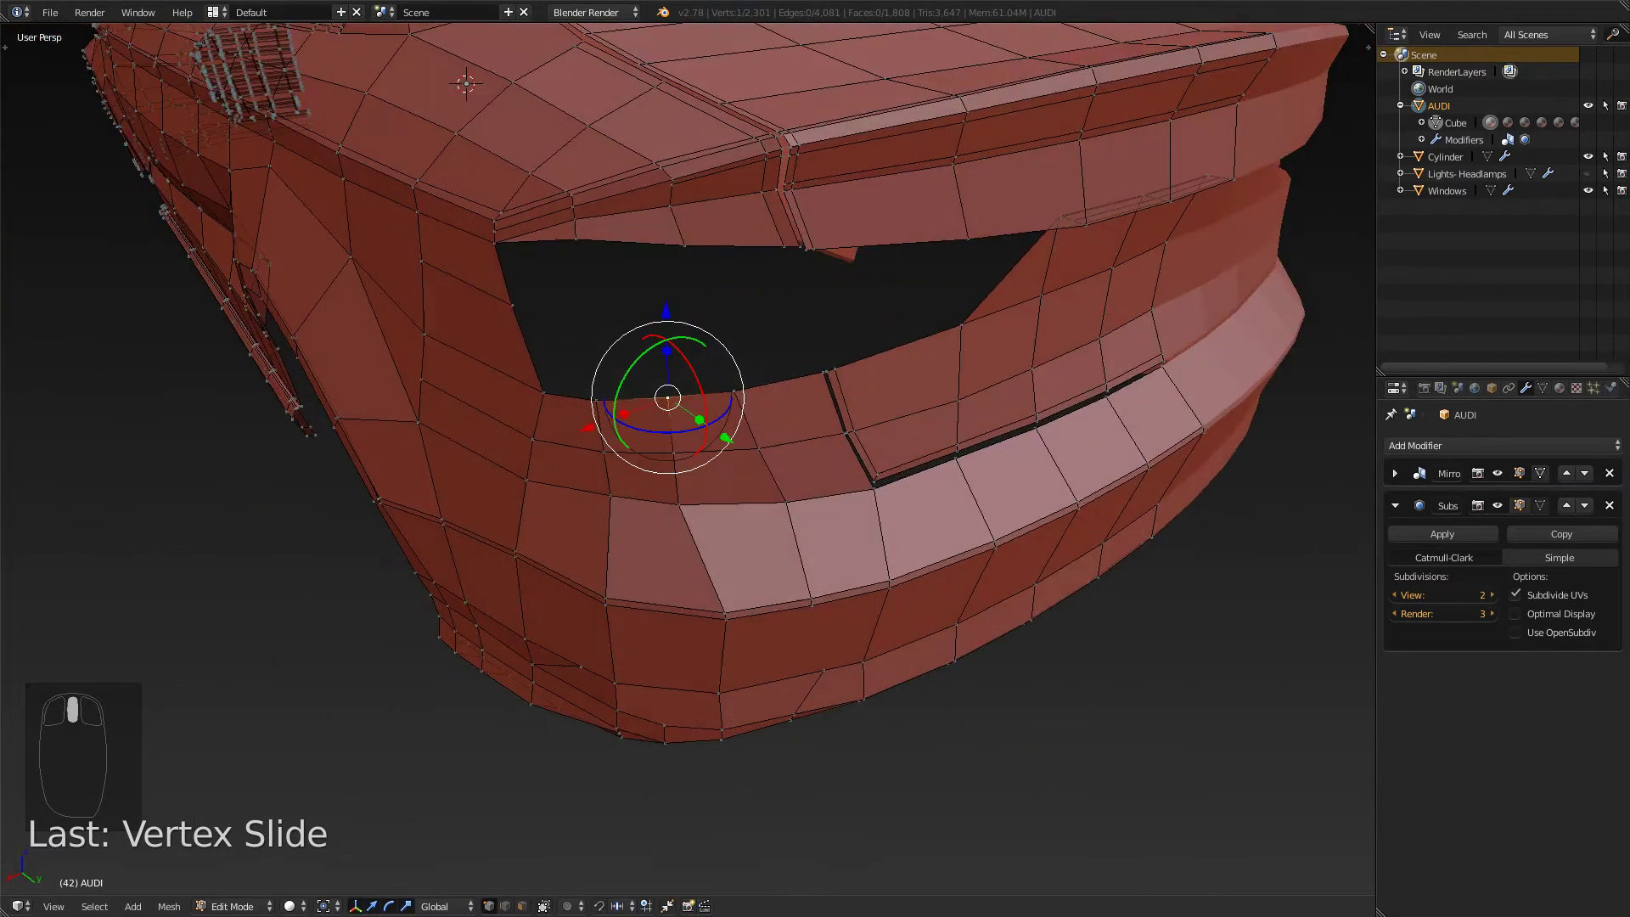
- Compare the mesh around the tail-light corner with the top-view blueprint in wireframe display
key("KP_7")
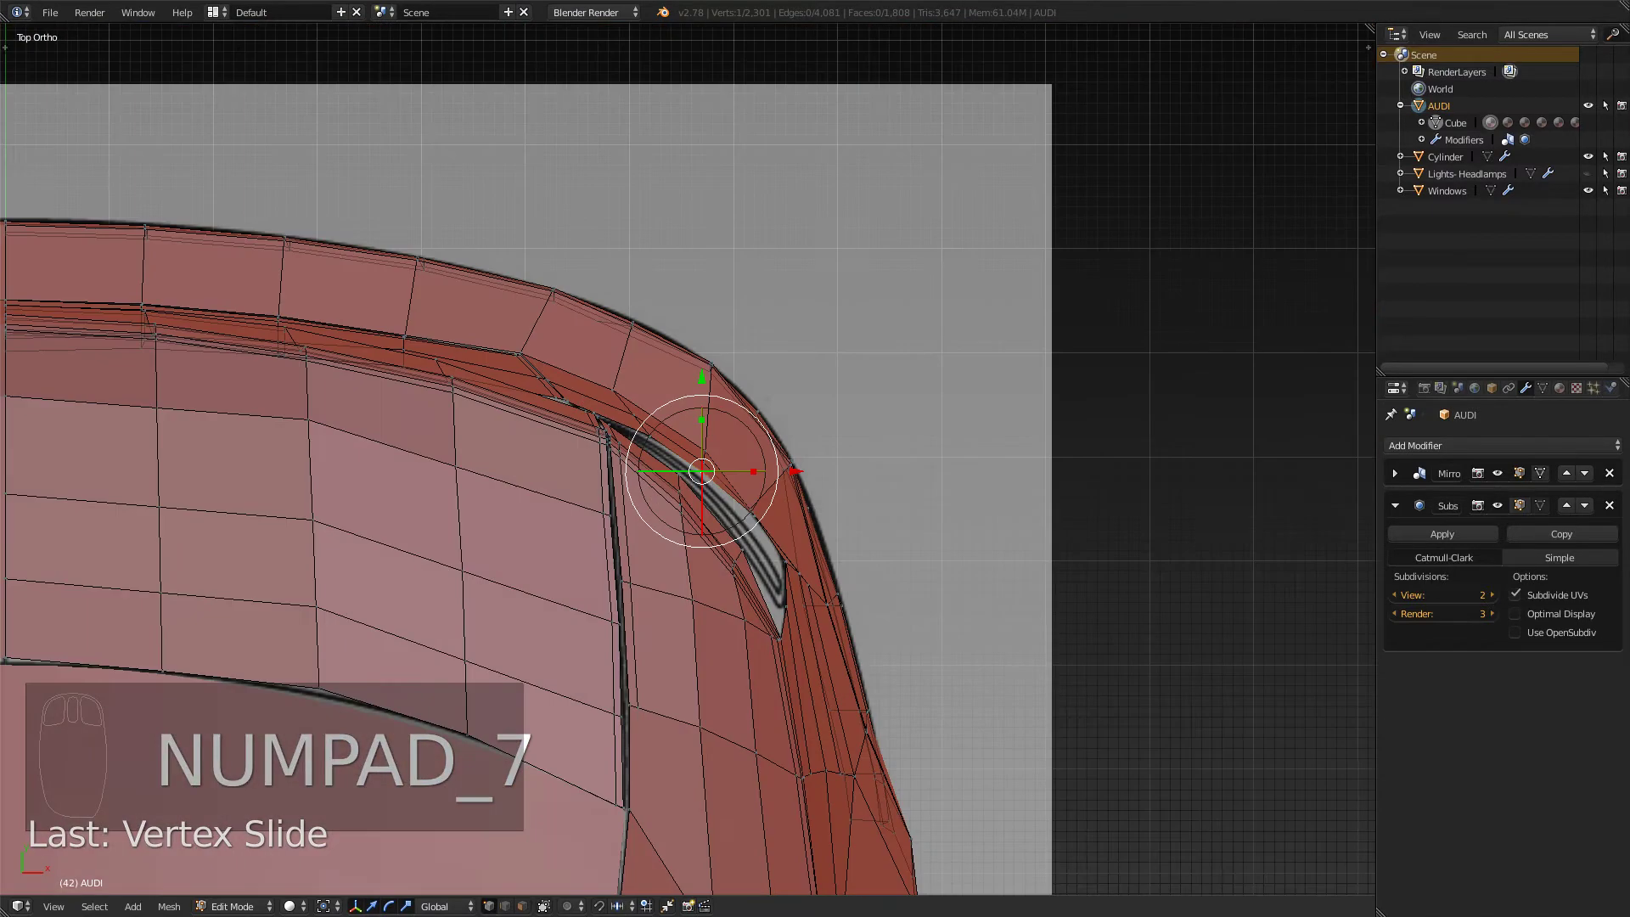
scroll(688, 458, "up", 3)
key("z")
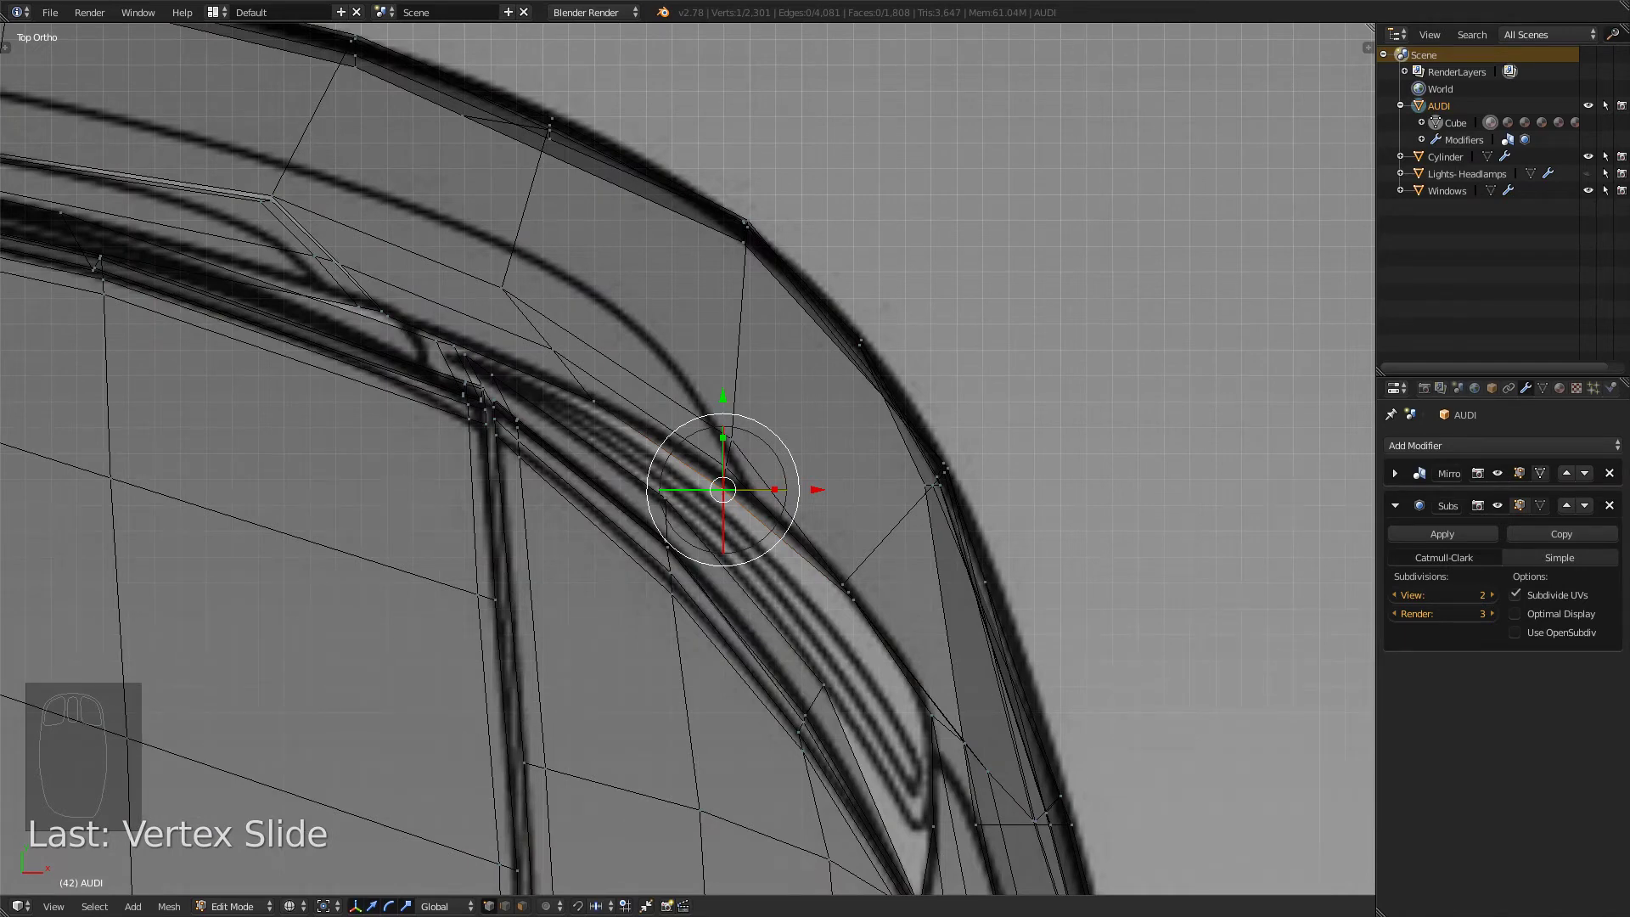
key("z")
scroll(688, 459, "down", 6)
middle_click_drag(806, 543, 429, 268)
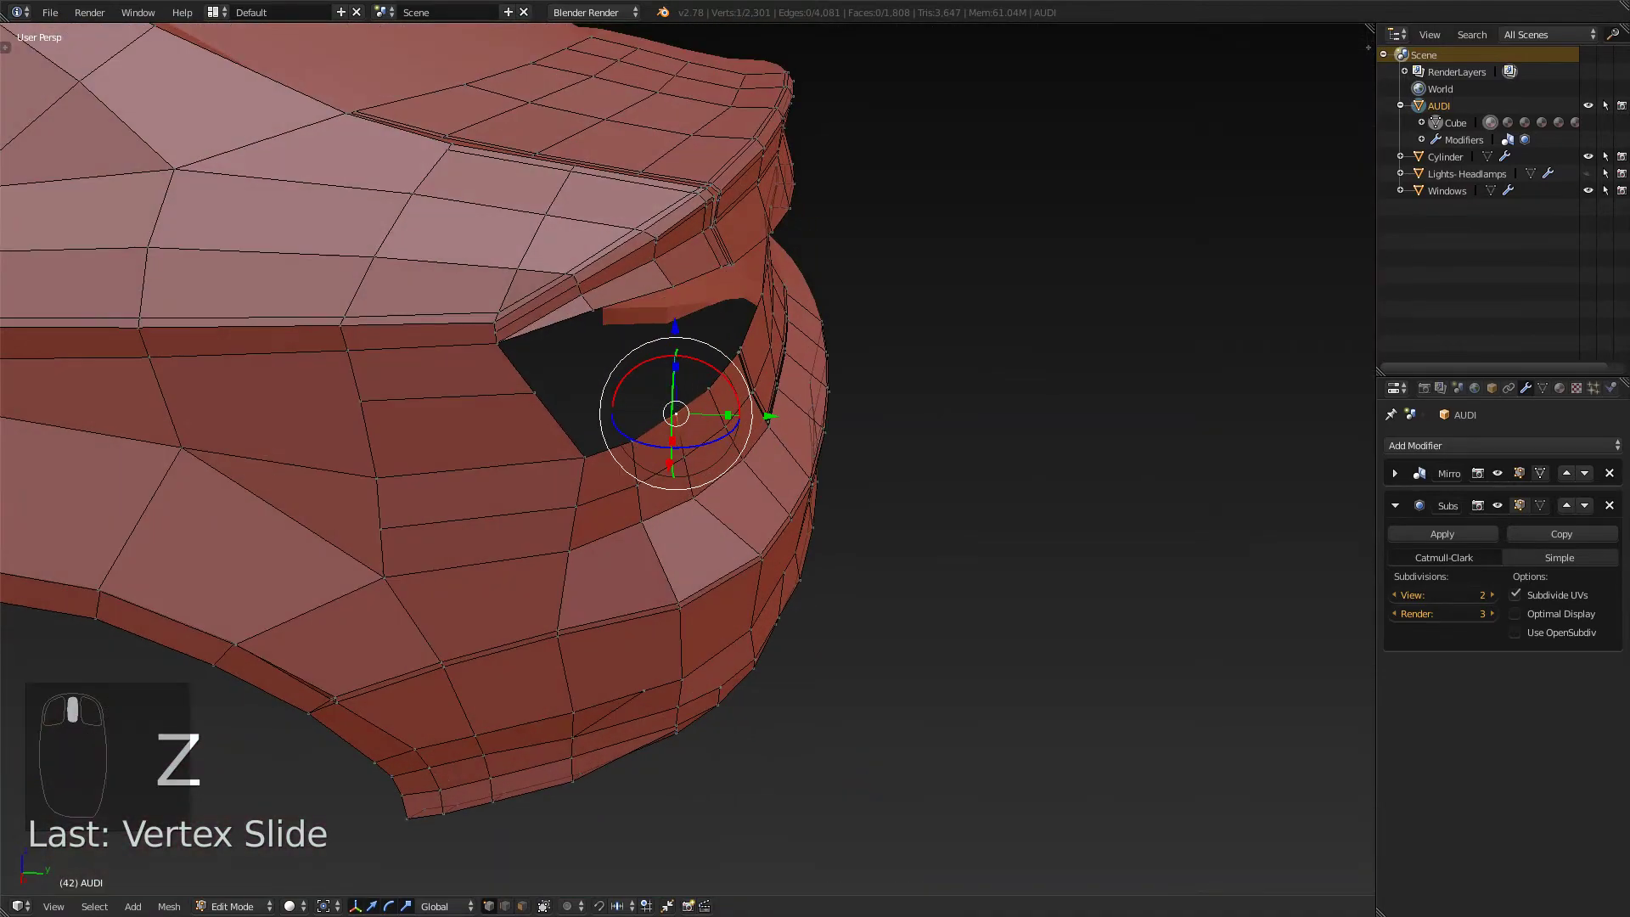
- Show the mesh editing tools and expand the LoopTools commands
key("t")
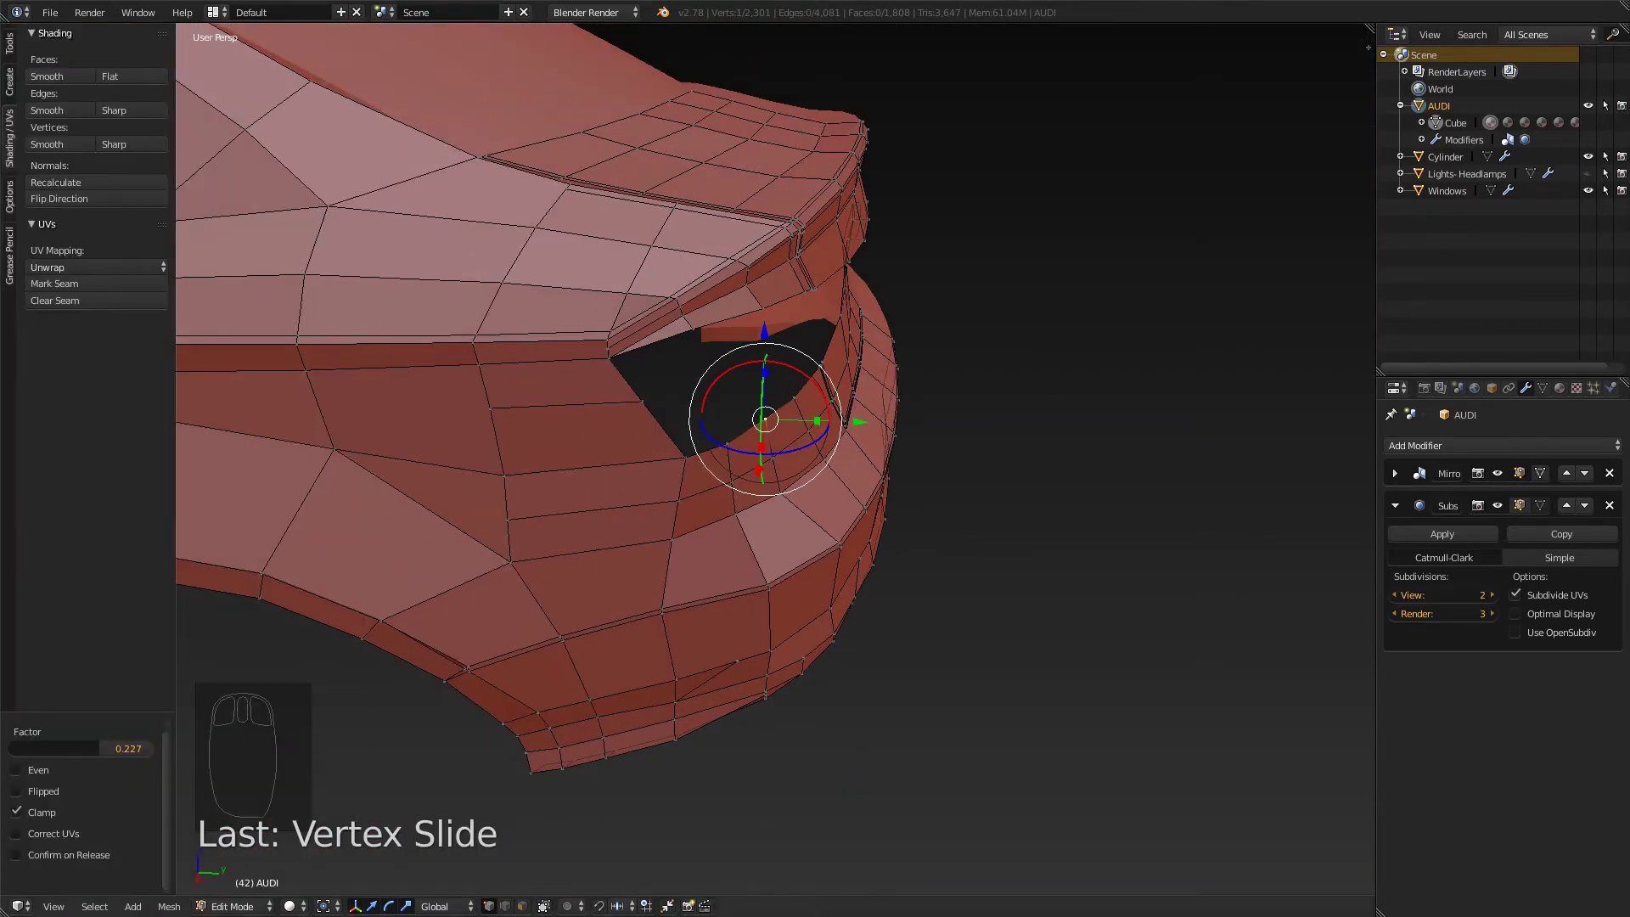
left_click(9, 43)
scroll(764, 442, "up", 2)
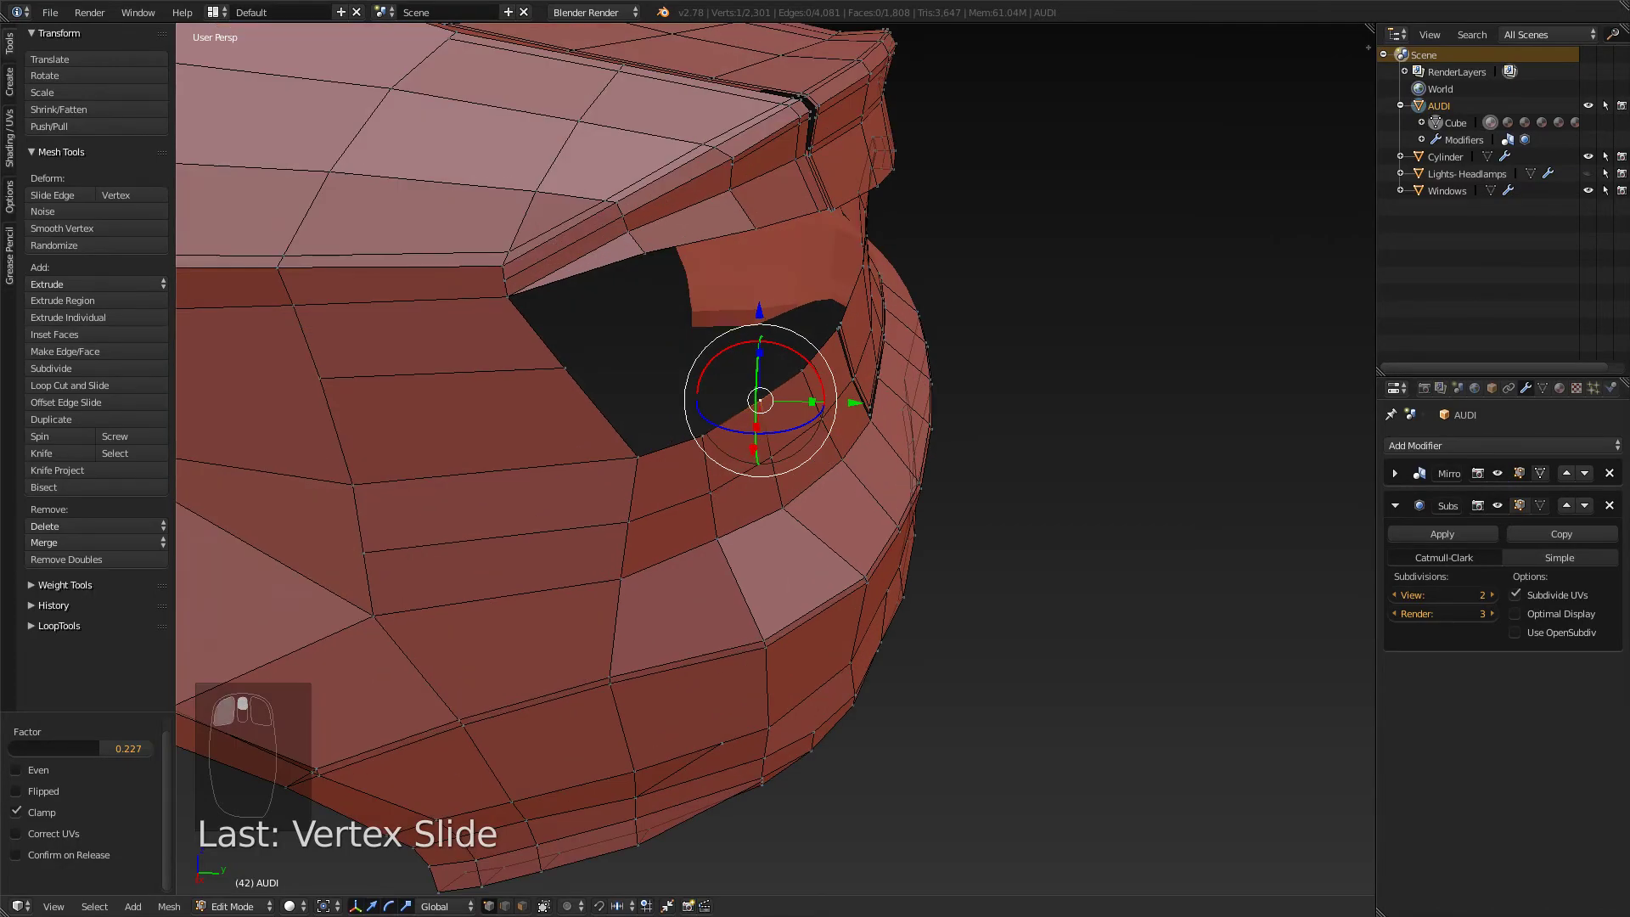
middle_click_drag(764, 442, 569, 441)
middle_click_drag(747, 484, 849, 471)
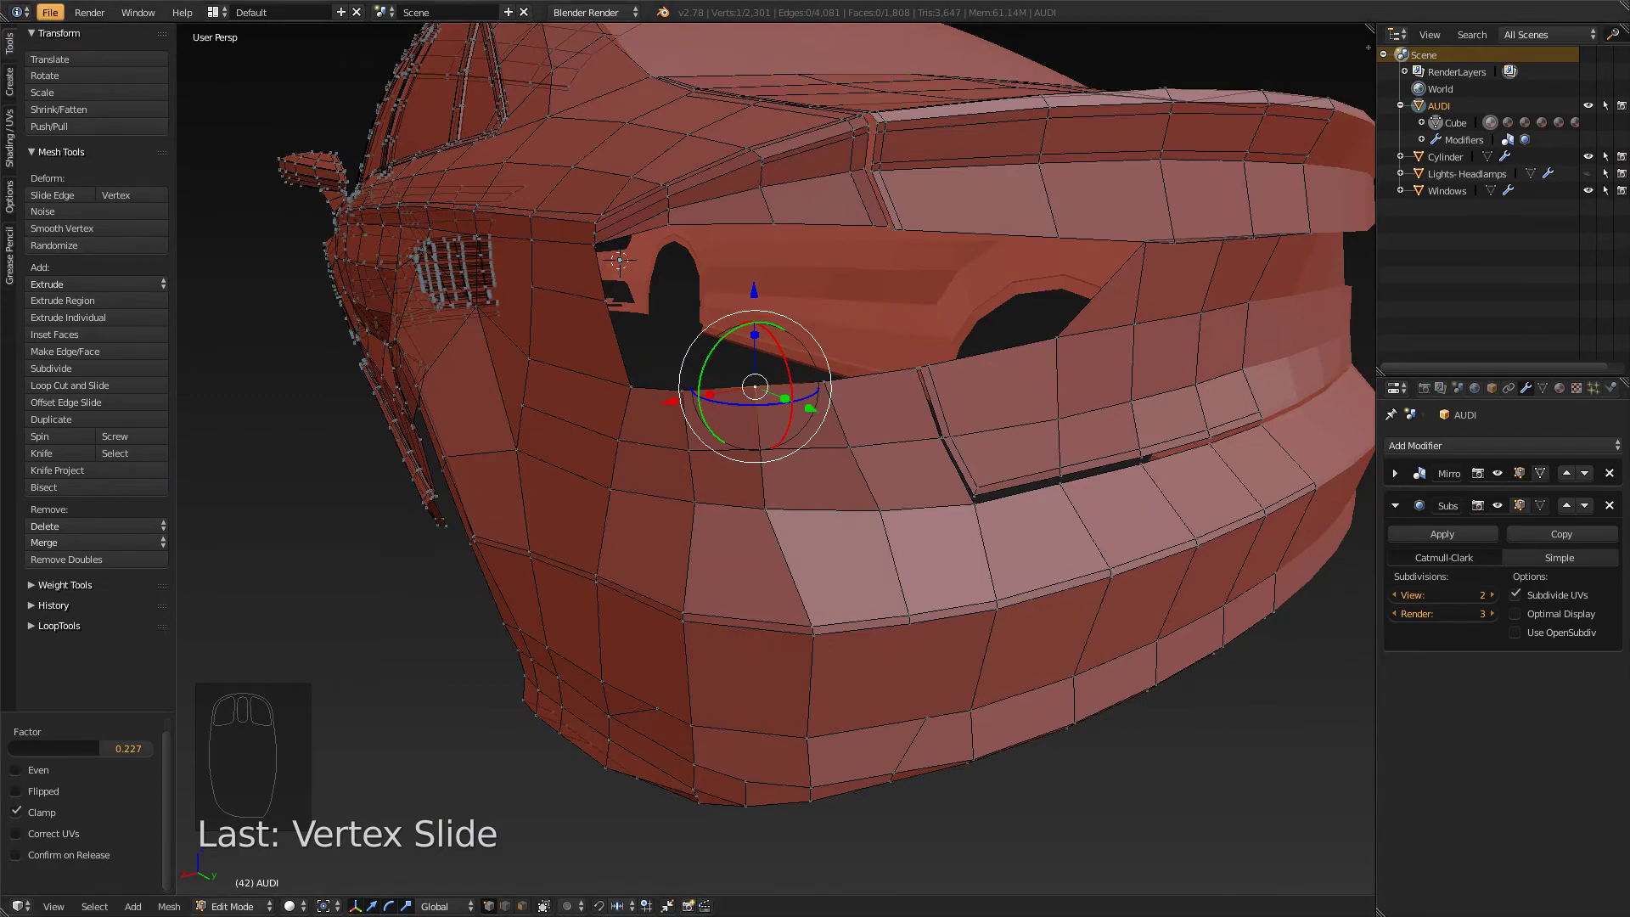
middle_click_drag(764, 476, 717, 480)
right_click(822, 386)
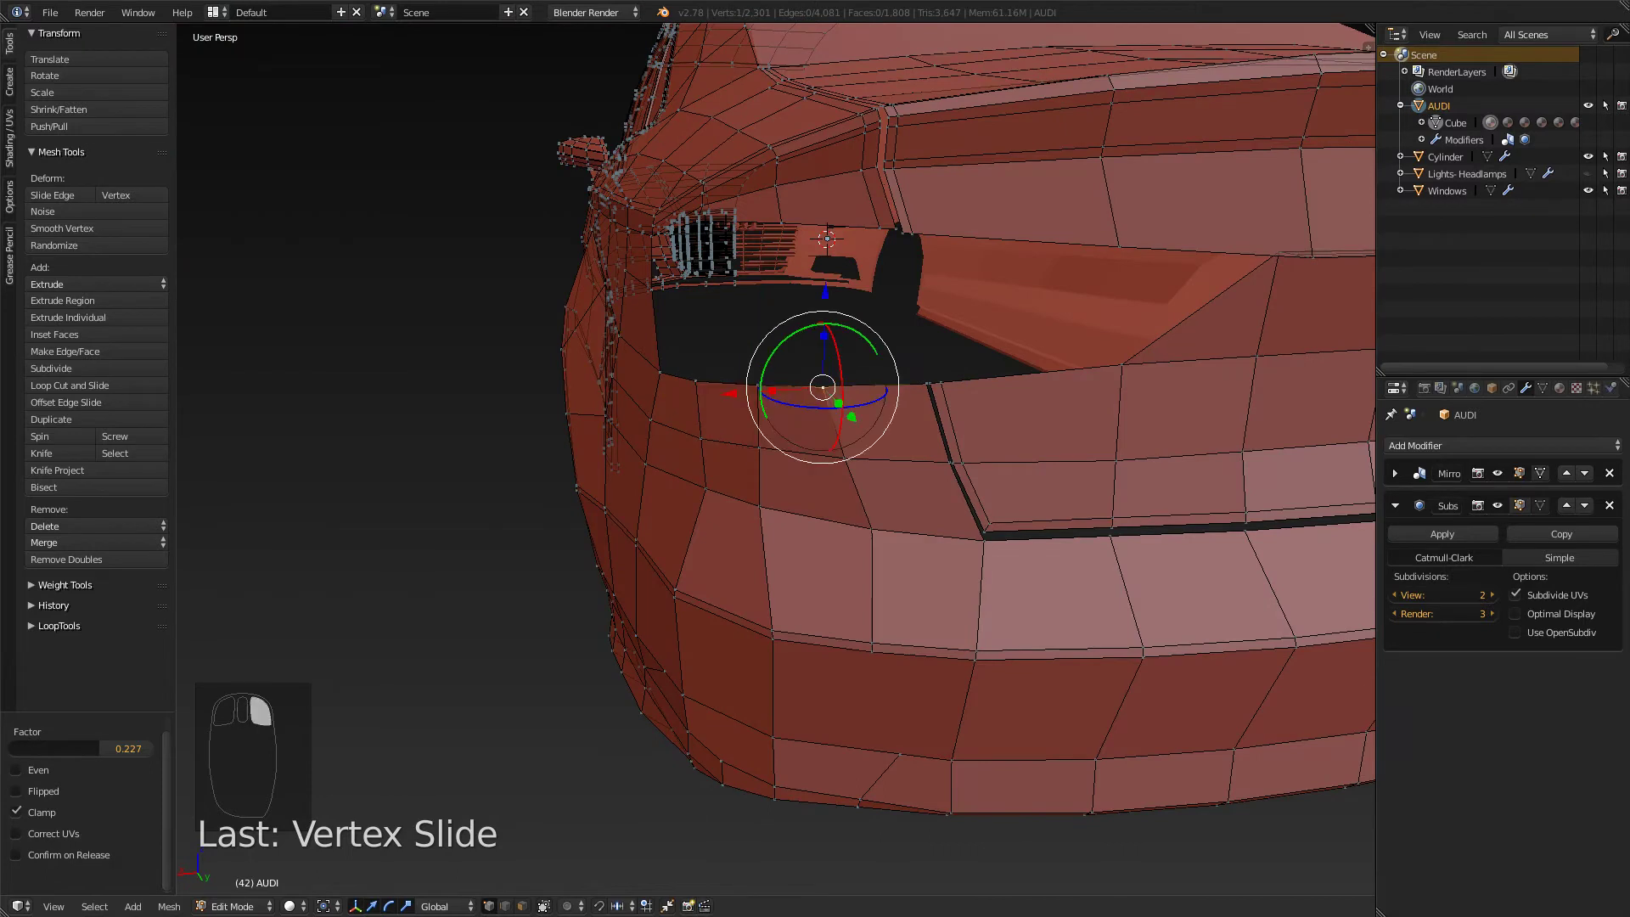
left_click(59, 626)
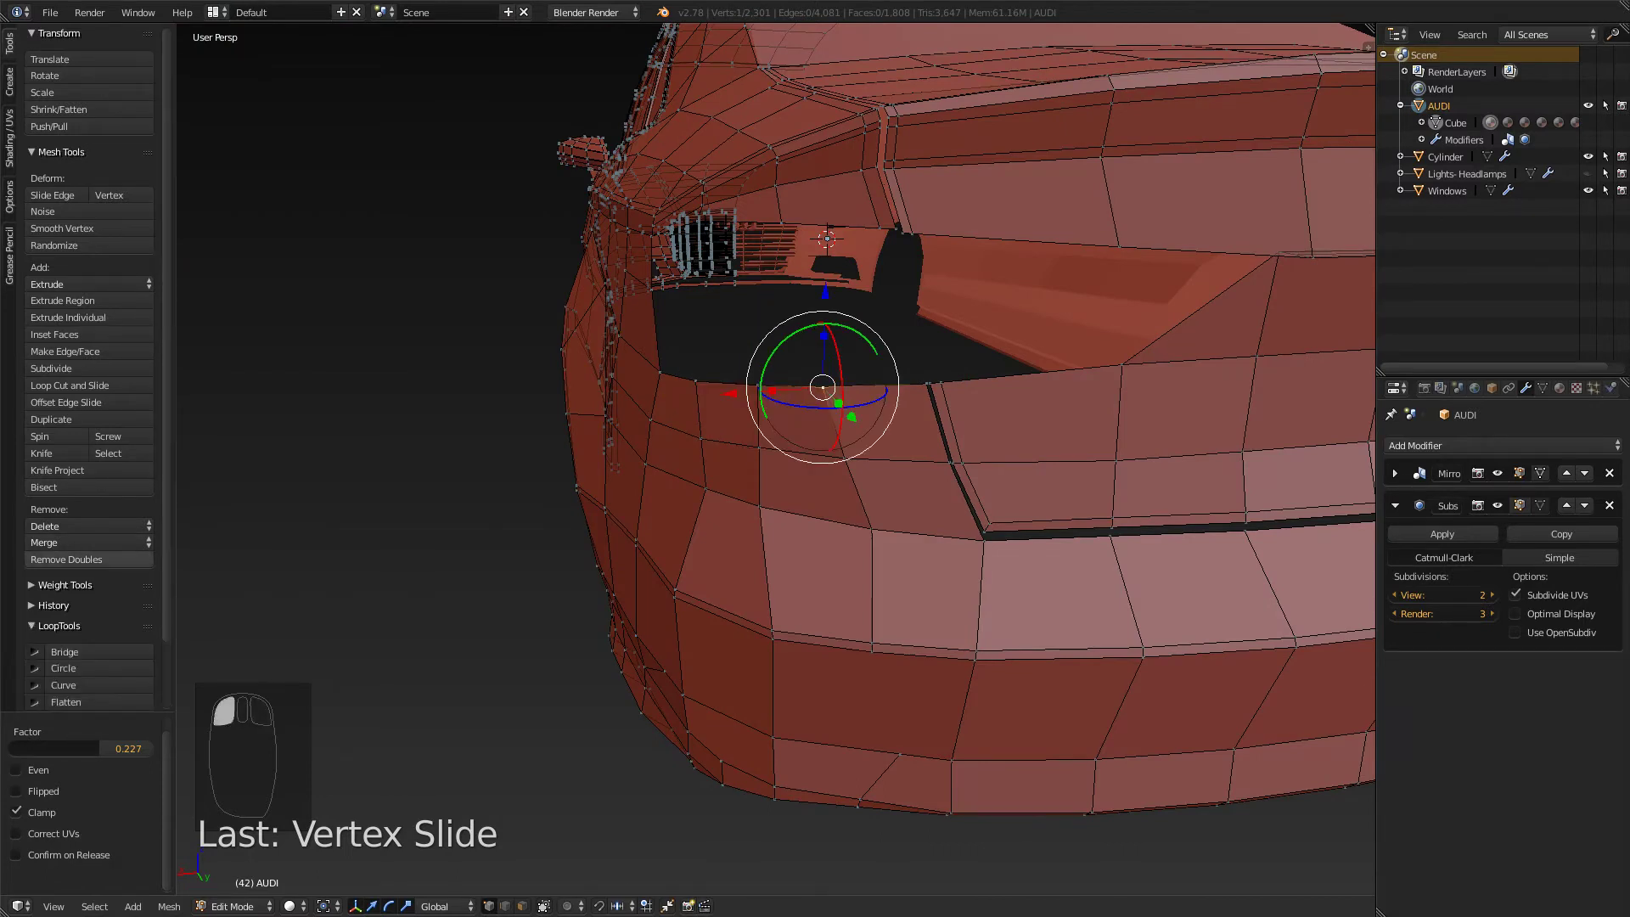
- Look up the LoopTools add-on in the user preferences by searching the add-ons for "loop"
left_click(50, 12)
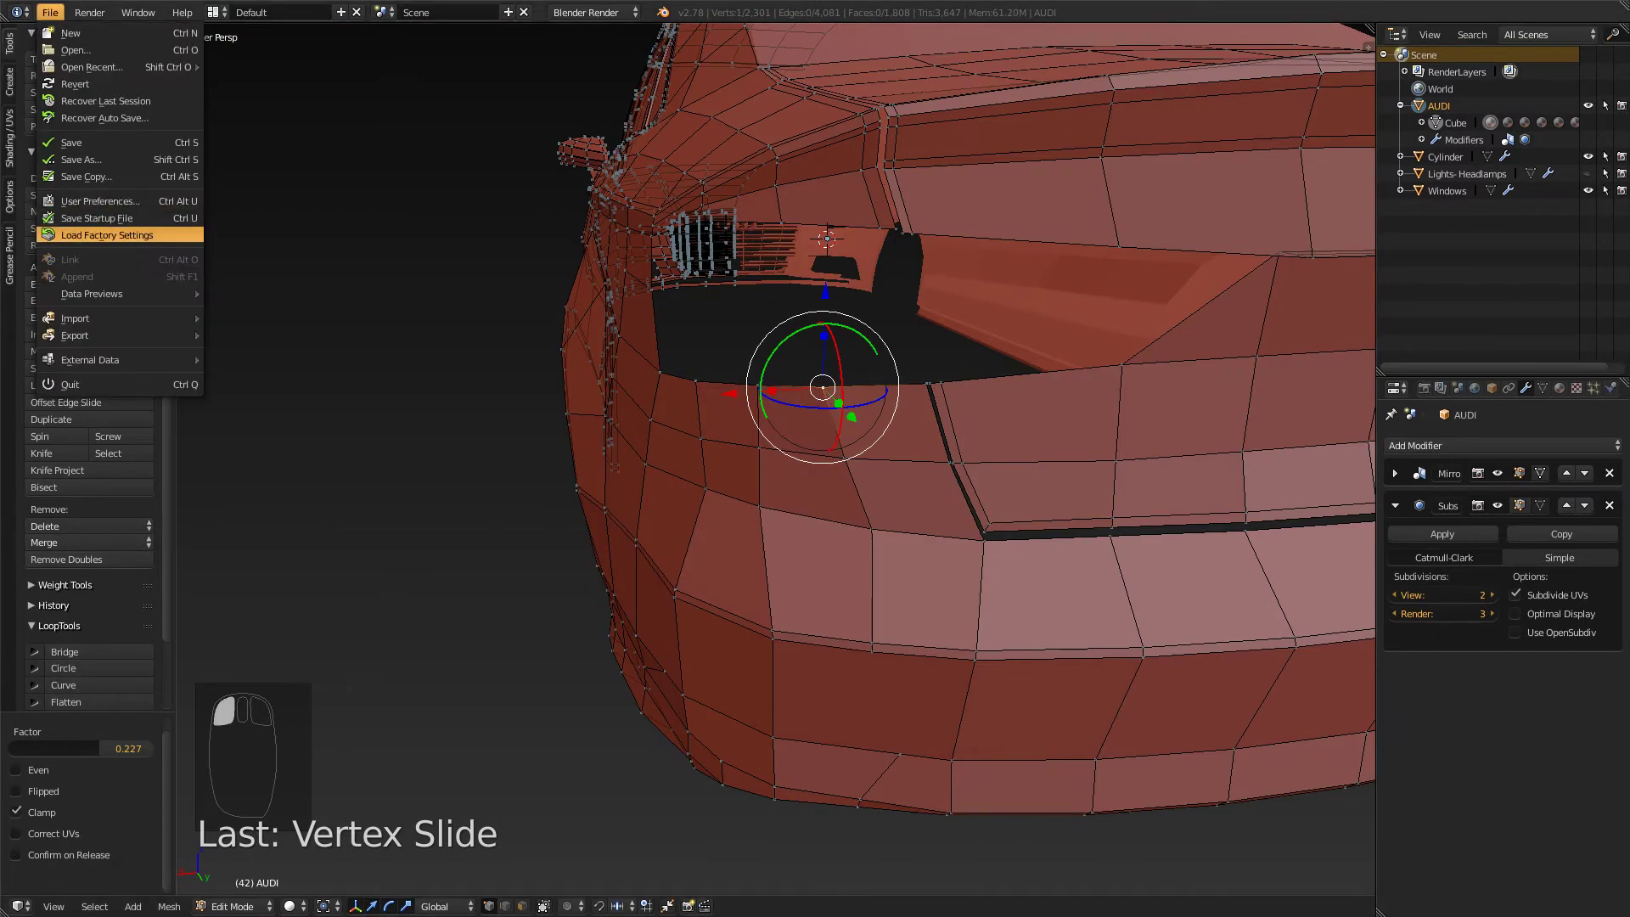
left_click(100, 202)
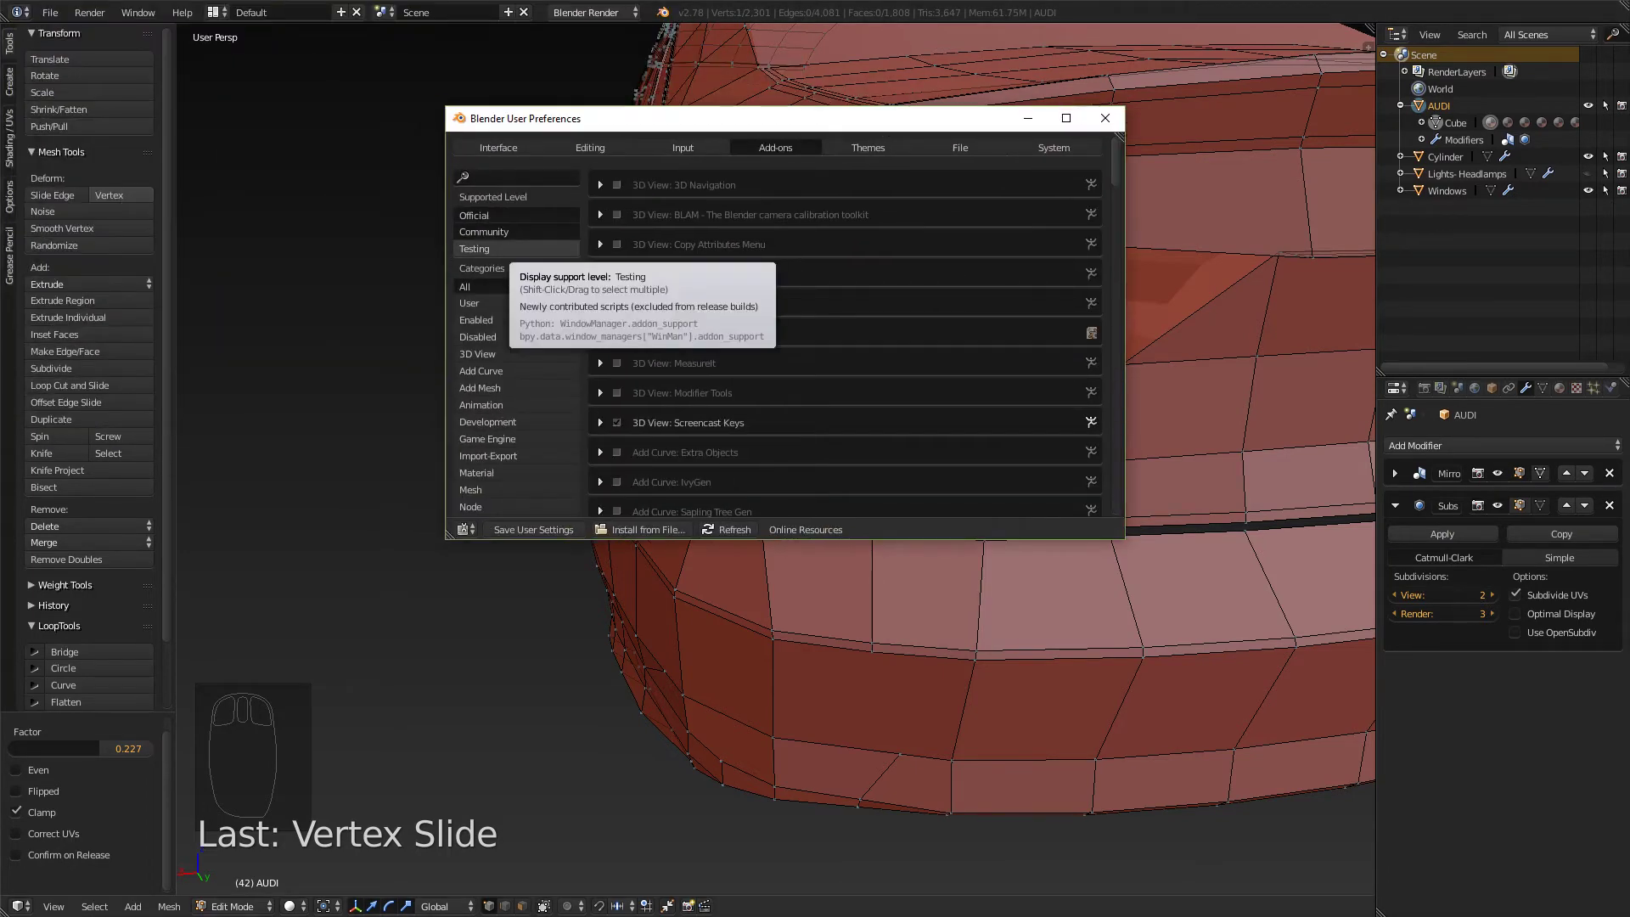
left_click(517, 177)
type("loop")
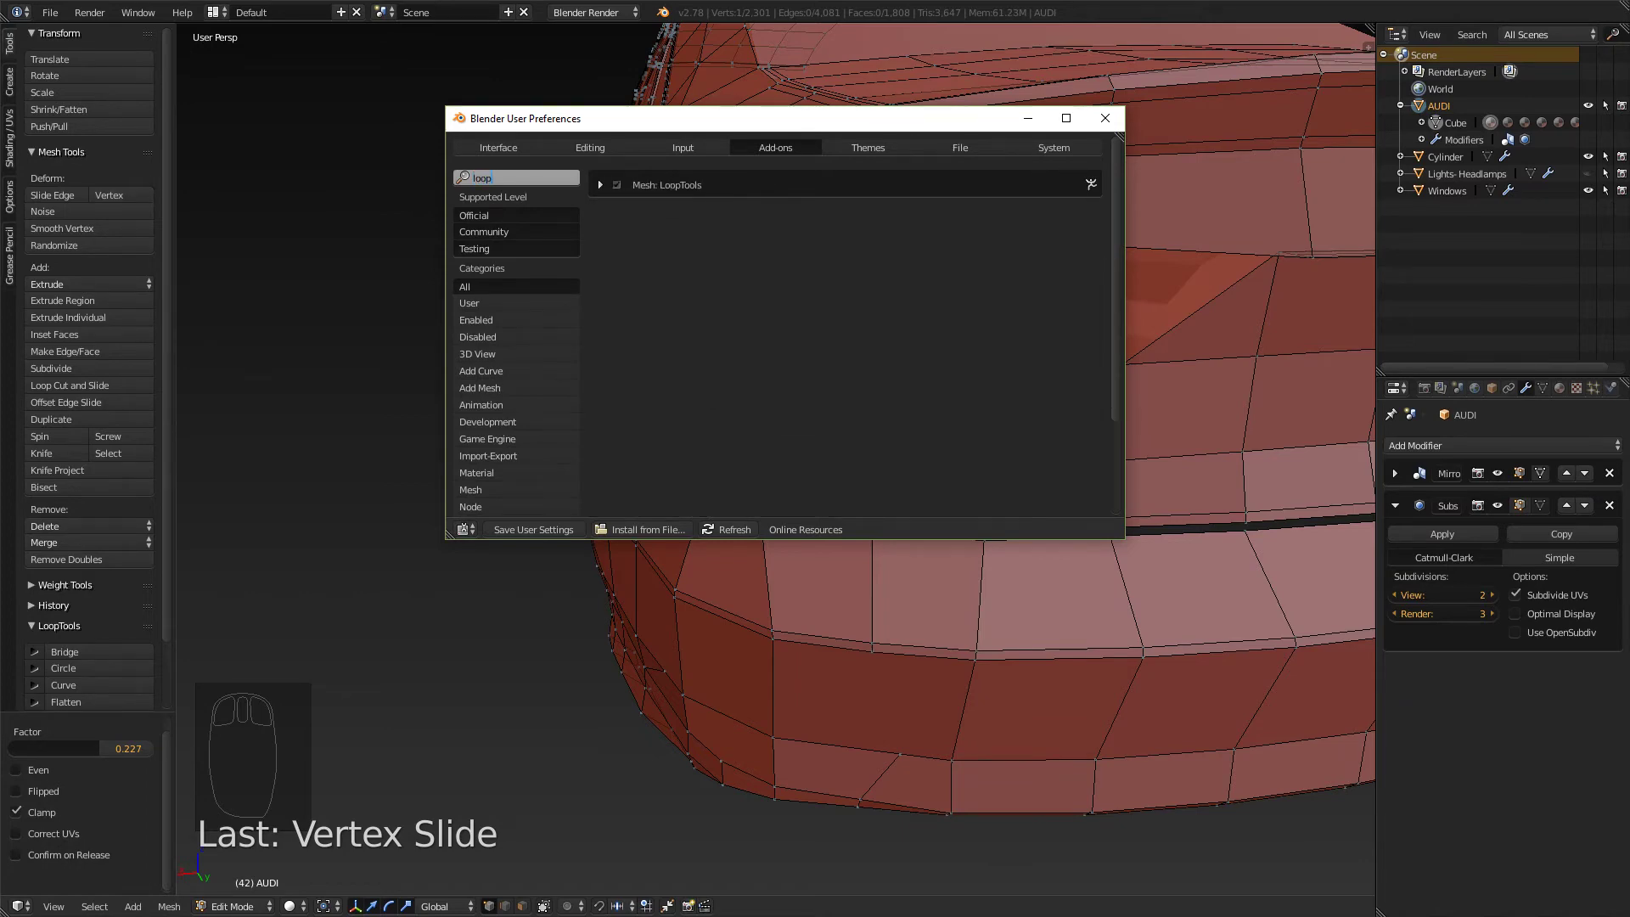
left_click(1104, 118)
- Evenly distribute the five vertices along the lower edge of the tail-light opening with LoopTools Space
scroll(84, 382, "down", 3)
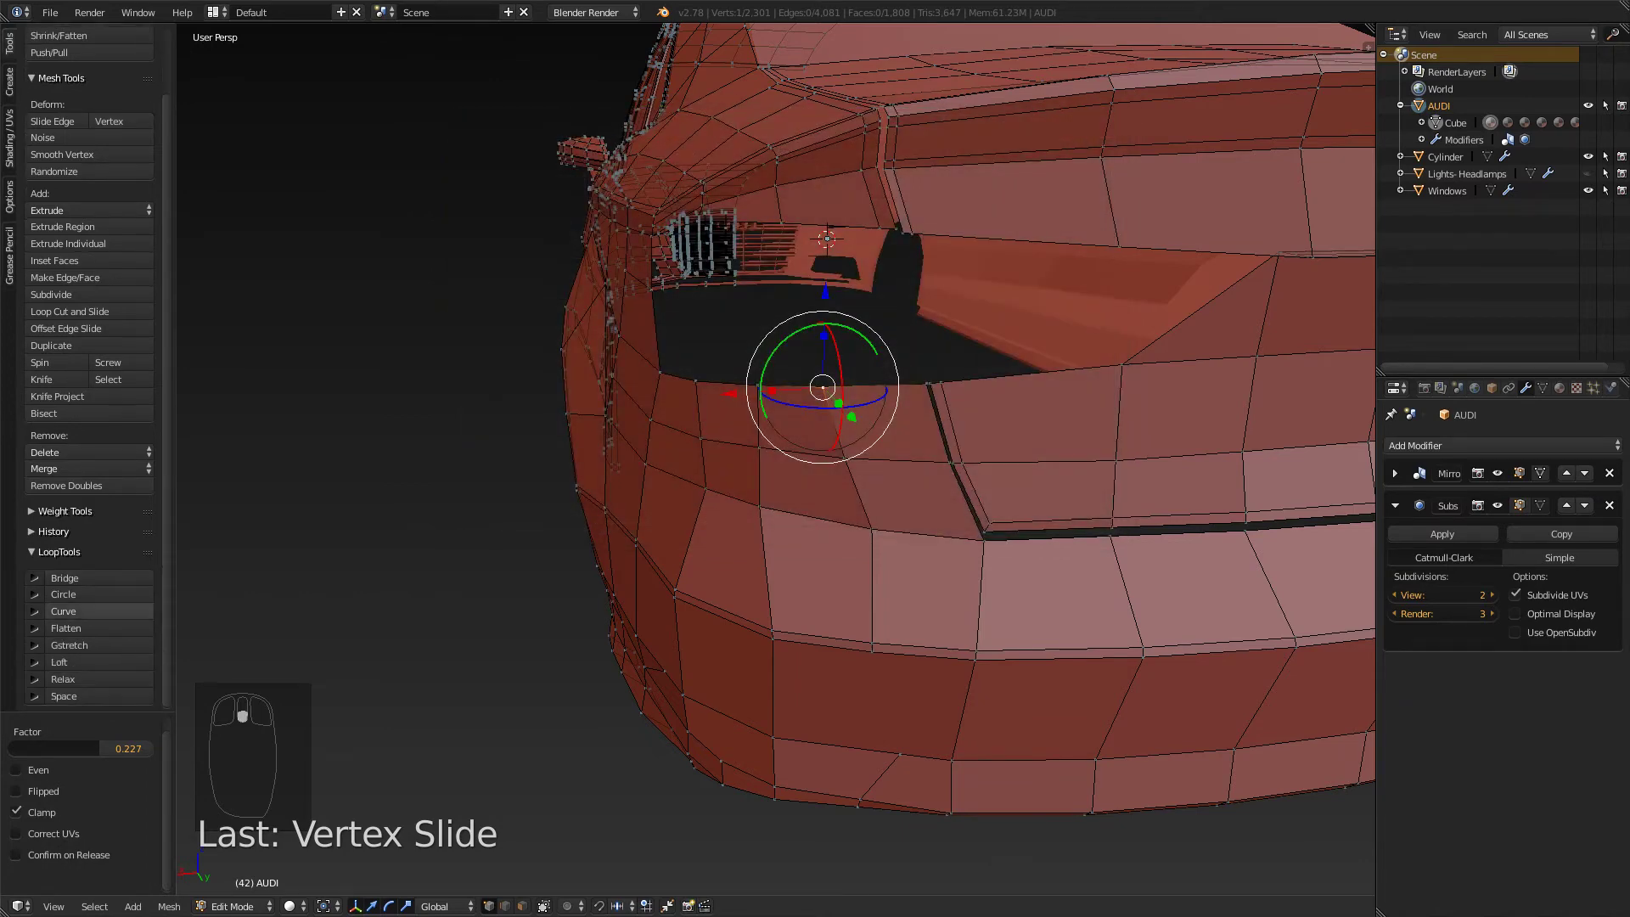
middle_click_drag(595, 441, 597, 497)
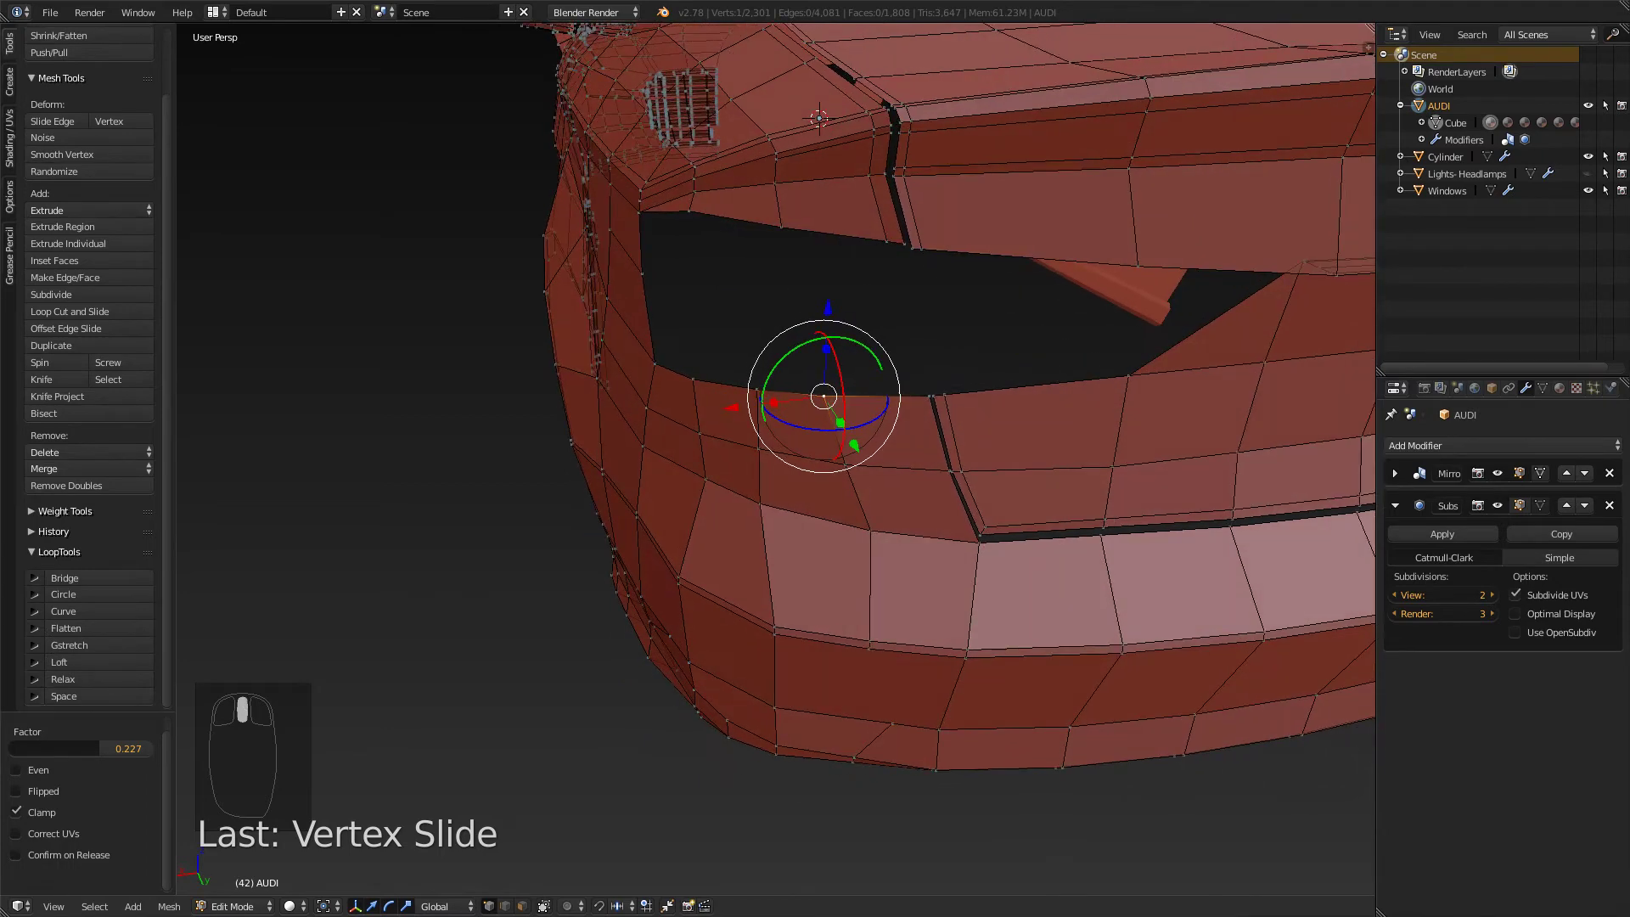
middle_click_drag(780, 459, 853, 423)
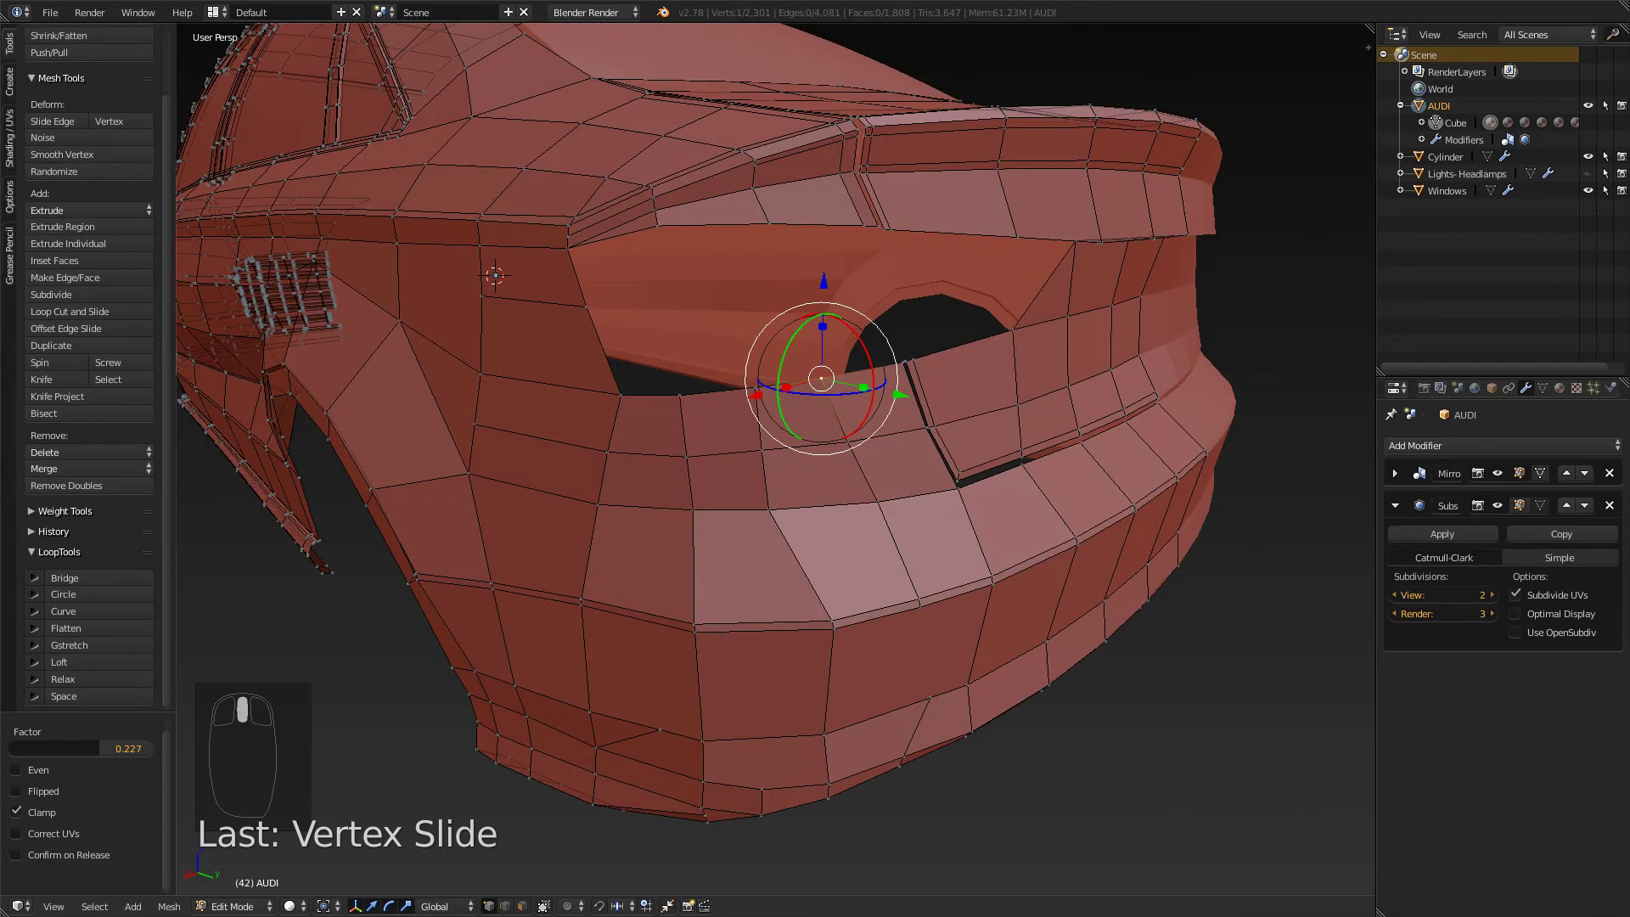
right_click(482, 373)
right_click(620, 395)
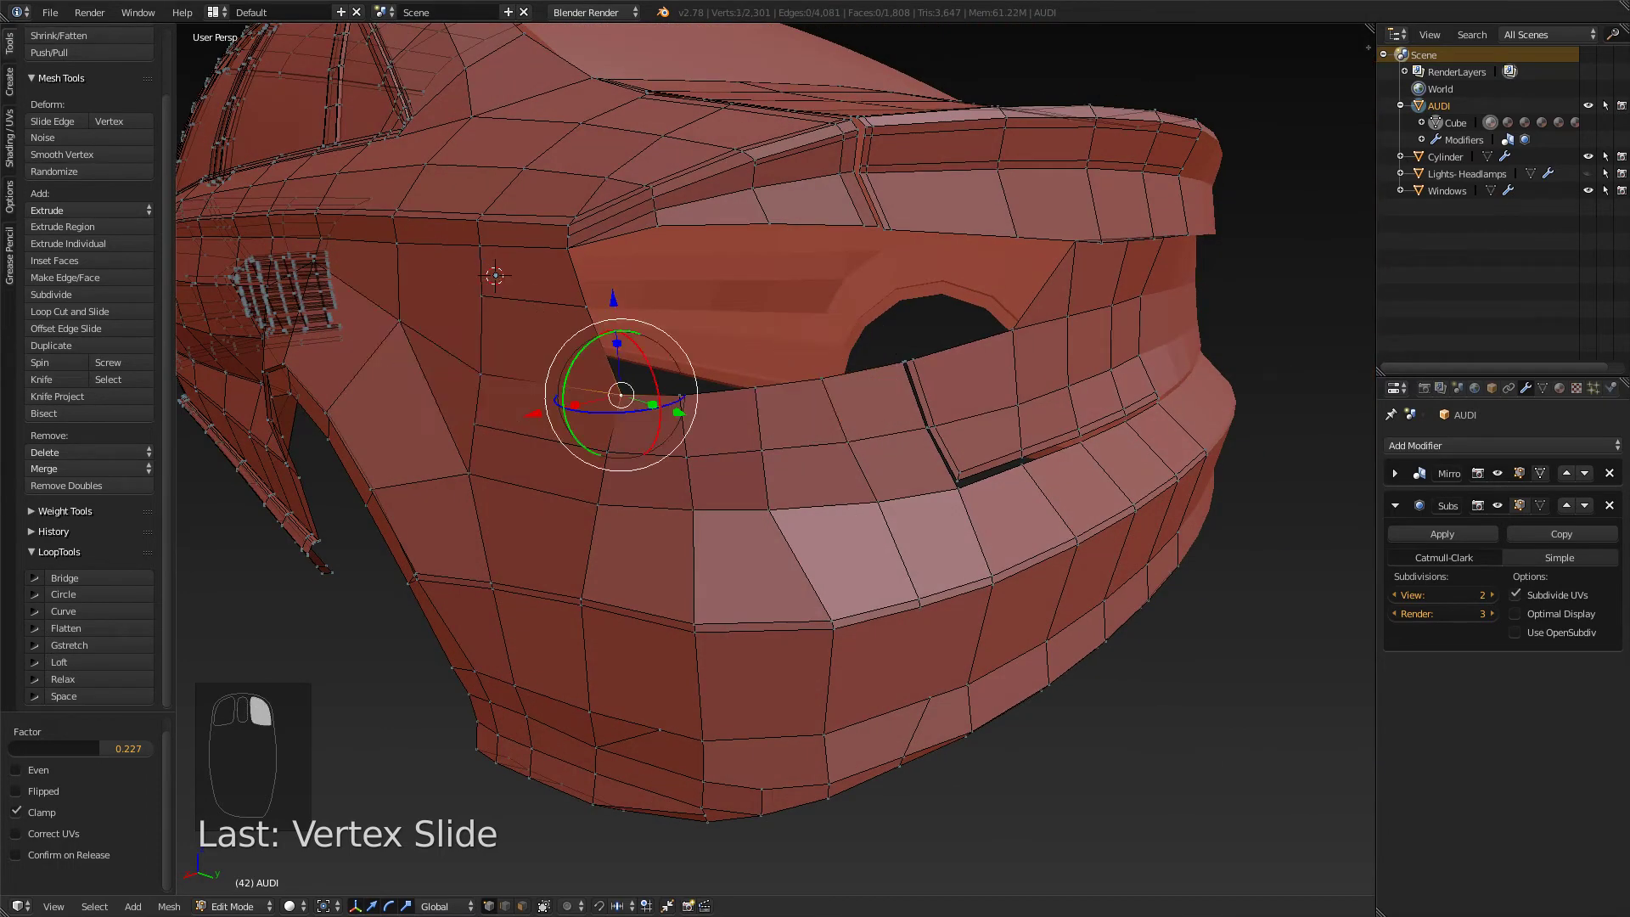
right_click(804, 381, "alt")
right_click(679, 395)
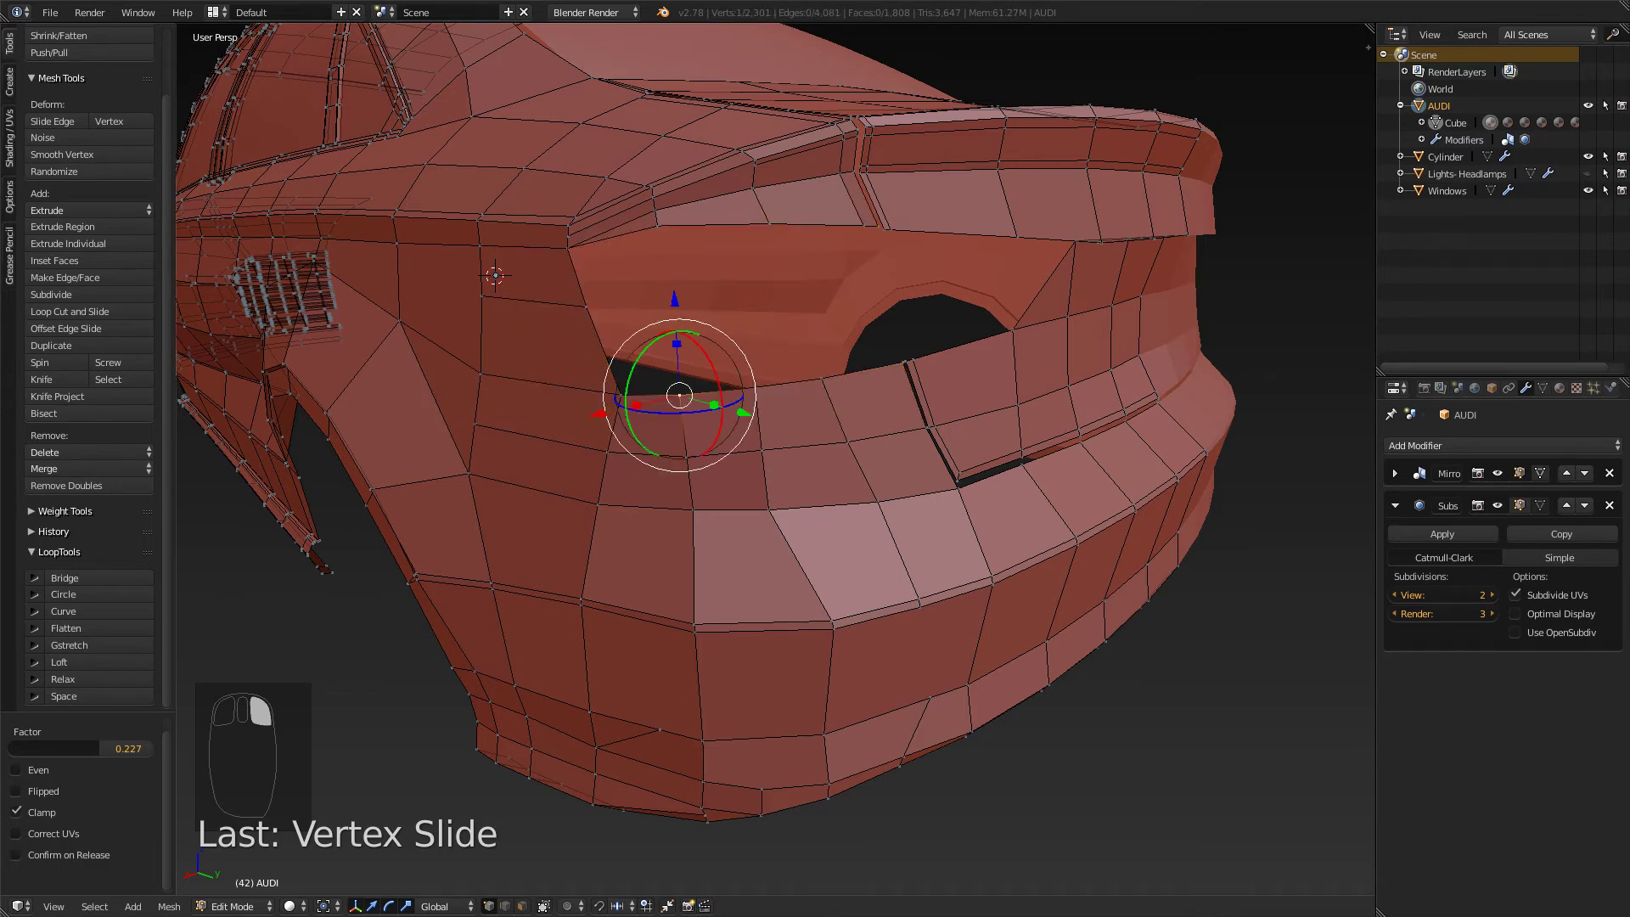
right_click(620, 395)
right_click(679, 396, "shift")
right_click(754, 388, "shift")
right_click(821, 379, "shift")
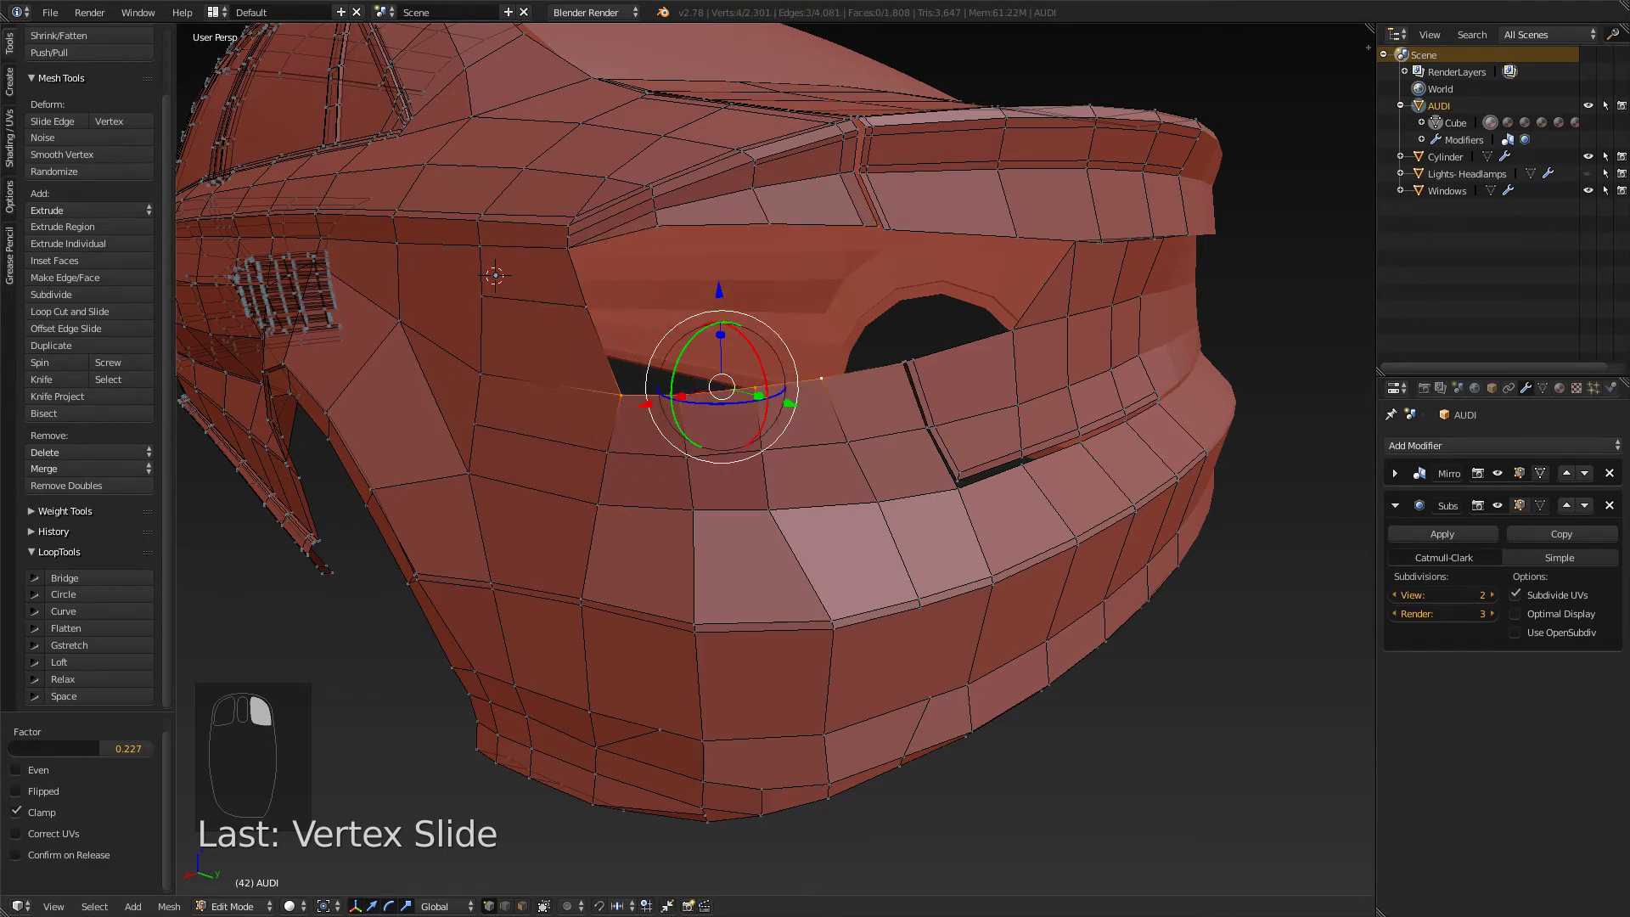
right_click(904, 362, "shift")
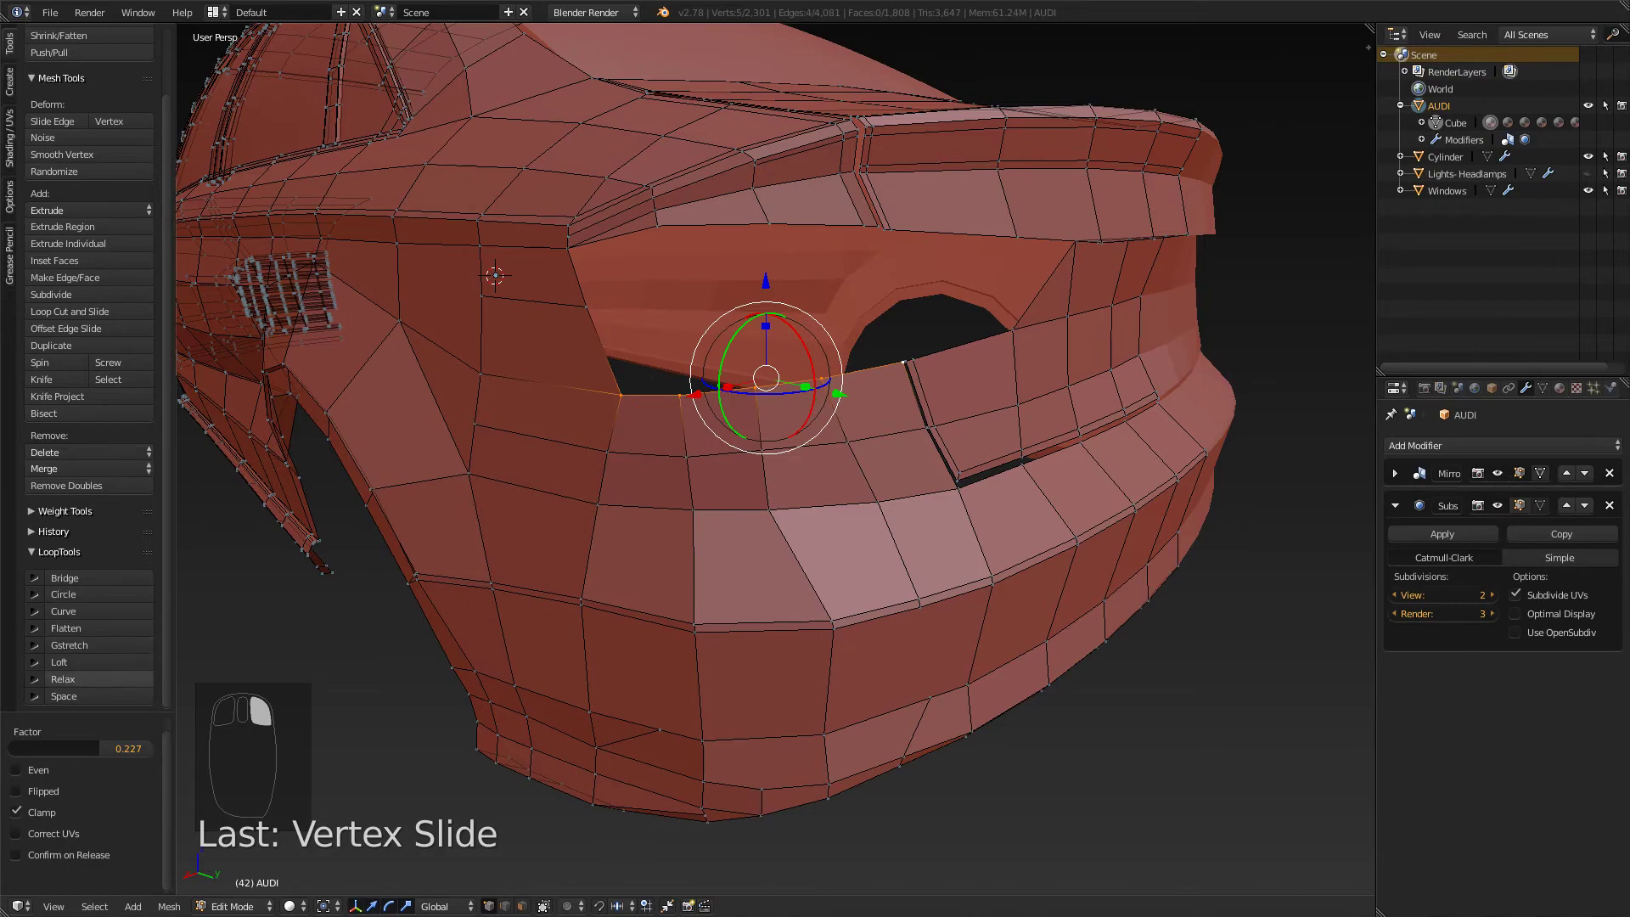
left_click(76, 696)
- Evenly distribute the five vertices of the row just below the tail-light opening's lower edge with LoopTools Space
middle_click_drag(806, 425, 726, 448)
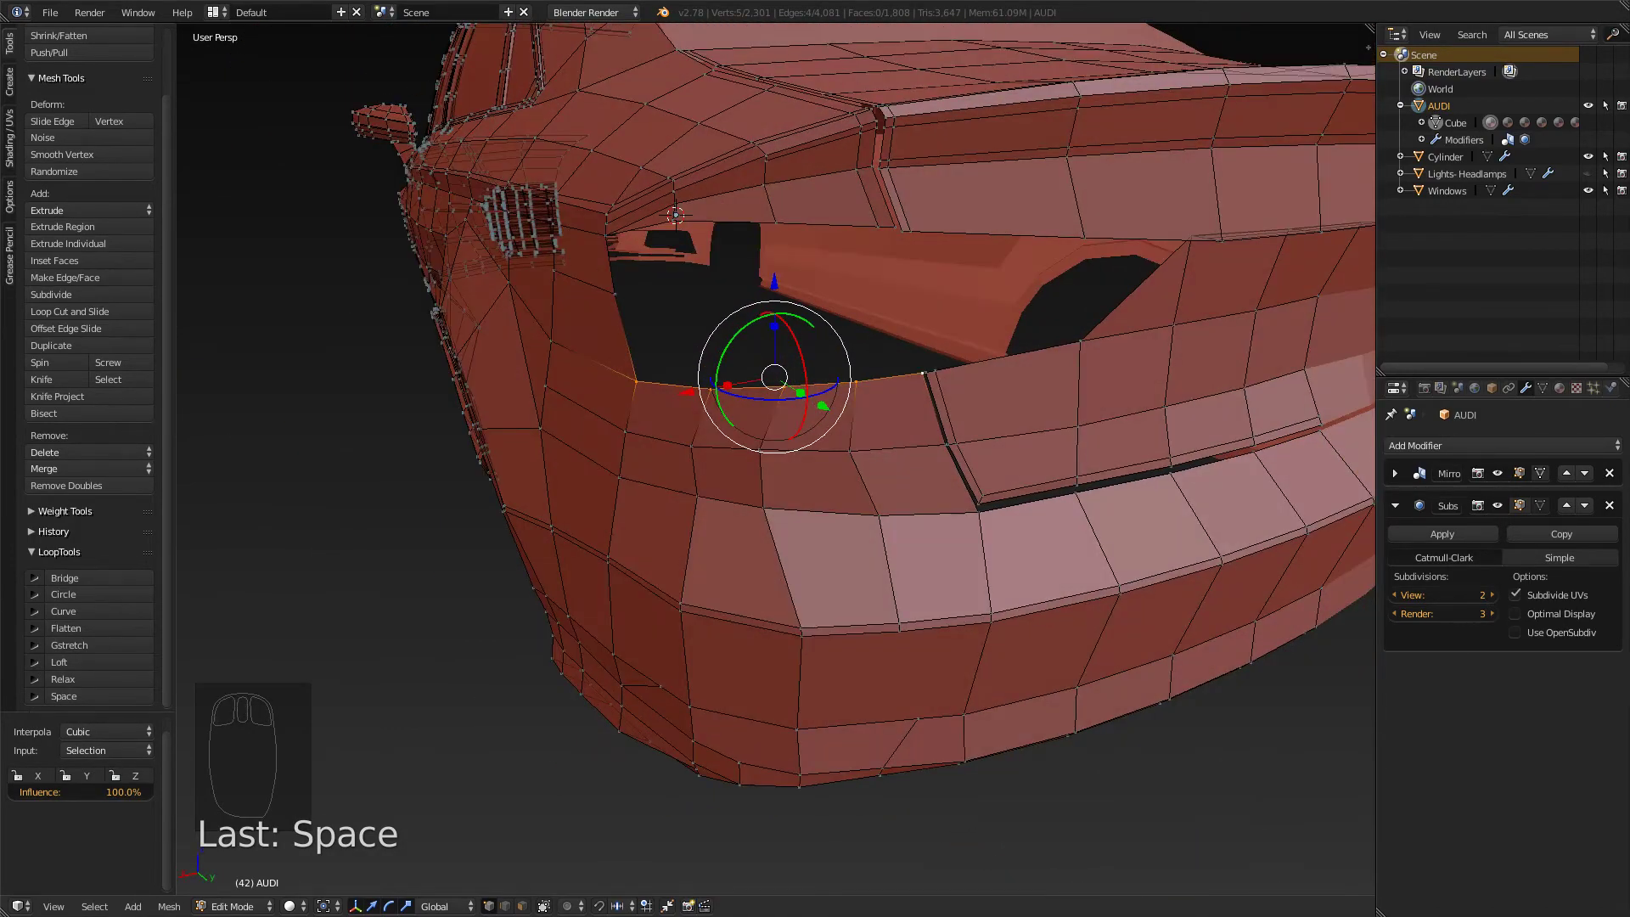
right_click(692, 446)
right_click(760, 449, "shift")
right_click(849, 451, "shift")
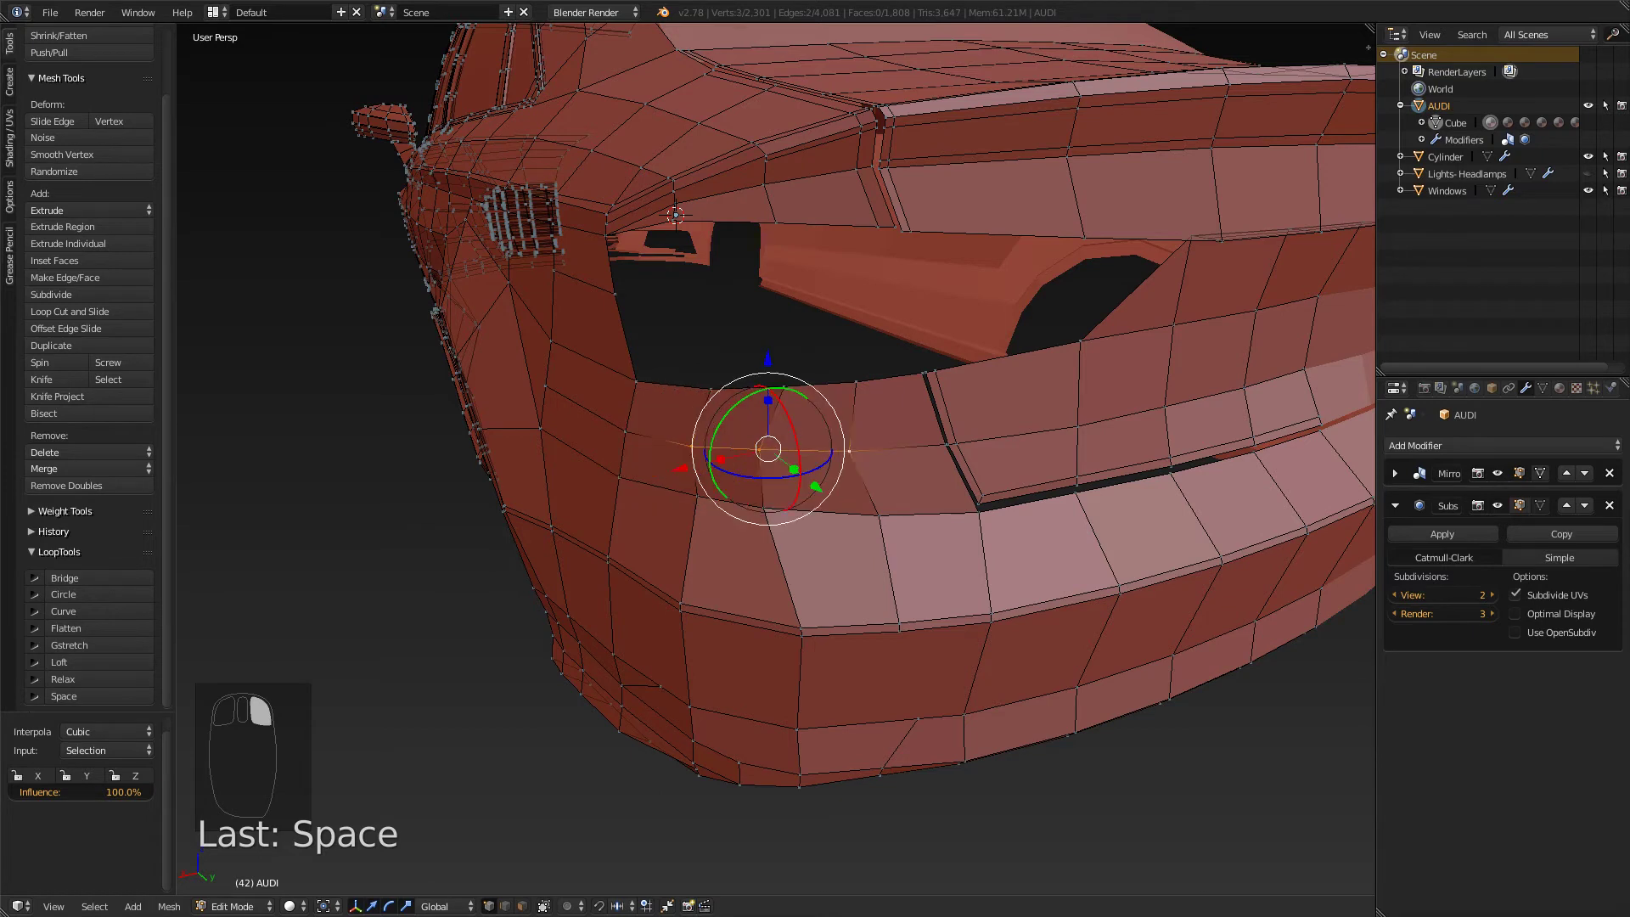
right_click(945, 444, "shift")
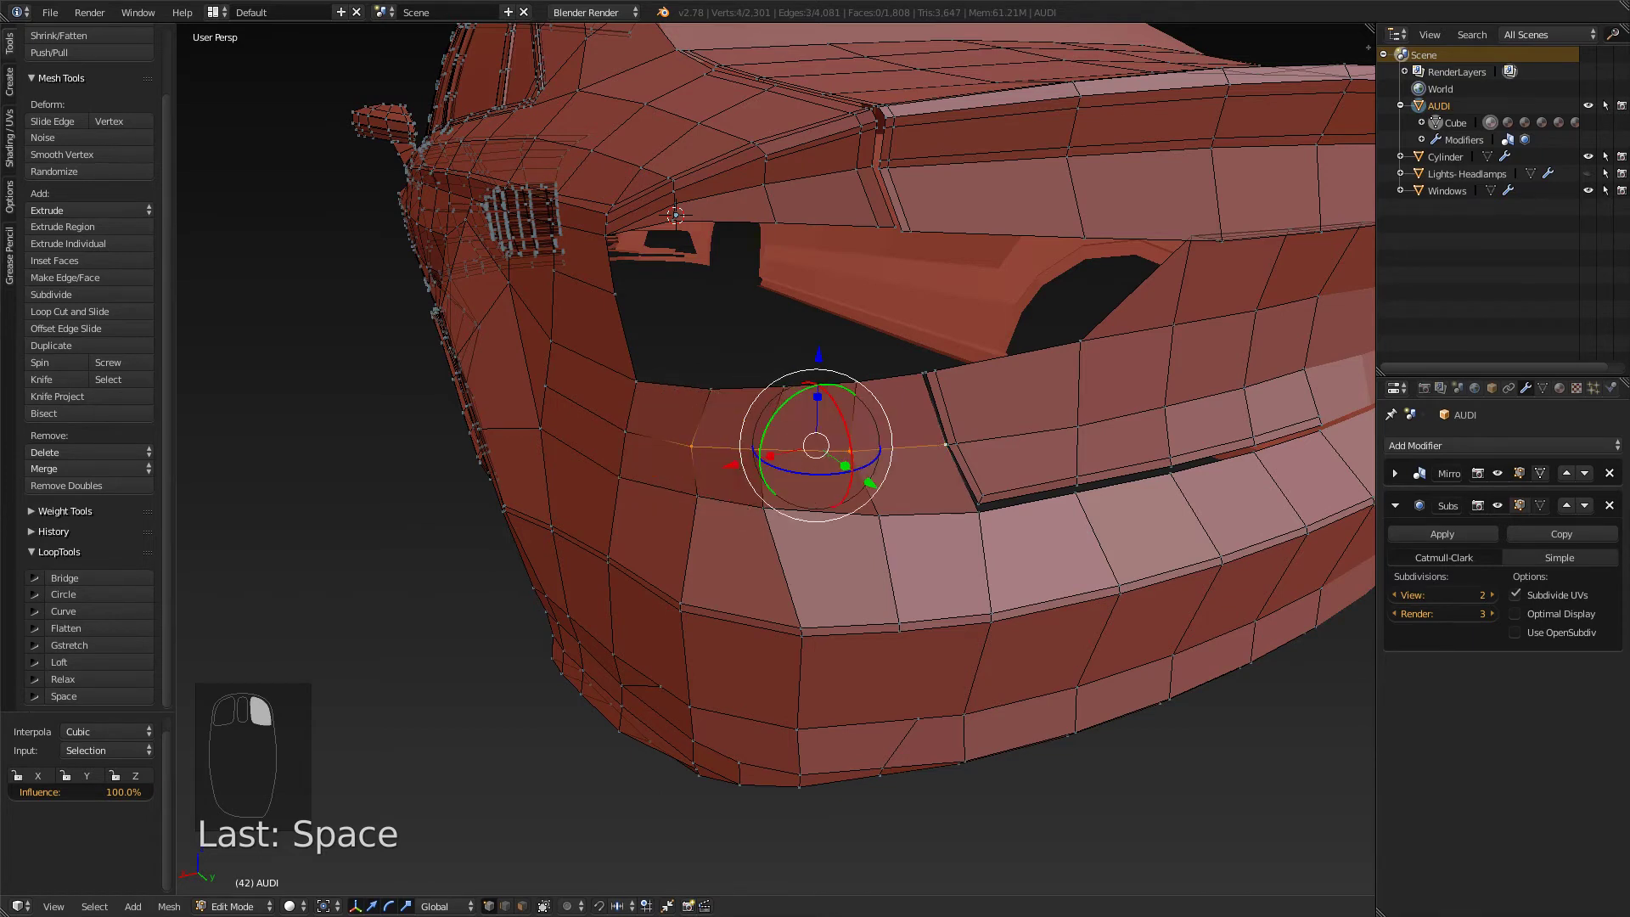
right_click(625, 432, "shift")
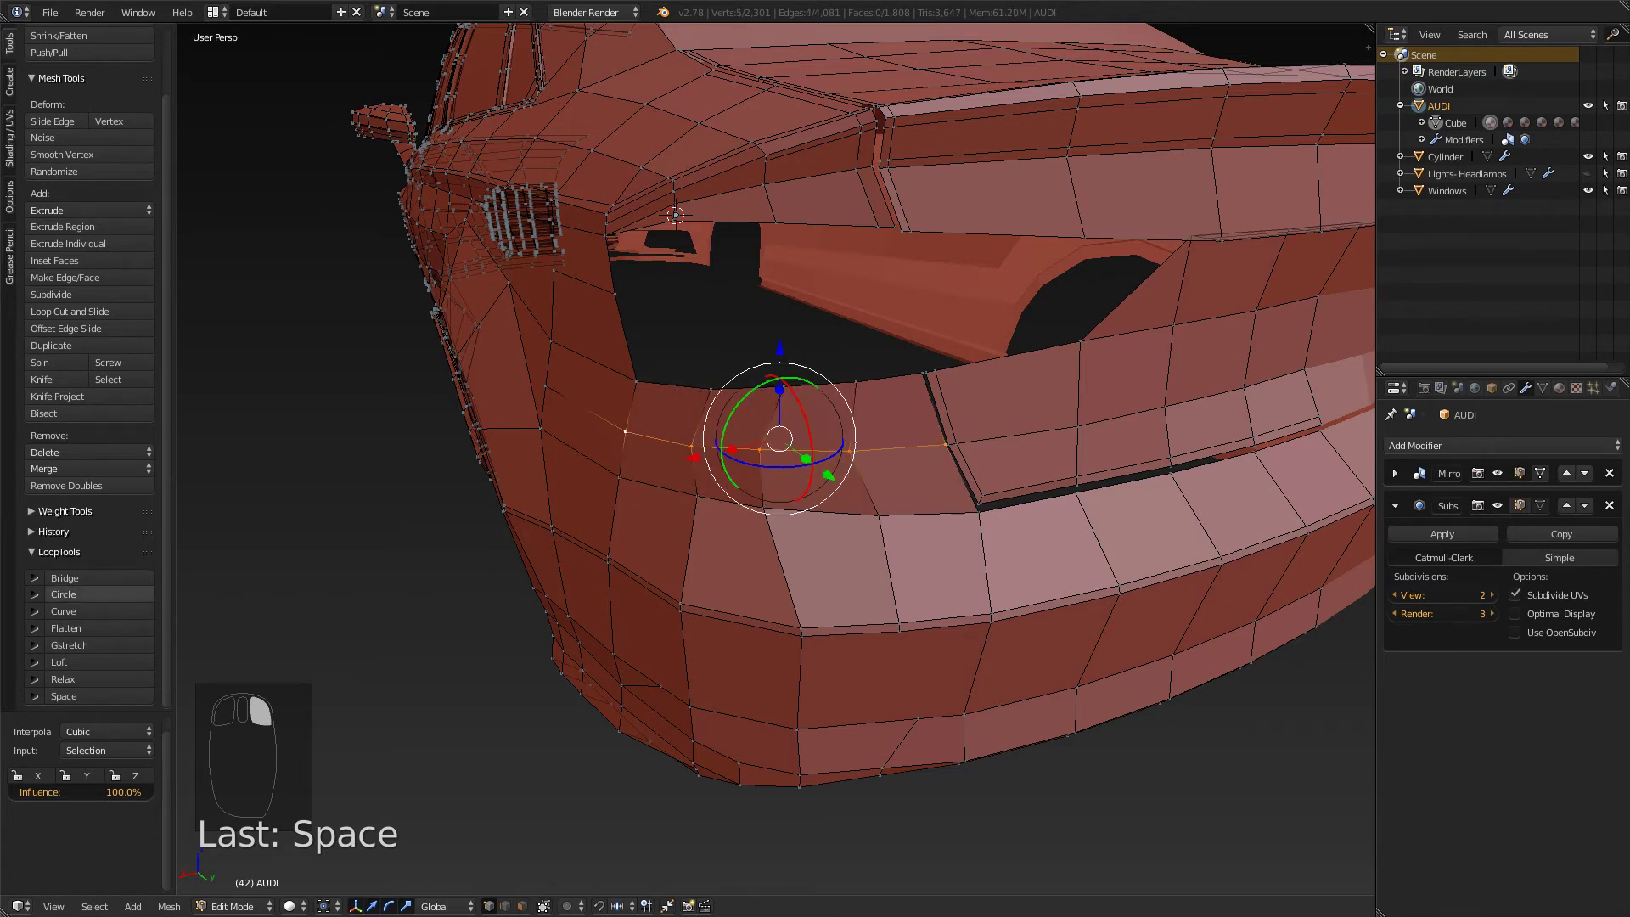
left_click(85, 696)
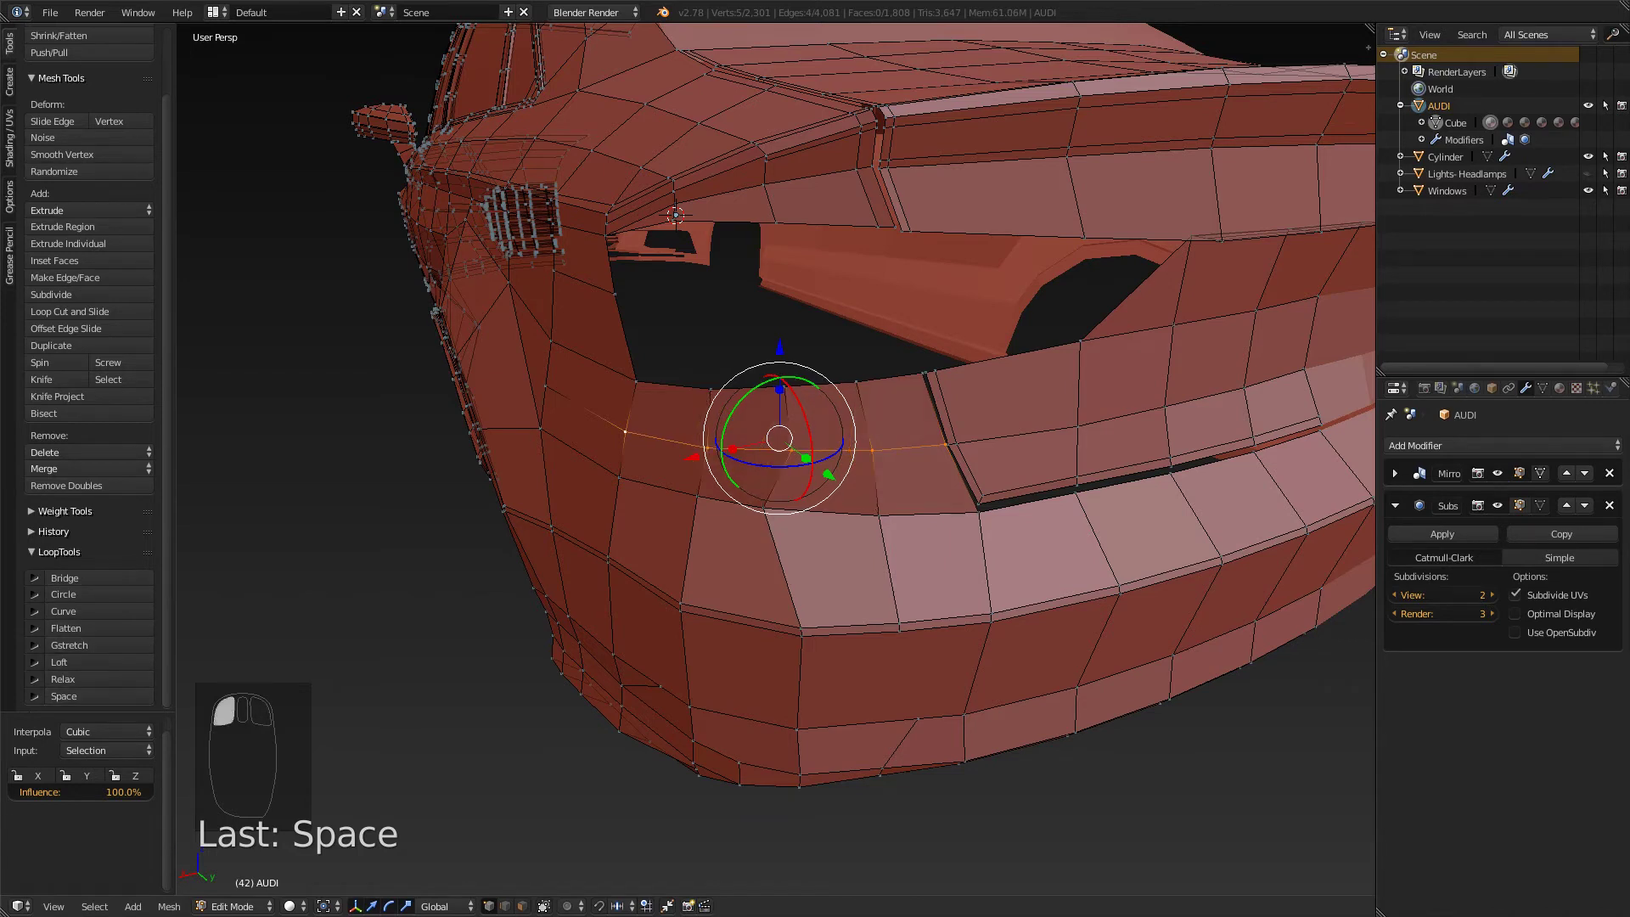
- Apply LoopTools Space to the five vertices of the second row below the tail-light opening, ending at the trunk gap's lower corner
right_click(618, 477)
right_click(696, 495, "shift")
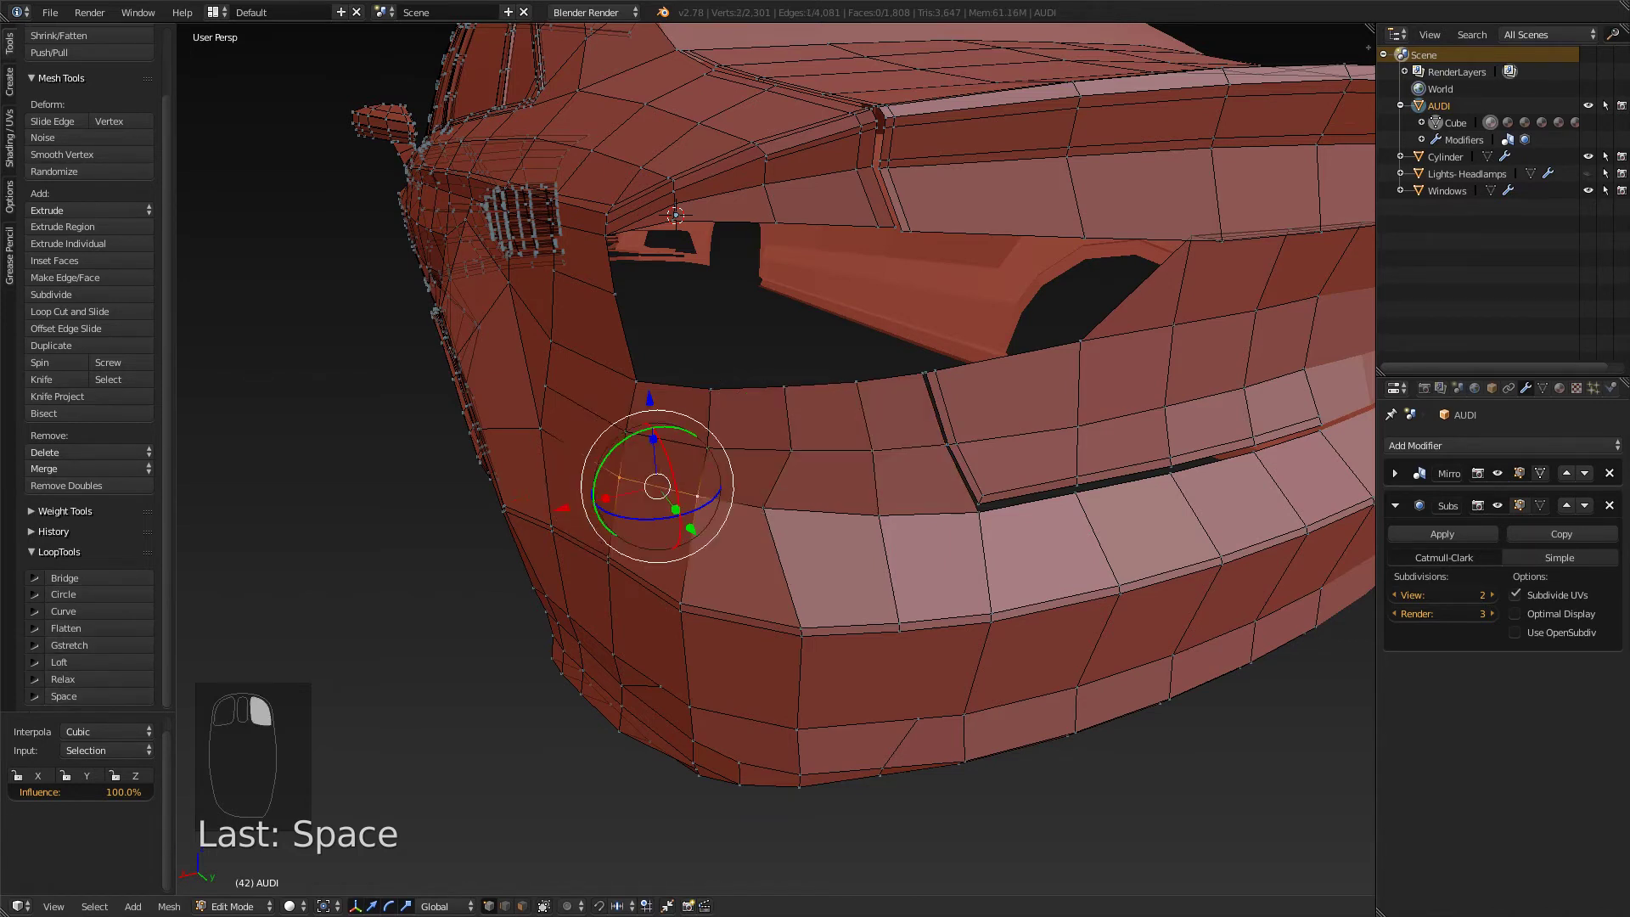
right_click(764, 507, "shift")
right_click(878, 514, "shift")
right_click(978, 512, "shift")
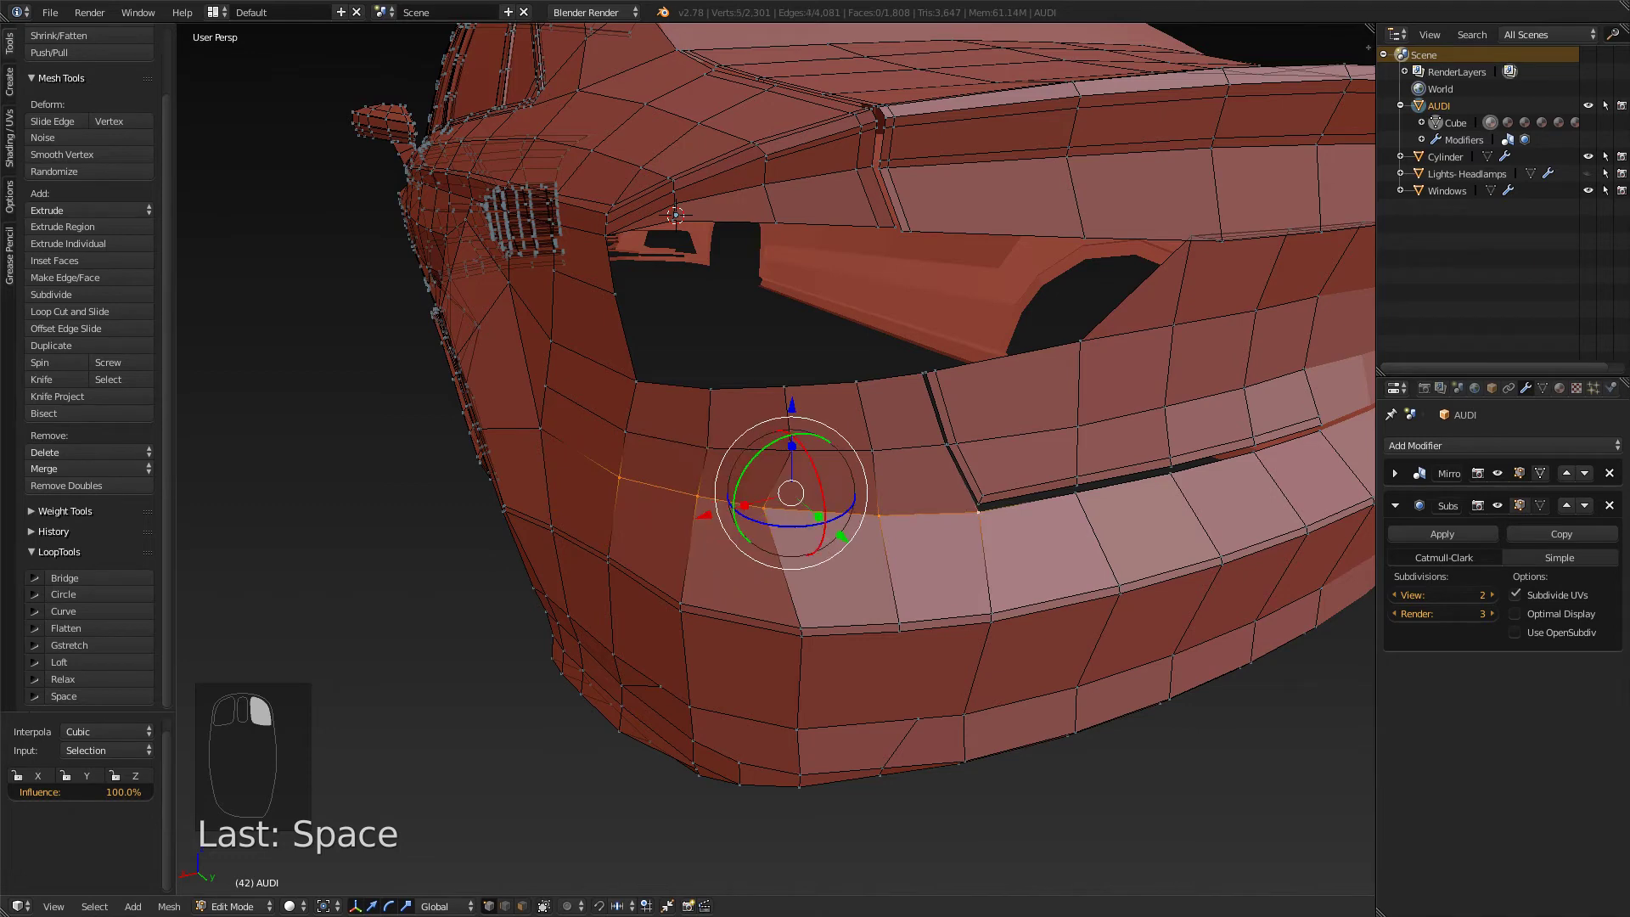
left_click(63, 696)
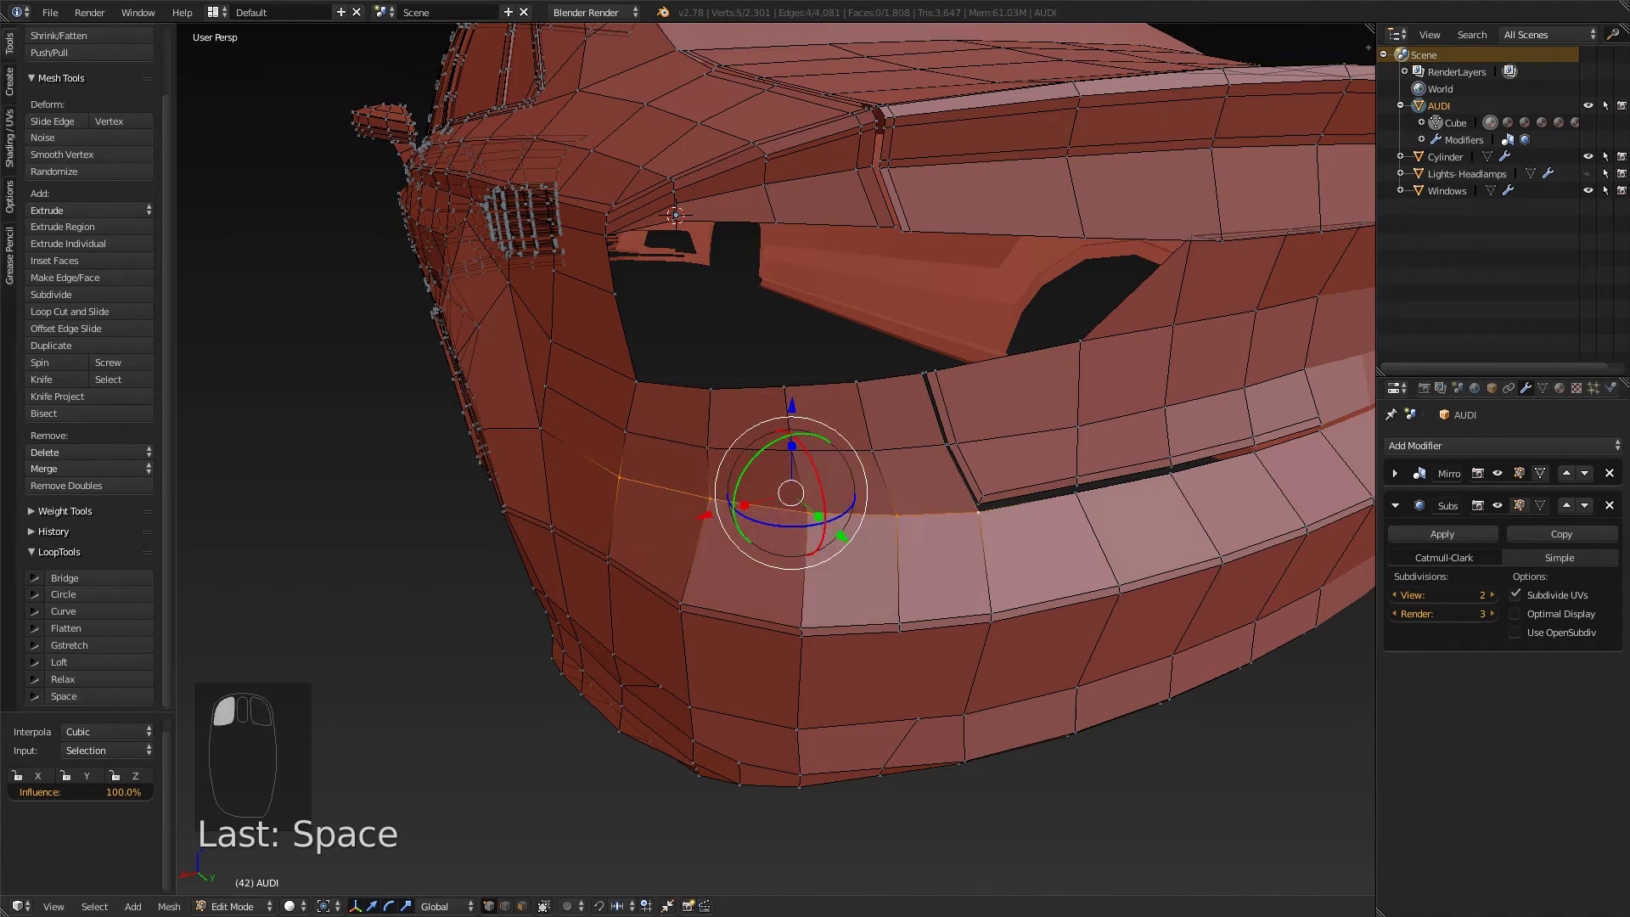
- Examine the smoothed rear corner in Object Mode and compare its curve with the top-view blueprint
key("Tab")
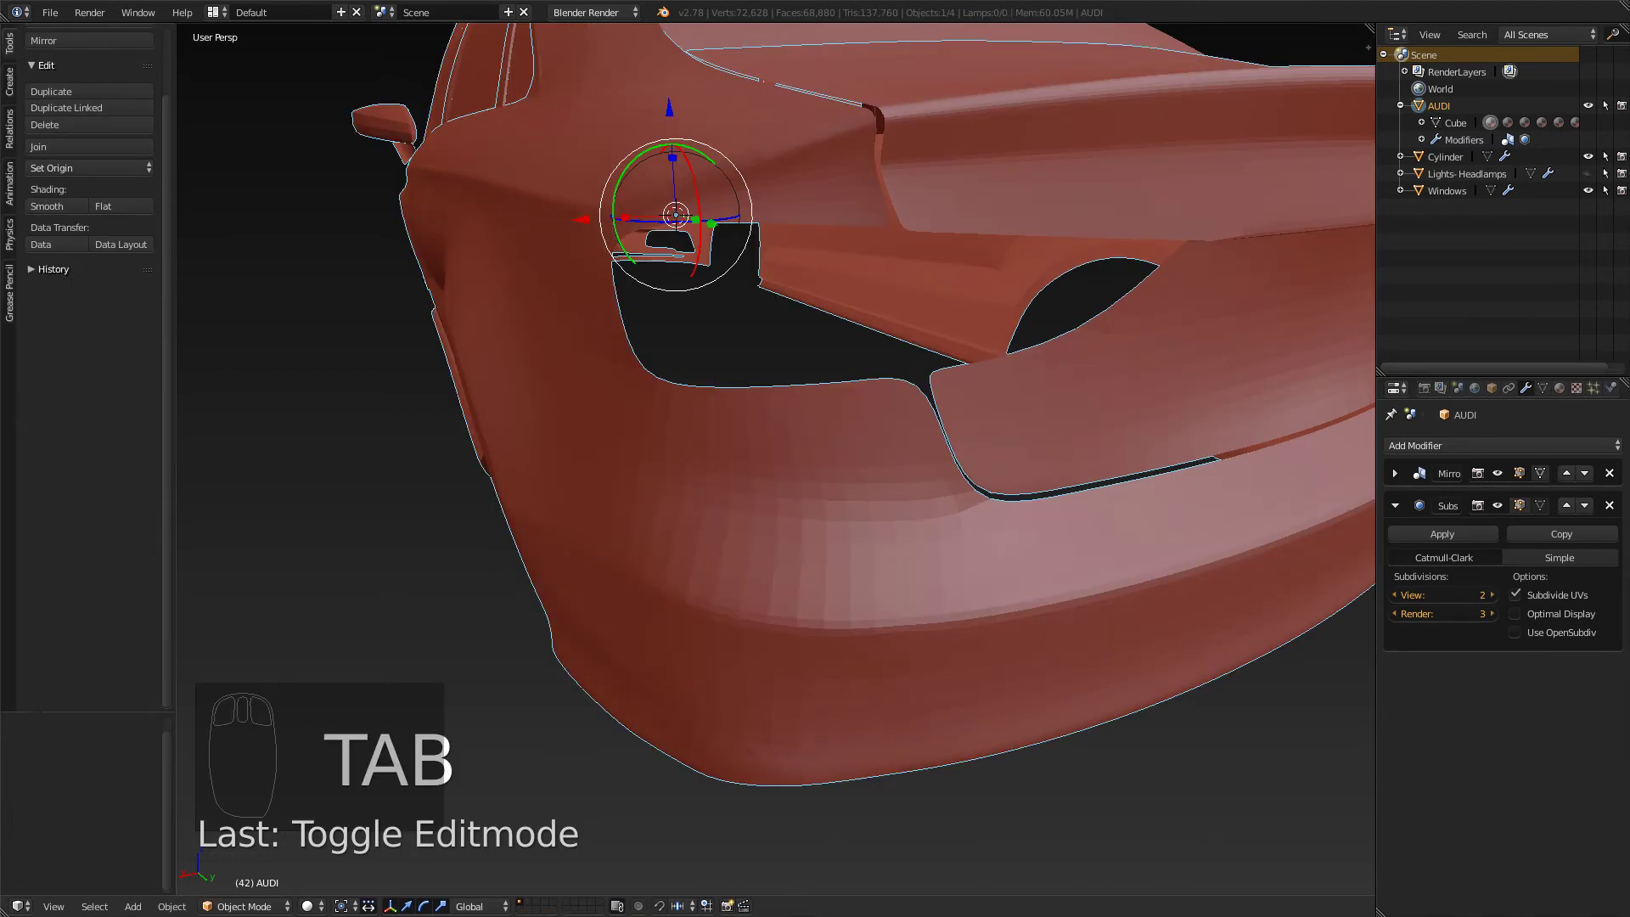
middle_click_drag(790, 492, 670, 407)
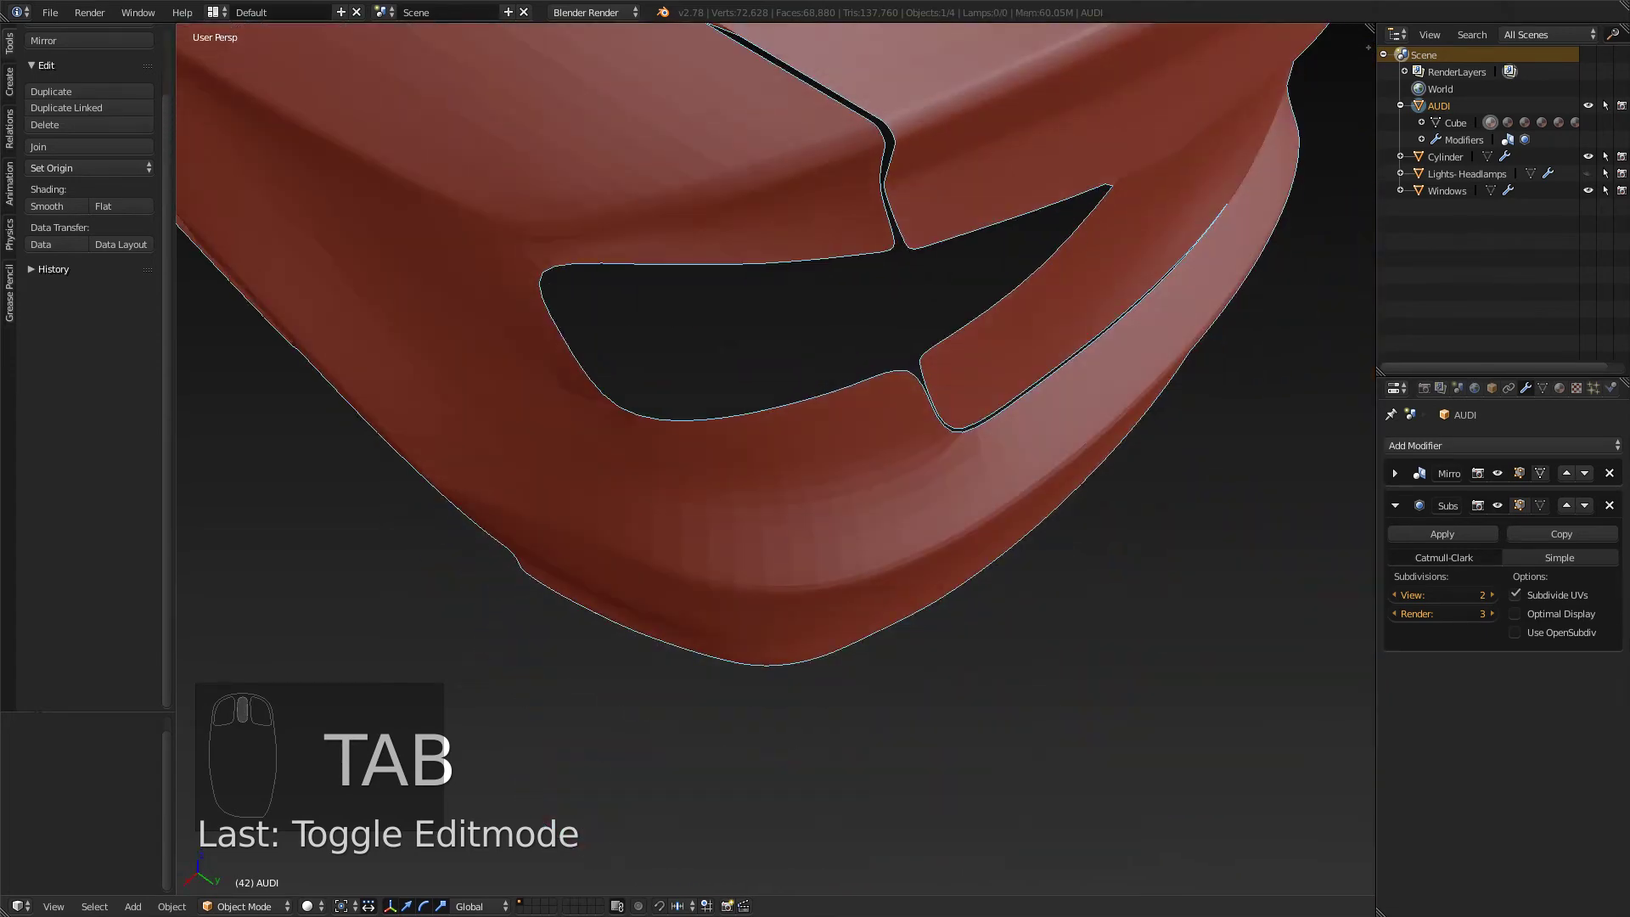
key("KP_7")
scroll(775, 458, "up", 3)
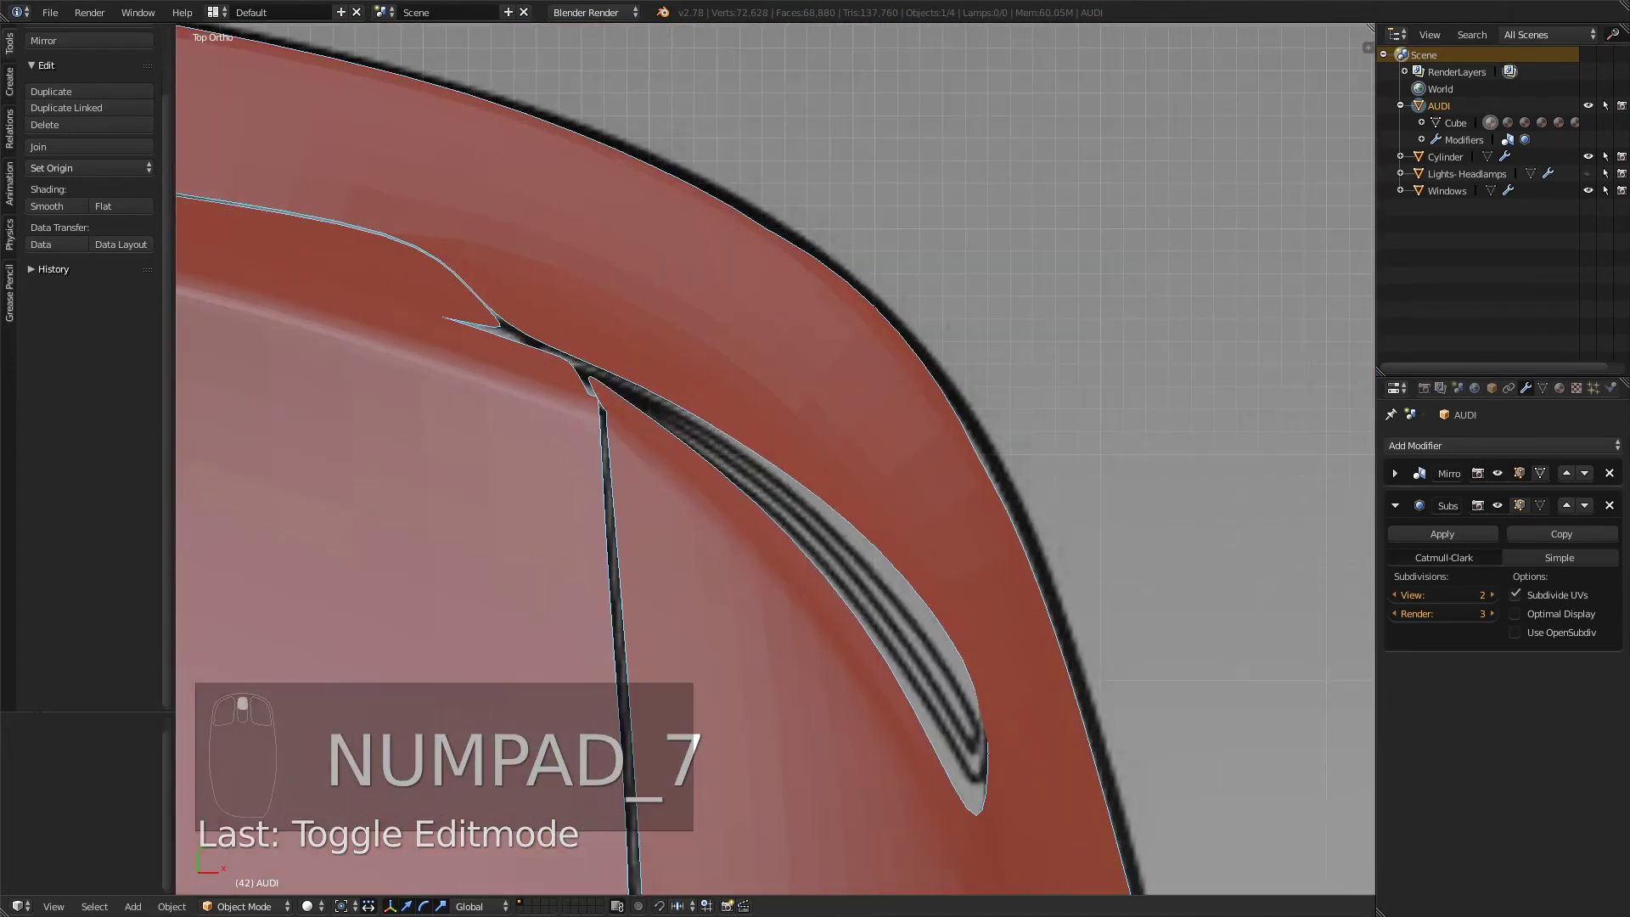
key("Tab")
key("Tab")
key("Tab")
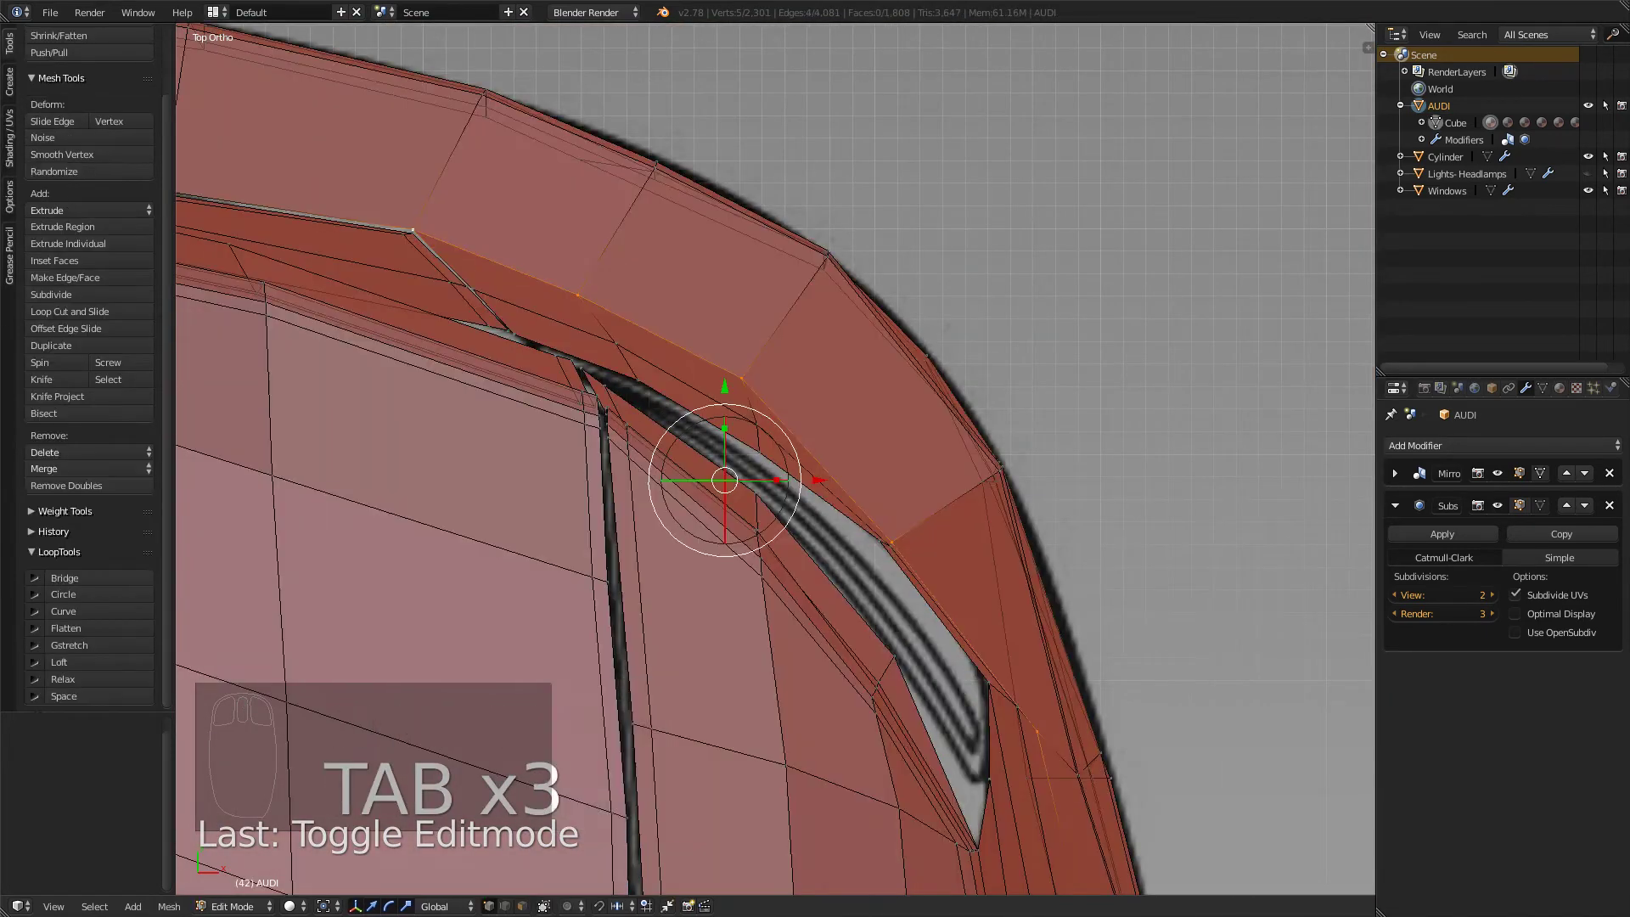
key("Tab")
key("Tab")
- Save the file over its existing version
middle_click_drag(775, 459, 725, 429)
key("ctrl+s")
left_click(683, 353)
- Compare the tail-light opening and rear bumper with the right-view blueprint, both as a mesh cage and as a smoothed surface
scroll(684, 353, "down", 4)
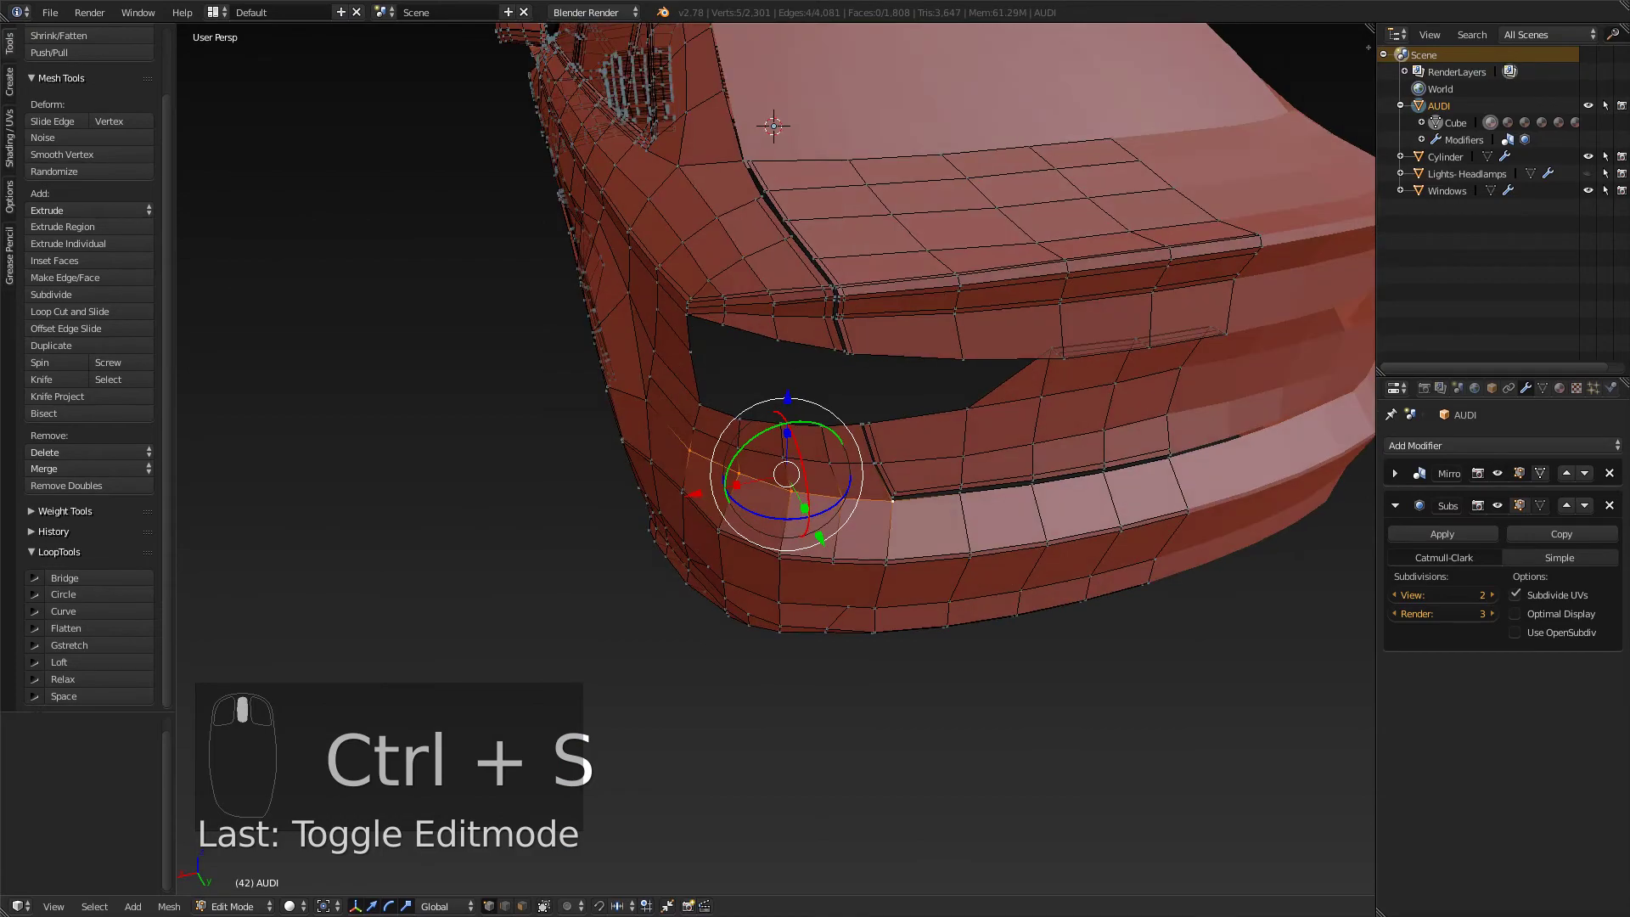
key("KP_3")
key("KP_1")
key("KP_3")
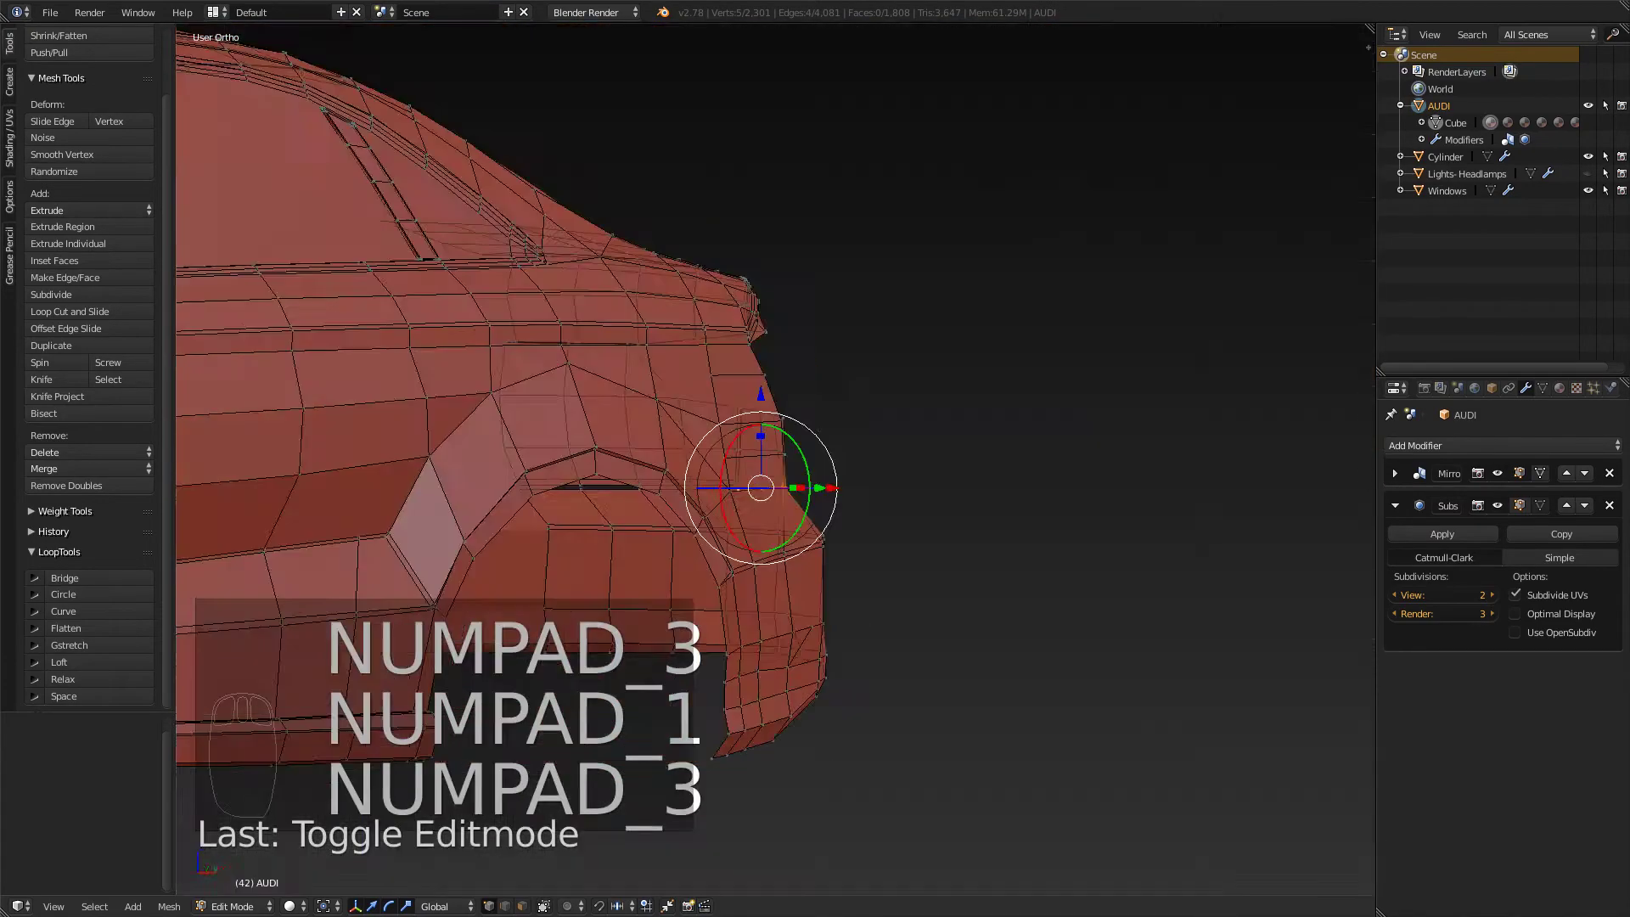
scroll(775, 458, "up", 6)
middle_click_drag(775, 458, 905, 440, "shift")
scroll(662, 598, "up", 3)
scroll(905, 439, "down", 4)
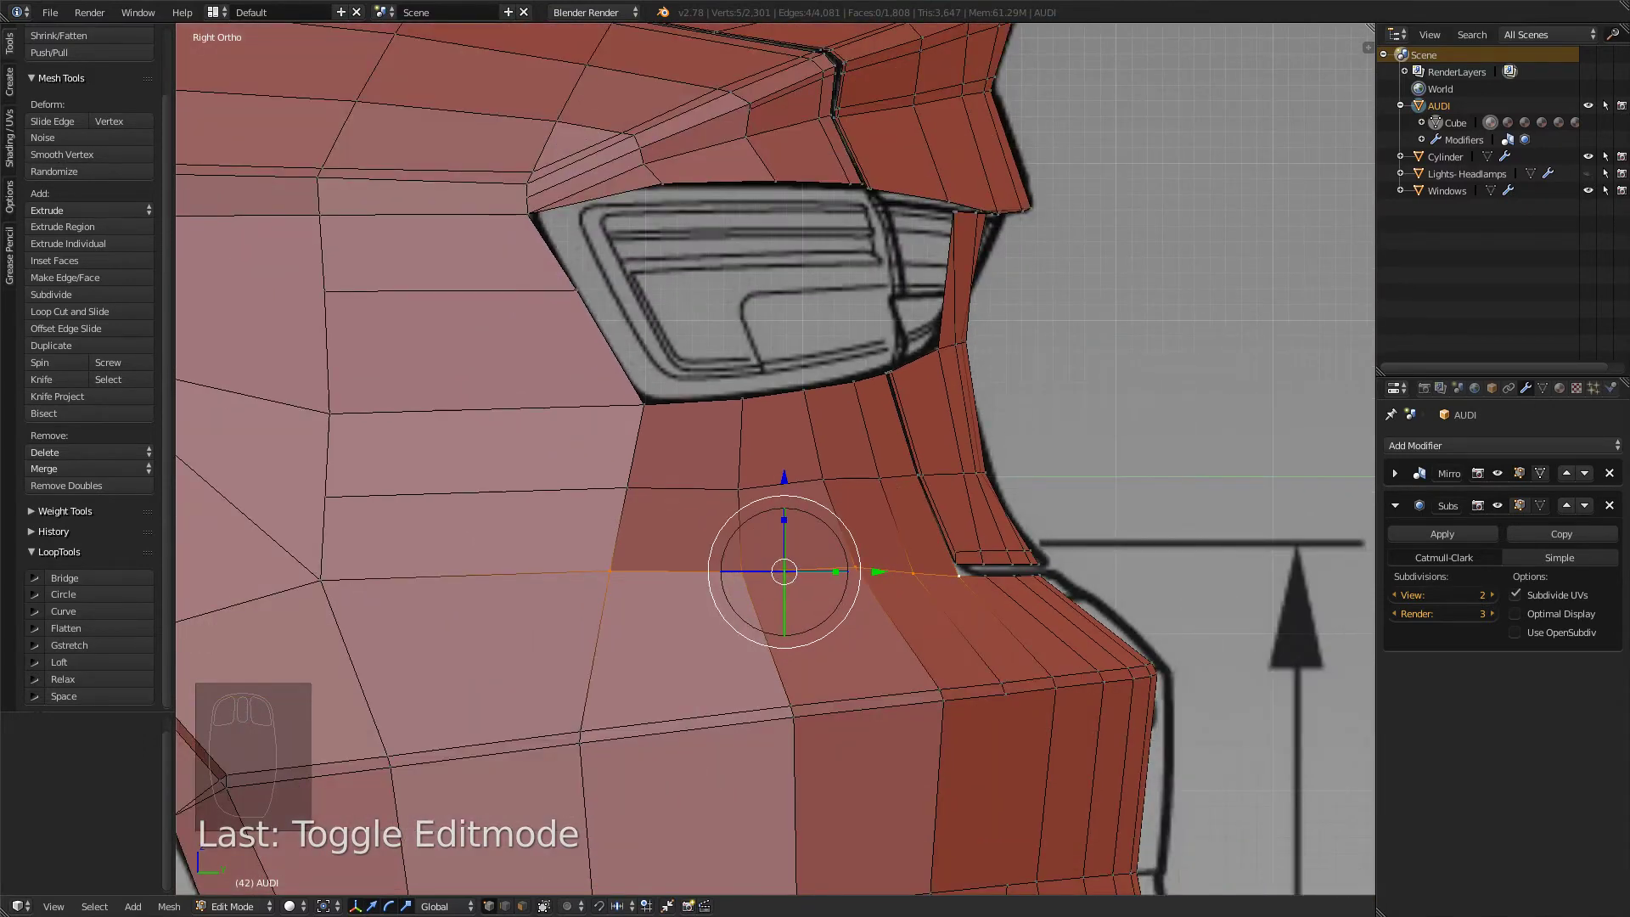
key("Tab")
key("Tab")
key("Tab")
key("Tab")
key("Tab")
key("Tab")
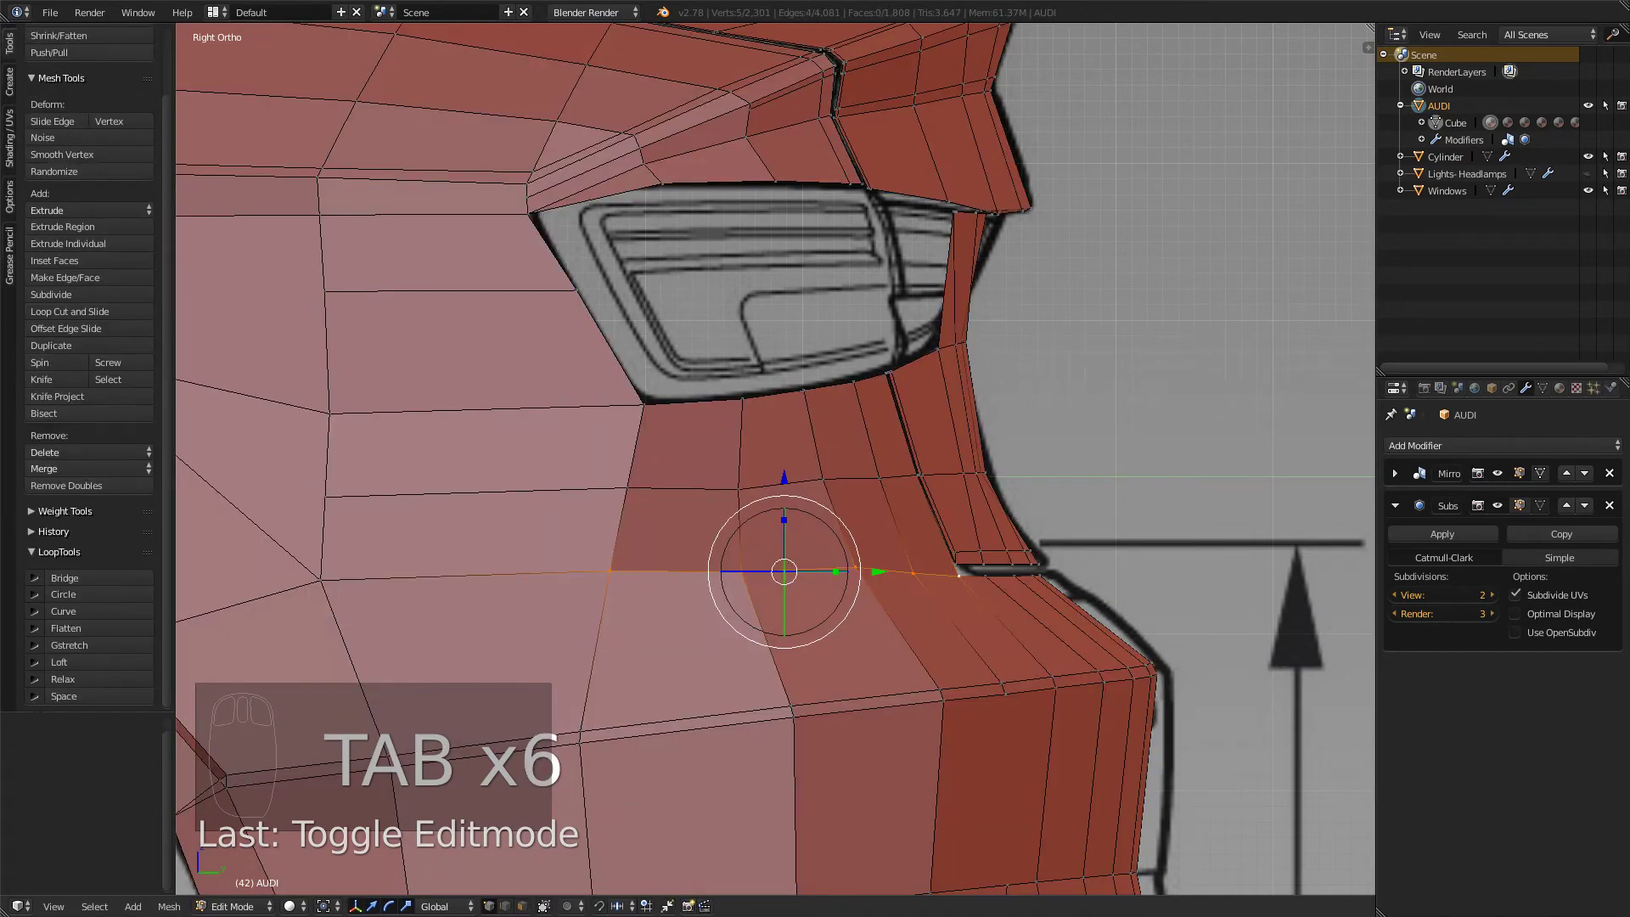
- Compare the rear corner and tail-light opening with the back-view blueprint, alternating between wireframe and solid display
key("KP_3")
key("KP_1")
key("ctrl+KP_1")
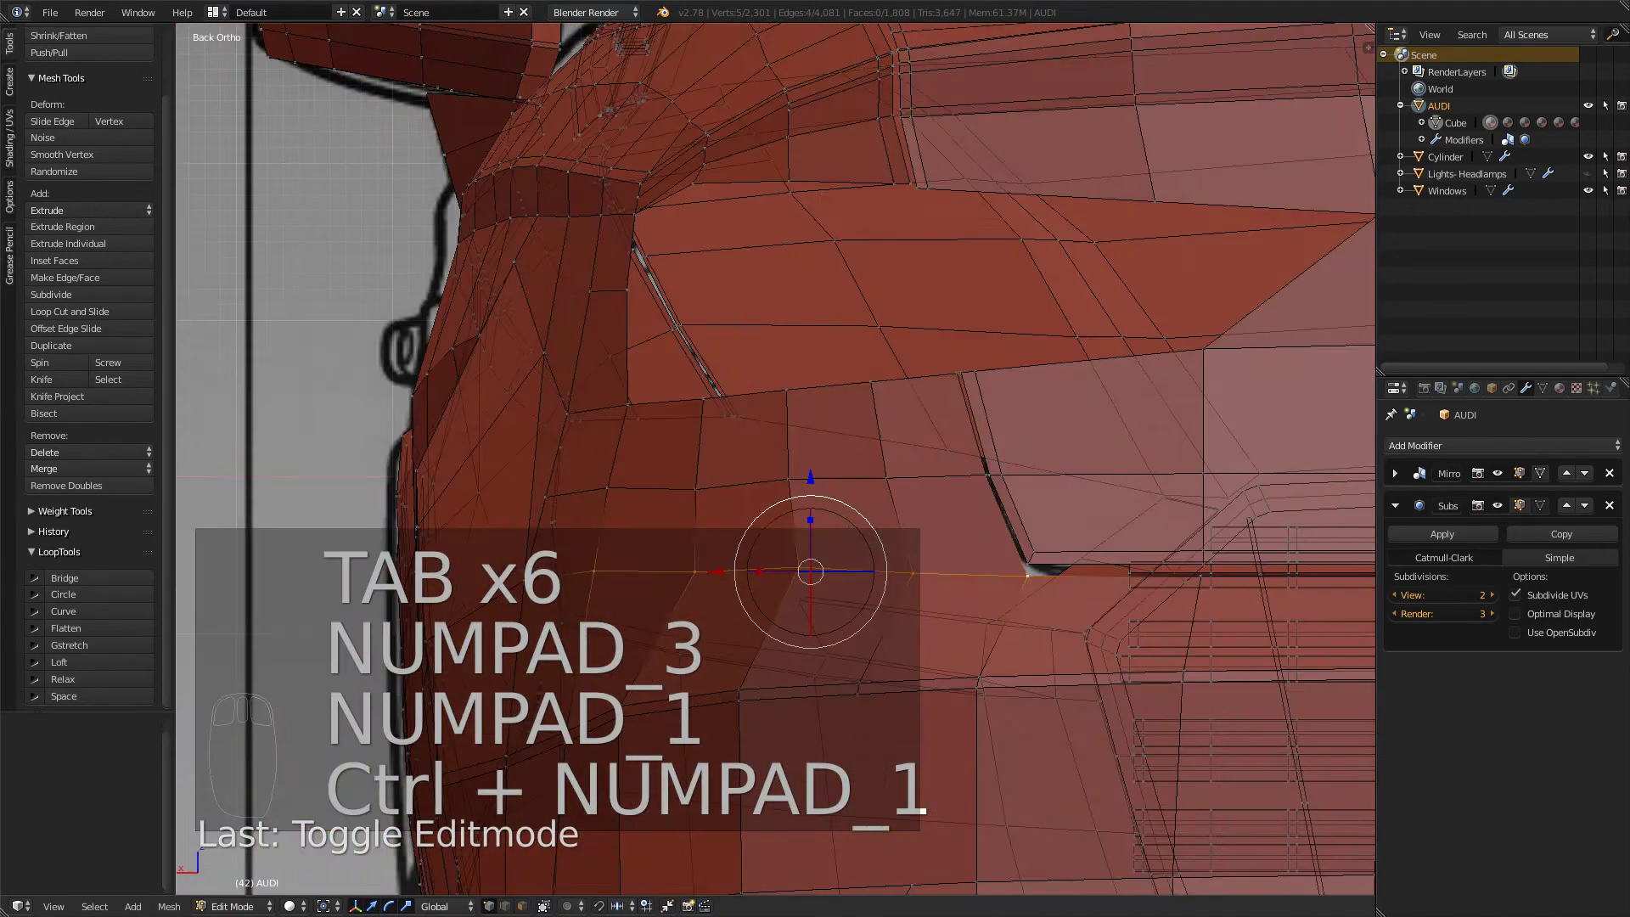
key("z")
key("z")
key("z")
key("z")
key("z")
key("z")
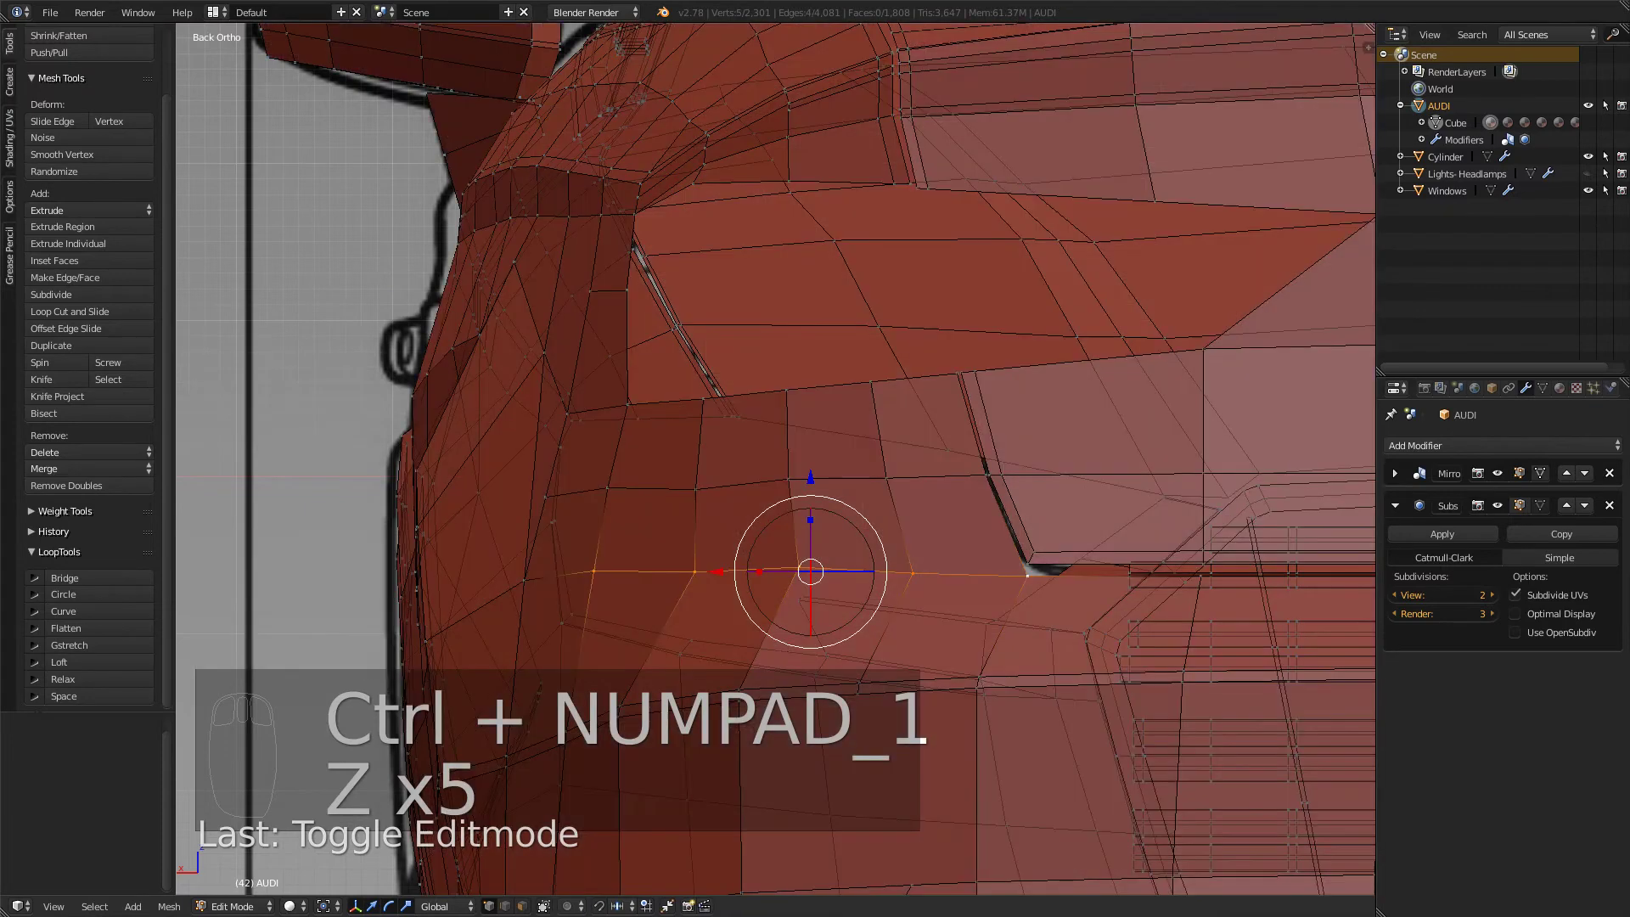
key("z")
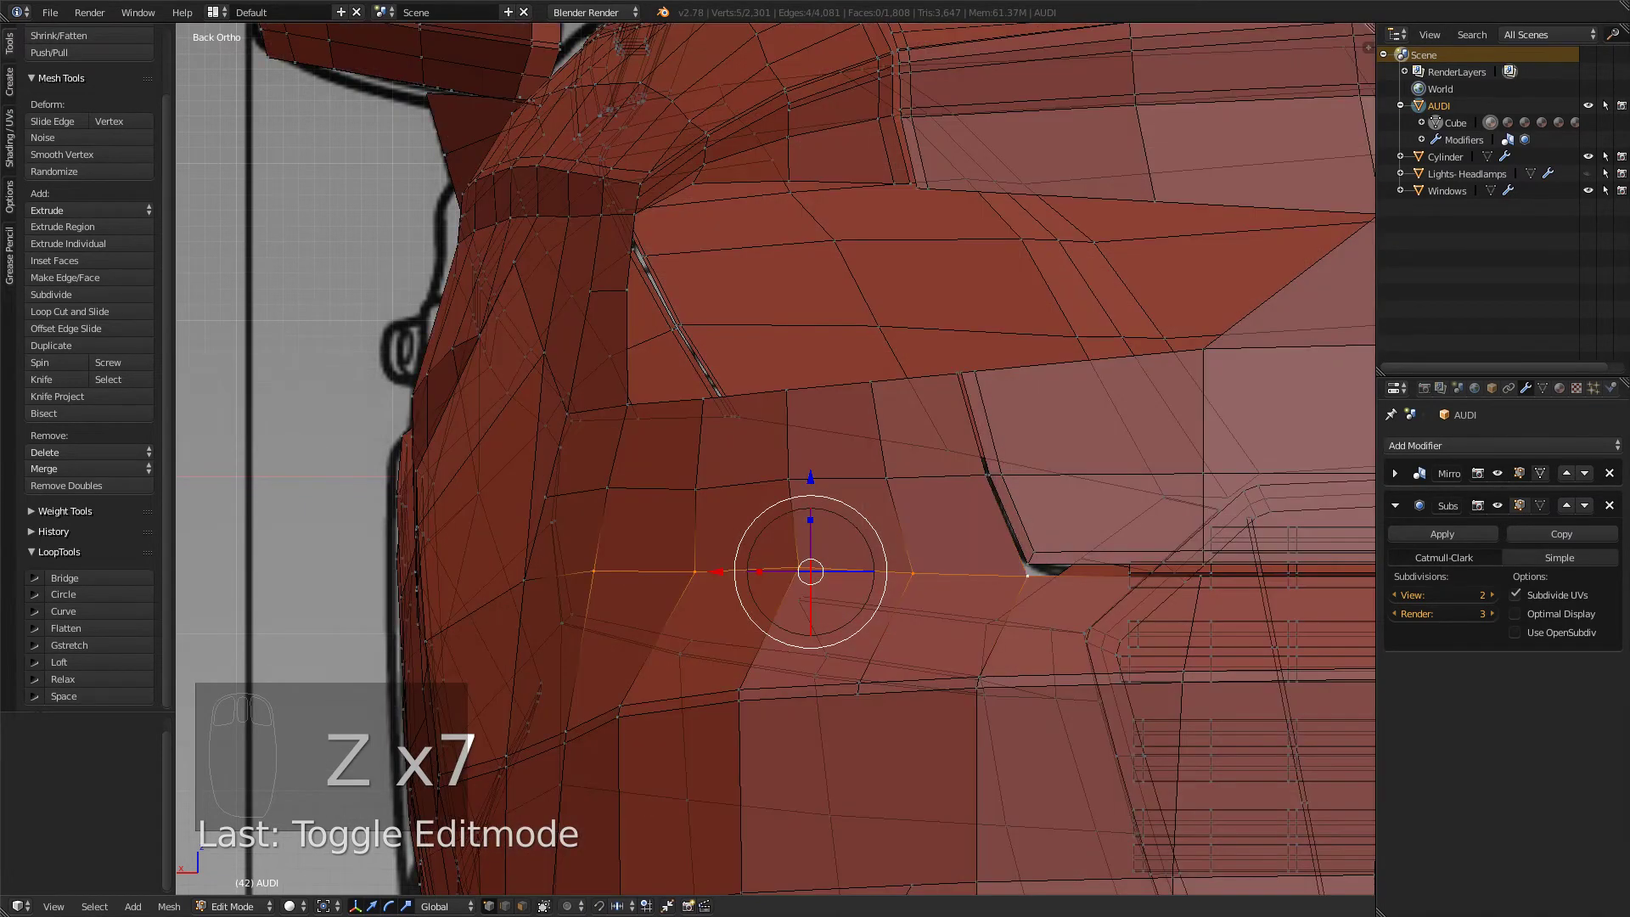
key("z")
- Move the middle vertex of the tail-light opening's outer edge 0.076 outward along X to follow the back-view blueprint
right_click(627, 290)
key("z")
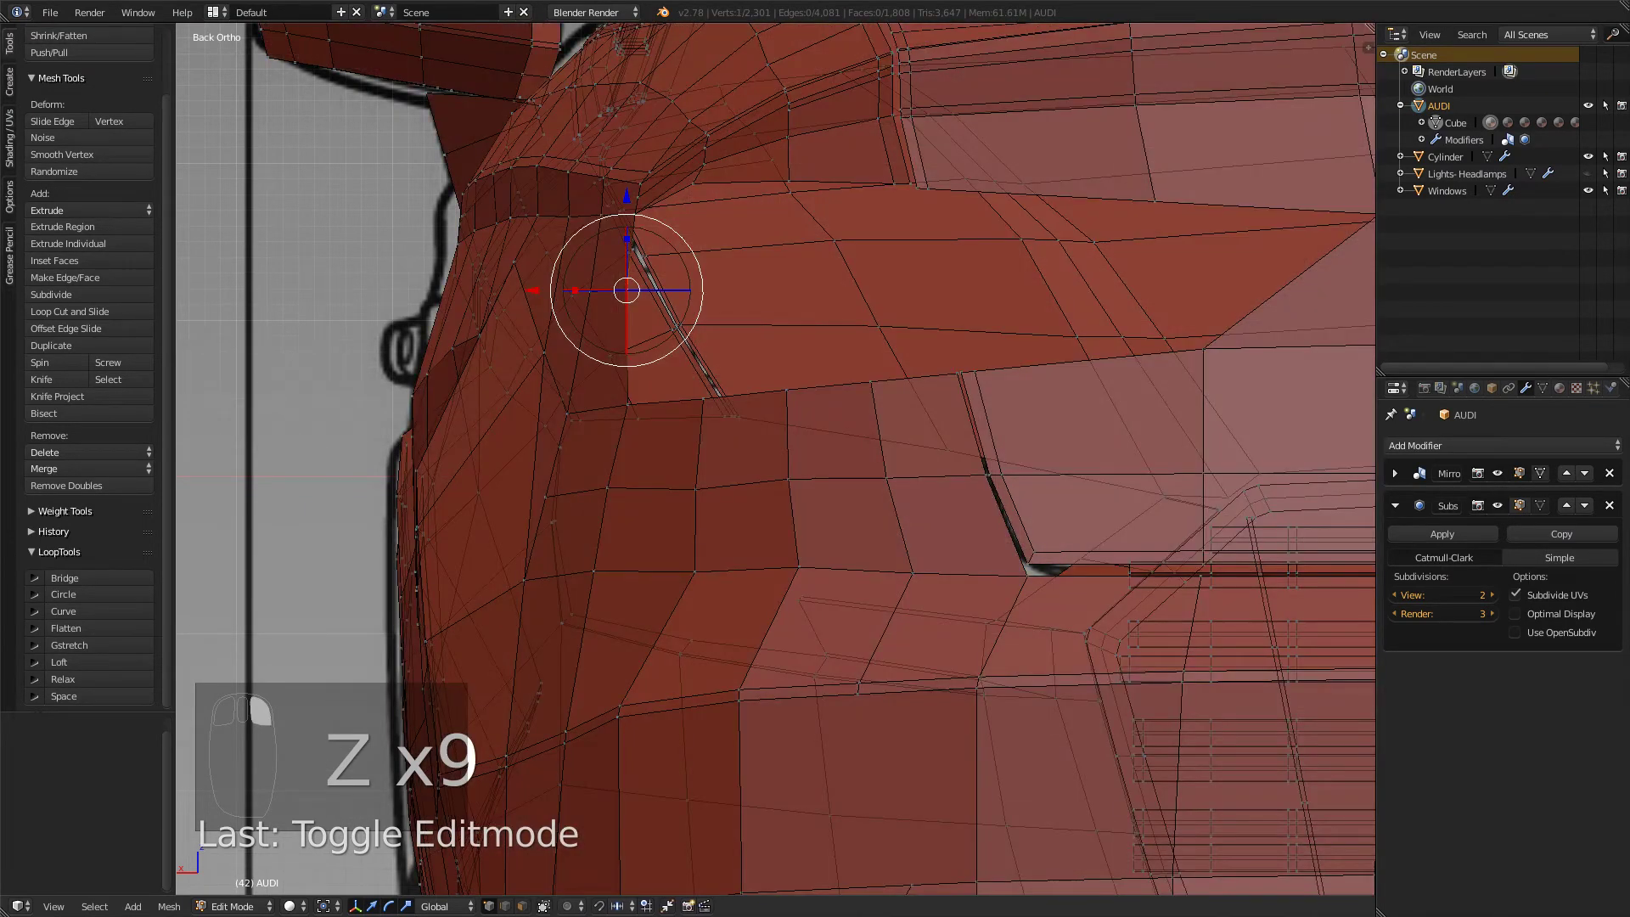
key("z")
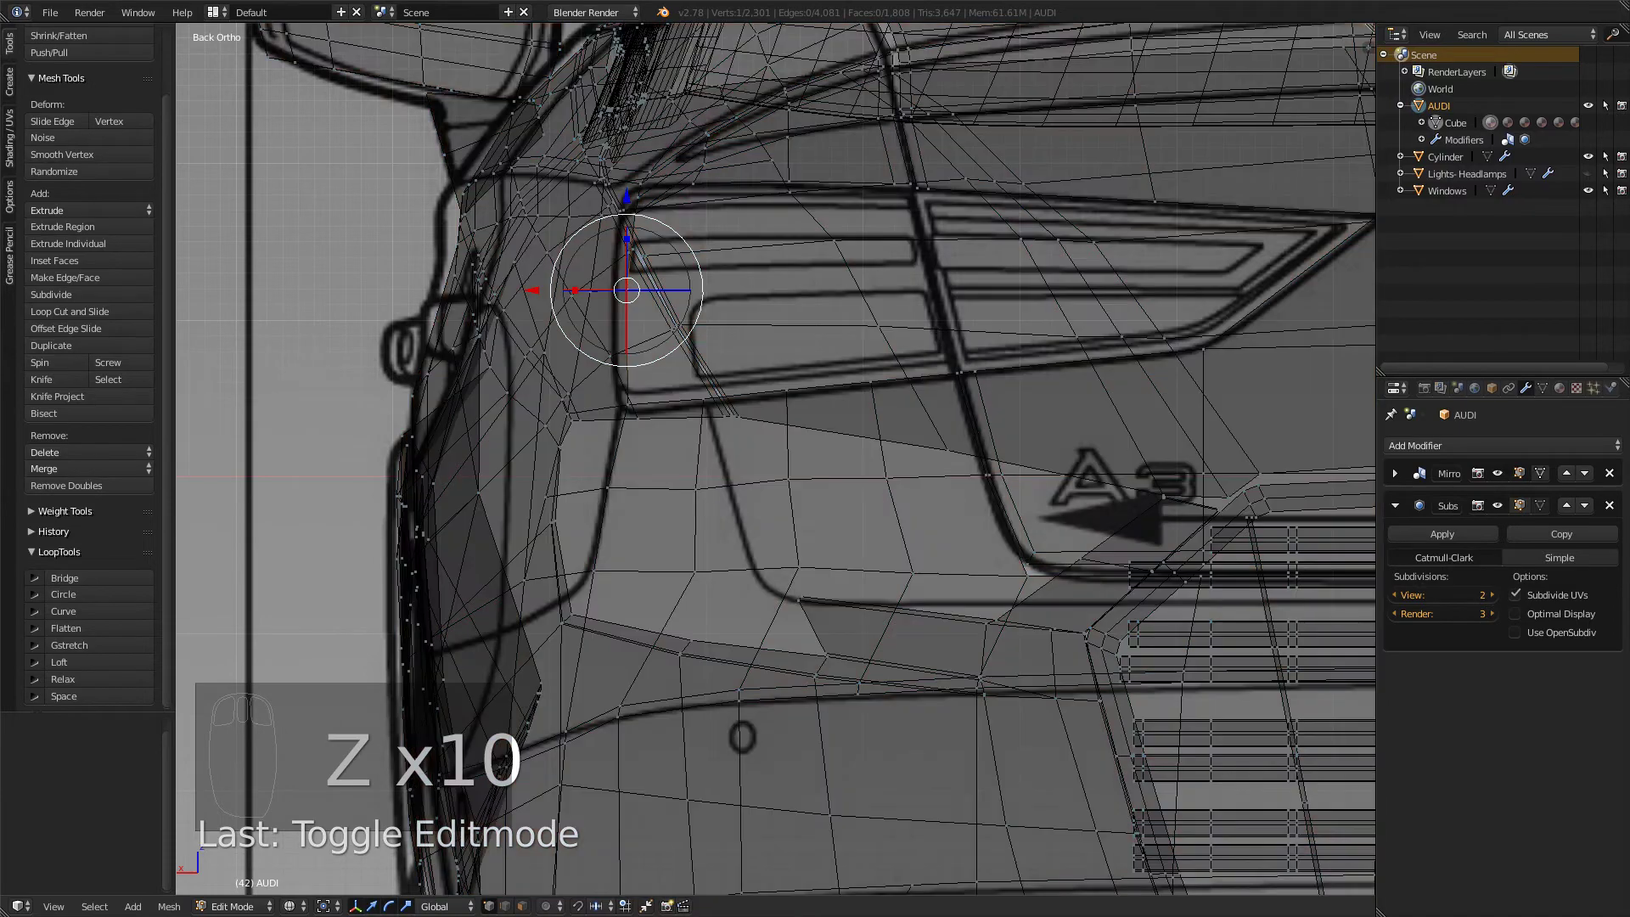
left_click_drag(533, 290, 522, 290)
middle_click_drag(522, 290, 609, 535, "shift")
scroll(609, 535, "up", 4)
key("z")
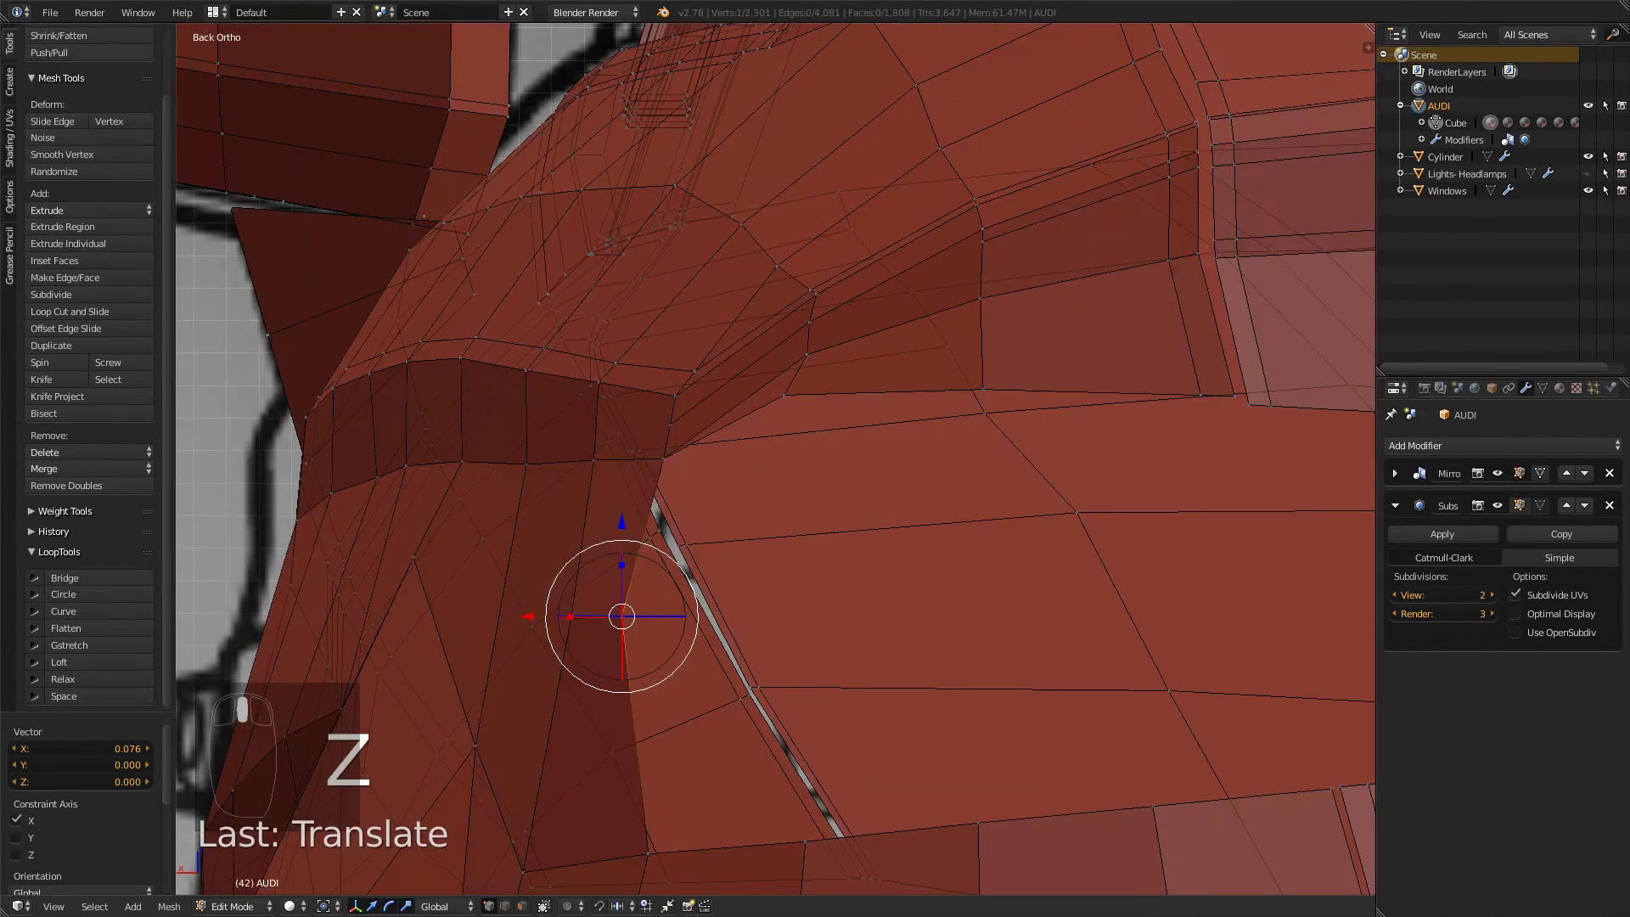
key("z")
key("z")
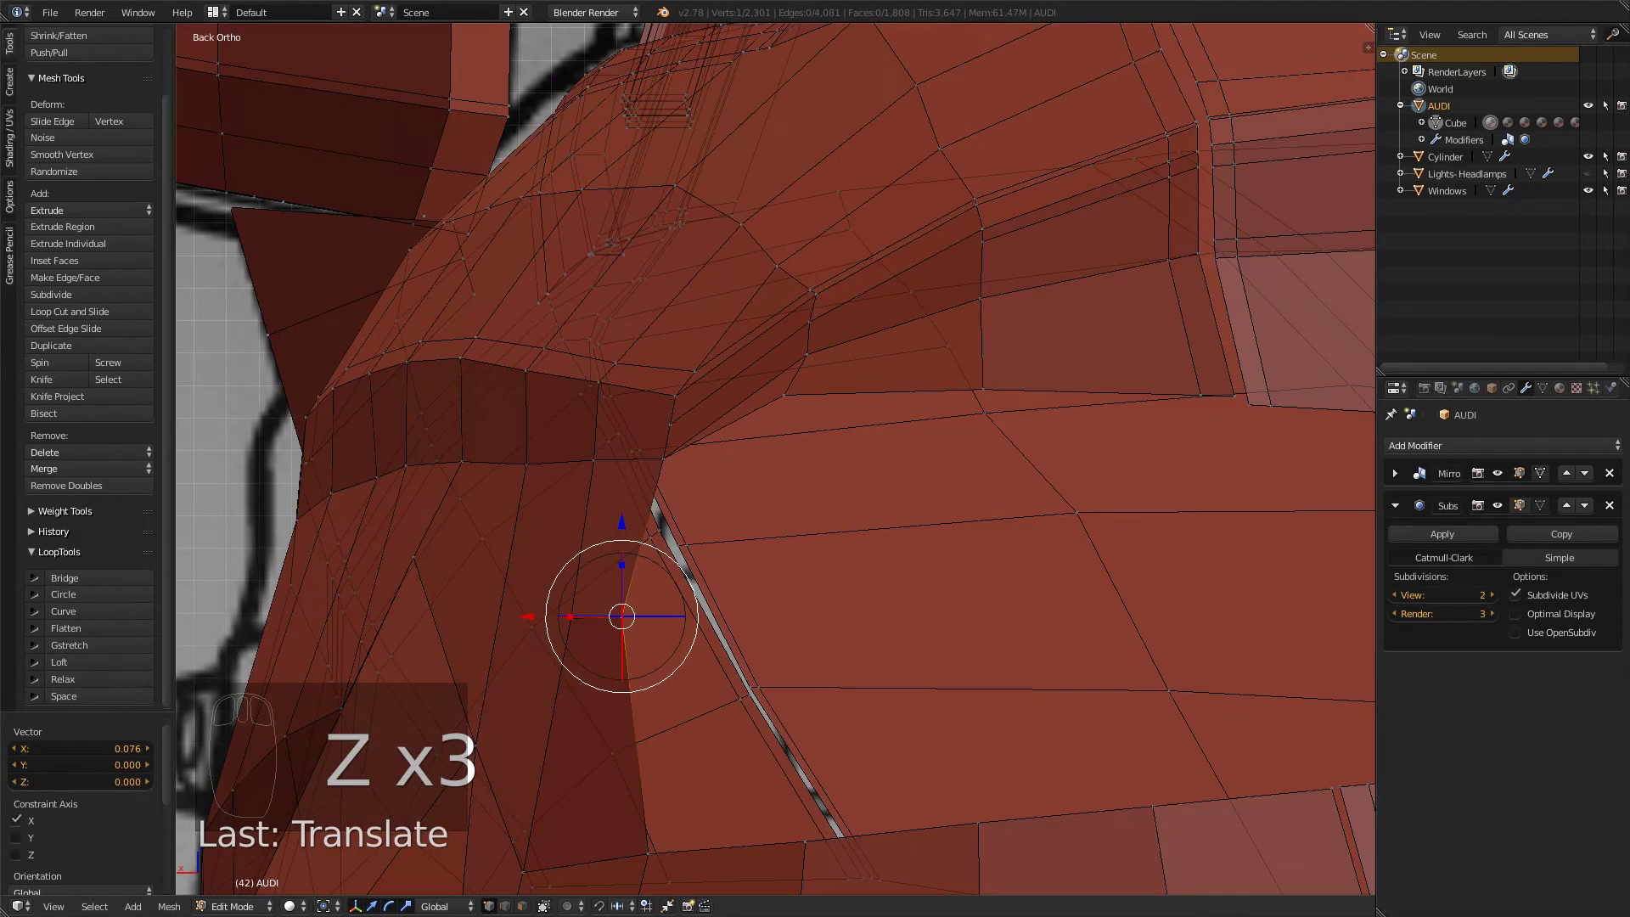
- Move the four stacked vertices at the tail-light opening's upper outer corner 0.089 outward along X
right_click(663, 459)
right_click(675, 396, "shift")
right_click(694, 371, "shift")
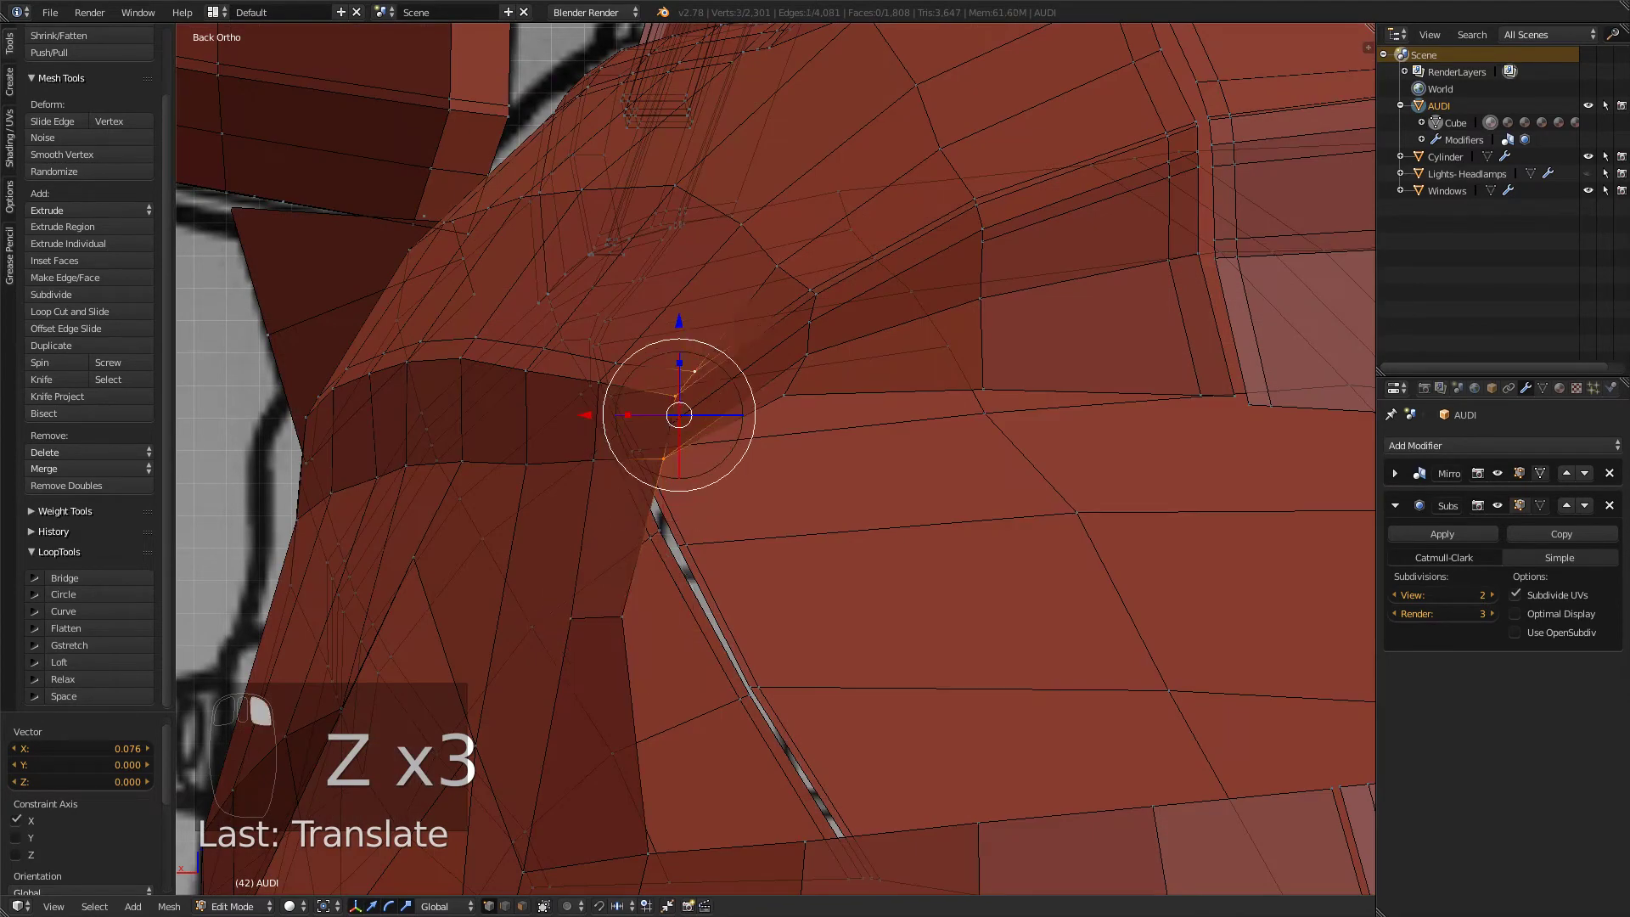
key("z")
left_click_drag(585, 415, 557, 414)
key("ctrl+z")
right_click(670, 425, "shift")
key("z")
key("z")
scroll(776, 460, "down", 3)
key("z")
scroll(776, 459, "down", 4)
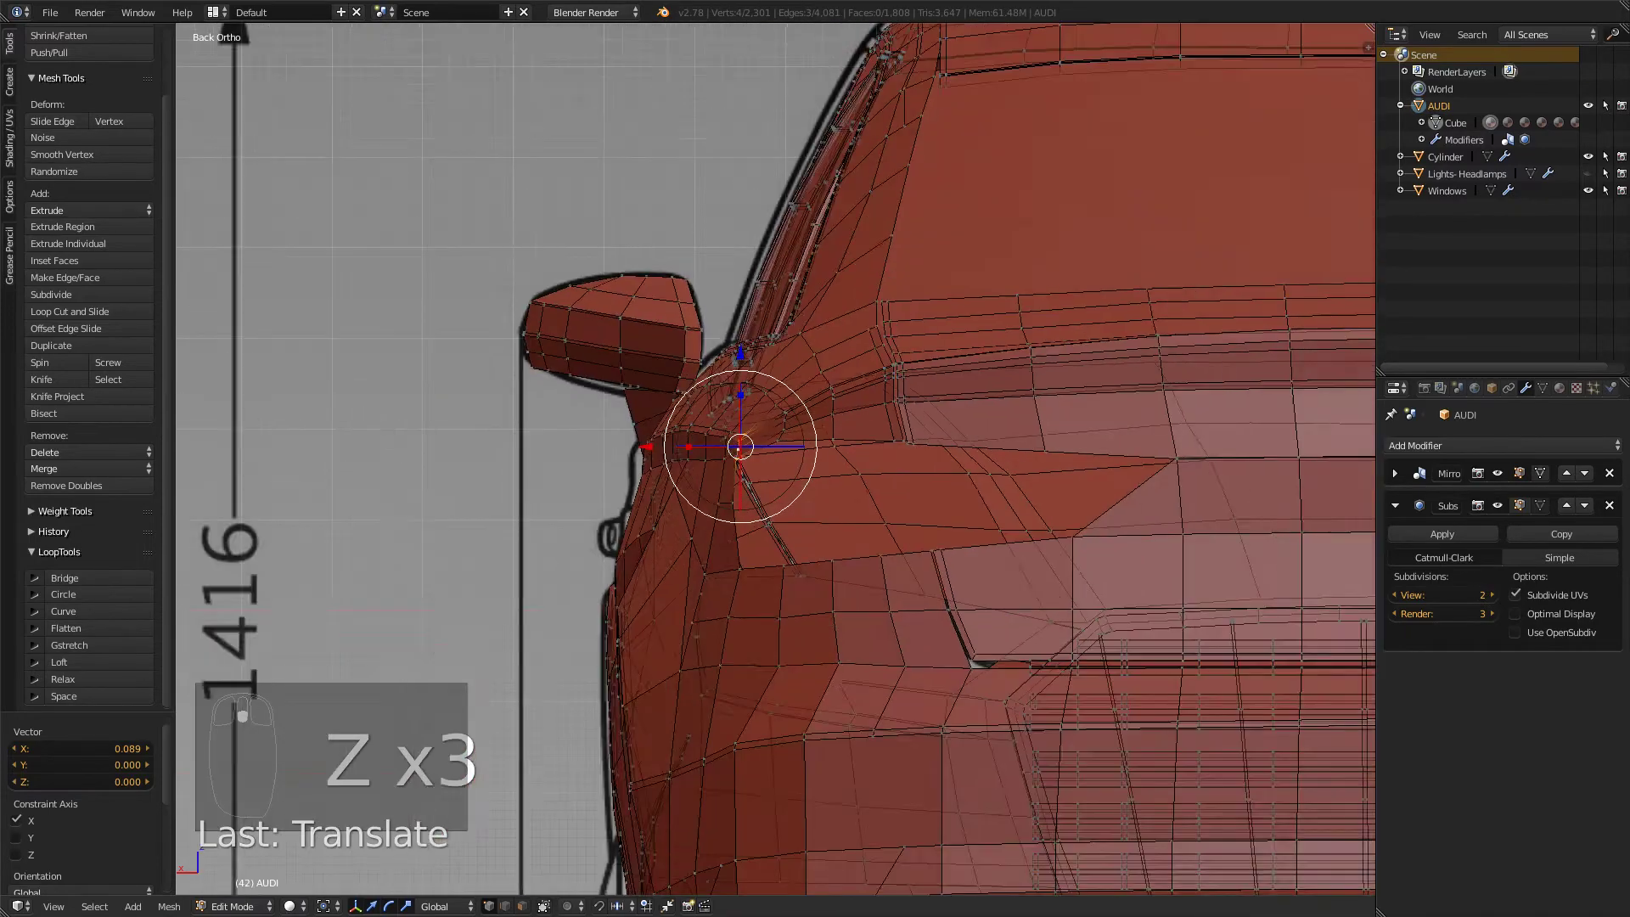
- Inspect the rear corner in perspective and compare the tail-light opening's upper outer corner with the right-view blueprint in wireframe
middle_click_drag(557, 414, 667, 442)
scroll(776, 460, "down", 2)
scroll(775, 459, "up", 1)
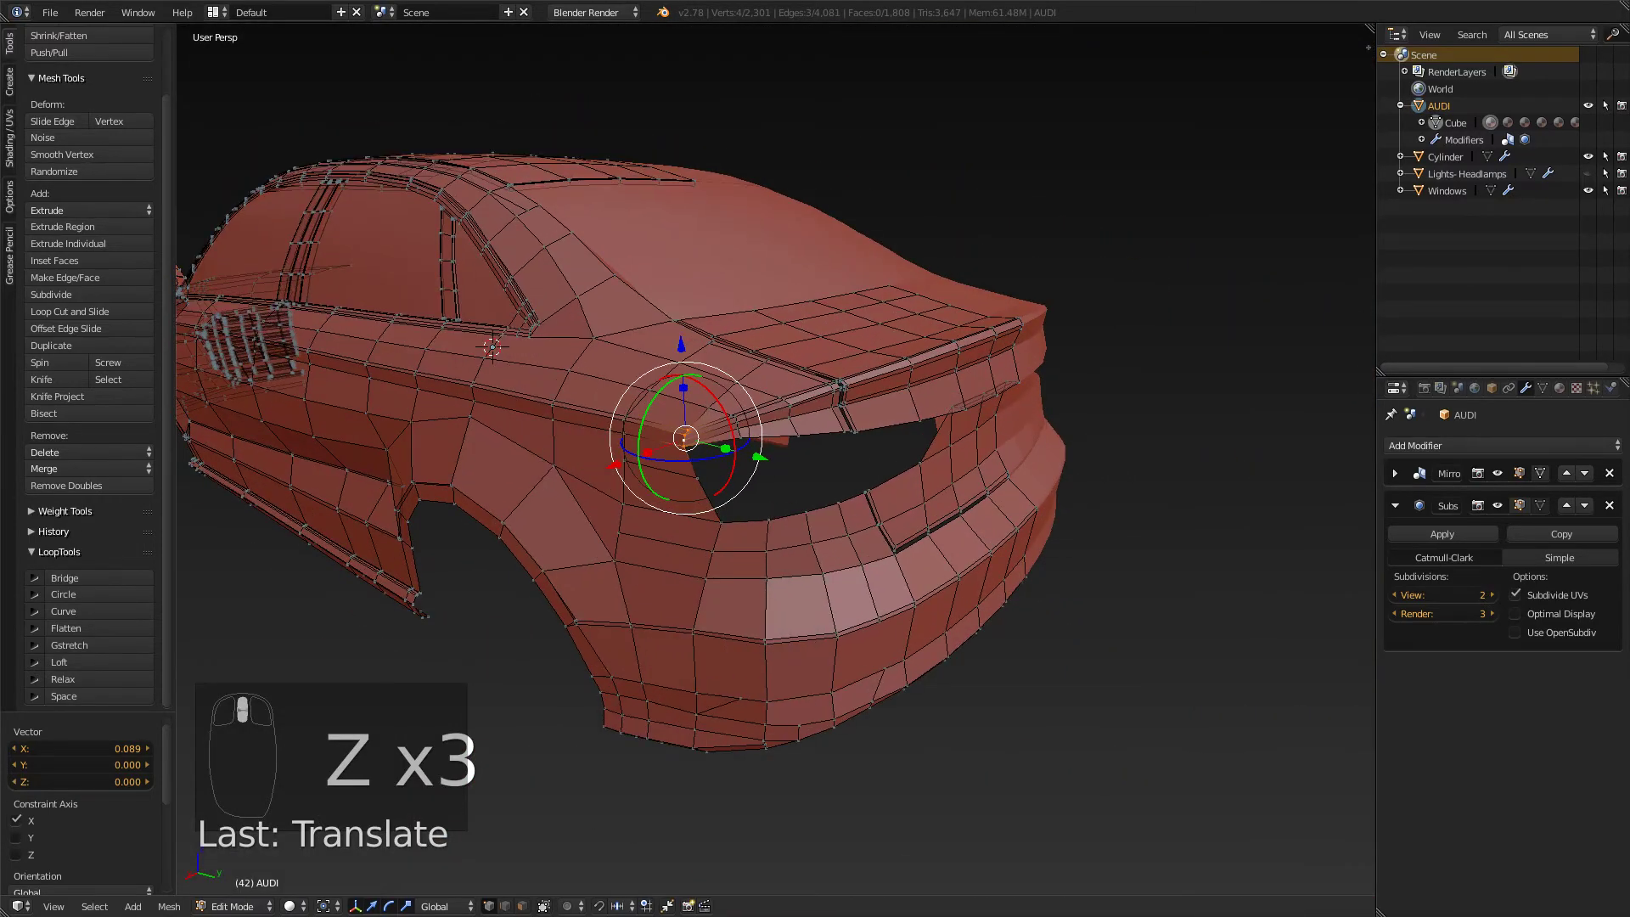
key("KP_1")
key("KP_3")
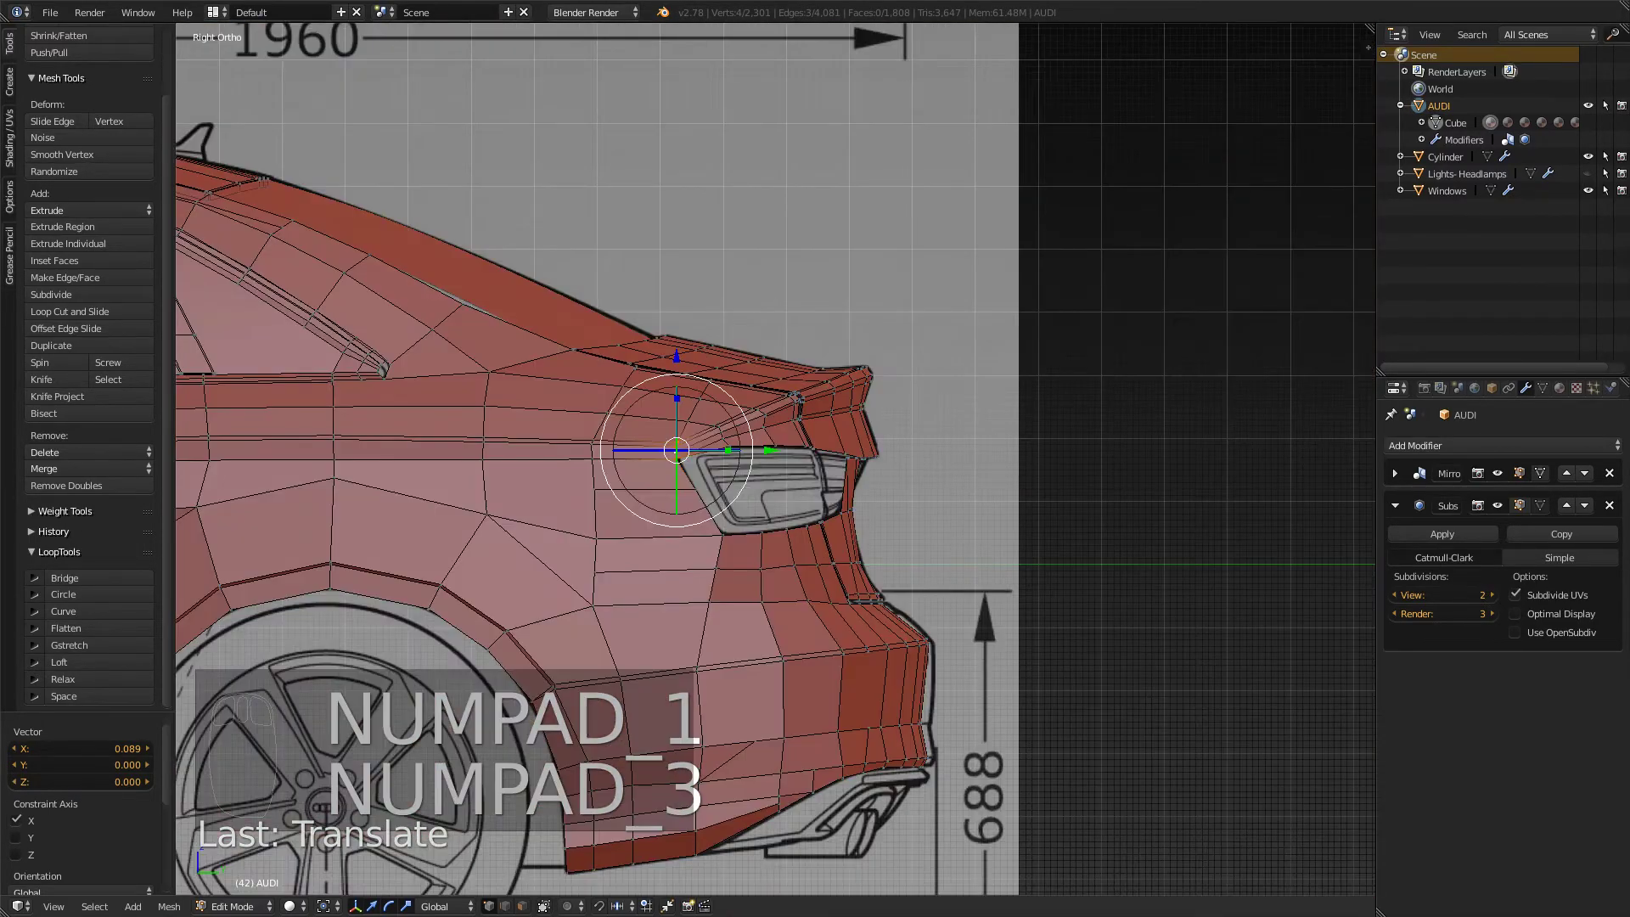
scroll(759, 456, "up", 10)
key("z")
key("z")
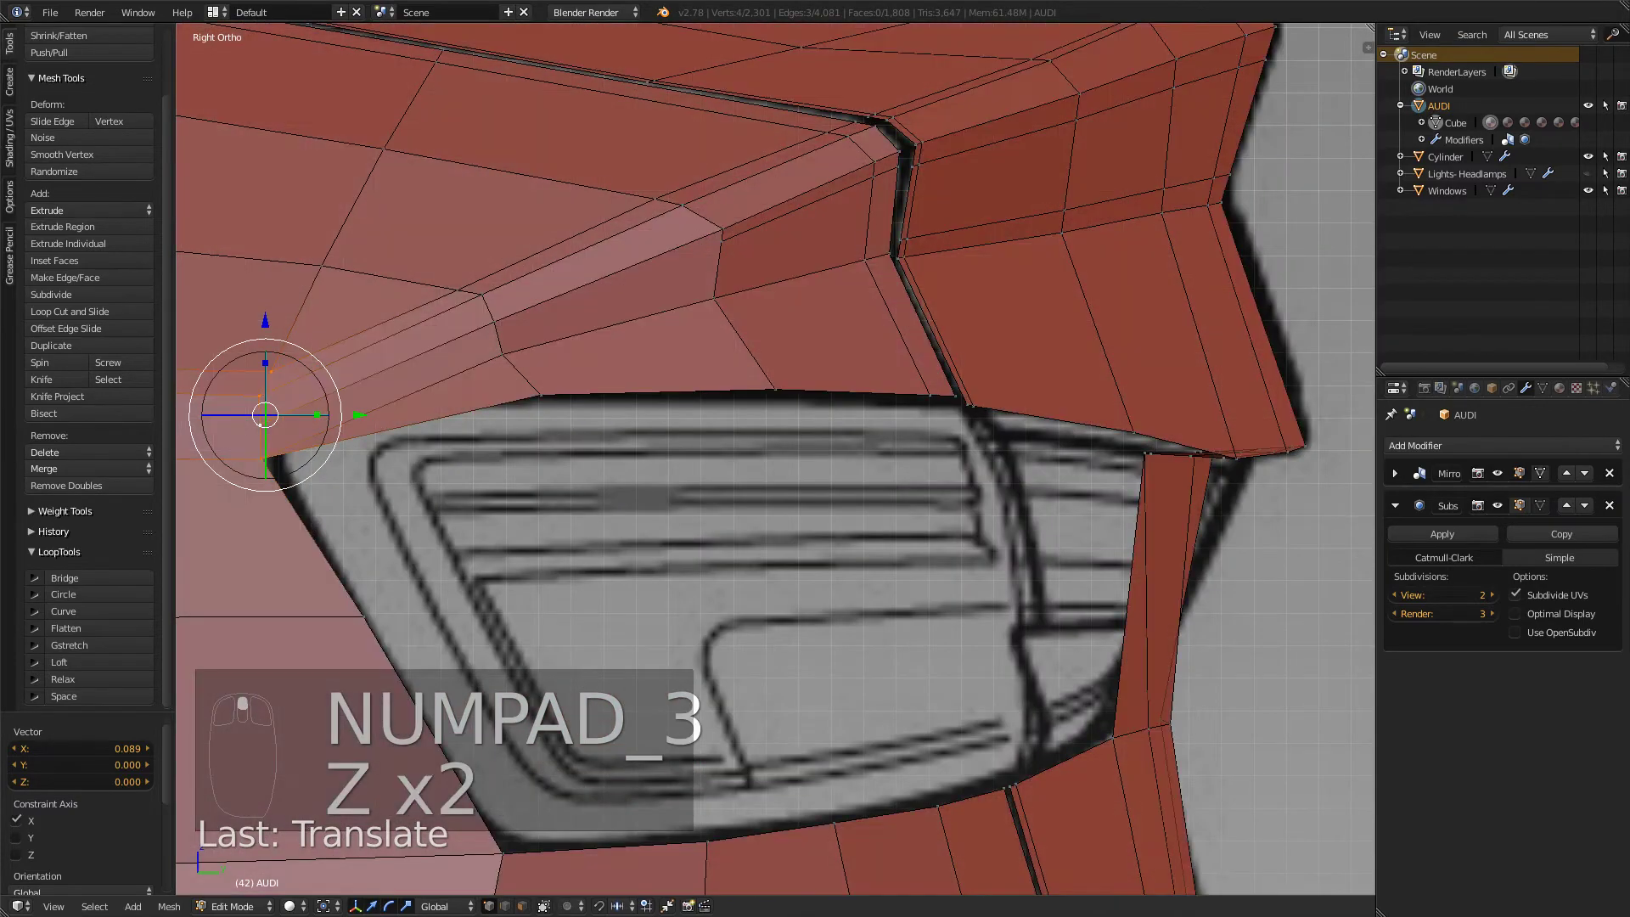
key("z")
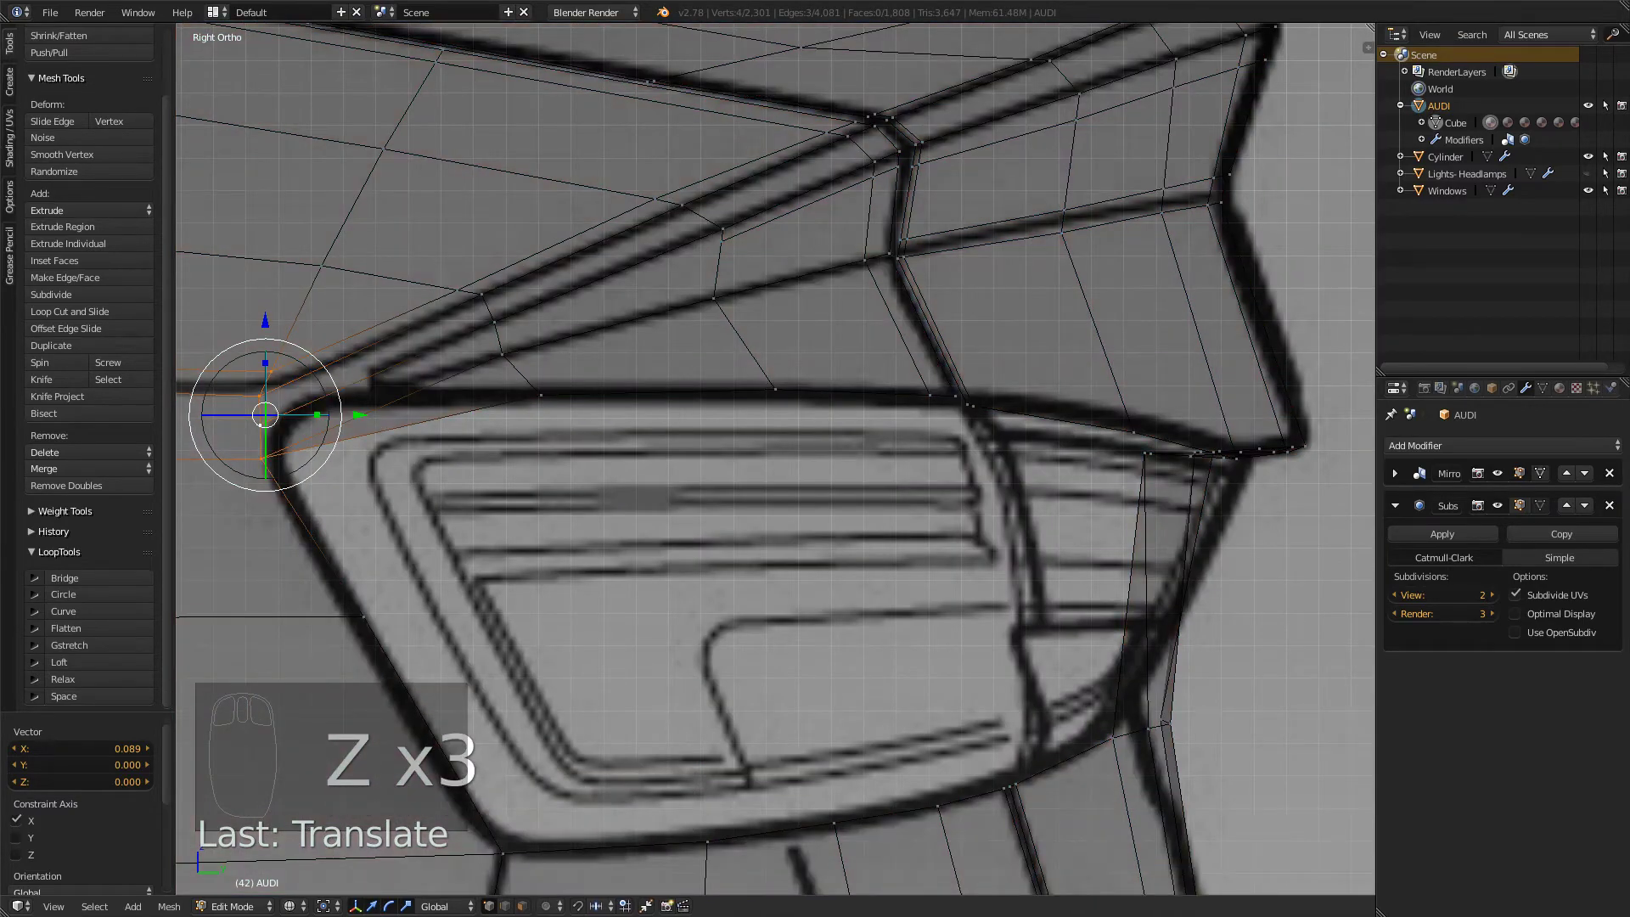
key("z")
- Examine the smoothed rear corner and compare it with the Audi A3 rear photo by switching to the browser and back
scroll(775, 459, "down", 5)
middle_click_drag(764, 458, 628, 476)
key("Tab")
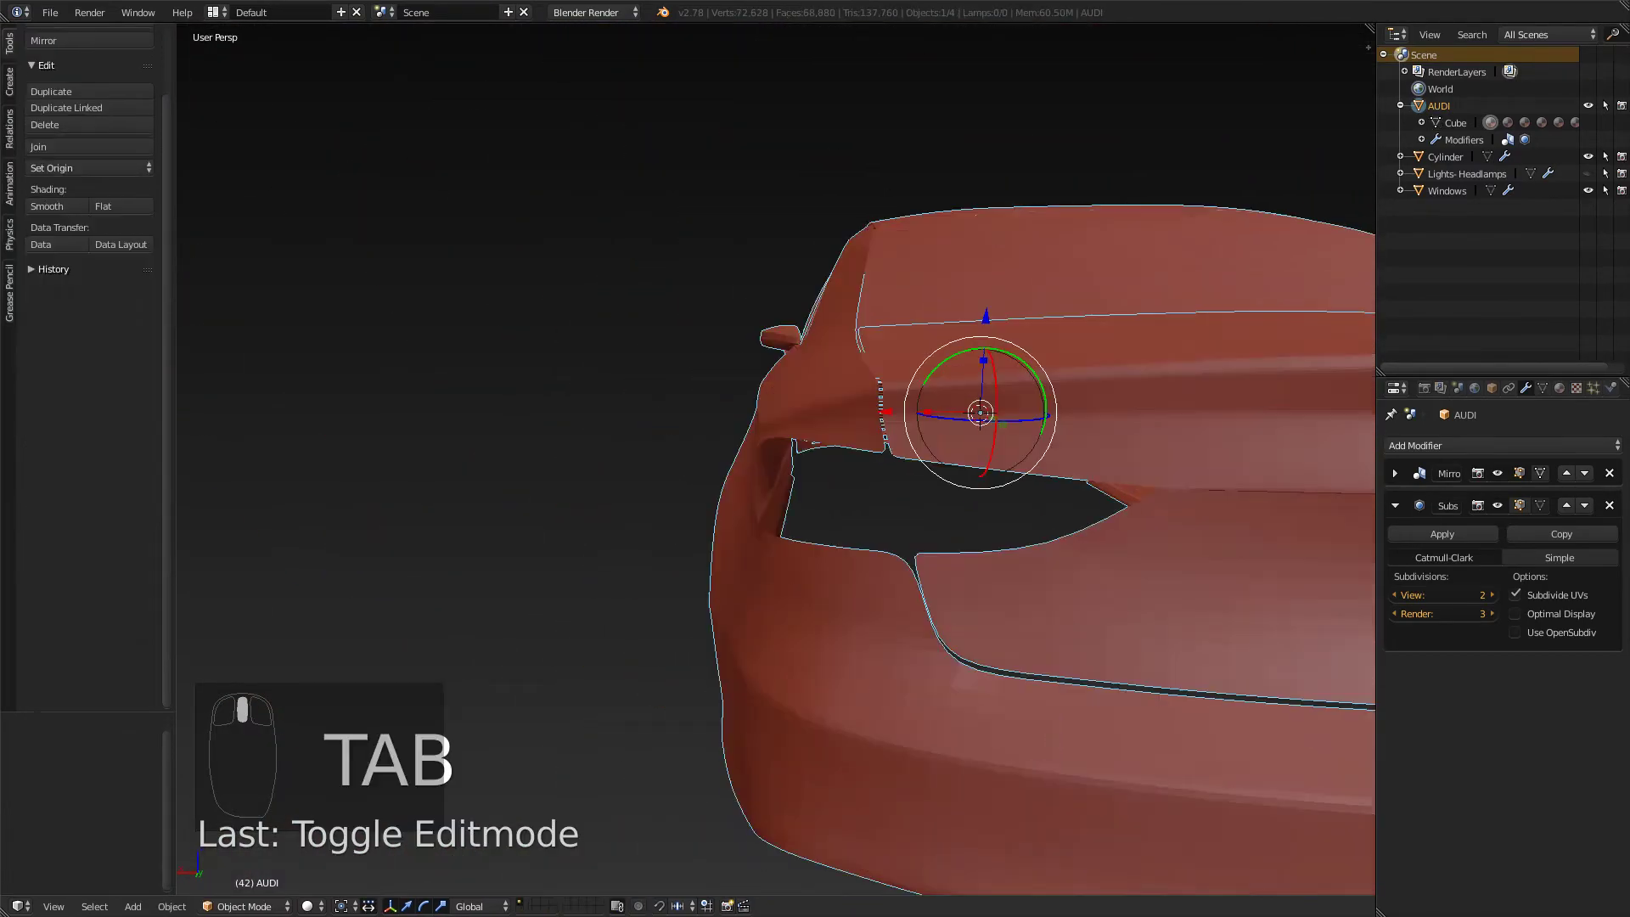
middle_click_drag(815, 458, 679, 473)
key("Tab")
scroll(775, 459, "up", 2)
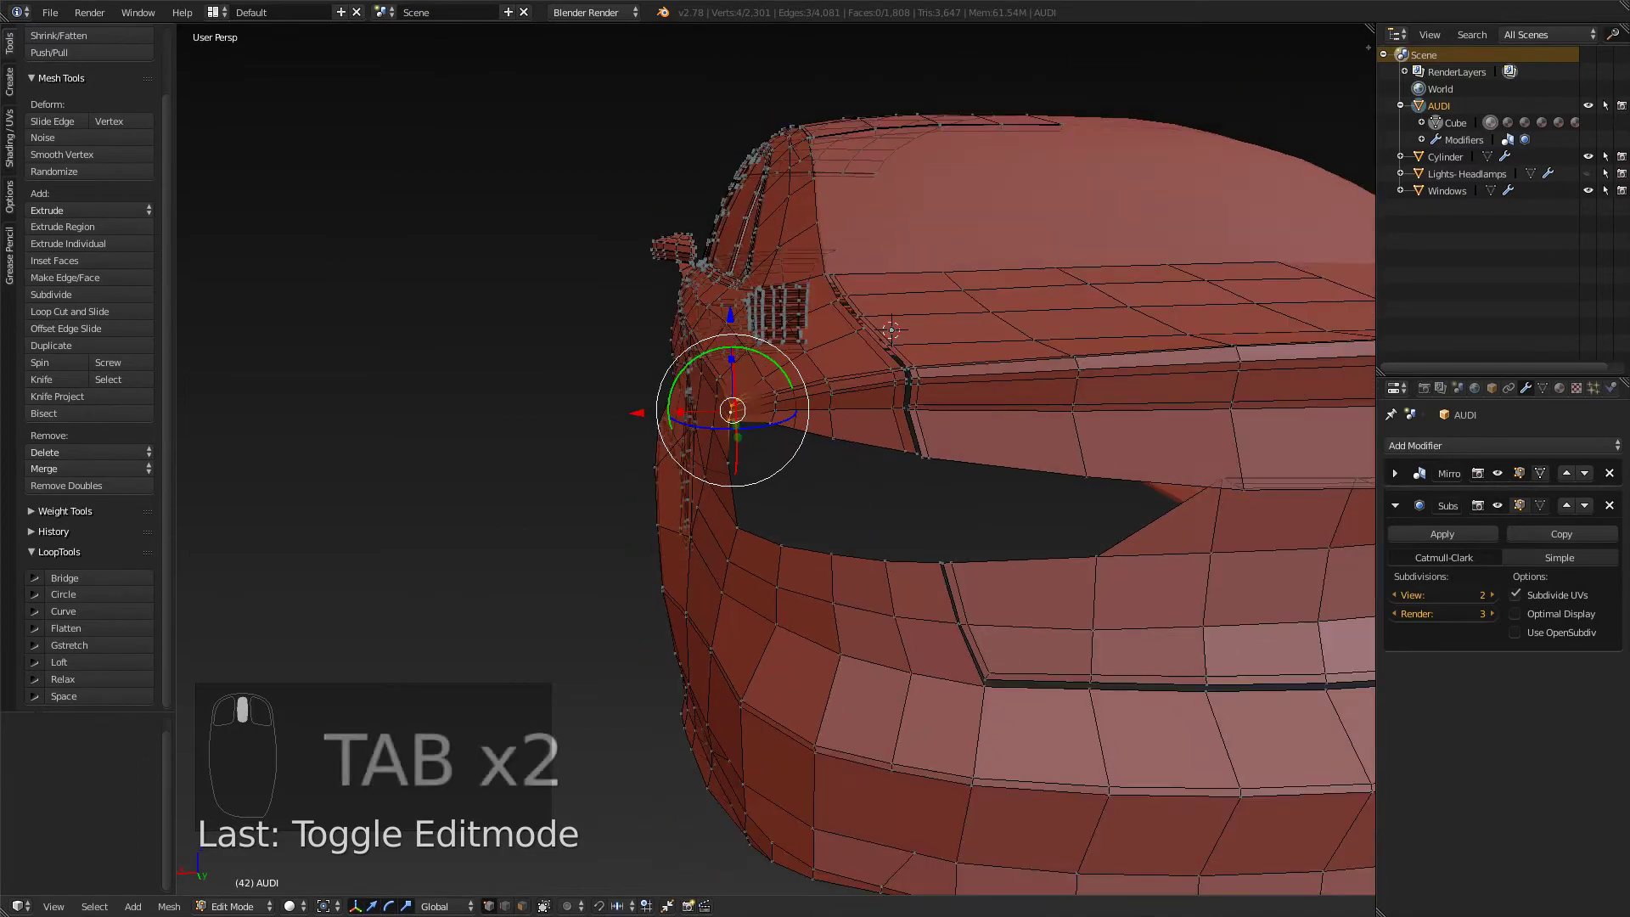
key("alt+Tab")
key("alt+Tab")
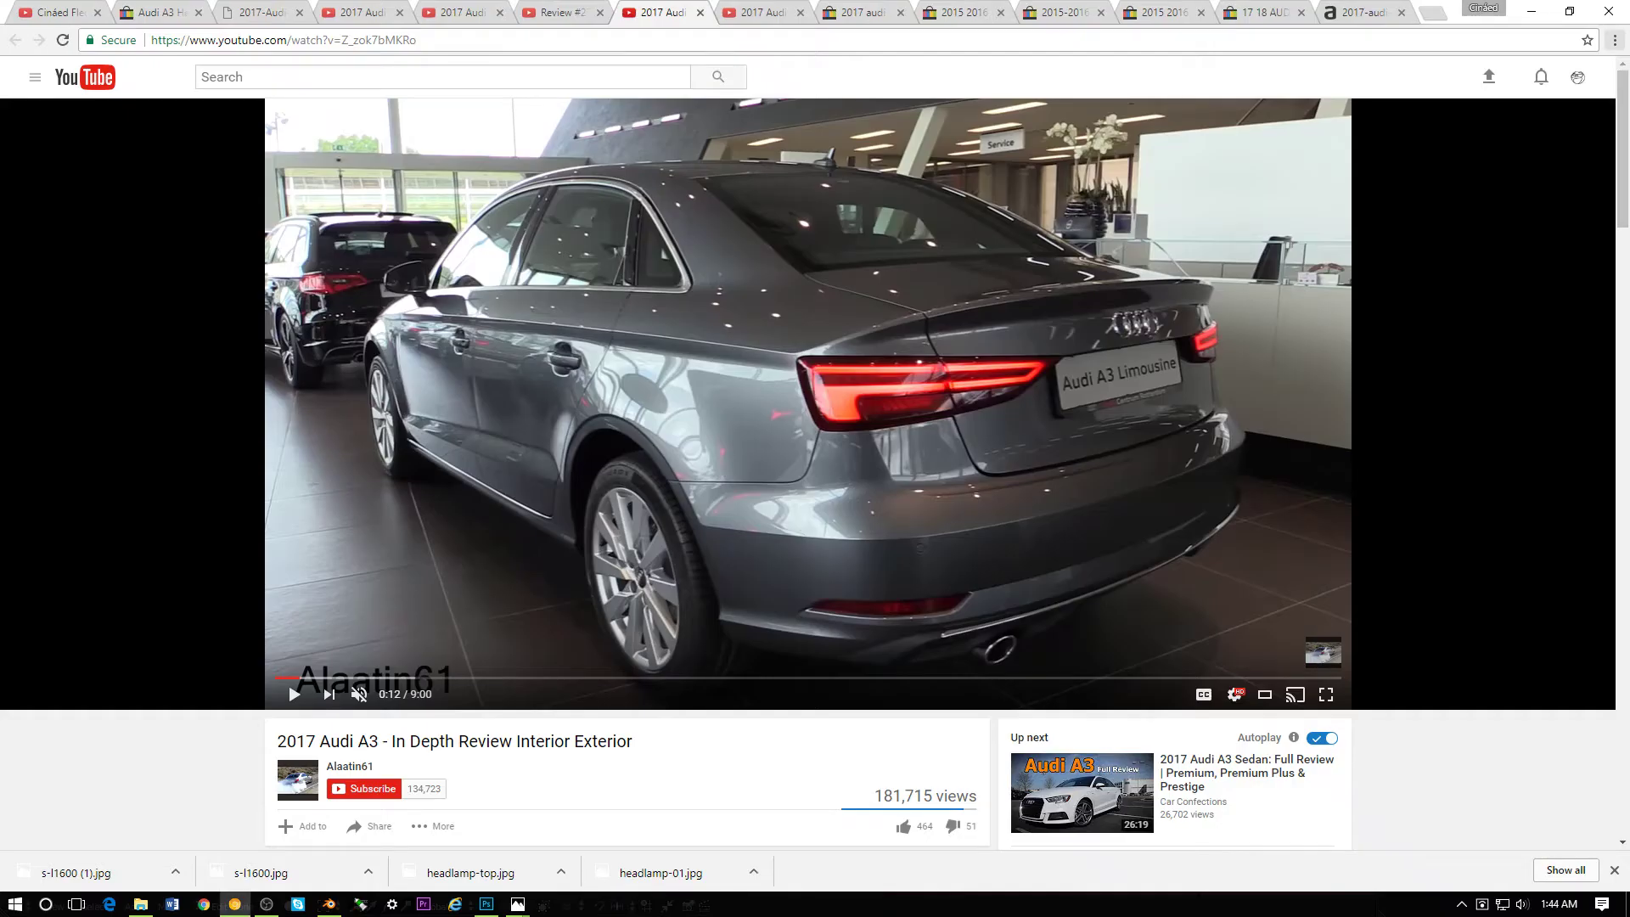
key("alt+Tab")
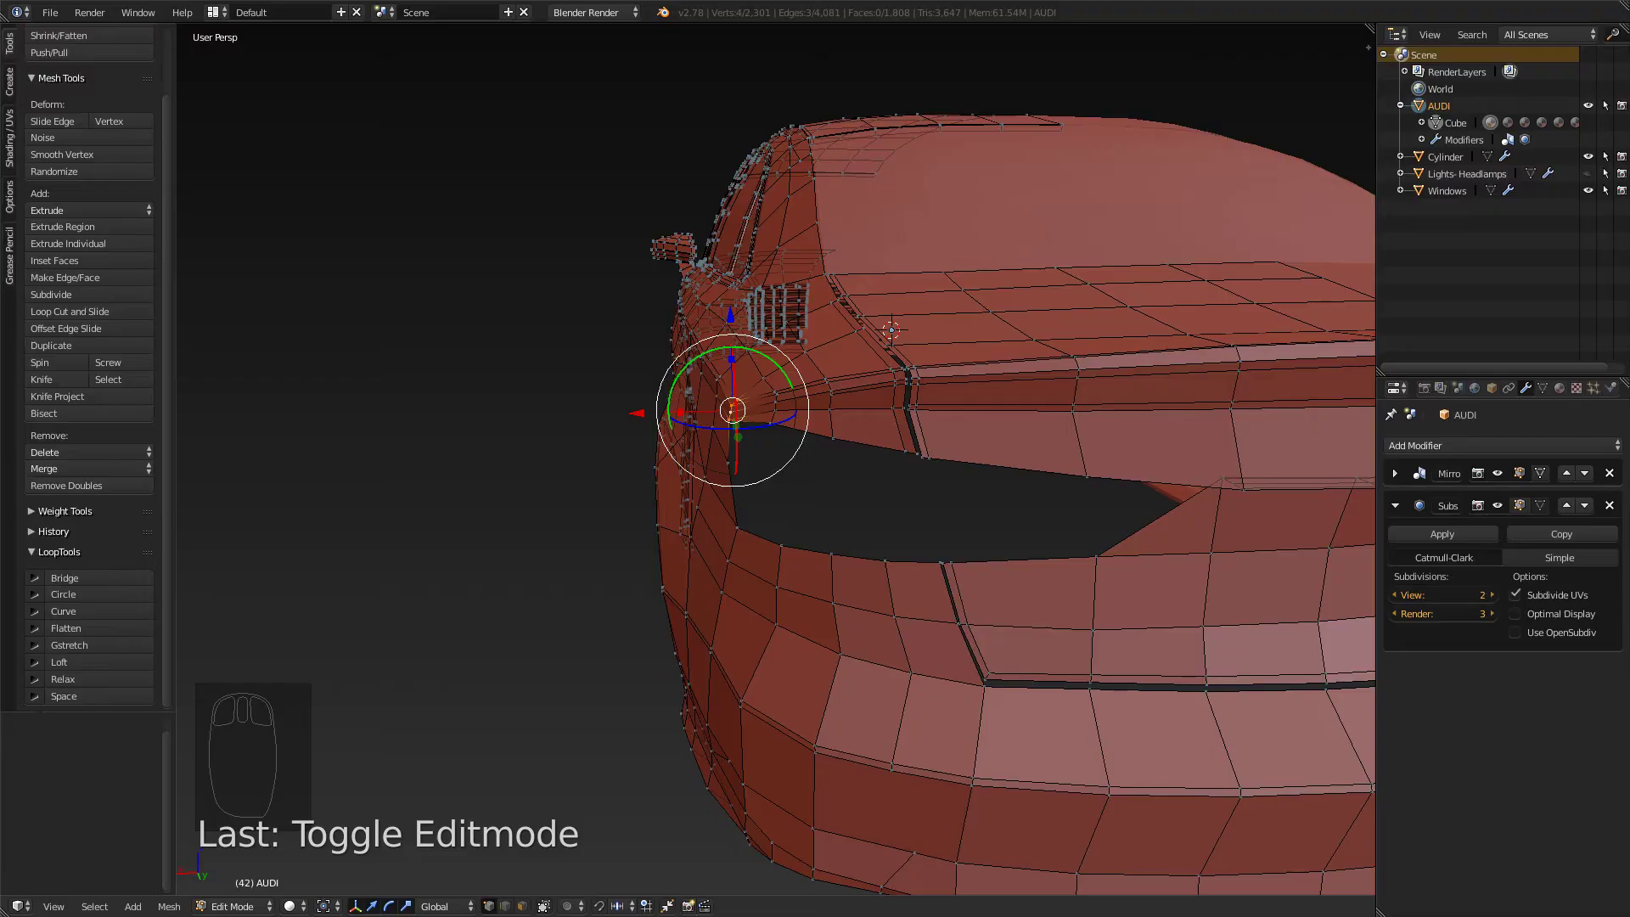
key("alt+Tab")
key("alt+Tab")
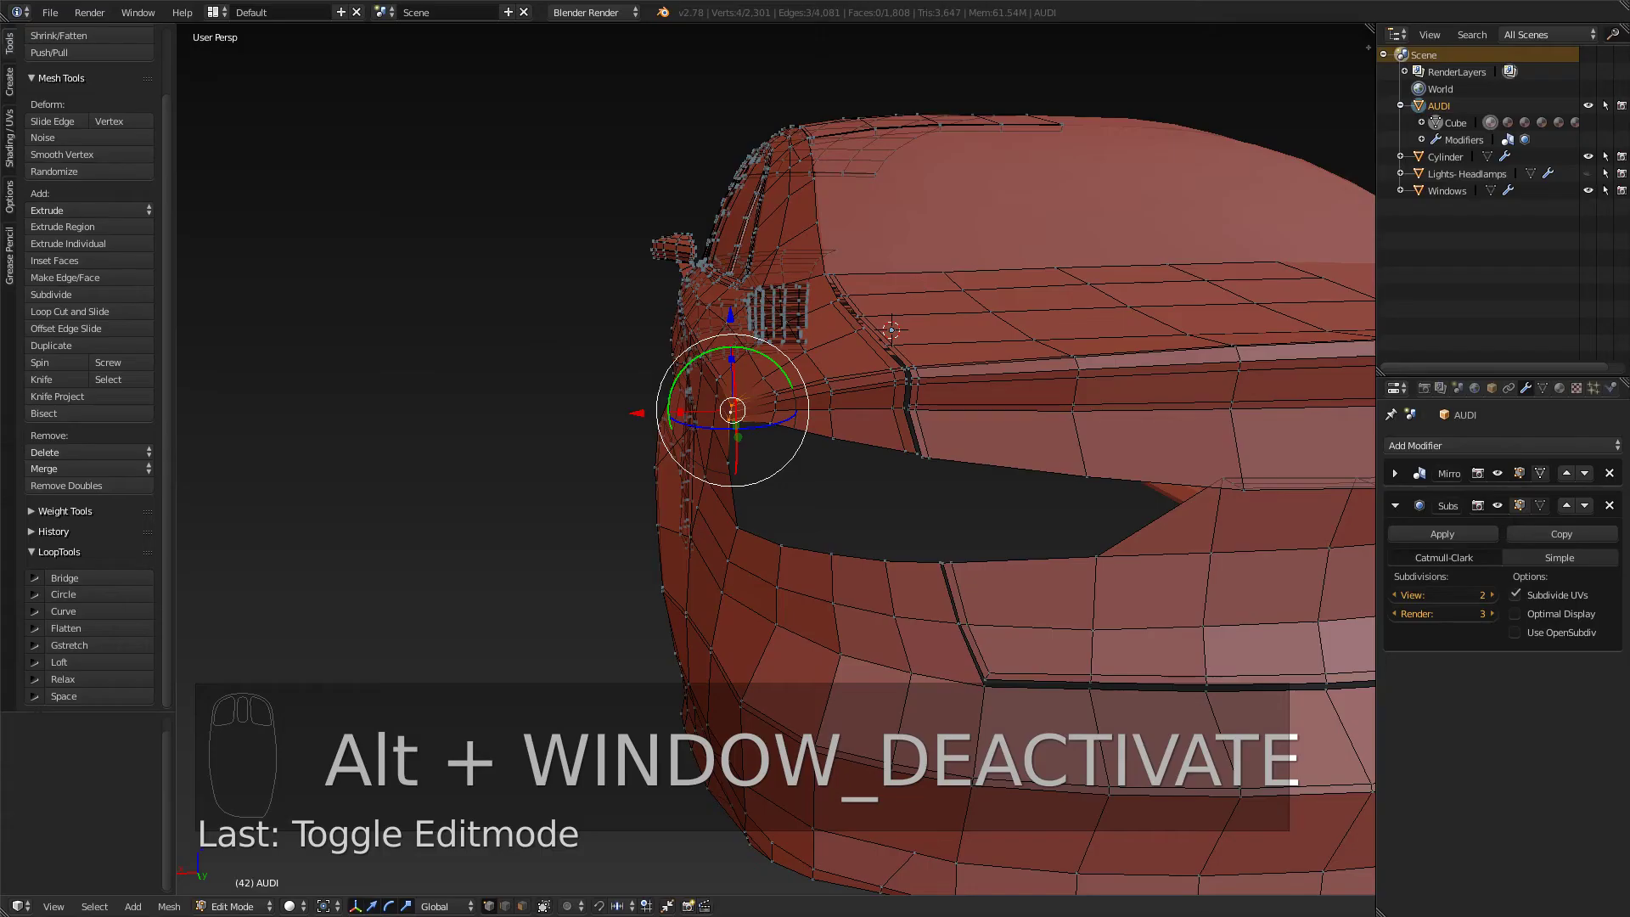
- Compare the tail-light opening's smoothed outline in Object Mode with its mesh cage in Edit Mode
key("Tab")
key("Tab")
key("Tab")
key("Tab")
key("Tab")
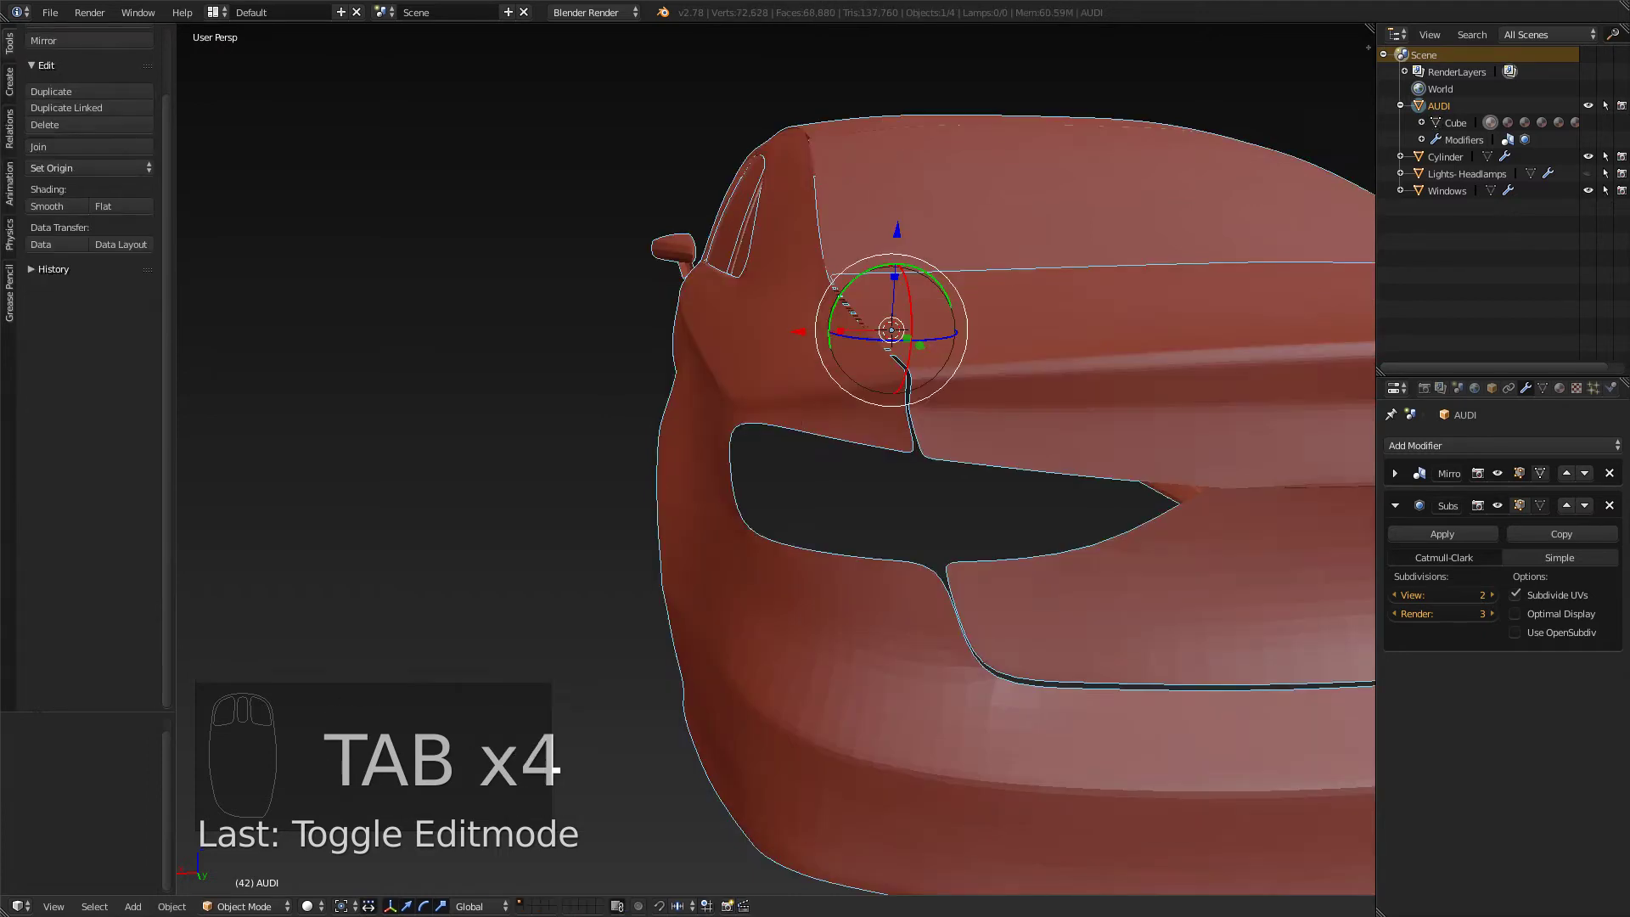
scroll(776, 458, "up", 2)
scroll(776, 458, "down", 2)
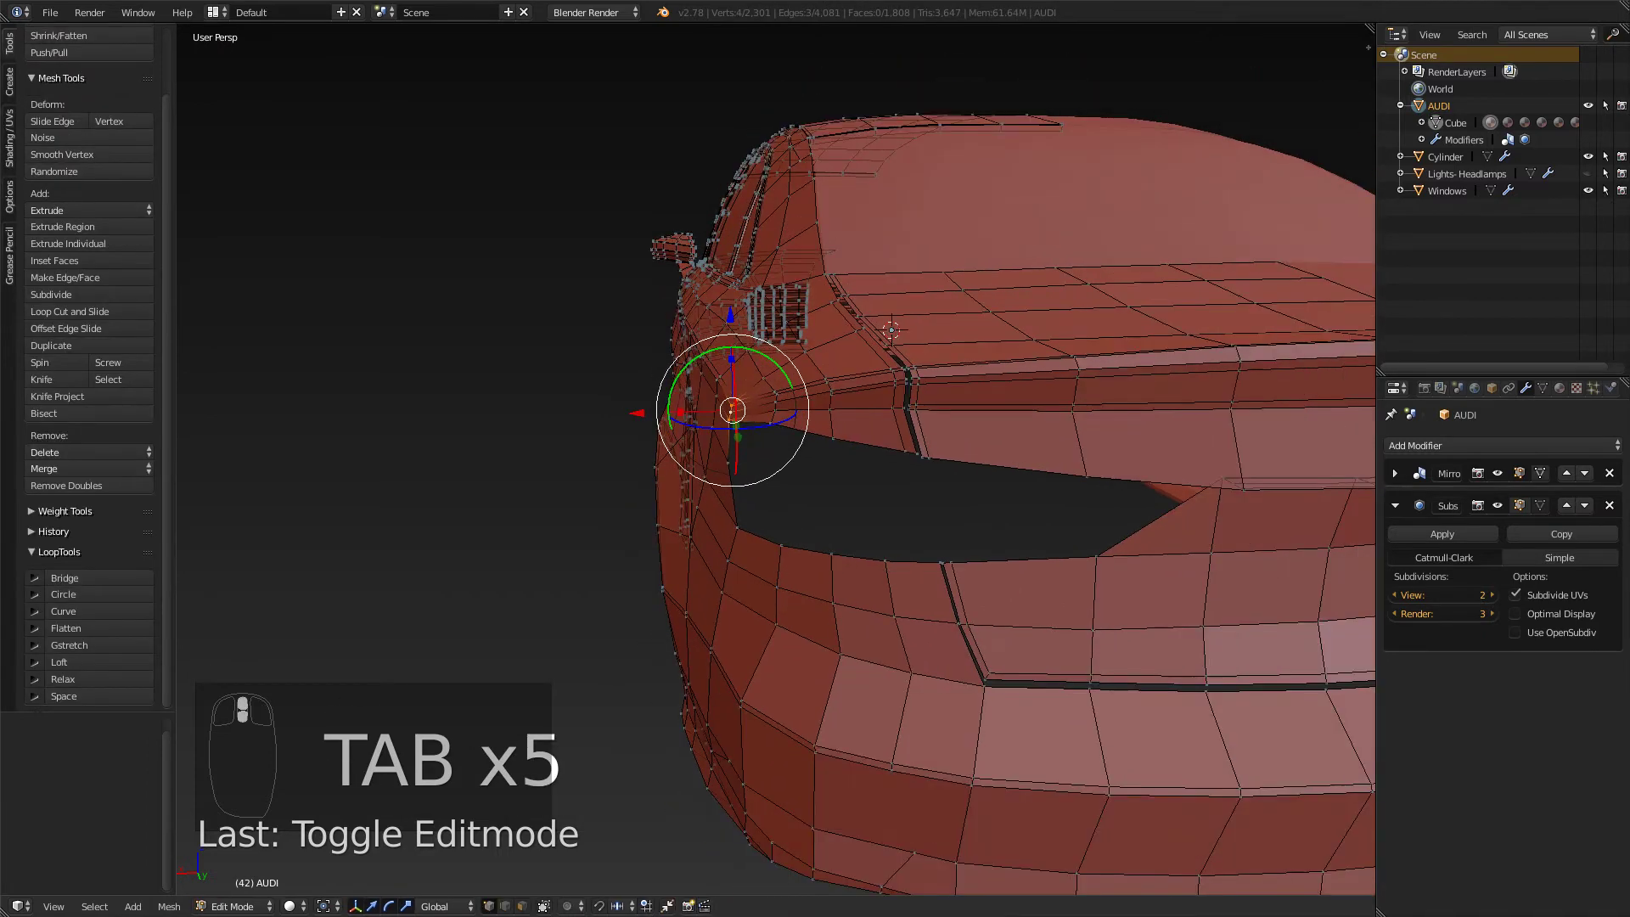
- Cut a diagonal edge with the Knife across the face below the tail-light opening's lower outer corner
middle_click_drag(815, 543, 756, 475)
scroll(755, 476, "up", 2)
key("k")
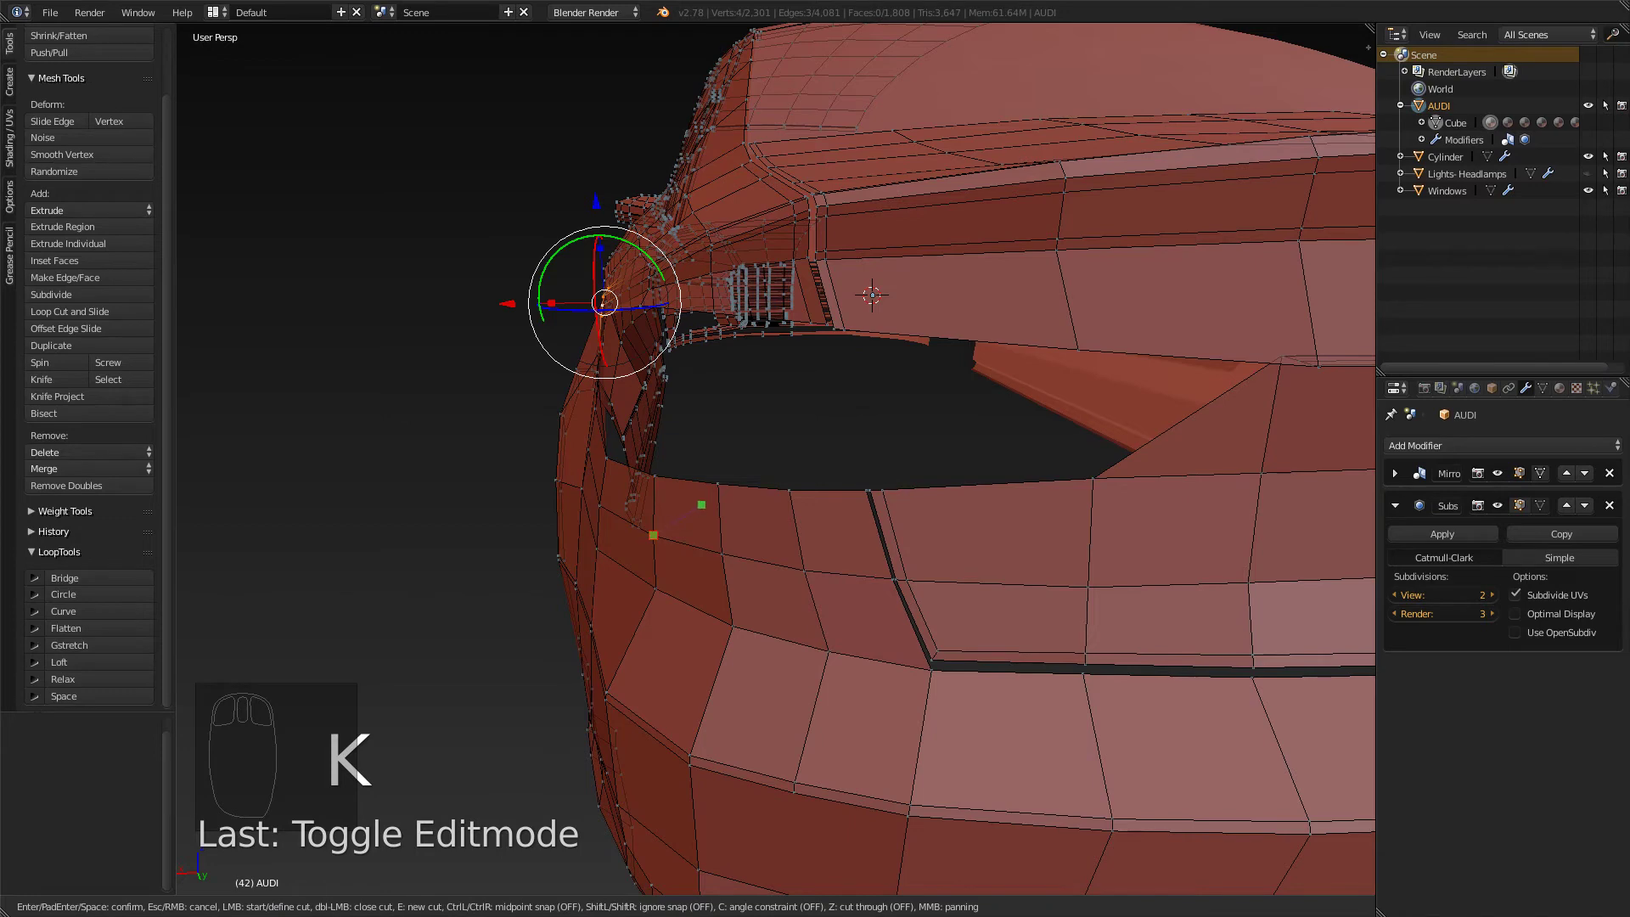
key("Return")
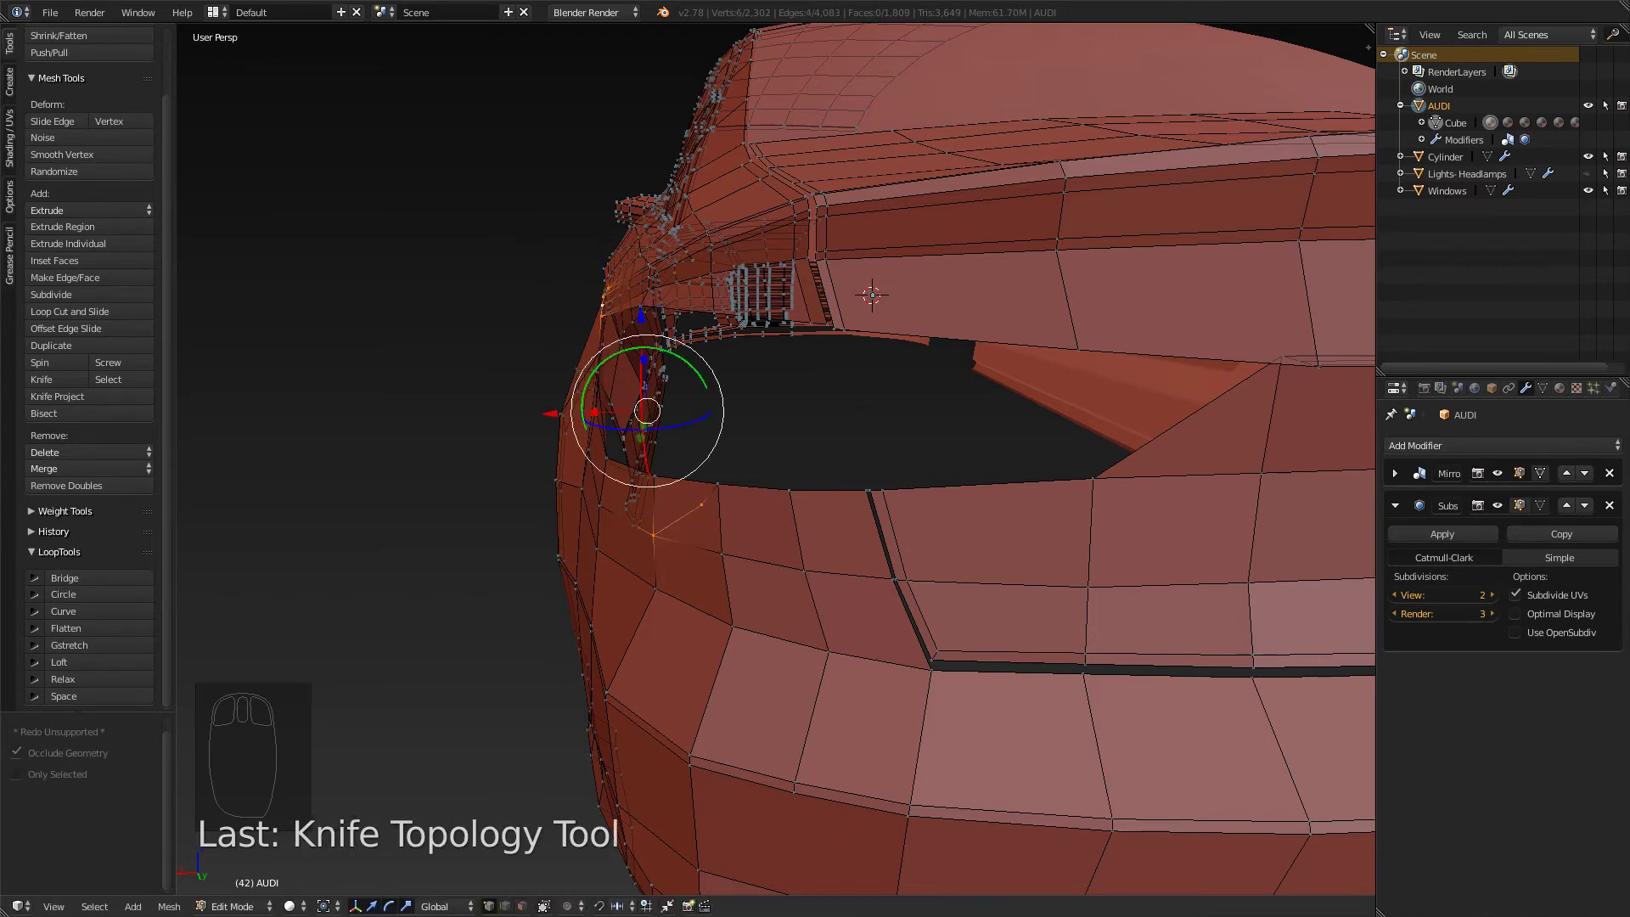
- Add a single loop cut below the tail-light opening, slide it close to the lower rim, and inspect the smoothed edge
middle_click_drag(764, 484, 737, 489)
key("ctrl+r")
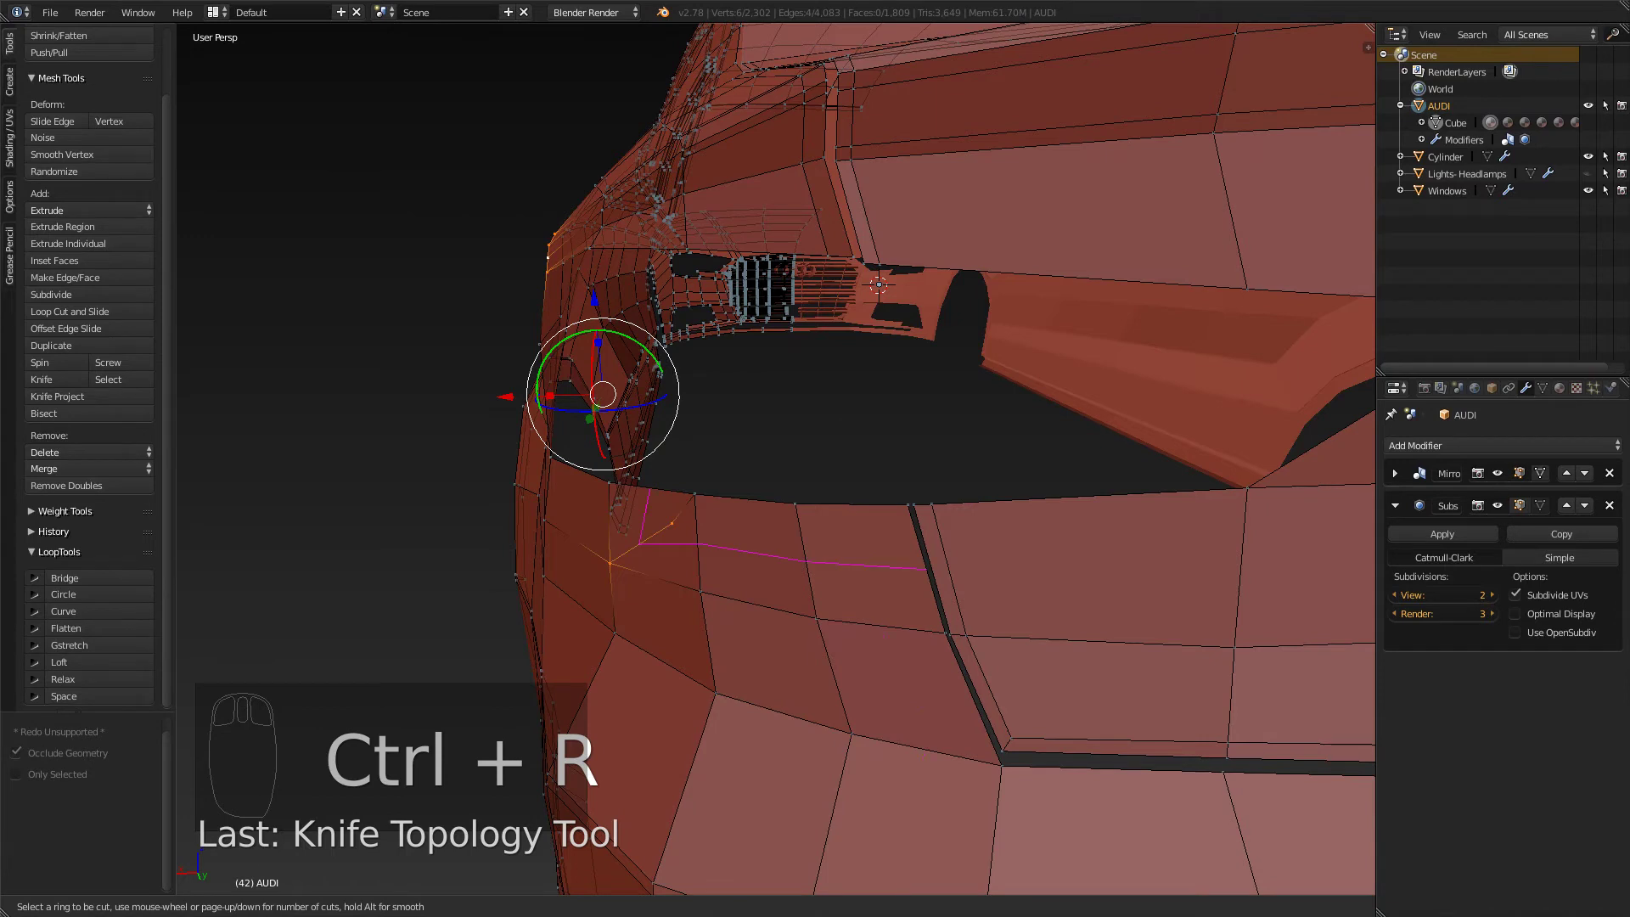
left_click(791, 559)
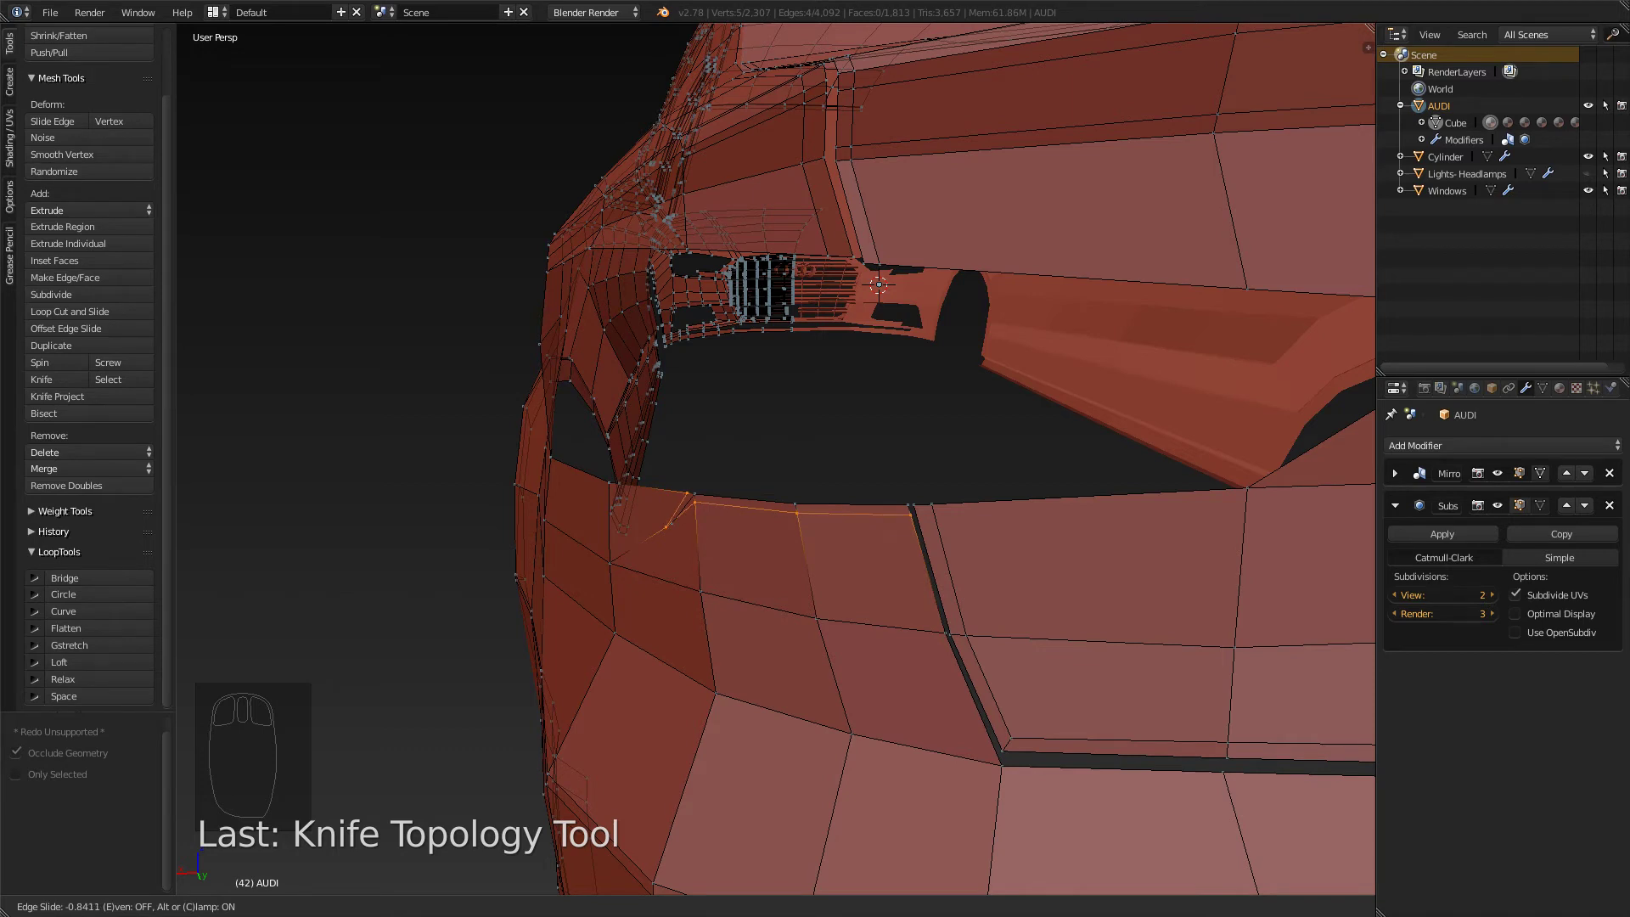
left_click(791, 514)
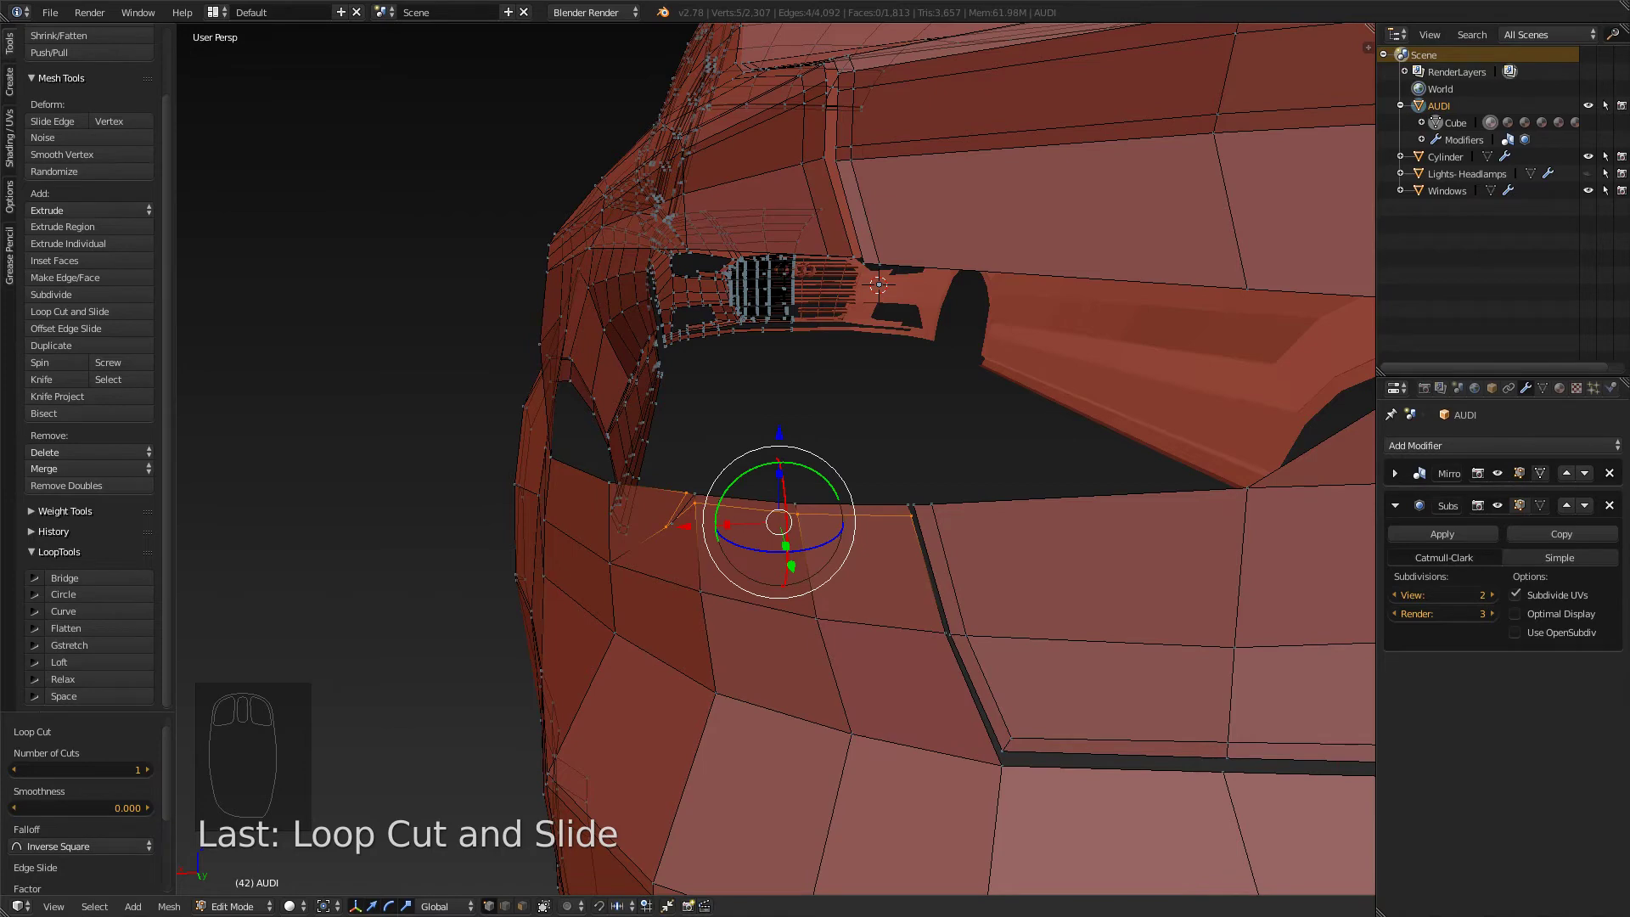
key("Tab")
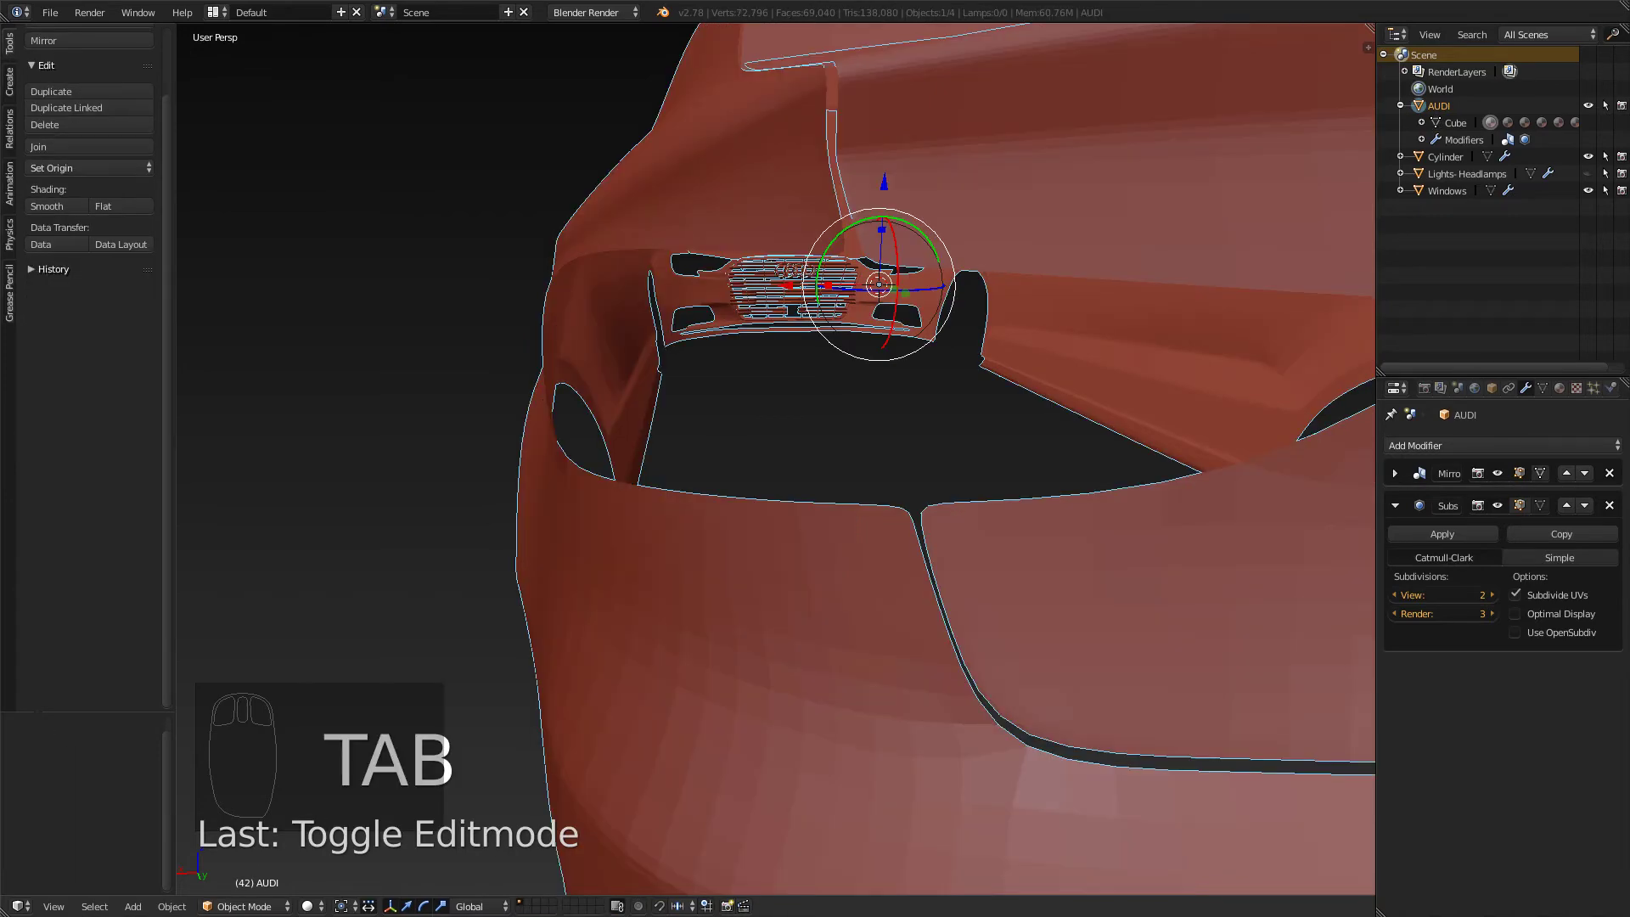
middle_click_drag(764, 510, 1061, 475)
middle_click_drag(679, 467, 509, 471)
- Select the leftover diagonal edges at the outer end of the new loop in edge select mode and dissolve them
key("Tab")
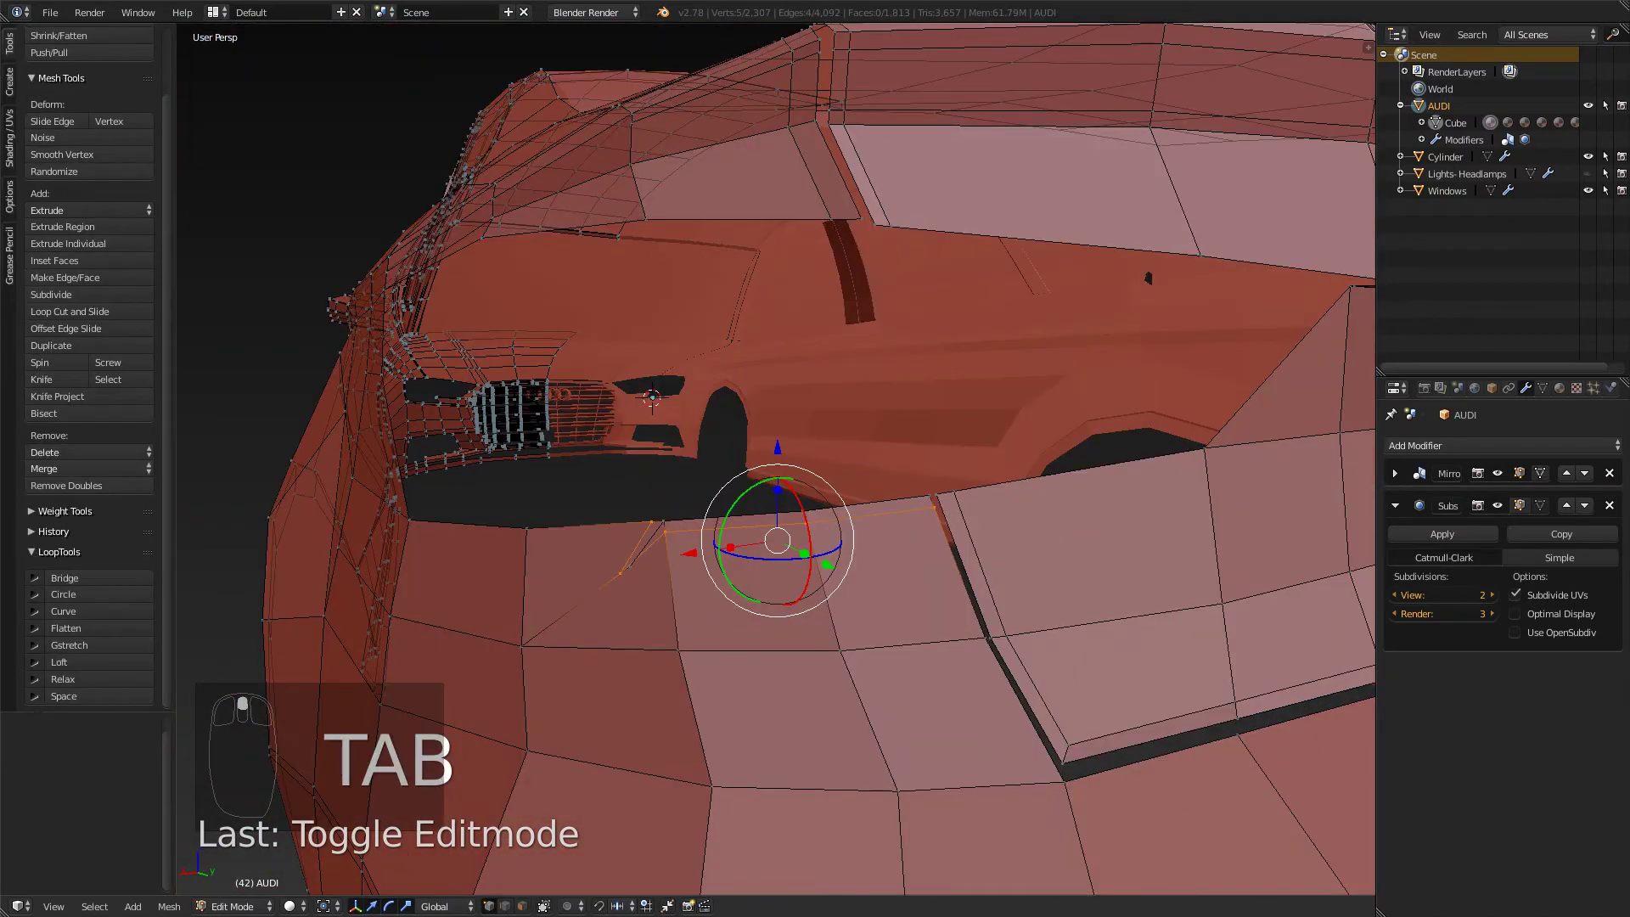
key("ctrl+Tab")
left_click(593, 609)
right_click(636, 556, "alt")
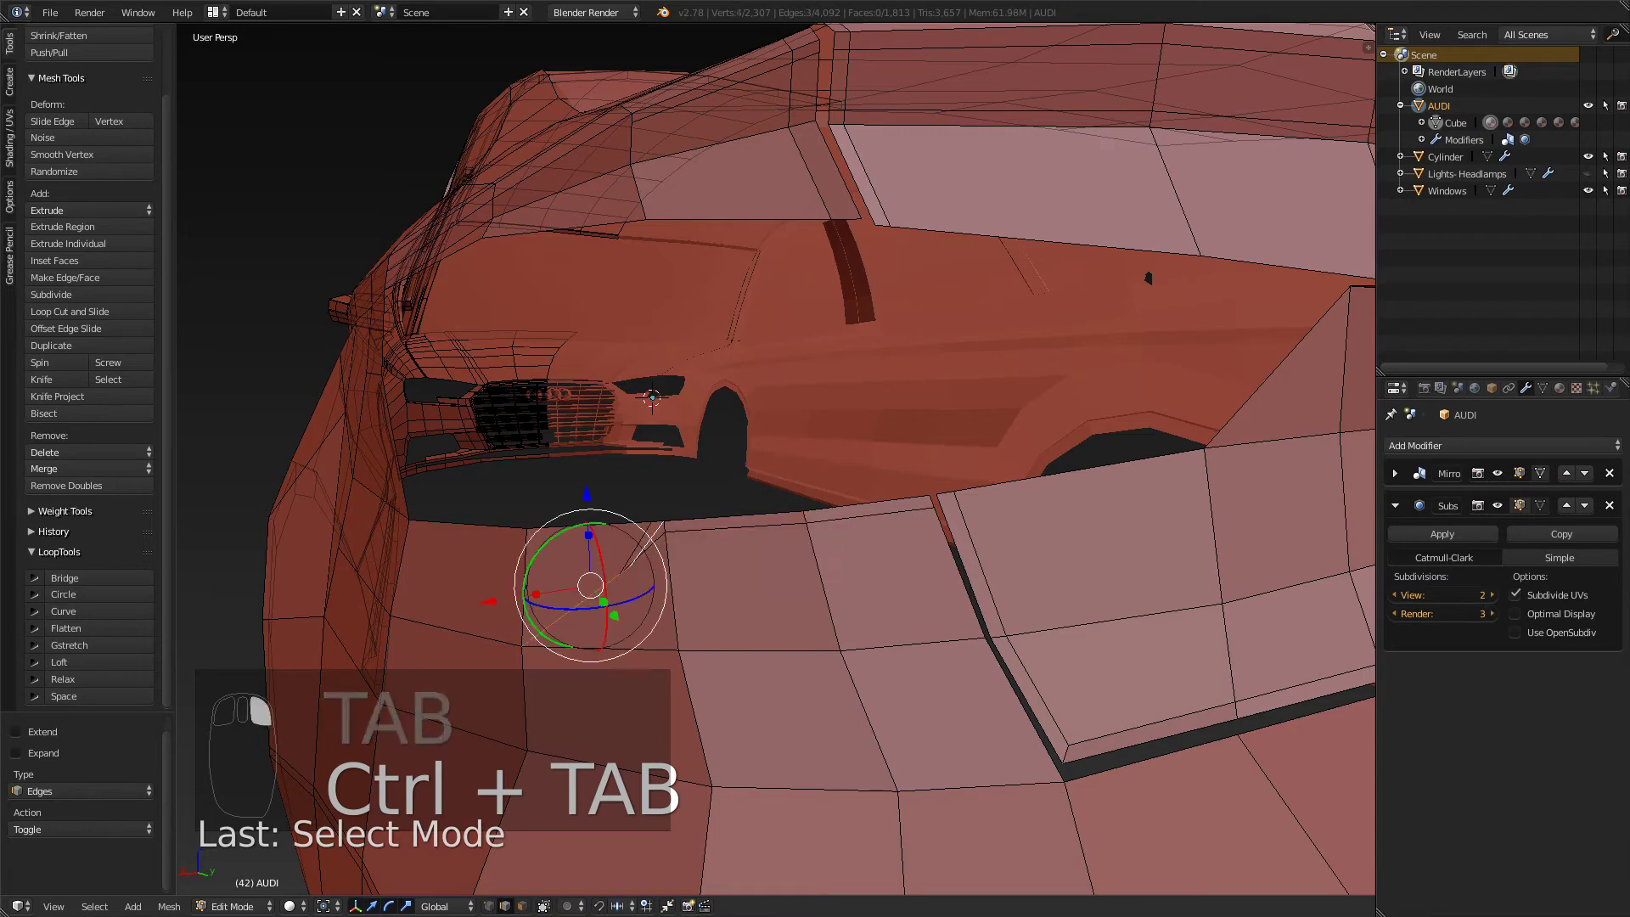
middle_click_drag(815, 458, 815, 399)
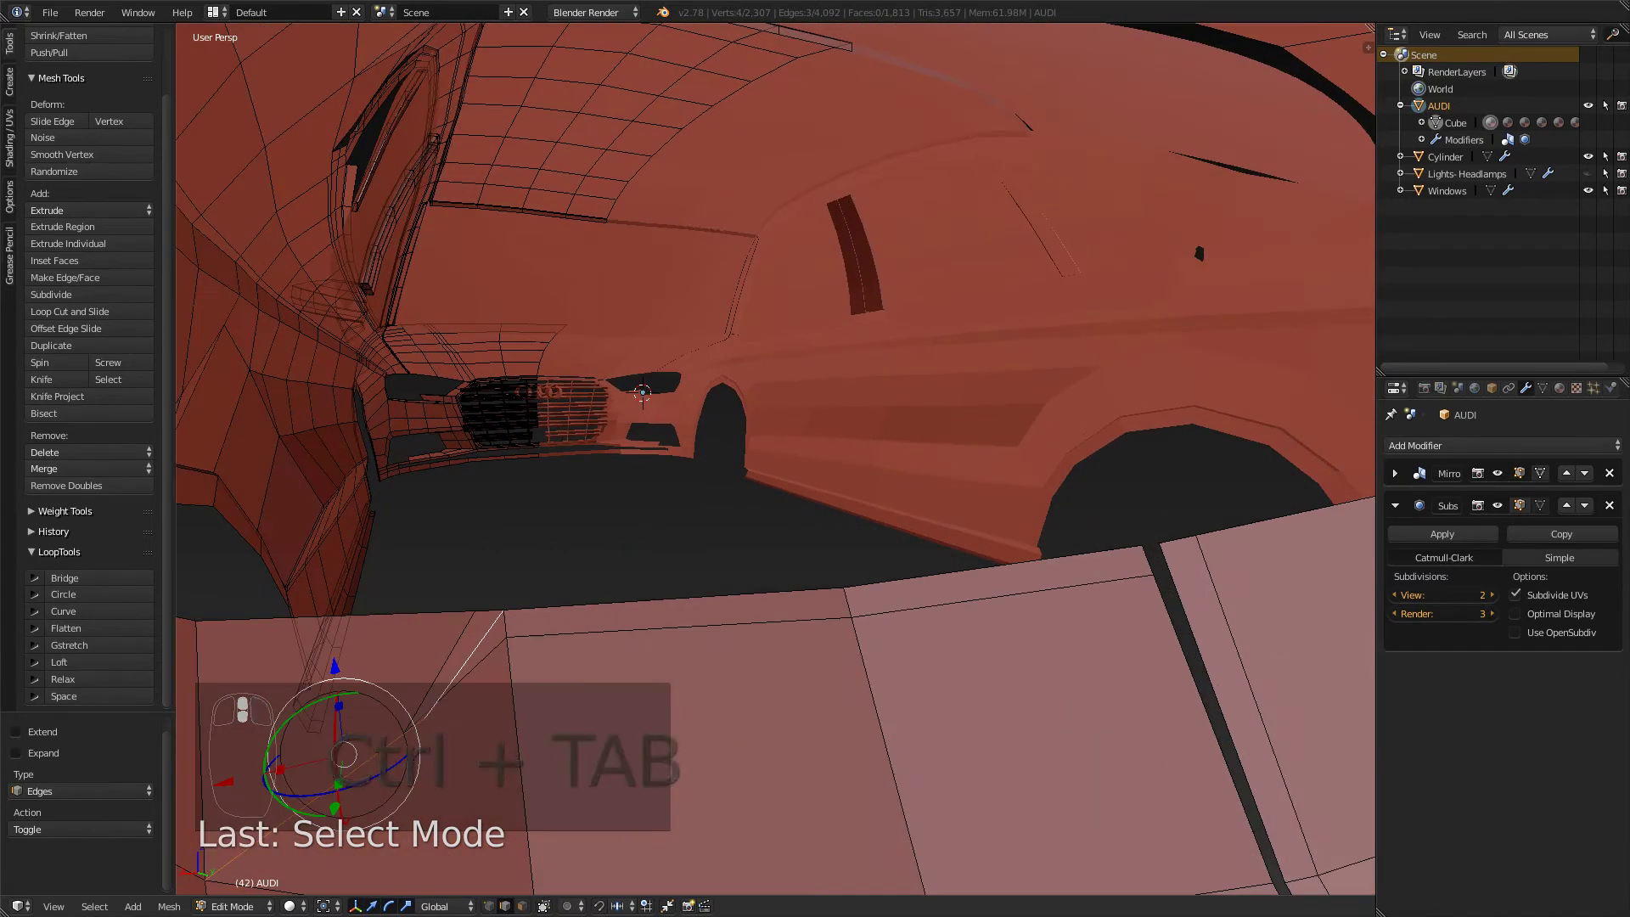
right_click(473, 669, "shift")
right_click(443, 666, "shift")
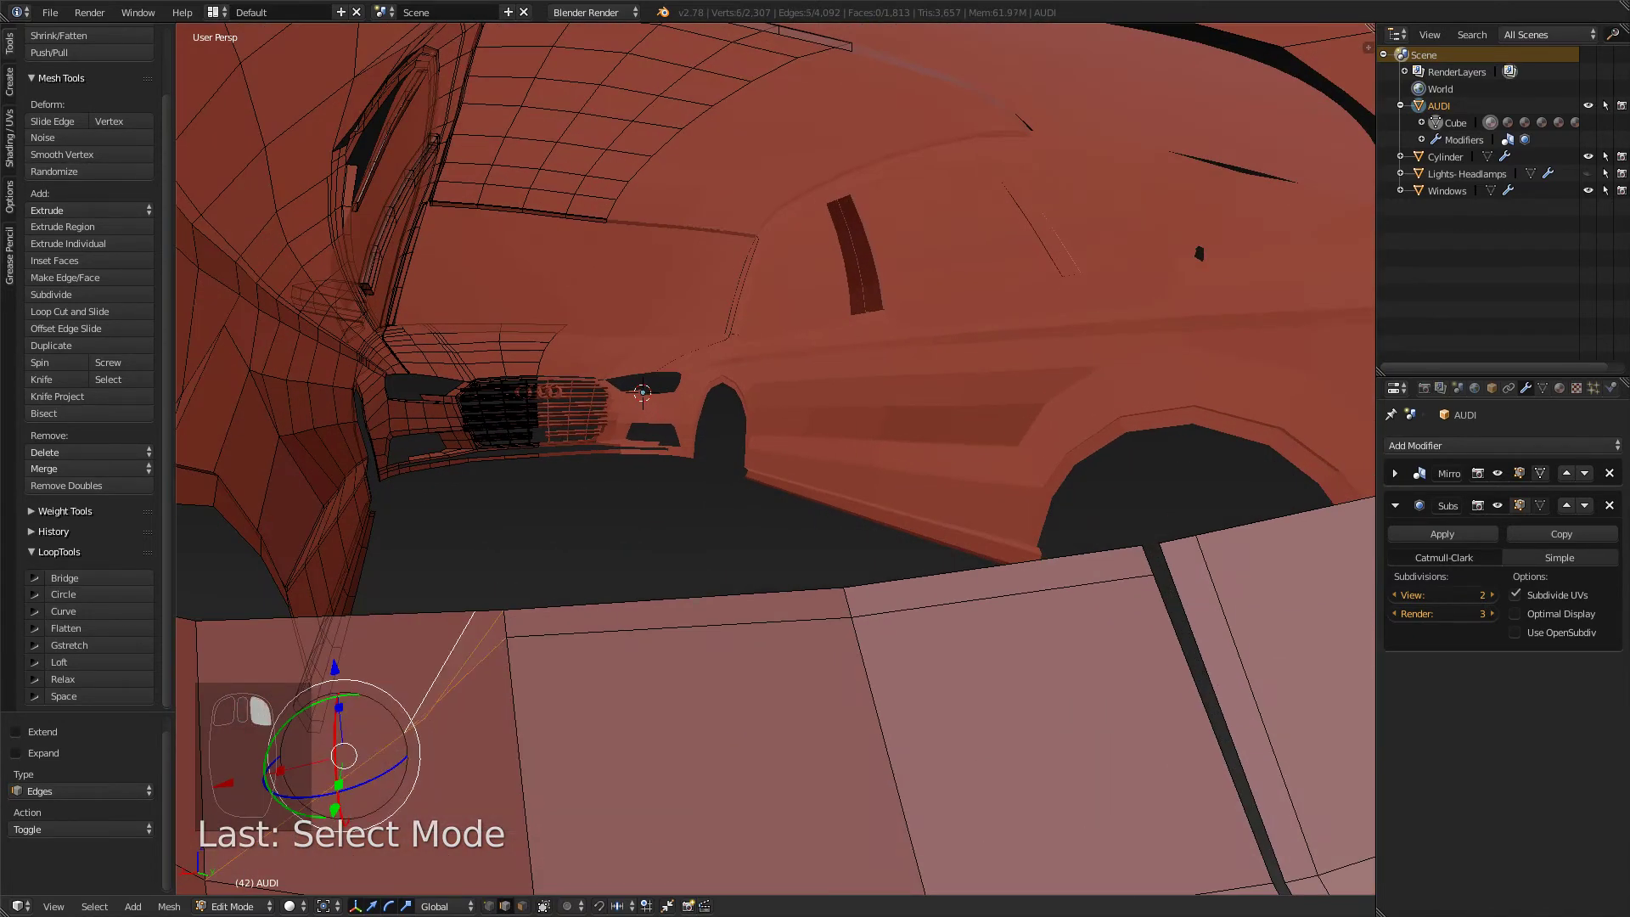
key("x")
left_click(403, 745)
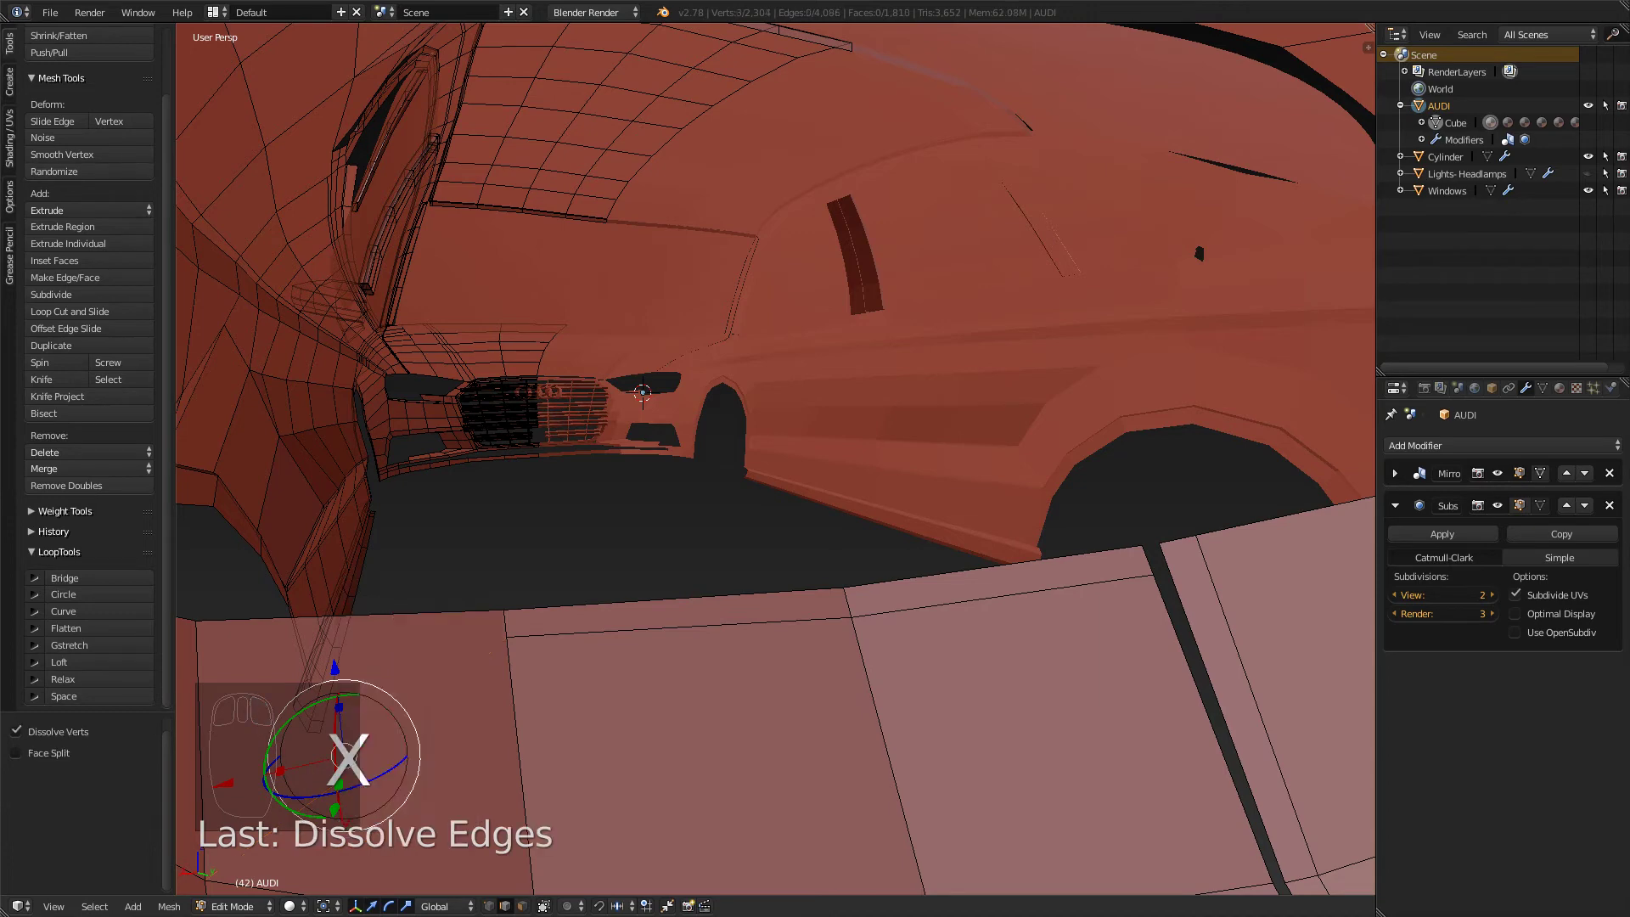
- Examine the tail-light opening's lower rim and the rear bumper from several angles, both smoothed and as a mesh cage
scroll(403, 745, "down", 2)
key("Tab")
middle_click_drag(1147, 279, 1133, 336)
scroll(1091, 304, "down", 3)
key("Tab")
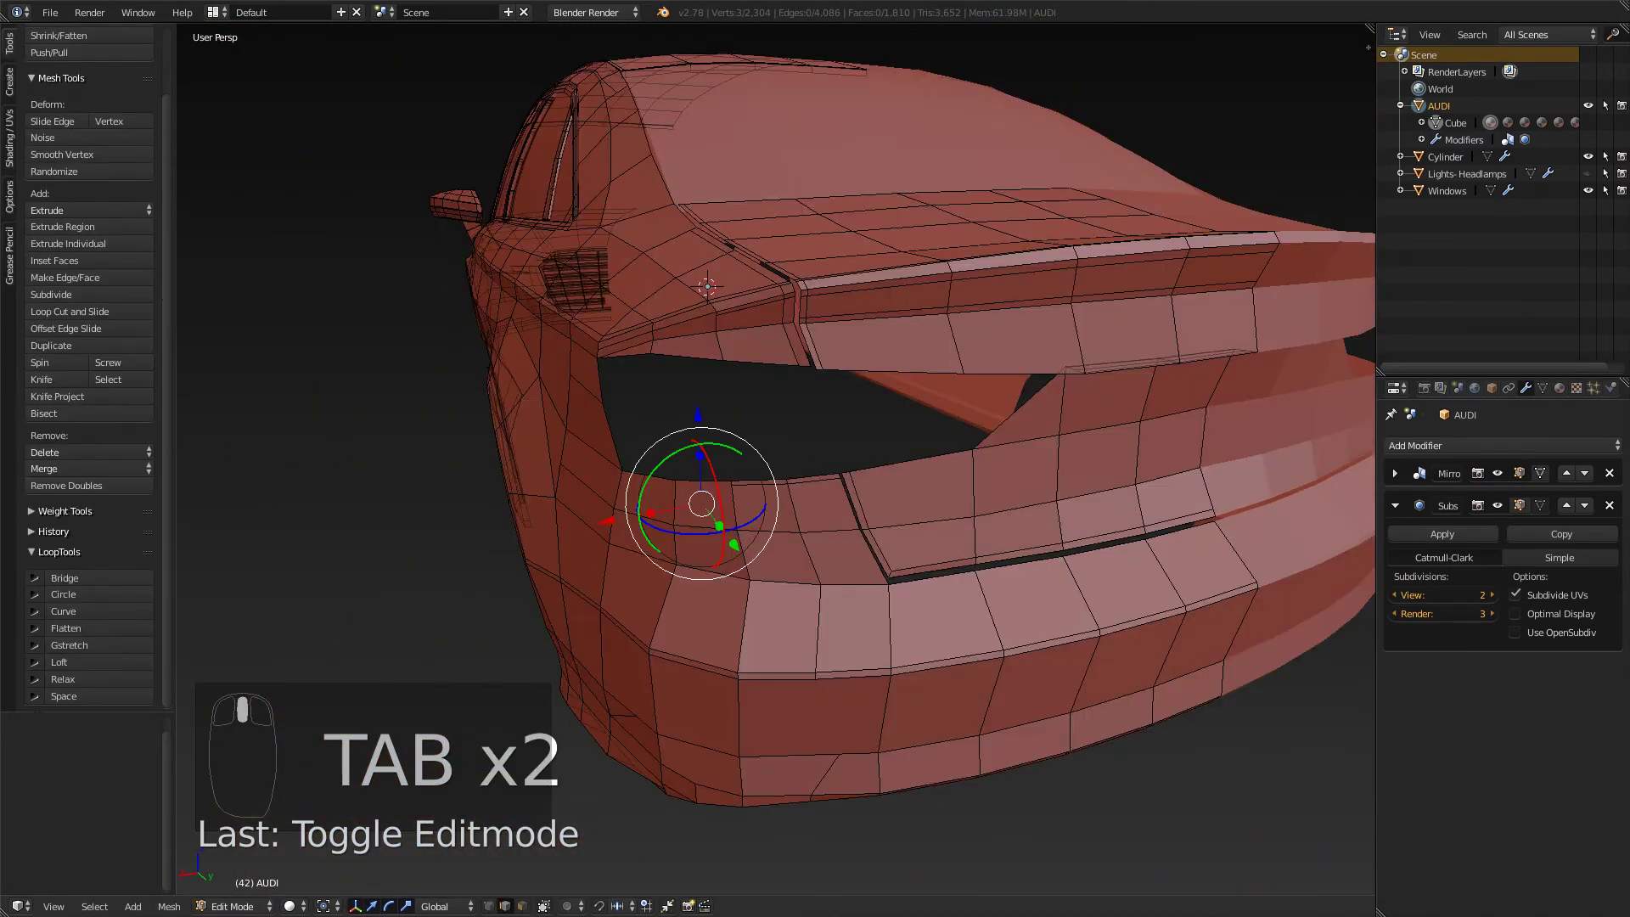
scroll(573, 717, "up", 6)
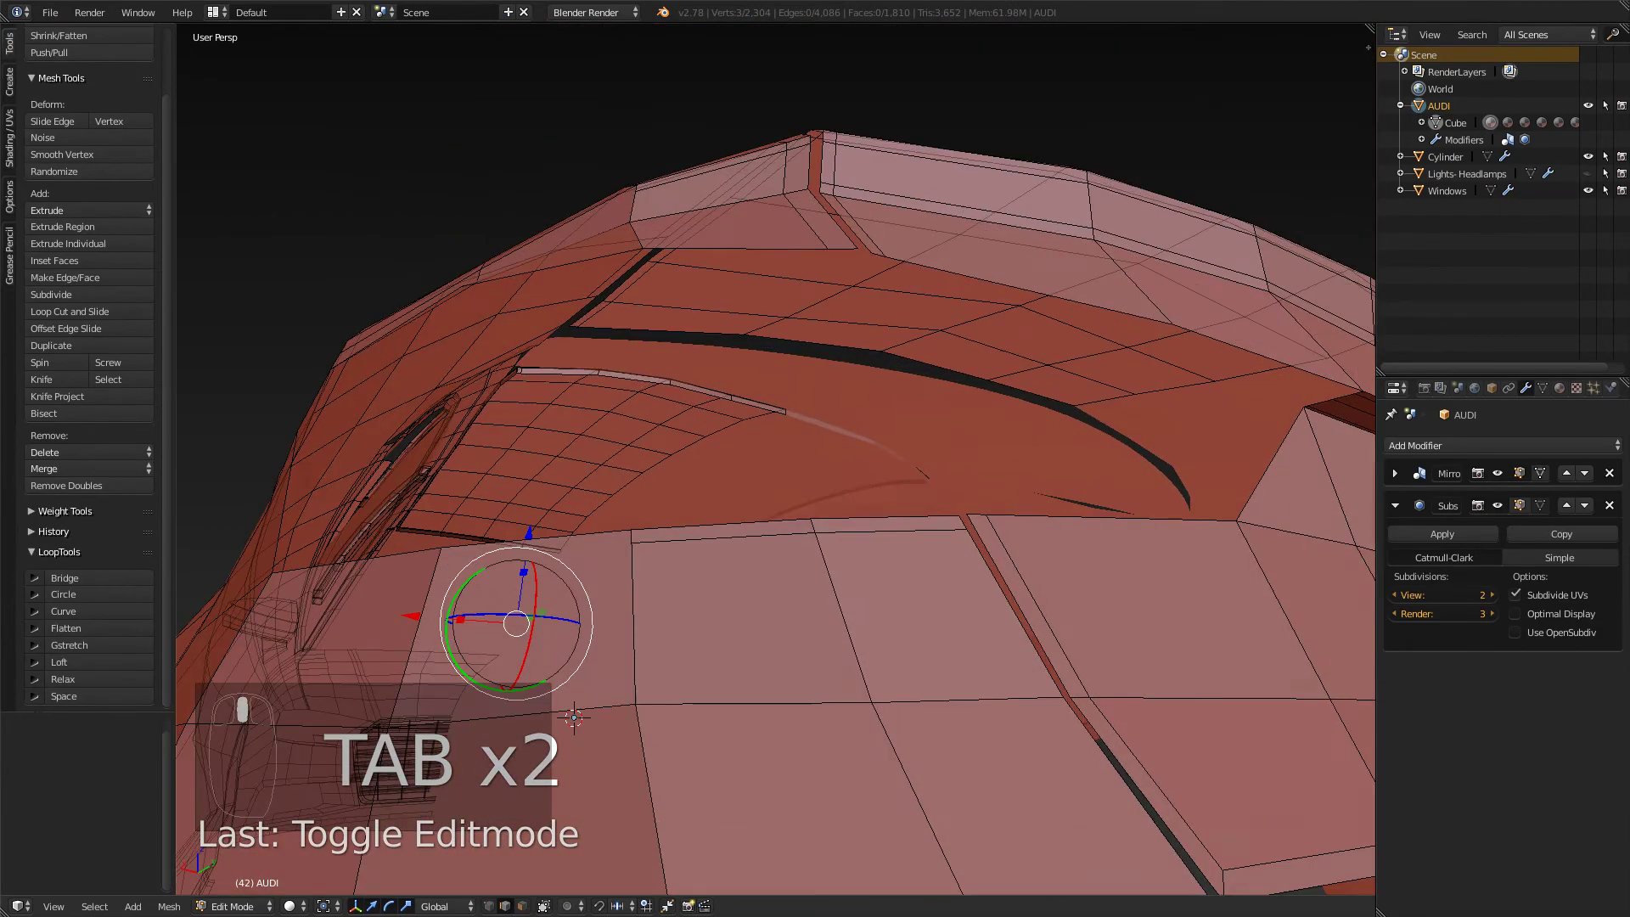
middle_click_drag(776, 510, 790, 365)
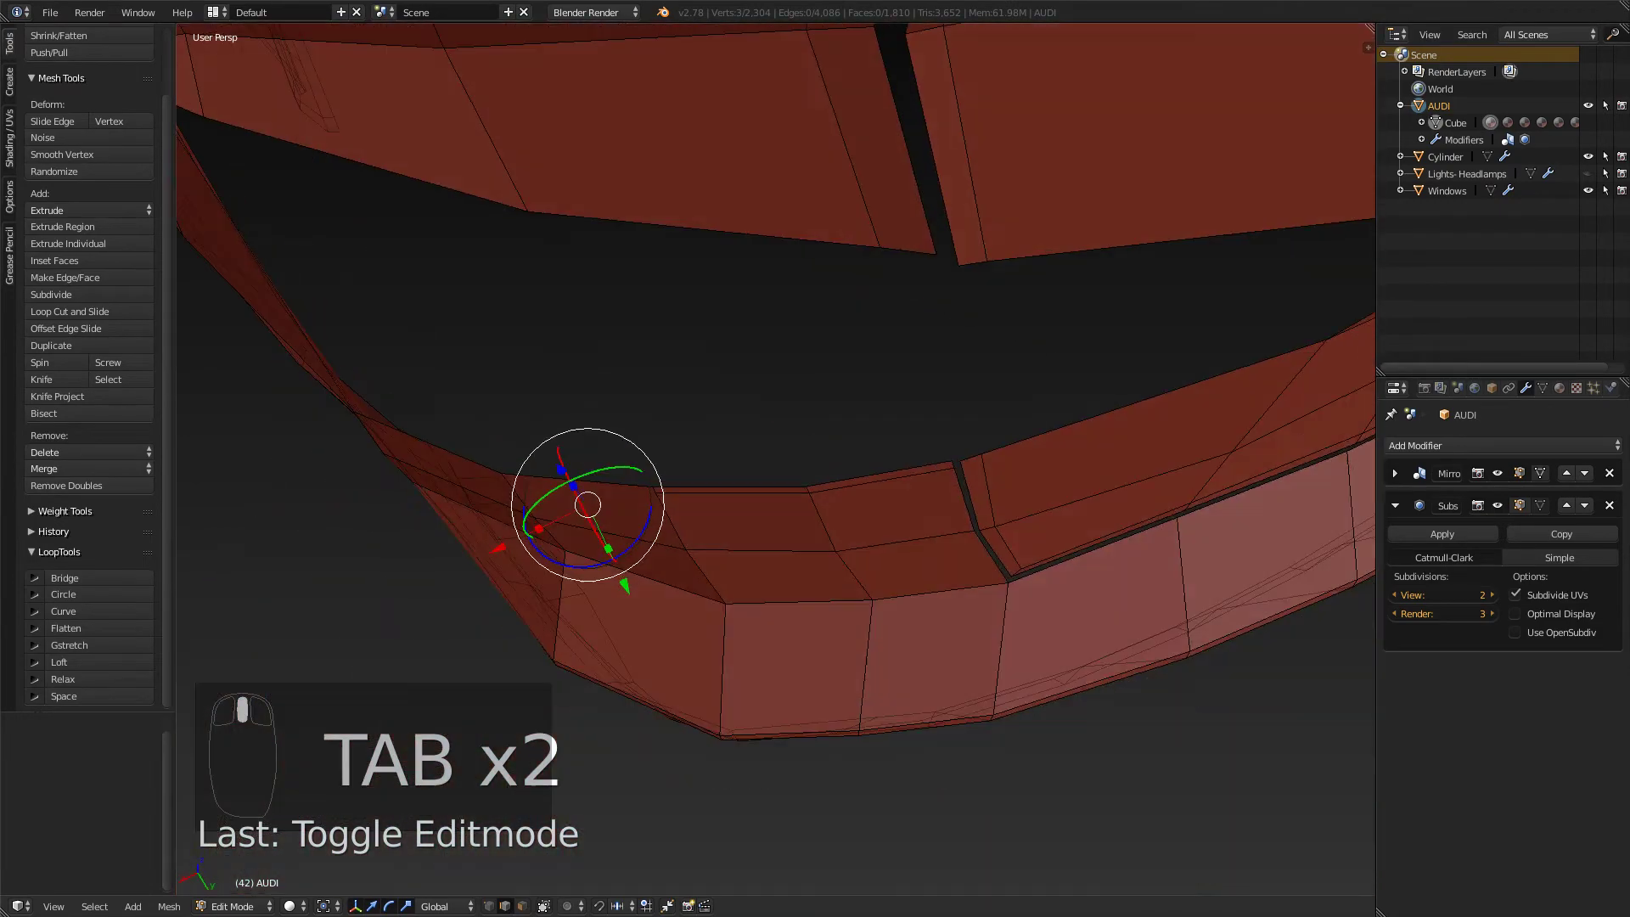
middle_click_drag(612, 671, 1095, 415)
scroll(776, 458, "down", 8)
key("Tab")
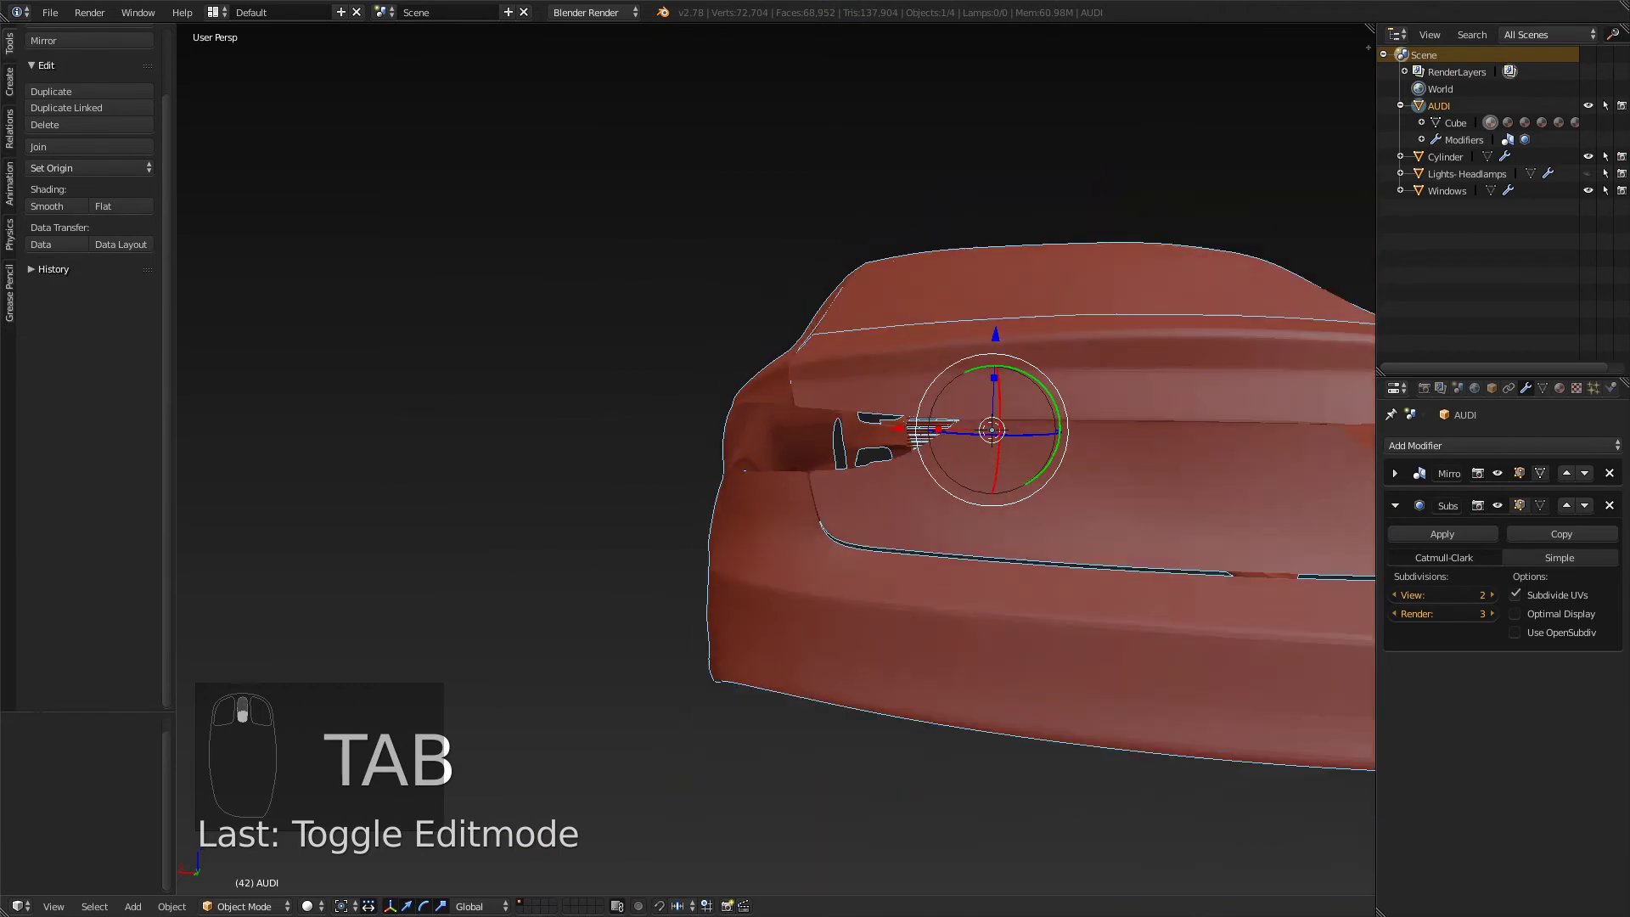
- Examine the rear corner around the tail-light opening from several angles, both smoothed and as a mesh cage
key("a")
key("a")
scroll(776, 458, "up", 10)
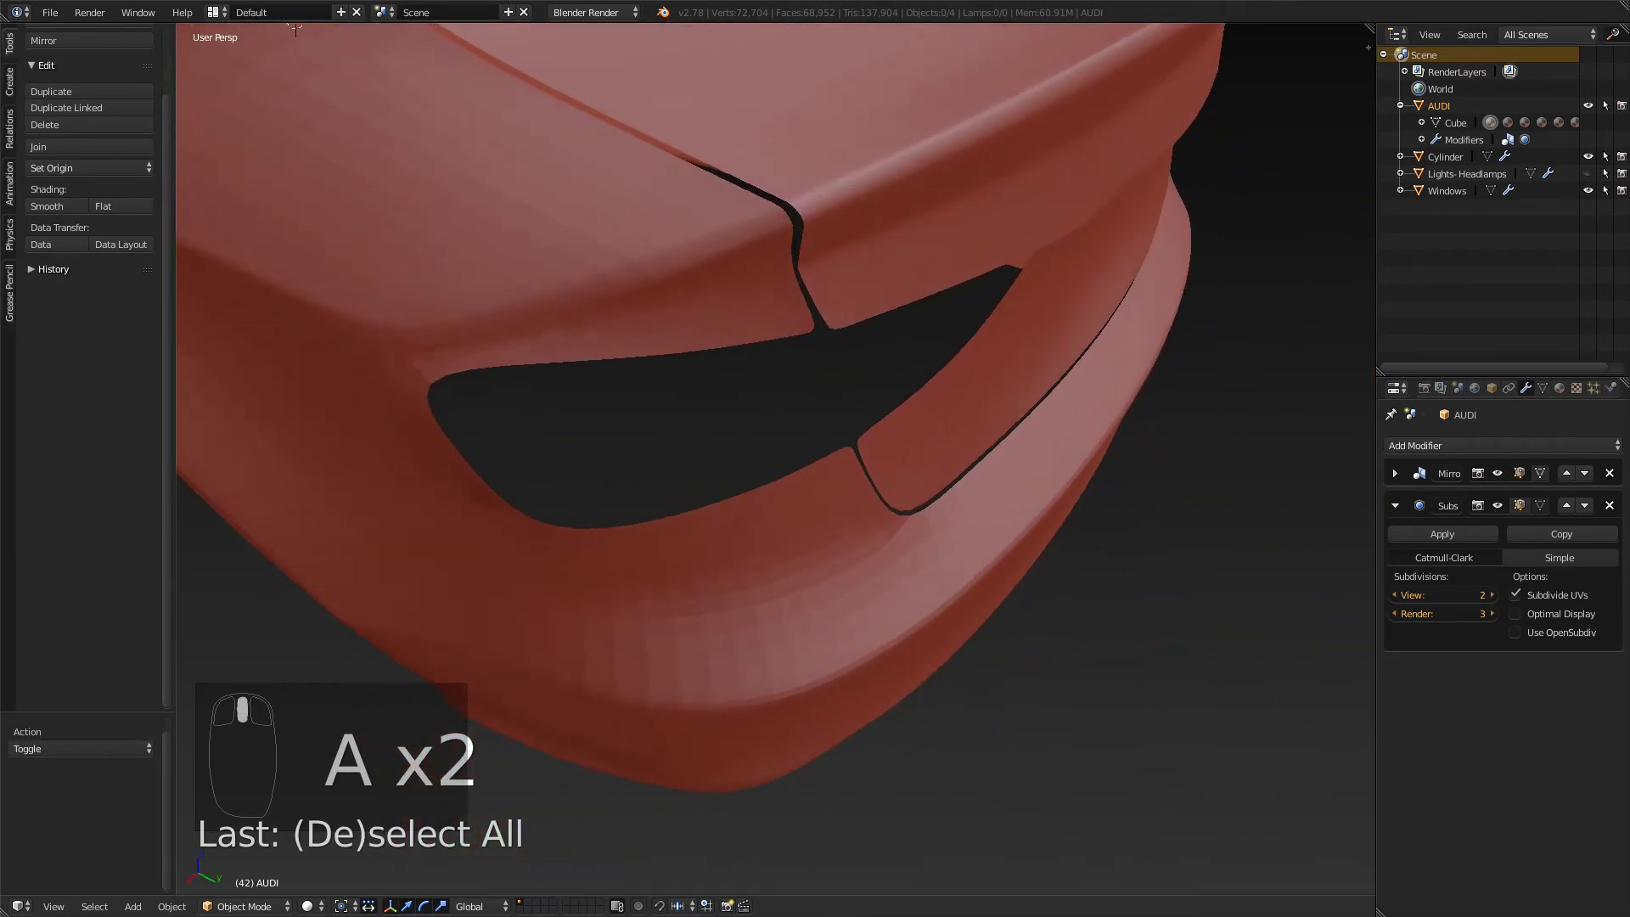
middle_click_drag(294, 28, 779, 202)
middle_click_drag(776, 459, 981, 376)
scroll(721, 392, "down", 5)
middle_click_drag(501, 229, 679, 229)
scroll(679, 229, "up", 5)
key("Tab")
key("Tab")
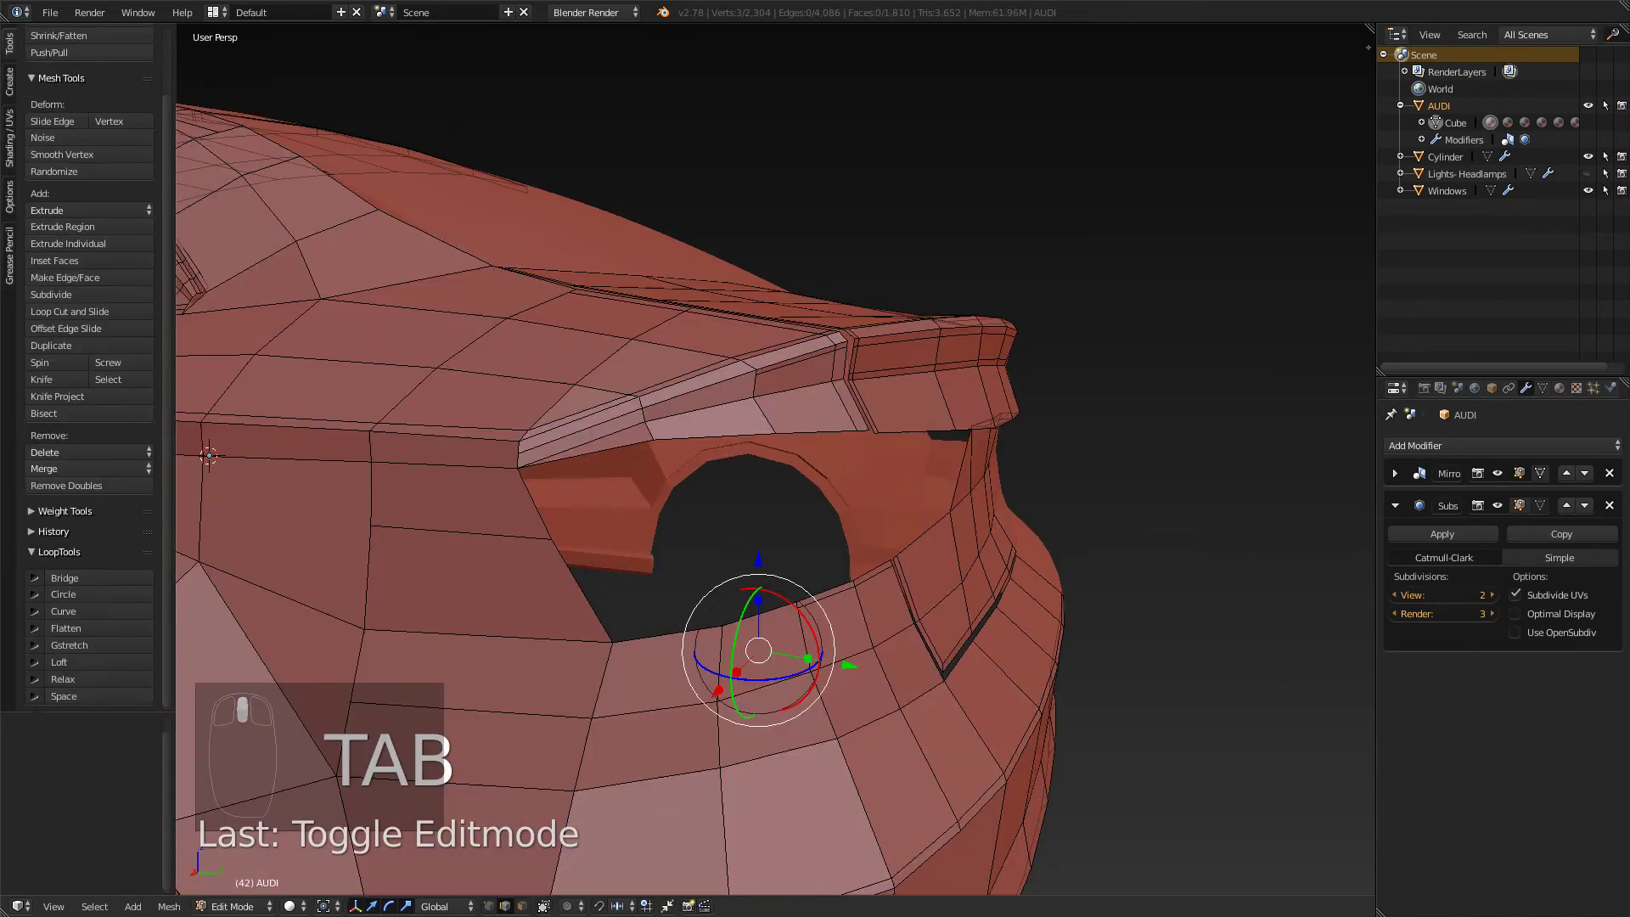
key("Tab")
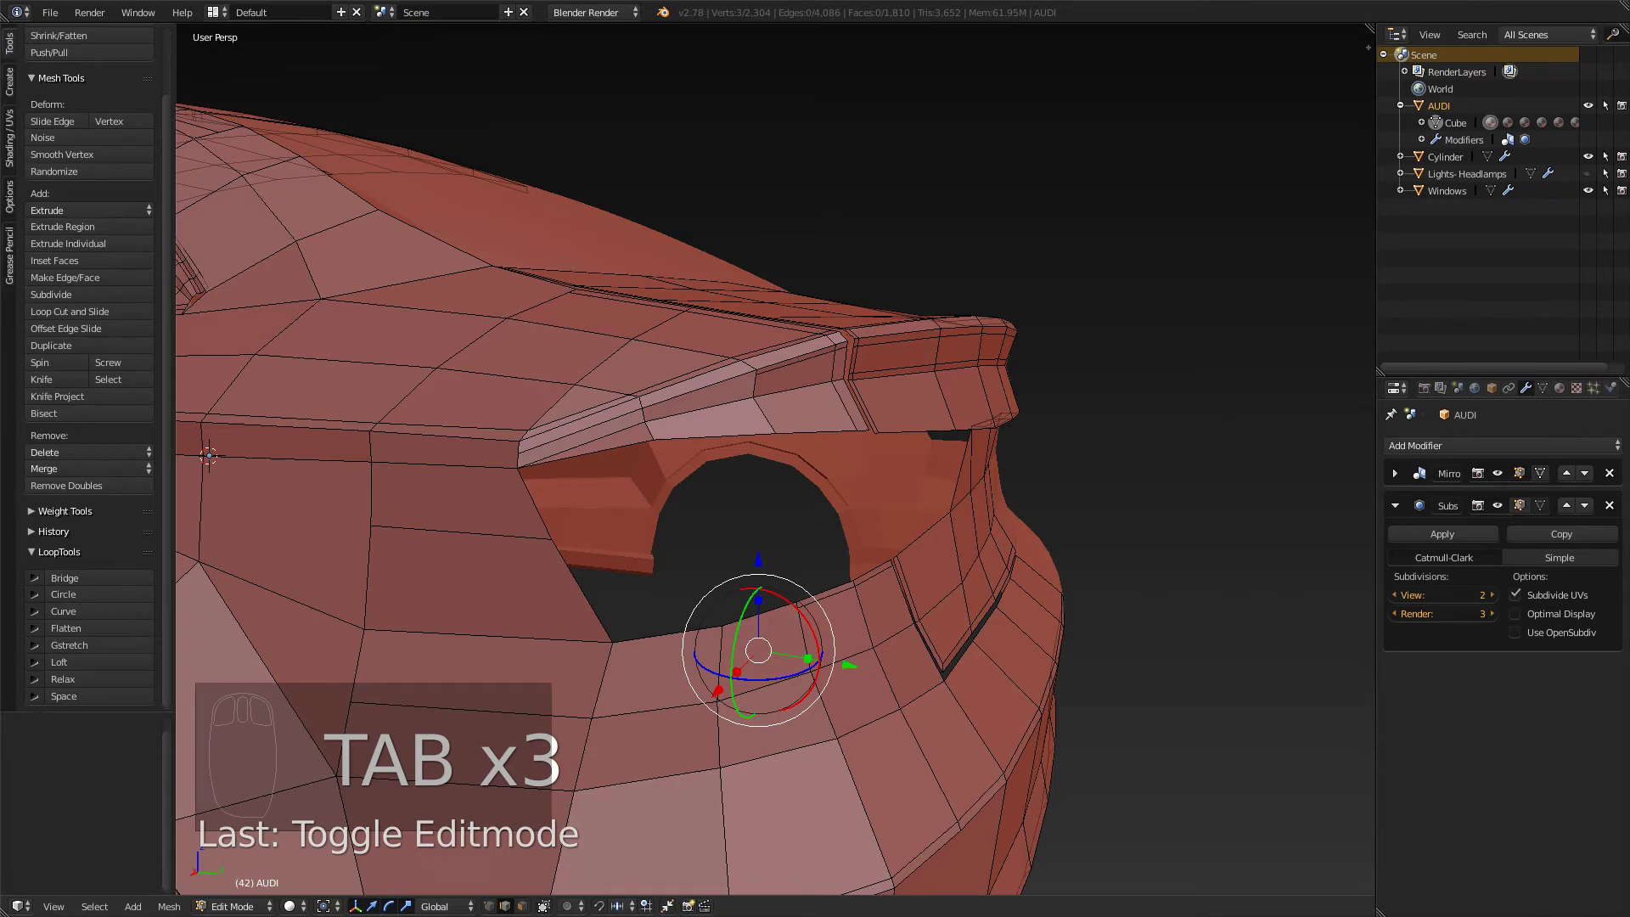
key("Tab")
key("Tab")
- Compare the rear corner with the reference photo in the browser, and check the trunk-lid gap's corner against the top blueprint
key("alt+Tab")
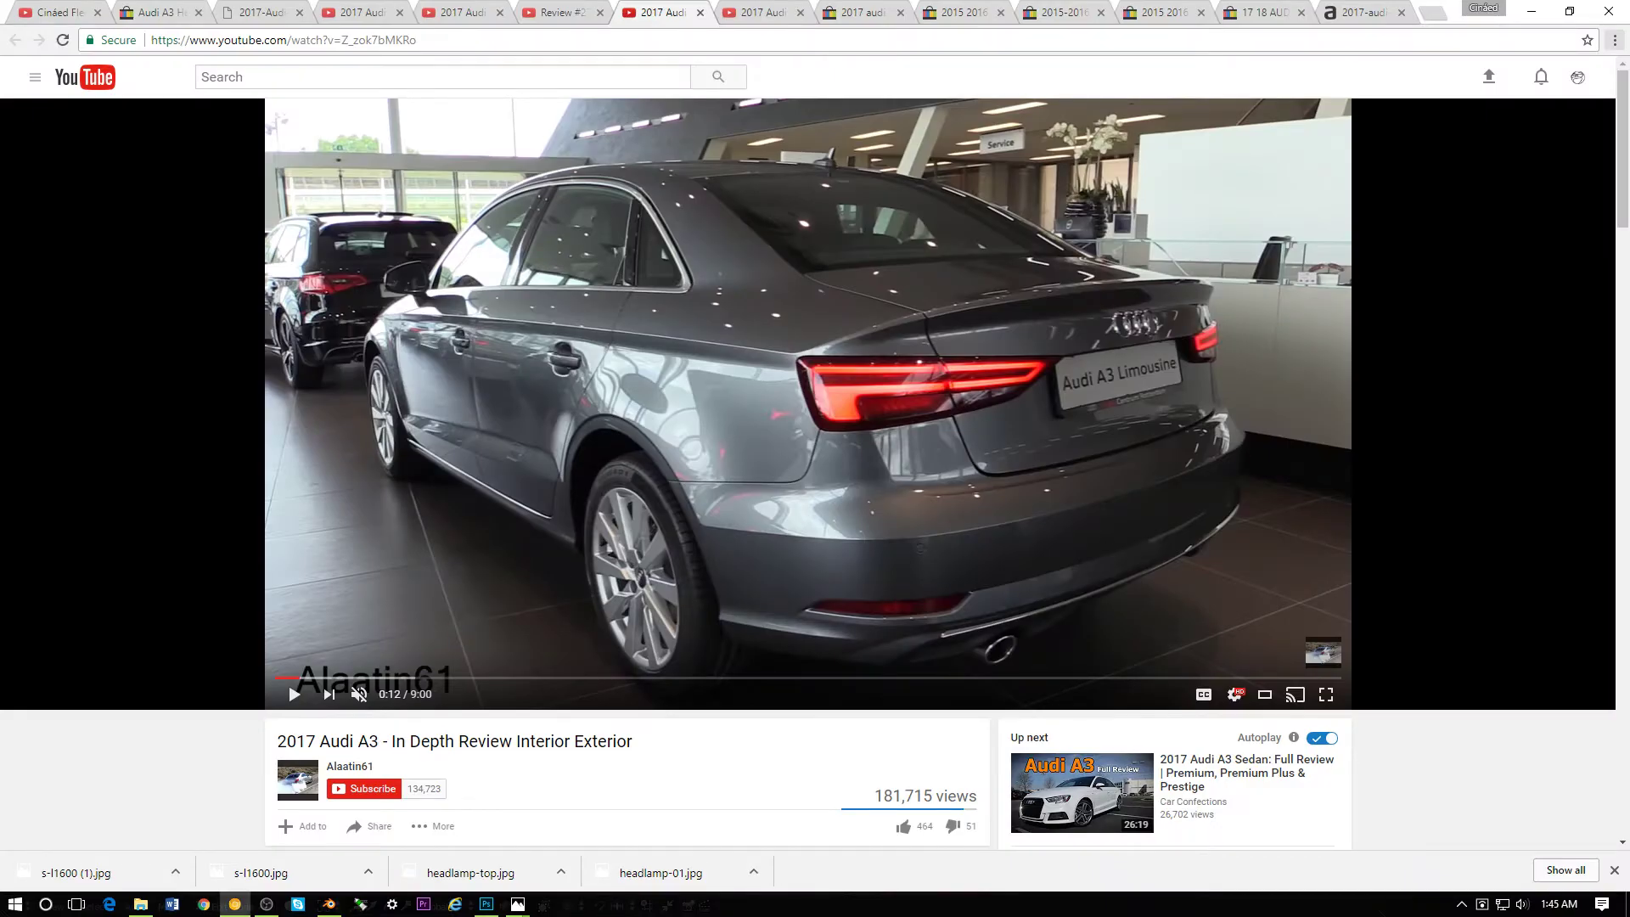
key("alt+Tab")
scroll(764, 459, "down", 3)
key("Tab")
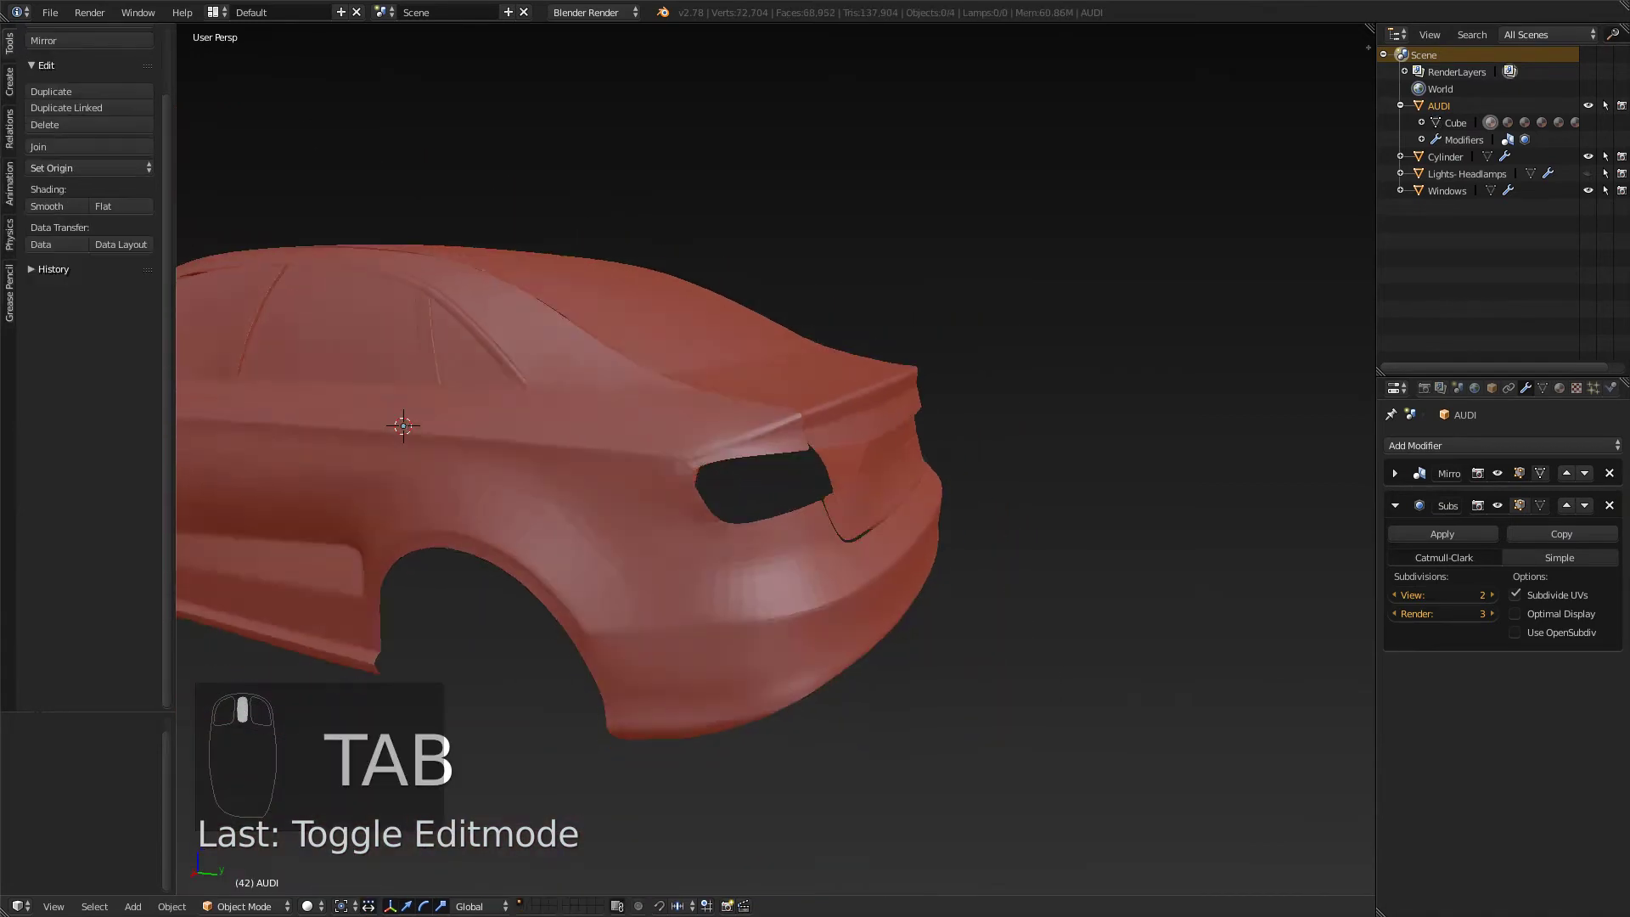
middle_click_drag(764, 458, 723, 520)
middle_click_drag(764, 425, 722, 280)
key("KP_7")
scroll(775, 459, "up", 5)
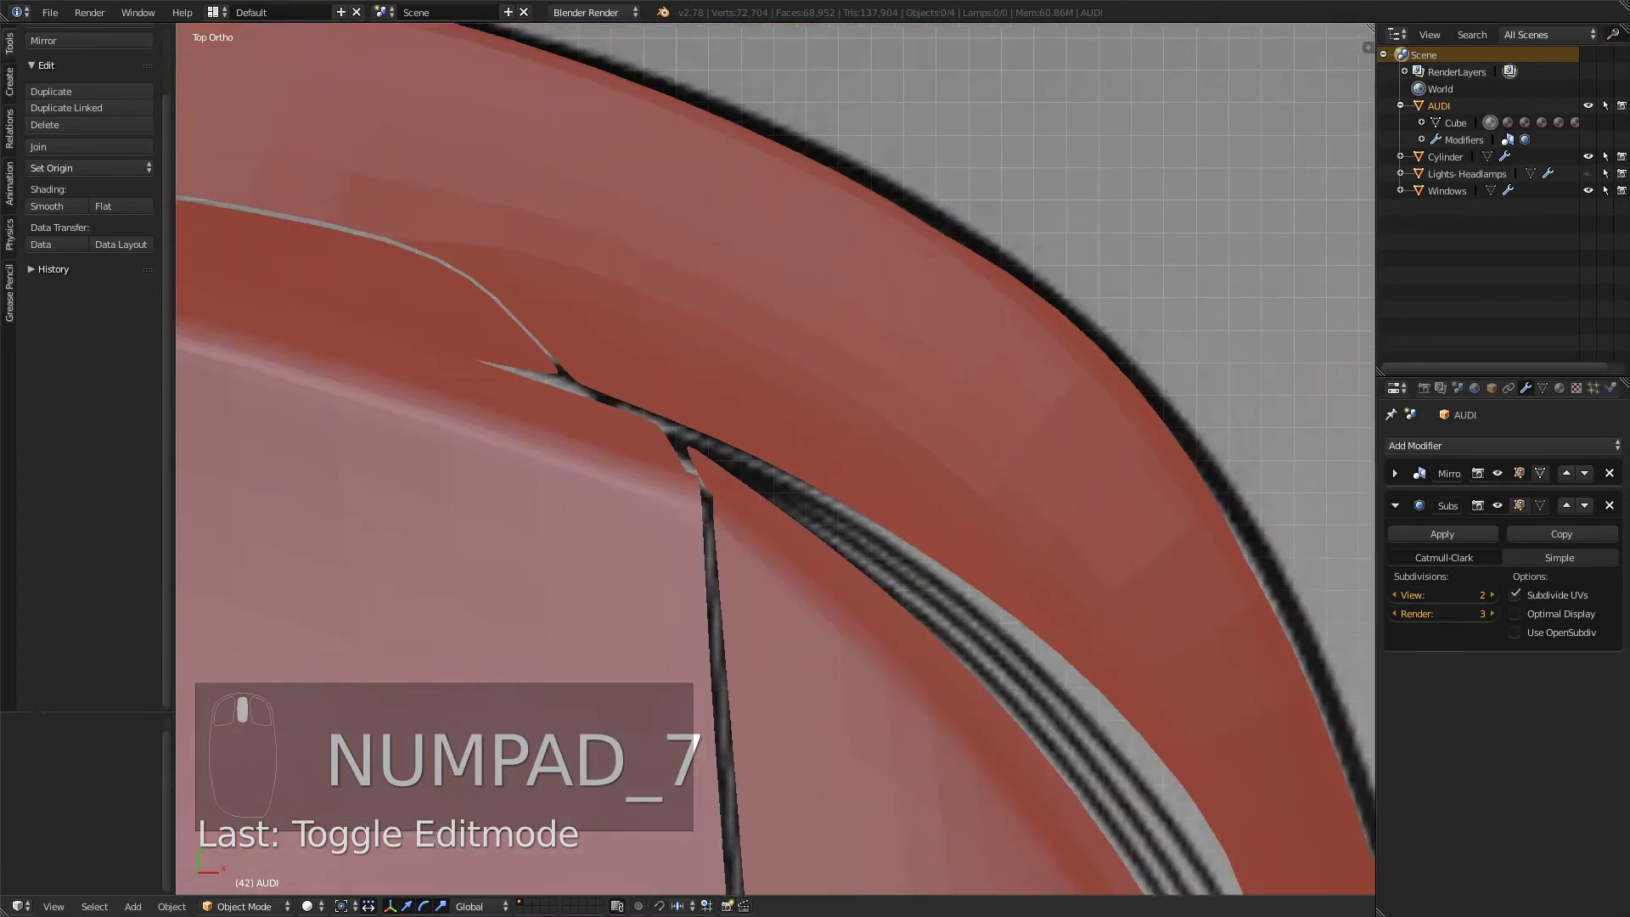
middle_click_drag(764, 459, 755, 508, "shift")
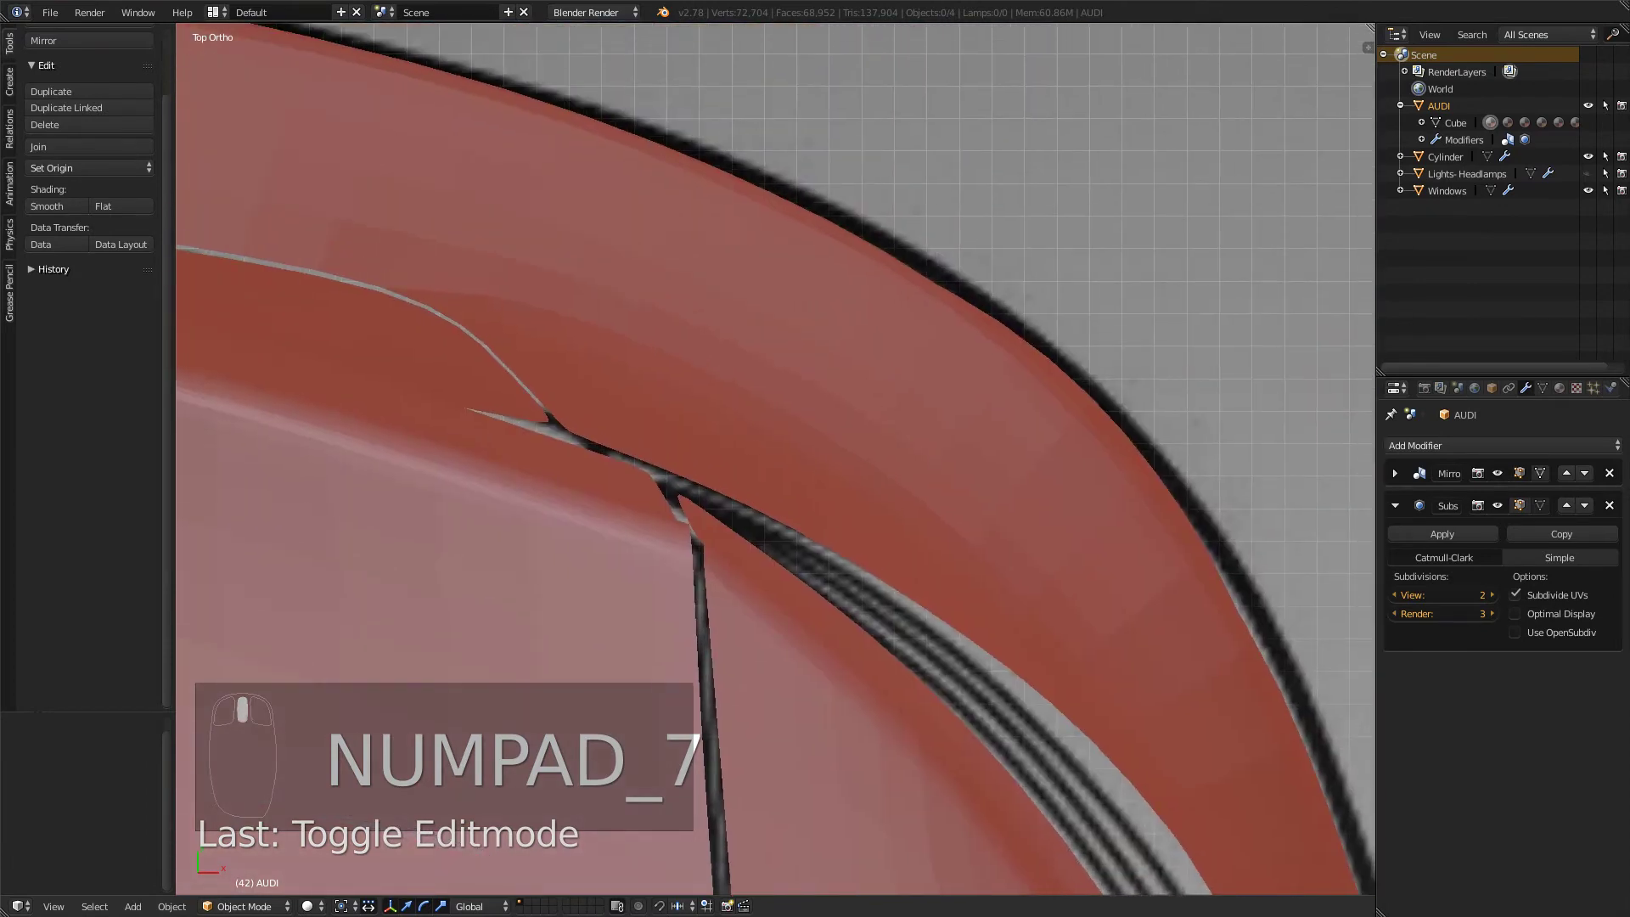
key("Tab")
scroll(775, 459, "up", 3)
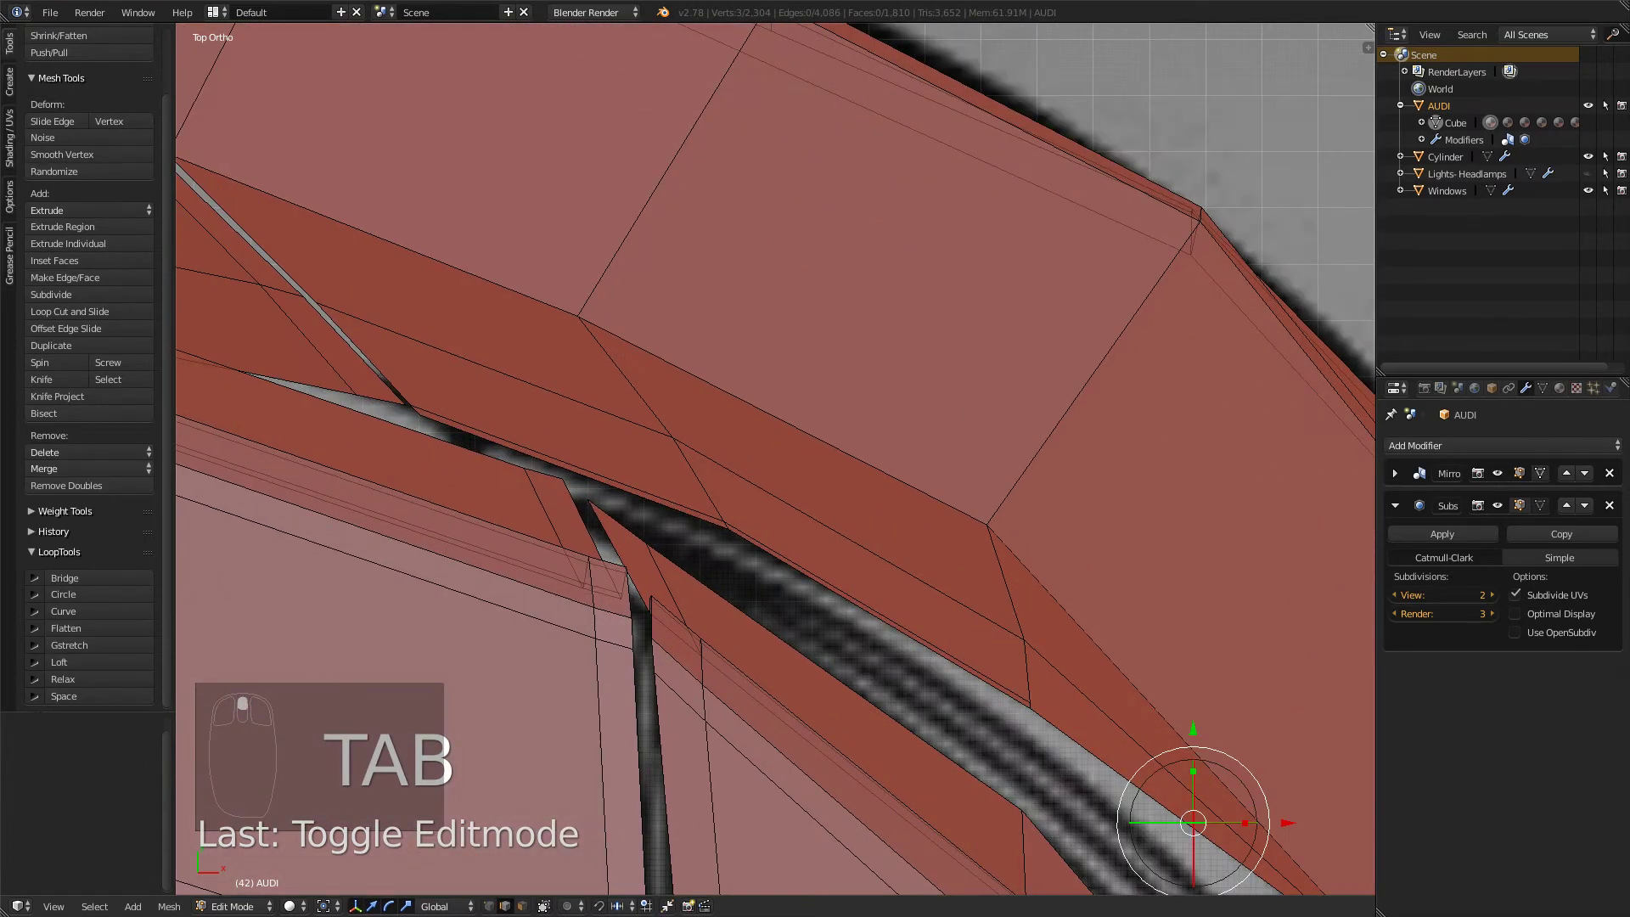
middle_click_drag(775, 543, 803, 377, "shift")
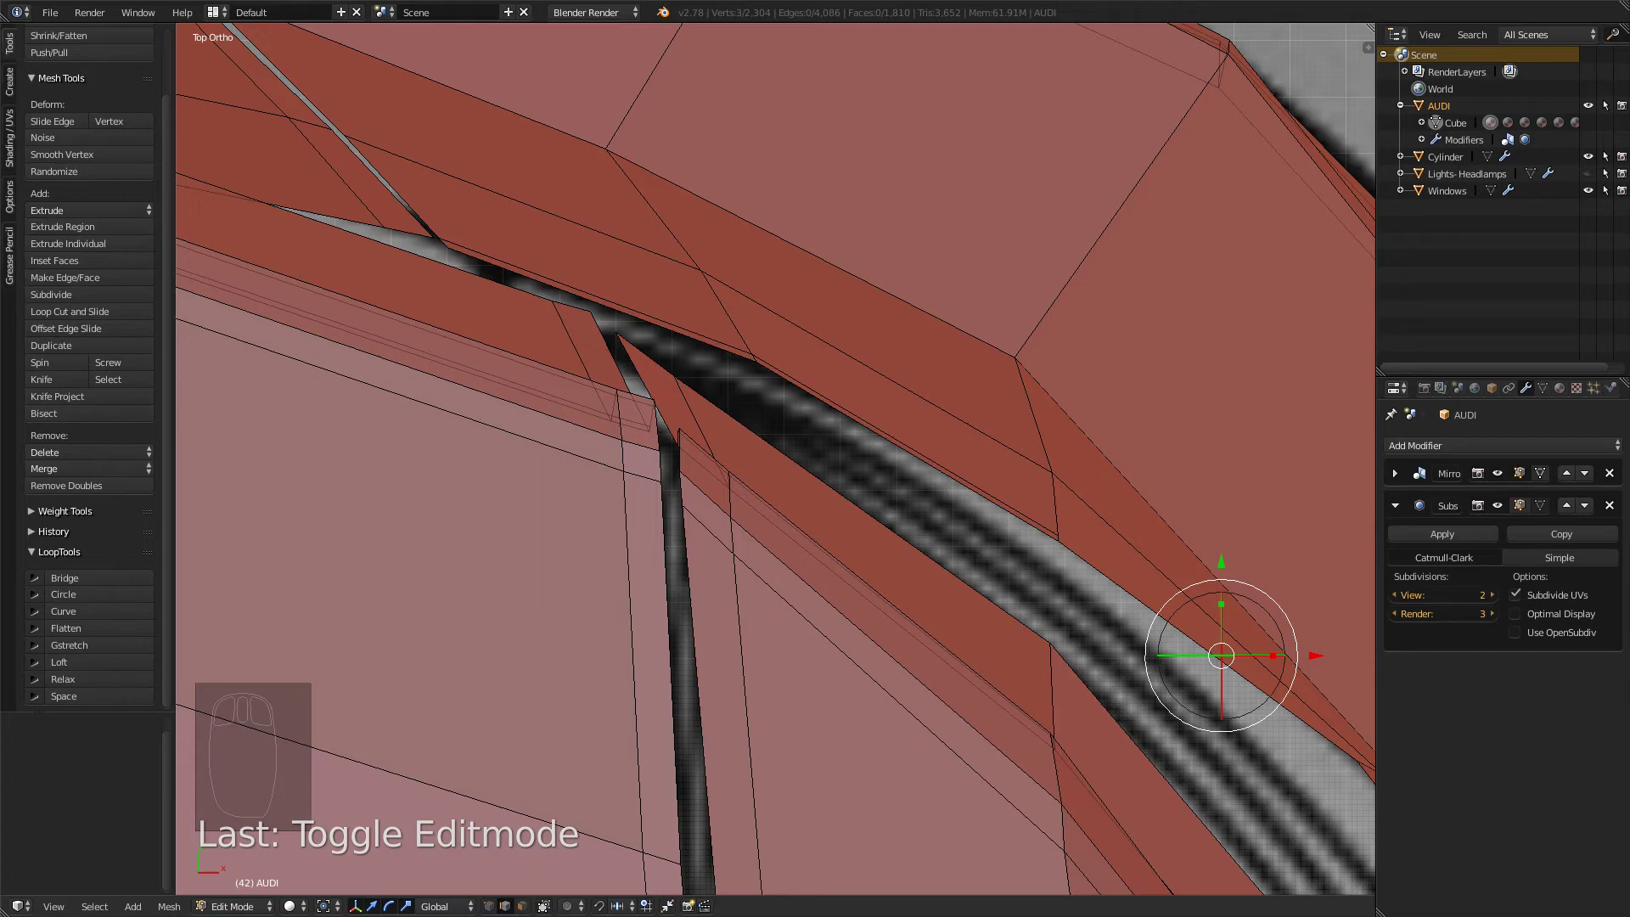
scroll(776, 458, "down", 7)
middle_click_drag(775, 459, 586, 365)
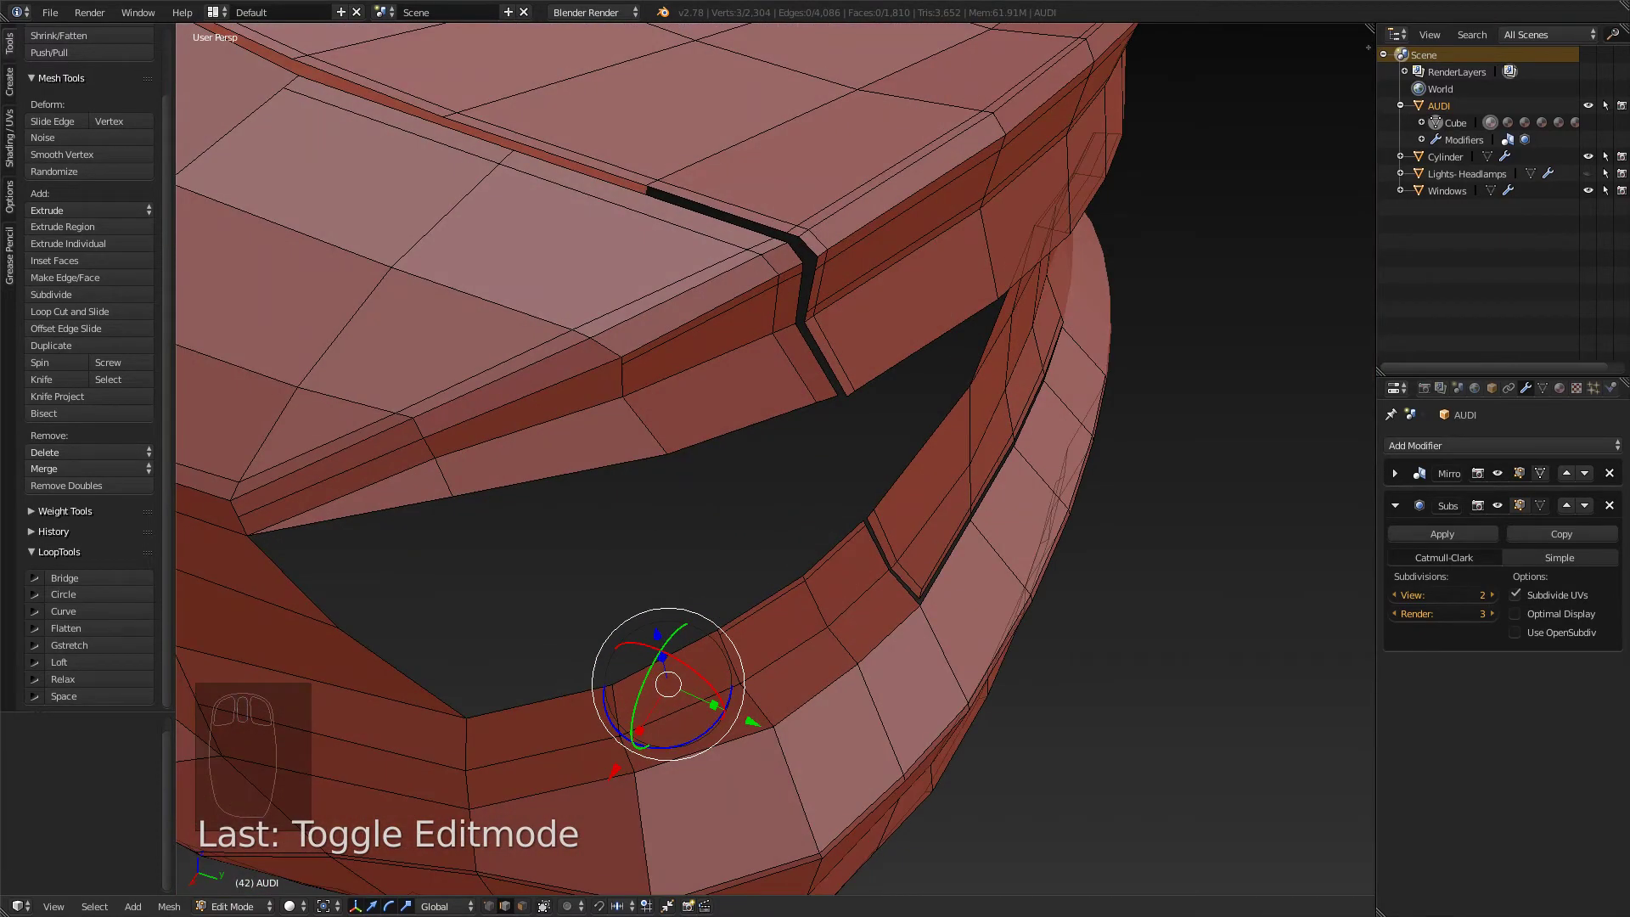
- Select the fender's inner support edges around the trunk-lid gap's corner and move them 0.031 along Y in top view
right_click(779, 281)
scroll(779, 281, "up", 3)
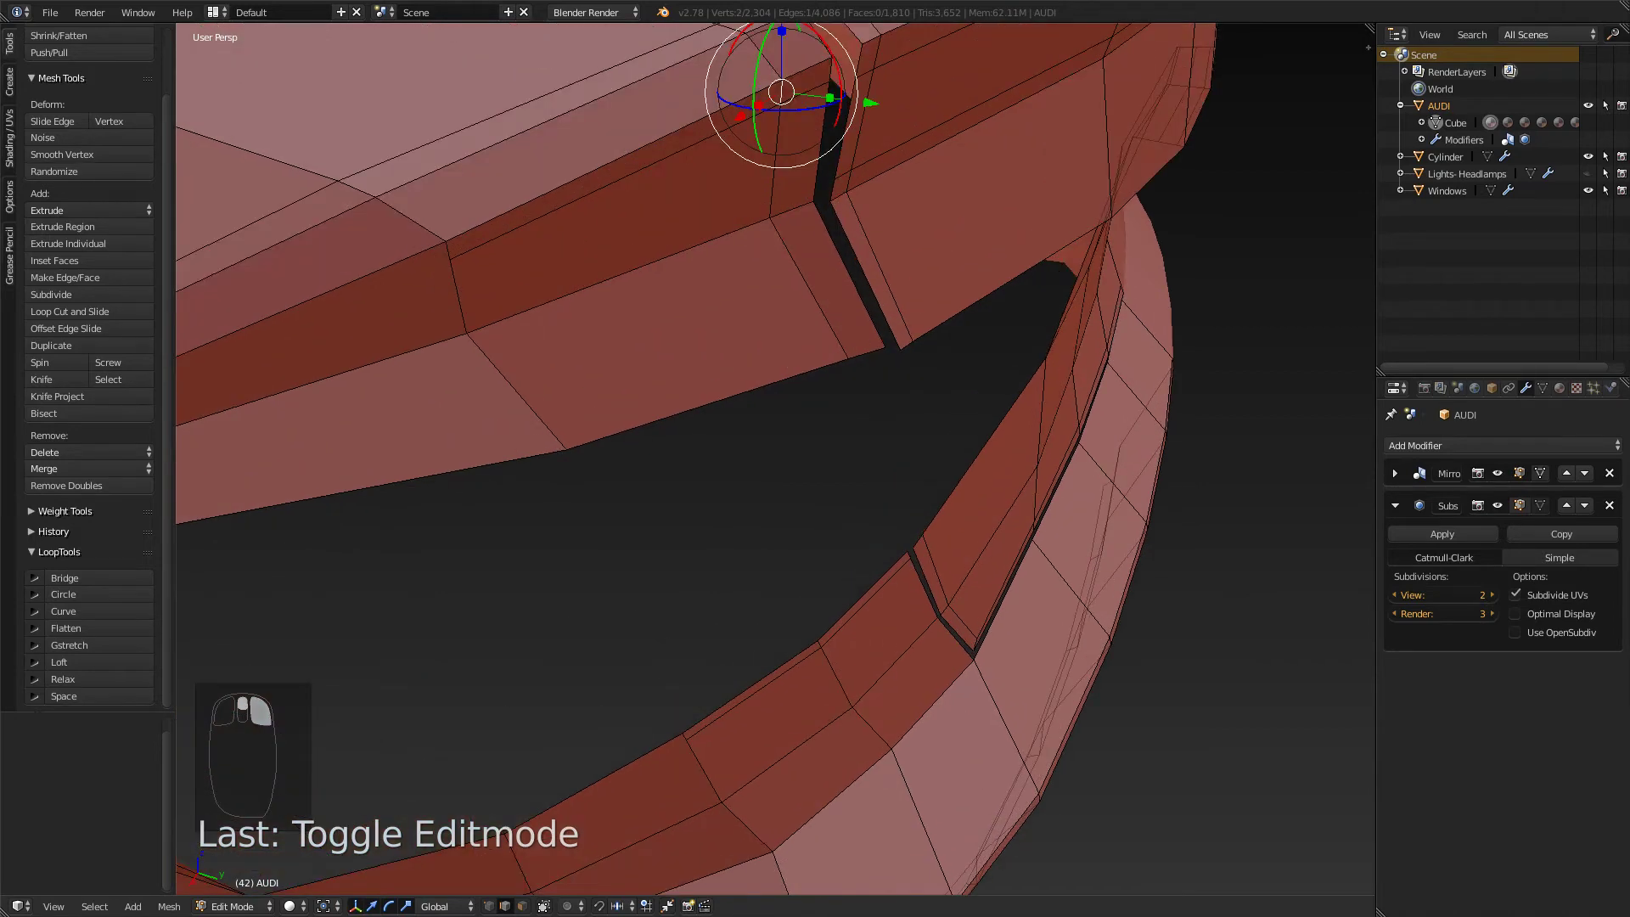
middle_click_drag(778, 281, 792, 471, "shift")
right_click(754, 303)
right_click(786, 328, "shift")
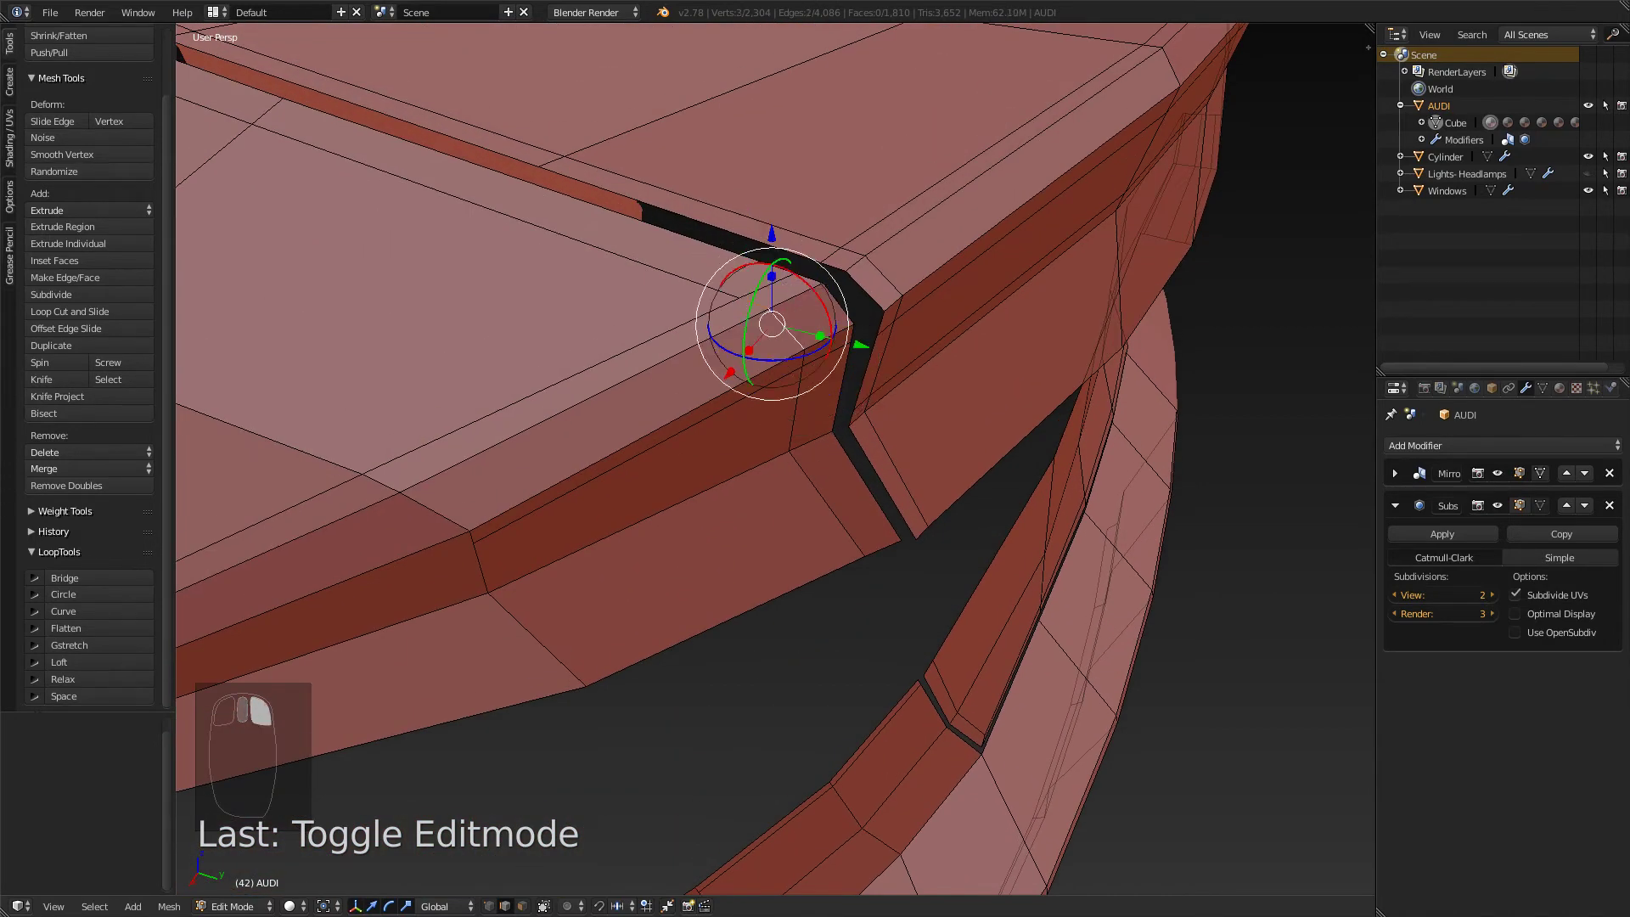
right_click(802, 359, "shift")
right_click(796, 406, "shift")
key("KP_7")
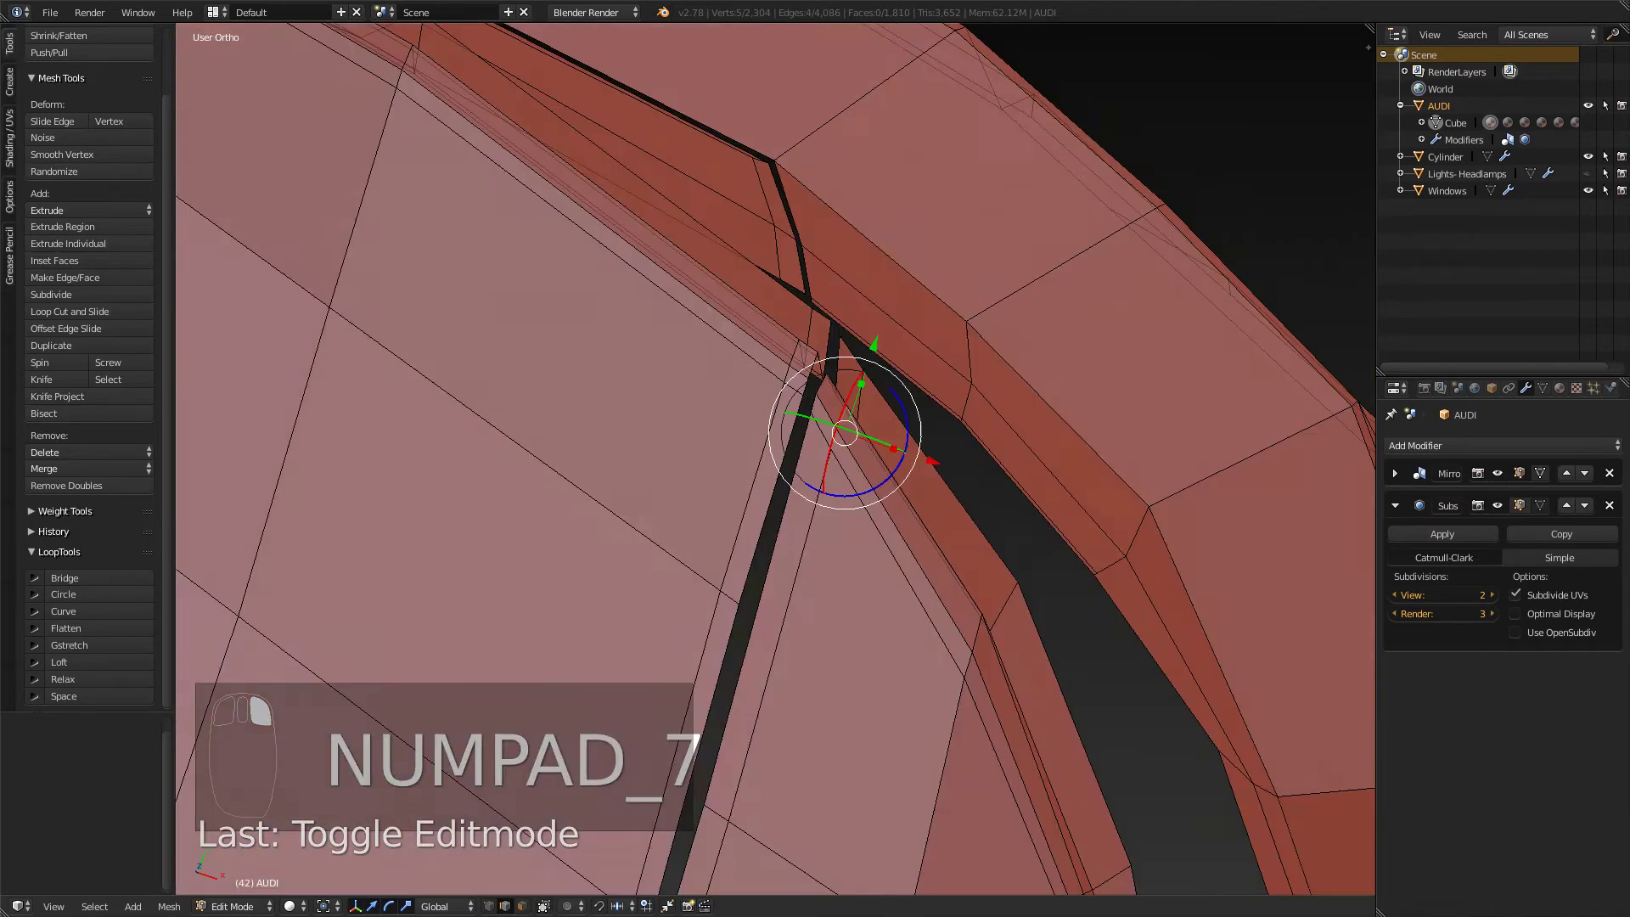
scroll(775, 460, "up", 2)
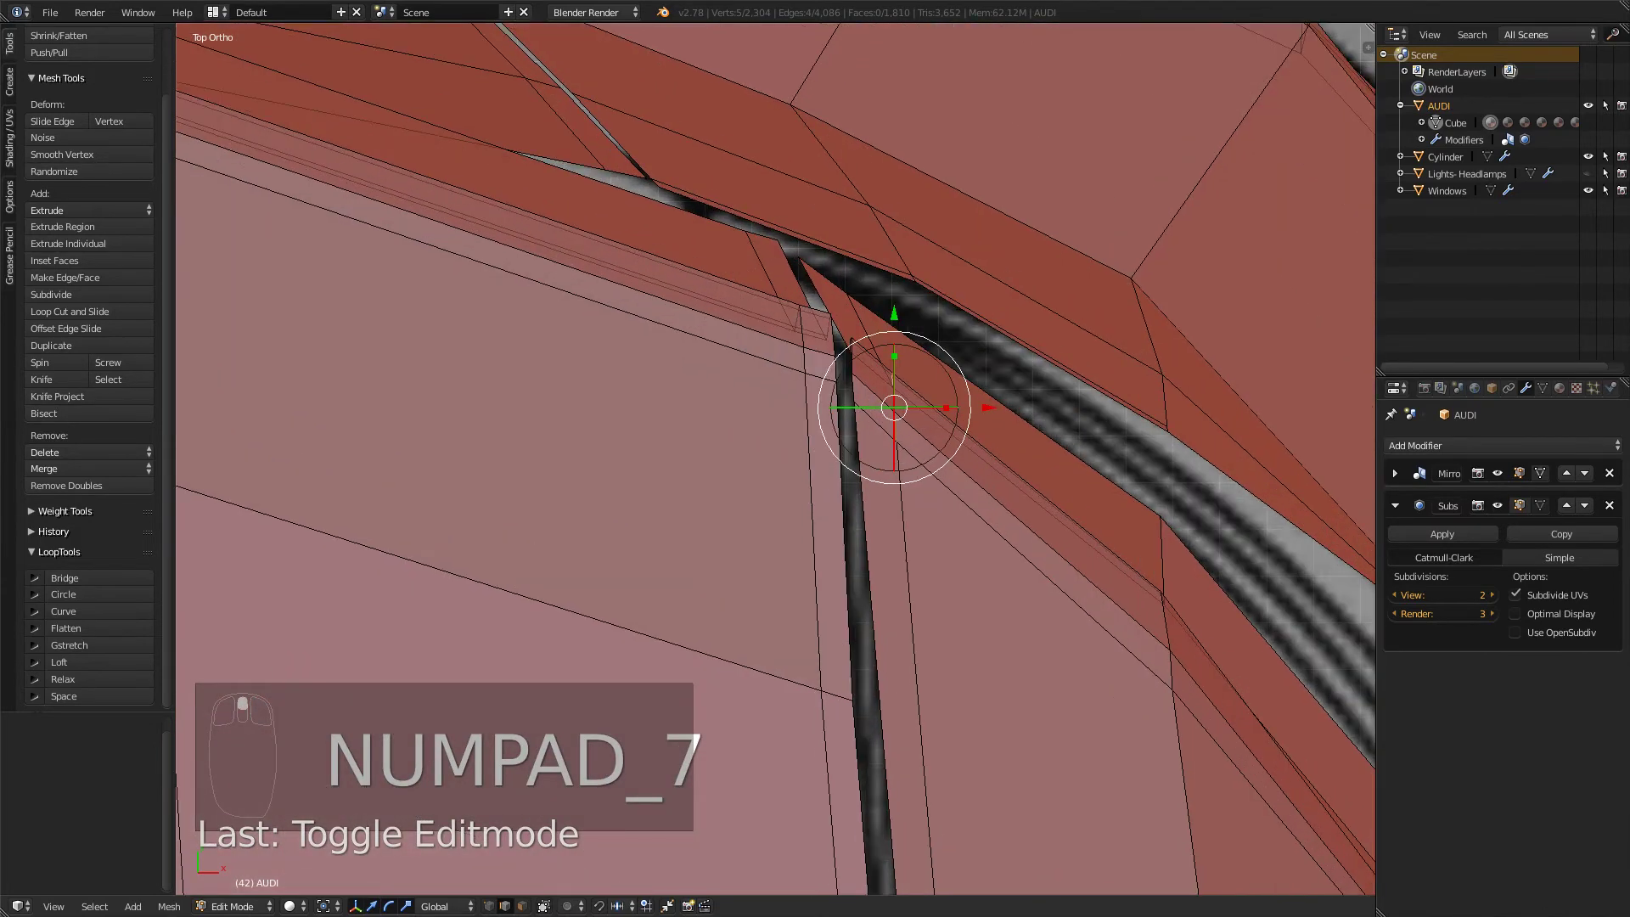
key("z")
key("z")
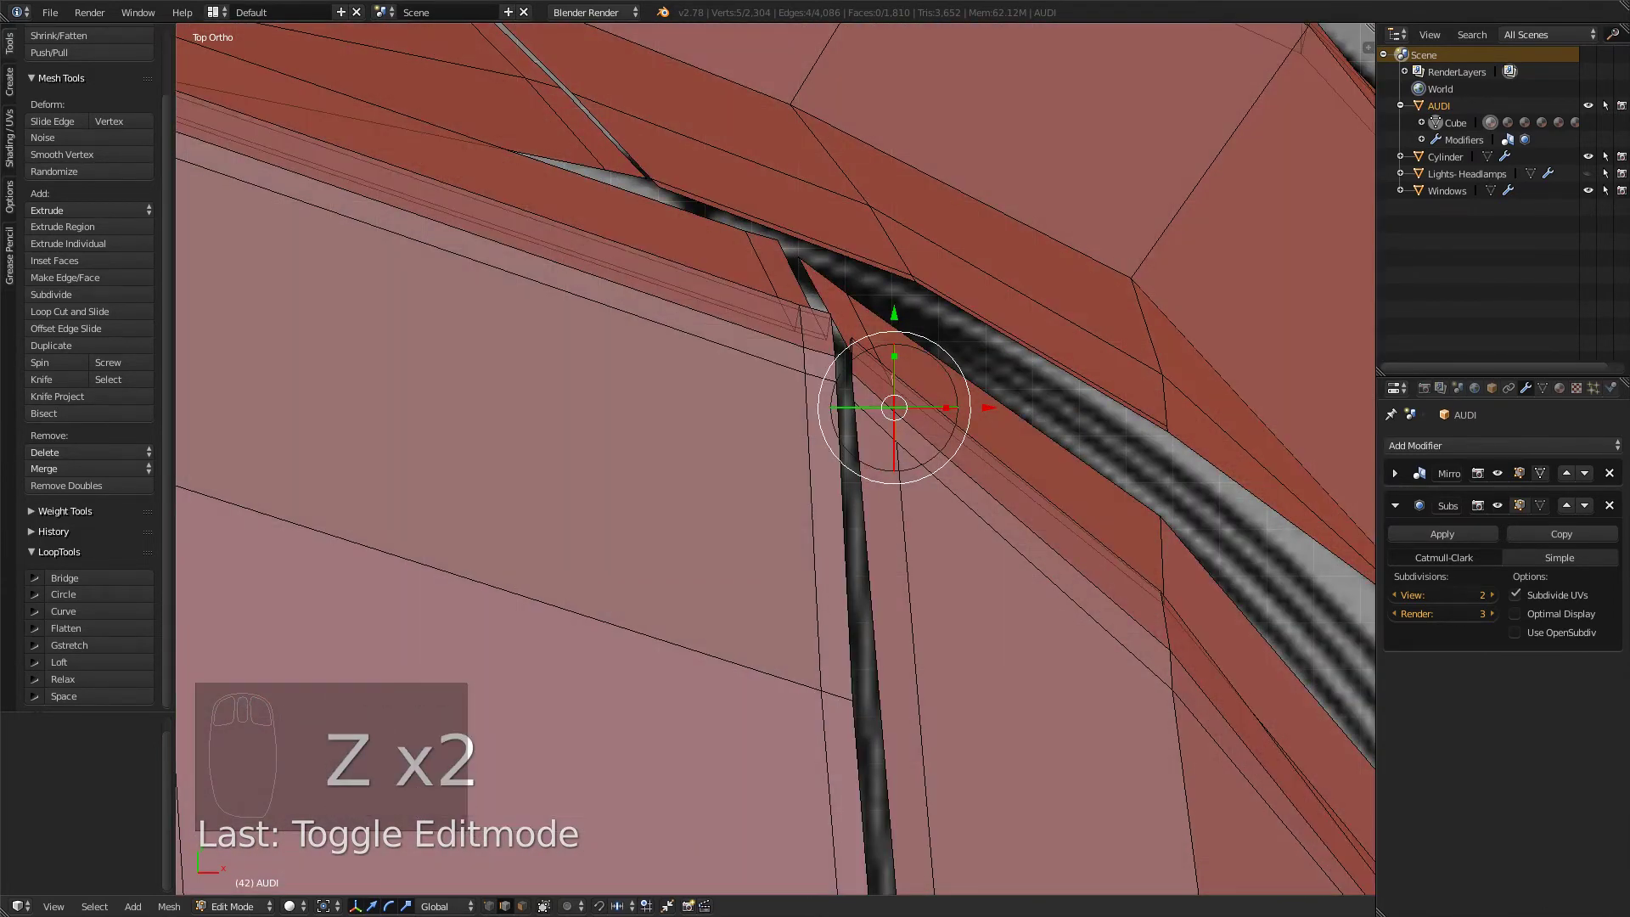
left_click_drag(894, 315, 894, 301)
- Select the trunk lid's border edges around the gap's corner and shift them slightly forward along Y in top view
middle_click_drag(894, 305, 607, 191)
right_click(816, 310, "alt")
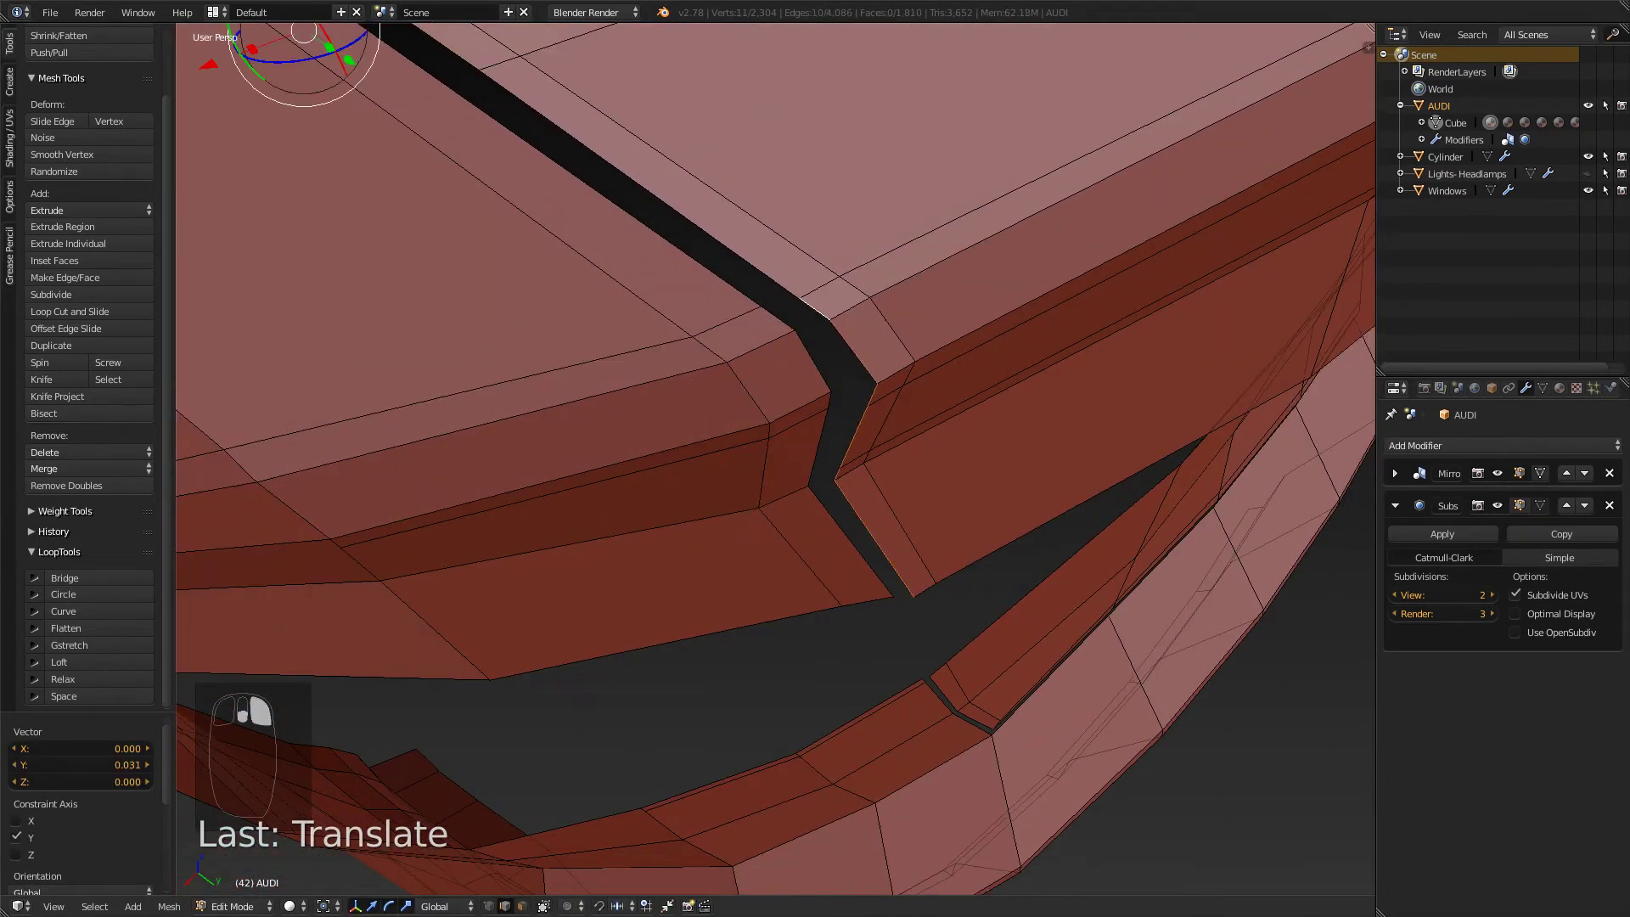
right_click(853, 351)
right_click(815, 309)
right_click(853, 351, "shift")
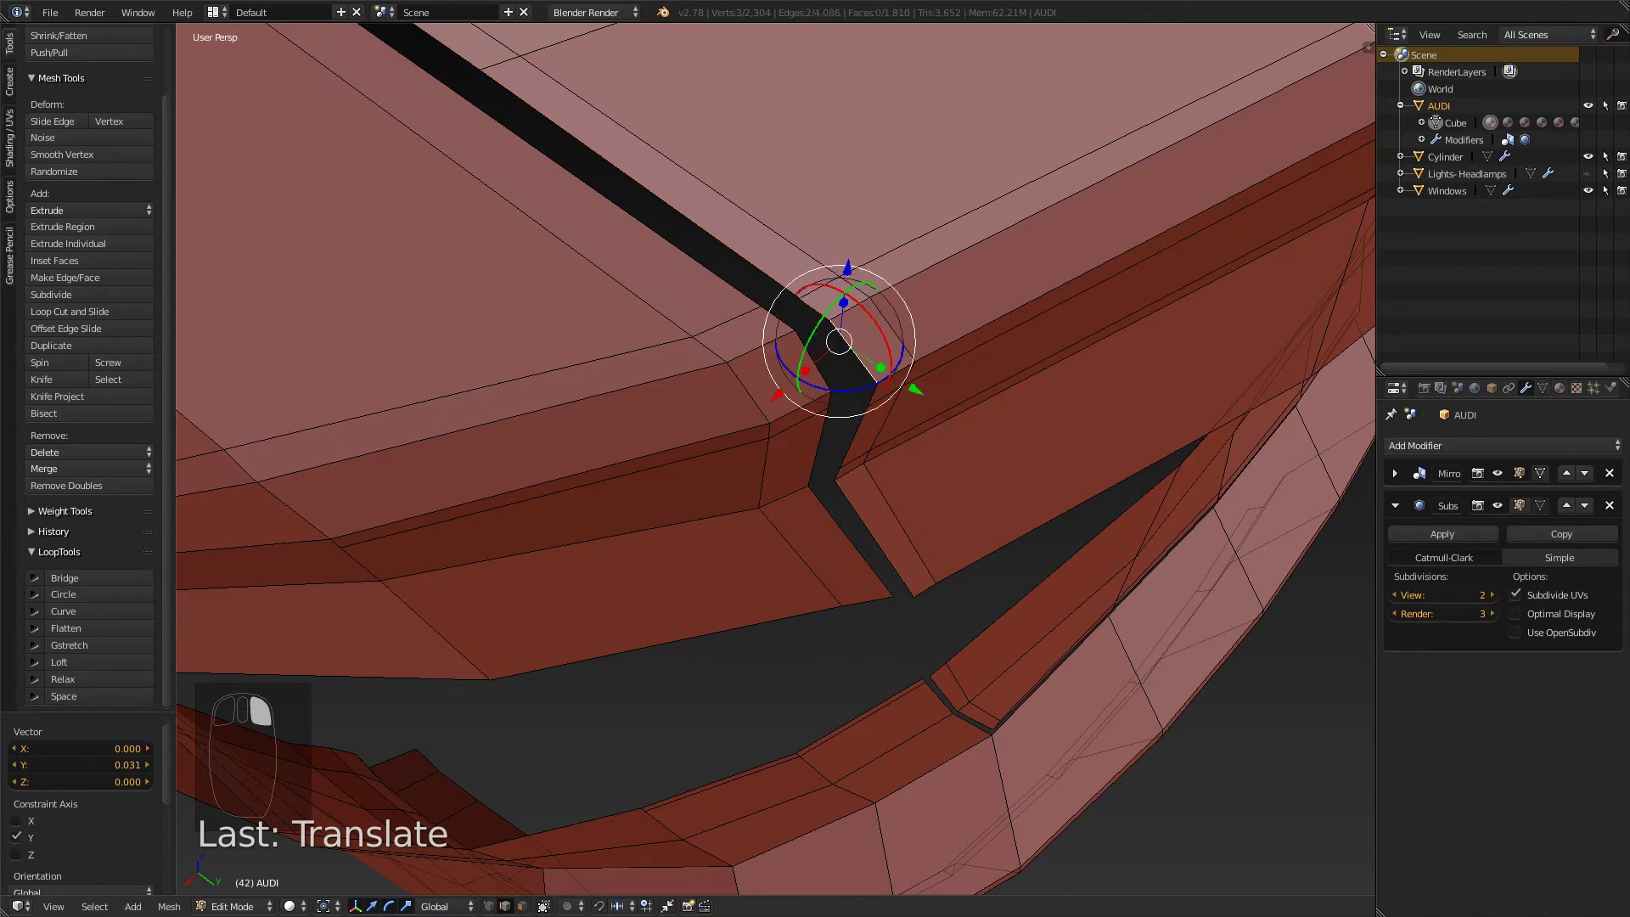
middle_click_drag(853, 350, 797, 297)
right_click(803, 296, "shift")
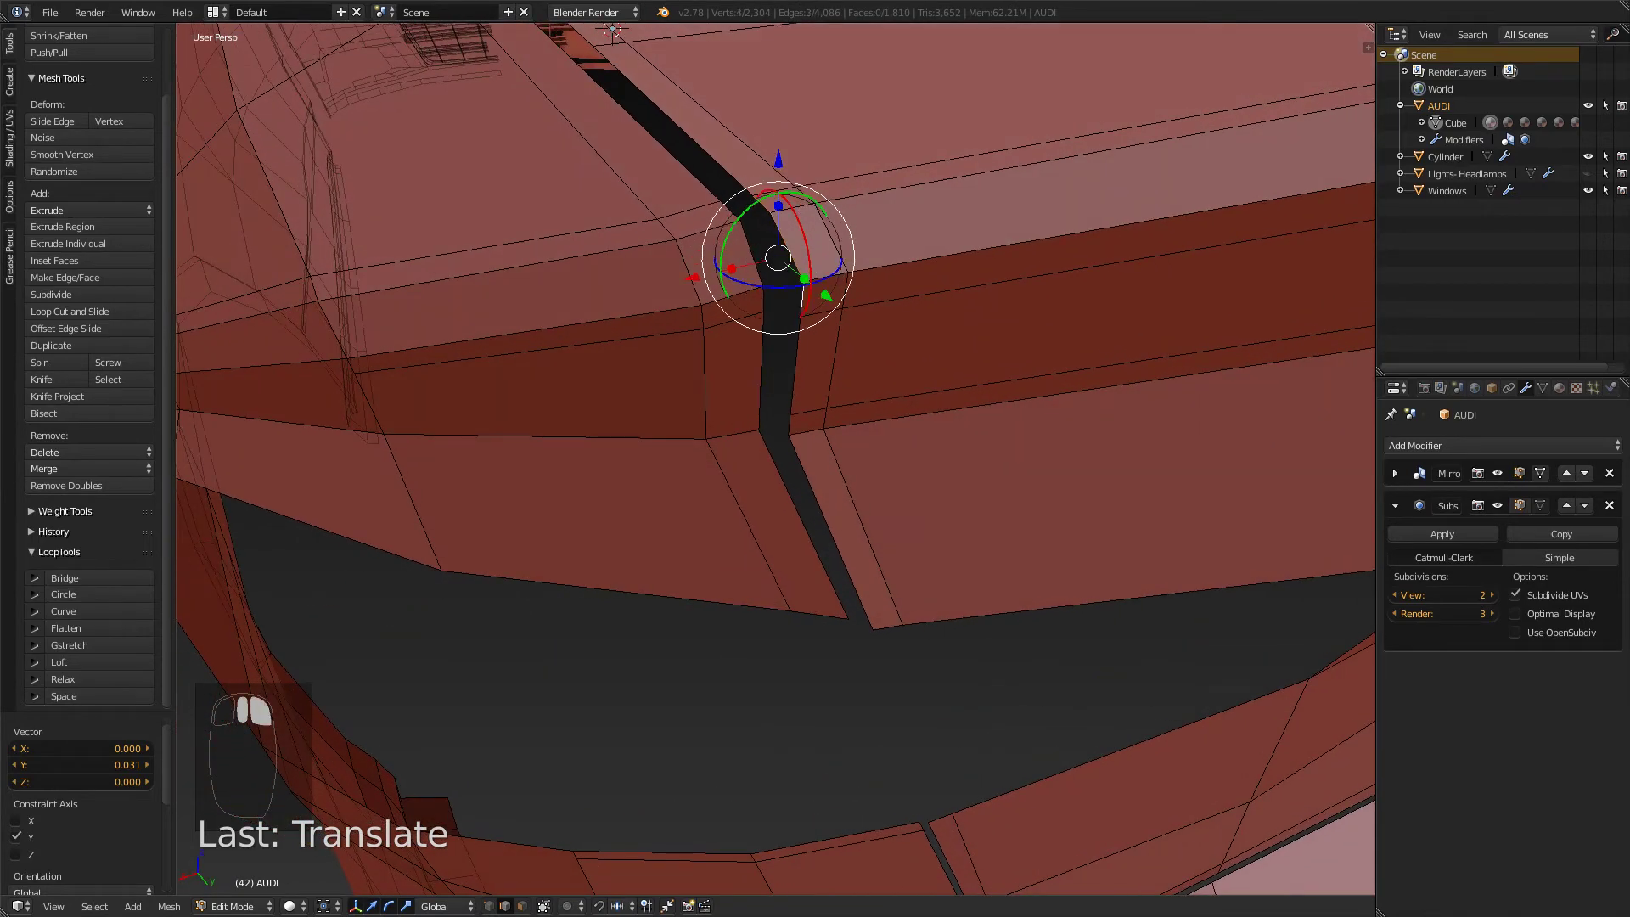
right_click(796, 364, "shift")
right_click(791, 425, "shift")
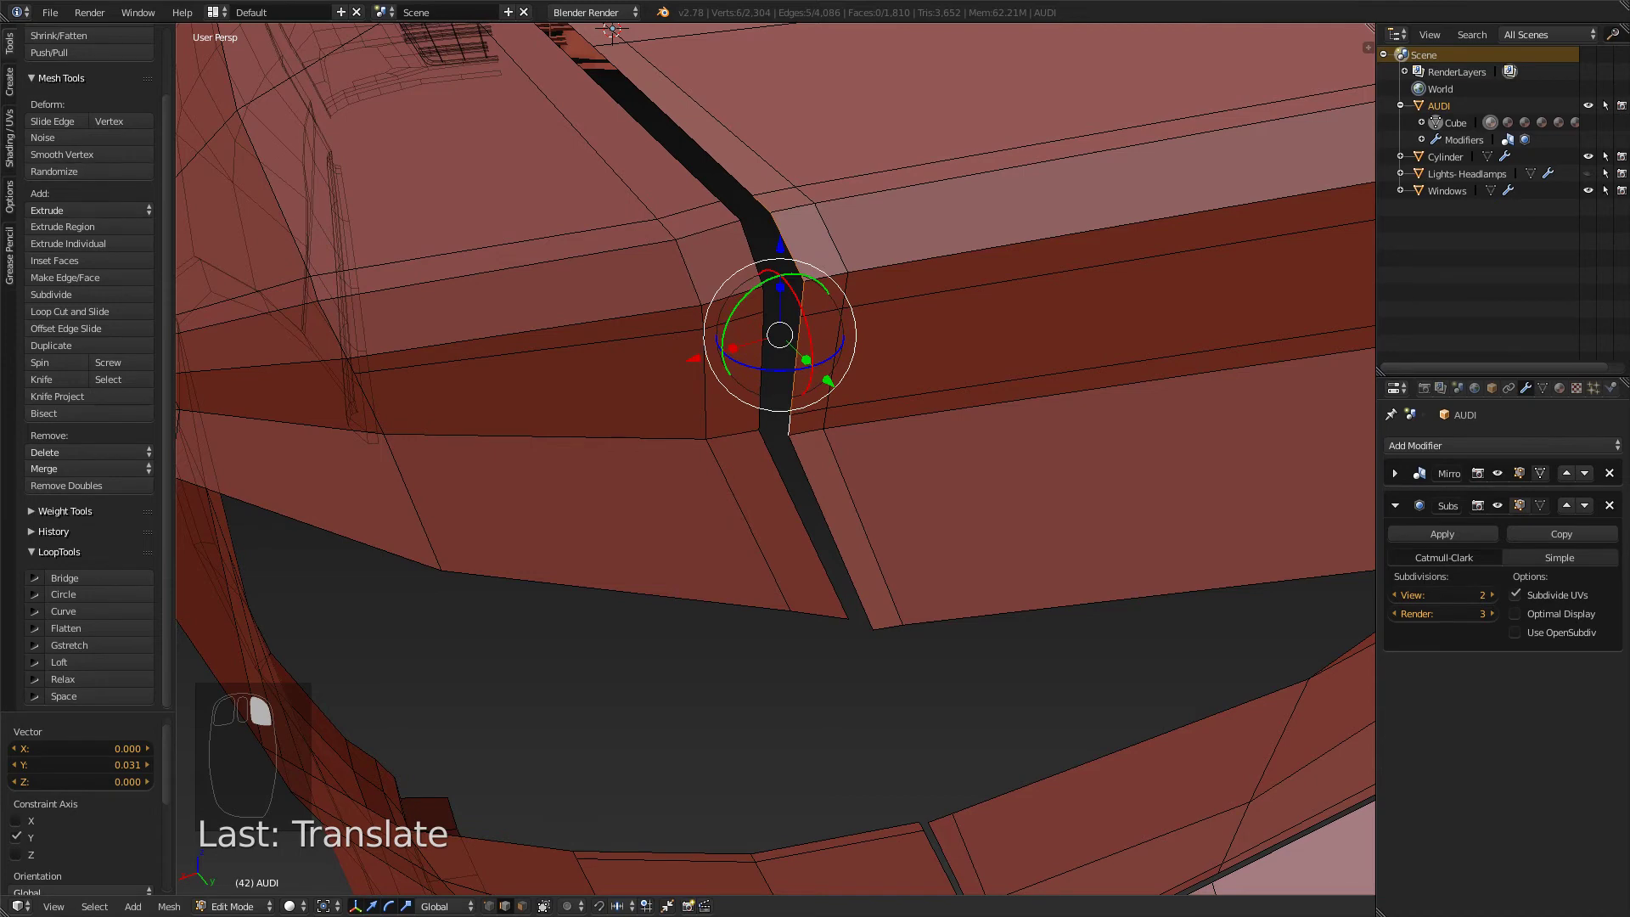
key("KP_7")
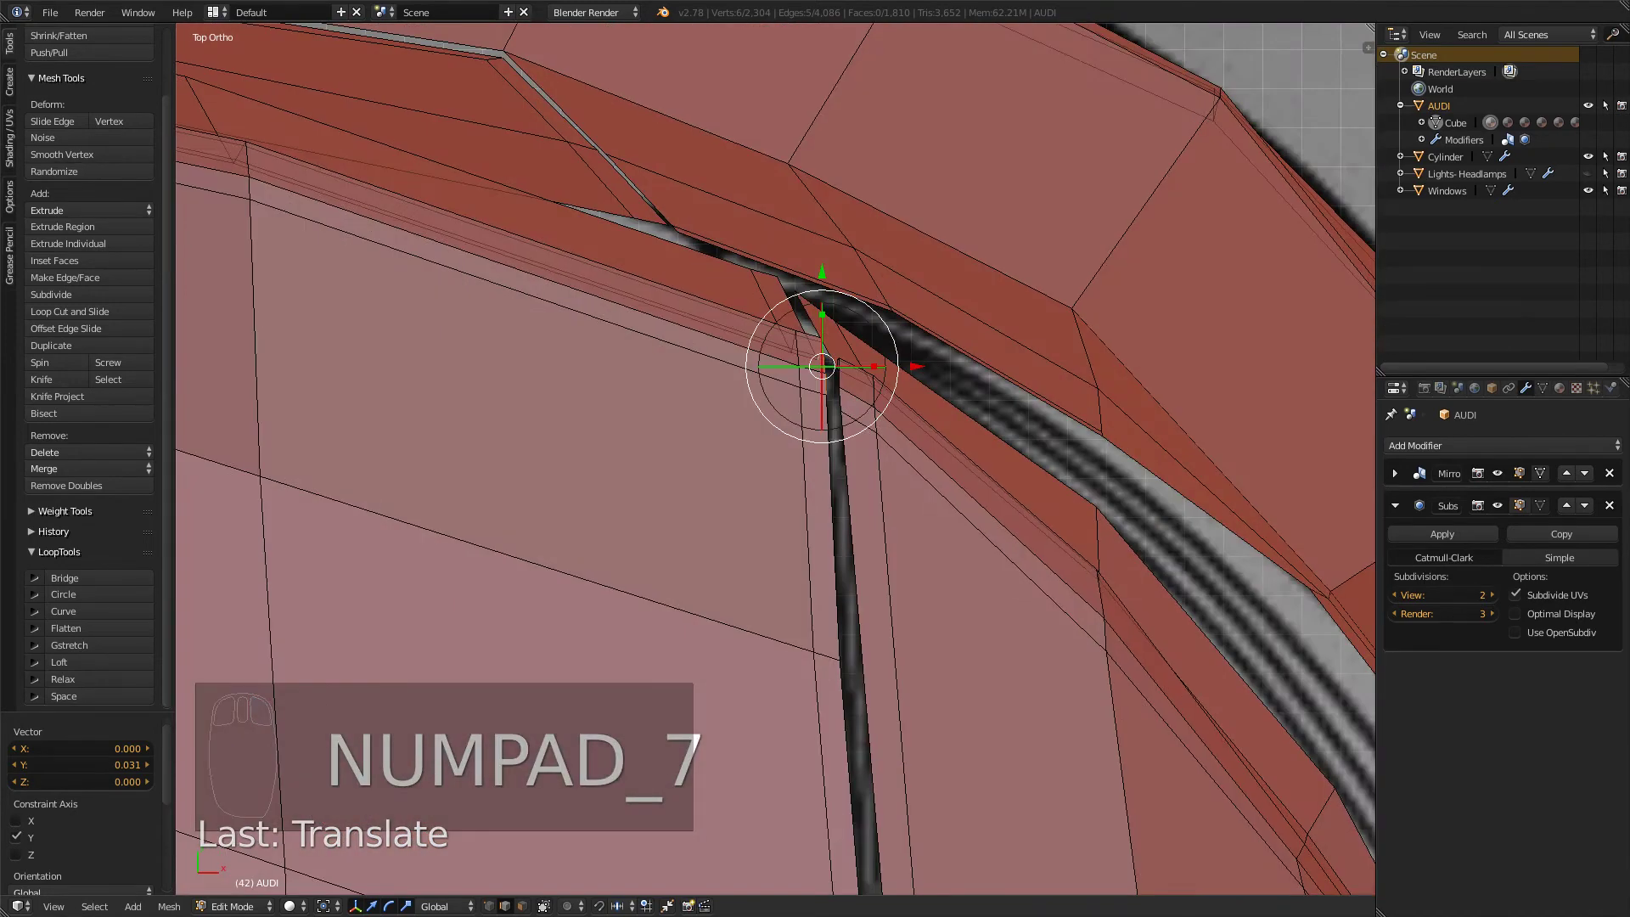
left_click_drag(821, 273, 822, 281)
- Compare the smoothed trunk-lid gap and tail-light opening with the rear reference photo in the browser
key("Tab")
middle_click_drag(822, 281, 747, 246)
scroll(777, 424, "down", 3)
key("alt+Tab")
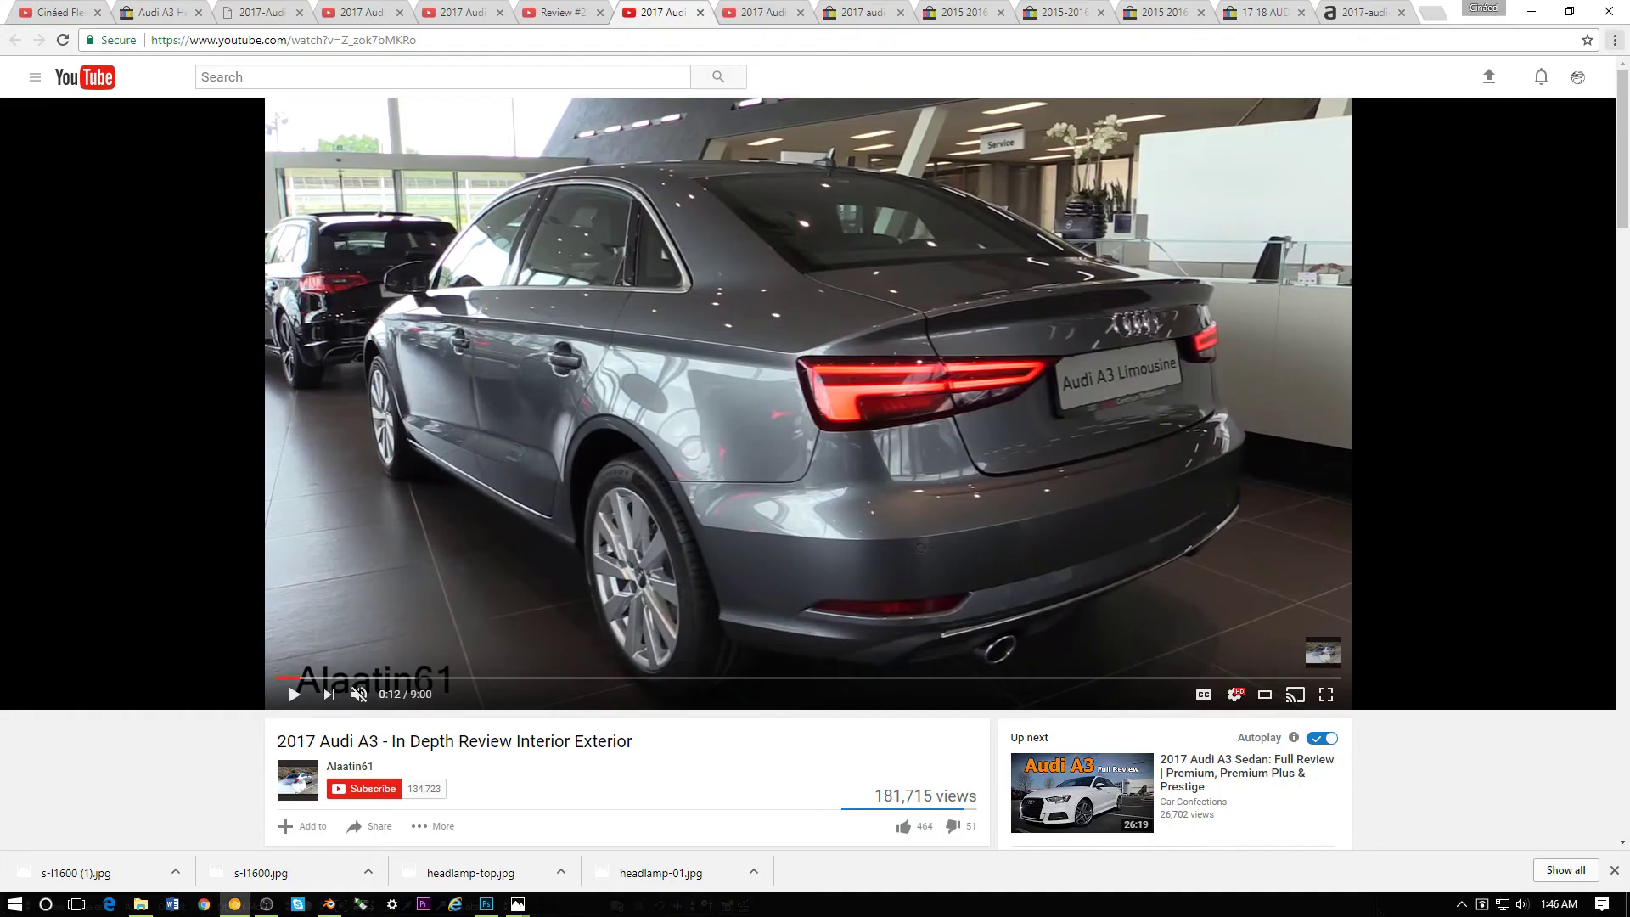
key("alt+Tab")
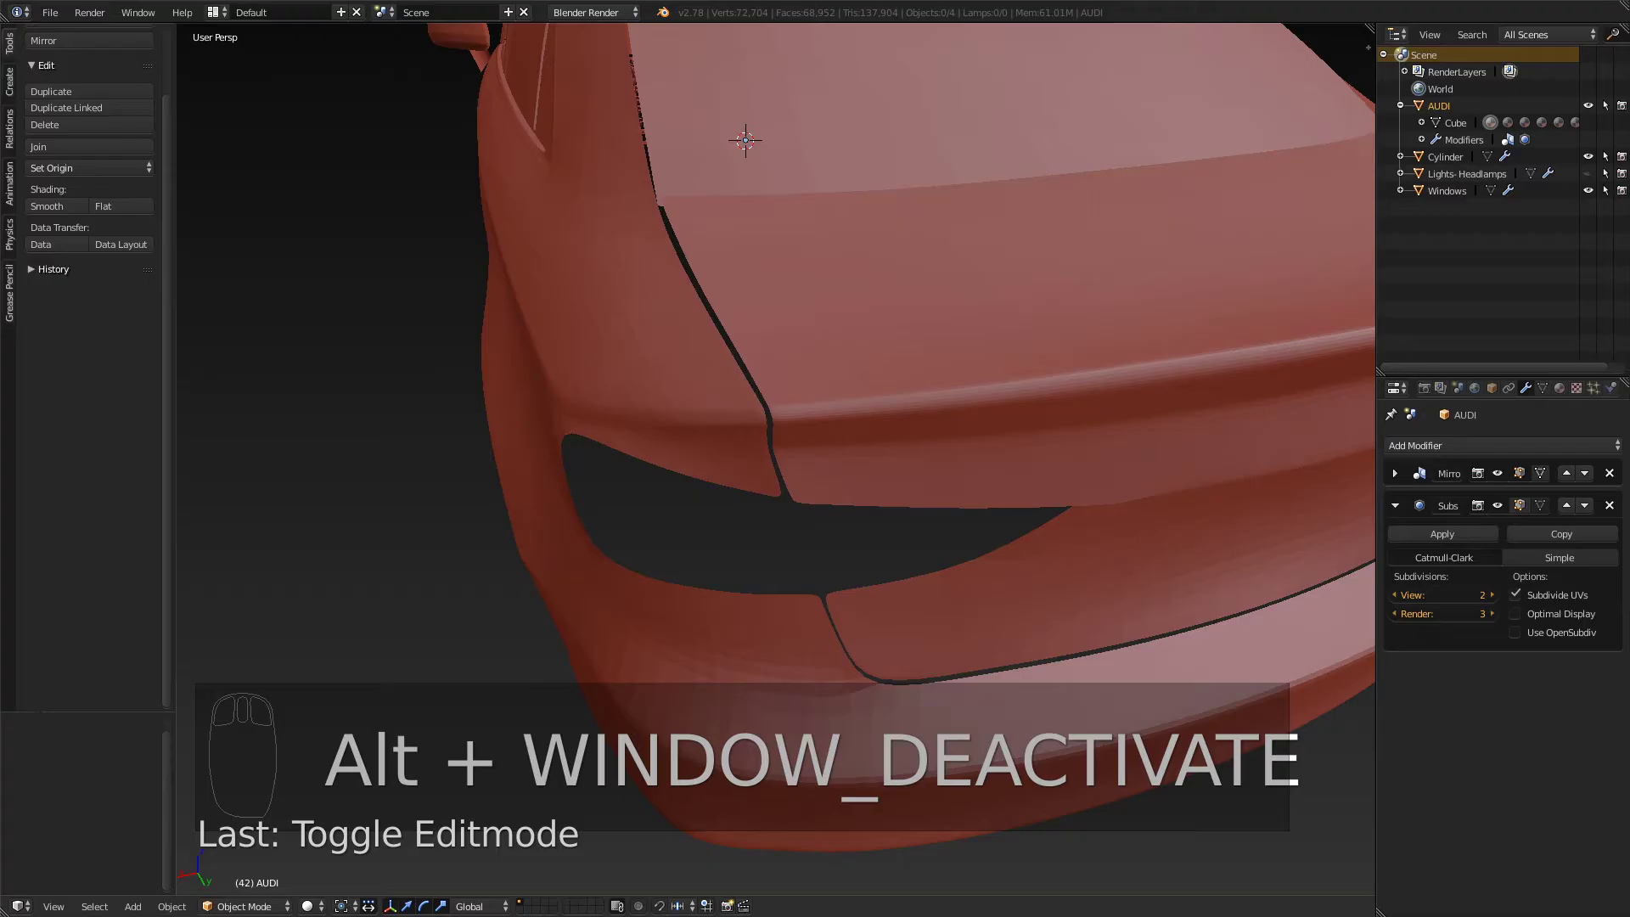
key("alt+Tab")
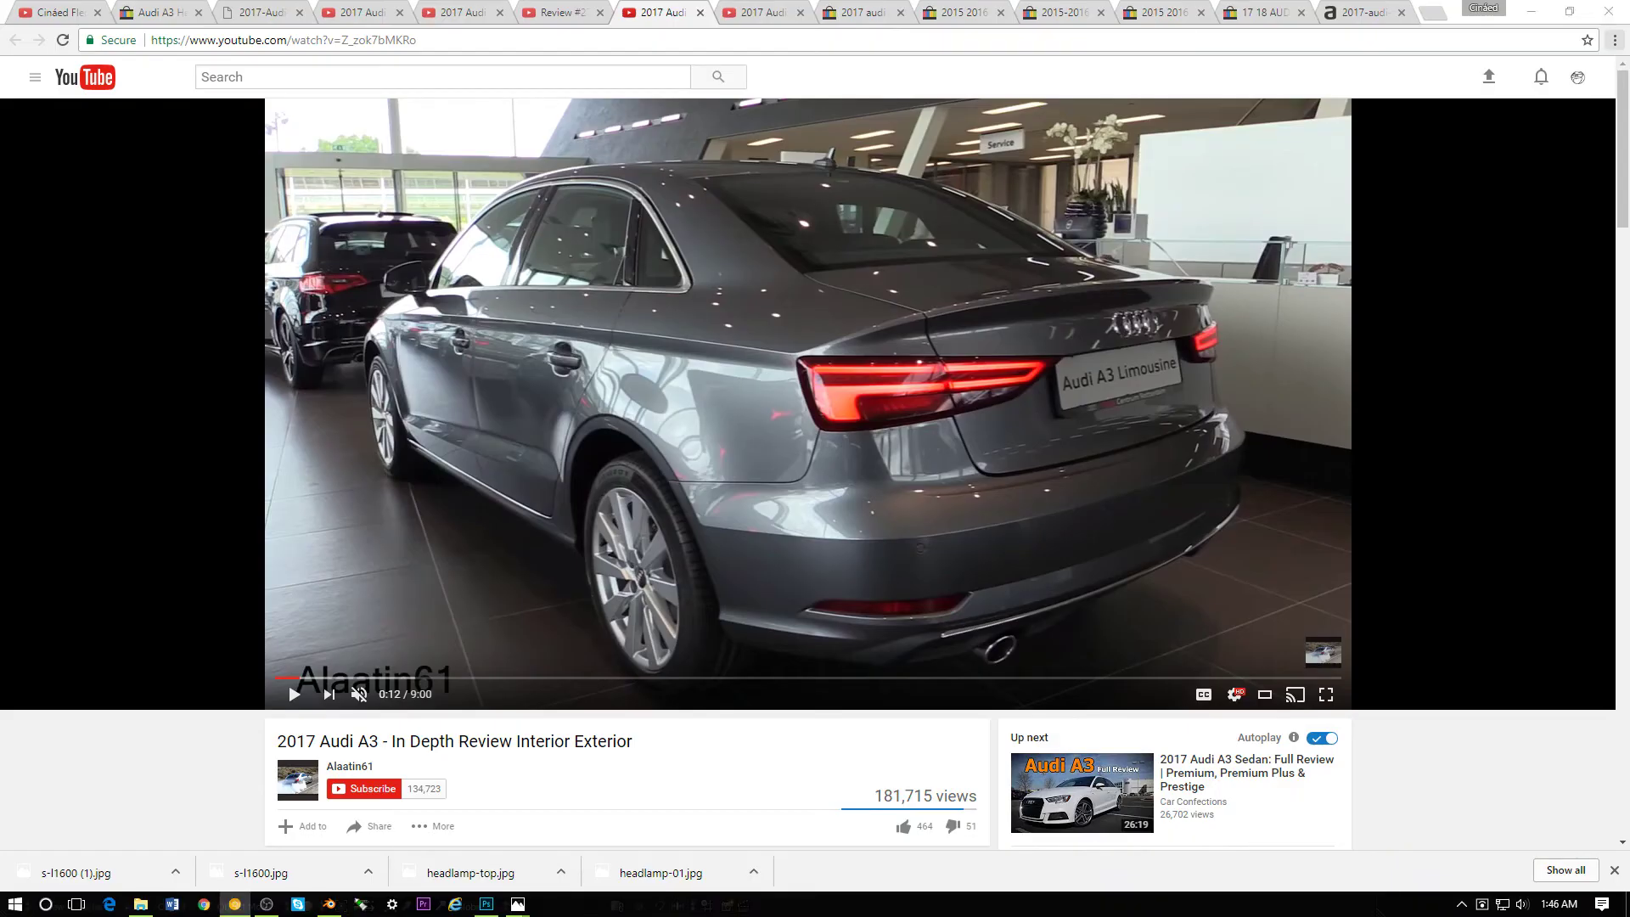
key("alt+Tab")
key("alt+Tab")
key("alt+Tab")
scroll(776, 458, "down", 3)
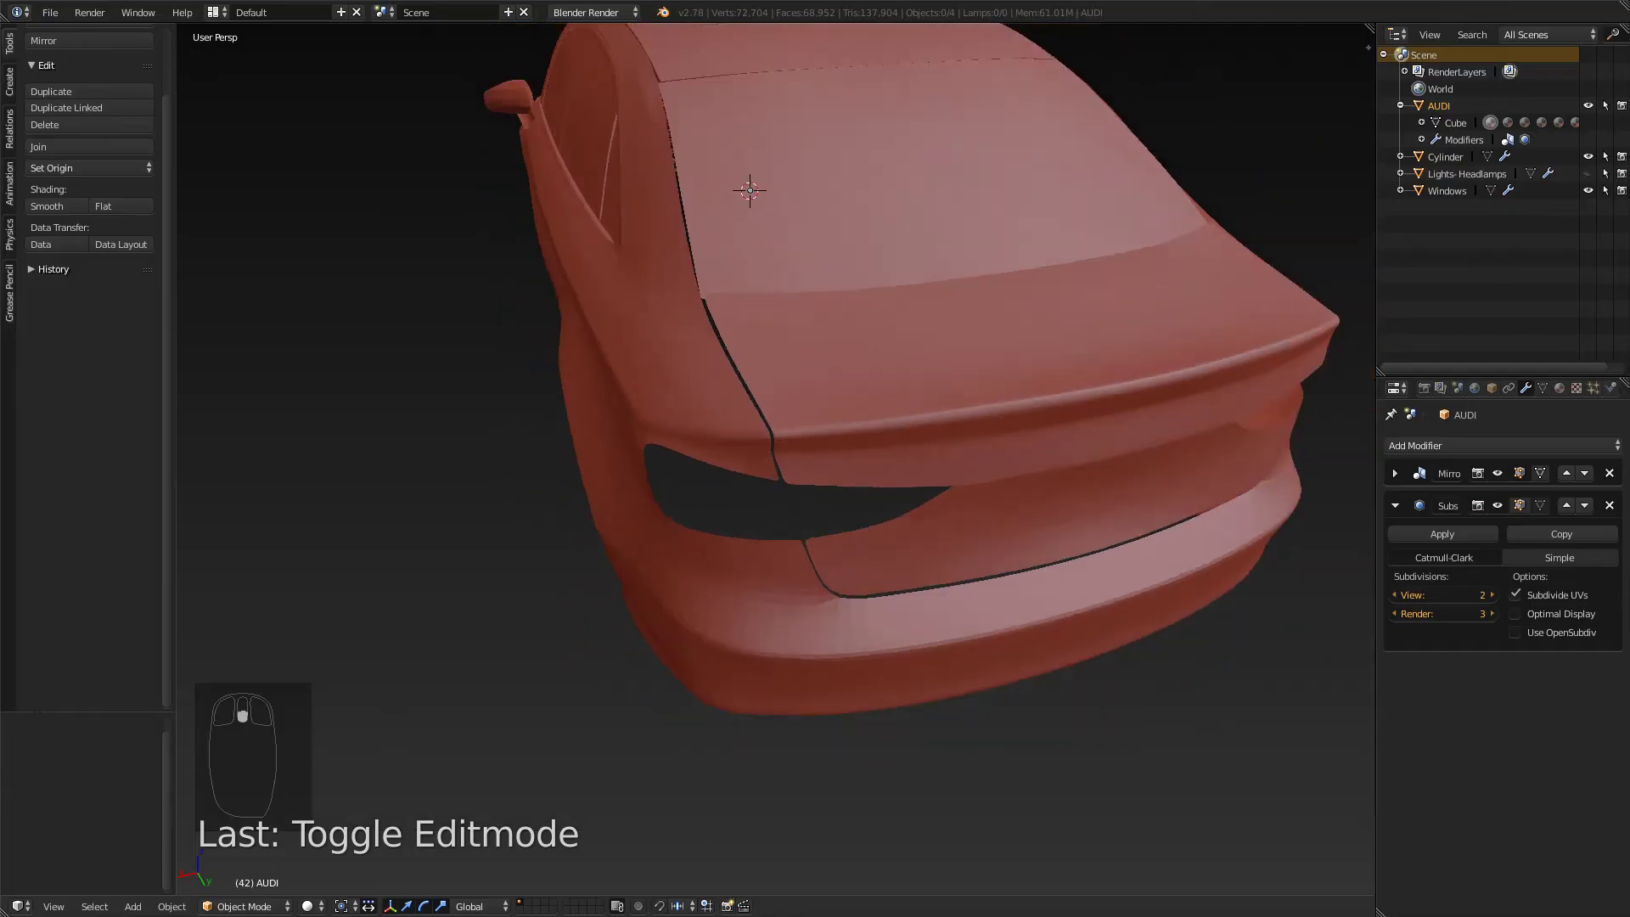
middle_click_drag(776, 484, 781, 433)
scroll(776, 458, "up", 3)
scroll(673, 401, "down", 3)
key("alt+Tab")
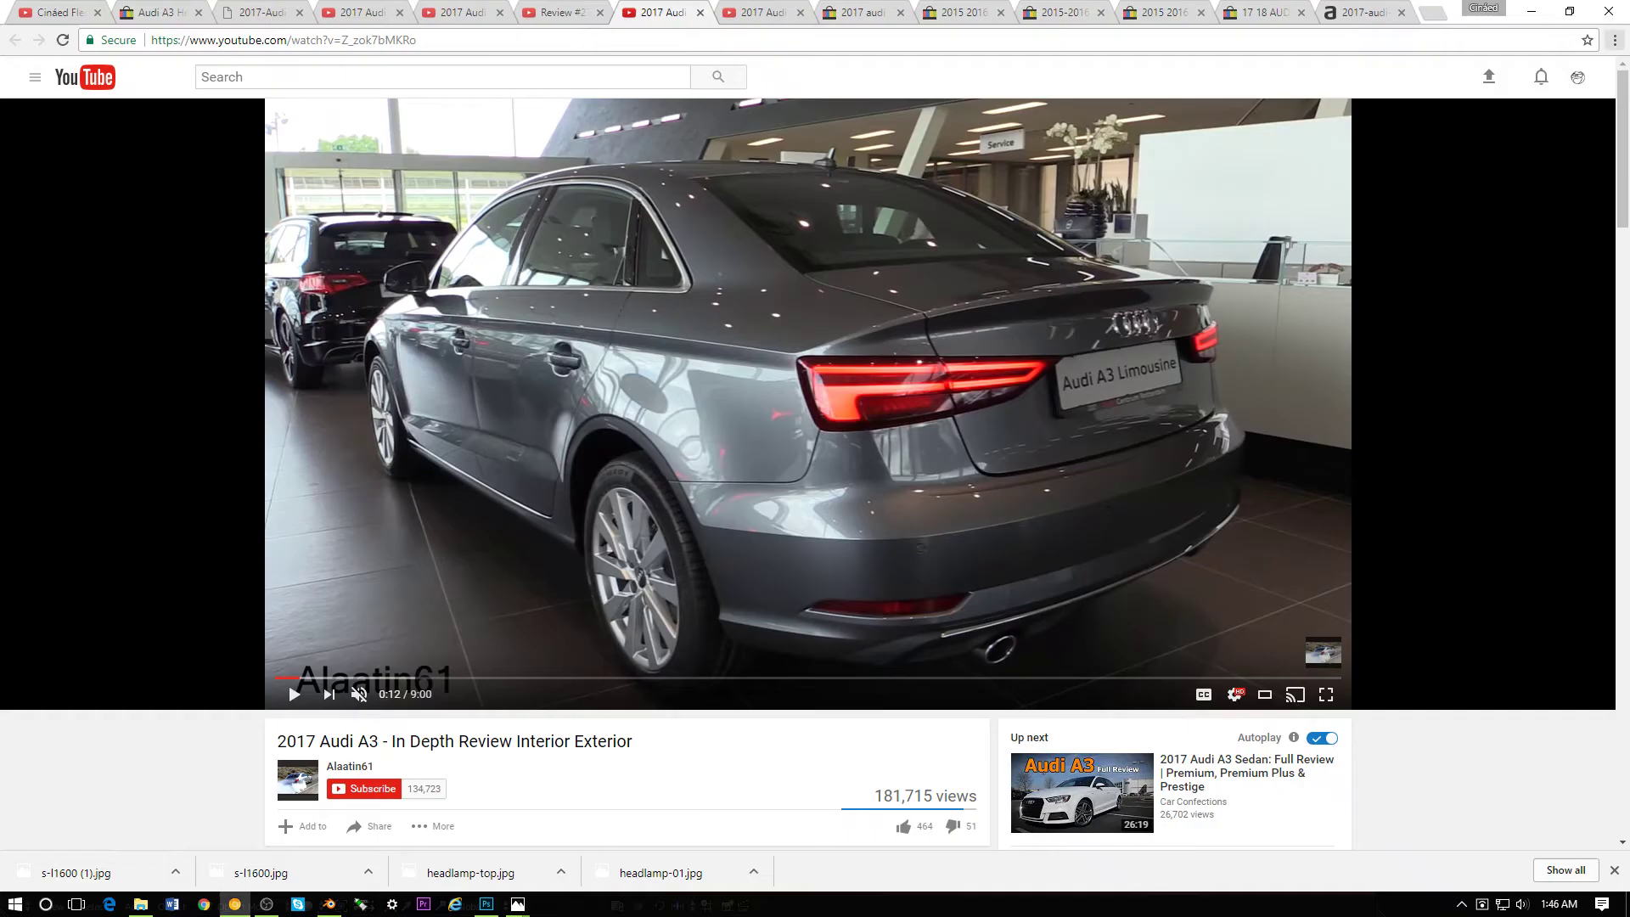
key("alt+Tab")
scroll(776, 458, "up", 3)
middle_click_drag(776, 459, 721, 458)
- Examine the trunk-lid gap above the tail-light opening against the side blueprint, both smoothed and as a mesh cage
key("KP_3")
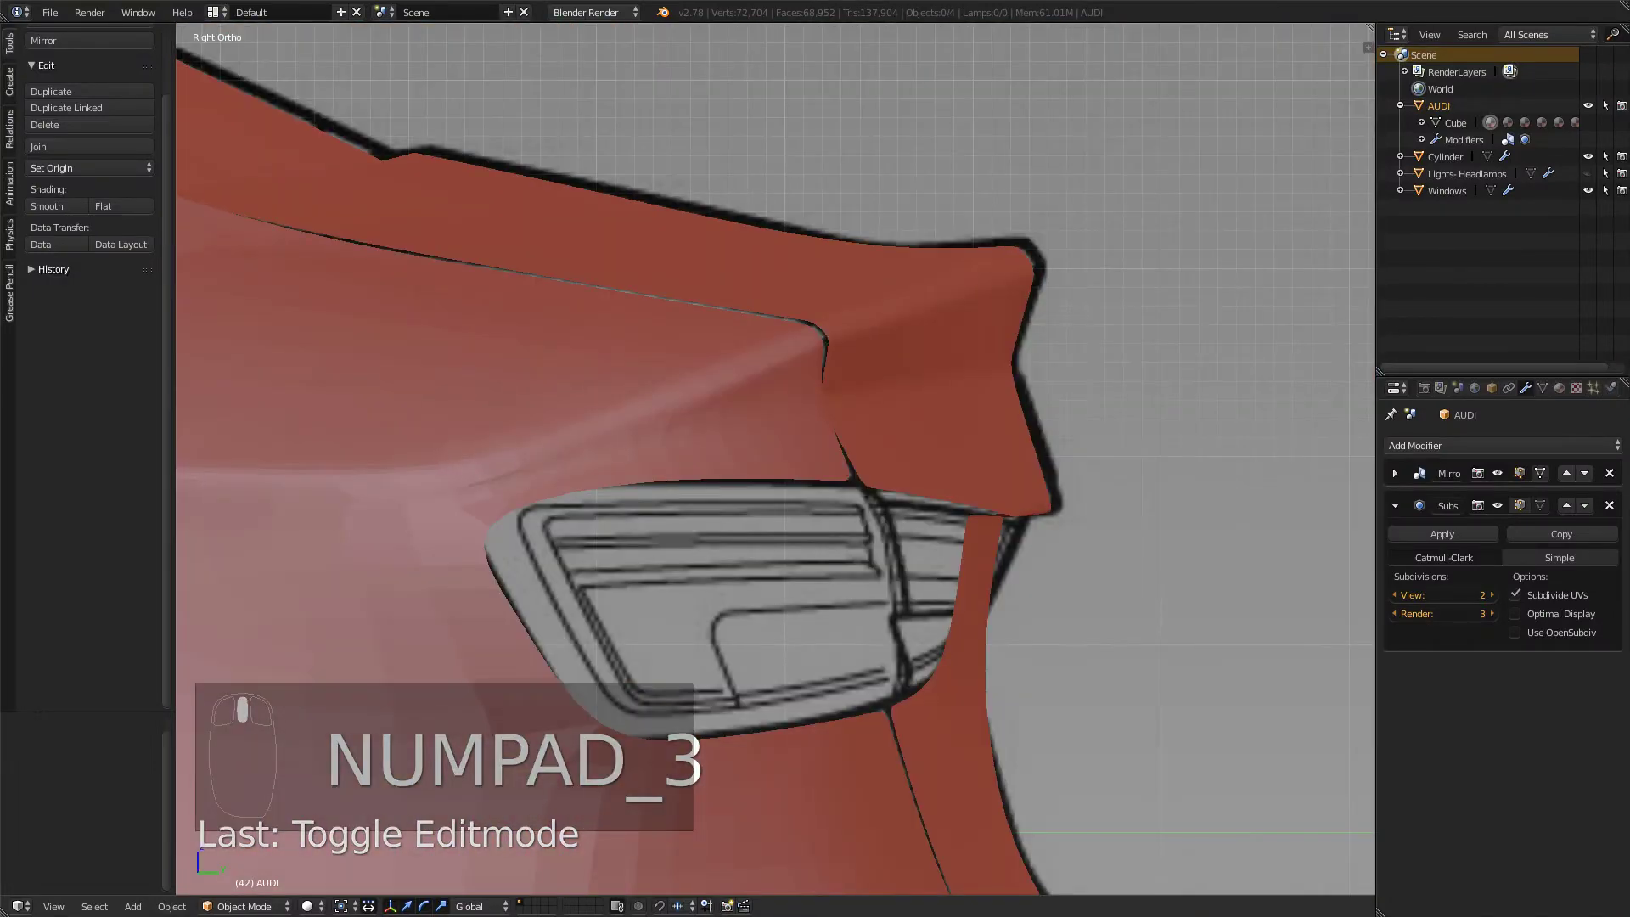
scroll(776, 459, "up", 3)
key("Tab")
key("Tab")
key("Tab")
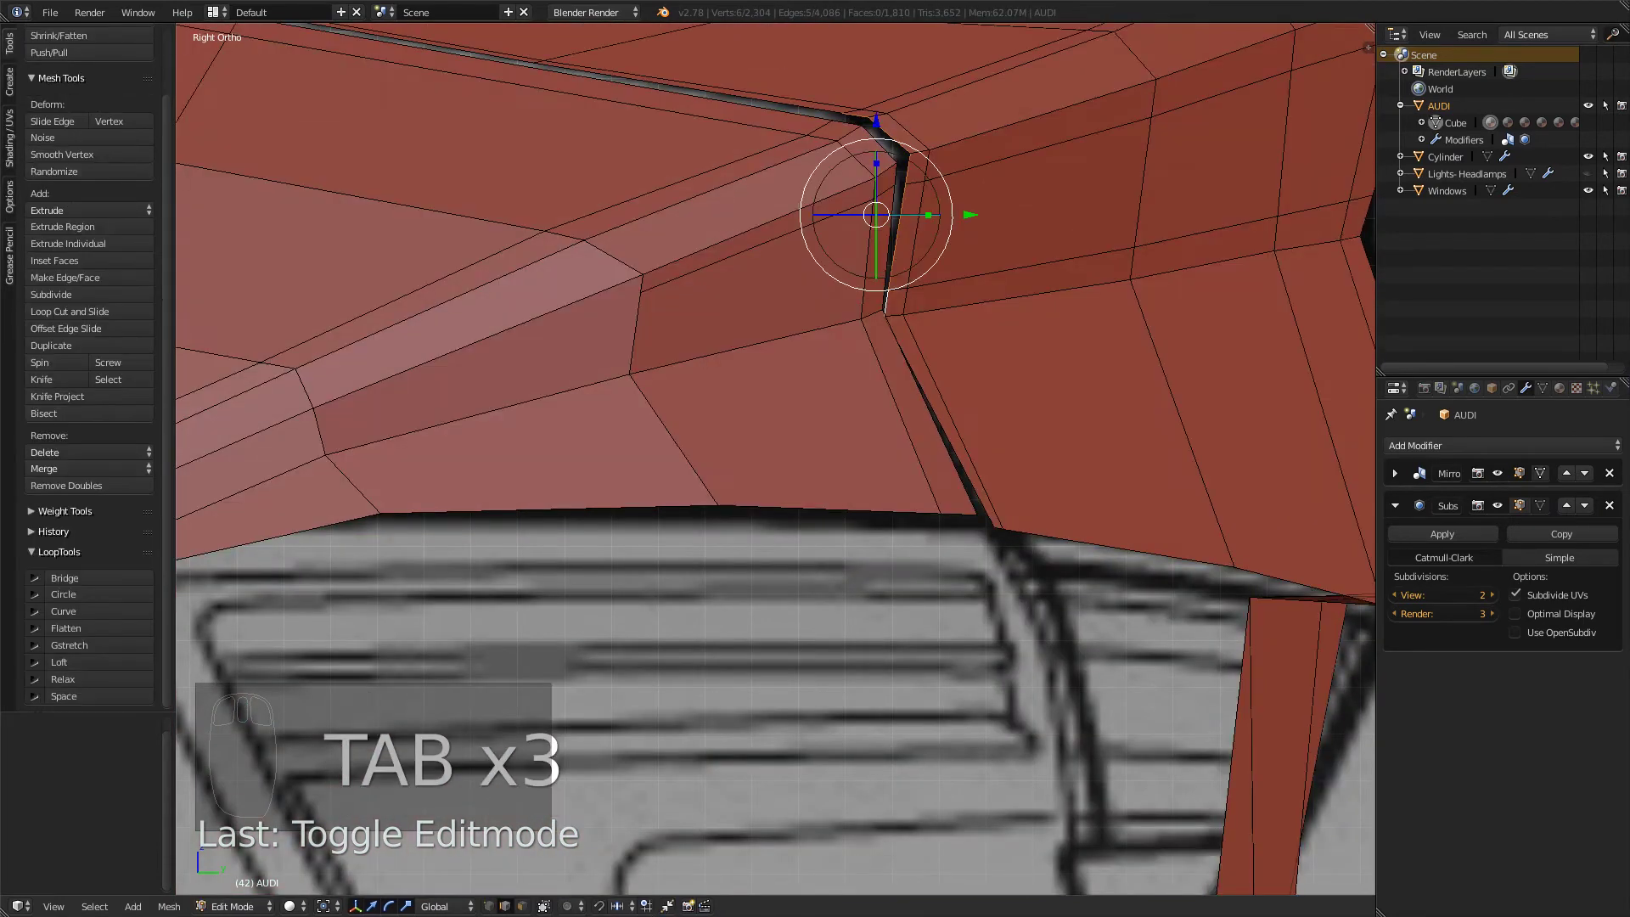
key("Tab")
key("Tab")
key("Tab")
key("Tab")
scroll(776, 459, "up", 3)
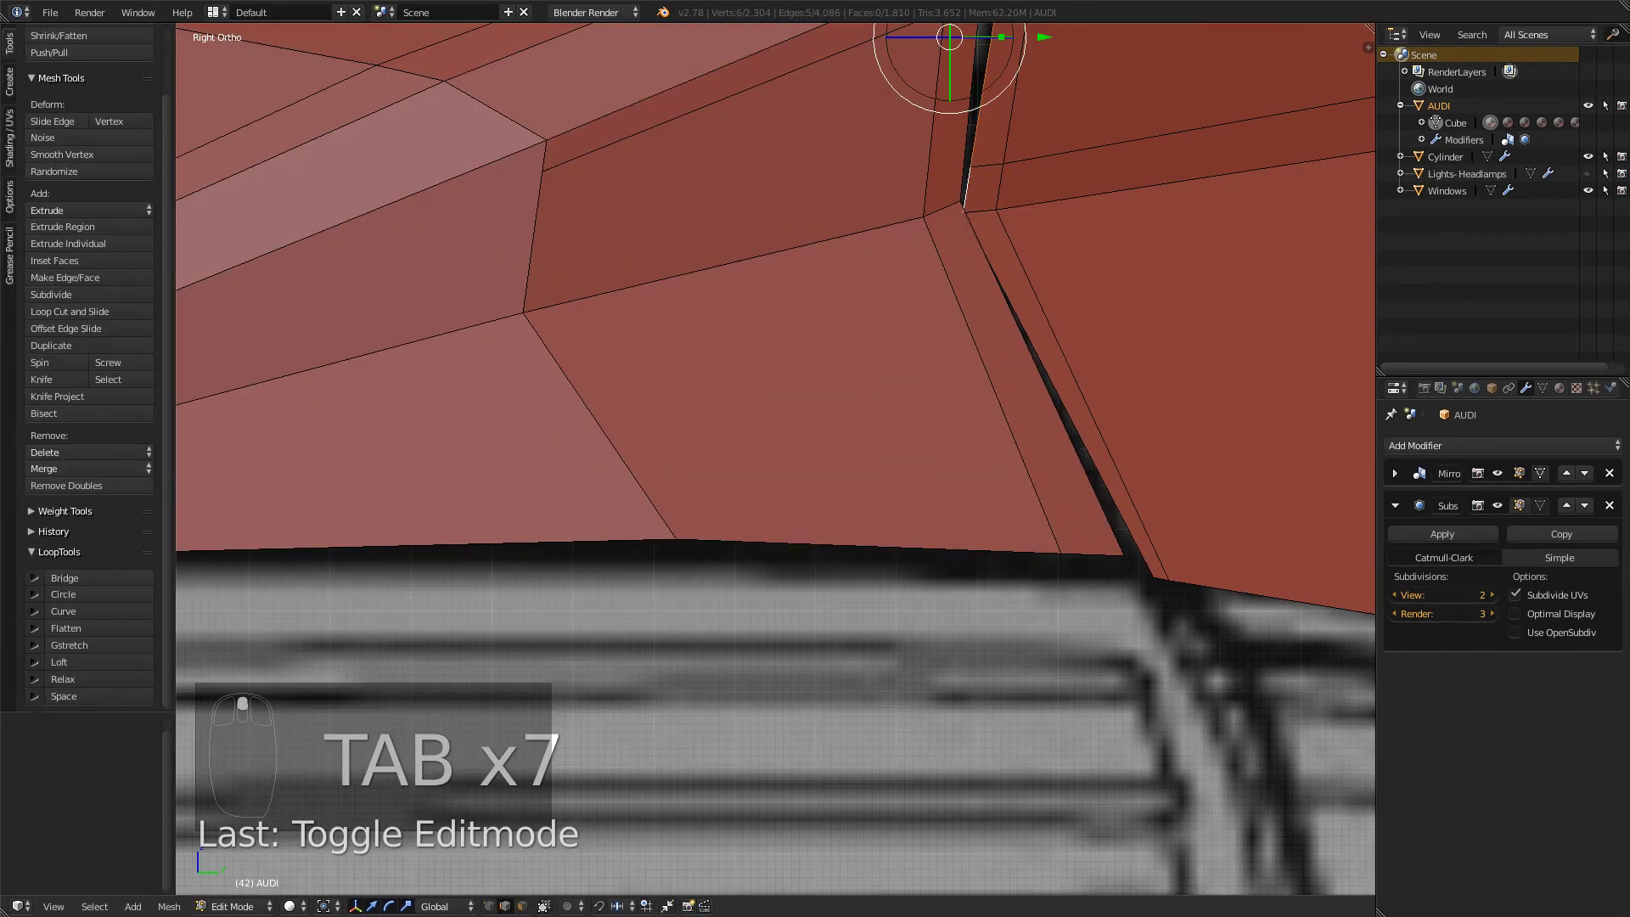
- Rotate the fender's short edge at the gap's lower bend by 13.845° and move it -0.019 along Y and -0.017 along Z
middle_click_drag(916, 238, 808, 324, "shift")
right_click(808, 324)
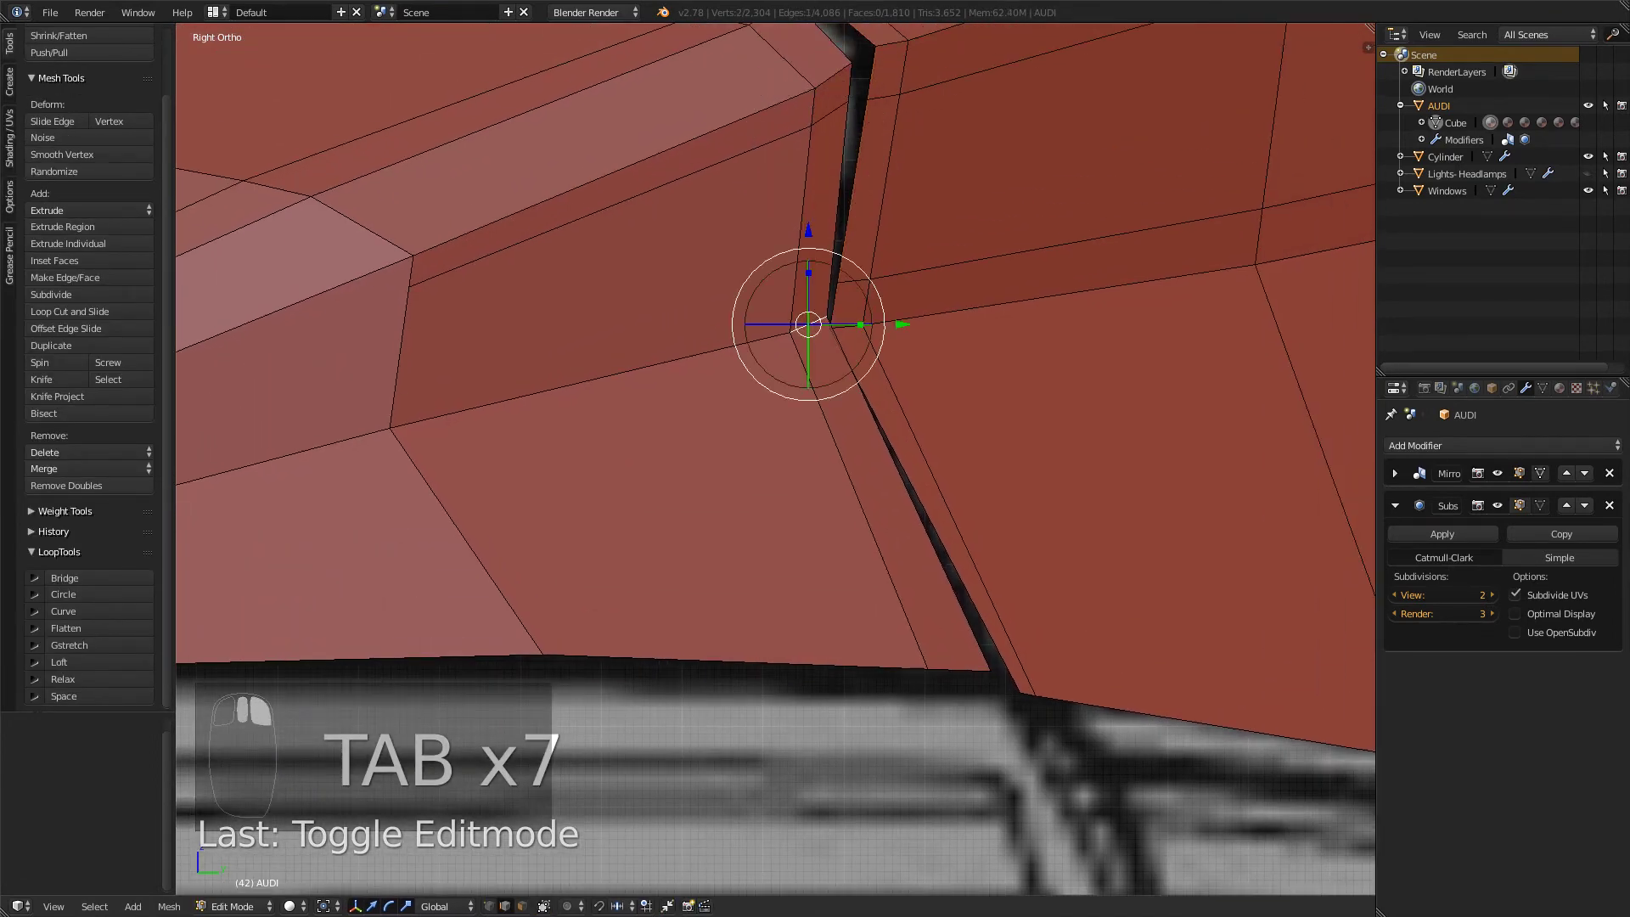
left_click_drag(853, 264, 863, 290)
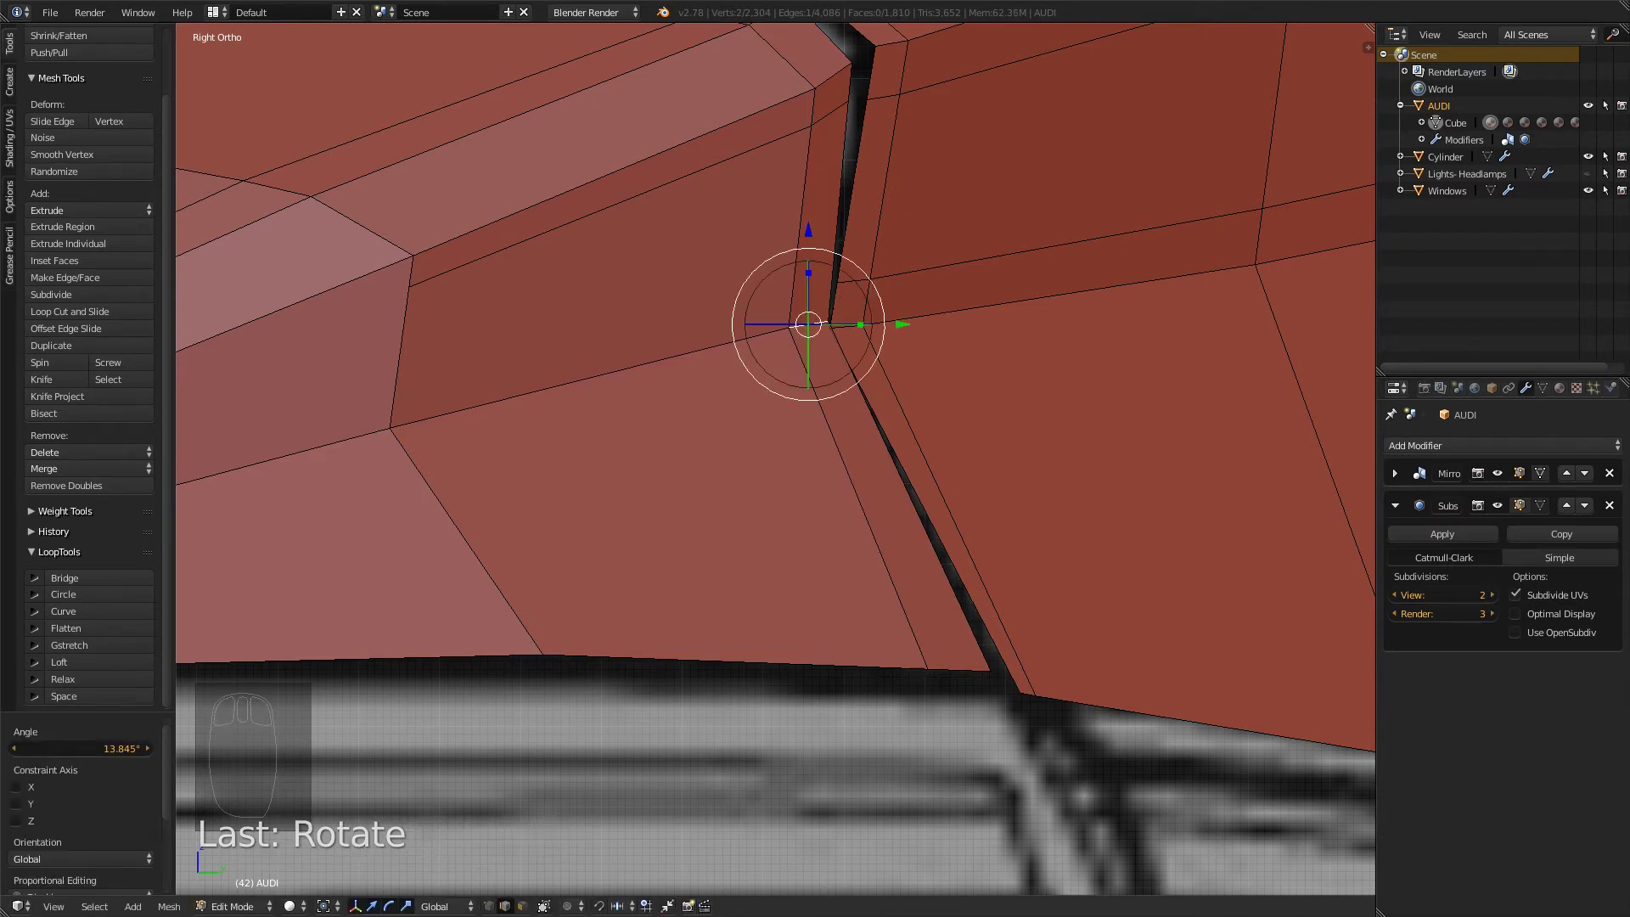
key("g")
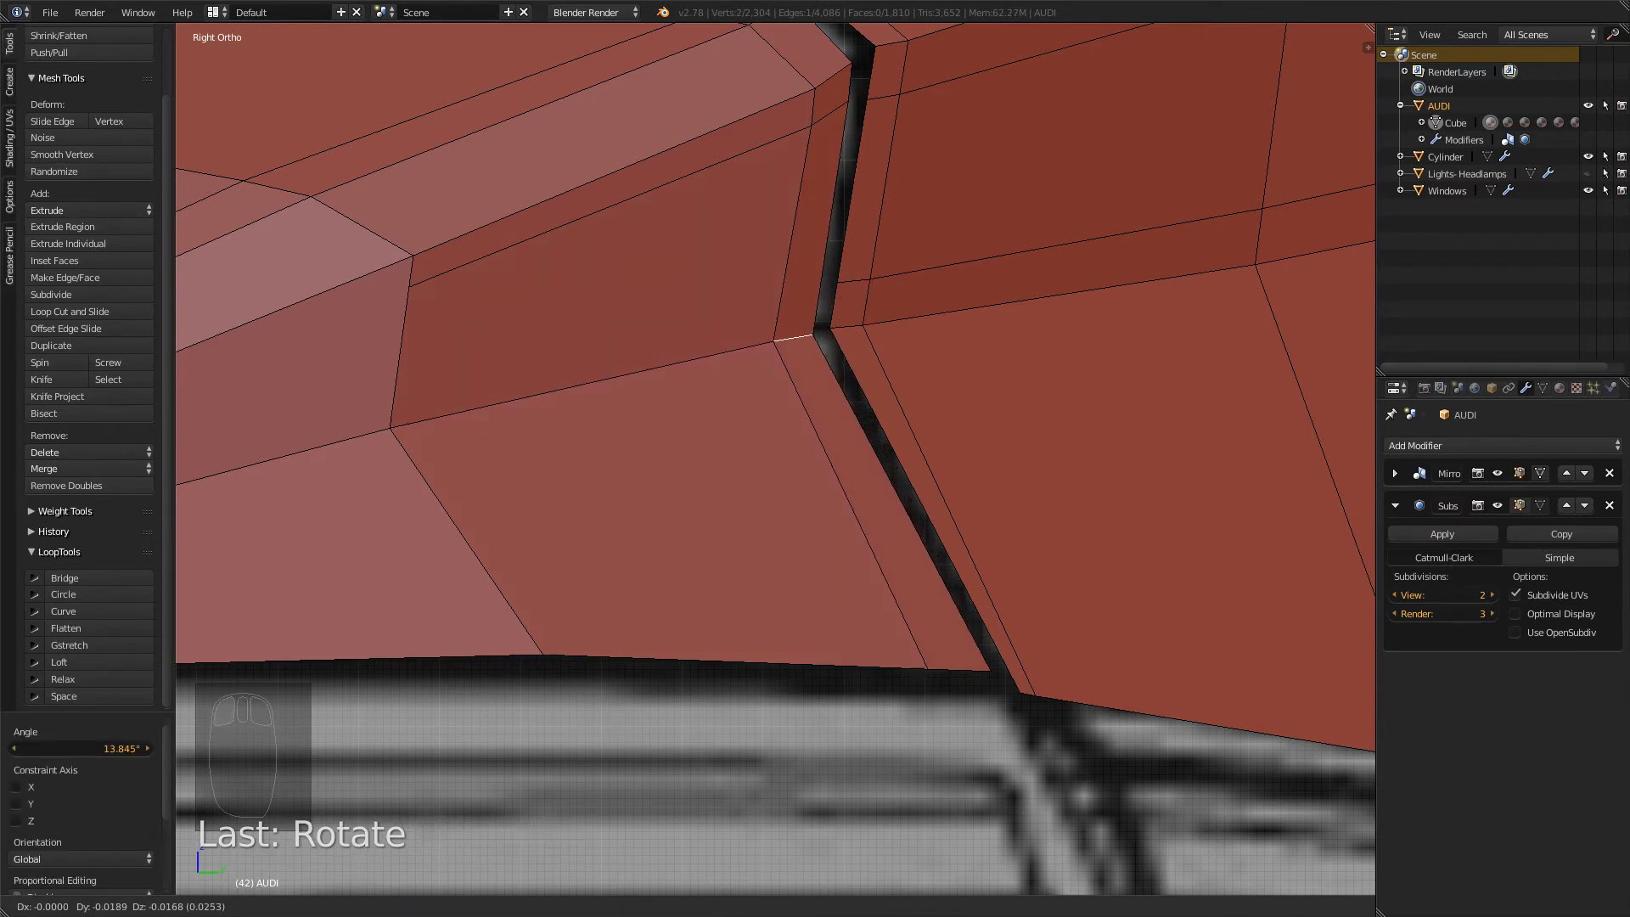
key("Return")
- In vertex select mode, reposition the fender-side vertices near the gap's upper corner, moving the last one 0.002 in Y and -0.009 in Z
key("ctrl+Tab")
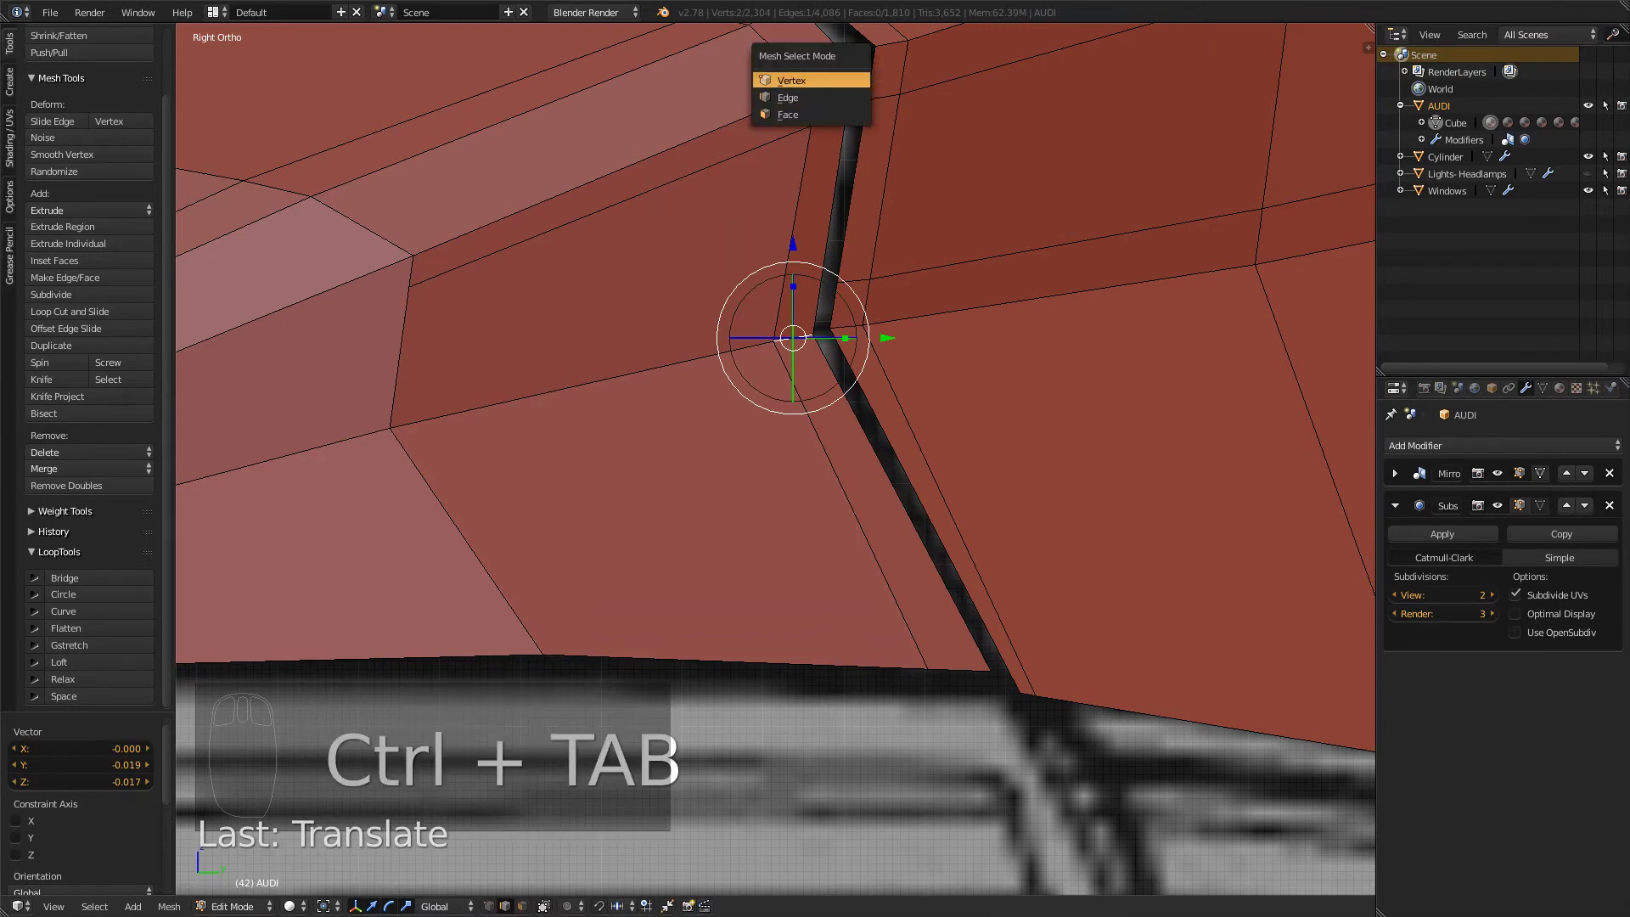
left_click(802, 80)
right_click(848, 101)
right_click_drag(848, 101, 853, 69)
left_click(850, 110)
right_click(852, 63)
left_click(853, 69)
middle_click_drag(853, 69, 815, 345, "shift")
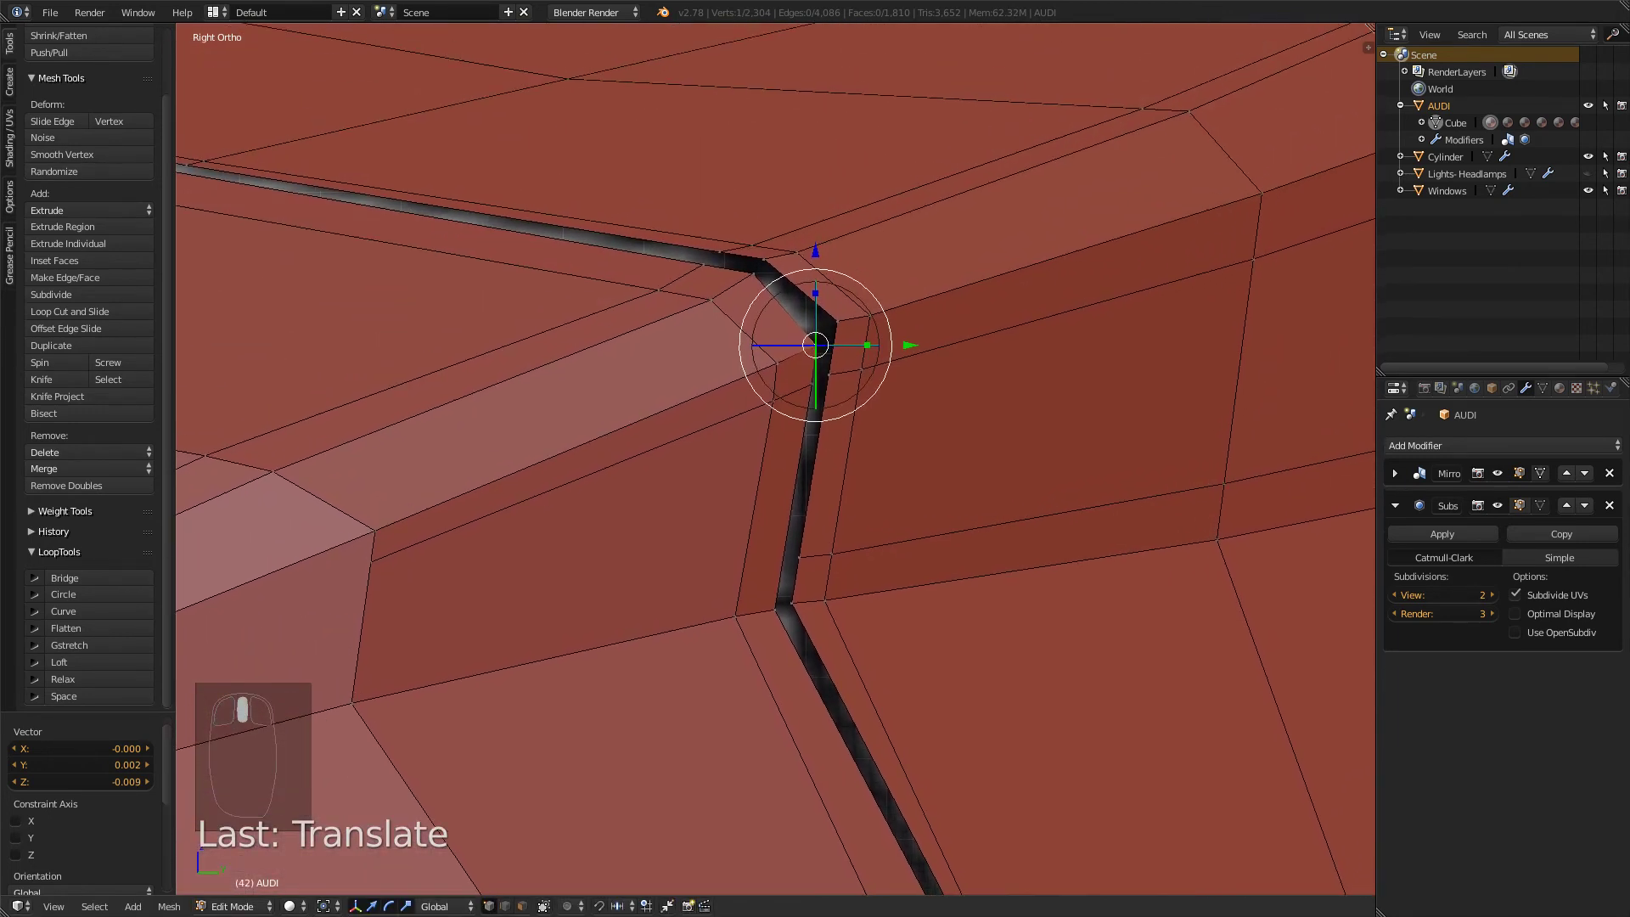
- Select the two inner fender vertices beside the gap's upper corner and move them up 0.013 along Z
right_click(711, 300)
right_click(658, 290, "shift")
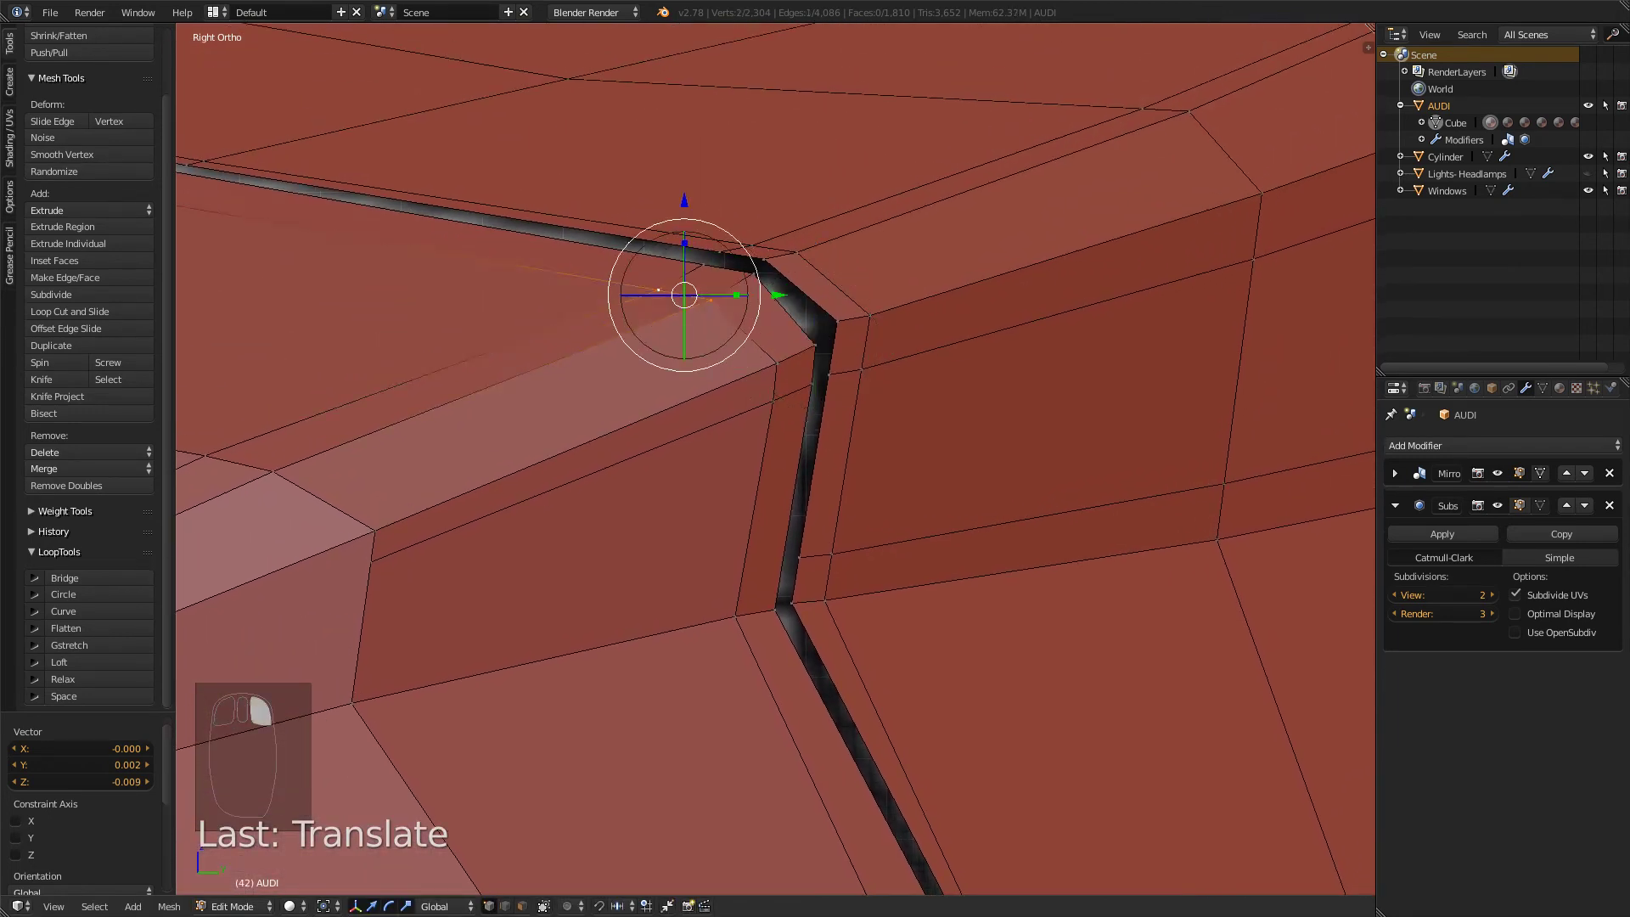
key("g")
key("z")
left_click(659, 280)
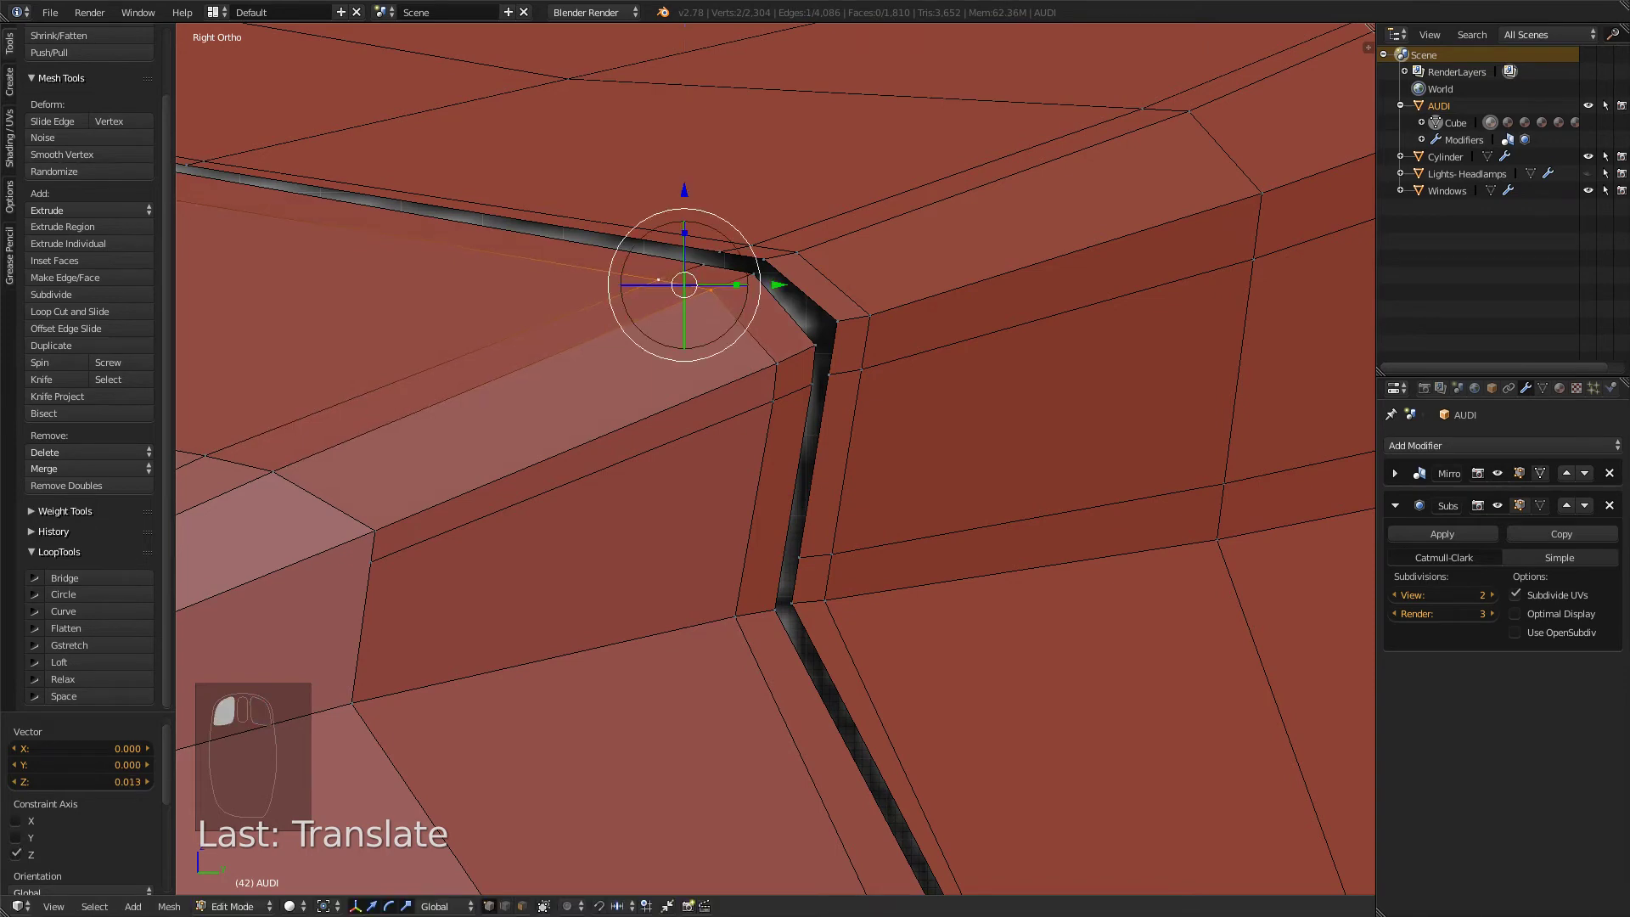
- Move the inner trunk-lid vertex at the gap's lower end 0.008 in Y and 0.003 in Z
scroll(775, 458, "down", 4)
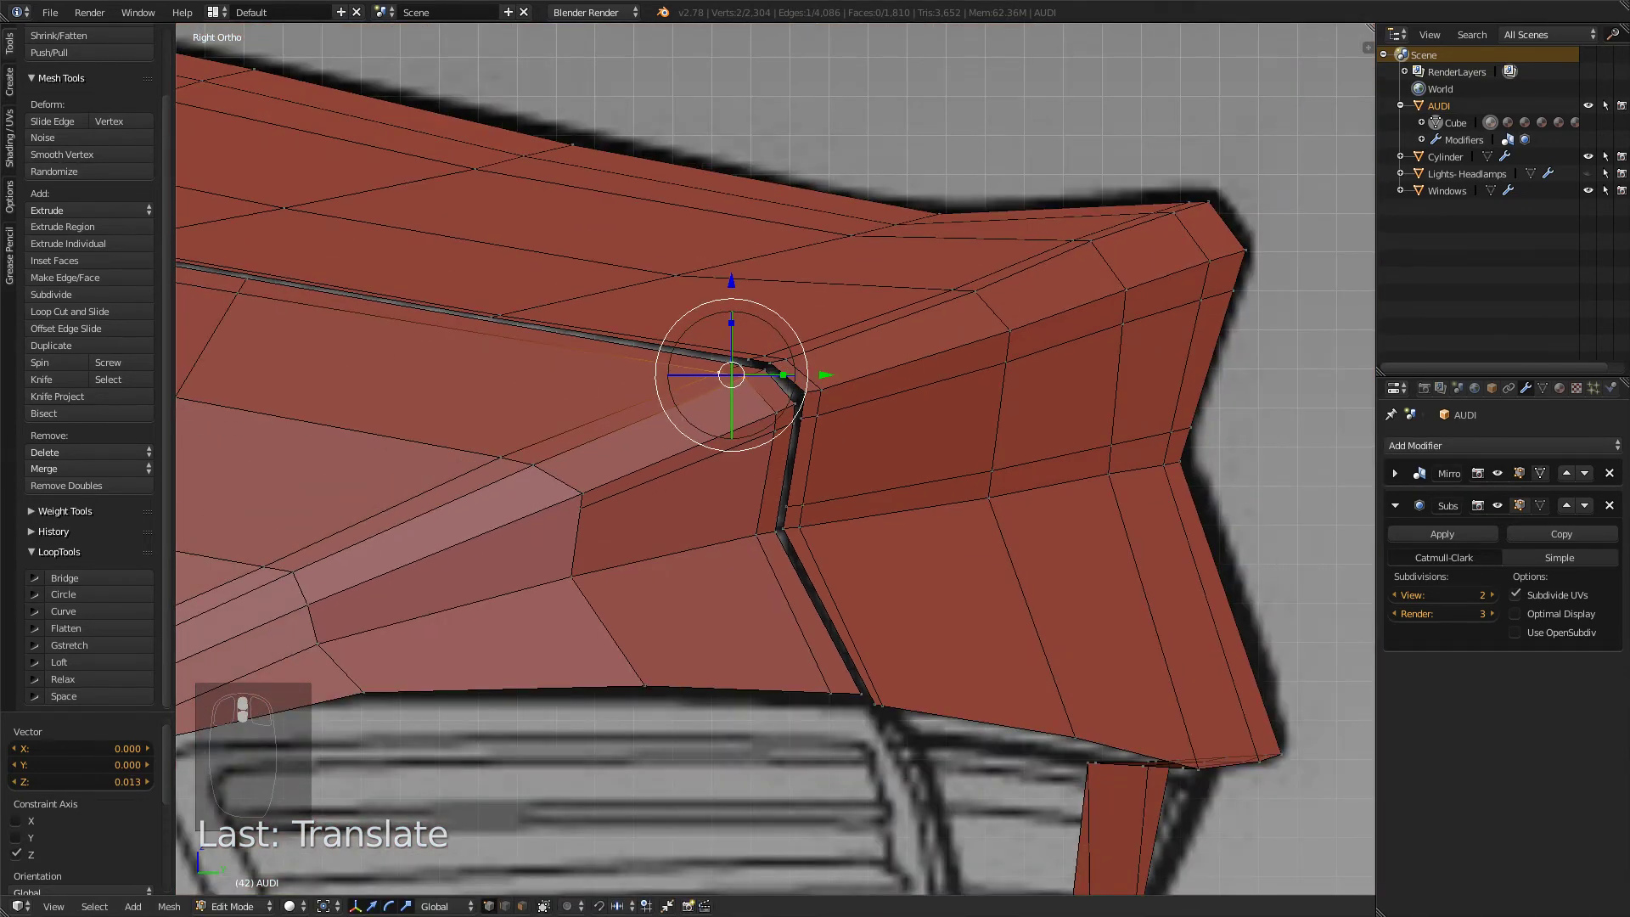
middle_click_drag(866, 682, 728, 450, "shift")
scroll(728, 450, "up", 5)
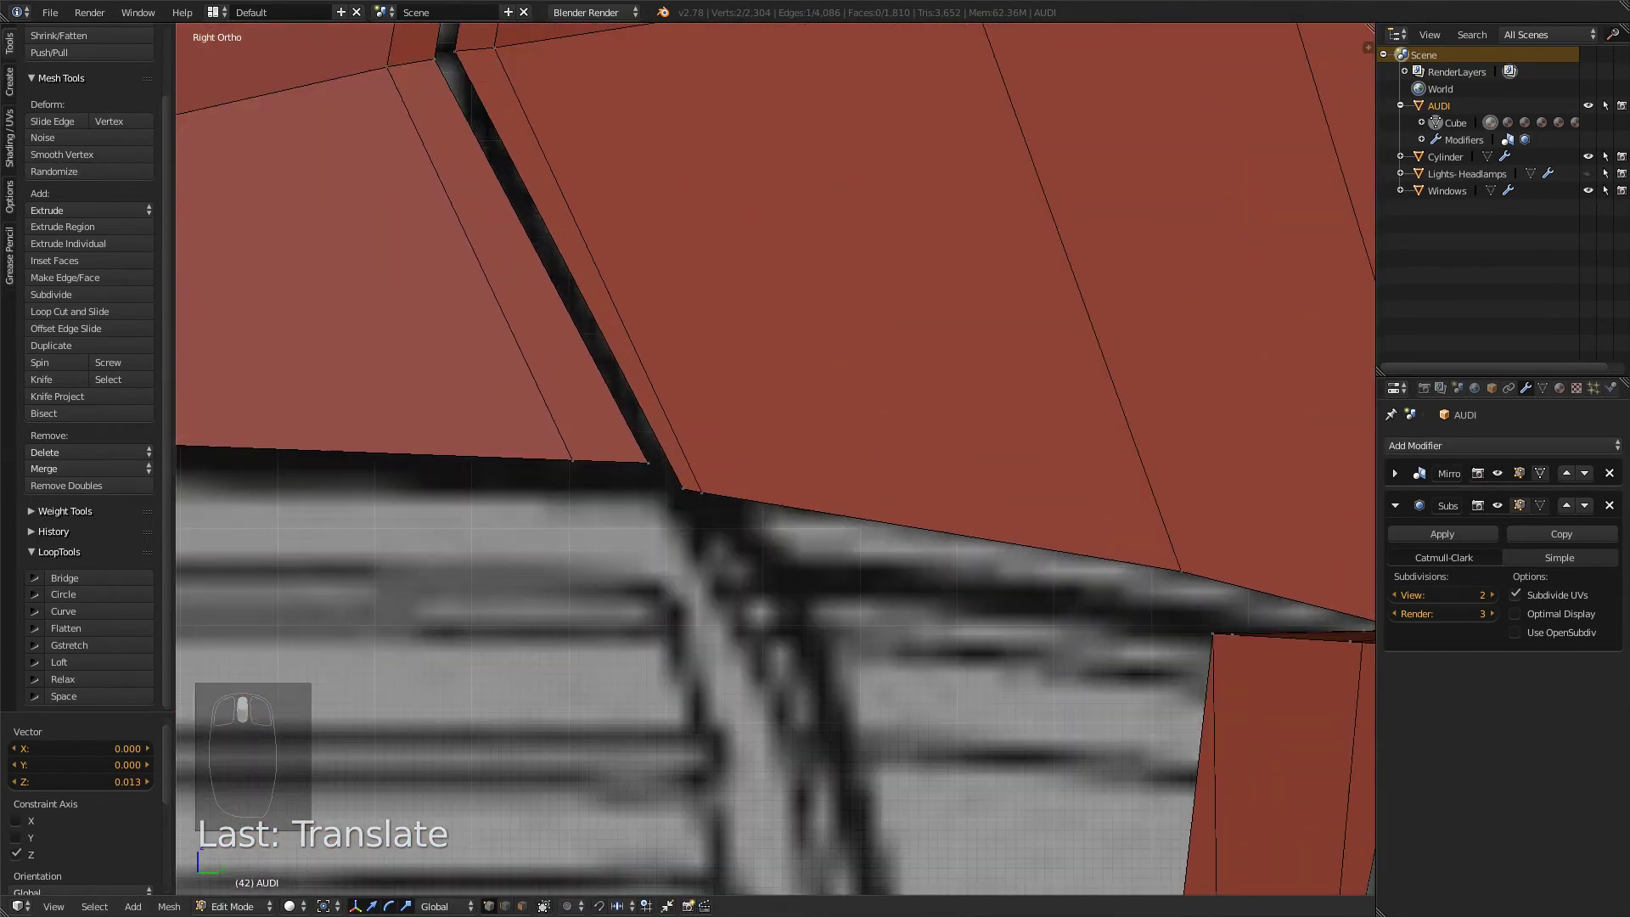
right_click(702, 493)
key("g")
left_click(712, 489)
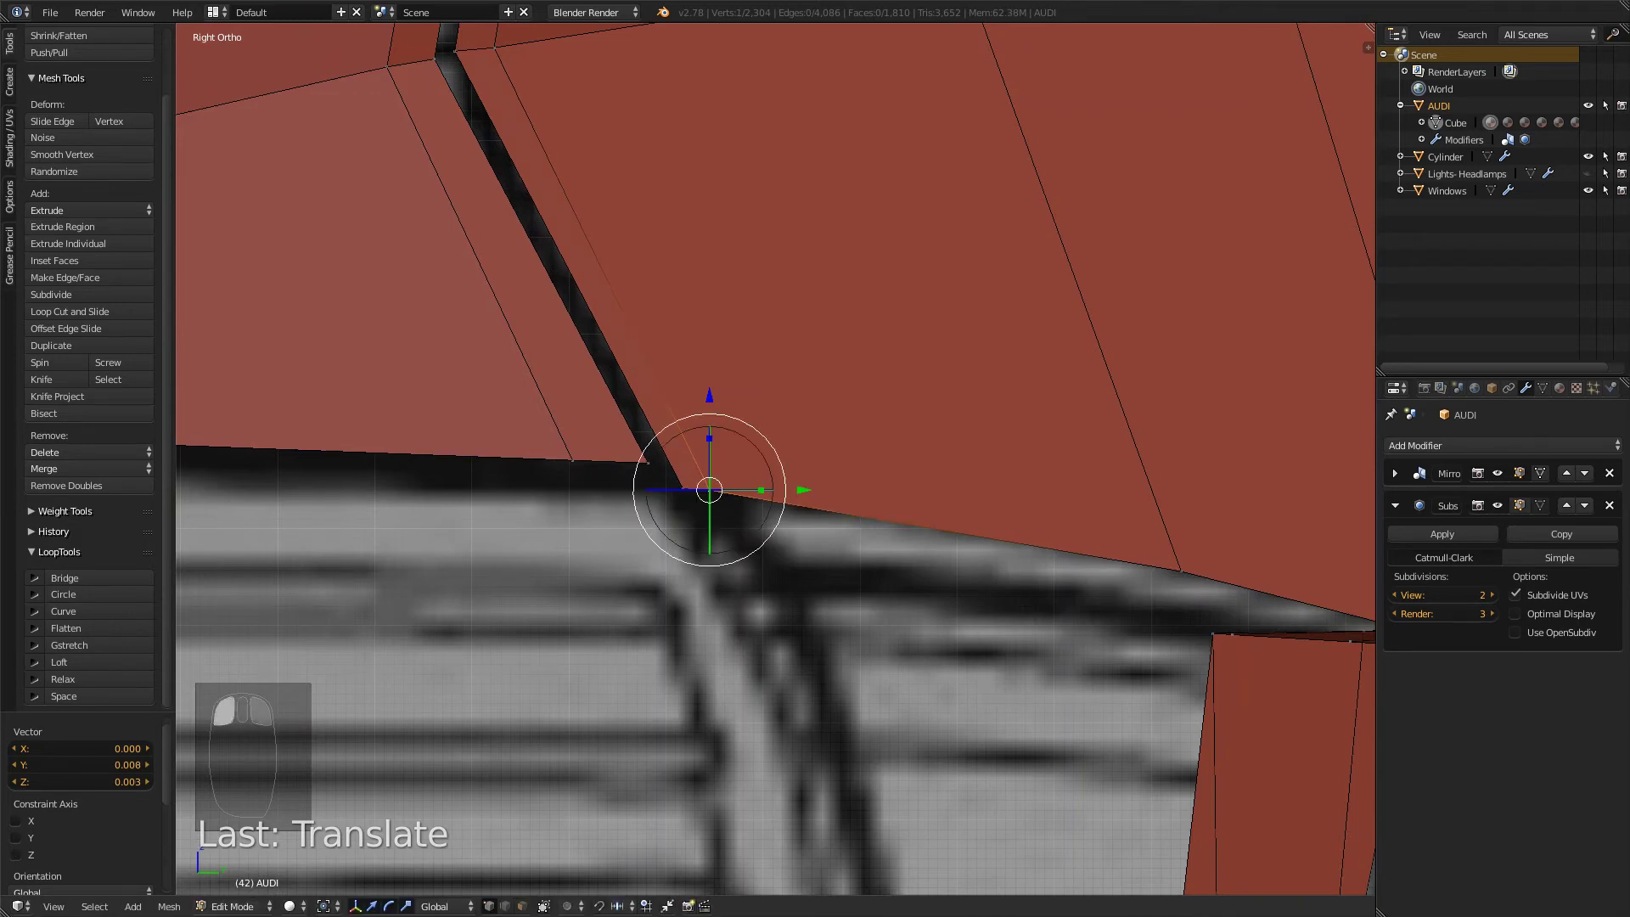
- Select the three fender vertices along the tail-light opening's upper edge beside the gap and move them -0.018 along Z
scroll(711, 490, "down", 4)
scroll(711, 490, "up", 5)
right_click(622, 464)
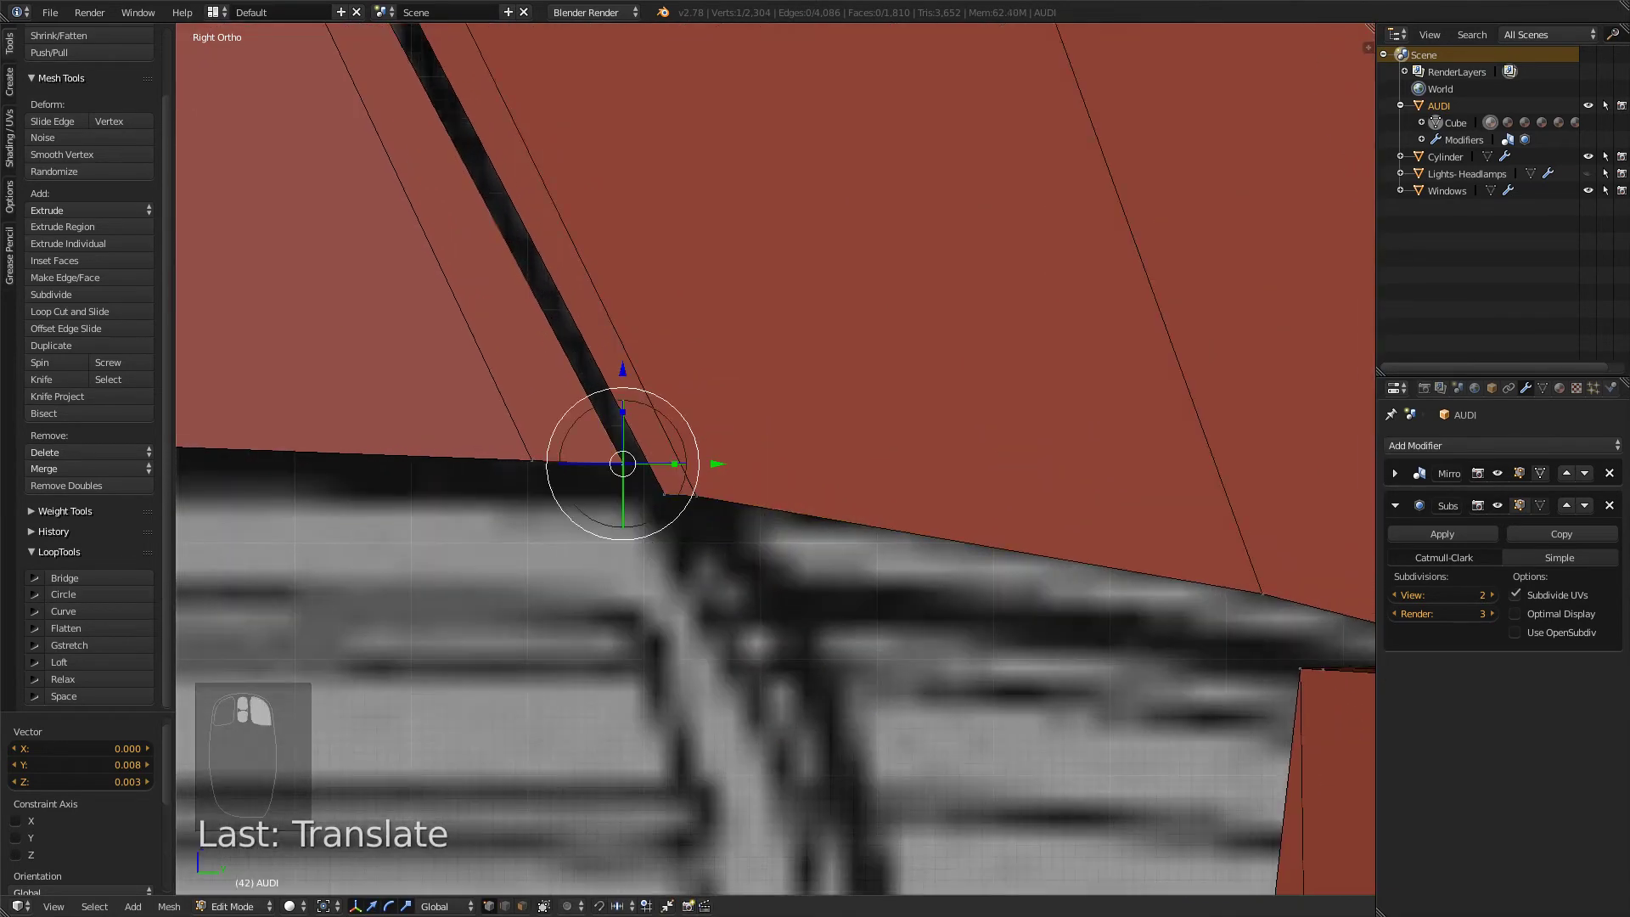
right_click(532, 460, "shift")
middle_click_drag(531, 460, 705, 442, "shift")
scroll(705, 442, "down", 5)
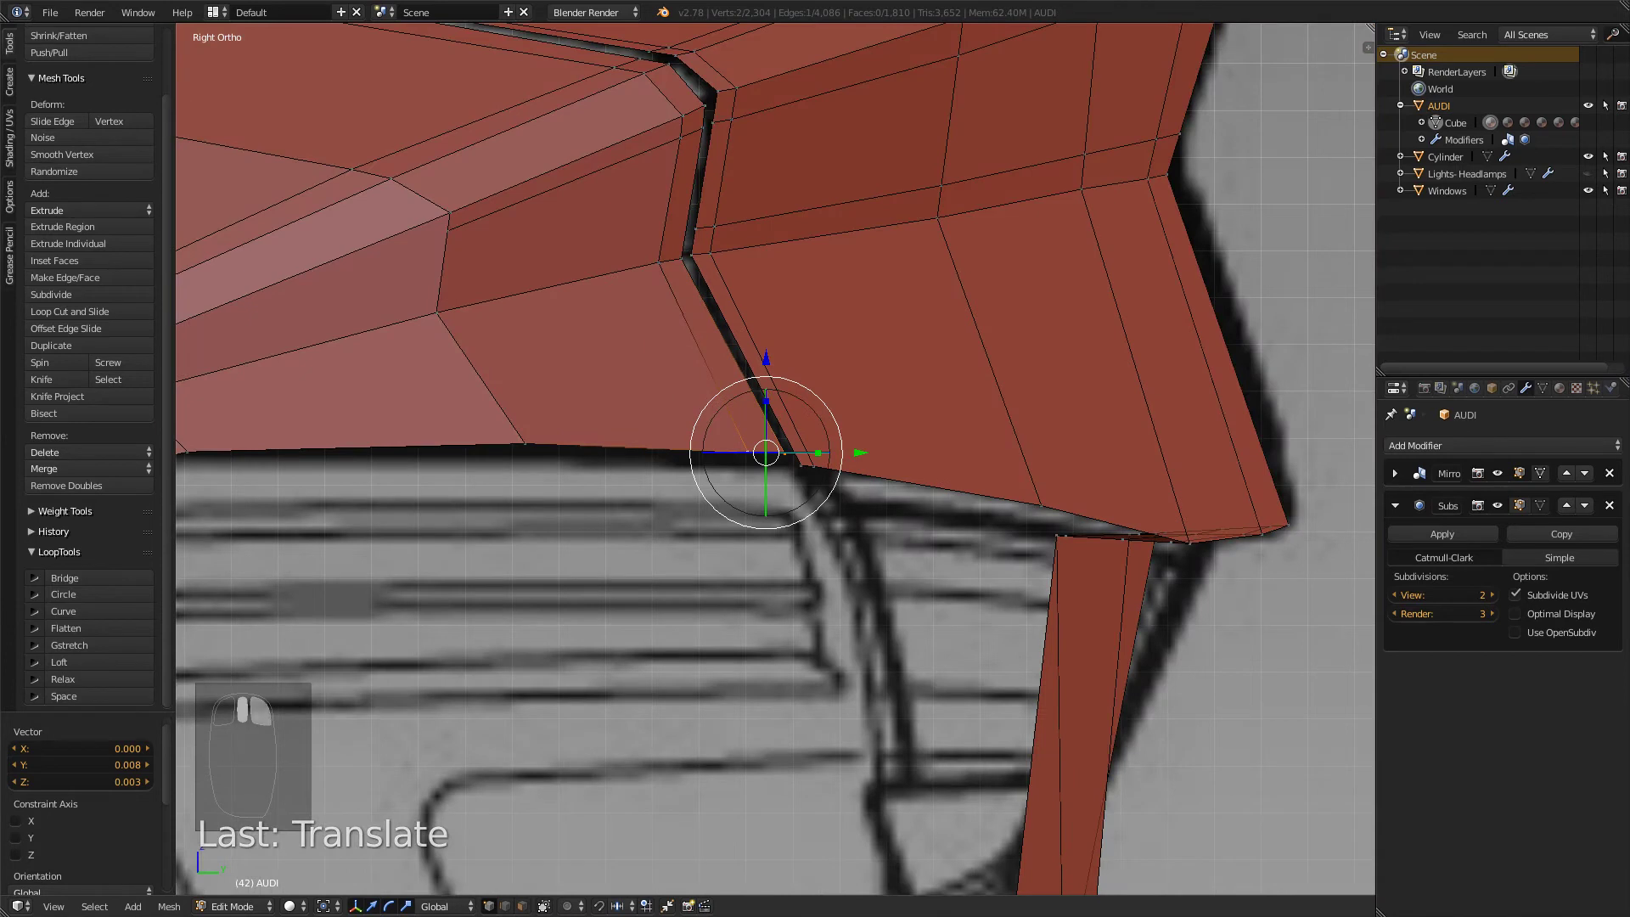
right_click(525, 443, "shift")
left_click_drag(654, 374, 654, 389)
middle_click_drag(655, 389, 727, 475, "shift")
scroll(1052, 533, "down", 2)
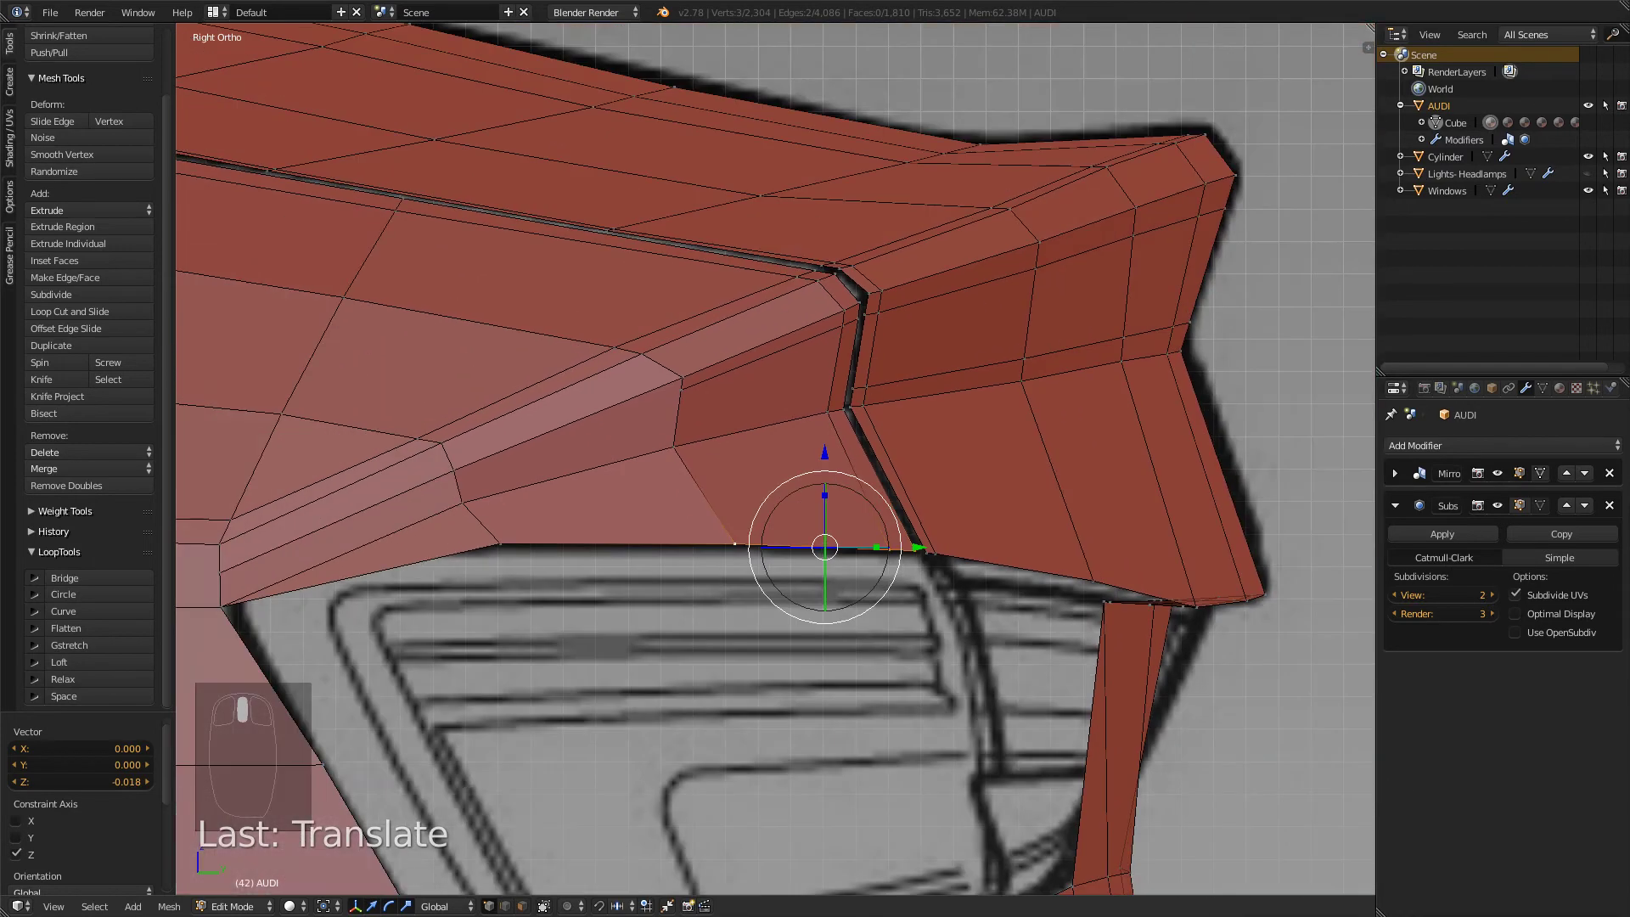
key("Tab")
key("Tab")
key("Tab")
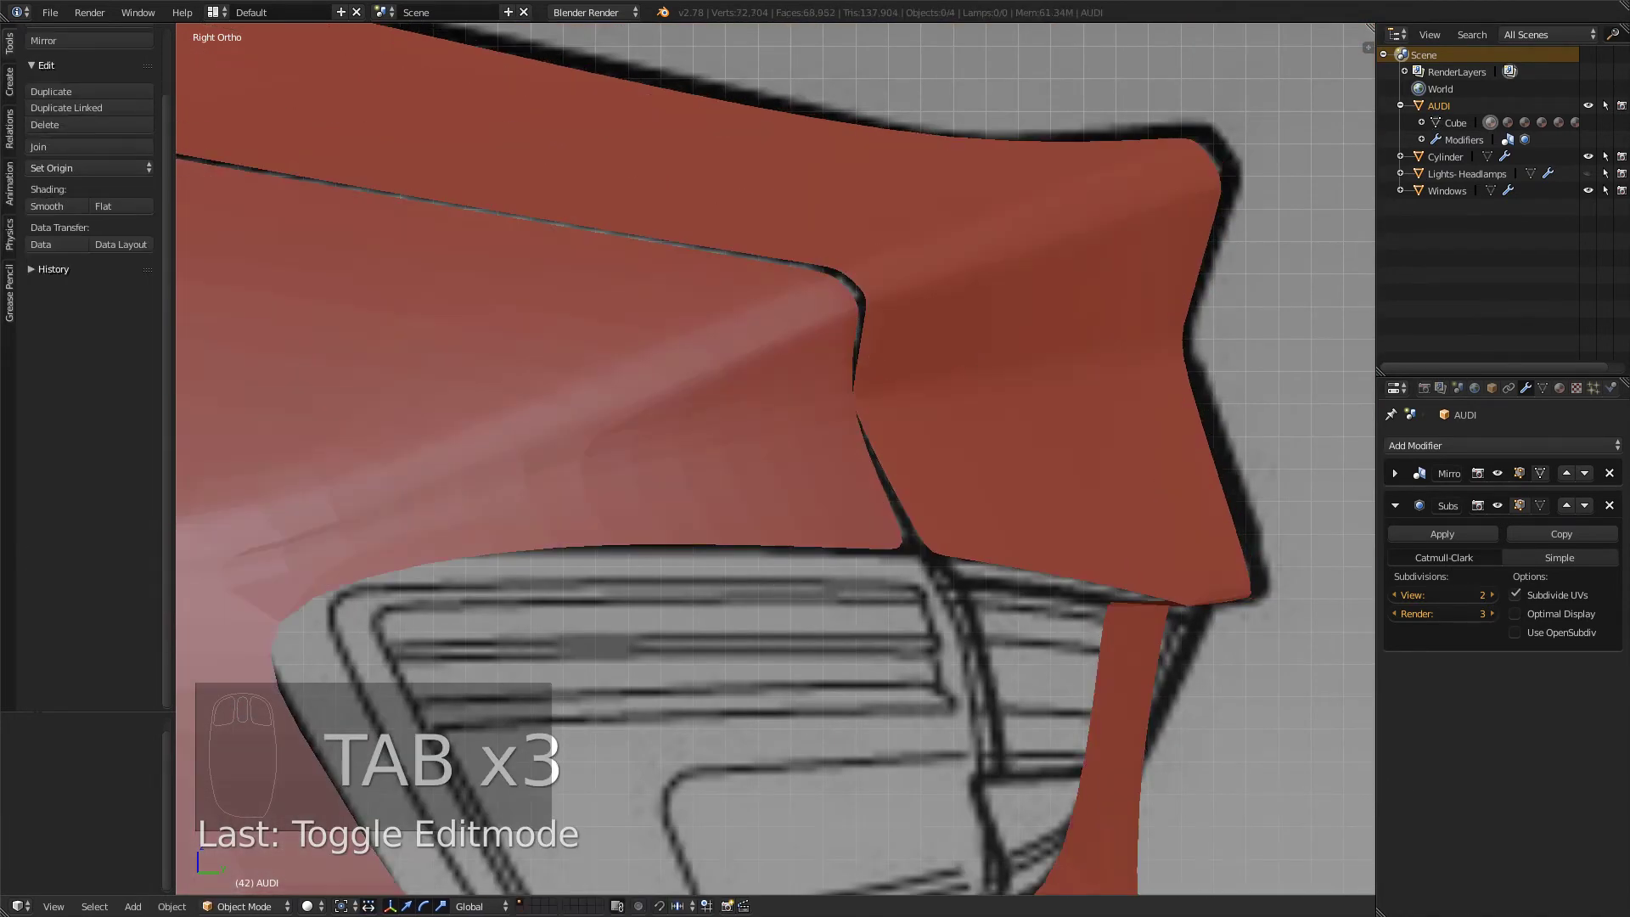
- Knife-cut across the fender faces just above the crease, from the gap's lower bend forward to the next vertical edge
key("Tab")
scroll(775, 458, "up", 4)
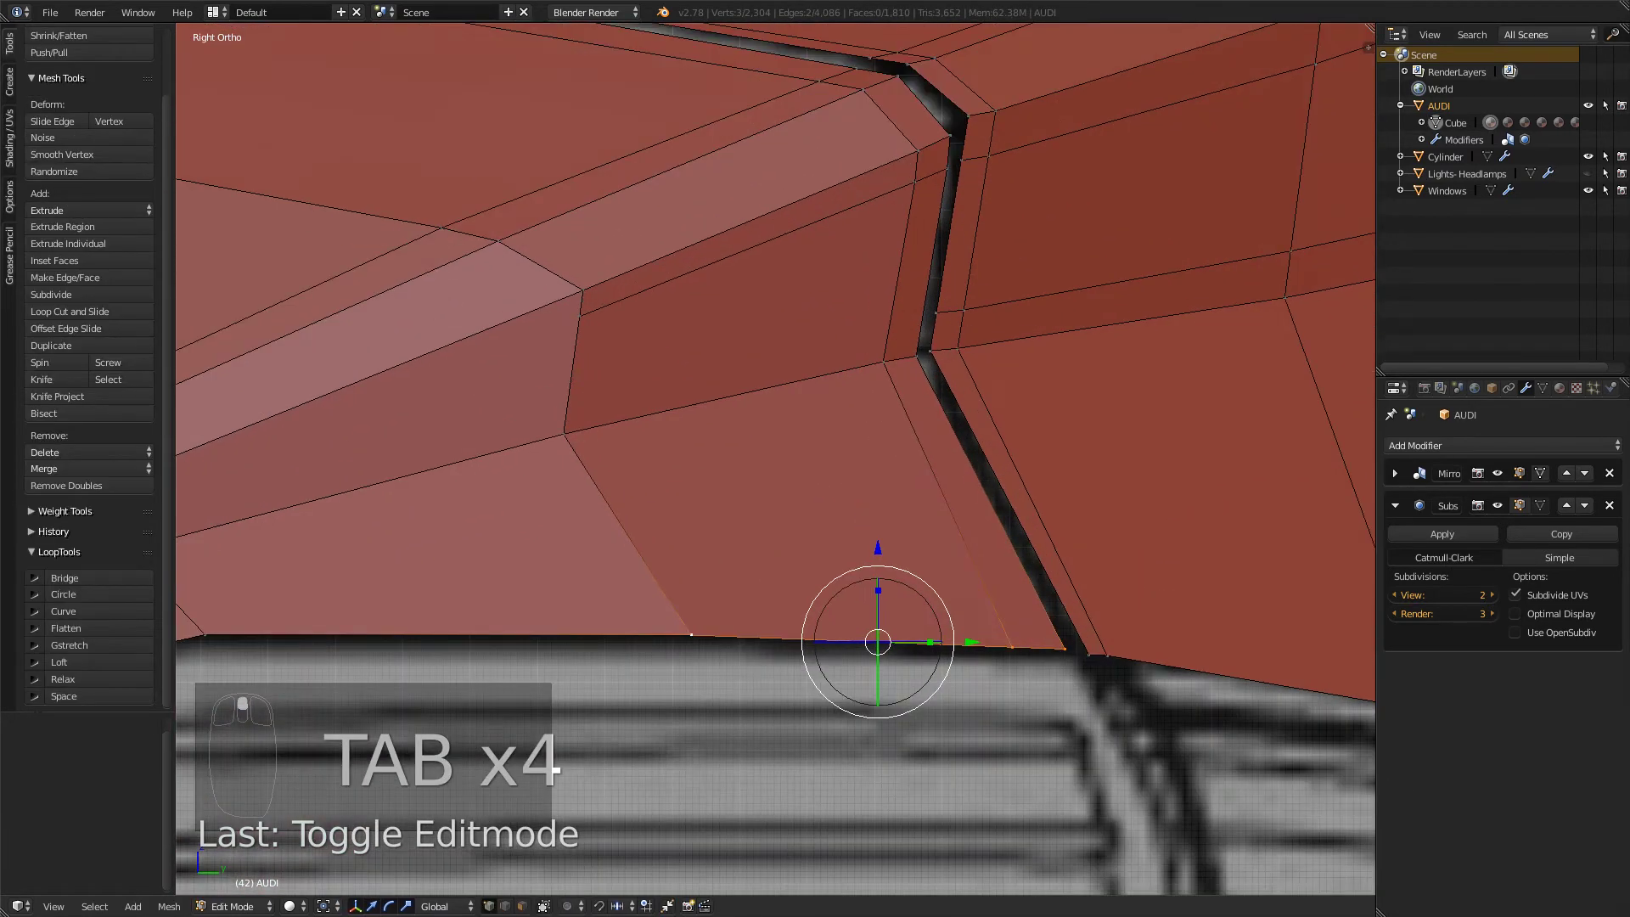
key("Tab")
key("Tab")
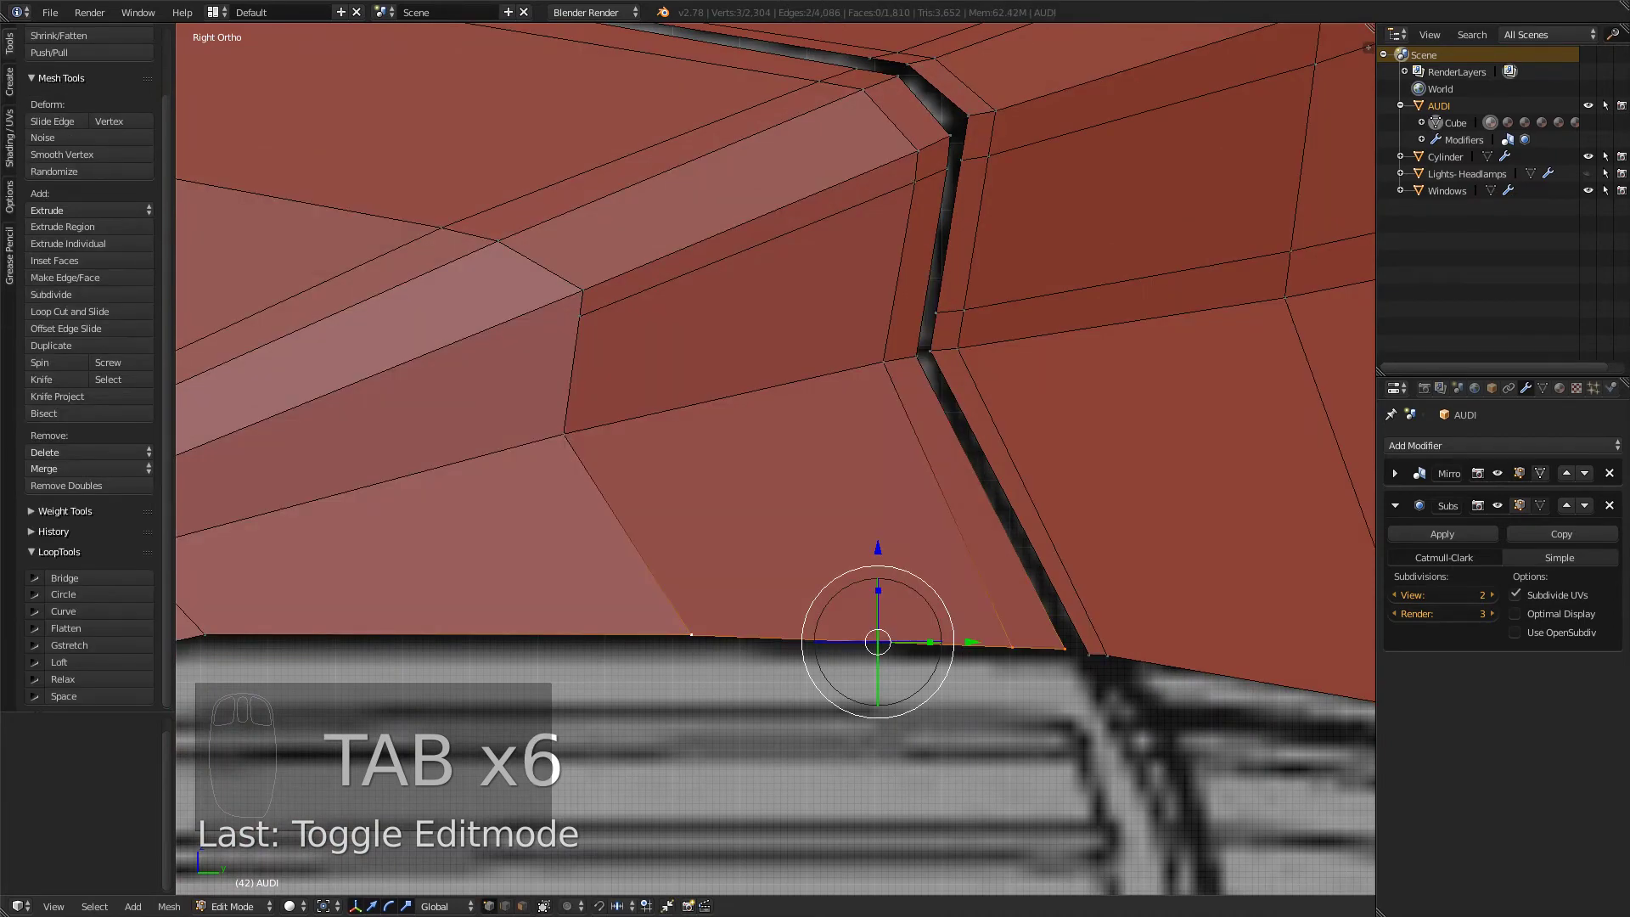
key("k")
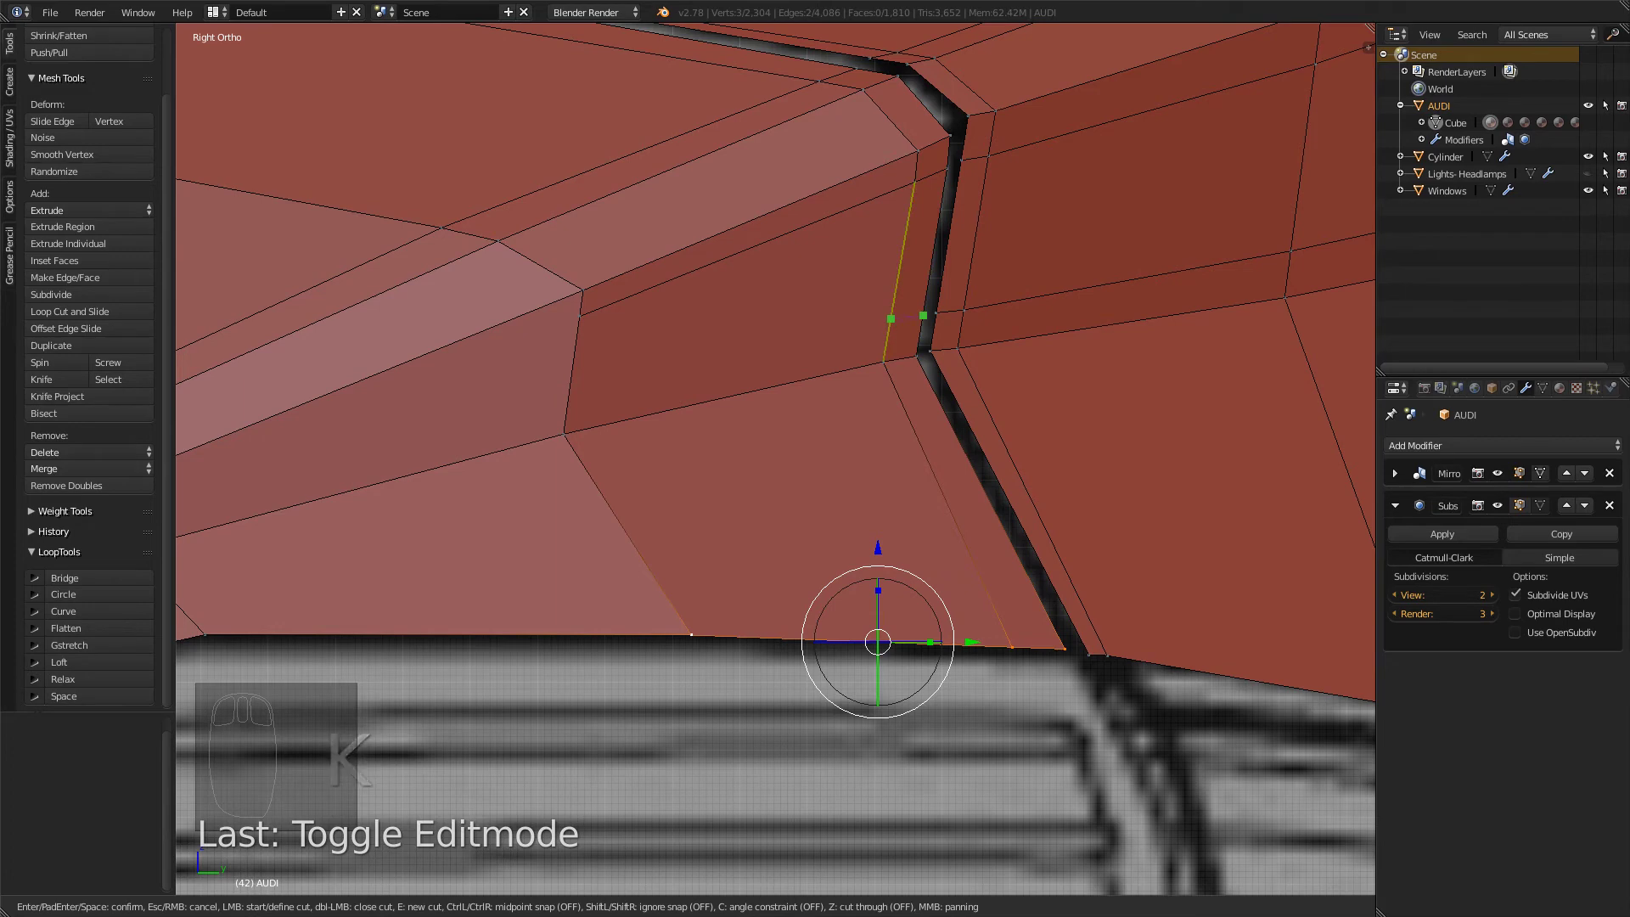
left_click(889, 321)
left_click(567, 404)
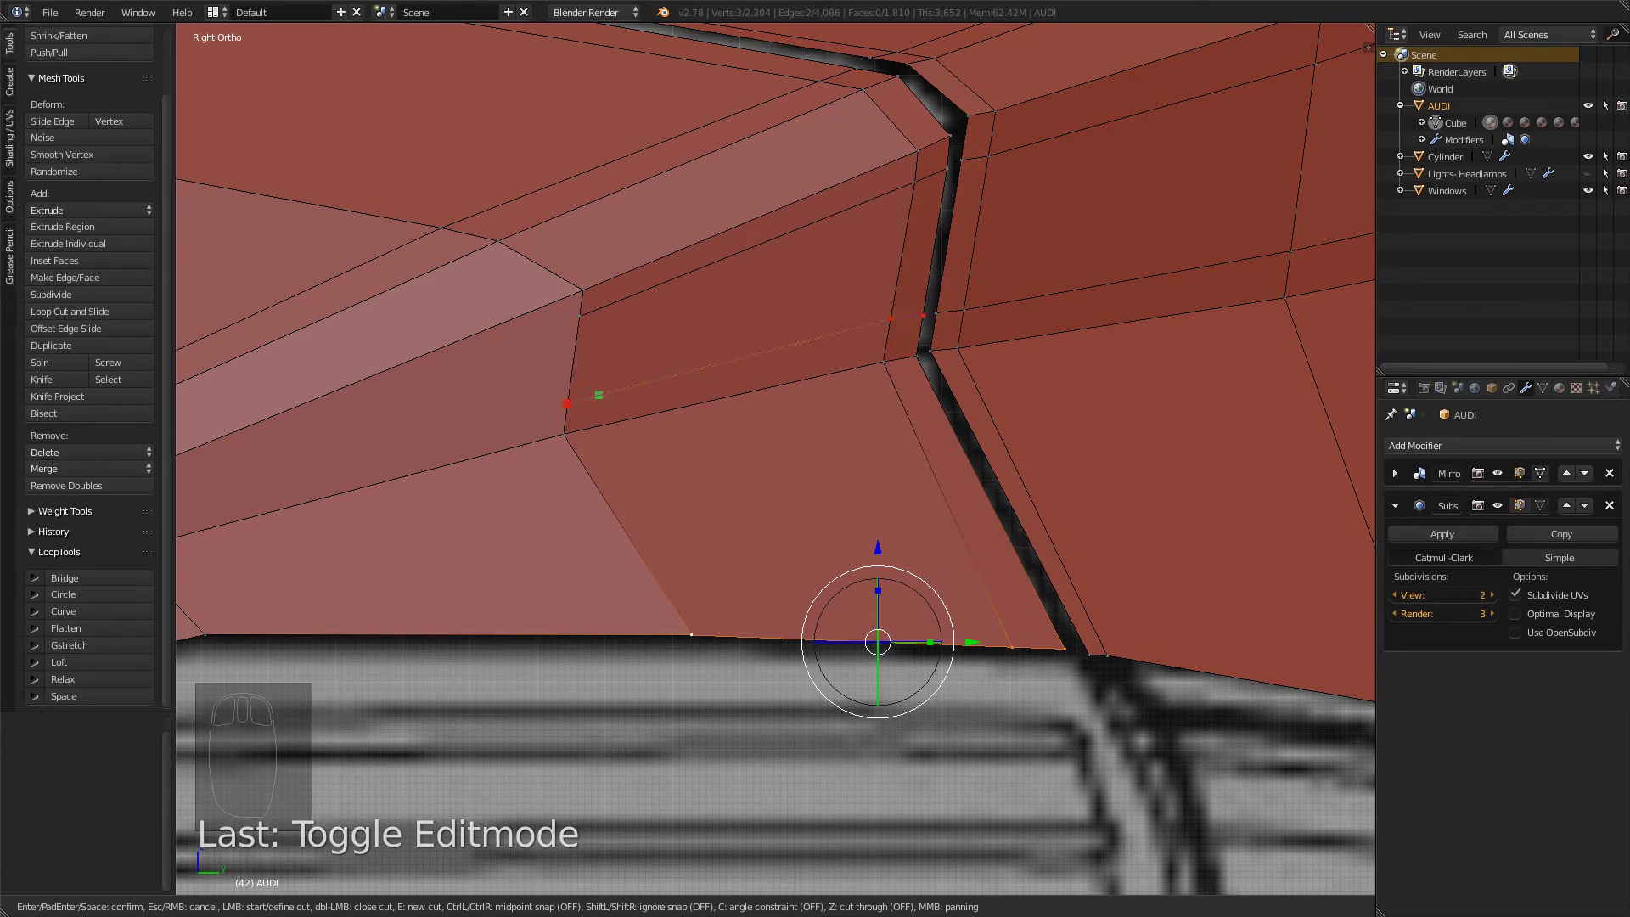
key("Return")
key("Tab")
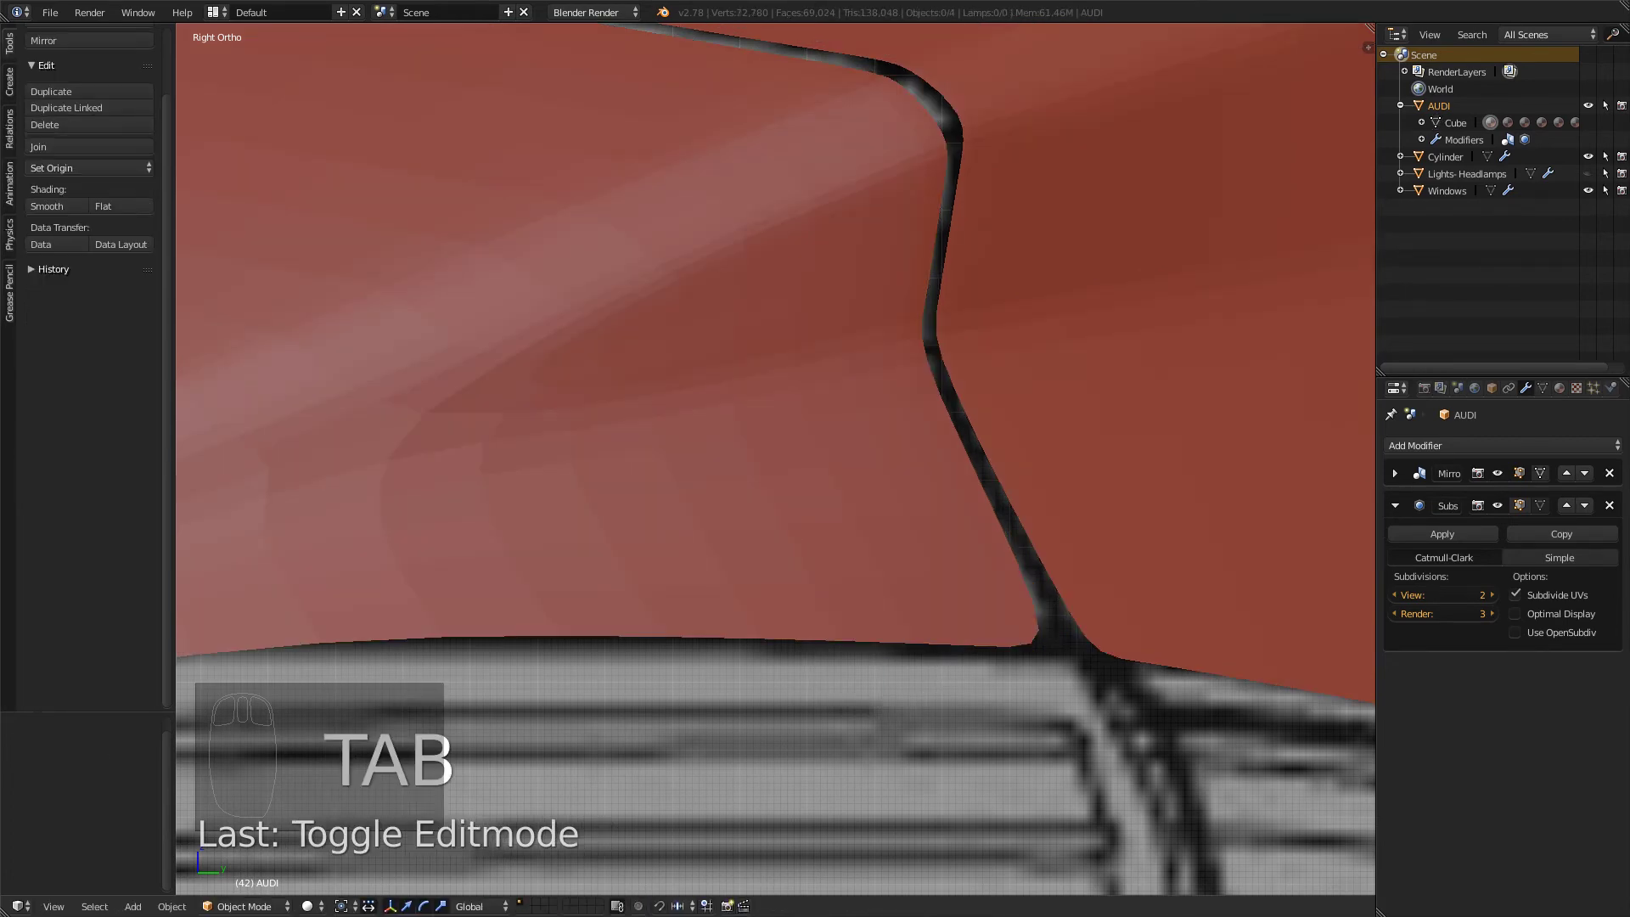
- Examine the rear corner around the gap and tail-light opening, smoothed and as a cage, against the reference video frame
scroll(775, 459, "down", 5)
middle_click_drag(776, 459, 607, 492)
key("Tab")
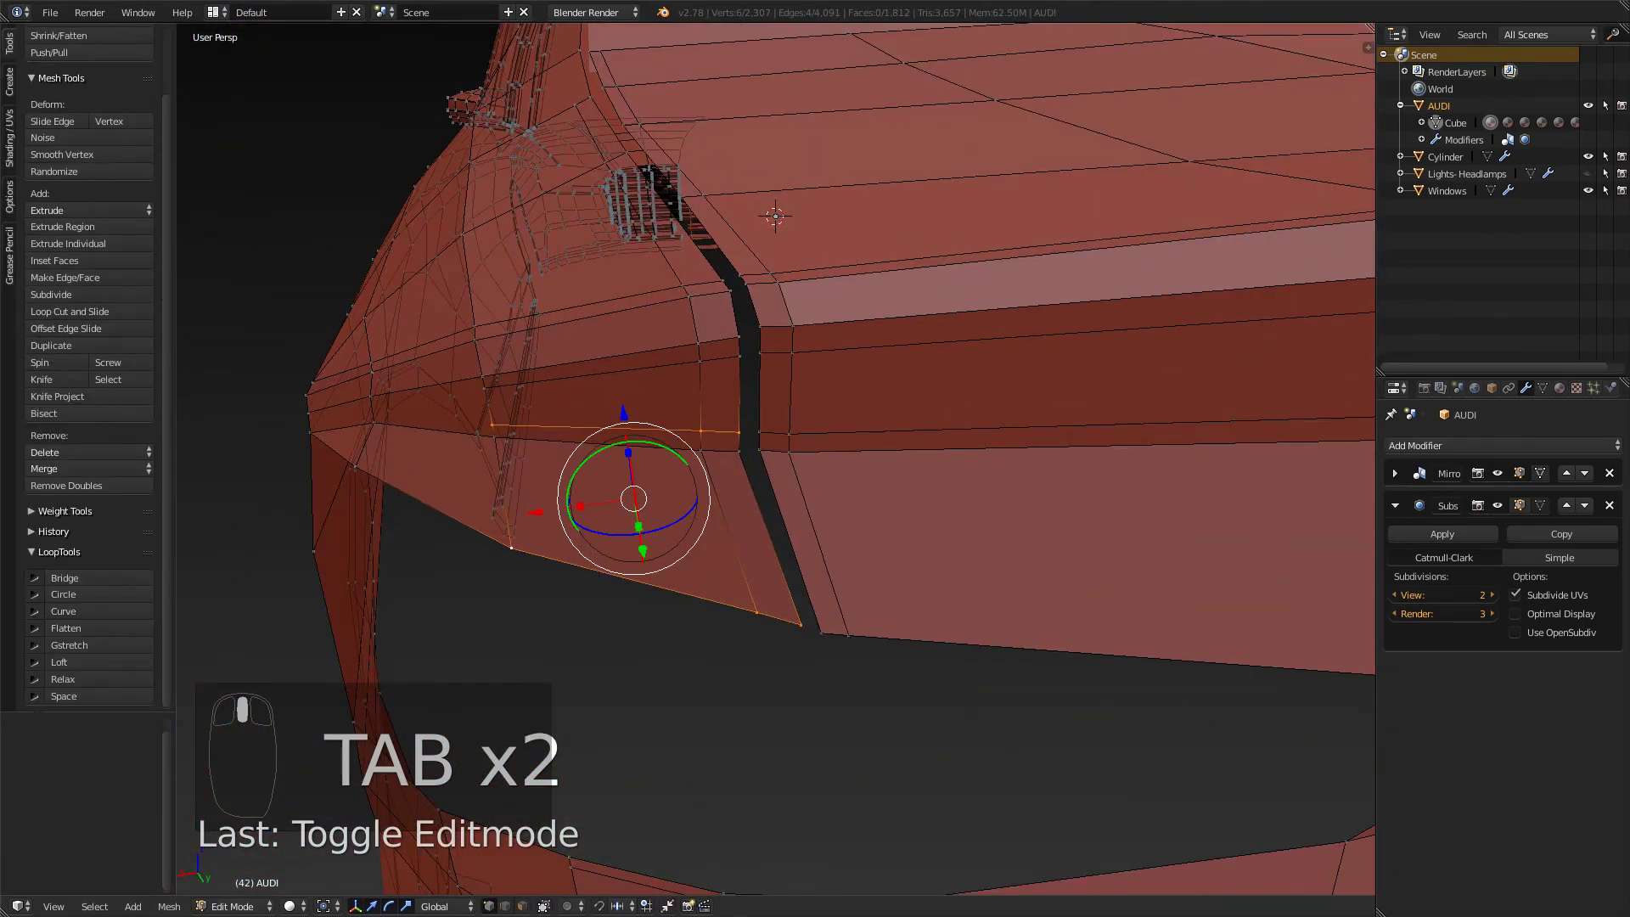
middle_click_drag(883, 407, 887, 560)
key("Tab")
key("Tab")
scroll(776, 459, "up", 3)
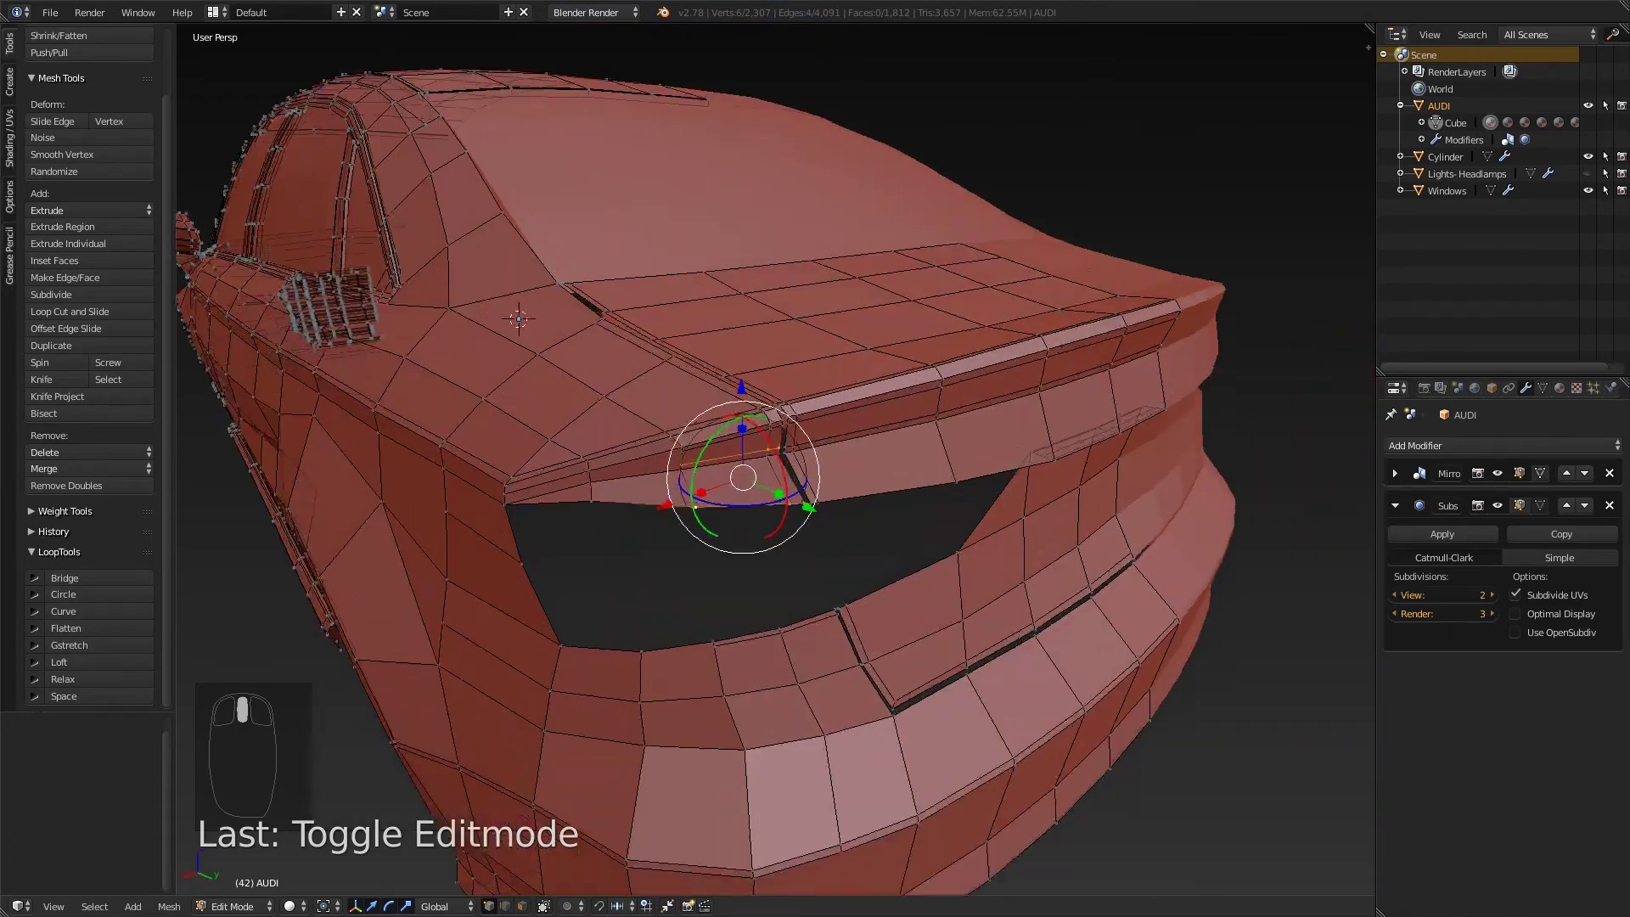
scroll(776, 458, "down", 3)
scroll(776, 459, "up", 2)
key("alt+Tab")
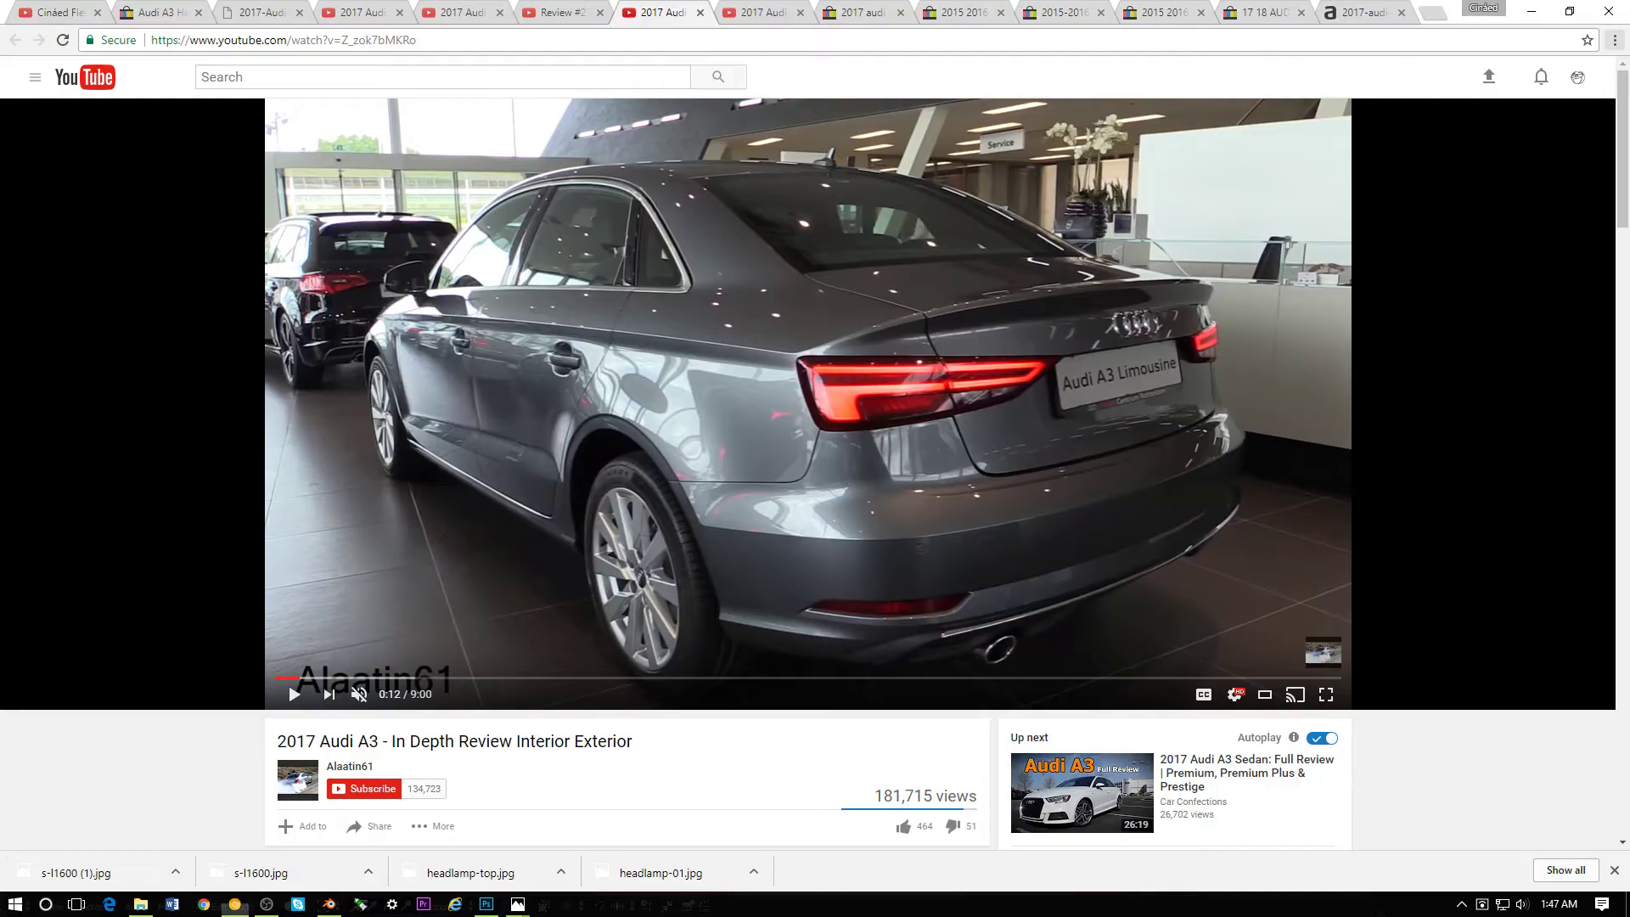
key("alt+Tab")
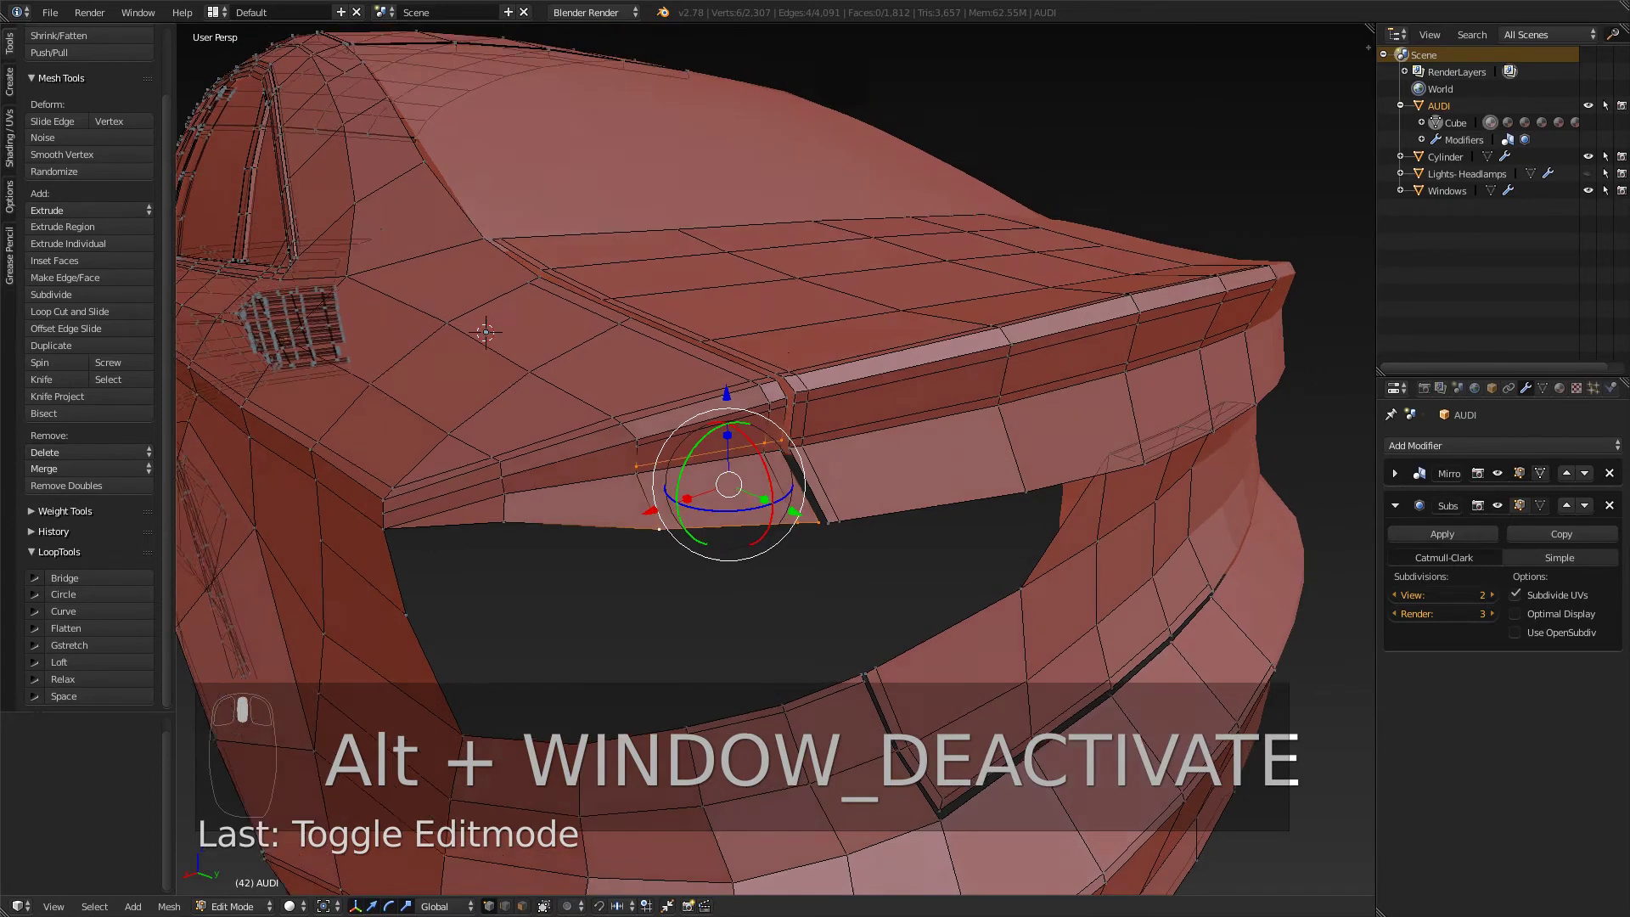
key("Tab")
key("Tab")
key("Tab")
key("Tab")
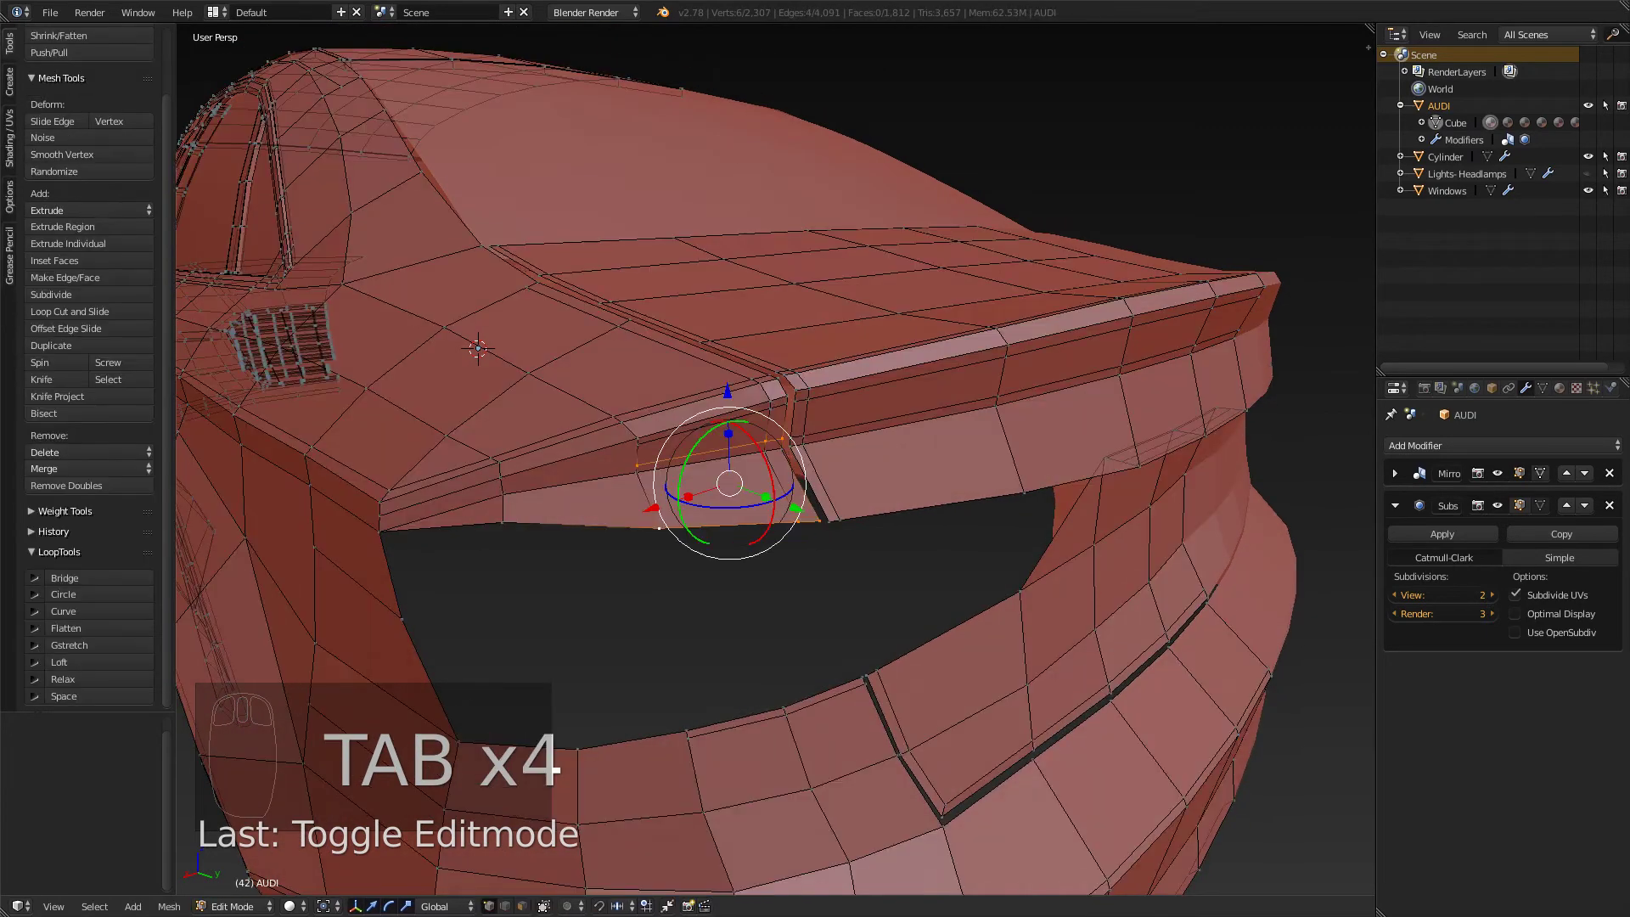
- Add a loop cut along the trunk lid's lowest face strip and slide it about 0.8 toward the tail-light opening's edge
key("ctrl+r")
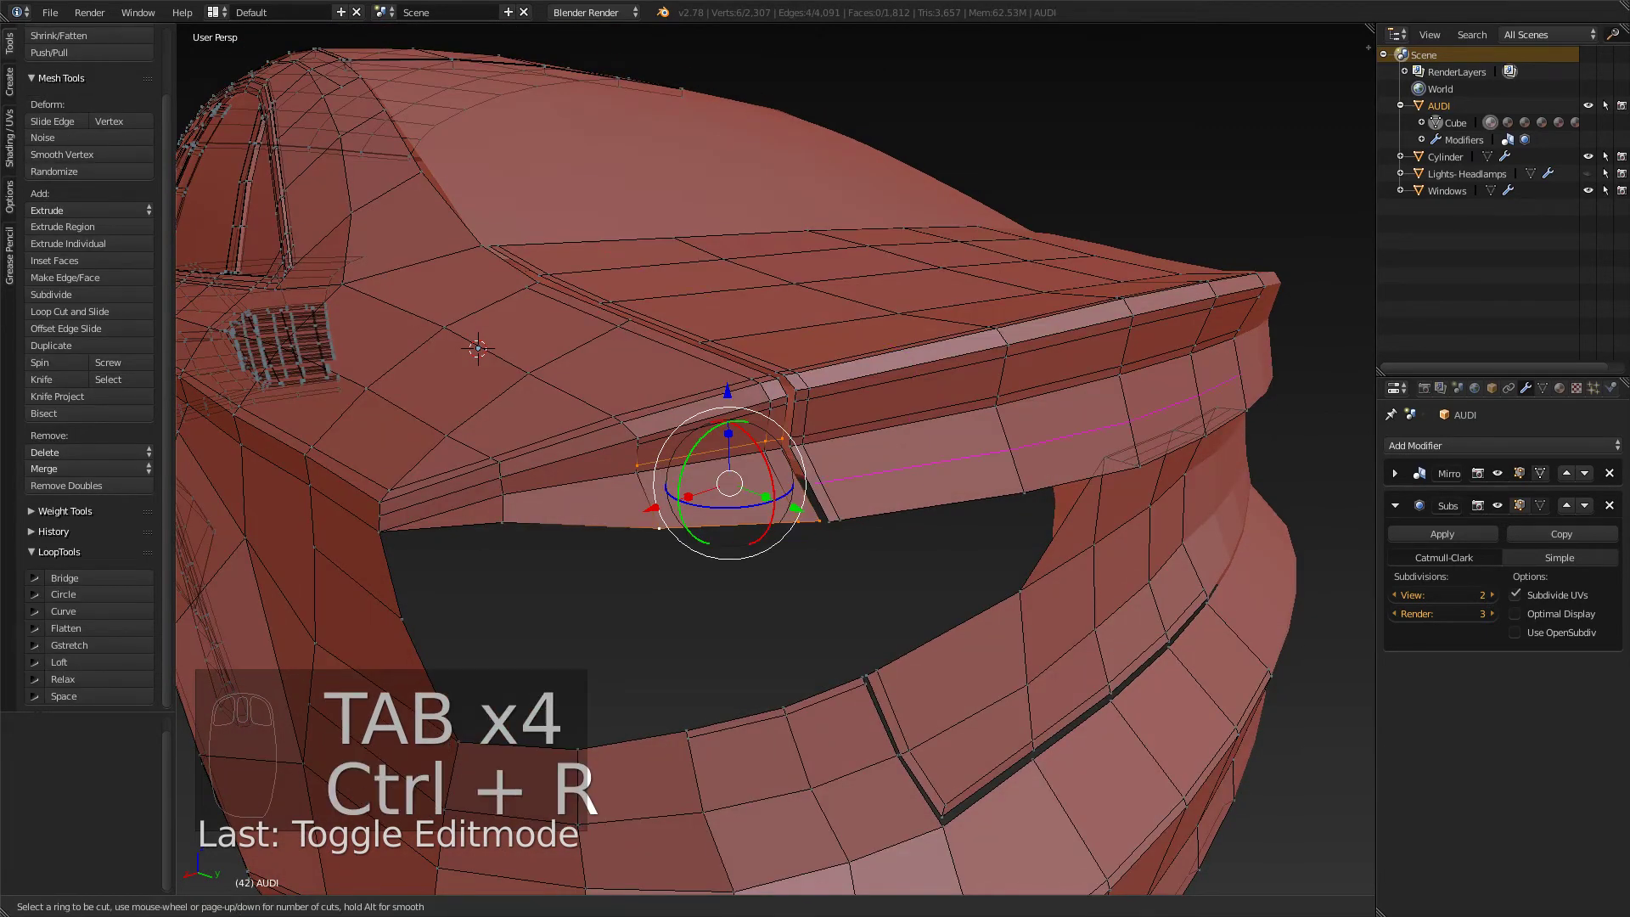
left_click(1010, 450)
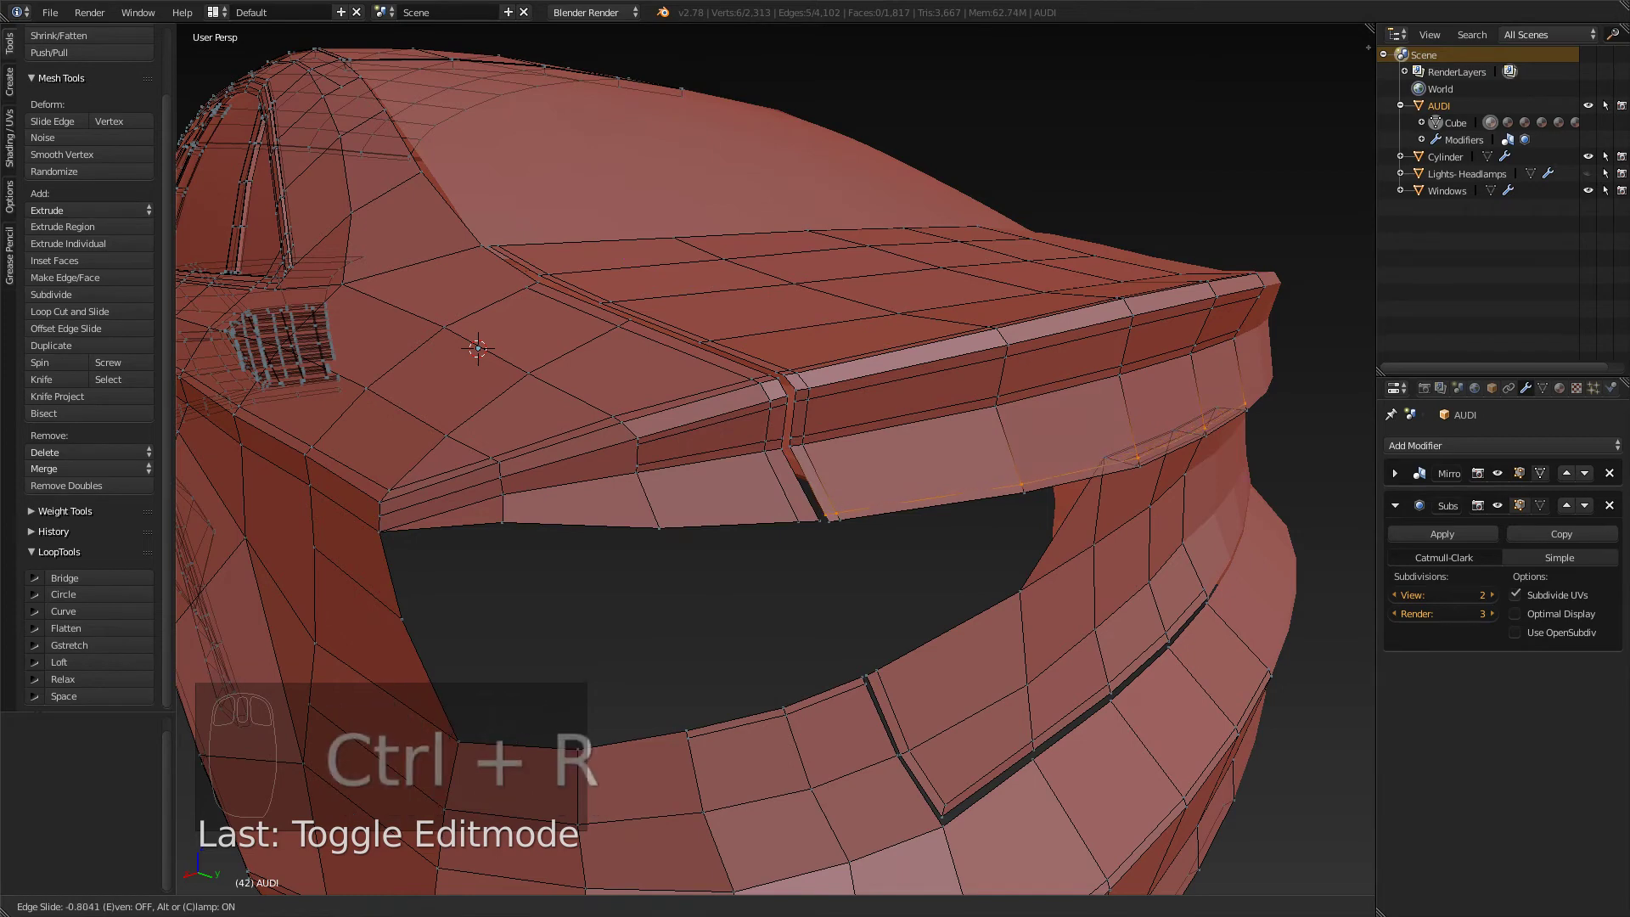
left_click(1018, 488)
key("Tab")
middle_click_drag(1018, 488, 1052, 514)
key("Tab")
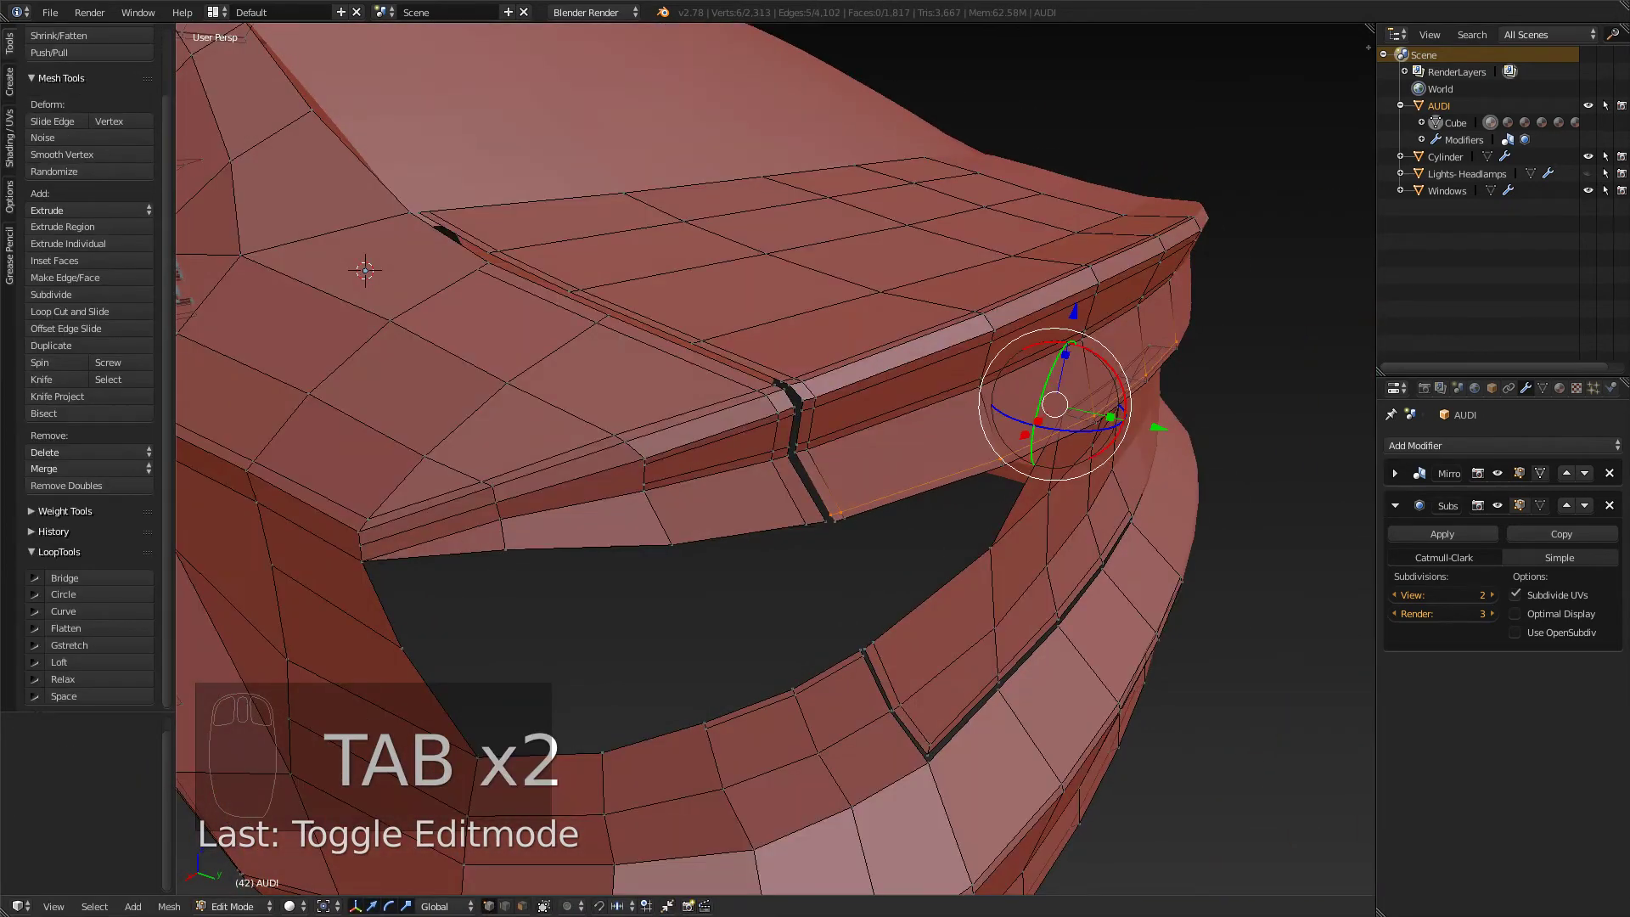
- Add a matching loop cut along the fender's lowest face strip and slide it close to the tail-light opening's upper edge
key("ctrl+r")
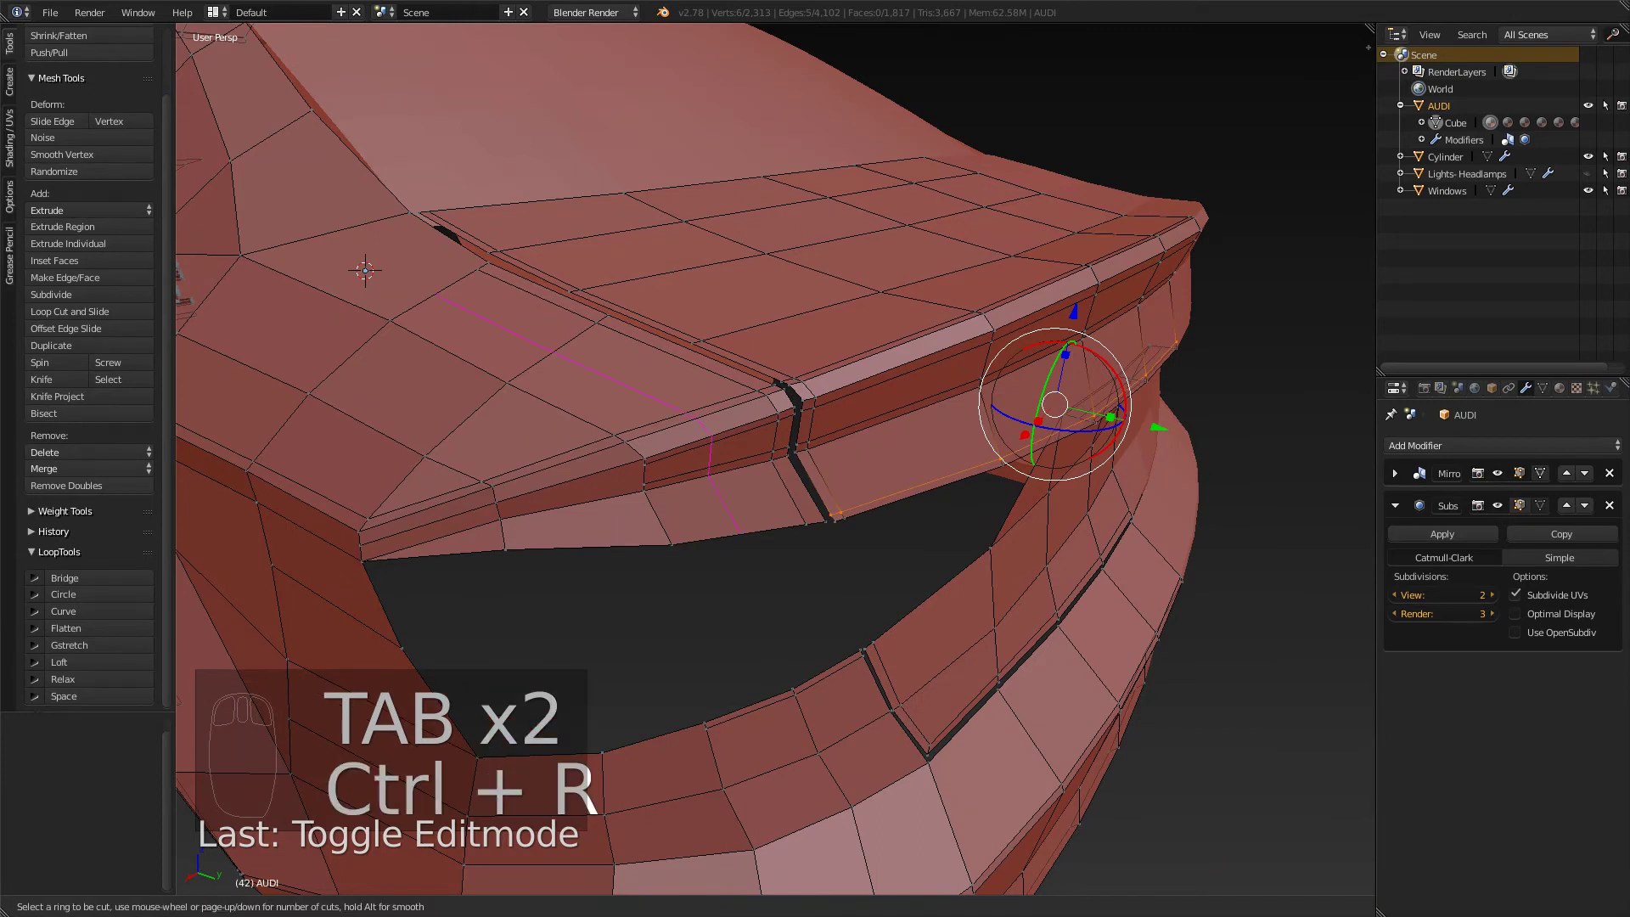
left_click(802, 503)
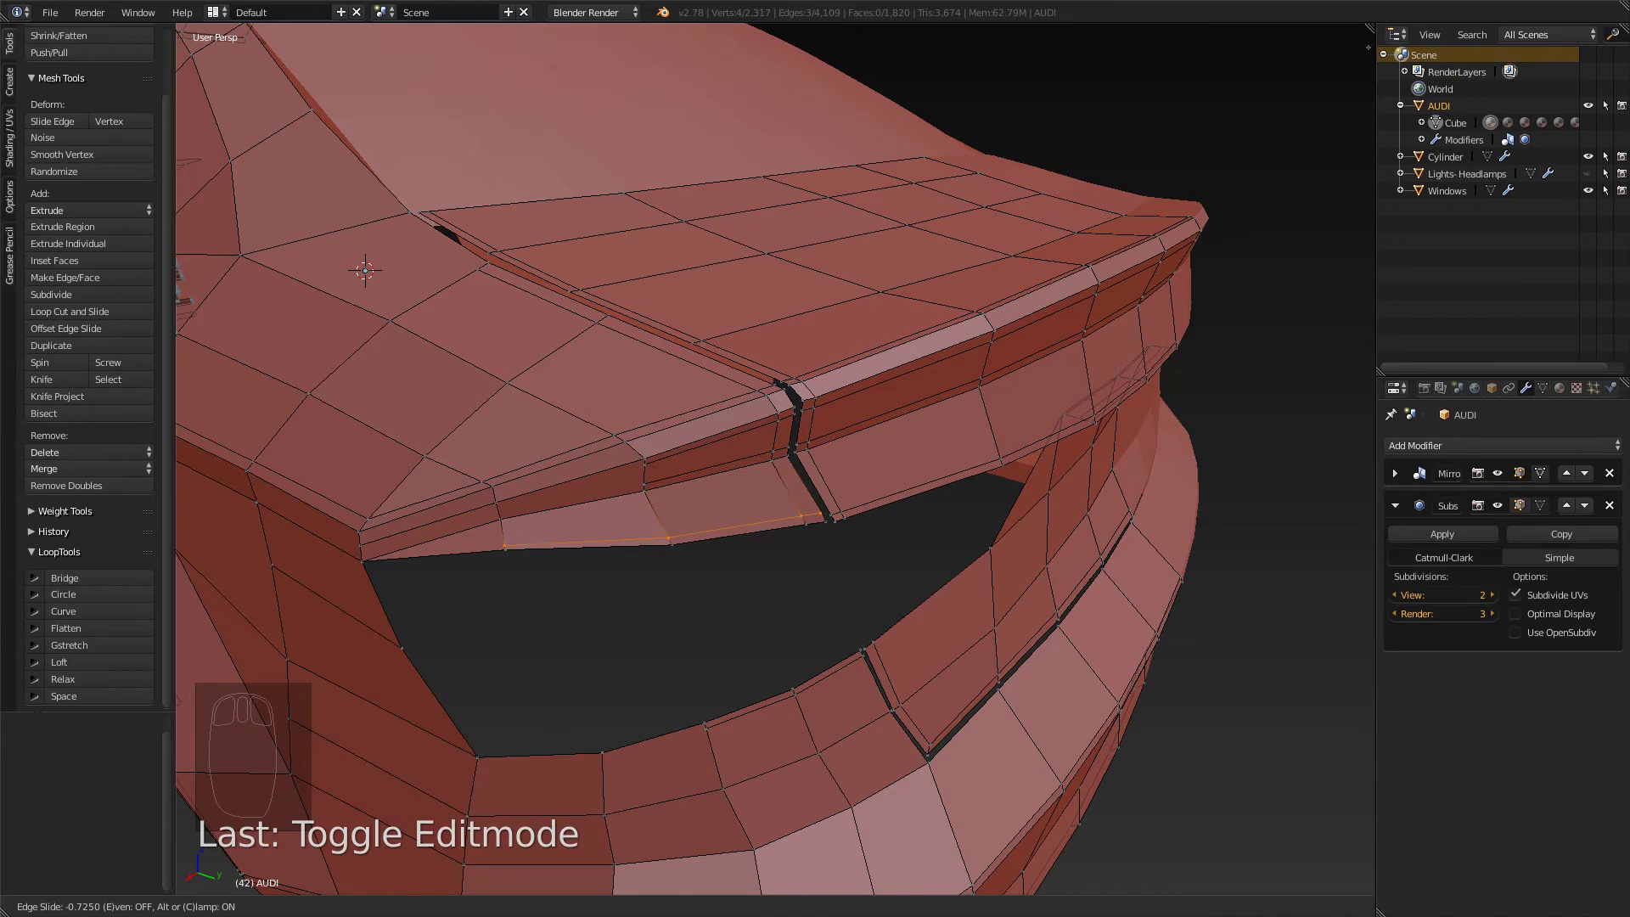
left_click(802, 509)
key("Tab")
- Clear the object selection, with the whole car in view, and unhide the Lights- Headlamps object
middle_click_drag(802, 509, 1171, 450)
middle_click_drag(849, 459, 492, 484)
scroll(679, 475, "down", 4)
middle_click_drag(679, 475, 760, 517)
scroll(790, 467, "up", 3)
scroll(688, 518, "down", 3)
right_click(696, 544)
key("shift+c")
key("a")
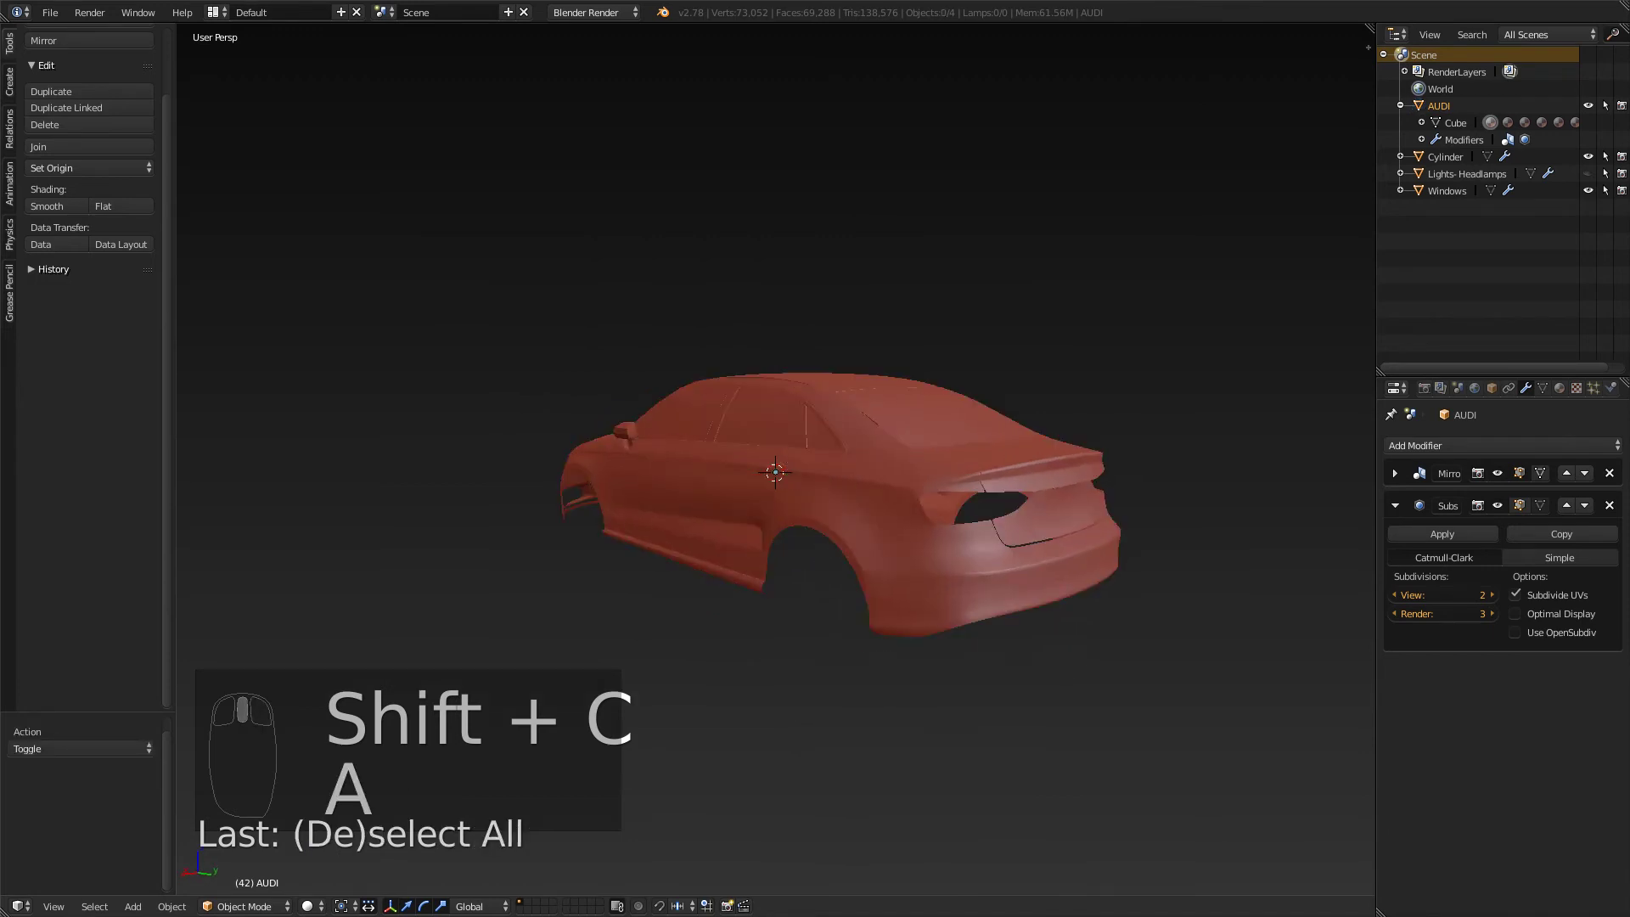
left_click(1587, 173)
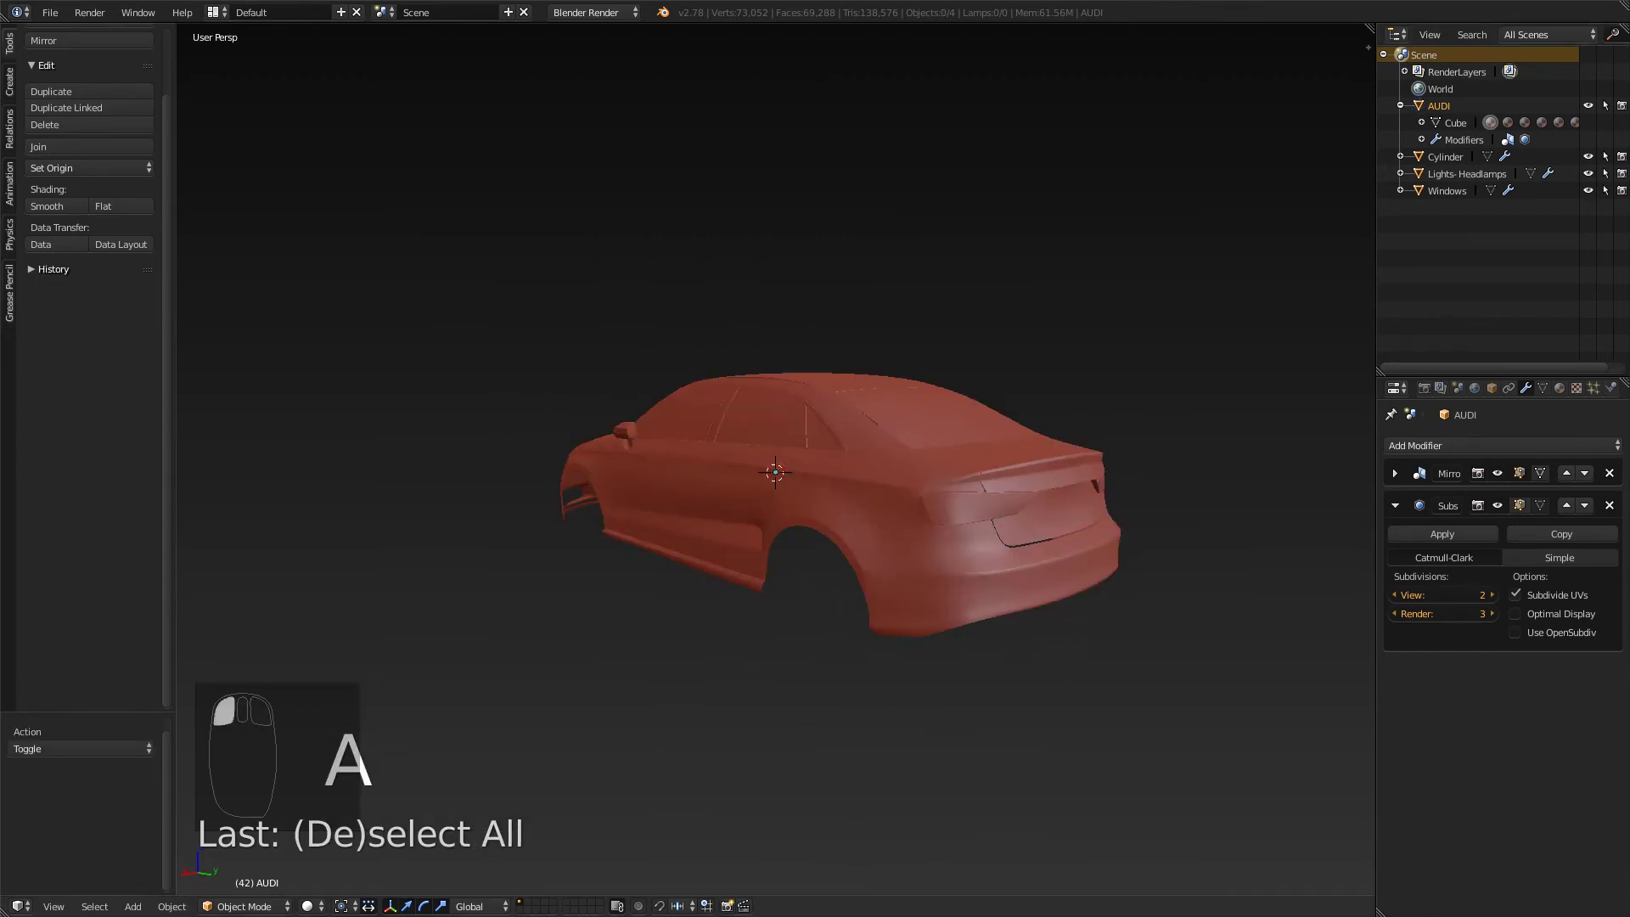
- Inspect the smoothed car body with the lights shown and save the file
middle_click_drag(764, 509, 879, 502)
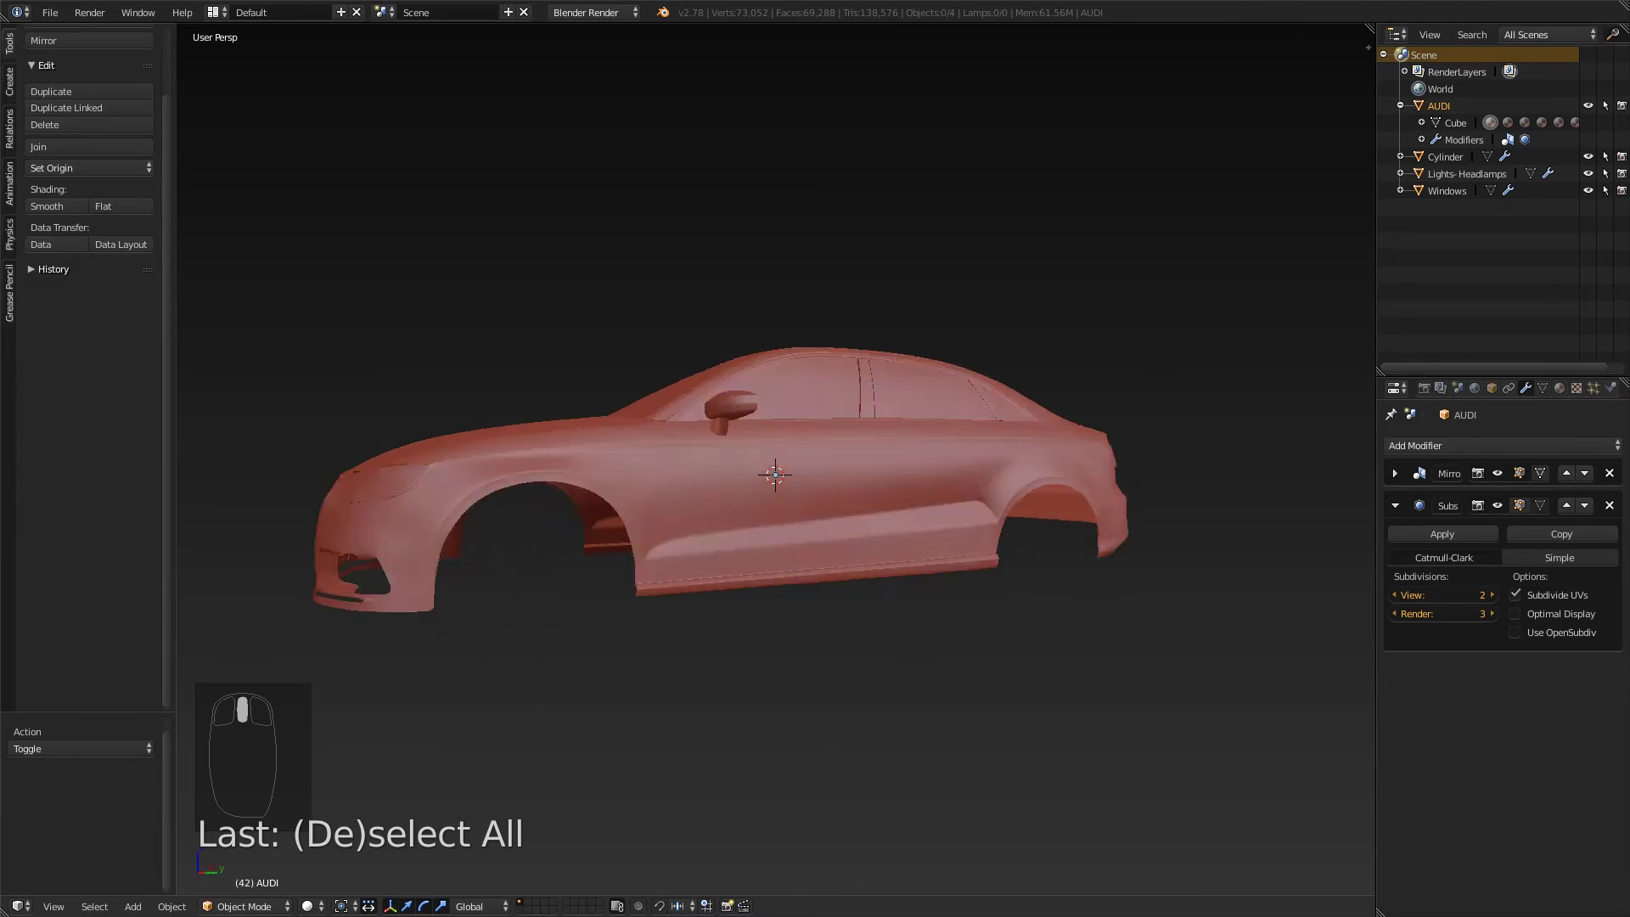
middle_click_drag(977, 509, 849, 510)
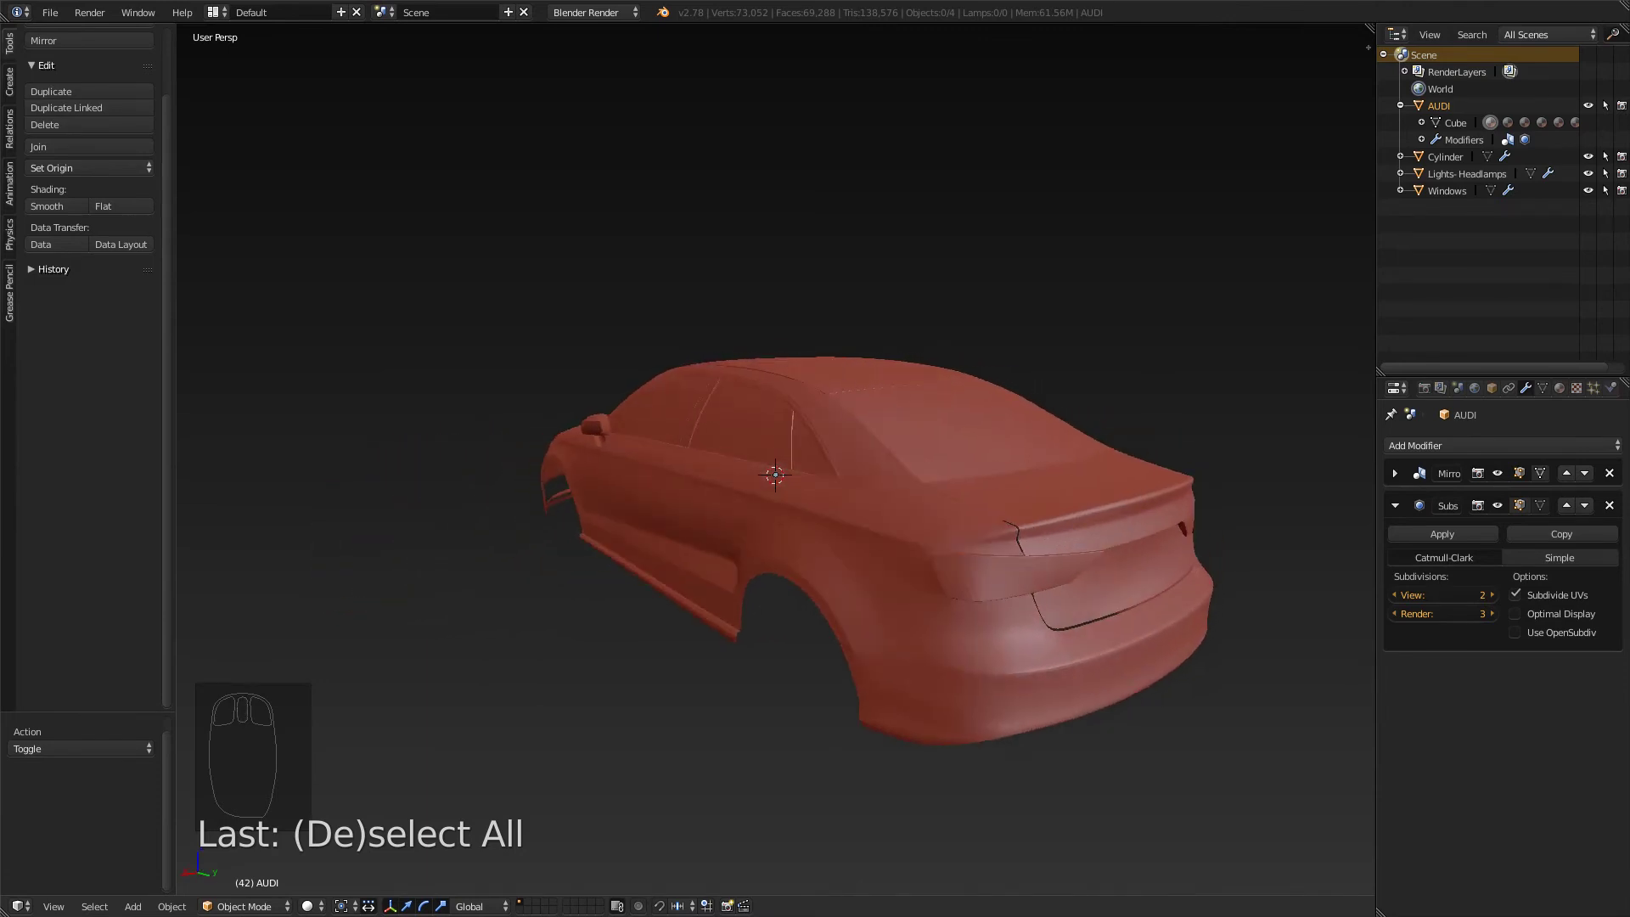
middle_click_drag(849, 509, 933, 526)
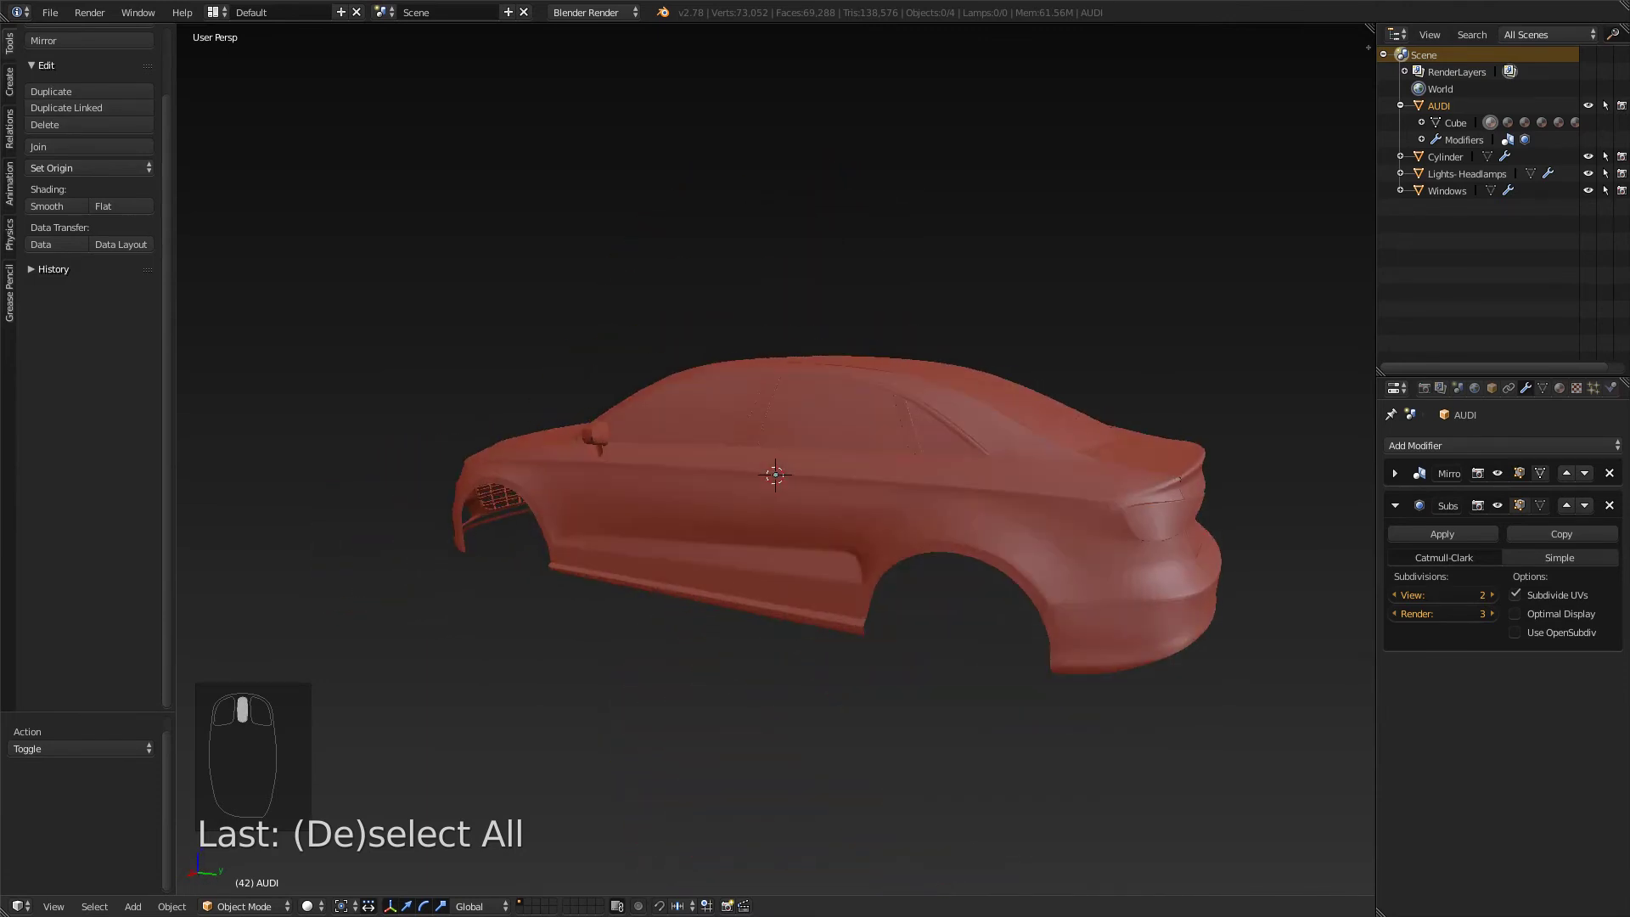
key("shift+c")
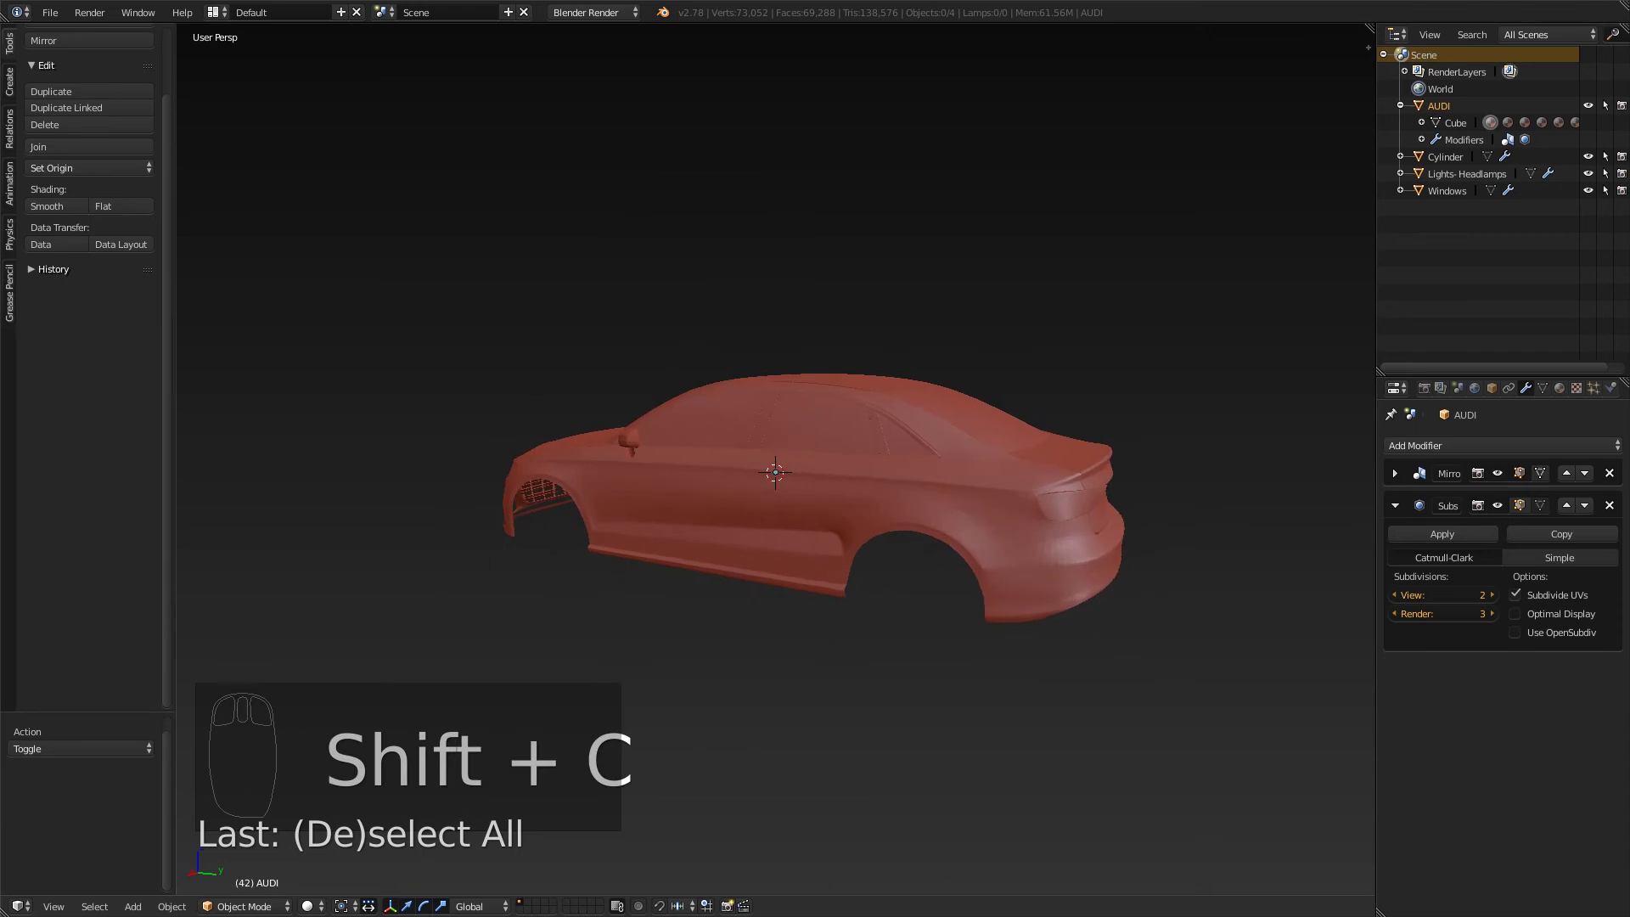
key("ctrl+s")
left_click(728, 506)
- Hide the tool shelf to enlarge the 3D view of the car body
middle_click_drag(728, 506, 798, 531)
scroll(798, 530, "up", 2)
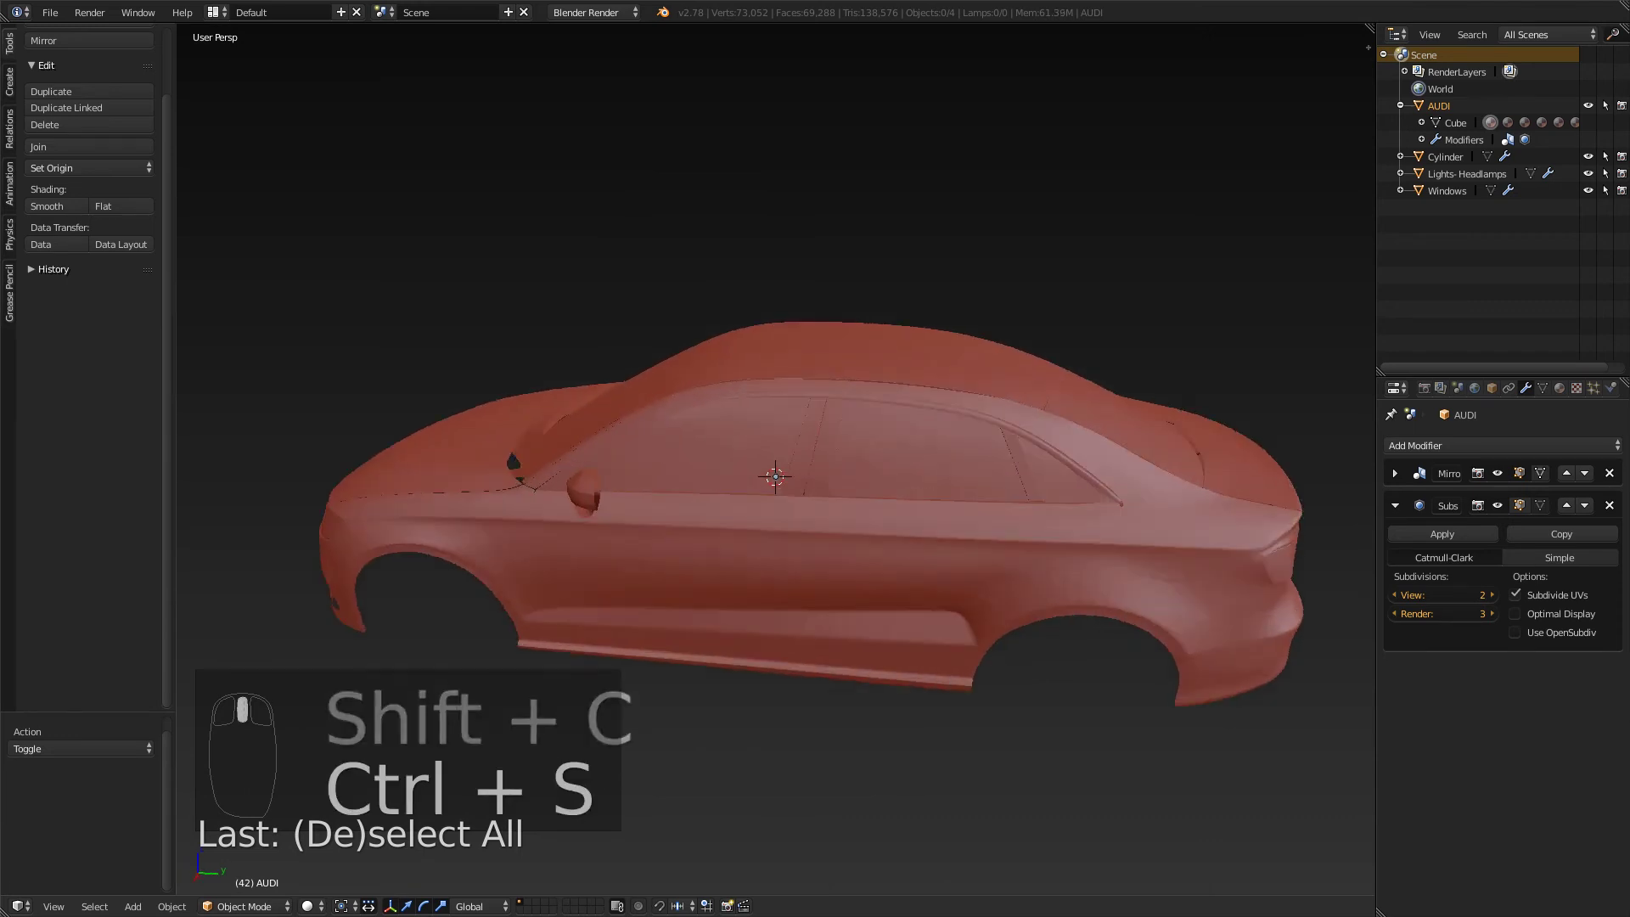
key("t")
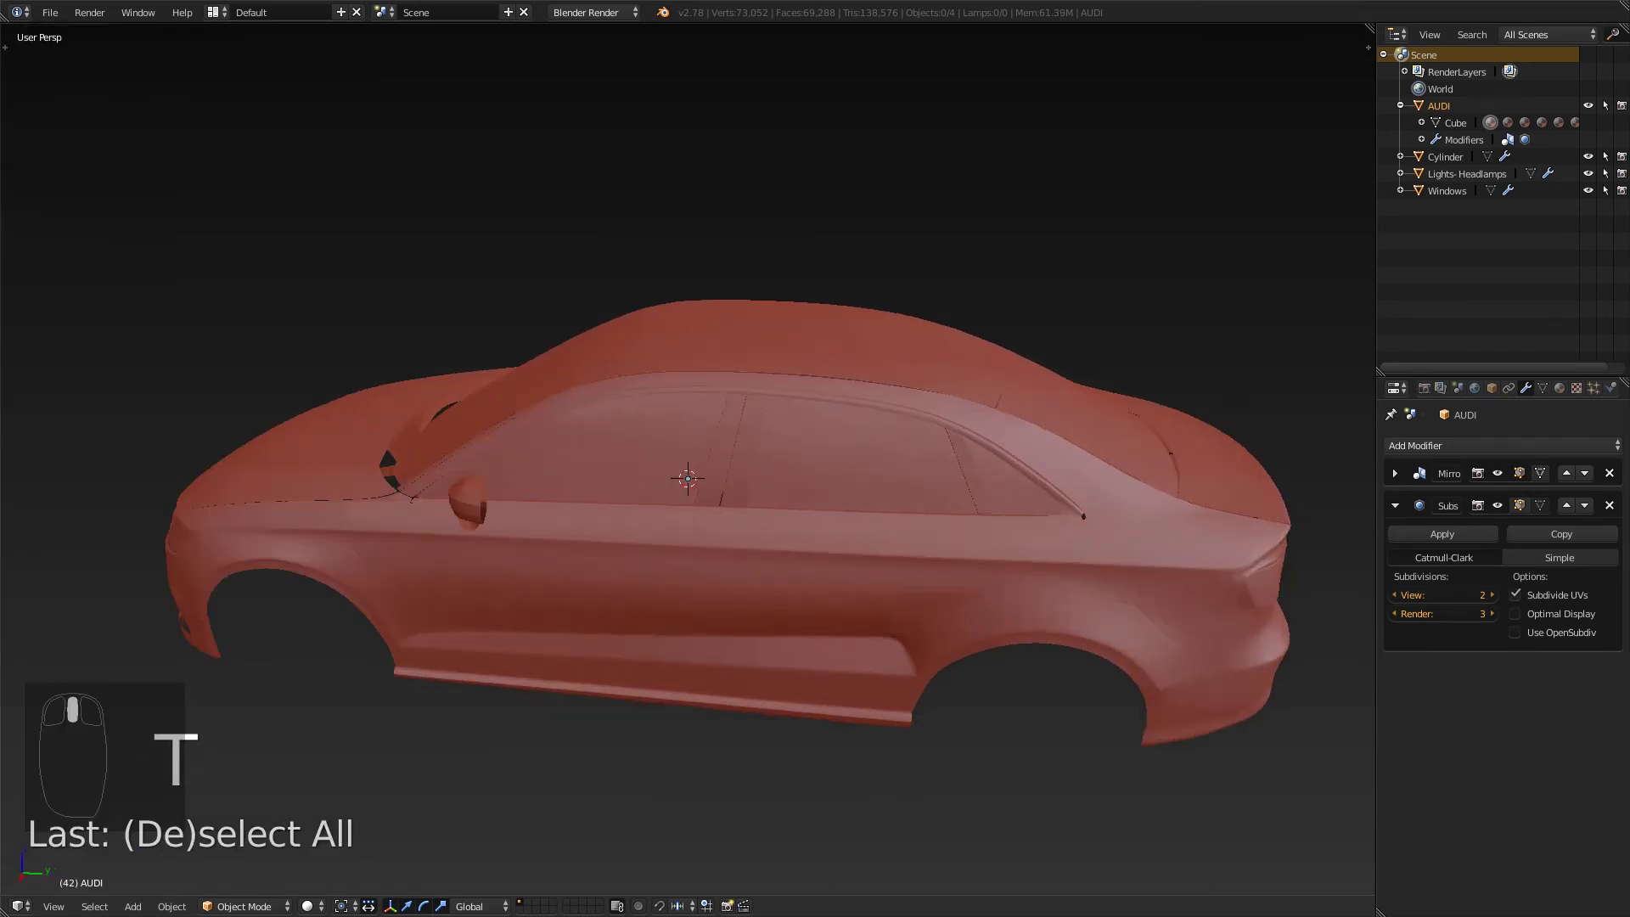
middle_click_drag(841, 467, 985, 464)
- Switch to Photos and browse the reference images forward to the rear three-quarter view of the grey Audi
key("alt+Tab")
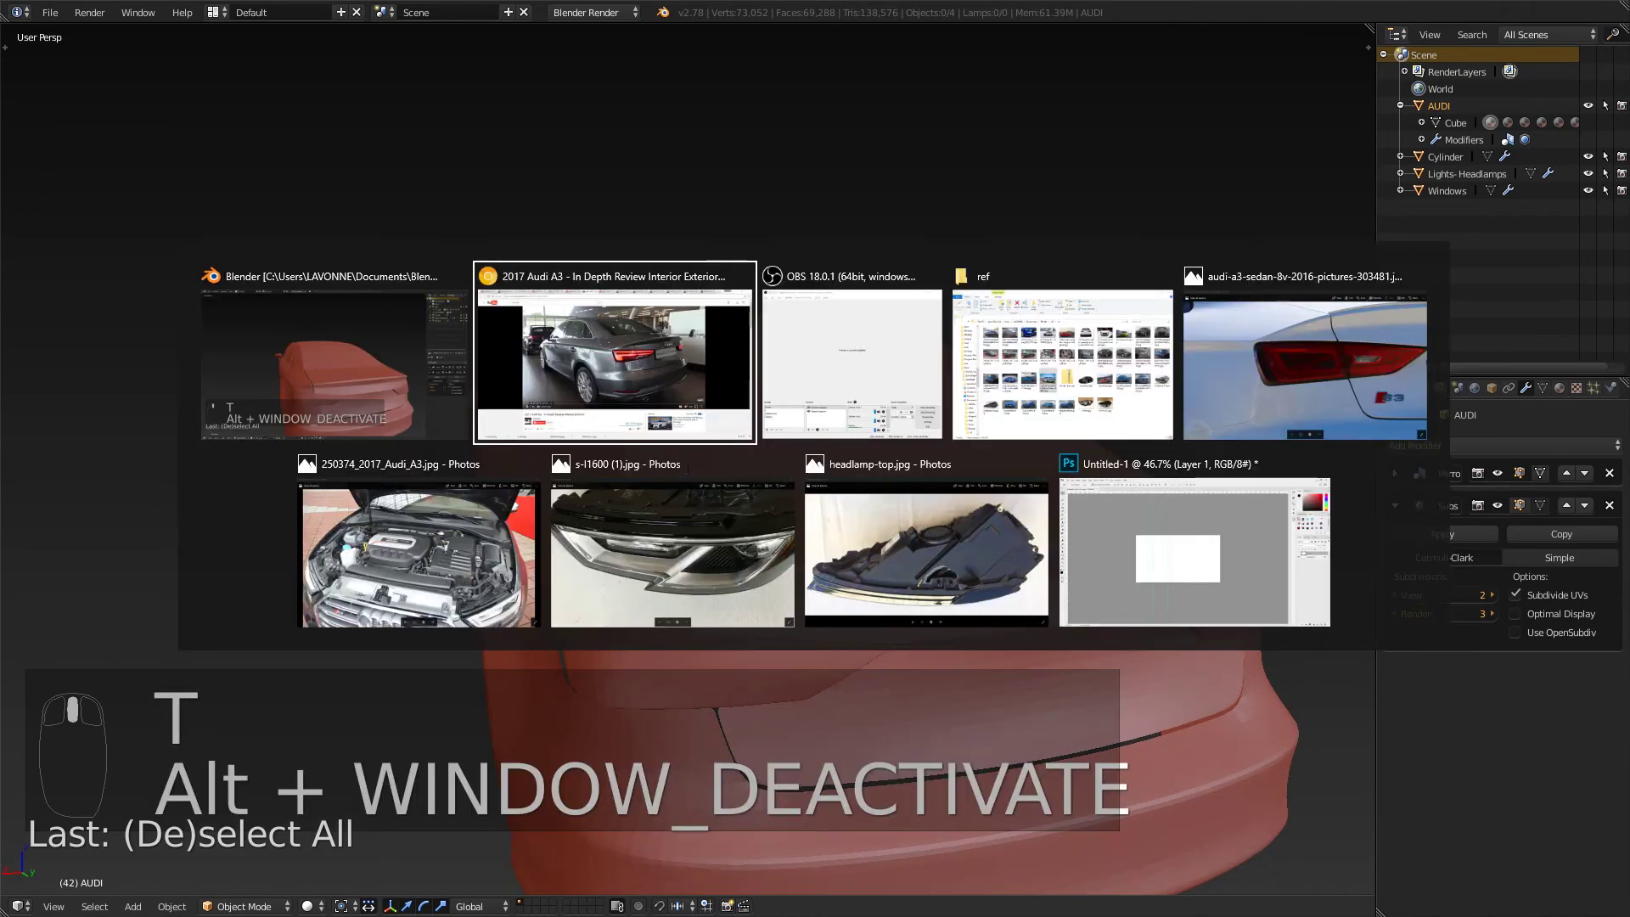
key("alt+Tab")
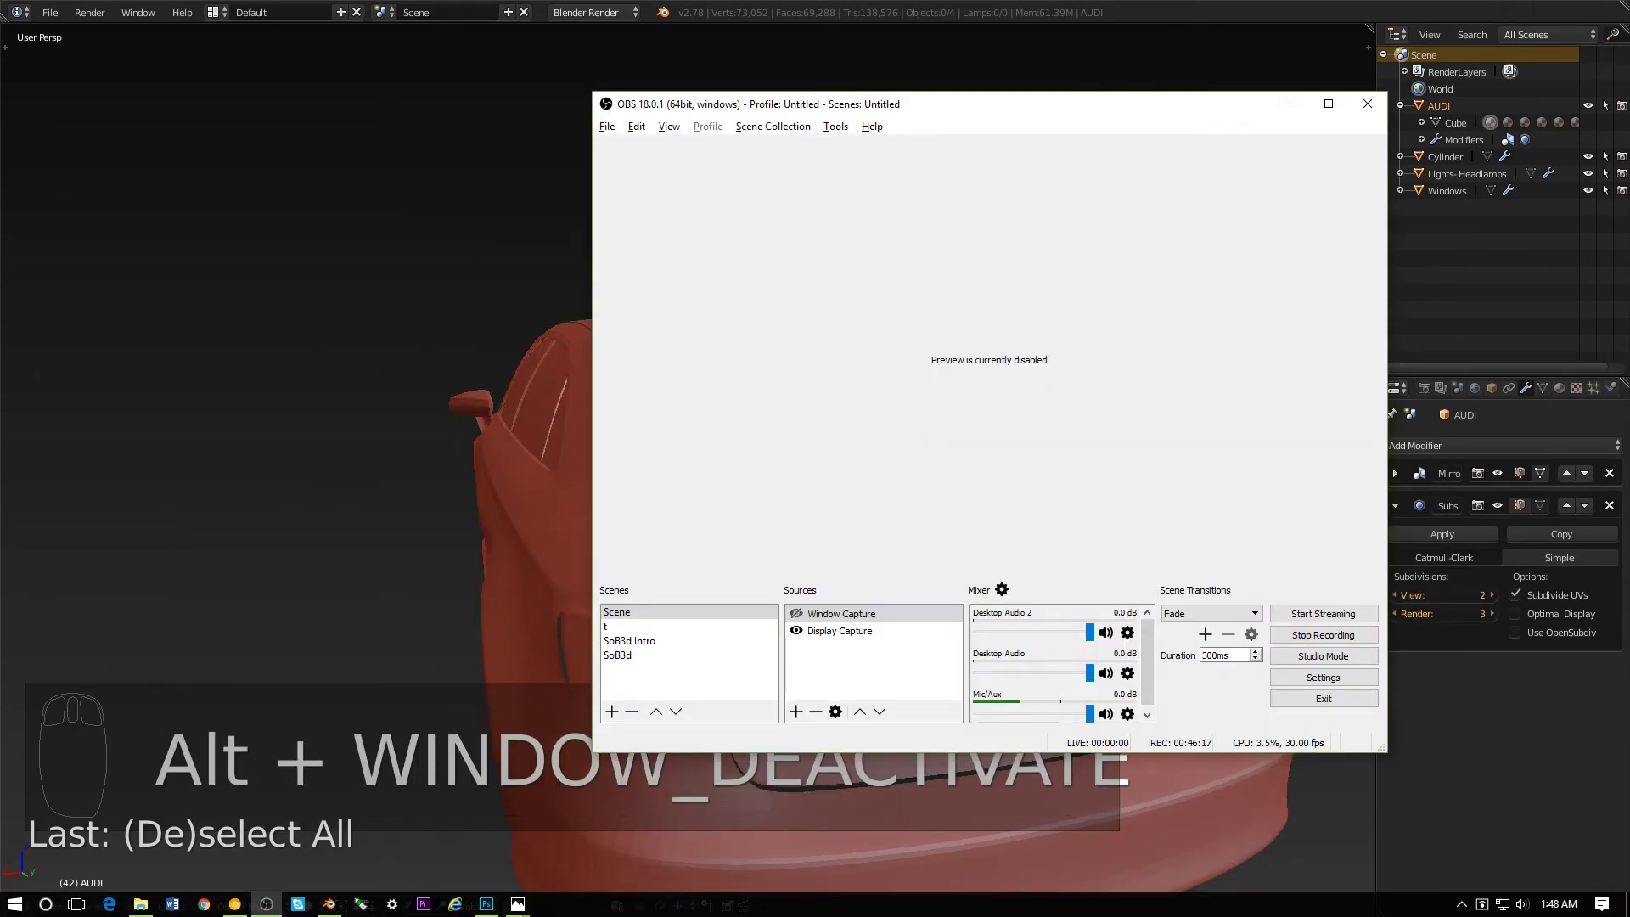
key("alt+Tab")
middle_click_drag(628, 484, 807, 509)
scroll(849, 437, "down", 2)
key("alt+Tab")
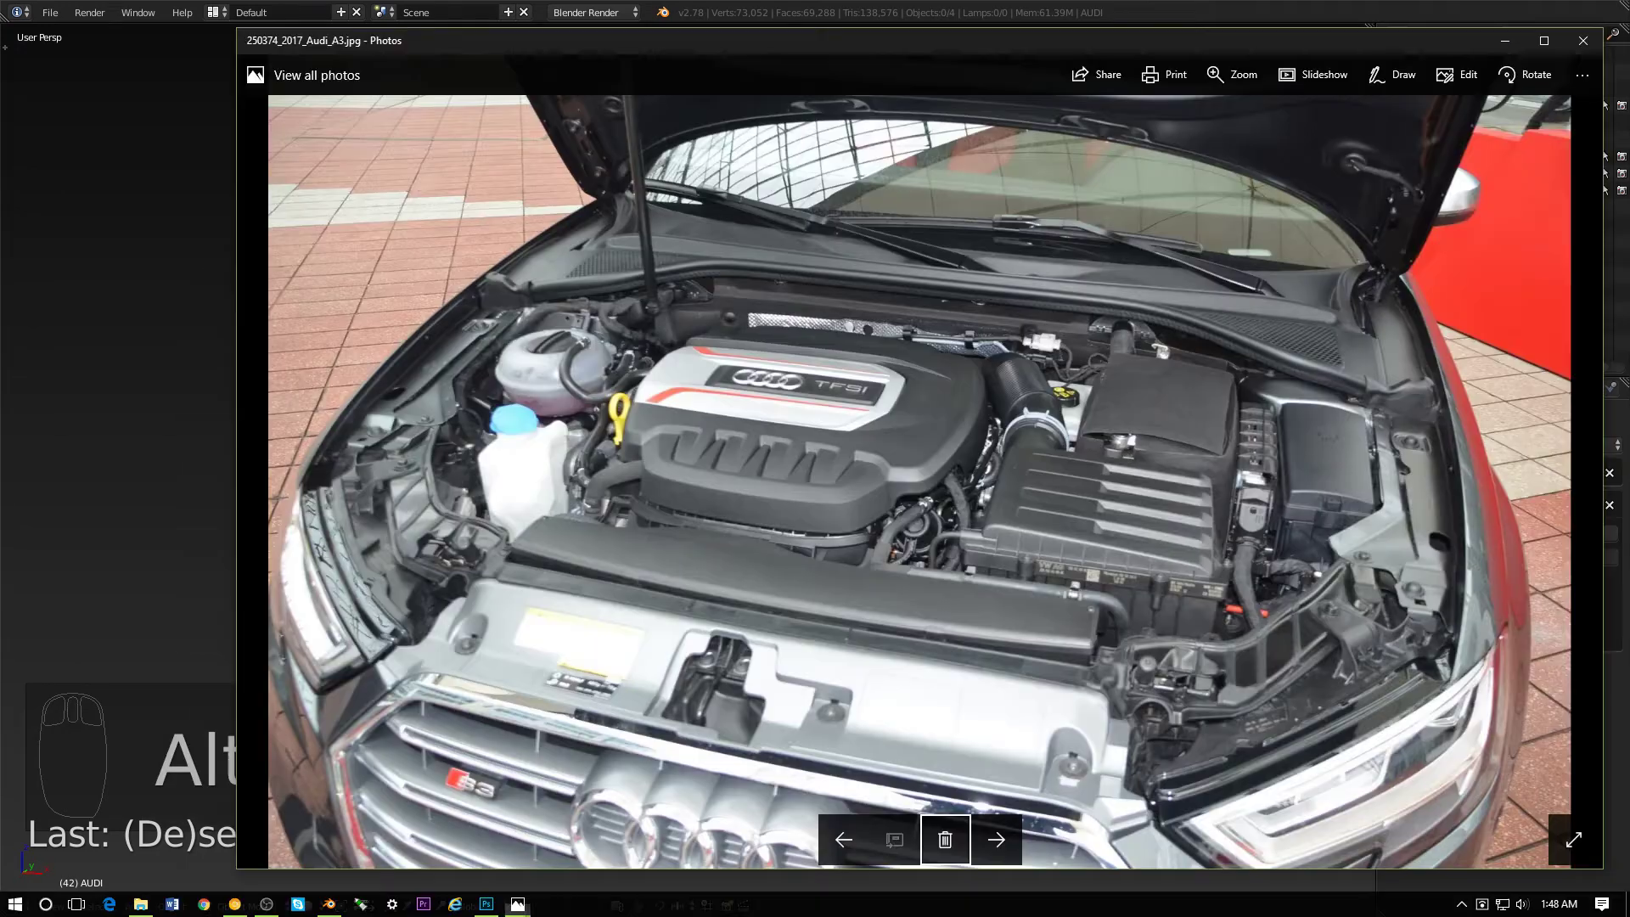
left_click(419, 556)
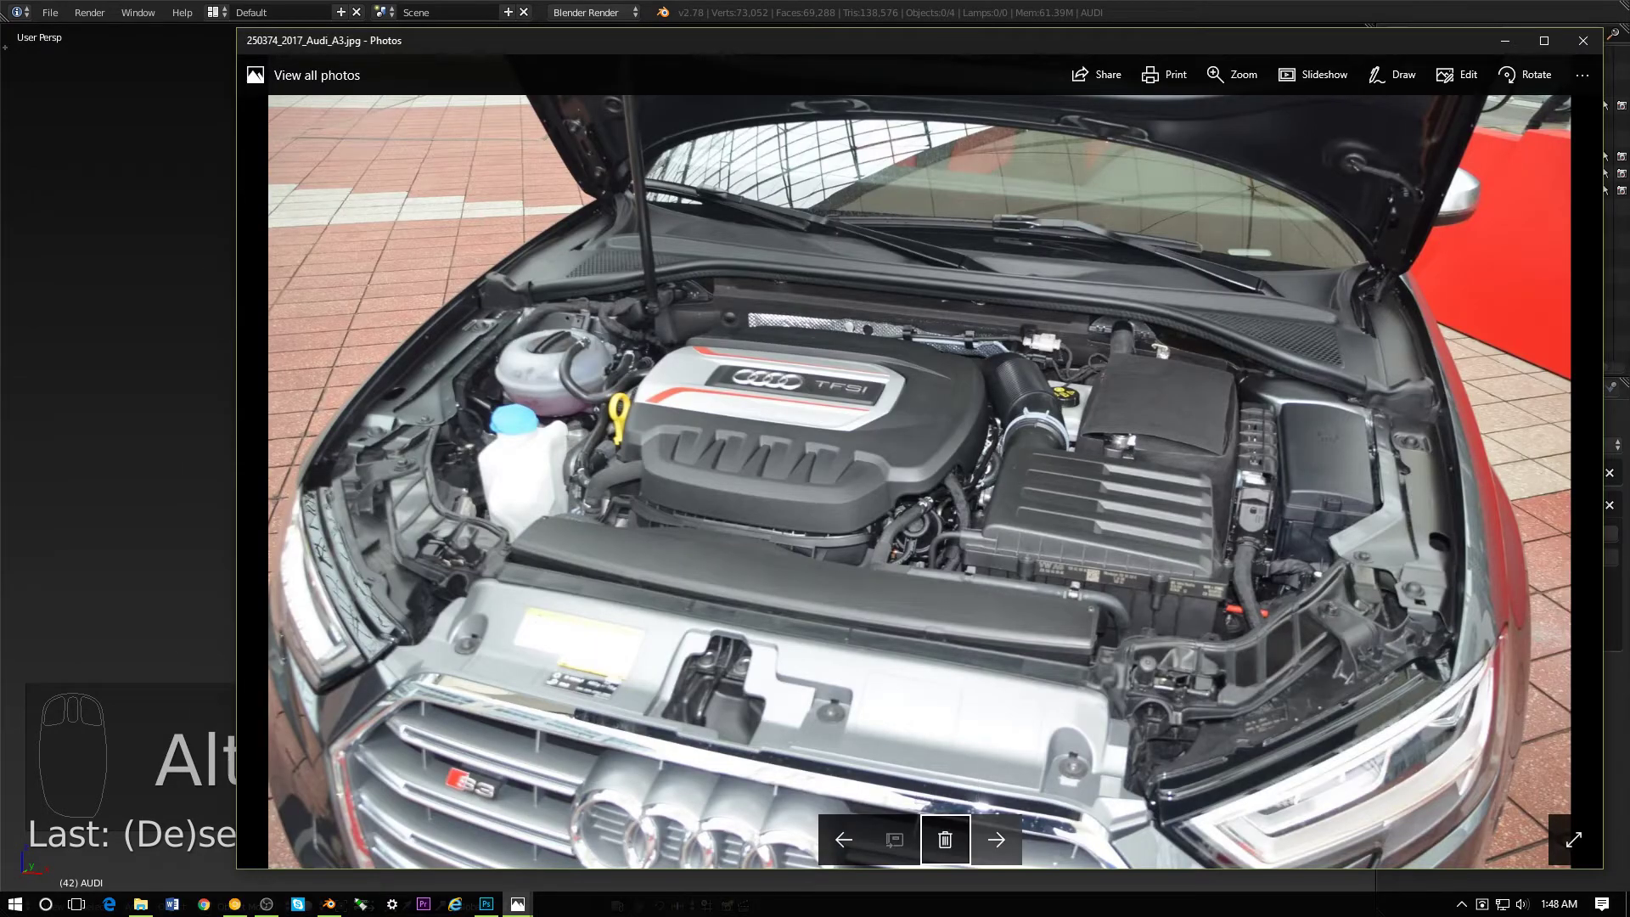
left_click(996, 840)
left_click(997, 839)
left_click(996, 838)
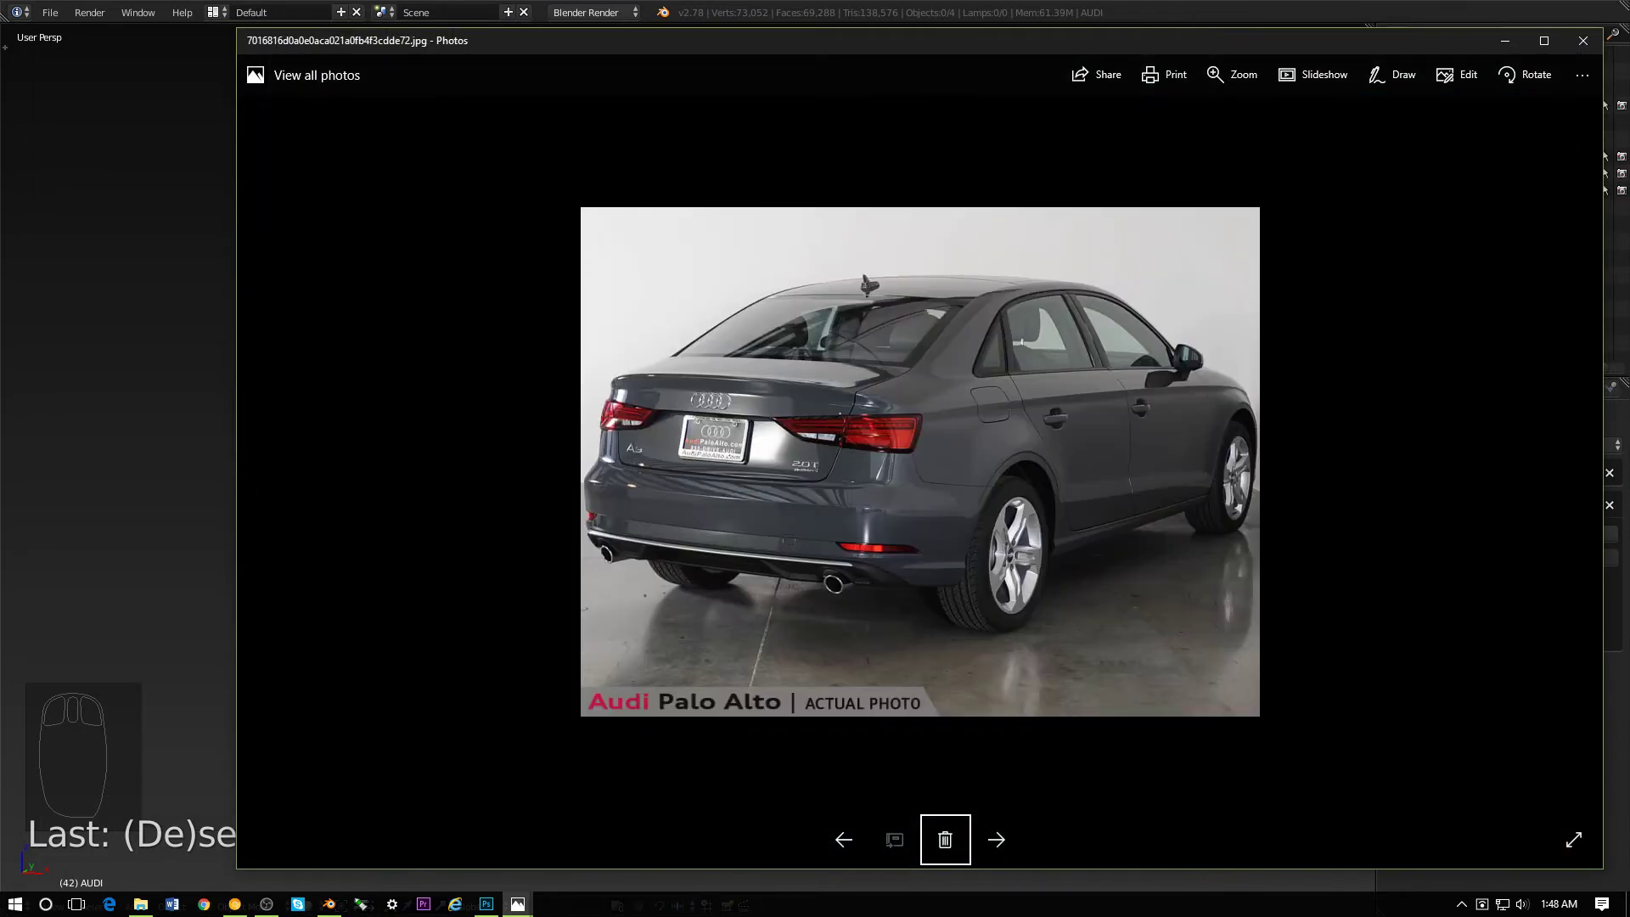
- Browse the reference photos to the sunlit close-up of the Audi's front grille and headlight
left_click(997, 839)
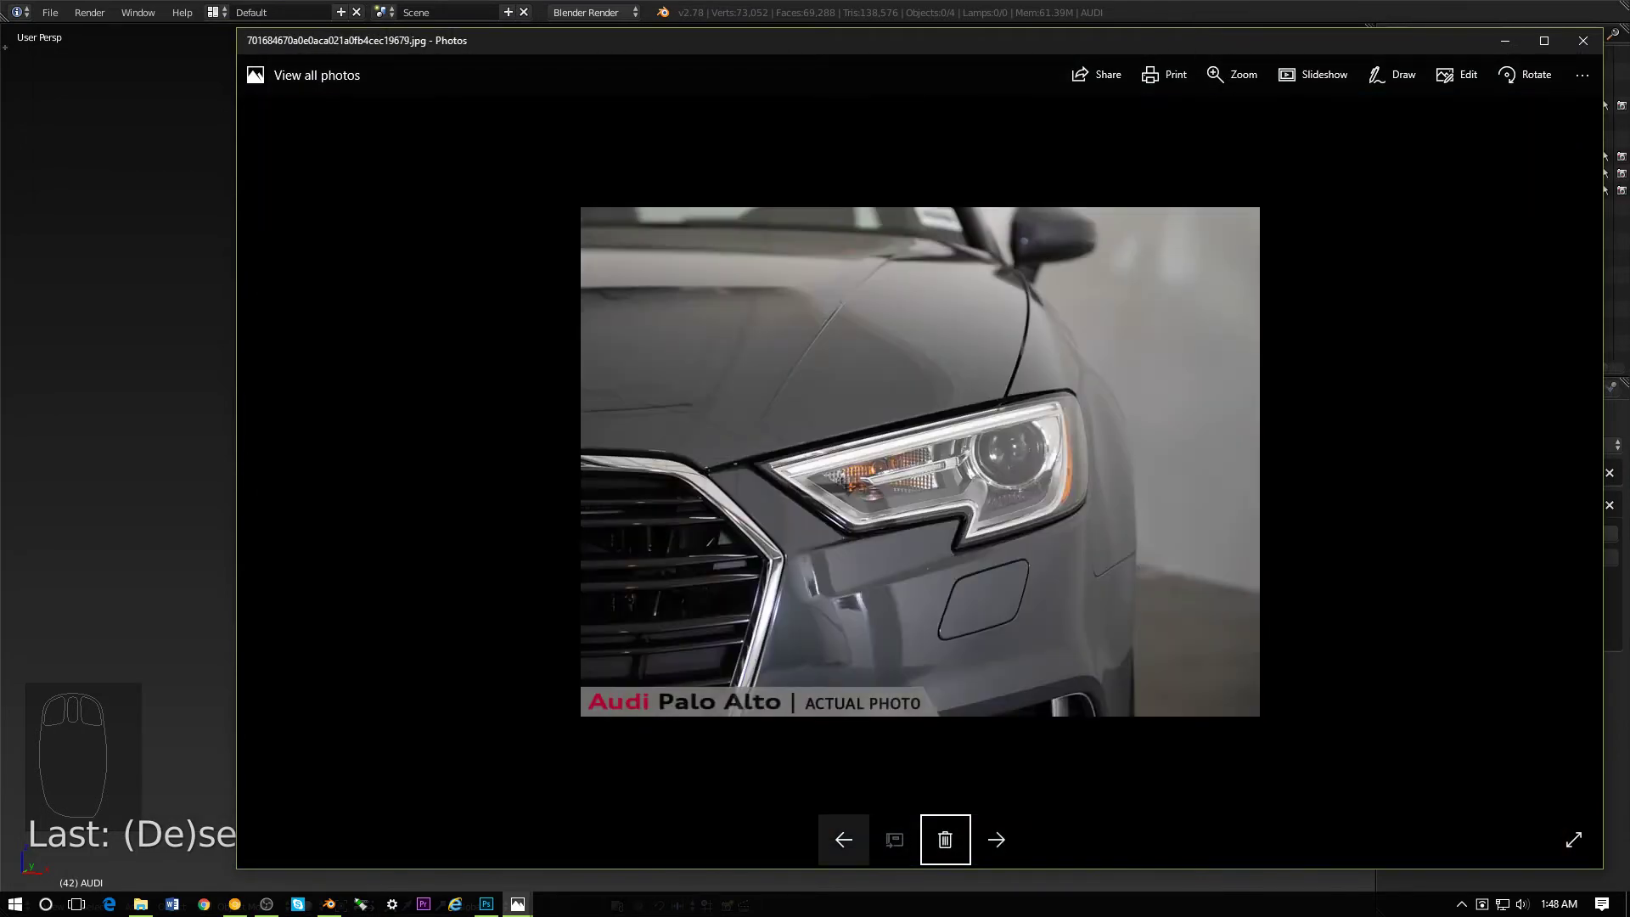
left_click(843, 839)
scroll(866, 679, "up", 6)
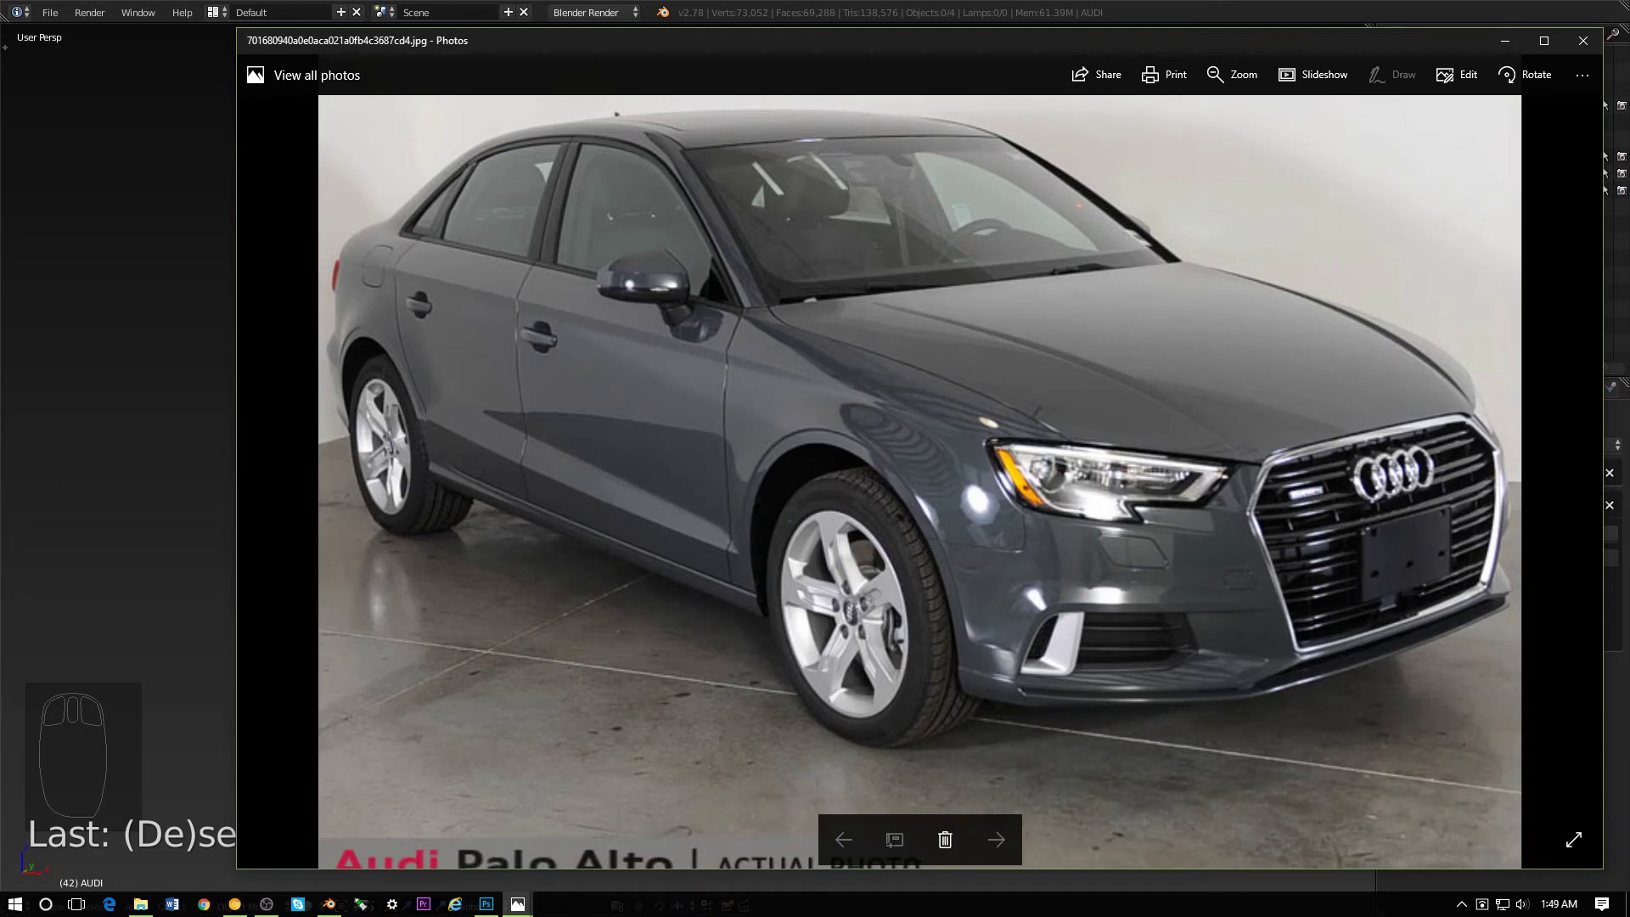
scroll(683, 398, "down", 6)
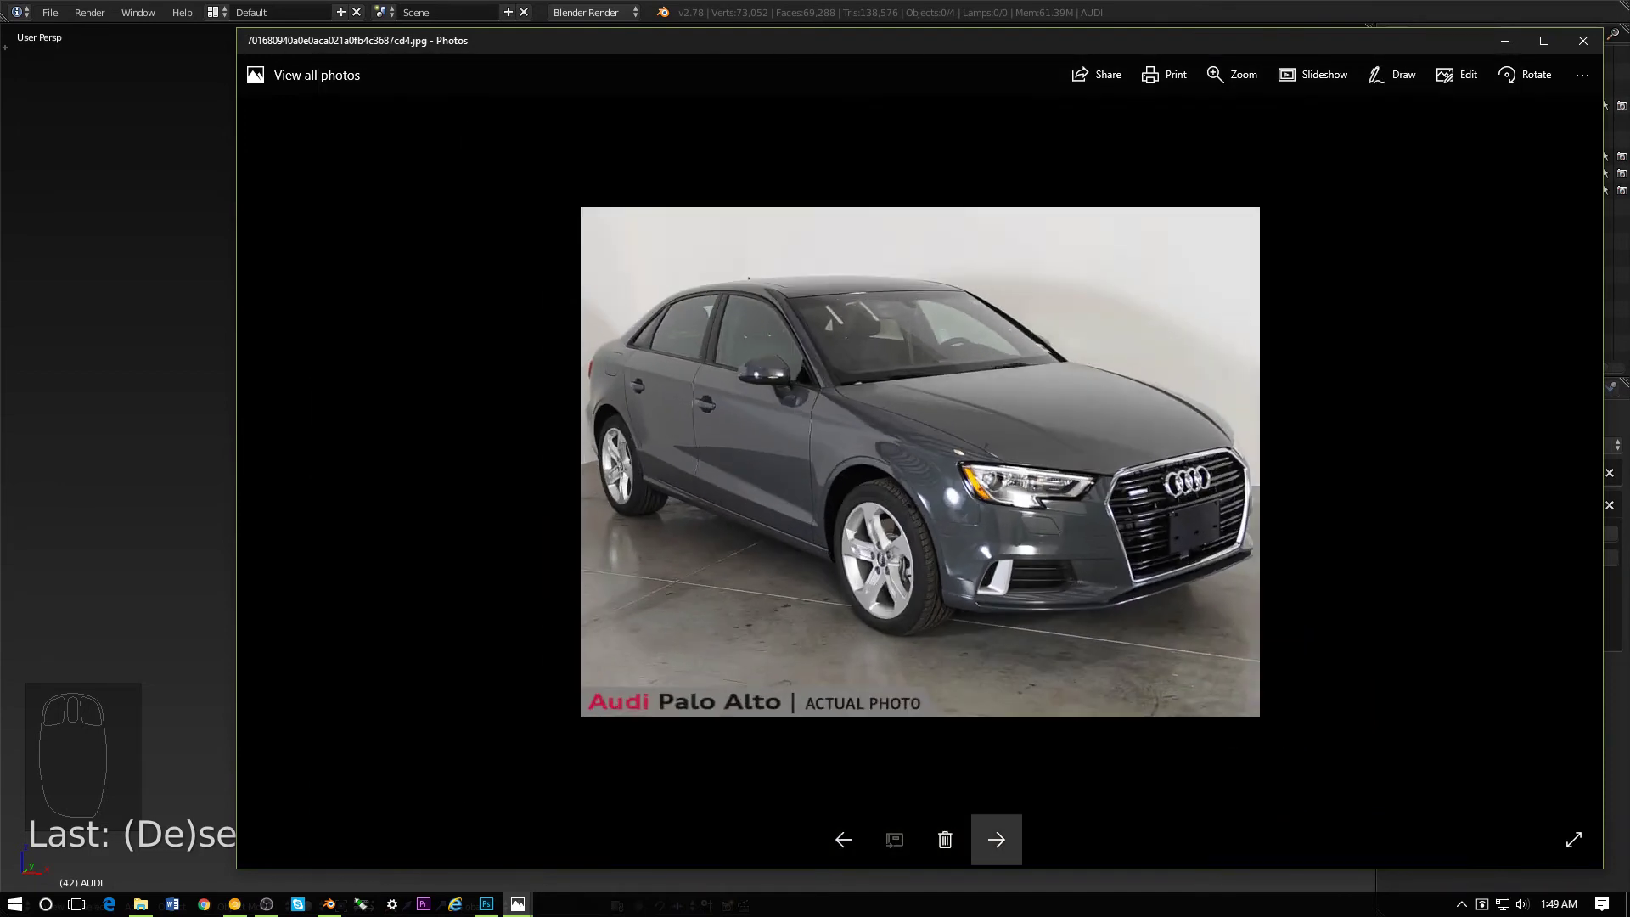
left_click(996, 839)
left_click(997, 839)
- Examine the lower grille slats, the central sensor block and the lower chrome frame in the reference photo
scroll(395, 664, "up", 5)
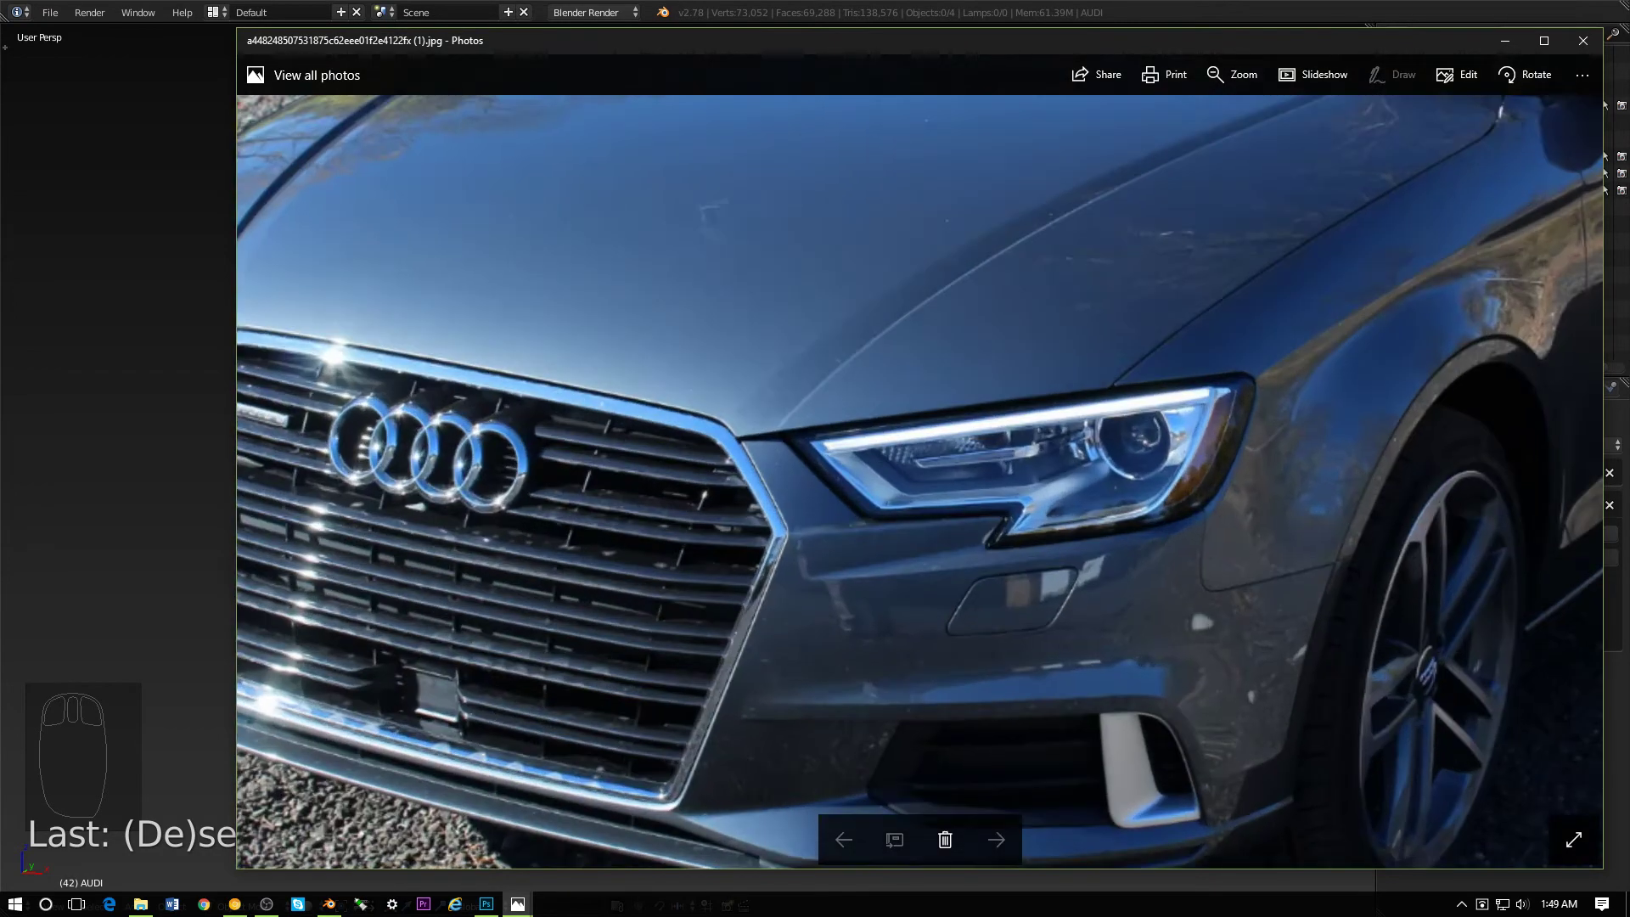
scroll(891, 755, "up", 5)
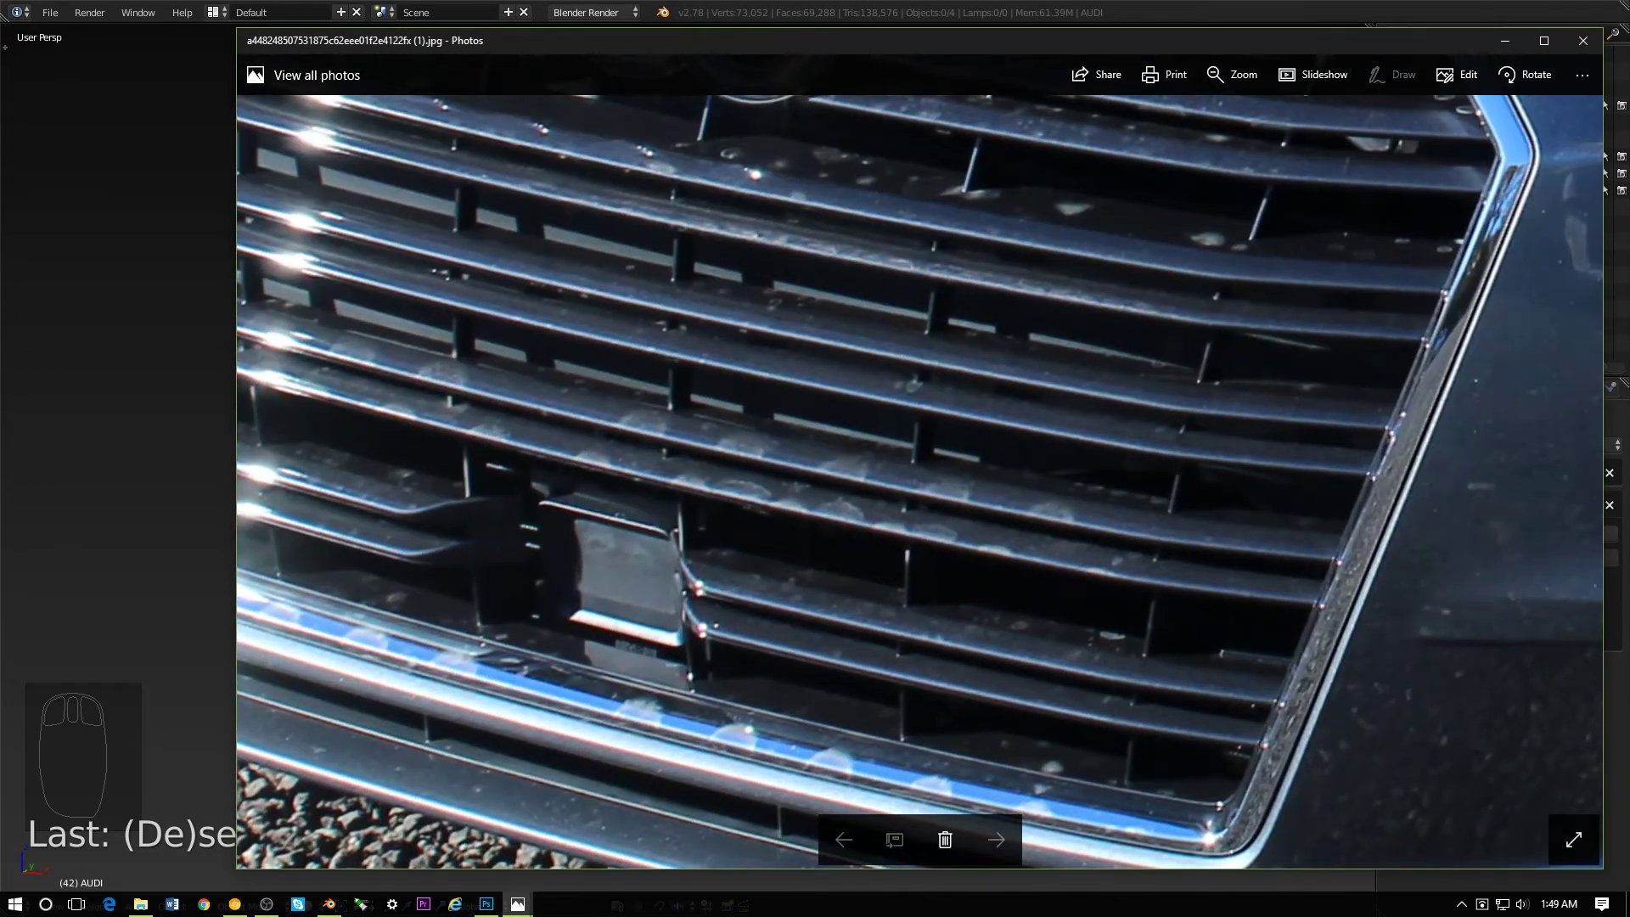
left_click_drag(852, 595, 972, 565)
scroll(972, 564, "up", 2)
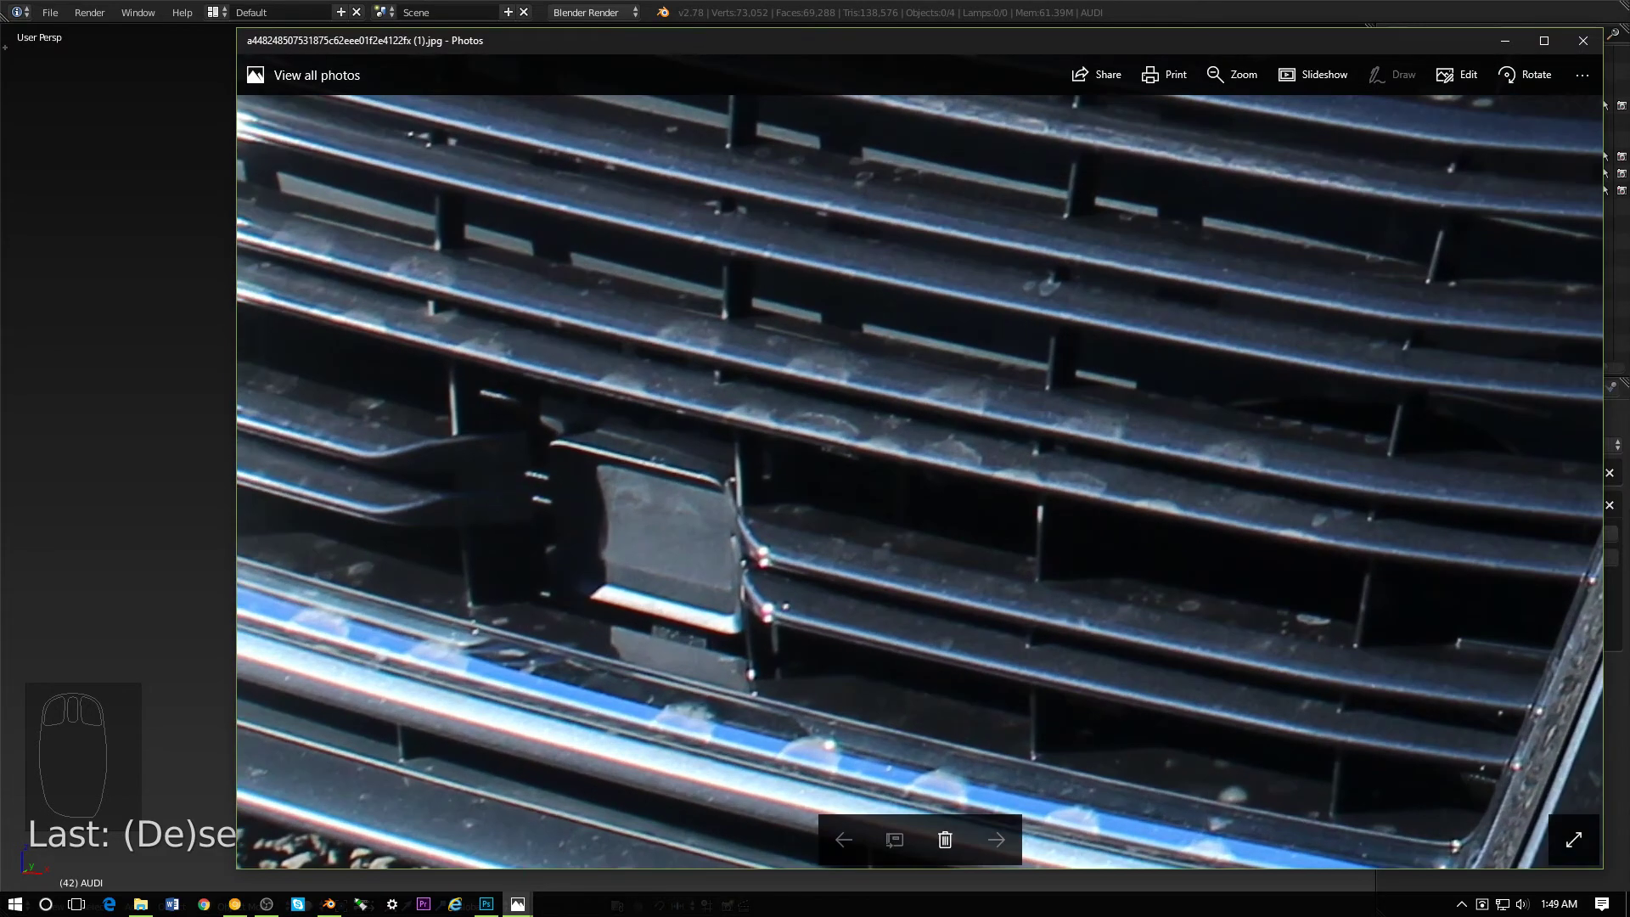
left_click_drag(602, 565, 1231, 575)
scroll(1231, 576, "up", 2)
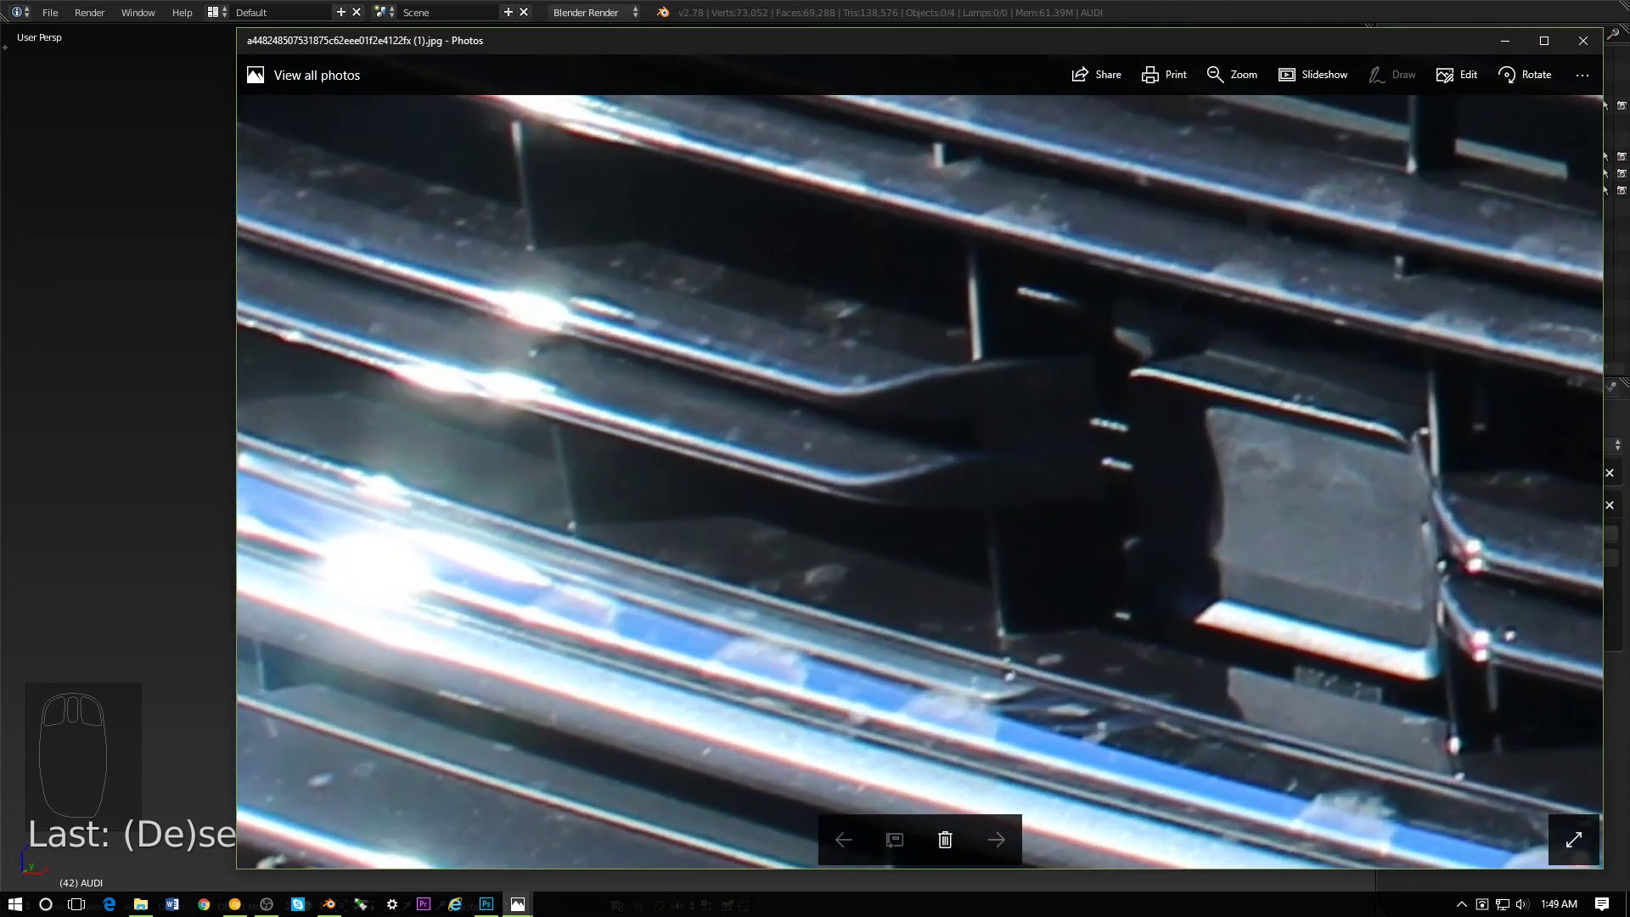
scroll(920, 482, "down", 5)
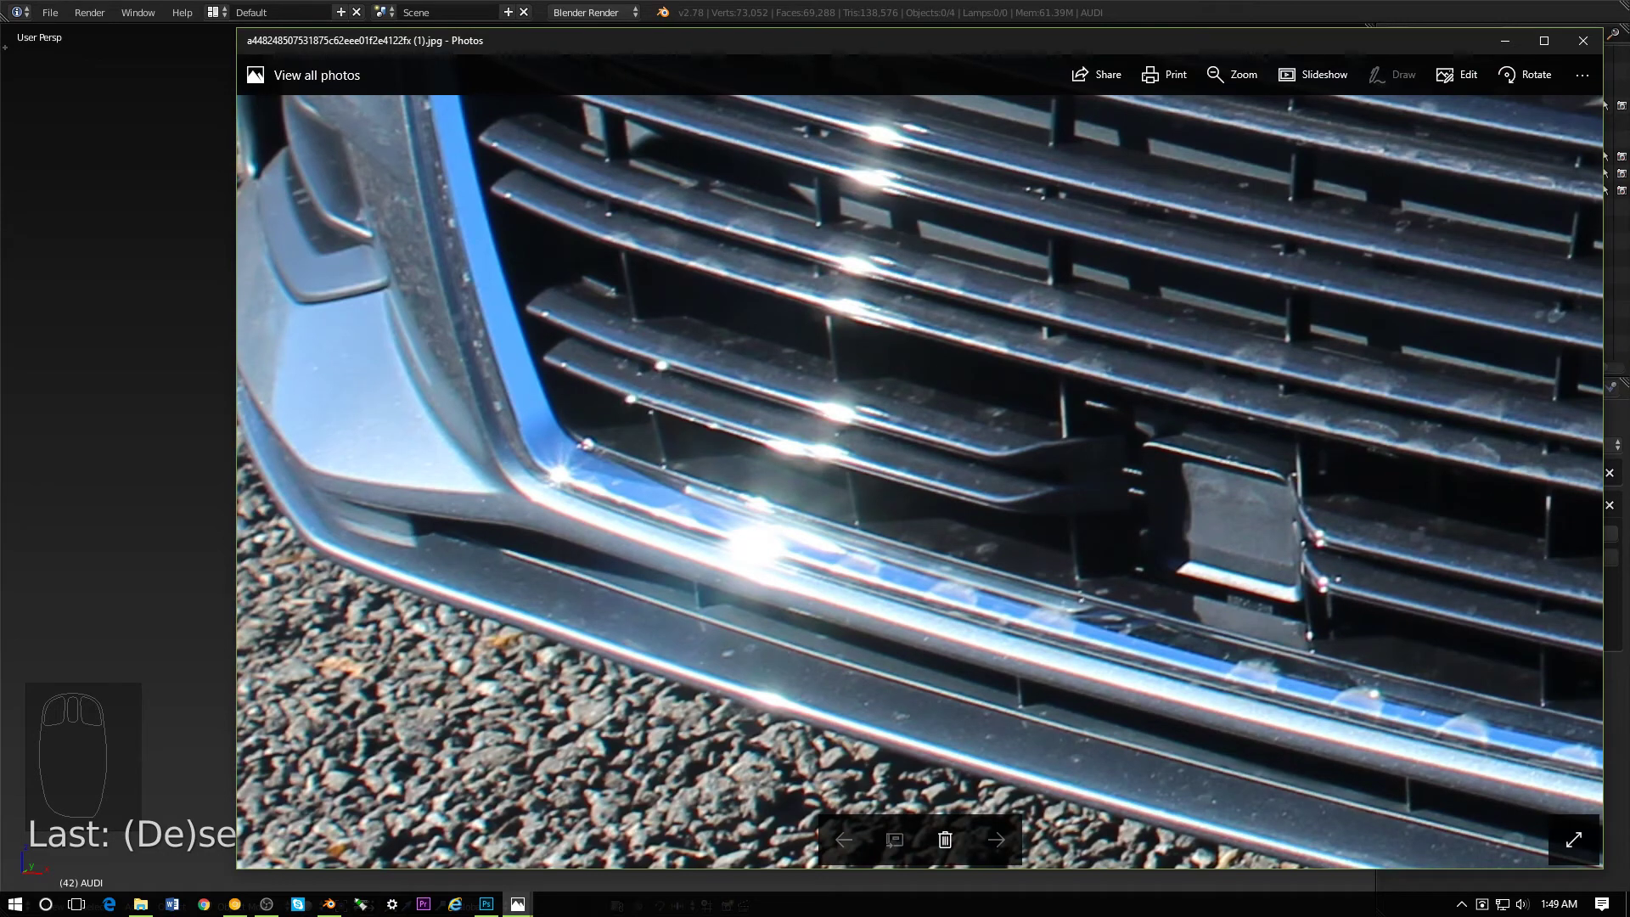
- Switch to Blender and select the AUDI body, with its lower front grille in close view
key("alt+Tab")
middle_click_drag(815, 459, 500, 543)
scroll(687, 458, "up", 1)
right_click(848, 356)
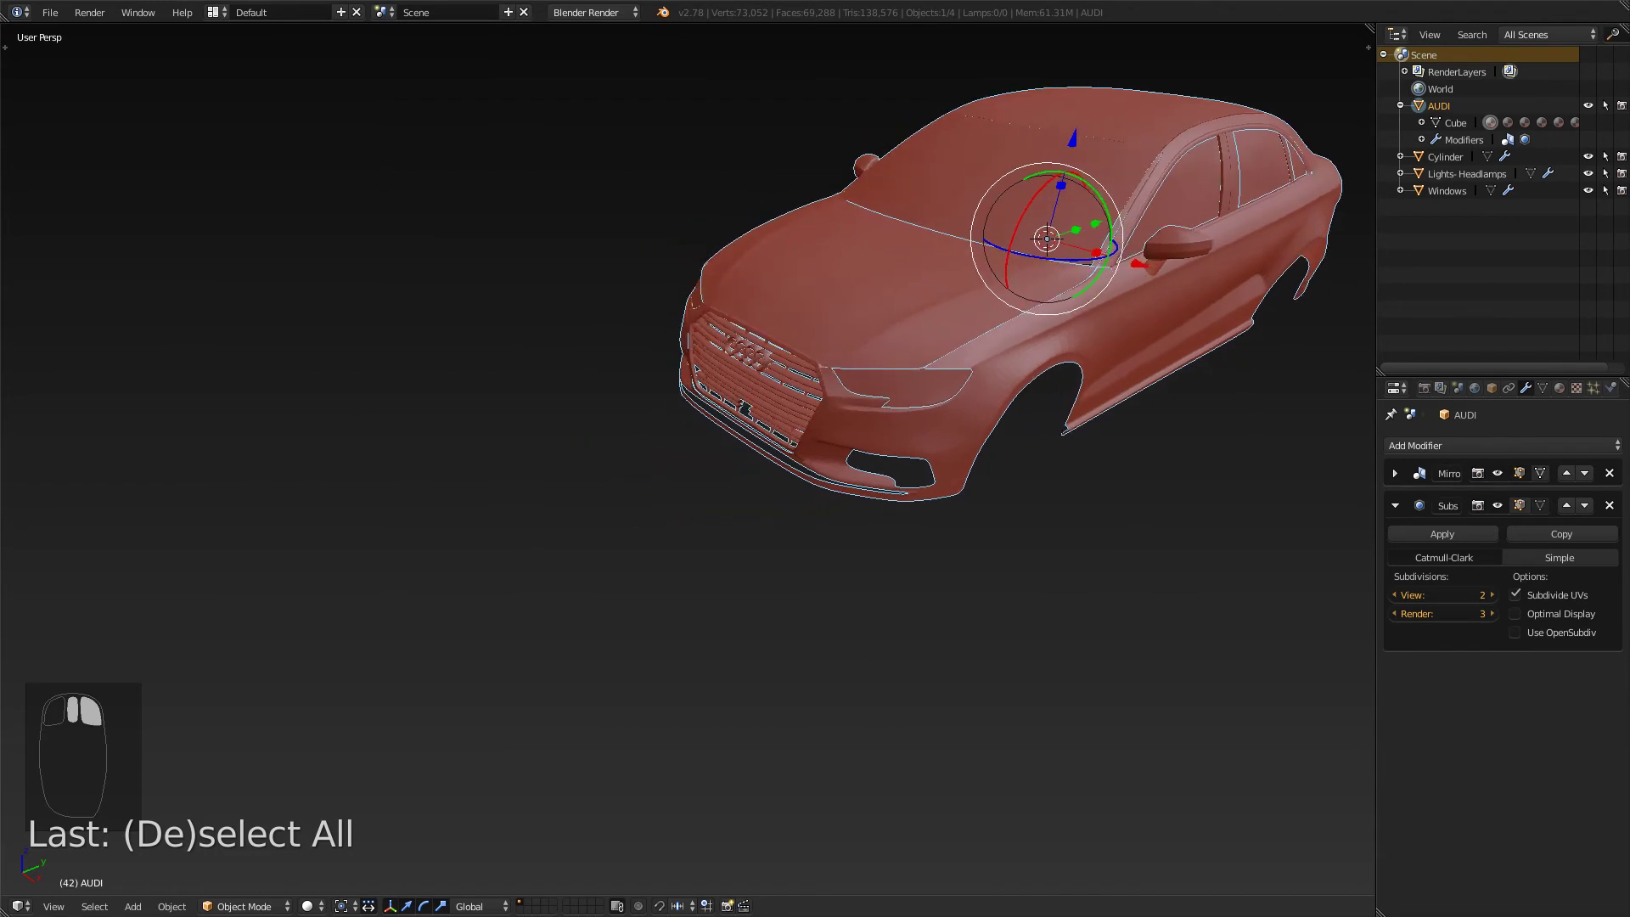
key("a")
scroll(560, 437, "up", 8)
middle_click_drag(560, 437, 471, 492)
scroll(560, 437, "up", 4)
right_click(849, 378)
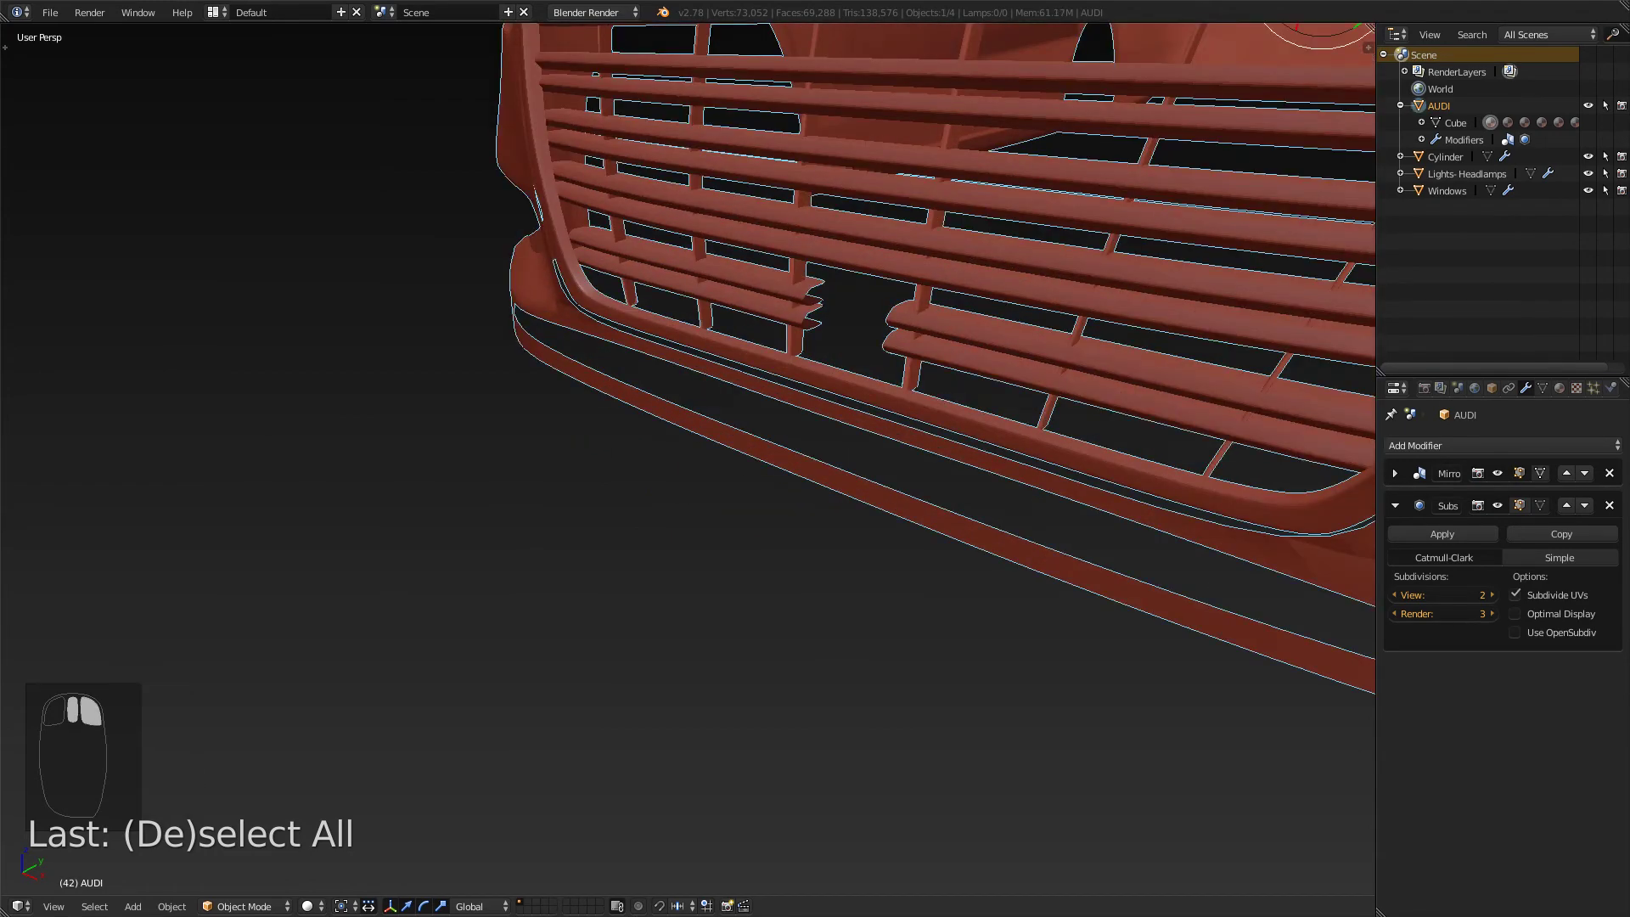
- Inspect the lower grille slats of the AUDI body in both Edit Mode and Object Mode
key("Tab")
key("Tab")
key("Tab")
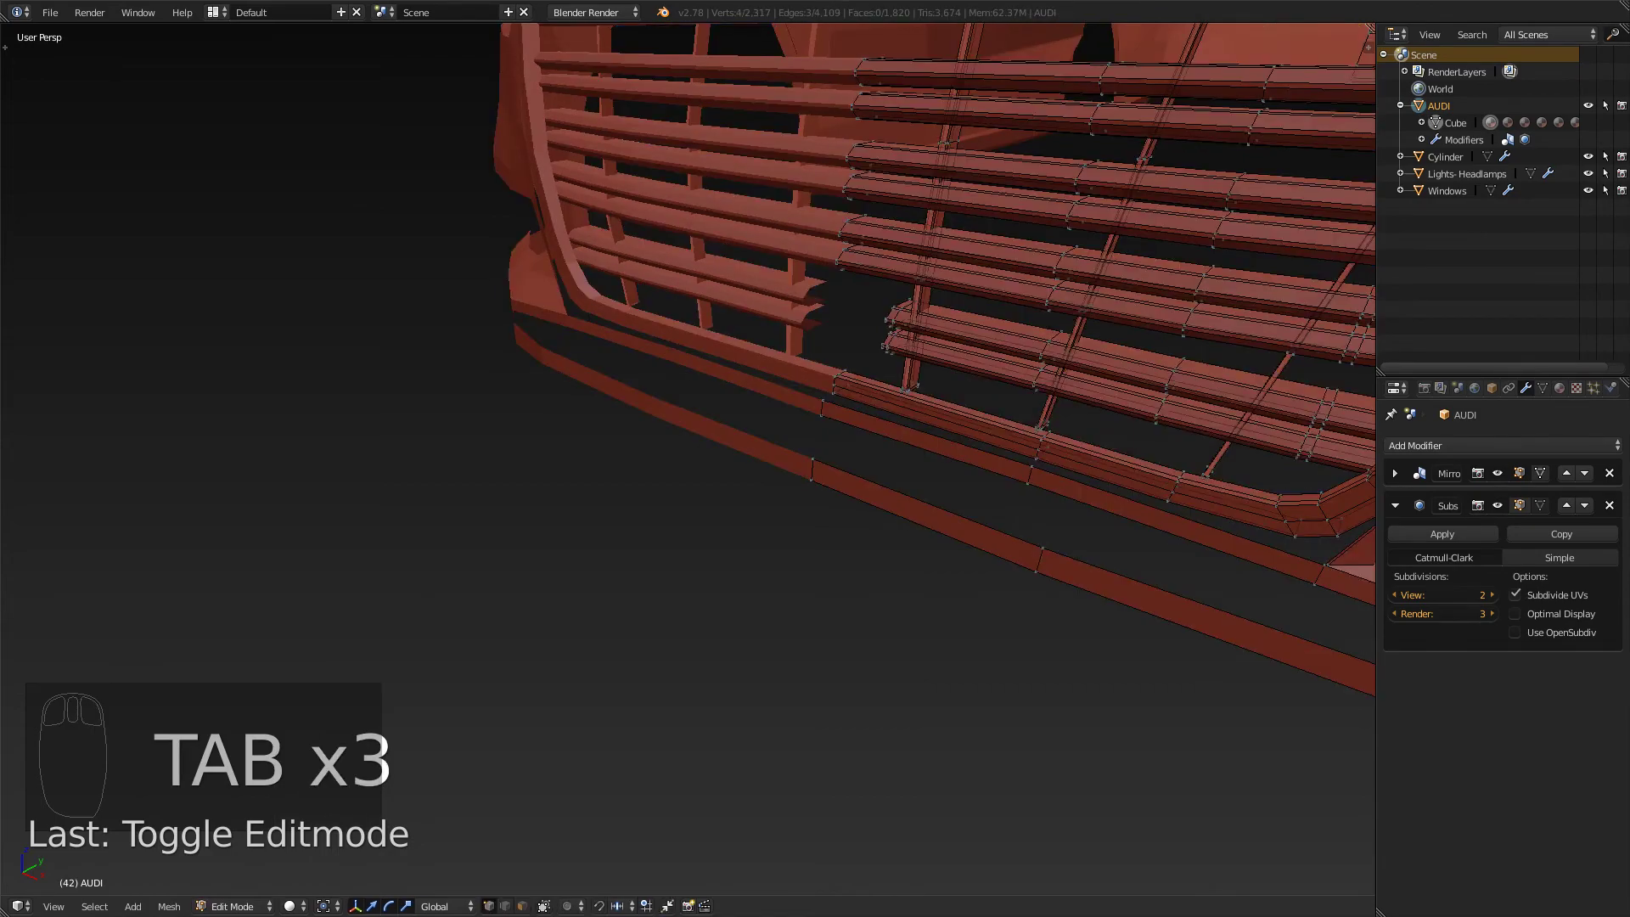
middle_click_drag(849, 378, 730, 382)
key("Tab")
middle_click_drag(560, 437, 509, 454)
scroll(492, 408, "up", 7)
scroll(492, 407, "down", 7)
right_click(509, 454)
key("Tab")
key("Tab")
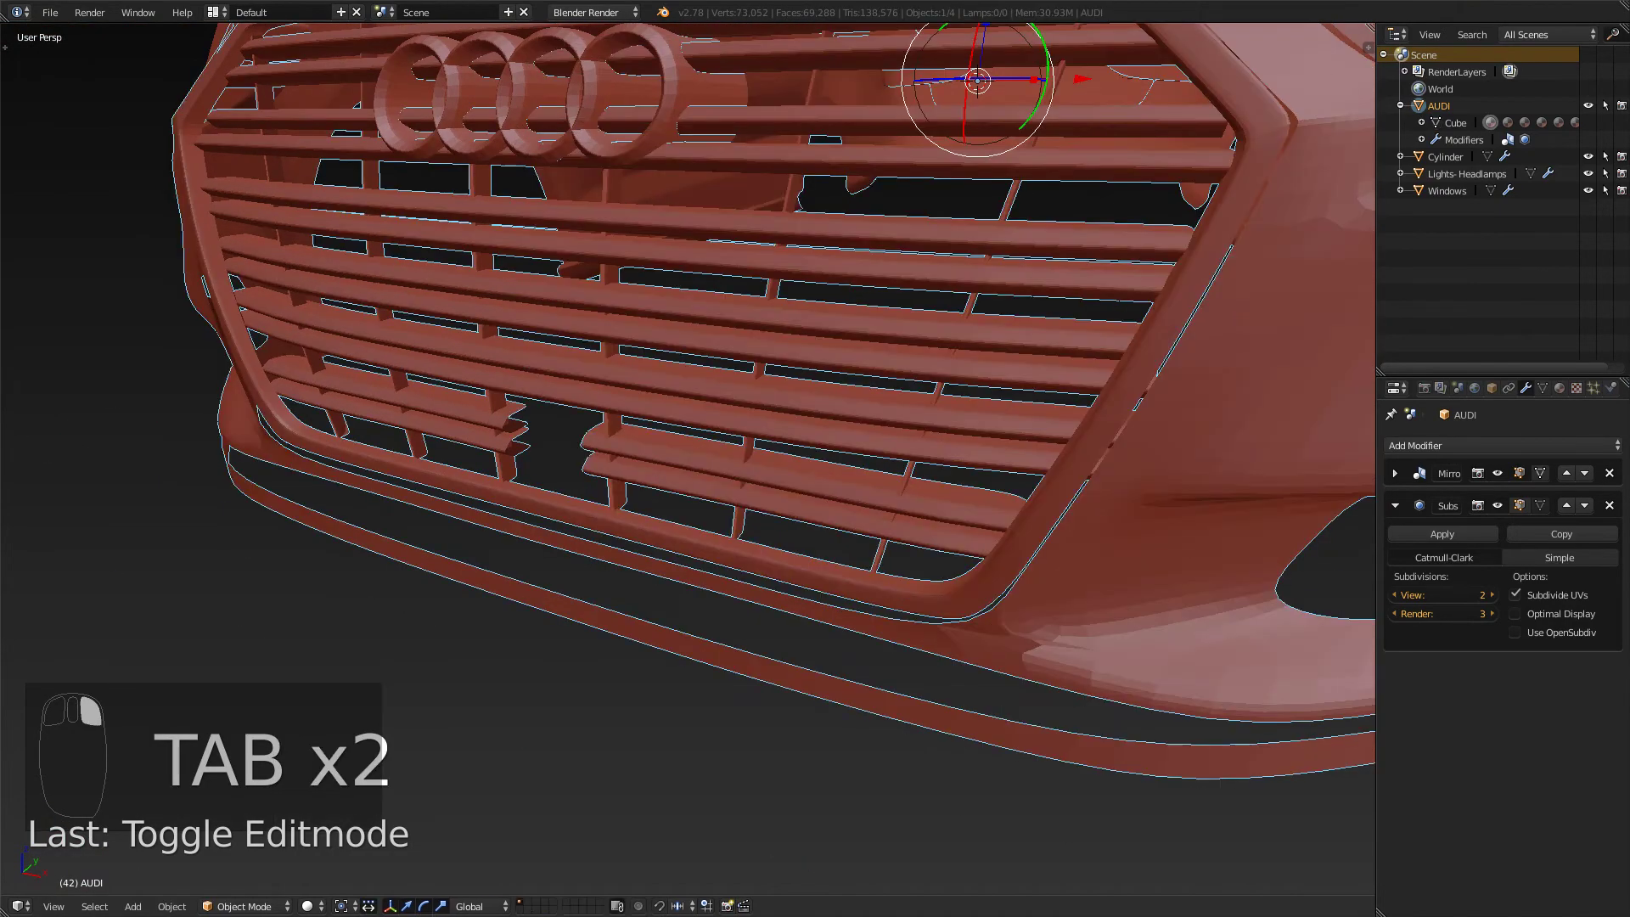
- Compare the modelled lower grille slats with the close-up grille photo, then return to Blender
key("alt+Tab")
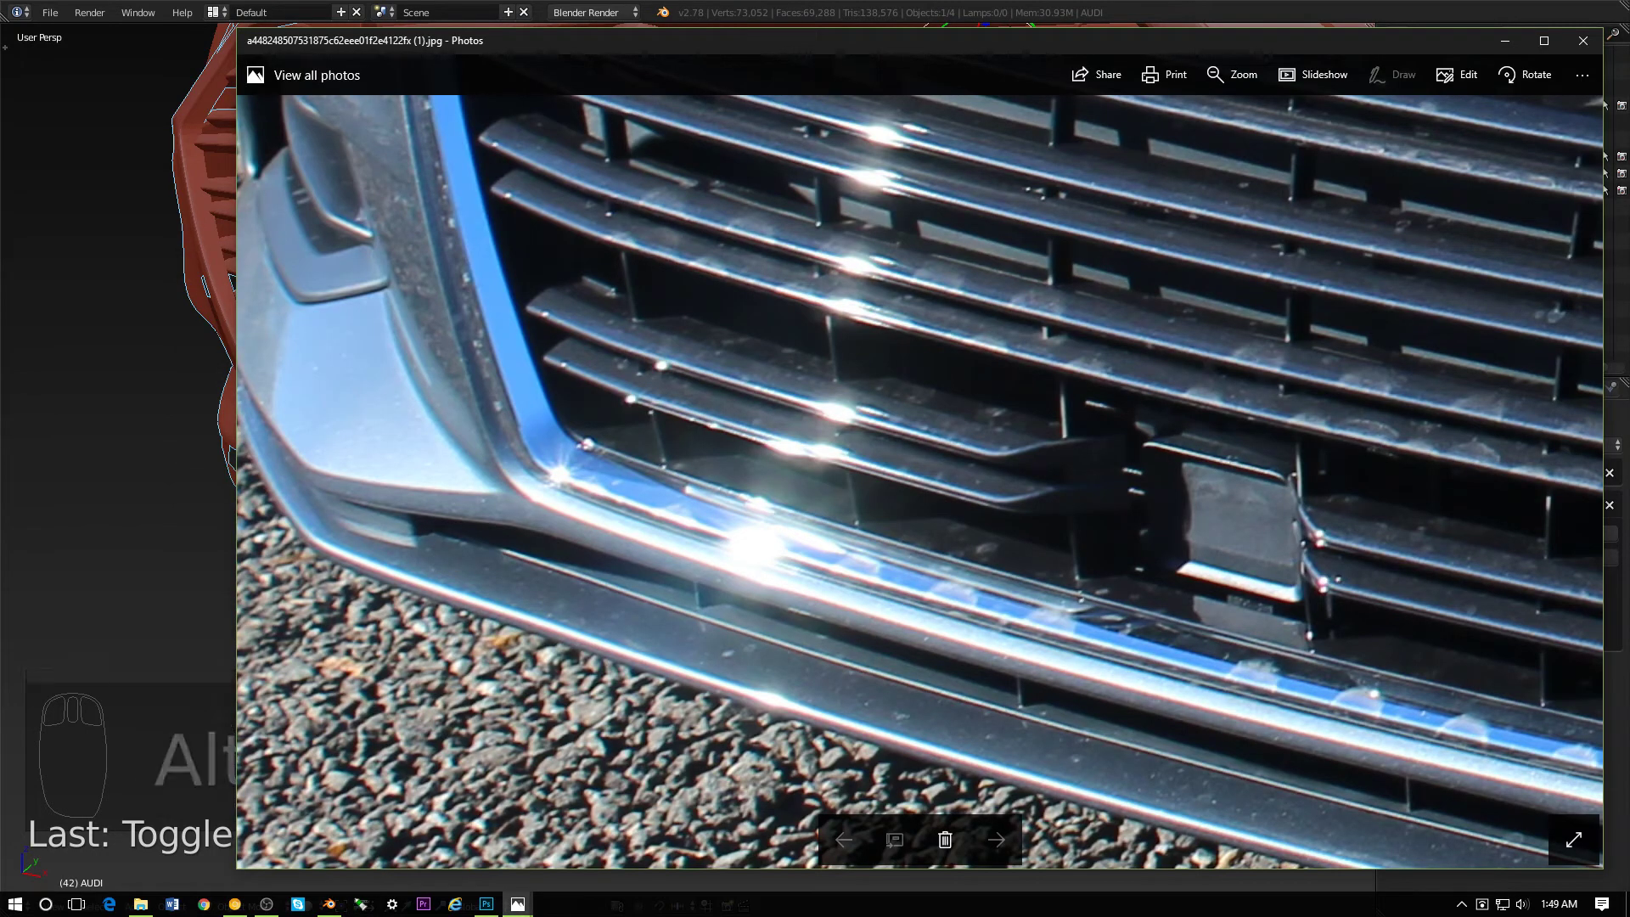
key("alt+Tab")
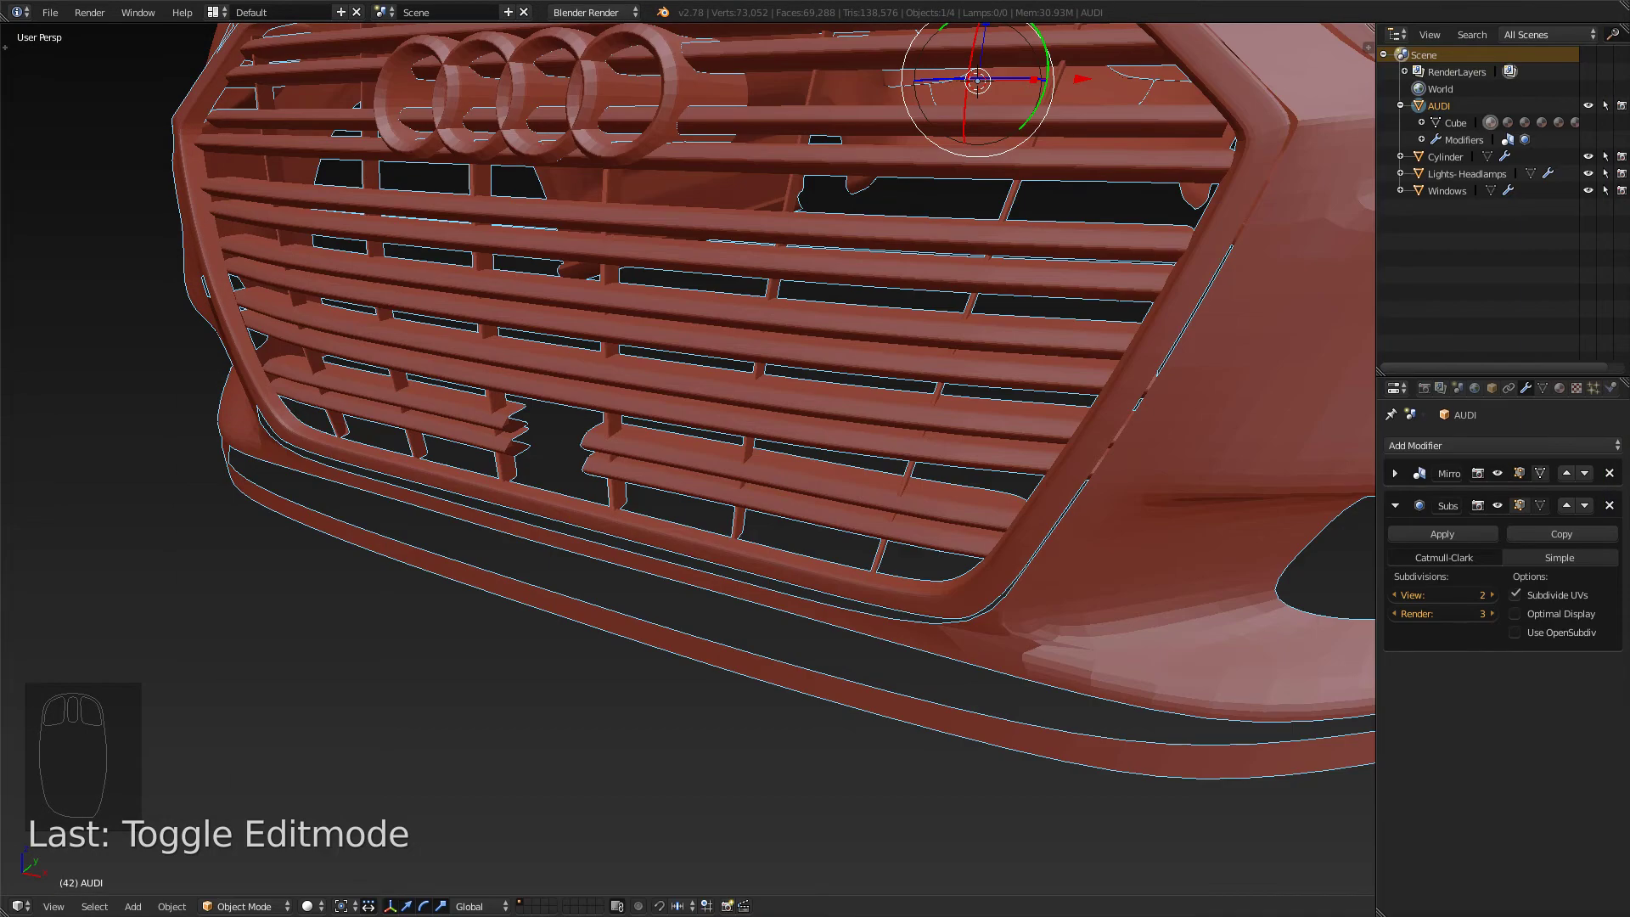
key("alt+Tab")
key("alt+Tab")
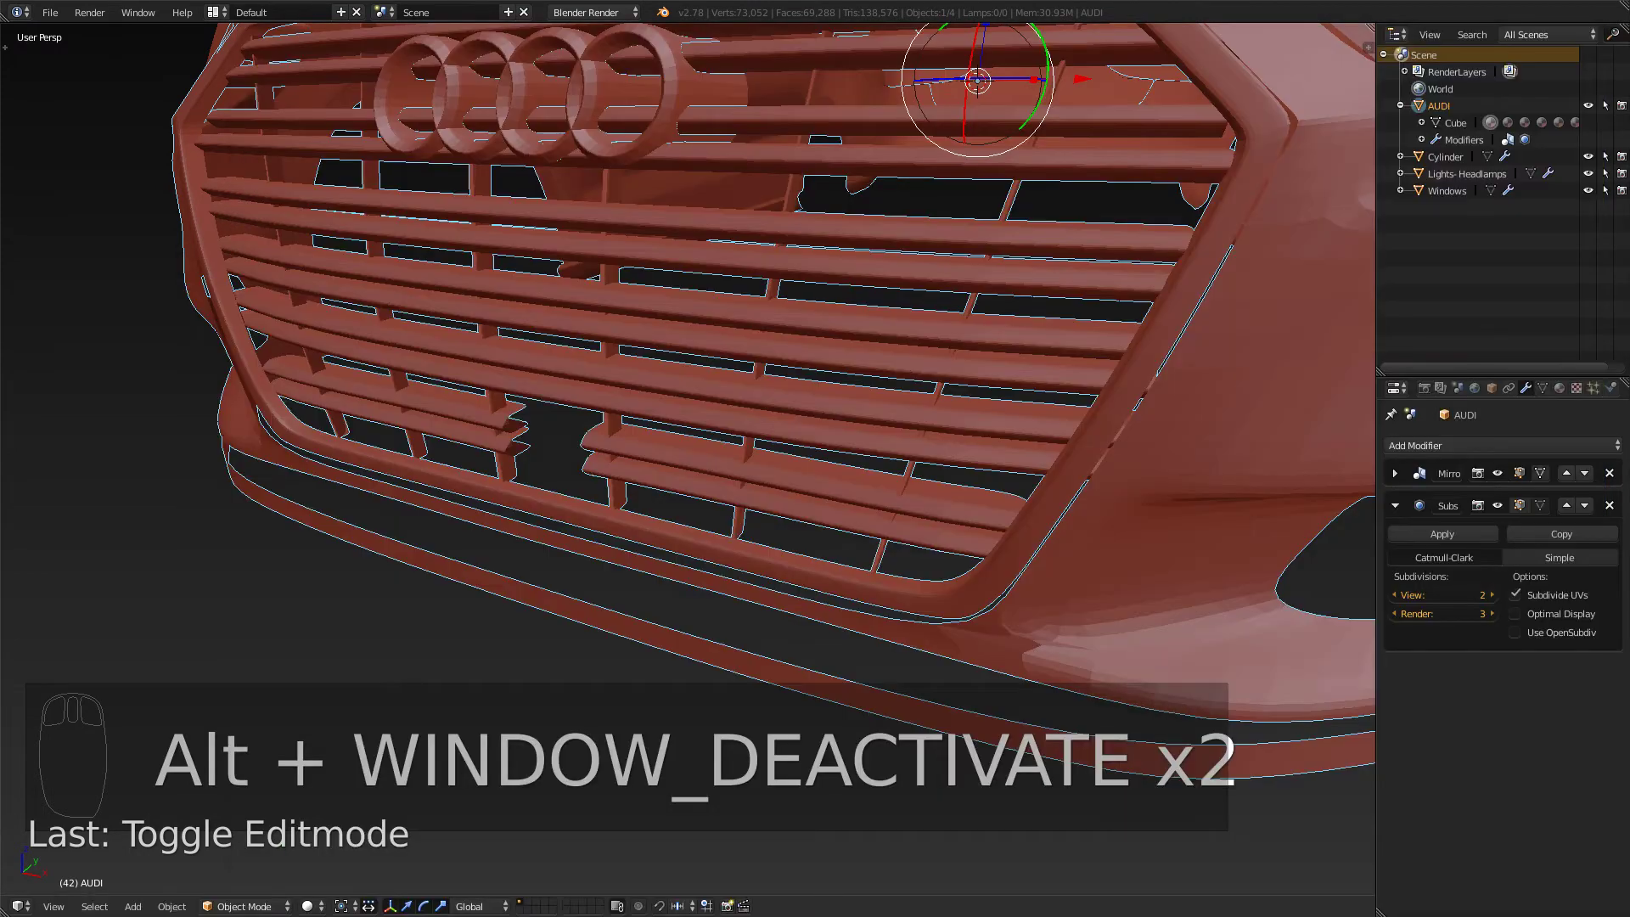
key("alt+Tab")
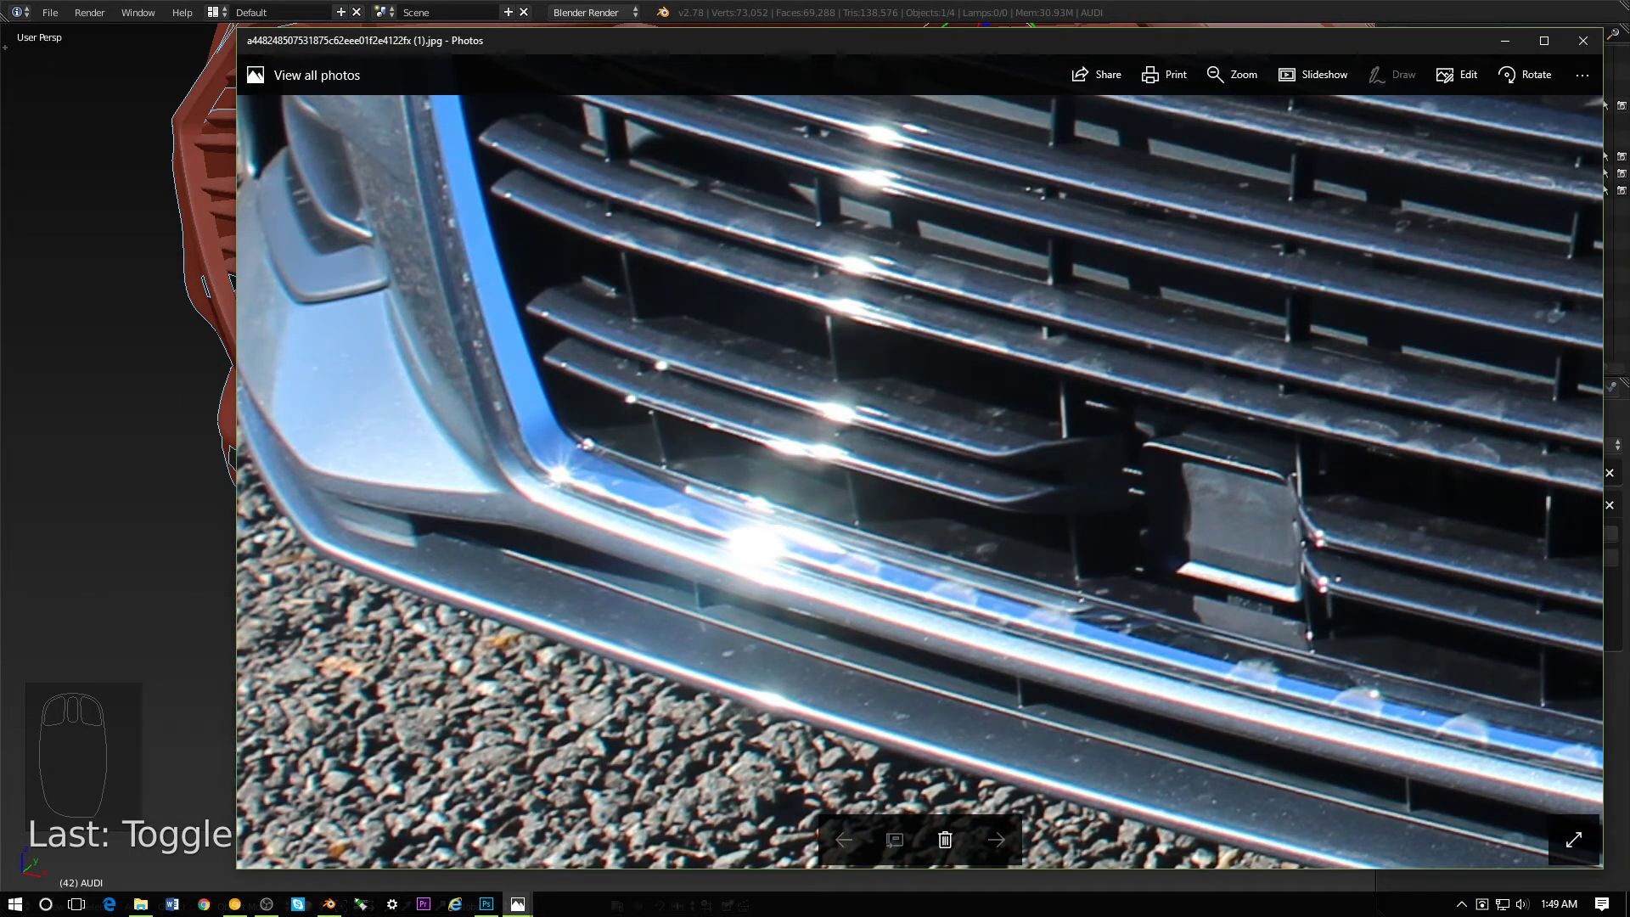
key("alt+Tab")
- In Edit Mode, delete the faces of the two short lowest grille slats on the editable half
key("Tab")
scroll(688, 458, "up", 5)
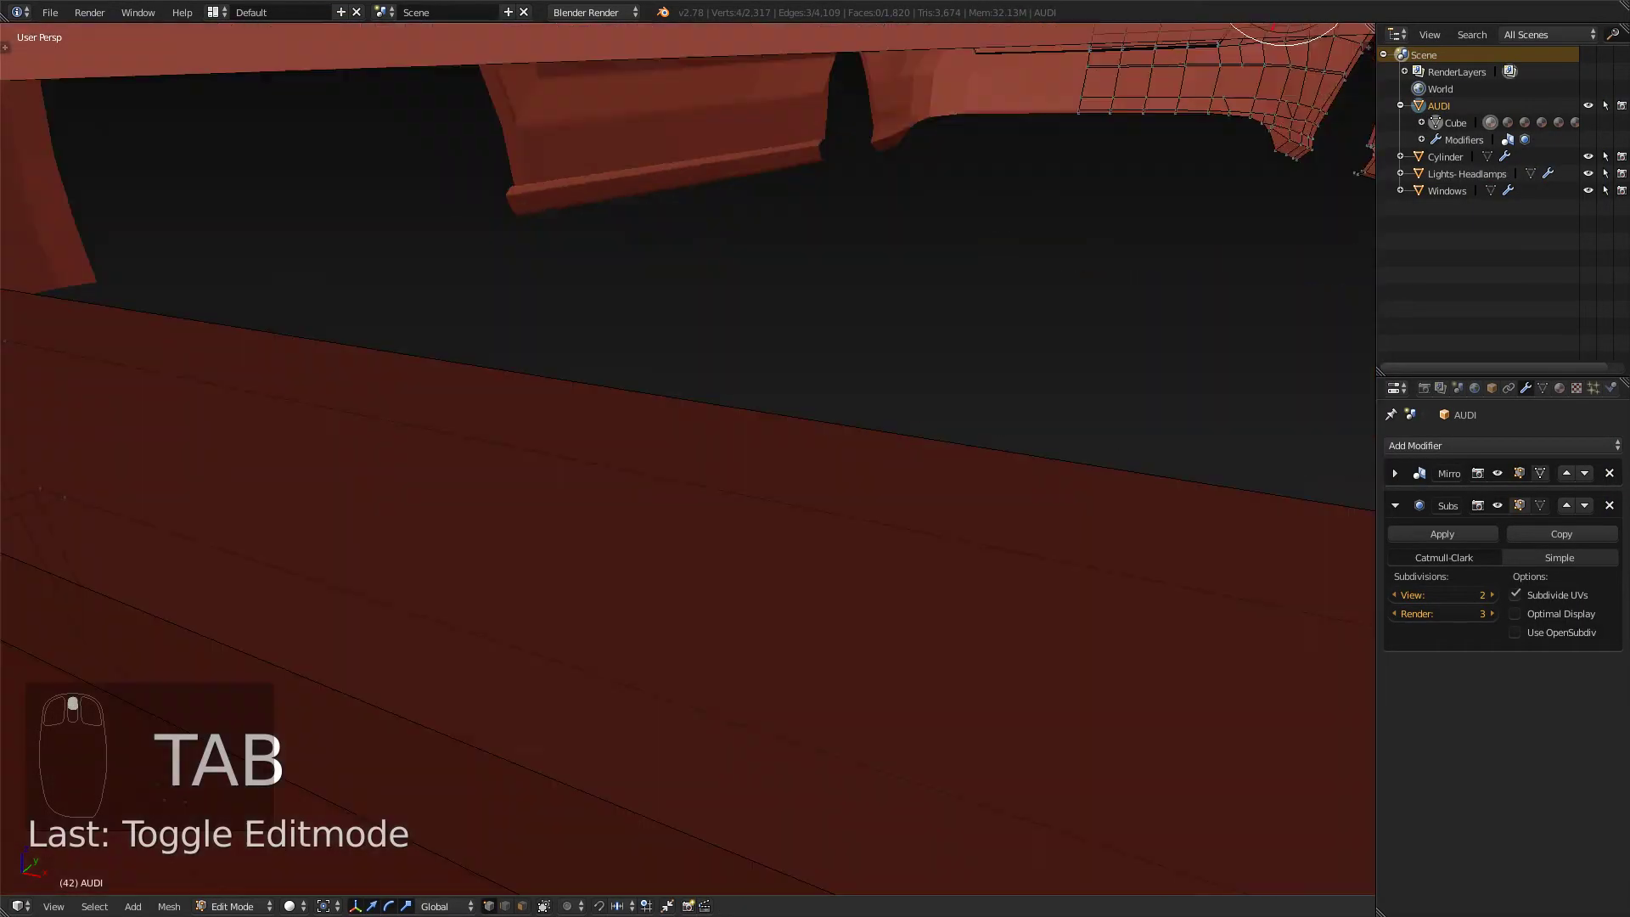
key("a")
key("a")
key("a")
key("a")
key("a")
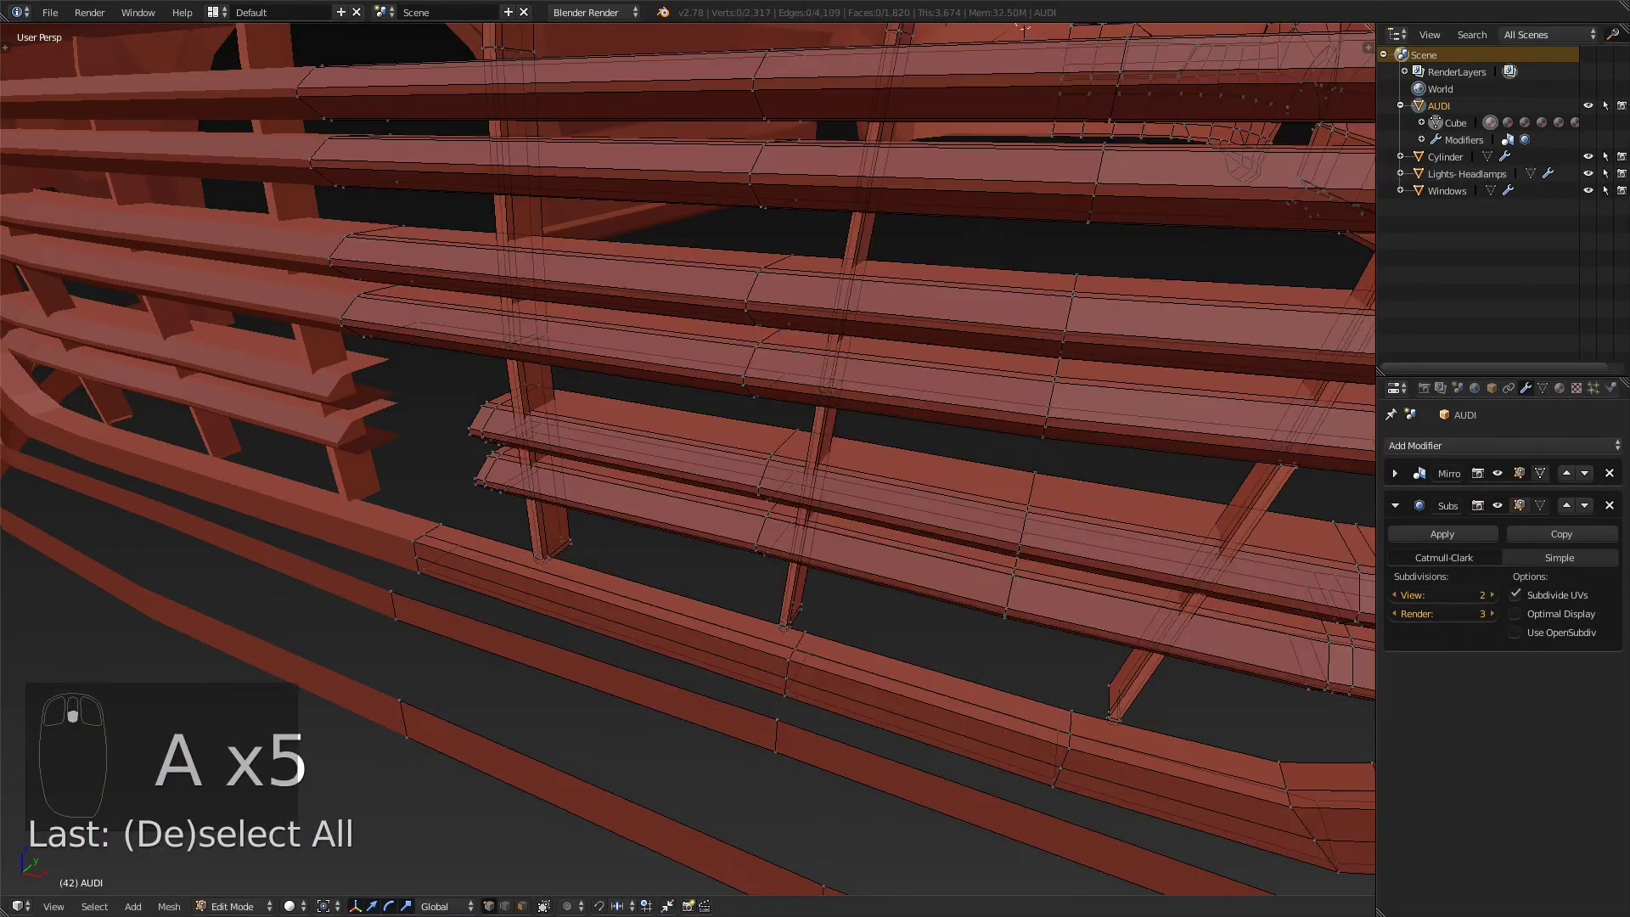
key("l")
key("l")
key("l")
key("l")
key("l")
key("l")
key("l")
key("l")
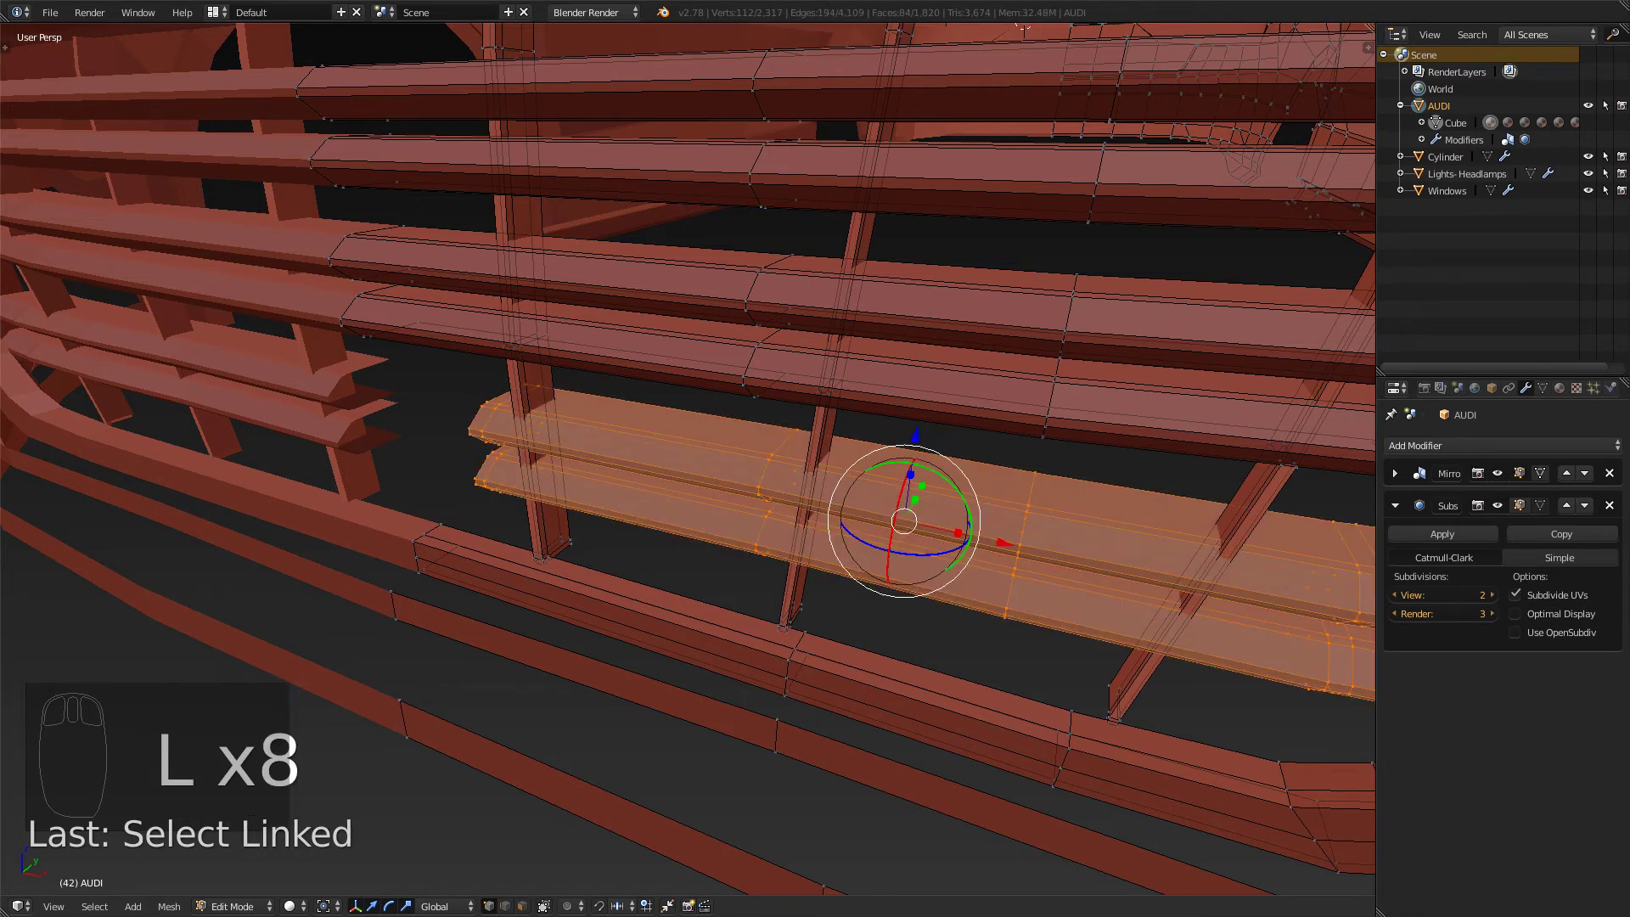
key("x")
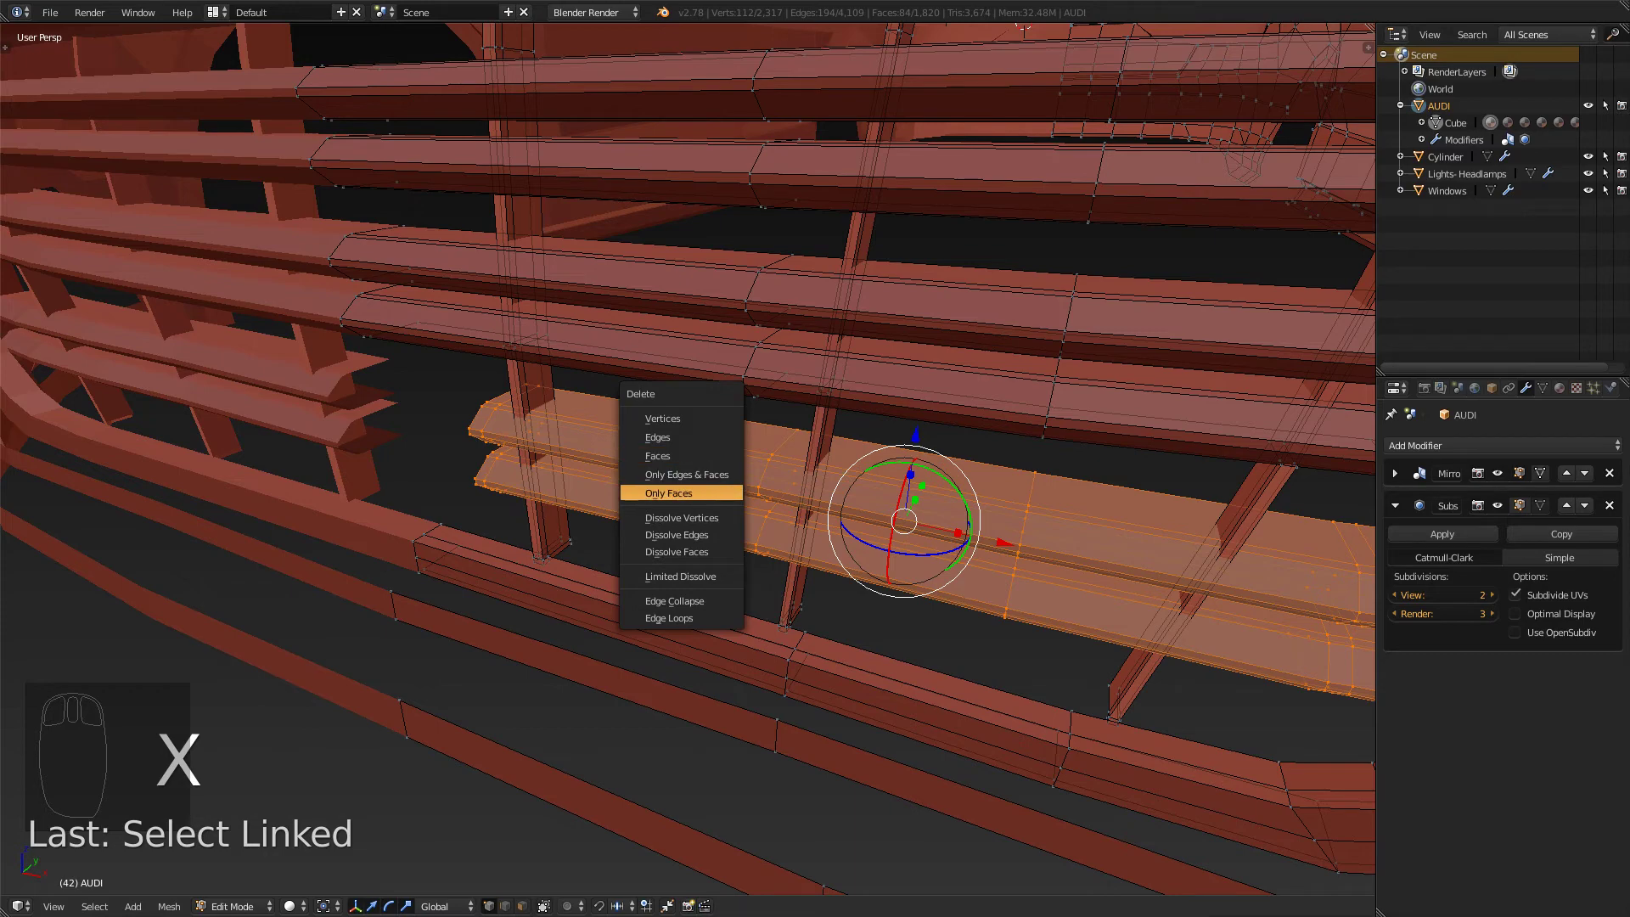
left_click(679, 456)
- In face select mode, duplicate the top face of the lower grille frame beside the centre line and raise the copy
scroll(680, 456, "down", 8)
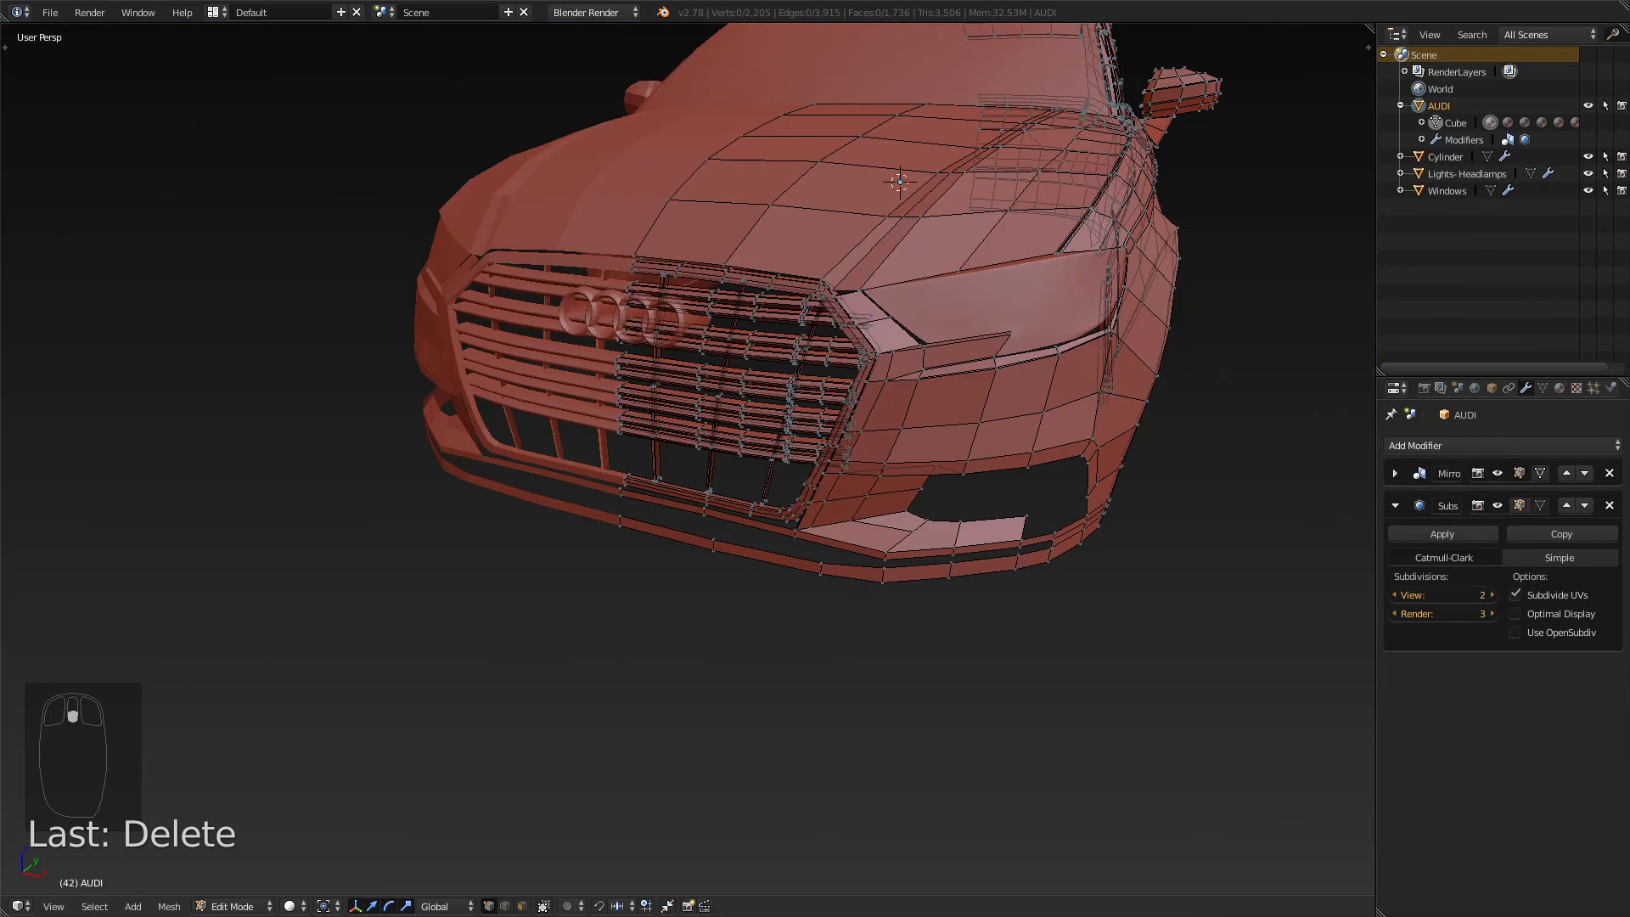
scroll(687, 458, "up", 6)
scroll(688, 458, "down", 5)
scroll(687, 459, "up", 5)
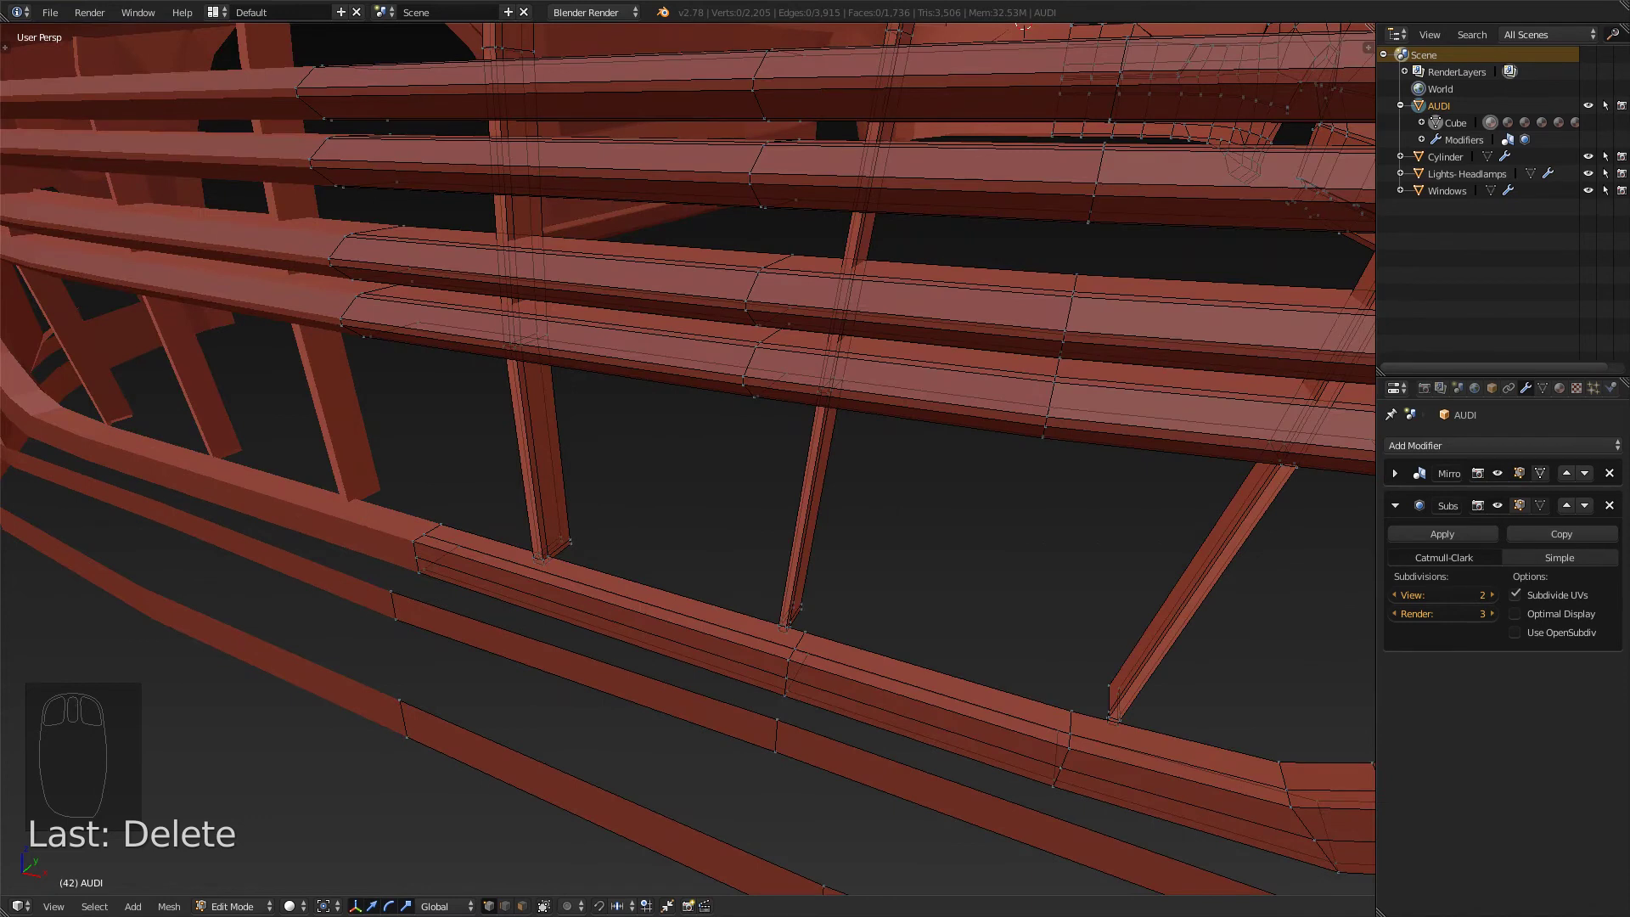
key("ctrl+Tab")
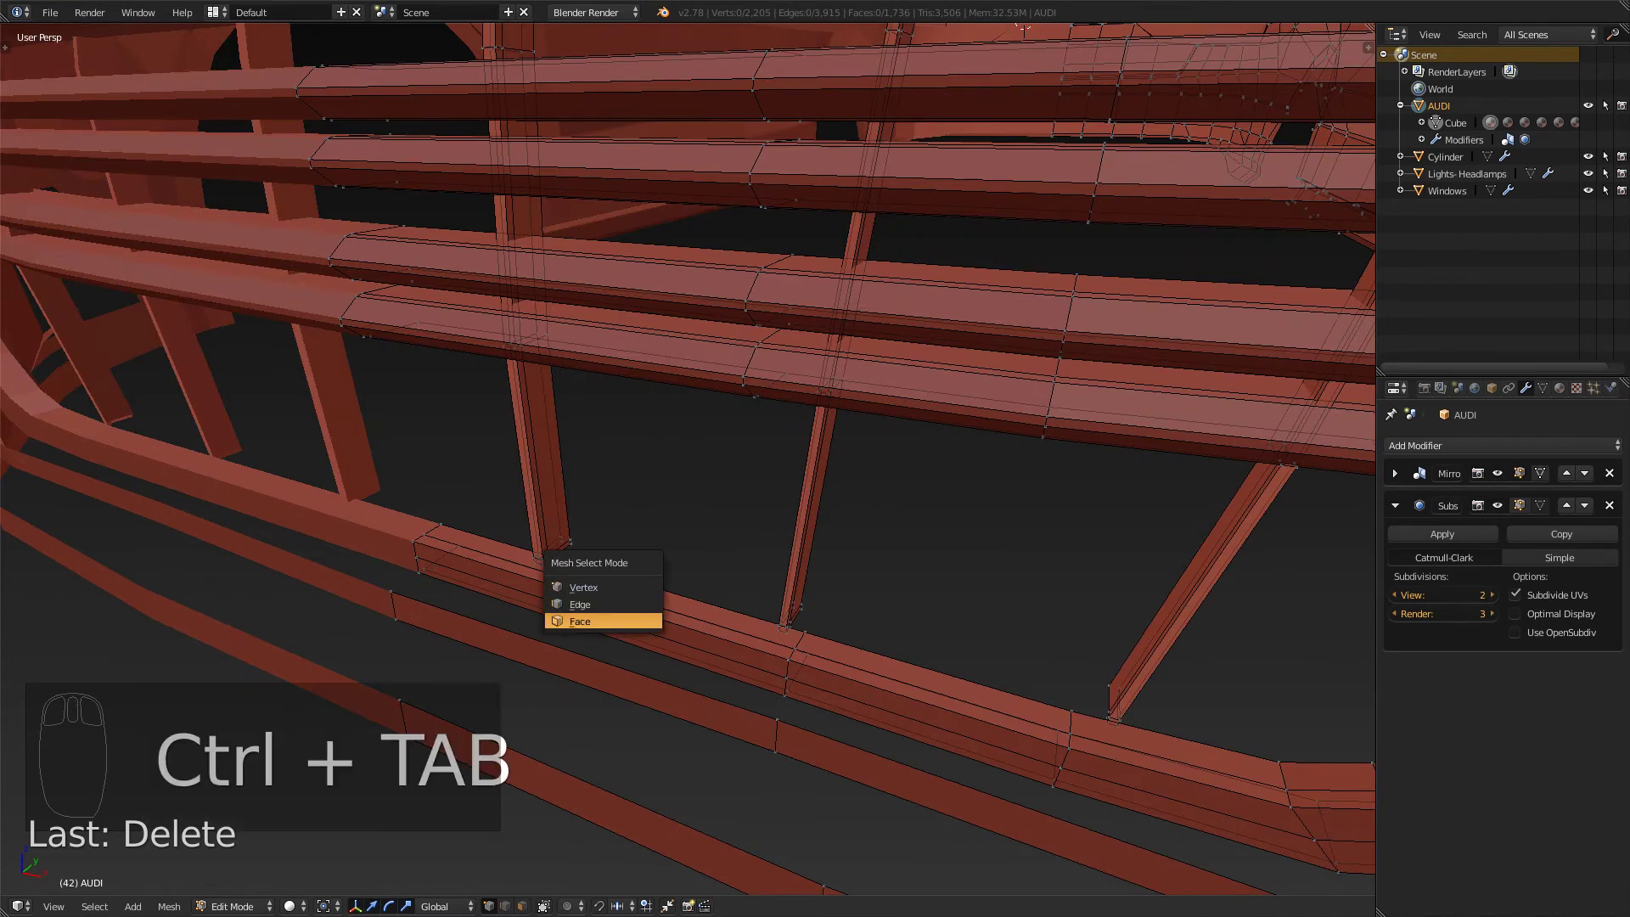
left_click(603, 620)
right_click(598, 608)
right_click(595, 580)
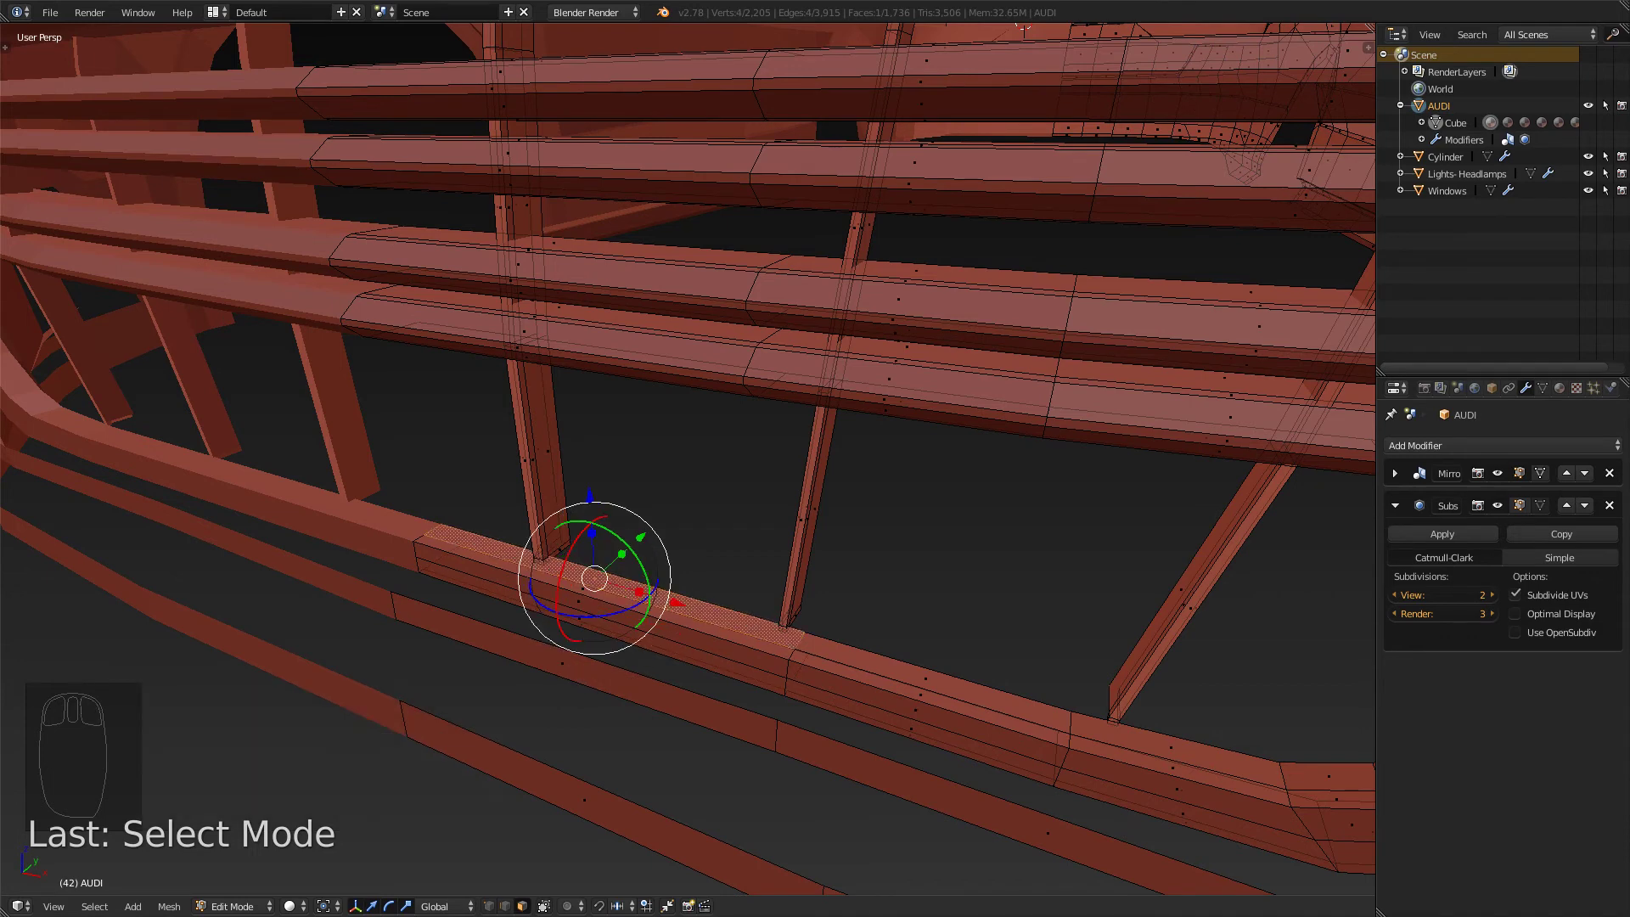
key("d")
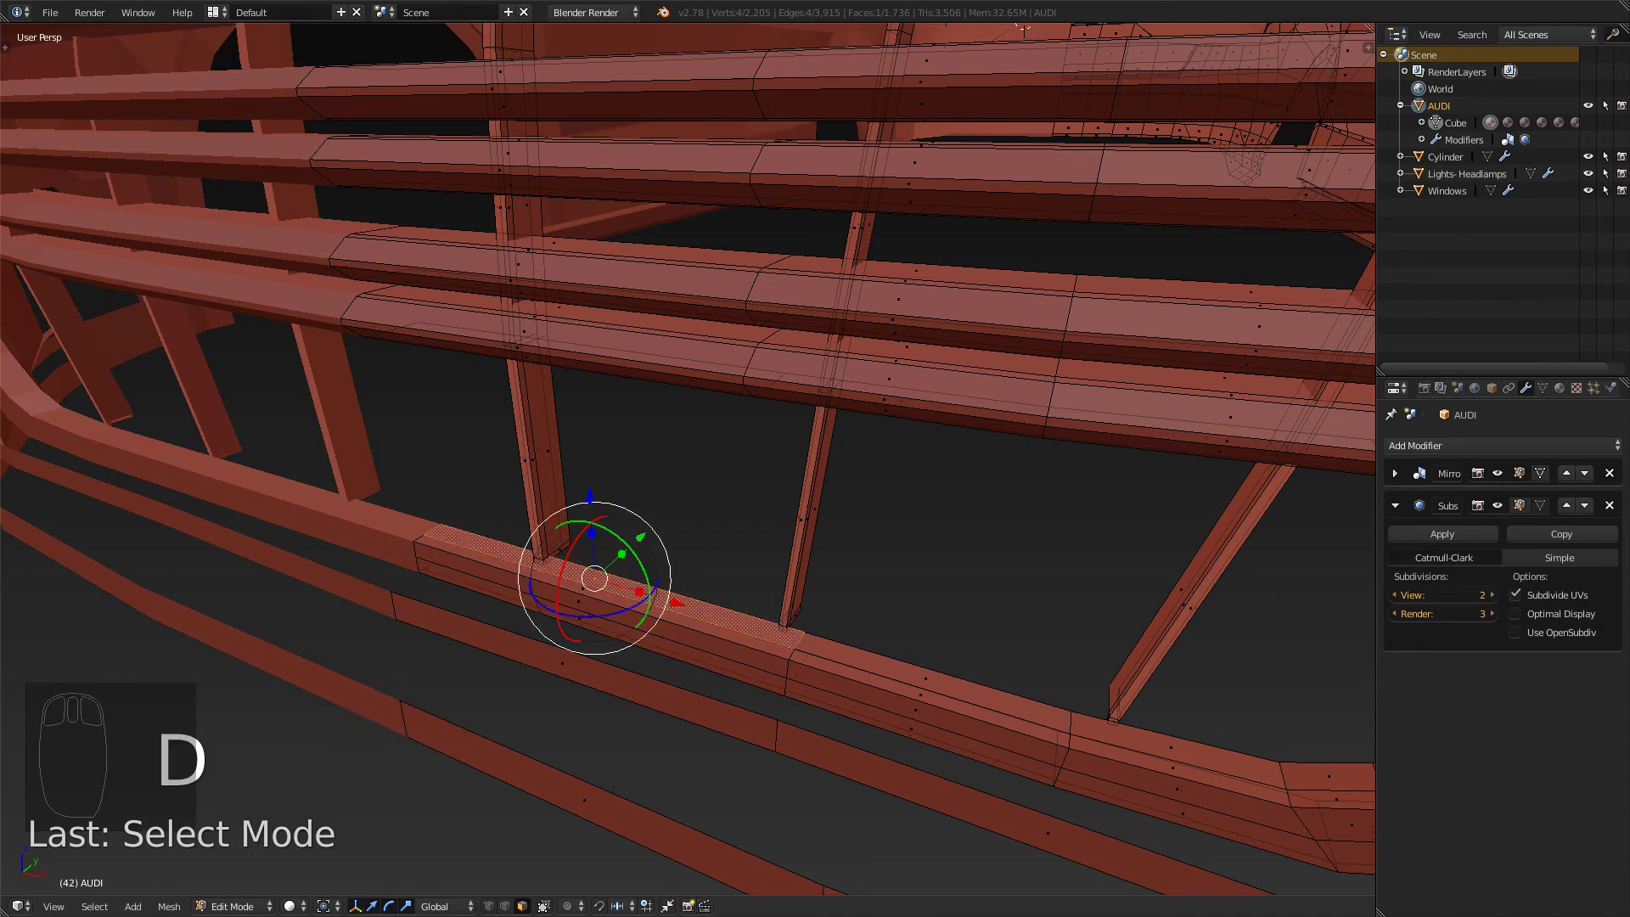
key("ctrl+d")
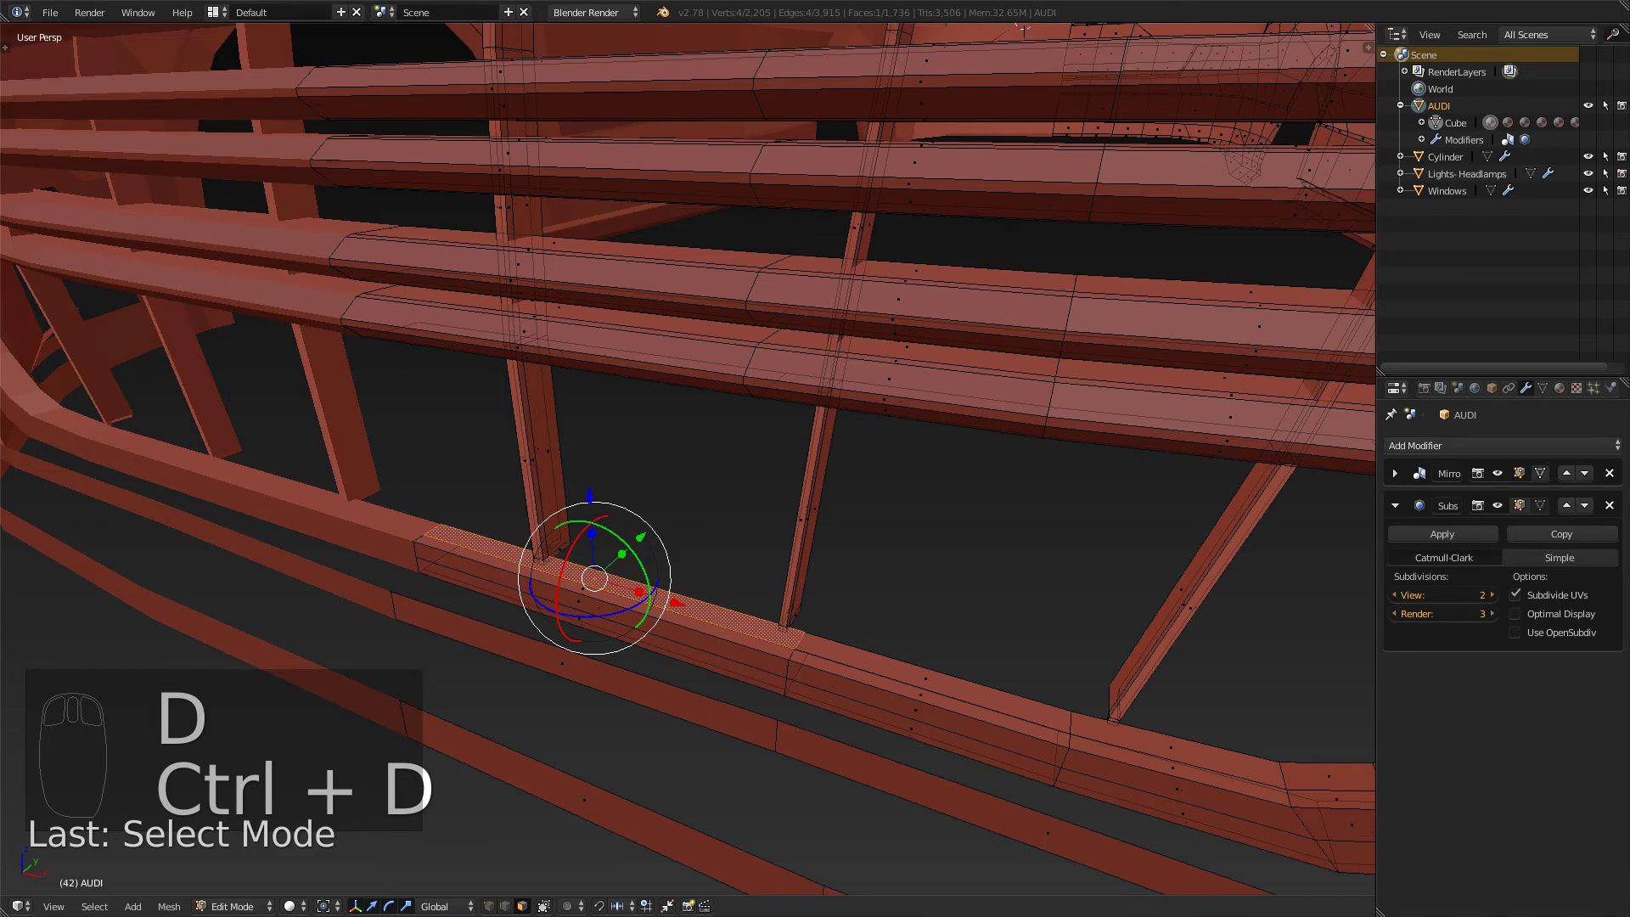
key("shift+d")
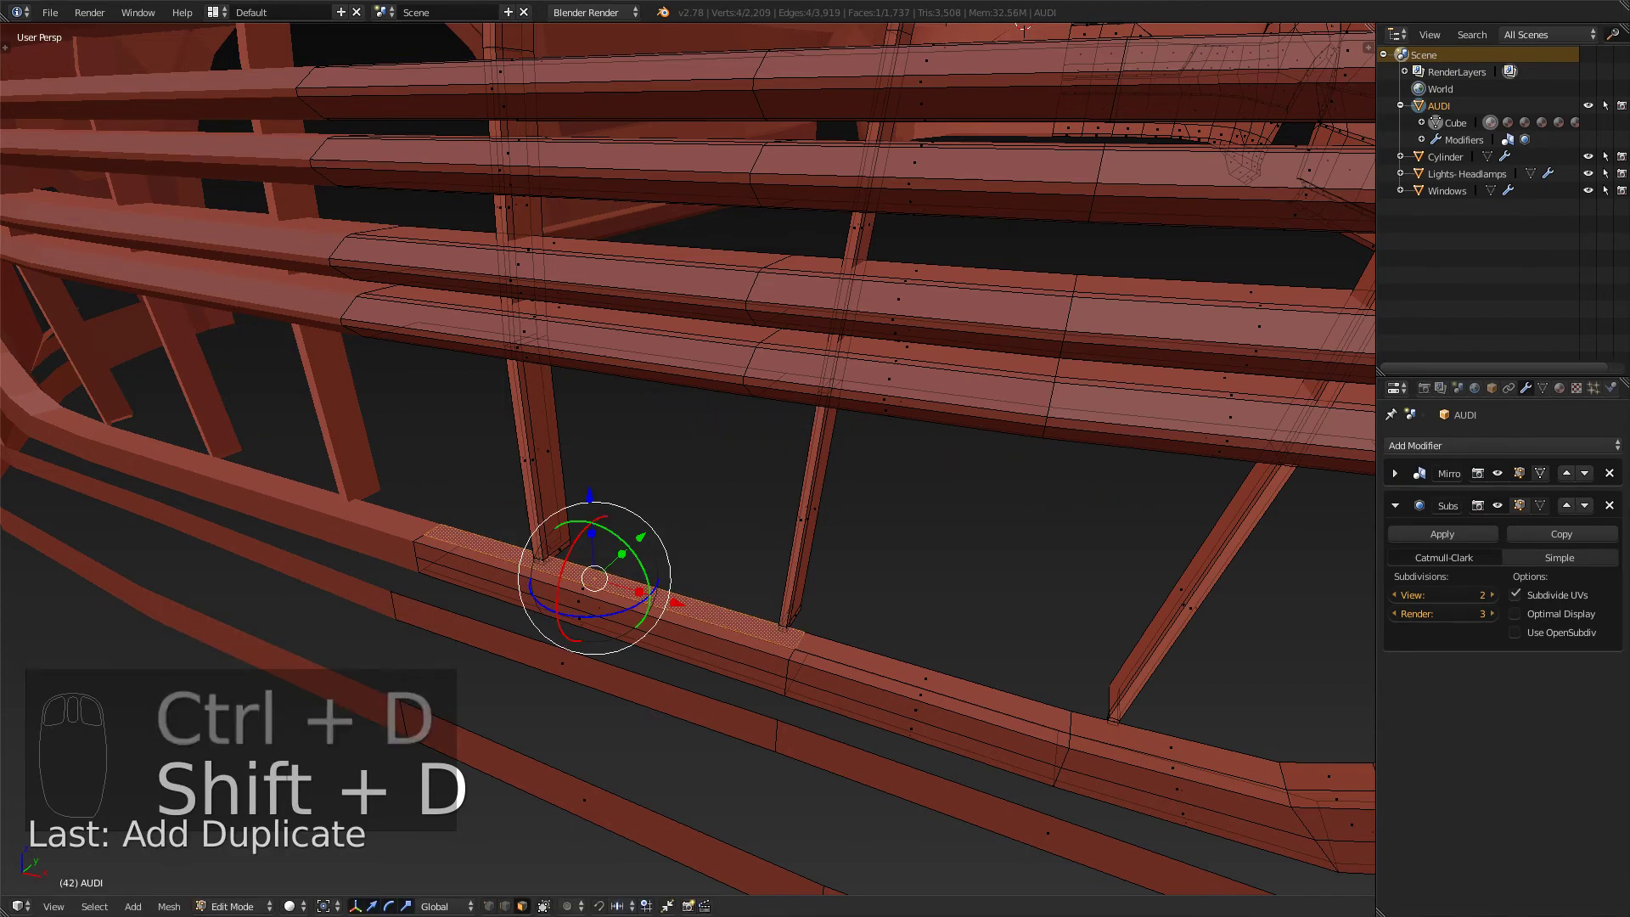
left_click_drag(589, 496, 585, 423)
- Adjust the duplicated face's height in front view to line up with the lower slats in the blueprint
key("KP_3")
key("KP_1")
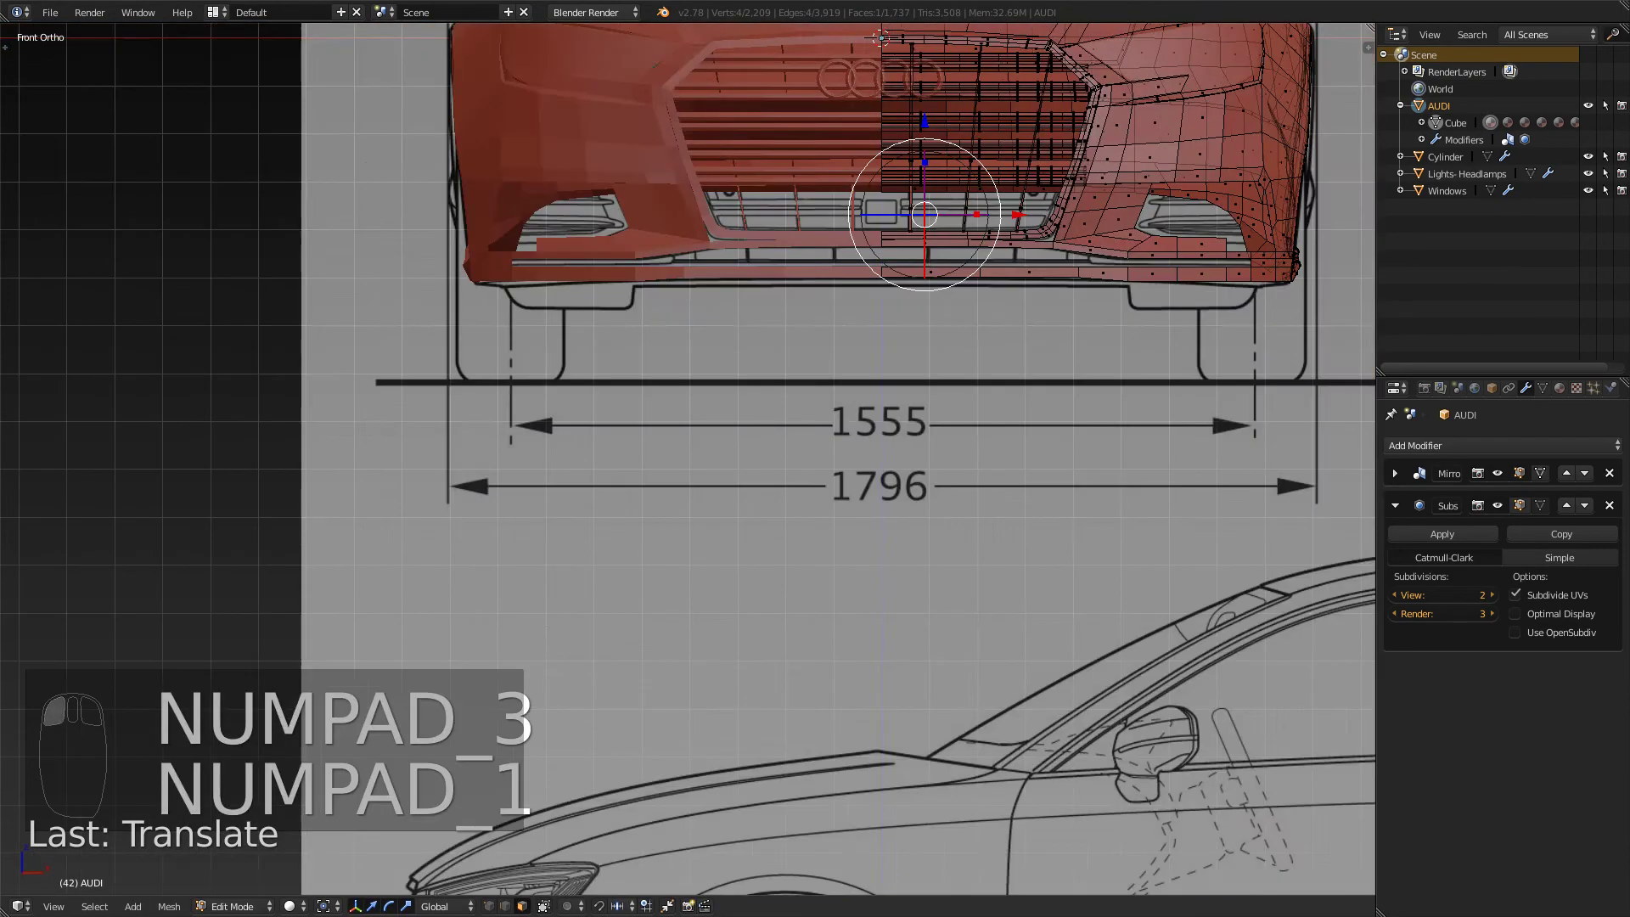
middle_click_drag(925, 215, 822, 364, "shift")
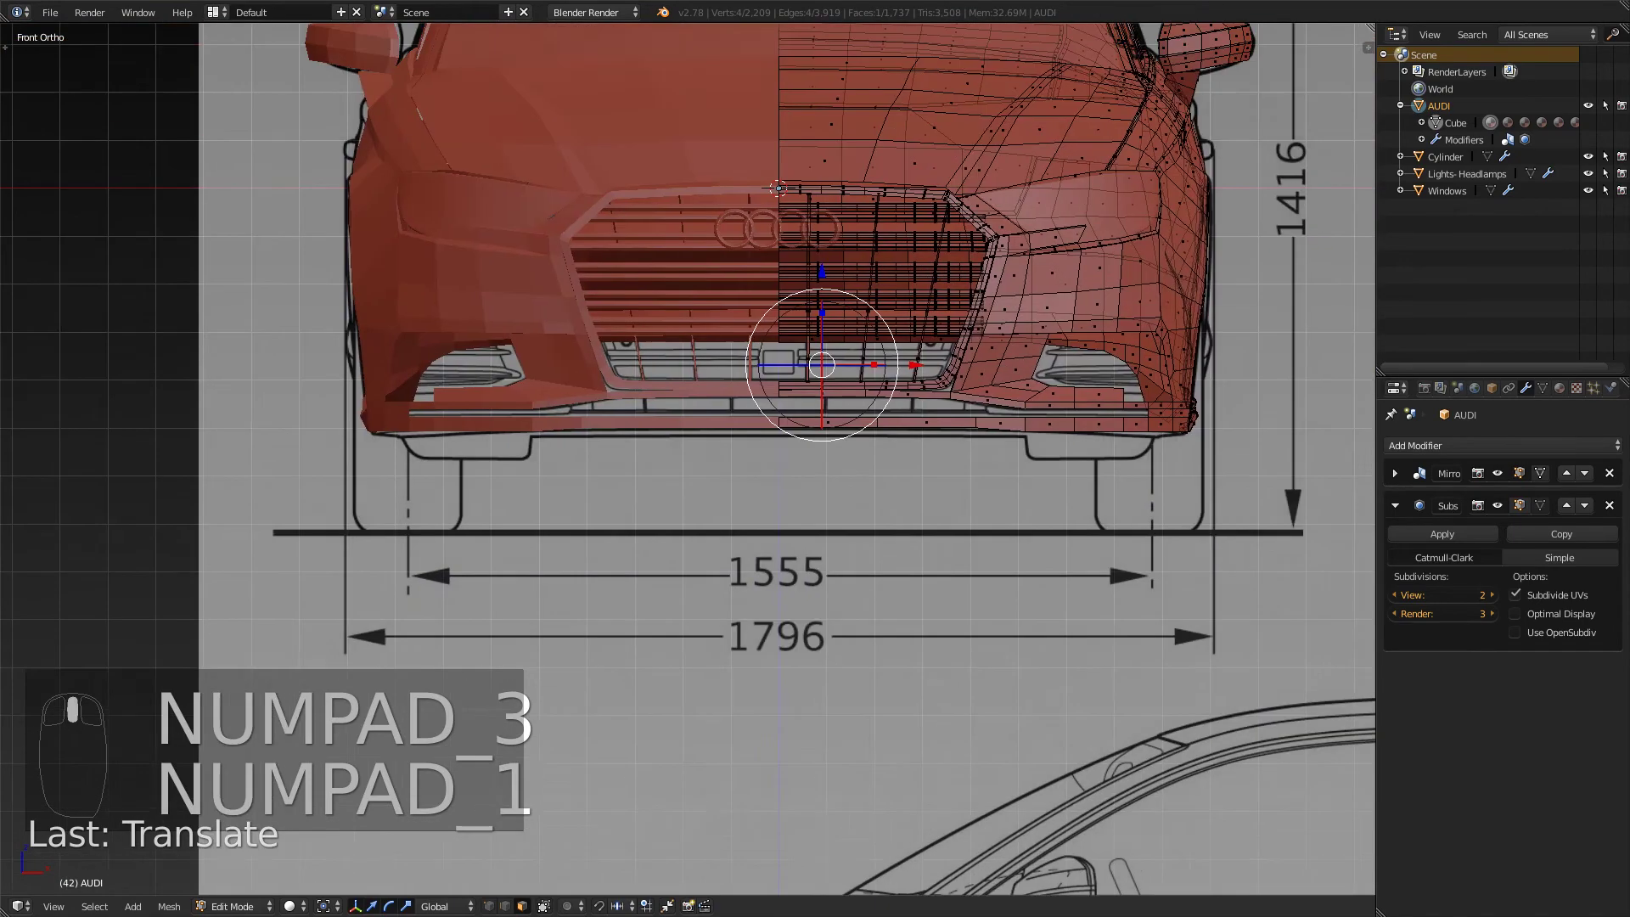
scroll(687, 458, "up", 6)
middle_click_drag(1087, 174, 614, 550, "shift")
scroll(614, 550, "up", 4)
scroll(687, 459, "up", 2)
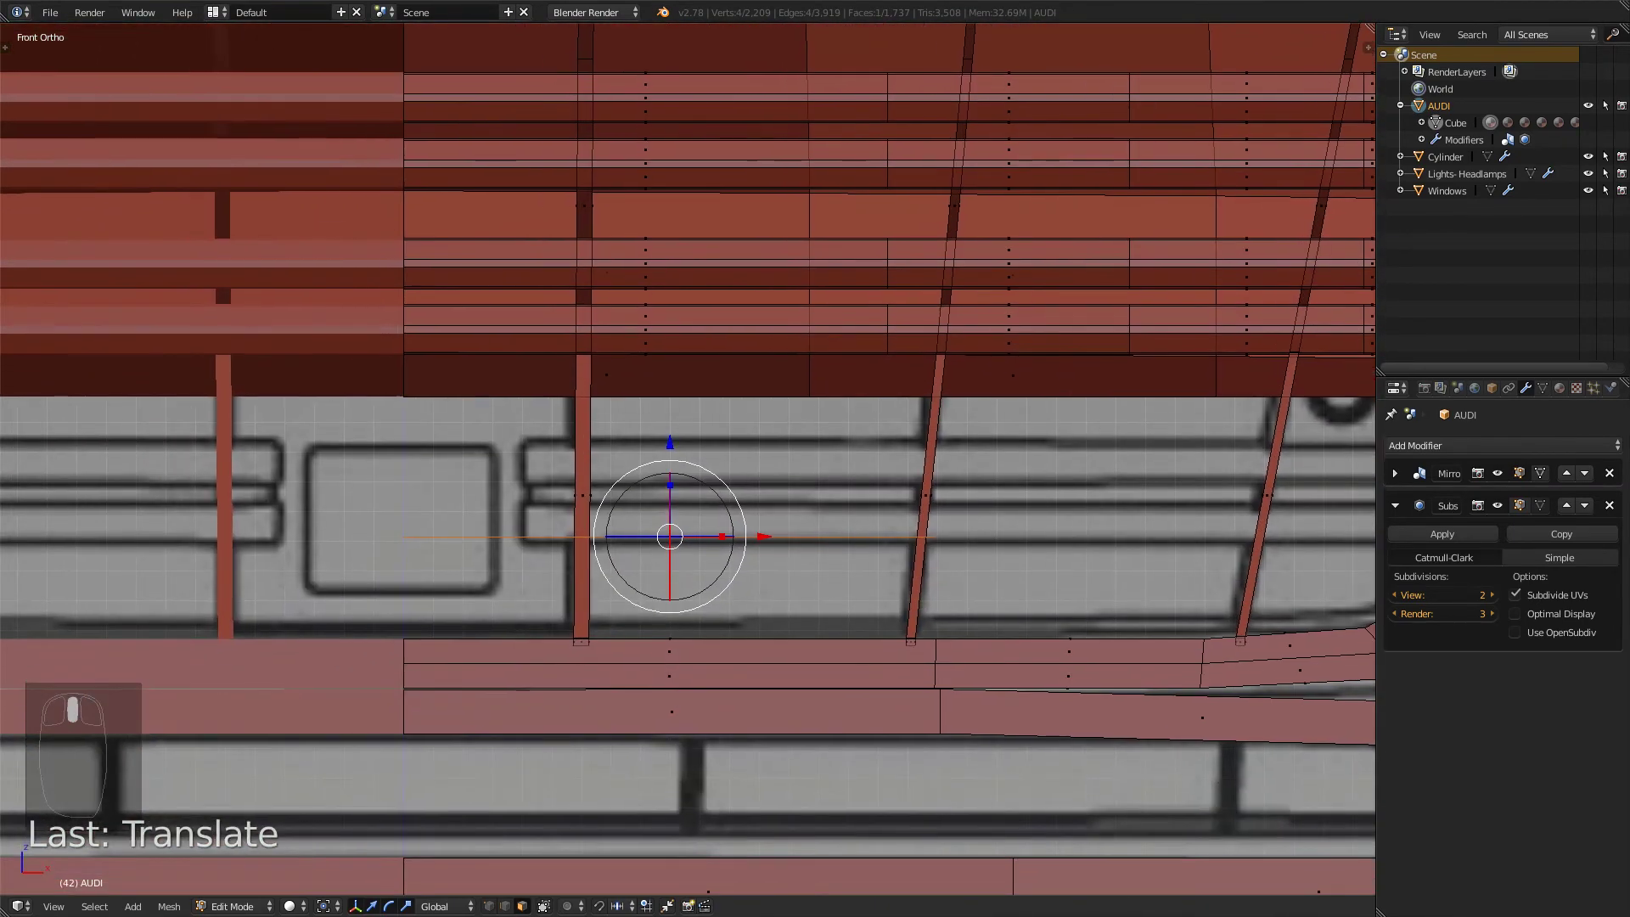
left_click_drag(662, 477, 662, 452)
- In edge select mode, move the inner edge of the duplicated grille face outward from the centre line along X
scroll(687, 459, "down", 3)
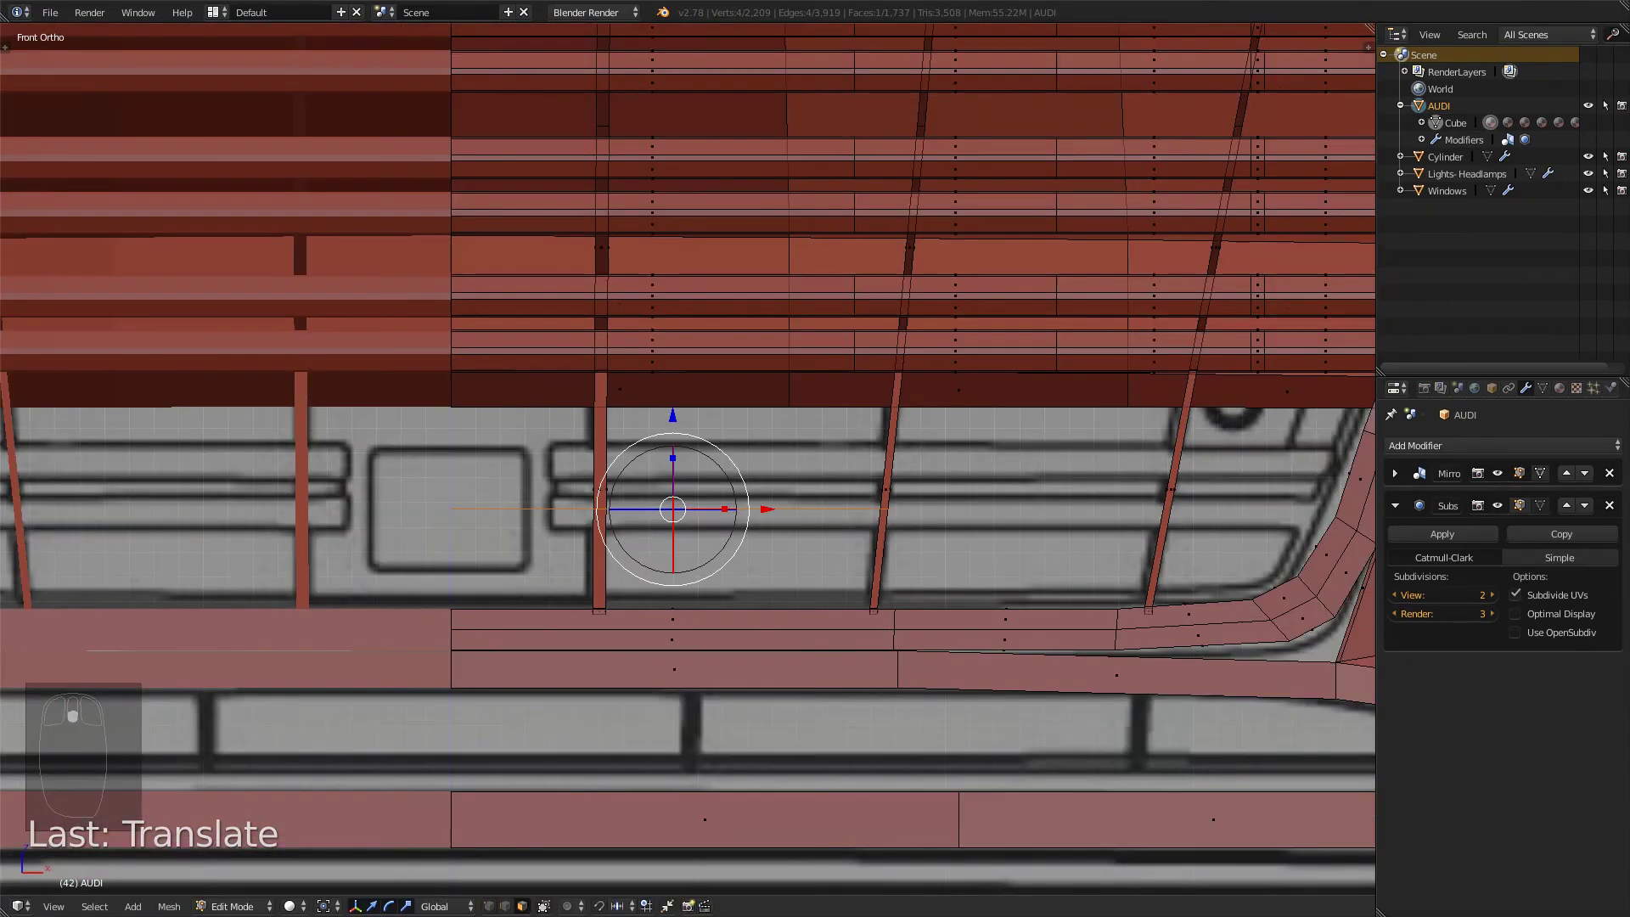
scroll(687, 458, "down", 4)
middle_click_drag(687, 459, 564, 560)
scroll(688, 458, "down", 4)
middle_click_drag(688, 458, 832, 297)
middle_click_drag(943, 357, 1010, 340)
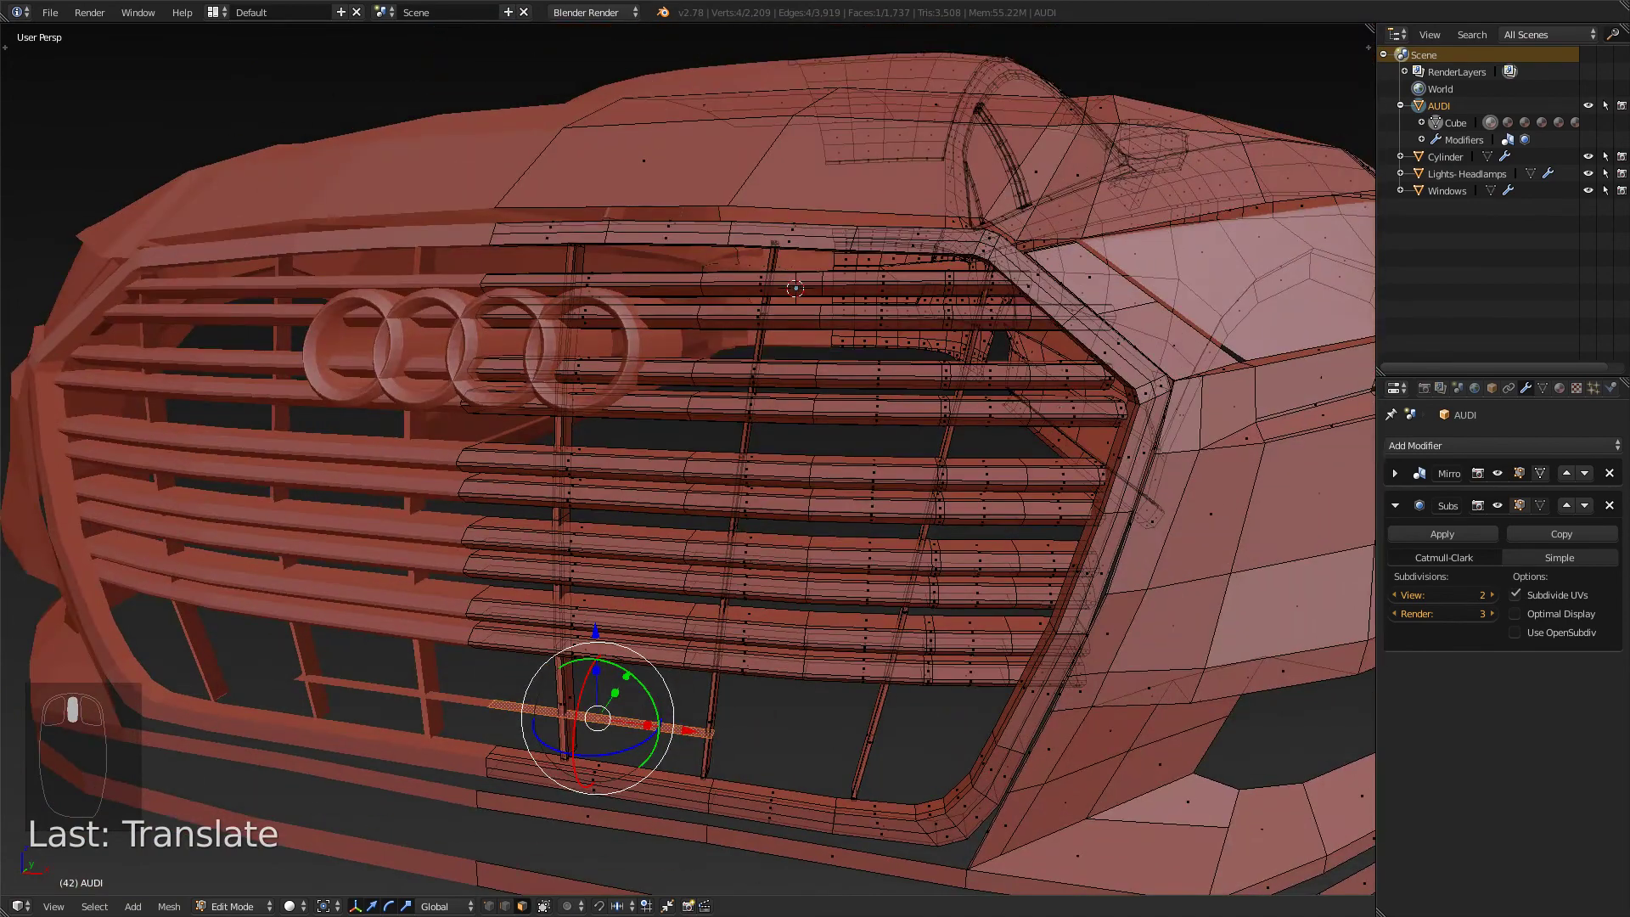
key("ctrl+Tab")
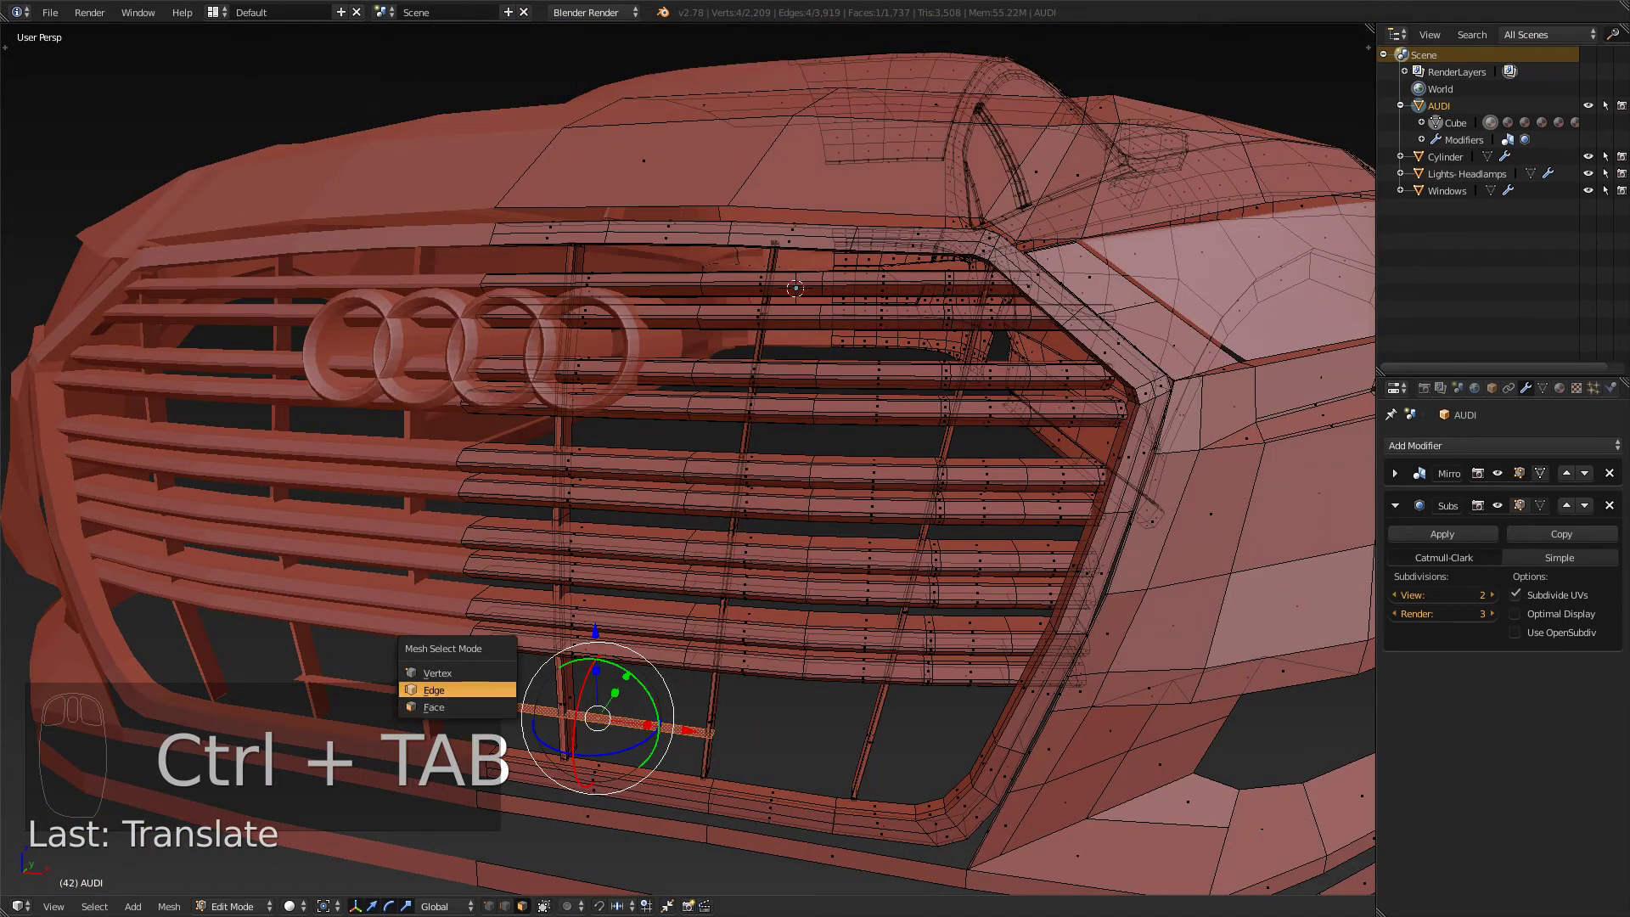
left_click(444, 710)
left_click_drag(577, 715, 617, 721)
- In front view, align the duplicated face's inner edge with the blueprint slat's end beside the sensor block
key("KP_3")
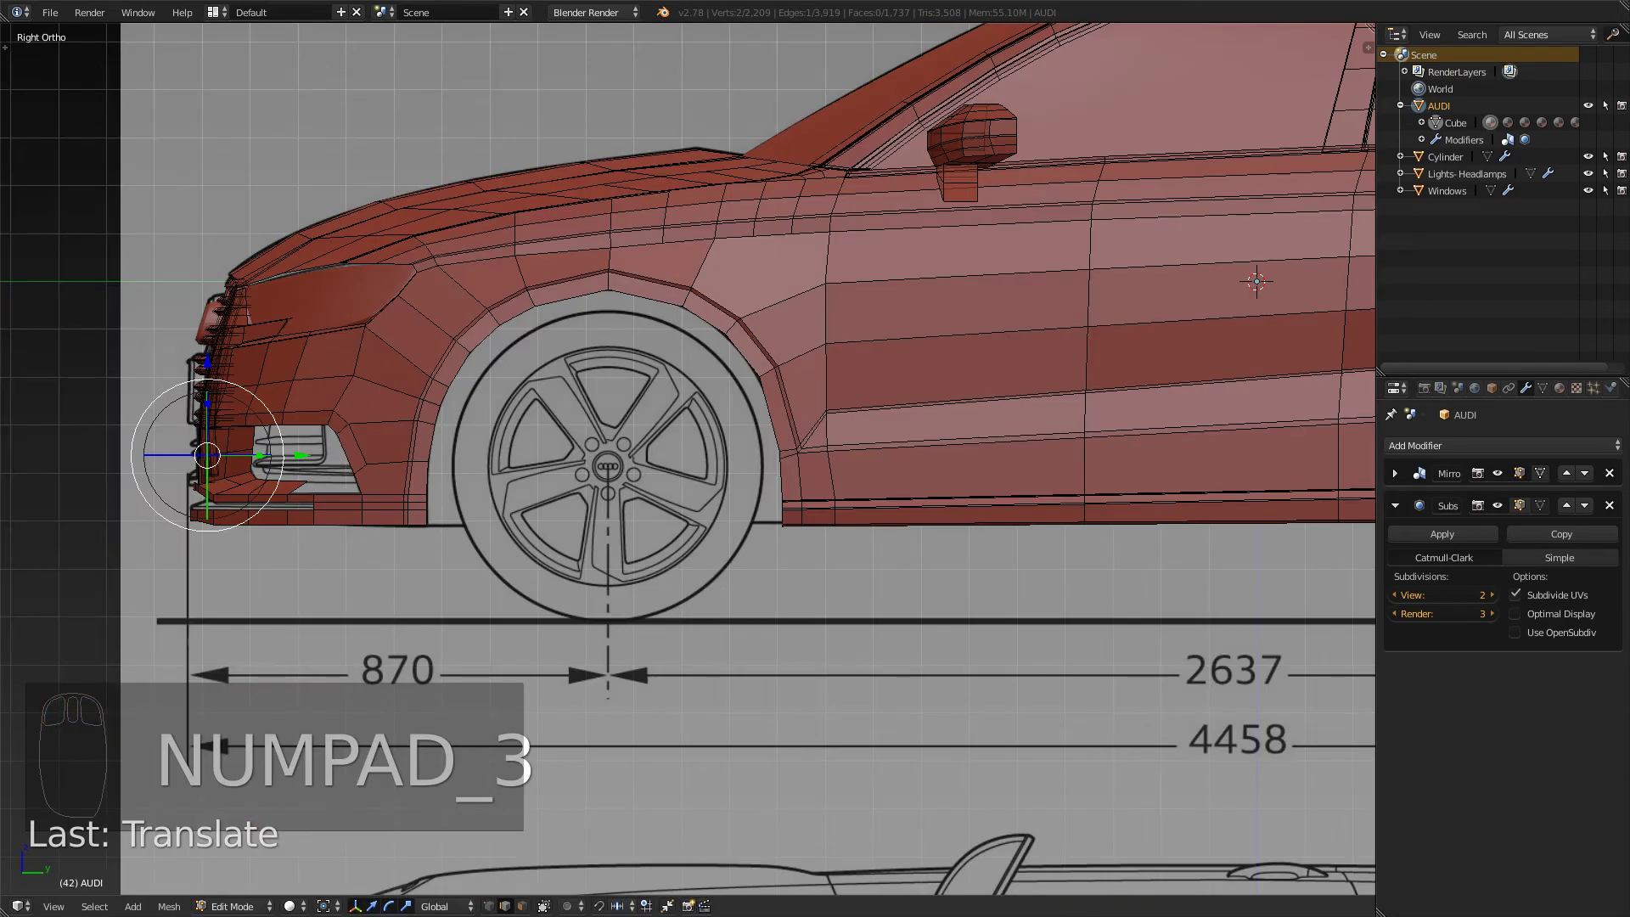
key("KP_1")
scroll(687, 459, "up", 5)
scroll(970, 398, "up", 5)
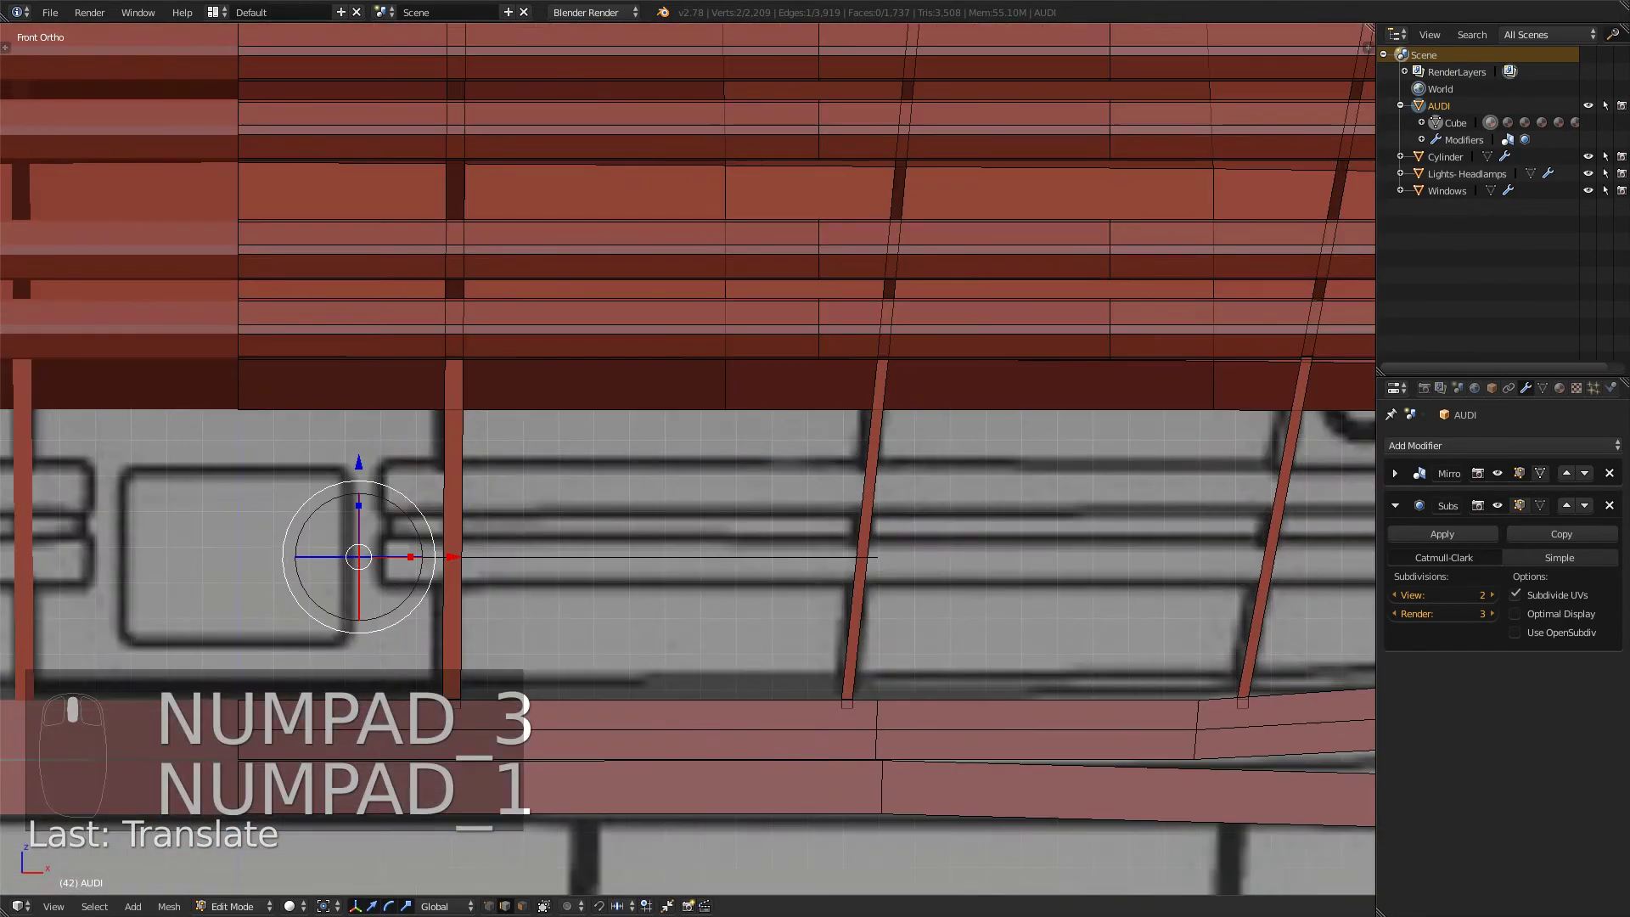
left_click_drag(453, 557, 458, 557)
scroll(566, 499, "down", 5)
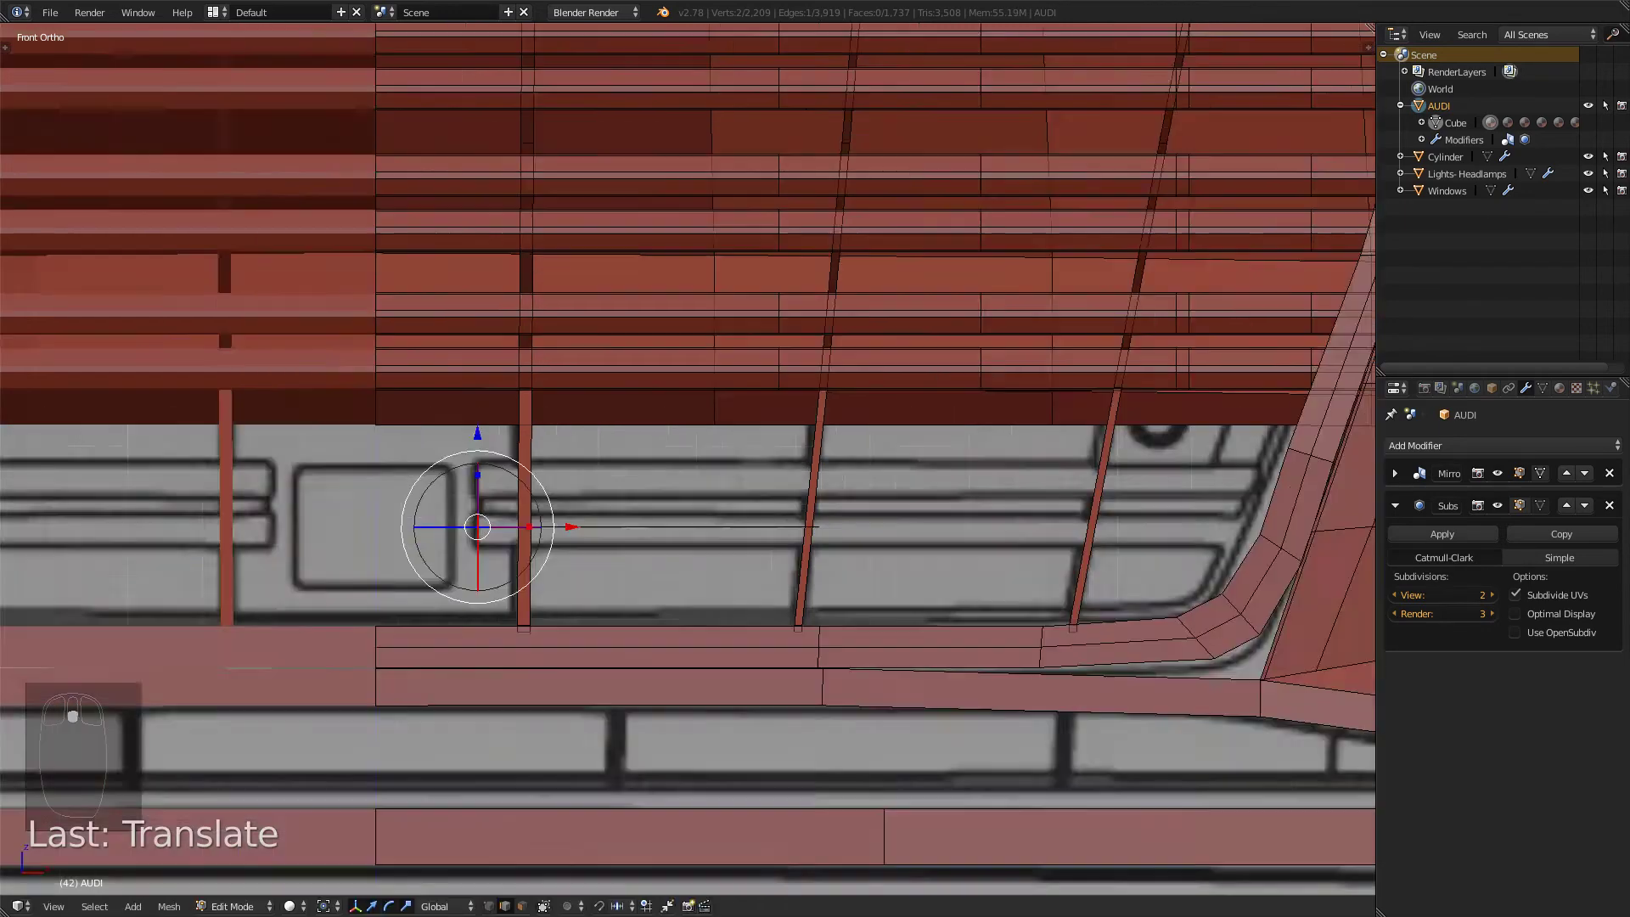
- Select the duplicated face's outer edge and move it along X in front view to extend the slat to the grille frame
middle_click_drag(566, 498, 866, 428)
scroll(653, 552, "up", 1)
scroll(840, 407, "up", 1)
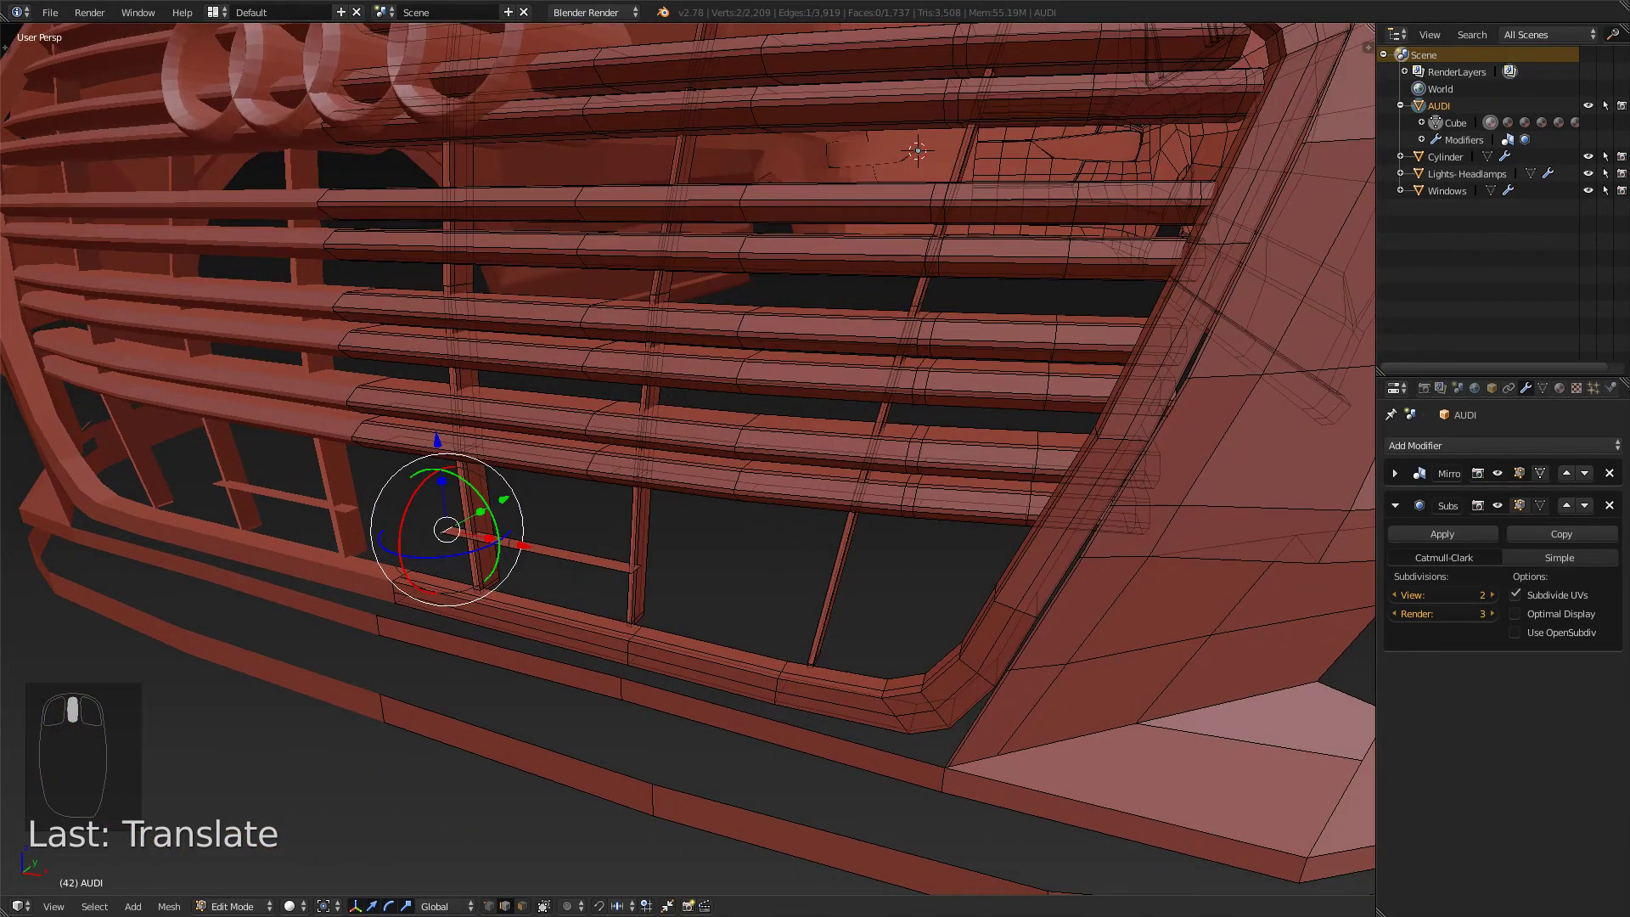
right_click(636, 547)
scroll(636, 547, "up", 3)
scroll(637, 547, "down", 2)
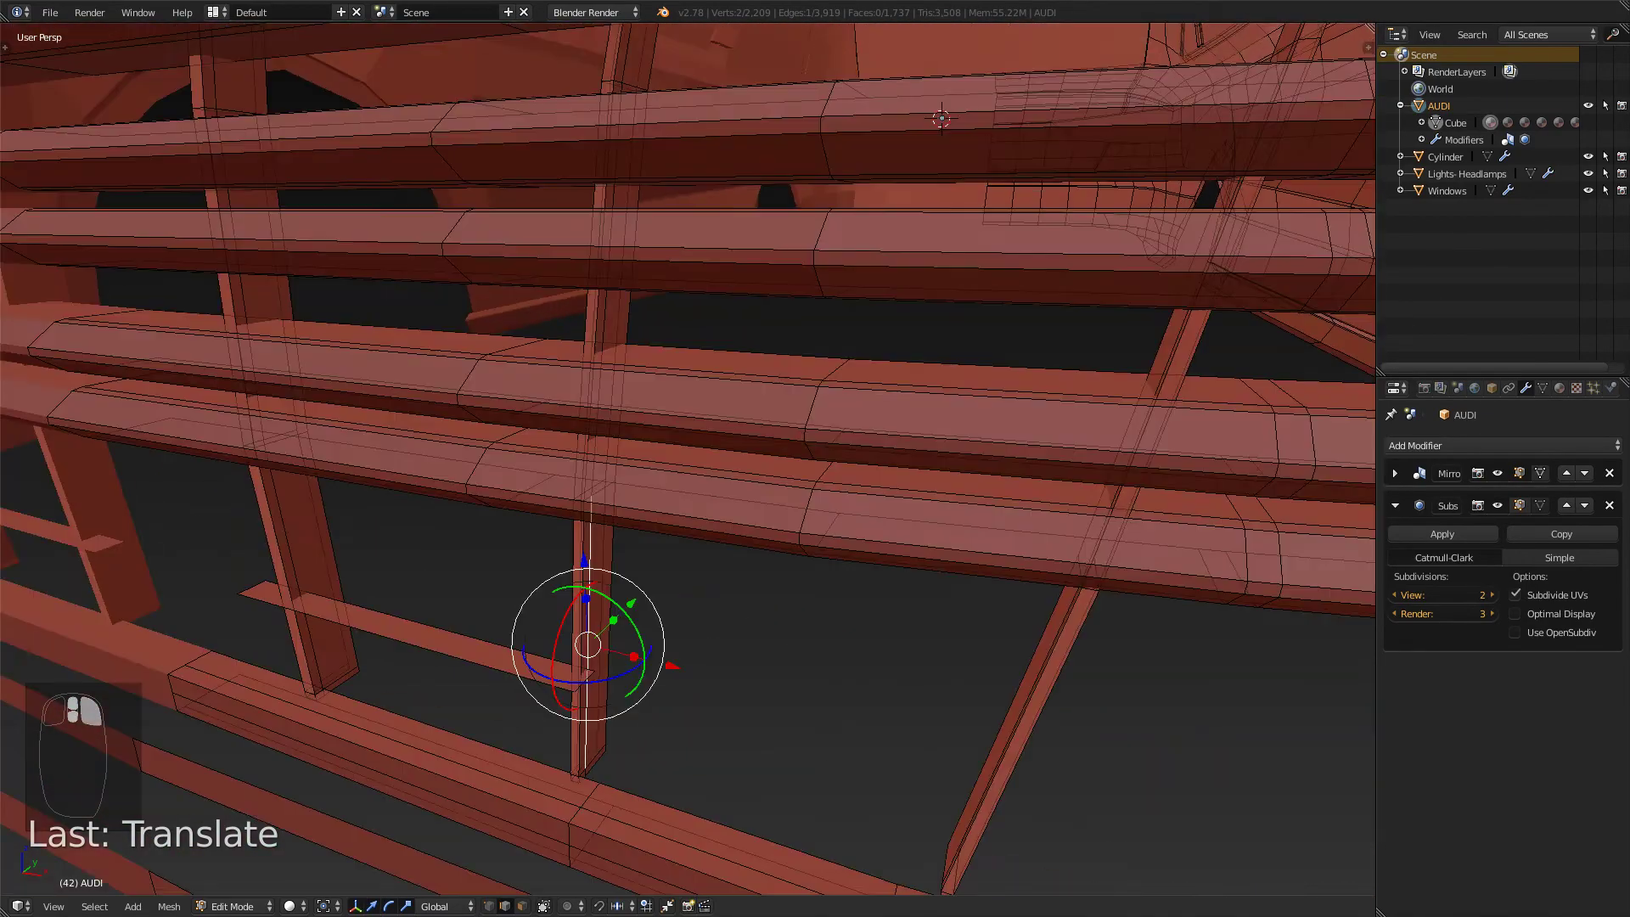
middle_click_drag(645, 544, 679, 510)
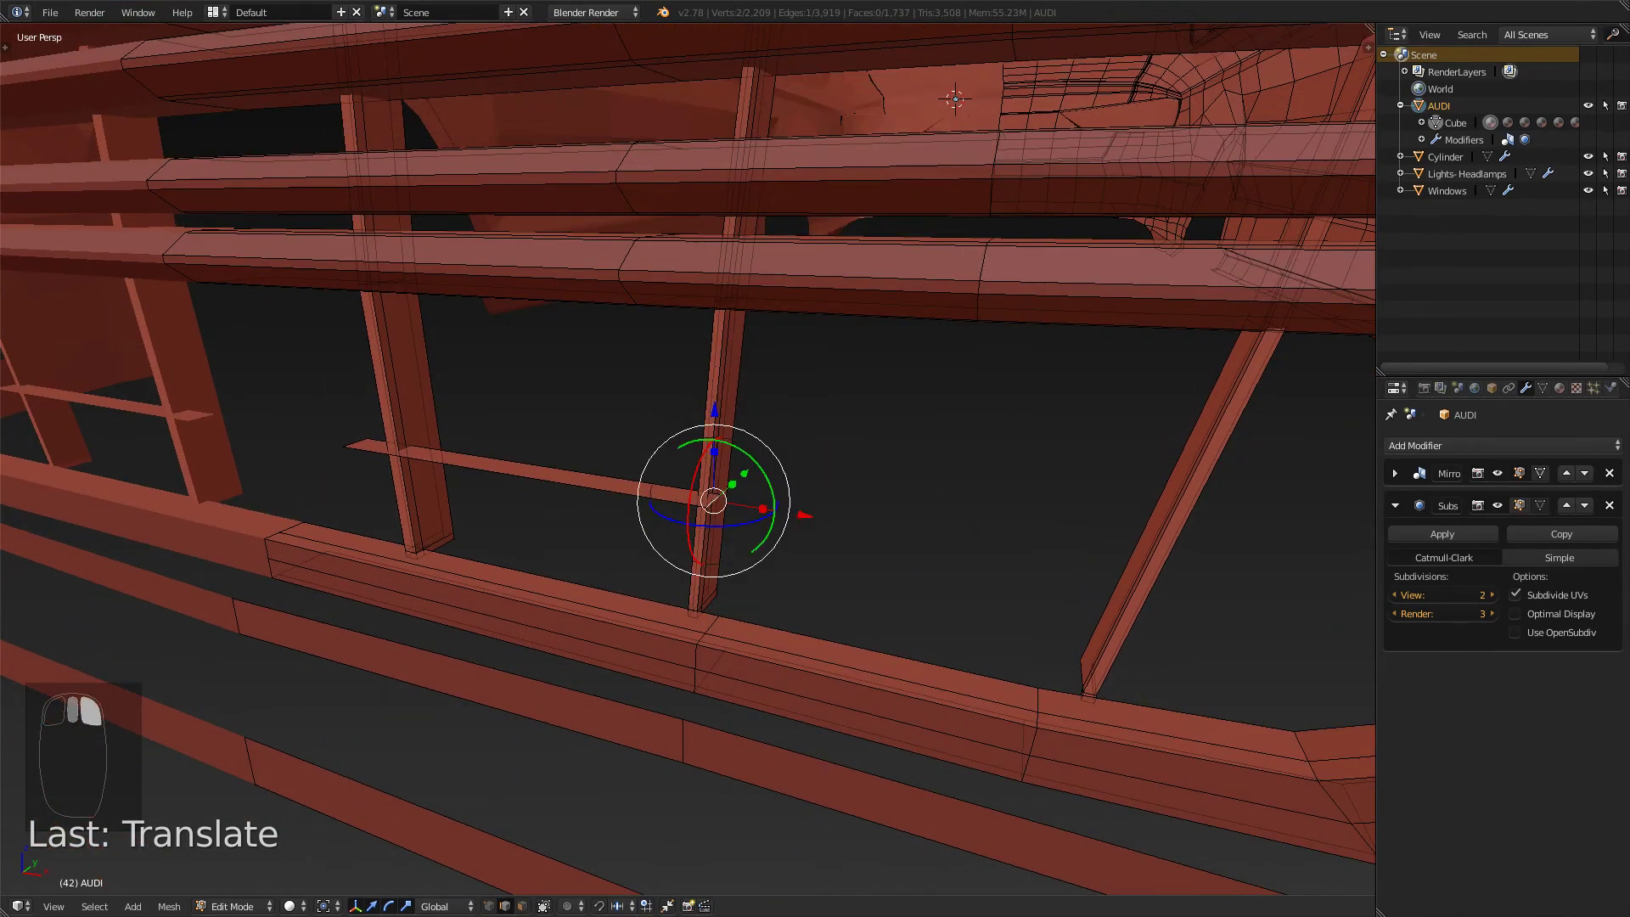
key("KP_3")
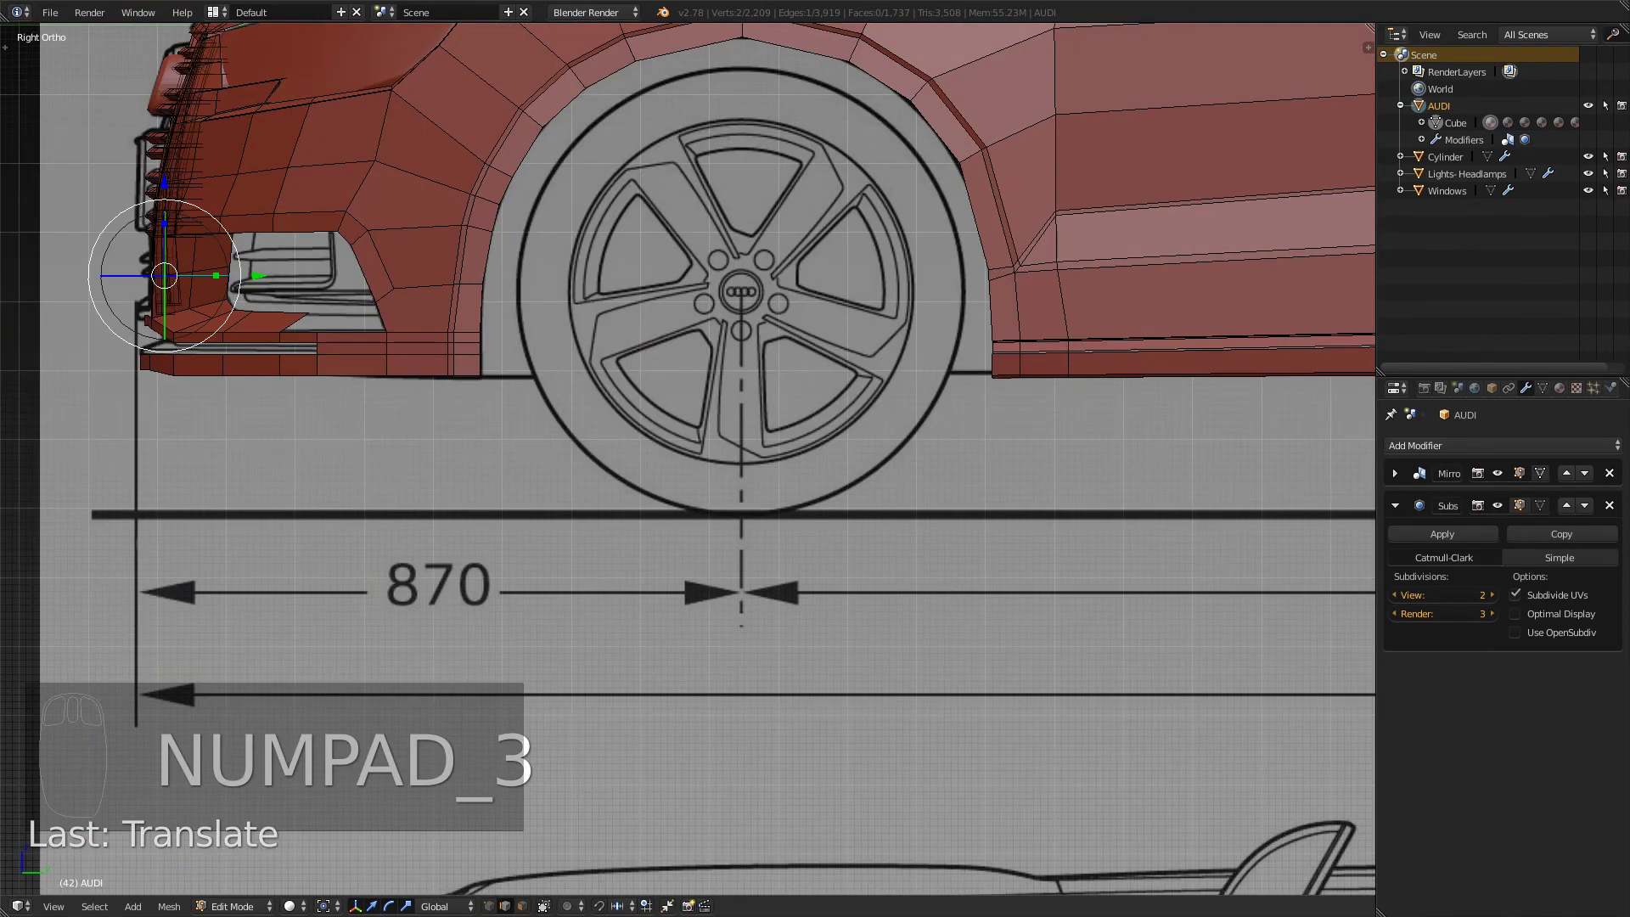
key("KP_1")
middle_click_drag(926, 306, 581, 464, "shift")
scroll(580, 464, "up", 5)
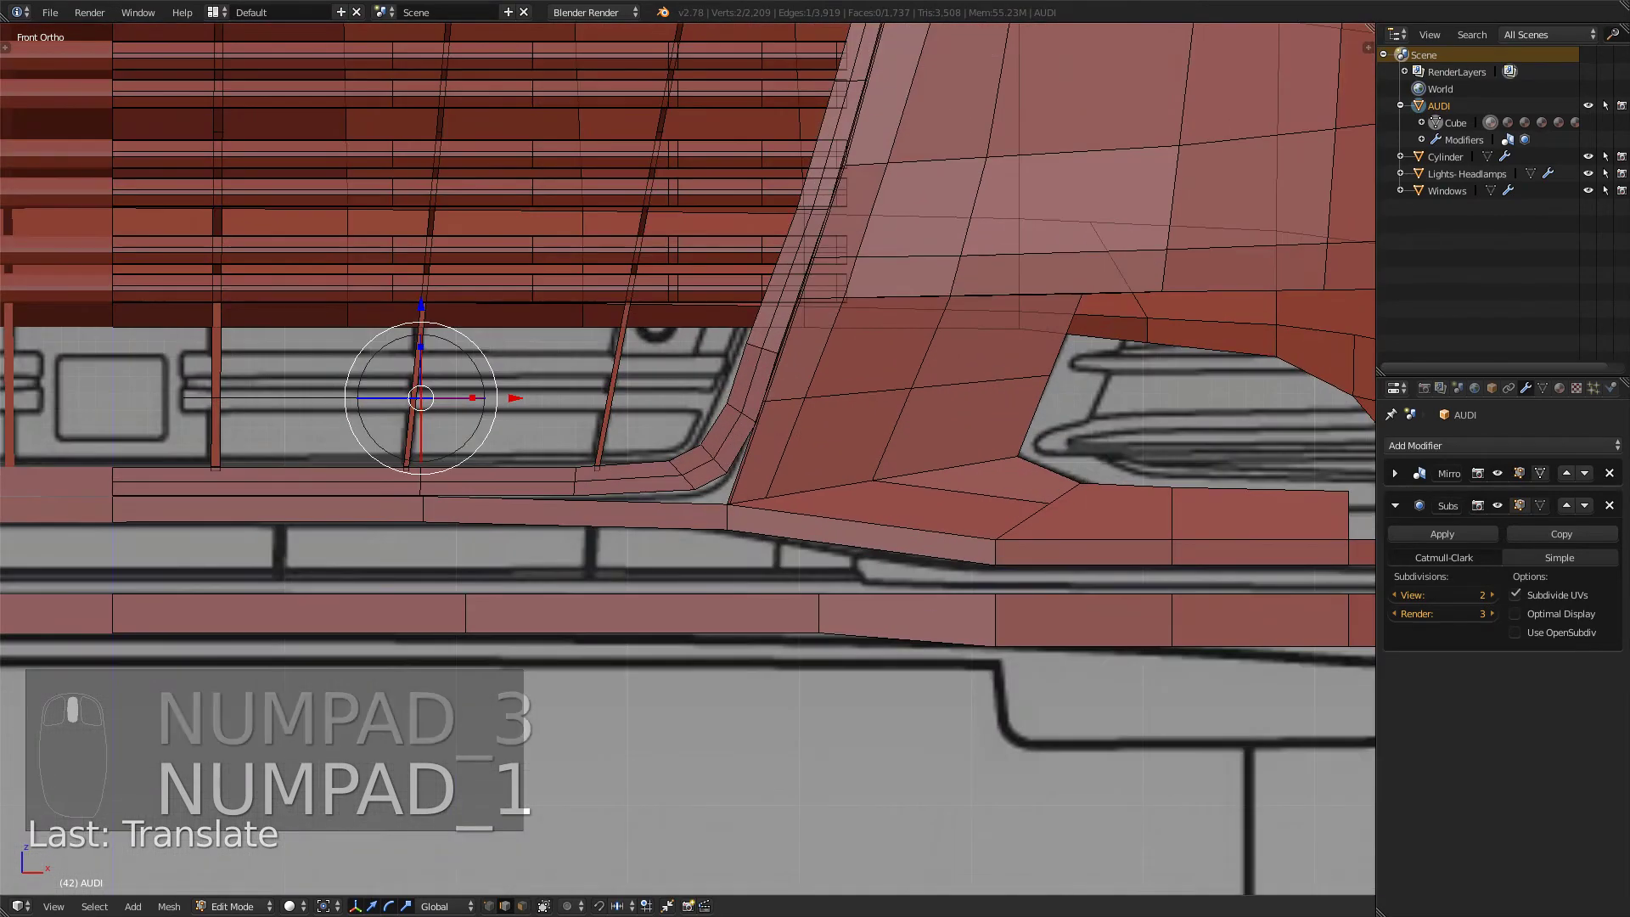
left_click_drag(515, 398, 770, 398)
- Check the slat ends in the grille reference photo, then return to Blender and nudge the new slat's outer edge slightly further outward
key("alt+Tab")
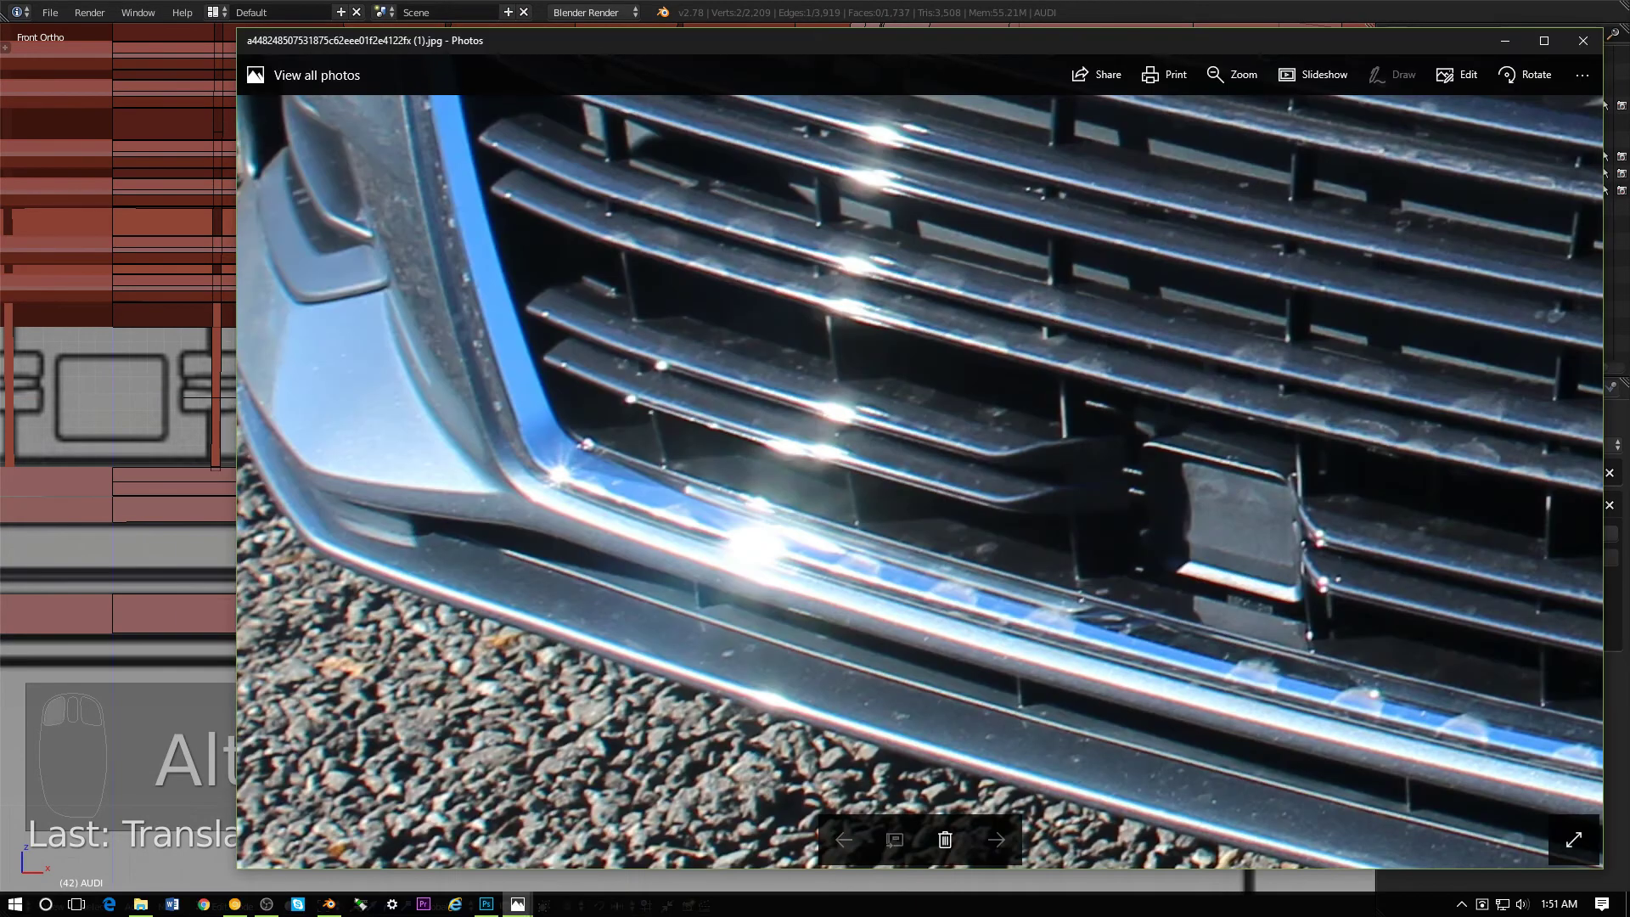
scroll(698, 430, "down", 5)
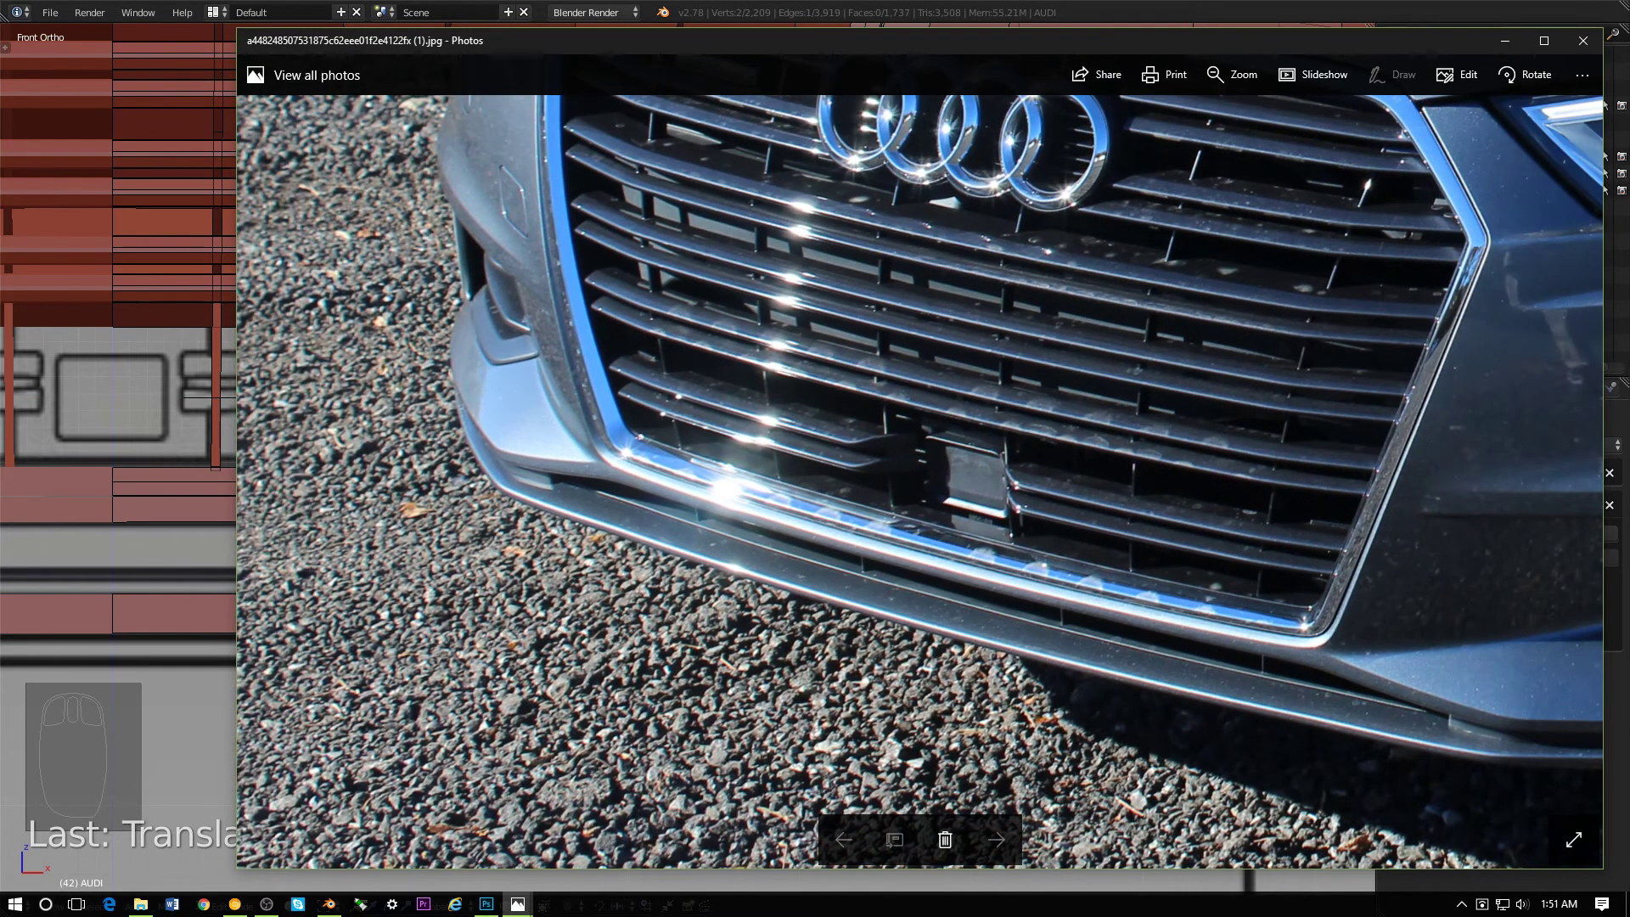
key("alt+Tab")
middle_click_drag(698, 429, 641, 493)
scroll(641, 492, "down", 4)
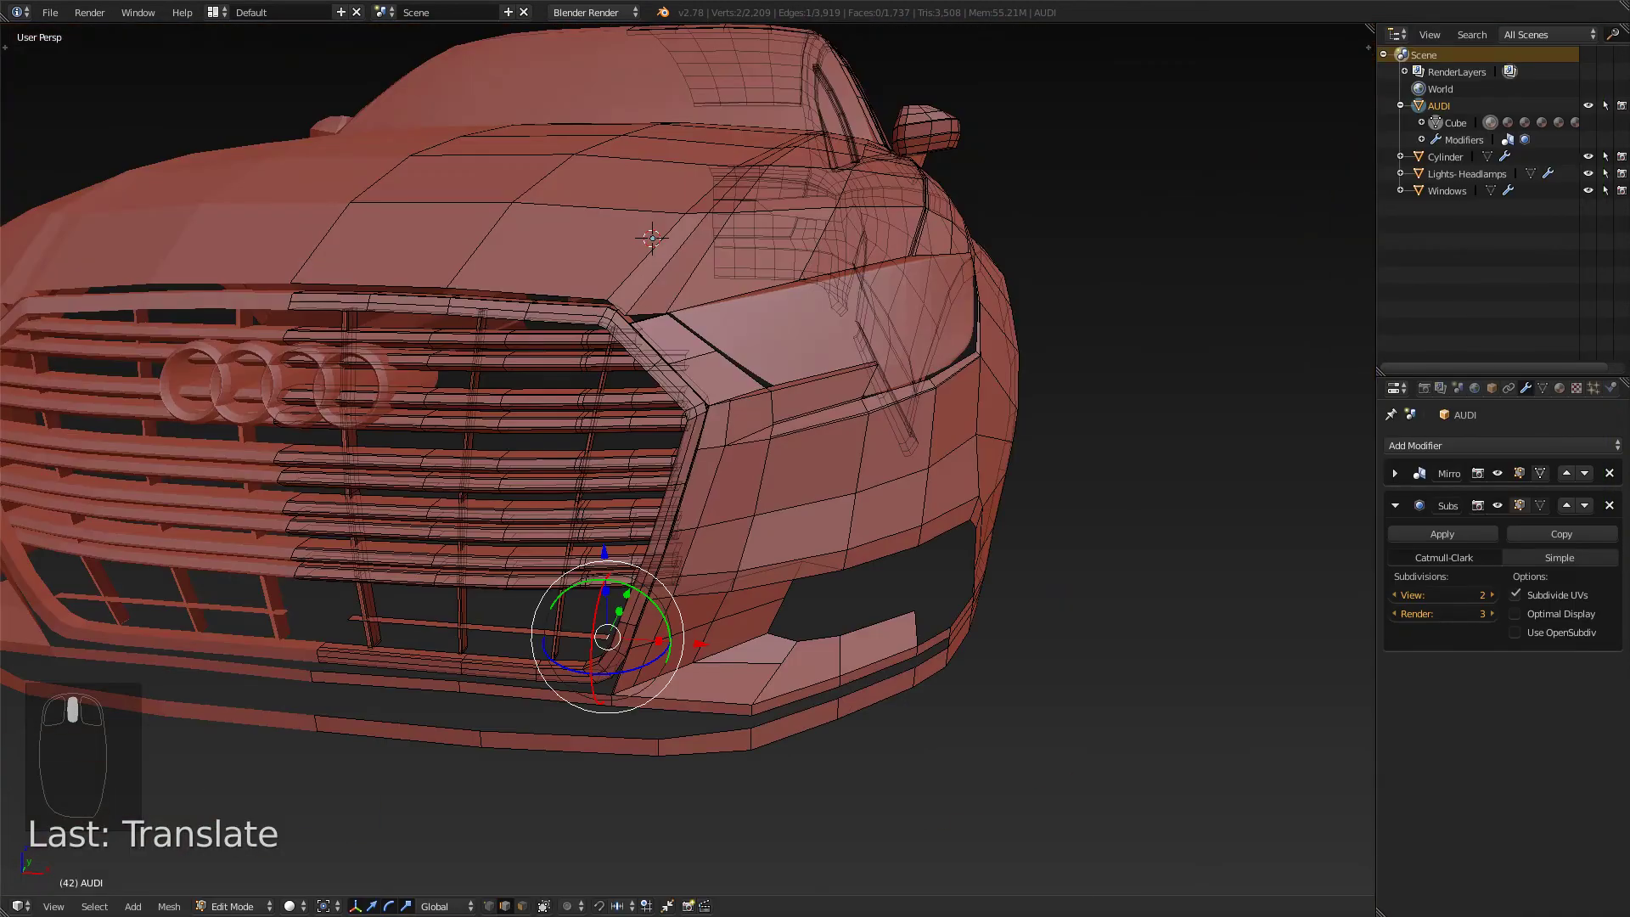
scroll(679, 424, "up", 6)
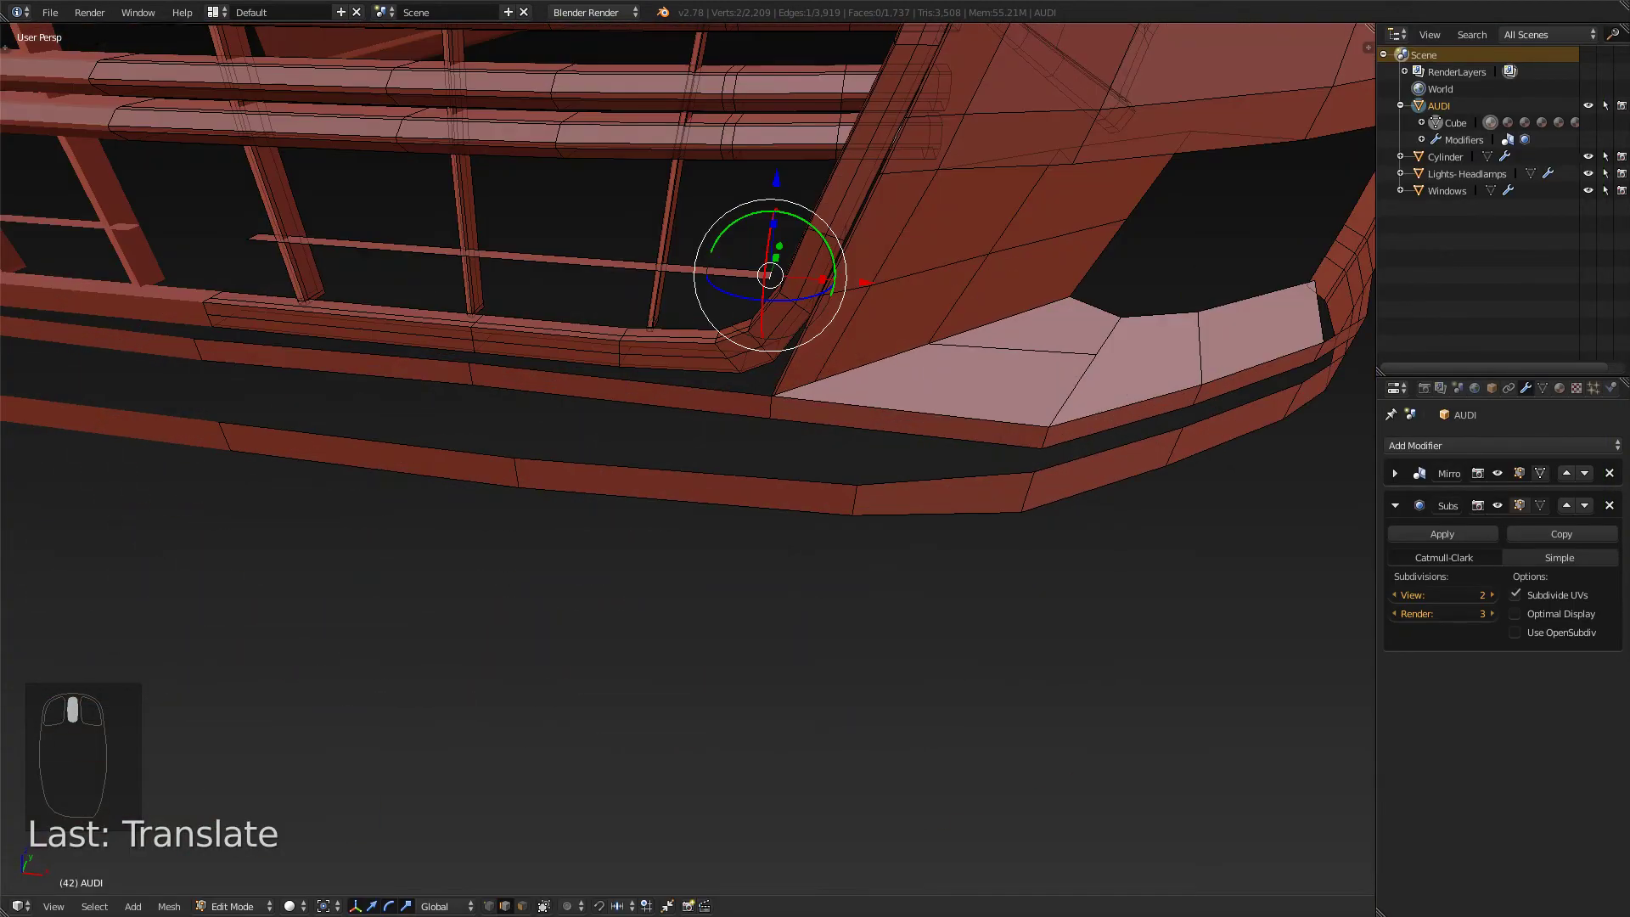
left_click_drag(864, 282, 883, 283)
- Compare the slat's depth with the reference photo, then move the new slat face's long rear edge backward along Y to widen it
middle_click_drag(883, 288, 679, 374)
scroll(679, 425, "down", 5)
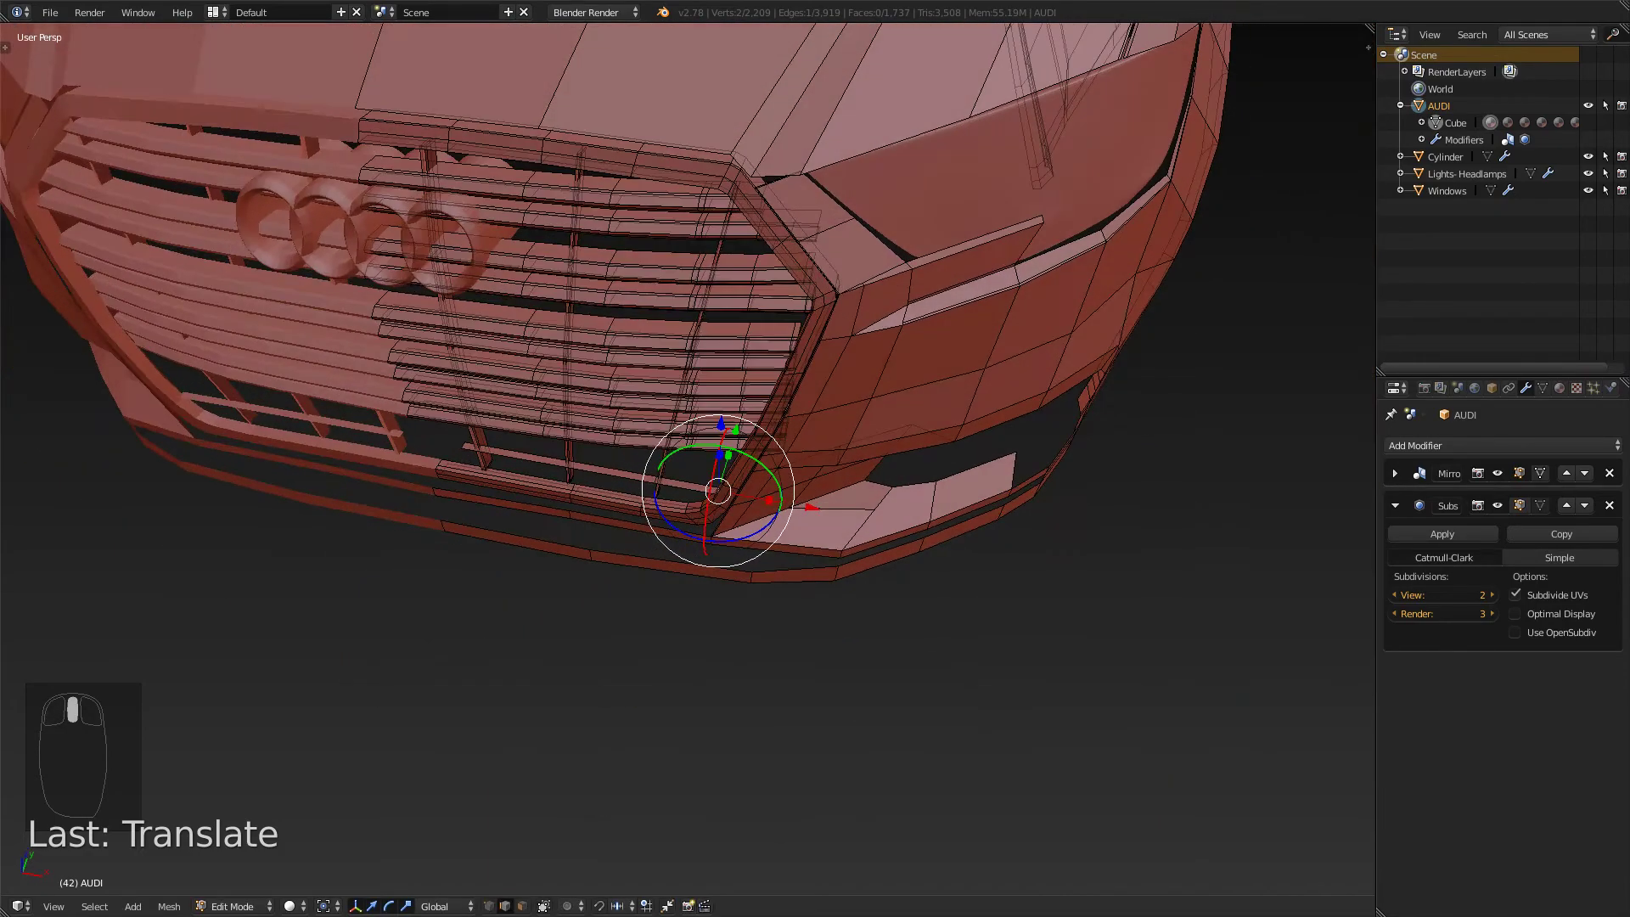
key("alt+Tab")
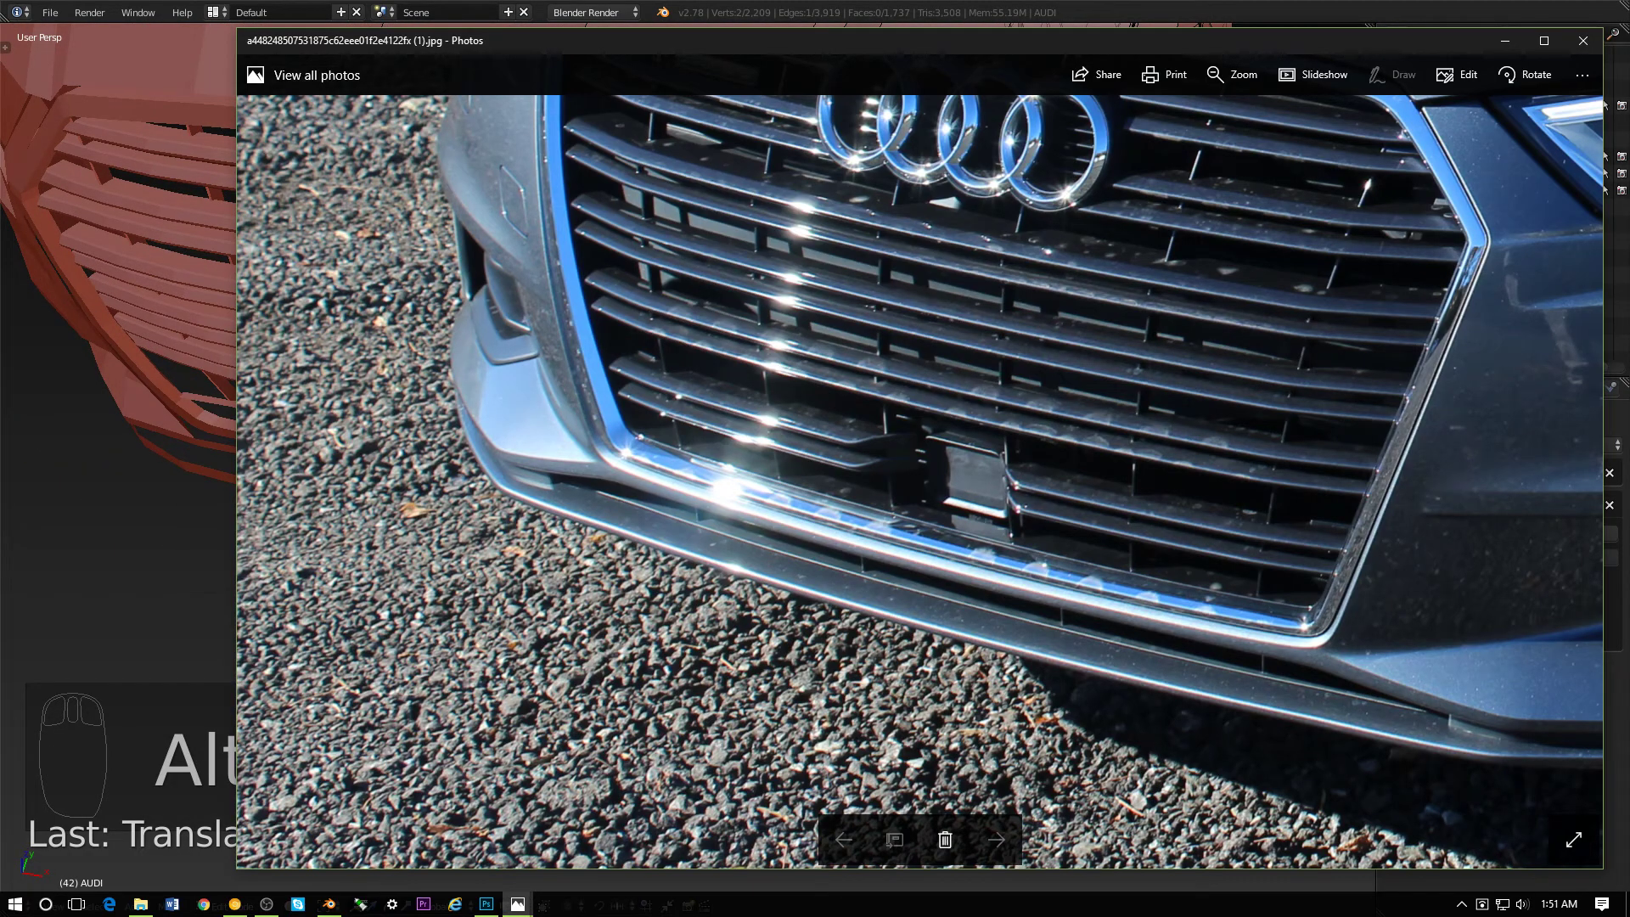
key("alt+Tab")
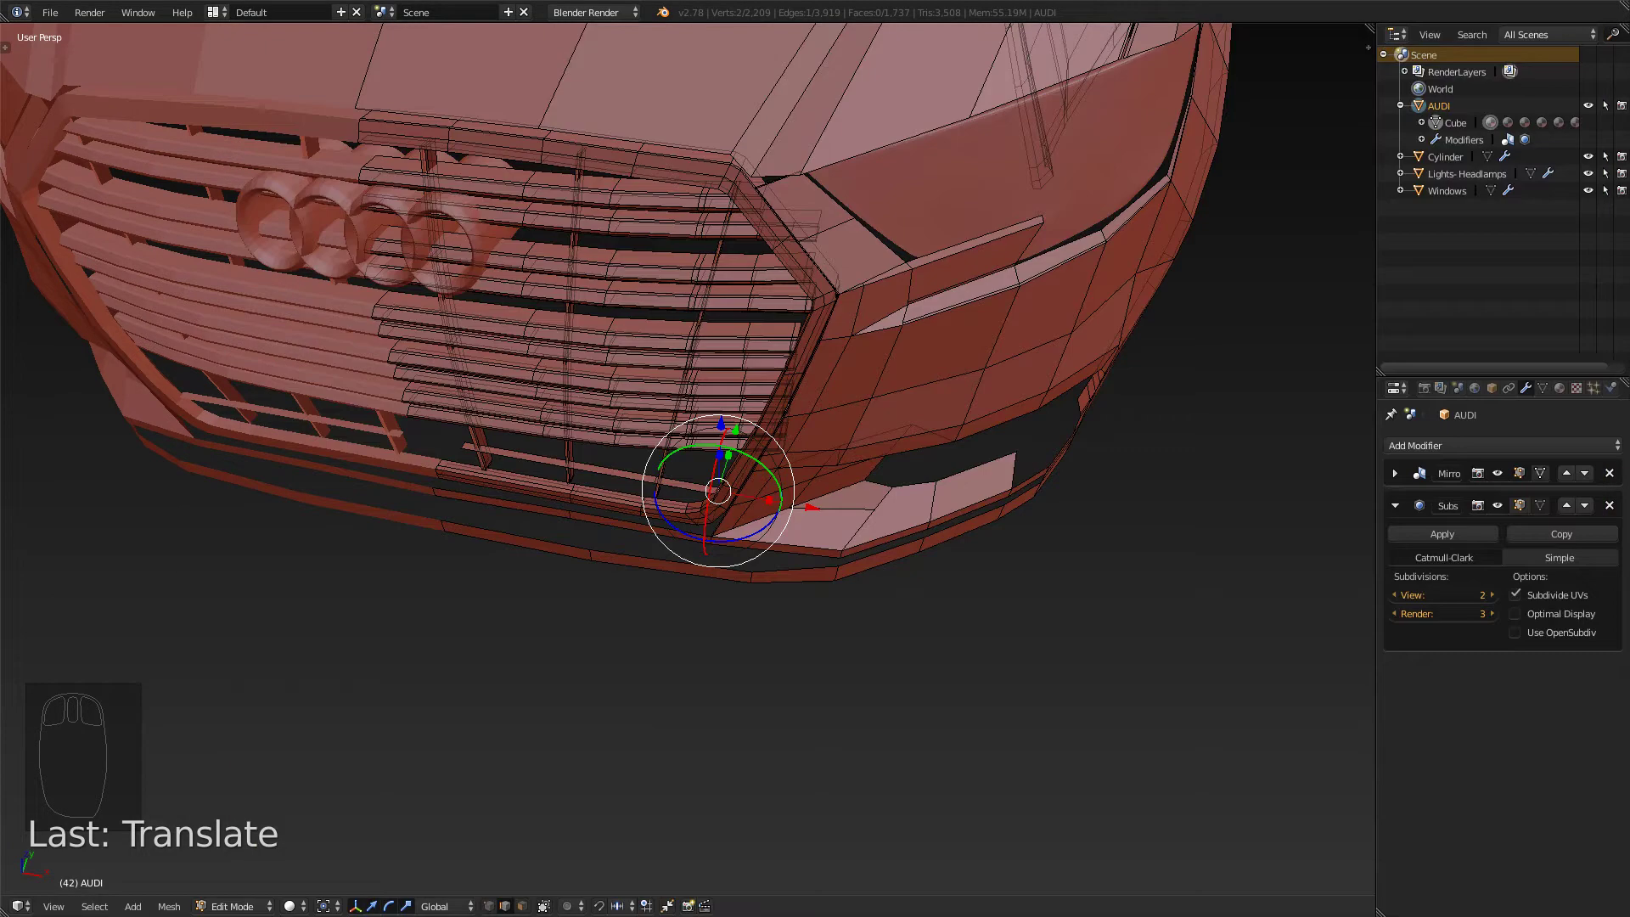
scroll(688, 458, "up", 2)
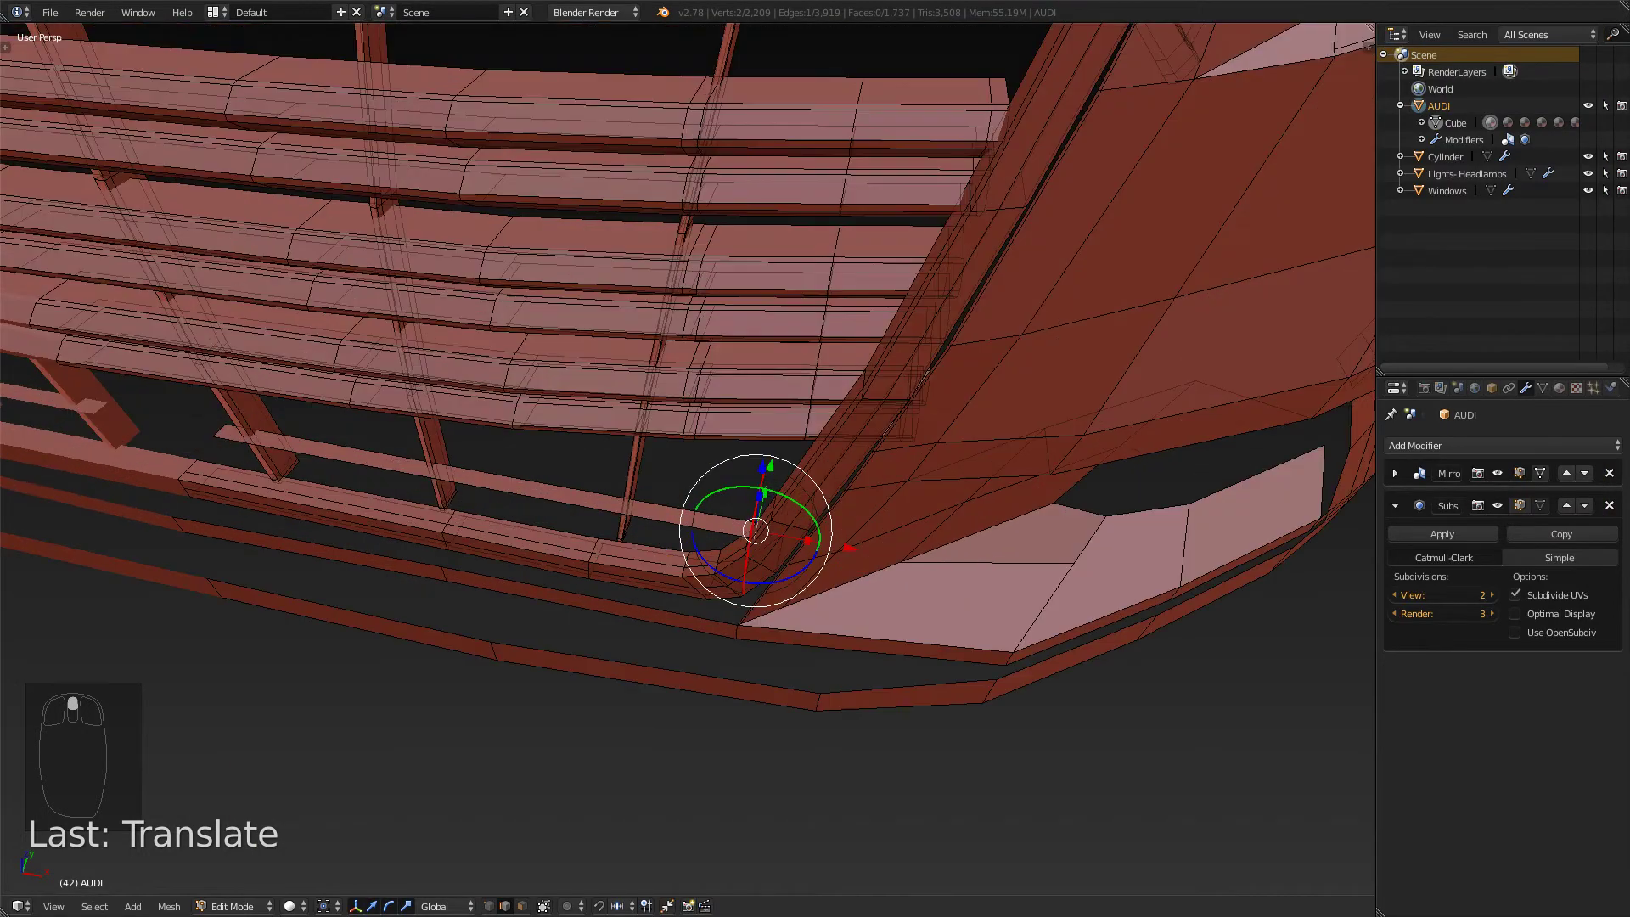
middle_click_drag(509, 475, 805, 538, "shift")
right_click(806, 541)
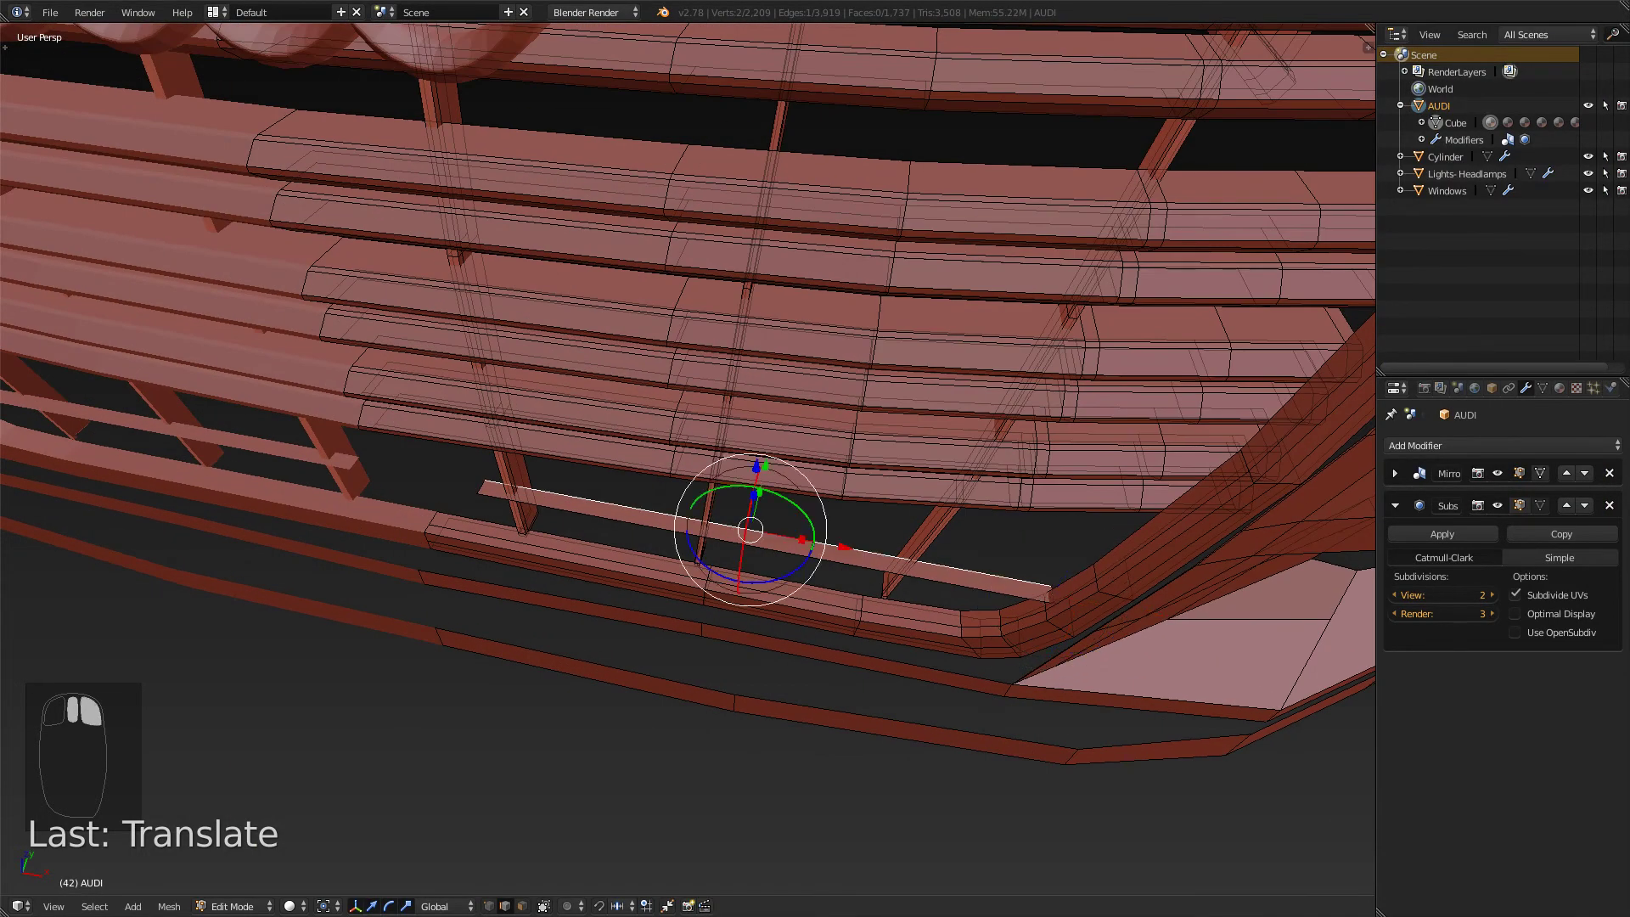
middle_click_drag(730, 442, 560, 408)
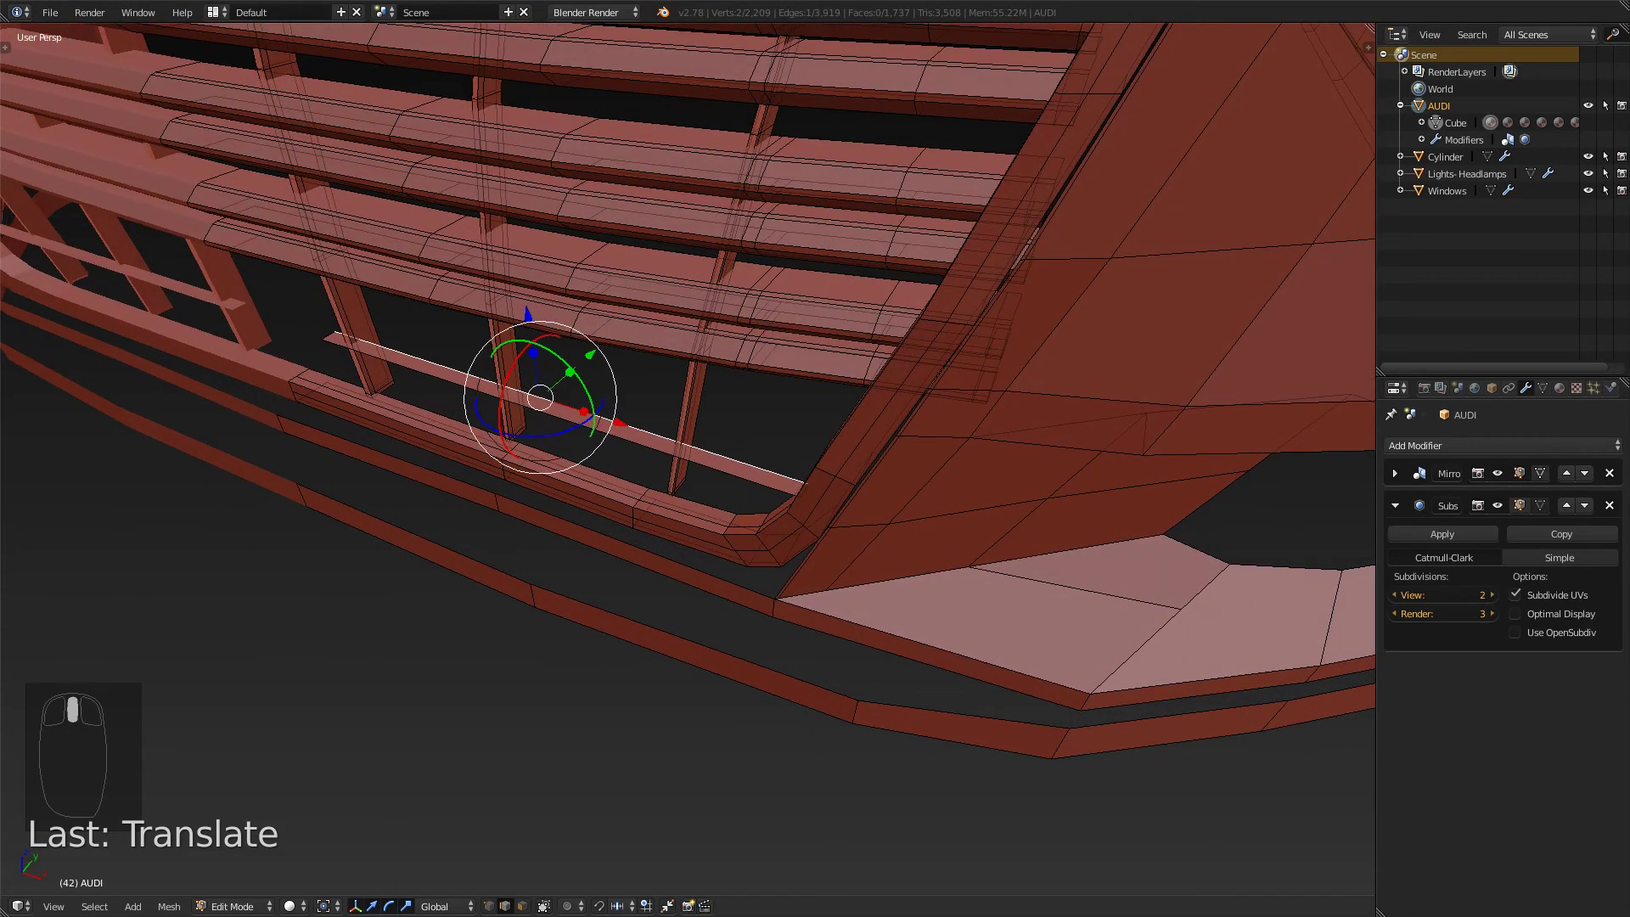
key("g")
key("y")
- Recheck the grille photo, then in vertex select mode slide the slat's front inner corner outward along its front edge to angle the end
key("alt+Tab")
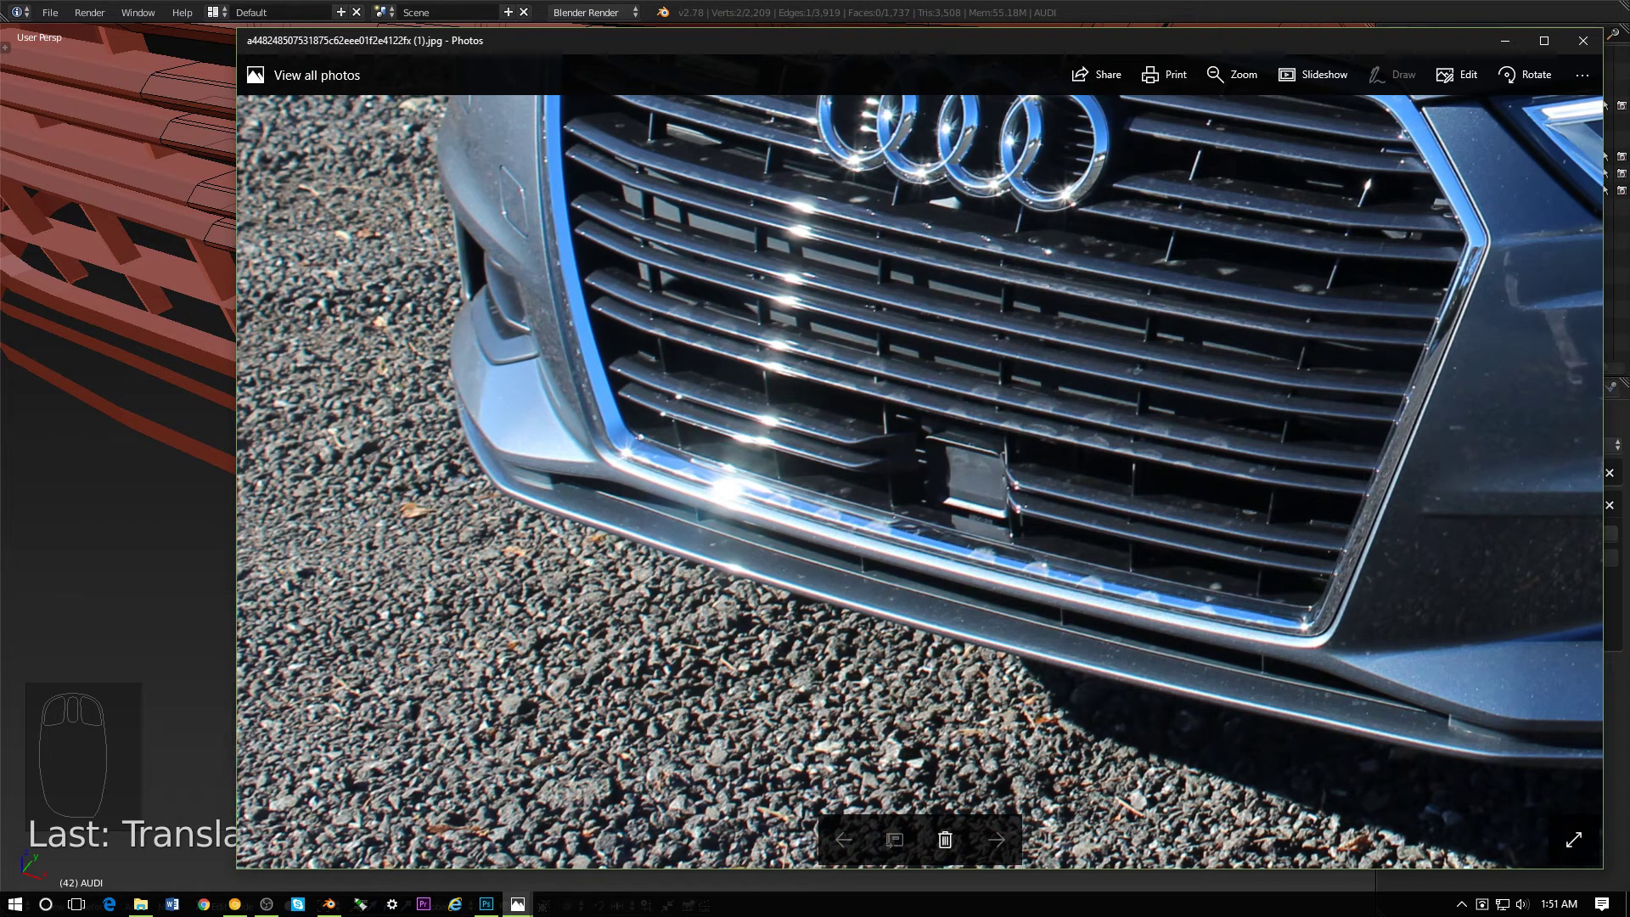
key("alt+Tab")
middle_click_drag(543, 399, 598, 369)
key("ctrl+Tab")
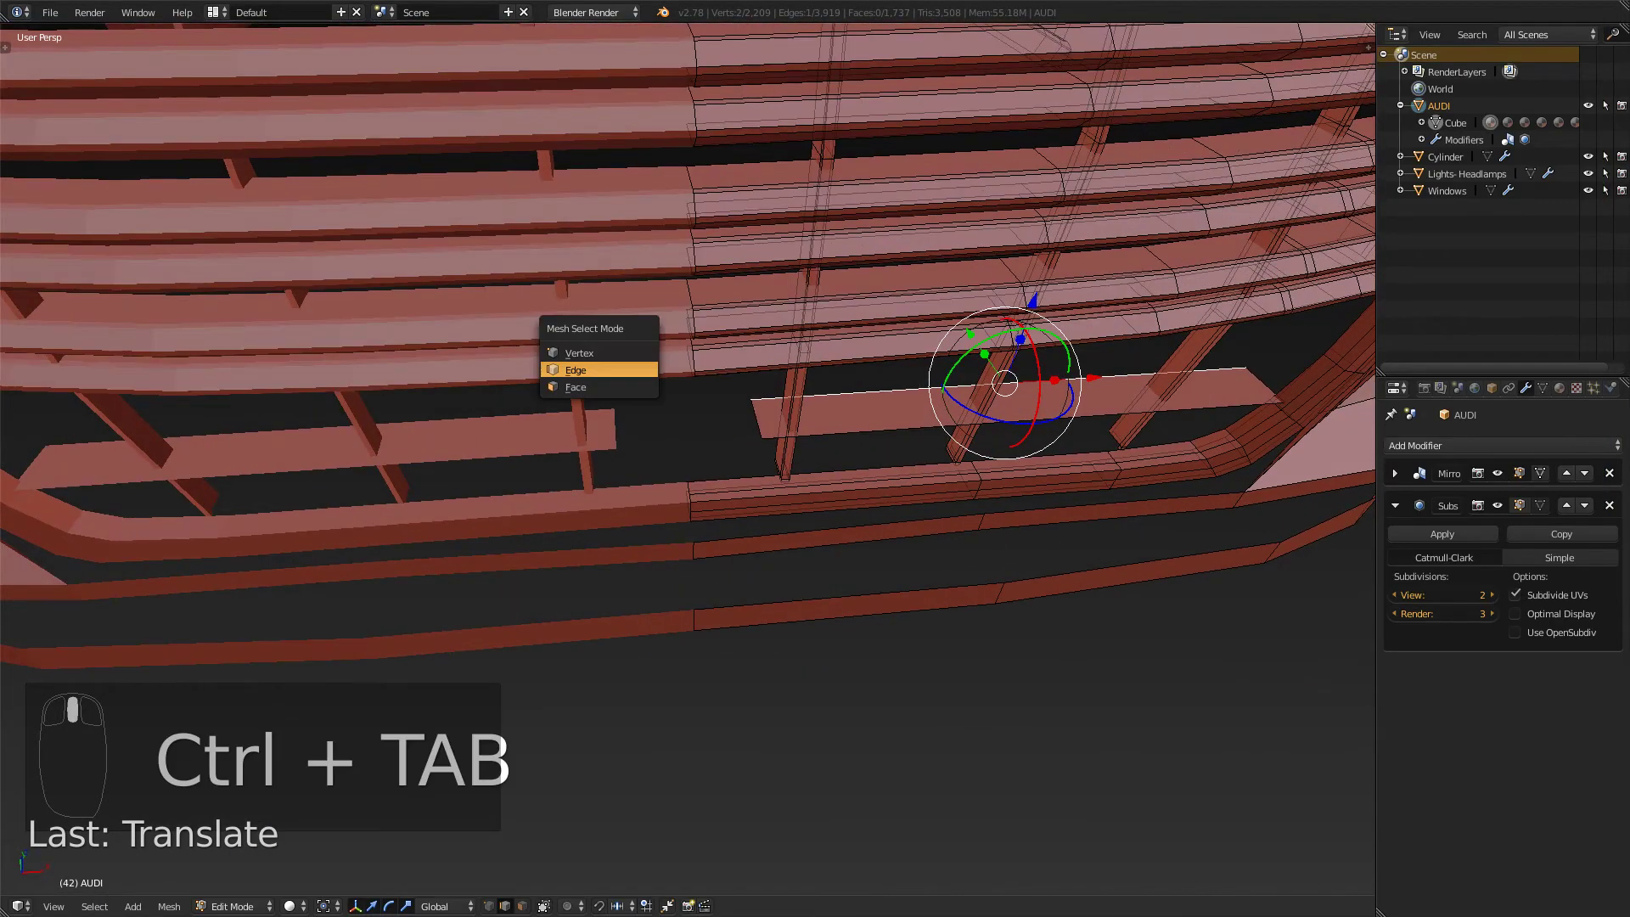
left_click(579, 352)
right_click(775, 467)
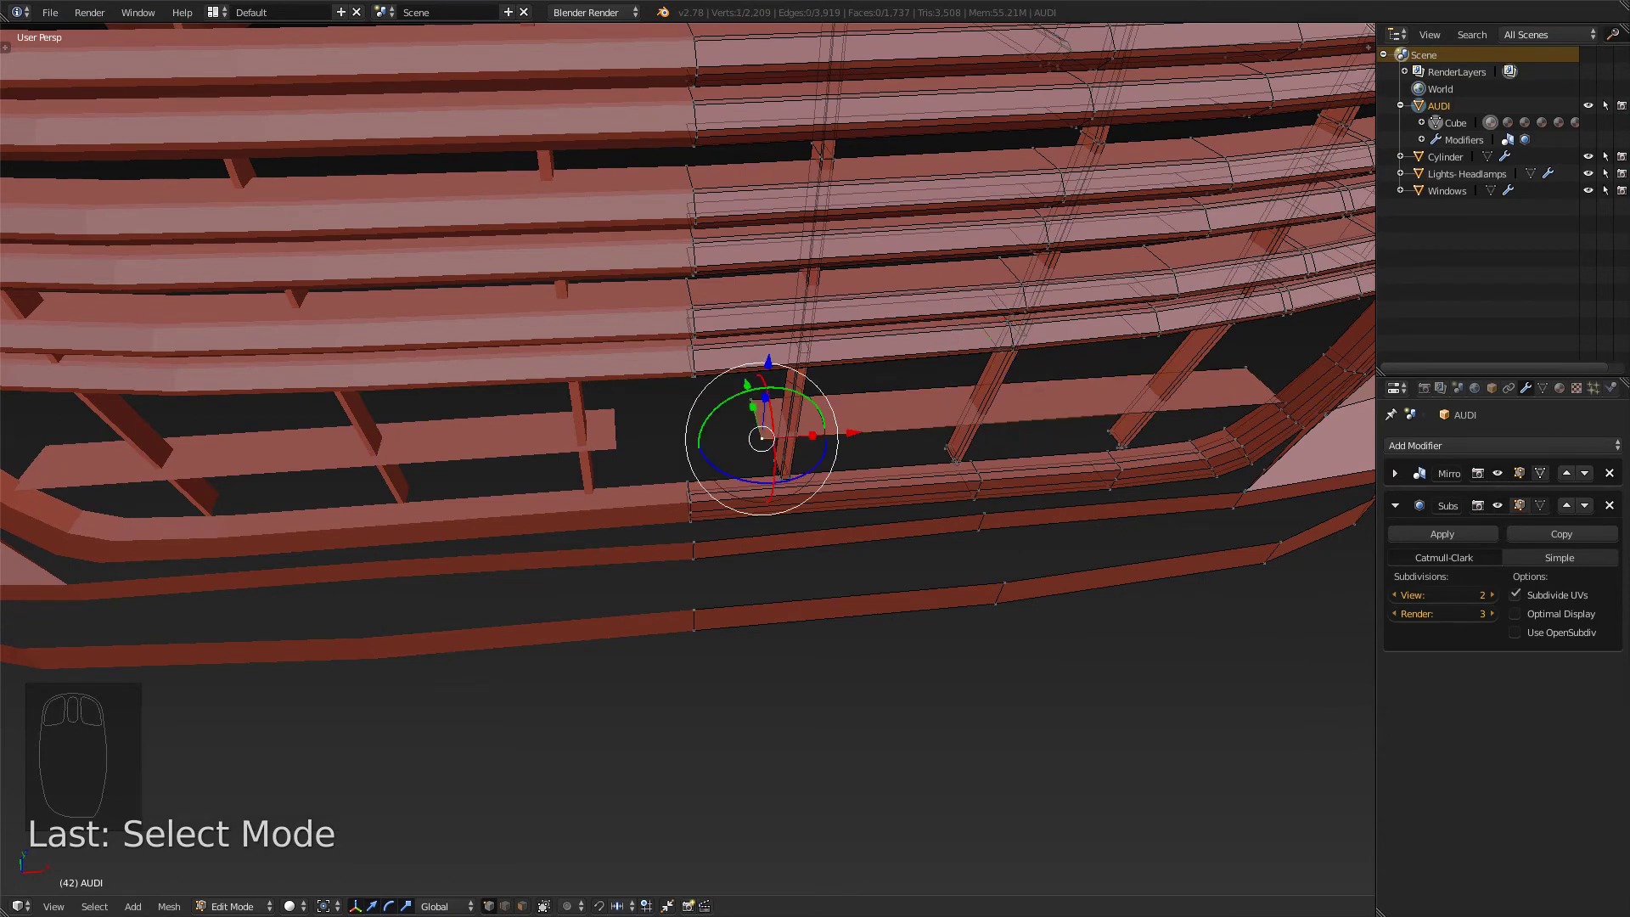
key("g")
key("g")
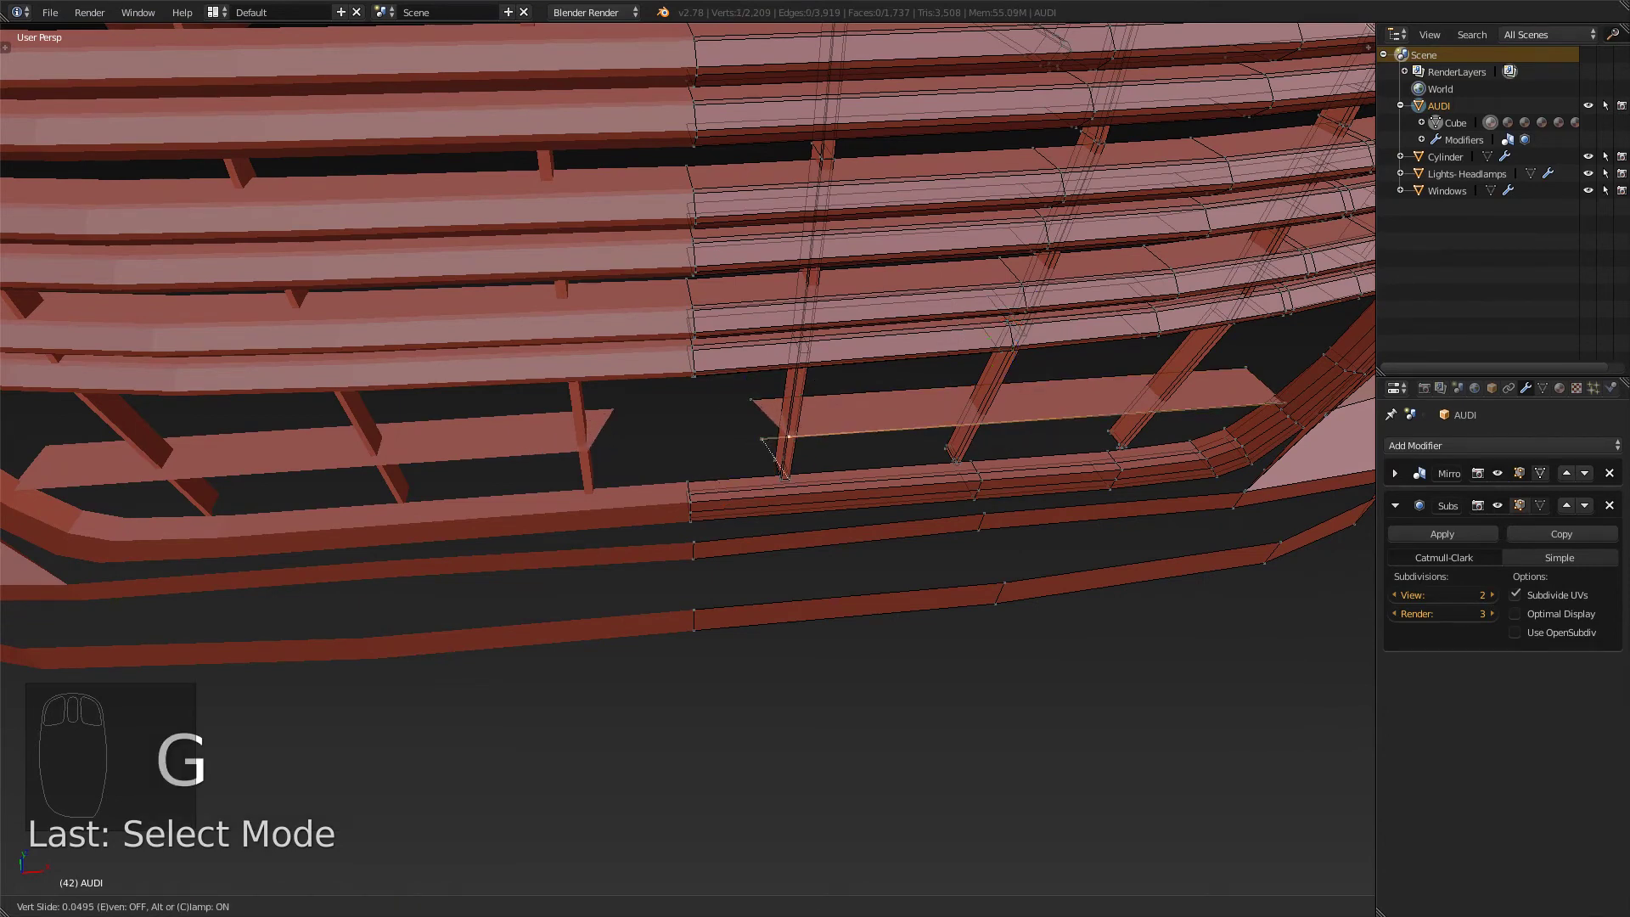
right_click(776, 467)
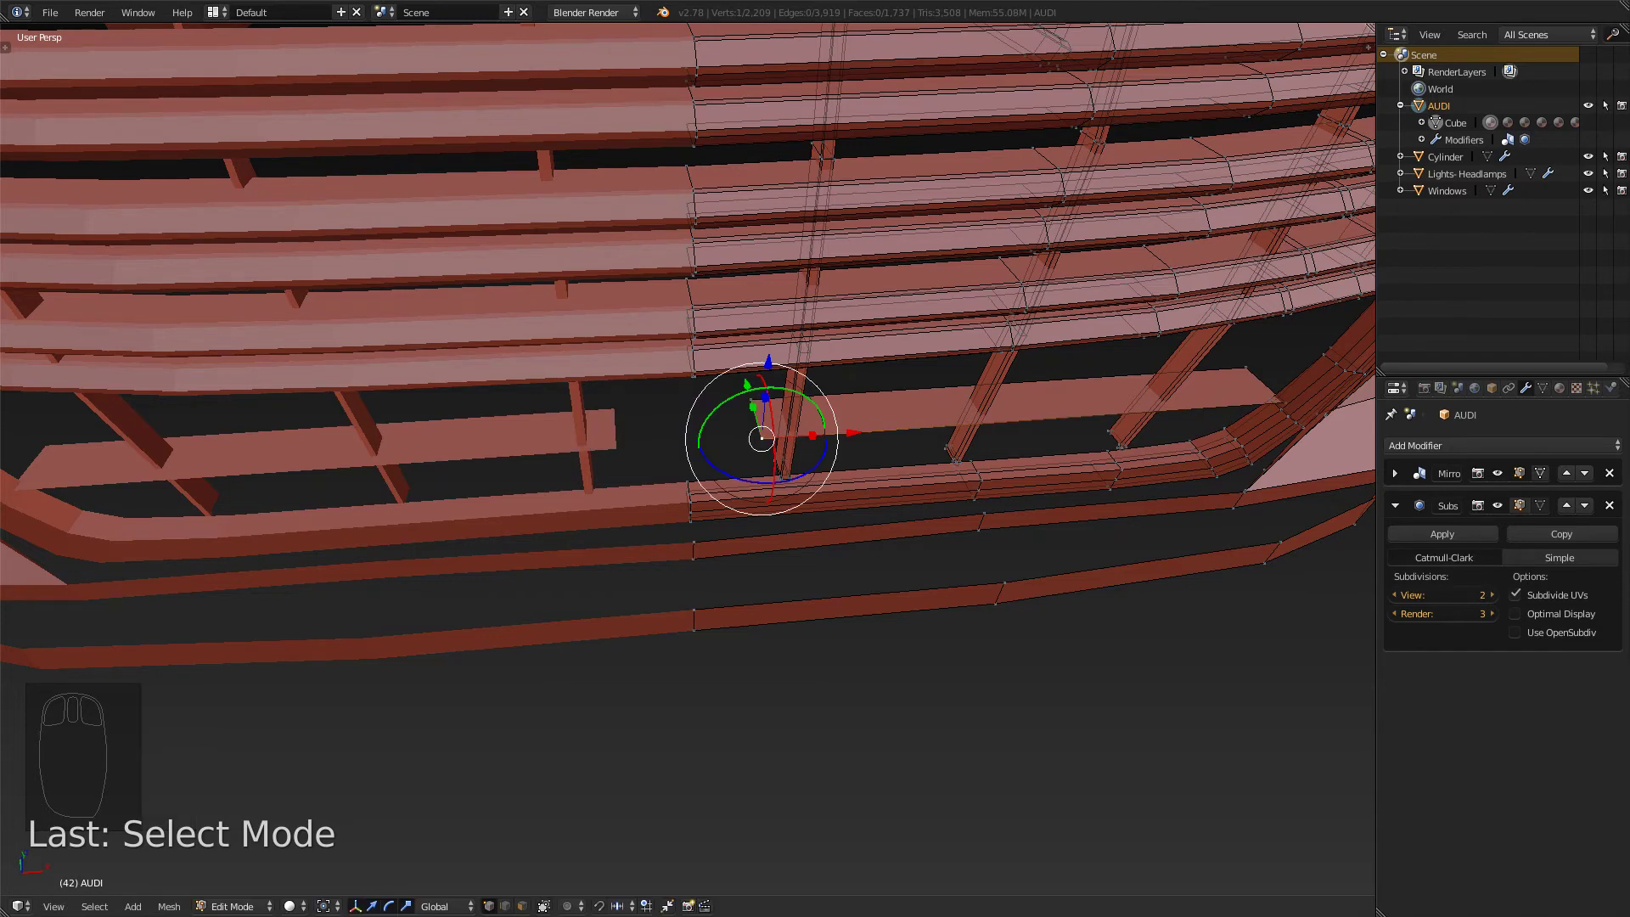
key("g")
key("g")
- Inspect the slat ends in a closer view of the photo, then move the new slat's short outer edge further outward into the frame
key("alt+Tab")
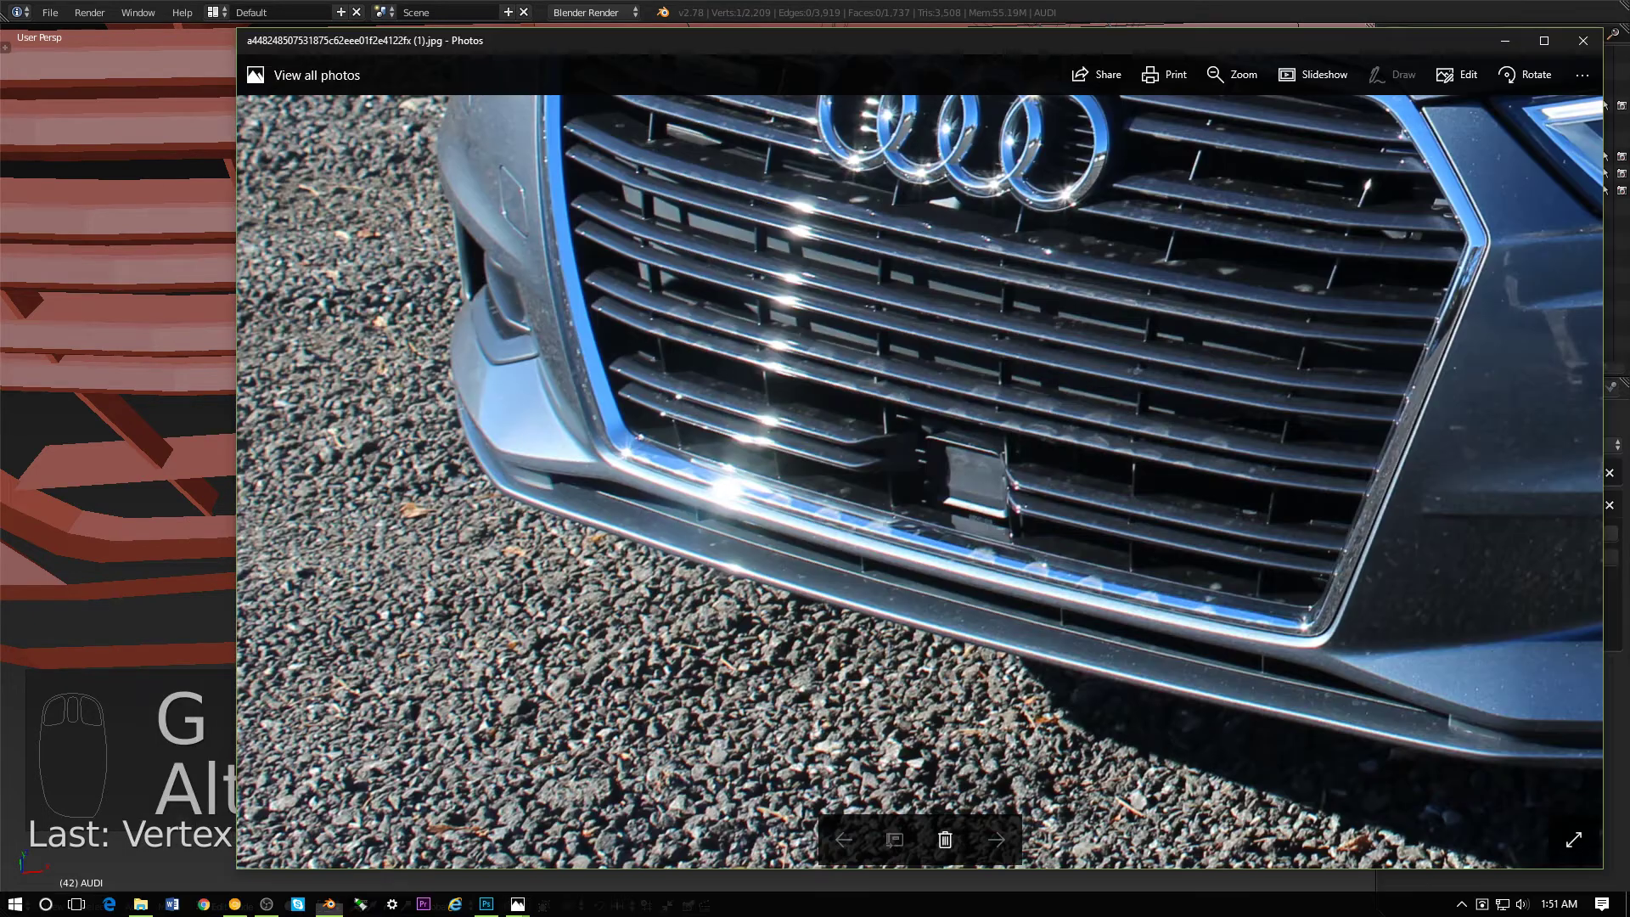
scroll(921, 476, "up", 5)
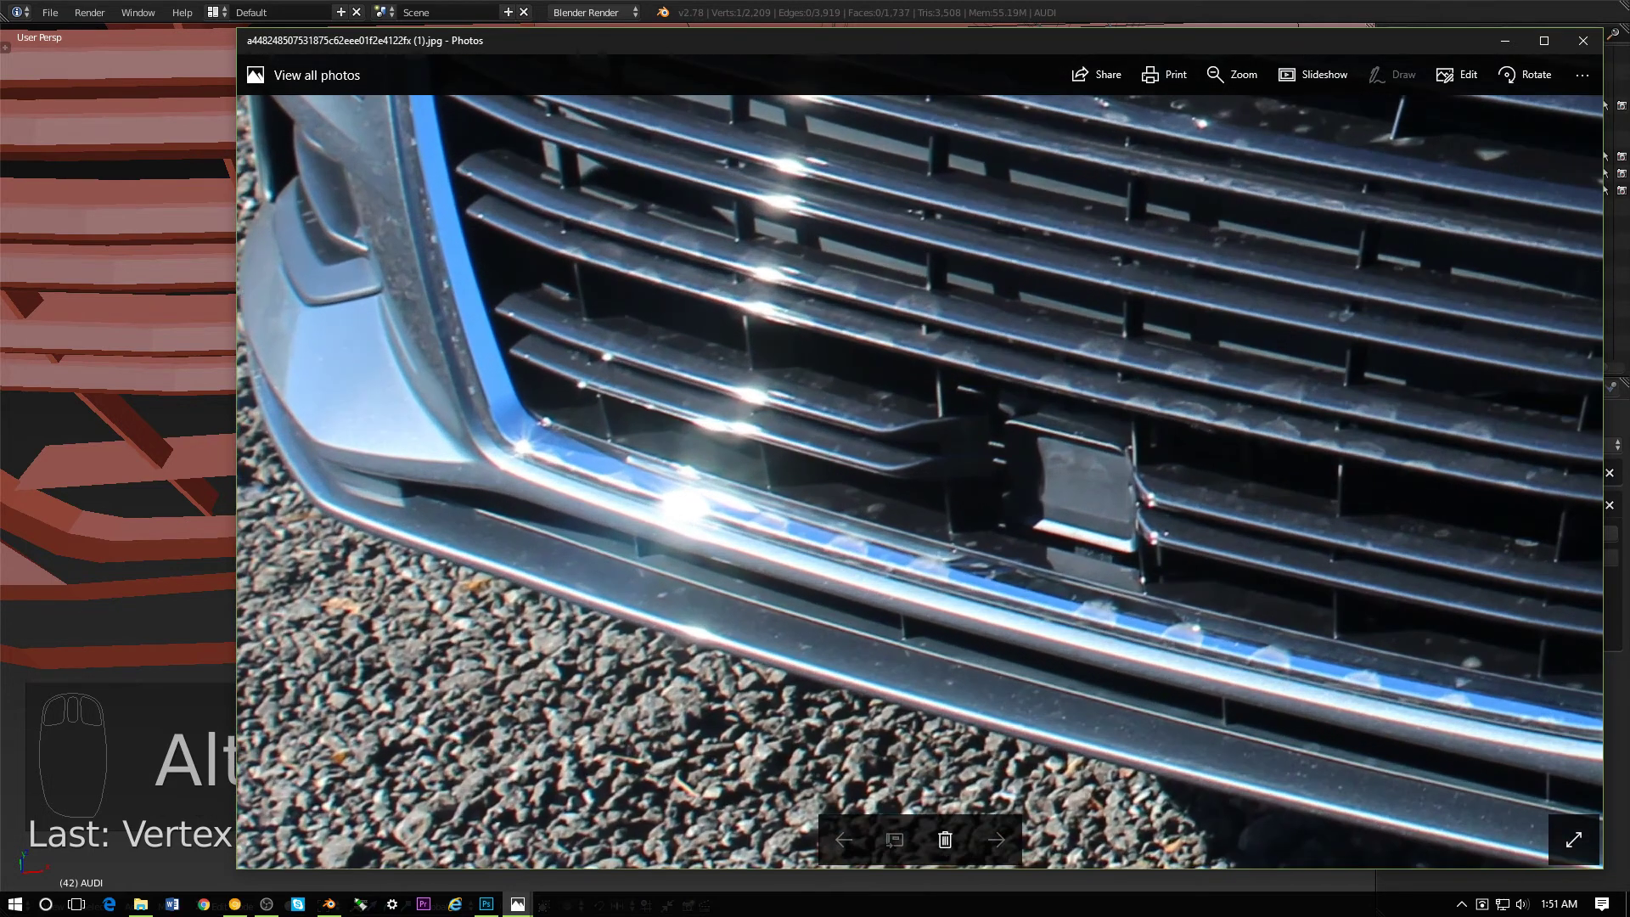
key("alt+Tab")
middle_click_drag(790, 437, 679, 433)
right_click(1178, 422)
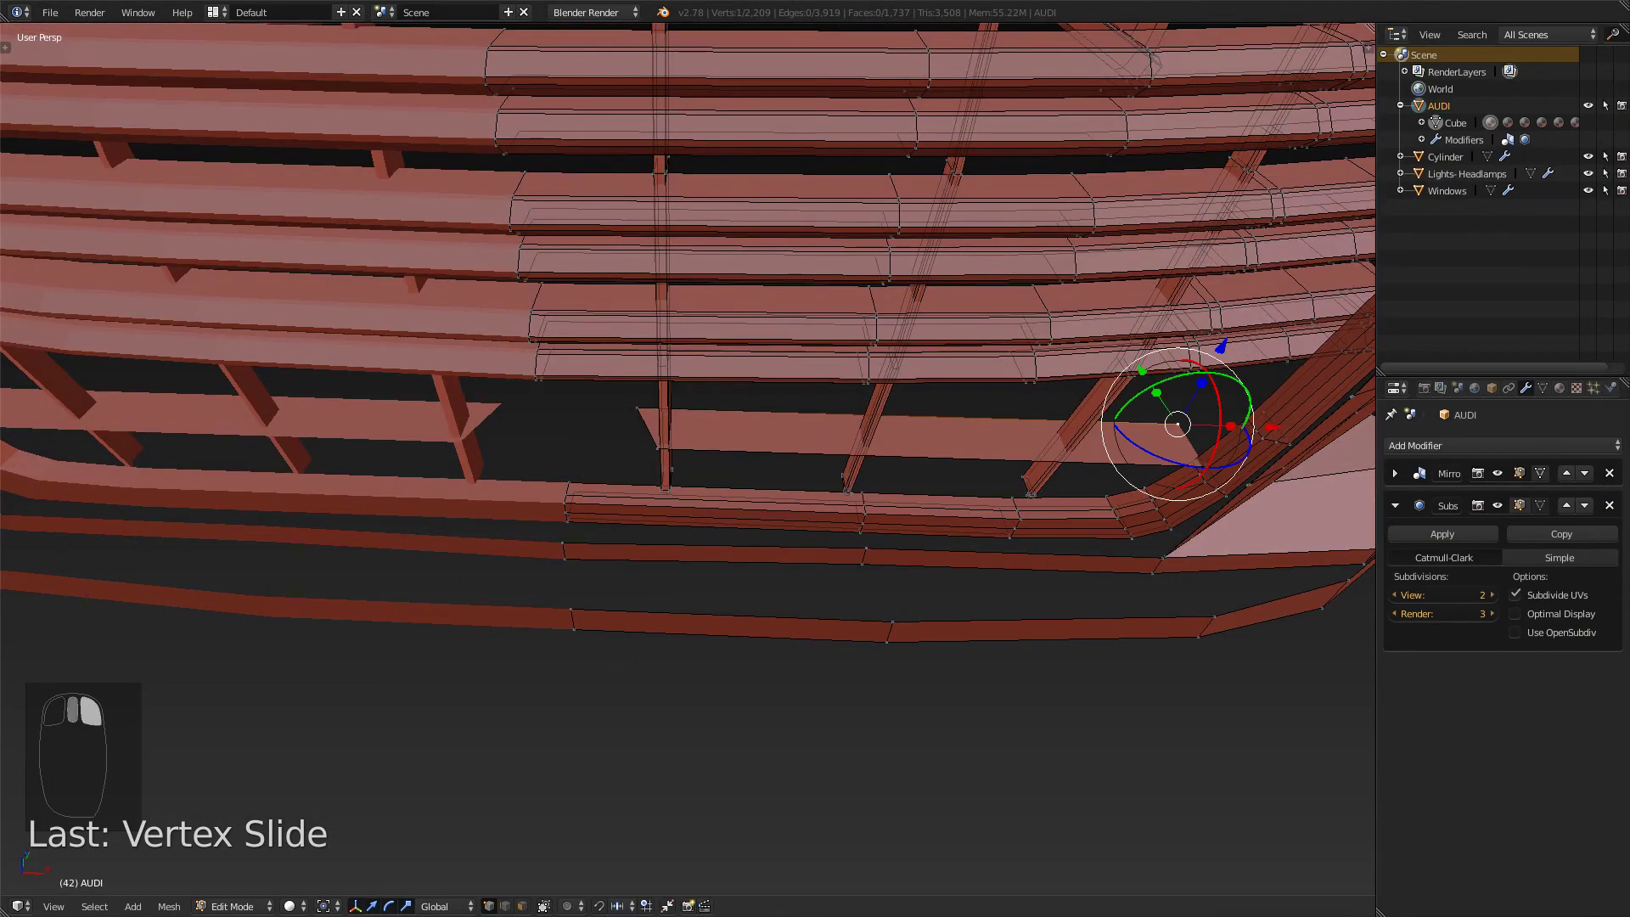
key("ctrl+Tab")
left_click(1136, 480)
right_click(1218, 441)
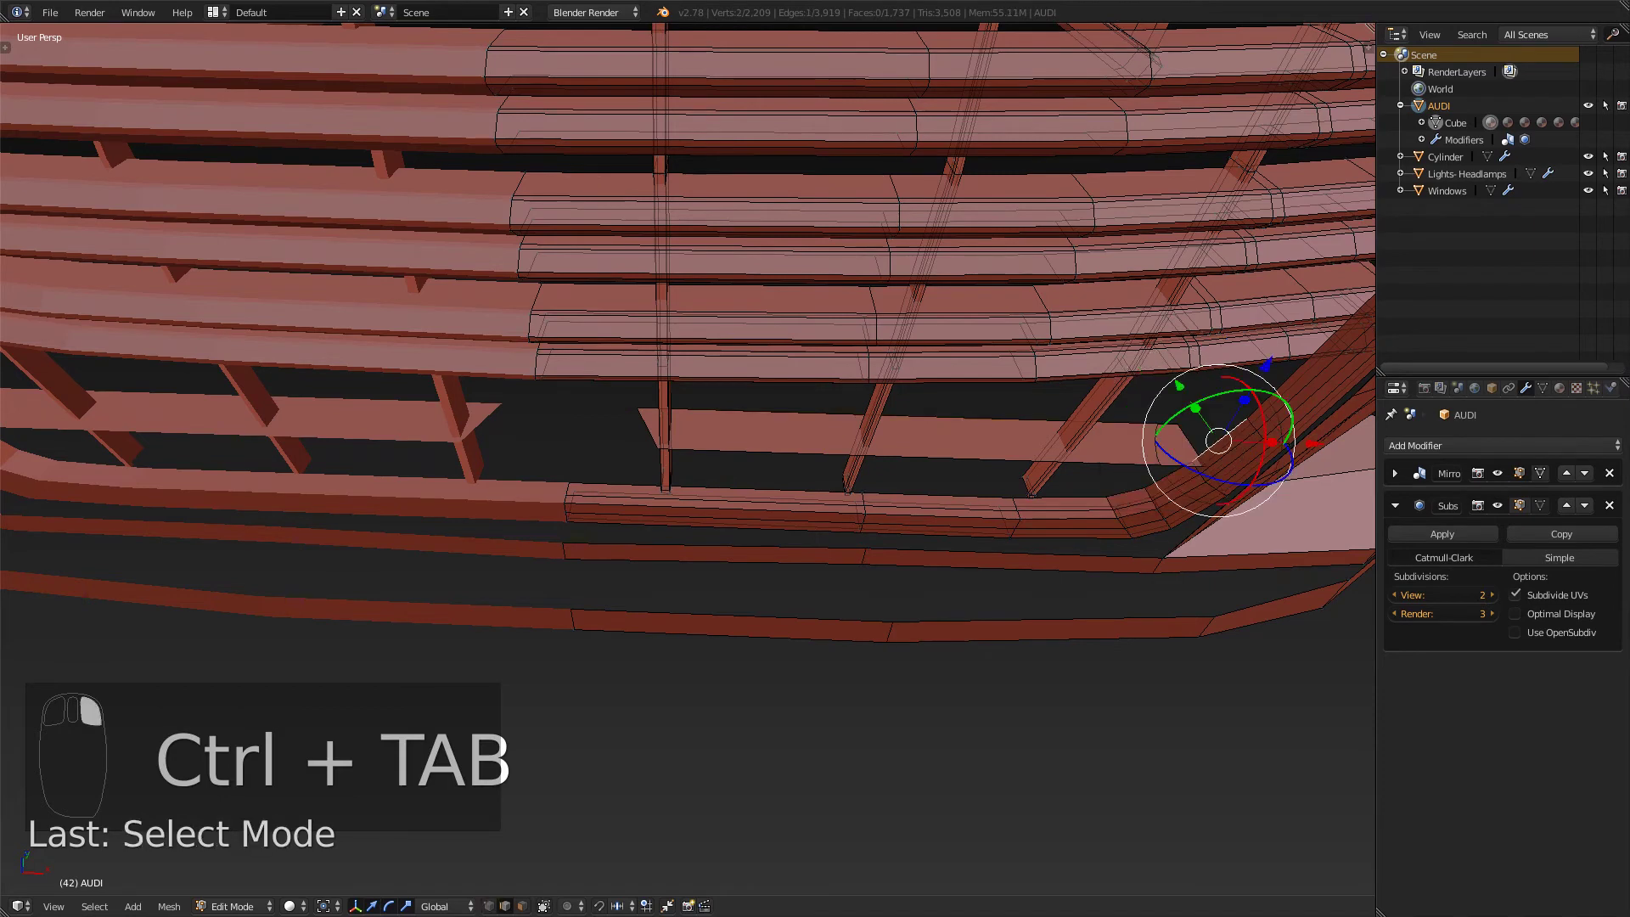
right_click(1191, 445)
left_click_drag(1285, 447, 1317, 448)
- Check the grille photo, then in vertex select mode move the slat's front inner corner slightly outward along X
key("alt+Tab")
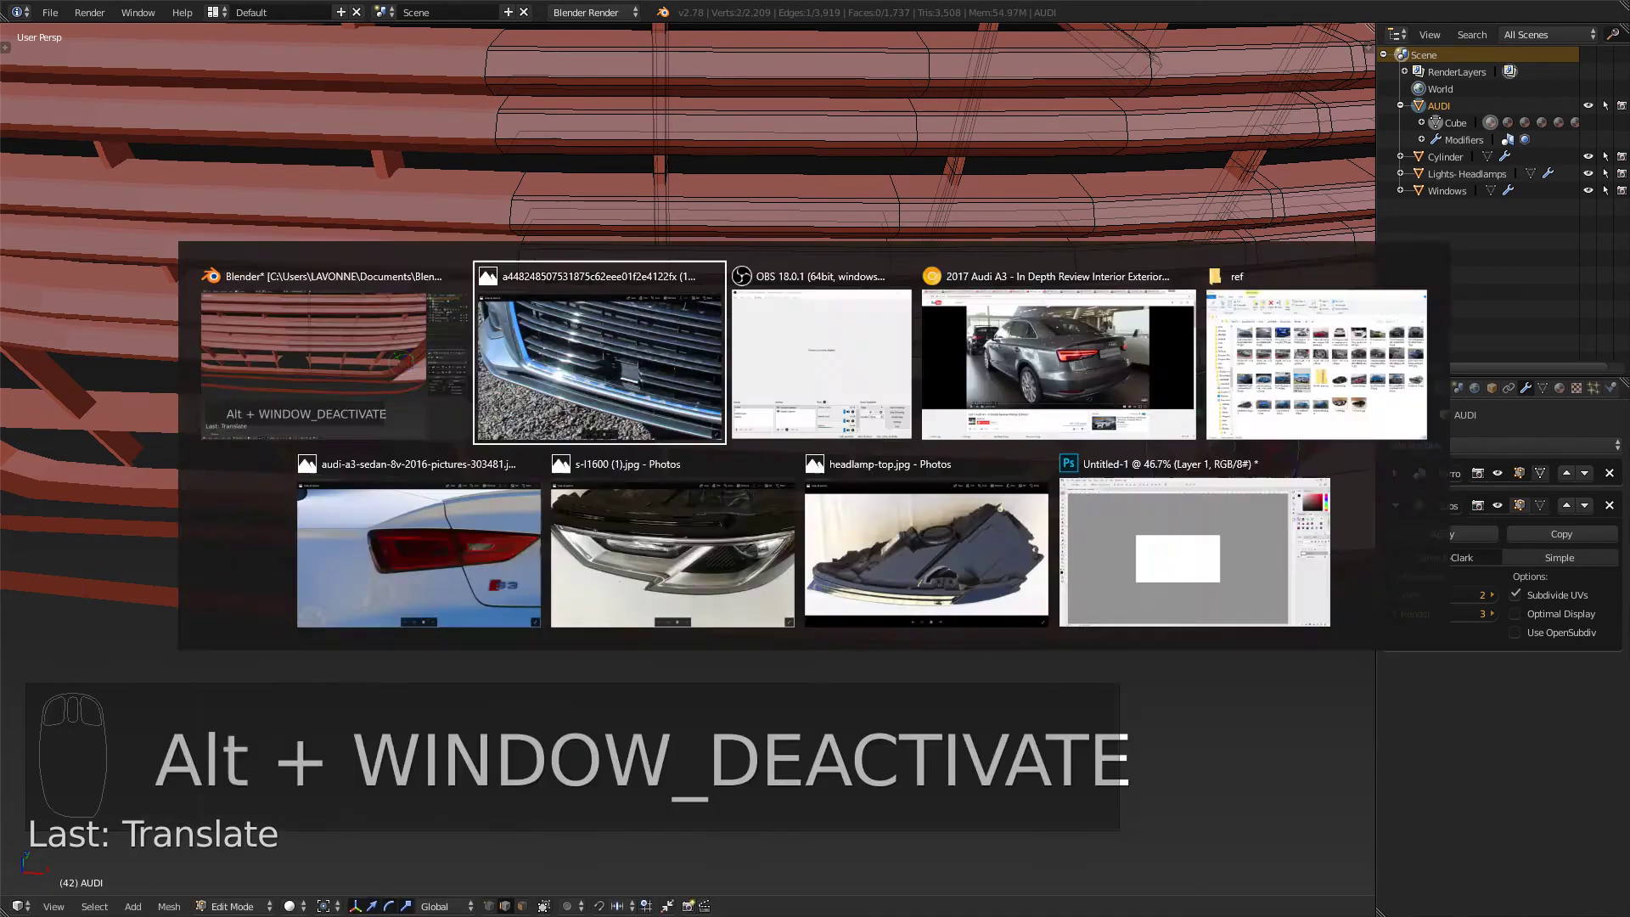
key("alt+Tab")
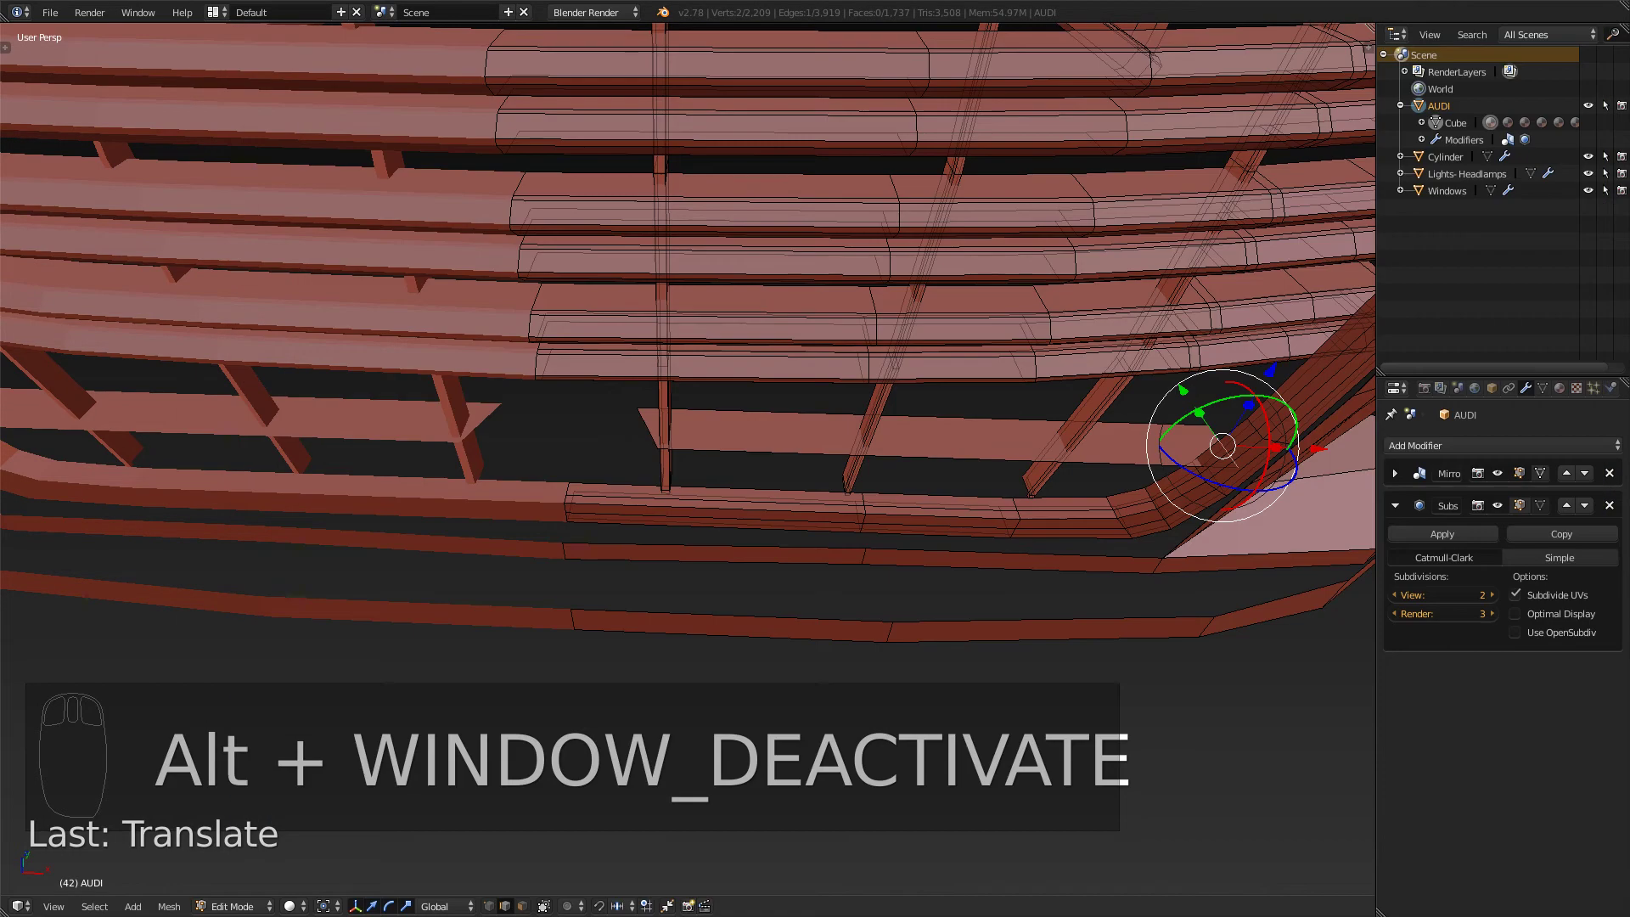
key("ctrl+Tab")
left_click(628, 435)
right_click(658, 448)
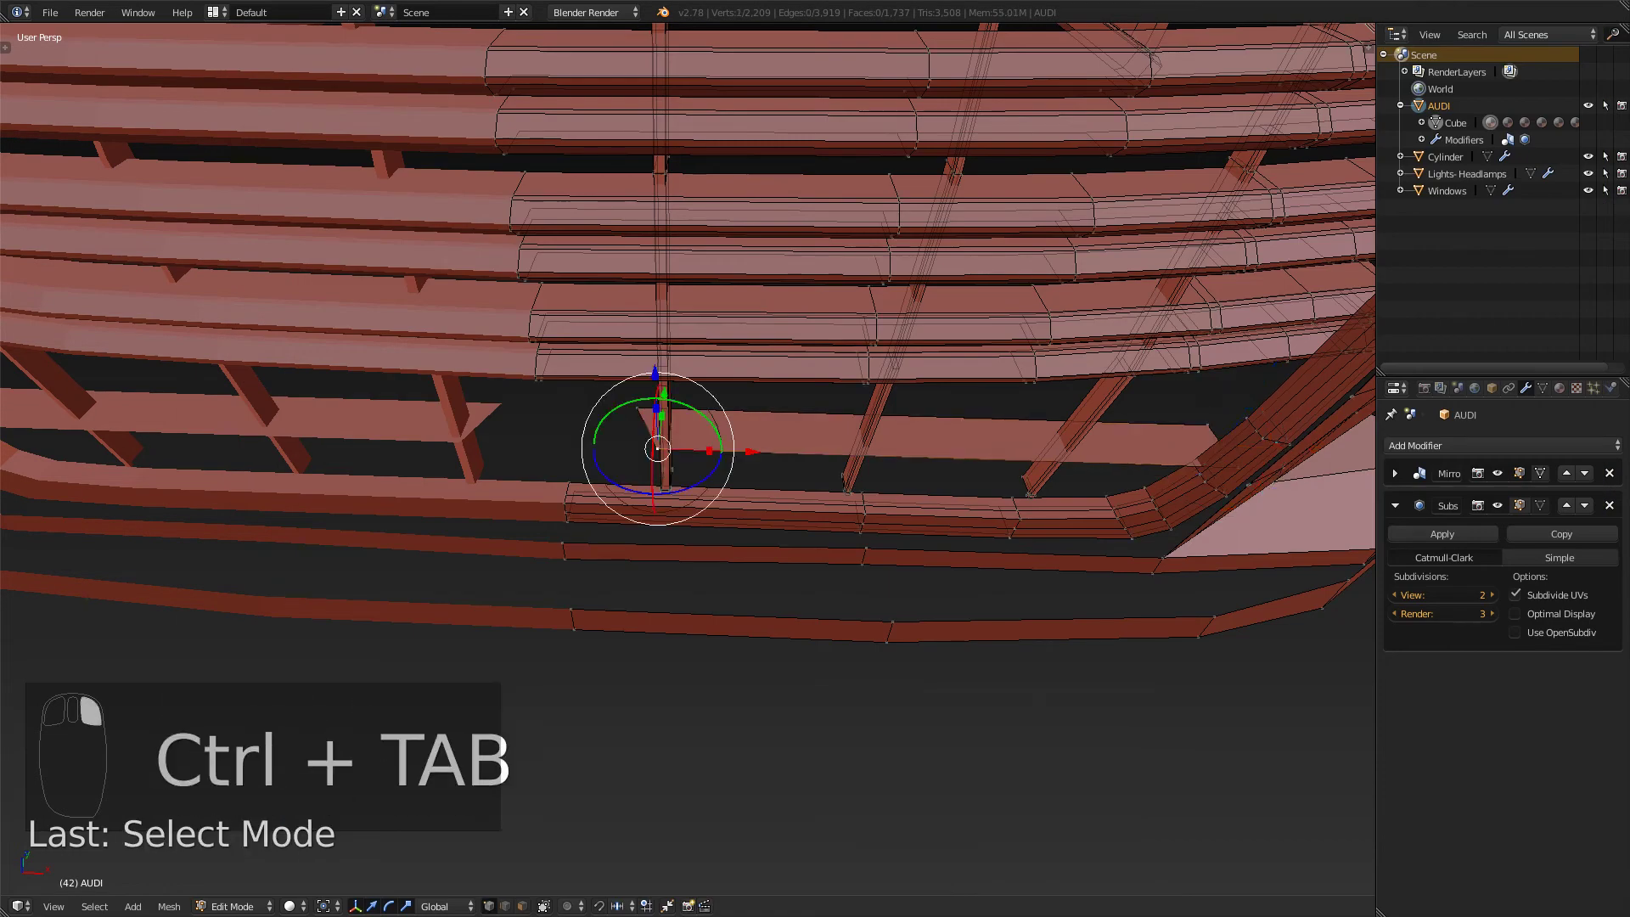
left_click_drag(752, 451, 770, 452)
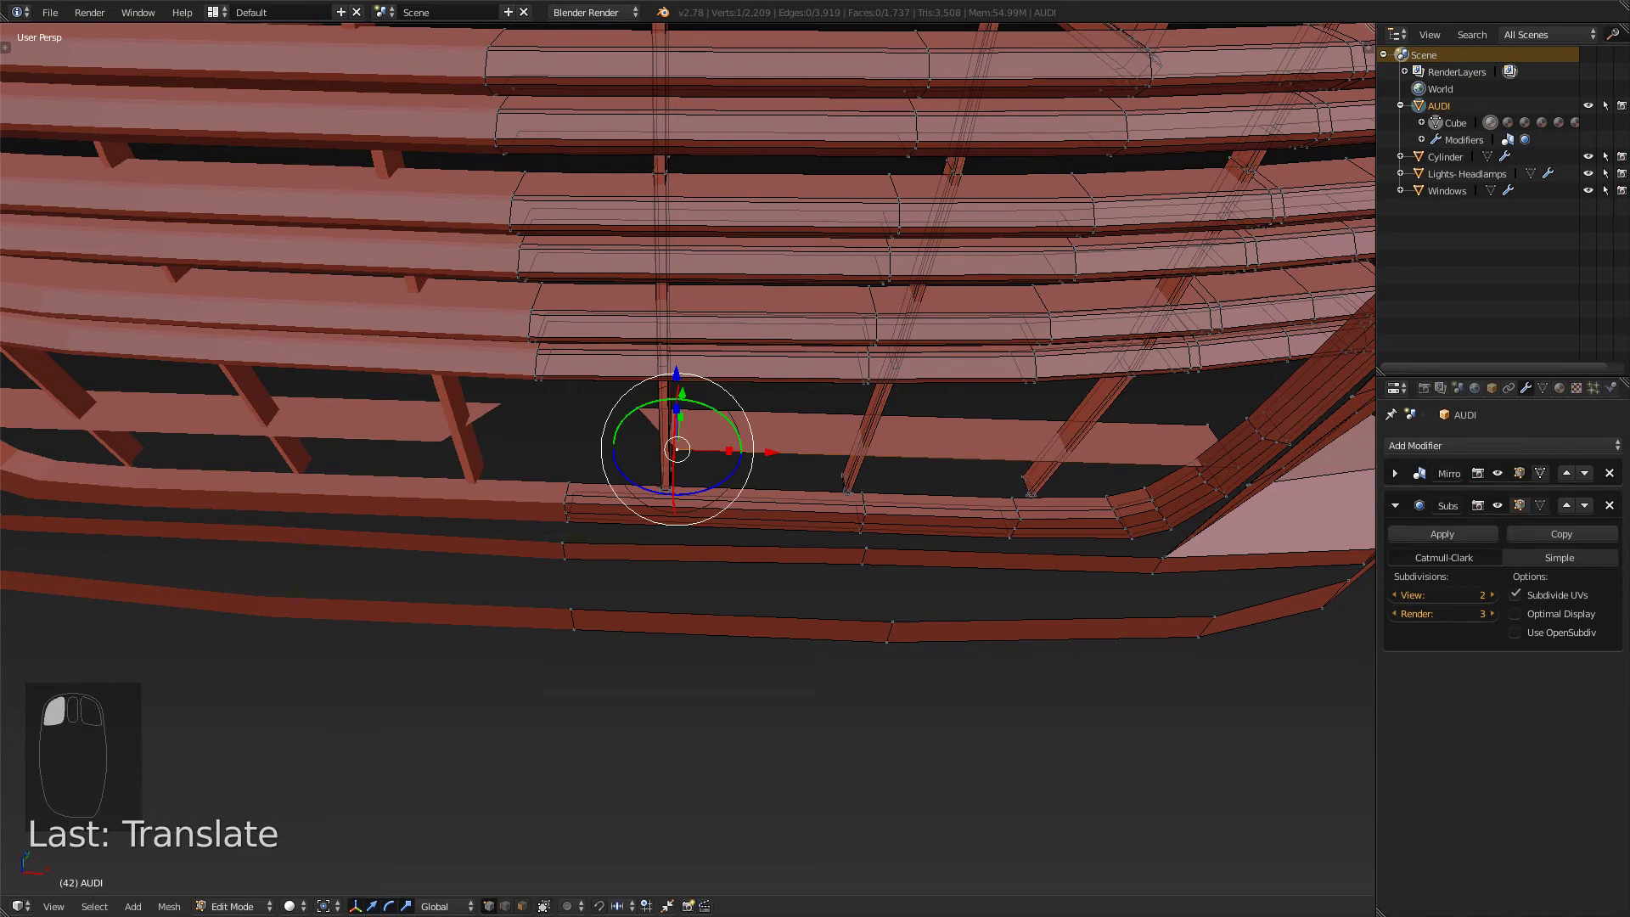
- Add the slat's rear inner corner to the selection and shift both slightly toward the centre along X, following the front blueprint
right_click(637, 408, "shift")
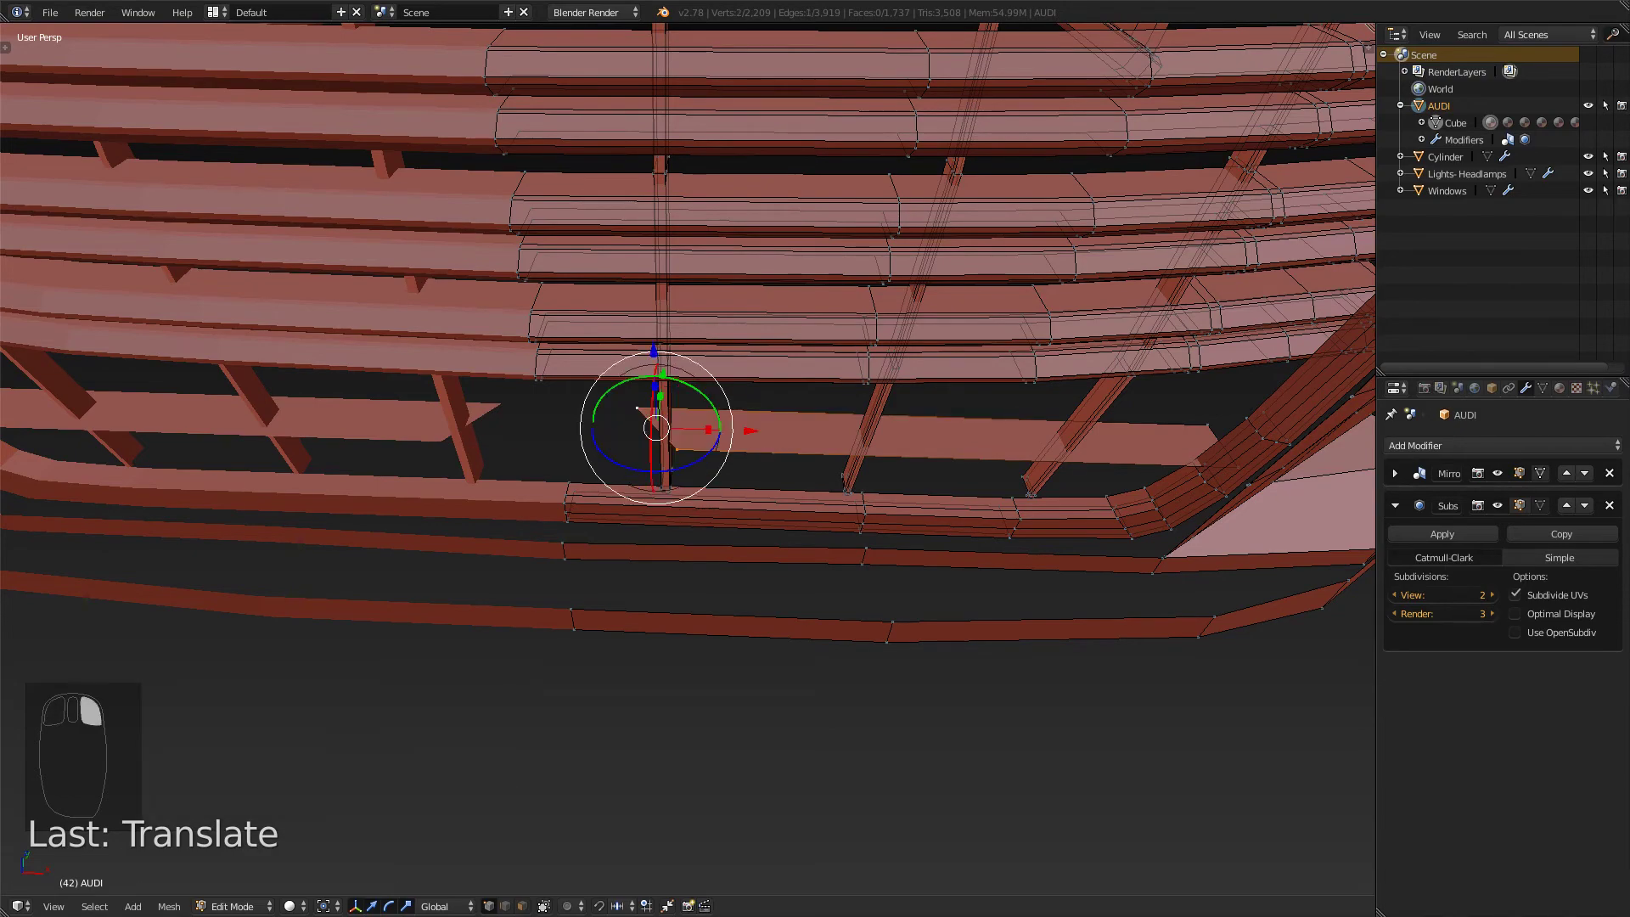
key("KP_3")
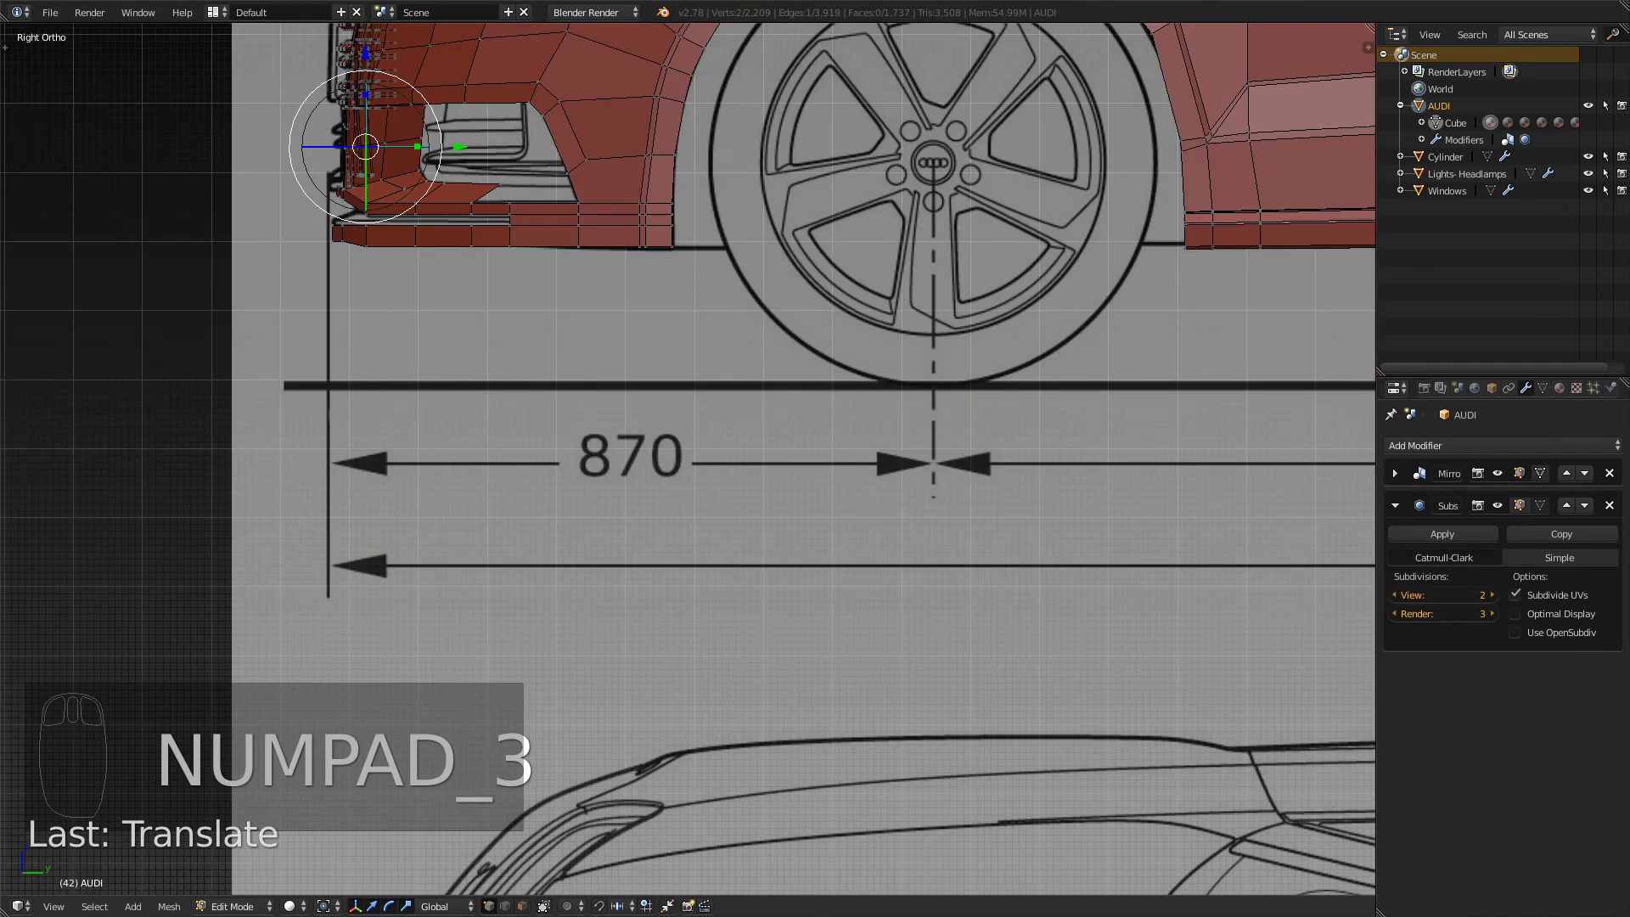
key("KP_1")
scroll(662, 169, "up", 5)
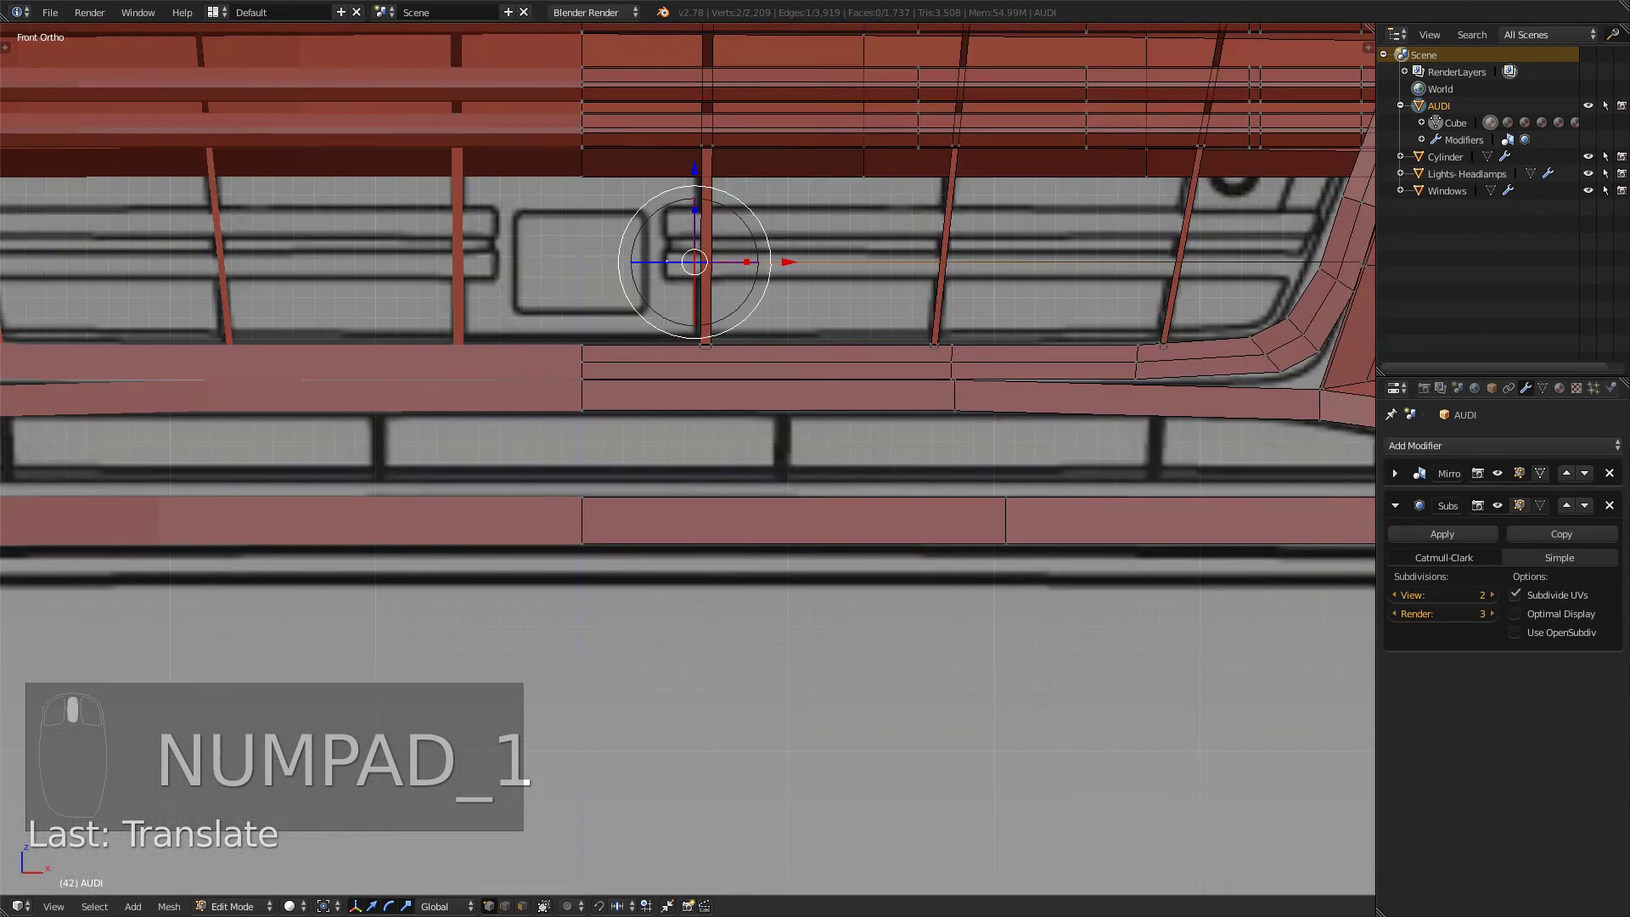
left_click_drag(787, 262, 778, 262)
- Inspect the slat's inner end from several angles and compare it with the grille reference photo
key("KP_1")
key("KP_3")
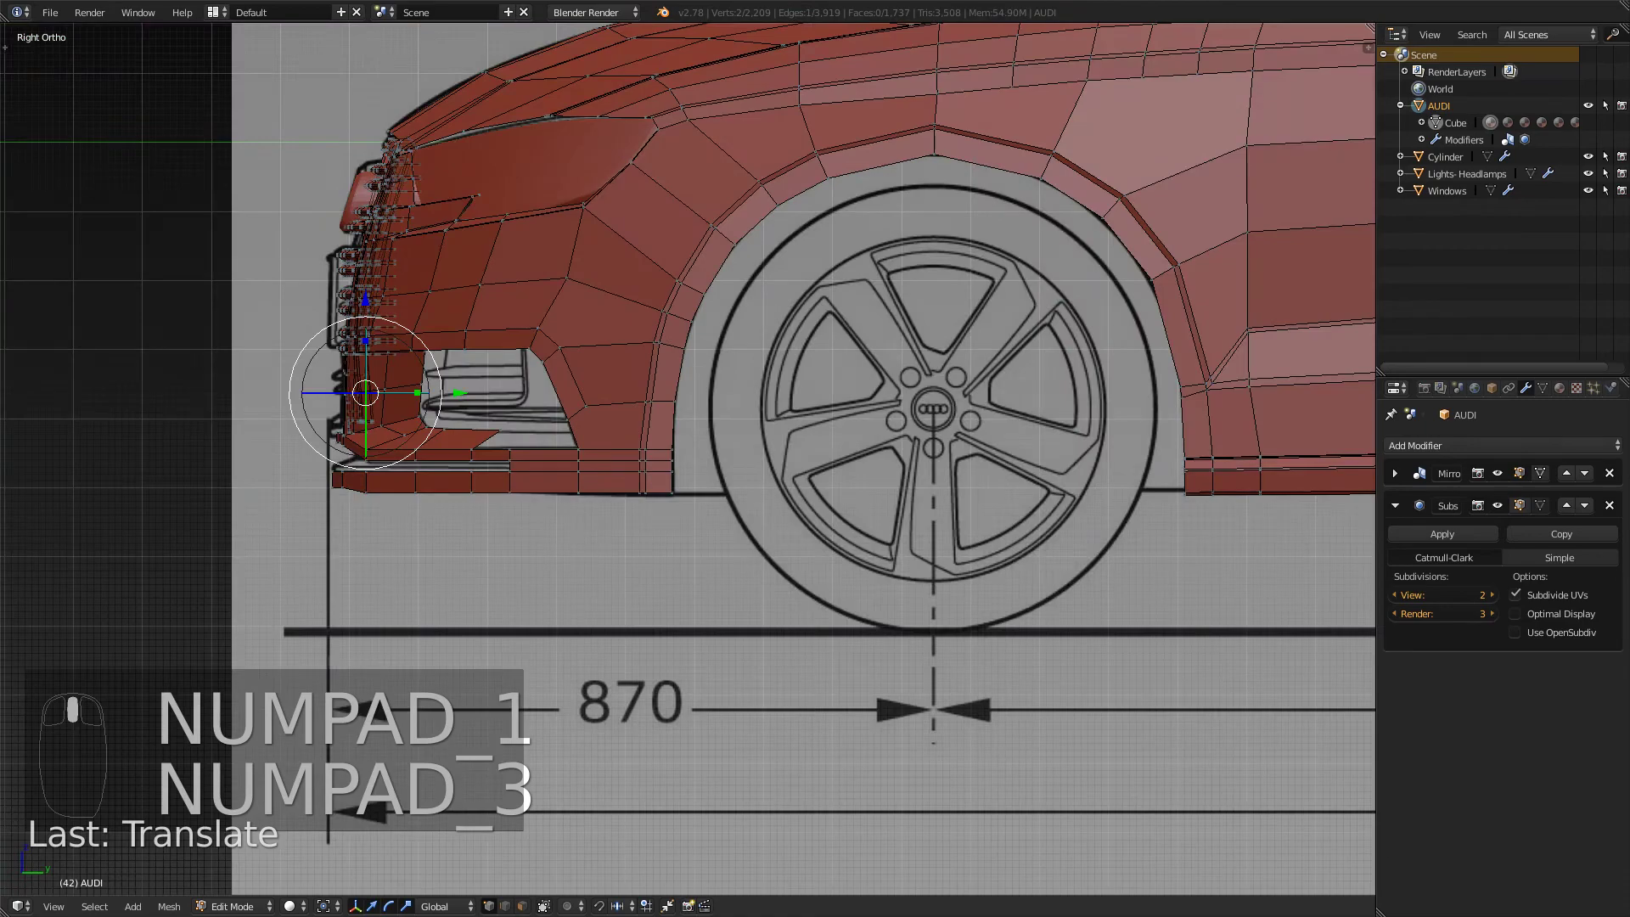
middle_click_drag(662, 408, 857, 454)
scroll(730, 408, "up", 4)
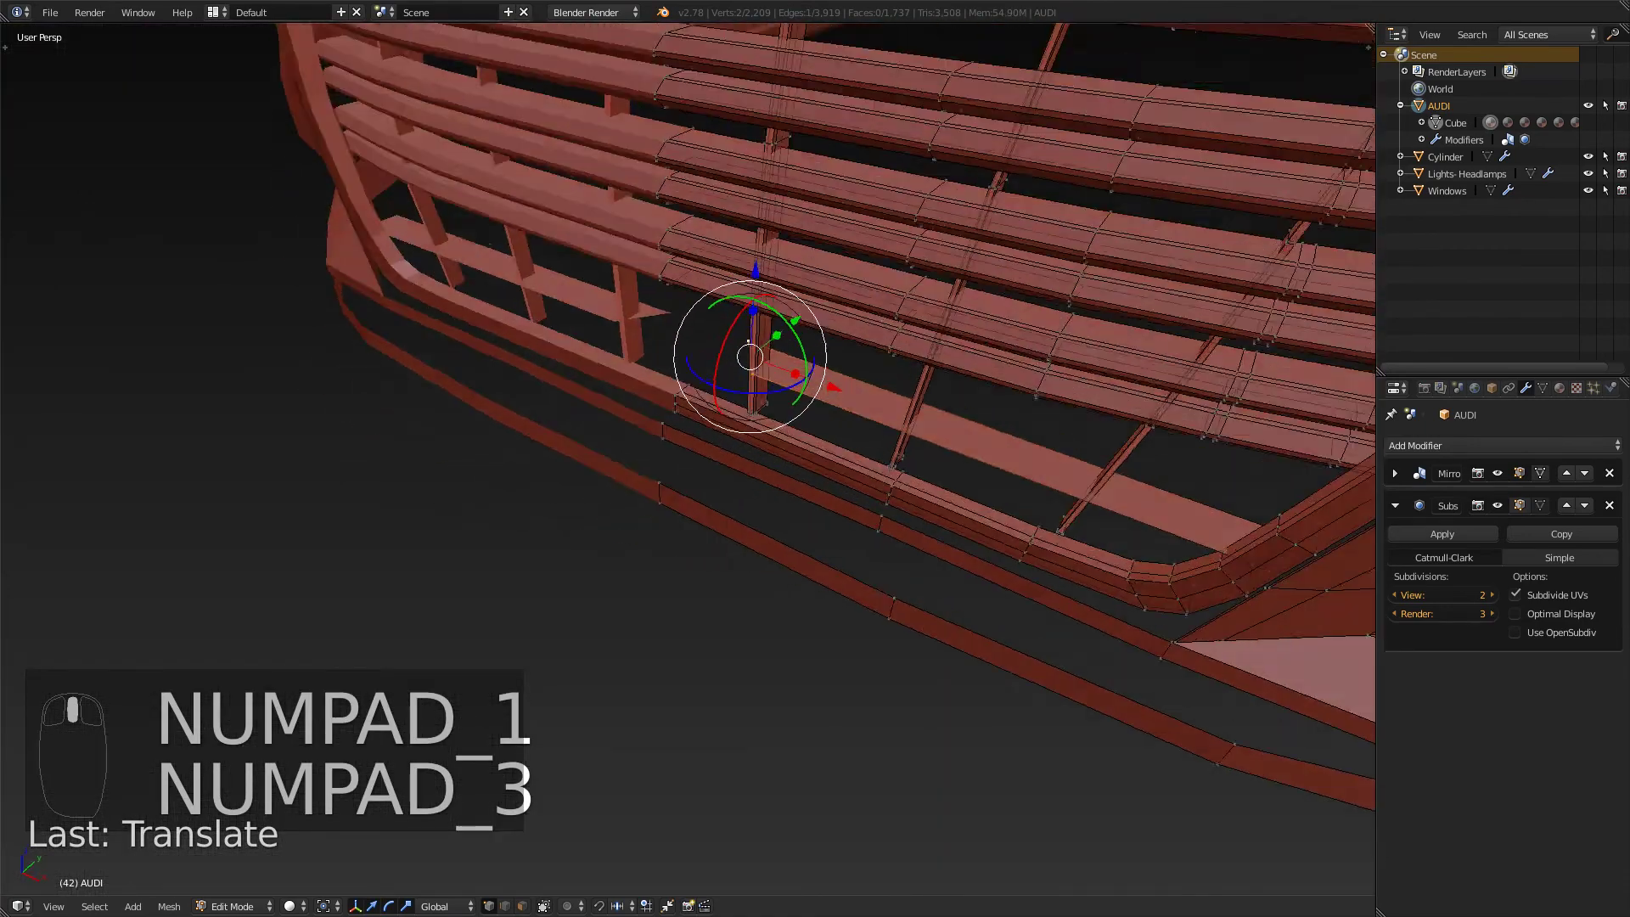
middle_click_drag(730, 408, 900, 424)
scroll(730, 408, "up", 5)
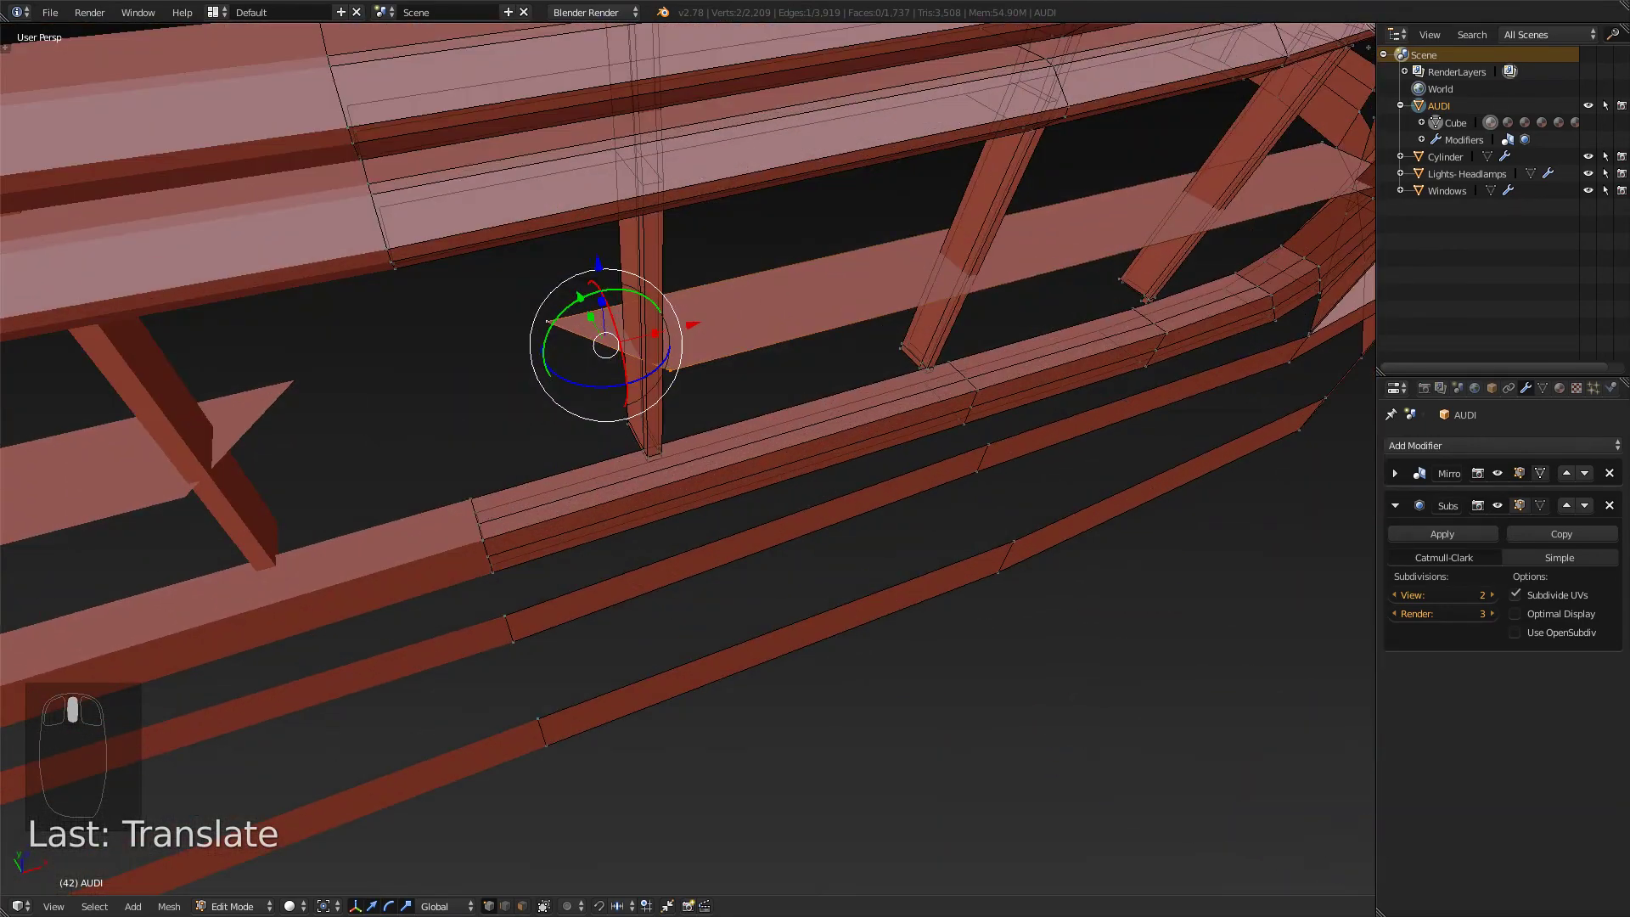
middle_click_drag(763, 424, 696, 493)
key("alt+Tab")
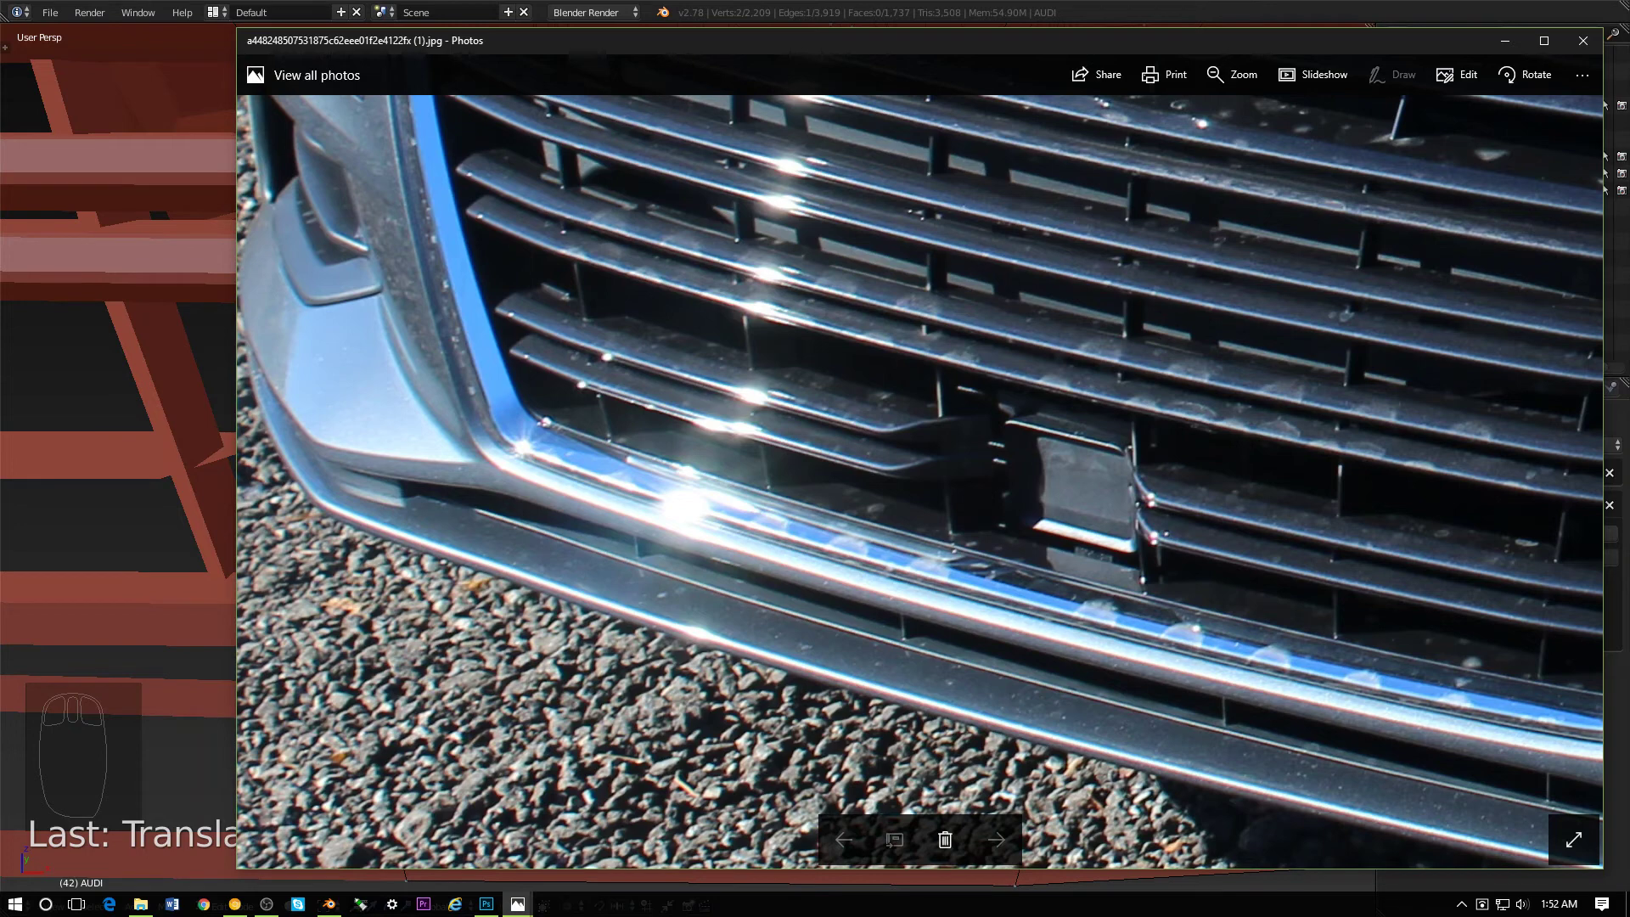
key("alt+Tab")
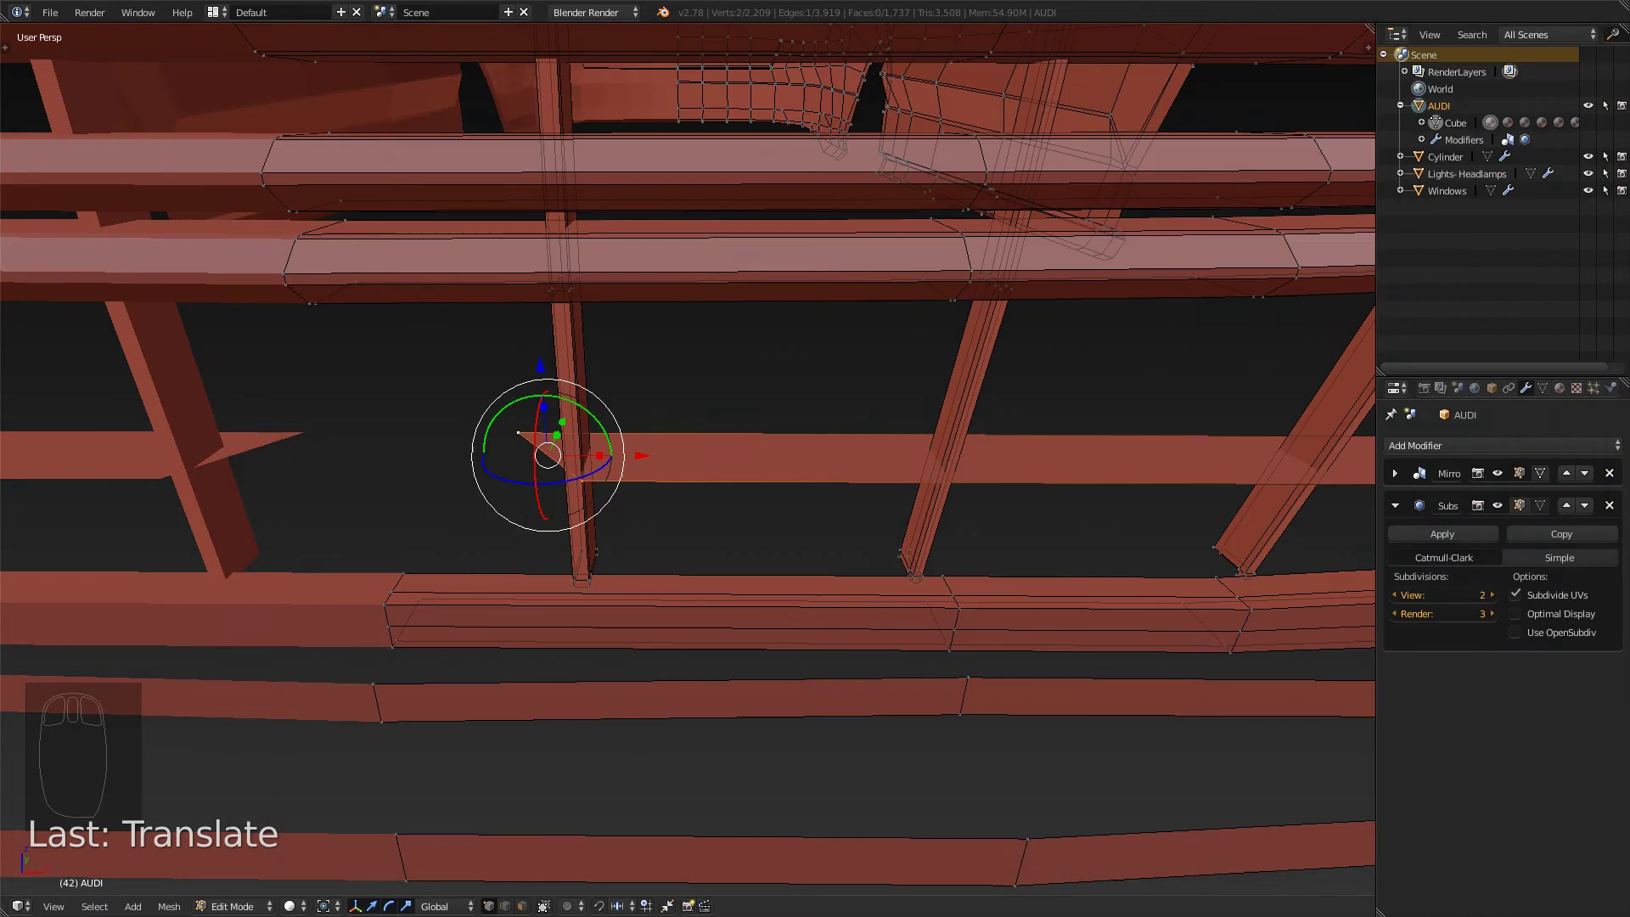
- Move the slat's two inner corner vertices slightly further toward the car's centre along X
mouse_move(687, 458)
middle_mouse_down()
mouse_move(594, 476)
mouse_move(730, 458)
mouse_move(713, 450)
middle_mouse_up()
scroll(594, 476, "down", 3)
scroll(730, 458, "up", 3)
left_click_drag(608, 462, 591, 465)
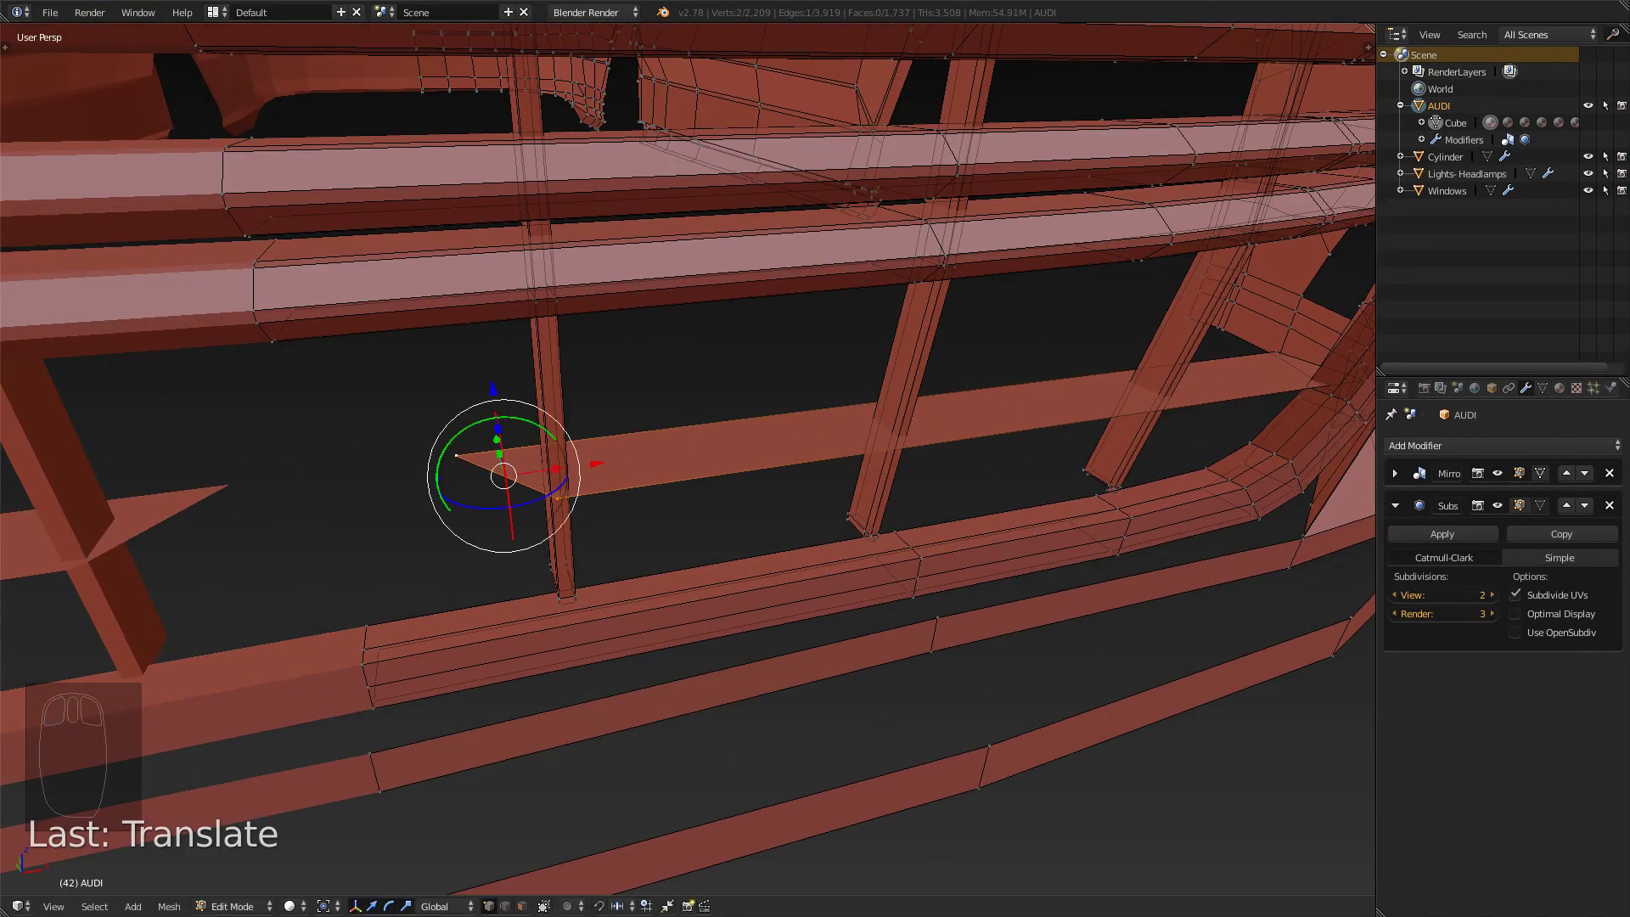
- Check the slat ends in the photo again, then add a centred lengthwise loop cut to the slat
key("alt+Tab")
key("alt+Tab")
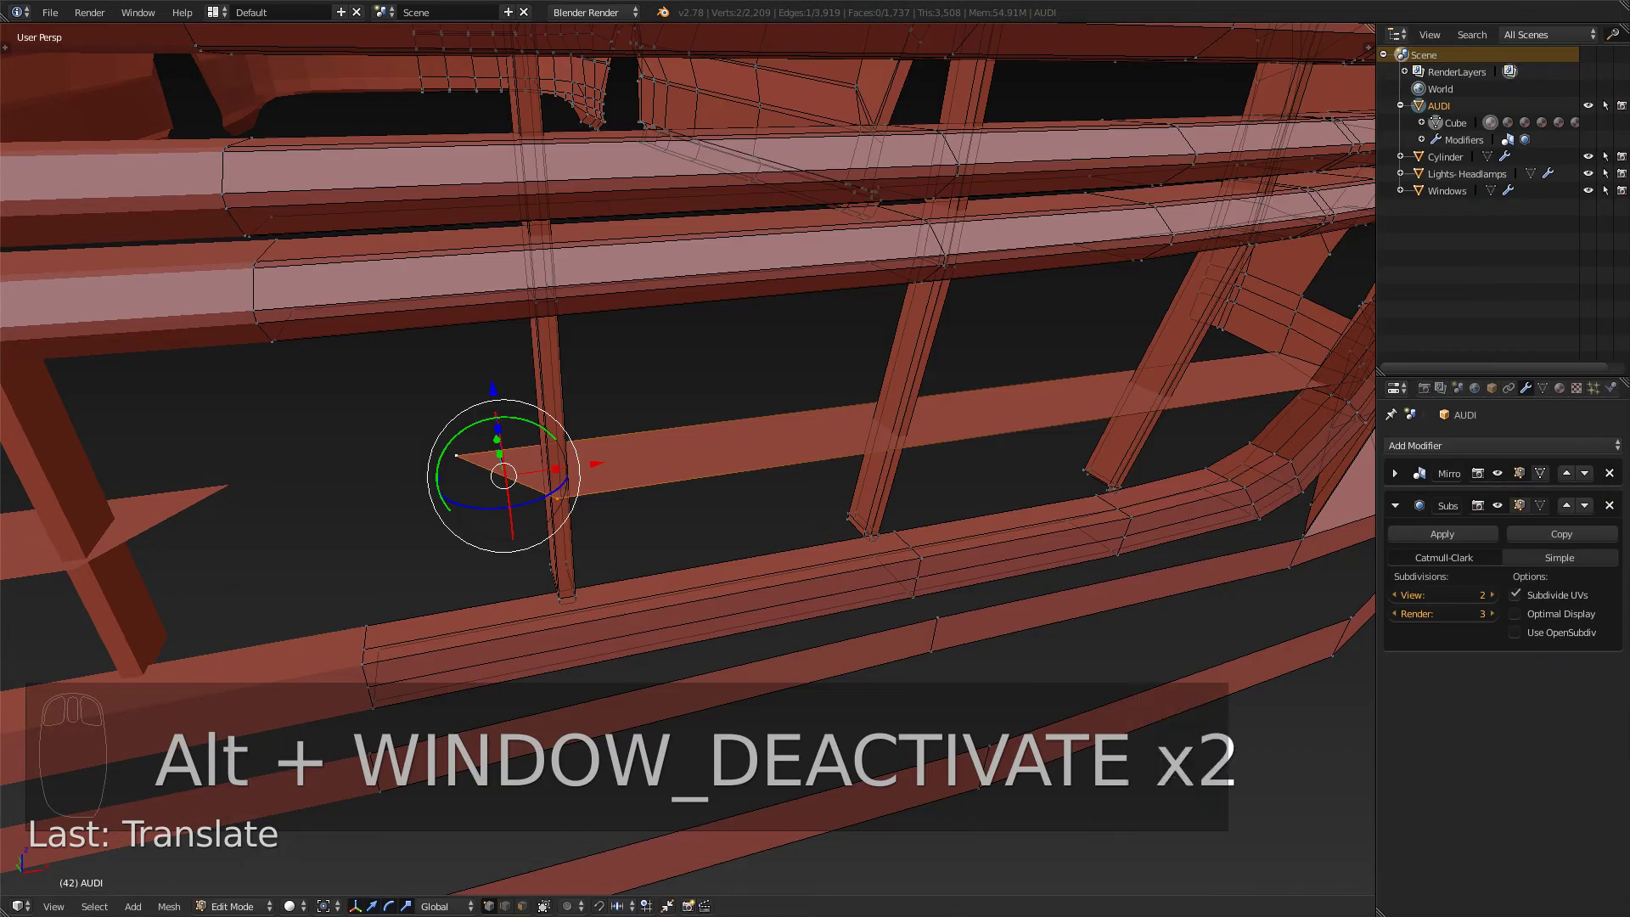
key("alt+Tab")
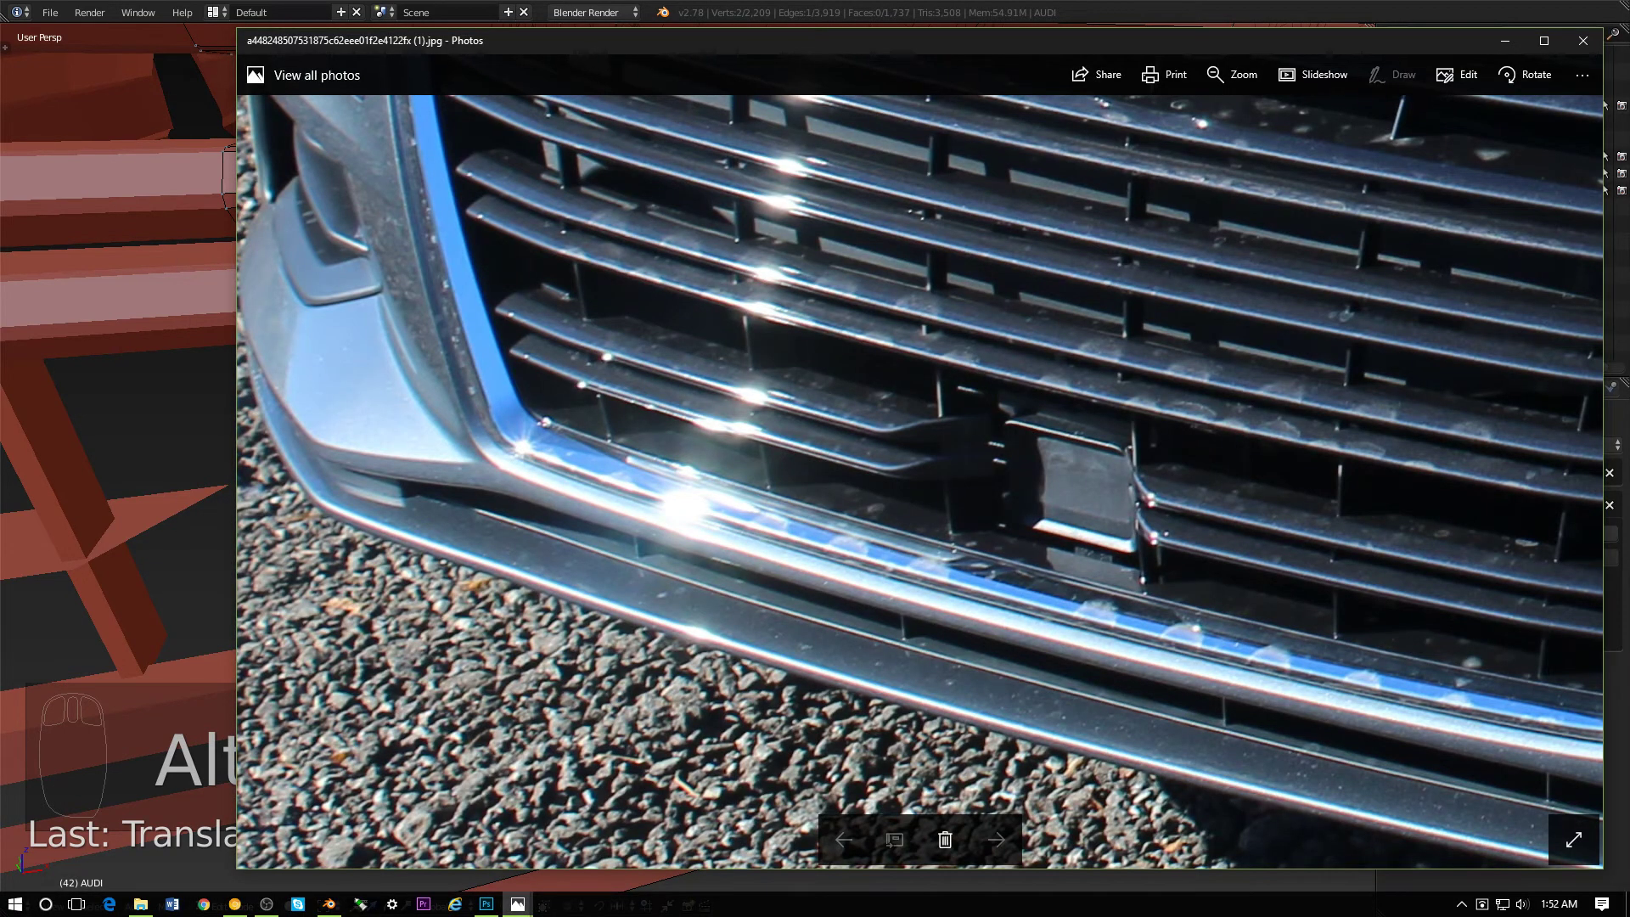
key("alt+Tab")
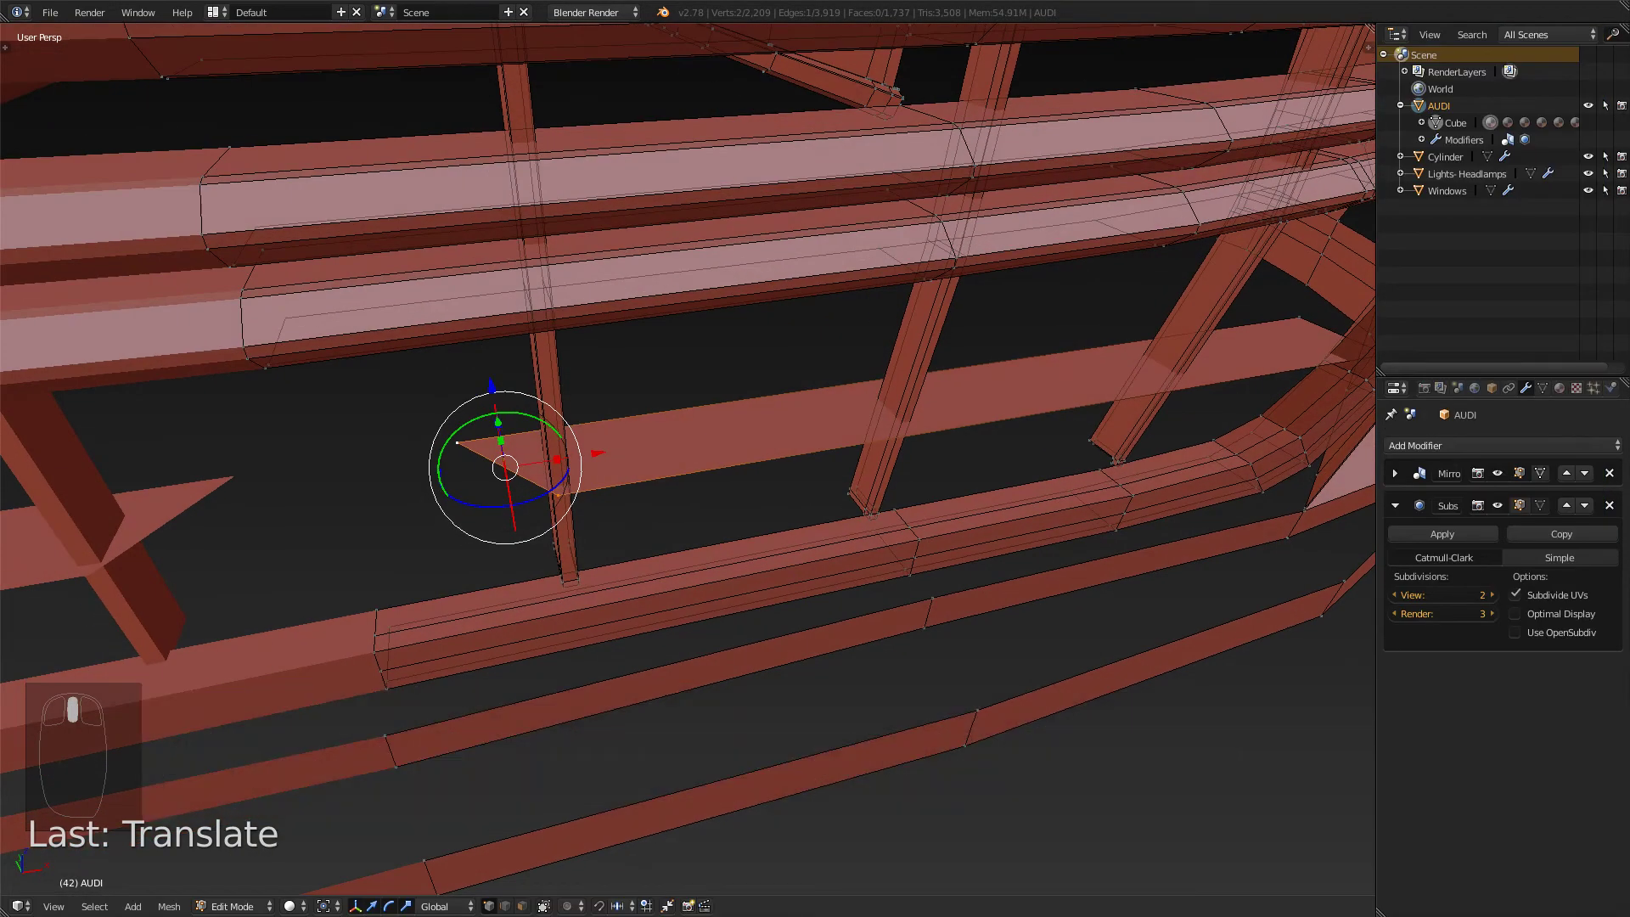
key("ctrl+r")
left_click(509, 469)
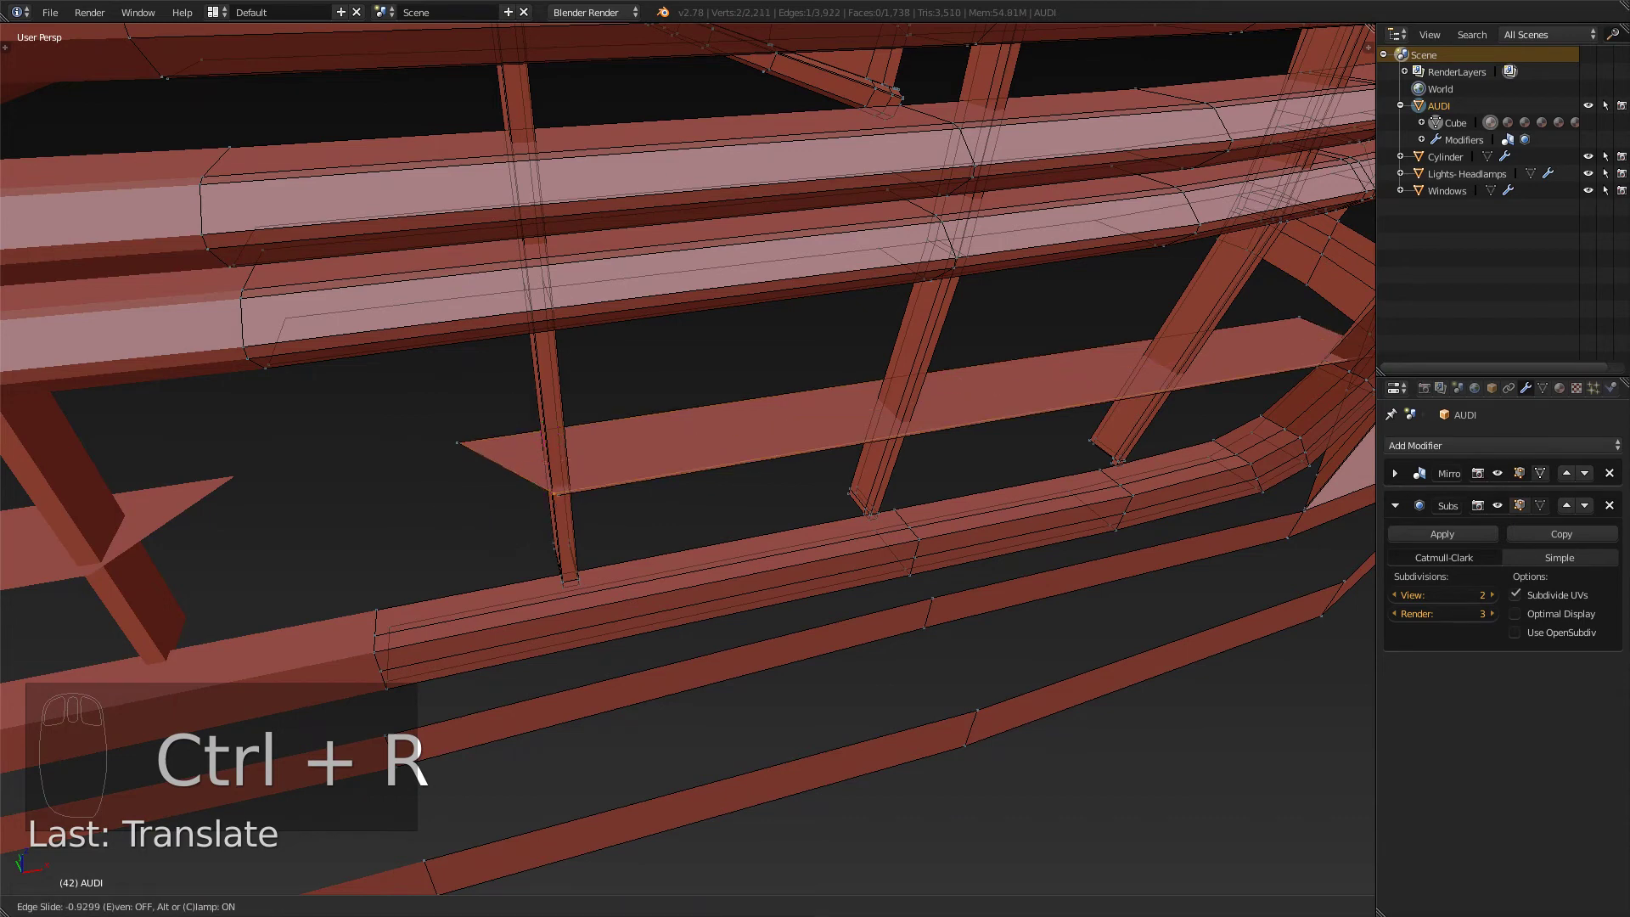
right_click(509, 470)
- Move the new middle vertex at the slat's inner end toward the car's centre along X to bow the end
right_click(505, 468)
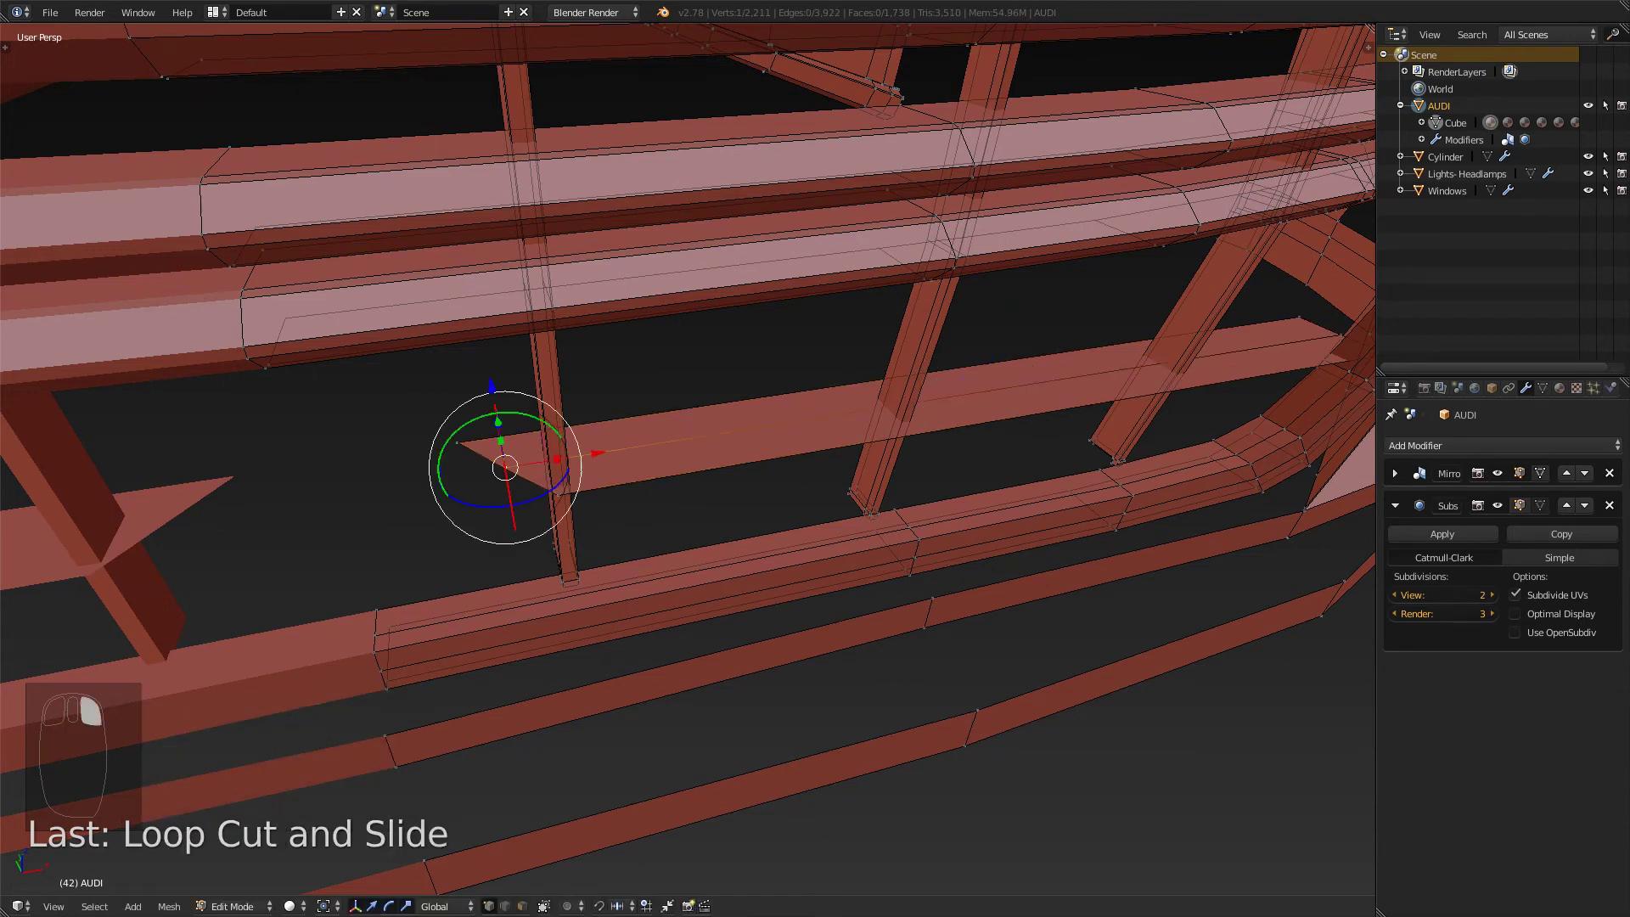
left_click_drag(582, 455, 566, 458)
right_click(558, 495, "shift")
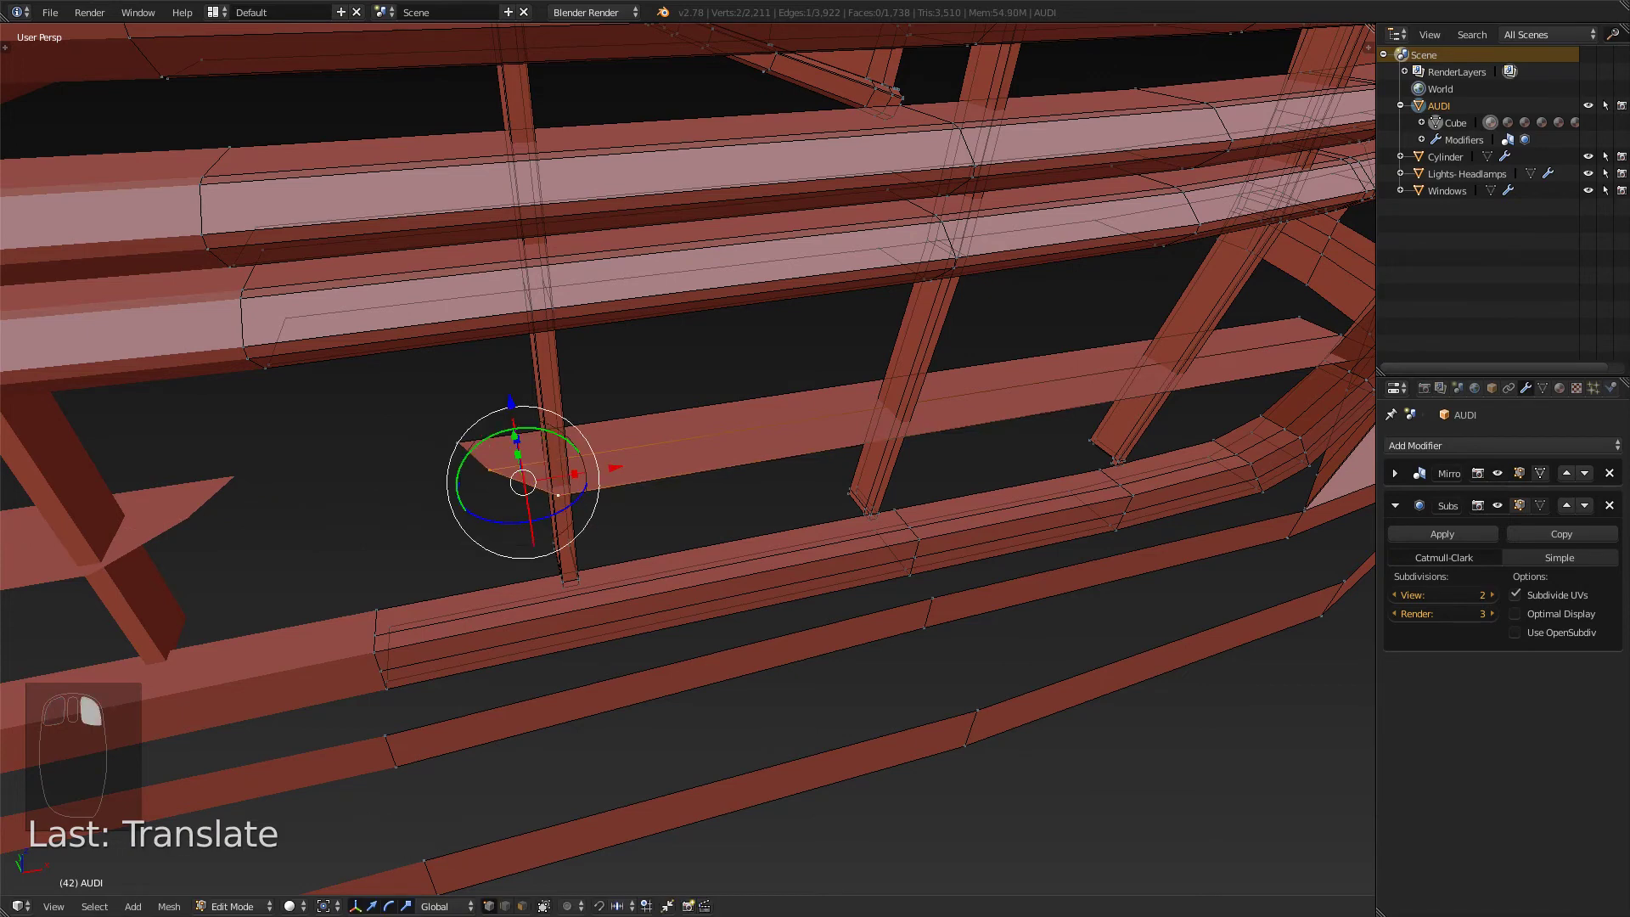
- Move the slat's front inner corner and middle end vertex slightly outward along X, then clear the selection
right_click(557, 495)
right_click(490, 471, "shift")
key("g")
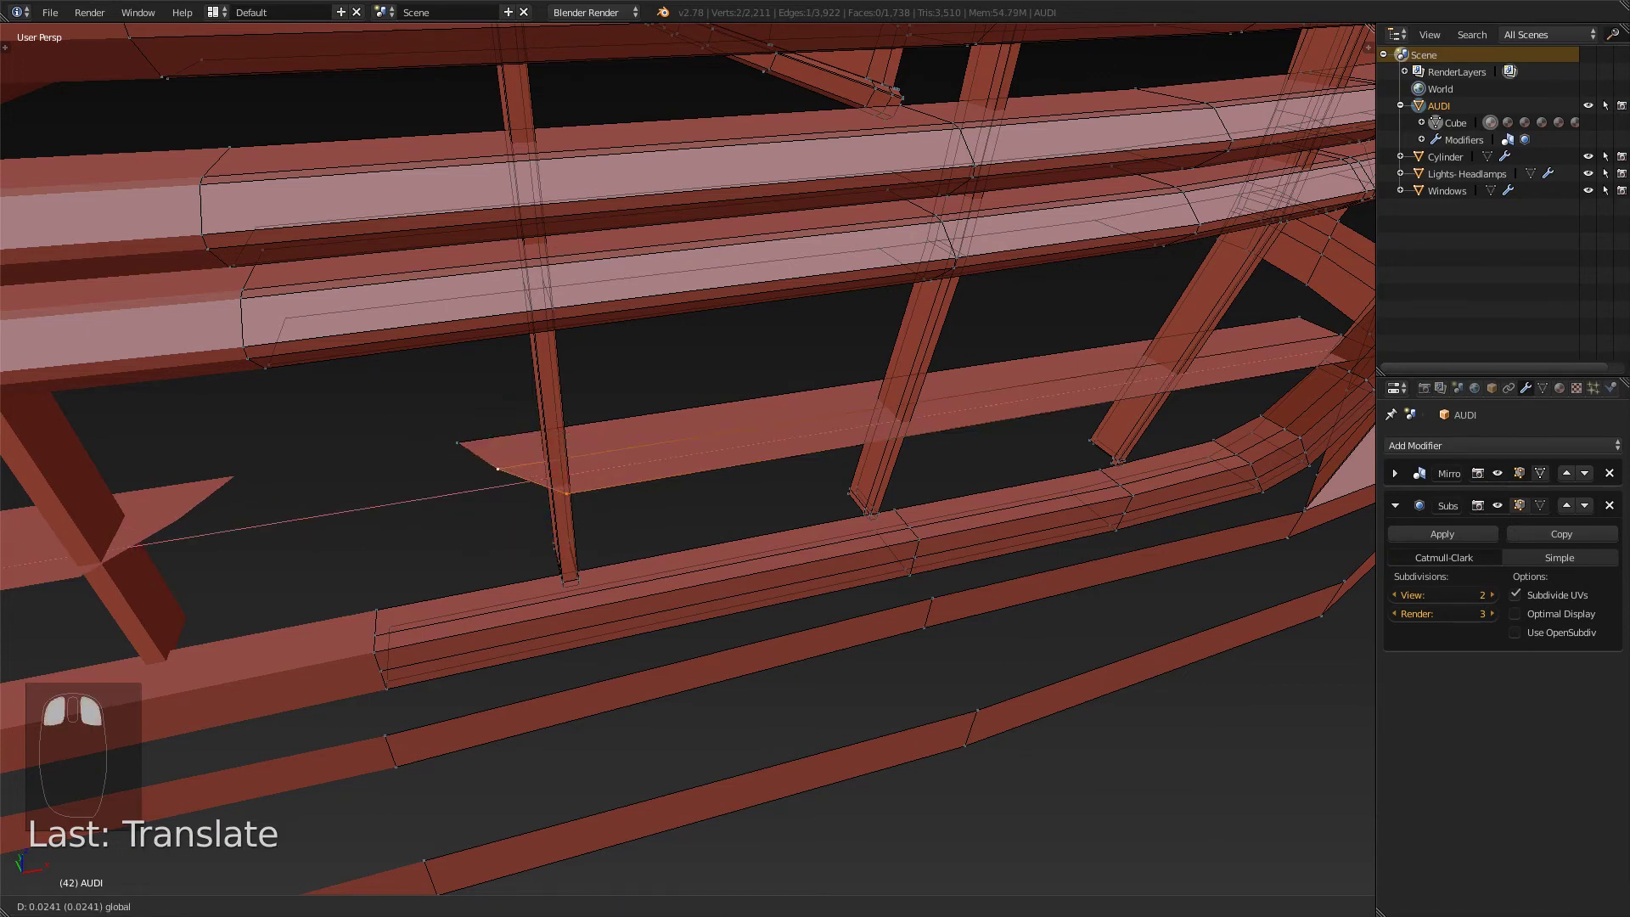
key("x")
left_click_drag(602, 469, 604, 469)
middle_click_drag(604, 469, 571, 501)
scroll(567, 459, "down", 4)
key("a")
scroll(564, 424, "up", 3)
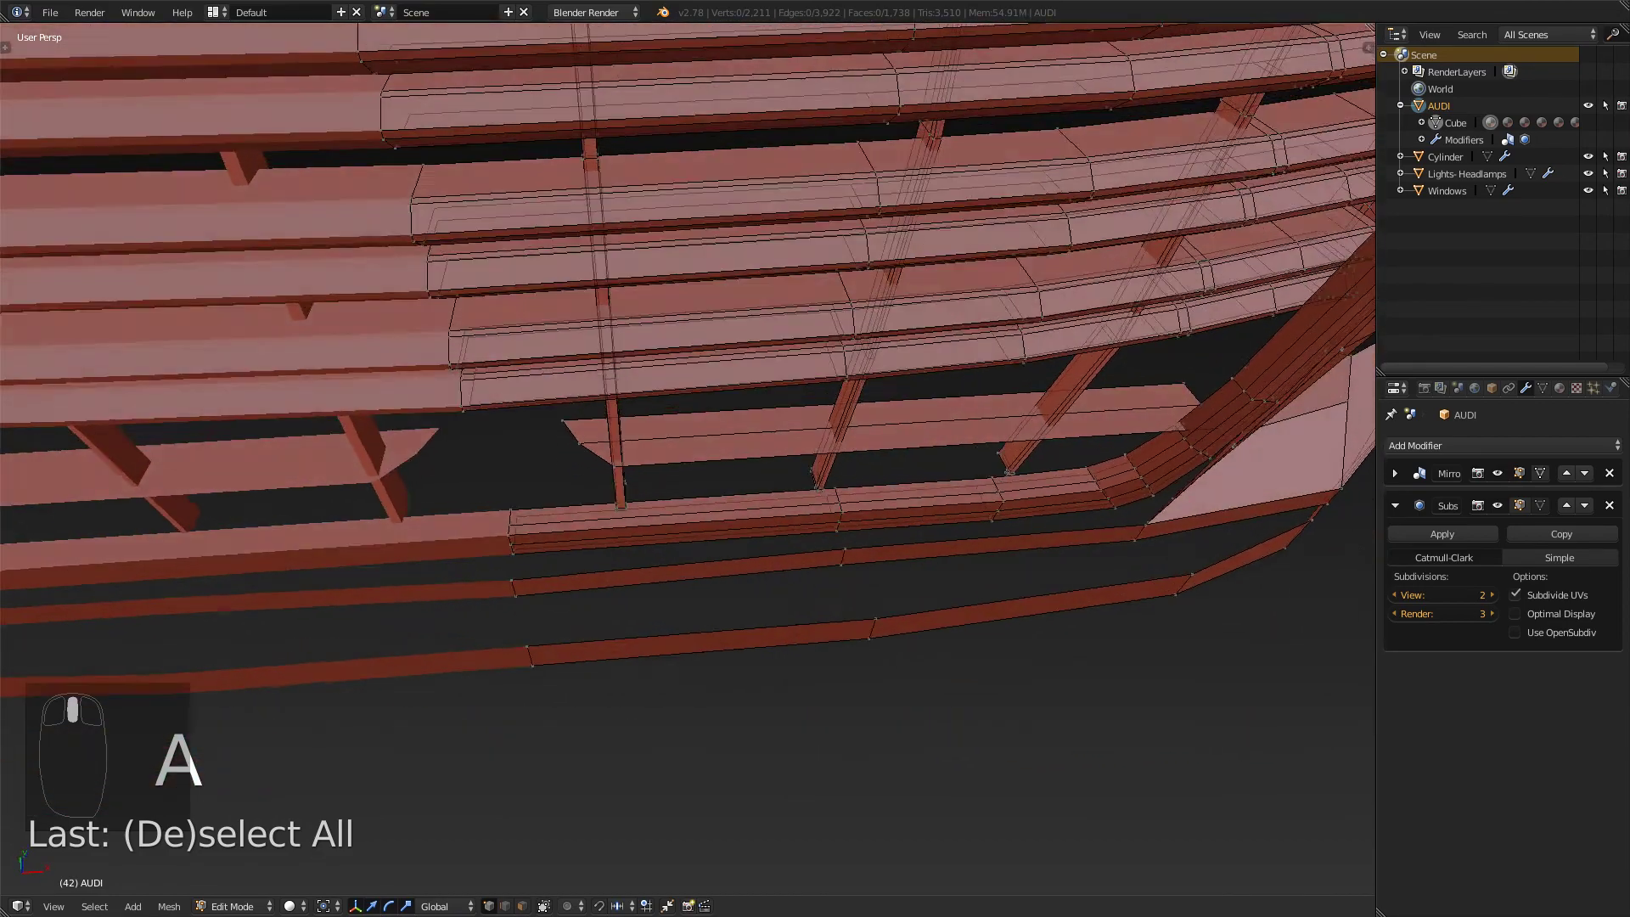
- Compare the slat's curved inner end with the grille reference photo while viewing the model from similar angles
key("alt+Tab")
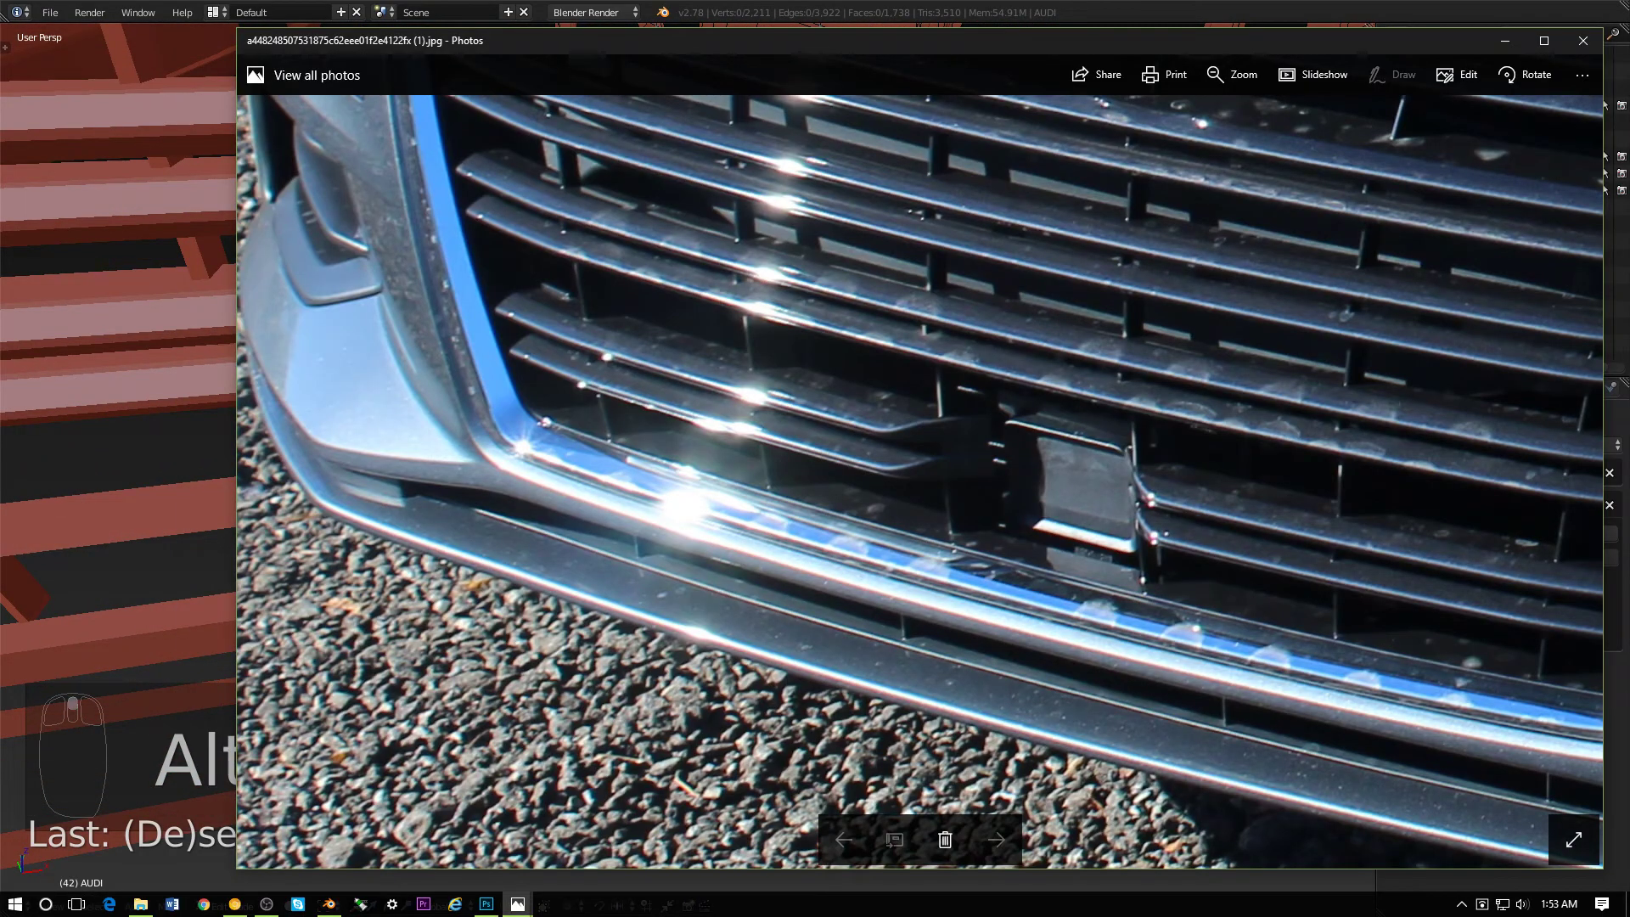
key("alt+Tab")
middle_click_drag(571, 501, 662, 543)
key("alt+Tab")
key("alt+Tab")
middle_click_drag(662, 361, 797, 475)
key("alt+Tab")
key("alt+Tab")
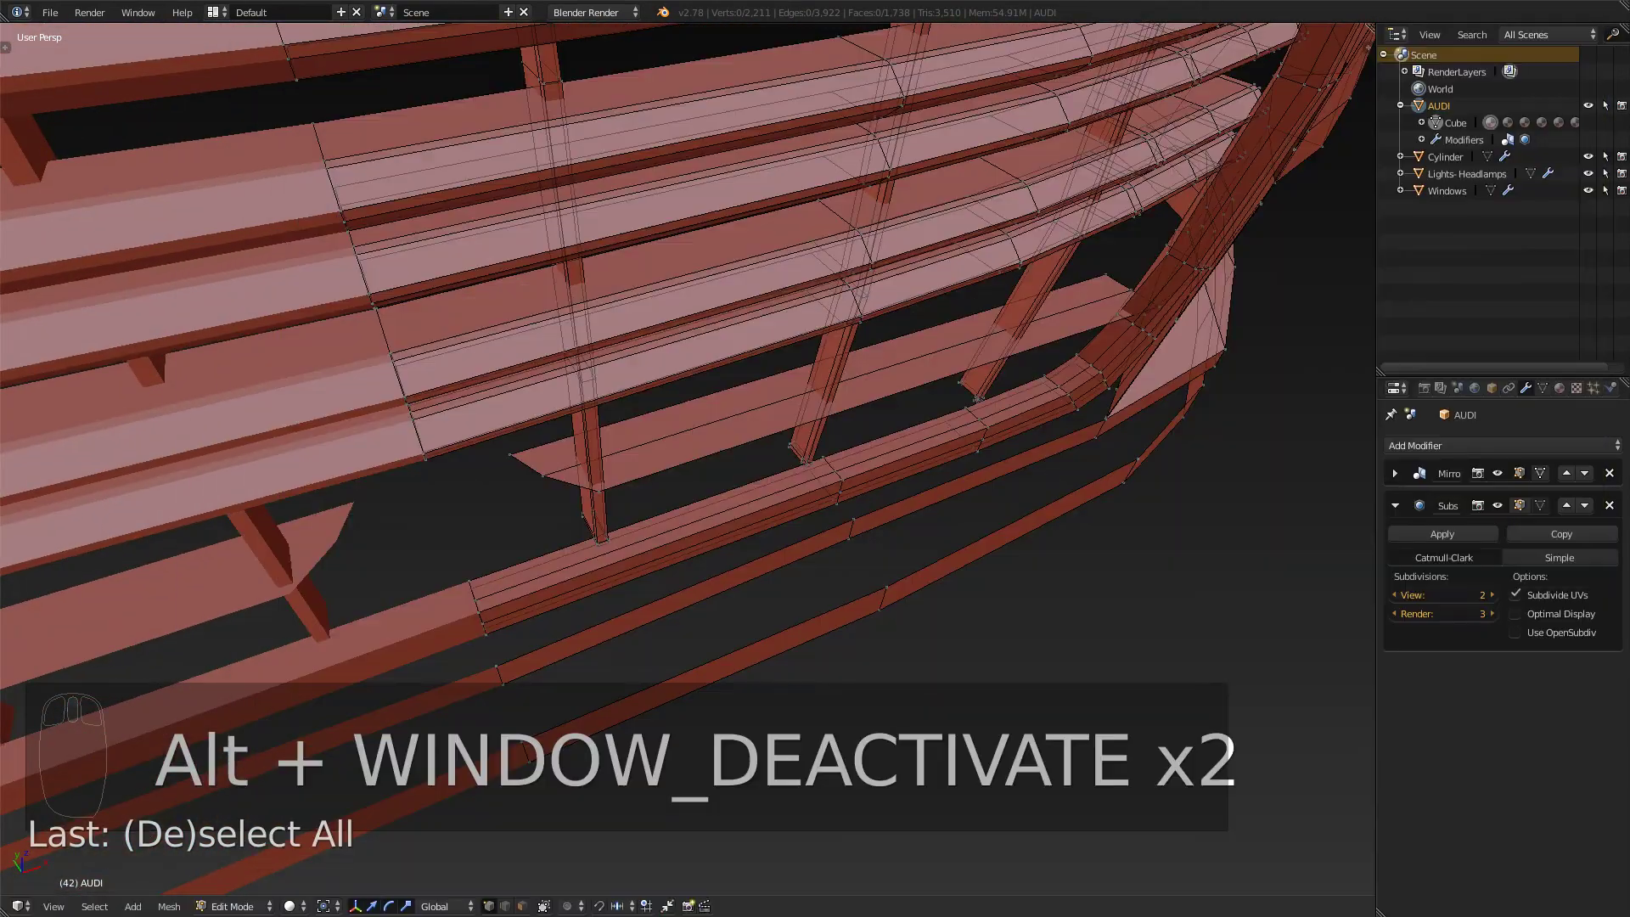
- Select both slat faces in face select mode and lower them along Z to the lower slat line in the front blueprint
key("ctrl+Tab")
left_click(802, 518)
right_click(768, 402, "alt")
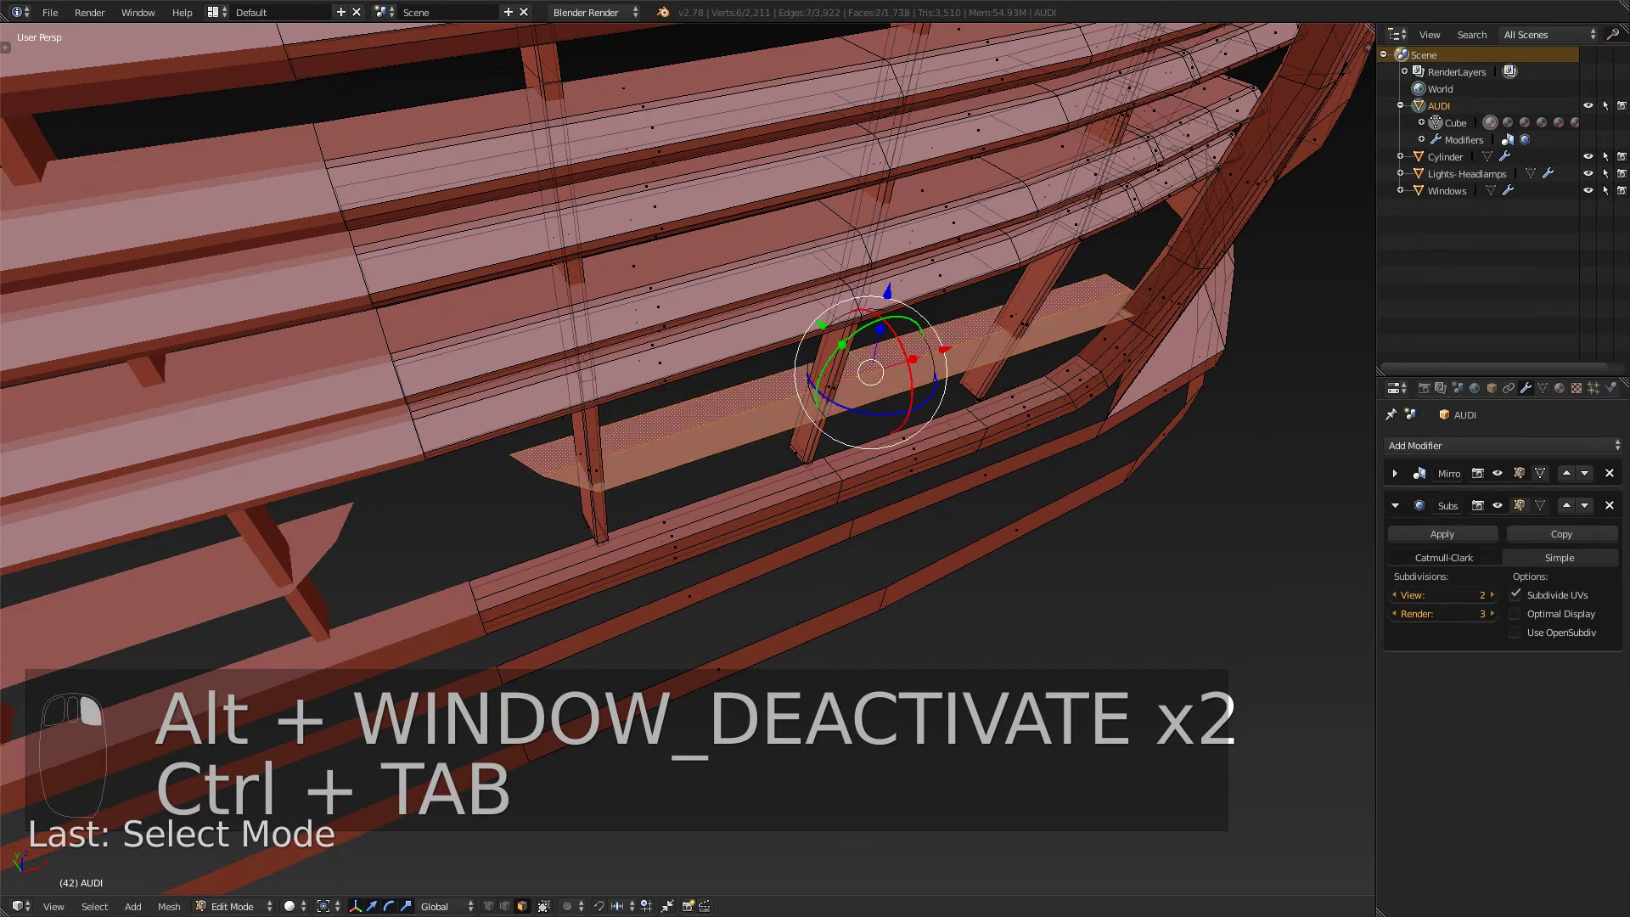
key("alt+Tab")
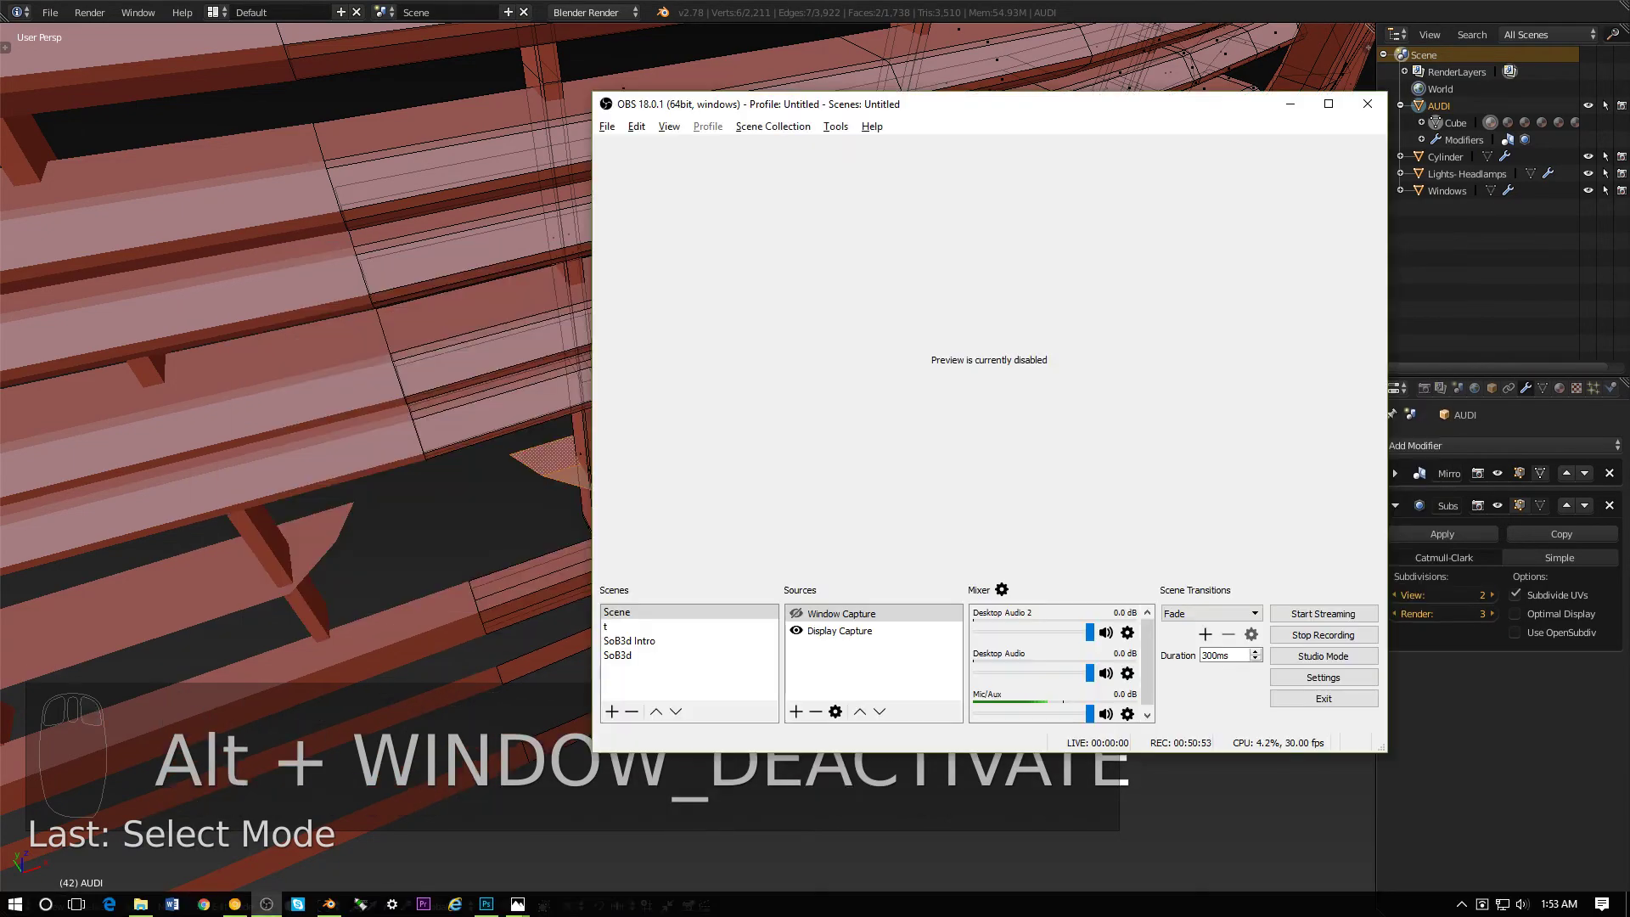
key("alt+Tab")
middle_click_drag(815, 442, 722, 331)
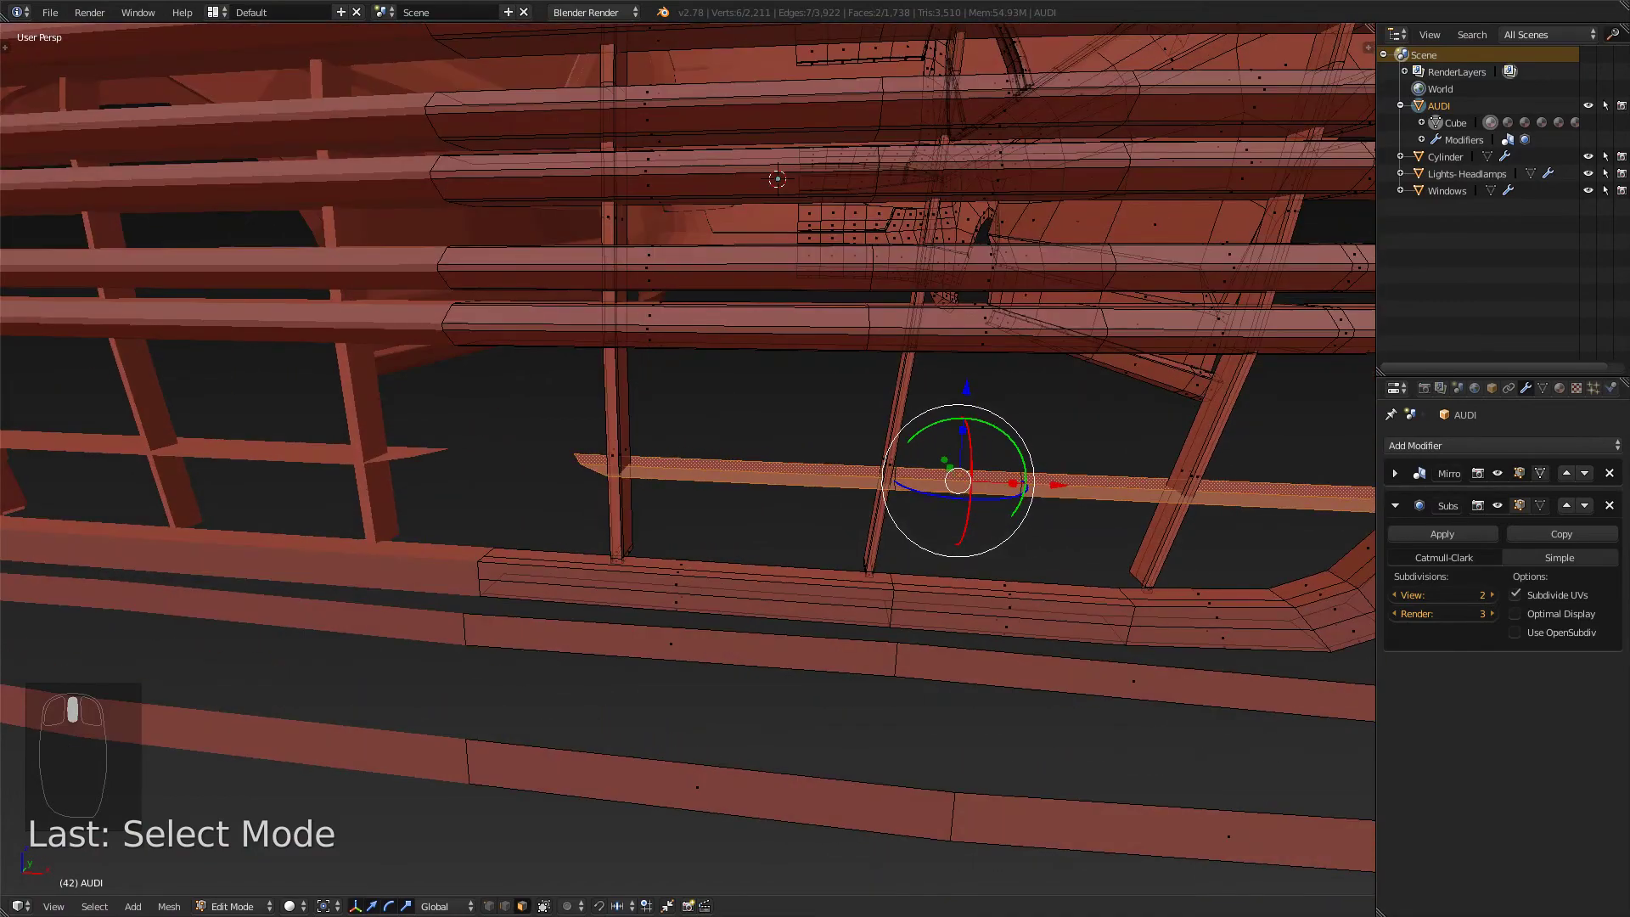
key("KP_3")
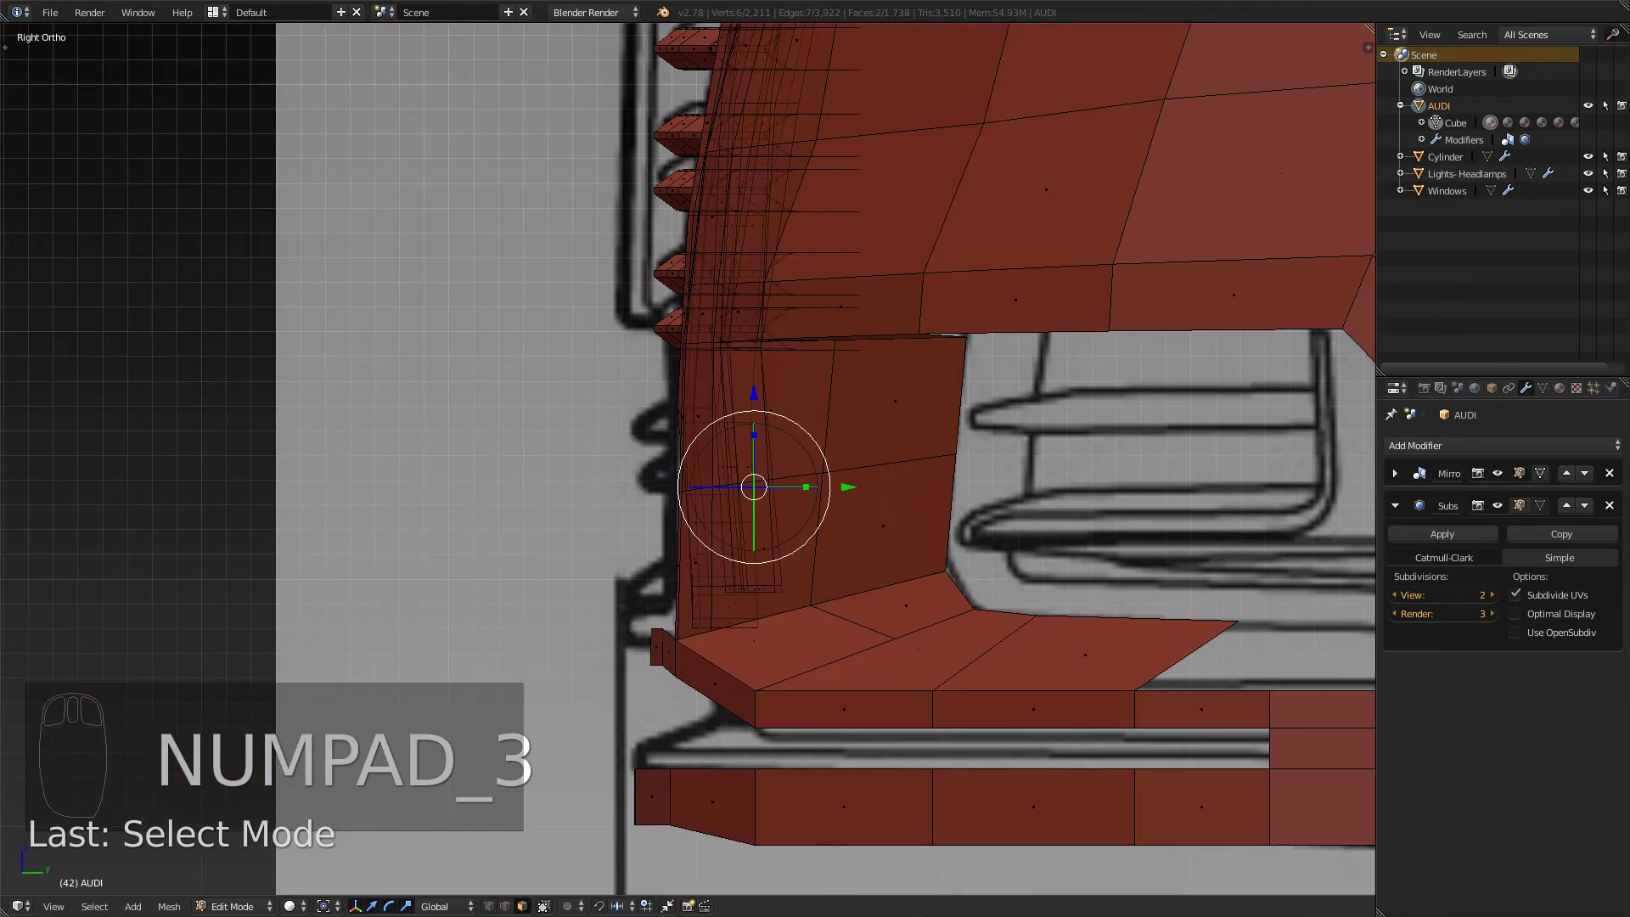
key("KP_1")
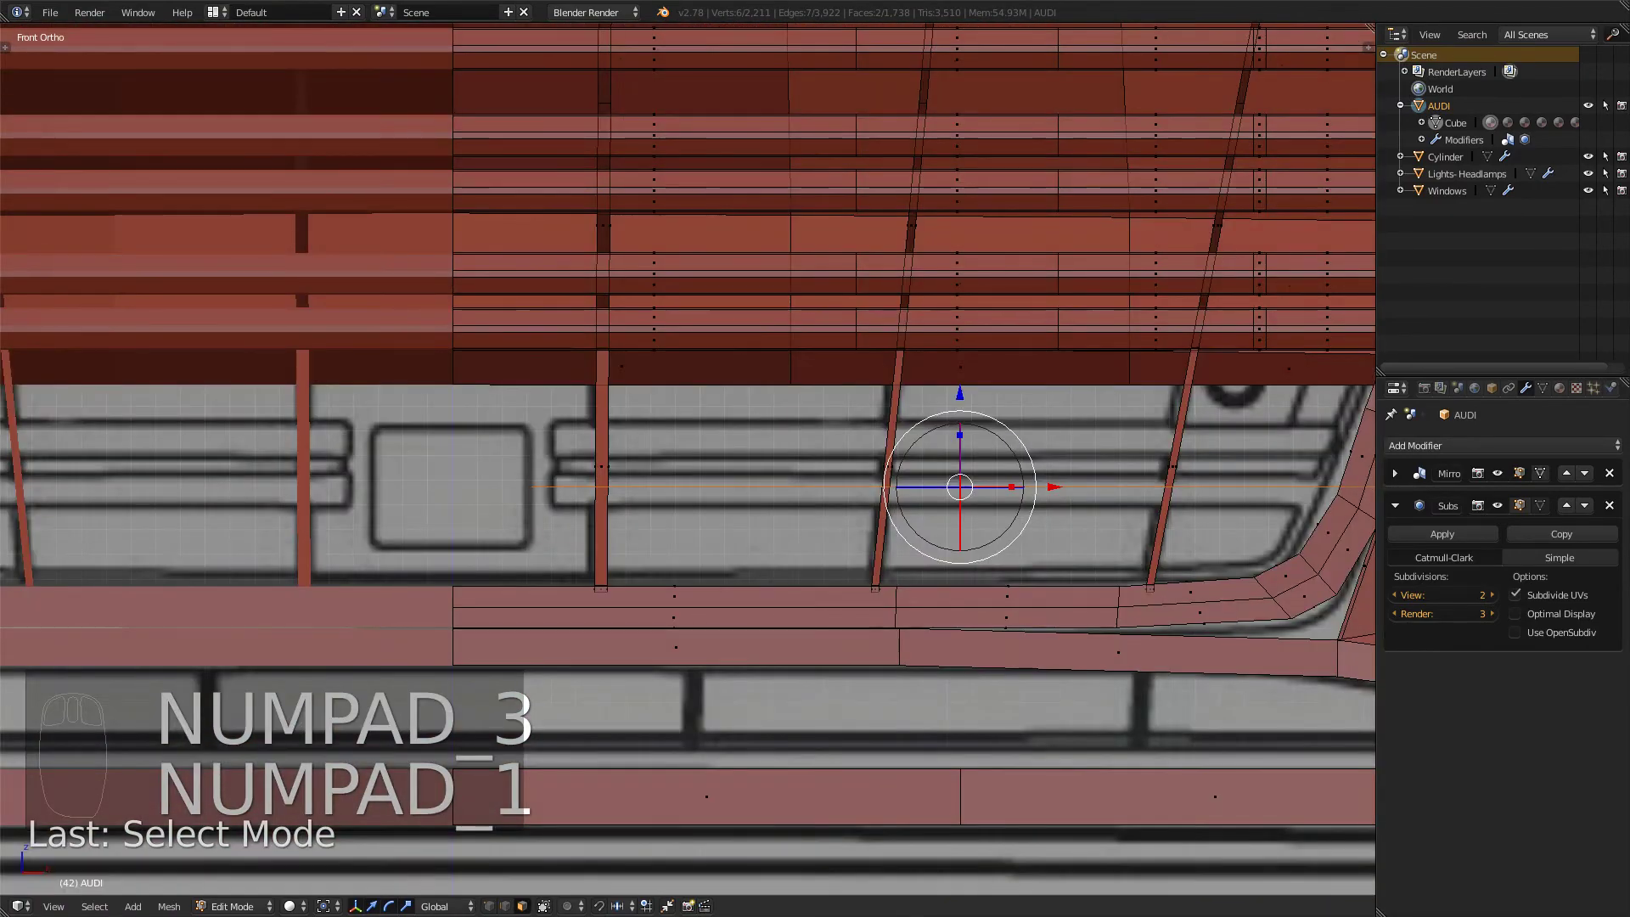
left_click_drag(960, 394, 959, 408)
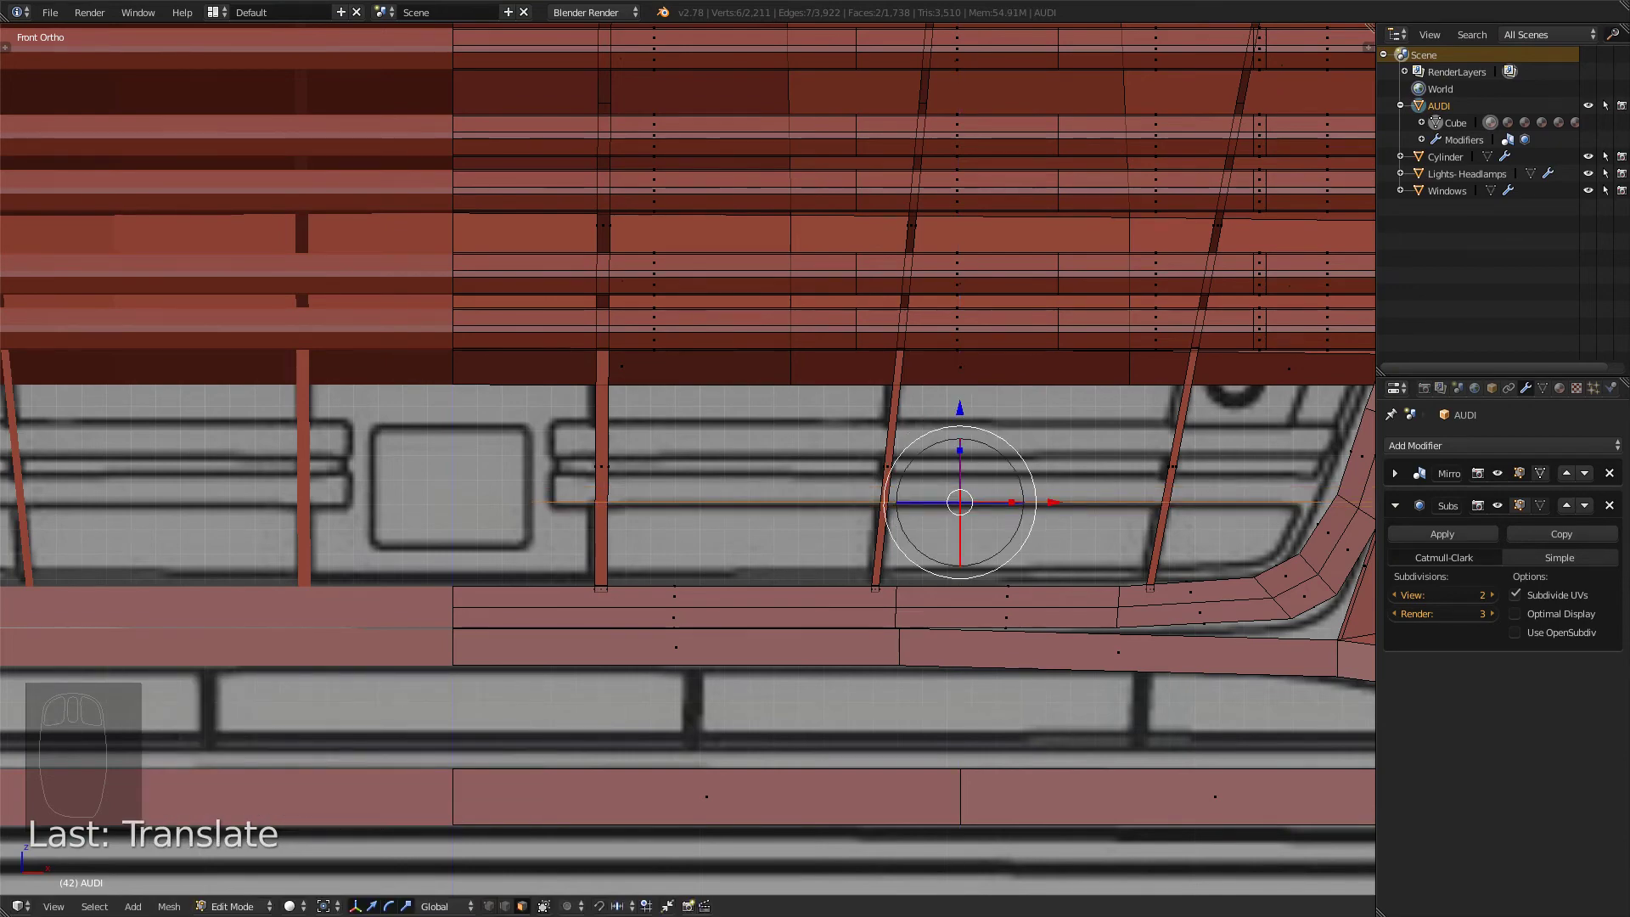
key("KP_3")
key("KP_1")
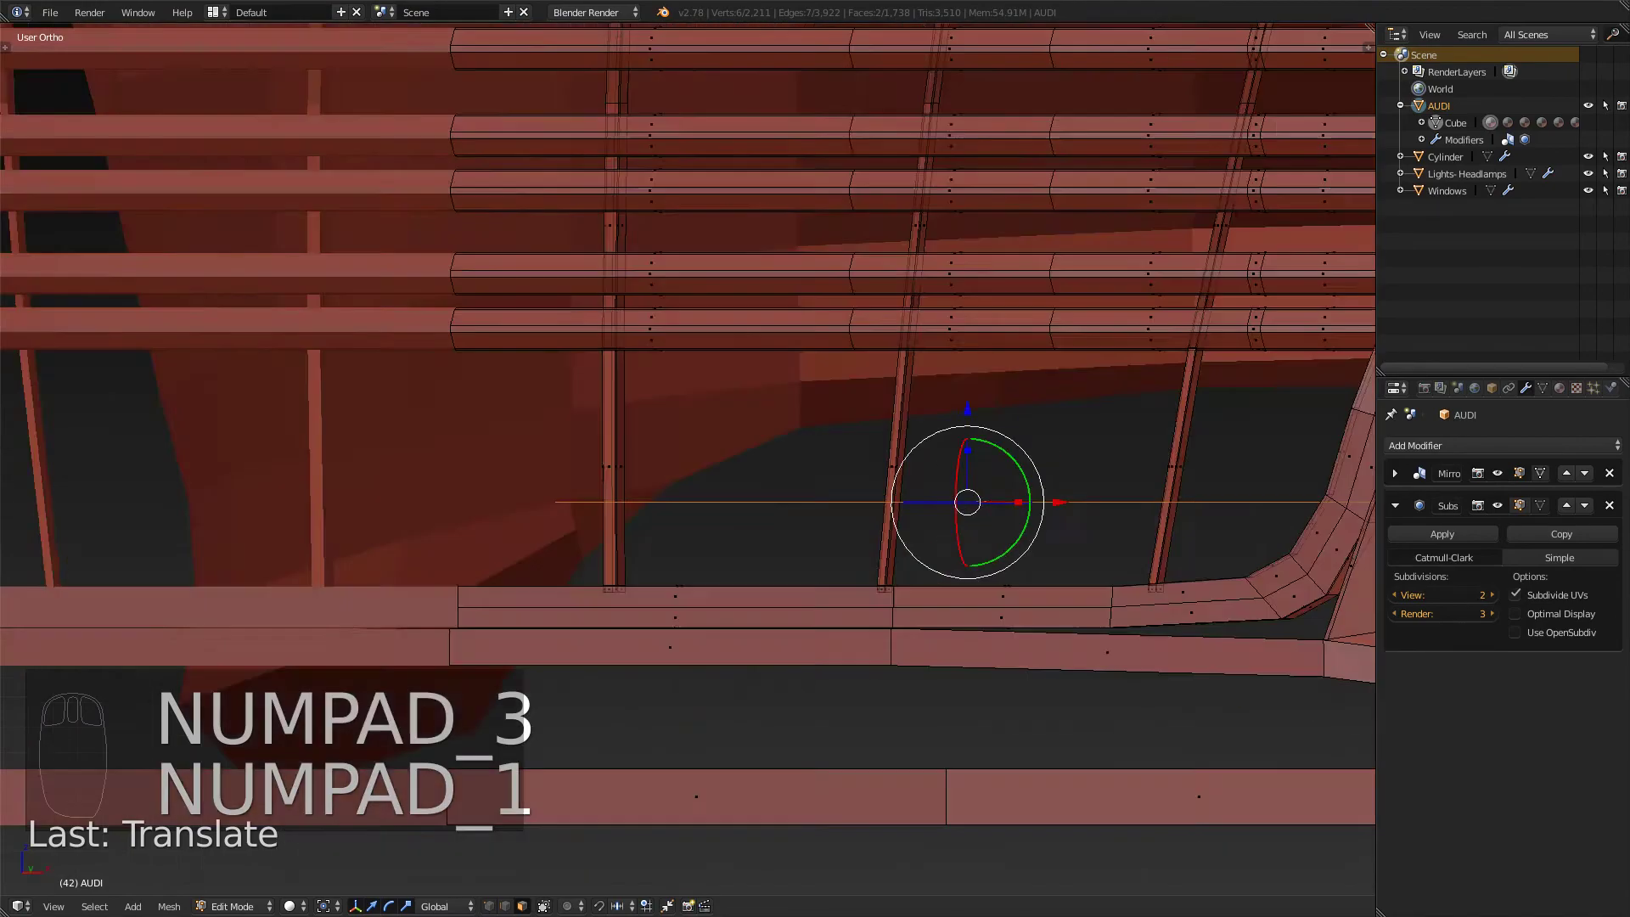
- In edge select mode, select the two edges of the slat's inner end and adjust them slightly outward along X against the front blueprint
middle_click_drag(764, 475, 849, 441)
key("ctrl+Tab")
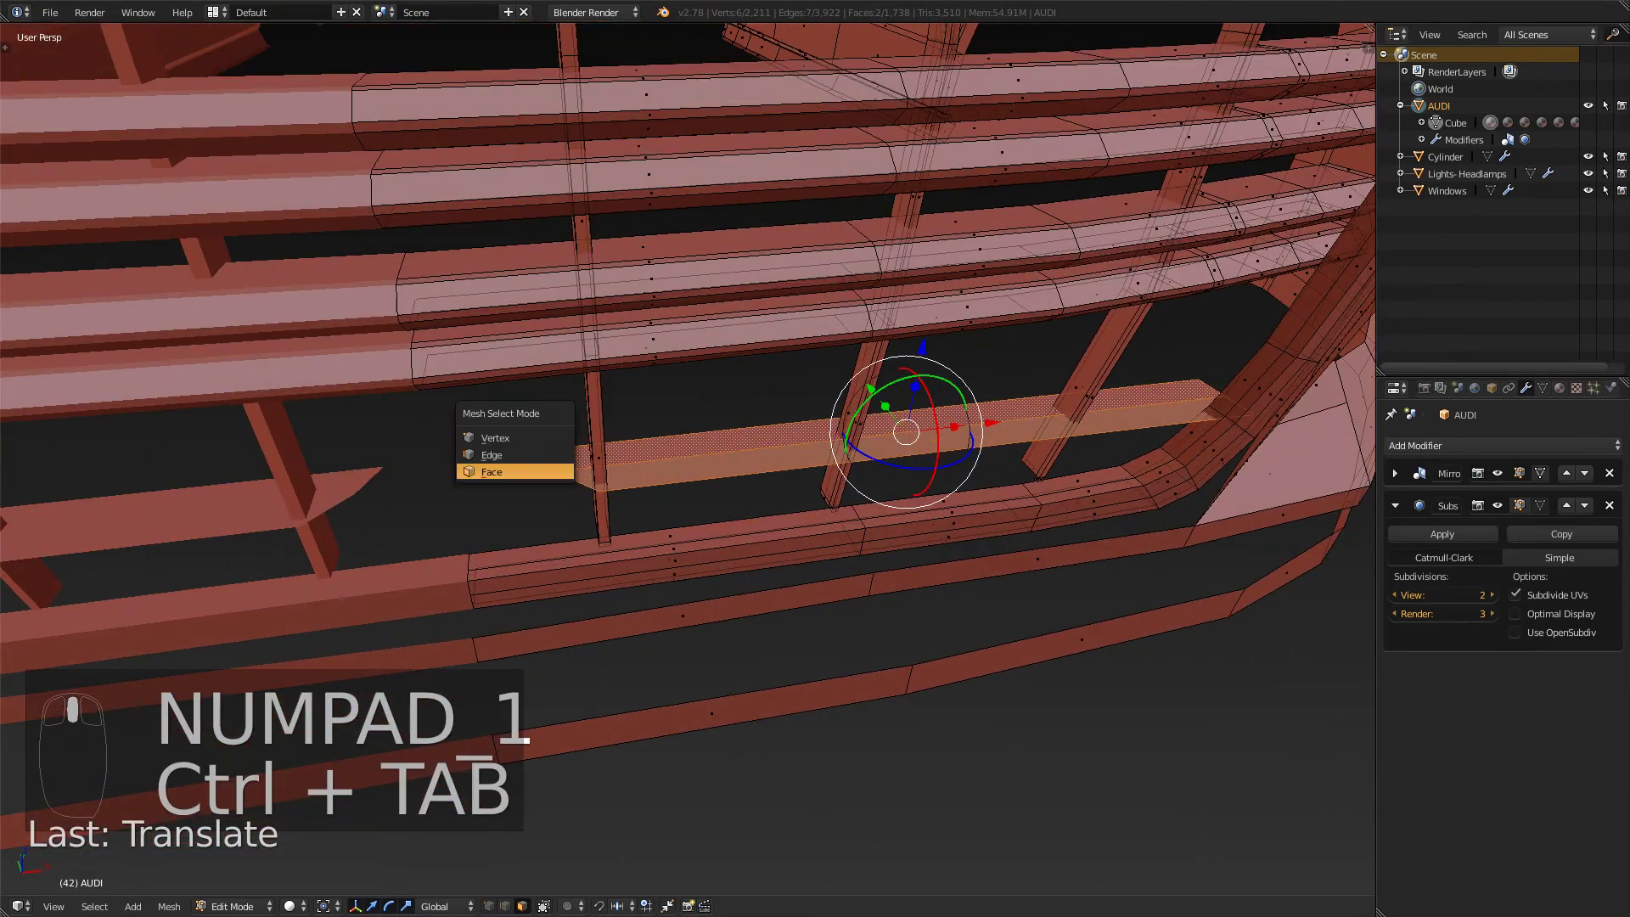
left_click(514, 455)
right_click(543, 461)
right_click(577, 481, "shift")
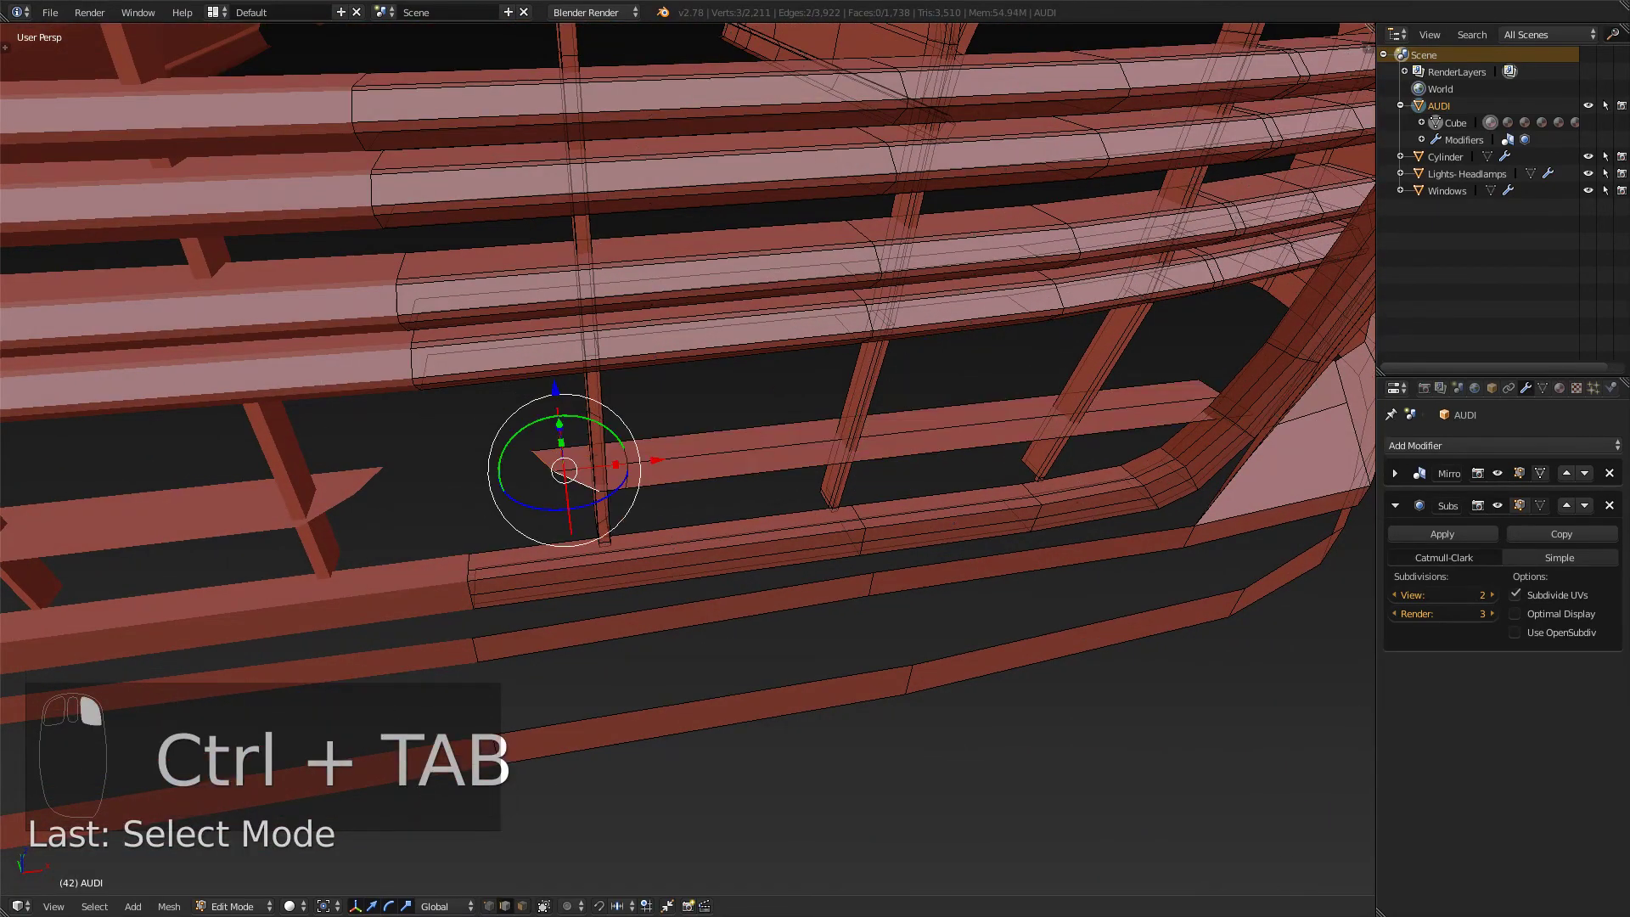
key("KP_3")
key("KP_1")
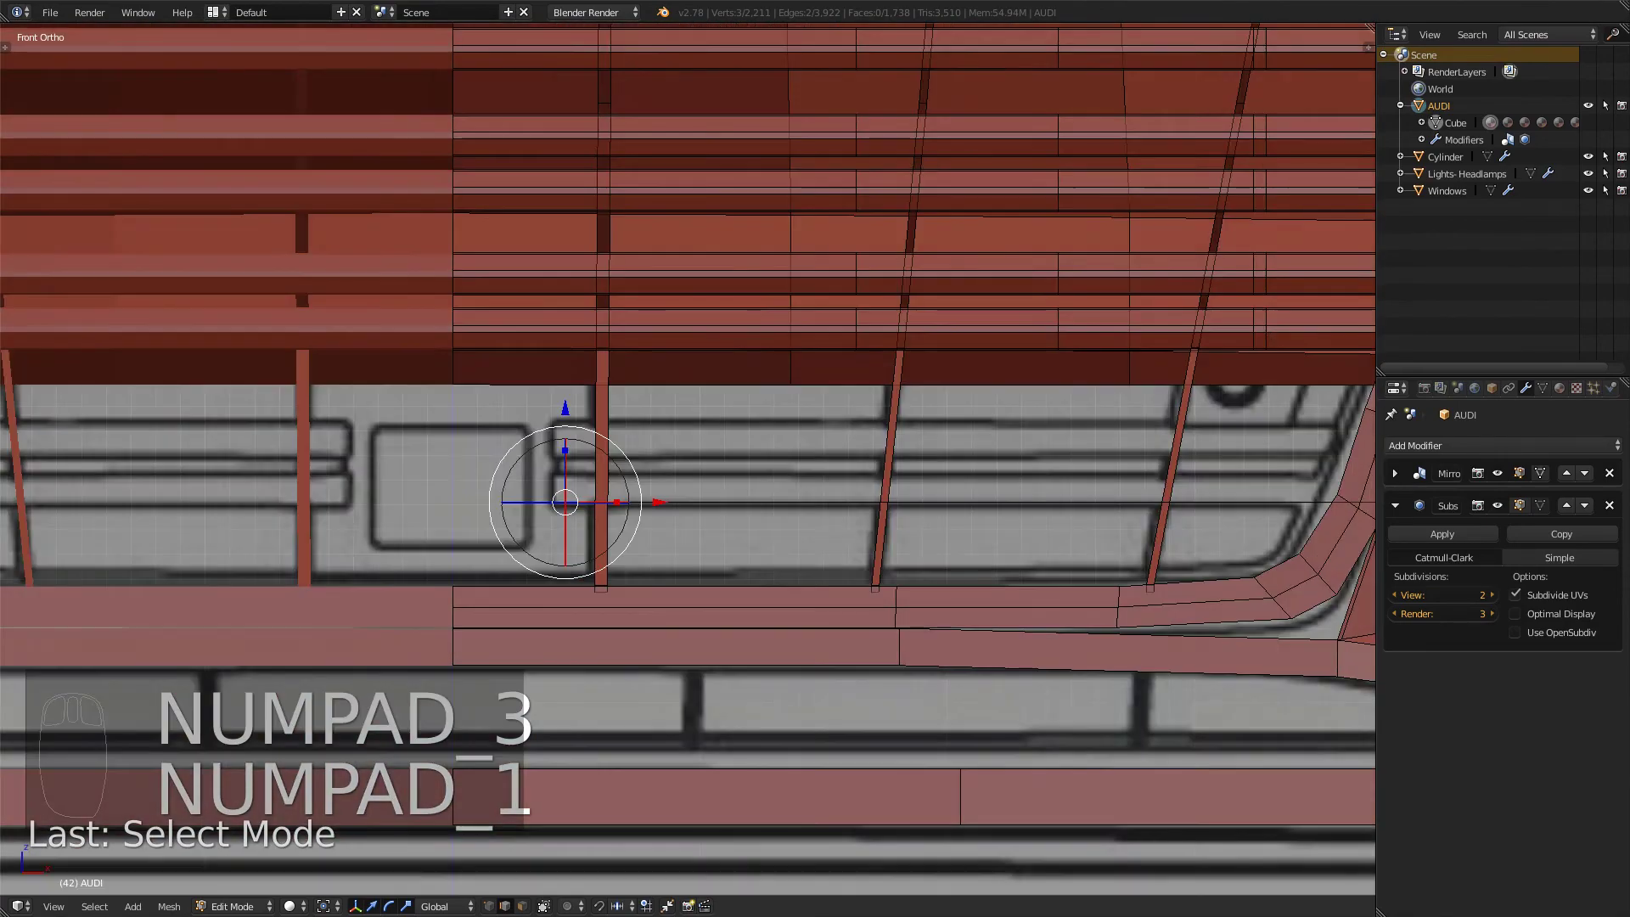
left_click_drag(658, 502, 667, 501)
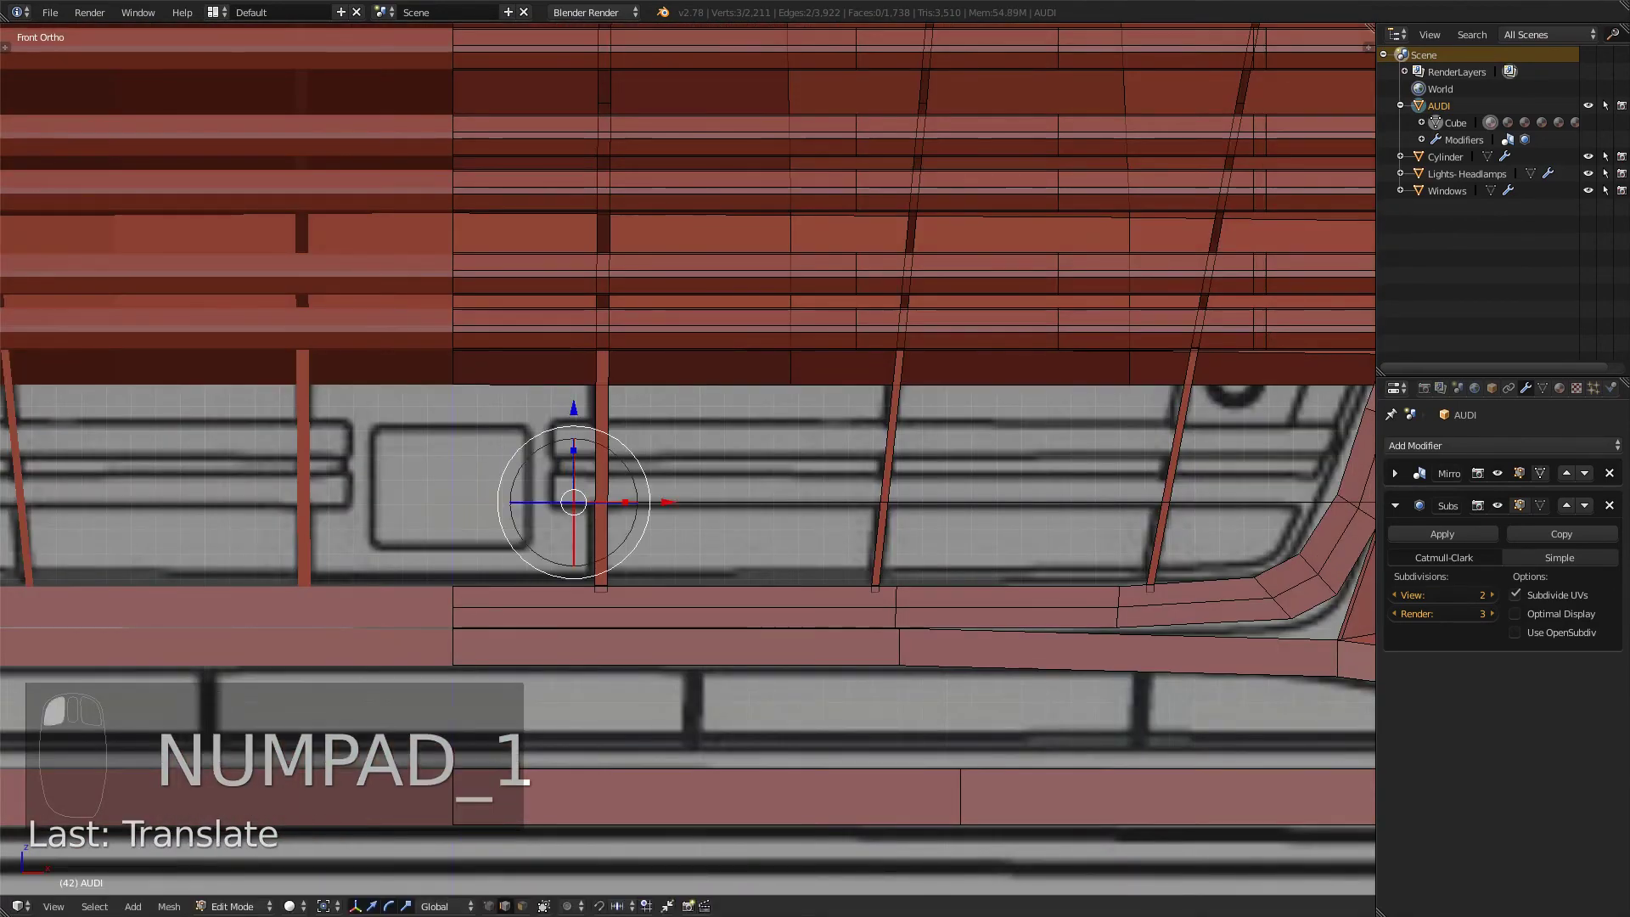
middle_click_drag(679, 424, 765, 340)
left_click_drag(684, 459, 681, 459)
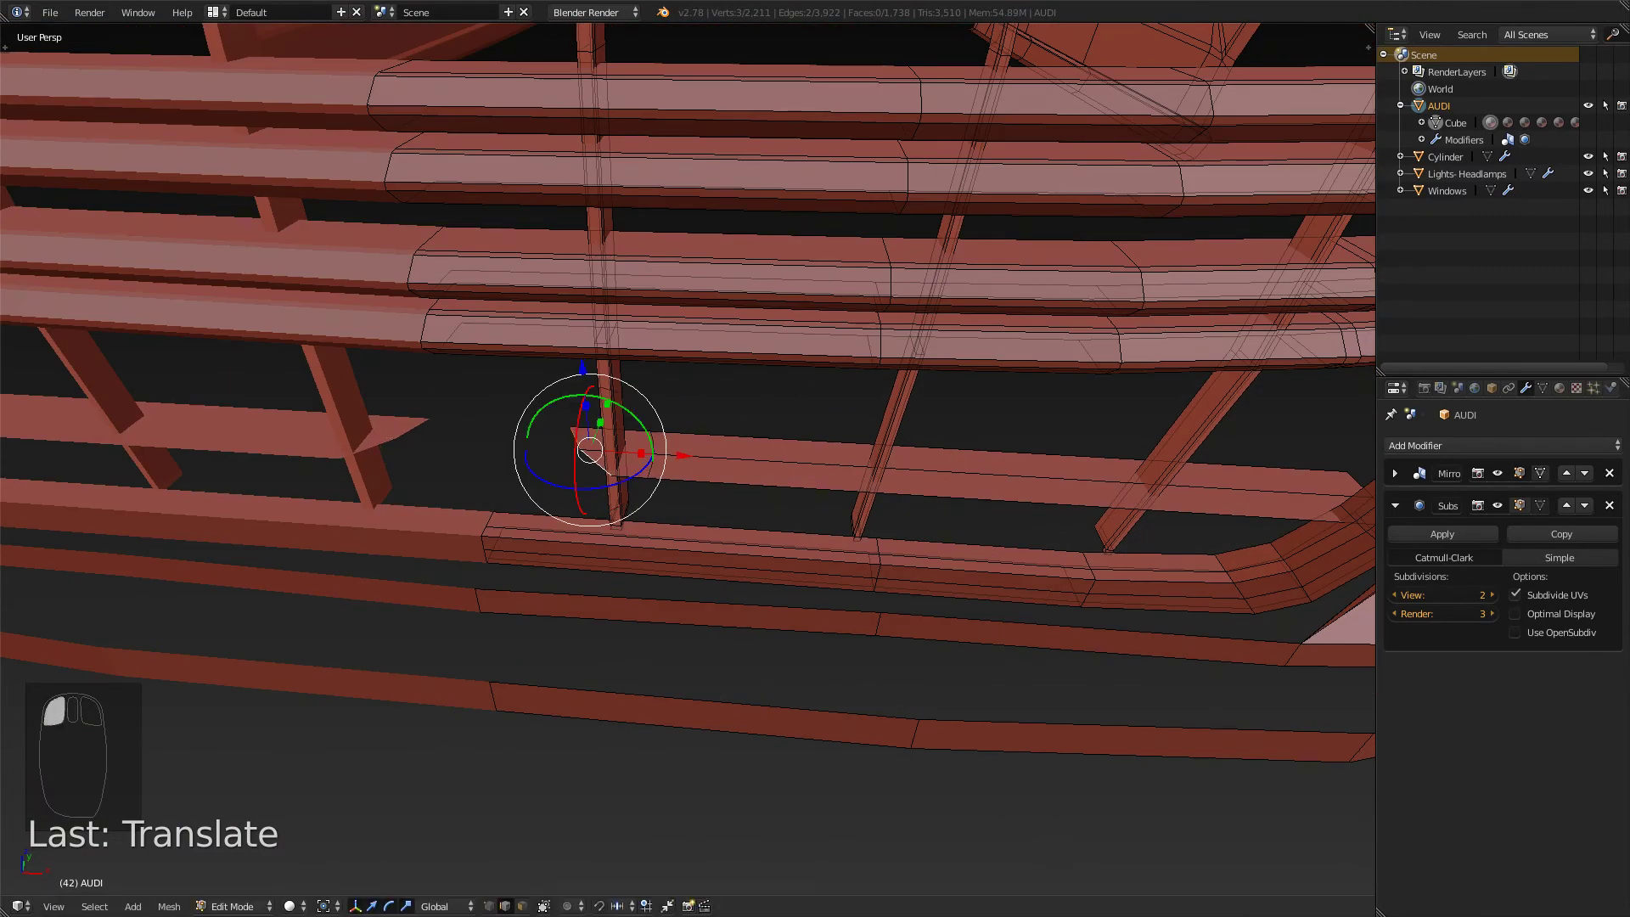
- In face select mode, select both faces of the lowest slat and extrude them in place
key("ctrl+Tab")
mouse_move(747, 424)
middle_mouse_down()
mouse_move(836, 458)
mouse_move(750, 427)
middle_mouse_up()
key("ctrl+Tab")
left_click(639, 489)
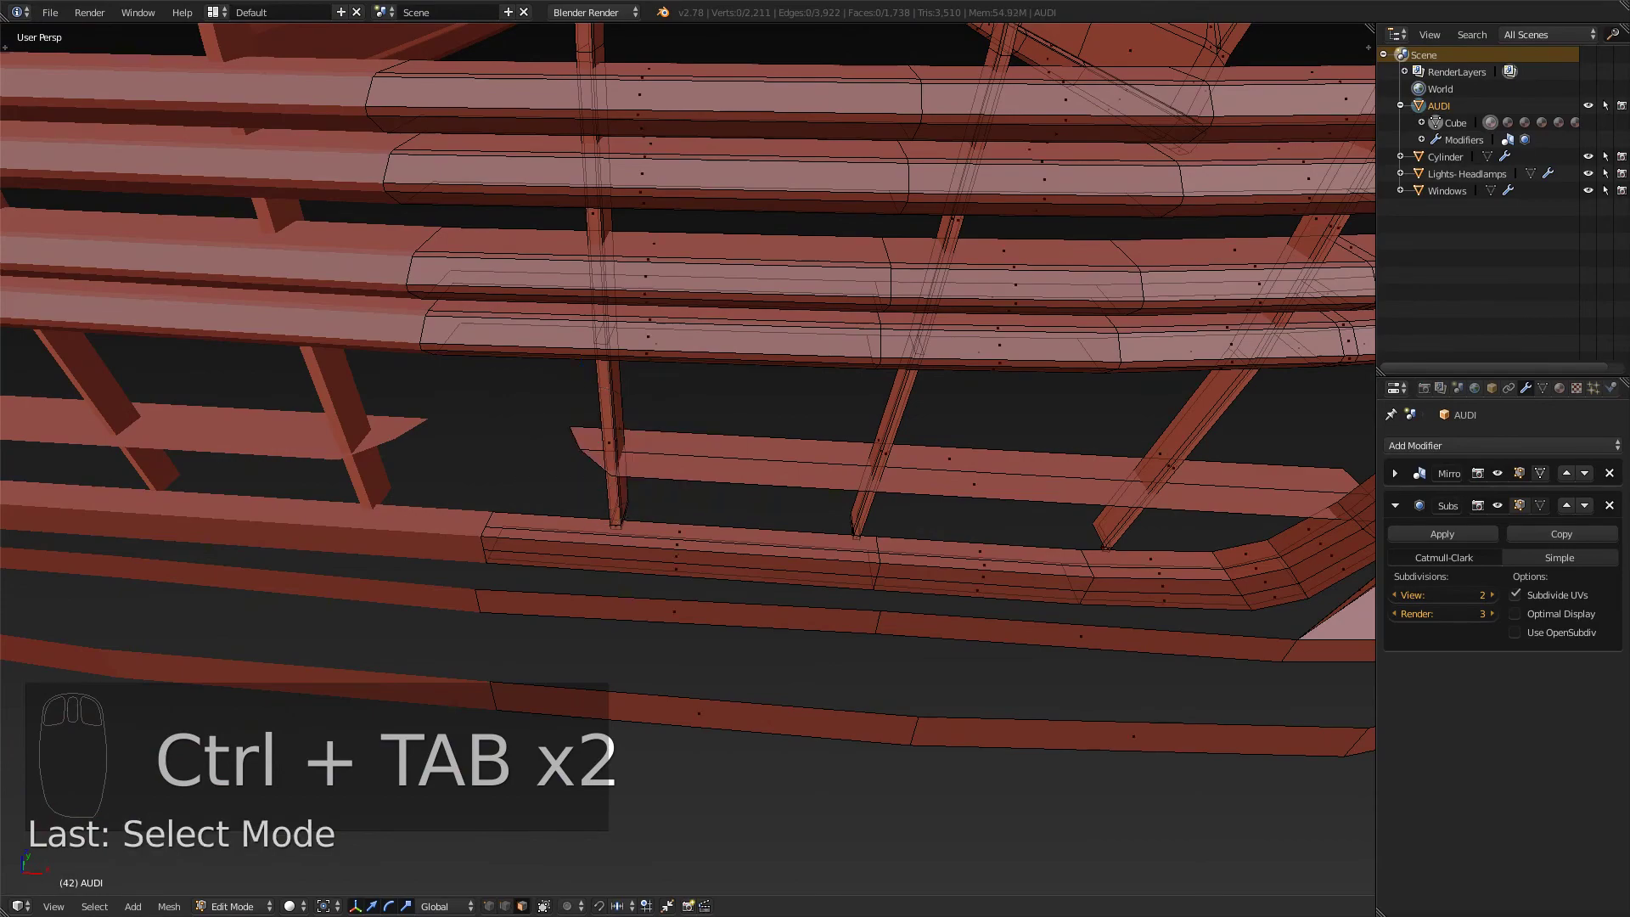
right_click(973, 484)
right_click(949, 459, "shift")
middle_click_drag(949, 459, 870, 403)
mouse_move(1078, 463)
middle_mouse_down()
mouse_move(1112, 415)
mouse_move(1078, 463)
middle_mouse_up()
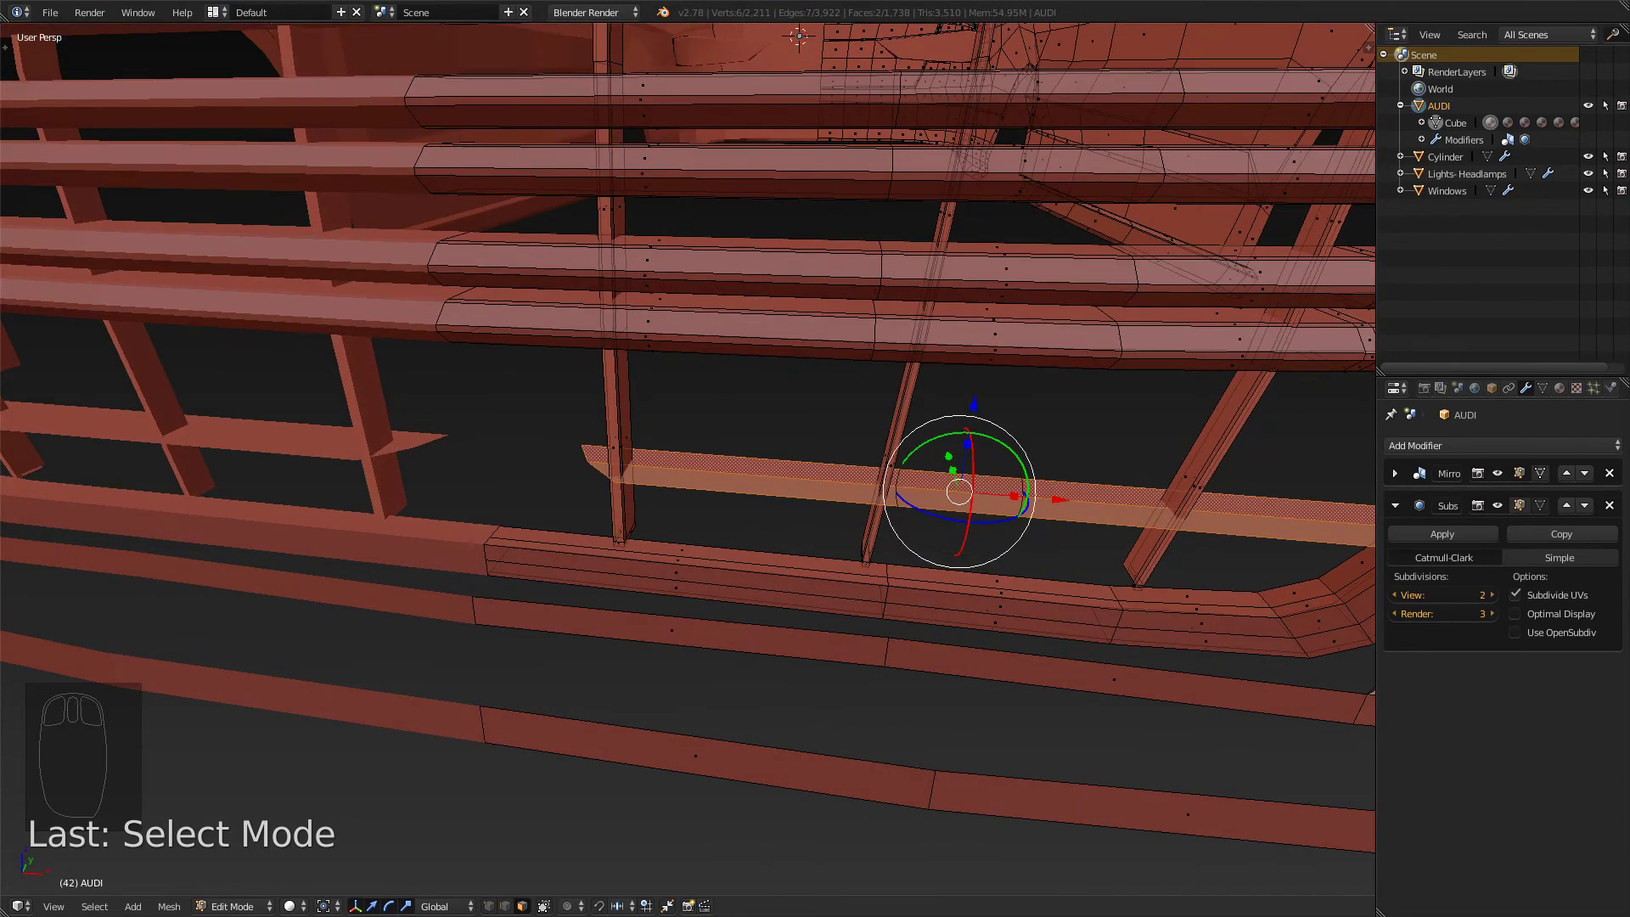
key("e")
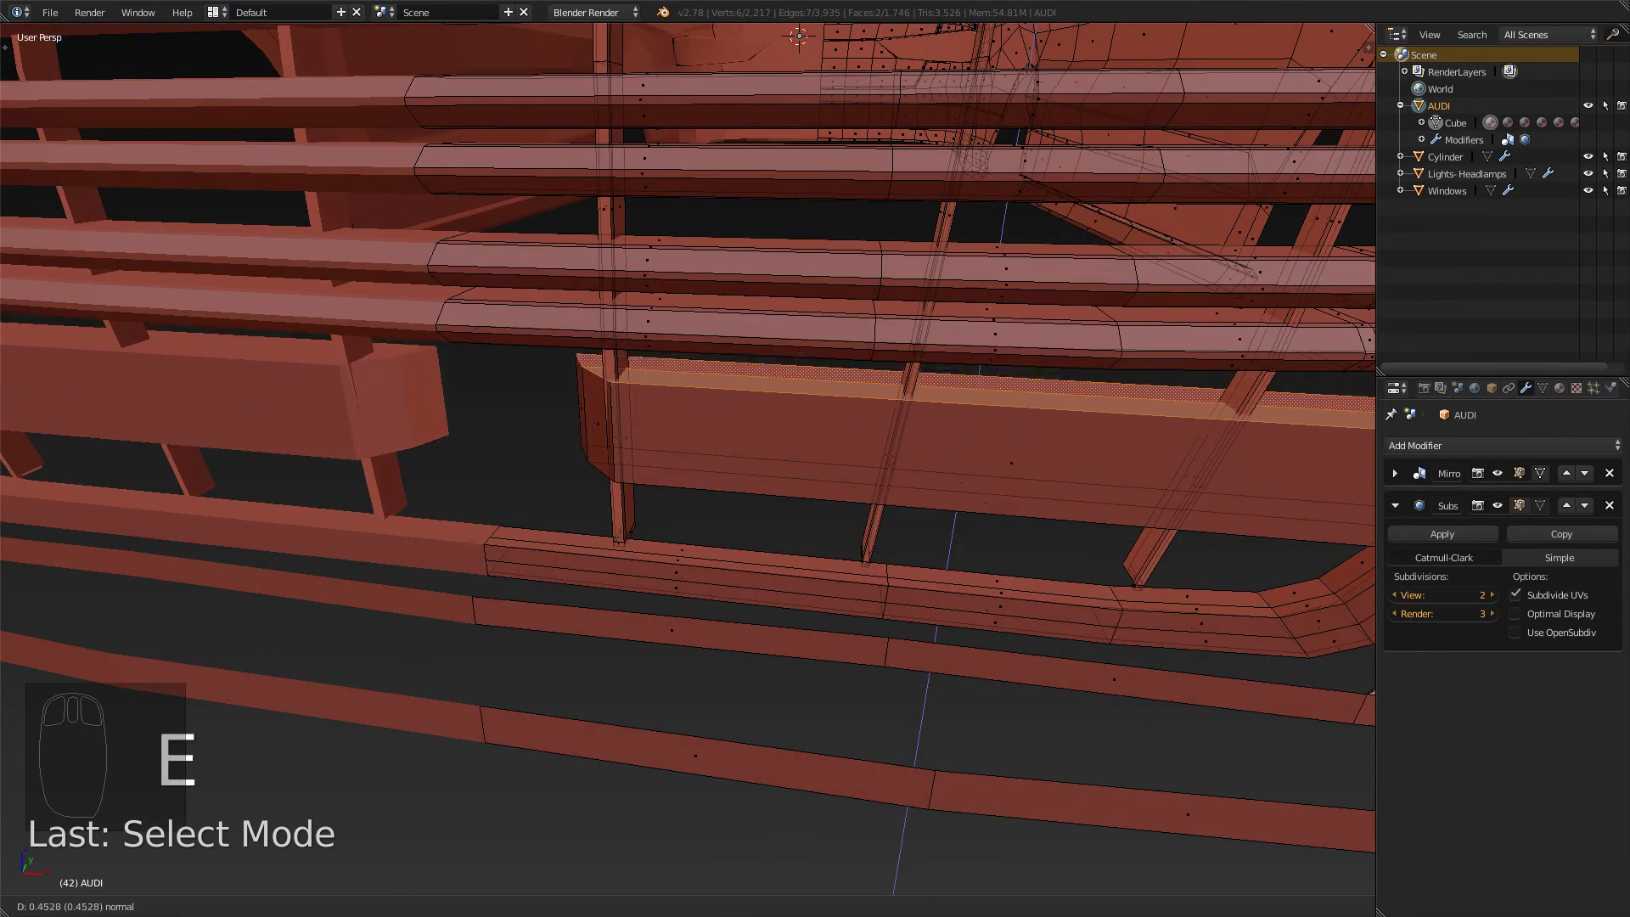
key("Escape")
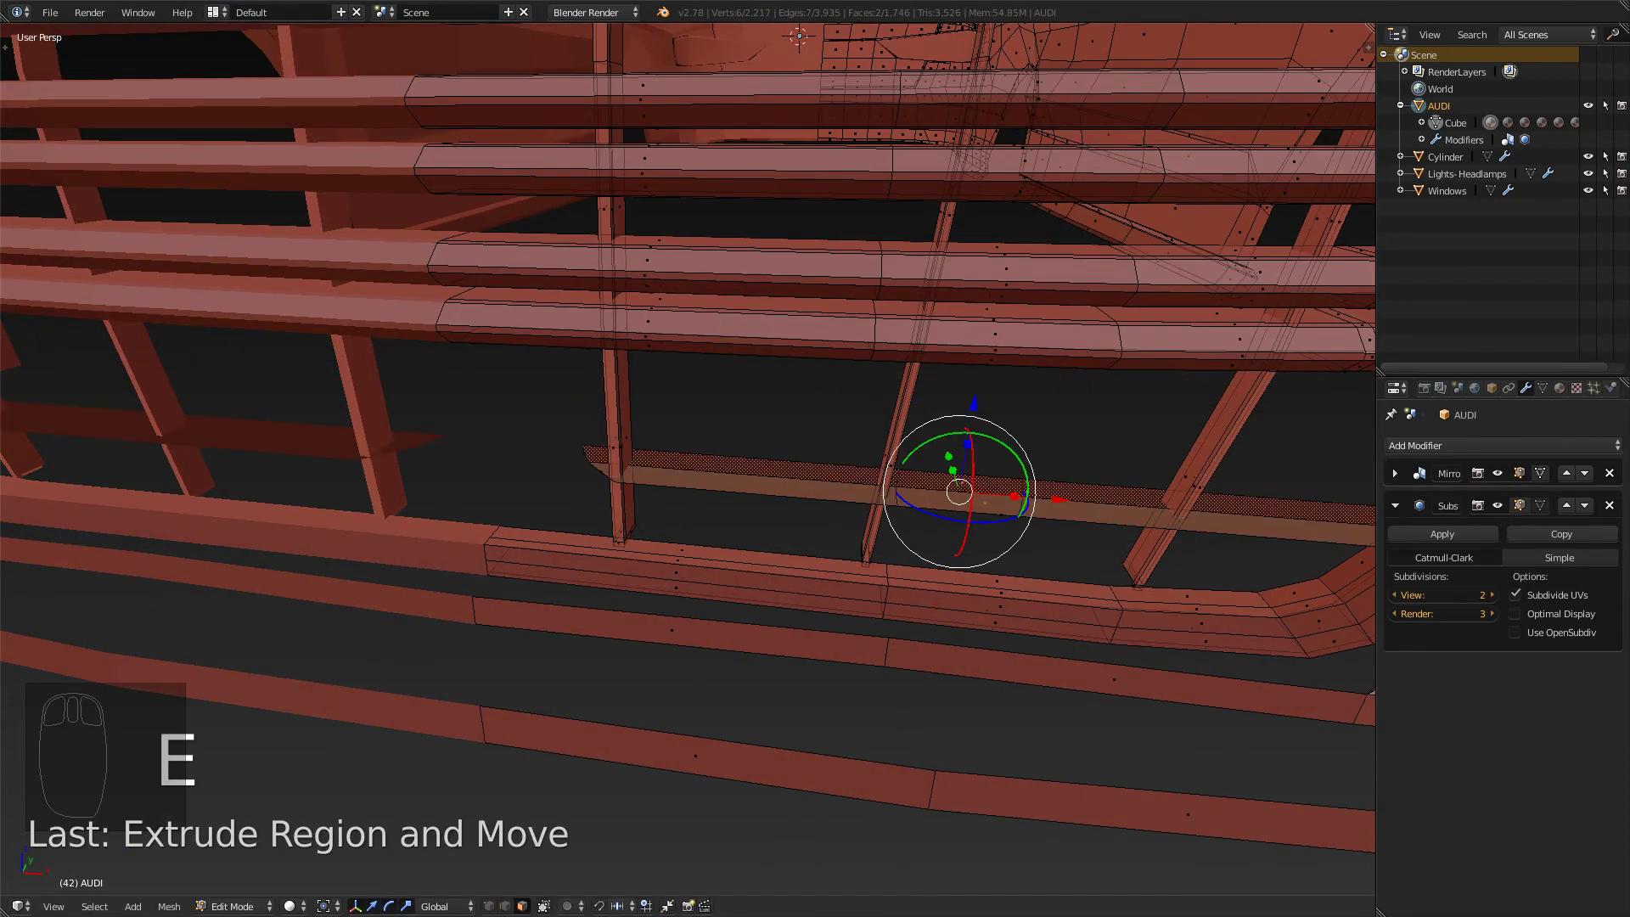
- Check the slat thickness in the grille reference photo and raise the extruded faces about 0.056 along Z
key("alt+Tab")
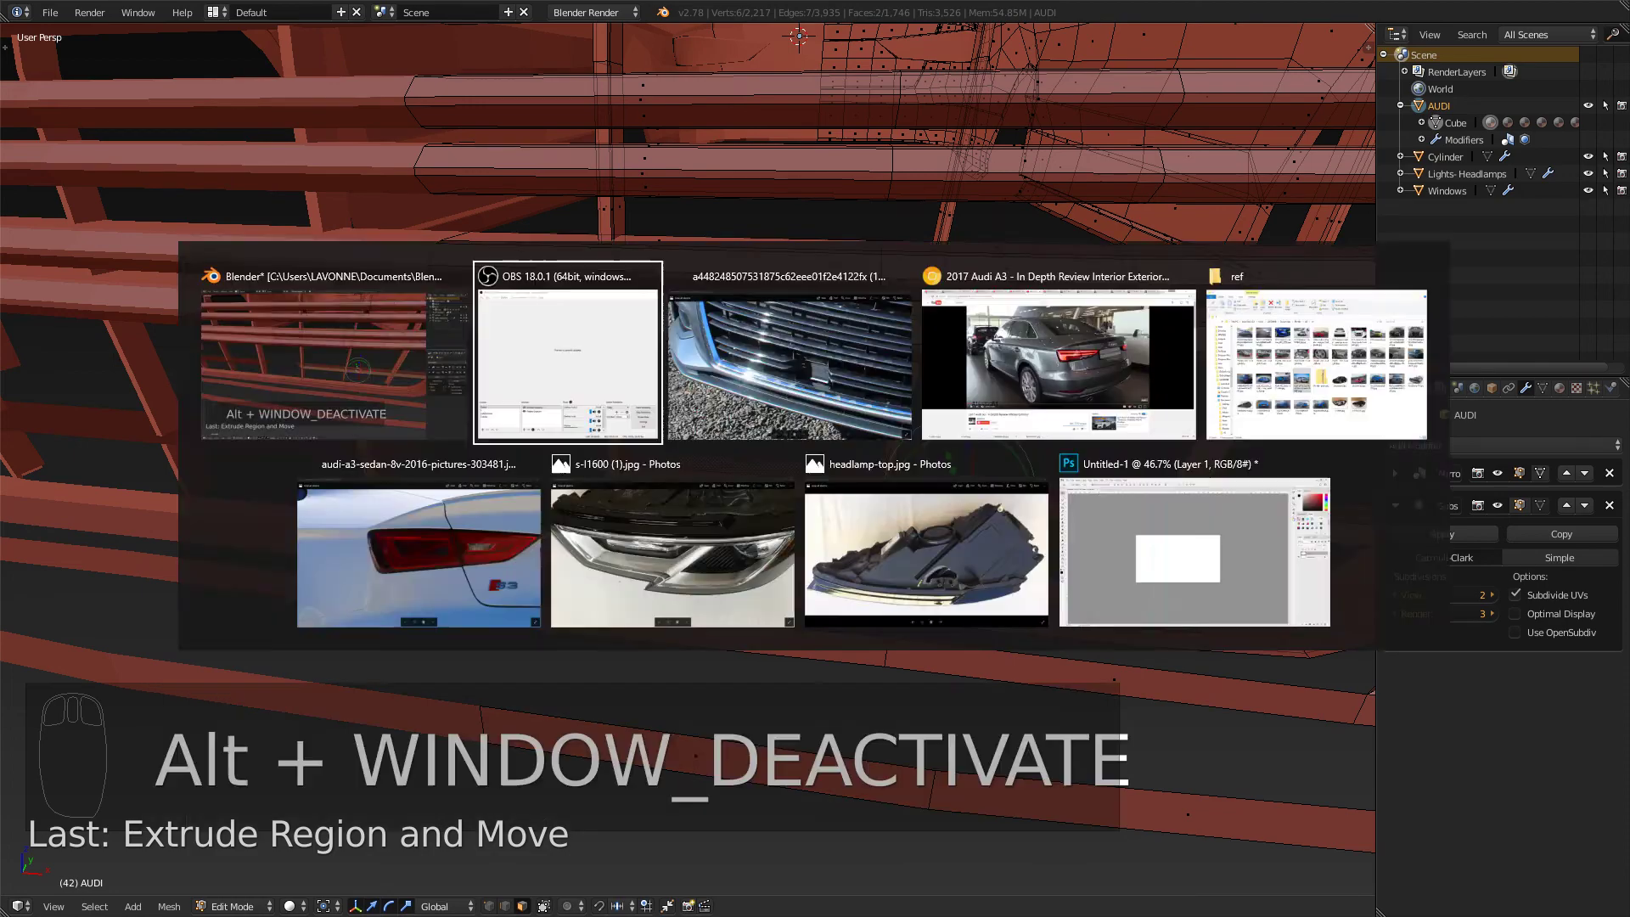
key("alt+Tab")
key("Tab")
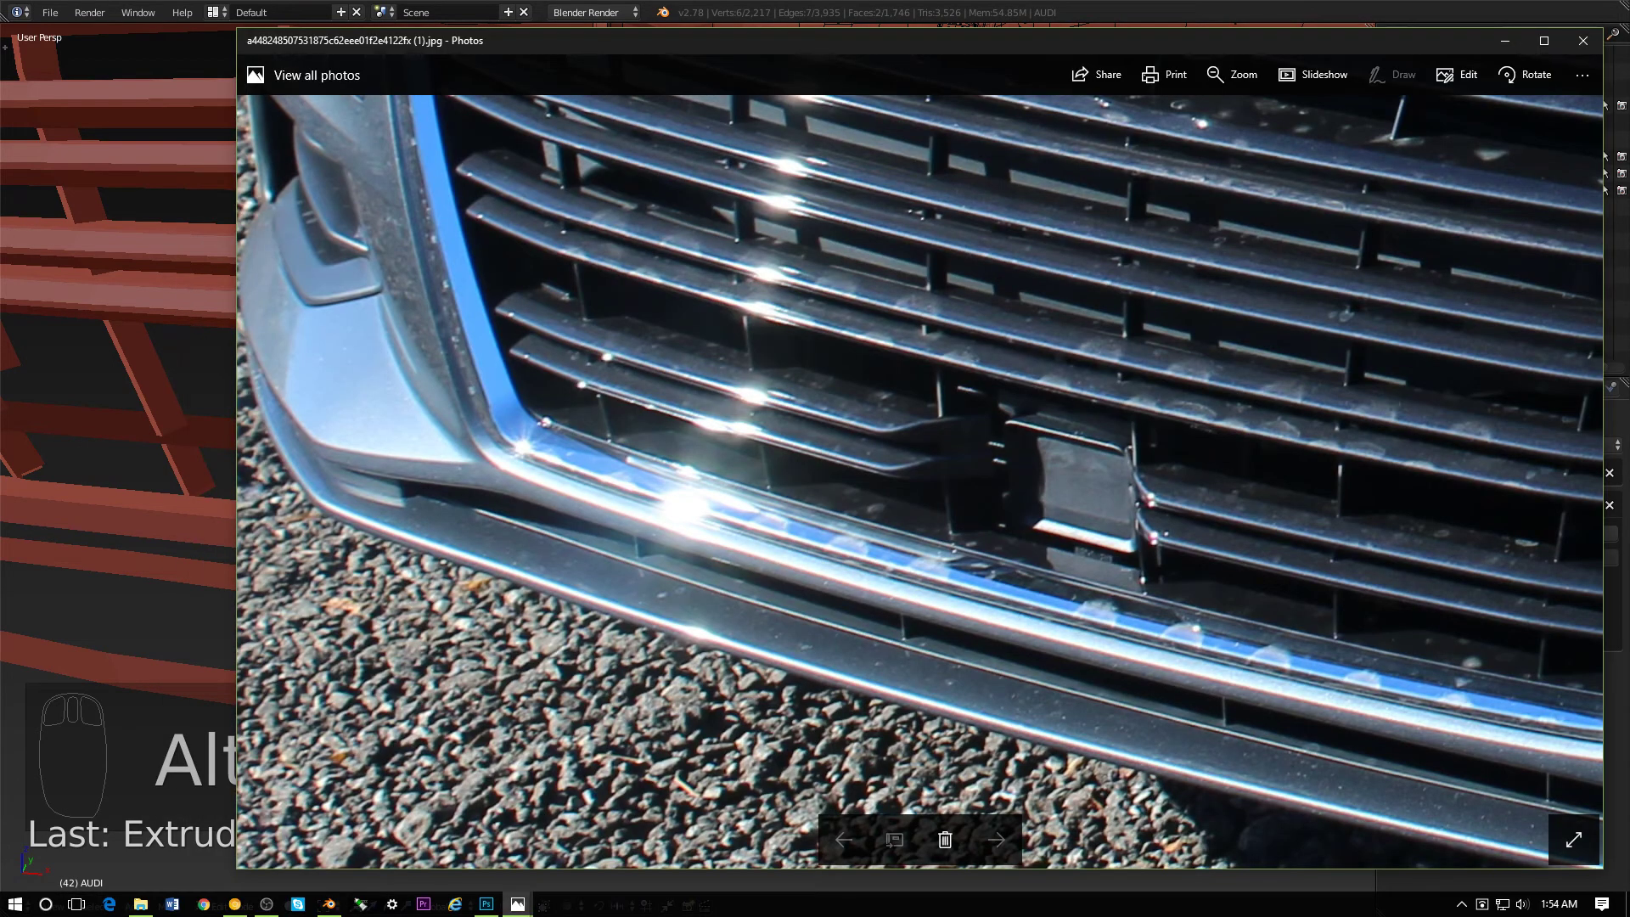
key("alt+Tab")
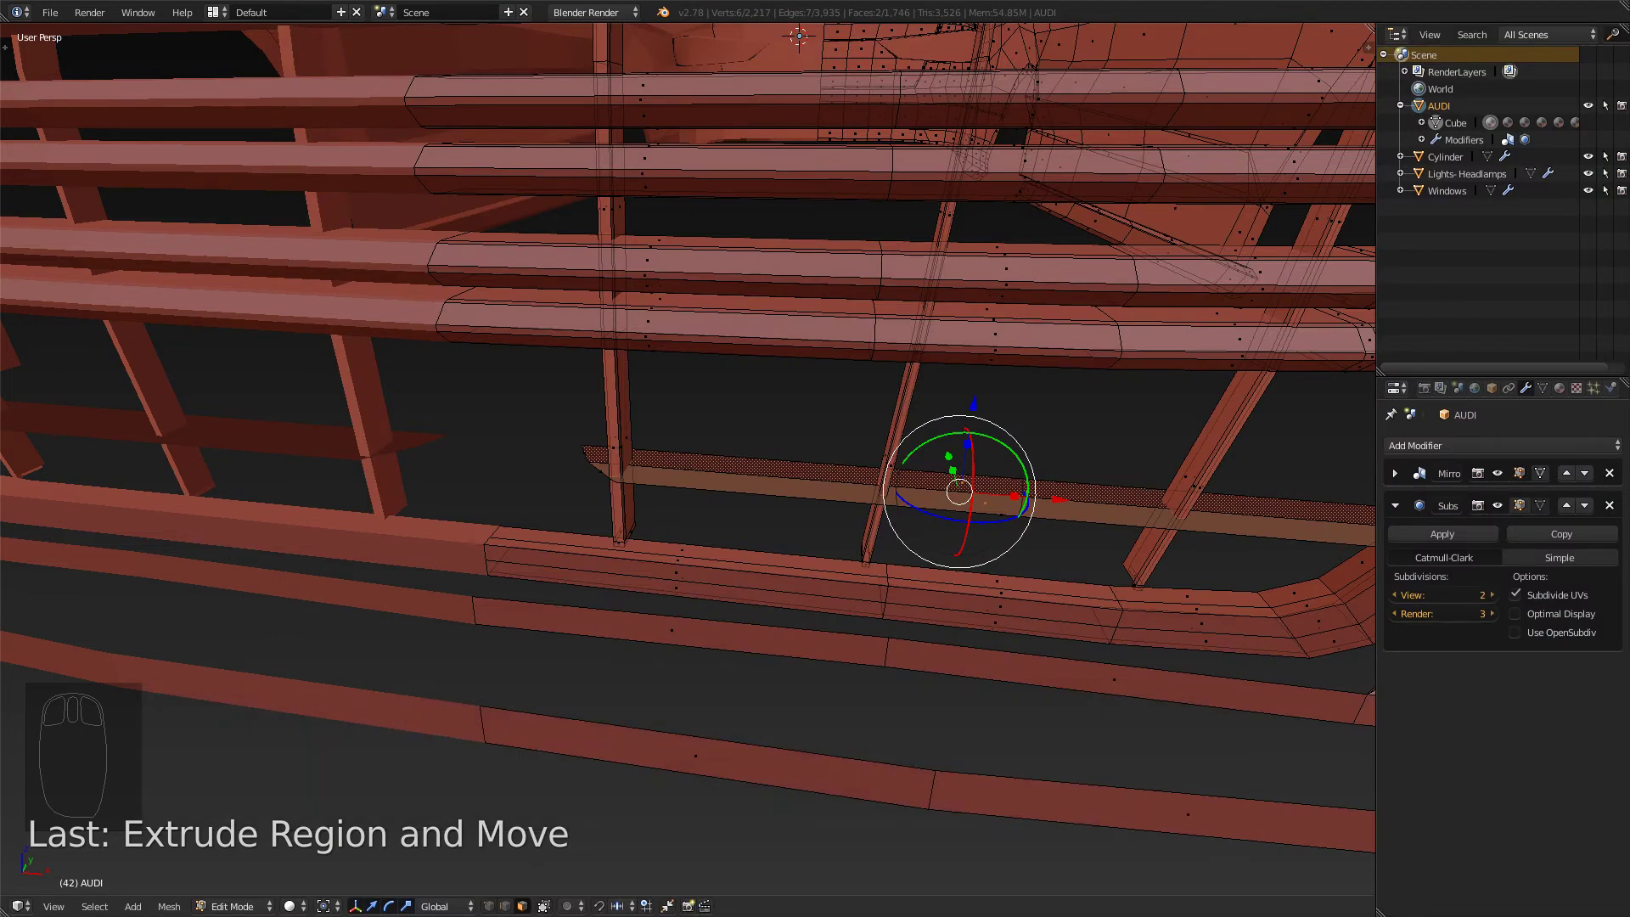
middle_click_drag(904, 421, 938, 397)
left_click_drag(944, 389, 946, 374)
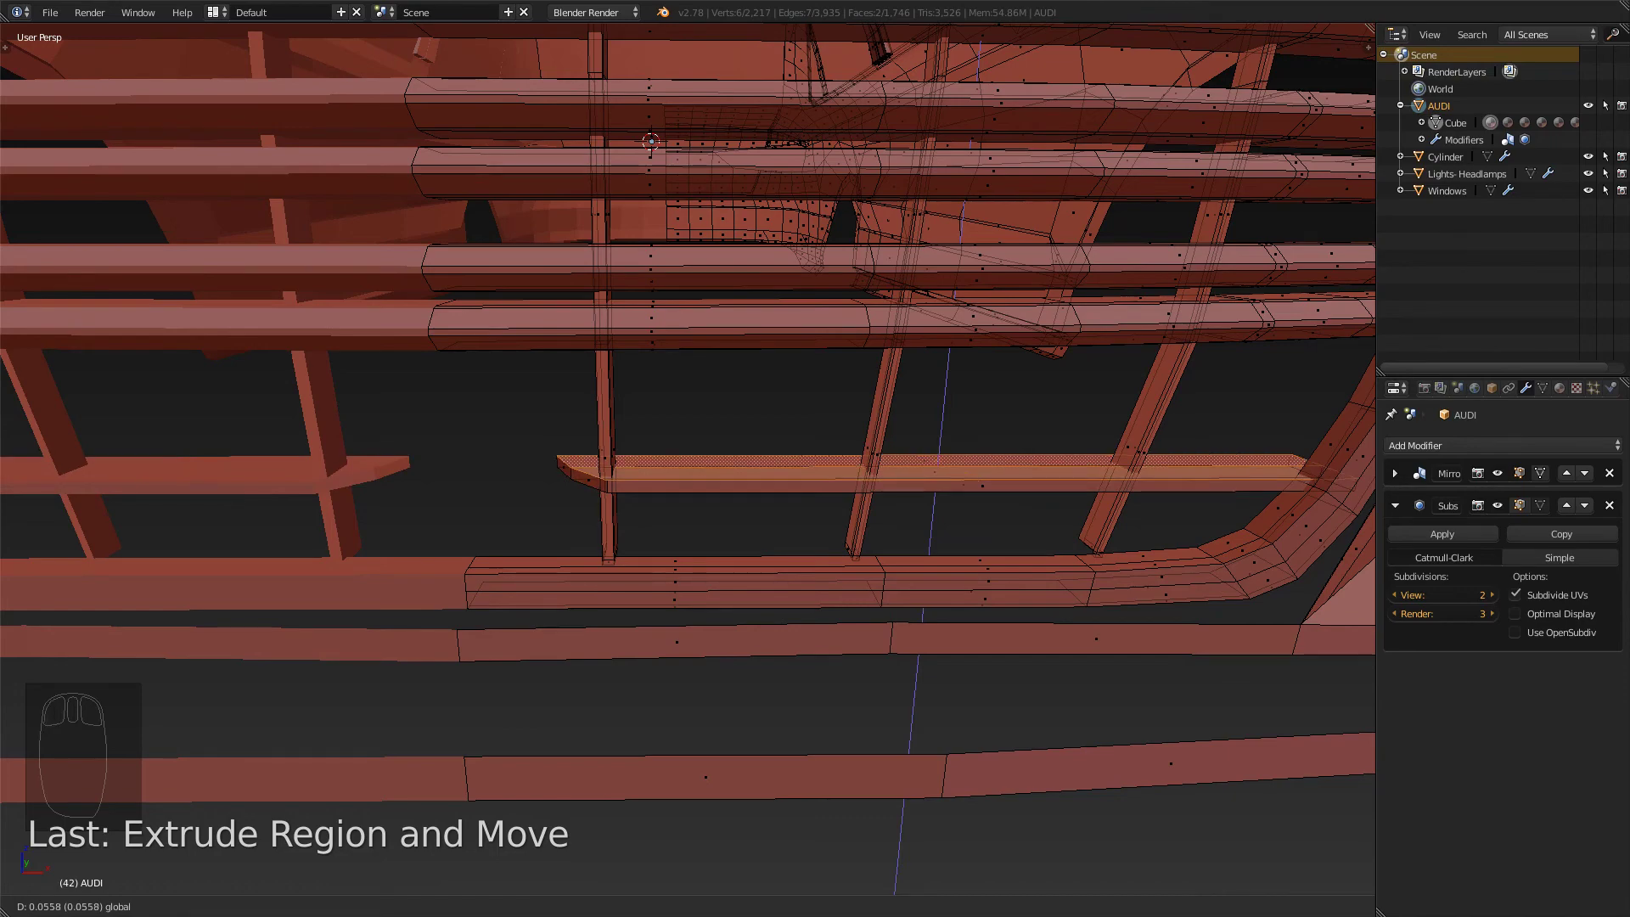
- Compare the extruded slat's thickness and inner end with the grille reference photo from several viewing angles
key("alt+Tab")
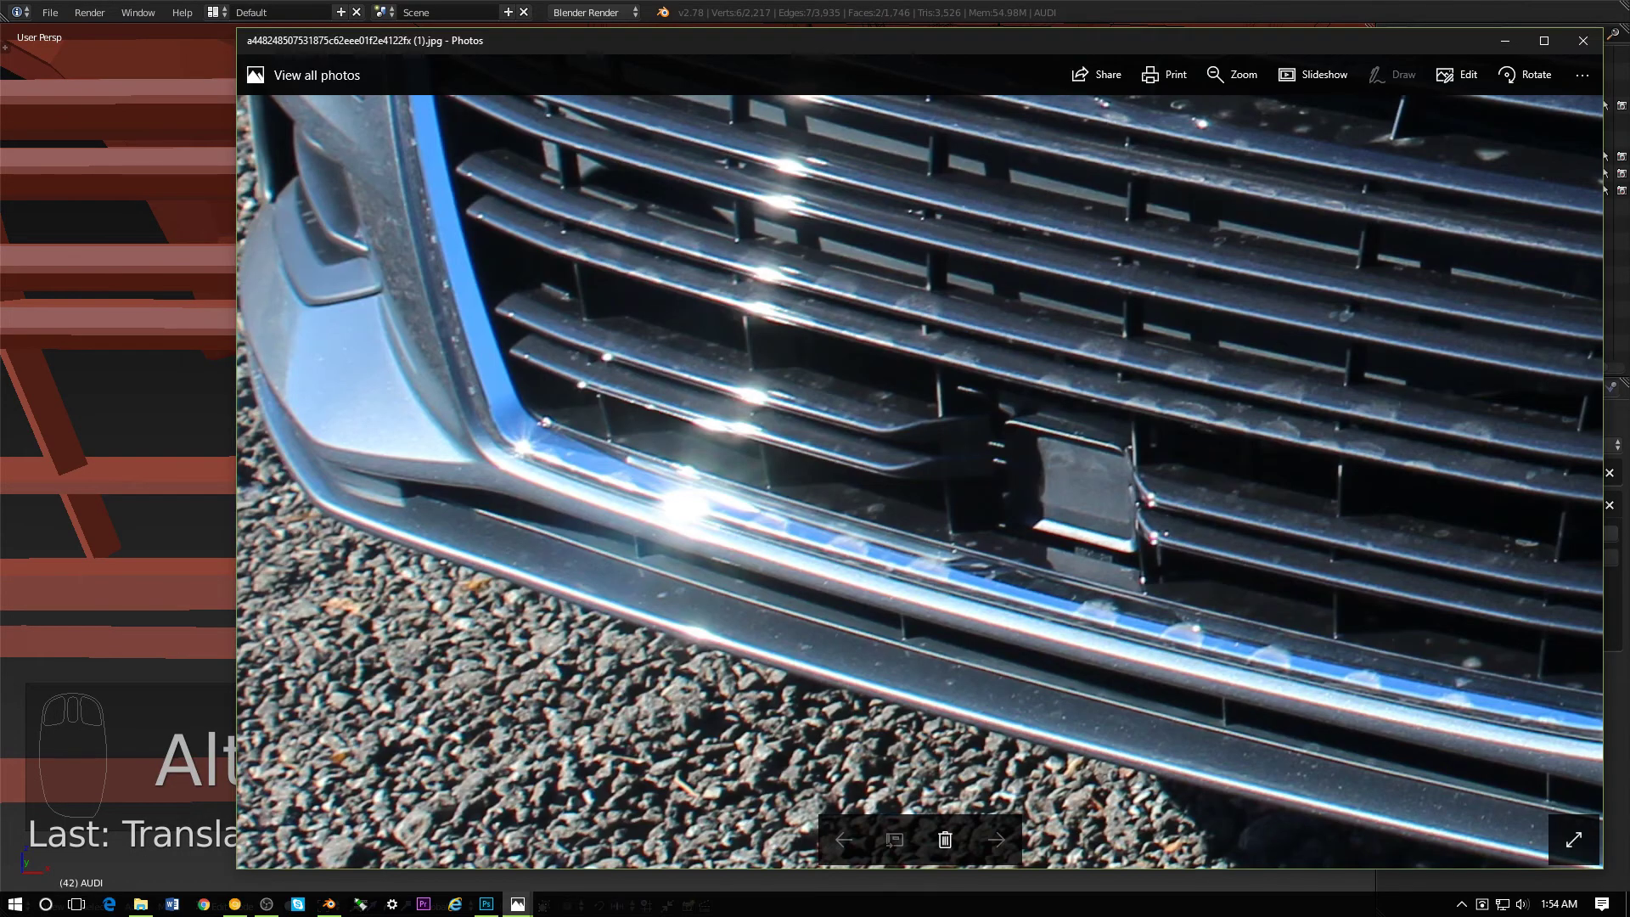
key("alt+Tab")
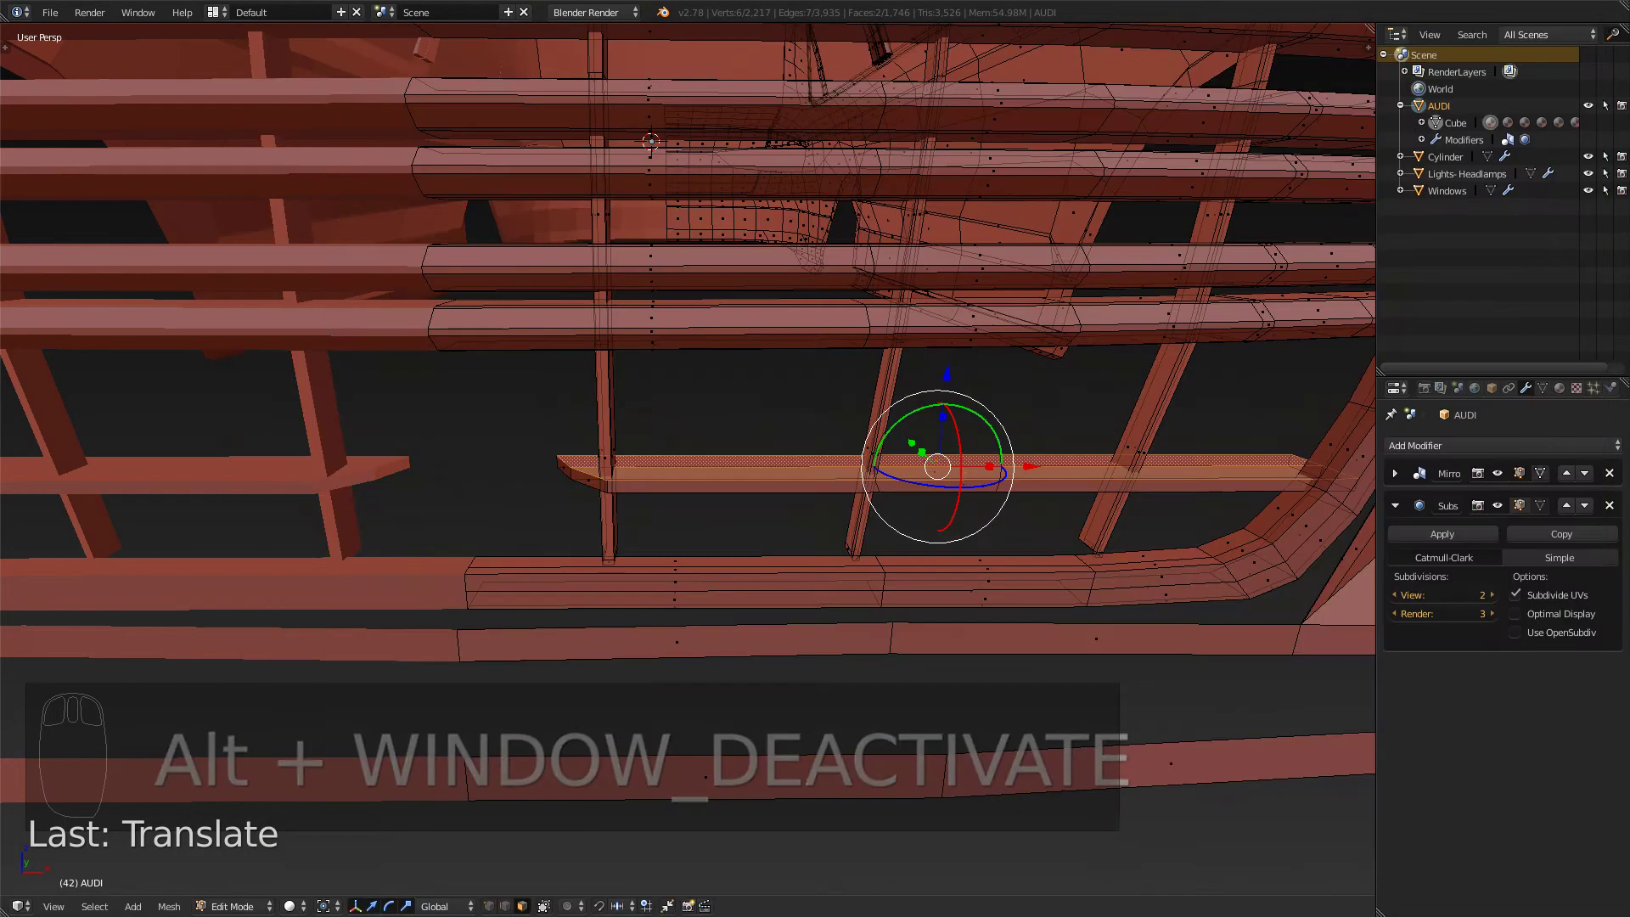
key("alt+Tab")
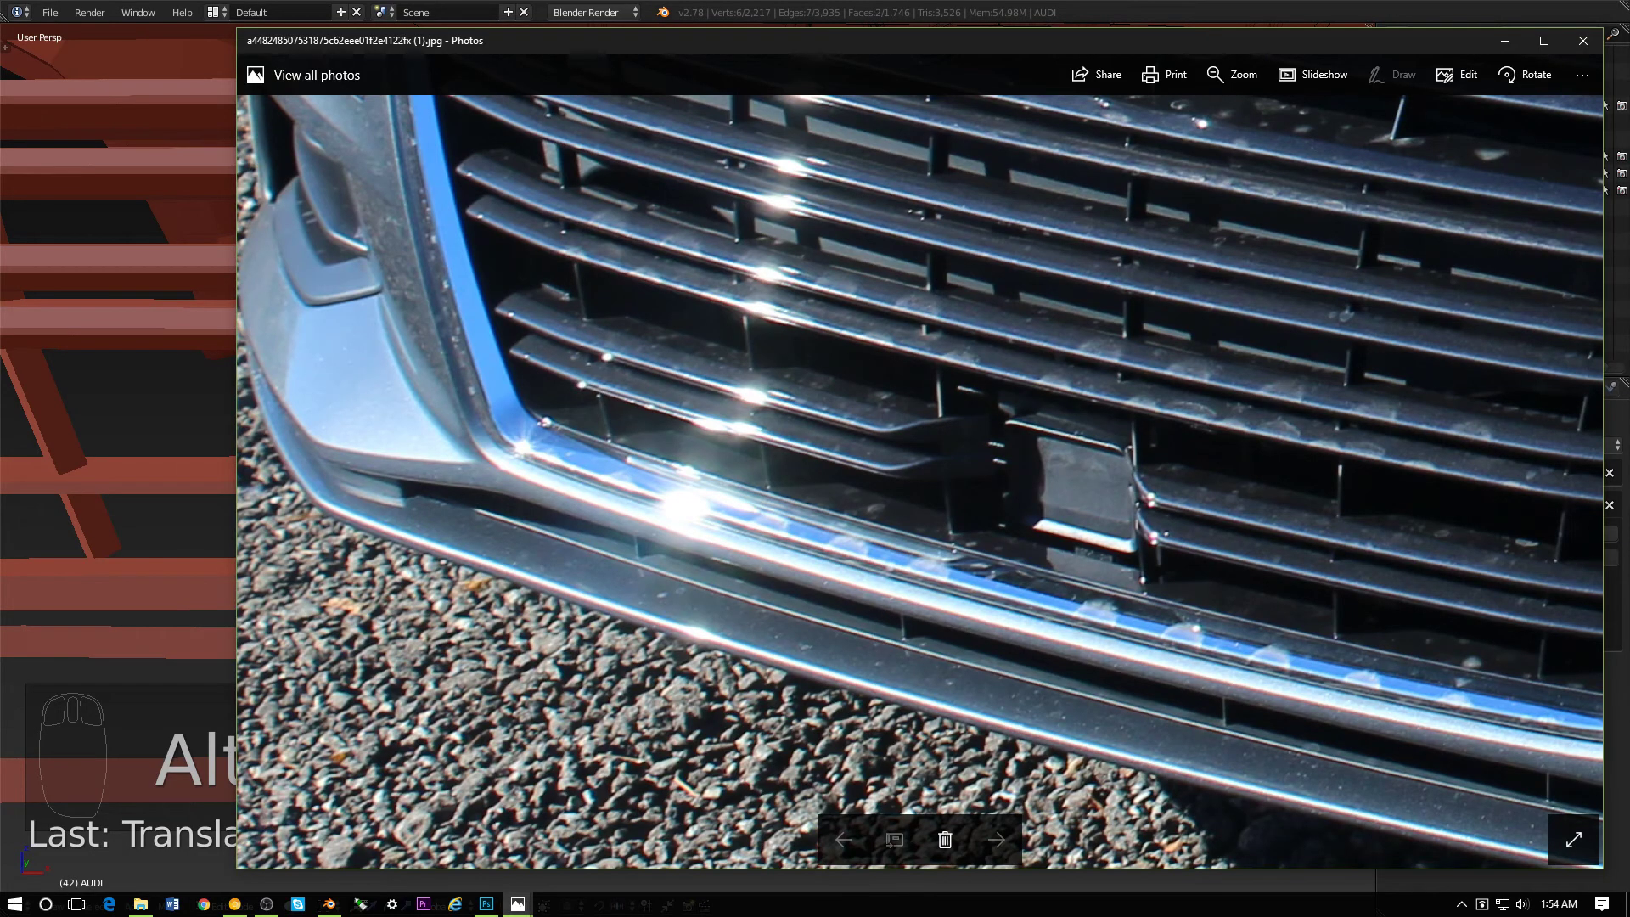
key("alt+Tab")
mouse_move(730, 476)
middle_mouse_down()
mouse_move(875, 463)
mouse_move(730, 479)
middle_mouse_up()
key("alt+Tab")
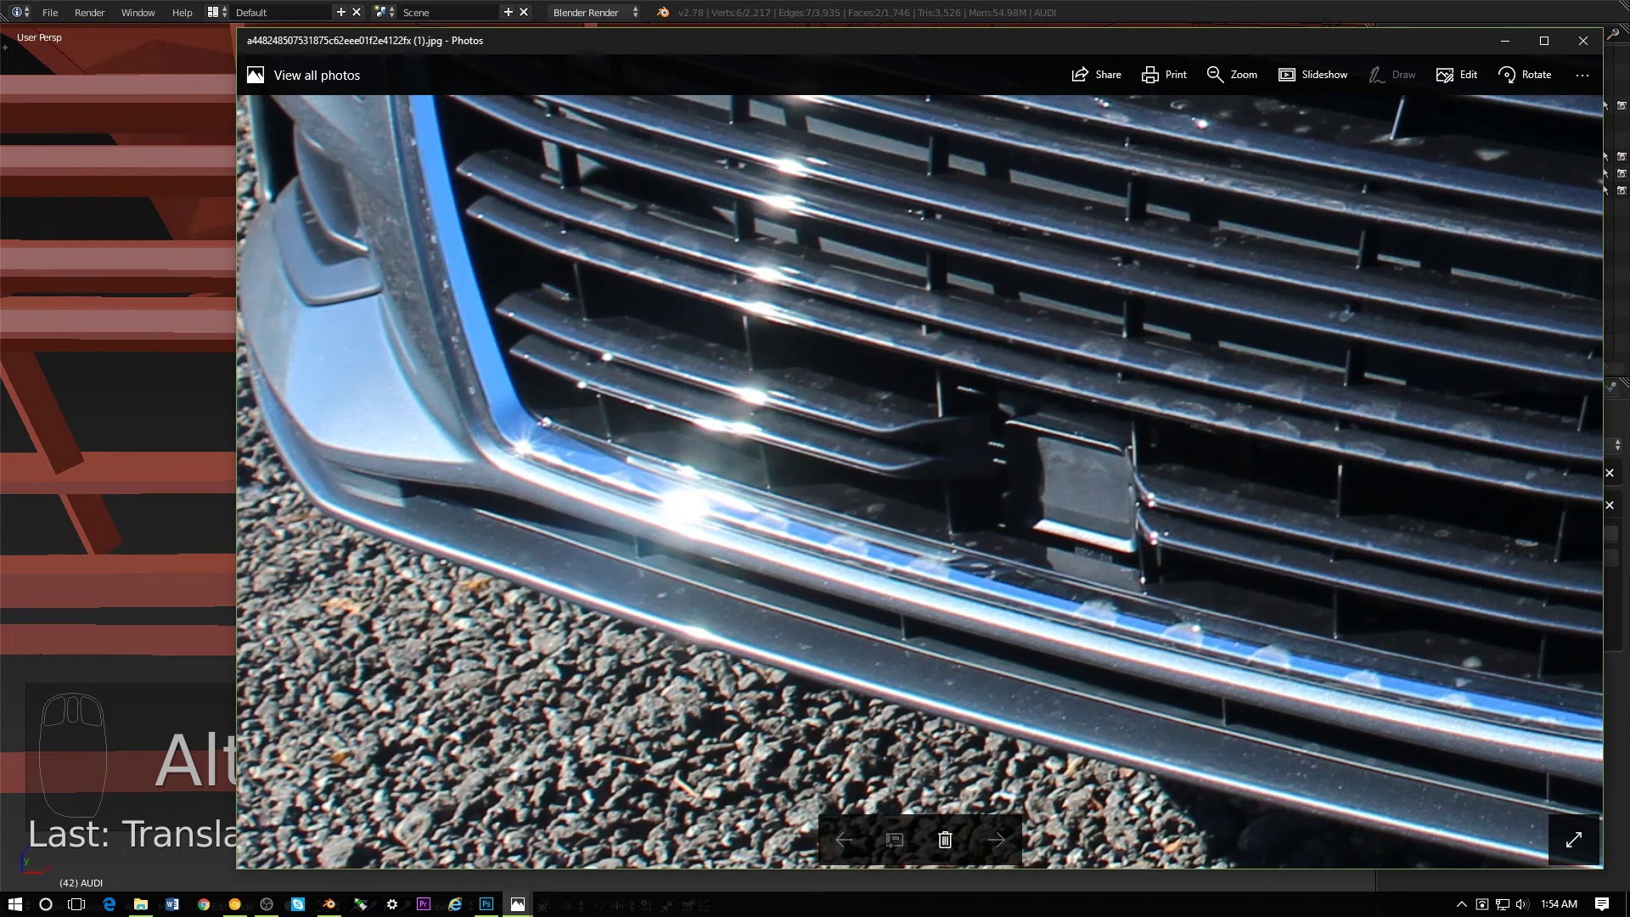
key("alt+Tab")
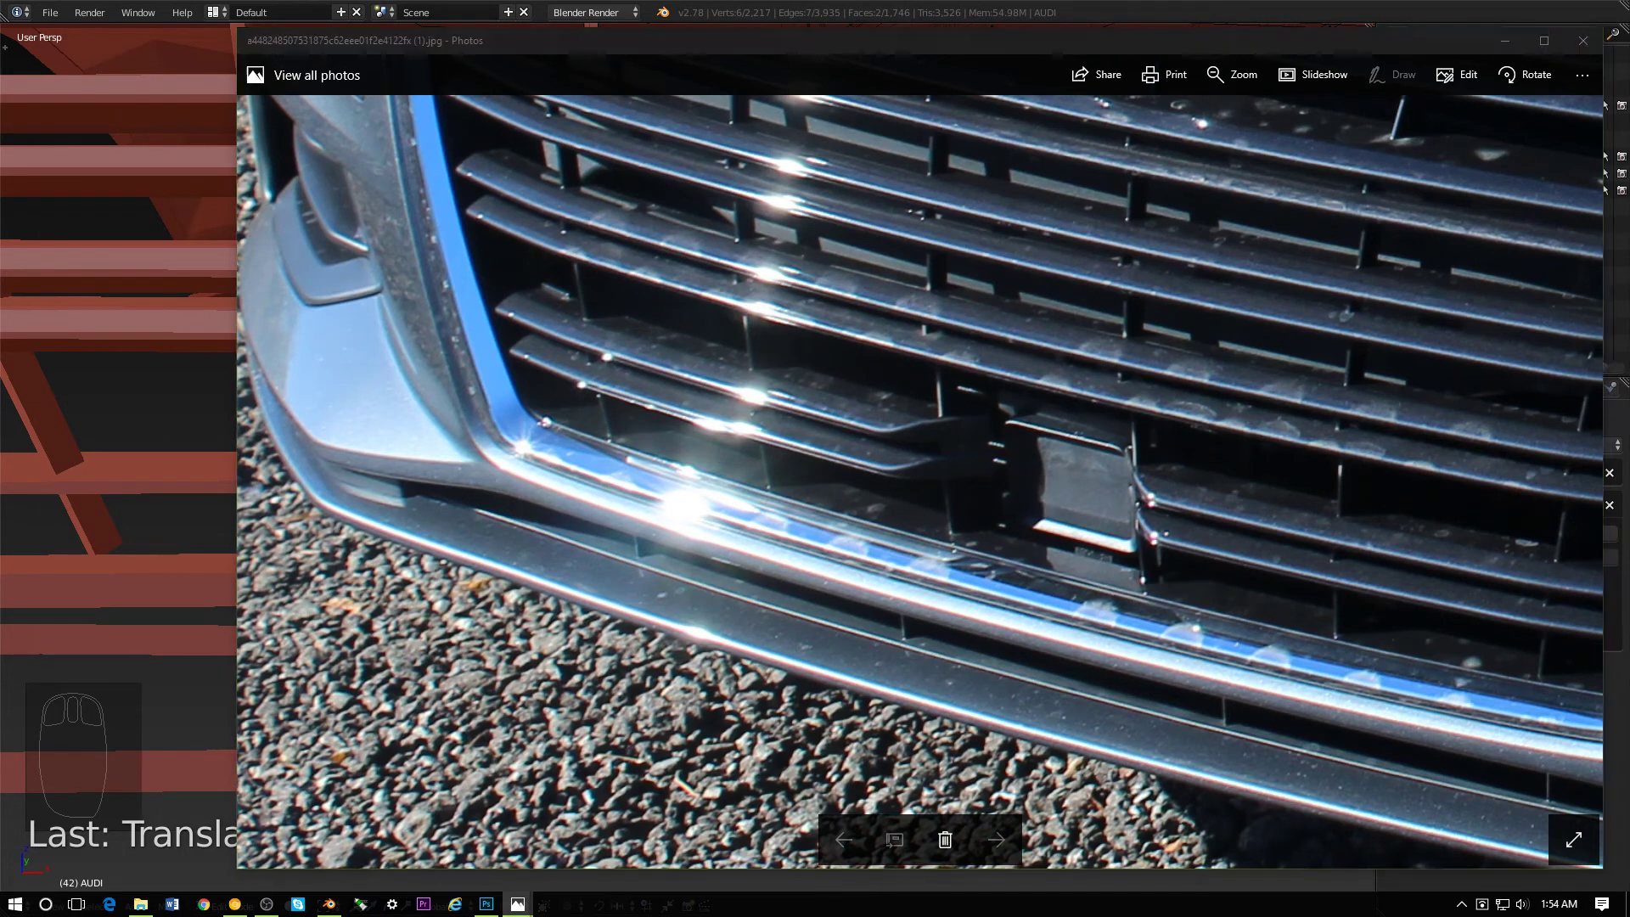
middle_click_drag(730, 476, 840, 459)
scroll(815, 467, "up", 3)
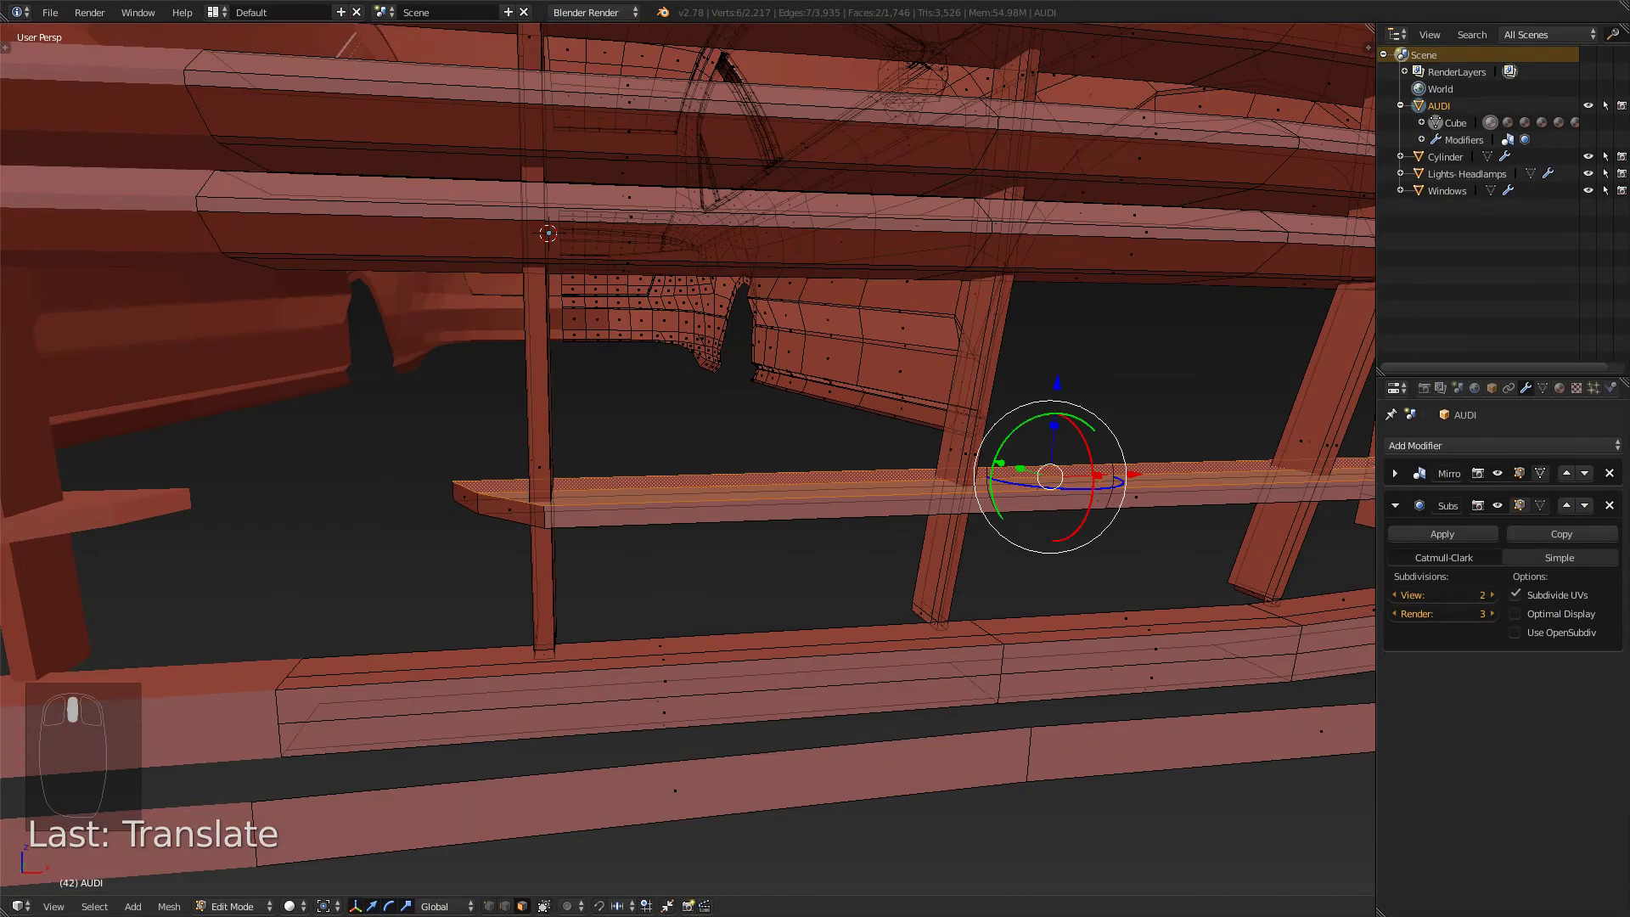
key("alt+Tab")
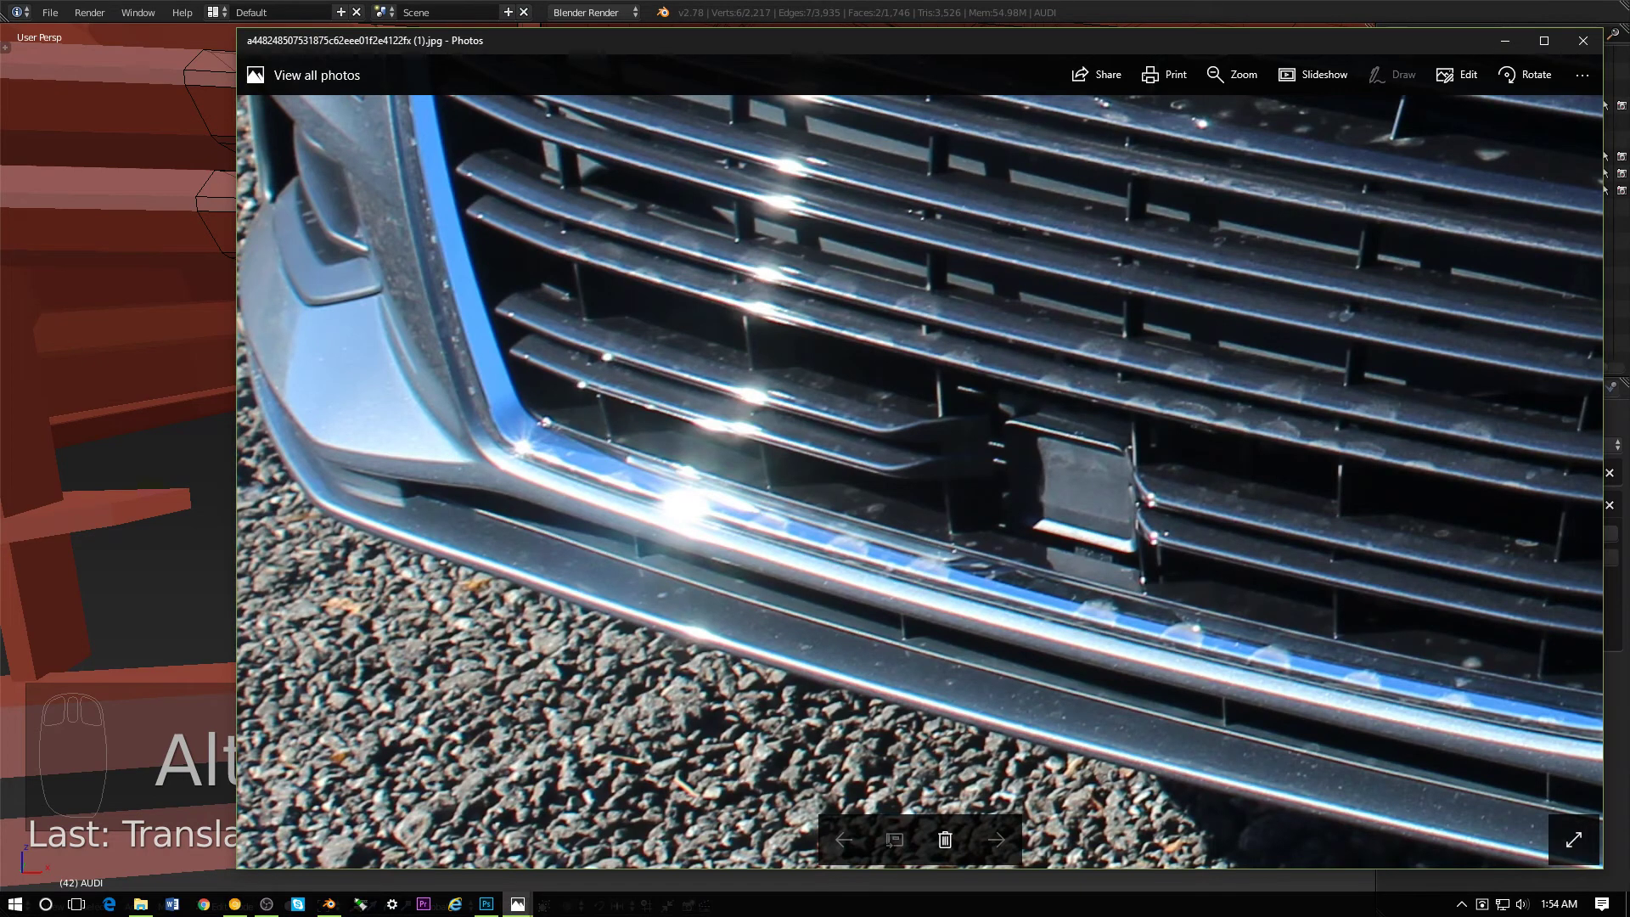
key("alt+Tab")
key("ctrl+Tab")
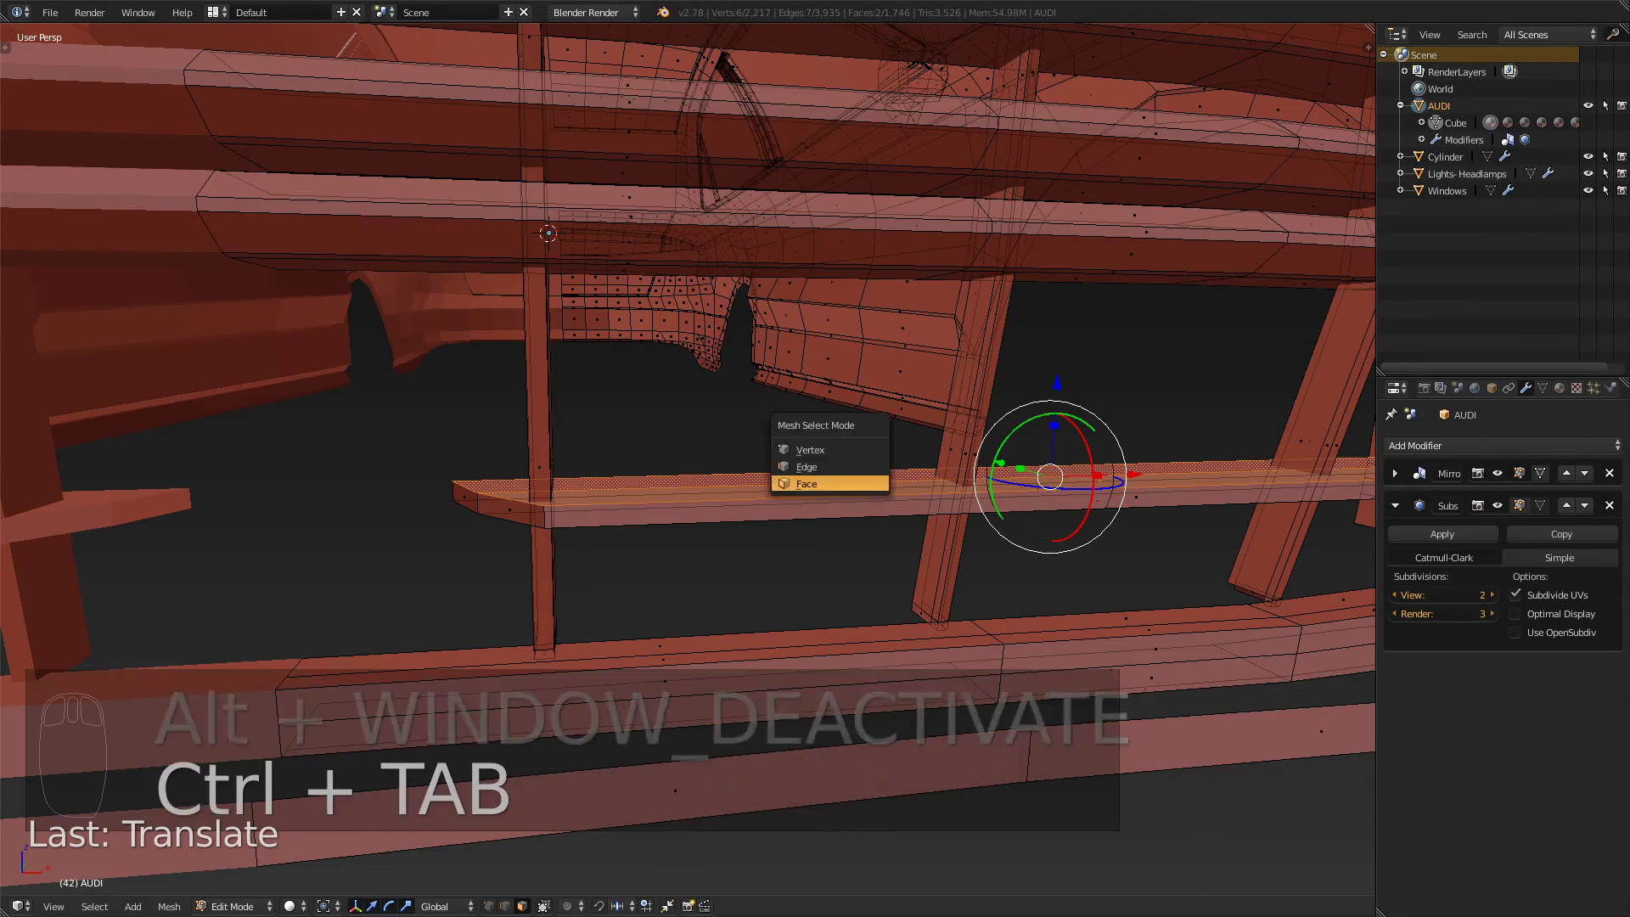
middle_click_drag(849, 467, 858, 510)
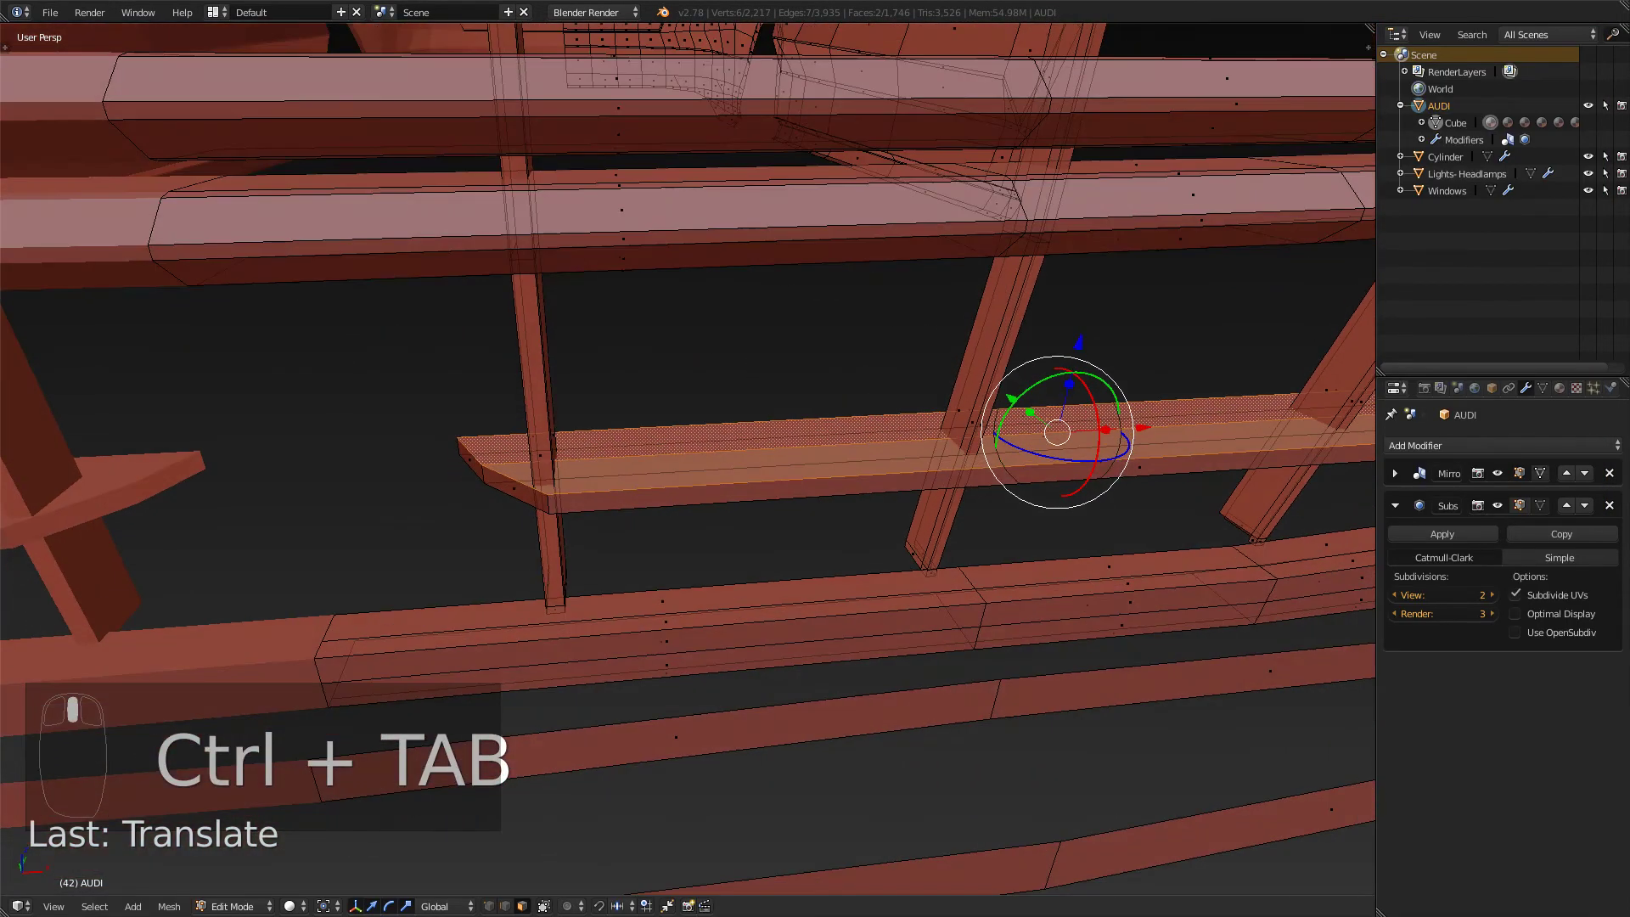
- Select the slat's upper and lower rear faces, scale them about 1.4 along Z, and compare the taper with the grille reference photo
right_click(962, 411)
right_click(1039, 418)
middle_click_drag(1040, 418, 959, 263)
right_click(1188, 547, "shift")
middle_click_drag(1188, 547, 1231, 645)
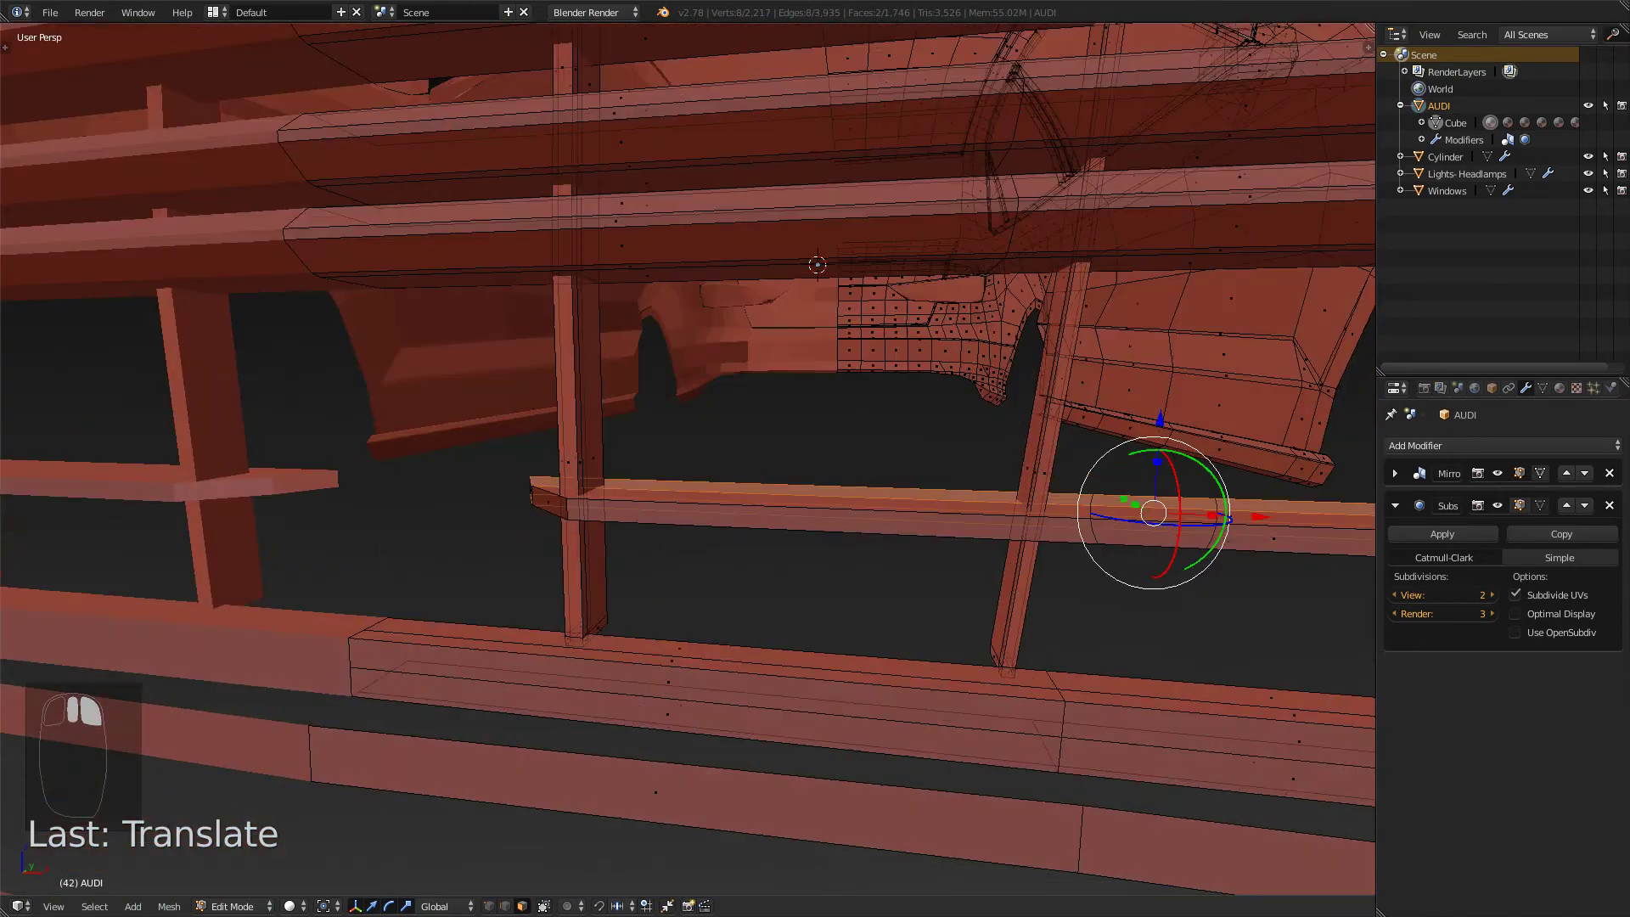
key("s")
key("z")
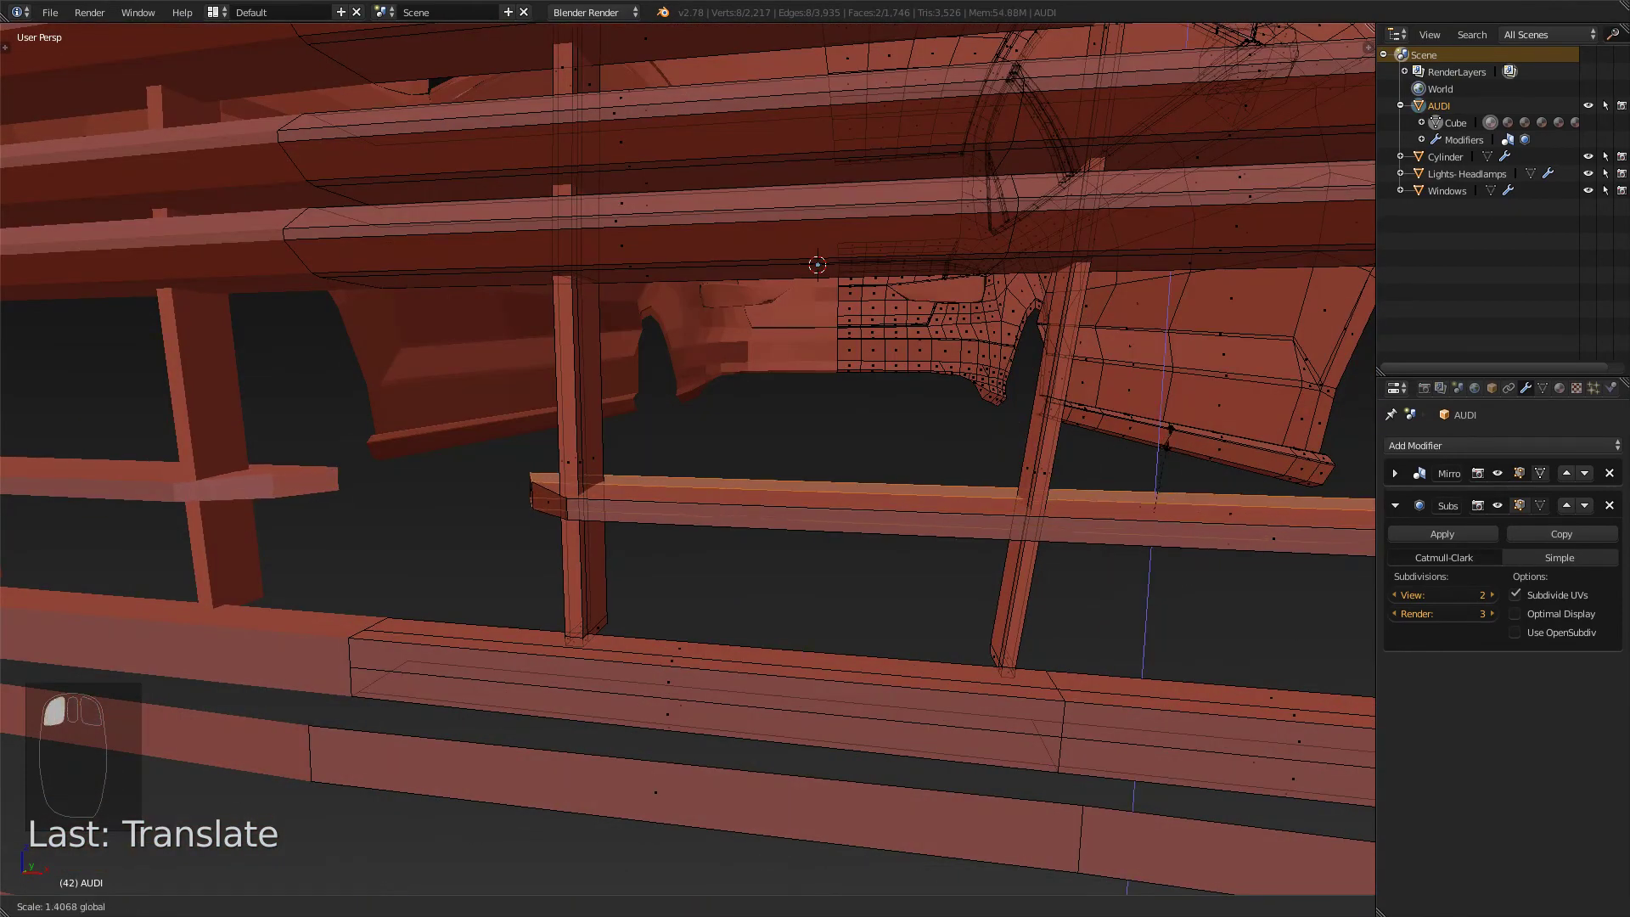
left_click(1171, 429)
middle_click_drag(1171, 429, 1265, 434)
key("alt+Tab")
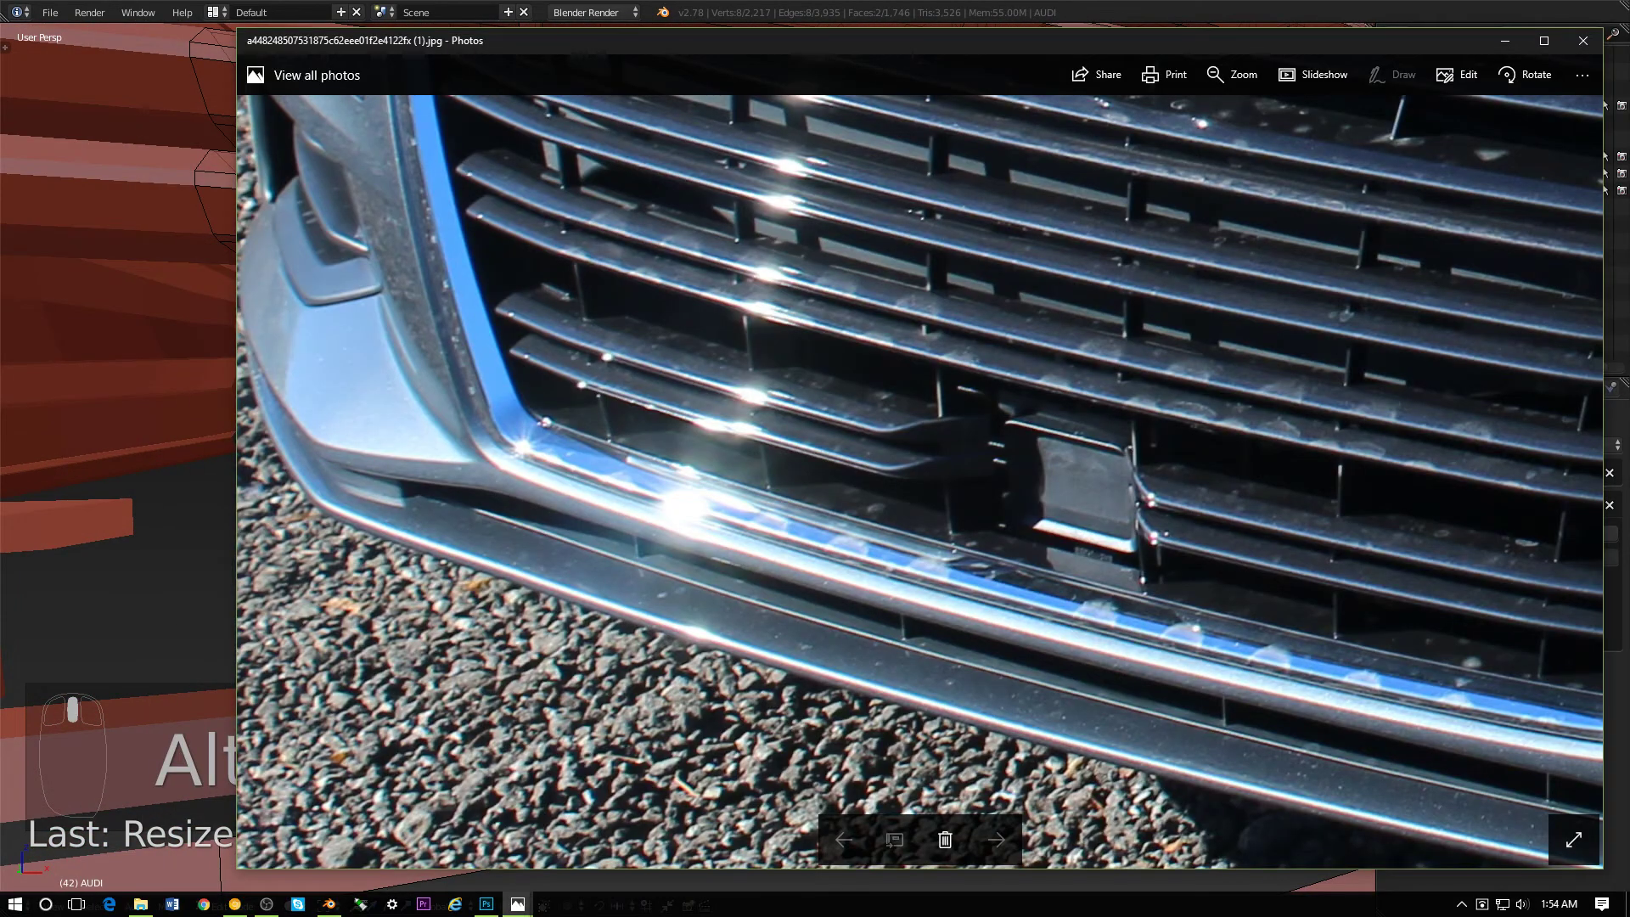
key("alt+Tab")
middle_click_drag(1018, 441, 1078, 536)
middle_click_drag(815, 399, 798, 373)
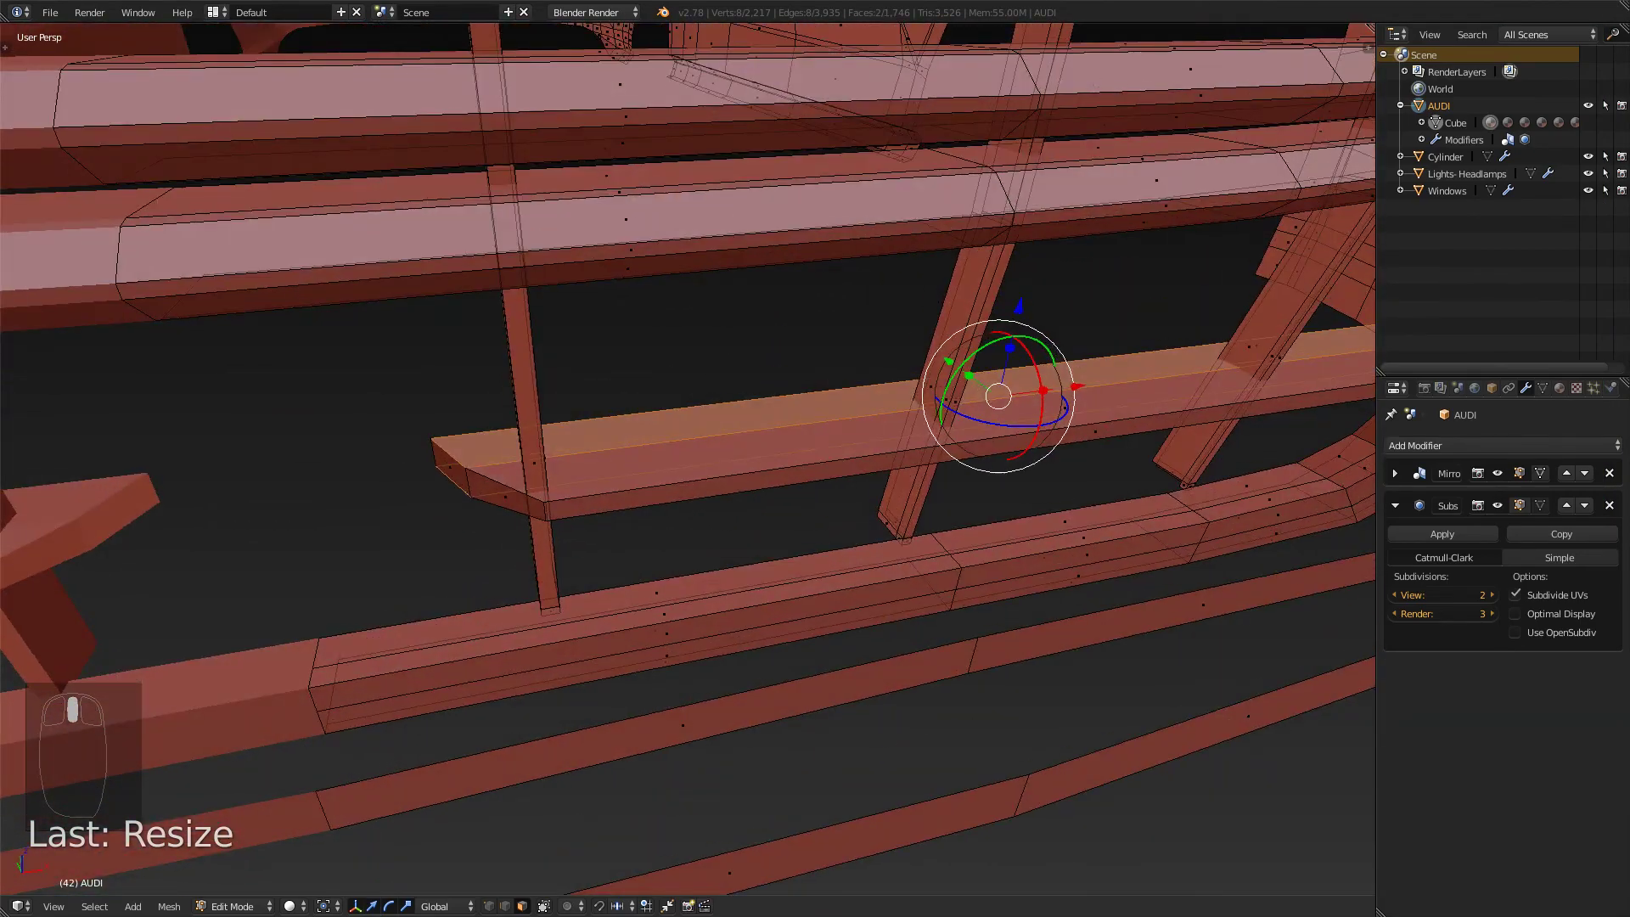
- Select the whole linked slat in front view, raise it slightly along Z and scale it taller along Z against the blueprint
key("KP_1")
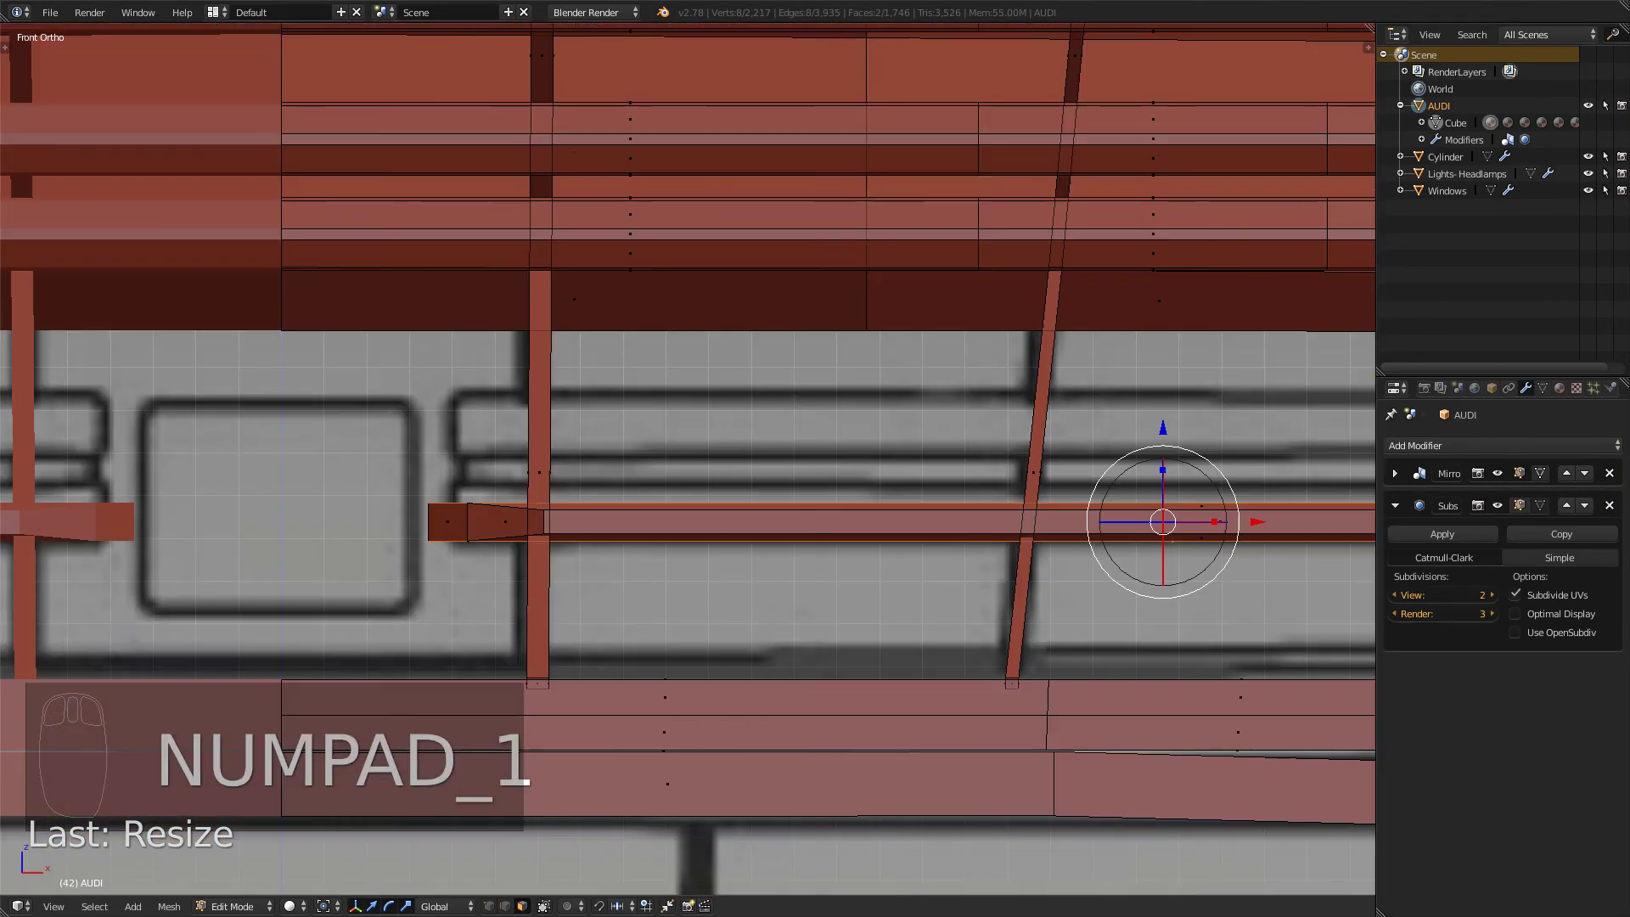
key("a")
key("a")
key("a")
key("a")
key("a")
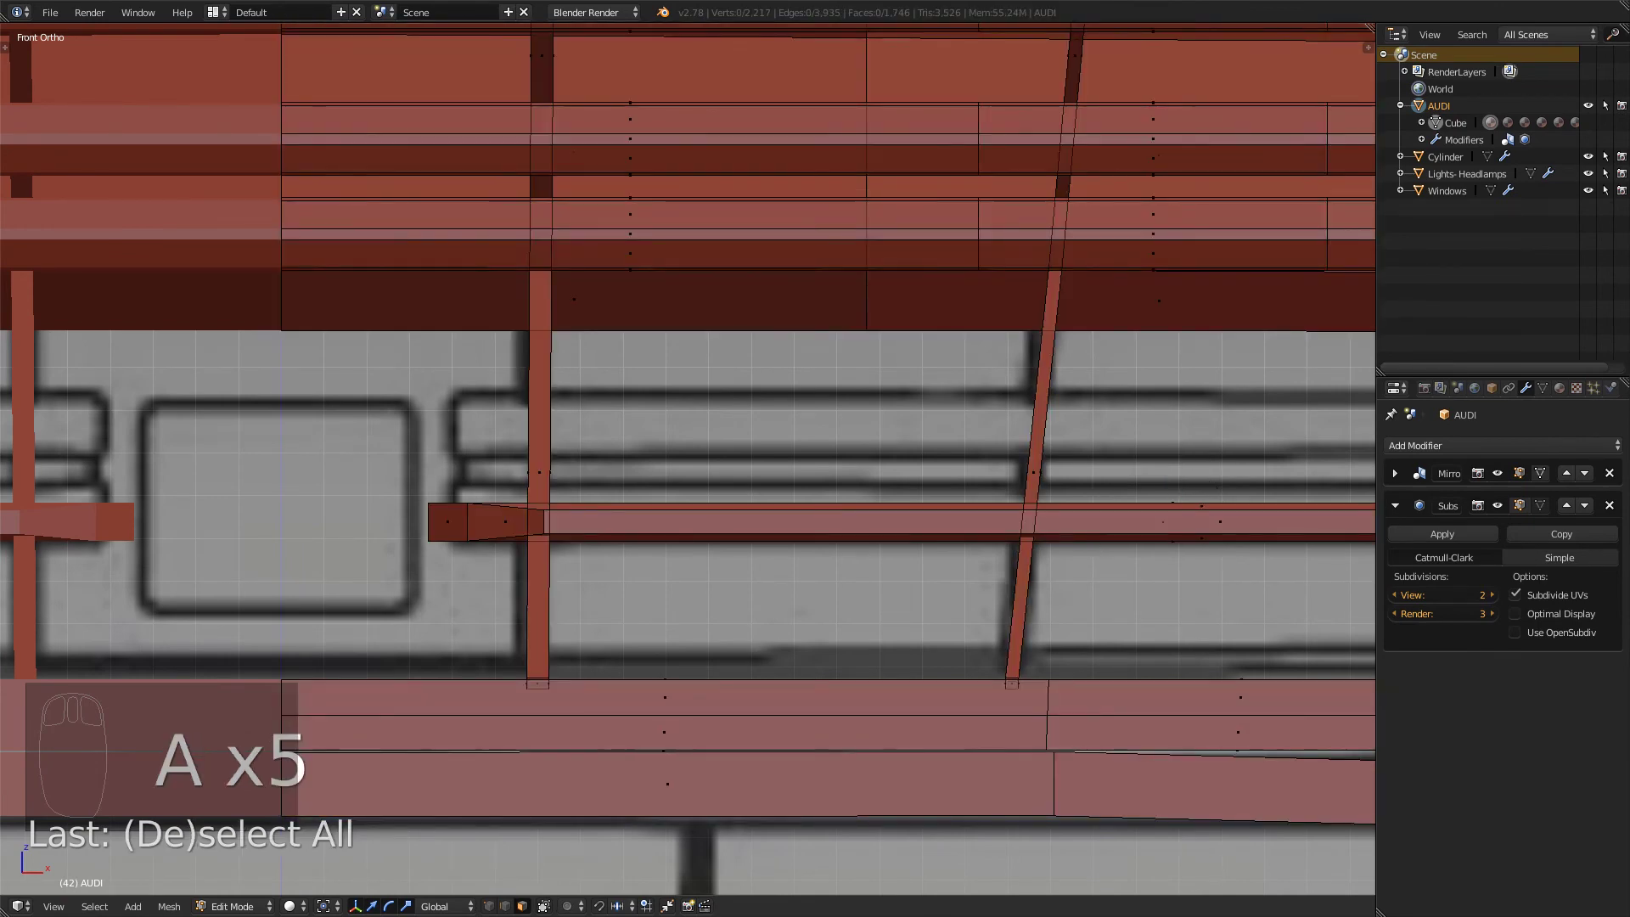
key("l")
mouse_move(1163, 429)
left_mouse_down()
mouse_move(1163, 381)
mouse_move(1163, 446)
mouse_move(1163, 420)
left_mouse_up()
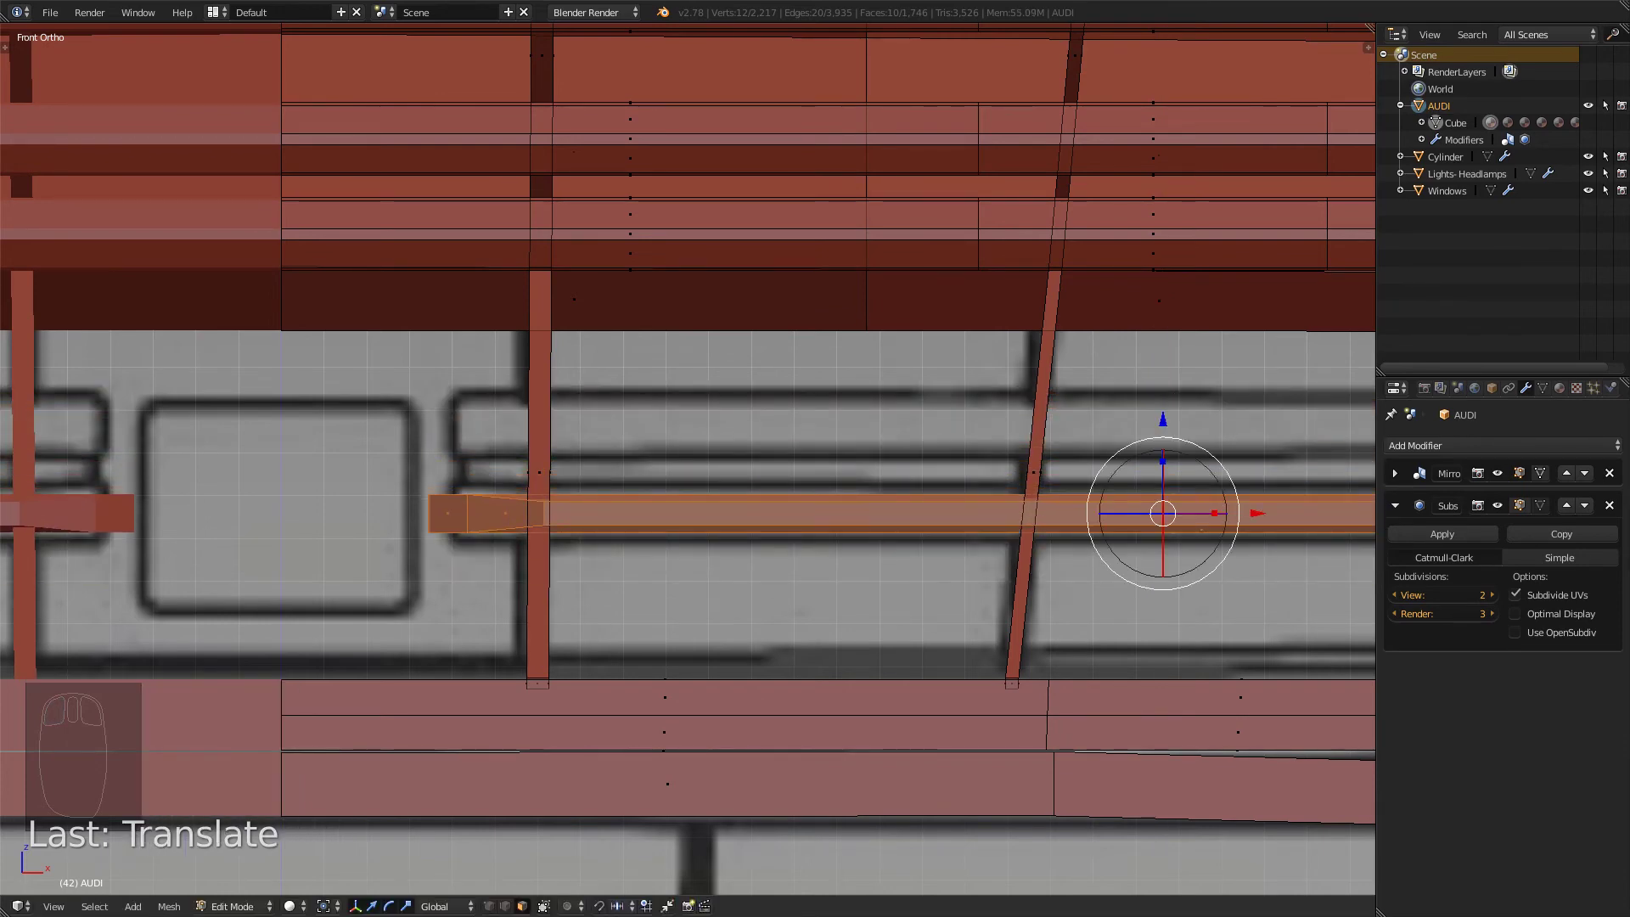
left_click_drag(1163, 461, 1176, 435)
middle_click_drag(1175, 436, 1155, 488)
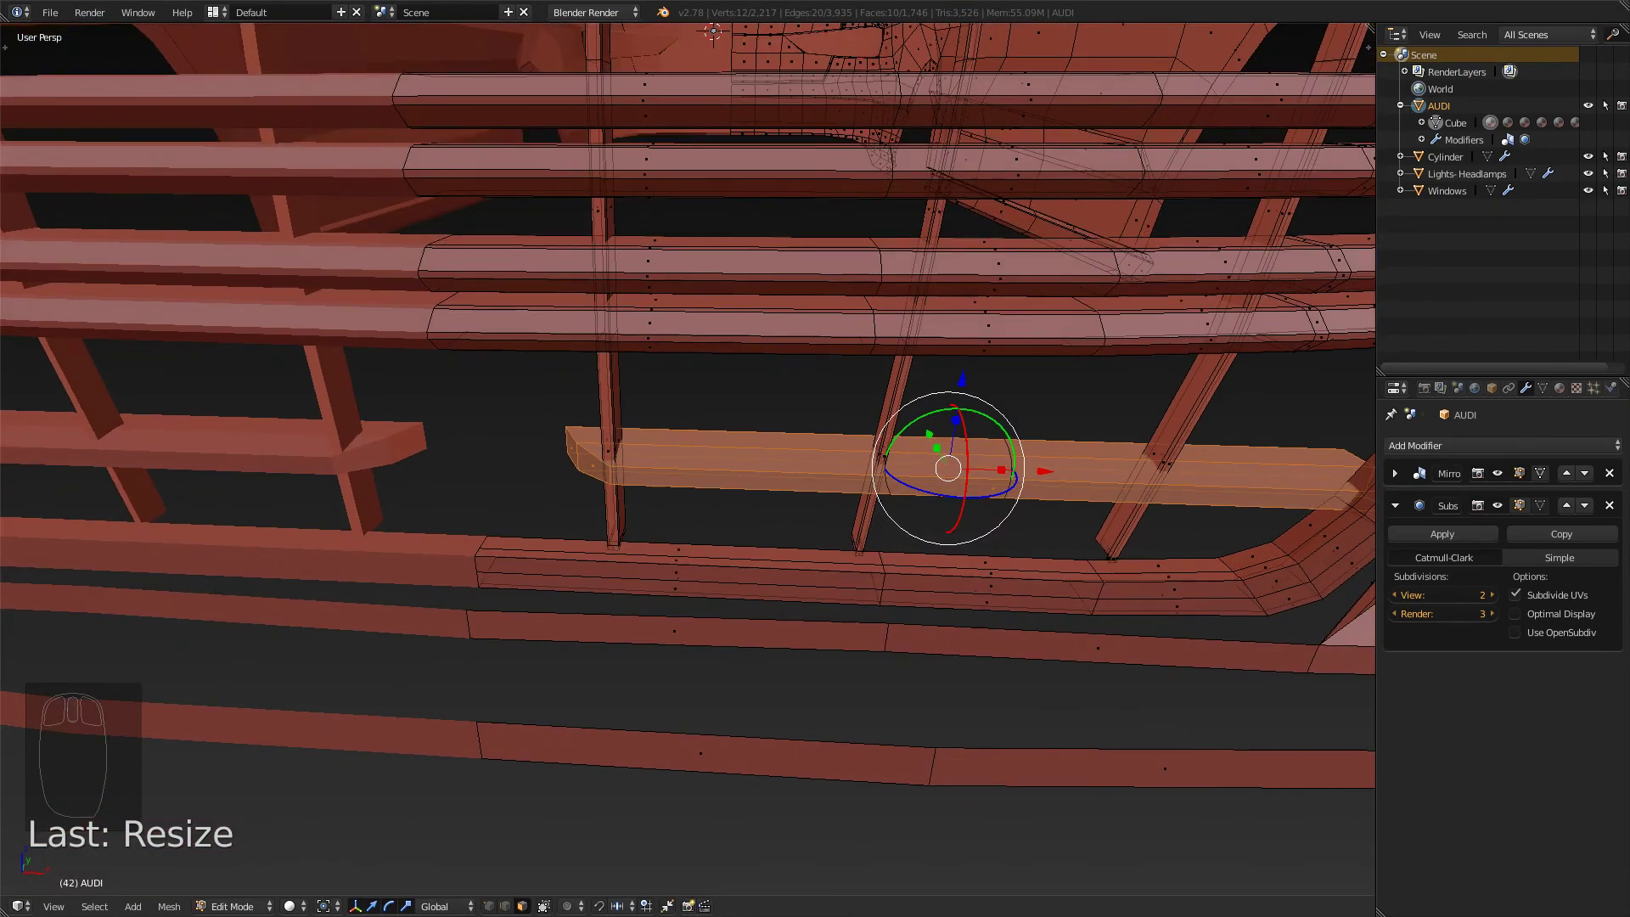
- In face select mode, select the slat's narrow front face and scale it along Z to match the slat edge in the reference photo
key("ctrl+Tab")
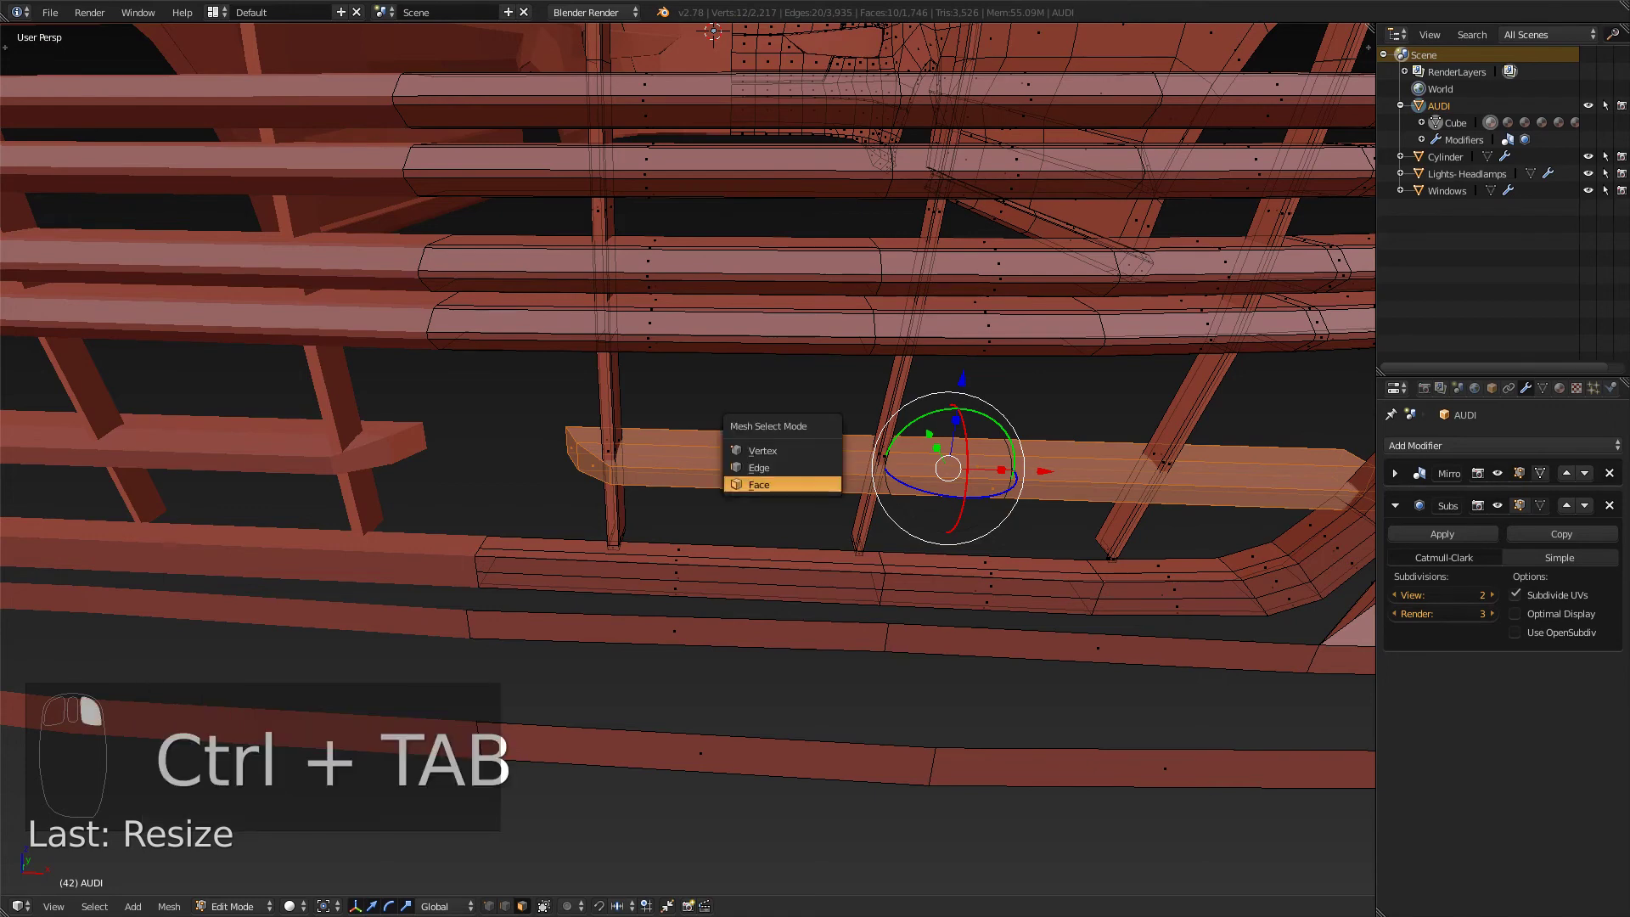
left_click(789, 471)
key("ctrl+Tab")
left_click(790, 489)
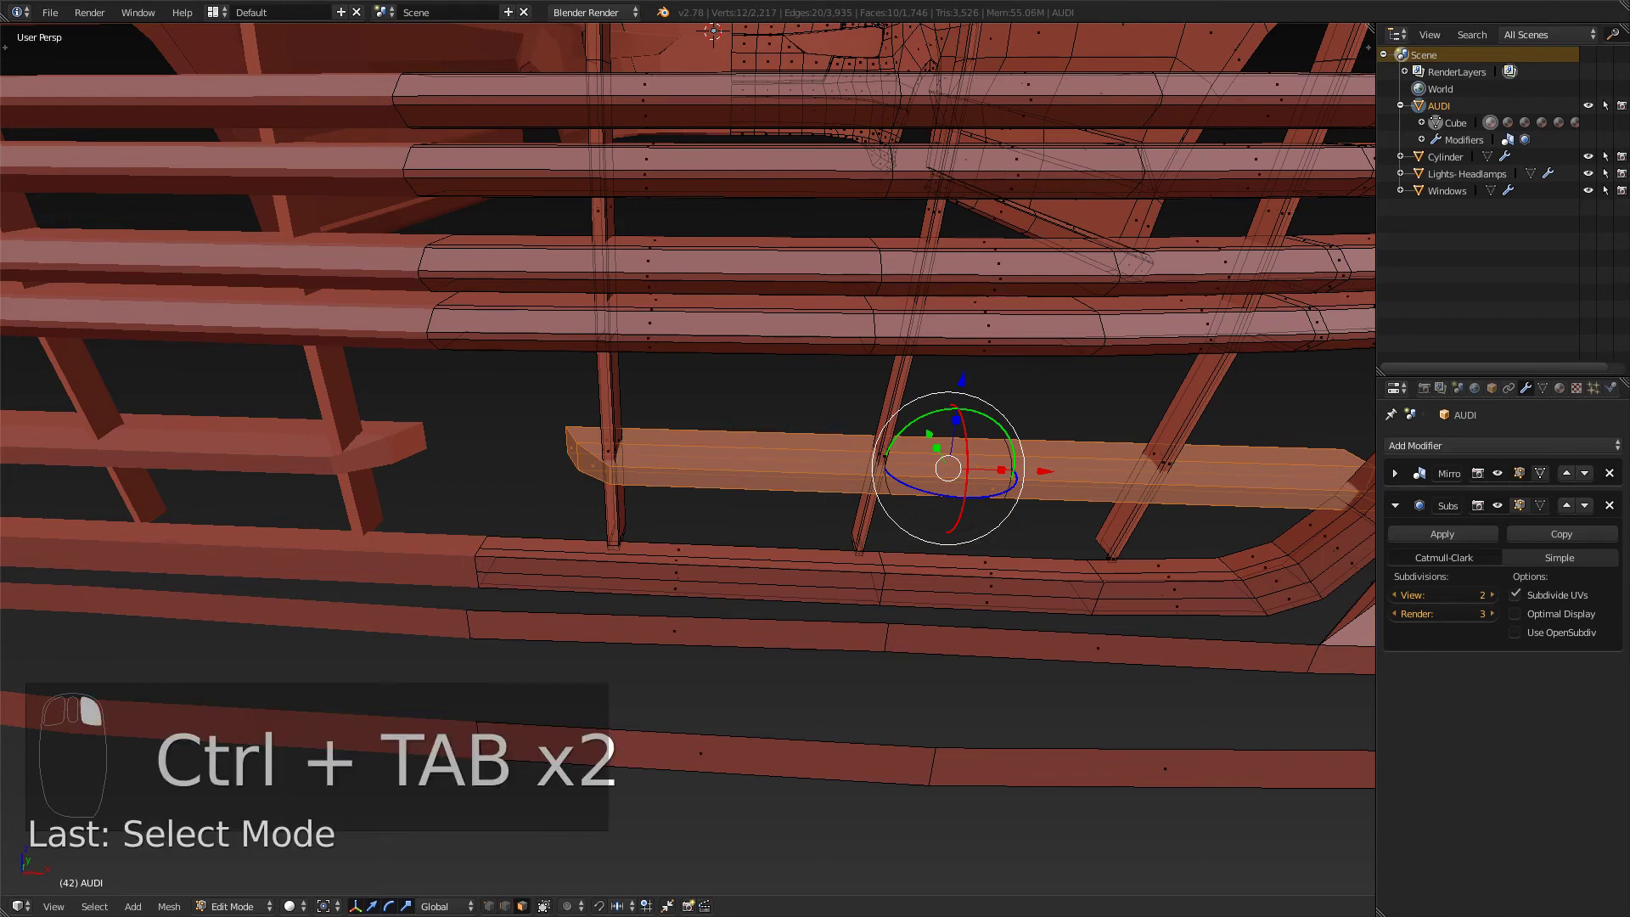
right_click(945, 472)
right_click(991, 489)
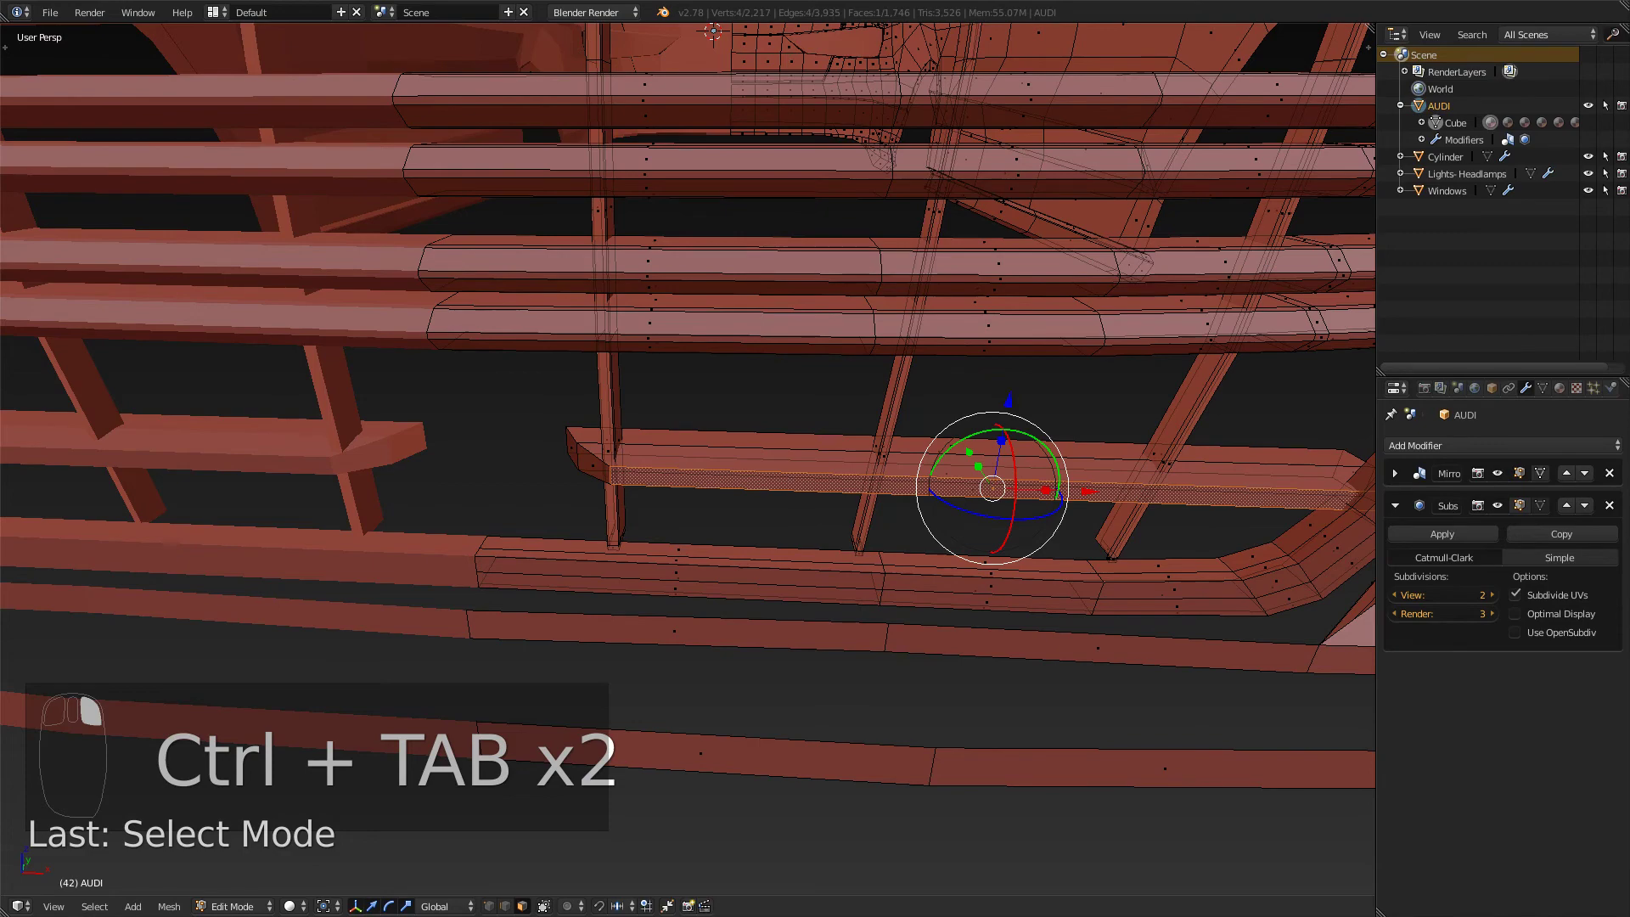
key("s")
key("z")
left_click(997, 457)
key("alt+Tab")
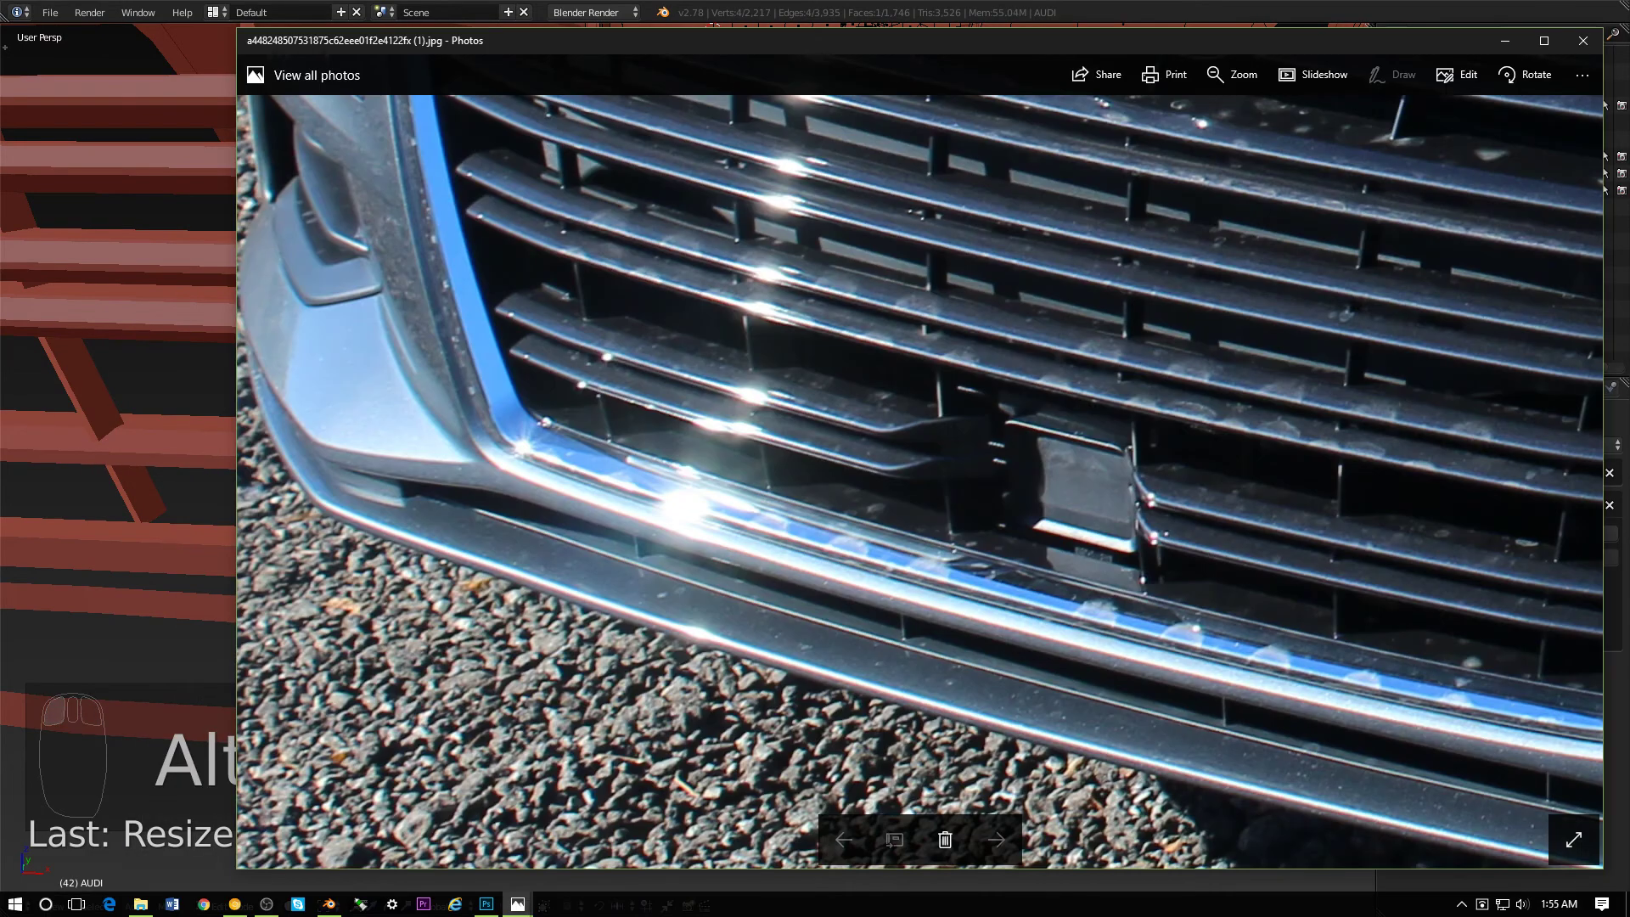
key("alt+Tab")
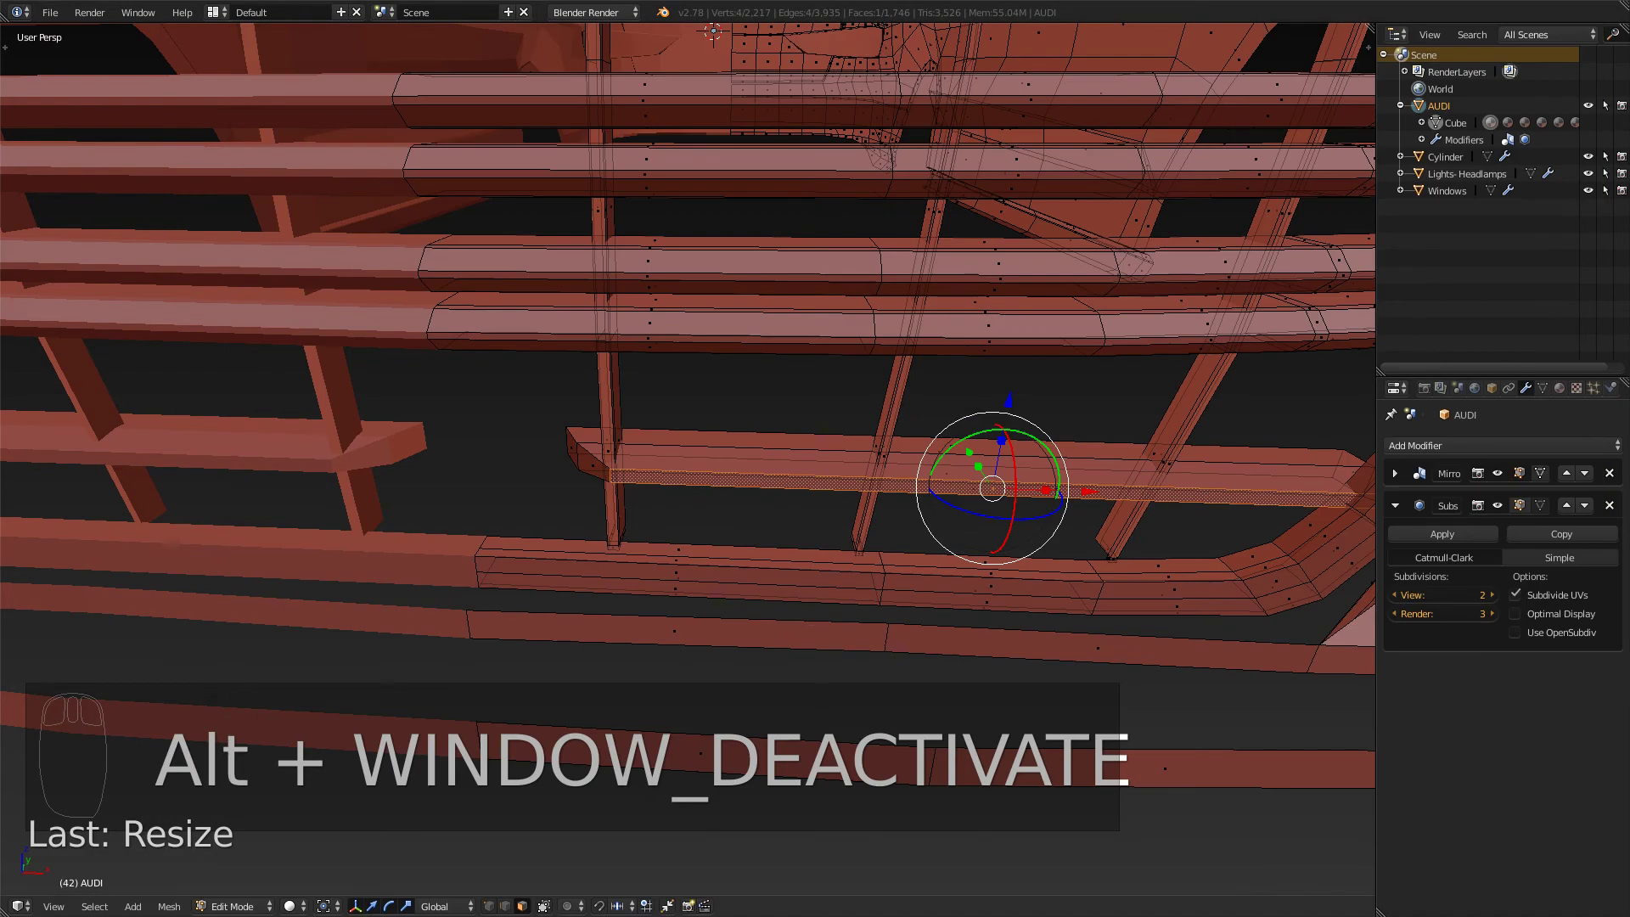
left_click_drag(1002, 441, 1002, 450)
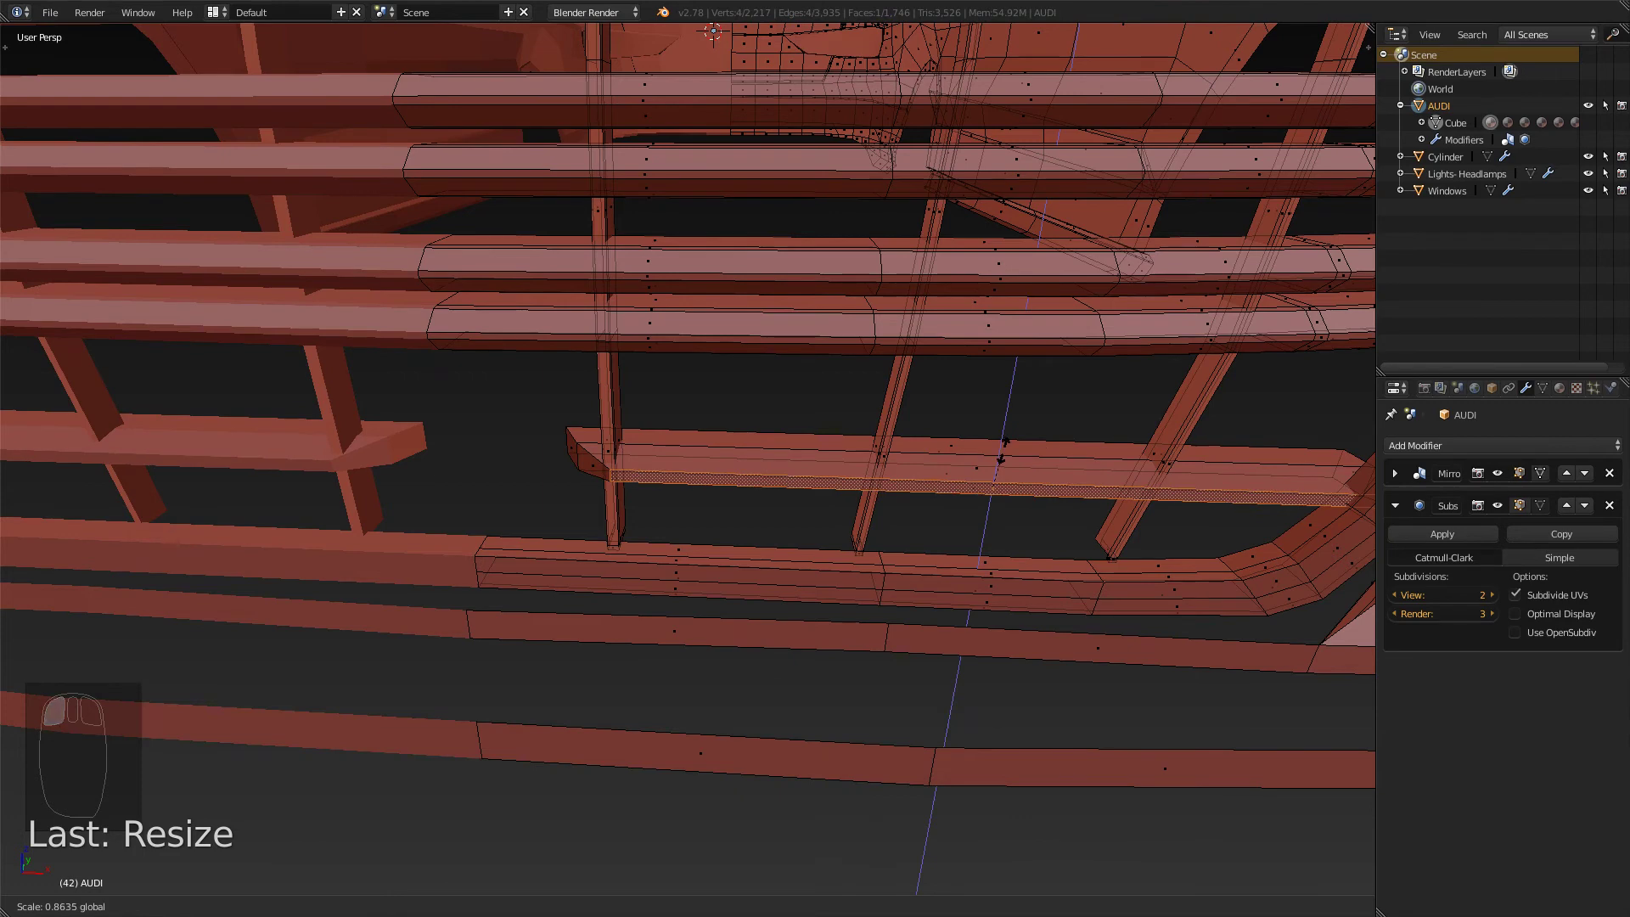
left_click(1001, 449)
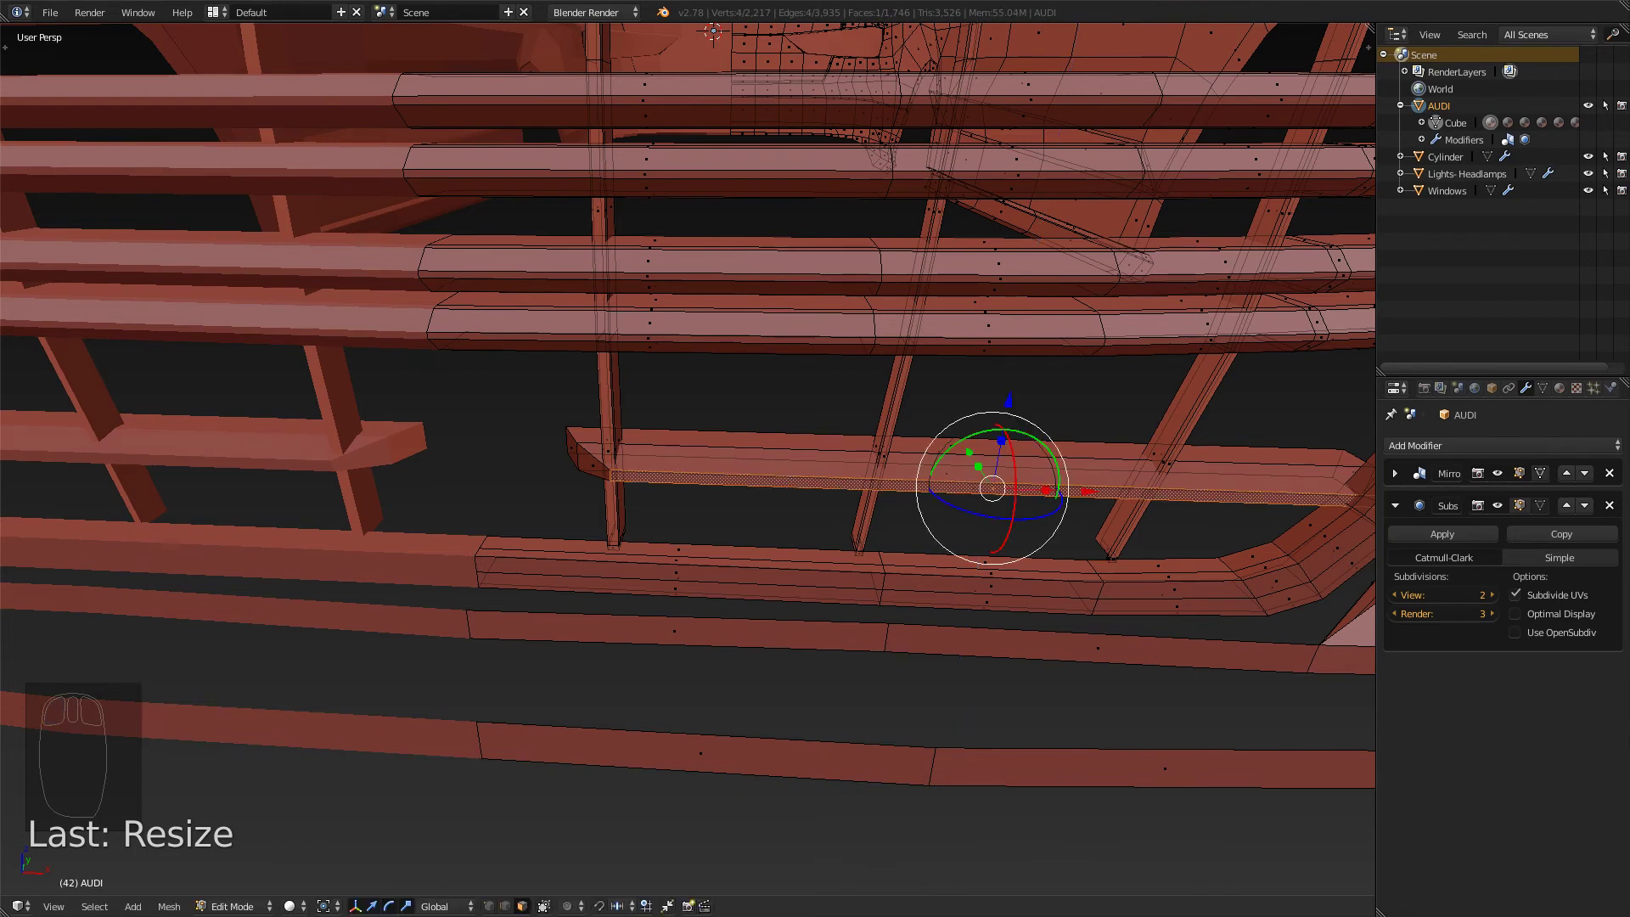
- Examine the slat's overall shape outside edit mode and compare it with the grille reference photo from a similar angle
key("Tab")
key("Tab")
key("alt+Tab")
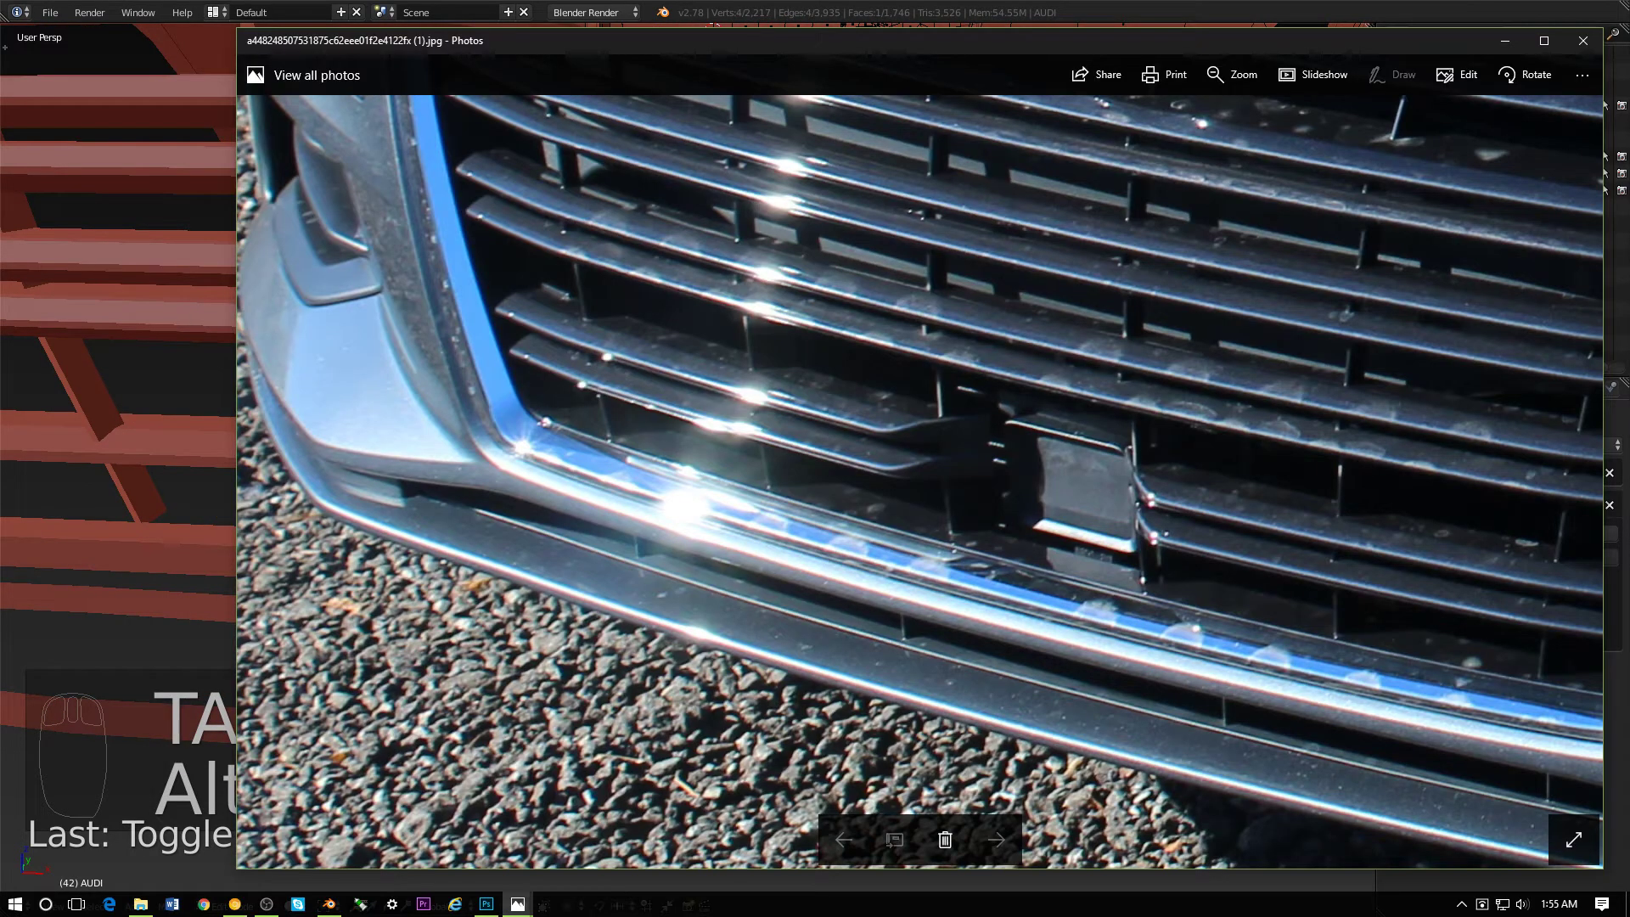
key("alt+Tab")
middle_click_drag(1002, 450, 1061, 450)
key("alt+Tab")
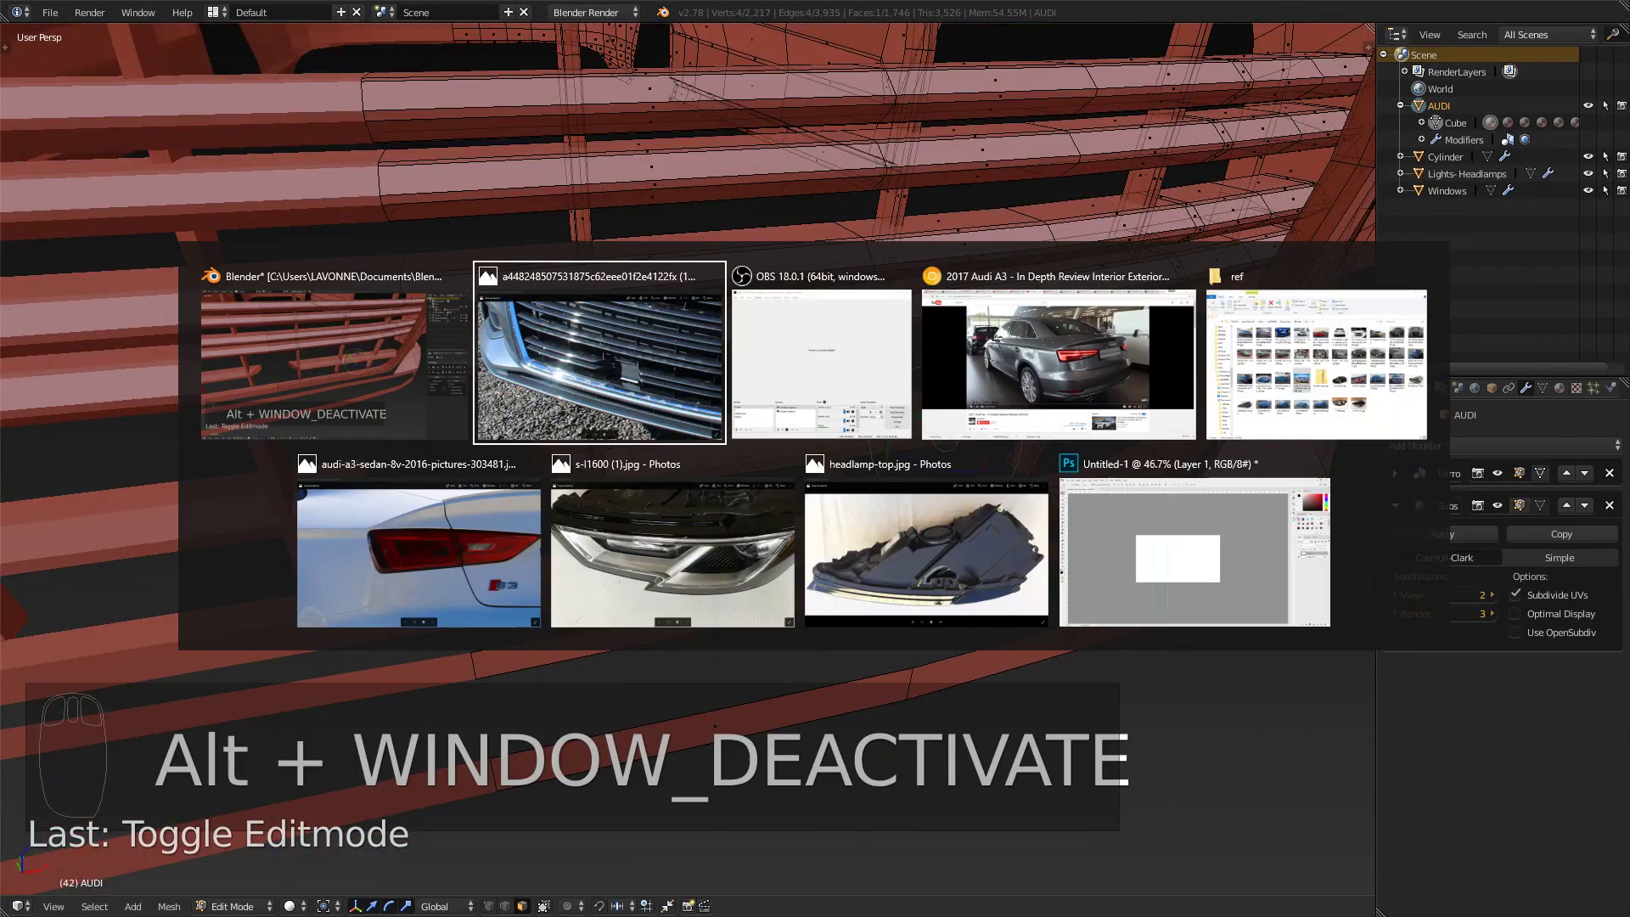
key("alt+Tab")
key("alt+Tab")
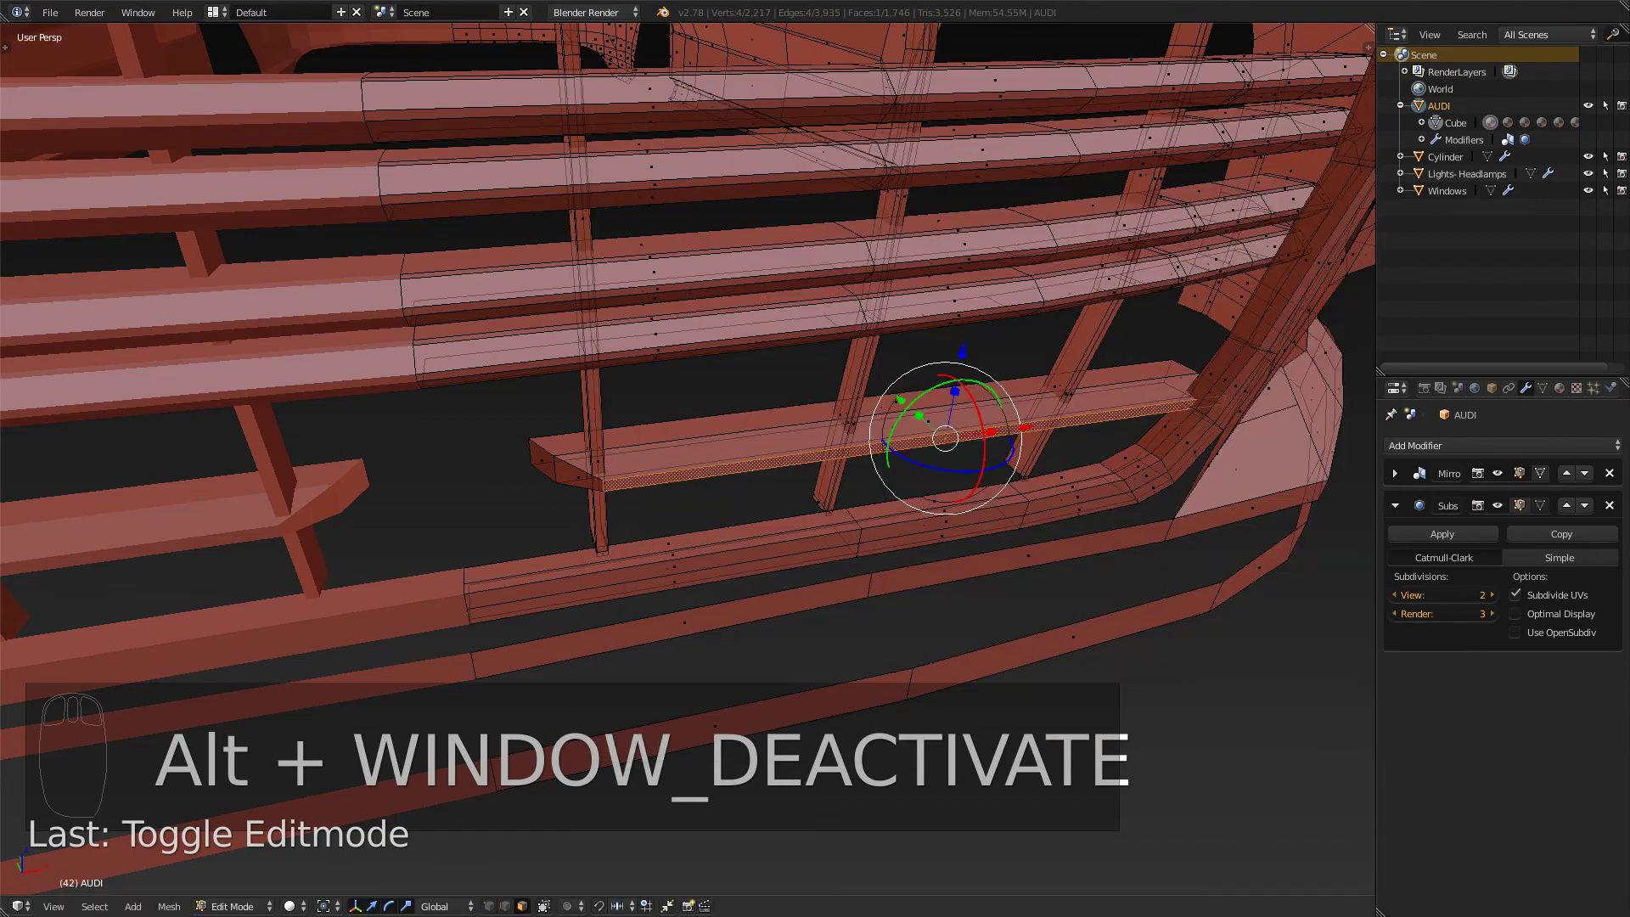
- Compare the lowest slat's front edge and inner end with the grille reference photo, viewing more of the grille
middle_click_drag(764, 458, 649, 463)
middle_click_drag(915, 38, 1241, 556)
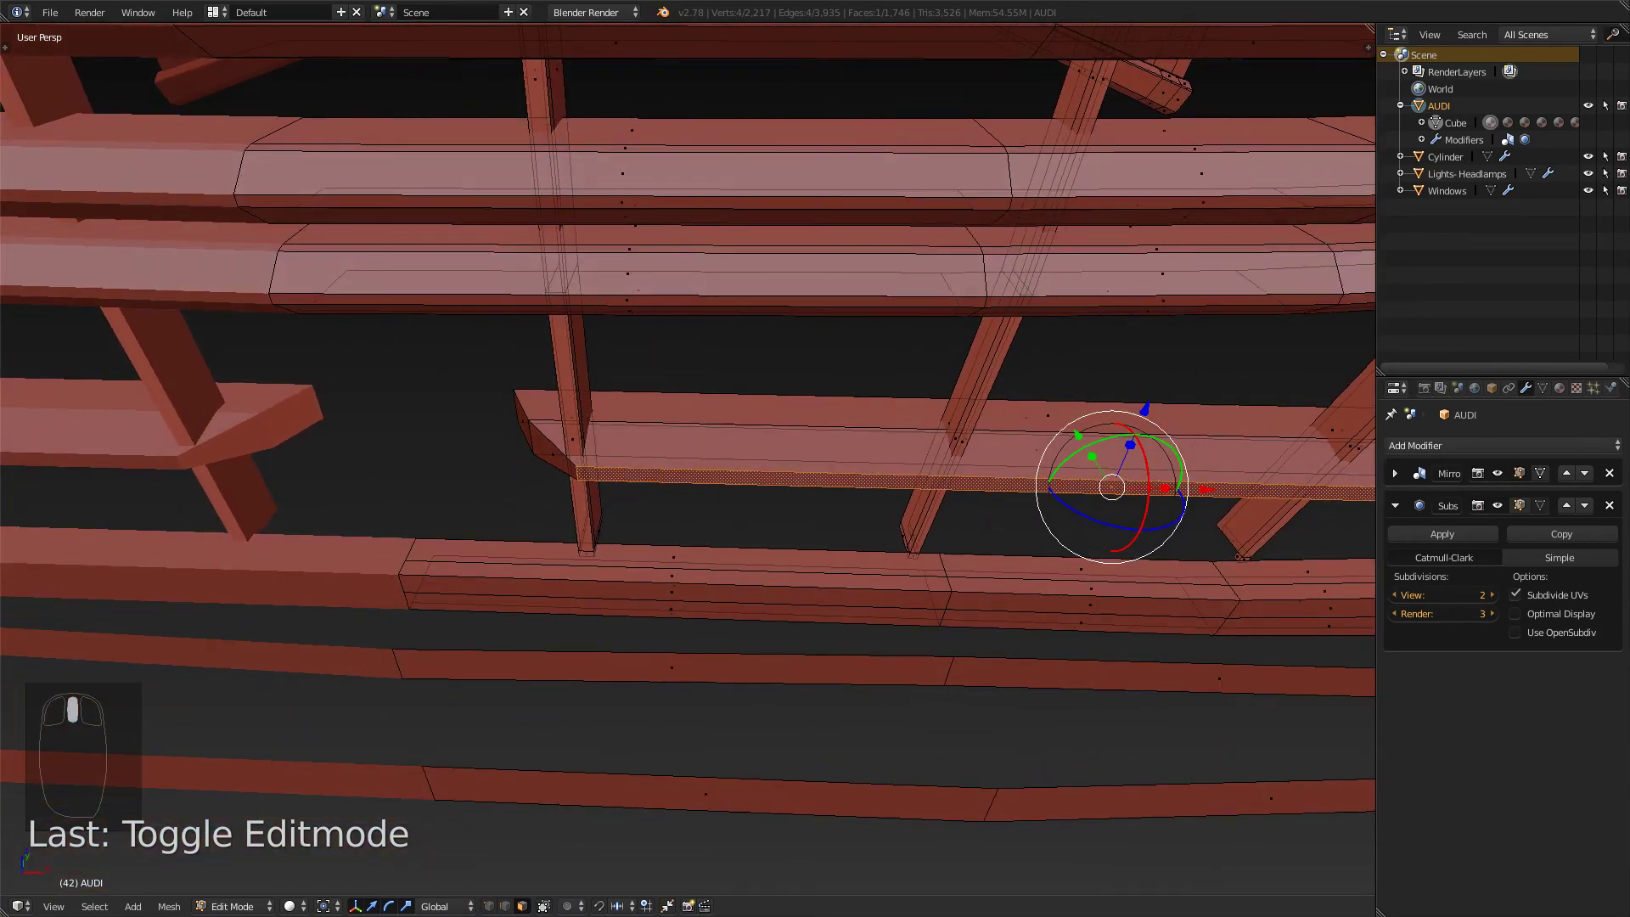
key("alt+Tab")
key("alt+Tab")
key("alt+Tab")
key("alt+Tab")
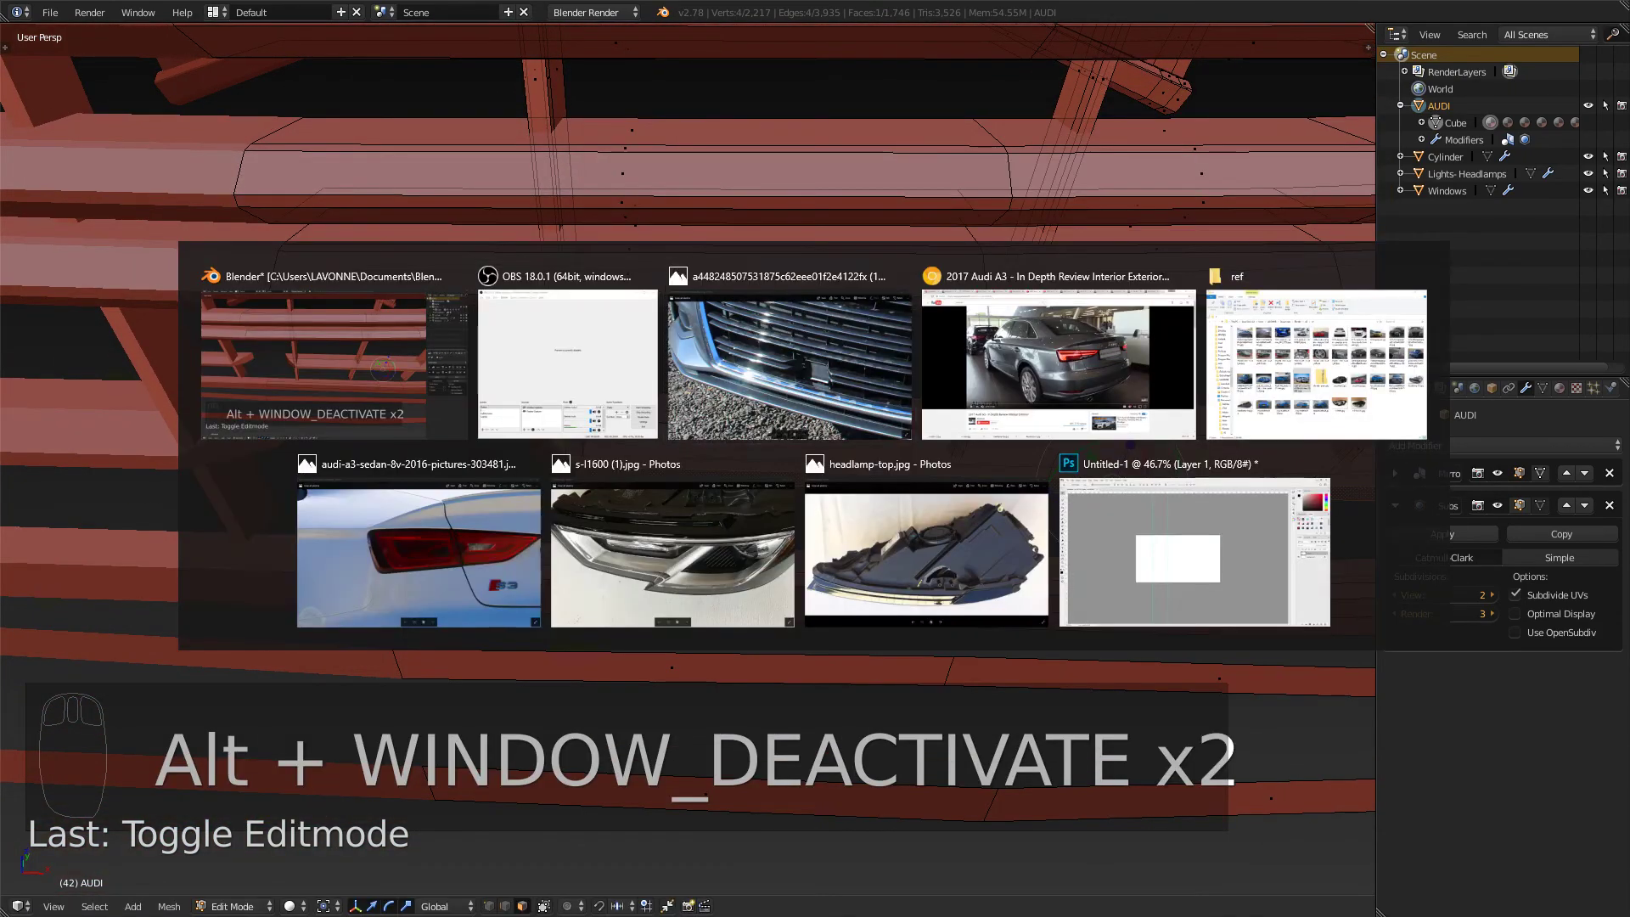
key("alt+Tab")
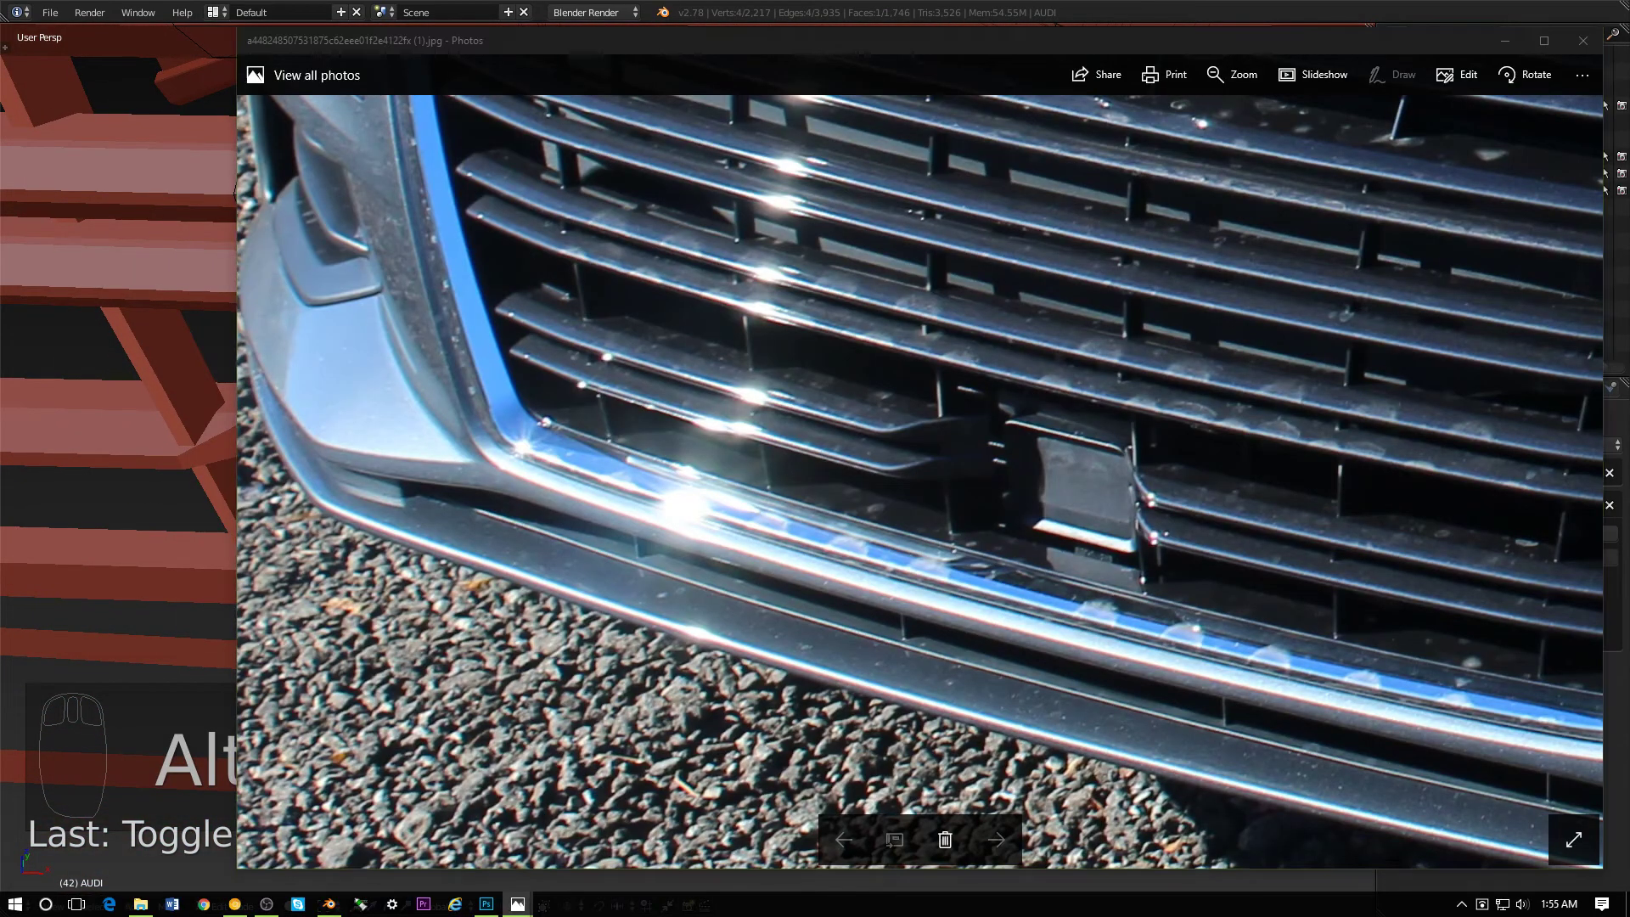
middle_click_drag(815, 526, 979, 406)
middle_click_drag(1180, 505, 1154, 454)
key("alt+Tab")
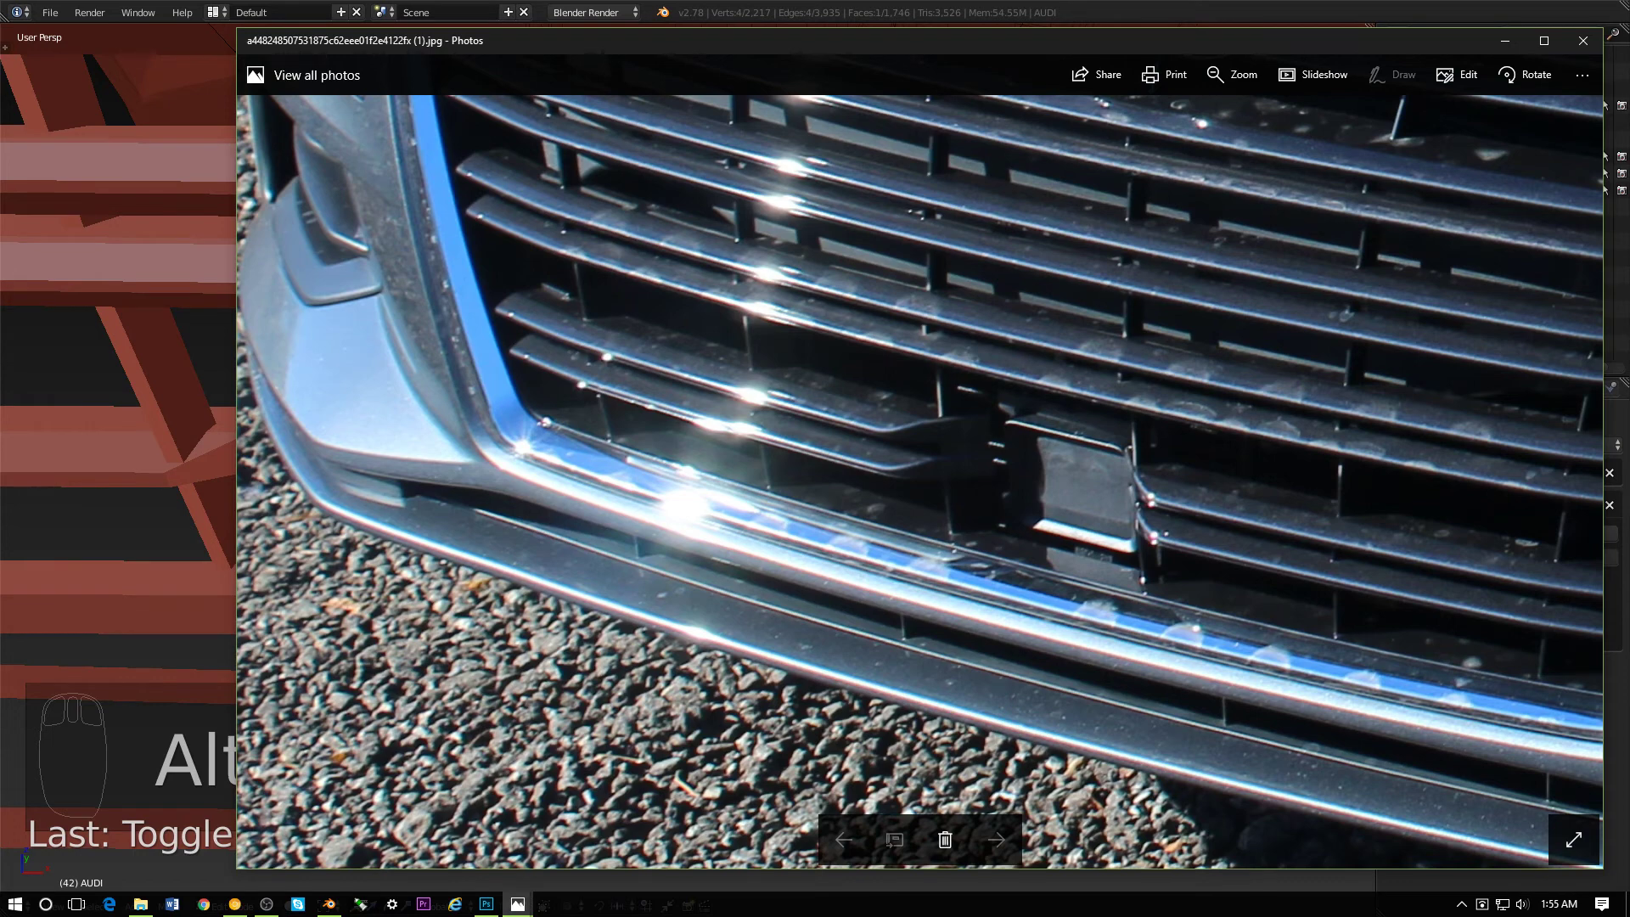
key("alt+Tab")
key("alt+Tab")
scroll(883, 526, "down", 2)
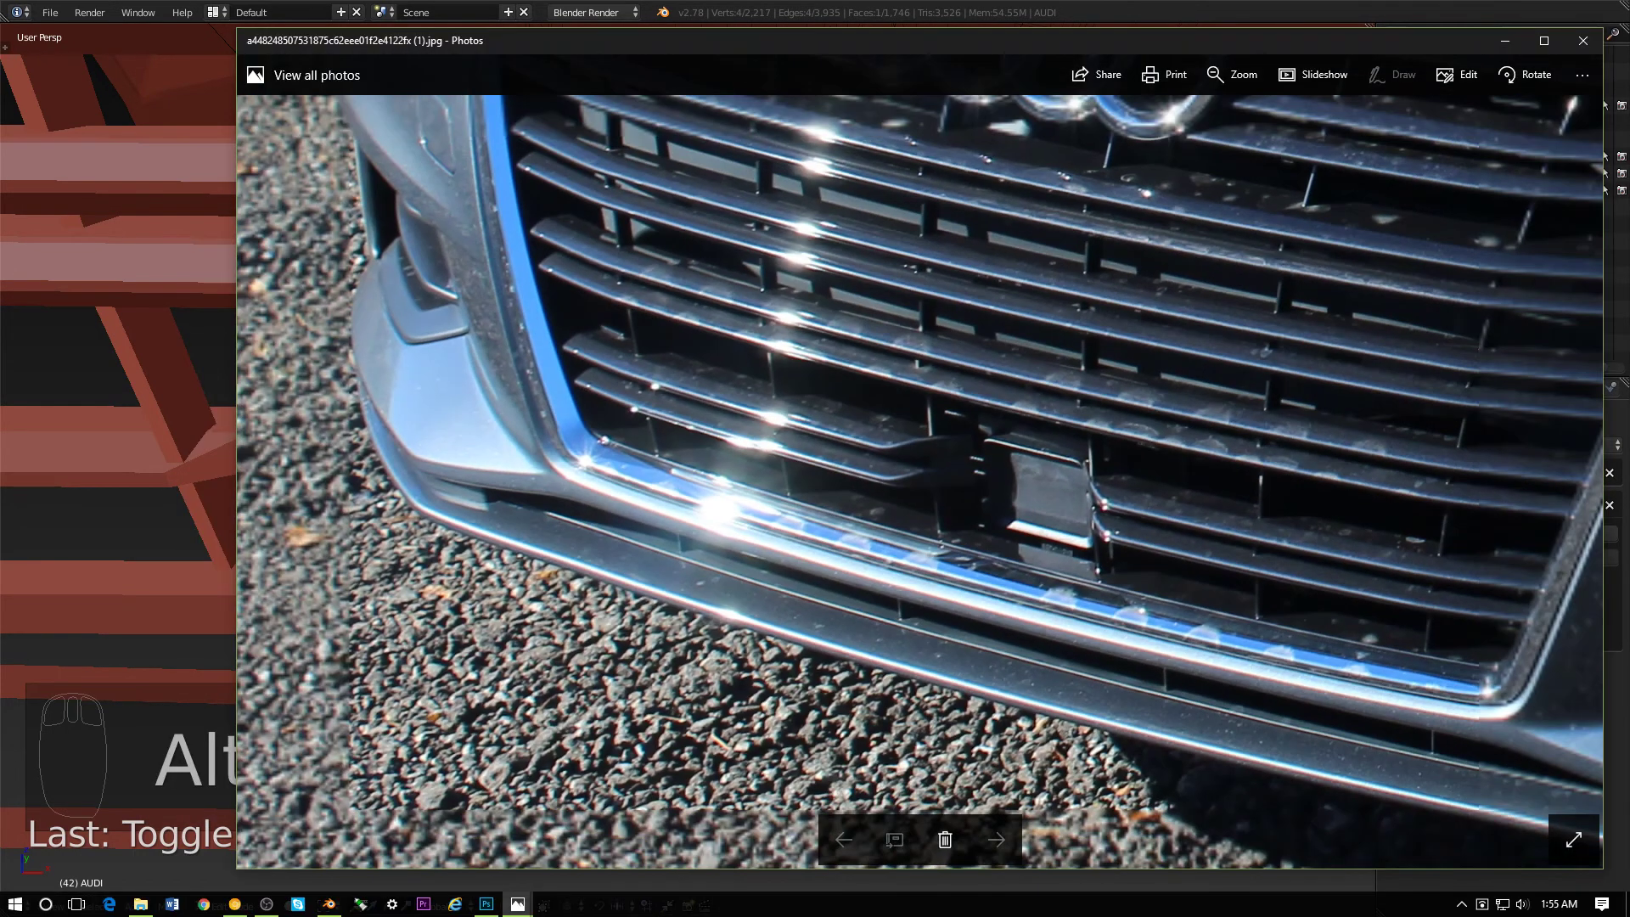
scroll(883, 525, "down", 2)
key("alt+Tab")
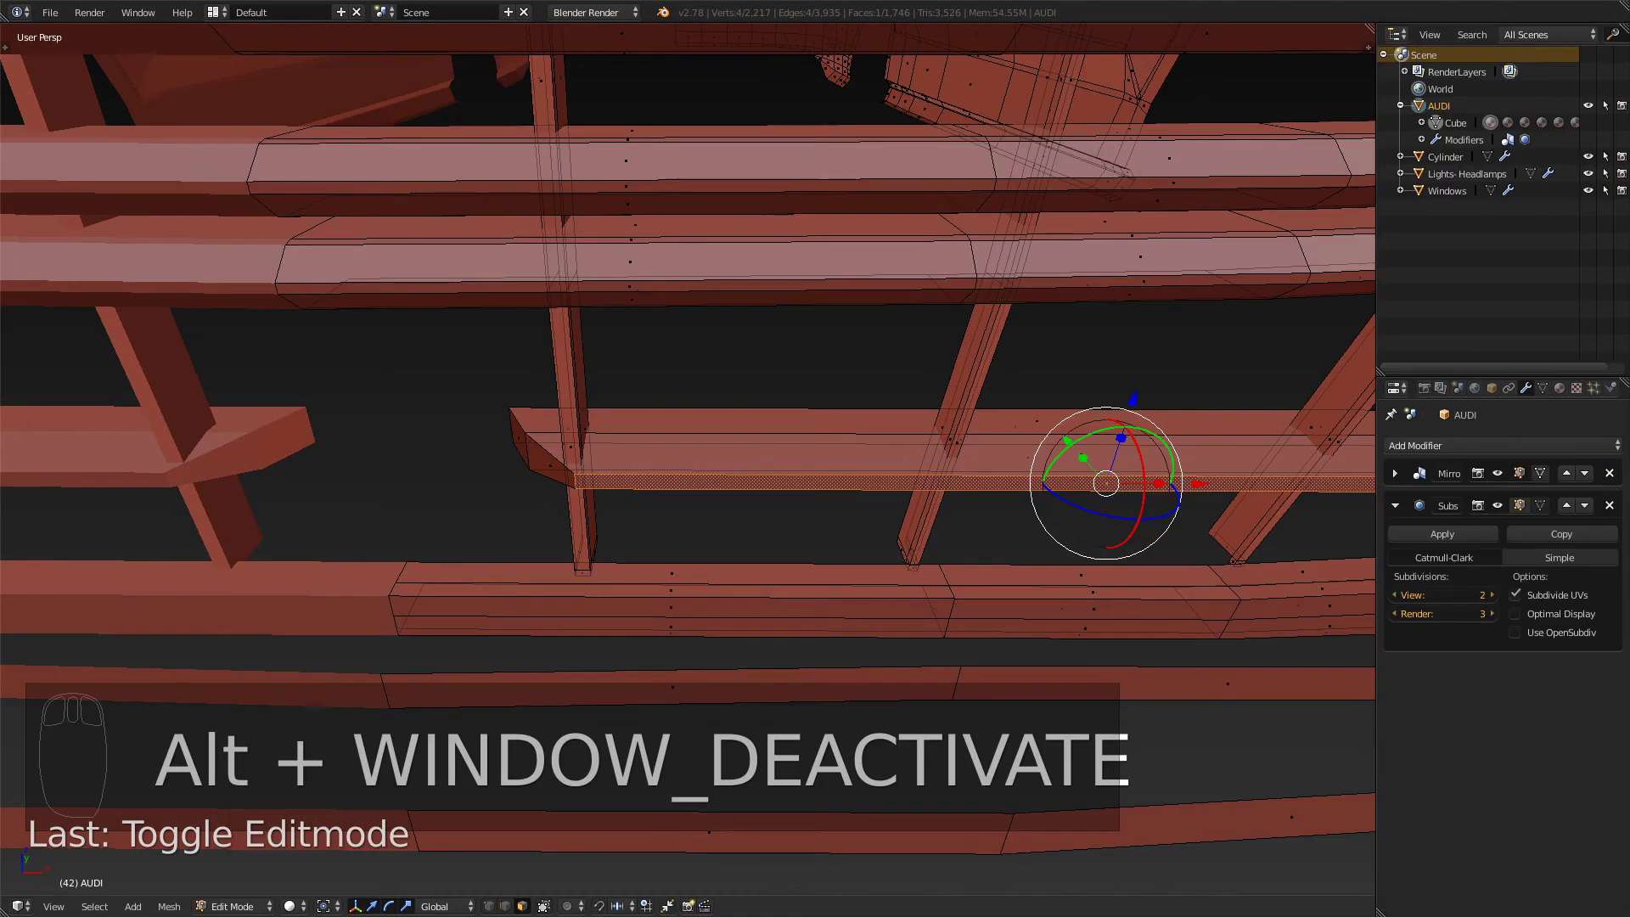
key("alt+Tab")
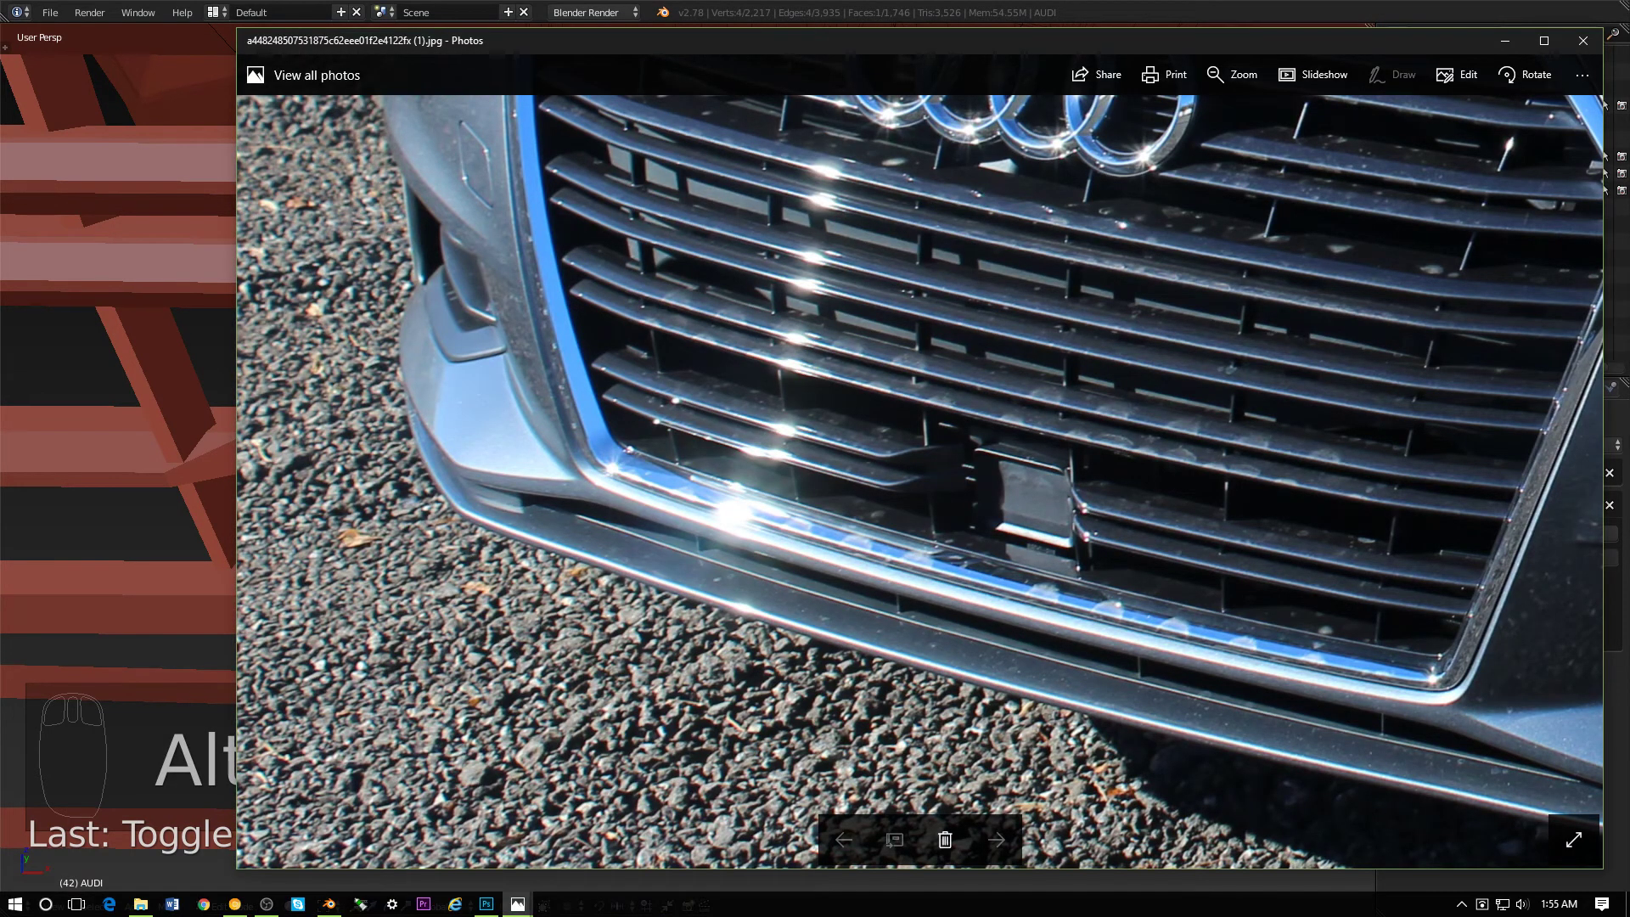
key("alt+Tab")
- Select the long hidden rear face of the lowest slat from behind the grille and delete it
middle_click_drag(679, 441, 950, 425)
middle_click_drag(857, 390, 747, 416)
middle_click_drag(170, 488, 263, 504)
right_click(265, 505)
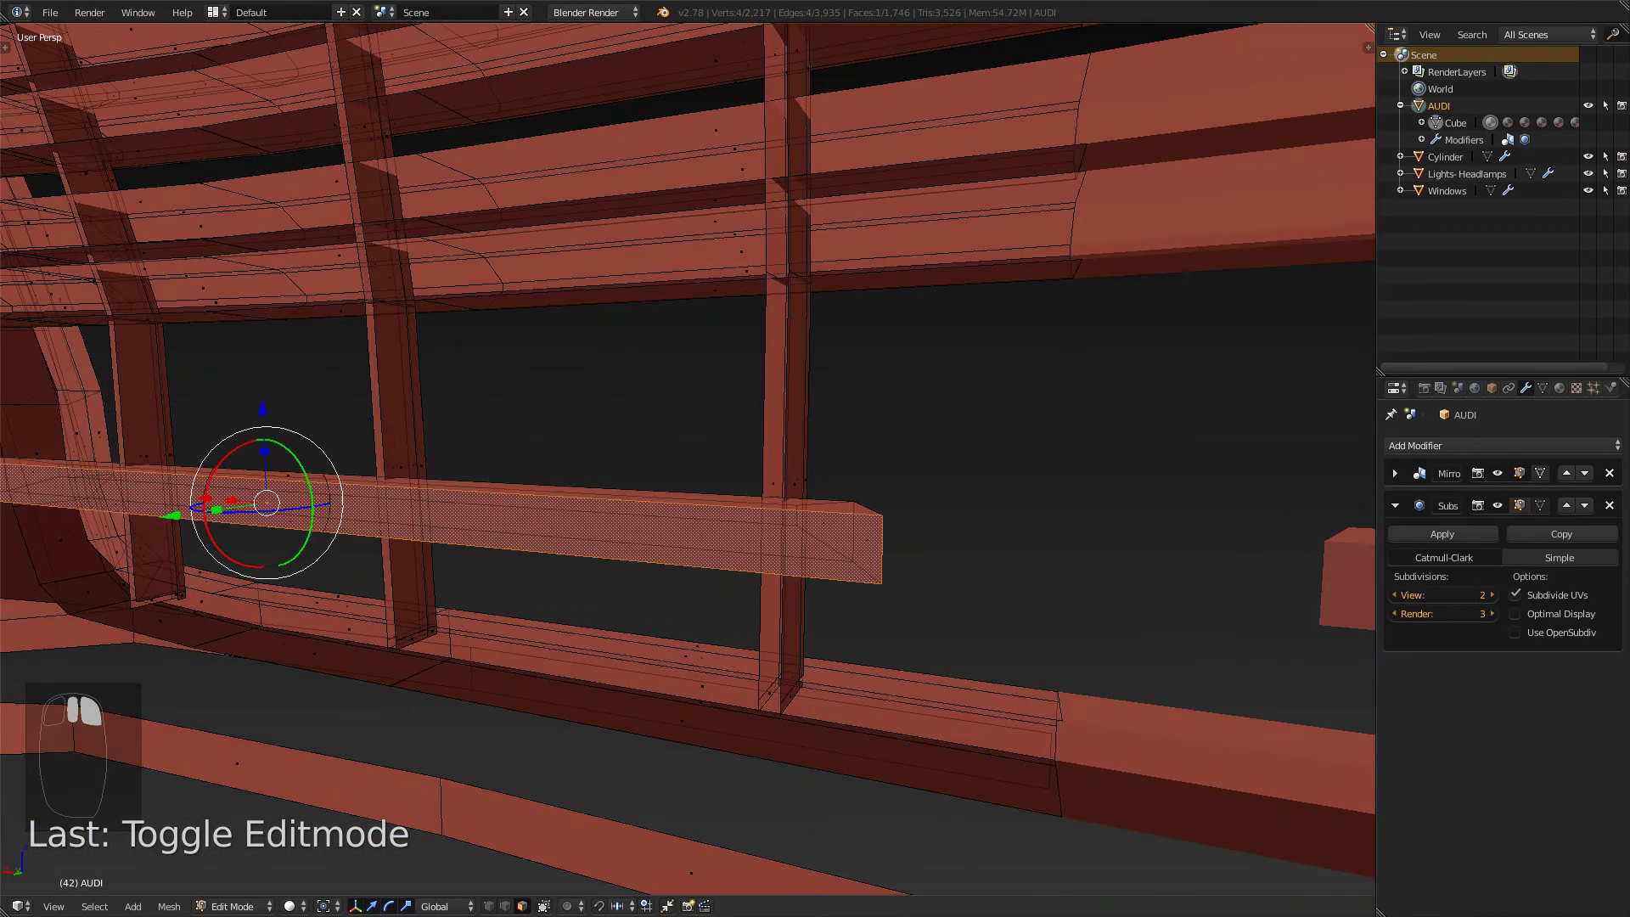
left_click(481, 506)
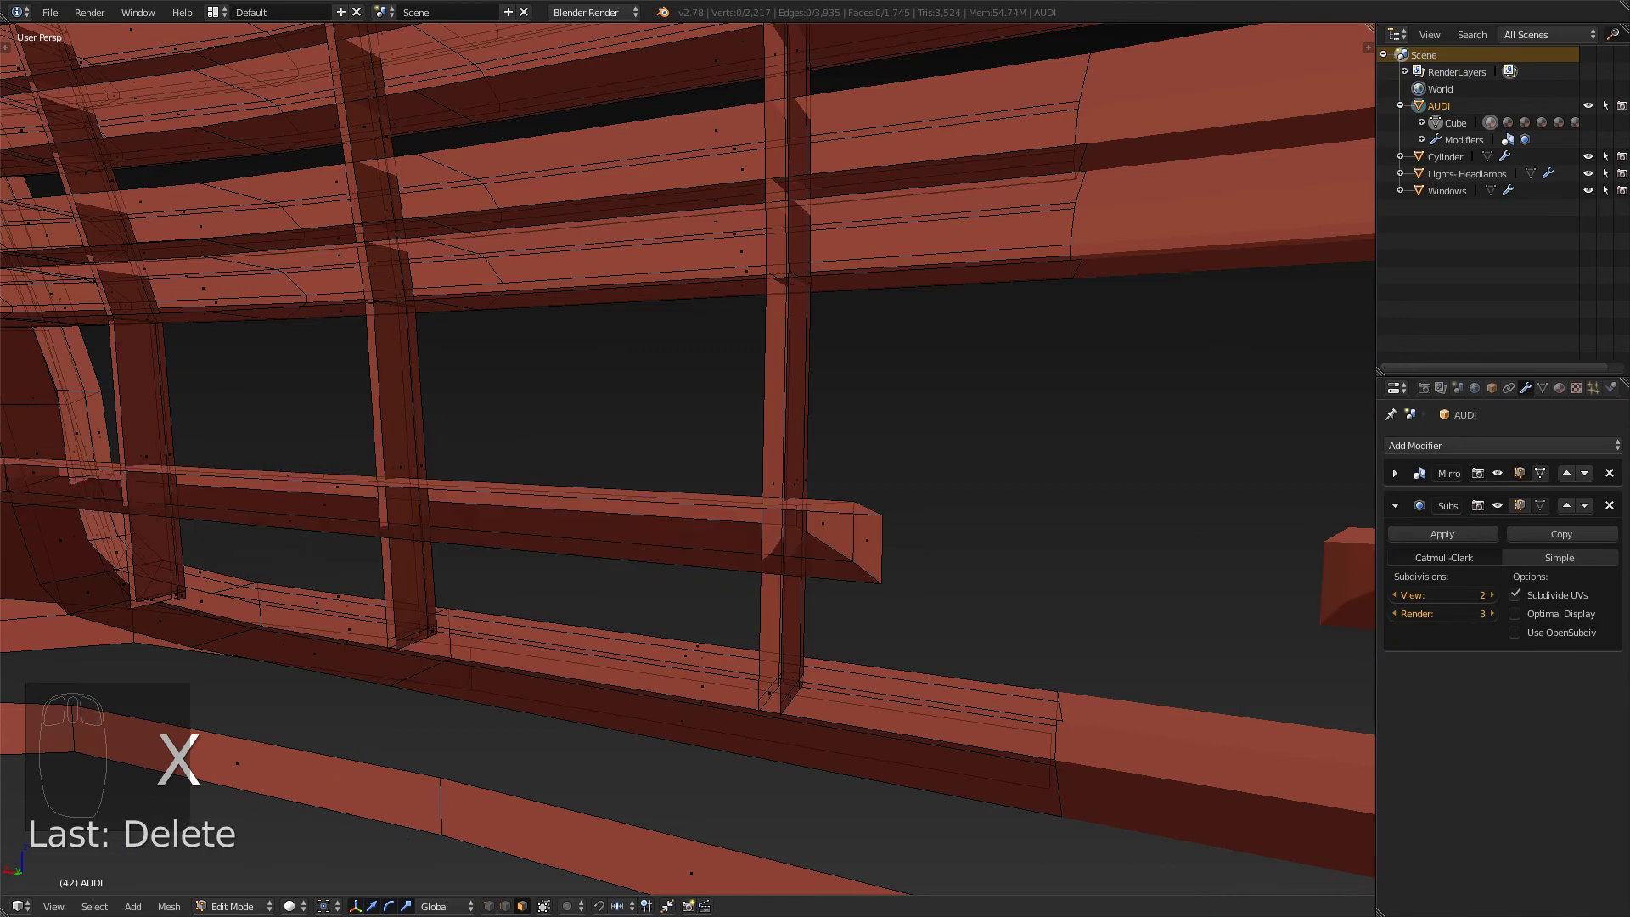
middle_click_drag(481, 506, 199, 510)
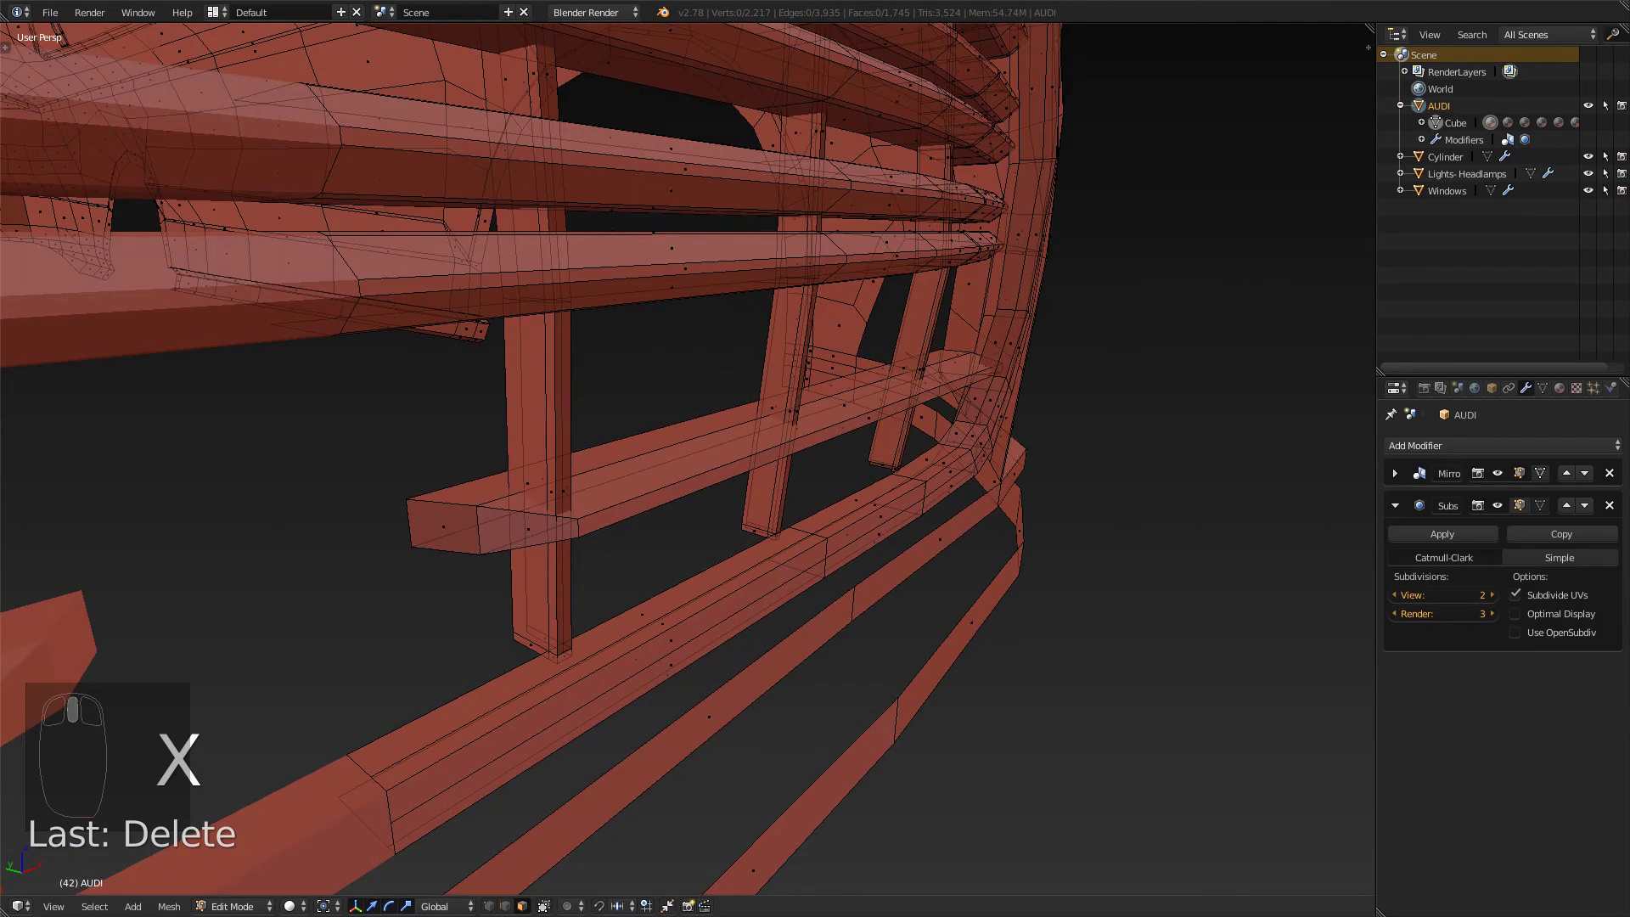
- Try a crosswise loop cut slid all the way to the slat's inner end, and undo it
key("Tab")
key("Tab")
middle_click_drag(200, 509, 94, 510)
key("ctrl+r")
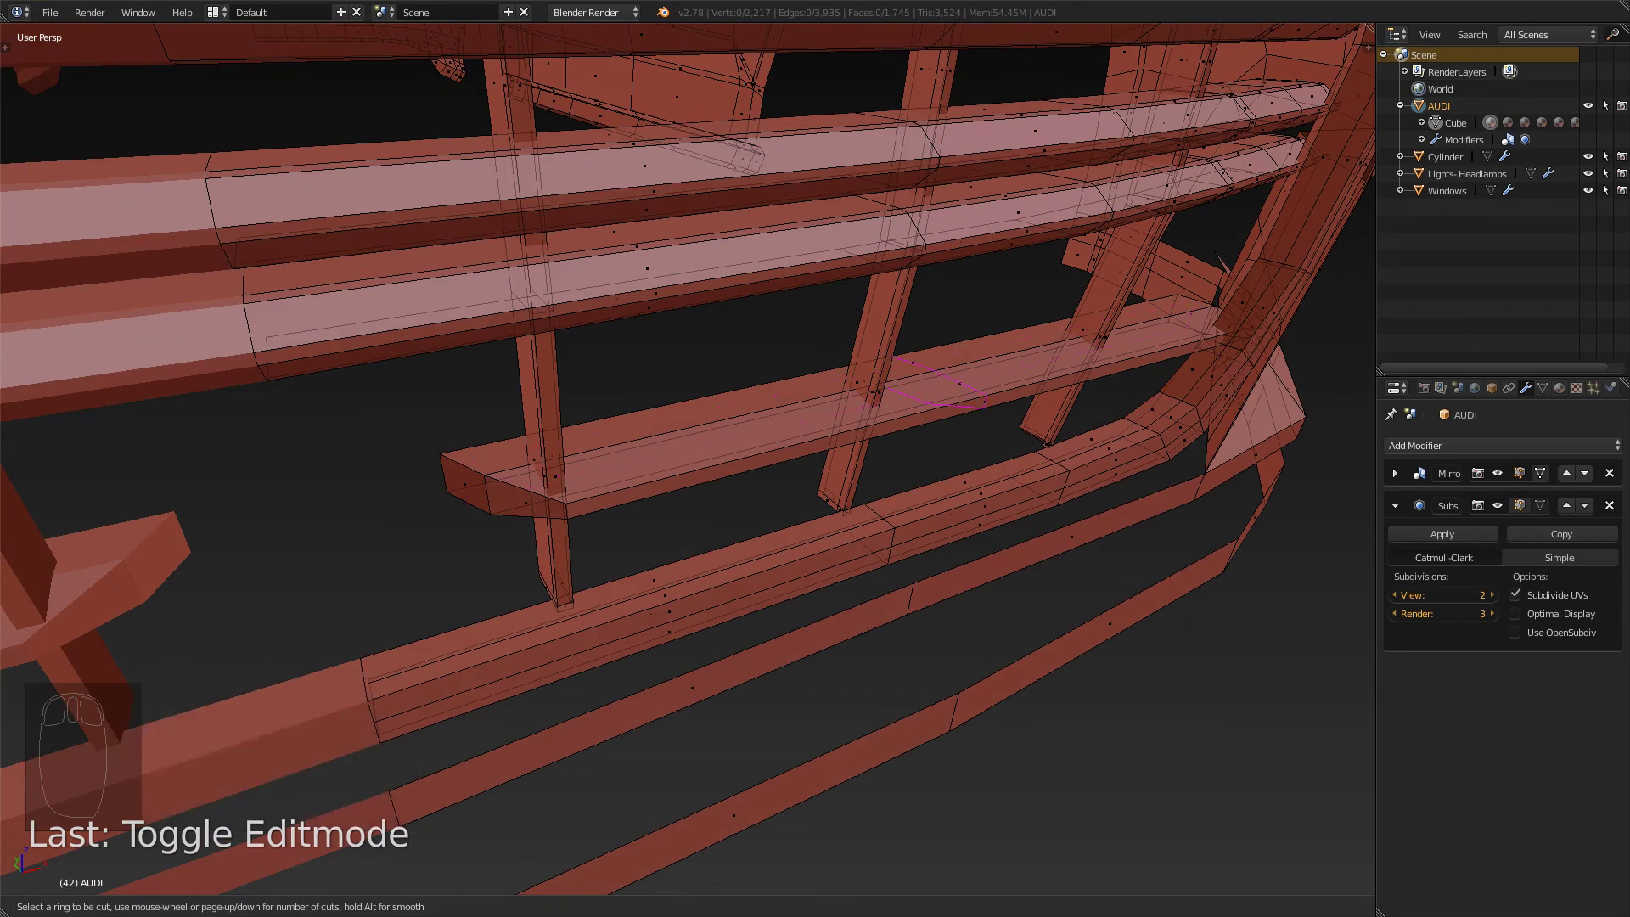
left_click(942, 384)
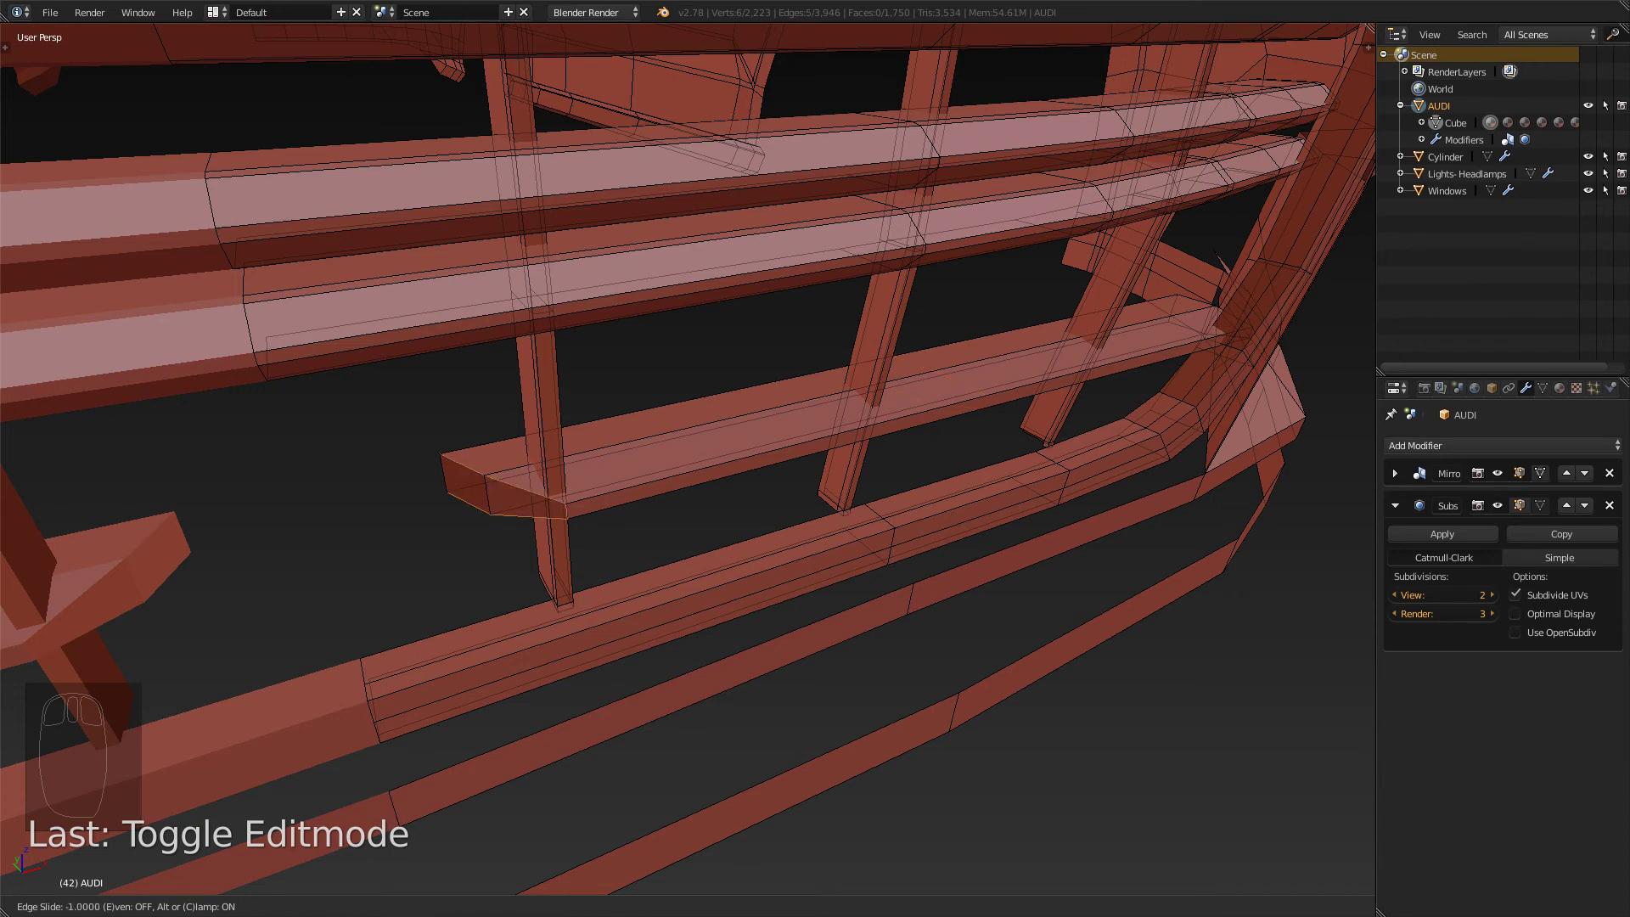
left_click(528, 487)
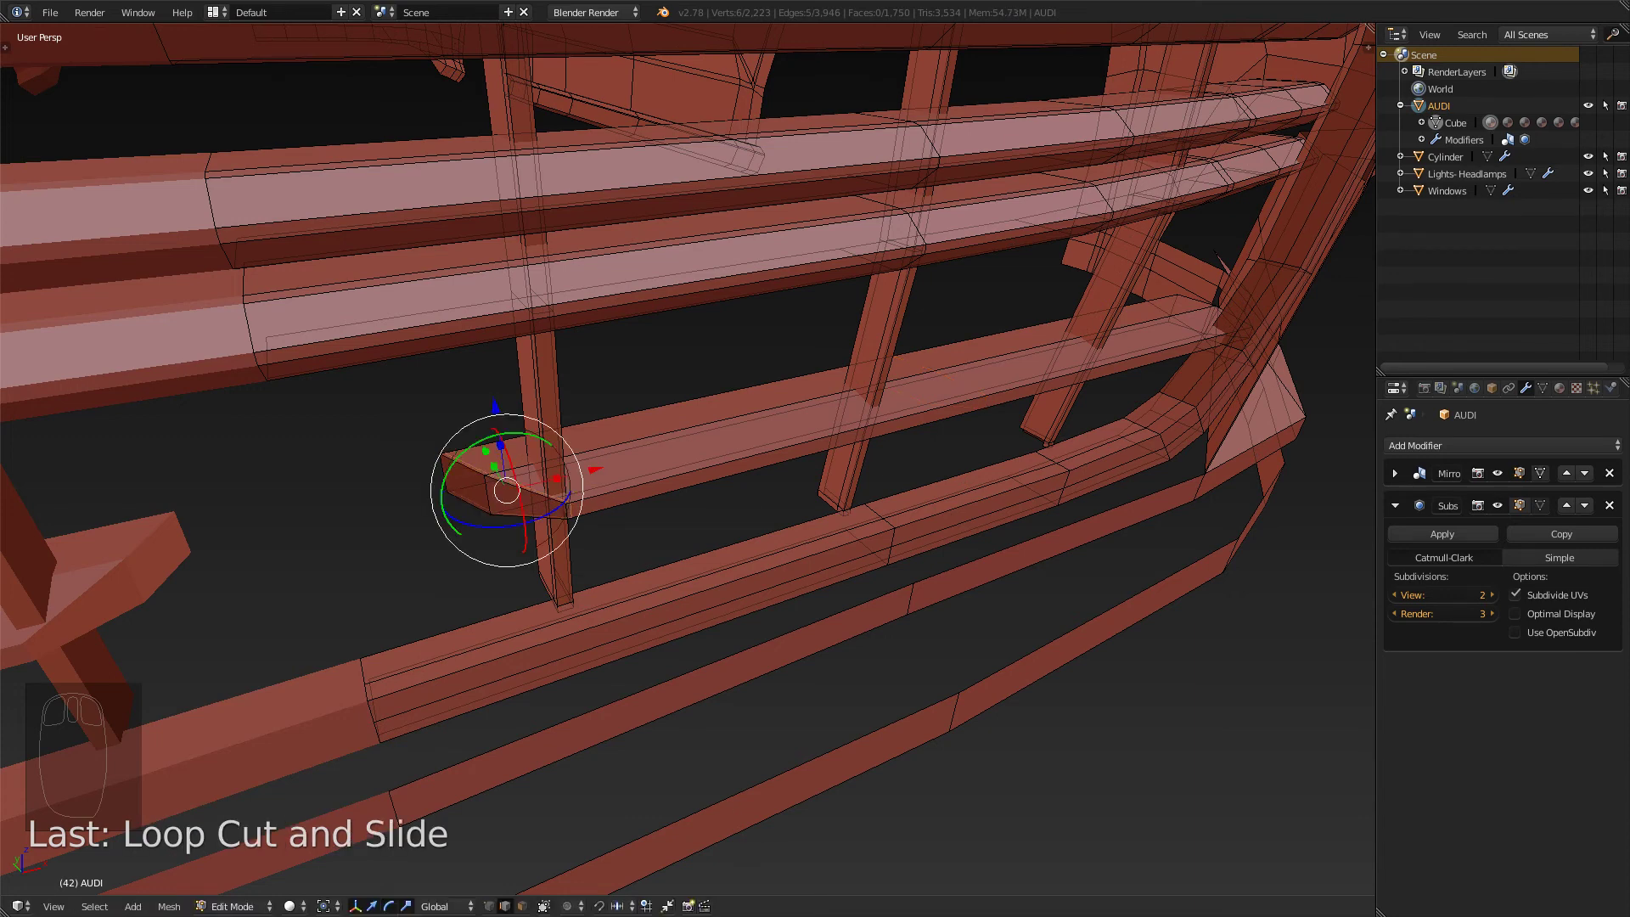
key("Tab")
key("Tab")
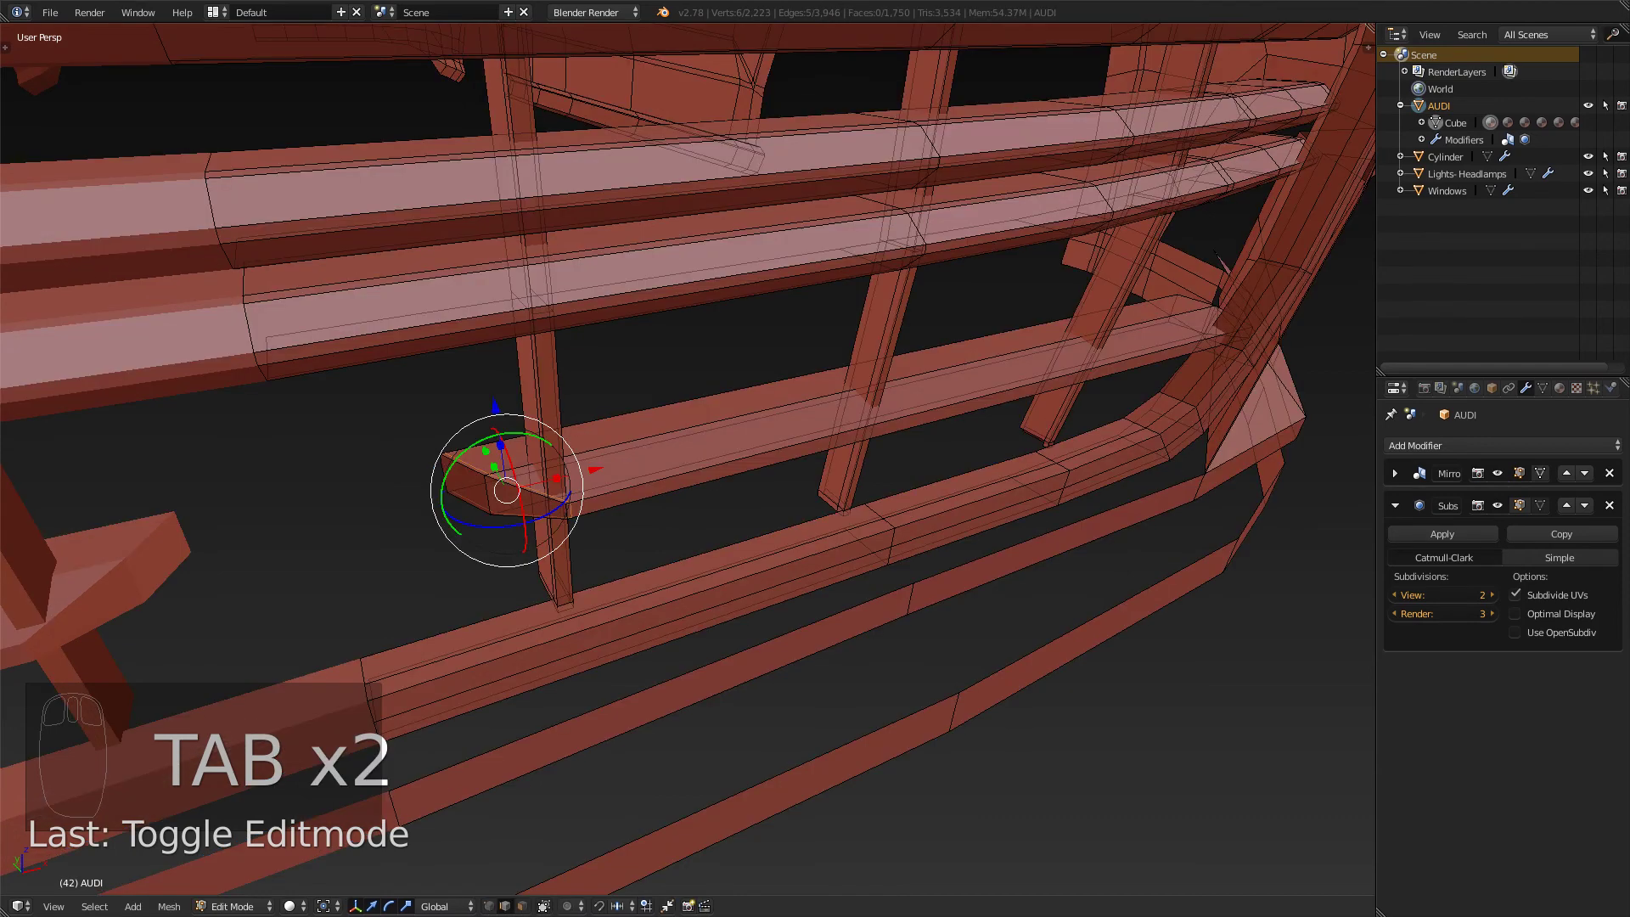
key("ctrl+z")
key("ctrl+z")
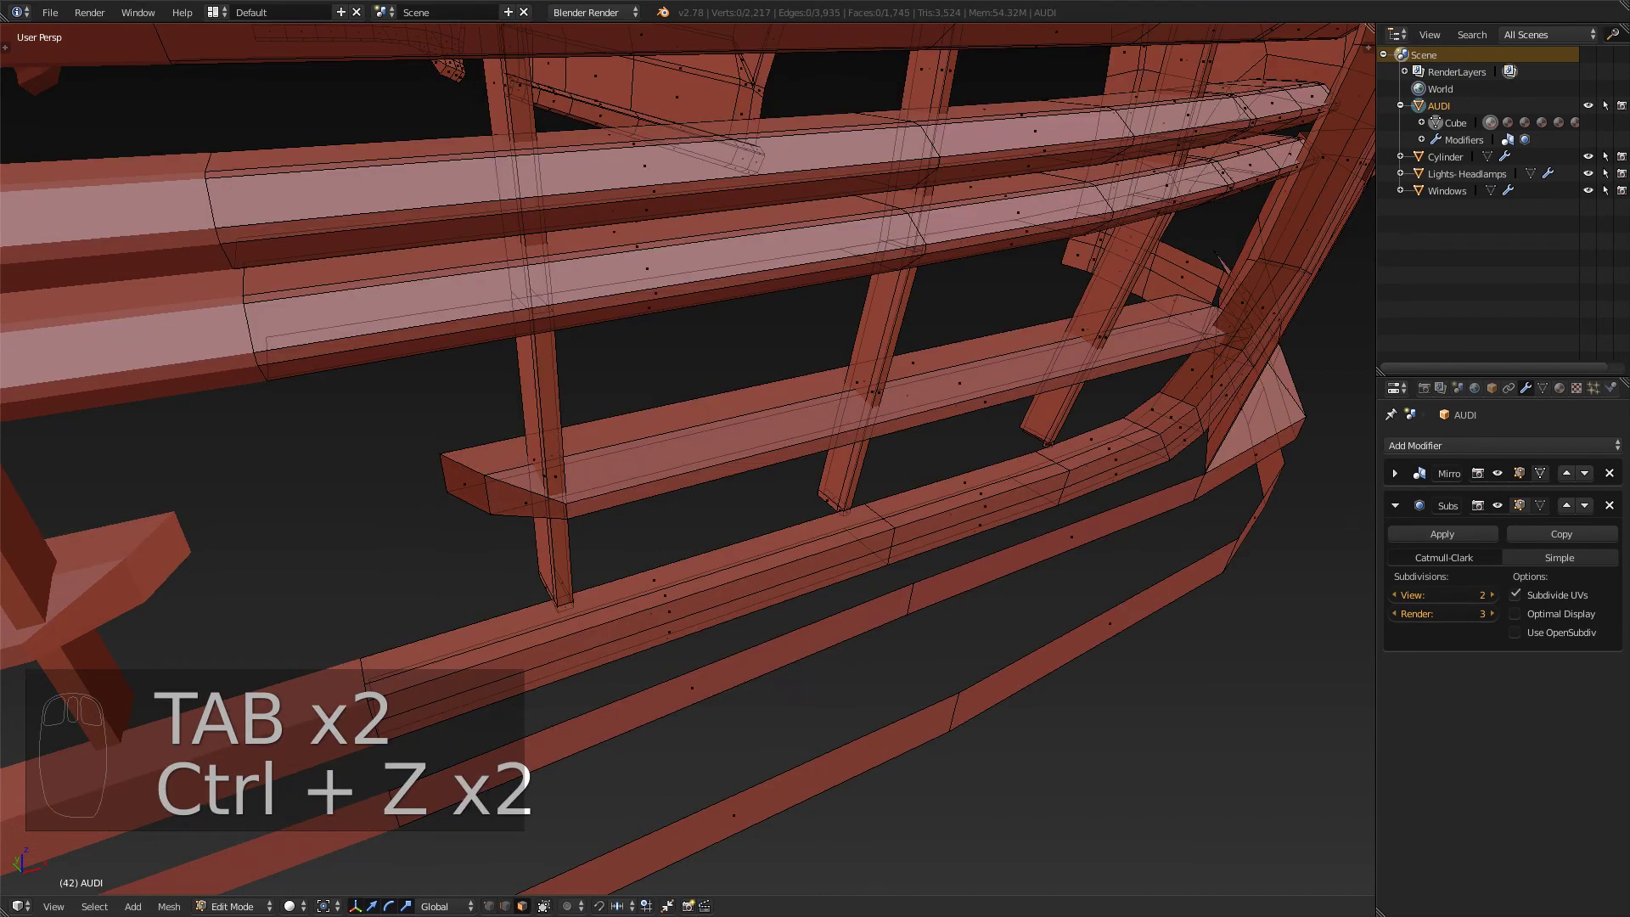
- Add a centred crosswise loop cut to the slat and a second one slid close to its inner end
key("ctrl+r")
left_click(936, 387)
right_click(935, 386)
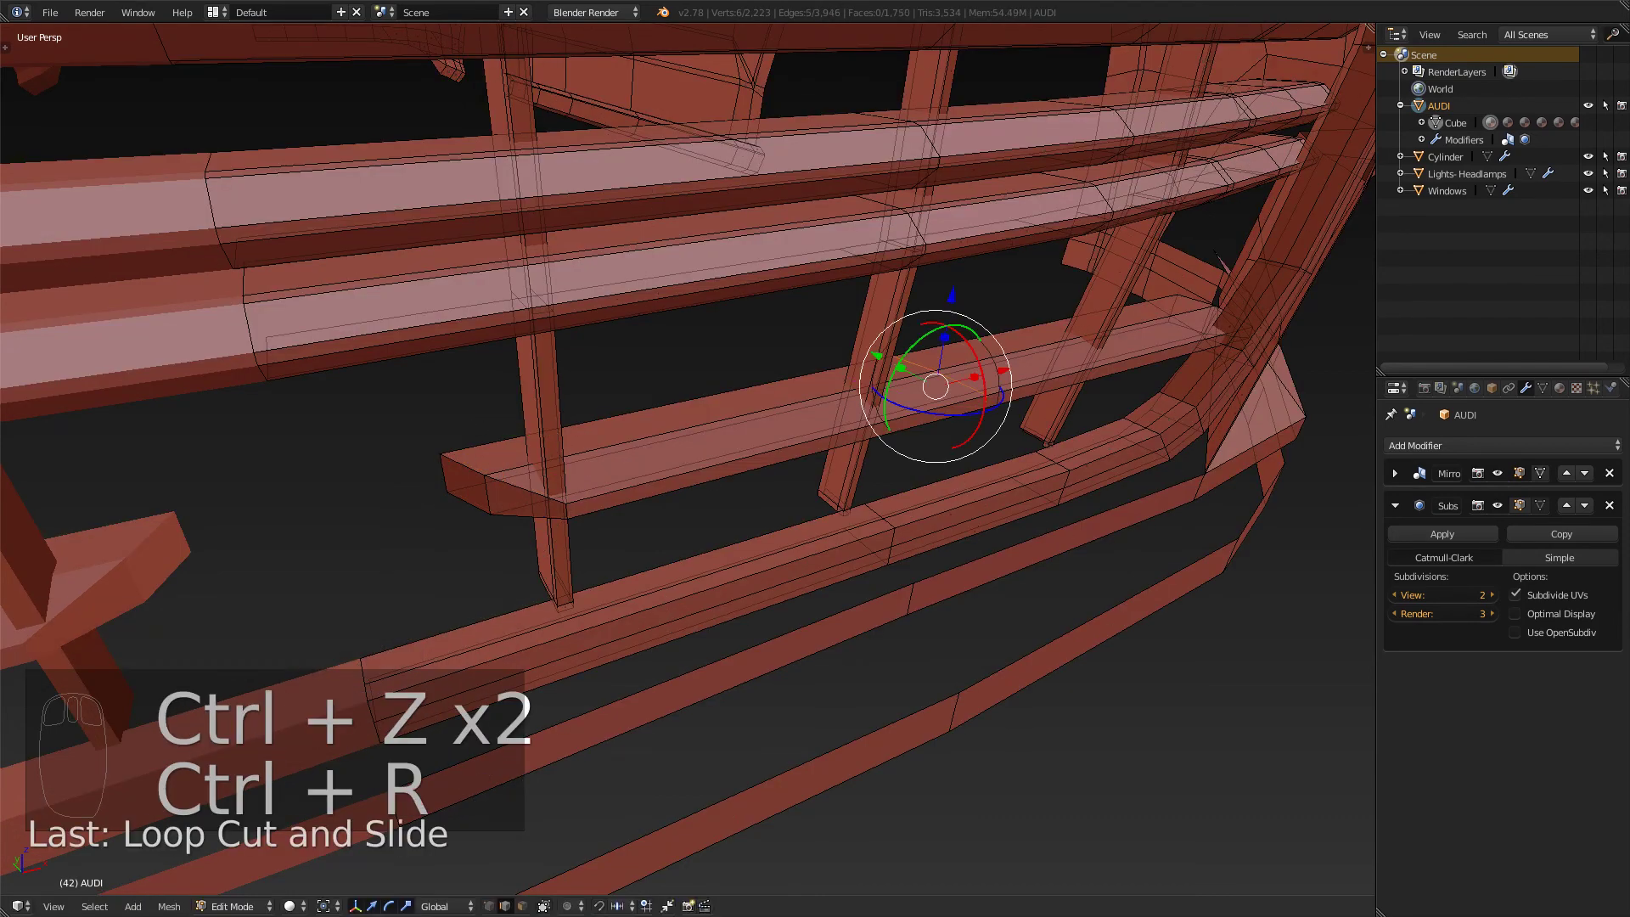
middle_click_drag(688, 458, 688, 509)
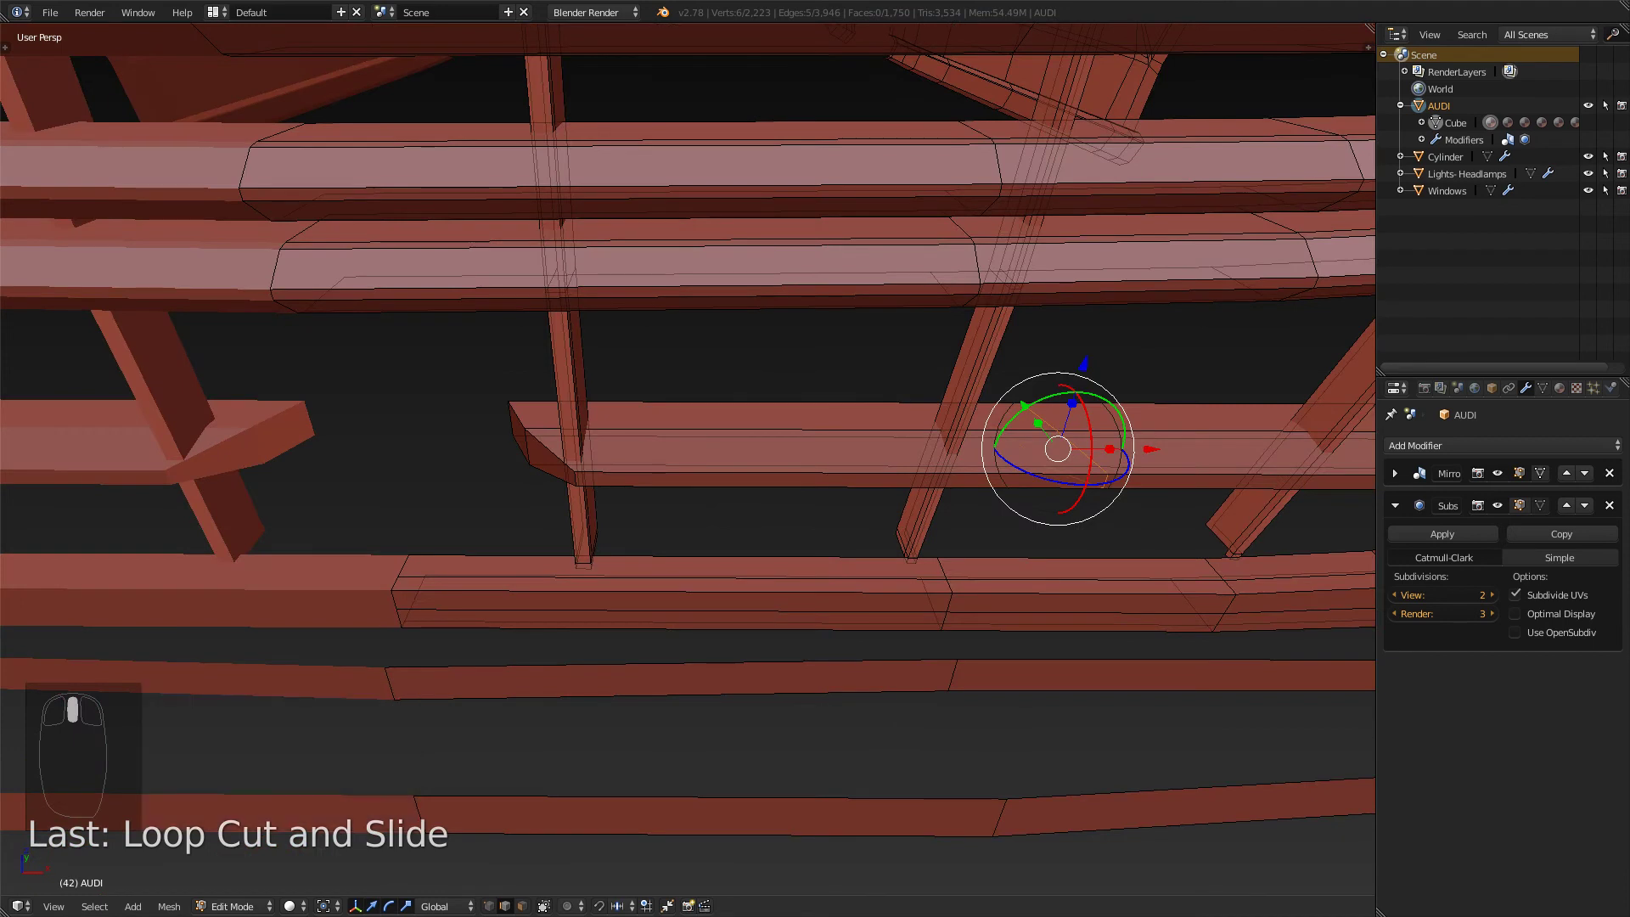
key("ctrl+r")
left_click(802, 450)
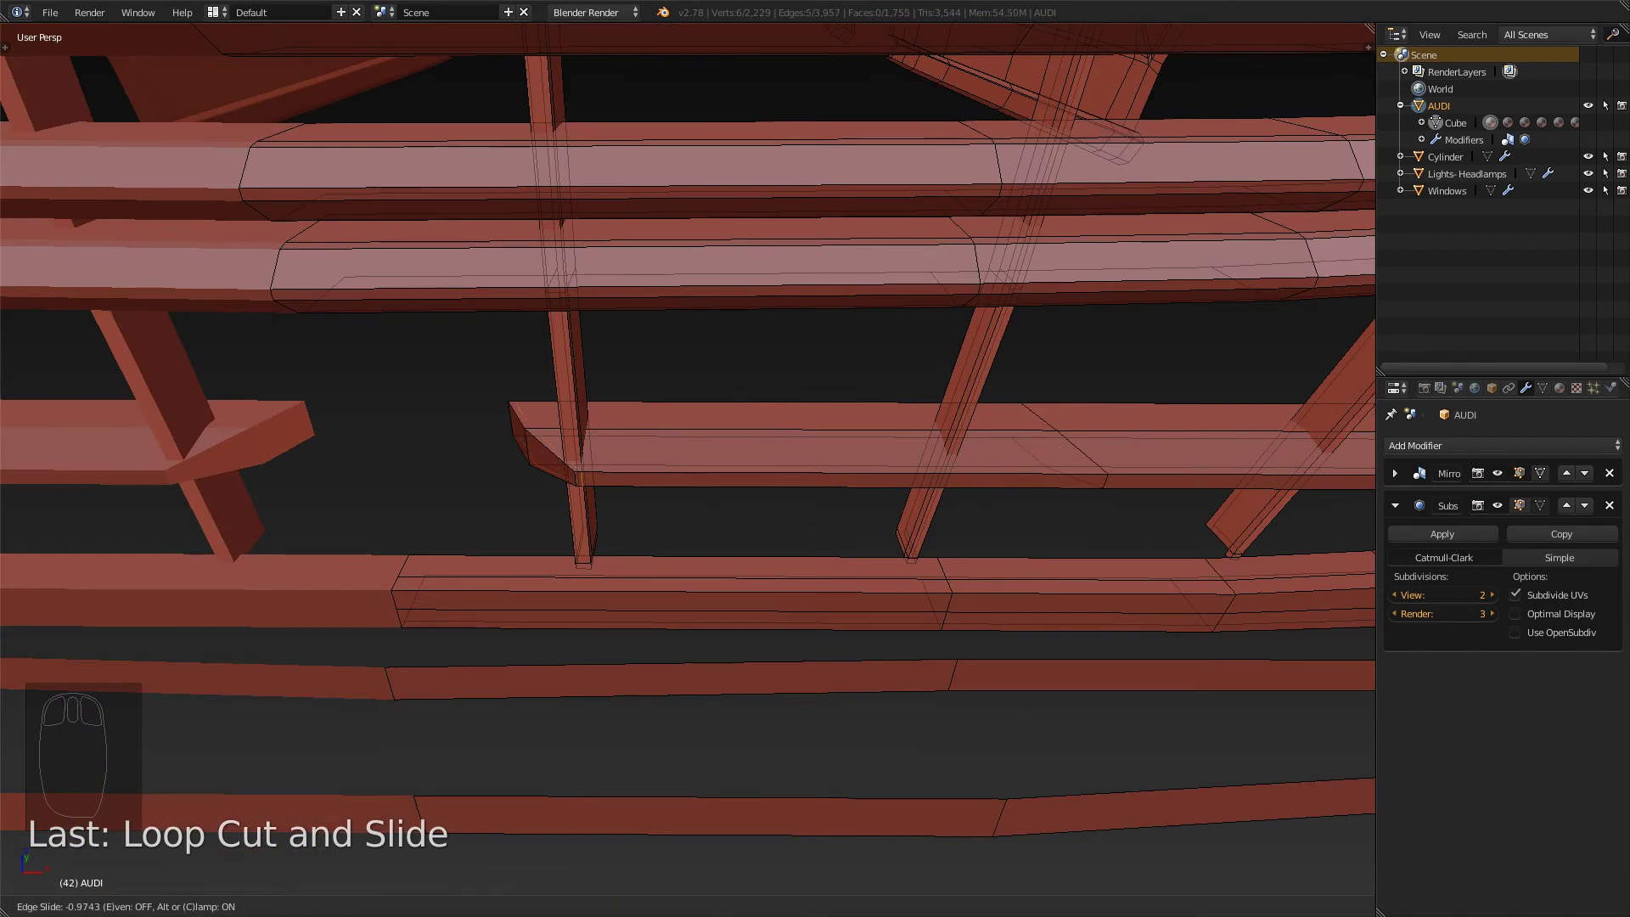
left_click(548, 446)
key("Tab")
middle_click_drag(687, 459, 806, 433)
key("Tab")
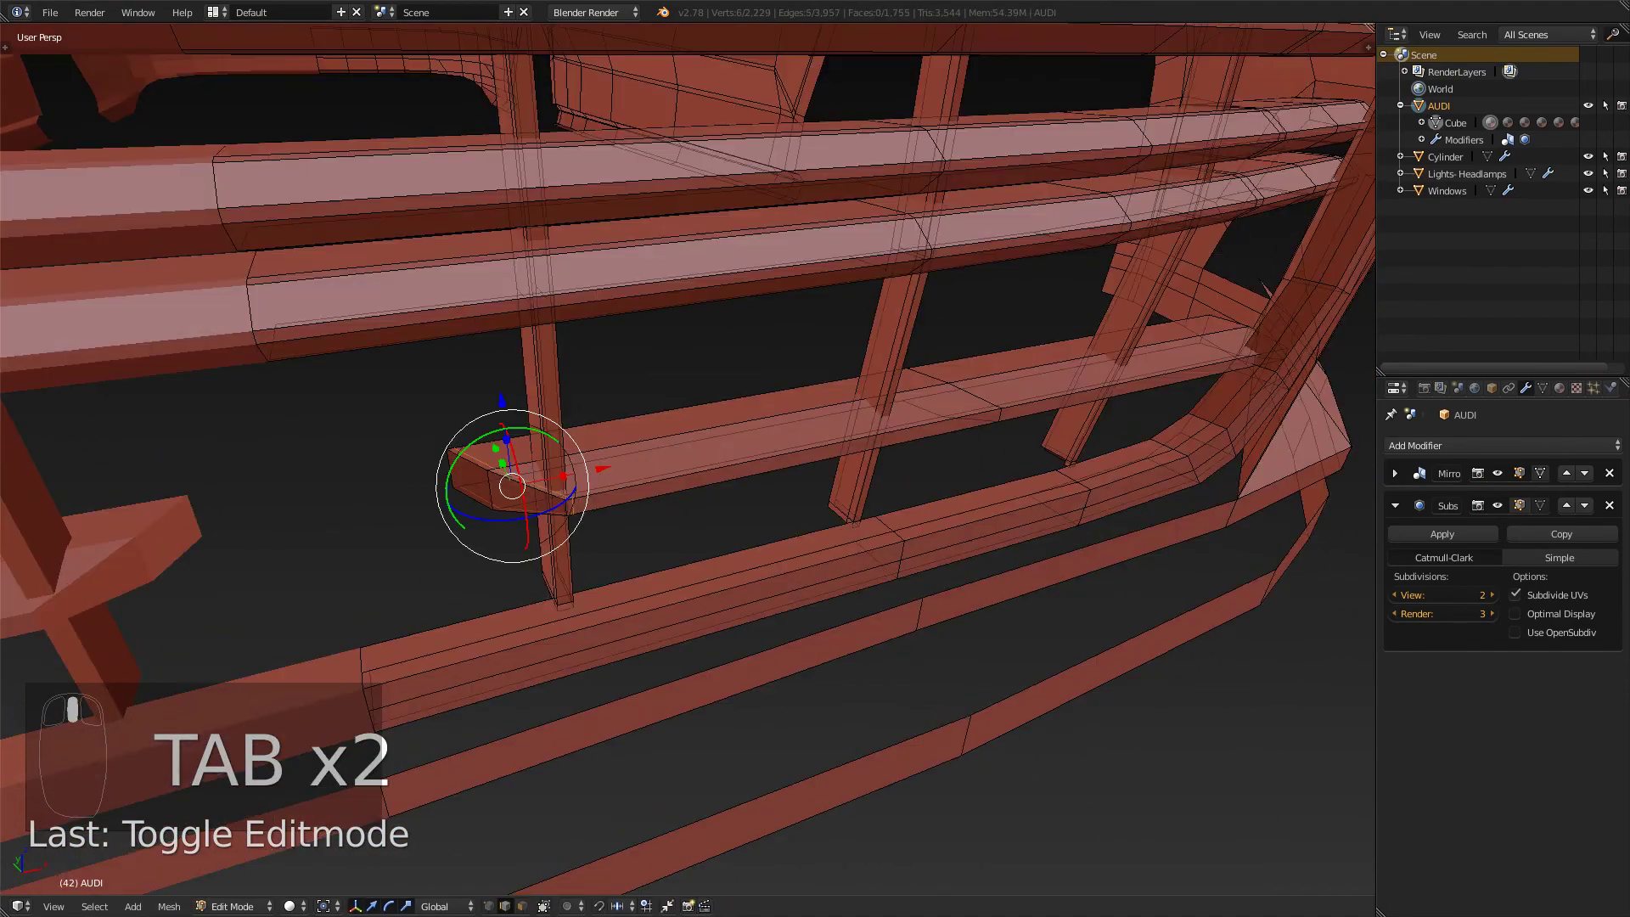
- Check the slat against the grille photo and add two lengthwise loop cuts near its upper and lower front edges
scroll(687, 458, "down", 3)
key("alt+Tab")
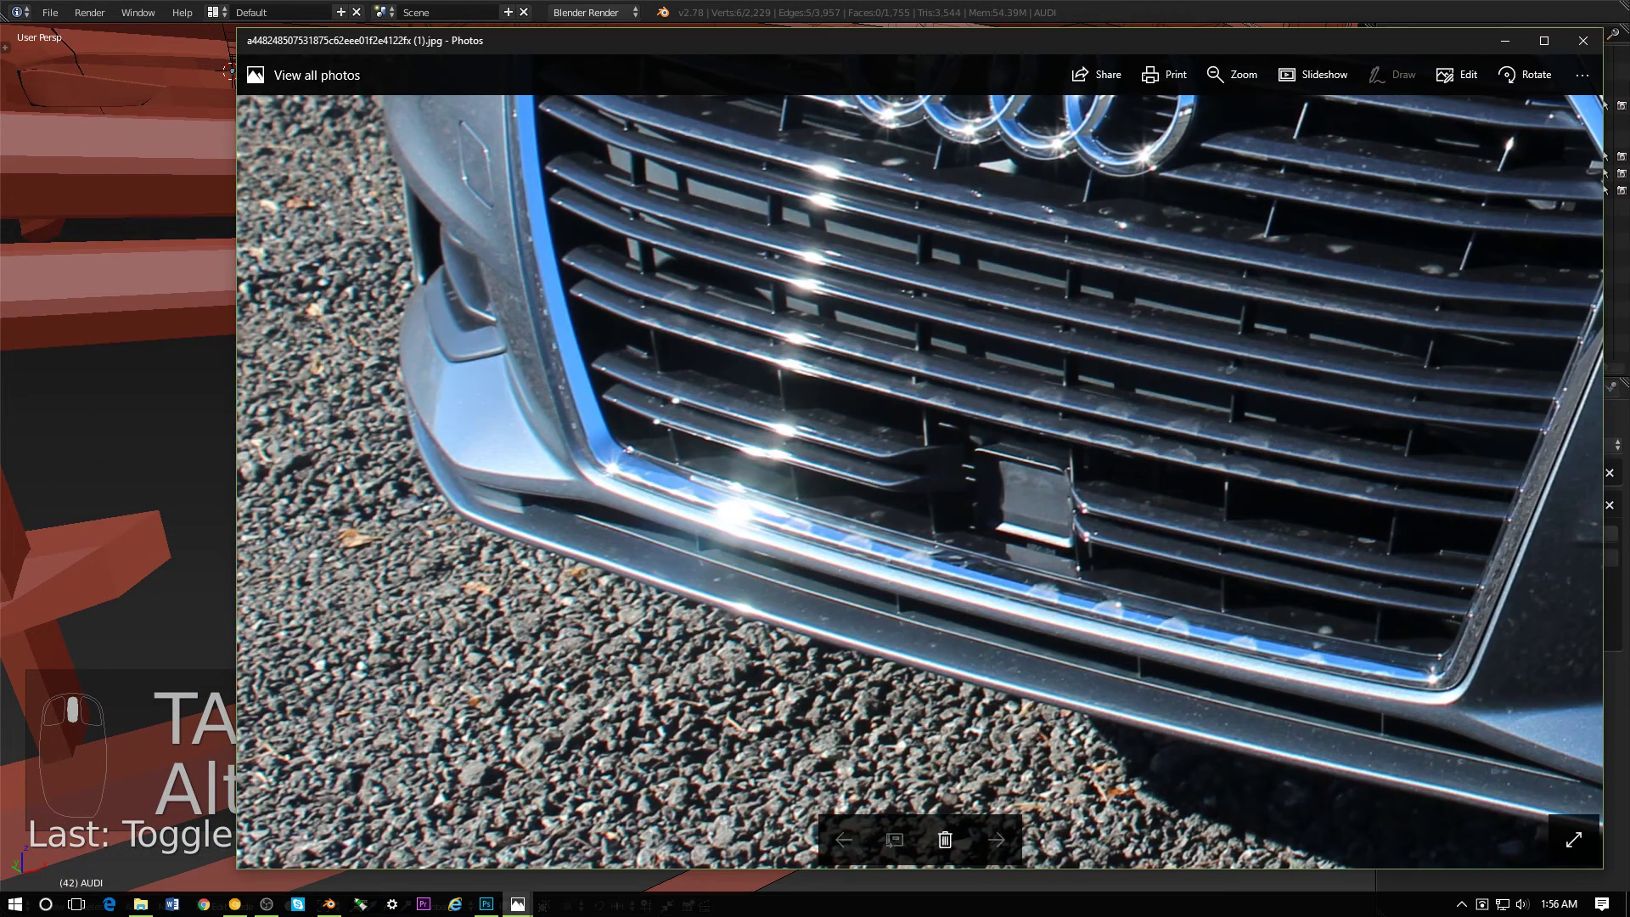
key("alt+Tab")
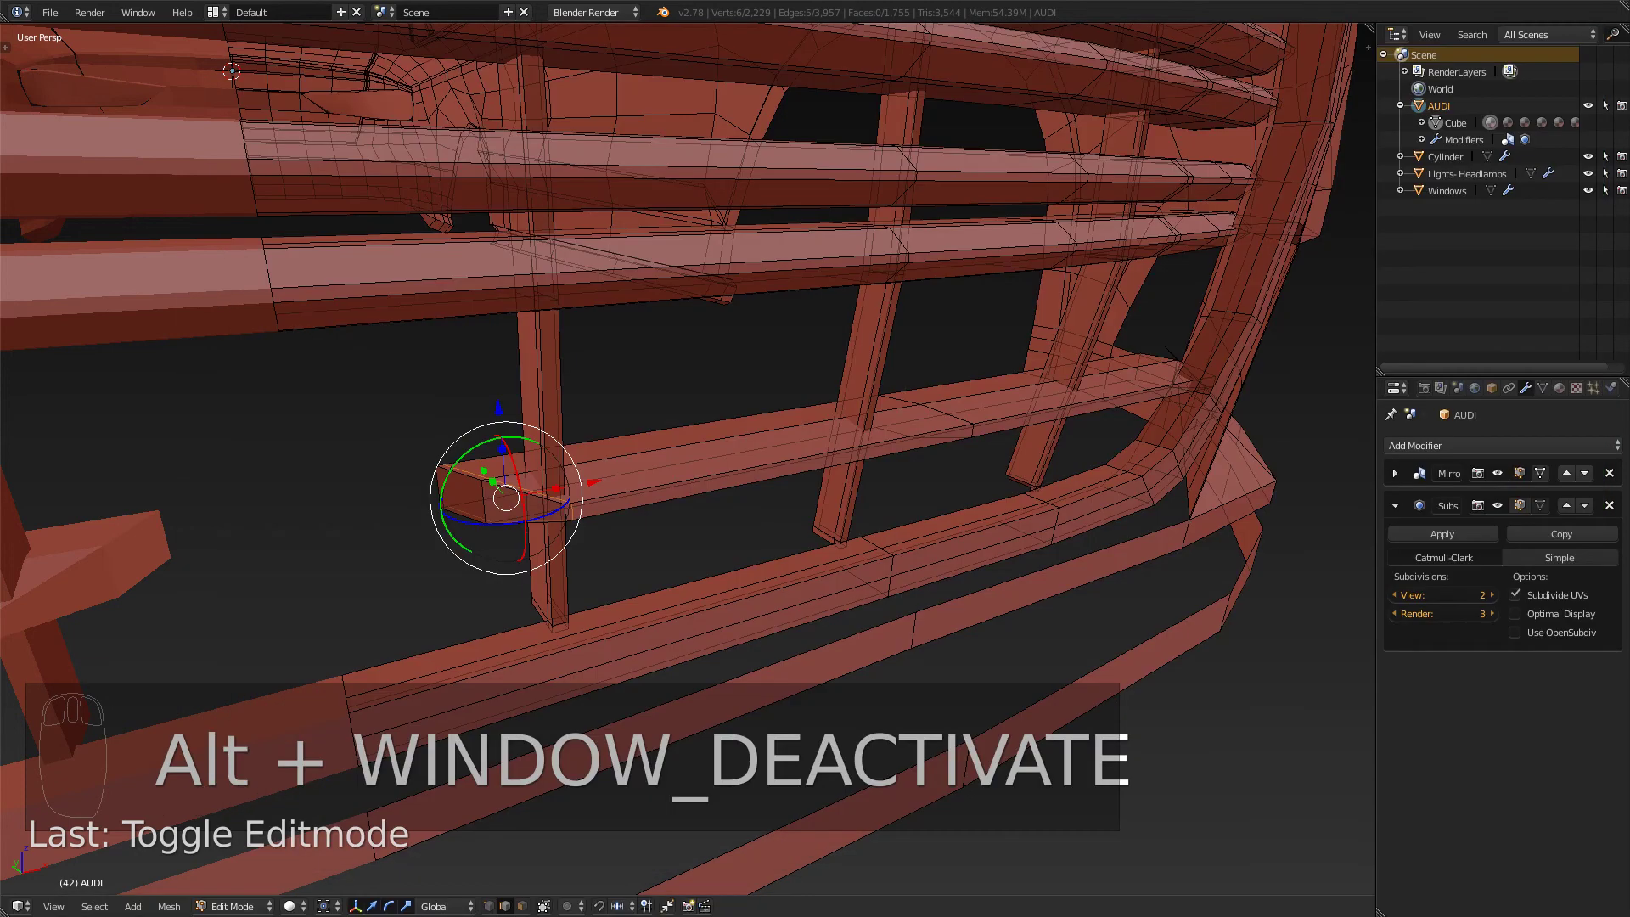
key("ctrl+r")
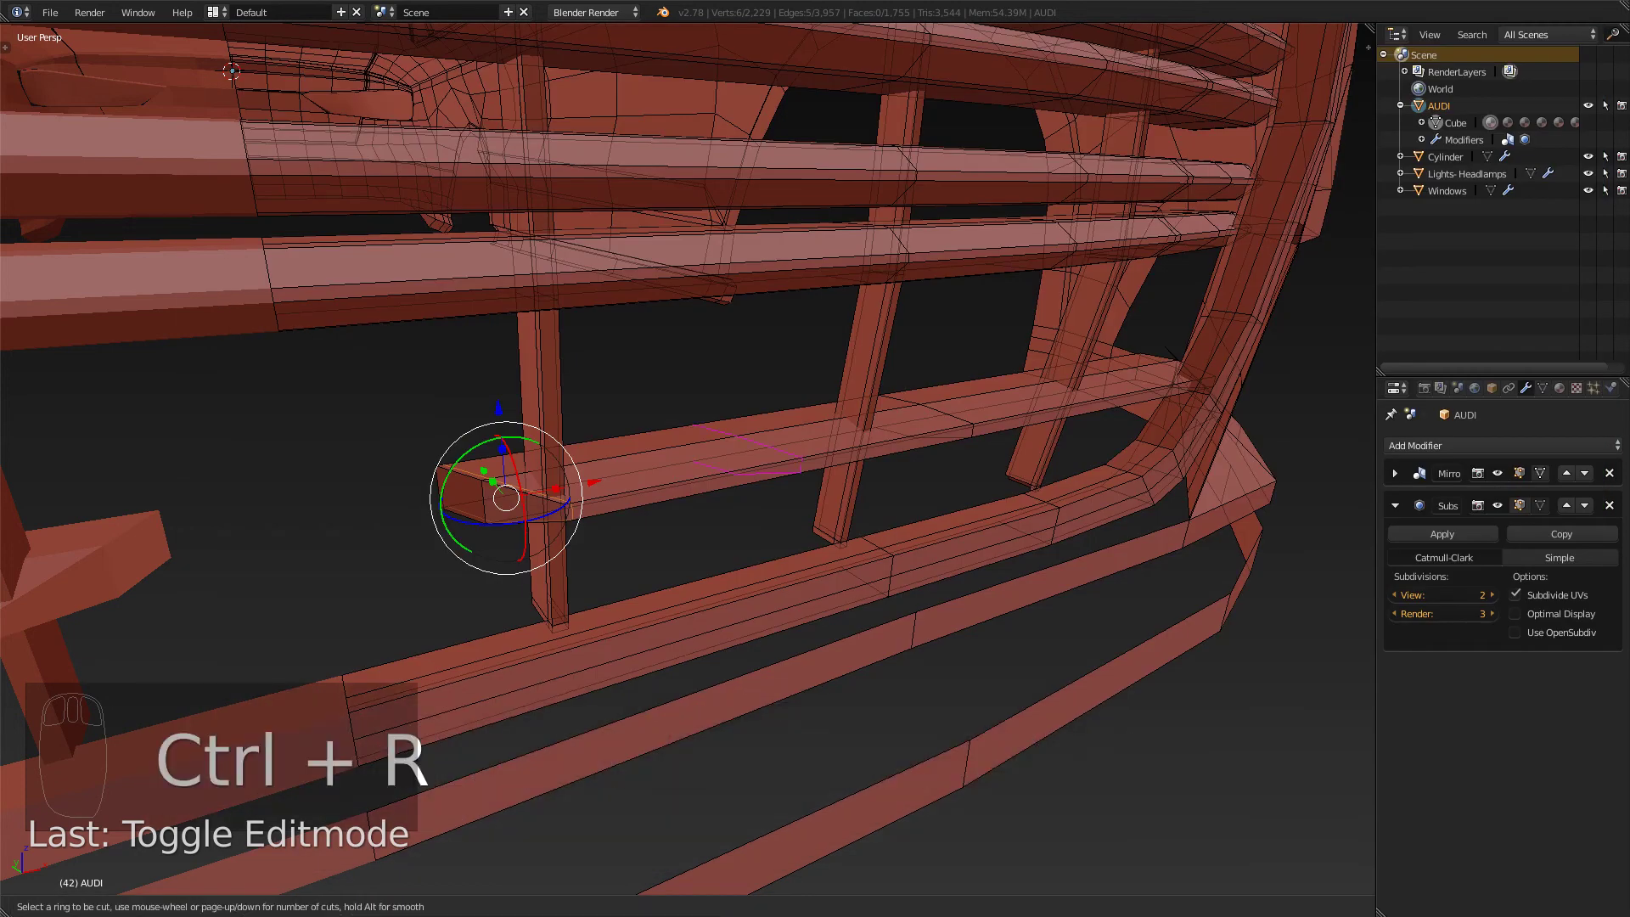
left_click(1170, 354)
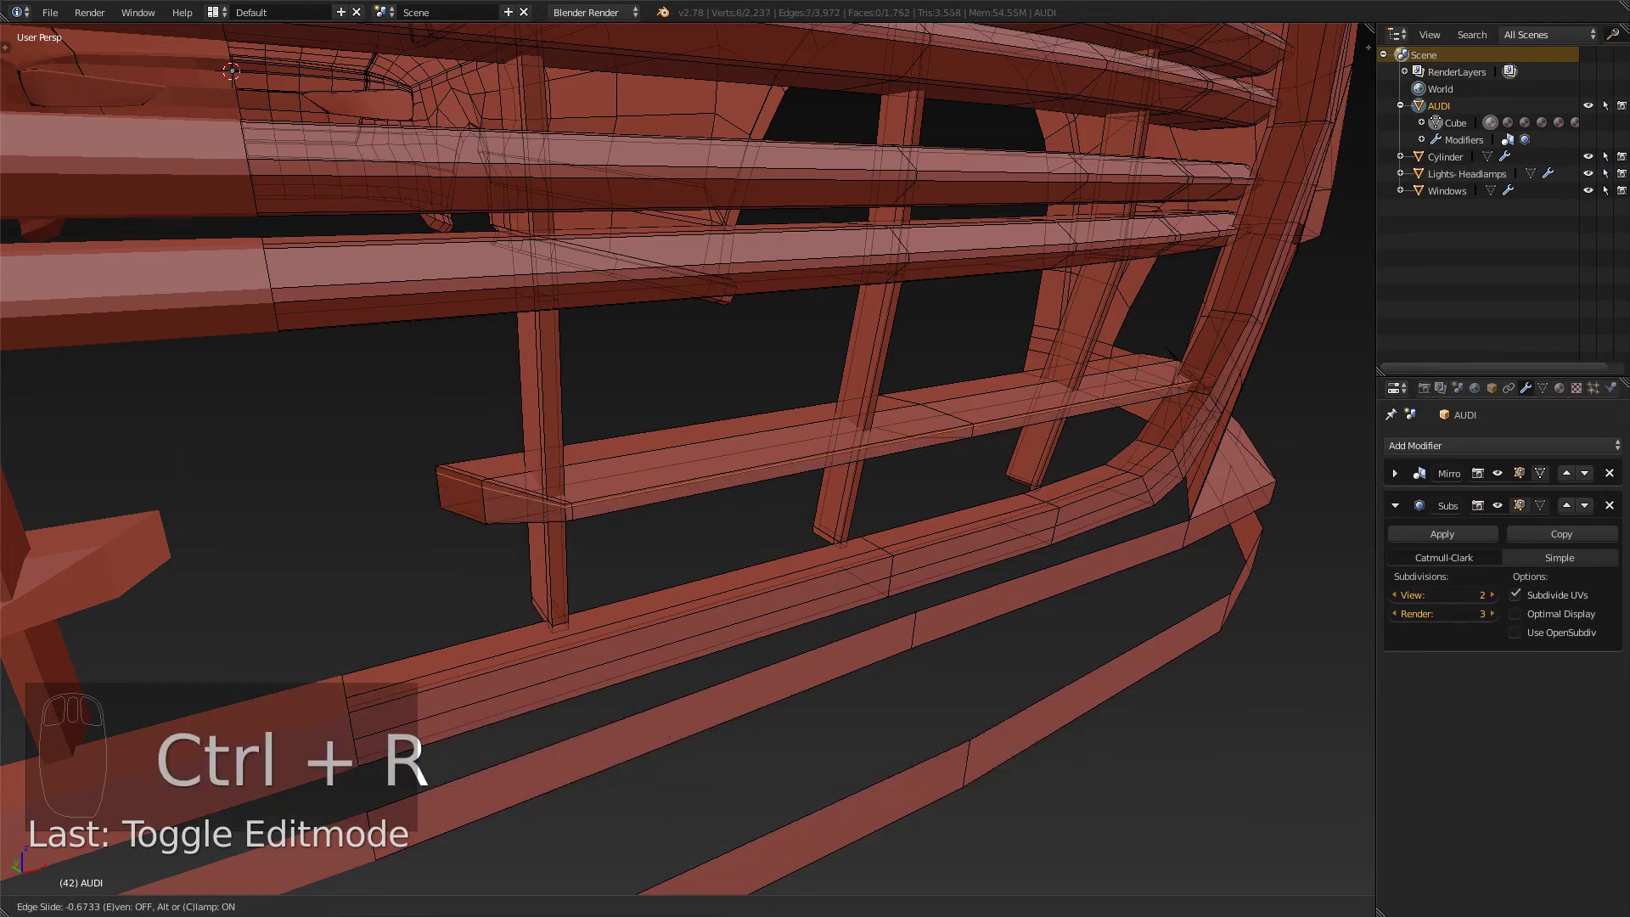
left_click(1171, 357)
key("ctrl+r")
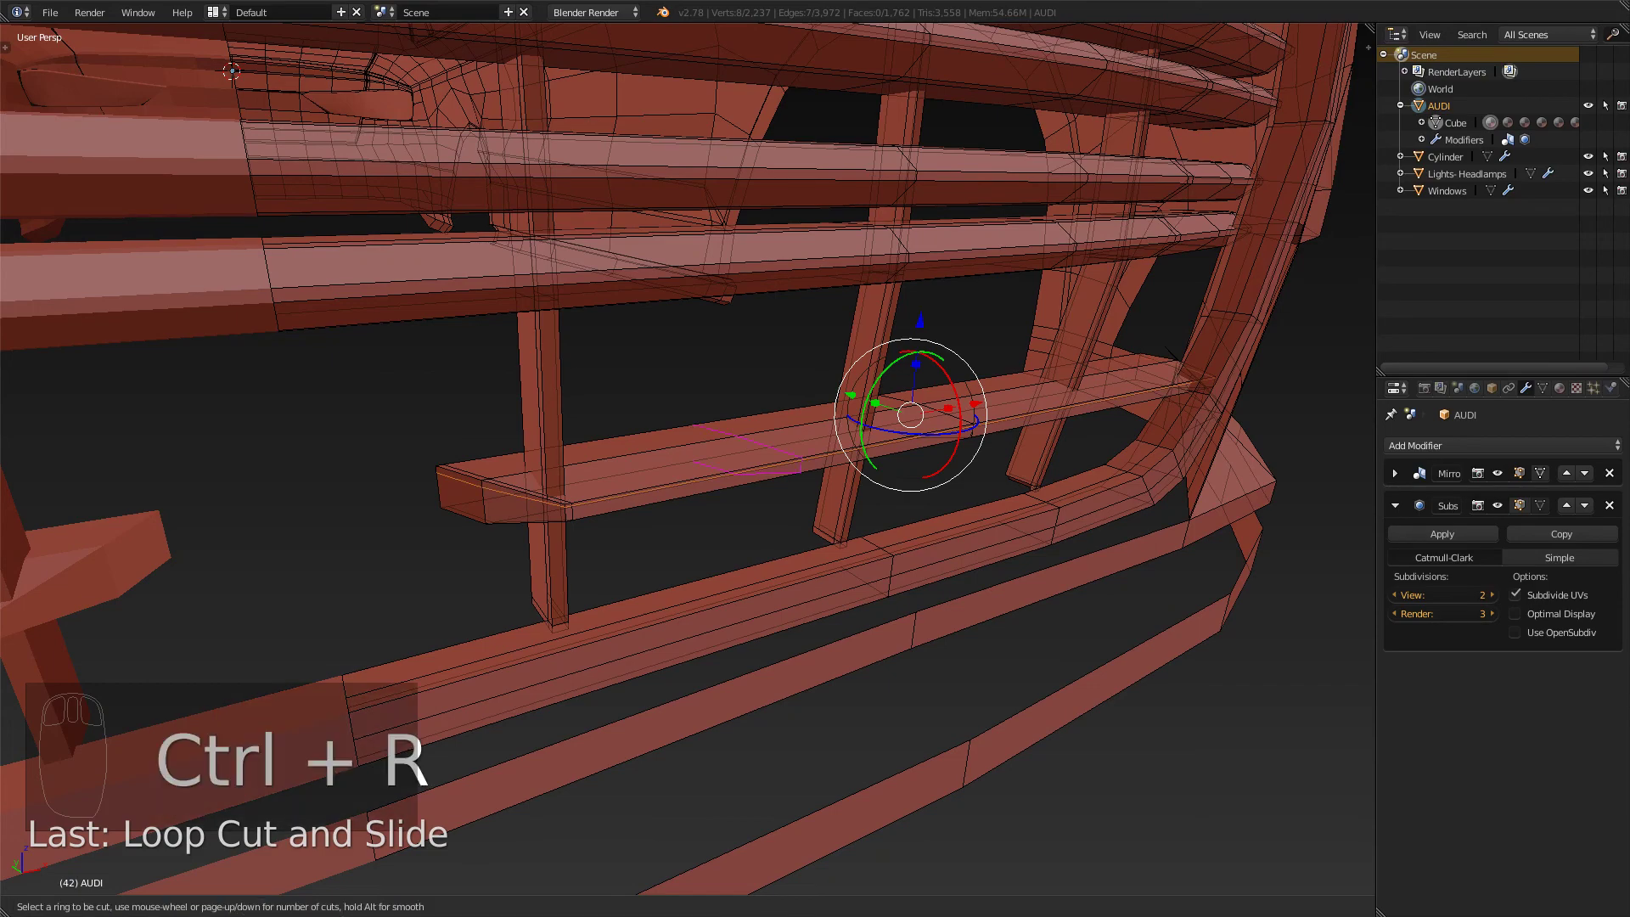
left_click(1170, 355)
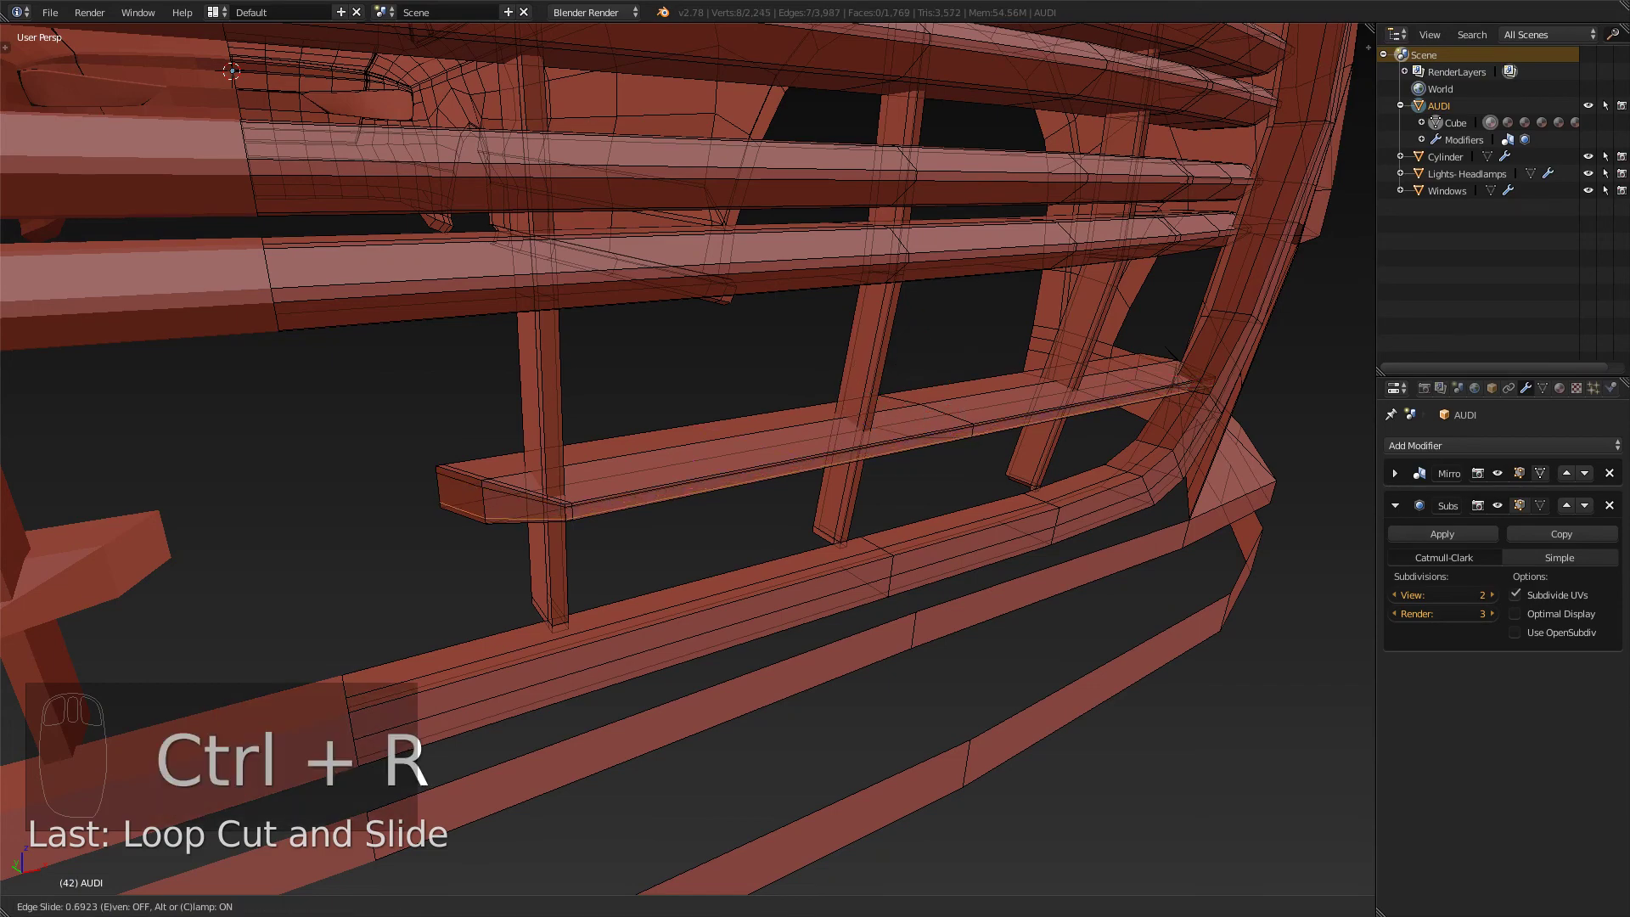
left_click(1171, 357)
- Examine the smoothed slat outside edit mode and compare its edges and inner end with the grille reference photo
key("Tab")
mouse_move(1019, 373)
middle_mouse_down()
mouse_move(960, 382)
mouse_move(930, 480)
middle_mouse_up()
middle_click_drag(721, 399, 870, 355)
key("Tab")
key("Tab")
key("alt+Tab")
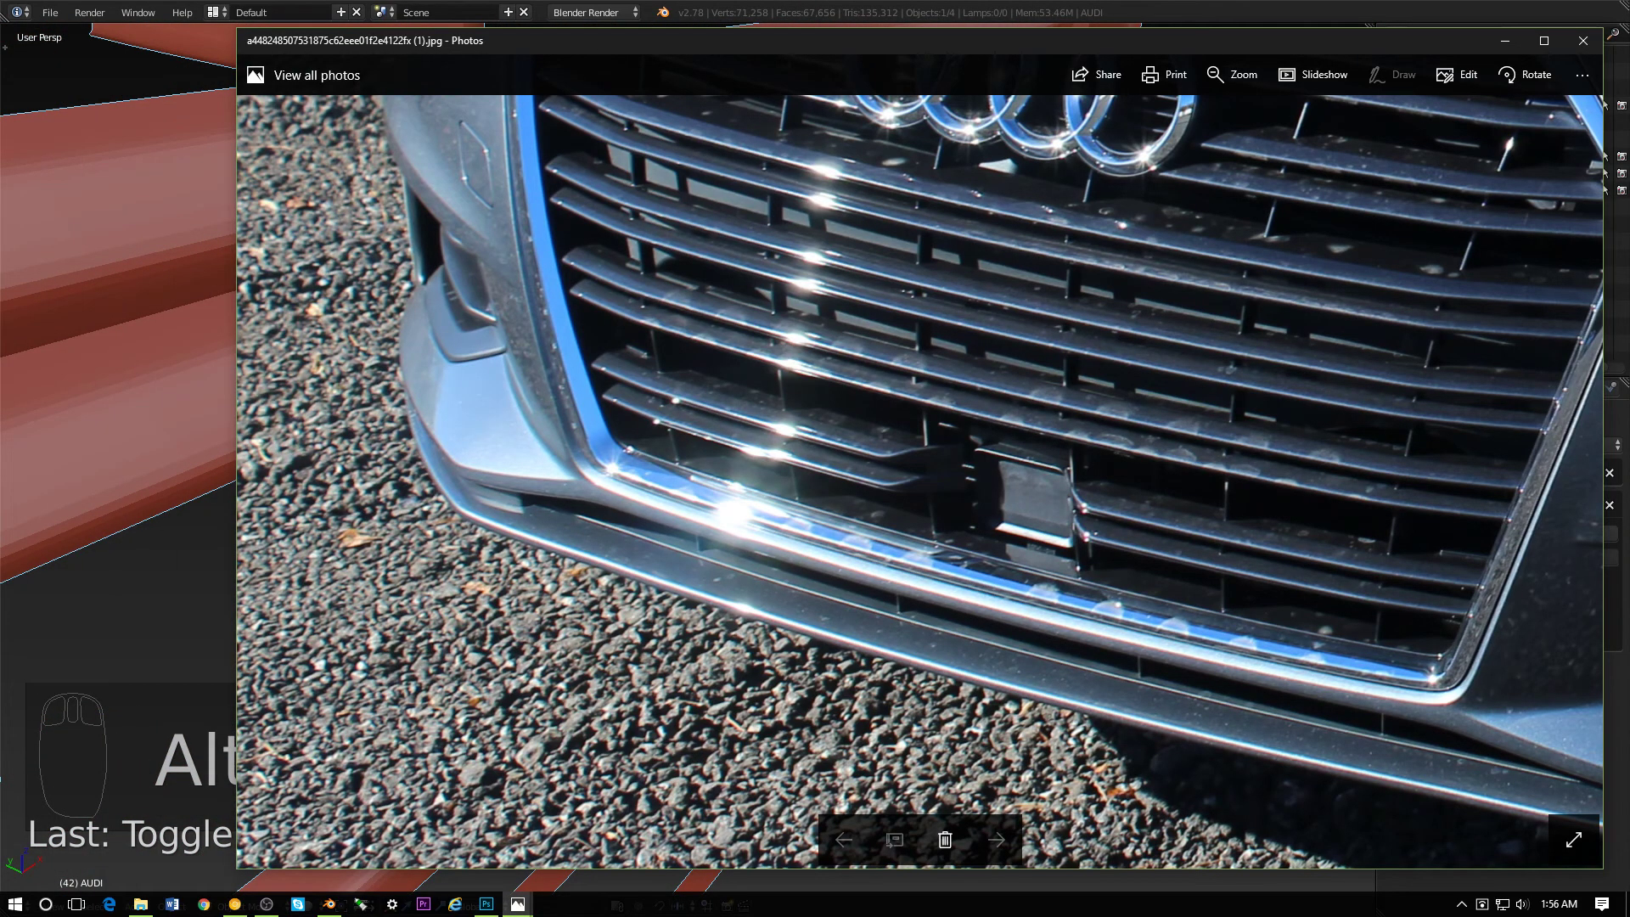
key("Tab")
key("Tab")
key("Tab")
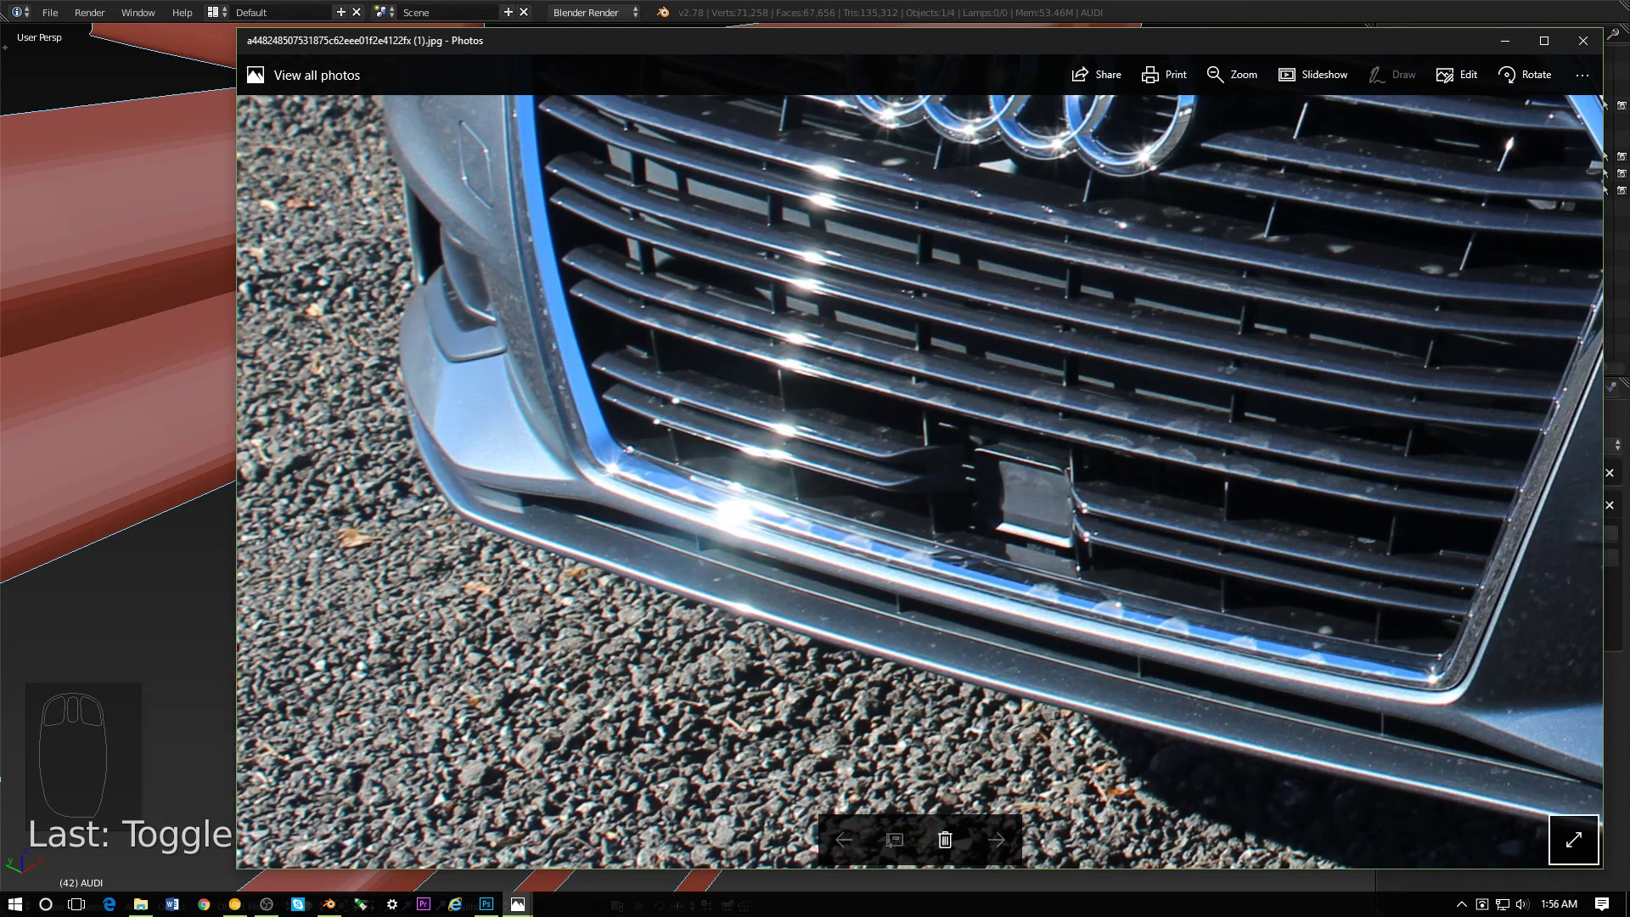
key("alt+Tab")
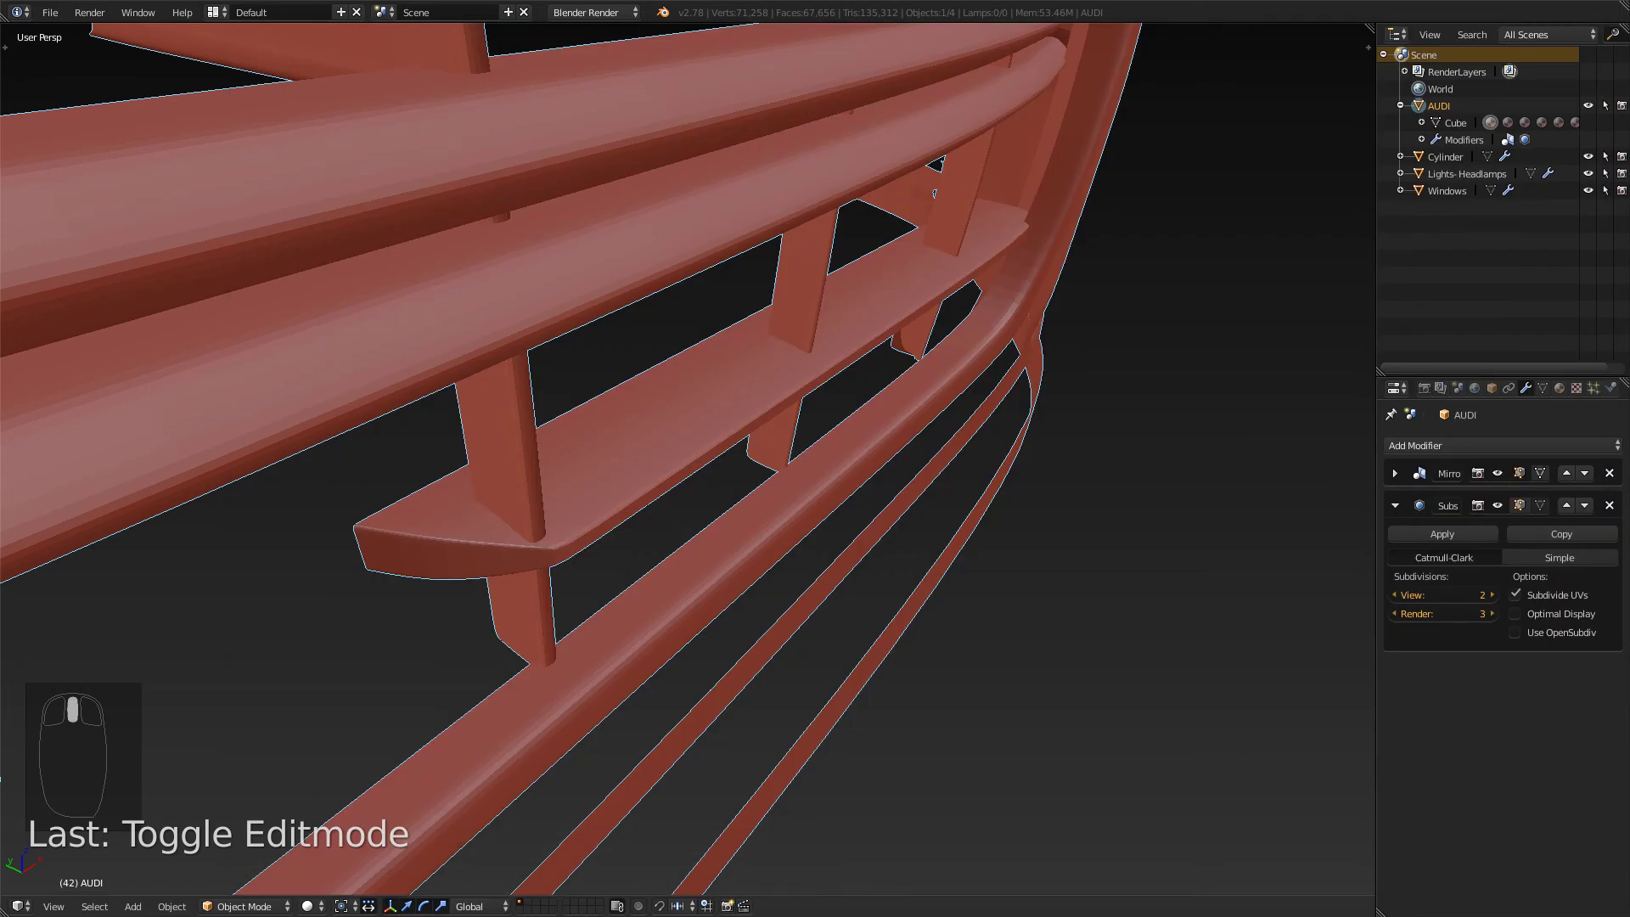
- Bevel the lengthwise edge loop along the lowest slat's top face with an offset amount of 0.001
key("Tab")
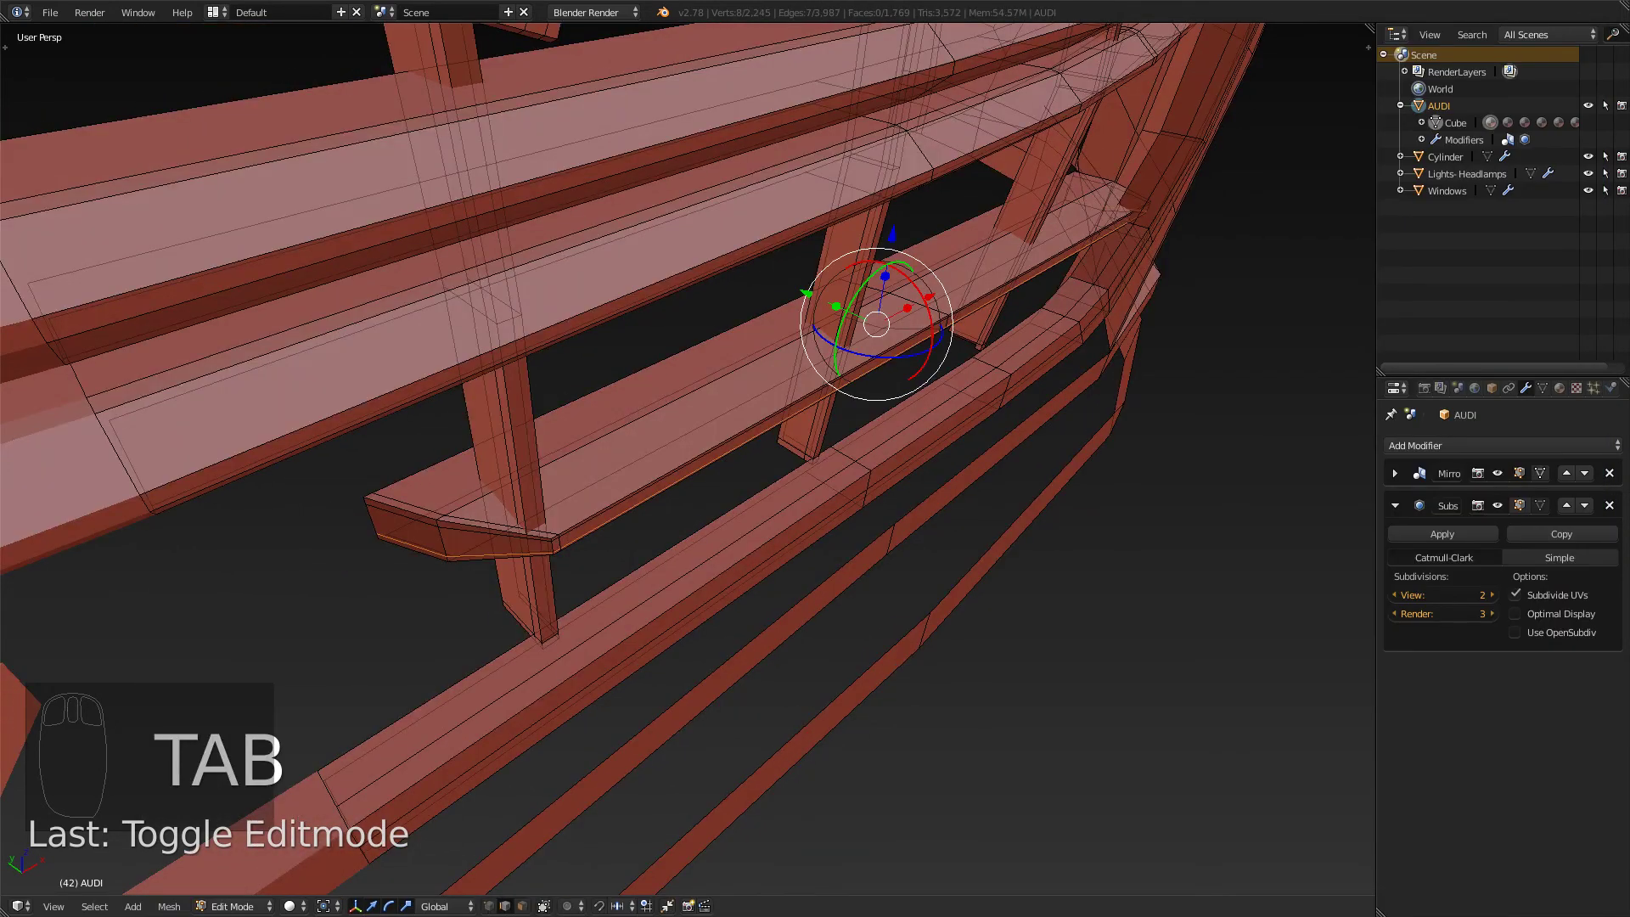
right_click(663, 407, "alt")
key("space")
type("bevel")
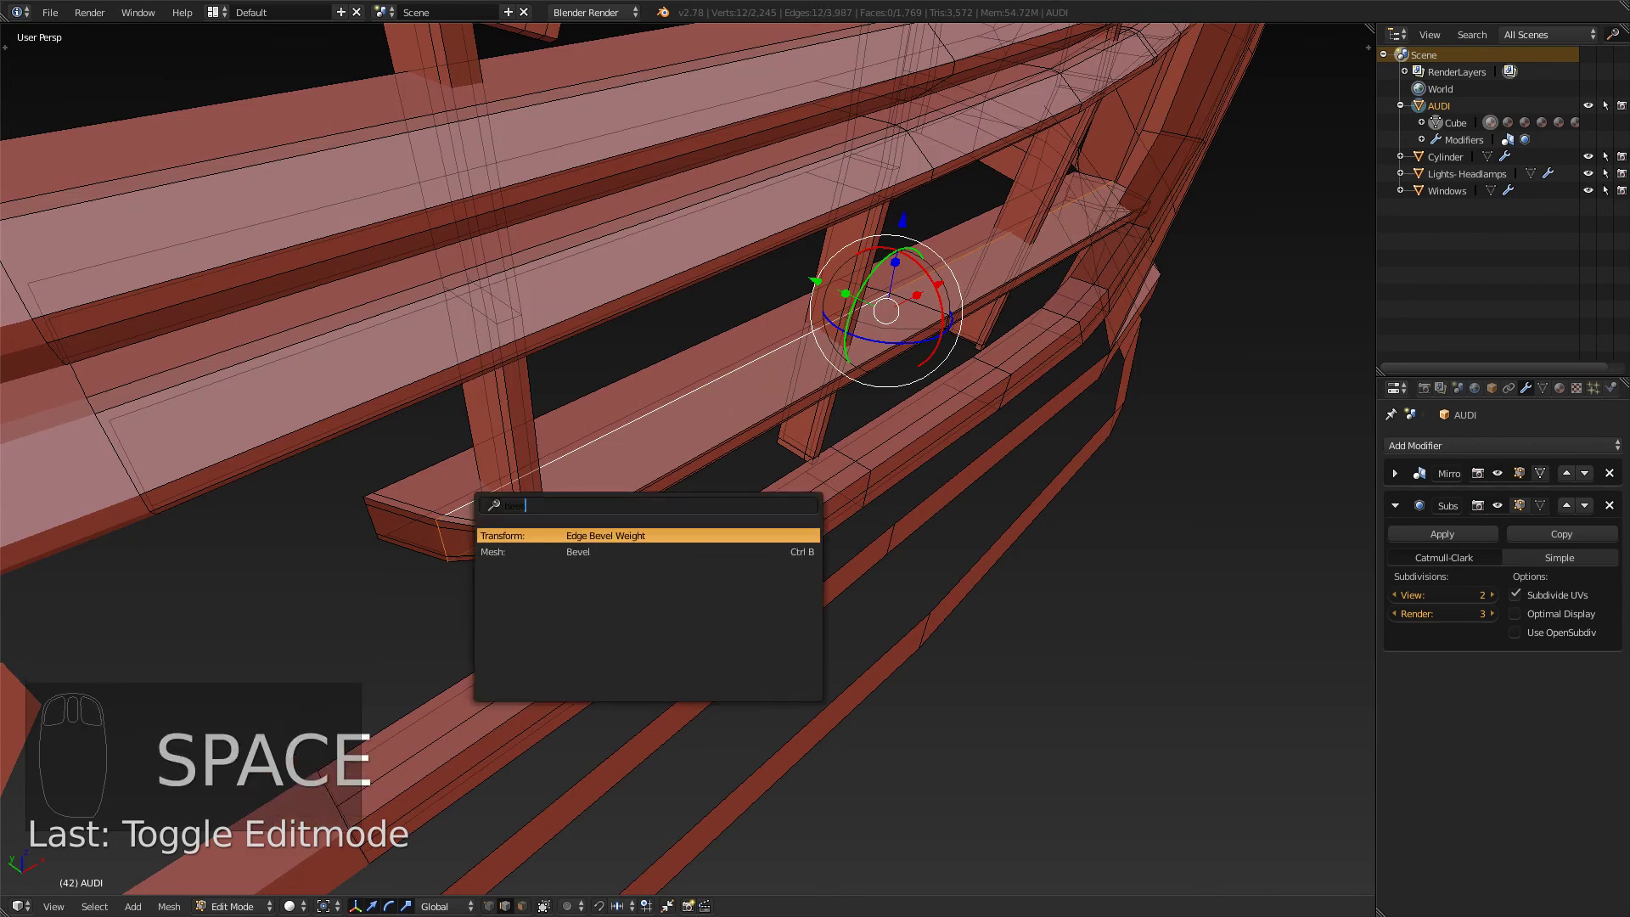
key("Down")
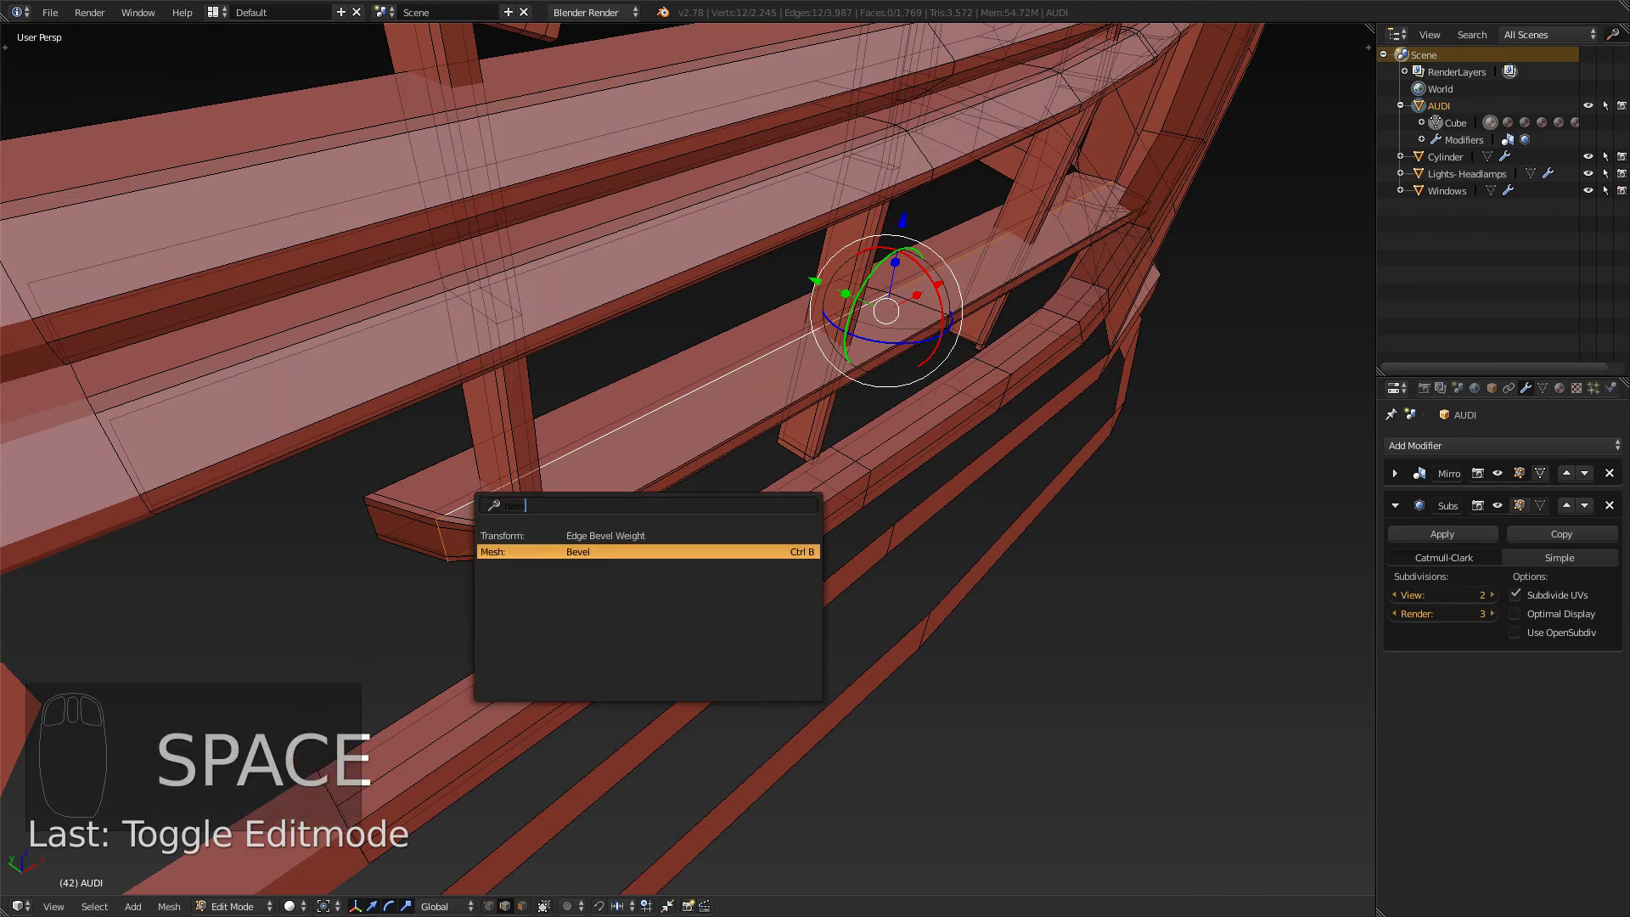
key("Return")
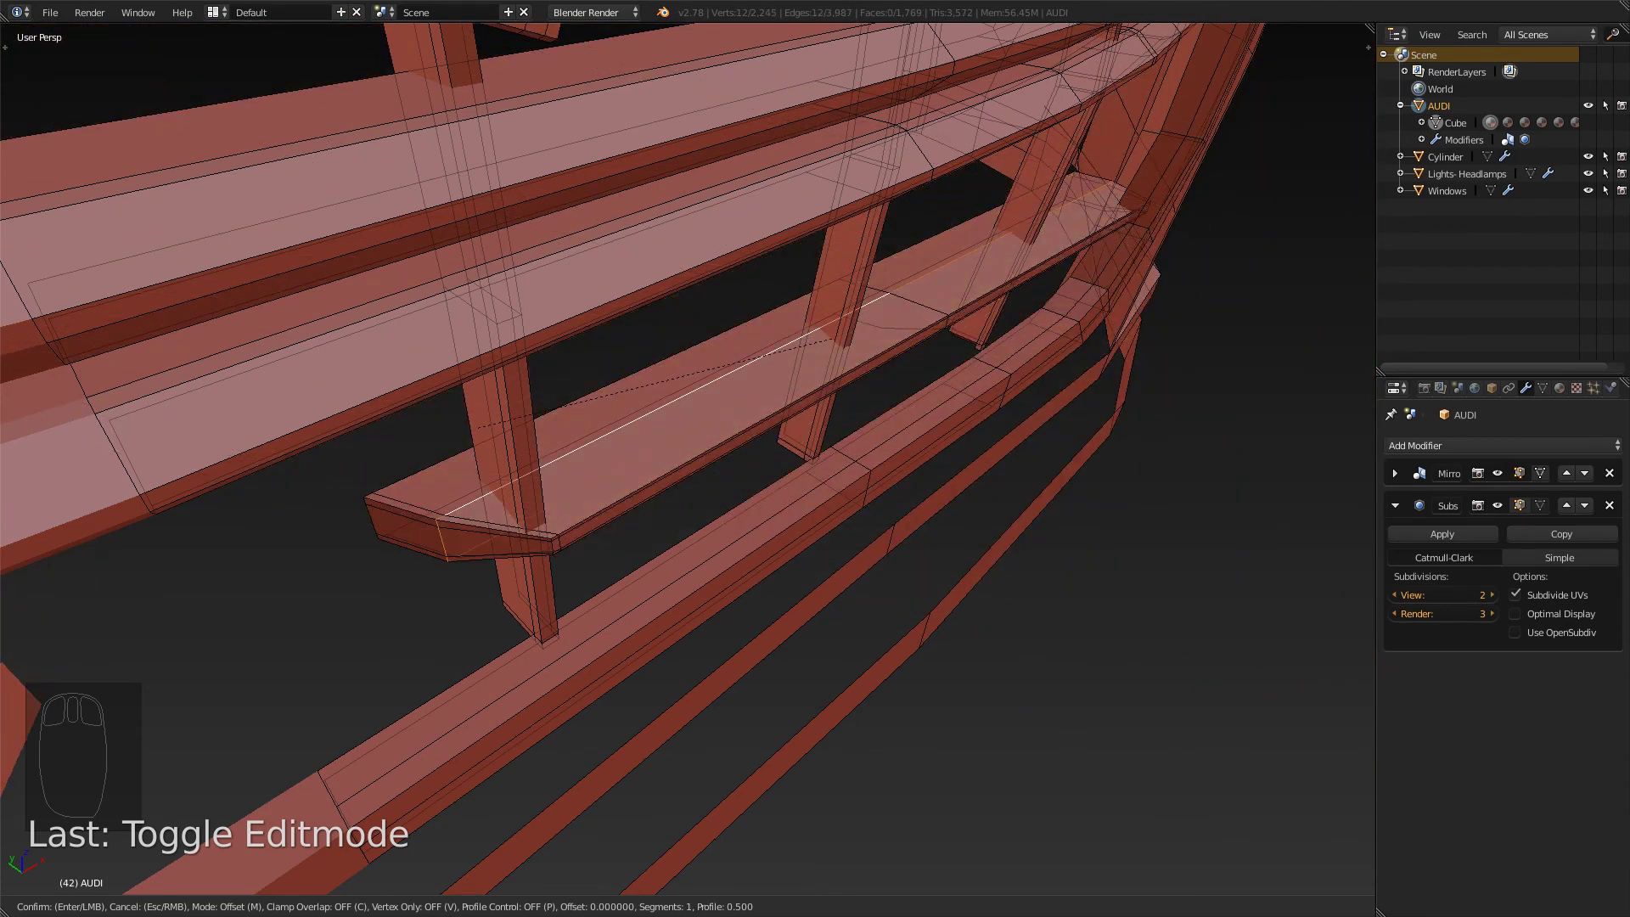
key("Return")
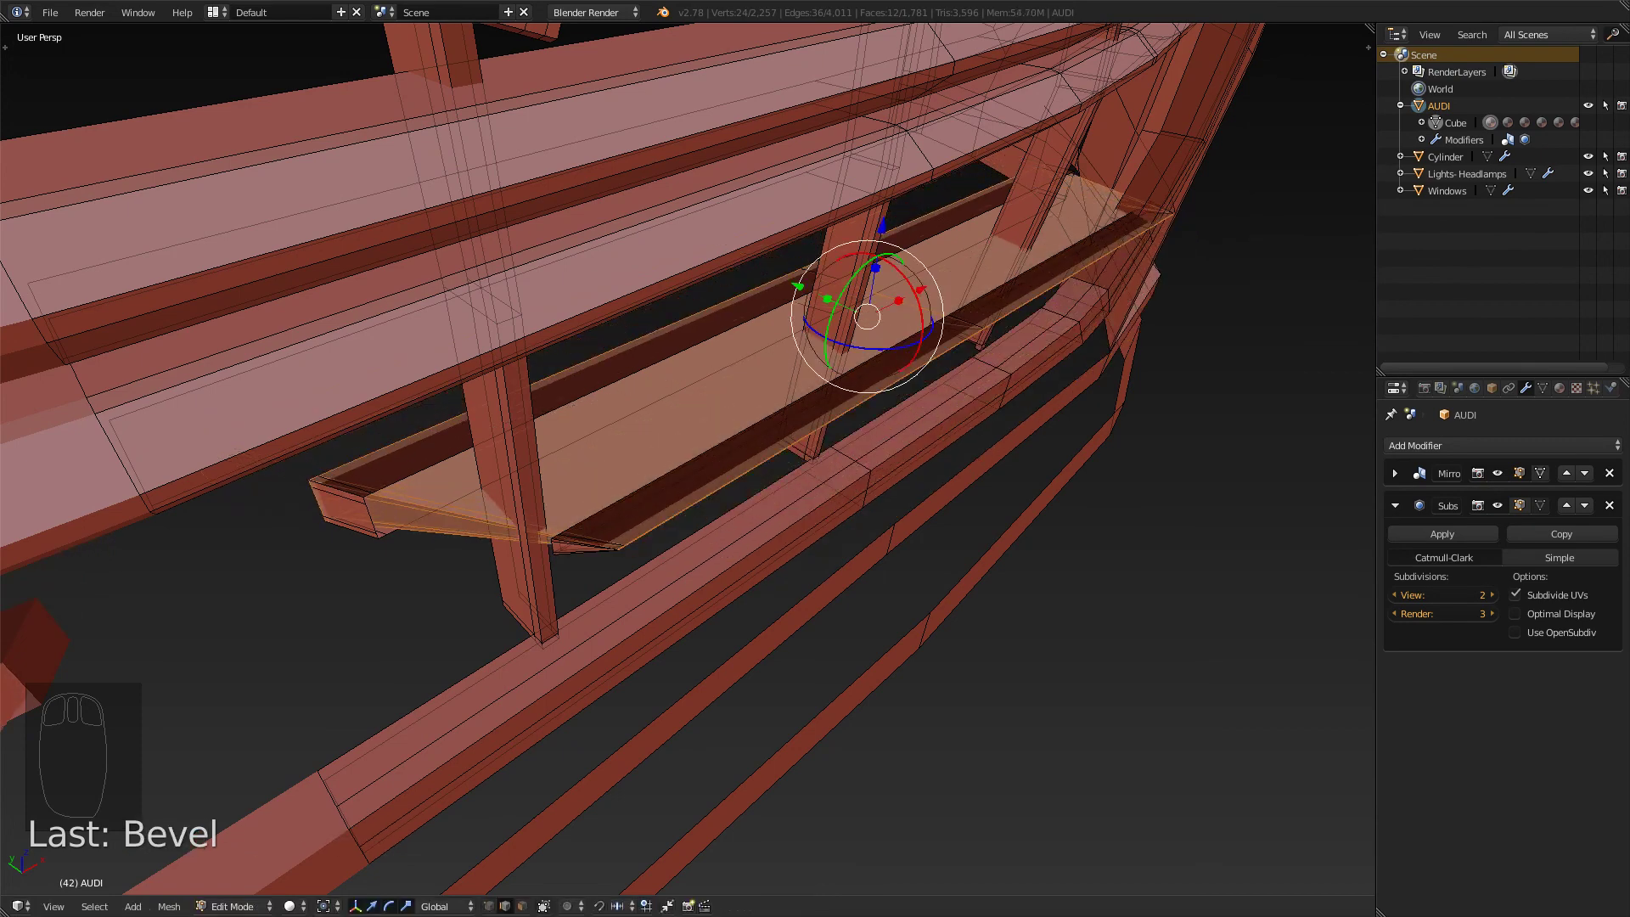
key("t")
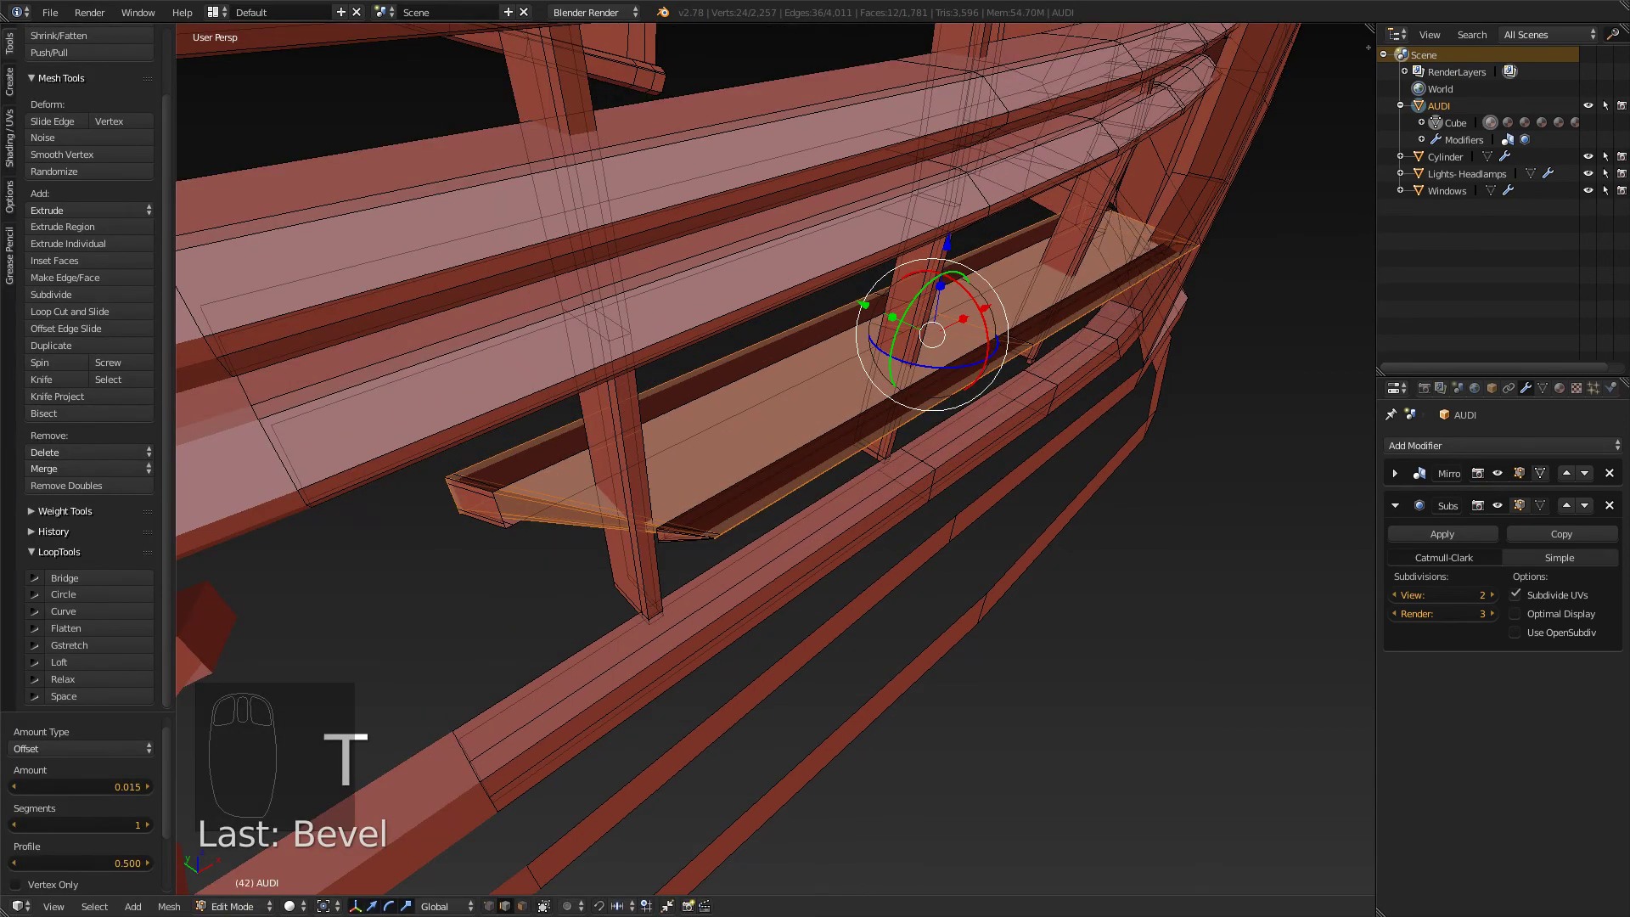
left_click(81, 786)
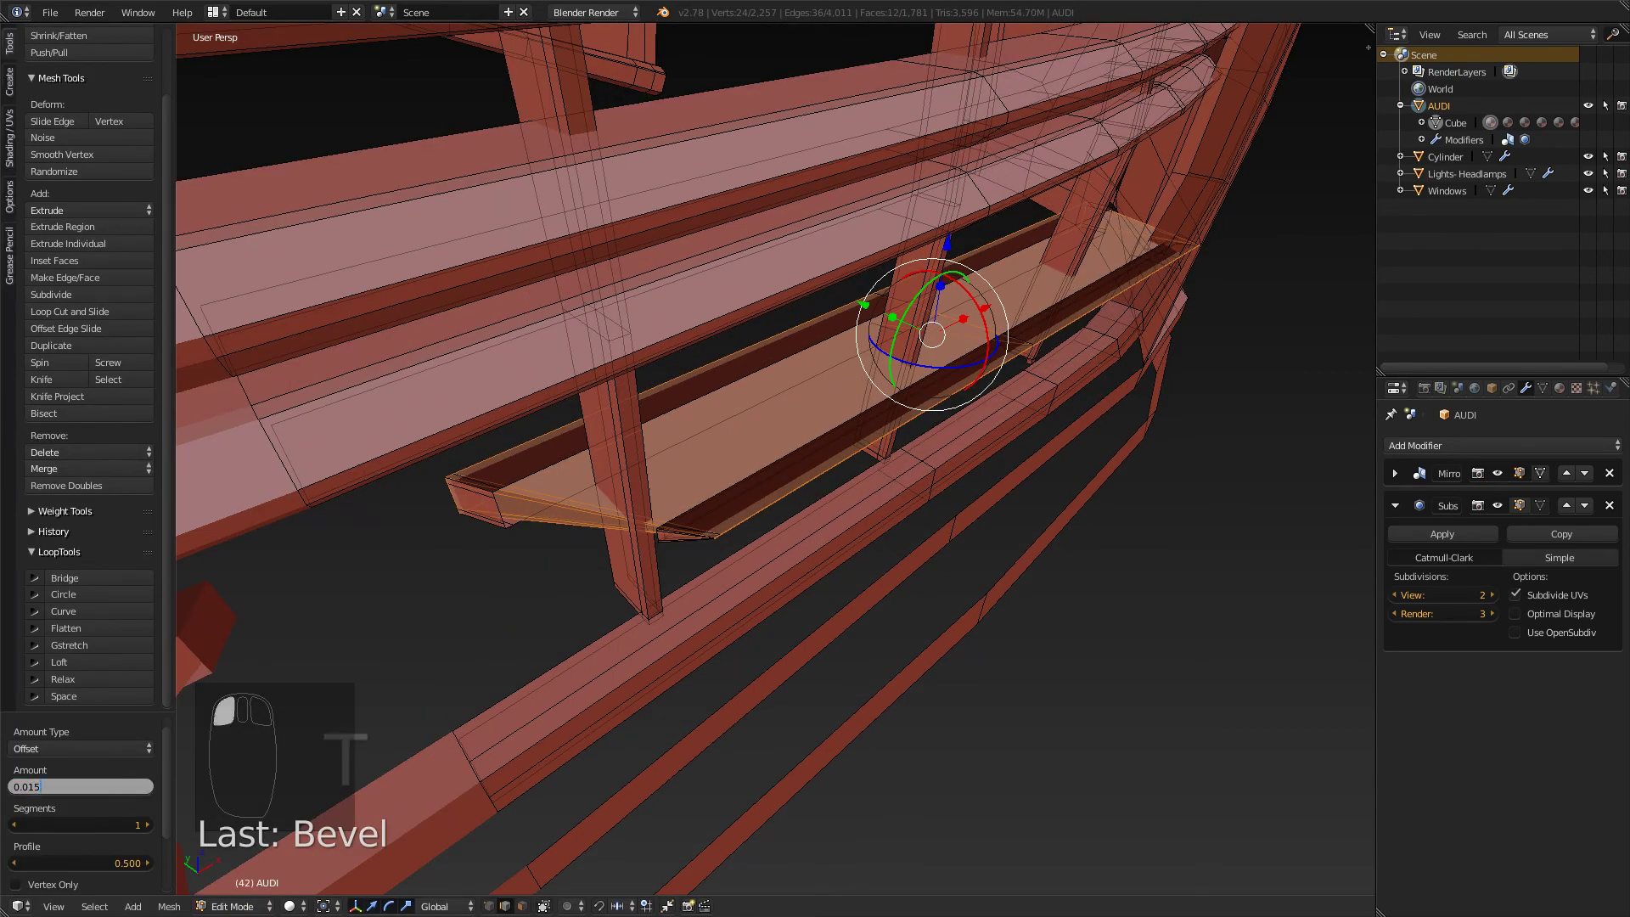
key("BackSpace")
key("BackSpace")
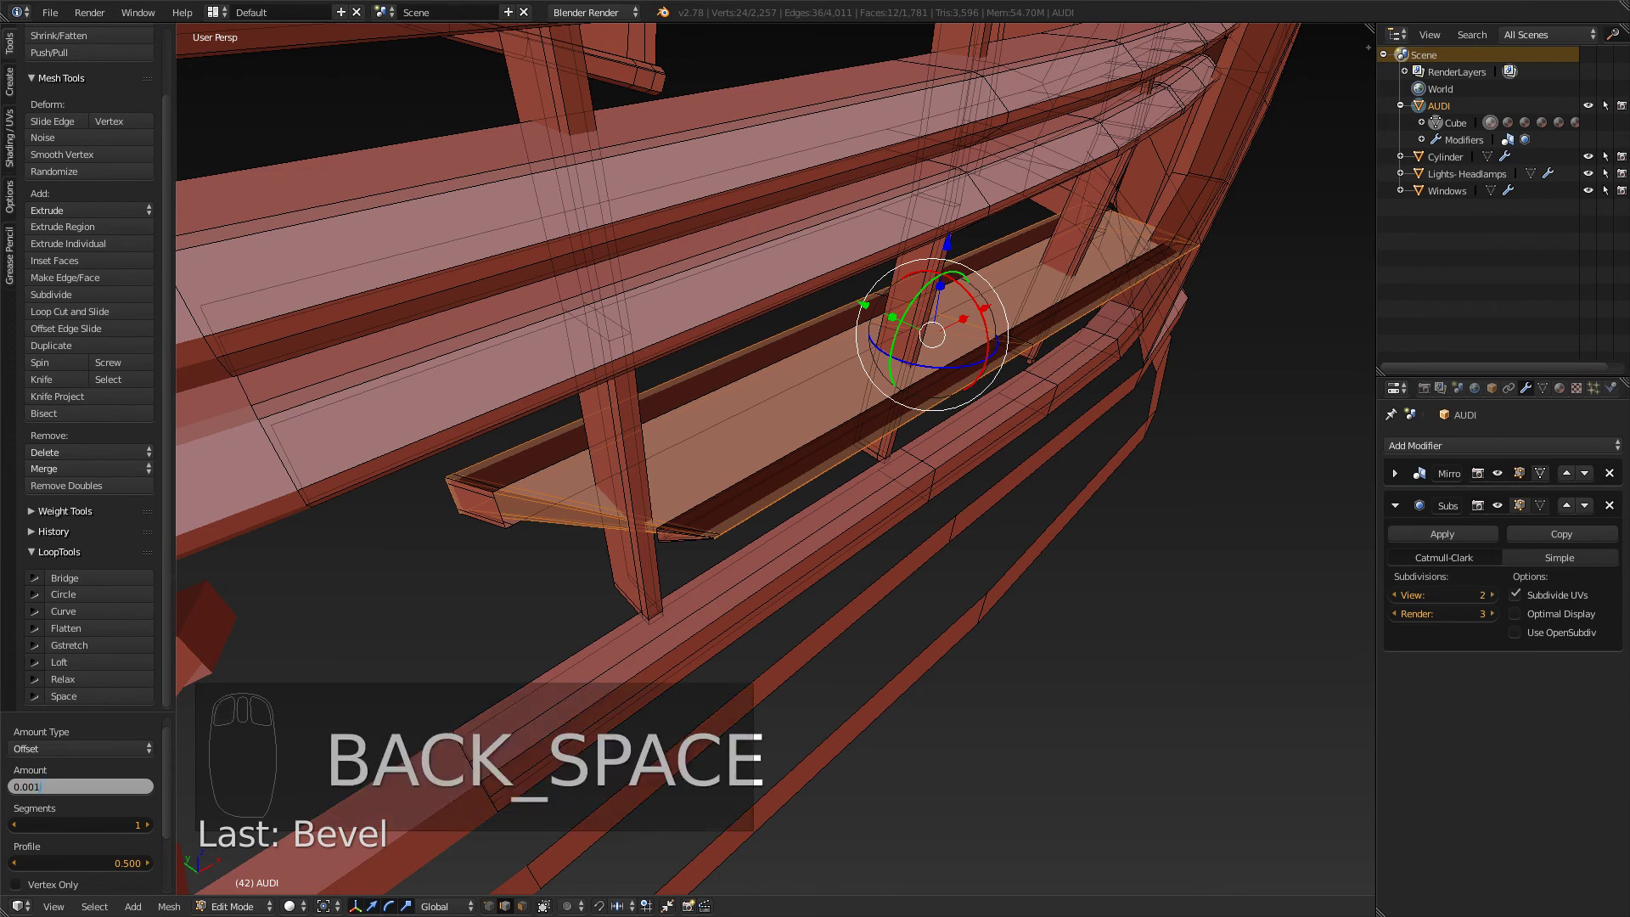
key("Return")
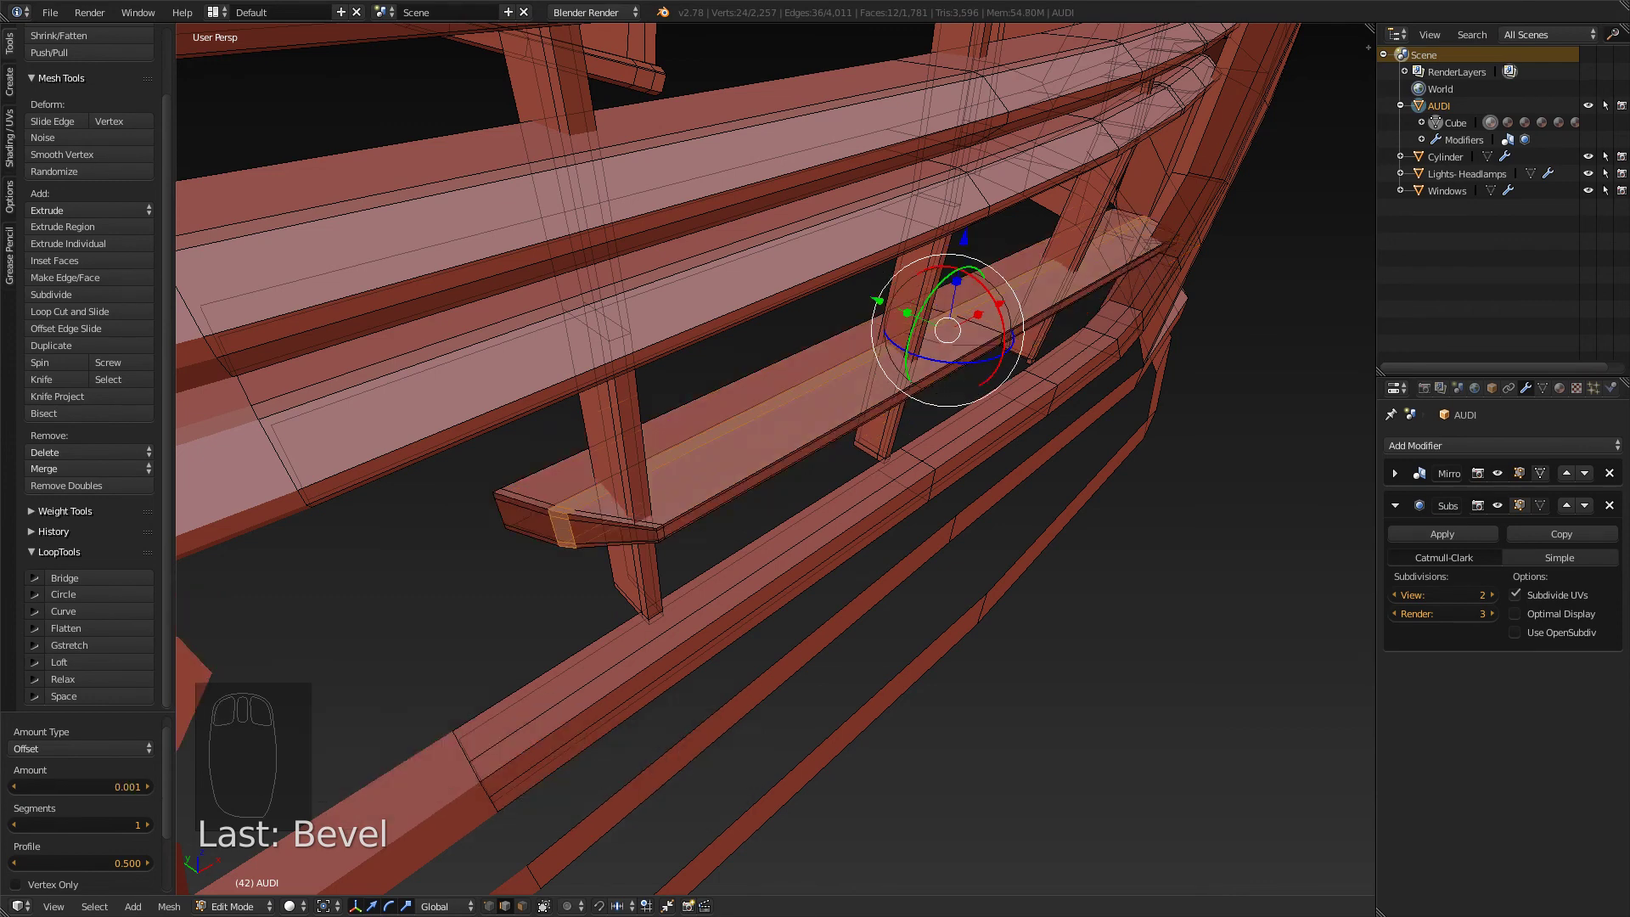
- Set the bevel amount on the slat's lengthwise loop to 0.0005, keeping one segment
left_click(81, 786)
left_click(81, 786)
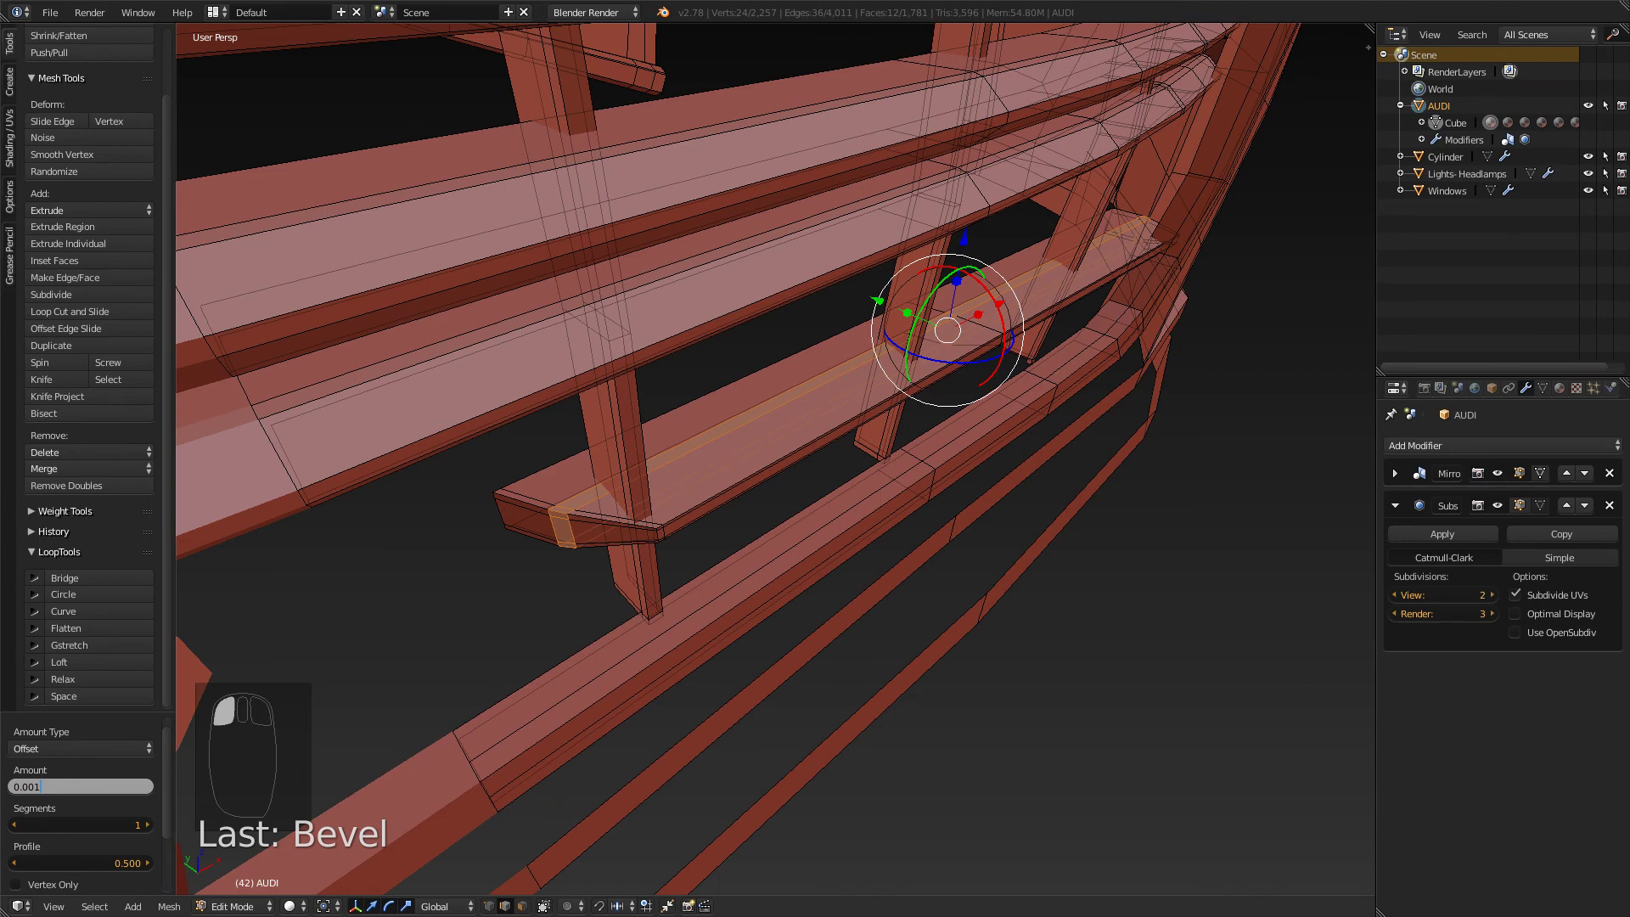
key("BackSpace")
type("05")
key("Return")
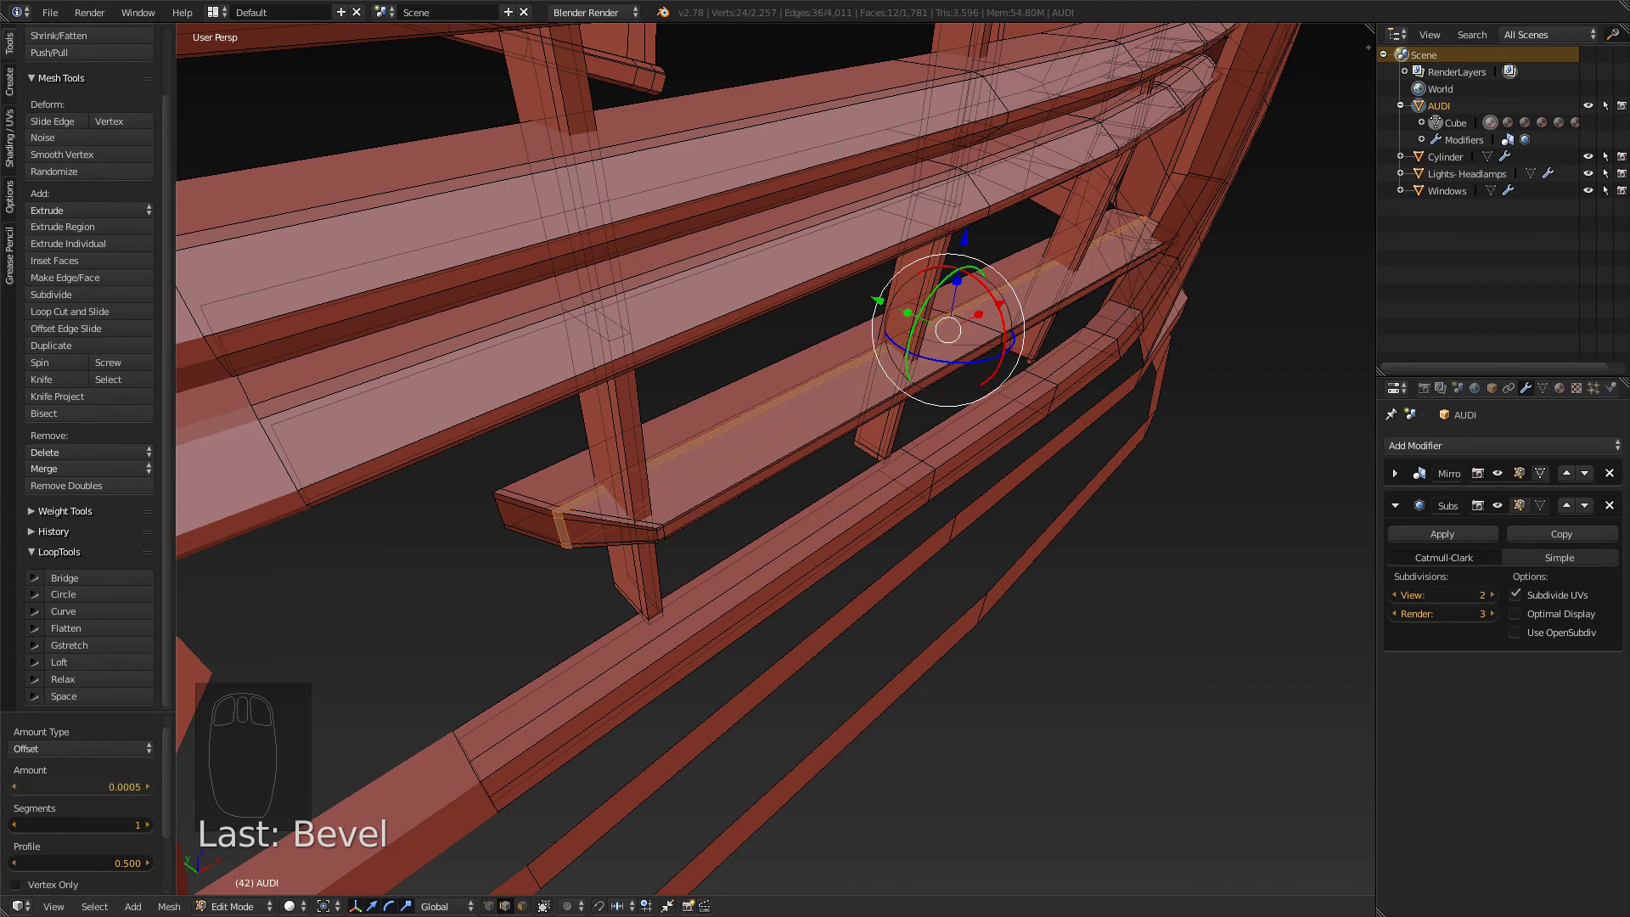
key("Return")
key("Tab")
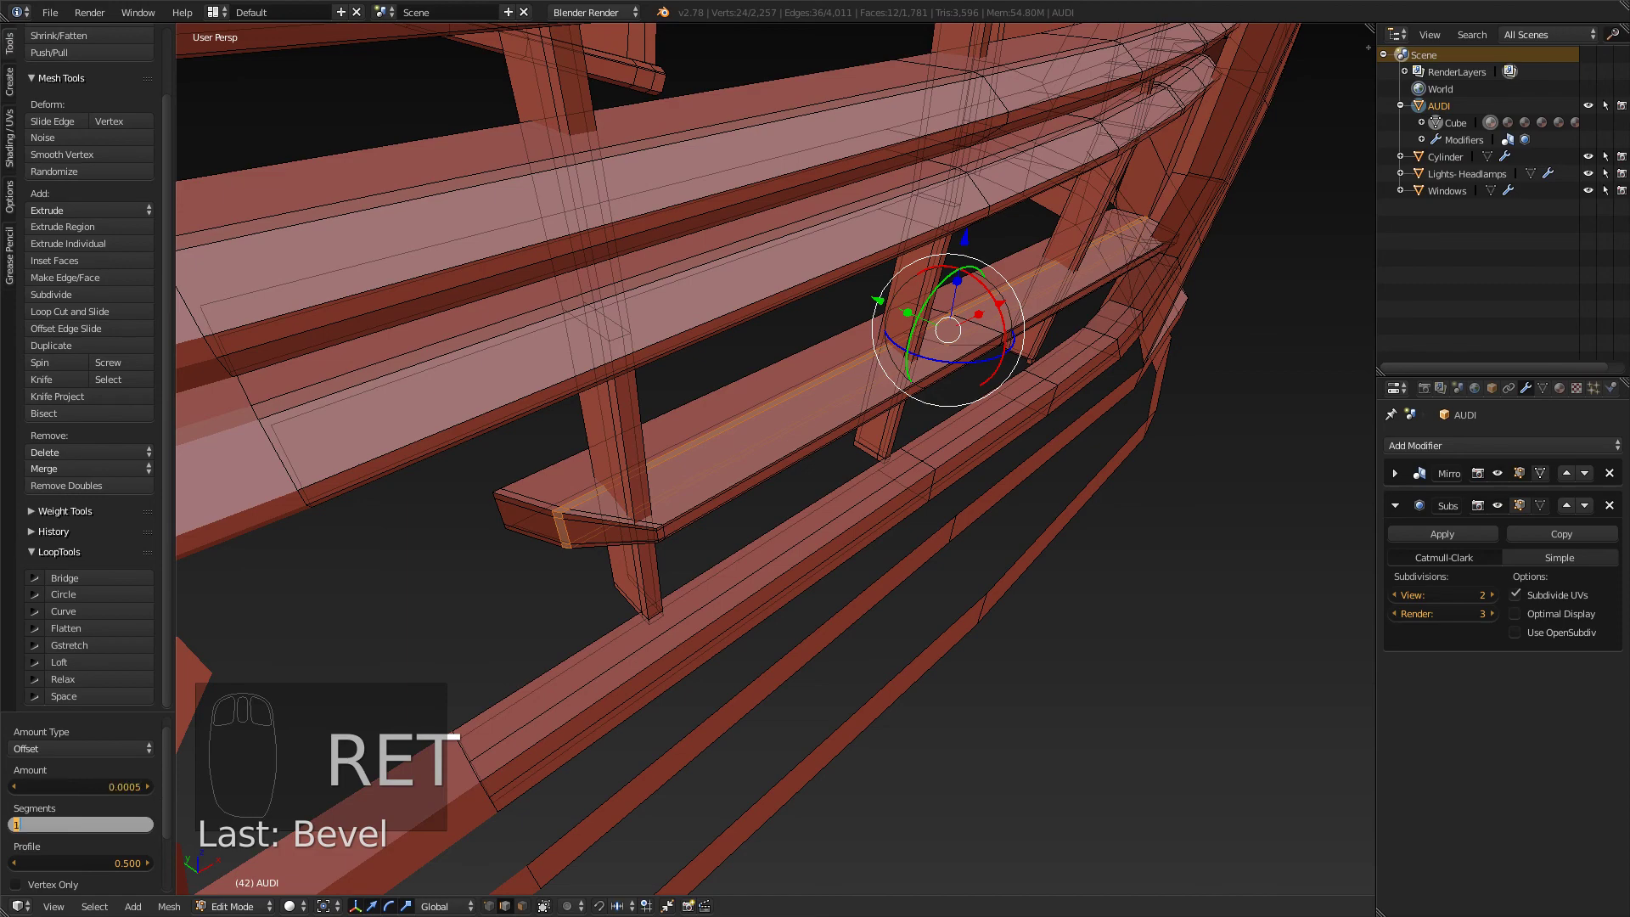
key("Return")
- Examine the smoothed slat outside edit mode from several angles, check the grille reference, and return to mesh editing
middle_click_drag(976, 526, 910, 565)
left_click(911, 565)
key("Tab")
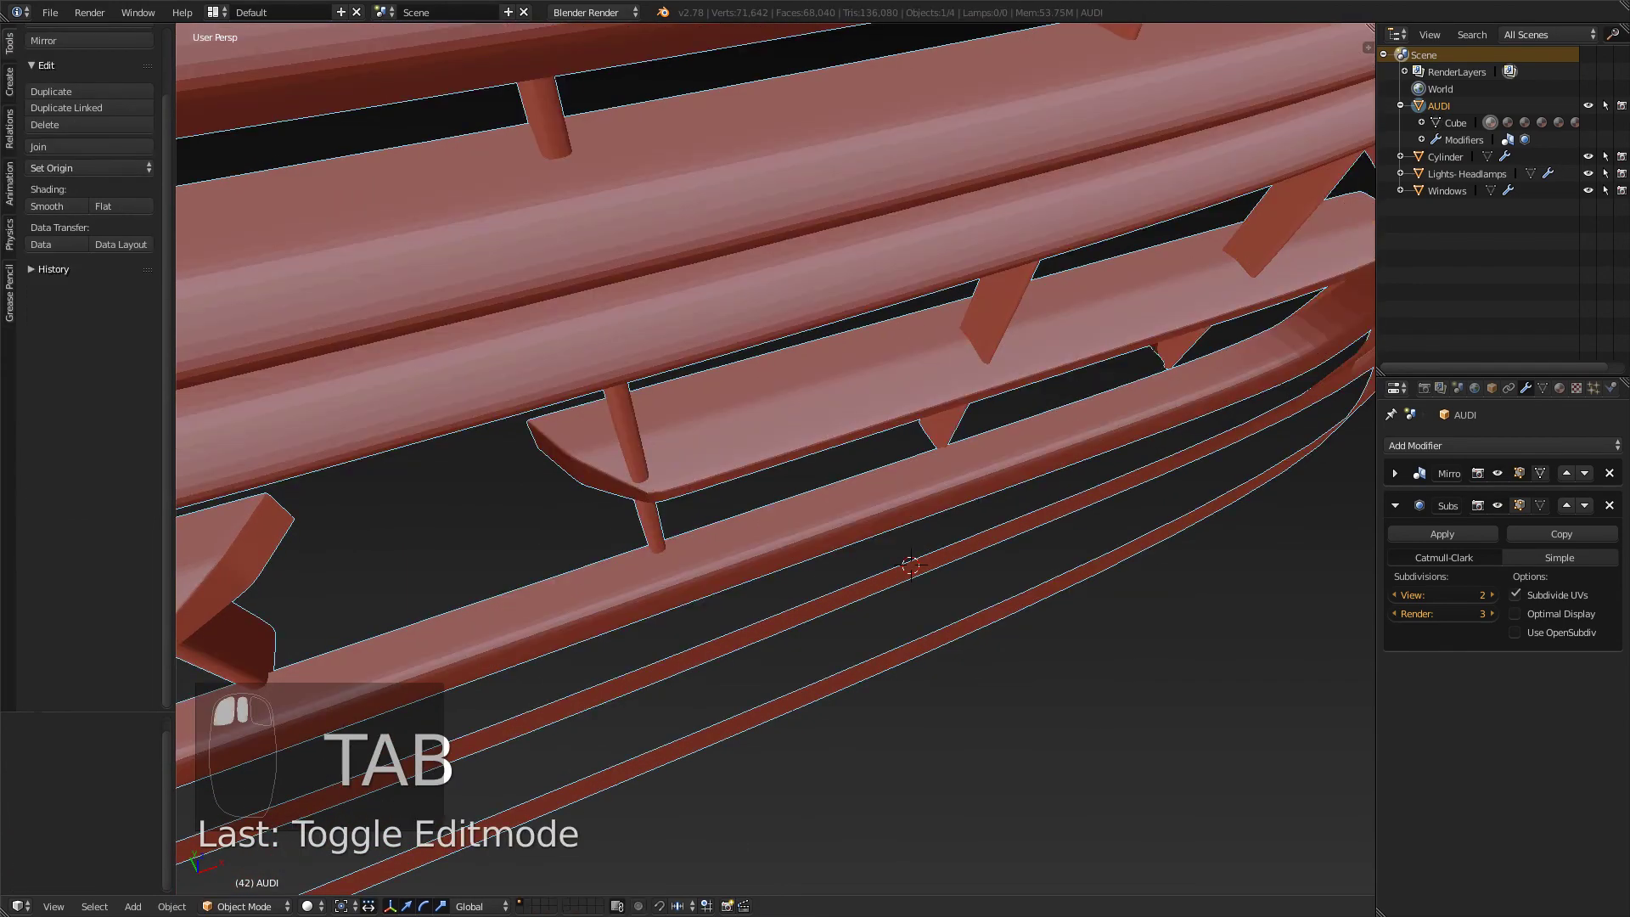
middle_click_drag(828, 458, 811, 518)
key("alt+Tab")
key("alt+Tab")
middle_click_drag(933, 482, 1027, 560)
key("Tab")
key("alt+Tab")
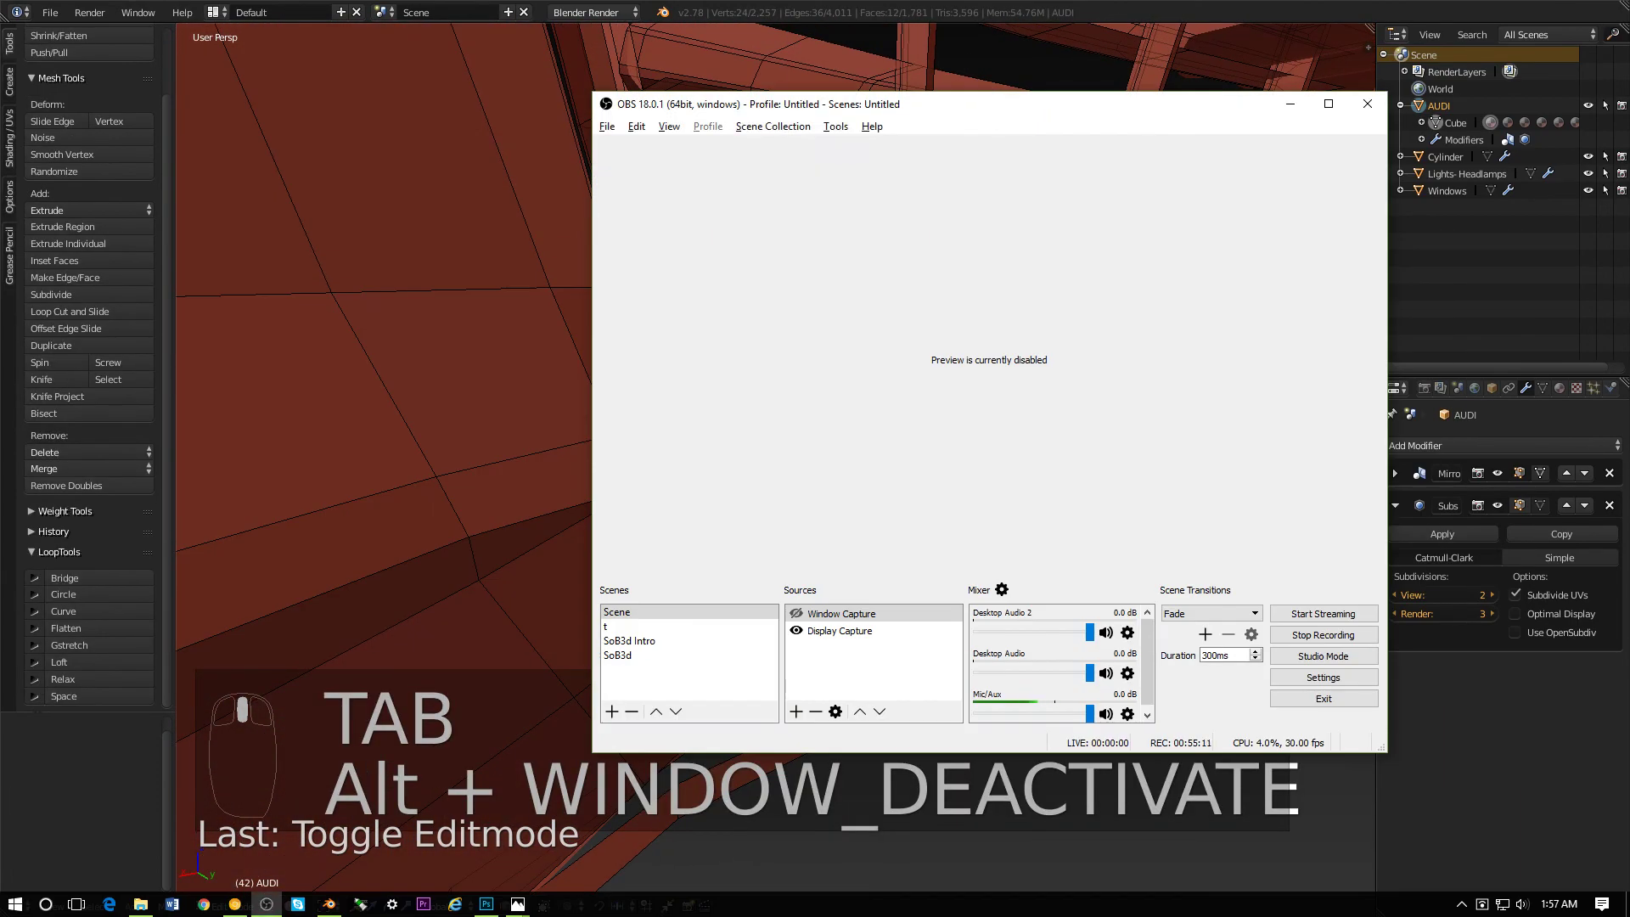
key("alt+Tab")
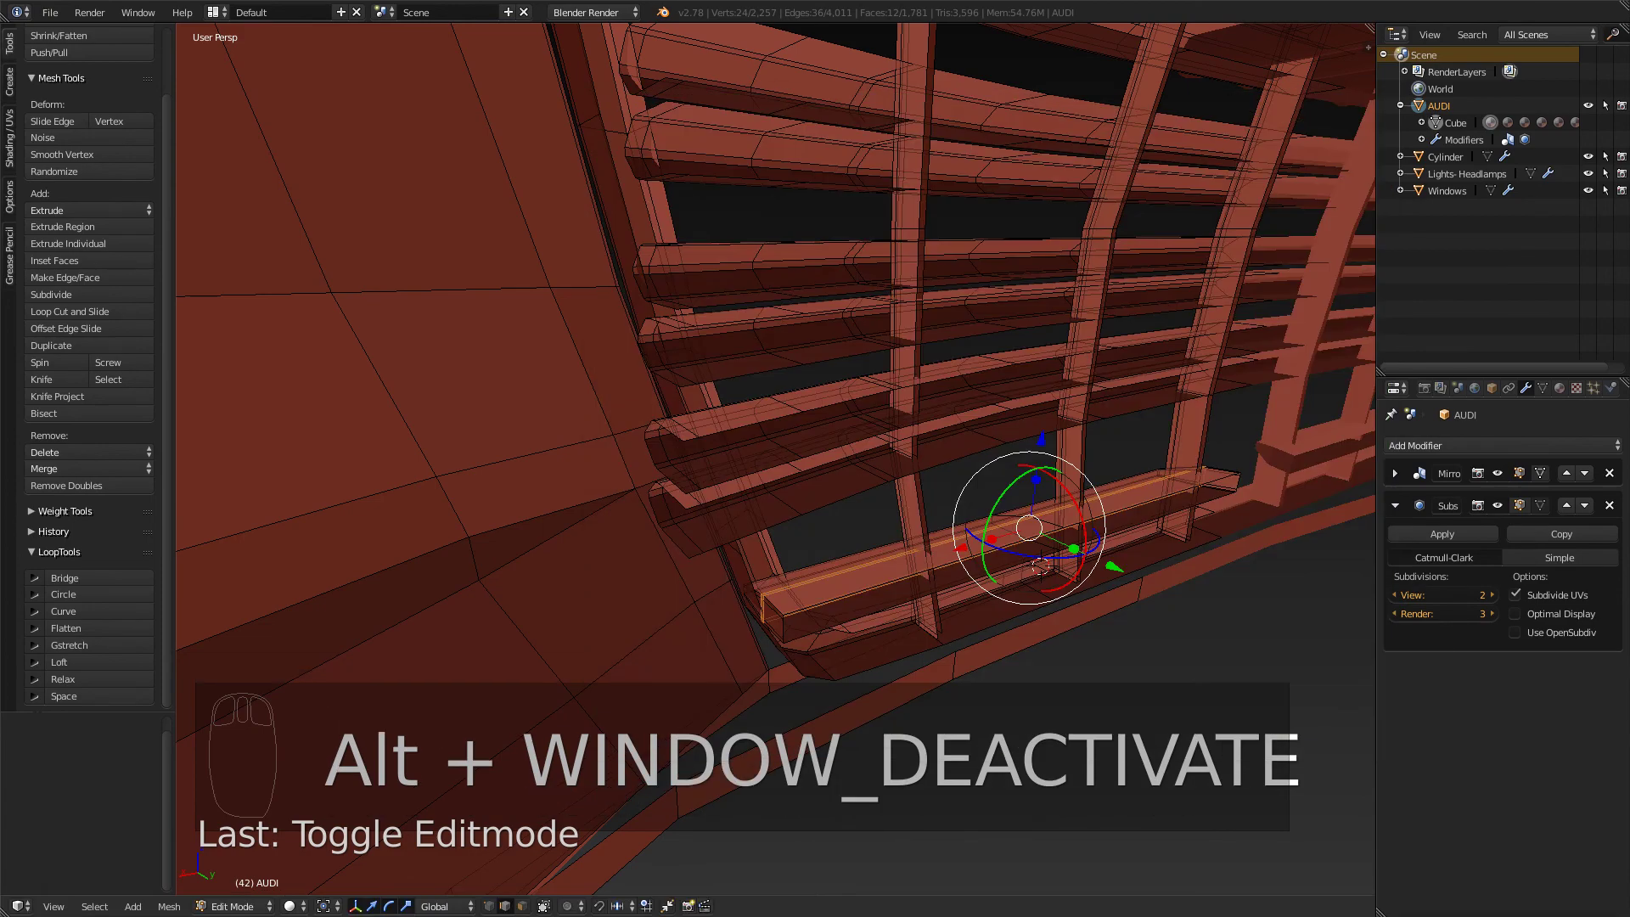
- In face select mode, select the end faces of the lowest slat's outer end, grow the selection once, and delete those faces
middle_click_drag(1027, 527, 1091, 442)
scroll(1046, 488, "up", 3)
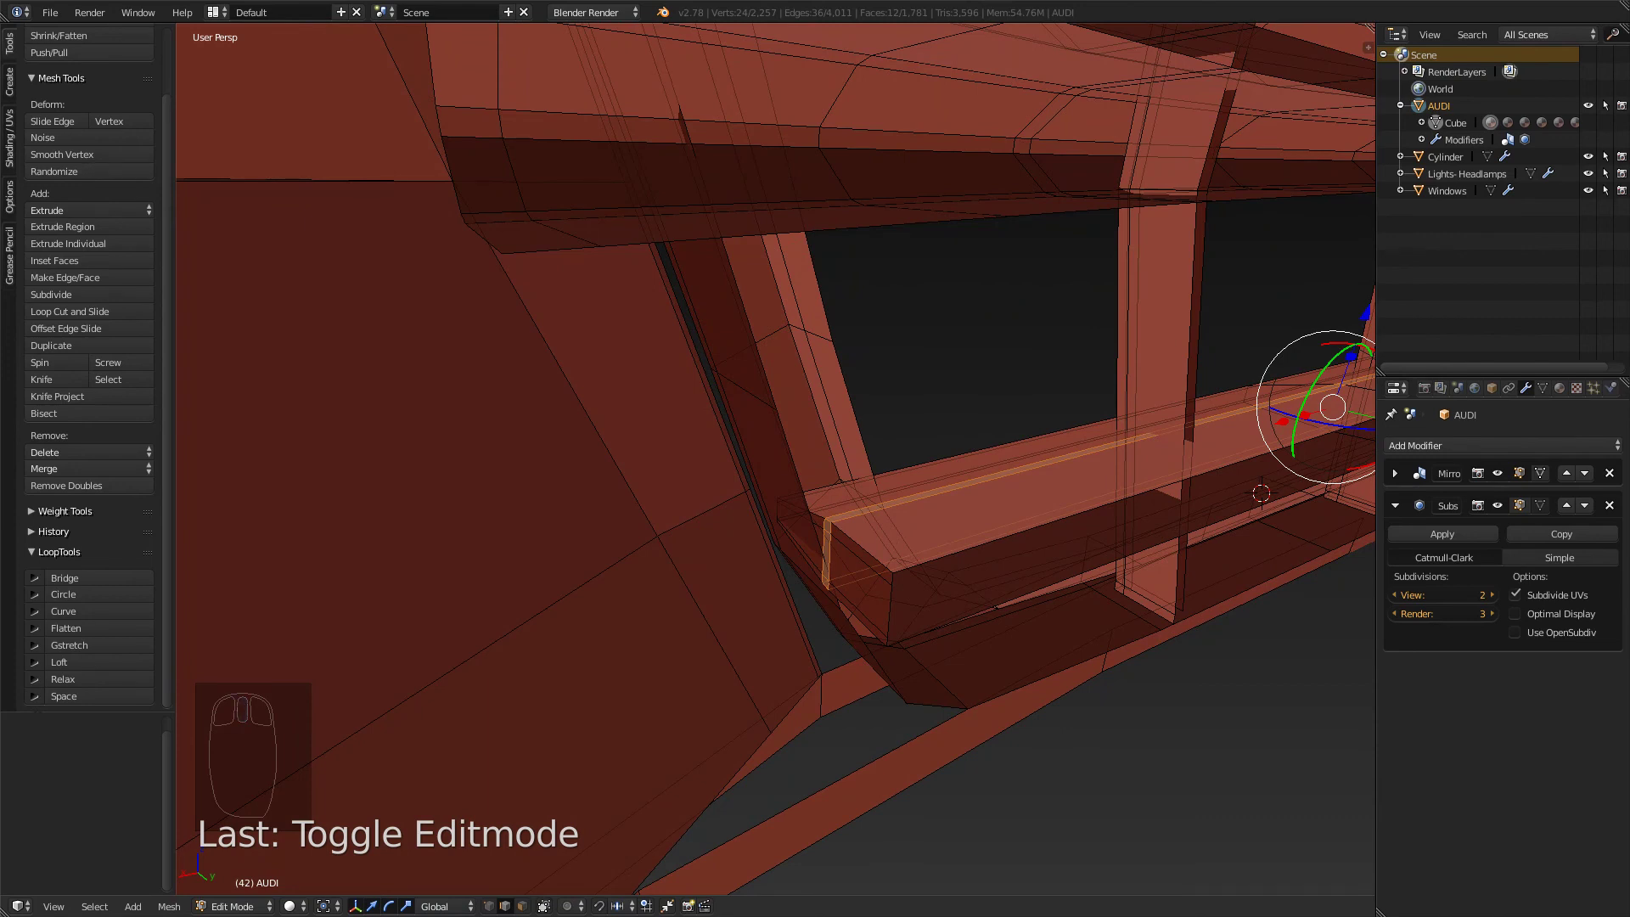
key("ctrl+Tab")
left_click(782, 567)
right_click(859, 584)
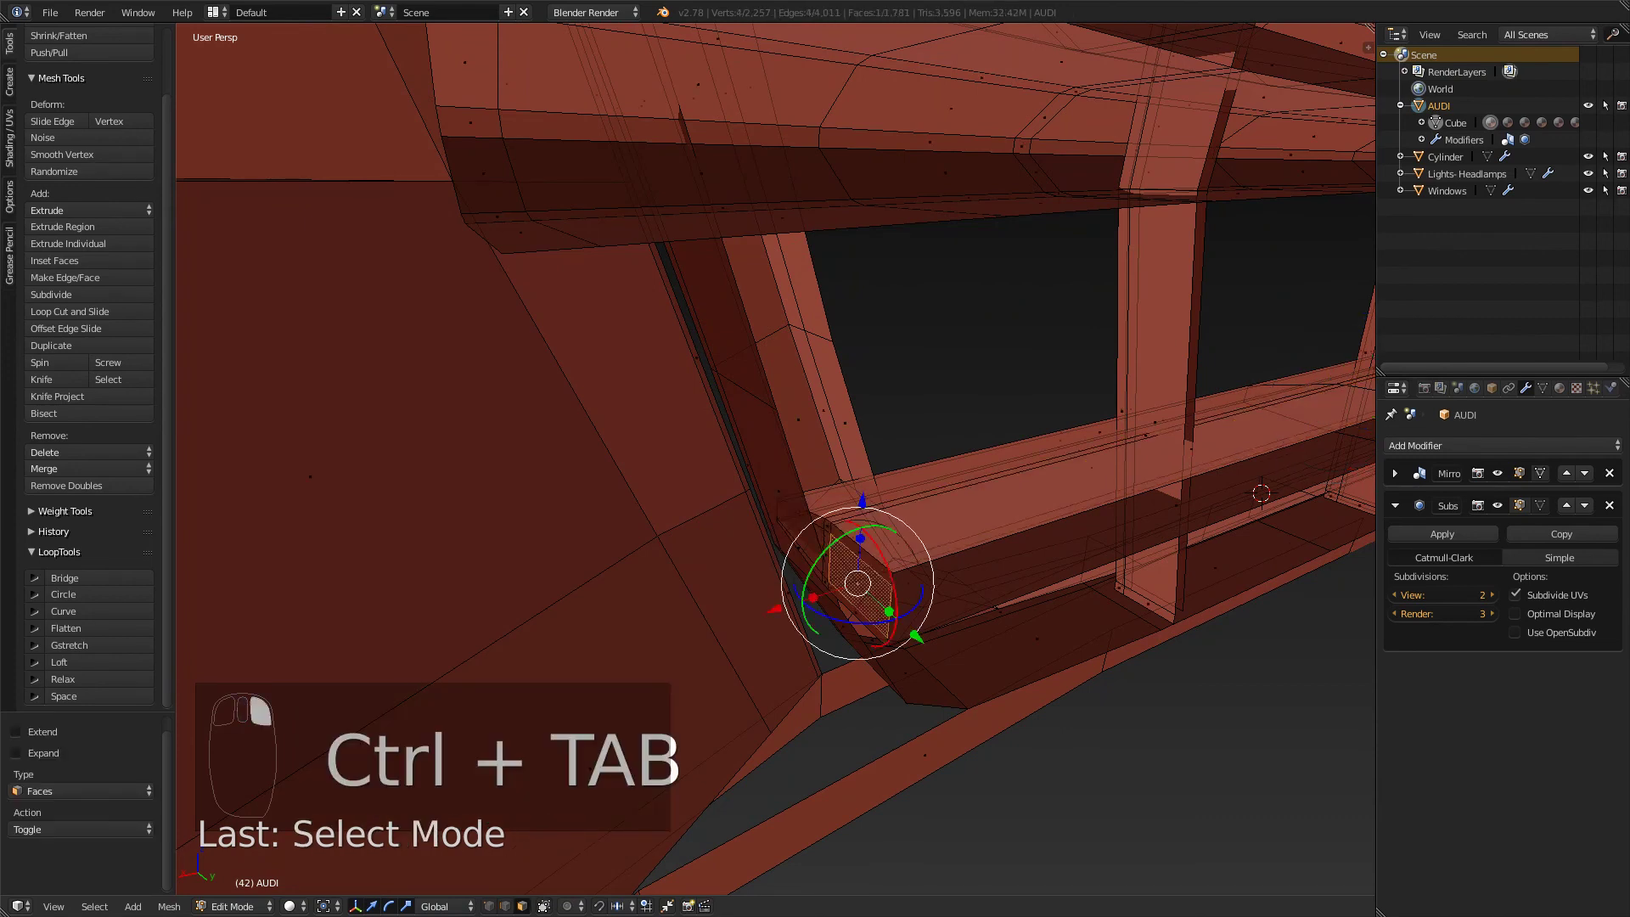
right_click(827, 556, "shift")
right_click(803, 544, "shift")
key("ctrl+z")
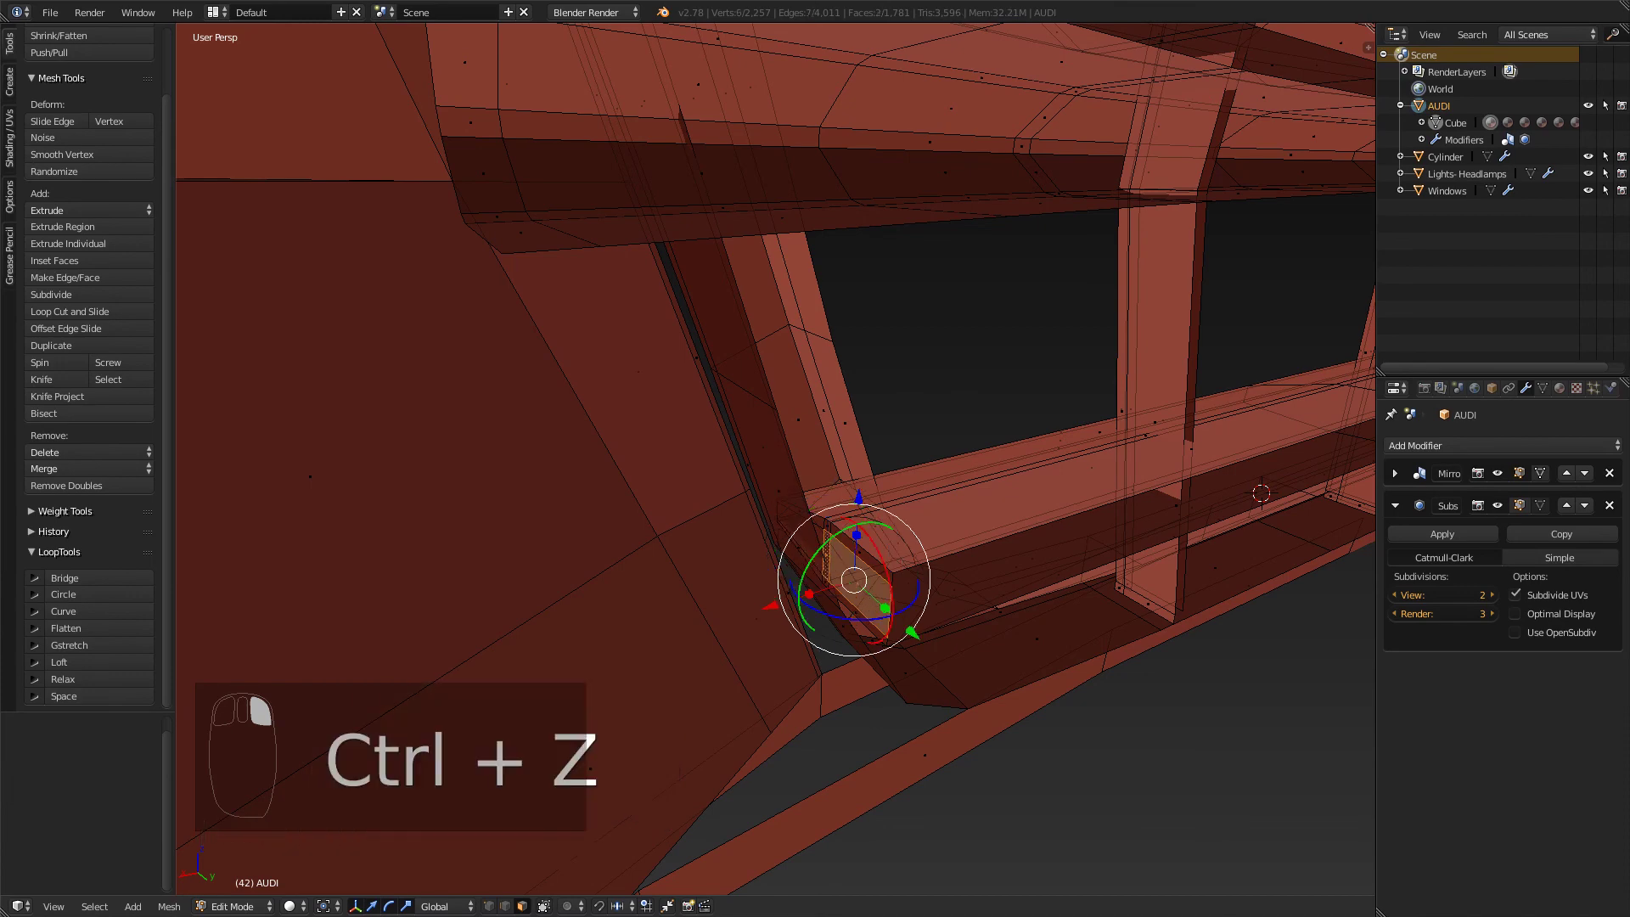
key("ctrl+KP_Add")
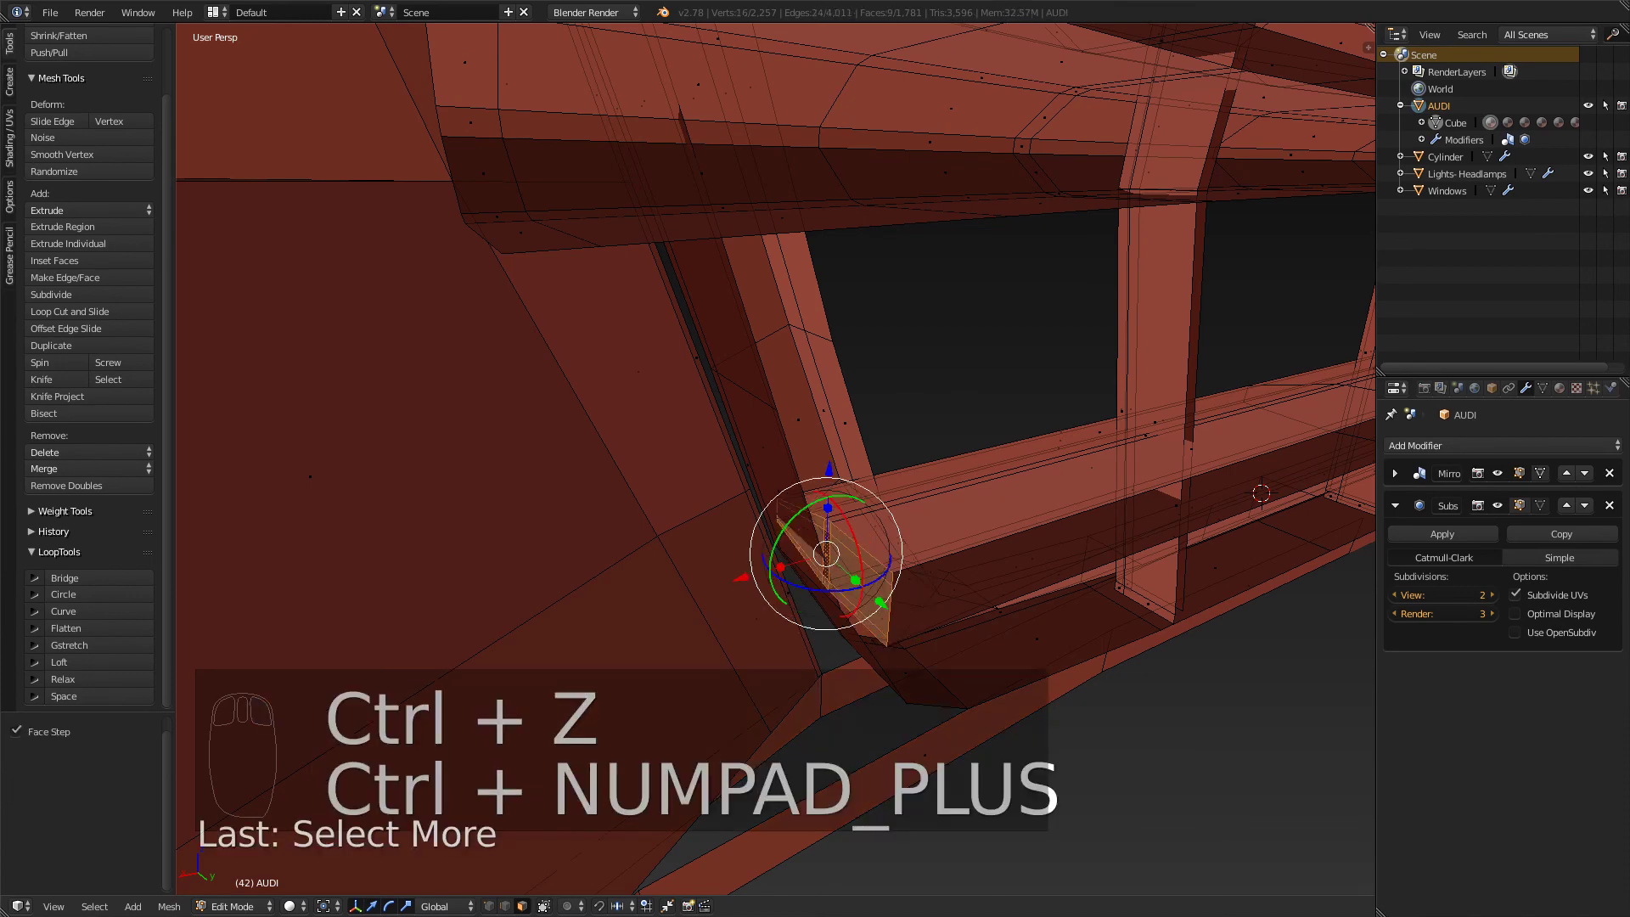
key("x")
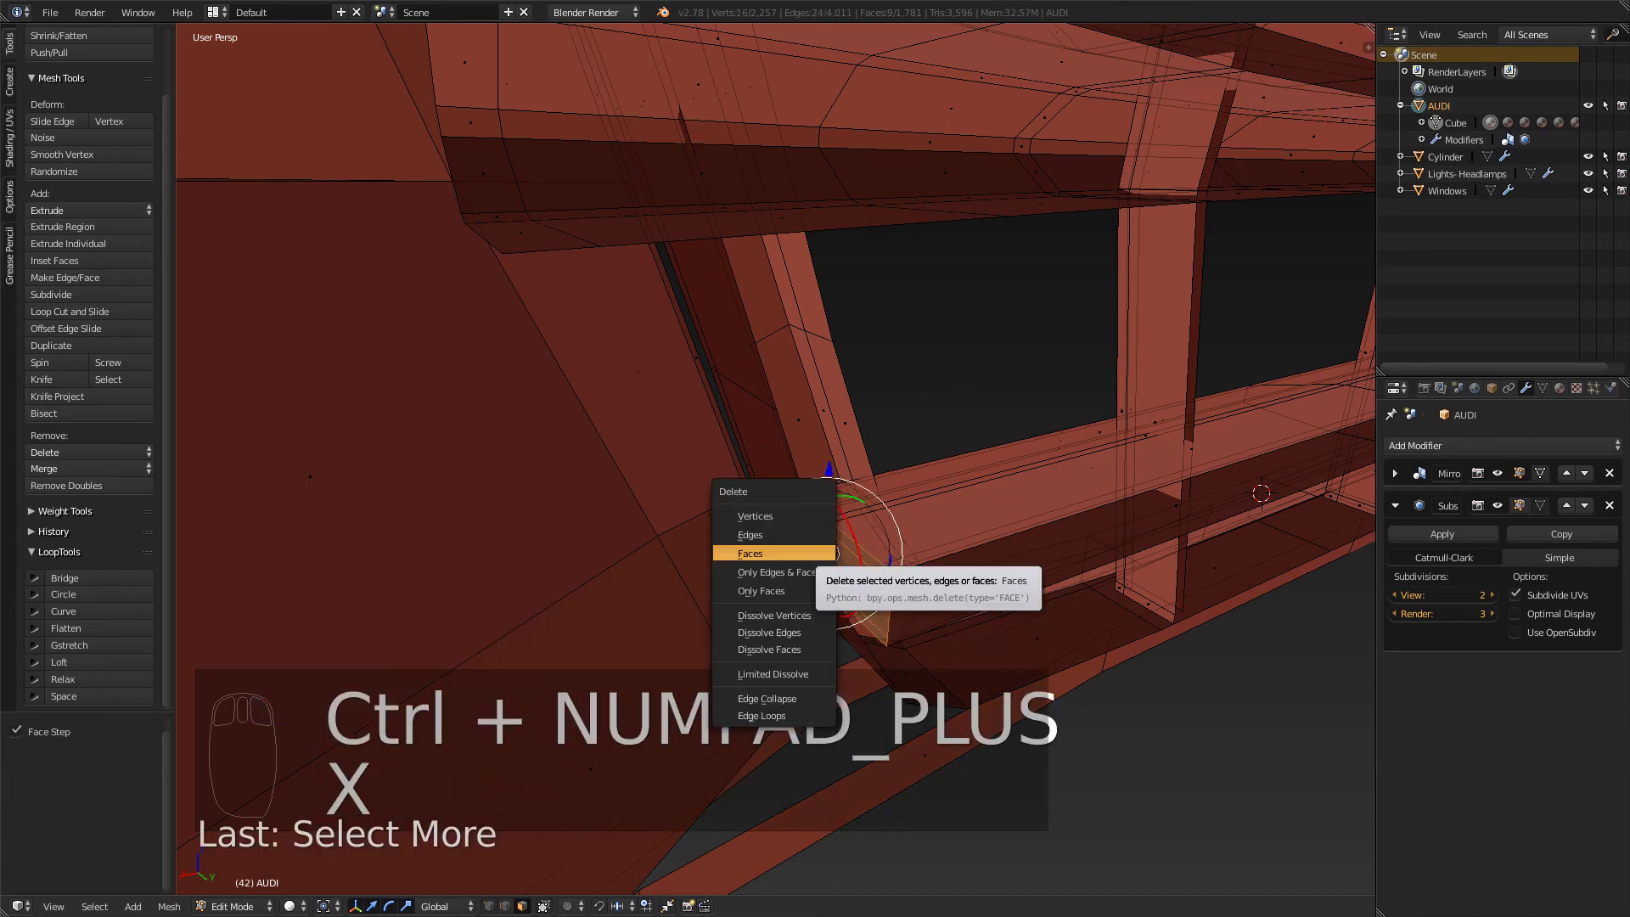
left_click(806, 554)
- Add a crosswise loop cut to the lowest slat beside the outermost vertical grille bar
middle_click_drag(806, 554, 1037, 613)
middle_click_drag(849, 509, 764, 582)
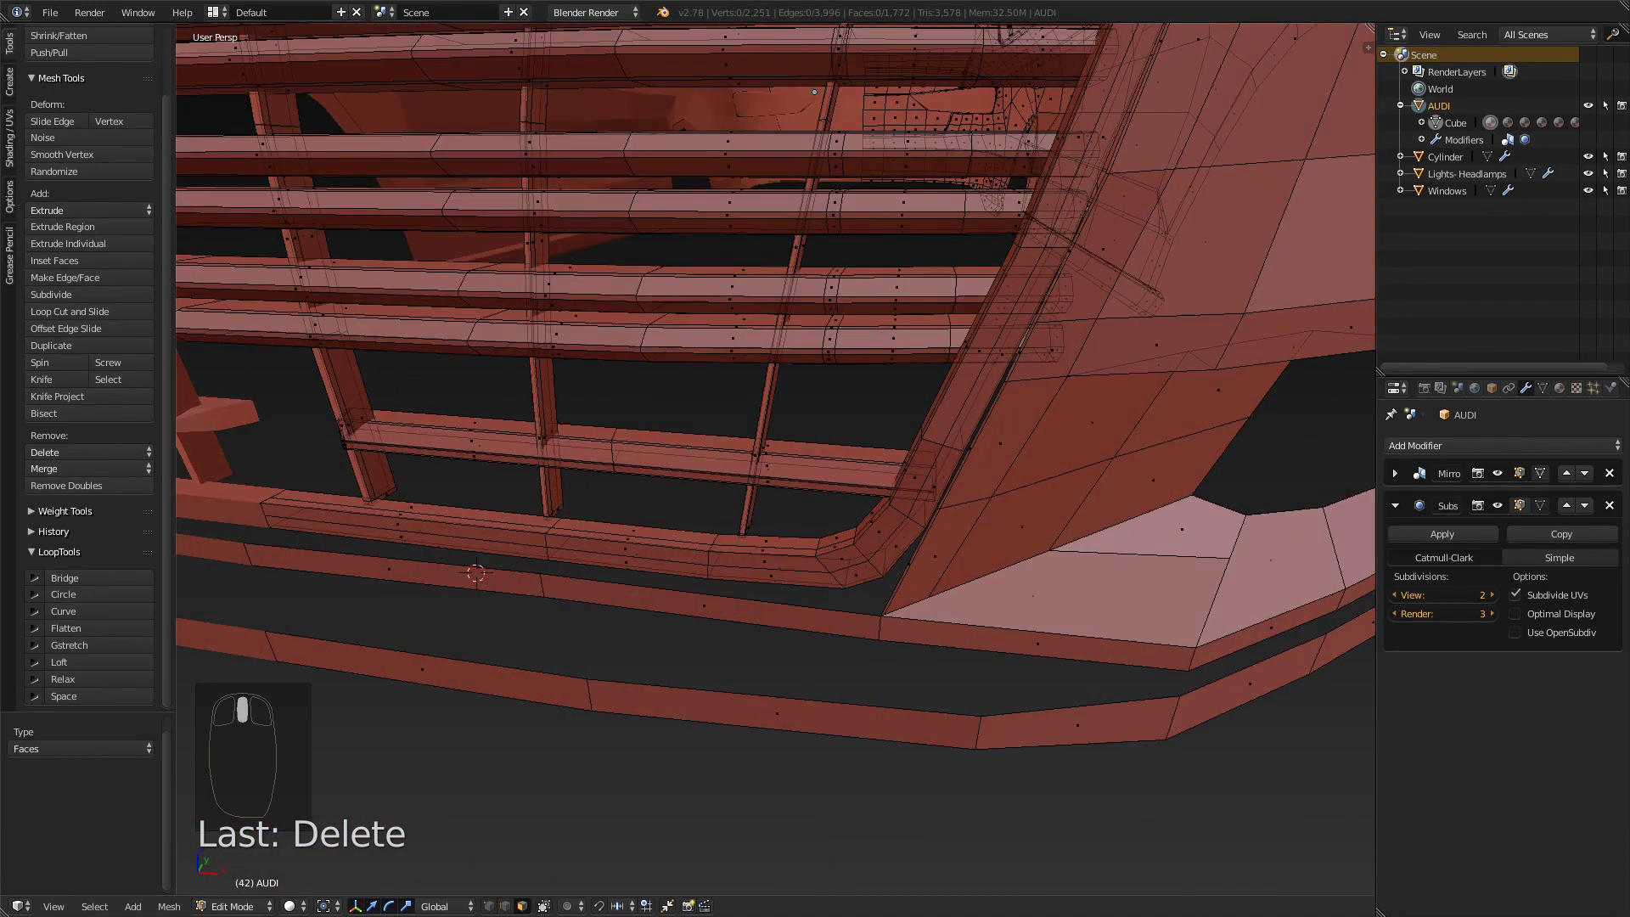
key("ctrl+r")
left_click(769, 465)
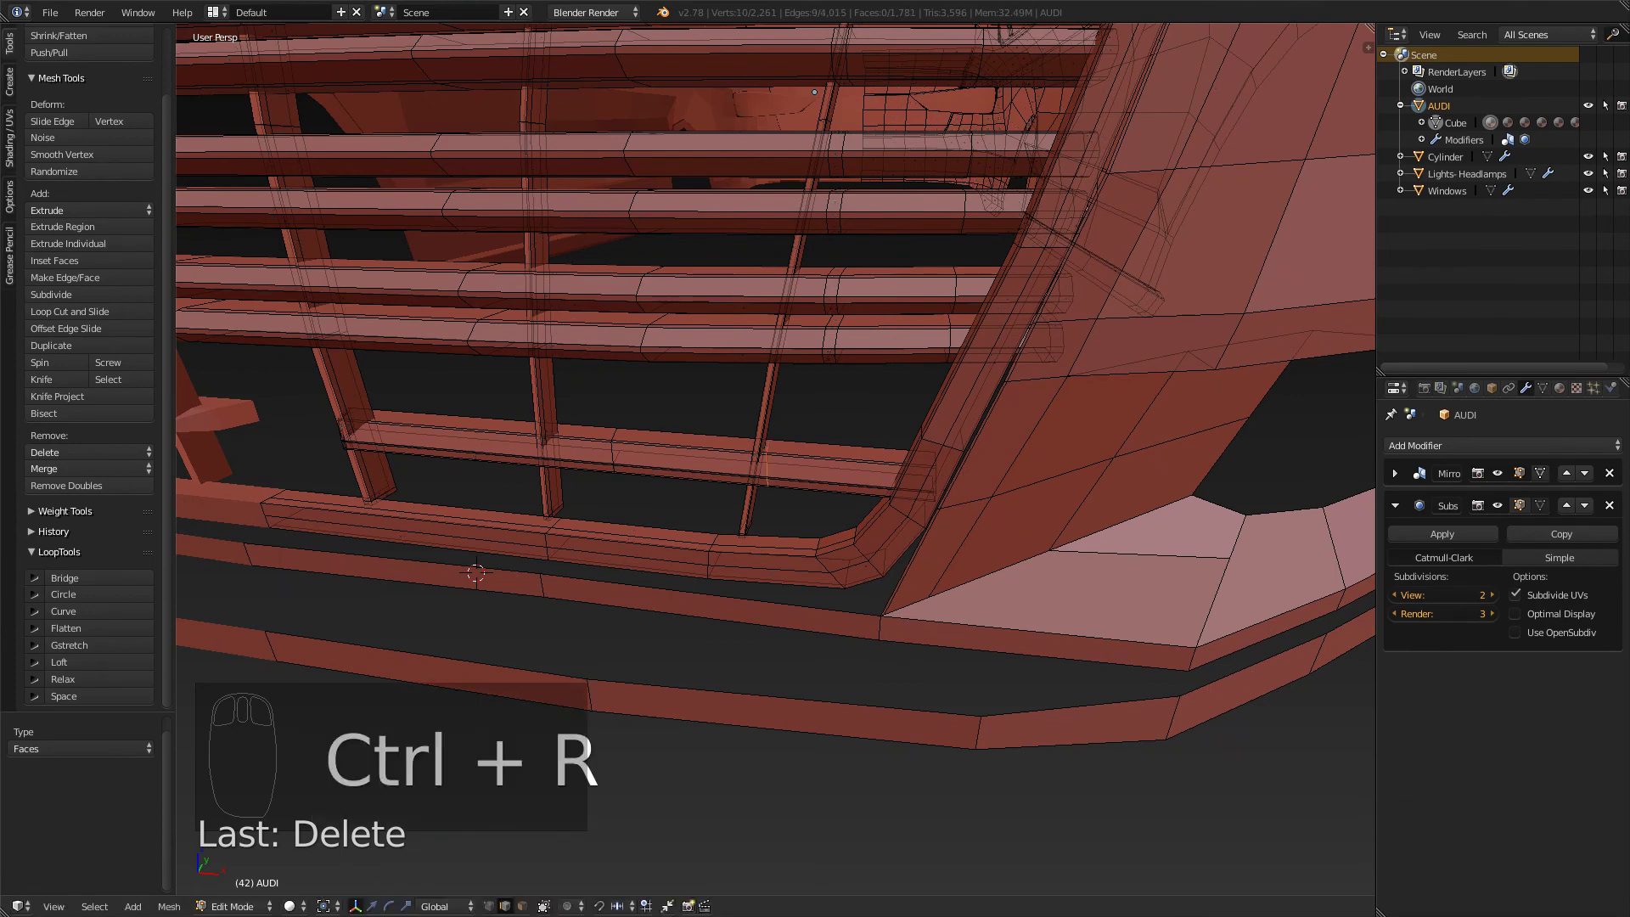
left_click(768, 465)
middle_click_drag(769, 465, 754, 446)
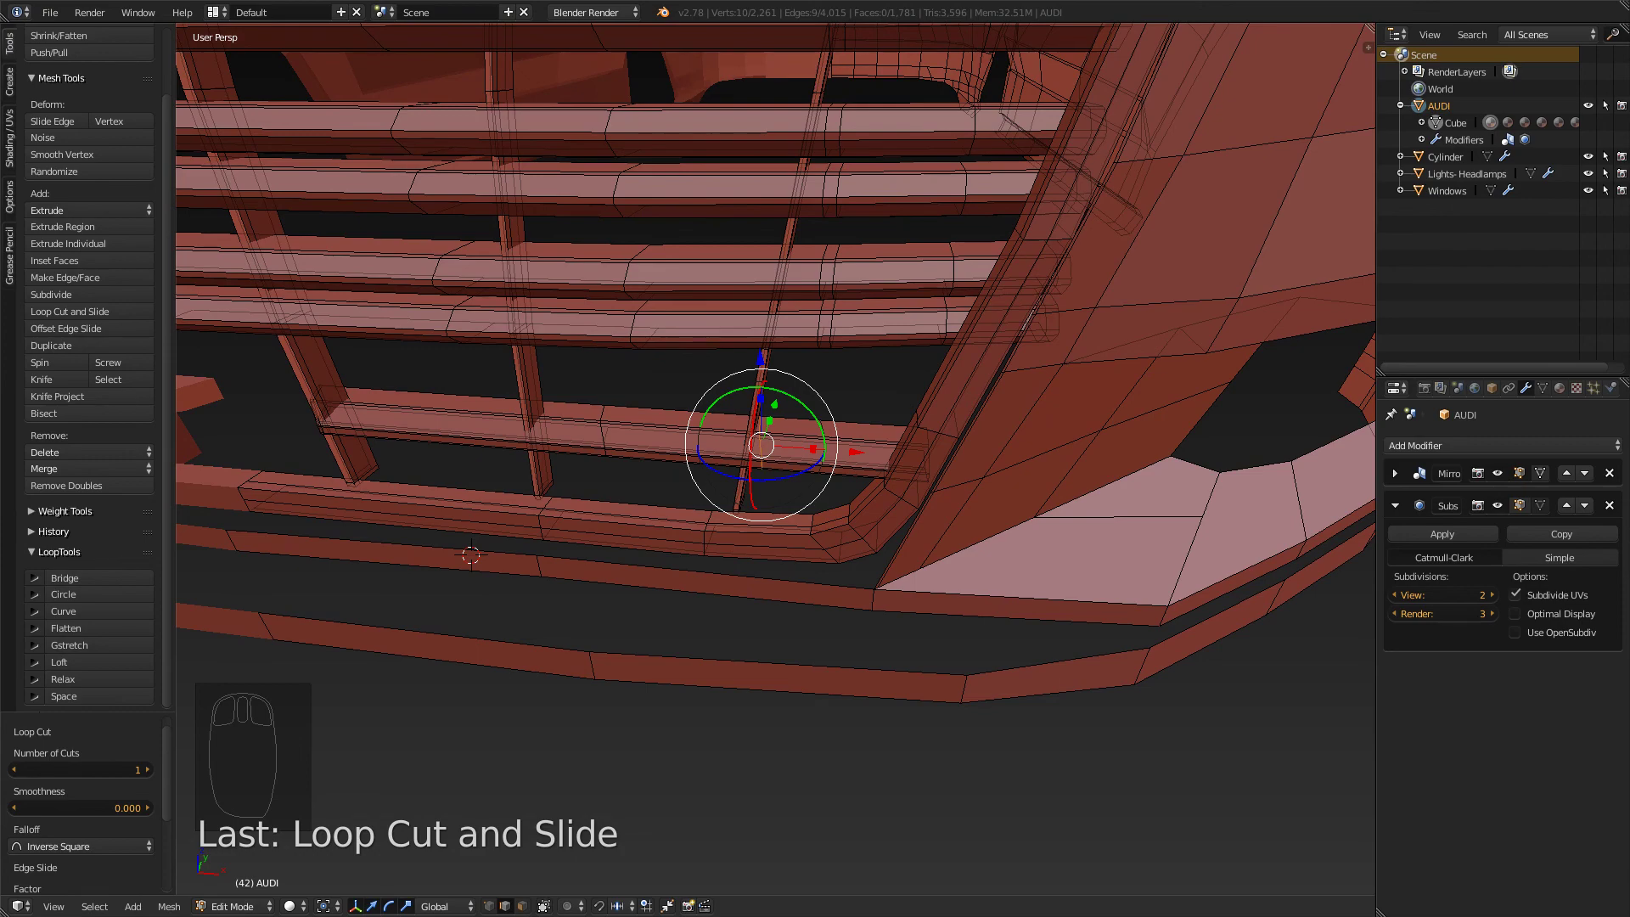
- Try moving the new crosswise loop 0.074 along the Y axis, and undo it
middle_click_drag(756, 441, 603, 421)
left_click_drag(1047, 702, 1071, 706)
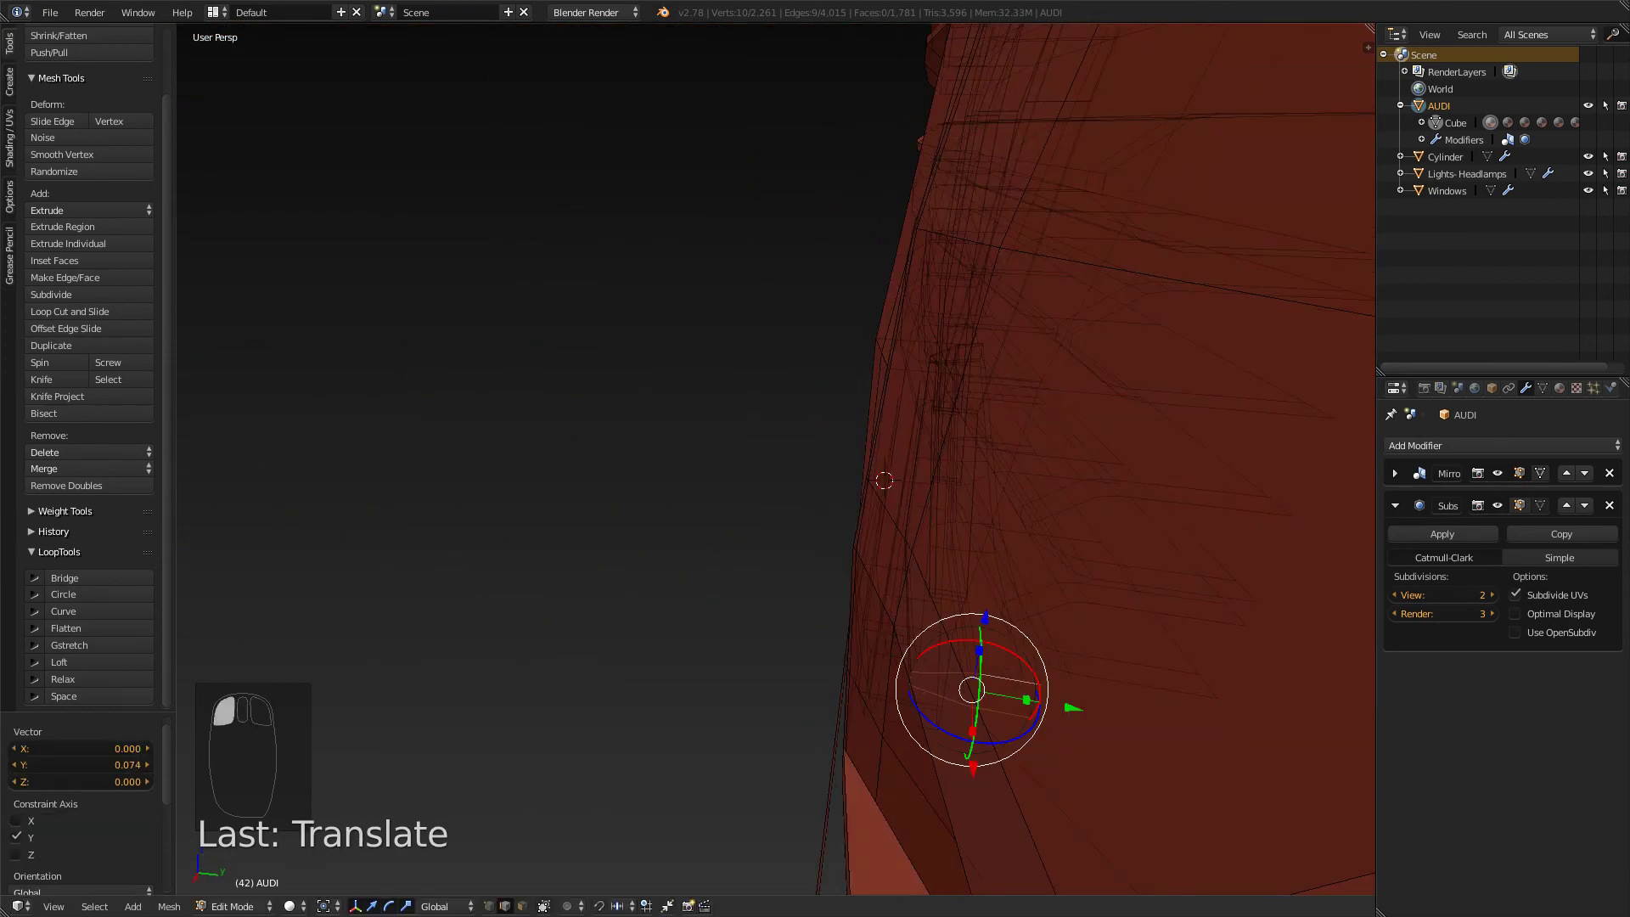
middle_click_drag(1072, 705, 1214, 698)
middle_click_drag(645, 407, 594, 377)
key("ctrl+z")
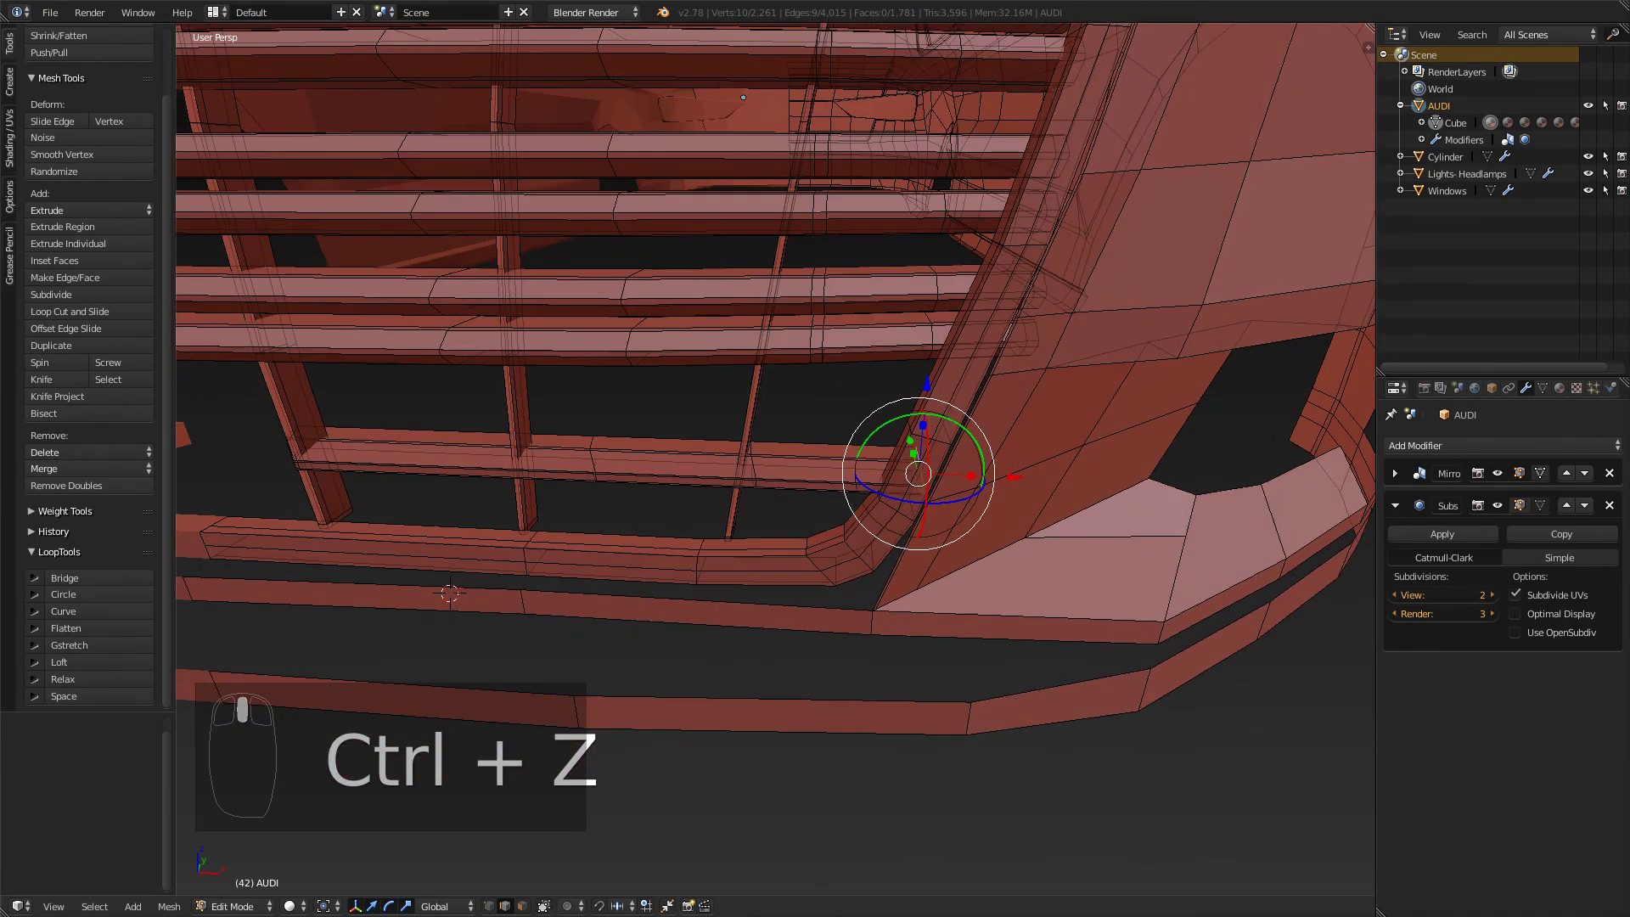
- In front view, slide the new loop's front edges toward the vertical bar until the loop runs straight across the slat, and select the whole loop
key("KP_3")
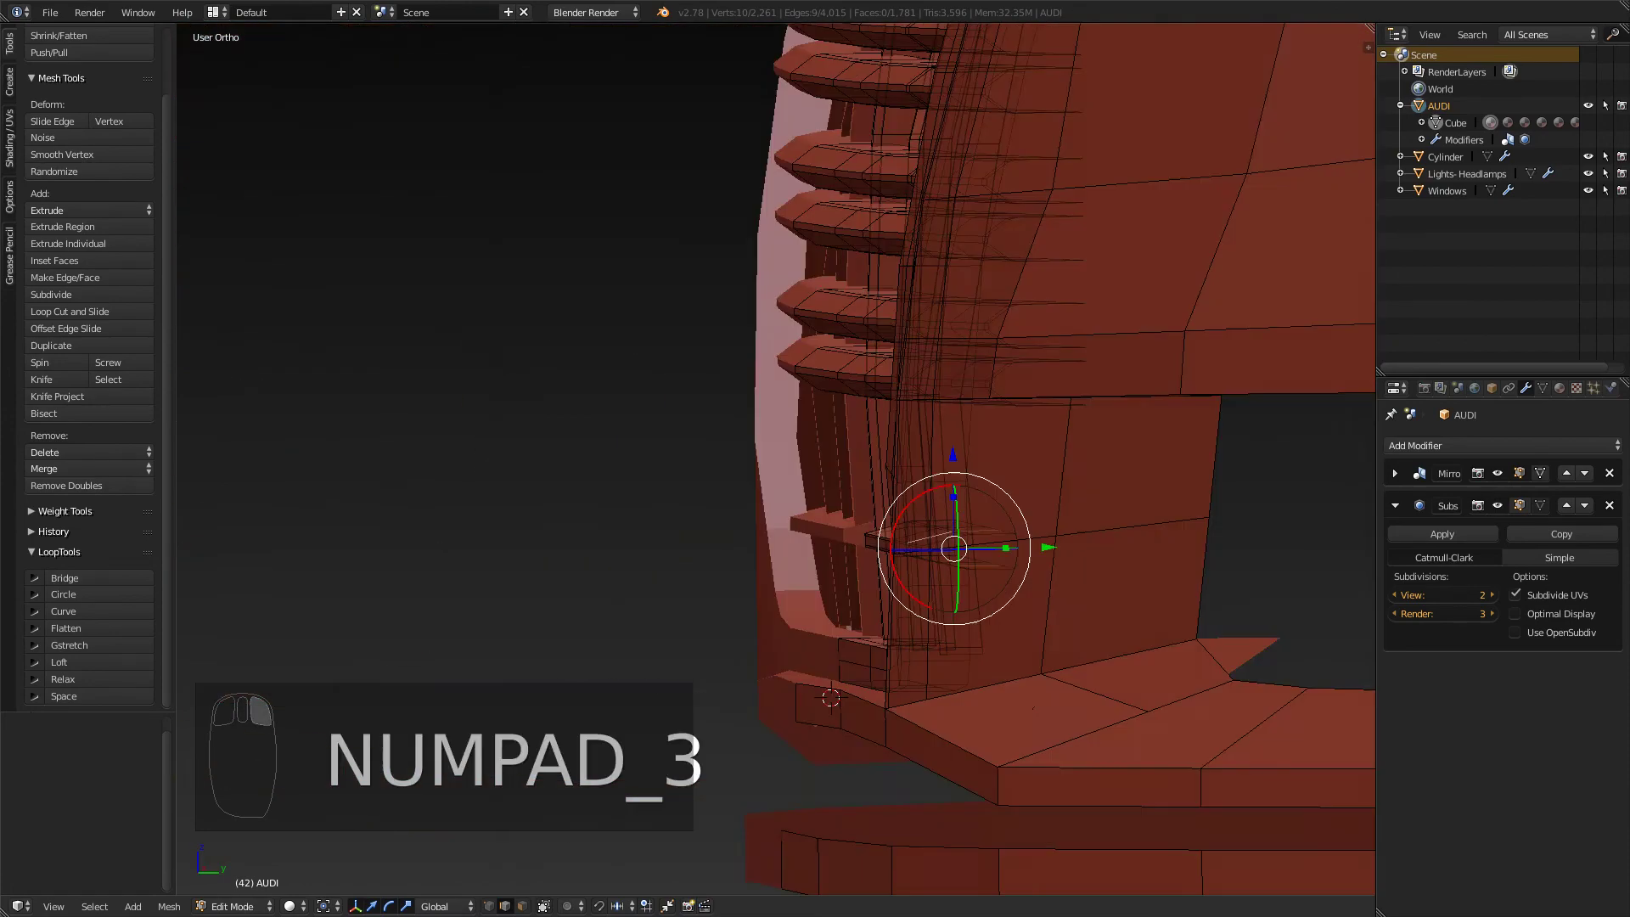
key("KP_1")
scroll(775, 459, "up", 6)
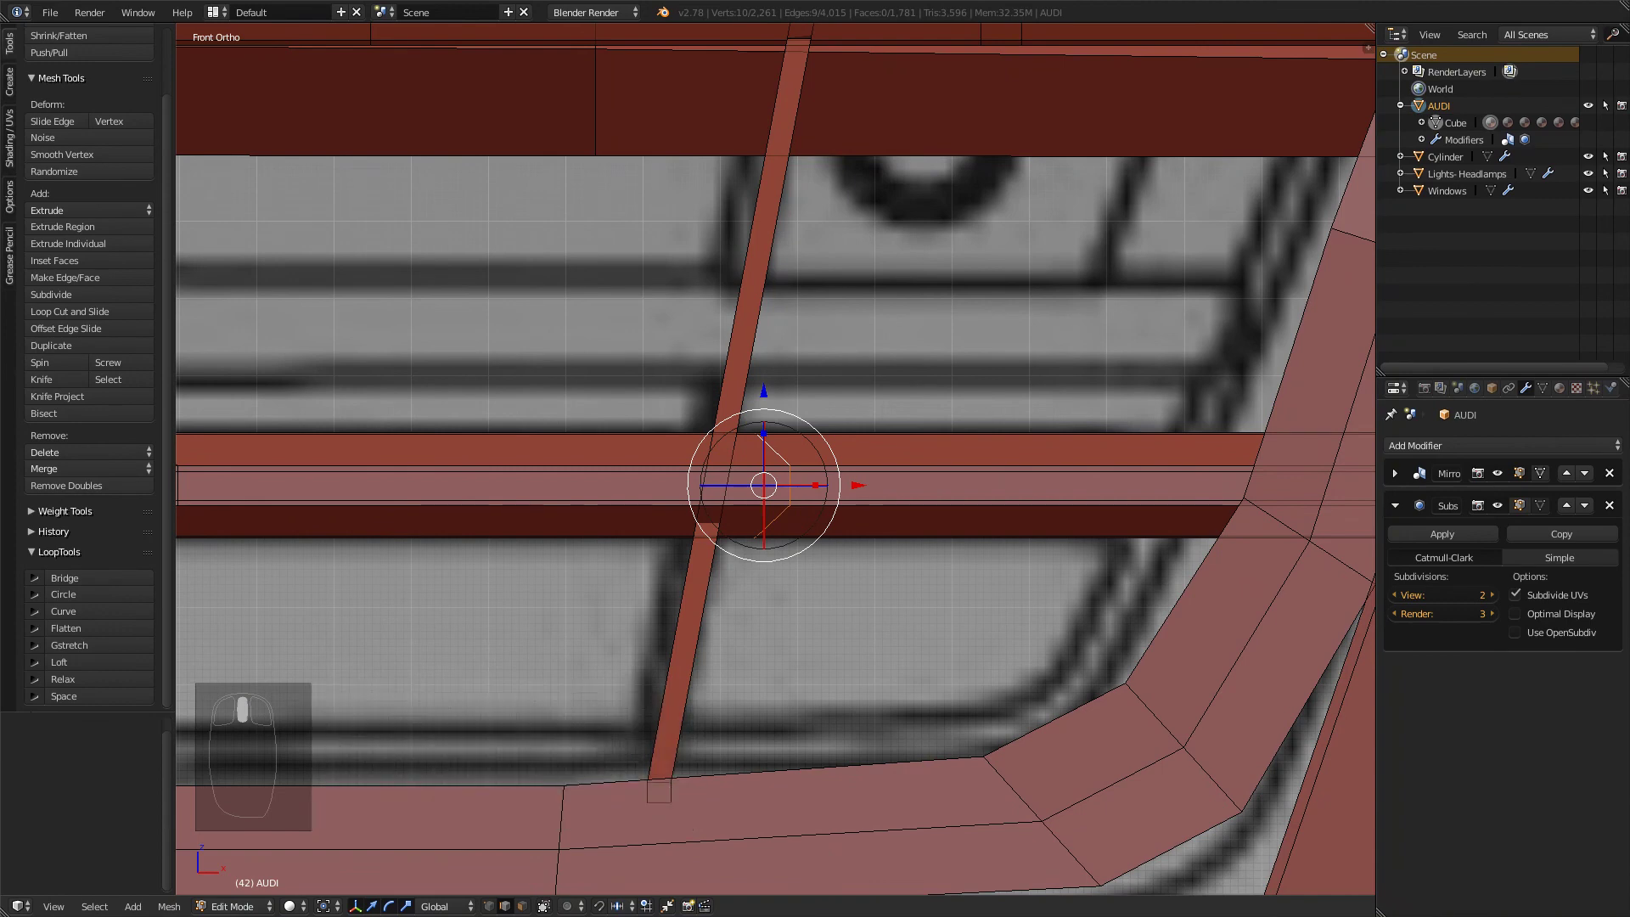
key("g")
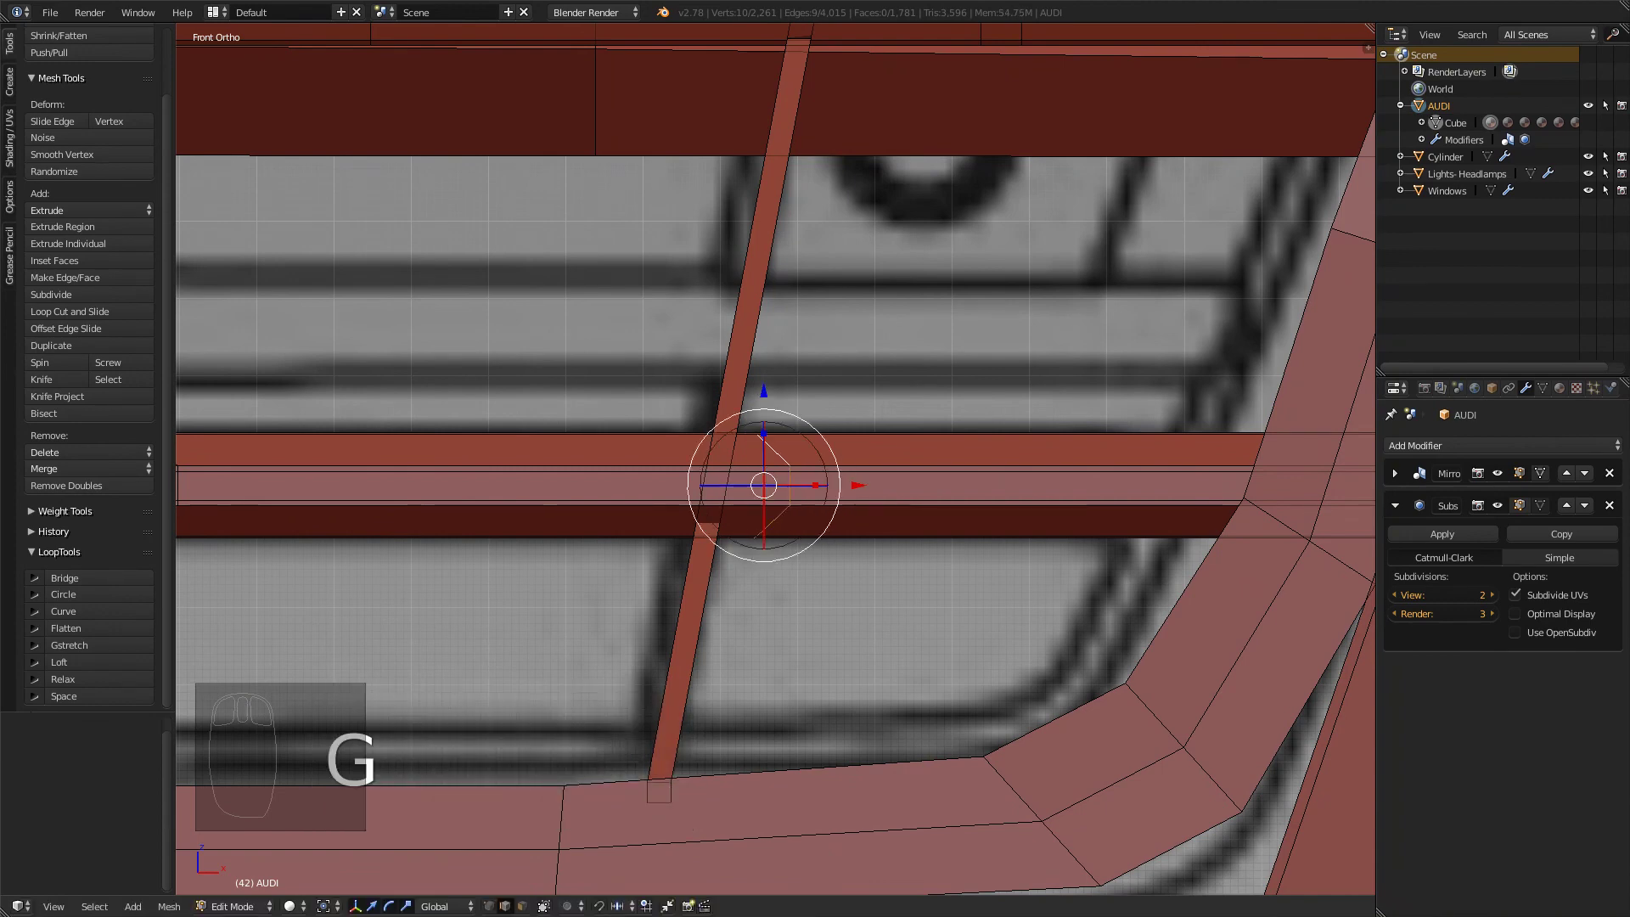
right_click(789, 485)
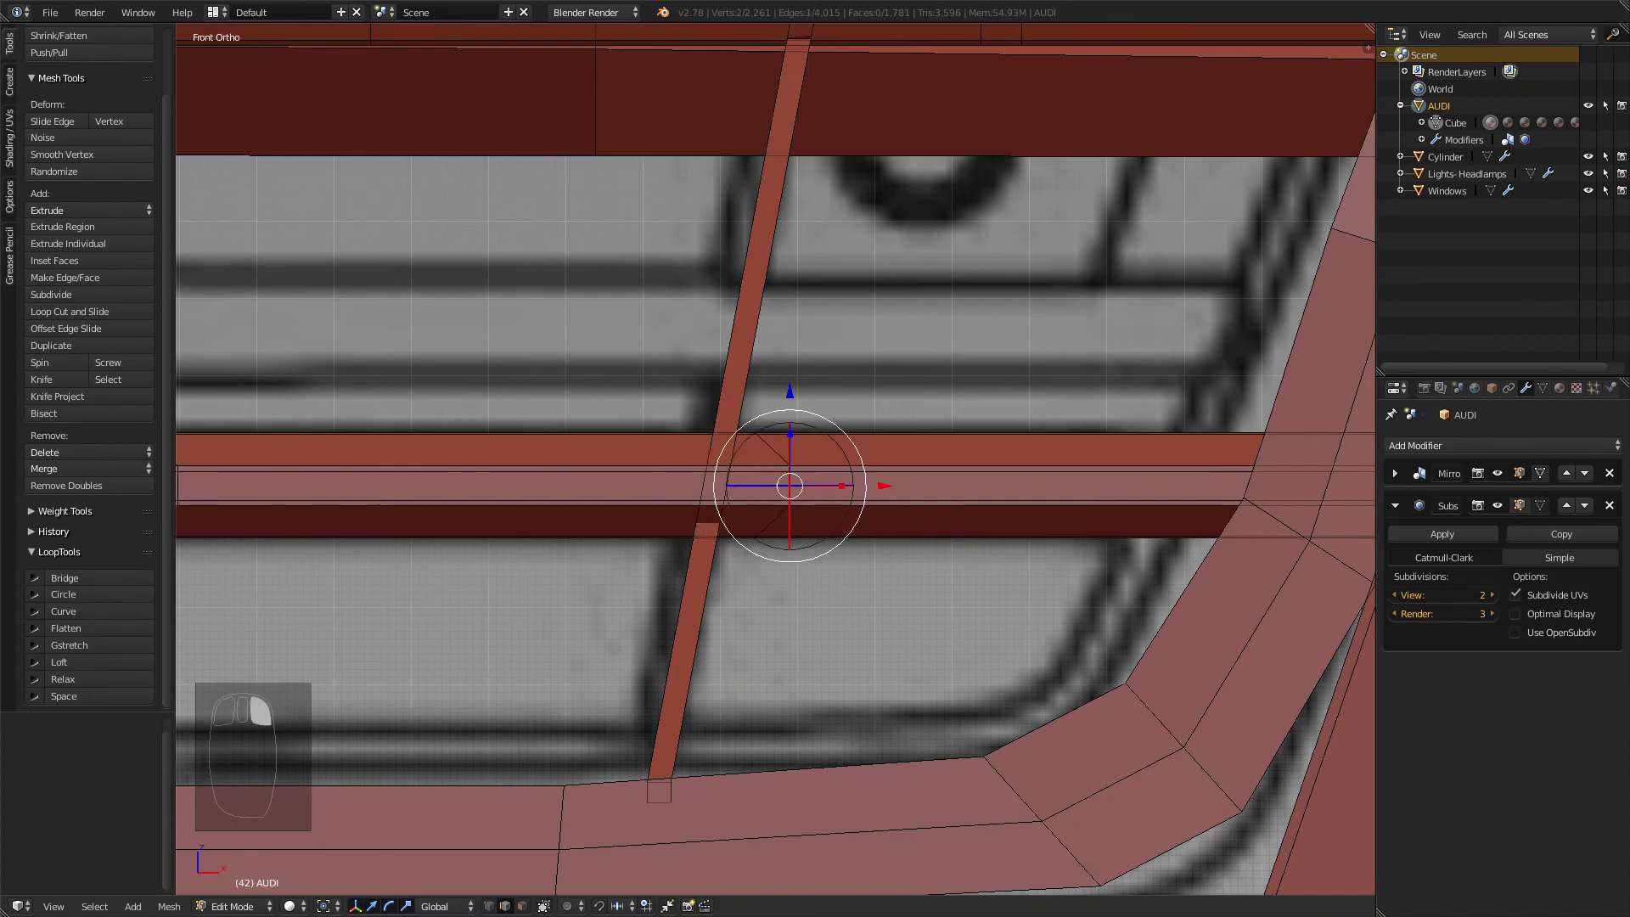
scroll(815, 515, "up", 3)
scroll(815, 514, "up", 2)
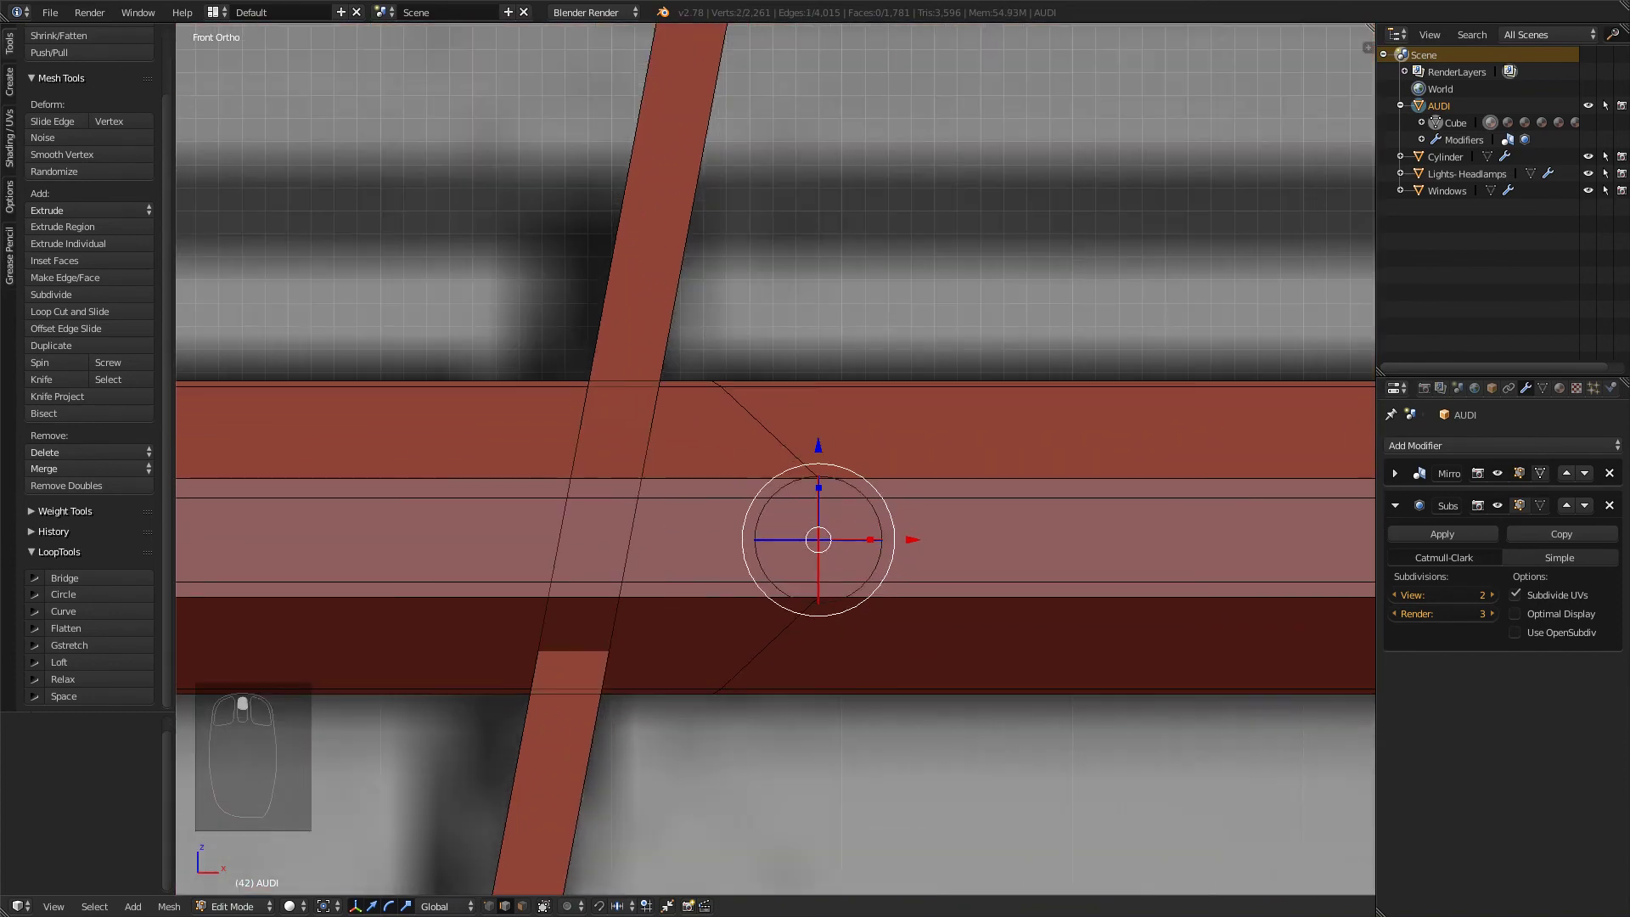
right_click(815, 515, "shift")
right_click(818, 590, "shift")
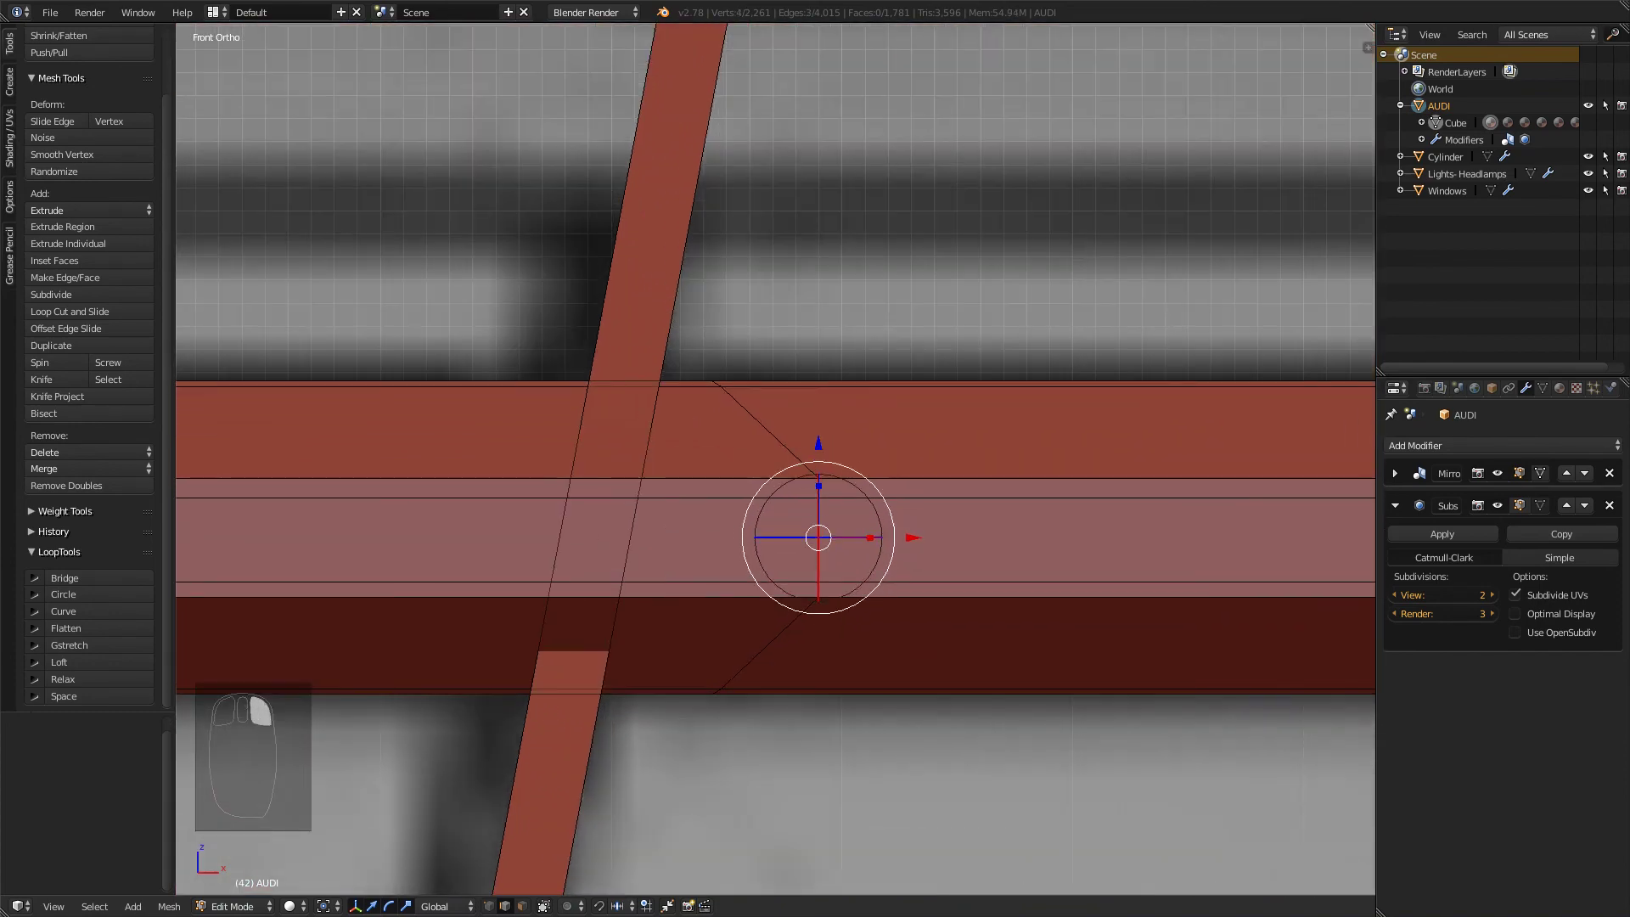
key("g")
key("g")
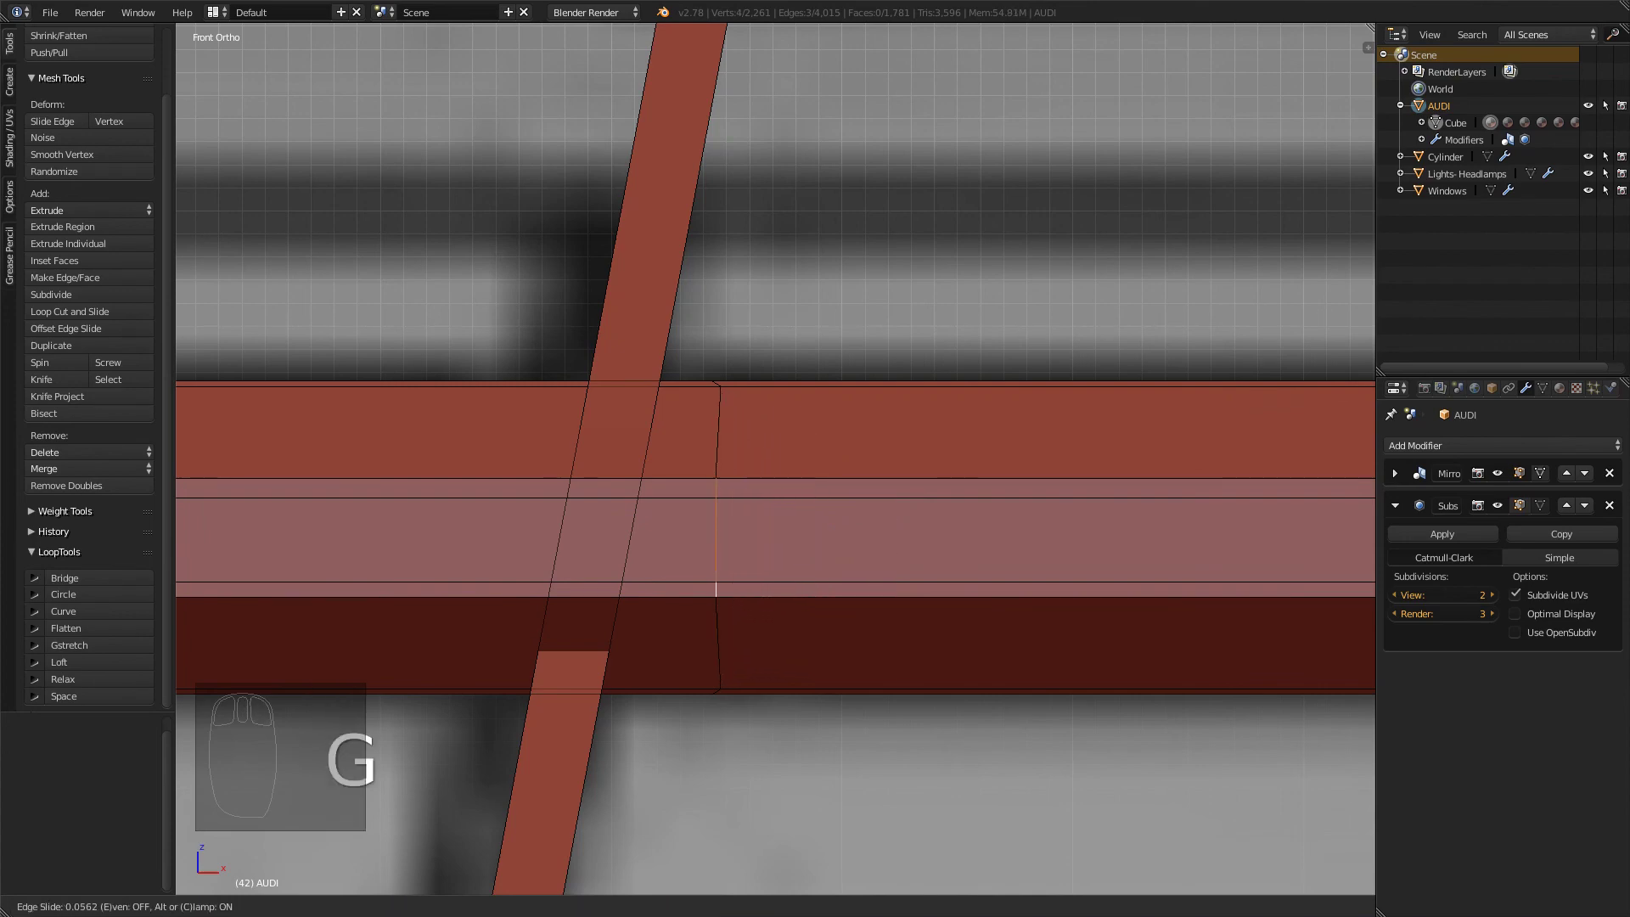
left_click(721, 586)
right_click(721, 437, "alt")
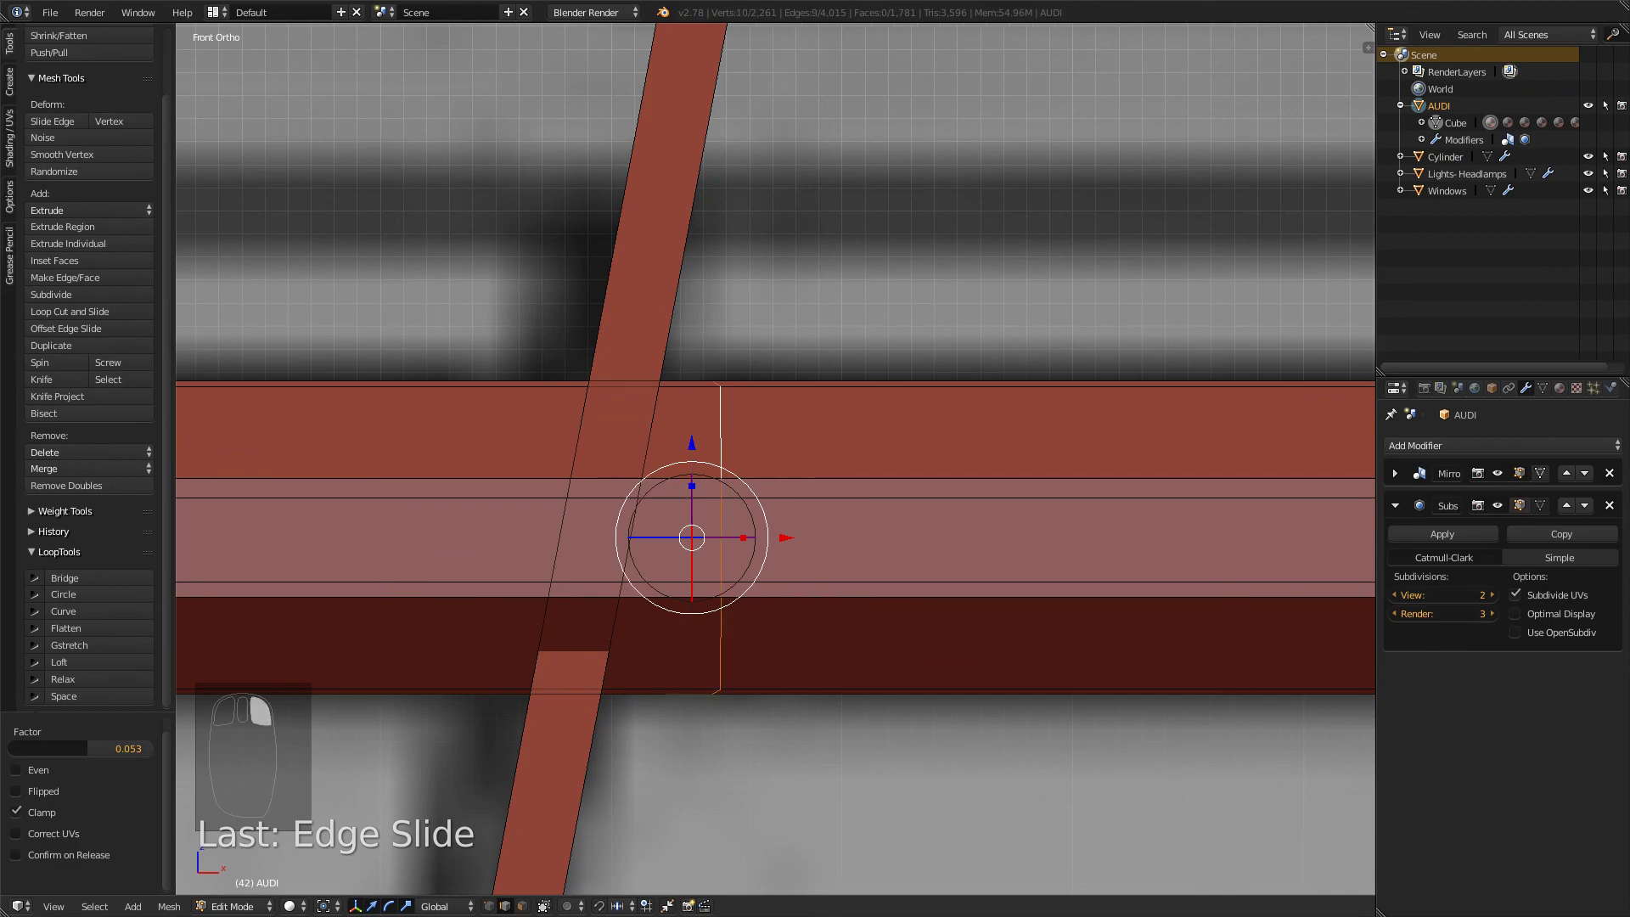
- Compare the lowest slat's outer section with the front grille reference photo
middle_click_drag(720, 424, 790, 288)
key("alt+Tab")
key("alt+Tab")
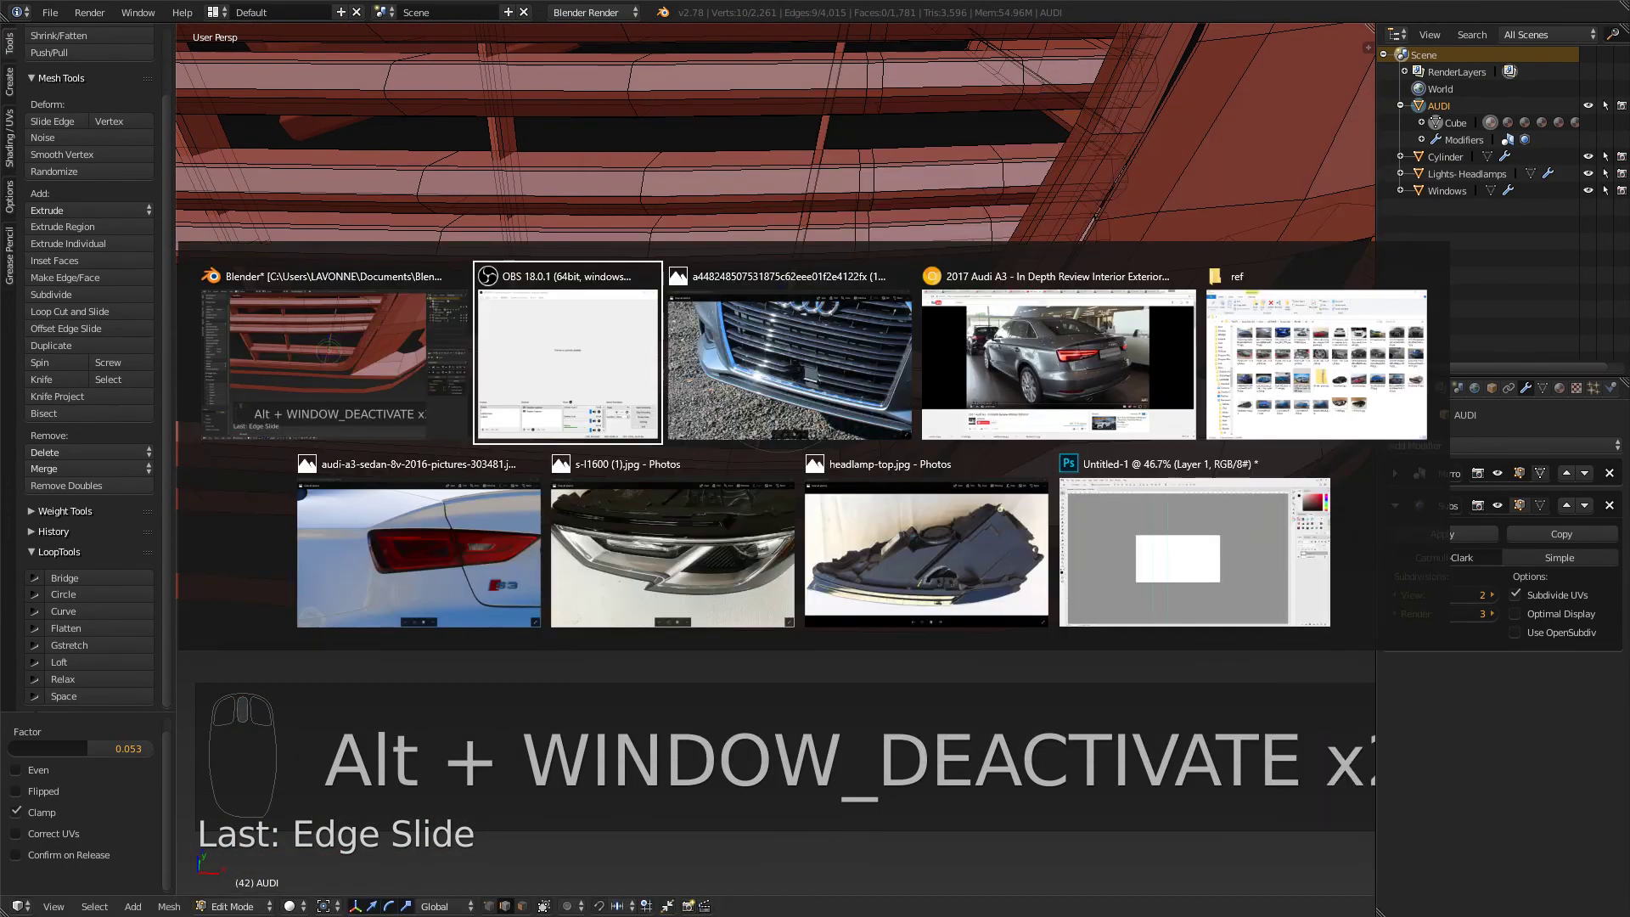
key("alt+Tab")
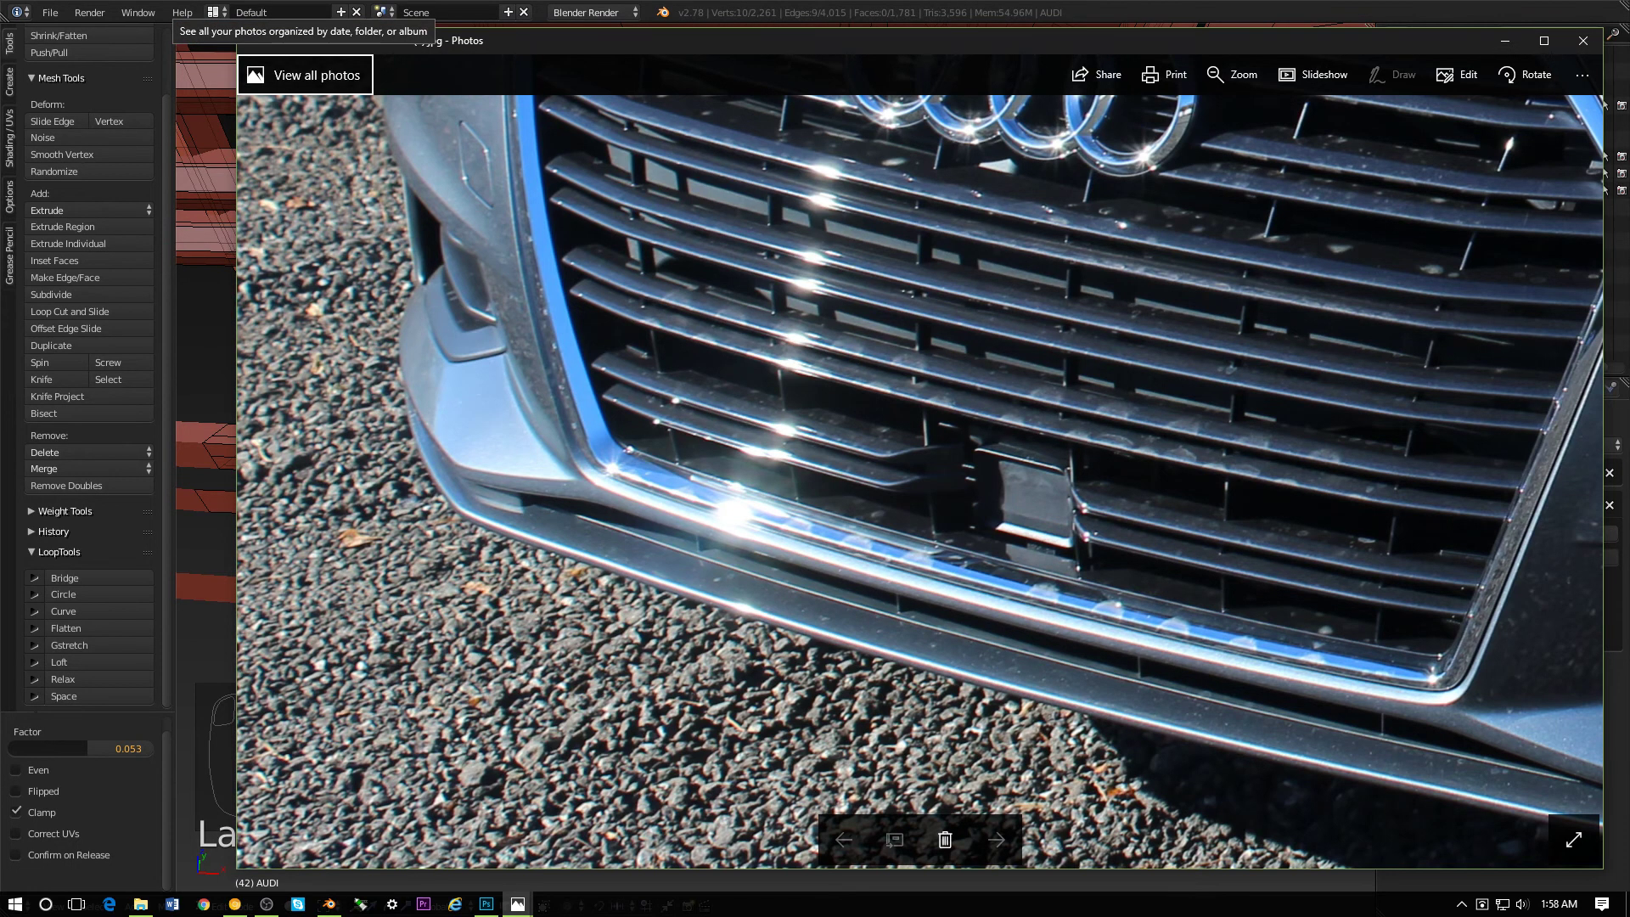
- Inspect the smoothed outer end of the lowest slat where it meets the grille frame
key("alt+Tab")
middle_click_drag(789, 288, 840, 271)
right_click(949, 375, "alt")
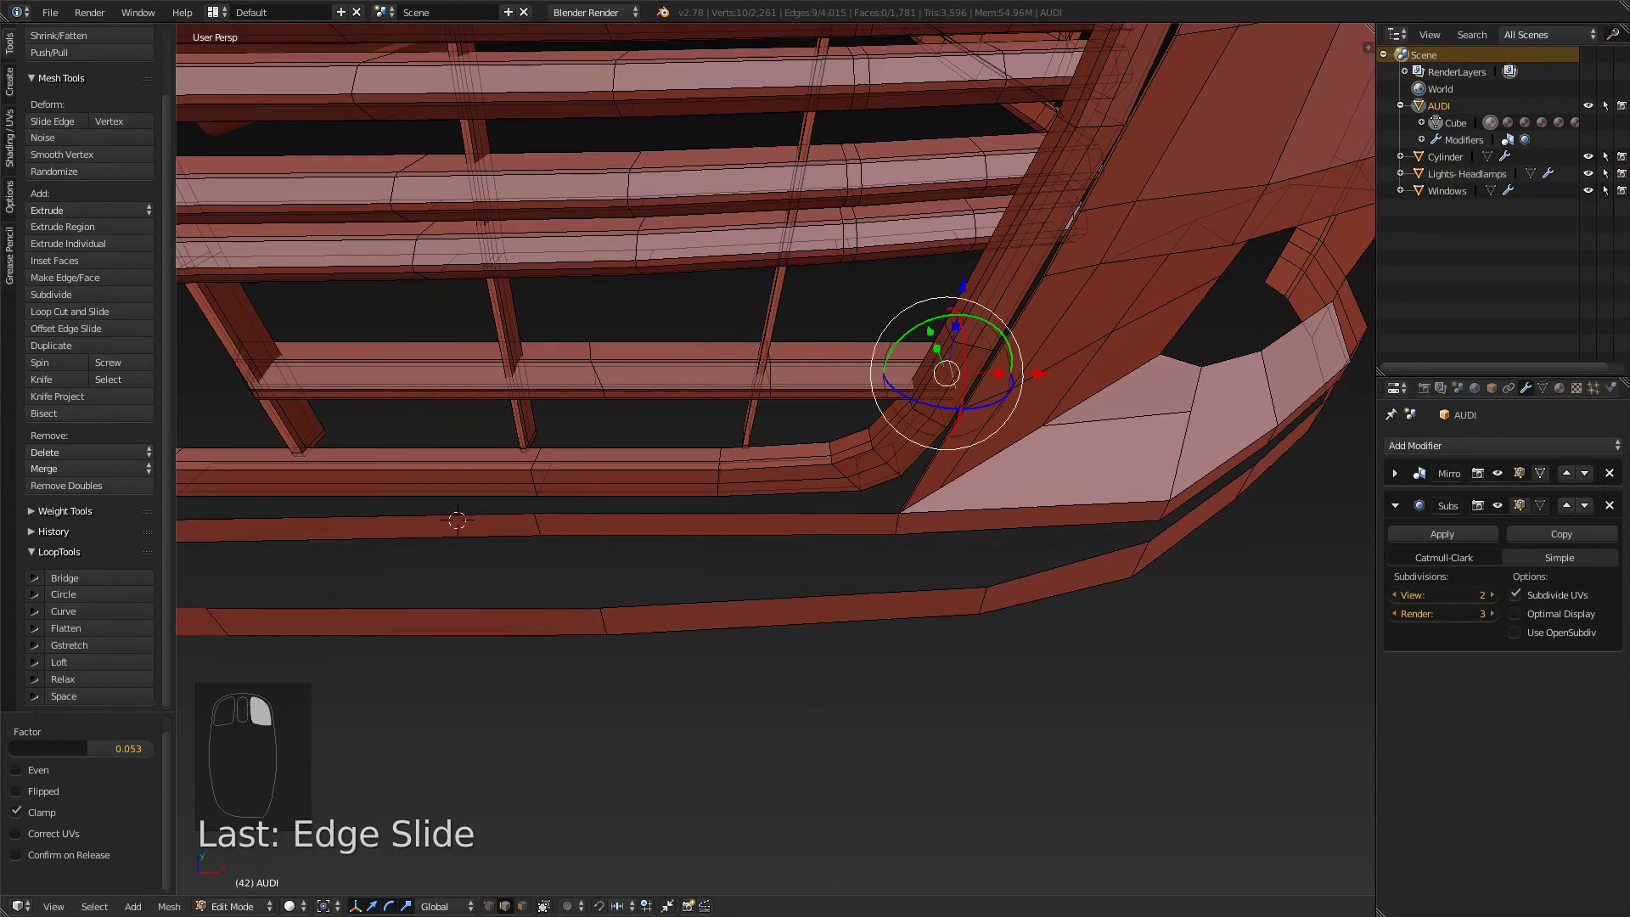
middle_click_drag(764, 382, 934, 339)
left_click_drag(1100, 621, 1124, 617)
middle_click_drag(1018, 510, 1239, 450)
key("Tab")
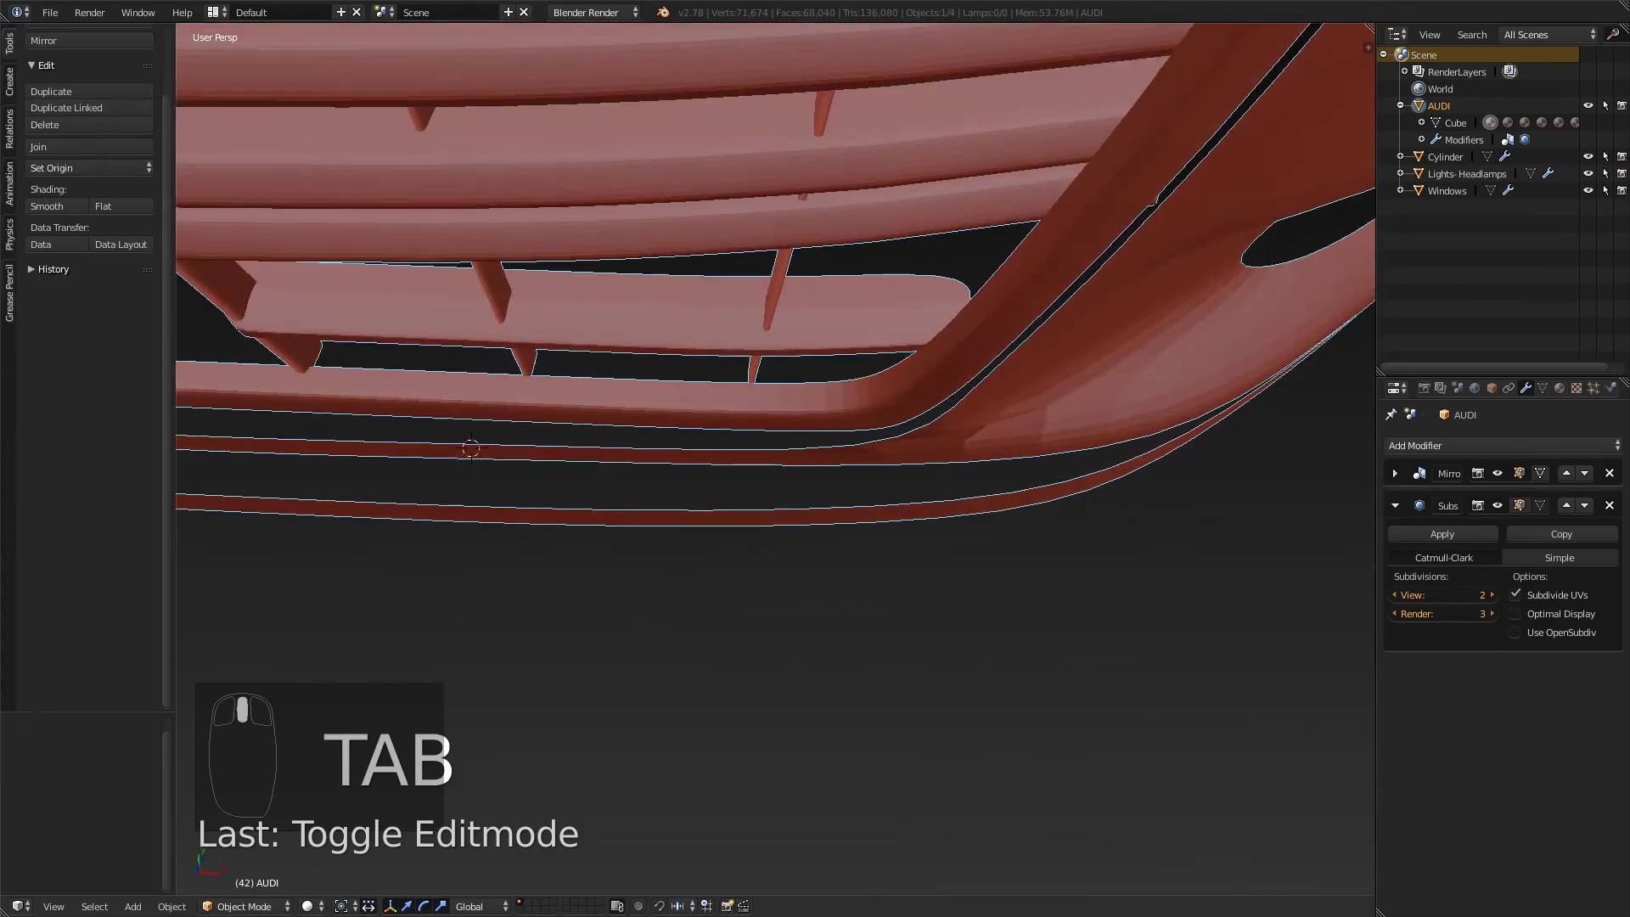
key("Tab")
- Add a lengthwise loop cut to the lowest slat, slid about 0.82 toward its rear edge, and preview the smoothed body
middle_click_drag(899, 492, 747, 420)
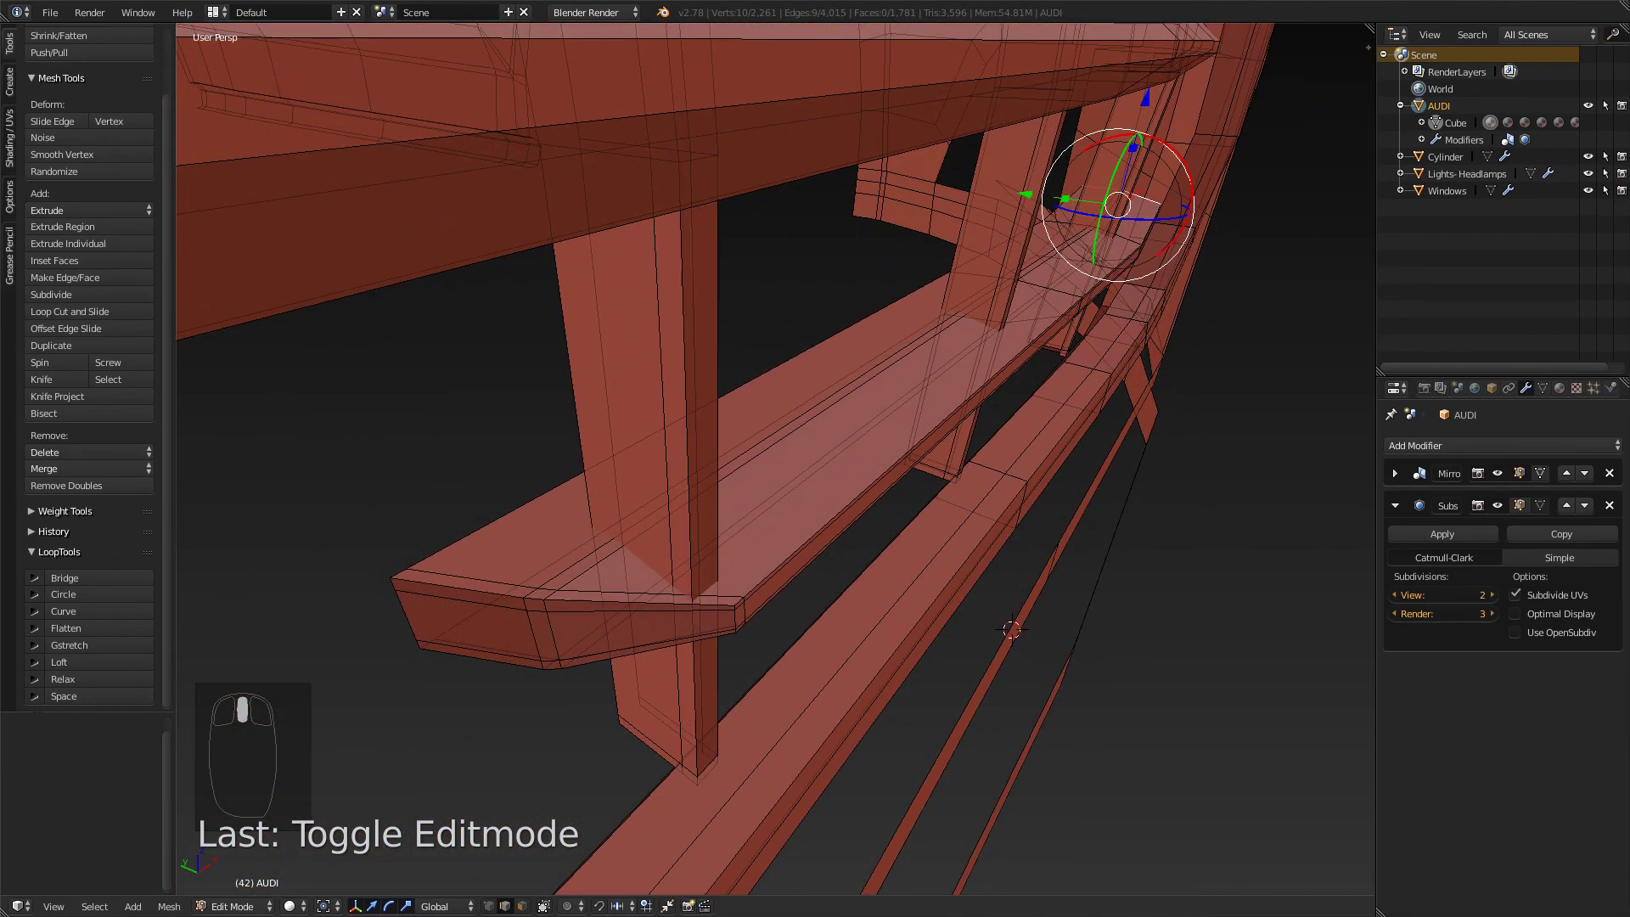
key("ctrl+r")
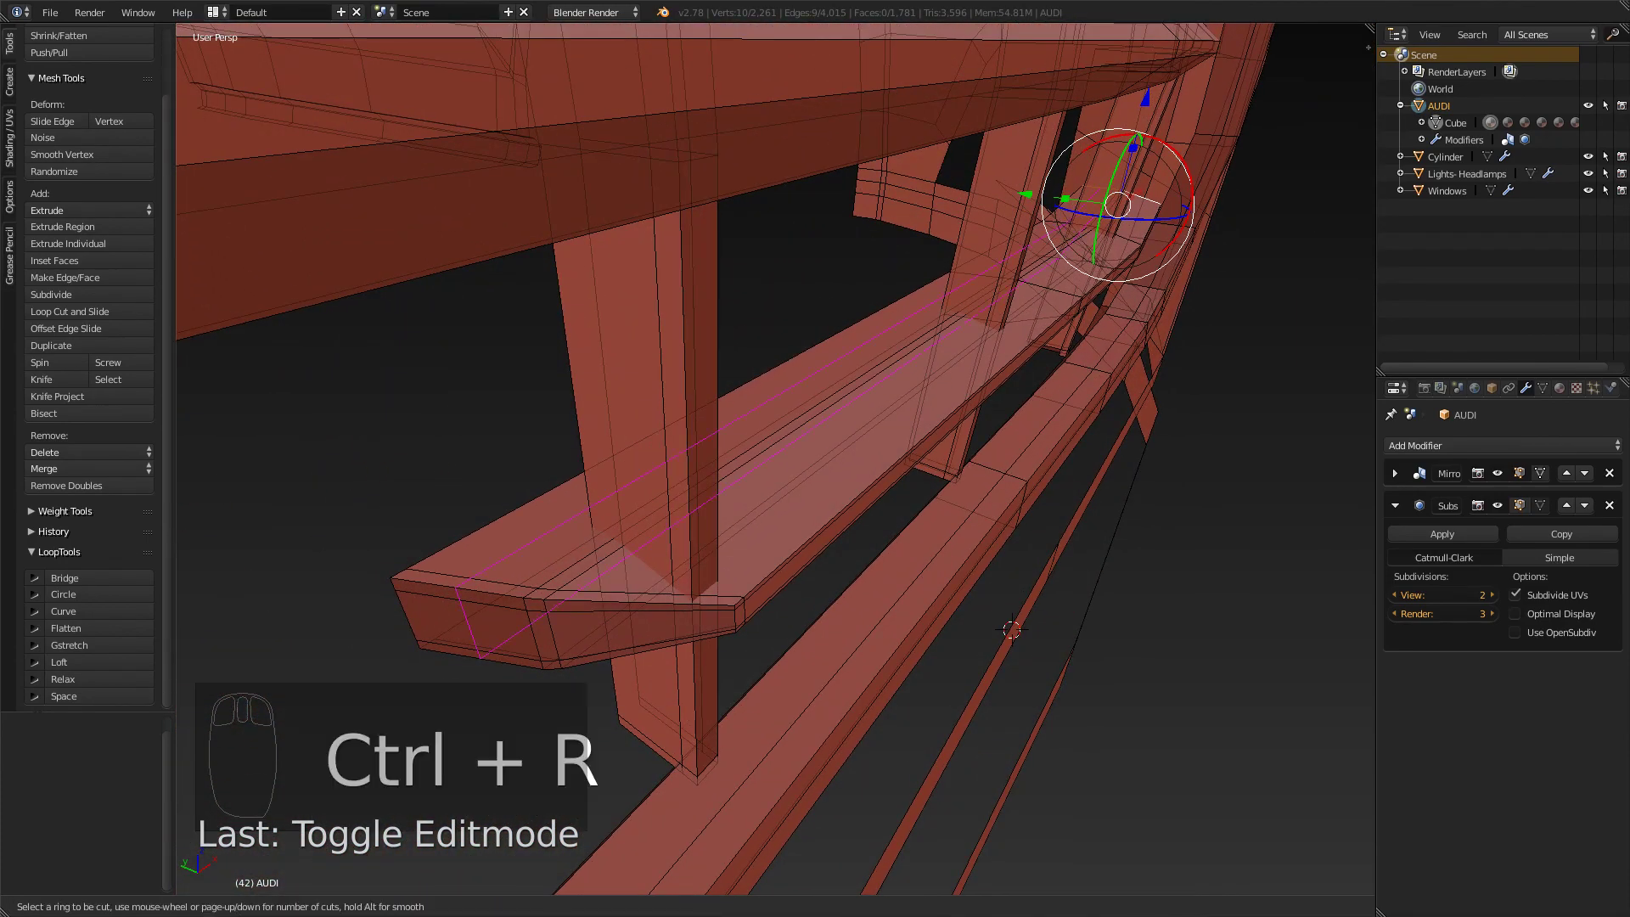
left_click(470, 625)
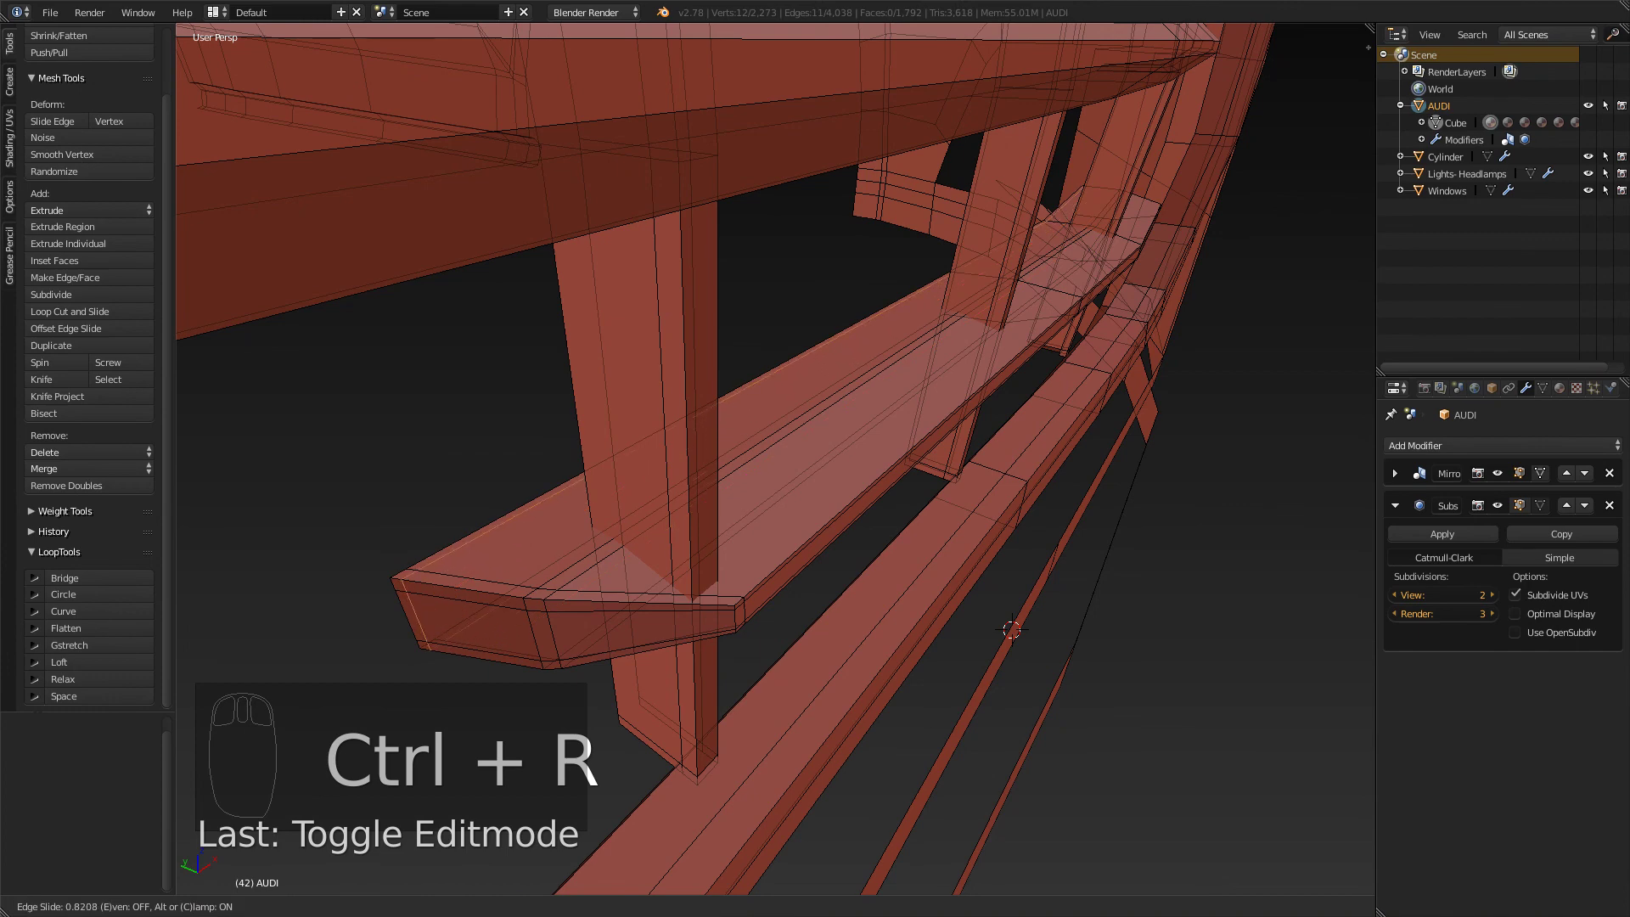
left_click(418, 613)
key("Tab")
- Compare the smoothed lowest slat and its angled inner end with the front grille reference photo
scroll(775, 459, "down", 4)
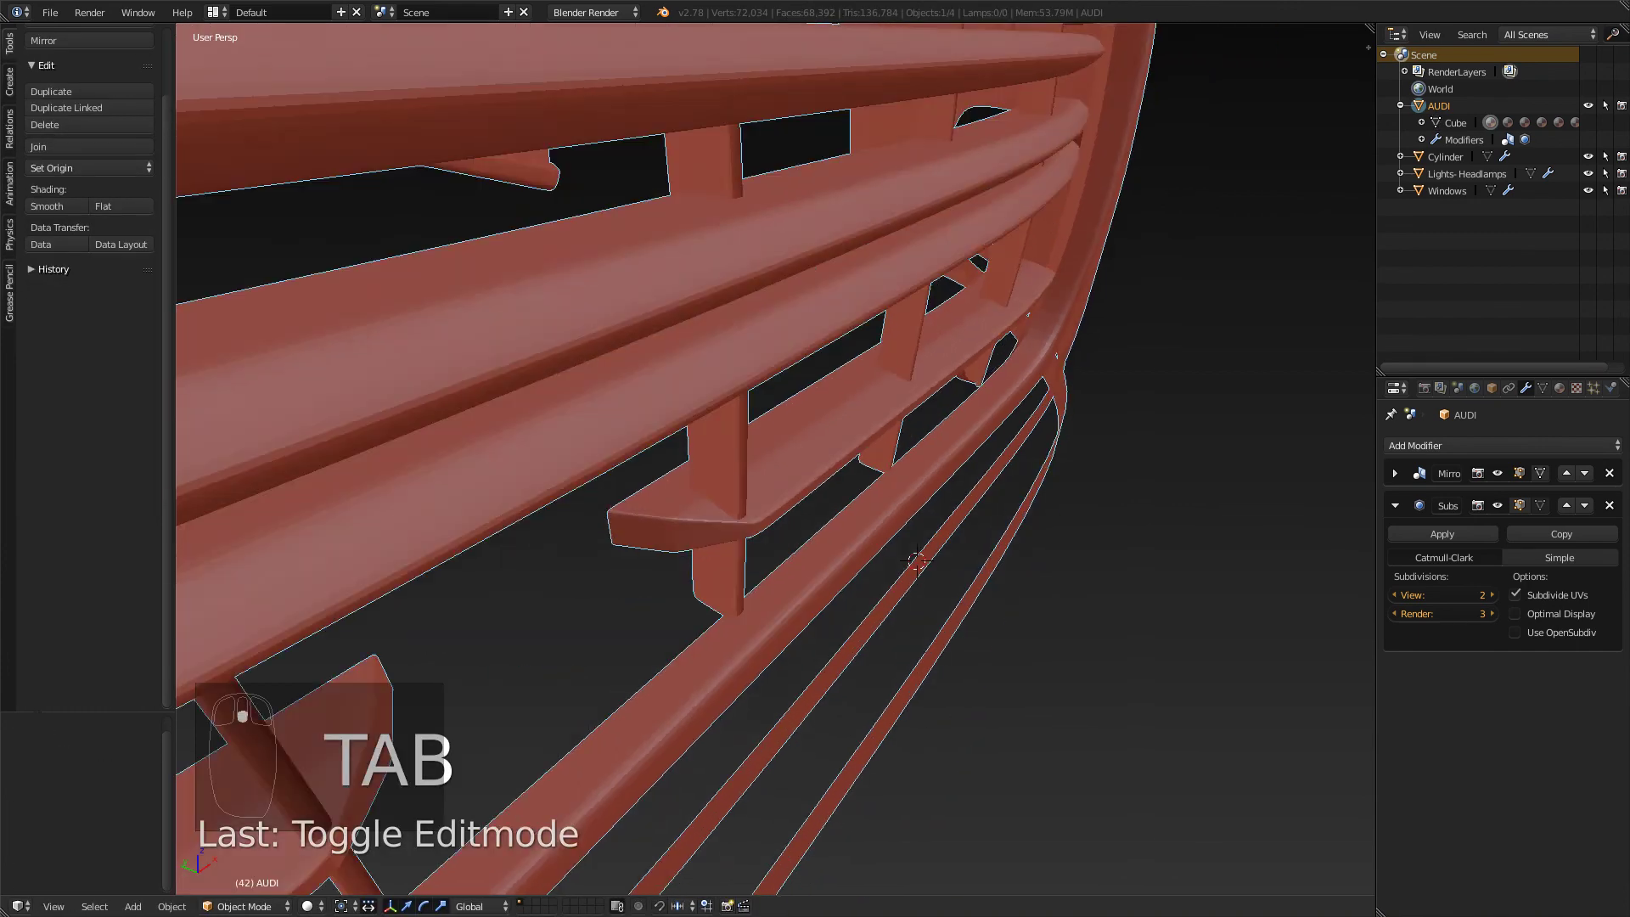
middle_click_drag(775, 458, 730, 475)
scroll(776, 459, "down", 3)
scroll(776, 459, "down", 3)
key("alt+Tab")
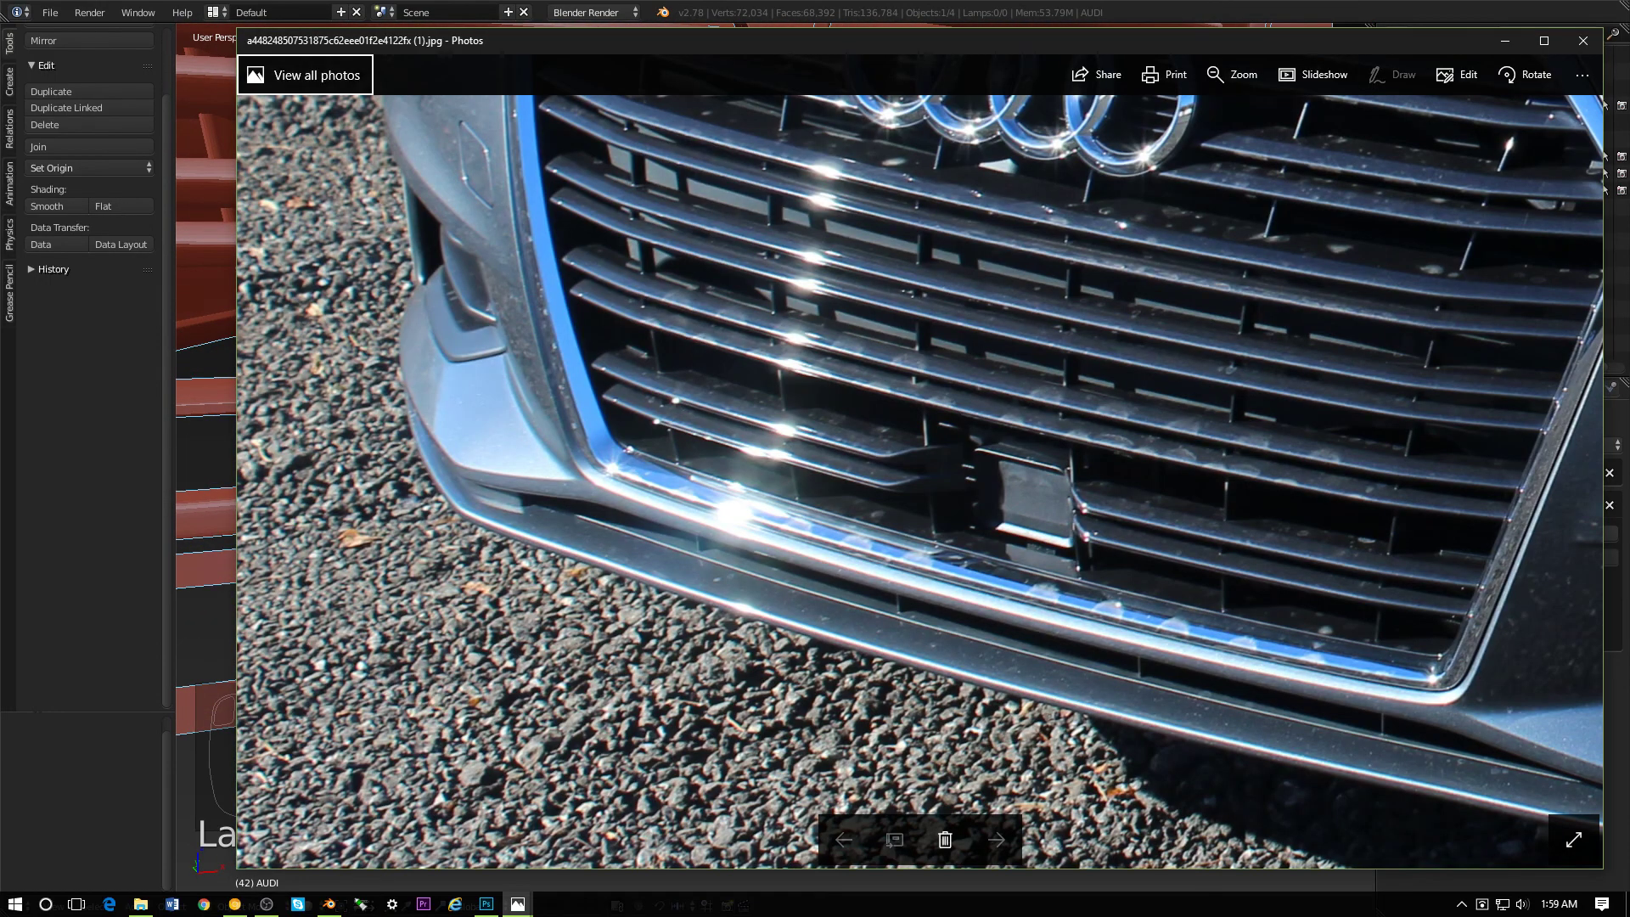
key("alt+Tab")
middle_click_drag(730, 475, 721, 442)
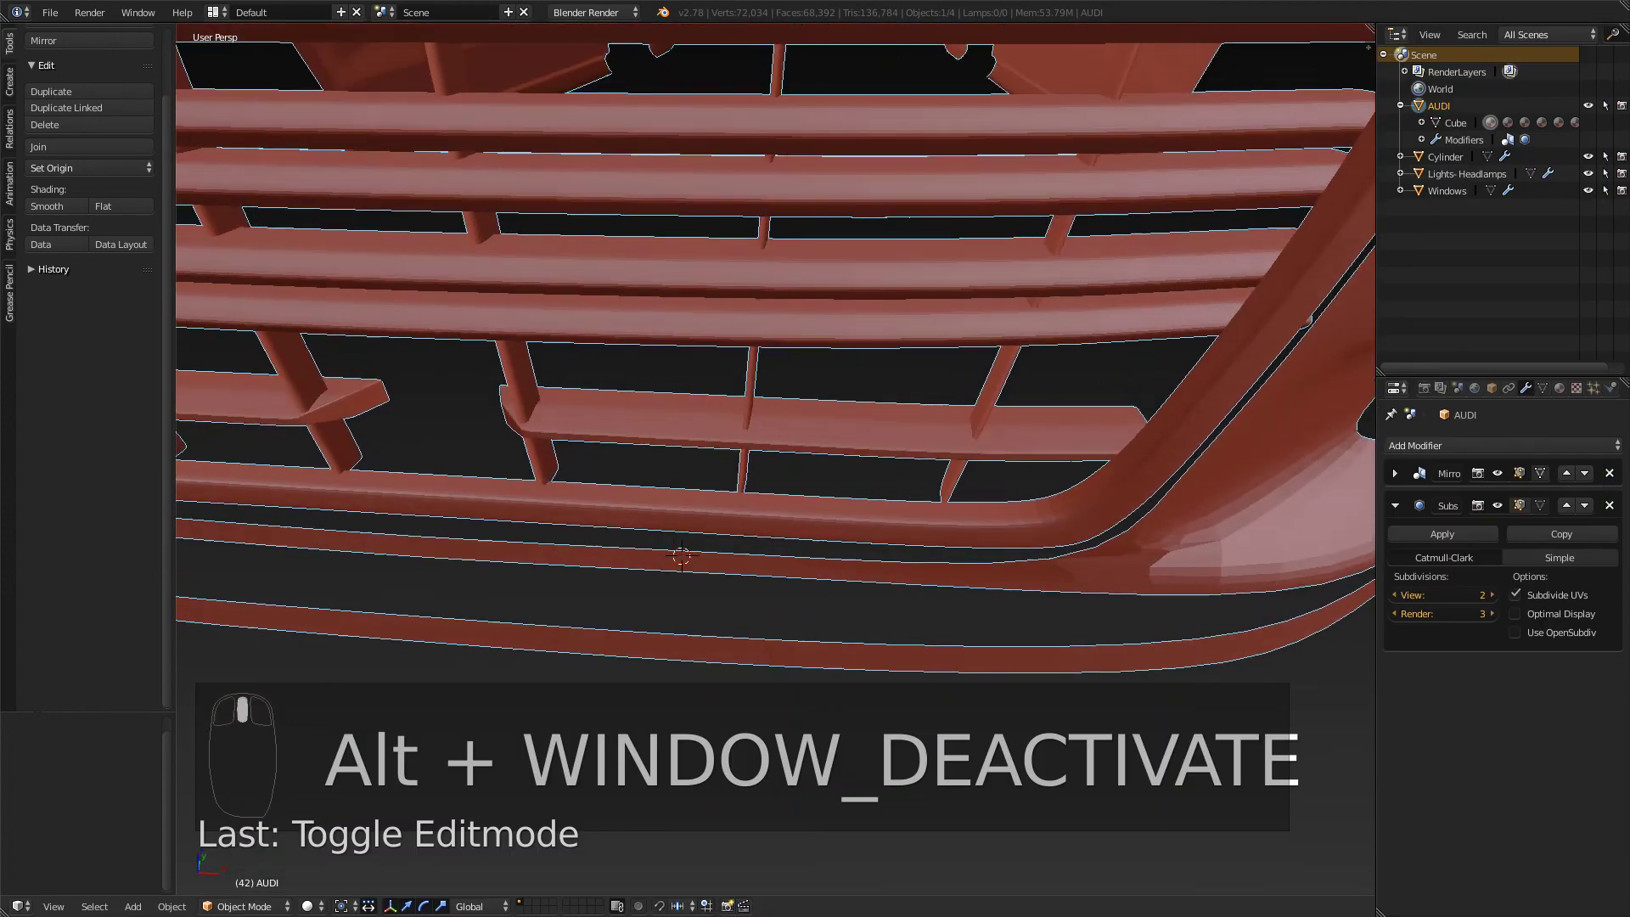
key("Tab")
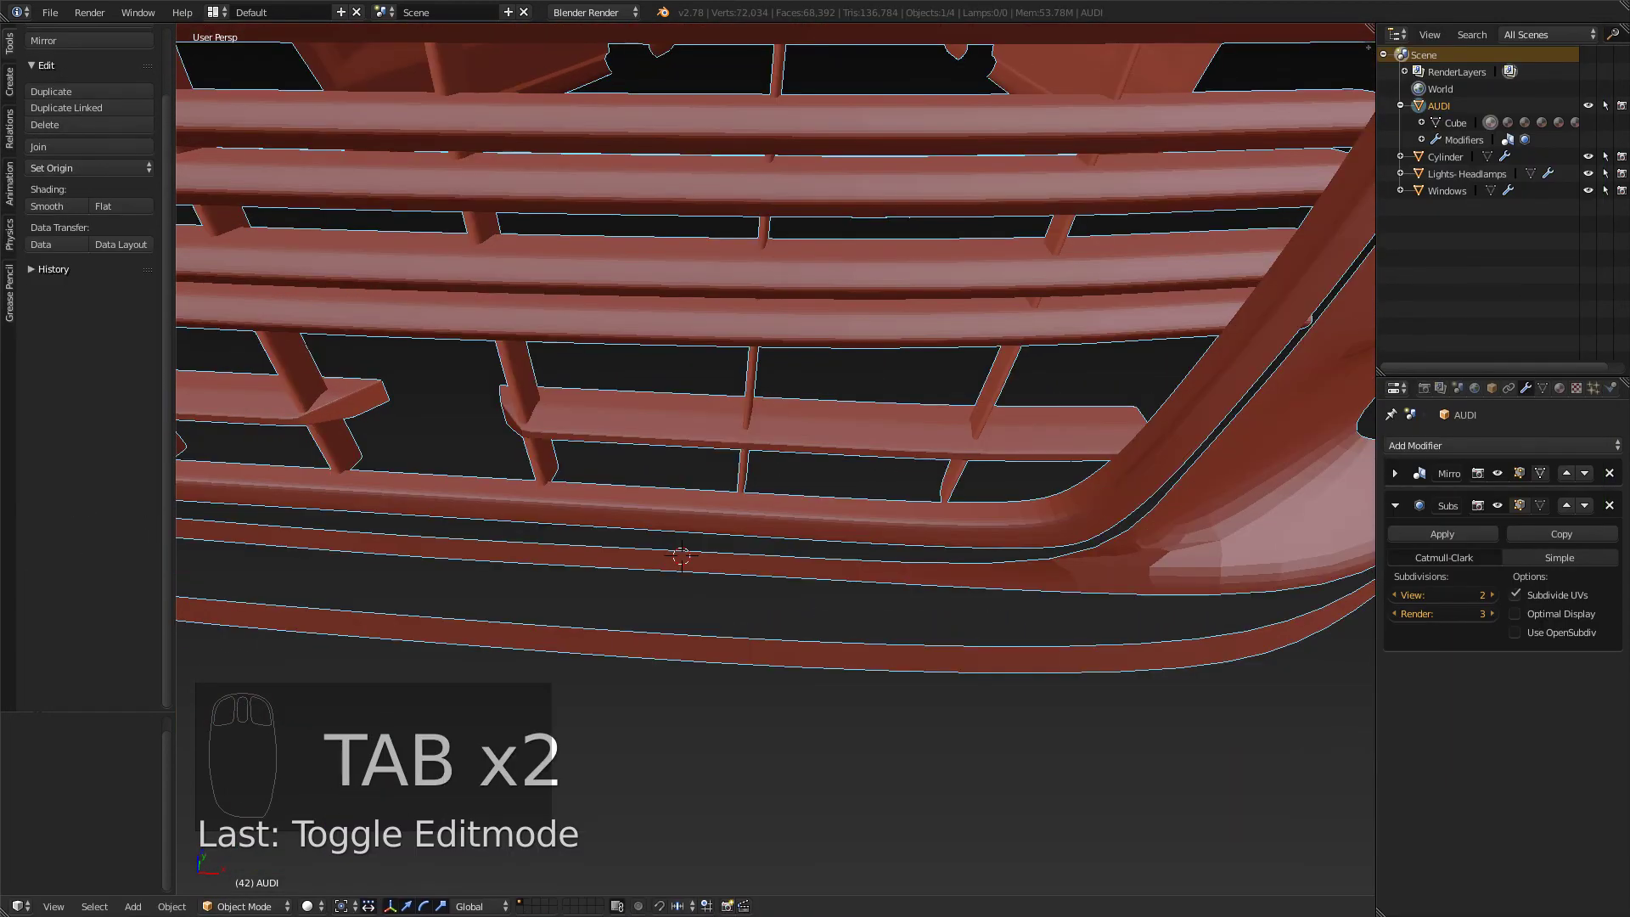
key("Tab")
key("Tab")
key("alt+Tab")
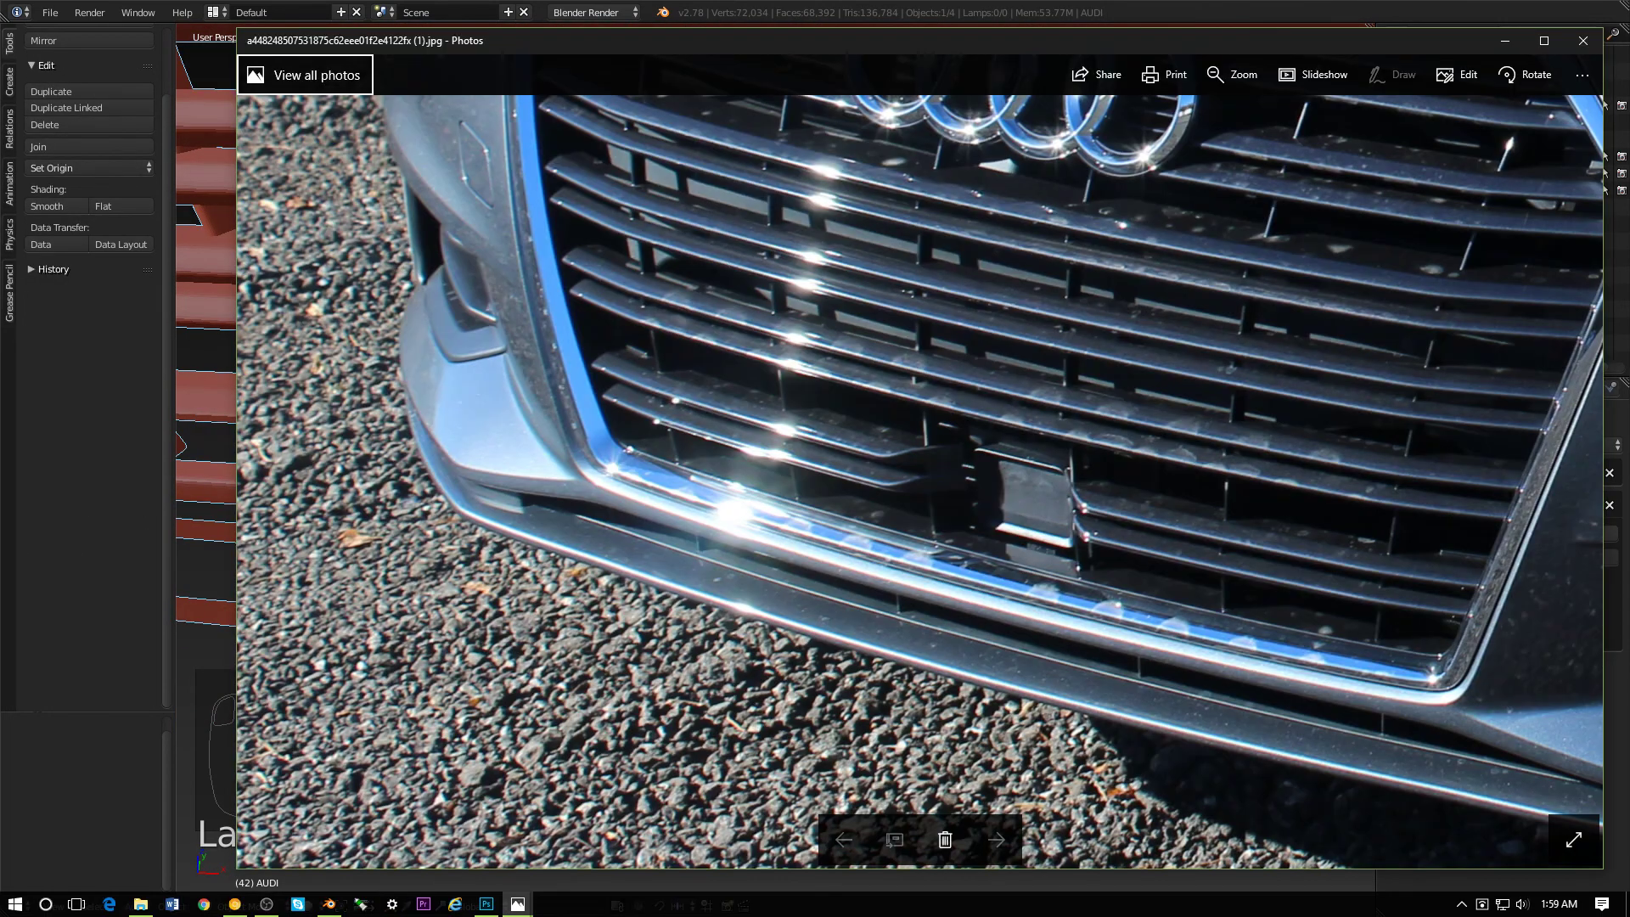
key("alt+Tab")
middle_click_drag(764, 459, 814, 433)
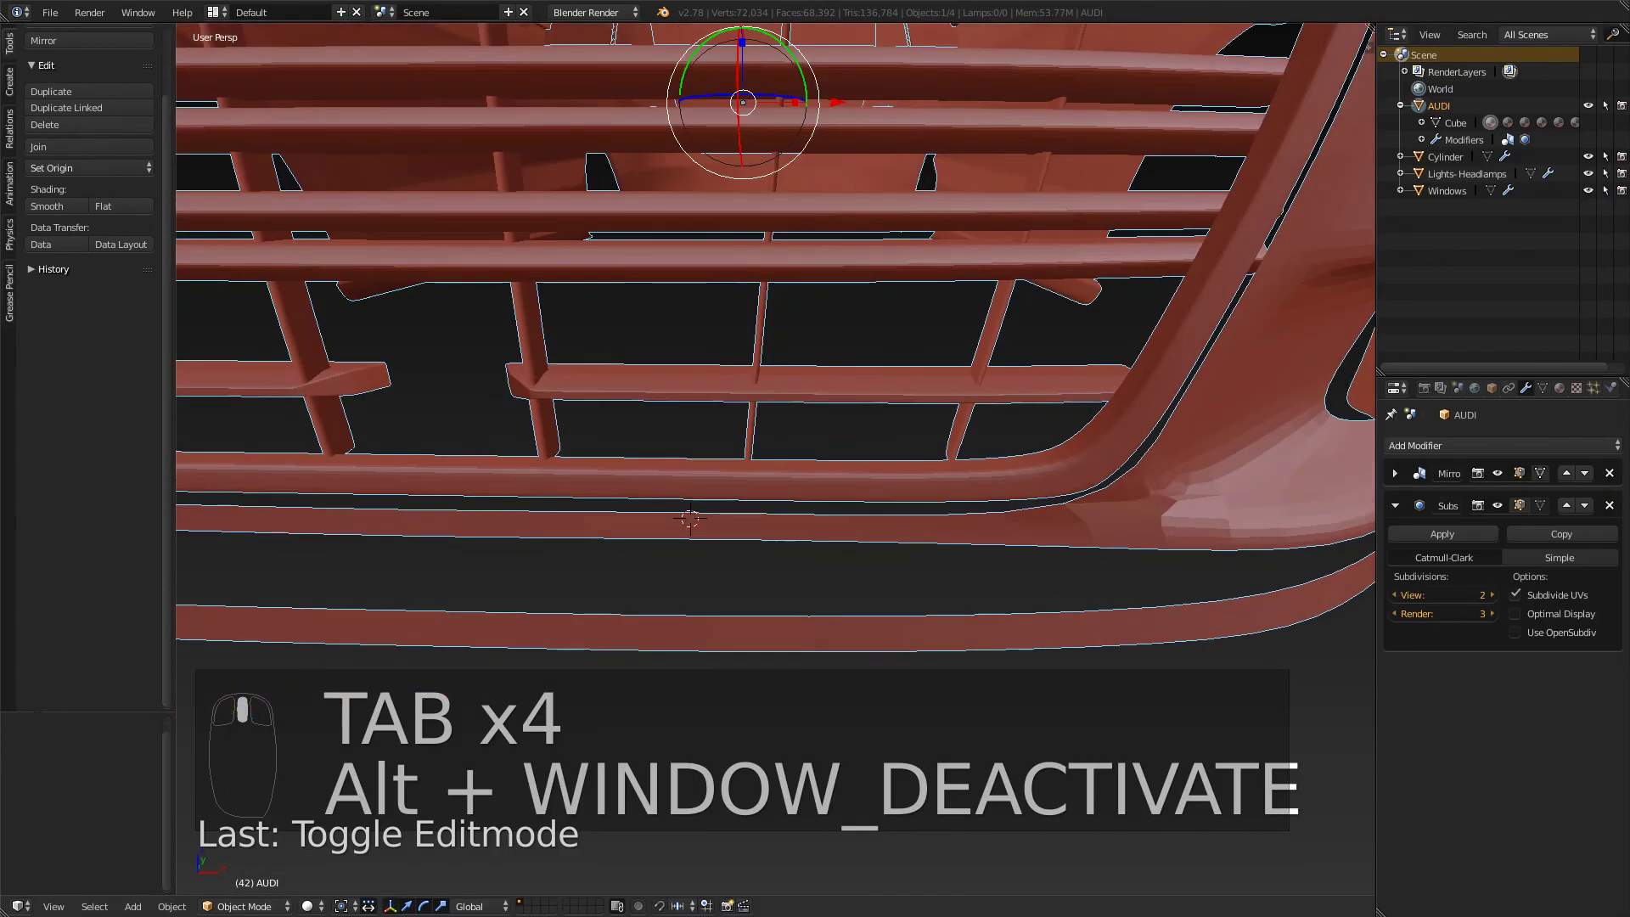
key("alt+Tab")
key("alt+Tab")
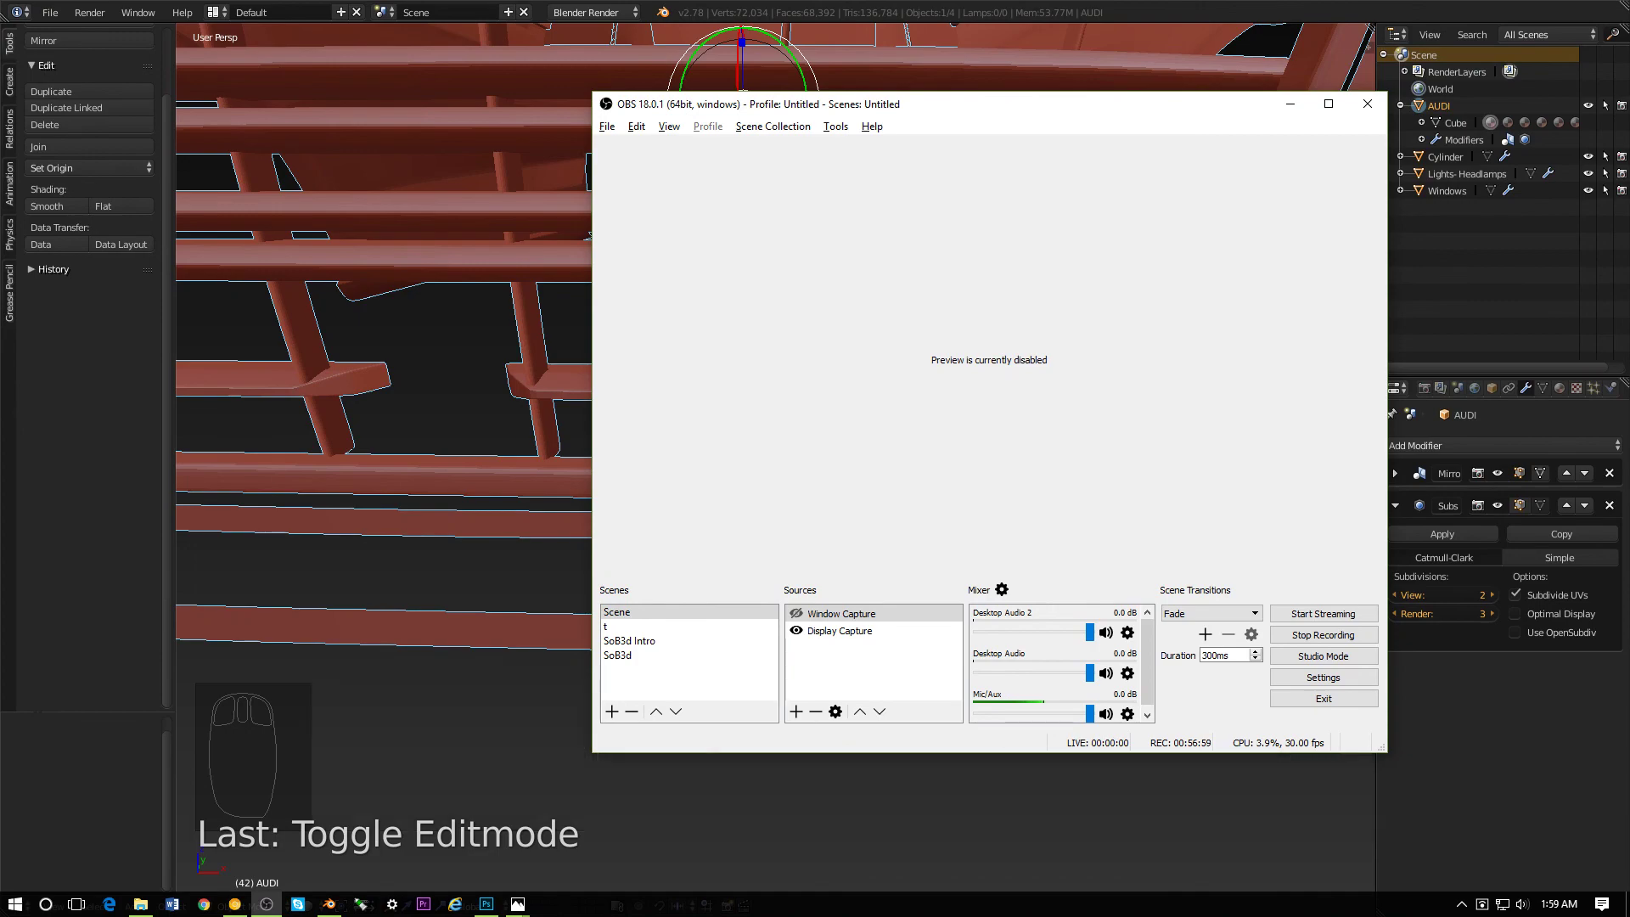
key("alt+Tab")
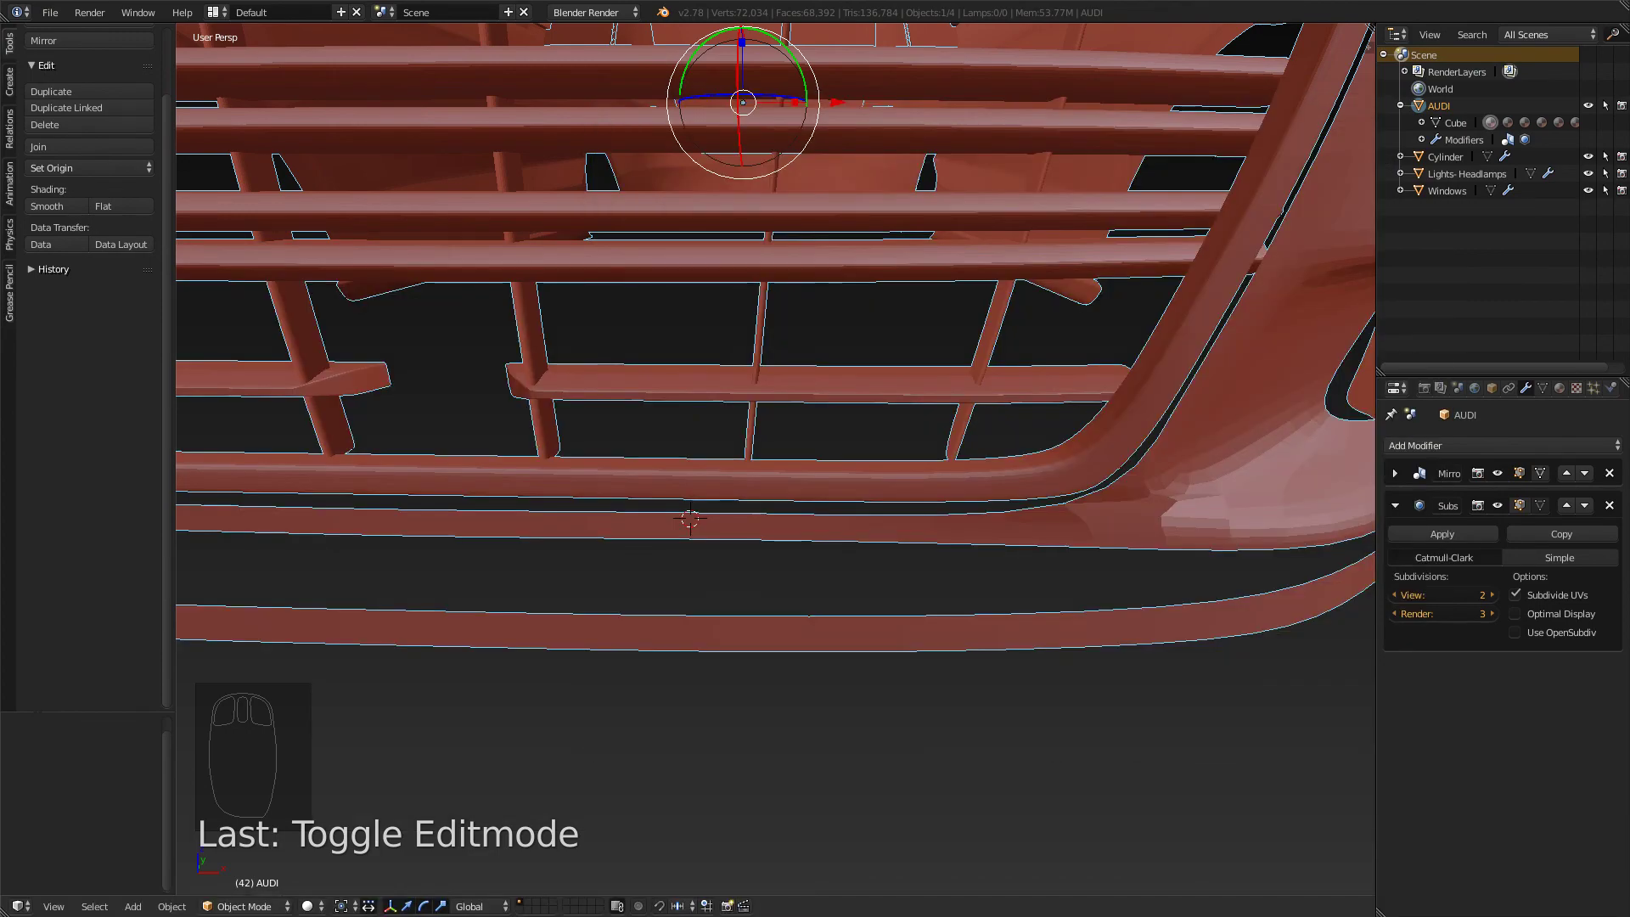
- Examine the lower grille from several angles in smoothed and mesh form, and check it against the whole car front
middle_click_drag(774, 458, 929, 324)
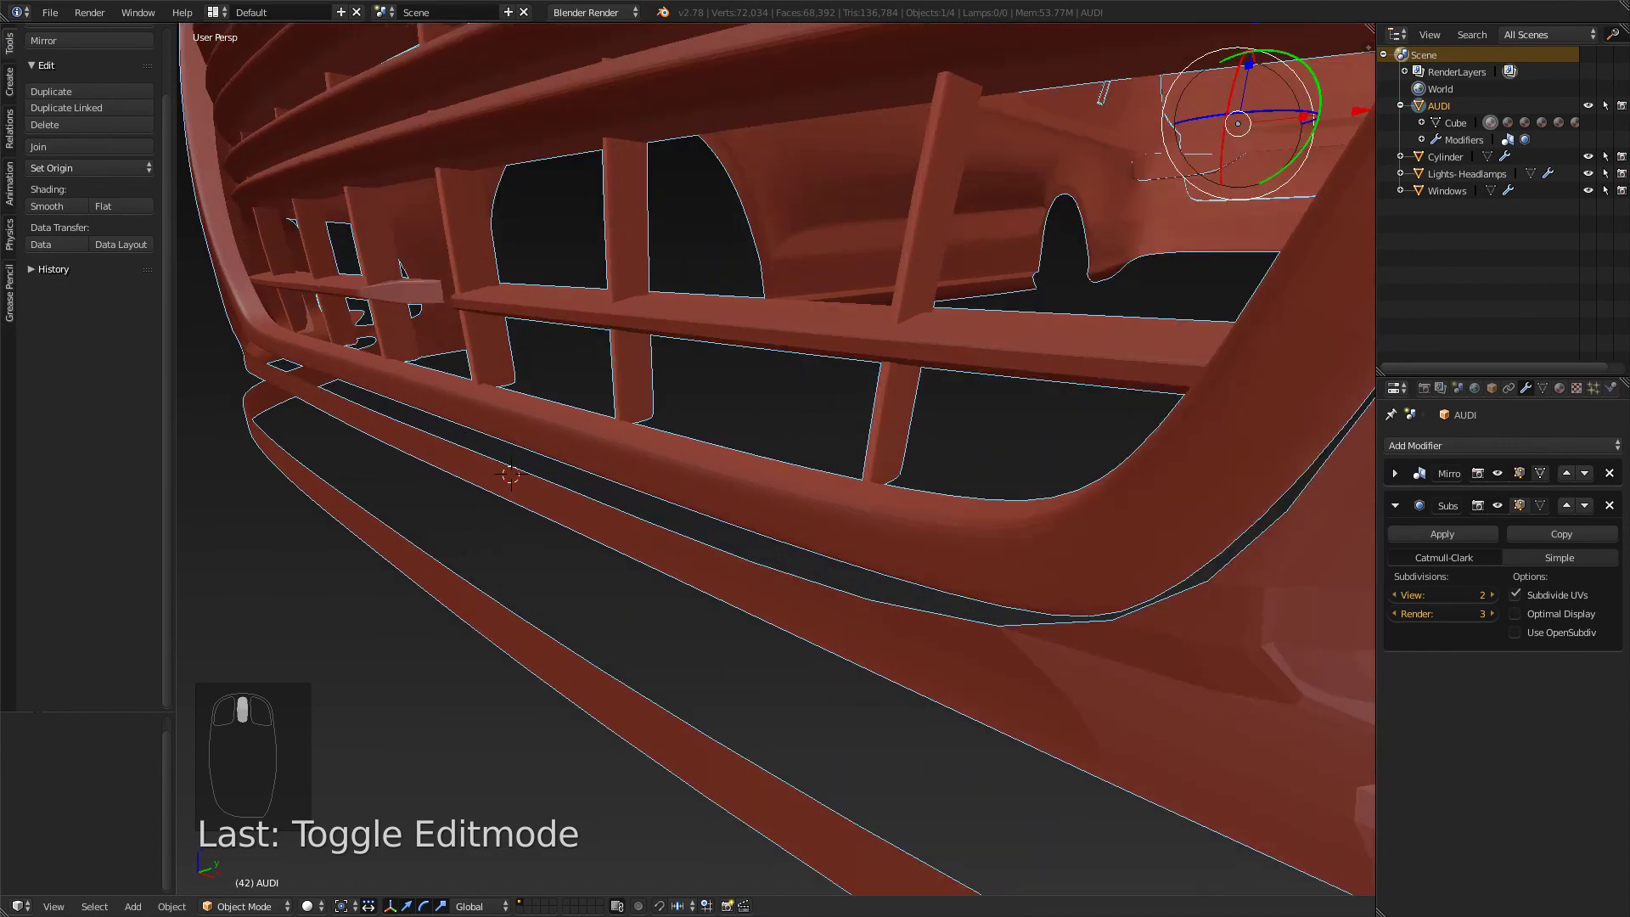
key("Tab")
key("Tab")
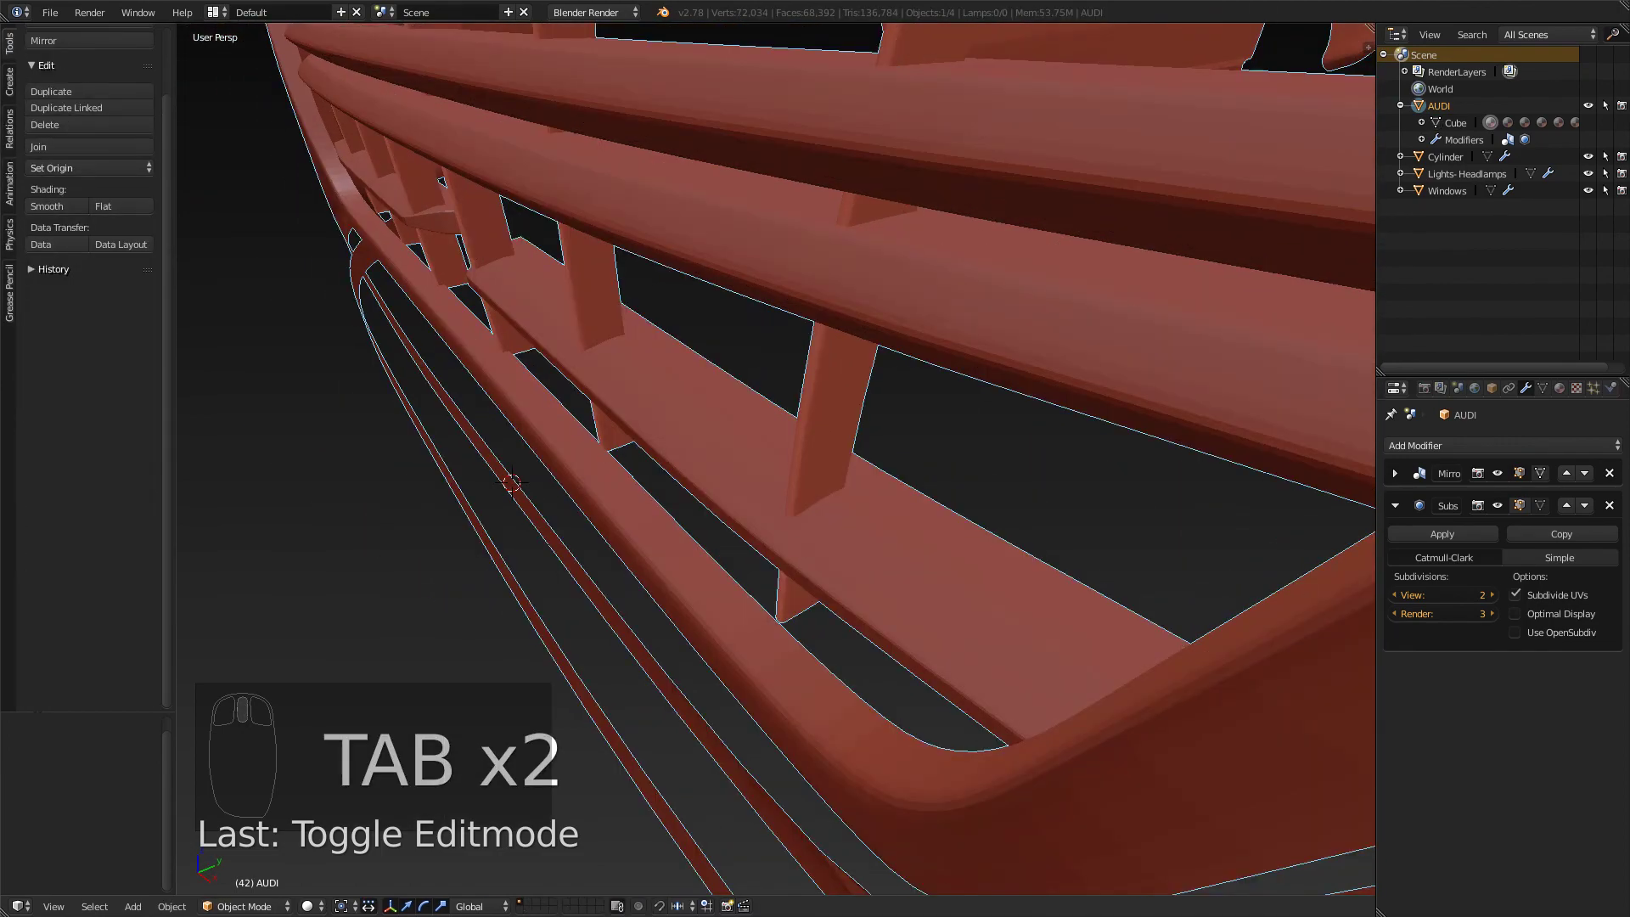
key("Tab")
middle_click_drag(764, 382, 934, 356)
scroll(776, 458, "down", 3)
middle_click_drag(776, 458, 836, 470)
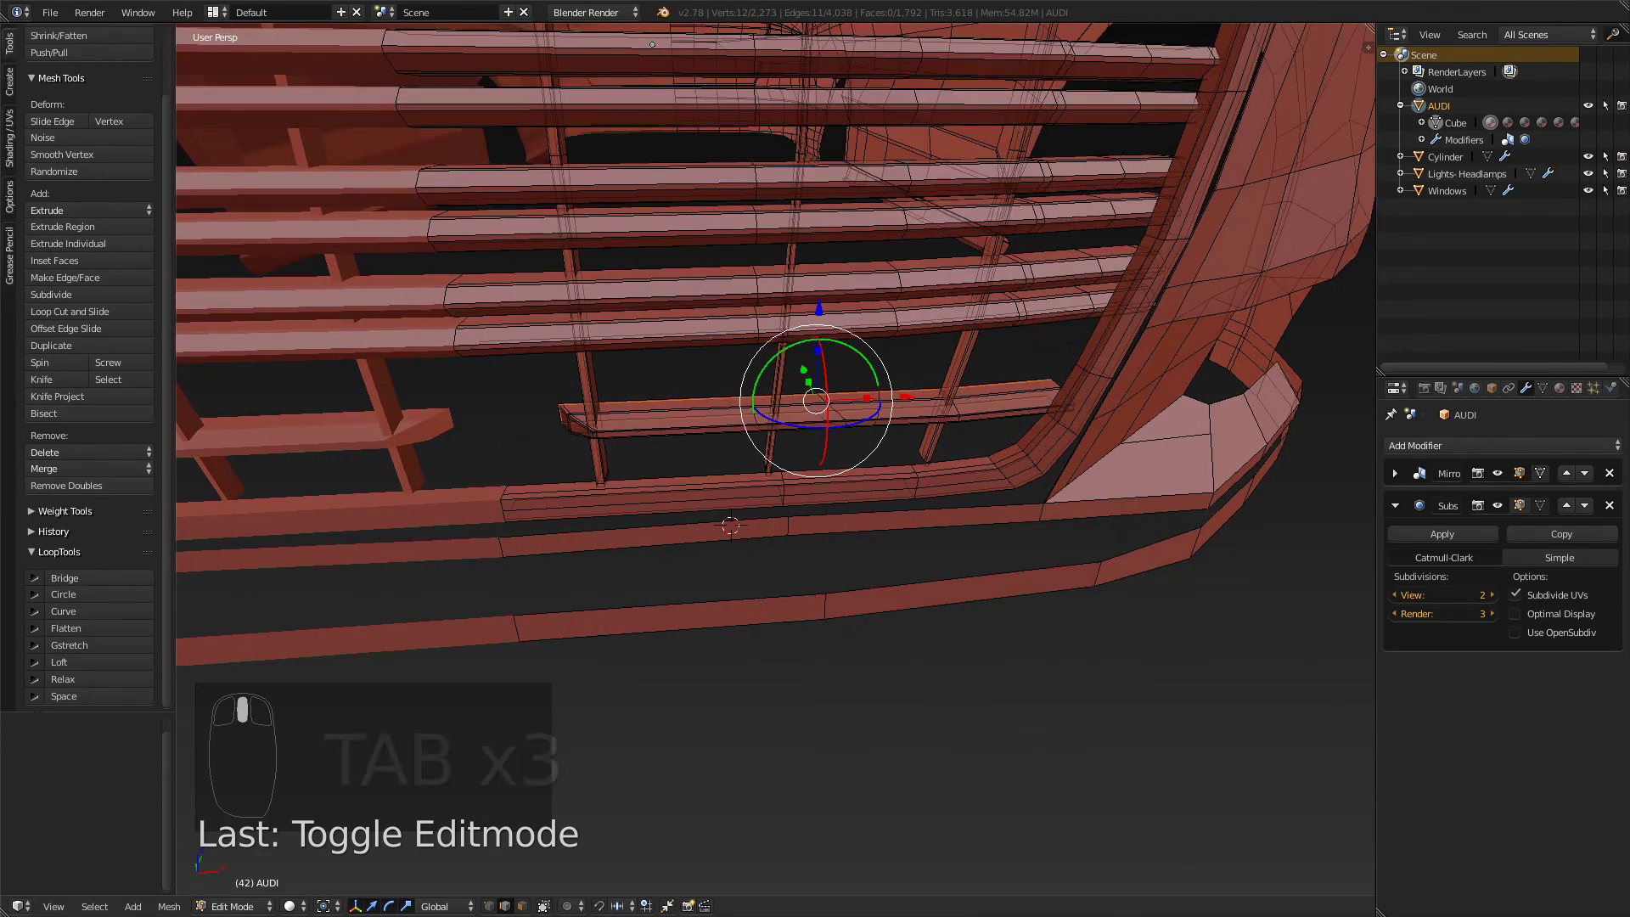
key("a")
key("Tab")
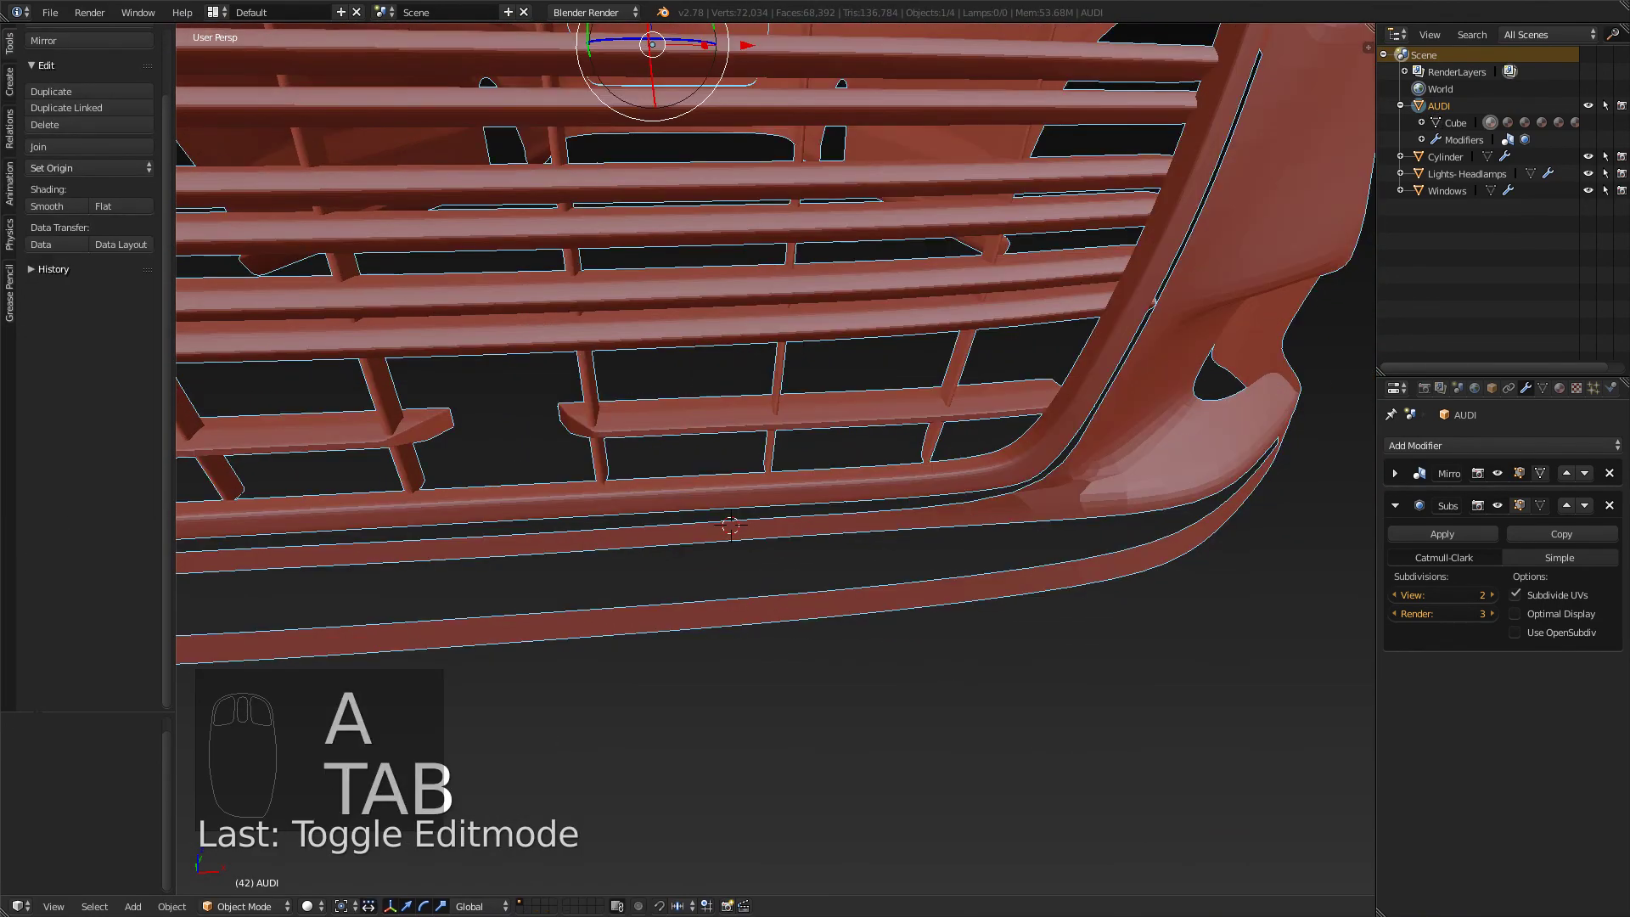
key("a")
key("a")
scroll(732, 210, "down", 8)
scroll(733, 210, "up", 6)
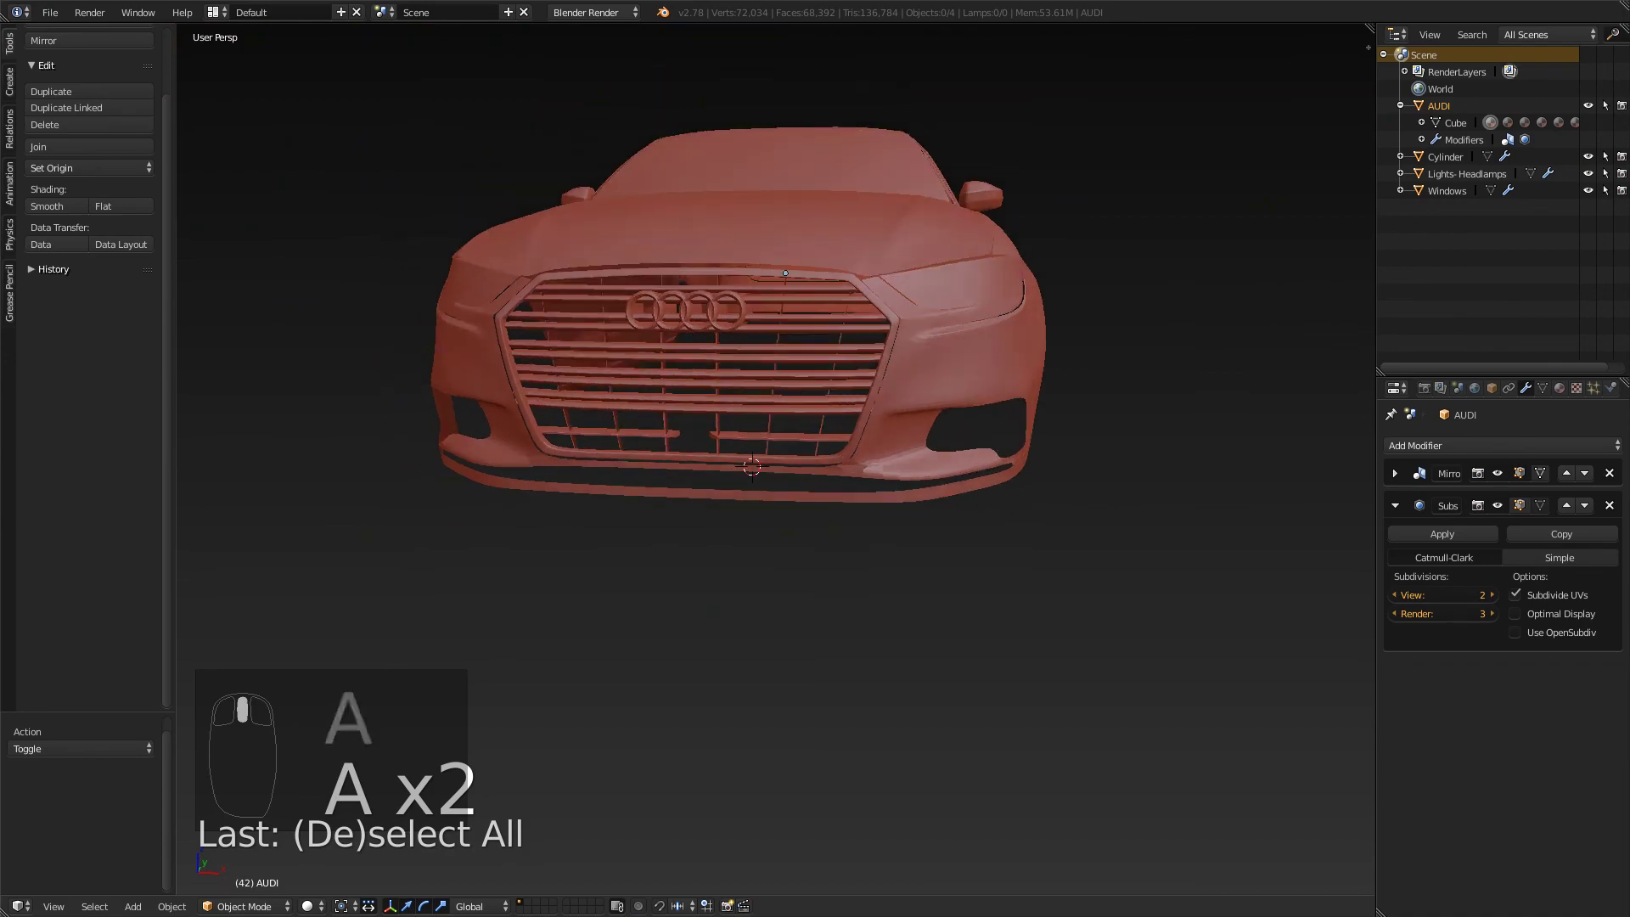
key("Tab")
scroll(732, 210, "up", 3)
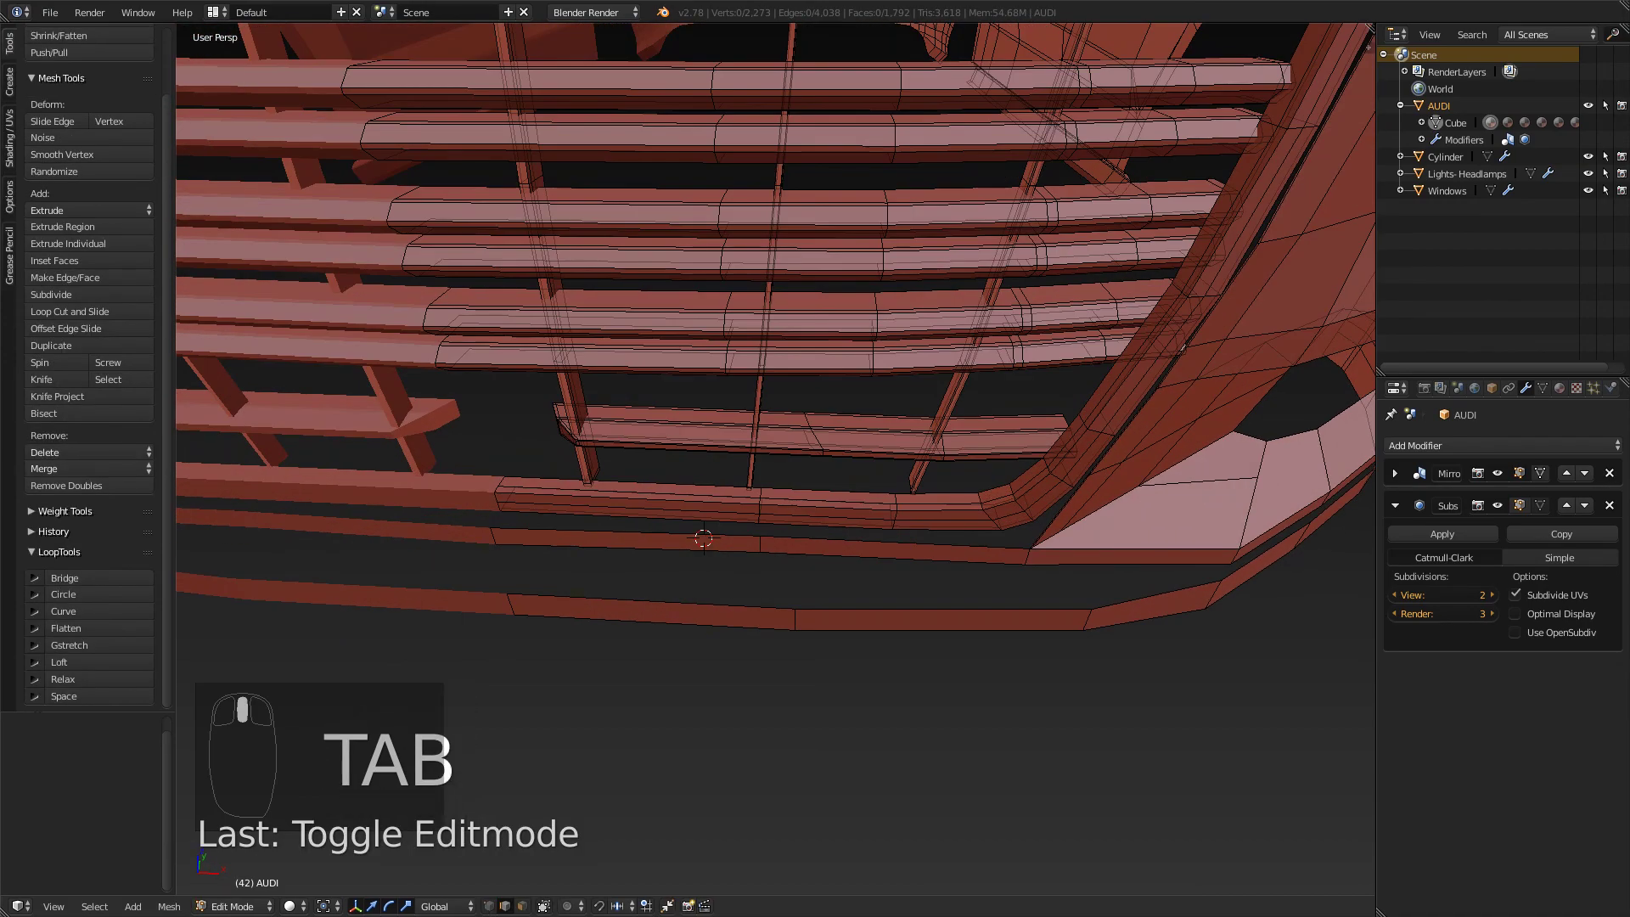
key("alt+Tab")
key("alt+Tab")
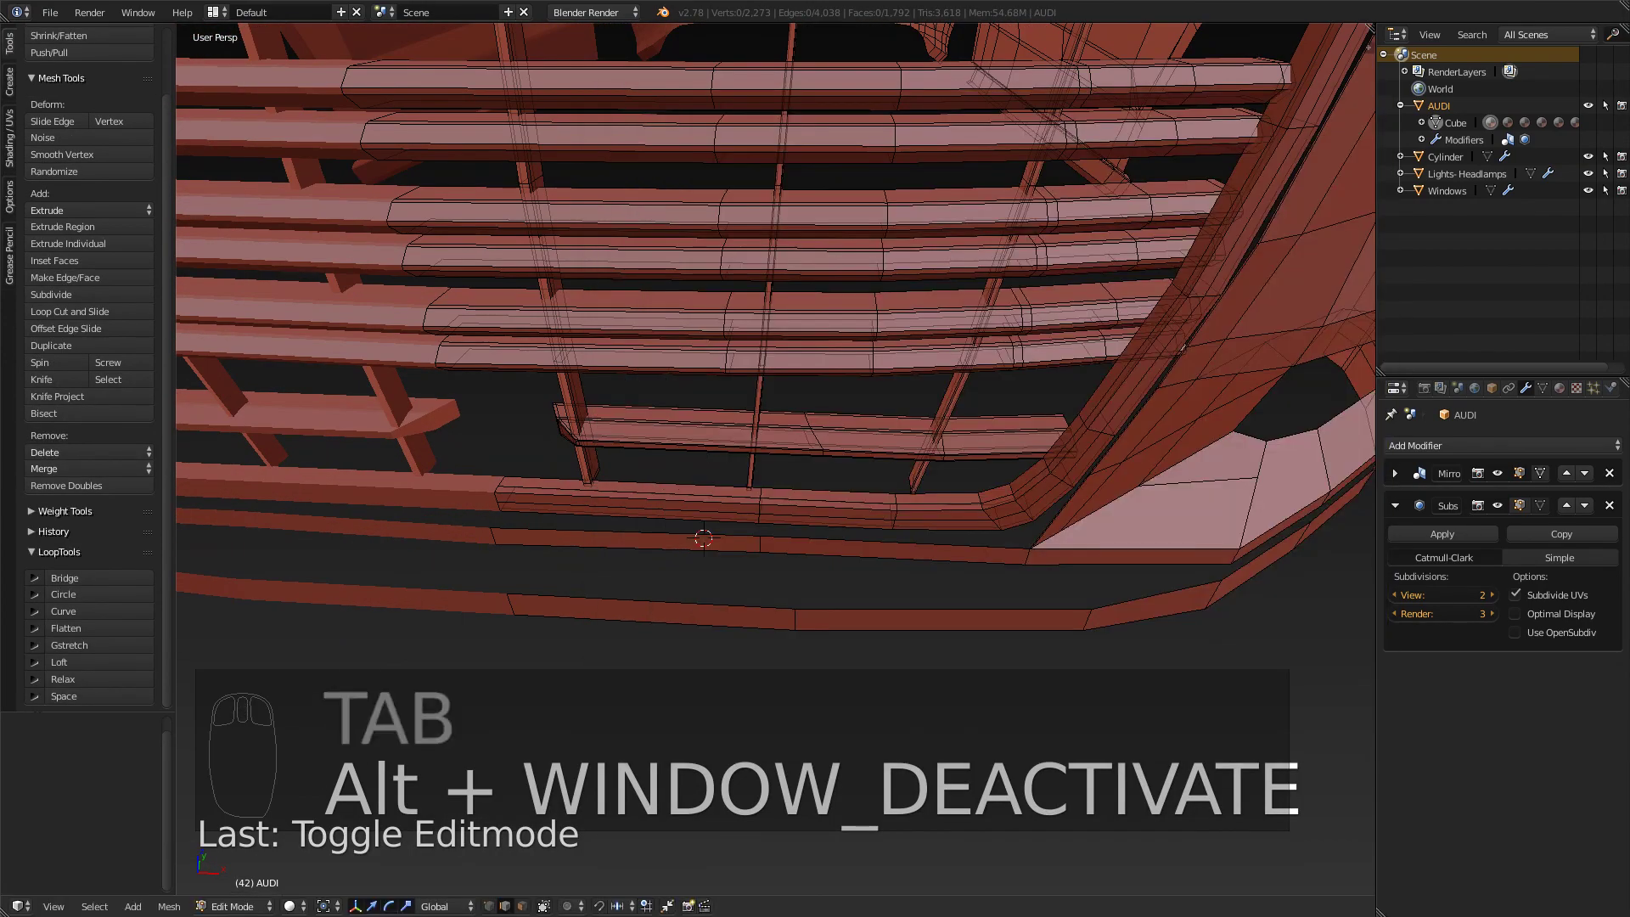
- Select the entire lowest slat as linked geometry and show it in front view against the blueprint
key("a")
key("a")
key("a")
key("a")
key("a")
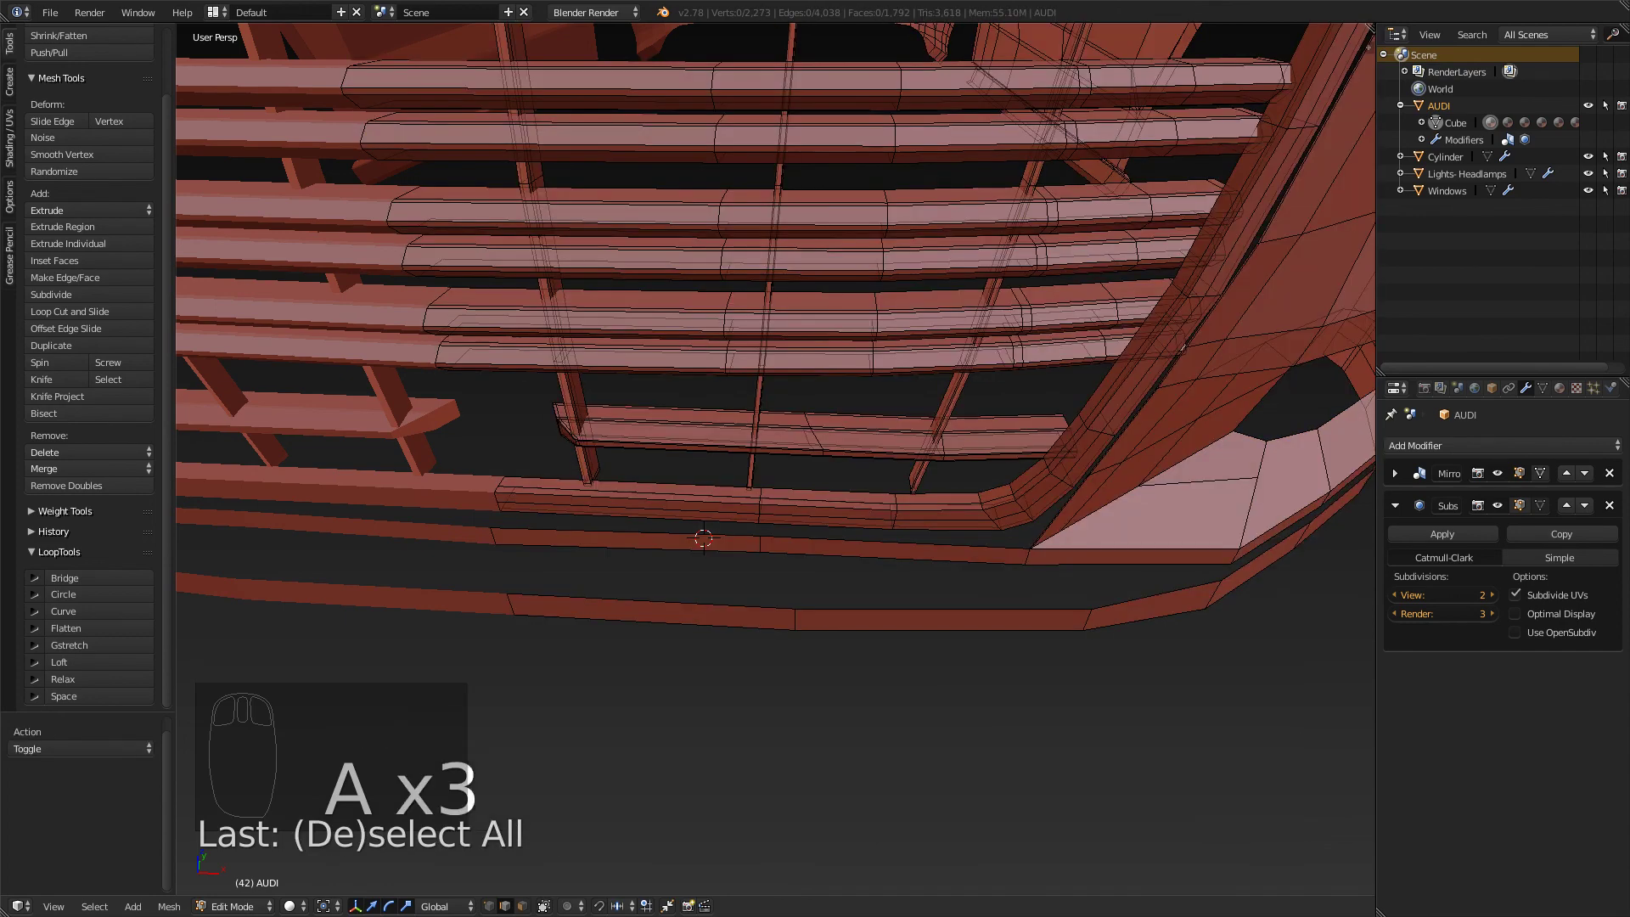
key("l")
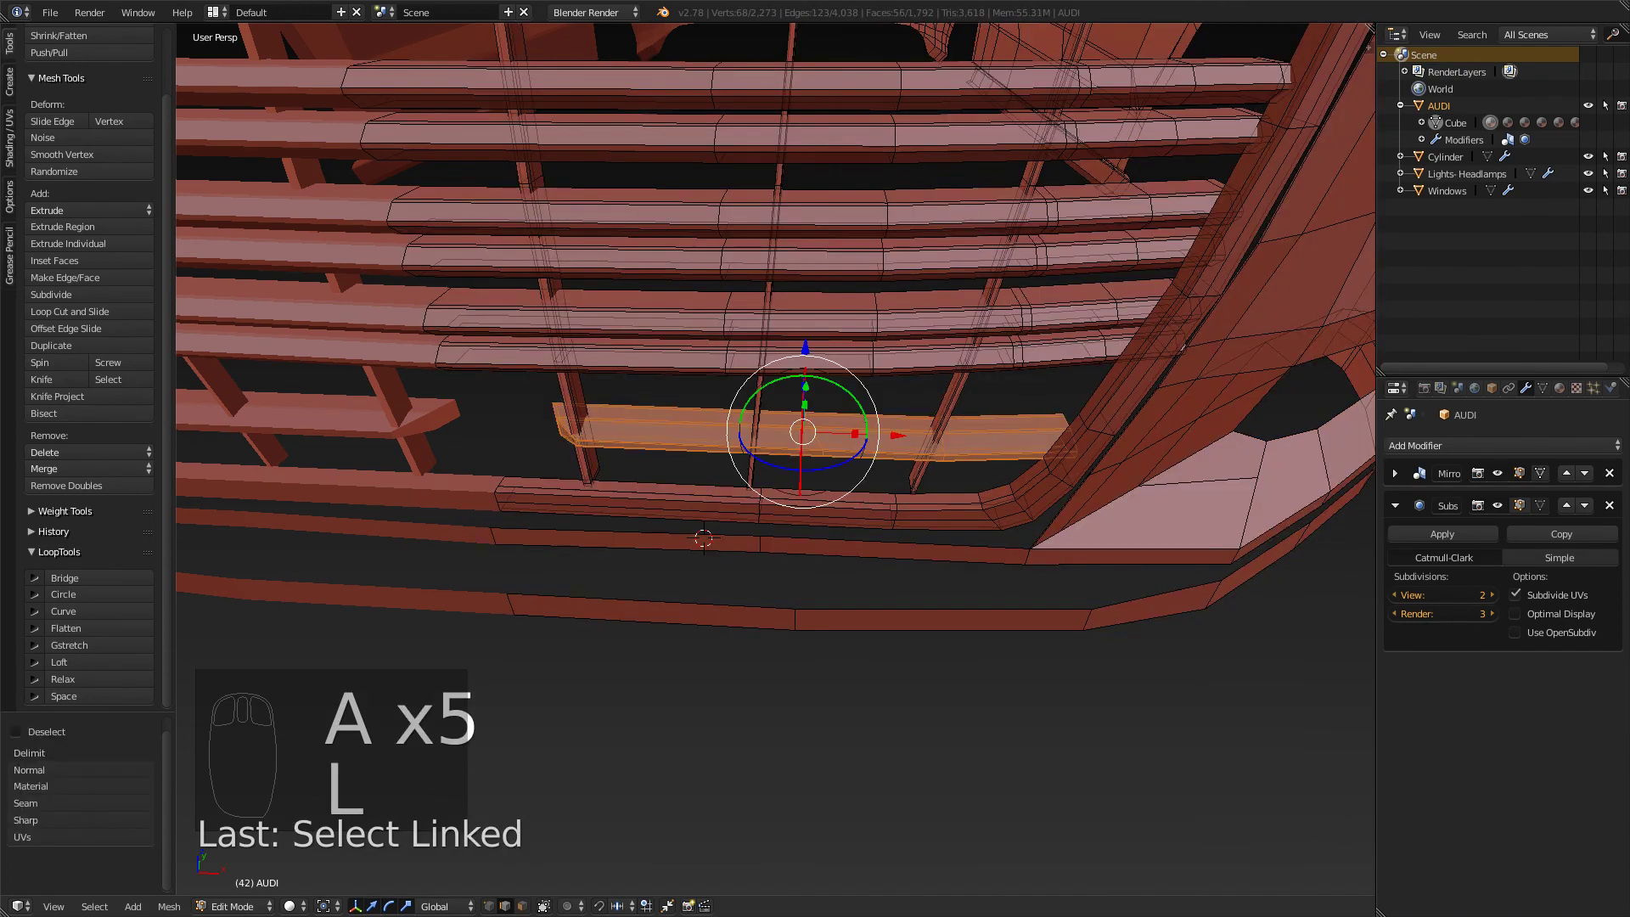
key("KP_3")
key("KP_1")
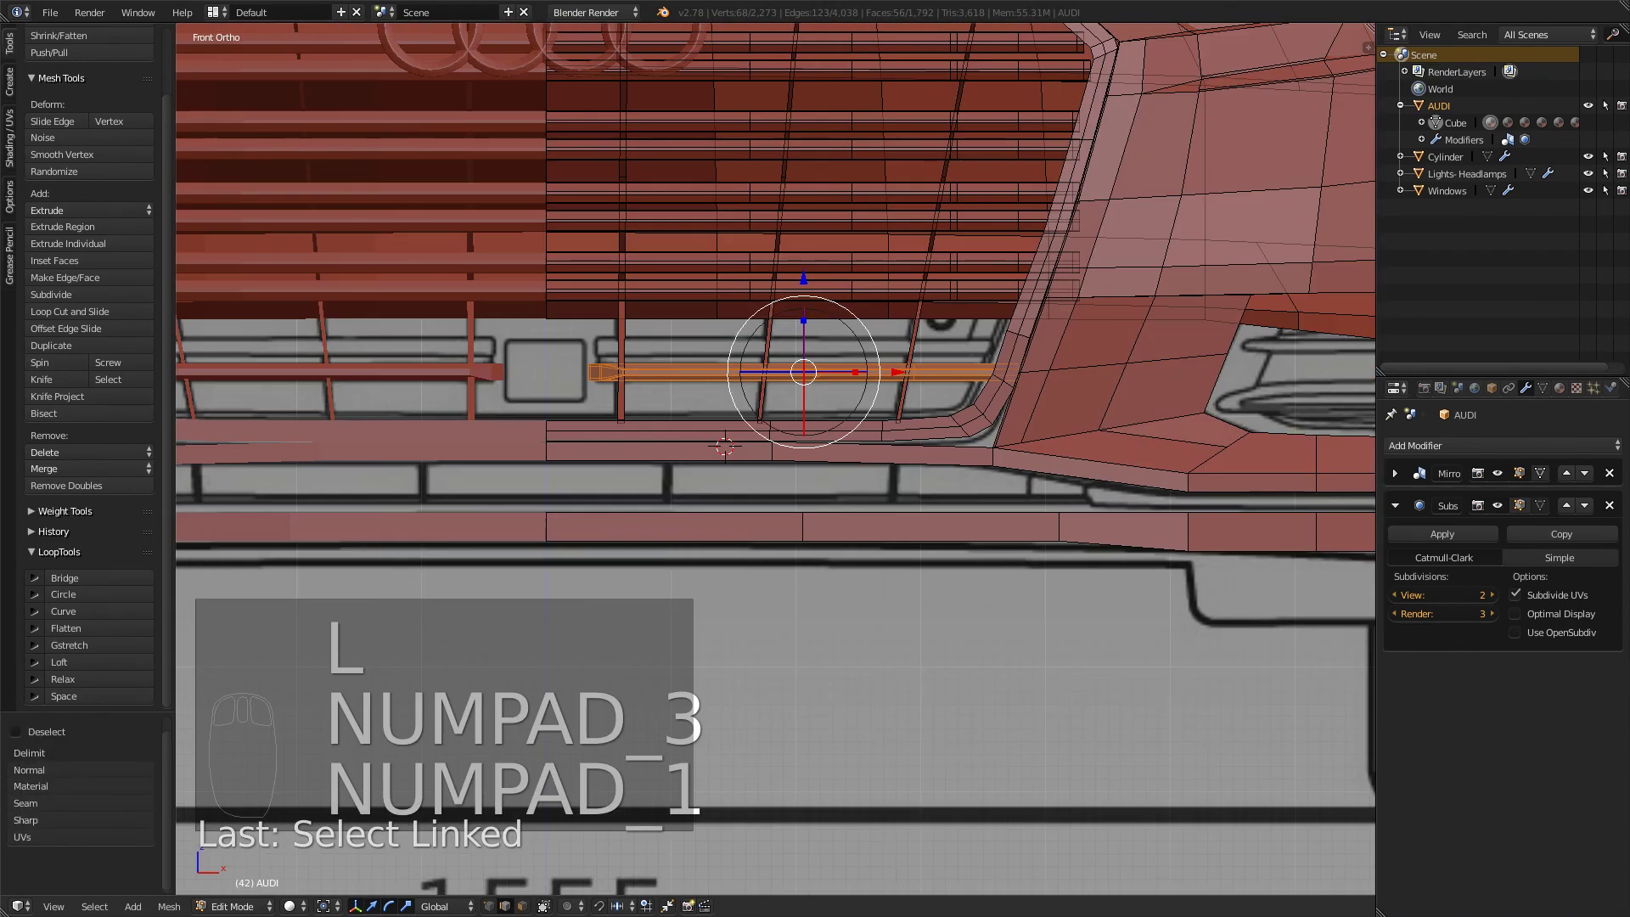
- Try moving the lowest slat 0.041 along the X axis, and undo it
scroll(771, 341, "up", 5)
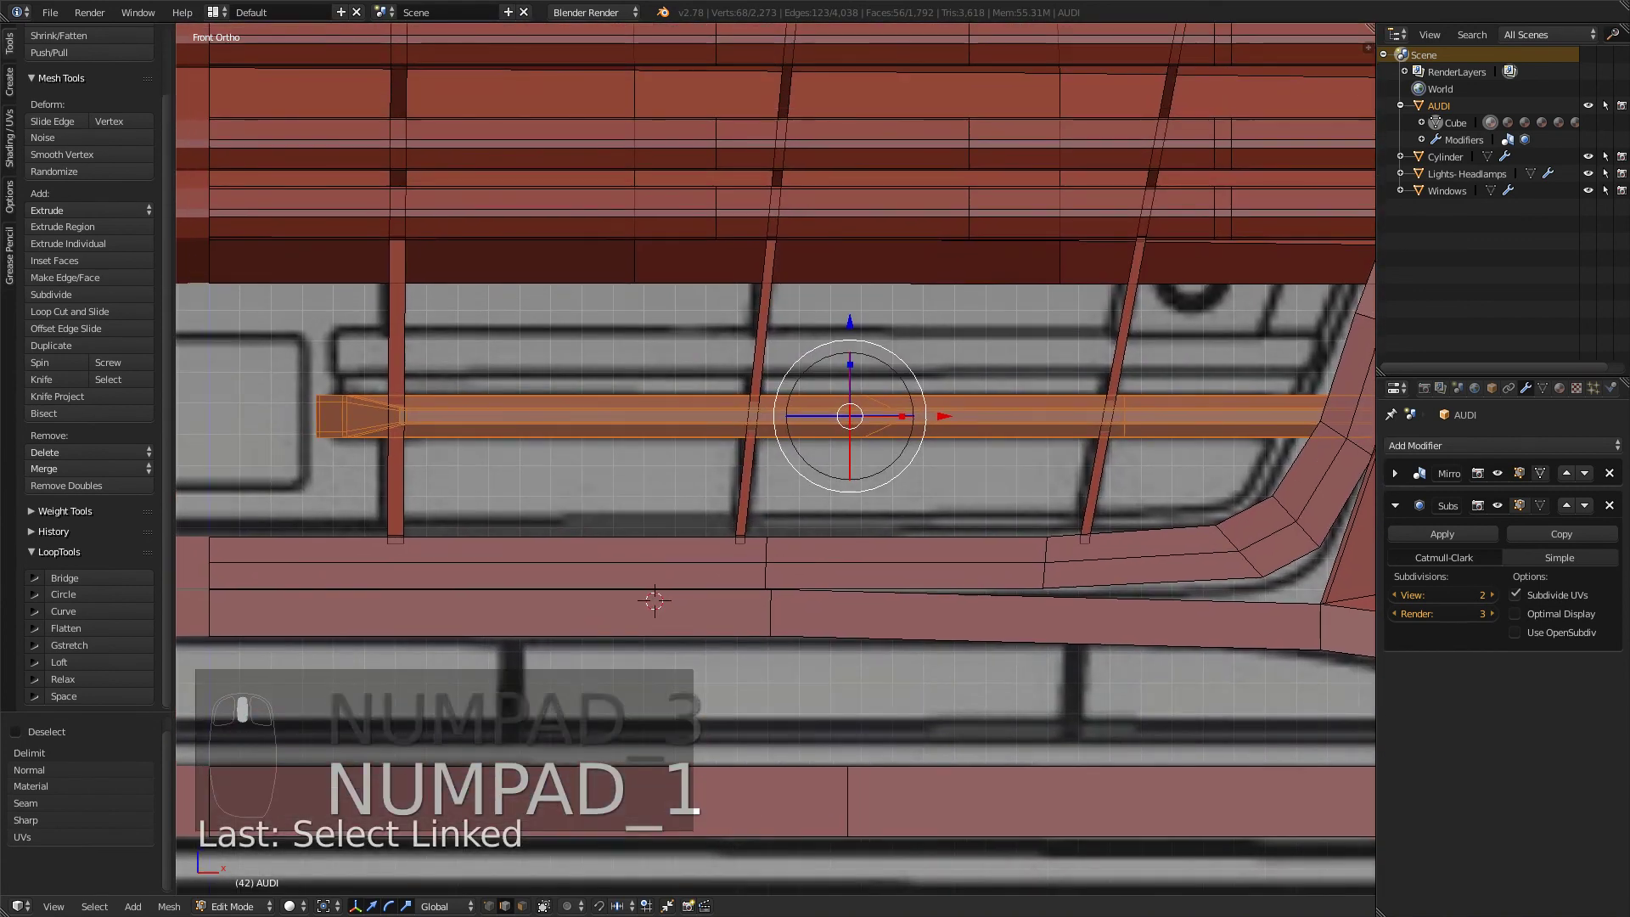
left_click_drag(943, 416, 961, 415)
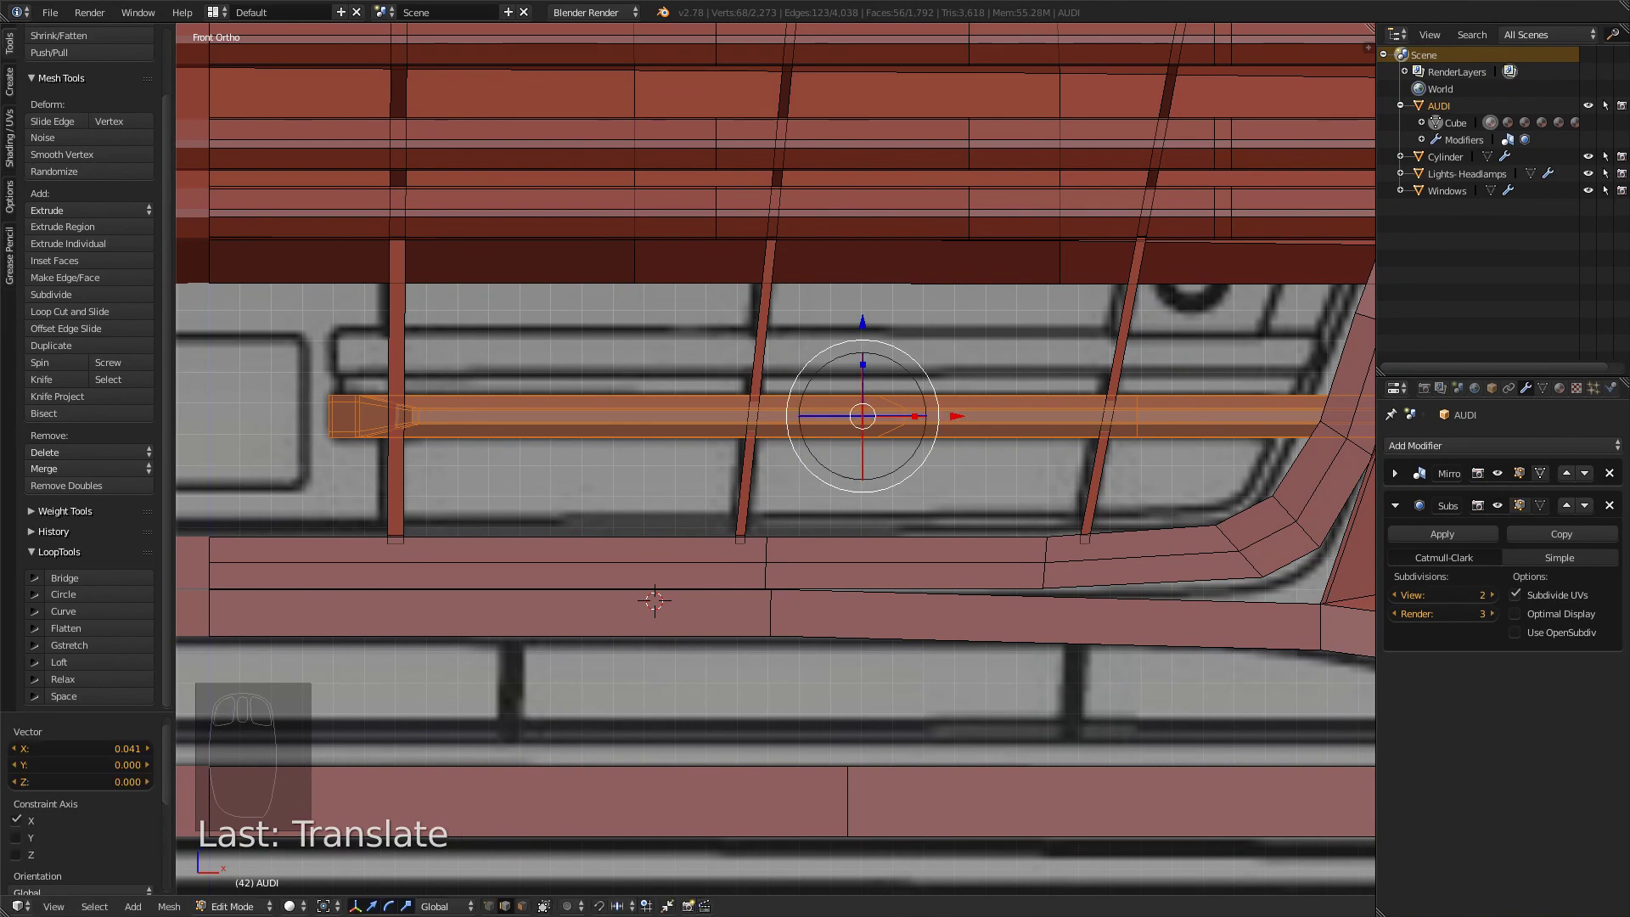
key("ctrl+z")
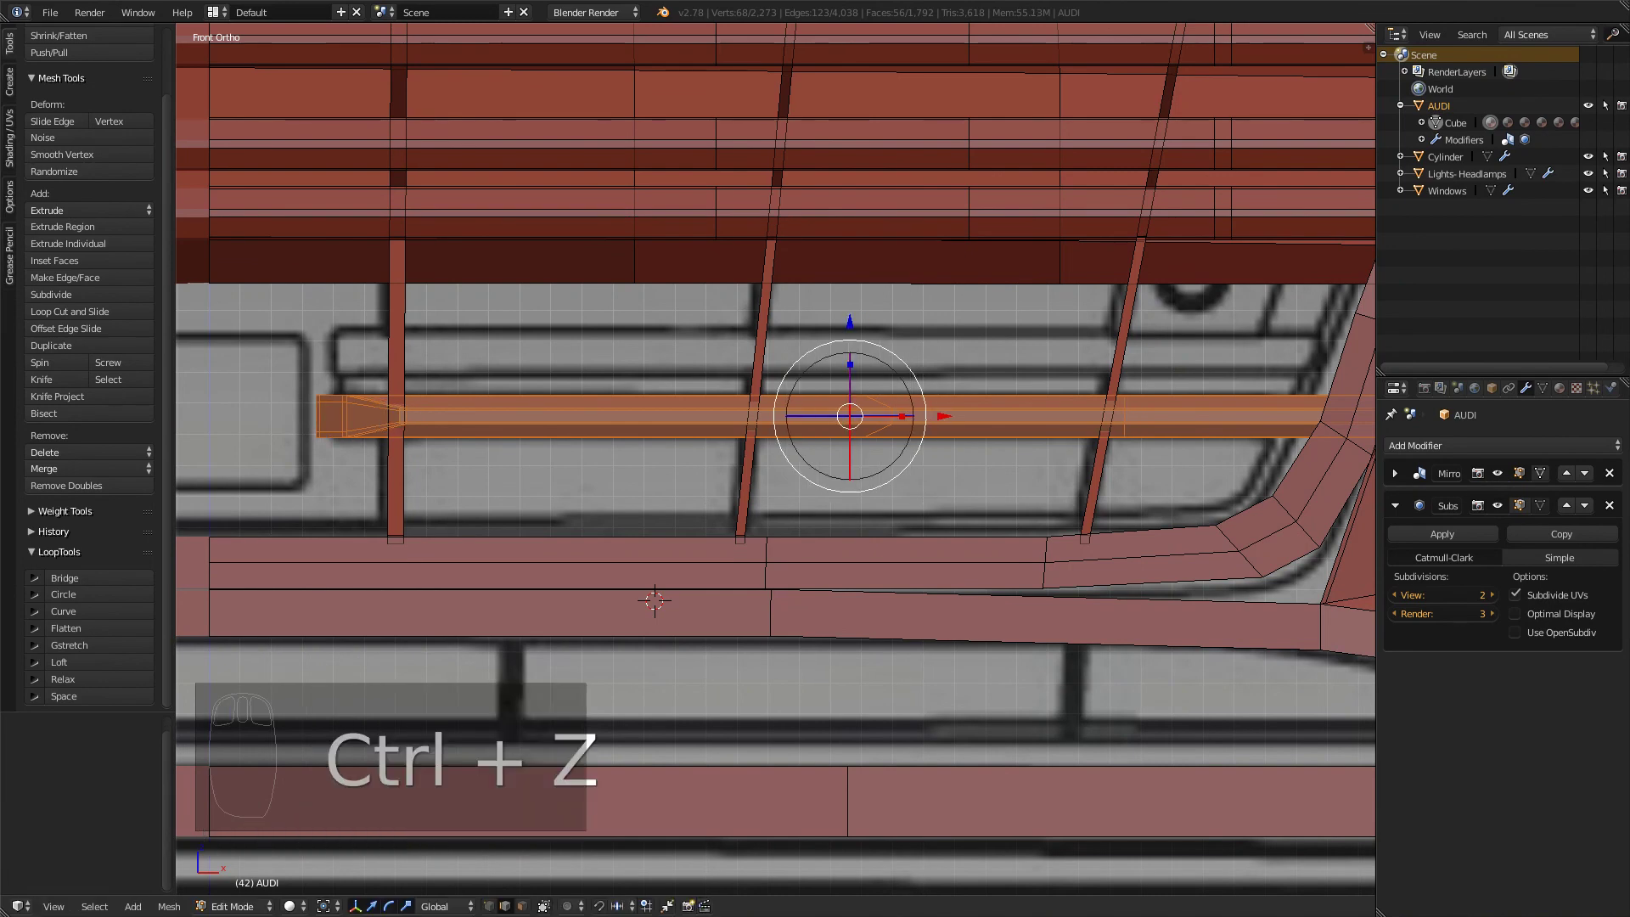
- Duplicate the lowest slat in place and raise the copy along Z to the blueprint's upper short slat
key("shift+d")
right_click(852, 325)
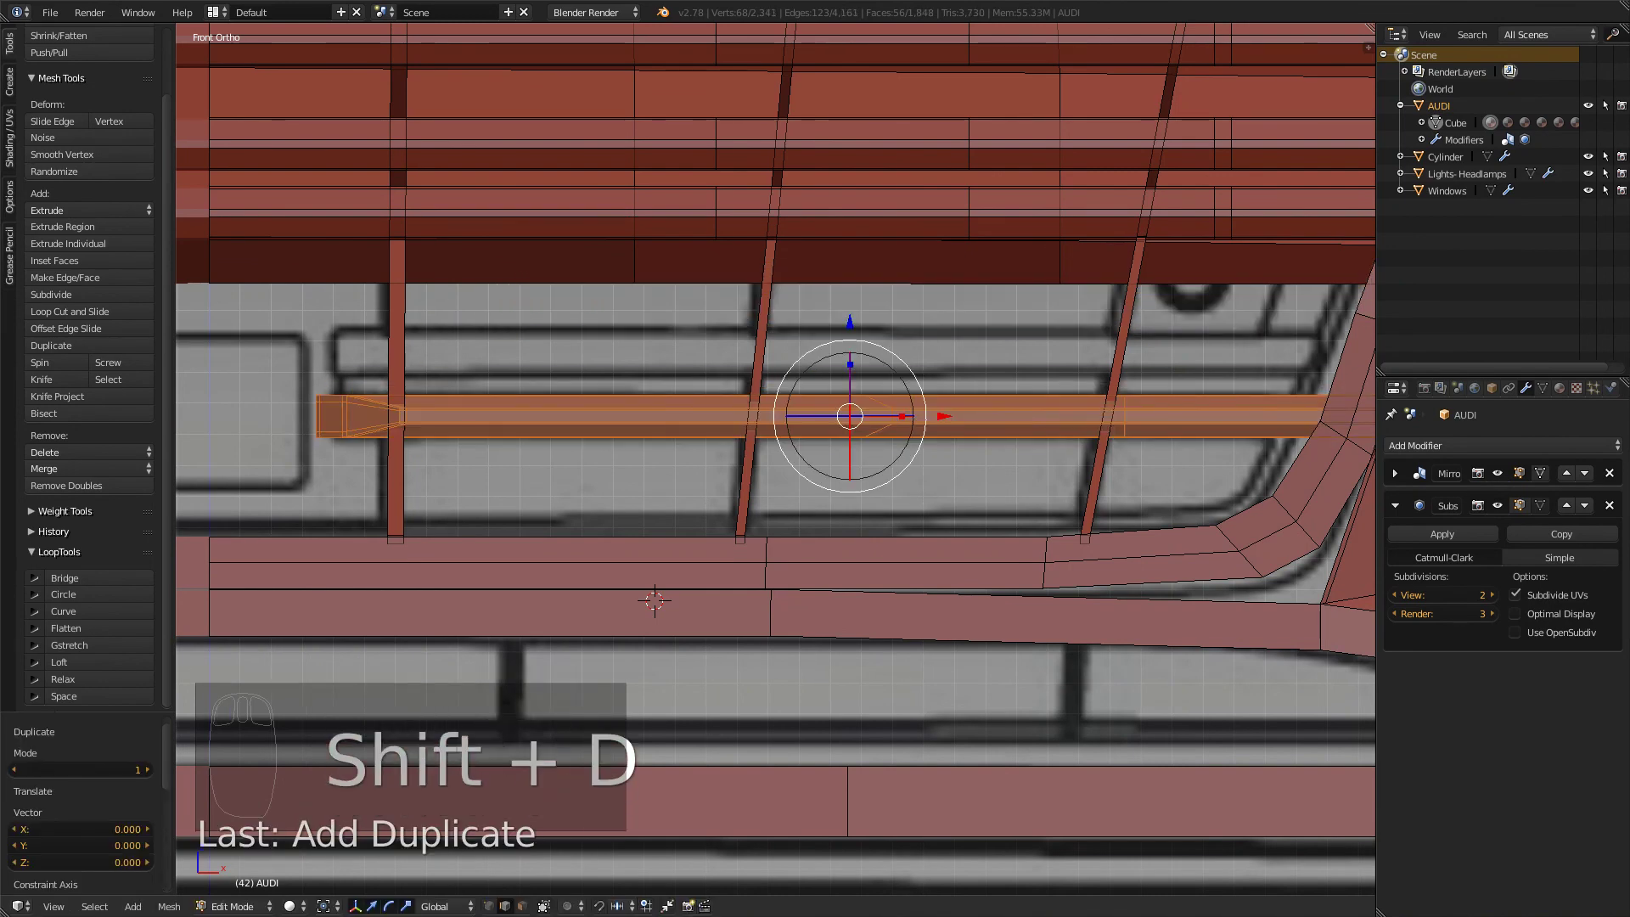
left_click_drag(850, 322, 850, 256)
key("Tab")
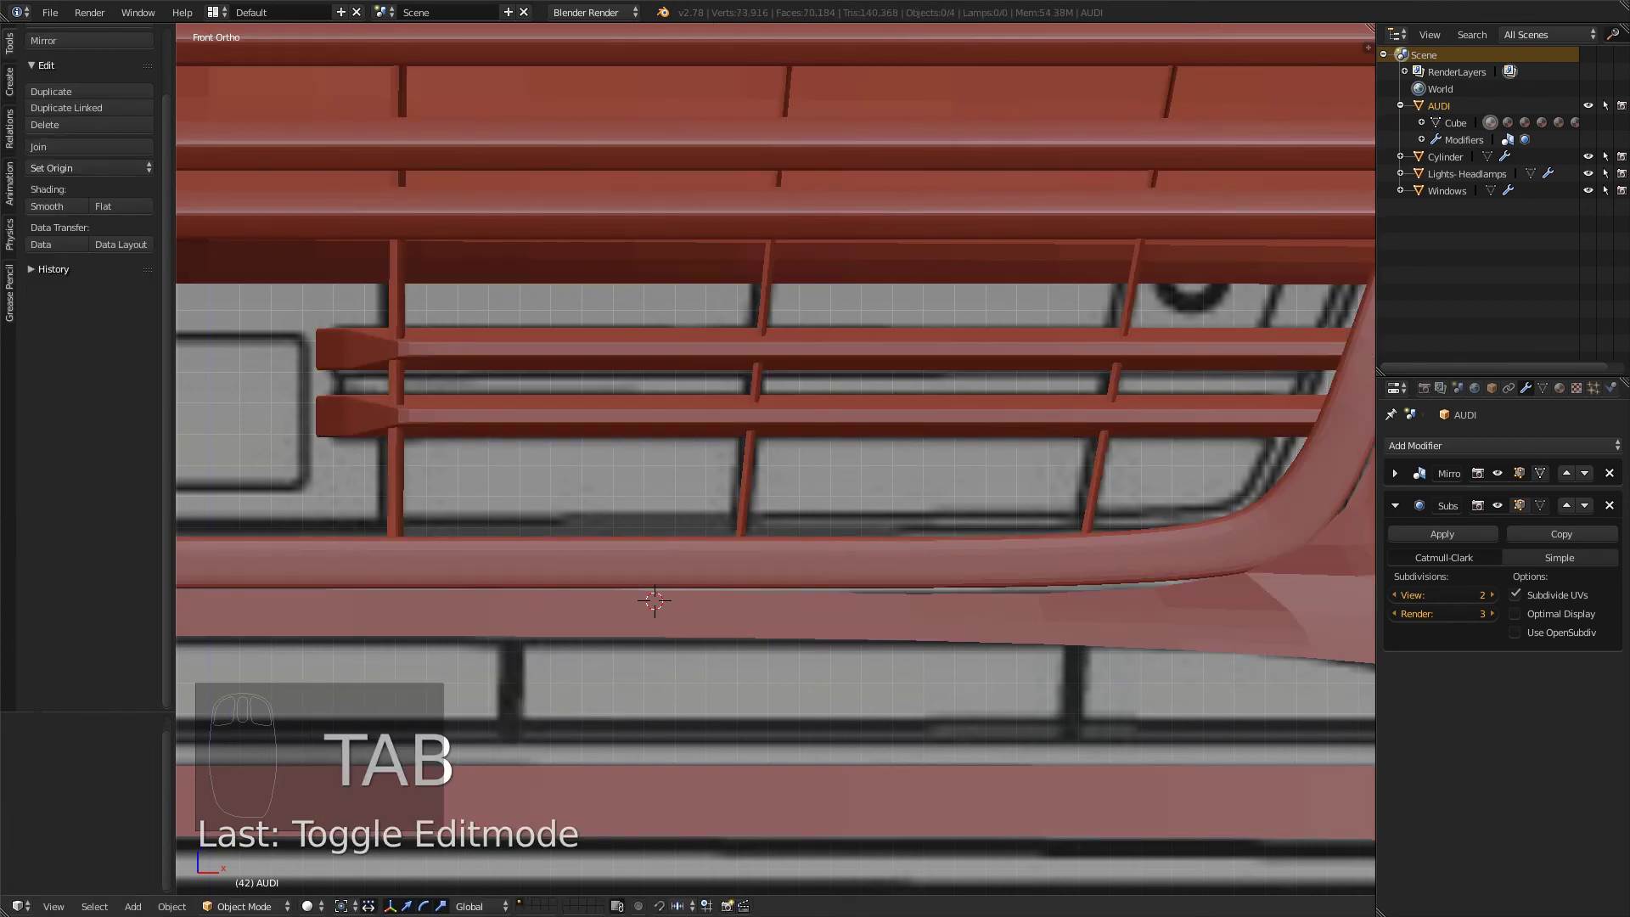
- Inspect the two short lower slats against the blueprint and from an angled view of the grille
scroll(705, 541, "down", 2)
key("a")
key("a")
key("a")
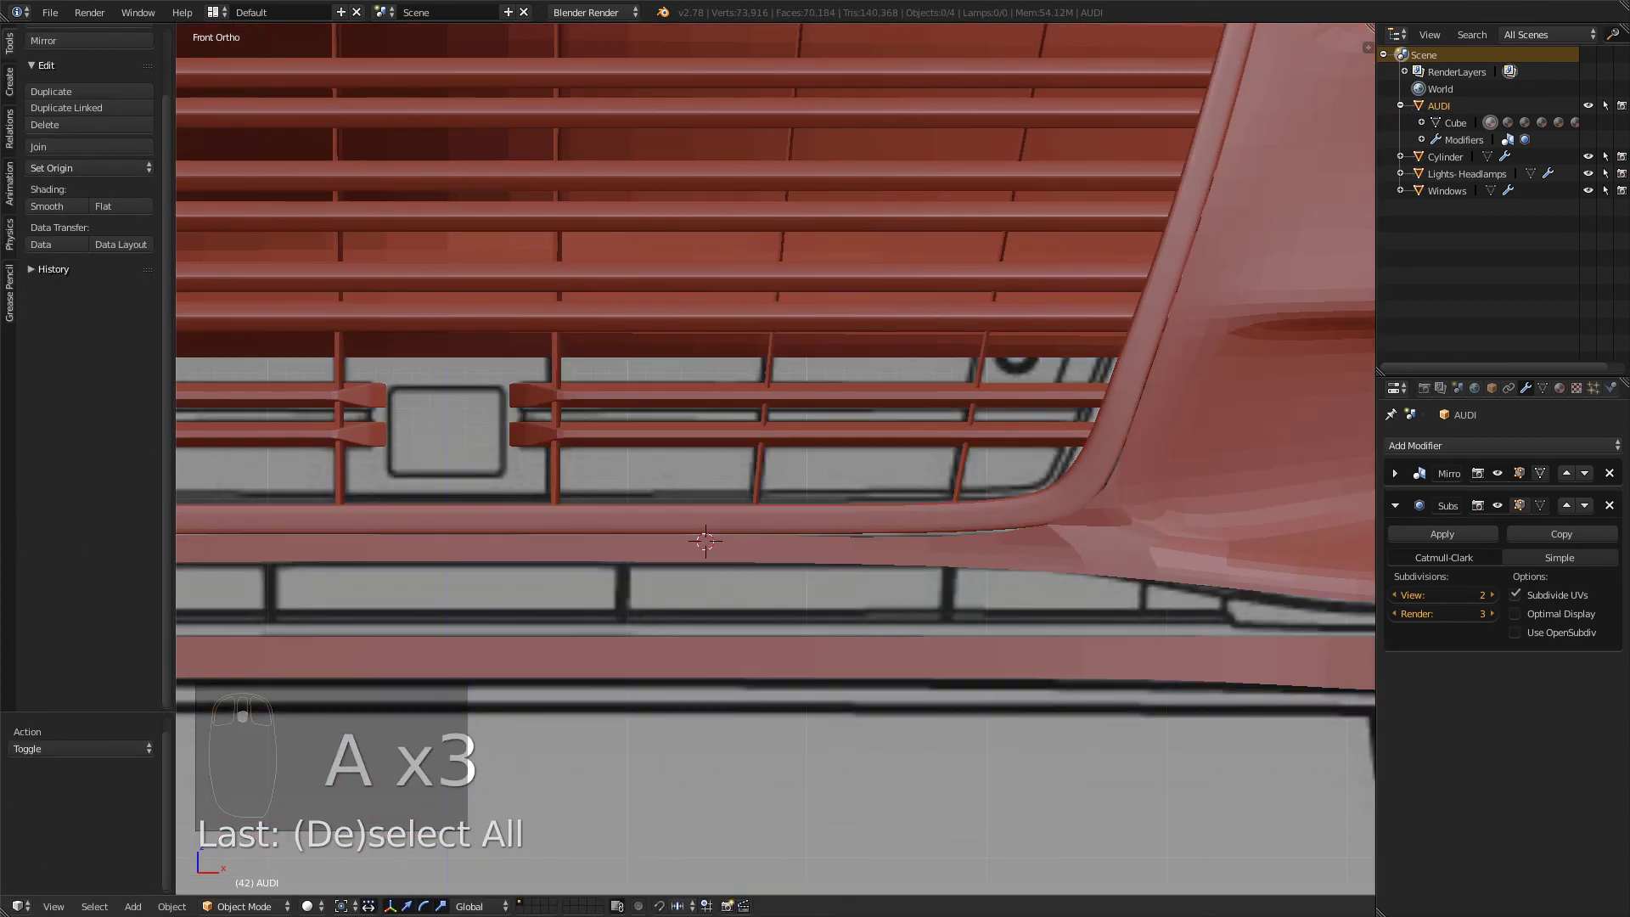
key("z")
key("z")
scroll(776, 459, "down", 5)
middle_click_drag(776, 458, 709, 463)
scroll(768, 463, "up", 5)
middle_click_drag(683, 585, 751, 525)
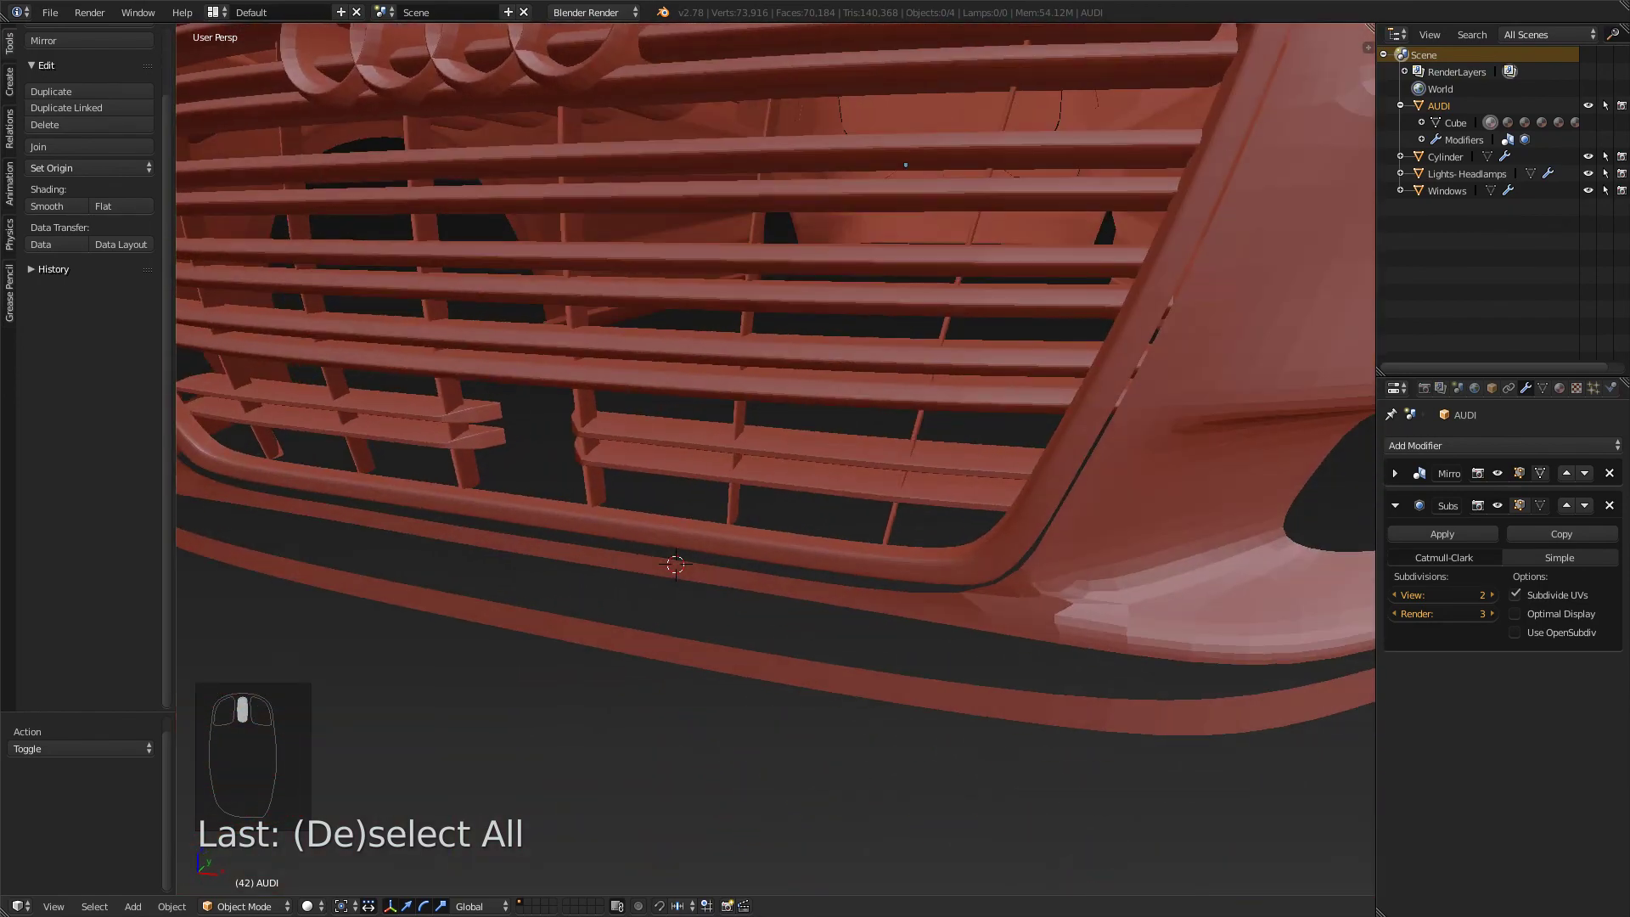
- Select both short lower slats and move them -0.091 along the Y axis
key("Tab")
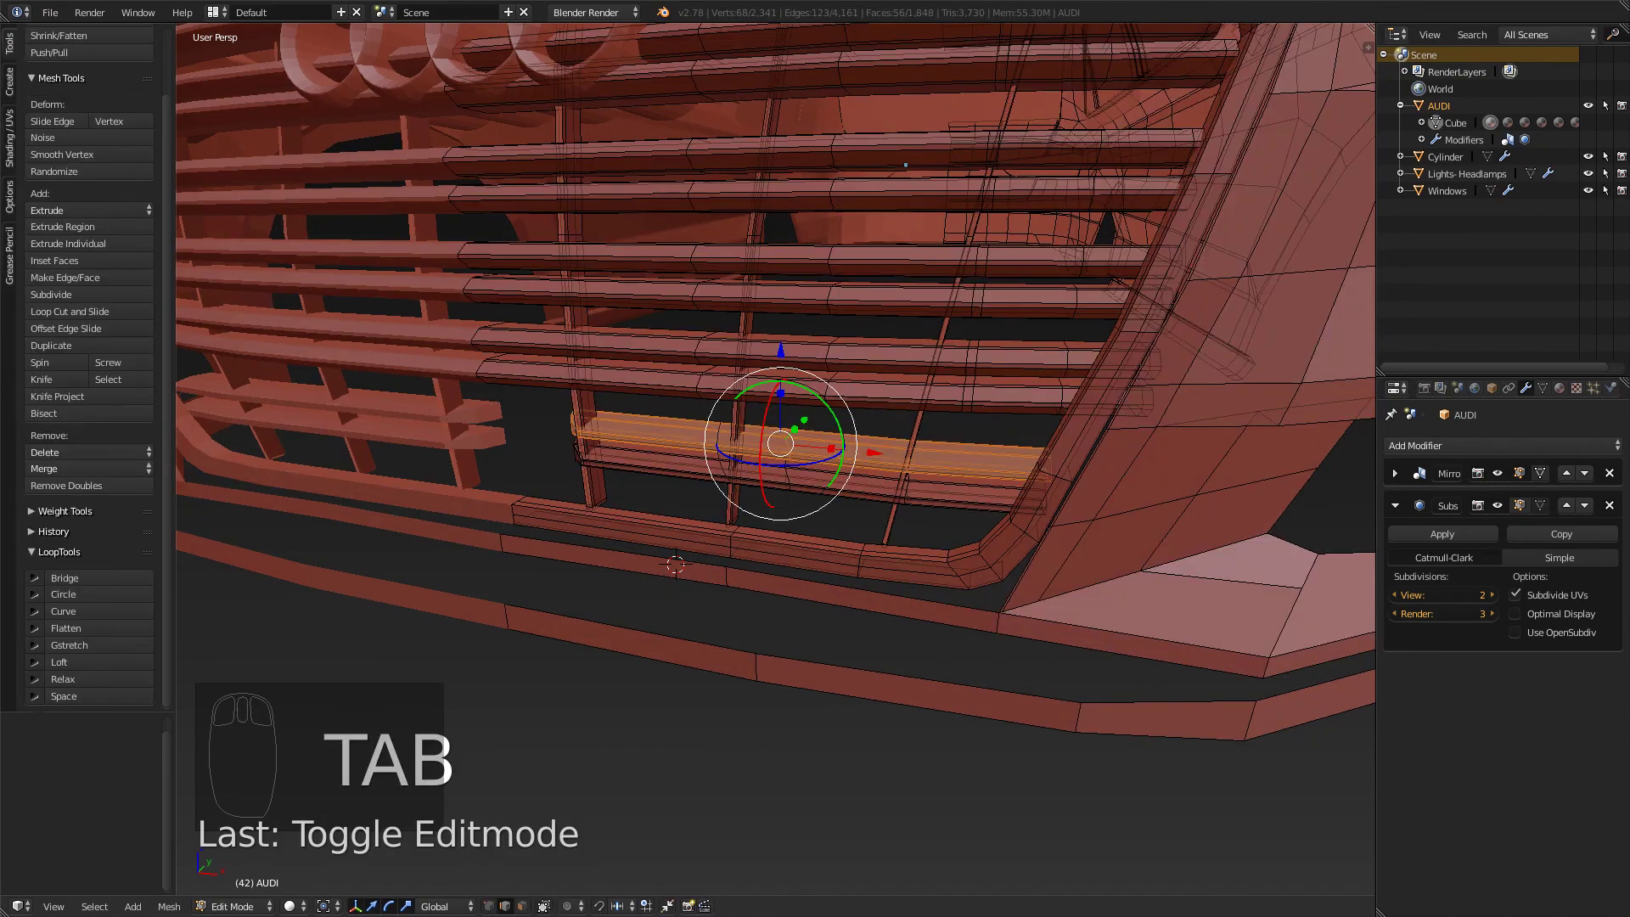
key("l")
middle_click_drag(752, 525, 725, 521)
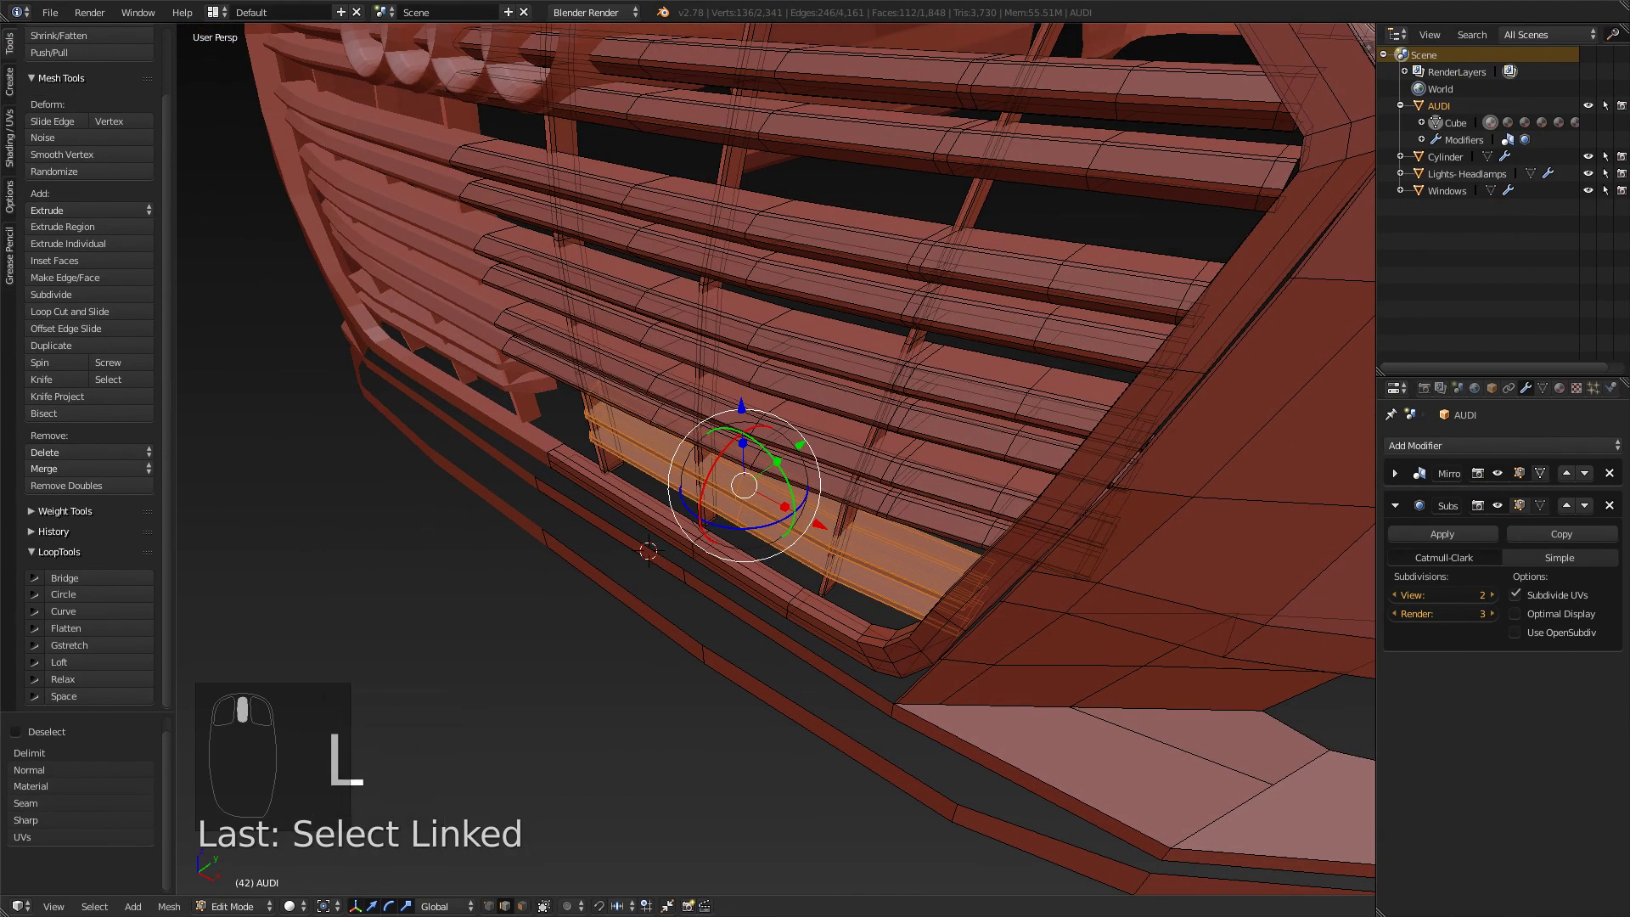
left_click_drag(800, 444, 791, 450)
middle_click_drag(791, 451, 796, 448)
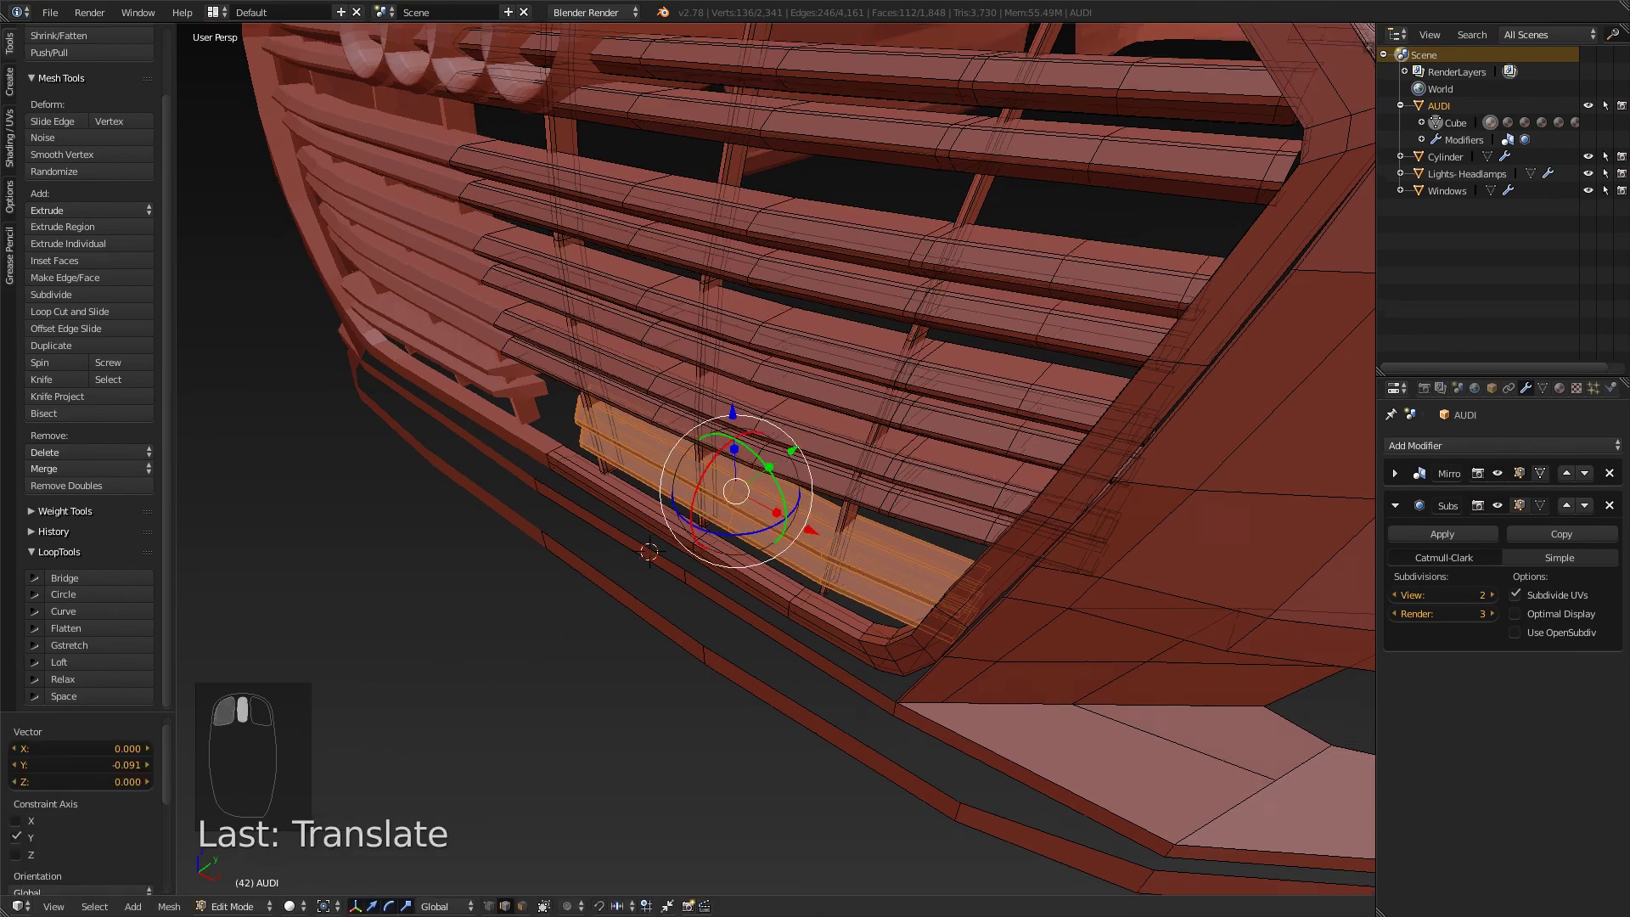
- Compare the repositioned pair of lower slats with the front grille reference photo
middle_click_drag(726, 521, 756, 508)
key("Tab")
key("alt+Tab")
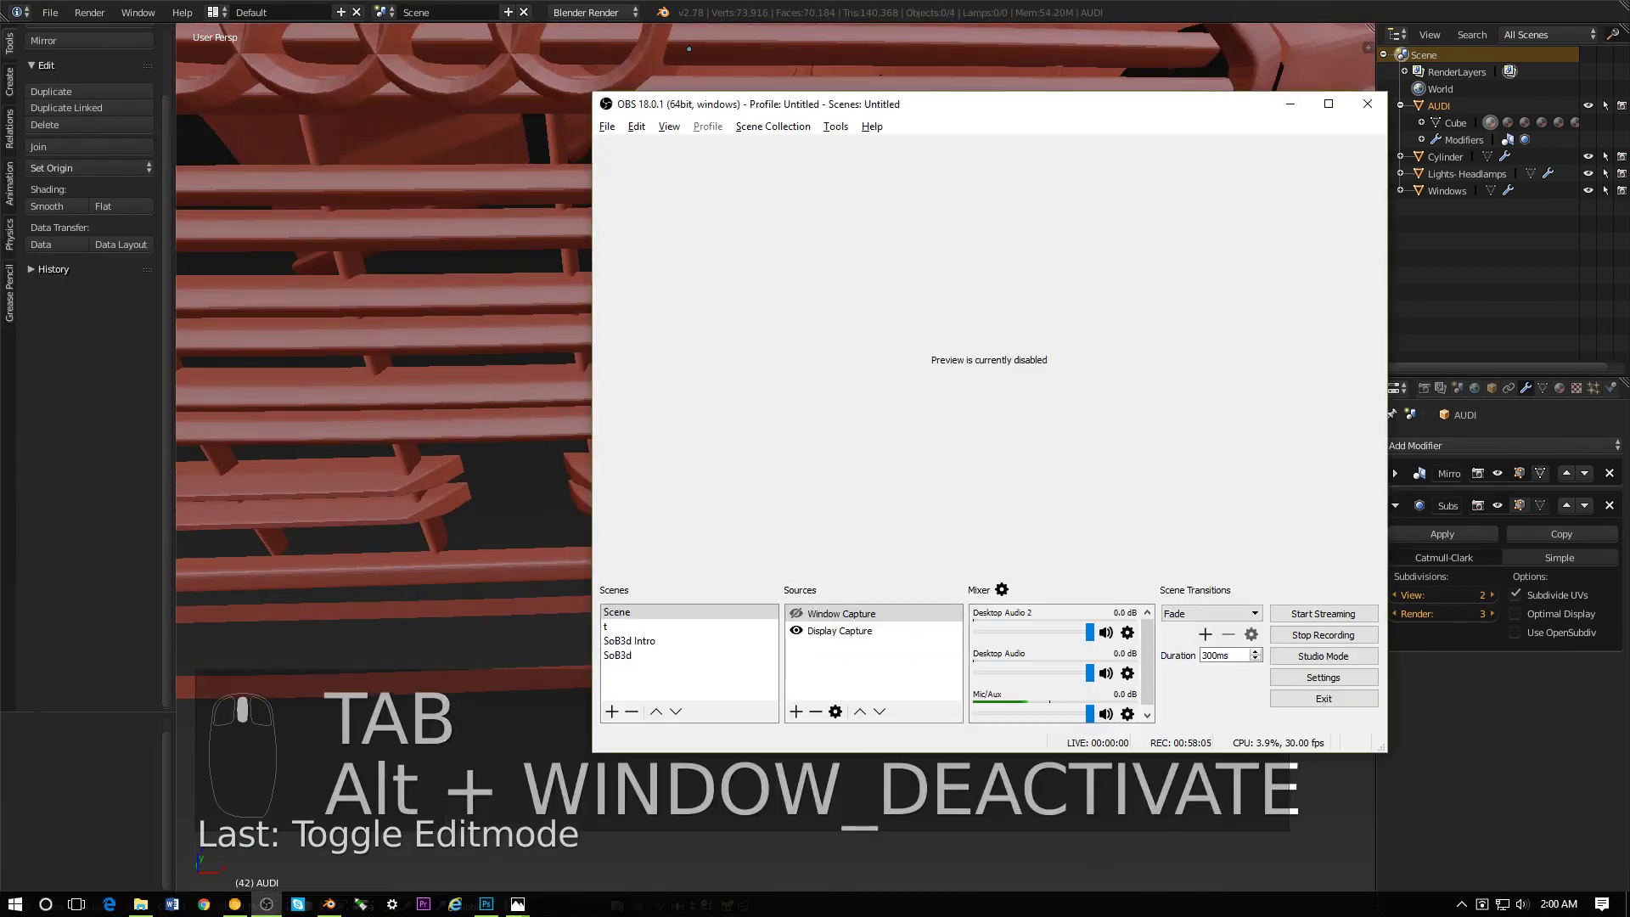
key("alt+Tab")
key("alt+Tab")
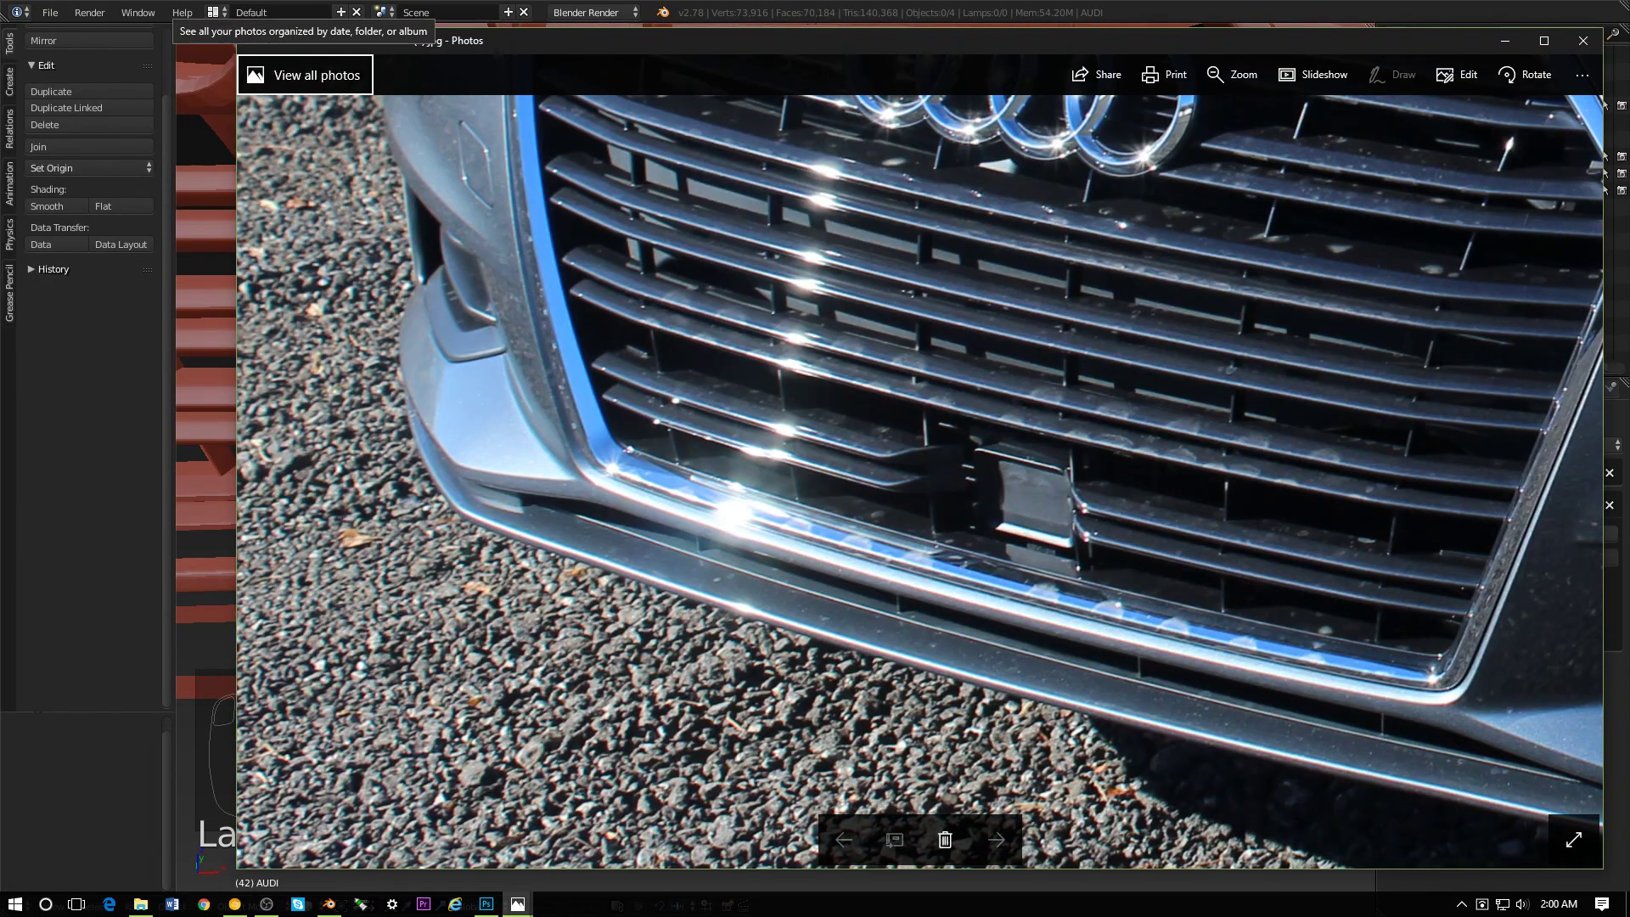
- Return to Blender and move both short lower slats 0.046 along the X axis to match the front blueprint
key("alt+Tab")
key("alt+Tab")
key("alt+Tab")
key("alt+Tab")
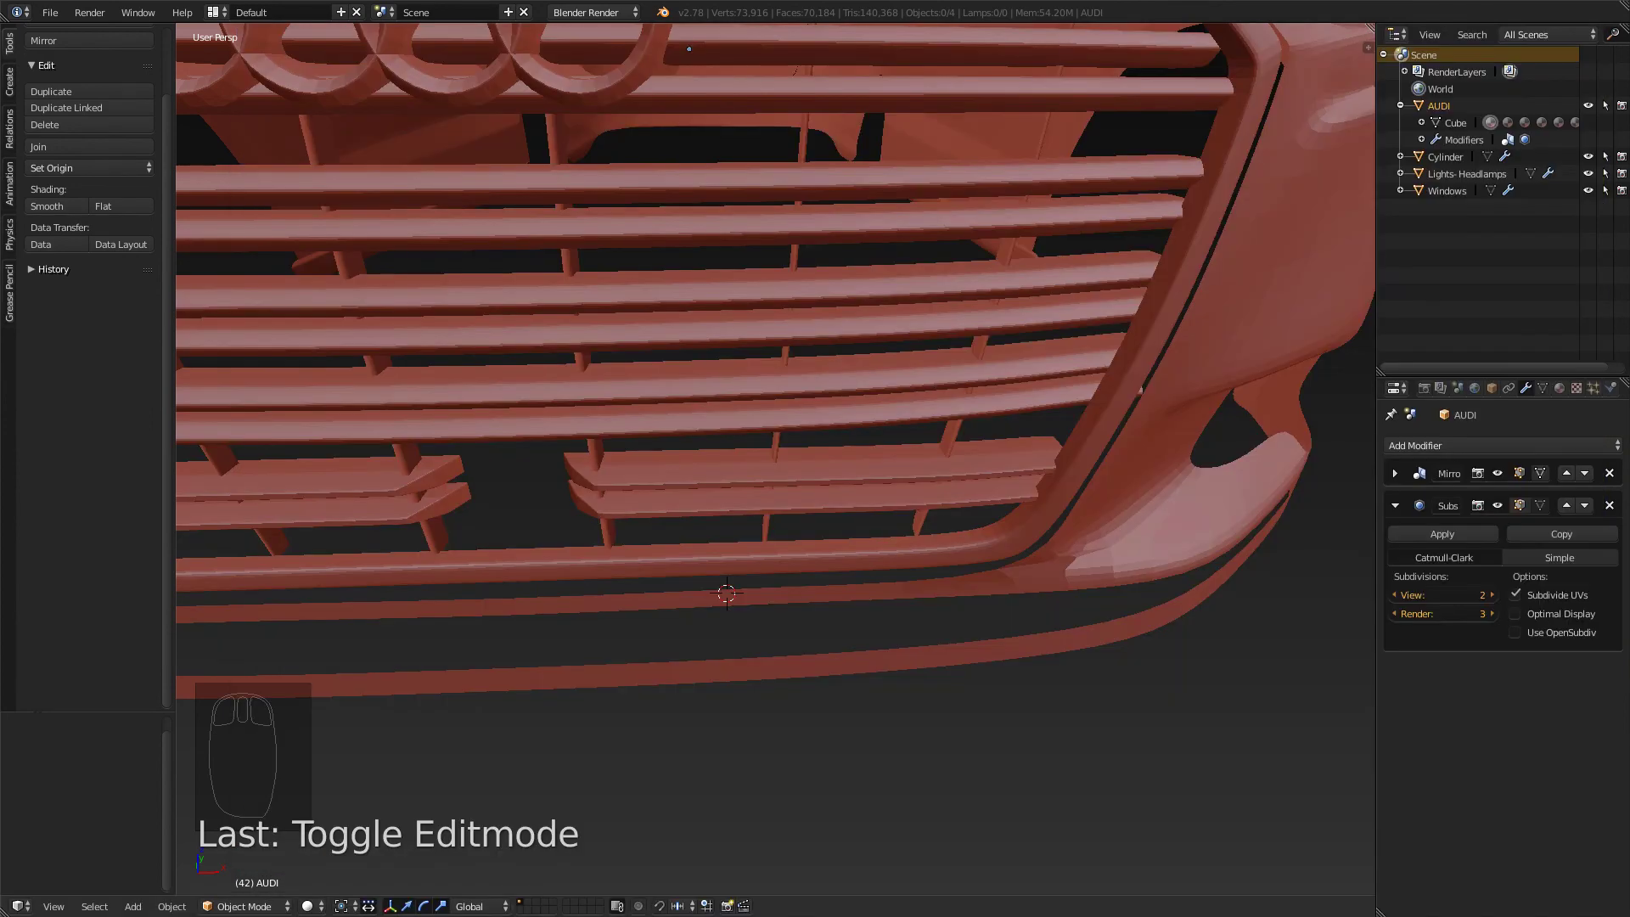
middle_click_drag(934, 488, 891, 528)
middle_click_drag(730, 416, 696, 399)
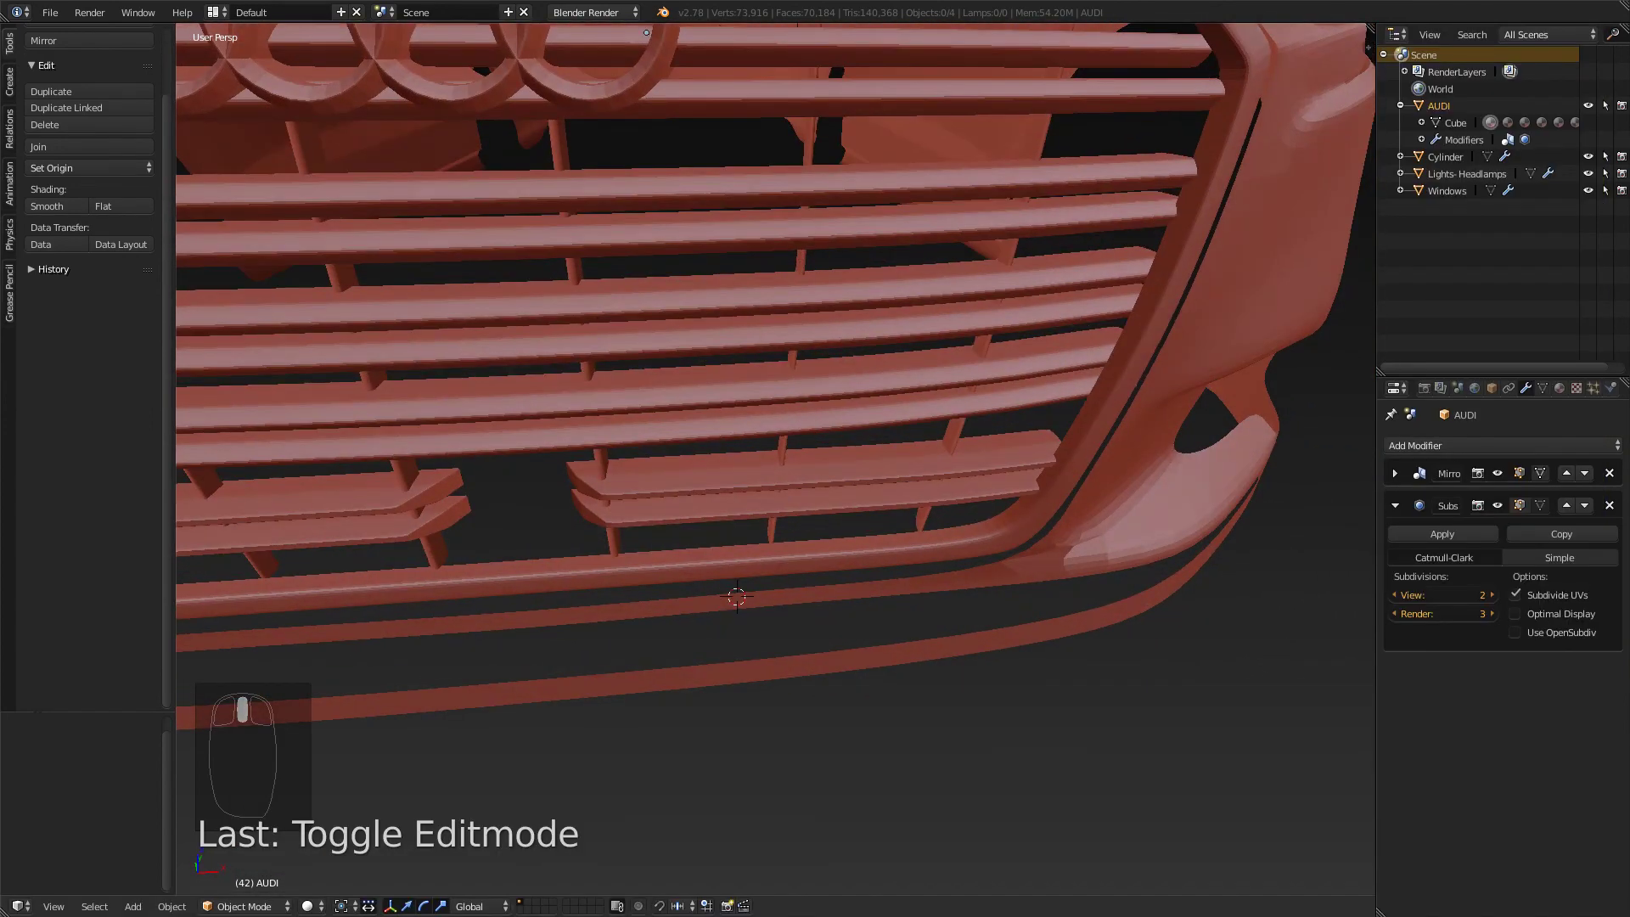
key("KP_3")
key("KP_1")
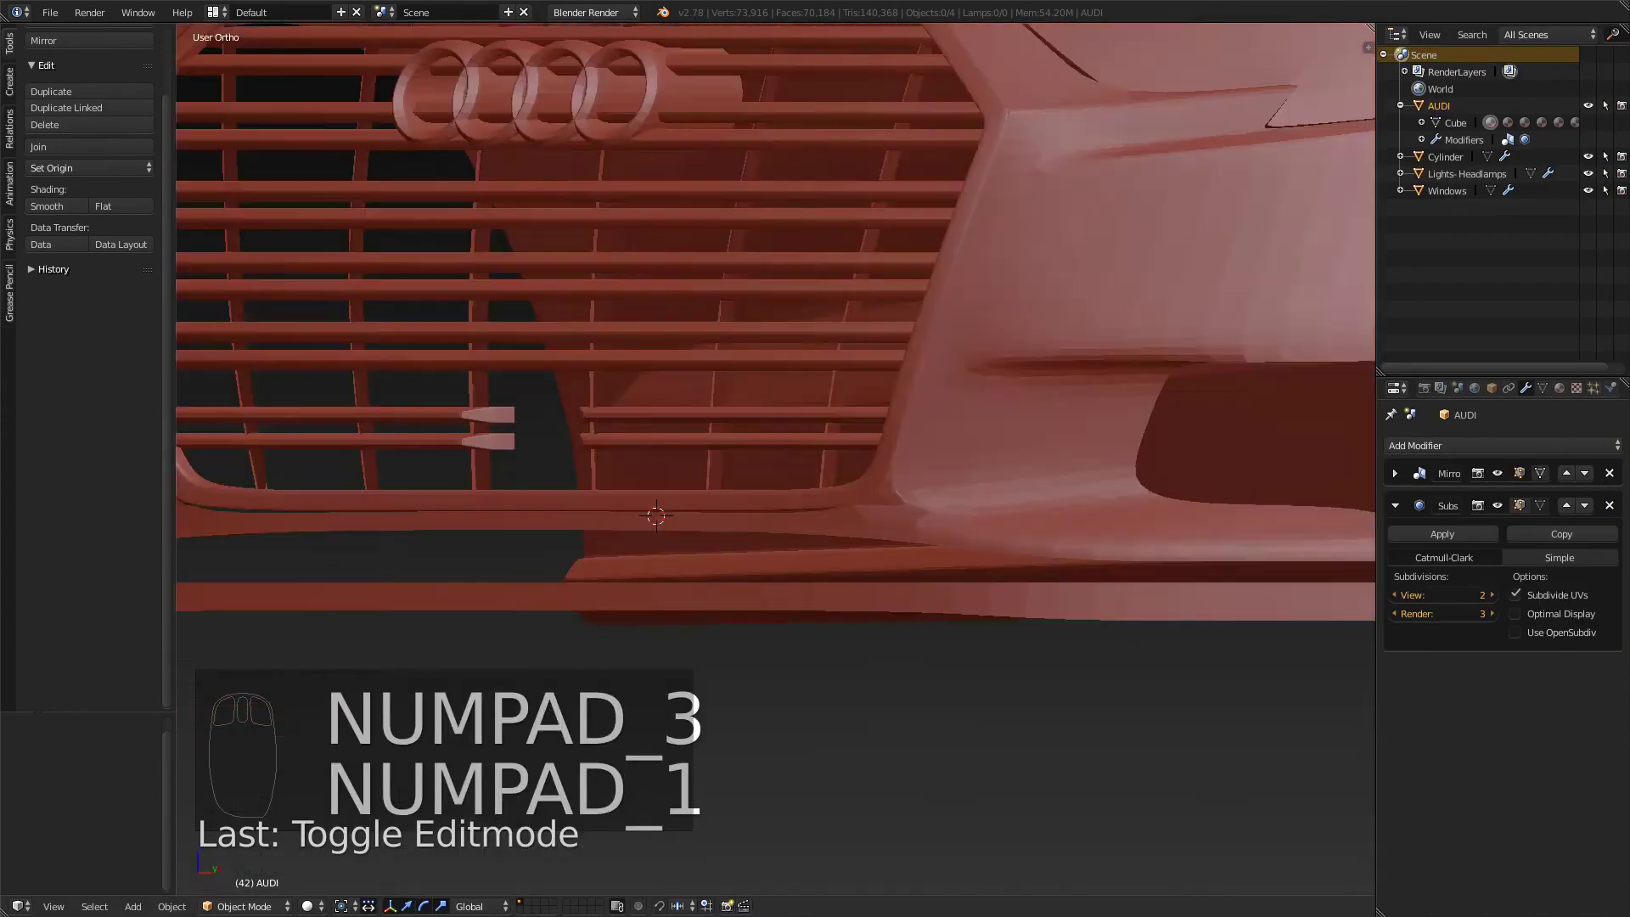
key("z")
key("Tab")
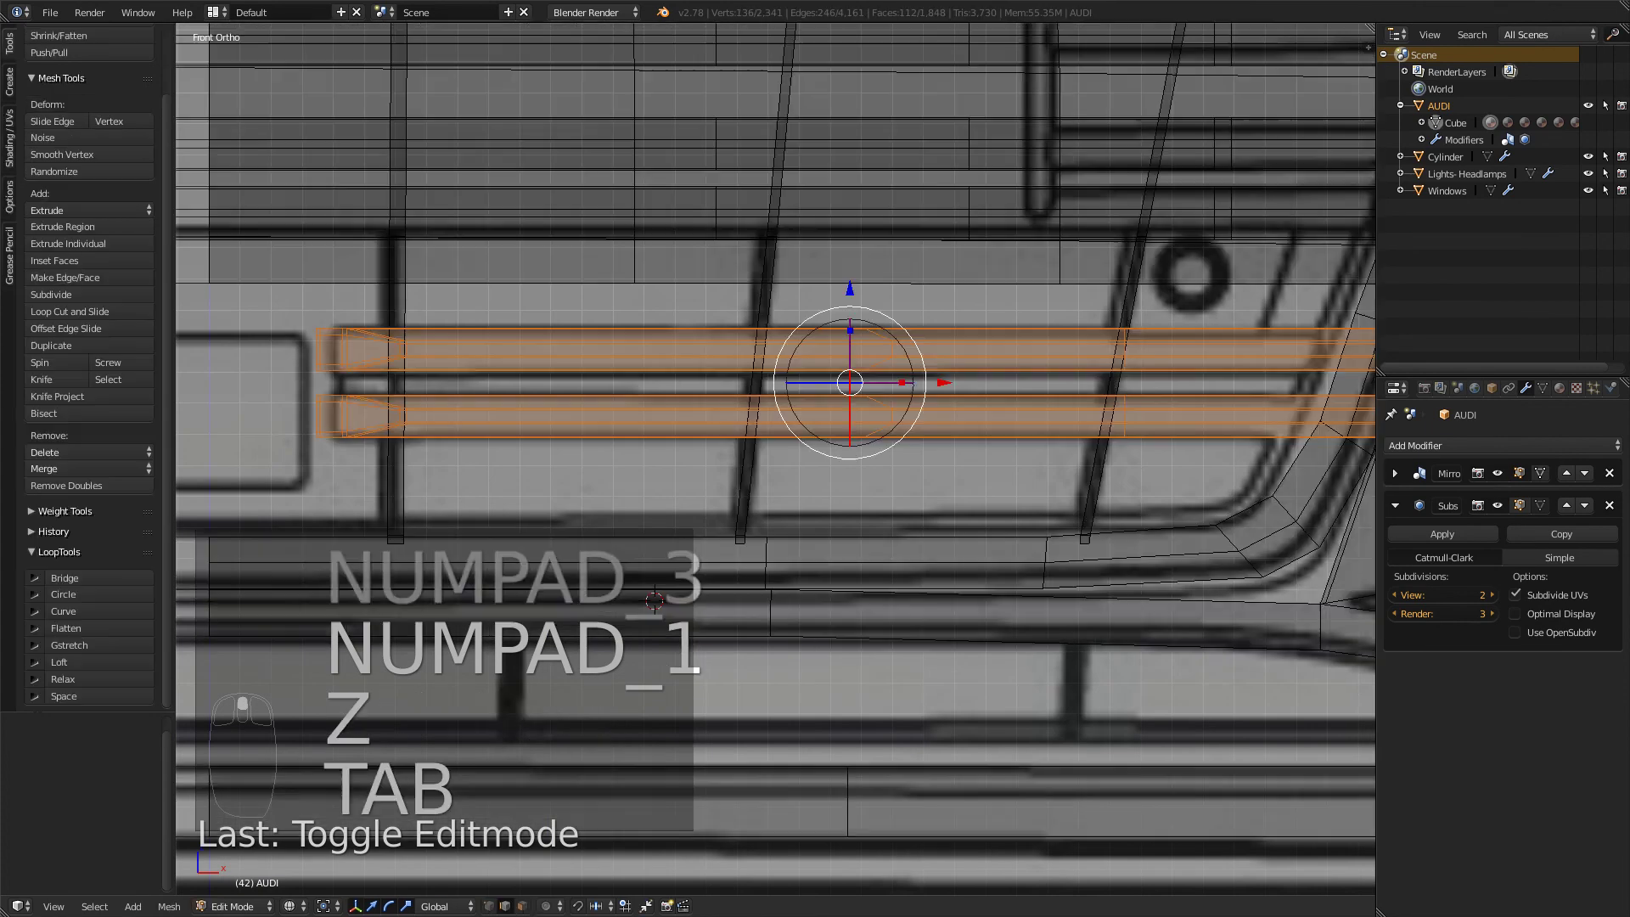
left_click_drag(942, 383, 957, 382)
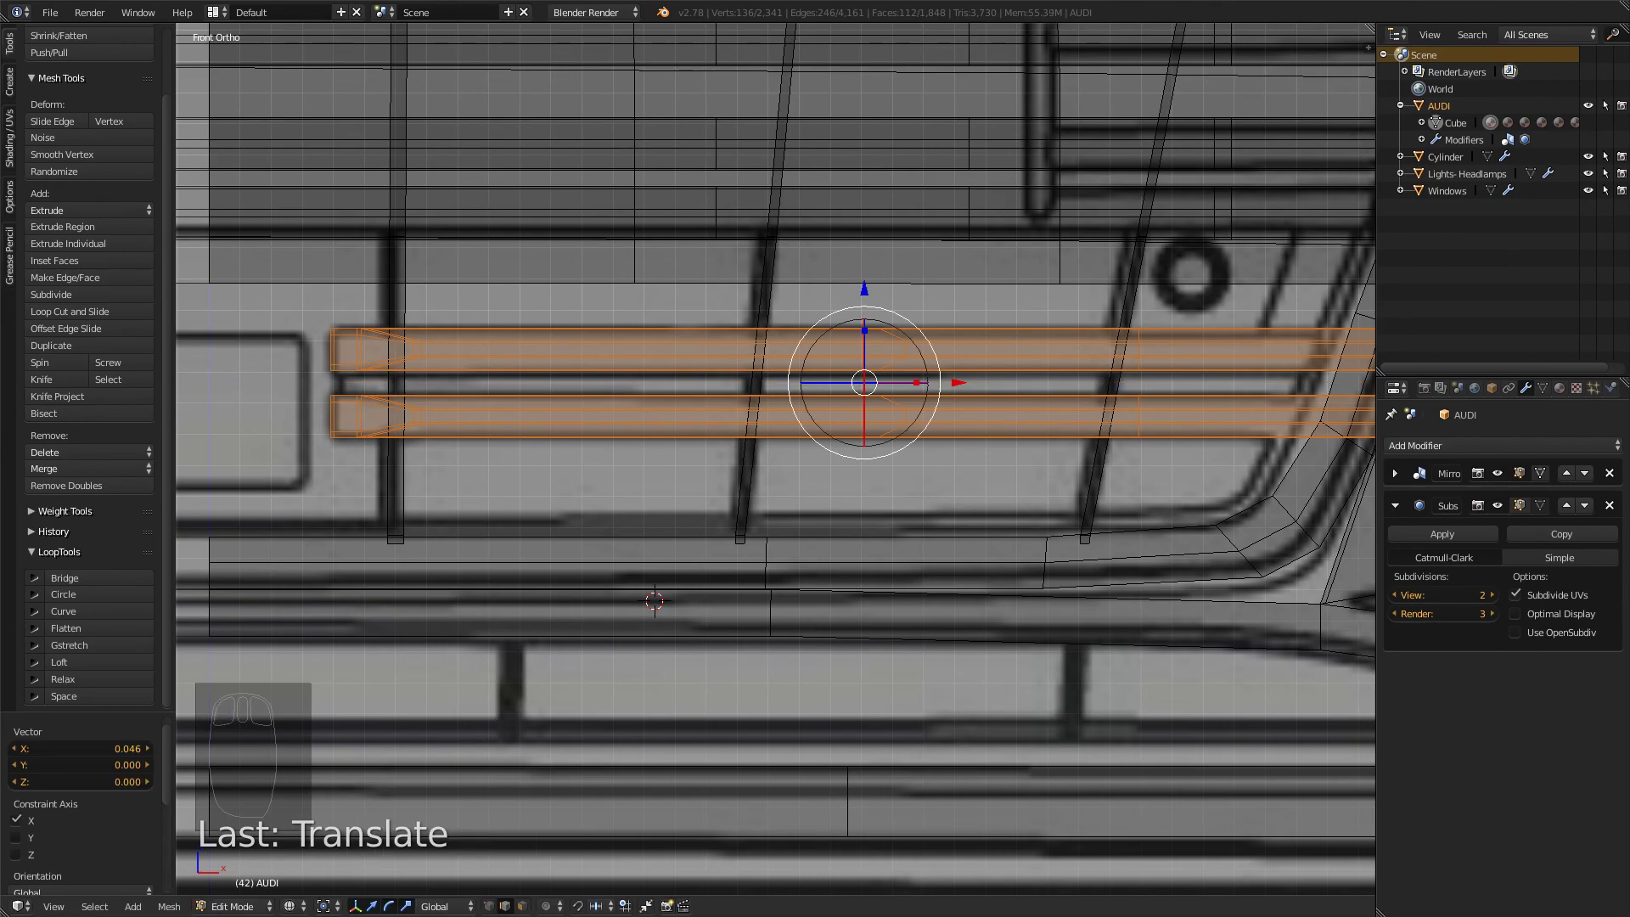
- Restore solid shading, view the short lower slats from an angle and deselect all of the mesh
mouse_move(951, 391)
middle_mouse_down()
mouse_move(879, 454)
mouse_move(908, 452)
mouse_move(911, 477)
mouse_move(915, 458)
mouse_move(919, 492)
middle_mouse_up()
key("z")
scroll(915, 458, "down", 4)
middle_click_drag(725, 581, 615, 592)
key("a")
key("alt+Tab")
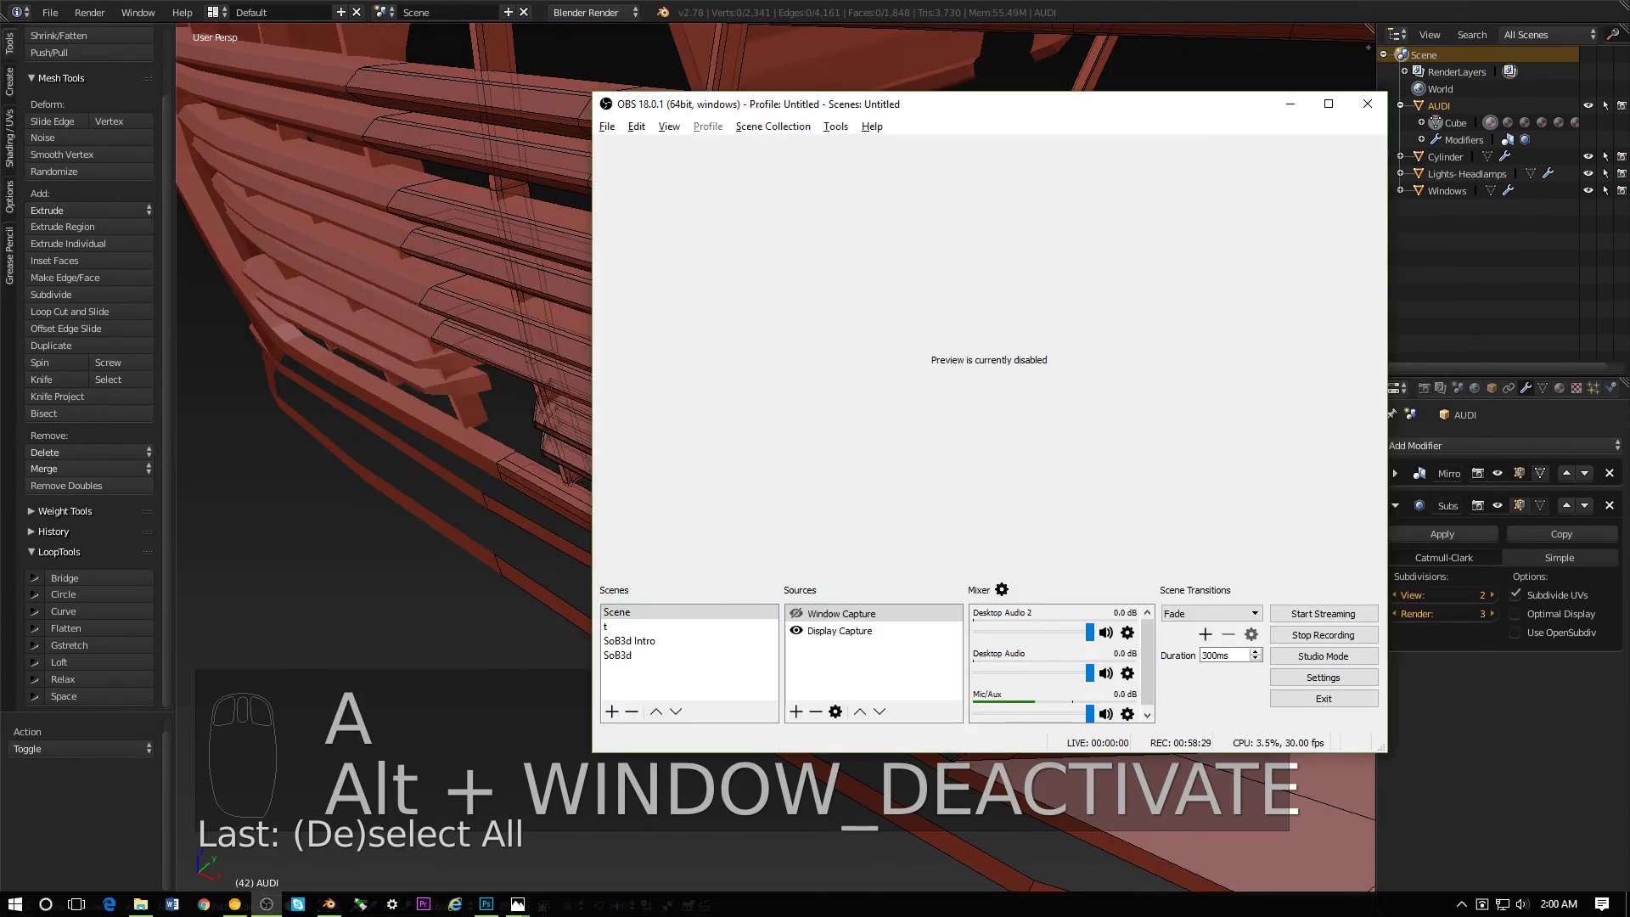
key("alt+Tab")
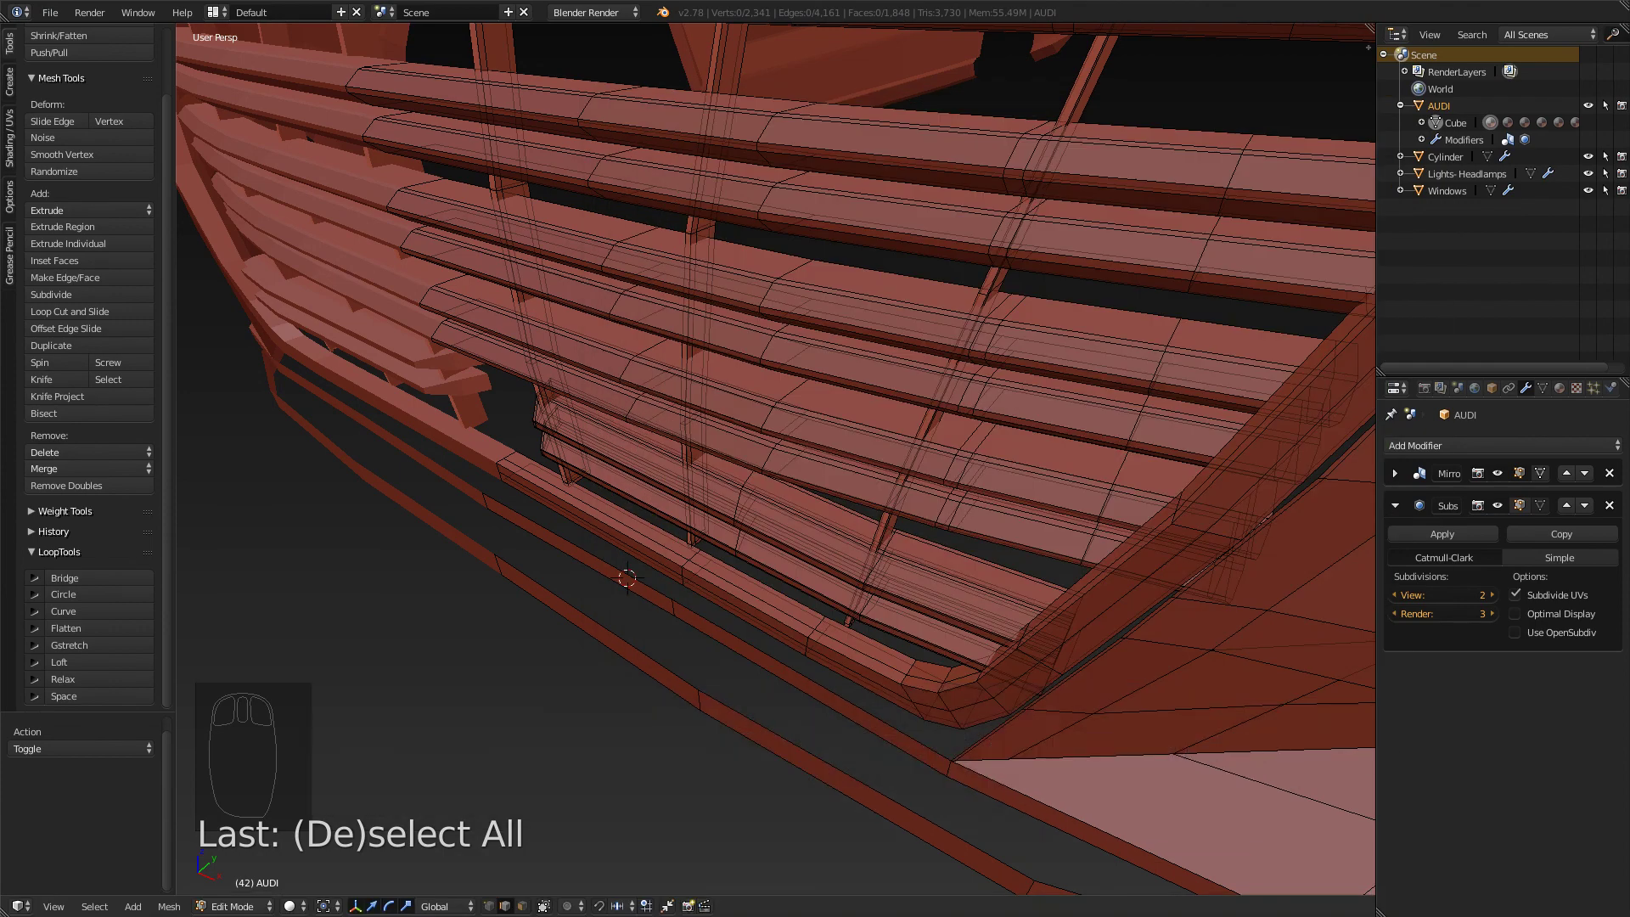
- Leave mesh editing and examine the completed grille on the car's front end from several angles and distances
scroll(627, 578, "down", 5)
key("a")
key("a")
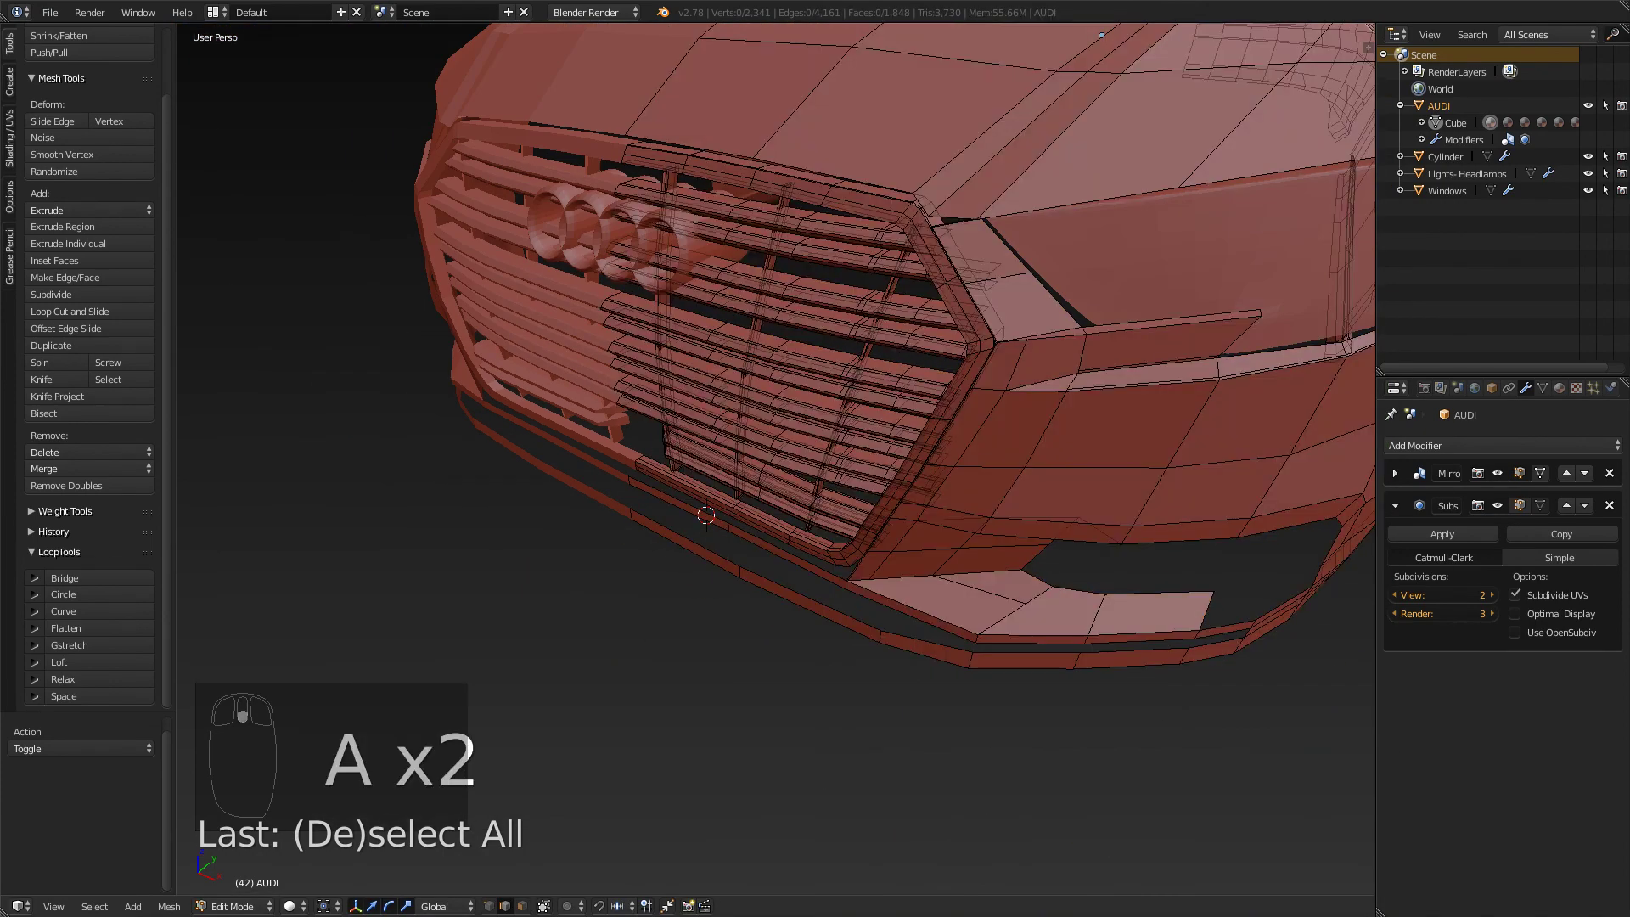
key("a")
key("a")
key("Tab")
scroll(775, 458, "down", 5)
middle_click_drag(764, 475, 823, 437)
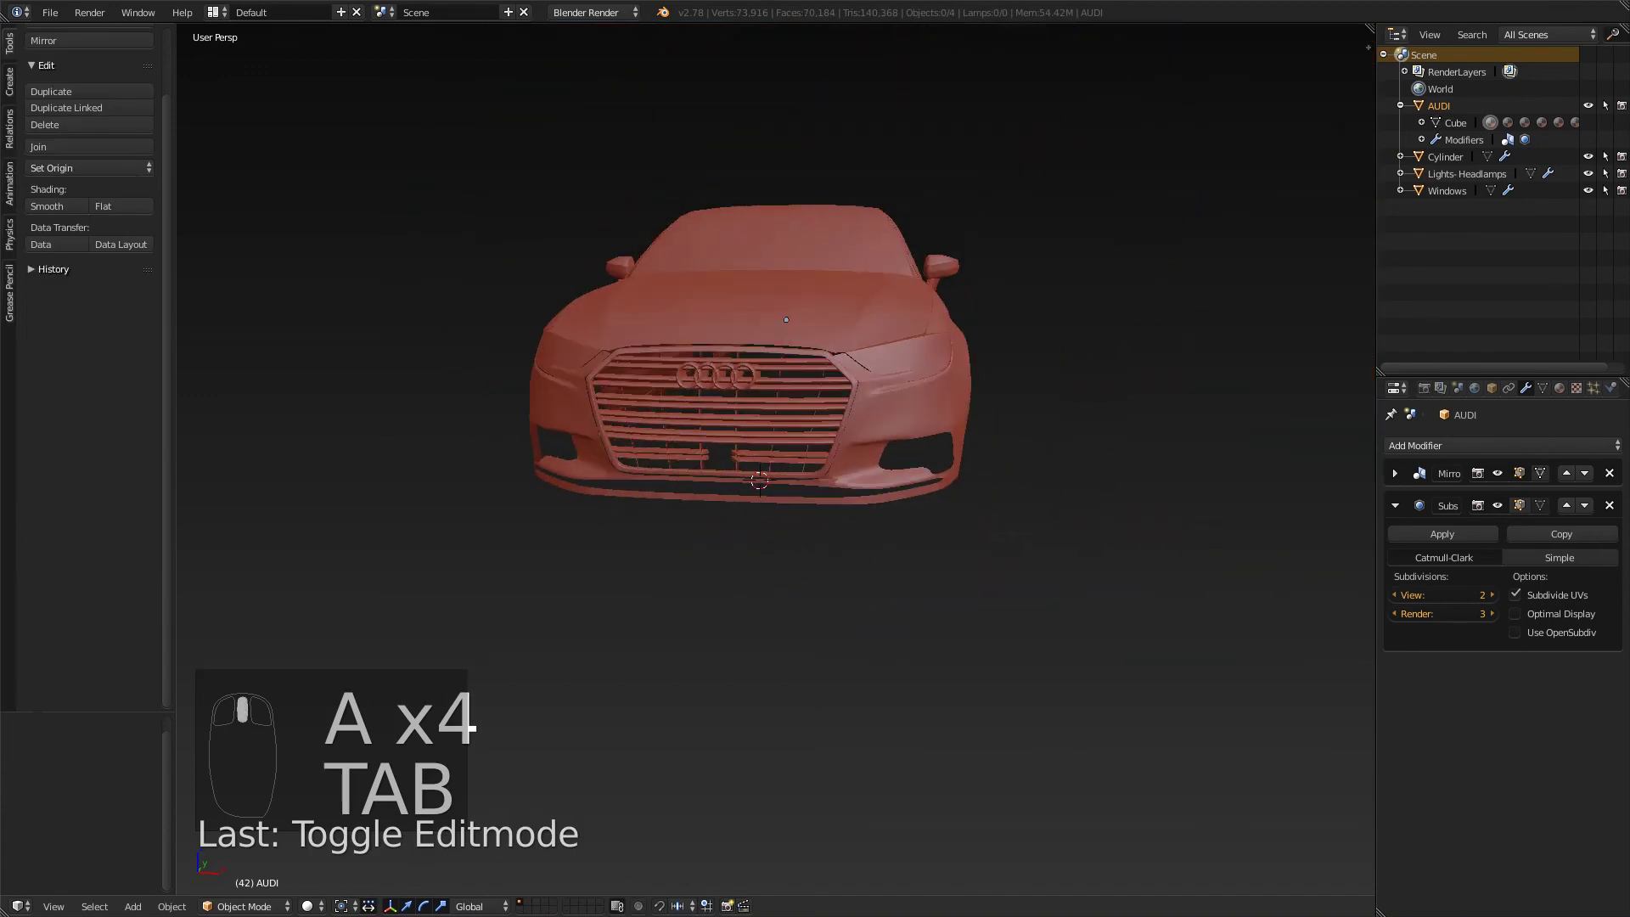
scroll(776, 458, "up", 4)
middle_click_drag(790, 265, 921, 161)
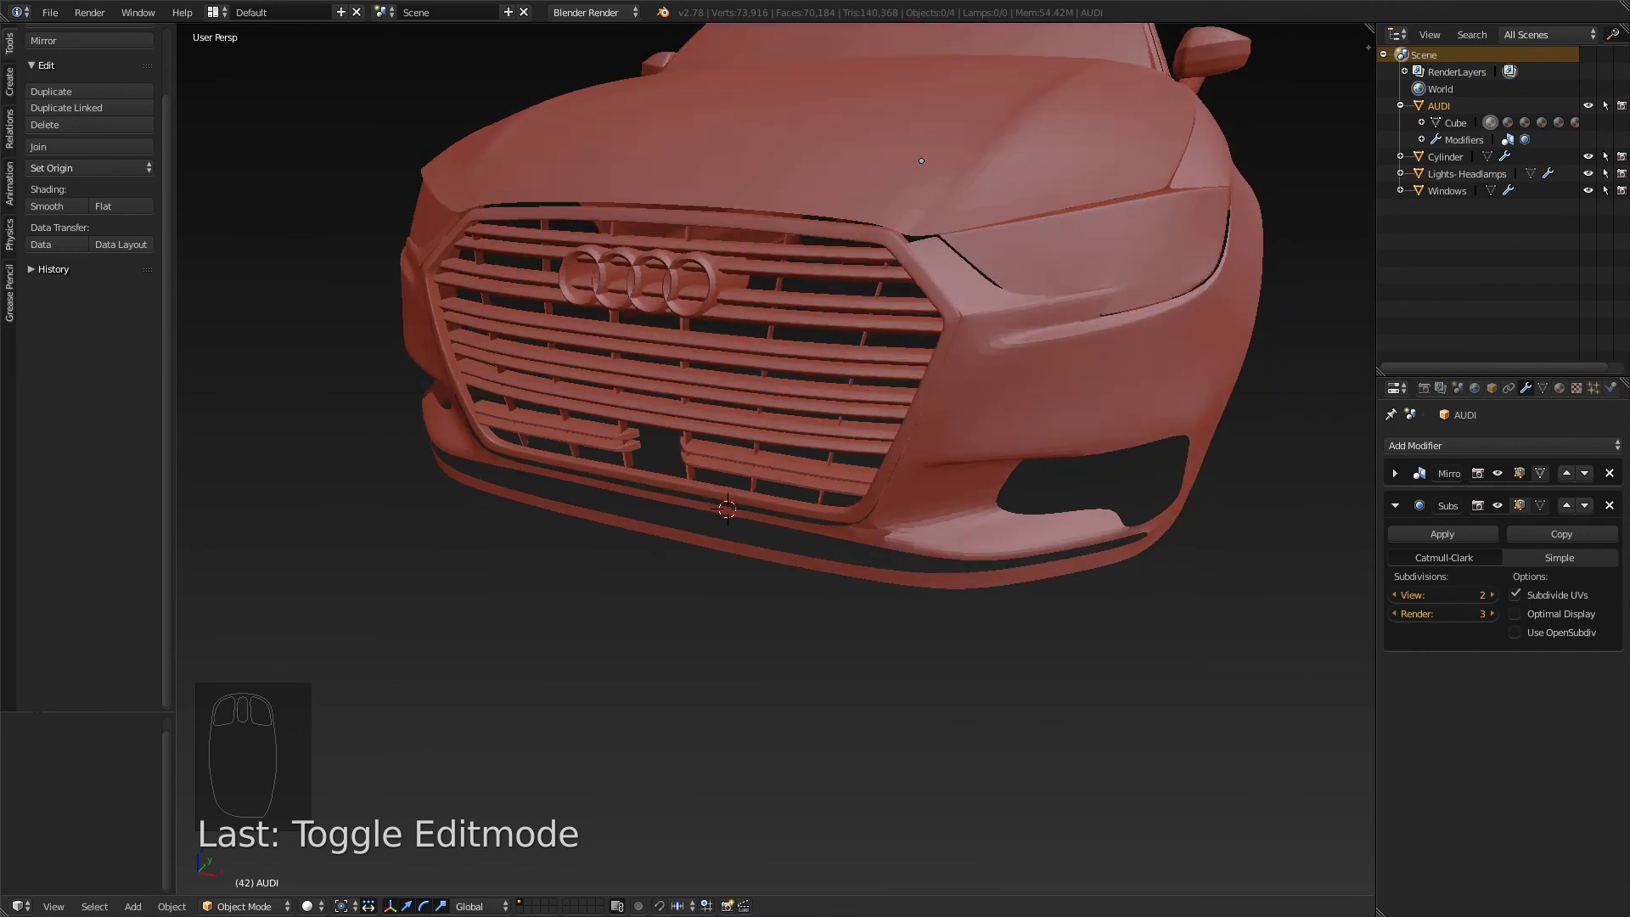
mouse_move(776, 425)
middle_mouse_down()
mouse_move(734, 493)
mouse_move(751, 424)
middle_mouse_up()
scroll(734, 493, "down", 5)
scroll(756, 480, "up", 3)
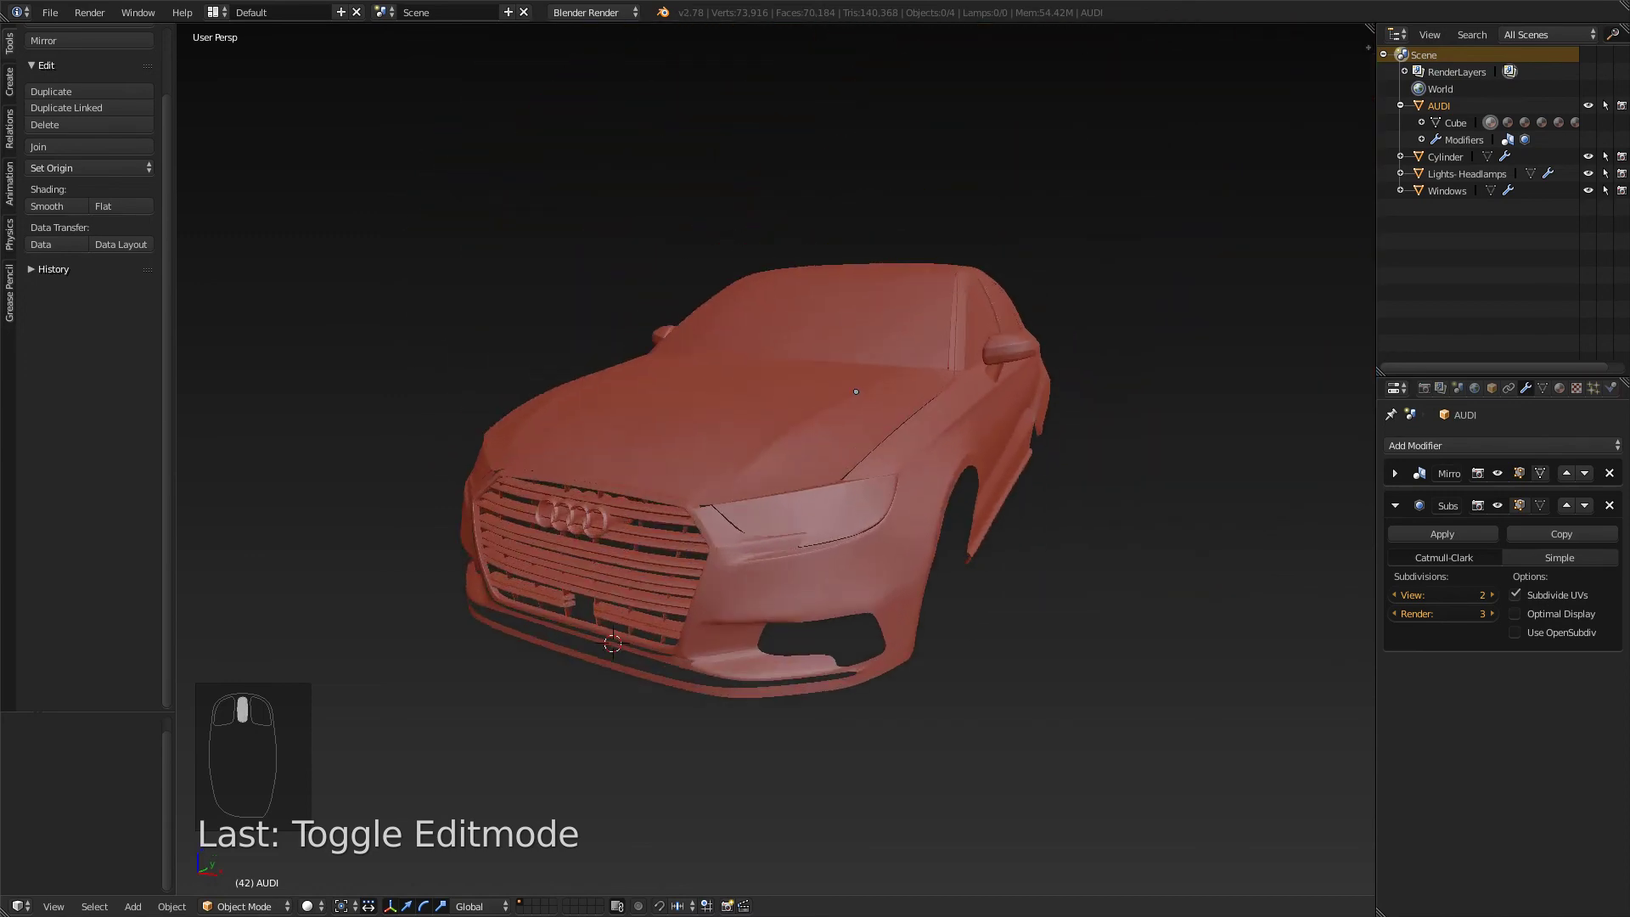